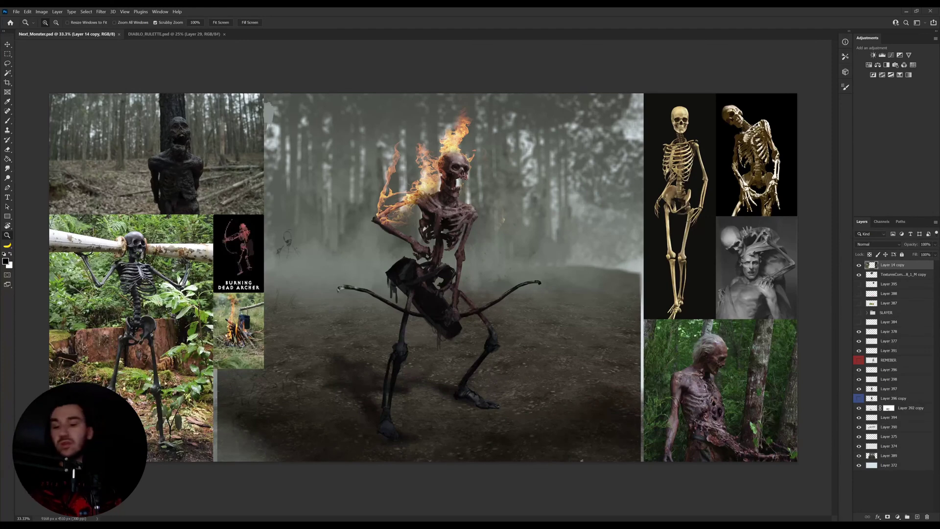
# Step: Hide the flame texture layer so the fire around the archer's head and arm is removed from view
pyautogui.press('v')
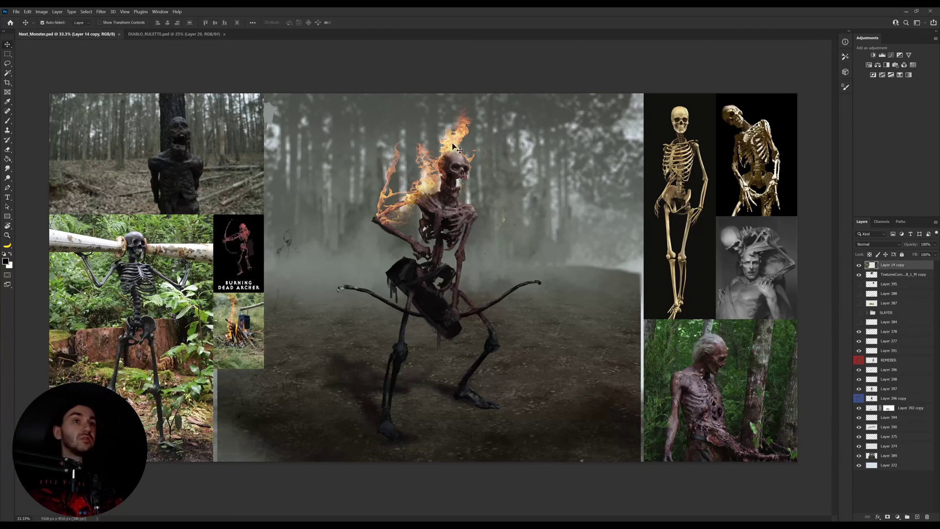
pyautogui.keyDown('ctrl'); pyautogui.click(455, 147); pyautogui.keyUp('ctrl')
pyautogui.click(860, 275)
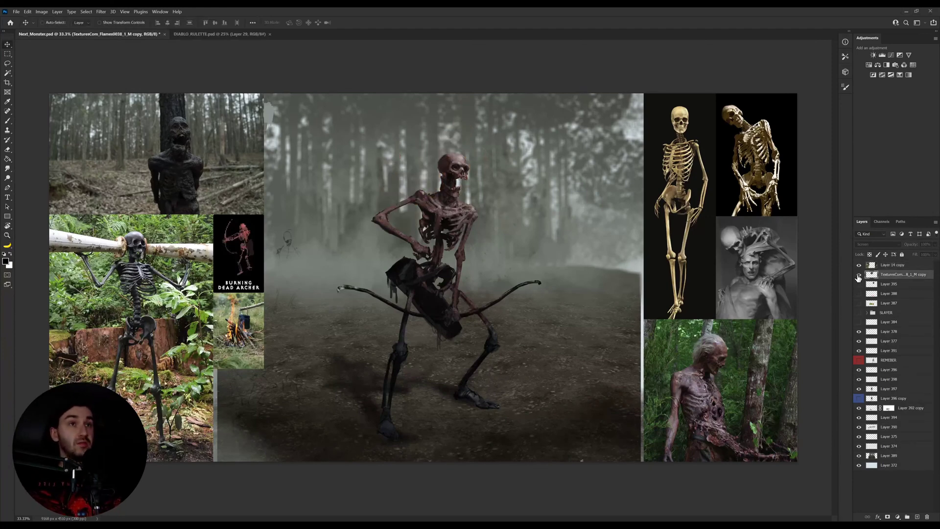
pyautogui.click(859, 275)
pyautogui.click(859, 275)
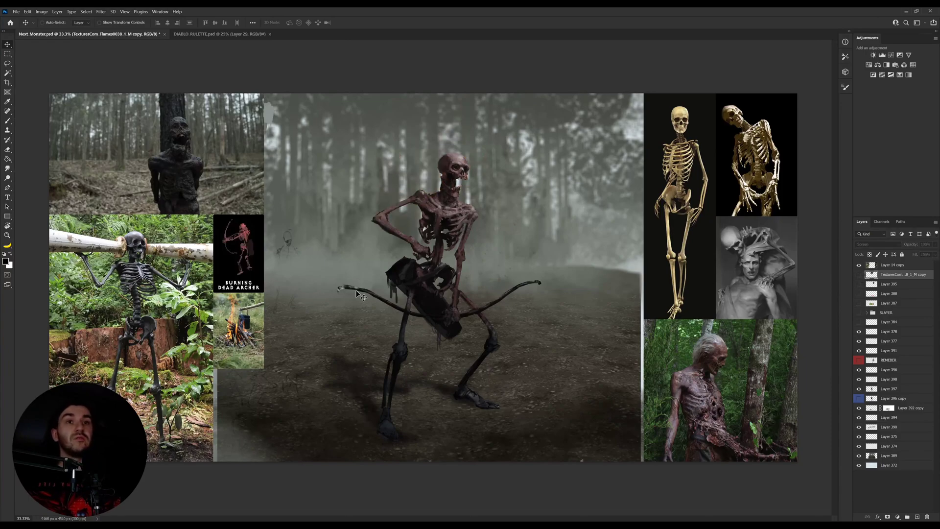
# Step: Hide the fog on Layer 390 and select the layer holding the small archer sketch beside the skeleton
pyautogui.press('z')
pyautogui.moveTo(273, 245); pyautogui.dragTo(305, 245)
pyautogui.keyDown('ctrl'); pyautogui.click(304, 245); pyautogui.keyUp('ctrl')
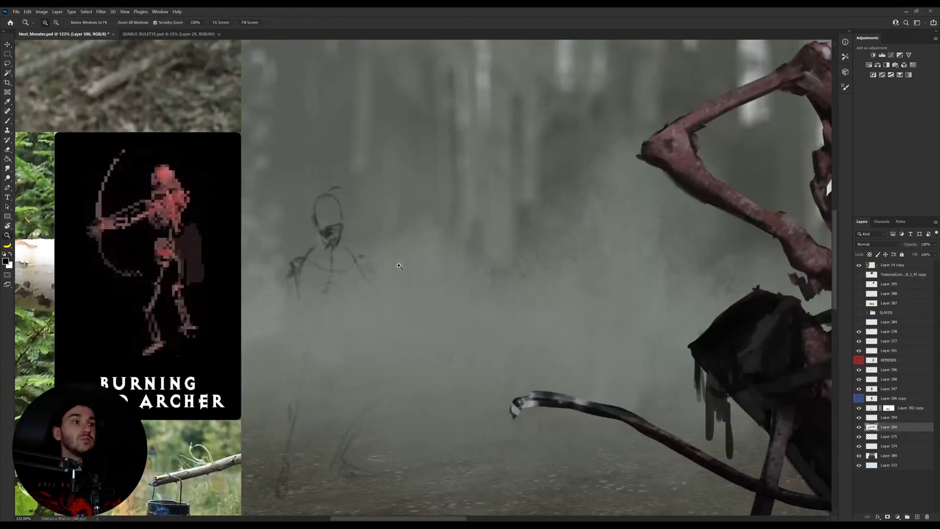
pyautogui.hotkey('ctrl', '0')
pyautogui.press('v')
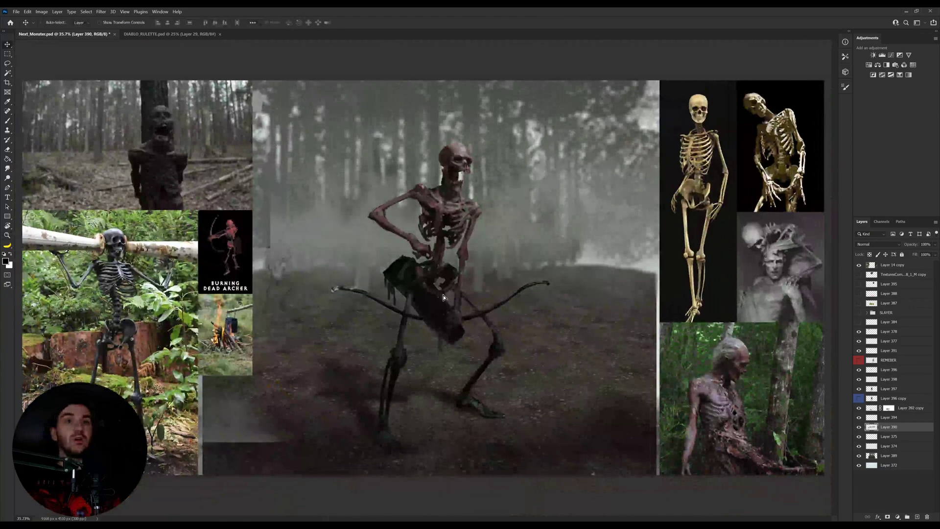
pyautogui.click(859, 428)
pyautogui.press('z')
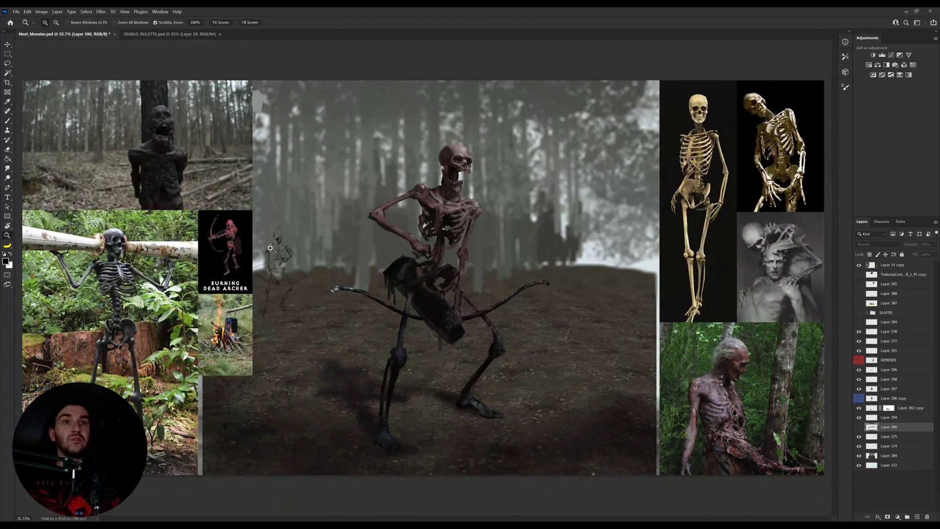
pyautogui.moveTo(271, 247); pyautogui.dragTo(308, 221)
pyautogui.keyDown('ctrl'); pyautogui.click(316, 218); pyautogui.keyUp('ctrl')
# Step: Move the archer sketch layer to the top of the layer stack and show the fog layer again
pyautogui.hotkey('ctrl', 'space')
pyautogui.moveTo(409, 264)
pyautogui.mouseDown()
pyautogui.moveTo(381, 265)
pyautogui.moveTo(419, 264)
pyautogui.mouseUp()
pyautogui.hotkey('ctrl', 'space')
pyautogui.moveTo(895, 437); pyautogui.dragTo(898, 271)
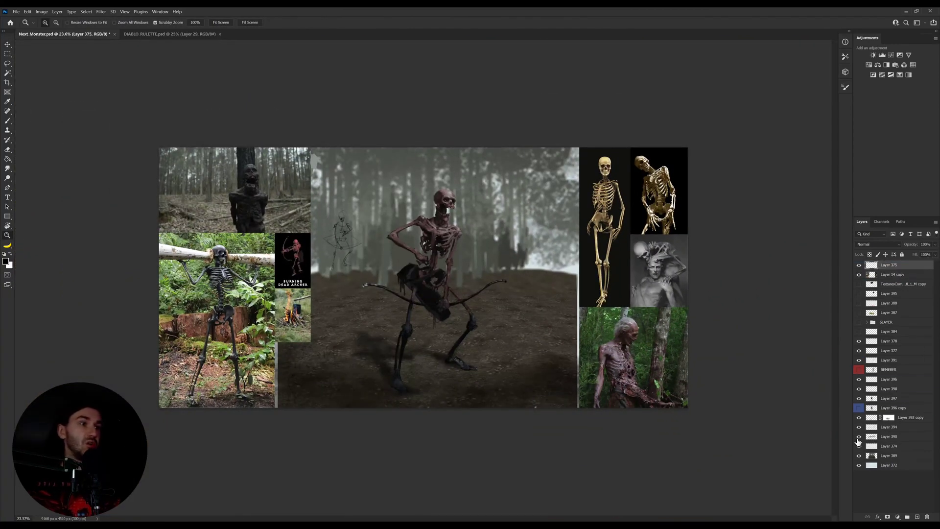
pyautogui.click(859, 437)
# Step: Rename the sketch layer to SKETCH and give it a red color label
pyautogui.doubleClick(890, 266)
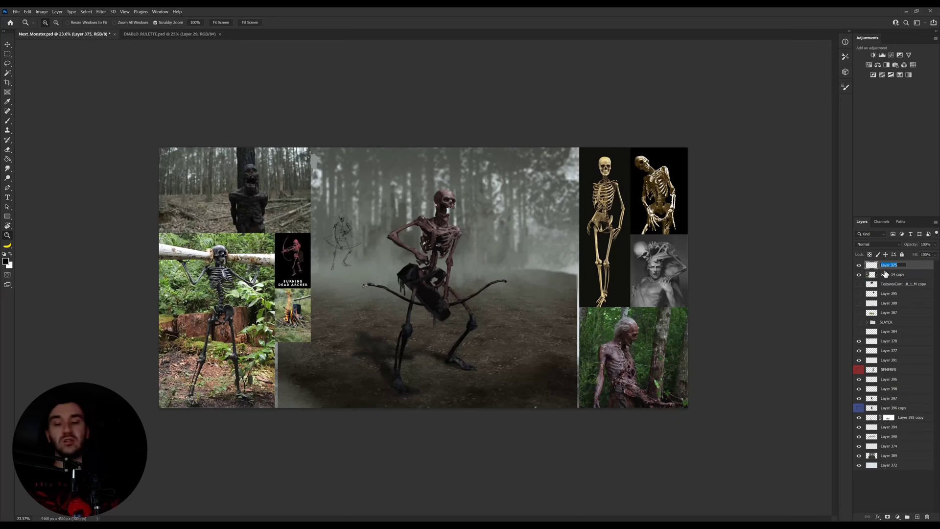
pyautogui.write('SKETCH')
pyautogui.press('Return')
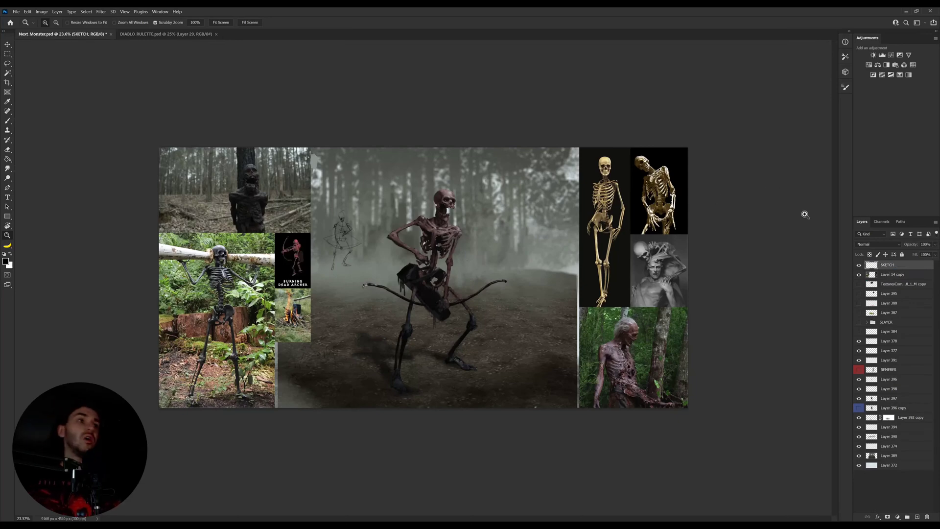
pyautogui.click(821, 456)
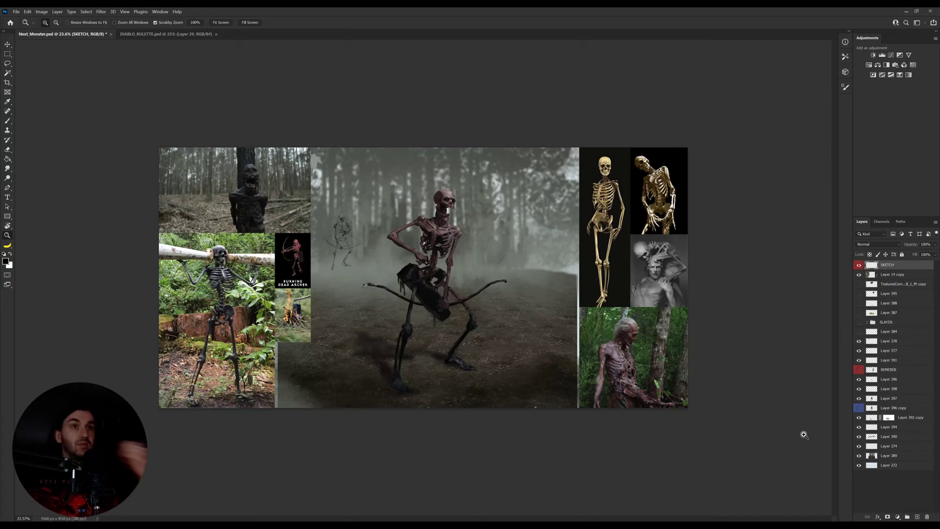
# Step: Merge the skeleton layers from Layer 396 through Layer 397 into one, checking their contents by toggling visibility
pyautogui.moveTo(445, 234); pyautogui.dragTo(436, 255)
pyautogui.press('v')
pyautogui.click(453, 228)
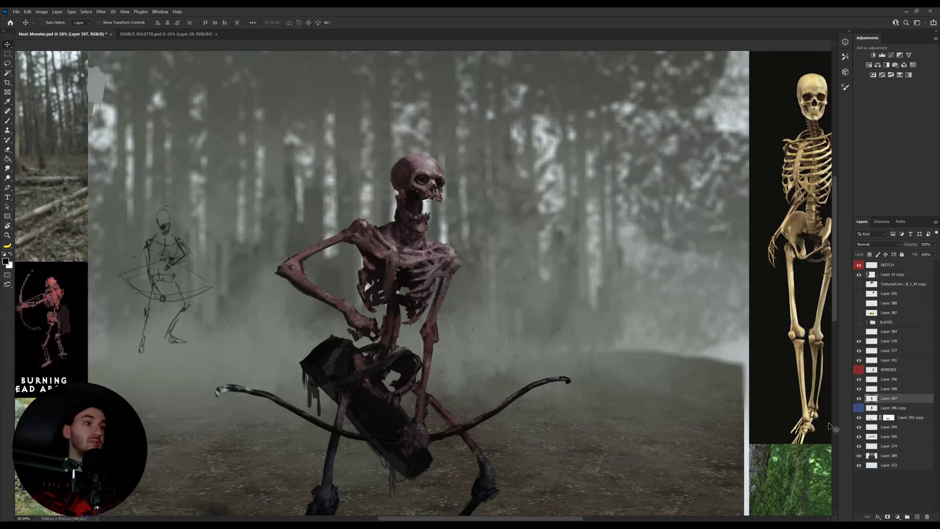
pyautogui.click(862, 389)
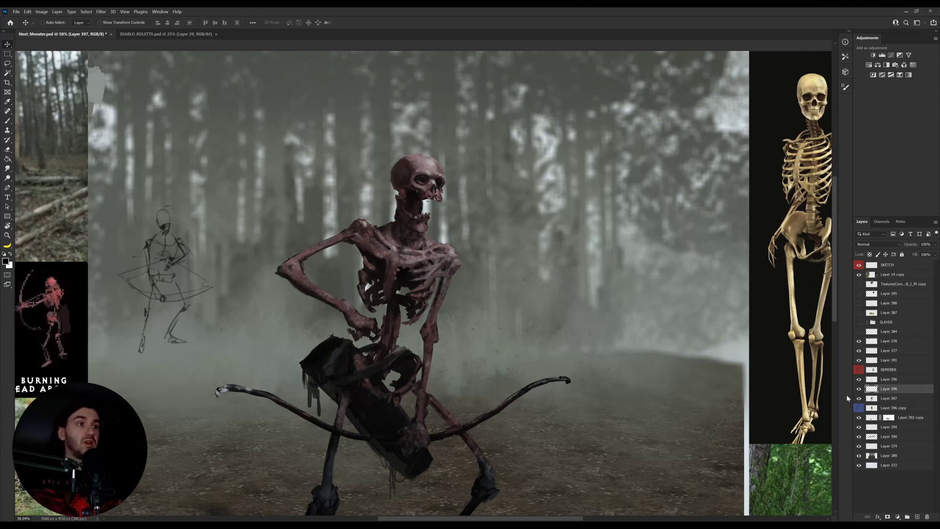
pyautogui.press('z')
pyautogui.moveTo(513, 380); pyautogui.dragTo(438, 335)
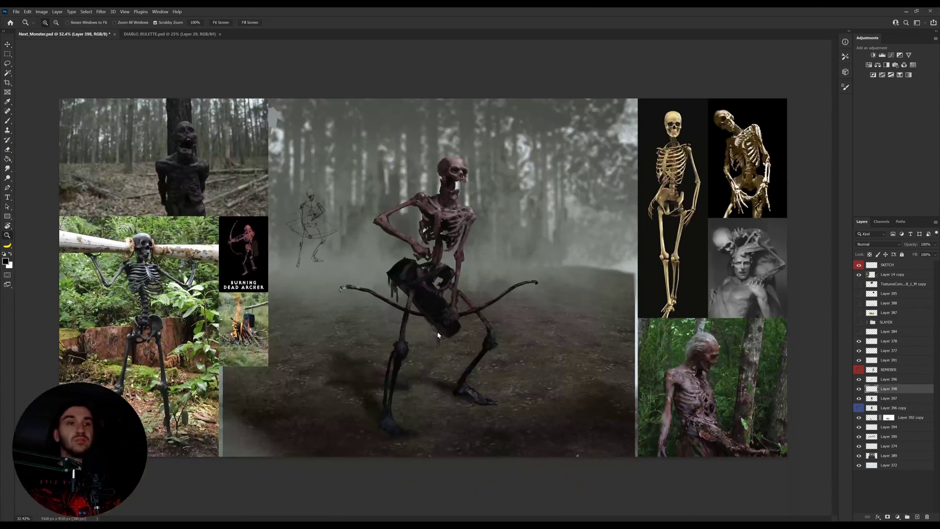
pyautogui.click(858, 380)
pyautogui.click(858, 380)
pyautogui.click(885, 382)
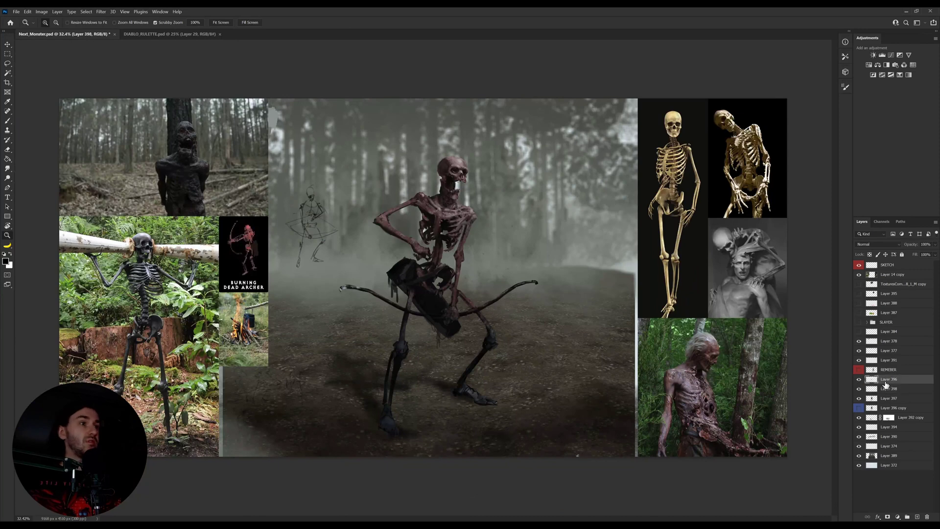
pyautogui.keyDown('shift'); pyautogui.click(884, 399); pyautogui.keyUp('shift')
pyautogui.hotkey('ctrl', 'e')
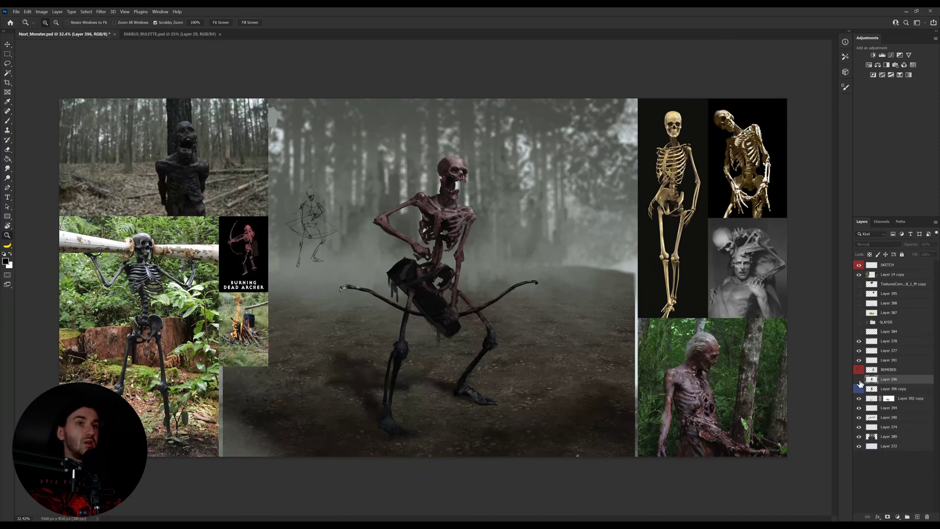
pyautogui.click(859, 379)
pyautogui.click(859, 379)
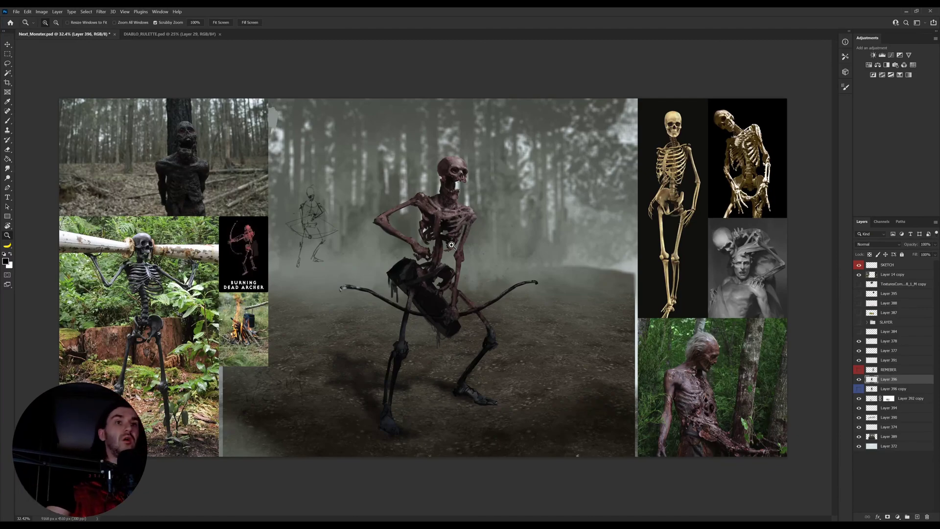
# Step: Flip the whole canvas horizontally
pyautogui.moveTo(440, 222); pyautogui.dragTo(455, 243)
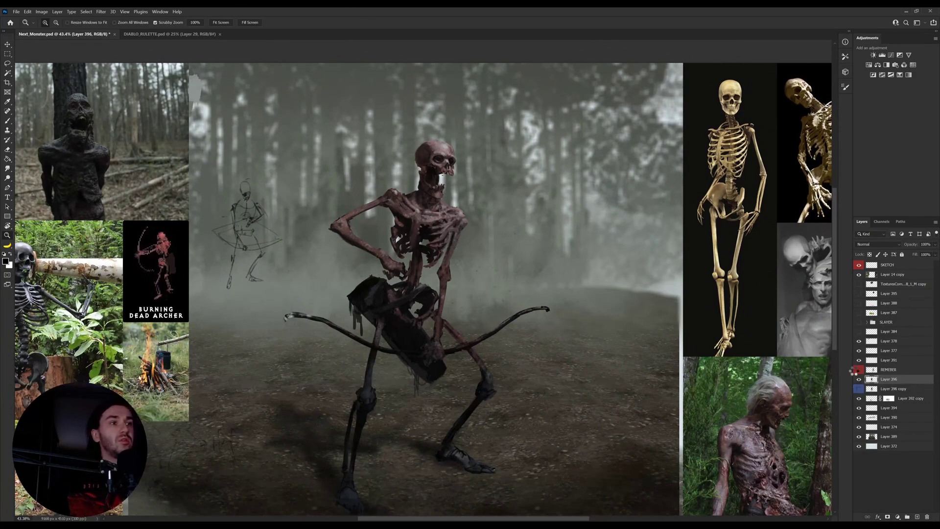
pyautogui.hotkey('ctrl', 'shift', 'h')
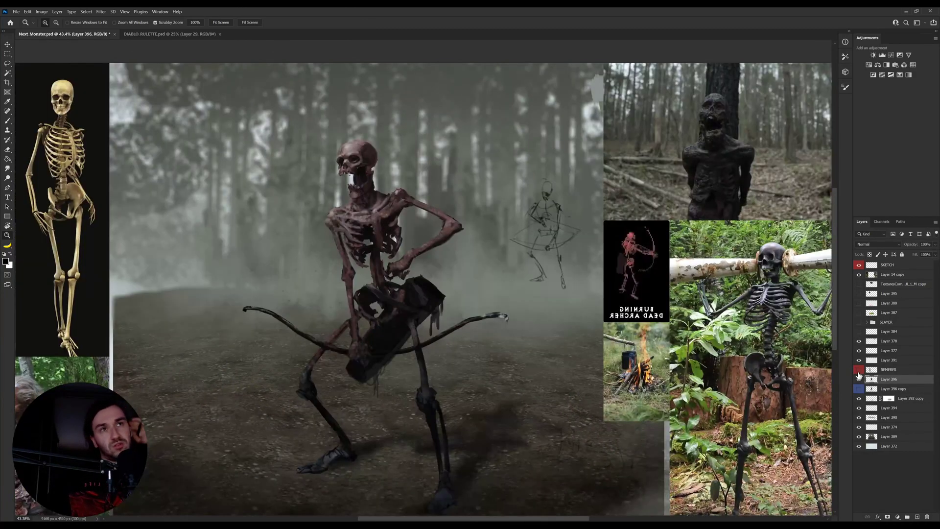
# Step: Lasso the skeleton's skull and jaw, rotate them slightly clockwise with Free Transform, and deselect
pyautogui.moveTo(391, 156)
pyautogui.mouseDown()
pyautogui.moveTo(450, 190)
pyautogui.moveTo(437, 185)
pyautogui.moveTo(448, 202)
pyautogui.moveTo(431, 219)
pyautogui.moveTo(385, 145)
pyautogui.moveTo(485, 226)
pyautogui.moveTo(470, 254)
pyautogui.moveTo(414, 277)
pyautogui.mouseUp()
pyautogui.press('l')
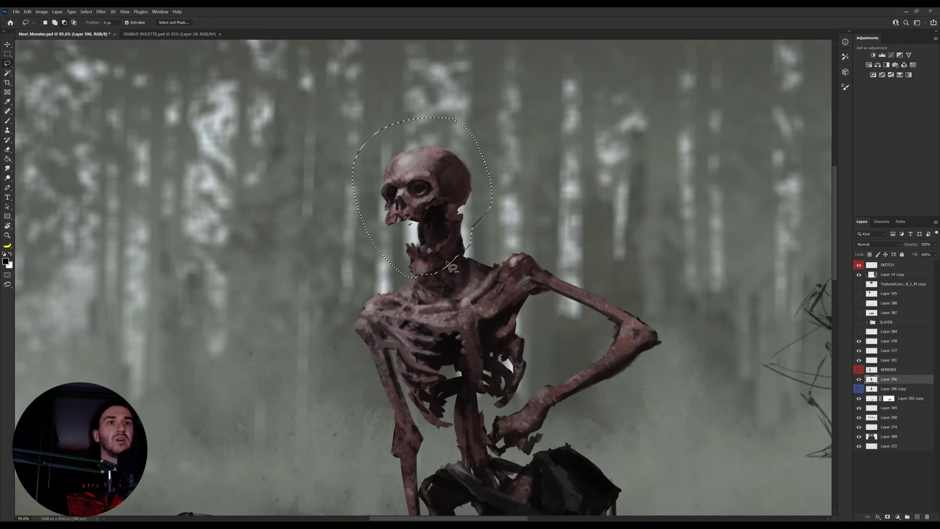
pyautogui.hotkey('ctrl', 't')
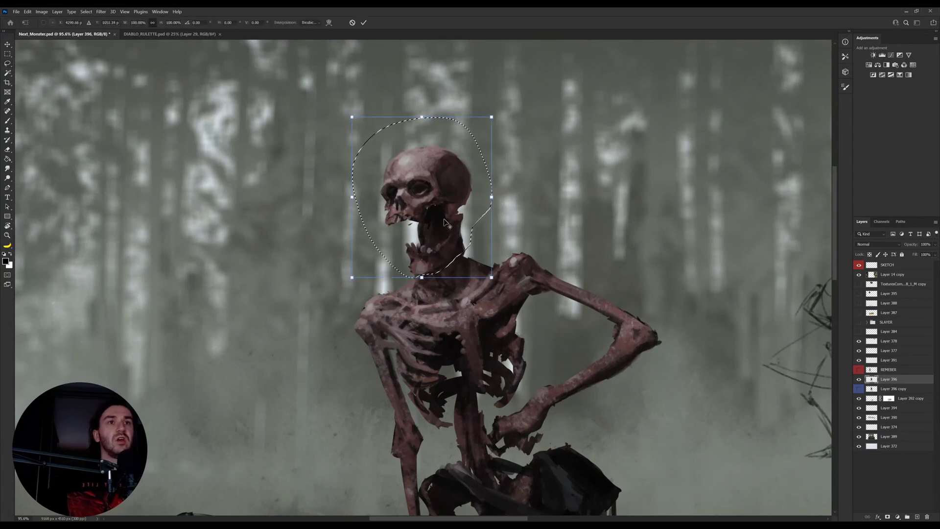
pyautogui.moveTo(526, 186); pyautogui.dragTo(527, 196)
pyautogui.press('Return')
pyautogui.hotkey('ctrl', 'd')
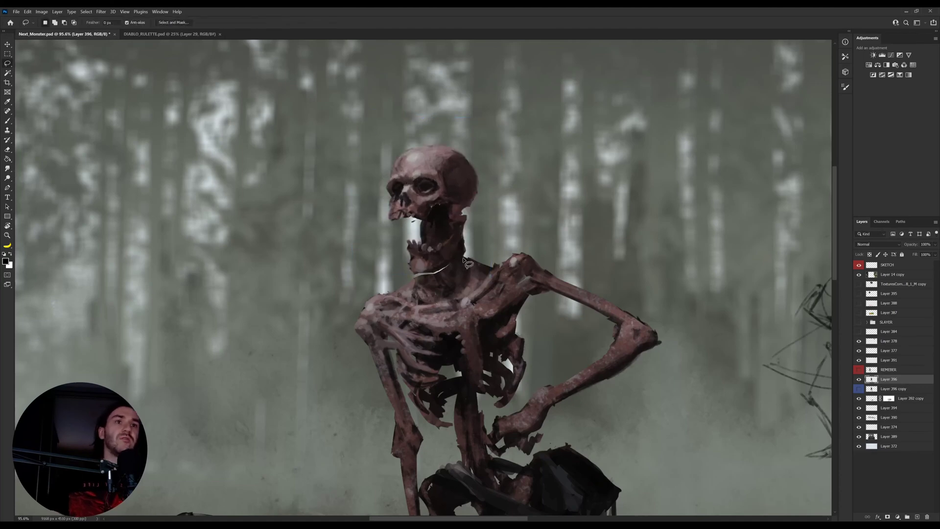
# Step: Sample a dark tone from the neck and paint over the light gap beneath the jaw
pyautogui.press('i')
pyautogui.click(456, 263)
pyautogui.press('b')
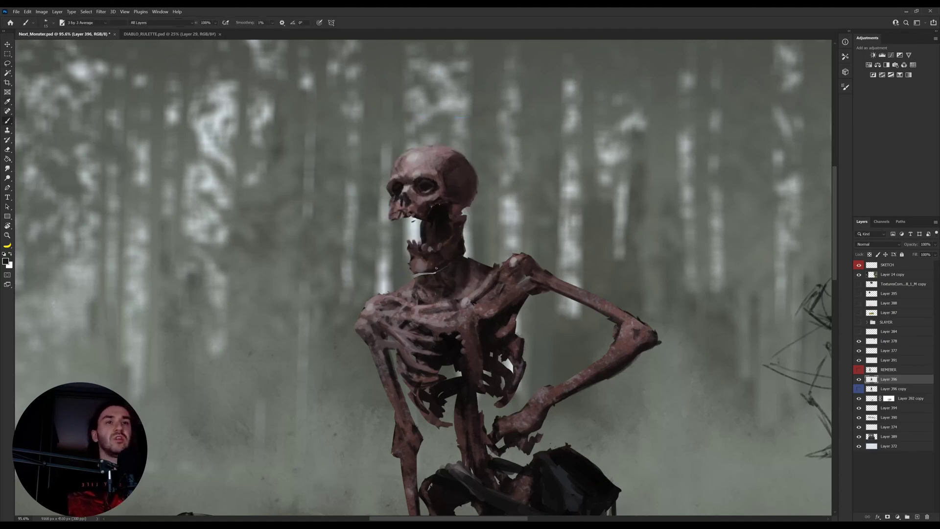
pyautogui.keyDown('alt'); pyautogui.click(425, 272); pyautogui.keyUp('alt')
pyautogui.moveTo(415, 273); pyautogui.dragTo(434, 274)
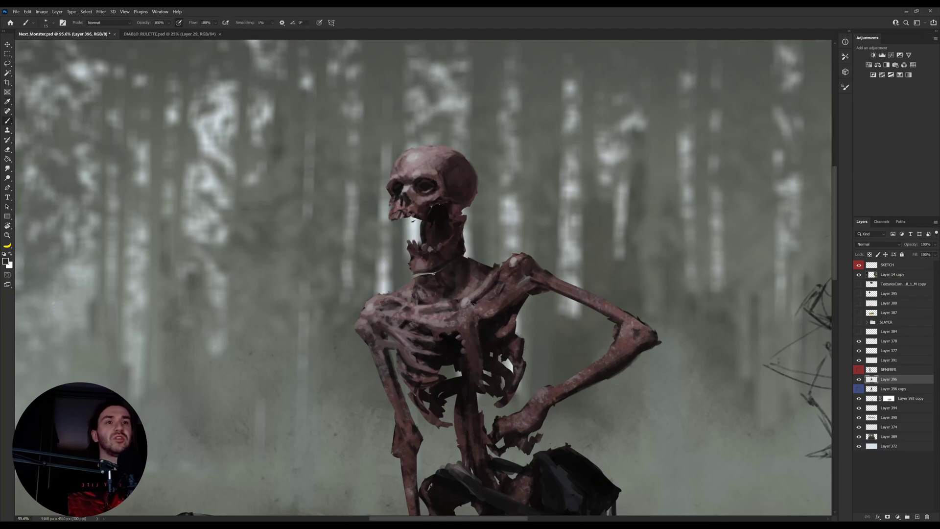
# Step: Switch to a much smaller eraser and clean up the edge under the jaw
pyautogui.press('e')
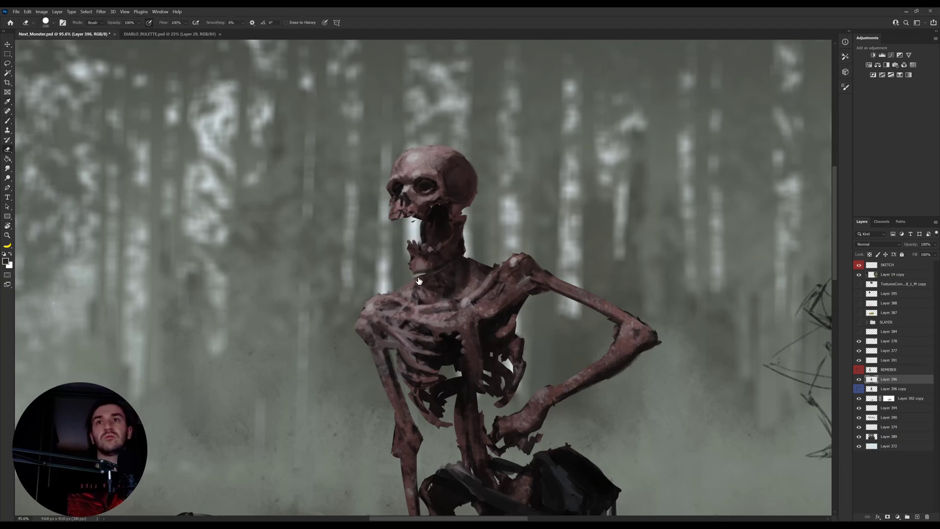
pyautogui.press('[')
pyautogui.press('[')
pyautogui.press('[')
pyautogui.press('[')
pyautogui.press('[')
pyautogui.press('[')
pyautogui.press('[')
pyautogui.press('[')
pyautogui.press('[')
pyautogui.press('[')
pyautogui.press('[')
pyautogui.press('[')
pyautogui.press('[')
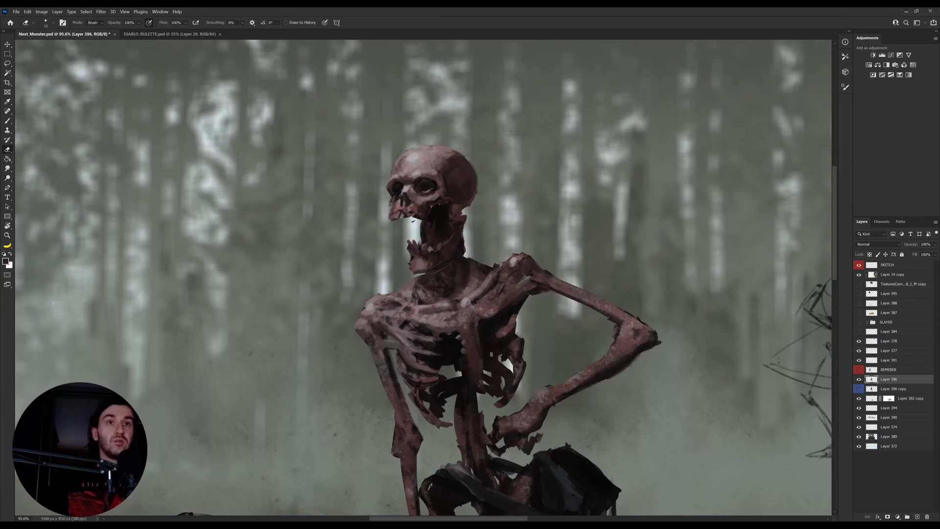
# Step: Blend the jaw into the neck, alternating brush strokes in sampled neck tones with small erasures along the contour
pyautogui.press('b')
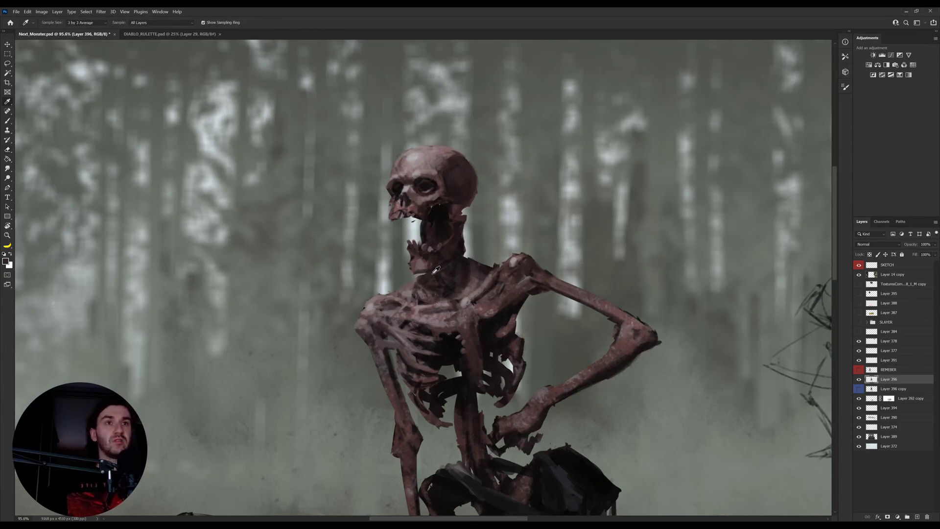
pyautogui.press('e')
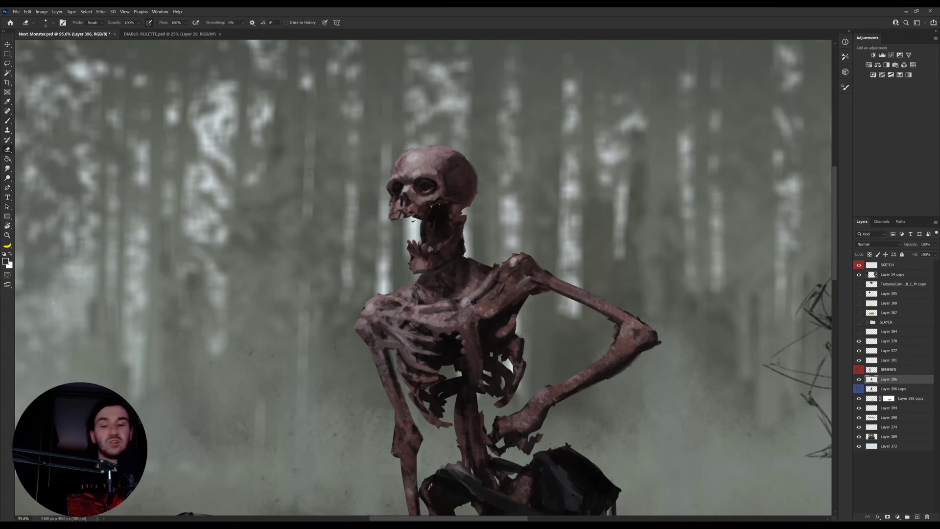
pyautogui.press('i')
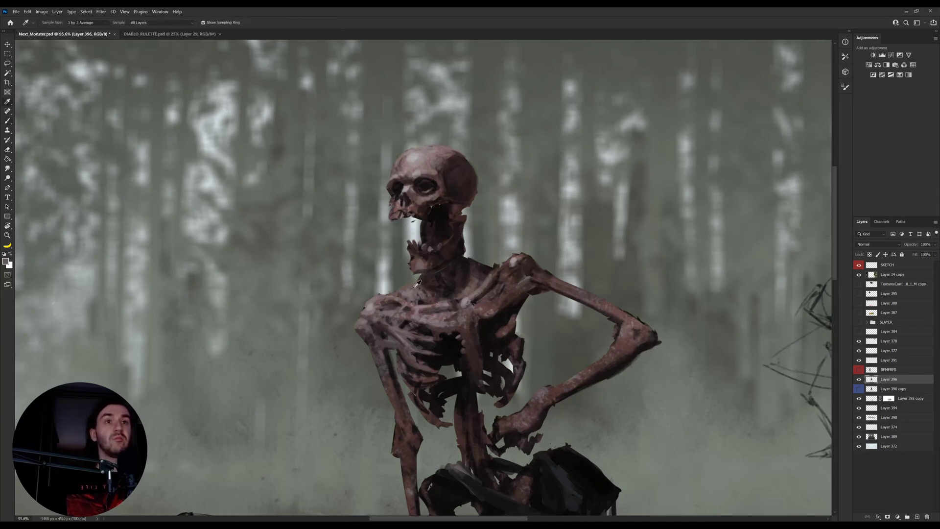
pyautogui.press('b')
pyautogui.press('e')
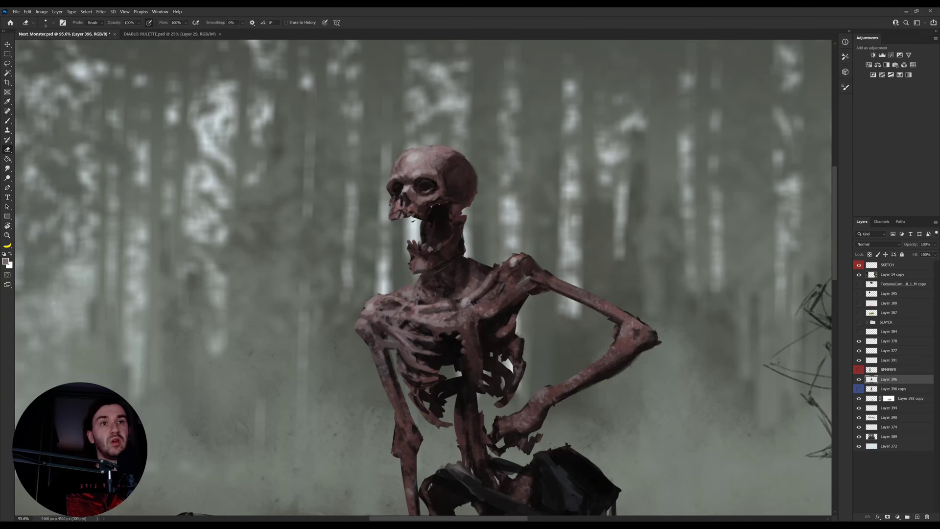
pyautogui.press('b')
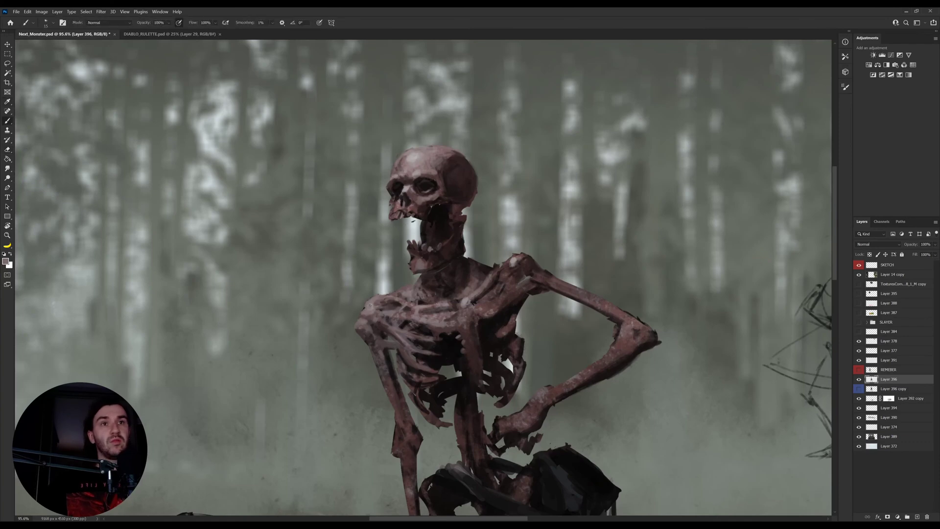
# Step: Touch up the skull's eye sockets and nose bridge with dark and light tones sampled from around them
pyautogui.scroll(2, 401, 244)
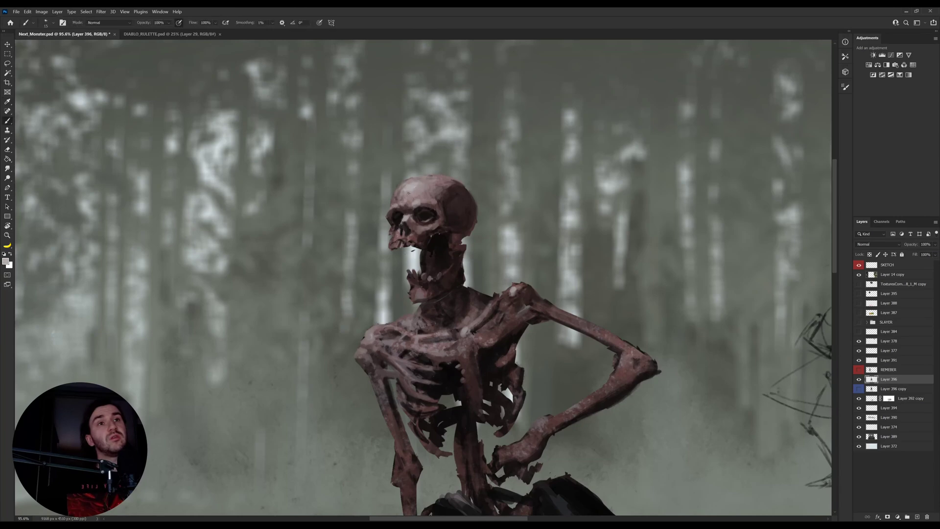
pyautogui.keyDown('alt'); pyautogui.click(397, 209); pyautogui.keyUp('alt')
pyautogui.keyDown('alt'); pyautogui.click(391, 215); pyautogui.keyUp('alt')
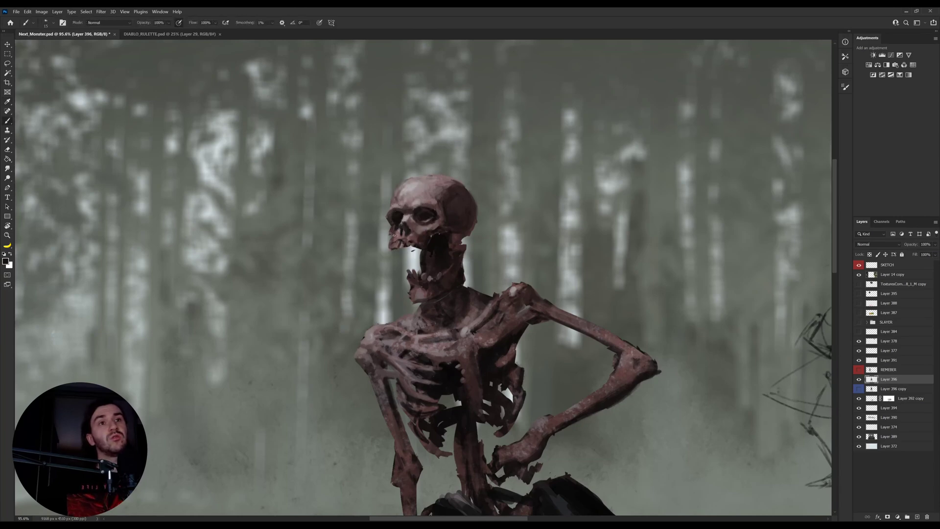
pyautogui.keyDown('alt'); pyautogui.click(410, 216); pyautogui.keyUp('alt')
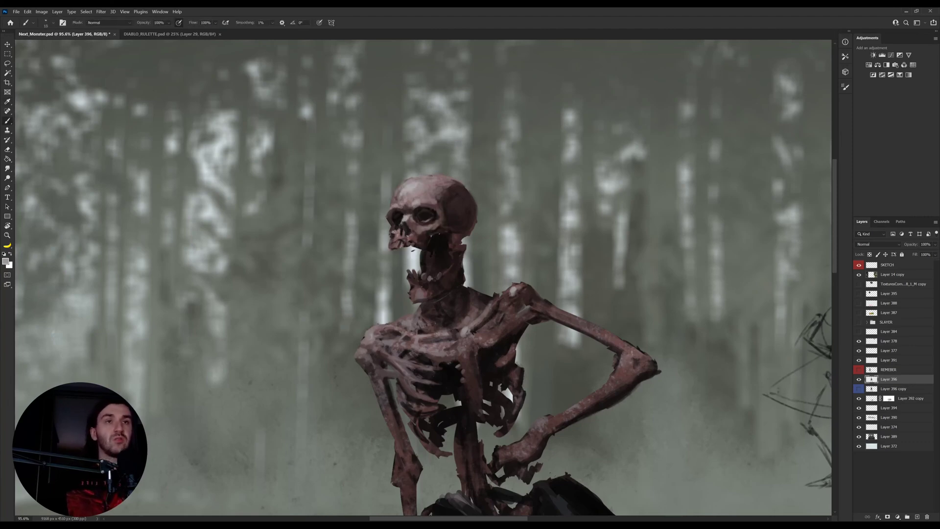
# Step: Refine the upper jaw and teeth with small brush strokes in tones sampled from the cheek, gums and mouth
pyautogui.scroll(3, 406, 240)
pyautogui.keyDown('alt'); pyautogui.click(407, 240); pyautogui.keyUp('alt')
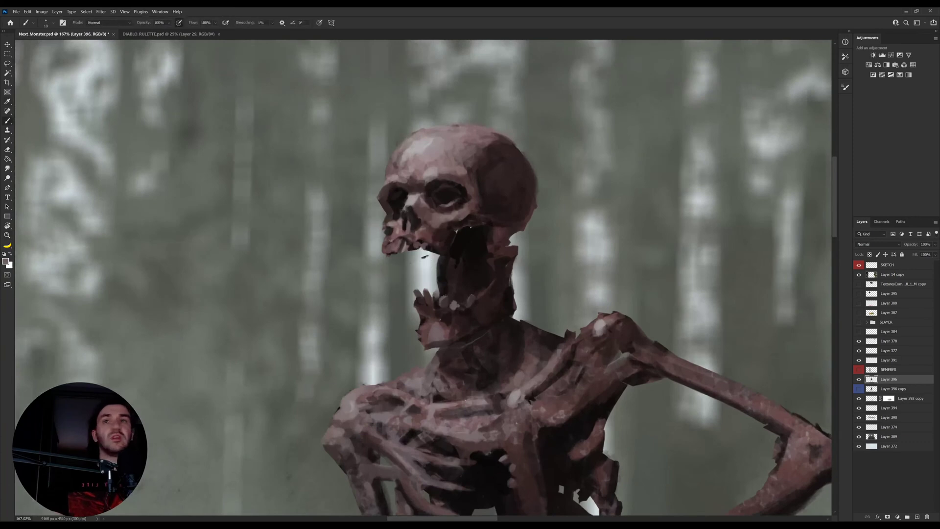
pyautogui.moveTo(402, 245); pyautogui.dragTo(407, 241)
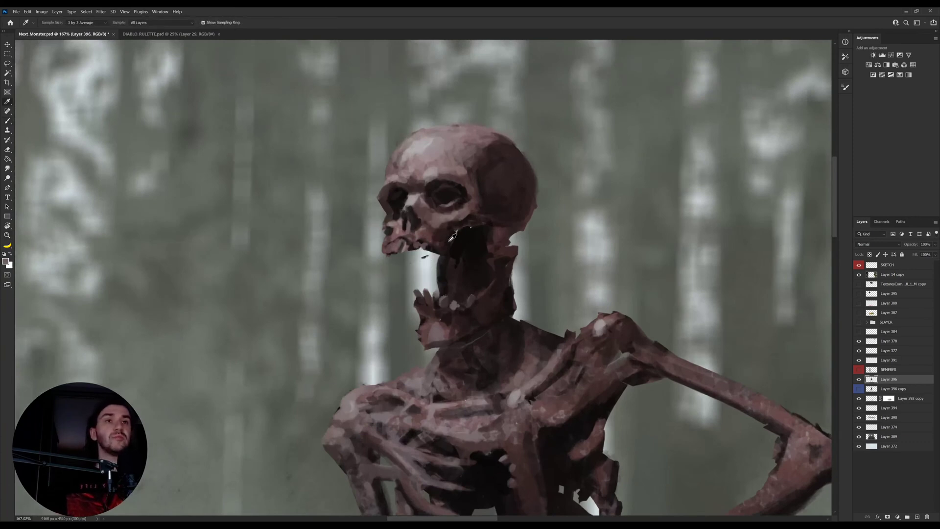
pyautogui.keyDown('alt'); pyautogui.click(456, 249); pyautogui.keyUp('alt')
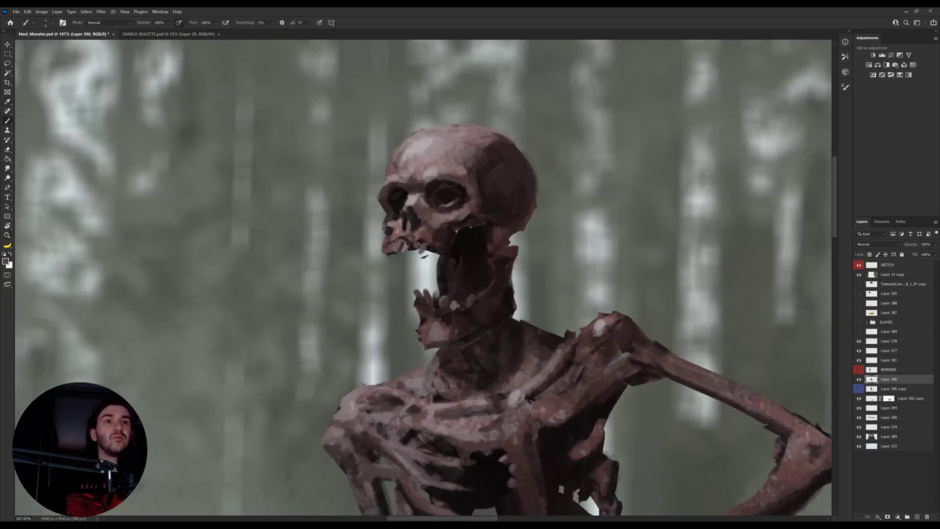
pyautogui.keyDown('alt'); pyautogui.click(438, 253); pyautogui.keyUp('alt')
pyautogui.moveTo(429, 244); pyautogui.dragTo(421, 241)
pyautogui.keyDown('alt'); pyautogui.click(423, 242); pyautogui.keyUp('alt')
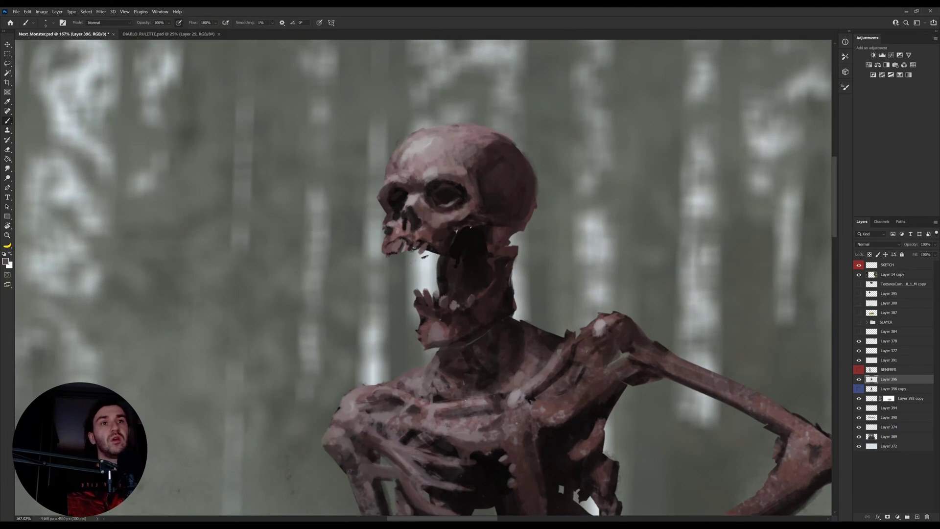
pyautogui.keyDown('alt'); pyautogui.click(417, 241); pyautogui.keyUp('alt')
pyautogui.keyDown('alt'); pyautogui.click(416, 236); pyautogui.keyUp('alt')
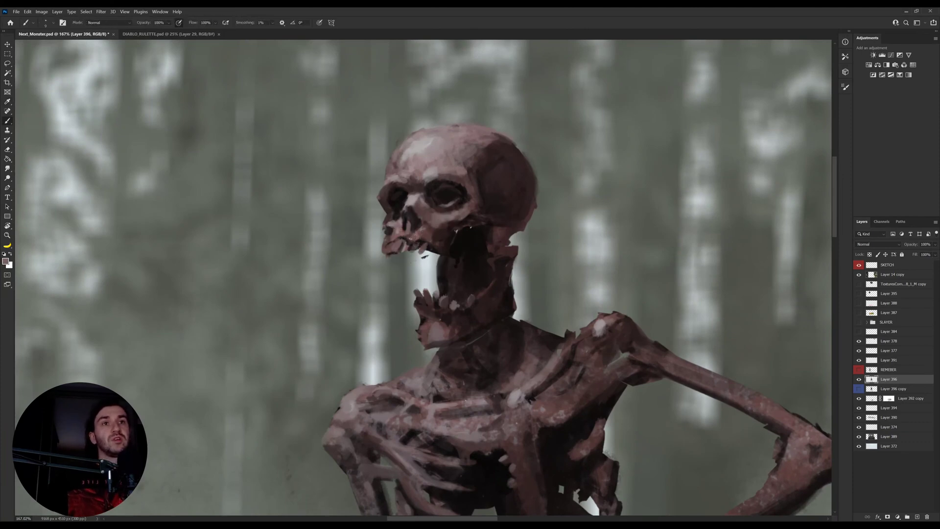
# Step: Sample the mouth's darkest tone and nearby bone tones, and sharpen the far eye socket and nose bridge
pyautogui.keyDown('alt'); pyautogui.click(481, 247); pyautogui.keyUp('alt')
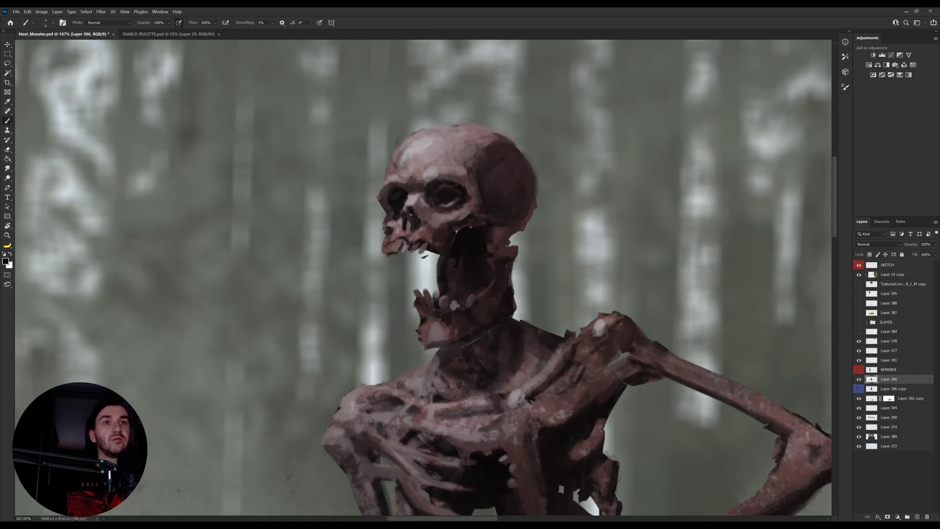
pyautogui.keyDown('alt'); pyautogui.click(417, 199); pyautogui.keyUp('alt')
pyautogui.keyDown('alt'); pyautogui.click(416, 200); pyautogui.keyUp('alt')
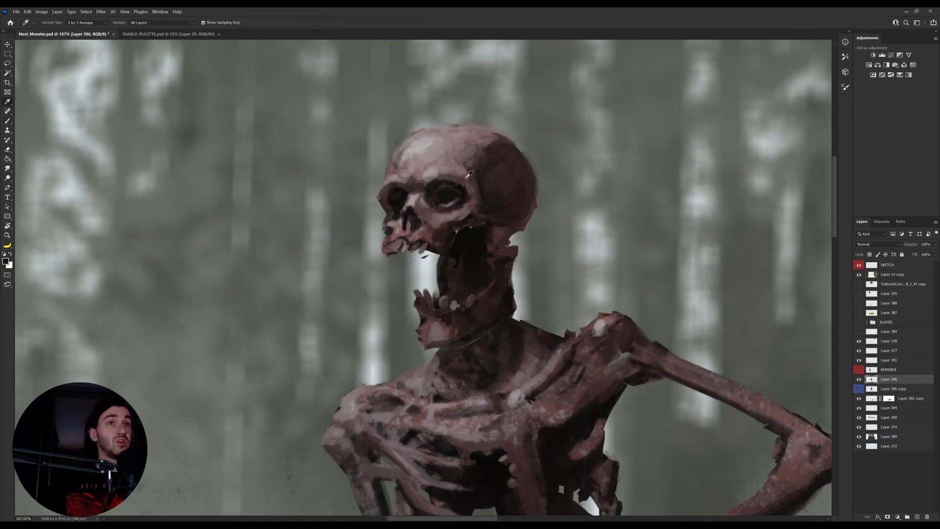
pyautogui.keyDown('alt'); pyautogui.click(396, 200); pyautogui.keyUp('alt')
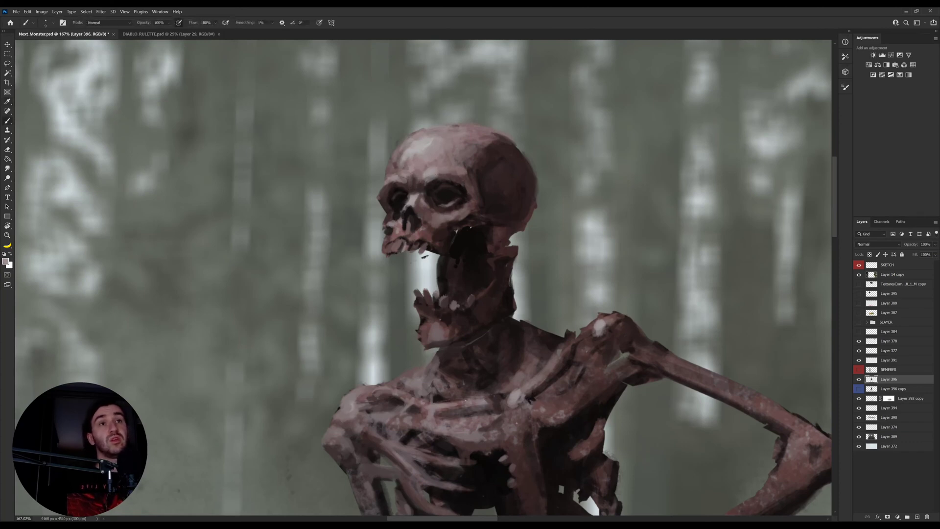
# Step: Sample a dark neck tone and paint over the light edge where the lower jaw meets the neck
pyautogui.press('i')
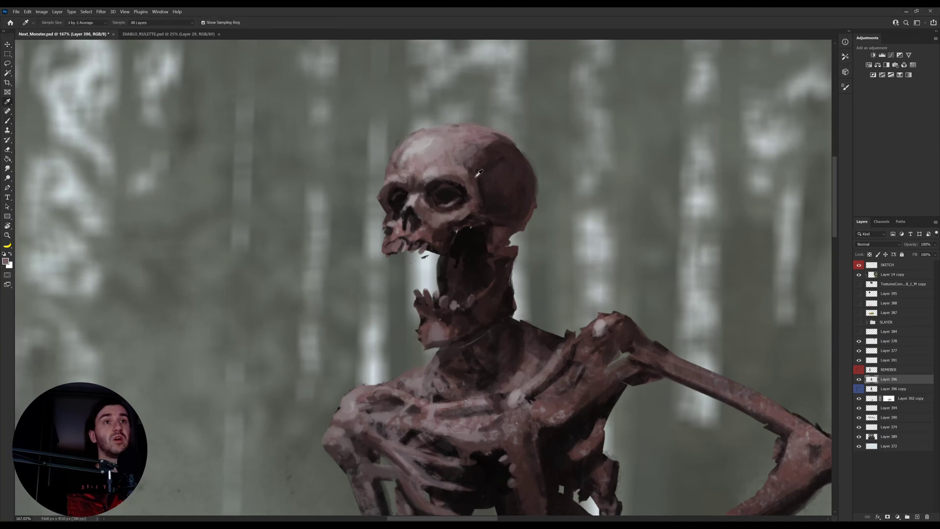
pyautogui.moveTo(462, 177); pyautogui.dragTo(453, 208)
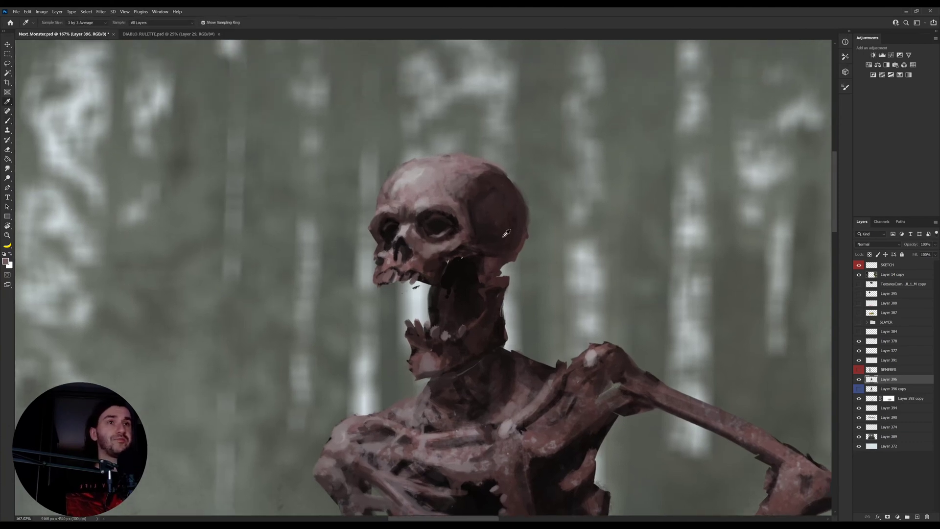
pyautogui.keyDown('alt'); pyautogui.click(473, 372); pyautogui.keyUp('alt')
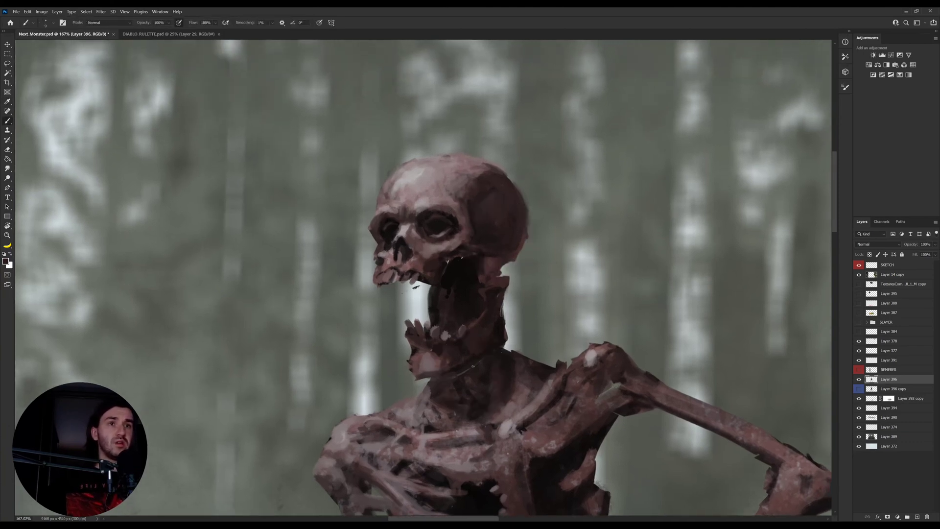
pyautogui.moveTo(473, 373); pyautogui.dragTo(472, 337)
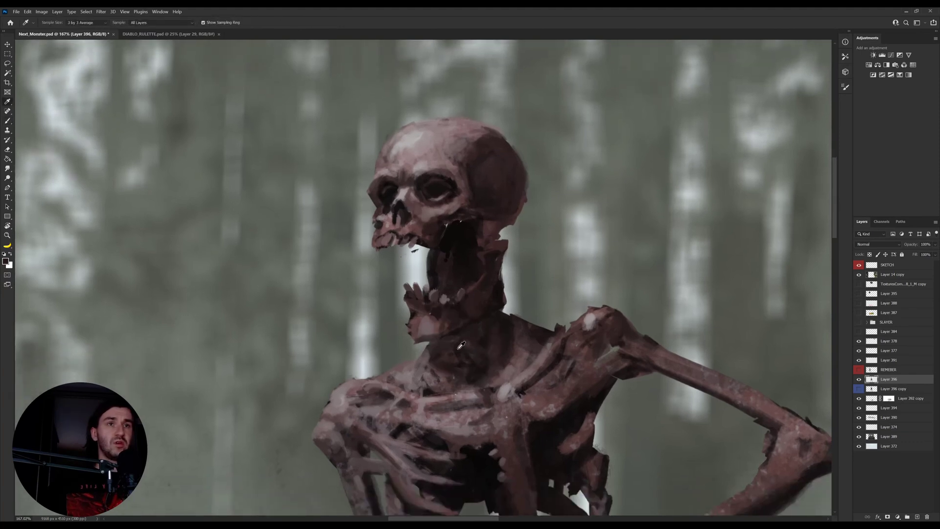
pyautogui.moveTo(437, 362)
pyautogui.mouseDown()
pyautogui.moveTo(434, 319)
pyautogui.moveTo(460, 326)
pyautogui.moveTo(430, 335)
pyautogui.mouseUp()
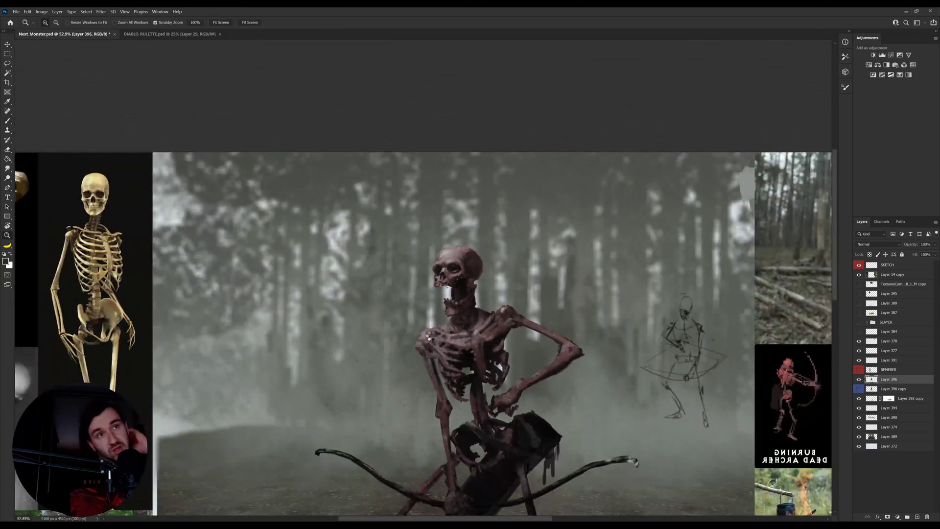
# Step: Flip the canvas horizontally and repaint the skull's forehead and temple with sampled bone tones
pyautogui.hotkey('ctrl', 'shift', 'h')
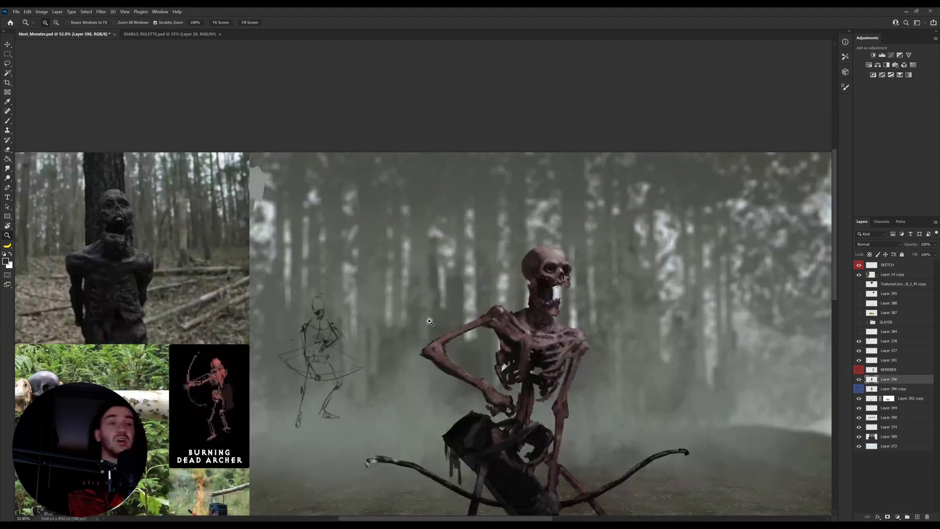
pyautogui.moveTo(568, 254); pyautogui.dragTo(580, 253)
pyautogui.press('i')
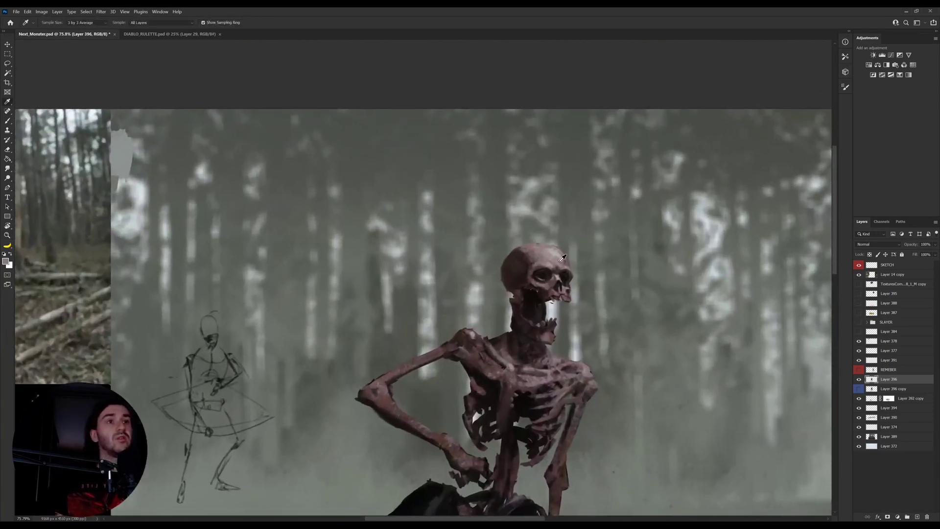
pyautogui.press('b')
pyautogui.keyDown('alt'); pyautogui.click(541, 260); pyautogui.keyUp('alt')
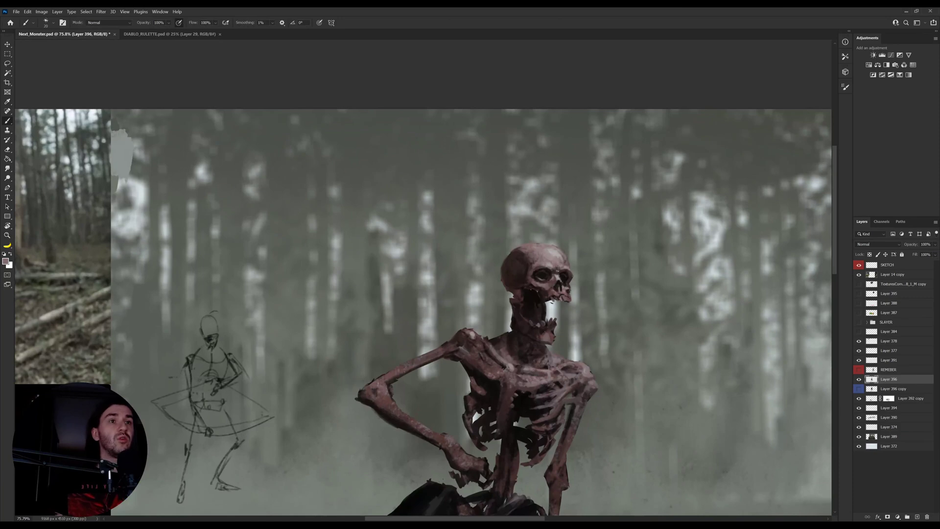
pyautogui.keyDown('alt'); pyautogui.click(527, 263); pyautogui.keyUp('alt')
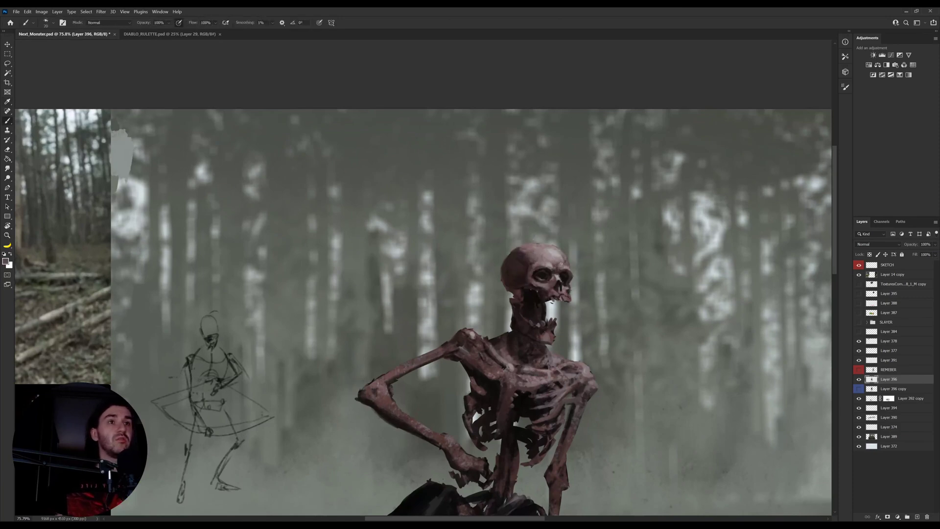
pyautogui.keyDown('alt'); pyautogui.click(551, 248); pyautogui.keyUp('alt')
# Step: Clean up the forehead's outer contour, alternating small erasures with brush strokes in sampled skull tones
pyautogui.scroll(10, 564, 264)
pyautogui.press('e')
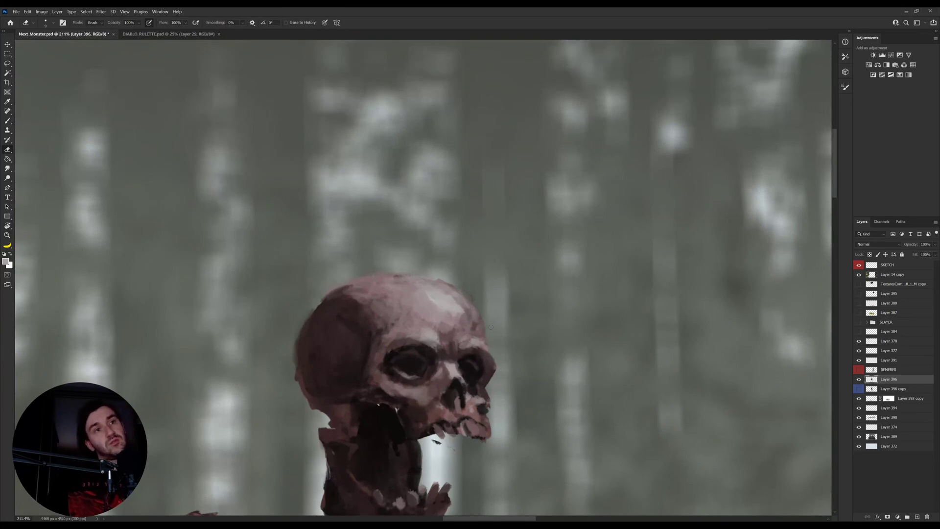
pyautogui.moveTo(491, 327); pyautogui.dragTo(508, 382)
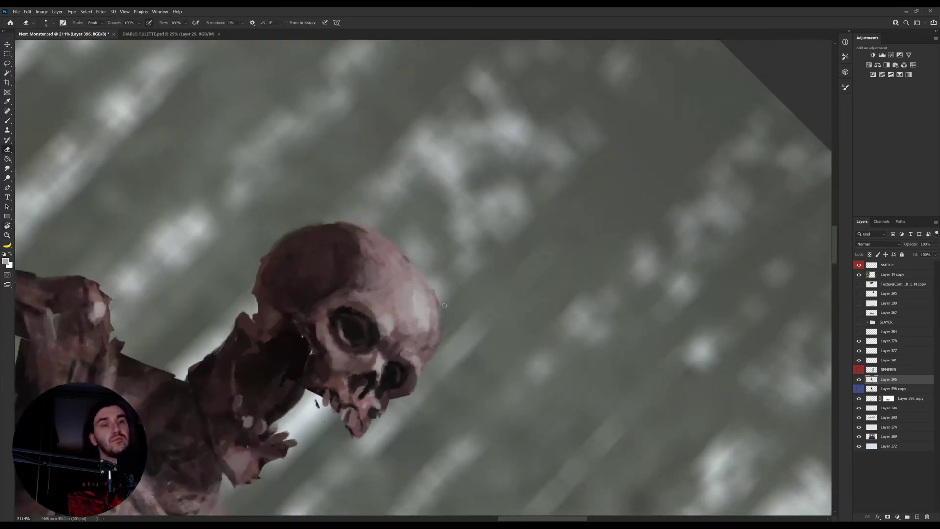
pyautogui.moveTo(444, 305)
pyautogui.mouseDown()
pyautogui.moveTo(487, 307)
pyautogui.moveTo(427, 294)
pyautogui.mouseUp()
pyautogui.press('b')
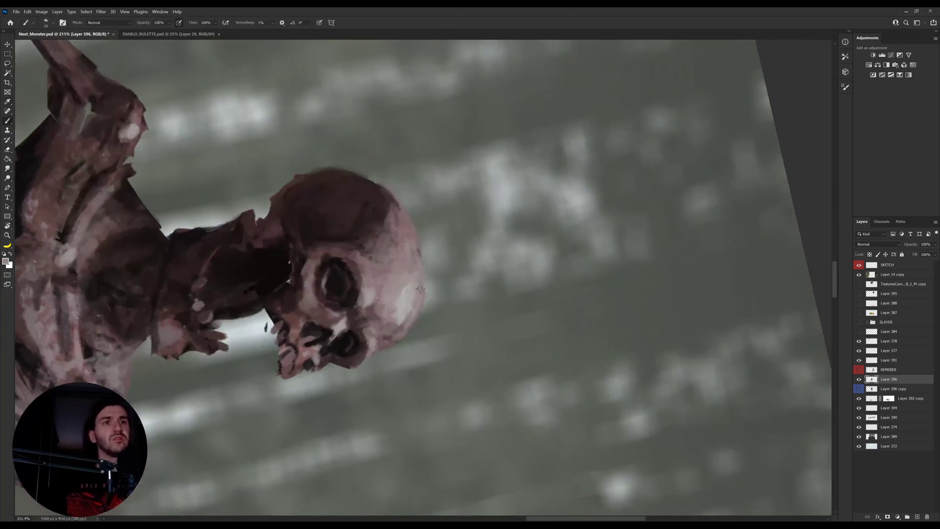
pyautogui.press('e')
pyautogui.press('b')
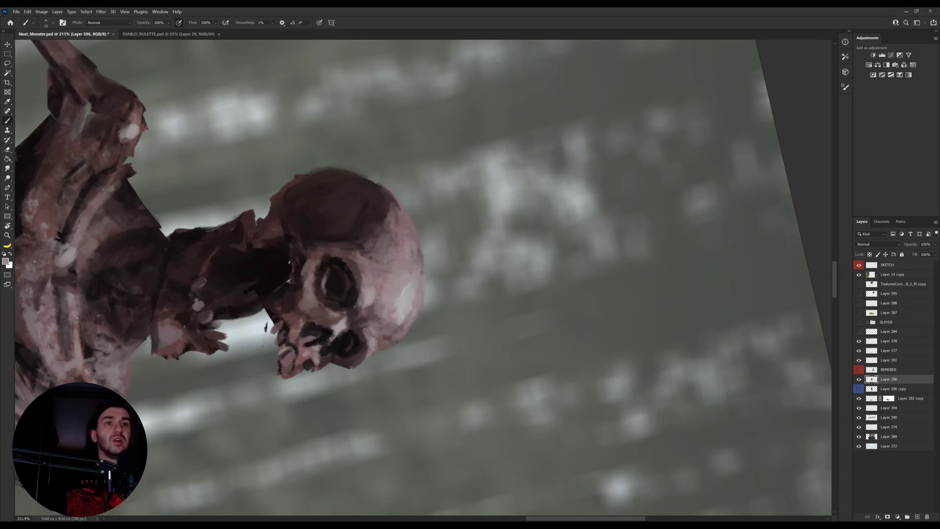
pyautogui.keyDown('alt'); pyautogui.click(409, 230); pyautogui.keyUp('alt')
pyautogui.moveTo(429, 261); pyautogui.dragTo(395, 261)
# Step: Reset the rotated view to upright and smooth the back contour of the skull with a dark tone sampled there
pyautogui.press('r')
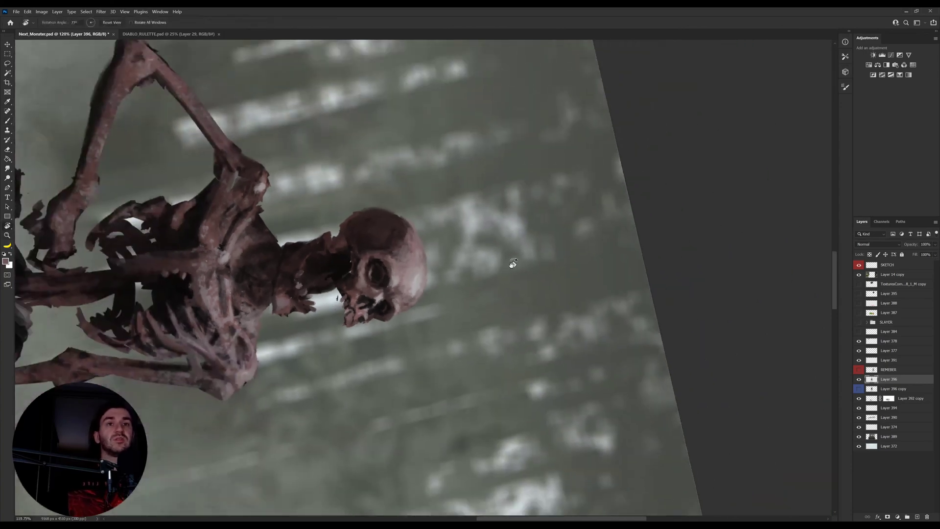
pyautogui.moveTo(513, 263); pyautogui.dragTo(420, 185)
pyautogui.moveTo(445, 237); pyautogui.dragTo(467, 139)
pyautogui.moveTo(375, 245); pyautogui.dragTo(390, 245)
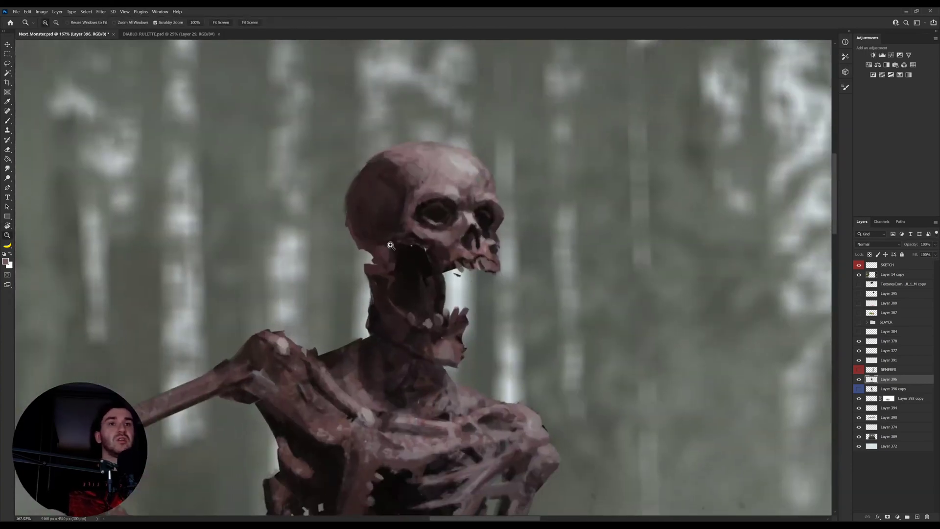
pyautogui.press('b')
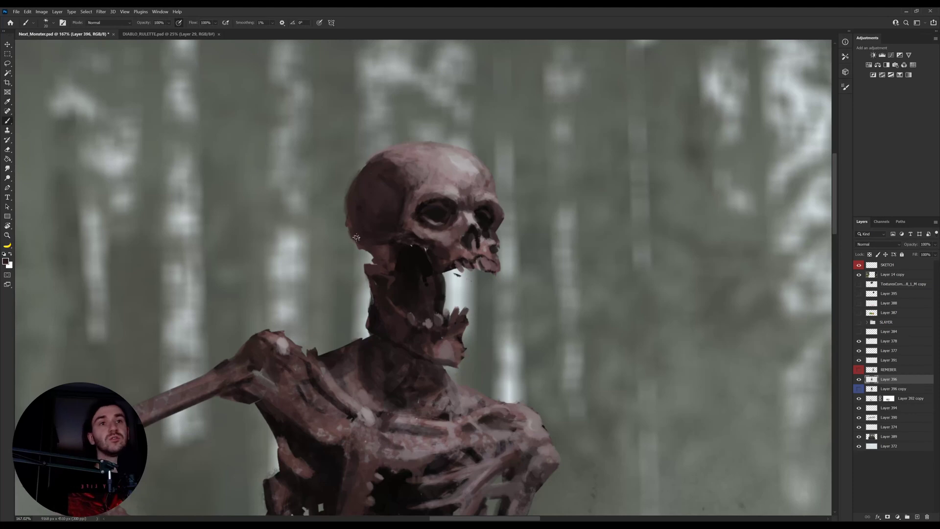
pyautogui.keyDown('alt'); pyautogui.click(359, 211); pyautogui.keyUp('alt')
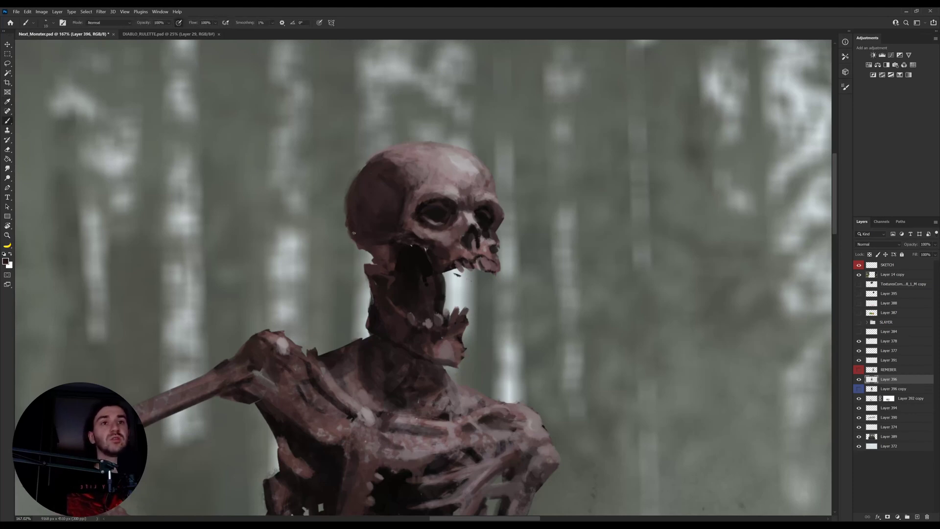
pyautogui.moveTo(347, 195); pyautogui.dragTo(346, 211)
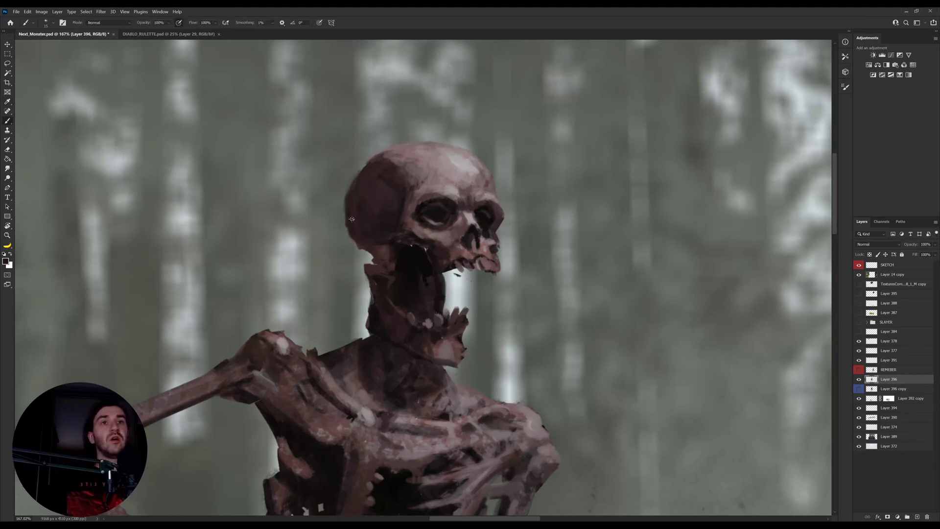
# Step: Sample the mouth cavity's near-black tone and paint over the light specks beneath the cheekbone, adjusting the brush size
pyautogui.keyDown('alt'); pyautogui.click(408, 252); pyautogui.keyUp('alt')
pyautogui.press(']')
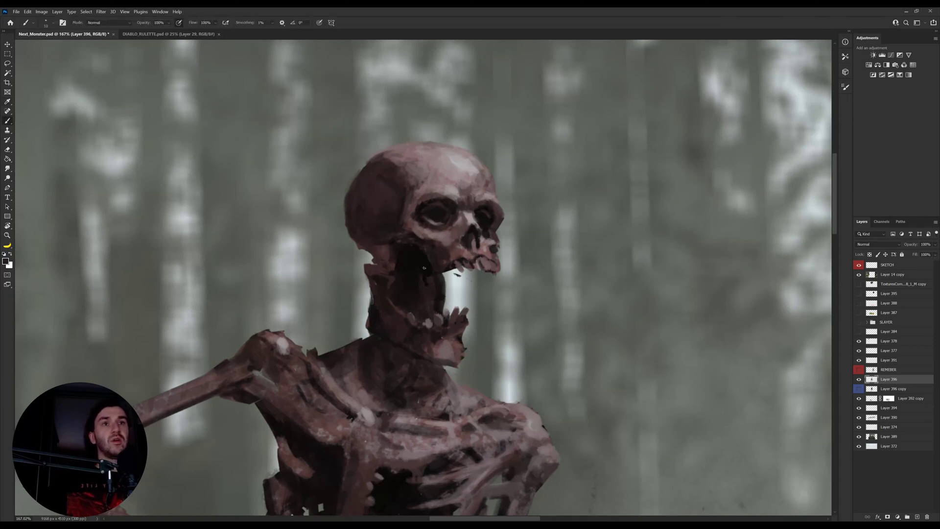
pyautogui.press(']')
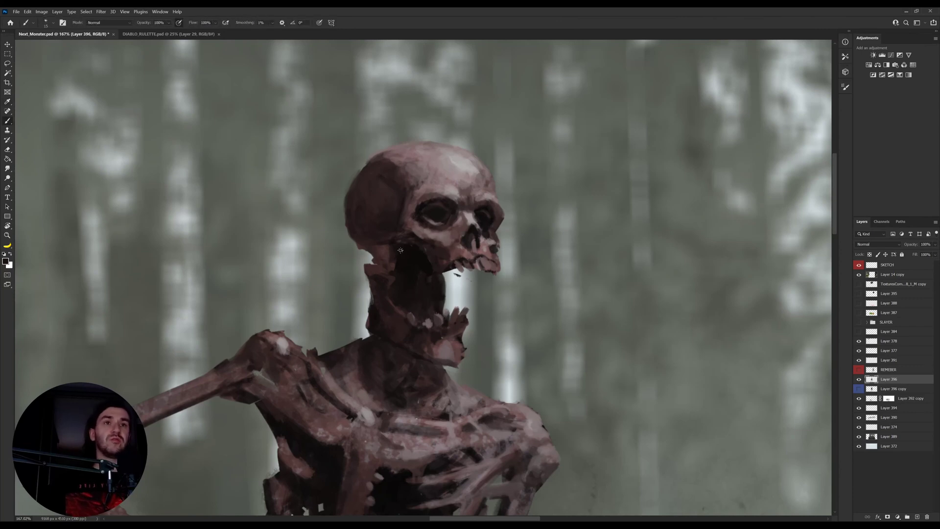
pyautogui.press('[')
pyautogui.press('[')
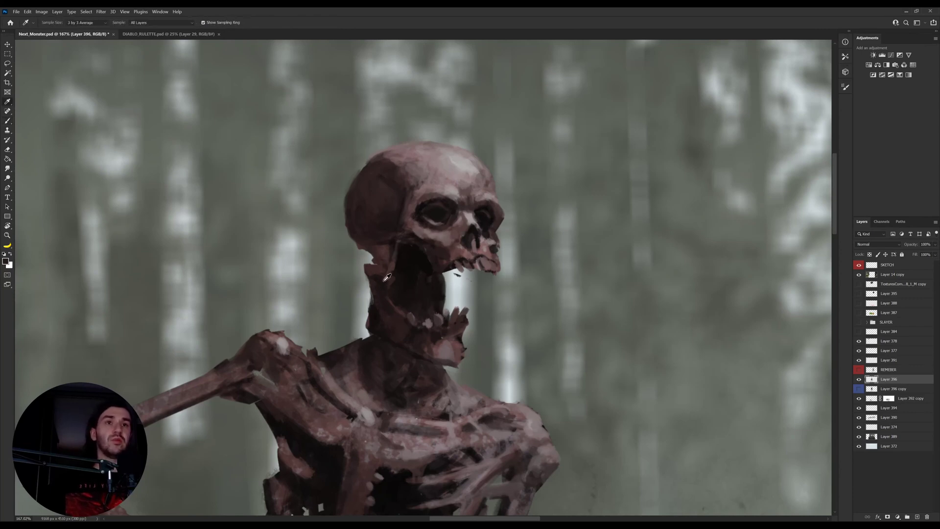
# Step: Paint narrow bone strips linking the cheekbone to the lower jaw at the jaw hinge, using sampled reddish and dark tones
pyautogui.press(']')
pyautogui.moveTo(400, 234); pyautogui.dragTo(388, 283)
pyautogui.keyDown('alt'); pyautogui.click(385, 280); pyautogui.keyUp('alt')
pyautogui.press('[')
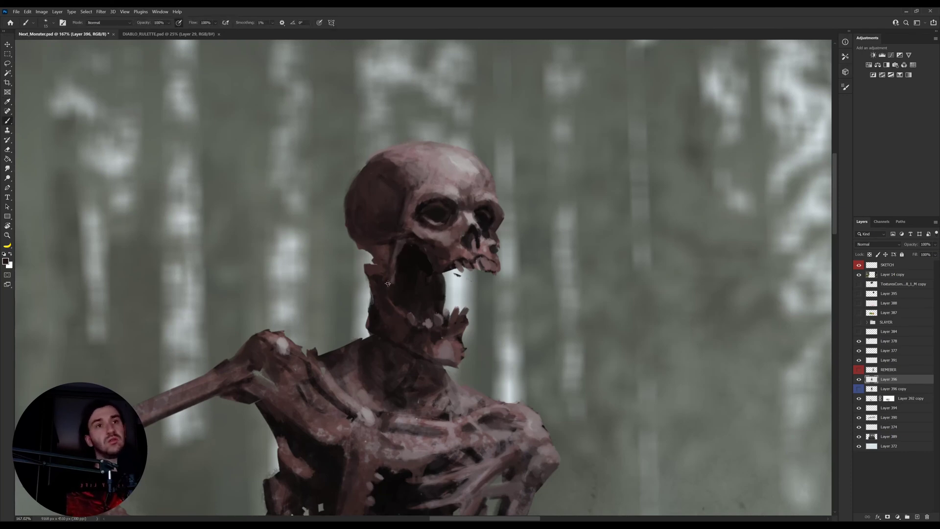
pyautogui.moveTo(394, 251); pyautogui.dragTo(390, 284)
pyautogui.moveTo(397, 240)
pyautogui.mouseDown()
pyautogui.moveTo(388, 272)
pyautogui.moveTo(379, 265)
pyautogui.mouseUp()
pyautogui.keyDown('alt'); pyautogui.click(379, 255); pyautogui.keyUp('alt')
pyautogui.press('[')
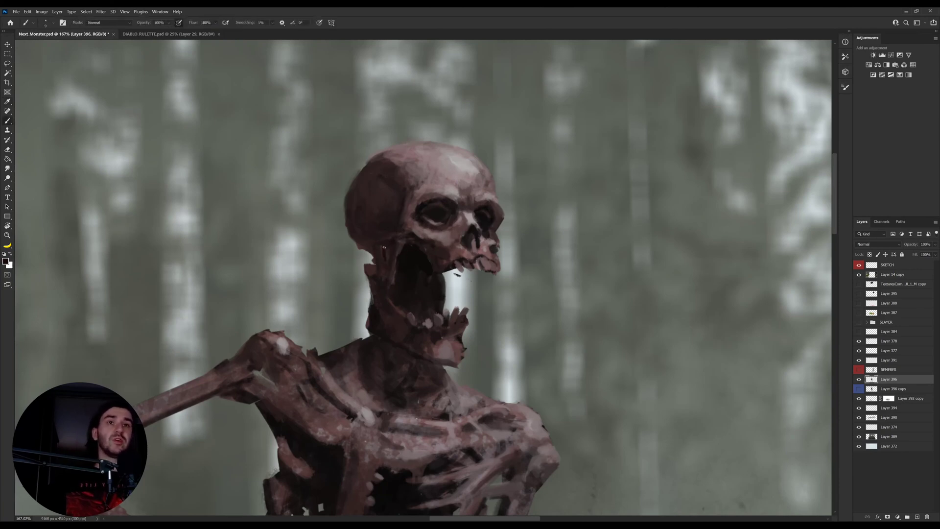
pyautogui.moveTo(385, 248); pyautogui.dragTo(385, 255)
# Step: Refine the cheekbone and upper jaw around the nose cavity with tones sampled from the face
pyautogui.moveTo(448, 308); pyautogui.dragTo(426, 273)
pyautogui.keyDown('alt'); pyautogui.click(430, 208); pyautogui.keyUp('alt')
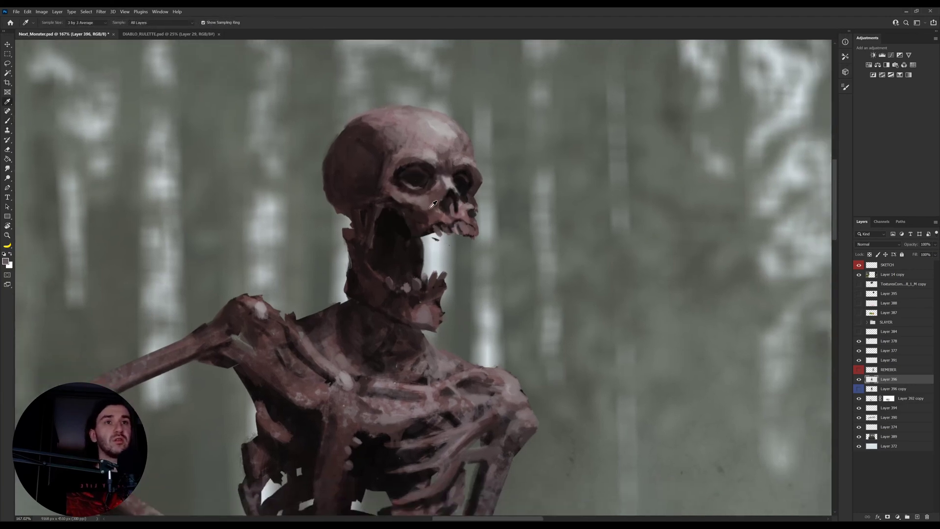
pyautogui.keyDown('alt'); pyautogui.click(445, 218); pyautogui.keyUp('alt')
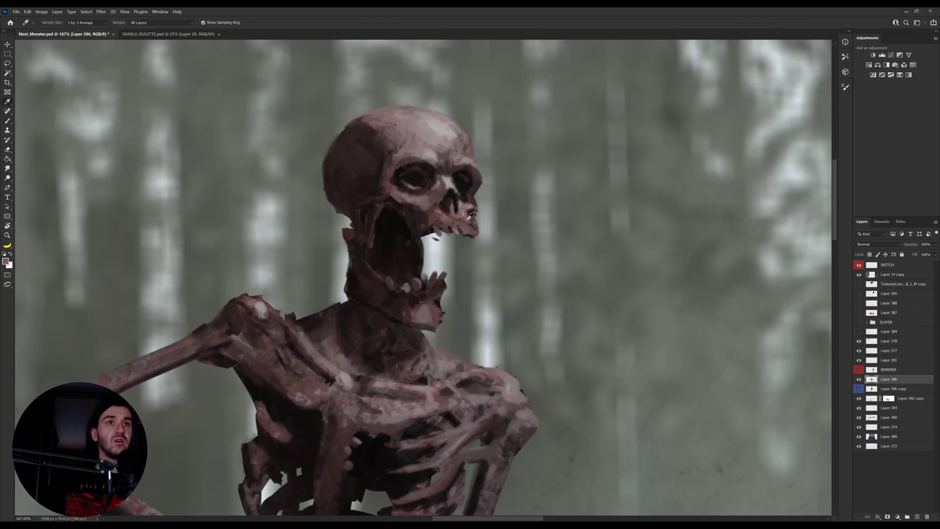
pyautogui.keyDown('alt'); pyautogui.click(462, 218); pyautogui.keyUp('alt')
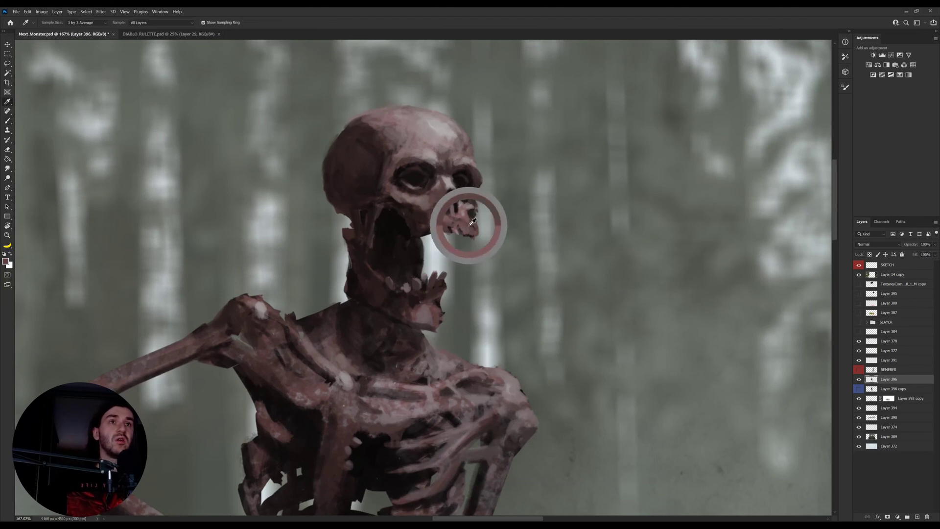
pyautogui.keyDown('alt'); pyautogui.click(400, 248); pyautogui.keyUp('alt')
# Step: Erase the stray dark speck hanging beneath the upper teeth using an enlarged eraser
pyautogui.press('e')
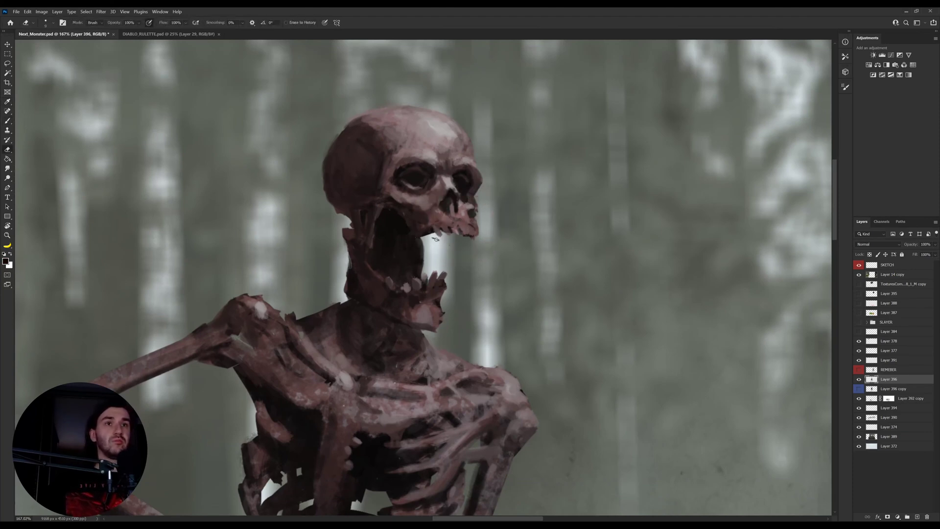
pyautogui.press(']')
pyautogui.press(']')
pyautogui.press(']')
pyautogui.press(']')
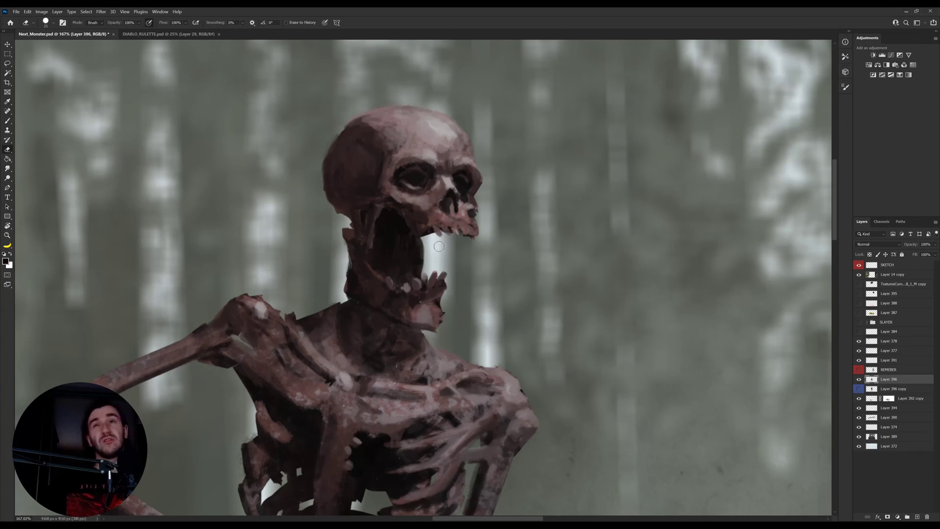
# Step: Repaint the row of upper teeth and gum edge with light and dark tones sampled from the upper jaw
pyautogui.press('b')
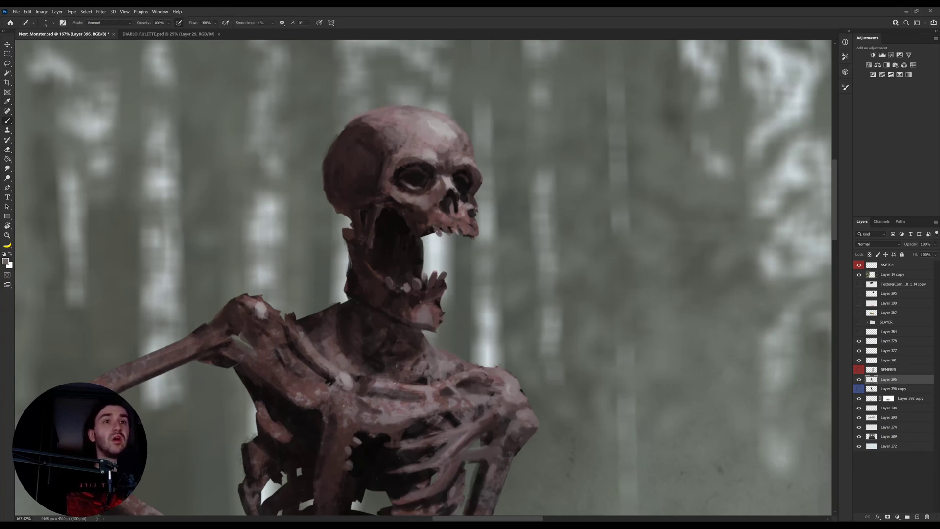
pyautogui.keyDown('alt'); pyautogui.click(437, 229); pyautogui.keyUp('alt')
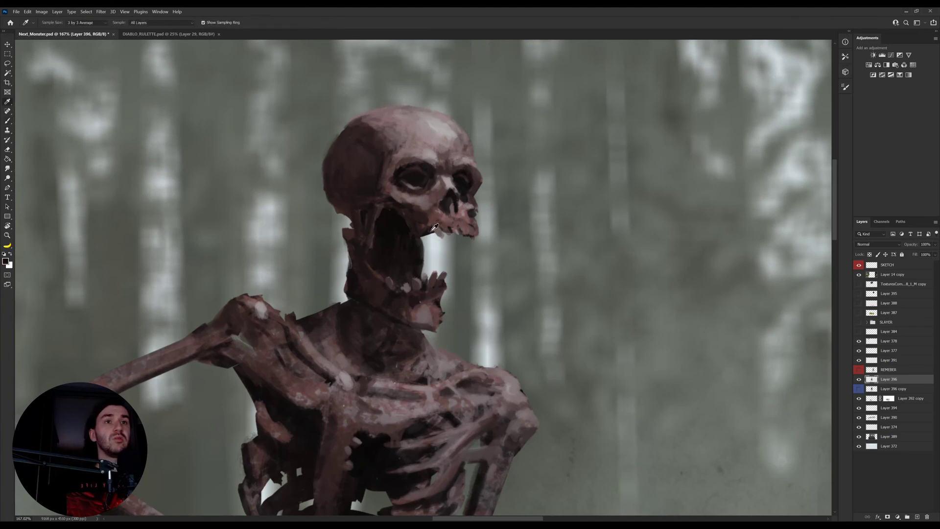
pyautogui.moveTo(434, 226); pyautogui.dragTo(449, 226)
pyautogui.keyDown('alt'); pyautogui.click(441, 232); pyautogui.keyUp('alt')
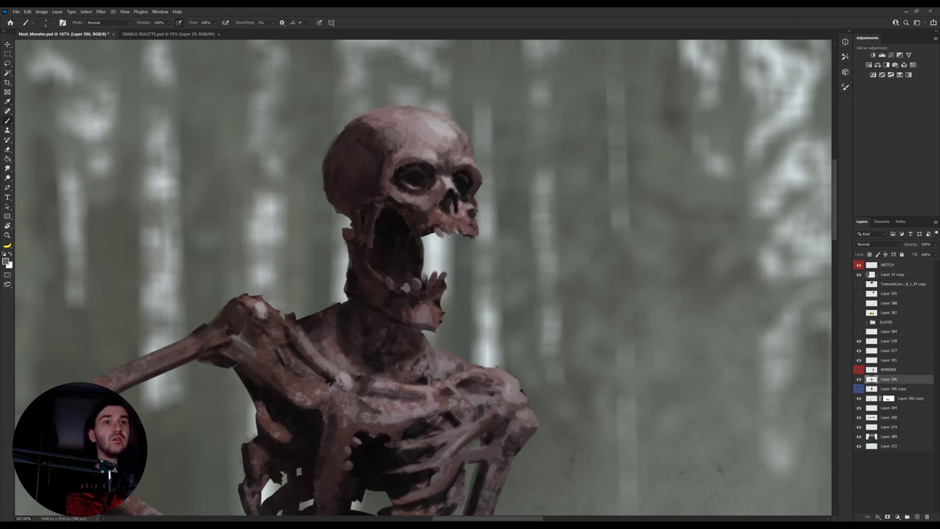
pyautogui.keyDown('alt'); pyautogui.click(449, 236); pyautogui.keyUp('alt')
pyautogui.keyDown('alt'); pyautogui.click(459, 232); pyautogui.keyUp('alt')
pyautogui.keyDown('alt'); pyautogui.click(451, 233); pyautogui.keyUp('alt')
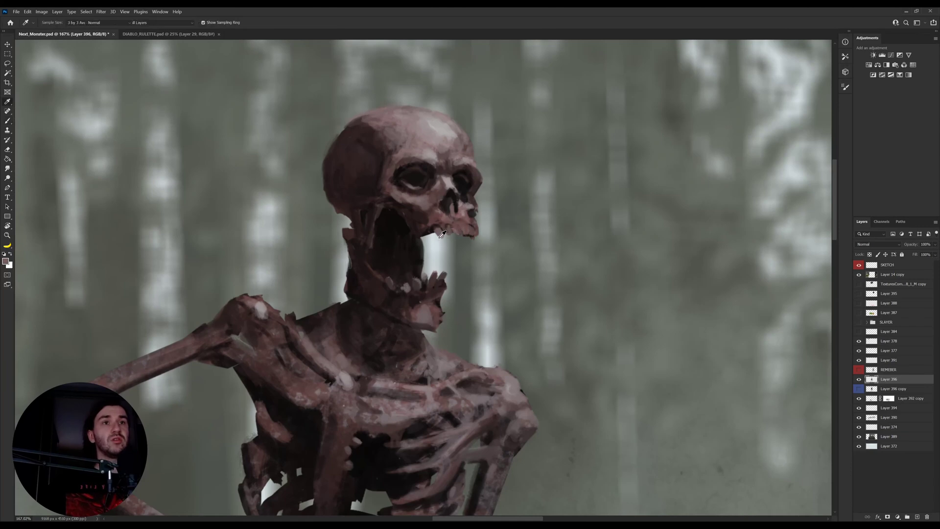
pyautogui.keyDown('alt'); pyautogui.click(455, 232); pyautogui.keyUp('alt')
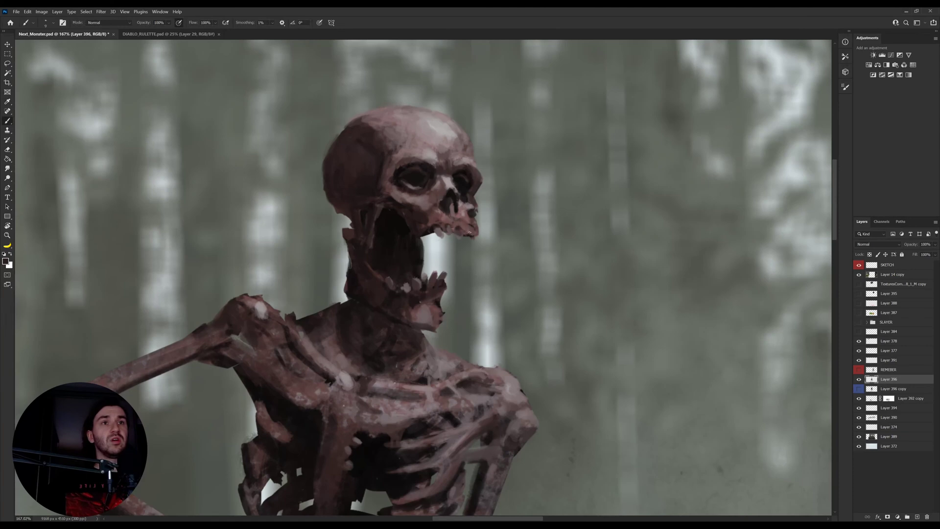
pyautogui.keyDown('alt'); pyautogui.click(429, 234); pyautogui.keyUp('alt')
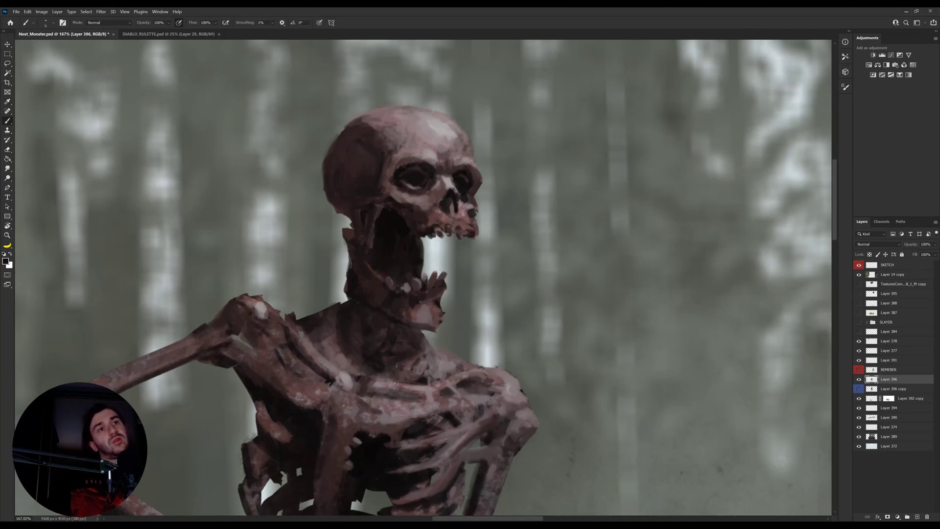
# Step: Show Layer 395 with the charred screaming figure beside the skeleton and frame both upper bodies for comparison
pyautogui.press('z')
pyautogui.moveTo(473, 240); pyautogui.dragTo(365, 249)
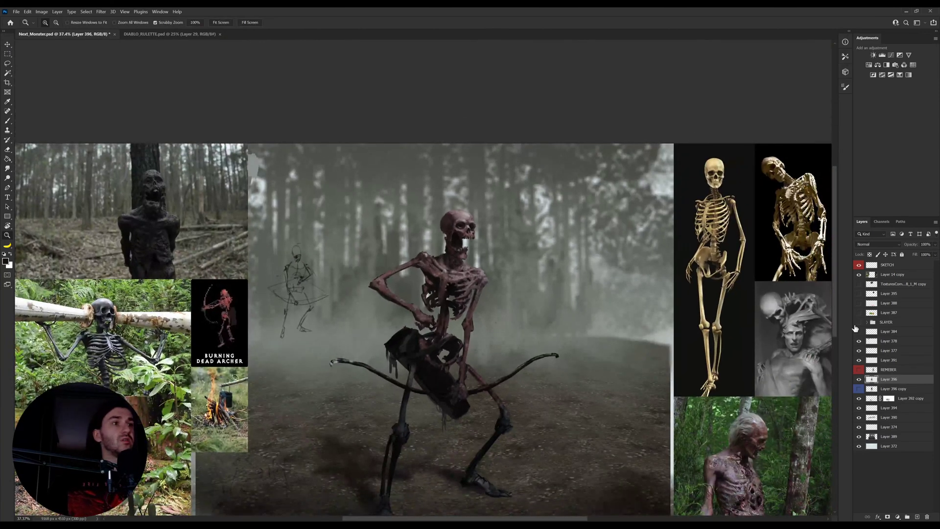
pyautogui.click(859, 292)
pyautogui.click(859, 288)
pyautogui.click(858, 294)
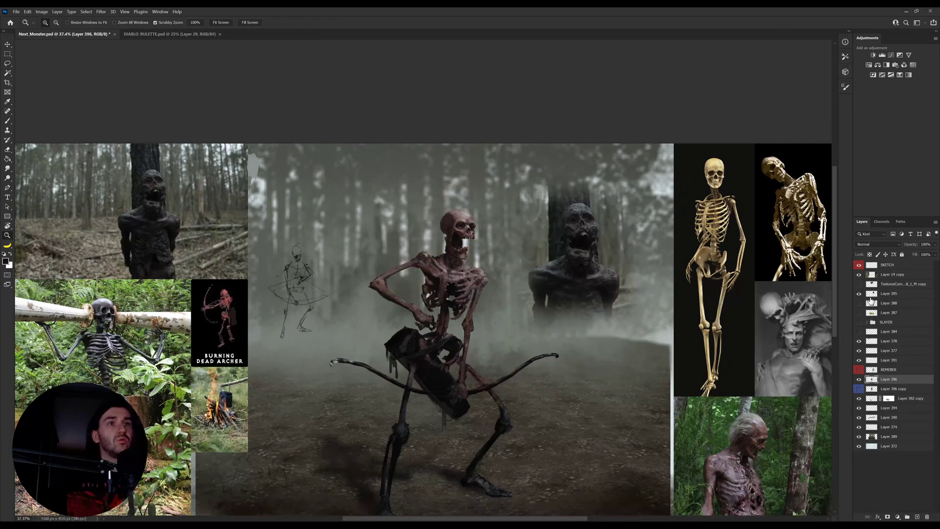
pyautogui.click(871, 295)
pyautogui.moveTo(519, 226); pyautogui.dragTo(590, 248)
pyautogui.press('v')
pyautogui.moveTo(695, 288); pyautogui.dragTo(645, 284)
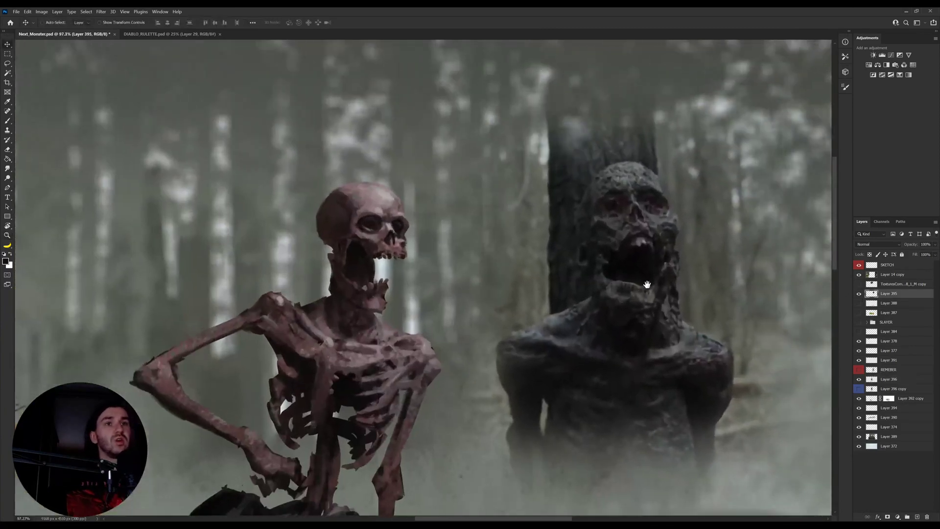
pyautogui.moveTo(556, 305); pyautogui.dragTo(573, 265)
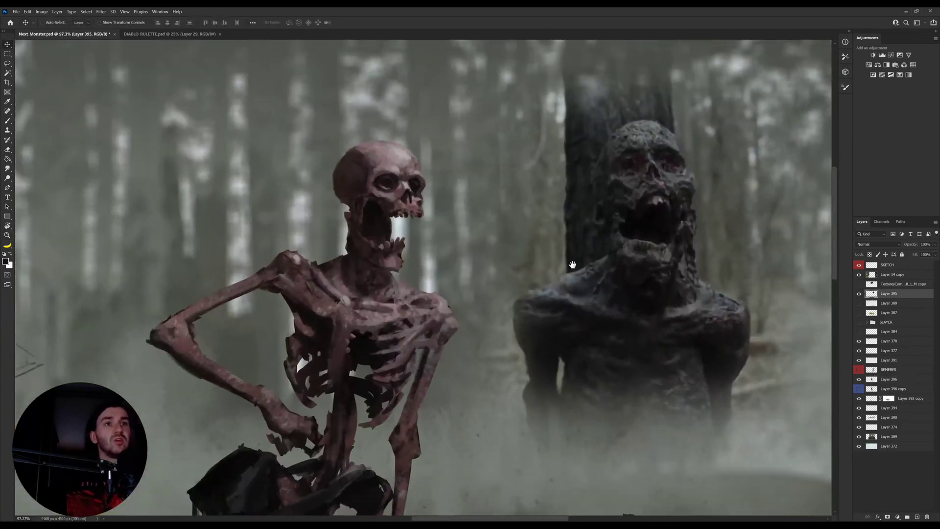
# Step: Make Layer 396 active and refine the collarbone and raised shoulder joint with sampled bone tones, adjusting the brush size
pyautogui.keyDown('ctrl'); pyautogui.click(372, 322); pyautogui.keyUp('ctrl')
pyautogui.press('i')
pyautogui.click(347, 300)
pyautogui.press('b')
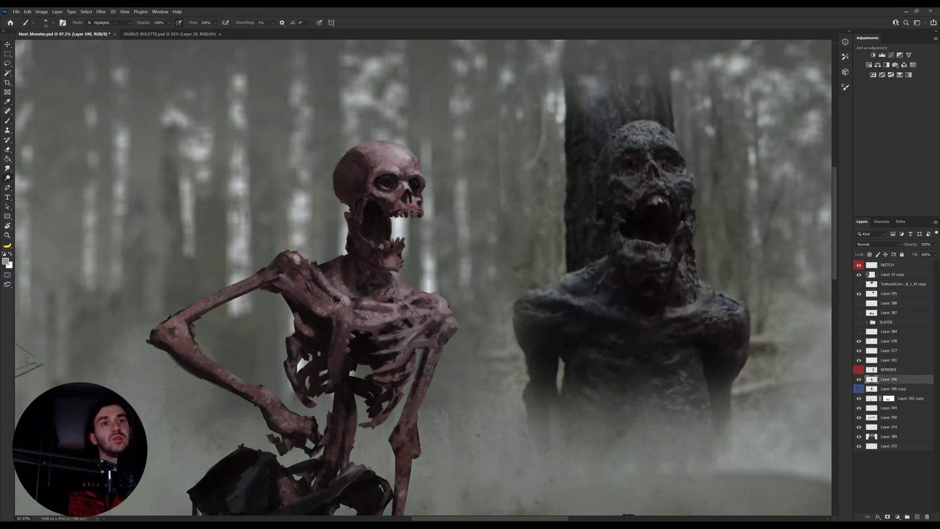
pyautogui.keyDown('alt'); pyautogui.click(334, 301); pyautogui.keyUp('alt')
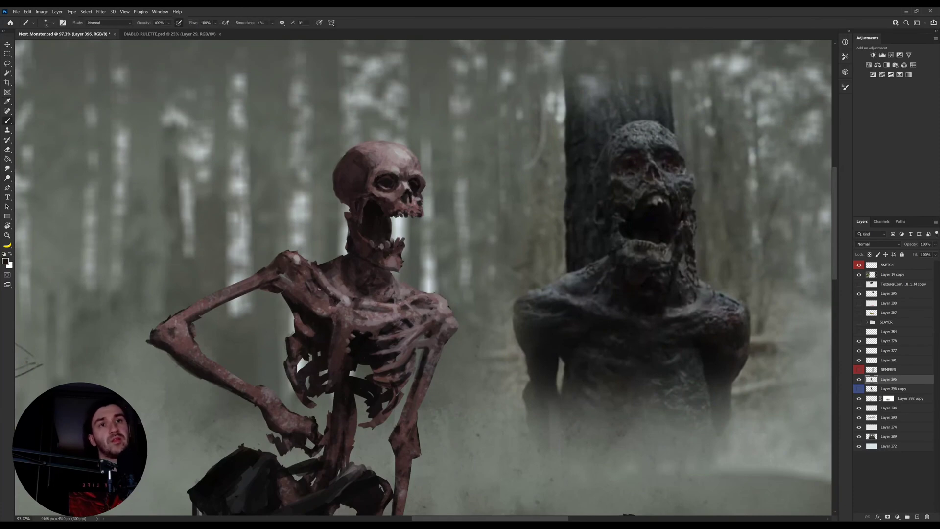
pyautogui.keyDown('alt'); pyautogui.click(293, 283); pyautogui.keyUp('alt')
pyautogui.press(']')
pyautogui.moveTo(288, 282); pyautogui.dragTo(282, 277)
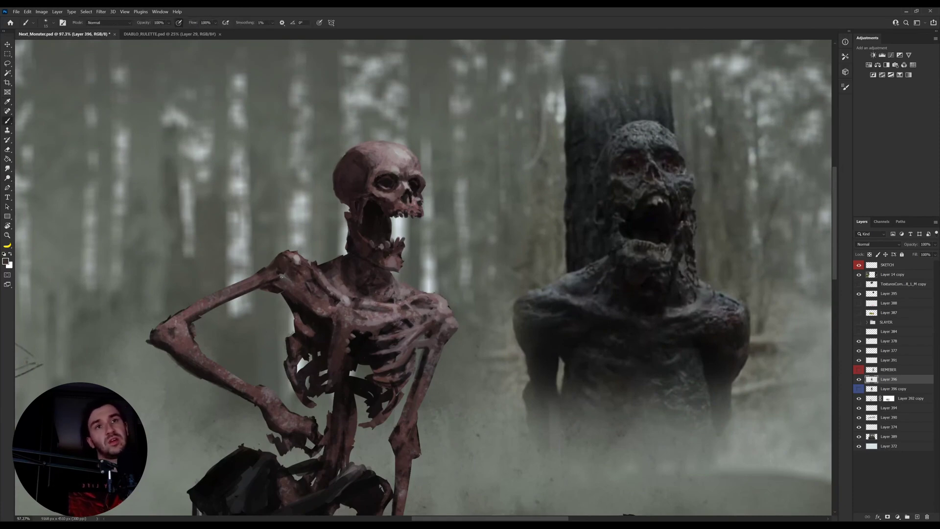
pyautogui.keyDown('alt'); pyautogui.click(286, 291); pyautogui.keyUp('alt')
pyautogui.keyDown('alt'); pyautogui.click(296, 261); pyautogui.keyUp('alt')
pyautogui.press('[')
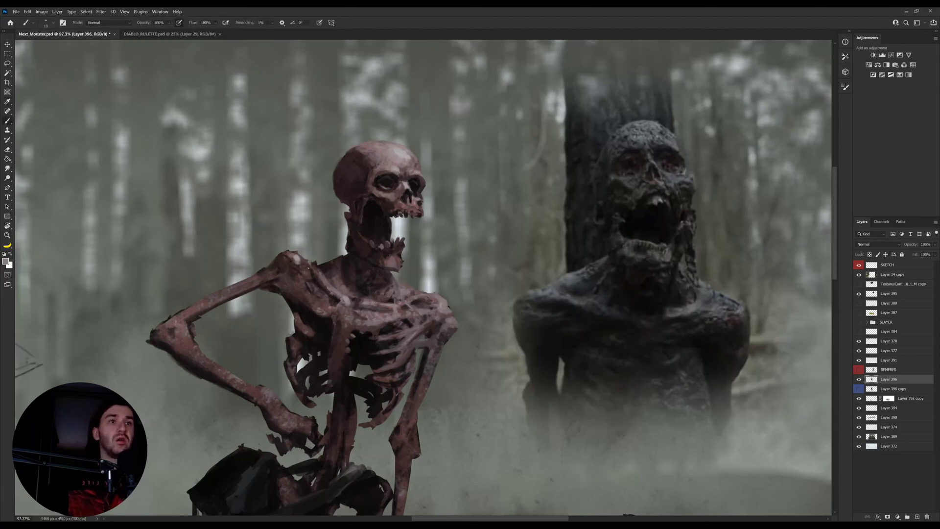
# Step: Paint over the base of the neck and the upper chest along the collarbones with tones sampled nearby
pyautogui.keyDown('alt'); pyautogui.click(346, 299); pyautogui.keyUp('alt')
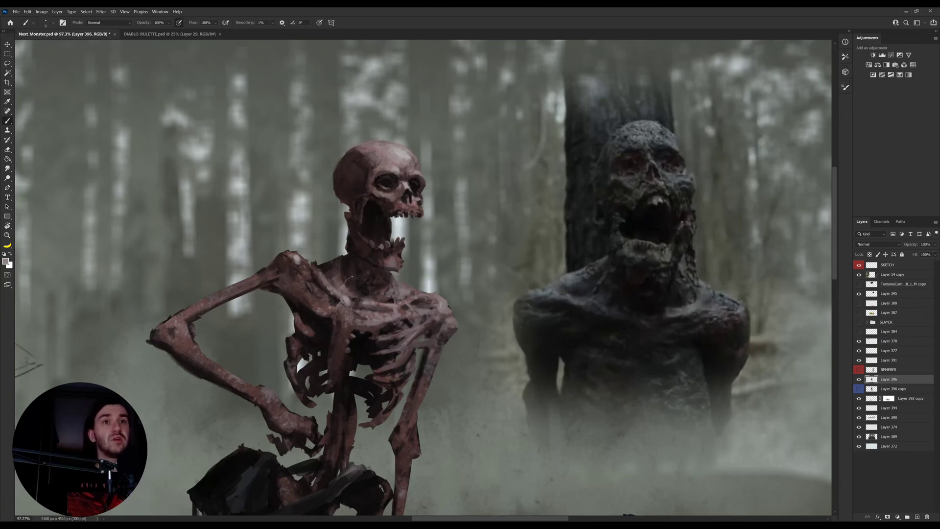
pyautogui.moveTo(347, 281); pyautogui.dragTo(353, 273)
pyautogui.keyDown('alt'); pyautogui.click(380, 303); pyautogui.keyUp('alt')
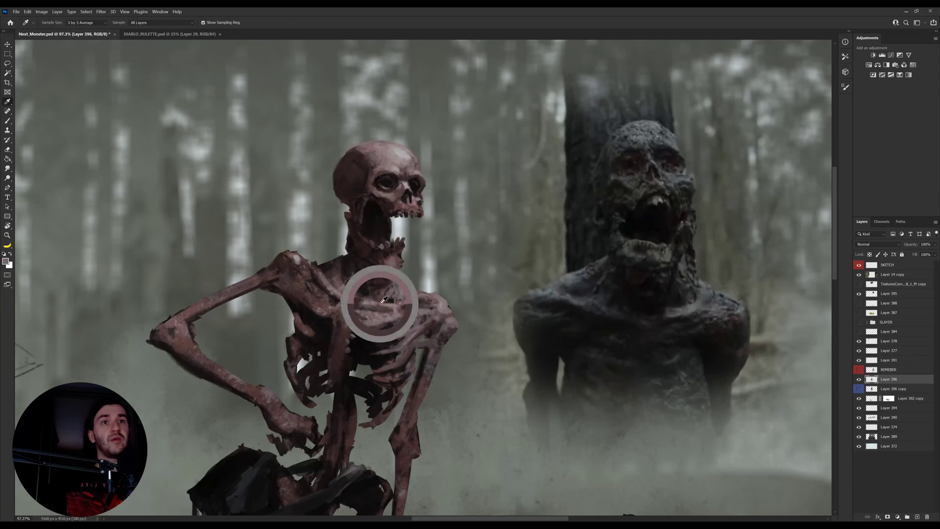
pyautogui.press(']')
pyautogui.keyDown('alt'); pyautogui.click(401, 294); pyautogui.keyUp('alt')
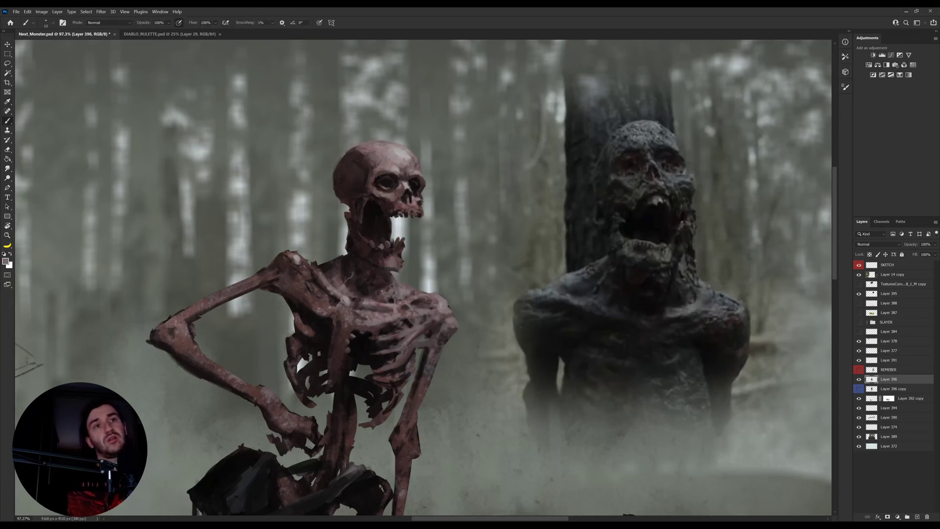
pyautogui.keyDown('alt'); pyautogui.click(390, 285); pyautogui.keyUp('alt')
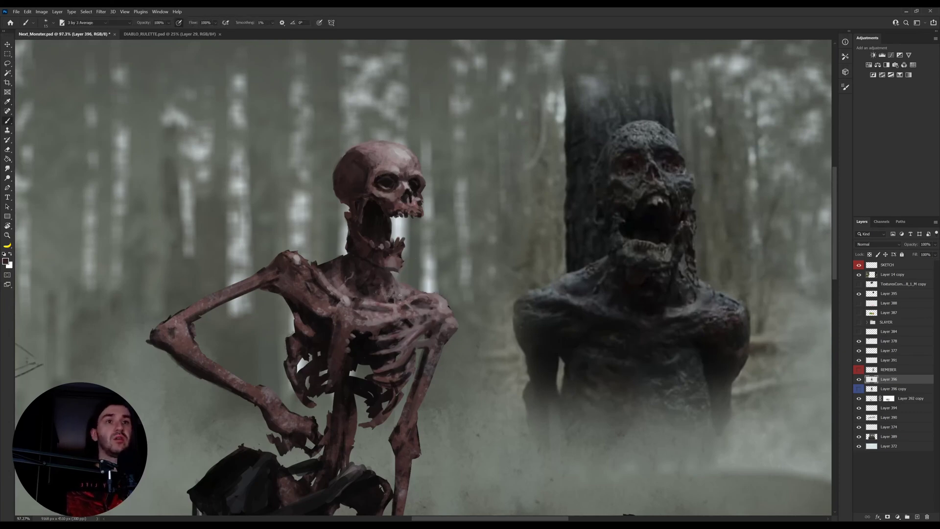
pyautogui.keyDown('alt'); pyautogui.click(397, 297); pyautogui.keyUp('alt')
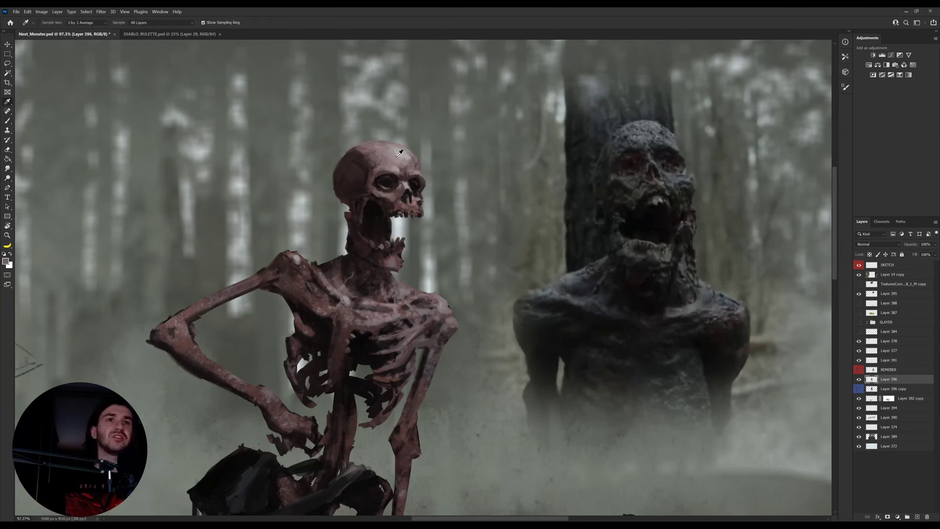
# Step: Add a new layer above Layer 396 and stamp dark speckle texture onto the forehead with a textured brush
pyautogui.keyDown('alt'); pyautogui.click(378, 157); pyautogui.keyUp('alt')
pyautogui.click(918, 517)
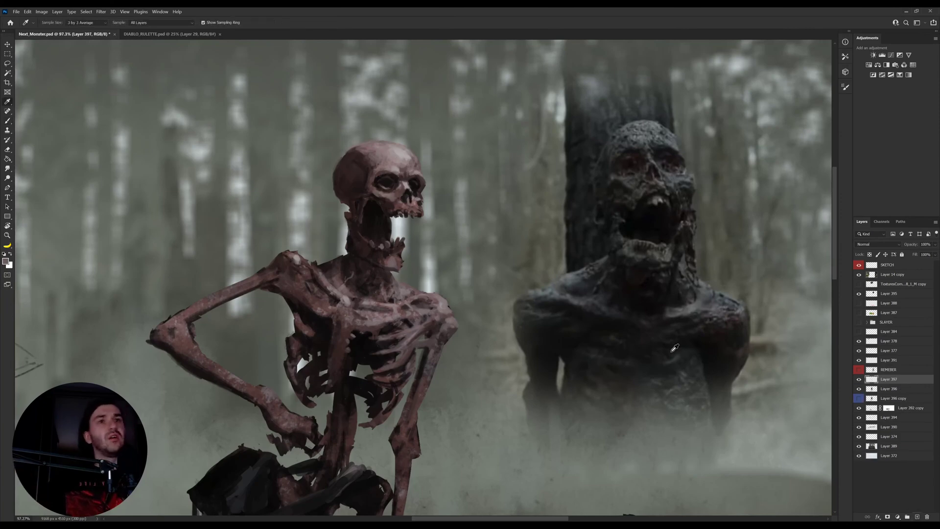
pyautogui.keyDown('alt'); pyautogui.click(354, 189); pyautogui.keyUp('alt')
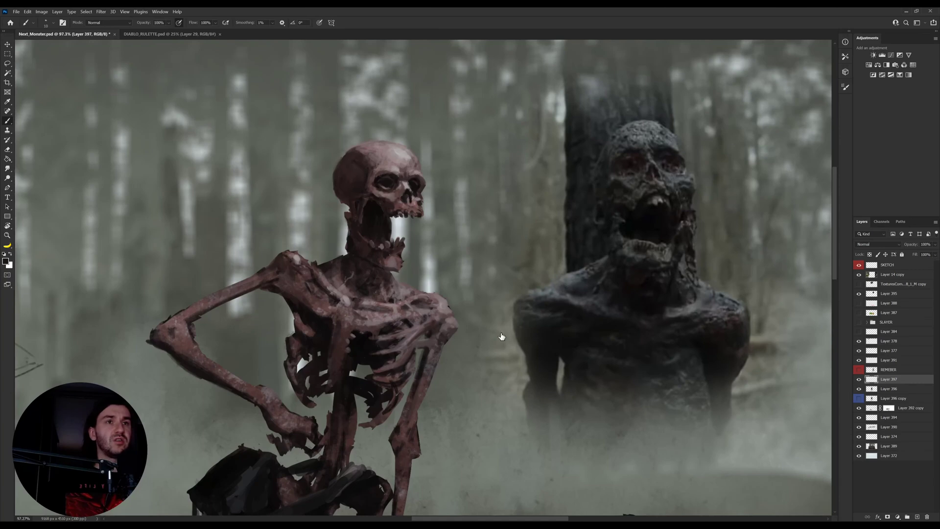
pyautogui.press('.')
pyautogui.press('[')
pyautogui.press('[')
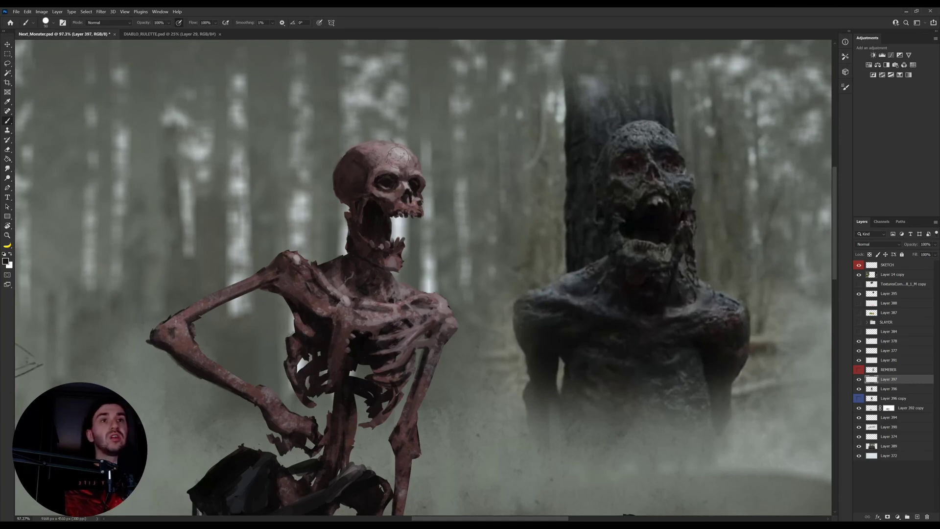
pyautogui.click(398, 156)
pyautogui.press(']')
pyautogui.press(']')
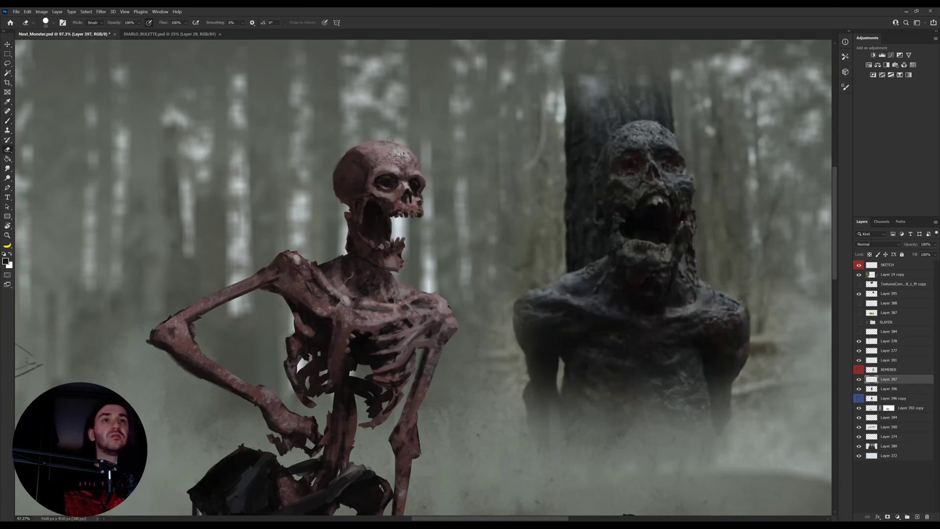
pyautogui.click(401, 155)
# Step: Erase part of the forehead speckles and stamp a larger dark speckle cluster over the top of the skull
pyautogui.press('e')
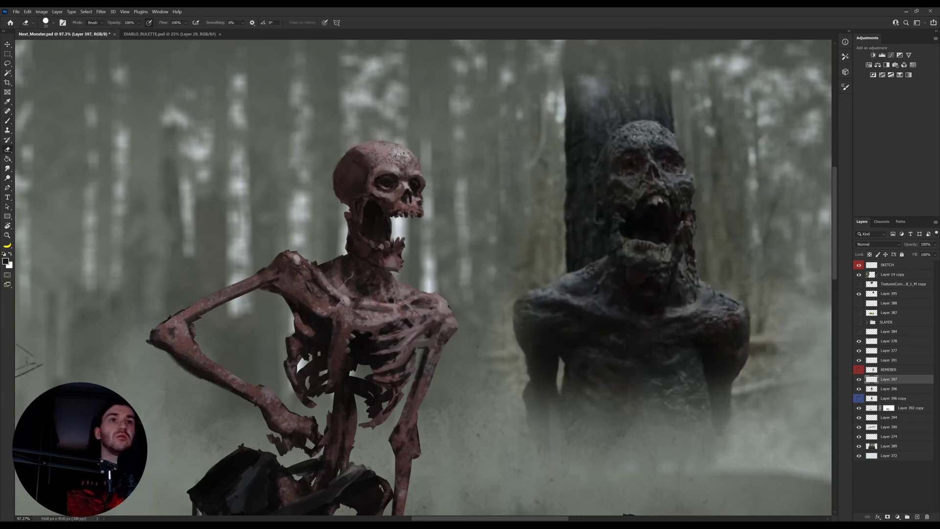
pyautogui.moveTo(385, 150); pyautogui.dragTo(427, 164)
pyautogui.press('b')
pyautogui.press('e')
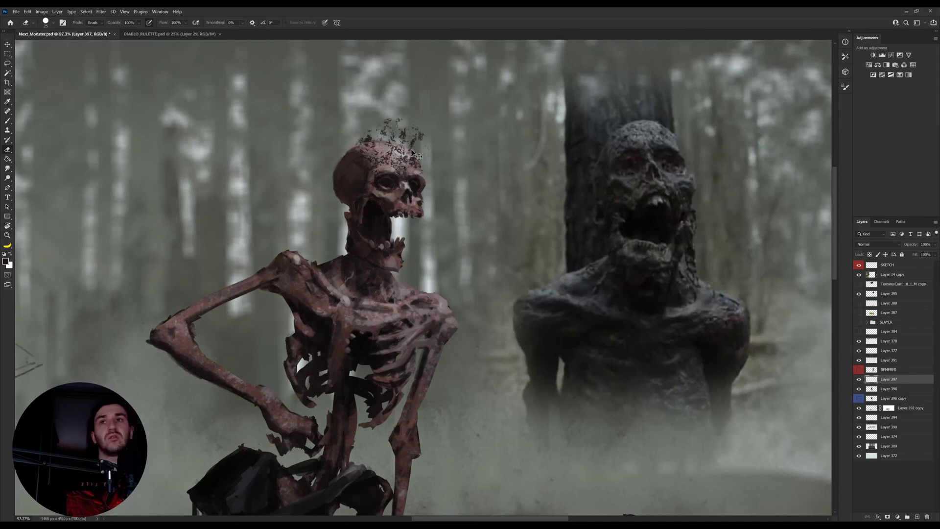
# Step: Warp the speckle cluster to follow the skull's dome and erase the specks extending beyond its outline
pyautogui.hotkey('ctrl', 't')
pyautogui.hotkey('ctrl', 'shift', 'w')
pyautogui.moveTo(430, 118); pyautogui.dragTo(425, 147)
pyautogui.moveTo(346, 118); pyautogui.dragTo(339, 134)
pyautogui.press('Return')
pyautogui.press('e')
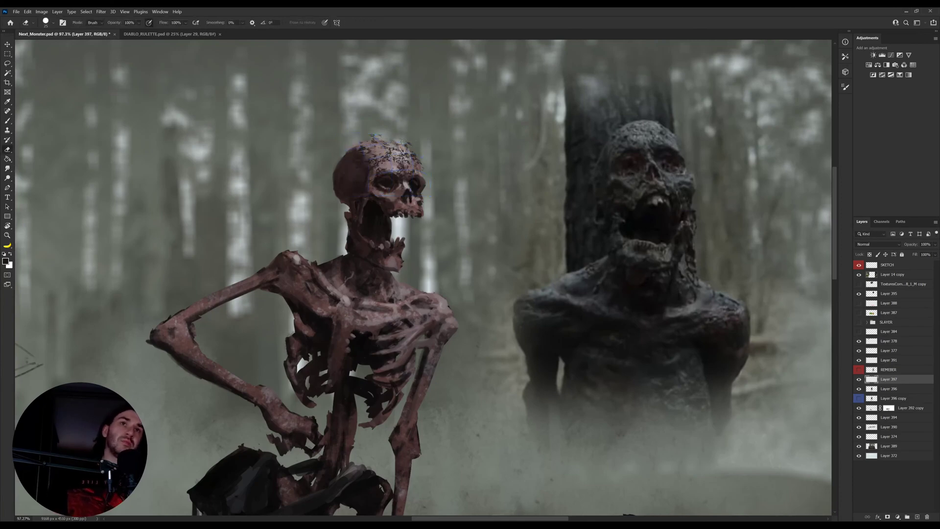
pyautogui.moveTo(403, 142); pyautogui.dragTo(411, 145)
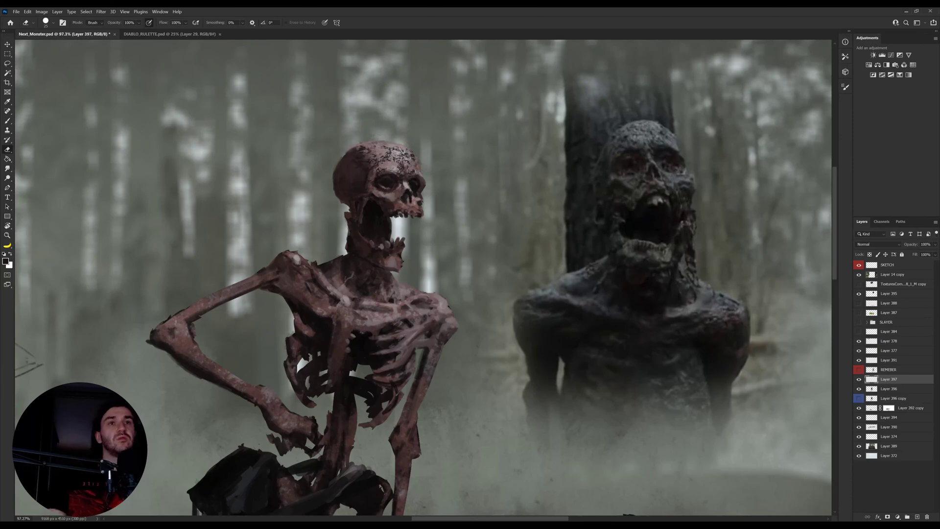
# Step: Paint over the dark speckles between the brows with a small brush, using tones sampled from the forehead
pyautogui.press('b')
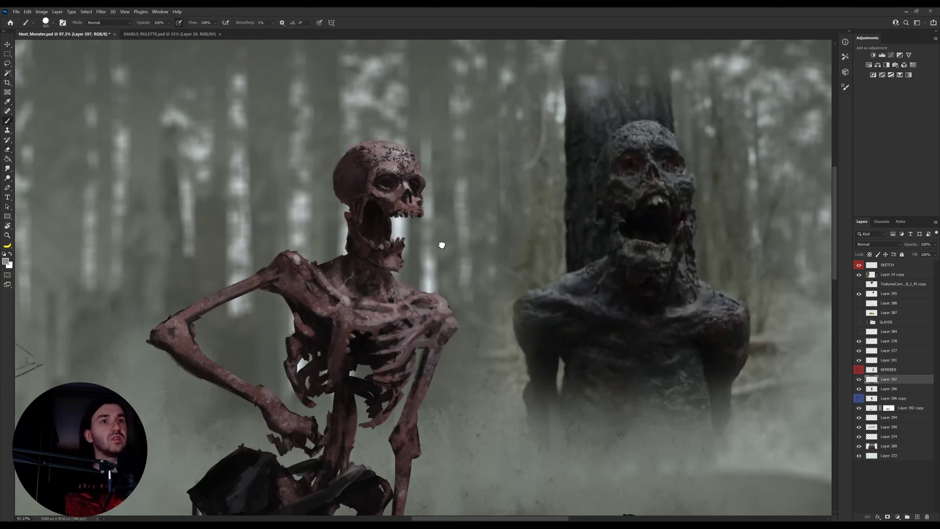
pyautogui.press('[')
pyautogui.press('[')
pyautogui.press('[')
pyautogui.press('[')
pyautogui.press('[')
pyautogui.press('[')
pyautogui.press('[')
pyautogui.press('[')
pyautogui.press('[')
pyautogui.press('[')
pyautogui.press('[')
pyautogui.press('[')
pyautogui.press('[')
pyautogui.press('[')
pyautogui.press('[')
pyautogui.press('[')
pyautogui.press('[')
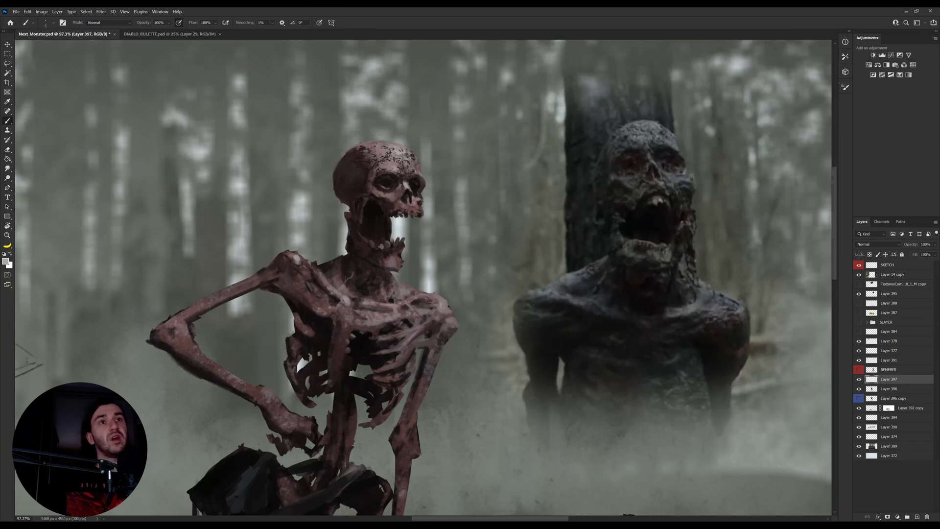
pyautogui.press('z')
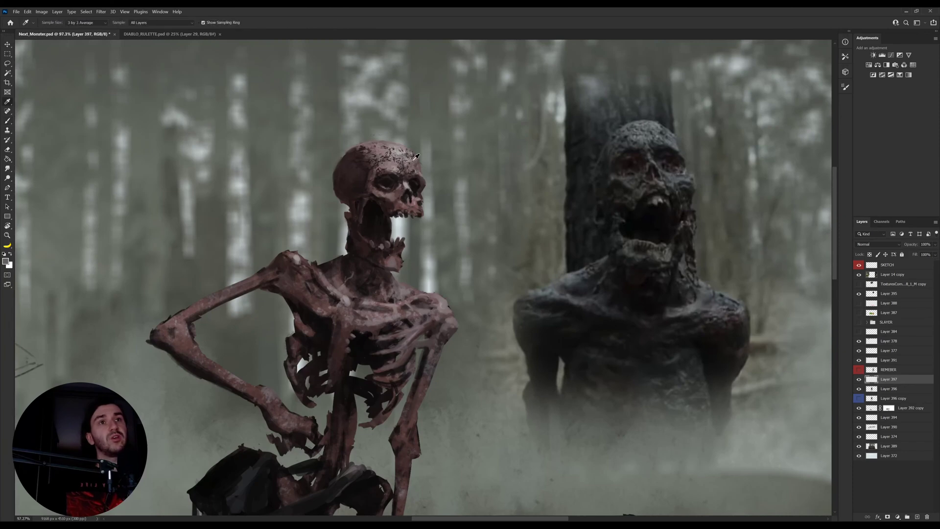
pyautogui.moveTo(411, 165); pyautogui.dragTo(430, 166)
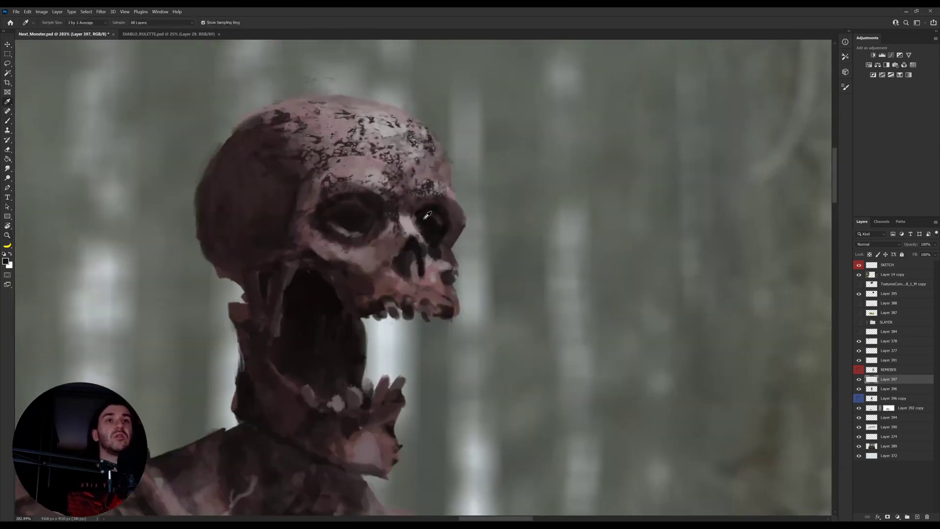
pyautogui.press('b')
pyautogui.keyDown('alt'); pyautogui.click(415, 152); pyautogui.keyUp('alt')
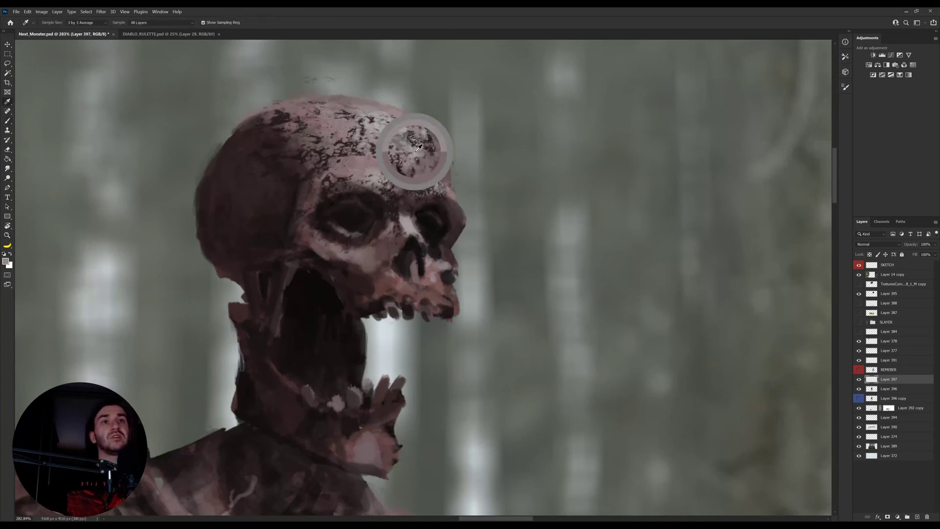
pyautogui.keyDown('alt'); pyautogui.click(401, 172); pyautogui.keyUp('alt')
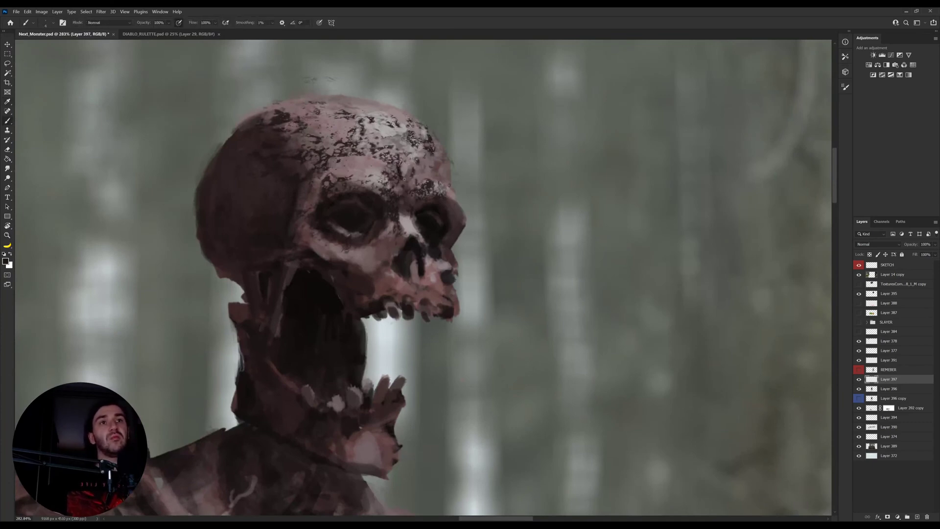
pyautogui.moveTo(399, 164); pyautogui.dragTo(400, 175)
pyautogui.keyDown('alt'); pyautogui.click(390, 177); pyautogui.keyUp('alt')
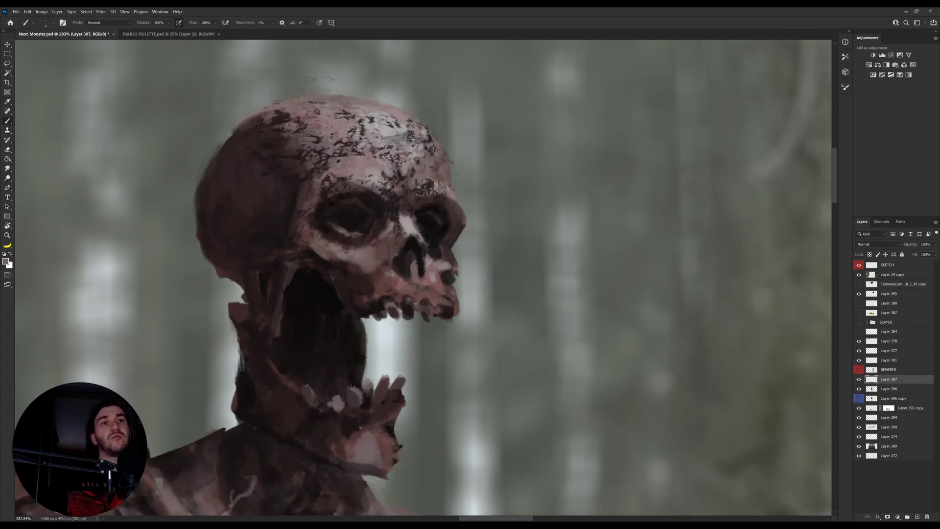
# Step: Flip the canvas horizontally to check the skeleton in mirror view
pyautogui.press('z')
pyautogui.moveTo(456, 170); pyautogui.dragTo(410, 189)
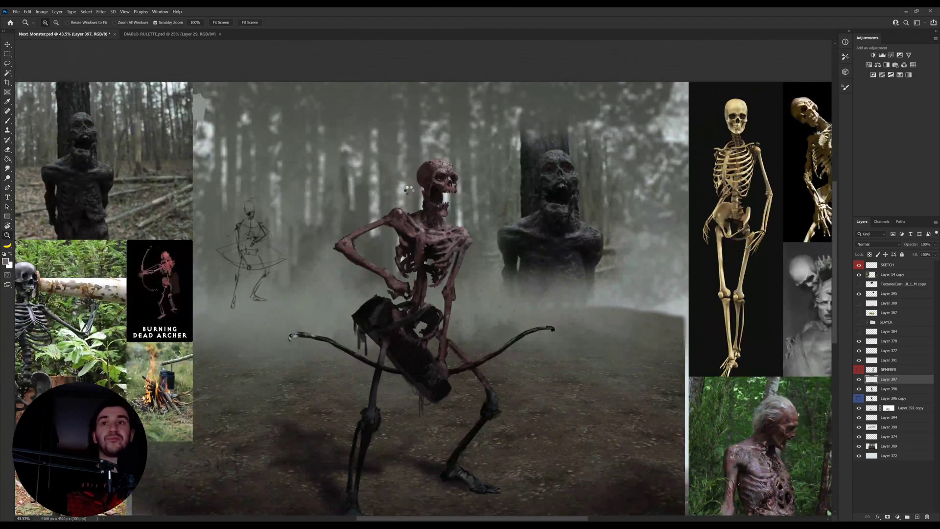
pyautogui.hotkey('ctrl', 'shift', 'h')
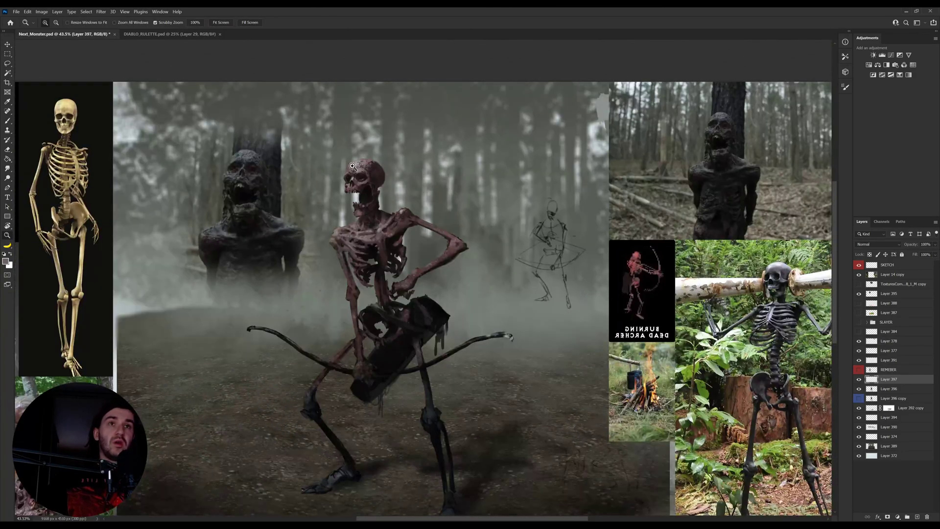
pyautogui.moveTo(353, 167); pyautogui.dragTo(379, 163)
pyautogui.press('e')
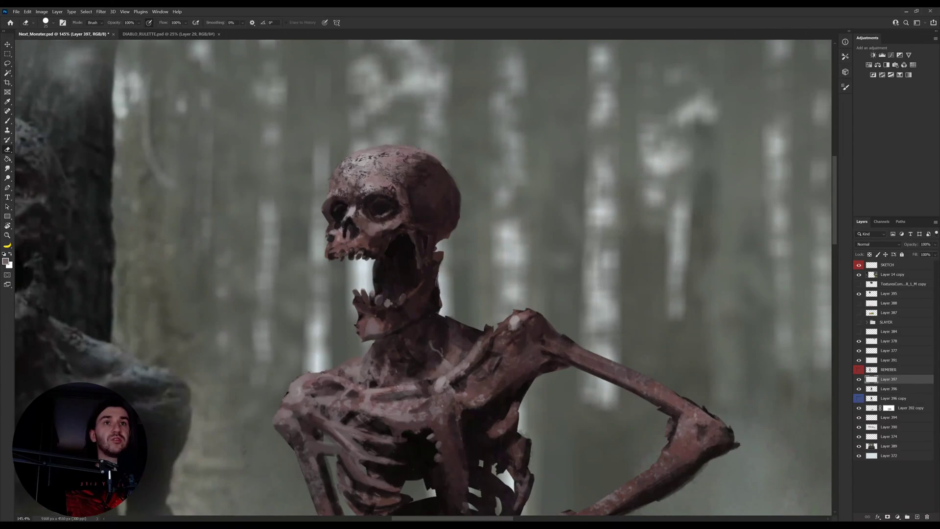
pyautogui.press('z')
pyautogui.moveTo(420, 185); pyautogui.dragTo(363, 181)
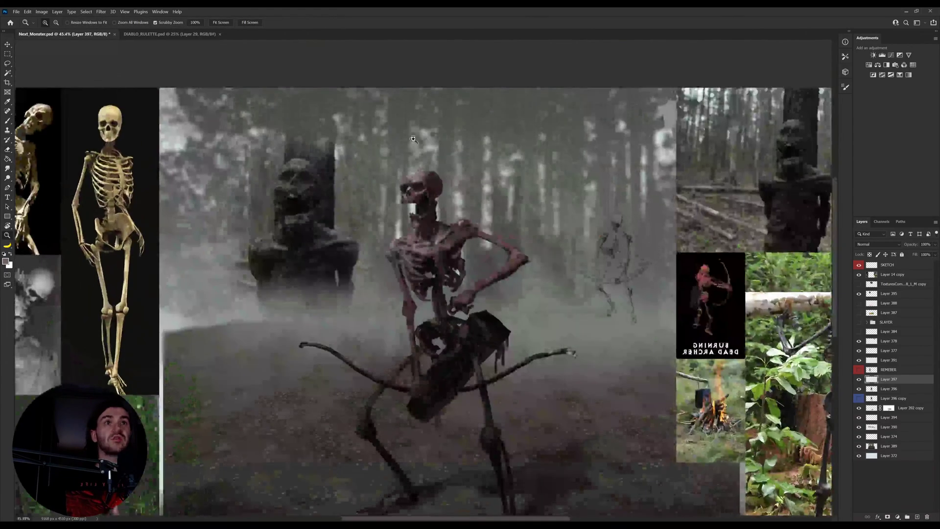
pyautogui.moveTo(425, 170); pyautogui.dragTo(471, 172)
# Step: Repaint the far eye socket and nasal cavity with light and dark tones sampled from the skull and neck
pyautogui.press('i')
pyautogui.click(422, 175)
pyautogui.press('b')
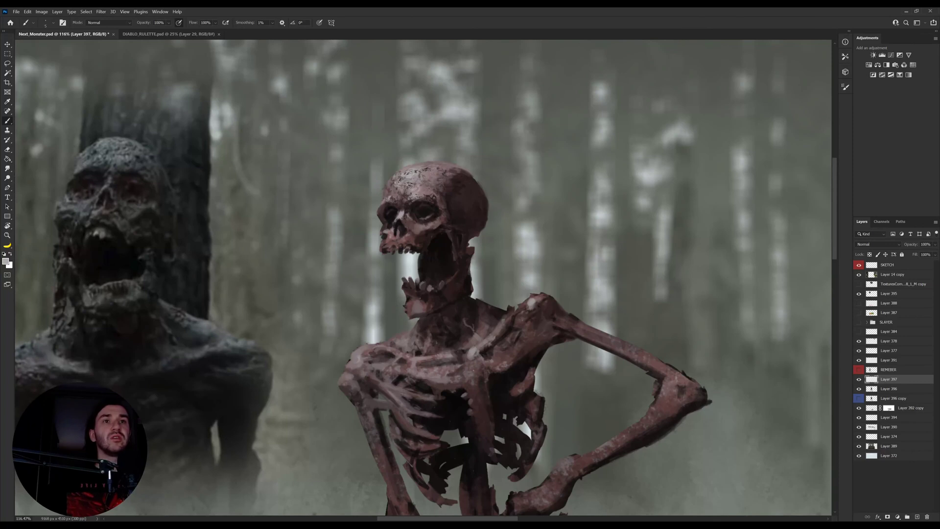
pyautogui.keyDown('alt'); pyautogui.click(478, 319); pyautogui.keyUp('alt')
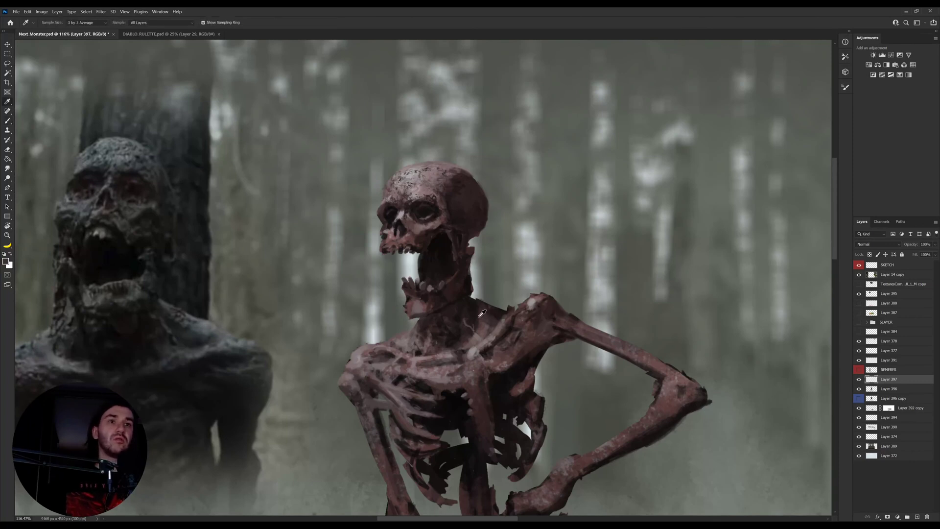
pyautogui.press(']')
pyautogui.press(']')
pyautogui.press(']')
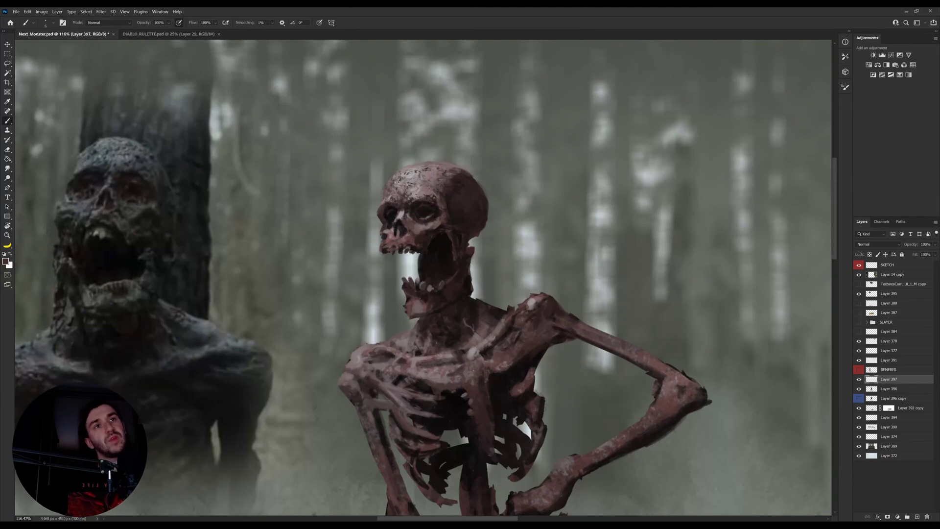
pyautogui.keyDown('alt'); pyautogui.click(382, 210); pyautogui.keyUp('alt')
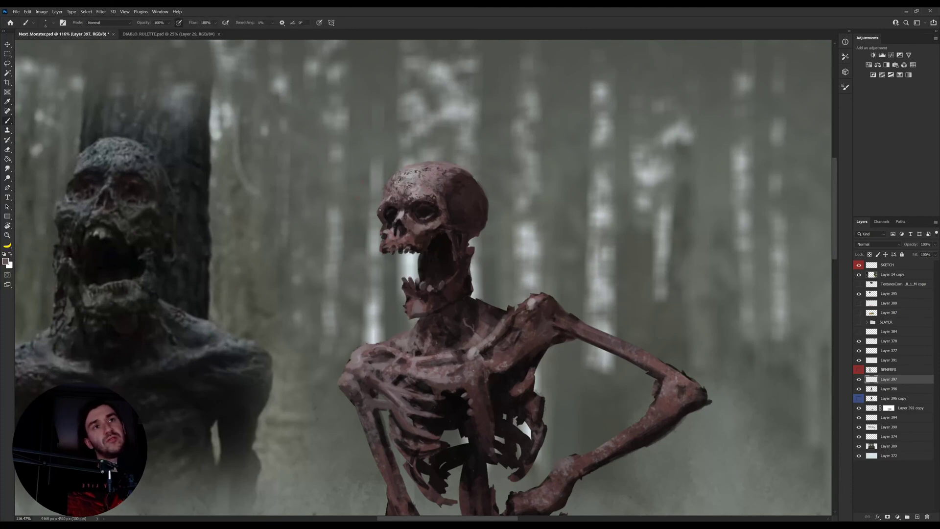
pyautogui.keyDown('alt'); pyautogui.click(383, 216); pyautogui.keyUp('alt')
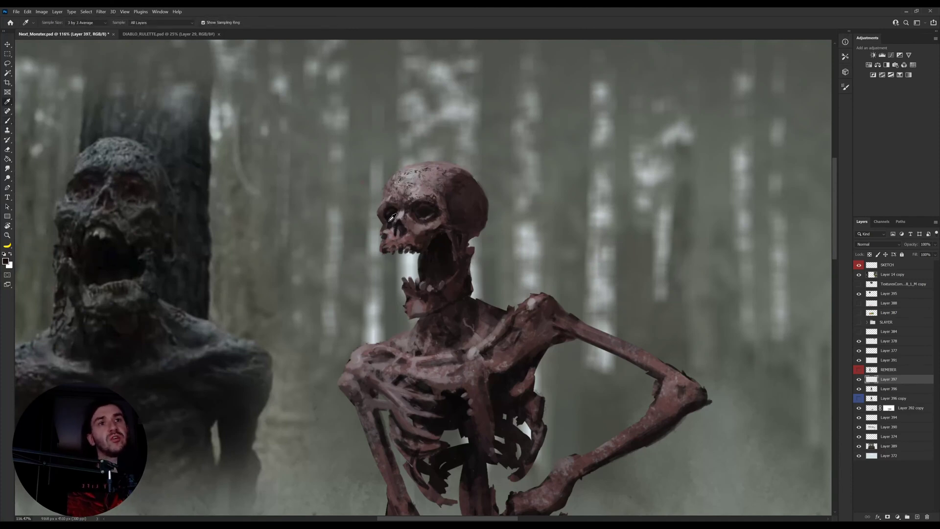
pyautogui.keyDown('alt'); pyautogui.click(387, 227); pyautogui.keyUp('alt')
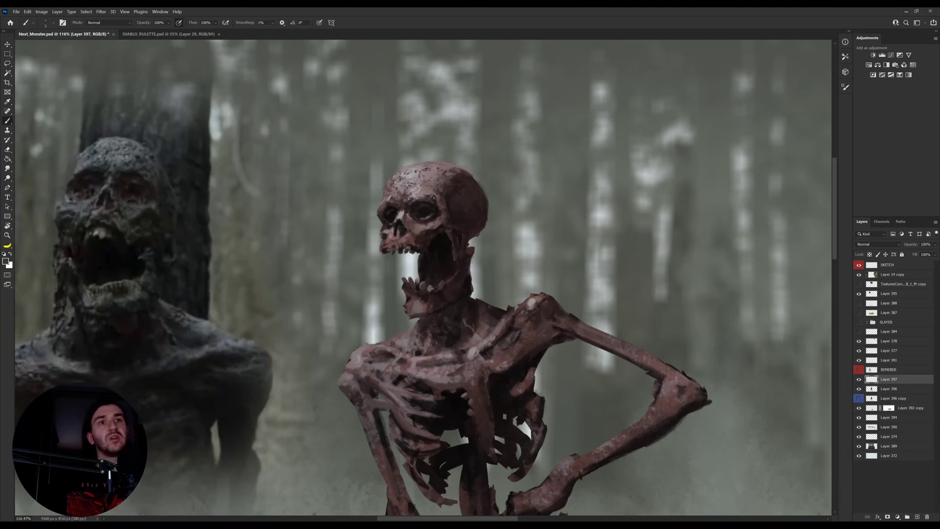
pyautogui.keyDown('alt'); pyautogui.click(390, 218); pyautogui.keyUp('alt')
# Step: Touch up the nasal bridge and the inner rim of the near eye socket with tones sampled around them
pyautogui.keyDown('alt'); pyautogui.click(425, 220); pyautogui.keyUp('alt')
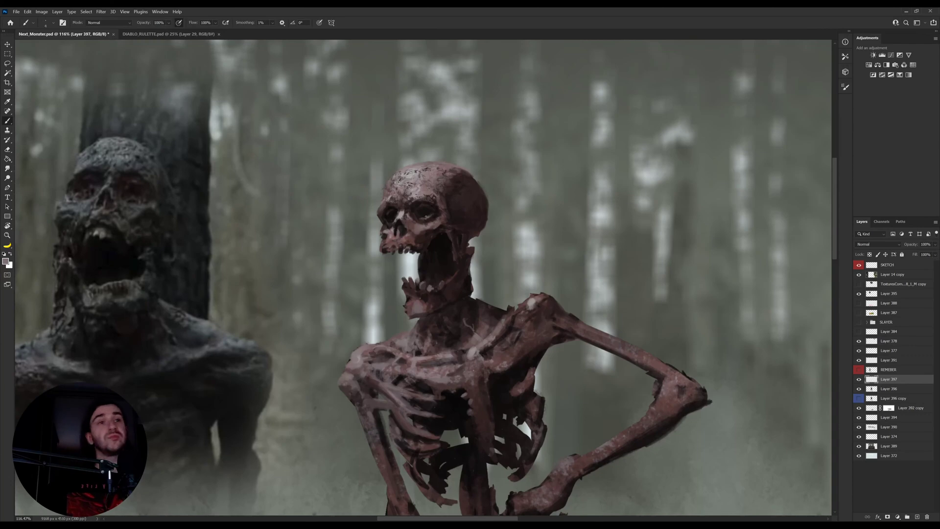
pyautogui.keyDown('alt'); pyautogui.click(407, 213); pyautogui.keyUp('alt')
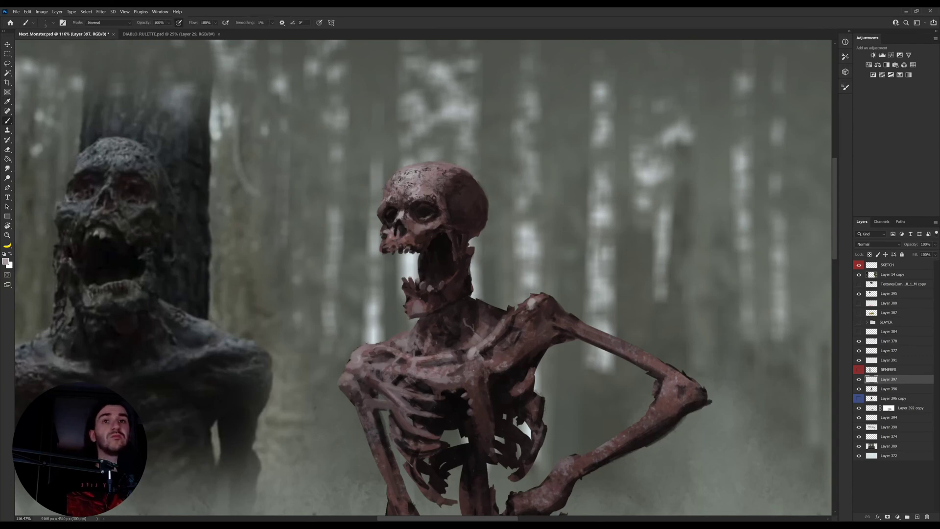
pyautogui.keyDown('alt'); pyautogui.click(418, 211); pyautogui.keyUp('alt')
pyautogui.keyDown('alt'); pyautogui.click(406, 220); pyautogui.keyUp('alt')
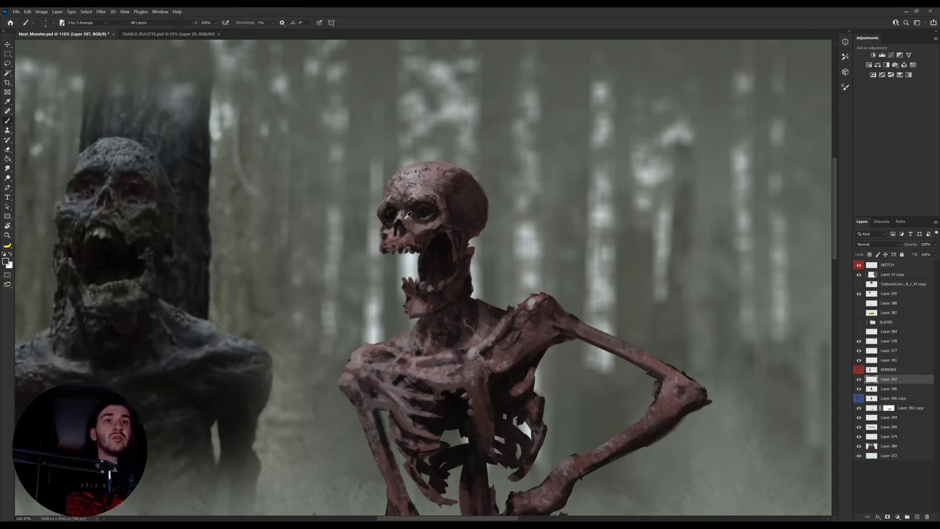
pyautogui.keyDown('alt'); pyautogui.click(402, 217); pyautogui.keyUp('alt')
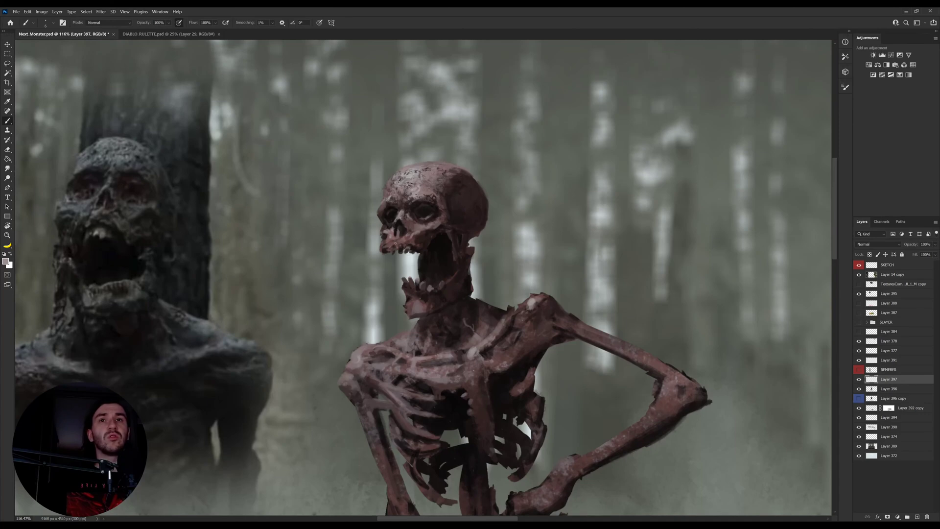
# Step: Reshape the upper teeth and the gaps between them with a dark tone sampled from the mouth
pyautogui.keyDown('alt'); pyautogui.click(433, 251); pyautogui.keyUp('alt')
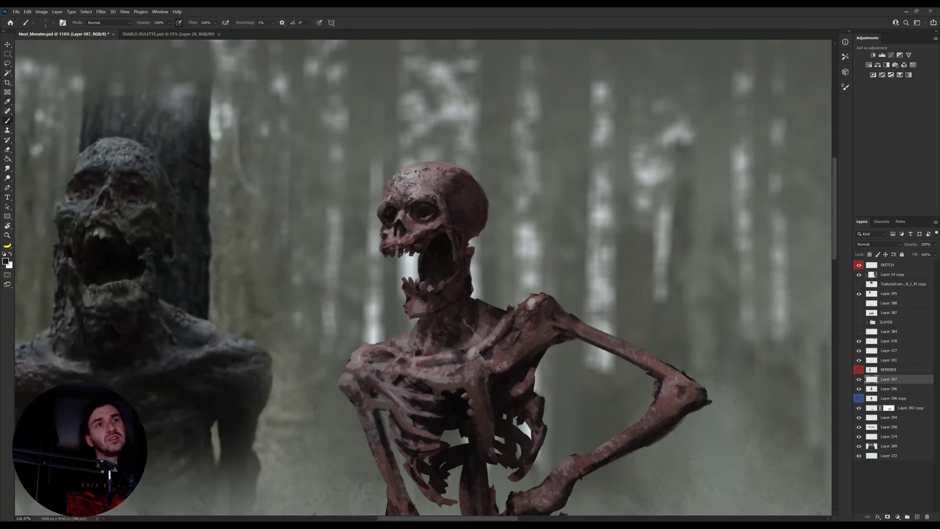
pyautogui.press('e')
pyautogui.press('b')
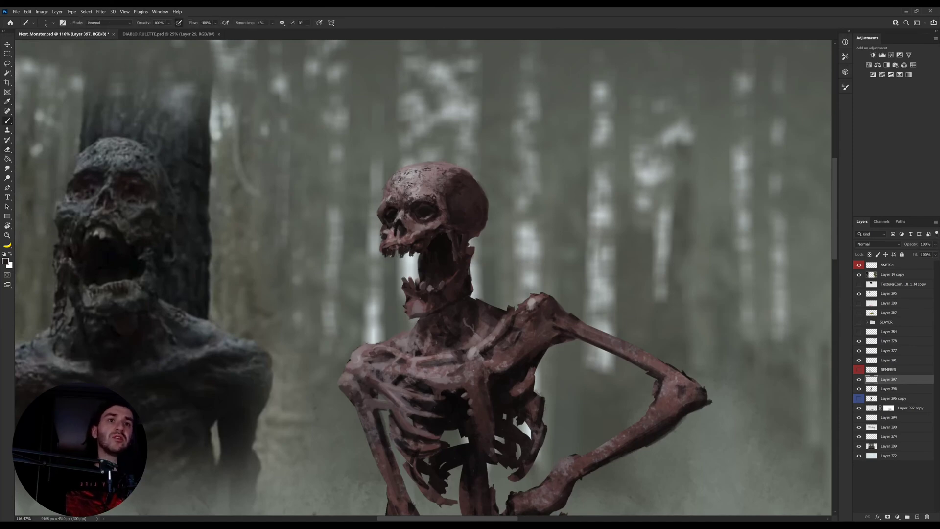
pyautogui.press('e')
pyautogui.press('b')
pyautogui.keyDown('alt'); pyautogui.click(430, 241); pyautogui.keyUp('alt')
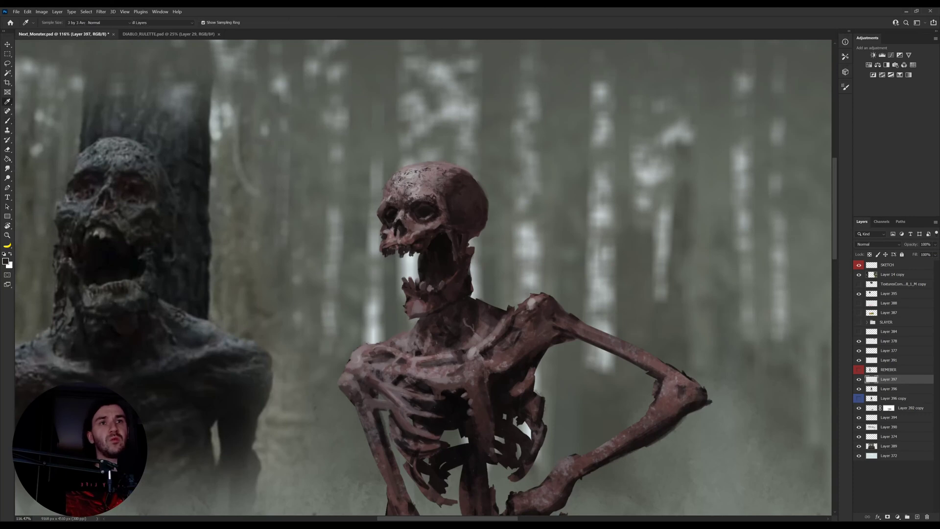
# Step: Refine the upper teeth and gum line with small strokes in tones sampled from the upper jaw
pyautogui.press('b')
pyautogui.keyDown('alt'); pyautogui.click(406, 249); pyautogui.keyUp('alt')
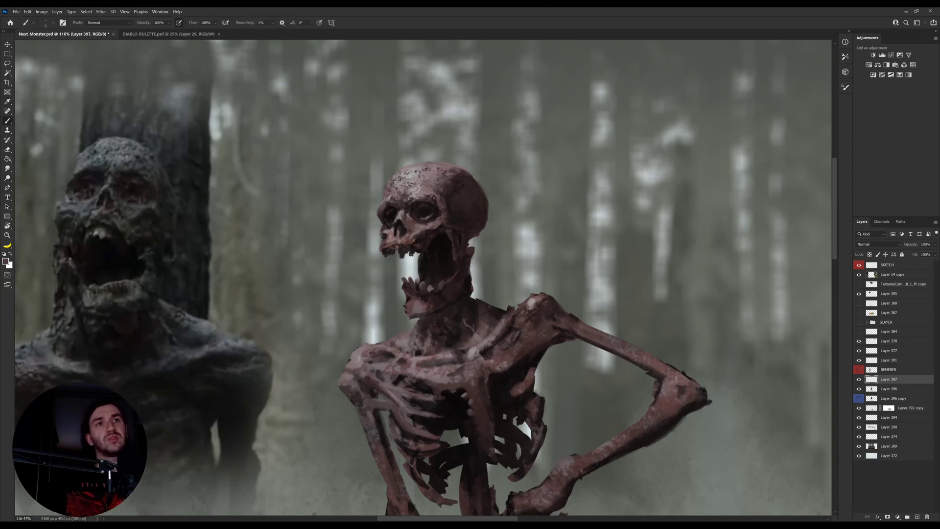
pyautogui.keyDown('alt'); pyautogui.click(403, 250); pyautogui.keyUp('alt')
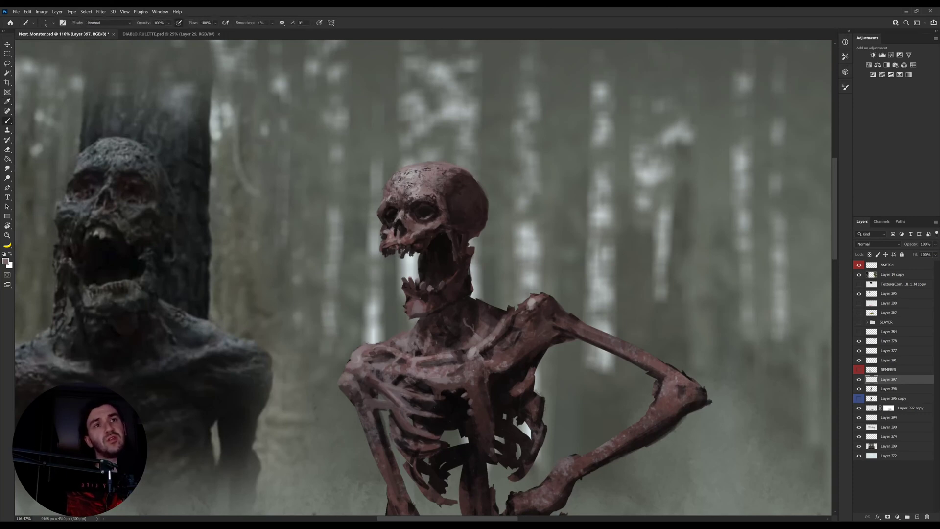
pyautogui.keyDown('alt'); pyautogui.click(404, 250); pyautogui.keyUp('alt')
pyautogui.keyDown('alt'); pyautogui.click(402, 252); pyautogui.keyUp('alt')
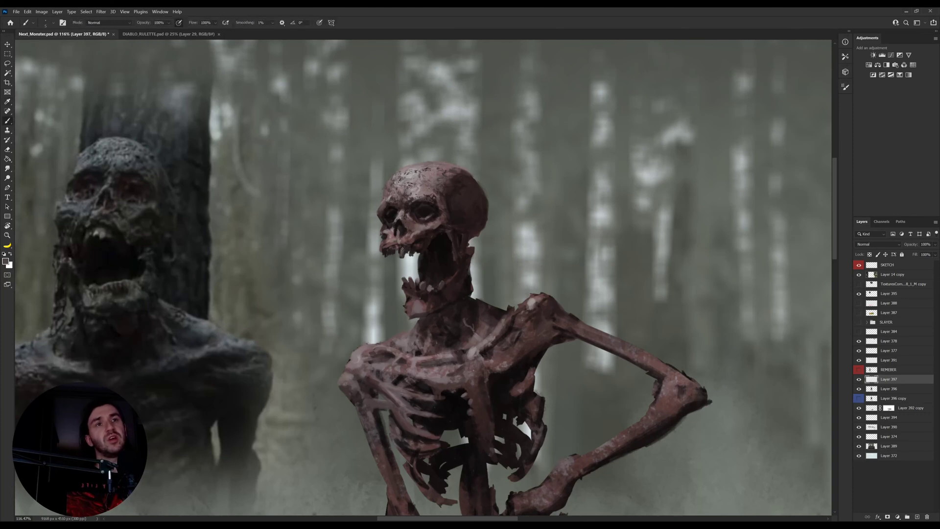
pyautogui.keyDown('alt'); pyautogui.click(402, 250); pyautogui.keyUp('alt')
pyautogui.keyDown('alt'); pyautogui.click(399, 247); pyautogui.keyUp('alt')
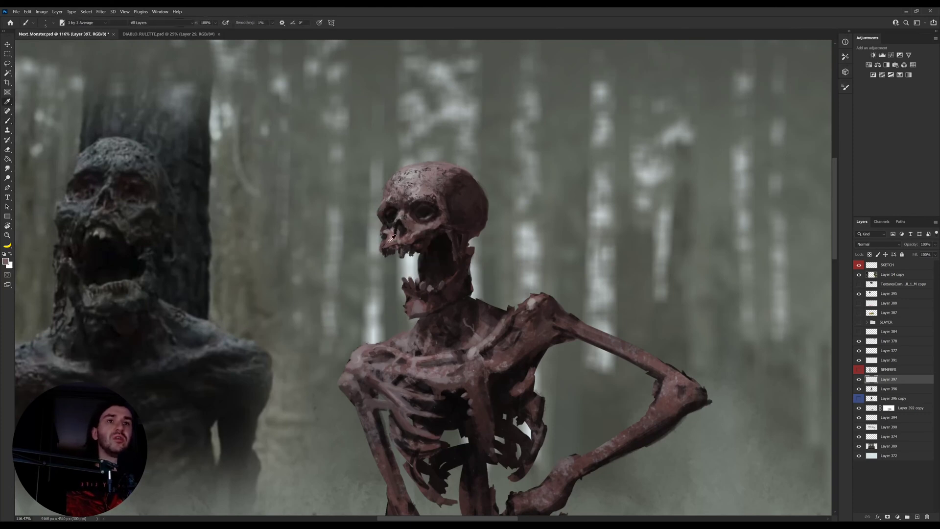
pyautogui.keyDown('alt'); pyautogui.click(389, 242); pyautogui.keyUp('alt')
# Step: Touch up the area beside the far eye socket and the forehead above the brow with tones sampled nearby
pyautogui.keyDown('alt'); pyautogui.click(397, 211); pyautogui.keyUp('alt')
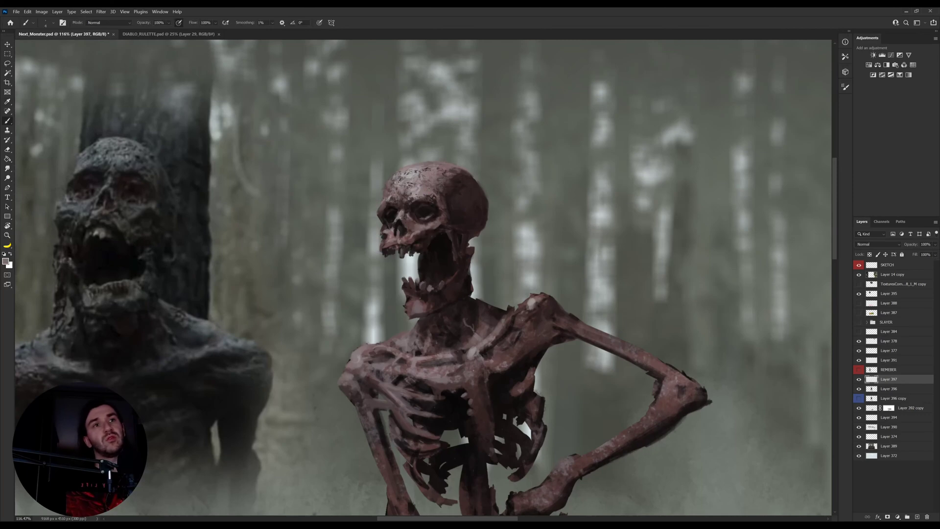
pyautogui.keyDown('alt'); pyautogui.click(385, 220); pyautogui.keyUp('alt')
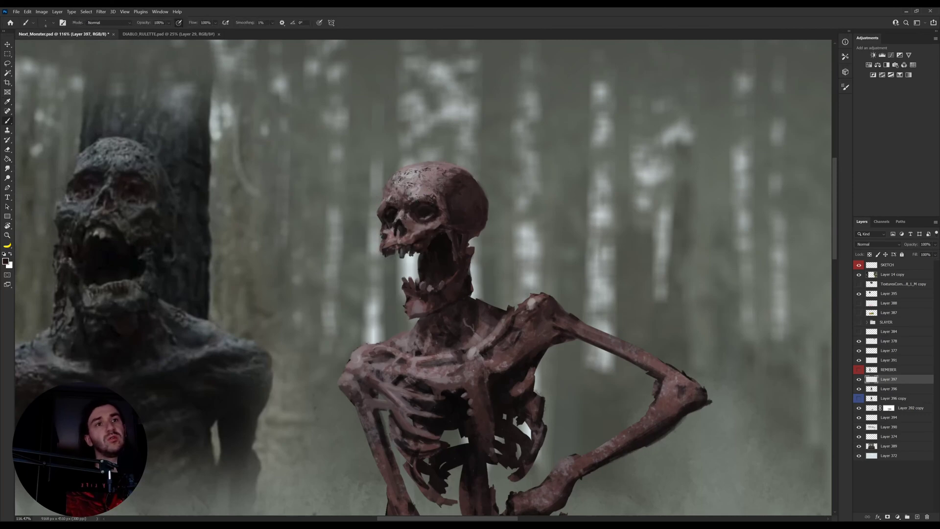
pyautogui.keyDown('alt'); pyautogui.click(419, 171); pyautogui.keyUp('alt')
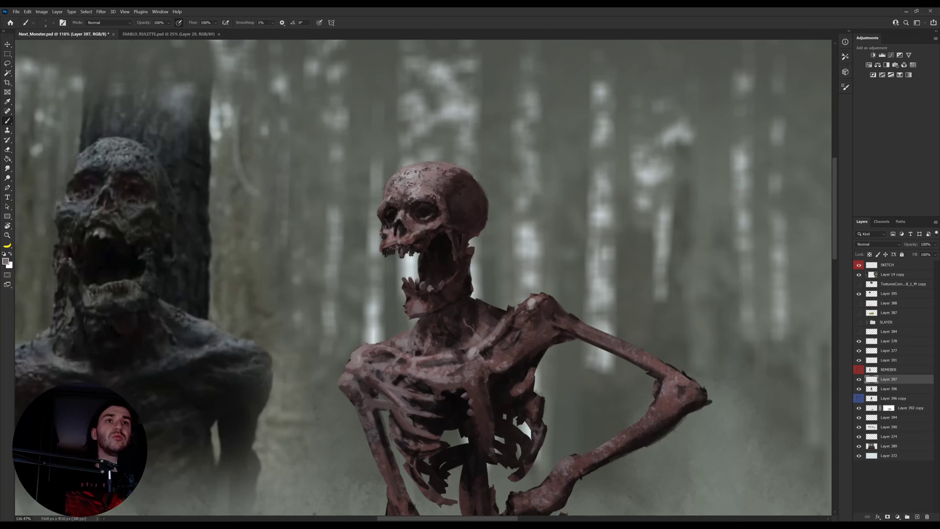
pyautogui.keyDown('alt'); pyautogui.click(418, 197); pyautogui.keyUp('alt')
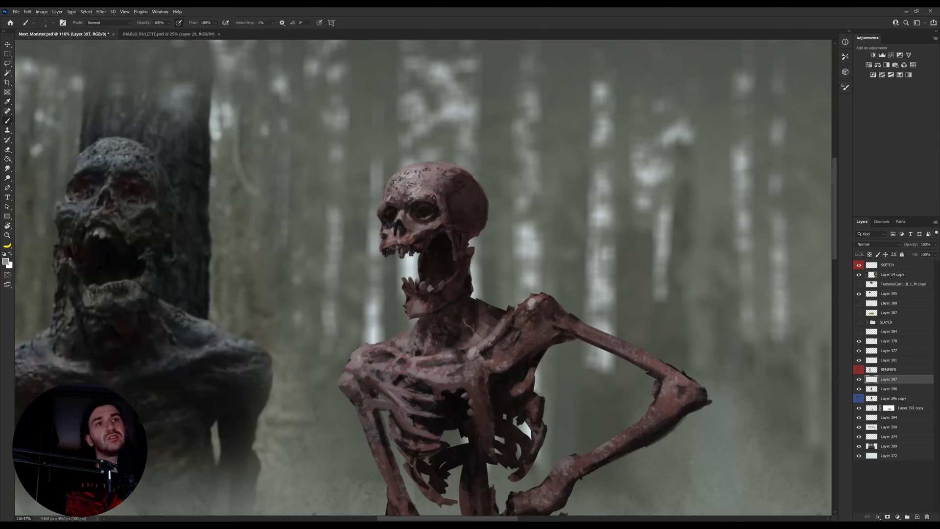
pyautogui.keyDown('alt'); pyautogui.click(419, 188); pyautogui.keyUp('alt')
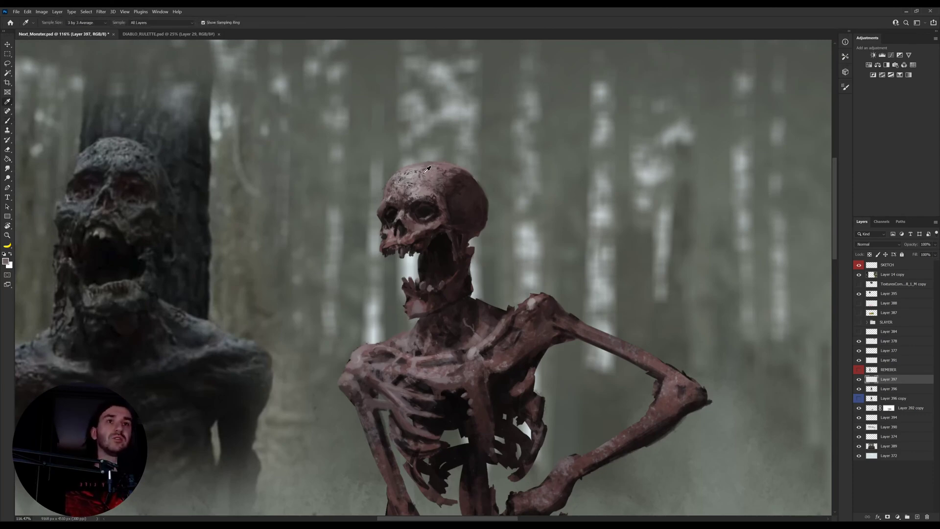
# Step: Touch up the crown and side of the skull with dark tones sampled from the cranium
pyautogui.keyDown('alt'); pyautogui.click(459, 186); pyautogui.keyUp('alt')
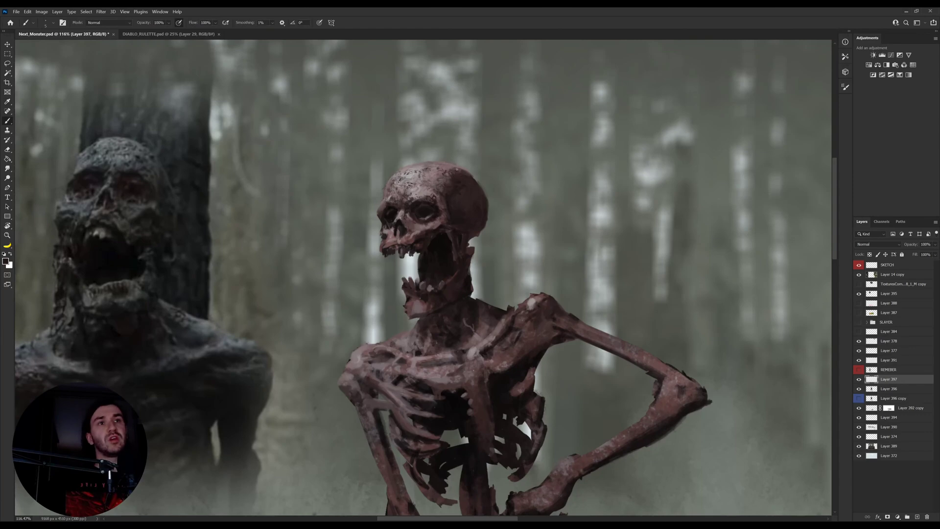
pyautogui.keyDown('alt'); pyautogui.click(447, 162); pyautogui.keyUp('alt')
pyautogui.press('r')
pyautogui.moveTo(477, 193); pyautogui.dragTo(497, 142)
pyautogui.keyDown('alt'); pyautogui.click(521, 239); pyautogui.keyUp('alt')
pyautogui.press('r')
pyautogui.press('b')
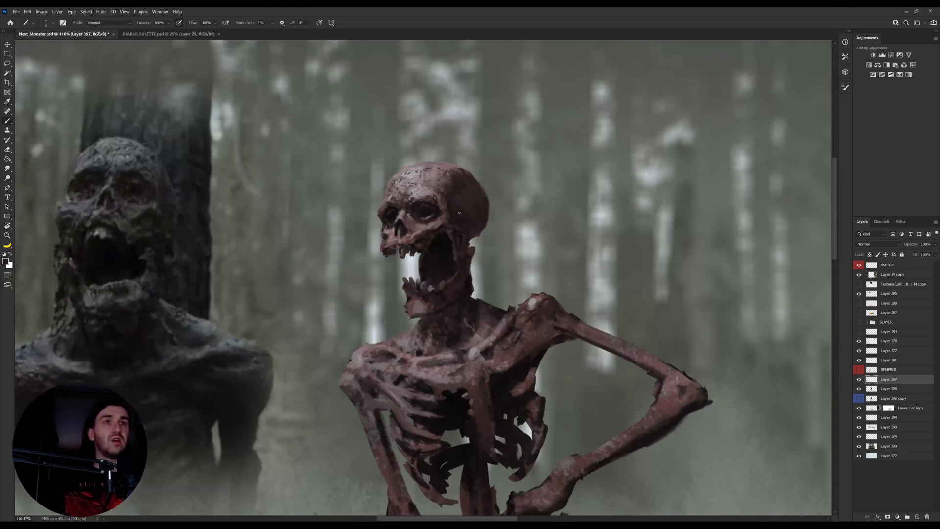
# Step: Touch up the near cheekbone and the jaw hinge behind the open mouth with tones sampled around them
pyautogui.keyDown('alt'); pyautogui.click(422, 216); pyautogui.keyUp('alt')
pyautogui.keyDown('alt'); pyautogui.click(454, 229); pyautogui.keyUp('alt')
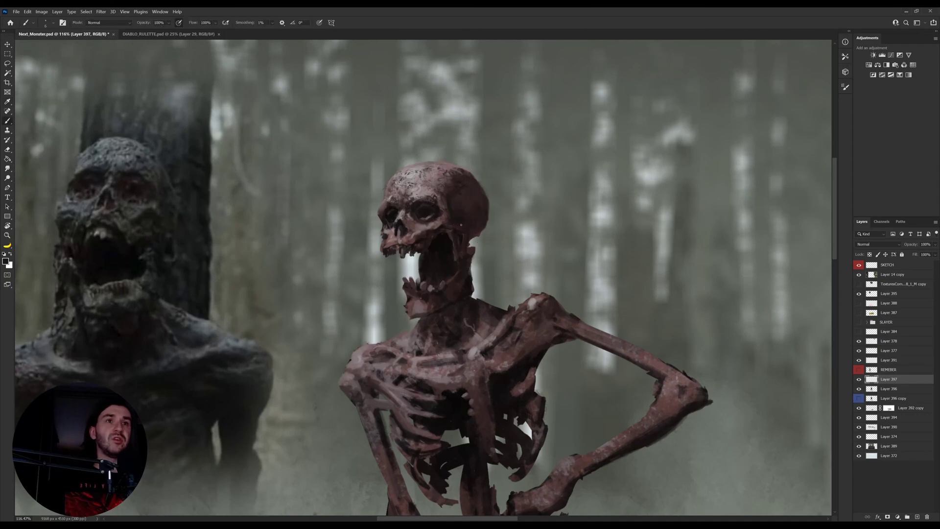
pyautogui.keyDown('alt'); pyautogui.click(455, 242); pyautogui.keyUp('alt')
pyautogui.keyDown('alt'); pyautogui.click(457, 269); pyautogui.keyUp('alt')
pyautogui.moveTo(455, 250); pyautogui.dragTo(454, 261)
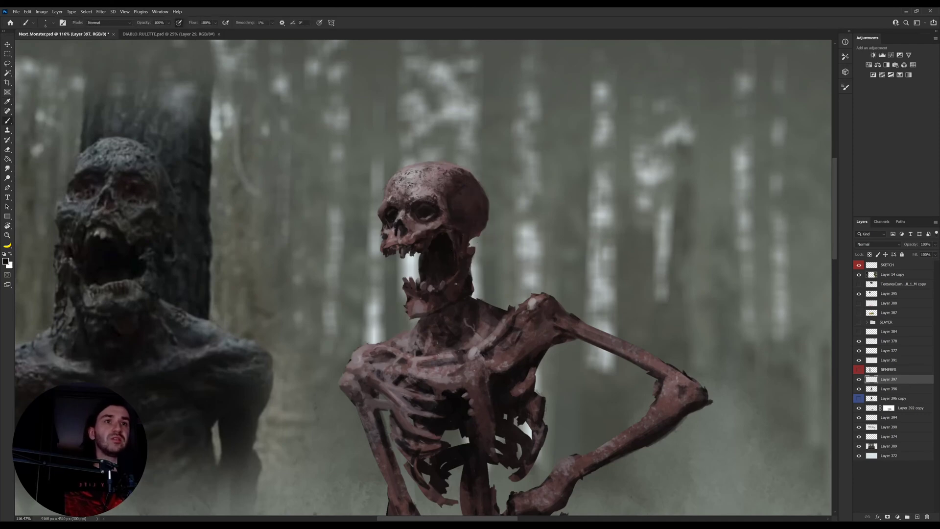
# Step: Refine the chin and lower gum line with small strokes in tones sampled from the jaw, forehead and mouth
pyautogui.keyDown('alt'); pyautogui.click(420, 309); pyautogui.keyUp('alt')
pyautogui.press('[')
pyautogui.keyDown('alt'); pyautogui.click(412, 201); pyautogui.keyUp('alt')
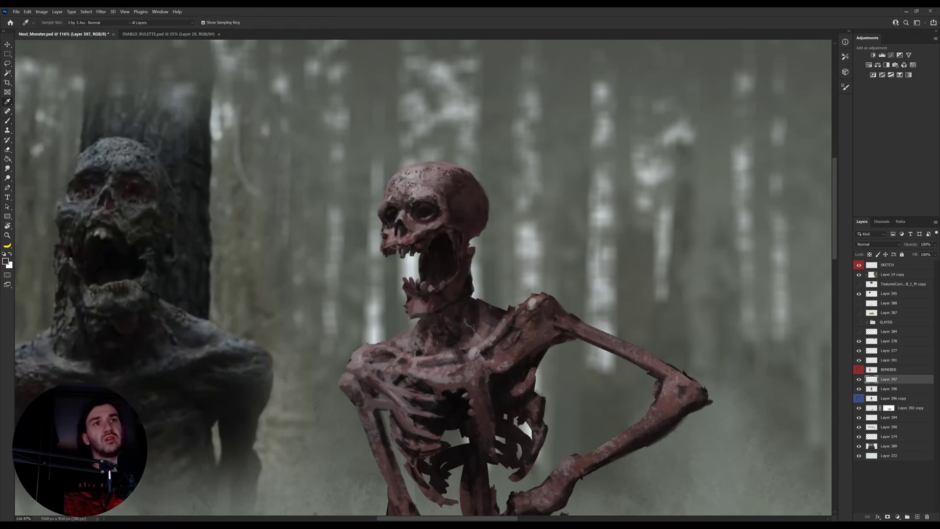
pyautogui.keyDown('alt'); pyautogui.click(416, 310); pyautogui.keyUp('alt')
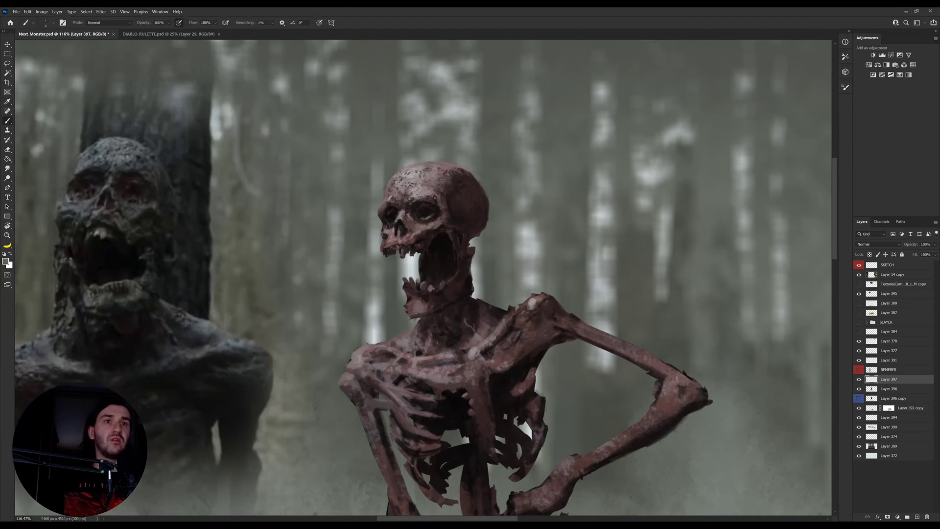
pyautogui.keyDown('alt'); pyautogui.click(423, 299); pyautogui.keyUp('alt')
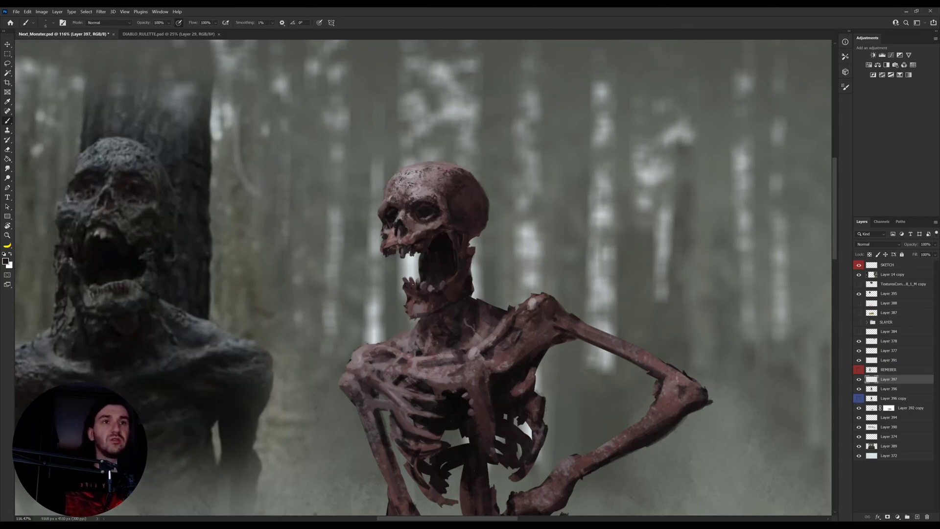
pyautogui.keyDown('alt'); pyautogui.click(426, 267); pyautogui.keyUp('alt')
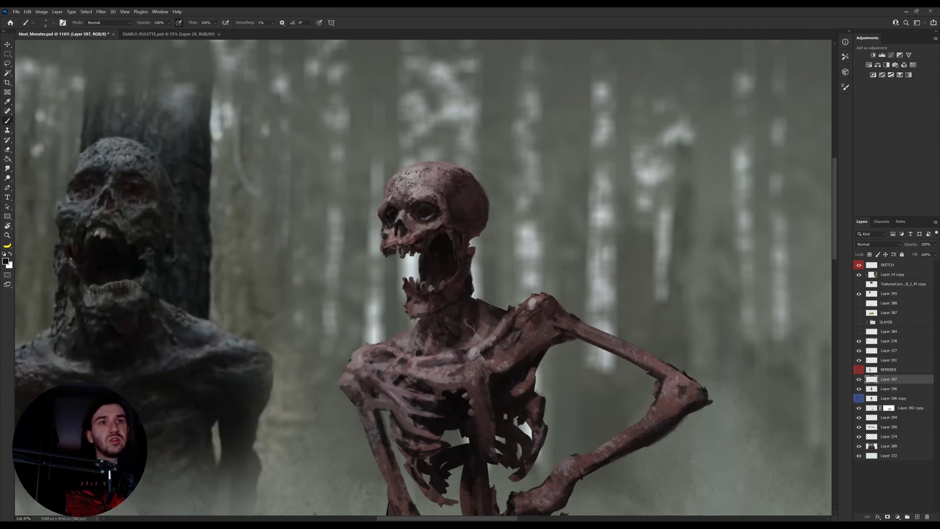
pyautogui.keyDown('alt'); pyautogui.click(410, 283); pyautogui.keyUp('alt')
pyautogui.press(']')
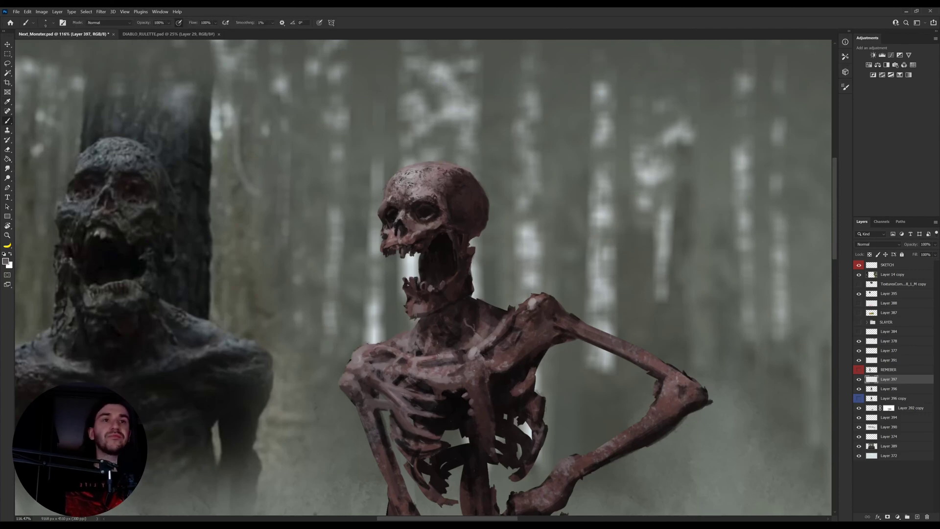
pyautogui.press('e')
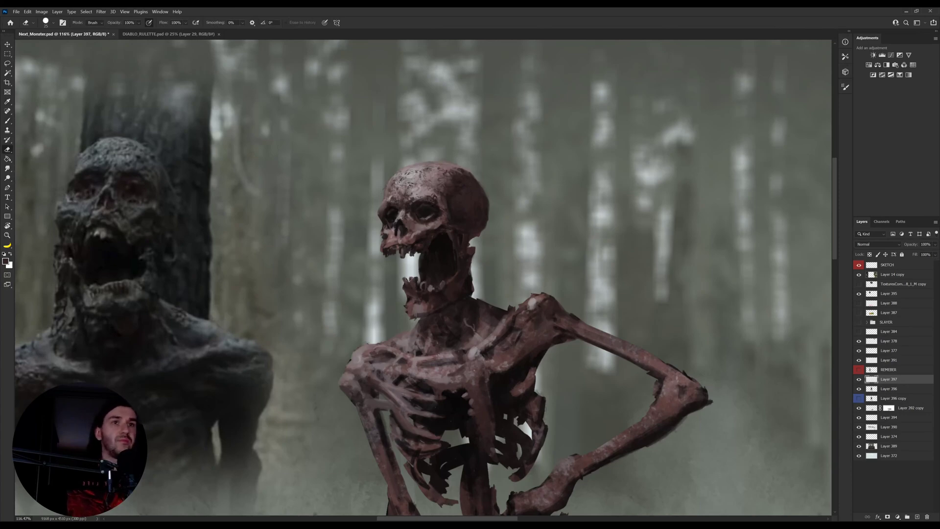
# Step: Merge Layer 397 into Layer 396 and duplicate the merged skeleton layer
pyautogui.press('Delete')
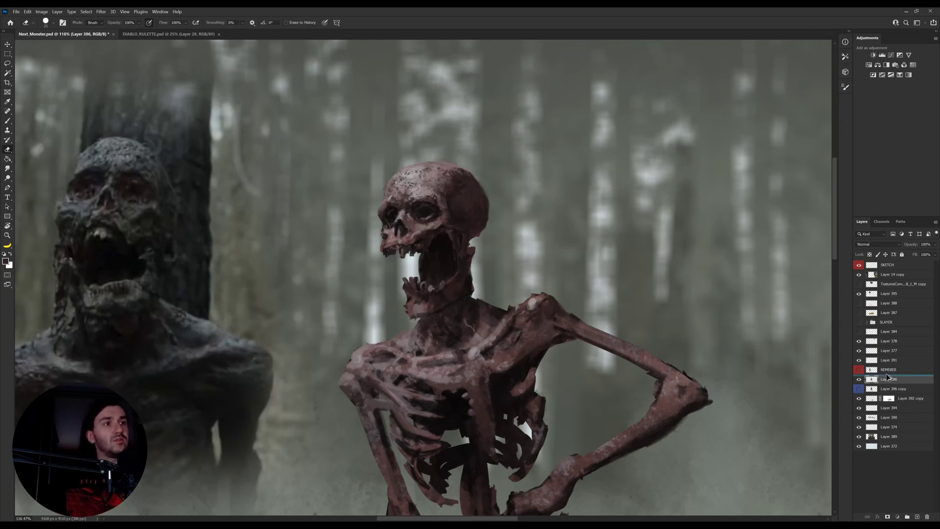
pyautogui.moveTo(888, 378); pyautogui.dragTo(888, 376)
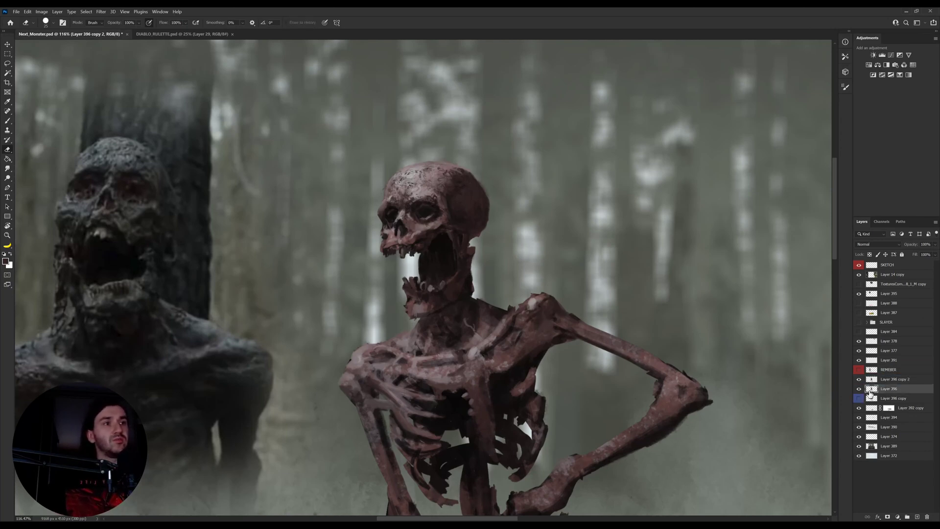
pyautogui.press('v')
pyautogui.moveTo(495, 377); pyautogui.dragTo(406, 335)
pyautogui.hotkey('ctrl', 'z')
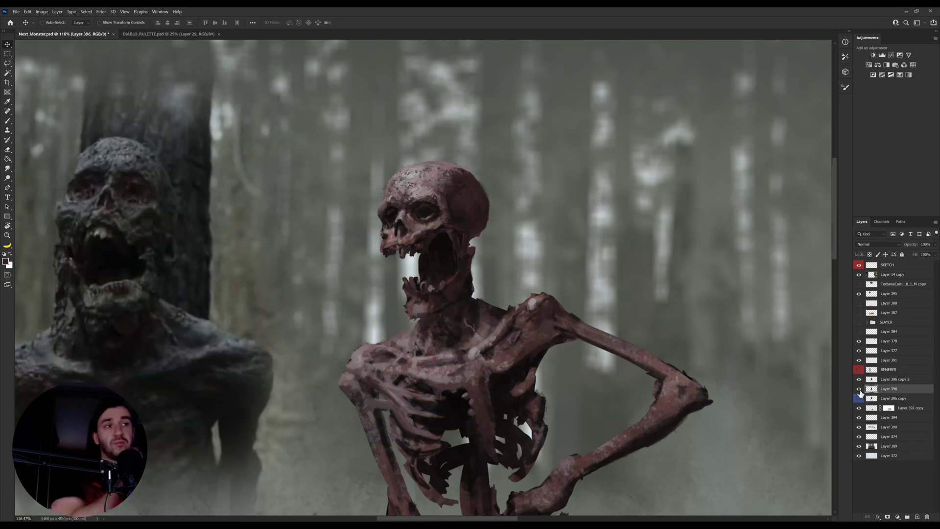
# Step: Hide the original Layer 396 as a backup and make its new duplicate the active layer
pyautogui.click(859, 388)
pyautogui.click(874, 380)
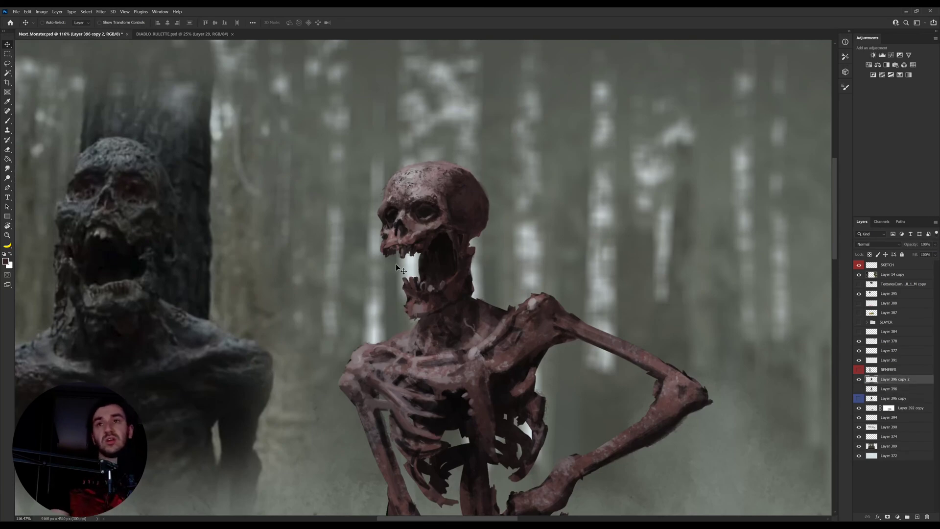
# Step: Reshape the lower edge of the upper jaw with sampled jaw tones and erase around the upper teeth
pyautogui.press('i')
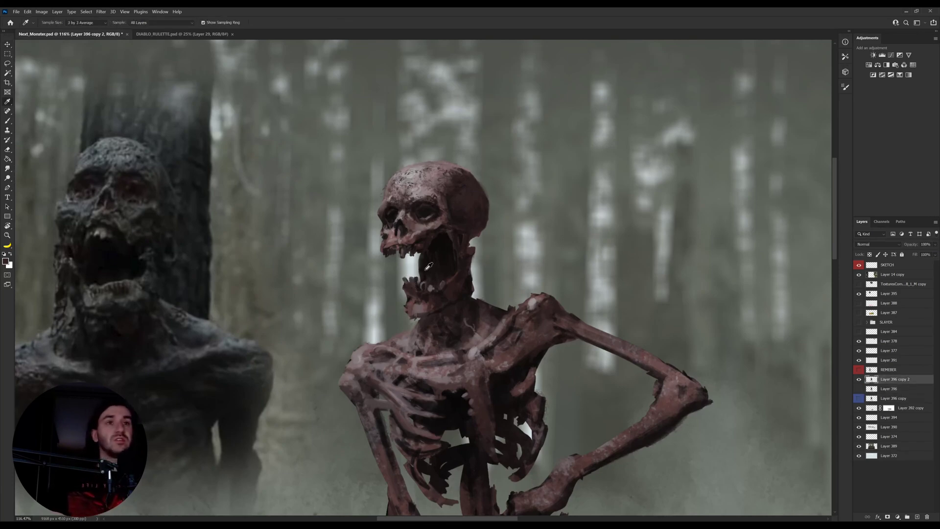
pyautogui.click(413, 244)
pyautogui.press('b')
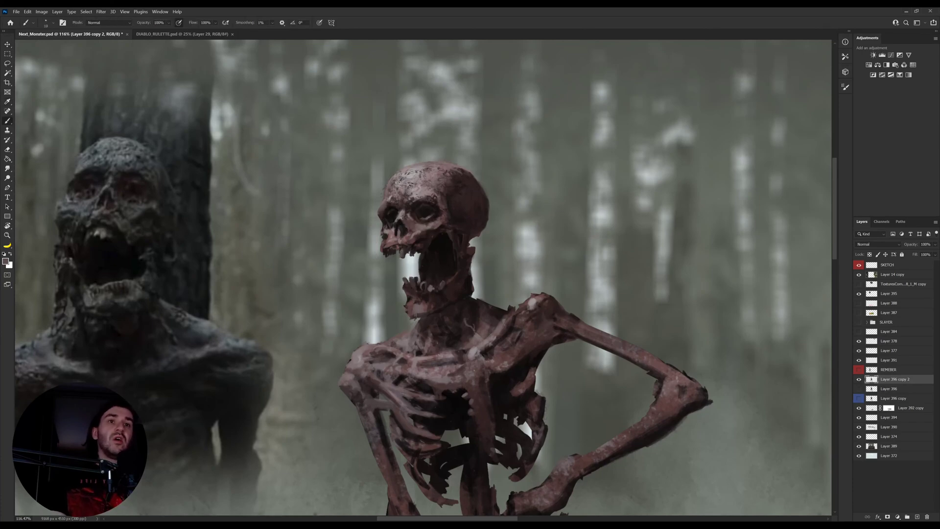
pyautogui.press(']')
pyautogui.keyDown('alt'); pyautogui.click(412, 238); pyautogui.keyUp('alt')
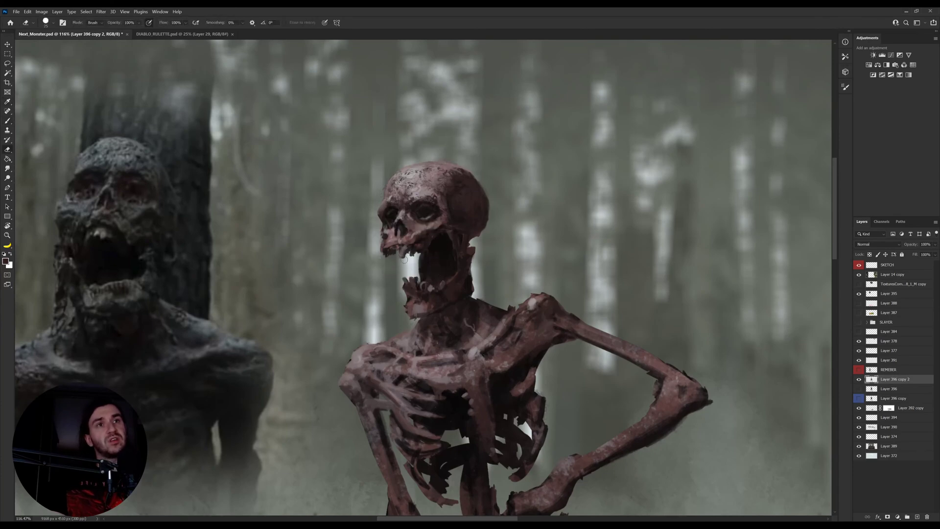
pyautogui.press('i')
pyautogui.press('b')
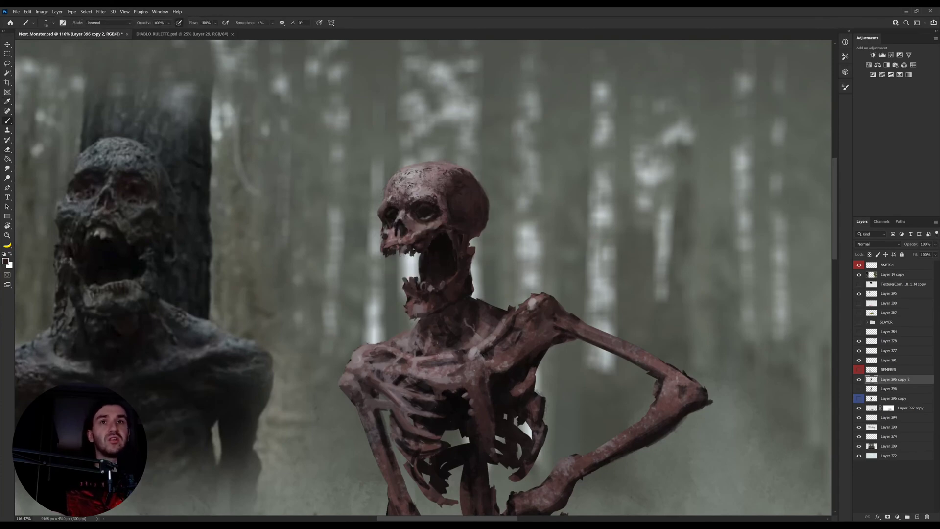
# Step: Paint the upper teeth in a light tone sampled from the forehead and separate them with a dark tone from the mouth
pyautogui.keyDown('alt'); pyautogui.click(416, 174); pyautogui.keyUp('alt')
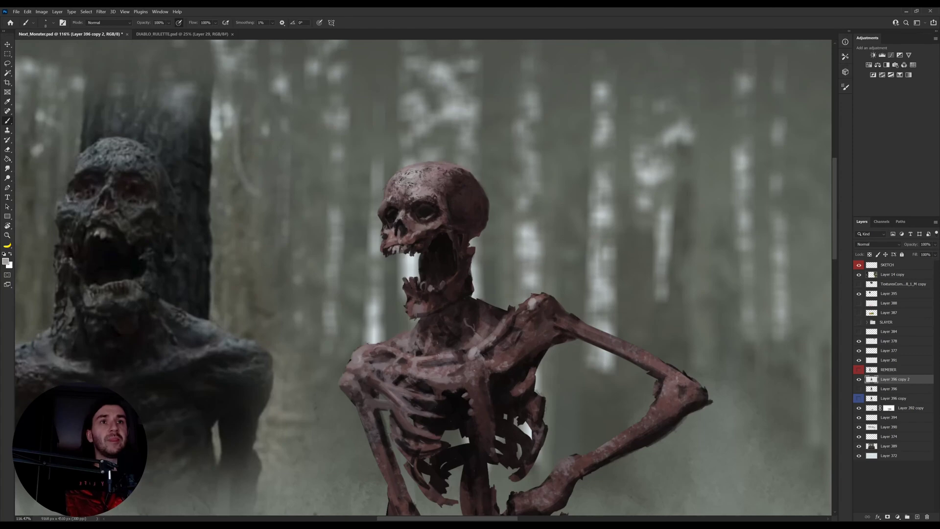
pyautogui.press('i')
pyautogui.click(426, 238)
pyautogui.press('b')
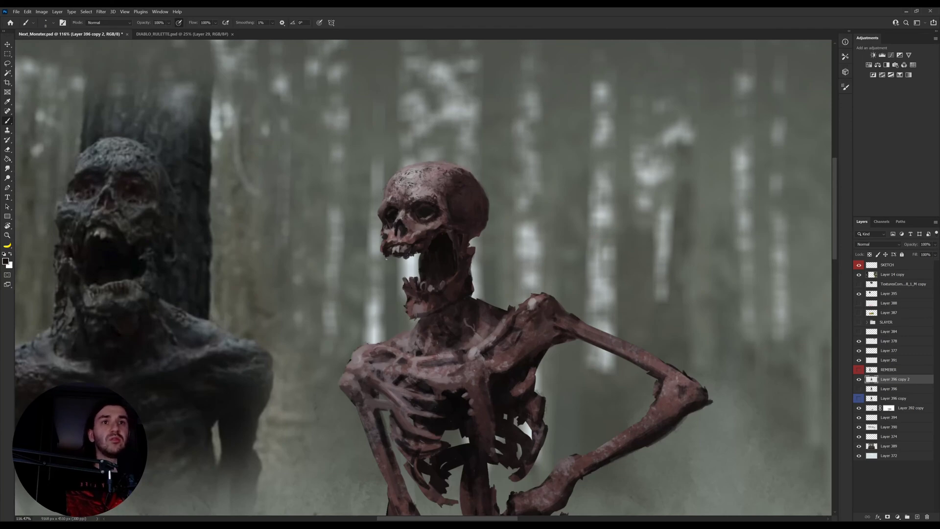
pyautogui.press('e')
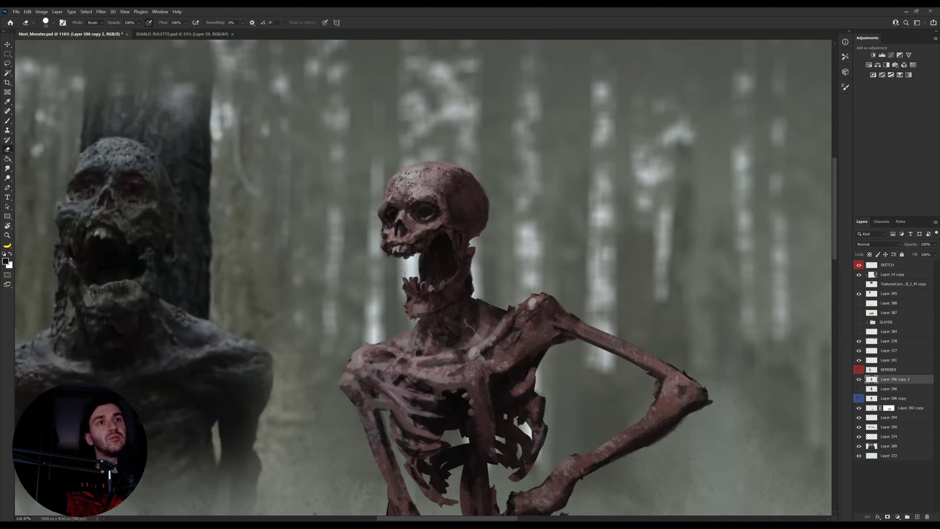
# Step: Paint the lower front teeth with a larger brush, using tones sampled beside the nose and from the lower jaw
pyautogui.press('i')
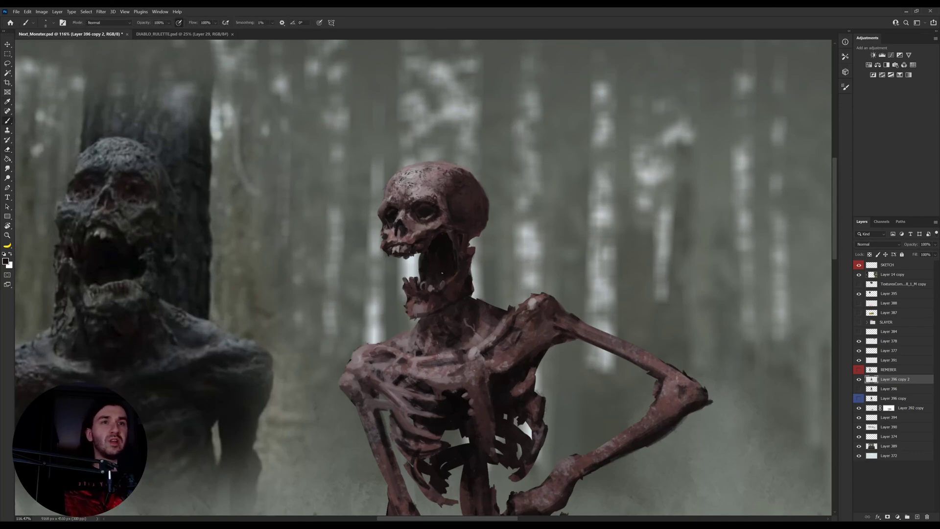
pyautogui.press('b')
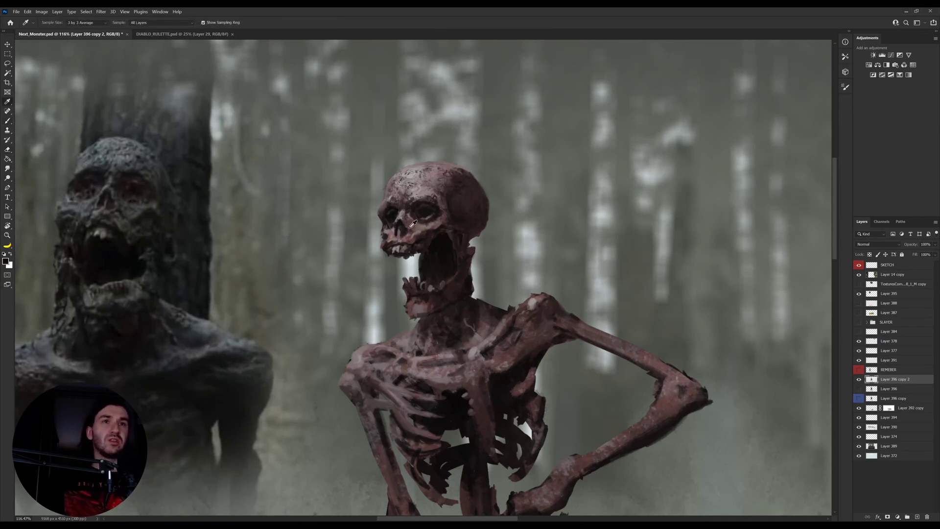
pyautogui.keyDown('alt'); pyautogui.click(404, 218); pyautogui.keyUp('alt')
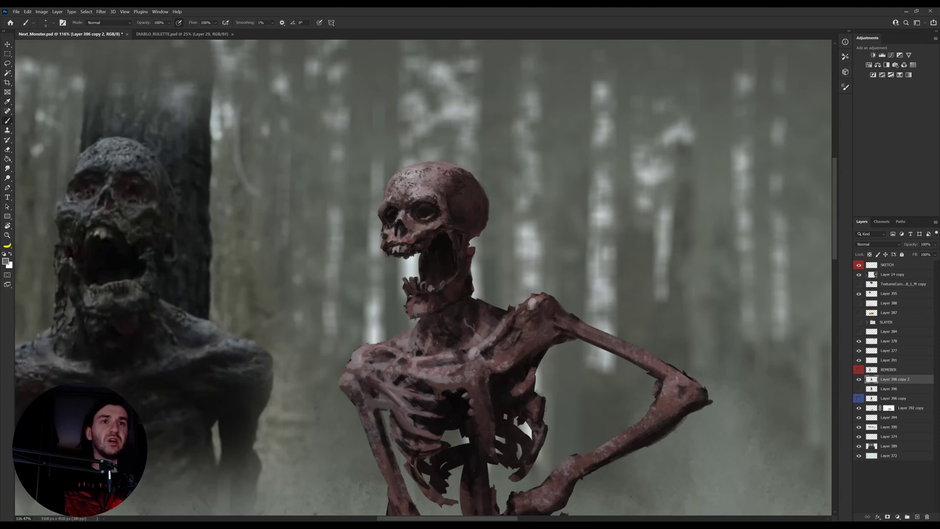
pyautogui.press(']')
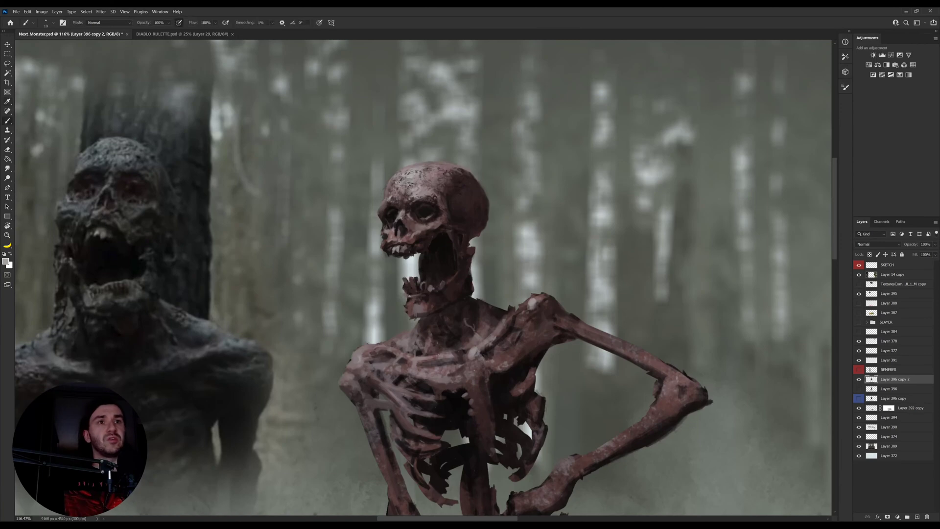
pyautogui.keyDown('alt'); pyautogui.click(434, 295); pyautogui.keyUp('alt')
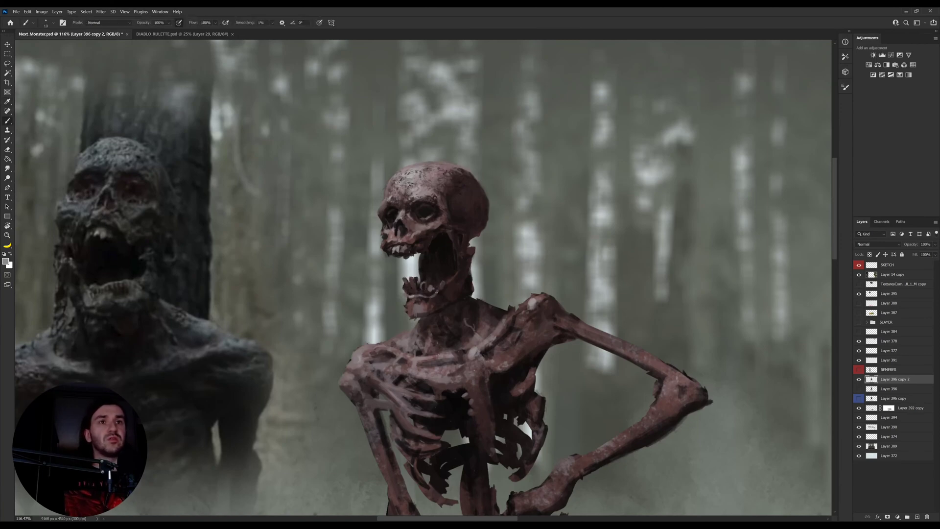
pyautogui.keyDown('alt'); pyautogui.click(434, 296); pyautogui.keyUp('alt')
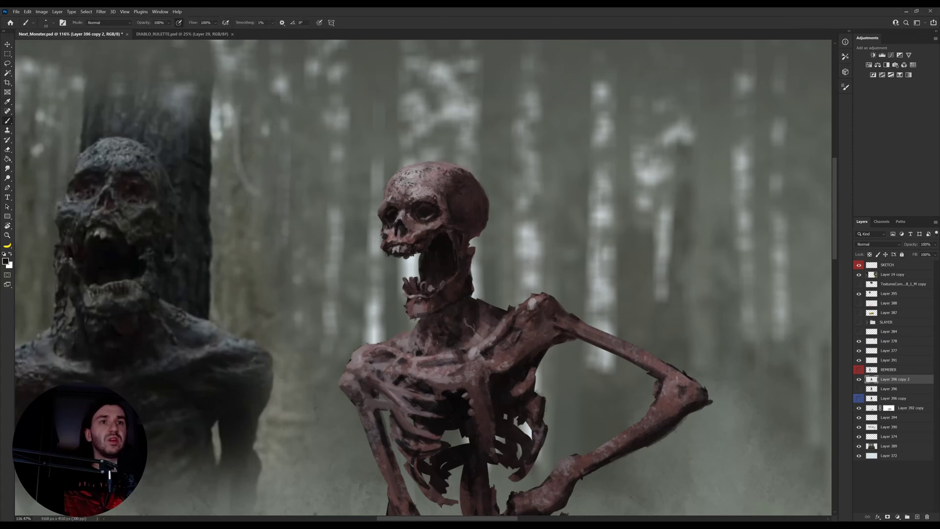
# Step: Shade the lower gum and chin with sampled jaw tones and clean up the chin's outer edge
pyautogui.keyDown('alt'); pyautogui.click(416, 298); pyautogui.keyUp('alt')
pyautogui.keyDown('alt'); pyautogui.click(414, 300); pyautogui.keyUp('alt')
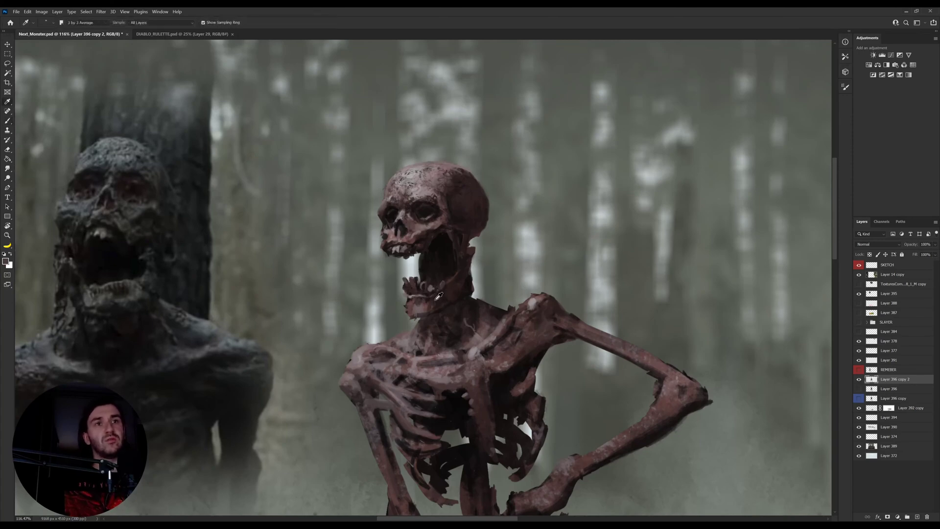
pyautogui.keyDown('alt'); pyautogui.click(416, 317); pyautogui.keyUp('alt')
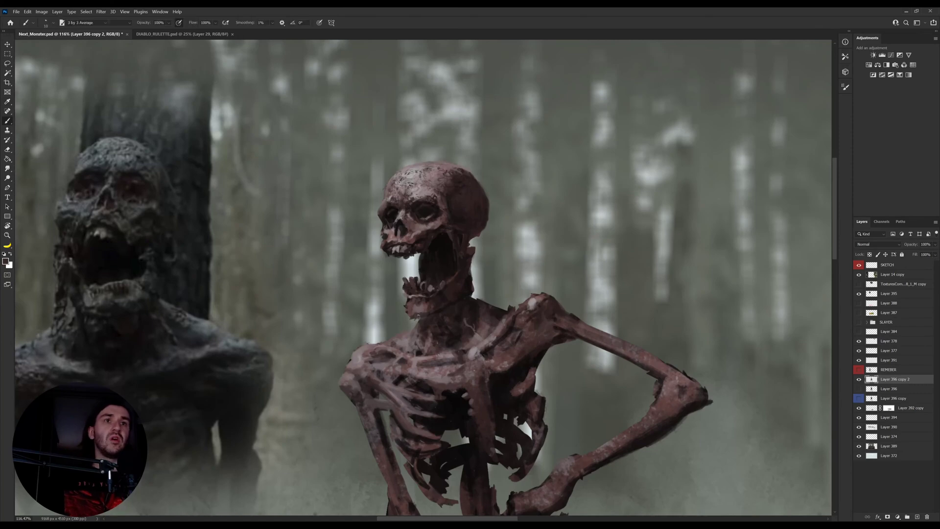
pyautogui.keyDown('alt'); pyautogui.click(420, 308); pyautogui.keyUp('alt')
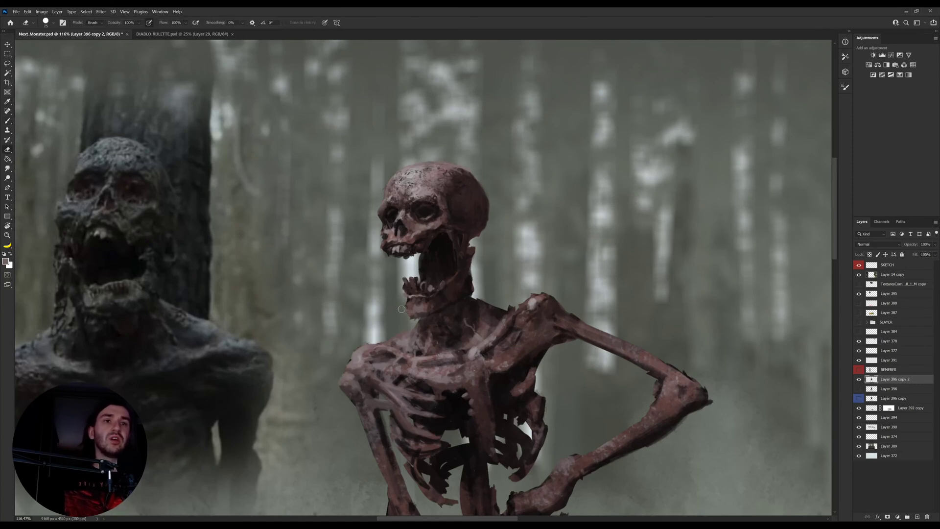
pyautogui.keyDown('alt'); pyautogui.click(406, 313); pyautogui.keyUp('alt')
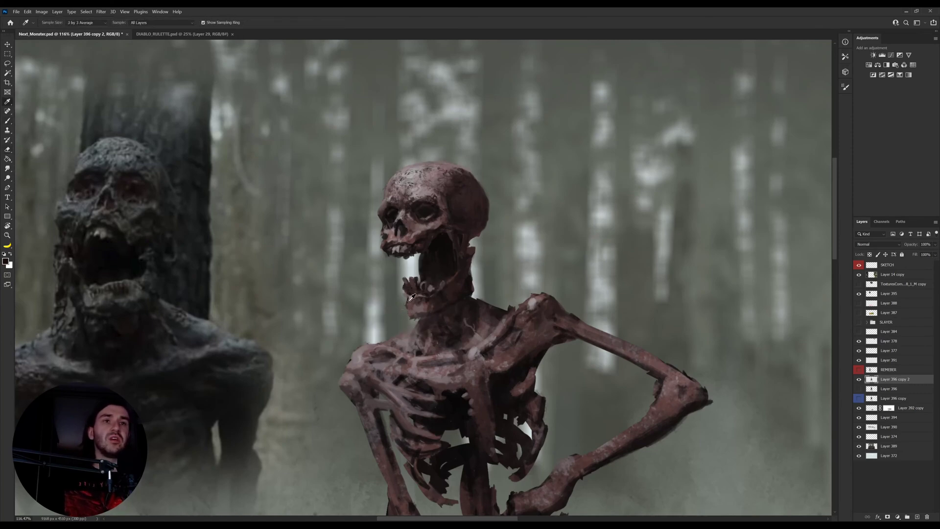
# Step: Refine the side of the lower jaw and the inner mouth edge with tones sampled along the jaw
pyautogui.keyDown('alt'); pyautogui.click(445, 302); pyautogui.keyUp('alt')
pyautogui.keyDown('alt'); pyautogui.click(448, 295); pyautogui.keyUp('alt')
pyautogui.keyDown('alt'); pyautogui.click(454, 283); pyautogui.keyUp('alt')
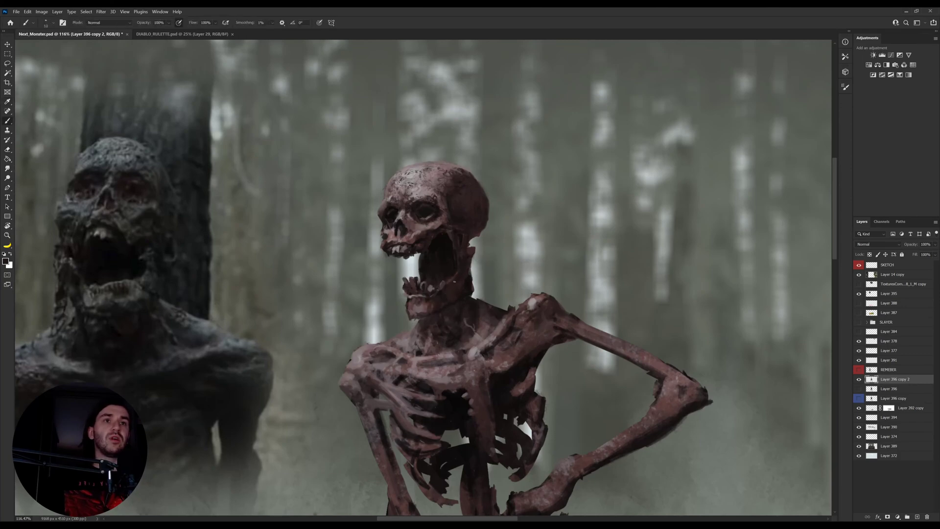
pyautogui.keyDown('alt'); pyautogui.click(452, 279); pyautogui.keyUp('alt')
pyautogui.keyDown('alt'); pyautogui.click(431, 288); pyautogui.keyUp('alt')
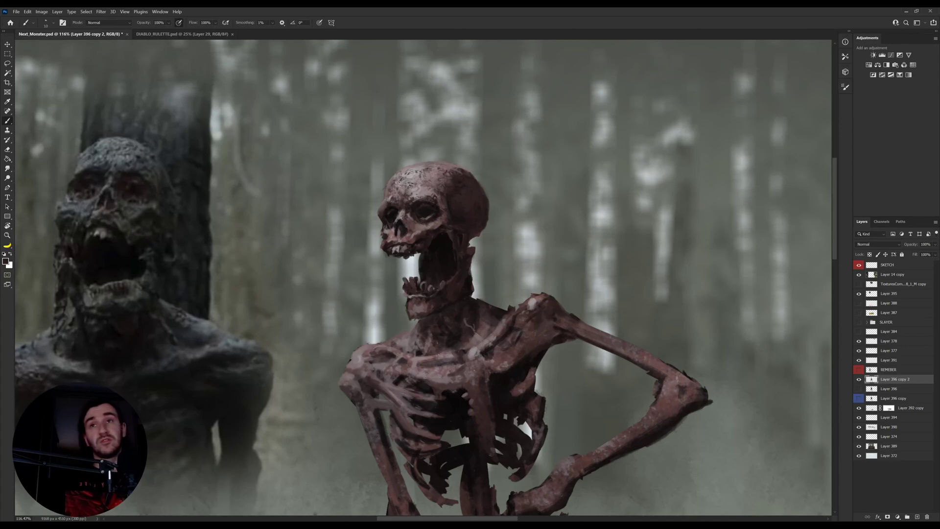
# Step: Add lower side teeth in a tone sampled from the upper teeth and trim the lower tooth row with a smaller eraser
pyautogui.keyDown('alt'); pyautogui.click(407, 250); pyautogui.keyUp('alt')
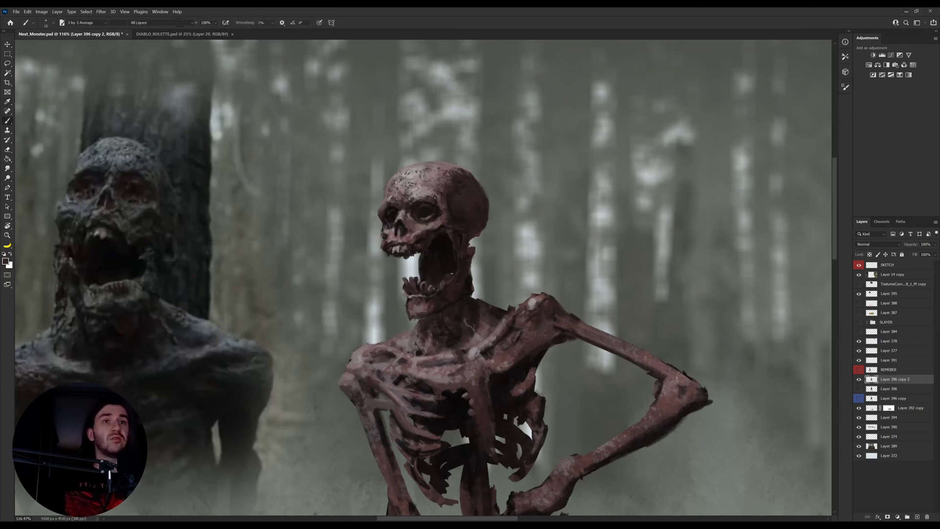
pyautogui.keyDown('alt'); pyautogui.click(433, 284); pyautogui.keyUp('alt')
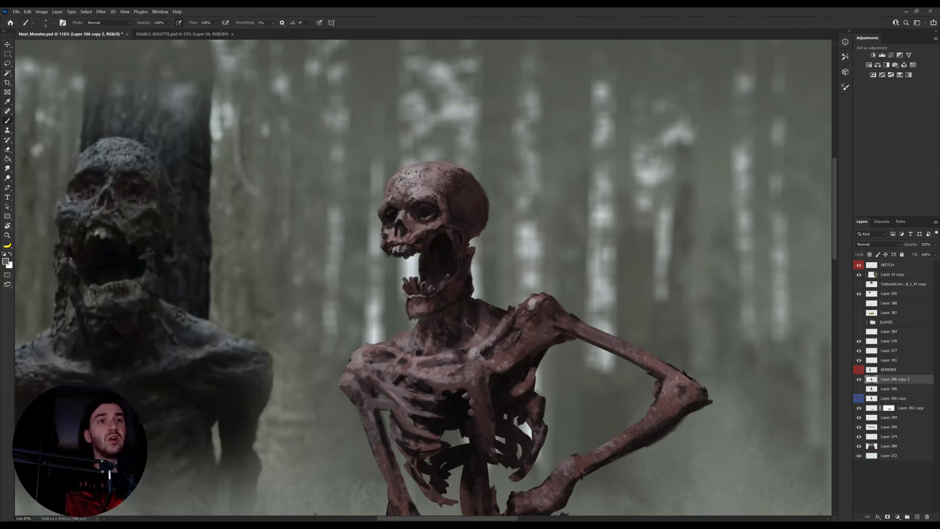
pyautogui.press('e')
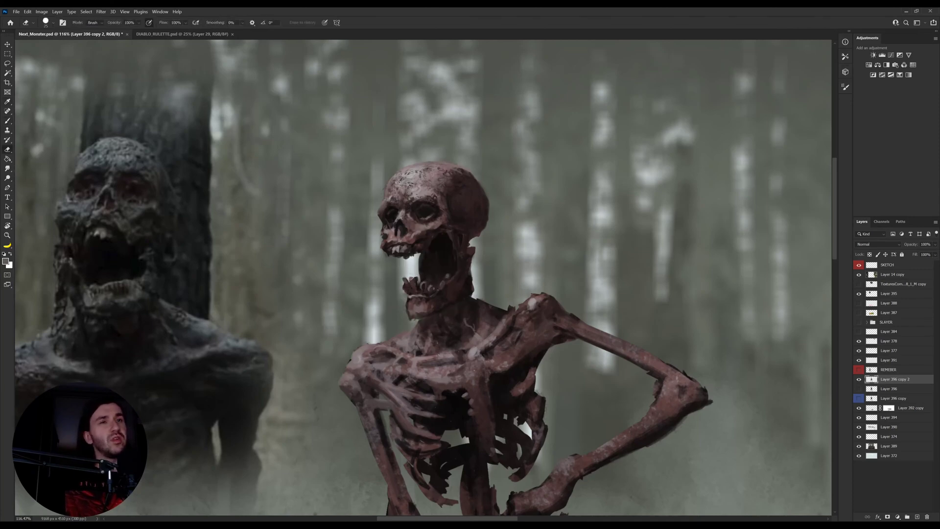
pyautogui.press('[')
pyautogui.press('[')
pyautogui.press('[')
pyautogui.press('[')
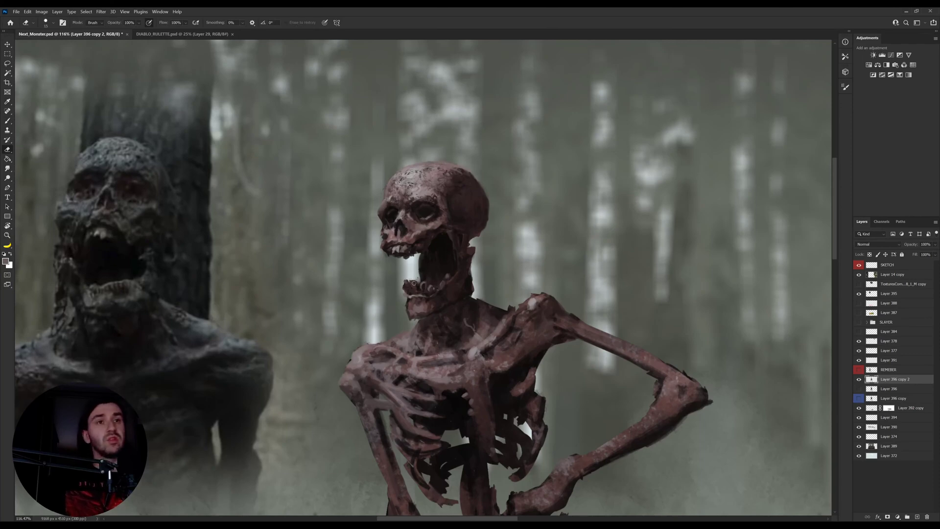
# Step: Paint the lower gum and front teeth with a slightly larger brush in a tone sampled from the lower jaw
pyautogui.press(']')
pyautogui.press('b')
pyautogui.keyDown('alt'); pyautogui.click(412, 293); pyautogui.keyUp('alt')
pyautogui.moveTo(413, 286); pyautogui.dragTo(401, 287)
pyautogui.press('e')
pyautogui.press('b')
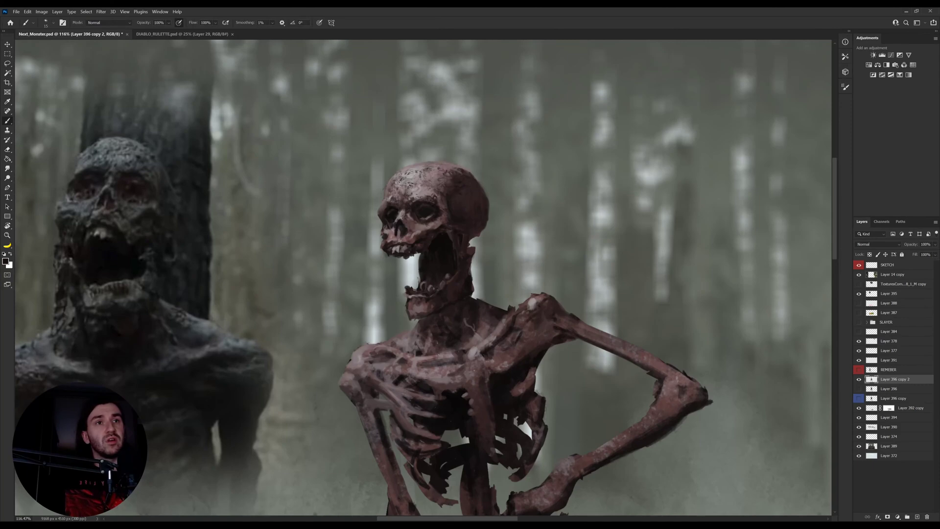
# Step: Refine the edge of the open mouth by trimming it and painting with a dark tone sampled inside the mouth
pyautogui.press('e')
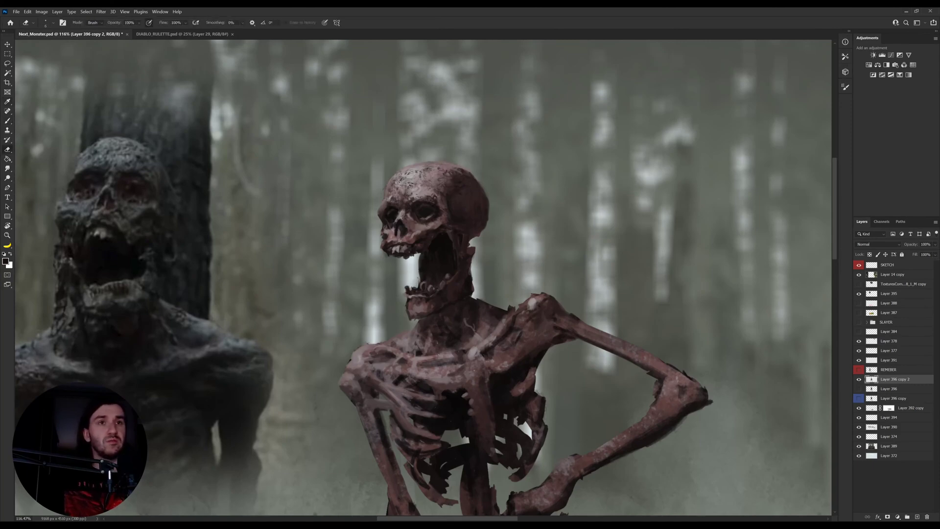
pyautogui.press('b')
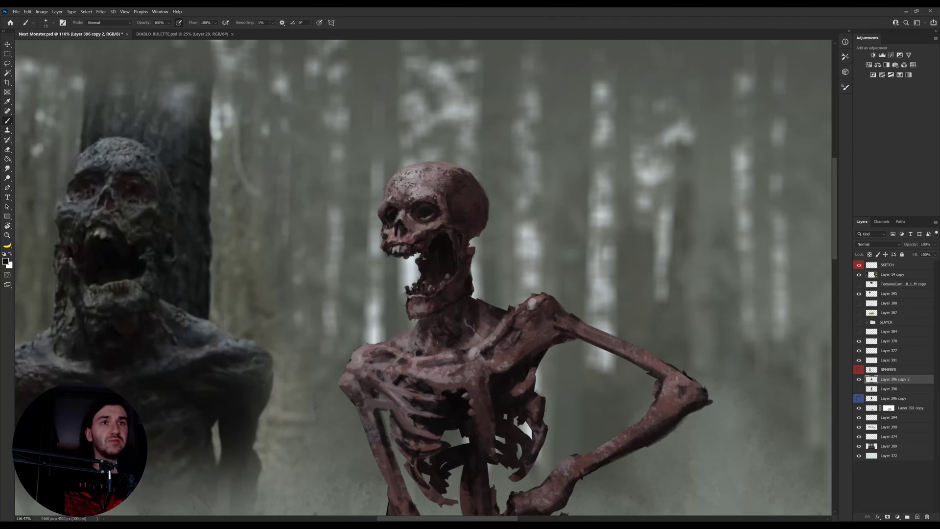
pyautogui.press('e')
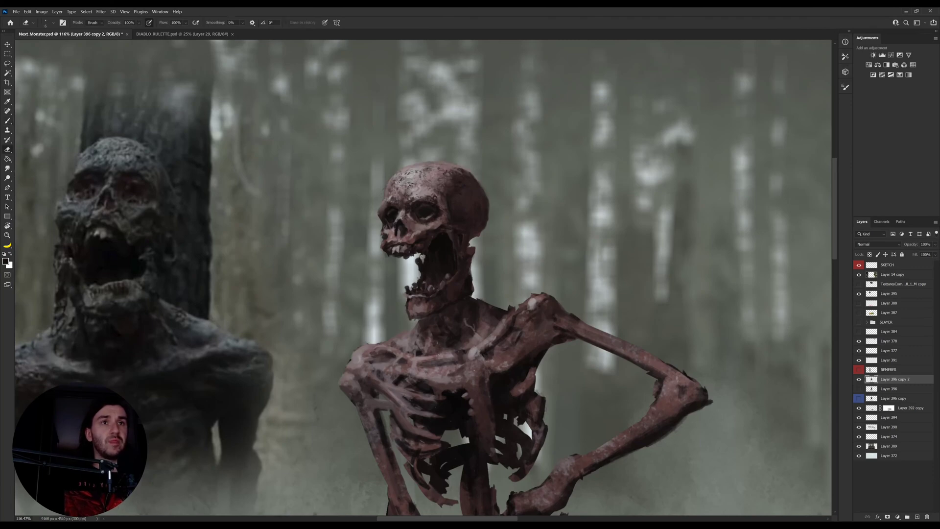
pyautogui.press('b')
pyautogui.keyDown('alt'); pyautogui.click(427, 257); pyautogui.keyUp('alt')
pyautogui.moveTo(426, 253); pyautogui.dragTo(425, 258)
pyautogui.press('e')
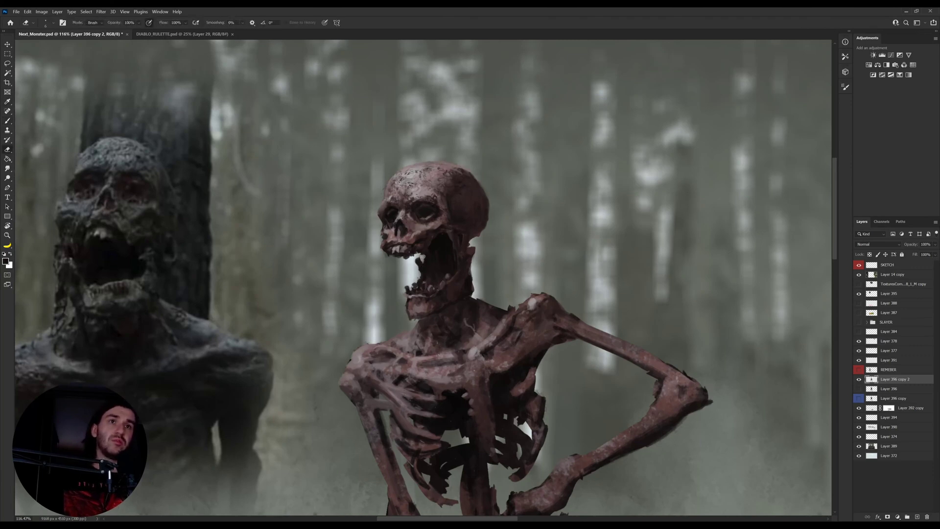
# Step: Mirror the canvas horizontally and touch up the rear edge of the lower jaw with the brush
pyautogui.press('z')
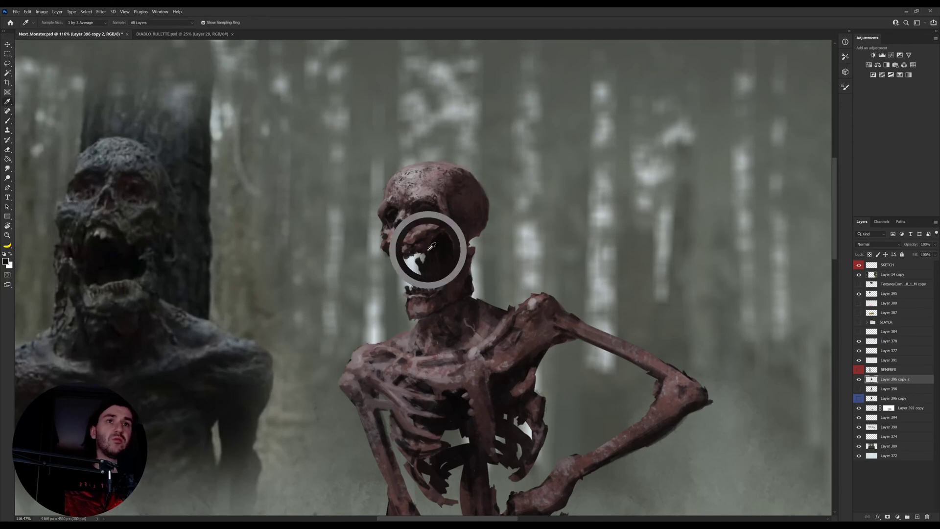
pyautogui.moveTo(439, 261)
pyautogui.mouseDown()
pyautogui.moveTo(389, 287)
pyautogui.moveTo(402, 277)
pyautogui.mouseUp()
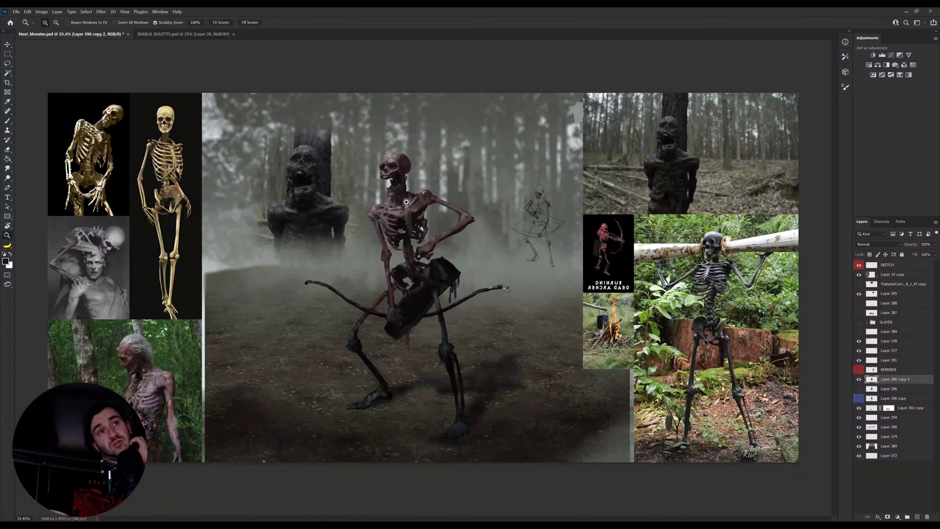
pyautogui.hotkey('ctrl', 'shift', 'h')
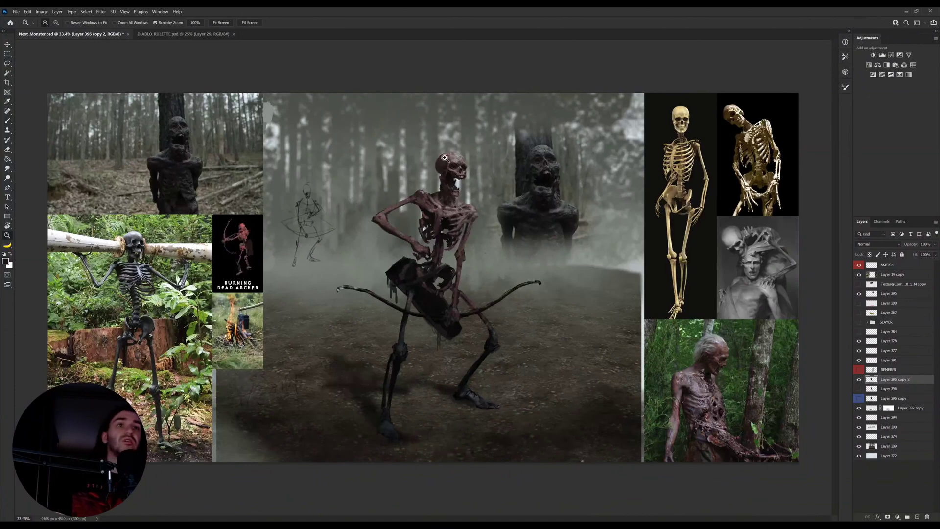
pyautogui.moveTo(449, 157); pyautogui.dragTo(510, 159)
pyautogui.press('i')
pyautogui.press('b')
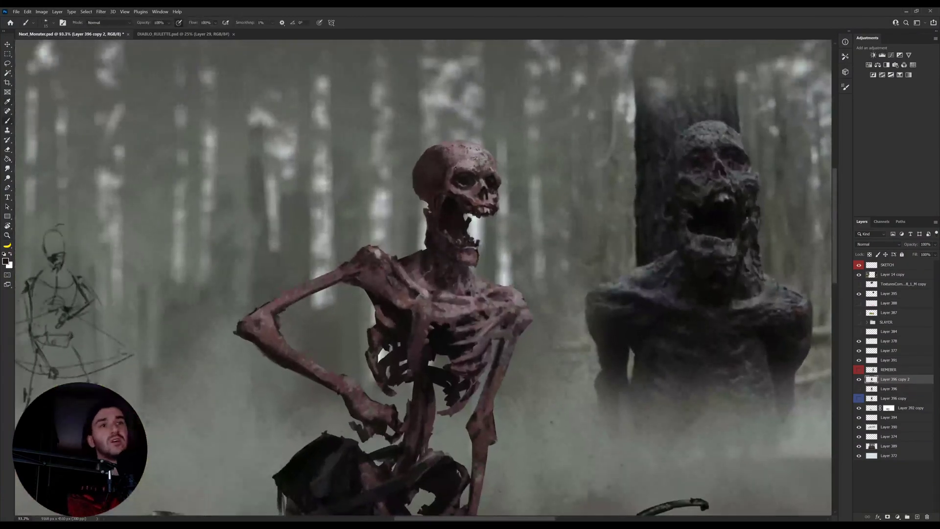
pyautogui.moveTo(441, 235); pyautogui.dragTo(428, 242)
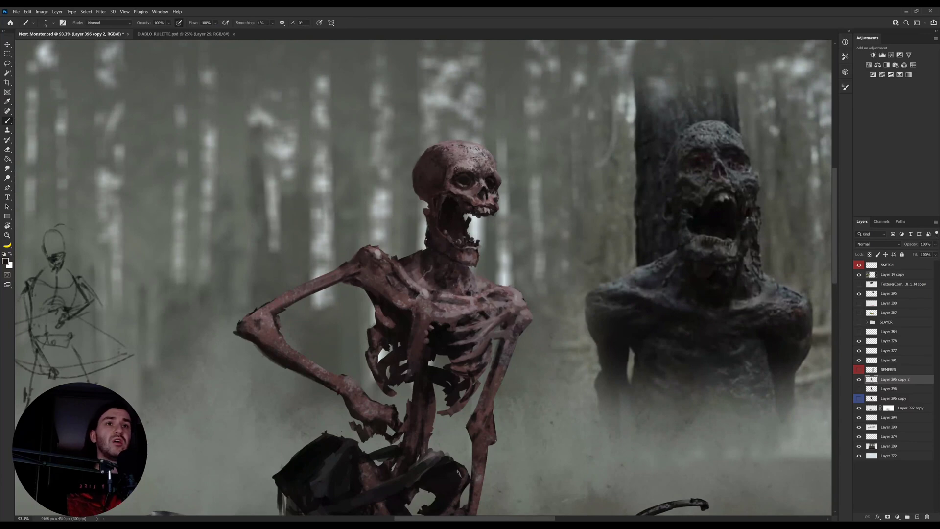
# Step: Paint between the neck and the raised shoulder with tones sampled from the neck base and shoulder
pyautogui.keyDown('alt'); pyautogui.click(421, 253); pyautogui.keyUp('alt')
pyautogui.moveTo(390, 263); pyautogui.dragTo(412, 275)
pyautogui.keyDown('alt'); pyautogui.click(412, 274); pyautogui.keyUp('alt')
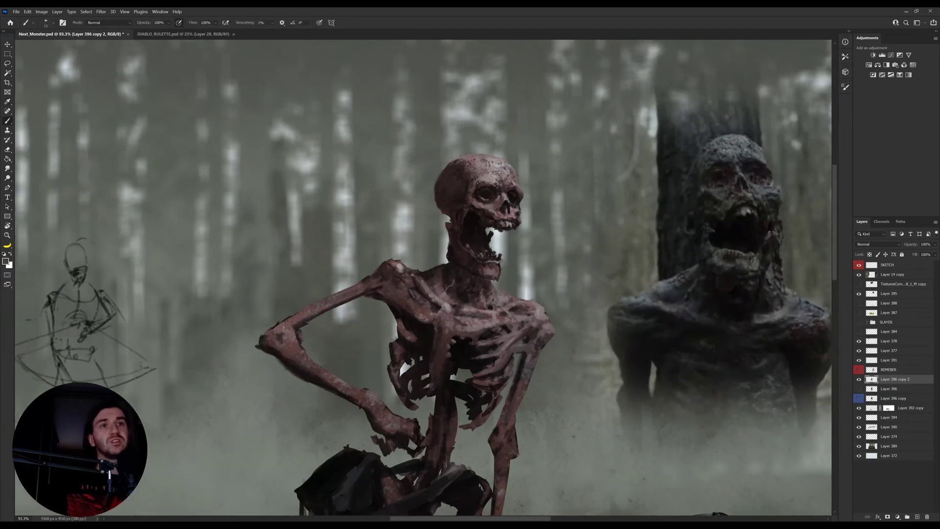
pyautogui.keyDown('alt'); pyautogui.click(396, 262); pyautogui.keyUp('alt')
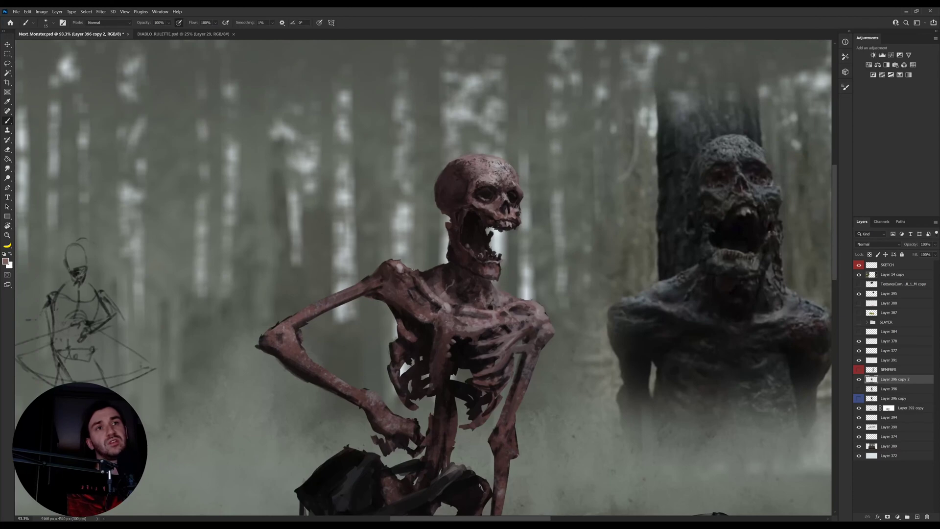
# Step: Sketch two simple skull outlines beside the head, one front view and one turned, in a light sampled tone
pyautogui.keyDown('alt'); pyautogui.click(399, 269); pyautogui.keyUp('alt')
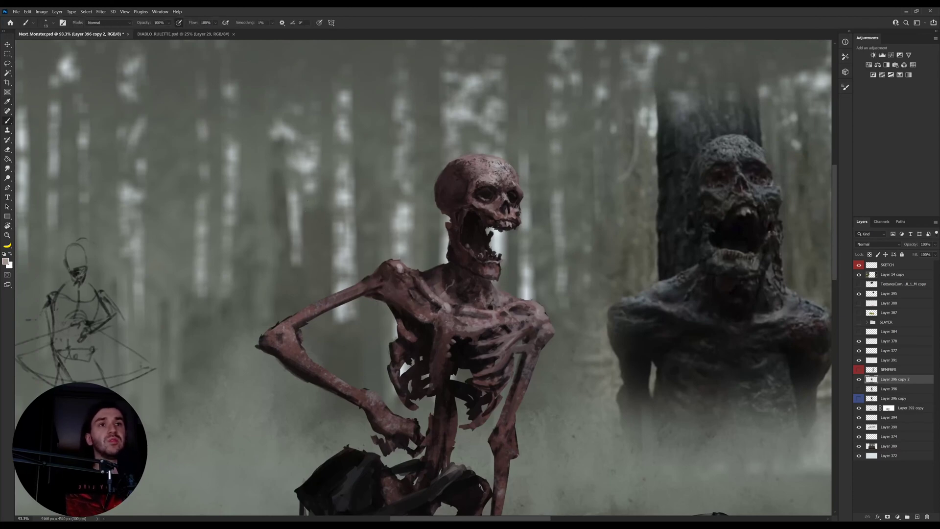
pyautogui.moveTo(273, 191)
pyautogui.mouseDown()
pyautogui.moveTo(334, 165)
pyautogui.moveTo(310, 232)
pyautogui.mouseUp()
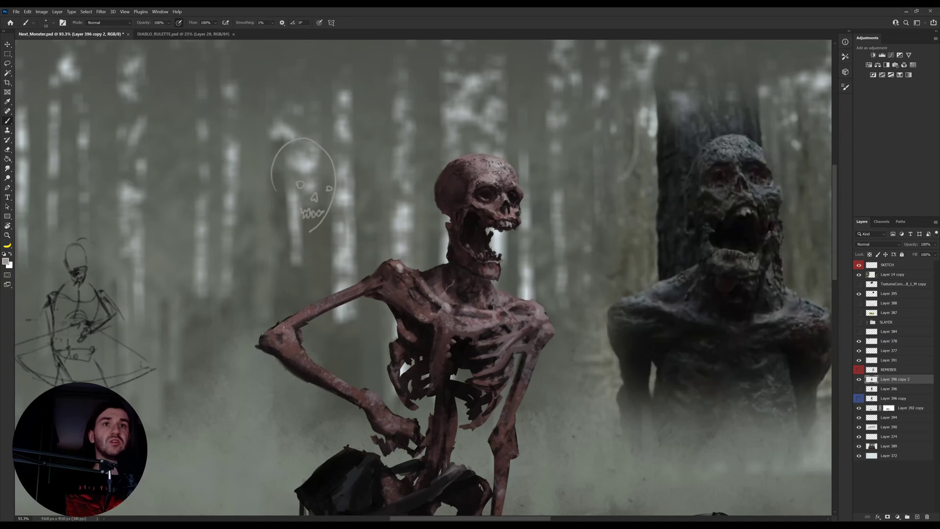
pyautogui.moveTo(277, 191); pyautogui.dragTo(287, 212)
pyautogui.moveTo(349, 174)
pyautogui.mouseDown()
pyautogui.moveTo(360, 146)
pyautogui.moveTo(417, 166)
pyautogui.moveTo(411, 203)
pyautogui.moveTo(388, 228)
pyautogui.moveTo(370, 217)
pyautogui.moveTo(391, 229)
pyautogui.moveTo(365, 212)
pyautogui.moveTo(359, 182)
pyautogui.moveTo(346, 185)
pyautogui.moveTo(417, 196)
pyautogui.mouseUp()
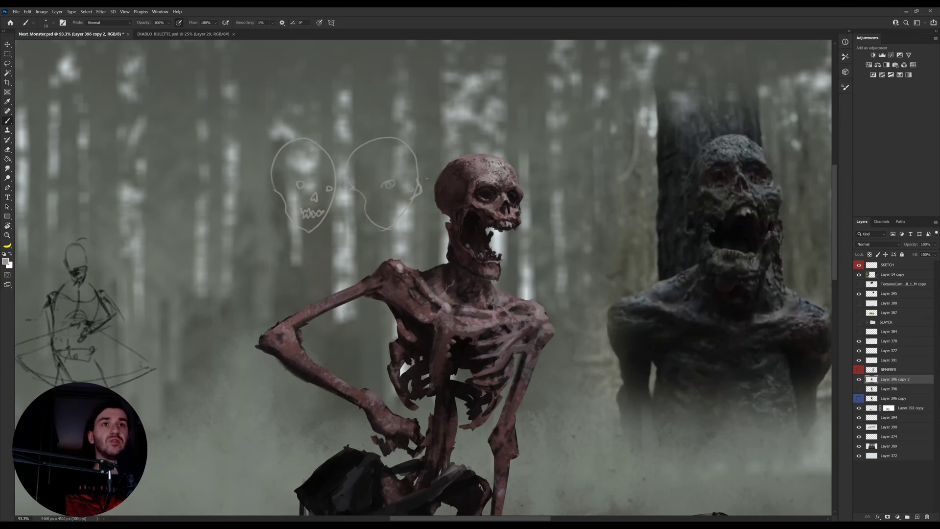
pyautogui.press('i')
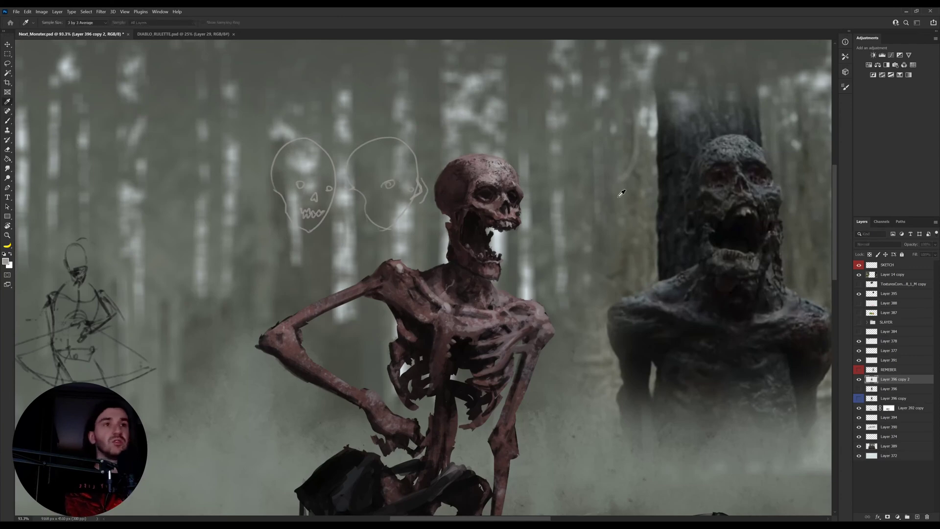
pyautogui.moveTo(644, 196); pyautogui.dragTo(802, 142)
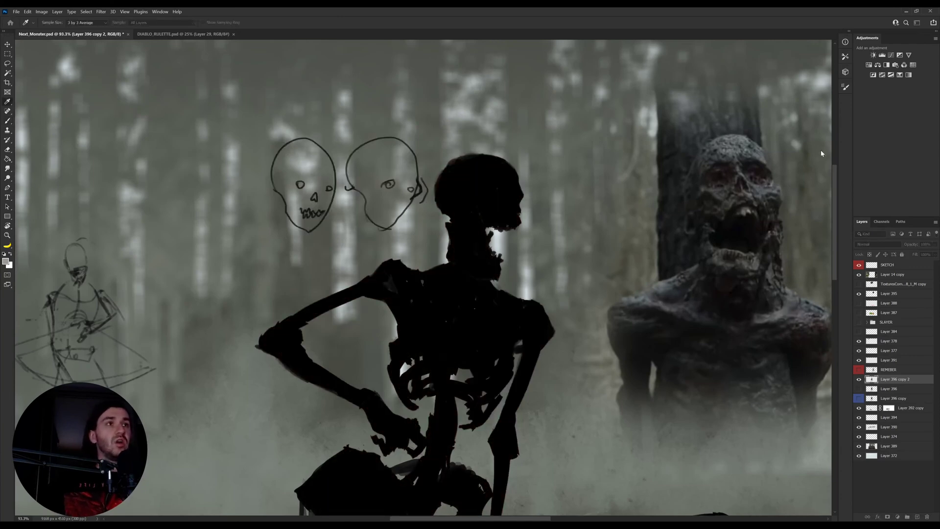
pyautogui.press('l')
pyautogui.hotkey('ctrl', 'z')
# Step: Lasso the two skull sketches, recolour only their lines black, and clear the selection
pyautogui.moveTo(271, 246)
pyautogui.mouseDown()
pyautogui.moveTo(337, 93)
pyautogui.moveTo(433, 115)
pyautogui.moveTo(431, 203)
pyautogui.moveTo(351, 260)
pyautogui.mouseUp()
pyautogui.press('i')
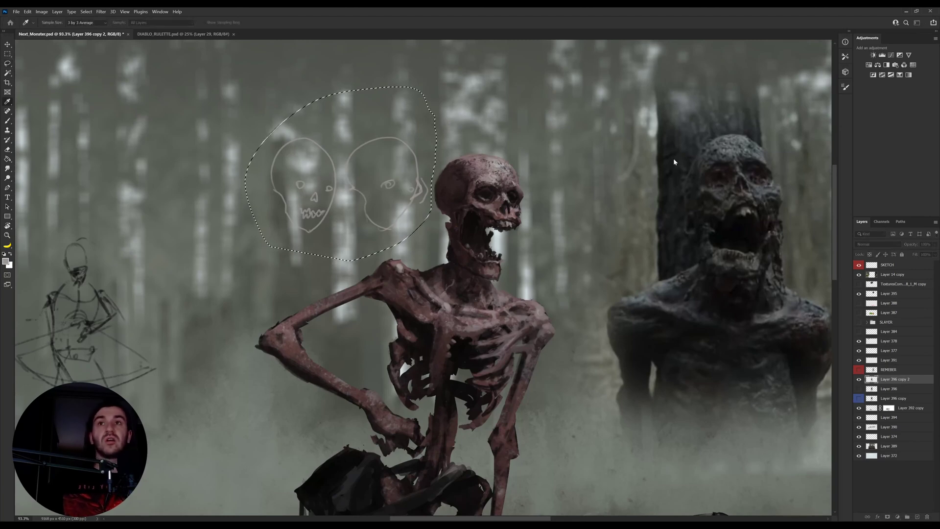
pyautogui.hotkey('shift', 'alt', 'BackSpace')
pyautogui.press('b')
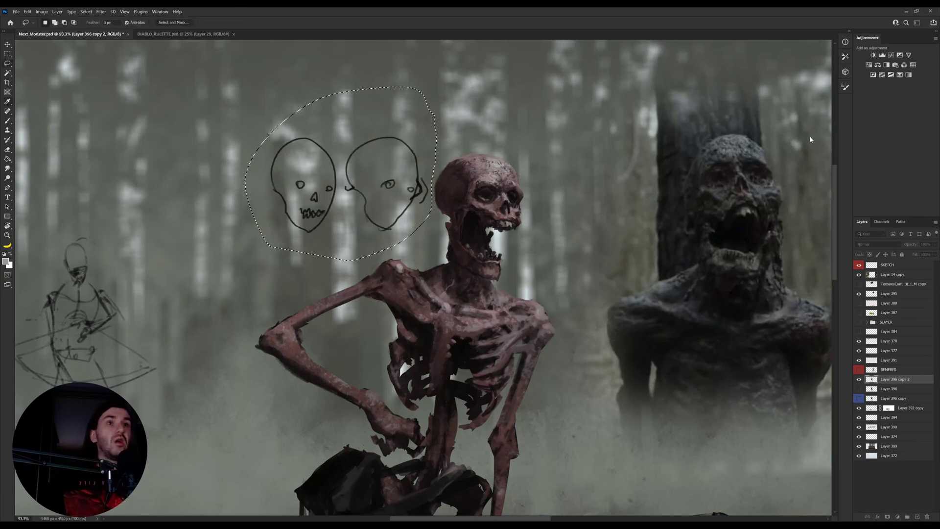
pyautogui.press('d')
pyautogui.hotkey('ctrl', 'd')
# Step: Add an open lower jaw with teeth to the turned skull sketch and mark its side contours in black
pyautogui.moveTo(412, 199); pyautogui.dragTo(407, 217)
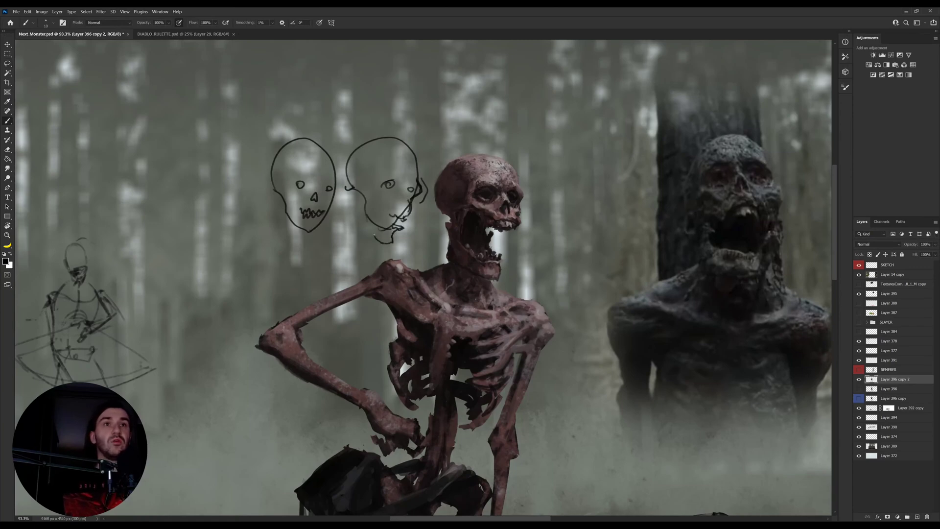
pyautogui.moveTo(376, 237); pyautogui.dragTo(364, 210)
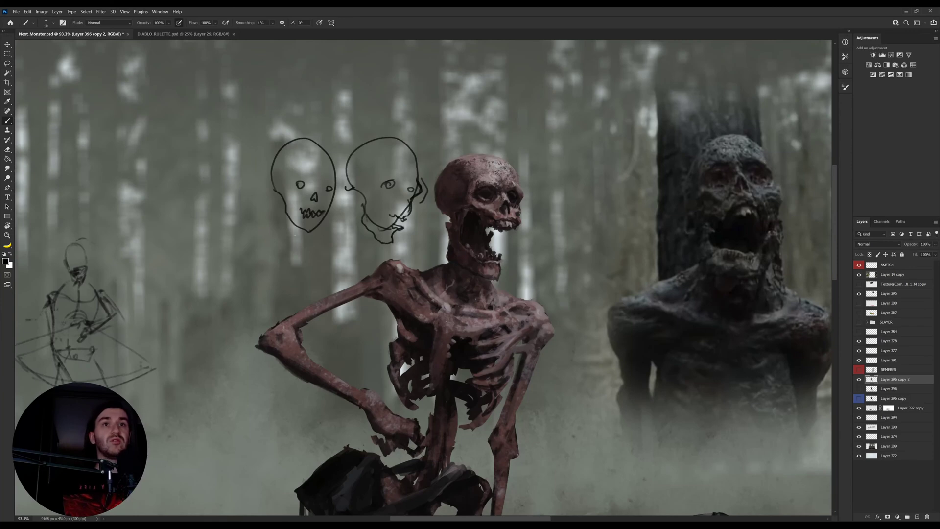
pyautogui.moveTo(212, 142); pyautogui.dragTo(212, 254)
pyautogui.hotkey('ctrl', 'z')
pyautogui.moveTo(424, 183); pyautogui.dragTo(421, 201)
pyautogui.moveTo(337, 195)
pyautogui.mouseDown()
pyautogui.moveTo(347, 200)
pyautogui.moveTo(343, 209)
pyautogui.mouseUp()
pyautogui.moveTo(348, 214); pyautogui.dragTo(341, 222)
# Step: Lasso both skull sketches, delete them and clear the selection
pyautogui.press('l')
pyautogui.moveTo(285, 239)
pyautogui.mouseDown()
pyautogui.moveTo(330, 100)
pyautogui.moveTo(438, 135)
pyautogui.moveTo(432, 198)
pyautogui.moveTo(414, 234)
pyautogui.moveTo(363, 260)
pyautogui.mouseUp()
pyautogui.press('Delete')
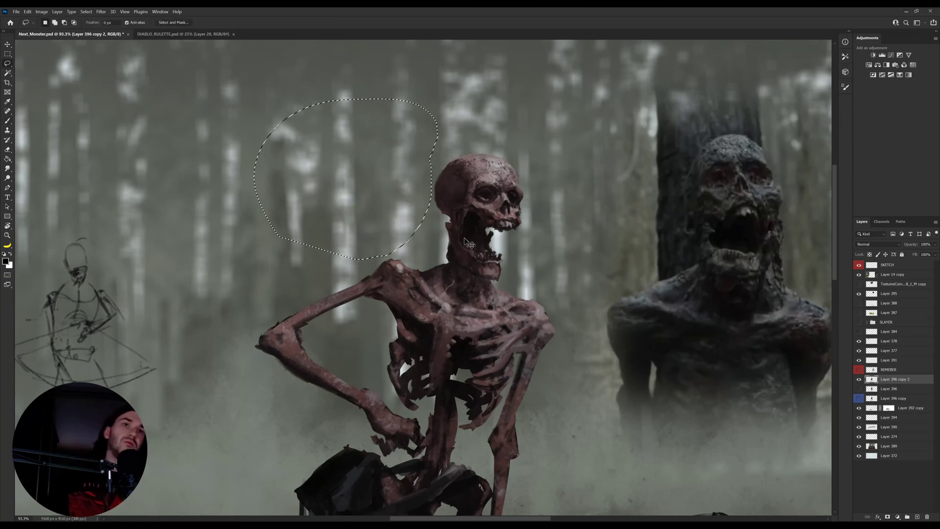
pyautogui.hotkey('ctrl', 'd')
# Step: Refine the top edge between neck and shoulder with tones sampled from the neck base and shoulder
pyautogui.press('v')
pyautogui.moveTo(472, 255); pyautogui.dragTo(453, 229)
pyautogui.press('i')
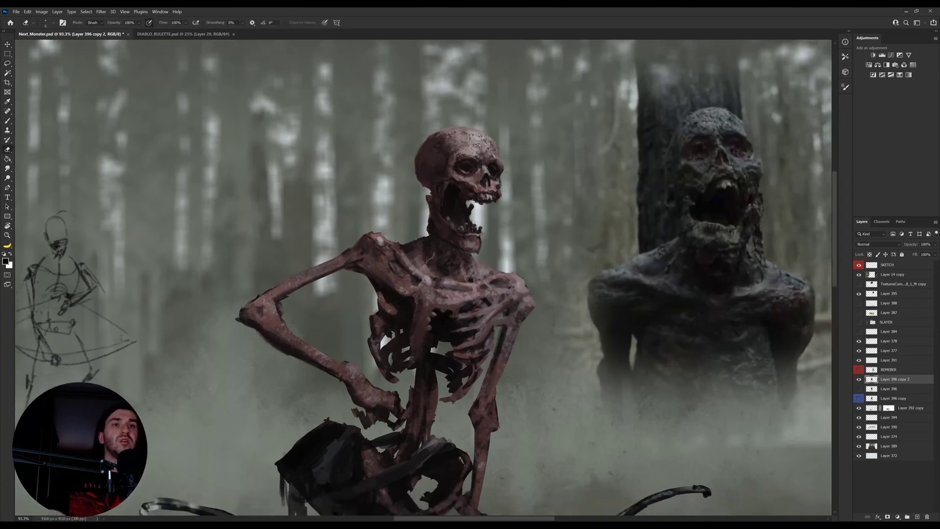
pyautogui.press('b')
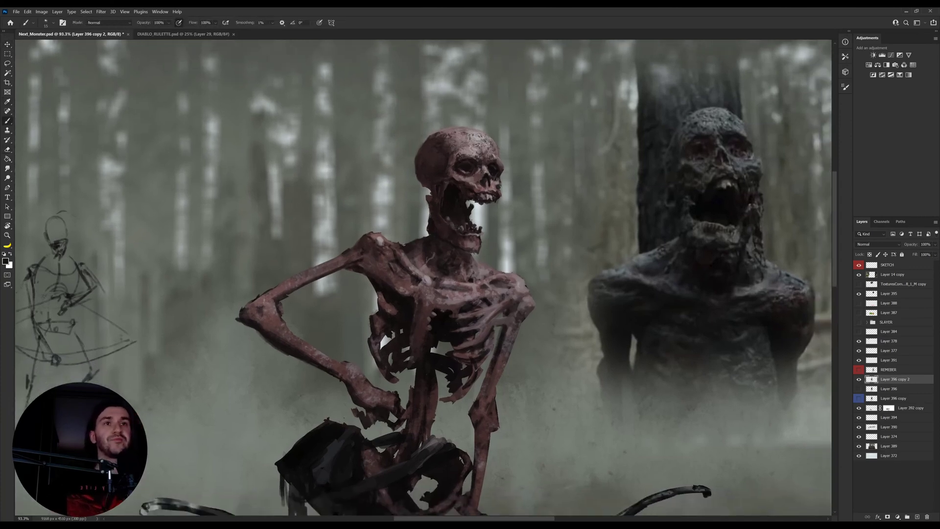
pyautogui.keyDown('alt'); pyautogui.click(404, 249); pyautogui.keyUp('alt')
pyautogui.moveTo(393, 244)
pyautogui.mouseDown()
pyautogui.moveTo(404, 244)
pyautogui.moveTo(396, 250)
pyautogui.mouseUp()
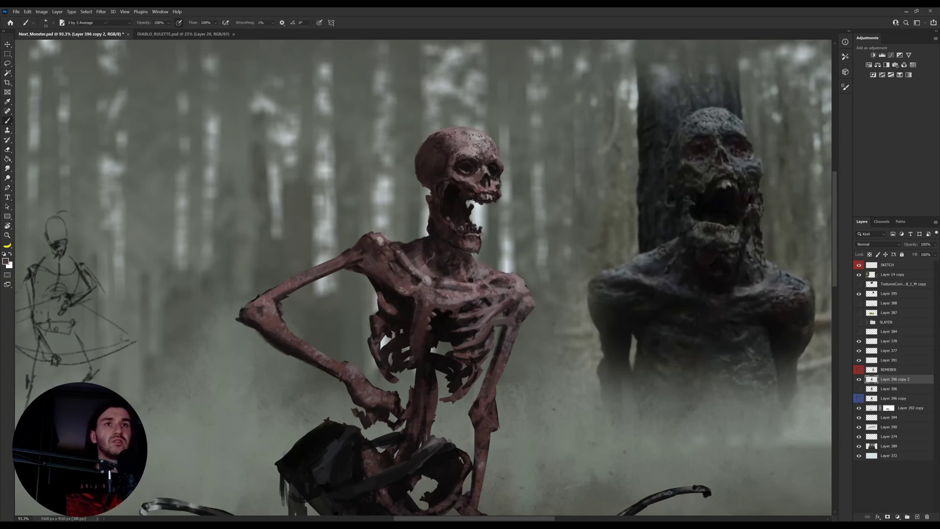
pyautogui.keyDown('alt'); pyautogui.click(380, 241); pyautogui.keyUp('alt')
# Step: Refine the collarbone and upper chest with tones sampled from the shoulder, ribs and neck base
pyautogui.press('i')
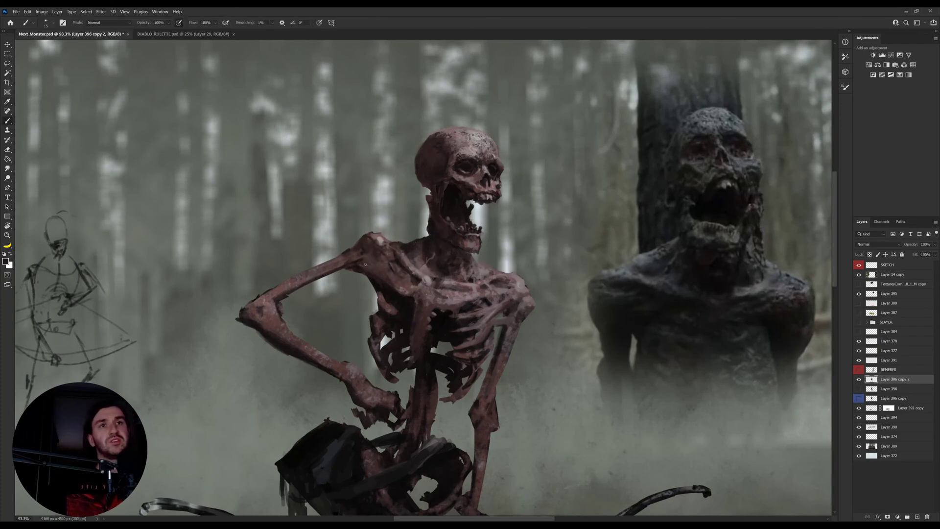
pyautogui.click(380, 242)
pyautogui.click(397, 288)
pyautogui.press('b')
pyautogui.moveTo(411, 299)
pyautogui.mouseDown()
pyautogui.moveTo(412, 310)
pyautogui.moveTo(400, 264)
pyautogui.mouseUp()
pyautogui.keyDown('alt'); pyautogui.click(405, 256); pyautogui.keyUp('alt')
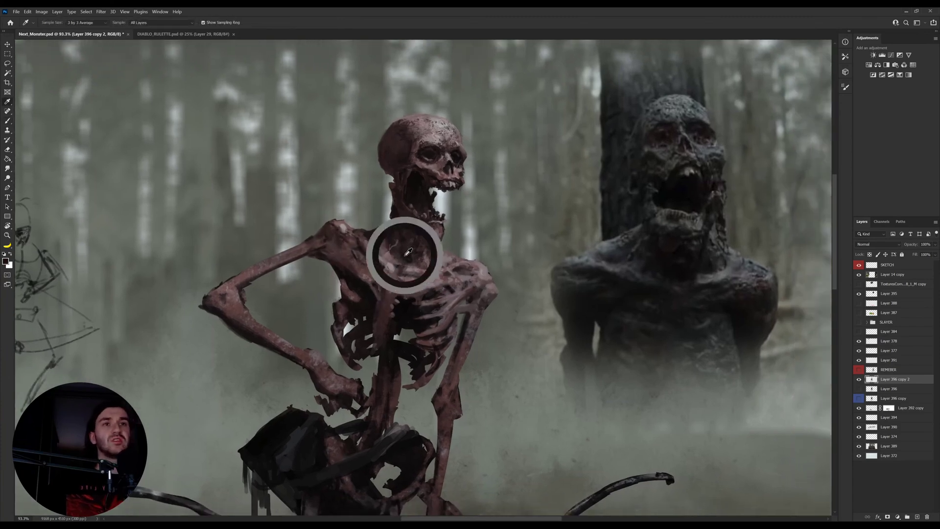
pyautogui.press('b')
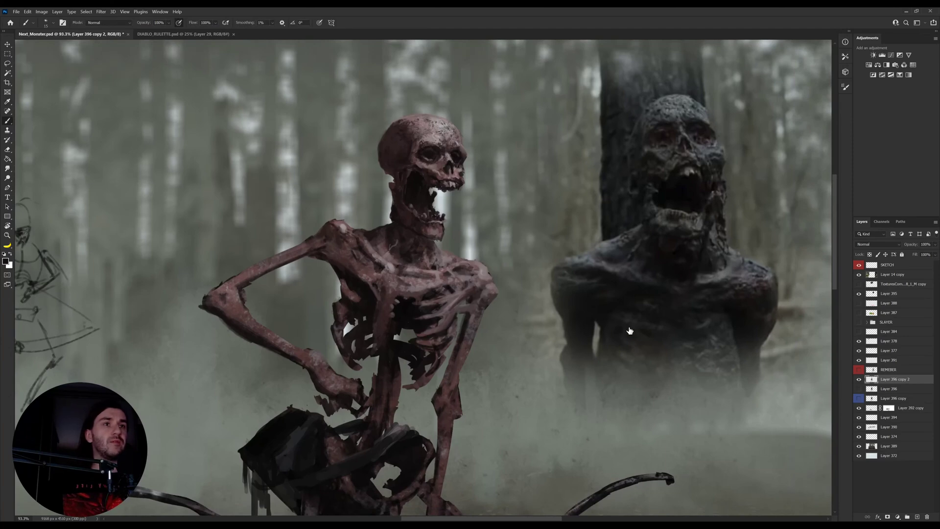
# Step: Add a new layer above the figure and paint dark charred speckles over the chest with a large textured brush
pyautogui.press('.')
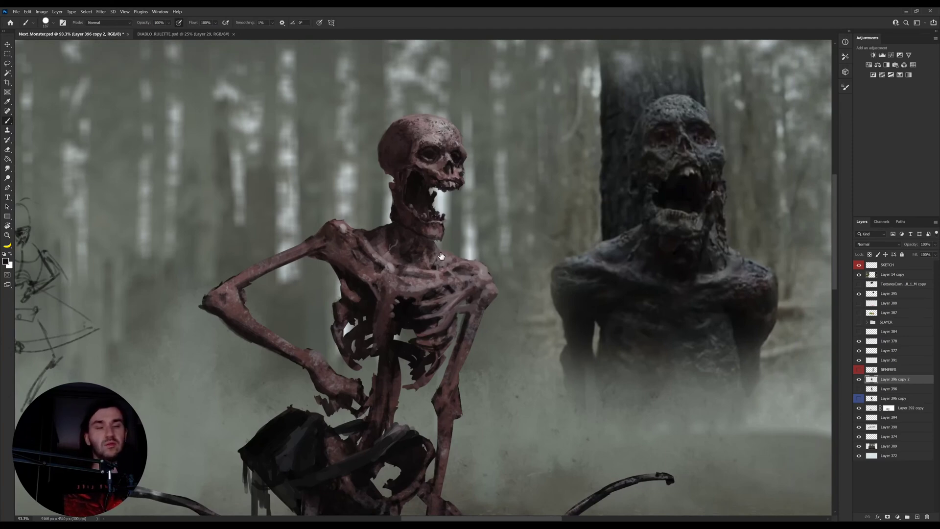
pyautogui.press(']')
pyautogui.press(']')
pyautogui.press(']')
pyautogui.press(']')
pyautogui.press(']')
pyautogui.press(']')
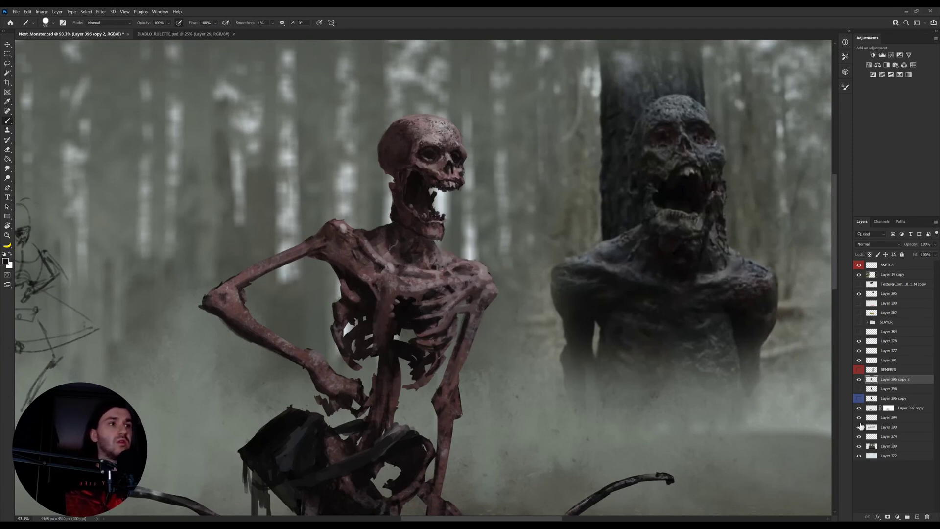
pyautogui.click(918, 518)
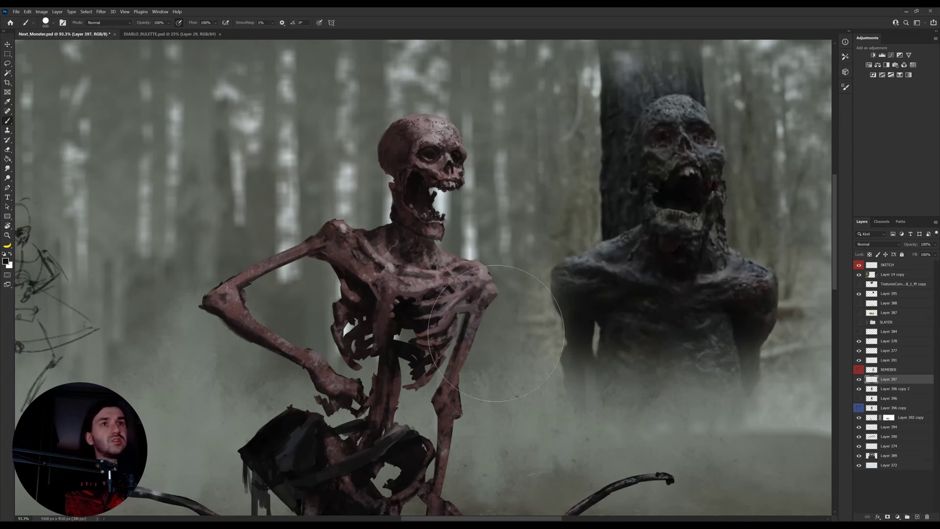
pyautogui.moveTo(358, 255)
pyautogui.mouseDown()
pyautogui.moveTo(402, 334)
pyautogui.moveTo(372, 265)
pyautogui.moveTo(422, 299)
pyautogui.moveTo(432, 296)
pyautogui.mouseUp()
pyautogui.hotkey('ctrl', 'z')
pyautogui.press('[')
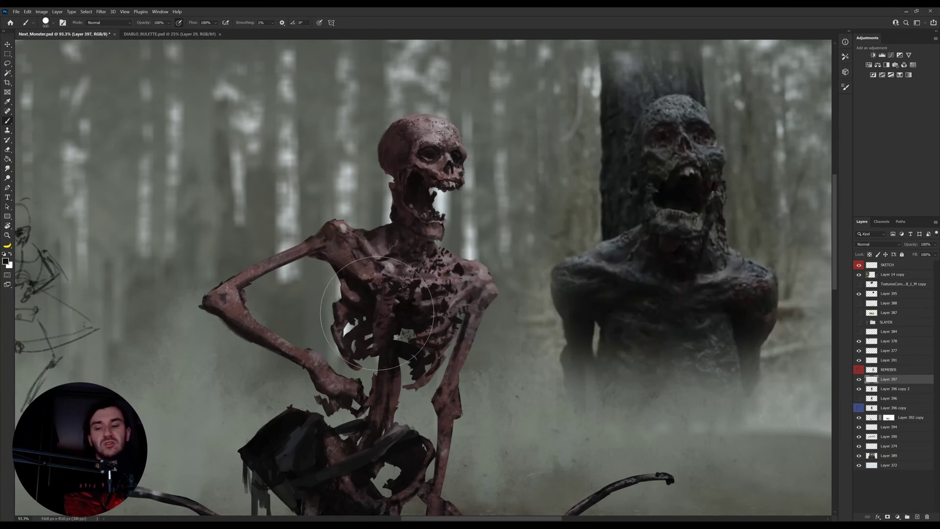
# Step: Thin out the dark speckles across the collarbones and upper ribs with an enlarged eraser
pyautogui.press('e')
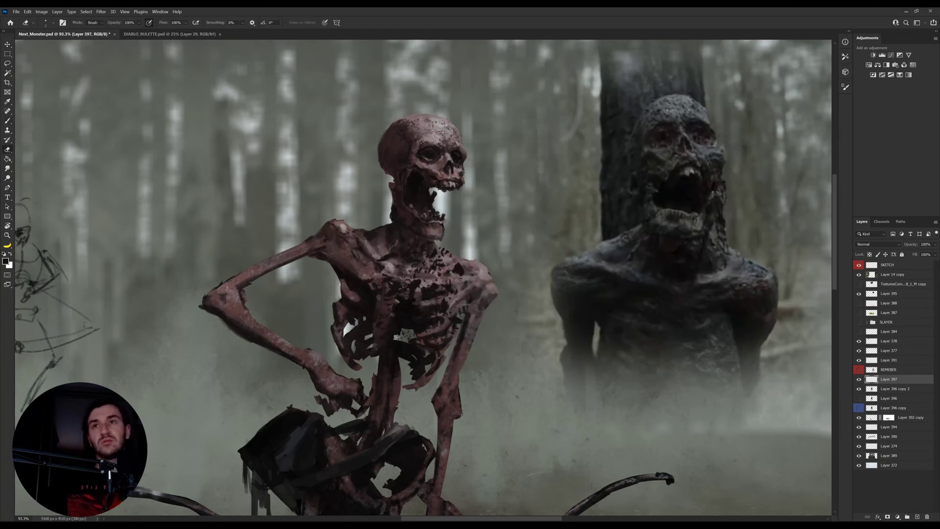
pyautogui.press(']')
pyautogui.press(']')
pyautogui.press(']')
pyautogui.press(']')
pyautogui.press(']')
pyautogui.press(']')
pyautogui.press(']')
pyautogui.press(']')
pyautogui.press(']')
pyautogui.press(']')
pyautogui.moveTo(390, 281)
pyautogui.mouseDown()
pyautogui.moveTo(422, 301)
pyautogui.moveTo(457, 258)
pyautogui.moveTo(437, 325)
pyautogui.moveTo(436, 277)
pyautogui.moveTo(439, 330)
pyautogui.moveTo(446, 266)
pyautogui.moveTo(435, 292)
pyautogui.mouseUp()
pyautogui.moveTo(436, 249); pyautogui.dragTo(440, 256)
pyautogui.moveTo(386, 257); pyautogui.dragTo(451, 269)
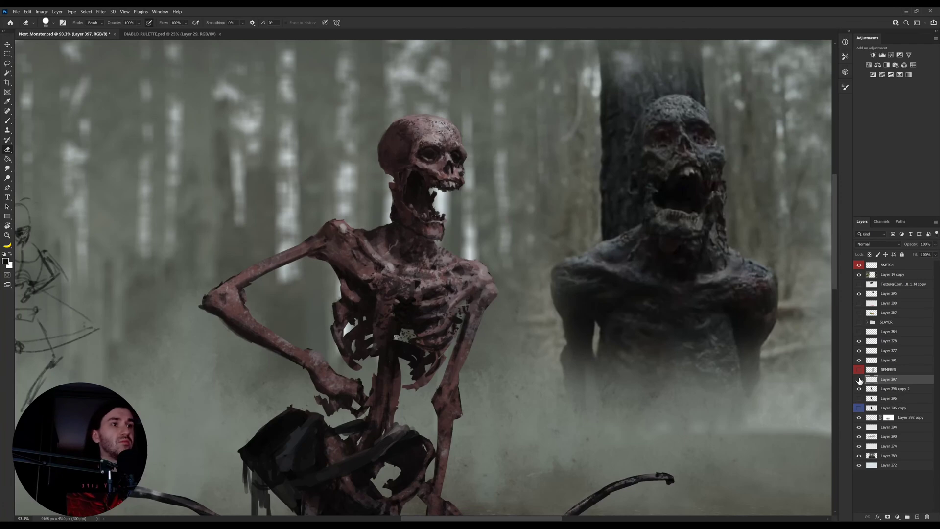
# Step: Compare the chest with and without the speckle layer, and clip that layer to the figure layer below
pyautogui.click(859, 381)
pyautogui.click(859, 381)
pyautogui.keyDown('alt'); pyautogui.click(889, 384); pyautogui.keyUp('alt')
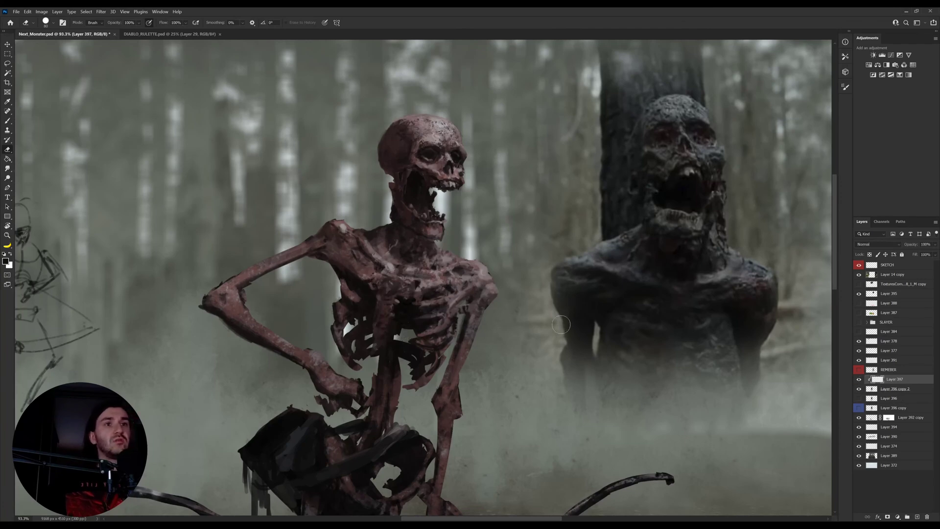
# Step: Shrink the brush and paint fine tonal detail over the upper chest and neck with tones sampled from the ribs and neck
pyautogui.press('r')
pyautogui.moveTo(518, 254); pyautogui.dragTo(521, 296)
pyautogui.press('b')
pyautogui.keyDown('alt'); pyautogui.click(451, 273); pyautogui.keyUp('alt')
pyautogui.keyDown('alt'); pyautogui.click(435, 288); pyautogui.keyUp('alt')
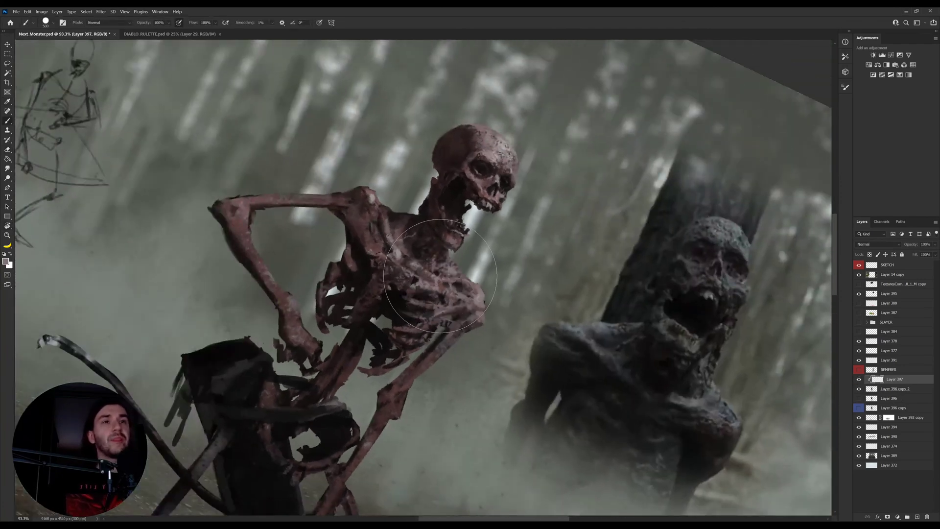
pyautogui.press('[')
pyautogui.press('[')
pyautogui.press('[')
pyautogui.press('[')
pyautogui.press('[')
pyautogui.press('[')
pyautogui.press('[')
pyautogui.press('[')
pyautogui.press('[')
pyautogui.press('[')
pyautogui.press('[')
pyautogui.press('[')
pyautogui.press('[')
pyautogui.press('[')
pyautogui.press('[')
pyautogui.press('[')
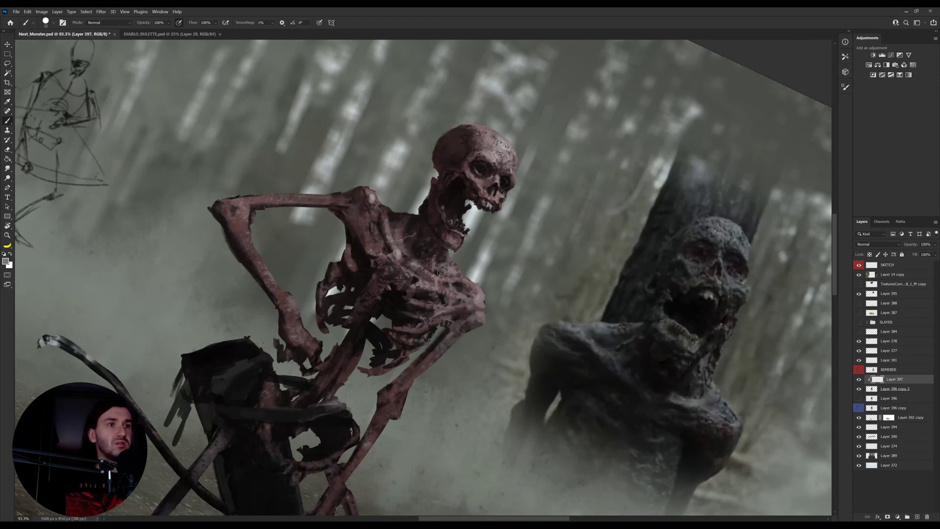
pyautogui.press('[')
pyautogui.press('[')
pyautogui.press('[')
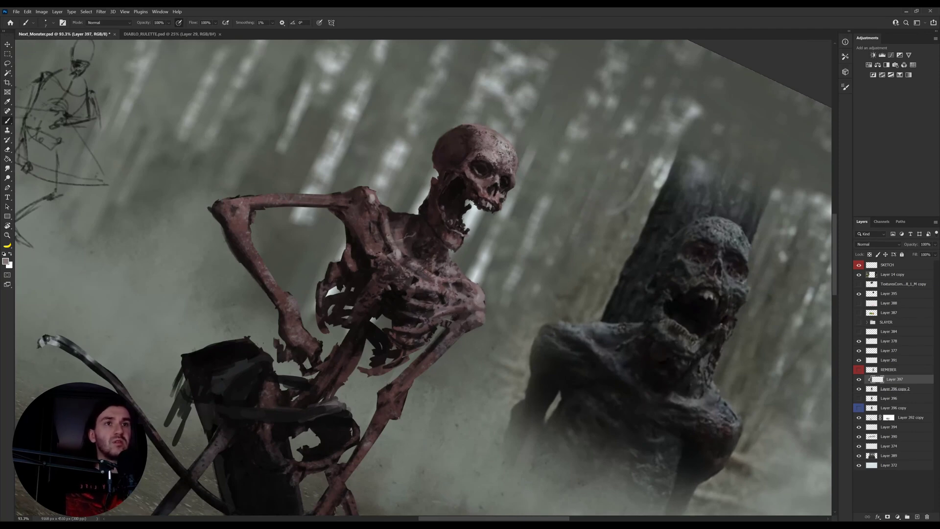
pyautogui.keyDown('alt'); pyautogui.click(455, 213); pyautogui.keyUp('alt')
# Step: Refine the sternum and upper ribs with light and dark tones sampled from the chest
pyautogui.press('r')
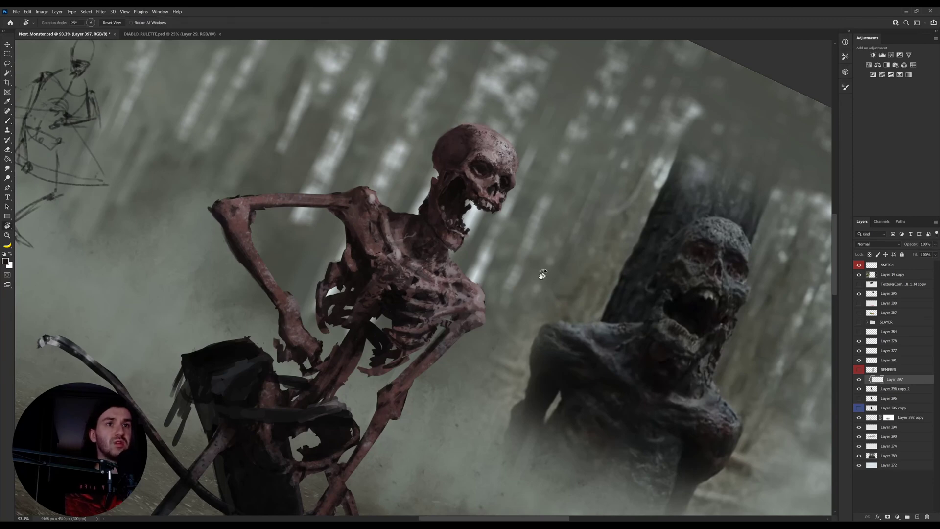
pyautogui.moveTo(542, 275); pyautogui.dragTo(536, 219)
pyautogui.press('b')
pyautogui.press(']')
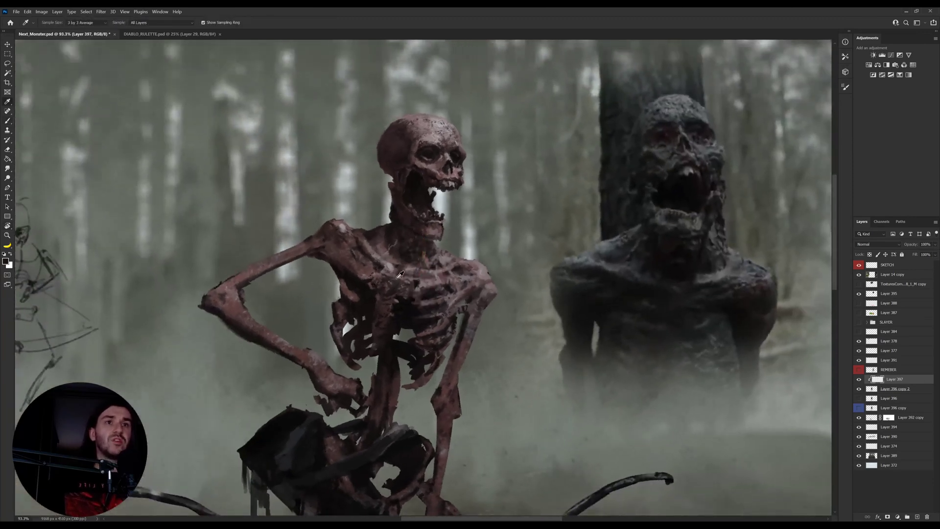
pyautogui.keyDown('alt'); pyautogui.click(395, 280); pyautogui.keyUp('alt')
pyautogui.keyDown('alt'); pyautogui.click(394, 277); pyautogui.keyUp('alt')
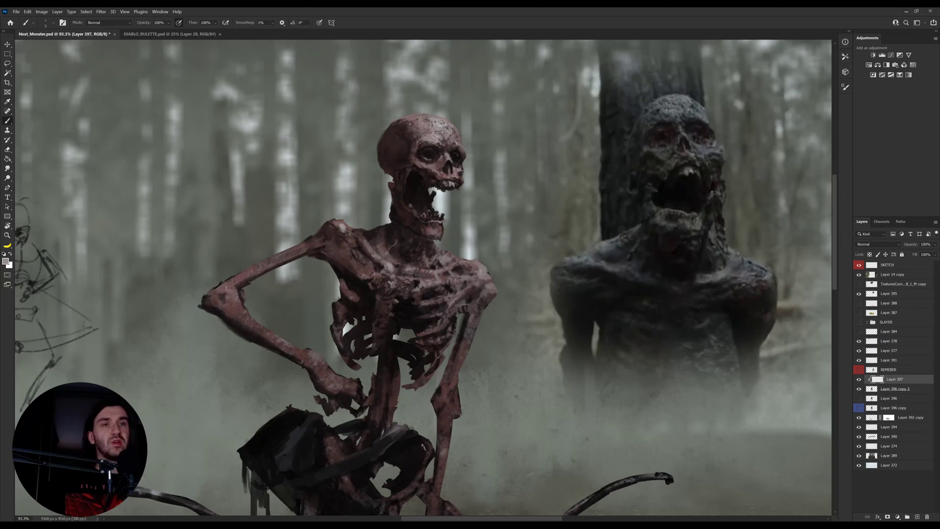
pyautogui.keyDown('alt'); pyautogui.click(415, 284); pyautogui.keyUp('alt')
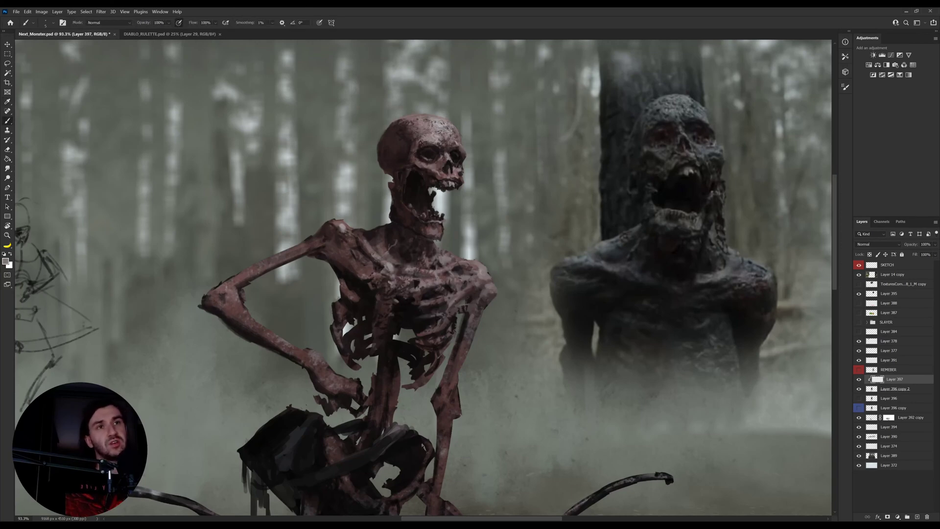
pyautogui.keyDown('alt'); pyautogui.click(392, 305); pyautogui.keyUp('alt')
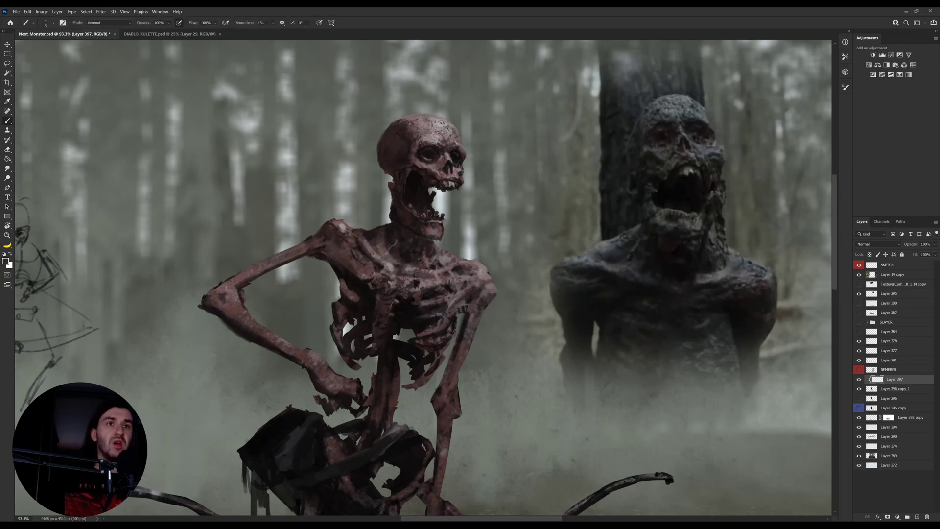
pyautogui.keyDown('alt'); pyautogui.click(386, 271); pyautogui.keyUp('alt')
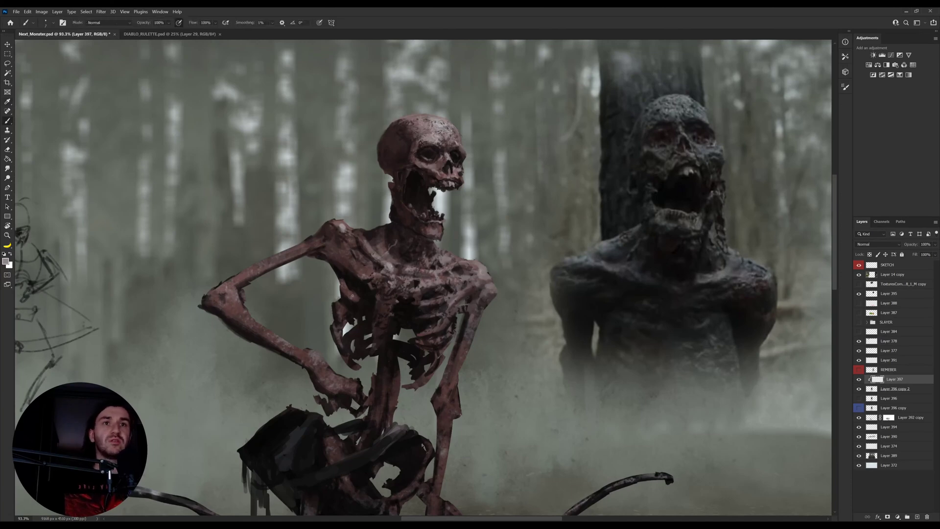
pyautogui.keyDown('alt'); pyautogui.click(353, 295); pyautogui.keyUp('alt')
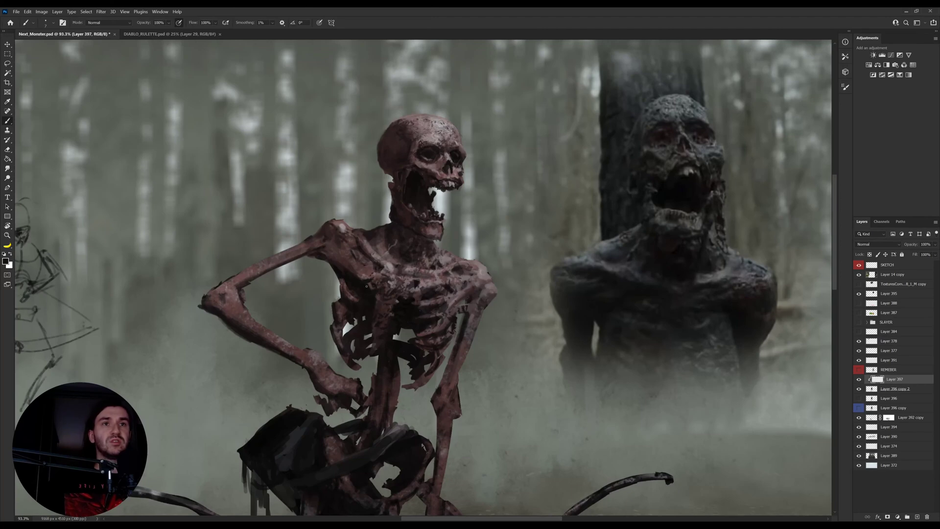
# Step: Switch to a textured brush, reduce its size and texture the armpit and raised shoulder with a tone sampled beside the ribs
pyautogui.rightClick(367, 287)
pyautogui.click(645, 298)
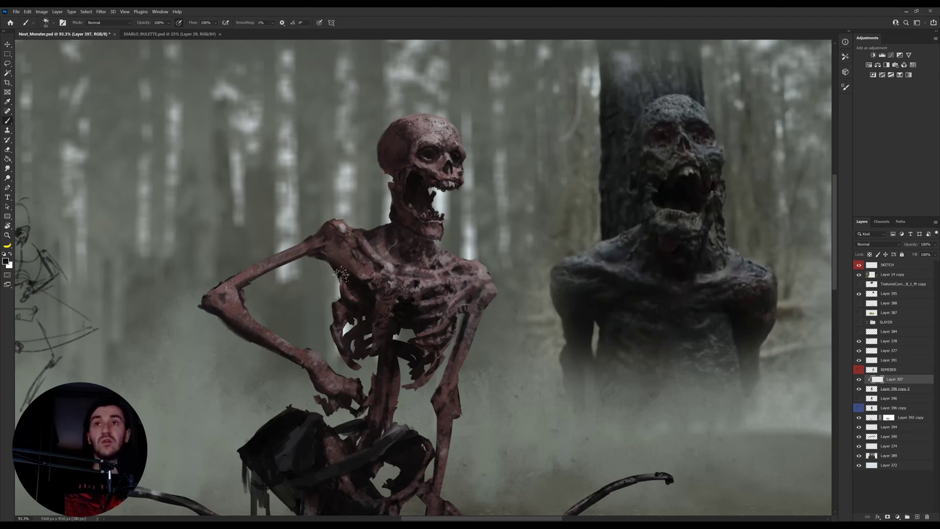
pyautogui.press('[')
pyautogui.press('[')
pyautogui.press('[')
pyautogui.press('[')
pyautogui.press('[')
pyautogui.press('[')
pyautogui.press('[')
pyautogui.press('[')
pyautogui.press('[')
pyautogui.keyDown('alt'); pyautogui.click(343, 277); pyautogui.keyUp('alt')
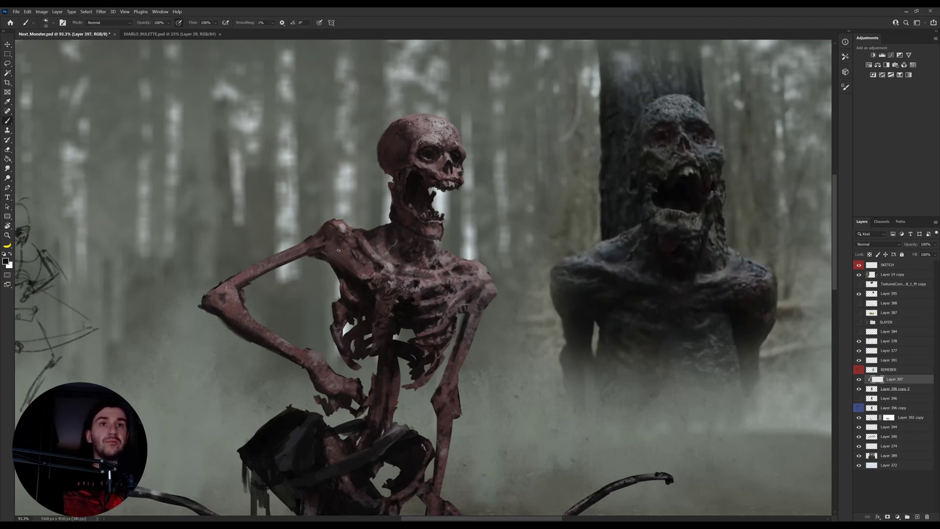
pyautogui.press('r')
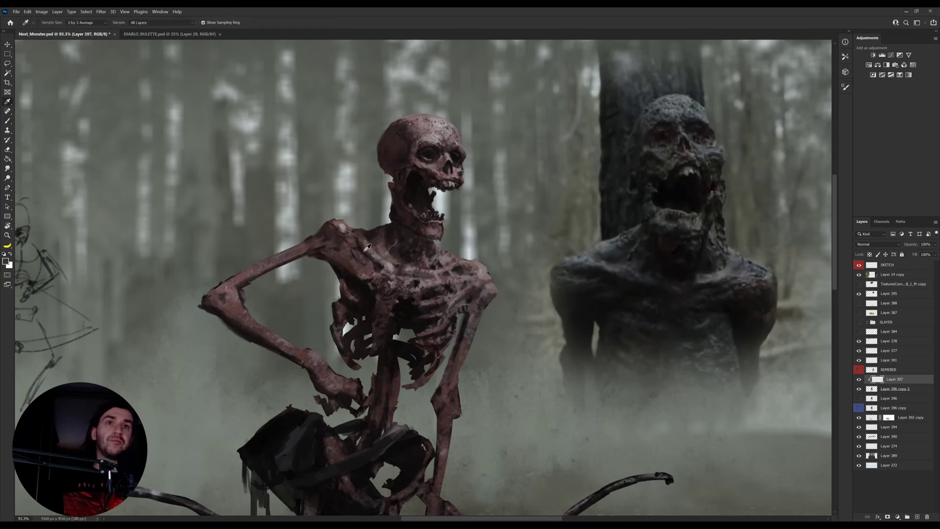
pyautogui.moveTo(326, 245); pyautogui.dragTo(326, 267)
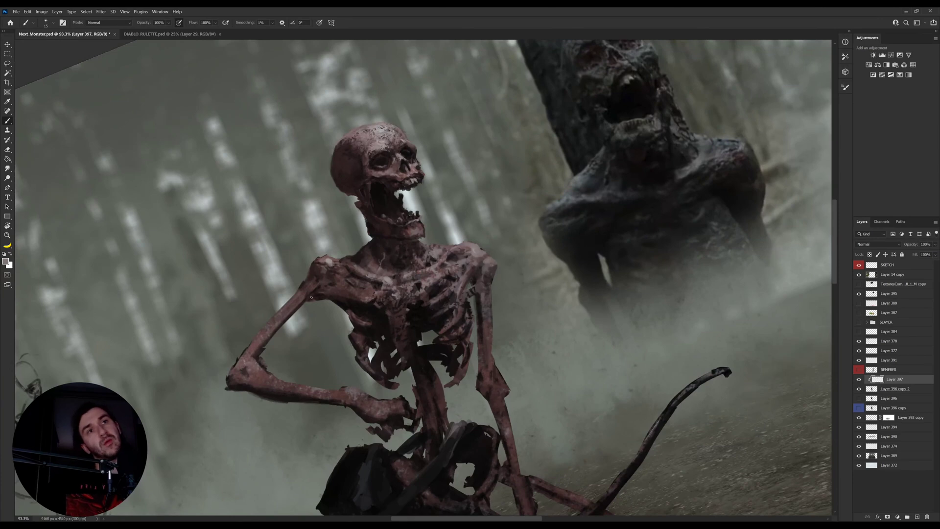
# Step: Paint over the ribs beside the hanging arm with tones sampled from the ribcage, joining them toward the upper arm
pyautogui.press('r')
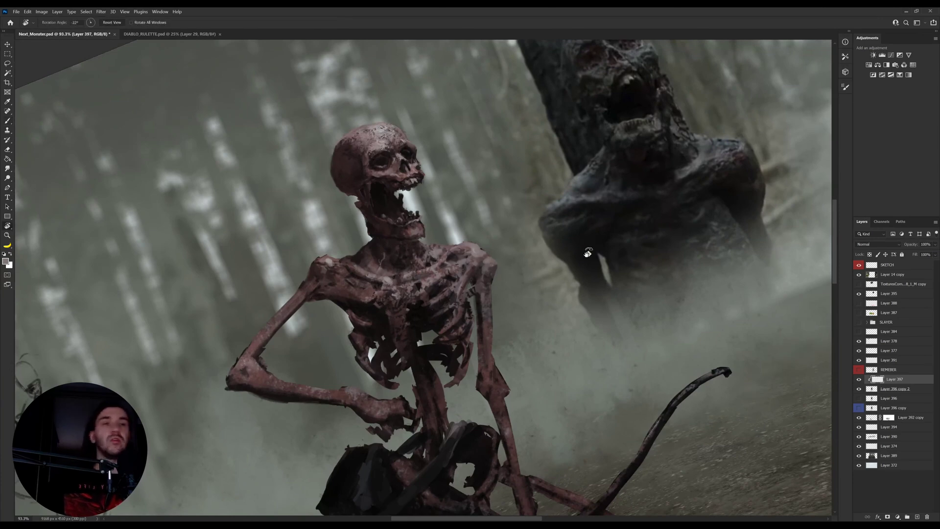
pyautogui.moveTo(589, 250); pyautogui.dragTo(576, 301)
pyautogui.keyDown('alt'); pyautogui.click(432, 324); pyautogui.keyUp('alt')
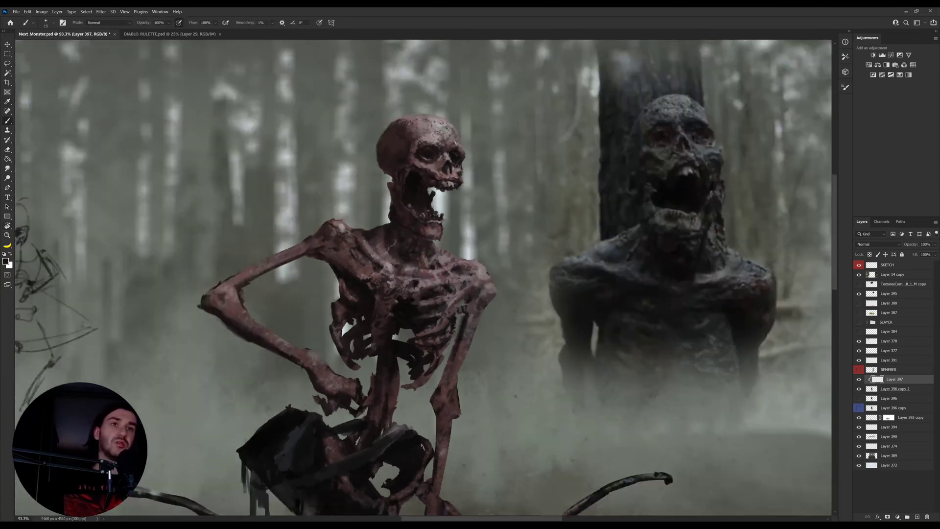
pyautogui.moveTo(444, 318); pyautogui.dragTo(459, 312)
pyautogui.keyDown('alt'); pyautogui.click(458, 309); pyautogui.keyUp('alt')
pyautogui.press(']')
pyautogui.moveTo(458, 308); pyautogui.dragTo(469, 306)
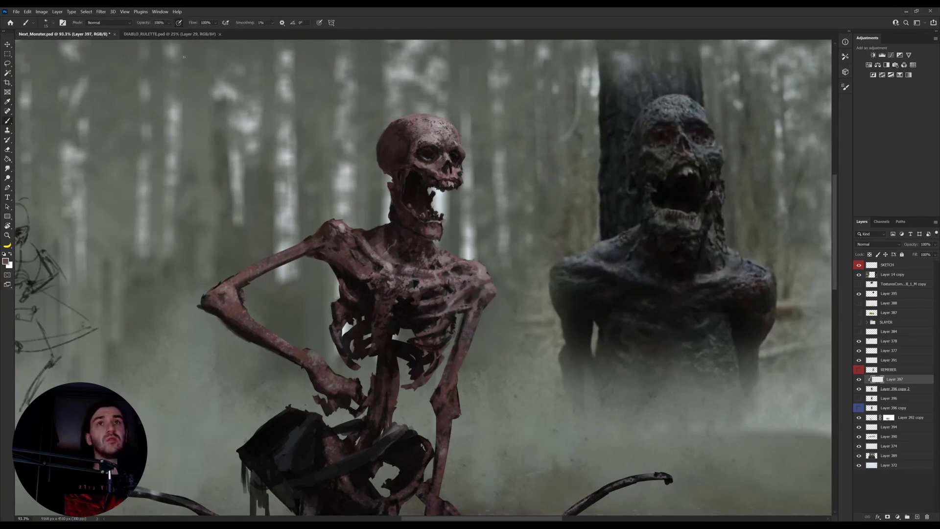
# Step: Review the monster grid in DIABLO_RULETTE.psd and return to the Next_Monster.psd painting
pyautogui.click(170, 35)
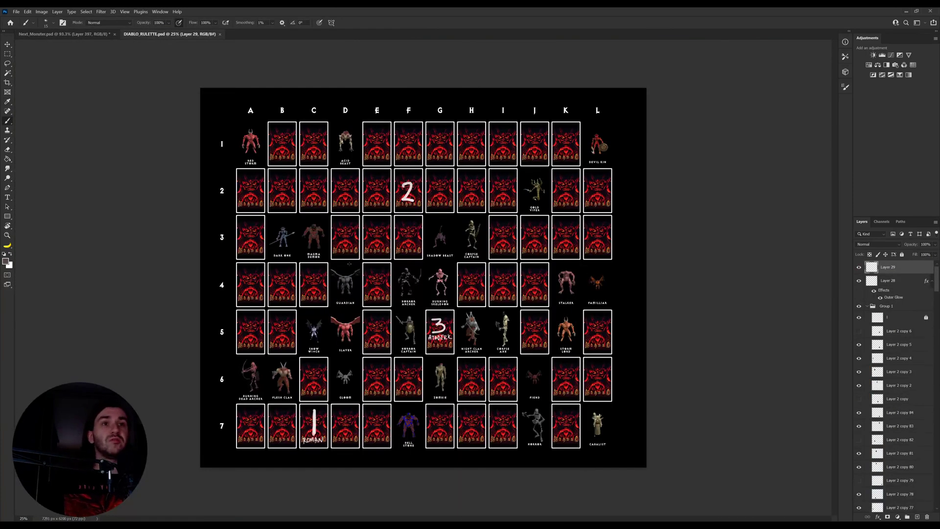
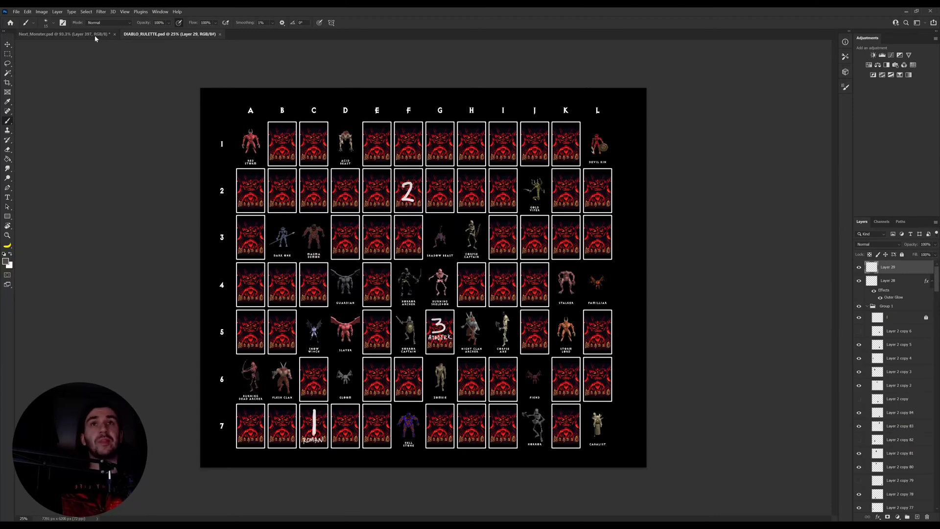
pyautogui.click(62, 33)
# Step: Add light detail to the collarbones and shoulders with tones sampled from the upper chest and the hanging arm's shoulder
pyautogui.keyDown('alt'); pyautogui.click(395, 264); pyautogui.keyUp('alt')
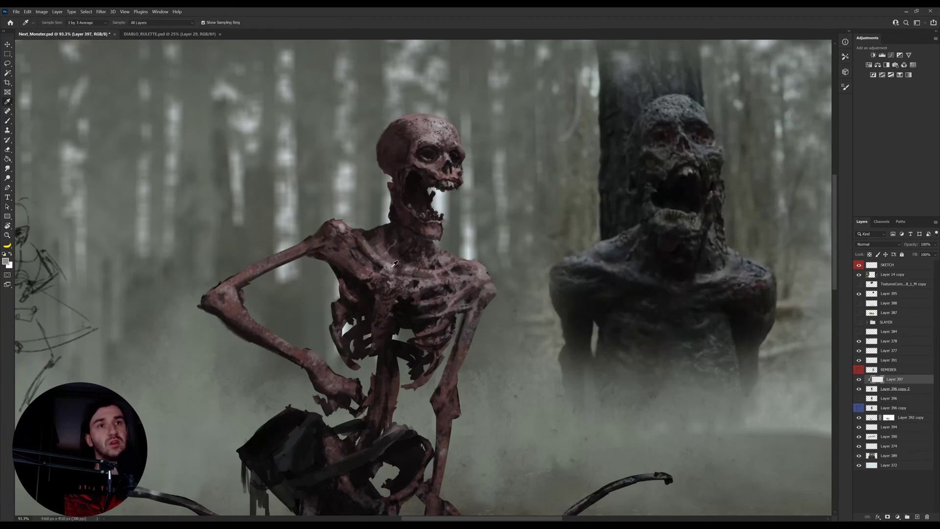
pyautogui.keyDown('alt'); pyautogui.click(393, 265); pyautogui.keyUp('alt')
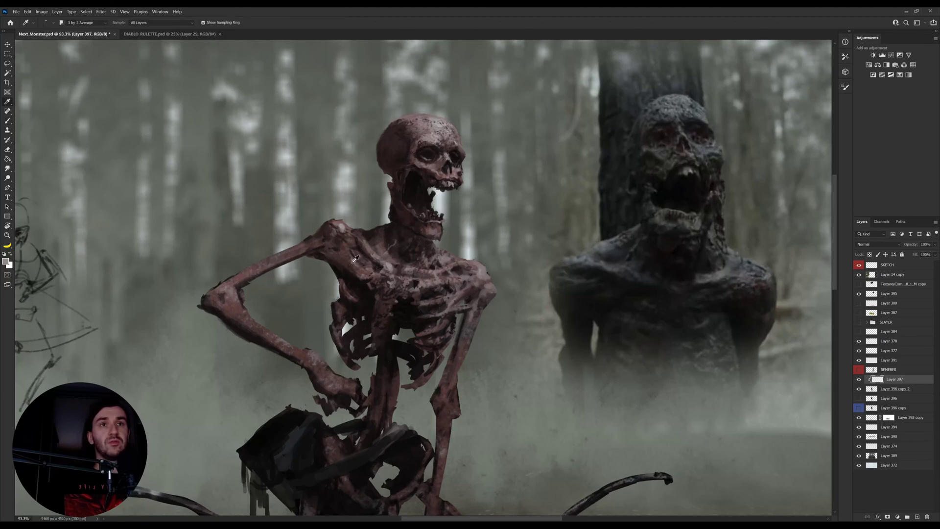
pyautogui.keyDown('alt'); pyautogui.click(394, 265); pyautogui.keyUp('alt')
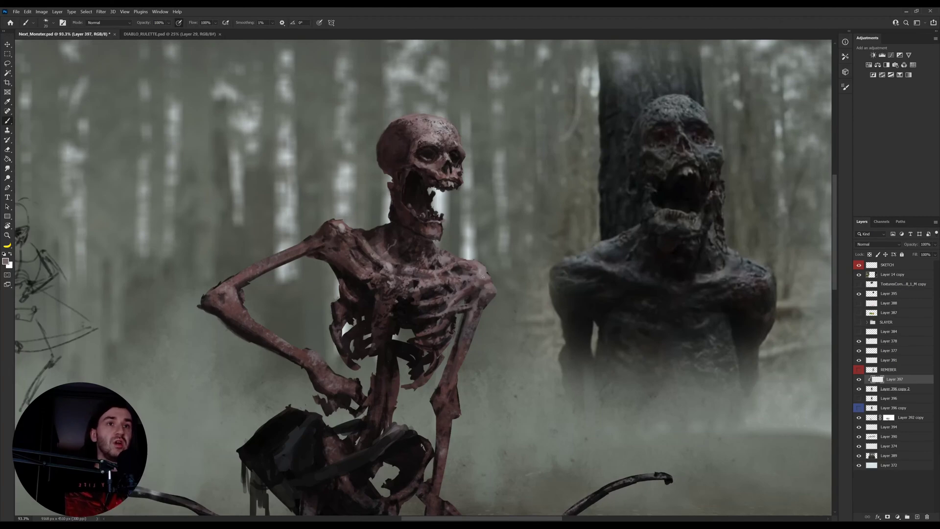
pyautogui.keyDown('alt'); pyautogui.click(483, 269); pyautogui.keyUp('alt')
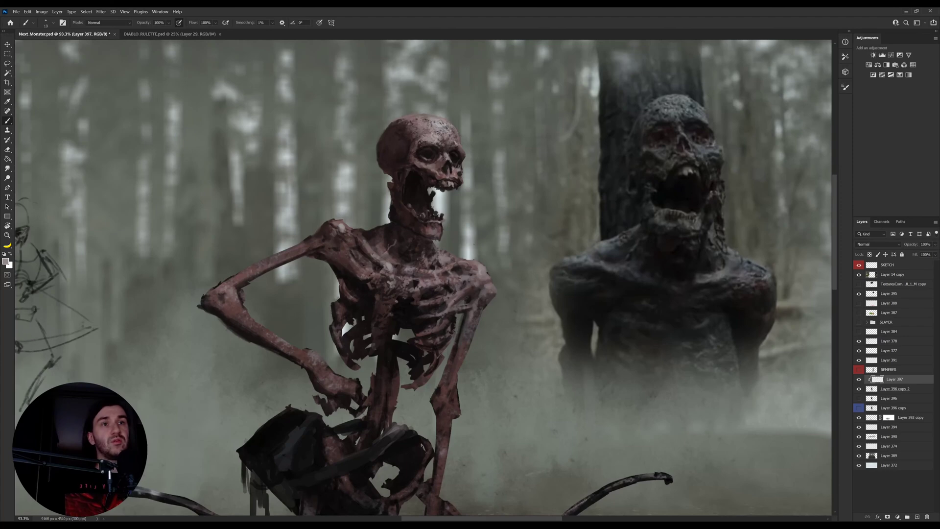
# Step: Refine the collarbone and shoulder edge above the hanging arm using a tone sampled from the upper chest
pyautogui.press('r')
pyautogui.moveTo(456, 242); pyautogui.dragTo(470, 289)
pyautogui.press('e')
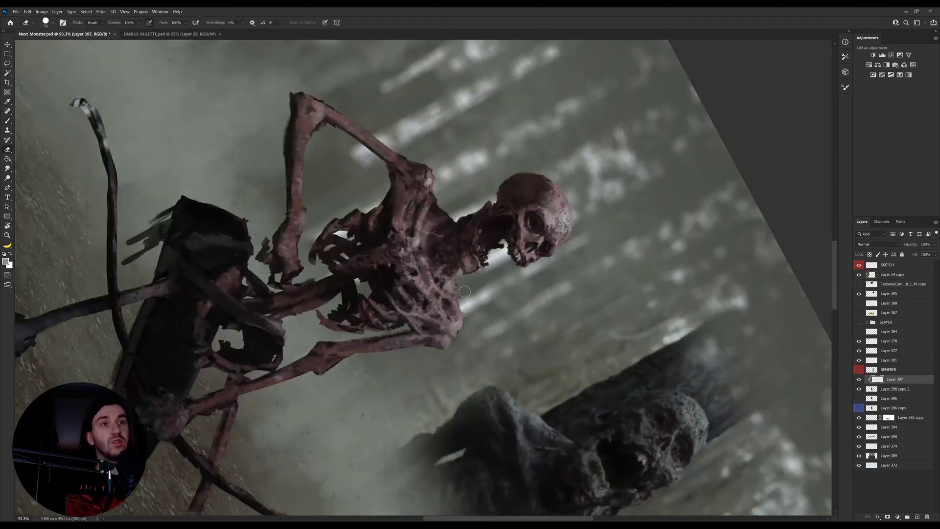
pyautogui.press('b')
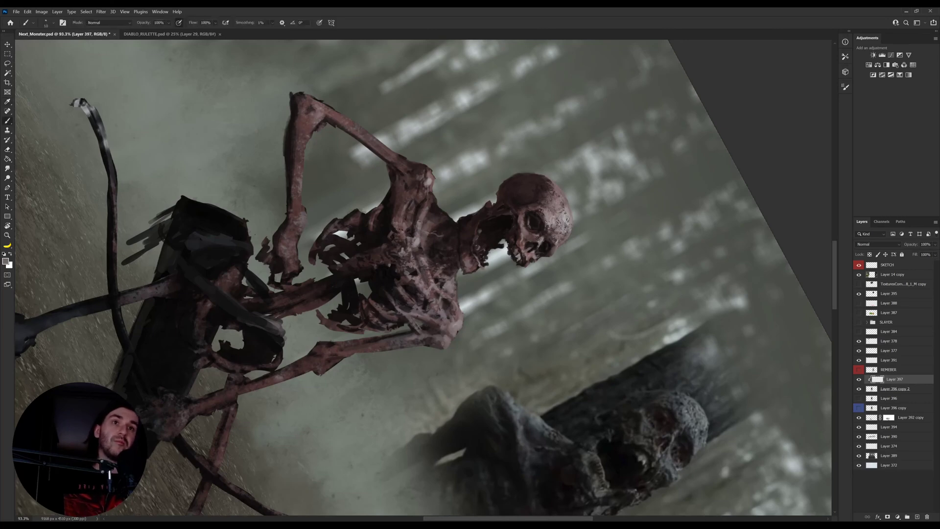
pyautogui.keyDown('alt'); pyautogui.click(446, 291); pyautogui.keyUp('alt')
pyautogui.press('r')
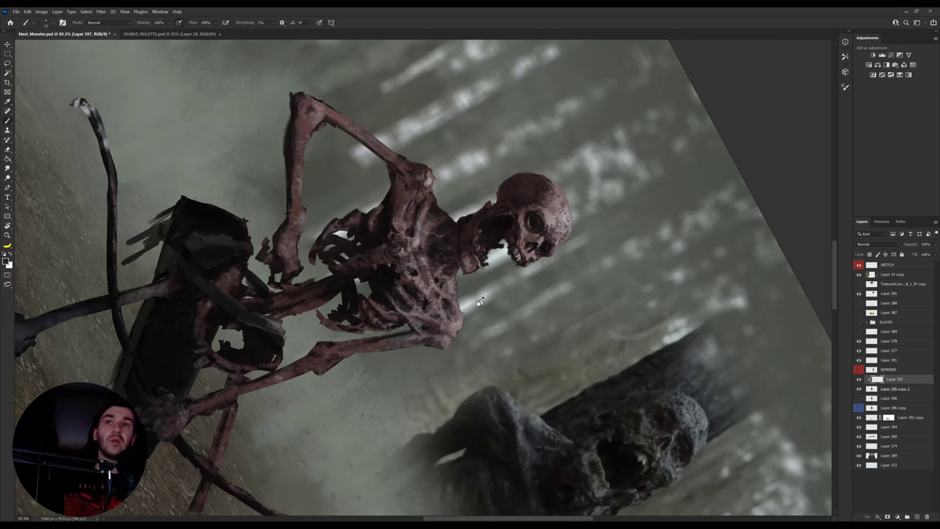
pyautogui.moveTo(480, 302); pyautogui.dragTo(461, 299)
pyautogui.scroll(-1, 447, 306)
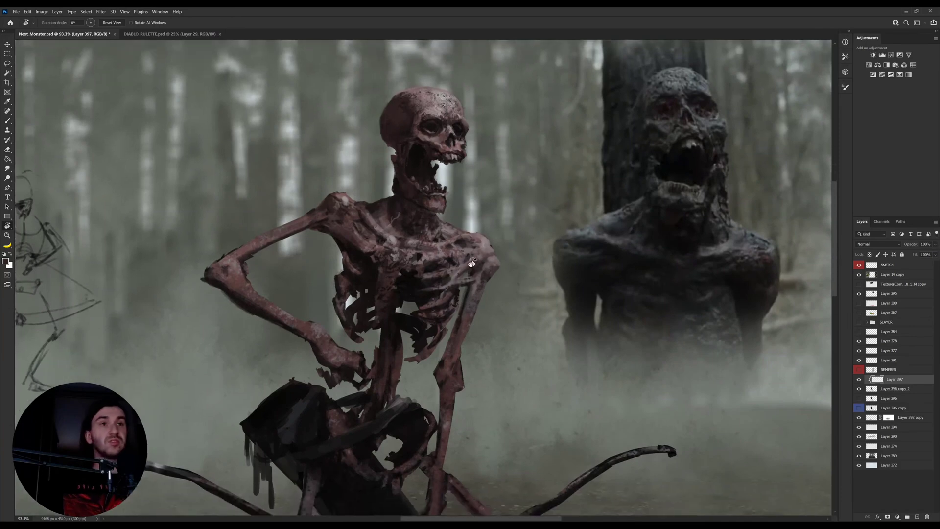
pyautogui.press('b')
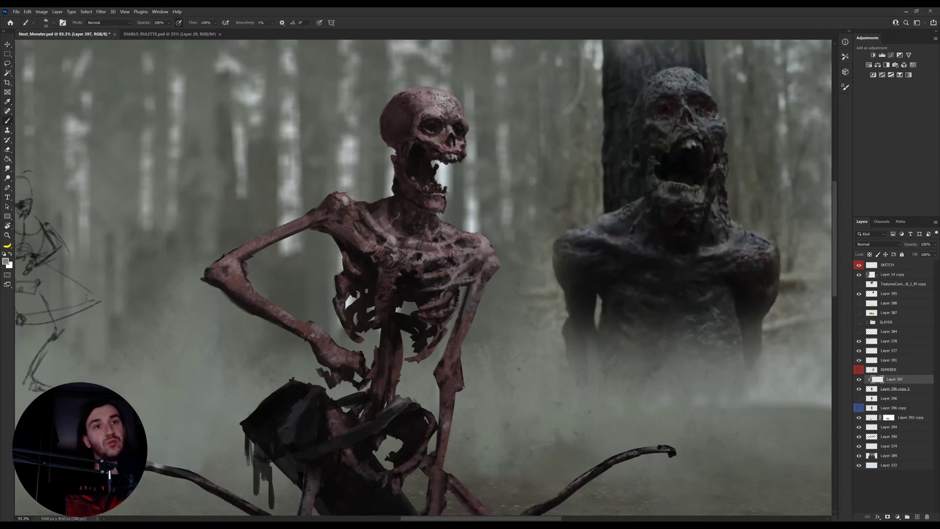
# Step: Paint dark charred marks and tonal variation along the bent arm's forearm and elbow, sampling a tone from the shoulder area
pyautogui.press('r')
pyautogui.moveTo(350, 329)
pyautogui.mouseDown()
pyautogui.moveTo(431, 343)
pyautogui.moveTo(349, 305)
pyautogui.mouseUp()
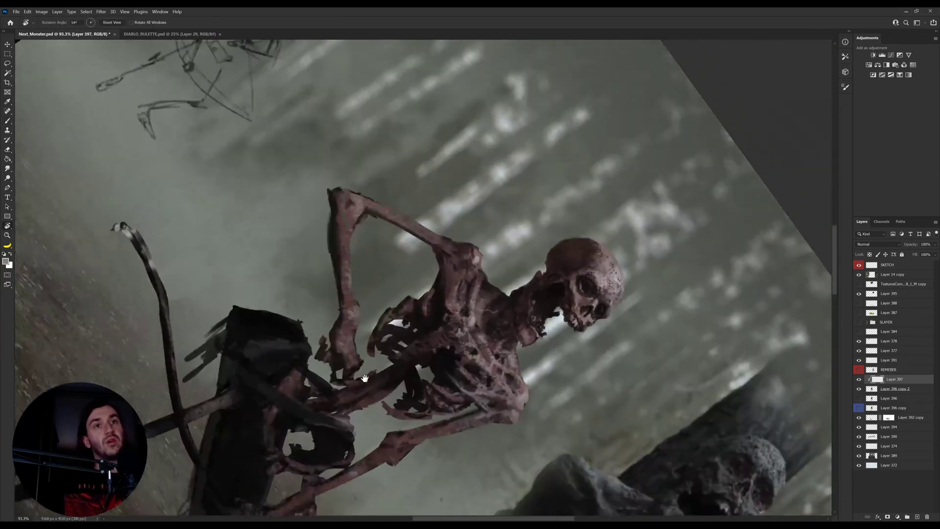
pyautogui.press('b')
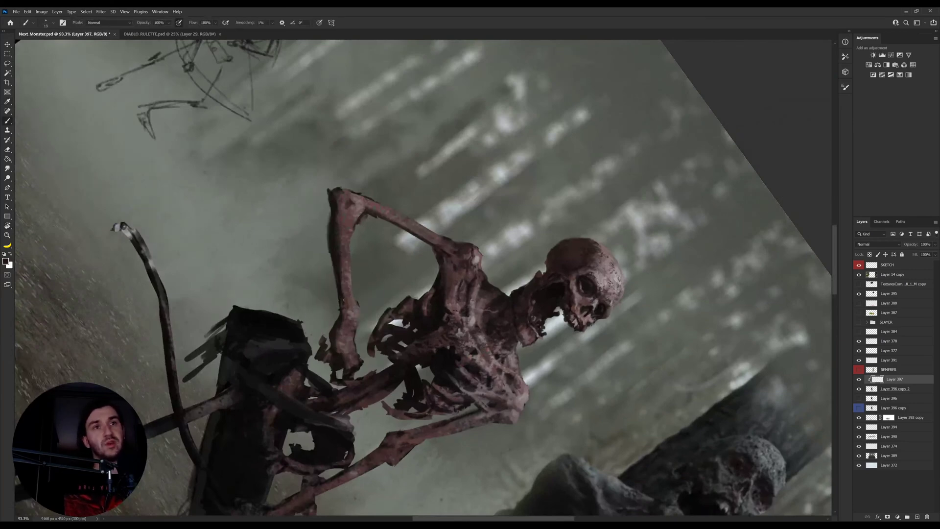
pyautogui.press('i')
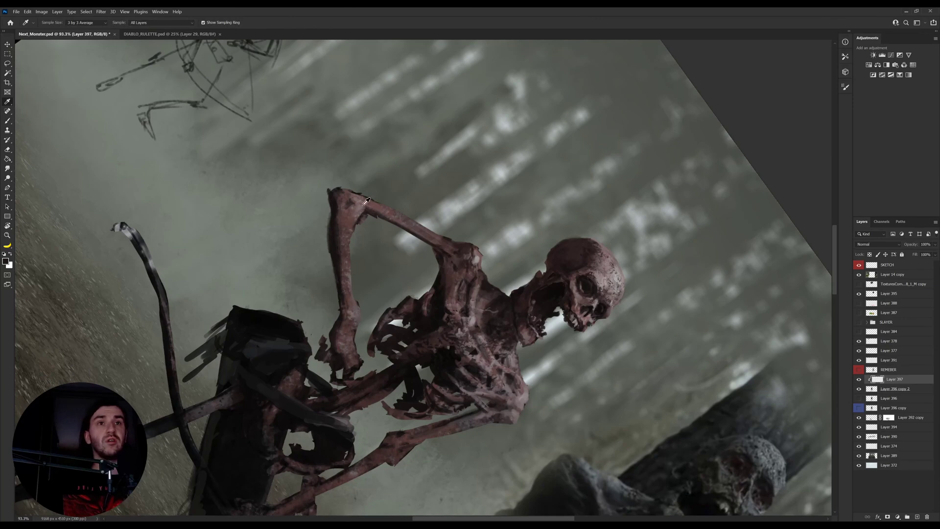
pyautogui.click(481, 259)
pyautogui.press('r')
pyautogui.moveTo(585, 279); pyautogui.dragTo(540, 142)
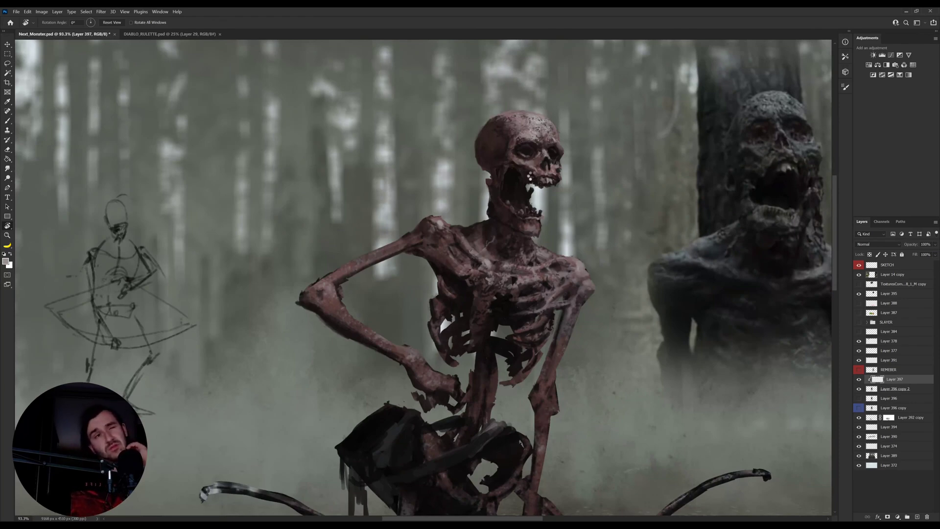
# Step: Flip the canvas horizontally and touch up the shoulder and outer ribs with sampled tones and a slightly larger brush
pyautogui.hotkey('ctrl', 'f')
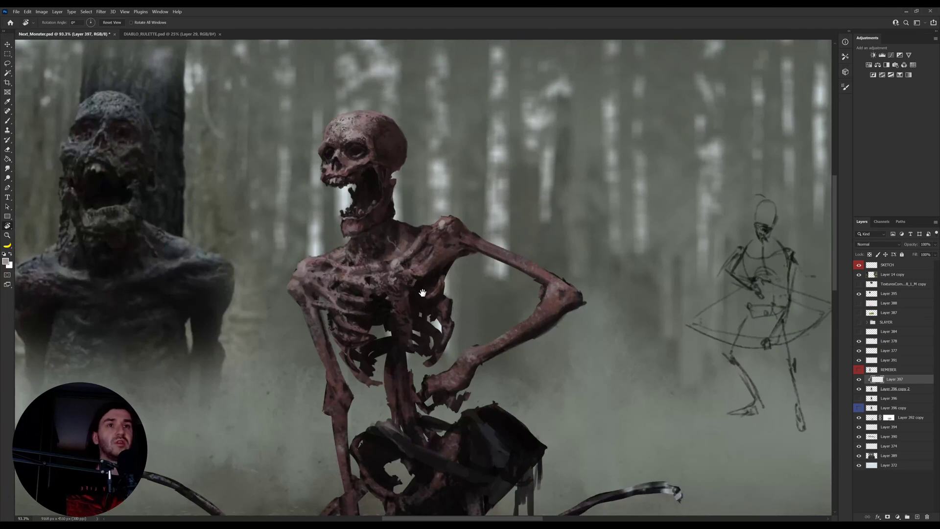
pyautogui.moveTo(423, 292); pyautogui.dragTo(408, 265)
pyautogui.press('i')
pyautogui.click(284, 245)
pyautogui.press('b')
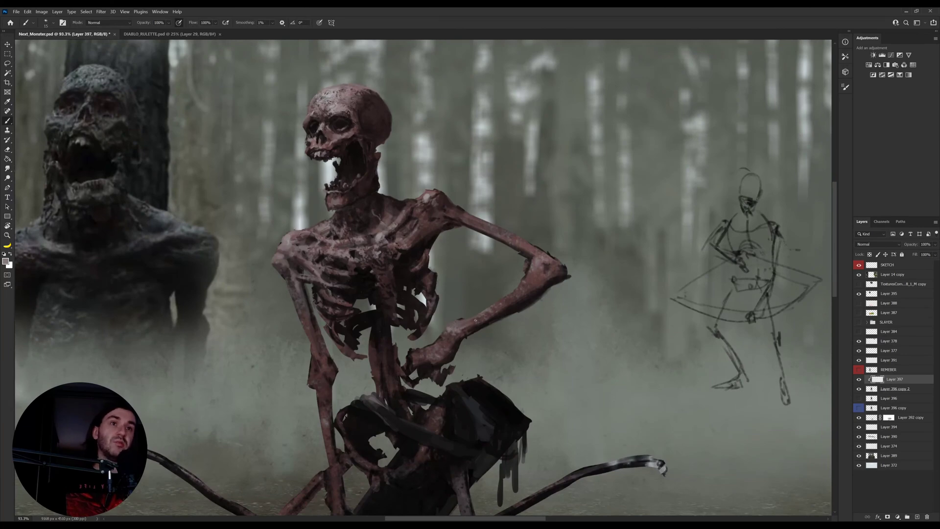
pyautogui.keyDown('alt'); pyautogui.click(410, 257); pyautogui.keyUp('alt')
pyautogui.press(']')
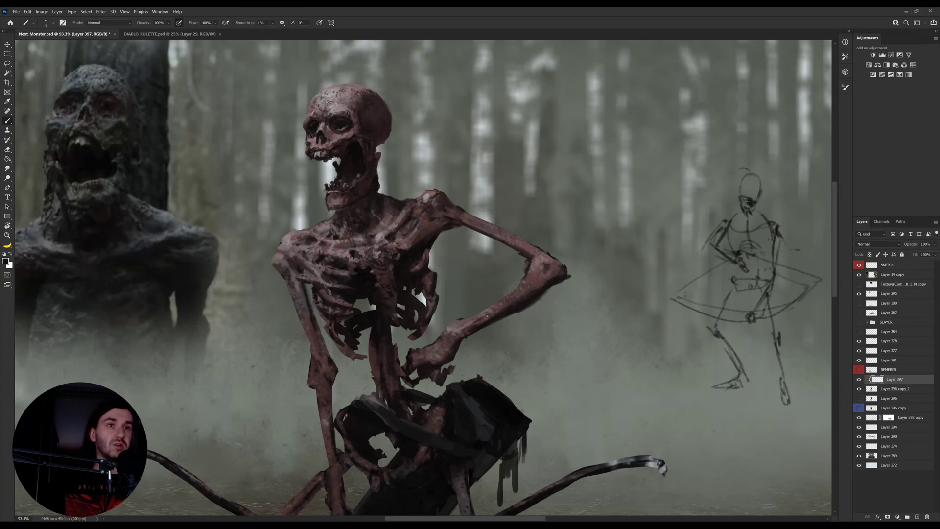
# Step: Touch up the bent arm's forearm near the wrist with tones sampled from the same area
pyautogui.keyDown('alt'); pyautogui.click(487, 317); pyautogui.keyUp('alt')
pyautogui.keyDown('alt'); pyautogui.click(482, 323); pyautogui.keyUp('alt')
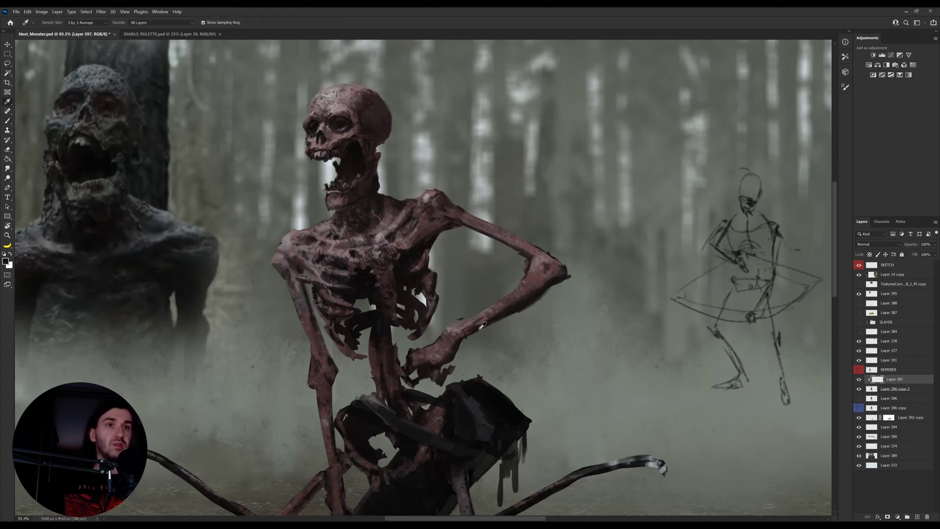
pyautogui.keyDown('alt'); pyautogui.click(481, 323); pyautogui.keyUp('alt')
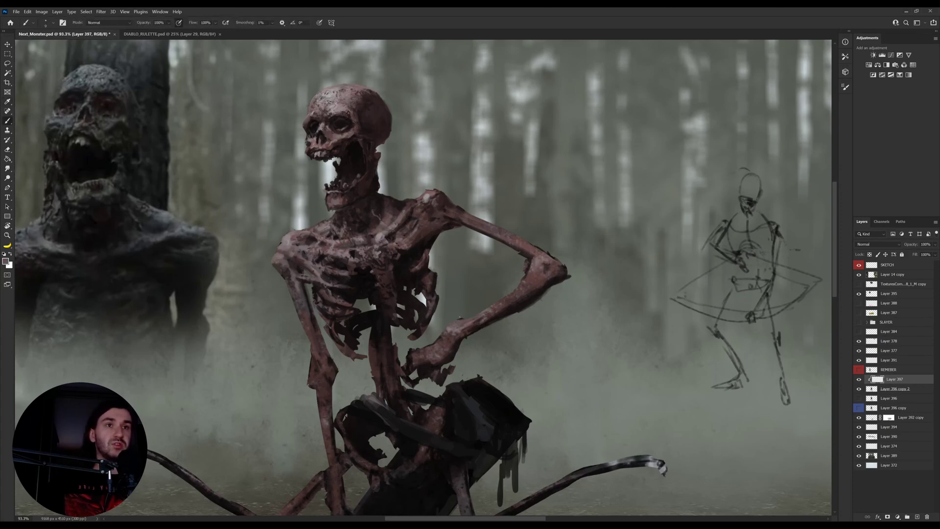
pyautogui.press('e')
pyautogui.press('i')
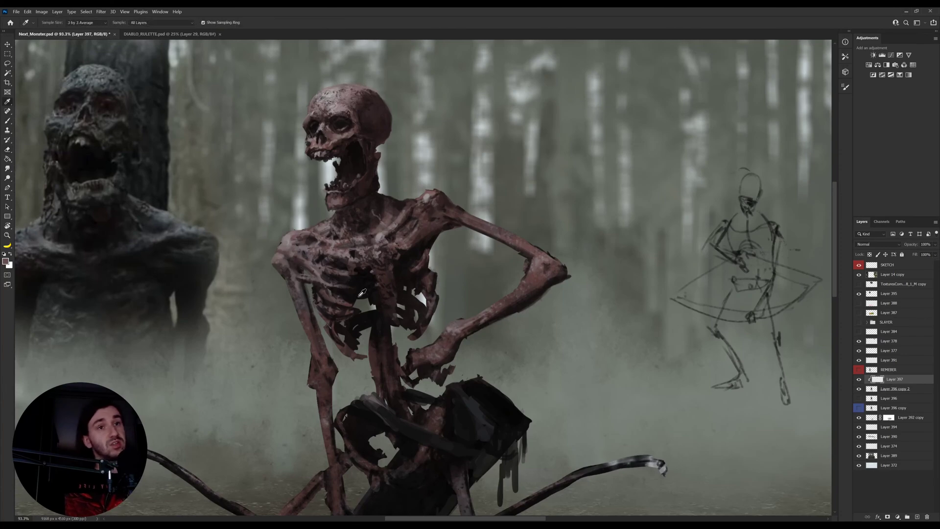
# Step: Refine the ribs with sampled light and dark tones and merge Layer 397 down into Layer 396 copy 2
pyautogui.keyDown('alt'); pyautogui.click(325, 275); pyautogui.keyUp('alt')
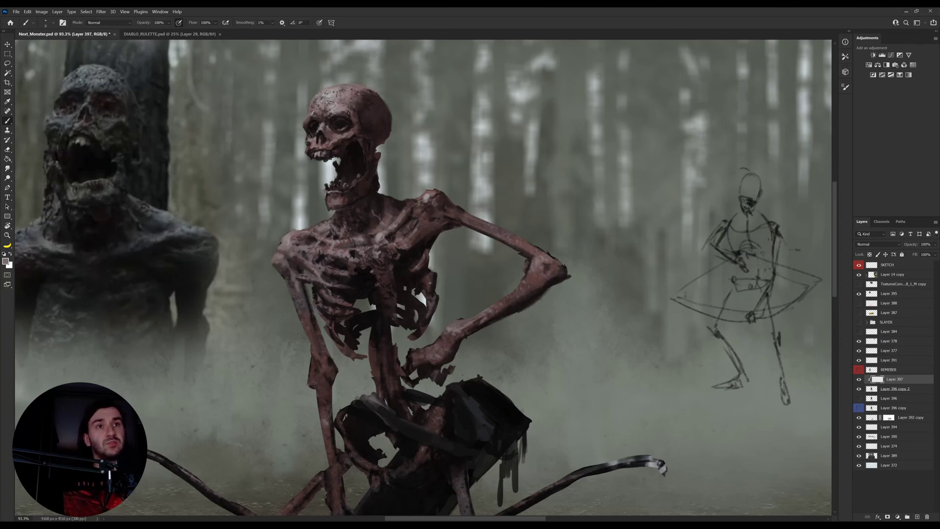
pyautogui.keyDown('alt'); pyautogui.click(427, 282); pyautogui.keyUp('alt')
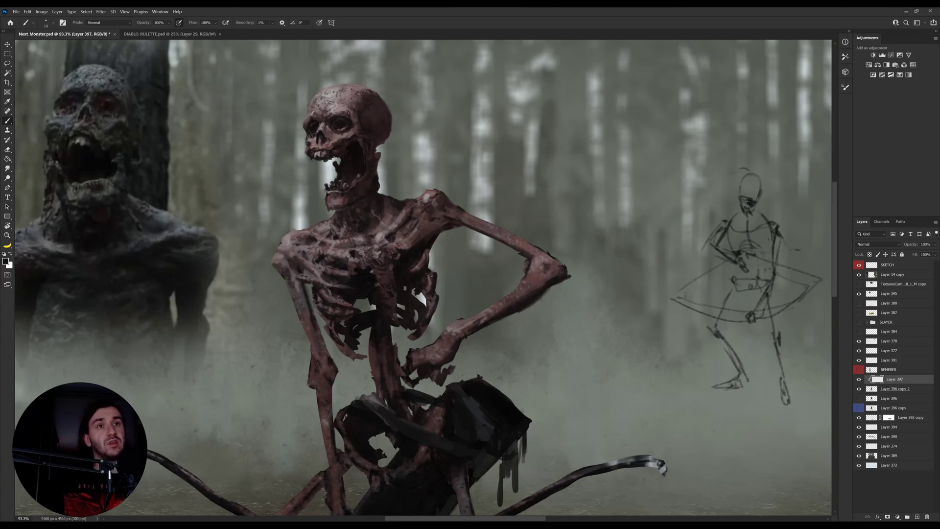
pyautogui.press('e')
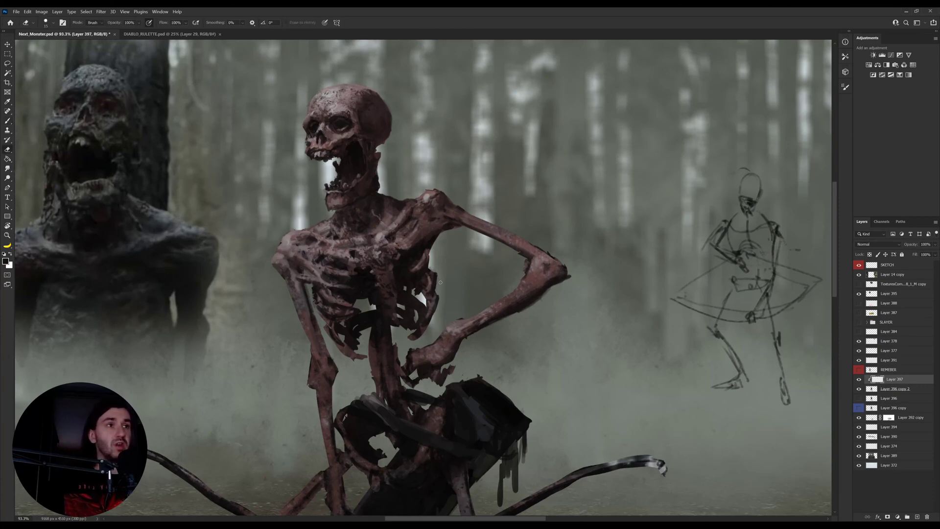
pyautogui.hotkey('ctrl', 'e')
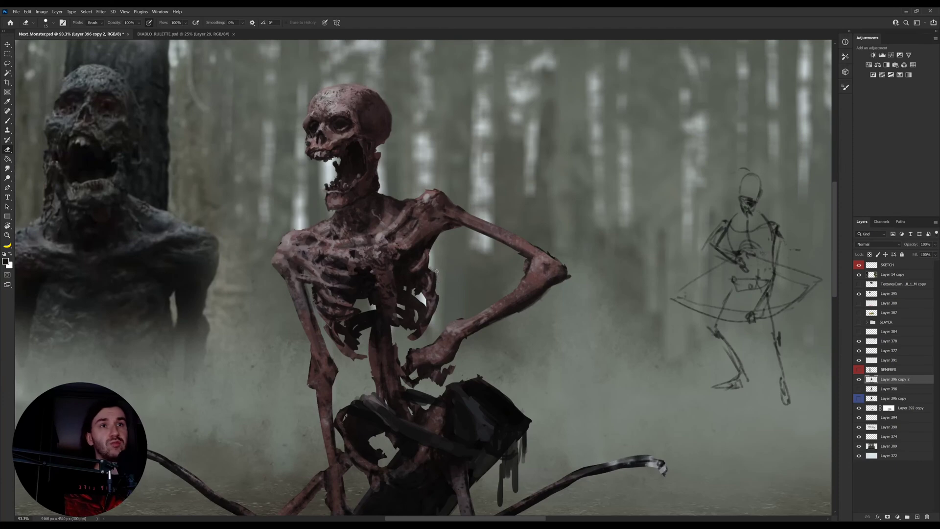
# Step: Clean up the outer ribs beneath the bent arm's shoulder, using a dark tone sampled from the armpit area
pyautogui.press('b')
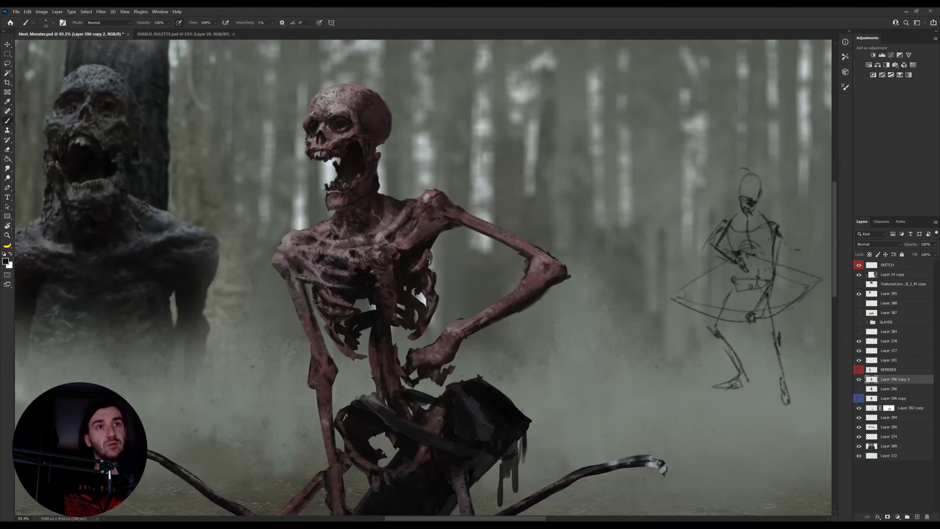
pyautogui.press('e')
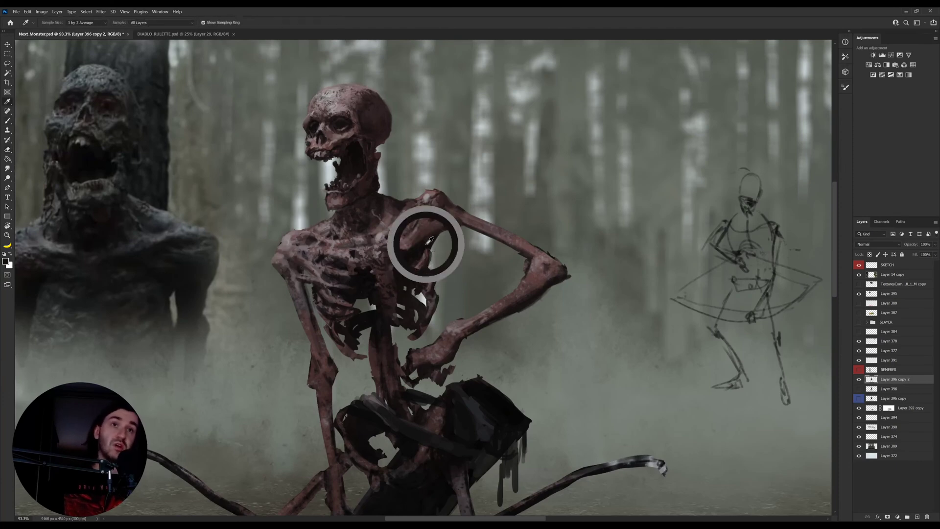
pyautogui.press('i')
pyautogui.click(412, 244)
pyautogui.press('b')
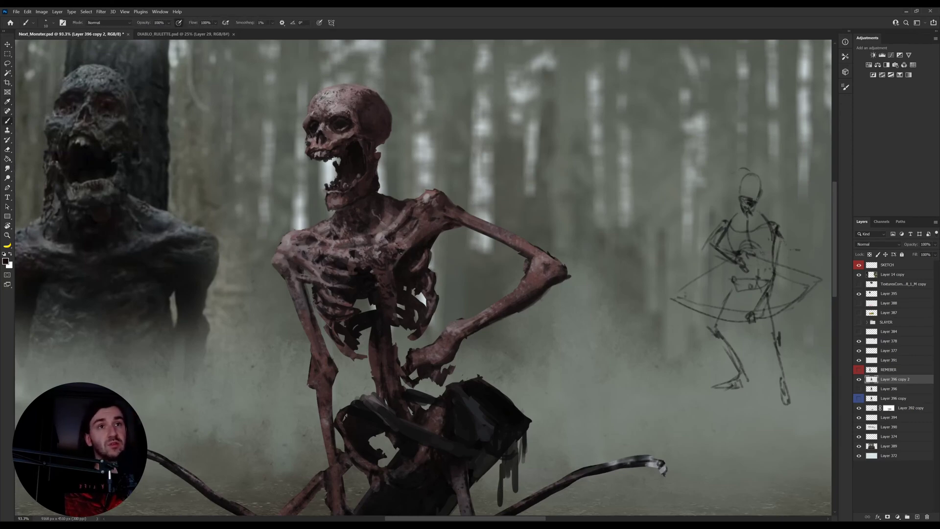
# Step: Detail the ribs beside the hanging arm with dark gap tones and lighter bone tones sampled from the rib cage and upper chest
pyautogui.press('i')
pyautogui.click(353, 273)
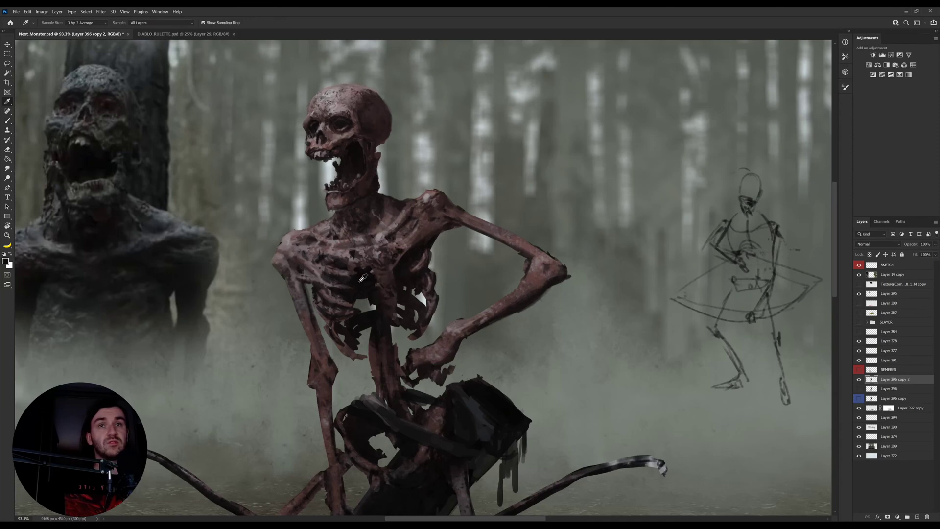
pyautogui.press('b')
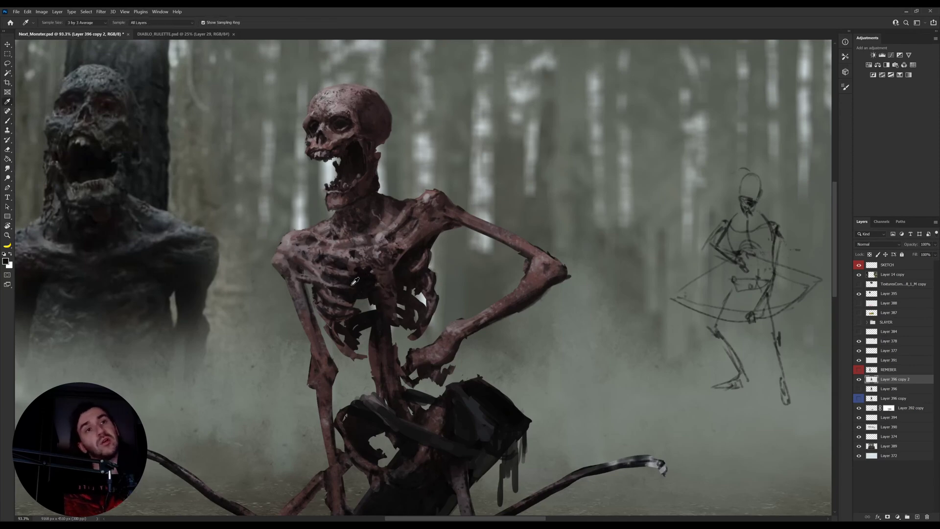
pyautogui.keyDown('alt'); pyautogui.click(352, 285); pyautogui.keyUp('alt')
pyautogui.keyDown('alt'); pyautogui.click(320, 301); pyautogui.keyUp('alt')
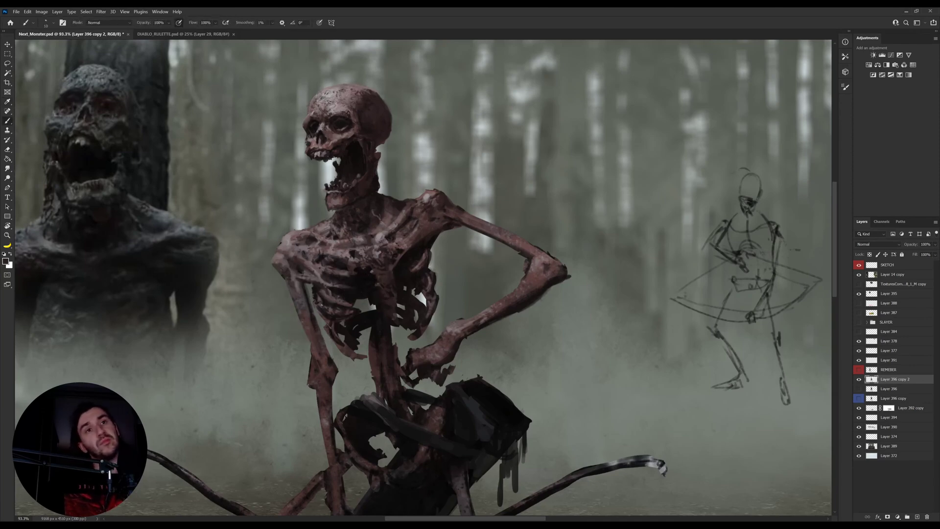
pyautogui.keyDown('alt'); pyautogui.click(326, 275); pyautogui.keyUp('alt')
pyautogui.keyDown('alt'); pyautogui.click(349, 248); pyautogui.keyUp('alt')
pyautogui.moveTo(354, 257); pyautogui.dragTo(346, 250)
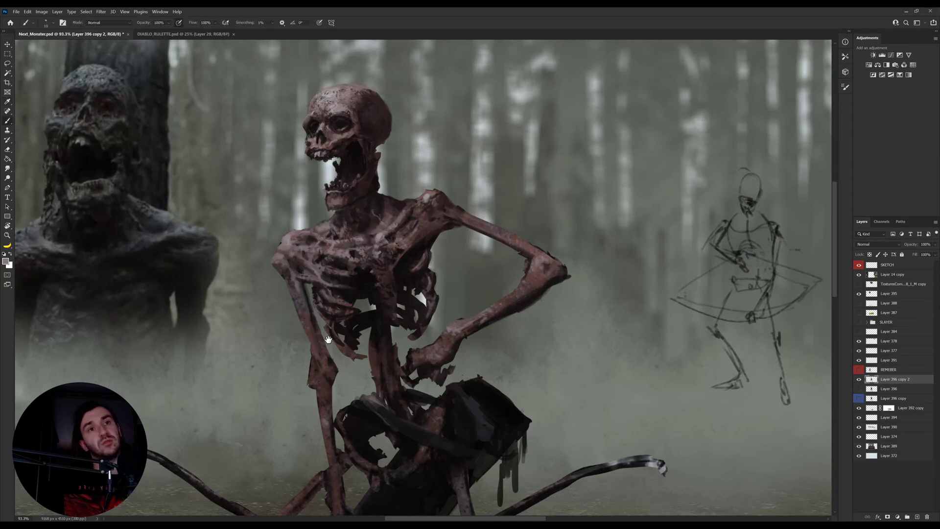
# Step: Paint tonal variation along the hanging arm's upper bone with sampled tones and a larger brush
pyautogui.moveTo(307, 317); pyautogui.dragTo(337, 307)
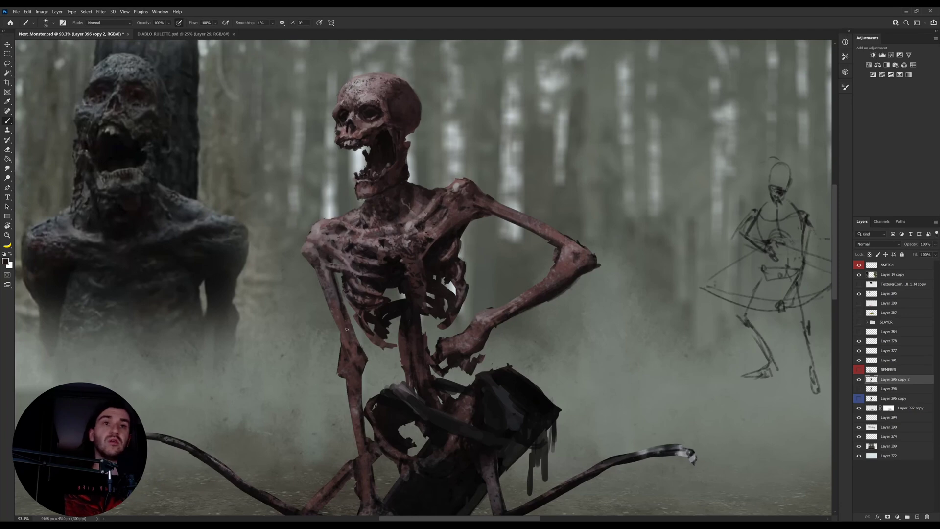
pyautogui.keyDown('alt'); pyautogui.click(339, 308); pyautogui.keyUp('alt')
pyautogui.press(']')
pyautogui.keyDown('alt'); pyautogui.click(341, 312); pyautogui.keyUp('alt')
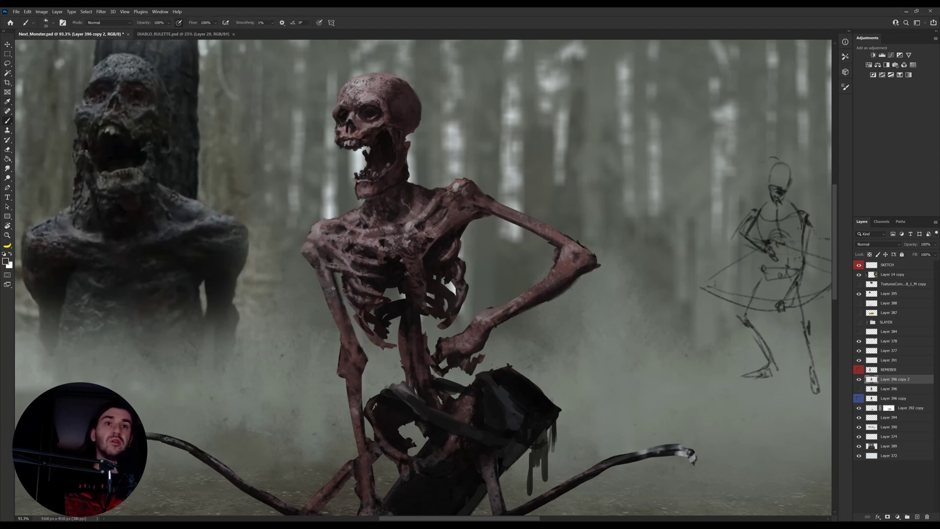
pyautogui.keyDown('alt'); pyautogui.click(335, 277); pyautogui.keyUp('alt')
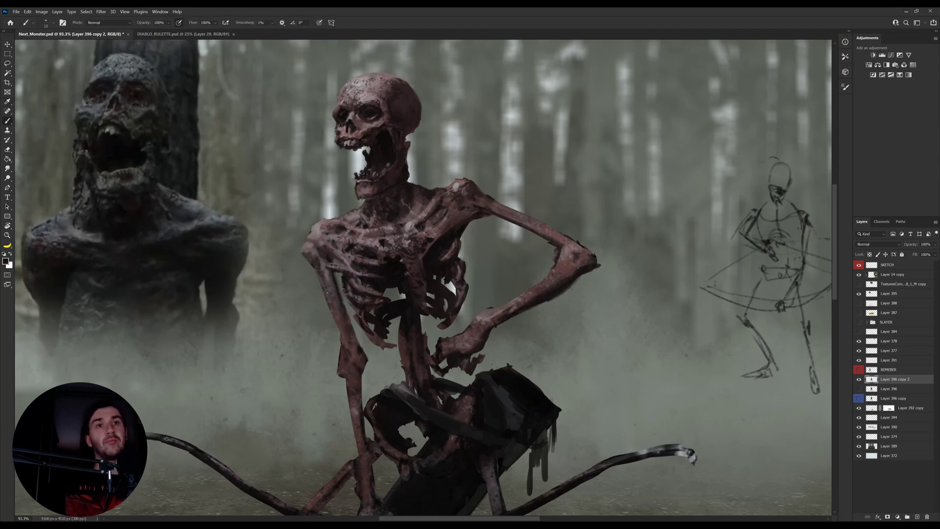
pyautogui.press(']')
pyautogui.press(']')
pyautogui.press(']')
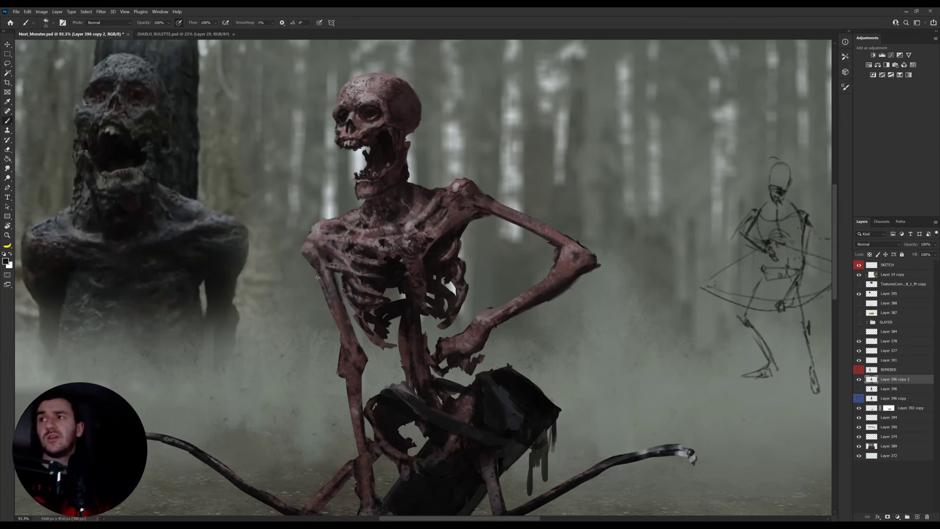
# Step: Refine the sternum and adjoining ribs with tones sampled around the centre of the chest
pyautogui.press('i')
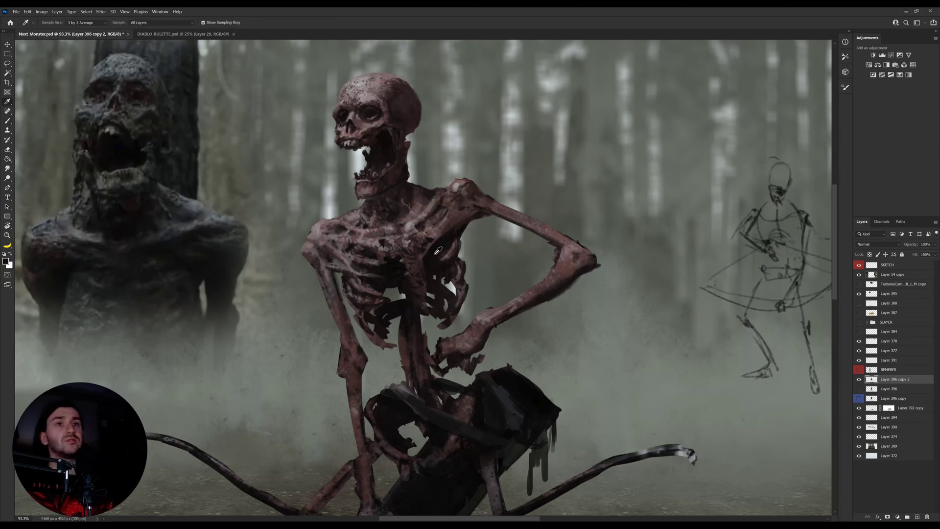
pyautogui.press('b')
pyautogui.press('i')
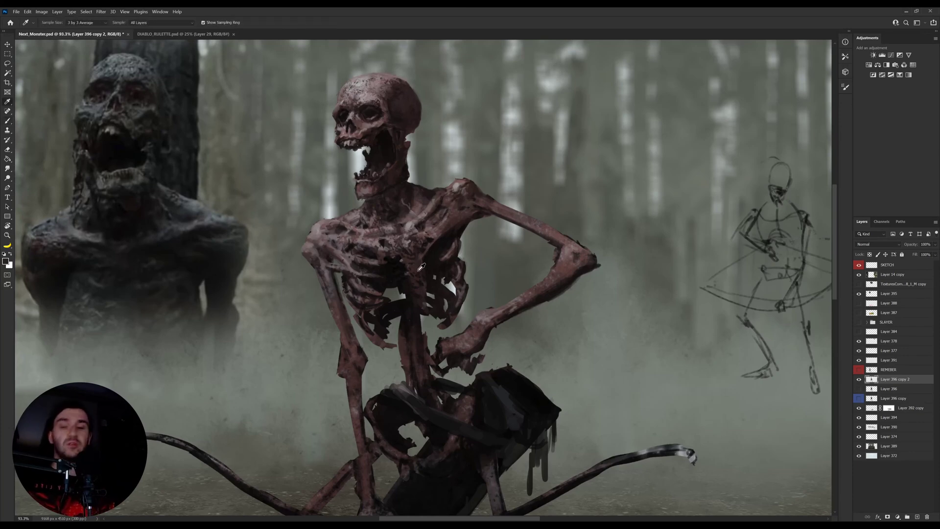
pyautogui.press('b')
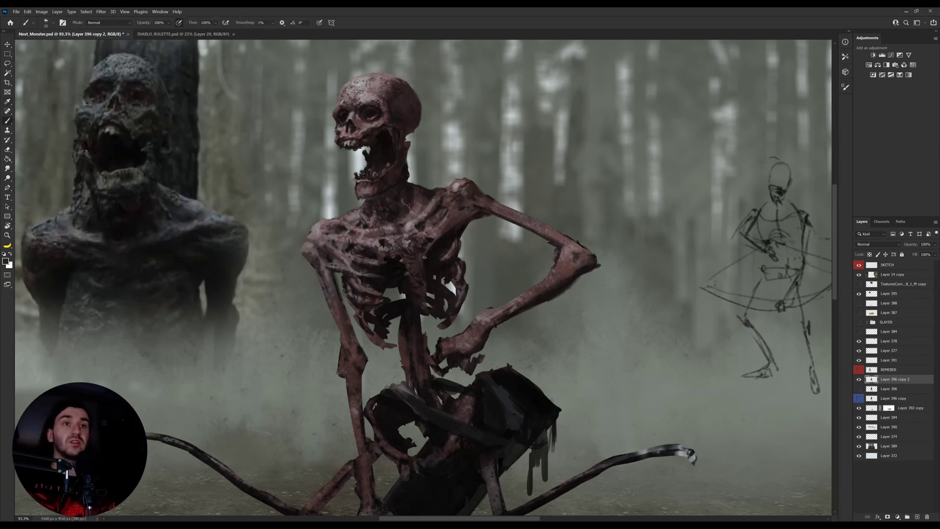
pyautogui.keyDown('alt'); pyautogui.click(425, 257); pyautogui.keyUp('alt')
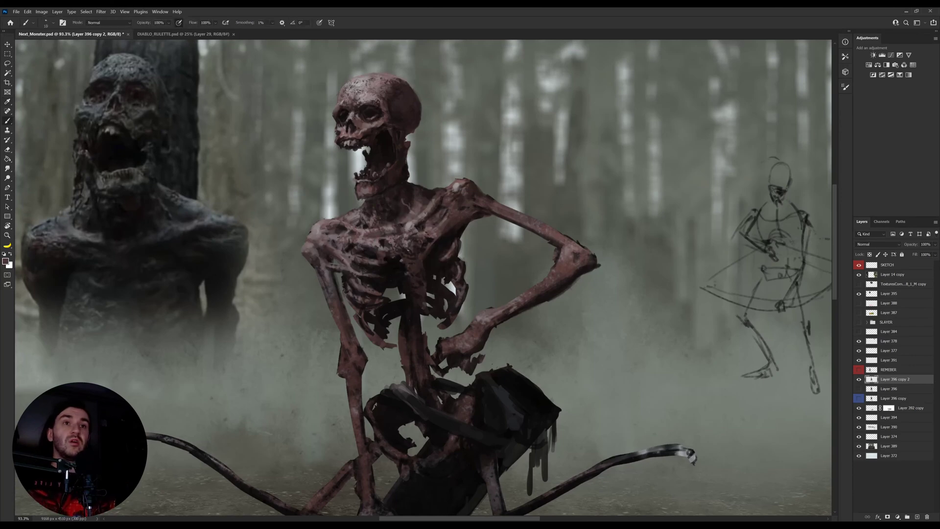
pyautogui.keyDown('alt'); pyautogui.click(431, 238); pyautogui.keyUp('alt')
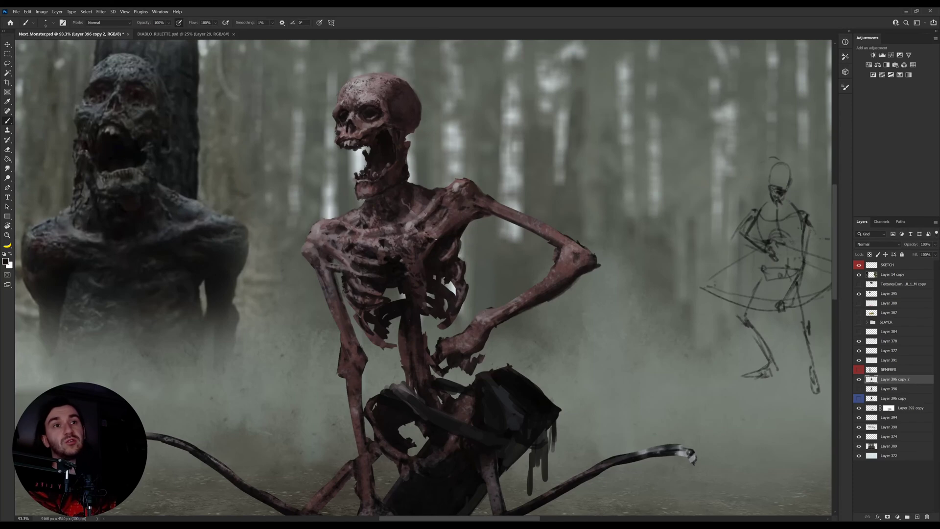
pyautogui.keyDown('alt'); pyautogui.click(434, 237); pyautogui.keyUp('alt')
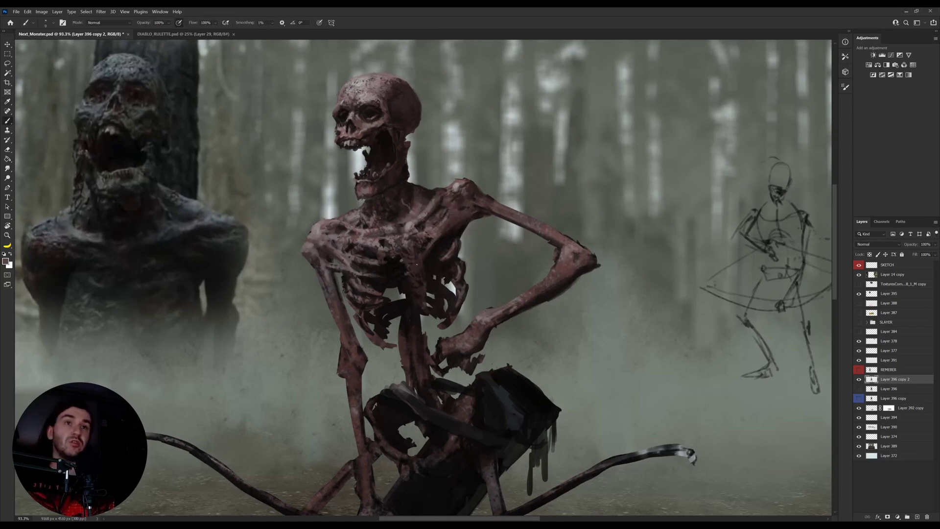
# Step: Add lighter detail to the ribs and the hanging upper arm with sampled bone tones and a slightly larger brush
pyautogui.keyDown('alt'); pyautogui.click(385, 248); pyautogui.keyUp('alt')
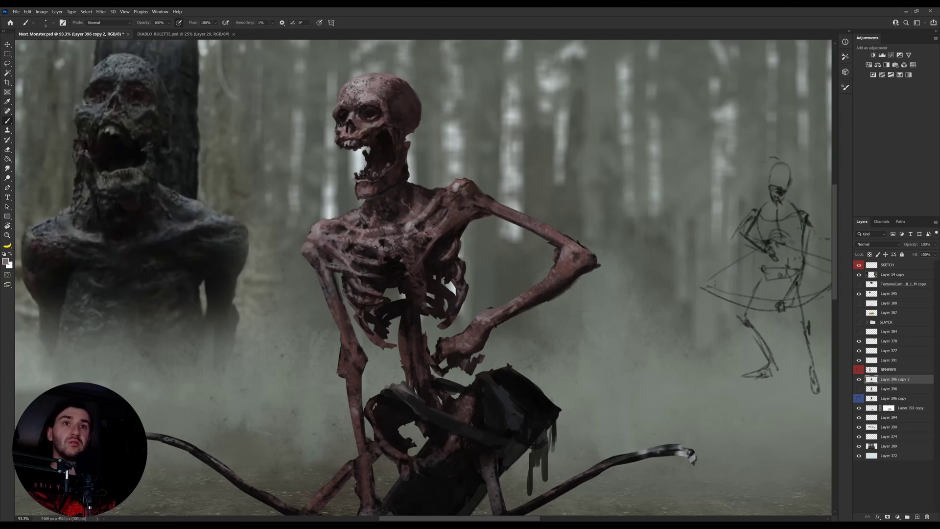
pyautogui.keyDown('alt'); pyautogui.click(330, 287); pyautogui.keyUp('alt')
pyautogui.press(']')
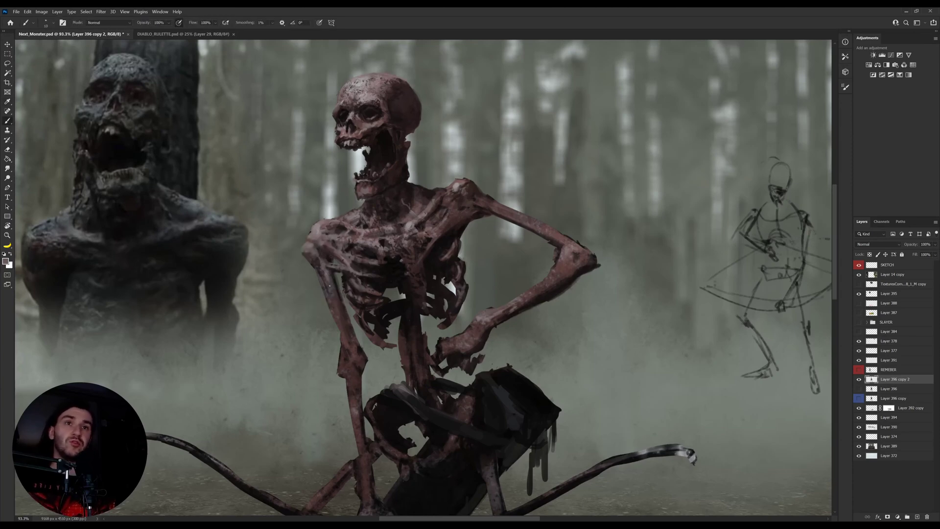
# Step: Rework the hanging arm's elbow and lower upper arm with tones sampled from the elbow and the bone above it
pyautogui.scroll(-2, 337, 302)
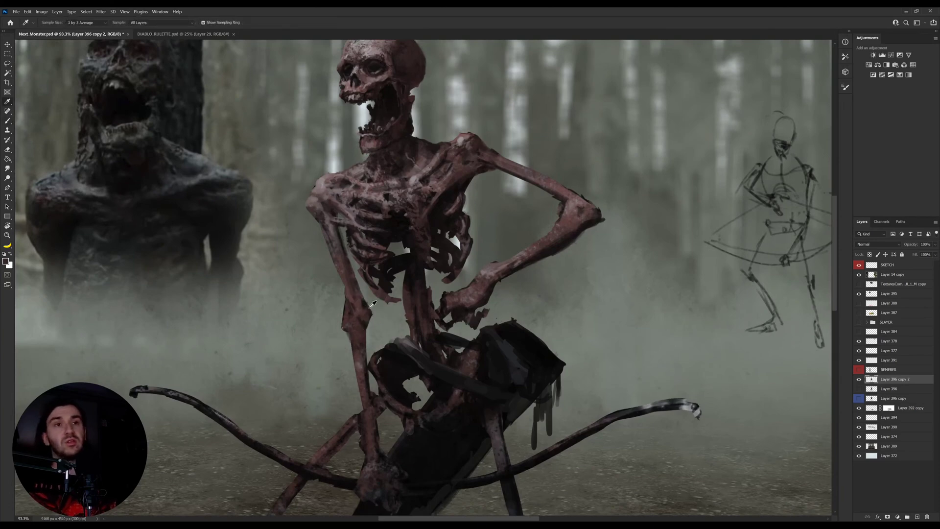
pyautogui.keyDown('alt'); pyautogui.click(350, 331); pyautogui.keyUp('alt')
pyautogui.keyDown('alt'); pyautogui.click(354, 317); pyautogui.keyUp('alt')
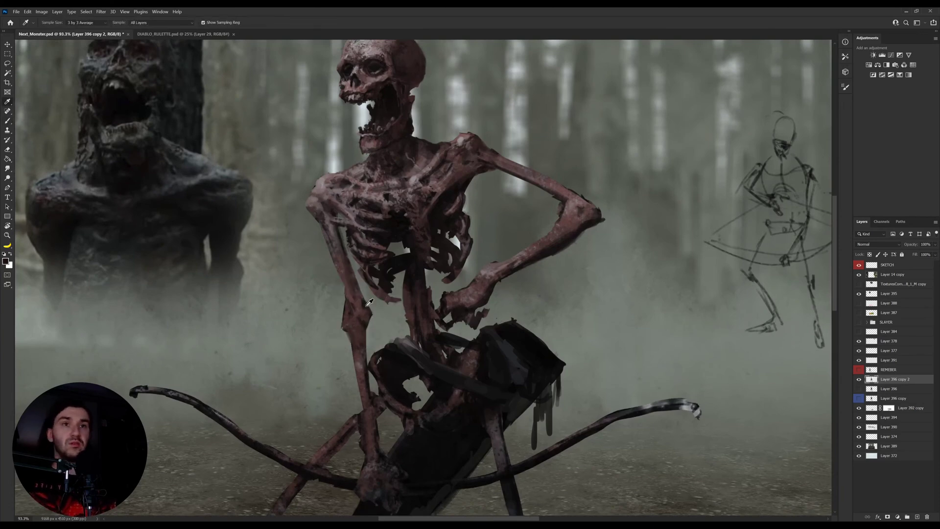
pyautogui.keyDown('alt'); pyautogui.click(342, 280); pyautogui.keyUp('alt')
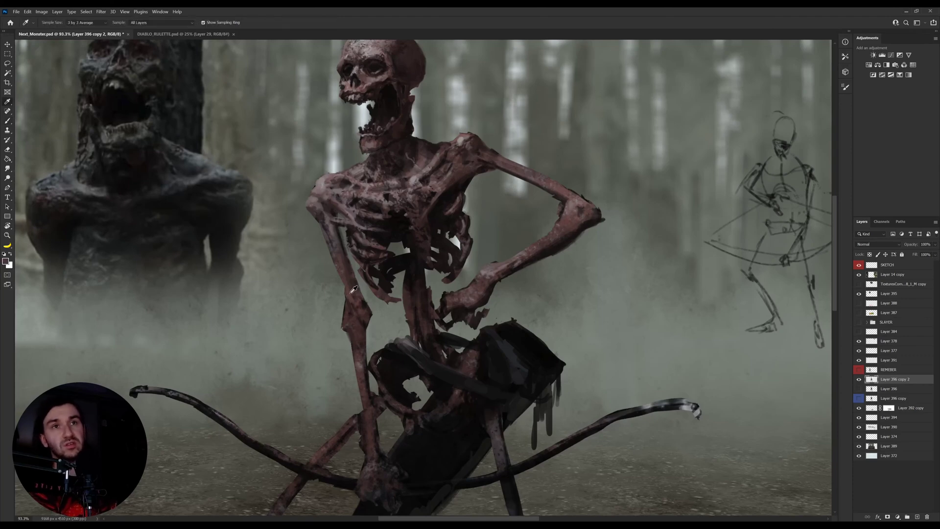
pyautogui.moveTo(348, 301); pyautogui.dragTo(357, 329)
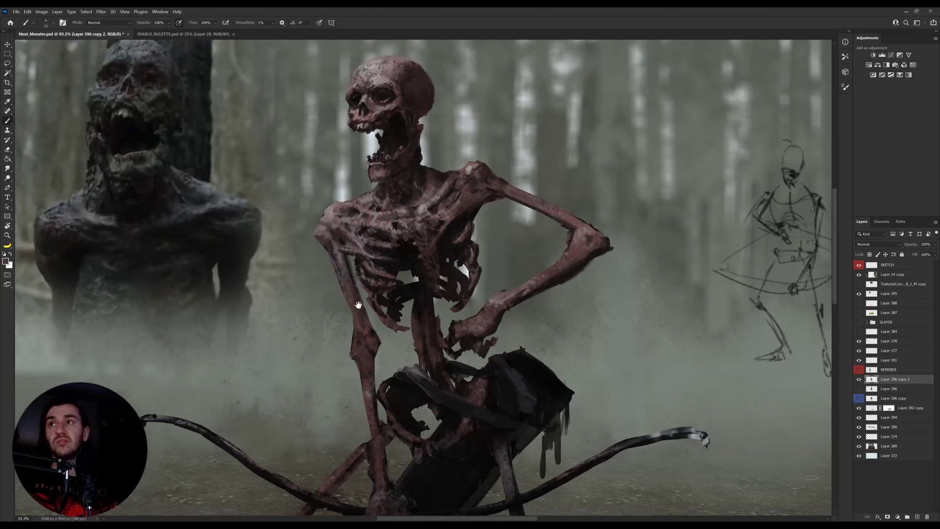
pyautogui.keyDown('alt'); pyautogui.click(343, 266); pyautogui.keyUp('alt')
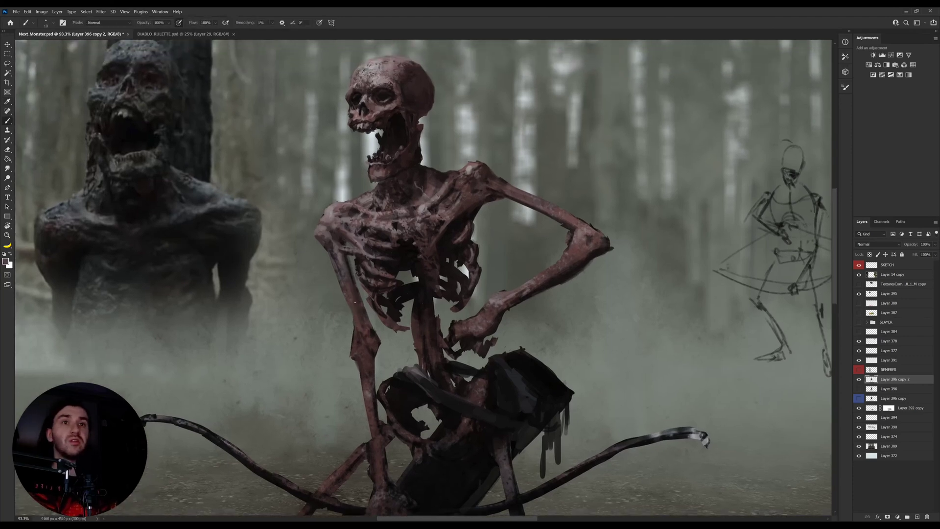
# Step: Adjust the chest, lower sternum and upper spine with tones sampled from the collarbone, rib cage and bent arm's hand
pyautogui.keyDown('alt'); pyautogui.click(440, 249); pyautogui.keyUp('alt')
pyautogui.keyDown('alt'); pyautogui.click(423, 210); pyautogui.keyUp('alt')
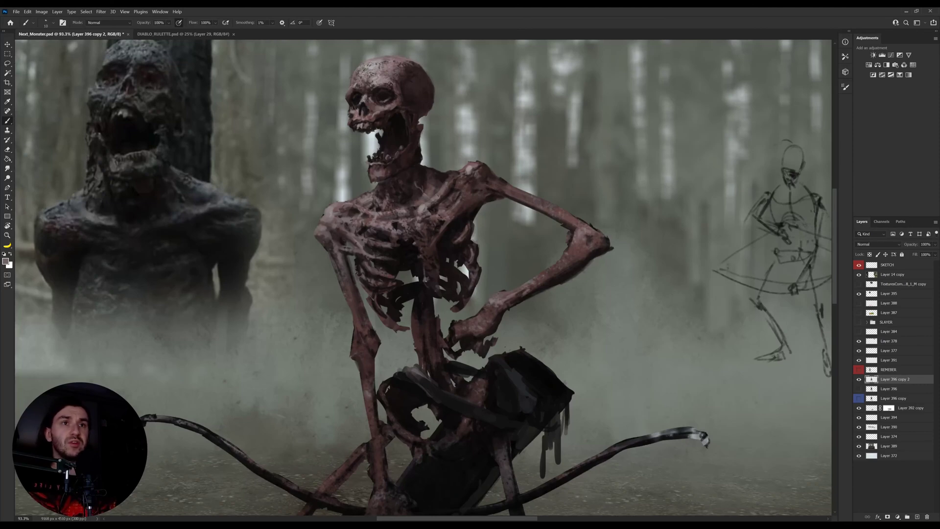
pyautogui.keyDown('alt'); pyautogui.click(425, 281); pyautogui.keyUp('alt')
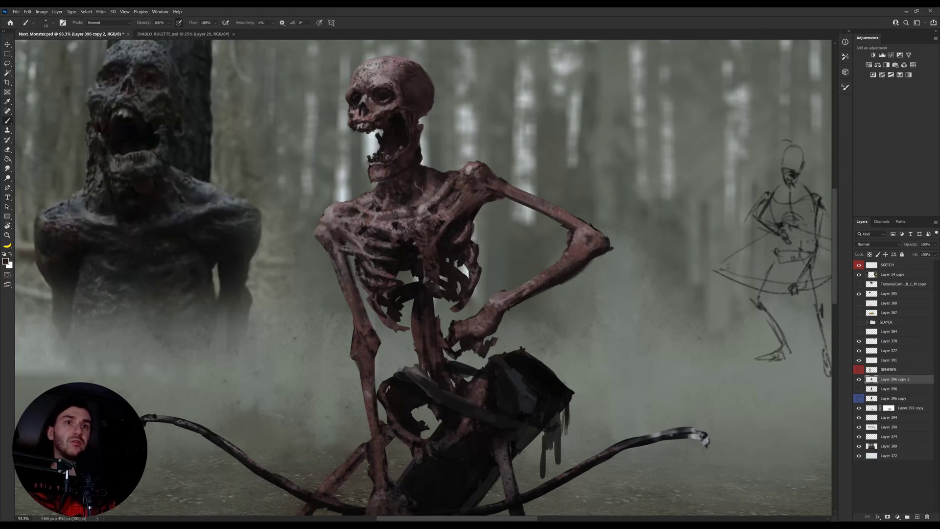
pyautogui.keyDown('alt'); pyautogui.click(466, 331); pyautogui.keyUp('alt')
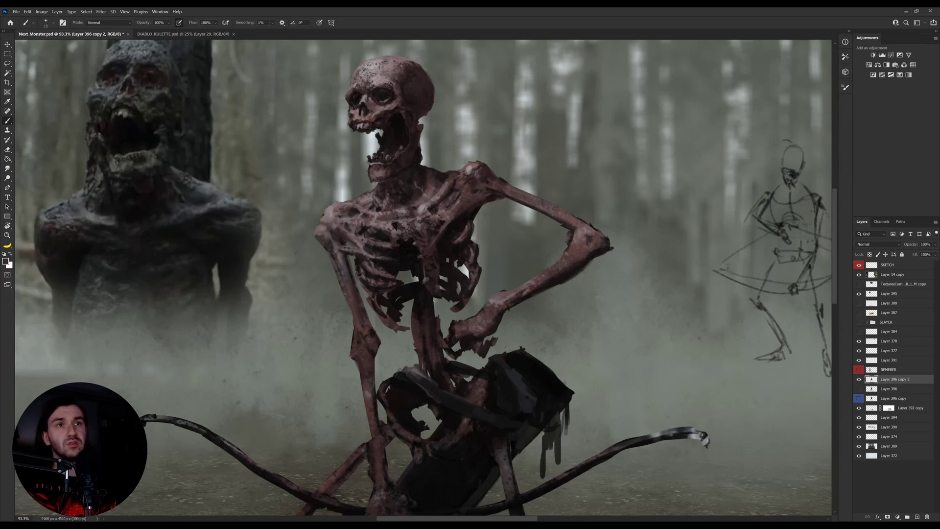
pyautogui.keyDown('alt'); pyautogui.click(432, 295); pyautogui.keyUp('alt')
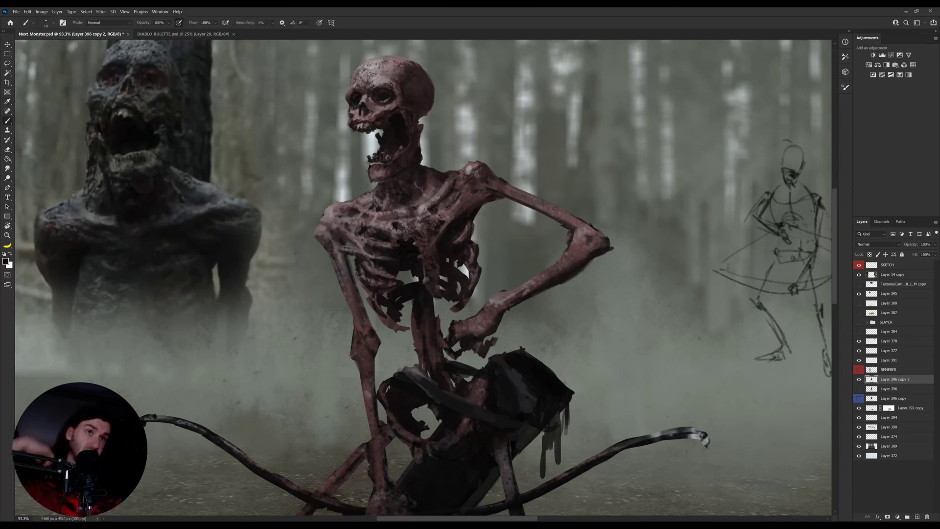
# Step: Copy the lower ribs, spine and pelvis area of the leaning skeleton reference onto a new layer
pyautogui.press('z')
pyautogui.moveTo(433, 296); pyautogui.dragTo(417, 293)
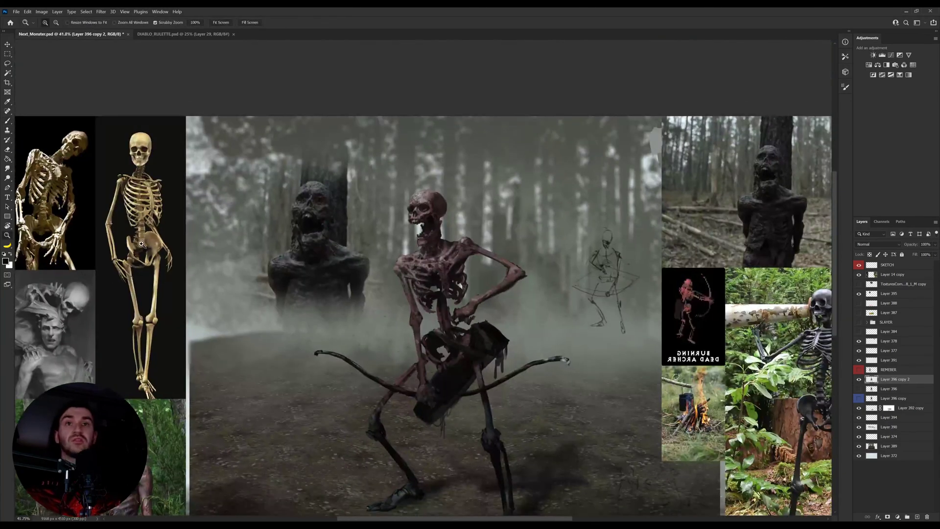
pyautogui.moveTo(100, 236); pyautogui.dragTo(342, 269)
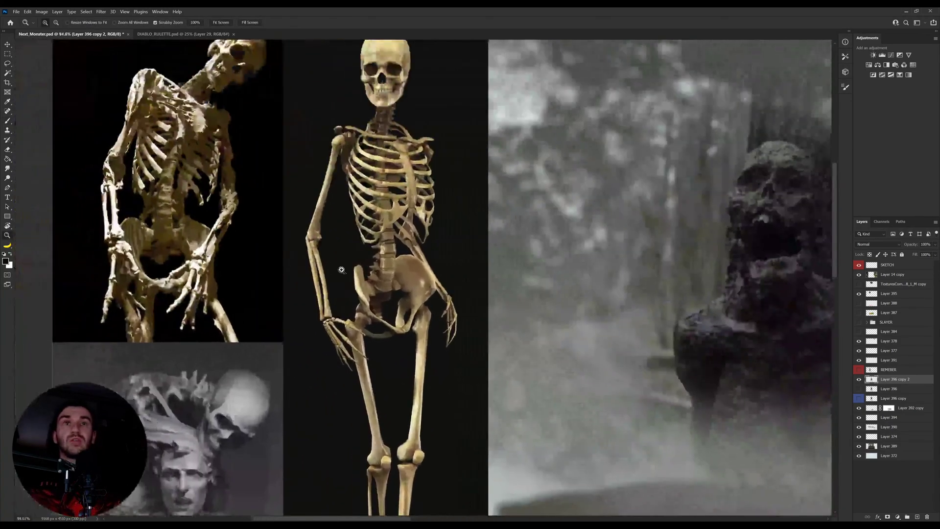
pyautogui.press('v')
pyautogui.click(388, 270)
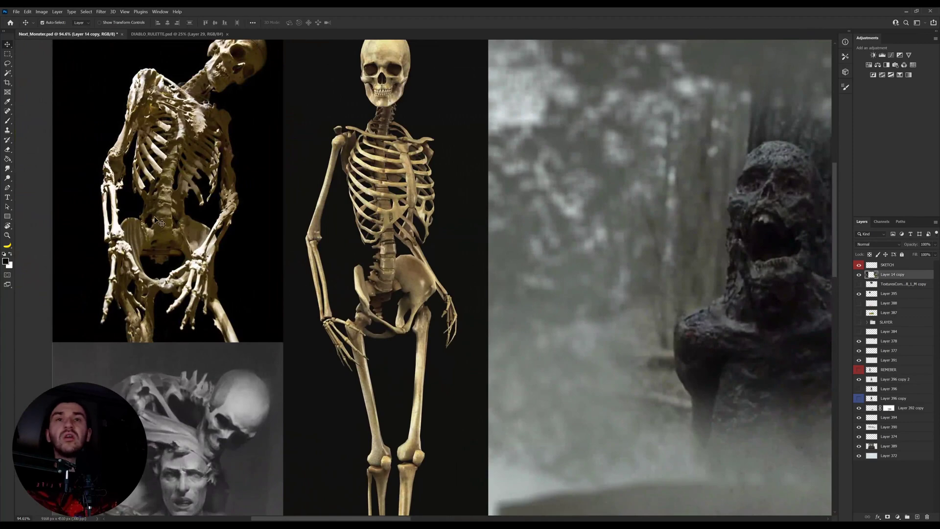
pyautogui.press('z')
pyautogui.moveTo(154, 215)
pyautogui.mouseDown()
pyautogui.moveTo(163, 192)
pyautogui.moveTo(281, 196)
pyautogui.moveTo(204, 215)
pyautogui.moveTo(202, 249)
pyautogui.moveTo(215, 139)
pyautogui.mouseUp()
pyautogui.press('l')
pyautogui.moveTo(199, 251); pyautogui.dragTo(126, 187)
pyautogui.moveTo(141, 284)
pyautogui.mouseDown()
pyautogui.moveTo(173, 116)
pyautogui.moveTo(235, 188)
pyautogui.mouseUp()
pyautogui.click(165, 290)
pyautogui.hotkey('ctrl', 'j')
# Step: Move the copied spine piece out of the reference photos and into the painting beside the archer
pyautogui.press('z')
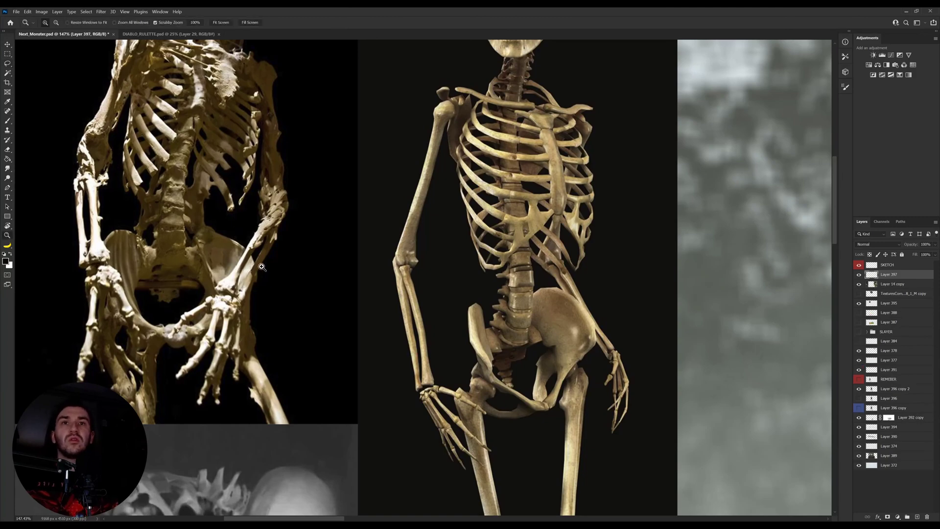
pyautogui.moveTo(261, 269); pyautogui.dragTo(241, 263)
pyautogui.moveTo(187, 126)
pyautogui.mouseDown()
pyautogui.moveTo(212, 126)
pyautogui.moveTo(202, 127)
pyautogui.mouseUp()
pyautogui.moveTo(221, 343); pyautogui.dragTo(219, 342)
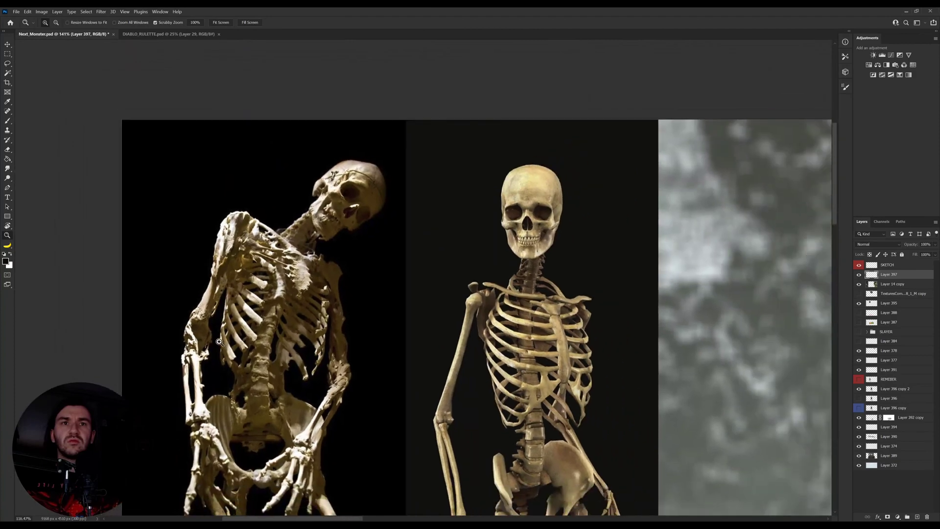
pyautogui.moveTo(240, 392)
pyautogui.mouseDown()
pyautogui.moveTo(257, 388)
pyautogui.moveTo(248, 382)
pyautogui.moveTo(251, 397)
pyautogui.mouseUp()
pyautogui.moveTo(286, 359); pyautogui.dragTo(268, 360)
pyautogui.moveTo(331, 413); pyautogui.dragTo(620, 409)
pyautogui.press('v')
pyautogui.moveTo(703, 436); pyautogui.dragTo(407, 341)
pyautogui.moveTo(458, 351); pyautogui.dragTo(528, 409)
# Step: Mirror the copied spine piece horizontally and place it closer to the archer's hanging arm
pyautogui.hotkey('ctrl', 't')
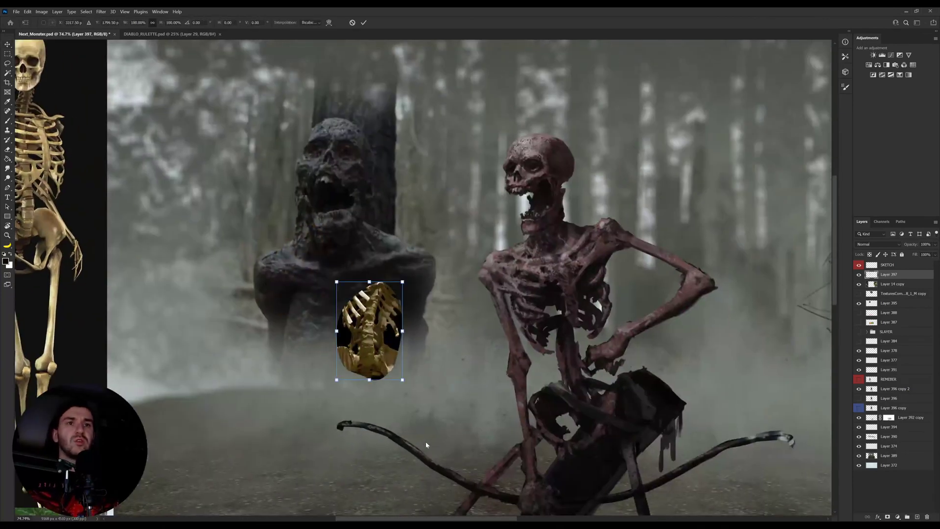
pyautogui.hotkey('ctrl', 'shift', 'h')
pyautogui.press('Return')
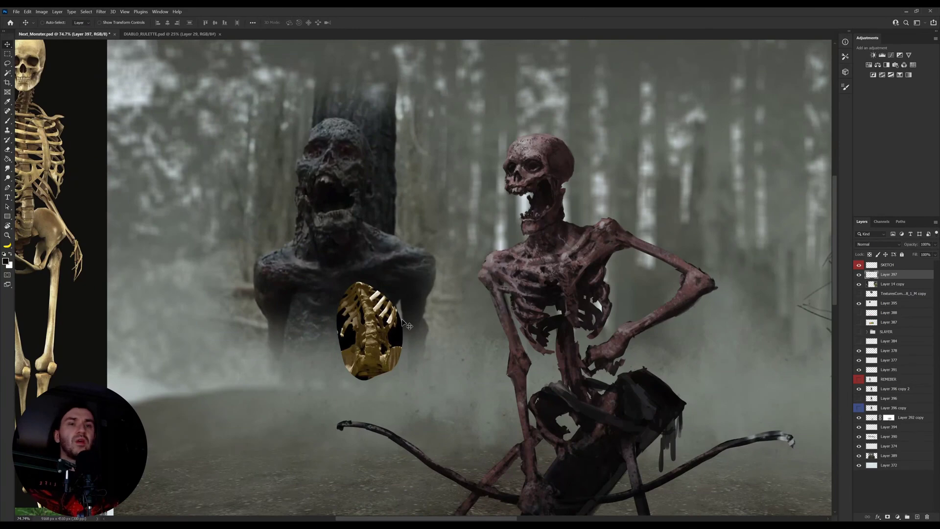
pyautogui.moveTo(376, 333); pyautogui.dragTo(440, 359)
# Step: Trim the outer edge of the archer's lower spine on Layer 396 copy 2 with a larger eraser
pyautogui.press('e')
pyautogui.scroll(3, 571, 342)
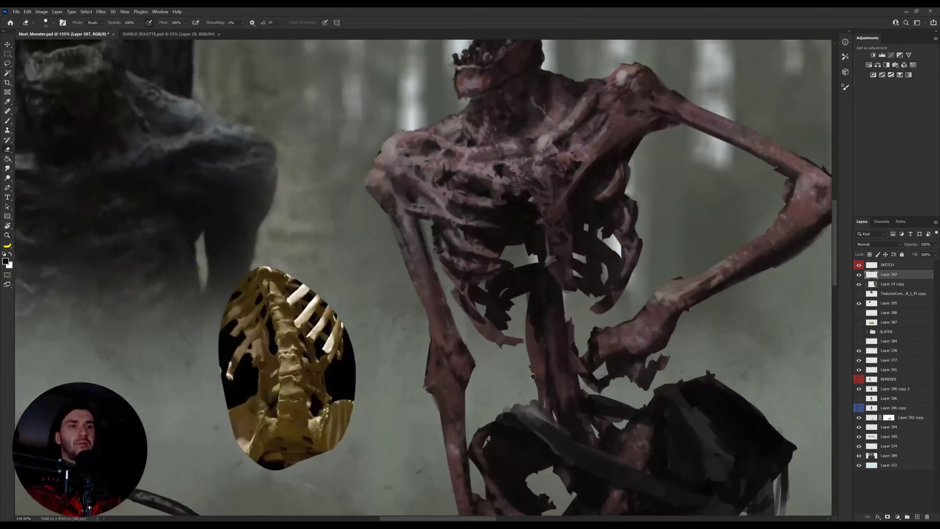
pyautogui.keyDown('ctrl'); pyautogui.click(562, 373); pyautogui.keyUp('ctrl')
pyautogui.moveTo(545, 373); pyautogui.dragTo(531, 360)
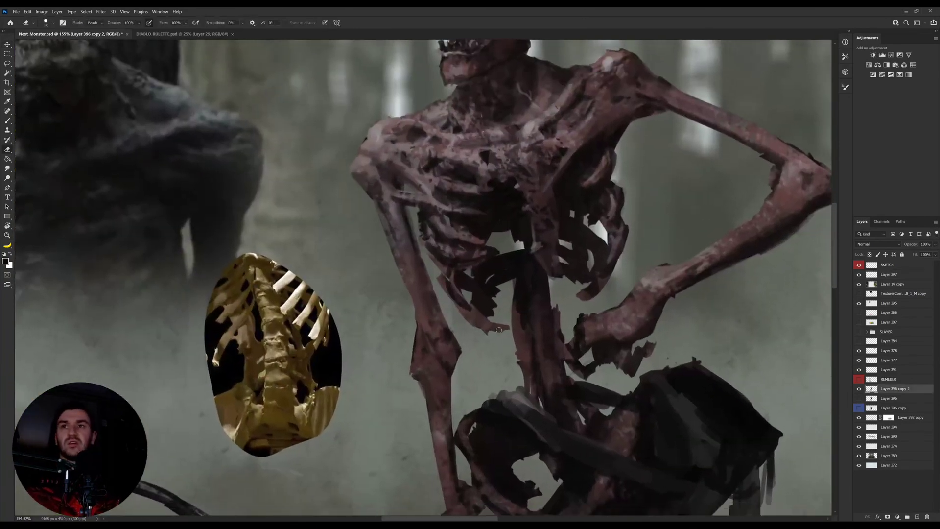
pyautogui.press(']')
pyautogui.press(']')
pyautogui.press(']')
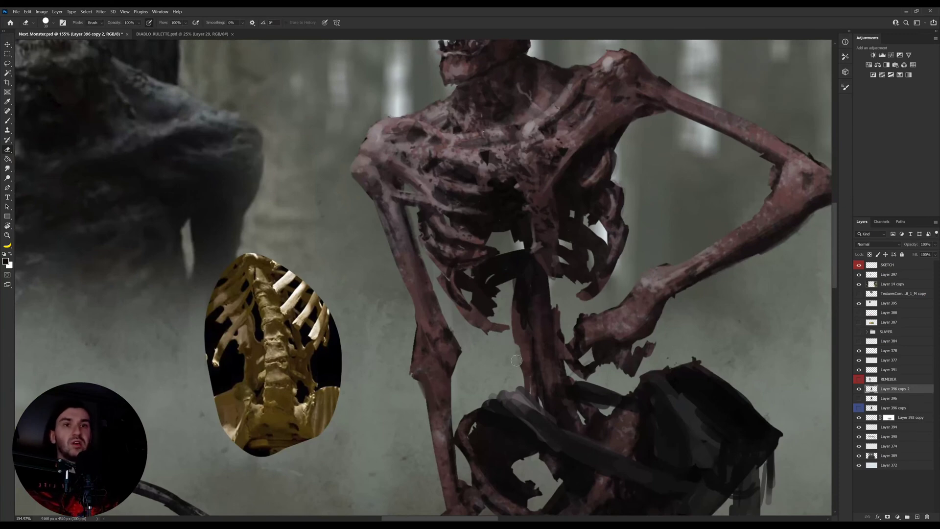
# Step: Shape the vertebrae below the rib cage with a tone sampled from the spine, alternating brush and eraser
pyautogui.press('b')
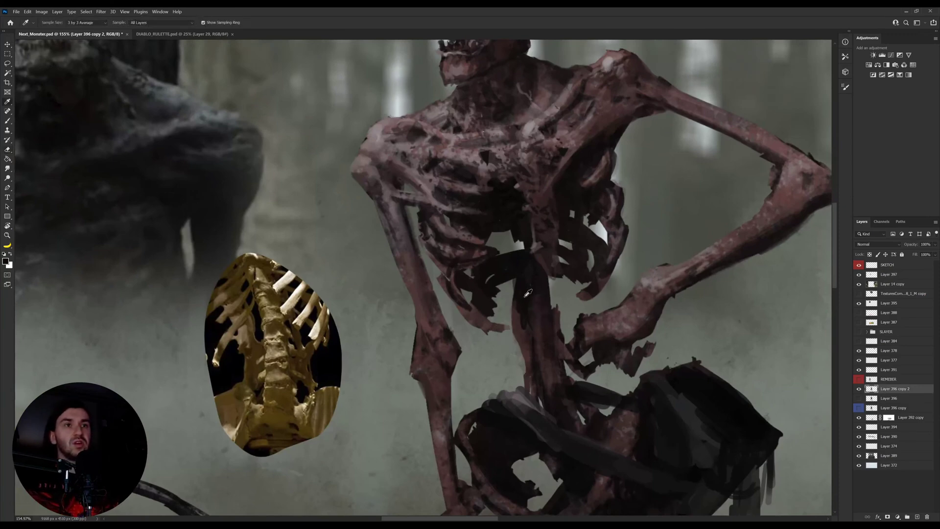
pyautogui.keyDown('alt'); pyautogui.click(521, 314); pyautogui.keyUp('alt')
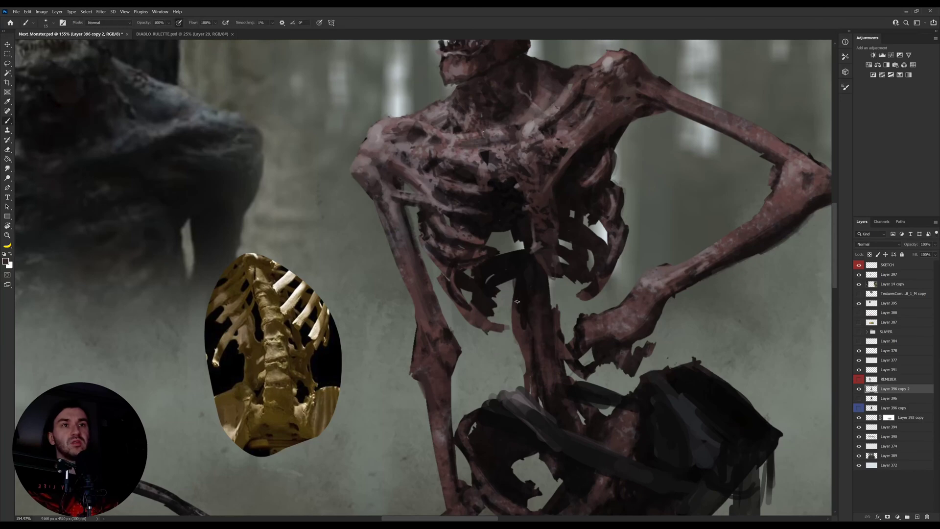
pyautogui.press(']')
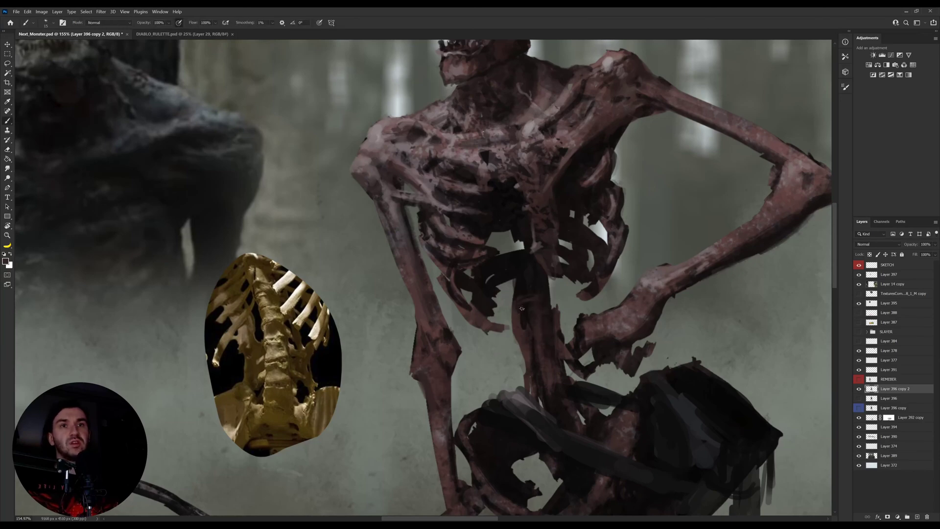
pyautogui.press('e')
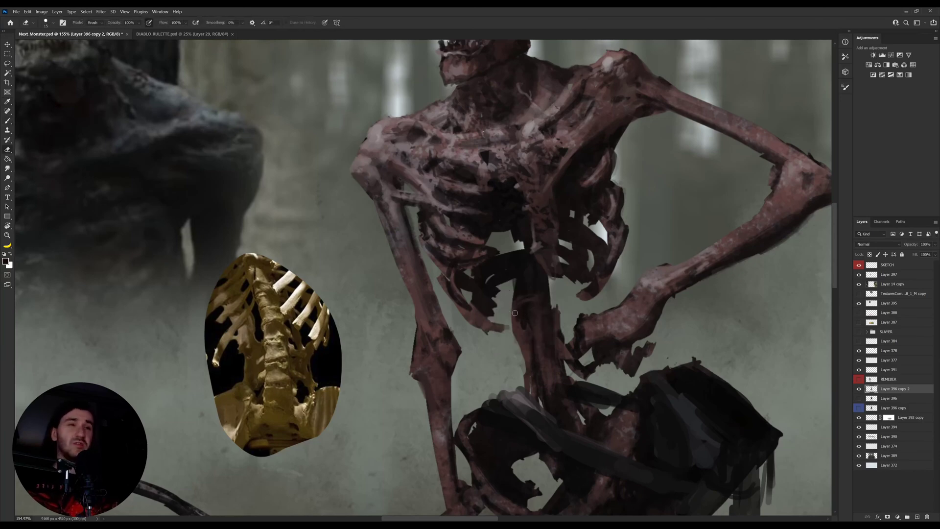
pyautogui.press('b')
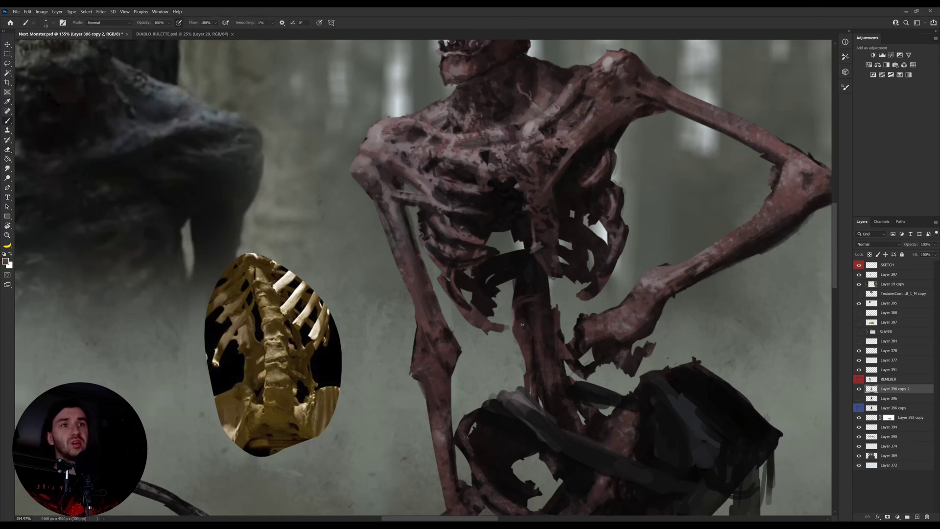
pyautogui.moveTo(524, 306)
pyautogui.mouseDown()
pyautogui.moveTo(523, 333)
pyautogui.moveTo(527, 316)
pyautogui.mouseUp()
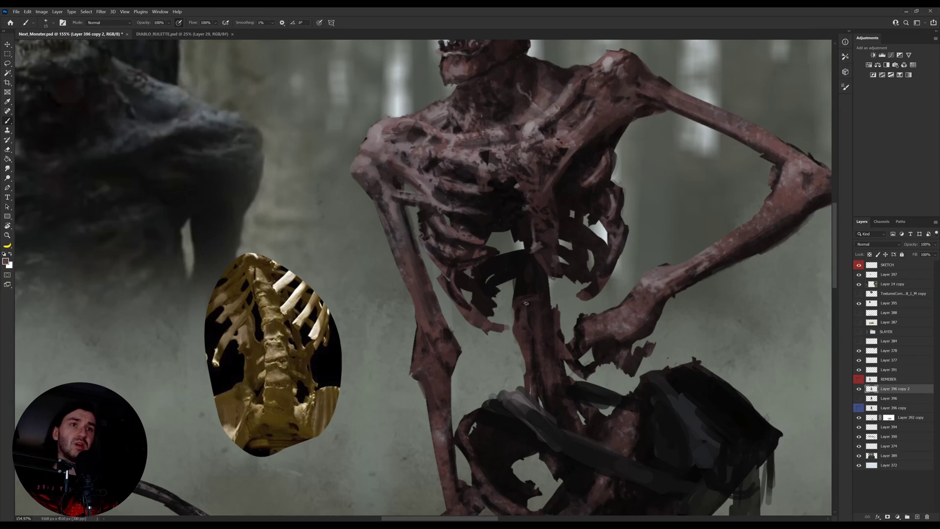
# Step: Darken the top of the exposed spine with a smaller brush and shadow tones sampled beneath the ribs
pyautogui.keyDown('alt'); pyautogui.click(535, 294); pyautogui.keyUp('alt')
pyautogui.press('[')
pyautogui.press('[')
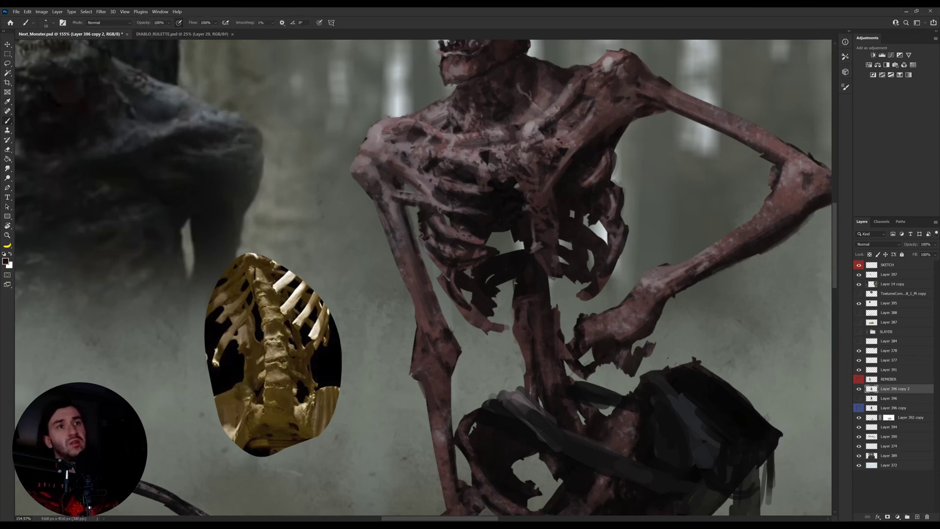
pyautogui.keyDown('alt'); pyautogui.click(519, 287); pyautogui.keyUp('alt')
pyautogui.keyDown('alt'); pyautogui.click(526, 301); pyautogui.keyUp('alt')
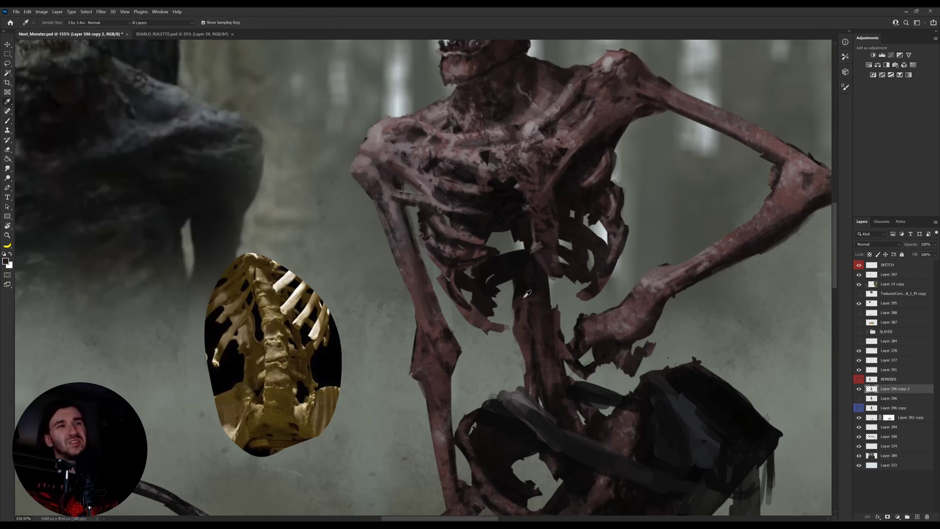
pyautogui.moveTo(519, 273); pyautogui.dragTo(512, 278)
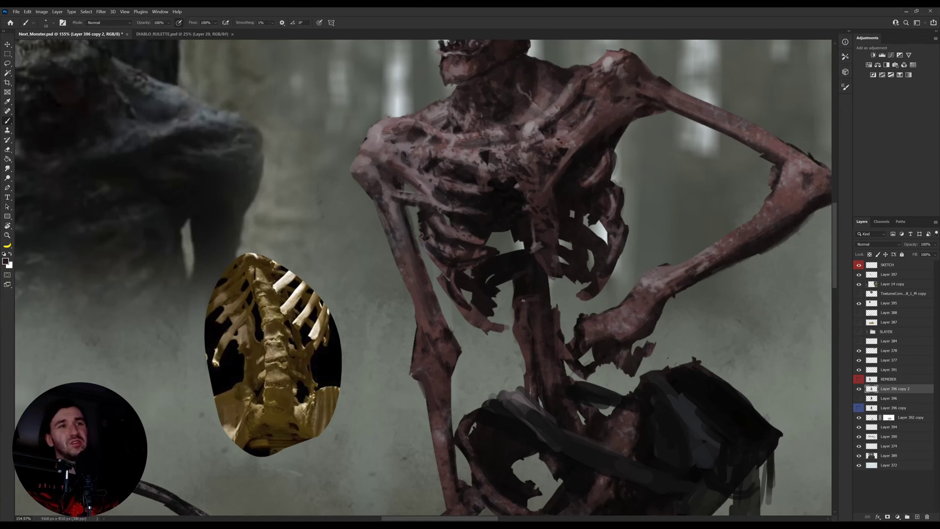
# Step: Define the vertebra edges along the lower spine with dark and lighter tones sampled from the spine and ribs
pyautogui.keyDown('alt'); pyautogui.click(533, 290); pyautogui.keyUp('alt')
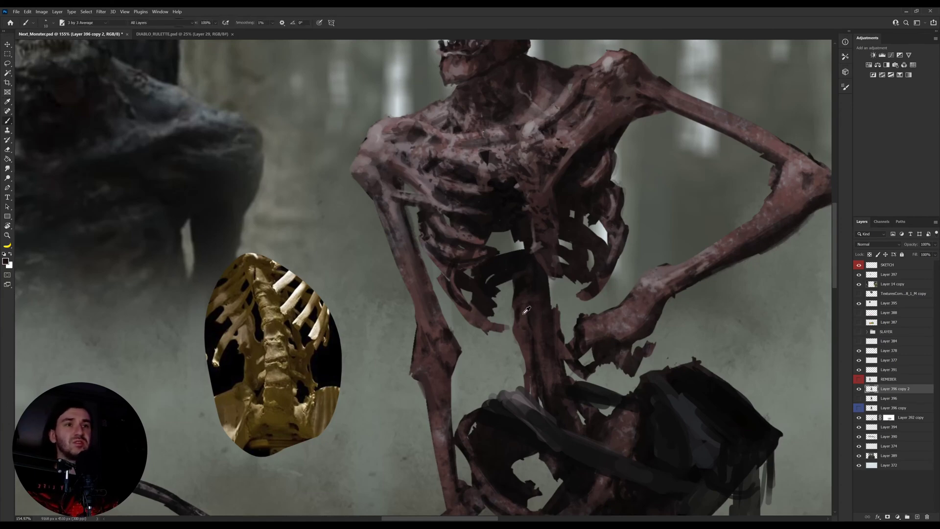
pyautogui.keyDown('alt'); pyautogui.click(534, 358); pyautogui.keyUp('alt')
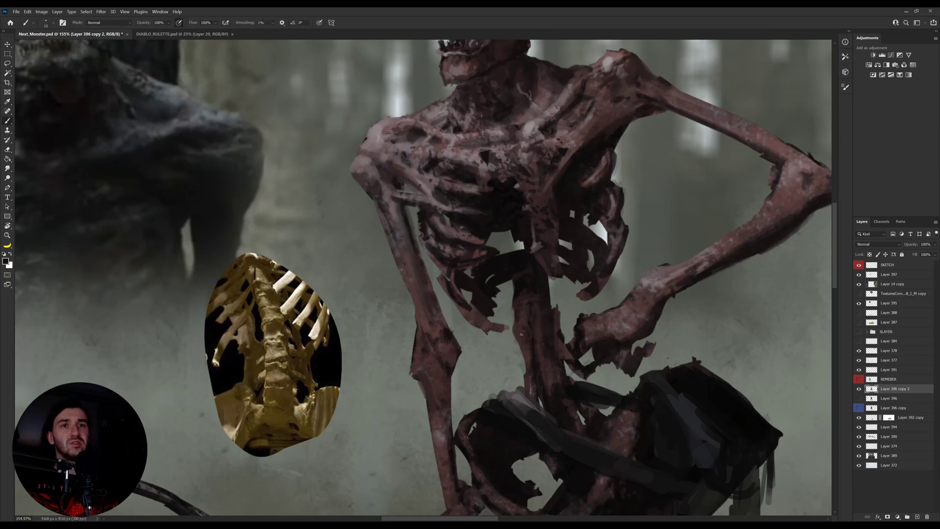
pyautogui.press(']')
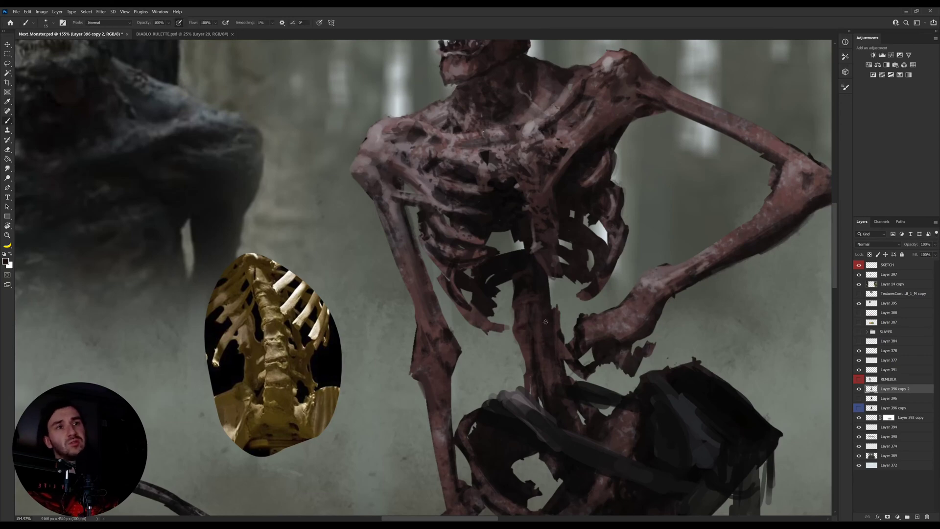
pyautogui.keyDown('alt'); pyautogui.click(527, 297); pyautogui.keyUp('alt')
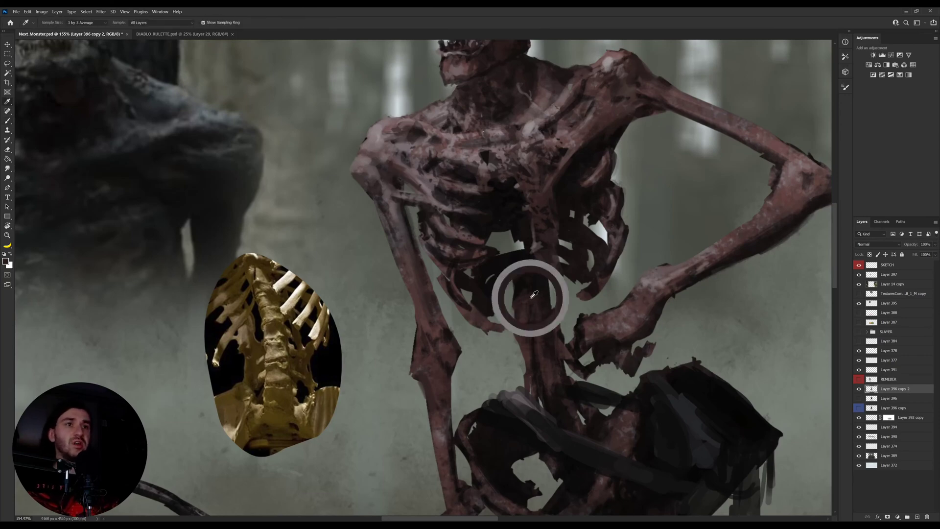
pyautogui.keyDown('alt'); pyautogui.click(461, 236); pyautogui.keyUp('alt')
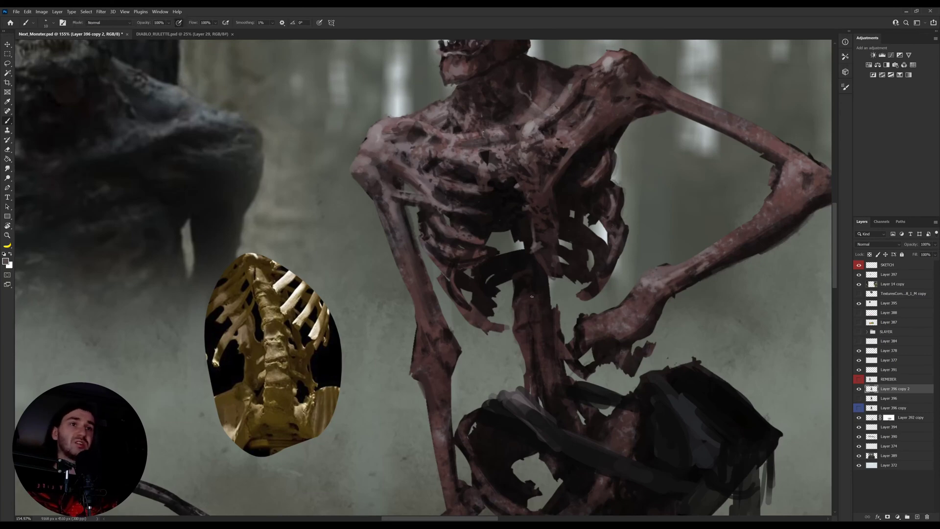
# Step: On a new layer beside the archer, sketch a white curved spine with a pelvis and block in its lower vertebrae
pyautogui.press('z')
pyautogui.moveTo(539, 323); pyautogui.dragTo(490, 324)
pyautogui.click(917, 517)
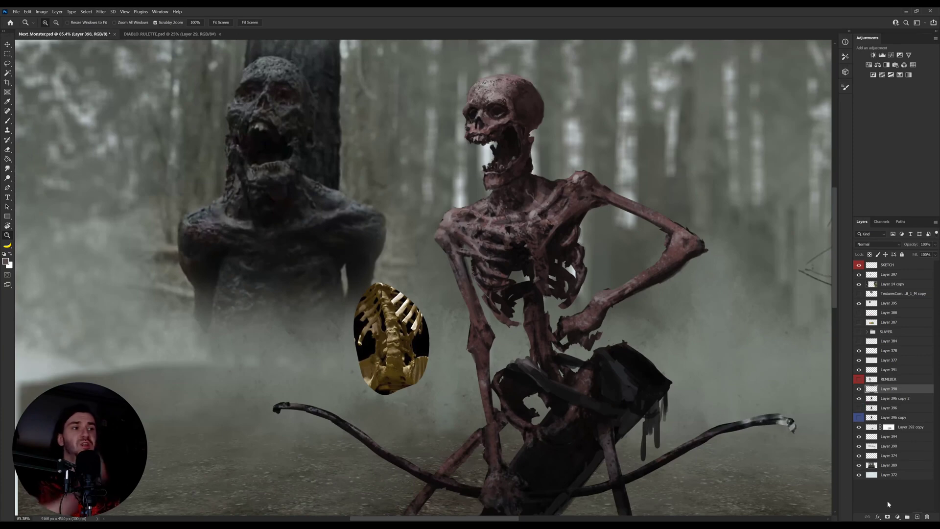
pyautogui.hscroll(5, 573, 313)
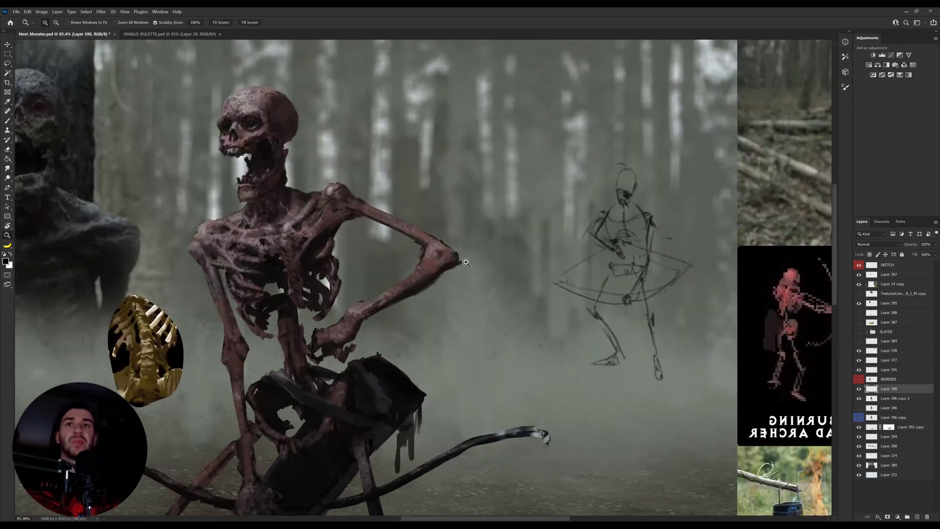
pyautogui.scroll(2, 466, 263)
pyautogui.press('b')
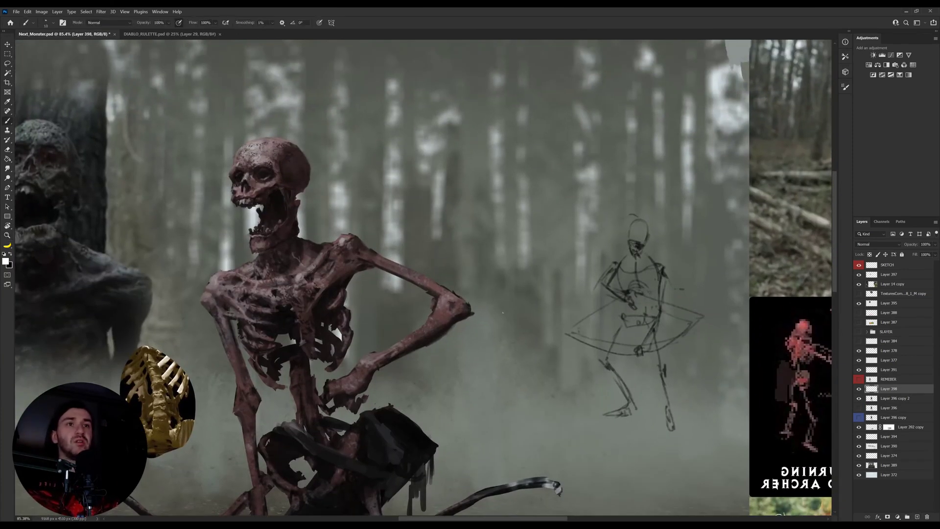
pyautogui.moveTo(503, 312)
pyautogui.mouseDown()
pyautogui.moveTo(479, 269)
pyautogui.moveTo(488, 183)
pyautogui.mouseUp()
pyautogui.hotkey('ctrl', 'z')
pyautogui.moveTo(488, 131)
pyautogui.mouseDown()
pyautogui.moveTo(504, 342)
pyautogui.moveTo(494, 353)
pyautogui.moveTo(480, 296)
pyautogui.moveTo(497, 310)
pyautogui.moveTo(450, 320)
pyautogui.moveTo(471, 329)
pyautogui.moveTo(460, 342)
pyautogui.moveTo(471, 353)
pyautogui.moveTo(497, 328)
pyautogui.mouseUp()
pyautogui.moveTo(500, 297)
pyautogui.mouseDown()
pyautogui.moveTo(505, 346)
pyautogui.moveTo(495, 356)
pyautogui.moveTo(506, 231)
pyautogui.moveTo(491, 191)
pyautogui.mouseUp()
pyautogui.moveTo(491, 191)
pyautogui.mouseDown()
pyautogui.moveTo(505, 218)
pyautogui.moveTo(490, 304)
pyautogui.mouseUp()
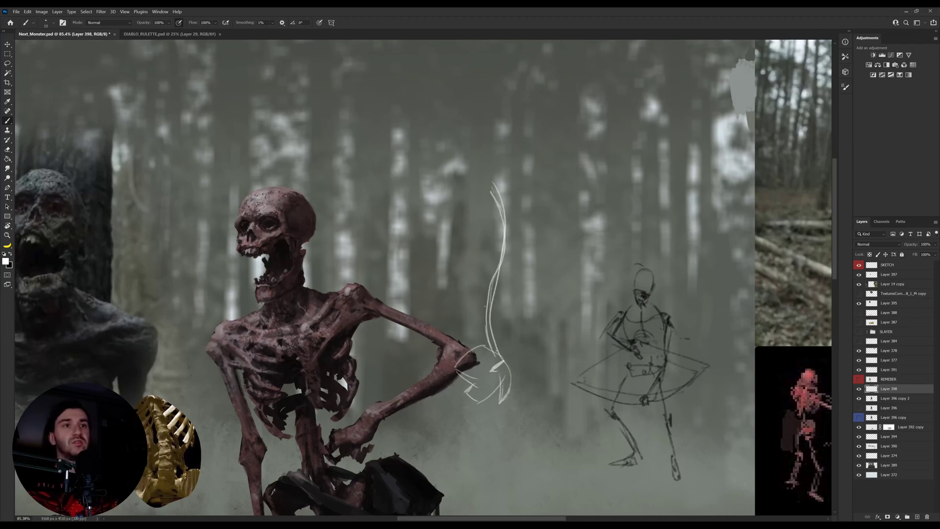
pyautogui.moveTo(485, 302)
pyautogui.mouseDown()
pyautogui.moveTo(486, 315)
pyautogui.moveTo(500, 302)
pyautogui.mouseUp()
pyautogui.moveTo(499, 301)
pyautogui.mouseDown()
pyautogui.moveTo(497, 317)
pyautogui.moveTo(486, 300)
pyautogui.moveTo(504, 286)
pyautogui.moveTo(495, 270)
pyautogui.moveTo(513, 259)
pyautogui.moveTo(509, 275)
pyautogui.mouseUp()
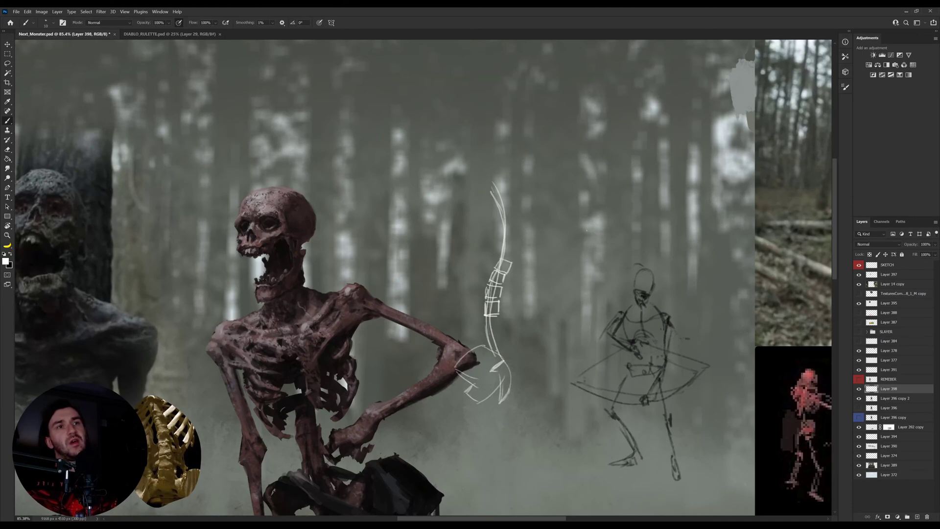
# Step: Sketch a large tilted cylinder representing one enlarged vertebra above the small archer sketch
pyautogui.moveTo(602, 201)
pyautogui.mouseDown()
pyautogui.moveTo(560, 228)
pyautogui.moveTo(574, 261)
pyautogui.mouseUp()
pyautogui.moveTo(605, 192); pyautogui.dragTo(626, 232)
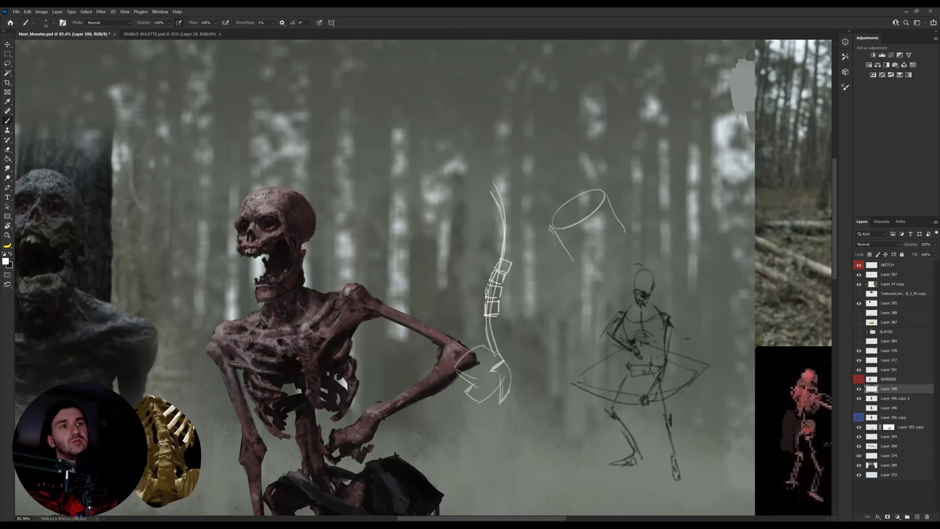
pyautogui.moveTo(554, 234)
pyautogui.mouseDown()
pyautogui.moveTo(578, 262)
pyautogui.moveTo(625, 236)
pyautogui.moveTo(618, 273)
pyautogui.mouseUp()
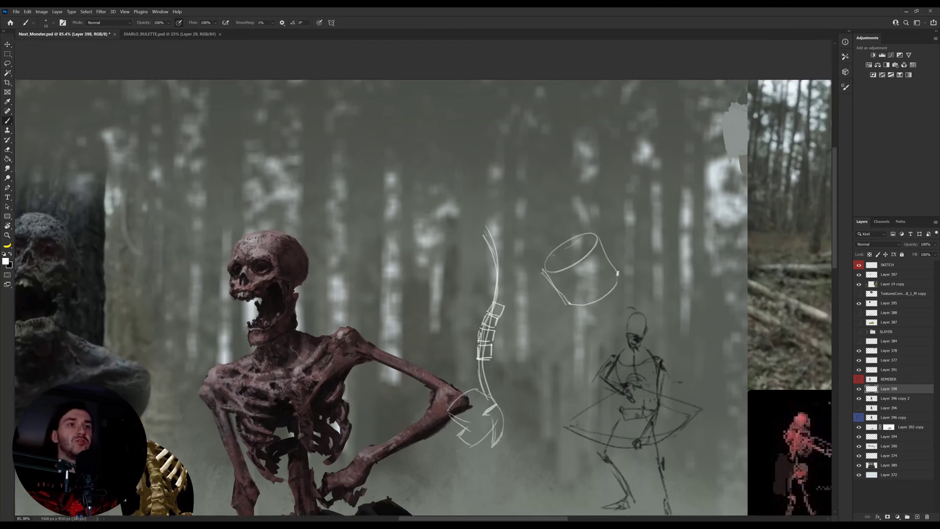
# Step: Sketch a second vertebra cylinder stacked above the first, tidying its side with the eraser
pyautogui.moveTo(542, 254)
pyautogui.mouseDown()
pyautogui.moveTo(593, 225)
pyautogui.moveTo(563, 229)
pyautogui.moveTo(519, 212)
pyautogui.mouseUp()
pyautogui.moveTo(590, 227); pyautogui.dragTo(581, 193)
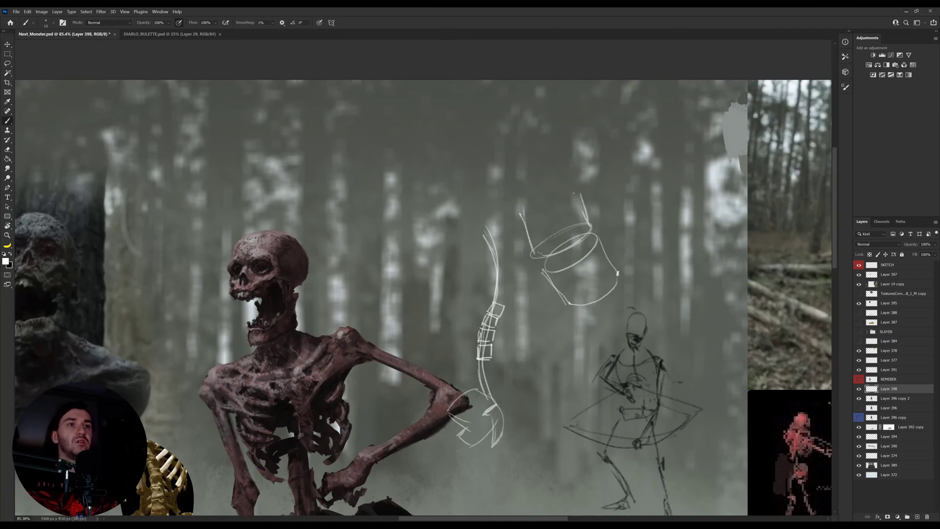
pyautogui.press('e')
pyautogui.moveTo(522, 215)
pyautogui.mouseDown()
pyautogui.moveTo(533, 247)
pyautogui.moveTo(521, 219)
pyautogui.mouseUp()
pyautogui.press('b')
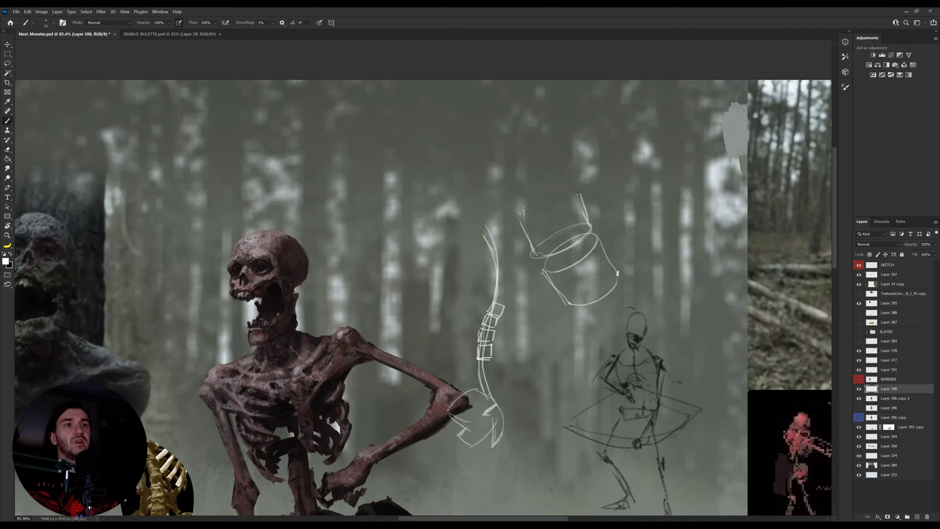
pyautogui.moveTo(576, 193); pyautogui.dragTo(589, 227)
pyautogui.moveTo(521, 214)
pyautogui.mouseDown()
pyautogui.moveTo(547, 200)
pyautogui.moveTo(514, 200)
pyautogui.moveTo(577, 183)
pyautogui.mouseUp()
pyautogui.hotkey('ctrl', 'z')
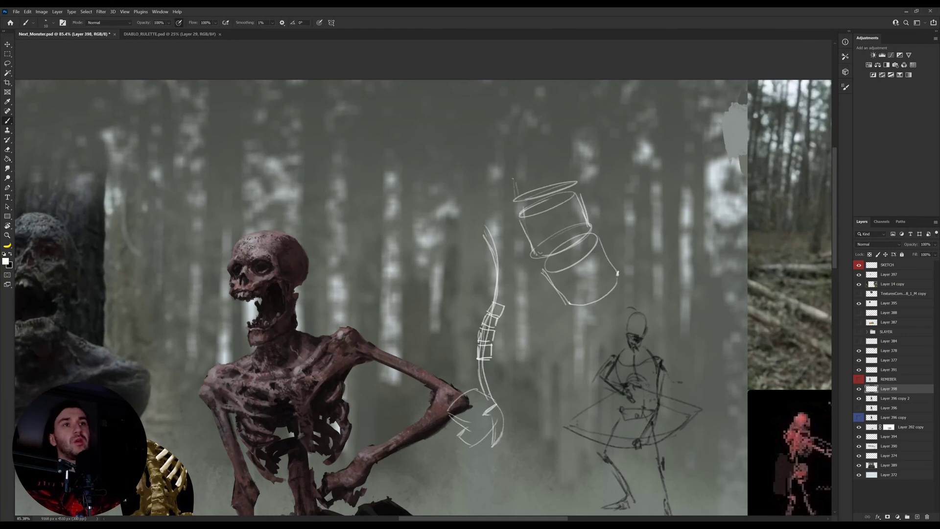
# Step: Add a third cylinder on top of the stack to continue the enlarged spine diagram
pyautogui.moveTo(514, 192); pyautogui.dragTo(508, 159)
pyautogui.moveTo(506, 158); pyautogui.dragTo(514, 196)
pyautogui.moveTo(576, 183)
pyautogui.mouseDown()
pyautogui.moveTo(567, 147)
pyautogui.moveTo(512, 161)
pyautogui.mouseUp()
pyautogui.press('e')
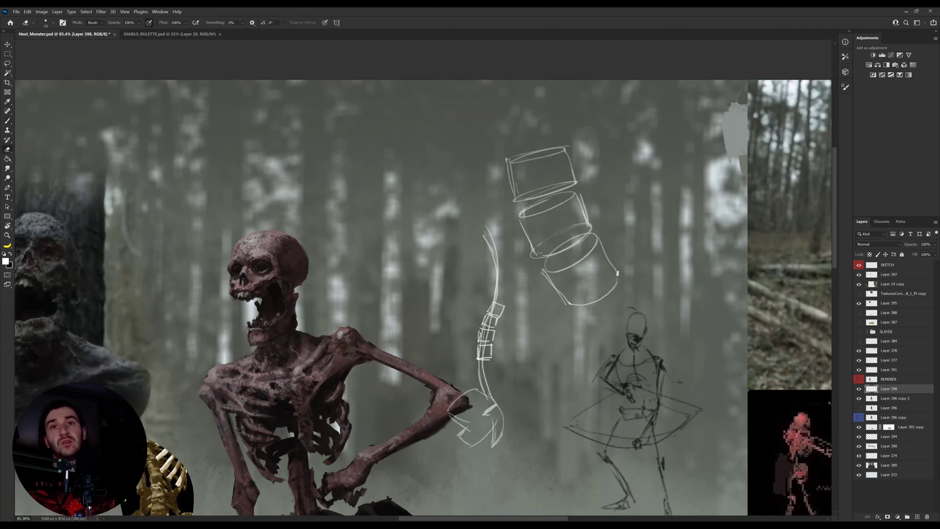
# Step: Mark the top face of each vertebra cylinder with a red tilt line and draw a blue centre line down the lowest one
pyautogui.press('i')
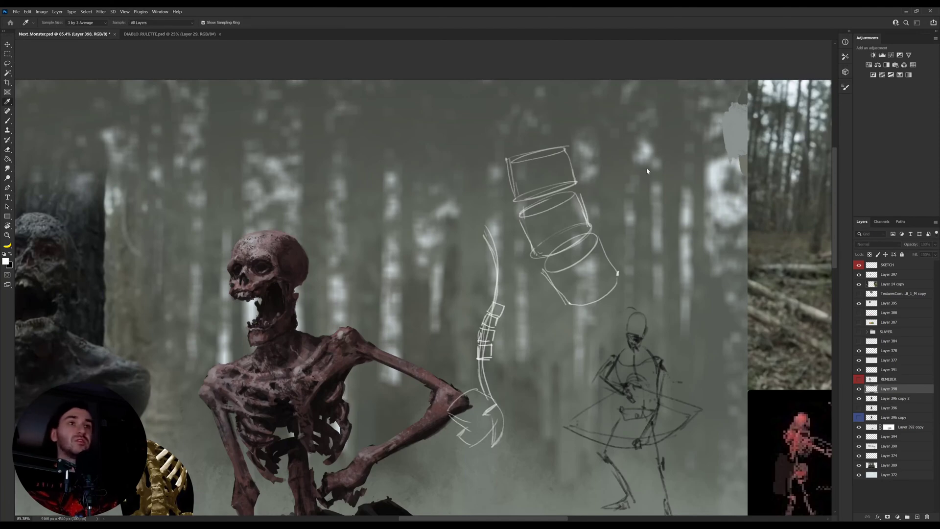
pyautogui.press('b')
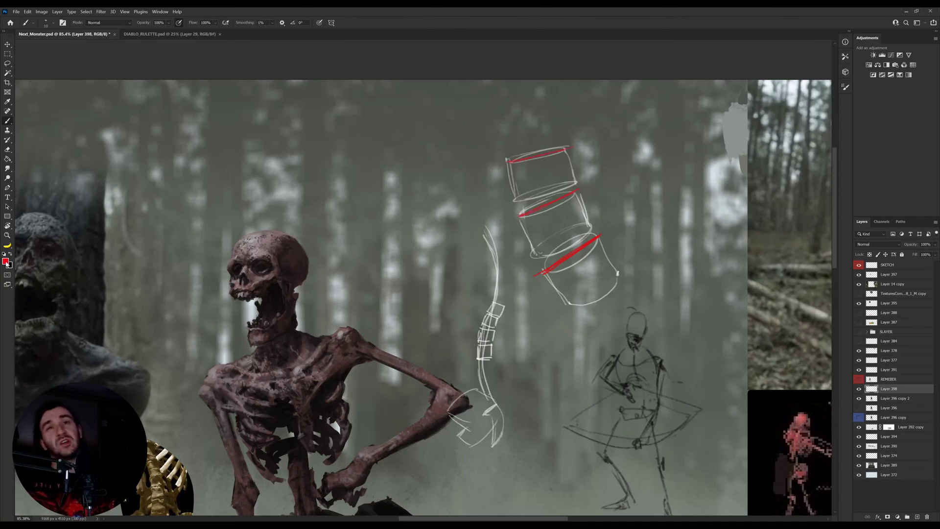
pyautogui.press('i')
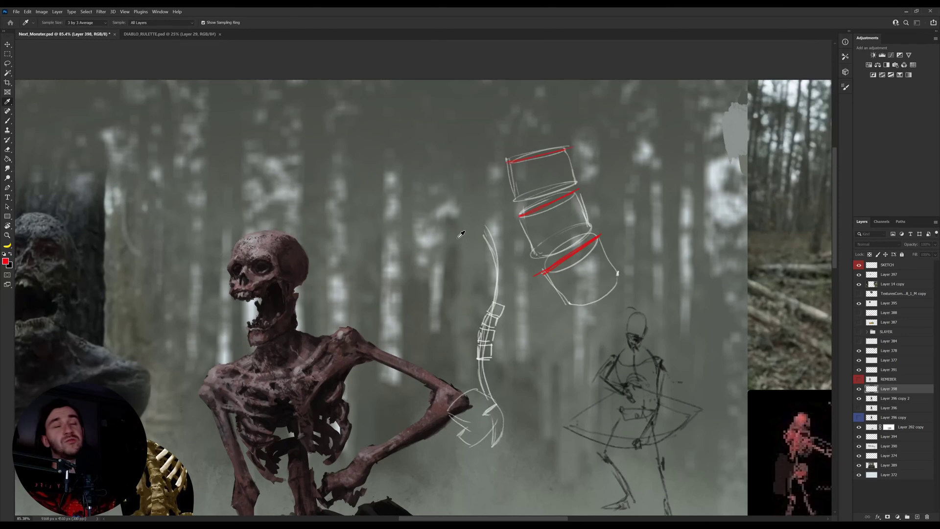
pyautogui.click(644, 170)
pyautogui.press('r')
pyautogui.moveTo(668, 199); pyautogui.dragTo(655, 318)
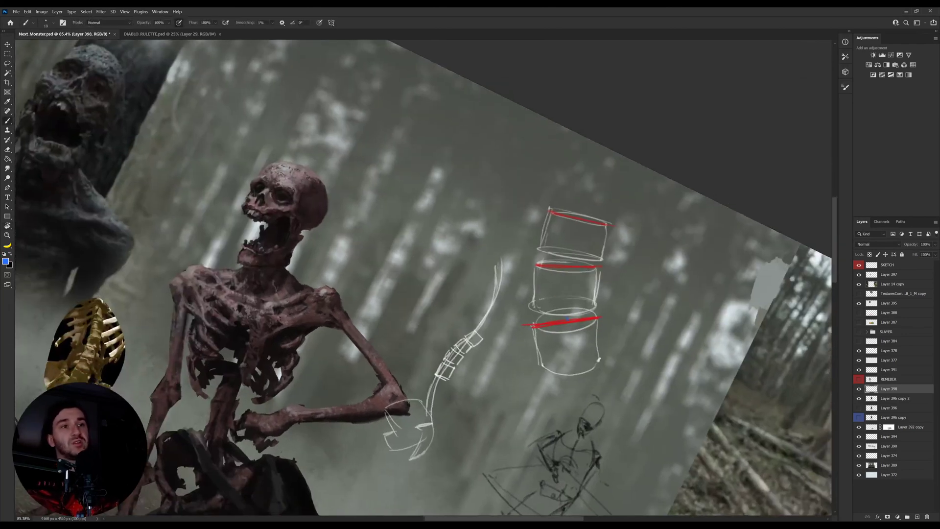
pyautogui.moveTo(569, 349); pyautogui.dragTo(572, 375)
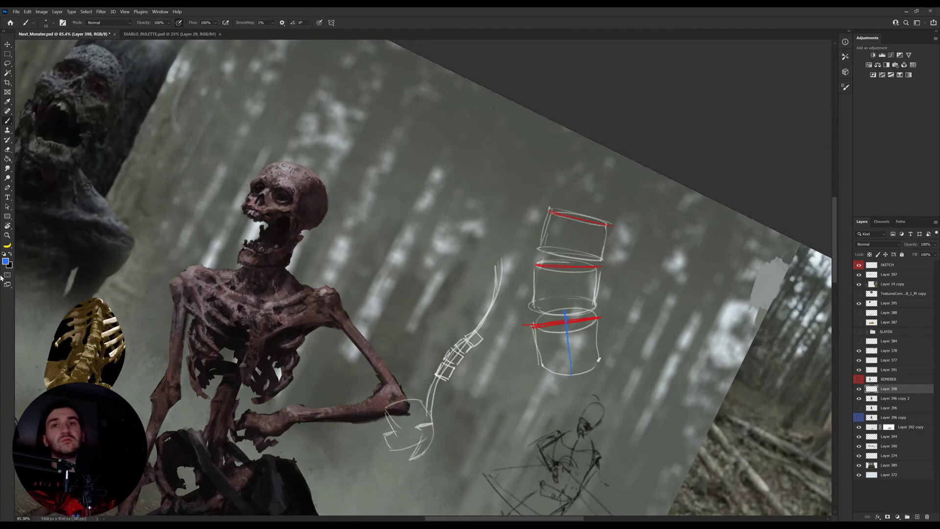
# Step: Draw a bright green centre axis with an arrow through the lowest cylinder and trace both its sides in green
pyautogui.press('i')
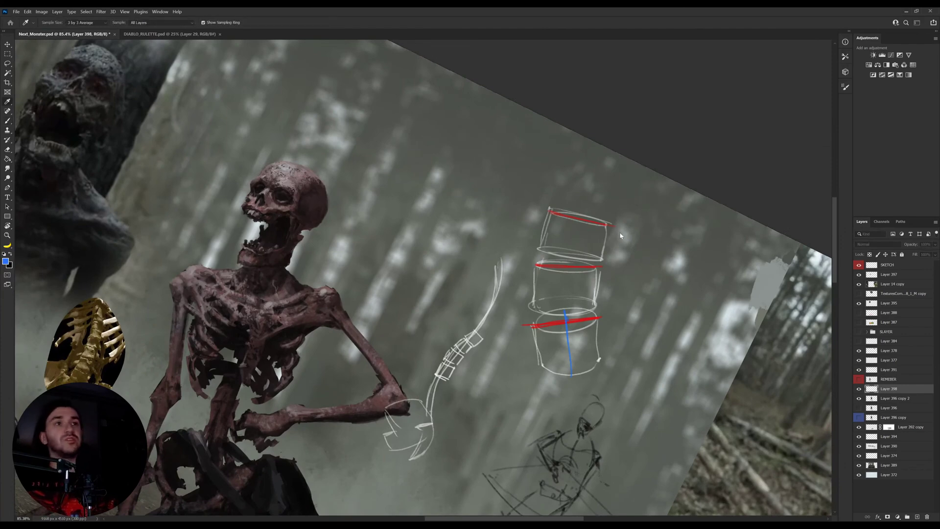
pyautogui.click(639, 165)
pyautogui.moveTo(565, 319); pyautogui.dragTo(571, 372)
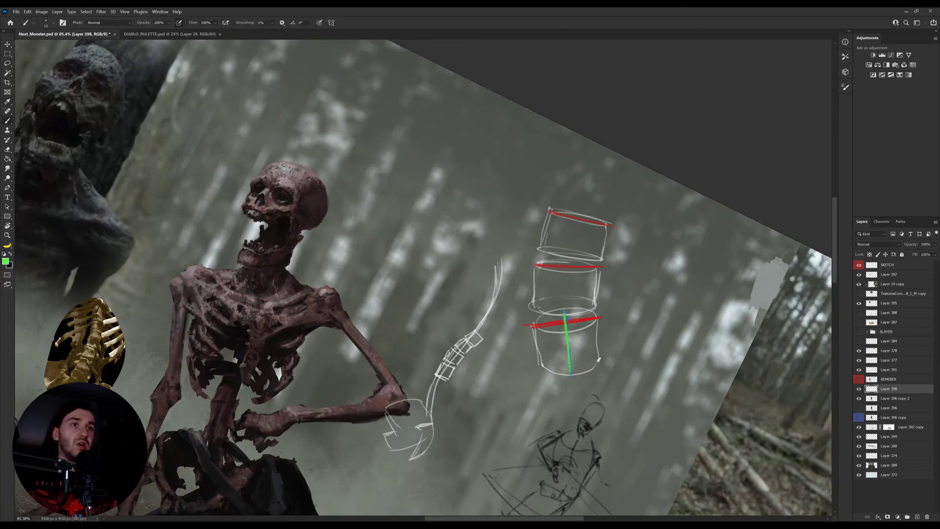
pyautogui.moveTo(565, 318); pyautogui.dragTo(563, 305)
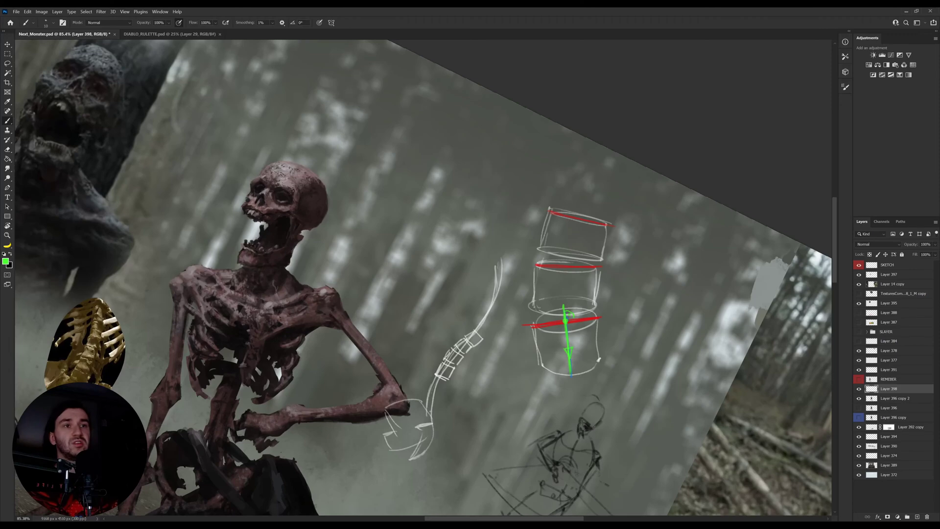
pyautogui.moveTo(536, 335); pyautogui.dragTo(542, 373)
pyautogui.moveTo(597, 318); pyautogui.dragTo(600, 354)
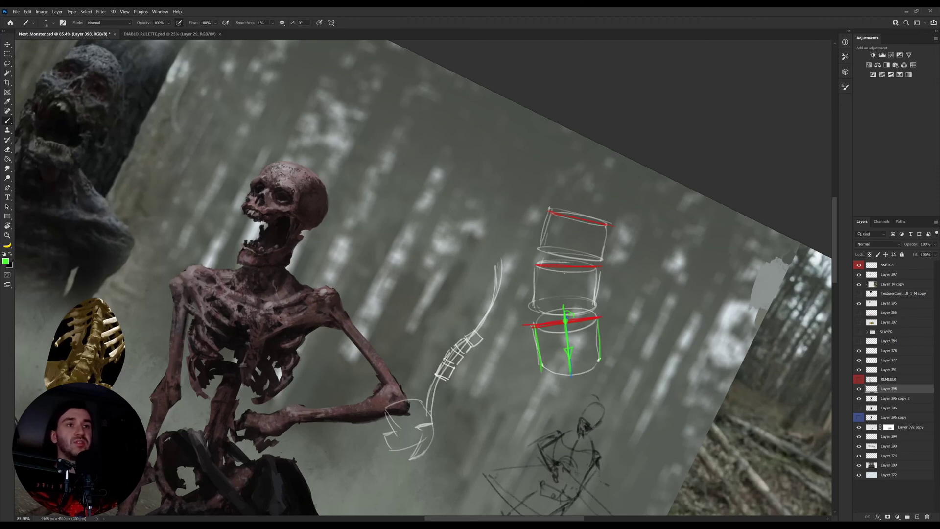
# Step: Extend the green arrow axes through the middle and upper cylinders, then return the canvas to its upright orientation
pyautogui.moveTo(565, 305)
pyautogui.mouseDown()
pyautogui.moveTo(563, 263)
pyautogui.moveTo(568, 284)
pyautogui.mouseUp()
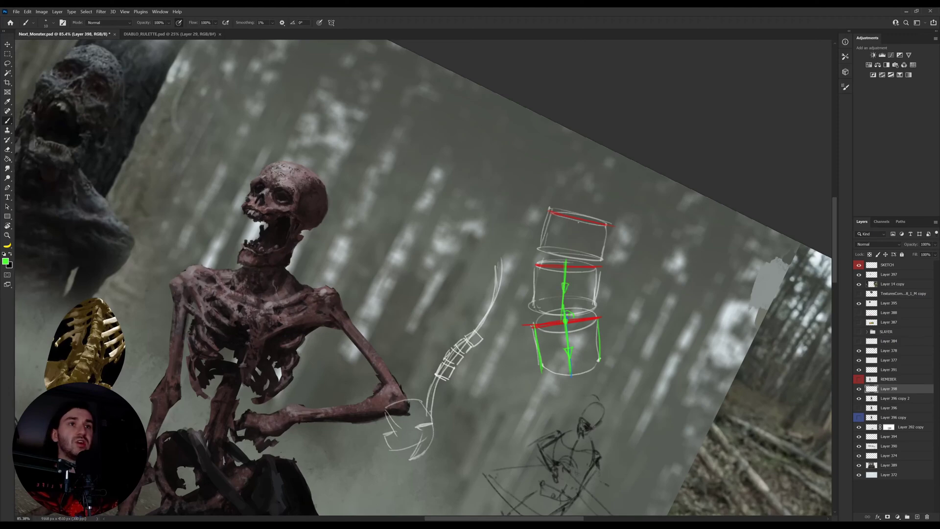
pyautogui.press('r')
pyautogui.moveTo(575, 235)
pyautogui.mouseDown()
pyautogui.moveTo(668, 189)
pyautogui.moveTo(564, 224)
pyautogui.mouseUp()
pyautogui.press('b')
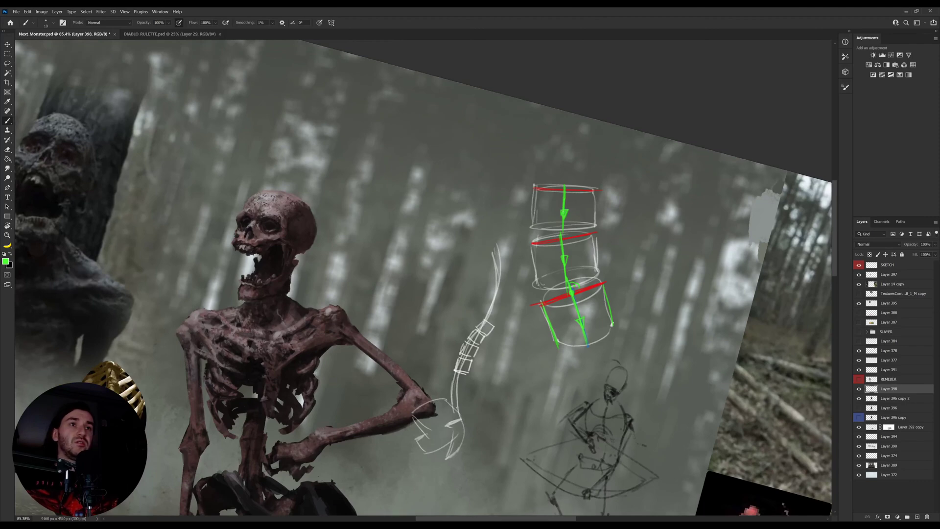
pyautogui.press('r')
pyautogui.press('Escape')
pyautogui.press('b')
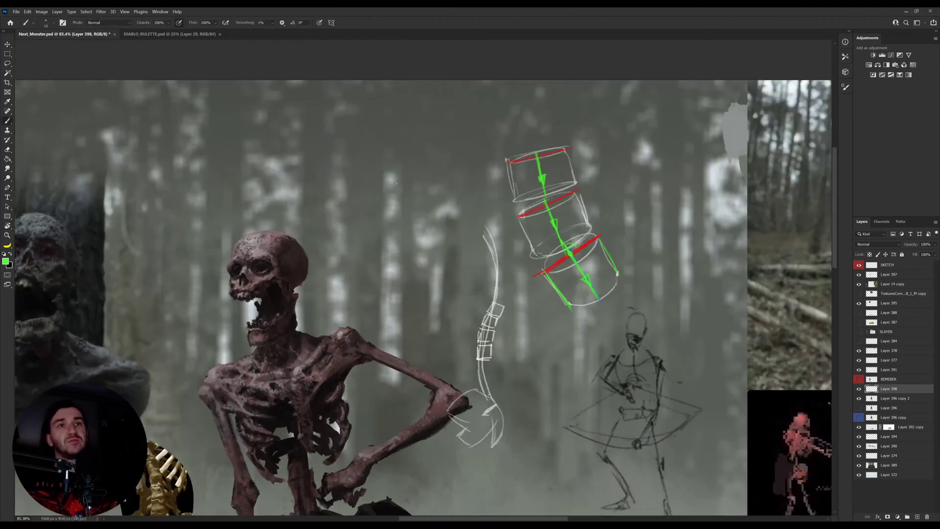
# Step: Sketch a green cylinder with a steeply slanted top beside the vertebra stack, plus a small flat box with a slanted upper edge
pyautogui.moveTo(374, 226)
pyautogui.mouseDown()
pyautogui.moveTo(404, 184)
pyautogui.moveTo(365, 237)
pyautogui.moveTo(366, 229)
pyautogui.moveTo(379, 269)
pyautogui.mouseUp()
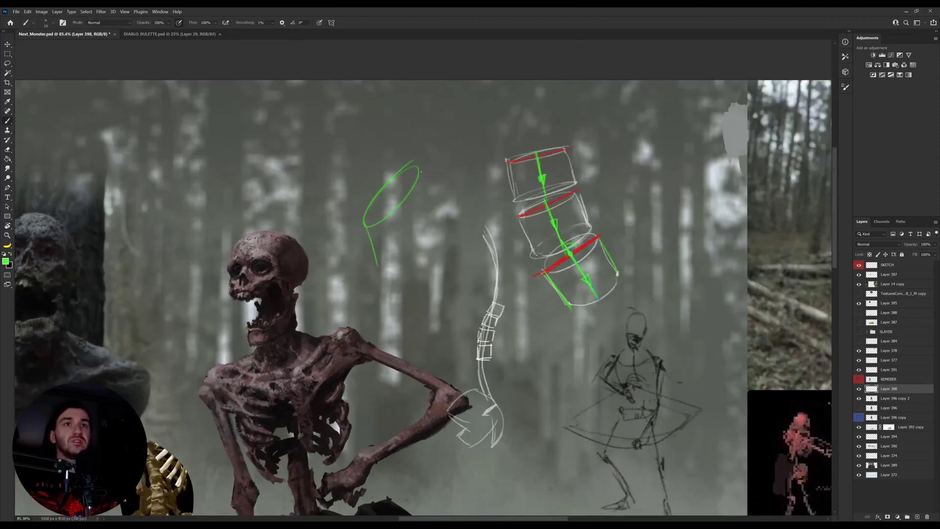
pyautogui.moveTo(421, 165); pyautogui.dragTo(430, 236)
pyautogui.moveTo(449, 148)
pyautogui.mouseDown()
pyautogui.moveTo(449, 189)
pyautogui.moveTo(478, 131)
pyautogui.moveTo(483, 191)
pyautogui.mouseUp()
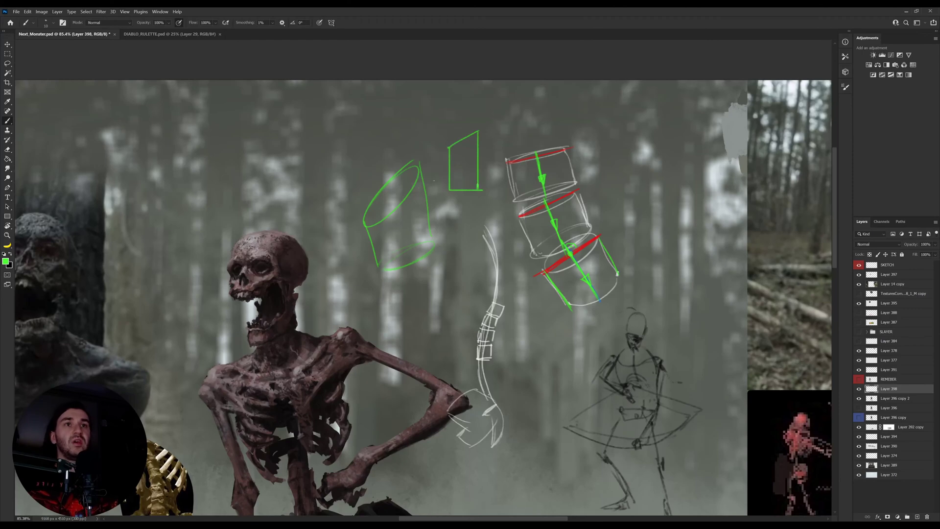
# Step: Correct the green cylinder with a flatter top ellipse, realigned sides and a centre axis perpendicular to that top
pyautogui.moveTo(433, 199); pyautogui.dragTo(363, 224)
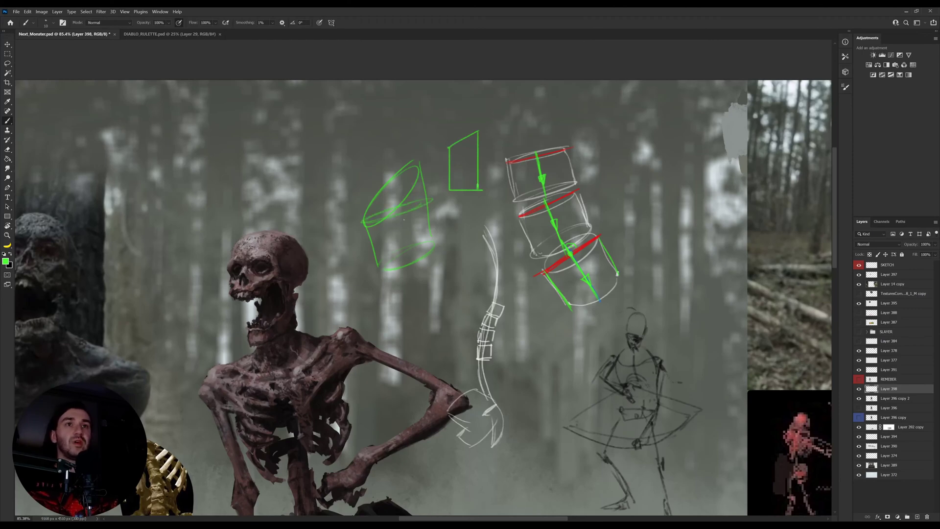
pyautogui.moveTo(433, 205); pyautogui.dragTo(441, 250)
pyautogui.moveTo(363, 223); pyautogui.dragTo(379, 269)
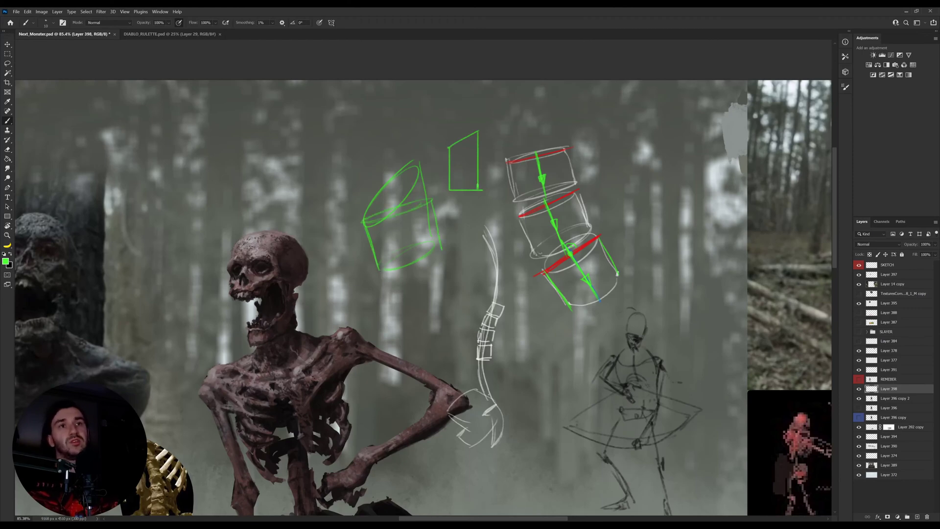
pyautogui.moveTo(400, 209)
pyautogui.mouseDown()
pyautogui.moveTo(416, 273)
pyautogui.moveTo(414, 265)
pyautogui.mouseUp()
# Step: Switch to the archer's painted layer, Layer 396 copy 2, and sample a dark tone to paint on the exposed spine
pyautogui.press('l')
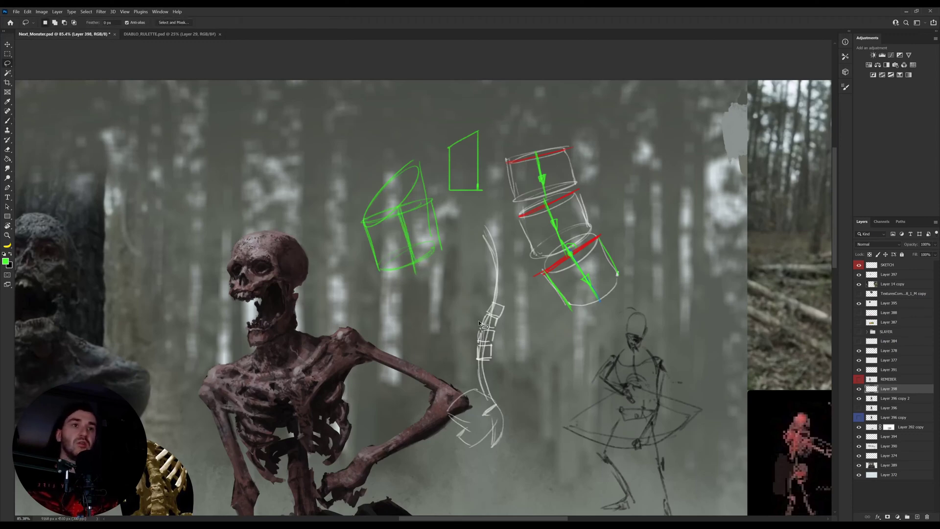
pyautogui.press('v')
pyautogui.moveTo(521, 339); pyautogui.dragTo(560, 307)
pyautogui.moveTo(543, 306); pyautogui.dragTo(581, 263)
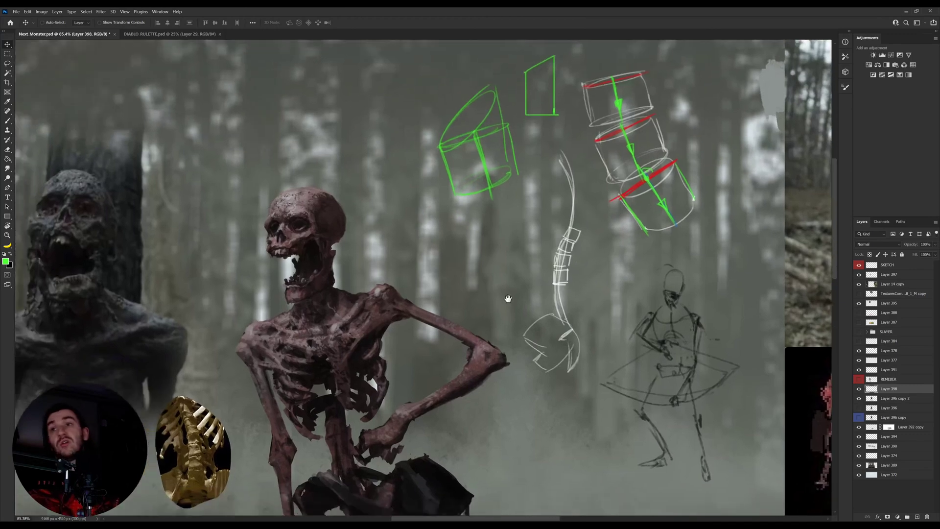
pyautogui.moveTo(437, 317); pyautogui.dragTo(537, 263)
pyautogui.keyDown('ctrl'); pyautogui.click(435, 388); pyautogui.keyUp('ctrl')
pyautogui.moveTo(435, 388); pyautogui.dragTo(452, 382)
pyautogui.press('i')
pyautogui.click(453, 260)
pyautogui.press('b')
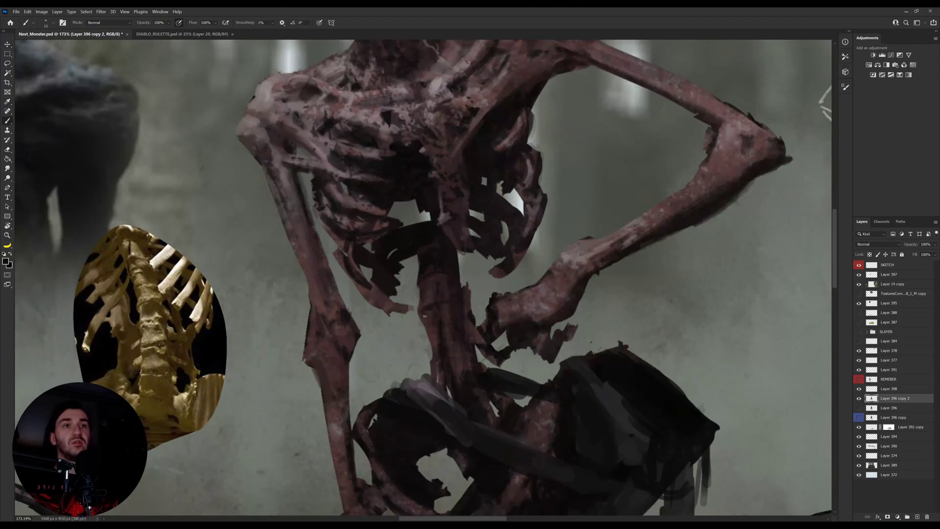
# Step: Refine the archer's exposed spine with small brush strokes, using dark and reddish tones sampled from the bones
pyautogui.press('[')
pyautogui.press('[')
pyautogui.keyDown('alt'); pyautogui.click(452, 308); pyautogui.keyUp('alt')
pyautogui.keyDown('alt'); pyautogui.click(441, 343); pyautogui.keyUp('alt')
pyautogui.keyDown('alt'); pyautogui.click(445, 262); pyautogui.keyUp('alt')
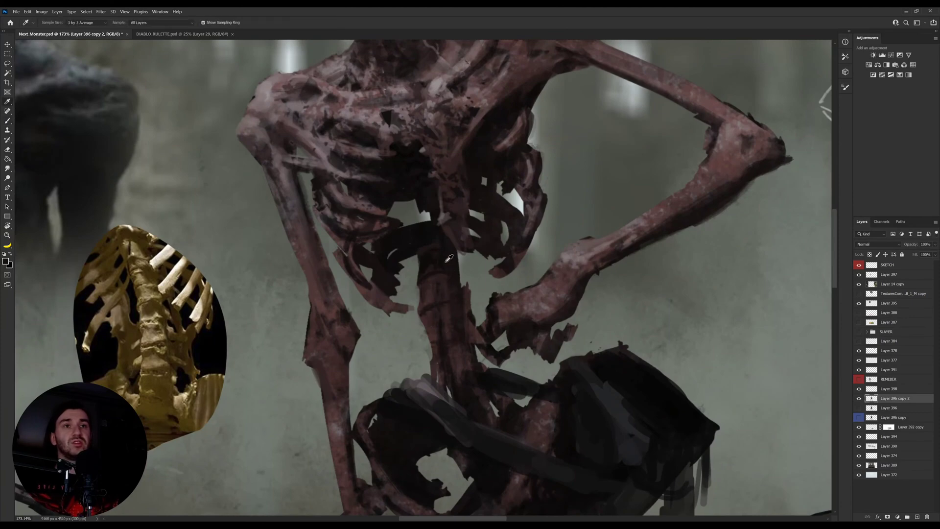
pyautogui.press(']')
pyautogui.moveTo(425, 325)
pyautogui.mouseDown()
pyautogui.moveTo(433, 345)
pyautogui.moveTo(424, 312)
pyautogui.moveTo(427, 338)
pyautogui.moveTo(418, 331)
pyautogui.moveTo(432, 330)
pyautogui.mouseUp()
# Step: On Layer 398, add white vertebra blocks down the small curved spine sketch until they reach the pelvis
pyautogui.press('z')
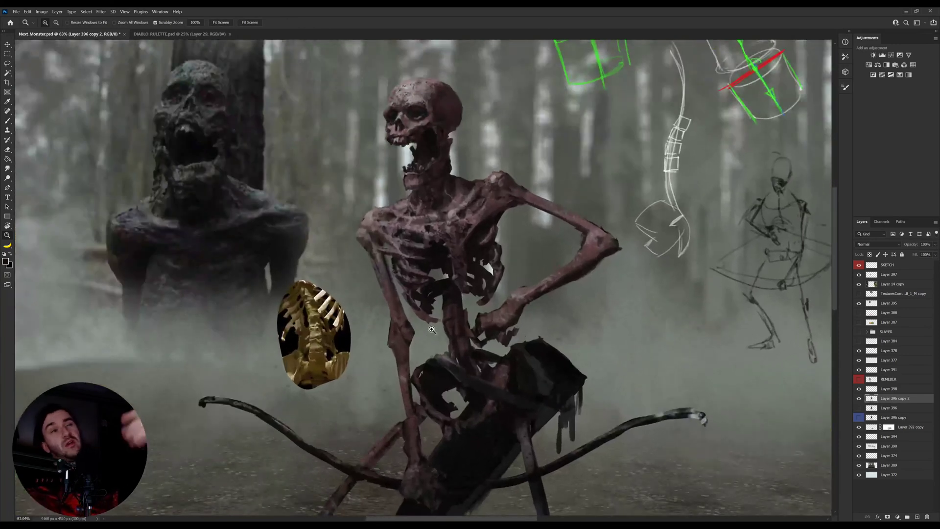
pyautogui.moveTo(688, 144)
pyautogui.mouseDown()
pyautogui.moveTo(641, 190)
pyautogui.moveTo(616, 260)
pyautogui.moveTo(637, 258)
pyautogui.mouseUp()
pyautogui.press('b')
pyautogui.keyDown('ctrl'); pyautogui.click(627, 211); pyautogui.keyUp('ctrl')
pyautogui.keyDown('alt'); pyautogui.click(629, 211); pyautogui.keyUp('alt')
pyautogui.press('b')
pyautogui.moveTo(610, 242)
pyautogui.mouseDown()
pyautogui.moveTo(635, 240)
pyautogui.moveTo(623, 292)
pyautogui.moveTo(637, 267)
pyautogui.mouseUp()
pyautogui.moveTo(637, 268); pyautogui.dragTo(640, 289)
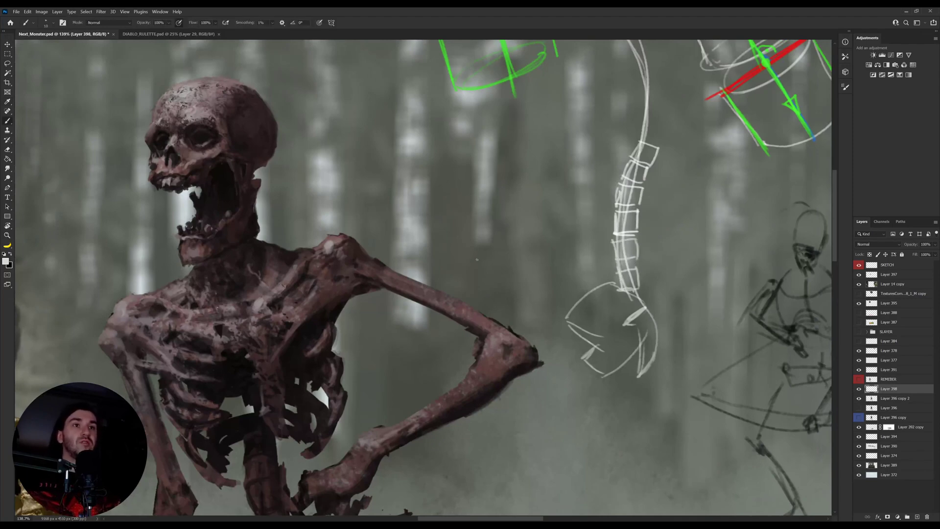
# Step: Draw a horizontal white line across the lower spine sketch and a second line rising from its far end towards the upper vertebrae
pyautogui.moveTo(450, 270); pyautogui.dragTo(690, 269)
pyautogui.hotkey('ctrl', 'z')
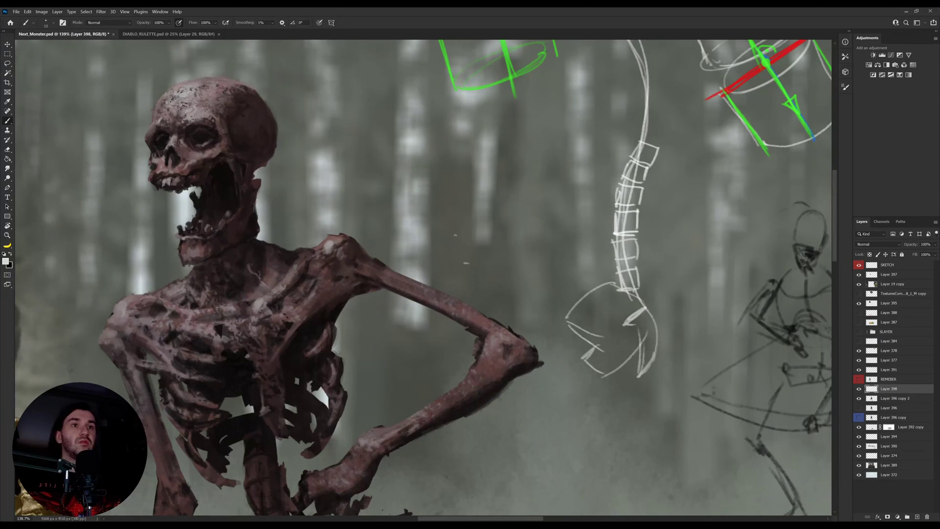
pyautogui.moveTo(456, 249); pyautogui.dragTo(757, 249)
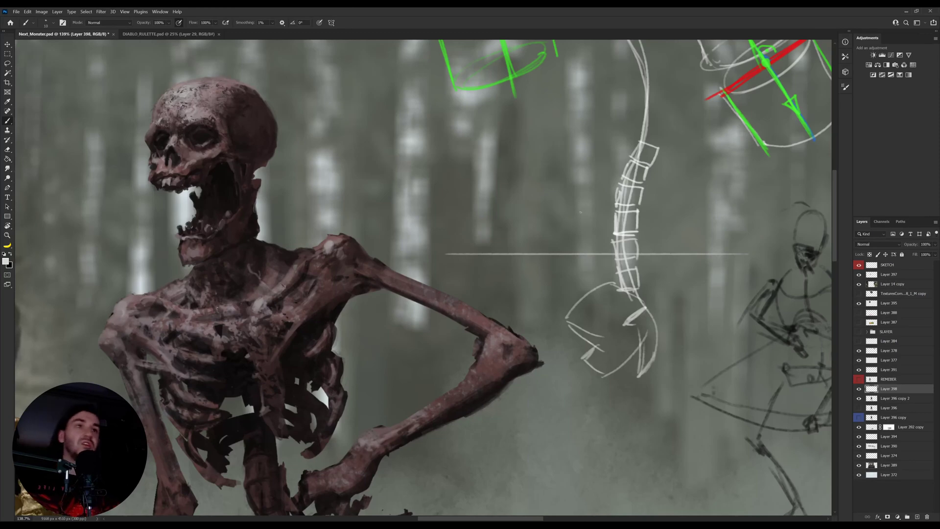
pyautogui.moveTo(448, 253)
pyautogui.mouseDown()
pyautogui.moveTo(586, 214)
pyautogui.moveTo(633, 235)
pyautogui.mouseUp()
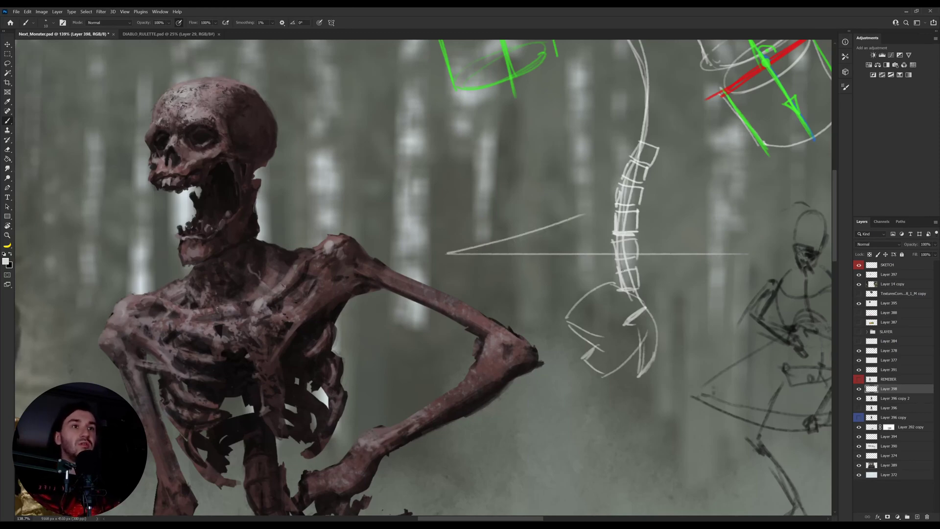
pyautogui.moveTo(621, 268); pyautogui.dragTo(637, 265)
# Step: Back on Layer 396 copy 2, paint dark curved divisions between the vertebrae of the archer's exposed spine
pyautogui.moveTo(280, 361); pyautogui.dragTo(345, 259)
pyautogui.press('v')
pyautogui.keyDown('ctrl'); pyautogui.click(334, 349); pyautogui.keyUp('ctrl')
pyautogui.moveTo(336, 358); pyautogui.dragTo(391, 242)
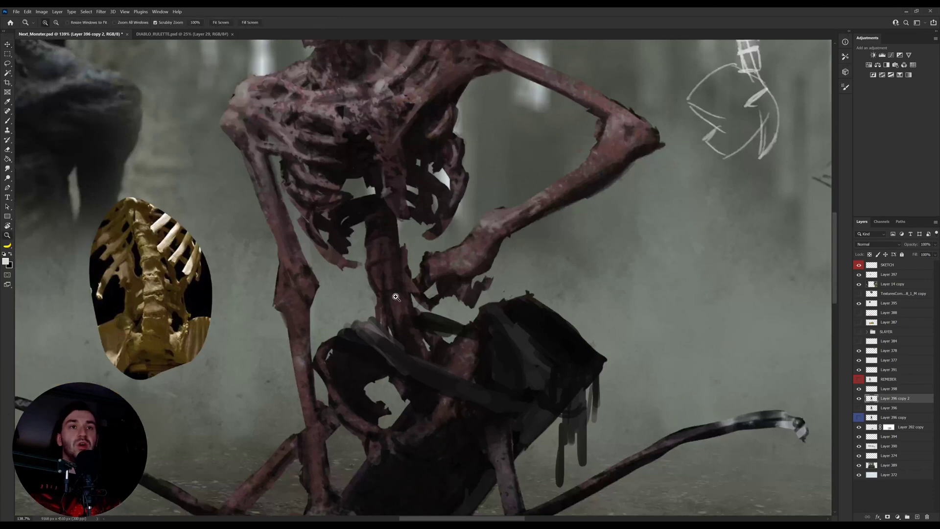
pyautogui.moveTo(395, 296); pyautogui.dragTo(414, 267)
pyautogui.press('b')
pyautogui.click(413, 243)
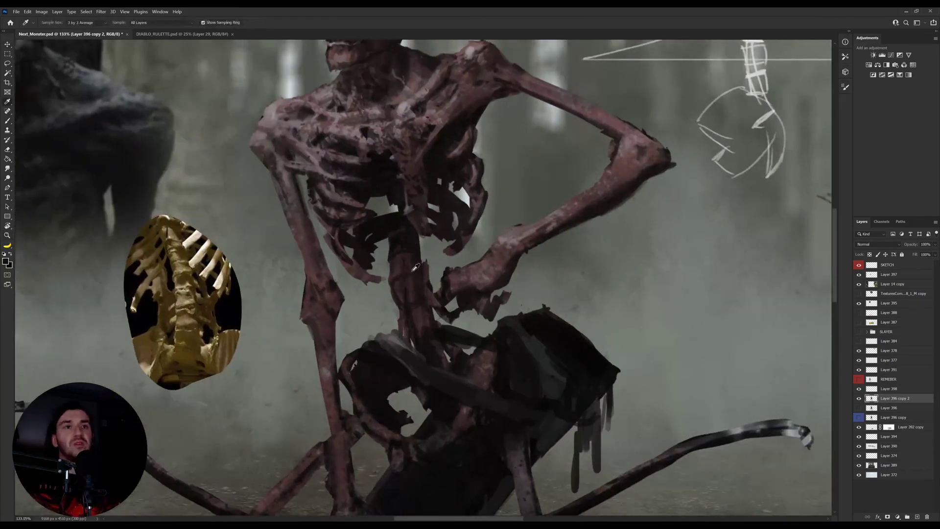
pyautogui.press('b')
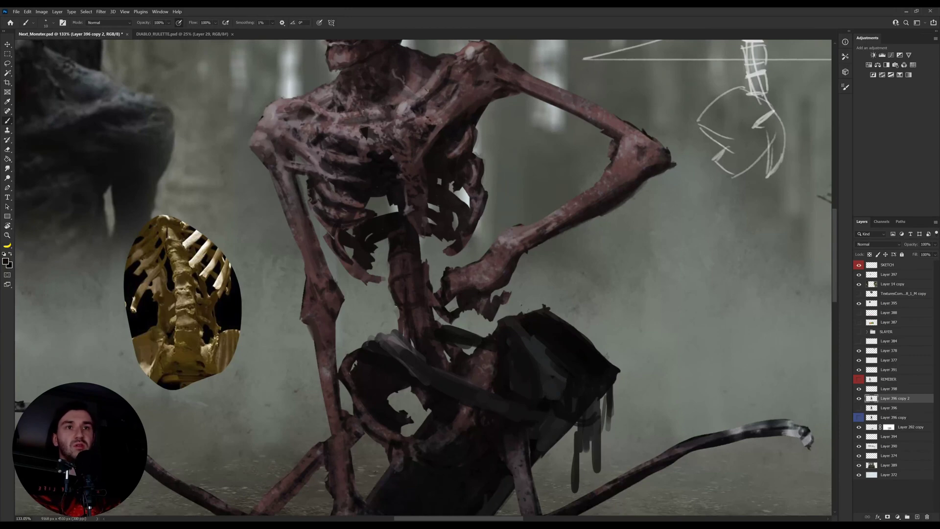
pyautogui.press('e')
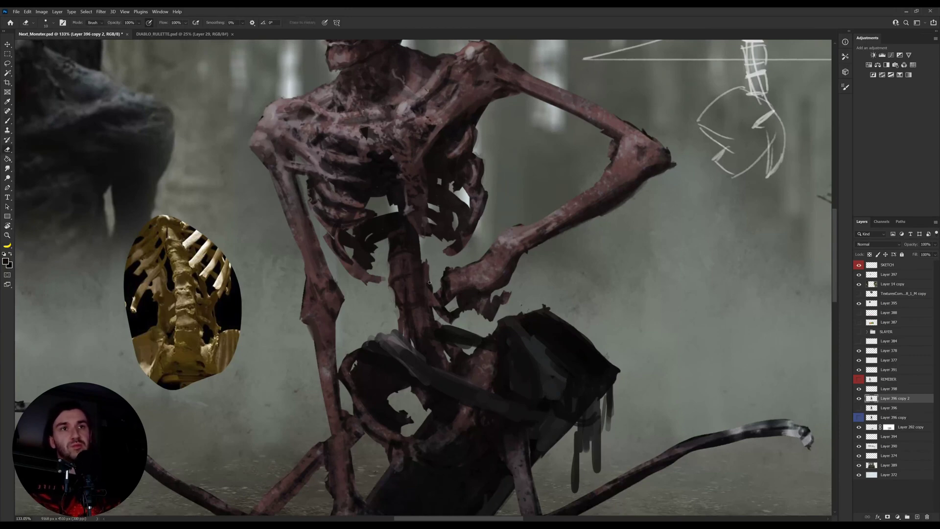
pyautogui.moveTo(421, 256)
pyautogui.mouseDown()
pyautogui.moveTo(422, 266)
pyautogui.moveTo(421, 251)
pyautogui.moveTo(456, 266)
pyautogui.mouseUp()
# Step: Sample a dark tone and paint shadow strokes around the lower ribs and along the edge of the exposed spine
pyautogui.press('i')
pyautogui.click(415, 243)
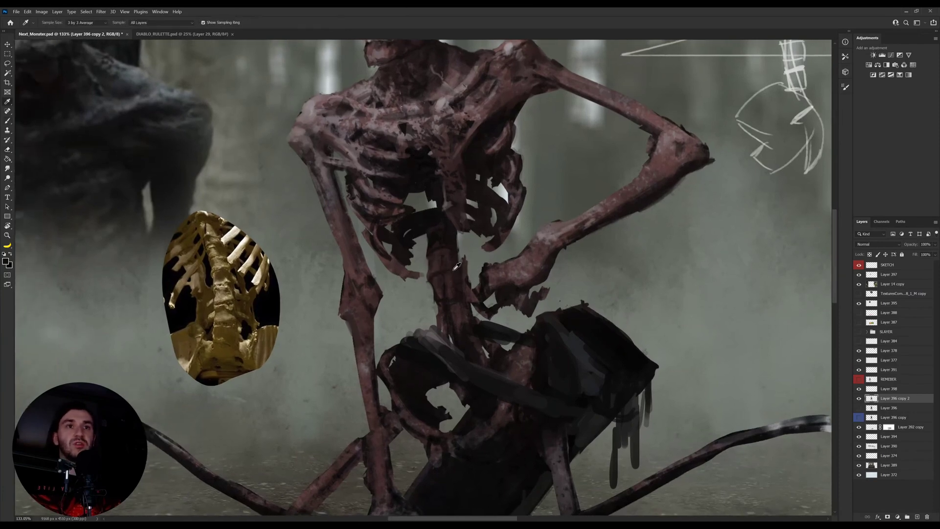
pyautogui.press('b')
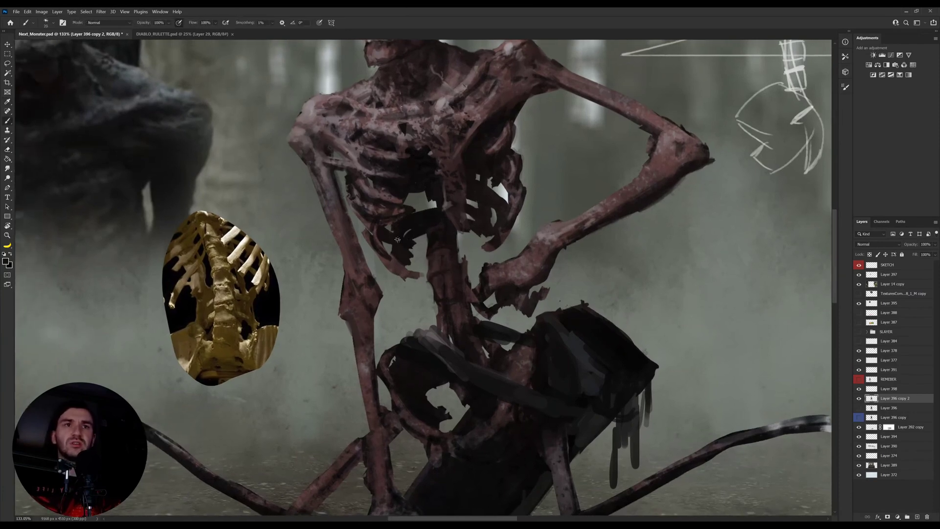
pyautogui.moveTo(398, 240)
pyautogui.mouseDown()
pyautogui.moveTo(421, 255)
pyautogui.moveTo(415, 238)
pyautogui.moveTo(431, 285)
pyautogui.moveTo(413, 251)
pyautogui.moveTo(427, 269)
pyautogui.mouseUp()
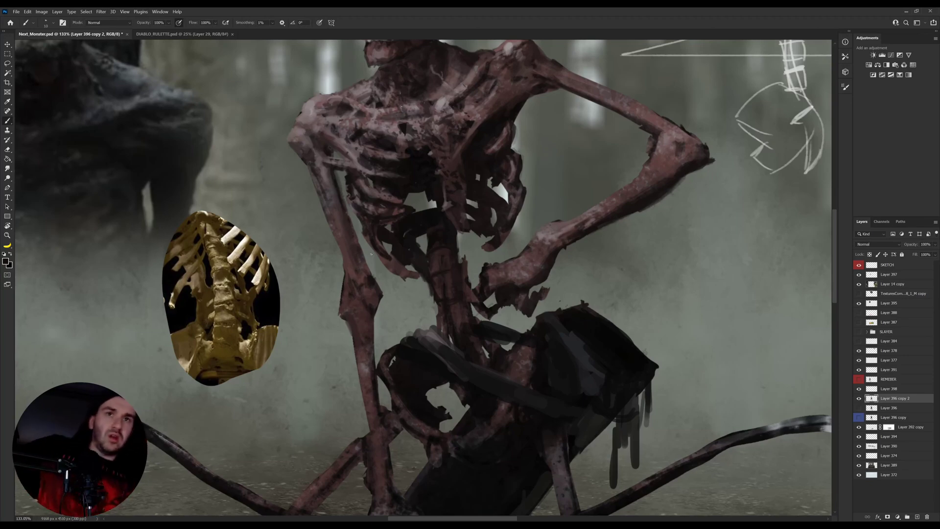
pyautogui.moveTo(447, 273); pyautogui.dragTo(457, 301)
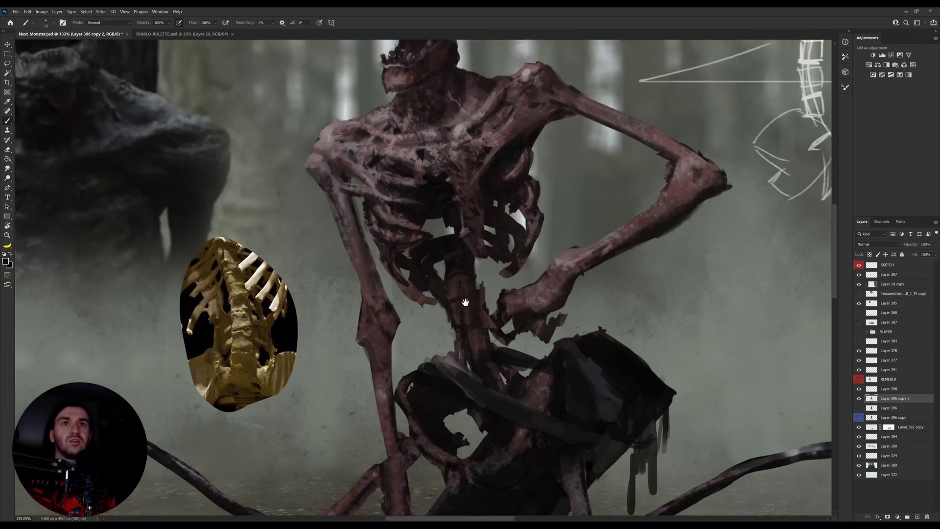
# Step: With a smaller brush, paint a thin dark stroke through the light gap between the ribcage and the upper spine
pyautogui.press('i')
pyautogui.press('b')
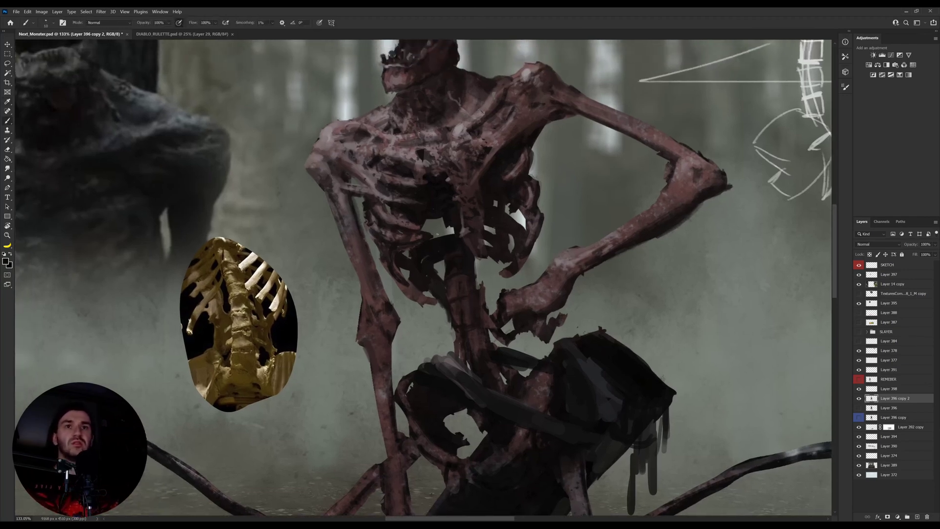
pyautogui.press('[')
pyautogui.moveTo(435, 219); pyautogui.dragTo(433, 233)
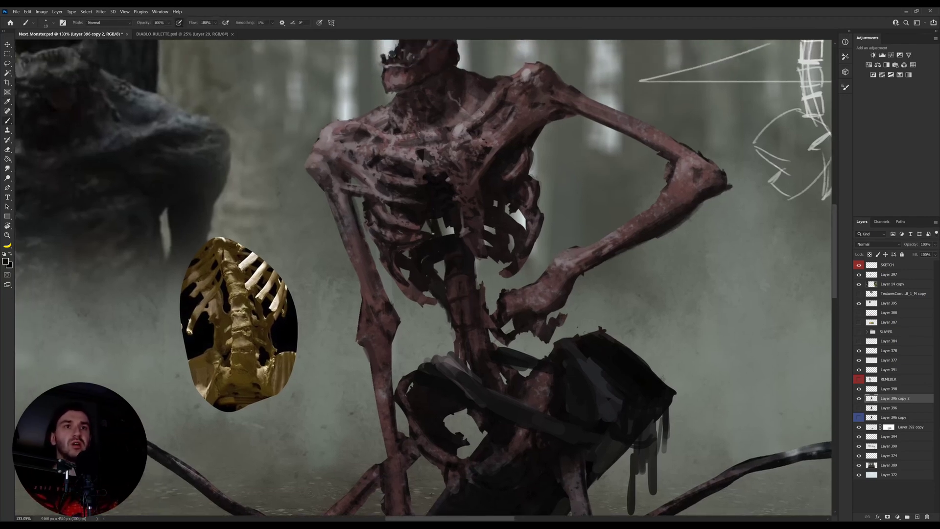
# Step: Sample a dark tone and paint shadow strokes under the lower ribs and along the outer side of the lower spine down to the belt
pyautogui.press('e')
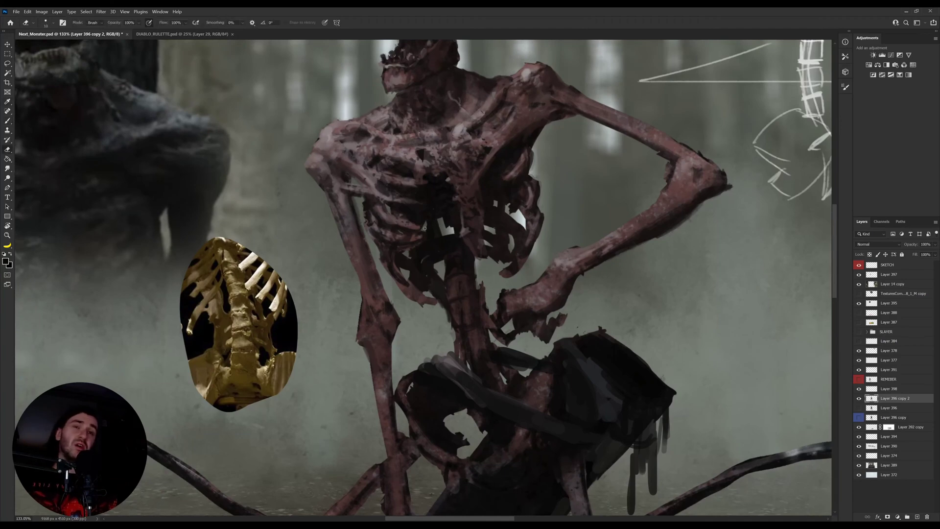
pyautogui.press('b')
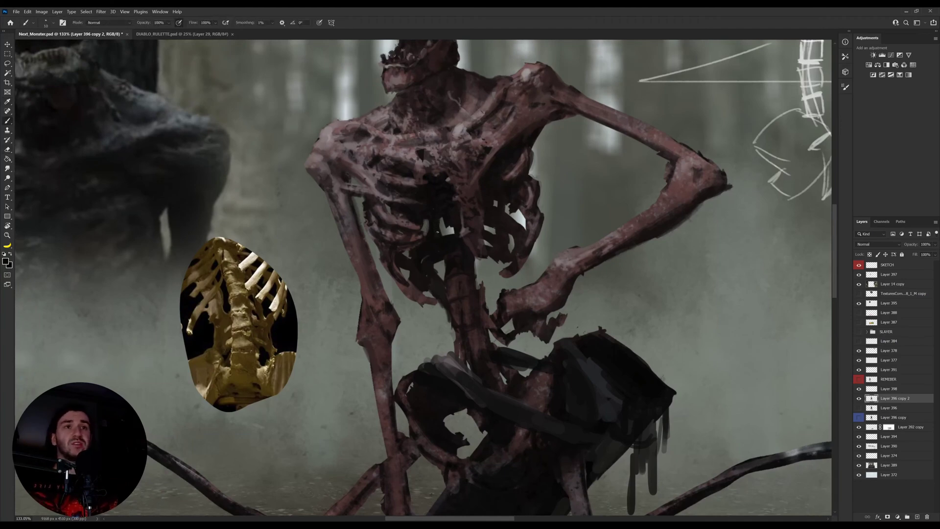
pyautogui.moveTo(451, 238); pyautogui.dragTo(448, 228)
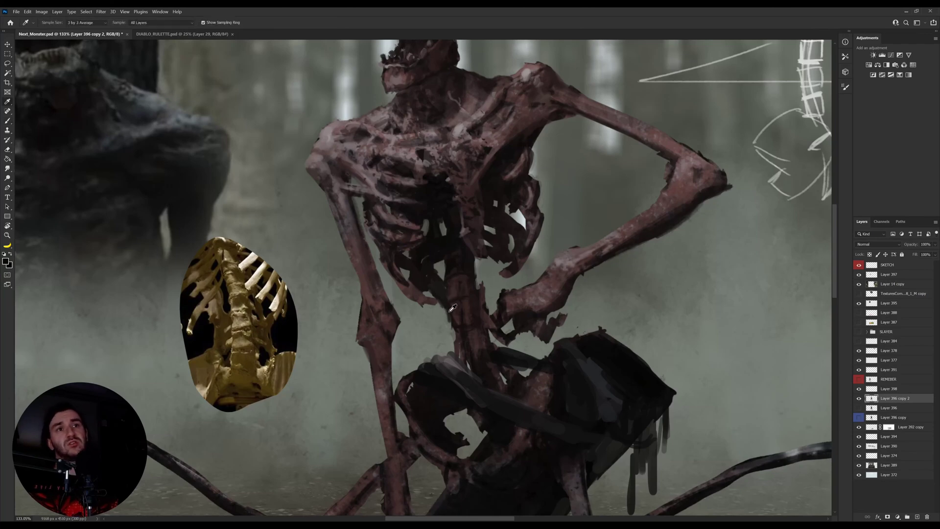
pyautogui.moveTo(454, 319); pyautogui.dragTo(464, 285)
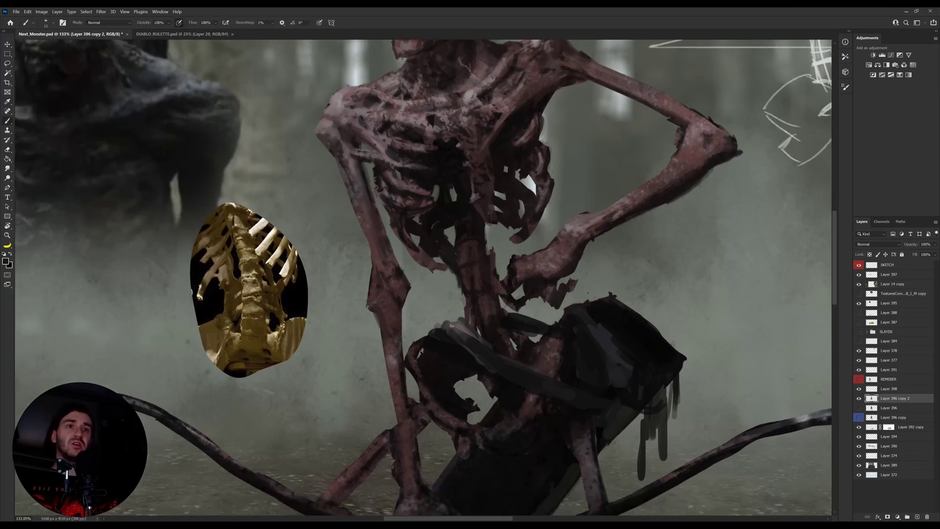
pyautogui.keyDown('alt'); pyautogui.click(436, 345); pyautogui.keyUp('alt')
pyautogui.moveTo(457, 320); pyautogui.dragTo(459, 283)
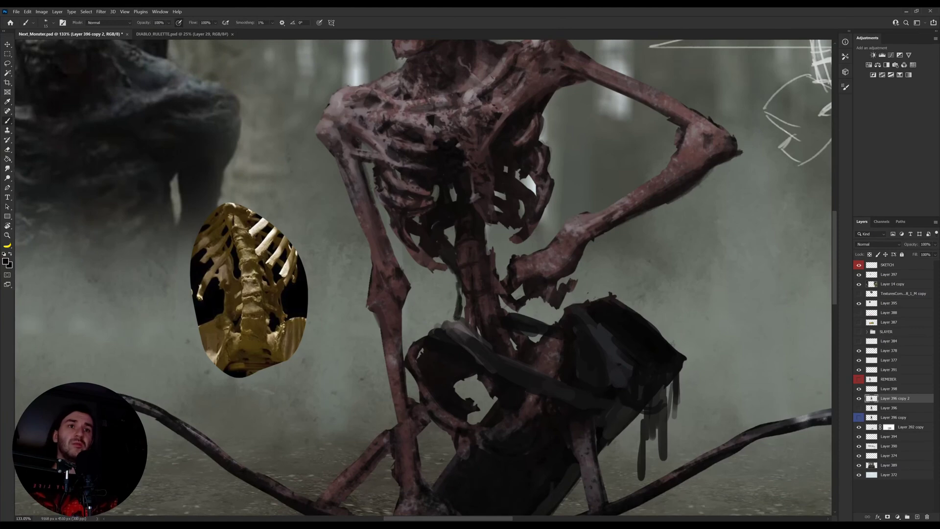
pyautogui.moveTo(457, 317)
pyautogui.mouseDown()
pyautogui.moveTo(465, 297)
pyautogui.moveTo(453, 322)
pyautogui.mouseUp()
pyautogui.moveTo(456, 277)
pyautogui.mouseDown()
pyautogui.moveTo(466, 321)
pyautogui.moveTo(461, 303)
pyautogui.mouseUp()
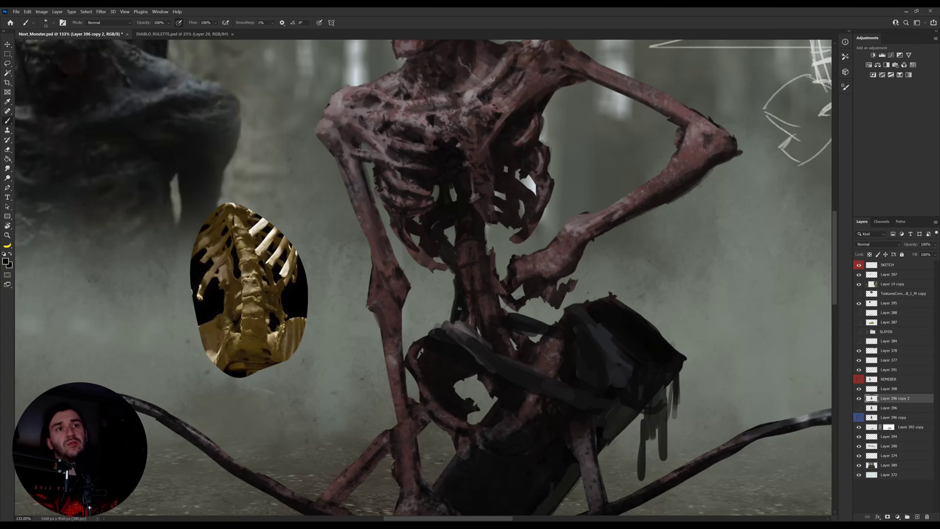
# Step: Sample reddish tones from the lowest rib and the arm and paint thin bone strokes over the dark strip beside the lower spine
pyautogui.keyDown('alt'); pyautogui.click(439, 265); pyautogui.keyUp('alt')
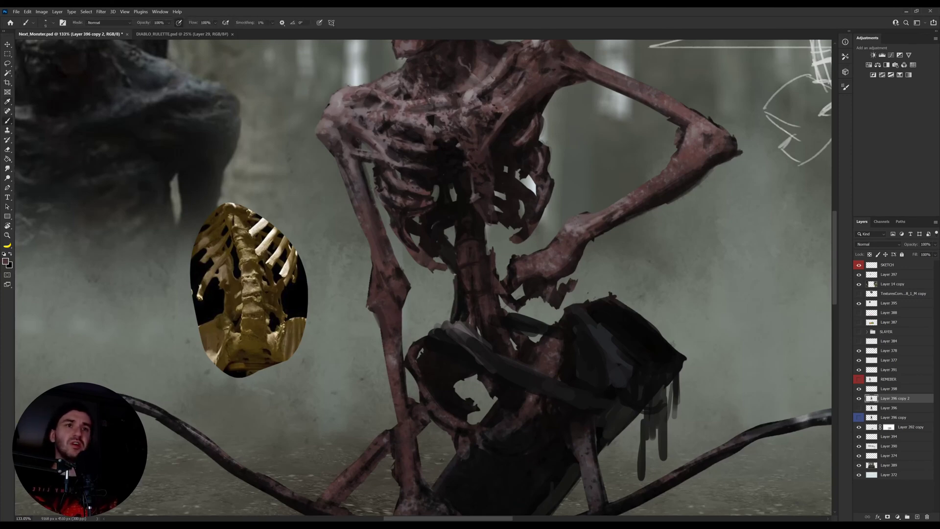
pyautogui.keyDown('alt'); pyautogui.click(391, 272); pyautogui.keyUp('alt')
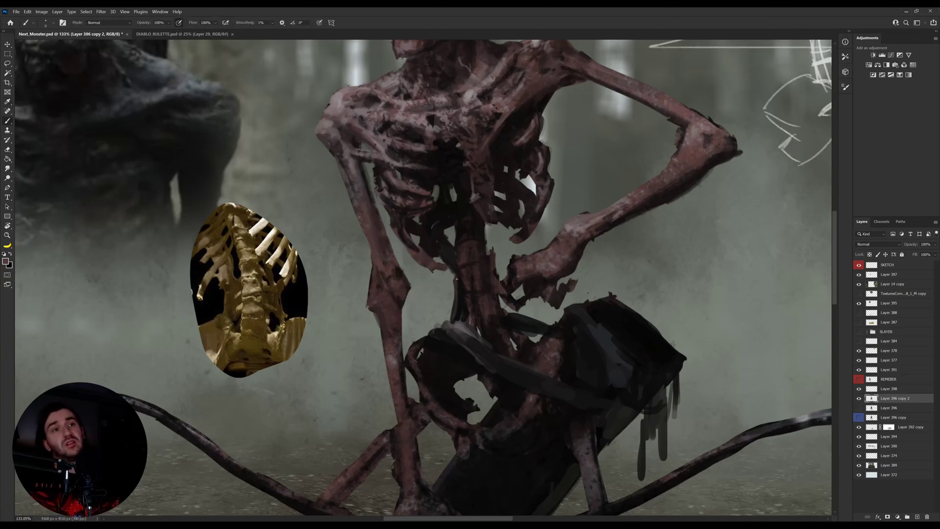
pyautogui.keyDown('alt'); pyautogui.click(455, 307); pyautogui.keyUp('alt')
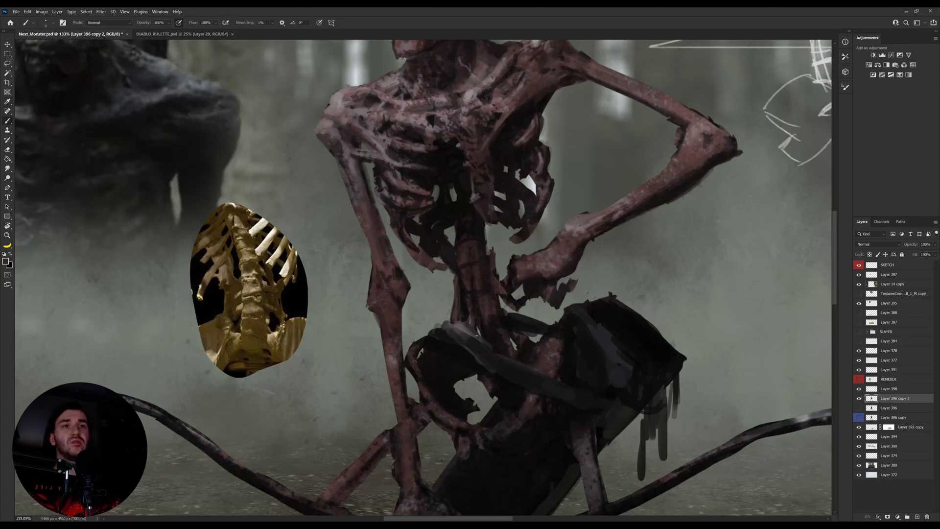
# Step: Sample the belt's dark grey and, adjusting the brush size, repaint the upper end of the strap where it meets the lower spine
pyautogui.keyDown('alt'); pyautogui.click(448, 356); pyautogui.keyUp('alt')
pyautogui.moveTo(438, 330)
pyautogui.mouseDown()
pyautogui.moveTo(447, 319)
pyautogui.moveTo(465, 333)
pyautogui.mouseUp()
pyautogui.press('r')
pyautogui.moveTo(601, 282)
pyautogui.mouseDown()
pyautogui.moveTo(594, 331)
pyautogui.moveTo(569, 381)
pyautogui.mouseUp()
pyautogui.moveTo(426, 336)
pyautogui.mouseDown()
pyautogui.moveTo(438, 363)
pyautogui.moveTo(433, 338)
pyautogui.mouseUp()
pyautogui.press(']')
pyautogui.press(']')
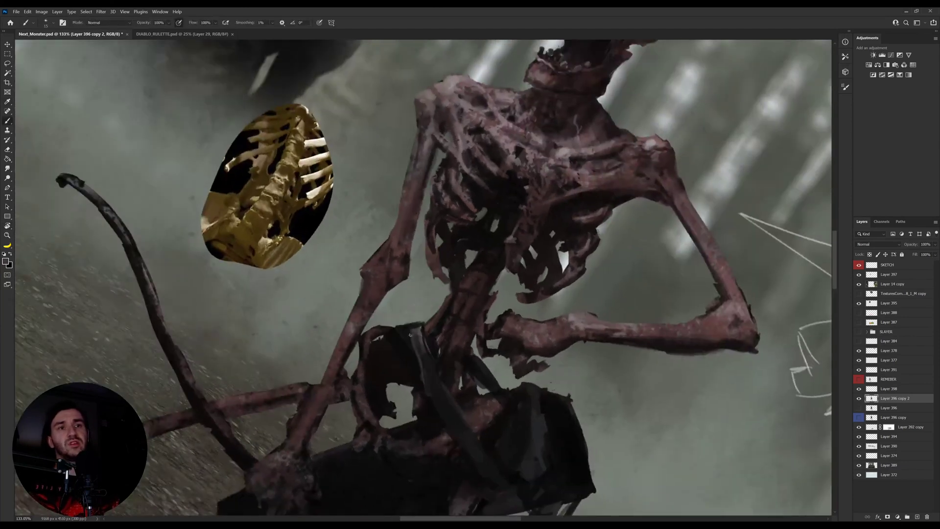
pyautogui.press('[')
pyautogui.press('[')
pyautogui.press('[')
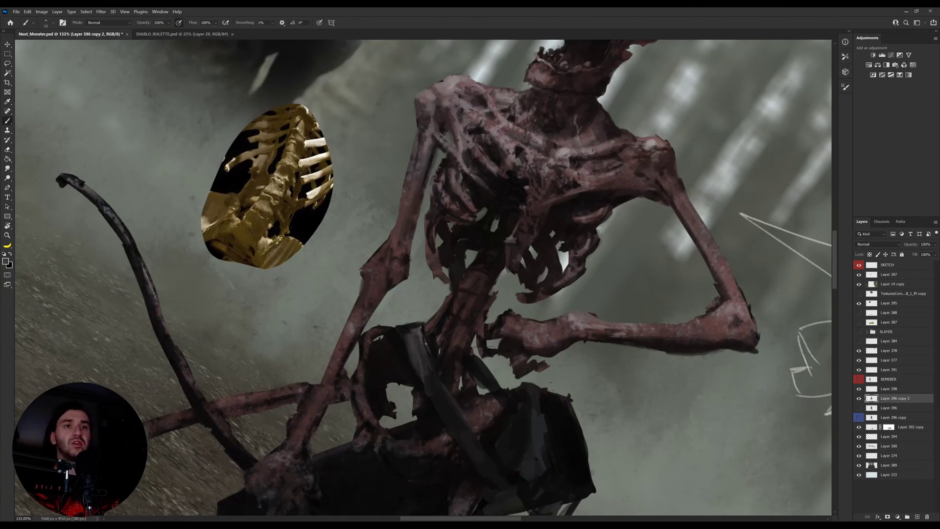
pyautogui.press('r')
pyautogui.moveTo(585, 263); pyautogui.dragTo(580, 171)
pyautogui.press('b')
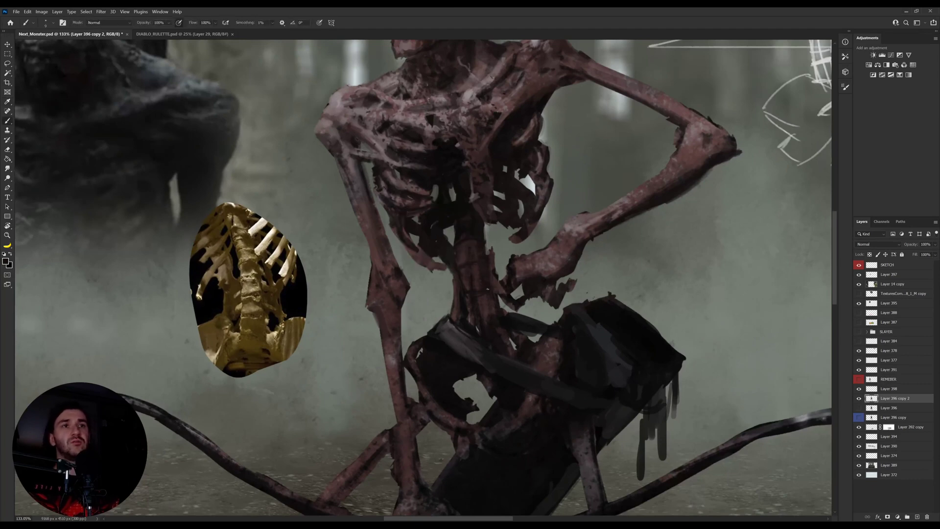
# Step: Sample a reddish tone near the hand and a dark tone near the belt to touch up the lower spine's edge
pyautogui.moveTo(488, 267); pyautogui.dragTo(489, 295)
pyautogui.press('i')
pyautogui.click(503, 315)
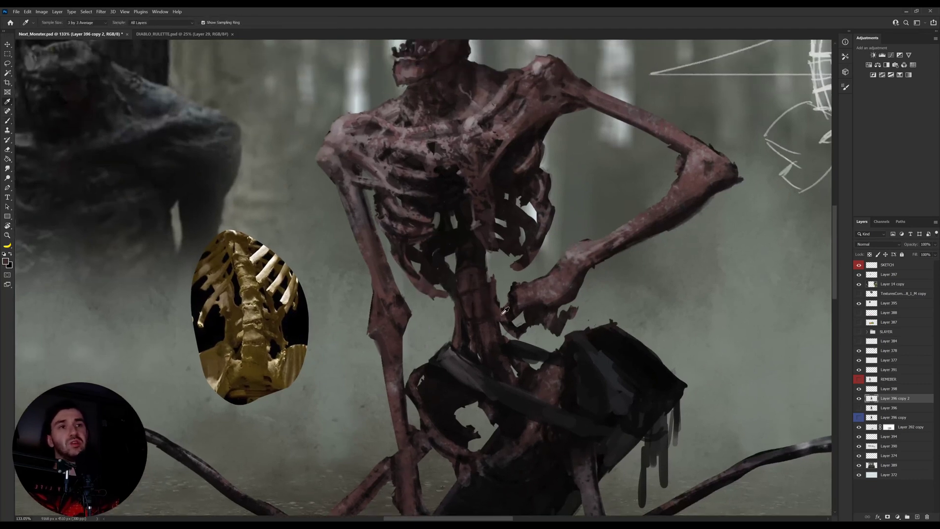
pyautogui.press('b')
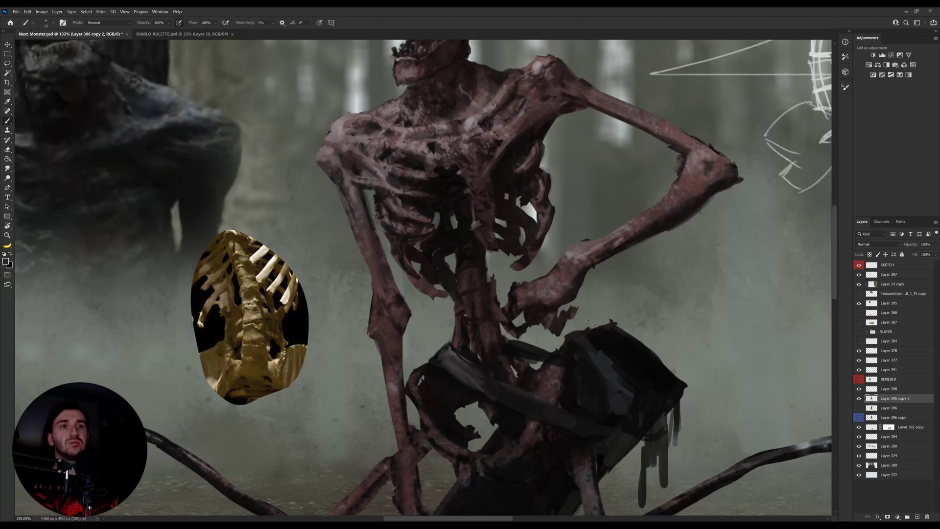
pyautogui.press('i')
pyautogui.click(481, 358)
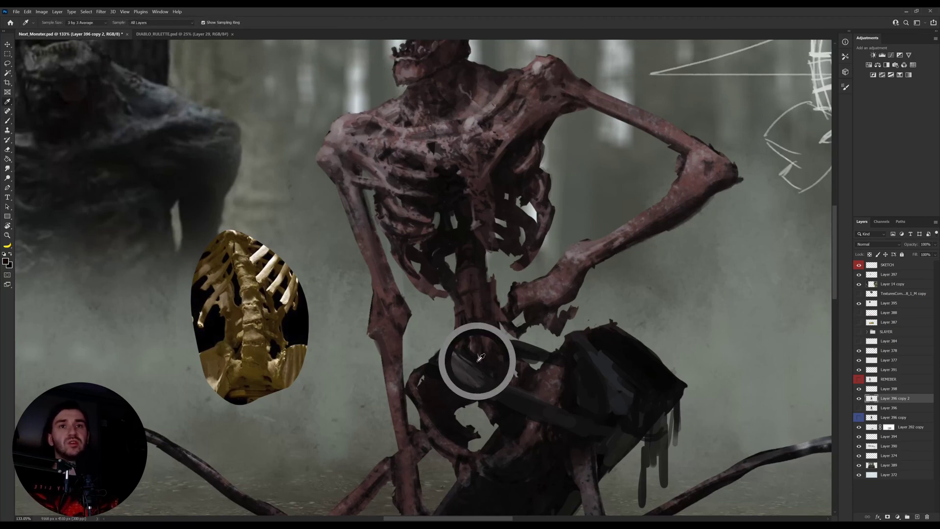
pyautogui.press('b')
# Step: Study the vertebrae in the skeleton reference and refine the middle of the archer's spine with dark and reddish tones sampled around it
pyautogui.press('z')
pyautogui.moveTo(248, 332); pyautogui.dragTo(275, 325)
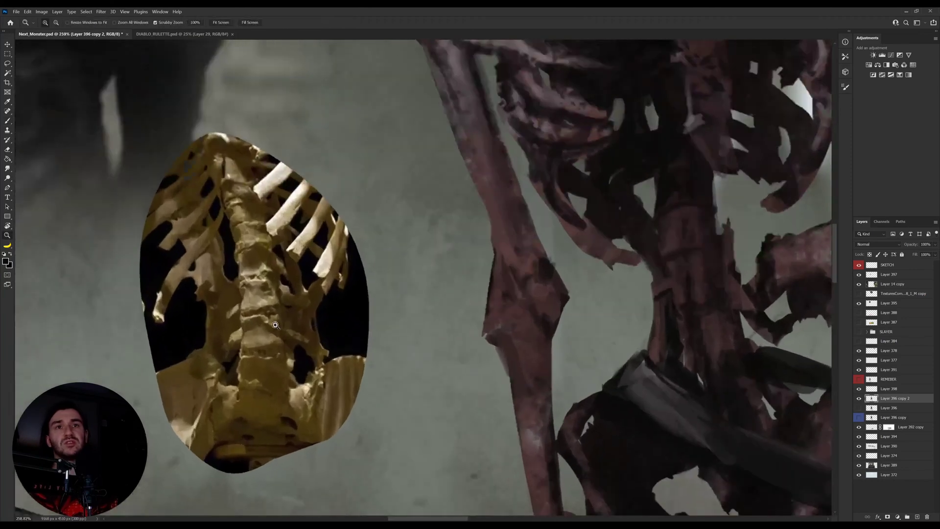
pyautogui.moveTo(446, 298); pyautogui.dragTo(421, 295)
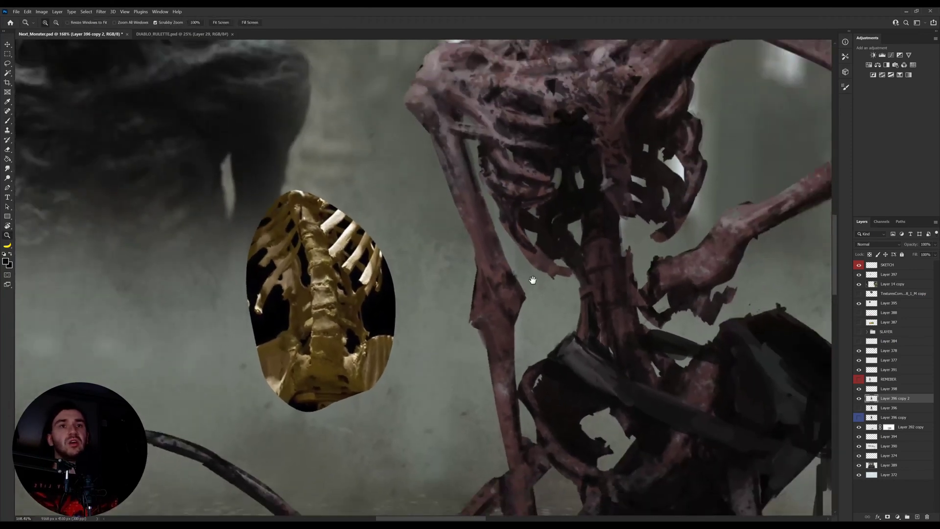
pyautogui.moveTo(533, 279); pyautogui.dragTo(479, 290)
pyautogui.press('i')
pyautogui.press('b')
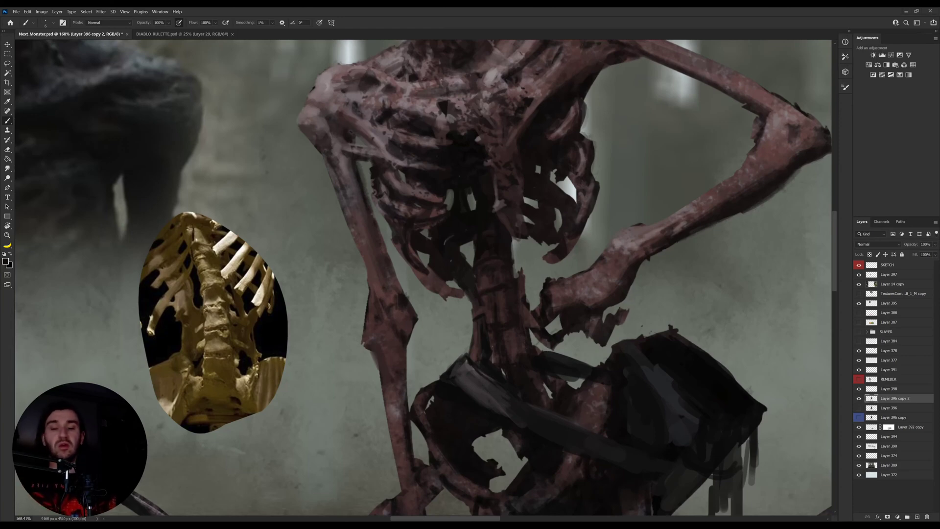
pyautogui.moveTo(478, 309); pyautogui.dragTo(445, 294)
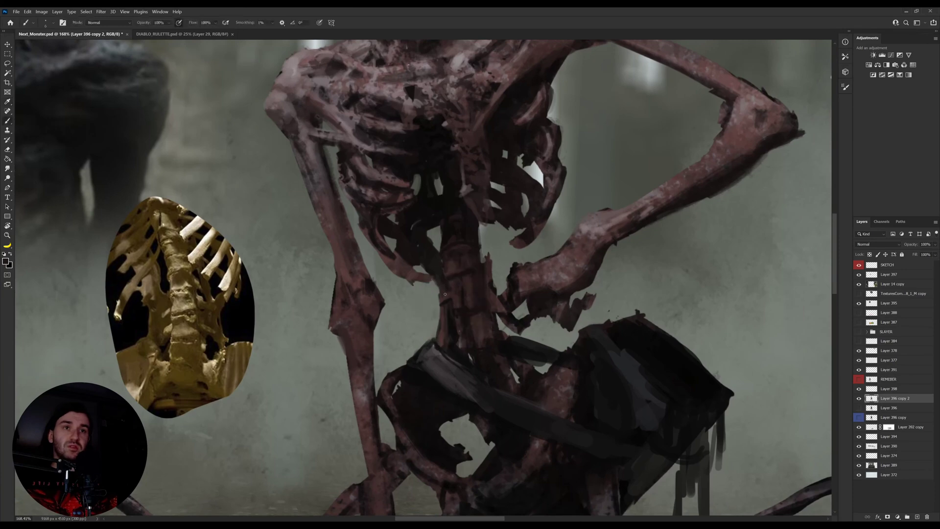
pyautogui.keyDown('alt'); pyautogui.click(446, 295); pyautogui.keyUp('alt')
pyautogui.keyDown('alt'); pyautogui.click(483, 296); pyautogui.keyUp('alt')
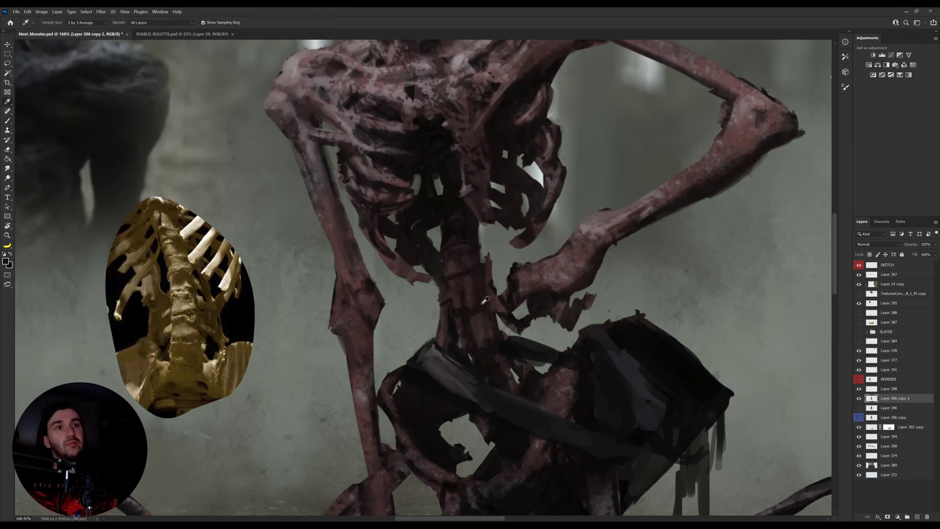
pyautogui.keyDown('alt'); pyautogui.click(499, 303); pyautogui.keyUp('alt')
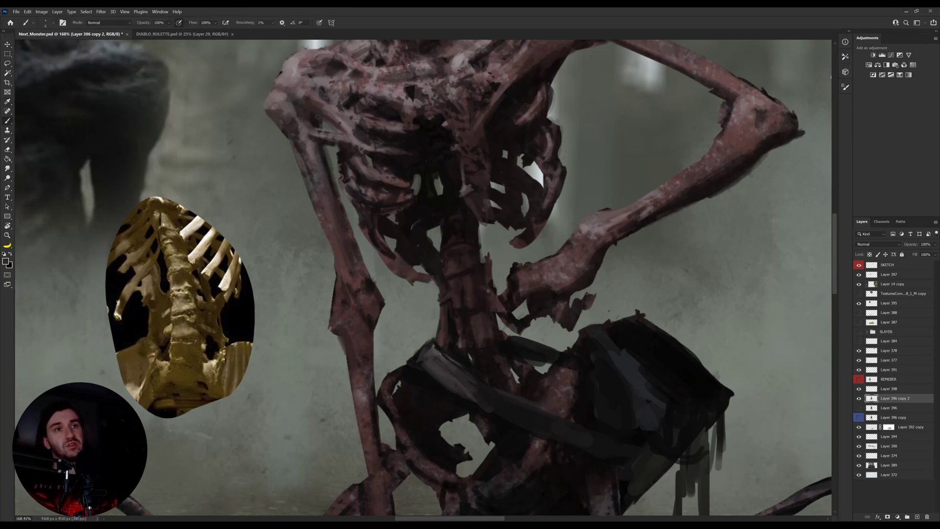
# Step: Sample tones from the spine and a lighter one from the ribs, and paint pale curved highlights along the vertebra rims
pyautogui.keyDown('alt'); pyautogui.click(466, 303); pyautogui.keyUp('alt')
pyautogui.keyDown('alt'); pyautogui.click(462, 284); pyautogui.keyUp('alt')
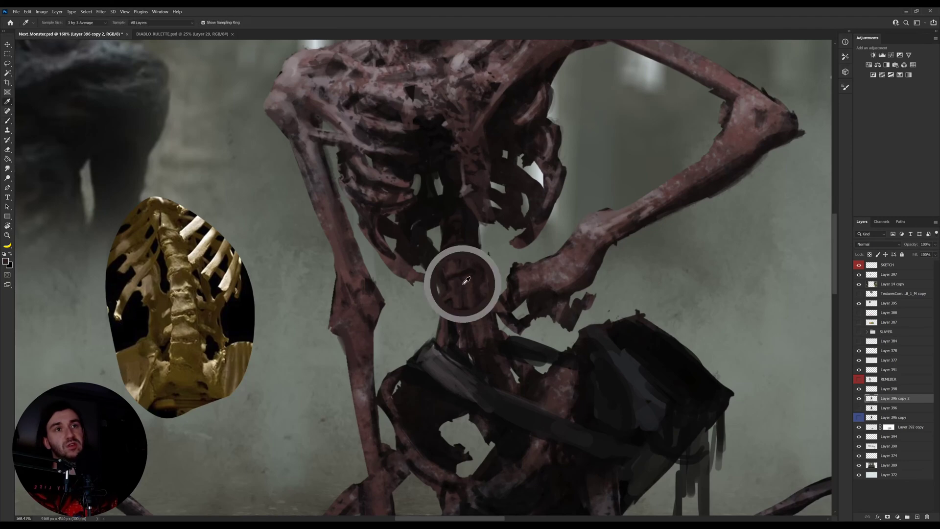
pyautogui.keyDown('alt'); pyautogui.click(463, 309); pyautogui.keyUp('alt')
pyautogui.keyDown('alt'); pyautogui.click(462, 286); pyautogui.keyUp('alt')
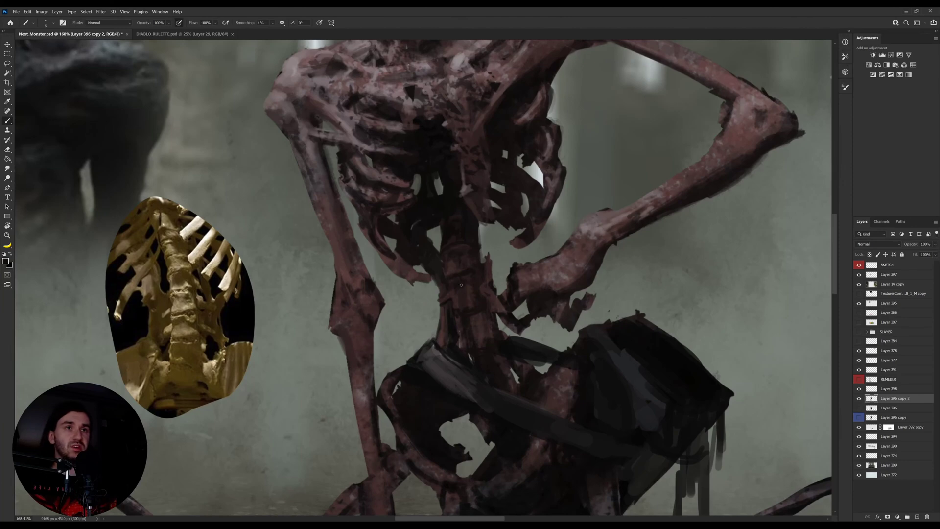
pyautogui.keyDown('alt'); pyautogui.click(367, 171); pyautogui.keyUp('alt')
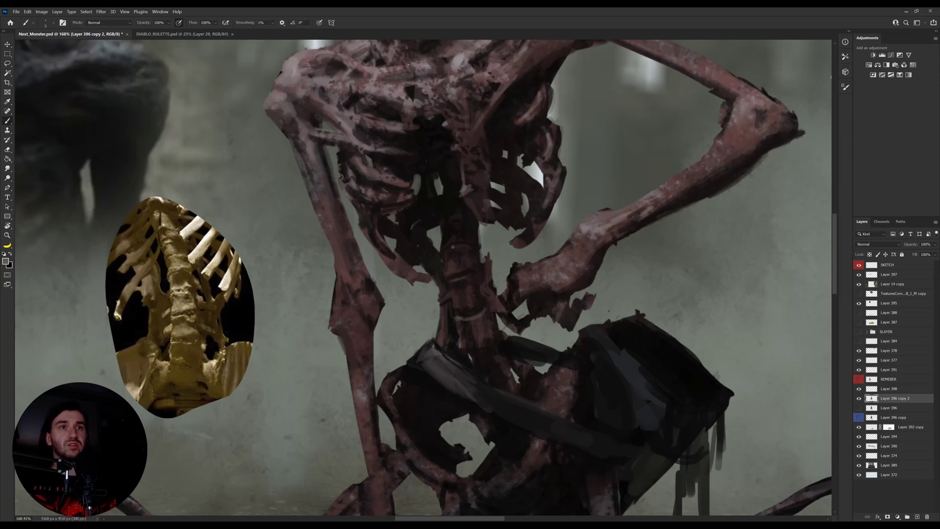
# Step: Sample dark tones around the upper spine and paint shadows into the hollow beneath the lower ribs
pyautogui.scroll(3, 454, 267)
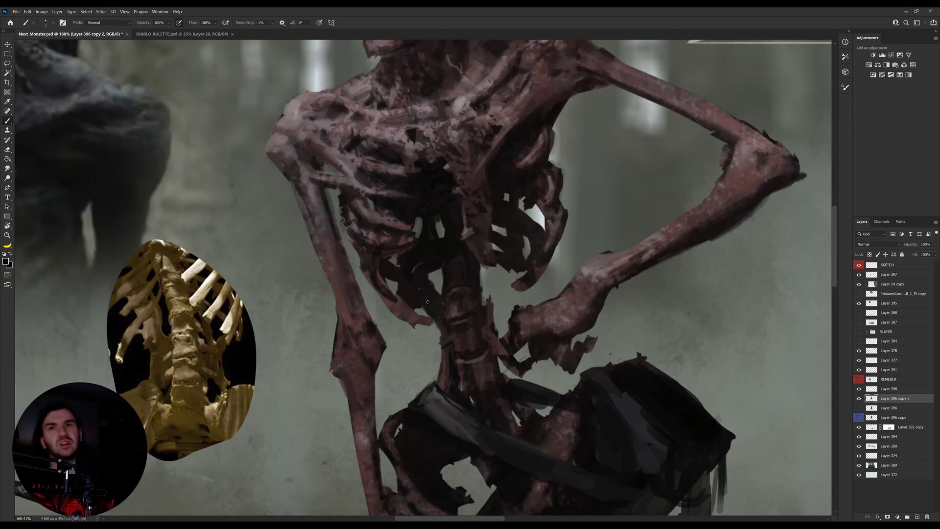
pyautogui.keyDown('alt'); pyautogui.click(447, 263); pyautogui.keyUp('alt')
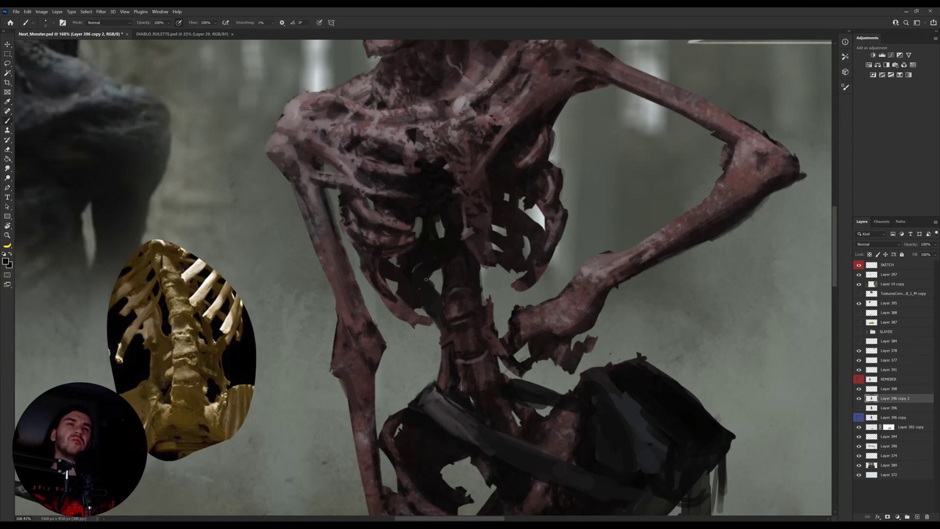
pyautogui.keyDown('alt'); pyautogui.click(409, 288); pyautogui.keyUp('alt')
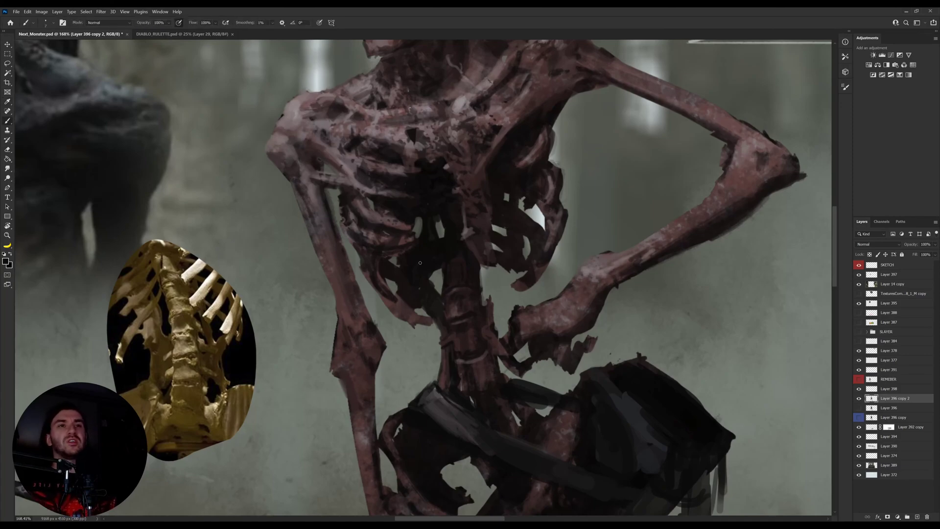
pyautogui.keyDown('alt'); pyautogui.click(400, 240); pyautogui.keyUp('alt')
# Step: Rotate the canvas clockwise and sample a tone from between the lower ribs for refining the ribcage interior
pyautogui.press('r')
pyautogui.moveTo(591, 238)
pyautogui.mouseDown()
pyautogui.moveTo(473, 114)
pyautogui.moveTo(584, 272)
pyautogui.moveTo(588, 296)
pyautogui.mouseUp()
pyautogui.press('b')
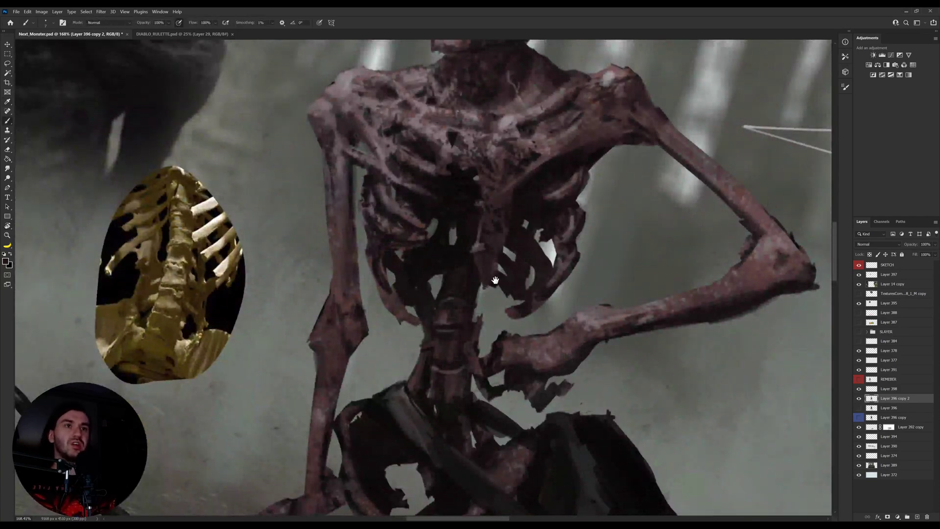
pyautogui.scroll(2, 495, 279)
pyautogui.keyDown('alt'); pyautogui.click(425, 300); pyautogui.keyUp('alt')
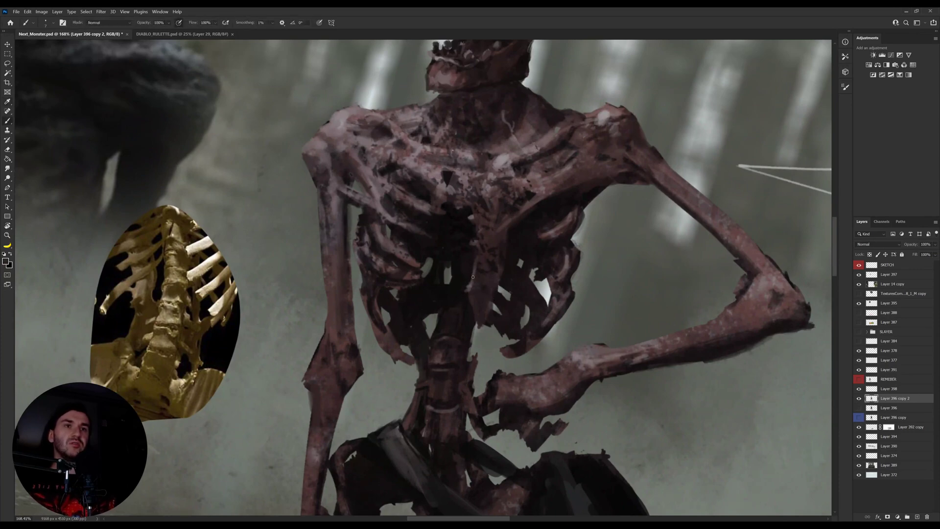
# Step: Refine the skeleton's sternum with brush strokes in dark and reddish tones sampled from the chest
pyautogui.keyDown('alt'); pyautogui.click(480, 275); pyautogui.keyUp('alt')
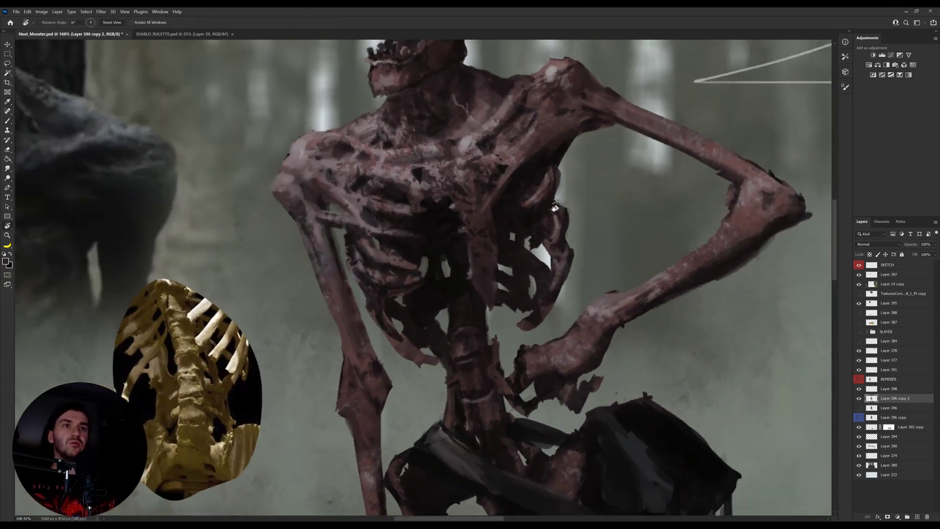
pyautogui.keyDown('alt'); pyautogui.click(487, 227); pyautogui.keyUp('alt')
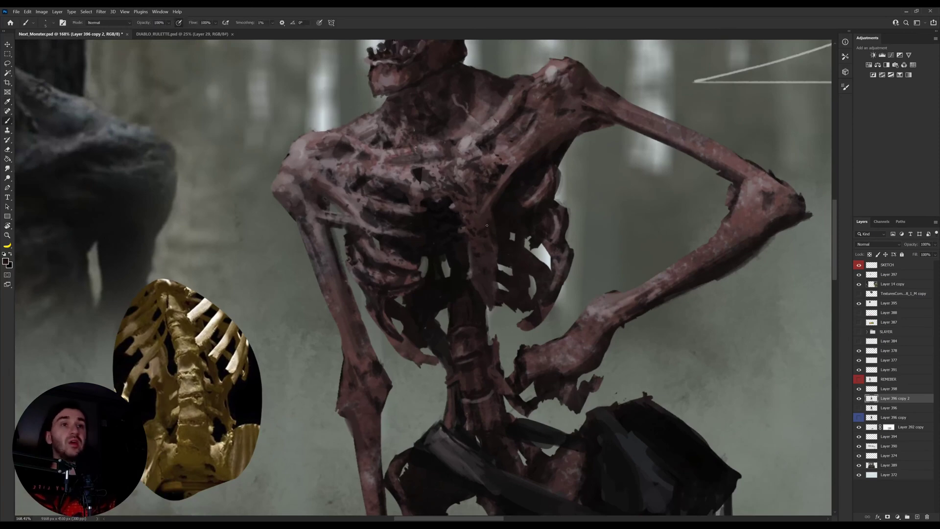
pyautogui.keyDown('alt'); pyautogui.click(480, 237); pyautogui.keyUp('alt')
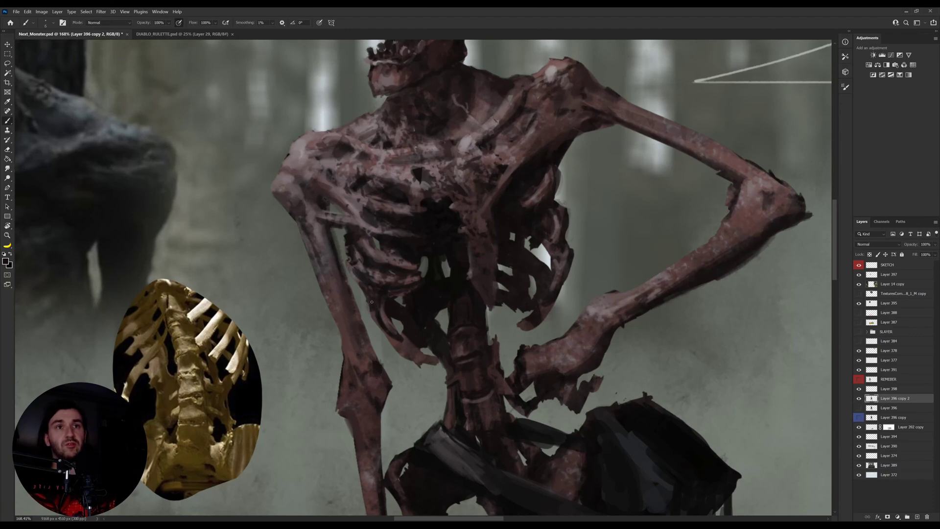
# Step: Extend and define the lowest ribs on the straight-arm side with reddish-brown tones sampled from the ribcage
pyautogui.press('i')
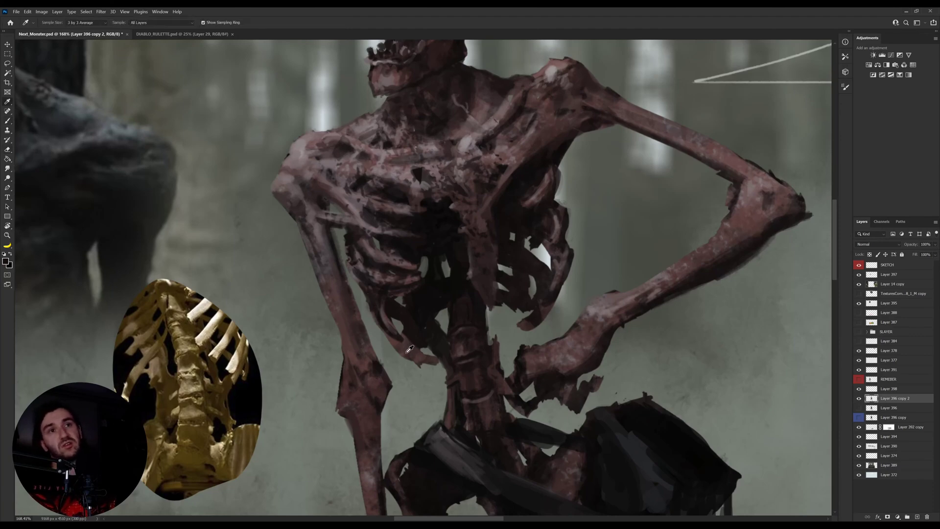
pyautogui.press('b')
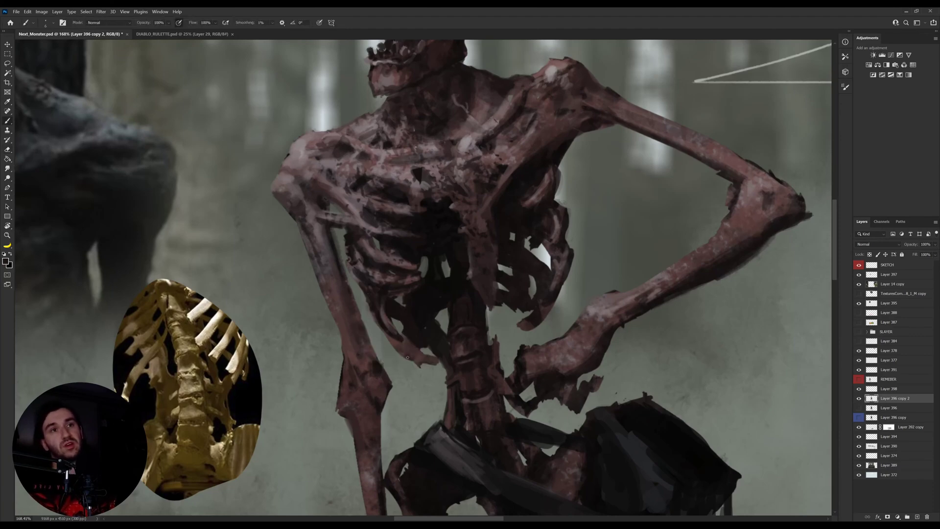
pyautogui.moveTo(407, 357); pyautogui.dragTo(439, 361)
pyautogui.press('i')
pyautogui.click(378, 278)
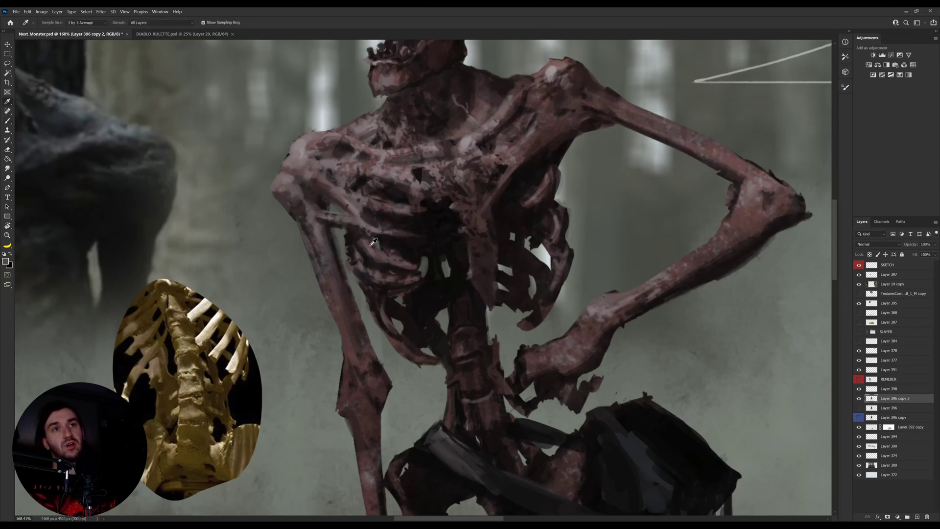
pyautogui.press('b')
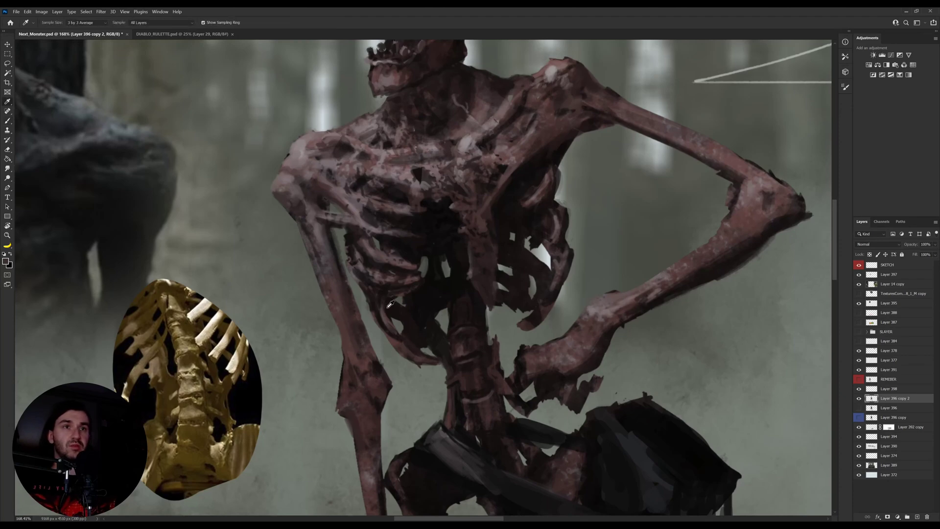
# Step: Repaint the narrow gap between the straight upper arm and the ribcage using colours sampled around it
pyautogui.keyDown('alt'); pyautogui.click(360, 265); pyautogui.keyUp('alt')
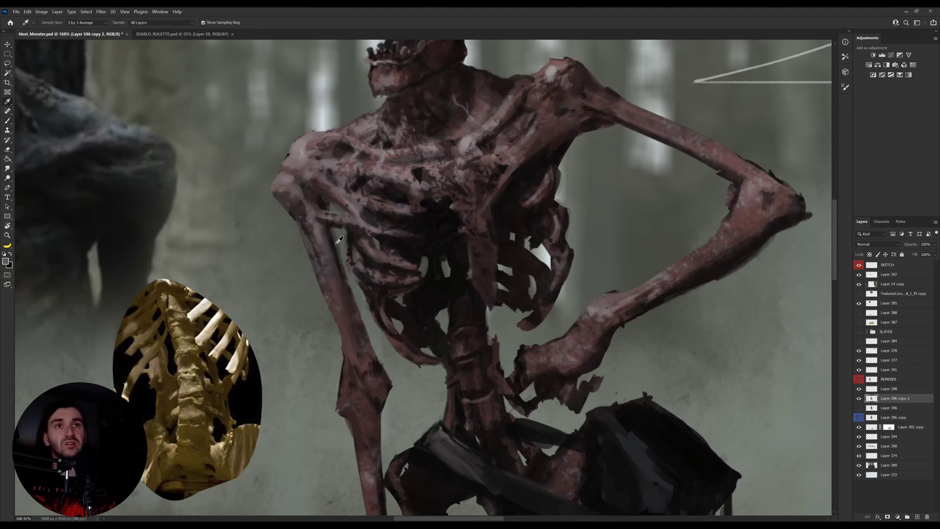
pyautogui.keyDown('alt'); pyautogui.click(346, 262); pyautogui.keyUp('alt')
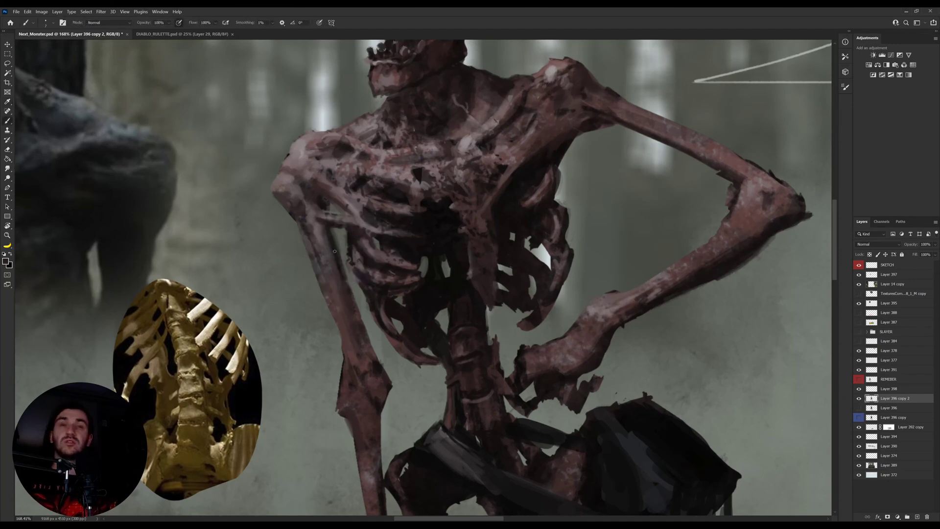
pyautogui.keyDown('alt'); pyautogui.click(420, 246); pyautogui.keyUp('alt')
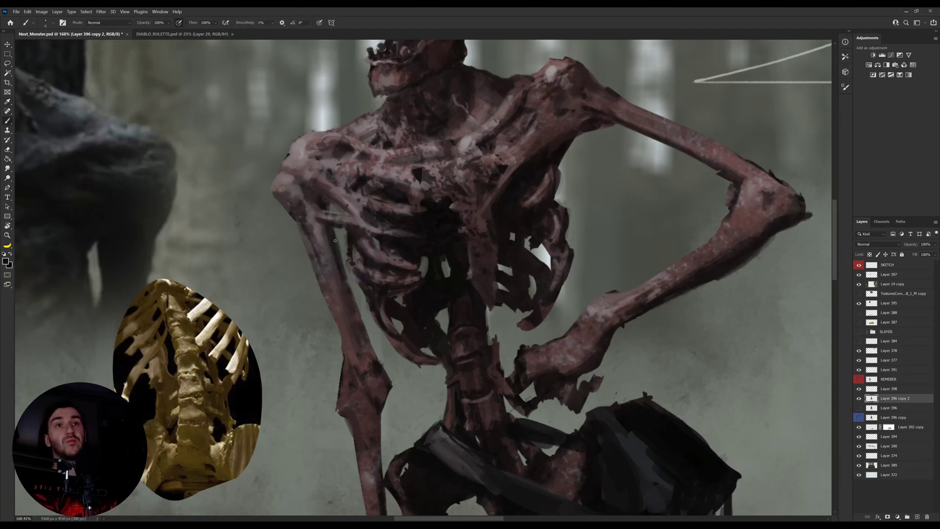
pyautogui.moveTo(333, 230); pyautogui.dragTo(349, 282)
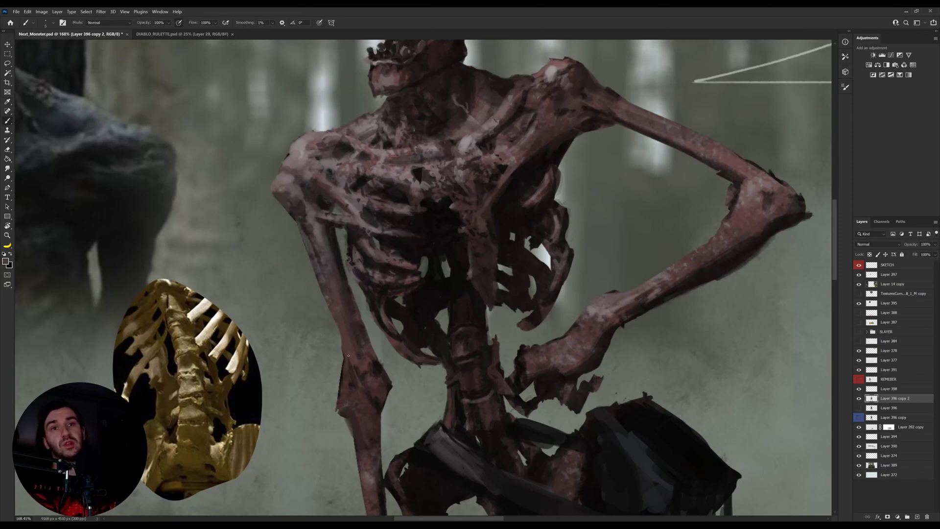
# Step: Clean up the outer contour of the straight upper arm and shade it with tones sampled near the shoulder
pyautogui.moveTo(338, 327)
pyautogui.mouseDown()
pyautogui.moveTo(338, 263)
pyautogui.moveTo(341, 346)
pyautogui.mouseUp()
pyautogui.keyDown('alt'); pyautogui.click(339, 267); pyautogui.keyUp('alt')
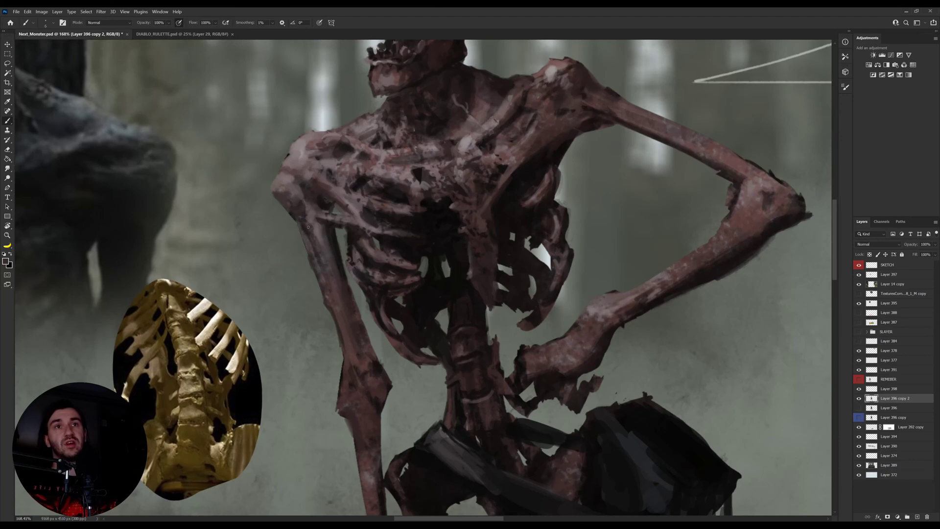
pyautogui.moveTo(326, 249); pyautogui.dragTo(384, 280)
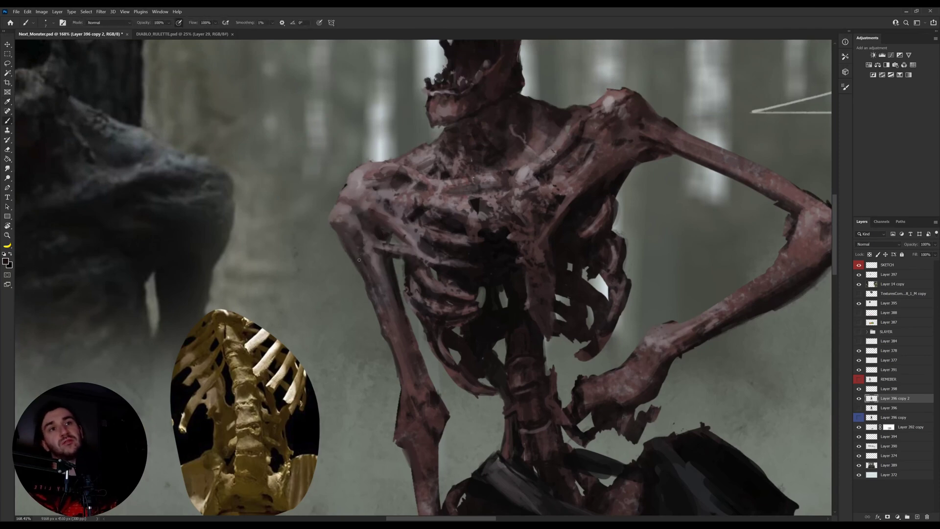
pyautogui.keyDown('alt'); pyautogui.click(346, 239); pyautogui.keyUp('alt')
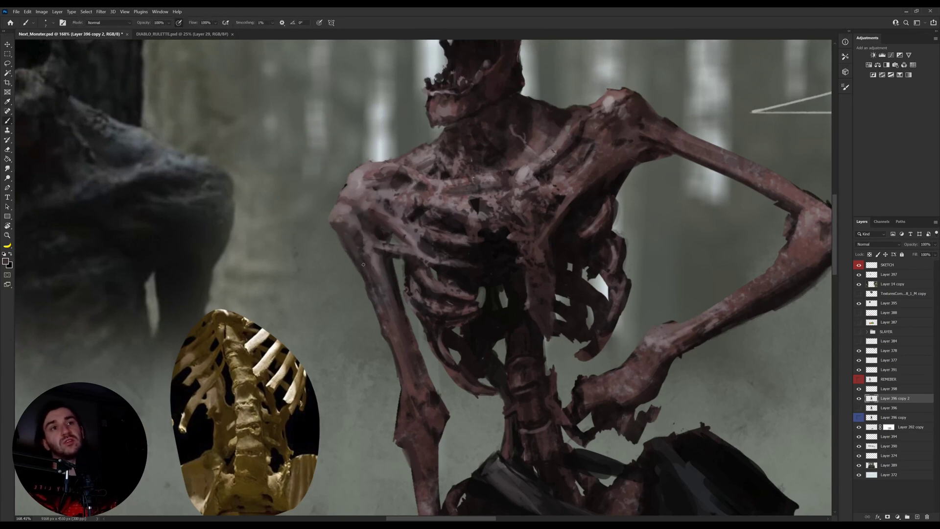
pyautogui.keyDown('alt'); pyautogui.click(353, 225); pyautogui.keyUp('alt')
# Step: Paint the lower sternum with a larger brush, blending light and dark reddish tones sampled from the chest bones
pyautogui.moveTo(523, 254); pyautogui.dragTo(479, 273)
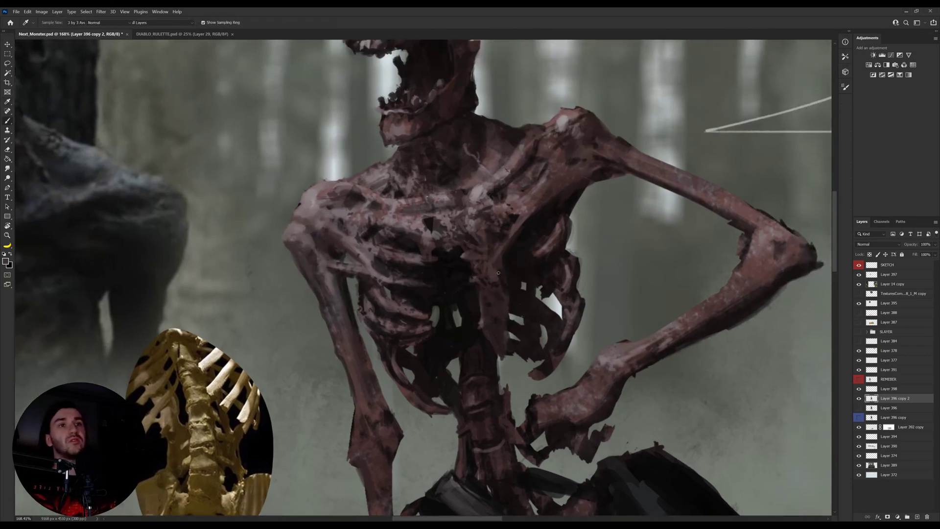
pyautogui.keyDown('alt'); pyautogui.click(476, 191); pyautogui.keyUp('alt')
pyautogui.keyDown('alt'); pyautogui.click(497, 327); pyautogui.keyUp('alt')
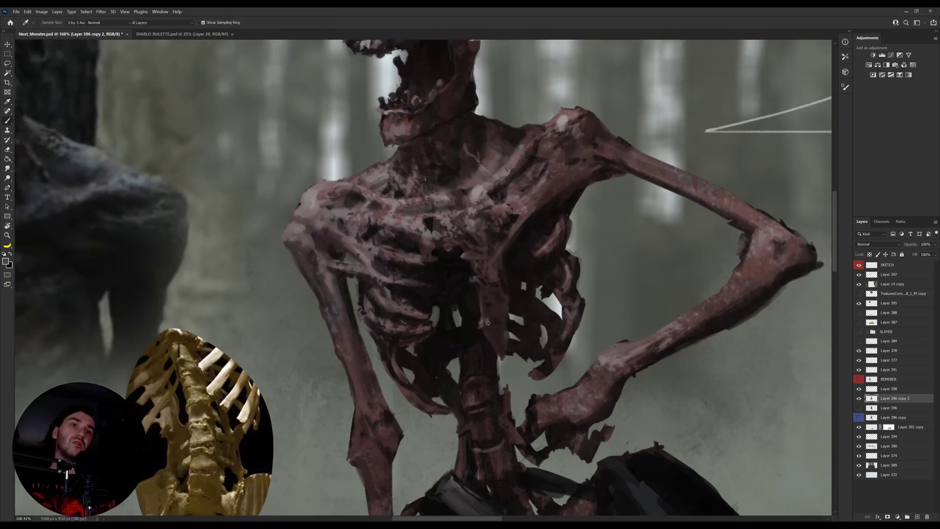
pyautogui.press(']')
pyautogui.press(']')
pyautogui.moveTo(490, 328); pyautogui.dragTo(506, 350)
pyautogui.keyDown('alt'); pyautogui.click(502, 346); pyautogui.keyUp('alt')
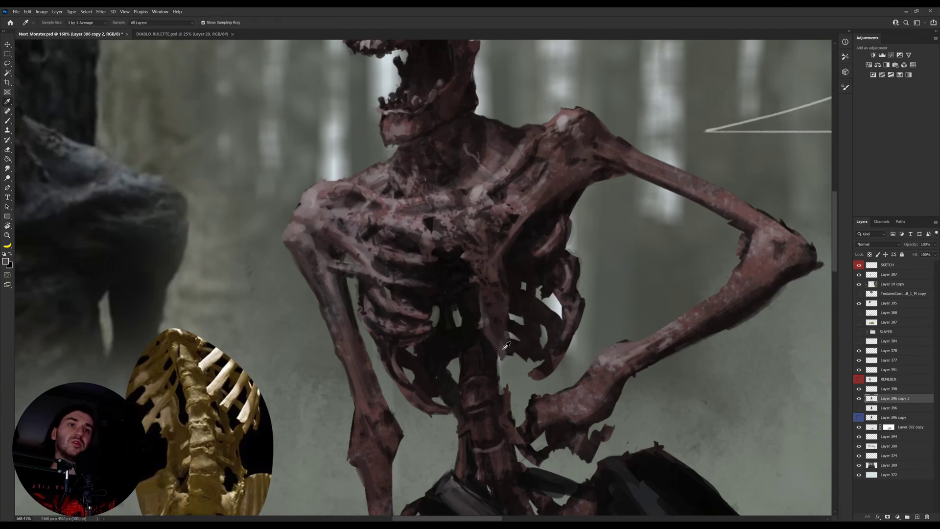
pyautogui.keyDown('alt'); pyautogui.click(493, 330); pyautogui.keyUp('alt')
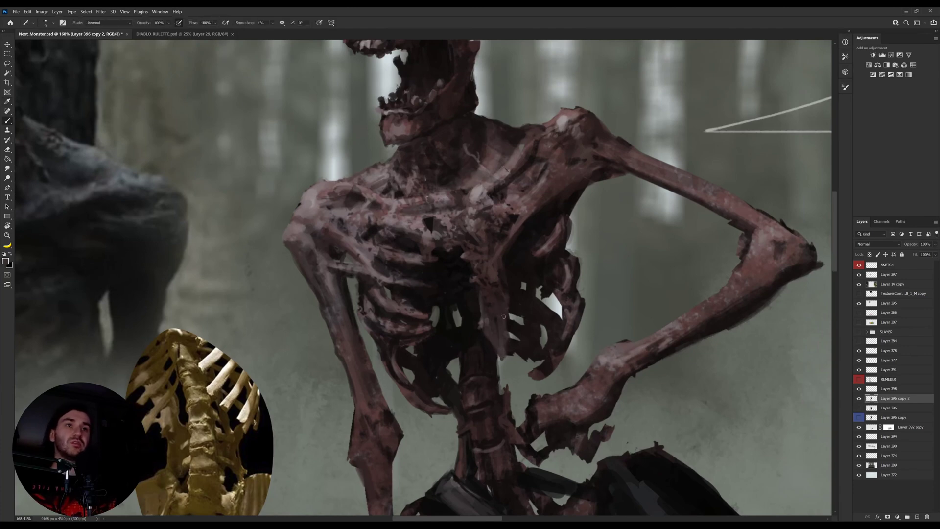
pyautogui.keyDown('alt'); pyautogui.click(509, 310); pyautogui.keyUp('alt')
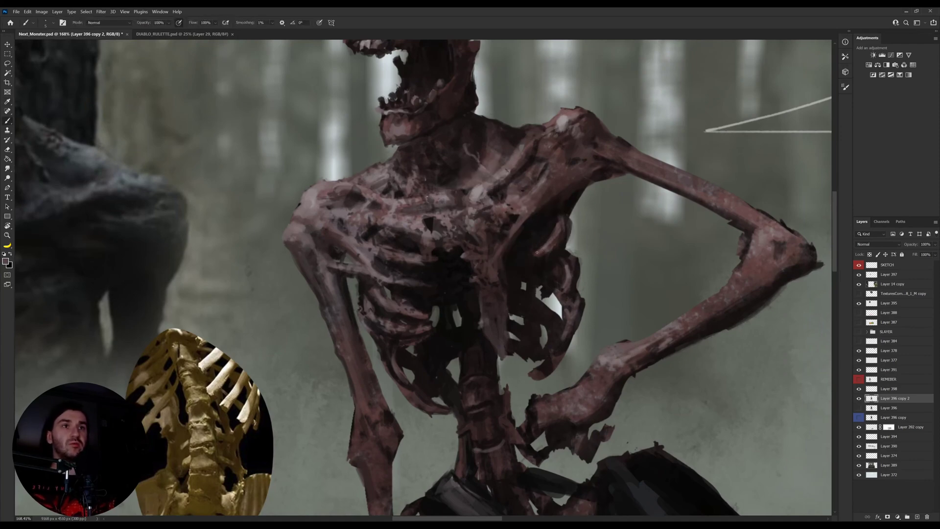
# Step: Highlight the ribs on the bent-arm side, erase small openings between them, and darken the ribcage interior with sampled colours
pyautogui.keyDown('alt'); pyautogui.click(556, 238); pyautogui.keyUp('alt')
pyautogui.moveTo(566, 287); pyautogui.dragTo(559, 296)
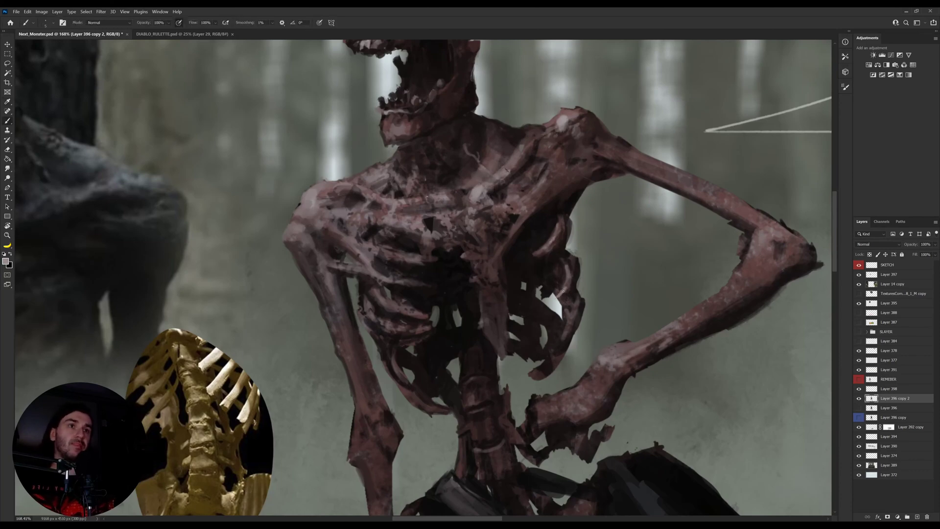
pyautogui.keyDown('alt'); pyautogui.click(549, 290); pyautogui.keyUp('alt')
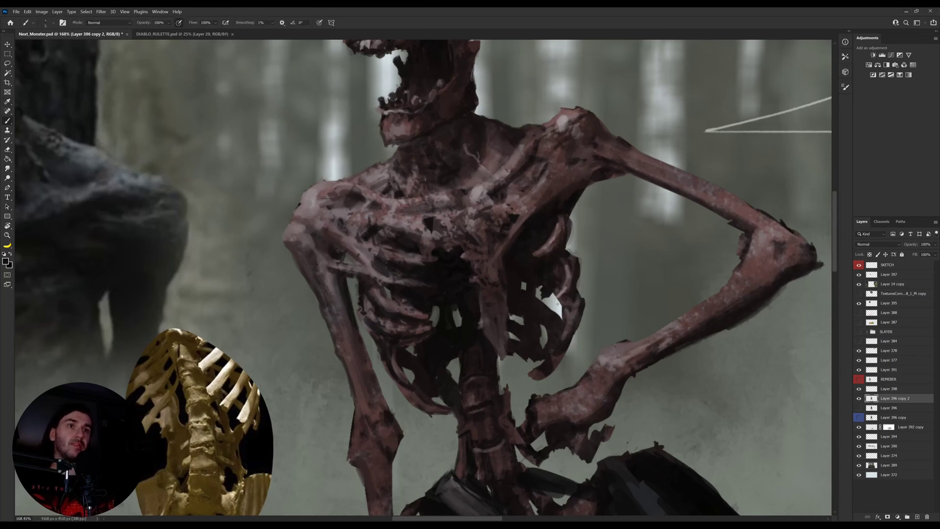
pyautogui.press('e')
pyautogui.moveTo(537, 293)
pyautogui.mouseDown()
pyautogui.moveTo(542, 284)
pyautogui.moveTo(539, 296)
pyautogui.mouseUp()
pyautogui.press('b')
pyautogui.keyDown('alt'); pyautogui.click(544, 281); pyautogui.keyUp('alt')
pyautogui.keyDown('alt'); pyautogui.click(443, 317); pyautogui.keyUp('alt')
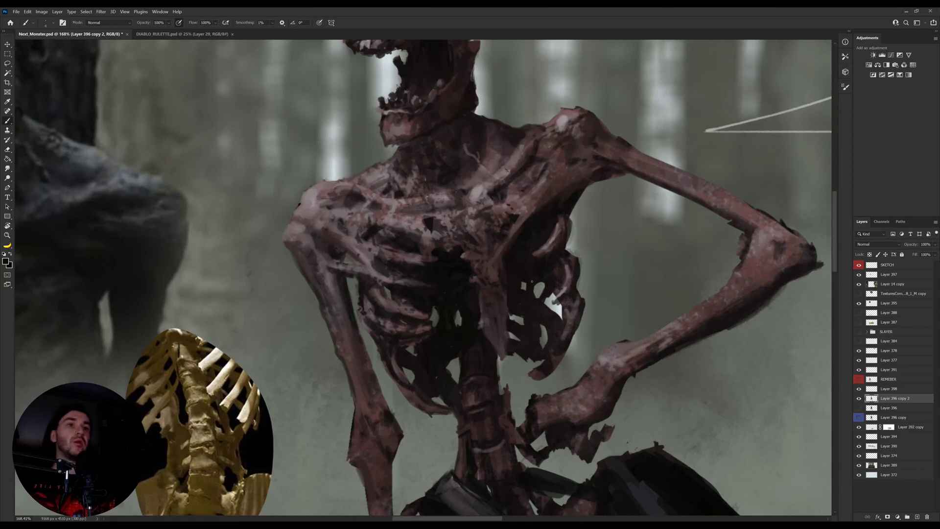
# Step: Erase a small opening in the dark centre of the ribcage beside the sternum and touch it up with the brush
pyautogui.press('e')
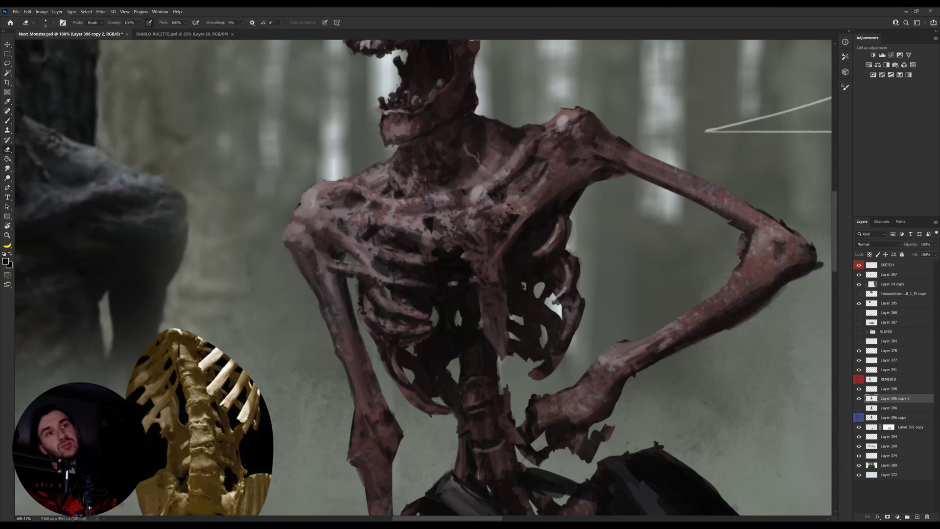
pyautogui.press('b')
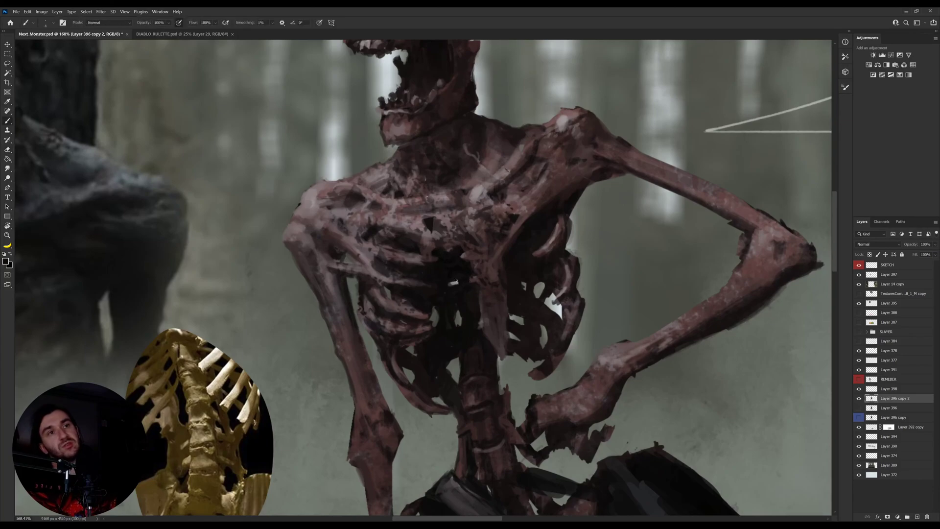
pyautogui.press('z')
pyautogui.moveTo(473, 287)
pyautogui.mouseDown()
pyautogui.moveTo(434, 300)
pyautogui.moveTo(469, 284)
pyautogui.mouseUp()
pyautogui.press('b')
pyautogui.press('z')
pyautogui.press('b')
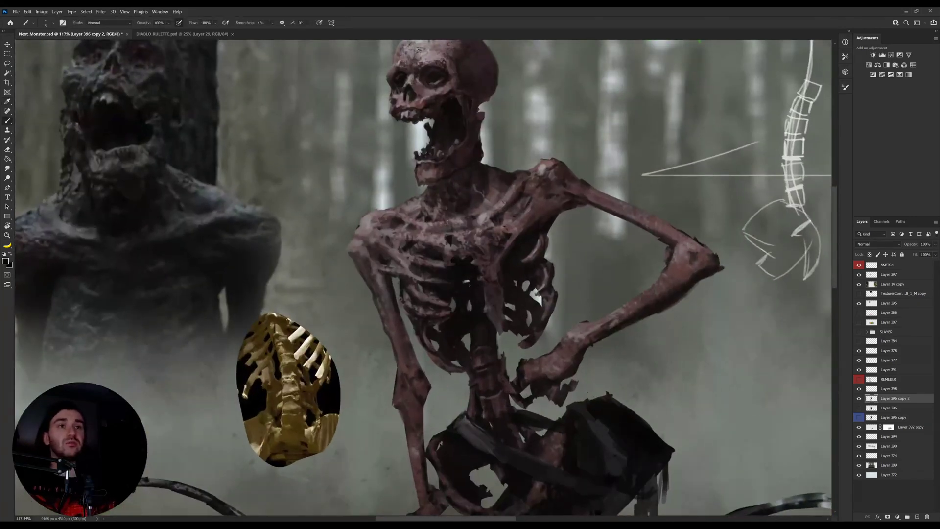
# Step: Reshape the openings beside the spine in the lower ribcage with sampled dark paint and the eraser
pyautogui.keyDown('alt'); pyautogui.click(466, 314); pyautogui.keyUp('alt')
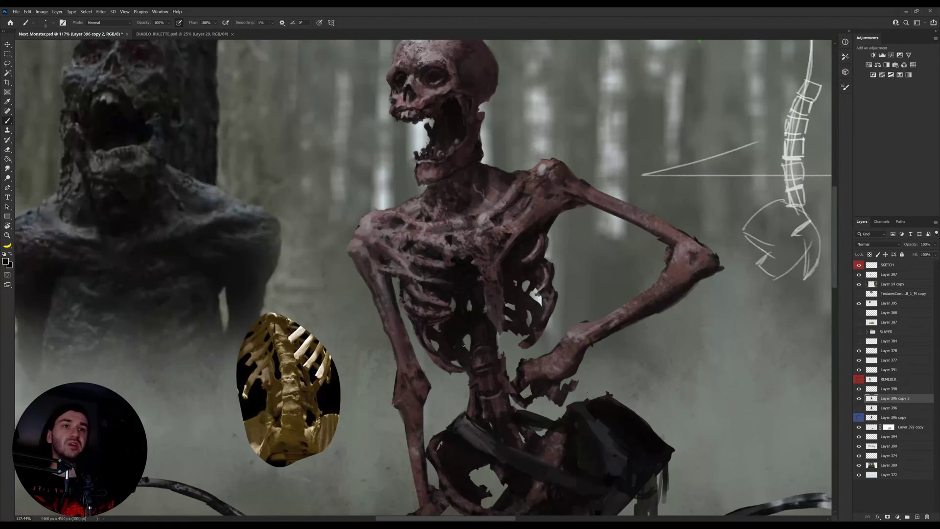
pyautogui.press('e')
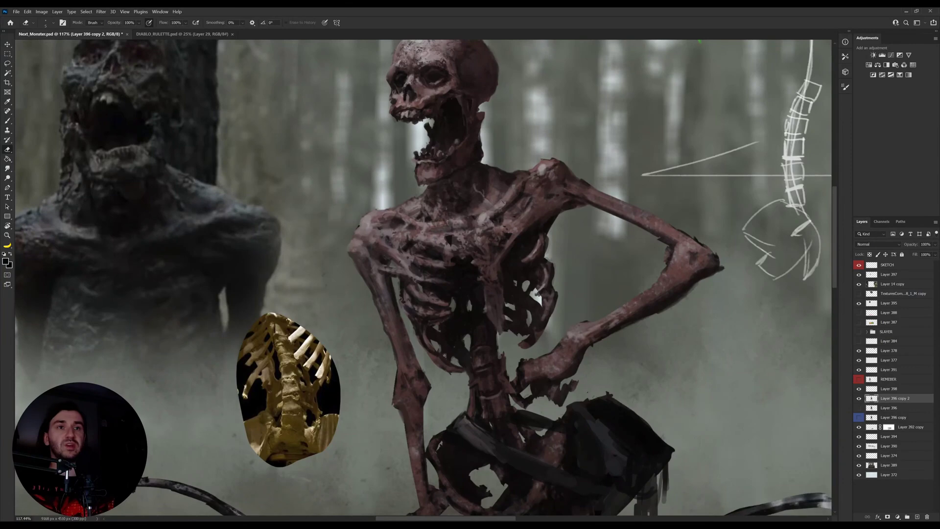
pyautogui.press('b')
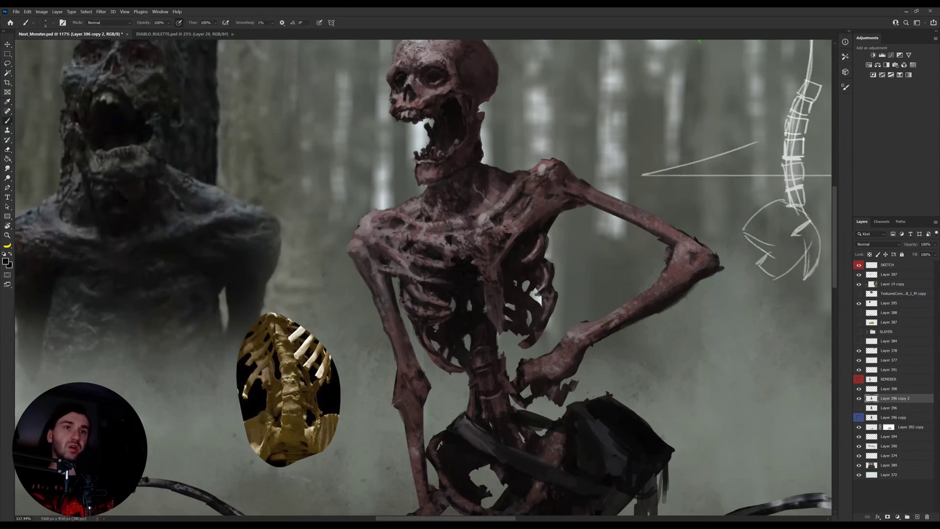
pyautogui.keyDown('alt'); pyautogui.click(436, 334); pyautogui.keyUp('alt')
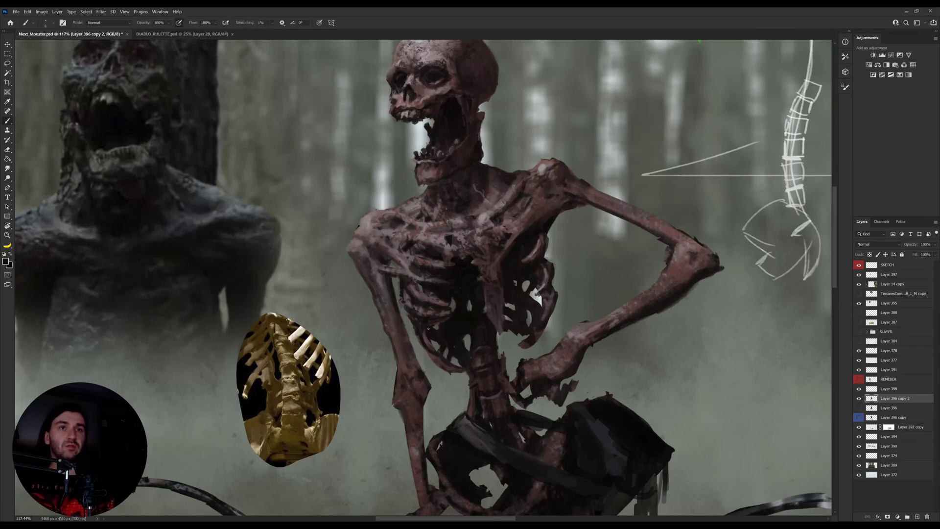
pyautogui.moveTo(518, 296); pyautogui.dragTo(487, 284)
# Step: Refine the sternum and the central chest bones with light and dark reddish tones sampled from the surrounding ribs
pyautogui.press('i')
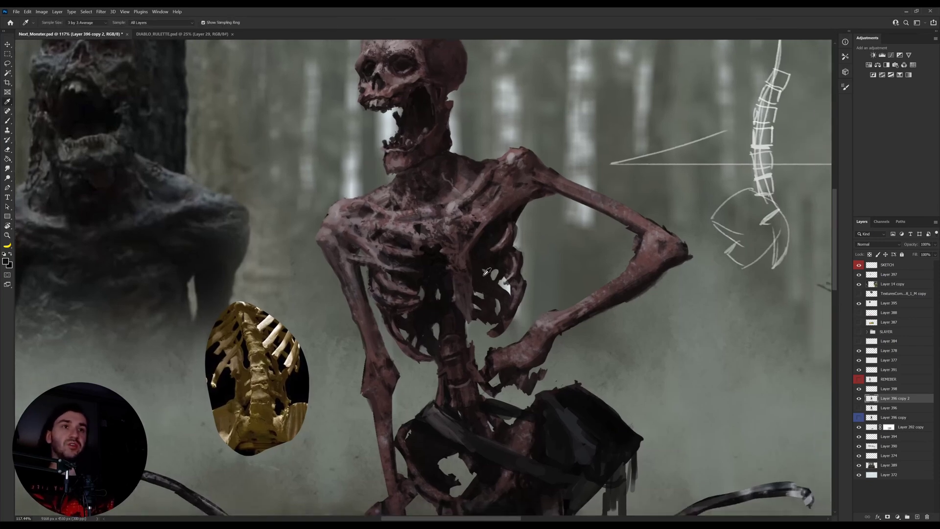
pyautogui.press('b')
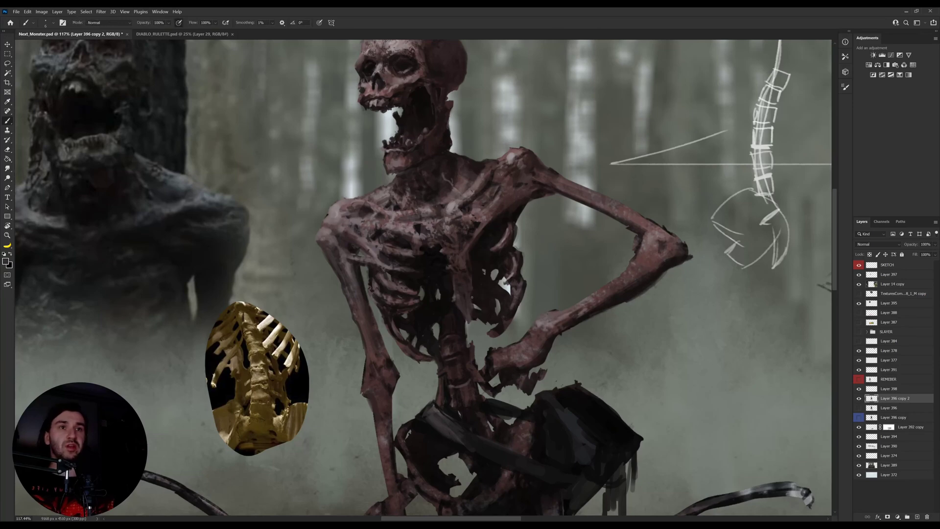
pyautogui.press('i')
pyautogui.click(468, 273)
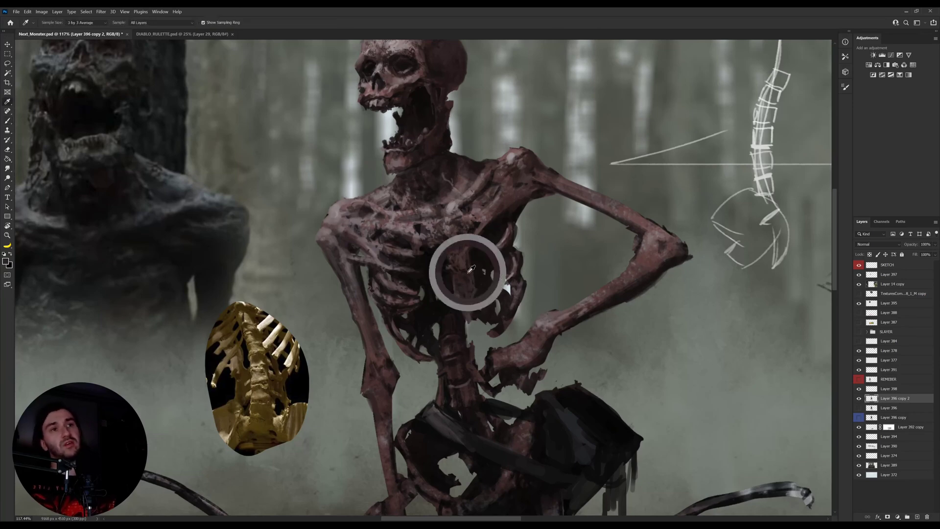
pyautogui.click(466, 235)
pyautogui.click(454, 214)
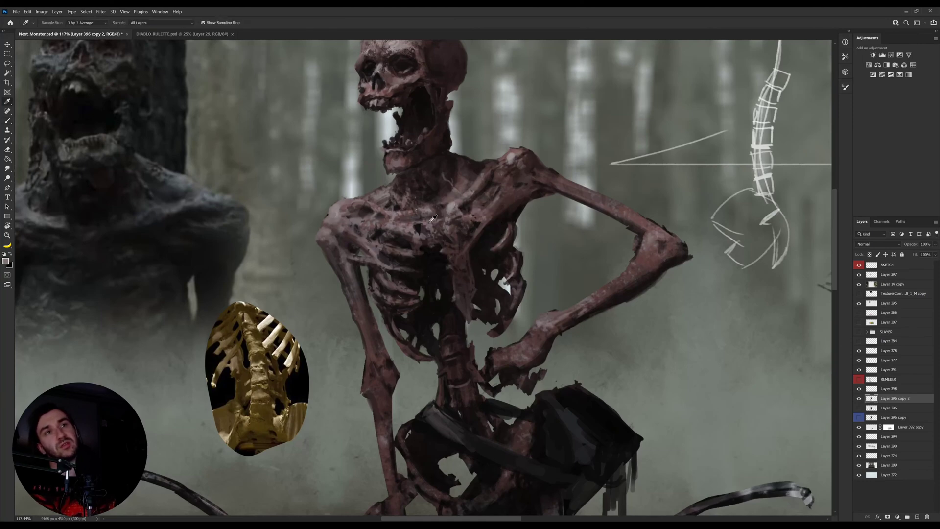
pyautogui.press('b')
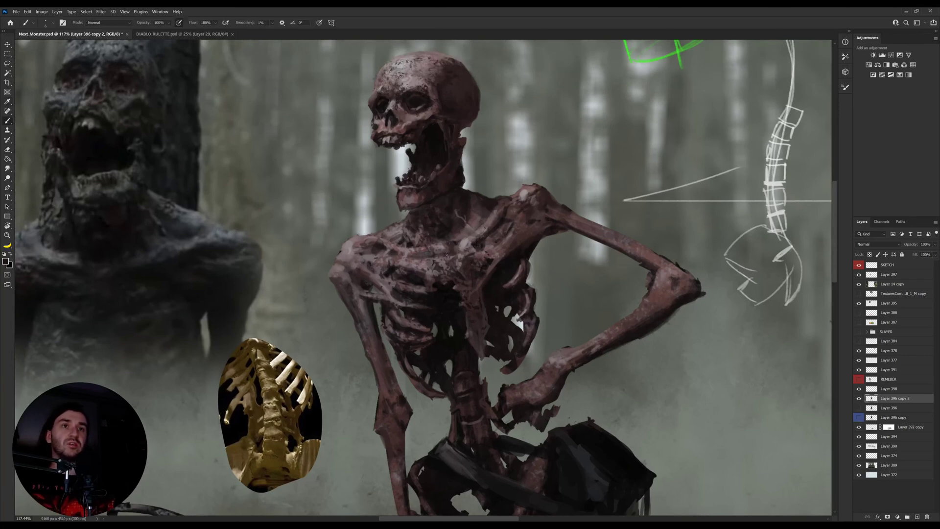
pyautogui.press('e')
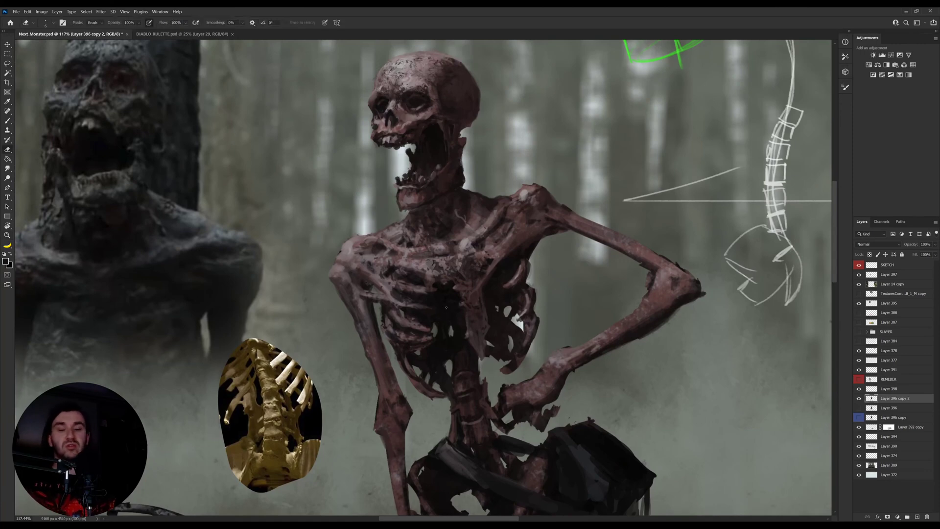
pyautogui.press(']')
pyautogui.press(']')
pyautogui.press(']')
pyautogui.press(']')
pyautogui.moveTo(445, 305)
pyautogui.mouseDown()
pyautogui.moveTo(446, 332)
pyautogui.moveTo(365, 387)
pyautogui.mouseUp()
pyautogui.press('z')
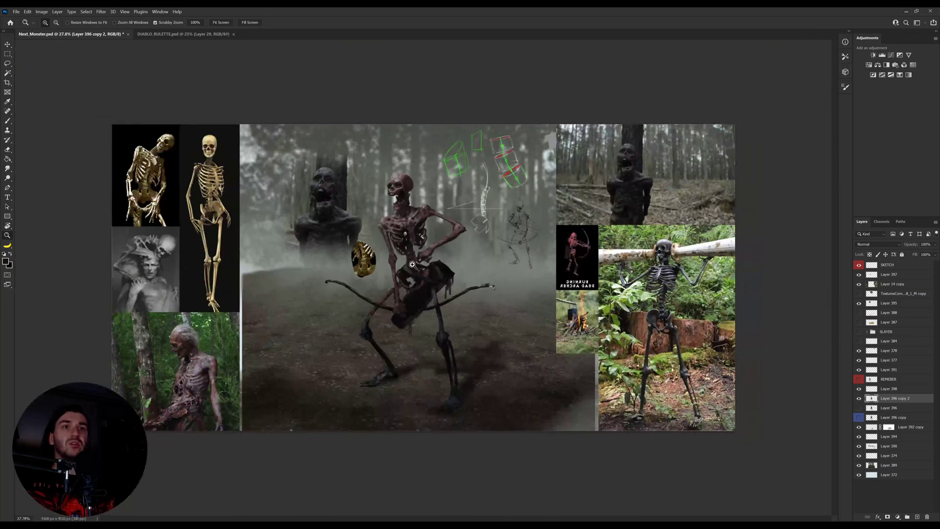
# Step: Touch up the lower tip of the sternum with a slightly larger brush and tones sampled around it
pyautogui.moveTo(406, 239); pyautogui.dragTo(419, 238)
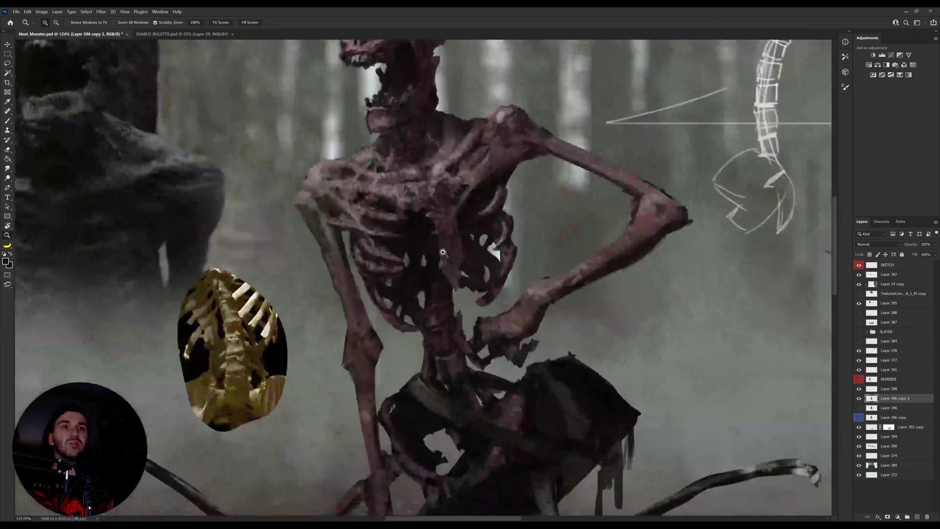
pyautogui.press('b')
pyautogui.keyDown('alt'); pyautogui.click(467, 261); pyautogui.keyUp('alt')
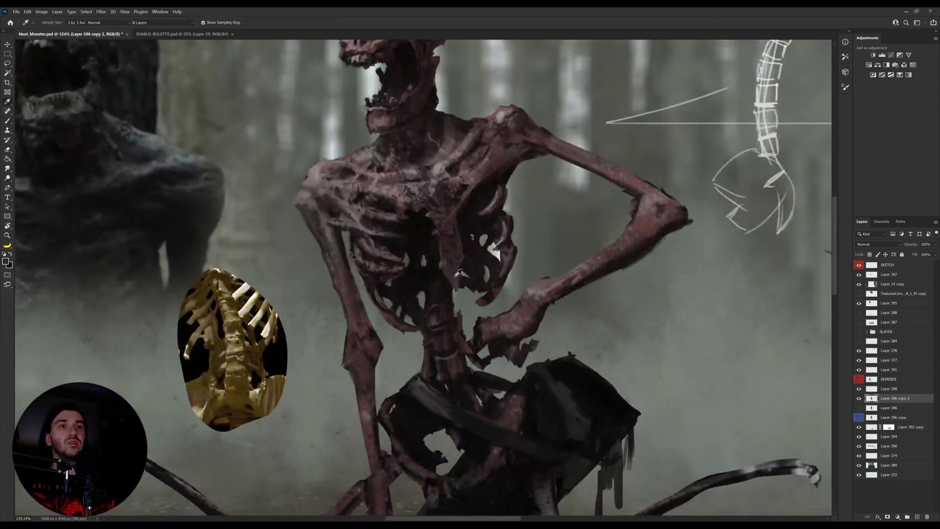
pyautogui.press(']')
pyautogui.keyDown('alt'); pyautogui.click(450, 280); pyautogui.keyUp('alt')
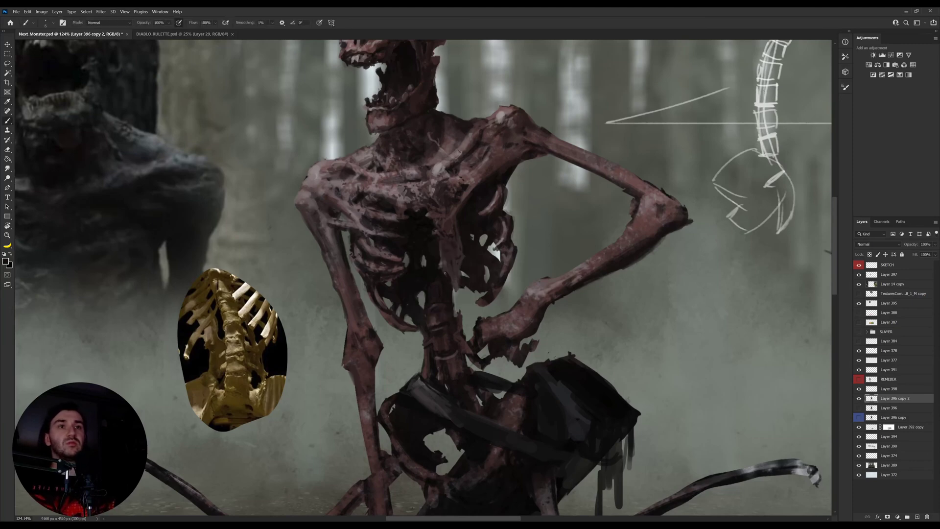
# Step: Refine the collarbone and shoulder on the bent-arm side with colours sampled from the ribs and shoulder
pyautogui.moveTo(443, 269); pyautogui.dragTo(450, 321)
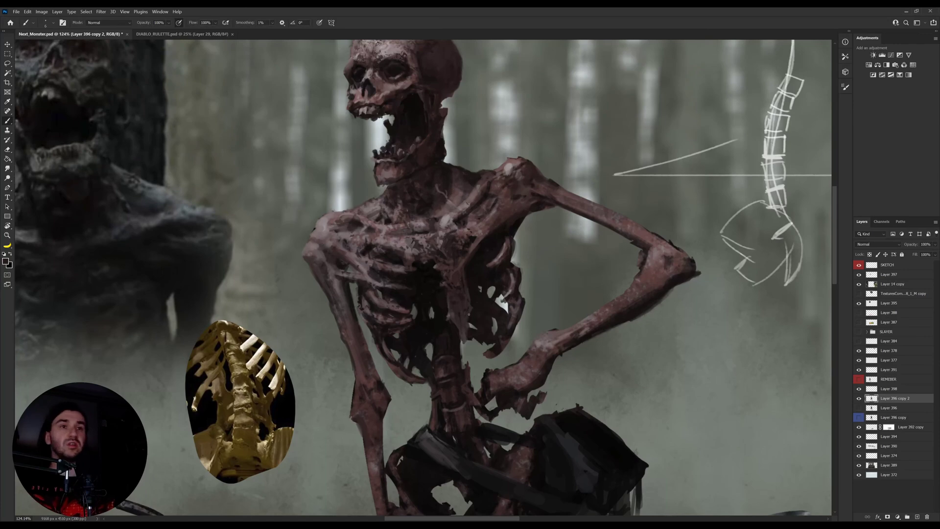
pyautogui.moveTo(493, 264); pyautogui.dragTo(479, 300)
pyautogui.keyDown('alt'); pyautogui.click(490, 280); pyautogui.keyUp('alt')
pyautogui.keyDown('alt'); pyautogui.click(464, 266); pyautogui.keyUp('alt')
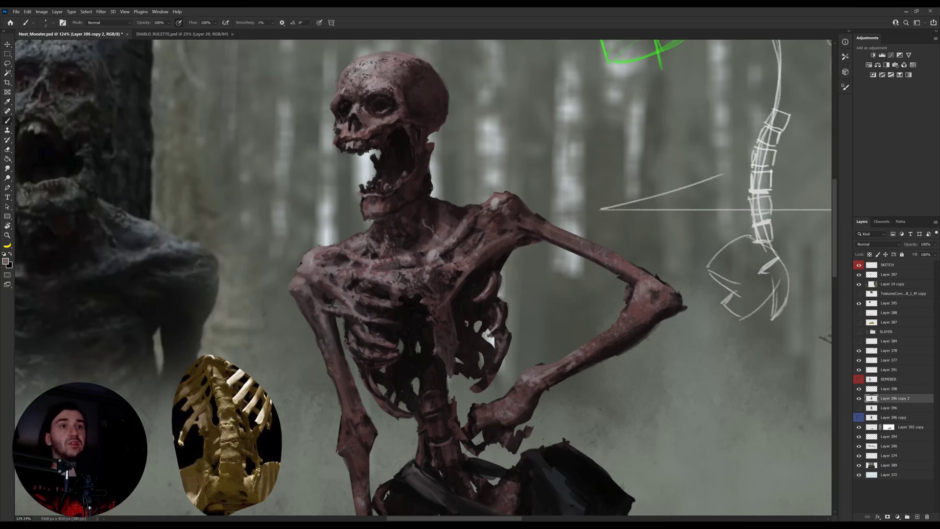
pyautogui.keyDown('alt'); pyautogui.click(495, 206); pyautogui.keyUp('alt')
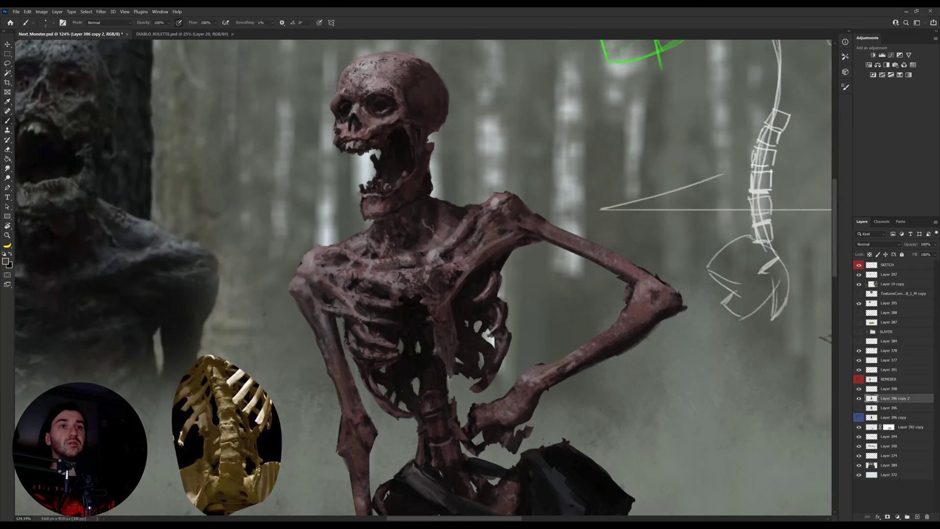
# Step: Rotate the canvas and paint sampled reddish tones along the collarbone leading into the bent arm's shoulder
pyautogui.press('r')
pyautogui.moveTo(476, 233); pyautogui.dragTo(428, 351)
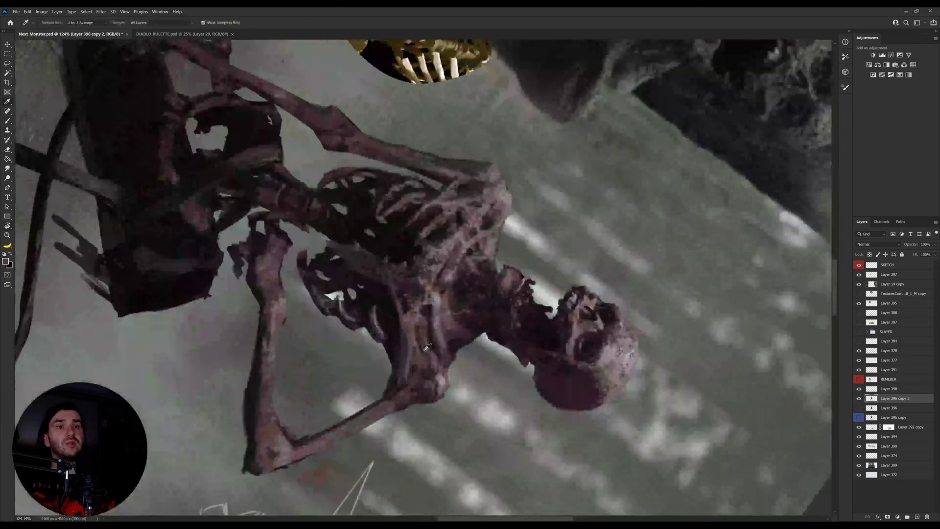
pyautogui.keyDown('alt'); pyautogui.click(436, 342); pyautogui.keyUp('alt')
pyautogui.keyDown('alt'); pyautogui.click(419, 341); pyautogui.keyUp('alt')
pyautogui.moveTo(421, 332); pyautogui.dragTo(425, 349)
pyautogui.keyDown('alt'); pyautogui.click(434, 363); pyautogui.keyUp('alt')
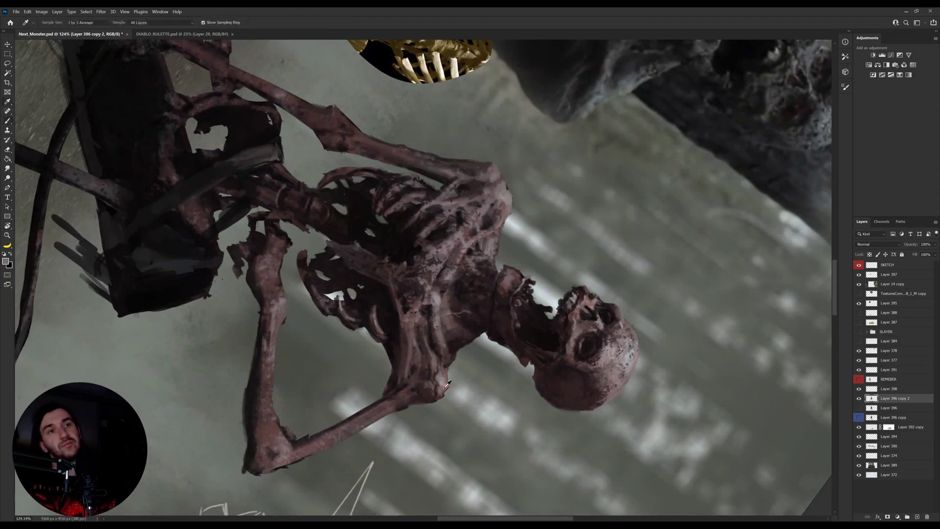
# Step: Rotate the canvas and touch up the bent arm's upper bone near the elbow with a sampled tone
pyautogui.press('r')
pyautogui.moveTo(444, 371)
pyautogui.mouseDown()
pyautogui.moveTo(431, 172)
pyautogui.moveTo(520, 244)
pyautogui.moveTo(609, 300)
pyautogui.moveTo(607, 314)
pyautogui.mouseUp()
pyautogui.press('r')
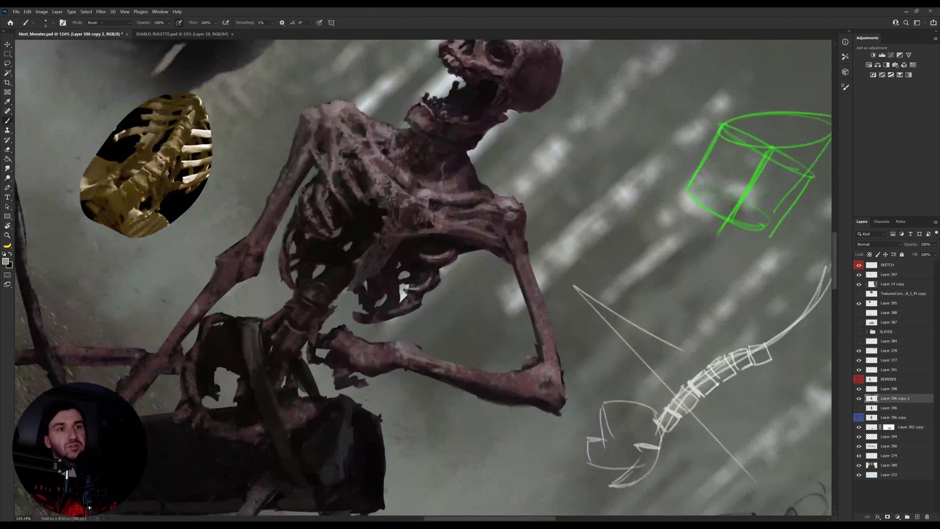
pyautogui.keyDown('alt'); pyautogui.click(537, 351); pyautogui.keyUp('alt')
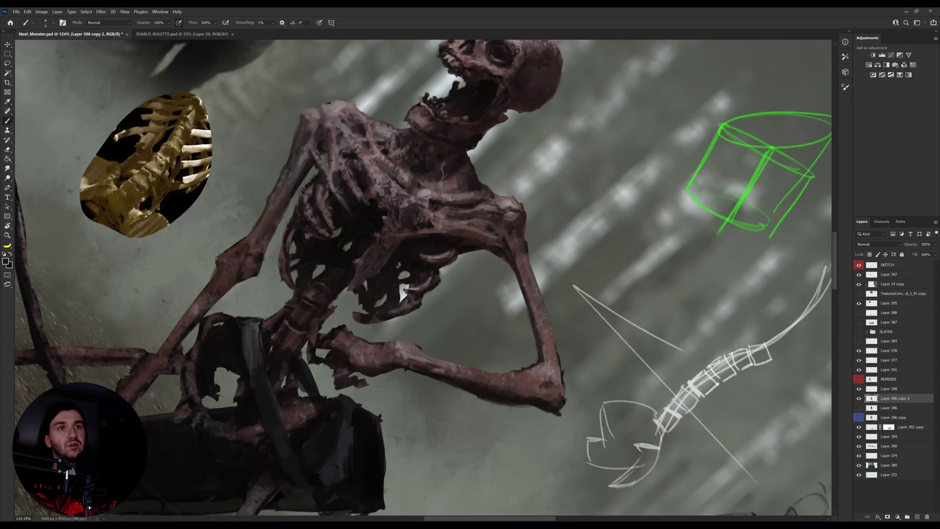
# Step: Rotate the canvas and paint the shaded area beneath the bent arm's shoulder with sampled dark tones, enlarging the brush
pyautogui.press('r')
pyautogui.moveTo(548, 251); pyautogui.dragTo(433, 197)
pyautogui.keyDown('alt'); pyautogui.click(350, 250); pyautogui.keyUp('alt')
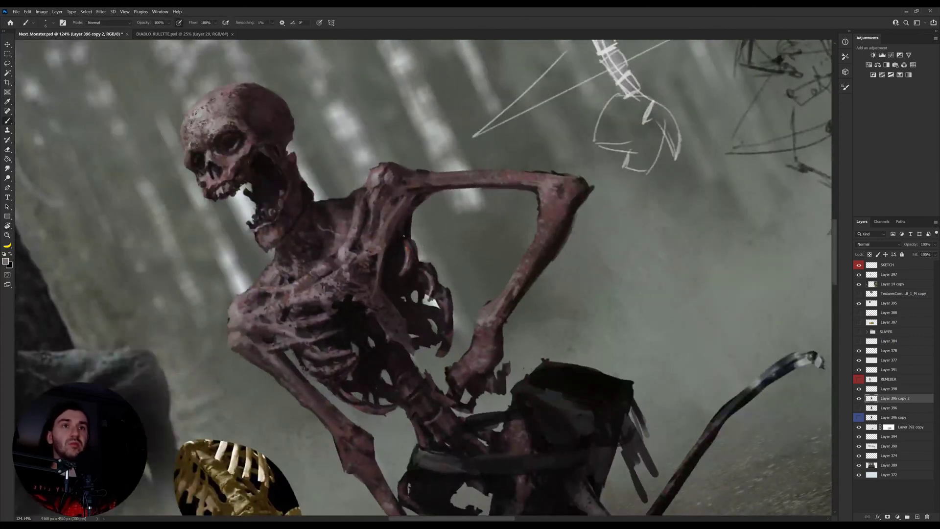
pyautogui.moveTo(407, 243); pyautogui.dragTo(405, 221)
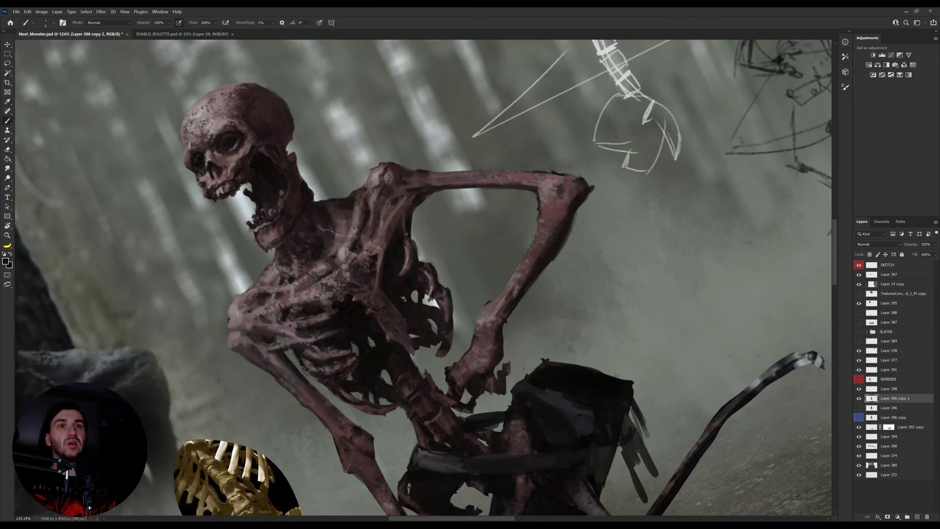
pyautogui.keyDown('alt'); pyautogui.click(405, 231); pyautogui.keyUp('alt')
pyautogui.press(']')
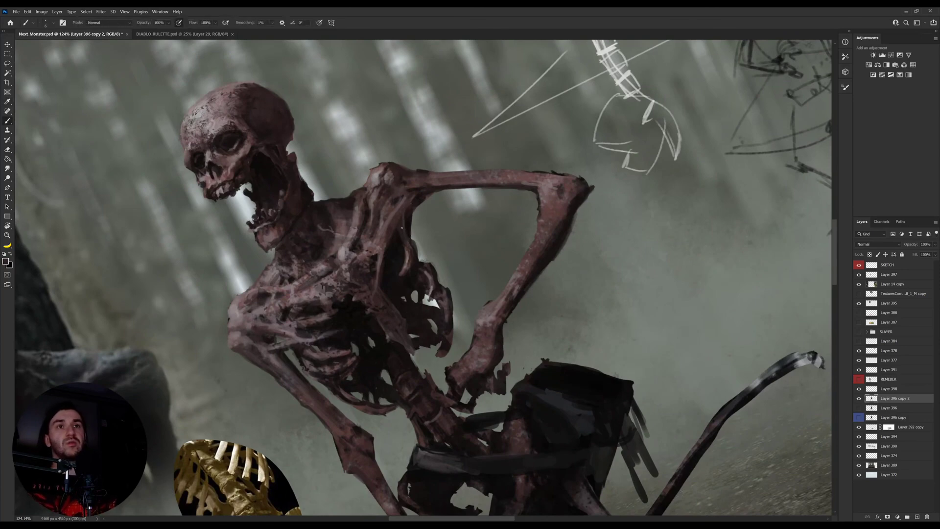
# Step: Refine the upper part of the bent arm just below the shoulder with tones sampled from the bone
pyautogui.press('r')
pyautogui.moveTo(436, 241); pyautogui.dragTo(457, 256)
pyautogui.keyDown('alt'); pyautogui.click(442, 219); pyautogui.keyUp('alt')
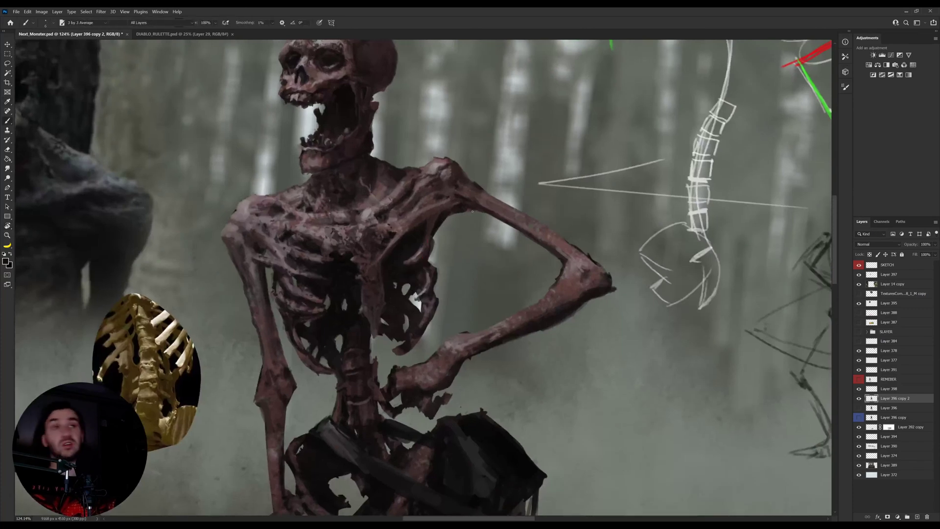
pyautogui.press('r')
pyautogui.moveTo(568, 206); pyautogui.dragTo(542, 328)
pyautogui.keyDown('alt'); pyautogui.click(522, 253); pyautogui.keyUp('alt')
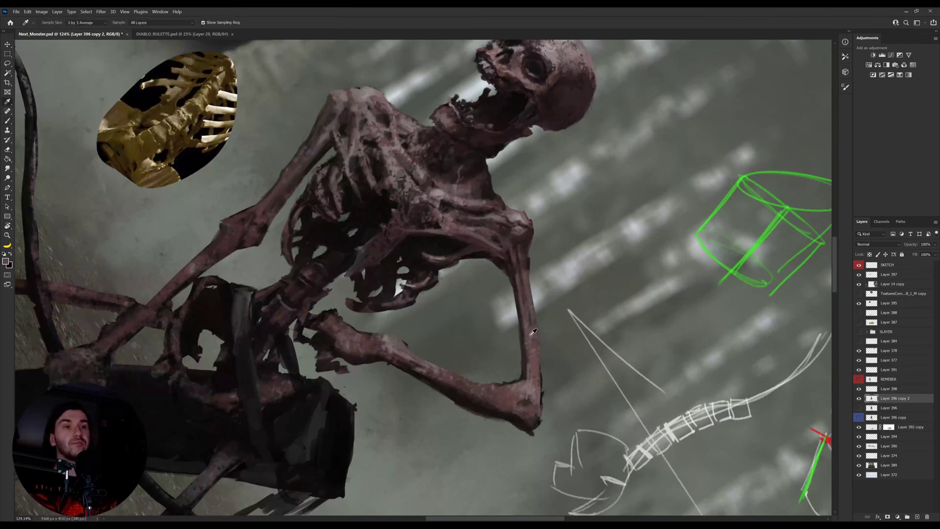
pyautogui.keyDown('alt'); pyautogui.click(514, 261); pyautogui.keyUp('alt')
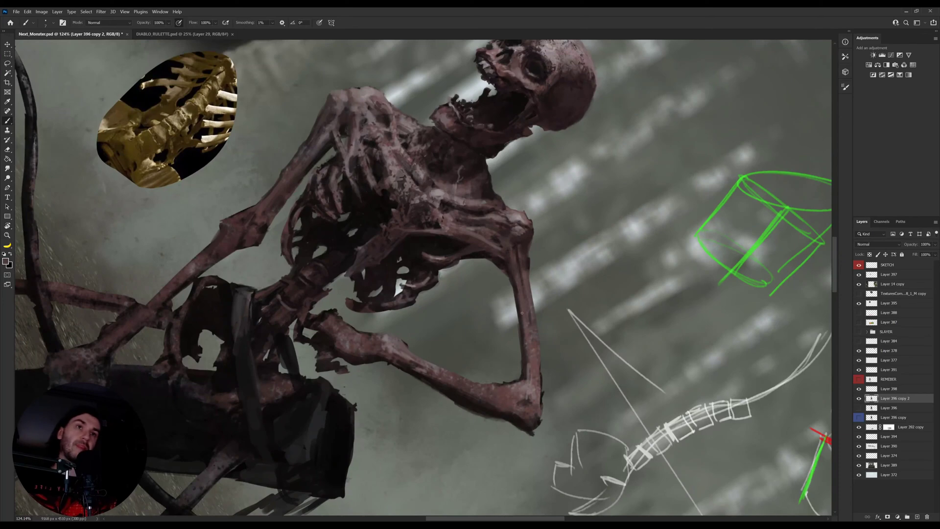
# Step: Rotate the canvas and clean up the outer edge of the bent arm's shoulder with the eraser
pyautogui.press('r')
pyautogui.moveTo(519, 201); pyautogui.dragTo(544, 244)
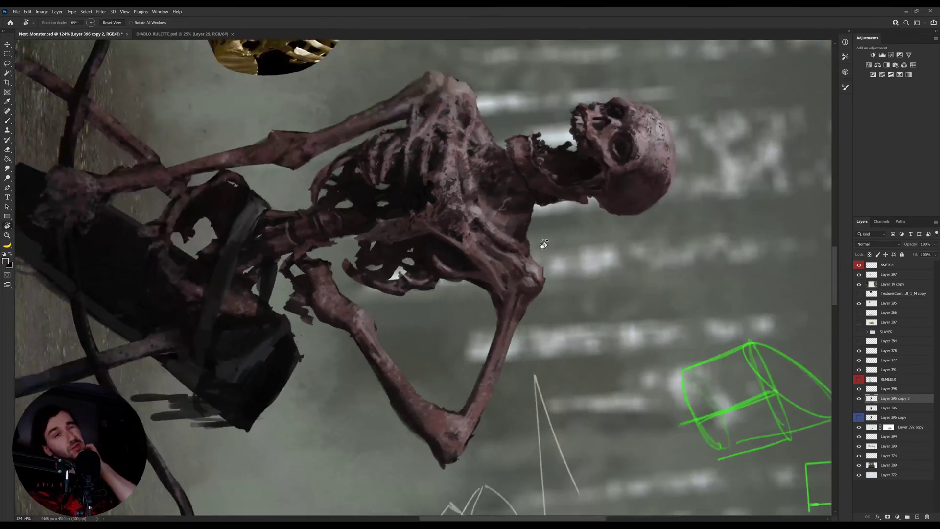
pyautogui.press('e')
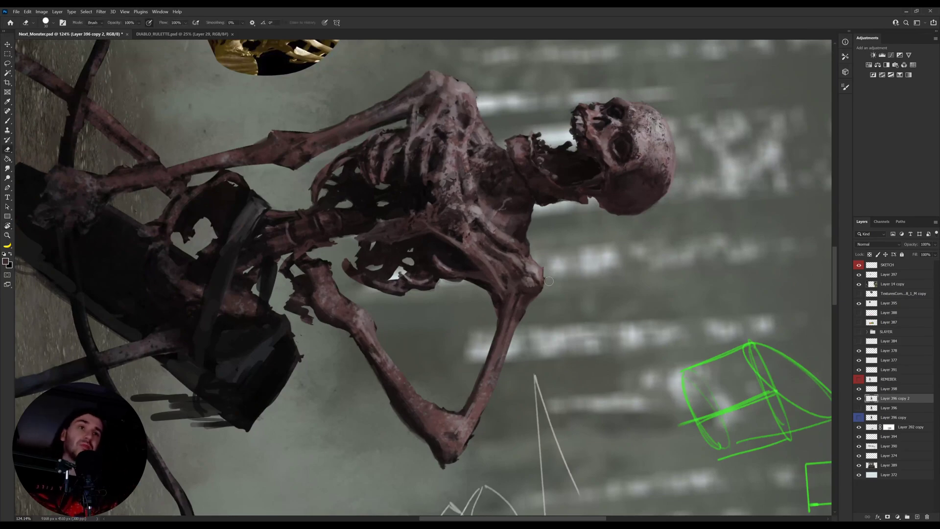
# Step: Examine the whole composition upright to judge the skeleton against the scene and reference images
pyautogui.press('z')
pyautogui.moveTo(571, 279); pyautogui.dragTo(529, 294)
pyautogui.press('r')
pyautogui.moveTo(544, 325); pyautogui.dragTo(565, 132)
pyautogui.press('z')
pyautogui.moveTo(564, 166); pyautogui.dragTo(538, 171)
pyautogui.press('r')
pyautogui.moveTo(529, 206); pyautogui.dragTo(505, 181)
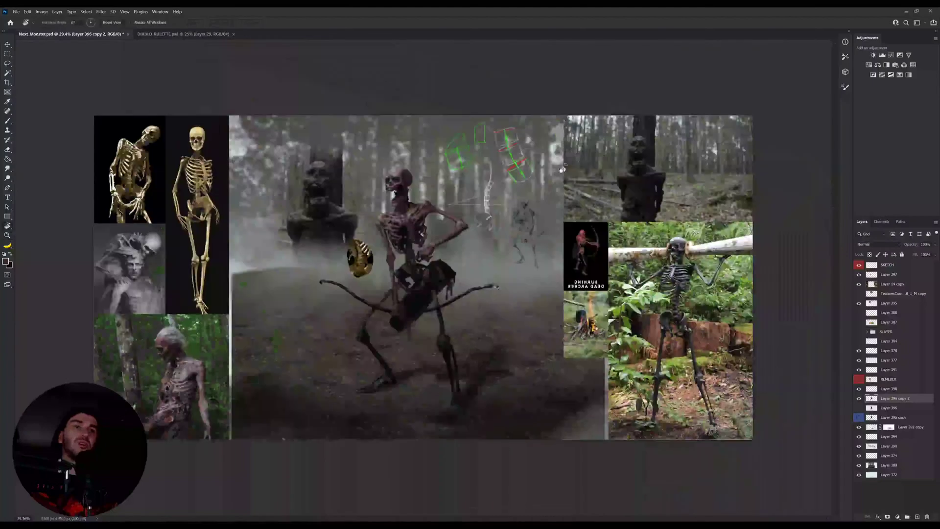
# Step: Refine the wrist and fingers of the hand resting near the hip with sampled dark and light bone tones
pyautogui.press('z')
pyautogui.moveTo(397, 227); pyautogui.dragTo(407, 226)
pyautogui.scroll(2, 408, 225)
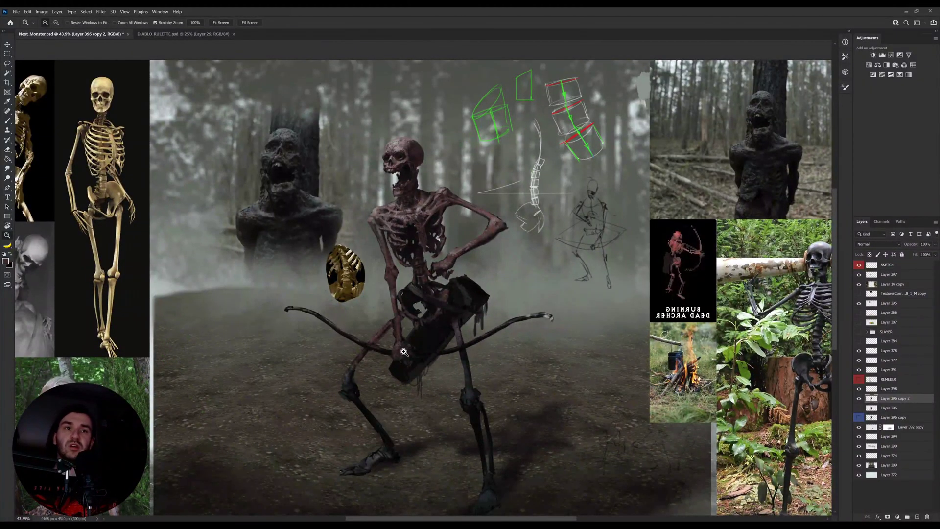
pyautogui.scroll(4, 426, 362)
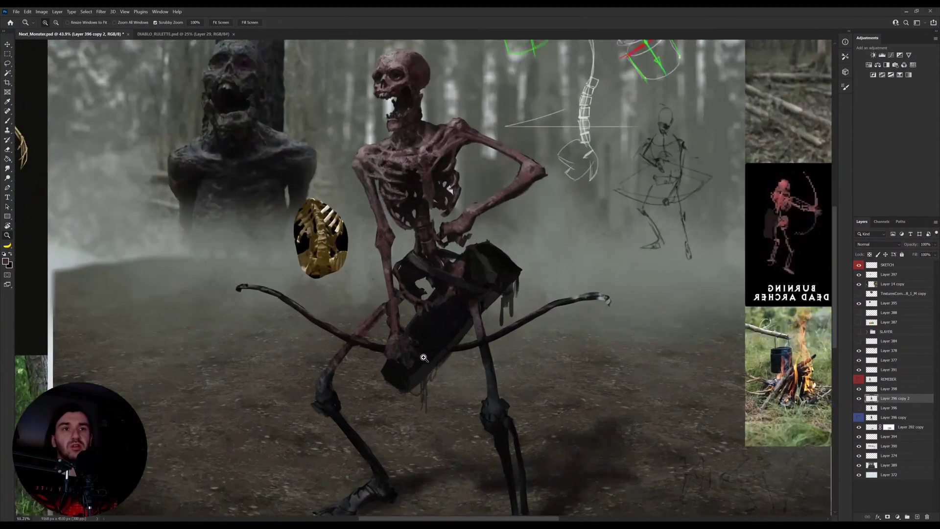
pyautogui.scroll(8, 426, 360)
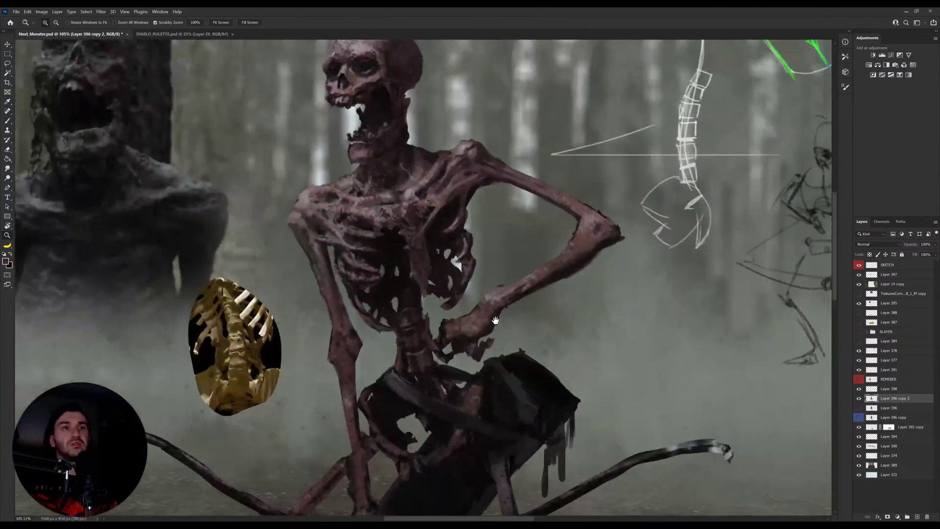
pyautogui.press('i')
pyautogui.press('b')
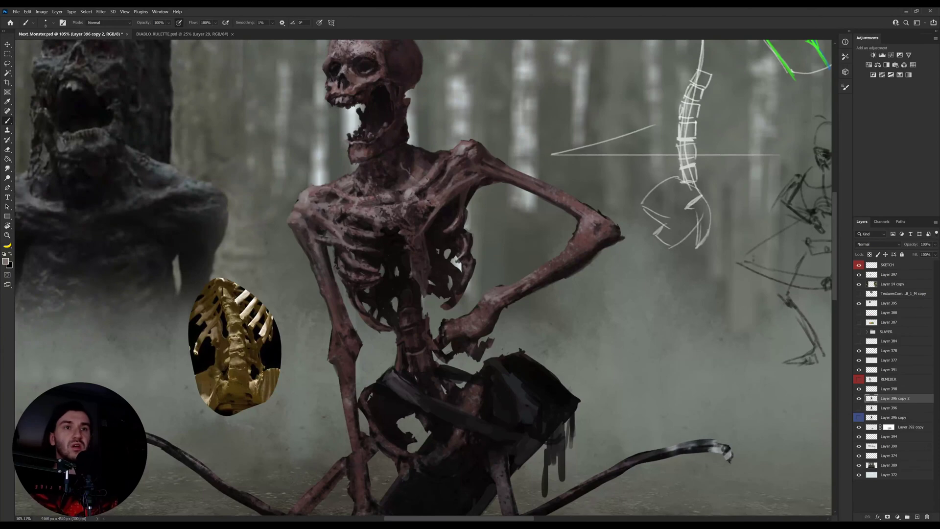
pyautogui.moveTo(442, 335); pyautogui.dragTo(437, 344)
pyautogui.keyDown('alt'); pyautogui.click(440, 342); pyautogui.keyUp('alt')
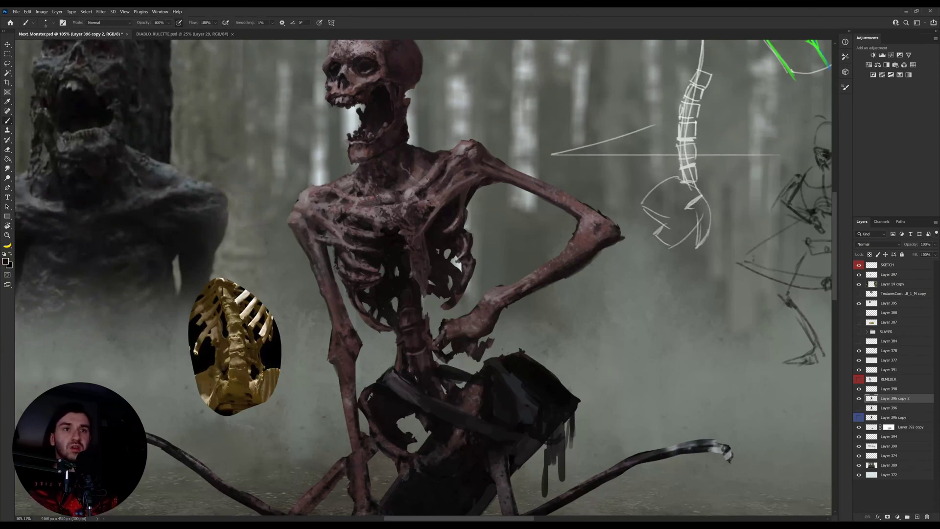
pyautogui.keyDown('alt'); pyautogui.click(454, 331); pyautogui.keyUp('alt')
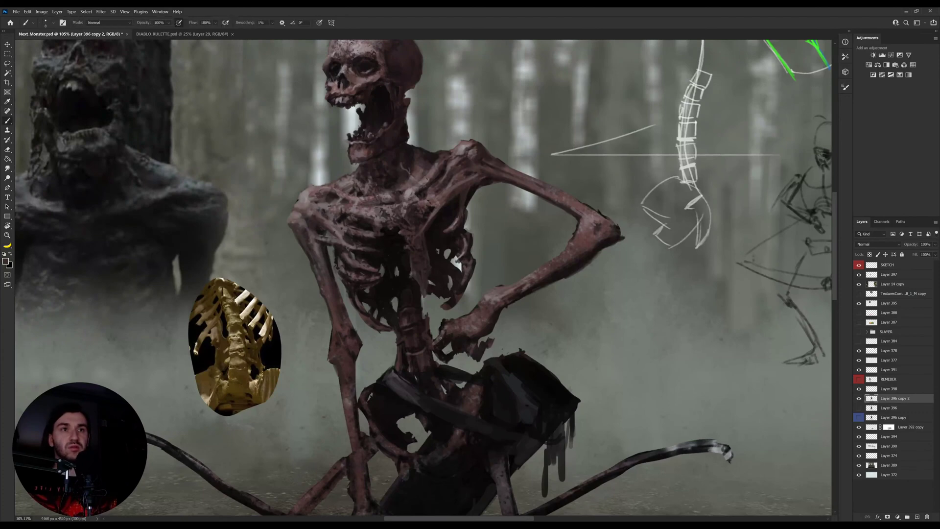
pyautogui.keyDown('alt'); pyautogui.click(447, 325); pyautogui.keyUp('alt')
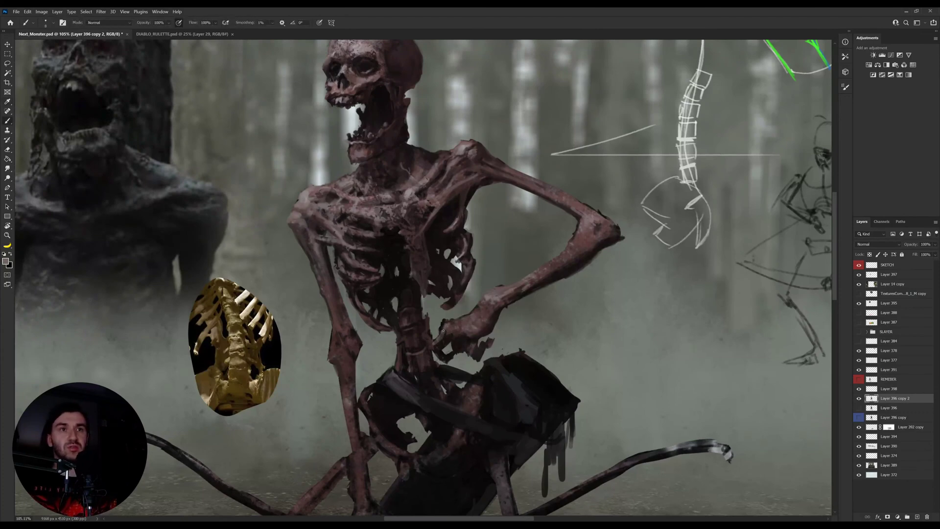
# Step: Refine the lower ribs beside the sternum on the bent-arm side with a smaller eraser and sampled dark paint
pyautogui.press('e')
pyautogui.press('[')
pyautogui.press('[')
pyautogui.press('[')
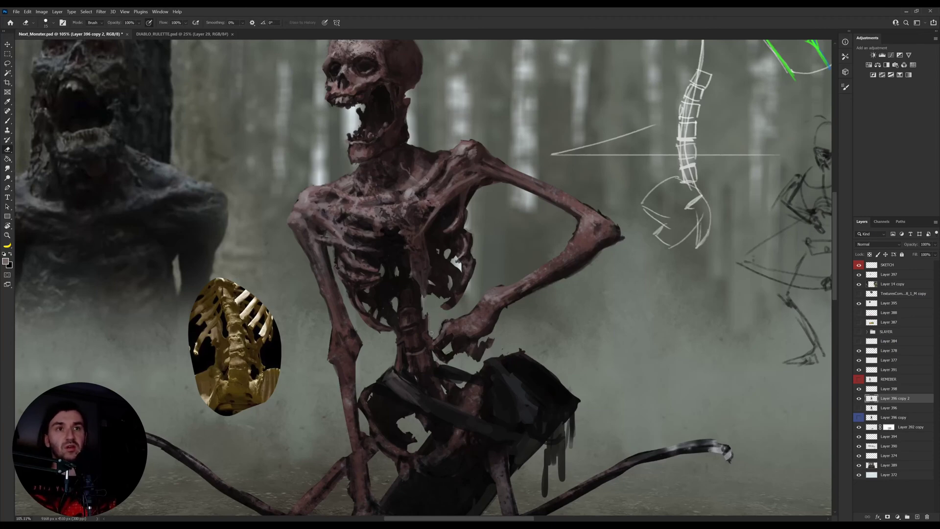
pyautogui.press('b')
pyautogui.keyDown('alt'); pyautogui.click(439, 293); pyautogui.keyUp('alt')
pyautogui.moveTo(440, 290); pyautogui.dragTo(429, 308)
pyautogui.press(']')
pyautogui.keyDown('alt'); pyautogui.click(436, 294); pyautogui.keyUp('alt')
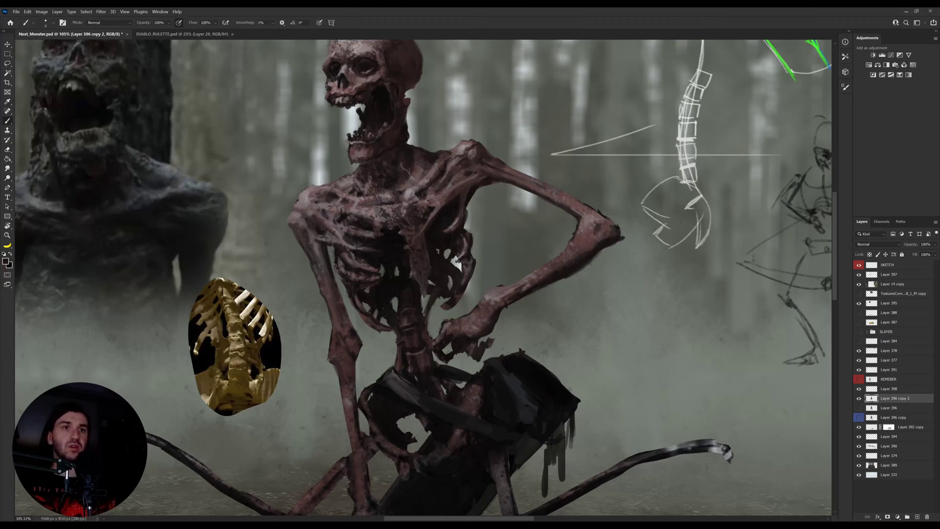
# Step: Rework the dark strap crossing the skeleton's pelvis with sampled shadow tones, rotating the canvas to follow its length
pyautogui.keyDown('alt'); pyautogui.click(402, 361); pyautogui.keyUp('alt')
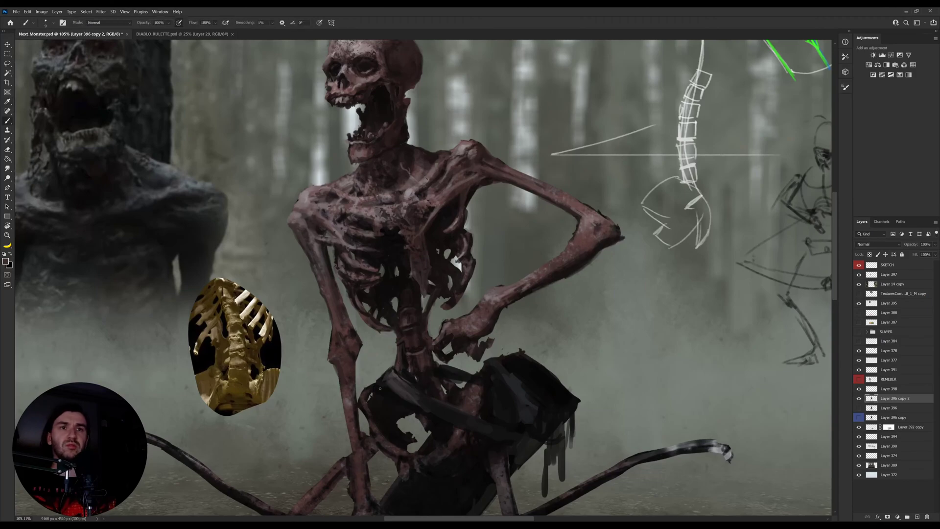
pyautogui.moveTo(375, 417)
pyautogui.mouseDown()
pyautogui.moveTo(386, 362)
pyautogui.moveTo(385, 245)
pyautogui.mouseUp()
pyautogui.moveTo(384, 401)
pyautogui.mouseDown()
pyautogui.moveTo(387, 262)
pyautogui.moveTo(385, 416)
pyautogui.mouseUp()
pyautogui.moveTo(391, 290); pyautogui.dragTo(412, 359)
pyautogui.keyDown('alt'); pyautogui.click(415, 326); pyautogui.keyUp('alt')
pyautogui.press('r')
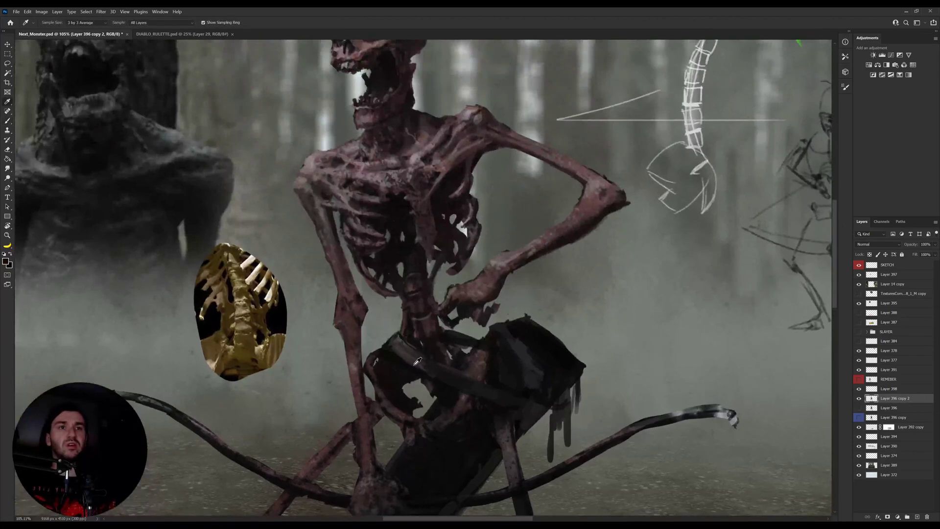
pyautogui.moveTo(498, 372); pyautogui.dragTo(525, 230)
pyautogui.press('i')
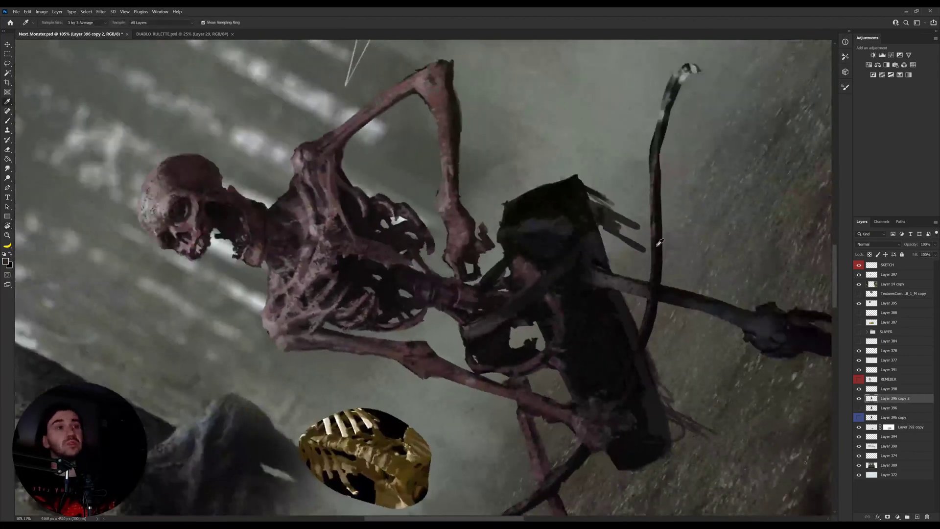
pyautogui.click(477, 330)
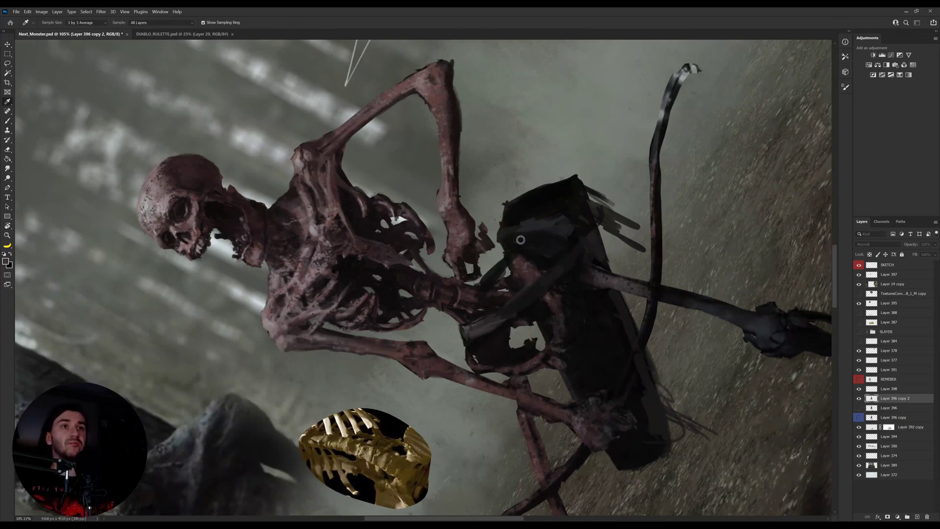
pyautogui.press('b')
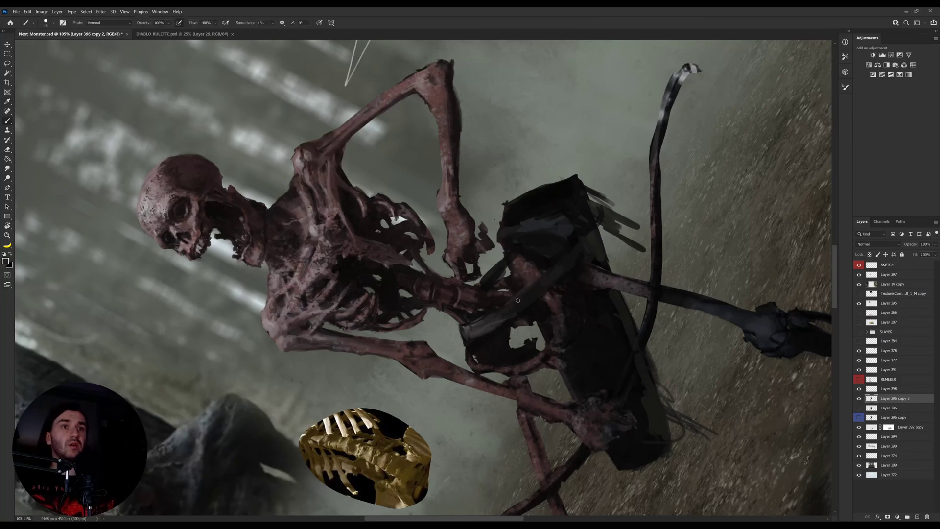
# Step: Choose a custom paint colour and tint the lower part of the pelvis strap with dark brown strokes
pyautogui.press('r')
pyautogui.moveTo(517, 296)
pyautogui.mouseDown()
pyautogui.moveTo(546, 420)
pyautogui.moveTo(367, 366)
pyautogui.mouseUp()
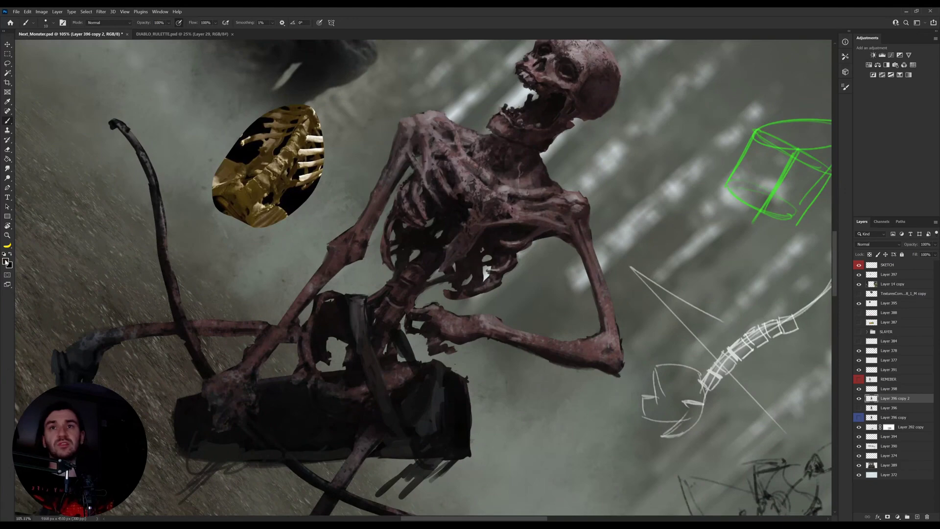
pyautogui.press('i')
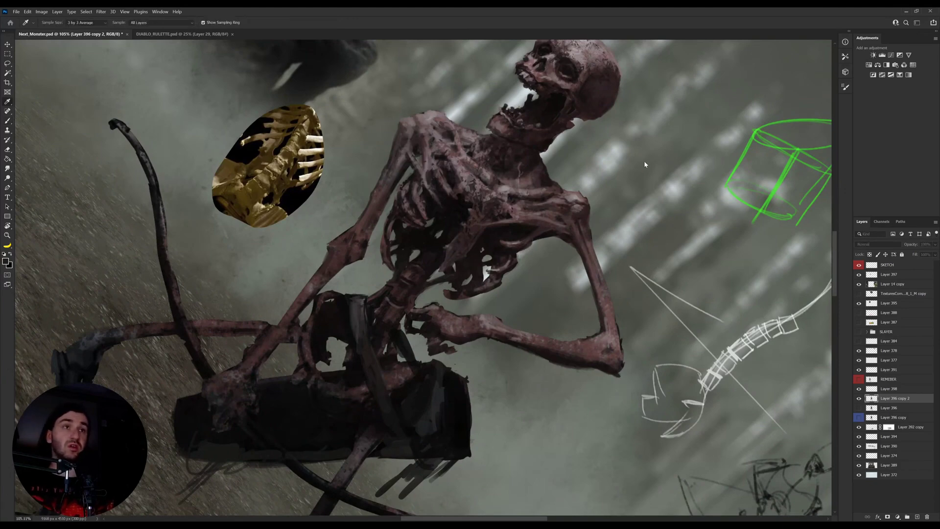
pyautogui.press('b')
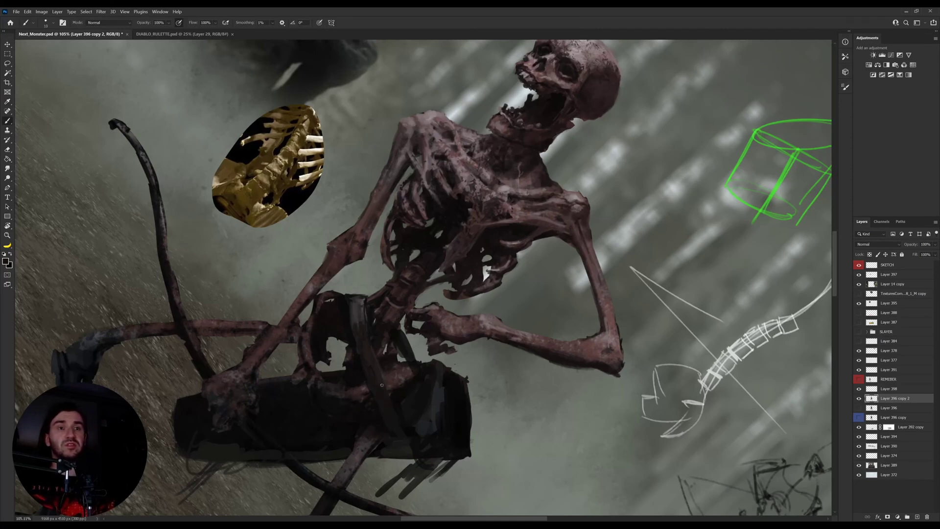
# Step: Refine the upper end of the strap where it wraps over the hip bone, using dark tones sampled around it
pyautogui.press('r')
pyautogui.moveTo(444, 363); pyautogui.dragTo(471, 342)
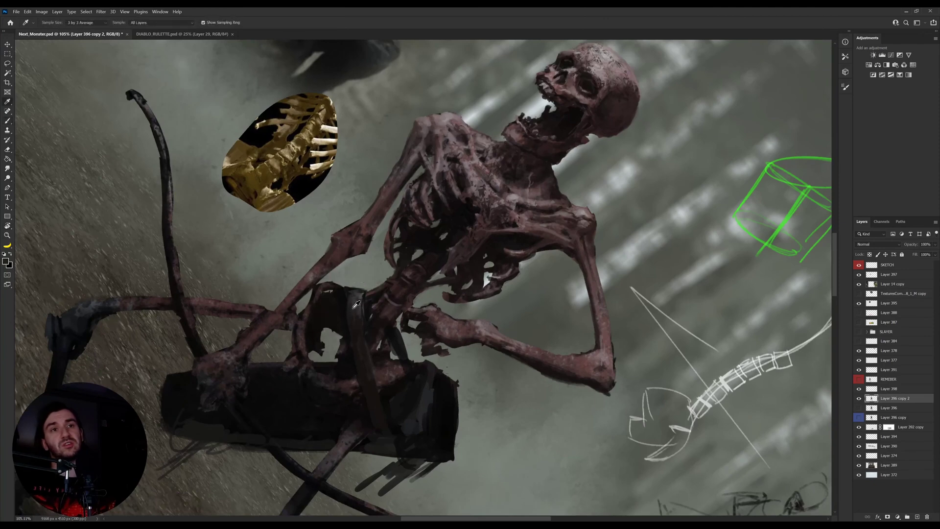
pyautogui.keyDown('alt'); pyautogui.click(360, 325); pyautogui.keyUp('alt')
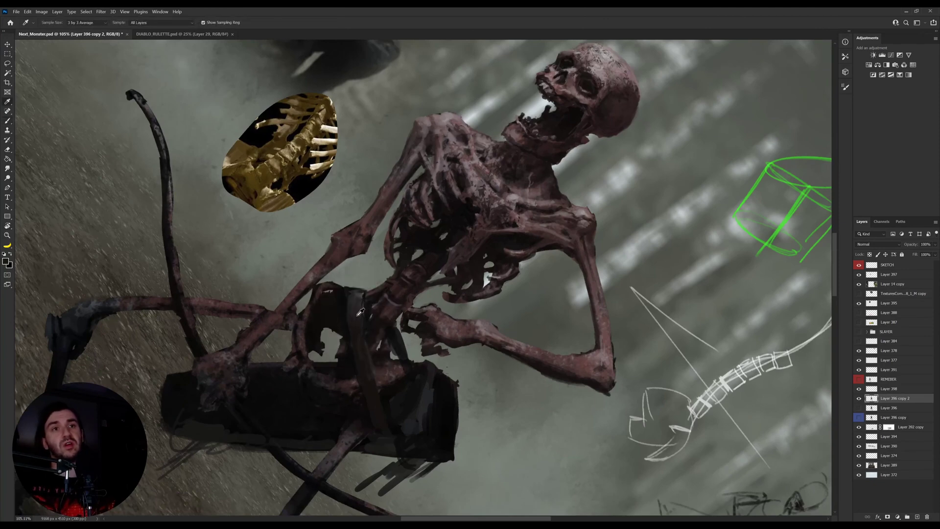
pyautogui.keyDown('alt'); pyautogui.click(361, 295); pyautogui.keyUp('alt')
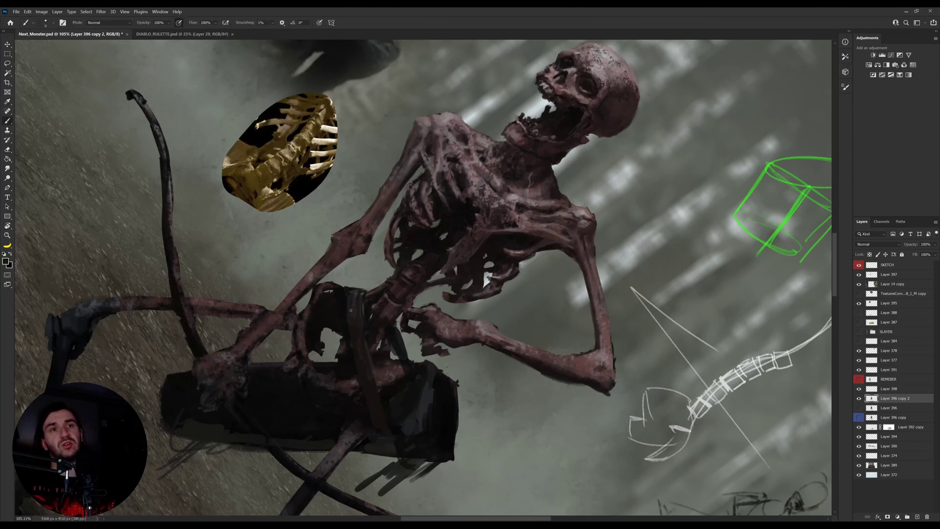
pyautogui.keyDown('alt'); pyautogui.click(351, 311); pyautogui.keyUp('alt')
pyautogui.keyDown('alt'); pyautogui.click(344, 299); pyautogui.keyUp('alt')
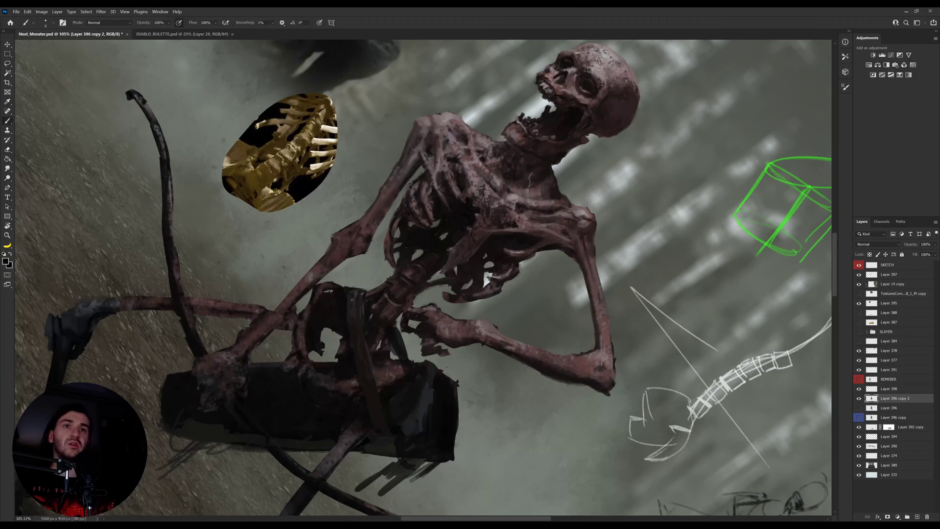
# Step: Clean up the strap's edge below the spine with the eraser and sampled dark paint
pyautogui.press('r')
pyautogui.moveTo(530, 284); pyautogui.dragTo(461, 177)
pyautogui.keyDown('alt'); pyautogui.click(440, 353); pyautogui.keyUp('alt')
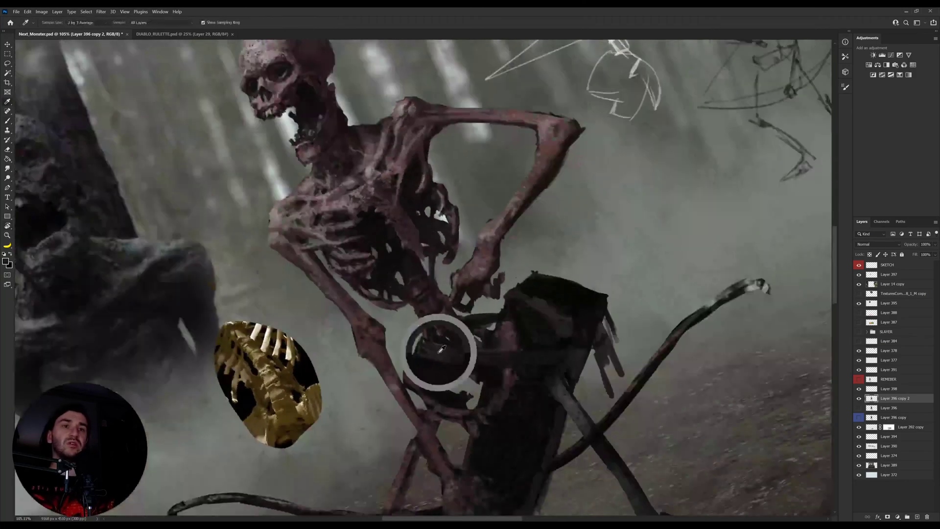
pyautogui.press('e')
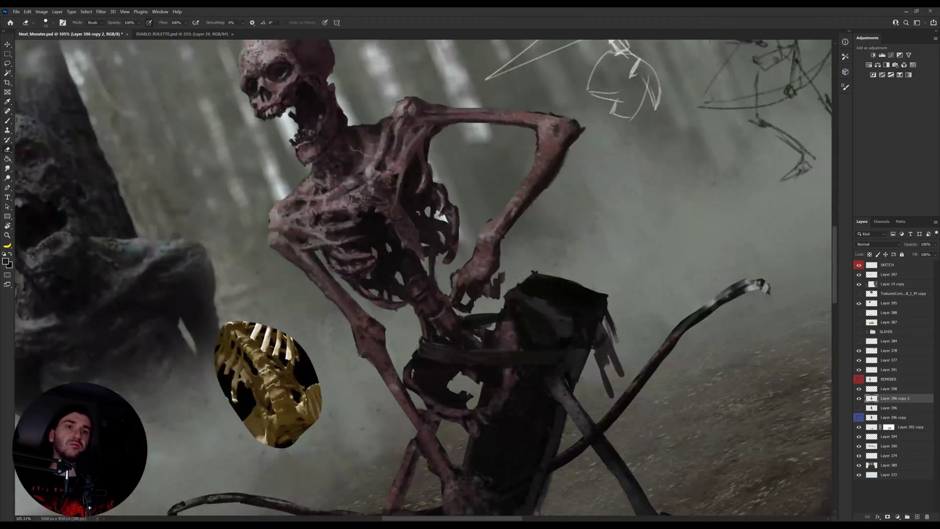
pyautogui.press('b')
pyautogui.keyDown('alt'); pyautogui.click(423, 344); pyautogui.keyUp('alt')
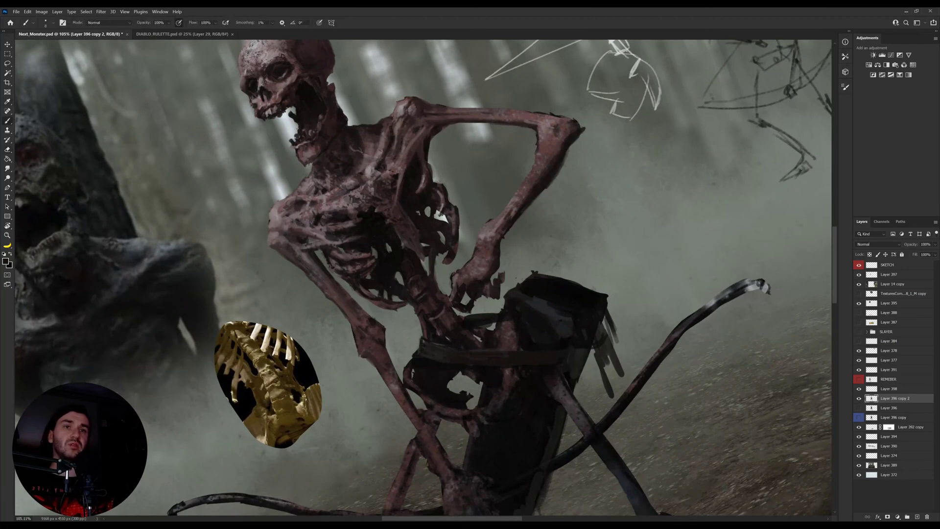
# Step: Pick a lighter grey paint and add thin highlights along the edges of the pelvis strap
pyautogui.press('r')
pyautogui.moveTo(575, 319); pyautogui.dragTo(433, 384)
pyautogui.press('b')
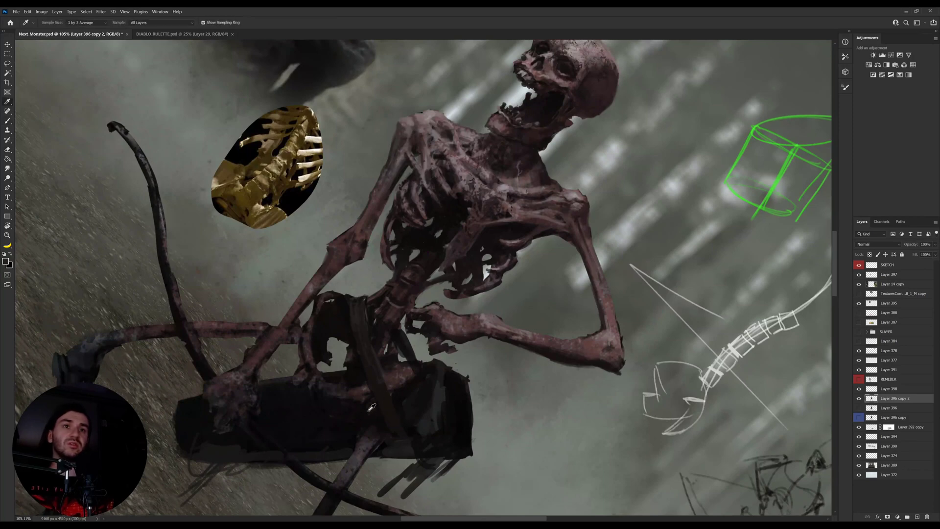
pyautogui.keyDown('alt'); pyautogui.click(367, 328); pyautogui.keyUp('alt')
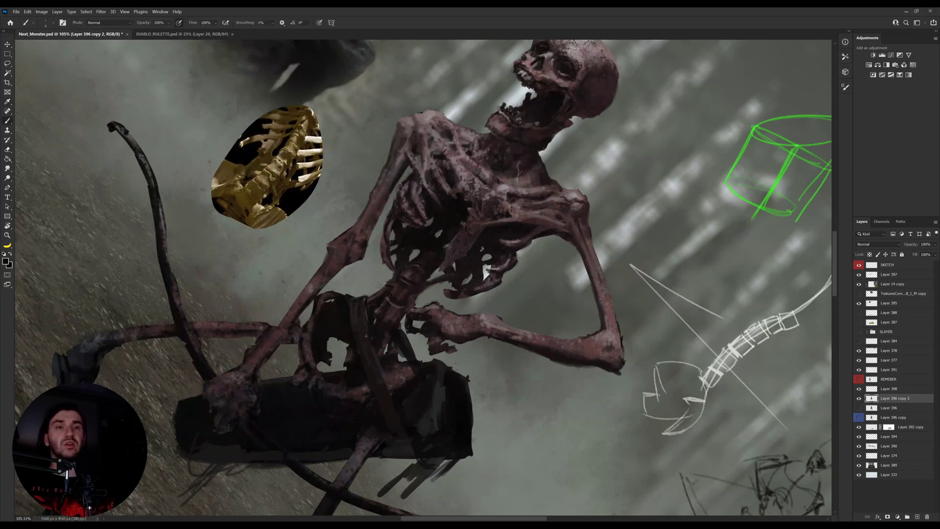
pyautogui.click(7, 263)
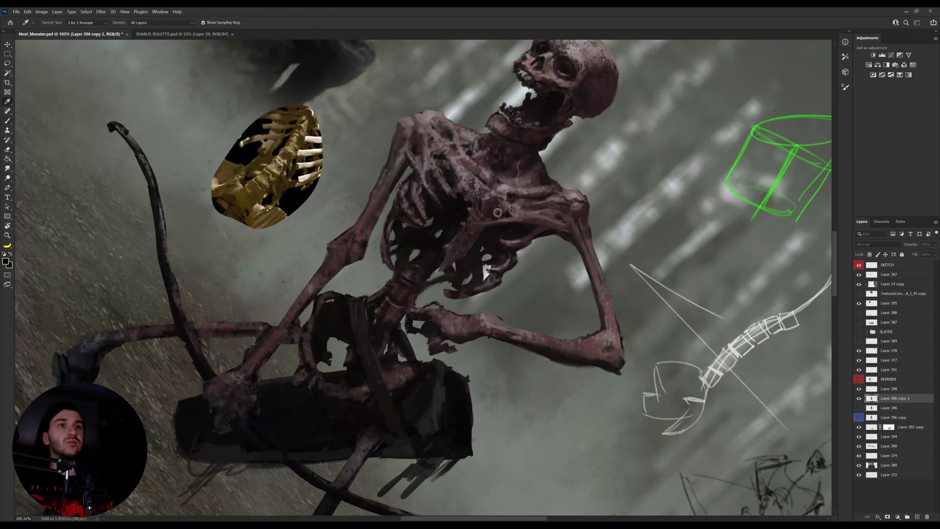
pyautogui.click(633, 166)
pyautogui.press('b')
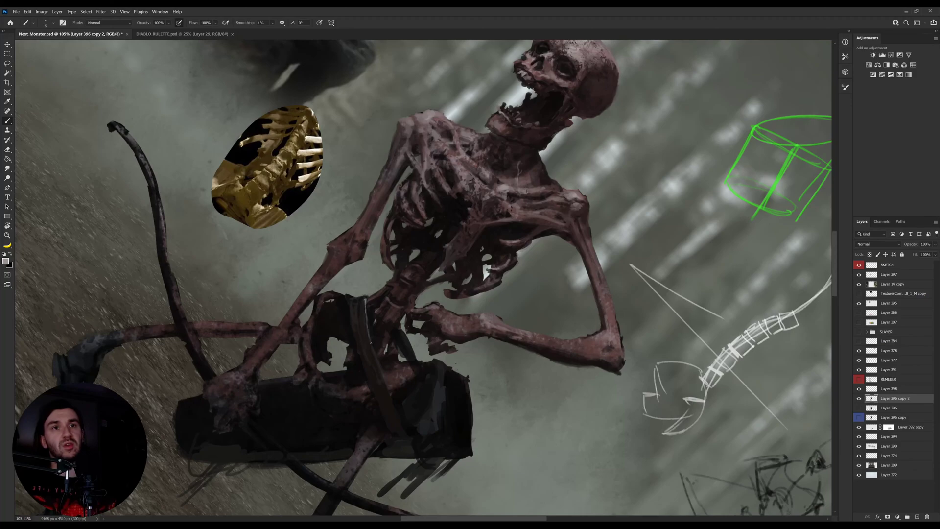
# Step: Deepen the shadows around the waist strap with a sampled near-black tone and return the canvas to upright
pyautogui.press('r')
pyautogui.moveTo(376, 353)
pyautogui.mouseDown()
pyautogui.moveTo(436, 294)
pyautogui.moveTo(480, 274)
pyautogui.moveTo(468, 323)
pyautogui.moveTo(488, 314)
pyautogui.moveTo(506, 331)
pyautogui.moveTo(488, 380)
pyautogui.moveTo(428, 430)
pyautogui.mouseUp()
pyautogui.keyDown('alt'); pyautogui.click(474, 324); pyautogui.keyUp('alt')
pyautogui.press('r')
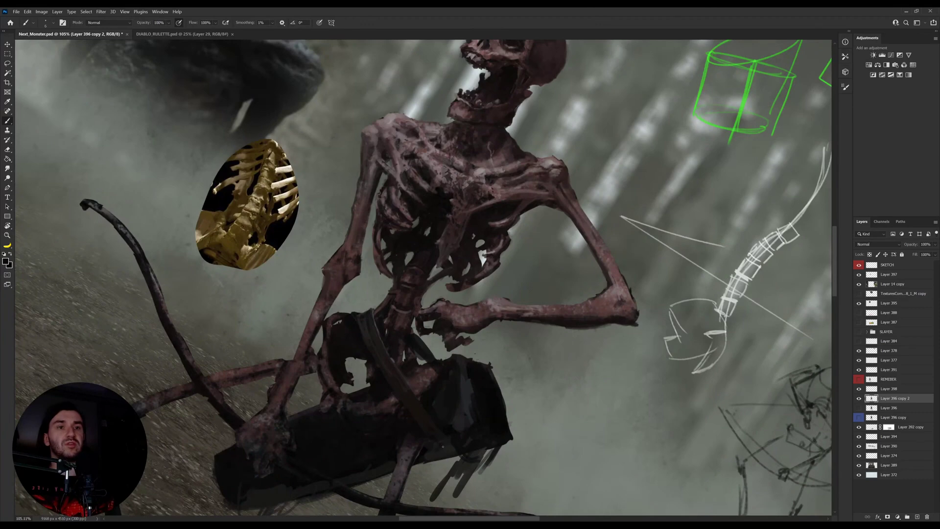
pyautogui.press('r')
pyautogui.moveTo(532, 376); pyautogui.dragTo(563, 291)
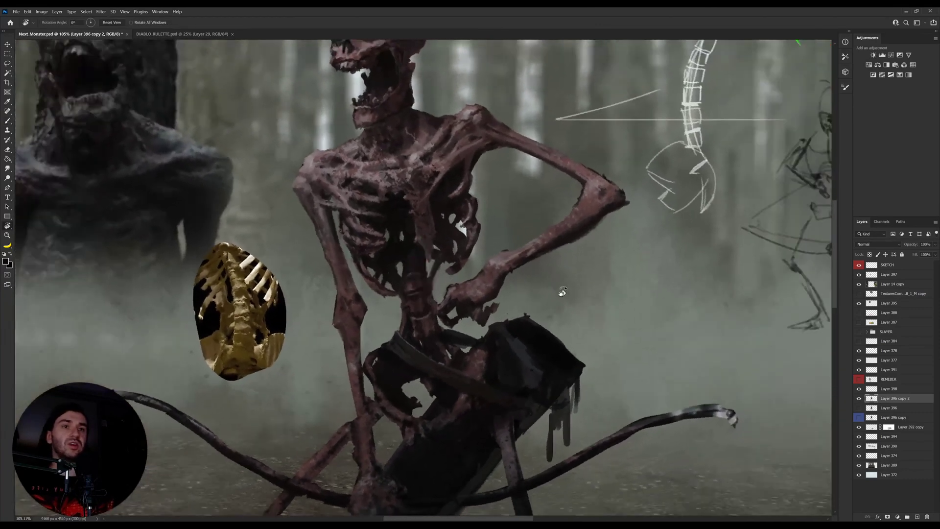
# Step: Refine the straight arm's forearm with a sampled bone tone, trimming its outline with the eraser
pyautogui.press('i')
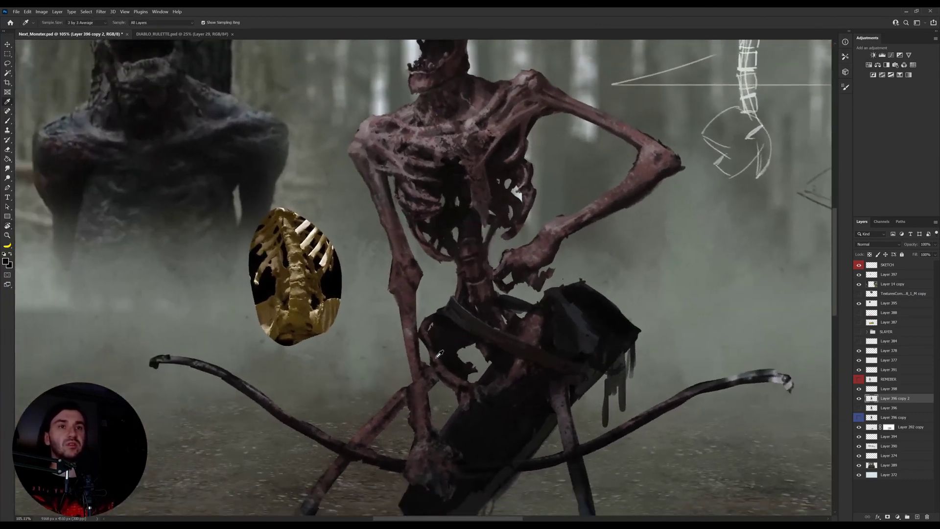
pyautogui.click(410, 336)
pyautogui.press('b')
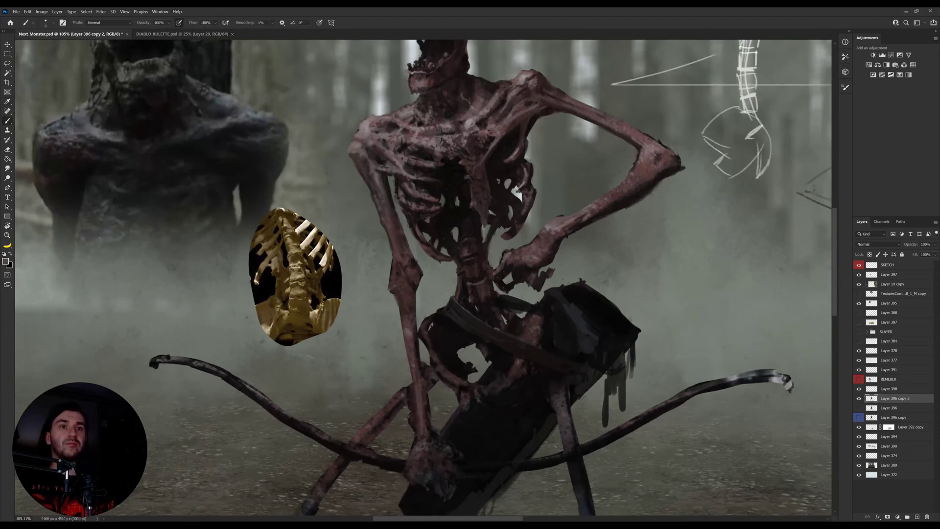
pyautogui.press('e')
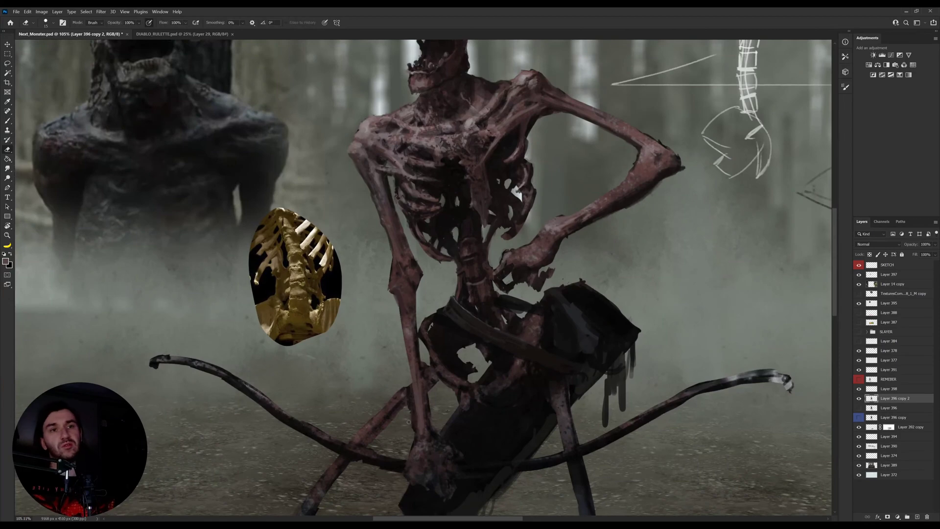
pyautogui.press('b')
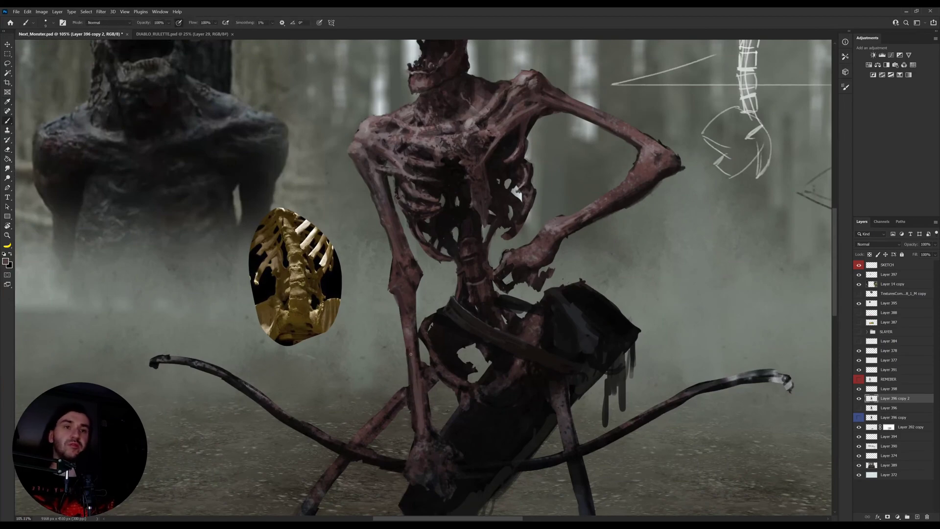
pyautogui.press('e')
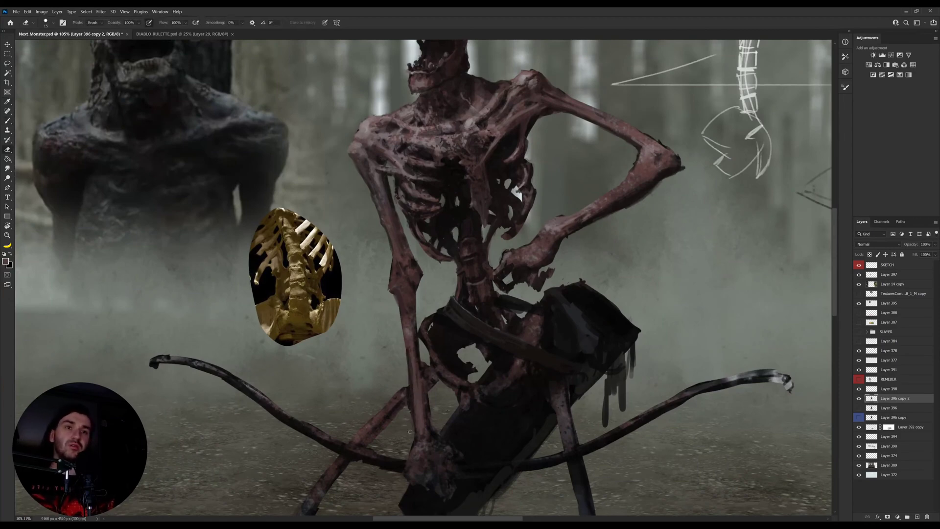
pyautogui.press('b')
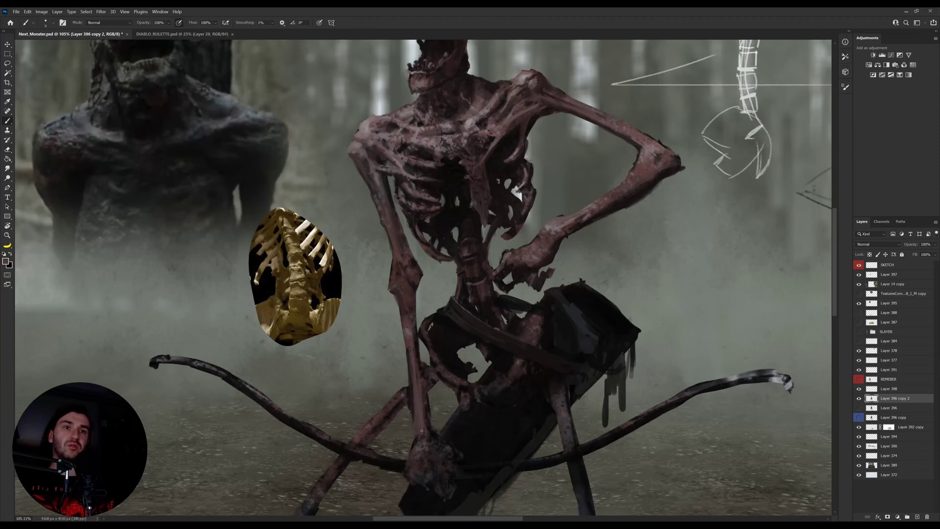
# Step: Shade the lower forearm of the straight arm toward the wrist with sampled light and dark bone tones
pyautogui.press('i')
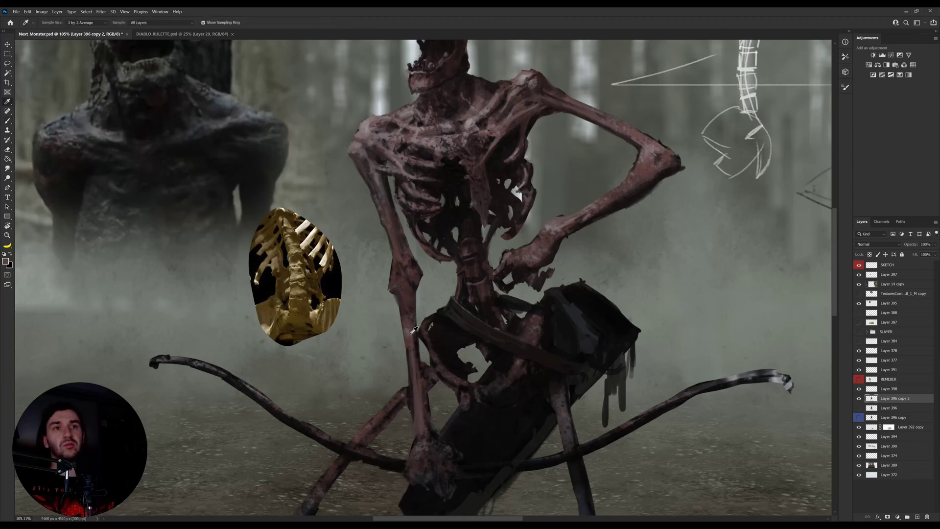
pyautogui.click(412, 332)
pyautogui.press('b')
pyautogui.press('i')
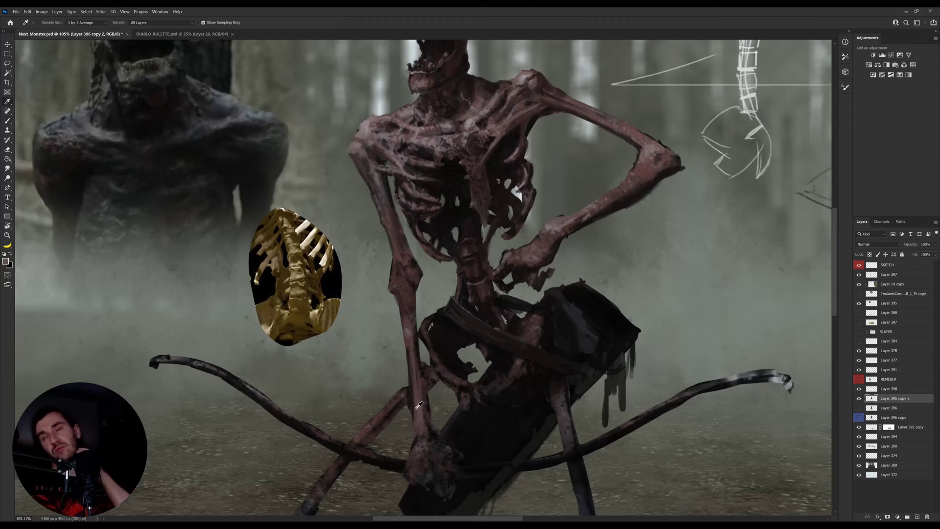
pyautogui.press('b')
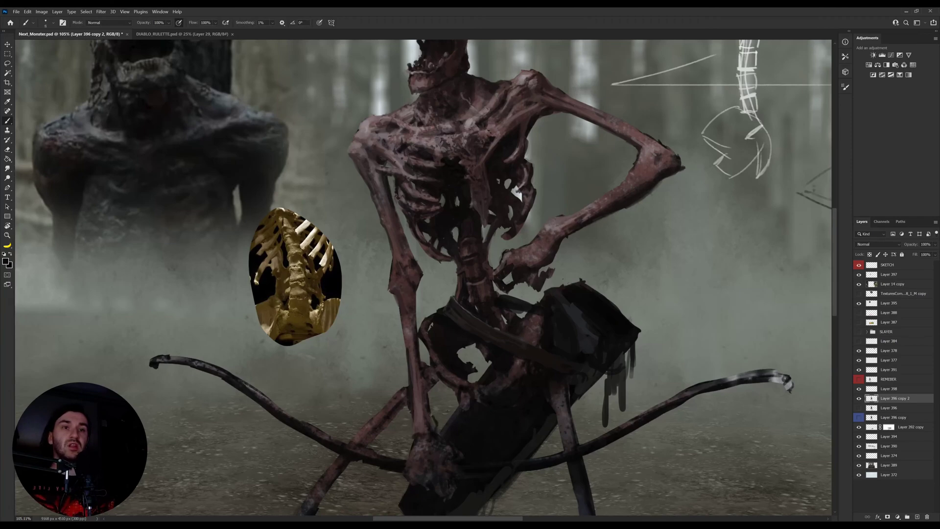
# Step: Refine the thigh bone behind the straight forearm with sampled reddish and dark tones
pyautogui.press('i')
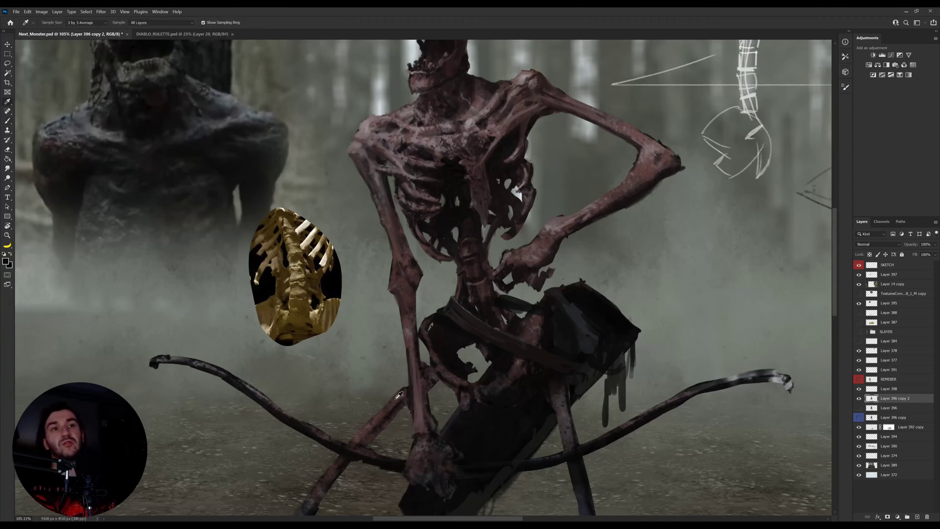
pyautogui.press('b')
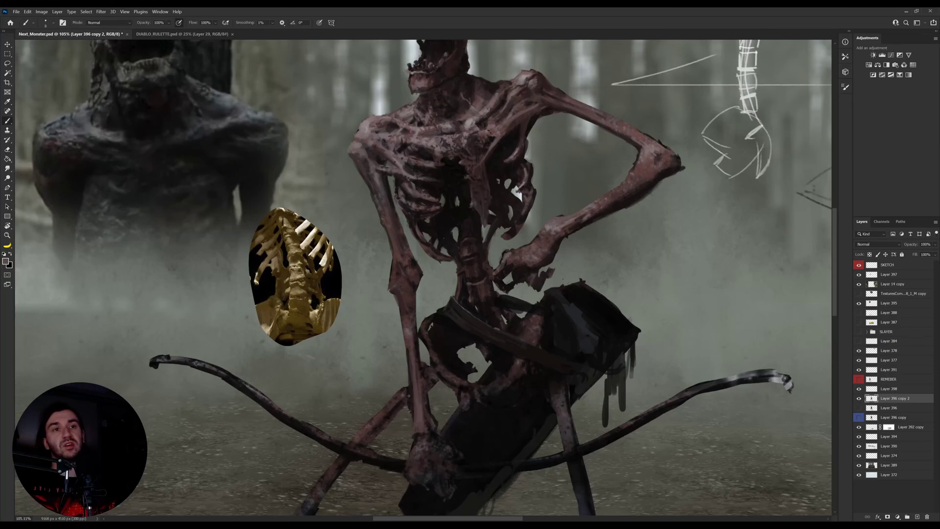
pyautogui.press('i')
pyautogui.click(410, 387)
pyautogui.press('b')
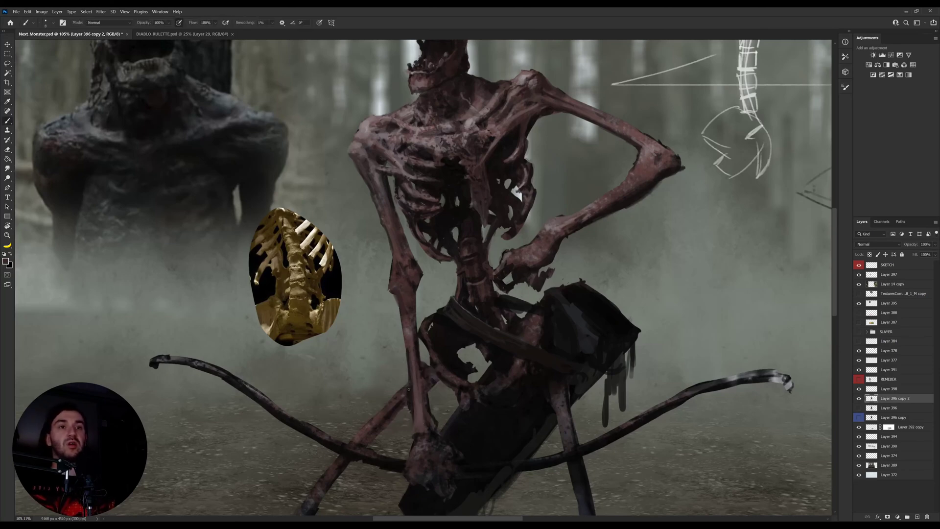
pyautogui.moveTo(392, 410); pyautogui.dragTo(433, 344)
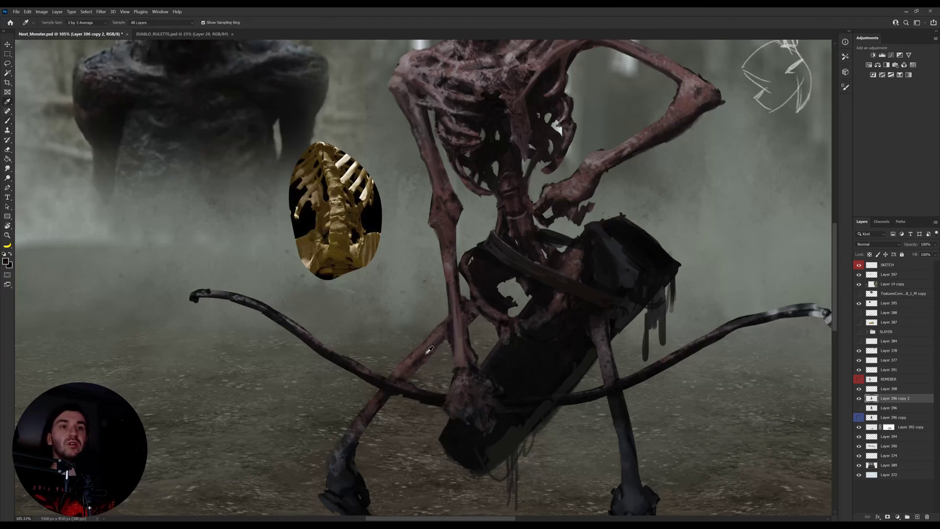
pyautogui.keyDown('alt'); pyautogui.click(431, 351); pyautogui.keyUp('alt')
pyautogui.moveTo(448, 336); pyautogui.dragTo(440, 344)
pyautogui.keyDown('alt'); pyautogui.click(448, 327); pyautogui.keyUp('alt')
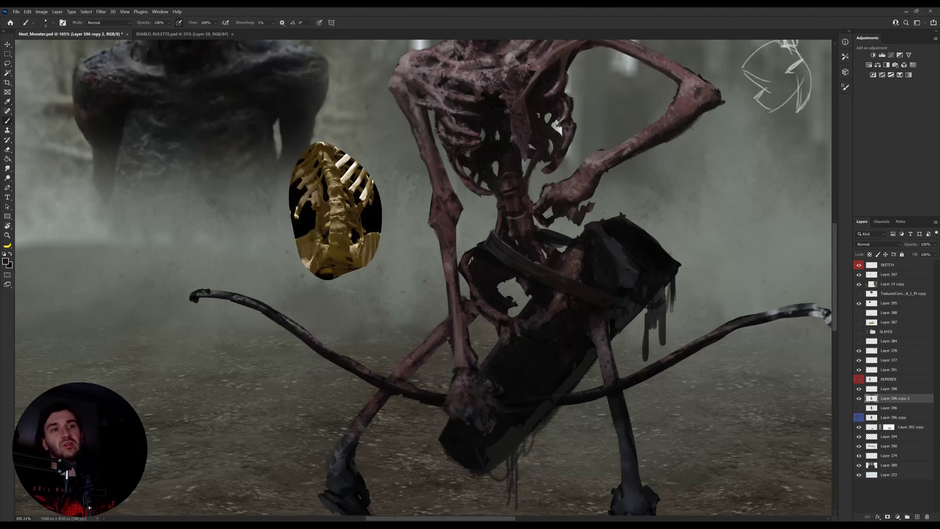
# Step: Refine the upper thigh bone where it passes behind the straight forearm, using sampled reddish and dark tones
pyautogui.keyDown('alt'); pyautogui.click(462, 305); pyautogui.keyUp('alt')
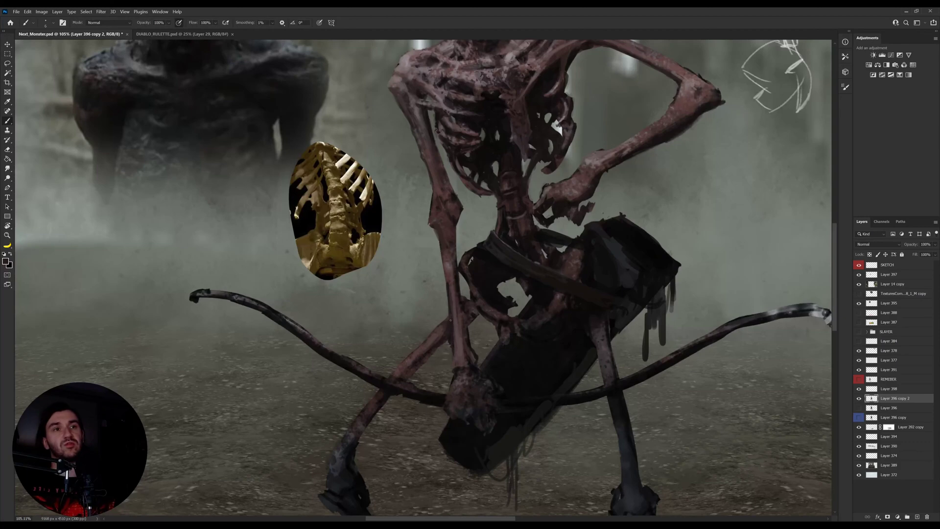
pyautogui.press('i')
pyautogui.click(445, 328)
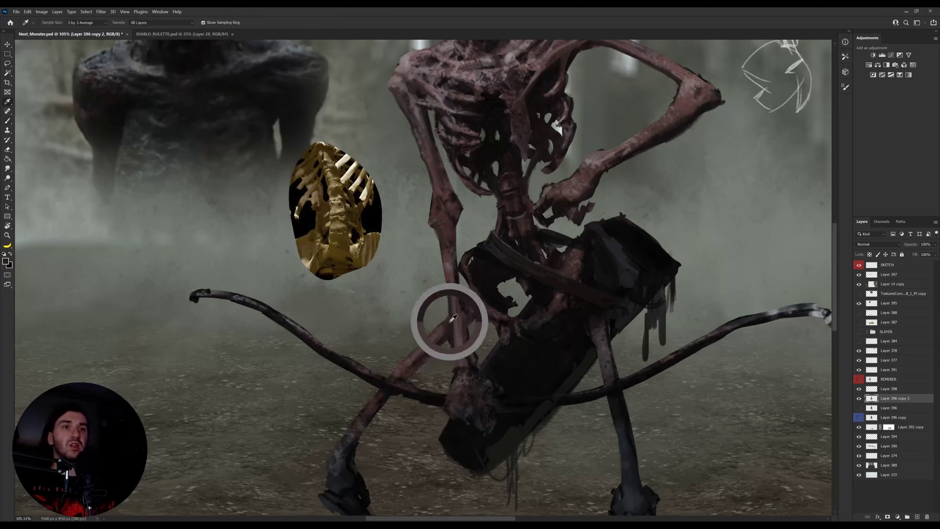
pyautogui.press('b')
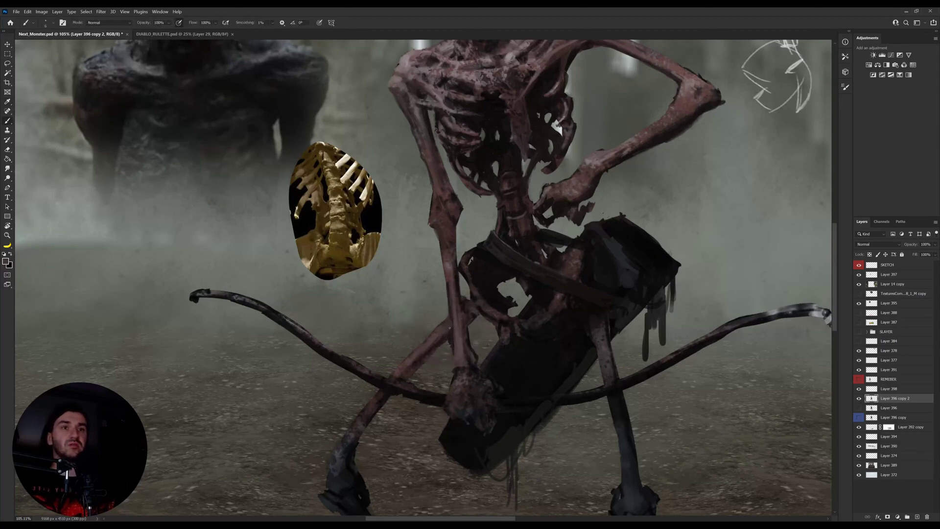
pyautogui.keyDown('alt'); pyautogui.click(450, 327); pyautogui.keyUp('alt')
pyautogui.keyDown('alt'); pyautogui.click(465, 309); pyautogui.keyUp('alt')
pyautogui.press('[')
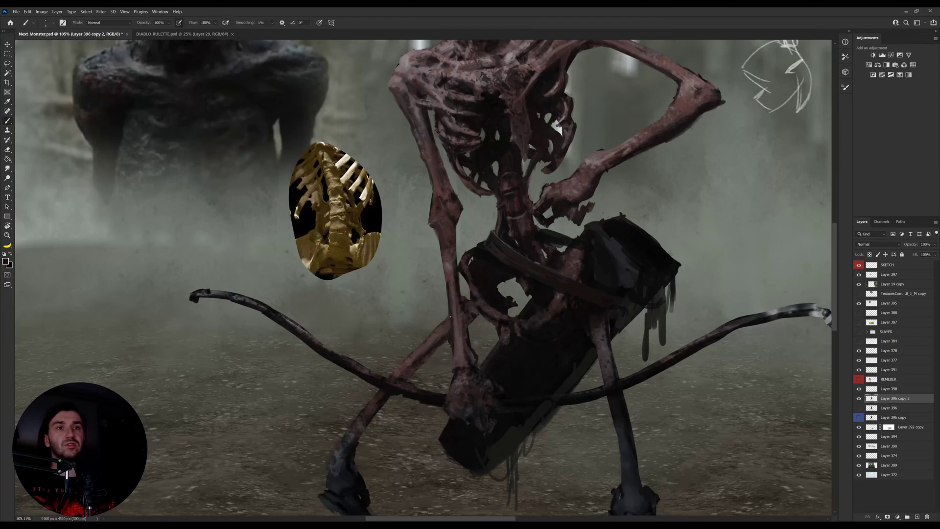
# Step: Touch up the thigh bone down toward the bow with bone tones sampled along its length
pyautogui.press('e')
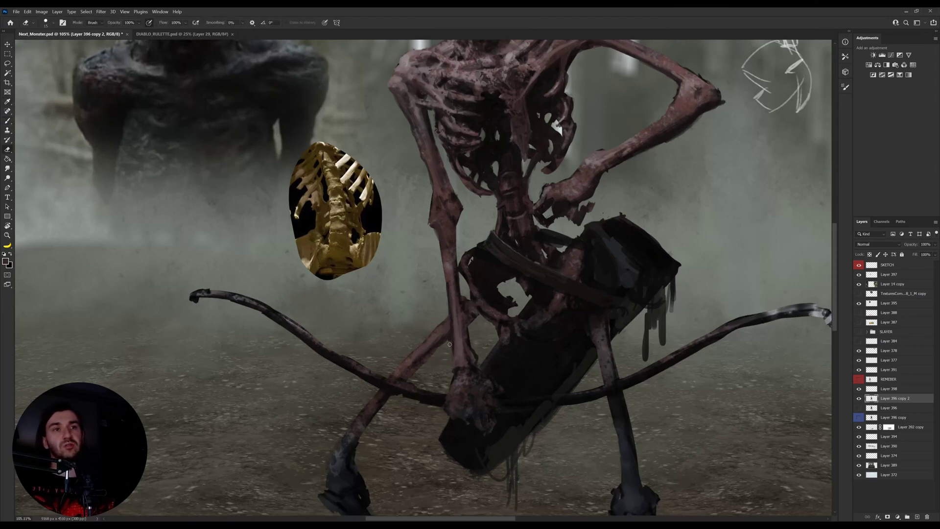
pyautogui.press('b')
pyautogui.keyDown('alt'); pyautogui.click(435, 343); pyautogui.keyUp('alt')
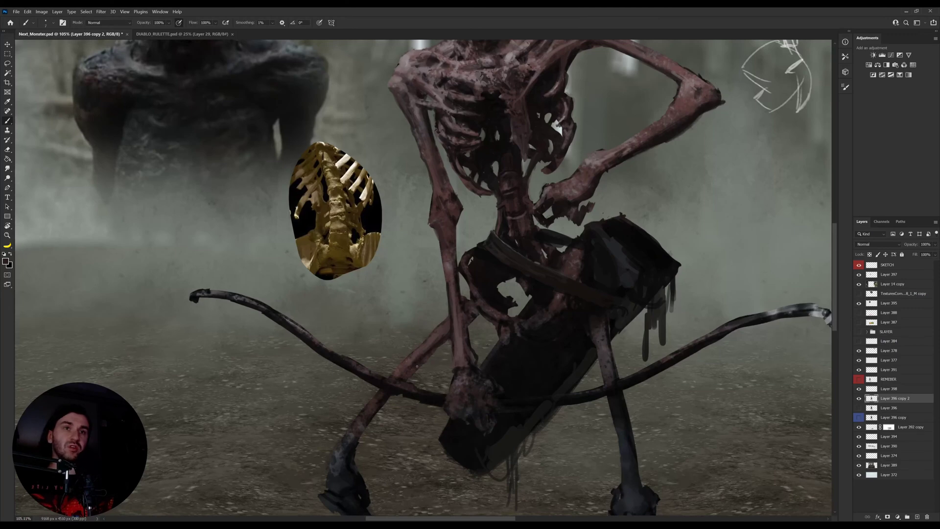
pyautogui.keyDown('alt'); pyautogui.click(410, 371); pyautogui.keyUp('alt')
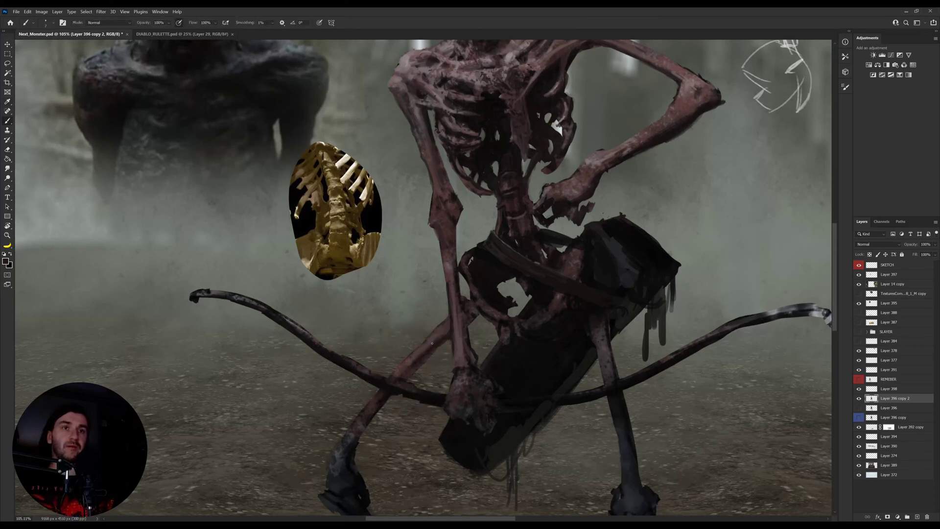
# Step: Shape the hip joint and adjoining pelvis edge beside the straight forearm with sampled dark and light tones
pyautogui.keyDown('alt'); pyautogui.click(475, 319); pyautogui.keyUp('alt')
pyautogui.press(']')
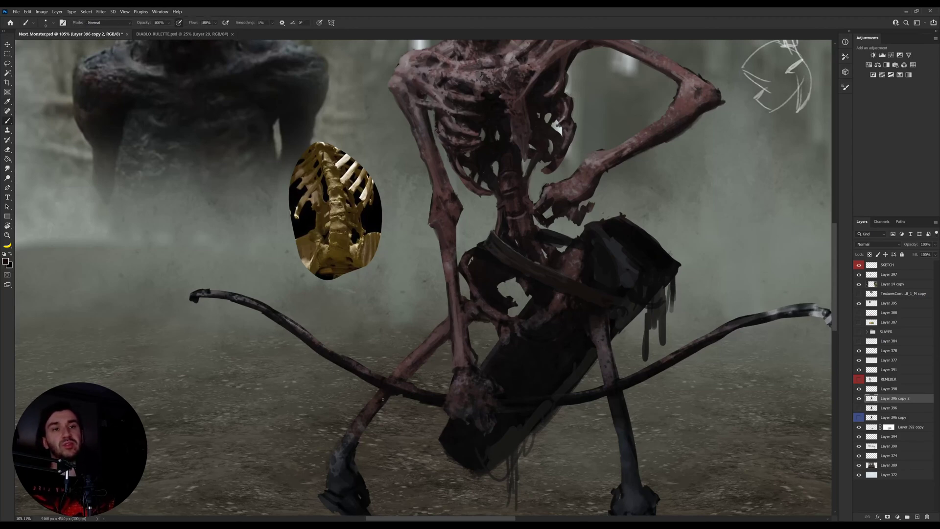
pyautogui.moveTo(477, 324); pyautogui.dragTo(474, 352)
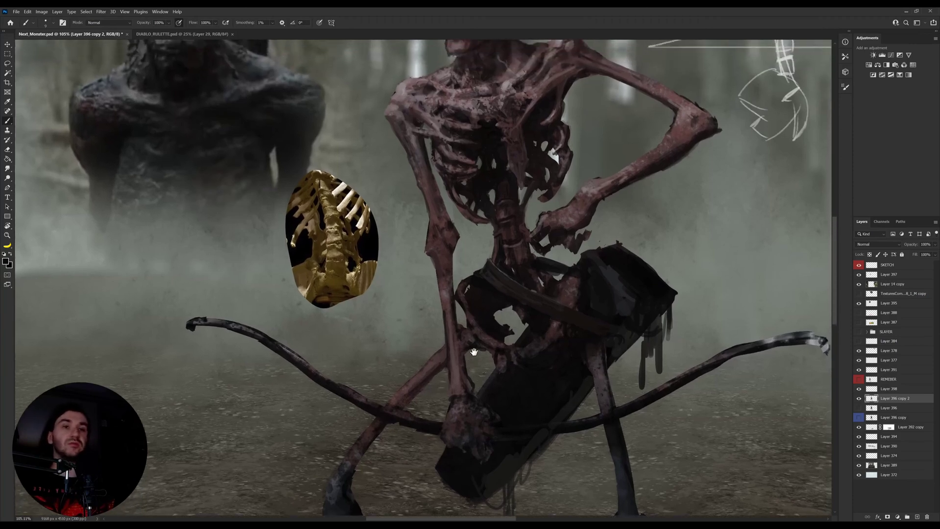
pyautogui.keyDown('alt'); pyautogui.click(472, 336); pyautogui.keyUp('alt')
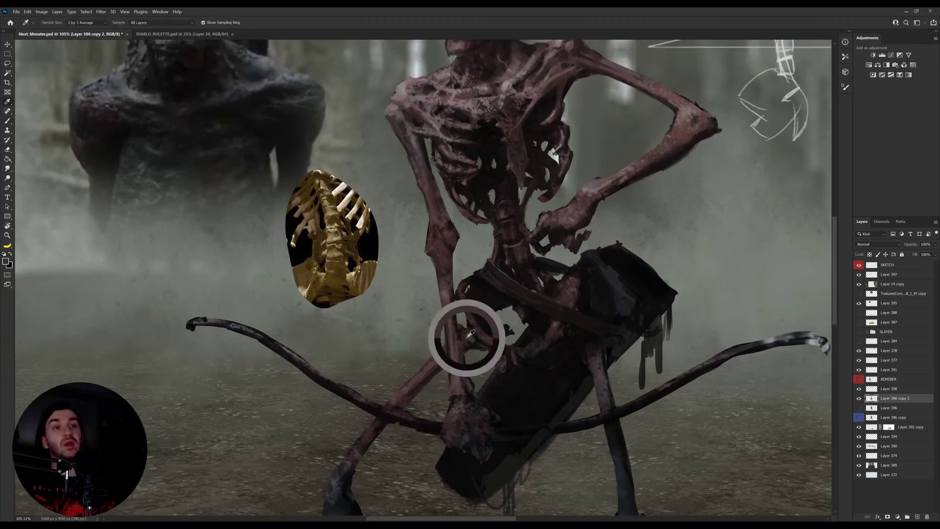
pyautogui.moveTo(431, 141); pyautogui.dragTo(436, 181)
pyautogui.keyDown('alt'); pyautogui.click(414, 133); pyautogui.keyUp('alt')
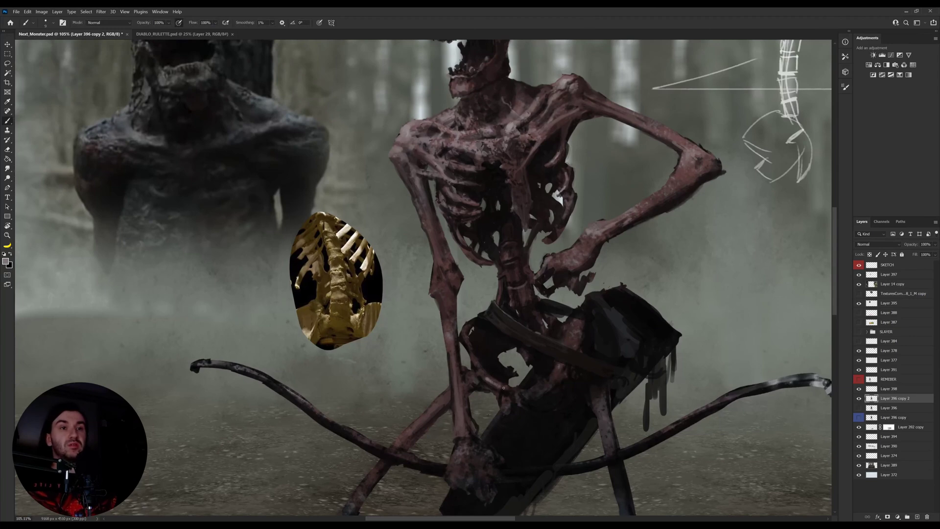
pyautogui.keyDown('alt'); pyautogui.click(538, 392); pyautogui.keyUp('alt')
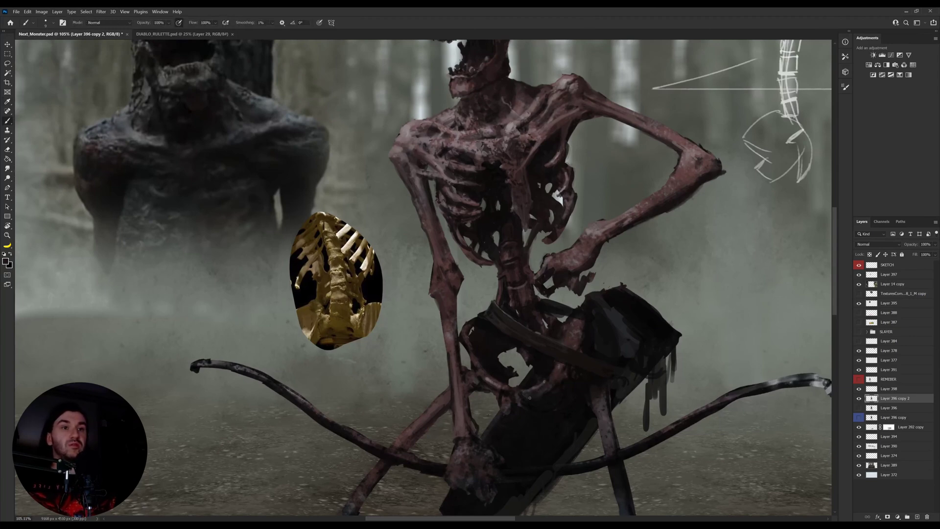
pyautogui.moveTo(527, 397); pyautogui.dragTo(512, 367)
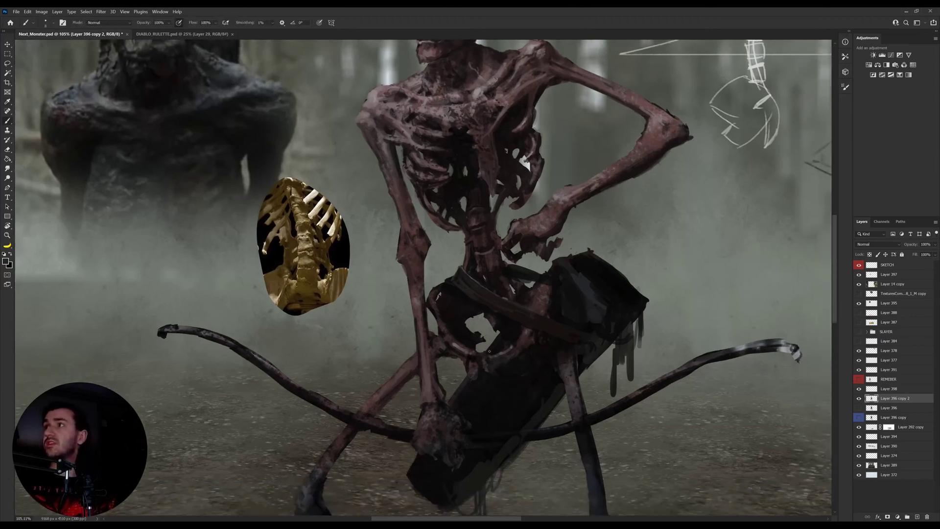
# Step: Define the lower rim of the pelvis against the dark quiver with sampled bone and near-black tones
pyautogui.press('alt')
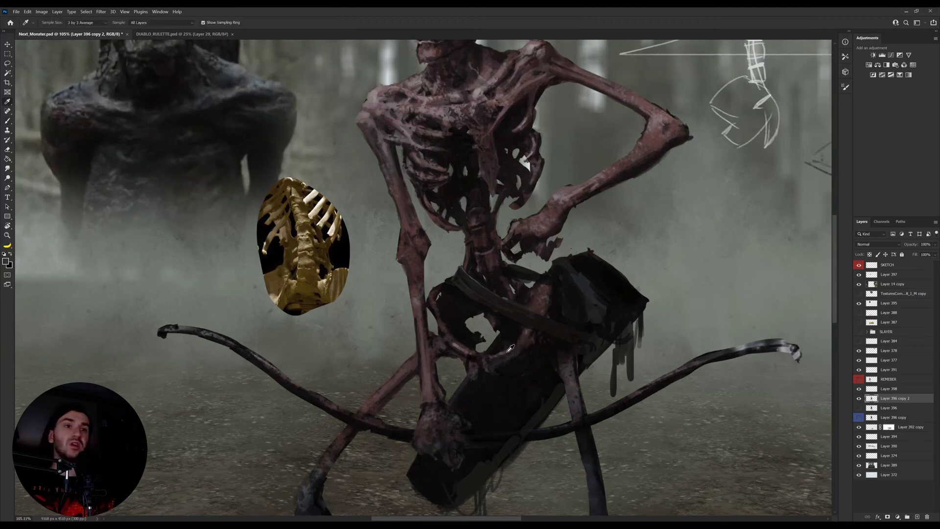
pyautogui.keyDown('alt'); pyautogui.click(509, 349); pyautogui.keyUp('alt')
pyautogui.keyDown('alt'); pyautogui.click(464, 349); pyautogui.keyUp('alt')
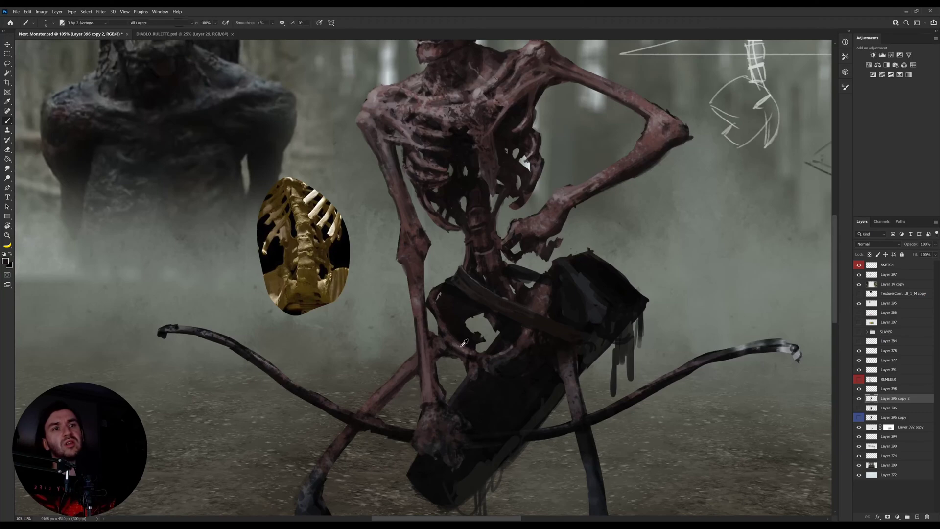
pyautogui.moveTo(482, 376); pyautogui.dragTo(485, 333)
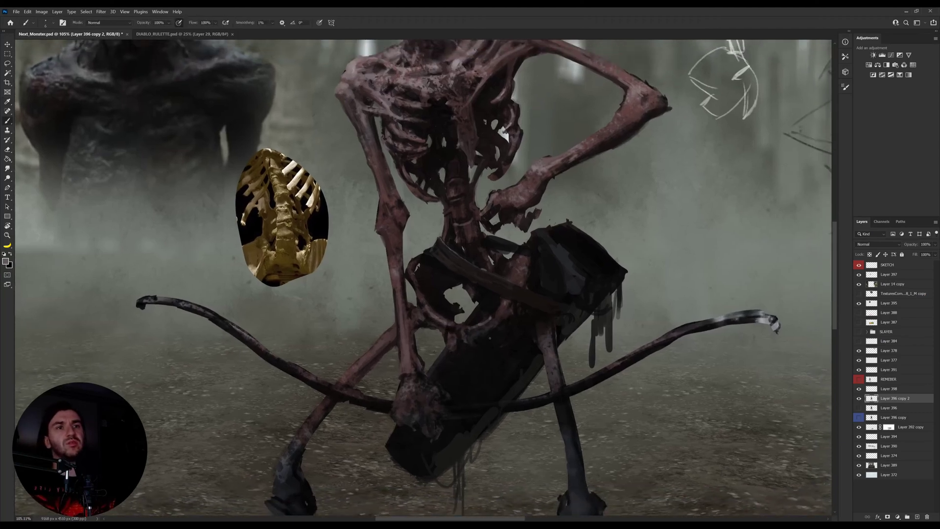
pyautogui.press('alt')
pyautogui.keyDown('alt'); pyautogui.click(486, 347); pyautogui.keyUp('alt')
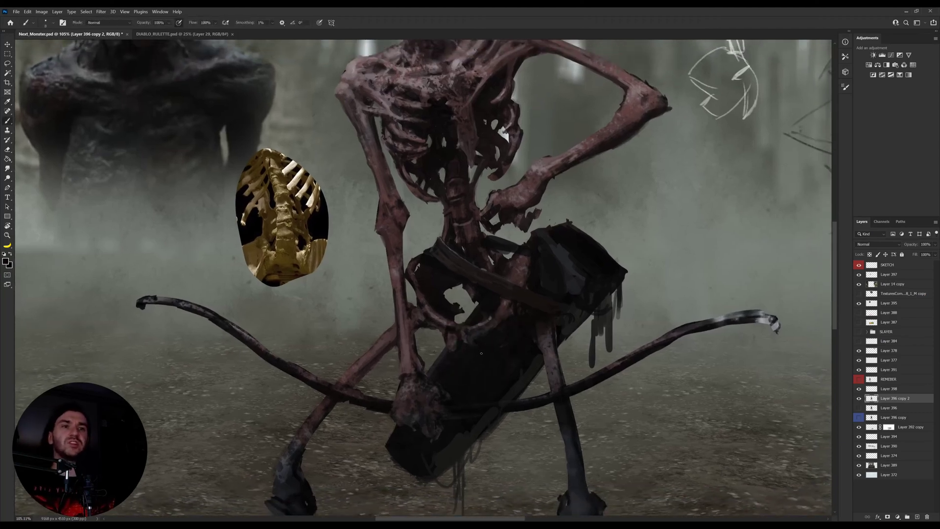
# Step: Lasso the quiver around the hand, bow, pelvis and leg, and cut it out of the Layer 396 copy 2 skeleton layer
pyautogui.press('l')
pyautogui.moveTo(392, 482)
pyautogui.mouseDown()
pyautogui.moveTo(377, 442)
pyautogui.moveTo(398, 427)
pyautogui.moveTo(434, 441)
pyautogui.moveTo(442, 425)
pyautogui.moveTo(519, 421)
pyautogui.moveTo(470, 482)
pyautogui.moveTo(387, 489)
pyautogui.mouseUp()
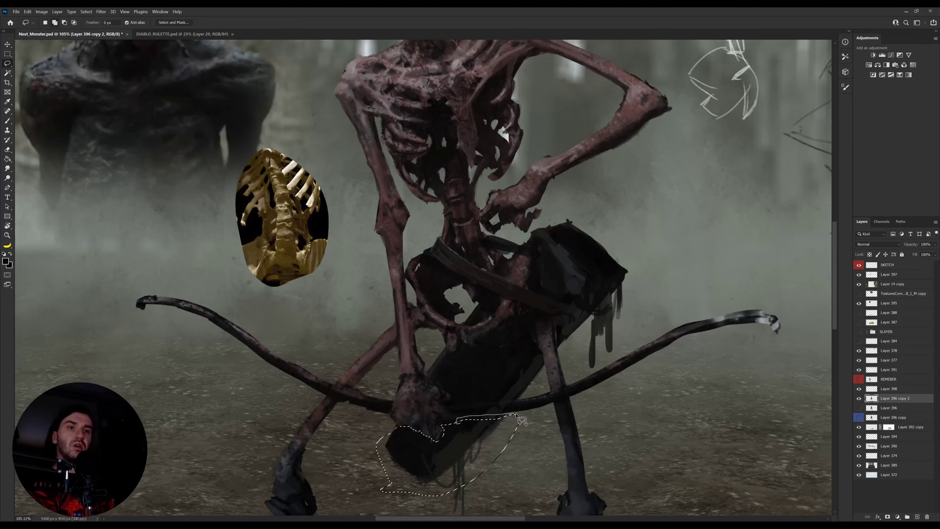
pyautogui.moveTo(517, 416)
pyautogui.mouseDown()
pyautogui.moveTo(460, 447)
pyautogui.moveTo(459, 433)
pyautogui.mouseUp()
pyautogui.moveTo(447, 504)
pyautogui.mouseDown()
pyautogui.moveTo(478, 491)
pyautogui.moveTo(468, 490)
pyautogui.moveTo(474, 446)
pyautogui.mouseUp()
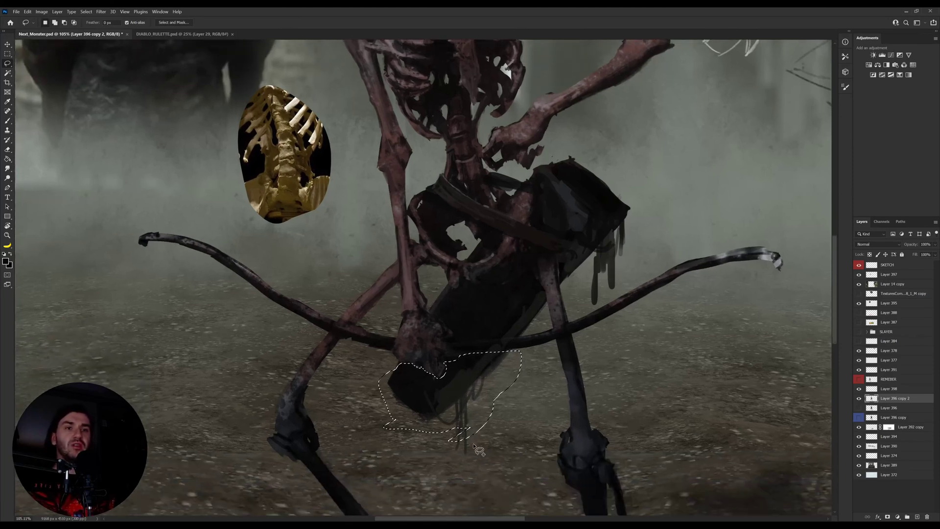
pyautogui.scroll(4, 462, 409)
pyautogui.moveTo(406, 388)
pyautogui.mouseDown()
pyautogui.moveTo(434, 419)
pyautogui.moveTo(485, 424)
pyautogui.moveTo(507, 416)
pyautogui.moveTo(525, 382)
pyautogui.moveTo(509, 350)
pyautogui.moveTo(465, 369)
pyautogui.moveTo(439, 360)
pyautogui.moveTo(429, 371)
pyautogui.moveTo(419, 360)
pyautogui.moveTo(399, 376)
pyautogui.moveTo(402, 398)
pyautogui.mouseUp()
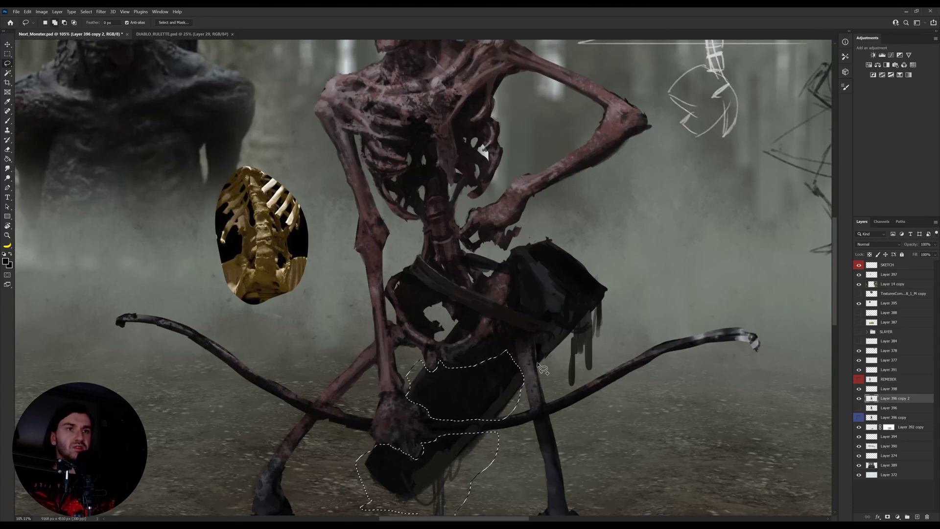
pyautogui.moveTo(539, 367)
pyautogui.mouseDown()
pyautogui.moveTo(537, 336)
pyautogui.moveTo(553, 319)
pyautogui.moveTo(513, 308)
pyautogui.moveTo(509, 259)
pyautogui.moveTo(539, 233)
pyautogui.moveTo(628, 260)
pyautogui.moveTo(604, 362)
pyautogui.moveTo(579, 385)
pyautogui.mouseUp()
pyautogui.press('Delete')
pyautogui.hotkey('ctrl', 'd')
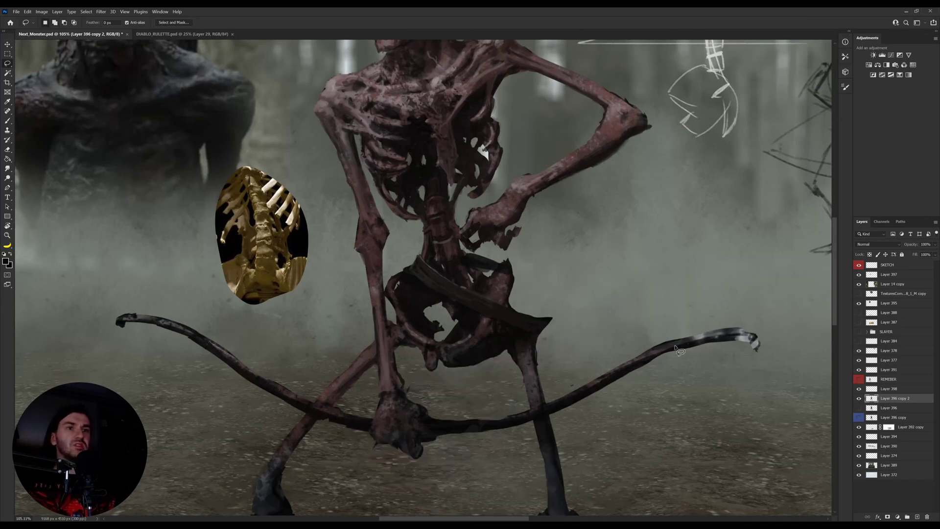
# Step: Paste the cut quiver in place on its own layer directly beneath the skeleton layer
pyautogui.click(901, 410)
pyautogui.hotkey('ctrl', 'shift', 'v')
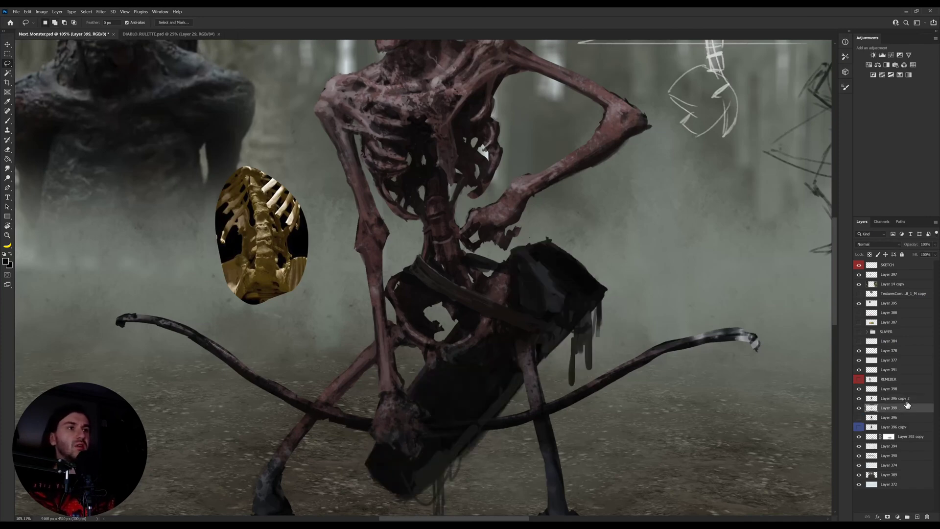
pyautogui.press('v')
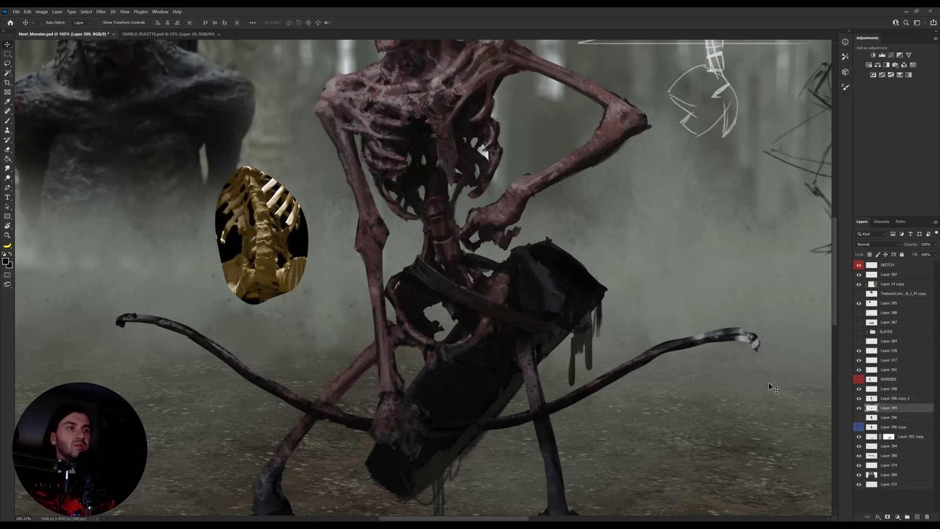
# Step: Paint over the quiver's lower body with a larger brush and a sampled dark tone to even out its surface
pyautogui.moveTo(768, 294); pyautogui.dragTo(782, 229)
pyautogui.press('b')
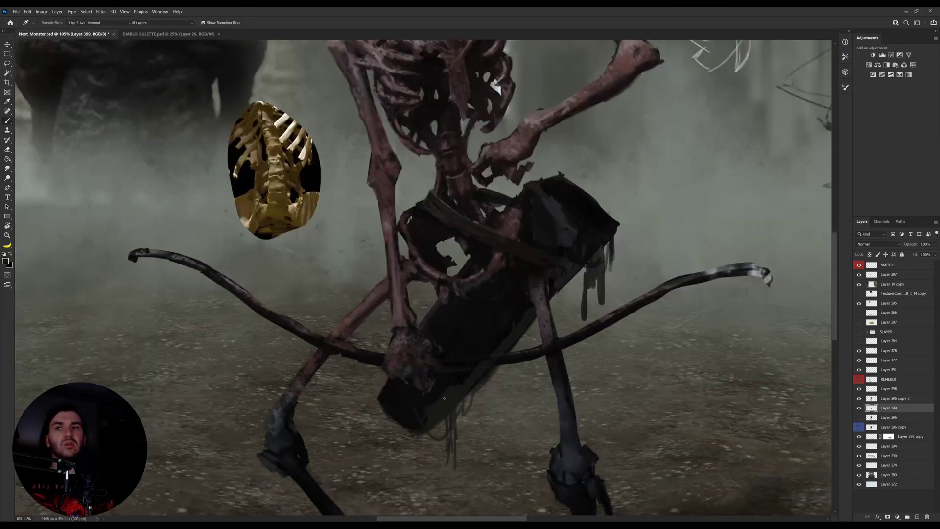
pyautogui.press(']')
pyautogui.press(']')
pyautogui.press(']')
pyautogui.press(']')
pyautogui.press(']')
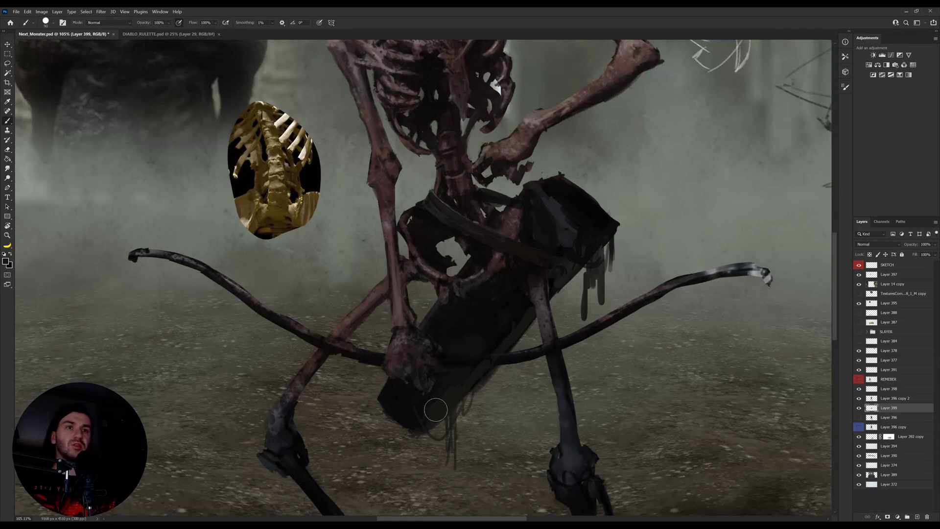
pyautogui.keyDown('alt'); pyautogui.click(480, 410); pyautogui.keyUp('alt')
pyautogui.press('[')
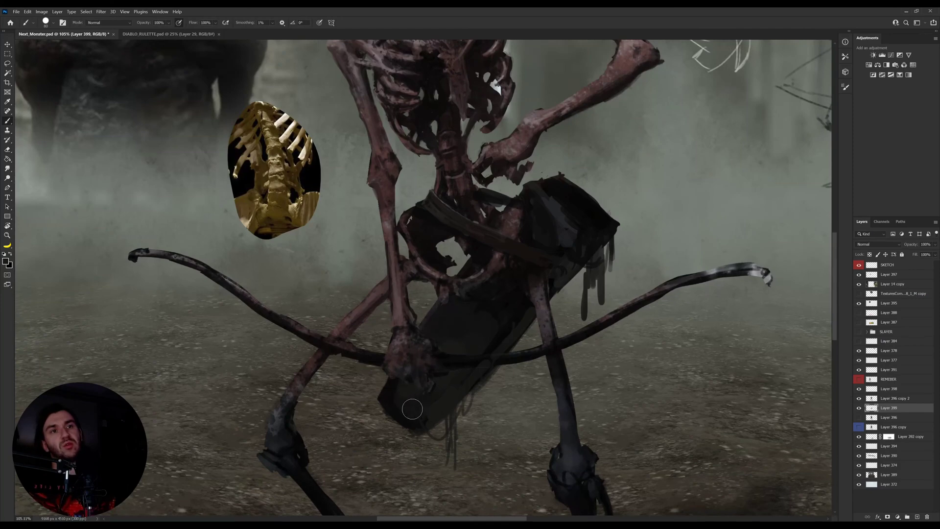
pyautogui.press('i')
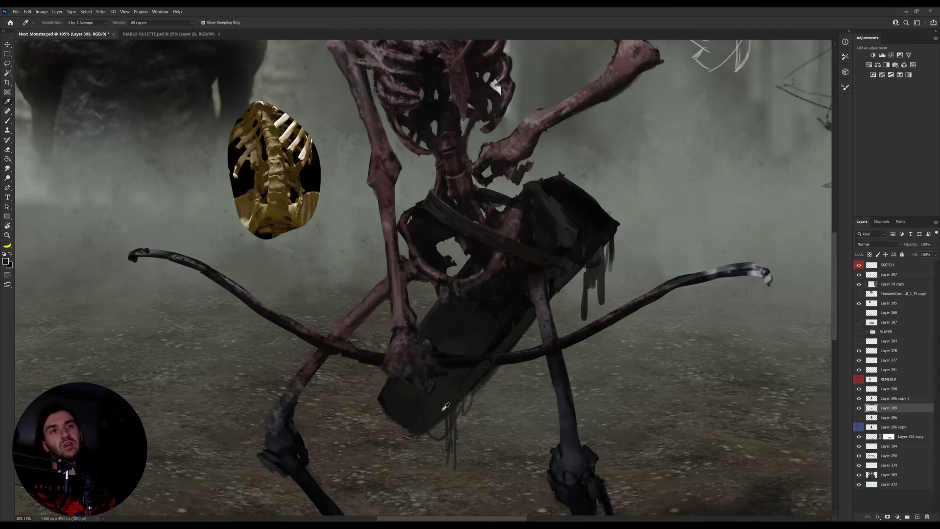
pyautogui.press('b')
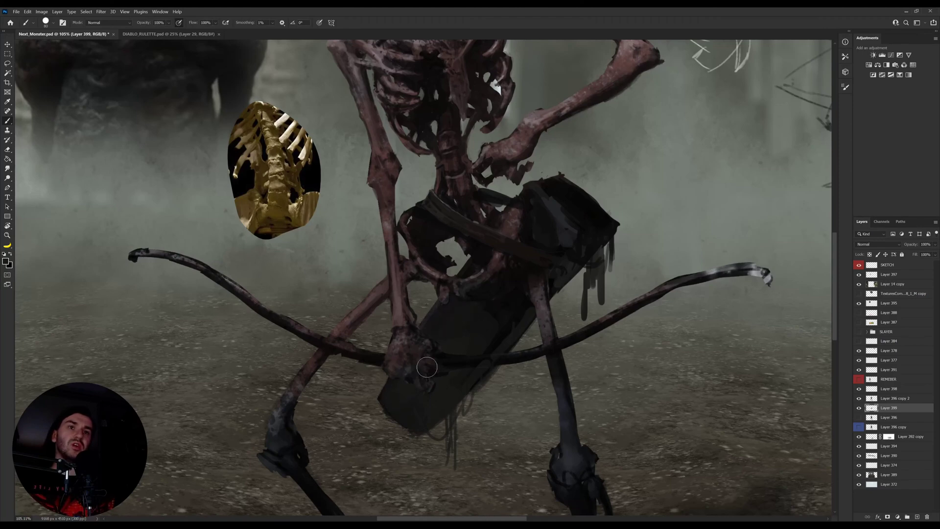
pyautogui.moveTo(469, 333); pyautogui.dragTo(453, 372)
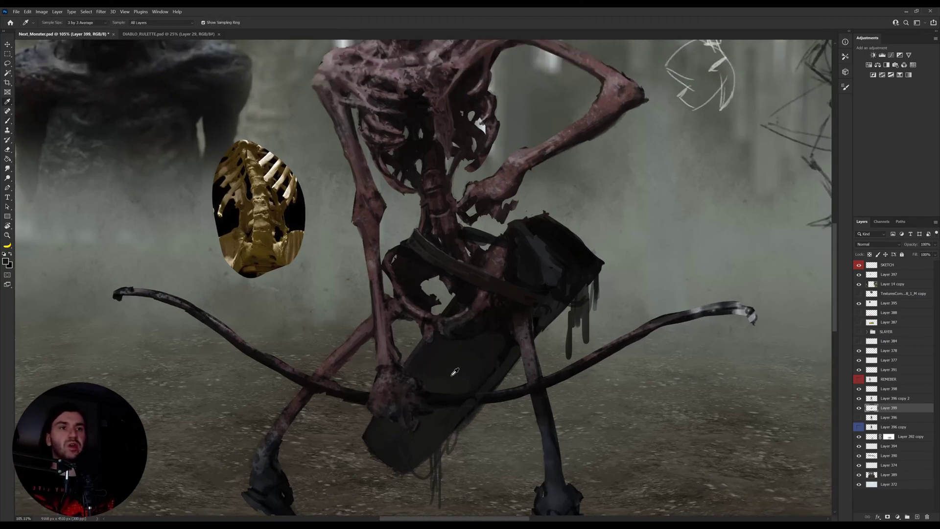
# Step: Lock the quiver layer's transparent pixels and prepare a much larger soft brush with a sampled grey tone
pyautogui.press('i')
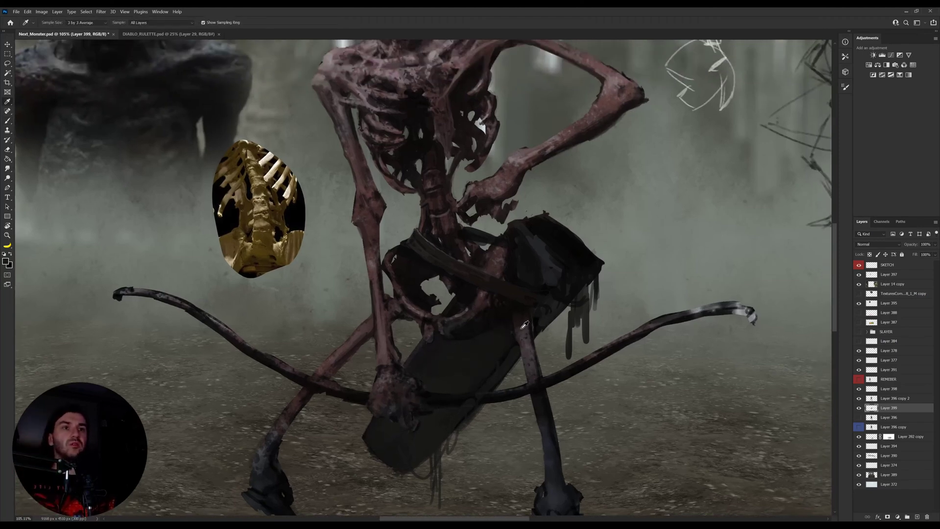
pyautogui.press('b')
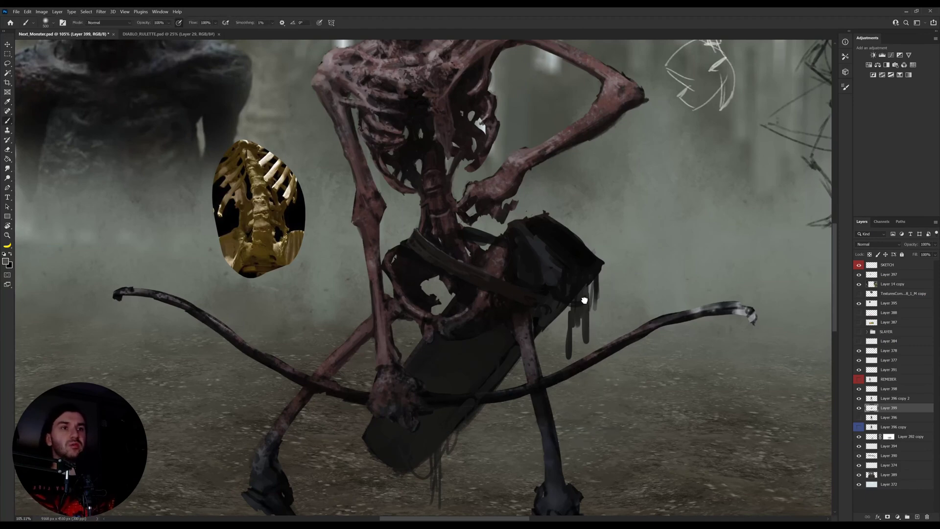
pyautogui.click(870, 255)
pyautogui.press(']')
pyautogui.press(']')
pyautogui.press(']')
pyautogui.press(']')
pyautogui.press(']')
pyautogui.press(']')
pyautogui.press(']')
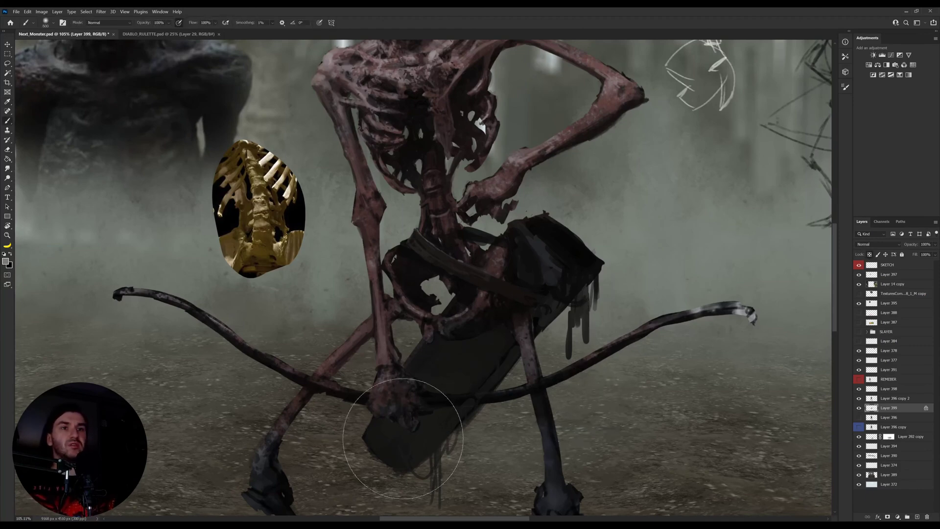
# Step: Fade the quiver's lower end toward the fog with a large soft brush at 43% opacity, undoing the first full-opacity pass
pyautogui.moveTo(345, 443)
pyautogui.mouseDown()
pyautogui.moveTo(482, 455)
pyautogui.moveTo(457, 366)
pyautogui.mouseUp()
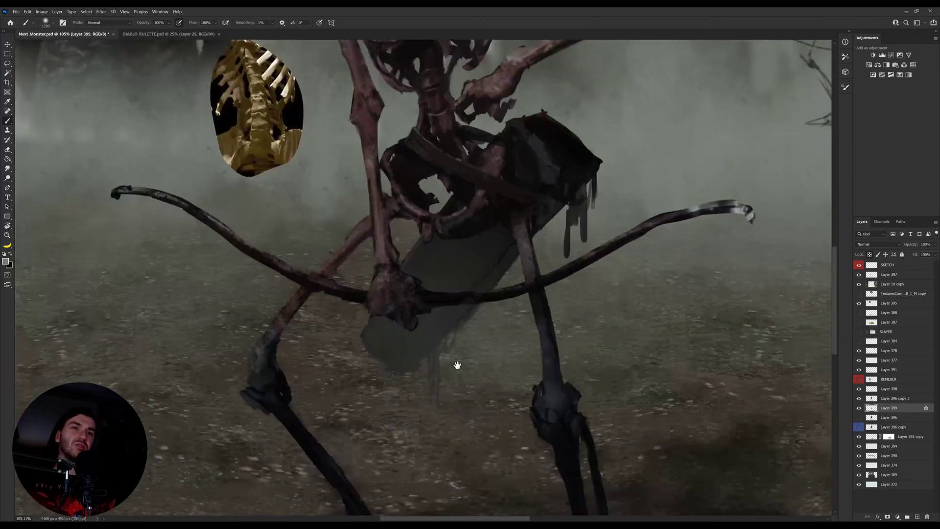
pyautogui.hotkey('ctrl', 'z')
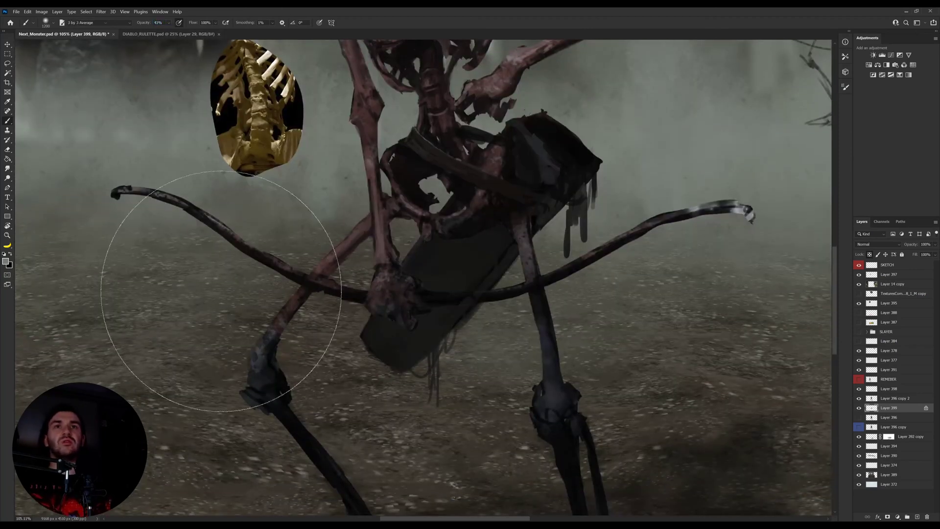
pyautogui.press('i')
pyautogui.press('b')
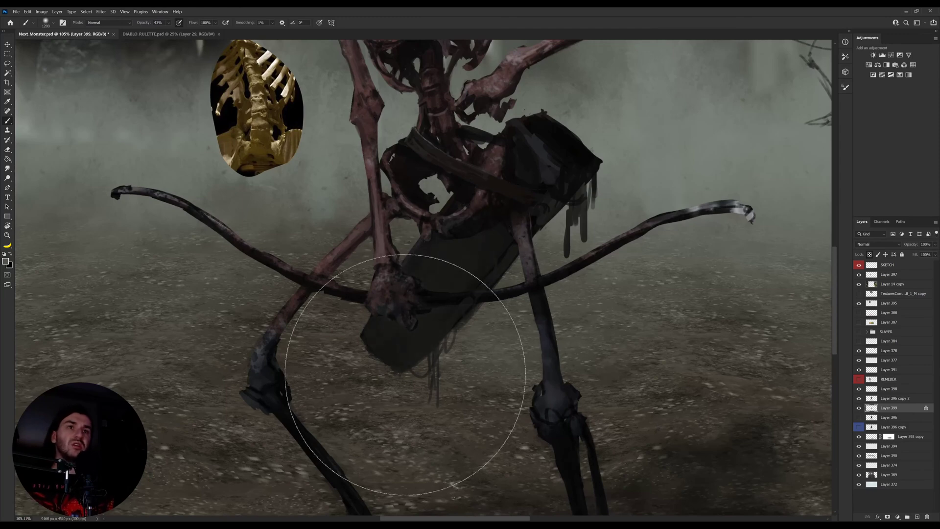
pyautogui.scroll(3, 452, 346)
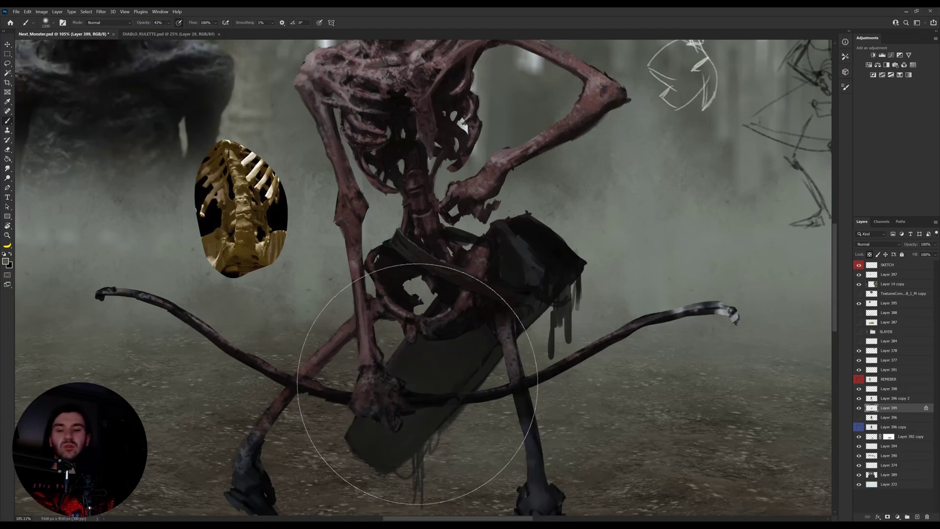
# Step: Select the Layer 396 copy 2 skeleton layer and reduce the brush to a very small size to touch up the pelvis's lower edge
pyautogui.press('r')
pyautogui.moveTo(627, 331)
pyautogui.mouseDown()
pyautogui.moveTo(610, 270)
pyautogui.moveTo(614, 328)
pyautogui.mouseUp()
pyautogui.press('b')
pyautogui.keyDown('ctrl'); pyautogui.keyDown('alt'); pyautogui.rightClick(472, 305); pyautogui.keyUp('alt'); pyautogui.keyUp('ctrl')
pyautogui.press('r')
pyautogui.press('b')
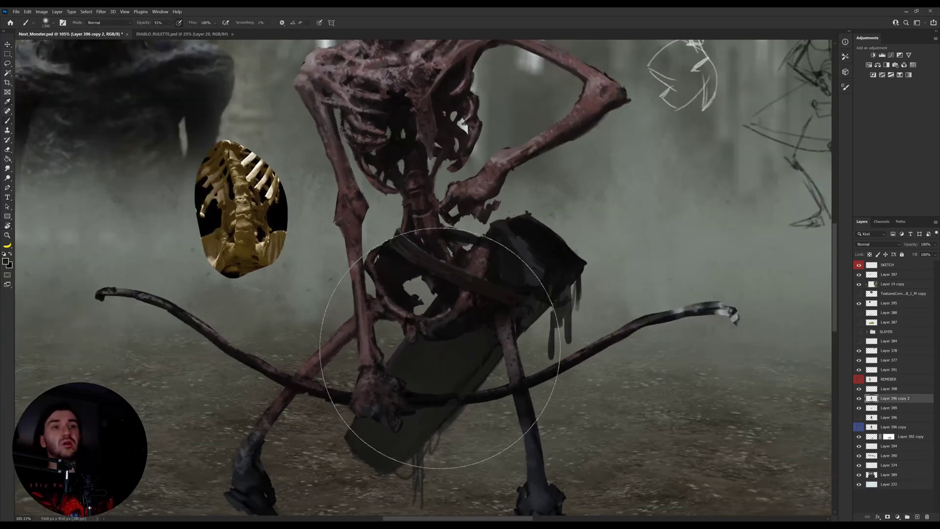
pyautogui.press('[')
pyautogui.press('[')
pyautogui.press('[')
pyautogui.press('[')
pyautogui.press('[')
pyautogui.press('[')
pyautogui.press('[')
pyautogui.press('[')
pyautogui.press('[')
pyautogui.press('[')
pyautogui.press('[')
pyautogui.press('[')
pyautogui.press('[')
pyautogui.press('[')
pyautogui.press('[')
pyautogui.press('[')
pyautogui.press('[')
pyautogui.press('[')
pyautogui.press('[')
pyautogui.press('[')
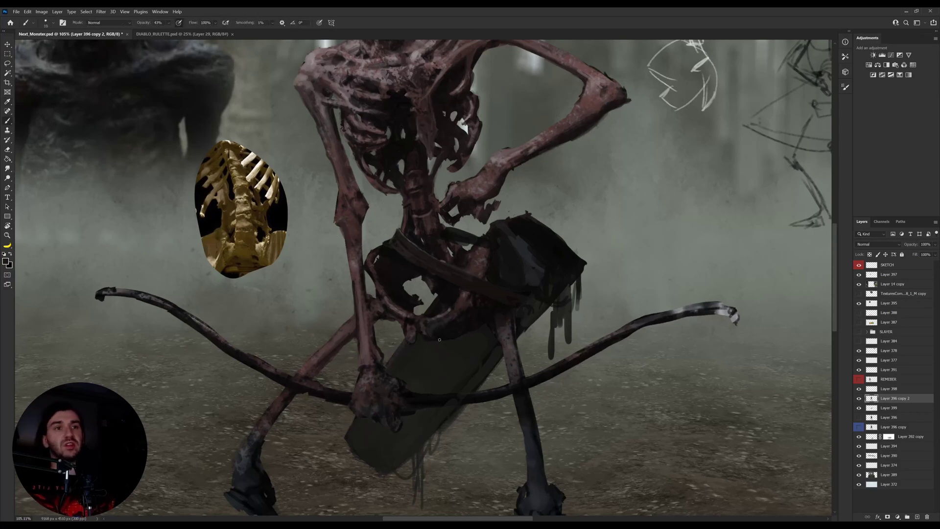
pyautogui.press('e')
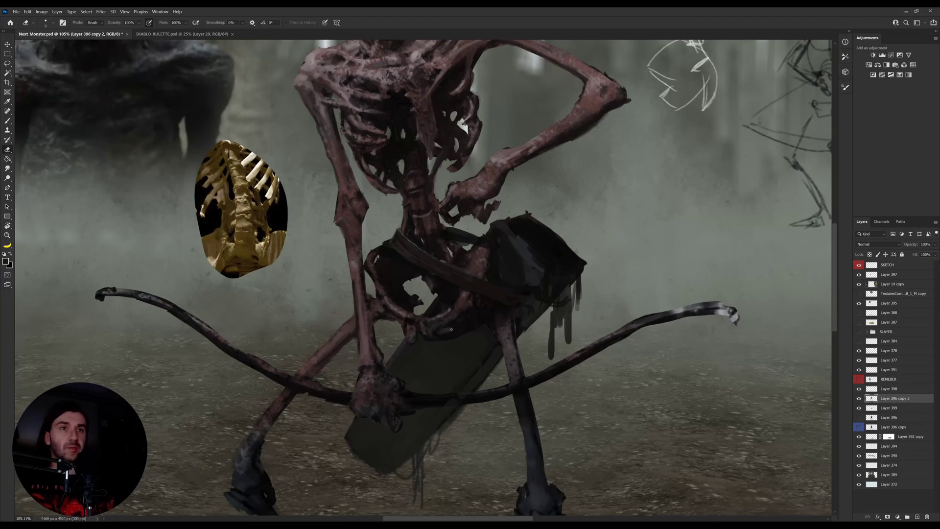
pyautogui.press('b')
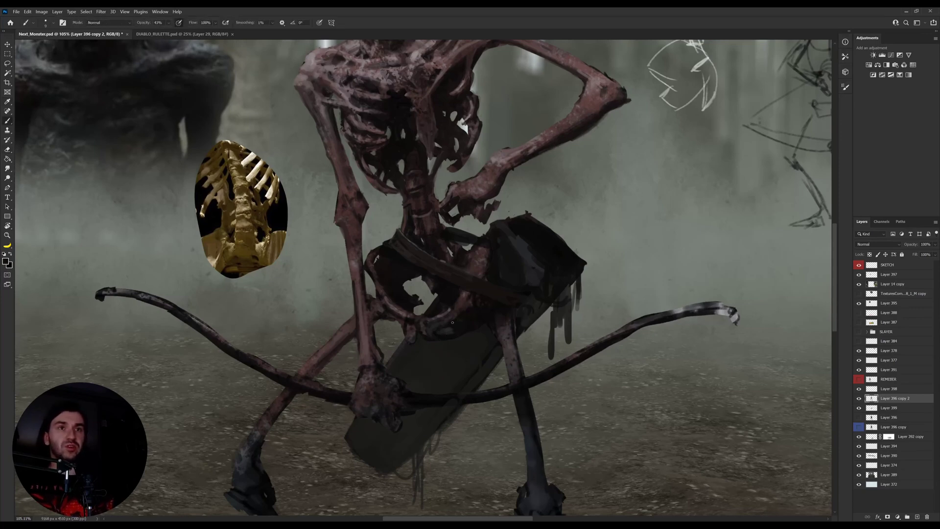
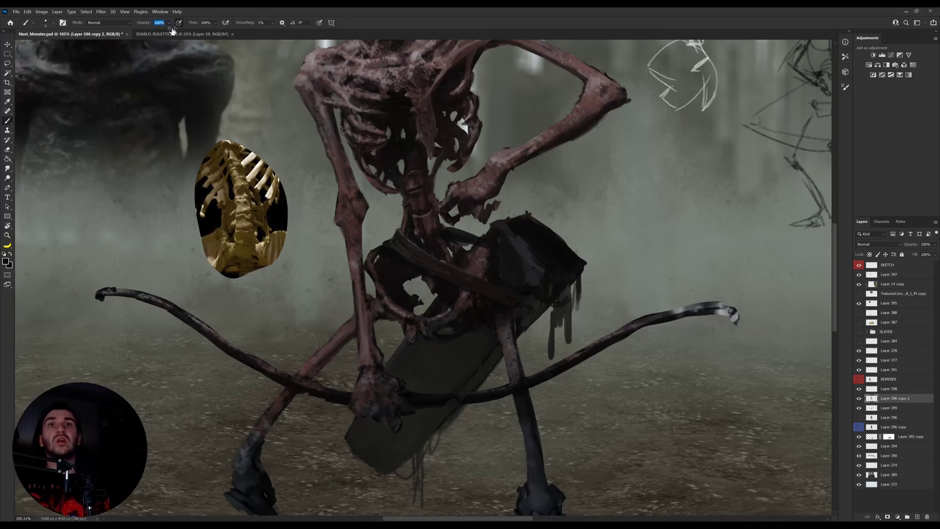
# Step: Refine the pelvis's lower edge over the quiver with a sampled dark tone at 100% opacity, erasing the excess paint
pyautogui.press('i')
pyautogui.click(451, 334)
pyautogui.press('b')
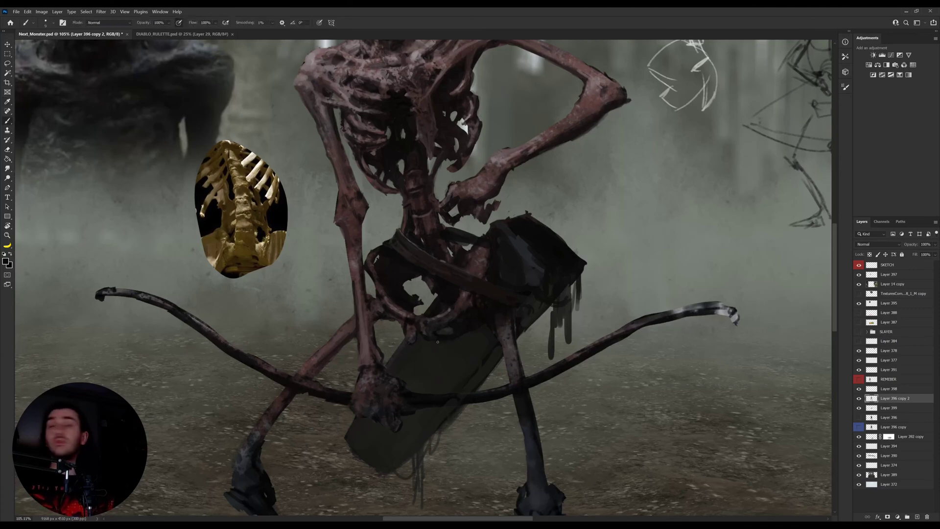
pyautogui.press('e')
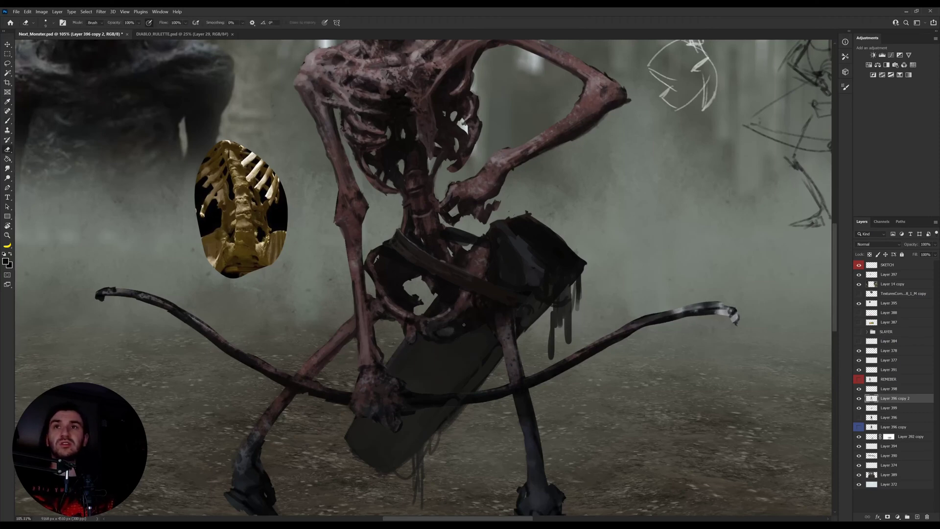
pyautogui.press('b')
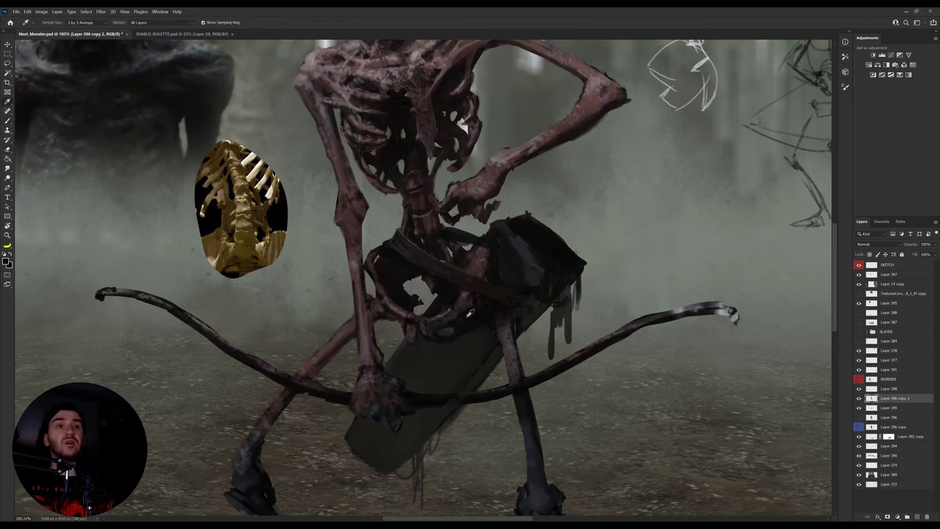
pyautogui.press('e')
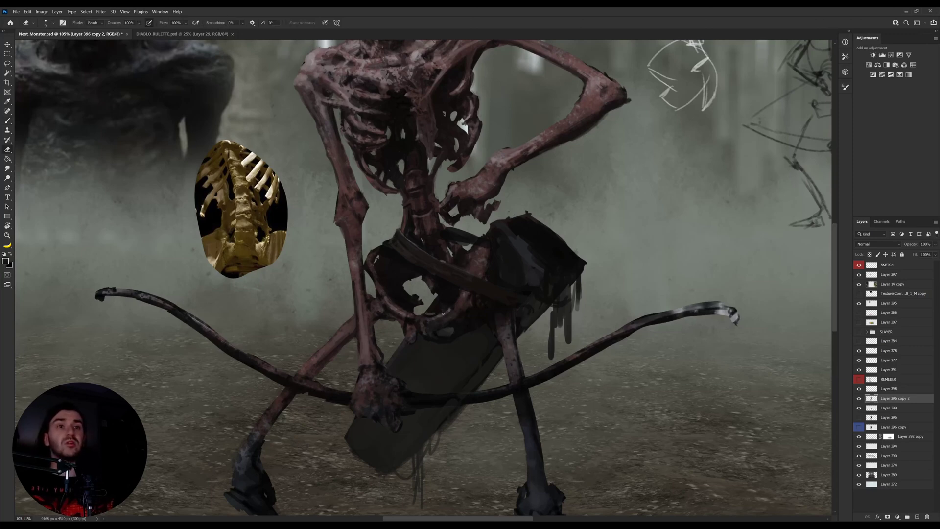
pyautogui.press('v')
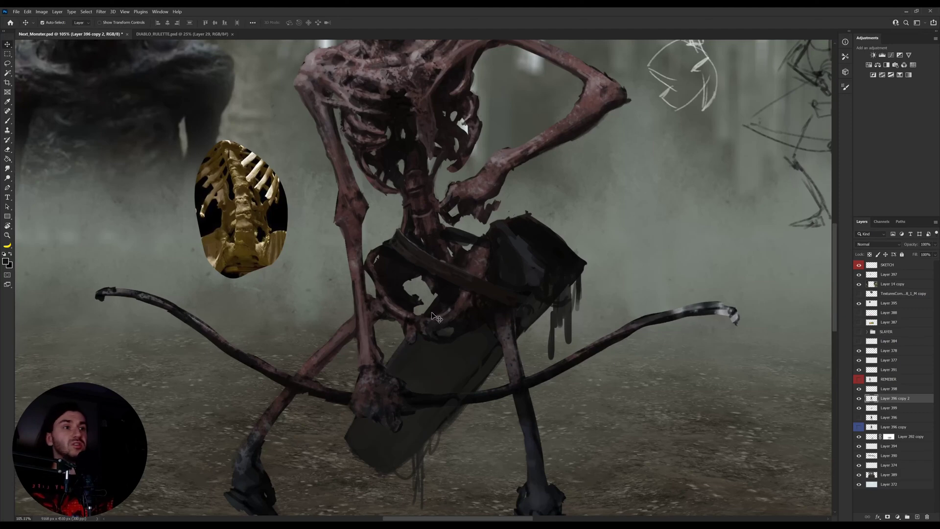
# Step: Lasso a small area at the bottom of the pelvis opening and delete it from the skeleton layer
pyautogui.press('l')
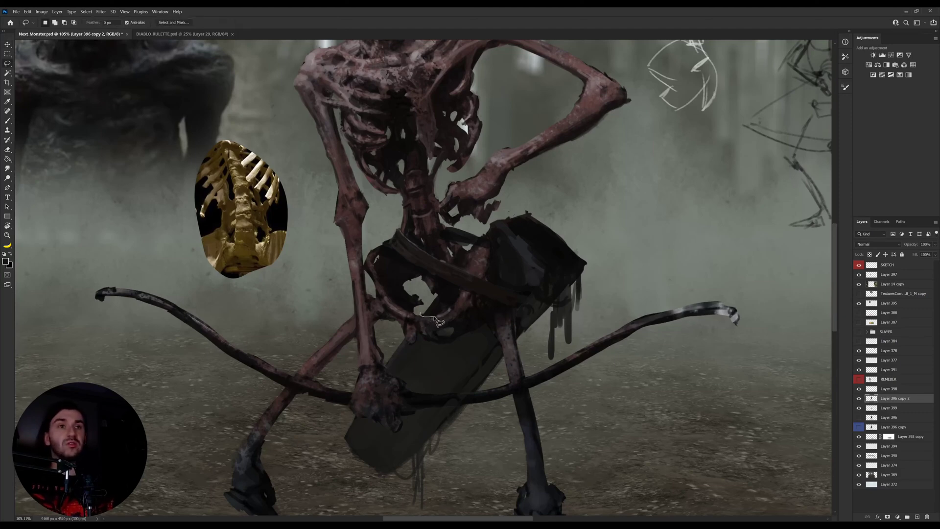
pyautogui.moveTo(422, 317)
pyautogui.mouseDown()
pyautogui.moveTo(448, 309)
pyautogui.moveTo(437, 294)
pyautogui.moveTo(419, 313)
pyautogui.mouseUp()
pyautogui.press('Delete')
pyautogui.hotkey('ctrl', 'd')
pyautogui.press('v')
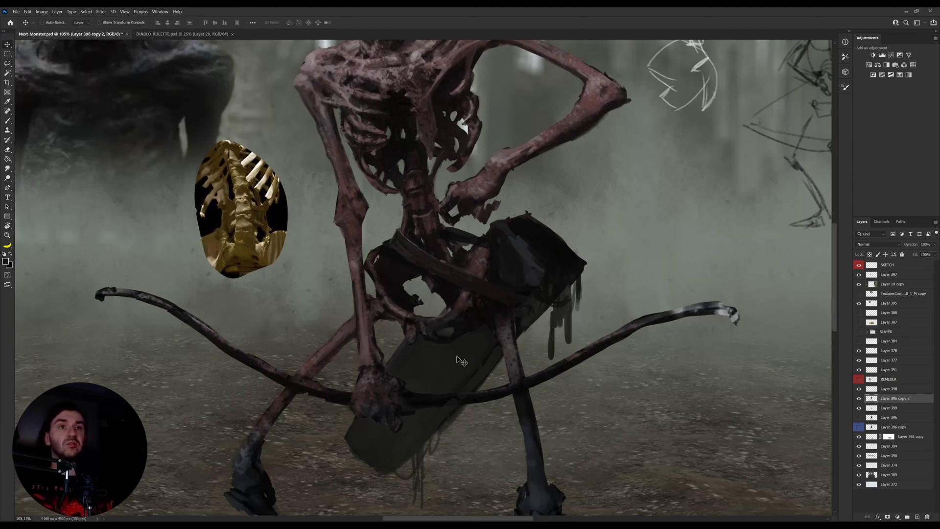
# Step: Return from the quiver layer to the skeleton layer and paint along the bottom curve of the pelvis
pyautogui.click(466, 361)
pyautogui.press('b')
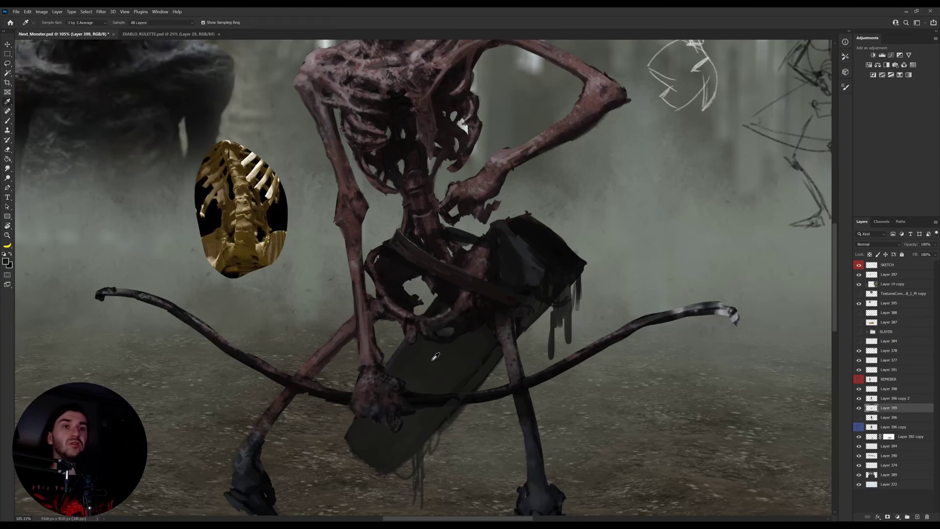
pyautogui.keyDown('ctrl'); pyautogui.click(450, 317); pyautogui.keyUp('ctrl')
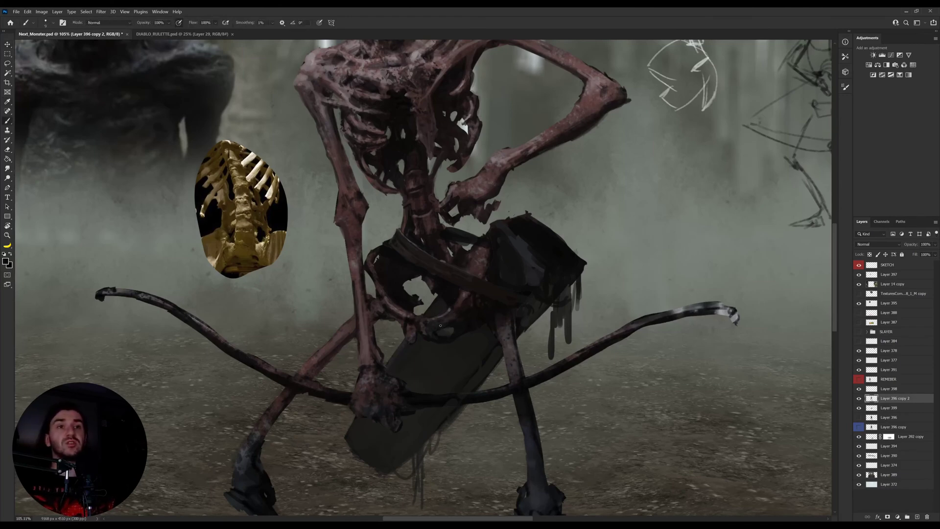
pyautogui.moveTo(407, 319); pyautogui.dragTo(434, 331)
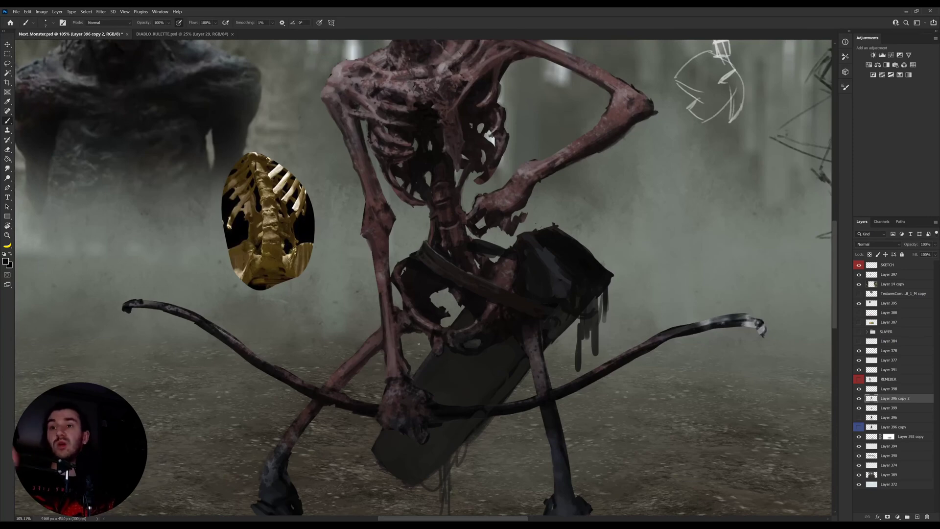
# Step: Sample a greyish tone from the bow-holding arm and paint it over the forearm and wrist
pyautogui.keyDown('alt'); pyautogui.click(386, 278); pyautogui.keyUp('alt')
pyautogui.press('b')
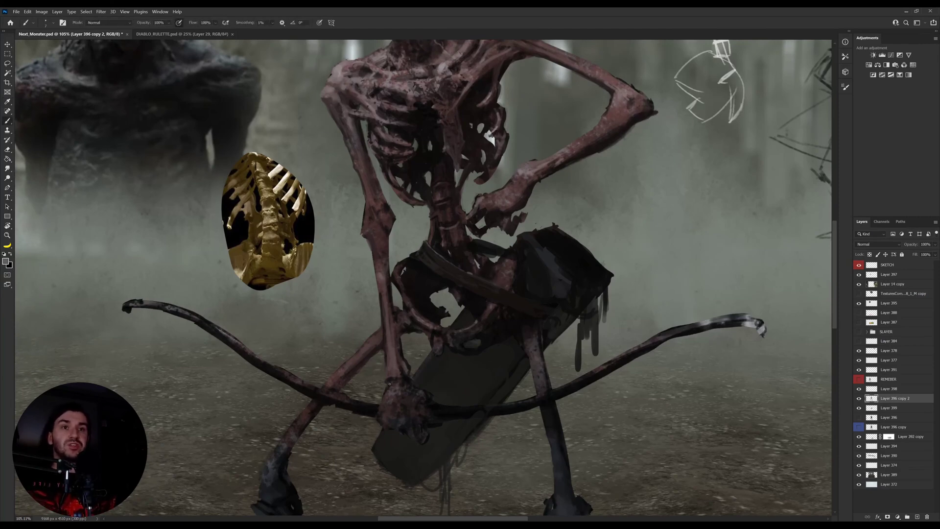
pyautogui.moveTo(399, 376); pyautogui.dragTo(395, 403)
# Step: Touch up the hand near the hip with a smaller brush and sample a lighter tone from the shoulder of the bow-holding arm
pyautogui.moveTo(480, 259); pyautogui.dragTo(467, 290)
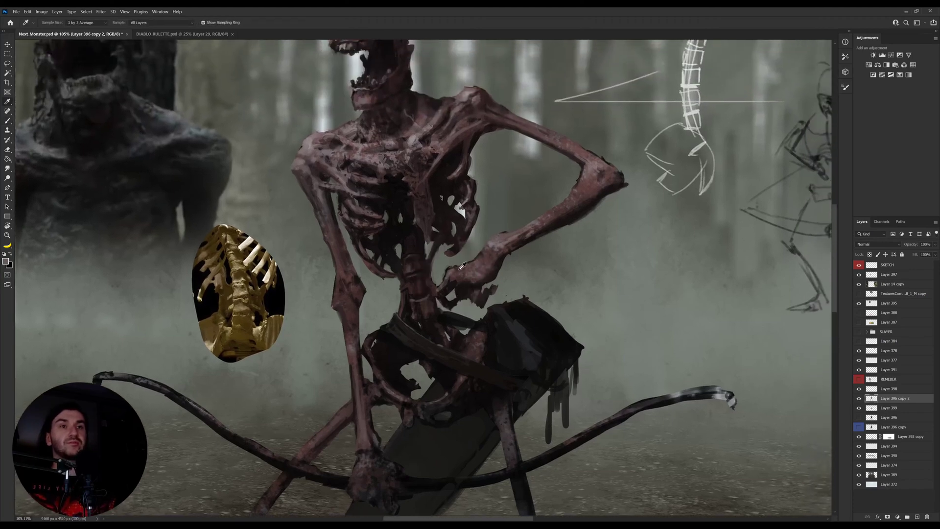
pyautogui.keyDown('alt'); pyautogui.click(459, 269); pyautogui.keyUp('alt')
pyautogui.press('[')
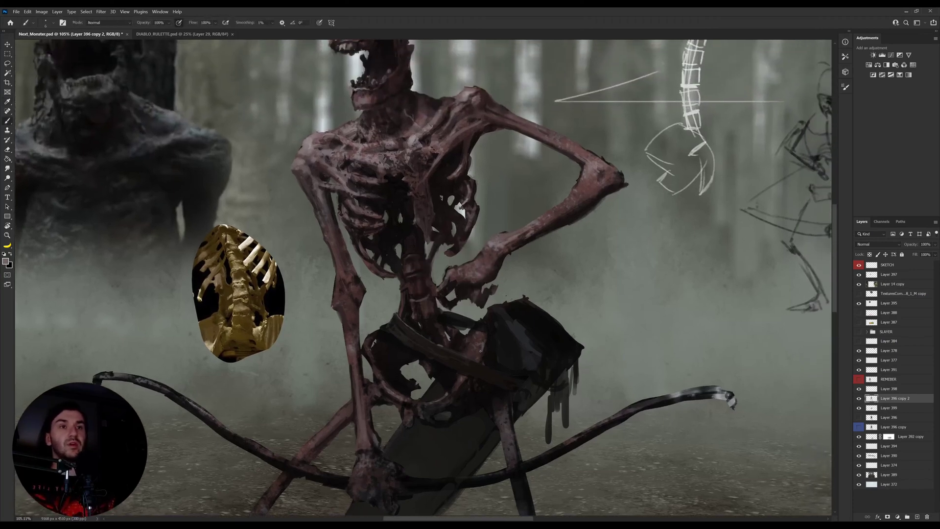
pyautogui.keyDown('alt'); pyautogui.click(315, 139); pyautogui.keyUp('alt')
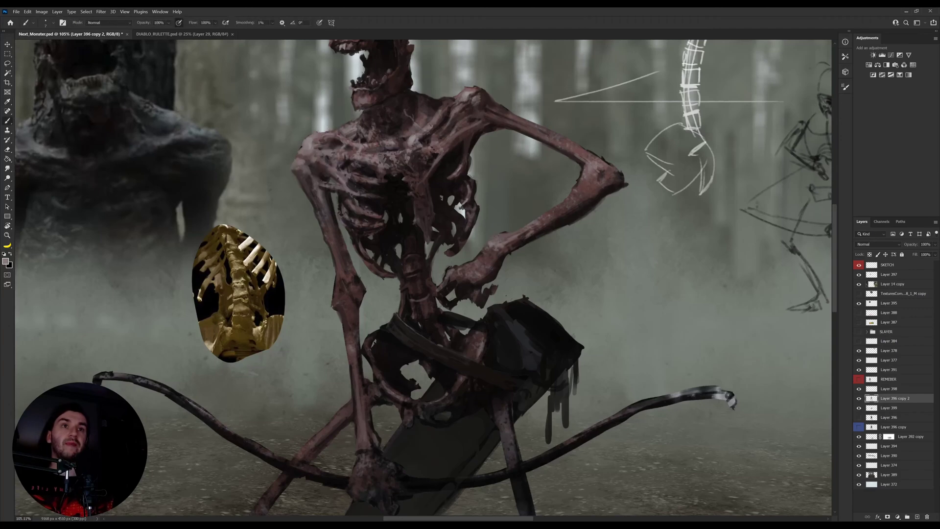
# Step: Shade the hip bone beside the quiver with tones sampled from it, rotating the canvas for the strokes
pyautogui.keyDown('alt'); pyautogui.click(481, 343); pyautogui.keyUp('alt')
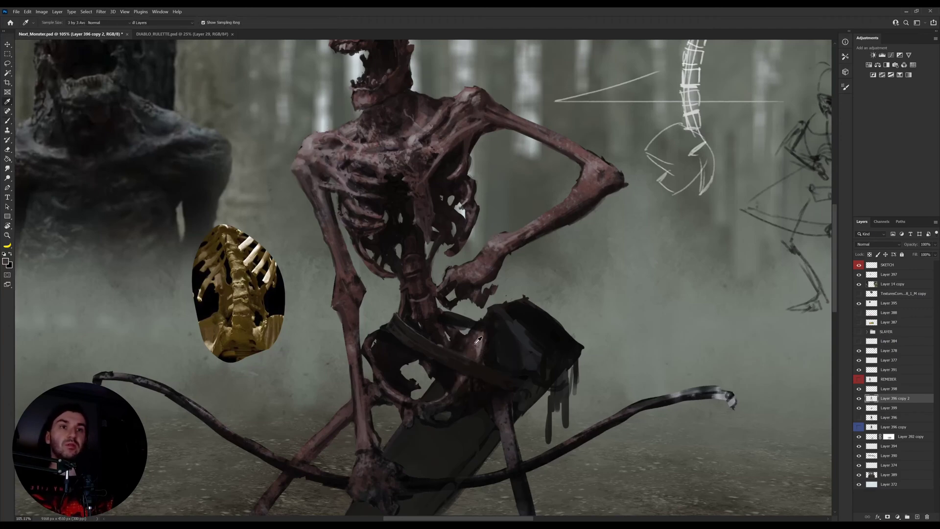
pyautogui.keyDown('alt'); pyautogui.click(479, 343); pyautogui.keyUp('alt')
pyautogui.keyDown('alt'); pyautogui.click(468, 353); pyautogui.keyUp('alt')
pyautogui.keyDown('alt'); pyautogui.click(467, 352); pyautogui.keyUp('alt')
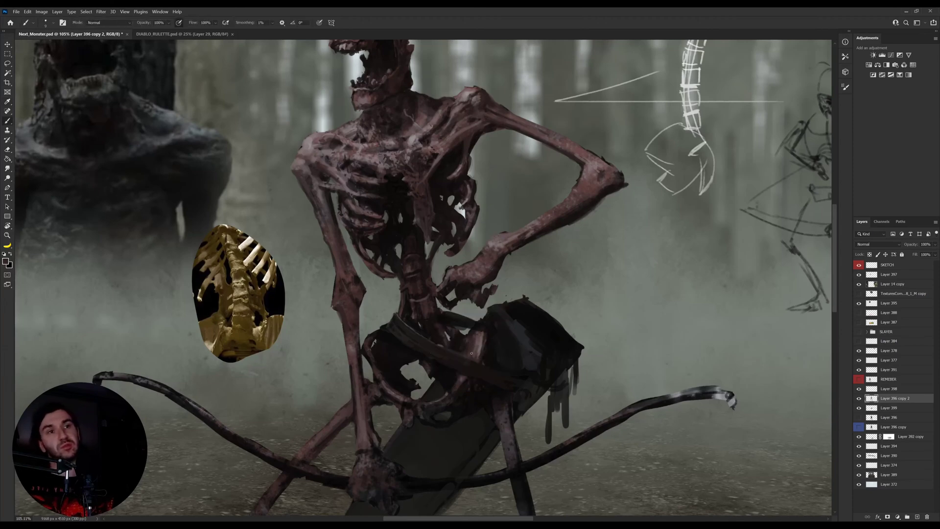
pyautogui.press('r')
pyautogui.moveTo(472, 352)
pyautogui.mouseDown()
pyautogui.moveTo(485, 352)
pyautogui.moveTo(438, 350)
pyautogui.mouseUp()
pyautogui.press('b')
pyautogui.keyDown('alt'); pyautogui.click(445, 357); pyautogui.keyUp('alt')
pyautogui.keyDown('alt'); pyautogui.click(444, 350); pyautogui.keyUp('alt')
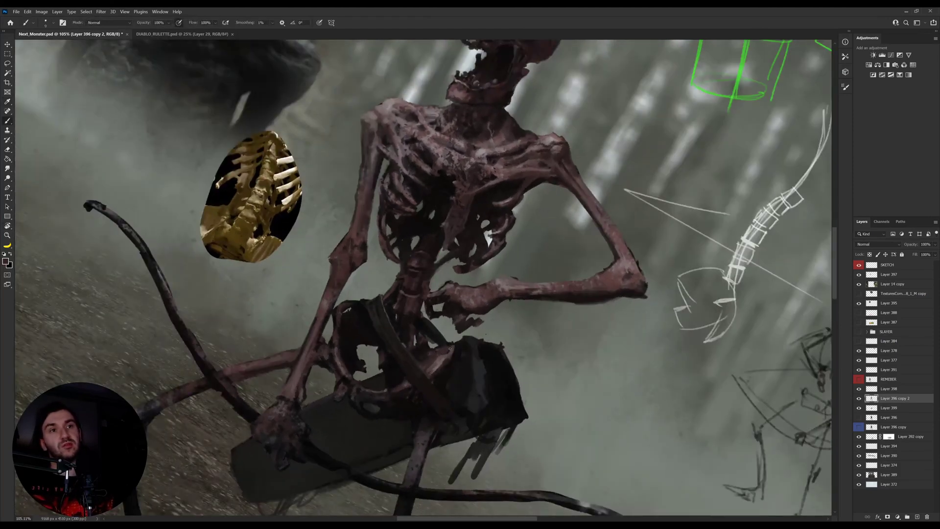
# Step: Rotate the canvas the other way, refine the hip bone's edge against the quiver with sampled tones, and restore the upright view
pyautogui.press('r')
pyautogui.moveTo(500, 329); pyautogui.dragTo(511, 249)
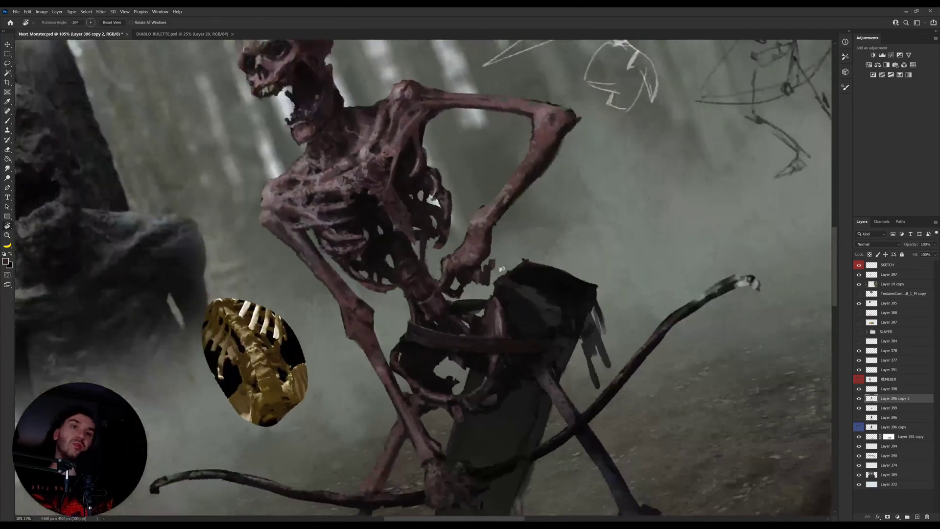
pyautogui.press('b')
pyautogui.keyDown('alt'); pyautogui.click(489, 321); pyautogui.keyUp('alt')
pyautogui.keyDown('alt'); pyautogui.click(504, 330); pyautogui.keyUp('alt')
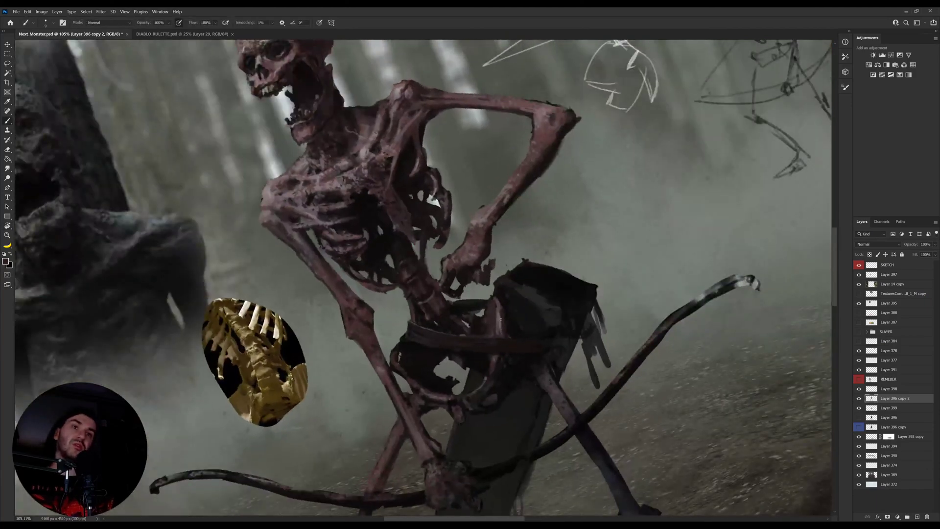
pyautogui.press('r')
pyautogui.moveTo(520, 309); pyautogui.dragTo(547, 368)
pyautogui.press('b')
pyautogui.keyDown('alt'); pyautogui.click(481, 355); pyautogui.keyUp('alt')
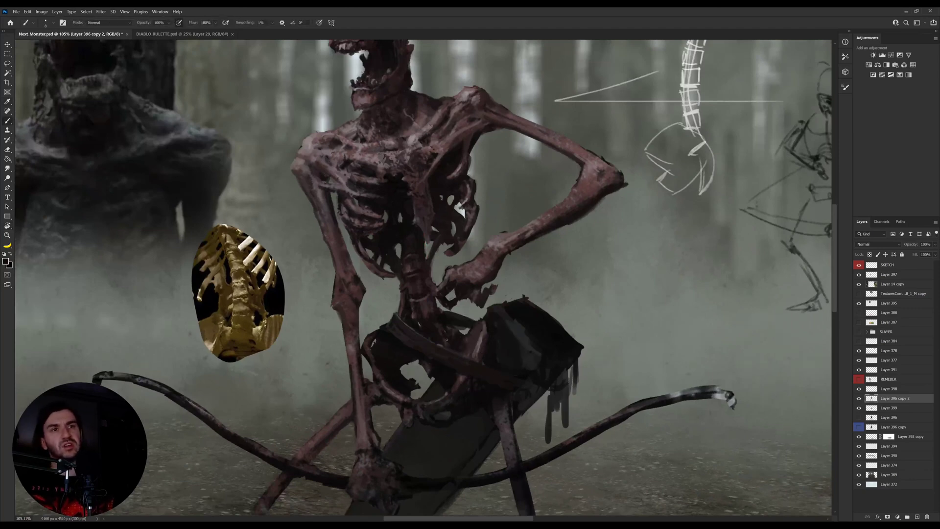
# Step: Paint shadows and highlights on the lower spine's vertebrae above the belt, using dark and light tones sampled from the bones
pyautogui.moveTo(447, 335); pyautogui.dragTo(454, 363)
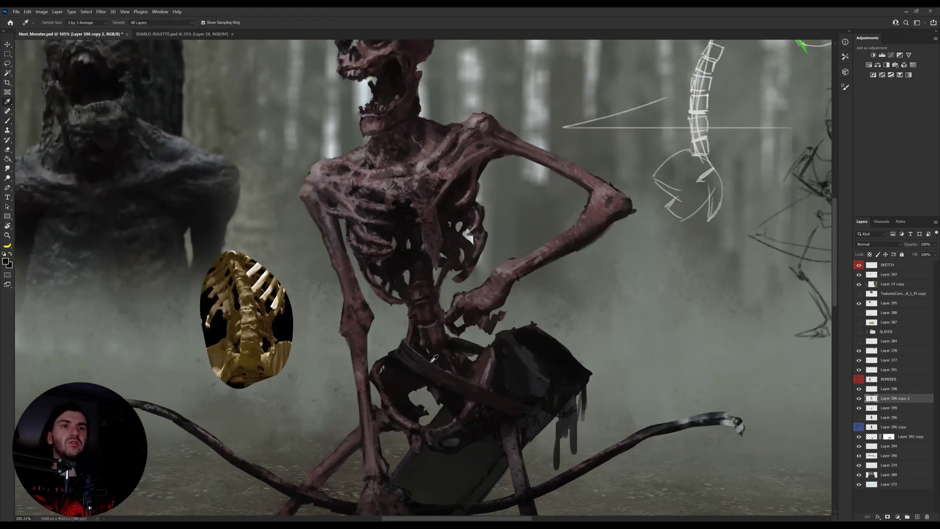
pyautogui.keyDown('alt'); pyautogui.click(424, 335); pyautogui.keyUp('alt')
pyautogui.moveTo(418, 331); pyautogui.dragTo(420, 342)
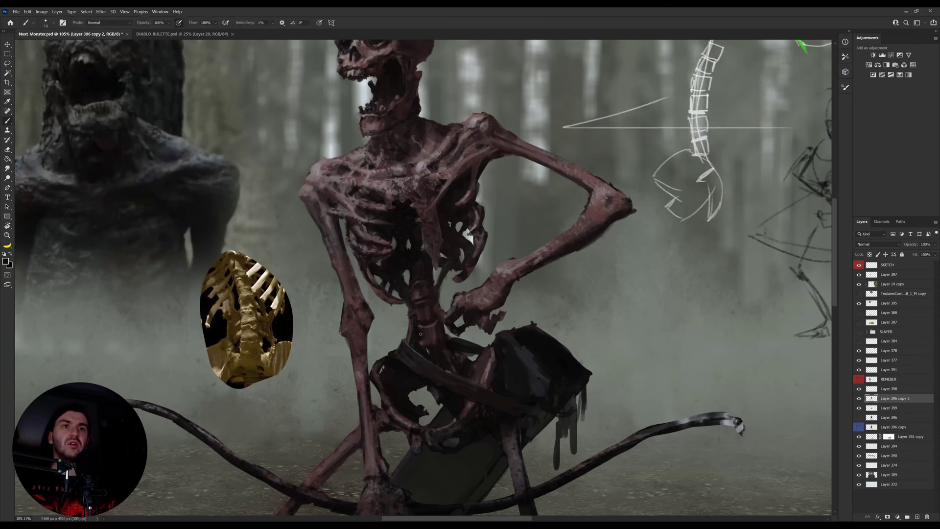
pyautogui.keyDown('alt'); pyautogui.click(420, 330); pyautogui.keyUp('alt')
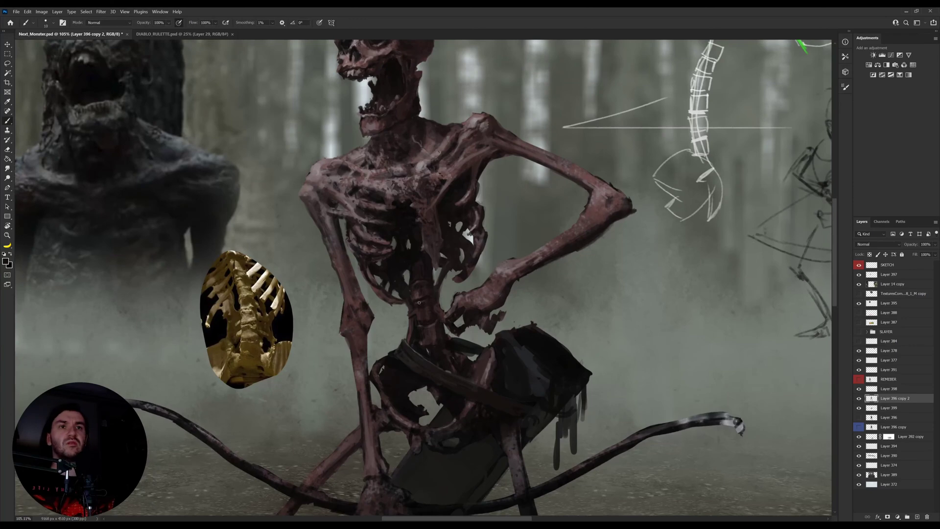
pyautogui.press('r')
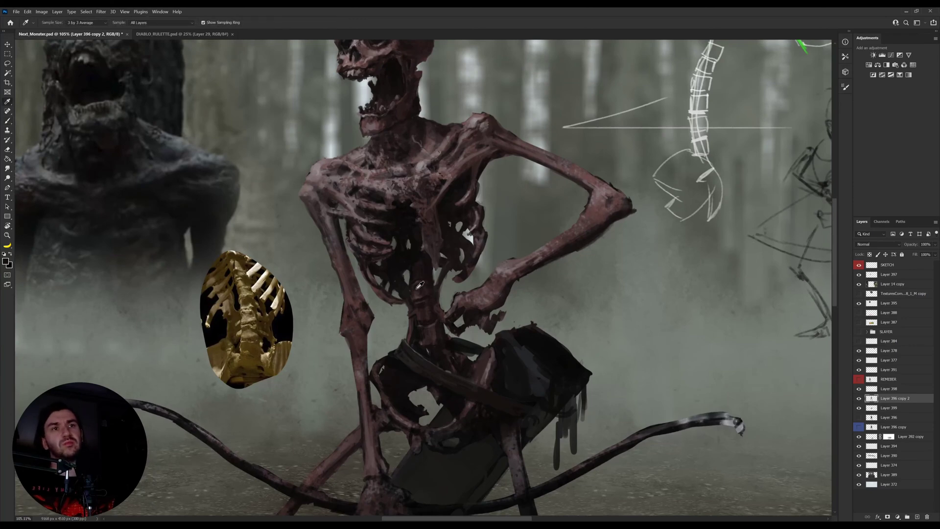
pyautogui.click(418, 295)
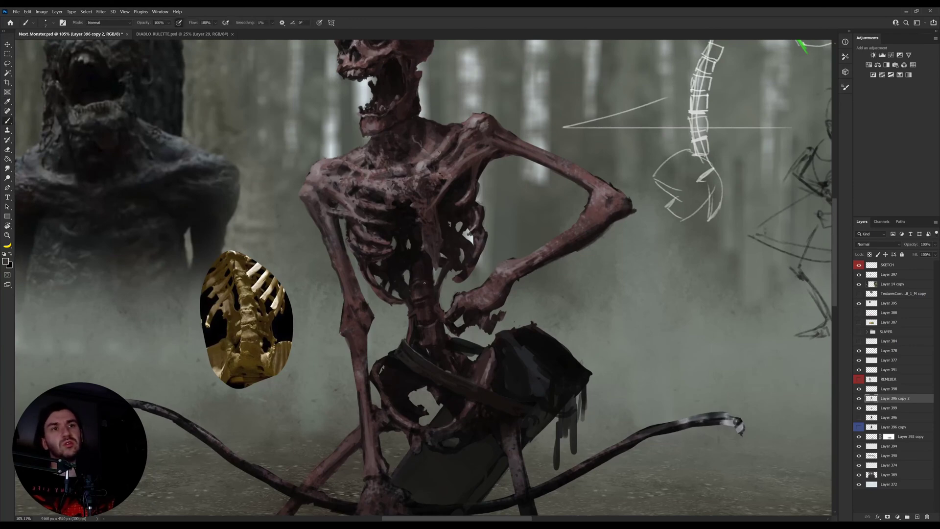
pyautogui.keyDown('alt'); pyautogui.click(431, 327); pyautogui.keyUp('alt')
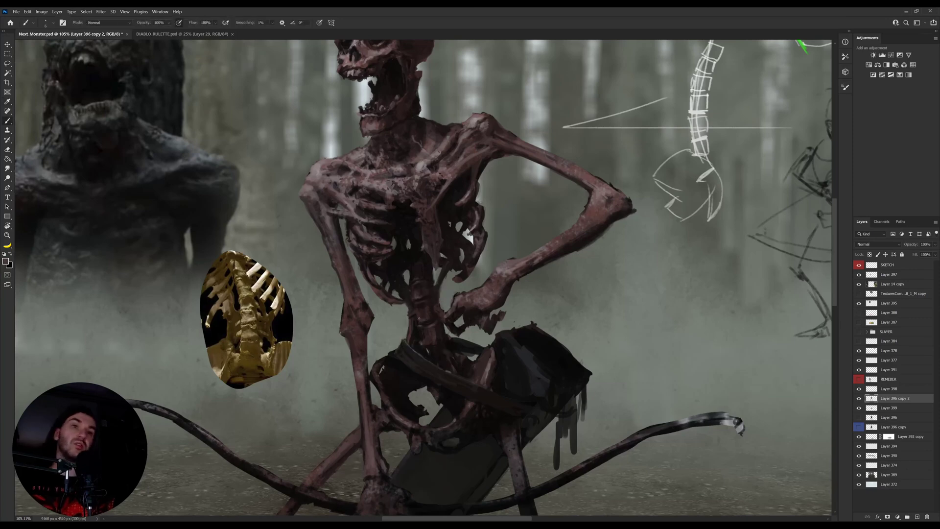
# Step: Retouch the lower spine and the fingers beside it with tones sampled from the bones, cleaning up the edge with the eraser
pyautogui.keyDown('alt'); pyautogui.click(423, 318); pyautogui.keyUp('alt')
pyautogui.keyDown('alt'); pyautogui.click(424, 322); pyautogui.keyUp('alt')
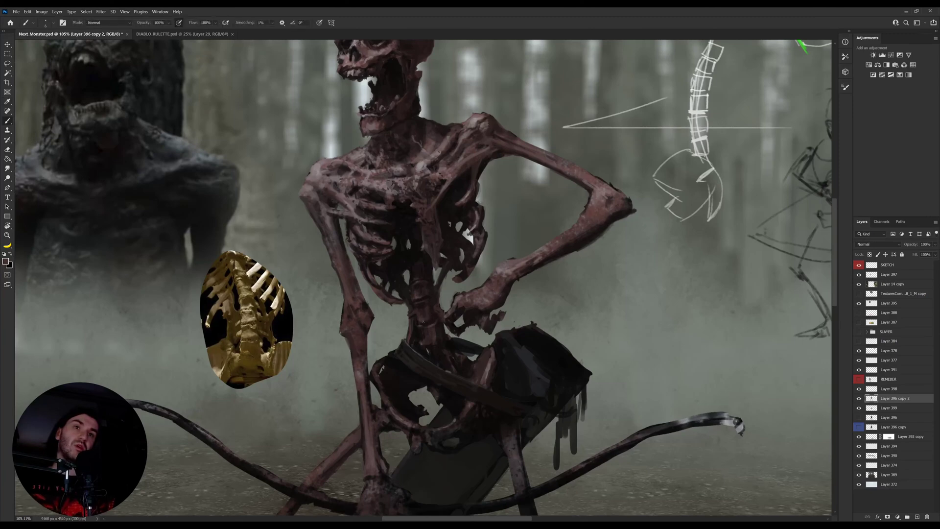
pyautogui.keyDown('alt'); pyautogui.click(434, 294); pyautogui.keyUp('alt')
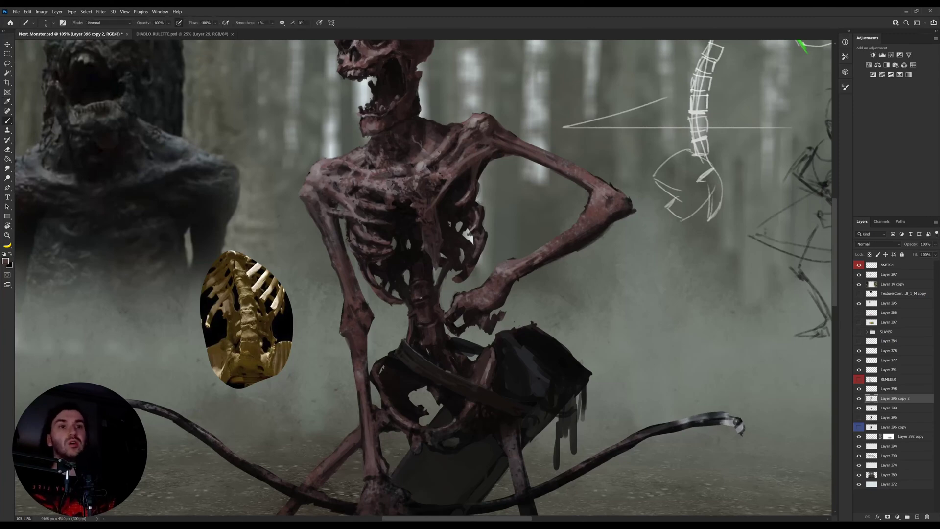
pyautogui.moveTo(453, 345); pyautogui.dragTo(447, 350)
pyautogui.keyDown('alt'); pyautogui.click(447, 319); pyautogui.keyUp('alt')
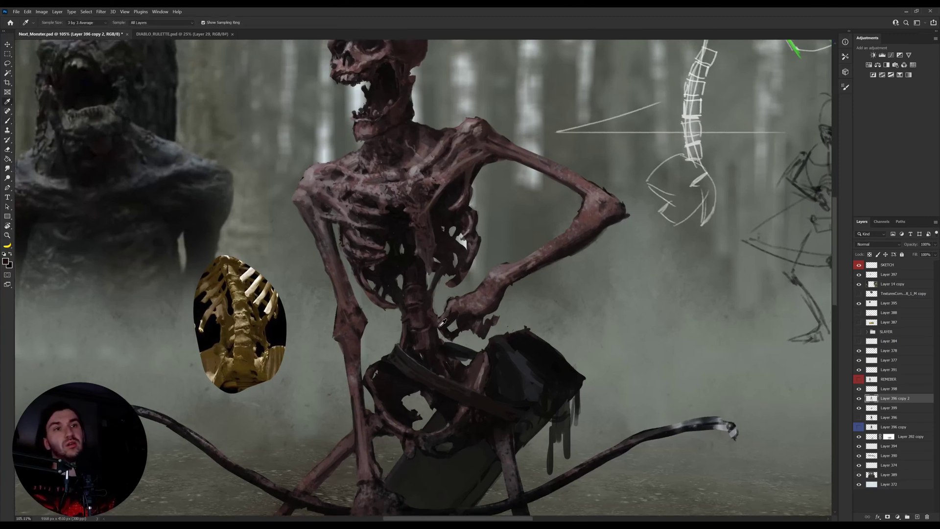
pyautogui.press('e')
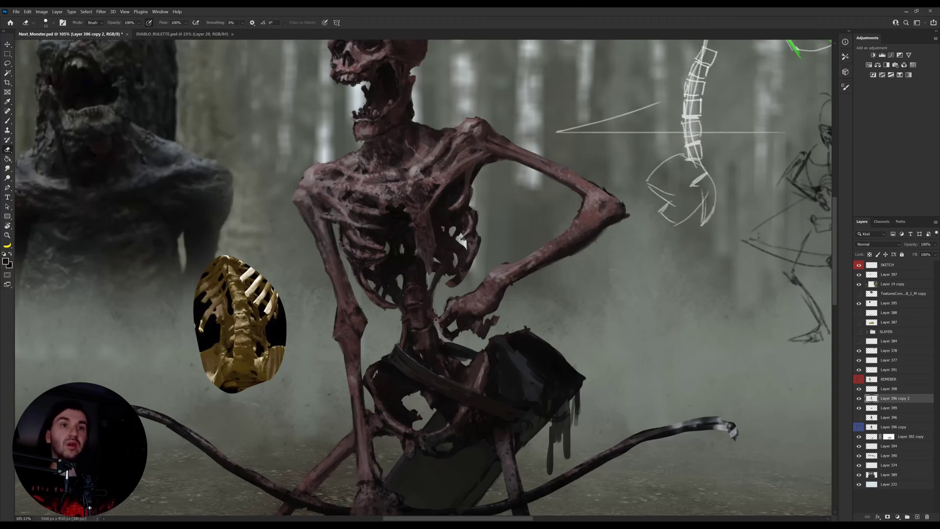
# Step: Lasso the hand and lower forearm at the hip, shift them slightly away from the spine, and deselect
pyautogui.press('l')
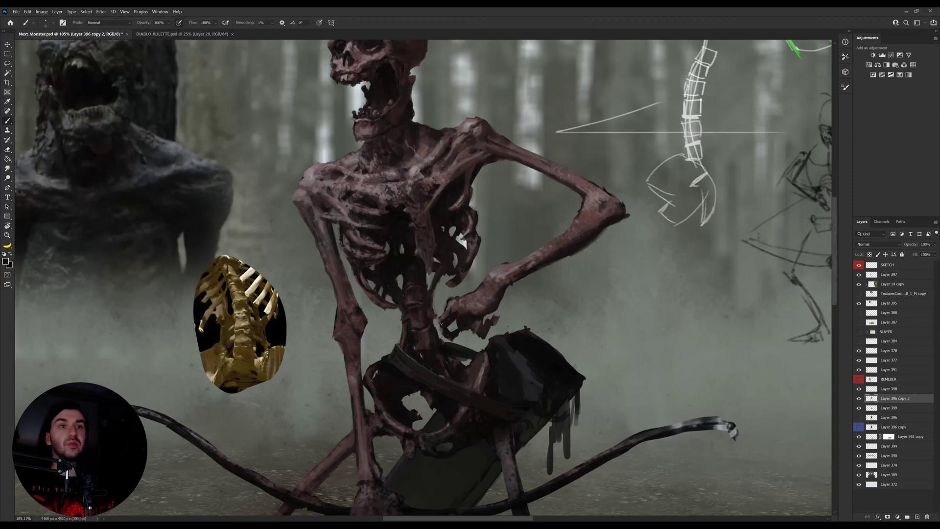
pyautogui.moveTo(509, 321)
pyautogui.mouseDown()
pyautogui.moveTo(463, 346)
pyautogui.moveTo(438, 333)
pyautogui.moveTo(473, 285)
pyautogui.moveTo(569, 287)
pyautogui.moveTo(540, 293)
pyautogui.mouseUp()
pyautogui.press('v')
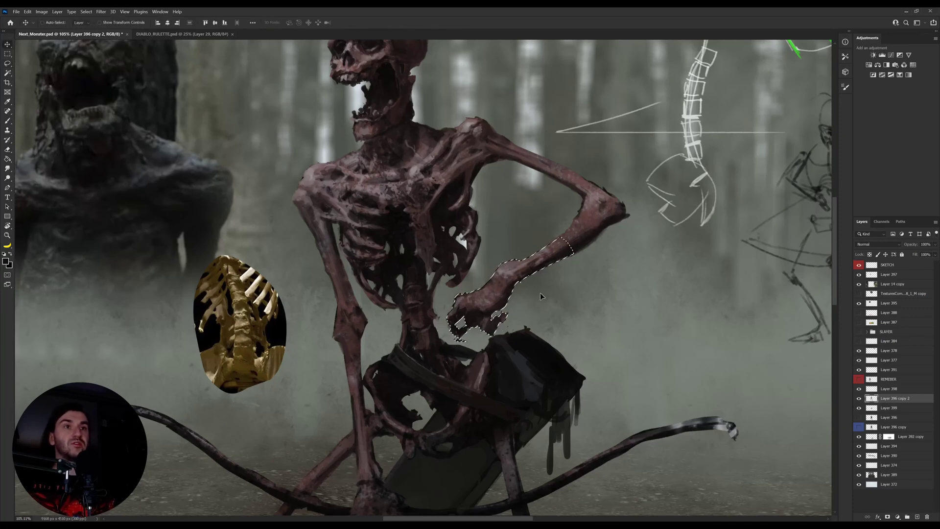
pyautogui.hotkey('ctrl', 'd')
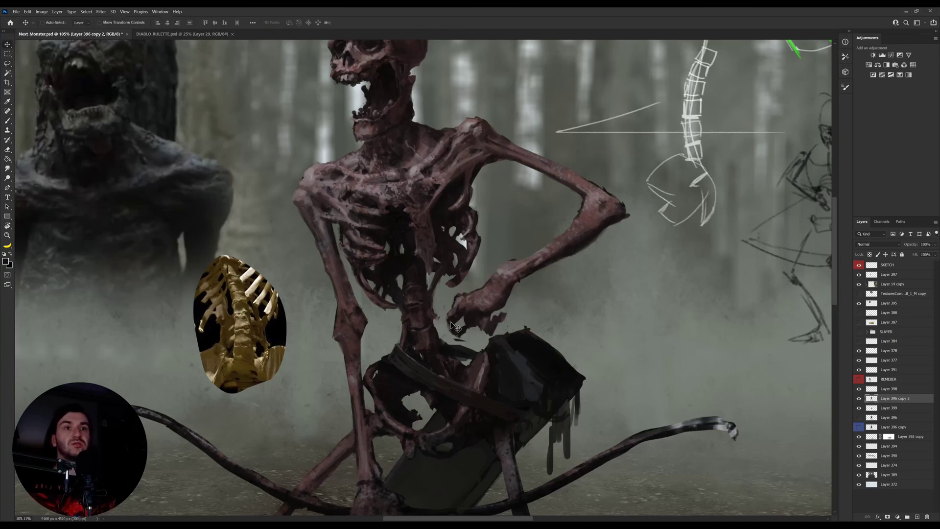
# Step: Repaint the fingers of the moved hand with tones sampled from it, using a smaller brush for the details
pyautogui.press('b')
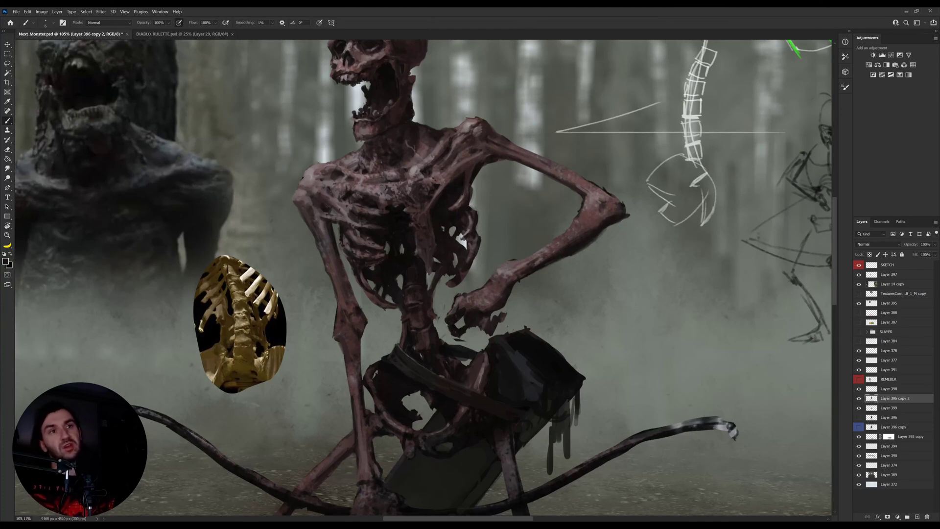
pyautogui.keyDown('alt'); pyautogui.click(459, 311); pyautogui.keyUp('alt')
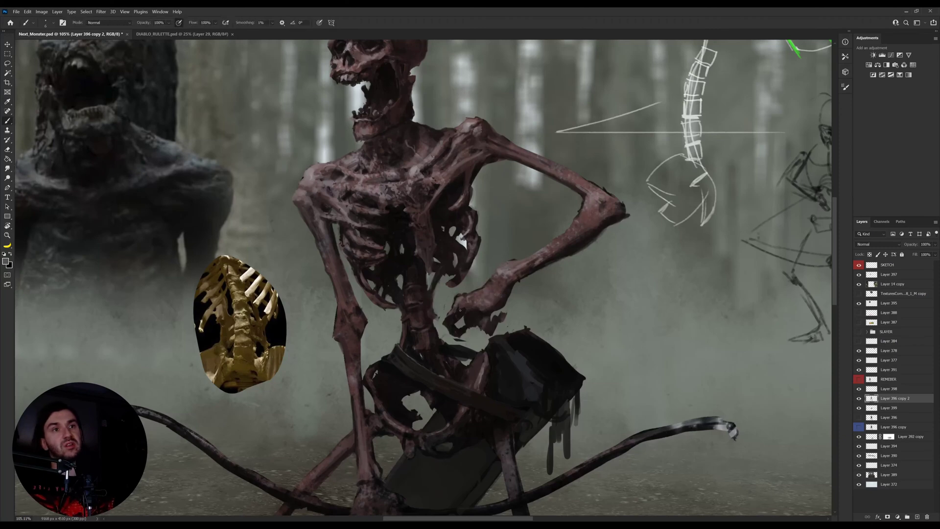
pyautogui.moveTo(457, 308); pyautogui.dragTo(451, 318)
pyautogui.keyDown('alt'); pyautogui.click(453, 317); pyautogui.keyUp('alt')
pyautogui.press('[')
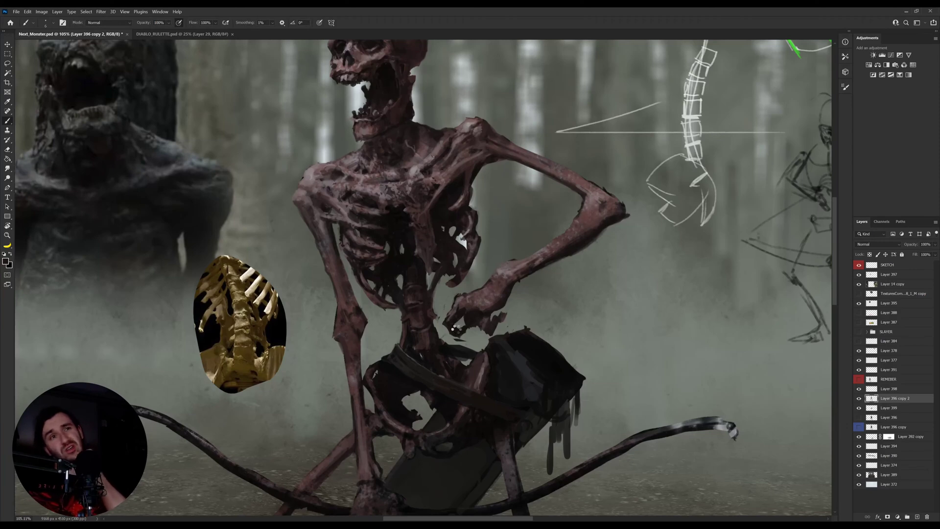
# Step: Flip the canvas view horizontally, rotate it, and refine the outer edge of the bent arm's forearm below the elbow
pyautogui.press('h')
pyautogui.moveTo(431, 336); pyautogui.dragTo(446, 363)
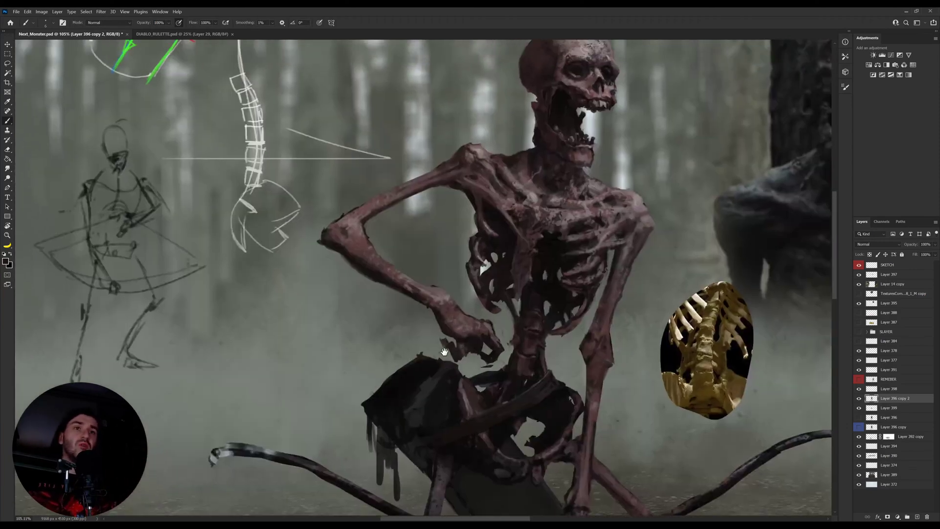
pyautogui.press('r')
pyautogui.moveTo(619, 316); pyautogui.dragTo(543, 441)
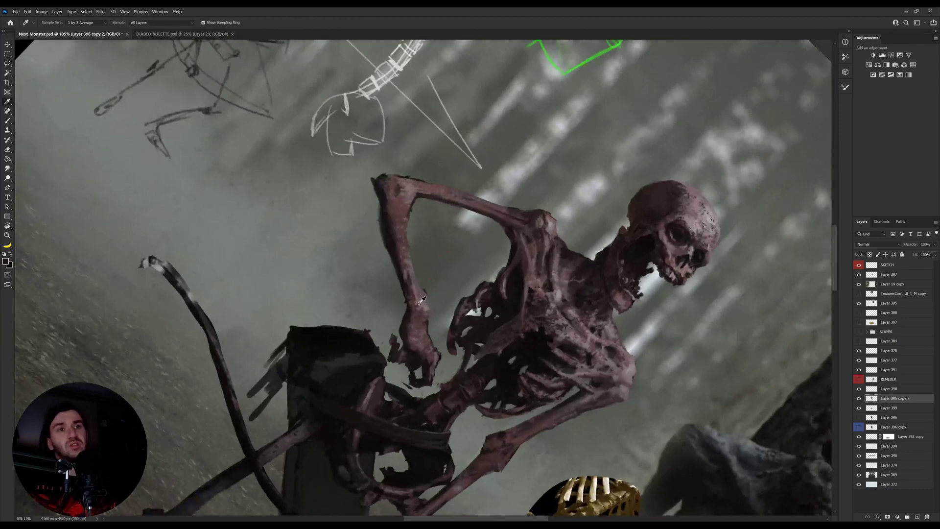
pyautogui.press('b')
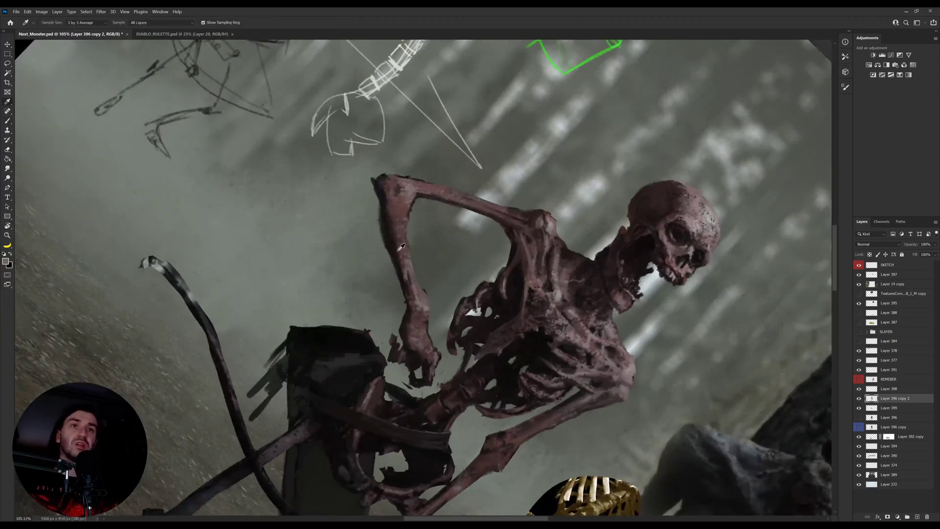
pyautogui.moveTo(383, 219); pyautogui.dragTo(386, 243)
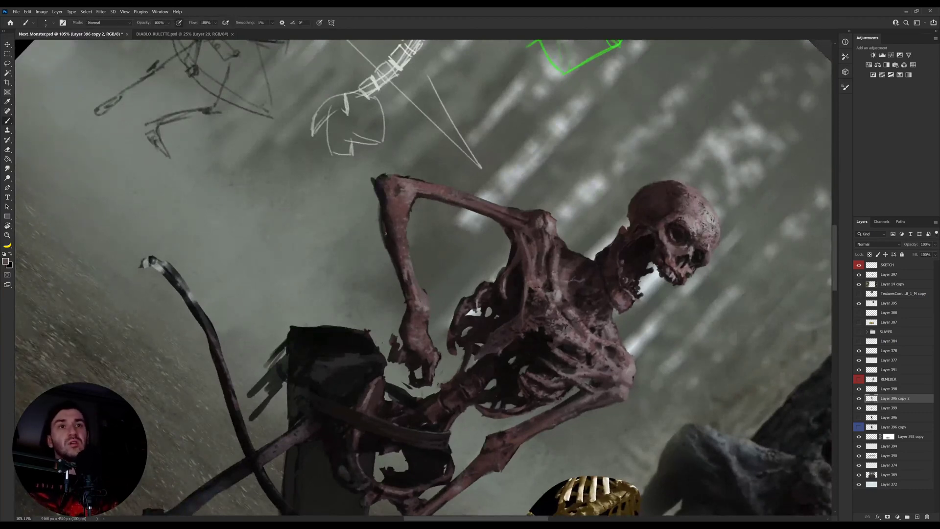
pyautogui.keyDown('alt'); pyautogui.click(390, 241); pyautogui.keyUp('alt')
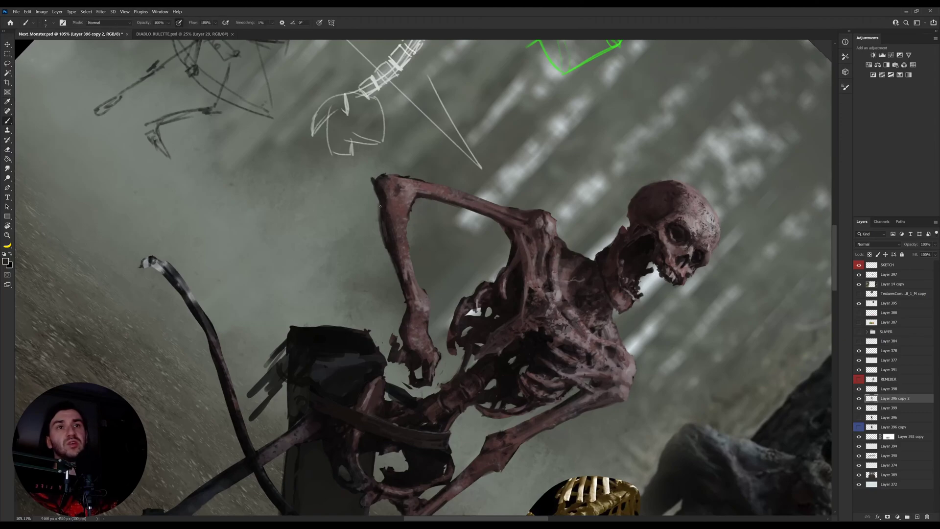
# Step: Clean up the contour around the bent elbow with the eraser and brush, rotating the canvas to follow the edge
pyautogui.press('e')
pyautogui.press('r')
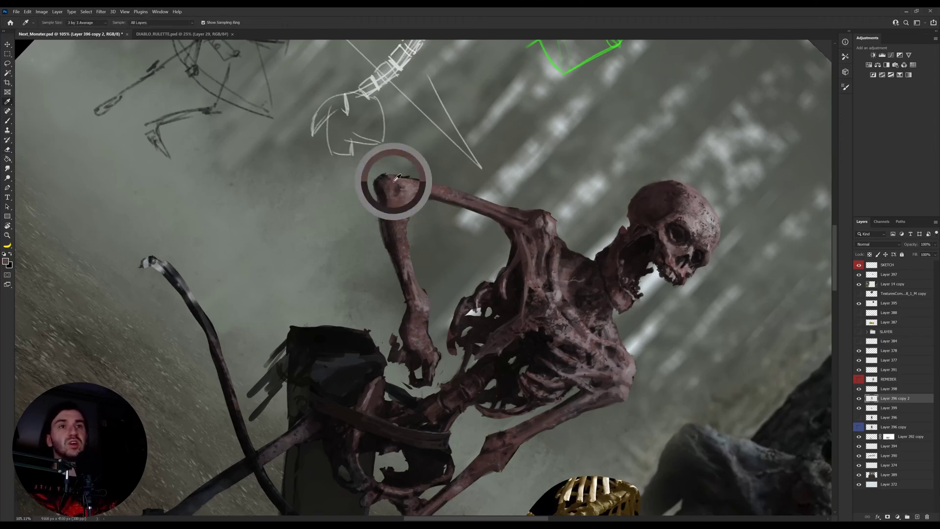
pyautogui.moveTo(394, 182); pyautogui.dragTo(345, 291)
pyautogui.press('b')
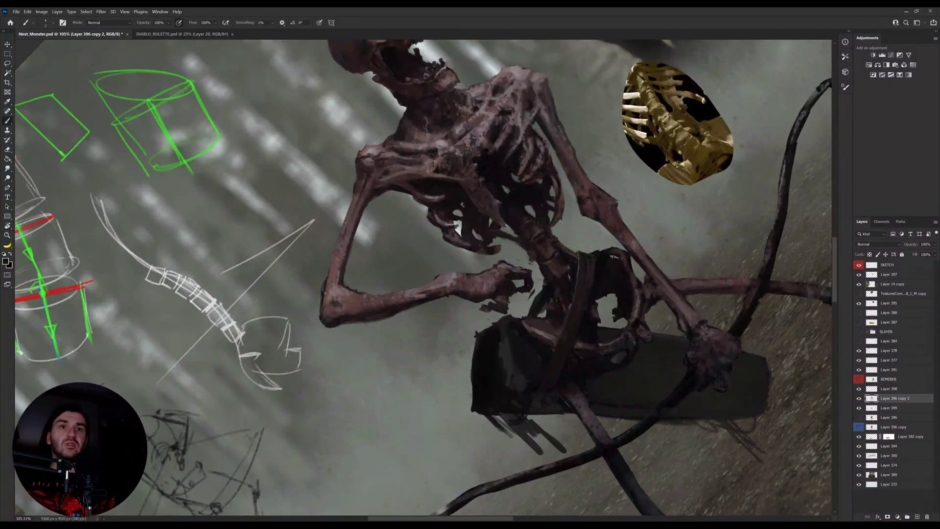
pyautogui.press('e')
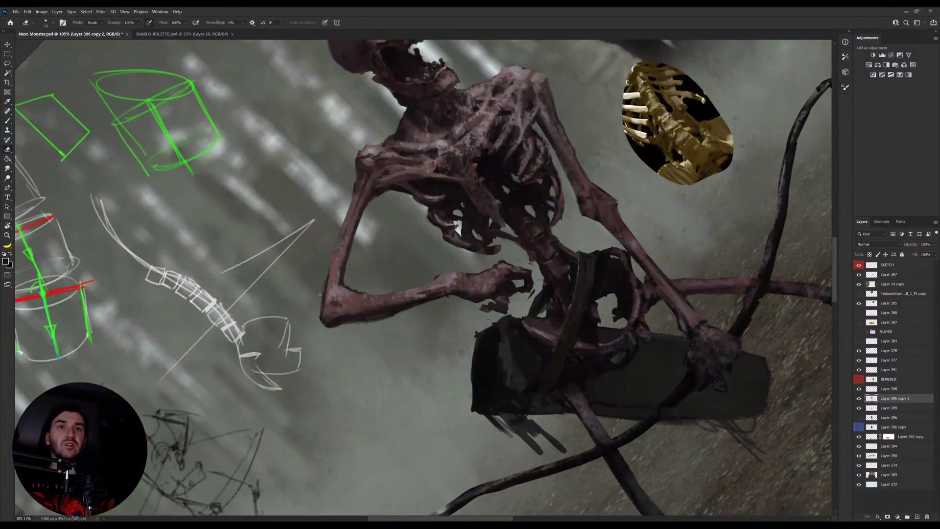
pyautogui.press('b')
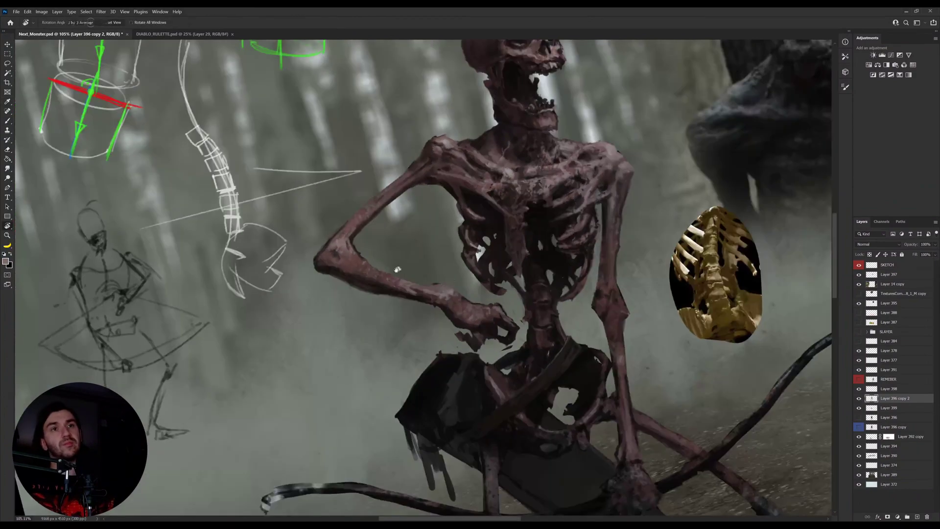
# Step: Paint the bony forms of the bent elbow with sampled light and dark tones, using a smaller brush on the rotated canvas
pyautogui.keyDown('alt'); pyautogui.click(335, 250); pyautogui.keyUp('alt')
pyautogui.press('r')
pyautogui.moveTo(336, 250)
pyautogui.mouseDown()
pyautogui.moveTo(419, 190)
pyautogui.moveTo(414, 196)
pyautogui.mouseUp()
pyautogui.keyDown('alt'); pyautogui.click(421, 189); pyautogui.keyUp('alt')
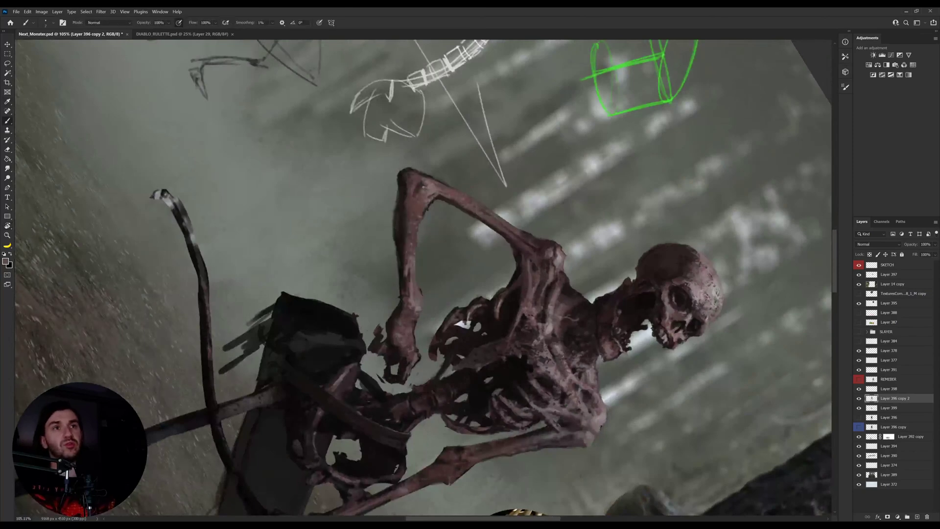
pyautogui.keyDown('alt'); pyautogui.click(426, 187); pyautogui.keyUp('alt')
pyautogui.press('[')
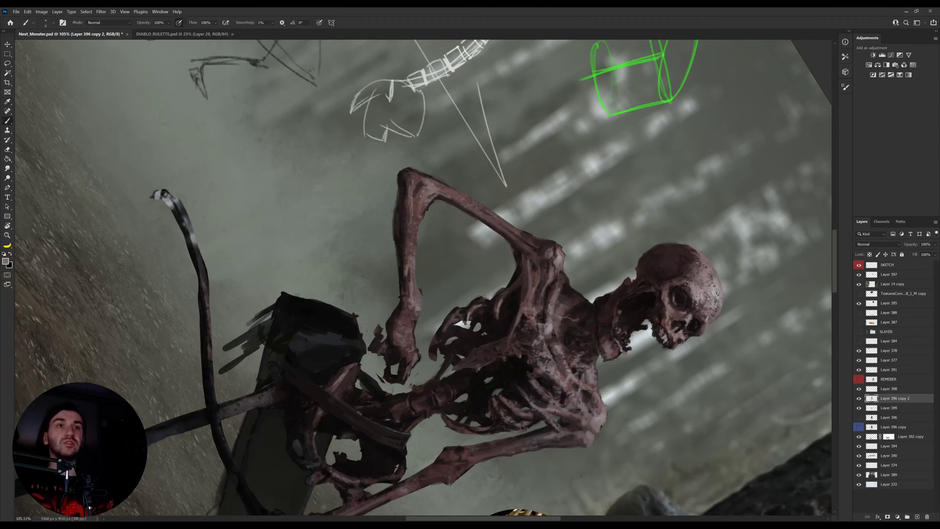
pyautogui.keyDown('alt'); pyautogui.click(417, 191); pyautogui.keyUp('alt')
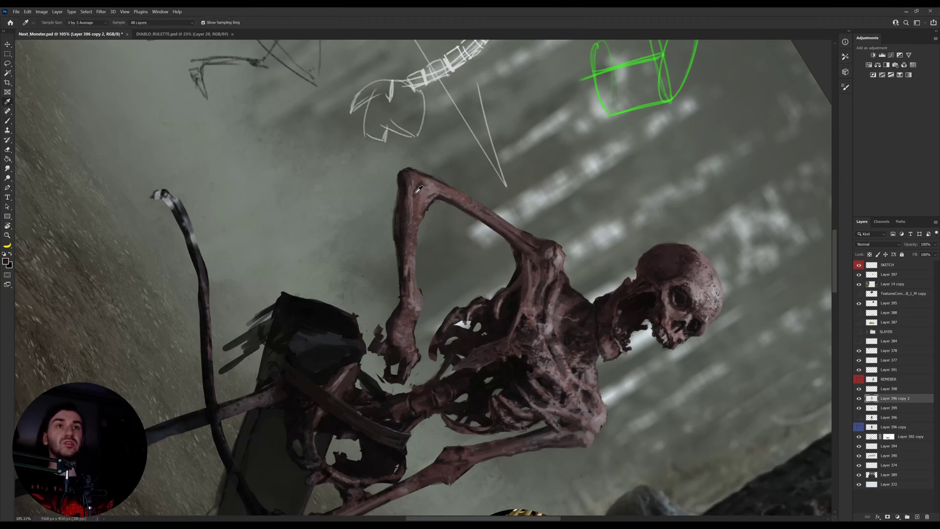
# Step: Rotate the canvas the opposite way and shade the elbow joint and its transition into the forearm with sampled tones
pyautogui.press('r')
pyautogui.moveTo(415, 211); pyautogui.dragTo(411, 361)
pyautogui.press('alt')
pyautogui.keyDown('alt'); pyautogui.click(412, 361); pyautogui.keyUp('alt')
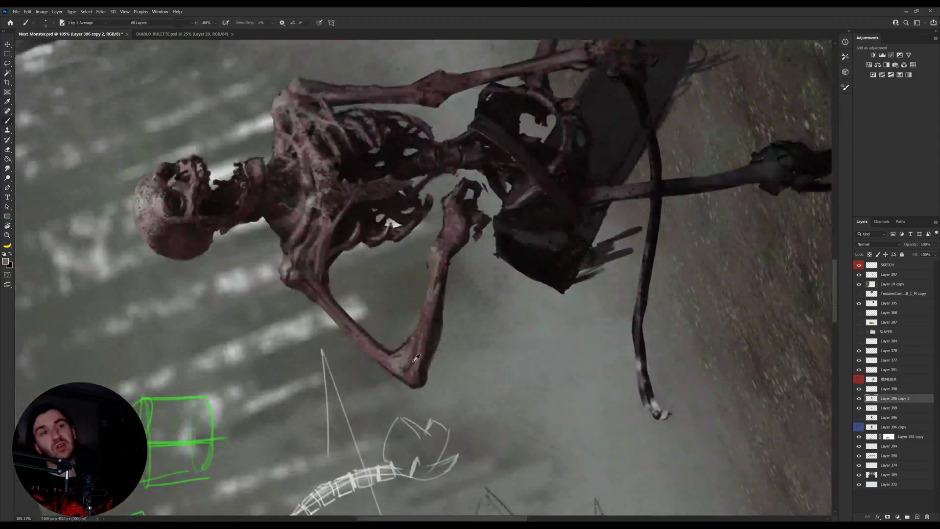
pyautogui.press('r')
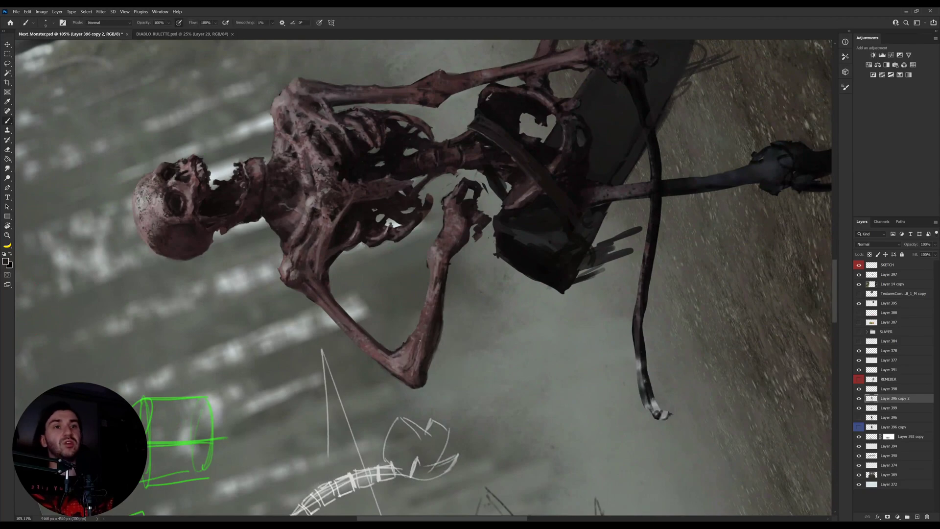
pyautogui.moveTo(434, 350)
pyautogui.mouseDown()
pyautogui.moveTo(372, 387)
pyautogui.moveTo(350, 374)
pyautogui.mouseUp()
pyautogui.keyDown('alt'); pyautogui.click(384, 207); pyautogui.keyUp('alt')
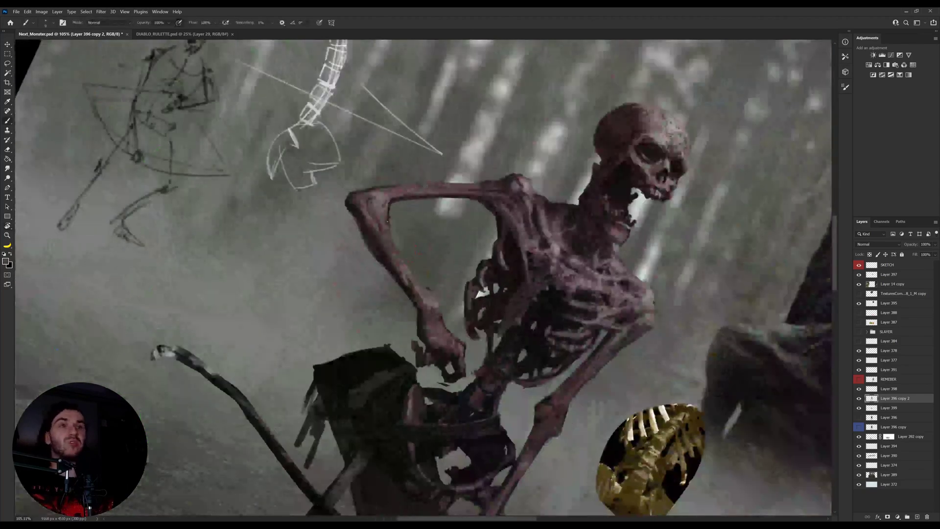
# Step: Trim the inner edge of the bent arm and shade its forearm from elbow to wrist with tones sampled along it
pyautogui.press('e')
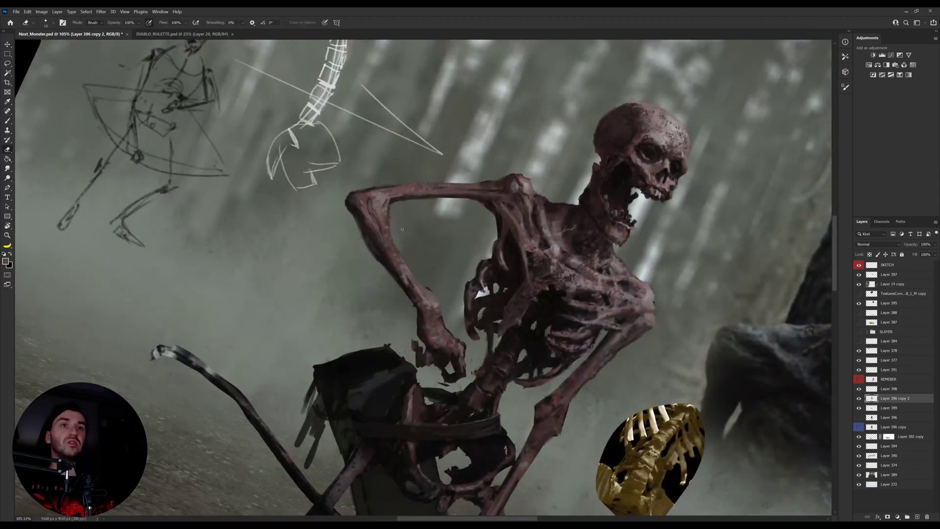
pyautogui.press('r')
pyautogui.moveTo(403, 228); pyautogui.dragTo(424, 288)
pyautogui.press('b')
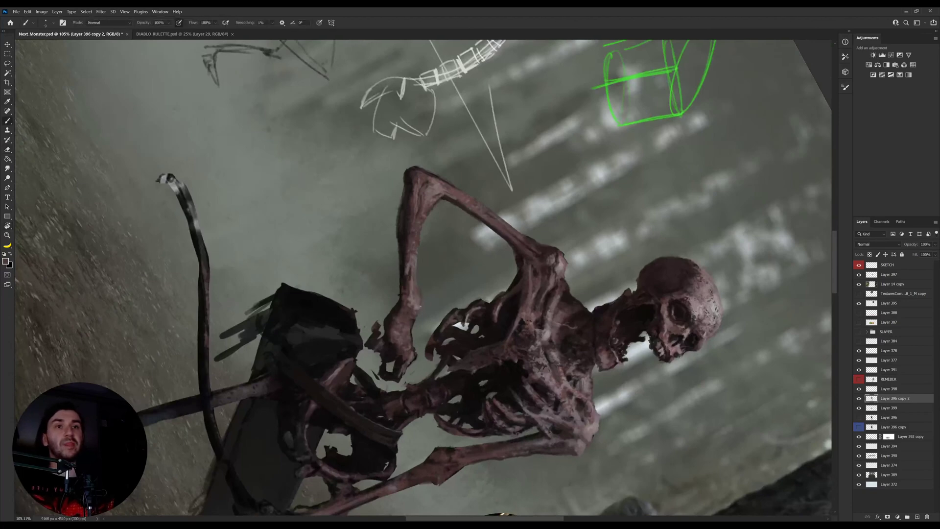
pyautogui.keyDown('alt'); pyautogui.click(412, 247); pyautogui.keyUp('alt')
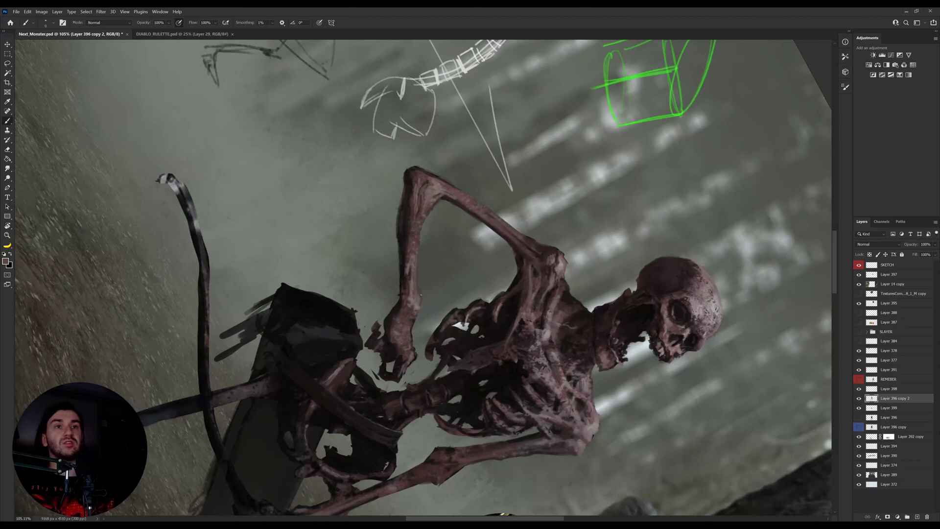
pyautogui.keyDown('alt'); pyautogui.click(416, 303); pyautogui.keyUp('alt')
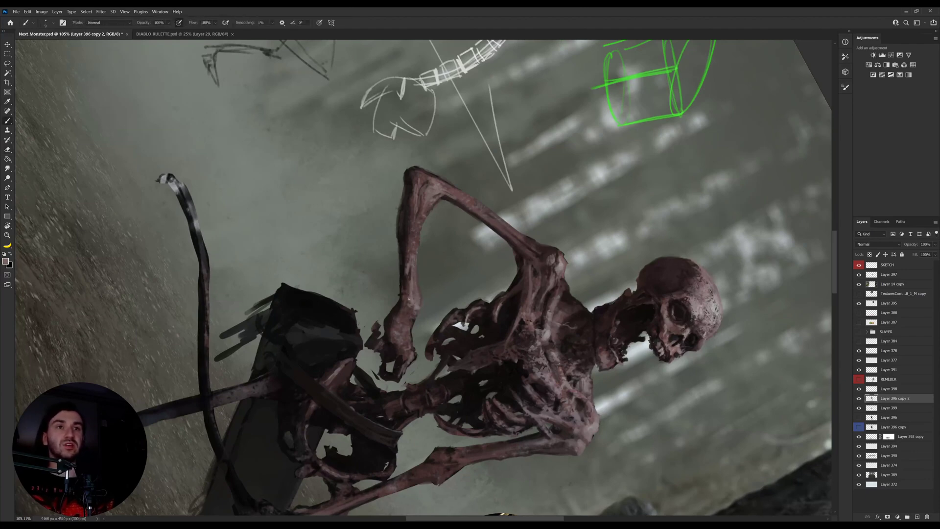
pyautogui.keyDown('alt'); pyautogui.click(409, 265); pyautogui.keyUp('alt')
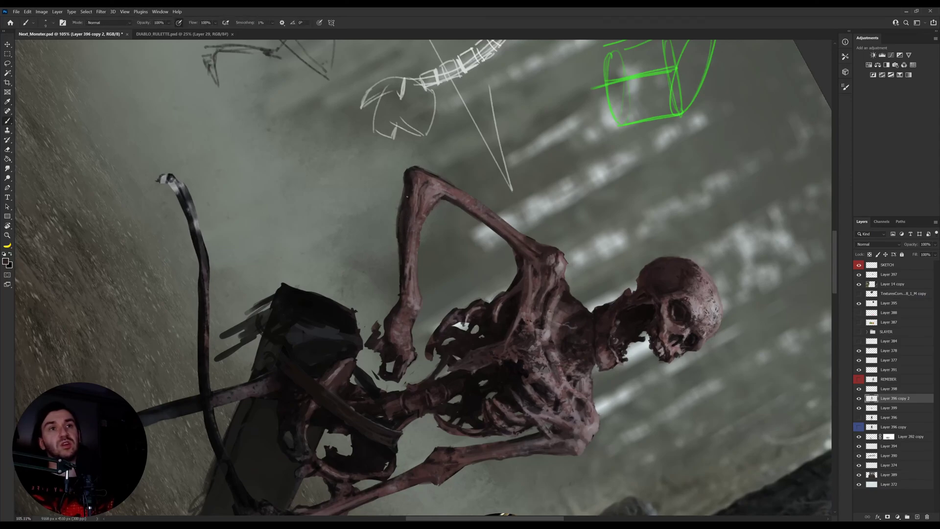
# Step: Turn the canvas with the elbow downward and blend the elbow's planes with tones sampled from the joint
pyautogui.press('r')
pyautogui.moveTo(401, 218)
pyautogui.mouseDown()
pyautogui.moveTo(365, 300)
pyautogui.moveTo(447, 336)
pyautogui.moveTo(433, 319)
pyautogui.mouseUp()
pyautogui.press('b')
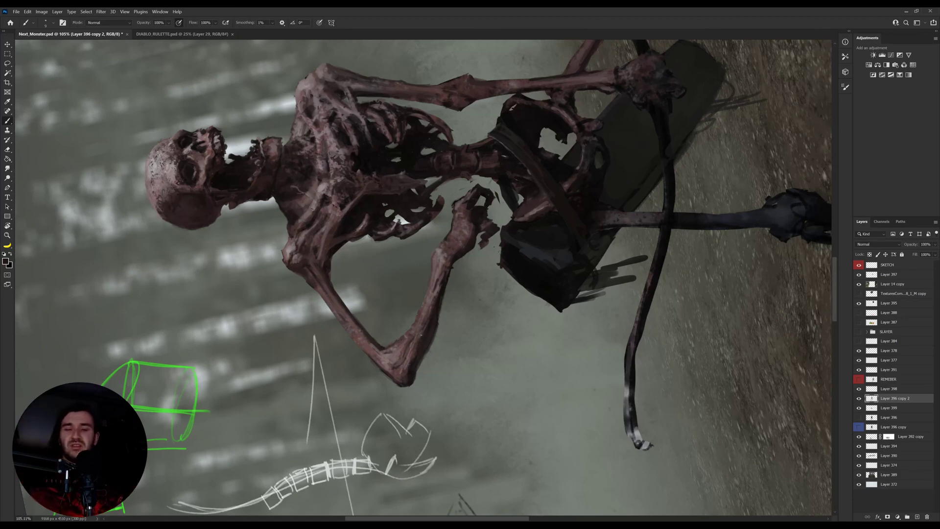
pyautogui.keyDown('alt'); pyautogui.click(408, 359); pyautogui.keyUp('alt')
pyautogui.keyDown('alt'); pyautogui.click(407, 362); pyautogui.keyUp('alt')
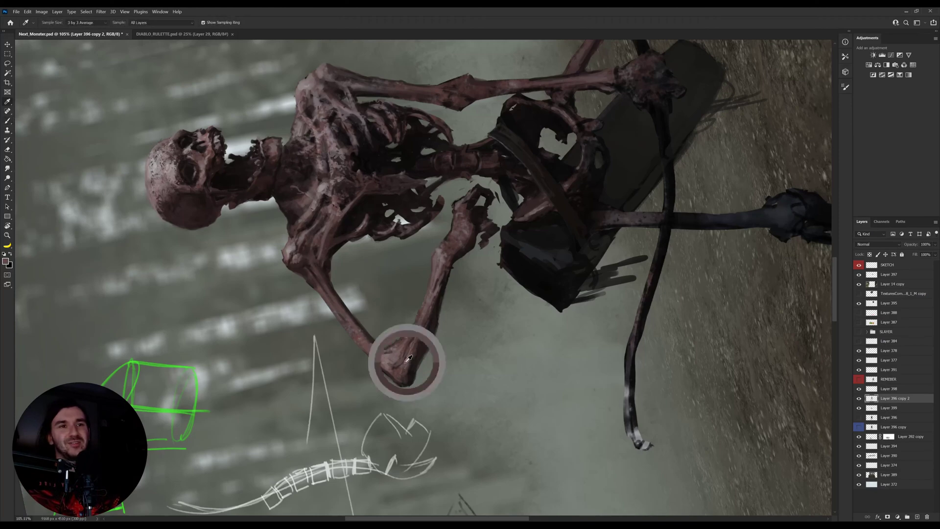
pyautogui.keyDown('alt'); pyautogui.click(395, 360); pyautogui.keyUp('alt')
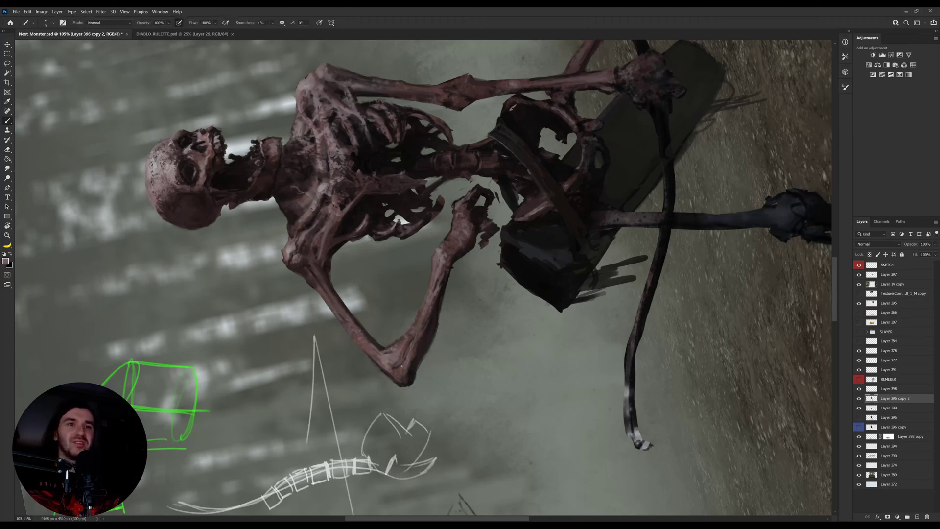
# Step: Turn the canvas back upright and smooth the bent upper arm above the elbow with a sampled tone and a larger brush
pyautogui.press('r')
pyautogui.moveTo(439, 350); pyautogui.dragTo(571, 305)
pyautogui.press('b')
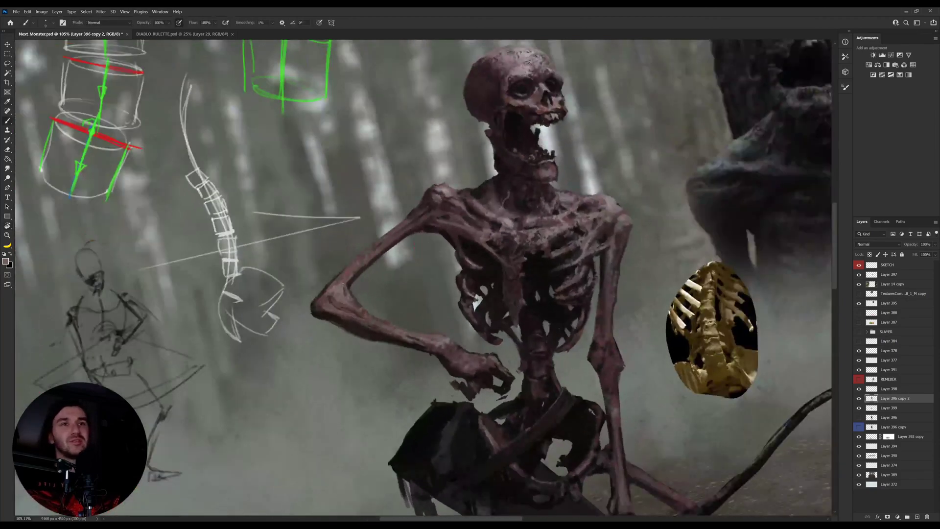
pyautogui.press(']')
pyautogui.press(']')
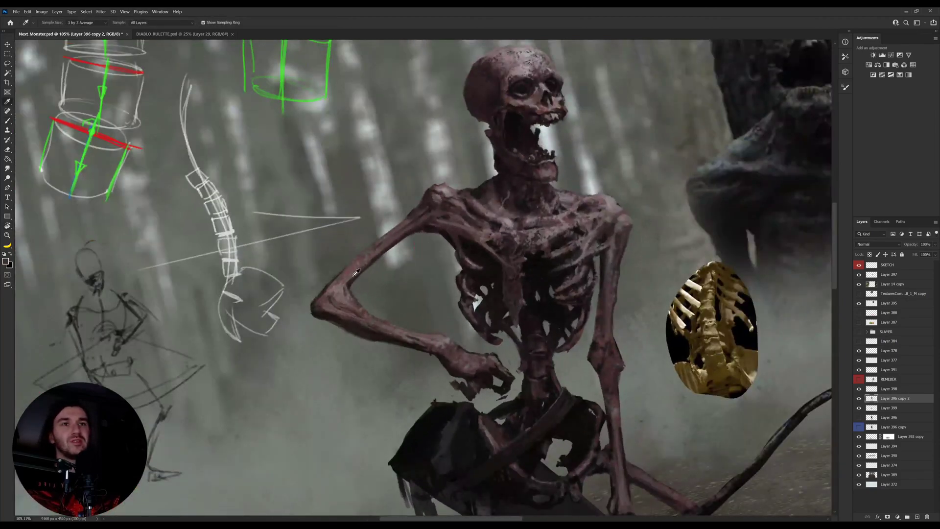
pyautogui.keyDown('alt'); pyautogui.click(351, 278); pyautogui.keyUp('alt')
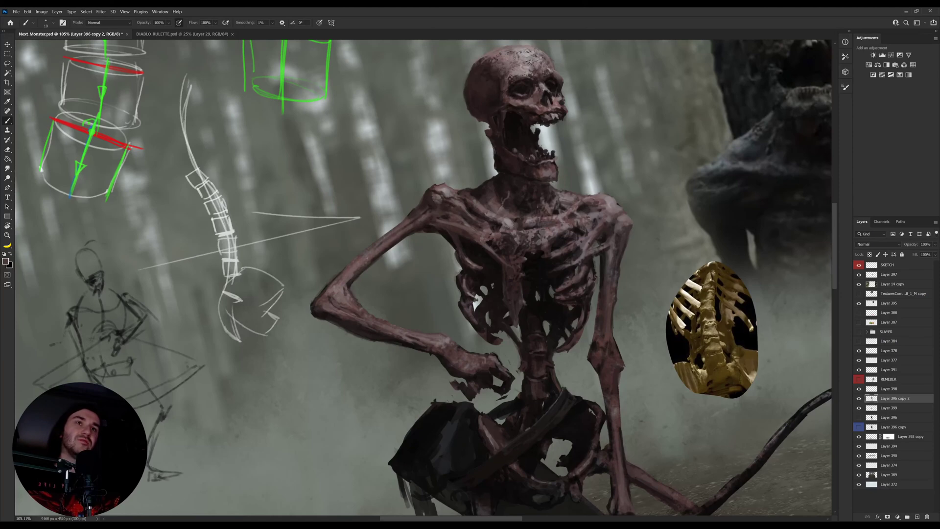
# Step: Reset the canvas rotation and bring the elbow of the monster's straight arm into view
pyautogui.press('r')
pyautogui.press('Escape')
pyautogui.moveTo(620, 294); pyautogui.dragTo(570, 229)
pyautogui.press('o')
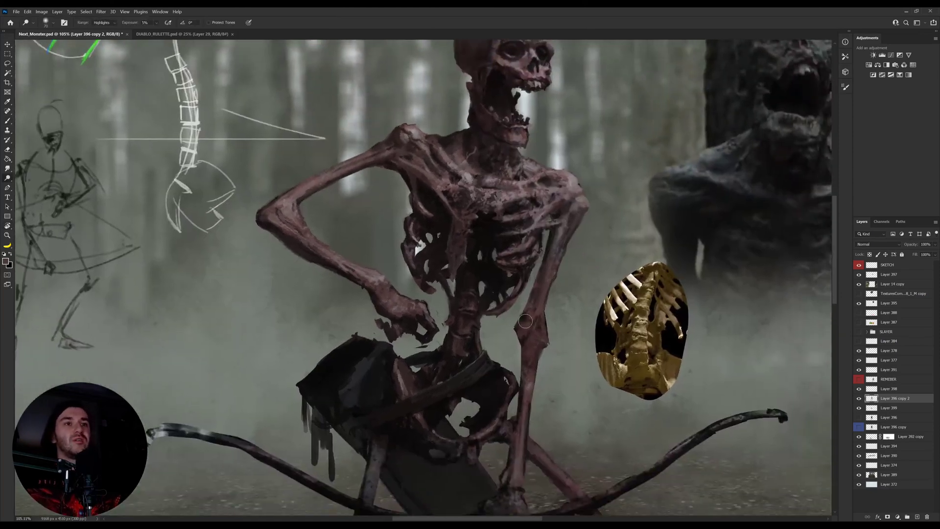
pyautogui.press('b')
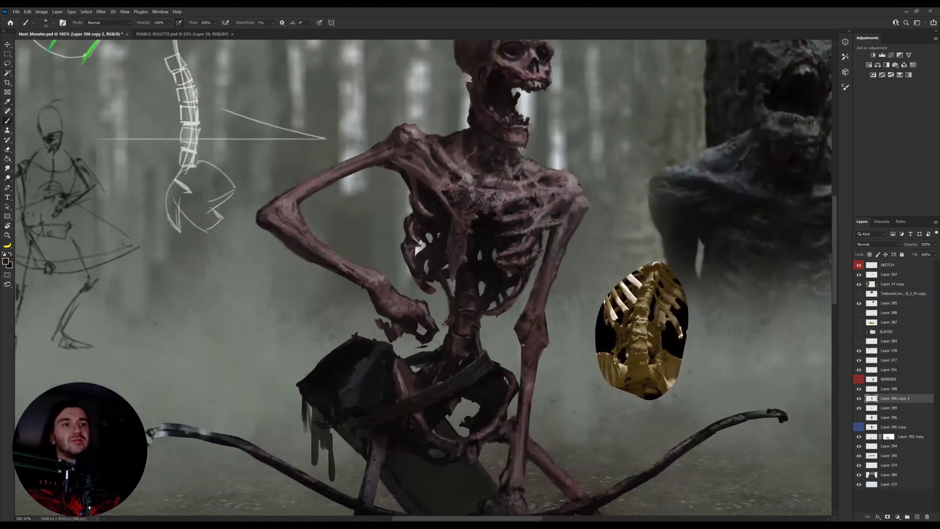
# Step: Lasso both elbows of the gold reference skeleton on Layer 14 copy and duplicate them onto a new layer
pyautogui.press('z')
pyautogui.moveTo(543, 328); pyautogui.dragTo(511, 323)
pyautogui.moveTo(633, 323); pyautogui.dragTo(441, 313)
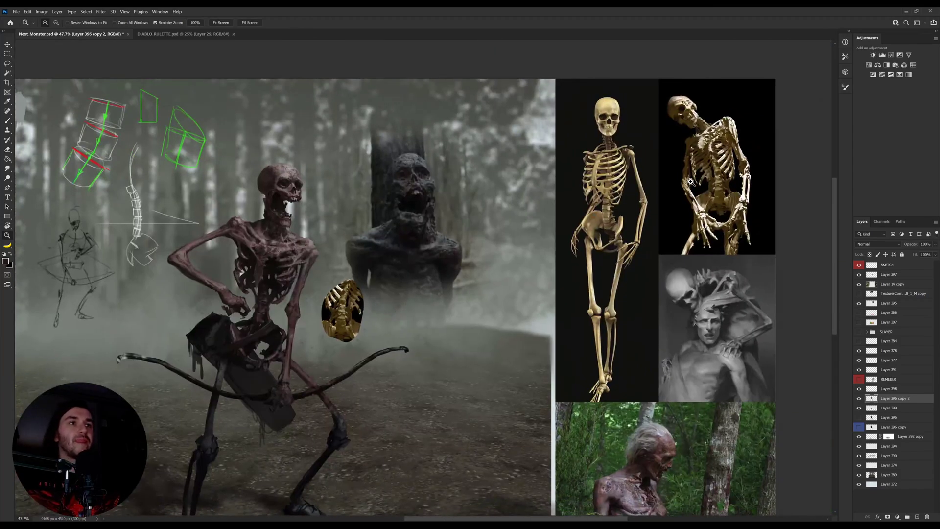
pyautogui.moveTo(690, 182); pyautogui.dragTo(758, 165)
pyautogui.moveTo(761, 163); pyautogui.dragTo(600, 246)
pyautogui.moveTo(527, 247); pyautogui.dragTo(509, 264)
pyautogui.press('v')
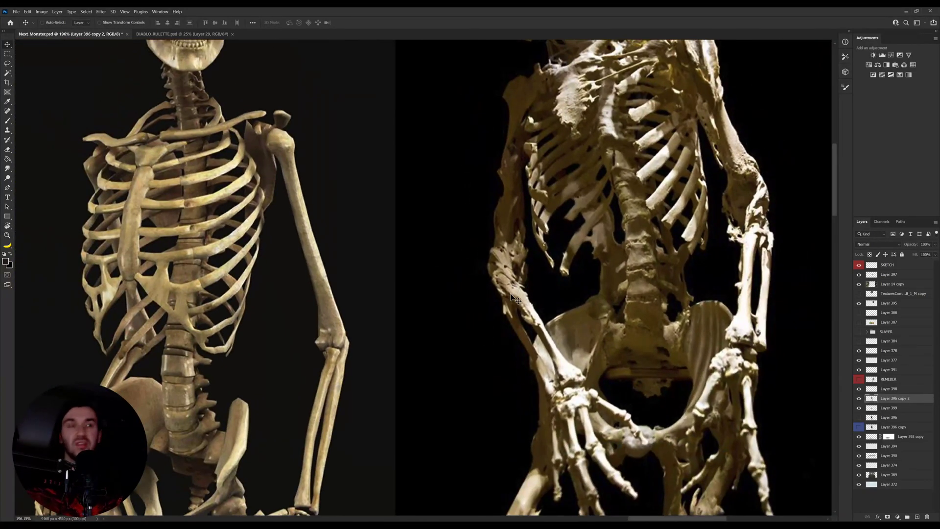
pyautogui.keyDown('ctrl'); pyautogui.click(515, 299); pyautogui.keyUp('ctrl')
pyautogui.press('l')
pyautogui.moveTo(547, 280)
pyautogui.mouseDown()
pyautogui.moveTo(488, 322)
pyautogui.moveTo(481, 152)
pyautogui.moveTo(516, 162)
pyautogui.moveTo(539, 294)
pyautogui.mouseUp()
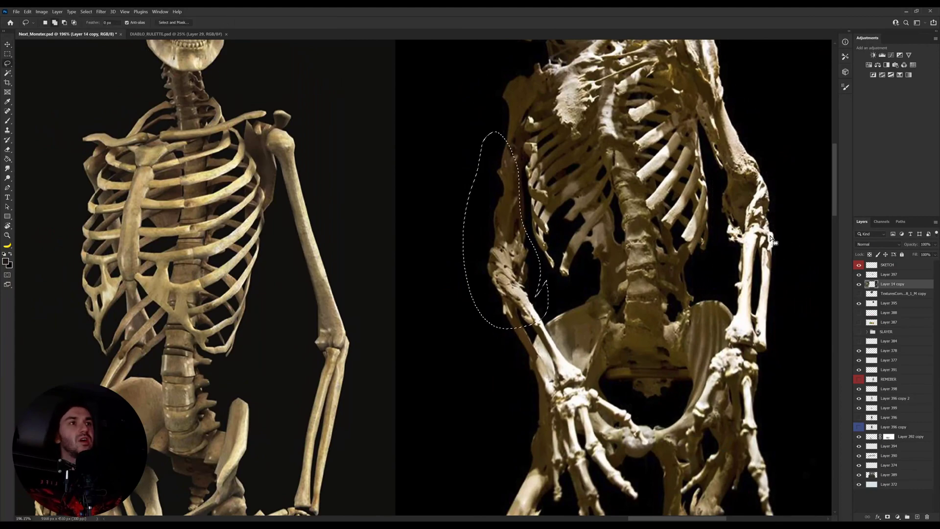
pyautogui.moveTo(783, 223); pyautogui.dragTo(785, 225)
pyautogui.moveTo(672, 242)
pyautogui.mouseDown()
pyautogui.moveTo(228, 288)
pyautogui.moveTo(197, 299)
pyautogui.mouseUp()
pyautogui.hotkey('ctrl', 'j')
# Step: Bring the copied elbow references over to the monster, enlarge them to 150% and flip them horizontally
pyautogui.press('v')
pyautogui.moveTo(197, 299); pyautogui.dragTo(458, 298)
pyautogui.moveTo(501, 320); pyautogui.dragTo(196, 360)
pyautogui.hotkey('ctrl', 't')
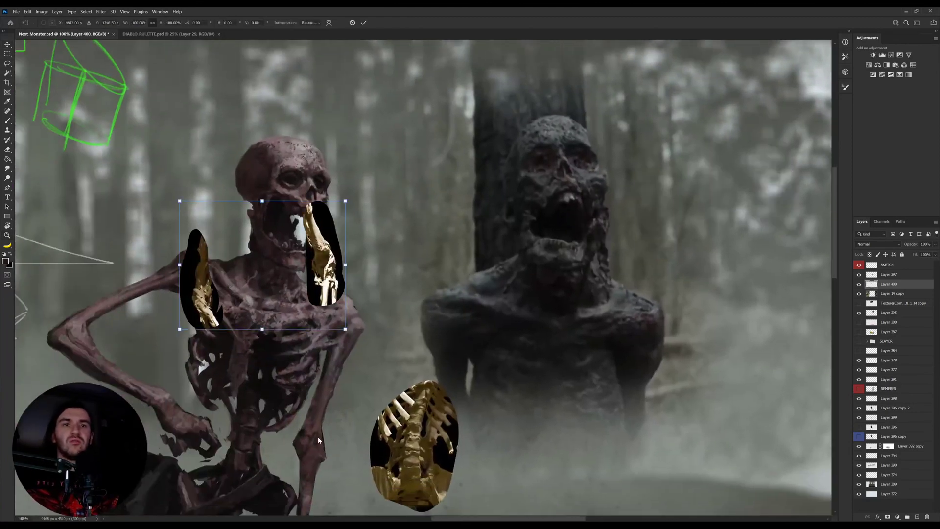
pyautogui.moveTo(346, 201); pyautogui.dragTo(387, 169)
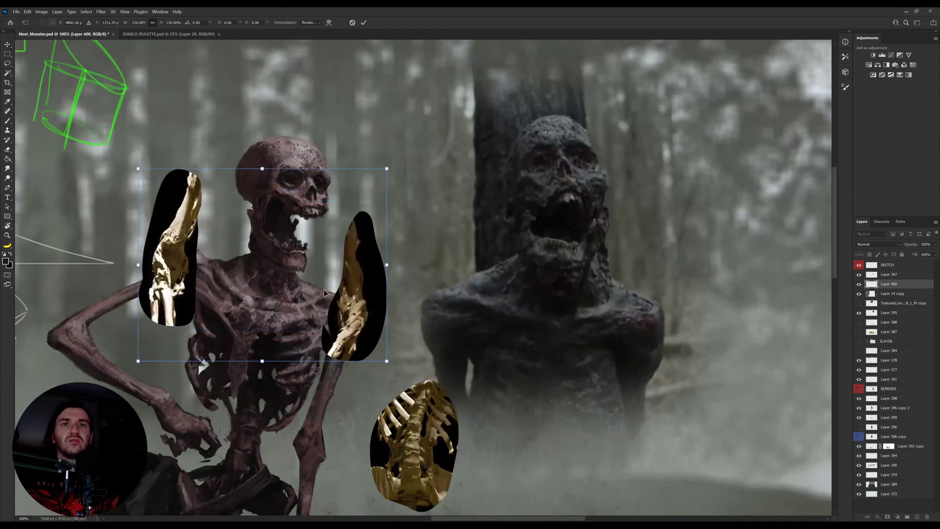
pyautogui.moveTo(324, 290); pyautogui.dragTo(211, 258)
pyautogui.moveTo(300, 260); pyautogui.dragTo(295, 284)
pyautogui.press('Return')
# Step: Separate the elbow reference overlapping the monster's chest, place it beside the straight arm and rotate it to match
pyautogui.moveTo(245, 329); pyautogui.dragTo(309, 298)
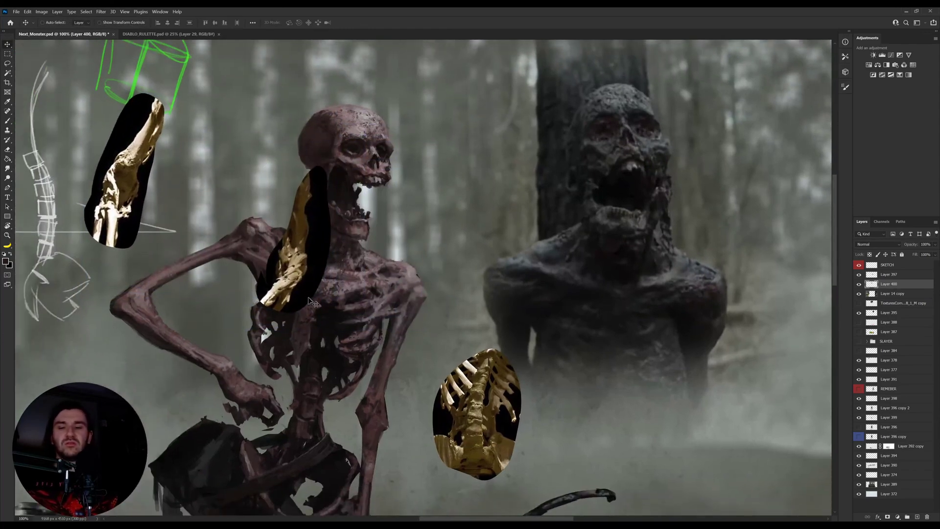
pyautogui.press('l')
pyautogui.moveTo(269, 343)
pyautogui.mouseDown()
pyautogui.moveTo(267, 190)
pyautogui.moveTo(299, 339)
pyautogui.mouseUp()
pyautogui.press('v')
pyautogui.moveTo(304, 254); pyautogui.dragTo(429, 446)
pyautogui.hotkey('ctrl', 't')
pyautogui.moveTo(535, 367); pyautogui.dragTo(511, 335)
pyautogui.press('Return')
pyautogui.hotkey('ctrl', 'd')
pyautogui.moveTo(431, 447); pyautogui.dragTo(507, 389)
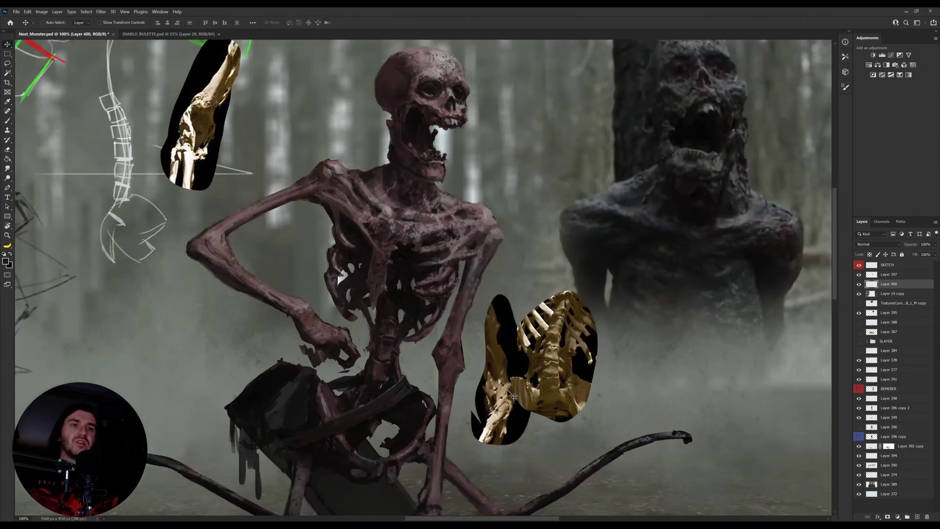
# Step: Flip the elbow reference beside the straight arm horizontally and move the ribcage reference away from it
pyautogui.press('l')
pyautogui.moveTo(506, 457)
pyautogui.mouseDown()
pyautogui.moveTo(478, 453)
pyautogui.moveTo(499, 279)
pyautogui.moveTo(498, 460)
pyautogui.mouseUp()
pyautogui.hotkey('ctrl', 't')
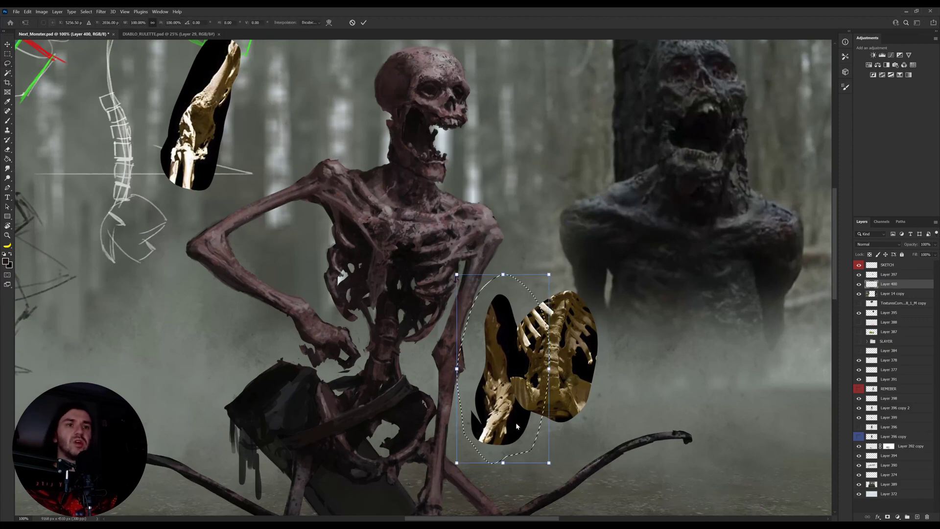
pyautogui.click(524, 509)
pyautogui.press('Return')
pyautogui.hotkey('ctrl', 'd')
pyautogui.press('v')
pyautogui.moveTo(551, 376); pyautogui.dragTo(596, 369)
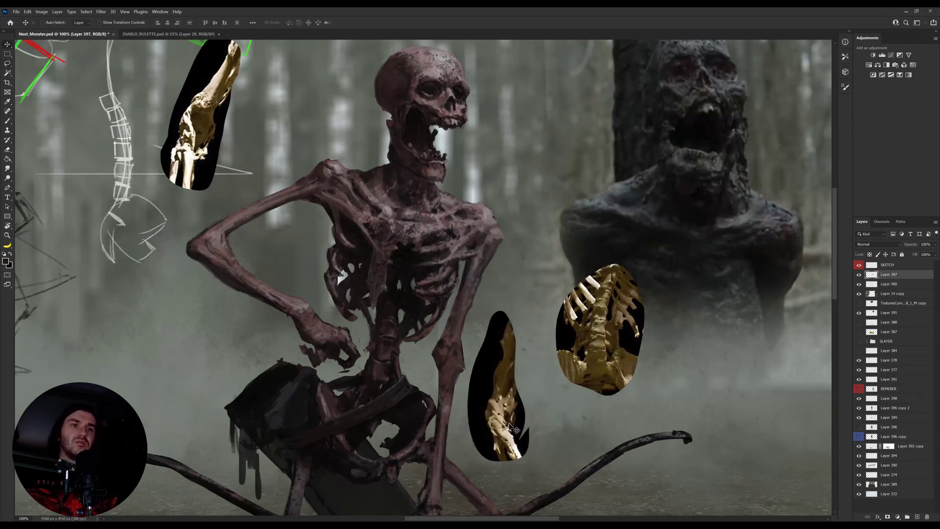
# Step: Return to Layer 396 copy 2 and paint the straight arm's elbow with sampled tones, following the elbow reference
pyautogui.click(447, 354)
pyautogui.moveTo(446, 351); pyautogui.dragTo(460, 310)
pyautogui.press('i')
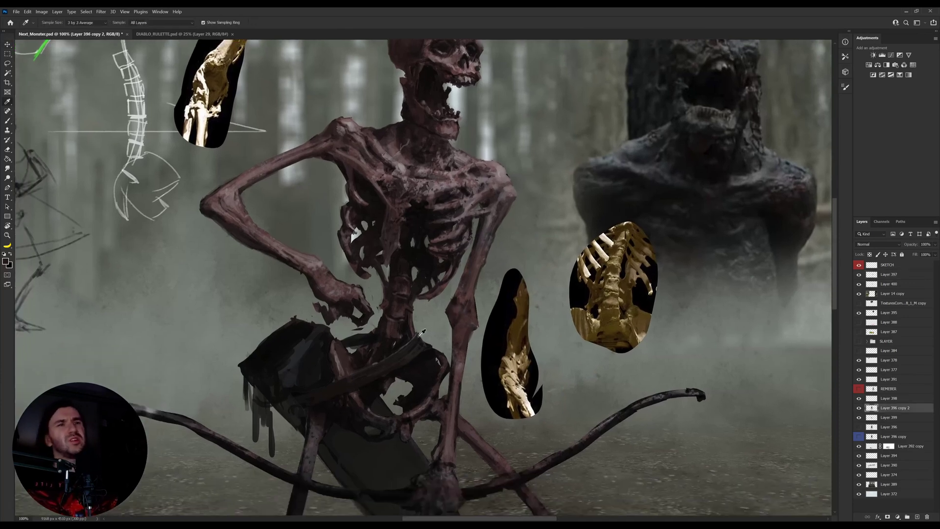
pyautogui.press('b')
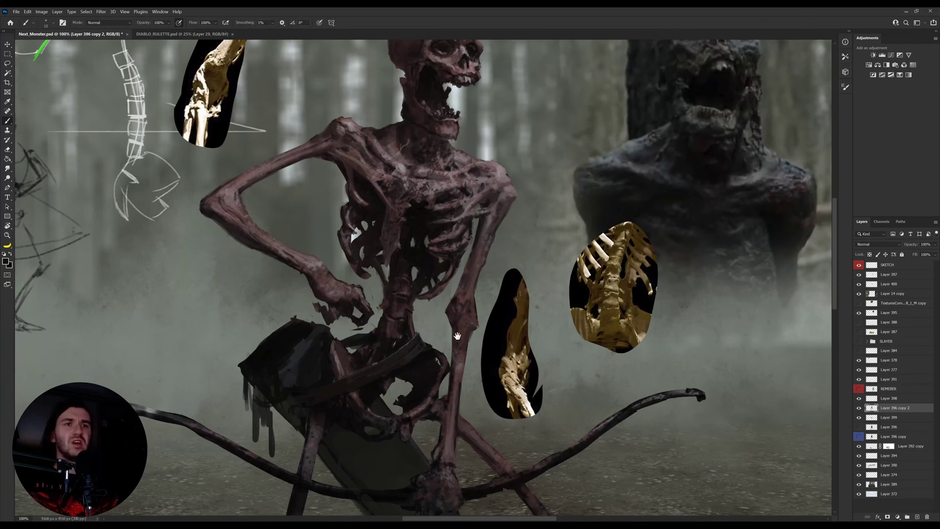
pyautogui.moveTo(460, 330); pyautogui.dragTo(465, 317)
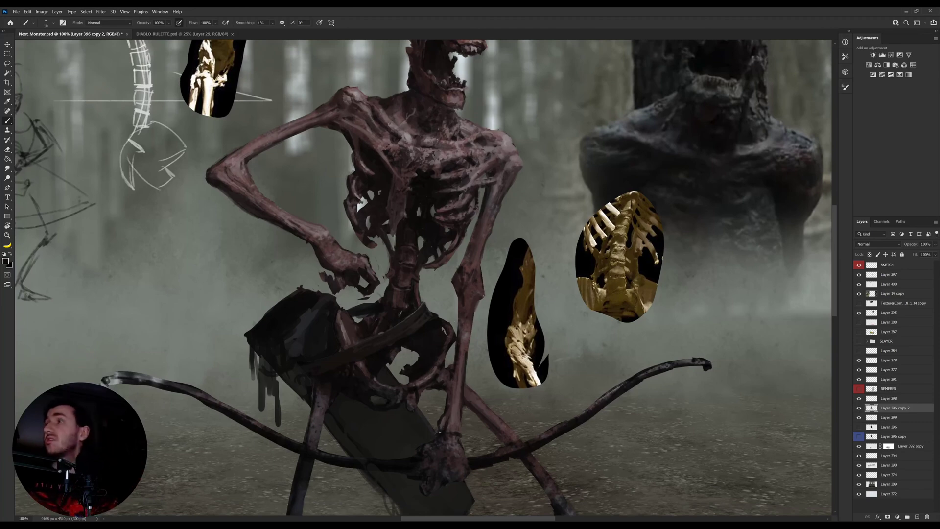
pyautogui.moveTo(422, 359); pyautogui.dragTo(460, 377)
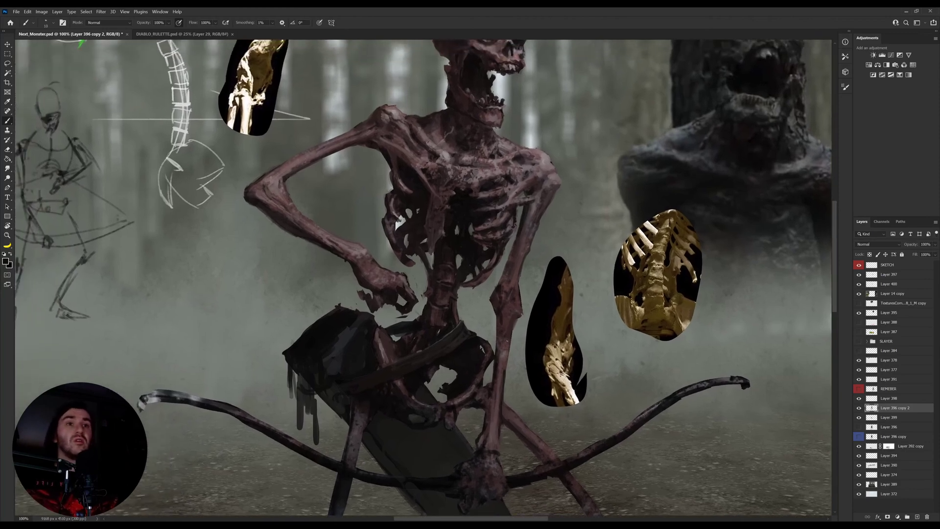
# Step: Shade the straight forearm from elbow to wrist with light and dark tones sampled along it
pyautogui.keyDown('alt'); pyautogui.click(510, 338); pyautogui.keyUp('alt')
pyautogui.press(']')
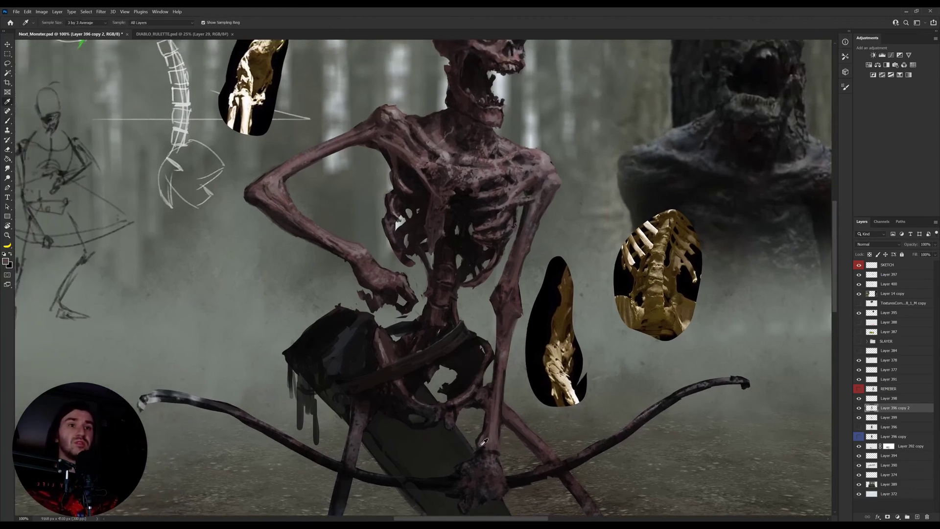
pyautogui.keyDown('alt'); pyautogui.click(483, 442); pyautogui.keyUp('alt')
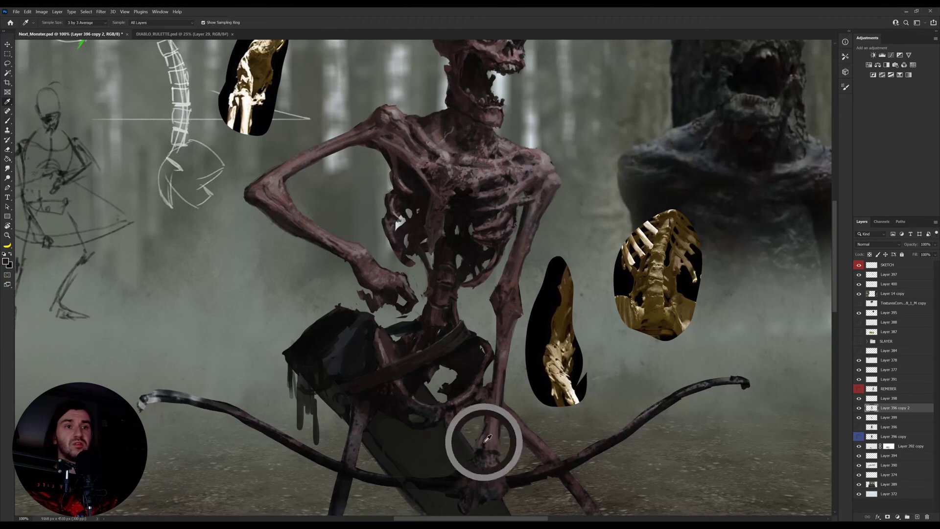
pyautogui.keyDown('alt'); pyautogui.click(484, 425); pyautogui.keyUp('alt')
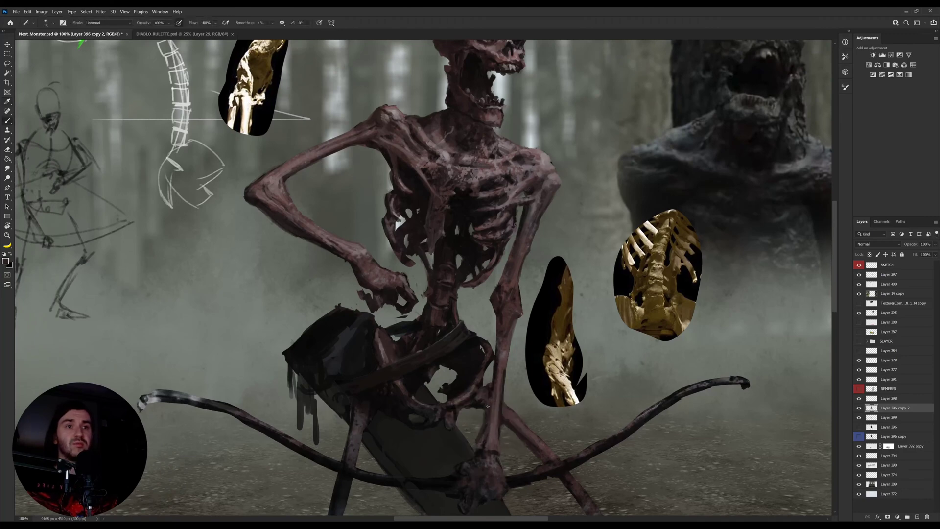
pyautogui.moveTo(491, 399); pyautogui.dragTo(491, 386)
pyautogui.keyDown('alt'); pyautogui.click(486, 452); pyautogui.keyUp('alt')
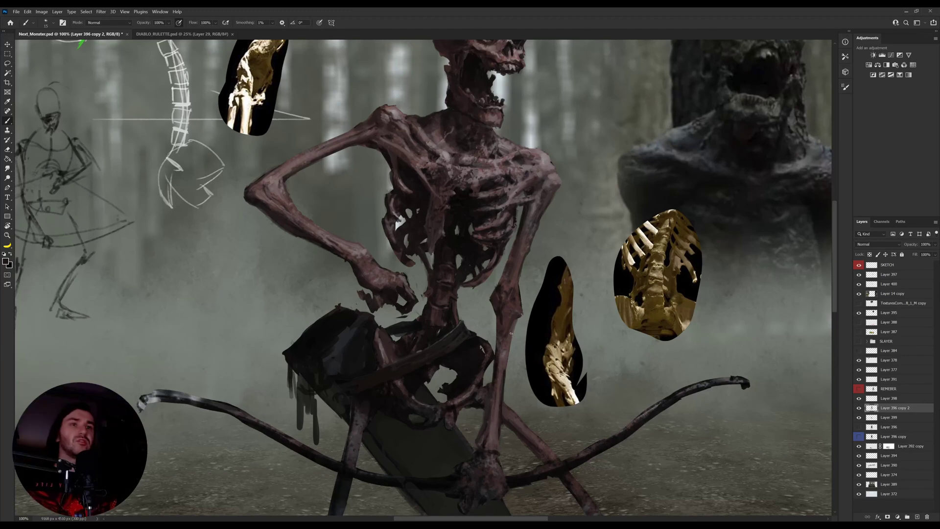
# Step: Sketch a dark schematic of the elbow joint and forearm beside the straight arm and shift it slightly upward
pyautogui.moveTo(505, 348); pyautogui.dragTo(509, 316)
pyautogui.press('i')
pyautogui.press('b')
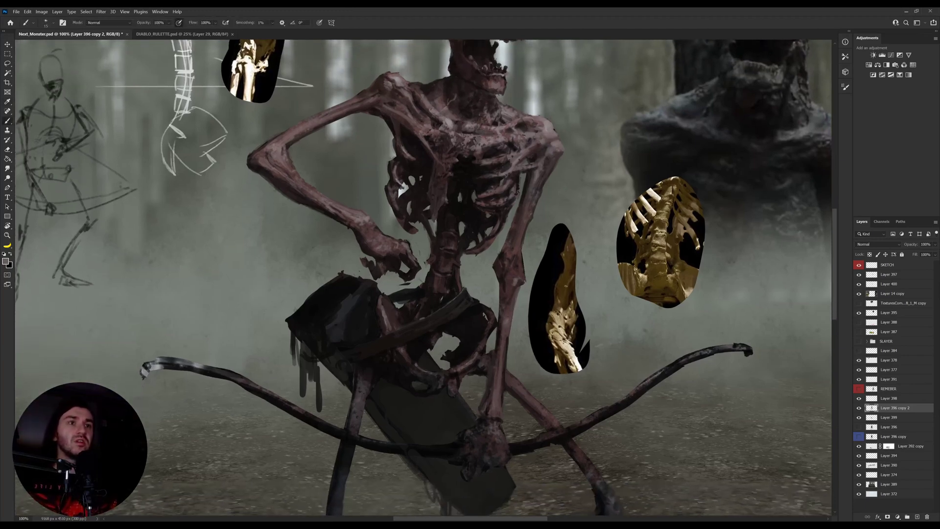
pyautogui.keyDown('alt'); pyautogui.click(528, 136); pyautogui.keyUp('alt')
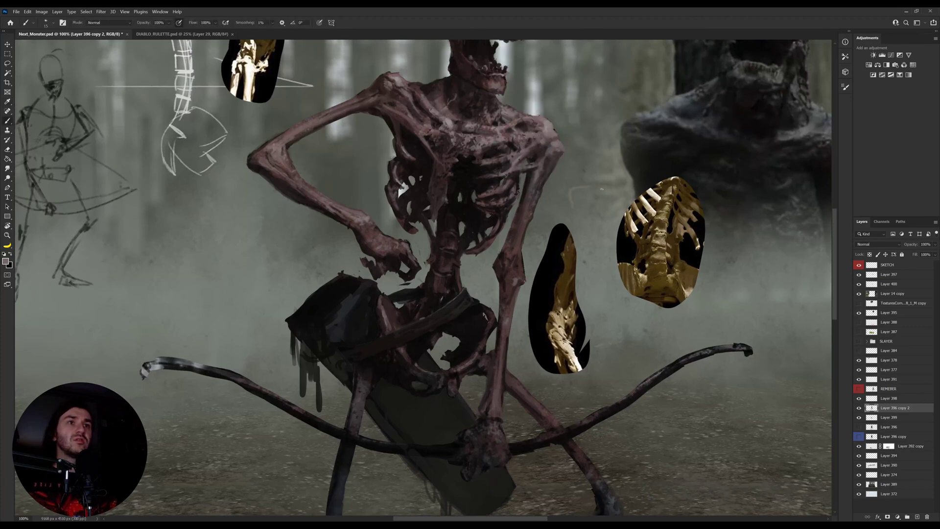
pyautogui.hotkey('ctrl', 'z')
pyautogui.keyDown('alt'); pyautogui.click(558, 243); pyautogui.keyUp('alt')
pyautogui.moveTo(576, 196)
pyautogui.mouseDown()
pyautogui.moveTo(601, 183)
pyautogui.moveTo(592, 197)
pyautogui.moveTo(577, 195)
pyautogui.moveTo(592, 176)
pyautogui.moveTo(574, 185)
pyautogui.moveTo(597, 227)
pyautogui.mouseUp()
pyautogui.moveTo(601, 188); pyautogui.dragTo(598, 233)
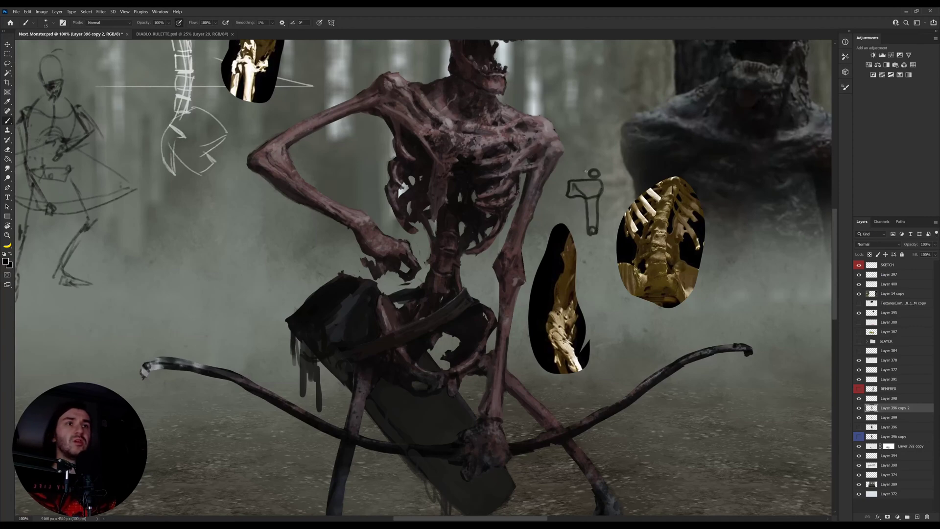
pyautogui.moveTo(591, 177)
pyautogui.mouseDown()
pyautogui.moveTo(561, 230)
pyautogui.moveTo(584, 236)
pyautogui.moveTo(577, 221)
pyautogui.moveTo(584, 226)
pyautogui.moveTo(557, 240)
pyautogui.moveTo(595, 241)
pyautogui.moveTo(563, 251)
pyautogui.moveTo(568, 180)
pyautogui.moveTo(613, 252)
pyautogui.mouseUp()
pyautogui.press('l')
pyautogui.moveTo(593, 215); pyautogui.dragTo(598, 182)
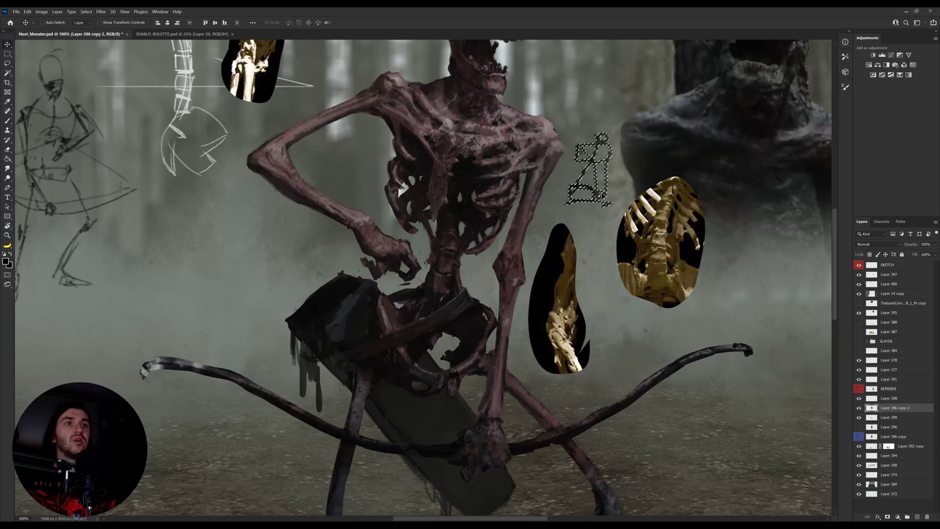
pyautogui.hotkey('ctrl', 'd')
# Step: Sketch a pair of pinched curves above the joint schematic and a jagged base shape beneath it
pyautogui.press('b')
pyautogui.moveTo(586, 55)
pyautogui.mouseDown()
pyautogui.moveTo(612, 116)
pyautogui.moveTo(591, 93)
pyautogui.moveTo(589, 119)
pyautogui.mouseUp()
pyautogui.press('e')
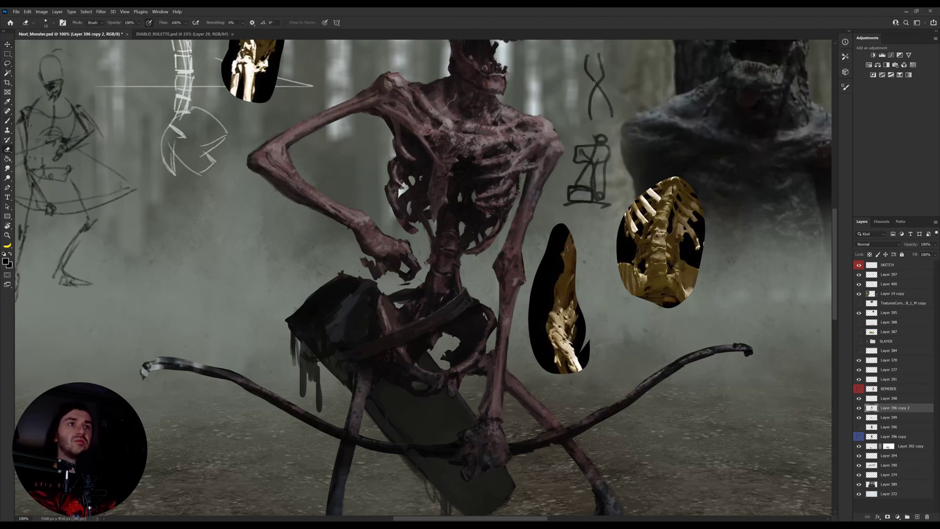
pyautogui.press('b')
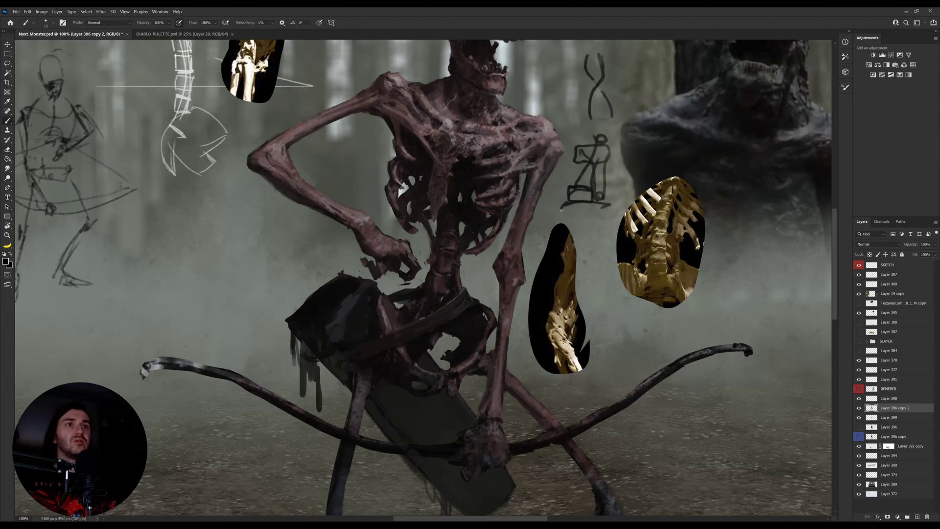
pyautogui.moveTo(559, 213)
pyautogui.mouseDown()
pyautogui.moveTo(548, 219)
pyautogui.moveTo(604, 220)
pyautogui.moveTo(601, 206)
pyautogui.mouseUp()
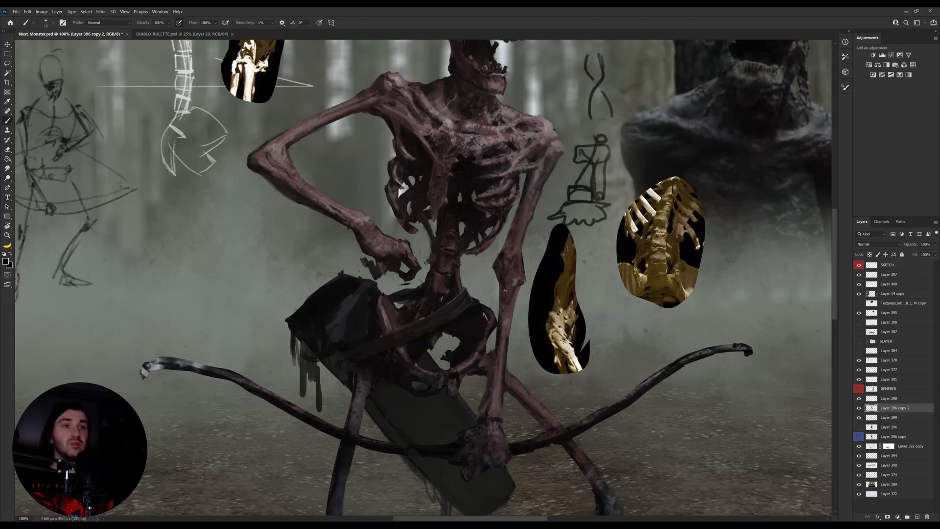
# Step: Define the two bones of the straight forearm with tones sampled from it, using a smaller brush
pyautogui.keyDown('alt'); pyautogui.click(507, 325); pyautogui.keyUp('alt')
pyautogui.moveTo(487, 402); pyautogui.dragTo(505, 331)
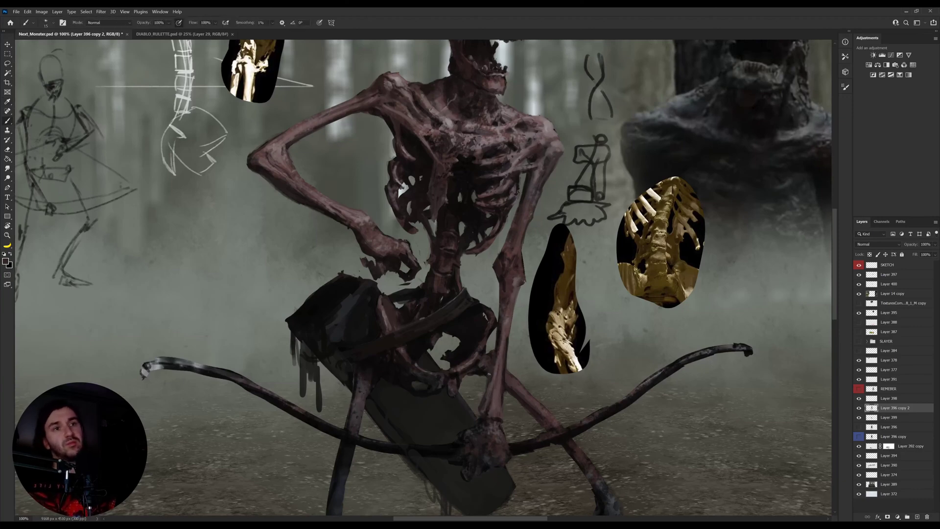
pyautogui.keyDown('alt'); pyautogui.click(477, 398); pyautogui.keyUp('alt')
pyautogui.press('[')
pyautogui.moveTo(483, 401); pyautogui.dragTo(495, 334)
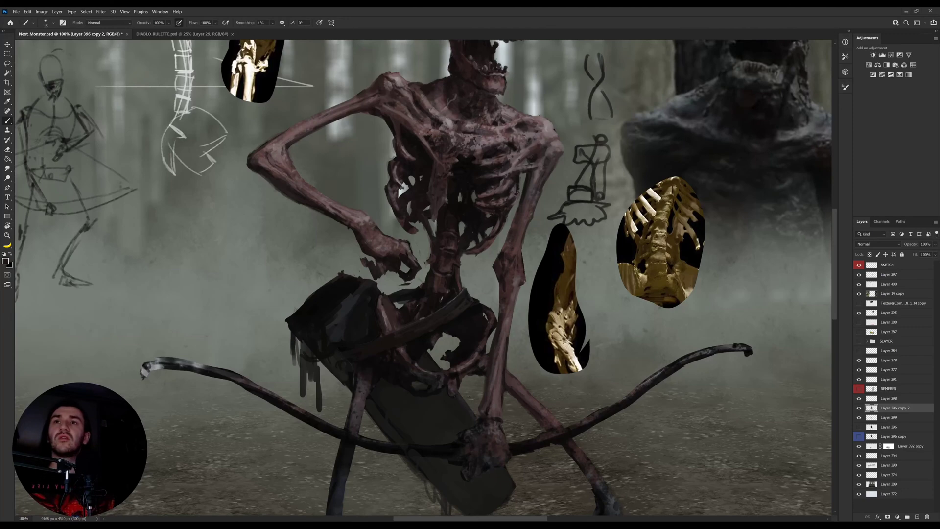
# Step: Touch up the outer edge of the straight arm's elbow with tones sampled around the joint
pyautogui.moveTo(498, 291); pyautogui.dragTo(498, 312)
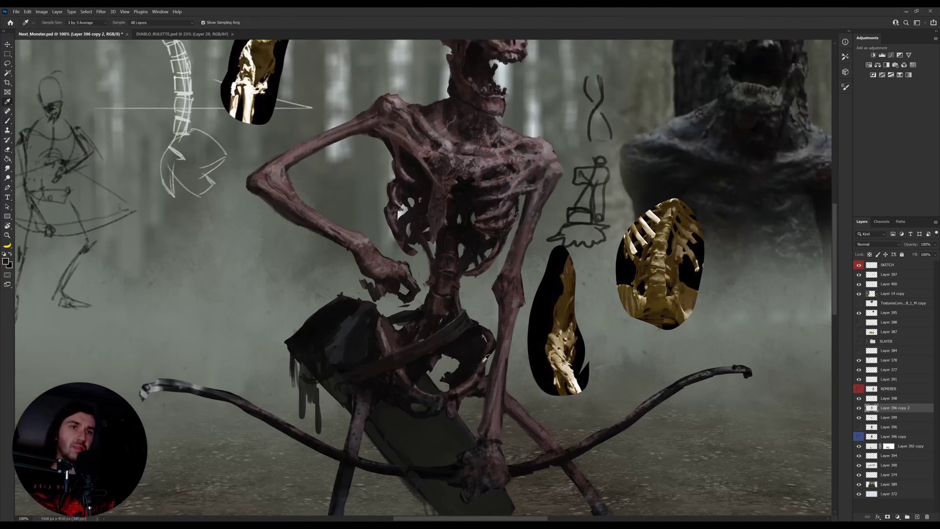
pyautogui.press('e')
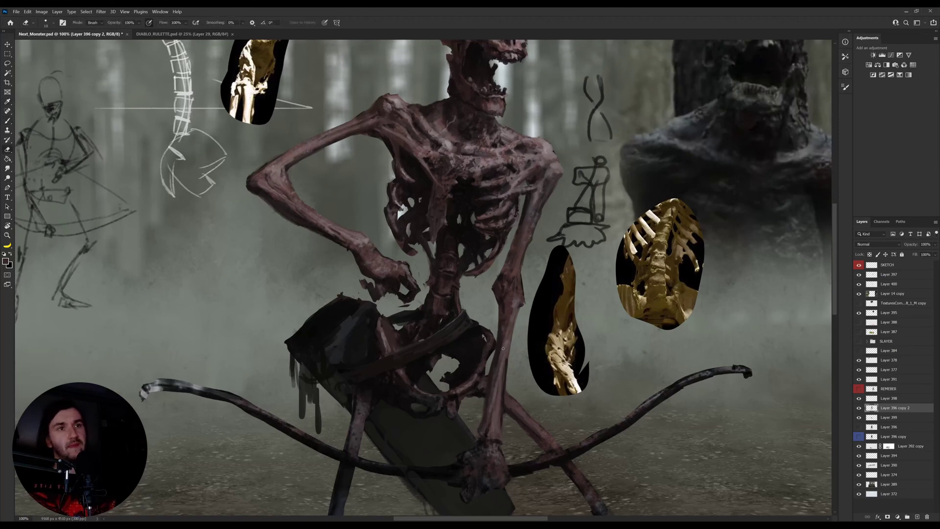
pyautogui.press('b')
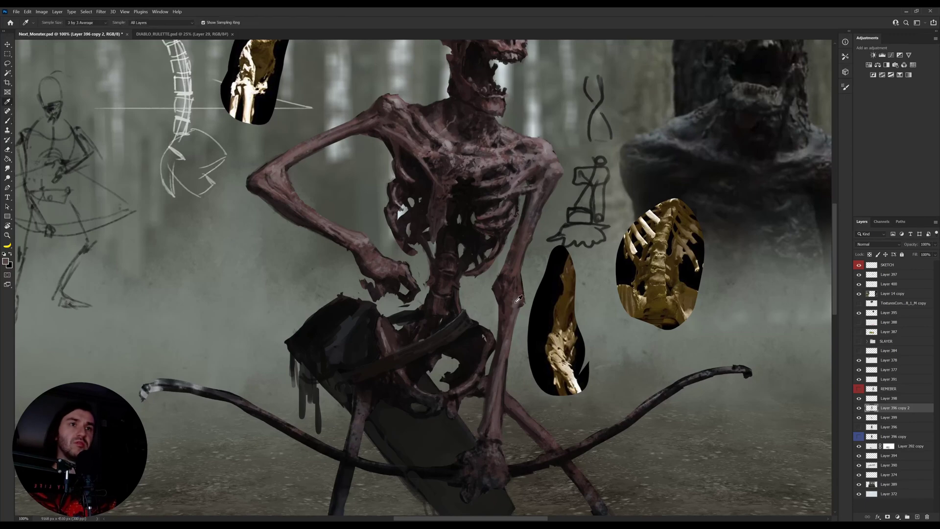
pyautogui.press('alt')
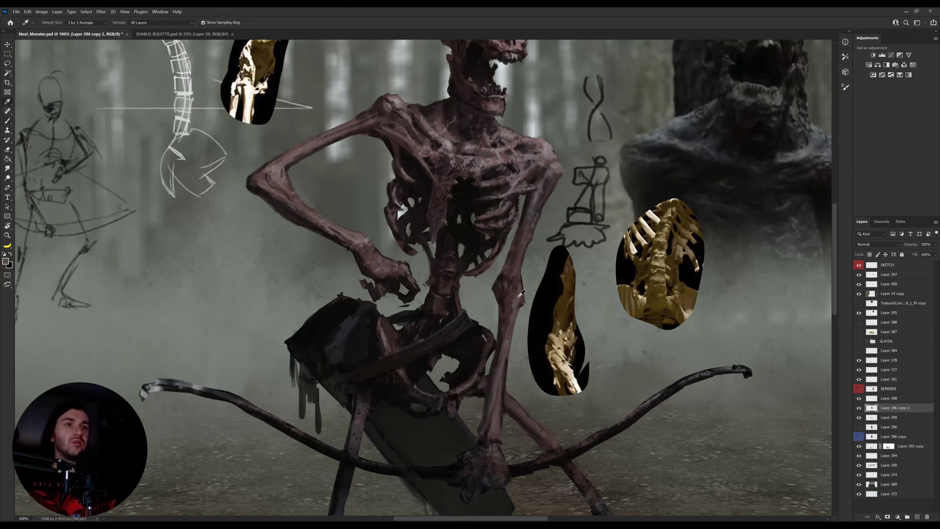
pyautogui.press('alt')
pyautogui.keyDown('alt'); pyautogui.click(519, 290); pyautogui.keyUp('alt')
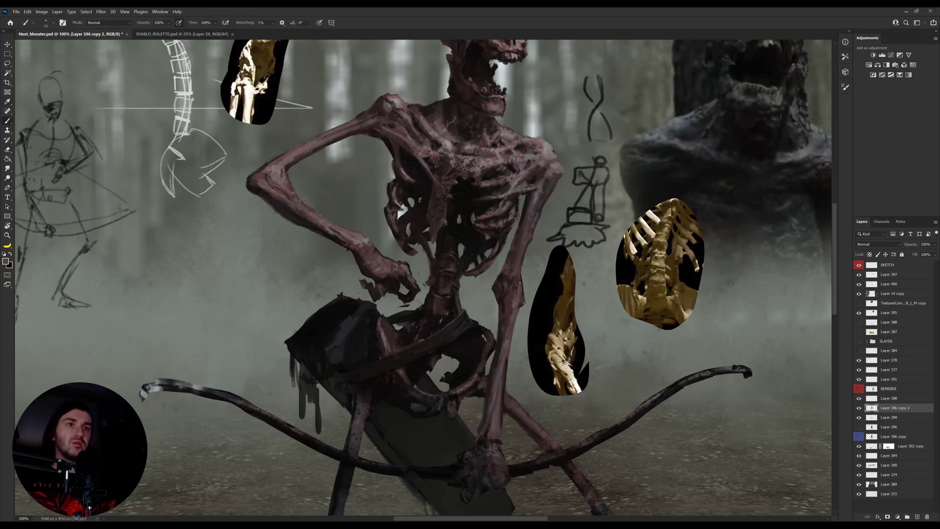
pyautogui.keyDown('alt'); pyautogui.click(506, 279); pyautogui.keyUp('alt')
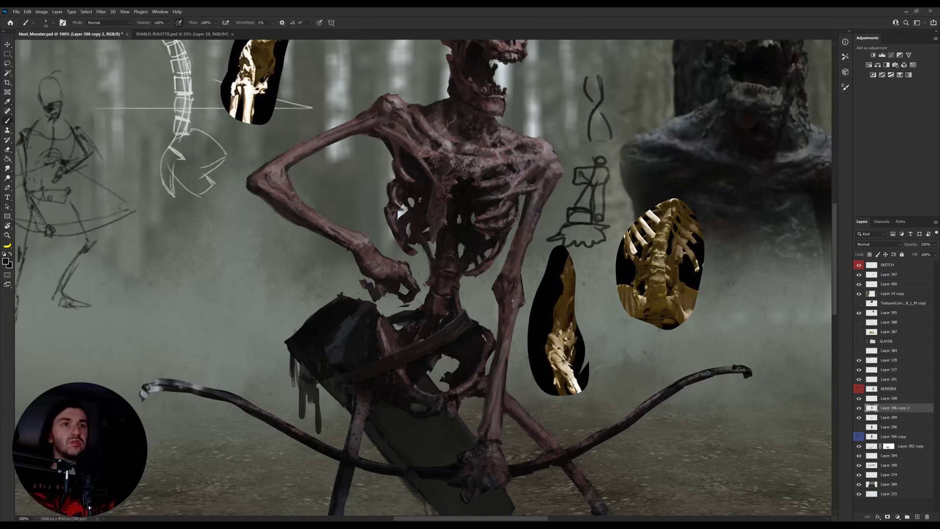
# Step: Reshape the straight arm's elbow contour with sampled background tone and define the joint's bones with light and dark tones
pyautogui.keyDown('alt'); pyautogui.click(555, 285); pyautogui.keyUp('alt')
pyautogui.press(']')
pyautogui.moveTo(515, 275); pyautogui.dragTo(513, 287)
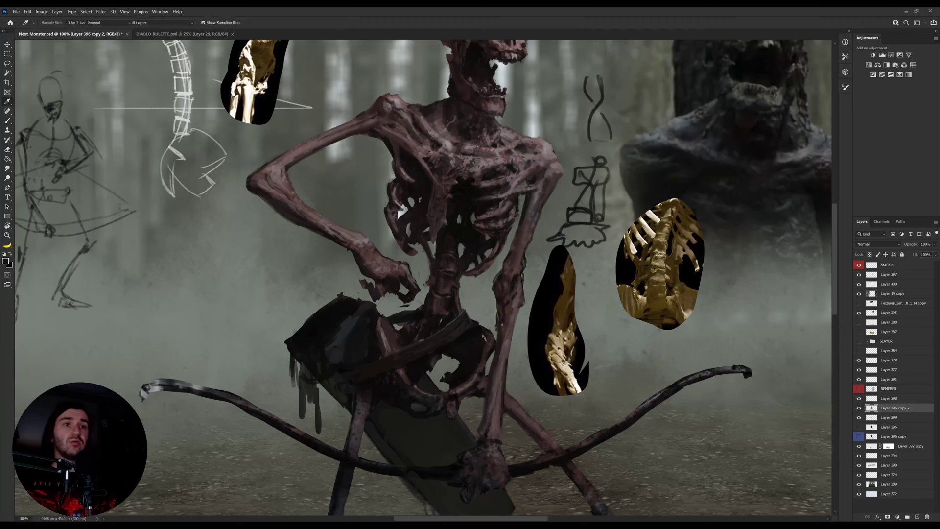
pyautogui.keyDown('alt'); pyautogui.click(522, 299); pyautogui.keyUp('alt')
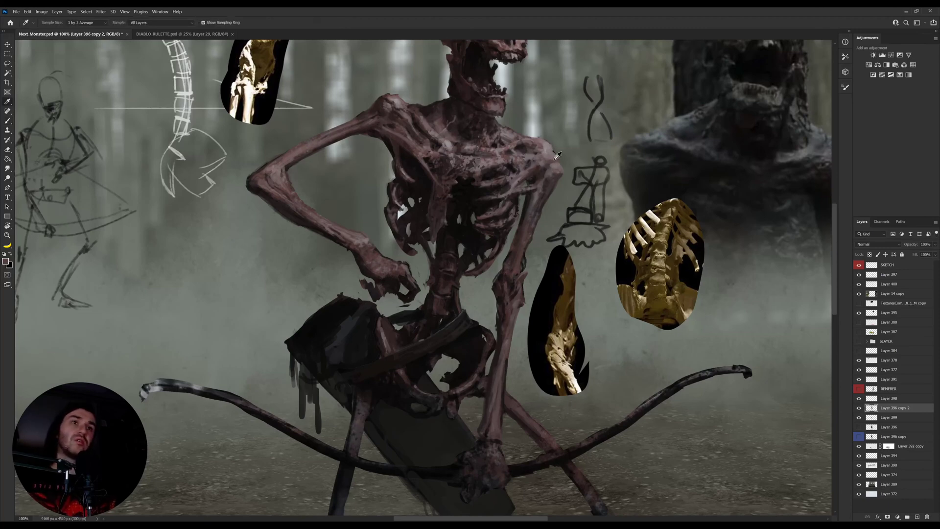
pyautogui.moveTo(508, 294); pyautogui.dragTo(504, 325)
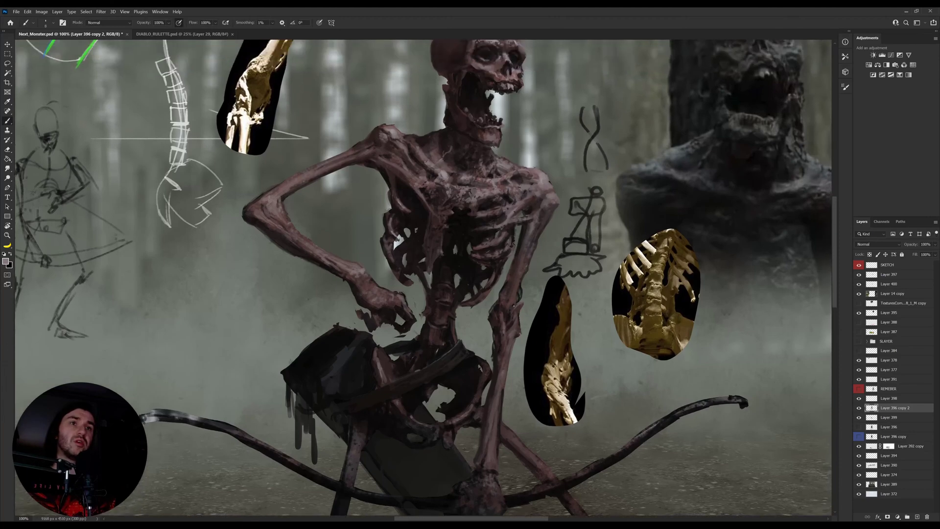
pyautogui.keyDown('alt'); pyautogui.click(516, 290); pyautogui.keyUp('alt')
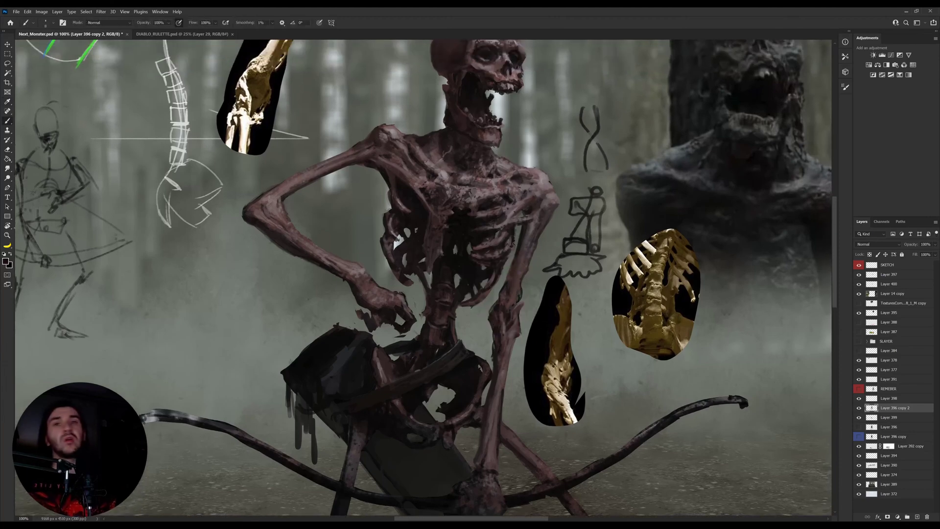
# Step: Paint a light cream swatch beside the elbow reference with a larger brush and label it "23% S"
pyautogui.press('i')
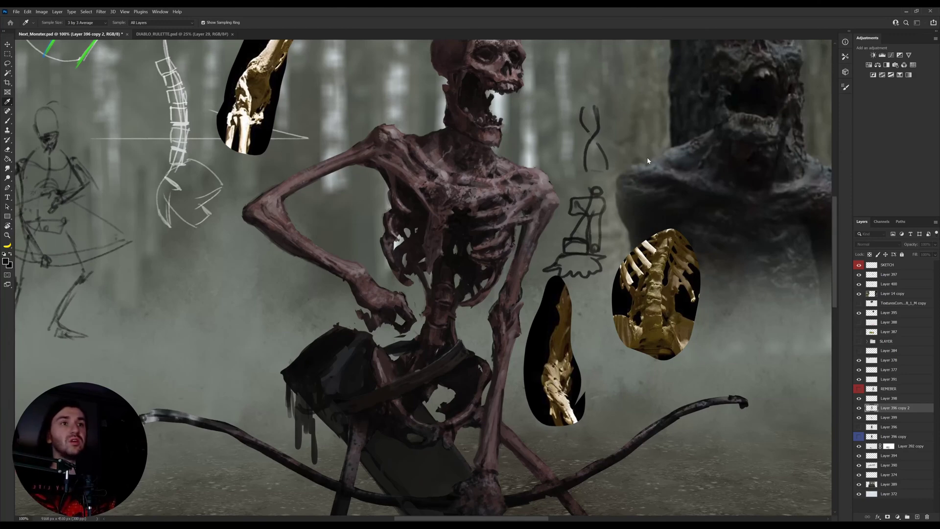
pyautogui.press('b')
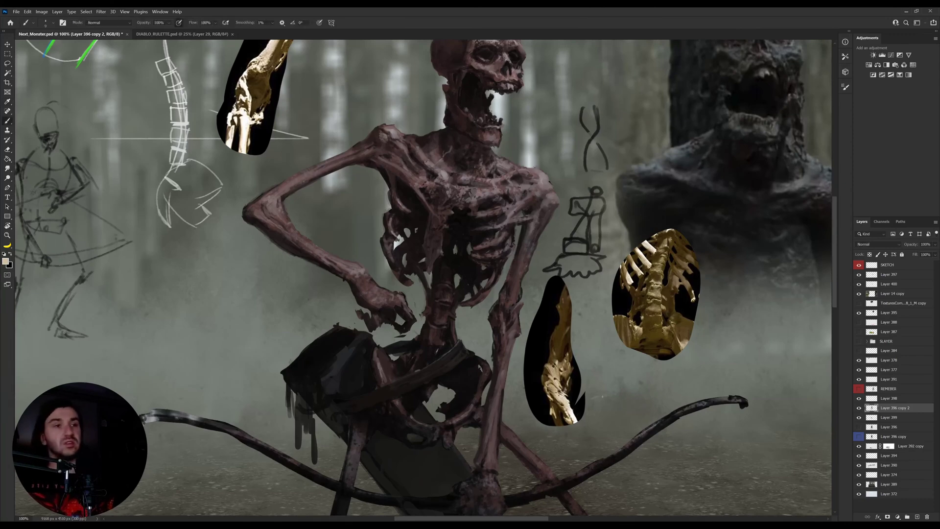
pyautogui.press(']')
pyautogui.press(']')
pyautogui.press(']')
pyautogui.moveTo(597, 383); pyautogui.dragTo(596, 419)
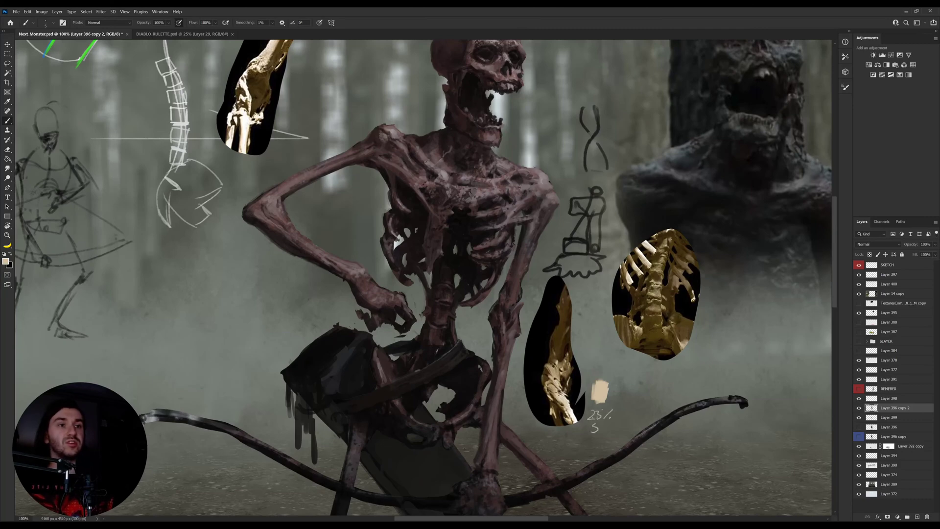
# Step: Paint a dark brown swatch beside the cream one and label it "100%"
pyautogui.press('i')
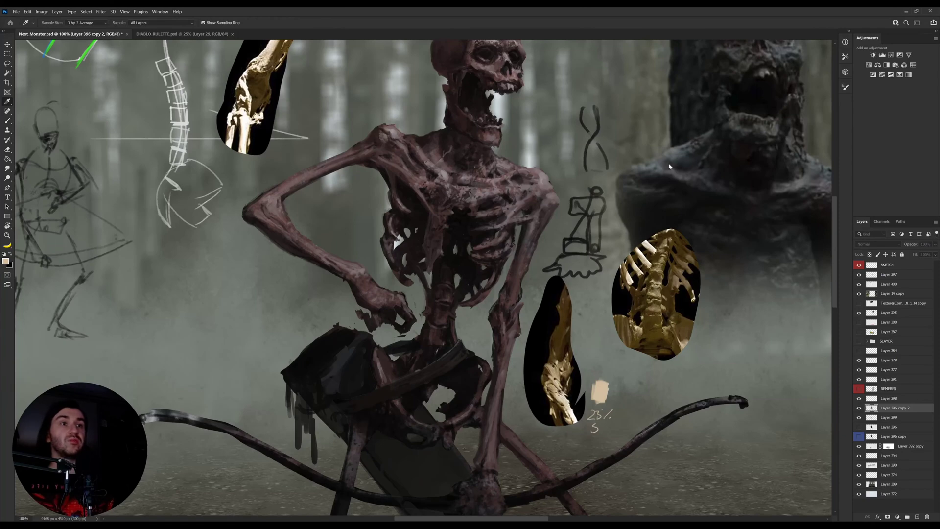
pyautogui.click(653, 167)
pyautogui.press('b')
pyautogui.moveTo(624, 391)
pyautogui.mouseDown()
pyautogui.moveTo(631, 382)
pyautogui.moveTo(624, 397)
pyautogui.mouseUp()
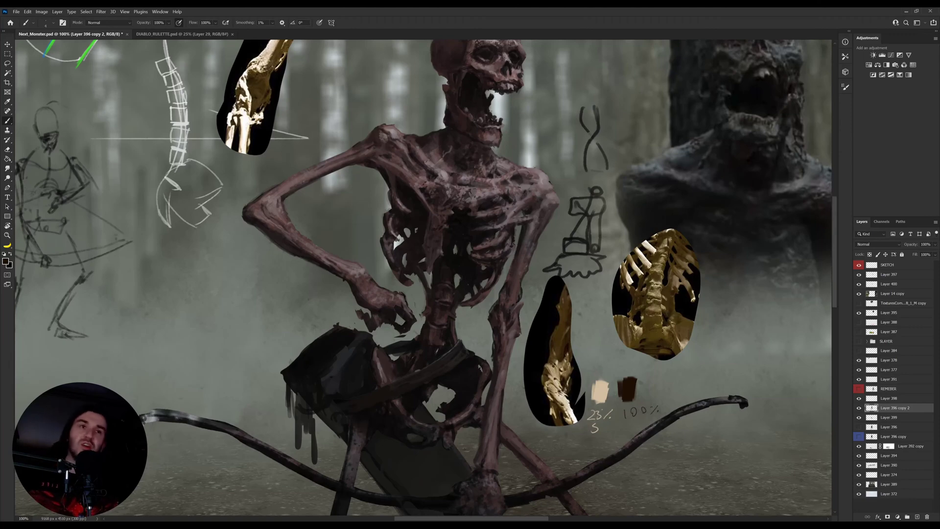
# Step: Sample a tone from the straight arm's elbow, adjust it to a darker color and deepen the joint's shadows
pyautogui.press('v')
pyautogui.press('i')
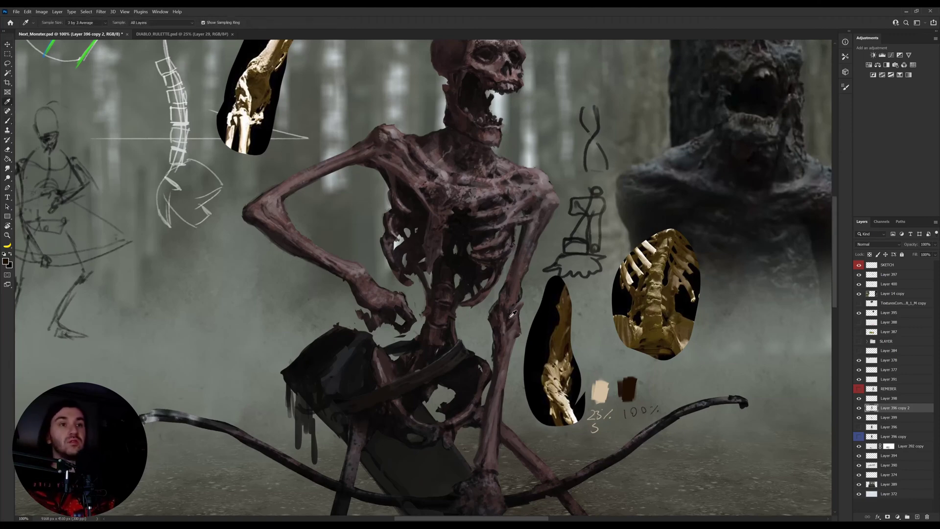
pyautogui.click(5, 261)
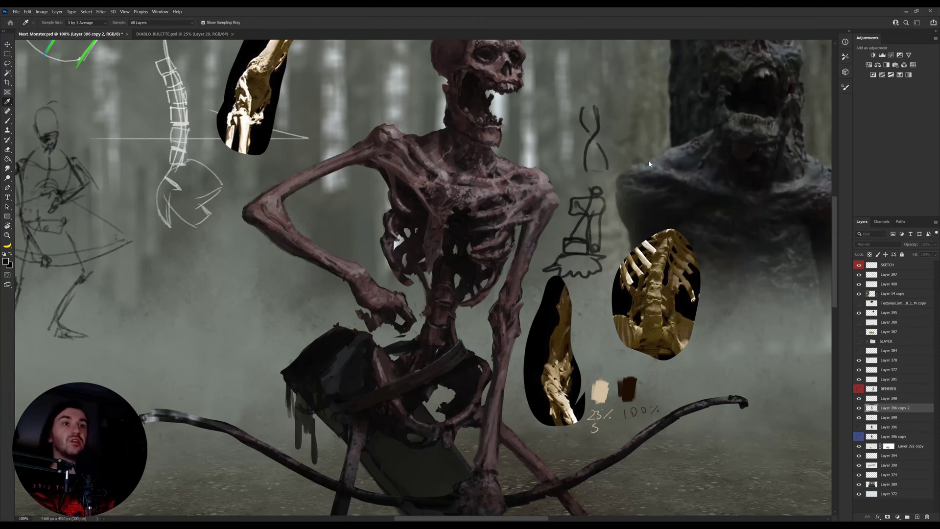
pyautogui.press('b')
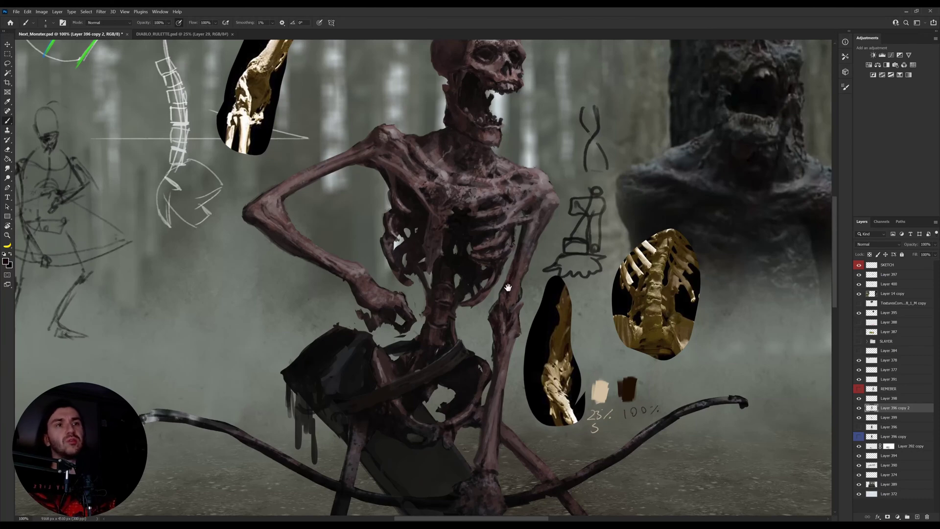
pyautogui.moveTo(506, 274); pyautogui.dragTo(510, 306)
# Step: Darken the hollow inside the upper ribcage with a deep reddish black, using a larger brush
pyautogui.press('i')
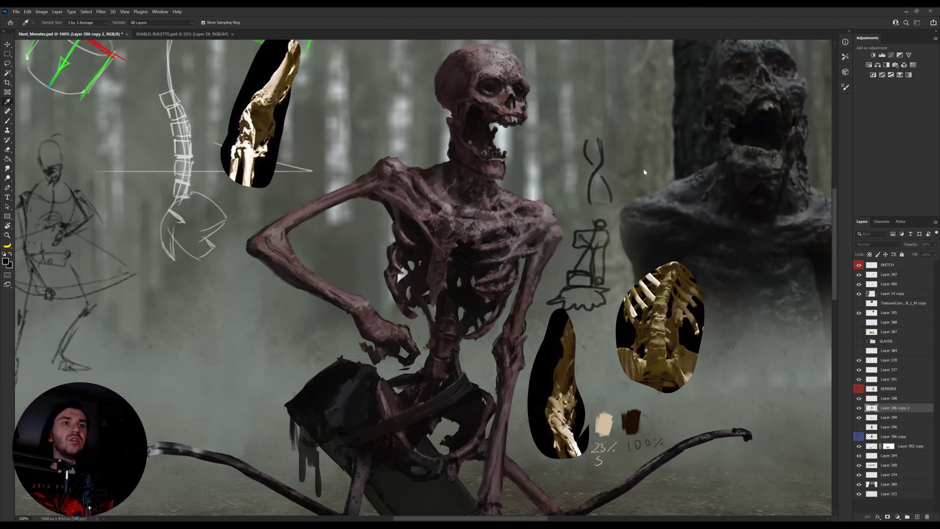
pyautogui.press('b')
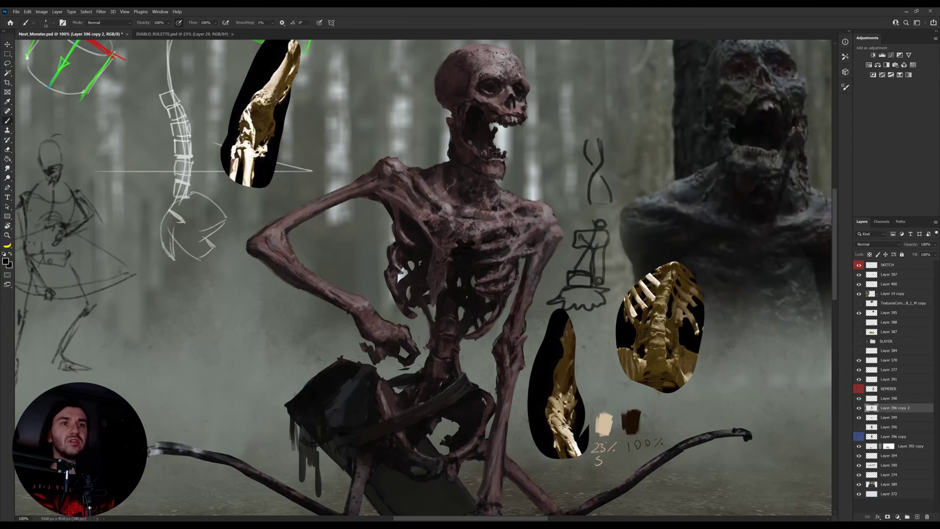
pyautogui.press(']')
pyautogui.moveTo(467, 300); pyautogui.dragTo(436, 344)
pyautogui.press('z')
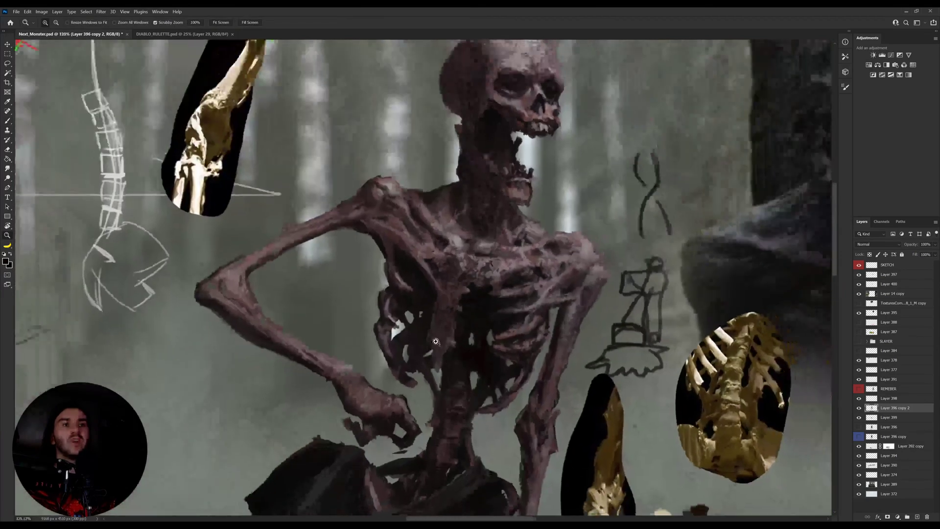
pyautogui.press('i')
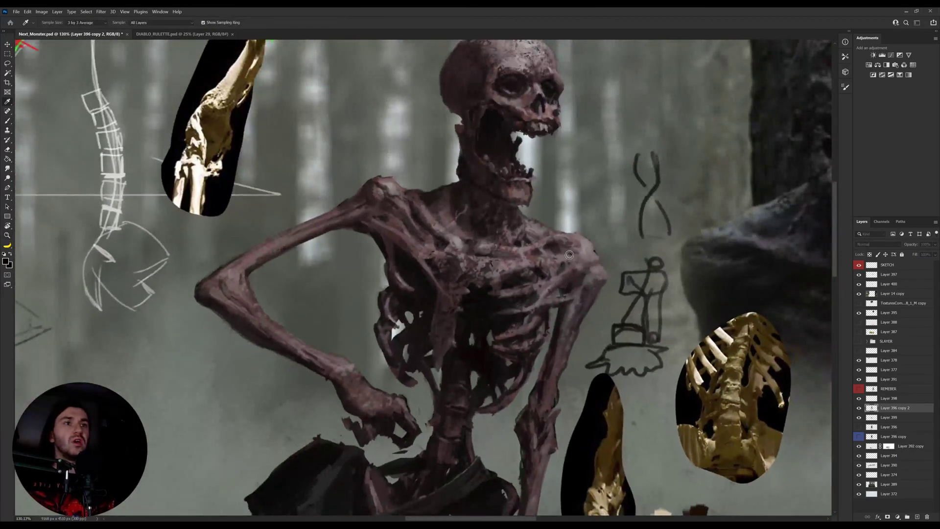
pyautogui.press('b')
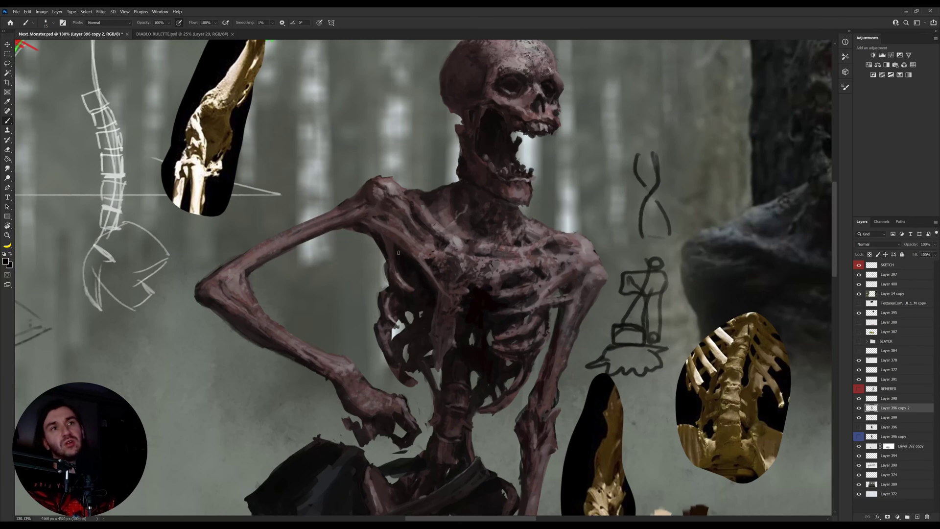
# Step: Refine the gaps and edges of the ribs on the bent-arm side with sampled background and bone tones, using a smaller brush
pyautogui.moveTo(444, 326); pyautogui.dragTo(430, 277)
pyautogui.press('[')
pyautogui.press('[')
pyautogui.press('[')
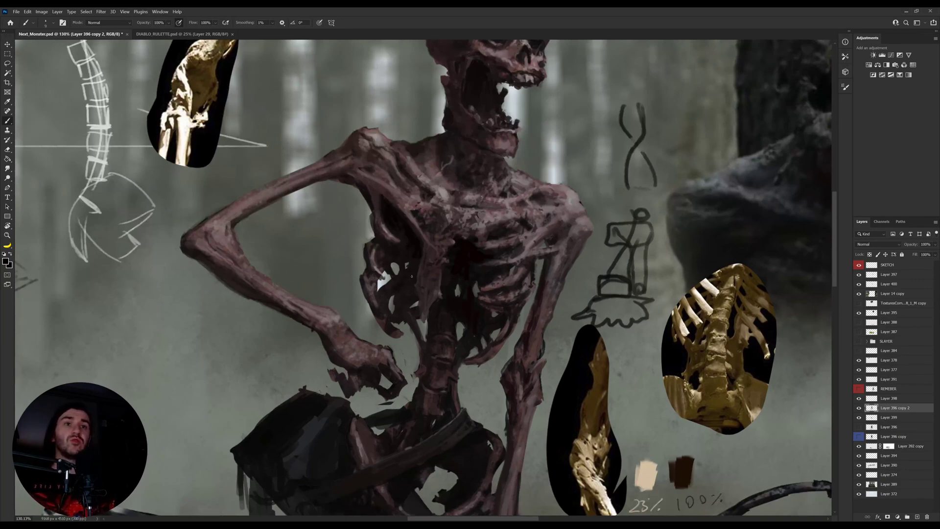
pyautogui.keyDown('alt'); pyautogui.click(373, 293); pyautogui.keyUp('alt')
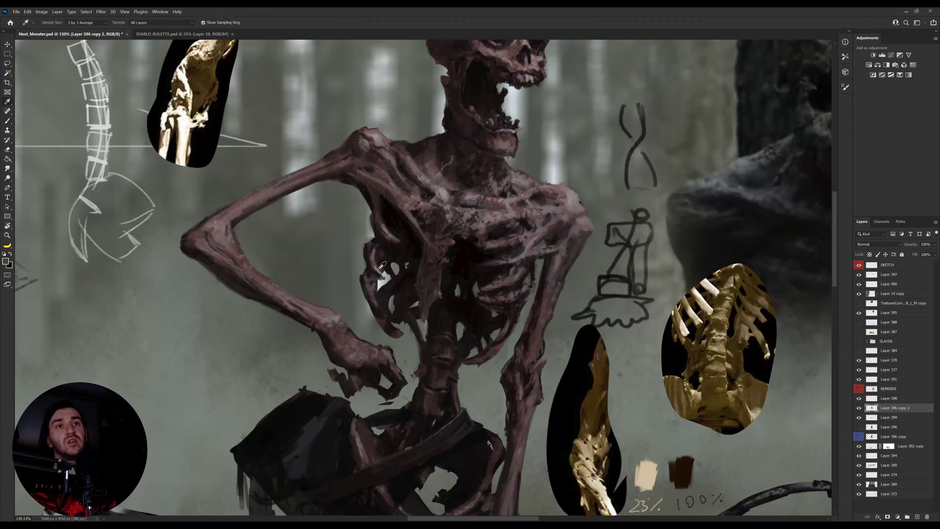
pyautogui.keyDown('alt'); pyautogui.click(378, 270); pyautogui.keyUp('alt')
pyautogui.press('[')
pyautogui.press('[')
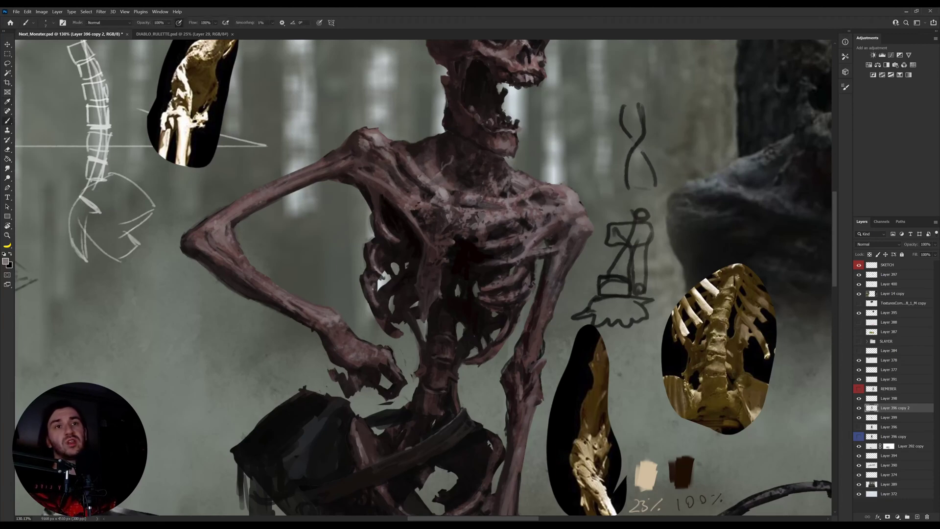
pyautogui.keyDown('alt'); pyautogui.click(376, 305); pyautogui.keyUp('alt')
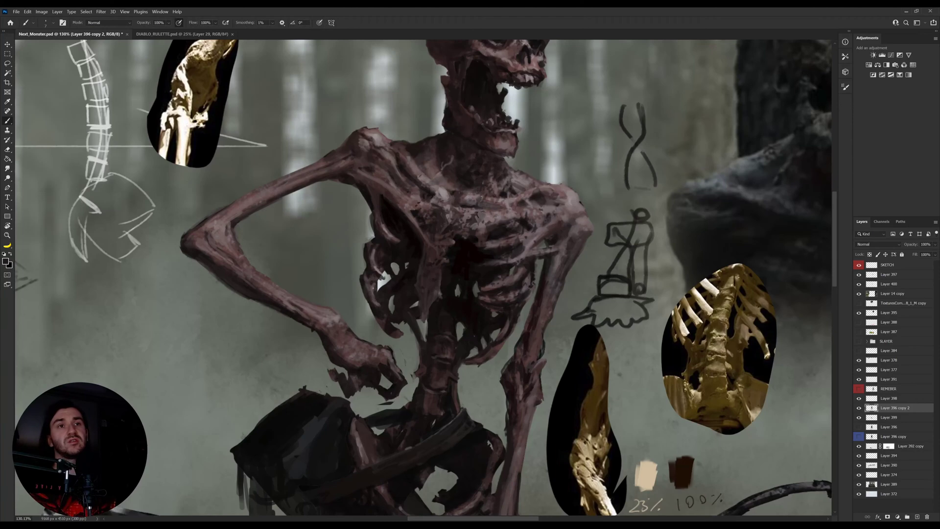
pyautogui.keyDown('alt'); pyautogui.click(472, 261); pyautogui.keyUp('alt')
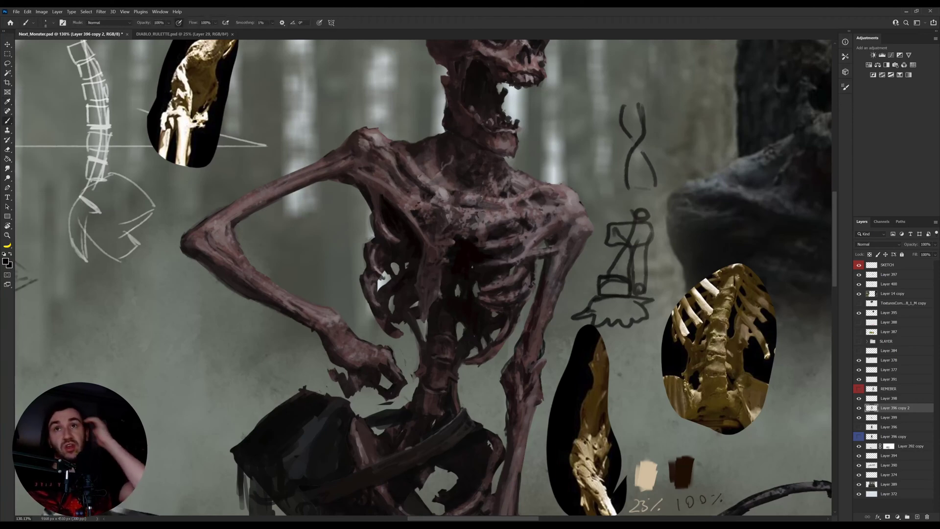
# Step: Shade the upper part of the exposed spine below the ribcage with sampled and darkened tones
pyautogui.moveTo(432, 382); pyautogui.dragTo(425, 349)
pyautogui.press('i')
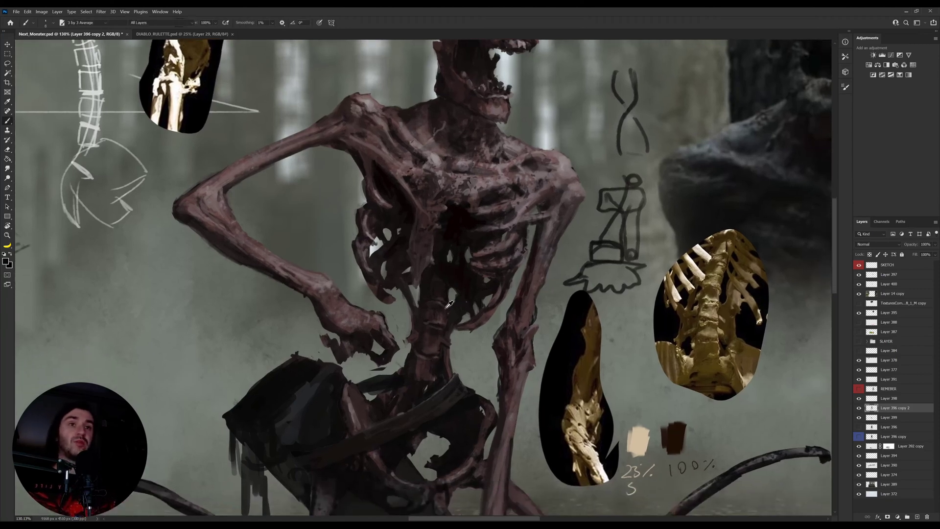
pyautogui.press('b')
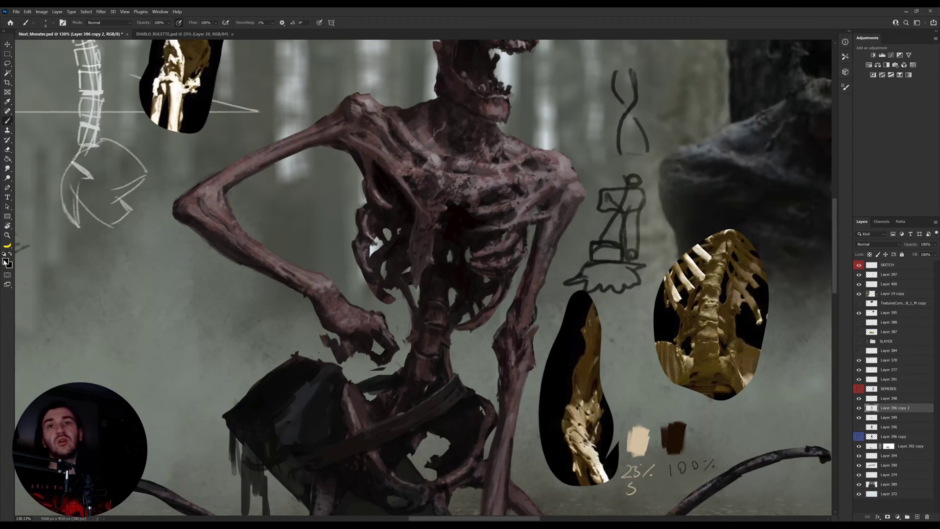
pyautogui.press('i')
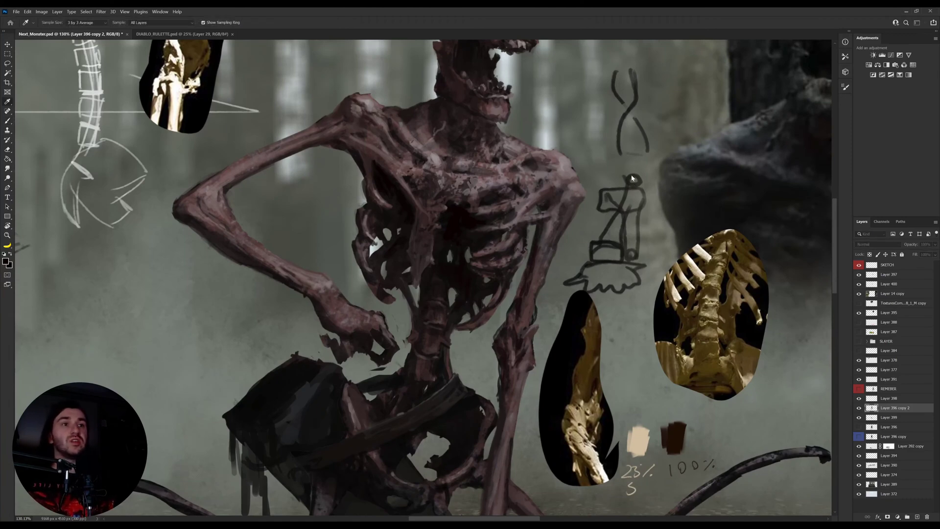
pyautogui.press('b')
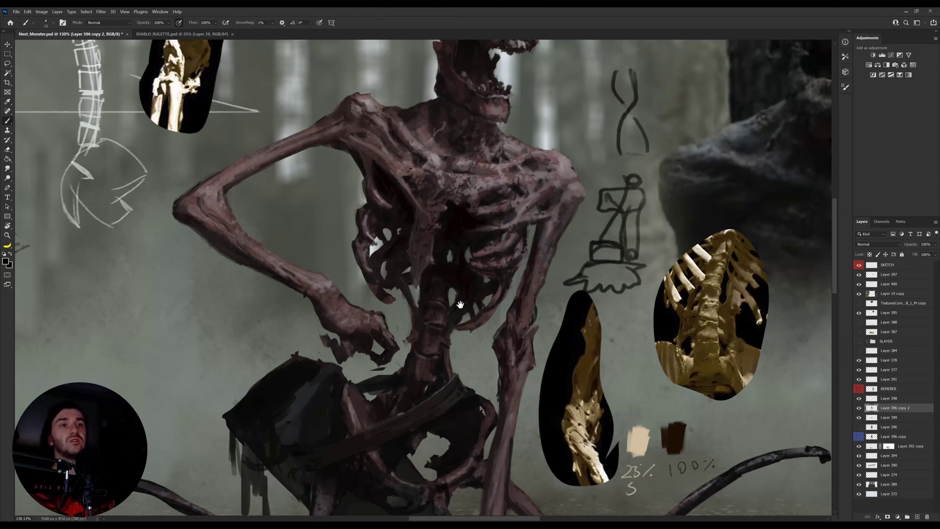
# Step: Refine the pelvis rim beside the straight forearm with tones sampled from the pelvis and the forearm
pyautogui.scroll(-2, 460, 304)
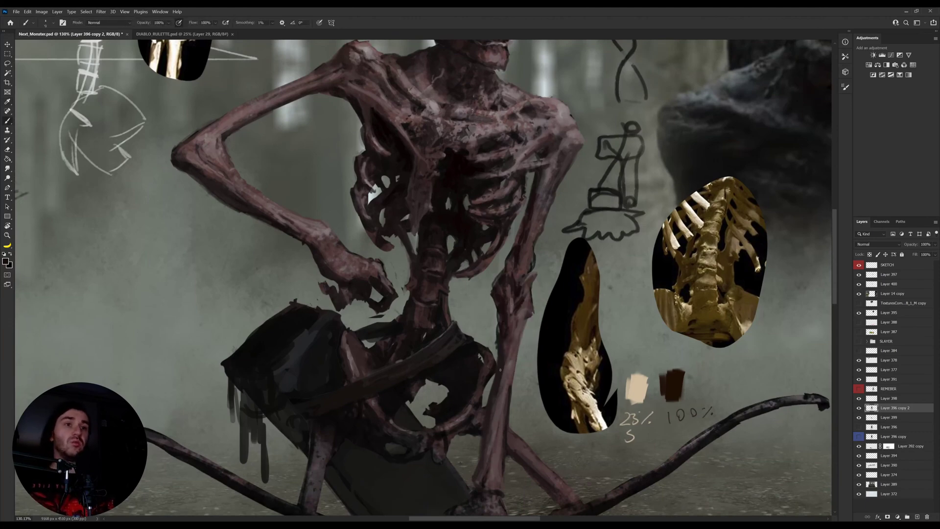
pyautogui.press('i')
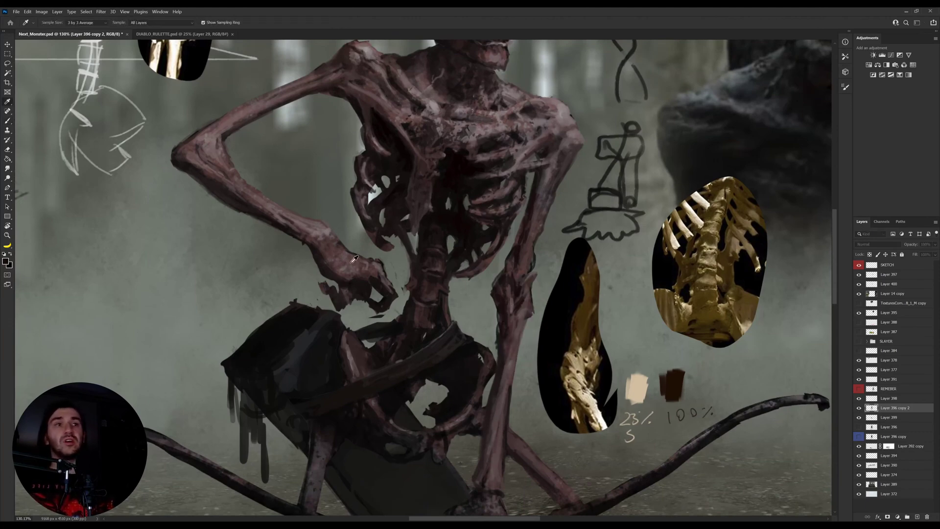
pyautogui.press('b')
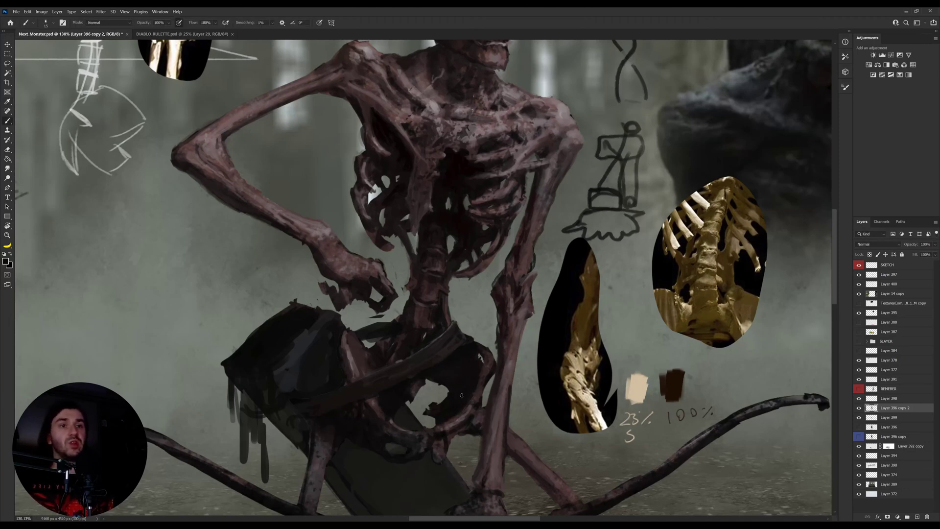
pyautogui.moveTo(487, 373); pyautogui.dragTo(489, 349)
pyautogui.keyDown('alt'); pyautogui.click(481, 370); pyautogui.keyUp('alt')
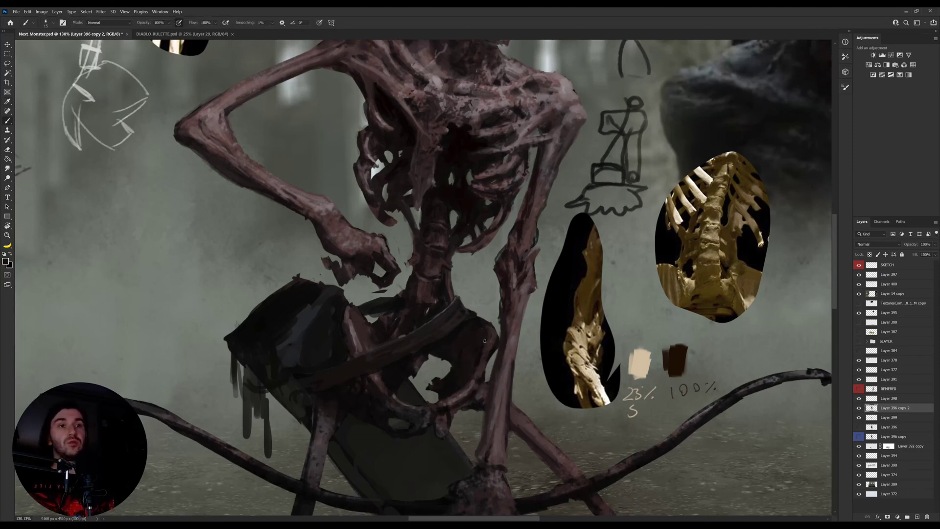
pyautogui.keyDown('alt'); pyautogui.click(504, 345); pyautogui.keyUp('alt')
pyautogui.keyDown('alt'); pyautogui.click(504, 314); pyautogui.keyUp('alt')
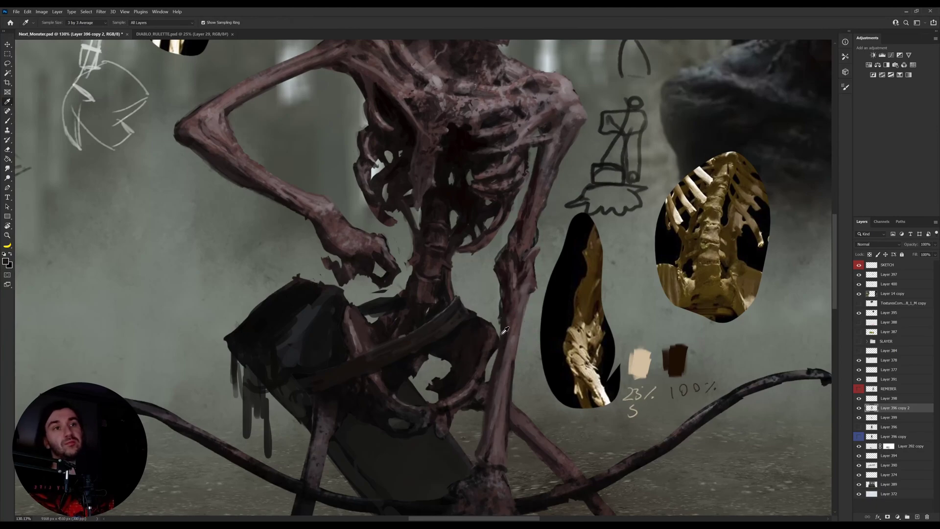
pyautogui.press('b')
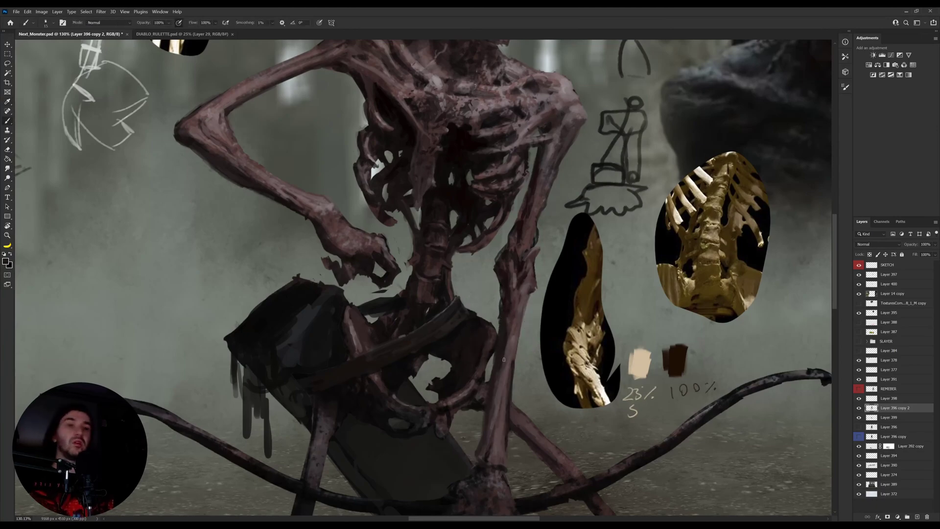
# Step: Check the whole composition against its reference images and flip the canvas horizontally
pyautogui.press('z')
pyautogui.moveTo(504, 361); pyautogui.dragTo(490, 355)
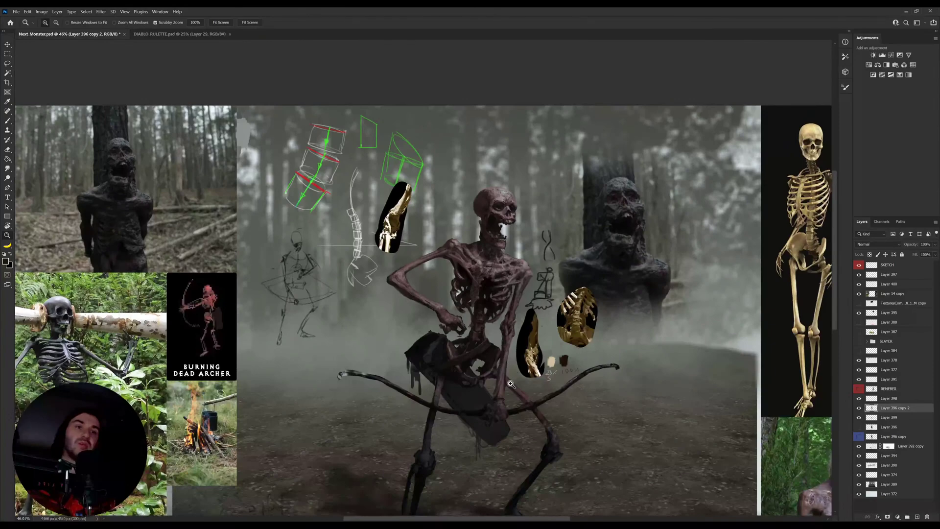
pyautogui.scroll(3, 511, 383)
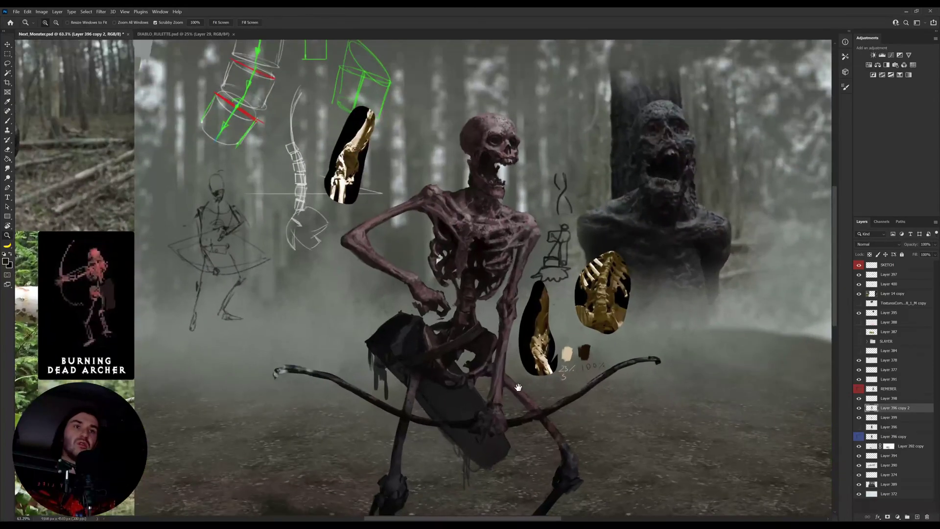
pyautogui.scroll(-5, 517, 386)
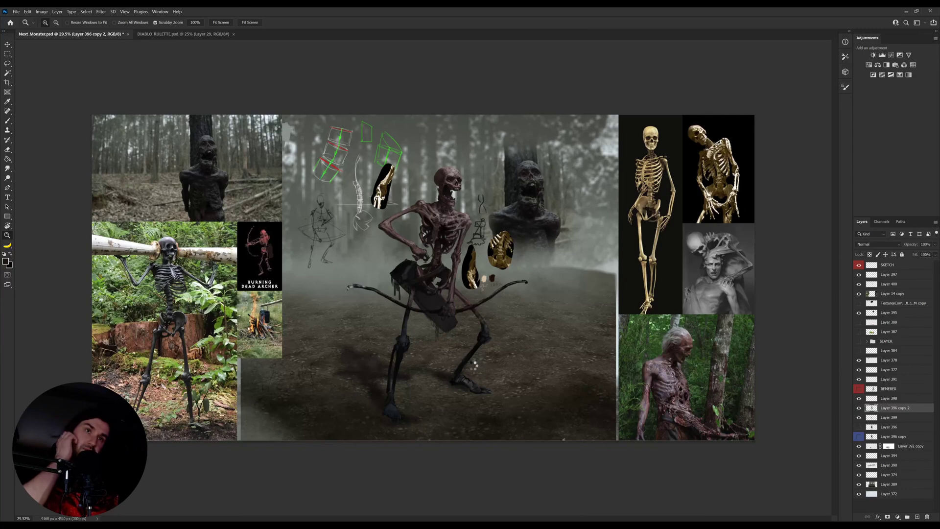
pyautogui.press('h')
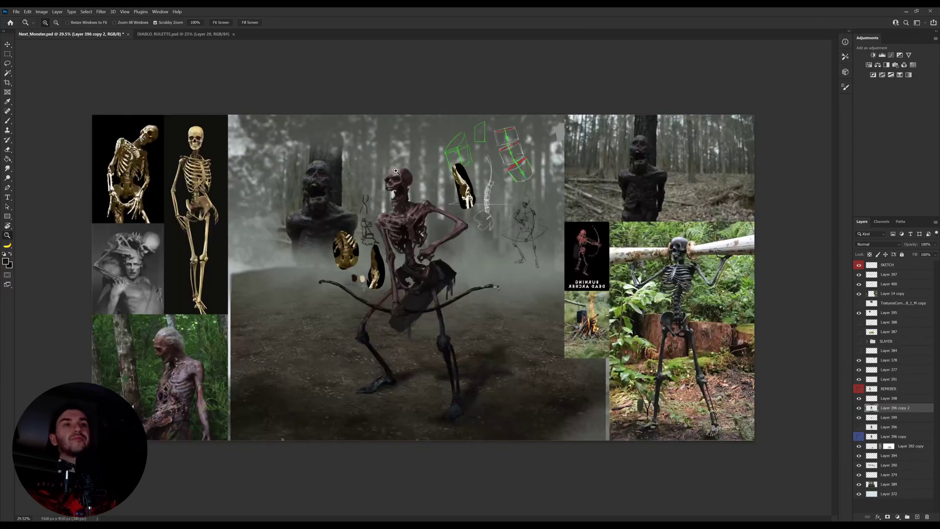
# Step: Touch up the skull with tones sampled around the skull and jaw of the mirrored figure
pyautogui.moveTo(389, 167); pyautogui.dragTo(429, 191)
pyautogui.keyDown('alt'); pyautogui.click(387, 186); pyautogui.keyUp('alt')
pyautogui.keyDown('alt'); pyautogui.click(405, 178); pyautogui.keyUp('alt')
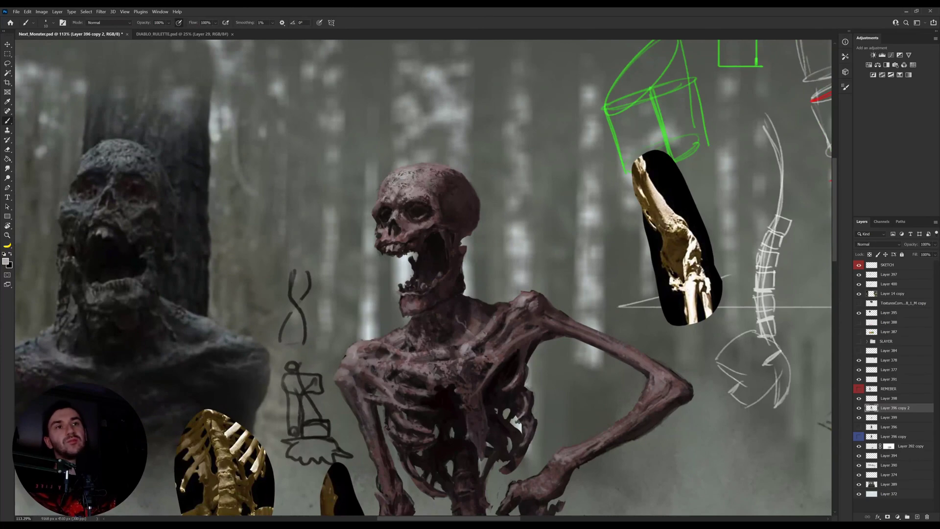
# Step: Touch up the straight arm's shoulder and the chin with tones sampled from each area
pyautogui.press('z')
pyautogui.moveTo(432, 206)
pyautogui.mouseDown()
pyautogui.moveTo(403, 215)
pyautogui.moveTo(416, 190)
pyautogui.mouseUp()
pyautogui.press('b')
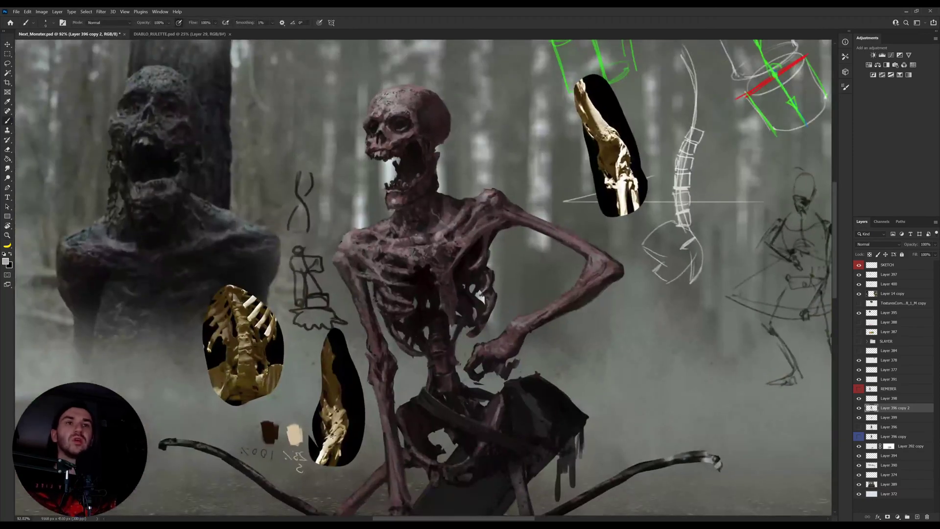
pyautogui.keyDown('alt'); pyautogui.click(349, 240); pyautogui.keyUp('alt')
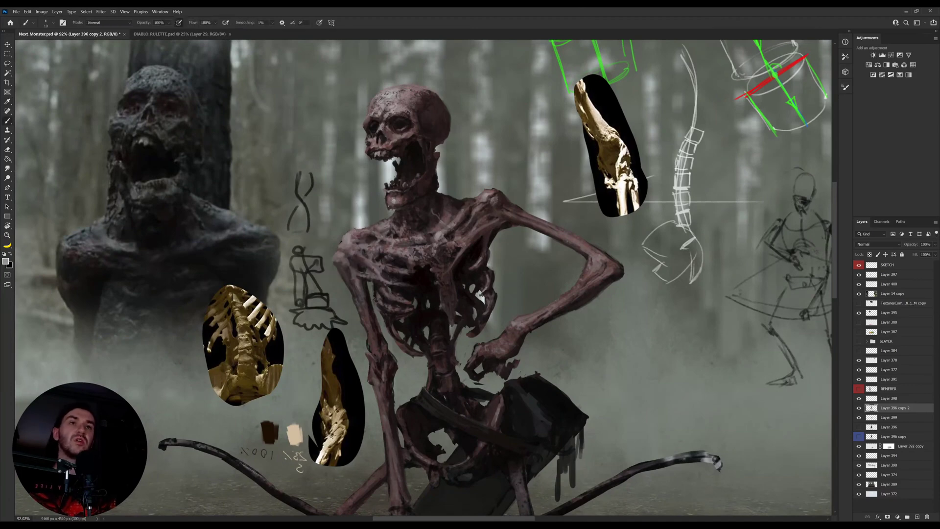
pyautogui.press('i')
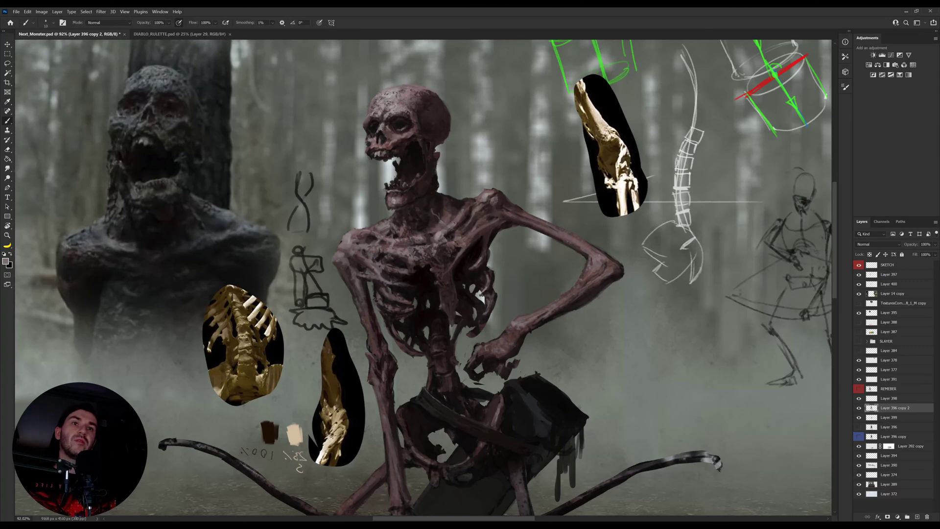
pyautogui.click(397, 198)
pyautogui.press('b')
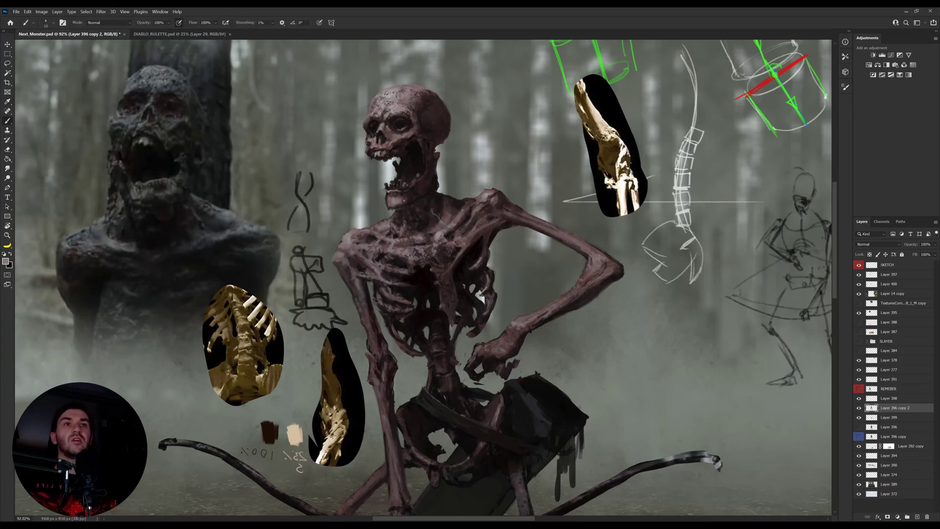
pyautogui.keyDown('alt'); pyautogui.click(401, 200); pyautogui.keyUp('alt')
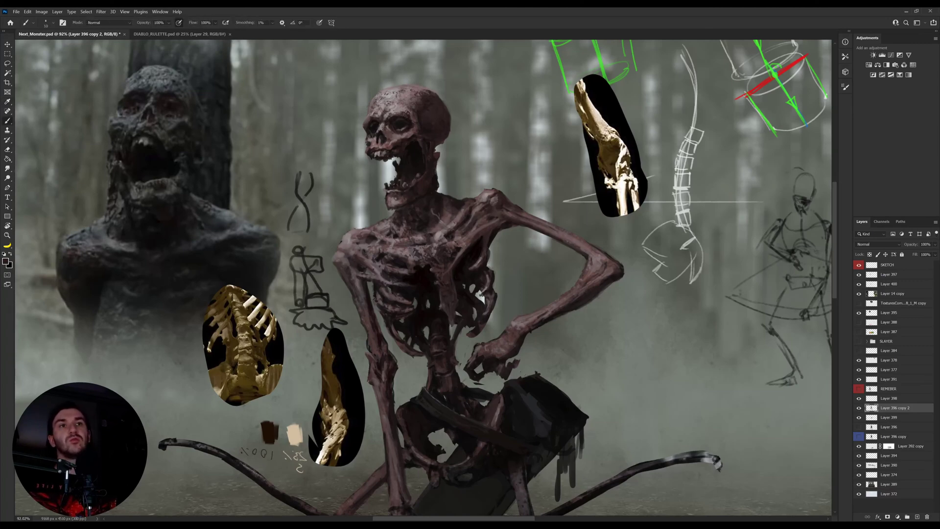
pyautogui.keyDown('alt'); pyautogui.click(397, 199); pyautogui.keyUp('alt')
# Step: Touch up the ribcage and the bent arm with bone tones, sampling a color near the bent forearm
pyautogui.moveTo(448, 265); pyautogui.dragTo(491, 185)
pyautogui.moveTo(471, 315); pyautogui.dragTo(421, 316)
pyautogui.moveTo(452, 325); pyautogui.dragTo(440, 279)
pyautogui.moveTo(499, 254)
pyautogui.mouseDown()
pyautogui.moveTo(545, 253)
pyautogui.moveTo(504, 276)
pyautogui.mouseUp()
pyautogui.keyDown('alt'); pyautogui.click(499, 240); pyautogui.keyUp('alt')
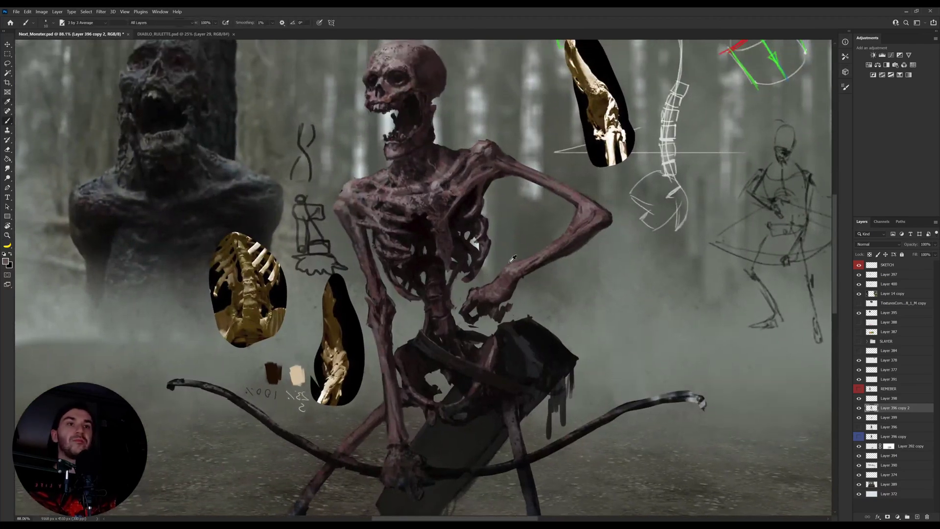
# Step: Examine the full mirrored scene and the skeleton and painting references beside it
pyautogui.scroll(-8, 500, 316)
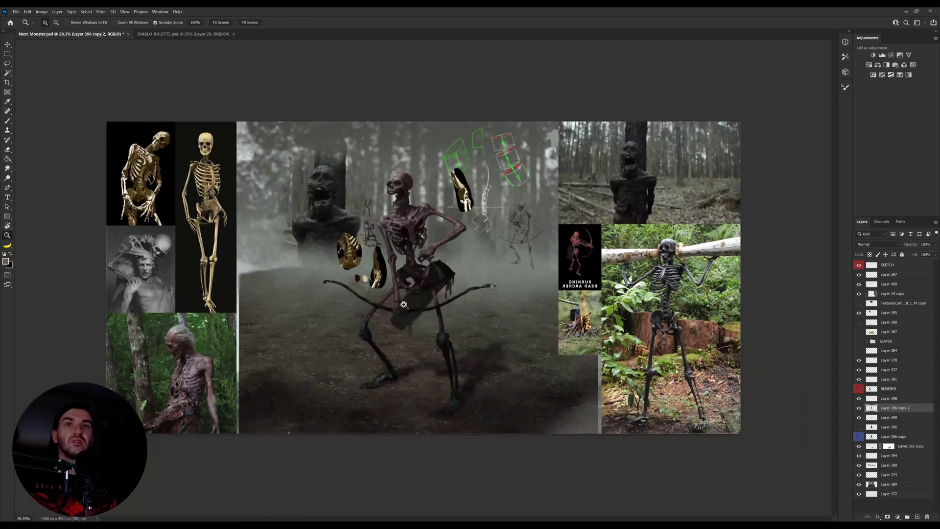
pyautogui.moveTo(145, 291); pyautogui.dragTo(151, 288)
pyautogui.scroll(12, 151, 288)
pyautogui.scroll(-5, 155, 290)
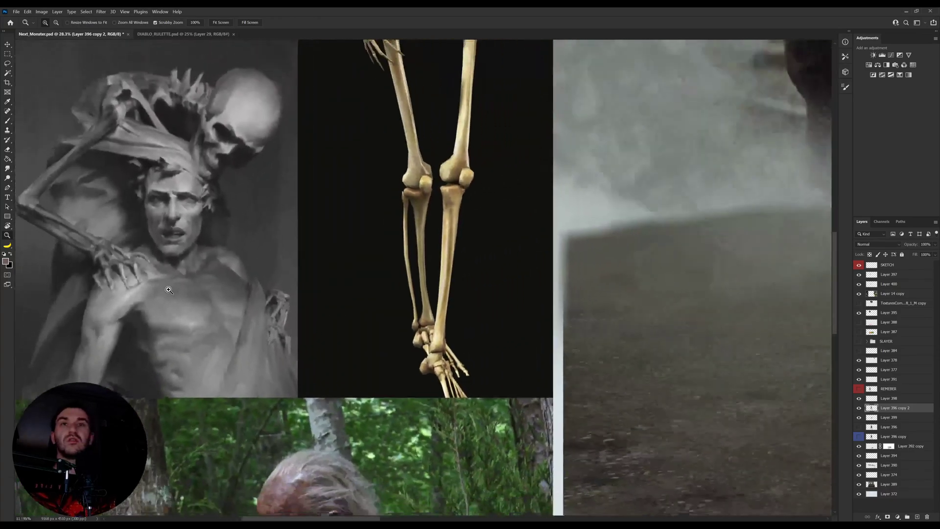
pyautogui.scroll(-5, 157, 292)
pyautogui.scroll(9, 580, 239)
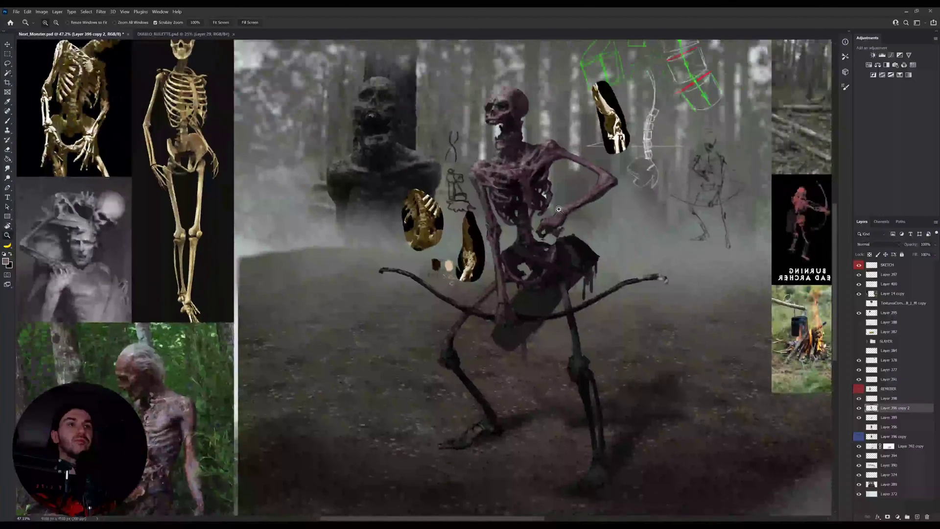
# Step: Refine the lower ribs on the straight-arm side and sample a lighter bone tone from the shoulder
pyautogui.press('b')
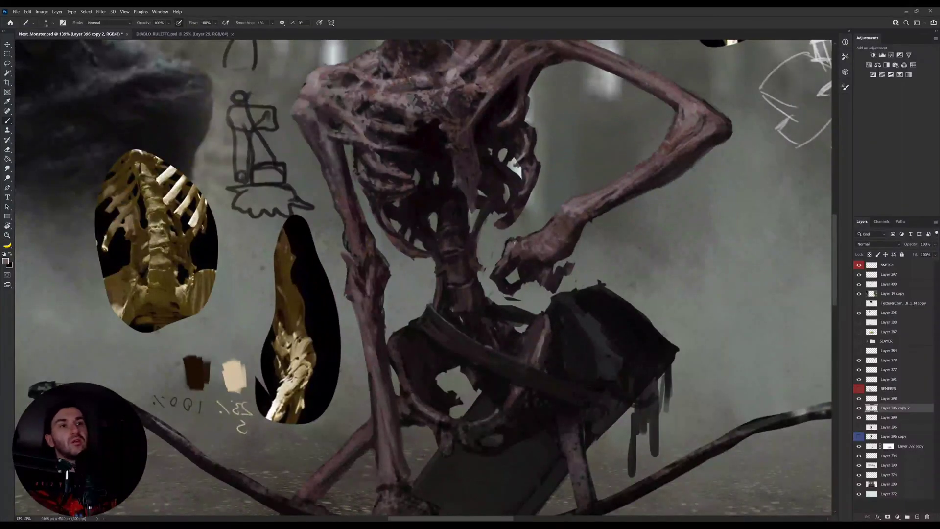
pyautogui.press('e')
pyautogui.press('b')
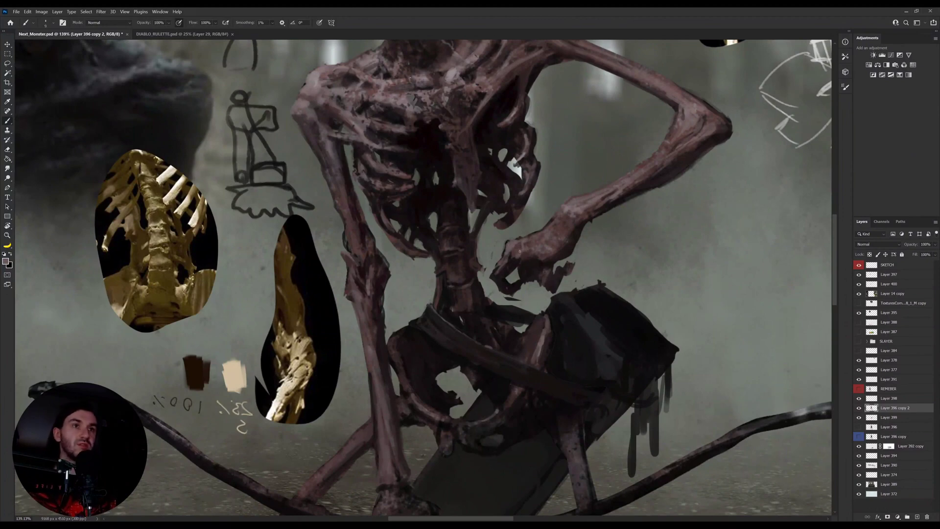
pyautogui.press('i')
pyautogui.moveTo(405, 201); pyautogui.dragTo(403, 221)
pyautogui.keyDown('alt'); pyautogui.click(314, 152); pyautogui.keyUp('alt')
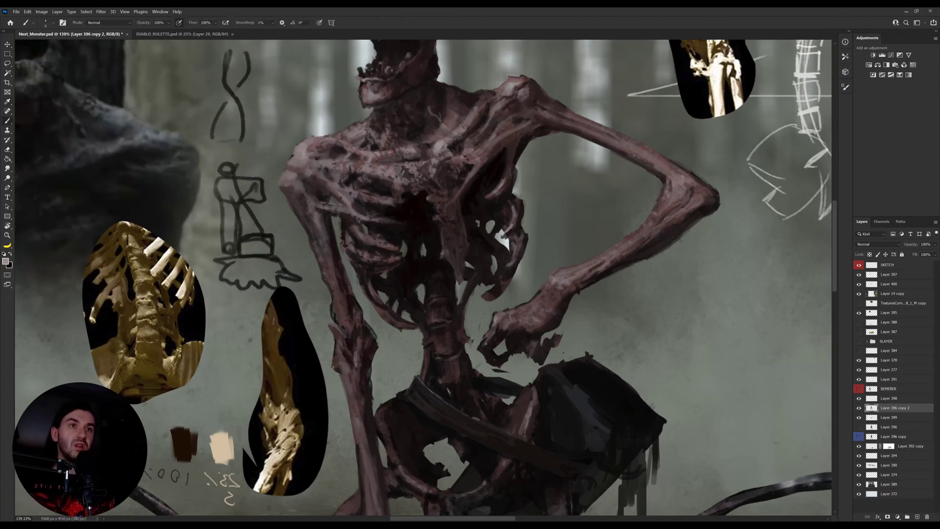
# Step: Define the knuckles and curled fingers of the bent arm's hand with sampled light and dark tones
pyautogui.keyDown('alt'); pyautogui.click(507, 335); pyautogui.keyUp('alt')
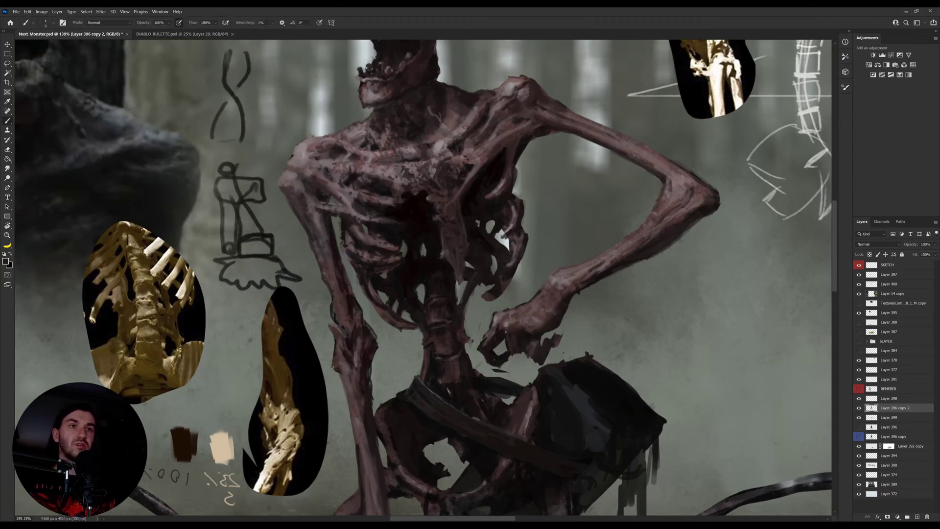
pyautogui.keyDown('alt'); pyautogui.click(501, 315); pyautogui.keyUp('alt')
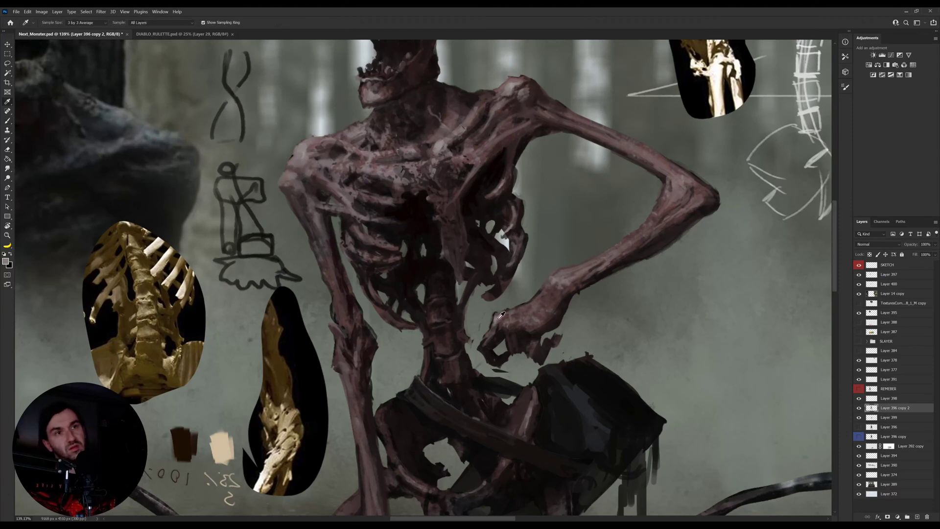
pyautogui.keyDown('alt'); pyautogui.click(487, 343); pyautogui.keyUp('alt')
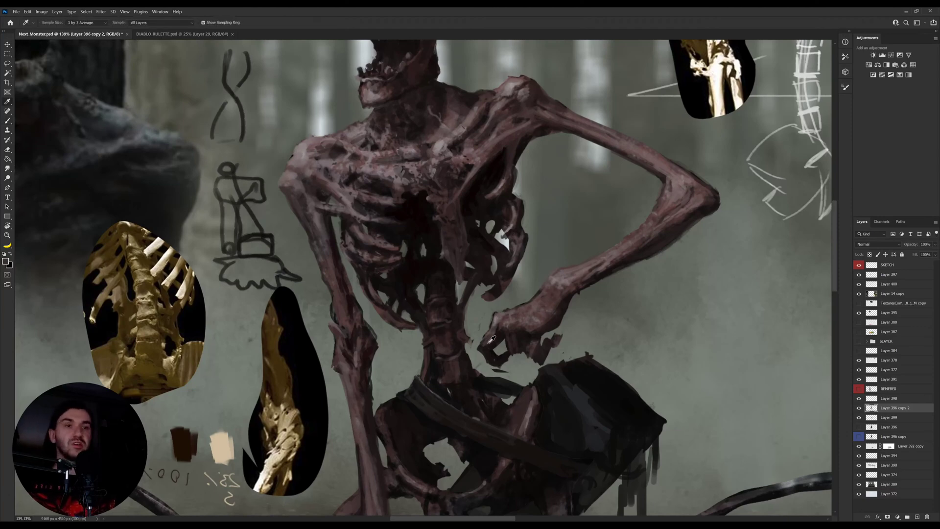
pyautogui.keyDown('alt'); pyautogui.click(491, 340); pyautogui.keyUp('alt')
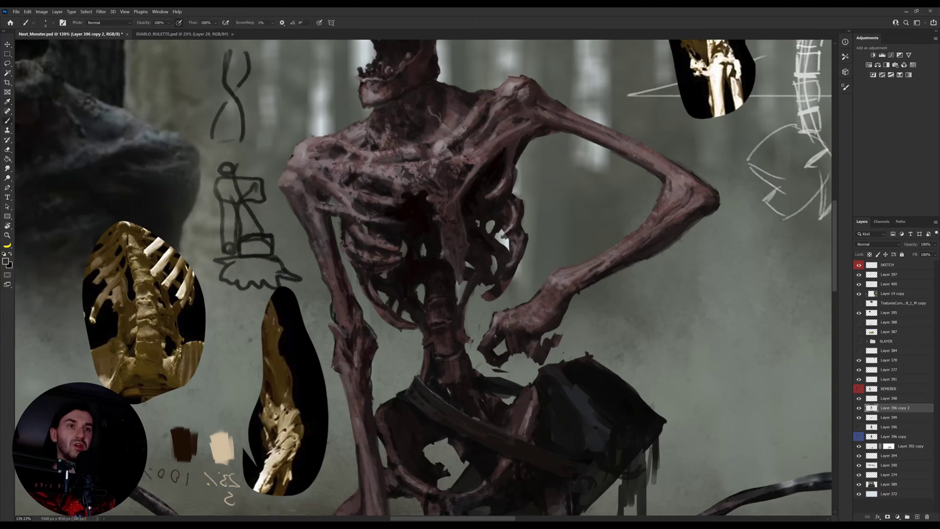
pyautogui.press('e')
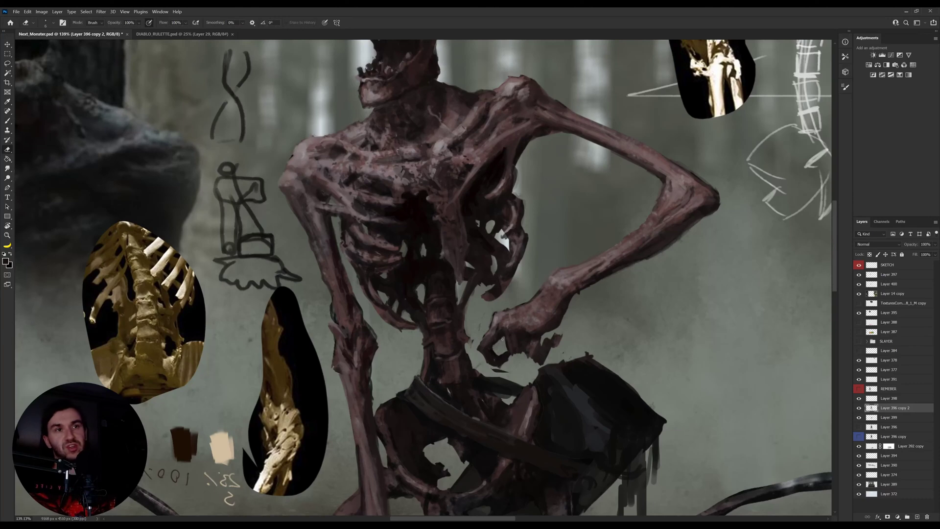
pyautogui.press('i')
pyautogui.click(489, 337)
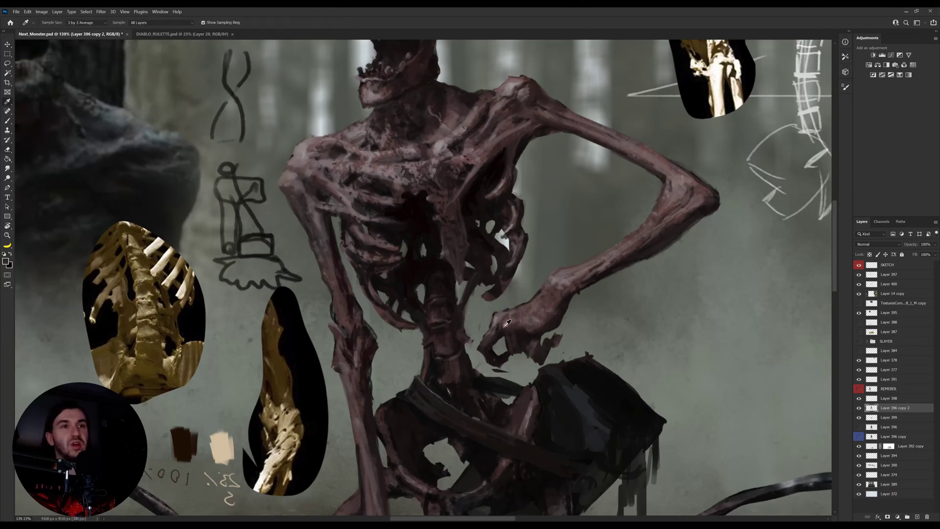
# Step: Paint the curled fingers of the bent arm's hand with tones sampled around the knuckles and finger gaps
pyautogui.press('b')
pyautogui.keyDown('alt'); pyautogui.click(505, 333); pyautogui.keyUp('alt')
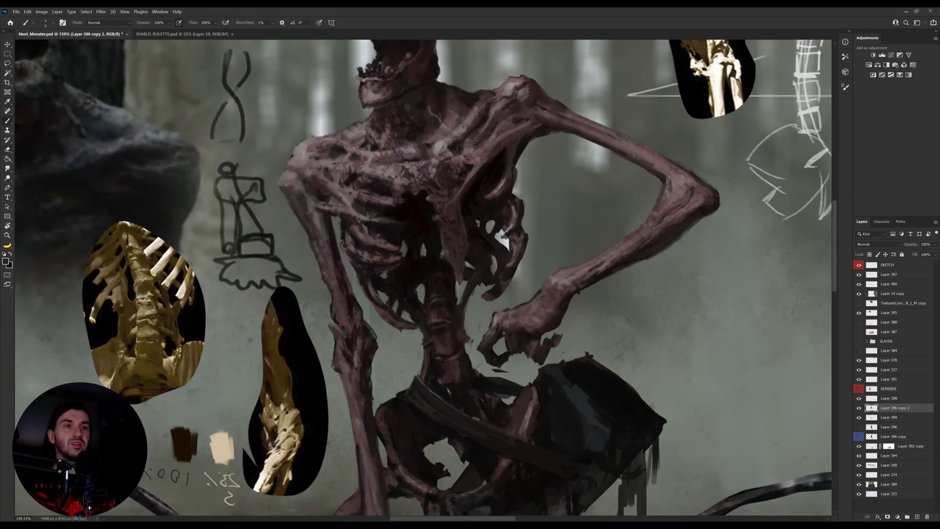
pyautogui.keyDown('alt'); pyautogui.click(512, 339); pyautogui.keyUp('alt')
pyautogui.press('[')
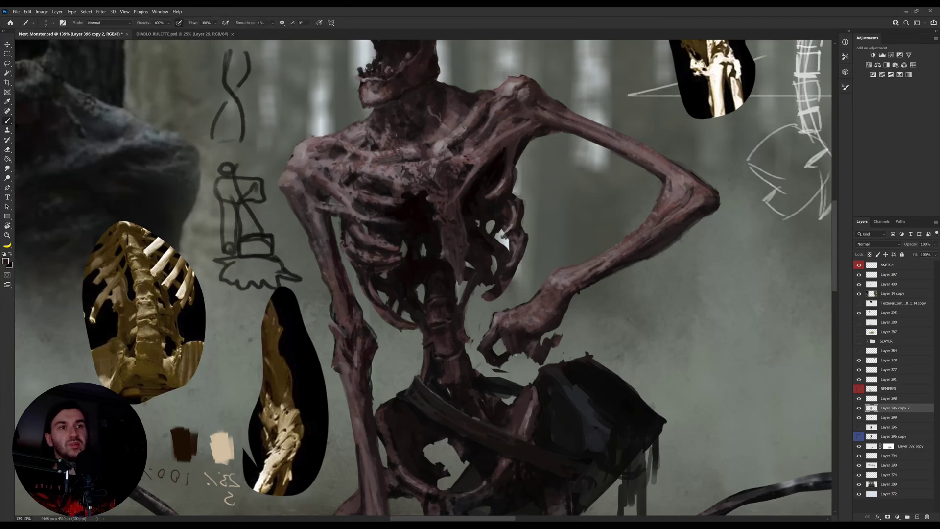
pyautogui.keyDown('alt'); pyautogui.click(515, 340); pyautogui.keyUp('alt')
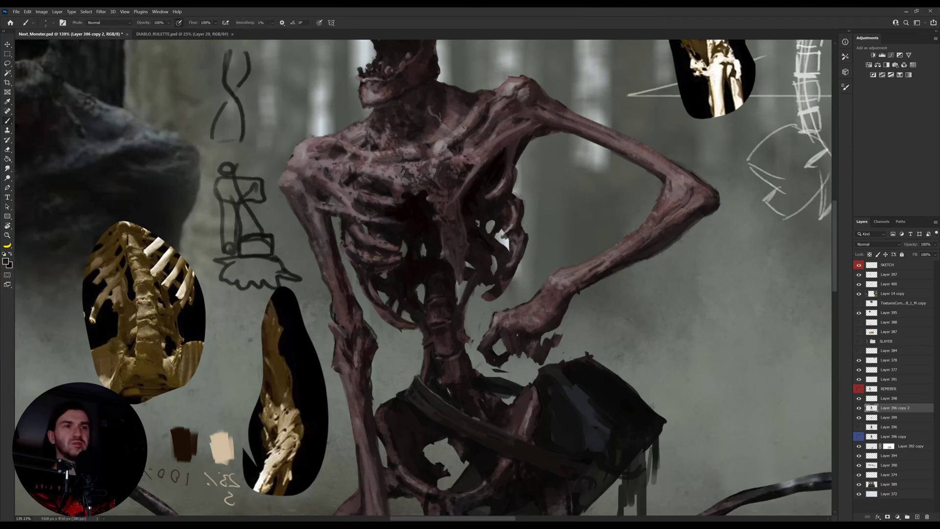
pyautogui.keyDown('alt'); pyautogui.click(522, 336); pyautogui.keyUp('alt')
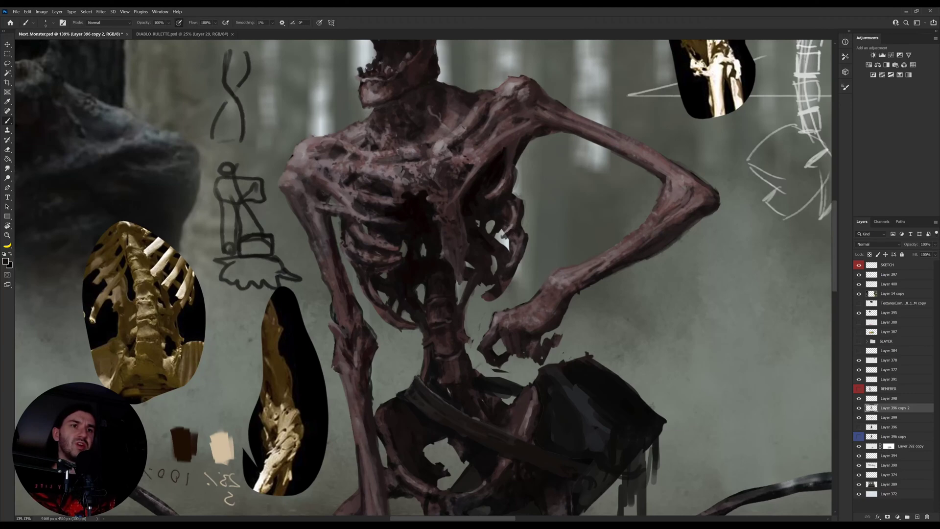
# Step: Erase the ragged shape on the outer side of the bent arm's hand and trim around the curled fingers
pyautogui.press('e')
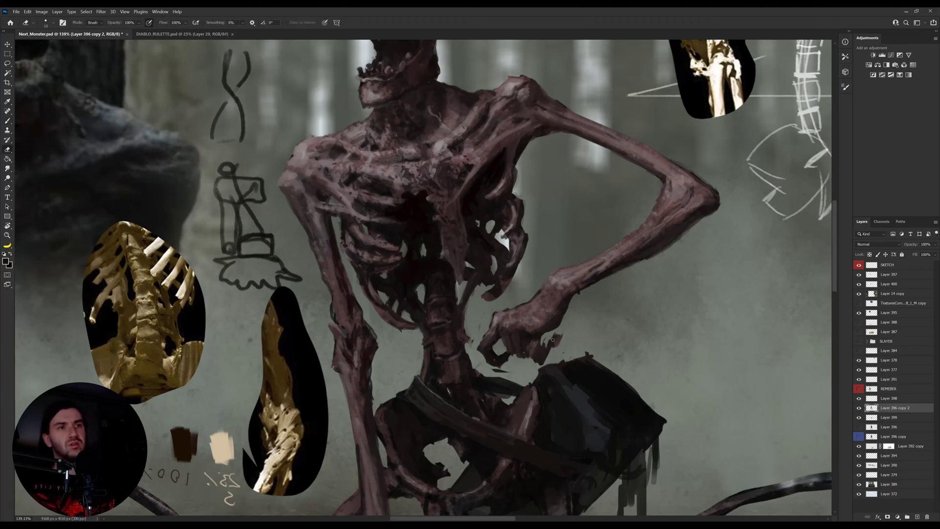
pyautogui.press(']')
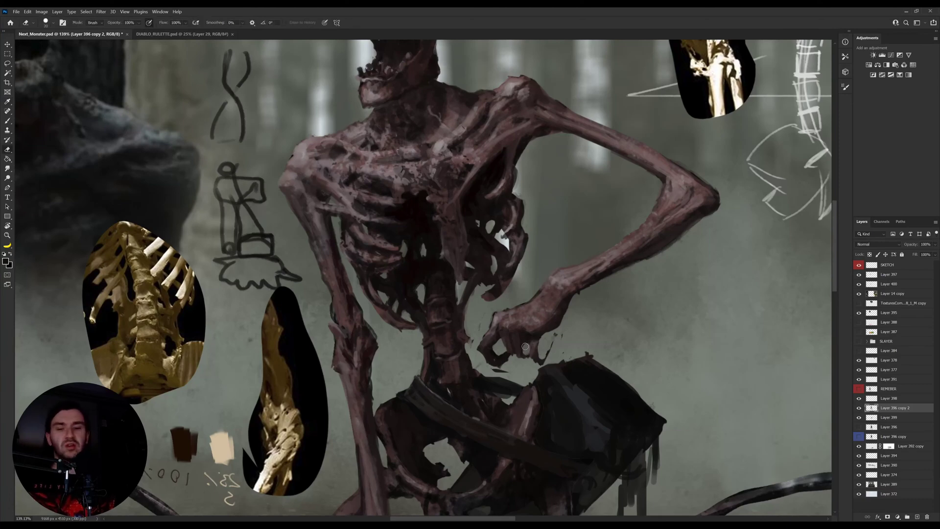
pyautogui.press('[')
pyautogui.press('b')
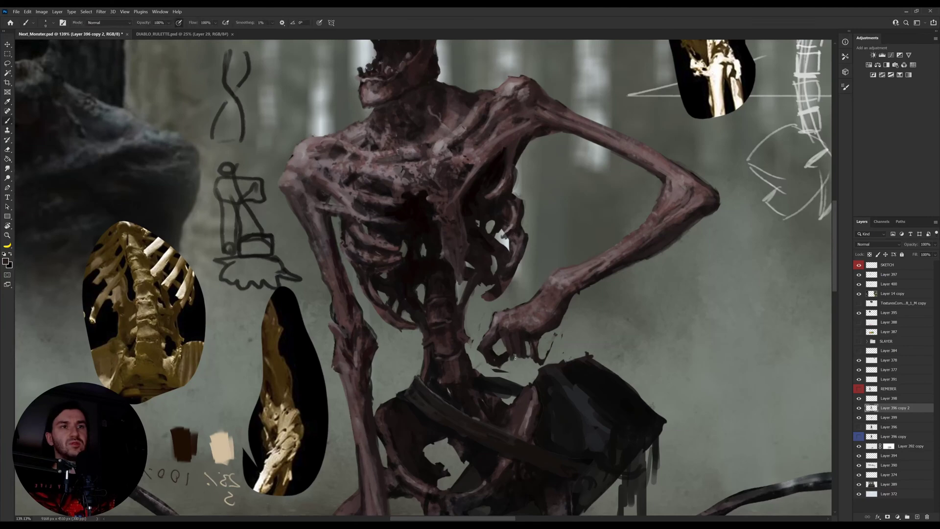
# Step: Paint the fingertips and a thin, curved clawed finger on the outer side of the bent arm's hand
pyautogui.moveTo(517, 361); pyautogui.dragTo(530, 359)
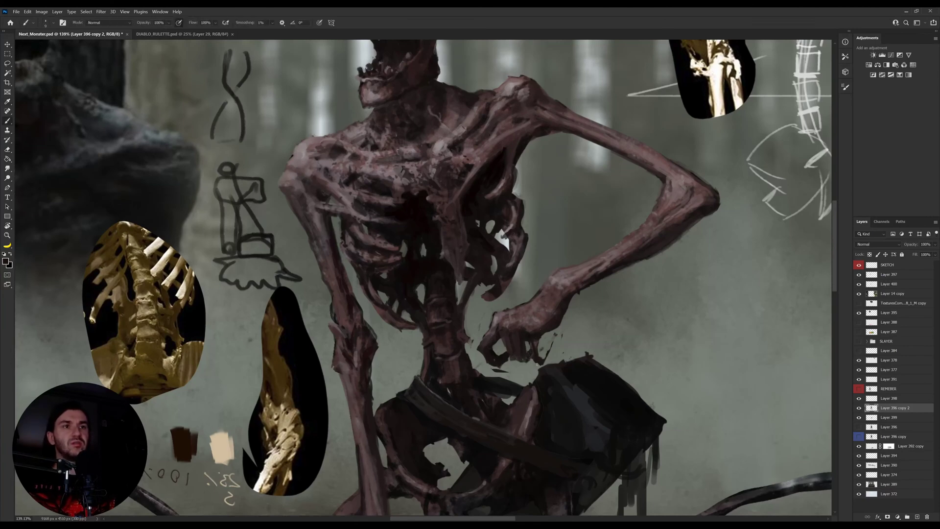
pyautogui.moveTo(547, 361)
pyautogui.mouseDown()
pyautogui.moveTo(559, 340)
pyautogui.moveTo(550, 355)
pyautogui.moveTo(558, 351)
pyautogui.moveTo(538, 344)
pyautogui.moveTo(540, 356)
pyautogui.mouseUp()
pyautogui.press('e')
pyautogui.press('b')
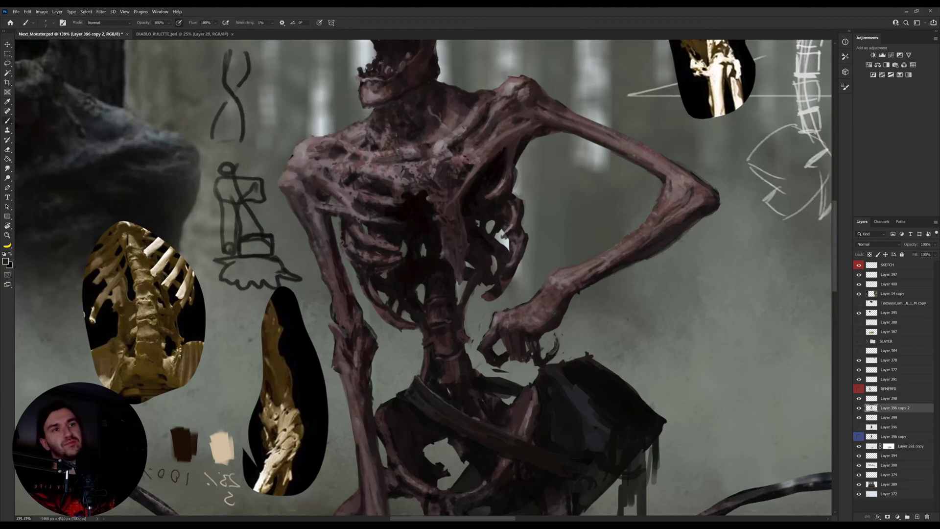
pyautogui.press('e')
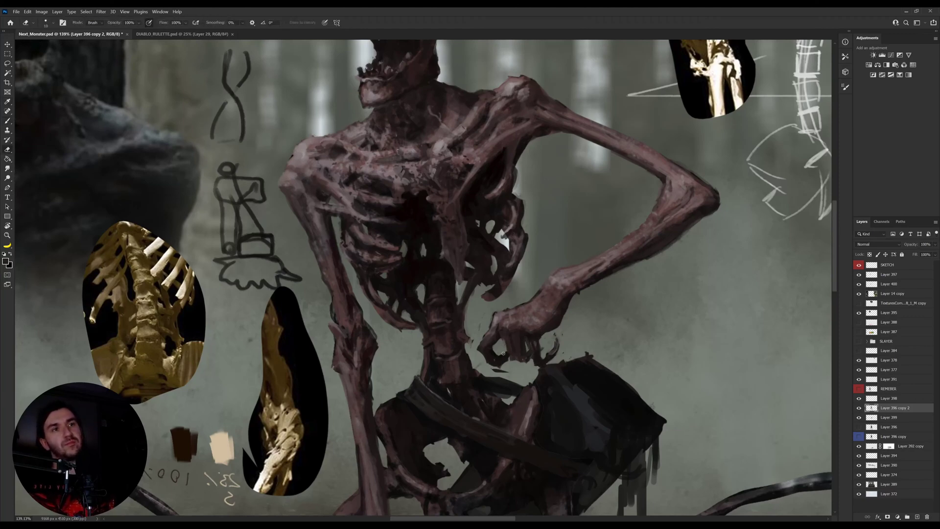
# Step: Refine the knuckles and back of the hand with a light tone from the knuckle and a darker sampled tone
pyautogui.scroll(-2, 503, 353)
pyautogui.press('i')
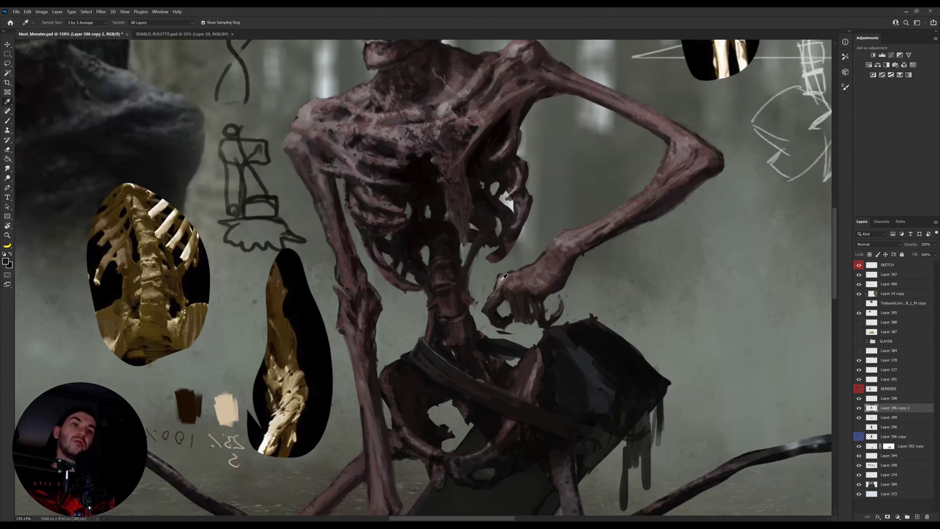
pyautogui.click(503, 278)
pyautogui.press('b')
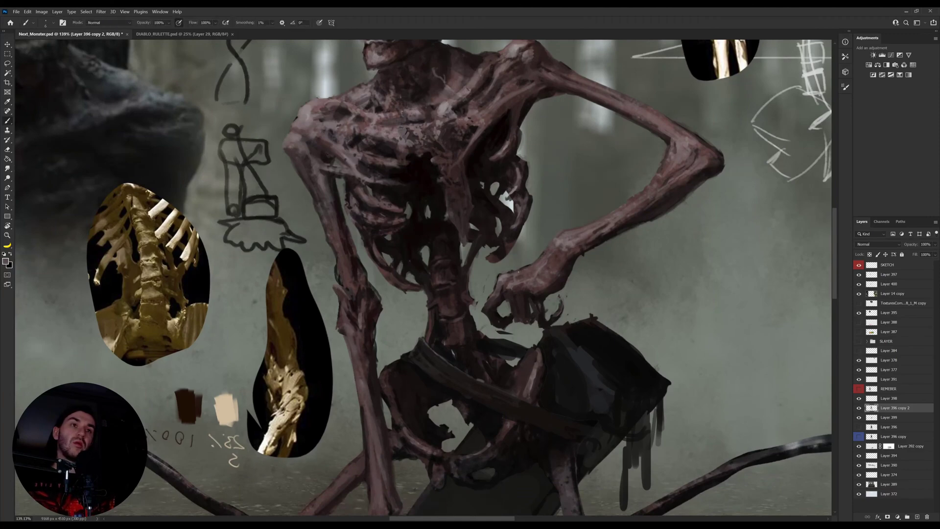
pyautogui.moveTo(516, 308); pyautogui.dragTo(474, 345)
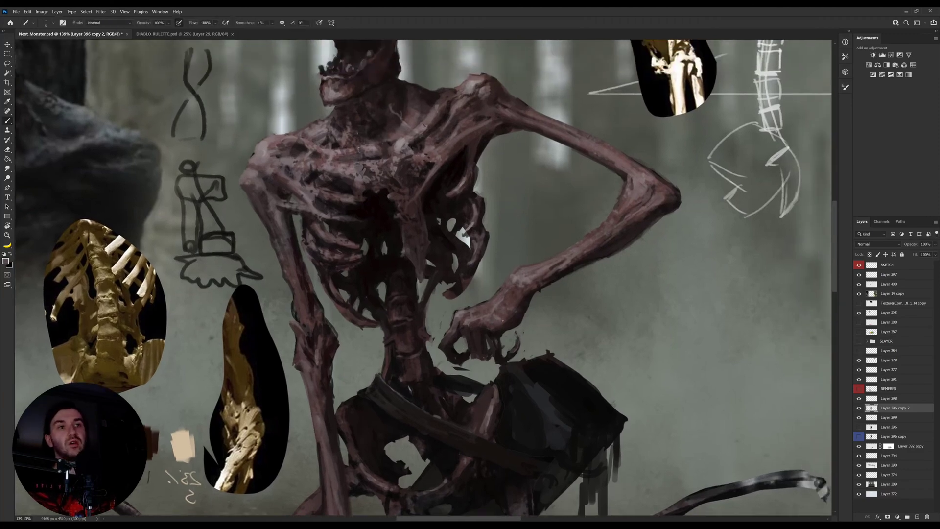
pyautogui.keyDown('alt'); pyautogui.click(502, 327); pyautogui.keyUp('alt')
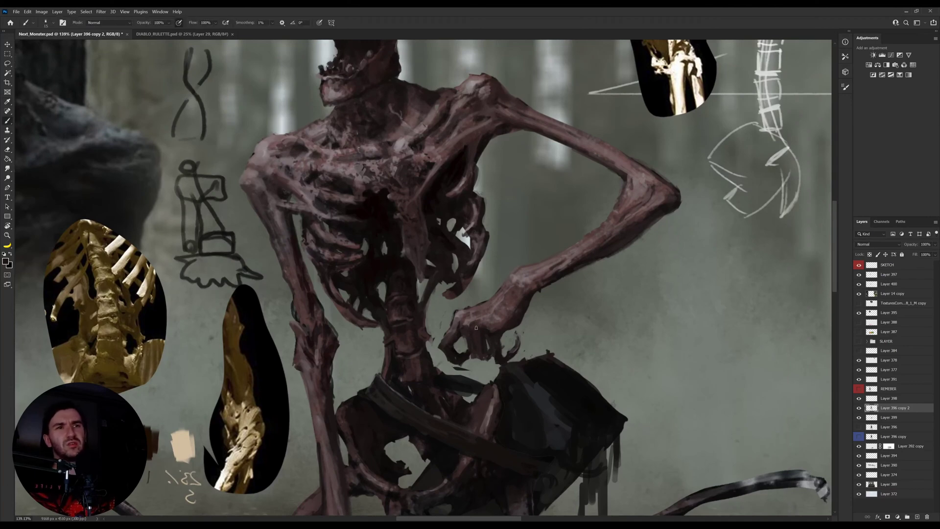
pyautogui.press('alt')
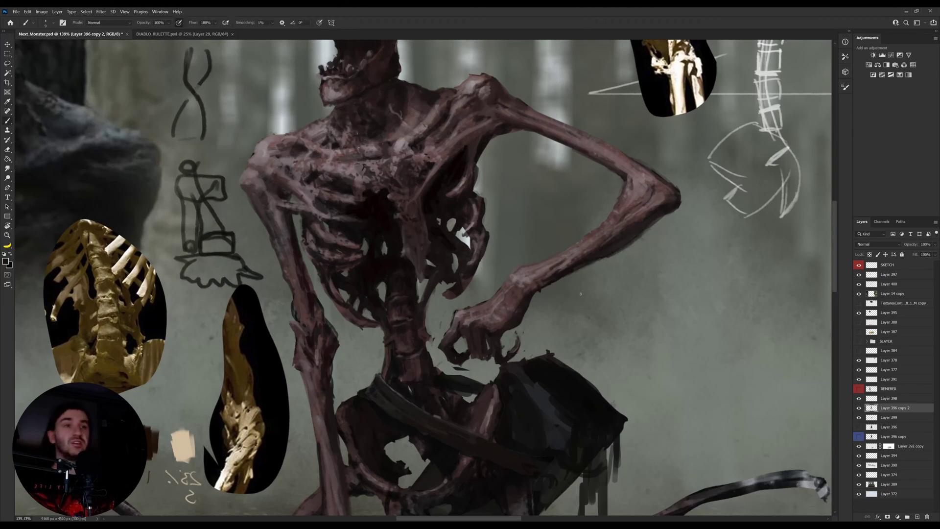
# Step: Handwrite the word "CIĘCIWA" in a dark tone on the background beside the bent arm's hand
pyautogui.moveTo(600, 312); pyautogui.dragTo(606, 328)
pyautogui.moveTo(614, 311)
pyautogui.mouseDown()
pyautogui.moveTo(616, 327)
pyautogui.moveTo(627, 306)
pyautogui.mouseUp()
pyautogui.moveTo(615, 318)
pyautogui.mouseDown()
pyautogui.moveTo(629, 333)
pyautogui.moveTo(644, 327)
pyautogui.mouseUp()
pyautogui.moveTo(651, 310)
pyautogui.mouseDown()
pyautogui.moveTo(652, 326)
pyautogui.moveTo(670, 308)
pyautogui.mouseUp()
pyautogui.moveTo(675, 324); pyautogui.dragTo(689, 316)
# Step: Select the handwritten word with the Lasso, delete it and clear the selection
pyautogui.press('l')
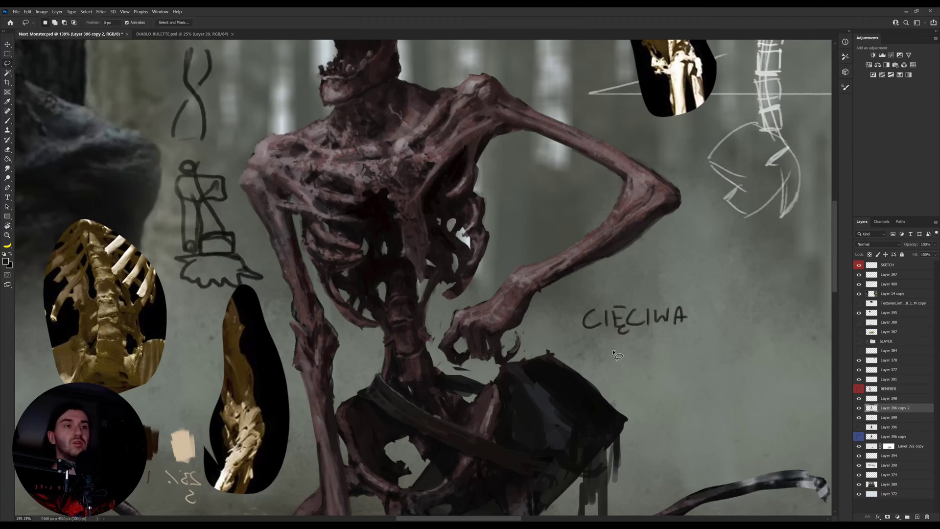
pyautogui.moveTo(613, 350); pyautogui.dragTo(616, 342)
pyautogui.press('Delete')
pyautogui.hotkey('ctrl', 'd')
pyautogui.press('b')
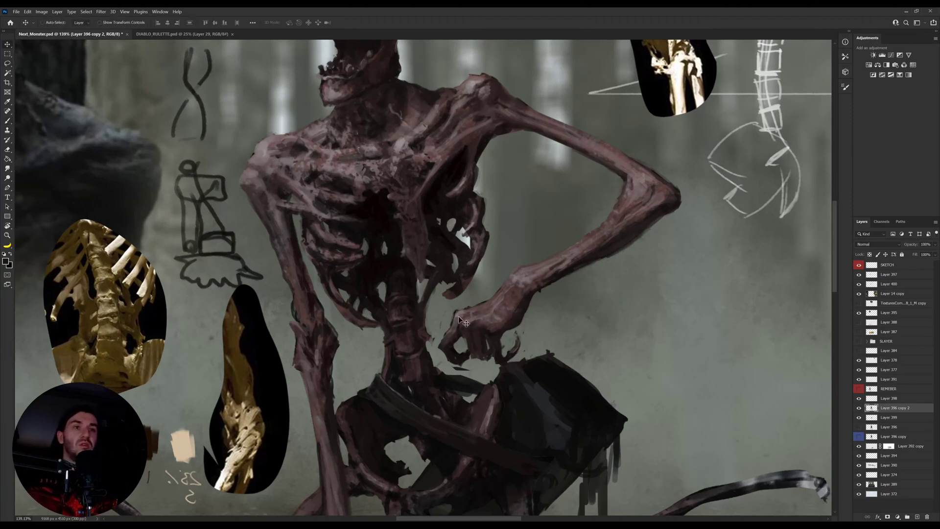
# Step: Touch up the hand's edge and shade its back and wrist with tones sampled from the knuckles and wrist
pyautogui.press('e')
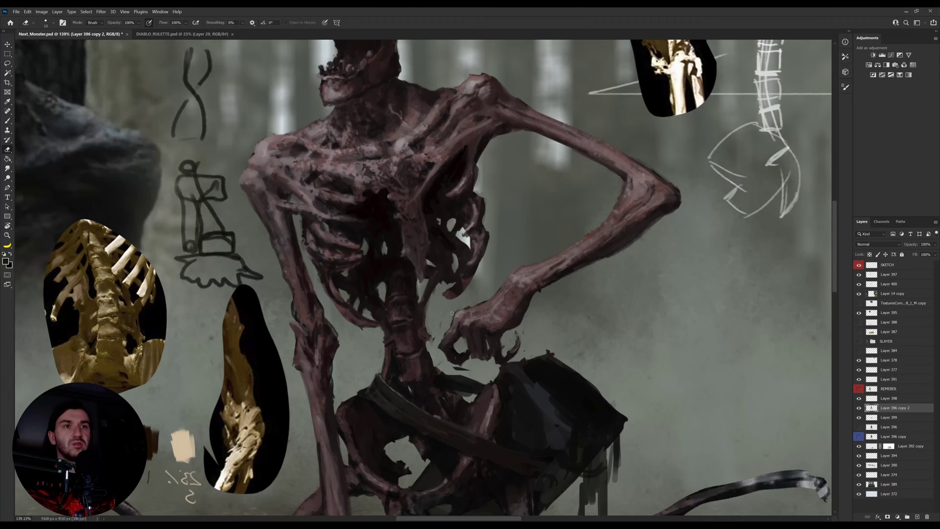
pyautogui.press('b')
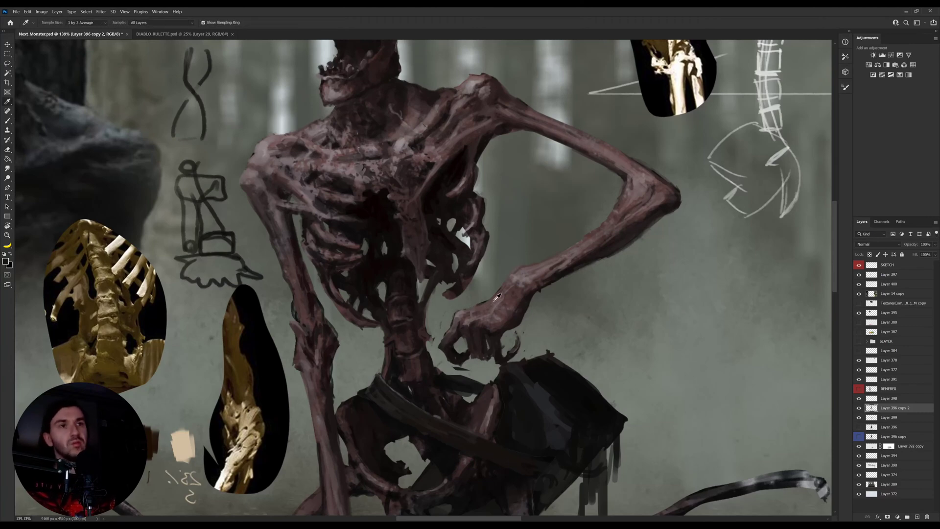
pyautogui.keyDown('alt'); pyautogui.click(458, 313); pyautogui.keyUp('alt')
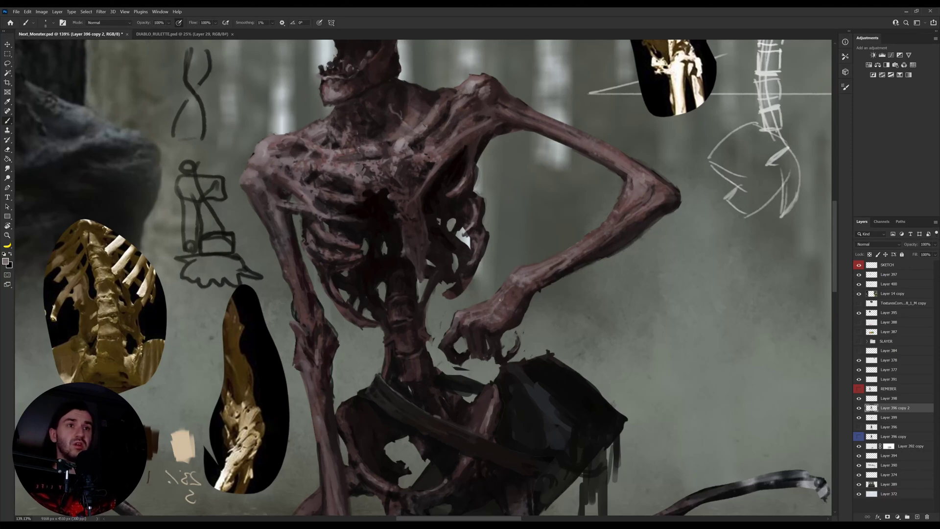
pyautogui.moveTo(490, 321); pyautogui.dragTo(499, 363)
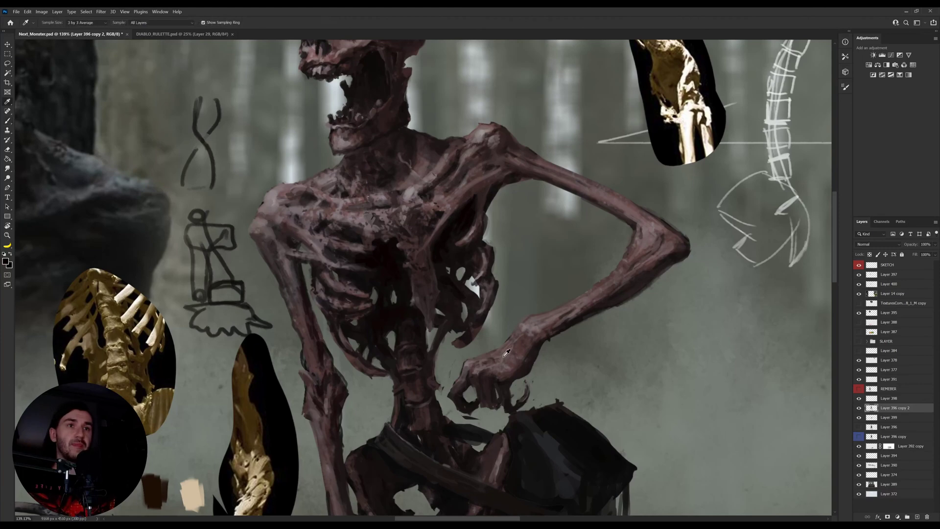
pyautogui.keyDown('alt'); pyautogui.click(480, 364); pyautogui.keyUp('alt')
pyautogui.keyDown('alt'); pyautogui.click(534, 336); pyautogui.keyUp('alt')
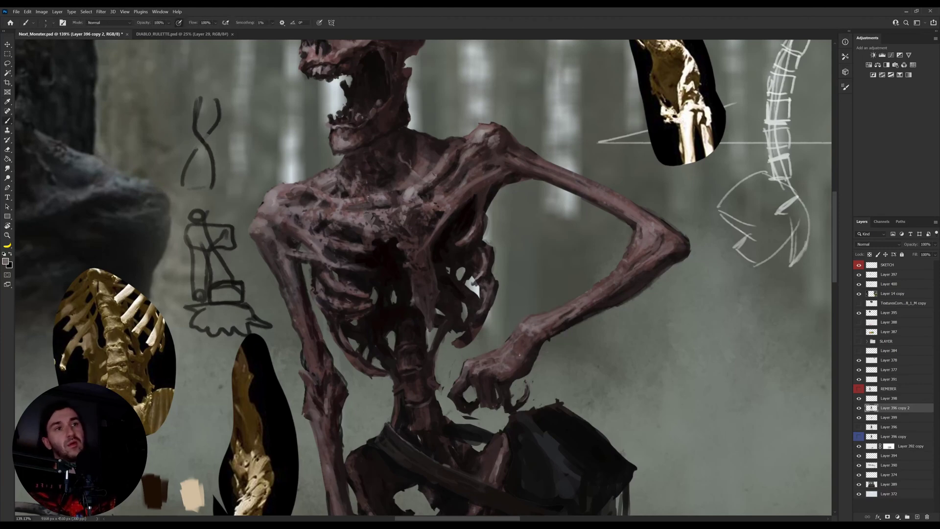
pyautogui.keyDown('alt'); pyautogui.click(528, 361); pyautogui.keyUp('alt')
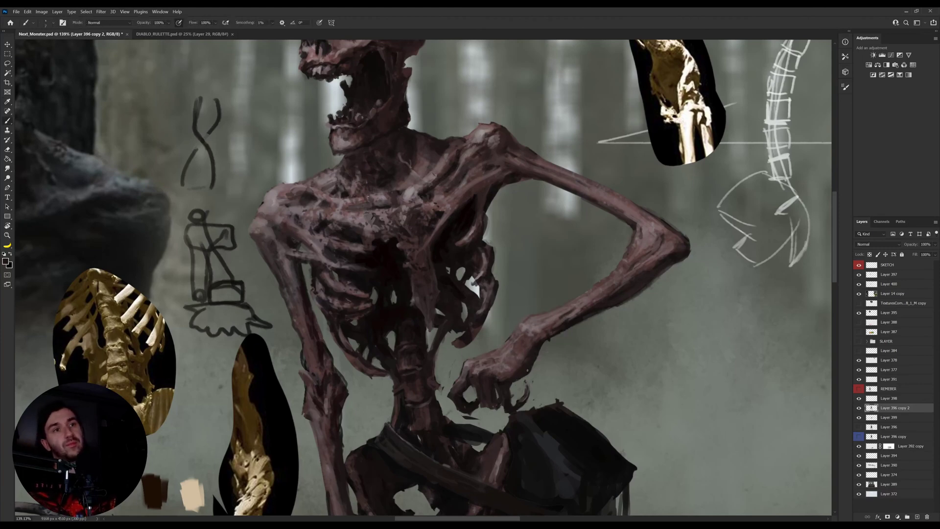
# Step: Clean up the hand's outline and erase the stray mark beneath the curled fingers
pyautogui.press('e')
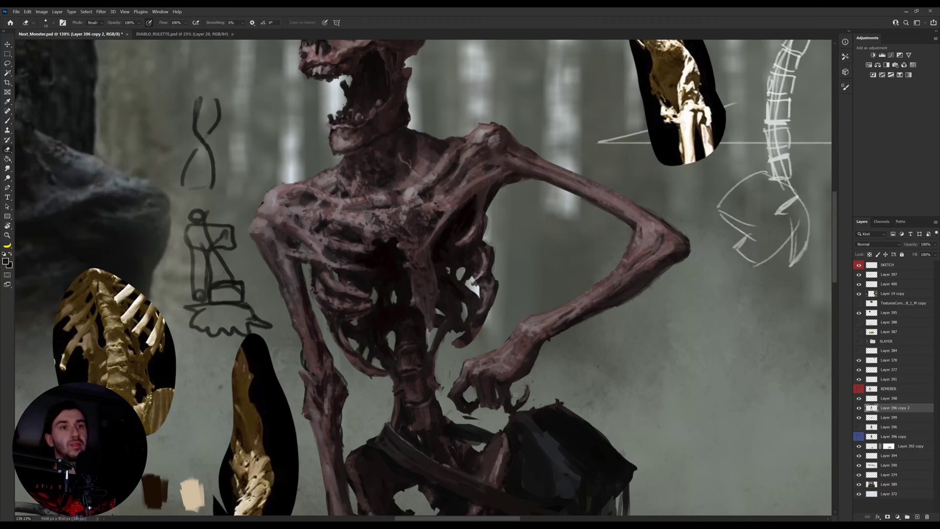
pyautogui.press('b')
pyautogui.scroll(-2, 482, 405)
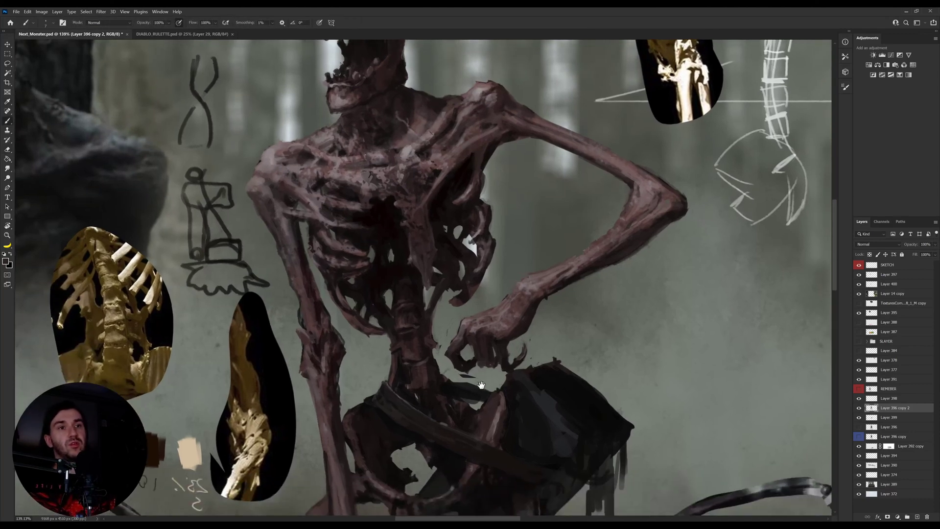
pyautogui.press('e')
pyautogui.moveTo(472, 376); pyautogui.dragTo(472, 377)
pyautogui.press('b')
# Step: Clean up the area between the spine and the hip beneath the hand, sampling a tone beside the spine
pyautogui.scroll(-2, 470, 366)
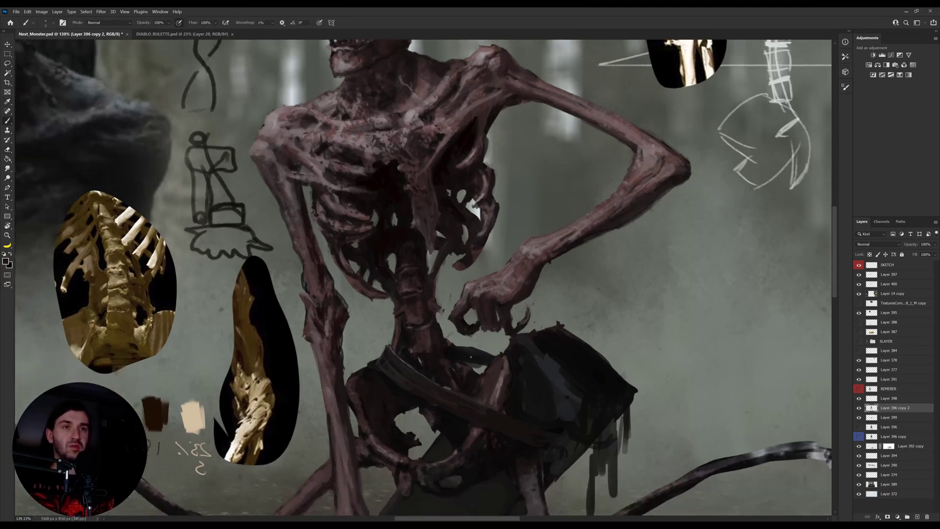
pyautogui.press('e')
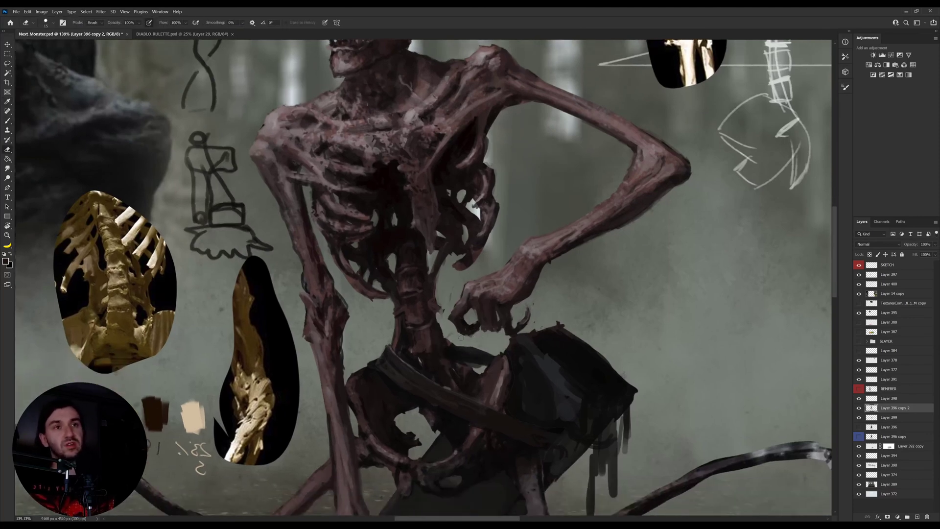
pyautogui.press(']')
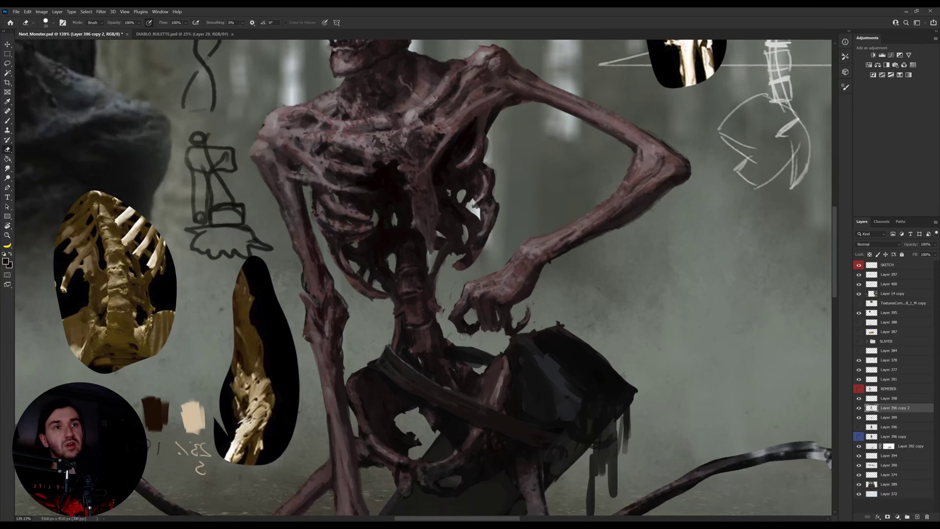
pyautogui.press('b')
pyautogui.keyDown('alt'); pyautogui.click(435, 310); pyautogui.keyUp('alt')
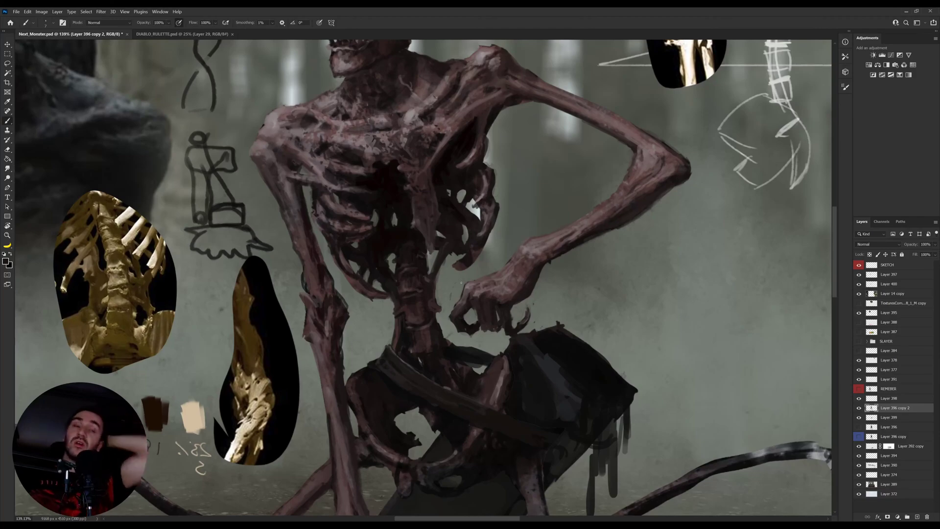
# Step: Rotate the canvas, then erase and repaint the gap between the lower spine and the hip with sampled tones
pyautogui.press('r')
pyautogui.moveTo(497, 394)
pyautogui.mouseDown()
pyautogui.moveTo(447, 417)
pyautogui.moveTo(389, 358)
pyautogui.mouseUp()
pyautogui.press('b')
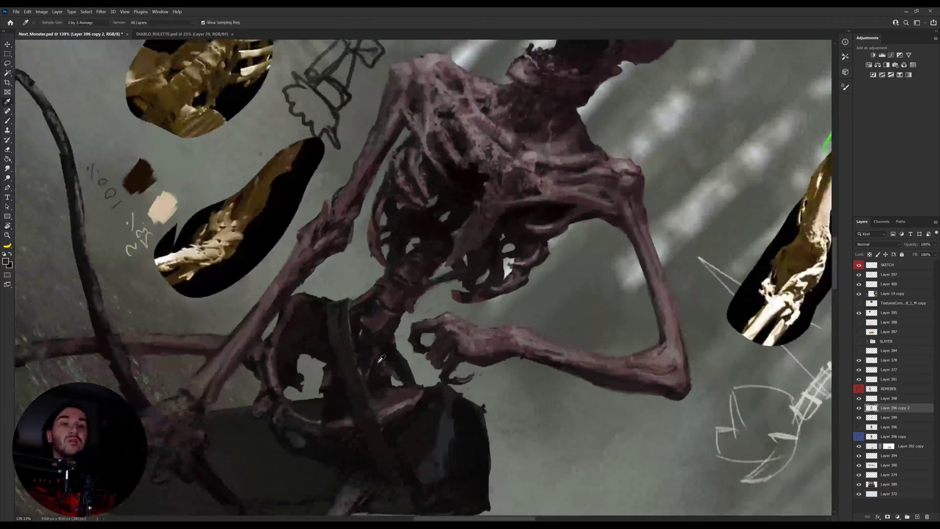
pyautogui.press('i')
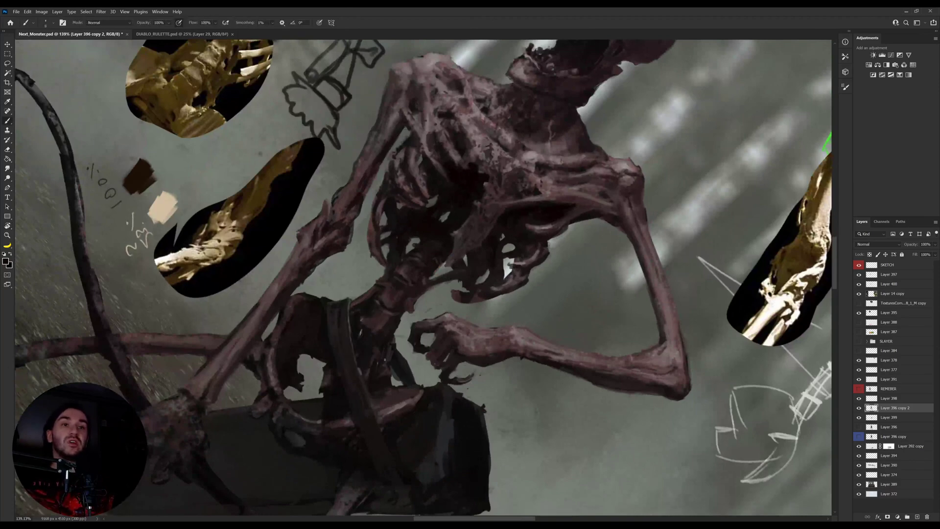
pyautogui.click(405, 371)
pyautogui.press('e')
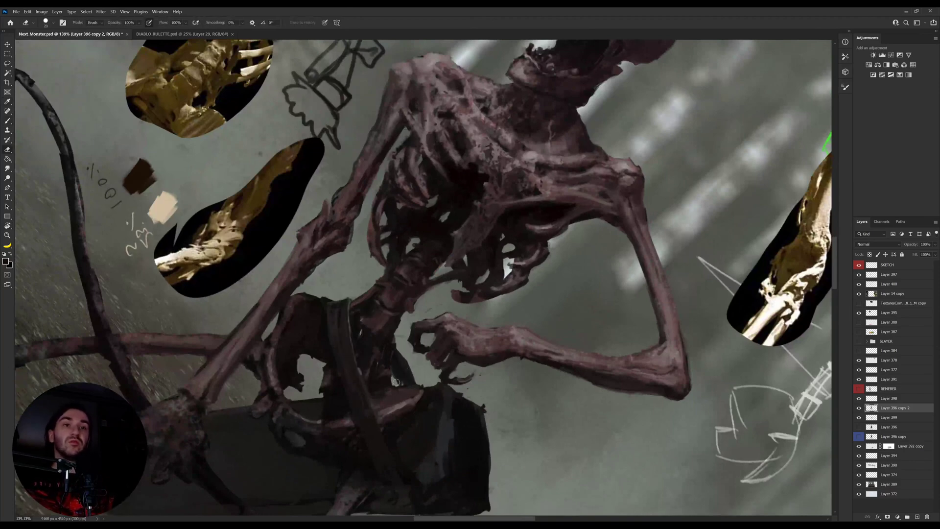
pyautogui.moveTo(398, 384); pyautogui.dragTo(396, 339)
pyautogui.press('i')
pyautogui.click(400, 371)
pyautogui.press('b')
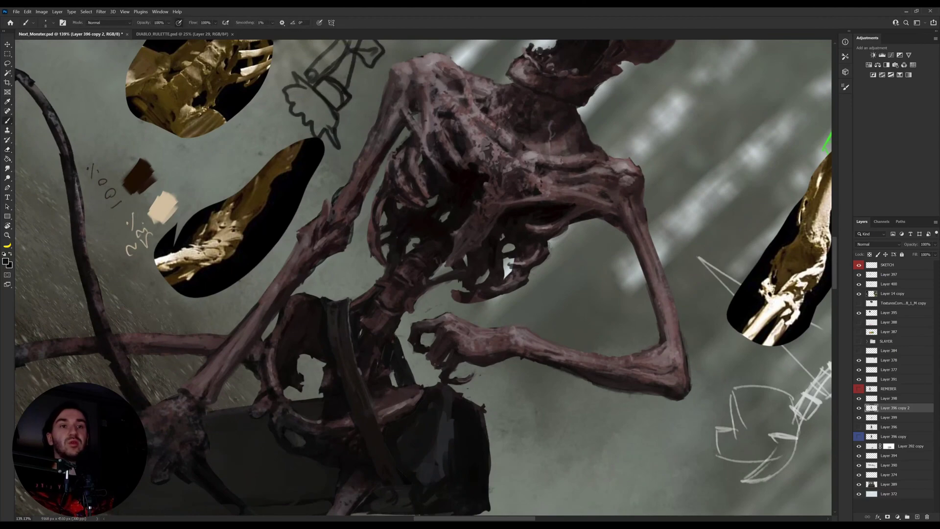
# Step: Rotate the canvas upright and touch up the pelvis with tones sampled from its inner bowl, the adjacent forearm and the hip bone
pyautogui.press('i')
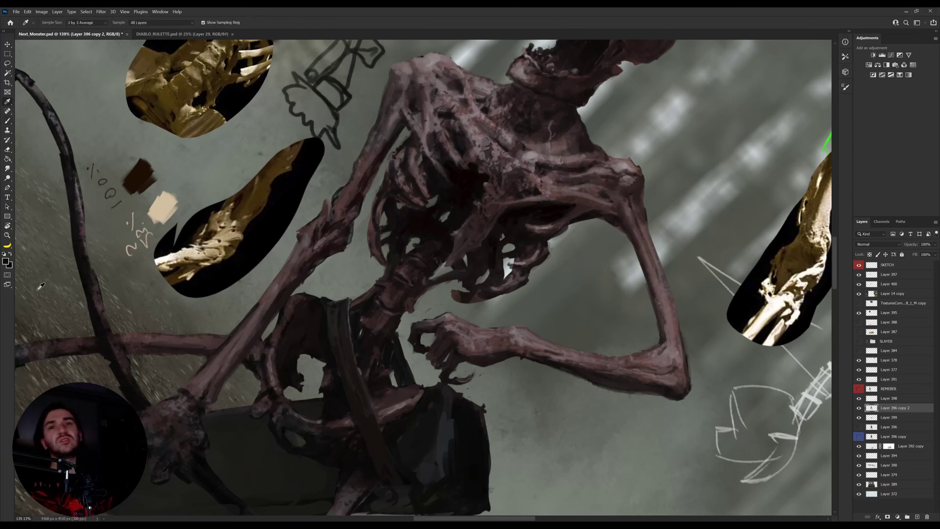
pyautogui.click(6, 262)
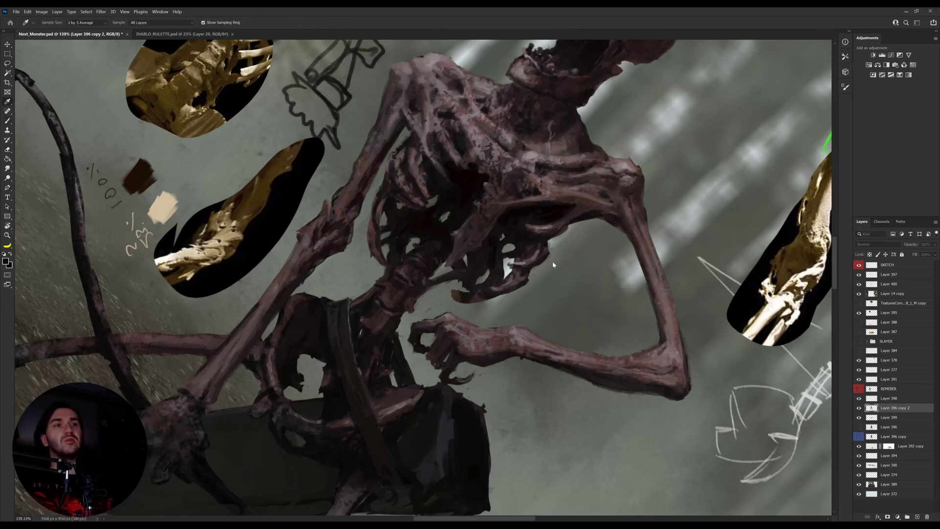
pyautogui.press('b')
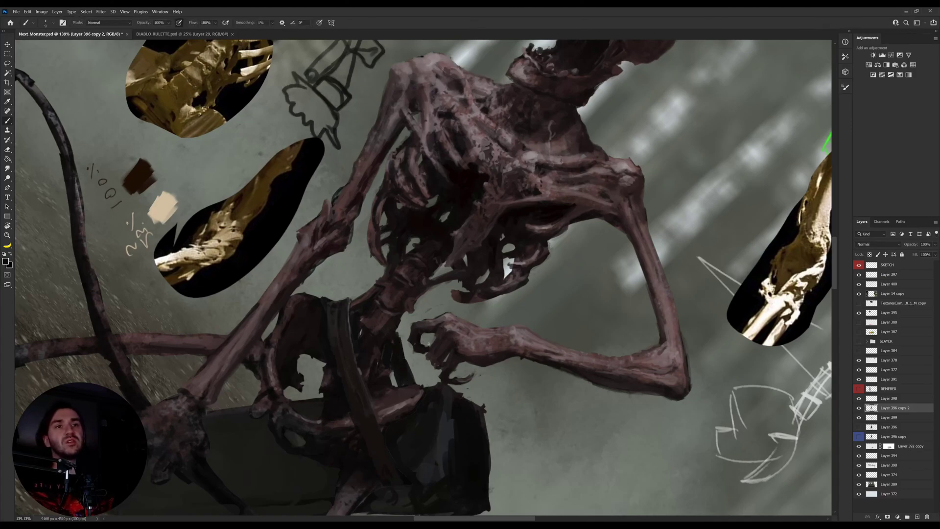
pyautogui.press('r')
pyautogui.moveTo(494, 323); pyautogui.dragTo(511, 259)
pyautogui.keyDown('alt'); pyautogui.click(366, 416); pyautogui.keyUp('alt')
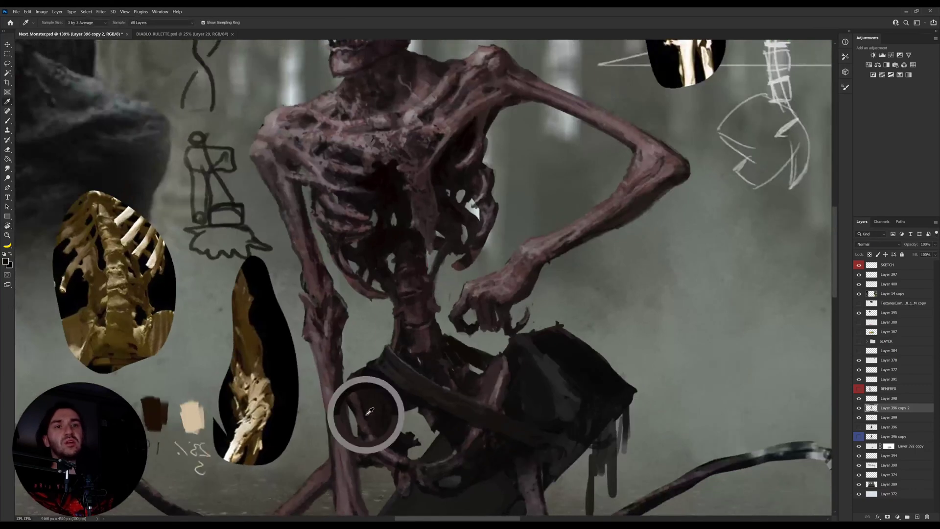
pyautogui.press('b')
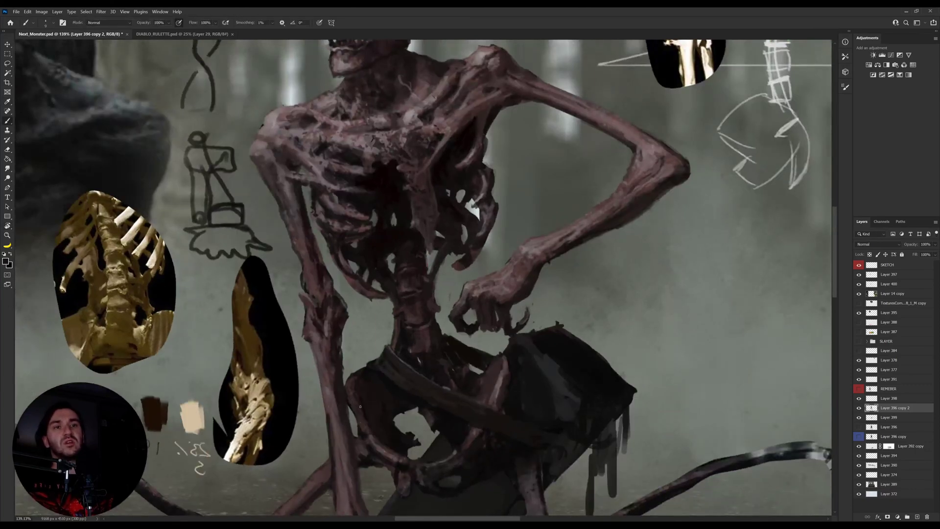
pyautogui.keyDown('alt'); pyautogui.click(341, 401); pyautogui.keyUp('alt')
pyautogui.keyDown('alt'); pyautogui.click(332, 374); pyautogui.keyUp('alt')
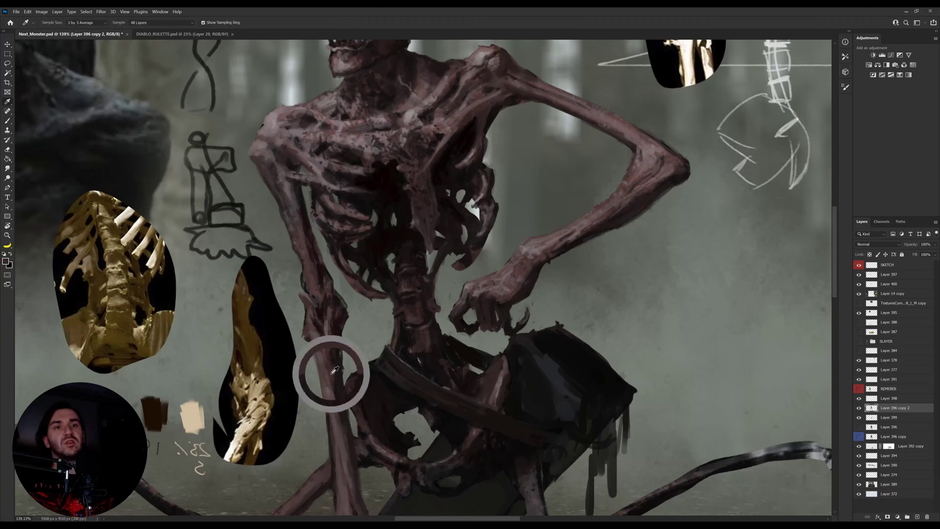
pyautogui.moveTo(485, 401); pyautogui.dragTo(468, 325)
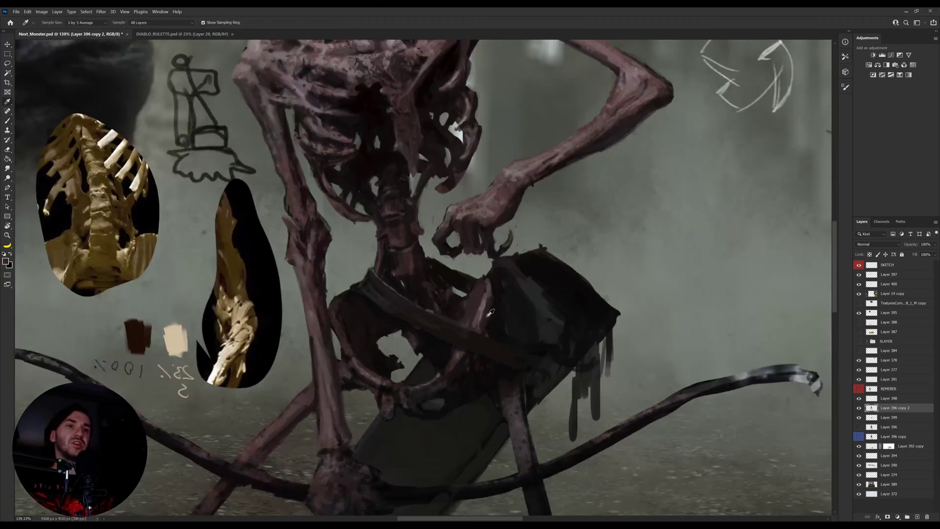
pyautogui.keyDown('alt'); pyautogui.click(468, 307); pyautogui.keyUp('alt')
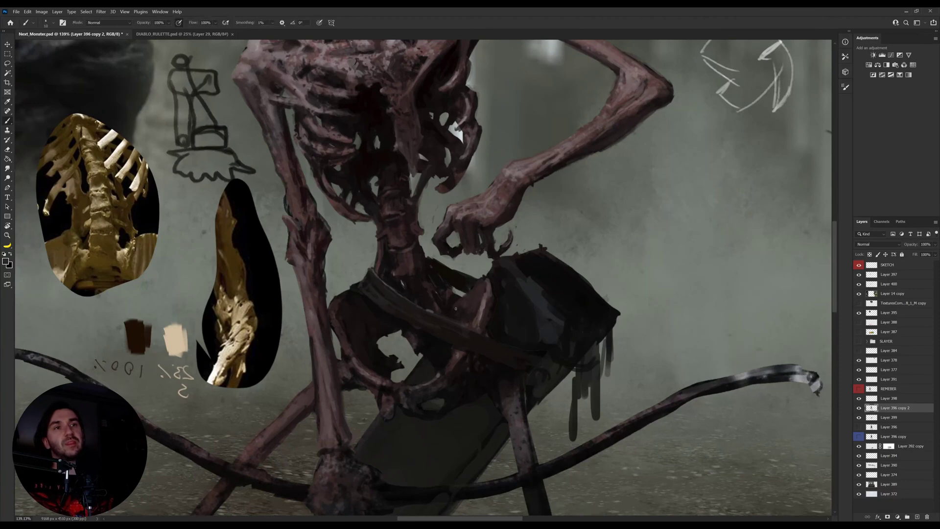
# Step: Repaint the lowest vertebrae just above the belt strap with tones sampled from the spine and pelvis
pyautogui.keyDown('alt'); pyautogui.click(438, 301); pyautogui.keyUp('alt')
pyautogui.moveTo(427, 298); pyautogui.dragTo(435, 327)
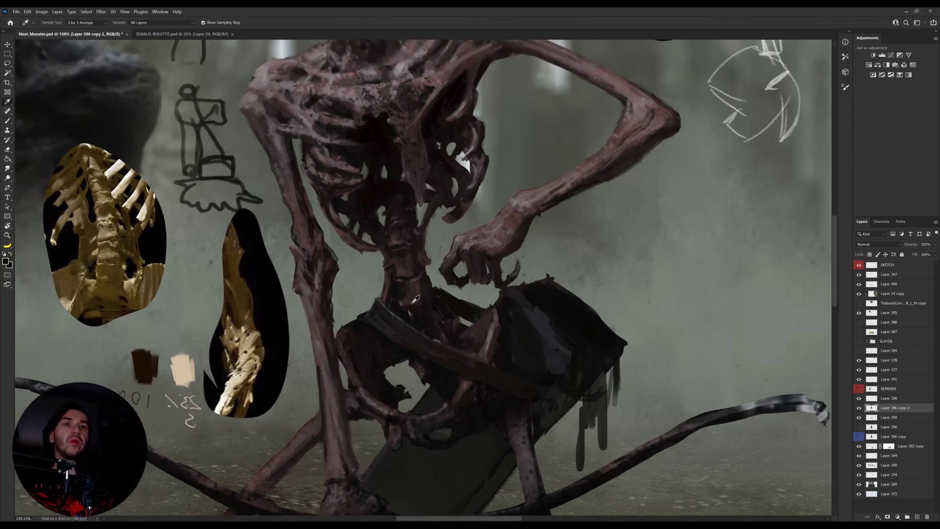
pyautogui.keyDown('alt'); pyautogui.click(420, 306); pyautogui.keyUp('alt')
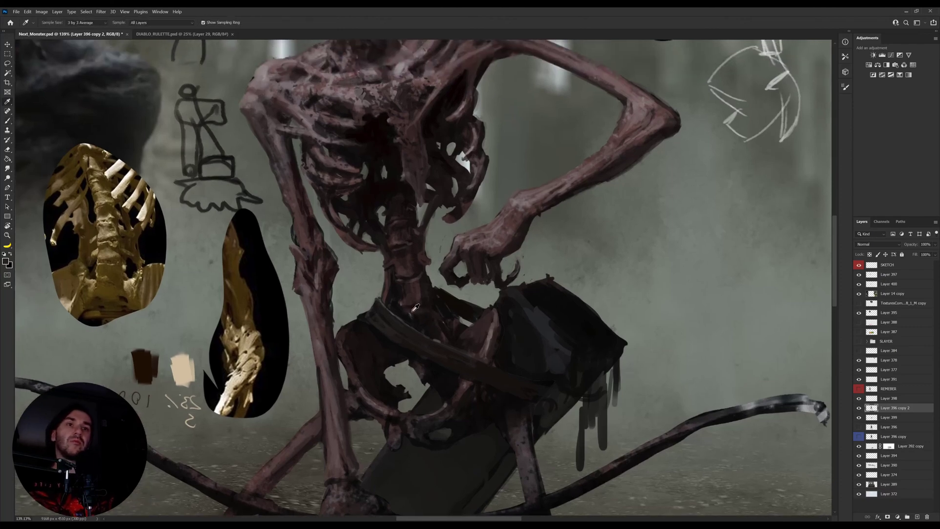
pyautogui.moveTo(413, 319); pyautogui.dragTo(420, 323)
pyautogui.keyDown('alt'); pyautogui.click(424, 324); pyautogui.keyUp('alt')
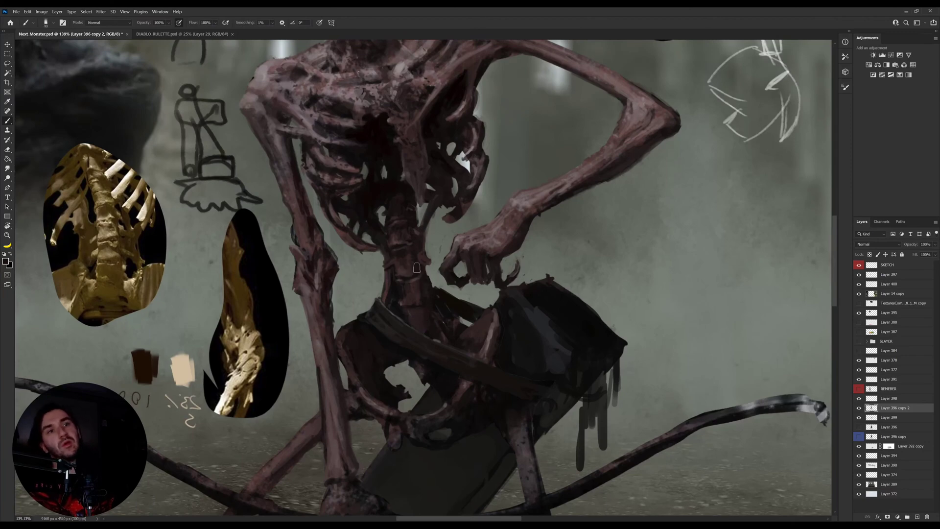
pyautogui.keyDown('alt'); pyautogui.click(411, 289); pyautogui.keyUp('alt')
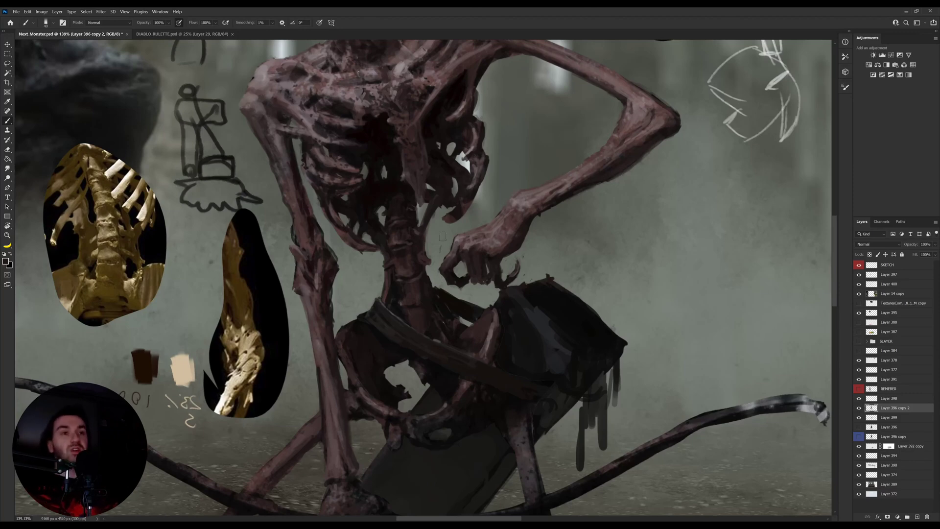
# Step: Refine the shading on the fingers and back of the hand resting at the hip, sampling tones from the fingers and knuckles
pyautogui.press('i')
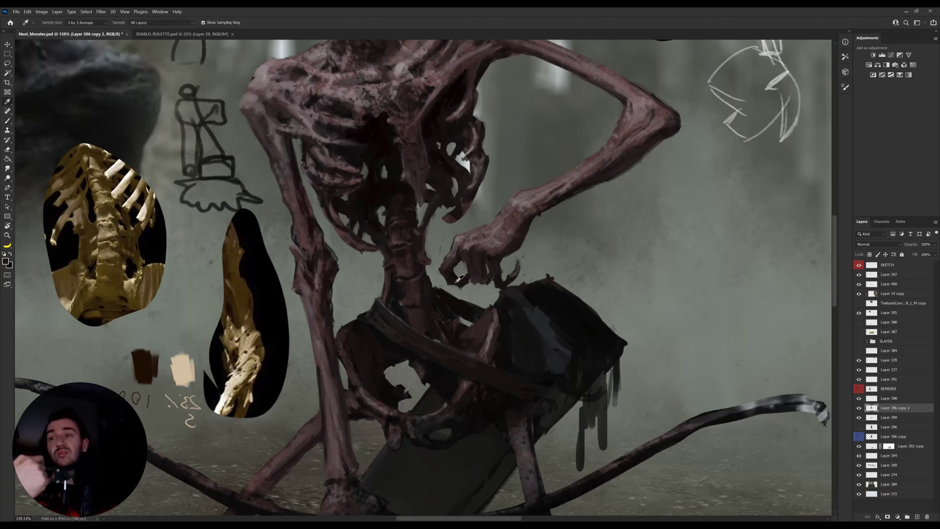
pyautogui.click(469, 277)
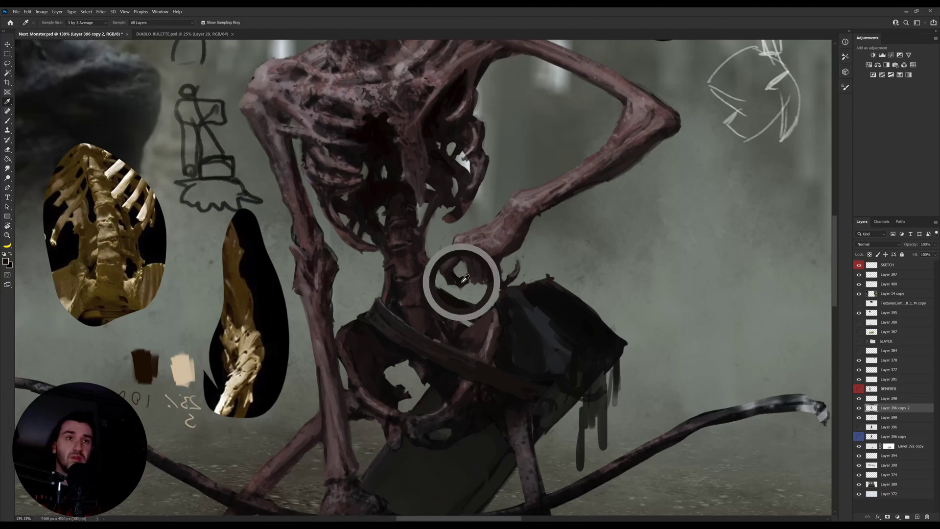
pyautogui.press('b')
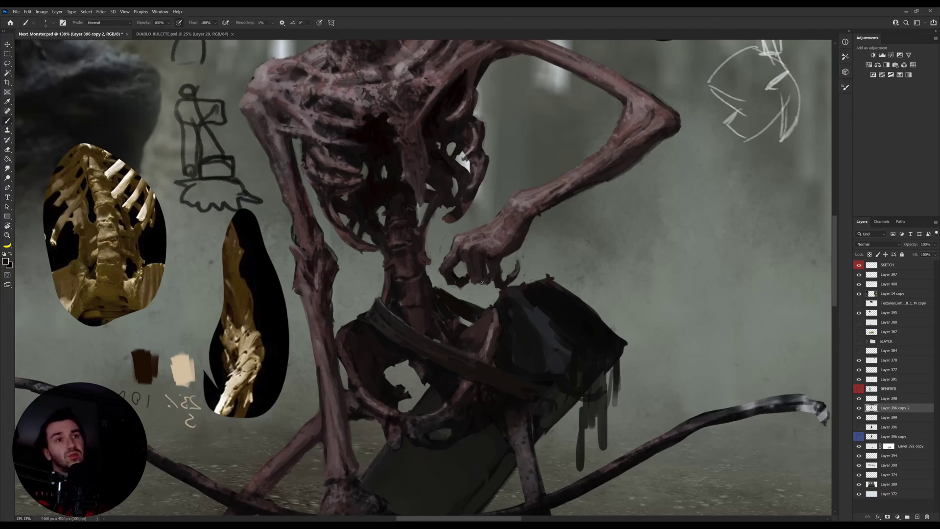
pyautogui.moveTo(507, 263); pyautogui.dragTo(499, 270)
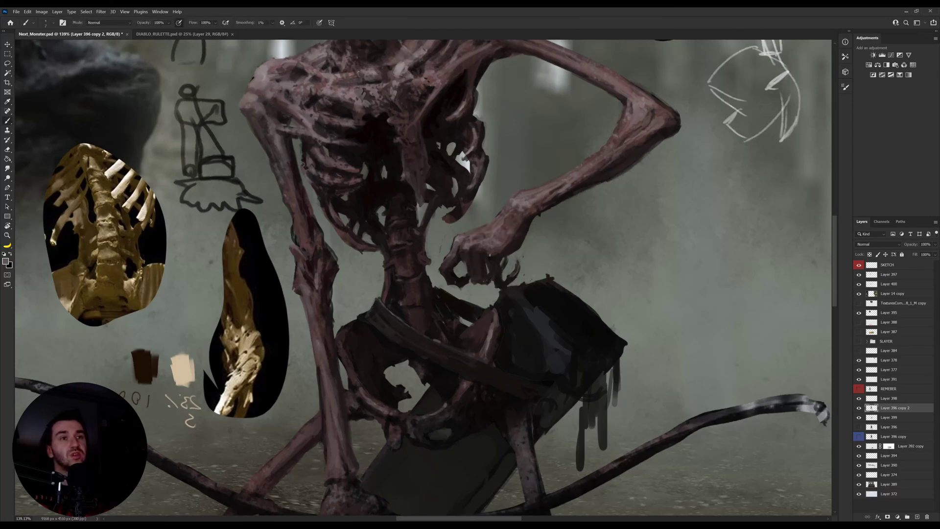
pyautogui.keyDown('alt'); pyautogui.click(471, 245); pyautogui.keyUp('alt')
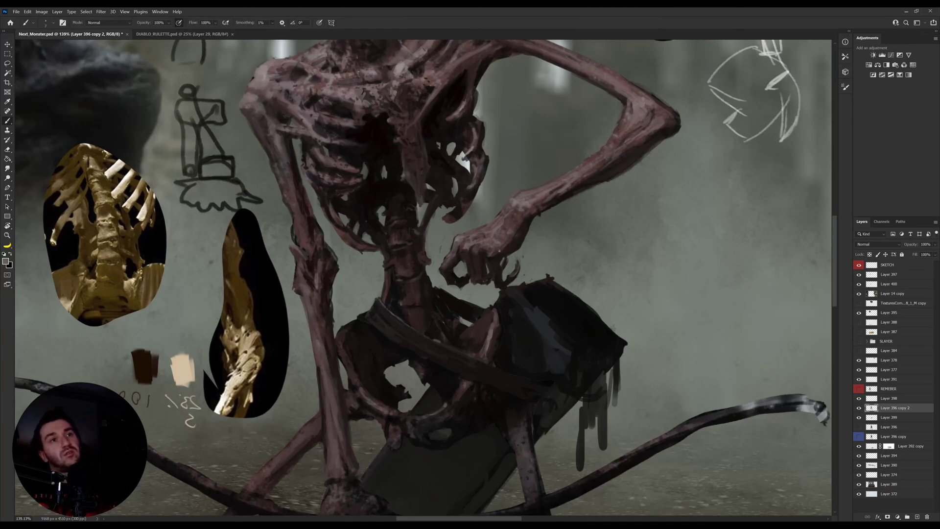
pyautogui.moveTo(517, 231); pyautogui.dragTo(490, 273)
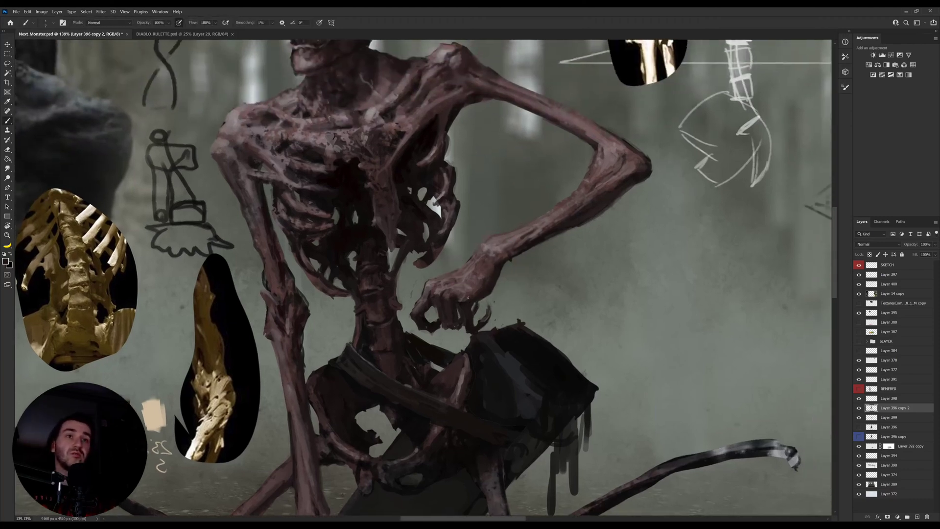
# Step: Touch up the curled finger at the hand's edge with sampled tones and erase around its tip
pyautogui.keyDown('alt'); pyautogui.click(466, 308); pyautogui.keyUp('alt')
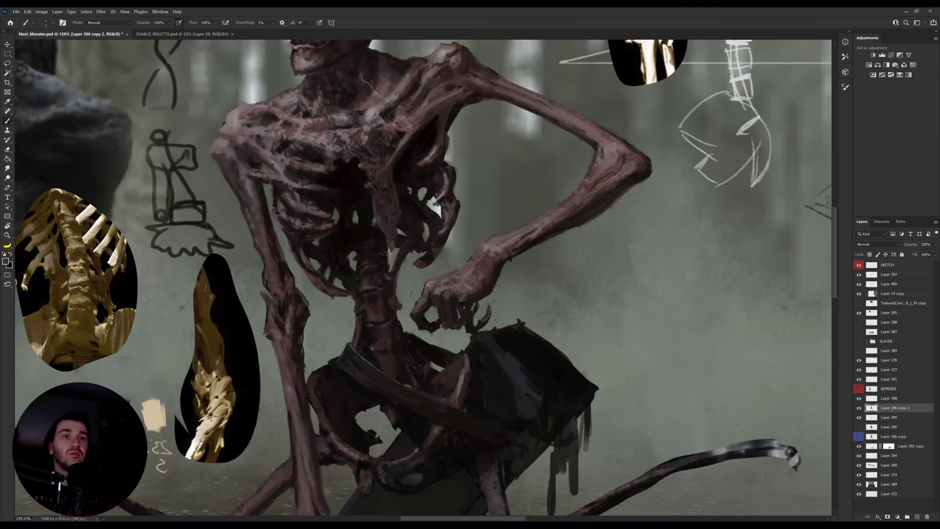
pyautogui.keyDown('alt'); pyautogui.click(479, 322); pyautogui.keyUp('alt')
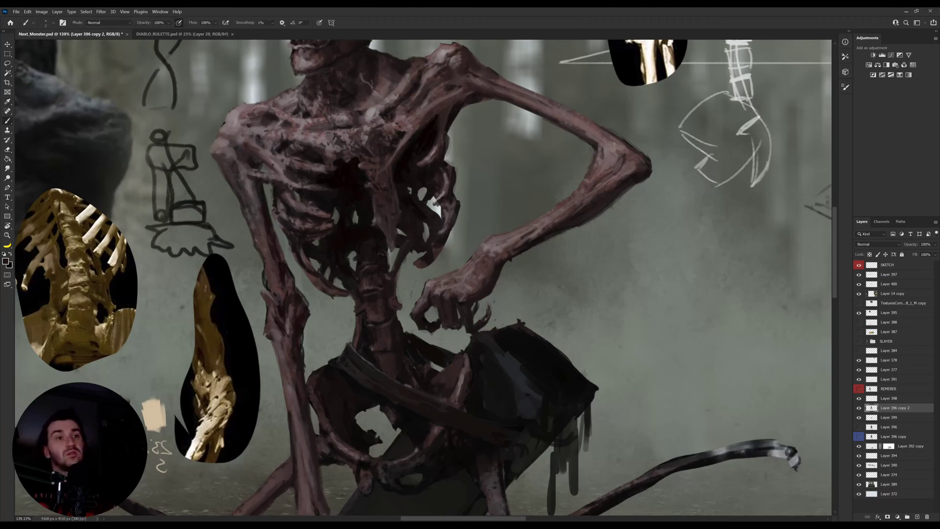
pyautogui.press('e')
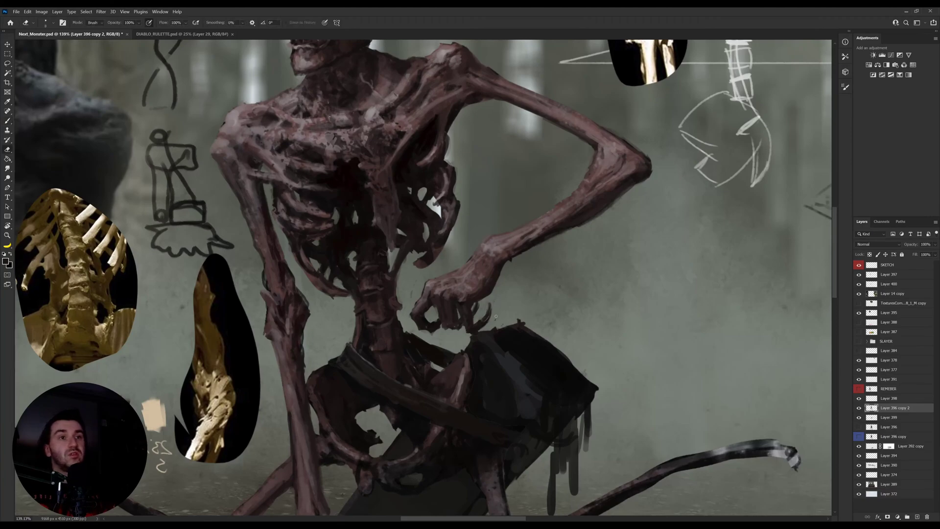
# Step: Mirror the canvas and compare the whole figure with the decayed torso in the zombie reference photo
pyautogui.moveTo(533, 327); pyautogui.dragTo(504, 300)
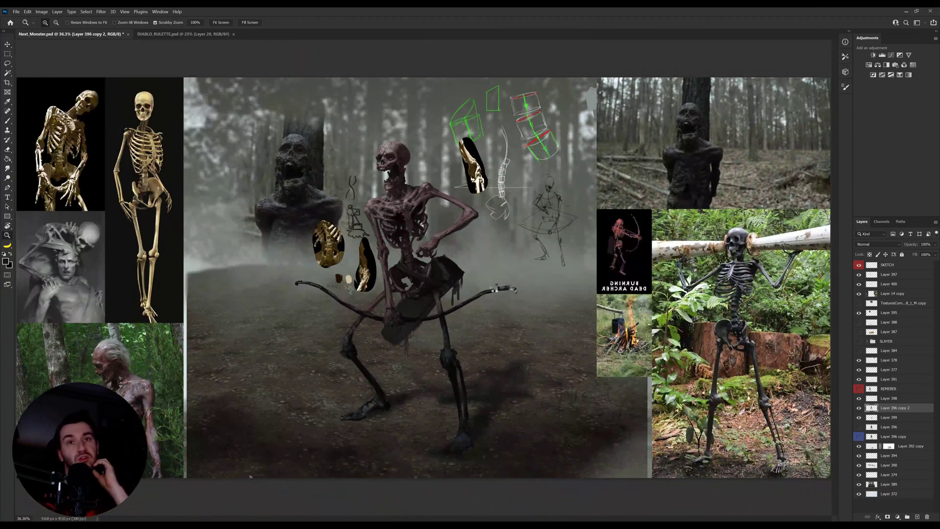
pyautogui.press('h')
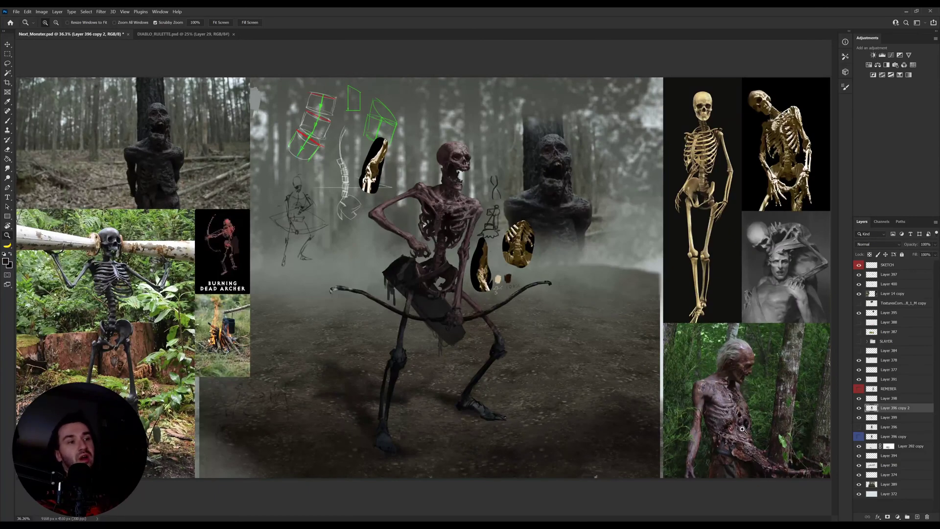
pyautogui.moveTo(740, 451); pyautogui.dragTo(770, 456)
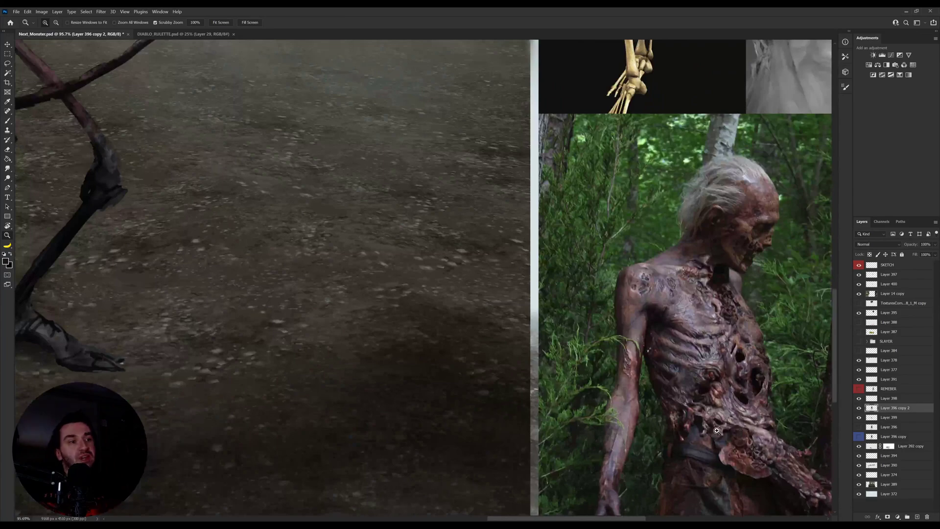
pyautogui.moveTo(715, 432); pyautogui.dragTo(688, 434)
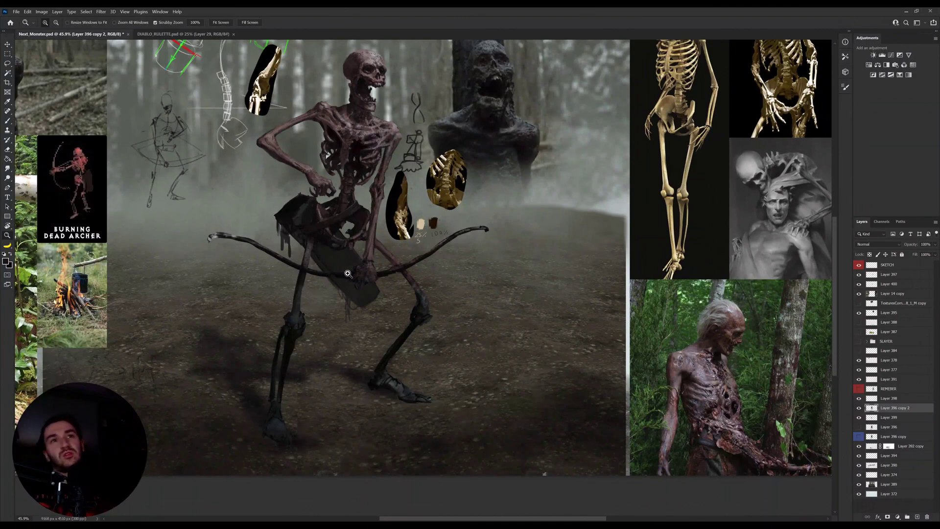
pyautogui.moveTo(328, 270); pyautogui.dragTo(377, 275)
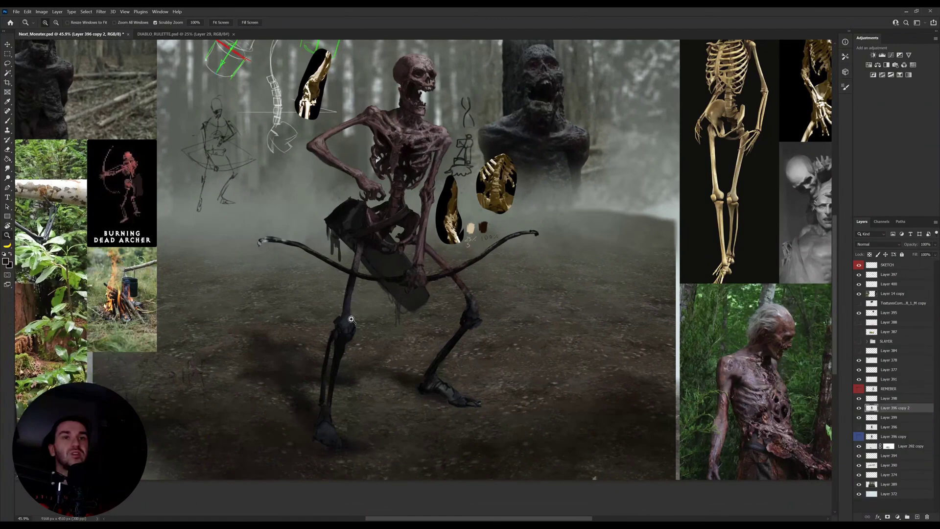
# Step: Brush lighter tones onto the thigh bones and knees of both legs, using a color sampled near the knee
pyautogui.moveTo(347, 320); pyautogui.dragTo(365, 318)
pyautogui.scroll(2, 368, 319)
pyautogui.press('i')
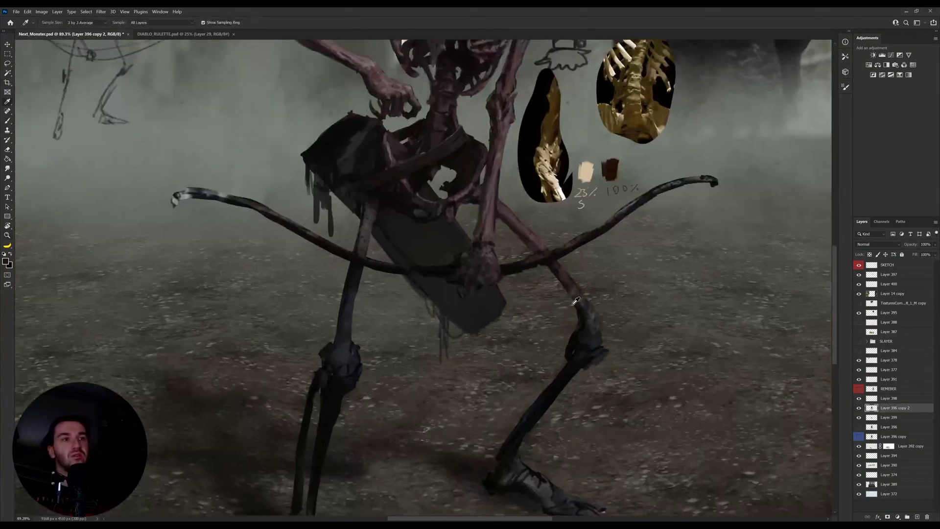
pyautogui.click(598, 314)
pyautogui.press('b')
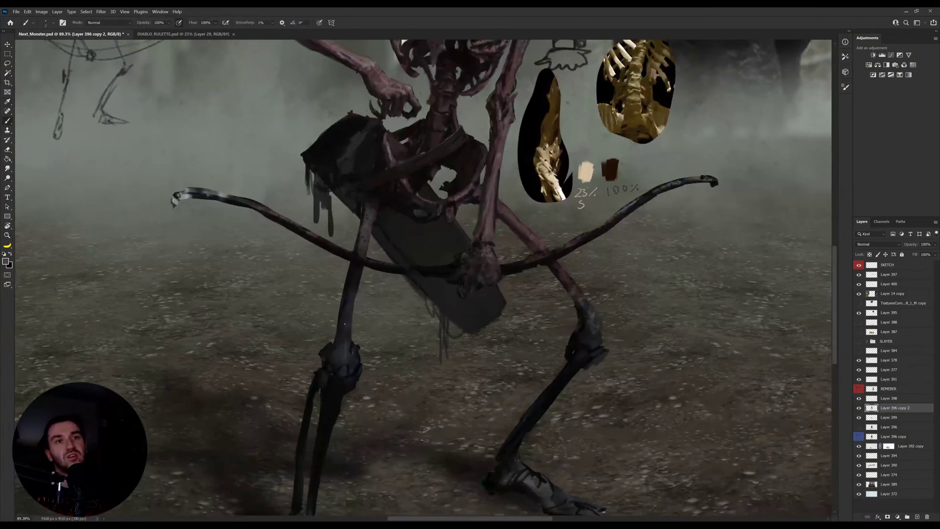
pyautogui.click(721, 302)
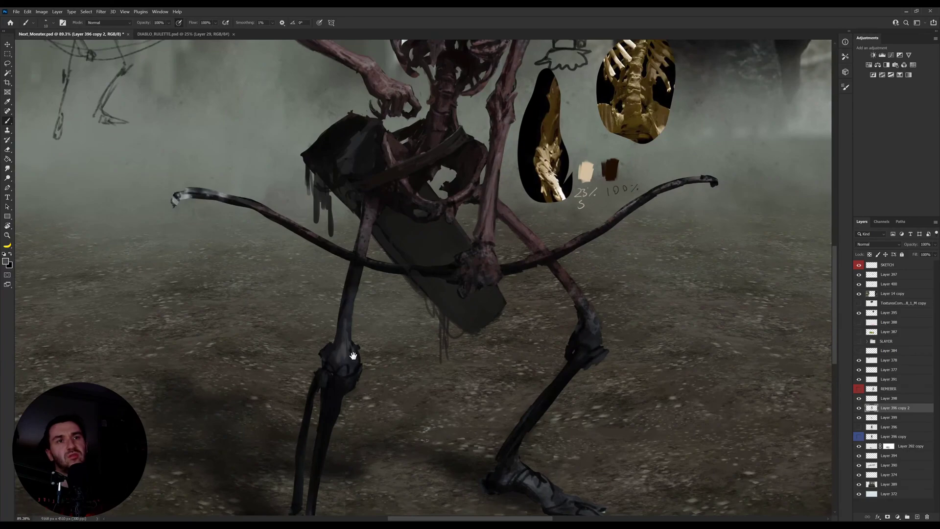
pyautogui.moveTo(353, 355); pyautogui.dragTo(358, 375)
pyautogui.press('z')
pyautogui.moveTo(424, 325); pyautogui.dragTo(387, 333)
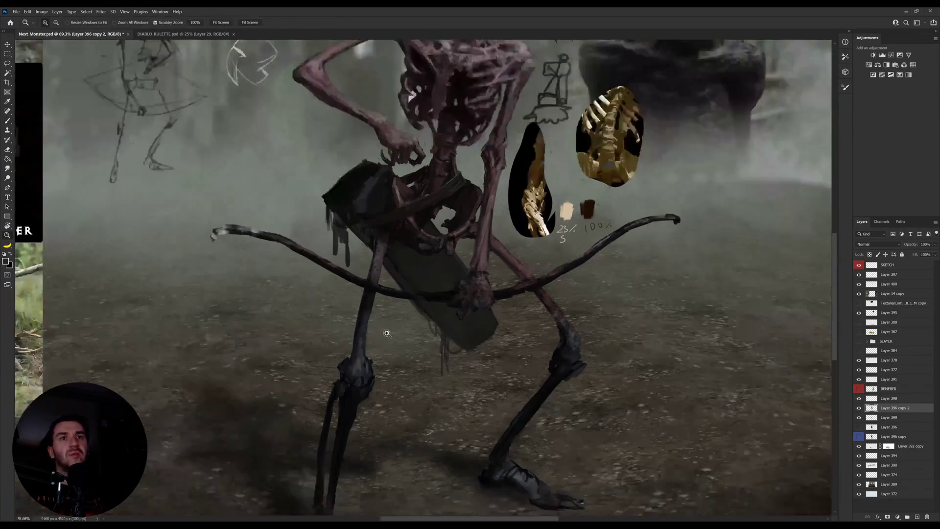
# Step: Lasso the hip and upper-thigh area of the leaning golden skeleton reference and copy it to a new layer
pyautogui.hotkey('ctrl', '0')
pyautogui.press('v')
pyautogui.click(808, 179)
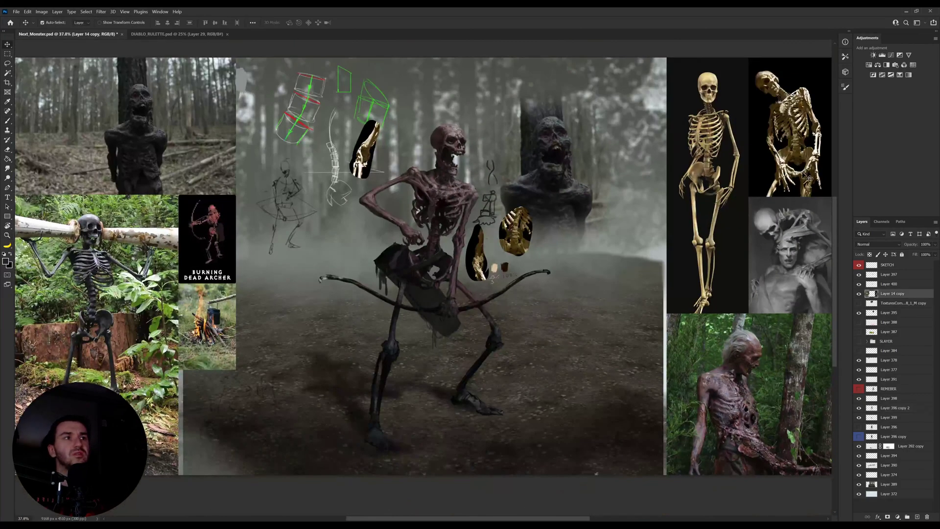
pyautogui.press('z')
pyautogui.moveTo(793, 181); pyautogui.dragTo(527, 255)
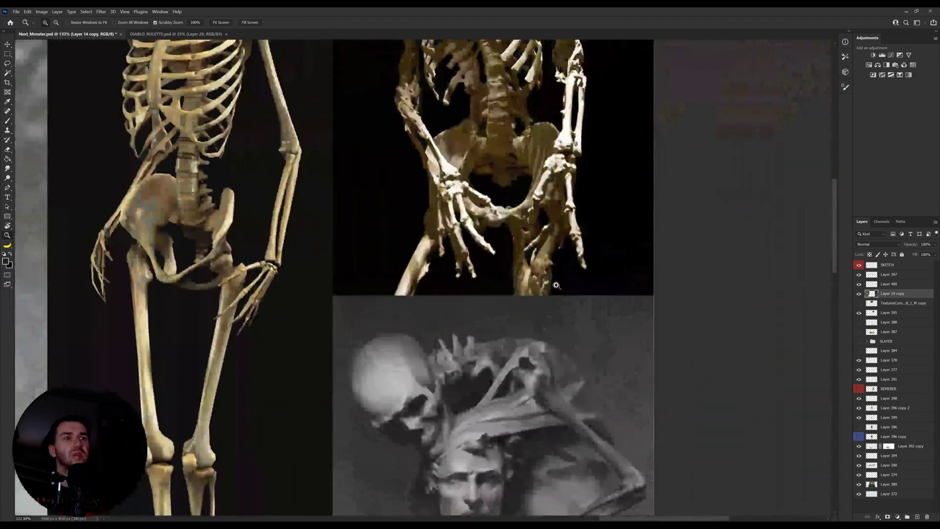
pyautogui.press('l')
pyautogui.moveTo(554, 296)
pyautogui.mouseDown()
pyautogui.moveTo(502, 289)
pyautogui.moveTo(586, 248)
pyautogui.moveTo(546, 302)
pyautogui.mouseUp()
pyautogui.press('z')
pyautogui.hotkey('ctrl', 'j')
# Step: Move the copied hip reference beside the figure, near the bow's tip, and scale it to a larger, readable size
pyautogui.press('v')
pyautogui.moveTo(675, 235); pyautogui.dragTo(383, 321)
pyautogui.hotkey('ctrl', 't')
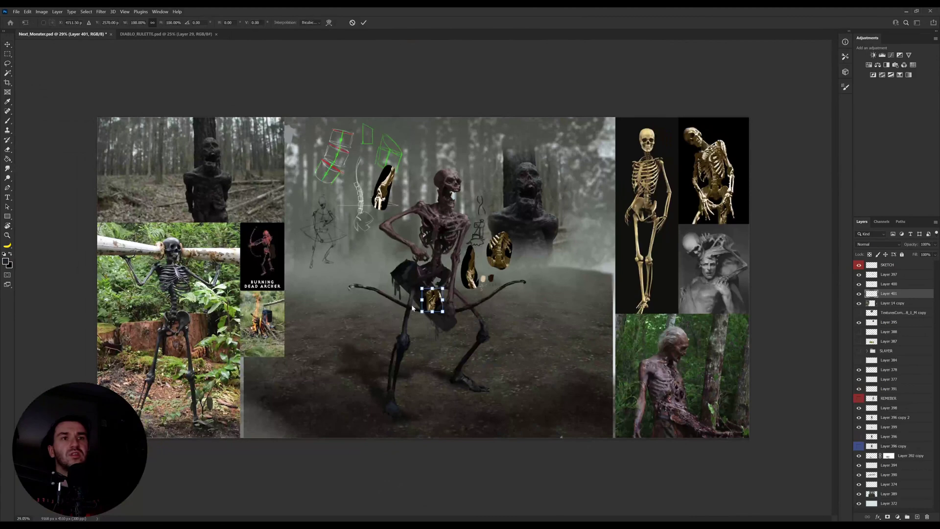
pyautogui.moveTo(445, 289); pyautogui.dragTo(474, 270)
pyautogui.moveTo(448, 295); pyautogui.dragTo(343, 311)
pyautogui.press('Return')
pyautogui.hotkey('ctrl', 't')
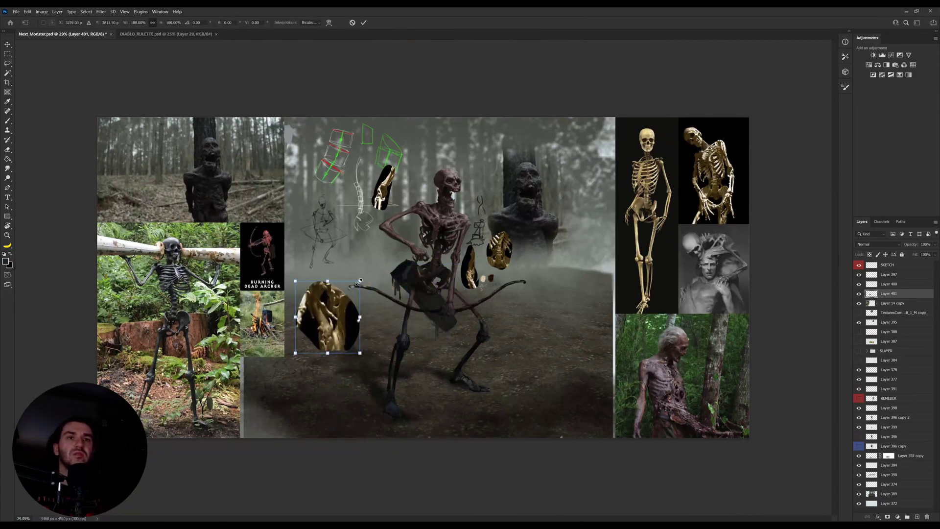
pyautogui.moveTo(362, 280); pyautogui.dragTo(351, 289)
pyautogui.press('Return')
pyautogui.press('z')
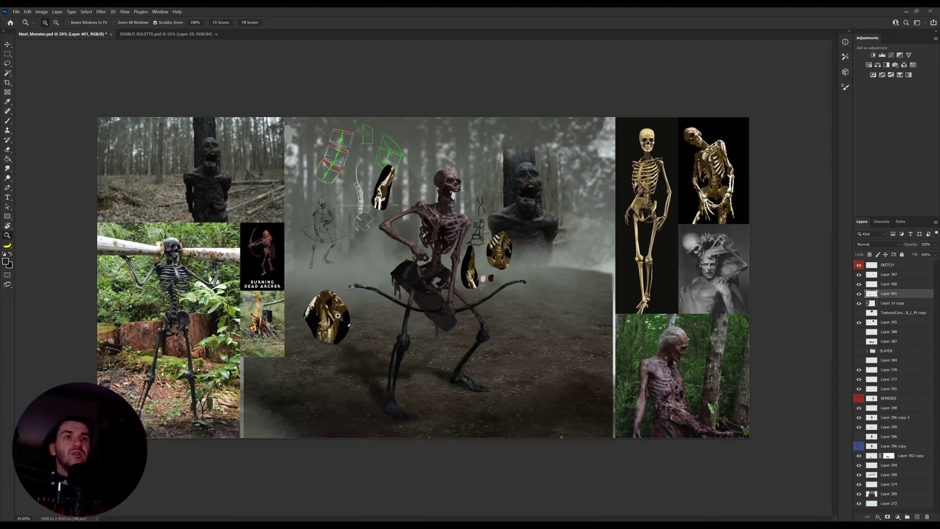
# Step: Paste the back-view decayed skeleton photo onto a new layer and place it beside the figure's bent arm
pyautogui.moveTo(406, 272); pyautogui.dragTo(439, 209)
pyautogui.hotkey('ctrl', 'alt', 'shift', 'n')
pyautogui.hotkey('ctrl', 'v')
pyautogui.hotkey('ctrl', 't')
pyautogui.moveTo(382, 251); pyautogui.dragTo(270, 215)
pyautogui.press('Return')
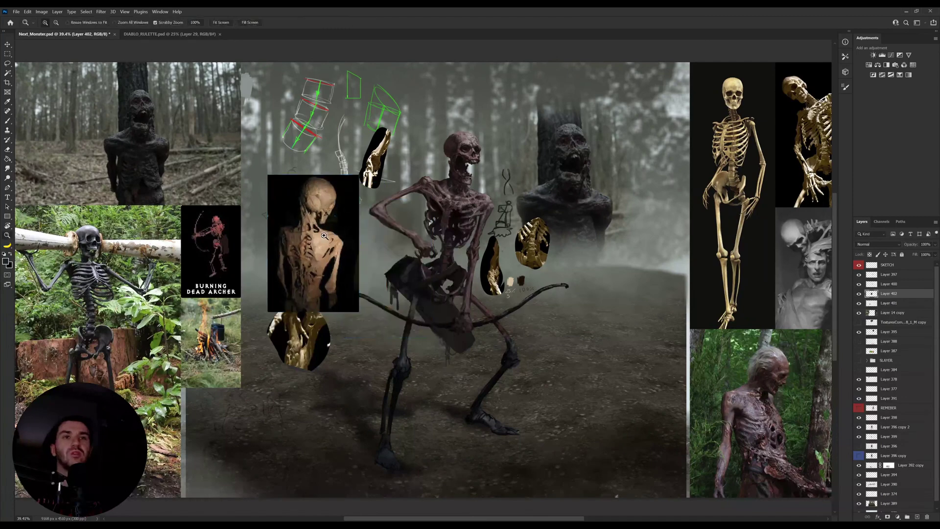
# Step: Inspect the back-view skeleton photo beside the figure and bring its layer to the top of the layer stack
pyautogui.moveTo(315, 244); pyautogui.dragTo(327, 275)
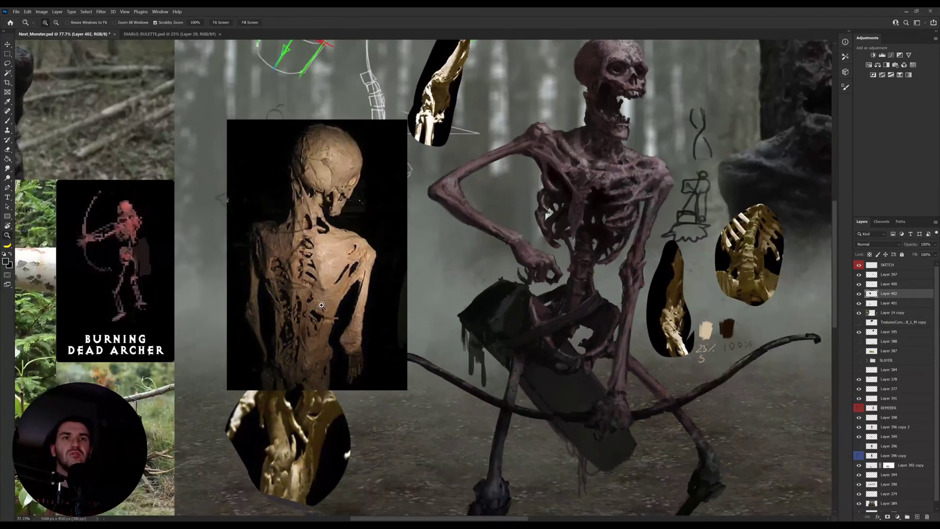
pyautogui.moveTo(337, 326); pyautogui.dragTo(317, 299)
pyautogui.press('v')
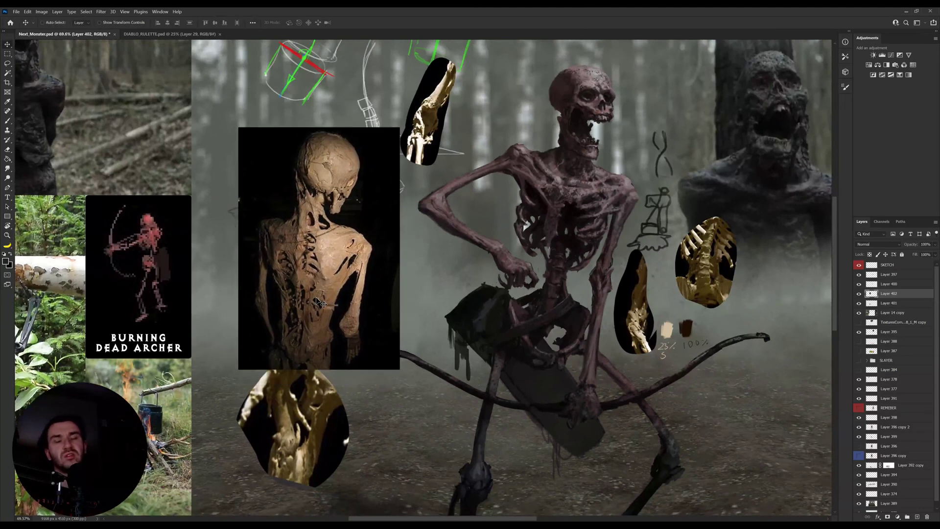
pyautogui.hotkey('ctrl', 'shift', ']')
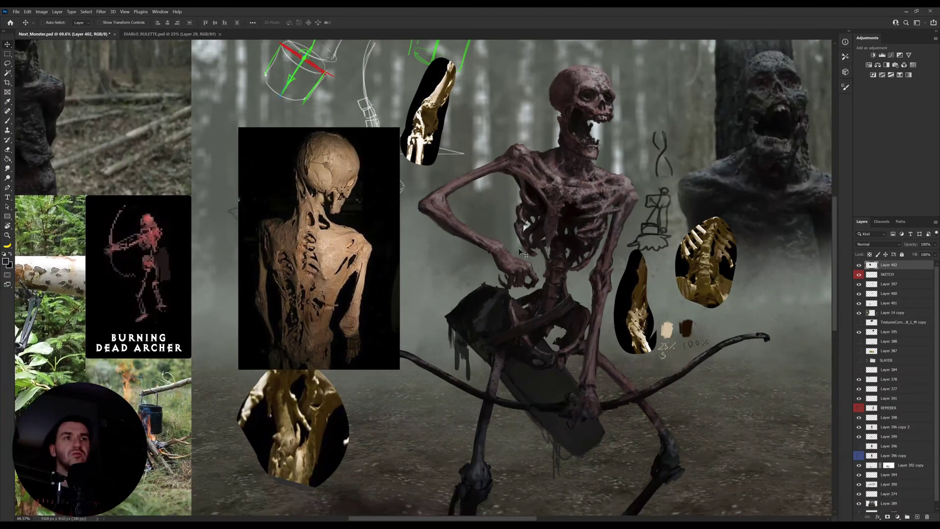
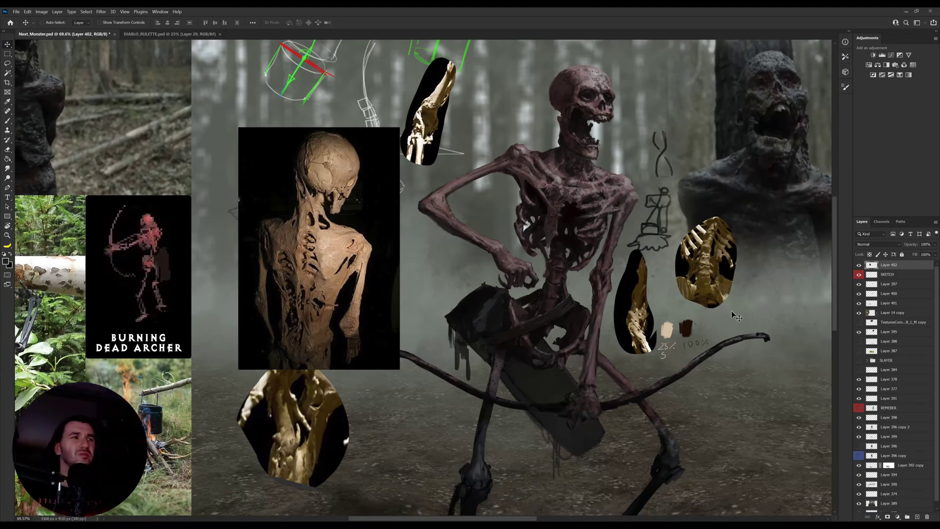
# Step: Replace the back-view photo with the full-length front-view skeleton photo, scaled and placed beside the figure's bent arm
pyautogui.press('Delete')
pyautogui.hotkey('ctrl', 'v')
pyautogui.moveTo(434, 295); pyautogui.dragTo(334, 295)
pyautogui.hotkey('ctrl', 't')
pyautogui.moveTo(347, 134); pyautogui.dragTo(355, 126)
pyautogui.moveTo(333, 245); pyautogui.dragTo(318, 194)
pyautogui.press('Return')
# Step: Select the legs' layer, Layer 396 copy 2, and refine the front leg around the knee with a color sampled from the lower thigh
pyautogui.press('z')
pyautogui.moveTo(294, 269)
pyautogui.mouseDown()
pyautogui.moveTo(339, 270)
pyautogui.moveTo(294, 280)
pyautogui.mouseUp()
pyautogui.moveTo(347, 303); pyautogui.dragTo(320, 262)
pyautogui.press('v')
pyautogui.keyDown('ctrl'); pyautogui.click(484, 453); pyautogui.keyUp('ctrl')
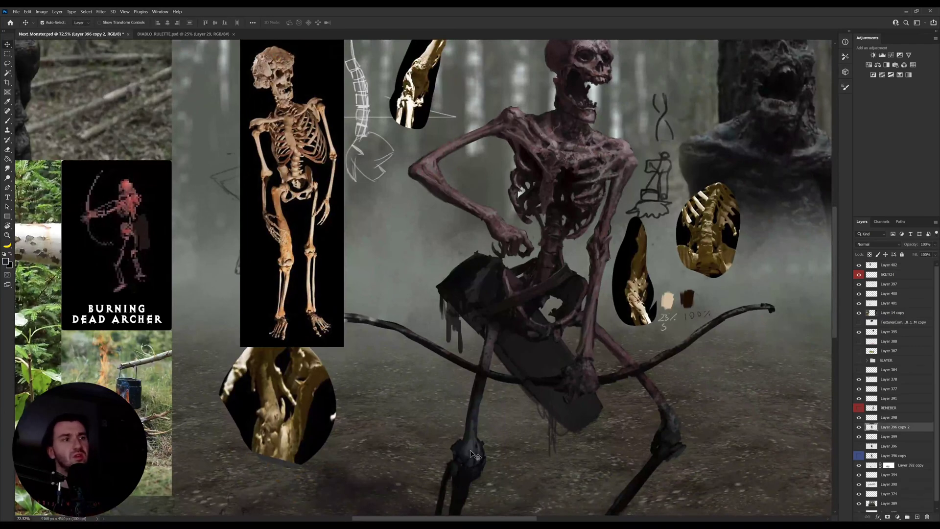
pyautogui.moveTo(467, 443); pyautogui.dragTo(441, 364)
pyautogui.press('b')
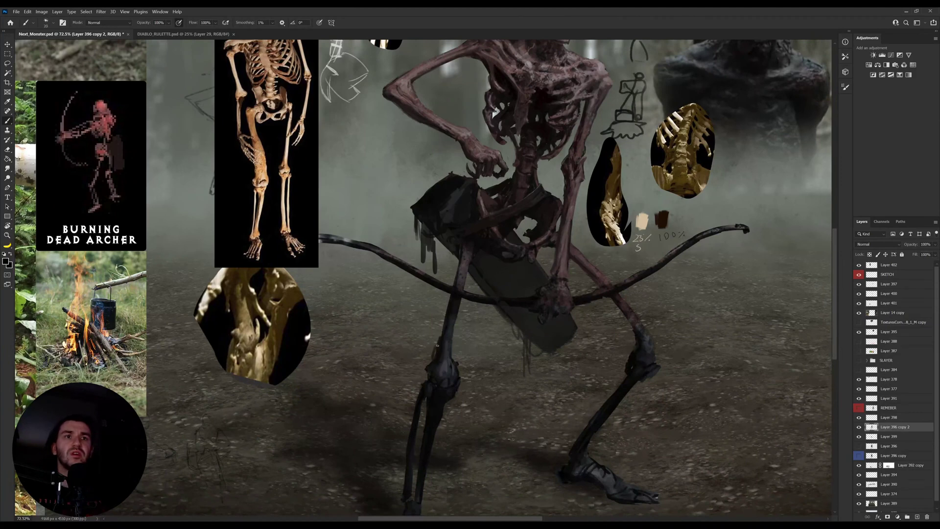
pyautogui.moveTo(447, 360); pyautogui.dragTo(444, 388)
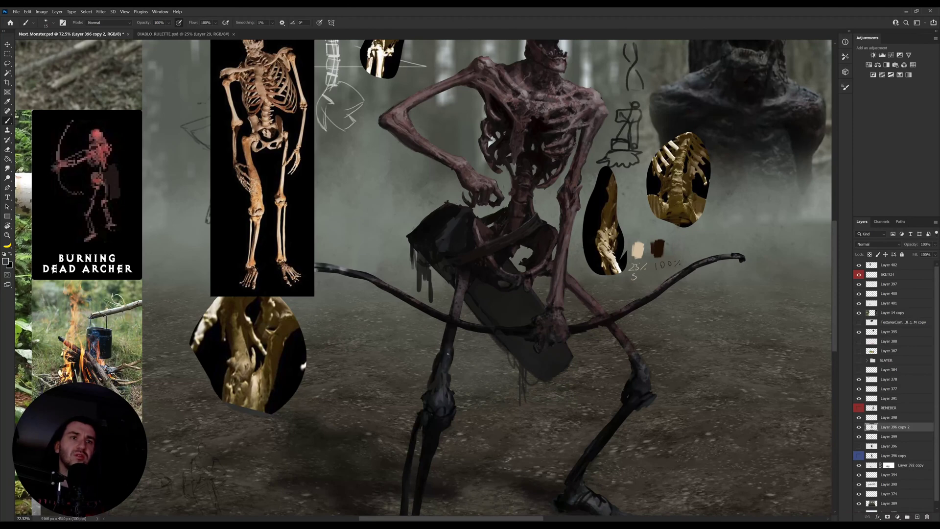
pyautogui.keyDown('alt'); pyautogui.click(438, 358); pyautogui.keyUp('alt')
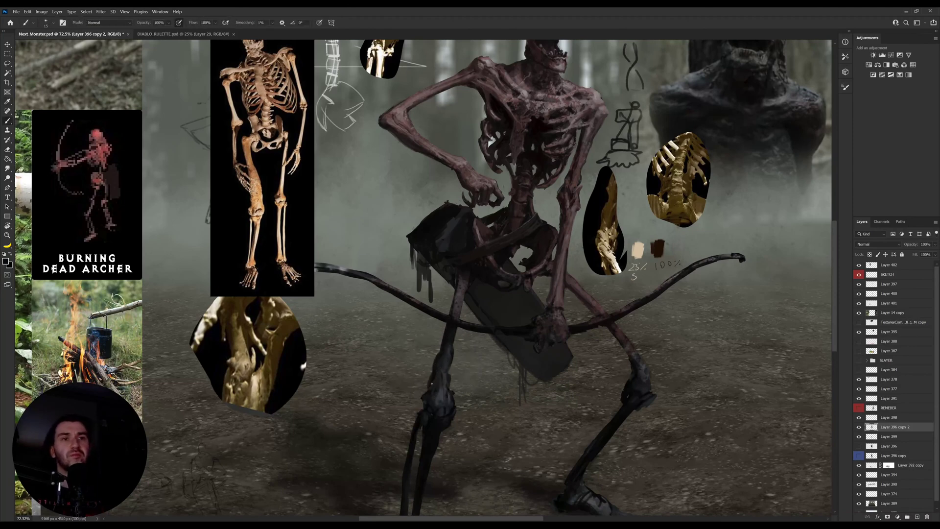
pyautogui.moveTo(424, 398); pyautogui.dragTo(416, 430)
pyautogui.press('e')
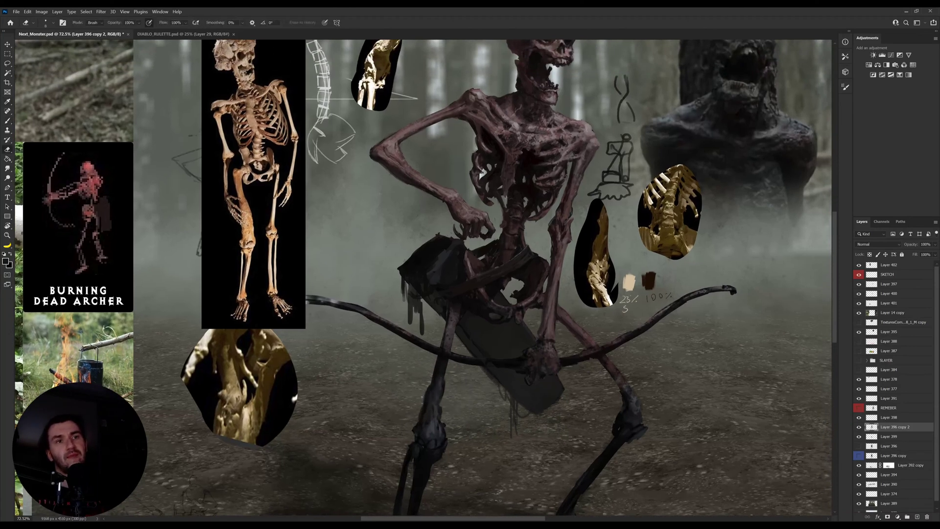
# Step: Paint bone and shadow detail on the knee of the leg beneath the quiver, using dark tones sampled around the joint
pyautogui.press('b')
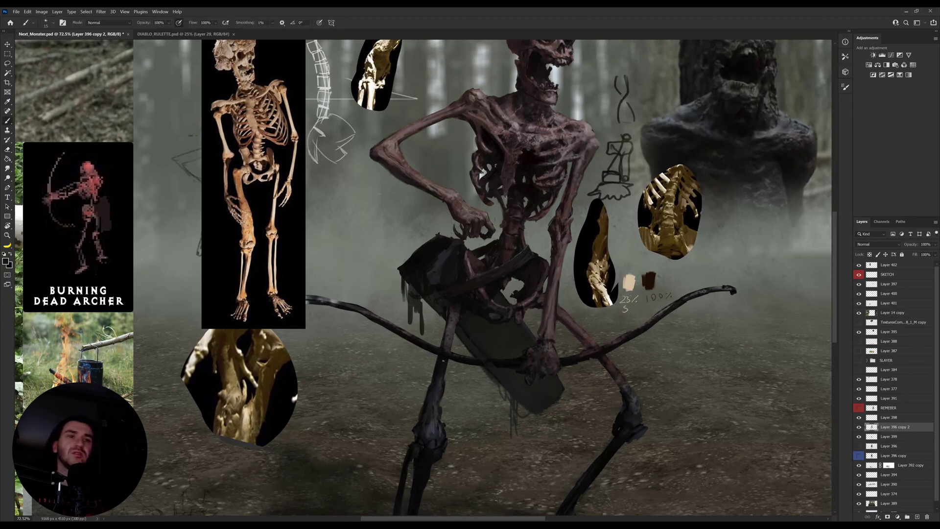
pyautogui.press('p')
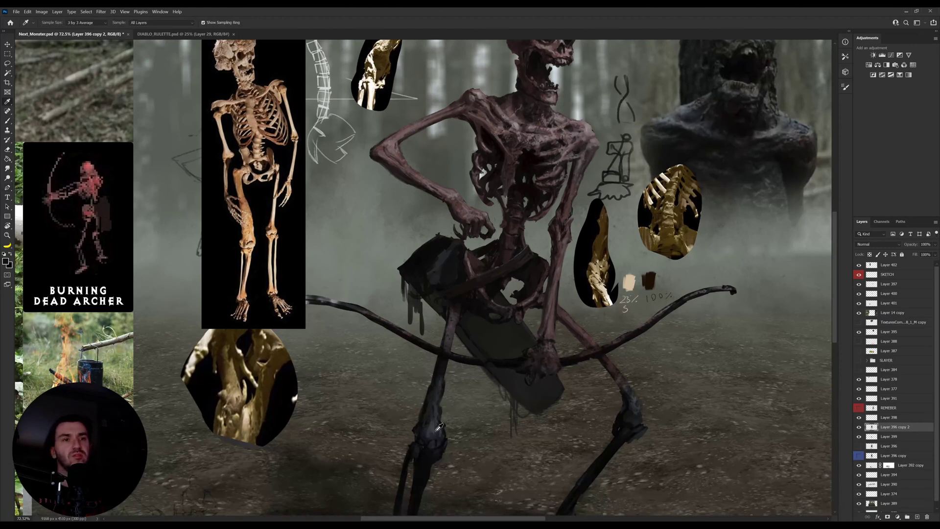
pyautogui.press('b')
pyautogui.press(']')
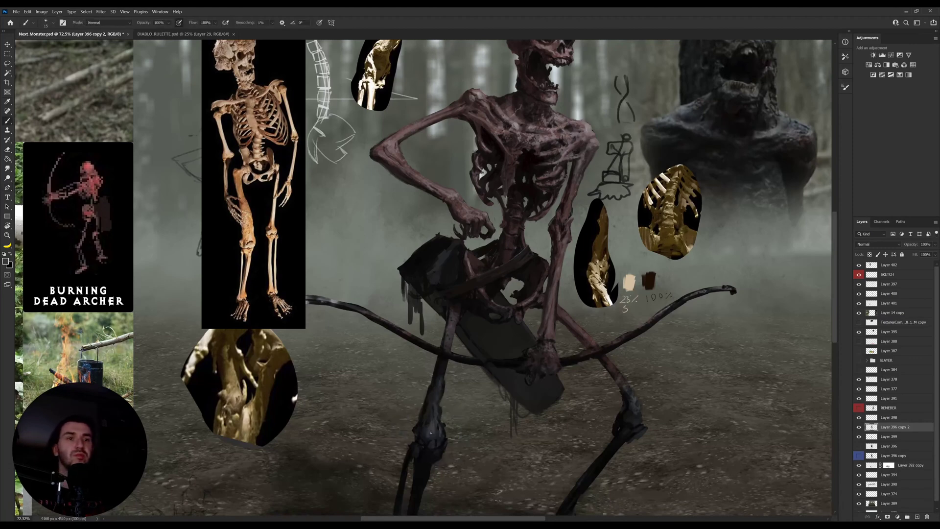
pyautogui.keyDown('alt'); pyautogui.click(428, 438); pyautogui.keyUp('alt')
pyautogui.keyDown('alt'); pyautogui.click(434, 427); pyautogui.keyUp('alt')
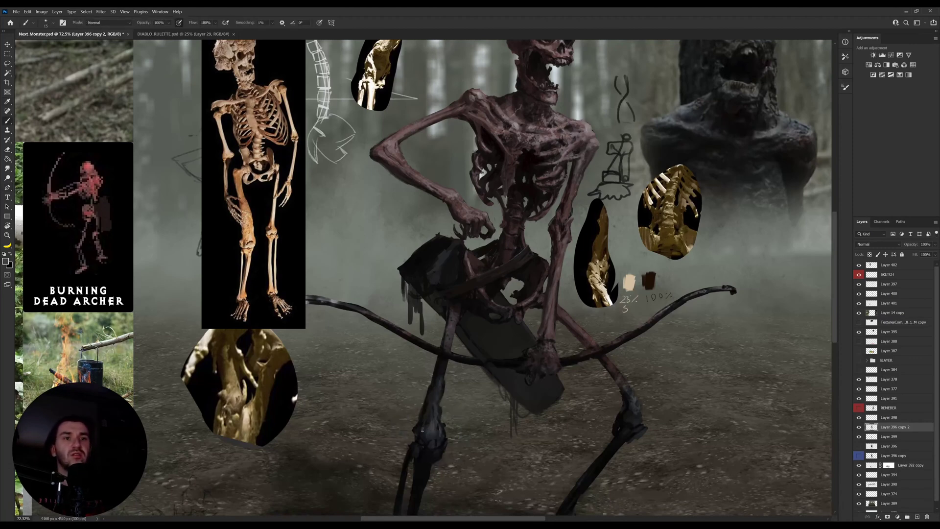
pyautogui.keyDown('alt'); pyautogui.click(429, 420); pyautogui.keyUp('alt')
pyautogui.keyDown('alt'); pyautogui.click(431, 415); pyautogui.keyUp('alt')
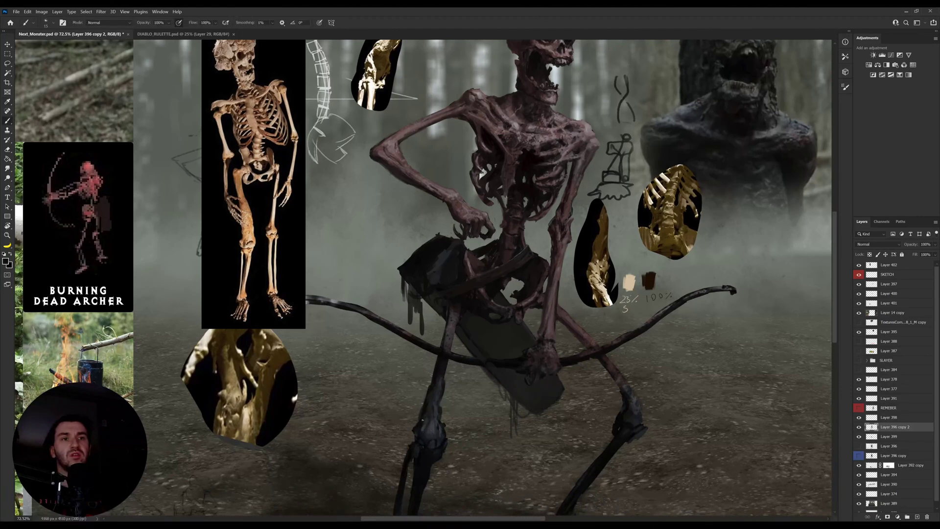
pyautogui.press('b')
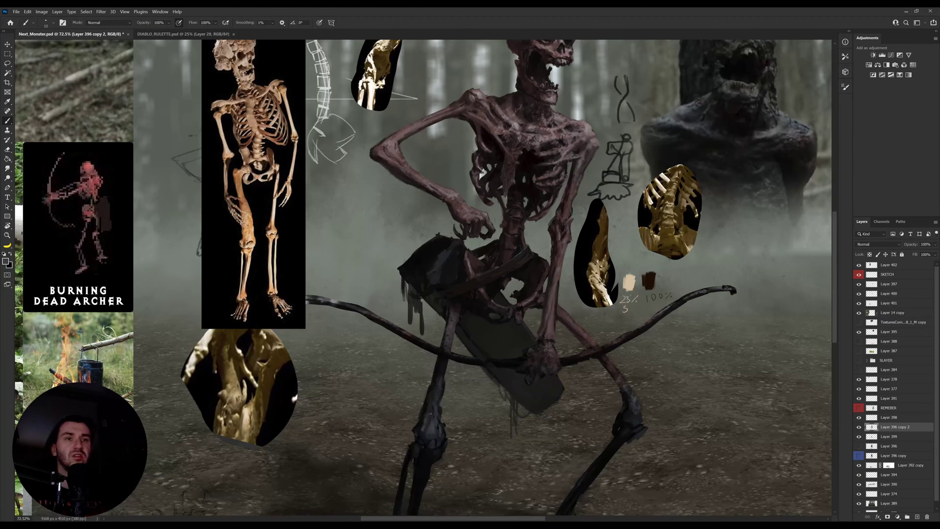
pyautogui.keyDown('alt'); pyautogui.click(431, 420); pyautogui.keyUp('alt')
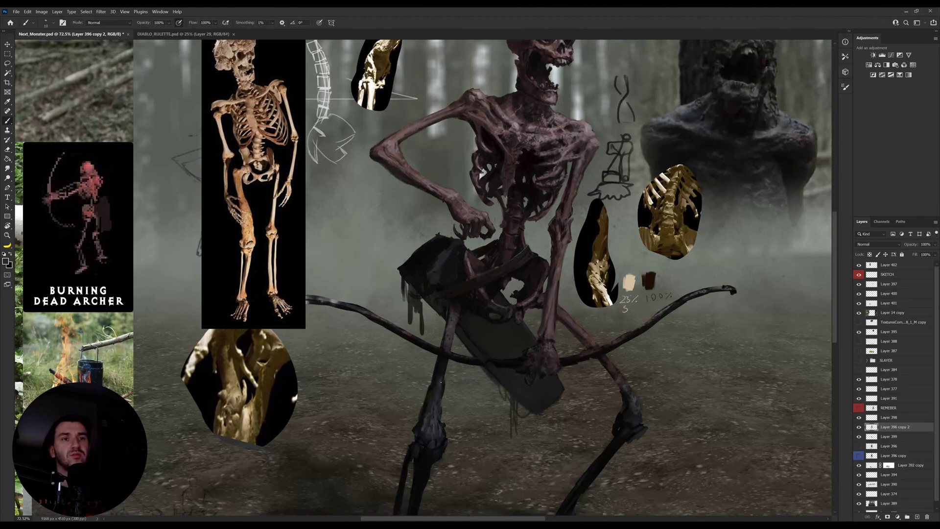
# Step: Extend the shading from that knee up the thigh to the bow, sampling colours along the leg
pyautogui.keyDown('alt'); pyautogui.click(442, 421); pyautogui.keyUp('alt')
pyautogui.keyDown('alt'); pyautogui.click(440, 371); pyautogui.keyUp('alt')
pyautogui.keyDown('alt'); pyautogui.click(447, 340); pyautogui.keyUp('alt')
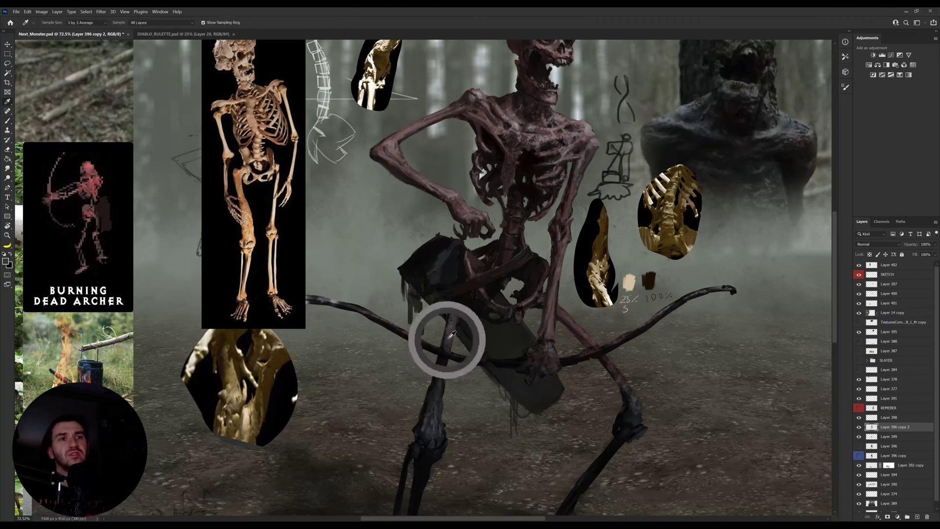
pyautogui.press(']')
# Step: Flip the canvas horizontally to work on the skeleton archer in mirrored view
pyautogui.moveTo(471, 216); pyautogui.dragTo(472, 248)
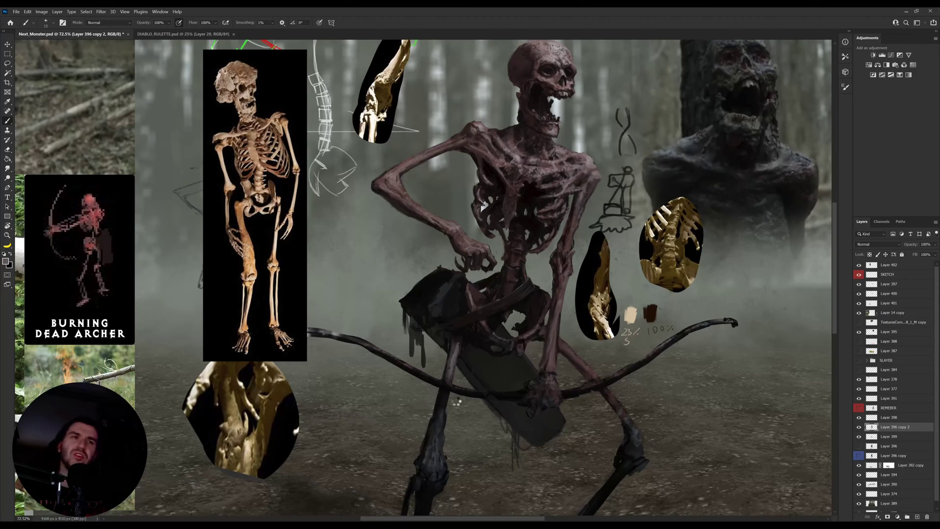
pyautogui.hotkey('ctrl', 'shift', 'h')
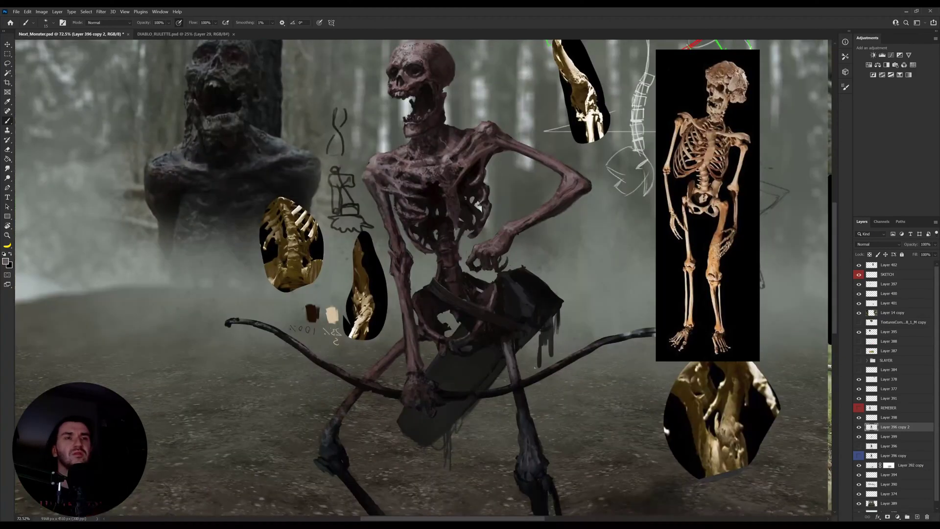
pyautogui.moveTo(529, 360); pyautogui.dragTo(528, 338)
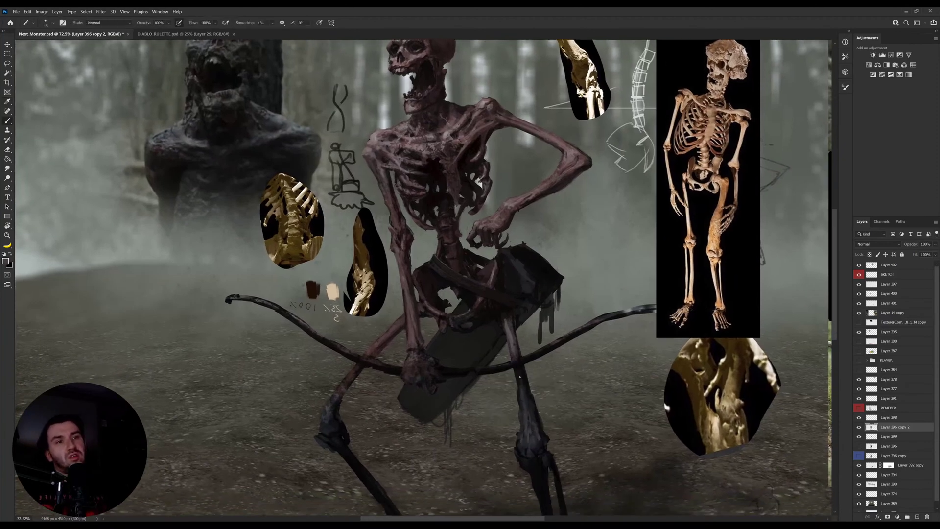
# Step: Refine the thigh of the leg beneath the quiver with tones sampled from its knee and femur
pyautogui.press('i')
pyautogui.click(531, 414)
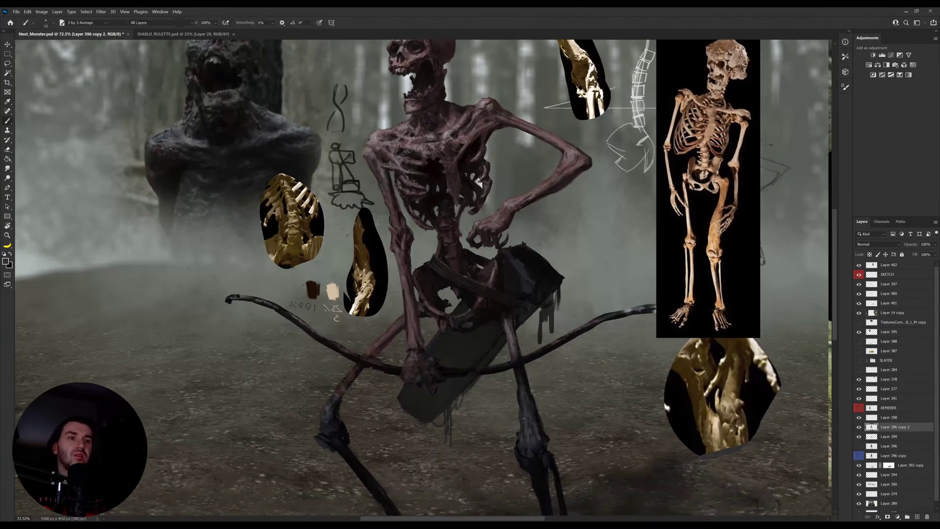
pyautogui.press('b')
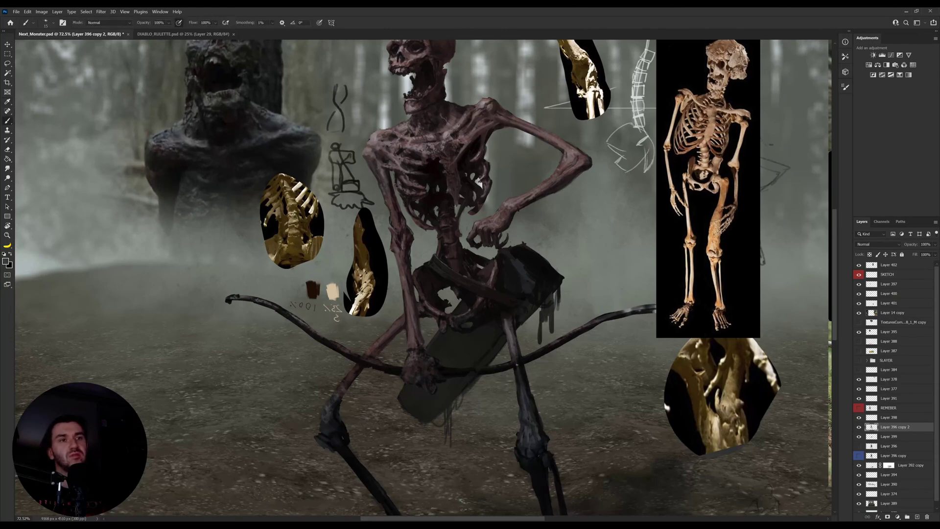
pyautogui.keyDown('alt'); pyautogui.click(525, 378); pyautogui.keyUp('alt')
pyautogui.press('i')
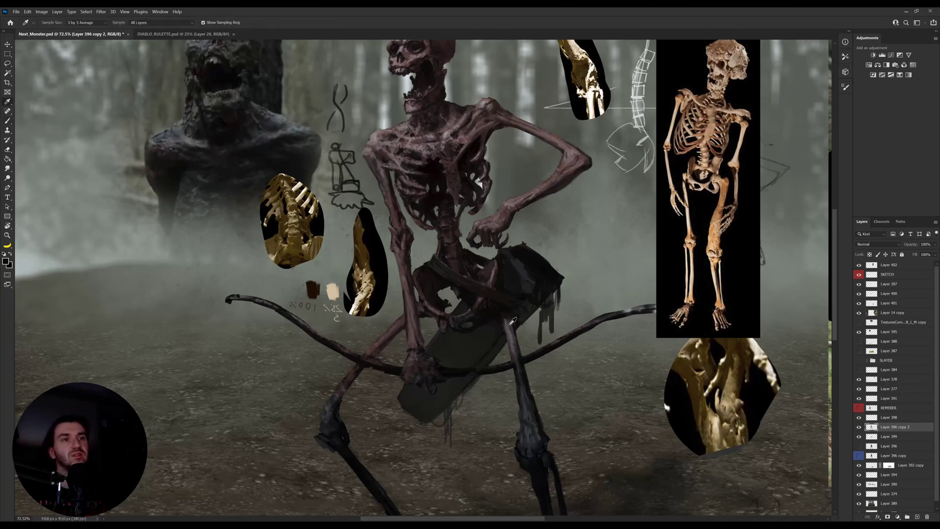
pyautogui.press('b')
pyautogui.press('e')
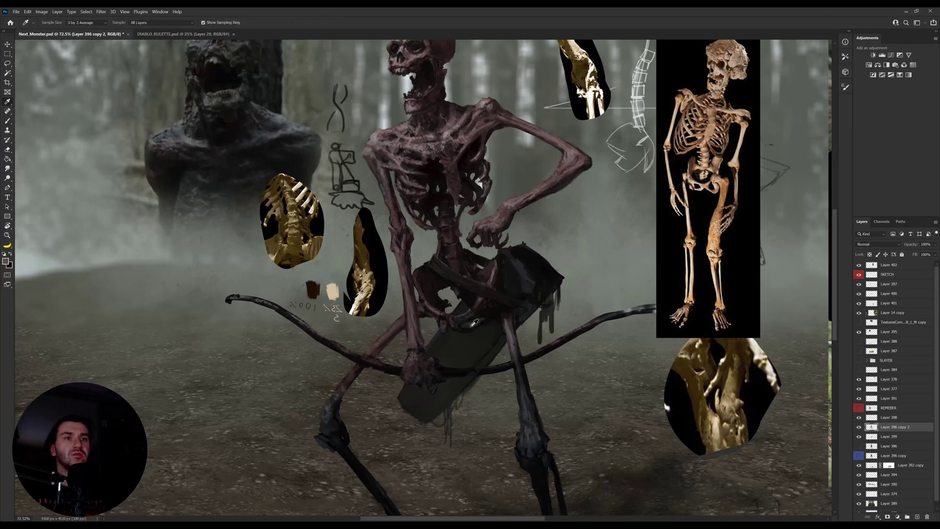
# Step: Paint the lower edge of the pelvis above the quiver with dark tones sampled from that area
pyautogui.press('b')
pyautogui.keyDown('alt'); pyautogui.click(471, 329); pyautogui.keyUp('alt')
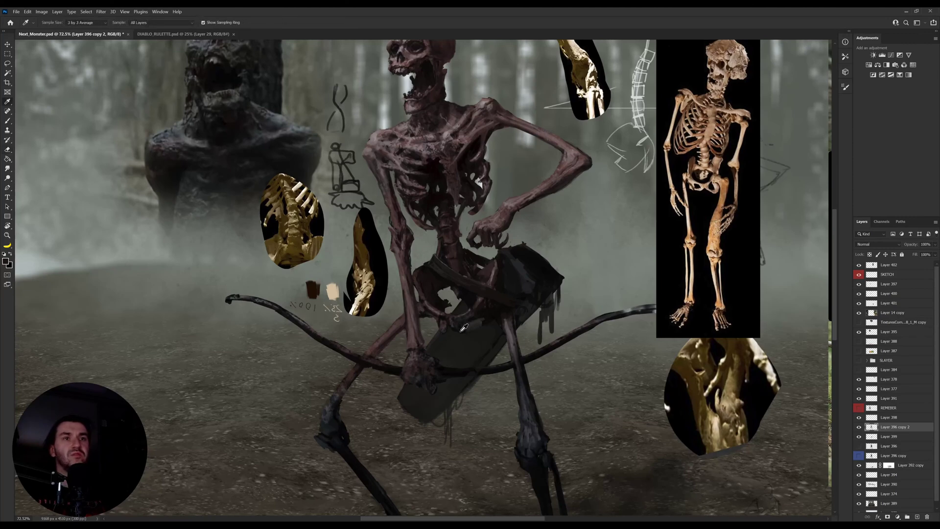
pyautogui.moveTo(483, 322); pyautogui.dragTo(470, 328)
pyautogui.keyDown('alt'); pyautogui.click(468, 332); pyautogui.keyUp('alt')
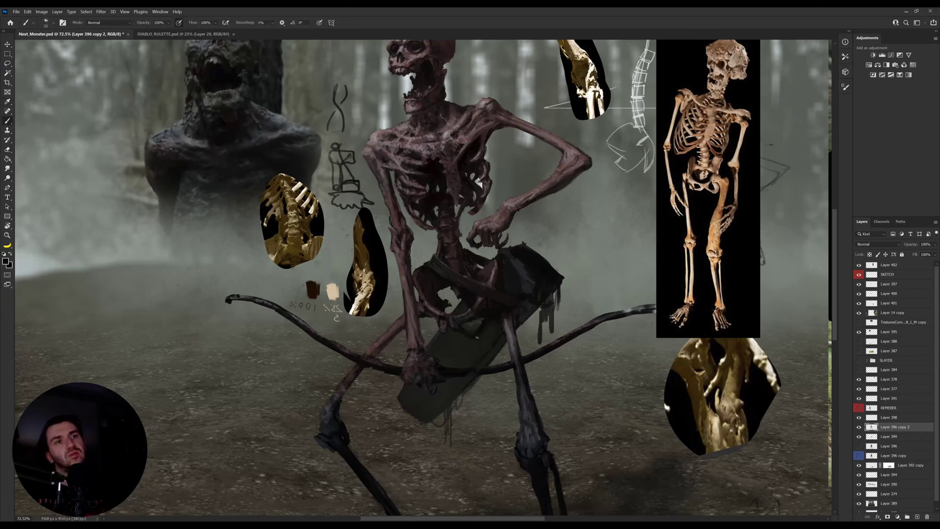
# Step: Touch up the upper thigh with a smaller brush, sampling colours from the femur and knee
pyautogui.press('[')
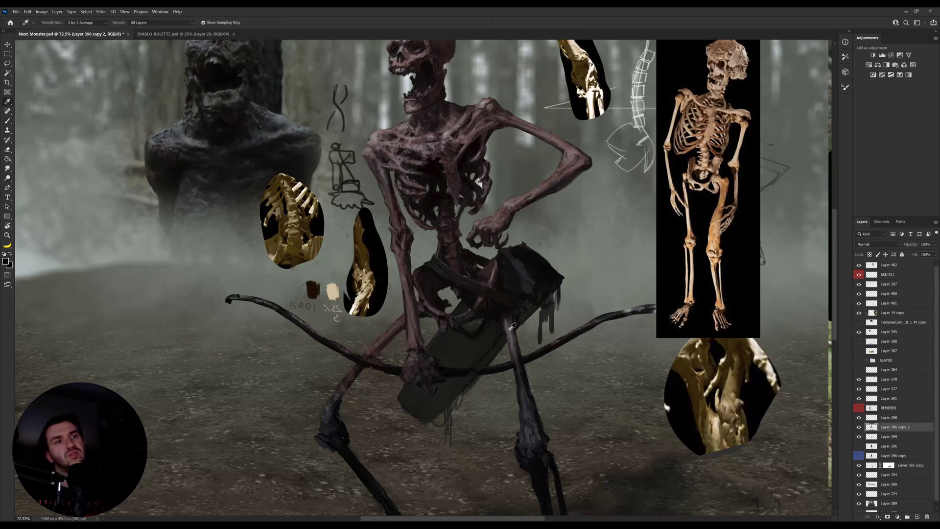
pyautogui.keyDown('alt'); pyautogui.click(508, 334); pyautogui.keyUp('alt')
pyautogui.keyDown('alt'); pyautogui.click(533, 433); pyautogui.keyUp('alt')
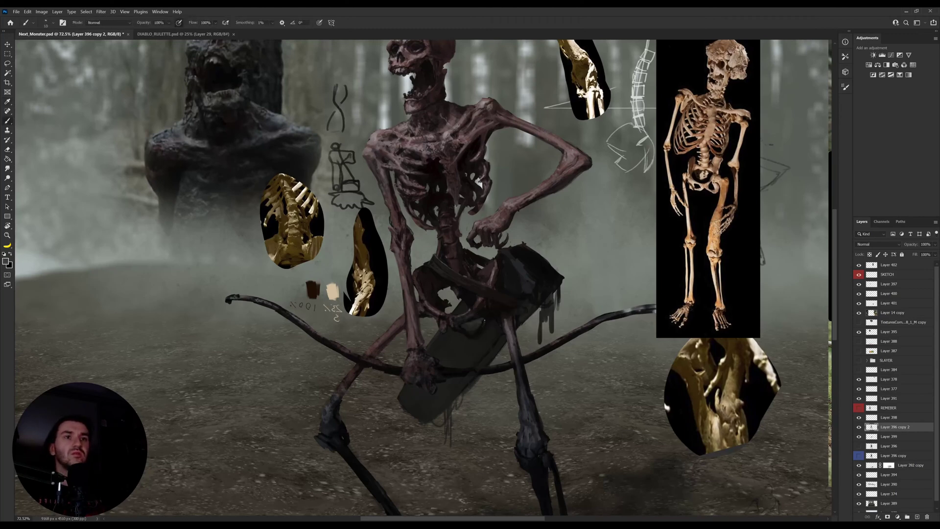
# Step: Shape the pelvic bone between the groin and the quiver-side hip joint with locally sampled light and dark tones
pyautogui.keyDown('alt'); pyautogui.click(482, 325); pyautogui.keyUp('alt')
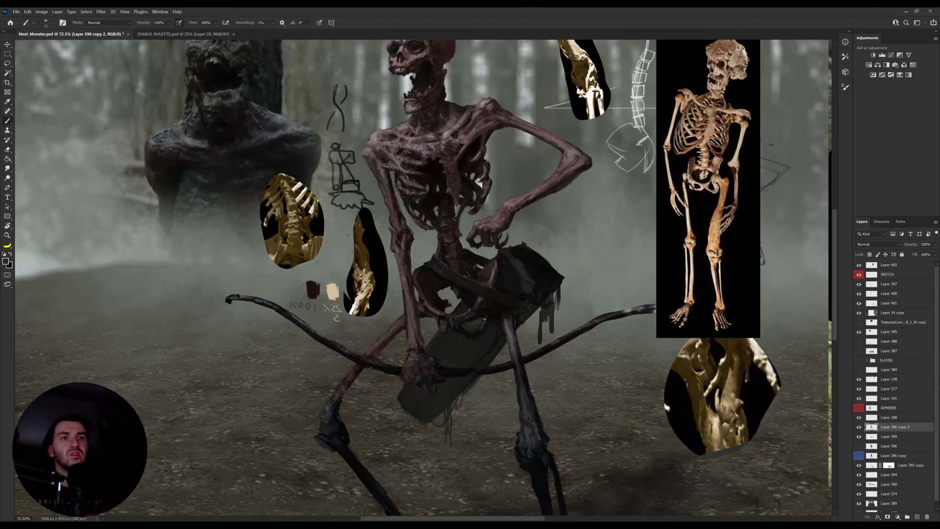
pyautogui.keyDown('alt'); pyautogui.click(486, 312); pyautogui.keyUp('alt')
pyautogui.keyDown('alt'); pyautogui.click(485, 317); pyautogui.keyUp('alt')
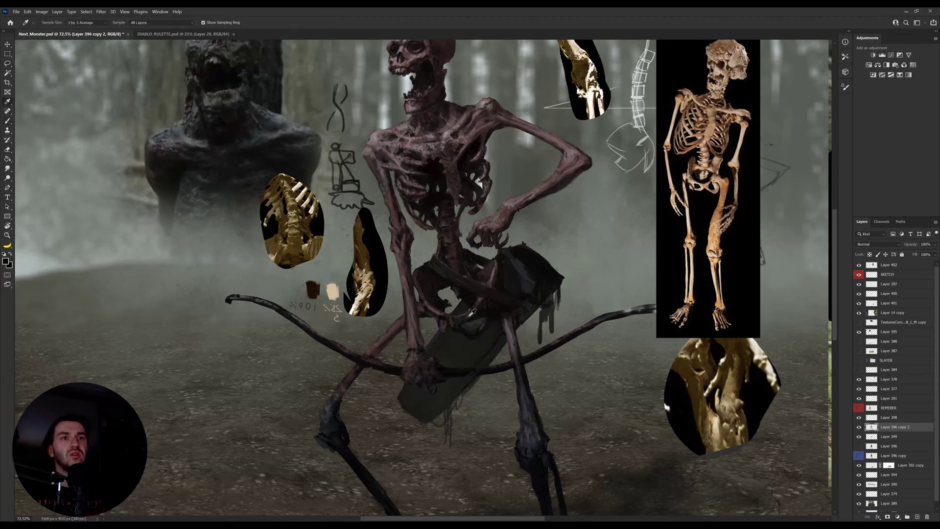
pyautogui.keyDown('alt'); pyautogui.click(476, 315); pyautogui.keyUp('alt')
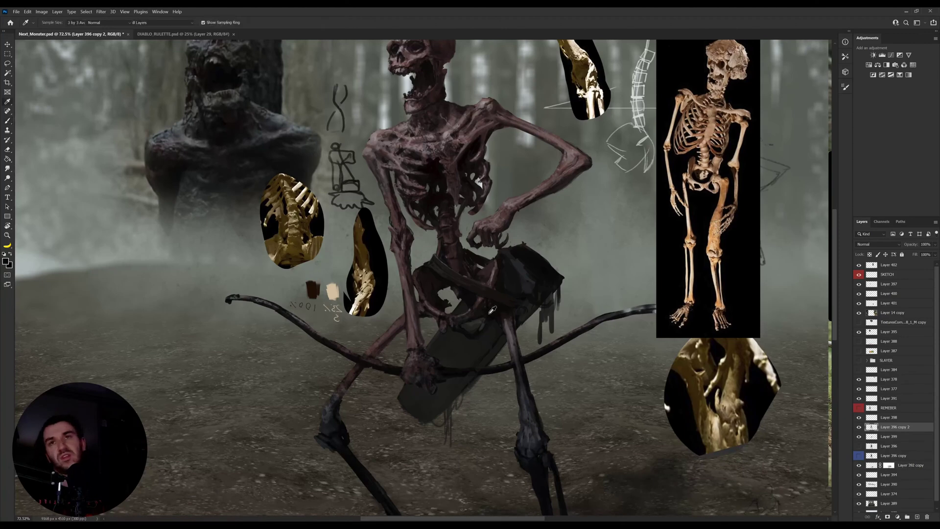
pyautogui.keyDown('alt'); pyautogui.click(486, 313); pyautogui.keyUp('alt')
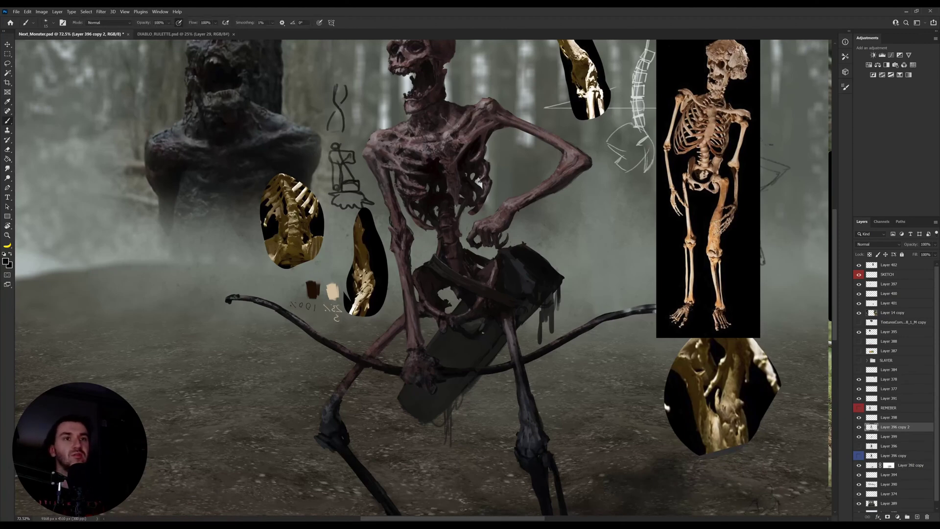
pyautogui.keyDown('alt'); pyautogui.click(484, 324); pyautogui.keyUp('alt')
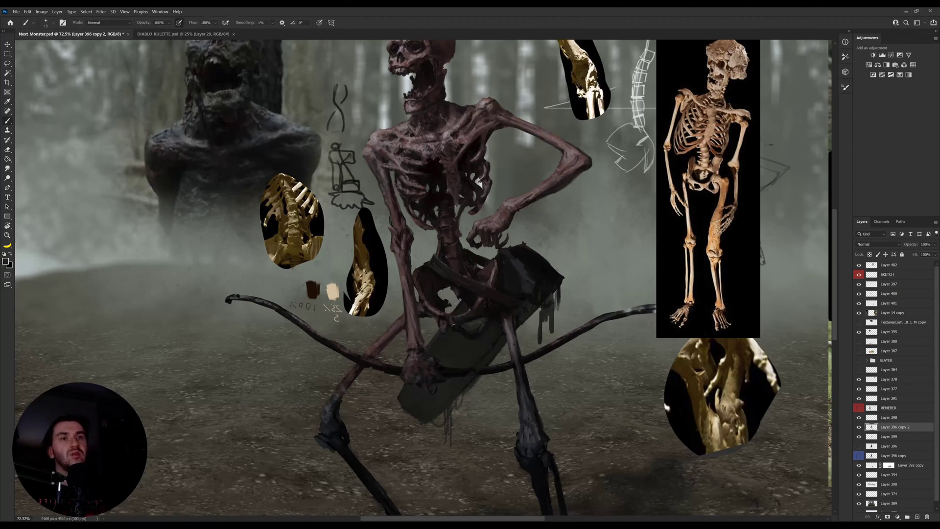
# Step: Erase stray paint under the centre of the pelvis and repaint its lower bone edge with sampled colours
pyautogui.keyDown('alt'); pyautogui.click(445, 324); pyautogui.keyUp('alt')
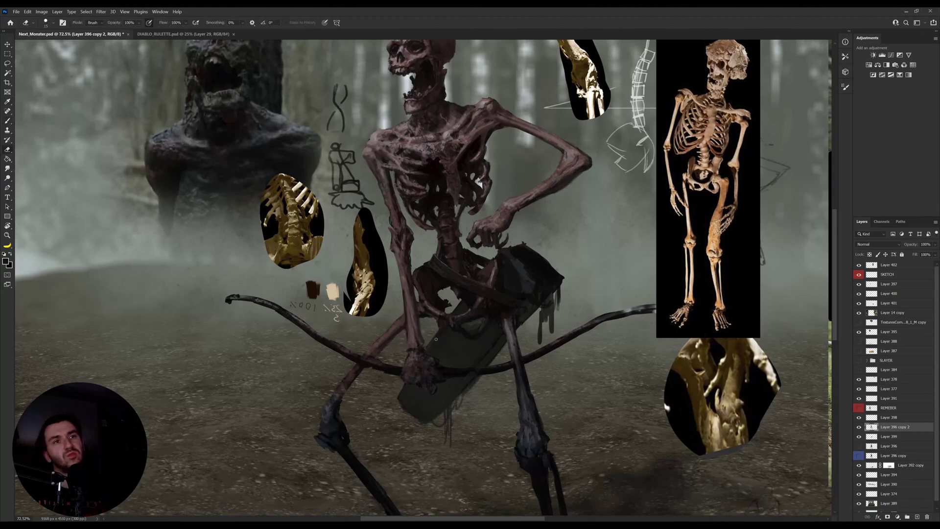
pyautogui.keyDown('alt'); pyautogui.click(443, 330); pyautogui.keyUp('alt')
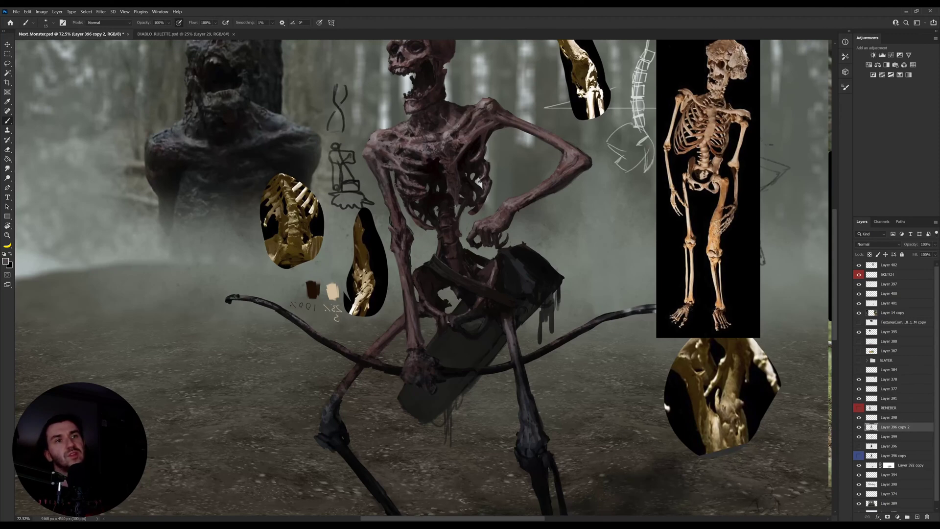
pyautogui.press('e')
pyautogui.moveTo(443, 320); pyautogui.dragTo(481, 334)
pyautogui.press('b')
pyautogui.keyDown('alt'); pyautogui.click(443, 324); pyautogui.keyUp('alt')
pyautogui.keyDown('alt'); pyautogui.click(455, 326); pyautogui.keyUp('alt')
pyautogui.keyDown('alt'); pyautogui.click(447, 322); pyautogui.keyUp('alt')
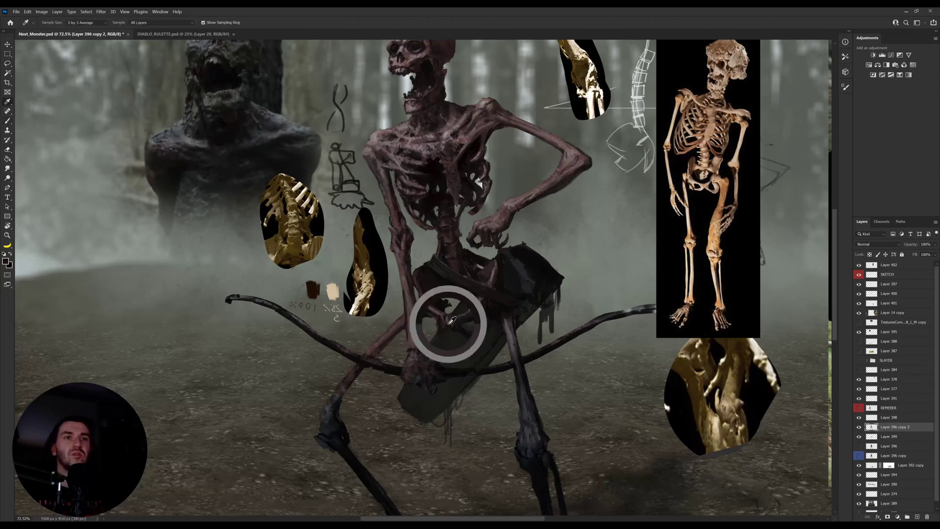
# Step: Paint highlights and shadows along the femur above and below the bow, using a smaller brush and colours sampled from the leg
pyautogui.keyDown('alt'); pyautogui.click(519, 350); pyautogui.keyUp('alt')
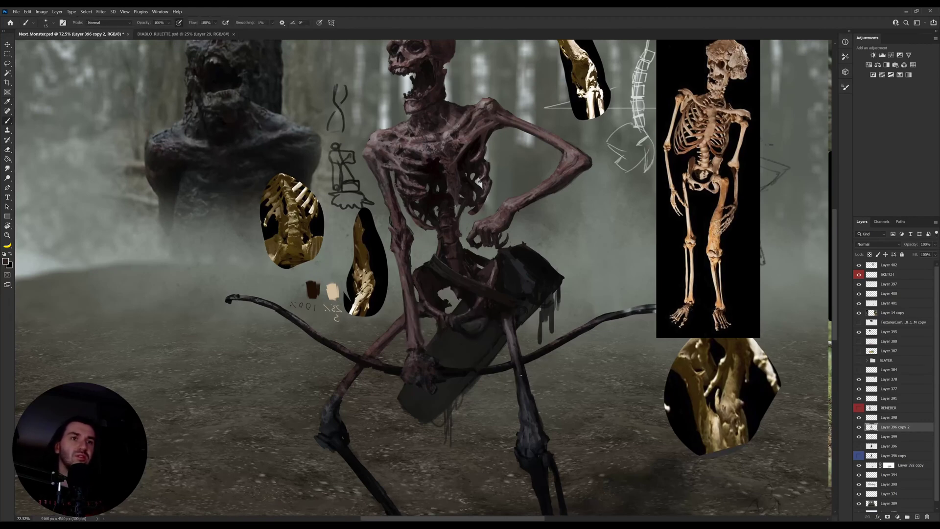
pyautogui.keyDown('alt'); pyautogui.click(529, 391); pyautogui.keyUp('alt')
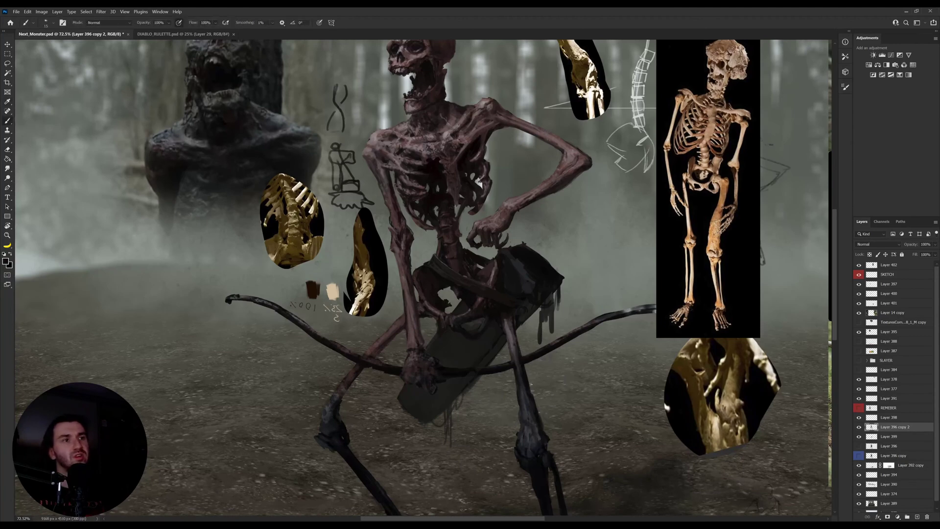
pyautogui.moveTo(531, 385)
pyautogui.mouseDown()
pyautogui.moveTo(516, 328)
pyautogui.moveTo(516, 344)
pyautogui.mouseUp()
pyautogui.press('[')
pyautogui.press('[')
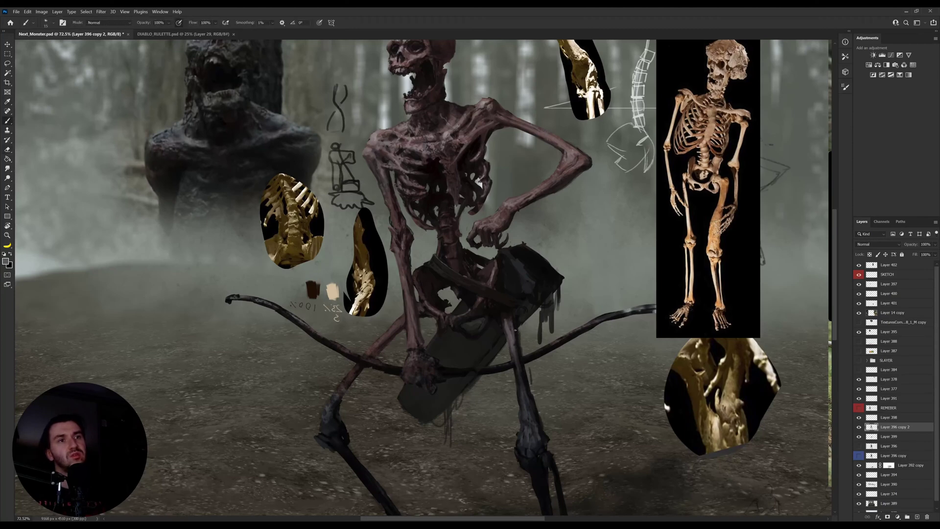
pyautogui.keyDown('alt'); pyautogui.click(519, 358); pyautogui.keyUp('alt')
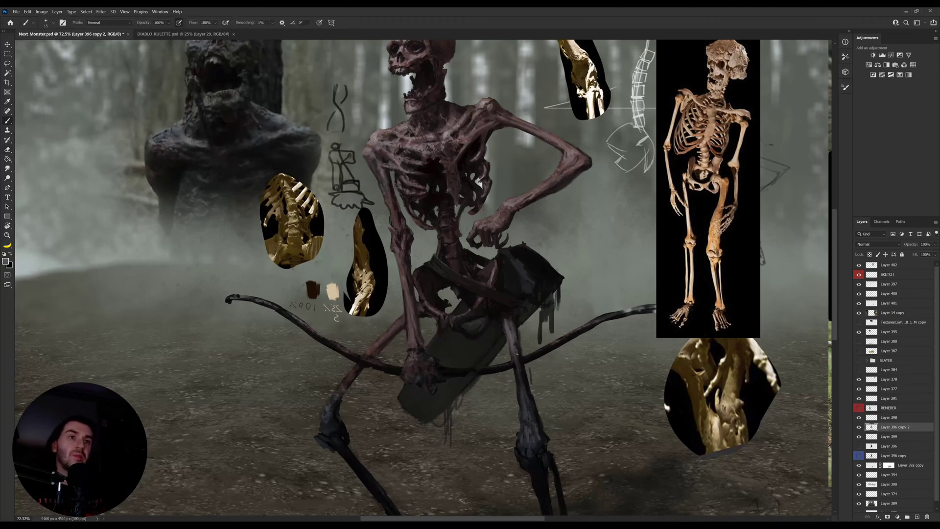
pyautogui.keyDown('alt'); pyautogui.click(515, 341); pyautogui.keyUp('alt')
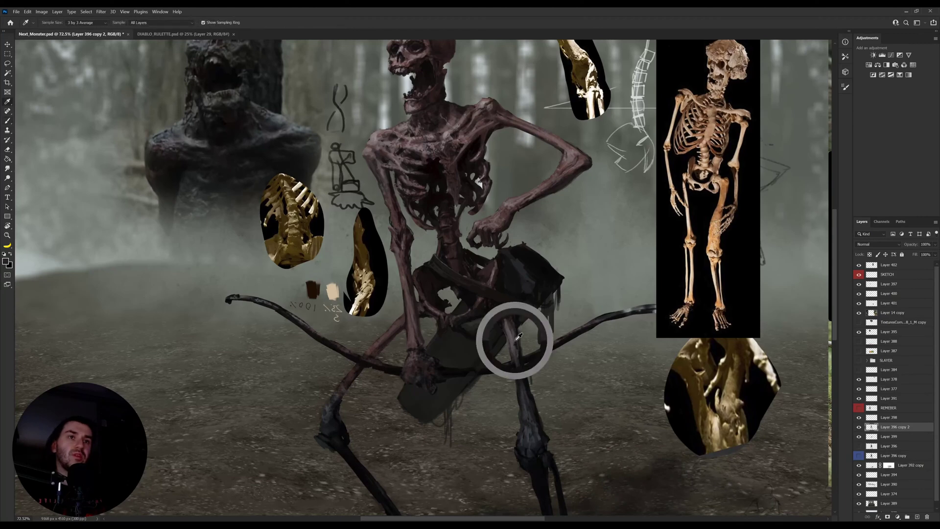
pyautogui.keyDown('alt'); pyautogui.click(513, 340); pyautogui.keyUp('alt')
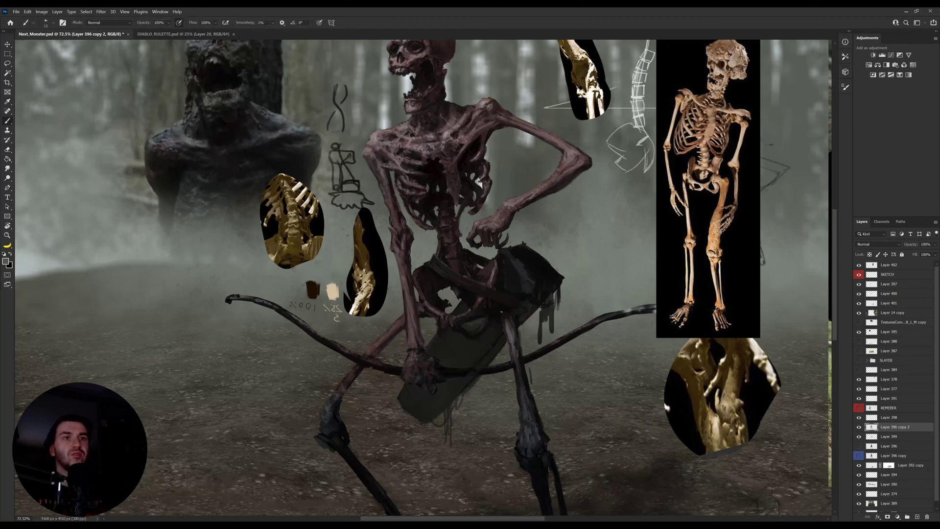
# Step: Blend the top of the femur into the hip joint with tones sampled from the adjoining pelvis
pyautogui.keyDown('alt'); pyautogui.click(501, 311); pyautogui.keyUp('alt')
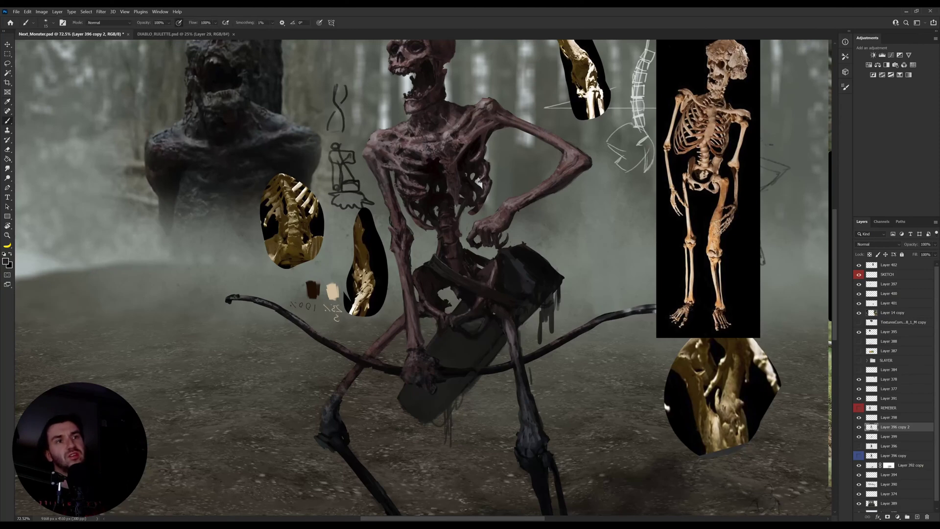
pyautogui.keyDown('alt'); pyautogui.click(495, 313); pyautogui.keyUp('alt')
pyautogui.keyDown('alt'); pyautogui.click(501, 308); pyautogui.keyUp('alt')
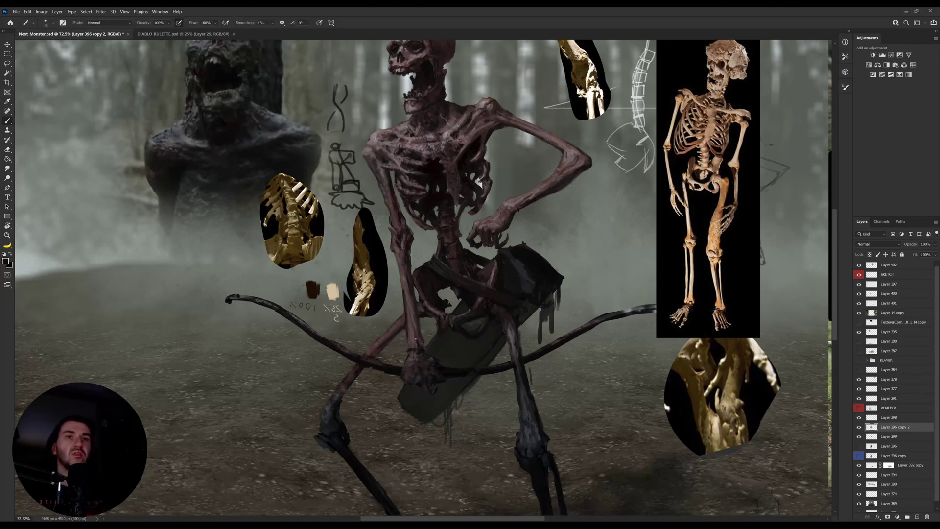
# Step: Paint light and dark planes on the bent leg's knee and lower femur with locally sampled tones and a larger brush
pyautogui.keyDown('alt'); pyautogui.click(331, 419); pyautogui.keyUp('alt')
pyautogui.press(']')
pyautogui.keyDown('alt'); pyautogui.click(334, 422); pyautogui.keyUp('alt')
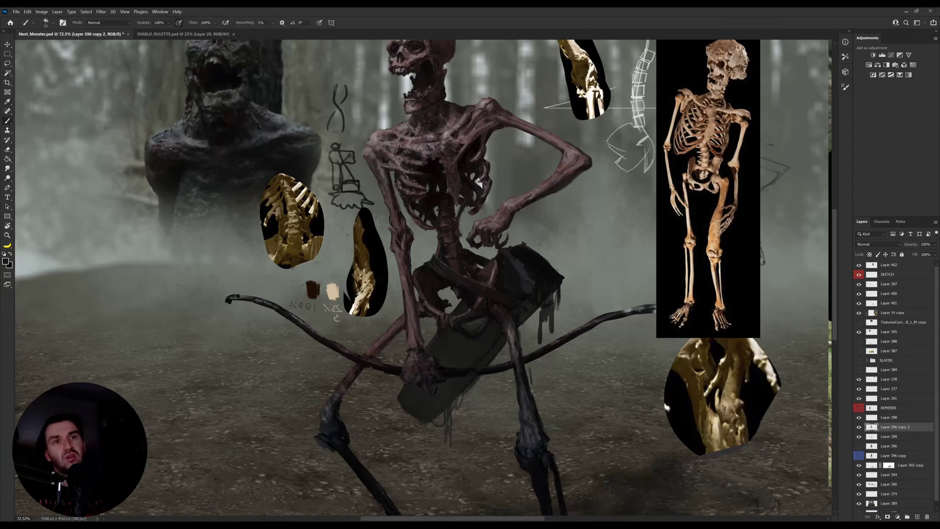
pyautogui.moveTo(329, 414); pyautogui.dragTo(323, 427)
pyautogui.keyDown('alt'); pyautogui.click(327, 425); pyautogui.keyUp('alt')
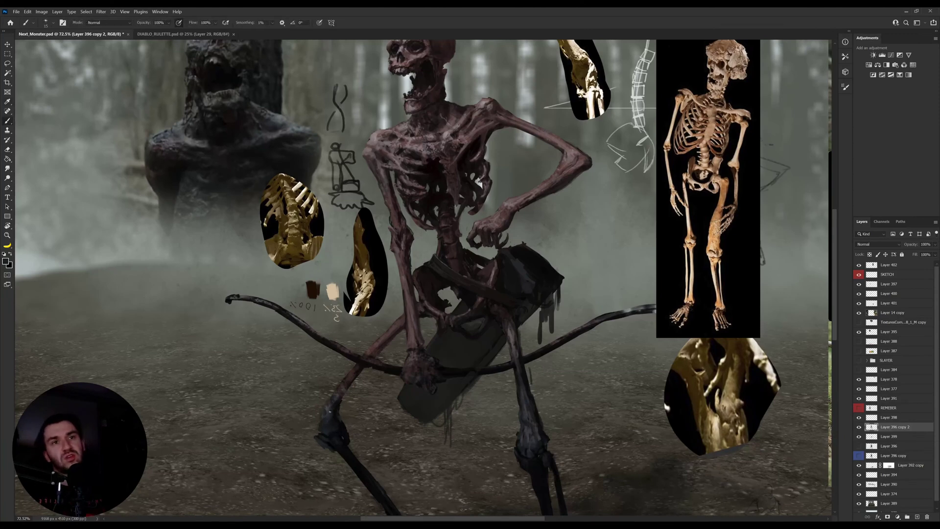
pyautogui.keyDown('alt'); pyautogui.click(330, 413); pyautogui.keyUp('alt')
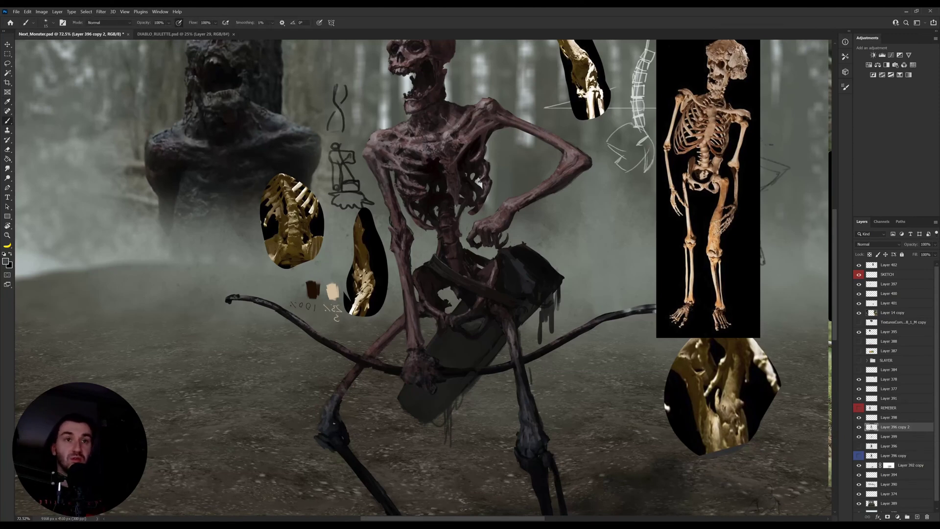
pyautogui.keyDown('alt'); pyautogui.click(335, 416); pyautogui.keyUp('alt')
pyautogui.keyDown('alt'); pyautogui.click(340, 391); pyautogui.keyUp('alt')
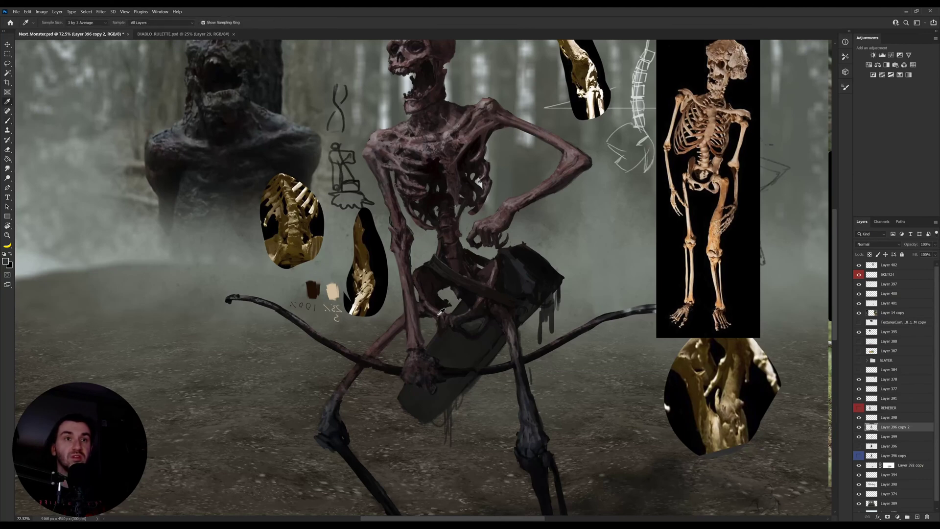
# Step: Refine the bent leg's femur shaft below the bow hand with bone tones sampled from the legs and shoulder, using a smaller brush
pyautogui.keyDown('alt'); pyautogui.click(511, 337); pyautogui.keyUp('alt')
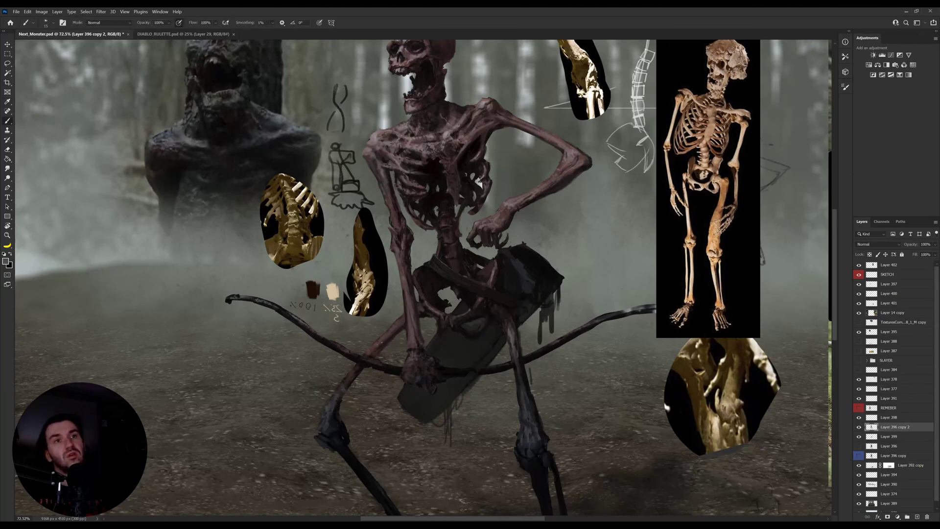
pyautogui.moveTo(379, 342); pyautogui.dragTo(405, 377)
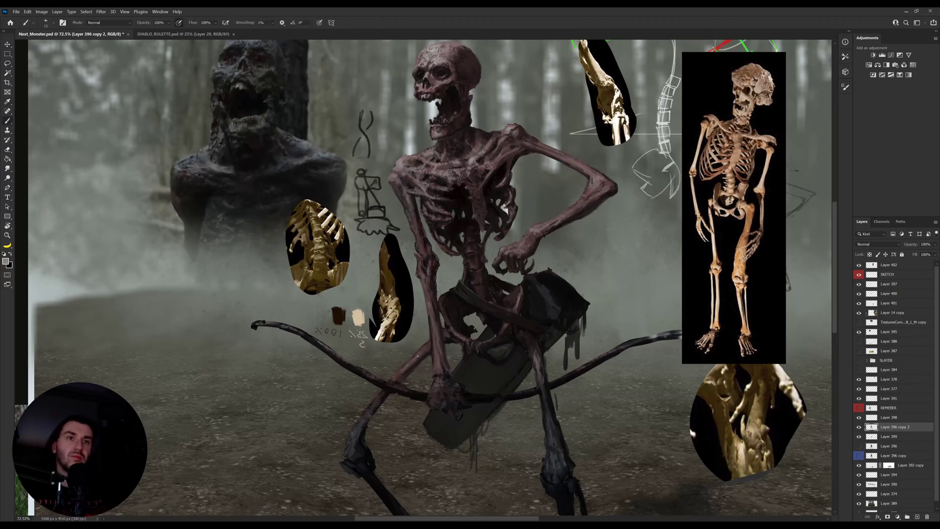
pyautogui.keyDown('alt'); pyautogui.click(417, 362); pyautogui.keyUp('alt')
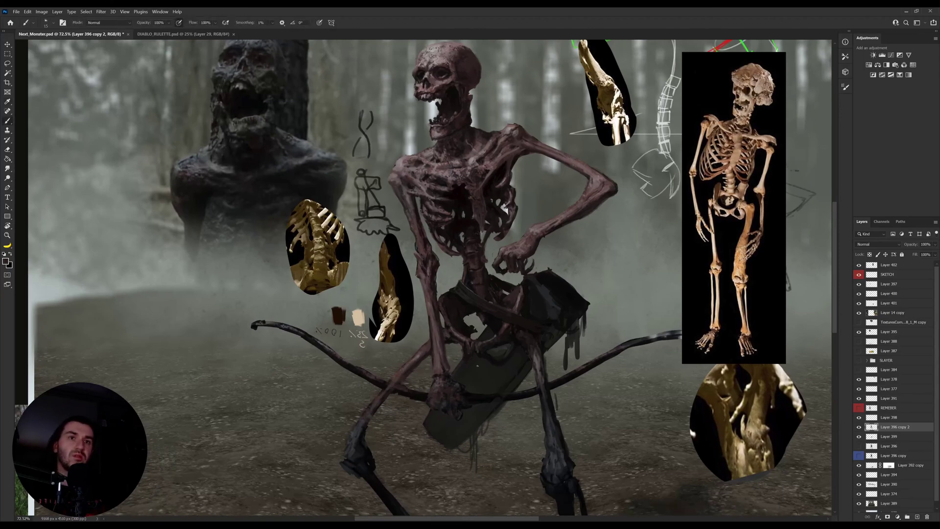
pyautogui.press('r')
pyautogui.moveTo(478, 366)
pyautogui.mouseDown()
pyautogui.moveTo(504, 306)
pyautogui.moveTo(512, 252)
pyautogui.moveTo(473, 277)
pyautogui.mouseUp()
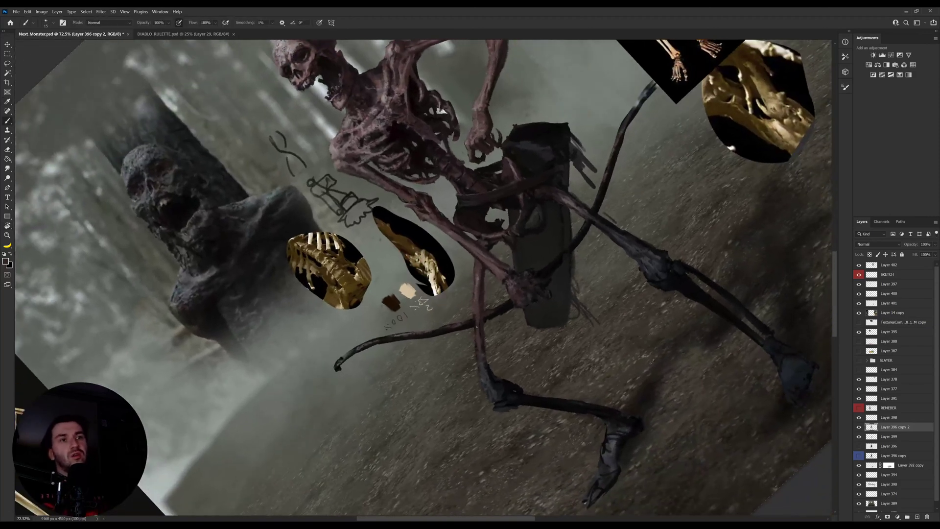
pyautogui.keyDown('alt'); pyautogui.click(478, 280); pyautogui.keyUp('alt')
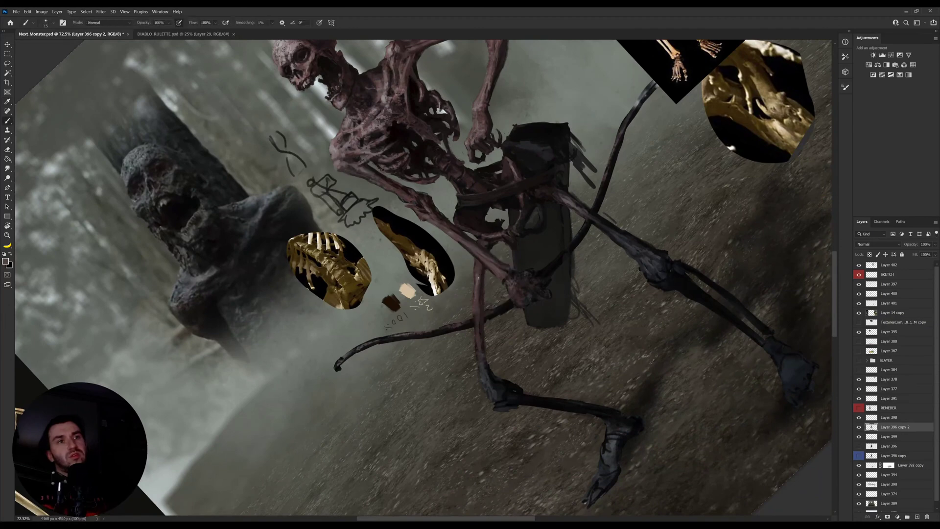
pyautogui.keyDown('alt'); pyautogui.click(335, 149); pyautogui.keyUp('alt')
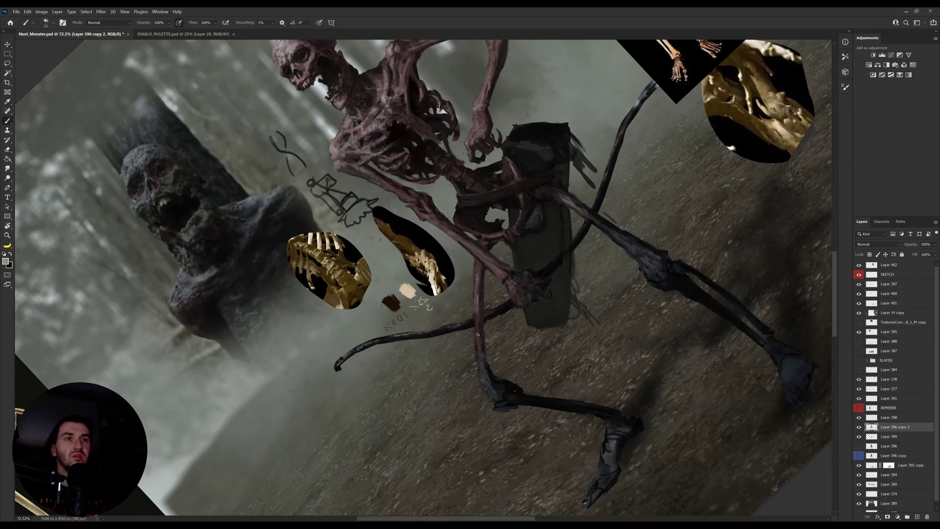
pyautogui.press('[')
pyautogui.keyDown('alt'); pyautogui.click(613, 446); pyautogui.keyUp('alt')
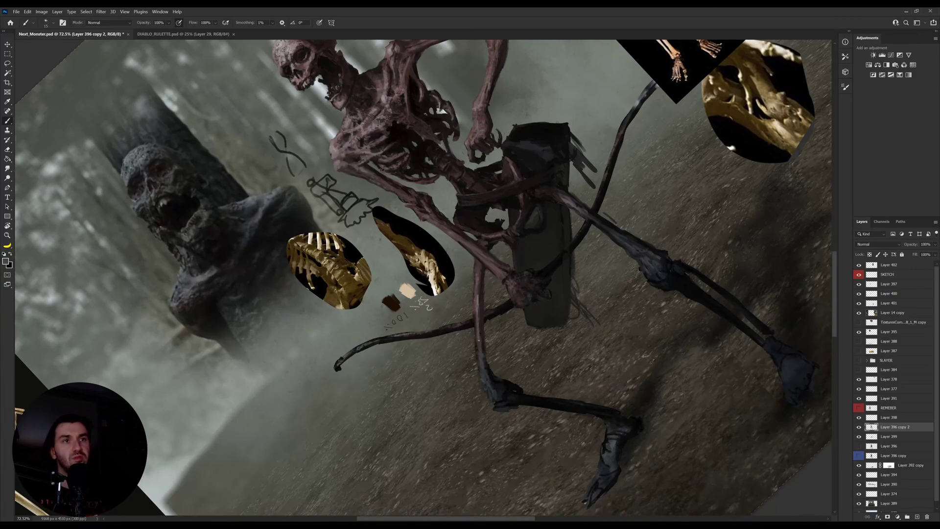
# Step: Blend the bent leg's knee joint and upper femur with colours sampled along the same bone
pyautogui.press('r')
pyautogui.moveTo(611, 315); pyautogui.dragTo(549, 395)
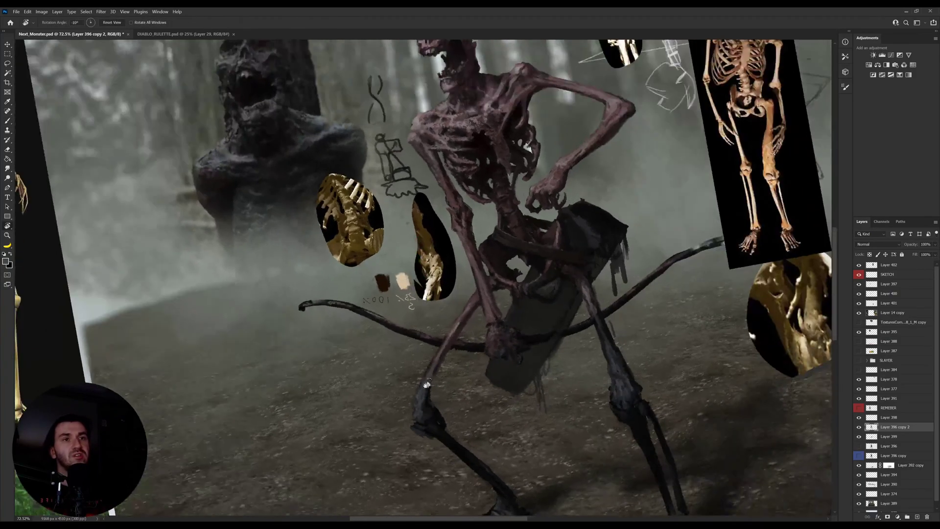
pyautogui.keyDown('alt'); pyautogui.click(424, 401); pyautogui.keyUp('alt')
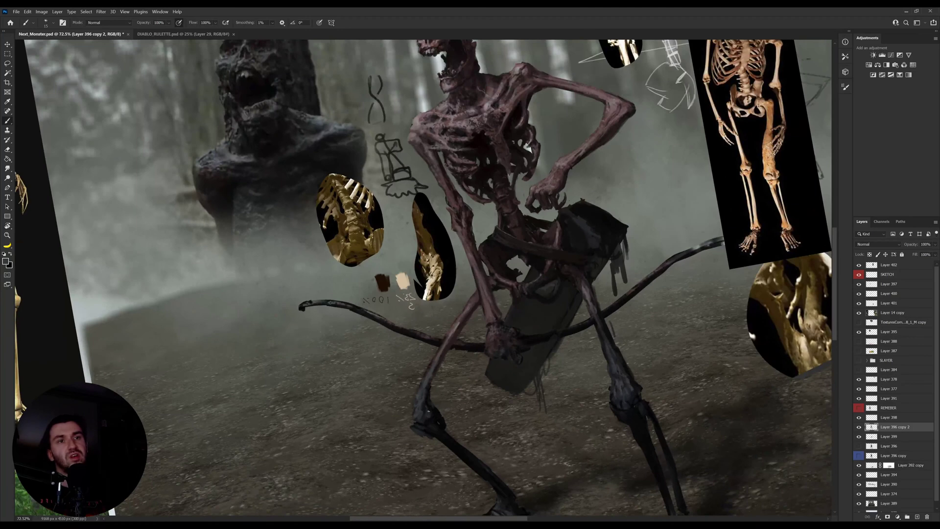
pyautogui.keyDown('alt'); pyautogui.click(429, 413); pyautogui.keyUp('alt')
pyautogui.keyDown('alt'); pyautogui.click(417, 417); pyautogui.keyUp('alt')
pyautogui.press('r')
pyautogui.moveTo(664, 257); pyautogui.dragTo(664, 301)
pyautogui.keyDown('alt'); pyautogui.click(455, 330); pyautogui.keyUp('alt')
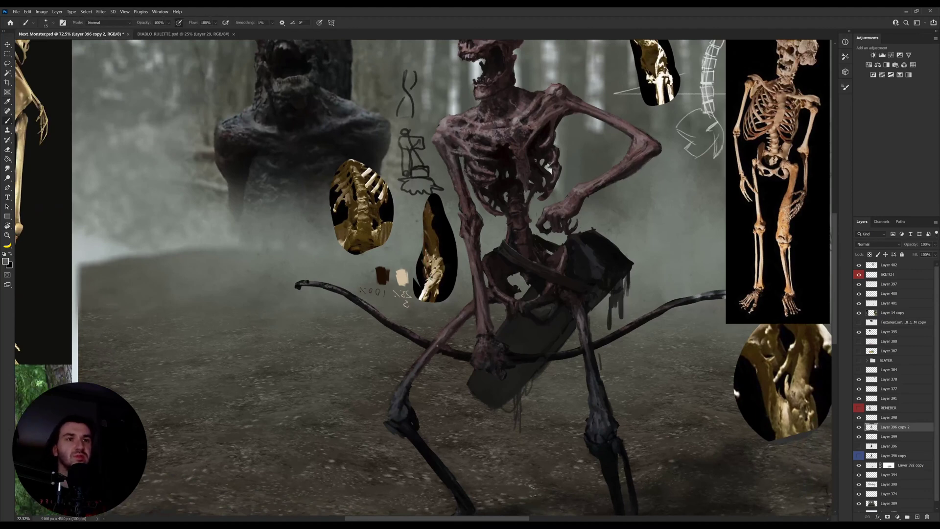
# Step: Shade the elbow of the raised arm, using a custom picked colour and bone tones sampled around the joint
pyautogui.scroll(2, 475, 295)
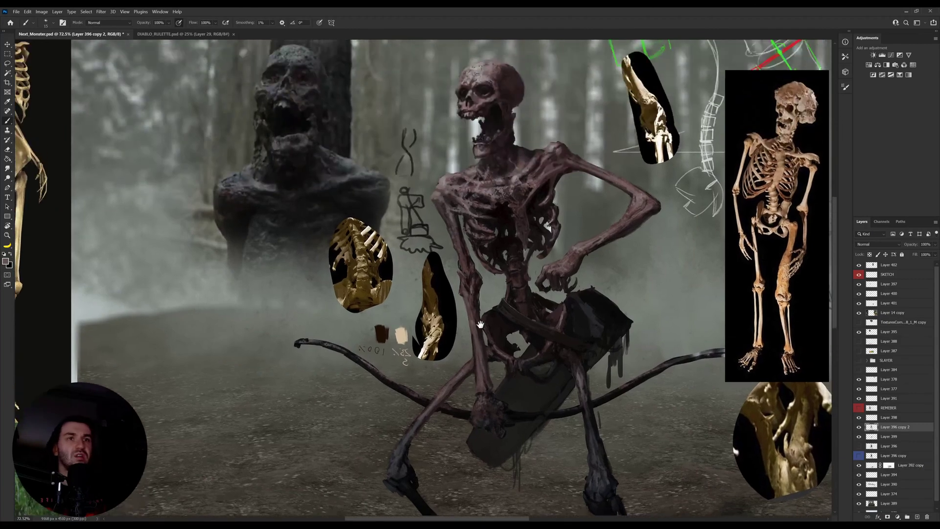
pyautogui.keyDown('alt'); pyautogui.click(447, 187); pyautogui.keyUp('alt')
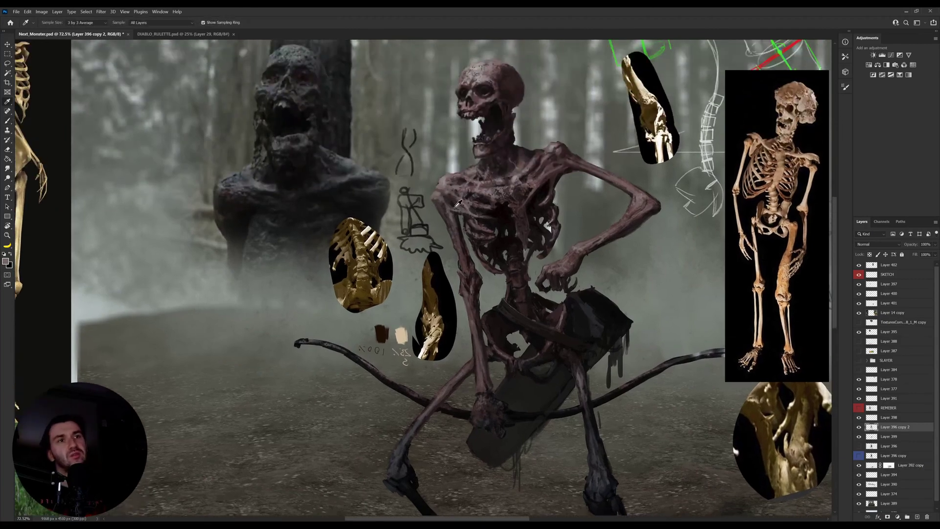
pyautogui.click(6, 261)
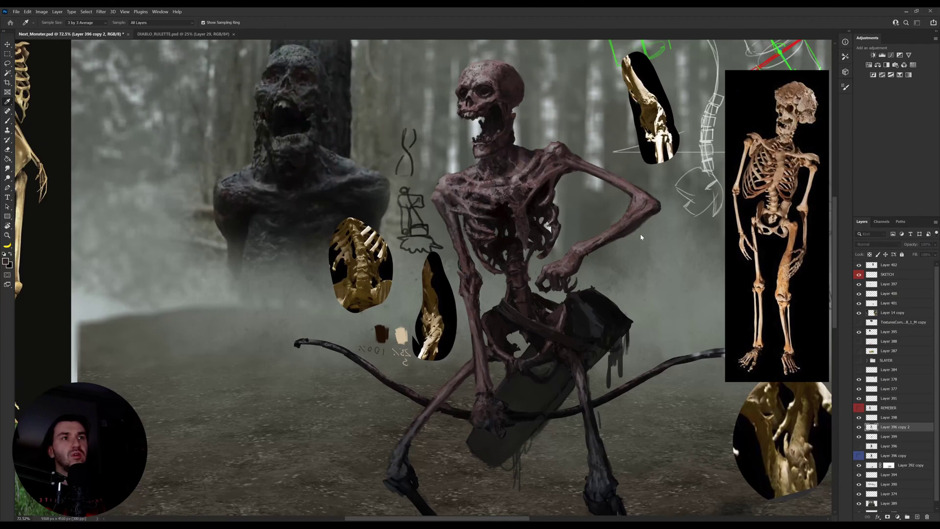
pyautogui.click(644, 157)
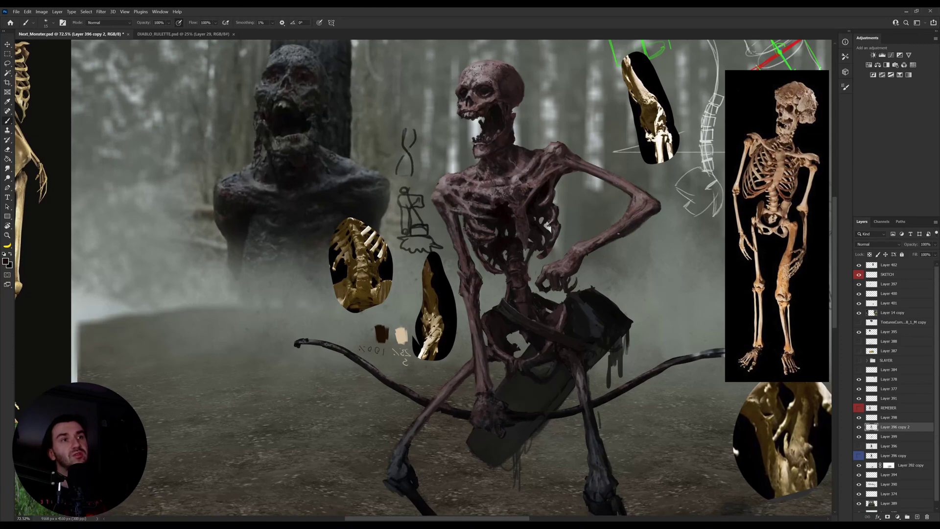
pyautogui.press('r')
pyautogui.moveTo(661, 194); pyautogui.dragTo(652, 255)
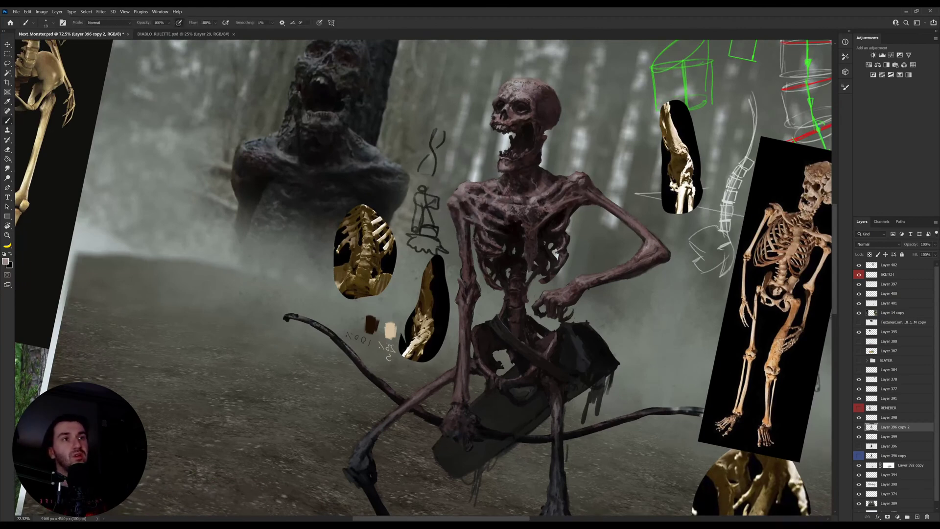
pyautogui.press('r')
pyautogui.click(641, 246)
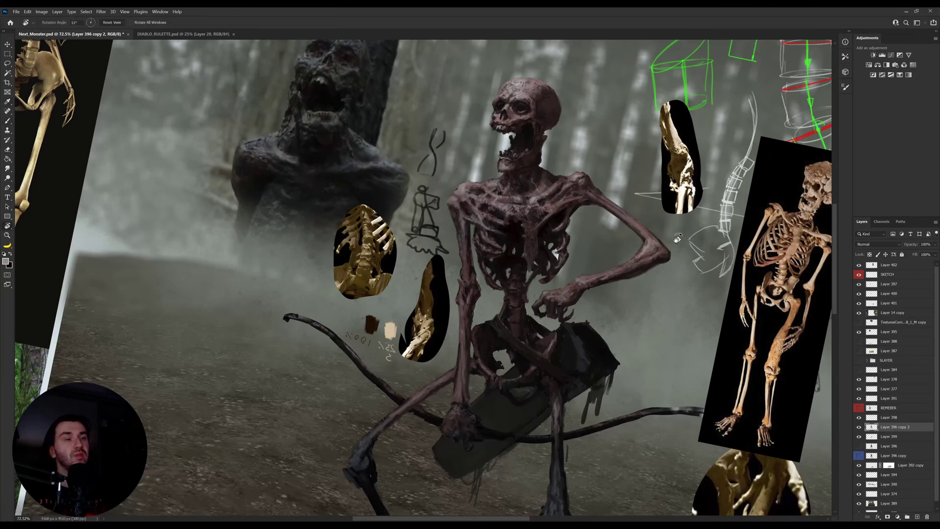
pyautogui.moveTo(677, 238); pyautogui.dragTo(656, 165)
pyautogui.keyDown('alt'); pyautogui.click(640, 183); pyautogui.keyUp('alt')
pyautogui.keyDown('alt'); pyautogui.click(638, 183); pyautogui.keyUp('alt')
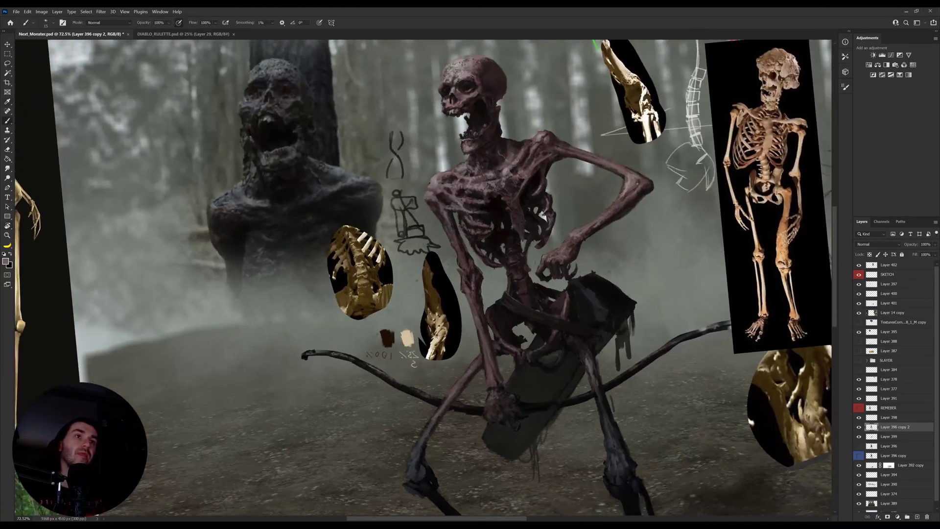
# Step: Refine the raised arm's elbow contour and adjoining forearm with sampled bone tones, working on a rotated canvas
pyautogui.press('r')
pyautogui.moveTo(669, 175)
pyautogui.mouseDown()
pyautogui.moveTo(594, 370)
pyautogui.moveTo(603, 357)
pyautogui.moveTo(555, 336)
pyautogui.mouseUp()
pyautogui.keyDown('alt'); pyautogui.click(628, 380); pyautogui.keyUp('alt')
pyautogui.keyDown('alt'); pyautogui.click(563, 357); pyautogui.keyUp('alt')
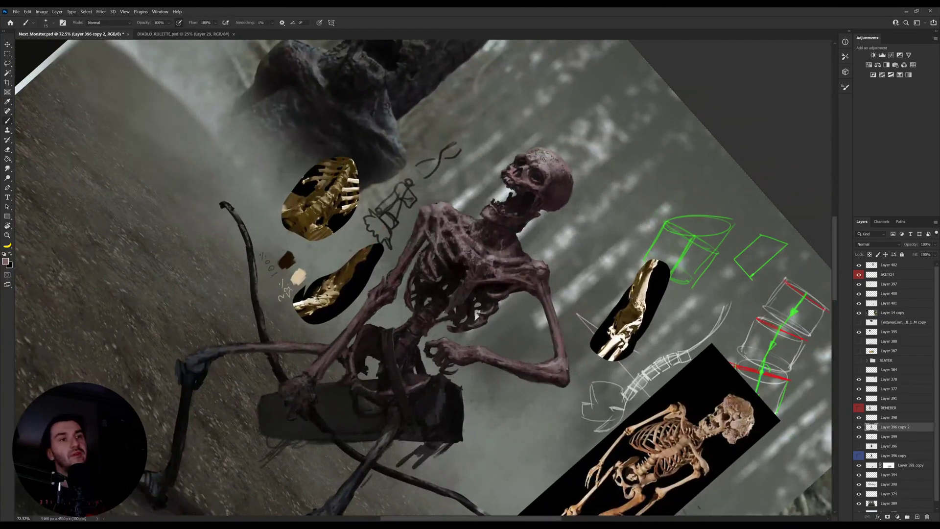
pyautogui.keyDown('alt'); pyautogui.click(567, 377); pyautogui.keyUp('alt')
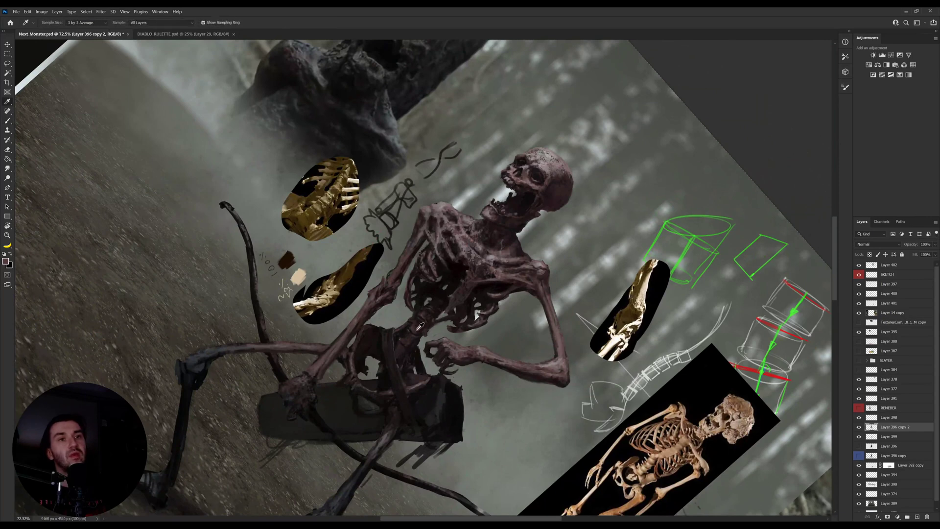
pyautogui.keyDown('alt'); pyautogui.click(434, 218); pyautogui.keyUp('alt')
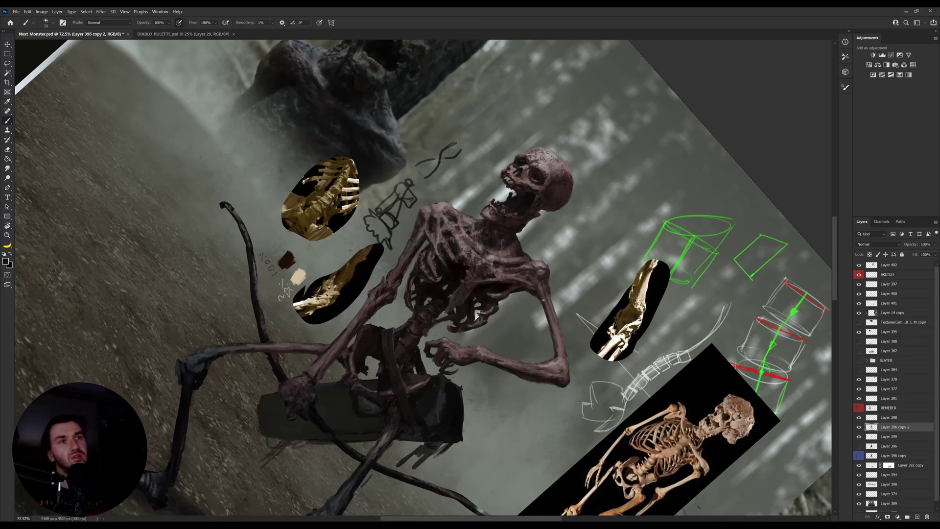
pyautogui.press('r')
pyautogui.moveTo(541, 297); pyautogui.dragTo(536, 216)
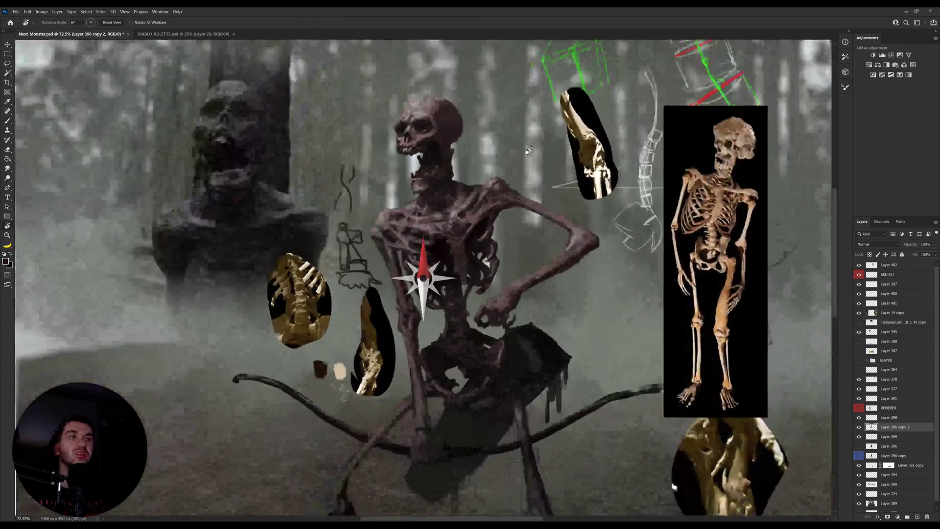
pyautogui.press('b')
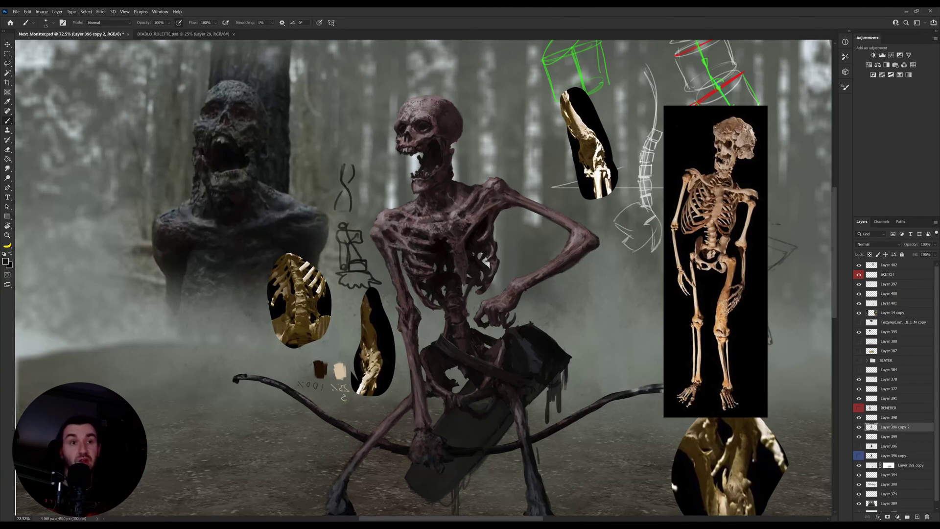
# Step: Paint the transition from the bent leg's lower femur into its knee with tones sampled from the thigh
pyautogui.moveTo(388, 406); pyautogui.dragTo(384, 323)
pyautogui.keyDown('alt'); pyautogui.click(358, 369); pyautogui.keyUp('alt')
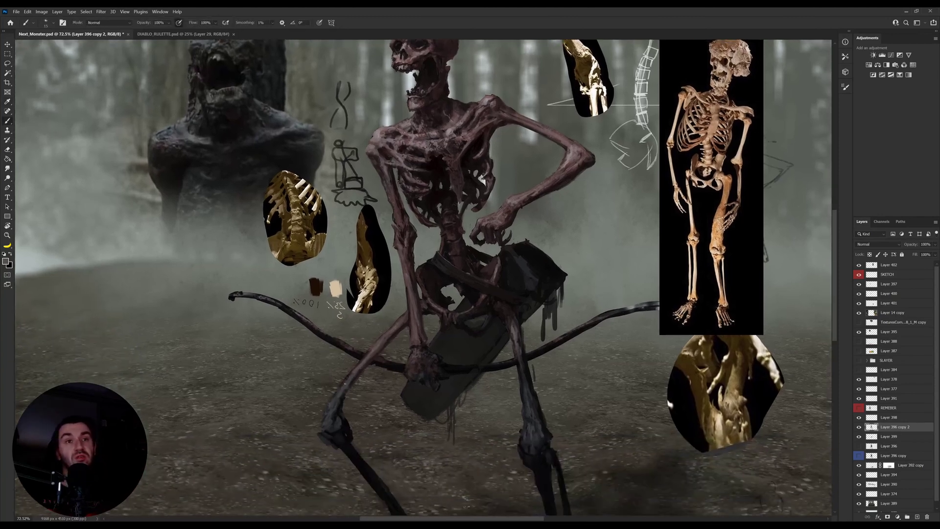
pyautogui.press('b')
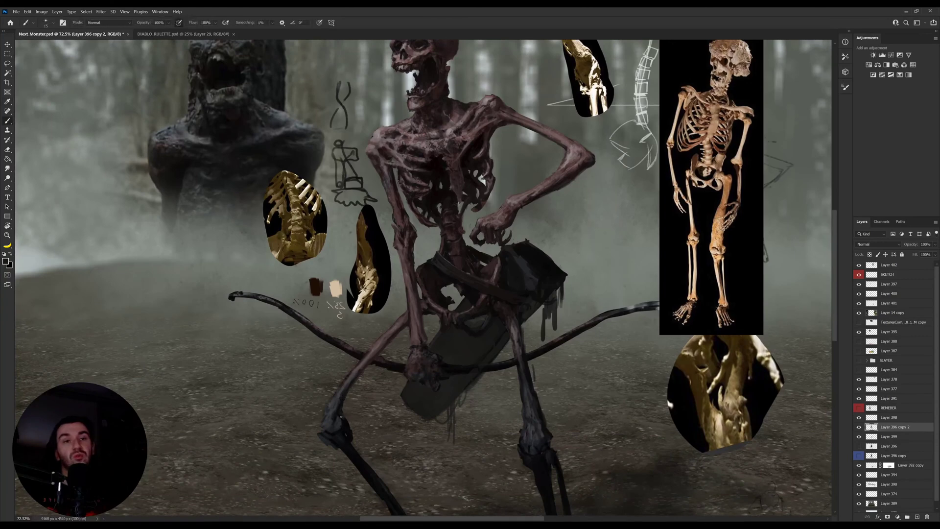
pyautogui.keyDown('alt'); pyautogui.click(333, 396); pyautogui.keyUp('alt')
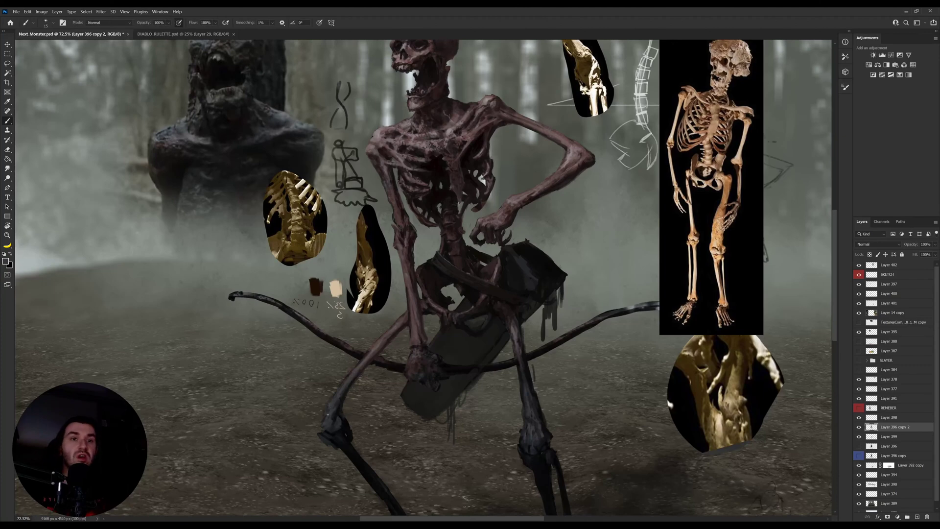
# Step: Paint the underside of the bent knee, where it meets the shin, with freshly picked dark colours
pyautogui.moveTo(331, 446); pyautogui.dragTo(332, 397)
pyautogui.moveTo(563, 385); pyautogui.dragTo(558, 341)
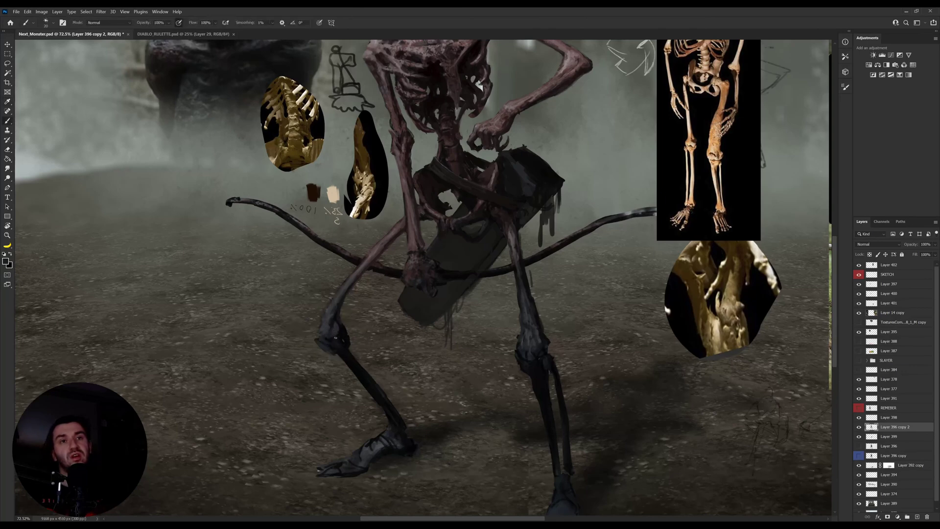
pyautogui.press('i')
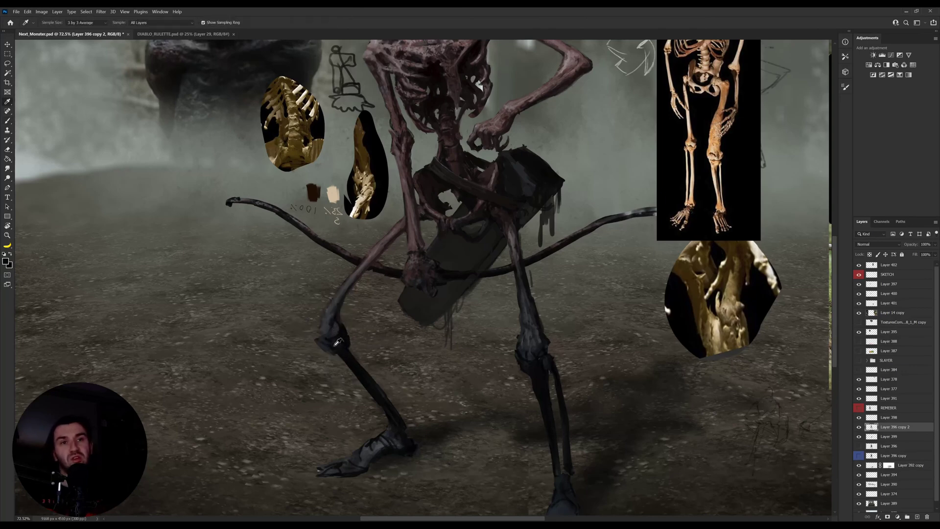
pyautogui.click(6, 263)
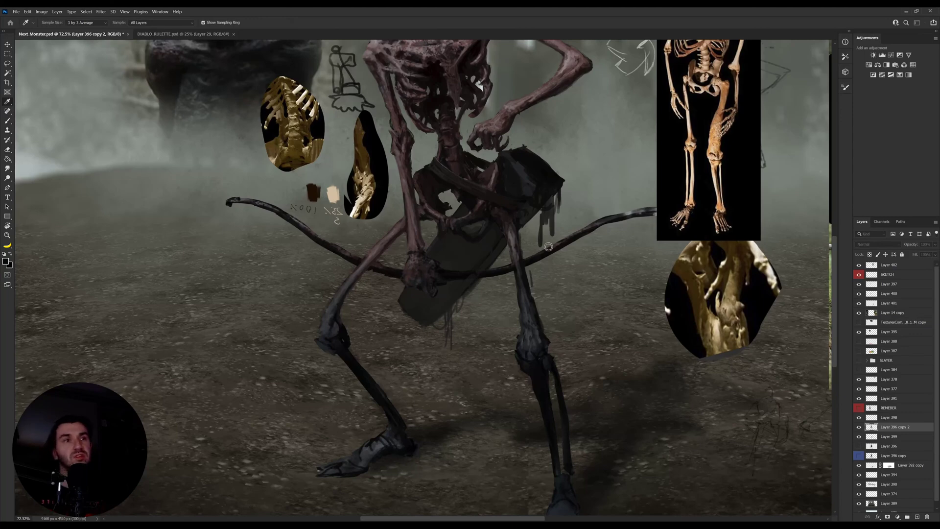
pyautogui.press('b')
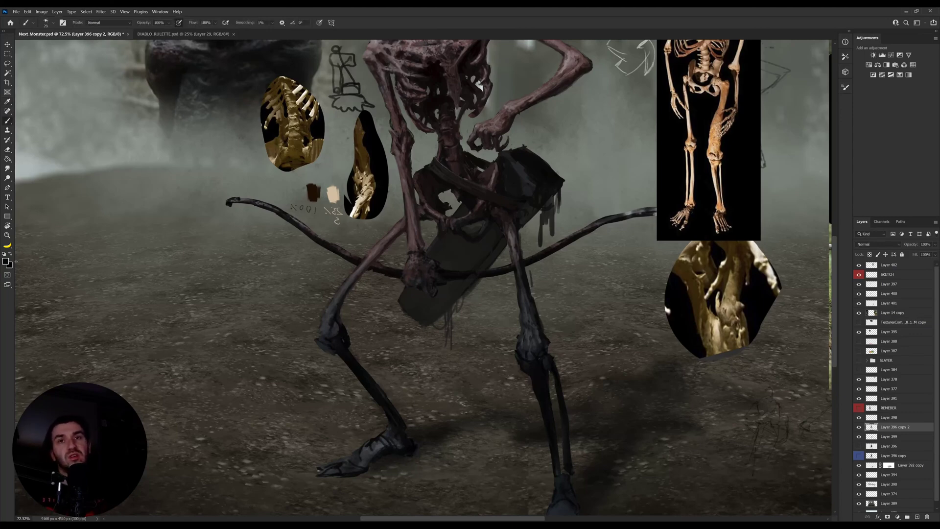
pyautogui.press('i')
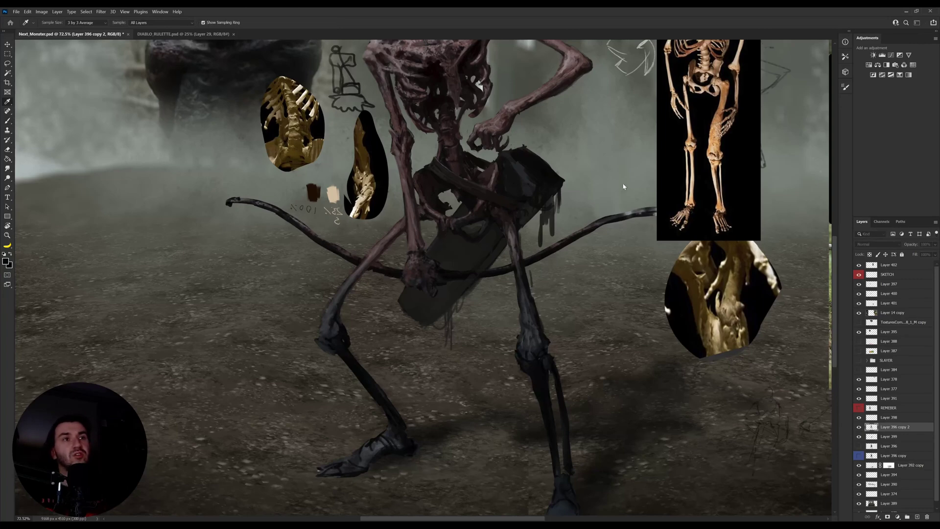
pyautogui.press('b')
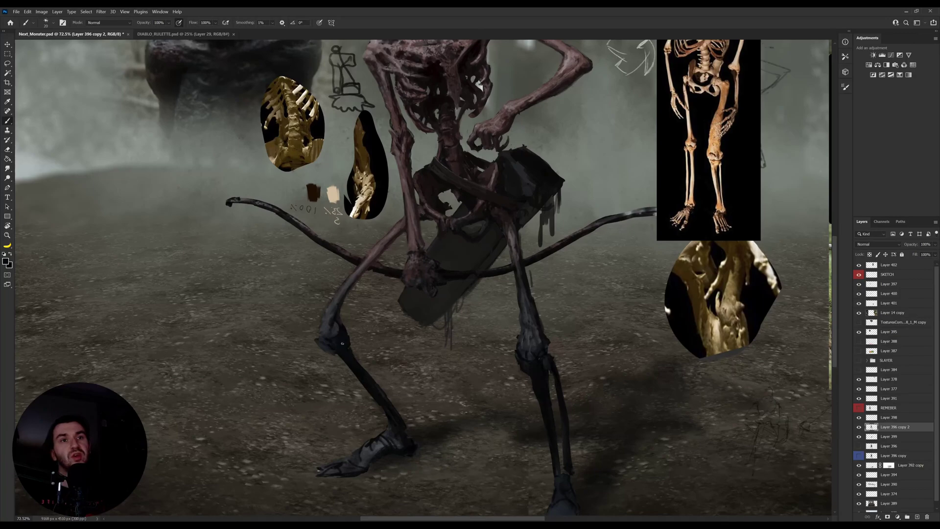
# Step: Fill in the underside of the bent knee with dark tones sampled from the shin and knee joint
pyautogui.press('z')
pyautogui.moveTo(343, 350)
pyautogui.mouseDown()
pyautogui.moveTo(412, 337)
pyautogui.moveTo(372, 349)
pyautogui.moveTo(384, 384)
pyautogui.mouseUp()
pyautogui.press('b')
pyautogui.press('z')
pyautogui.press('b')
pyautogui.keyDown('alt'); pyautogui.click(393, 420); pyautogui.keyUp('alt')
pyautogui.keyDown('alt'); pyautogui.click(352, 343); pyautogui.keyUp('alt')
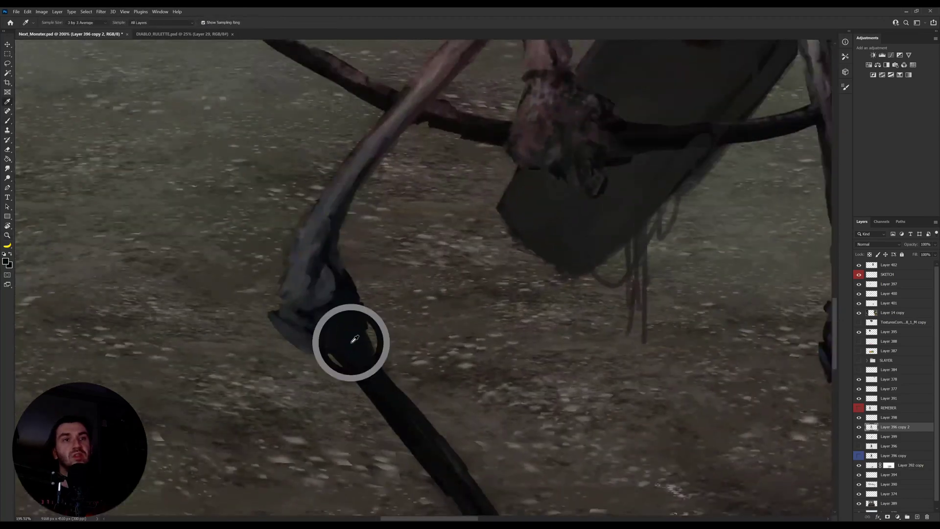
pyautogui.press('b')
pyautogui.keyDown('alt'); pyautogui.click(335, 354); pyautogui.keyUp('alt')
pyautogui.moveTo(333, 356)
pyautogui.mouseDown()
pyautogui.moveTo(293, 337)
pyautogui.moveTo(304, 340)
pyautogui.moveTo(267, 308)
pyautogui.moveTo(302, 319)
pyautogui.moveTo(291, 295)
pyautogui.moveTo(292, 324)
pyautogui.mouseUp()
# Step: Refine the bent leg's kneecap and lower femur end with tones sampled around the joint
pyautogui.keyDown('alt'); pyautogui.click(357, 369); pyautogui.keyUp('alt')
pyautogui.keyDown('alt'); pyautogui.click(299, 331); pyautogui.keyUp('alt')
pyautogui.keyDown('alt'); pyautogui.click(288, 316); pyautogui.keyUp('alt')
pyautogui.keyDown('alt'); pyautogui.click(294, 282); pyautogui.keyUp('alt')
pyautogui.press('b')
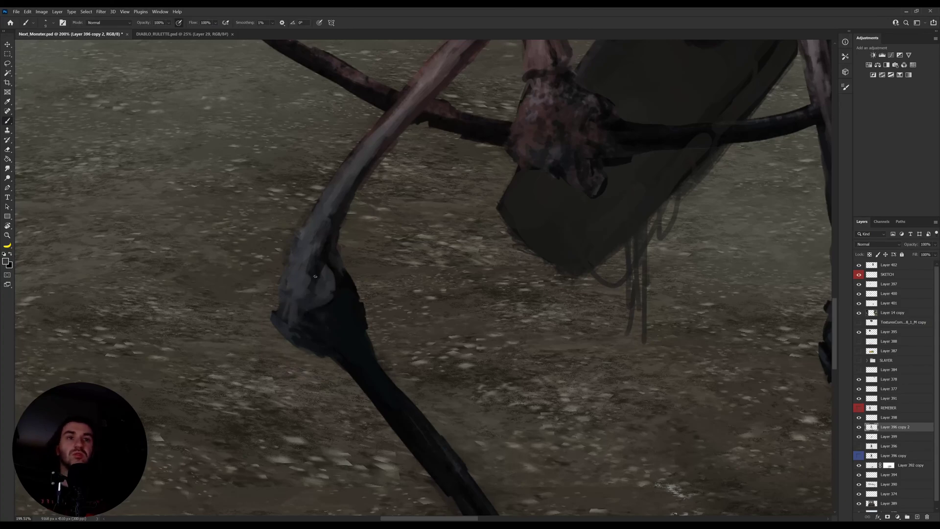
pyautogui.moveTo(315, 285); pyautogui.dragTo(319, 255)
# Step: Pick a custom colour based on the straight leg's thigh tone and paint highlights just above its knee
pyautogui.moveTo(350, 223); pyautogui.dragTo(338, 302)
pyautogui.moveTo(423, 298); pyautogui.dragTo(383, 304)
pyautogui.moveTo(508, 301); pyautogui.dragTo(515, 302)
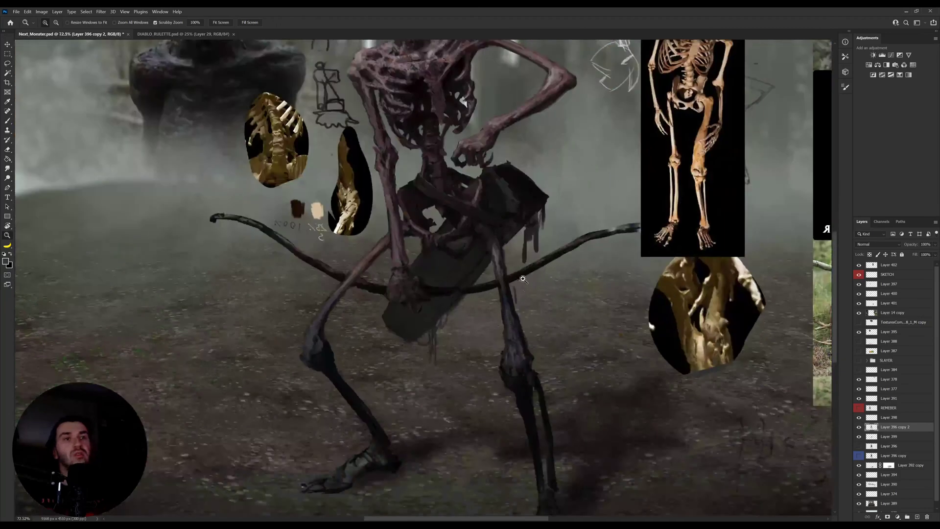
pyautogui.press('b')
pyautogui.keyDown('alt'); pyautogui.click(498, 261); pyautogui.keyUp('alt')
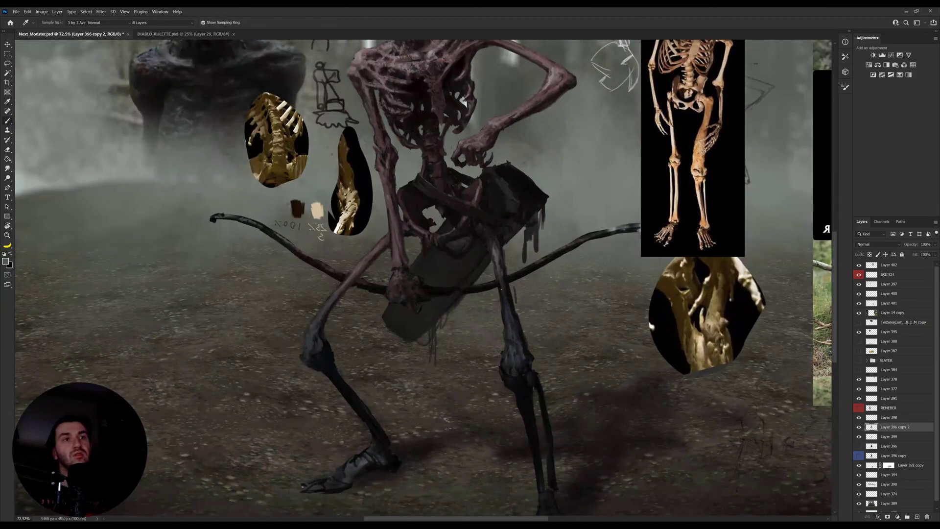
pyautogui.click(5, 261)
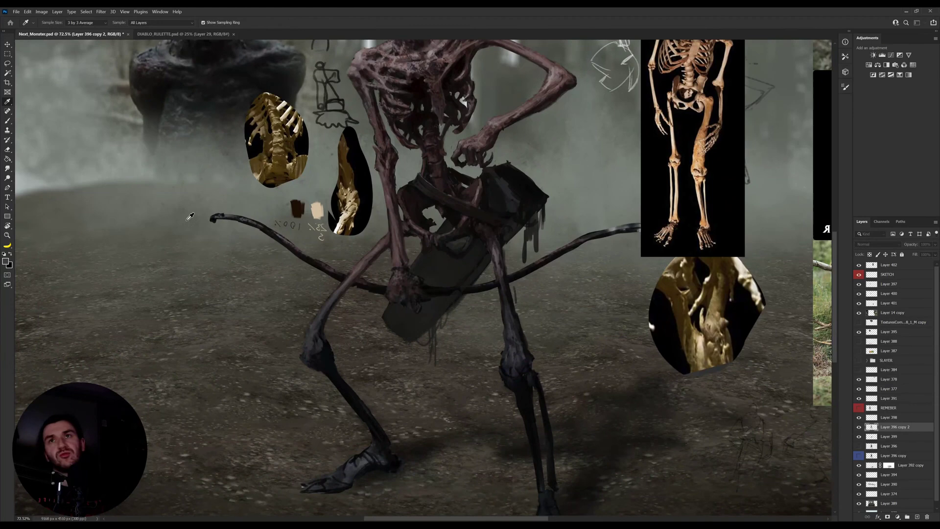
pyautogui.click(637, 165)
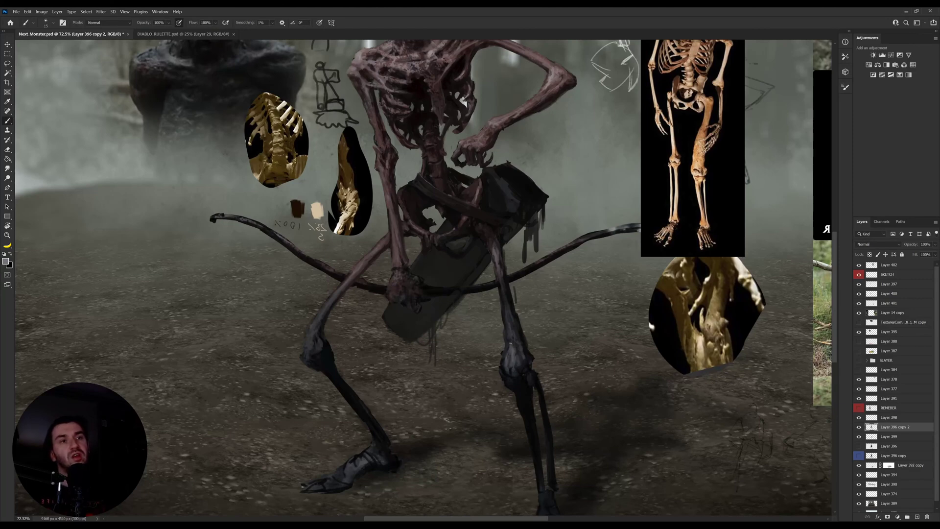
# Step: Blend the highlights above the straight leg's knee into the lower femur with tones sampled from the bone
pyautogui.keyDown('alt'); pyautogui.click(511, 345); pyautogui.keyUp('alt')
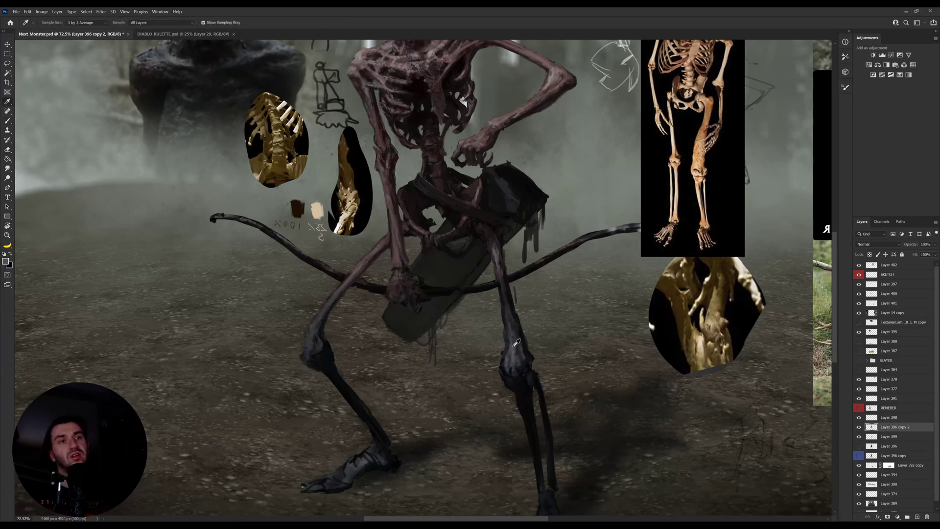
pyautogui.press('b')
pyautogui.keyDown('alt'); pyautogui.click(513, 347); pyautogui.keyUp('alt')
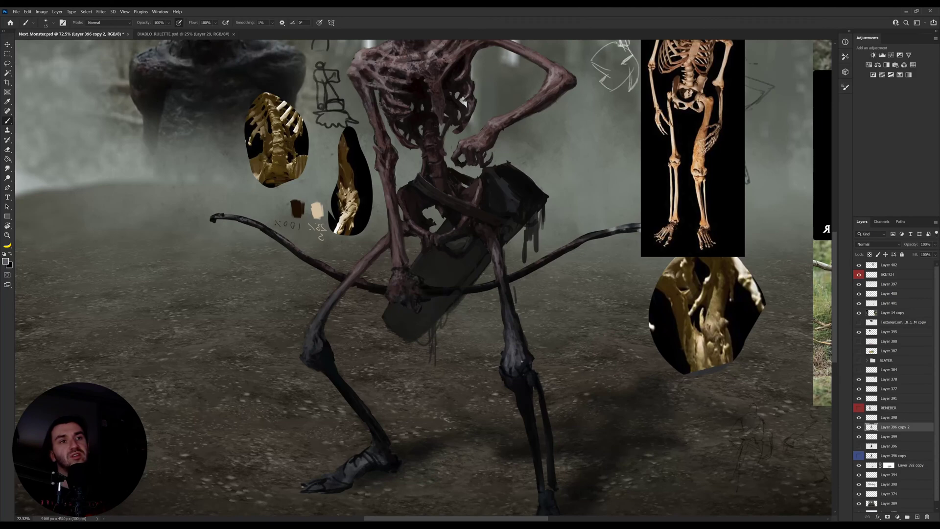
pyautogui.keyDown('alt'); pyautogui.click(510, 325); pyautogui.keyUp('alt')
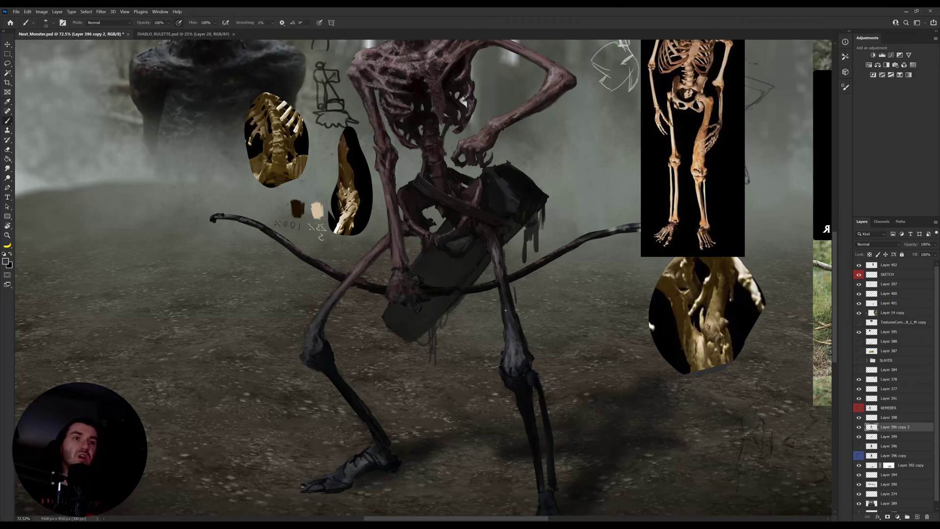
pyautogui.keyDown('alt'); pyautogui.click(509, 325); pyautogui.keyUp('alt')
pyautogui.keyDown('alt'); pyautogui.click(513, 339); pyautogui.keyUp('alt')
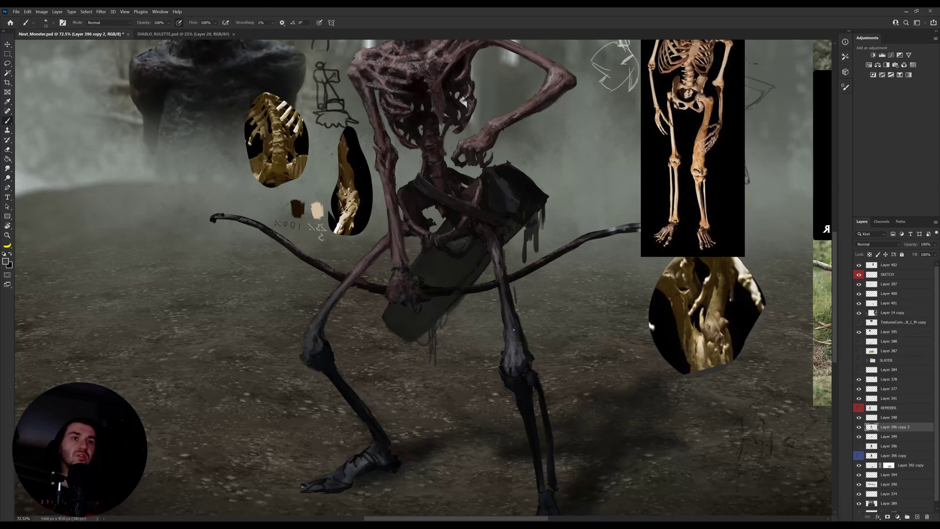
# Step: Refine the straight leg's femur from upper shaft to knee with sampled bone tones, working on a rotated canvas
pyautogui.press('r')
pyautogui.moveTo(578, 271); pyautogui.dragTo(575, 290)
pyautogui.press('e')
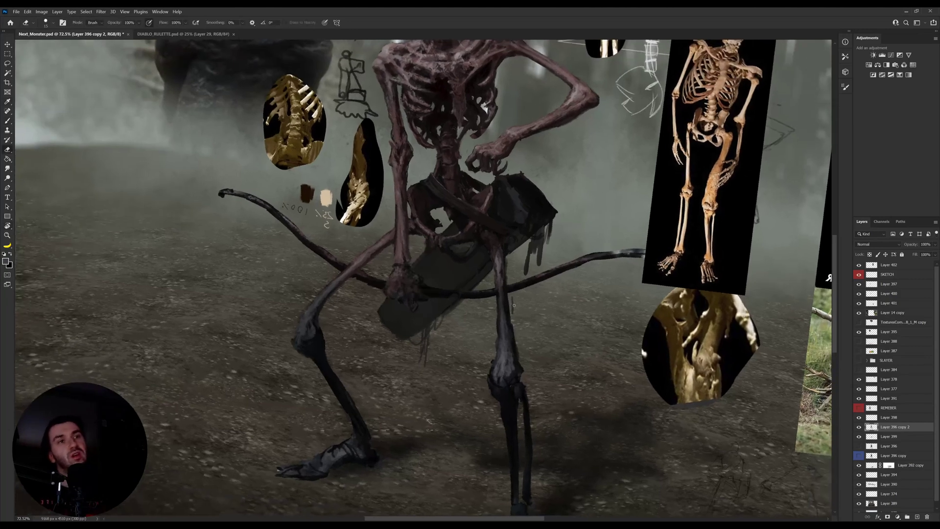
pyautogui.press('b')
pyautogui.keyDown('alt'); pyautogui.click(509, 343); pyautogui.keyUp('alt')
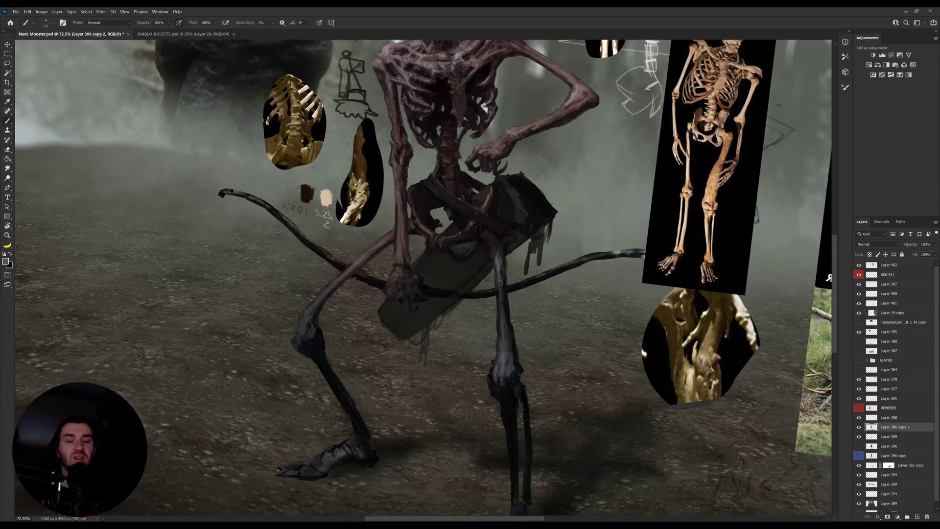
pyautogui.keyDown('alt'); pyautogui.click(500, 264); pyautogui.keyUp('alt')
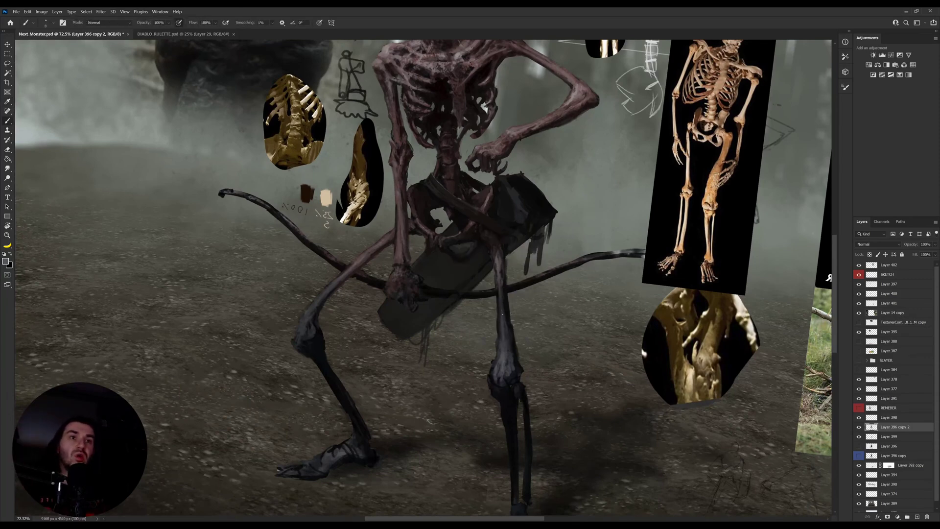
pyautogui.keyDown('alt'); pyautogui.click(504, 318); pyautogui.keyUp('alt')
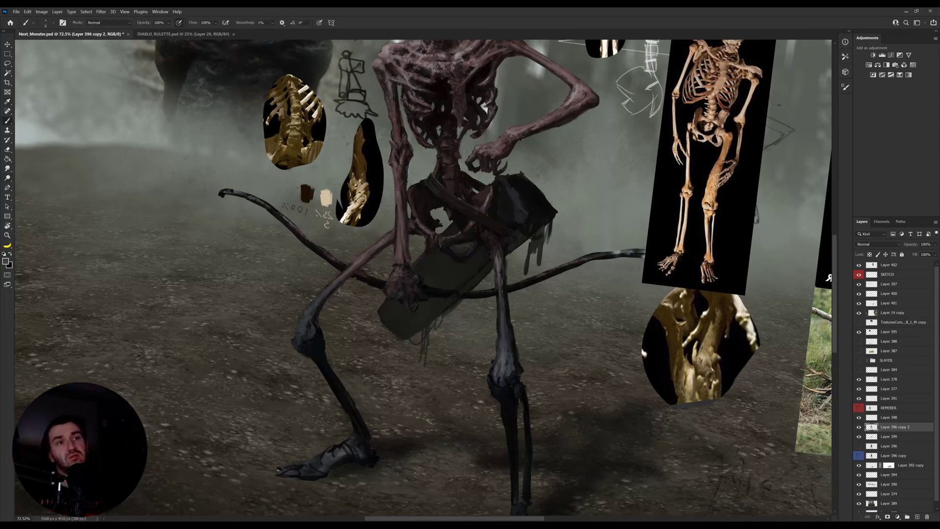
pyautogui.keyDown('alt'); pyautogui.click(502, 311); pyautogui.keyUp('alt')
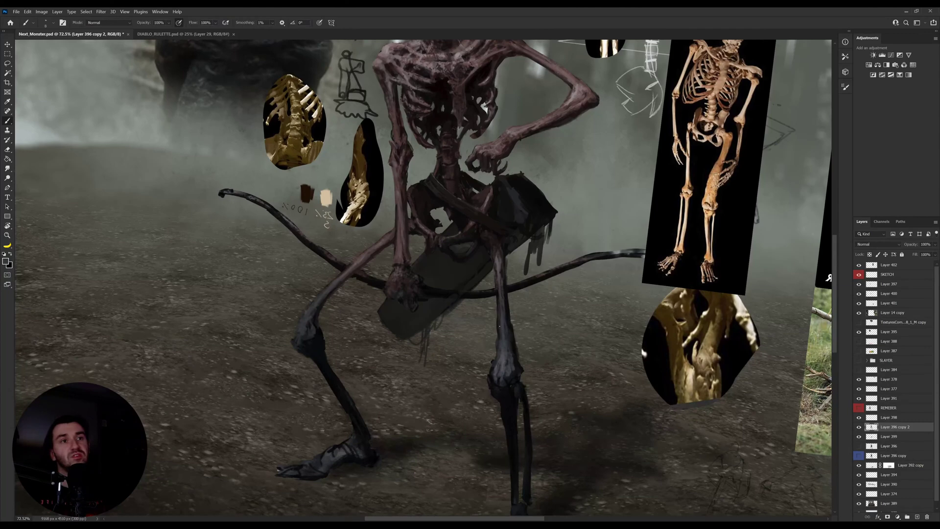
pyautogui.keyDown('alt'); pyautogui.click(504, 362); pyautogui.keyUp('alt')
pyautogui.press('r')
pyautogui.moveTo(501, 284); pyautogui.dragTo(504, 272)
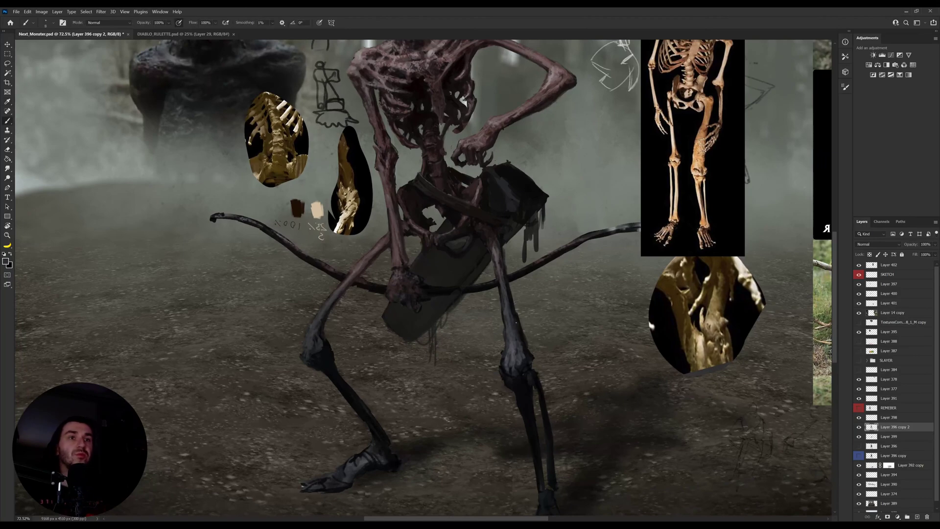
# Step: Examine the feet in the Burning Dead Archer reference and in the charred skeleton photo
pyautogui.scroll(-5, 515, 323)
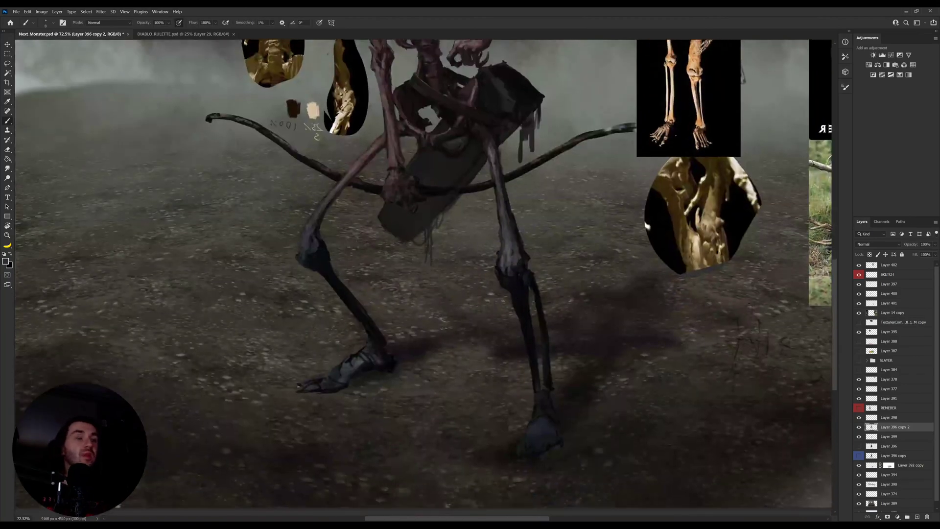
pyautogui.press('z')
pyautogui.moveTo(679, 118); pyautogui.dragTo(685, 122)
pyautogui.press('v')
pyautogui.keyDown('ctrl'); pyautogui.click(684, 130); pyautogui.keyUp('ctrl')
pyautogui.moveTo(701, 156); pyautogui.dragTo(526, 236)
pyautogui.press('z')
pyautogui.moveTo(594, 199); pyautogui.dragTo(641, 197)
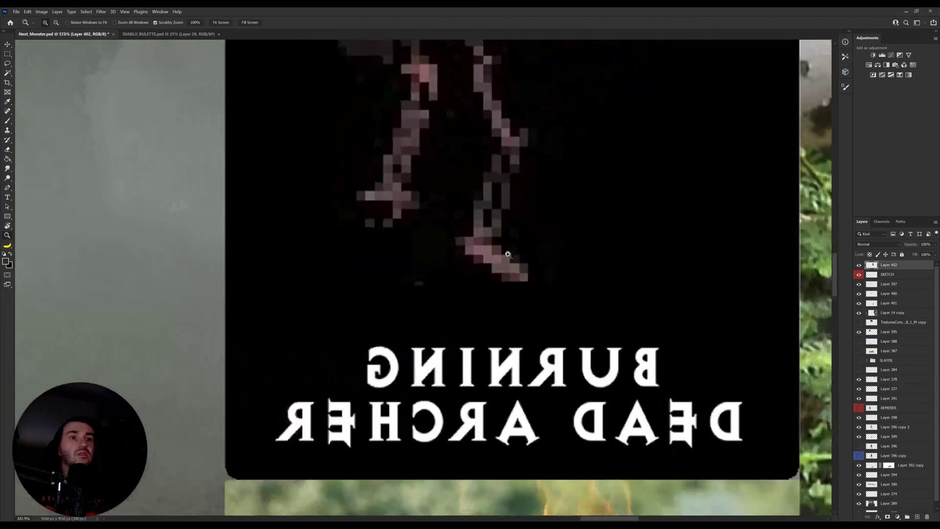
pyautogui.scroll(-3, 521, 279)
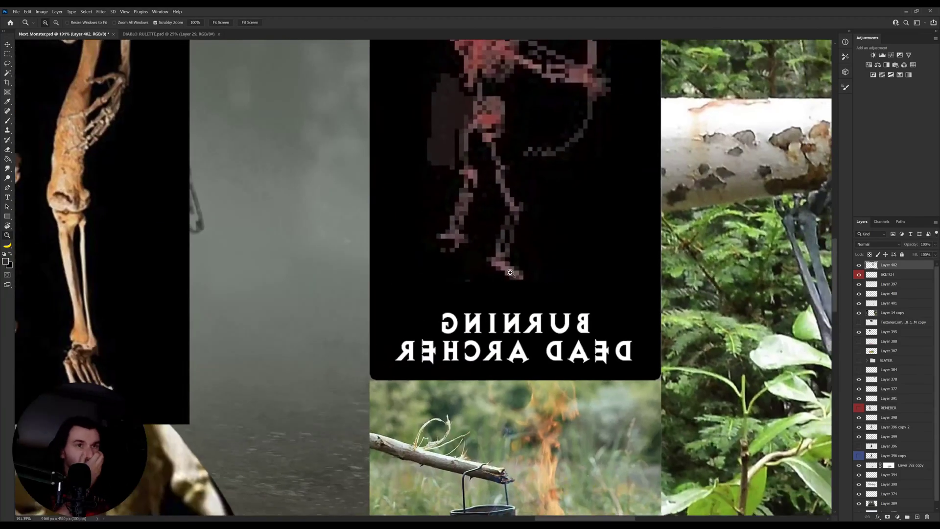
pyautogui.scroll(-4, 528, 290)
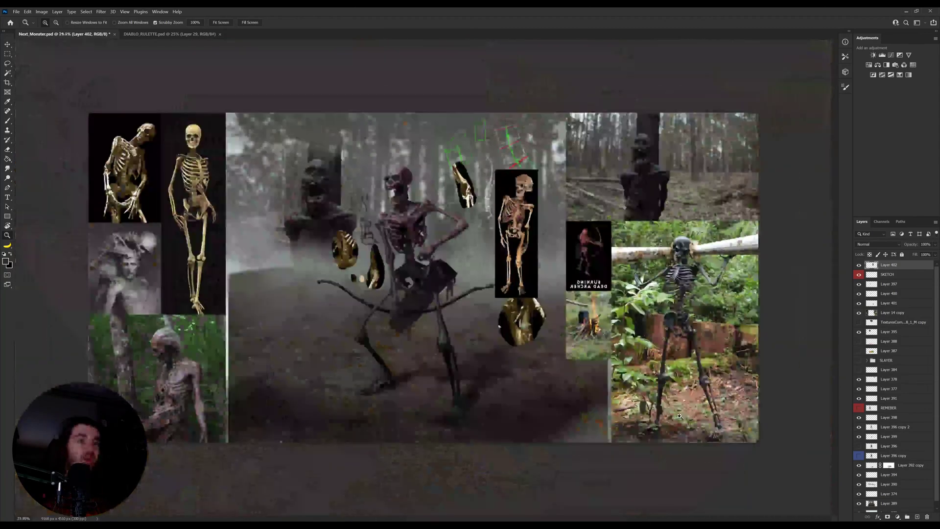
pyautogui.scroll(3, 755, 455)
pyautogui.scroll(2, 674, 398)
# Step: Lasso both feet in the charred skeleton reference photo and copy them to a new layer
pyautogui.press('v')
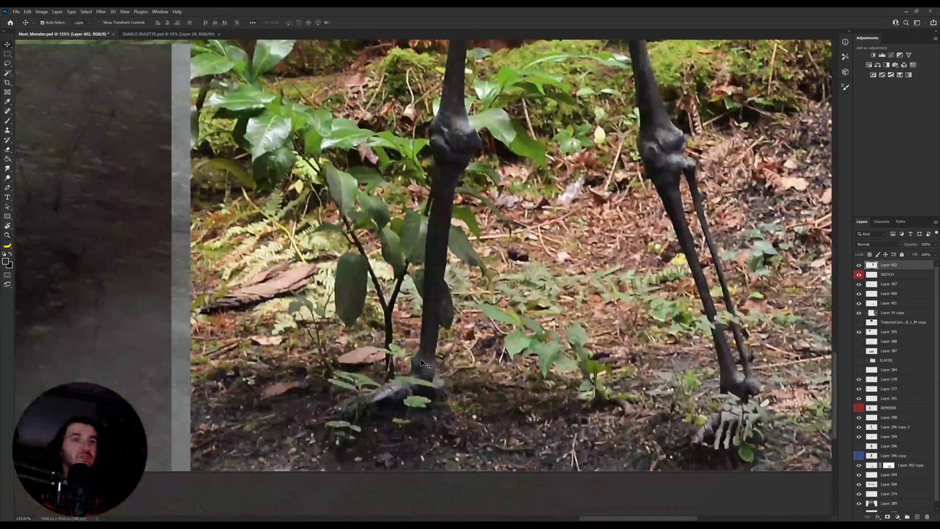
pyautogui.keyDown('ctrl'); pyautogui.click(476, 393); pyautogui.keyUp('ctrl')
pyautogui.press('l')
pyautogui.moveTo(396, 433)
pyautogui.mouseDown()
pyautogui.moveTo(309, 397)
pyautogui.moveTo(323, 368)
pyautogui.moveTo(404, 444)
pyautogui.mouseUp()
pyautogui.moveTo(699, 458)
pyautogui.mouseDown()
pyautogui.moveTo(794, 390)
pyautogui.moveTo(764, 458)
pyautogui.mouseUp()
pyautogui.press('z')
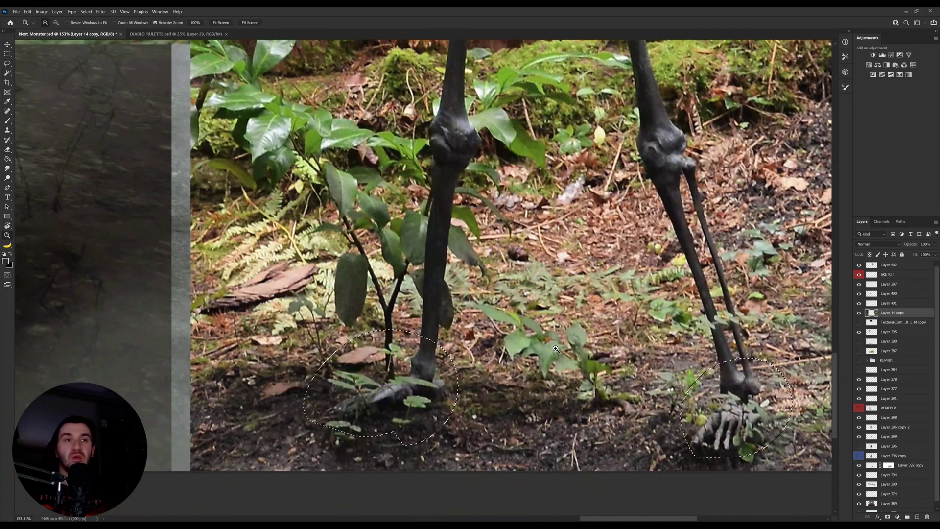
pyautogui.scroll(-5, 524, 347)
pyautogui.hotkey('ctrl', 'j')
# Step: Place the copied foot references on the ground beside the archer's feet and enlarge them slightly
pyautogui.press('v')
pyautogui.moveTo(559, 360); pyautogui.dragTo(168, 324)
pyautogui.moveTo(248, 324); pyautogui.dragTo(447, 327)
pyautogui.press('z')
pyautogui.scroll(3, 394, 332)
pyautogui.hotkey('ctrl', 't')
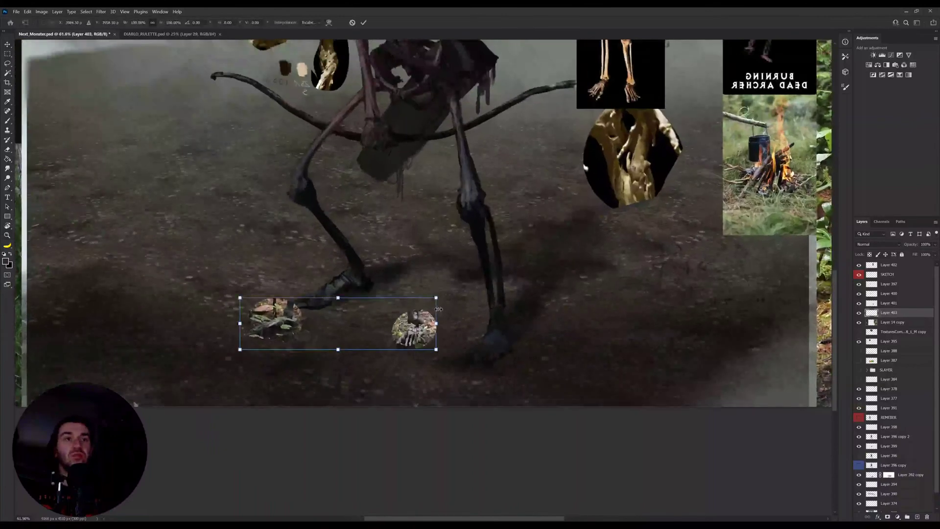
pyautogui.moveTo(436, 296); pyautogui.dragTo(451, 292)
pyautogui.moveTo(423, 321); pyautogui.dragTo(396, 317)
pyautogui.press('Return')
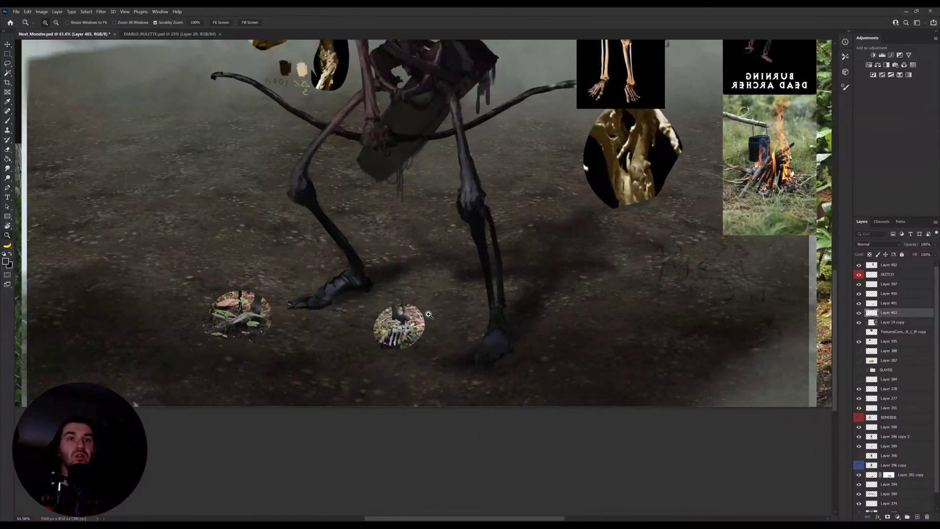
# Step: Return to the painted skeleton layer, Layer 396 copy 2, and sample a dark tone from the straight leg's knee
pyautogui.moveTo(476, 337); pyautogui.dragTo(522, 352)
pyautogui.press('v')
pyautogui.keyDown('ctrl'); pyautogui.click(501, 350); pyautogui.keyUp('ctrl')
pyautogui.press('i')
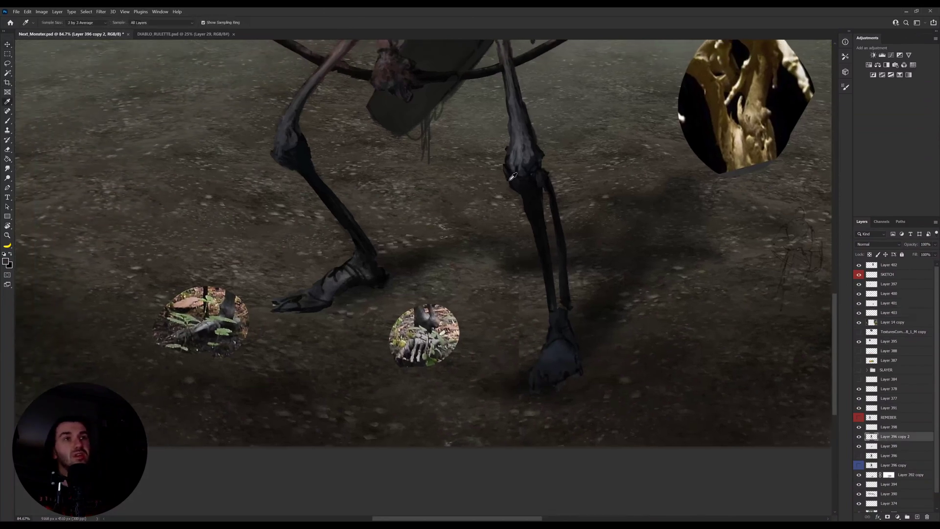
pyautogui.moveTo(431, 209); pyautogui.dragTo(464, 262)
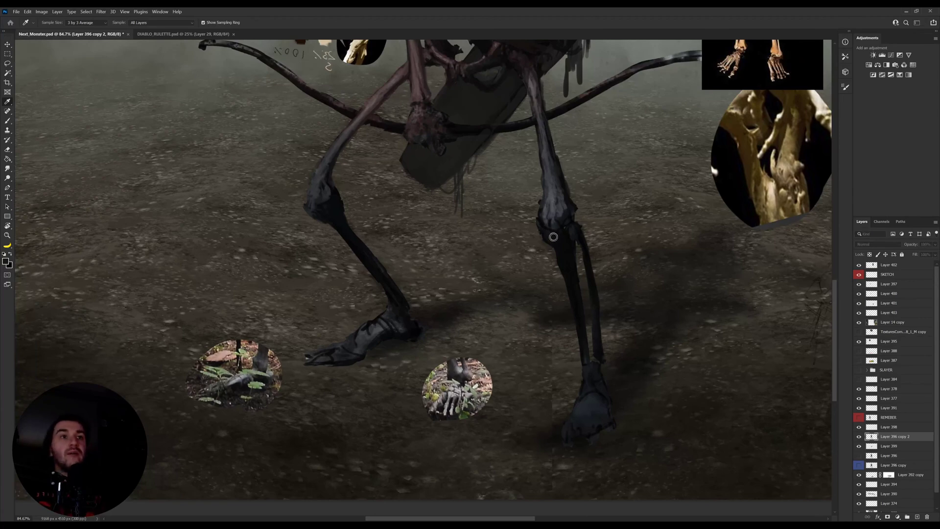
pyautogui.press('b')
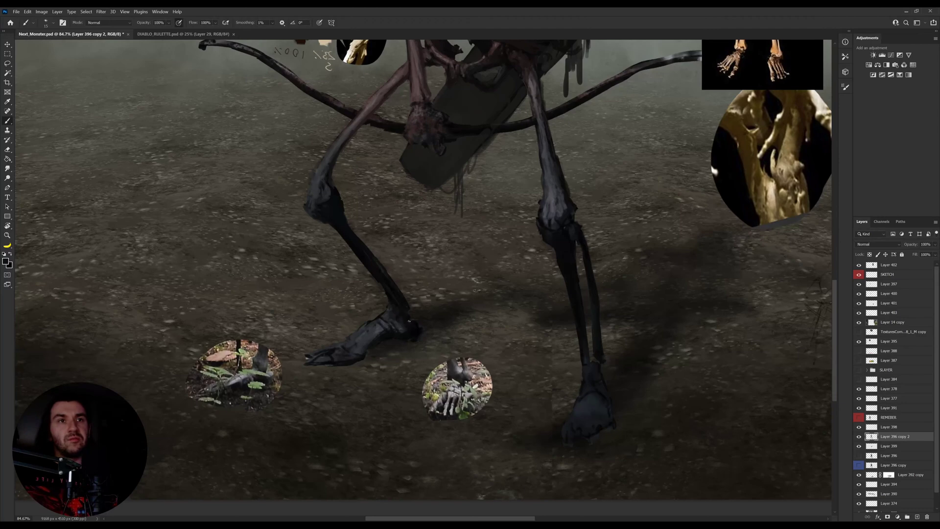
# Step: Paint the bent leg's ankle and heel with dark tones sampled from the lower shin and heel
pyautogui.keyDown('alt'); pyautogui.click(396, 305); pyautogui.keyUp('alt')
pyautogui.press('[')
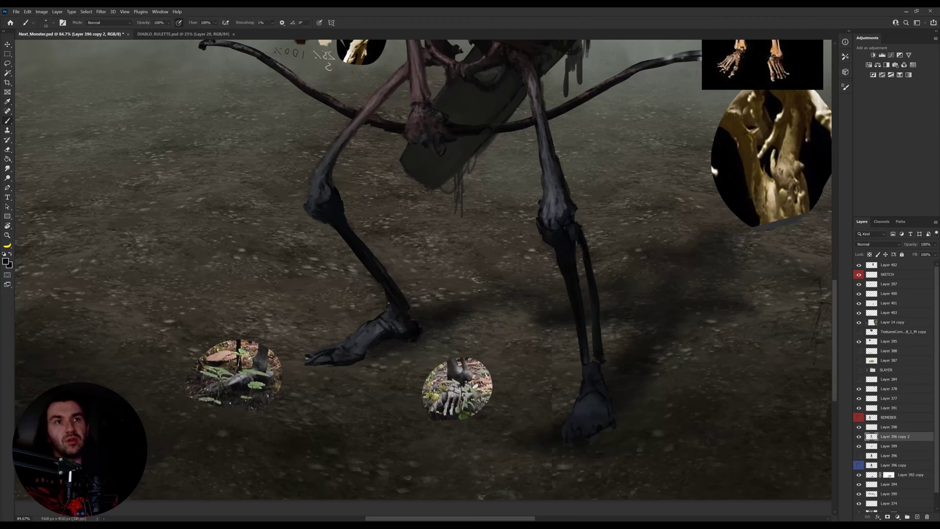
pyautogui.keyDown('alt'); pyautogui.click(405, 315); pyautogui.keyUp('alt')
pyautogui.moveTo(400, 317); pyautogui.dragTo(390, 323)
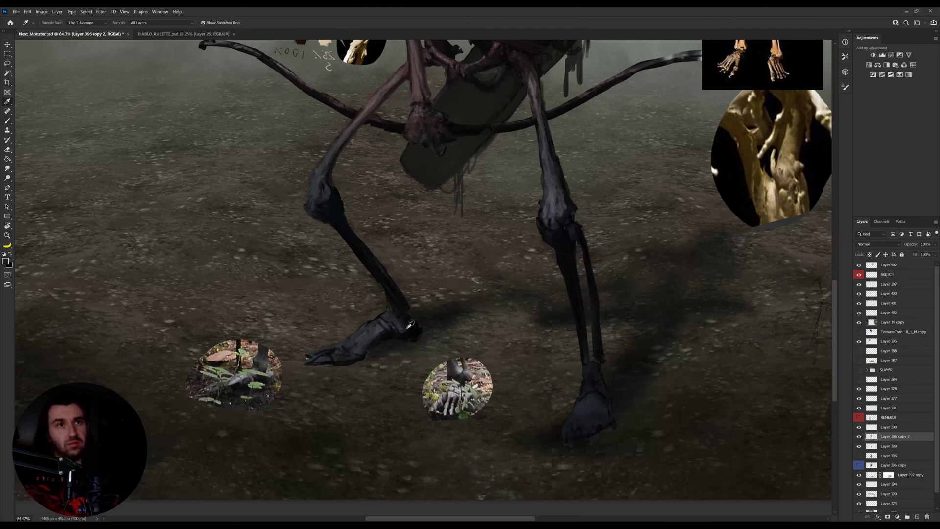
pyautogui.keyDown('alt'); pyautogui.click(407, 327); pyautogui.keyUp('alt')
pyautogui.keyDown('alt'); pyautogui.click(406, 329); pyautogui.keyUp('alt')
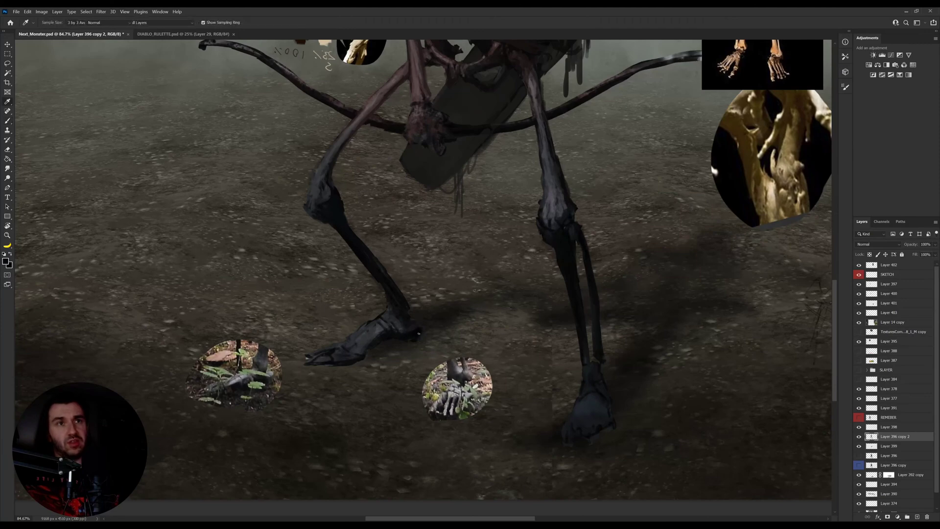
pyautogui.moveTo(407, 329)
pyautogui.mouseDown()
pyautogui.moveTo(420, 323)
pyautogui.moveTo(377, 318)
pyautogui.mouseUp()
# Step: Shade the instep and sole of the bent leg's foot with tones sampled along the foot
pyautogui.keyDown('alt'); pyautogui.click(375, 322); pyautogui.keyUp('alt')
pyautogui.keyDown('alt'); pyautogui.click(349, 355); pyautogui.keyUp('alt')
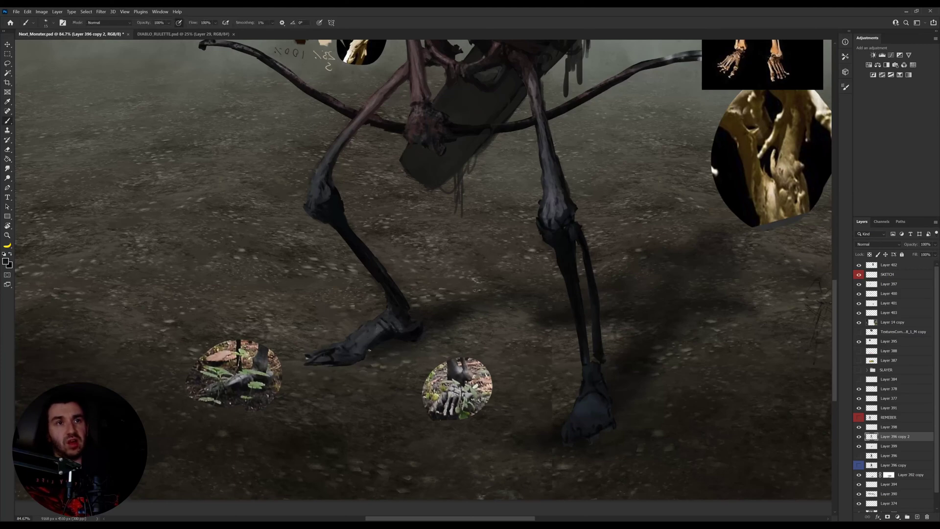
pyautogui.keyDown('alt'); pyautogui.click(376, 343); pyautogui.keyUp('alt')
pyautogui.moveTo(359, 363); pyautogui.dragTo(366, 359)
pyautogui.keyDown('alt'); pyautogui.click(384, 342); pyautogui.keyUp('alt')
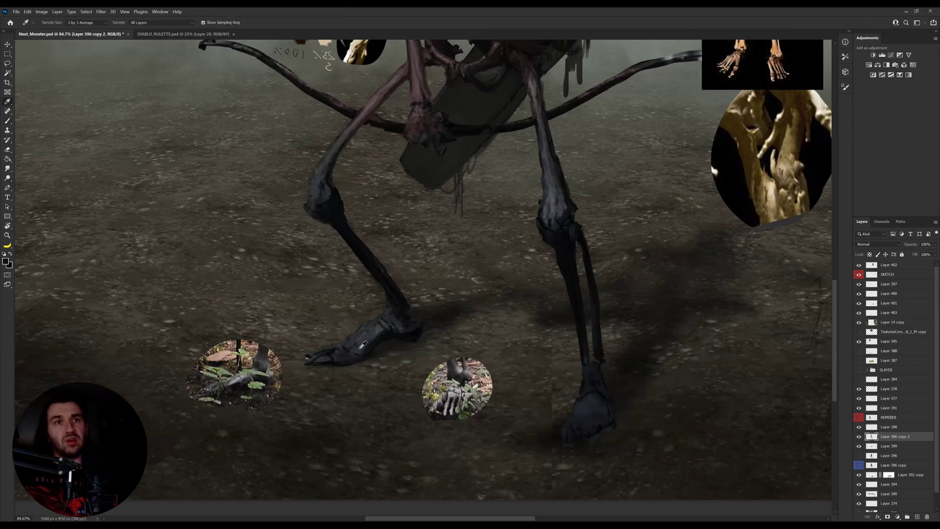
pyautogui.keyDown('alt'); pyautogui.click(362, 347); pyautogui.keyUp('alt')
# Step: Paint the toes of the bent leg's foot with a smaller brush, using tones sampled around the toes and forefoot
pyautogui.press('[')
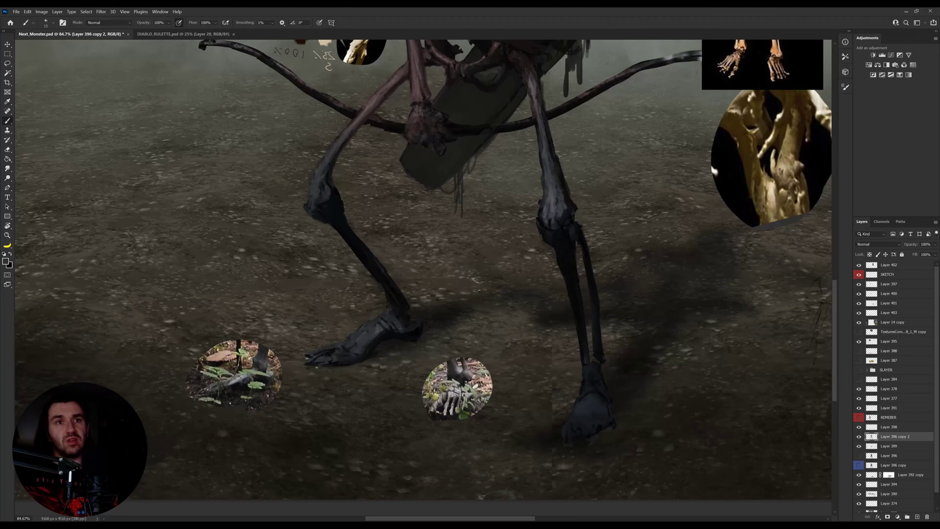
pyautogui.moveTo(311, 370); pyautogui.dragTo(315, 369)
pyautogui.keyDown('alt'); pyautogui.click(342, 360); pyautogui.keyUp('alt')
pyautogui.keyDown('alt'); pyautogui.click(327, 364); pyautogui.keyUp('alt')
pyautogui.keyDown('alt'); pyautogui.click(334, 360); pyautogui.keyUp('alt')
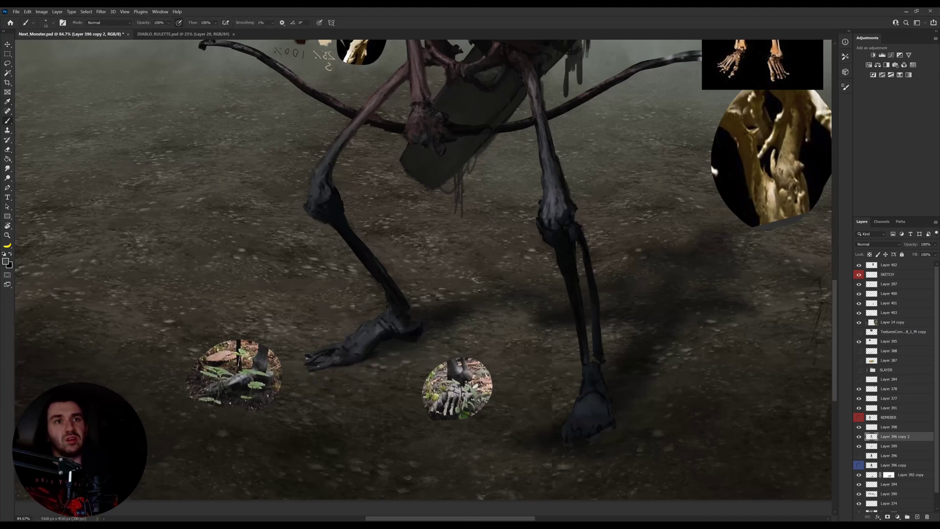
pyautogui.keyDown('alt'); pyautogui.click(330, 356); pyautogui.keyUp('alt')
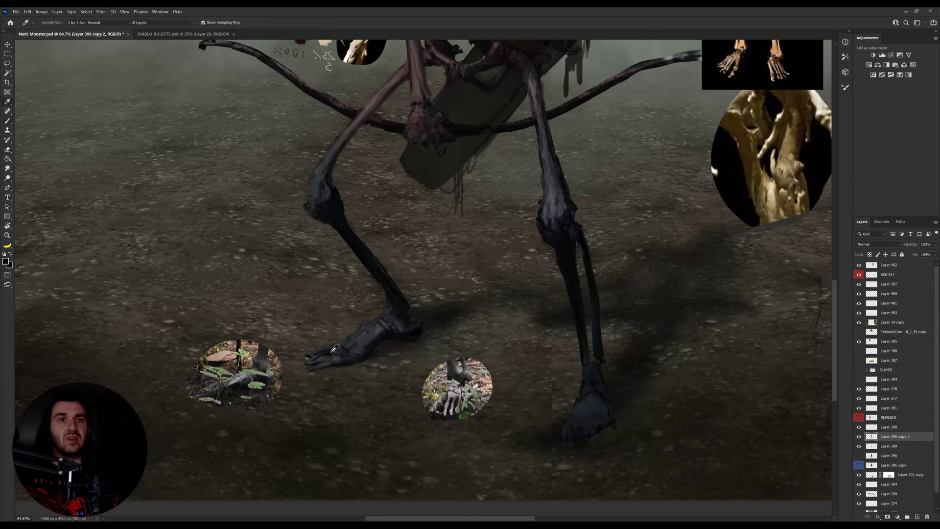
pyautogui.keyDown('alt'); pyautogui.click(324, 358); pyautogui.keyUp('alt')
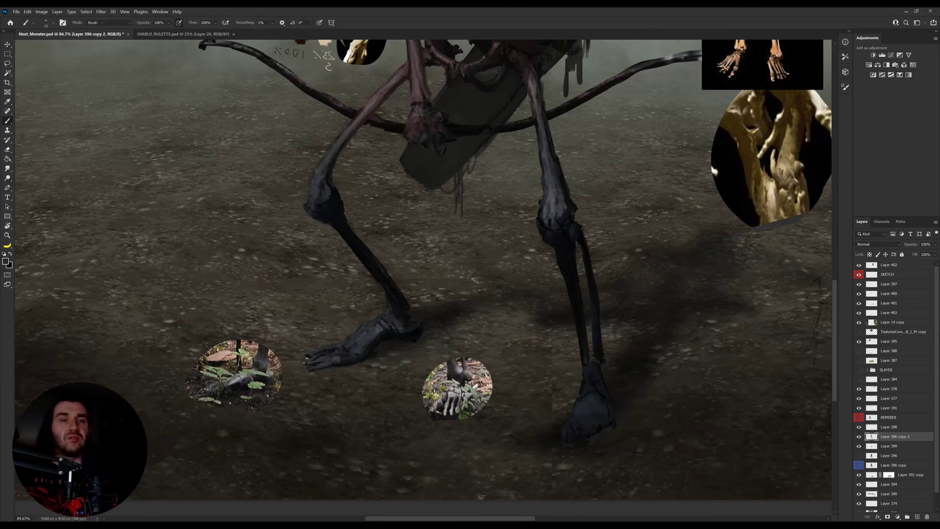
pyautogui.keyDown('alt'); pyautogui.click(313, 365); pyautogui.keyUp('alt')
pyautogui.moveTo(317, 365); pyautogui.dragTo(321, 366)
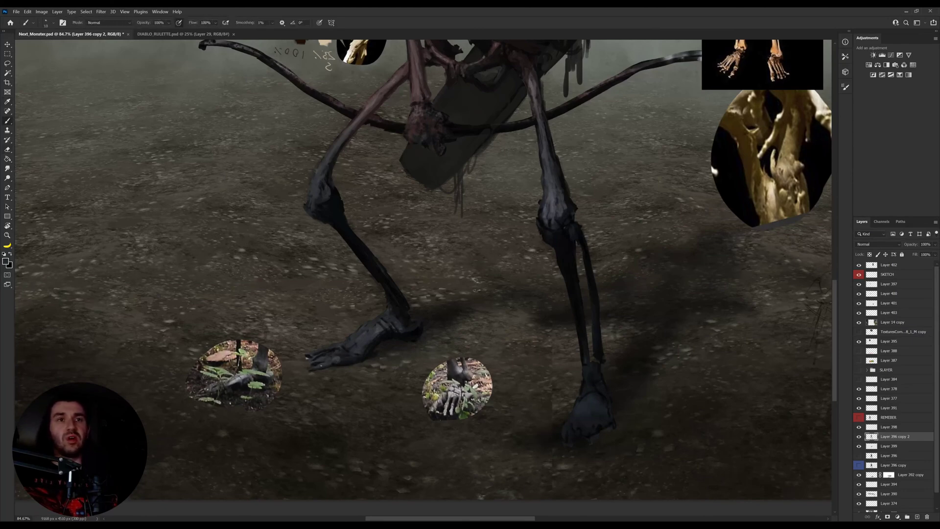
# Step: Touch up the bent leg's toes with a tone sampled from the forefoot and erase excess paint around the toe tips
pyautogui.keyDown('alt'); pyautogui.click(338, 365); pyautogui.keyUp('alt')
pyautogui.press(']')
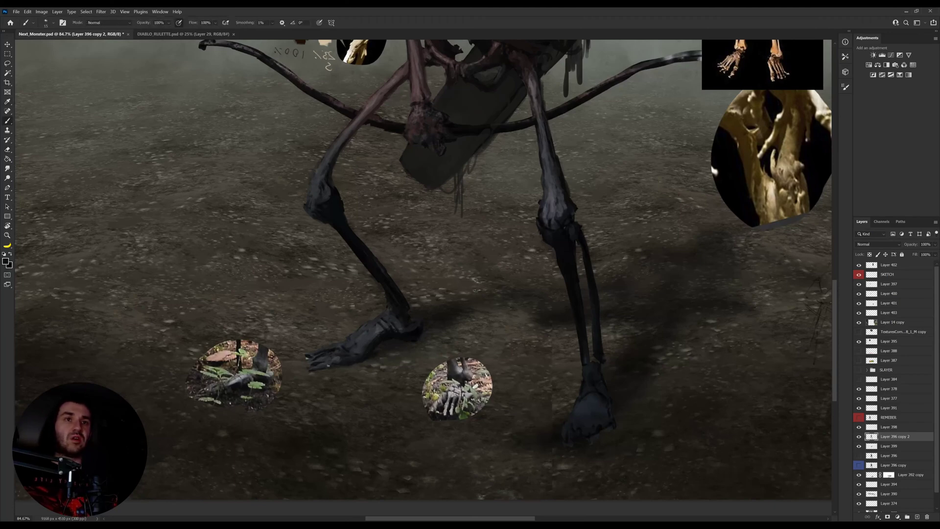
pyautogui.press('alt')
pyautogui.press('e')
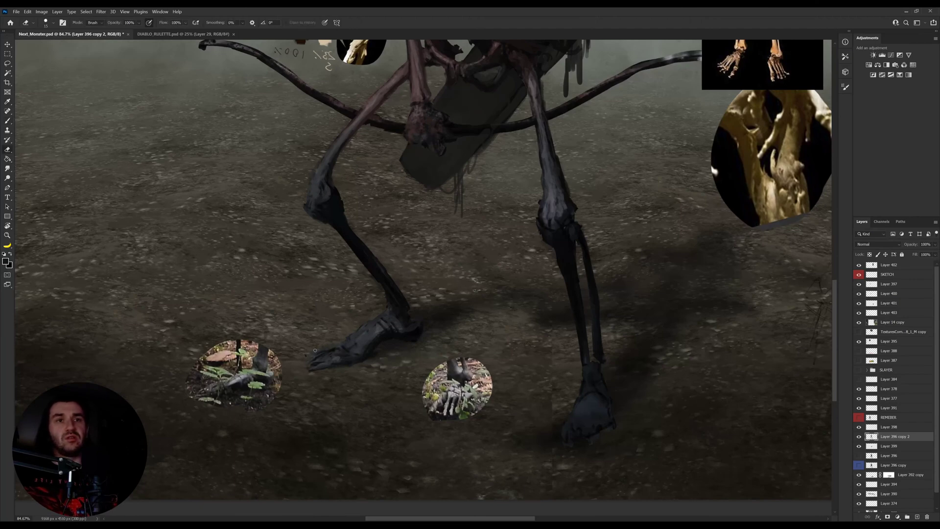
pyautogui.press('b')
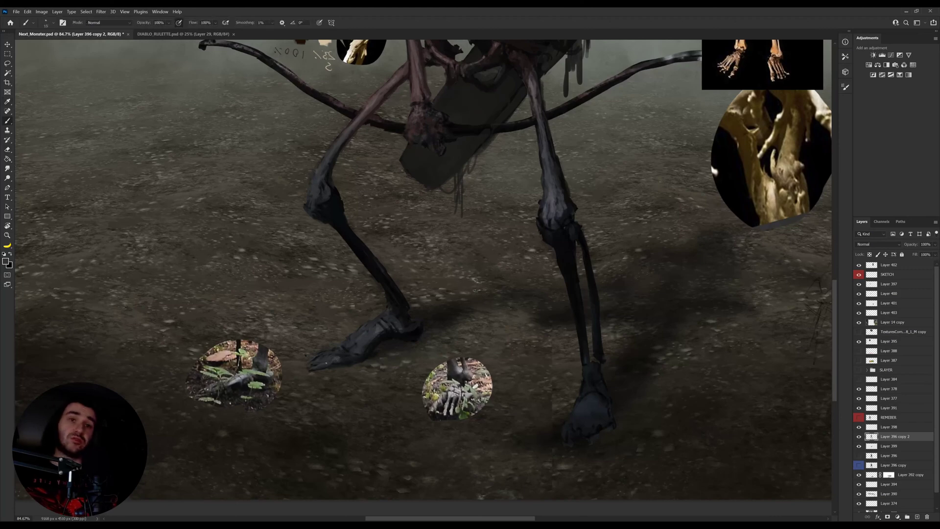
# Step: Shade the bent leg's forefoot and toe bones with tones sampled from its ankle, toe base and midfoot, cleaning the edges with the Eraser
pyautogui.keyDown('alt'); pyautogui.click(400, 324); pyautogui.keyUp('alt')
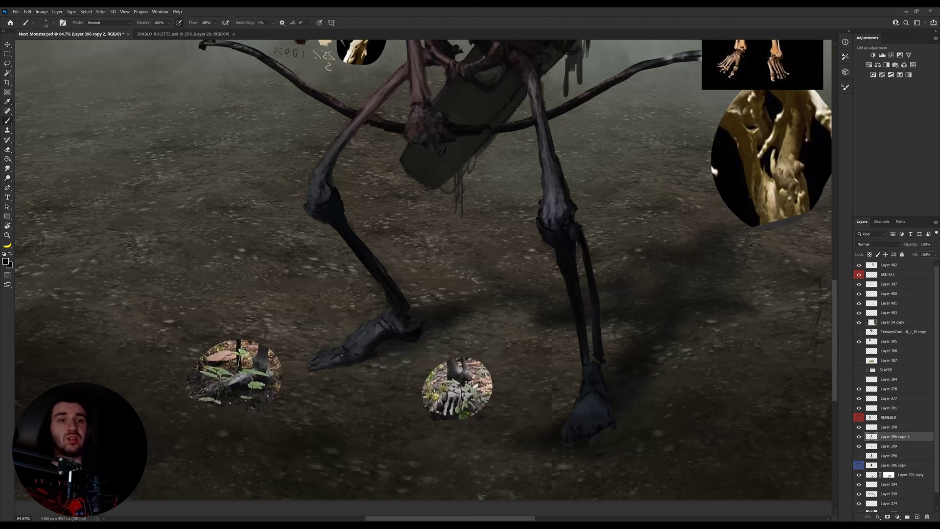
pyautogui.keyDown('alt'); pyautogui.click(337, 354); pyautogui.keyUp('alt')
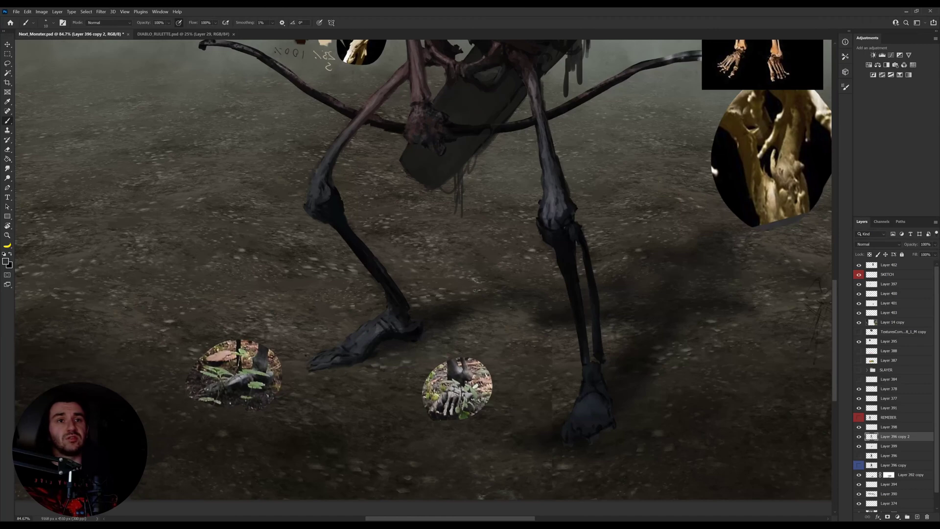
pyautogui.keyDown('alt'); pyautogui.click(364, 349); pyautogui.keyUp('alt')
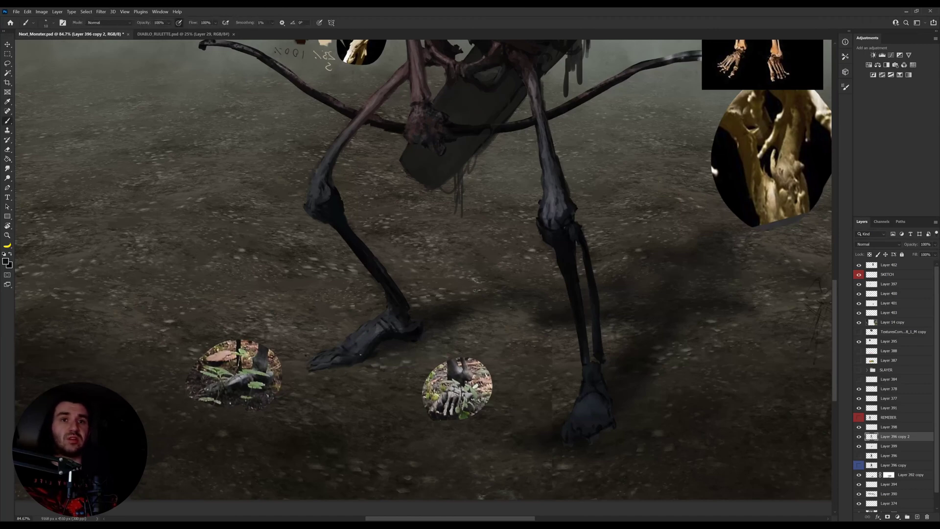
pyautogui.keyDown('alt'); pyautogui.click(365, 351); pyautogui.keyUp('alt')
pyautogui.press(']')
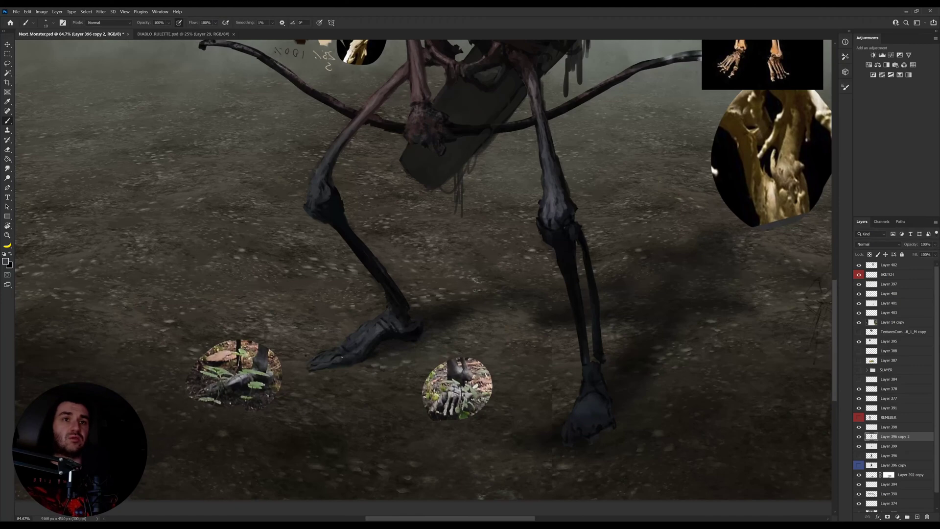
pyautogui.press('e')
pyautogui.press('b')
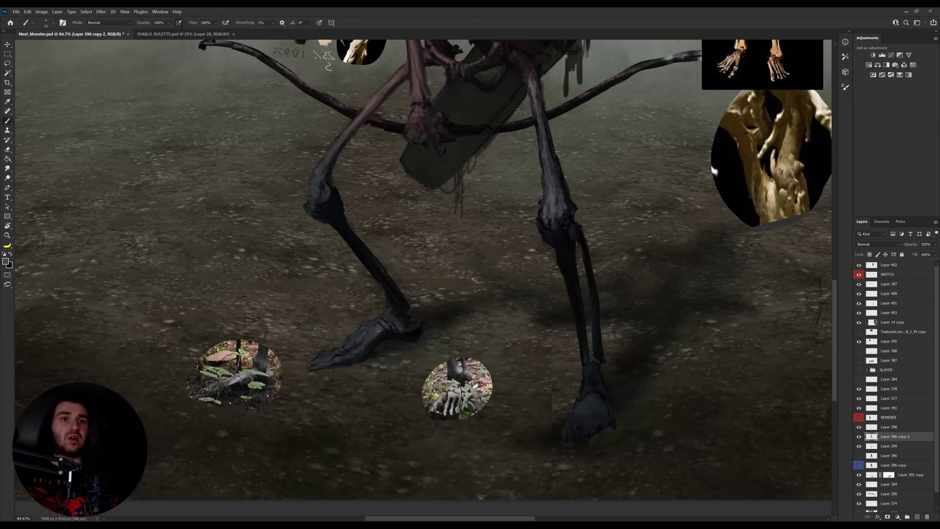
# Step: Paint separate bony toes on the straight leg's foot with tones sampled from its front edge
pyautogui.press(']')
pyautogui.press(']')
pyautogui.press(']')
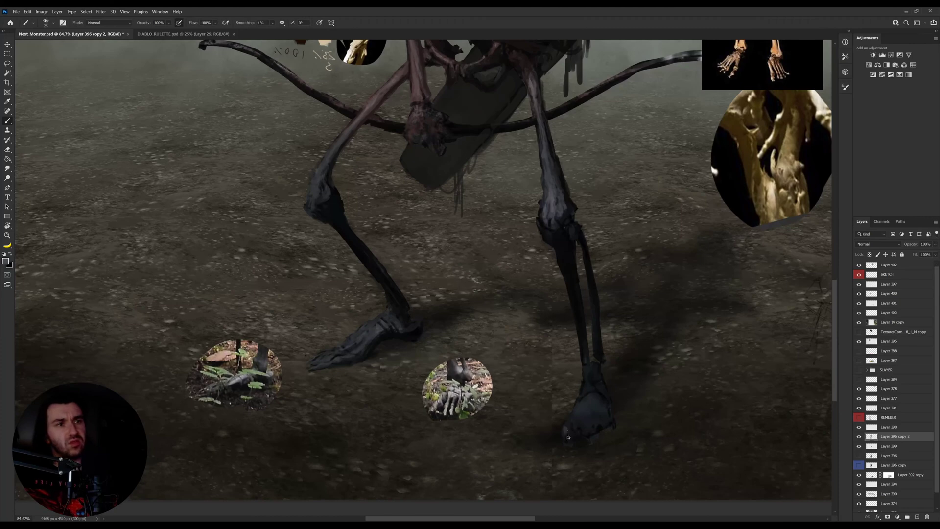
pyautogui.keyDown('alt'); pyautogui.click(568, 430); pyautogui.keyUp('alt')
pyautogui.press('[')
pyautogui.moveTo(567, 431); pyautogui.dragTo(570, 447)
pyautogui.keyDown('alt'); pyautogui.click(568, 434); pyautogui.keyUp('alt')
pyautogui.keyDown('alt'); pyautogui.click(574, 435); pyautogui.keyUp('alt')
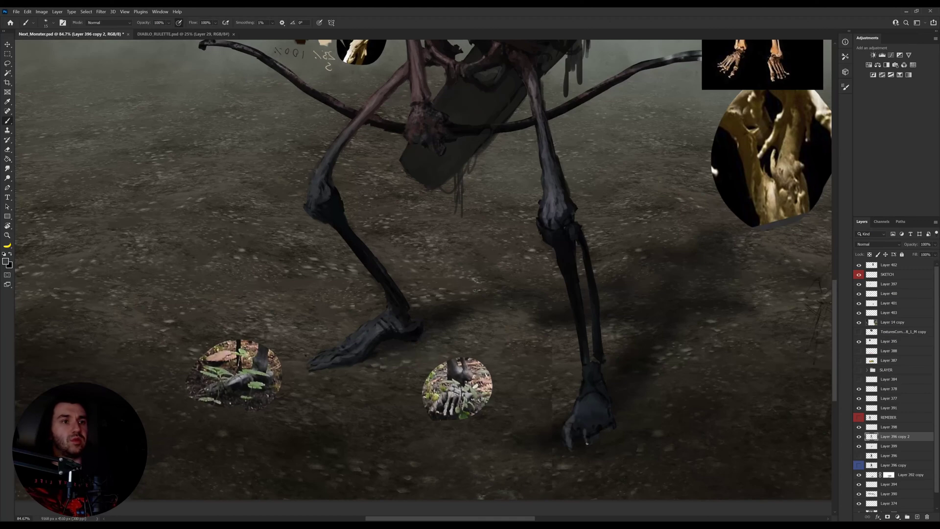
pyautogui.keyDown('alt'); pyautogui.click(582, 426); pyautogui.keyUp('alt')
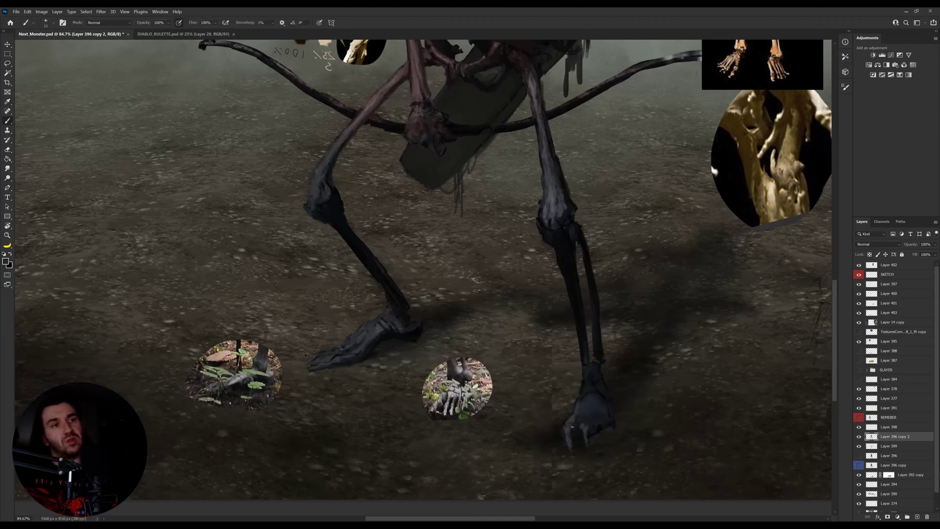
pyautogui.moveTo(572, 427); pyautogui.dragTo(579, 425)
# Step: Shade the straight leg's instep with tones sampled up to the ankle and trim the ankle's outline with the Eraser
pyautogui.keyDown('alt'); pyautogui.click(582, 415); pyautogui.keyUp('alt')
pyautogui.keyDown('alt'); pyautogui.click(579, 396); pyautogui.keyUp('alt')
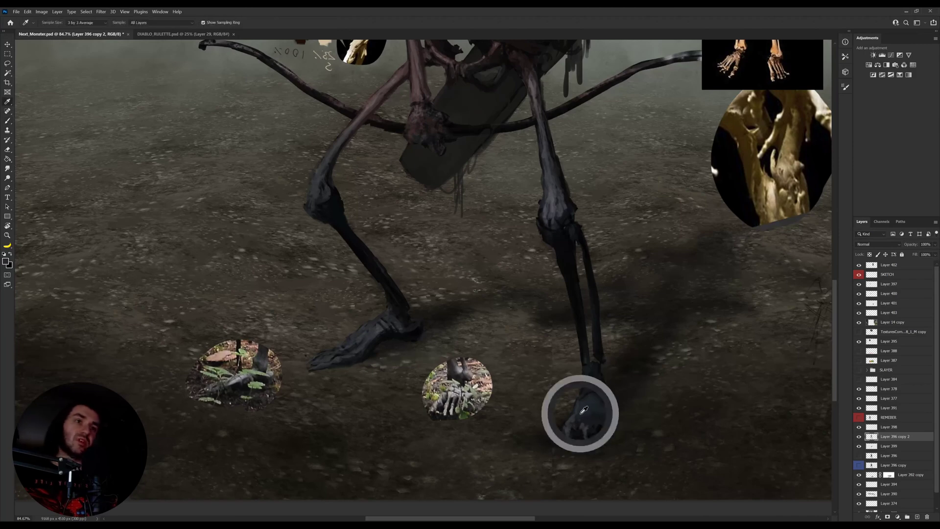
pyautogui.keyDown('alt'); pyautogui.click(589, 385); pyautogui.keyUp('alt')
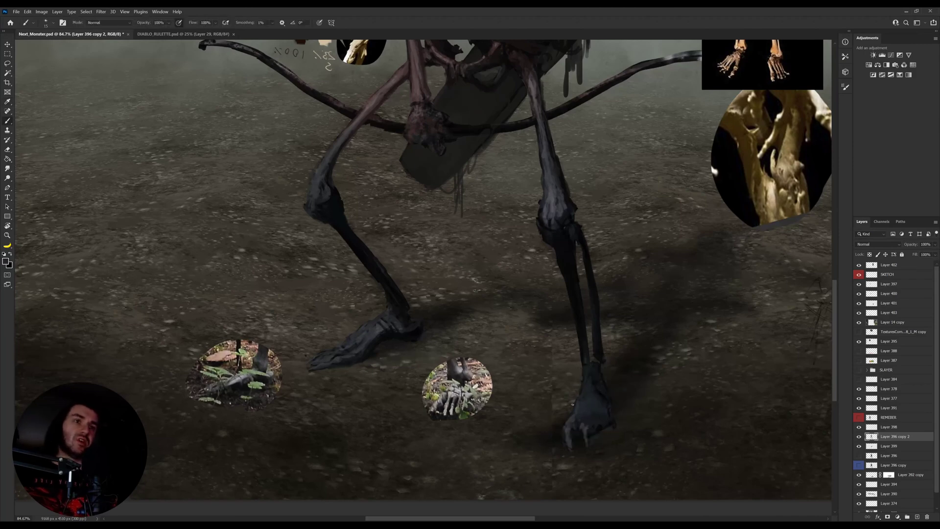
pyautogui.press('e')
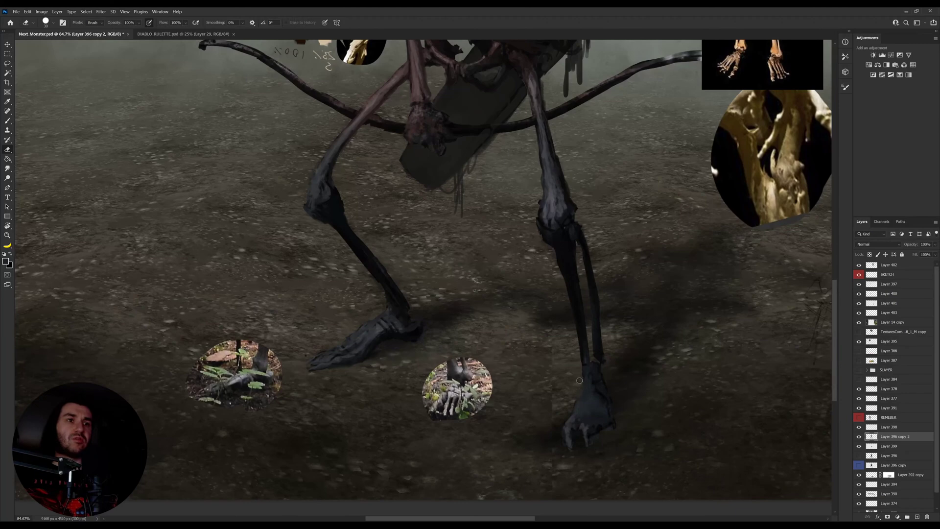
pyautogui.press('b')
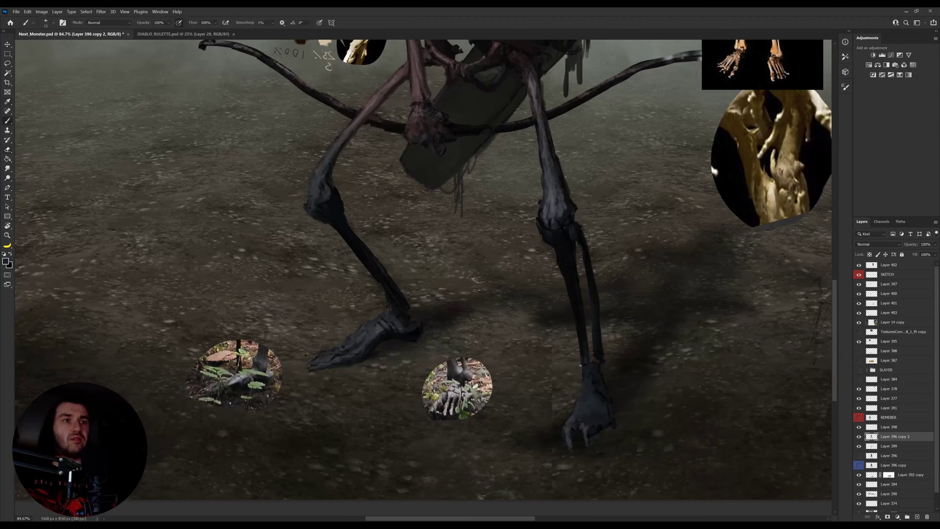
# Step: Paint the lower end of the straight leg's shin bone down into the ankle with a dark tone sampled from the neighbouring bone
pyautogui.keyDown('alt'); pyautogui.click(598, 351); pyautogui.keyUp('alt')
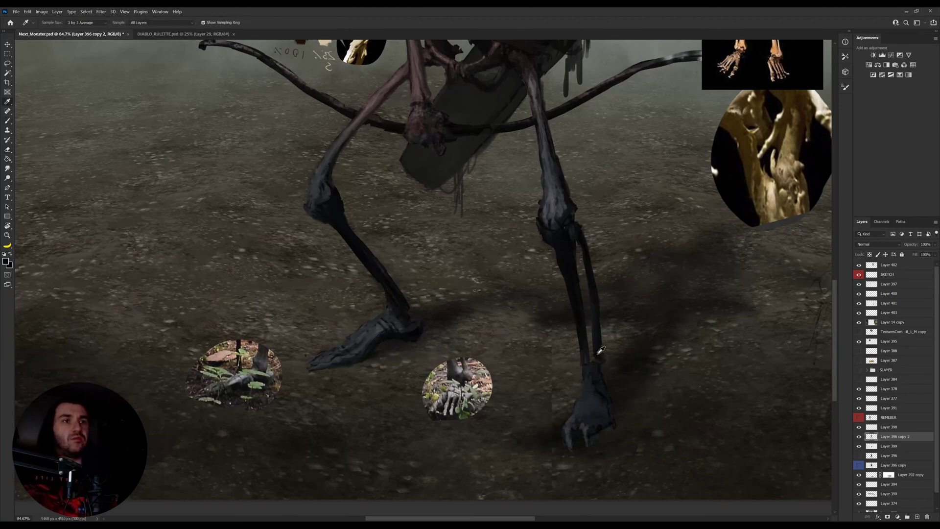
pyautogui.press(']')
pyautogui.moveTo(581, 352); pyautogui.dragTo(584, 375)
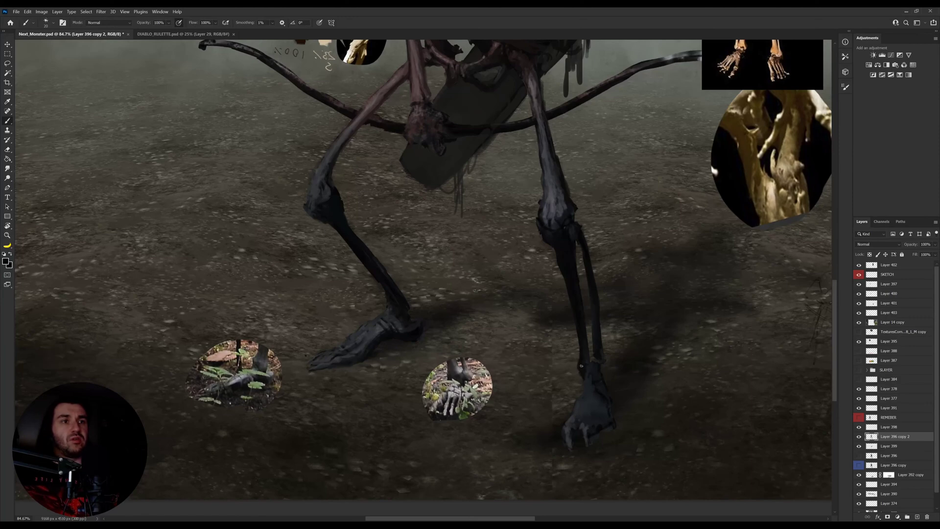
# Step: Shade the top of the straight leg's foot with tones sampled from the instep and toe base, cleaning its edge with the Eraser
pyautogui.keyDown('alt'); pyautogui.click(592, 399); pyautogui.keyUp('alt')
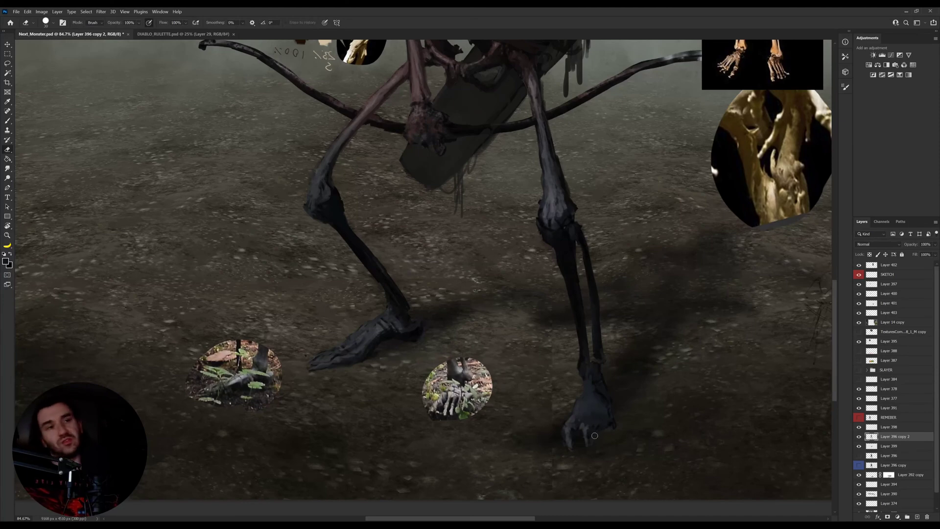
pyautogui.press('o')
pyautogui.press('b')
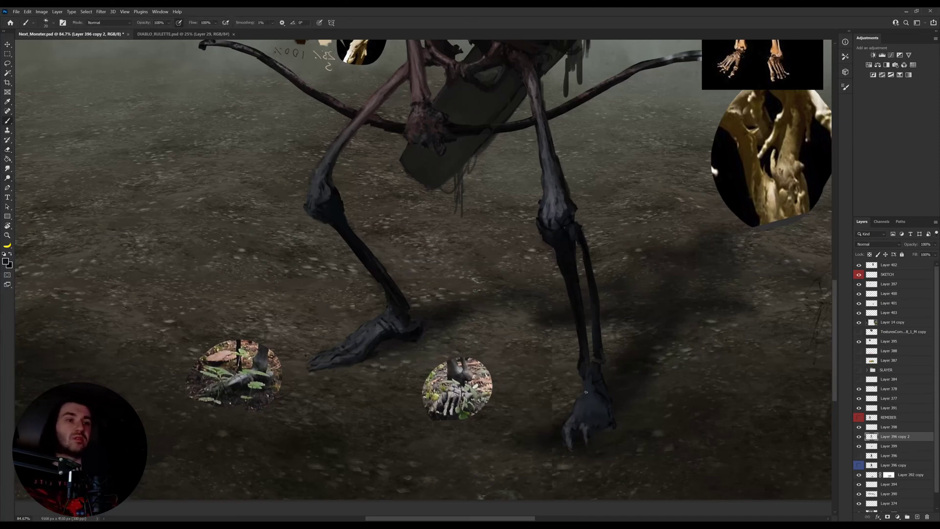
pyautogui.press('[')
pyautogui.keyDown('alt'); pyautogui.click(579, 422); pyautogui.keyUp('alt')
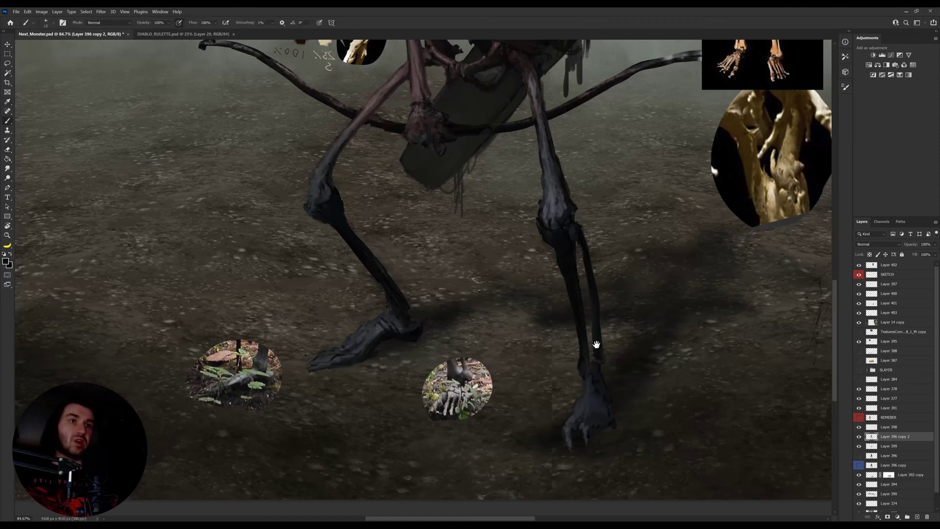
# Step: Refine the straight leg's knee with tones sampled from the kneecap, lower thigh and upper shin, erasing stray paint along its outline
pyautogui.moveTo(598, 335); pyautogui.dragTo(592, 367)
pyautogui.press('r')
pyautogui.moveTo(634, 332); pyautogui.dragTo(625, 363)
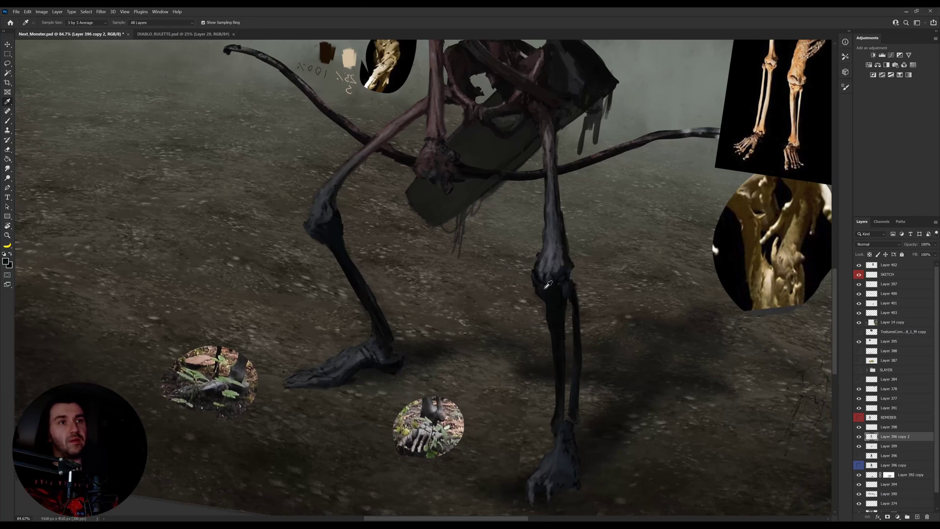
pyautogui.keyDown('alt'); pyautogui.click(542, 281); pyautogui.keyUp('alt')
pyautogui.keyDown('alt'); pyautogui.click(544, 261); pyautogui.keyUp('alt')
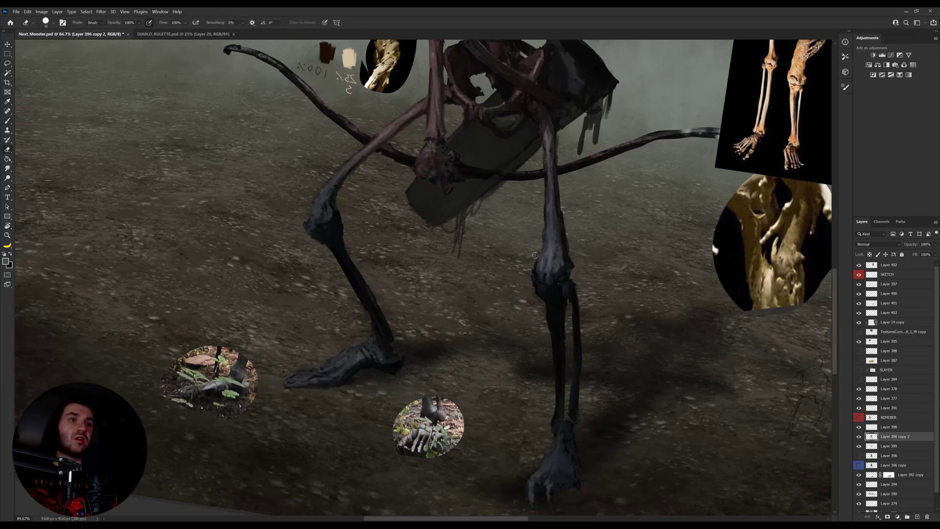
pyautogui.press('alt')
pyautogui.keyDown('alt'); pyautogui.click(554, 307); pyautogui.keyUp('alt')
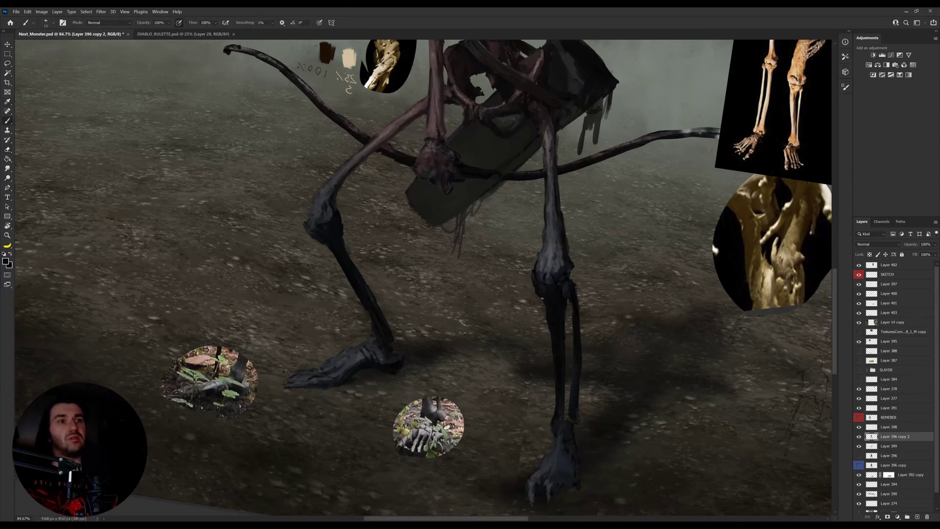
pyautogui.press('e')
pyautogui.press('b')
# Step: Darken the bent leg's shin from below the knee to the ankle with tones sampled from the knee and shin
pyautogui.keyDown('alt'); pyautogui.click(340, 254); pyautogui.keyUp('alt')
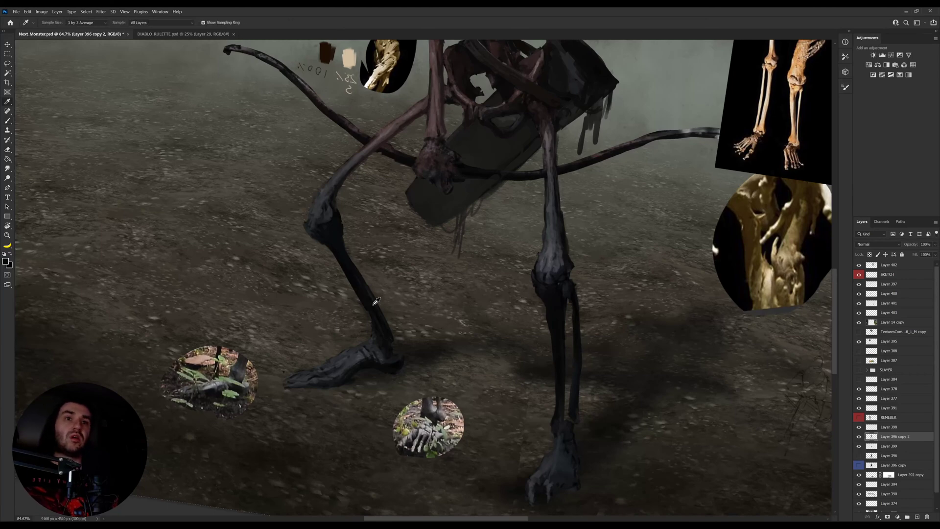
pyautogui.keyDown('alt'); pyautogui.click(329, 213); pyautogui.keyUp('alt')
pyautogui.keyDown('alt'); pyautogui.click(338, 247); pyautogui.keyUp('alt')
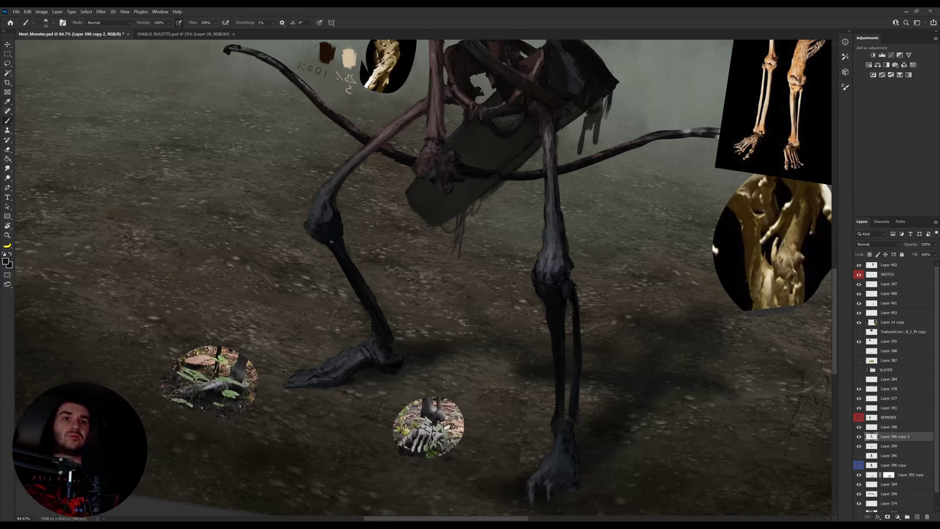
pyautogui.keyDown('alt'); pyautogui.click(380, 321); pyautogui.keyUp('alt')
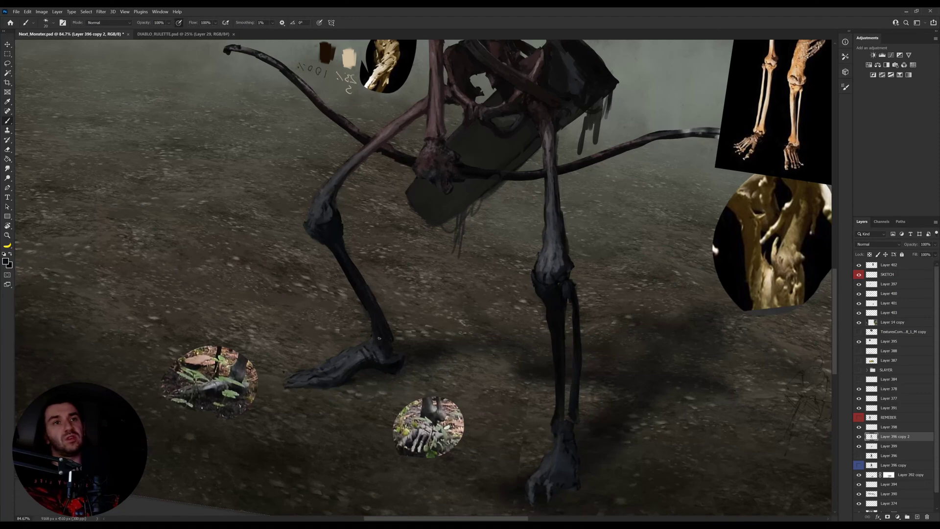
# Step: Straighten the canvas view and refine the straight leg's foot and ankle with tones sampled from the instep, toes and lower shin
pyautogui.press('r')
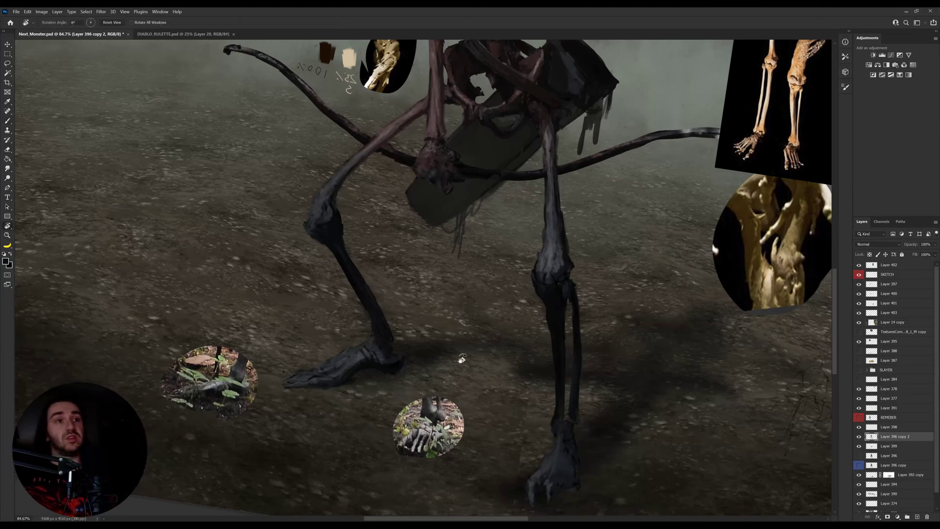
pyautogui.moveTo(567, 348); pyautogui.dragTo(573, 328)
pyautogui.moveTo(524, 372); pyautogui.dragTo(485, 340)
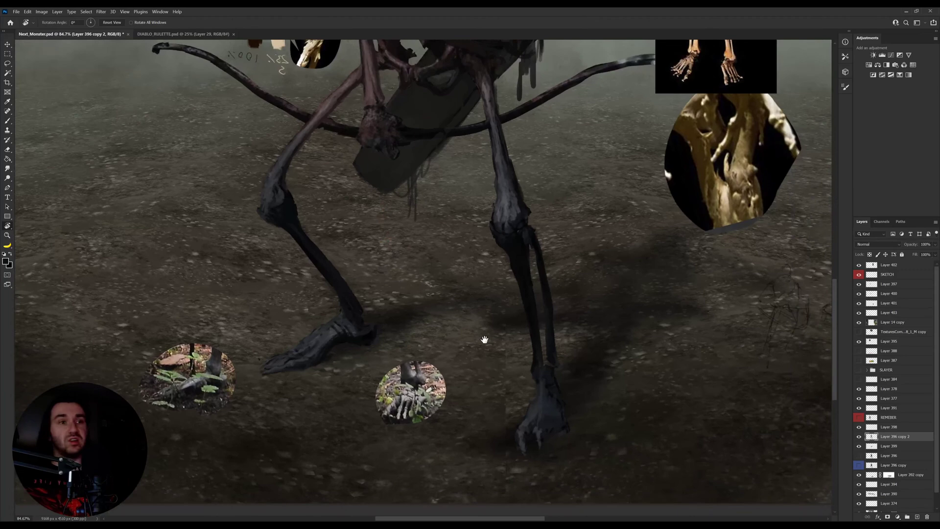
pyautogui.keyDown('alt'); pyautogui.click(543, 389); pyautogui.keyUp('alt')
pyautogui.keyDown('alt'); pyautogui.click(528, 440); pyautogui.keyUp('alt')
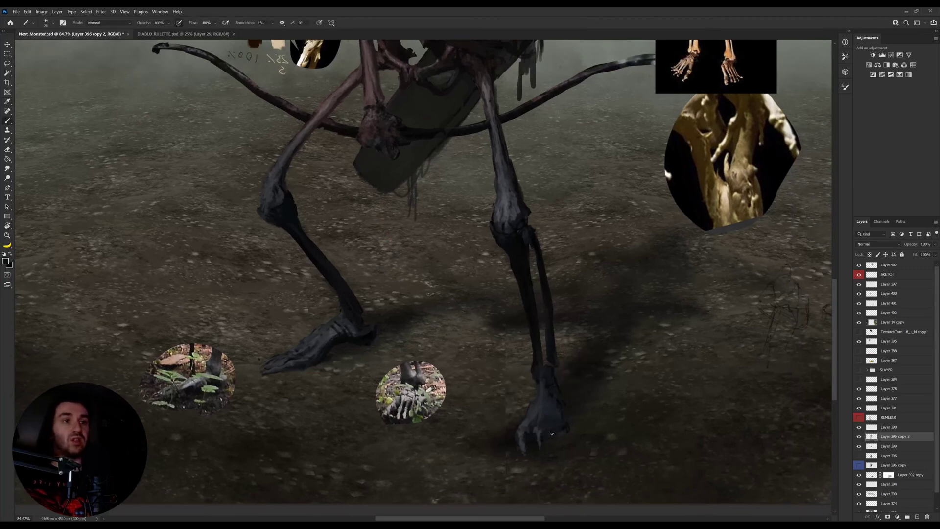
pyautogui.keyDown('alt'); pyautogui.click(531, 432); pyautogui.keyUp('alt')
pyautogui.keyDown('alt'); pyautogui.click(553, 356); pyautogui.keyUp('alt')
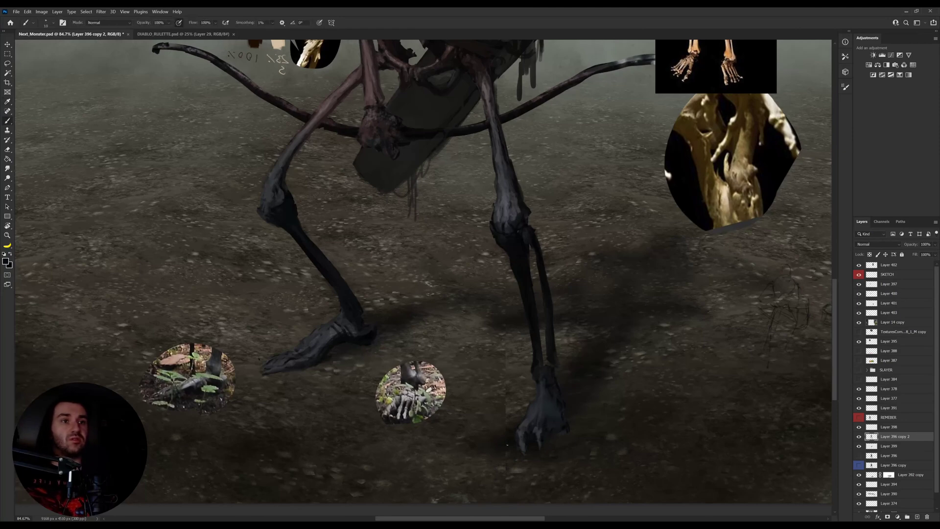
# Step: Define the straight leg's toes and the top of its foot with tones sampled from the instep and toe bases
pyautogui.keyDown('alt'); pyautogui.click(548, 426); pyautogui.keyUp('alt')
pyautogui.keyDown('alt'); pyautogui.click(551, 430); pyautogui.keyUp('alt')
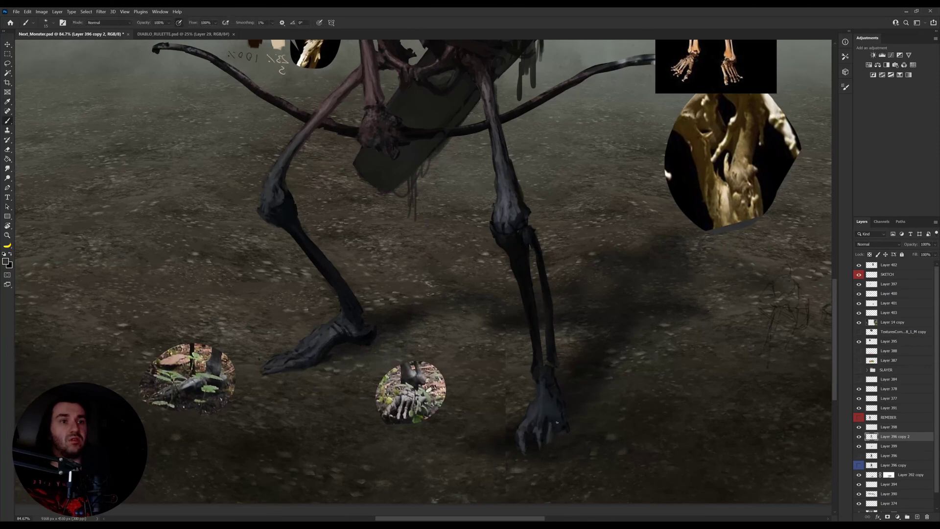
pyautogui.keyDown('alt'); pyautogui.click(551, 433); pyautogui.keyUp('alt')
pyautogui.keyDown('alt'); pyautogui.click(552, 421); pyautogui.keyUp('alt')
pyautogui.keyDown('alt'); pyautogui.click(553, 419); pyautogui.keyUp('alt')
pyautogui.keyDown('alt'); pyautogui.click(548, 429); pyautogui.keyUp('alt')
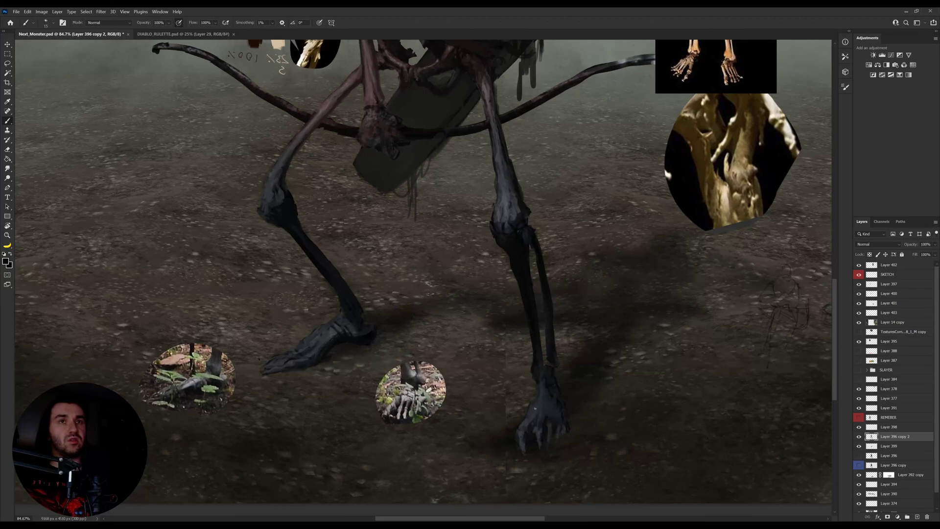
# Step: Refine the straight leg's toes and instep at varied brush sizes with tones sampled from the toes and the bent leg's knee and instep
pyautogui.keyDown('alt'); pyautogui.click(296, 208); pyautogui.keyUp('alt')
pyautogui.press(']')
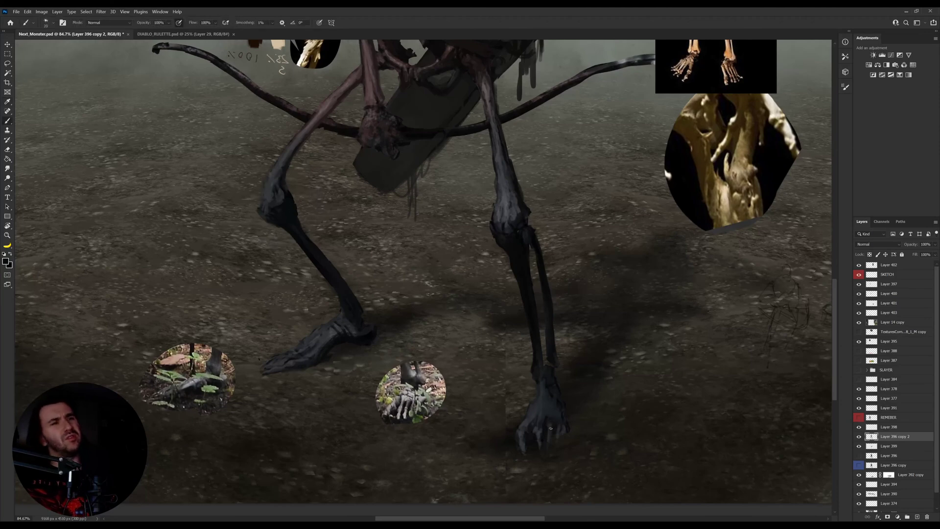
pyautogui.press('[')
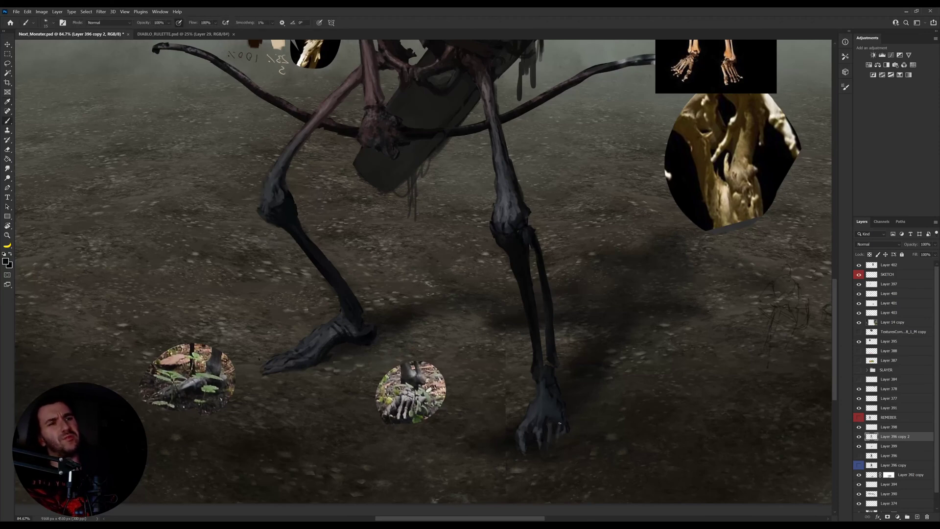
pyautogui.keyDown('alt'); pyautogui.click(538, 432); pyautogui.keyUp('alt')
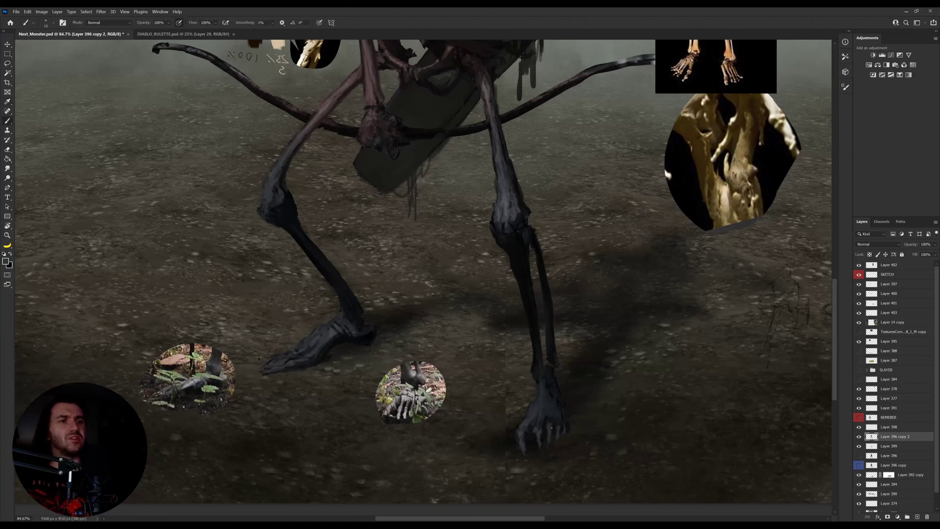
pyautogui.keyDown('alt'); pyautogui.click(551, 429); pyautogui.keyUp('alt')
pyautogui.keyDown('alt'); pyautogui.click(546, 433); pyautogui.keyUp('alt')
pyautogui.moveTo(545, 431); pyautogui.dragTo(544, 439)
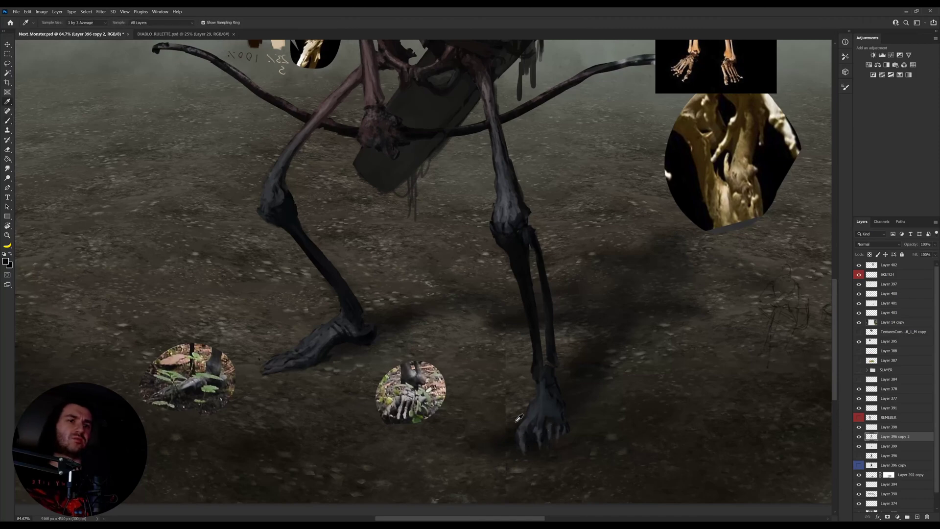
pyautogui.click(521, 436)
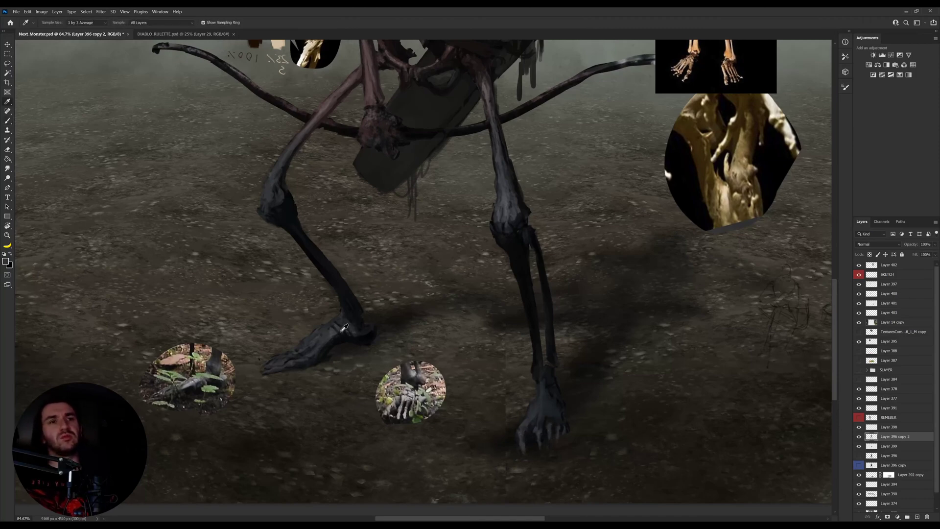
pyautogui.click(327, 332)
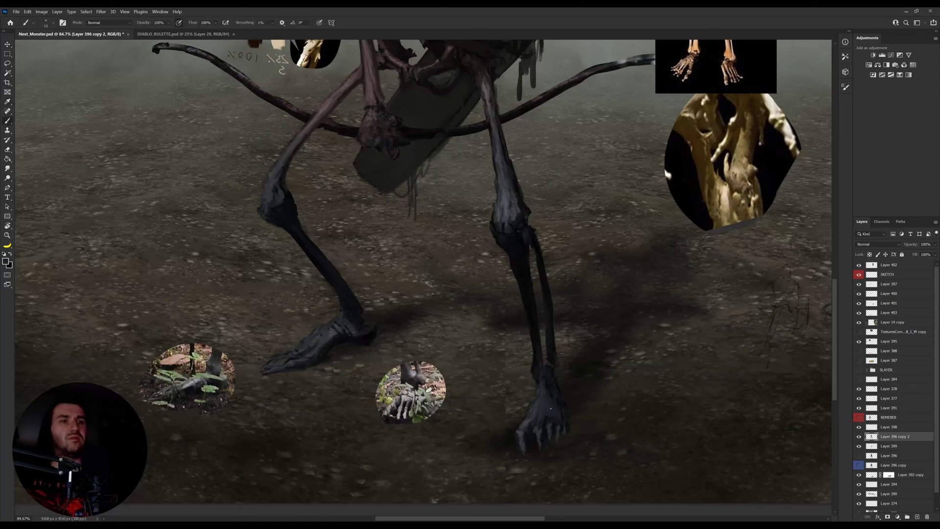
pyautogui.press(']')
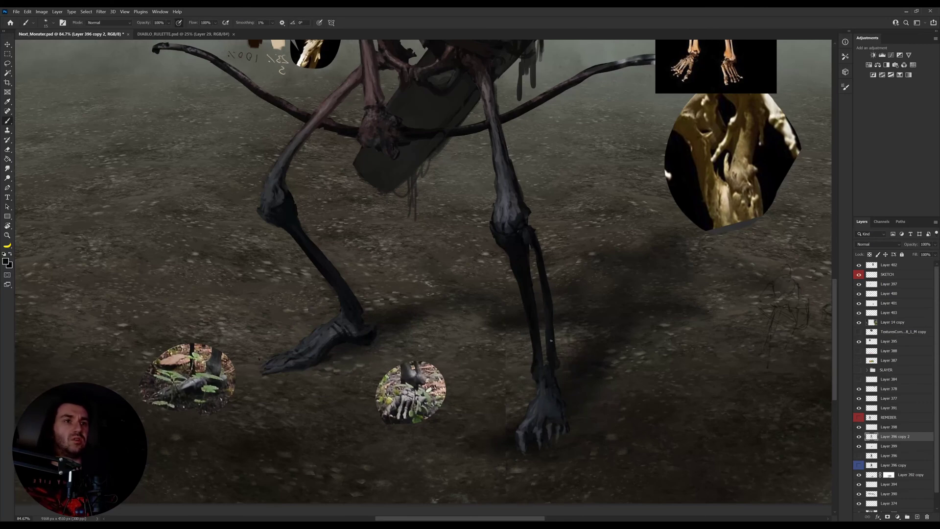
# Step: Touch up both knees with light and dark tones sampled from the kneecaps and the tops of the shins
pyautogui.scroll(2, 551, 340)
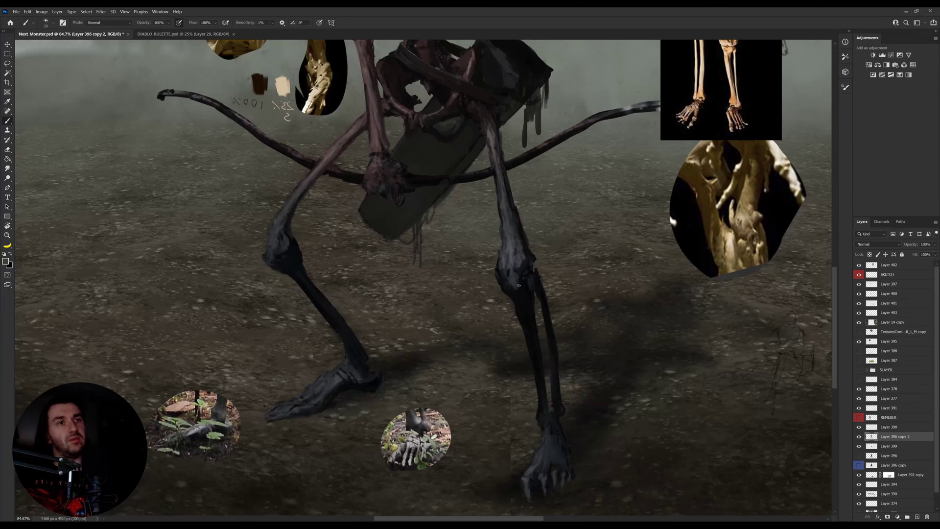
pyautogui.keyDown('alt'); pyautogui.click(520, 289); pyautogui.keyUp('alt')
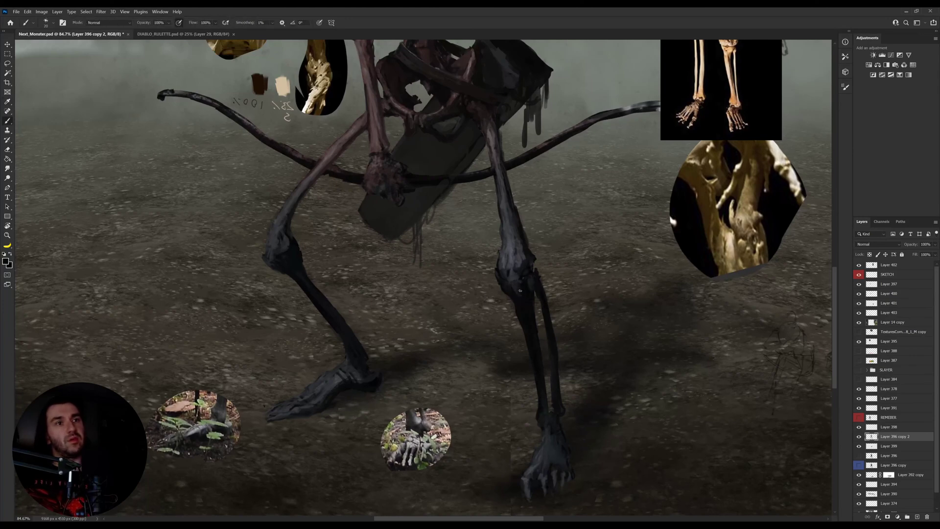
pyautogui.keyDown('alt'); pyautogui.click(520, 283); pyautogui.keyUp('alt')
pyautogui.moveTo(404, 296); pyautogui.dragTo(478, 319)
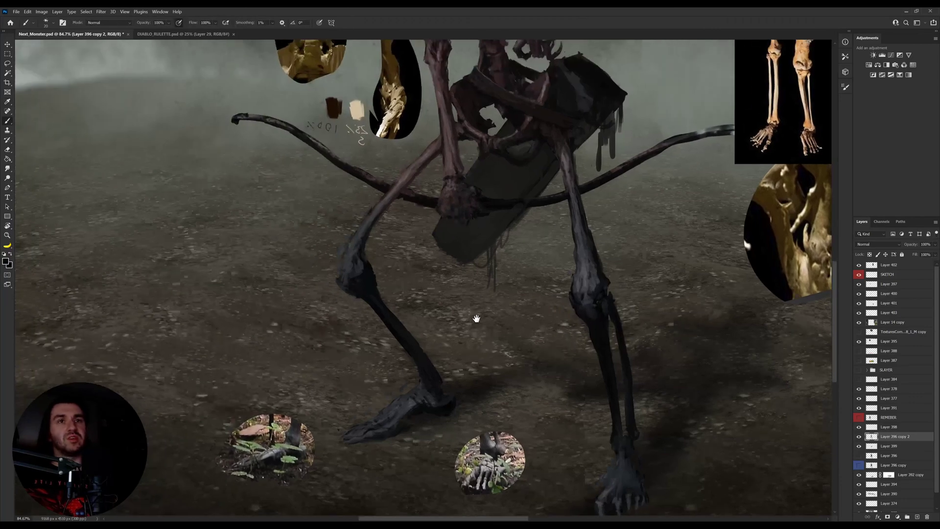
pyautogui.keyDown('alt'); pyautogui.click(339, 283); pyautogui.keyUp('alt')
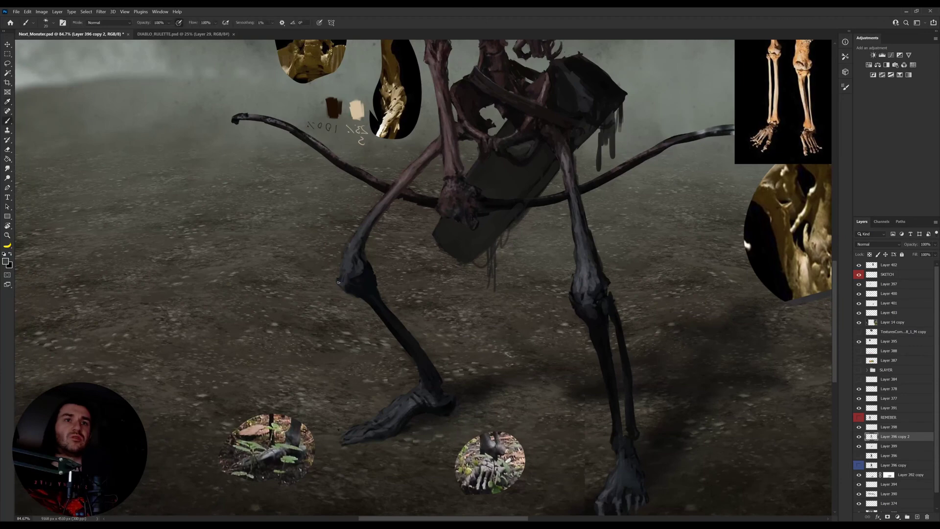
pyautogui.keyDown('alt'); pyautogui.click(363, 295); pyautogui.keyUp('alt')
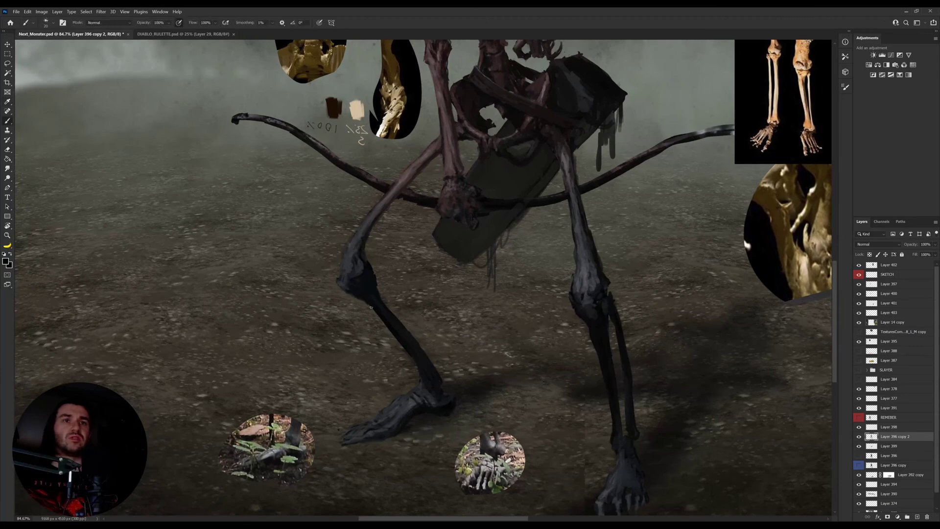
pyautogui.keyDown('alt'); pyautogui.click(587, 281); pyautogui.keyUp('alt')
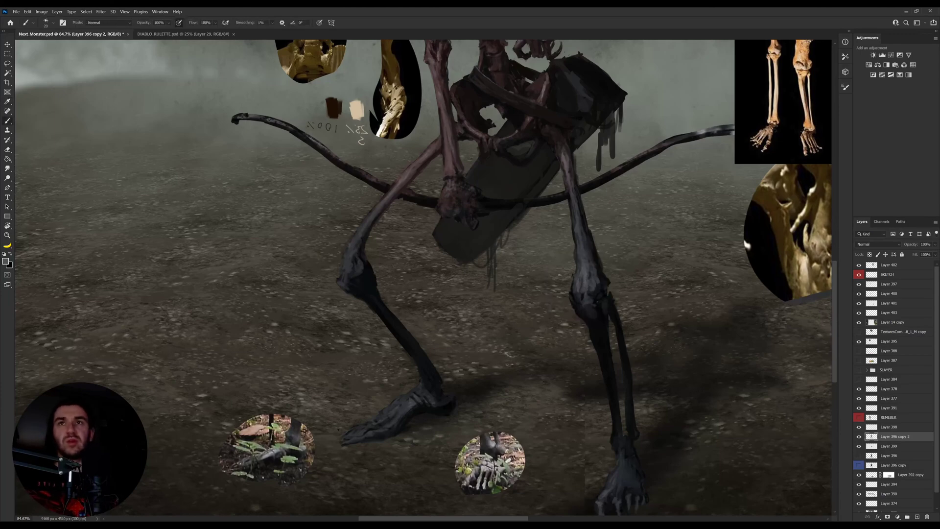
pyautogui.press('[')
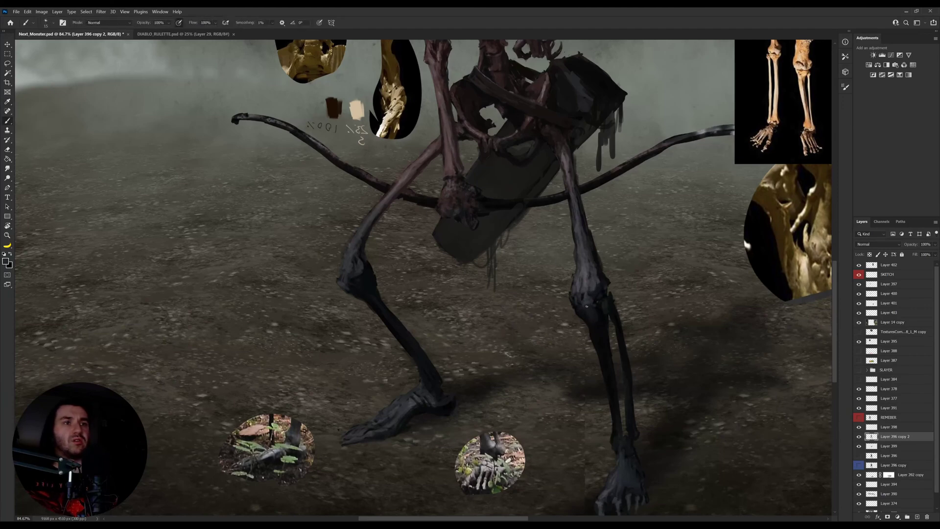
pyautogui.moveTo(592, 297); pyautogui.dragTo(590, 340)
# Step: Paste the photo of a clenched hand as a reference and enlarge it beside the skeleton's lowered arm
pyautogui.moveTo(494, 315)
pyautogui.mouseDown()
pyautogui.moveTo(497, 346)
pyautogui.moveTo(492, 318)
pyautogui.mouseUp()
pyautogui.moveTo(544, 243); pyautogui.dragTo(534, 281)
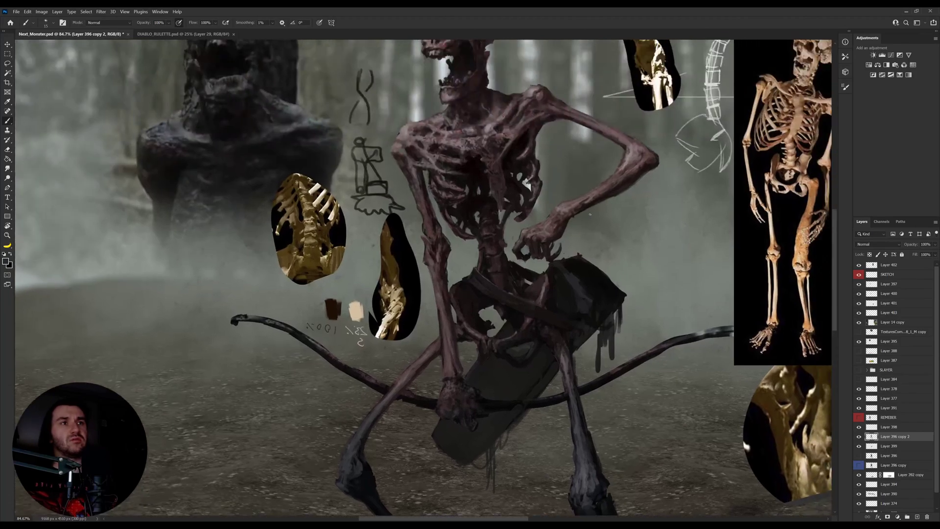
pyautogui.keyDown('alt'); pyautogui.click(615, 191); pyautogui.keyUp('alt')
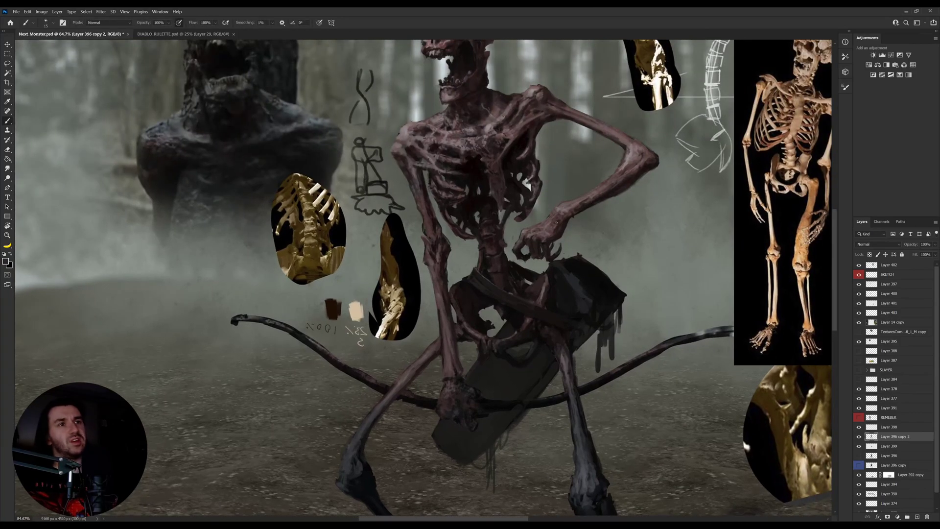
pyautogui.scroll(-4, 554, 221)
pyautogui.scroll(1, 479, 294)
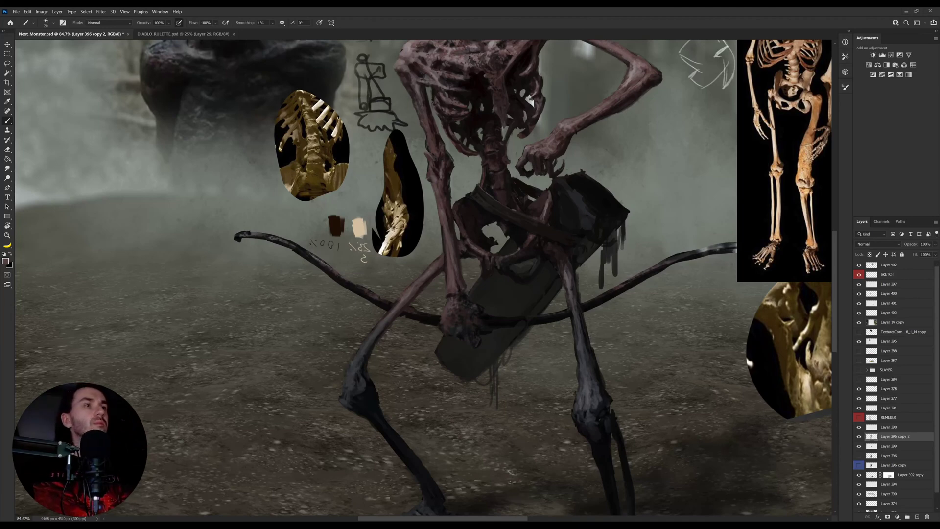
pyautogui.hotkey('ctrl', 'v')
pyautogui.moveTo(417, 296); pyautogui.dragTo(240, 365)
pyautogui.hotkey('ctrl', 't')
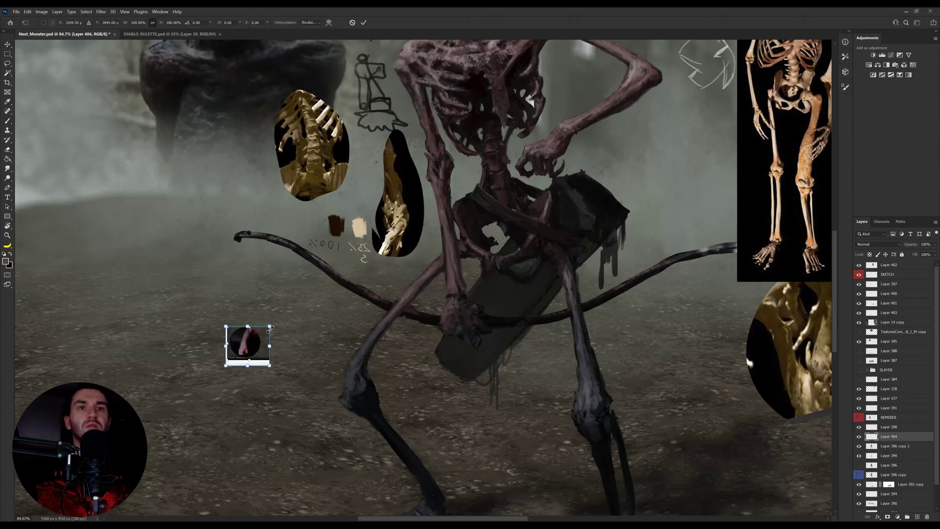
pyautogui.moveTo(267, 328); pyautogui.dragTo(381, 278)
pyautogui.press('Return')
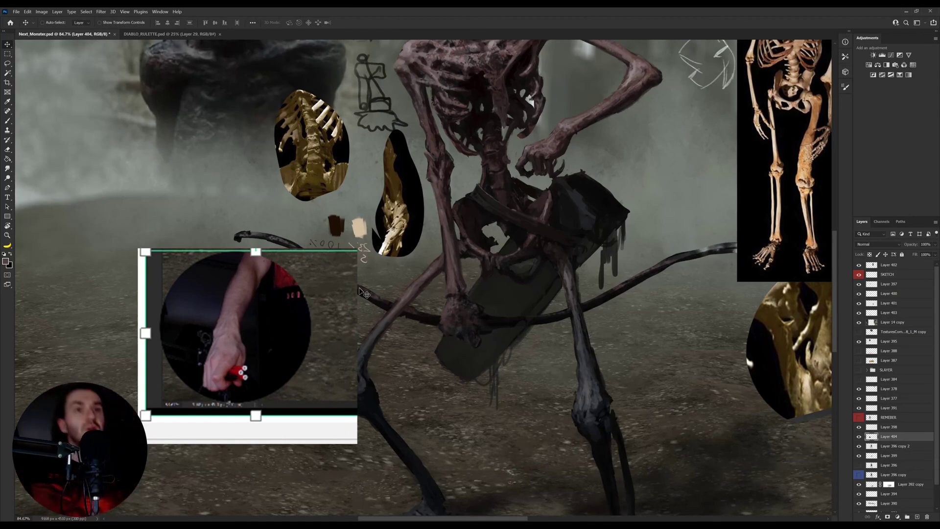
# Step: Reposition the hand photo and rotate it counterclockwise to match the angle of the skeleton's lowered forearm
pyautogui.moveTo(316, 326); pyautogui.dragTo(326, 350)
pyautogui.hotkey('ctrl', 't')
pyautogui.moveTo(390, 322); pyautogui.dragTo(386, 269)
pyautogui.press('Return')
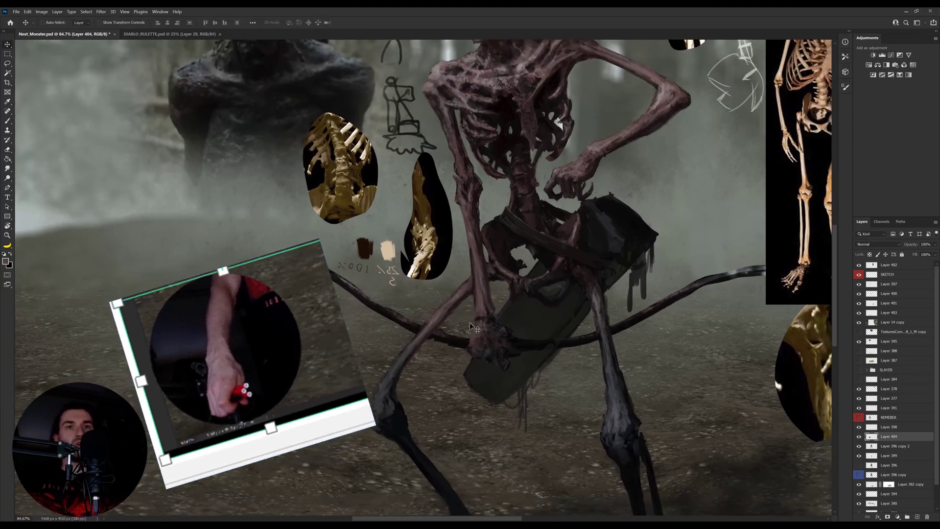
# Step: Return to the skeleton's layer, Layer 396 copy 2, and rework the lowered arm's wrist with tones sampled from the forearm and wrist
pyautogui.press('i')
pyautogui.keyDown('ctrl'); pyautogui.click(487, 318); pyautogui.keyUp('ctrl')
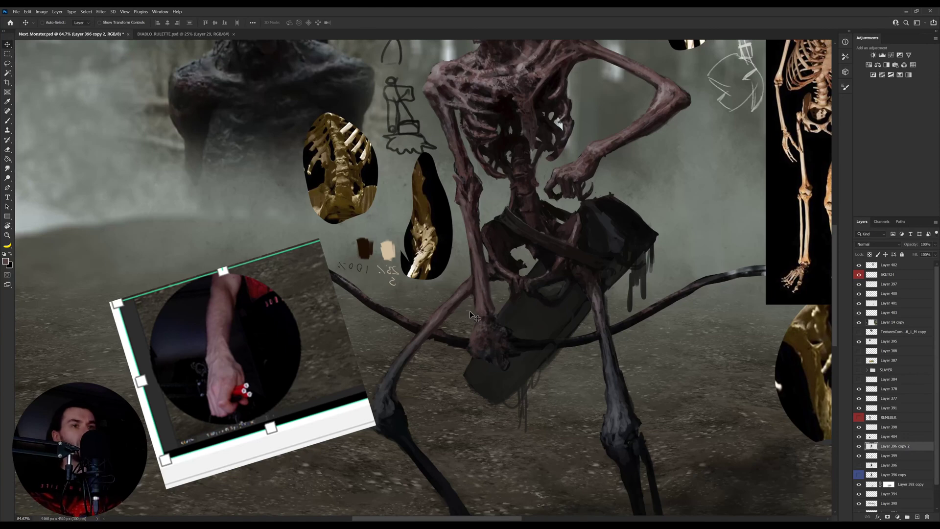
pyautogui.click(495, 315)
pyautogui.press('b')
pyautogui.press('[')
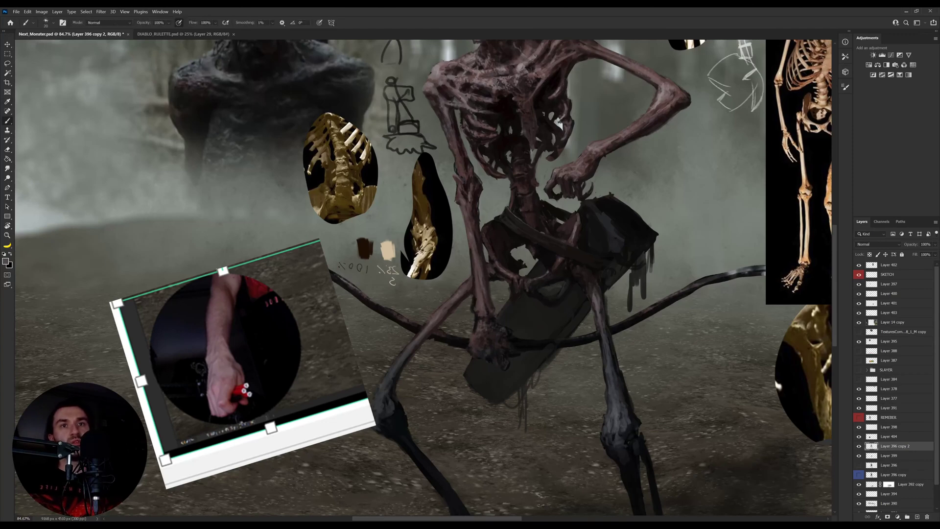
pyautogui.keyDown('alt'); pyautogui.click(482, 304); pyautogui.keyUp('alt')
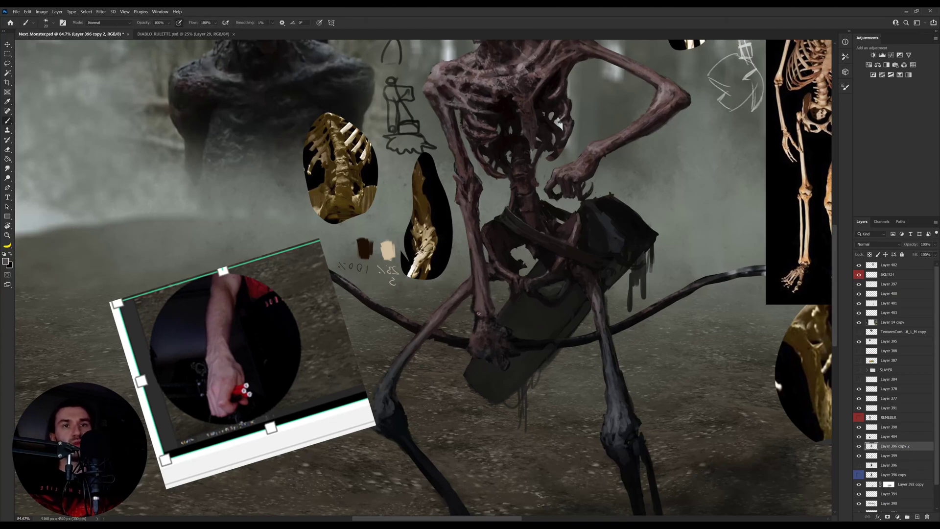
pyautogui.keyDown('alt'); pyautogui.click(484, 314); pyautogui.keyUp('alt')
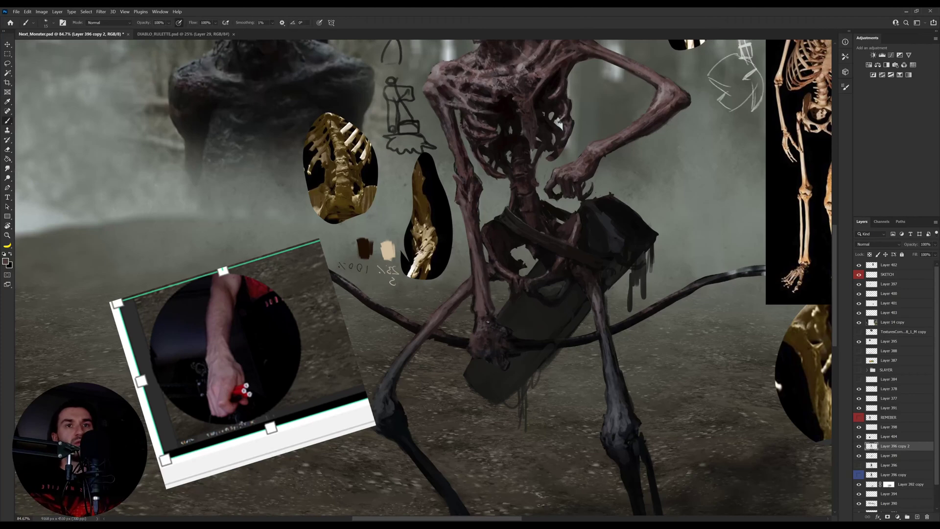
# Step: Erase the old fingers and knuckles of the lowered hand over the bow with an enlarged Eraser
pyautogui.press('e')
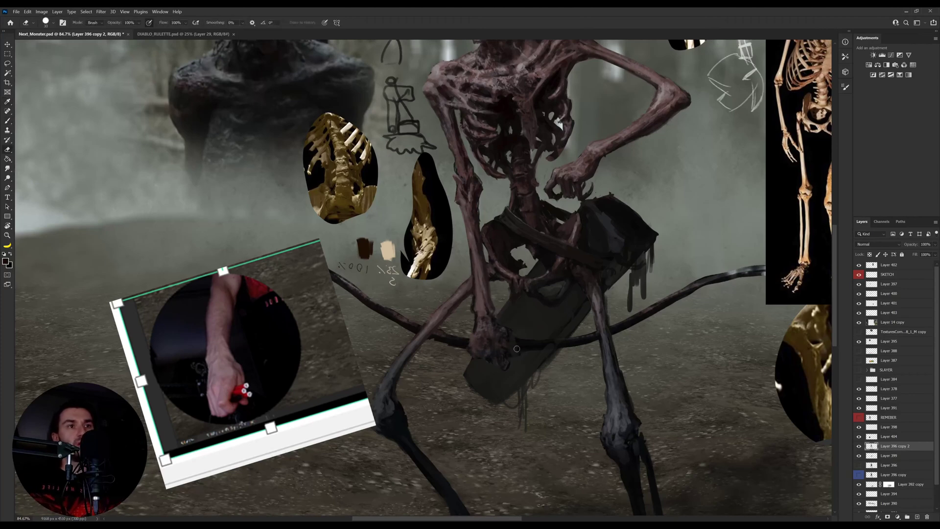
pyautogui.moveTo(510, 347)
pyautogui.mouseDown()
pyautogui.moveTo(504, 325)
pyautogui.moveTo(486, 367)
pyautogui.moveTo(514, 338)
pyautogui.mouseUp()
pyautogui.press(']')
pyautogui.press(']')
pyautogui.press(']')
pyautogui.press('b')
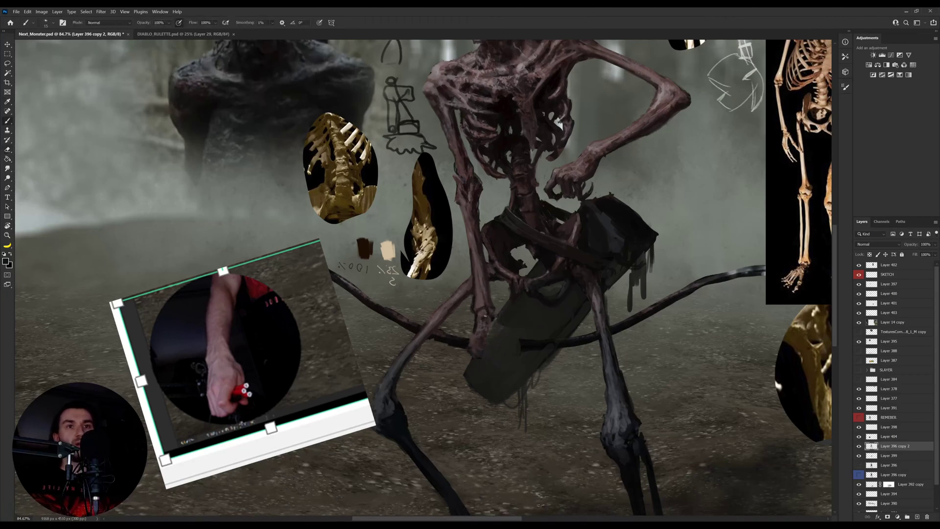
# Step: Paint a clenched fist gripping the bow after the hand photo, using dark tones and a lighter tone sampled from the wrist
pyautogui.moveTo(473, 324); pyautogui.dragTo(469, 345)
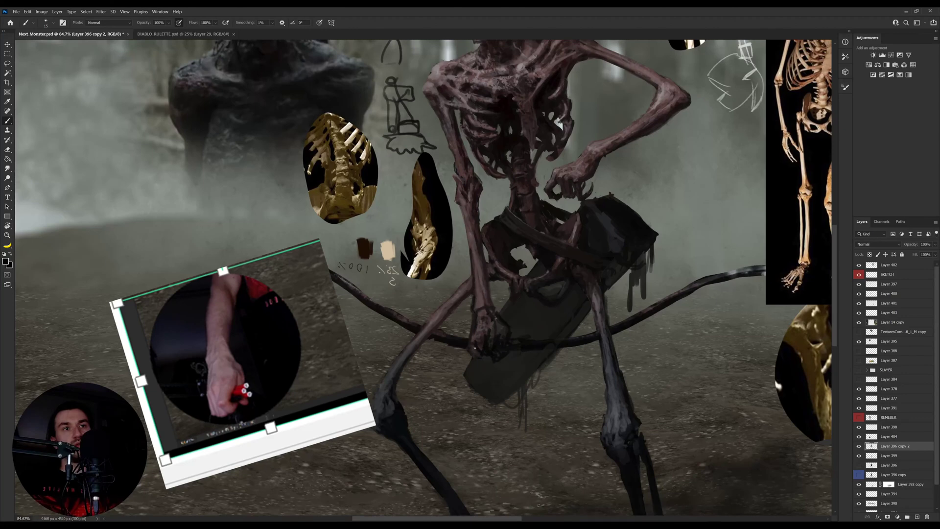
pyautogui.keyDown('alt'); pyautogui.click(483, 308); pyautogui.keyUp('alt')
pyautogui.press('[')
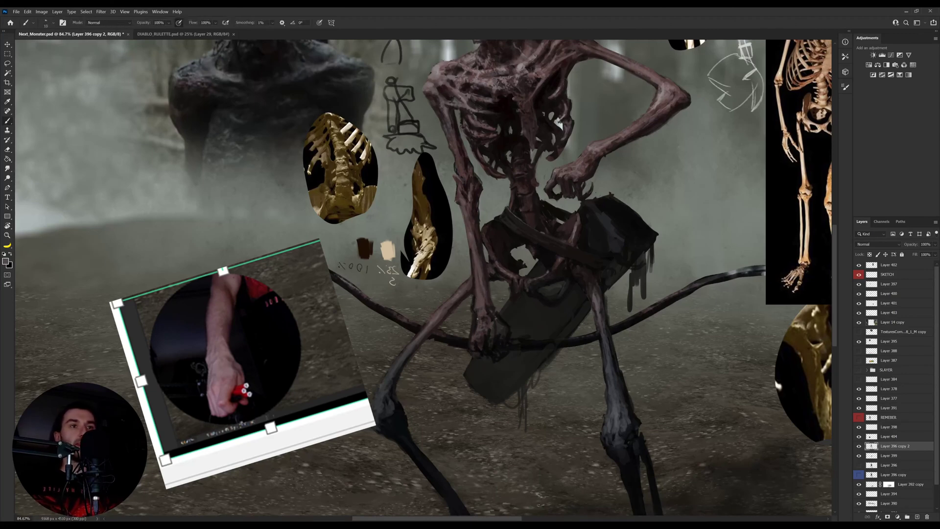
pyautogui.press('e')
pyautogui.press('b')
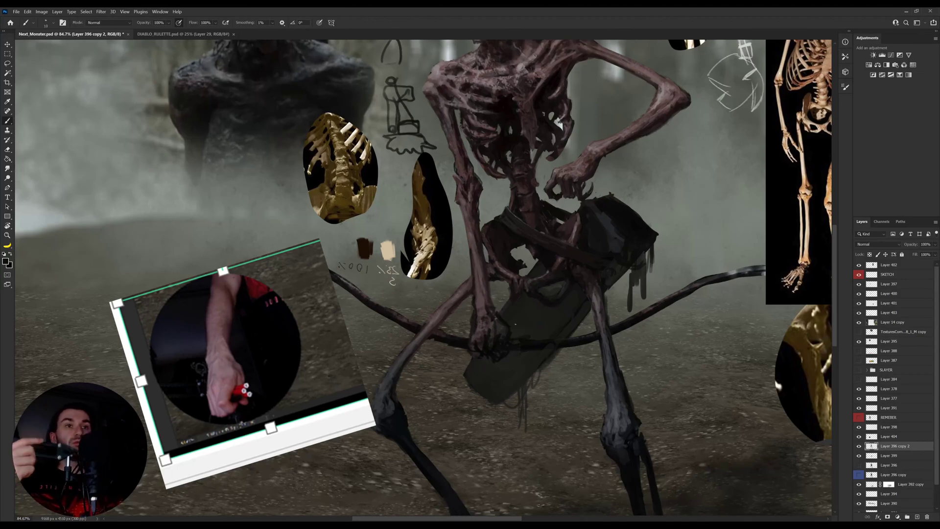
# Step: Mirror the canvas horizontally and paint lighter knuckles and fingers on the bow-gripping fist with tones sampled from the lowered wrist
pyautogui.hotkey('ctrl', 'shift', 'h')
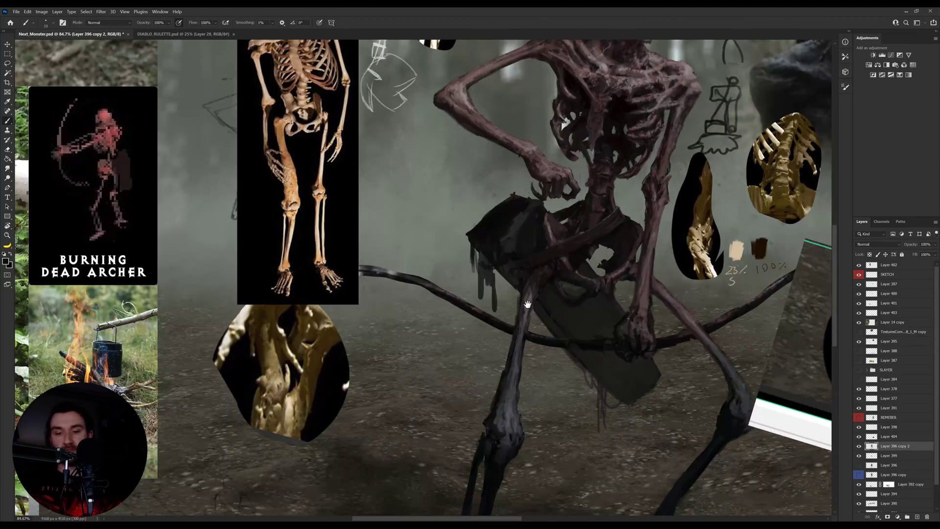
pyautogui.moveTo(593, 294); pyautogui.dragTo(492, 312)
pyautogui.keyDown('alt'); pyautogui.click(543, 319); pyautogui.keyUp('alt')
pyautogui.press(']')
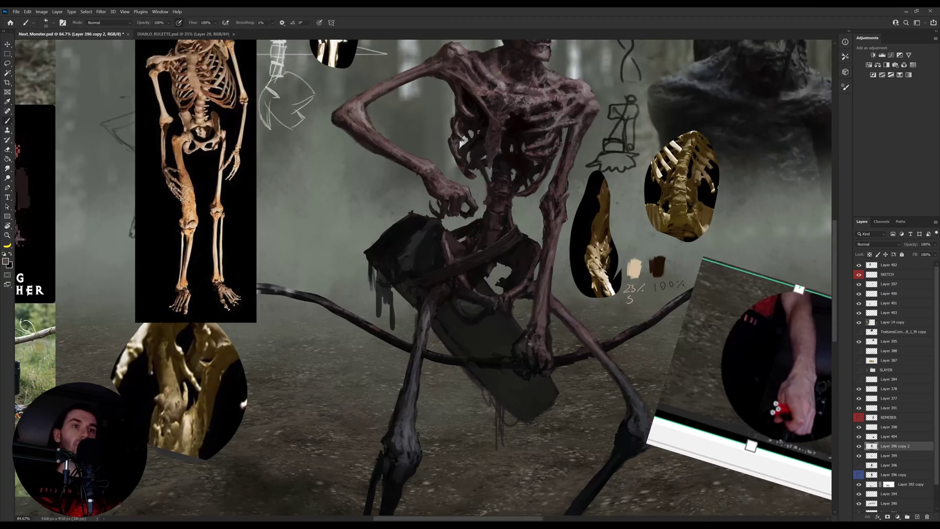
pyautogui.moveTo(534, 353); pyautogui.dragTo(535, 364)
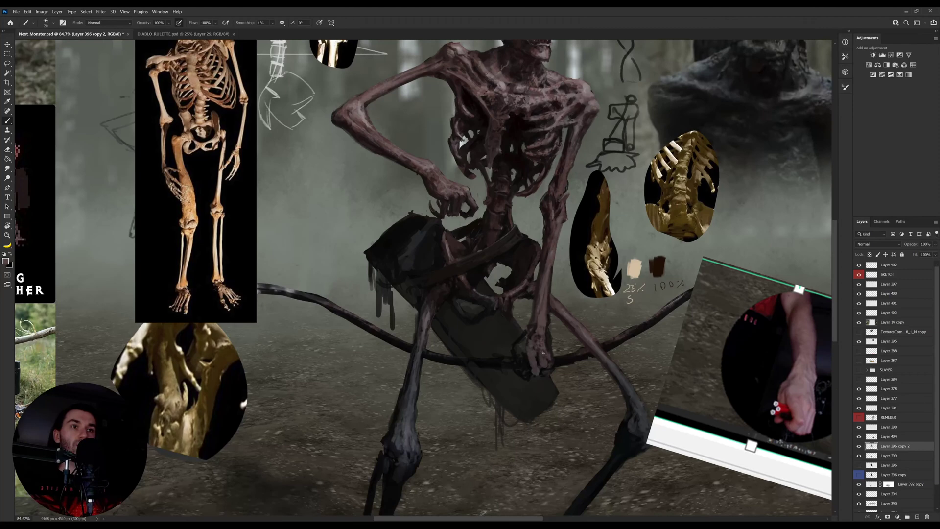
pyautogui.press('i')
pyautogui.click(549, 359)
# Step: Reshape the lowered wrist and the fist's fingers with tones sampled from around the hand, separating the knuckles with dark gaps
pyautogui.press('e')
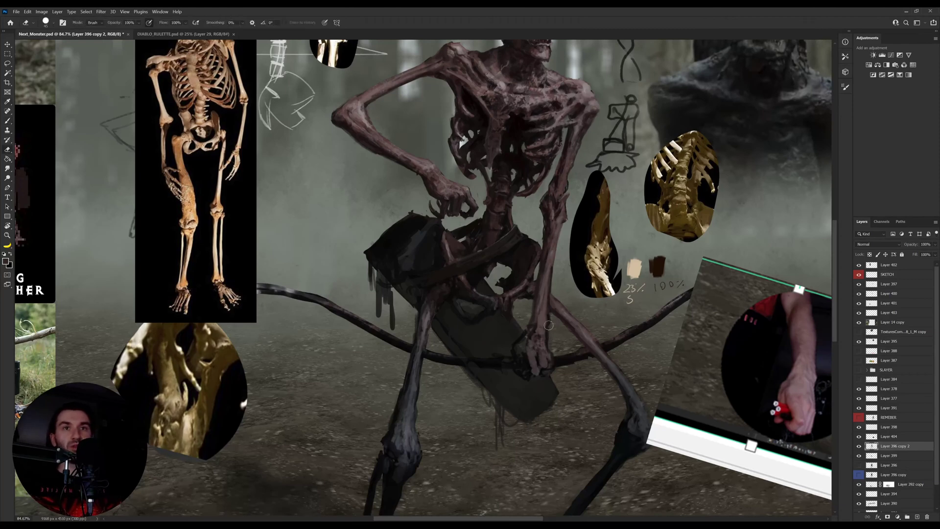
pyautogui.moveTo(549, 314); pyautogui.dragTo(521, 312)
pyautogui.press('i')
pyautogui.click(521, 322)
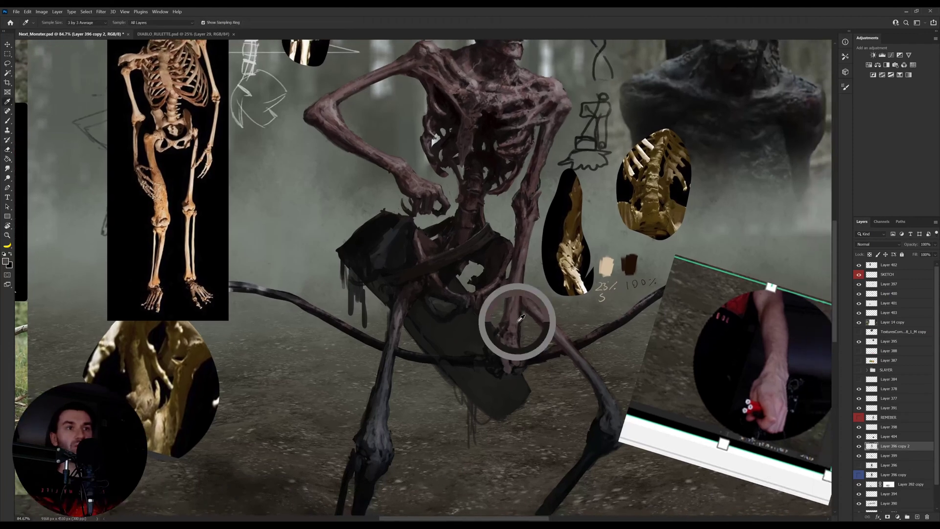
pyautogui.press('b')
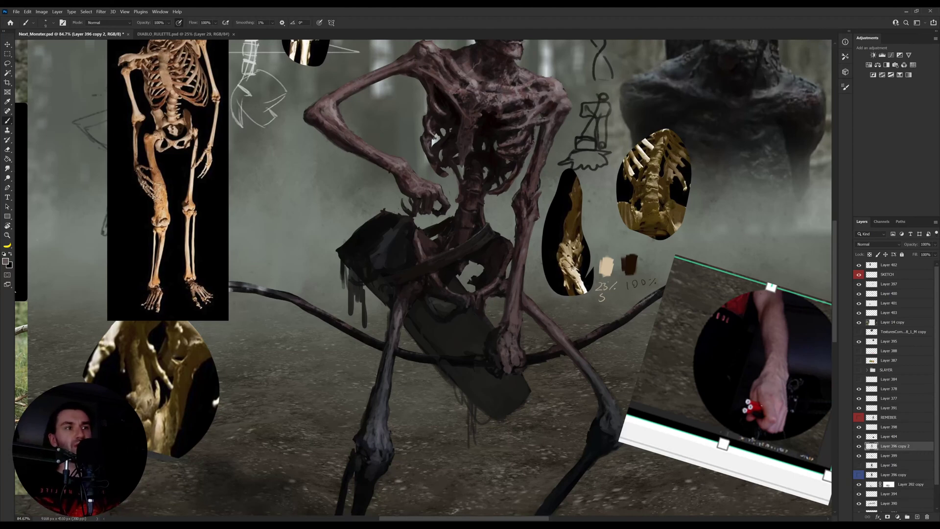
pyautogui.press(']')
pyautogui.keyDown('alt'); pyautogui.click(520, 354); pyautogui.keyUp('alt')
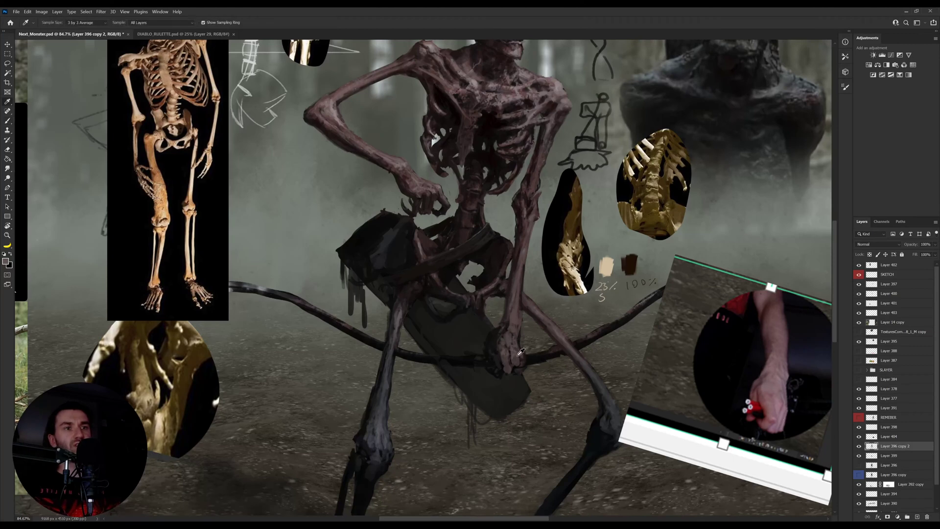
pyautogui.press(']')
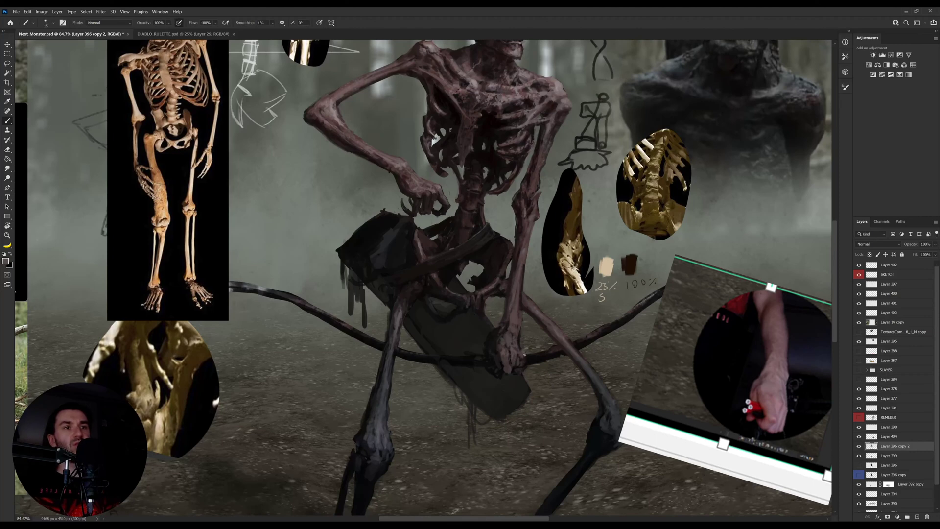
# Step: Select the fist with the Lasso, shift it slightly down along the forearm, and deselect it
pyautogui.press('l')
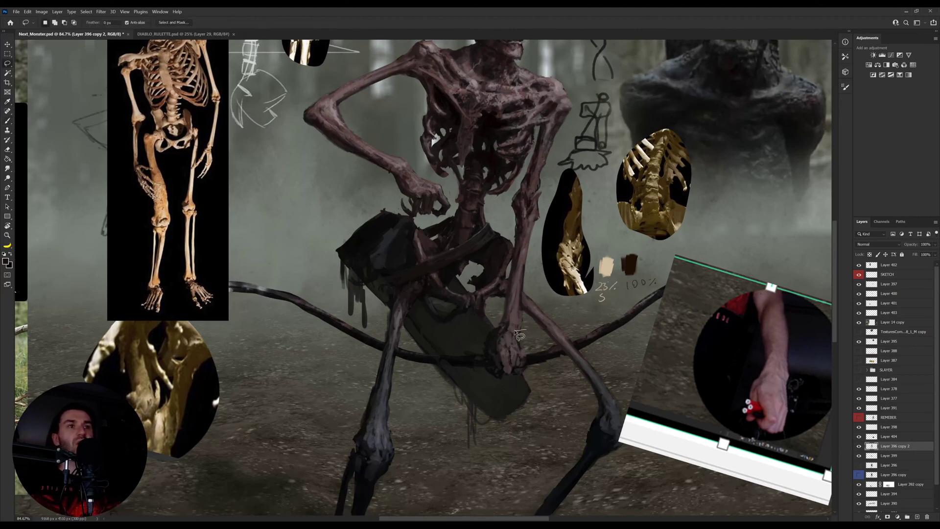
pyautogui.moveTo(515, 332)
pyautogui.mouseDown()
pyautogui.moveTo(530, 348)
pyautogui.moveTo(520, 380)
pyautogui.moveTo(488, 375)
pyautogui.moveTo(478, 343)
pyautogui.moveTo(518, 328)
pyautogui.mouseUp()
pyautogui.press('v')
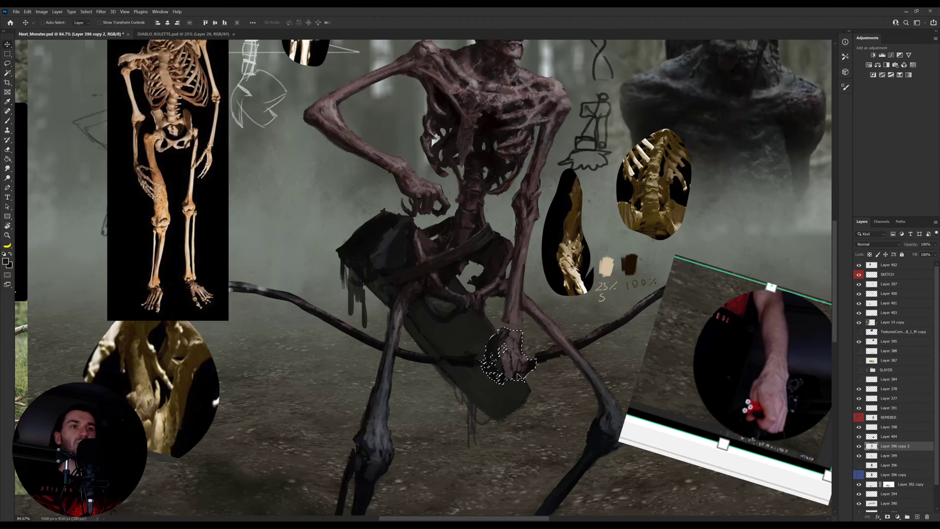
pyautogui.hotkey('ctrl', 'd')
pyautogui.press('b')
# Step: Select the bow sections on both sides of the fist with the Lasso and move them down in line with the grip
pyautogui.press('l')
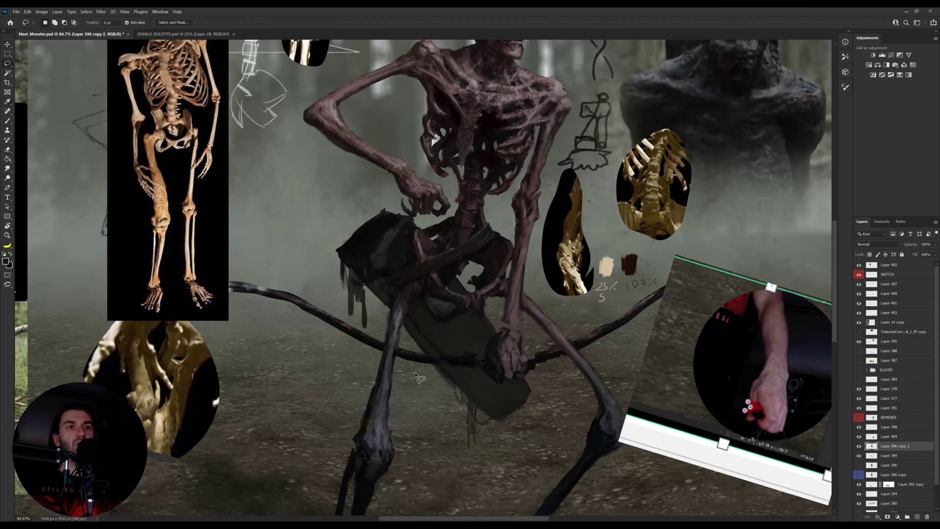
pyautogui.moveTo(418, 379)
pyautogui.mouseDown()
pyautogui.moveTo(405, 349)
pyautogui.moveTo(448, 346)
pyautogui.moveTo(478, 354)
pyautogui.moveTo(476, 379)
pyautogui.mouseUp()
pyautogui.press('v')
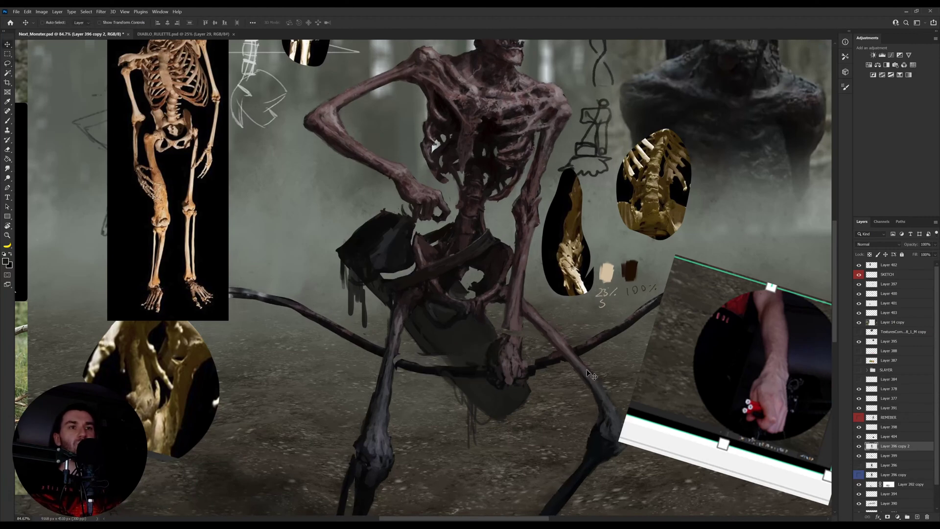
pyautogui.press('l')
pyautogui.moveTo(541, 376)
pyautogui.mouseDown()
pyautogui.moveTo(554, 351)
pyautogui.moveTo(570, 364)
pyautogui.moveTo(544, 377)
pyautogui.mouseUp()
pyautogui.press('v')
pyautogui.hotkey('ctrl', 'd')
# Step: Blend the lowered wrist into the back of the fist with light and dark tones sampled from the hand
pyautogui.press('i')
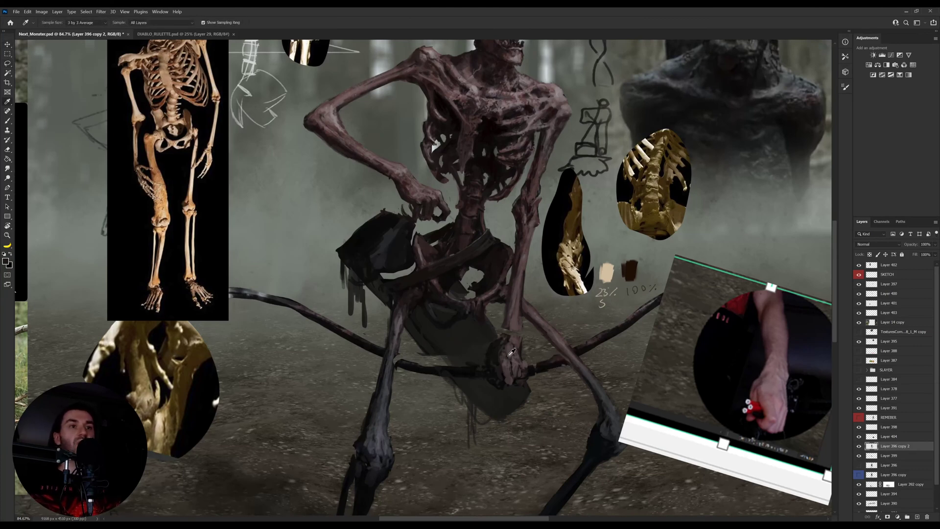
pyautogui.press('b')
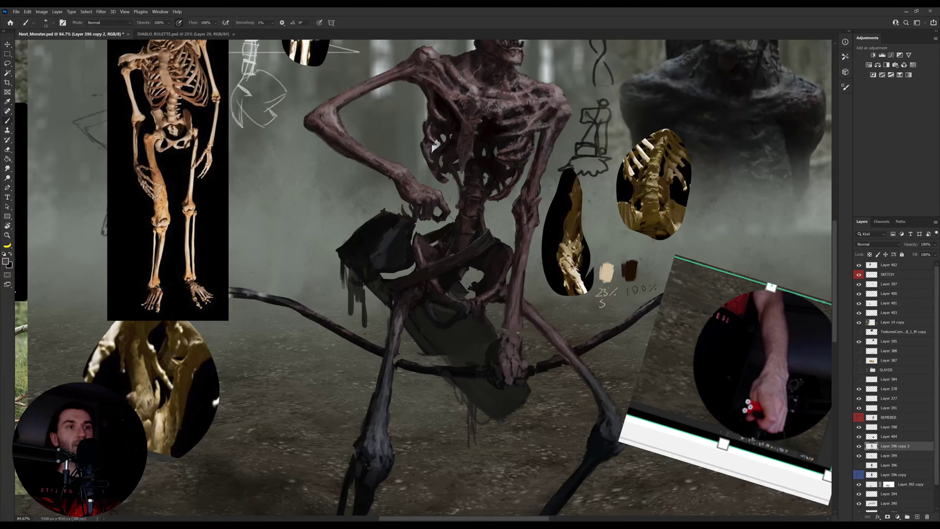
pyautogui.press('e')
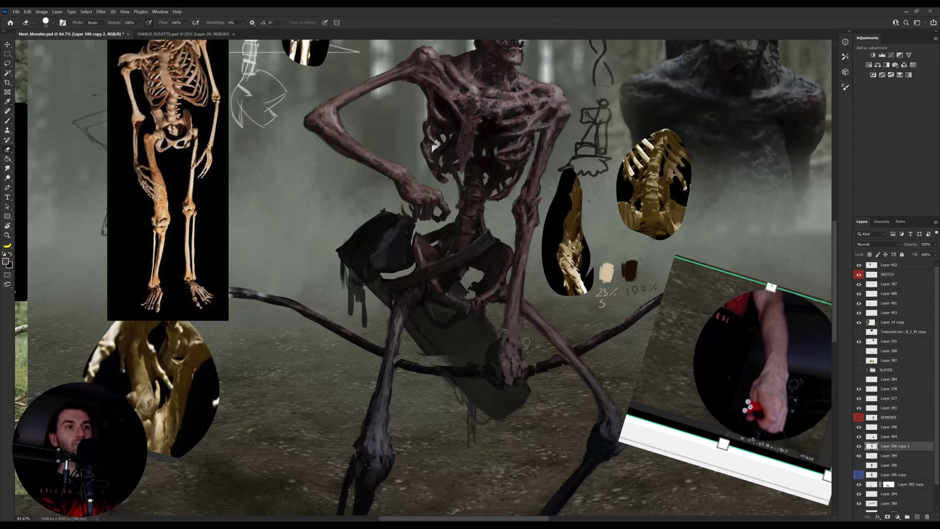
pyautogui.press('i')
pyautogui.click(510, 338)
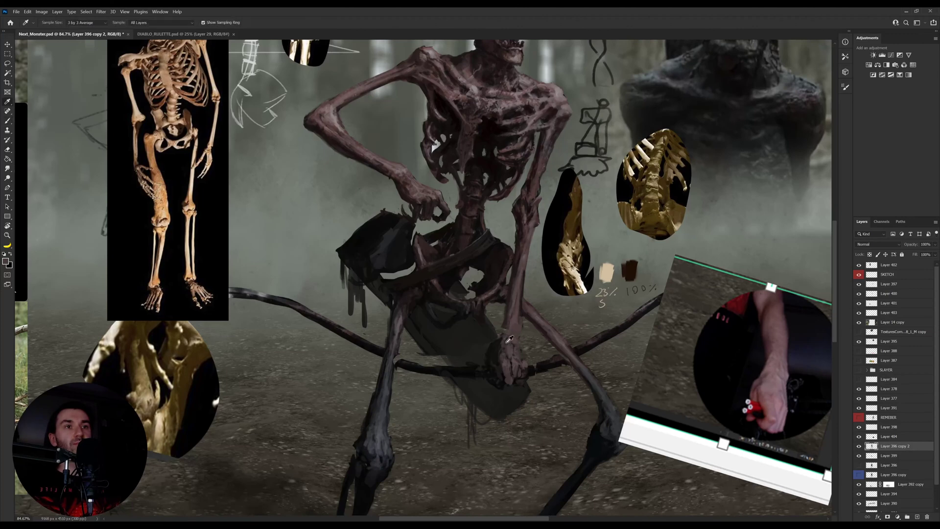
pyautogui.press('b')
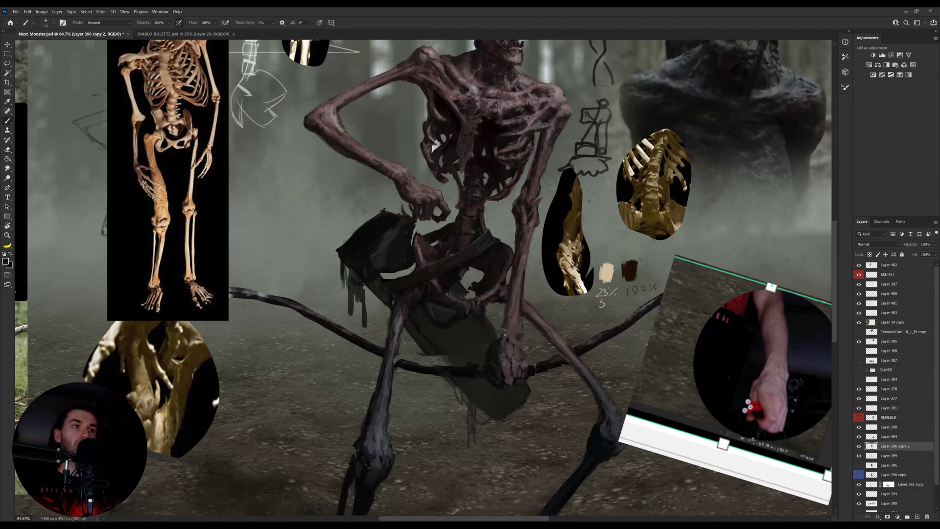
pyautogui.keyDown('alt'); pyautogui.click(506, 333); pyautogui.keyUp('alt')
pyautogui.press('[')
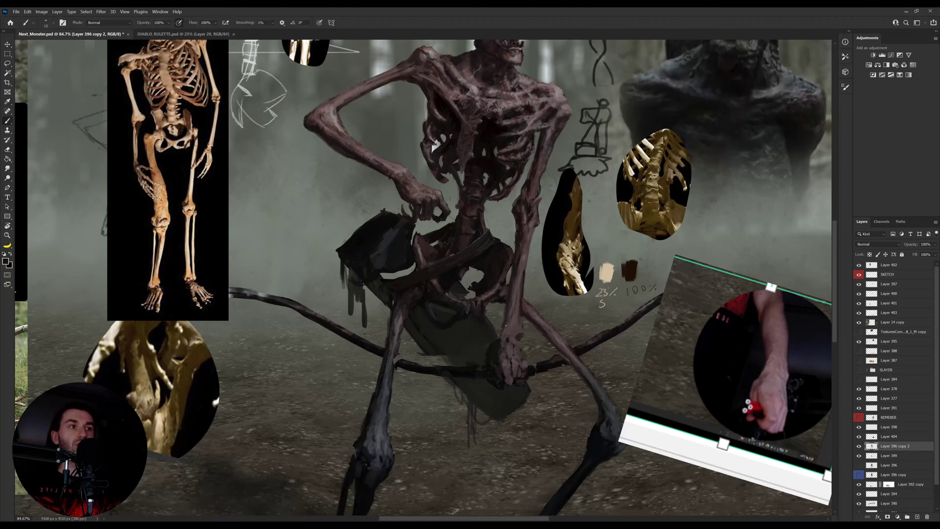
# Step: Build up the inner side and back of the fist with dark and light tones sampled around its knuckles
pyautogui.keyDown('alt'); pyautogui.click(496, 341); pyautogui.keyUp('alt')
pyautogui.keyDown('alt'); pyautogui.click(503, 337); pyautogui.keyUp('alt')
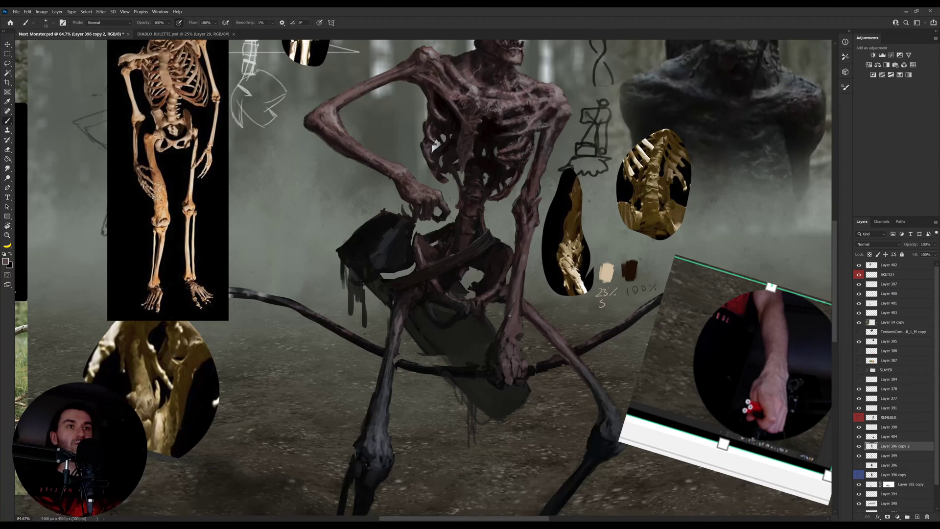
pyautogui.keyDown('alt'); pyautogui.click(495, 344); pyautogui.keyUp('alt')
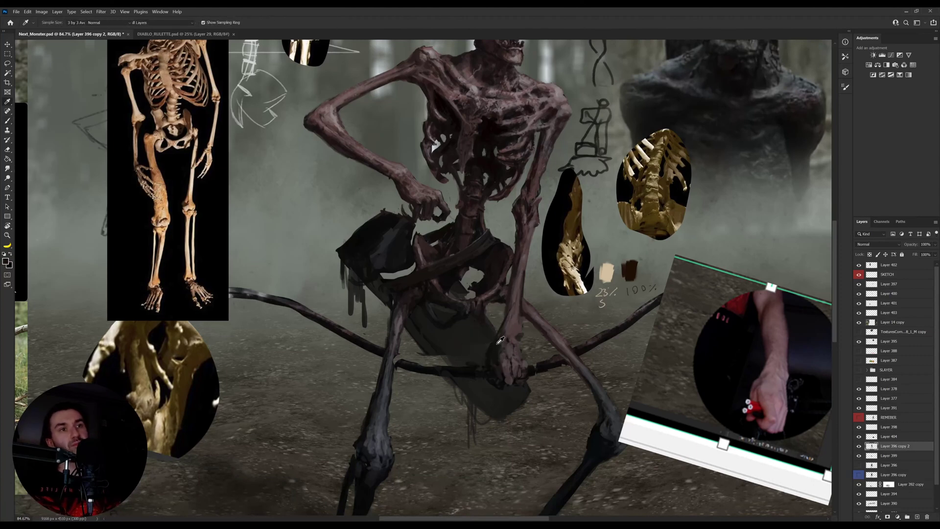
pyautogui.keyDown('alt'); pyautogui.click(490, 353); pyautogui.keyUp('alt')
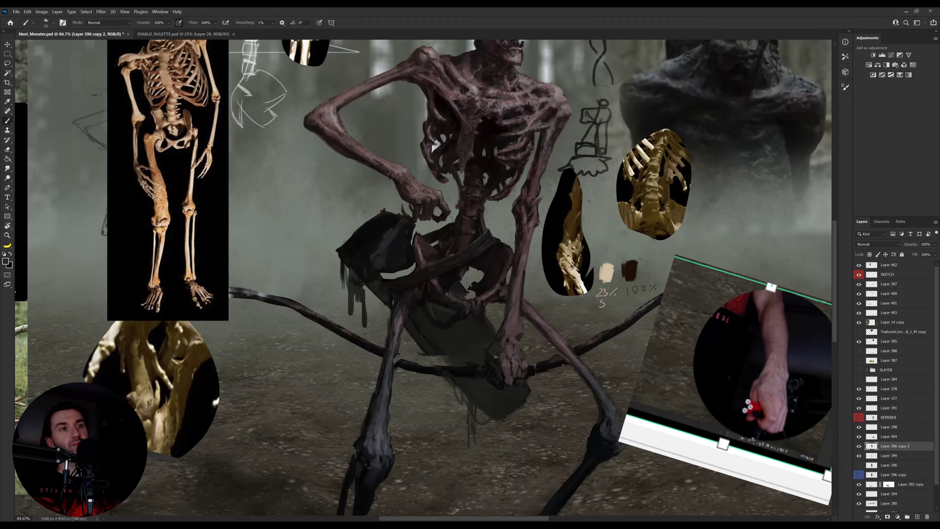
pyautogui.moveTo(495, 354); pyautogui.dragTo(505, 336)
pyautogui.keyDown('alt'); pyautogui.click(512, 342); pyautogui.keyUp('alt')
pyautogui.press('[')
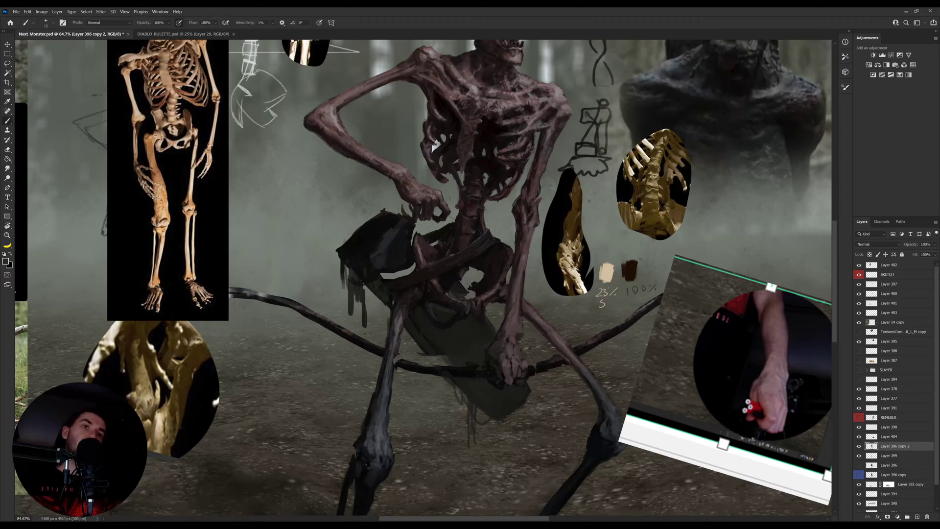
pyautogui.keyDown('alt'); pyautogui.click(516, 344); pyautogui.keyUp('alt')
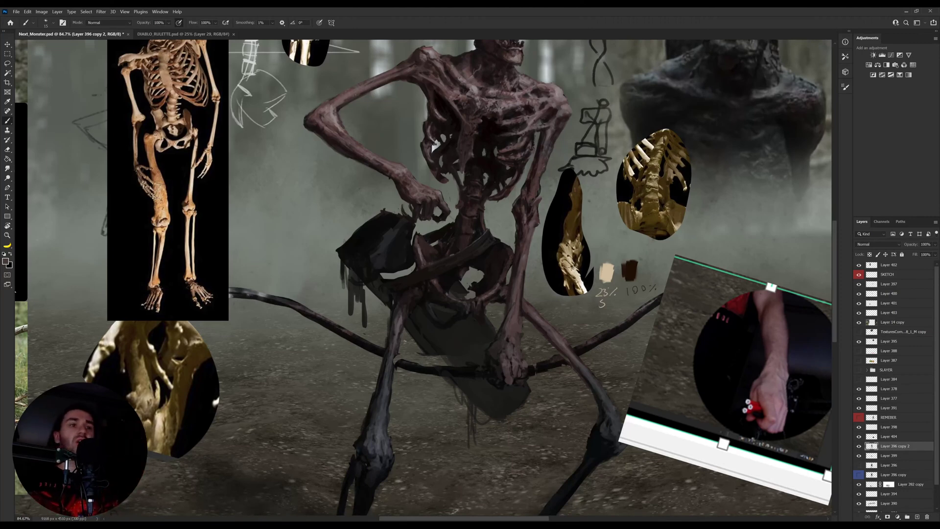
# Step: Extend the fist's curled fingers below the bow with tones sampled from the fingertips
pyautogui.keyDown('alt'); pyautogui.click(499, 379); pyautogui.keyUp('alt')
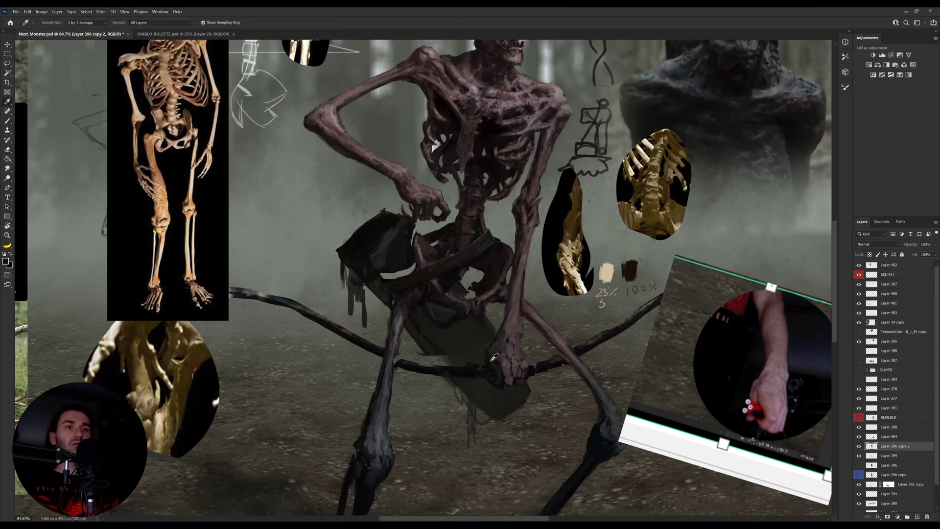
pyautogui.keyDown('alt'); pyautogui.click(508, 379); pyautogui.keyUp('alt')
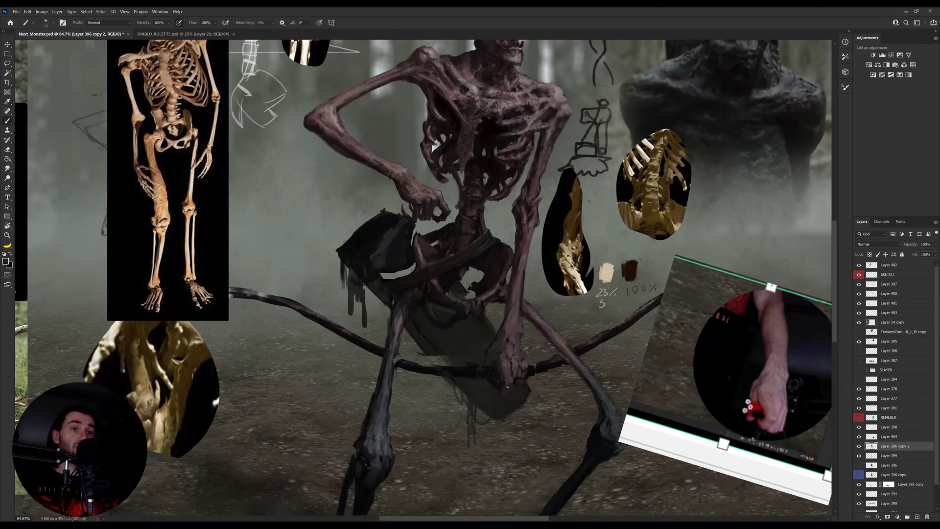
pyautogui.press('[')
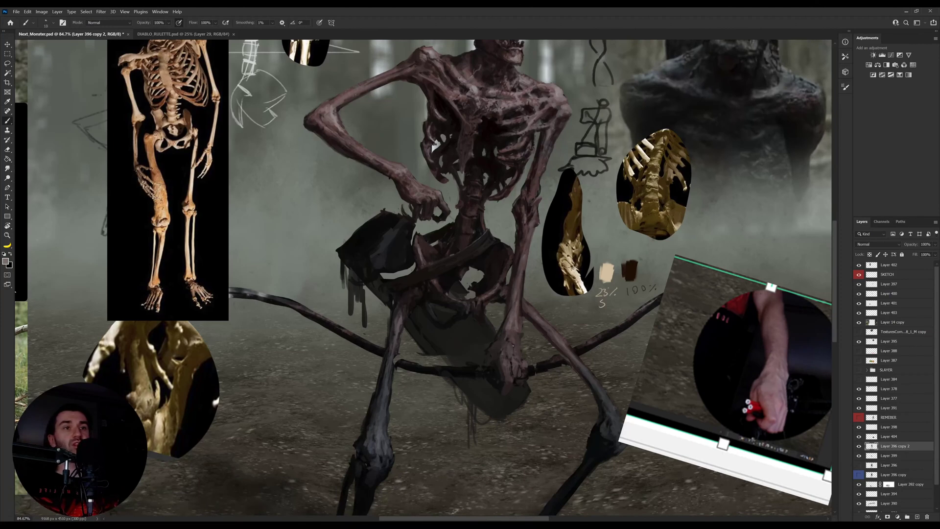
# Step: Define the tendons and knuckles on the back of the fist with tones sampled from the thigh, wrist and fingers
pyautogui.keyDown('alt'); pyautogui.click(536, 317); pyautogui.keyUp('alt')
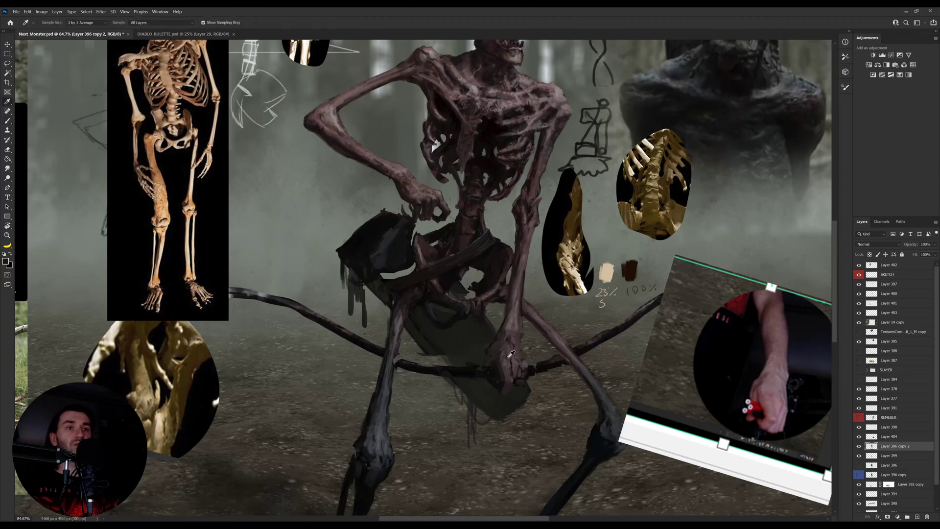
pyautogui.keyDown('alt'); pyautogui.click(510, 325); pyautogui.keyUp('alt')
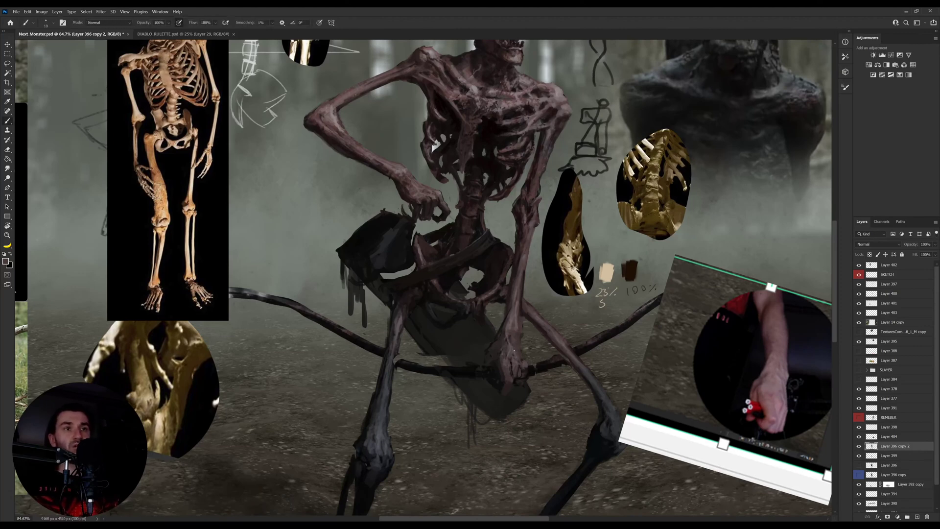
pyautogui.keyDown('alt'); pyautogui.click(513, 350); pyautogui.keyUp('alt')
pyautogui.keyDown('alt'); pyautogui.click(514, 362); pyautogui.keyUp('alt')
pyautogui.keyDown('alt'); pyautogui.click(510, 375); pyautogui.keyUp('alt')
pyautogui.keyDown('alt'); pyautogui.click(510, 368); pyautogui.keyUp('alt')
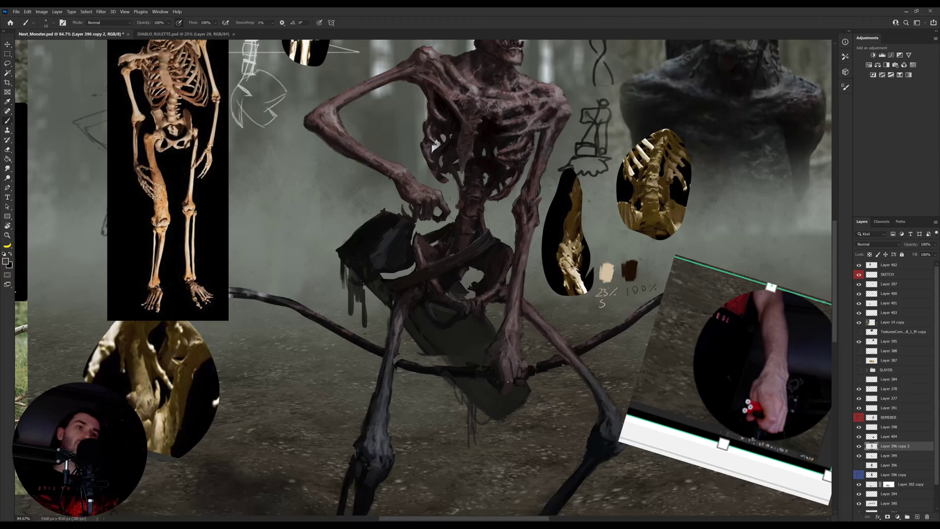
# Step: Add lighter accents to the fist's lowest knuckle with tones sampled from the shoulder and fingers
pyautogui.keyDown('alt'); pyautogui.click(559, 96); pyautogui.keyUp('alt')
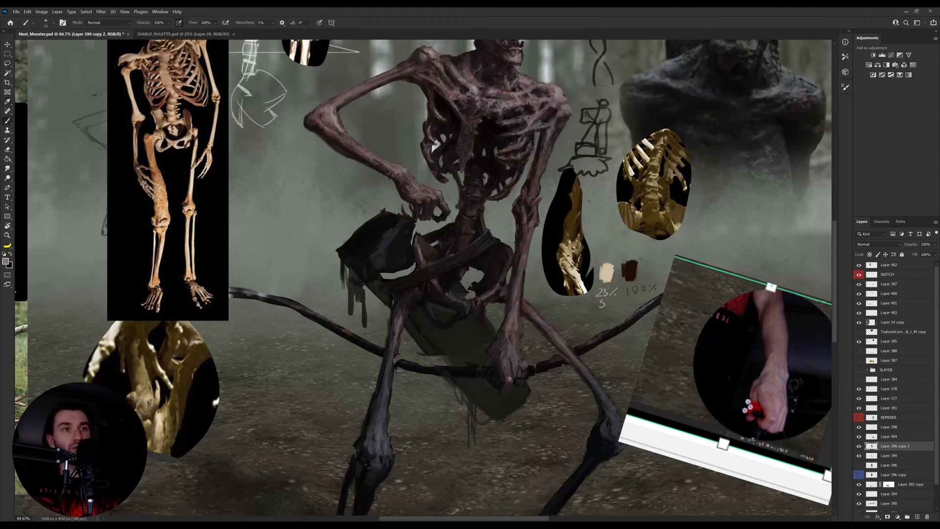
pyautogui.keyDown('alt'); pyautogui.click(509, 377); pyautogui.keyUp('alt')
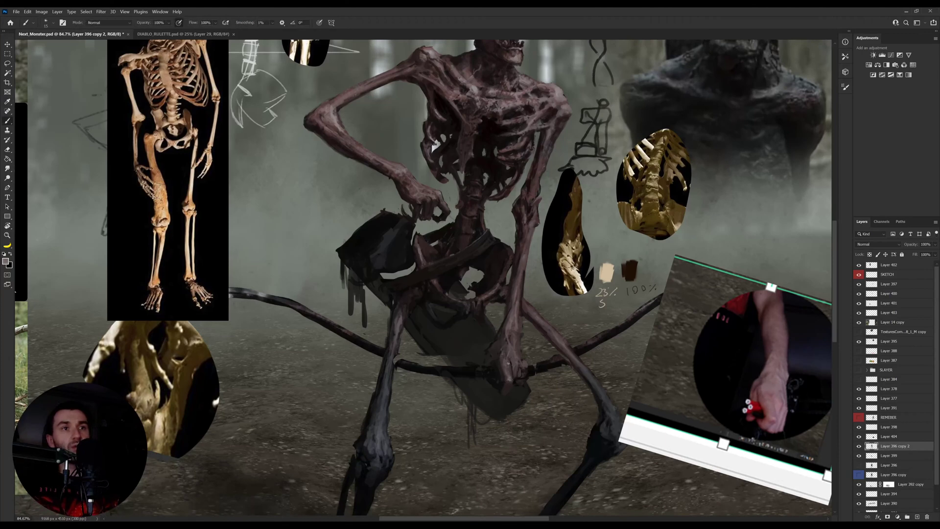
pyautogui.keyDown('alt'); pyautogui.click(504, 377); pyautogui.keyUp('alt')
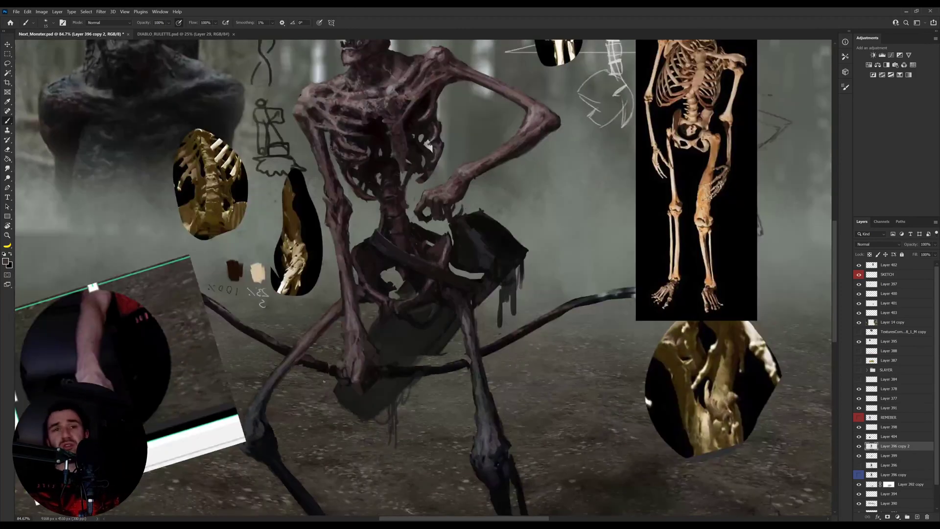
# Step: Refine the shape of the bow-gripping fist with the Eraser and Brush, using tones sampled from the painting
pyautogui.press('h')
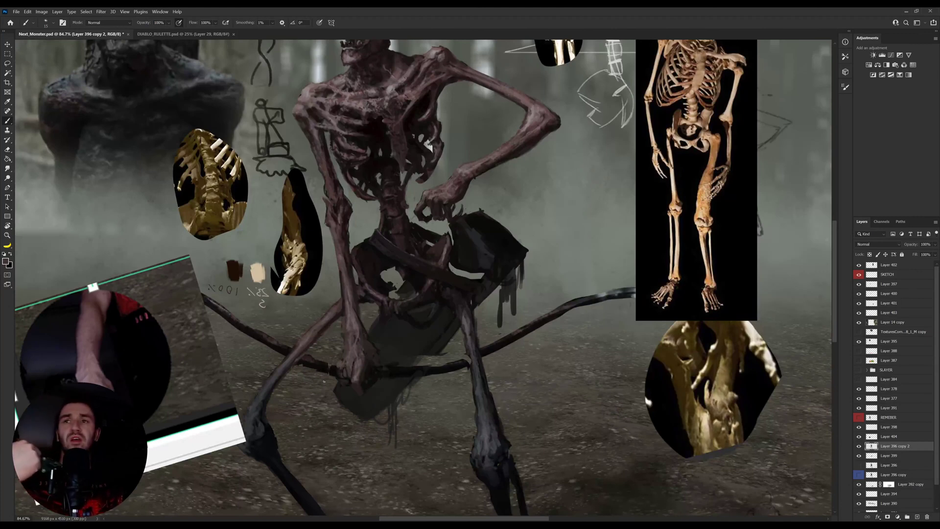
pyautogui.moveTo(368, 343)
pyautogui.mouseDown()
pyautogui.moveTo(420, 290)
pyautogui.moveTo(402, 304)
pyautogui.mouseUp()
pyautogui.press('i')
pyautogui.press('e')
pyautogui.press('b')
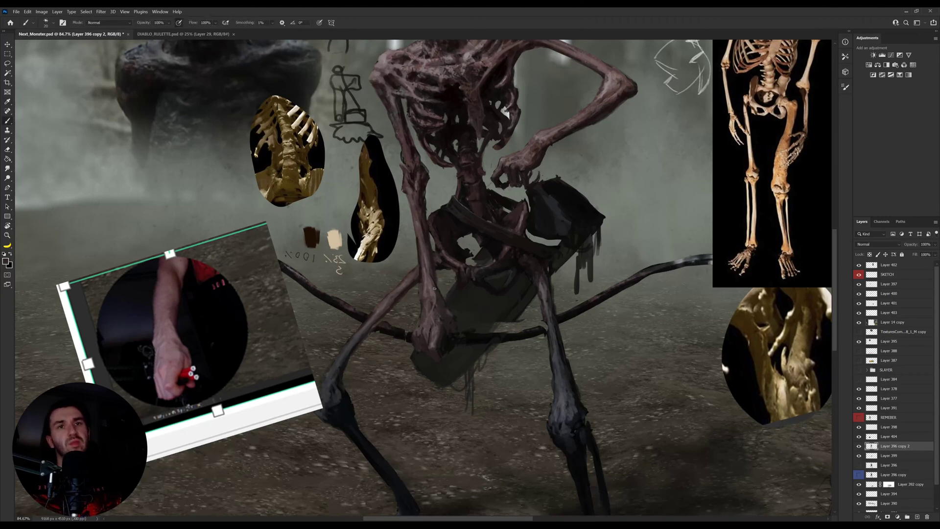
pyautogui.press('i')
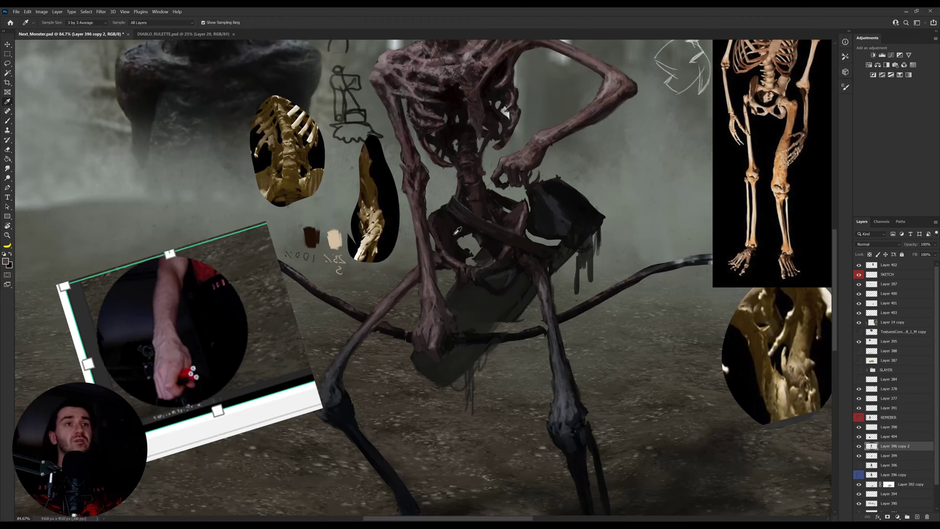
pyautogui.press('b')
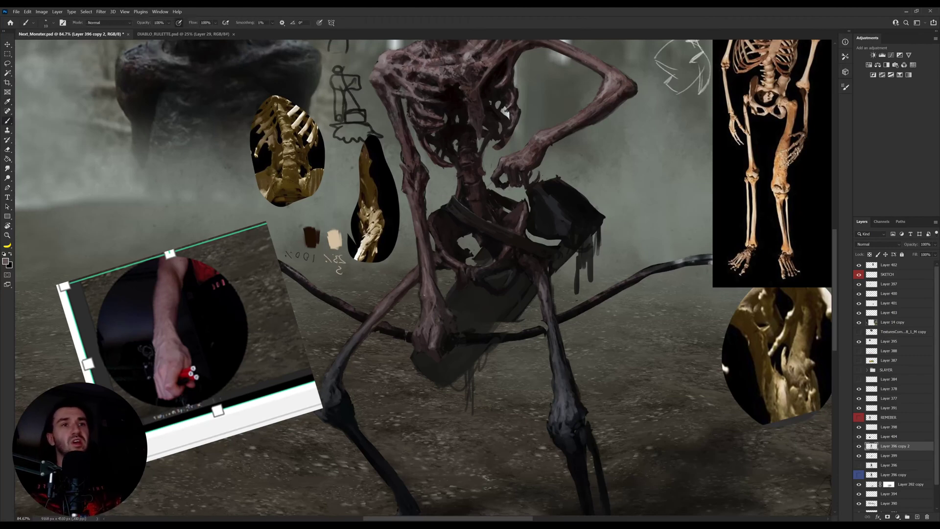
# Step: Shade the bow arm's forearm above the wrist with tones sampled along the forearm
pyautogui.moveTo(428, 273); pyautogui.dragTo(442, 304)
pyautogui.press('i')
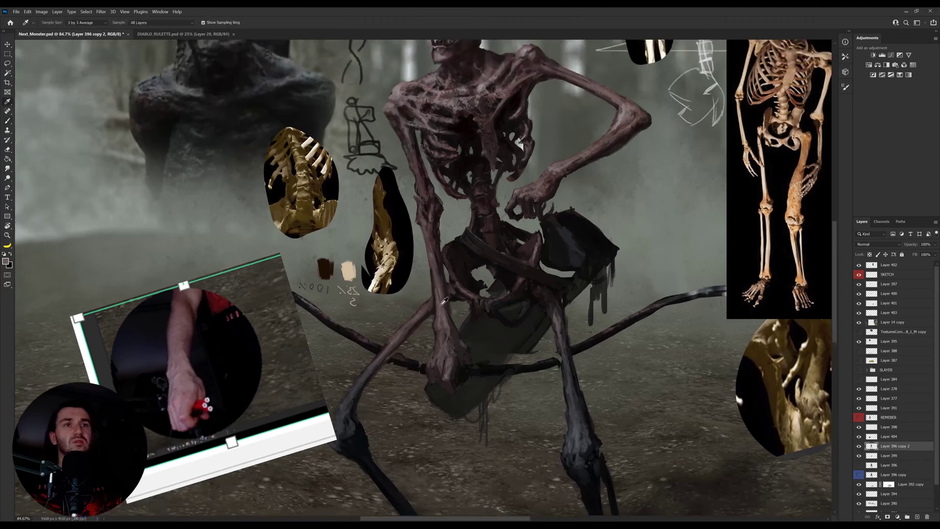
pyautogui.press('b')
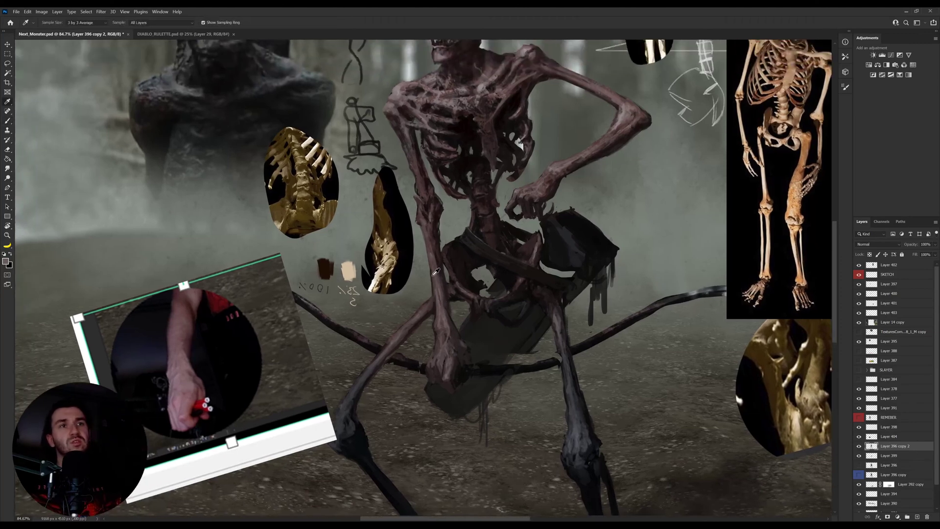
pyautogui.keyDown('alt'); pyautogui.click(434, 276); pyautogui.keyUp('alt')
pyautogui.keyDown('alt'); pyautogui.click(433, 258); pyautogui.keyUp('alt')
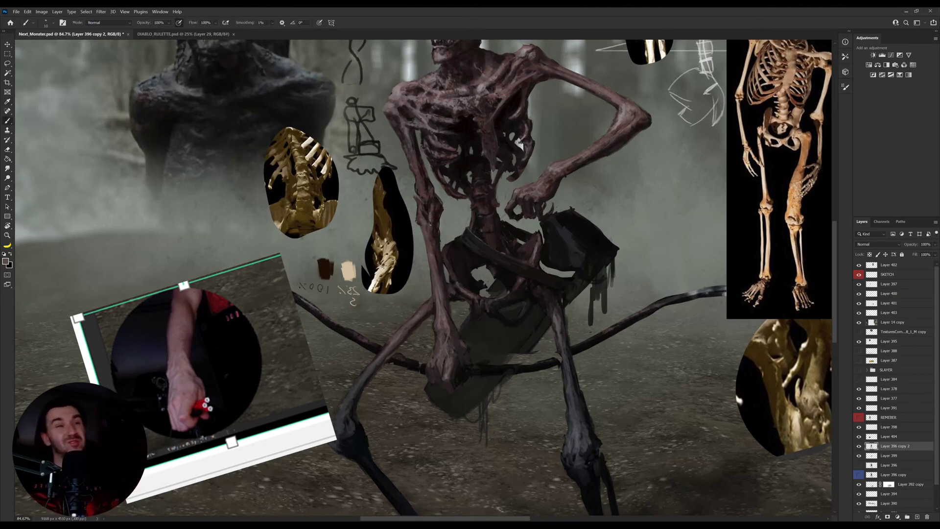
# Step: Model the wrist and back of the bow-gripping fist with tones sampled from the hand
pyautogui.moveTo(438, 328); pyautogui.dragTo(437, 298)
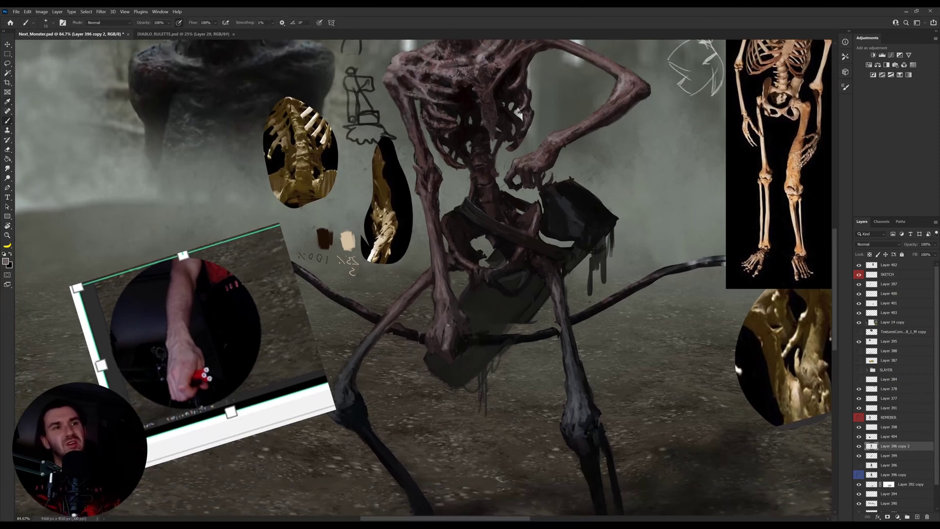
pyautogui.keyDown('alt'); pyautogui.click(454, 327); pyautogui.keyUp('alt')
pyautogui.keyDown('alt'); pyautogui.click(452, 341); pyautogui.keyUp('alt')
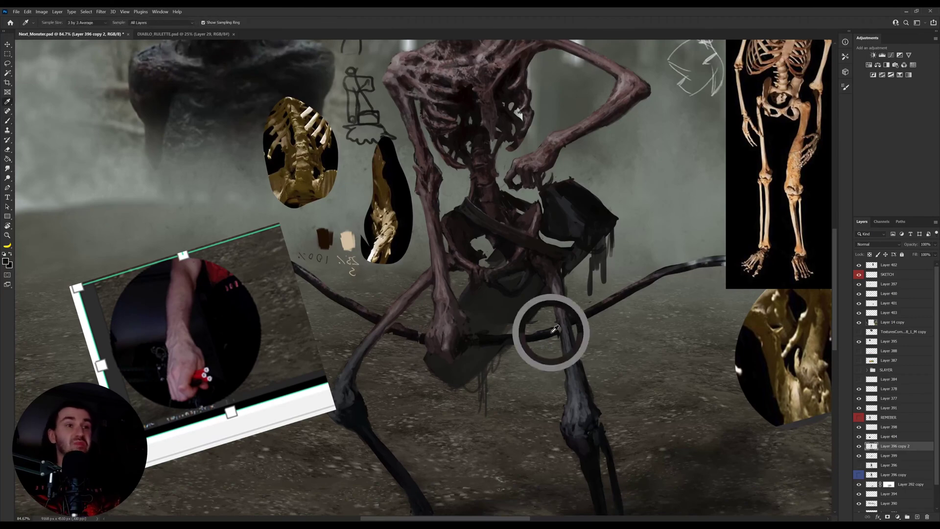
# Step: Repaint the bow's curve between the fist and the far thigh in the bow's dark tone and clean its edge
pyautogui.press('r')
pyautogui.moveTo(557, 328); pyautogui.dragTo(368, 456)
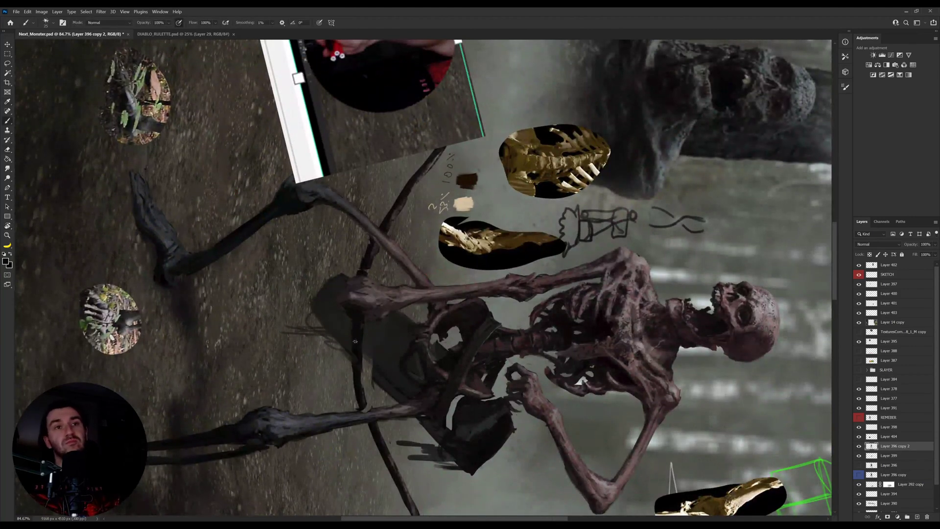
pyautogui.moveTo(360, 375)
pyautogui.mouseDown()
pyautogui.moveTo(366, 406)
pyautogui.moveTo(469, 388)
pyautogui.moveTo(555, 264)
pyautogui.moveTo(553, 239)
pyautogui.mouseUp()
pyautogui.press('r')
pyautogui.press('e')
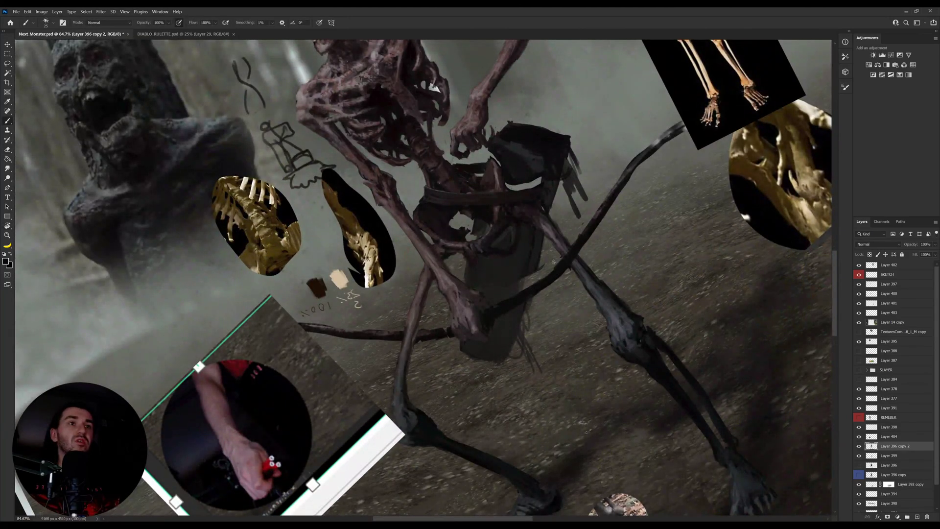
pyautogui.press('e')
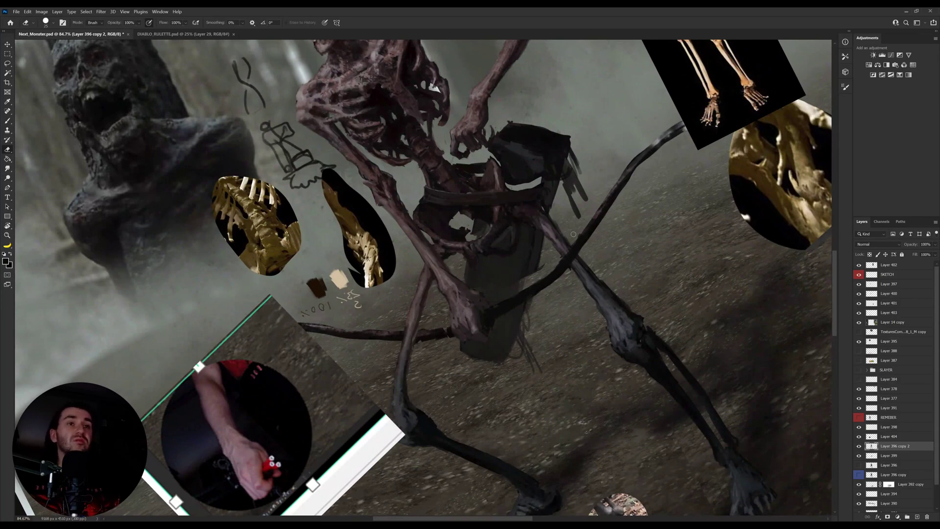
# Step: Repaint the bow section crossing the near thigh beside the fist with the dark tone sampled from the bow
pyautogui.press('r')
pyautogui.moveTo(572, 247)
pyautogui.mouseDown()
pyautogui.moveTo(456, 380)
pyautogui.moveTo(417, 383)
pyautogui.mouseUp()
pyautogui.press('b')
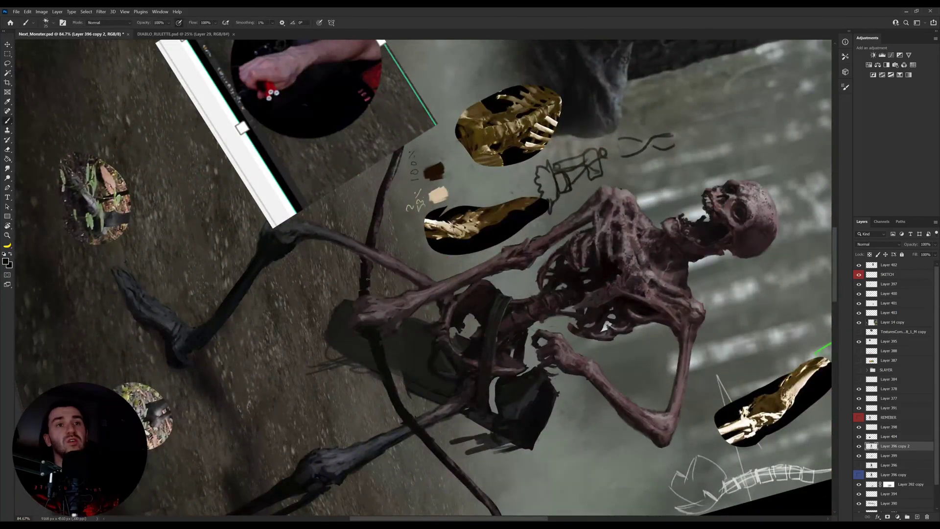
pyautogui.moveTo(367, 279); pyautogui.dragTo(372, 226)
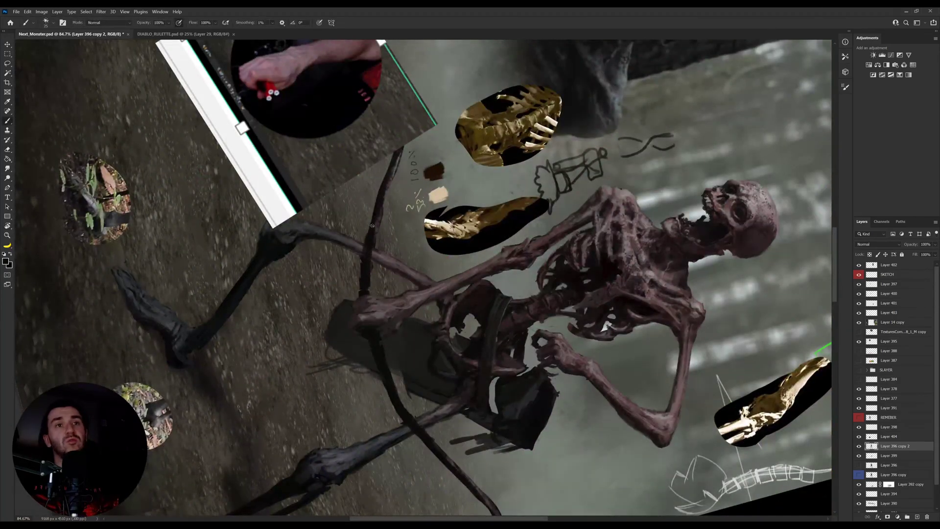
pyautogui.press('e')
pyautogui.press('b')
pyautogui.keyDown('alt'); pyautogui.click(367, 287); pyautogui.keyUp('alt')
pyautogui.moveTo(372, 287)
pyautogui.mouseDown()
pyautogui.moveTo(371, 276)
pyautogui.moveTo(351, 304)
pyautogui.mouseUp()
# Step: Smooth the bow's curve where it crosses the far thigh by erasing and repainting its edges
pyautogui.press('r')
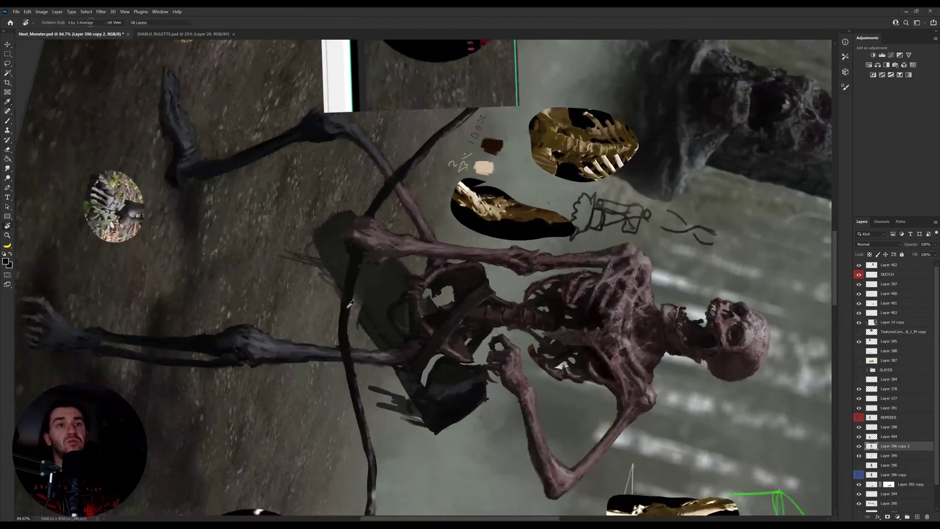
pyautogui.press('e')
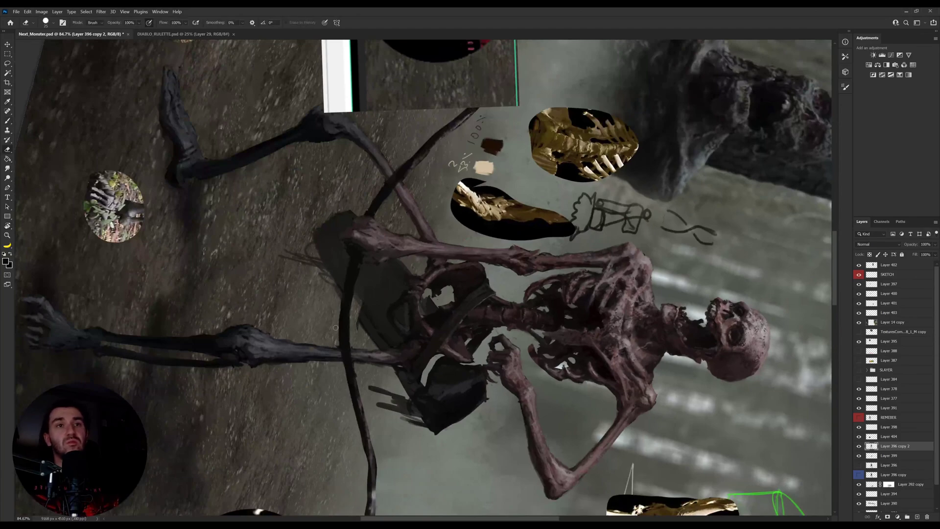
pyautogui.press('b')
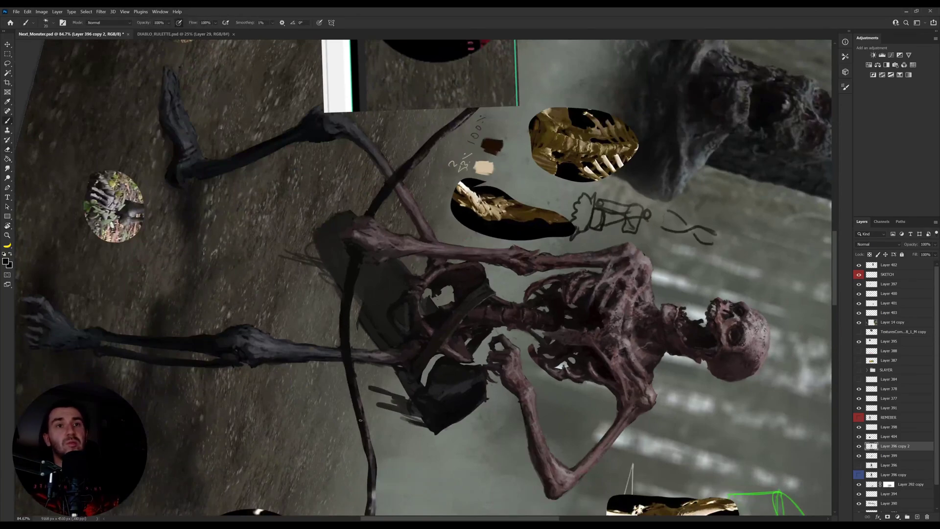
pyautogui.press('r')
pyautogui.moveTo(546, 325); pyautogui.dragTo(470, 182)
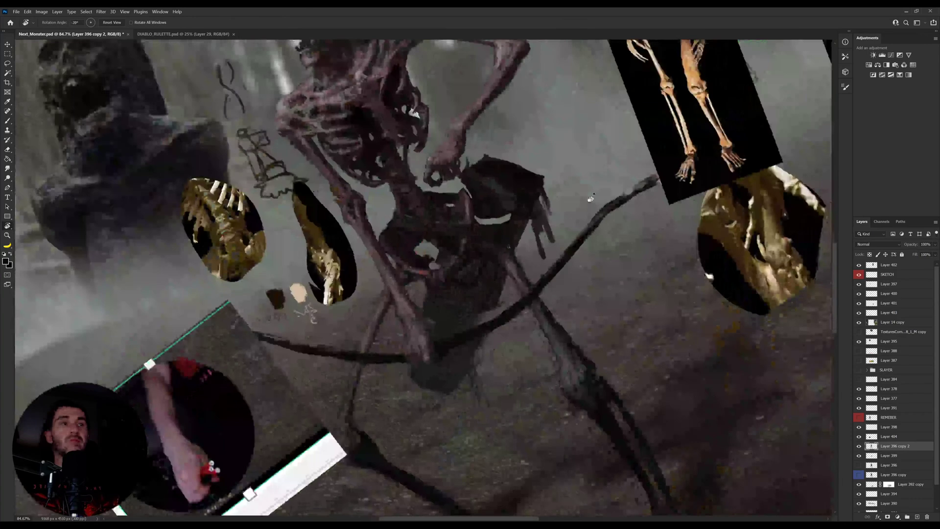
pyautogui.press('b')
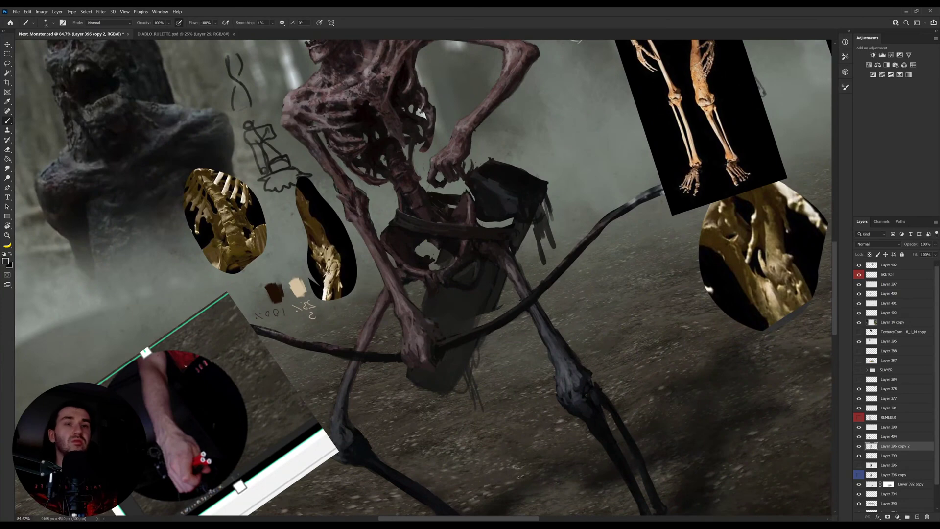
# Step: Add tonal variation to the bow limb beside the fist with tones sampled from the waist belt, the bow and the ground
pyautogui.press('i')
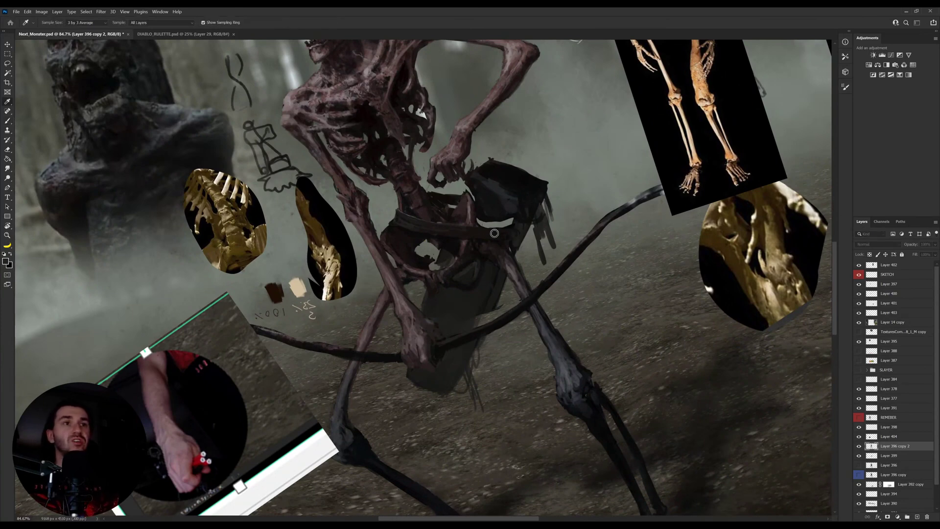
pyautogui.press('b')
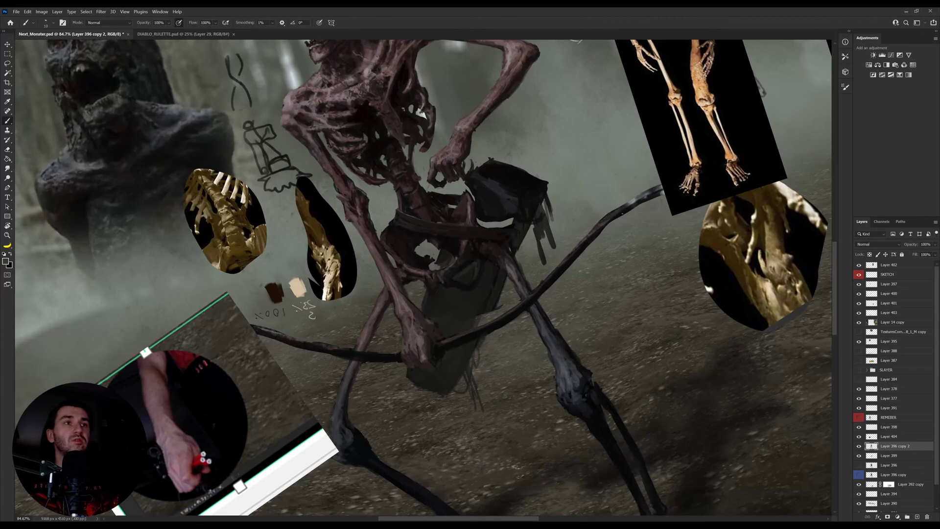
pyautogui.moveTo(441, 274); pyautogui.dragTo(427, 291)
pyautogui.press('r')
pyautogui.moveTo(465, 172)
pyautogui.mouseDown()
pyautogui.moveTo(520, 215)
pyautogui.moveTo(487, 374)
pyautogui.mouseUp()
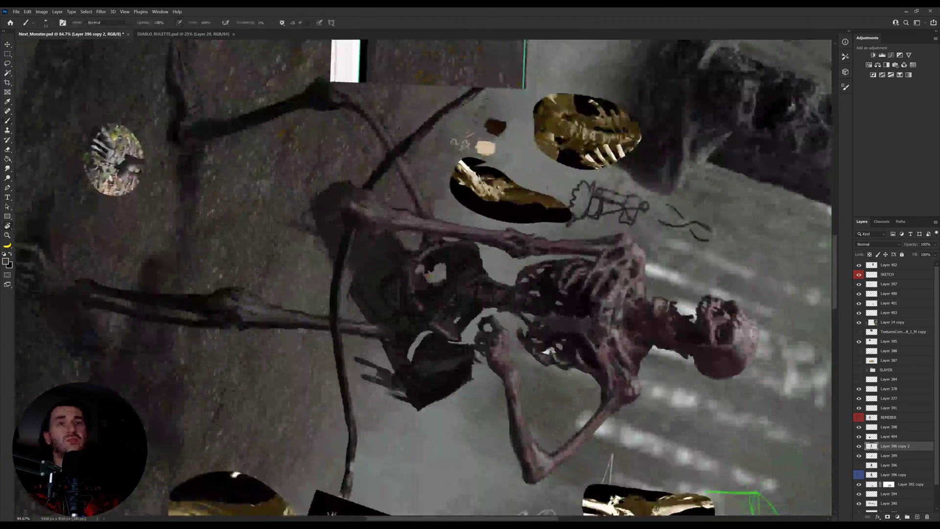
pyautogui.keyDown('alt'); pyautogui.click(341, 261); pyautogui.keyUp('alt')
pyautogui.press('[')
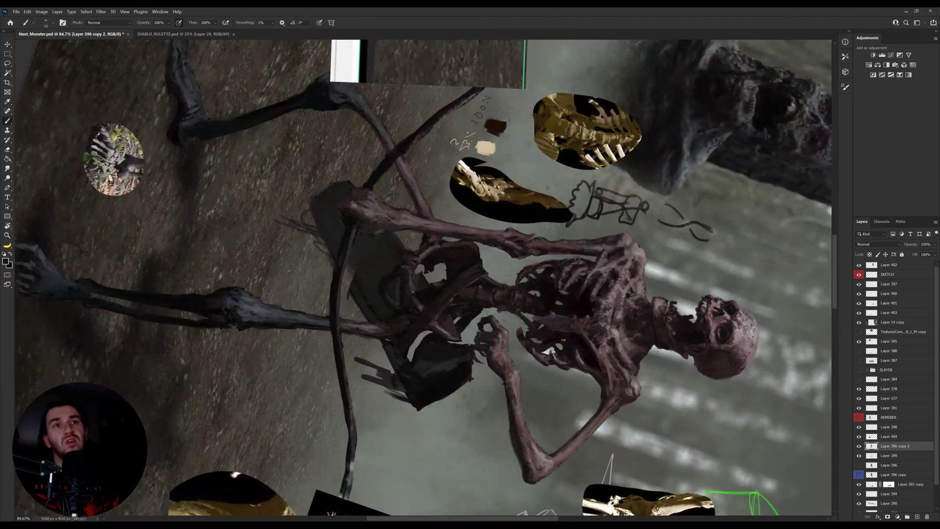
pyautogui.keyDown('alt'); pyautogui.click(281, 262); pyautogui.keyUp('alt')
pyautogui.keyDown('alt'); pyautogui.click(340, 273); pyautogui.keyUp('alt')
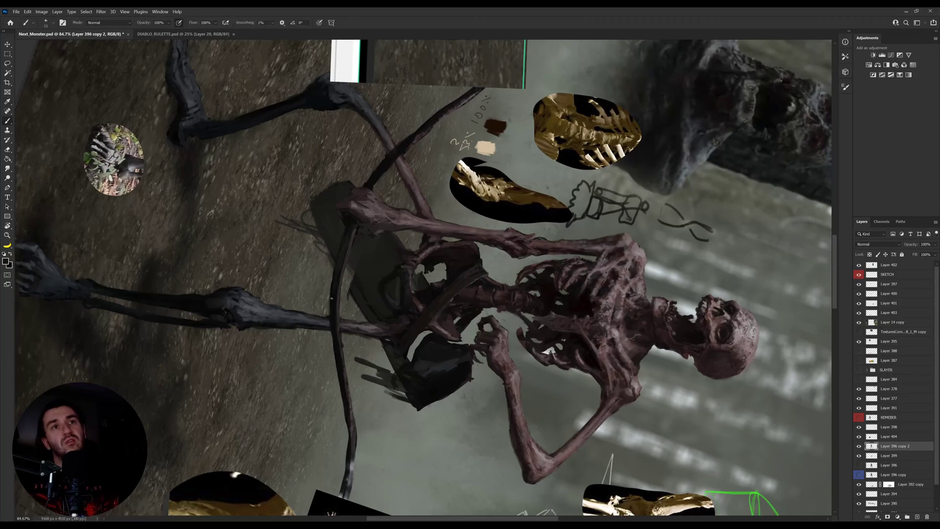
# Step: Refine the bow's lower edge where it leaves the fist with the Brush and Eraser
pyautogui.press('r')
pyautogui.moveTo(453, 360); pyautogui.dragTo(431, 186)
pyautogui.press('b')
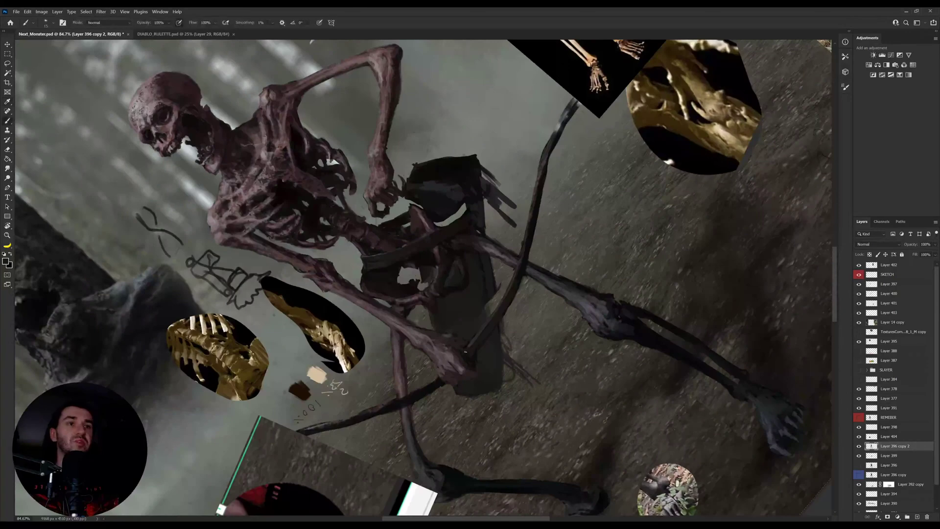
pyautogui.press('e')
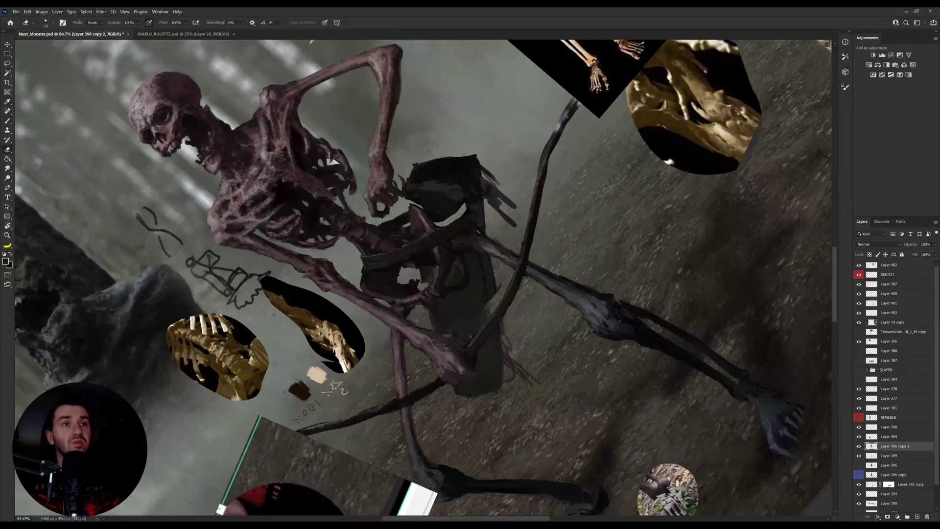
pyautogui.press('b')
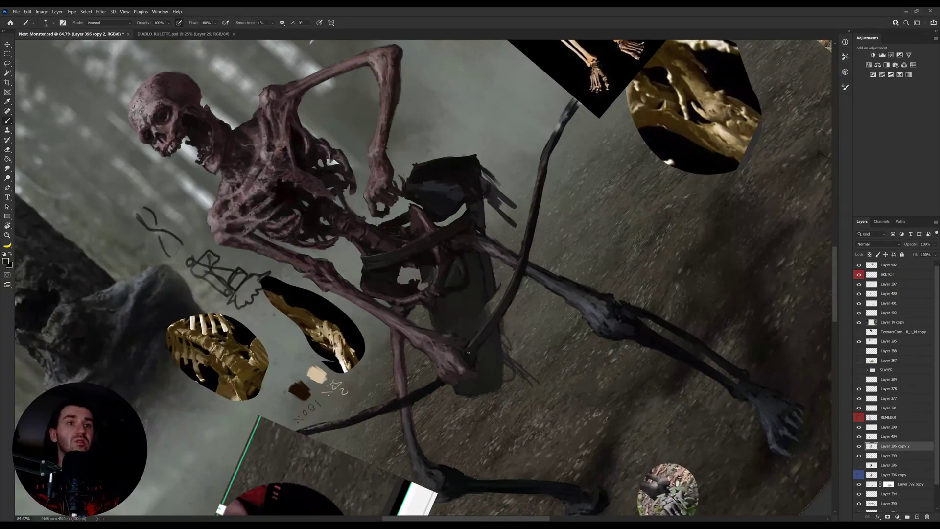
# Step: Lasso the small patch below the pelvis, clear it, and rework the area with a dark tone sampled from the pelvis
pyautogui.press('r')
pyautogui.moveTo(470, 349); pyautogui.dragTo(382, 351)
pyautogui.press('i')
pyautogui.press('r')
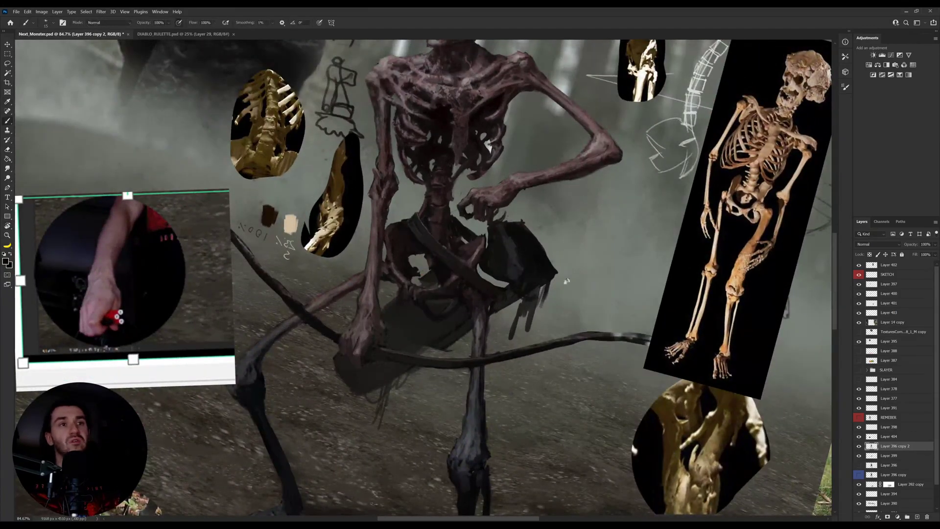
pyautogui.moveTo(461, 298); pyautogui.dragTo(453, 287)
pyautogui.press('l')
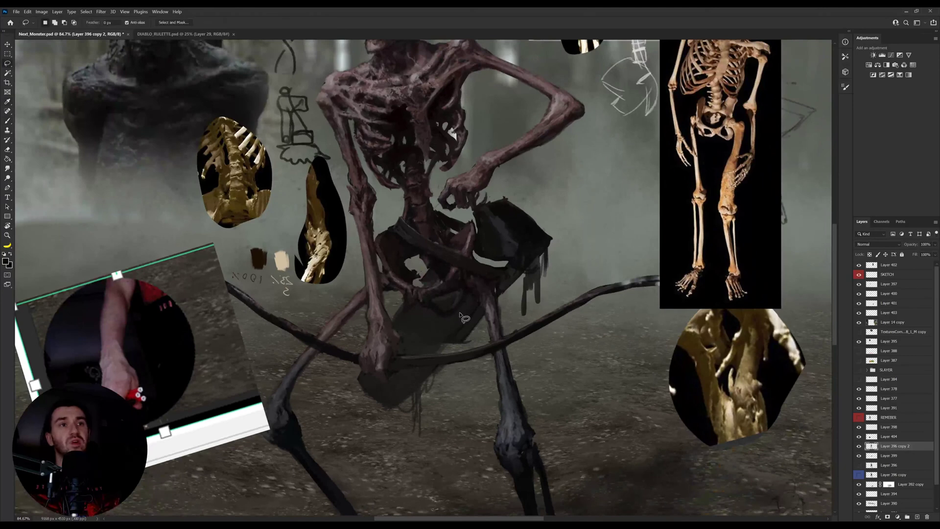
pyautogui.moveTo(438, 310)
pyautogui.mouseDown()
pyautogui.moveTo(462, 285)
pyautogui.moveTo(444, 310)
pyautogui.mouseUp()
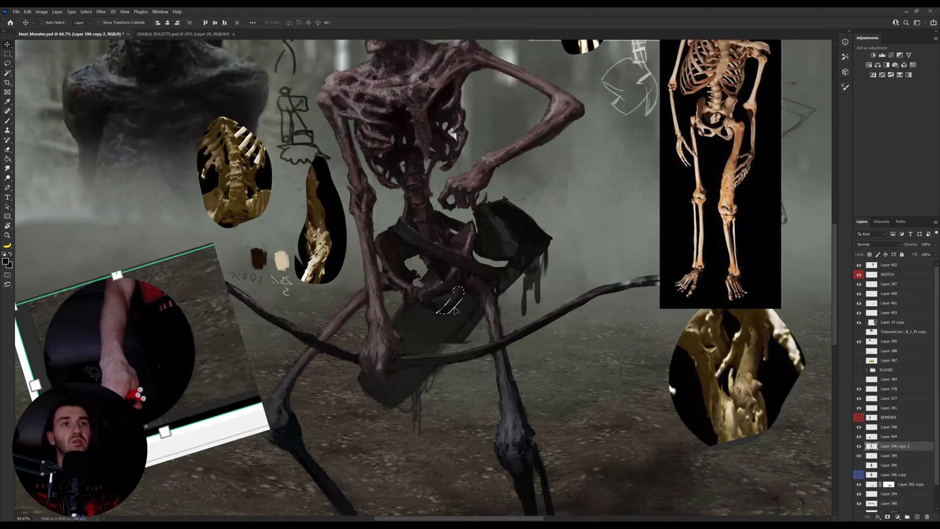
pyautogui.press('i')
pyautogui.click(467, 284)
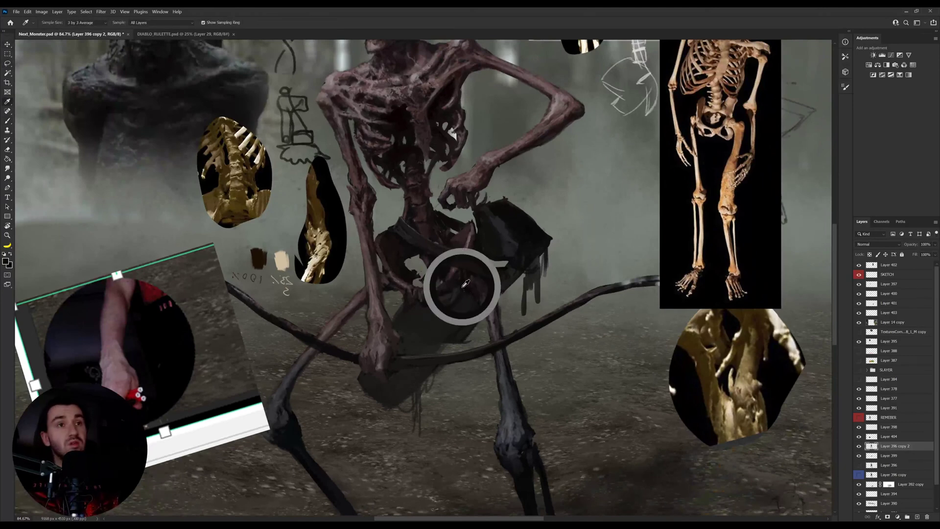
pyautogui.press('b')
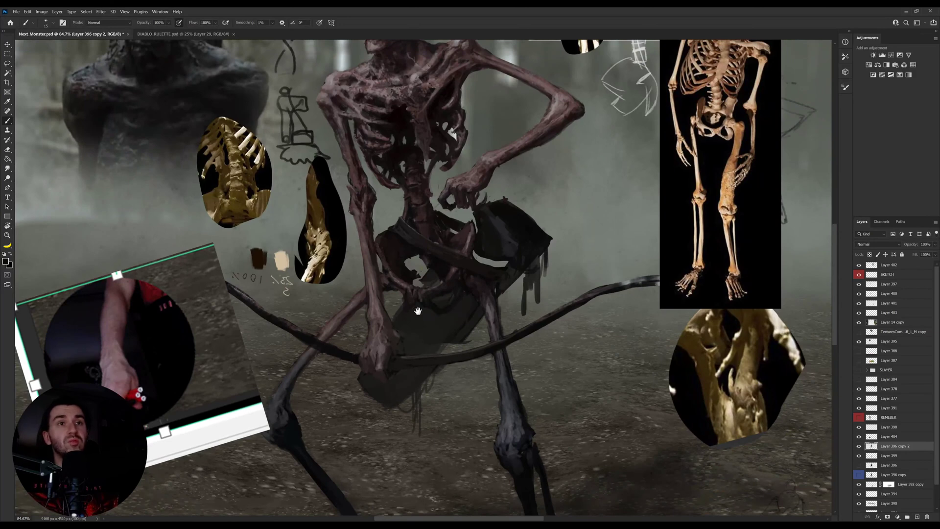
# Step: Examine the bow, pelvis and legs of the skeleton with the canvas tilted and upright
pyautogui.moveTo(418, 311); pyautogui.dragTo(454, 307)
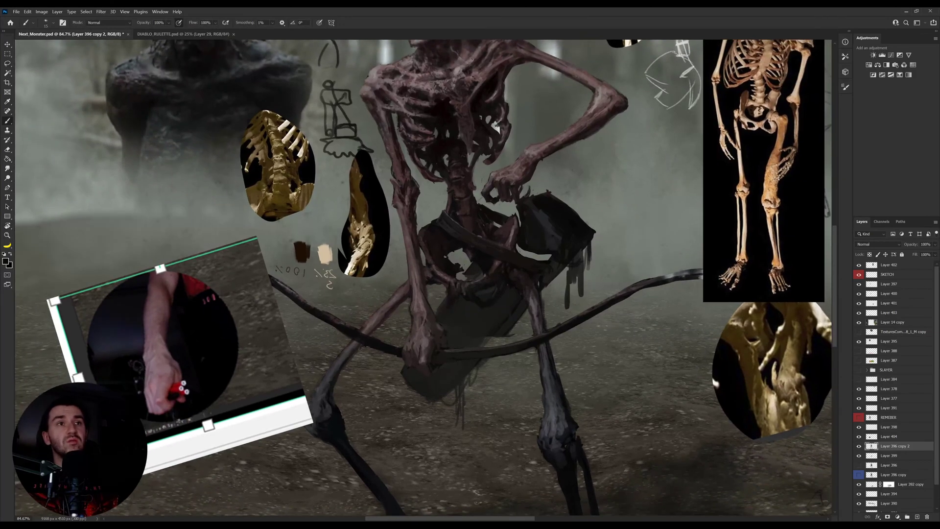
pyautogui.press('i')
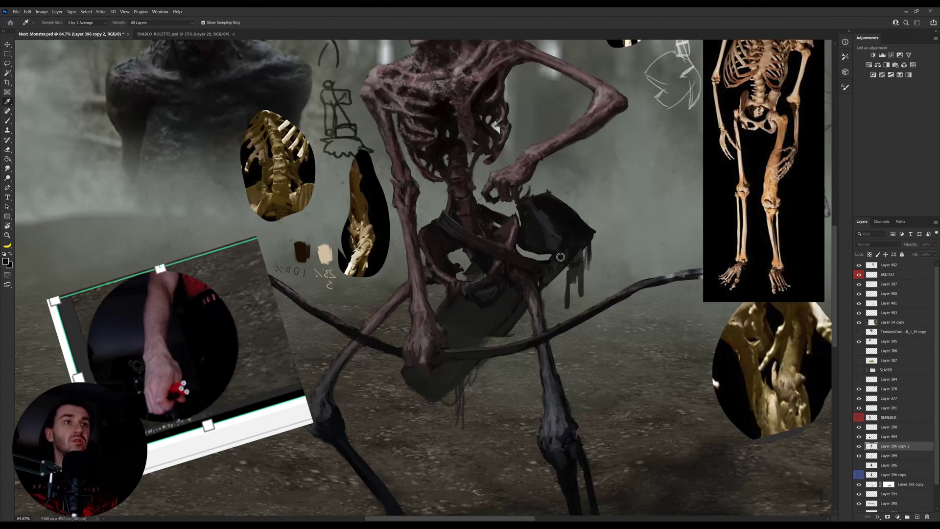
pyautogui.press('b')
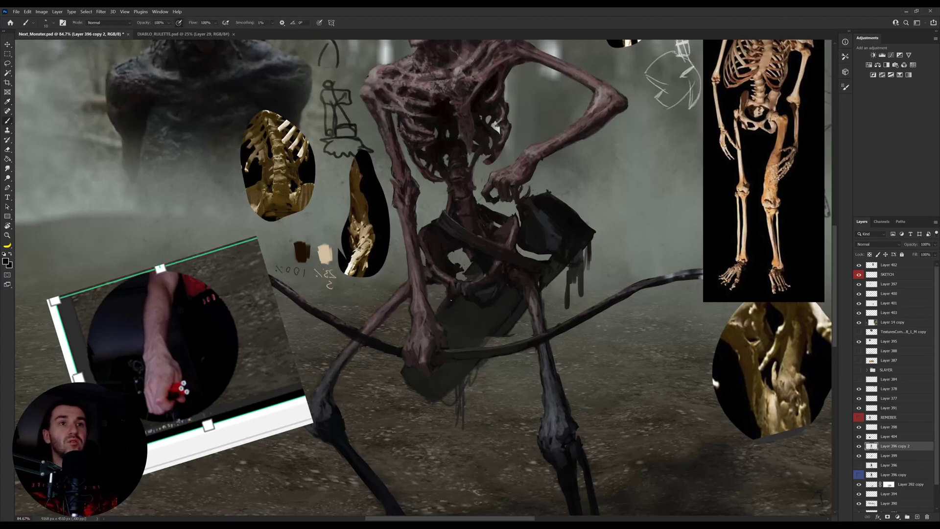
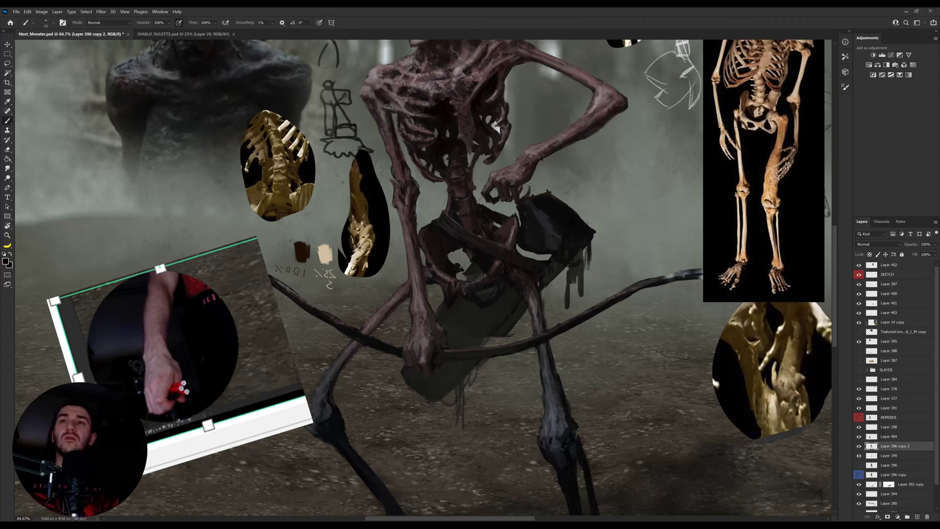
pyautogui.press('r')
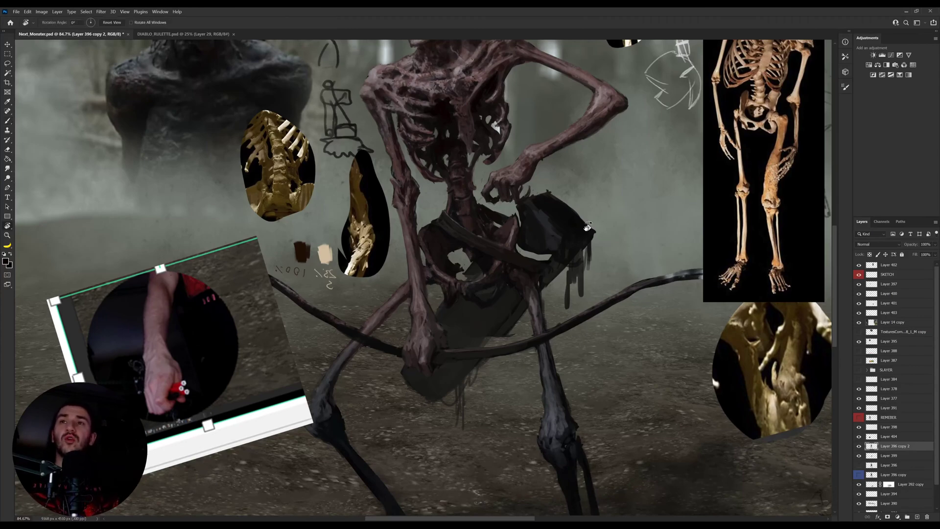
pyautogui.moveTo(648, 207)
pyautogui.mouseDown()
pyautogui.moveTo(654, 235)
pyautogui.moveTo(647, 267)
pyautogui.moveTo(644, 211)
pyautogui.mouseUp()
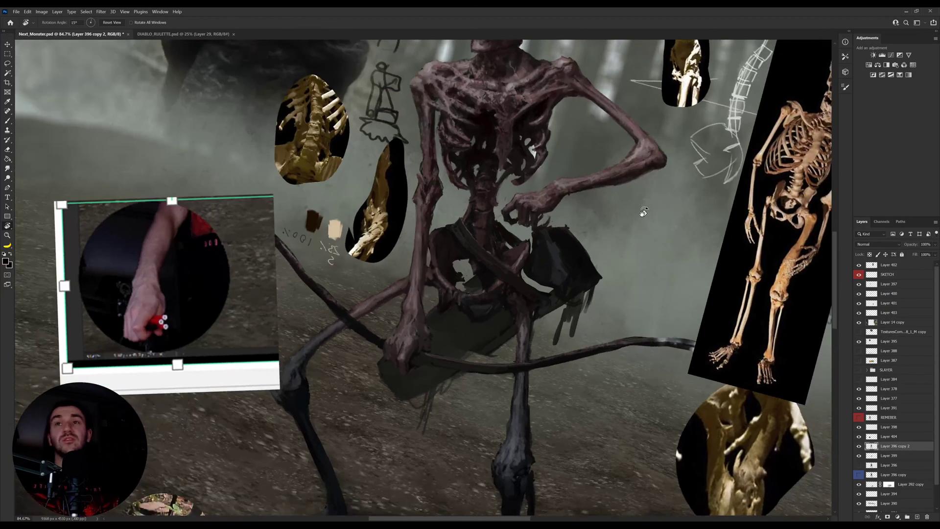
pyautogui.moveTo(485, 297); pyautogui.dragTo(485, 228)
pyautogui.press('b')
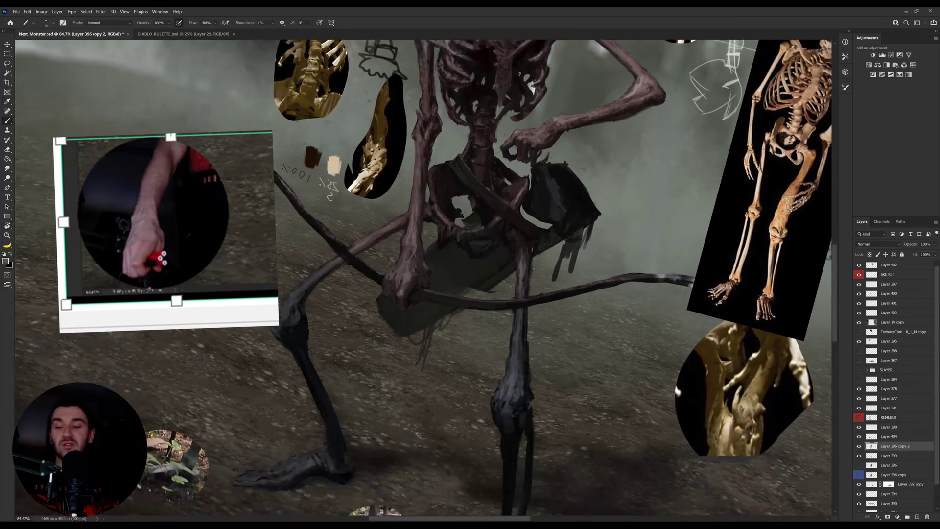
pyautogui.press('r')
pyautogui.moveTo(619, 233); pyautogui.dragTo(611, 185)
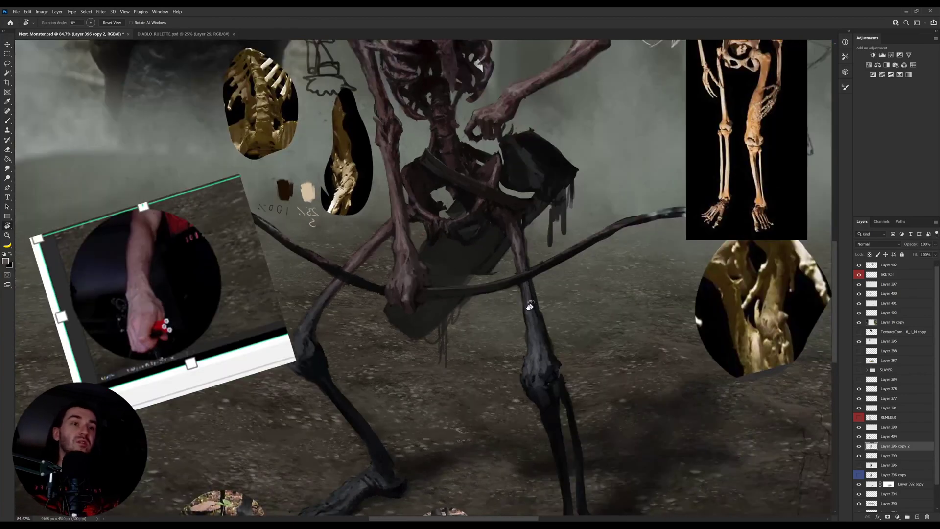
pyautogui.moveTo(530, 306); pyautogui.dragTo(525, 269)
pyautogui.press('b')
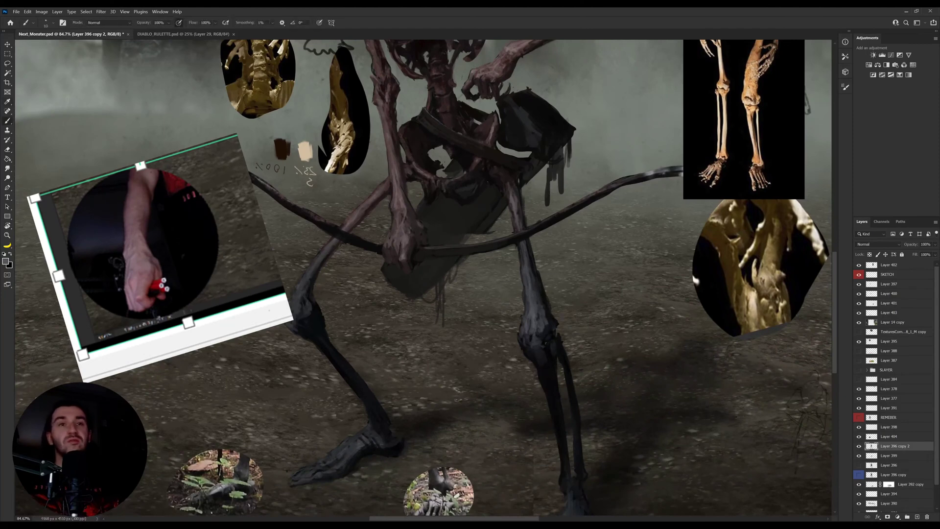
# Step: Identify the layer holding the leg bones by picking the knee on the canvas and toggling the layer's visibility
pyautogui.moveTo(220, 303); pyautogui.dragTo(271, 290)
pyautogui.press('v')
pyautogui.keyDown('ctrl'); pyautogui.click(318, 295); pyautogui.keyUp('ctrl')
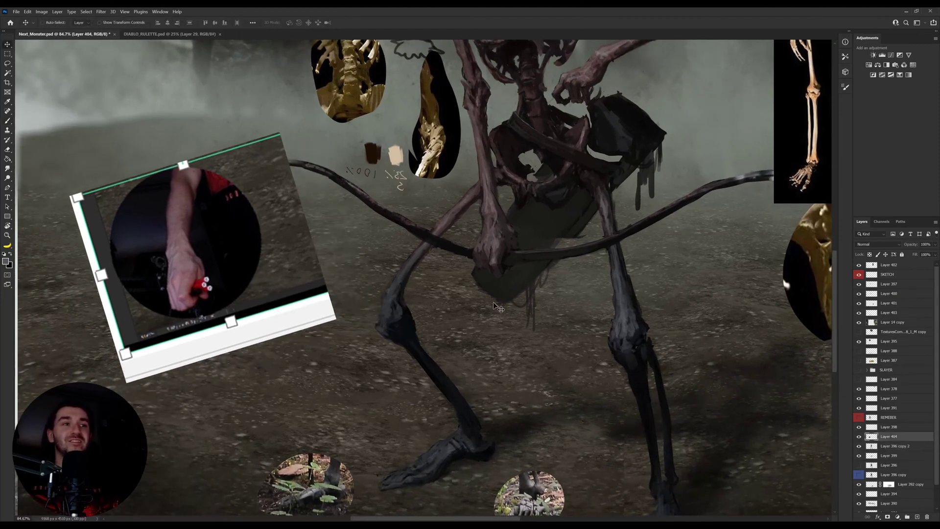
pyautogui.press('b')
pyautogui.keyDown('alt'); pyautogui.click(626, 331); pyautogui.keyUp('alt')
pyautogui.press('v')
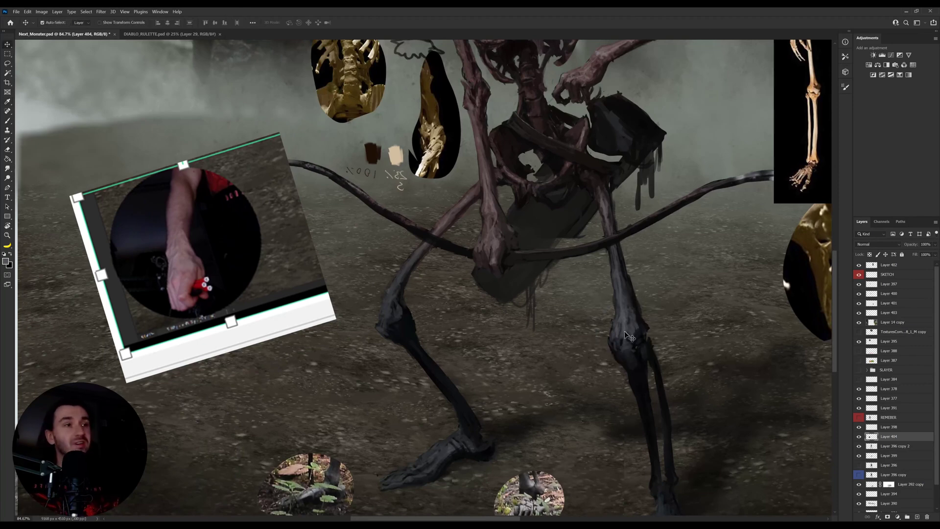
pyautogui.keyDown('ctrl'); pyautogui.click(630, 337); pyautogui.keyUp('ctrl')
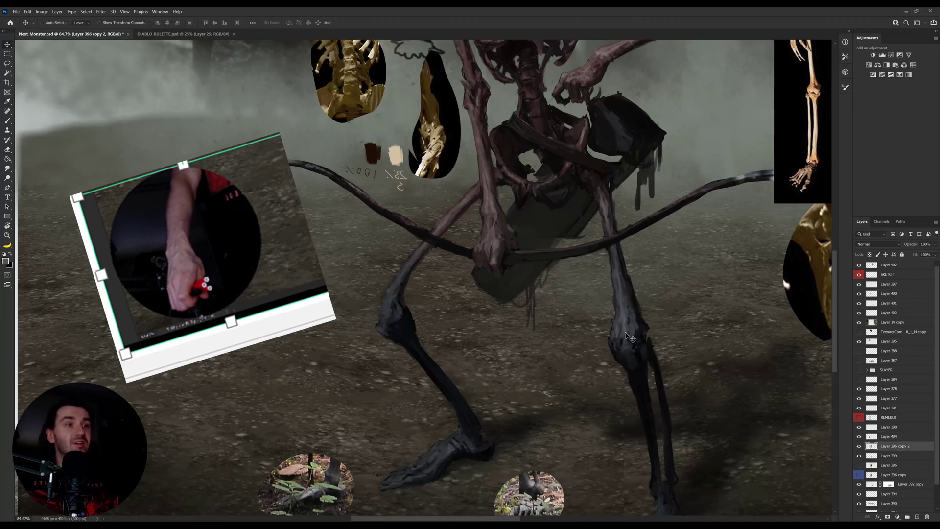
pyautogui.click(860, 445)
pyautogui.click(860, 445)
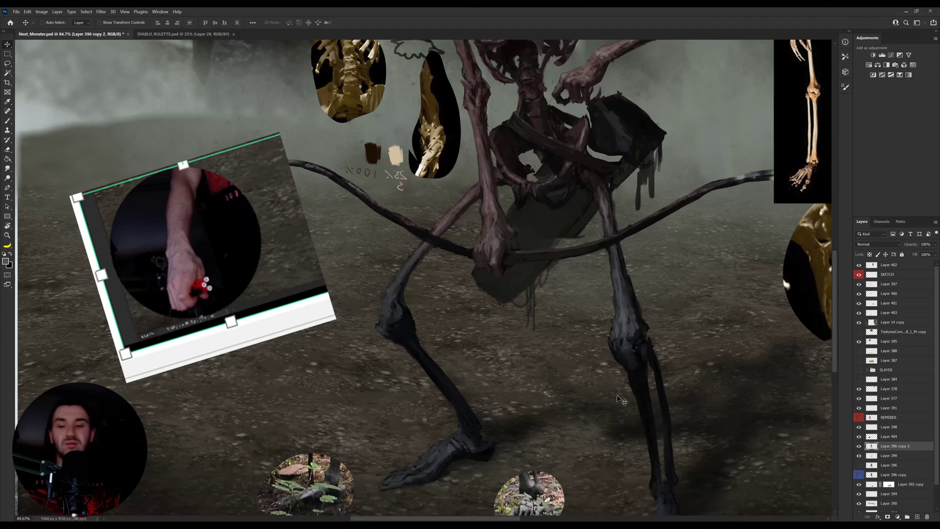
# Step: Retouch the bent leg's knee with the Brush, using a tone sampled from the bone just above it
pyautogui.press('b')
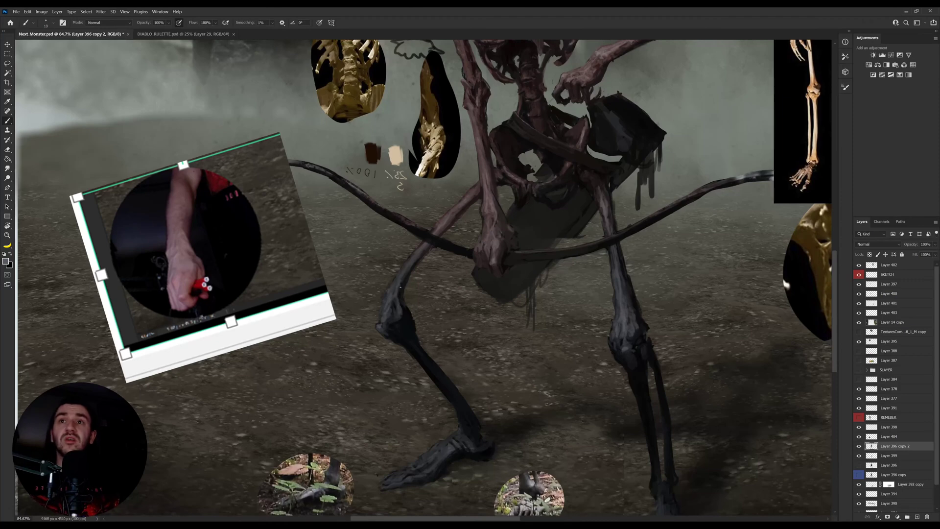
pyautogui.keyDown('alt'); pyautogui.click(388, 295); pyautogui.keyUp('alt')
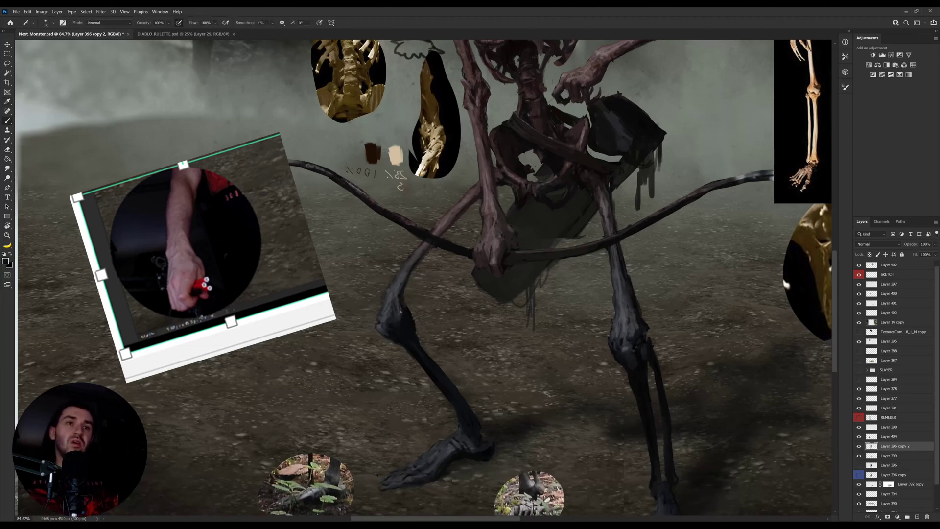
pyautogui.press('r')
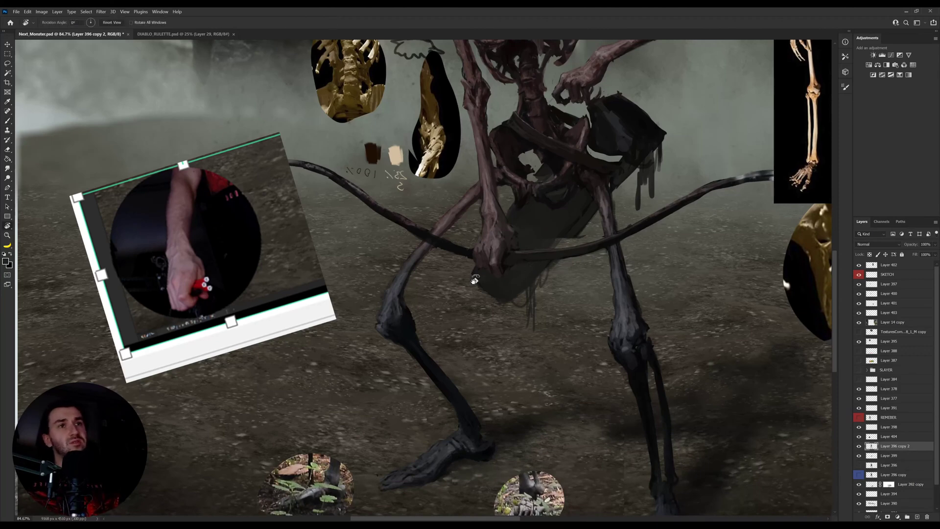
pyautogui.moveTo(600, 310); pyautogui.dragTo(609, 331)
pyautogui.press('i')
pyautogui.press('b')
# Step: Paint the front foot's instep and toe bones with tones sampled from the foot, adjusting the brush size
pyautogui.scroll(-3, 602, 344)
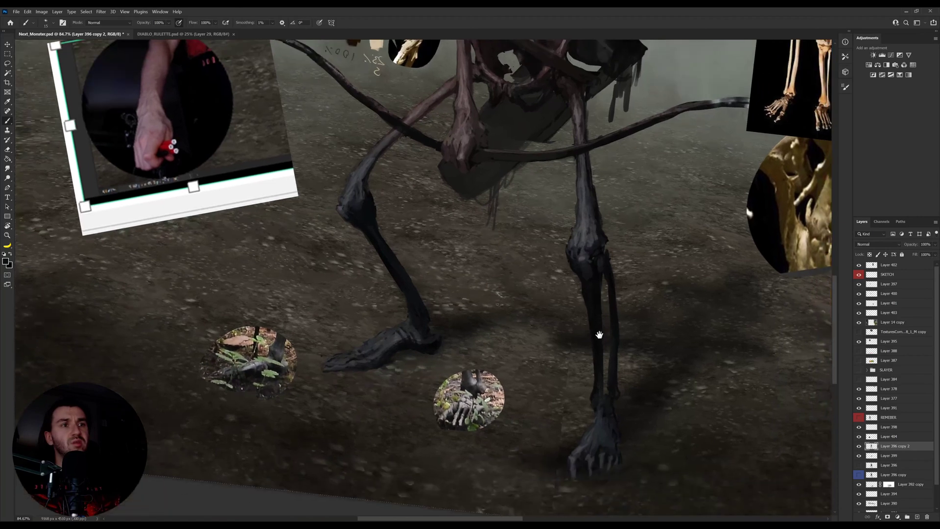
pyautogui.press('i')
pyautogui.press('b')
pyautogui.keyDown('alt'); pyautogui.click(598, 454); pyautogui.keyUp('alt')
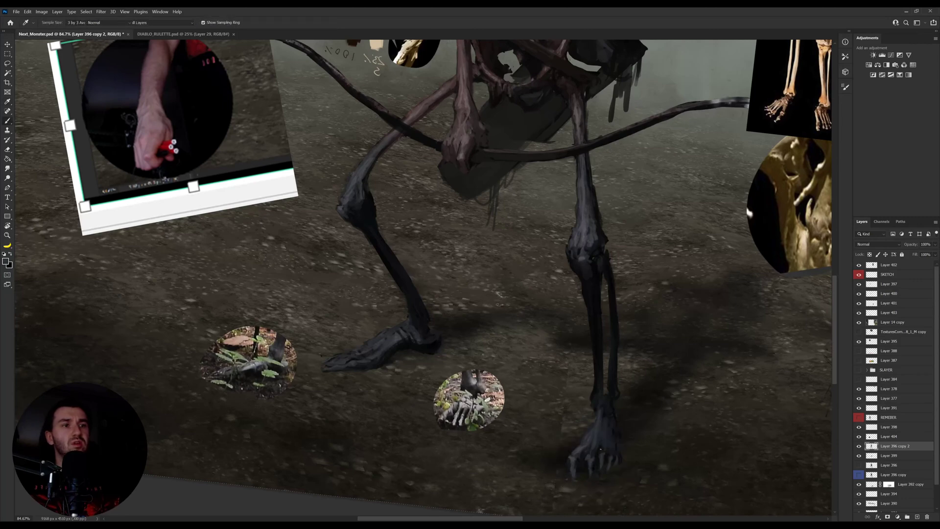
pyautogui.press(']')
pyautogui.press('[')
pyautogui.keyDown('alt'); pyautogui.click(582, 449); pyautogui.keyUp('alt')
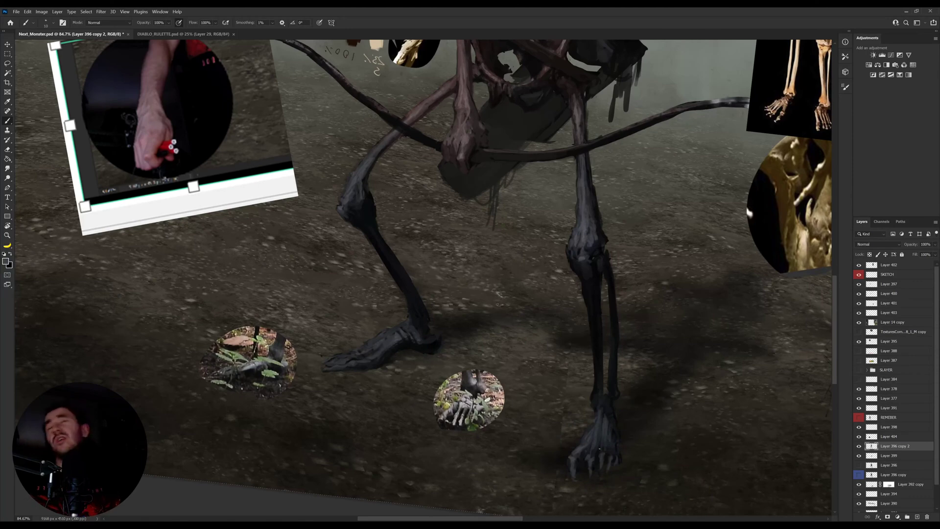
# Step: Repaint the rear foot's ankle and instep with a tone sampled from the foot
pyautogui.press('r')
pyautogui.moveTo(662, 307)
pyautogui.mouseDown()
pyautogui.moveTo(662, 298)
pyautogui.moveTo(422, 340)
pyautogui.mouseUp()
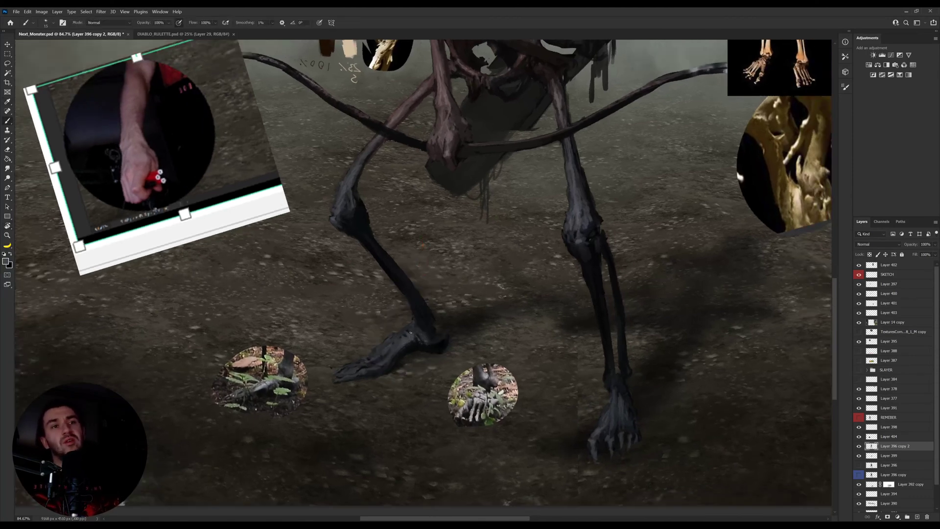
pyautogui.keyDown('alt'); pyautogui.click(409, 341); pyautogui.keyUp('alt')
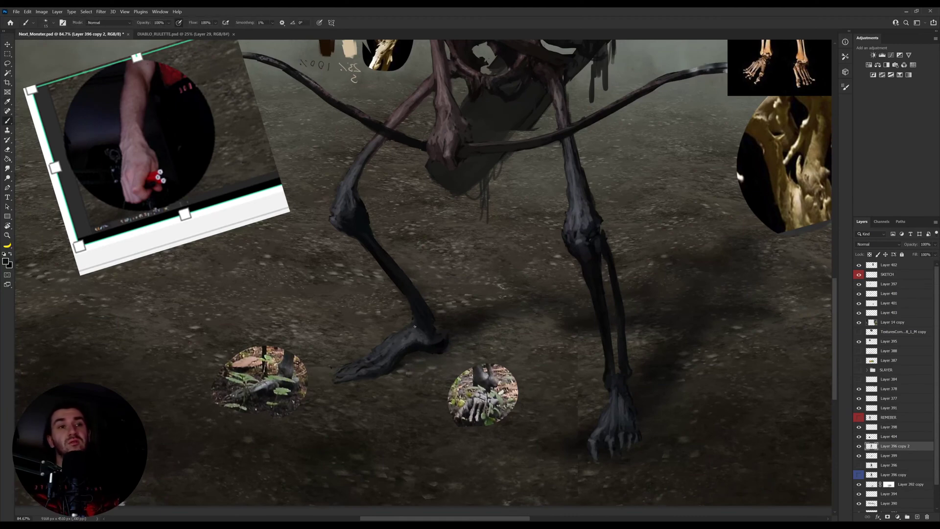
# Step: Lasso the toe half of the front foot, shift it slightly away from the ankle, and deselect it
pyautogui.scroll(2, 422, 333)
pyautogui.scroll(-4, 544, 324)
pyautogui.press('l')
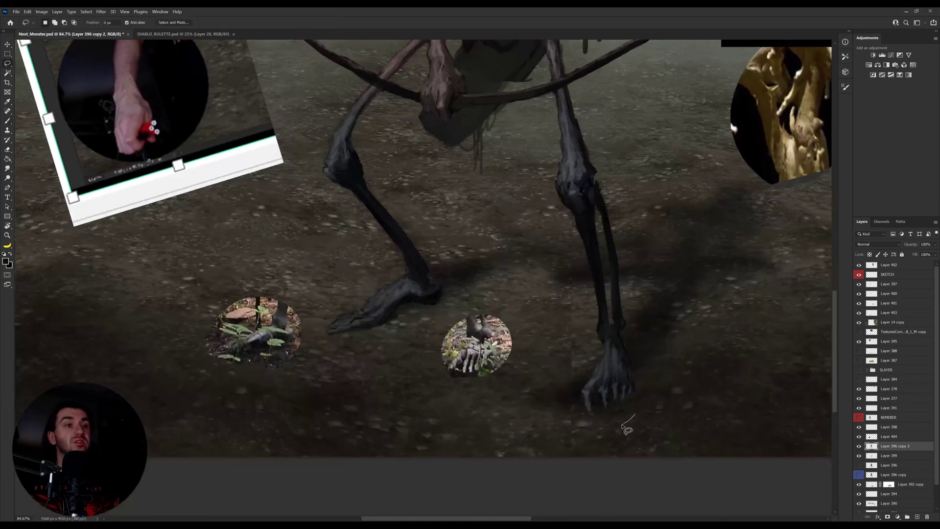
pyautogui.moveTo(623, 426)
pyautogui.mouseDown()
pyautogui.moveTo(577, 361)
pyautogui.moveTo(665, 420)
pyautogui.moveTo(602, 366)
pyautogui.moveTo(655, 416)
pyautogui.moveTo(623, 409)
pyautogui.mouseUp()
pyautogui.press('v')
pyautogui.hotkey('ctrl', 'd')
pyautogui.press('l')
pyautogui.press('v')
pyautogui.hotkey('ctrl', 'd')
# Step: Paint over the gap across the front foot with tones sampled from both feet
pyautogui.press('b')
pyautogui.keyDown('alt'); pyautogui.click(407, 297); pyautogui.keyUp('alt')
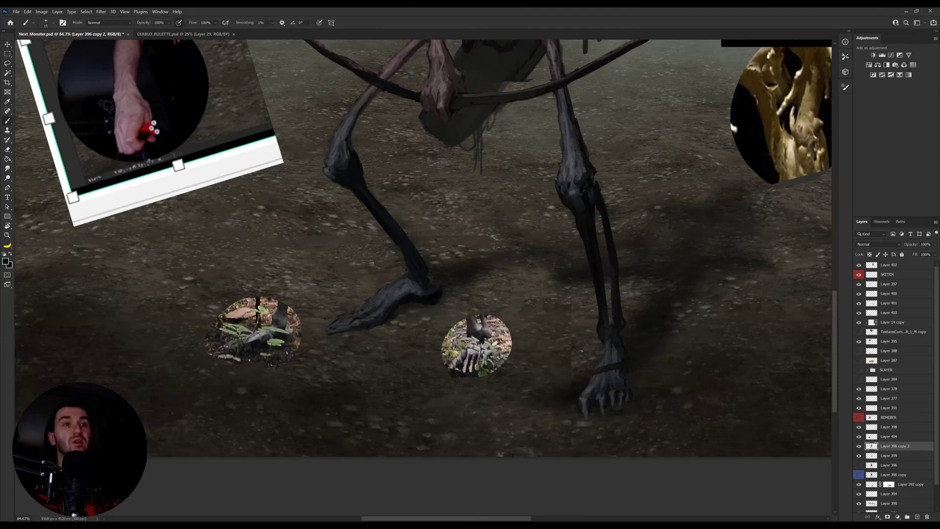
pyautogui.keyDown('alt'); pyautogui.click(608, 363); pyautogui.keyUp('alt')
pyautogui.moveTo(604, 366); pyautogui.dragTo(621, 359)
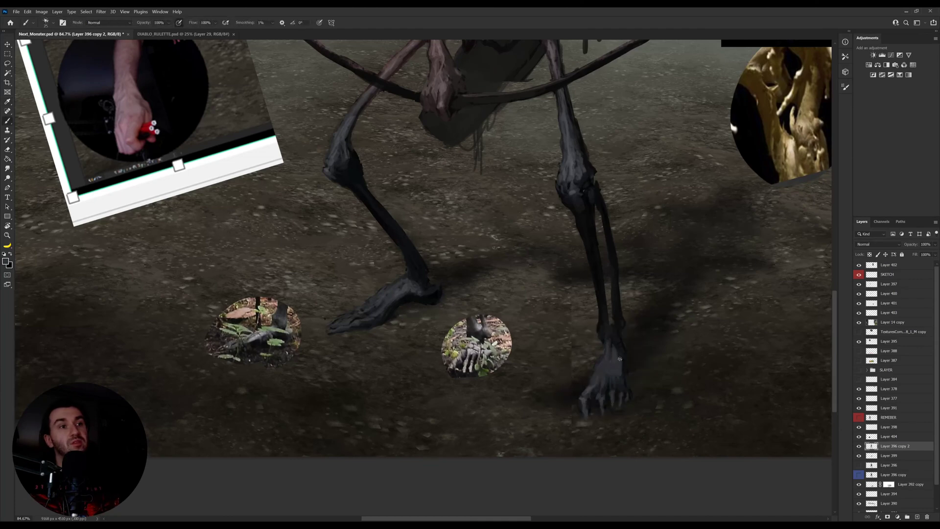
pyautogui.press('e')
pyautogui.press('b')
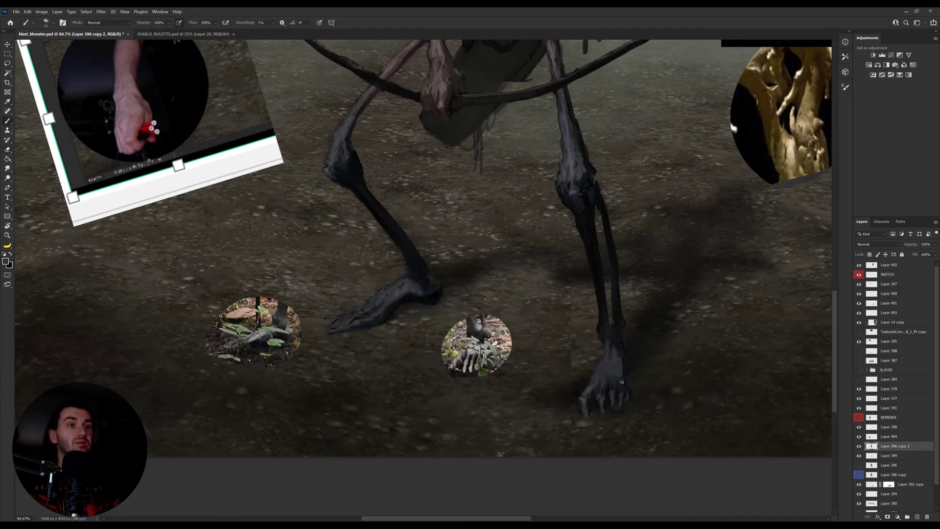
# Step: Refine the front foot's ankle, outer edge and toe tendons with light and dark tones sampled from the foot
pyautogui.keyDown('alt'); pyautogui.click(621, 369); pyautogui.keyUp('alt')
pyautogui.moveTo(630, 383)
pyautogui.mouseDown()
pyautogui.moveTo(630, 392)
pyautogui.moveTo(623, 362)
pyautogui.mouseUp()
pyautogui.keyDown('alt'); pyautogui.click(623, 361); pyautogui.keyUp('alt')
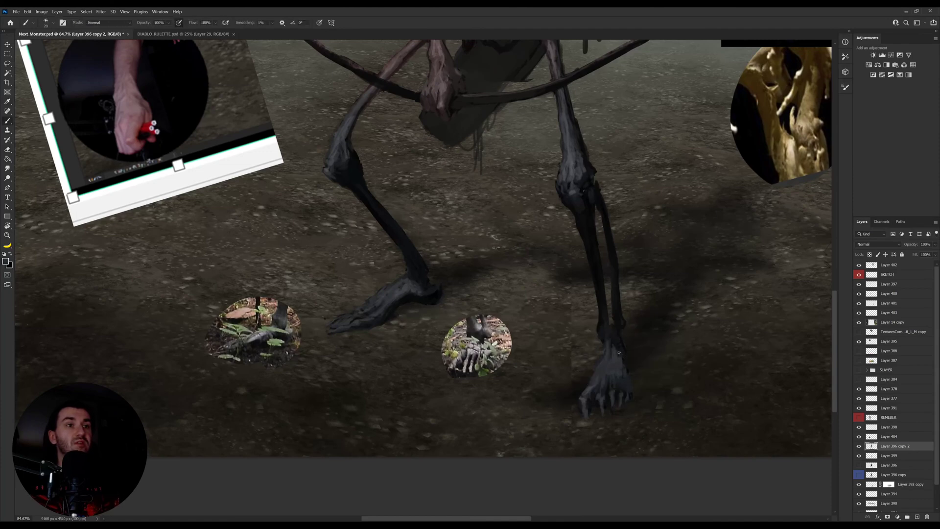
pyautogui.keyDown('alt'); pyautogui.click(617, 386); pyautogui.keyUp('alt')
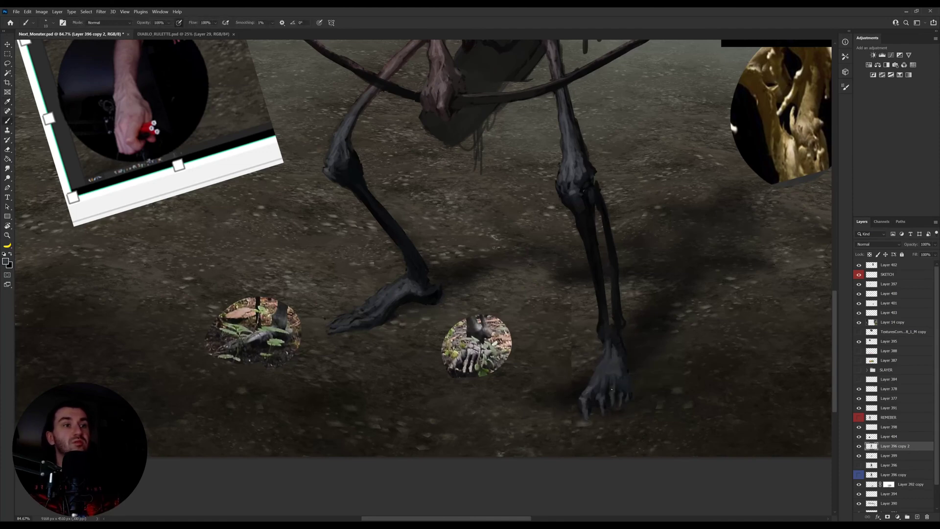
pyautogui.keyDown('alt'); pyautogui.click(611, 380); pyautogui.keyUp('alt')
pyautogui.keyDown('alt'); pyautogui.click(625, 358); pyautogui.keyUp('alt')
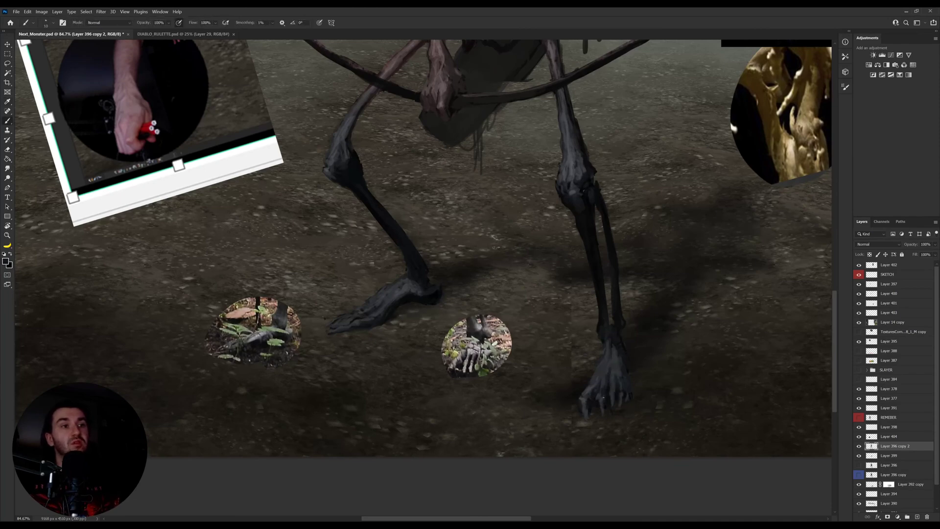
pyautogui.keyDown('alt'); pyautogui.click(605, 399); pyautogui.keyUp('alt')
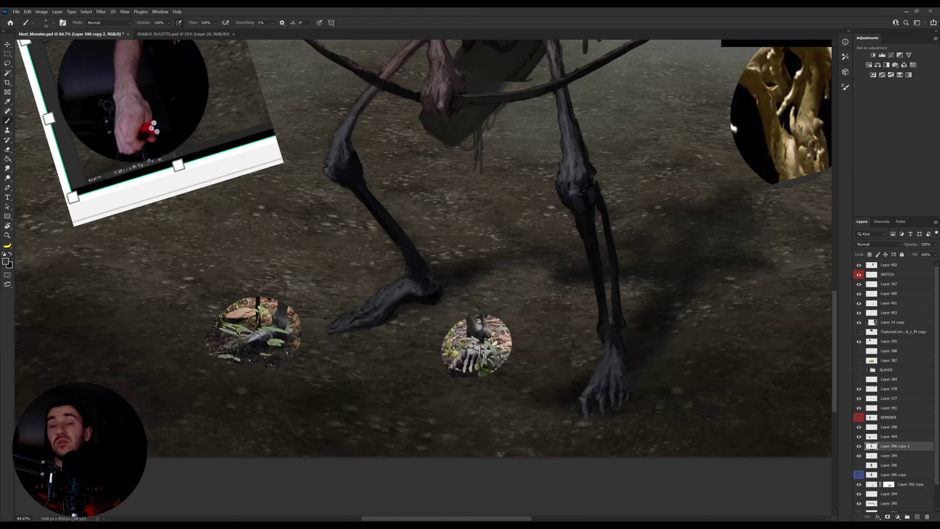
# Step: Retouch the bow limb beside the gripping fist with a dark tone sampled from the bow
pyautogui.moveTo(503, 64); pyautogui.dragTo(474, 320)
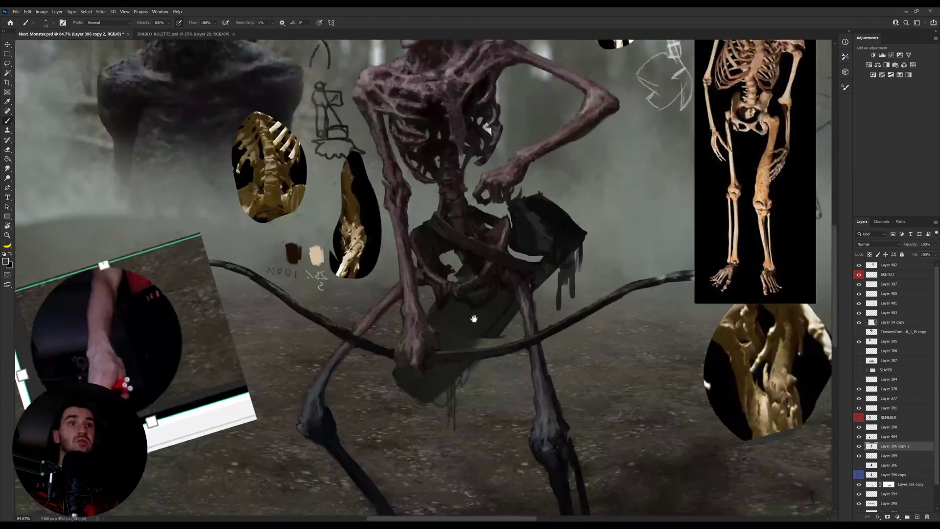
pyautogui.press('r')
pyautogui.moveTo(626, 255); pyautogui.dragTo(473, 385)
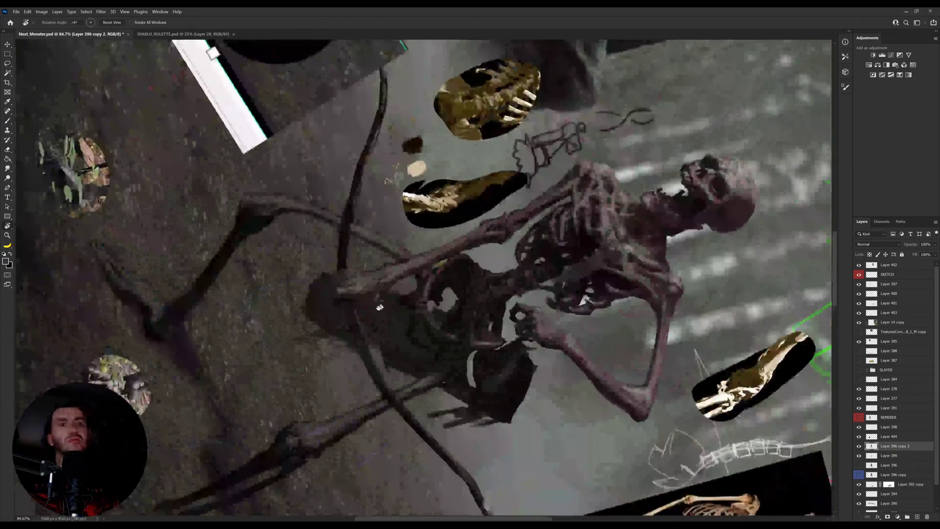
pyautogui.moveTo(524, 366); pyautogui.dragTo(451, 353)
pyautogui.press('b')
pyautogui.keyDown('alt'); pyautogui.click(345, 269); pyautogui.keyUp('alt')
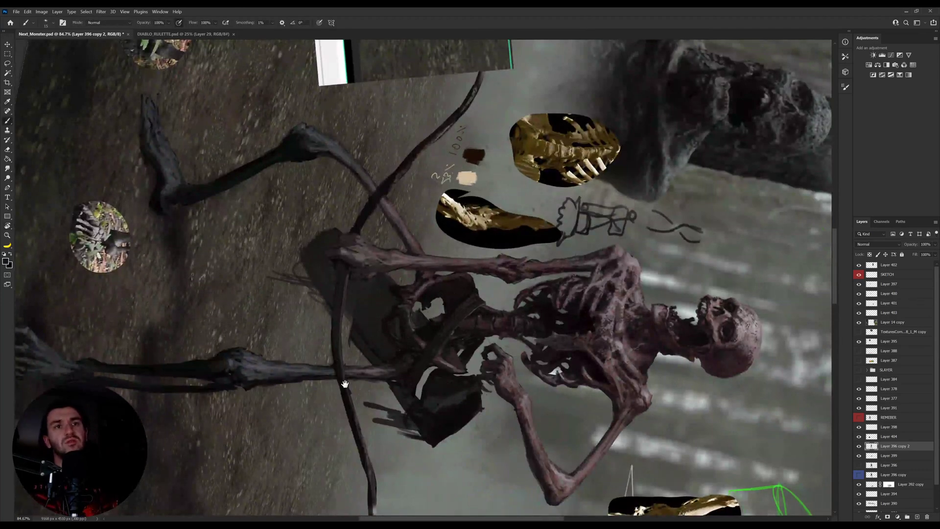
pyautogui.moveTo(345, 384); pyautogui.dragTo(338, 328)
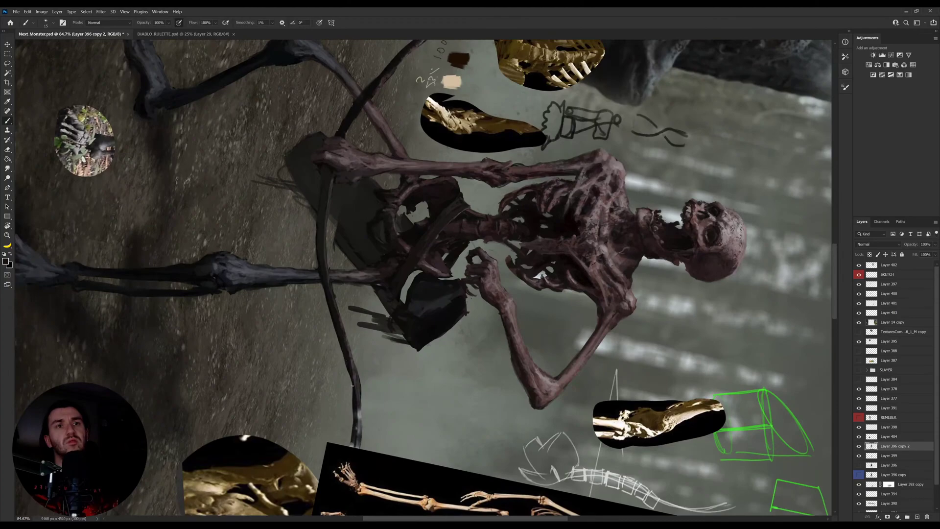
pyautogui.press('r')
pyautogui.moveTo(583, 375); pyautogui.dragTo(434, 185)
pyautogui.press('b')
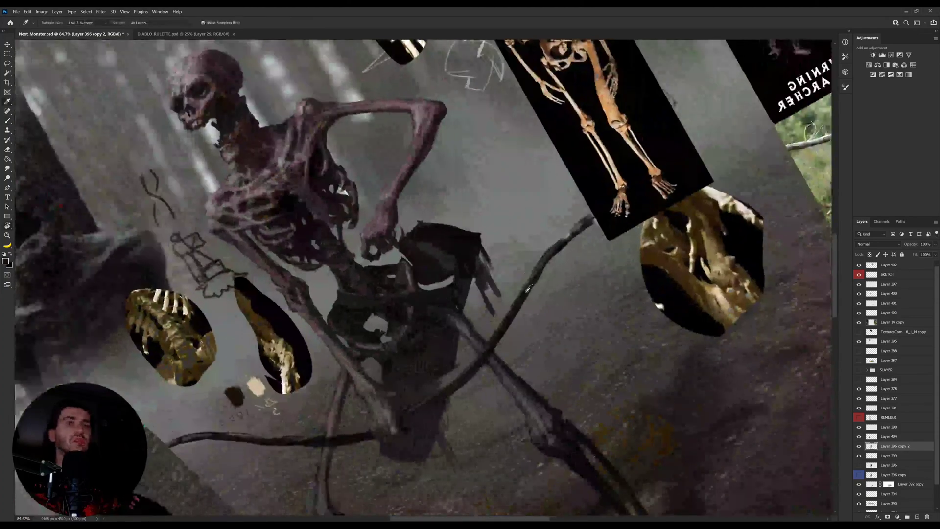
pyautogui.press('r')
pyautogui.moveTo(584, 221); pyautogui.dragTo(580, 304)
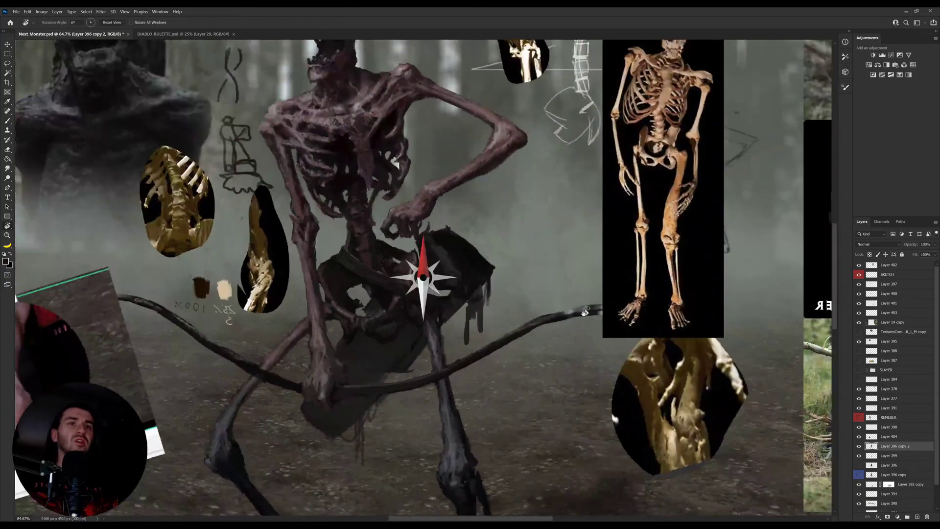
# Step: Select the dark quiver's layer and move the quiver slightly down behind the hips
pyautogui.press('v')
pyautogui.keyDown('ctrl'); pyautogui.click(452, 267); pyautogui.keyUp('ctrl')
pyautogui.moveTo(454, 267); pyautogui.dragTo(449, 280)
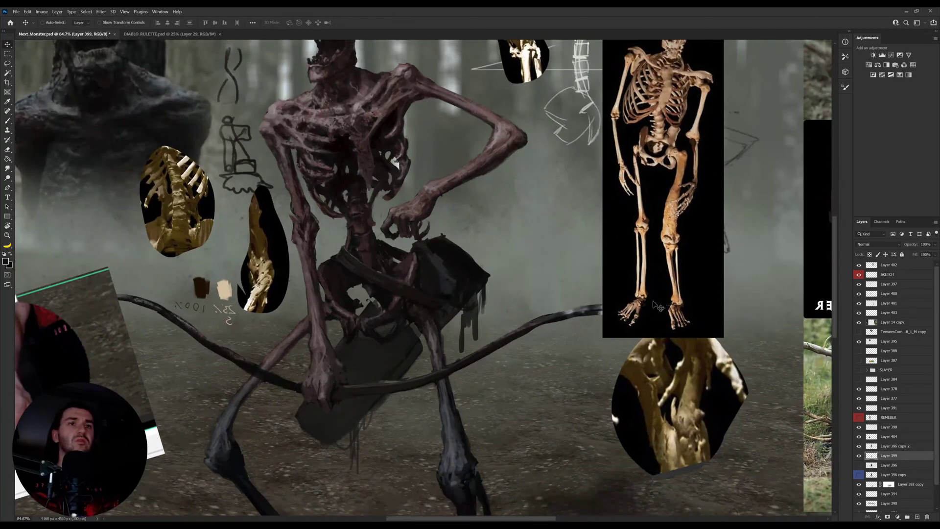
# Step: Return to the bow's layer and retouch the far limb beyond the forward thigh
pyautogui.press('r')
pyautogui.moveTo(657, 306); pyautogui.dragTo(585, 182)
pyautogui.press('v')
pyautogui.keyDown('ctrl'); pyautogui.click(518, 312); pyautogui.keyUp('ctrl')
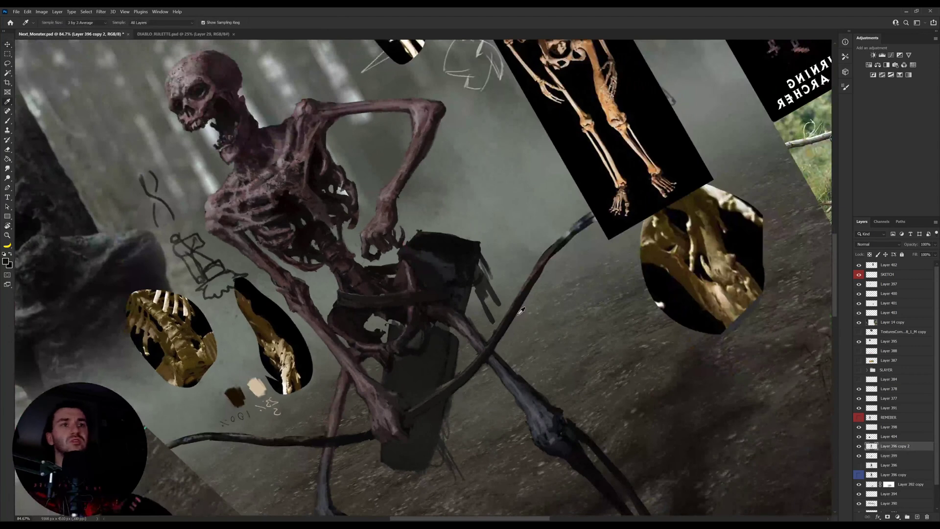
pyautogui.press('b')
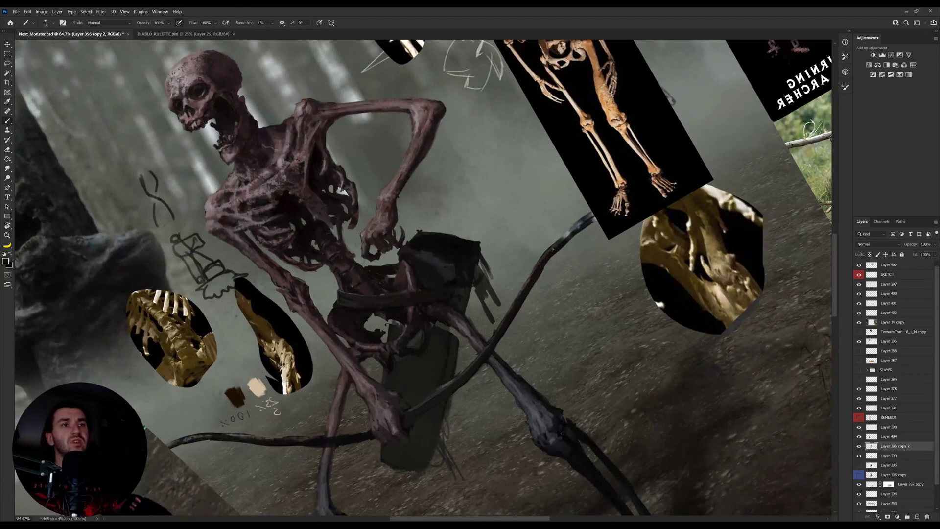
# Step: Check the whole figure, then select the quiver's layer and touch up its edge where the bow crosses it
pyautogui.press('z')
pyautogui.moveTo(541, 281); pyautogui.dragTo(465, 304)
pyautogui.press('r')
pyautogui.moveTo(610, 225); pyautogui.dragTo(599, 323)
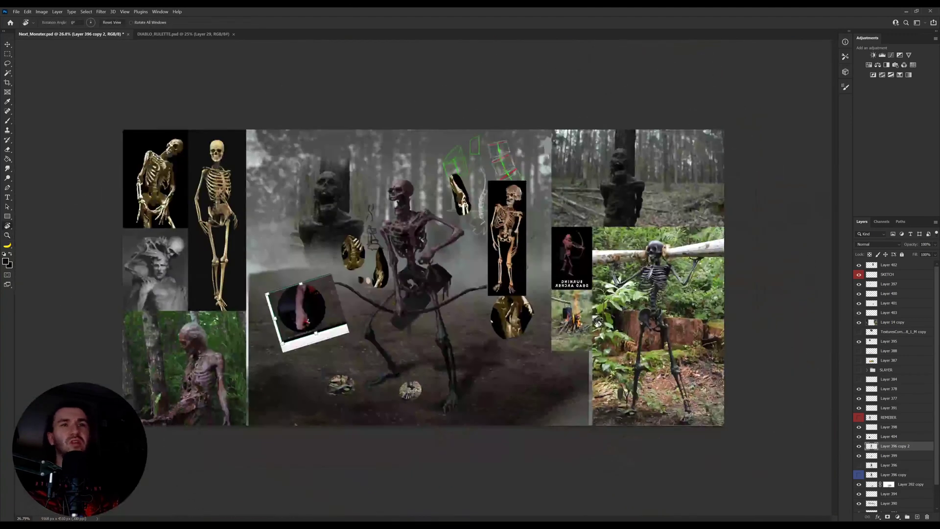
pyautogui.press('z')
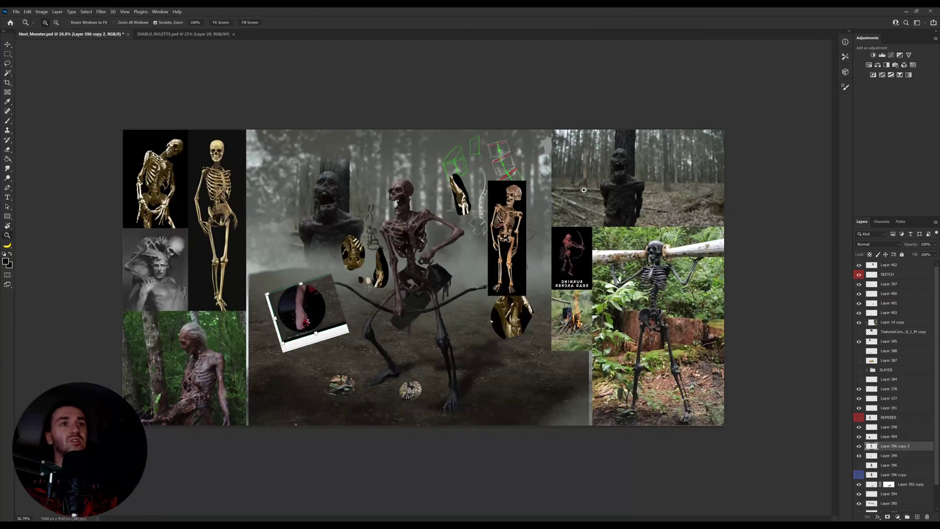
pyautogui.moveTo(573, 191); pyautogui.dragTo(588, 191)
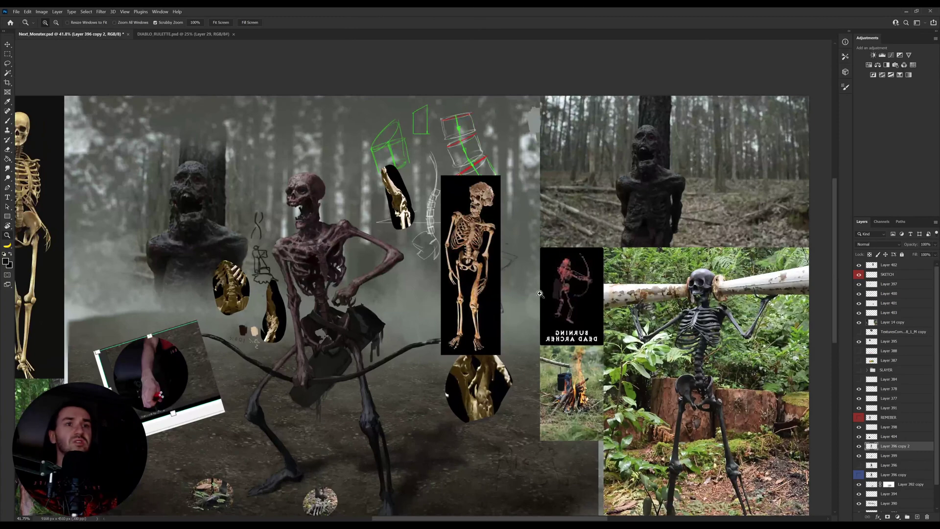
pyautogui.moveTo(436, 359); pyautogui.dragTo(471, 294)
pyautogui.press('r')
pyautogui.moveTo(553, 282); pyautogui.dragTo(529, 203)
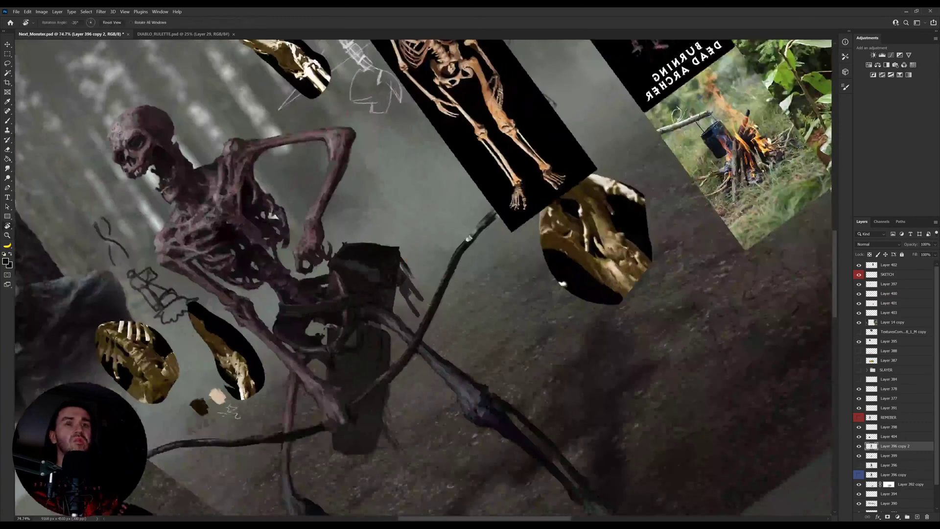
pyautogui.press('i')
pyautogui.keyDown('ctrl'); pyautogui.click(386, 367); pyautogui.keyUp('ctrl')
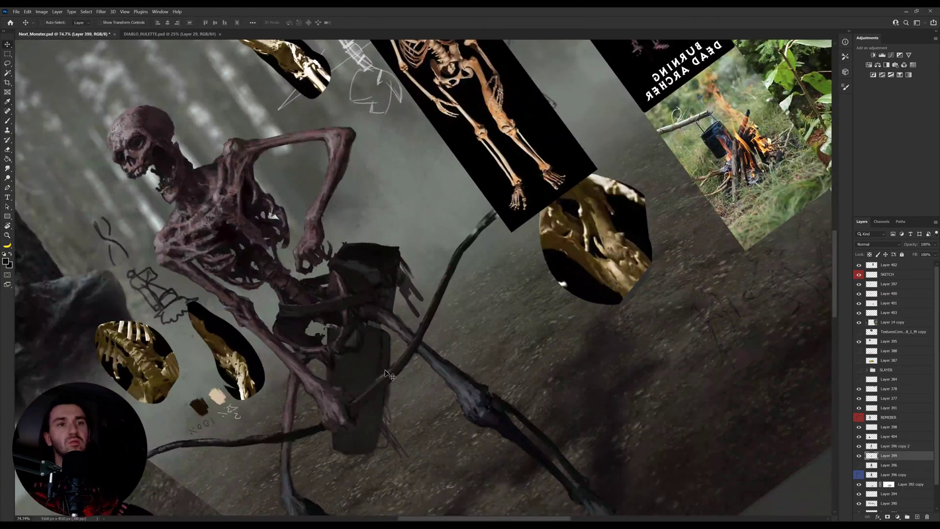
pyautogui.press('b')
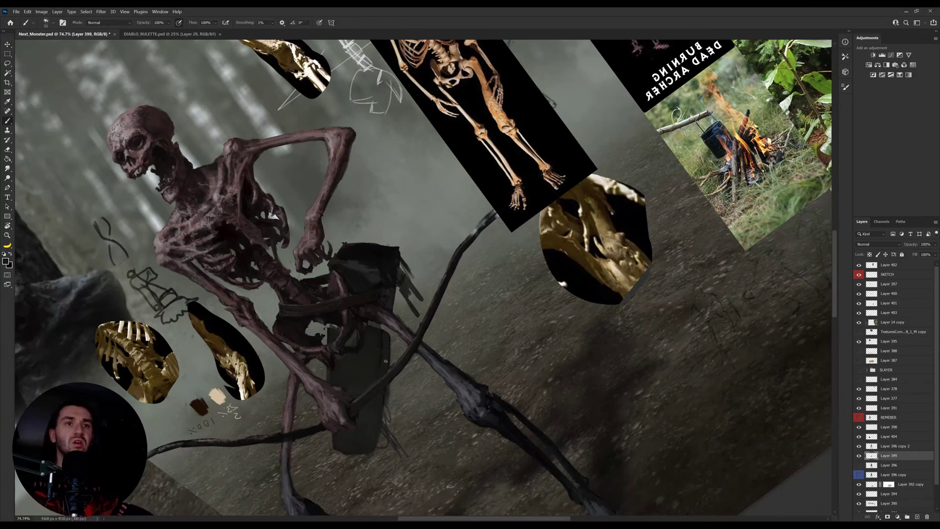
# Step: Switch back to the bow's layer and retouch the limb between the gripping fist and the rear thigh
pyautogui.press('r')
pyautogui.moveTo(386, 361)
pyautogui.mouseDown()
pyautogui.moveTo(377, 390)
pyautogui.moveTo(392, 401)
pyautogui.moveTo(326, 361)
pyautogui.moveTo(299, 245)
pyautogui.mouseUp()
pyautogui.press('v')
pyautogui.keyDown('ctrl'); pyautogui.click(368, 293); pyautogui.keyUp('ctrl')
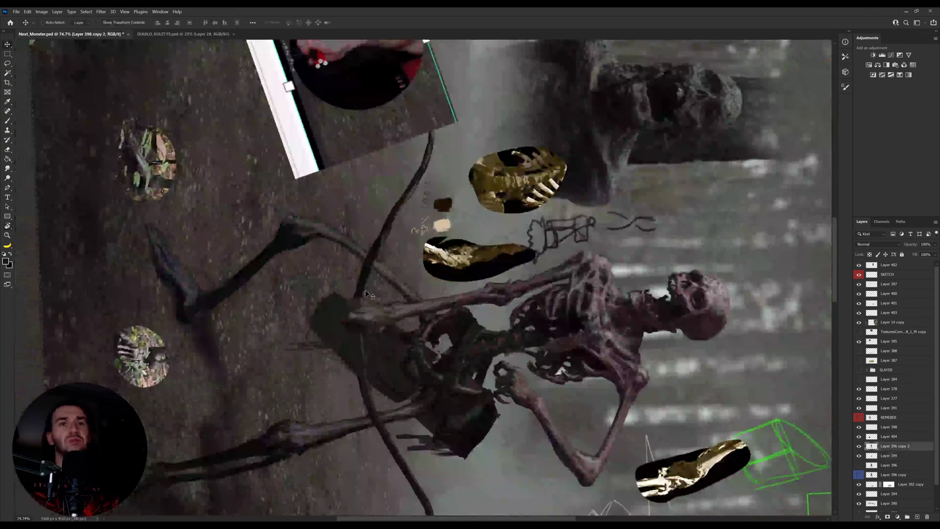
pyautogui.press('b')
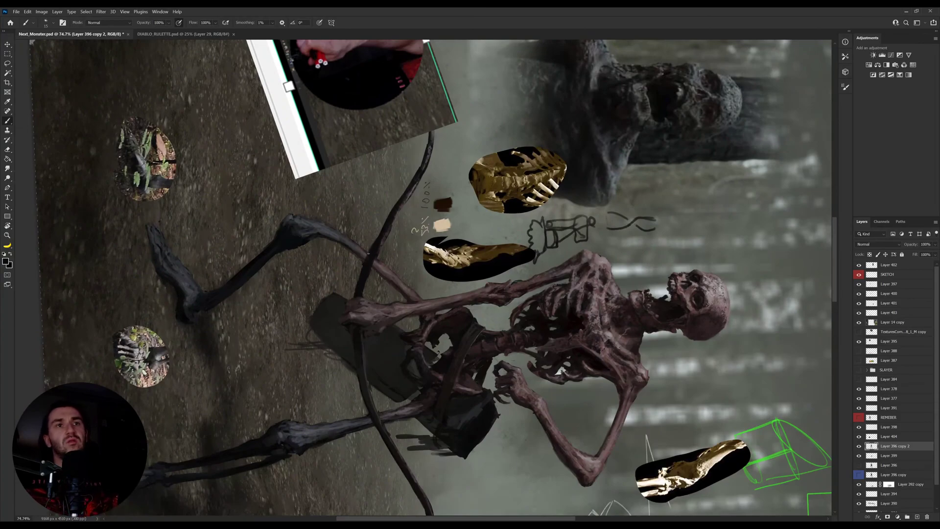
# Step: Trim the edges of the rear bow limb with a larger eraser and repaint its contour near the fist
pyautogui.press('r')
pyautogui.moveTo(432, 343)
pyautogui.mouseDown()
pyautogui.moveTo(485, 232)
pyautogui.moveTo(478, 218)
pyautogui.mouseUp()
pyautogui.moveTo(578, 239)
pyautogui.mouseDown()
pyautogui.moveTo(429, 407)
pyautogui.moveTo(380, 338)
pyautogui.mouseUp()
pyautogui.moveTo(419, 245); pyautogui.dragTo(346, 146)
pyautogui.press('e')
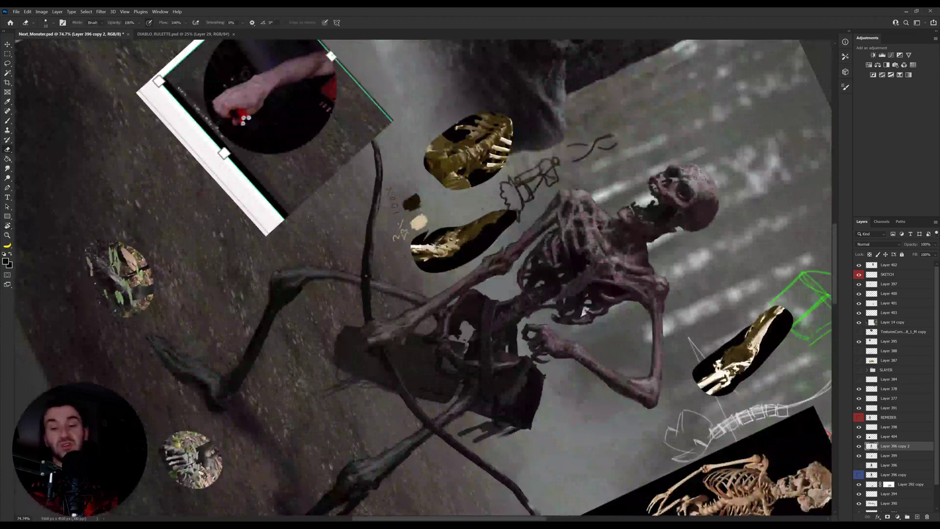
pyautogui.press(']')
pyautogui.press(']')
pyautogui.press(']')
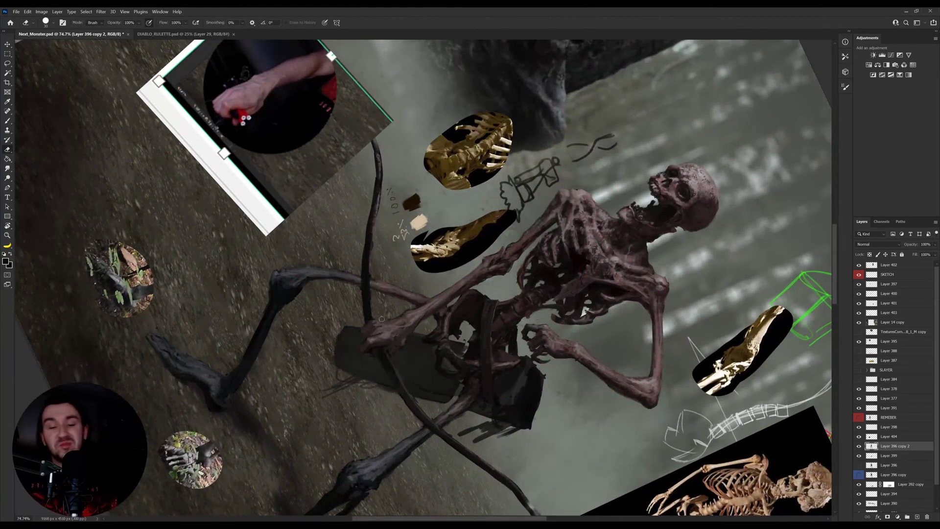
pyautogui.press('b')
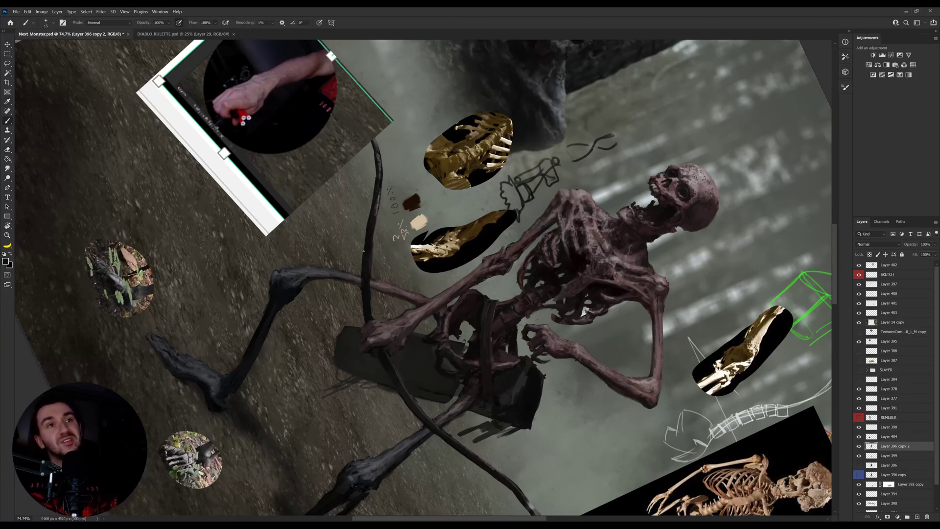
pyautogui.press('e')
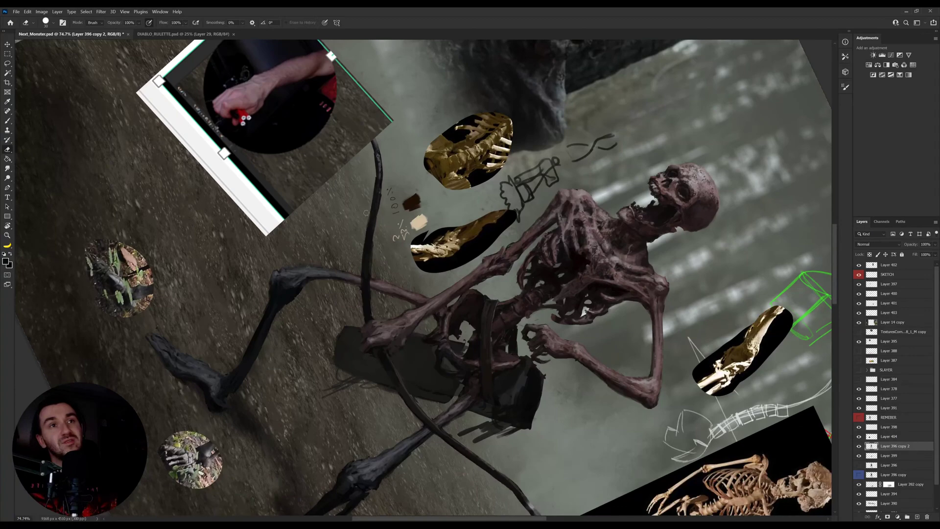
pyautogui.press('i')
# Step: Move the forearm reference photo away from the bow to uncover its curled tip
pyautogui.press('r')
pyautogui.moveTo(554, 204); pyautogui.dragTo(414, 151)
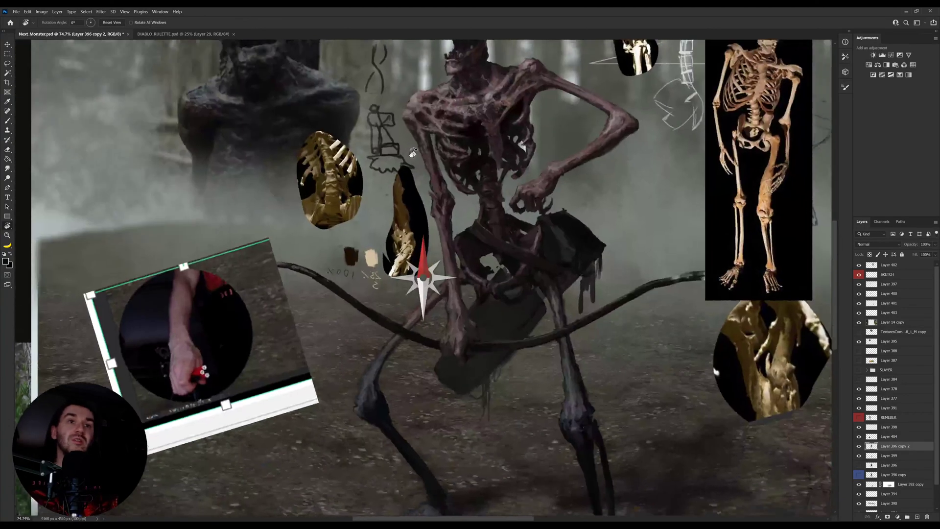
pyautogui.press('v')
pyautogui.moveTo(255, 350); pyautogui.dragTo(191, 349)
# Step: Select the bow's layer and repaint the limb just past the fist with a tone sampled from the bow
pyautogui.press('r')
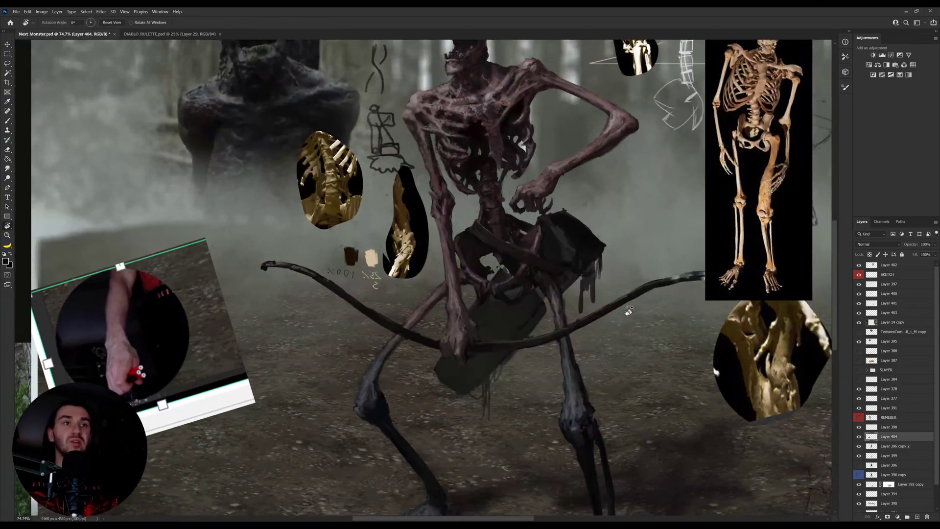
pyautogui.moveTo(627, 312); pyautogui.dragTo(605, 340)
pyautogui.keyDown('ctrl'); pyautogui.click(406, 333); pyautogui.keyUp('ctrl')
pyautogui.press('r')
pyautogui.moveTo(486, 353); pyautogui.dragTo(367, 360)
pyautogui.press('i')
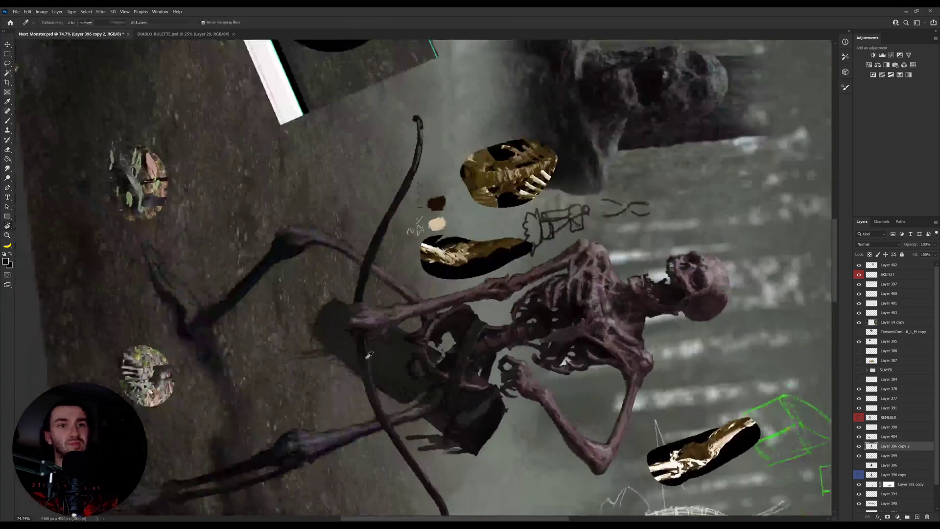
pyautogui.click(373, 359)
pyautogui.press('b')
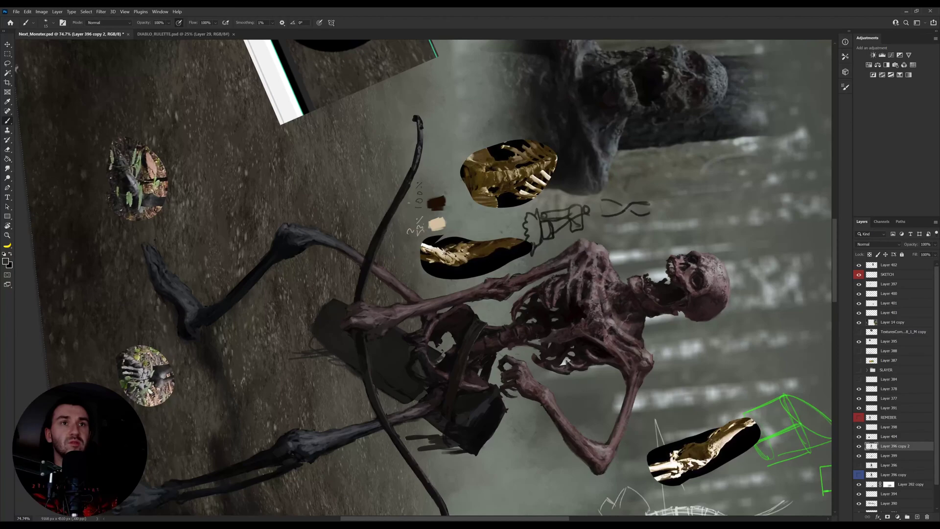
# Step: Refine the bow limbs on both sides of the gripping fist with tones sampled from the bow
pyautogui.press('r')
pyautogui.moveTo(216, 313); pyautogui.dragTo(596, 205)
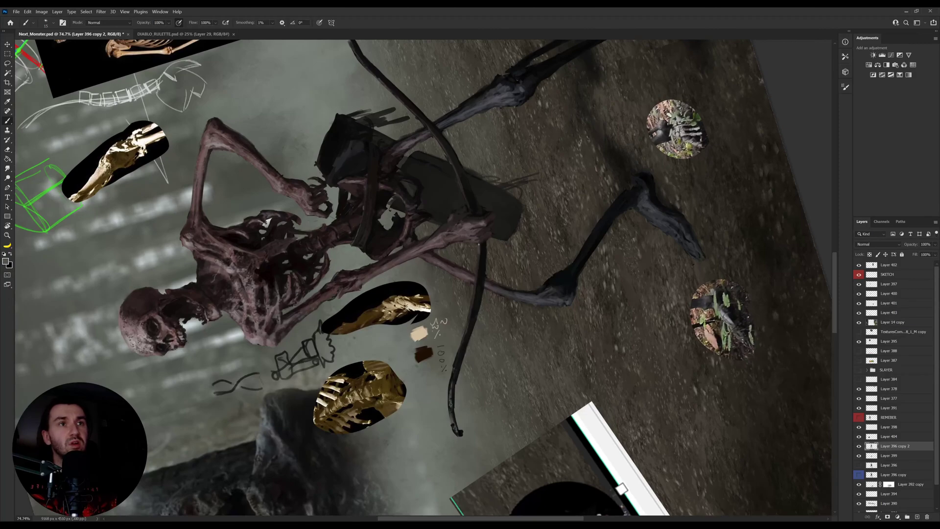
pyautogui.keyDown('alt'); pyautogui.click(484, 246); pyautogui.keyUp('alt')
pyautogui.press('r')
pyautogui.moveTo(577, 197)
pyautogui.mouseDown()
pyautogui.moveTo(588, 222)
pyautogui.moveTo(454, 326)
pyautogui.moveTo(366, 337)
pyautogui.mouseUp()
pyautogui.keyDown('alt'); pyautogui.click(324, 339); pyautogui.keyUp('alt')
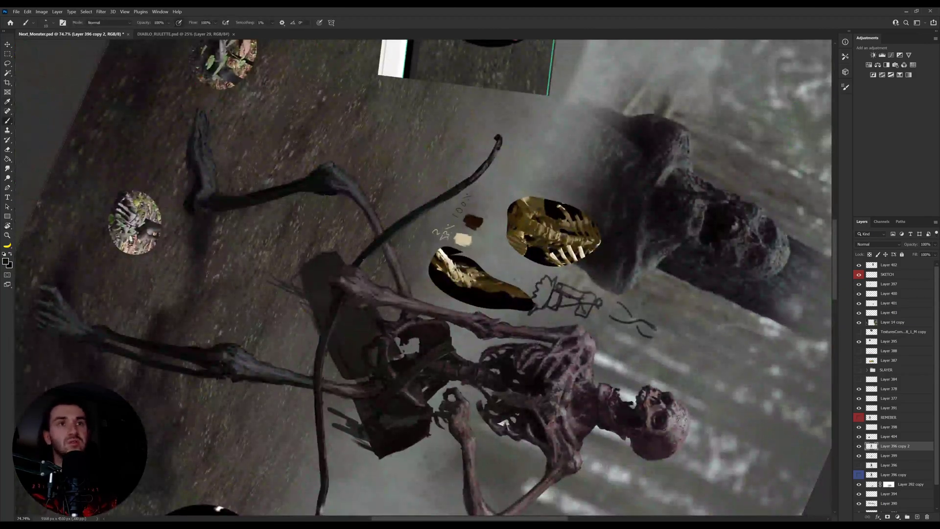
# Step: Refine the shading of the rear bow limb from the rear thigh up to its curled tip
pyautogui.press('r')
pyautogui.moveTo(492, 184); pyautogui.dragTo(420, 222)
pyautogui.press('space')
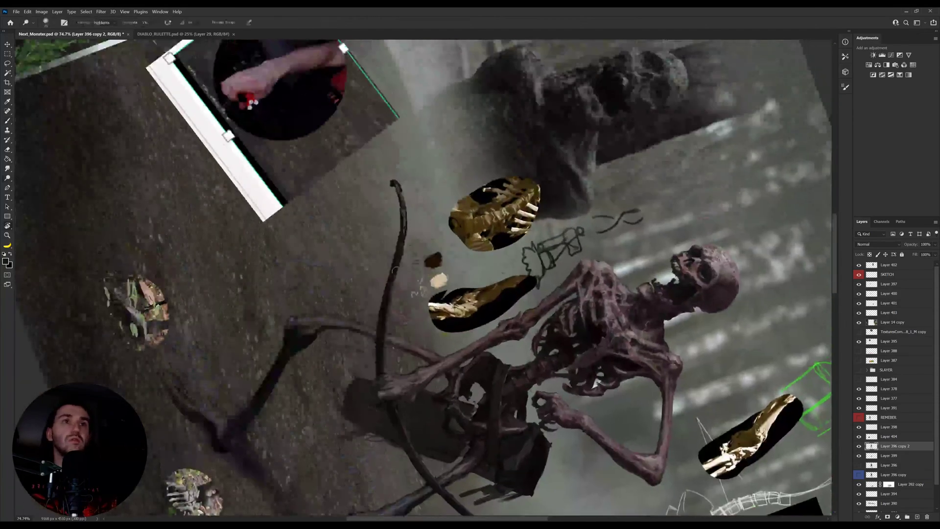
pyautogui.press('b')
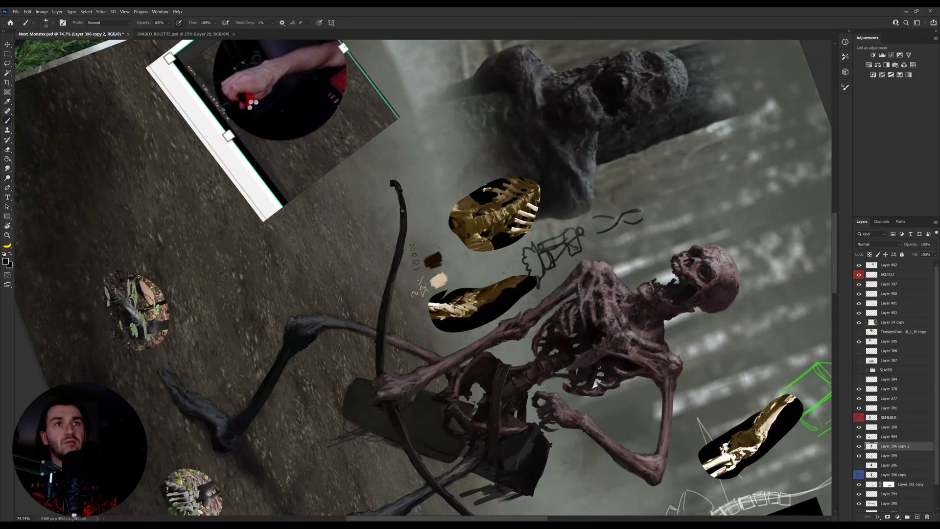
# Step: Move the standing skeleton reference off the far bow tip and reselect the bow's layer
pyautogui.press('r')
pyautogui.moveTo(404, 252); pyautogui.dragTo(644, 211)
pyautogui.press('v')
pyautogui.keyDown('ctrl'); pyautogui.click(722, 168); pyautogui.keyUp('ctrl')
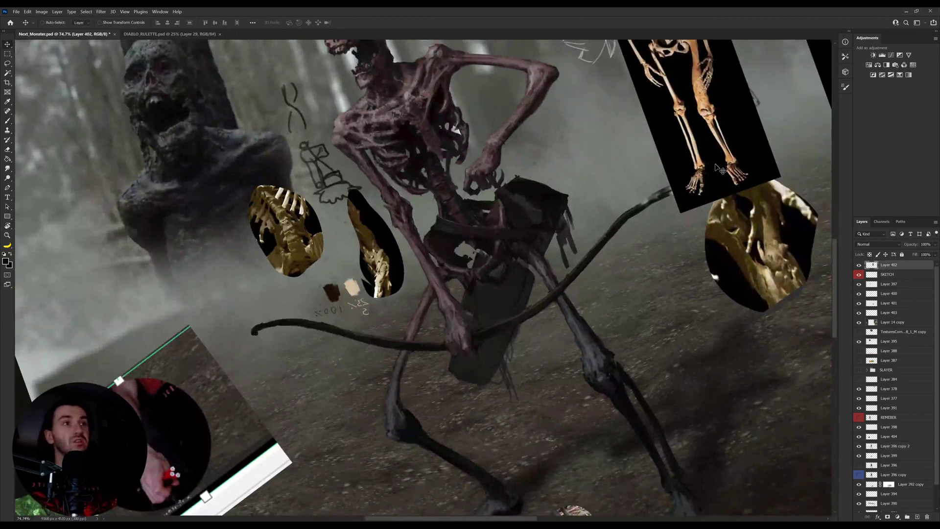
pyautogui.moveTo(721, 169); pyautogui.dragTo(746, 147)
pyautogui.keyDown('ctrl'); pyautogui.click(615, 233); pyautogui.keyUp('ctrl')
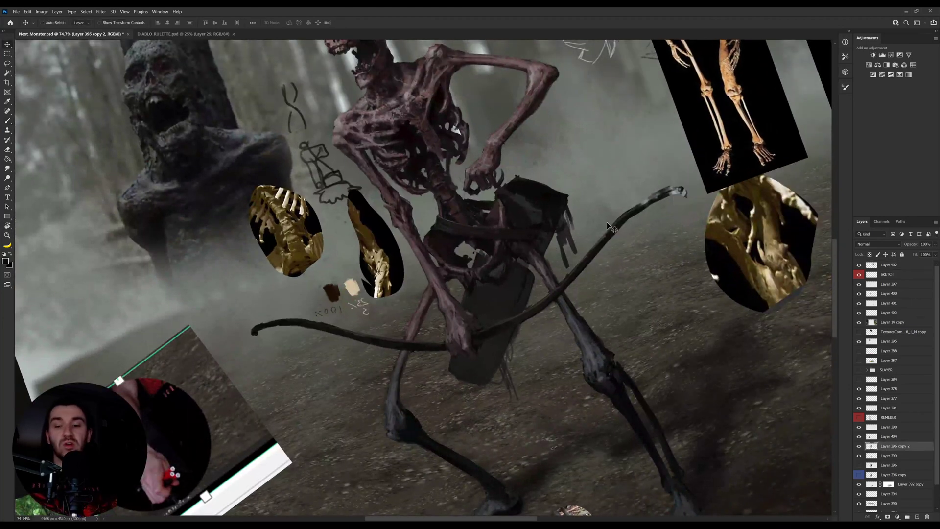
# Step: Darken the far bow limb with a tone sampled from the bow and trim its hooked tip
pyautogui.press('b')
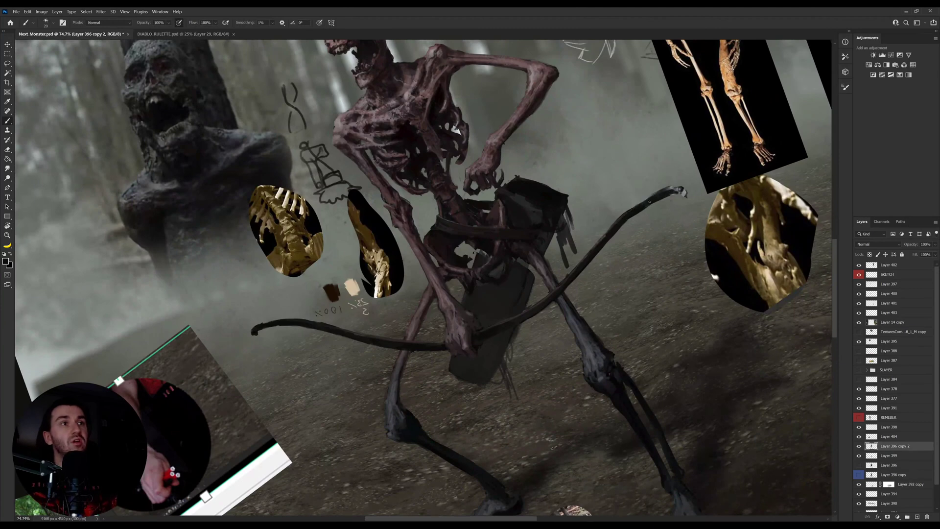
pyautogui.press('e')
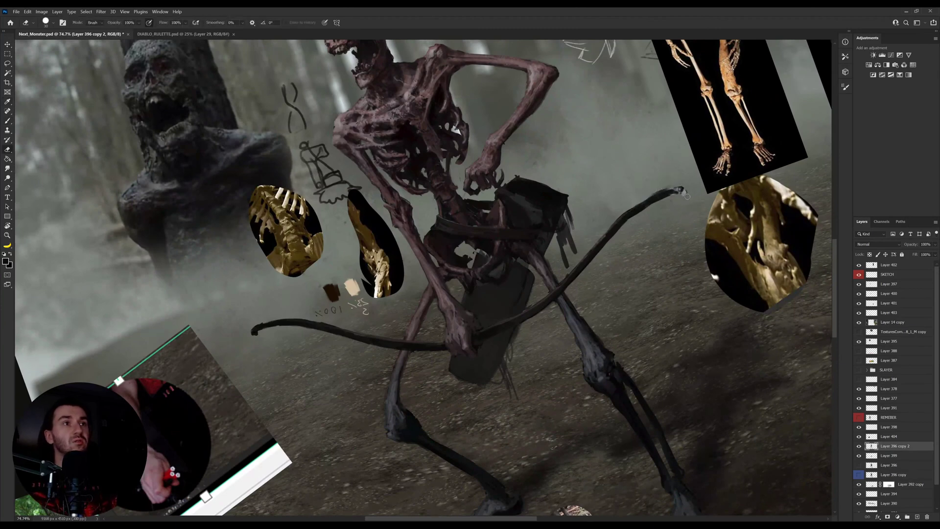
pyautogui.press('i')
pyautogui.click(526, 316)
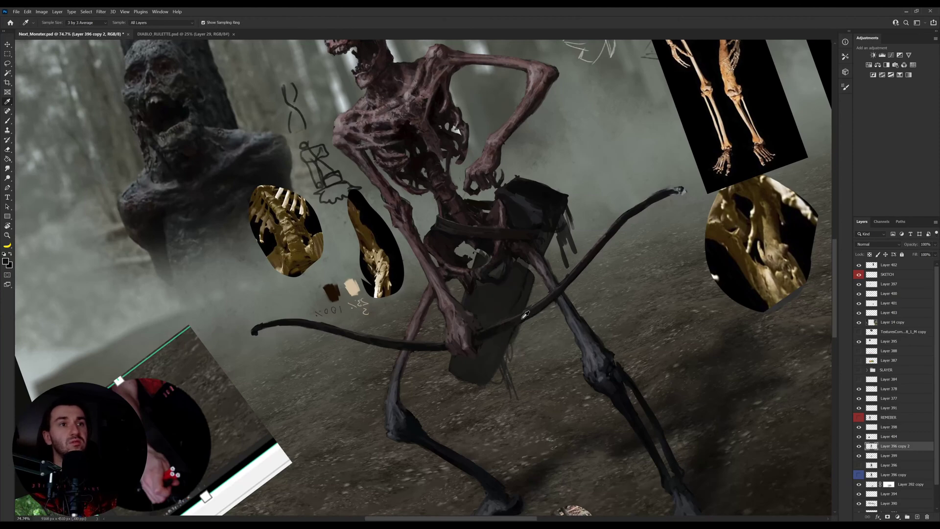
pyautogui.press('b')
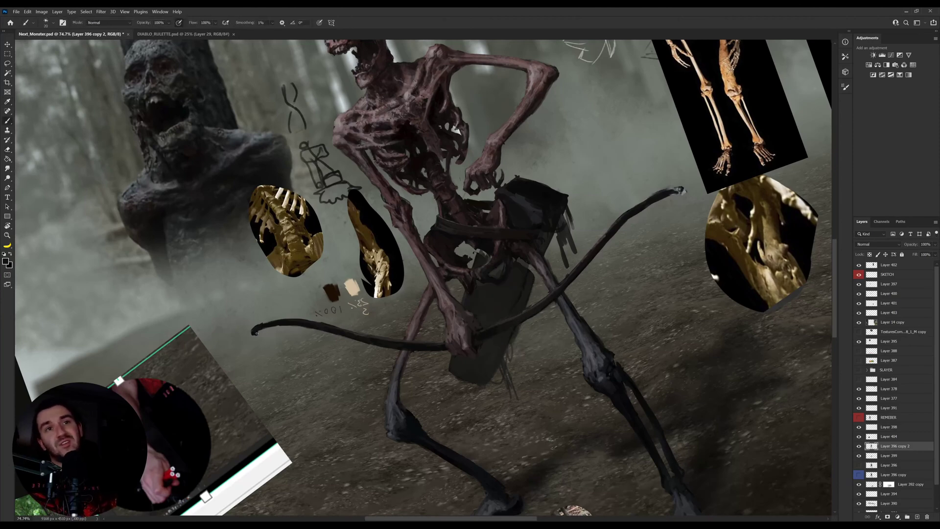
# Step: Paint over the bow's rear end near the curled tip with a dark tone sampled from the limb
pyautogui.press('r')
pyautogui.moveTo(253, 332); pyautogui.dragTo(439, 336)
pyautogui.keyDown('alt'); pyautogui.click(436, 335); pyautogui.keyUp('alt')
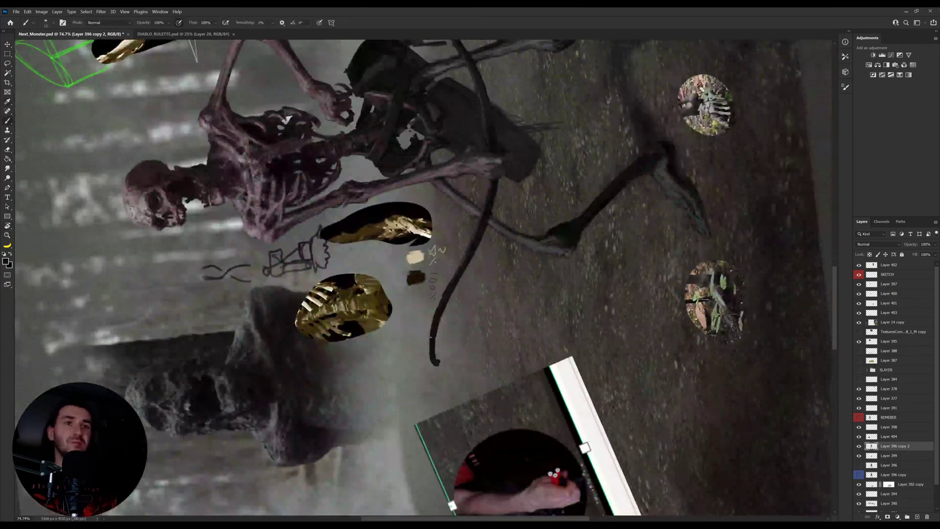
pyautogui.moveTo(431, 353); pyautogui.dragTo(432, 334)
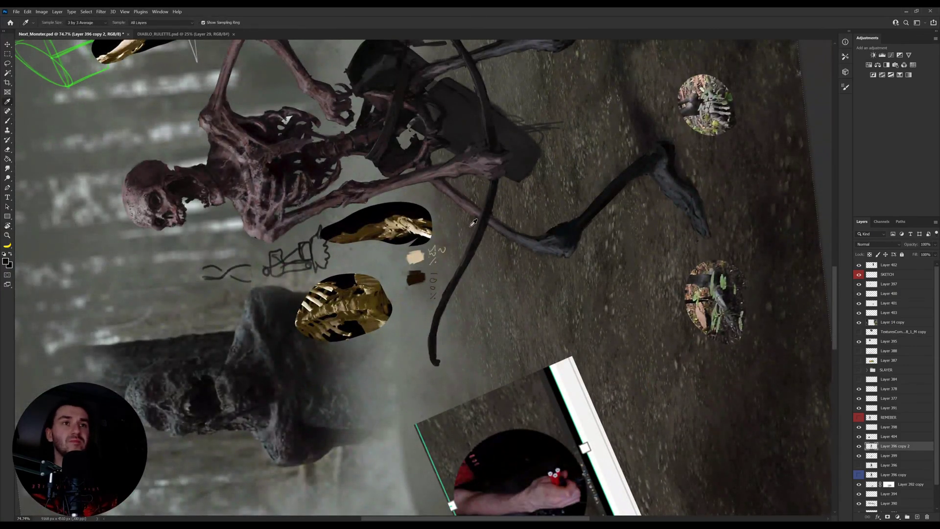
# Step: Refine the rear bow limb where it passes the rear thigh, painting and trimming its edges
pyautogui.press('r')
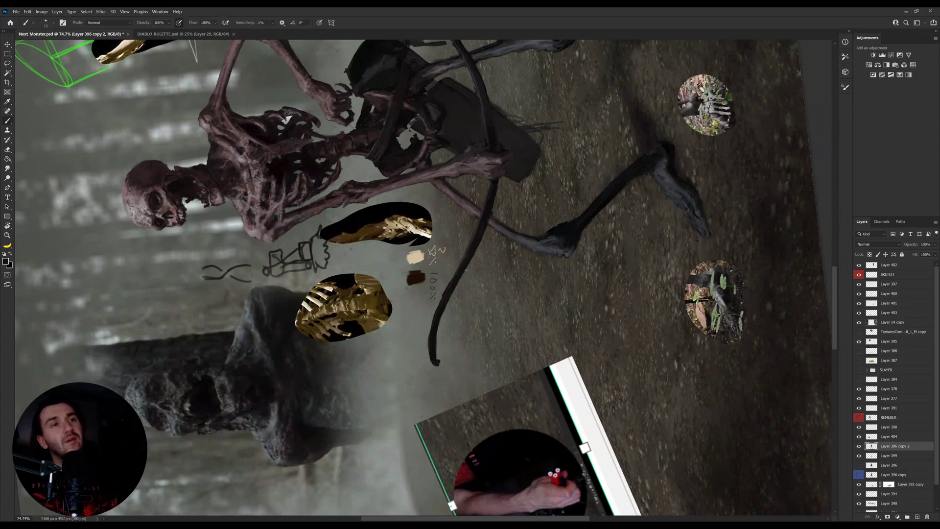
pyautogui.moveTo(467, 256); pyautogui.dragTo(403, 372)
pyautogui.press('b')
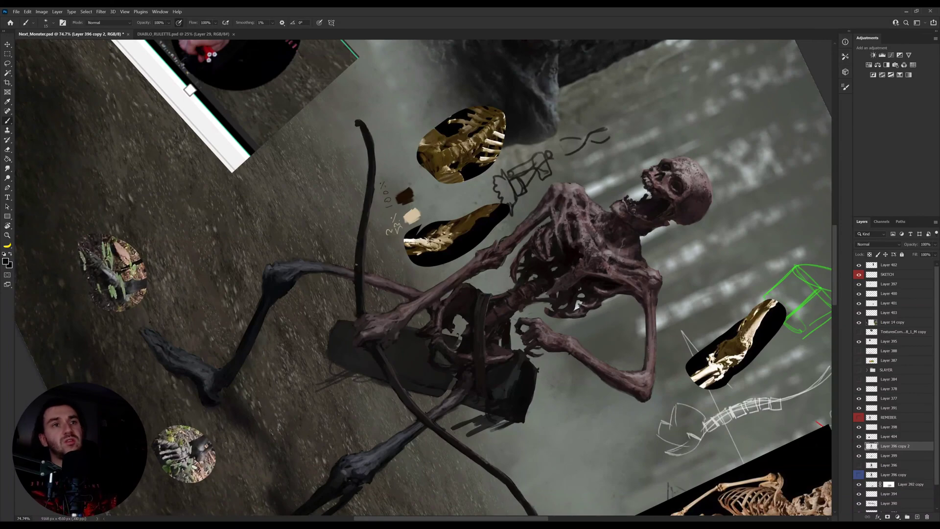
pyautogui.press('e')
# Step: Refine the bow beside the gripping hand, using tones sampled from the bow and the hand
pyautogui.press('r')
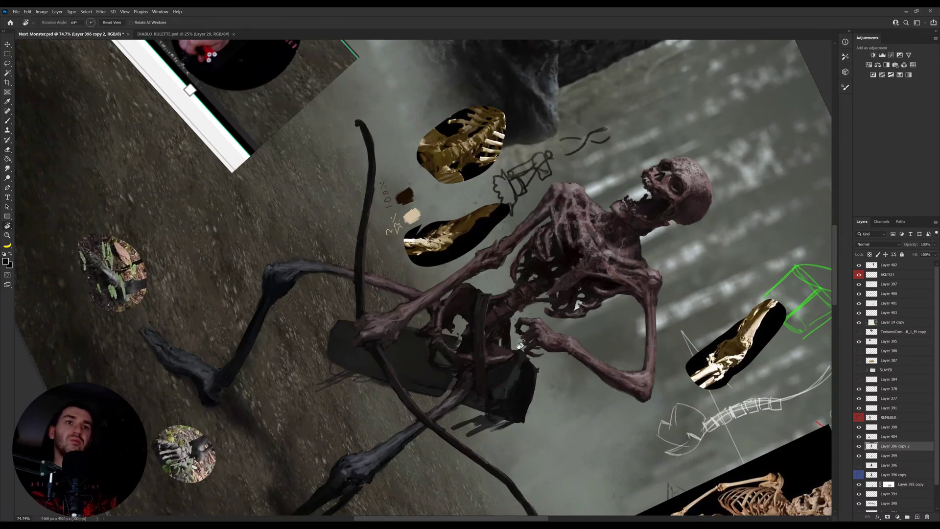
pyautogui.moveTo(352, 318); pyautogui.dragTo(490, 338)
pyautogui.press('i')
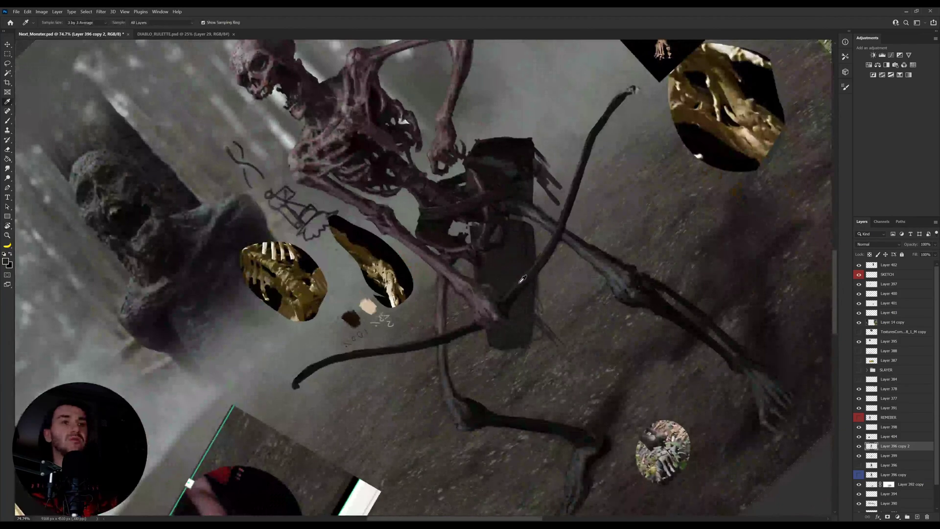
pyautogui.press('b')
pyautogui.press('r')
pyautogui.moveTo(531, 264)
pyautogui.mouseDown()
pyautogui.moveTo(524, 346)
pyautogui.moveTo(485, 347)
pyautogui.mouseUp()
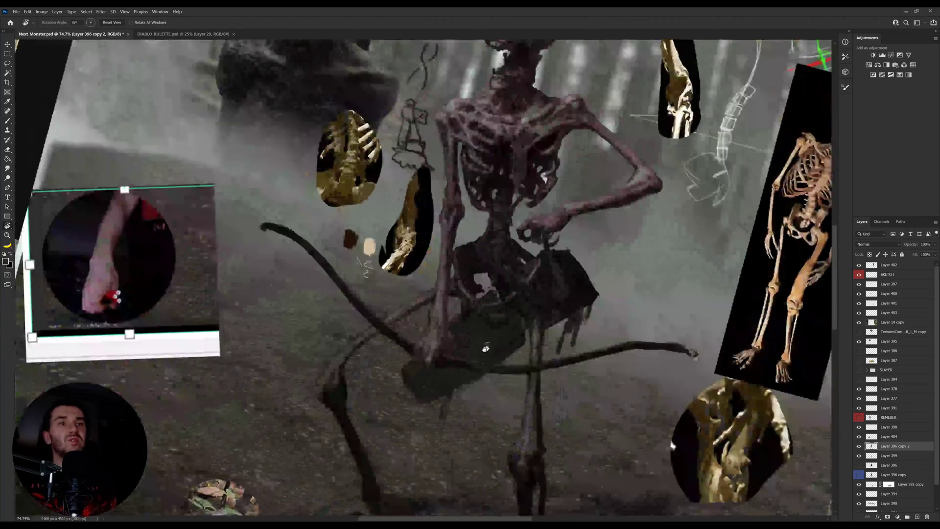
pyautogui.press('i')
pyautogui.press('b')
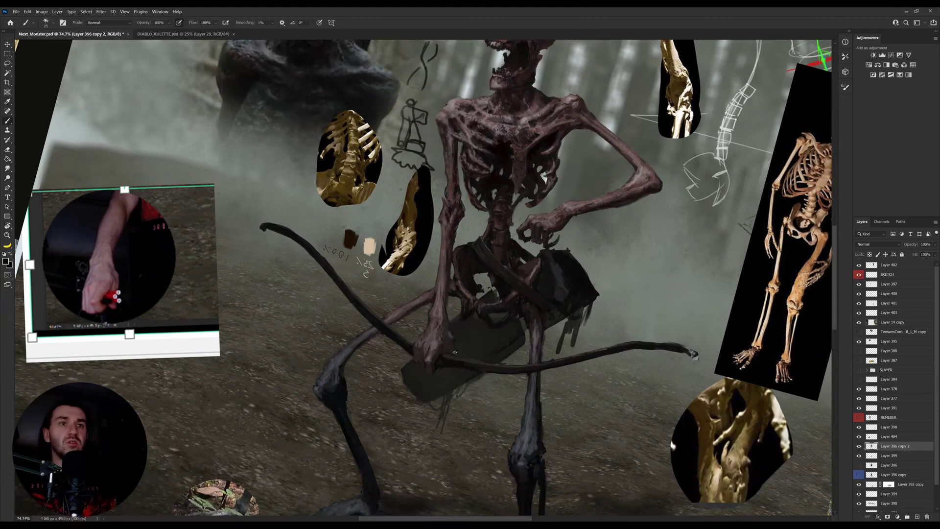
pyautogui.click(449, 339)
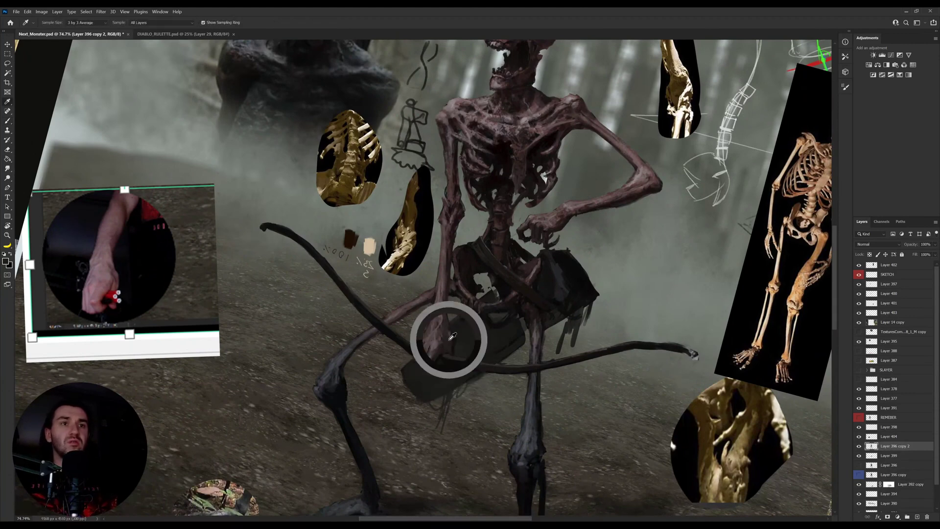
pyautogui.click(438, 350)
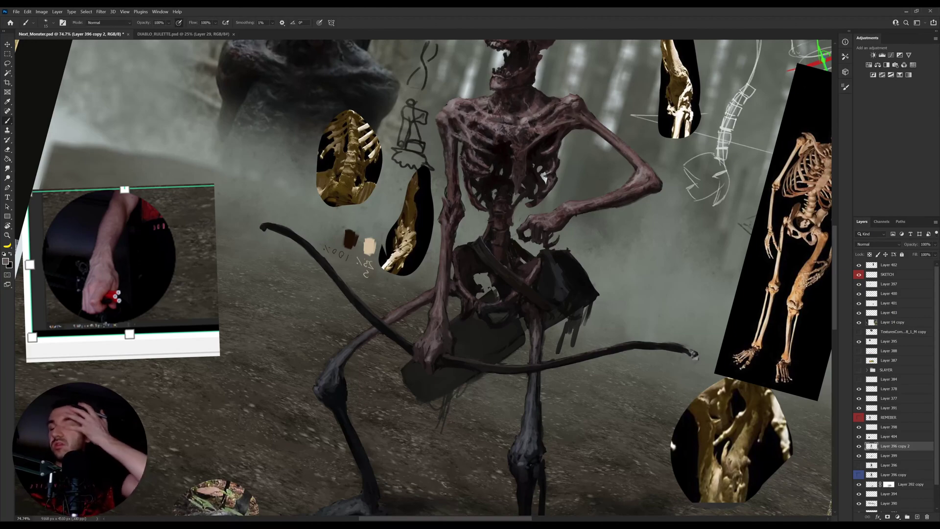
# Step: Save the painting
pyautogui.press('z')
pyautogui.moveTo(381, 329); pyautogui.dragTo(355, 327)
pyautogui.press('r')
pyautogui.moveTo(597, 281); pyautogui.dragTo(595, 234)
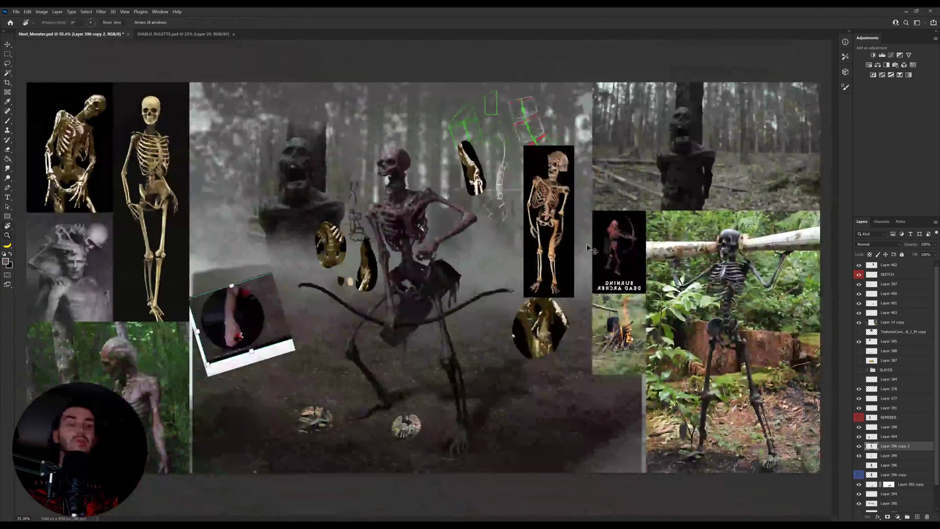
pyautogui.hotkey('ctrl', 's')
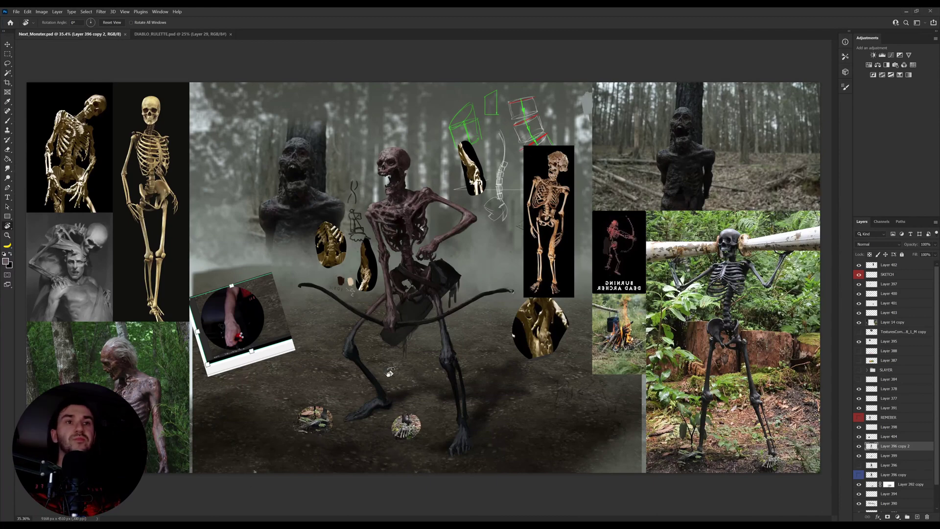
# Step: Paste the robot painting as a reference over the skeleton and bring its layer to the front
pyautogui.press('z')
pyautogui.moveTo(413, 296); pyautogui.dragTo(425, 295)
pyautogui.hotkey('ctrl', 'v')
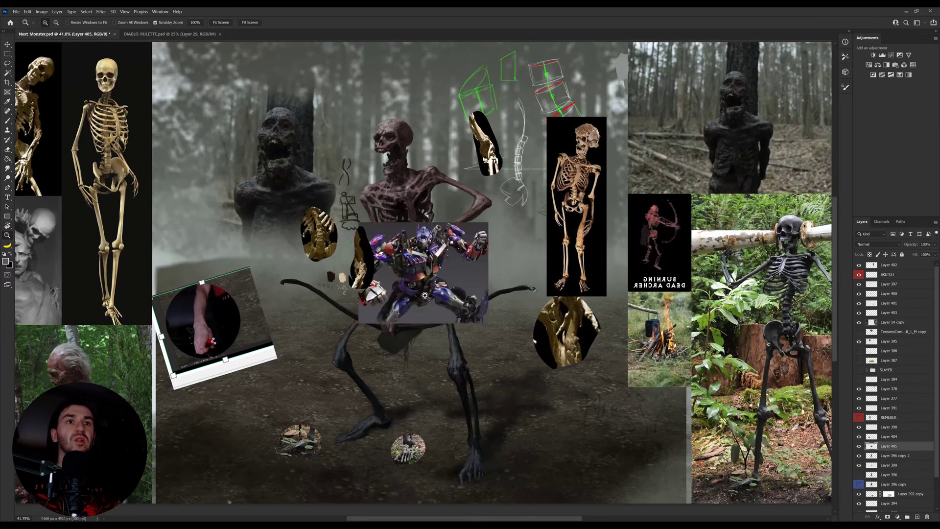
pyautogui.hotkey('ctrl', 'shift', ']')
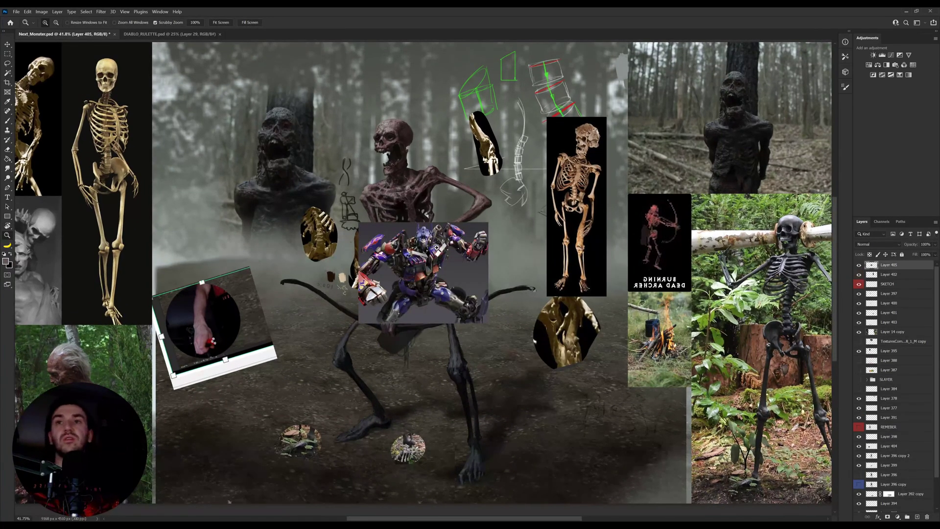
# Step: Examine the brushwork and level of finish on the pasted robot's legs, hips and torso
pyautogui.moveTo(410, 250); pyautogui.dragTo(447, 250)
pyautogui.moveTo(491, 358); pyautogui.dragTo(437, 272)
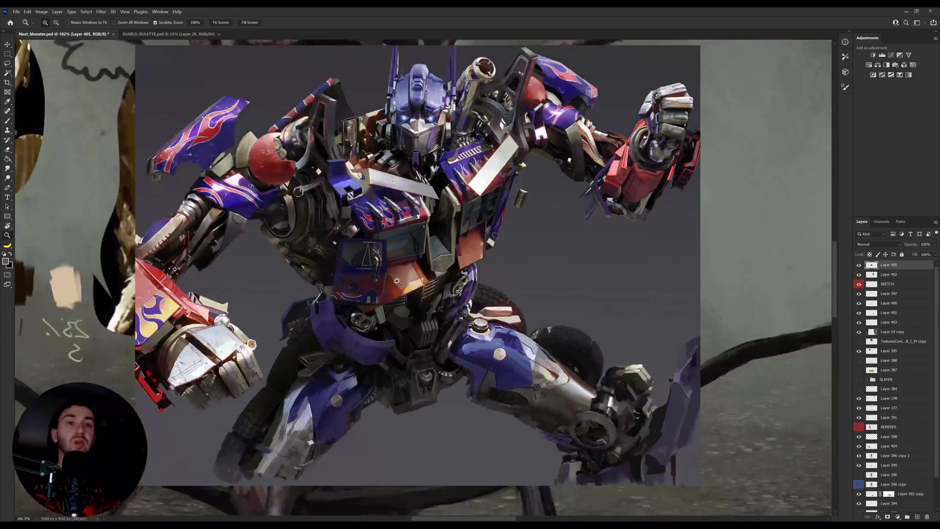
pyautogui.moveTo(214, 385); pyautogui.dragTo(239, 384)
pyautogui.moveTo(435, 478); pyautogui.dragTo(332, 246)
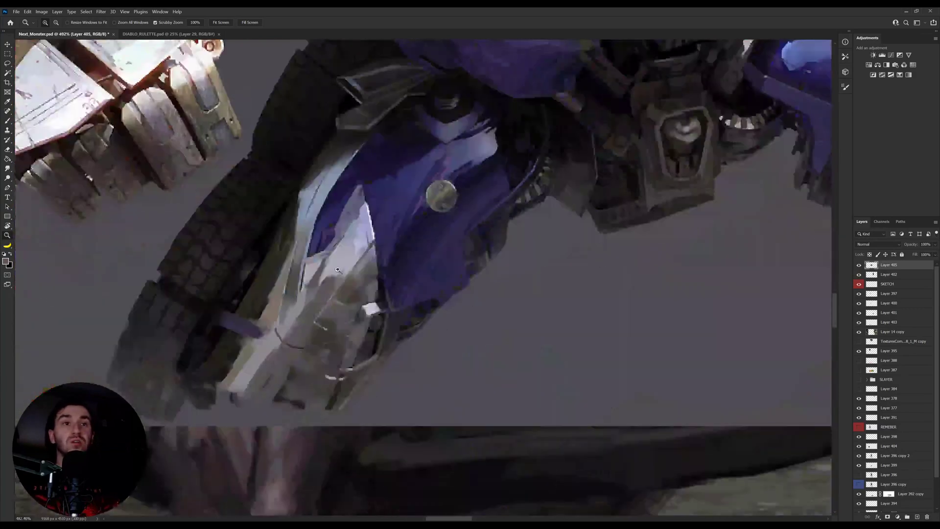
pyautogui.moveTo(505, 235); pyautogui.dragTo(256, 273)
pyautogui.moveTo(654, 237); pyautogui.dragTo(362, 282)
pyautogui.moveTo(558, 358); pyautogui.dragTo(481, 317)
pyautogui.moveTo(616, 294); pyautogui.dragTo(590, 294)
pyautogui.moveTo(495, 178); pyautogui.dragTo(512, 286)
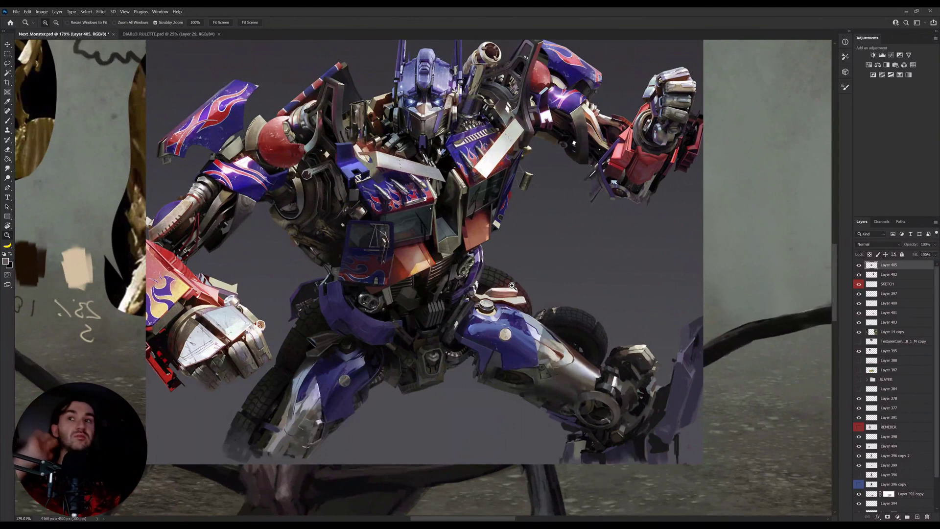
# Step: Handwrite the artist's name in white on the robot reference and delete the whole pasted image
pyautogui.moveTo(437, 247)
pyautogui.mouseDown()
pyautogui.moveTo(432, 289)
pyautogui.moveTo(433, 271)
pyautogui.moveTo(440, 278)
pyautogui.moveTo(424, 283)
pyautogui.moveTo(507, 288)
pyautogui.moveTo(538, 271)
pyautogui.moveTo(553, 281)
pyautogui.moveTo(569, 268)
pyautogui.moveTo(591, 291)
pyautogui.mouseUp()
pyautogui.moveTo(599, 270)
pyautogui.mouseDown()
pyautogui.moveTo(592, 291)
pyautogui.moveTo(616, 279)
pyautogui.mouseUp()
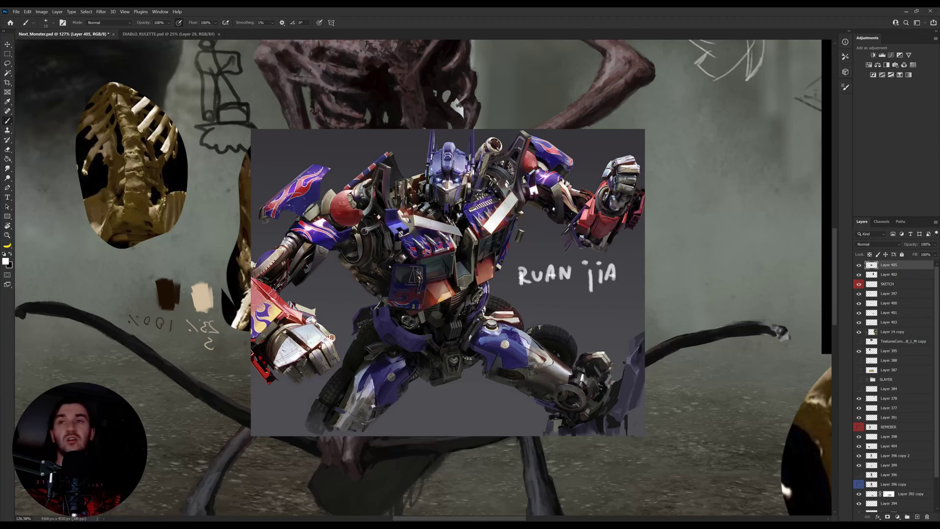
pyautogui.press('l')
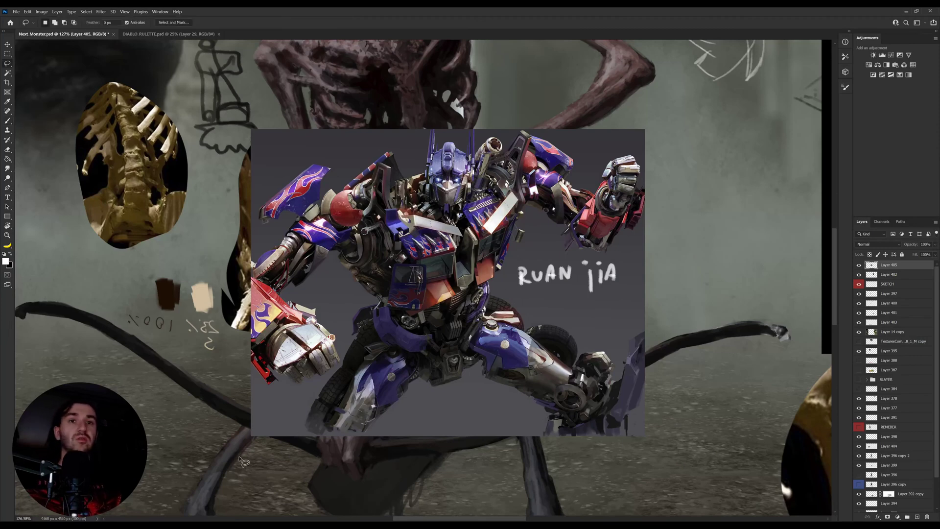
pyautogui.moveTo(239, 459)
pyautogui.mouseDown()
pyautogui.moveTo(198, 234)
pyautogui.moveTo(419, 94)
pyautogui.moveTo(716, 203)
pyautogui.moveTo(638, 449)
pyautogui.moveTo(327, 507)
pyautogui.moveTo(179, 383)
pyautogui.moveTo(228, 145)
pyautogui.moveTo(481, 80)
pyautogui.moveTo(738, 239)
pyautogui.moveTo(653, 466)
pyautogui.mouseUp()
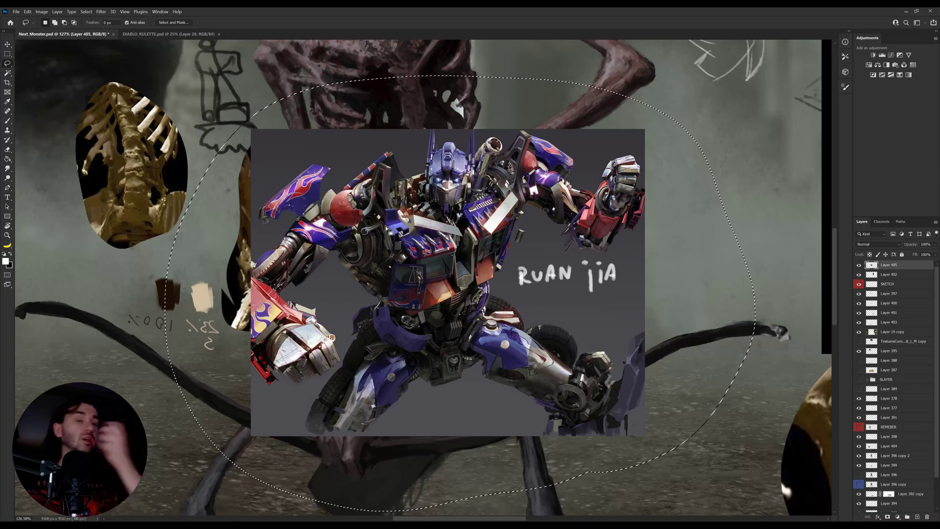
pyautogui.press('Delete')
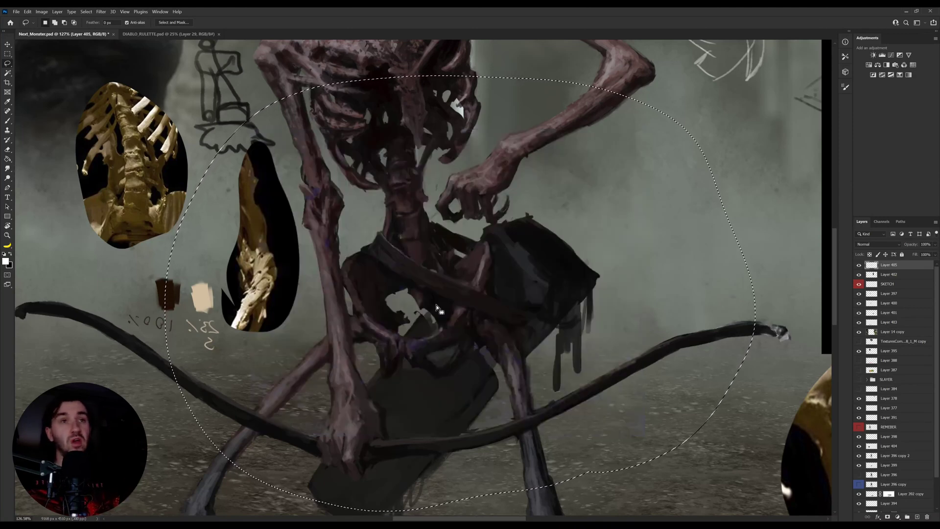
pyautogui.hotkey('ctrl', 'd')
# Step: Reselect the bow's layer and sample a dark tone from the skeleton's front foot
pyautogui.press('v')
pyautogui.keyDown('ctrl'); pyautogui.click(467, 319); pyautogui.keyUp('ctrl')
pyautogui.moveTo(468, 319); pyautogui.dragTo(431, 338)
pyautogui.moveTo(480, 435); pyautogui.dragTo(482, 355)
pyautogui.scroll(-5, 481, 356)
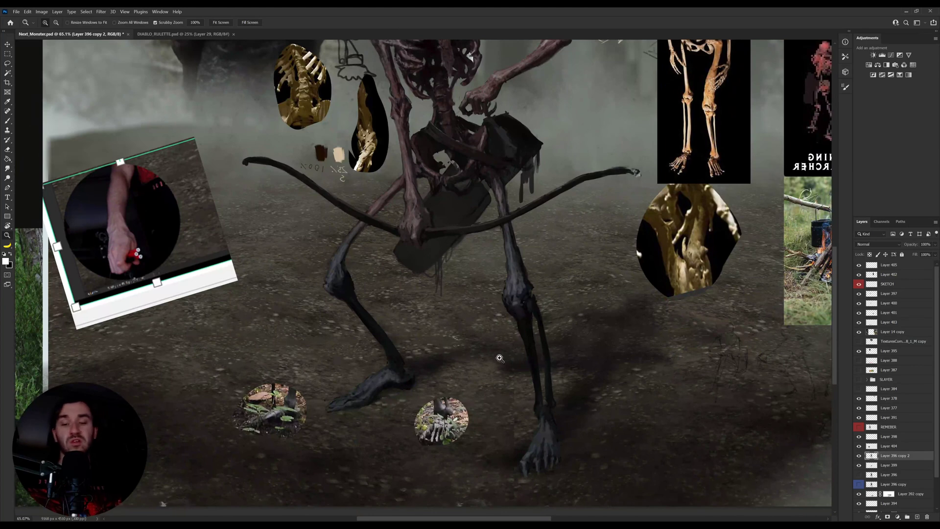
pyautogui.press('b')
pyautogui.keyDown('alt'); pyautogui.click(542, 431); pyautogui.keyUp('alt')
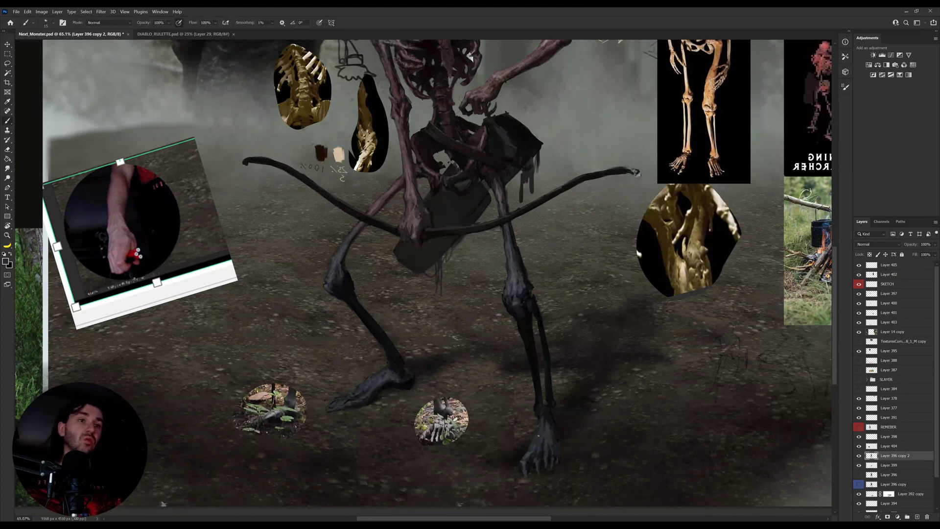
pyautogui.press('v')
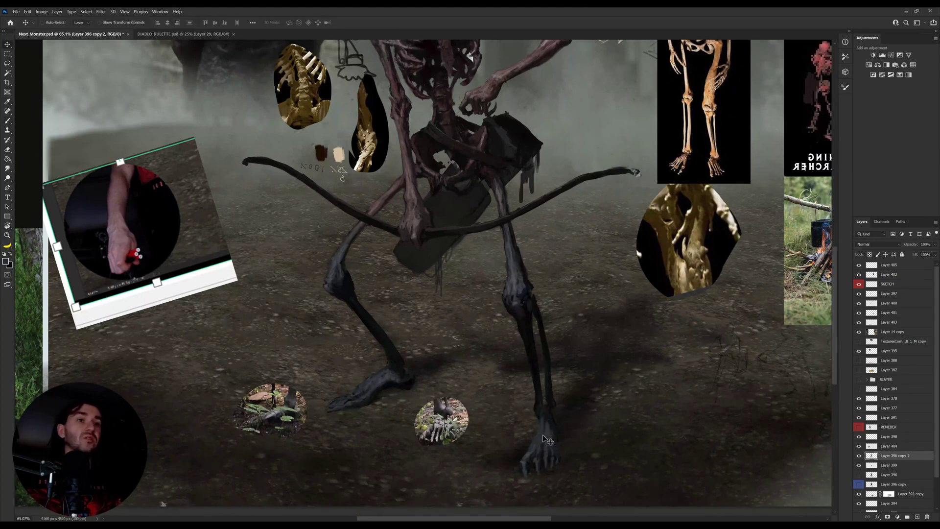
pyautogui.moveTo(548, 433); pyautogui.dragTo(548, 412)
pyautogui.hotkey('ctrl', 'z')
# Step: Touch up the rear bow limb between its curled tip and the hand with a dark tone sampled from it
pyautogui.press('b')
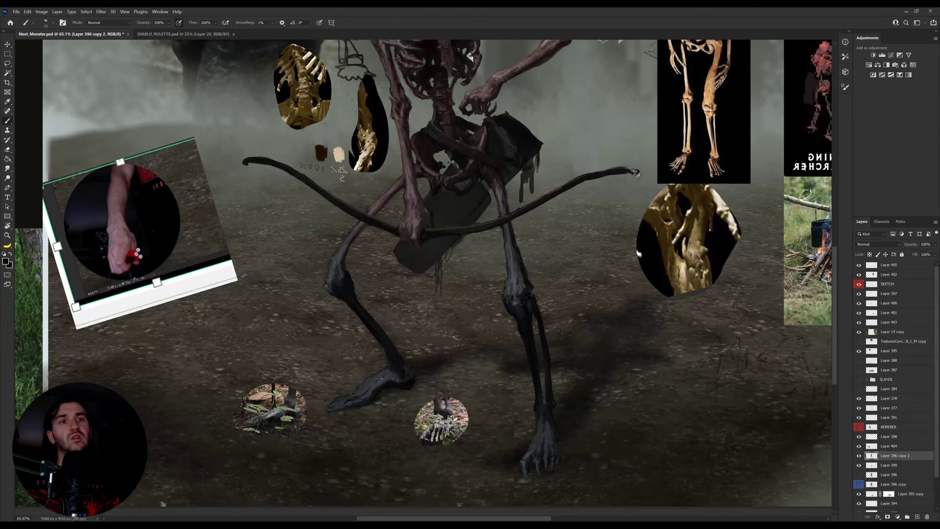
pyautogui.moveTo(505, 330); pyautogui.dragTo(515, 417)
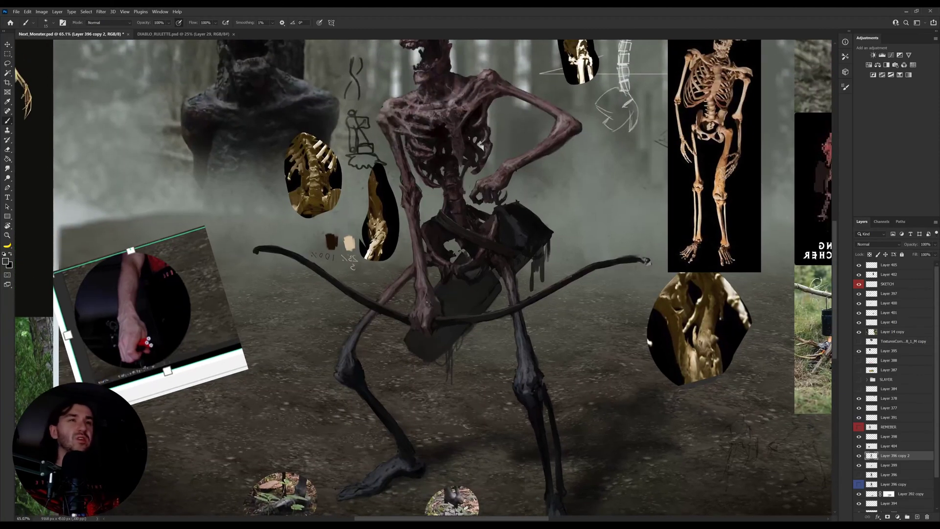
pyautogui.press('i')
pyautogui.press('b')
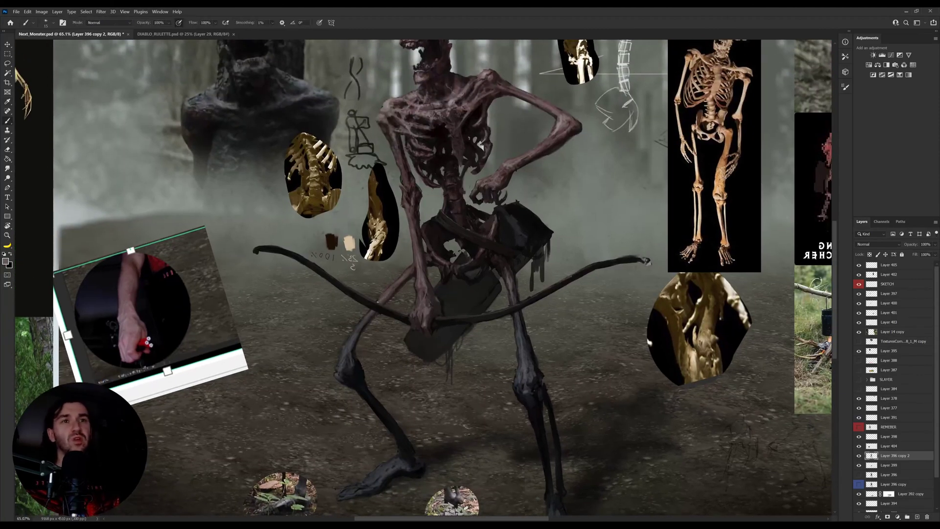
pyautogui.press('r')
pyautogui.moveTo(467, 434); pyautogui.dragTo(332, 403)
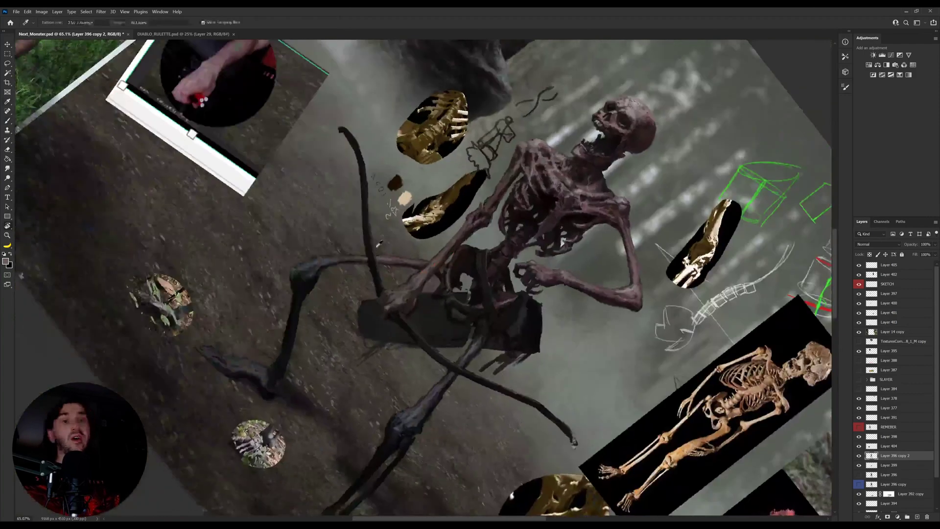
pyautogui.keyDown('alt'); pyautogui.click(371, 259); pyautogui.keyUp('alt')
pyautogui.press('b')
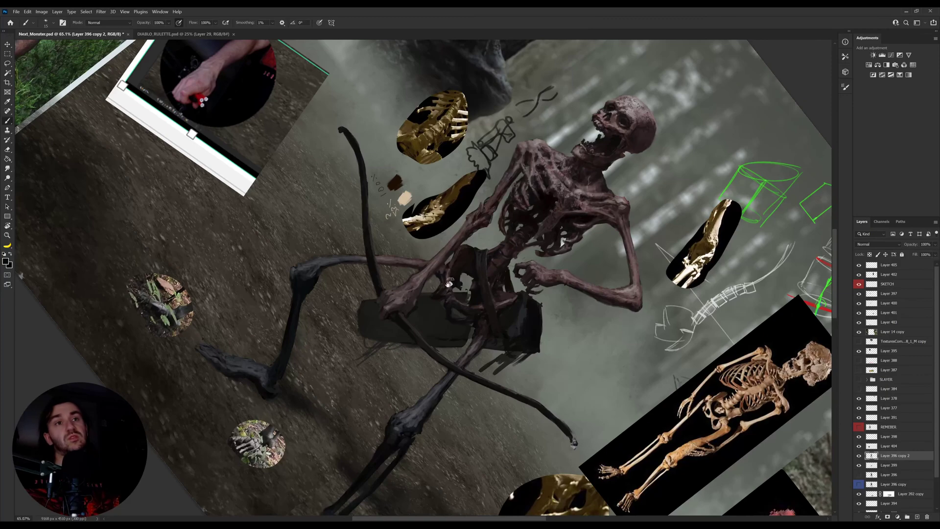
# Step: Refine the front bow limb where it crosses the quiver, using a tone sampled next to the grip
pyautogui.press('r')
pyautogui.moveTo(450, 283); pyautogui.dragTo(587, 214)
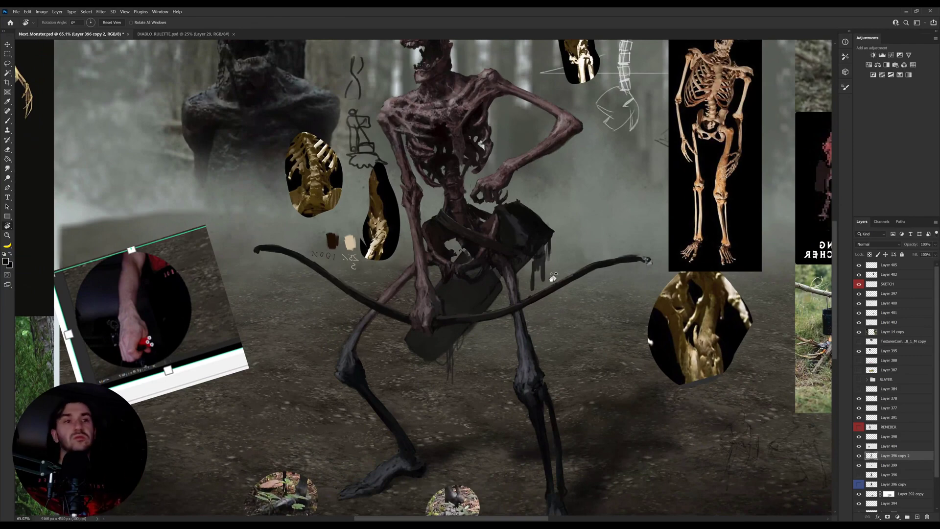
pyautogui.moveTo(554, 277); pyautogui.dragTo(416, 424)
pyautogui.press('i')
pyautogui.click(386, 308)
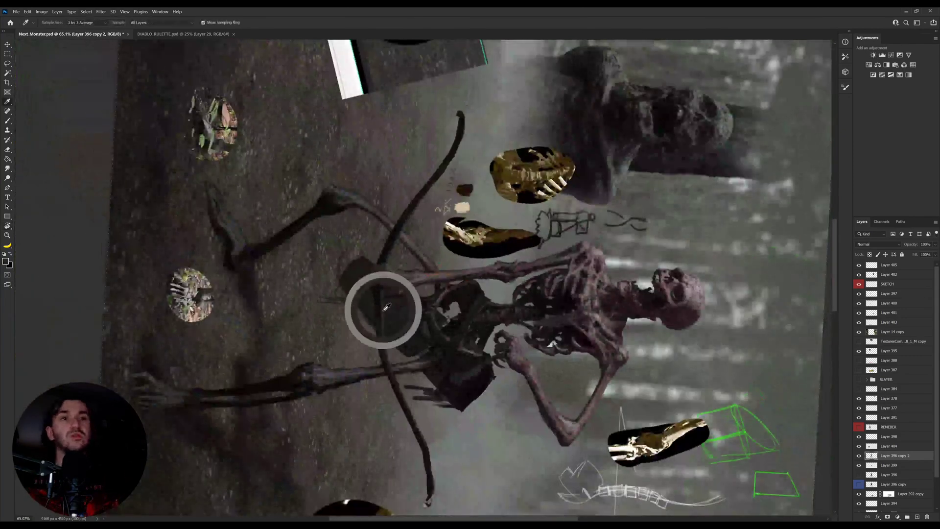
pyautogui.click(7, 262)
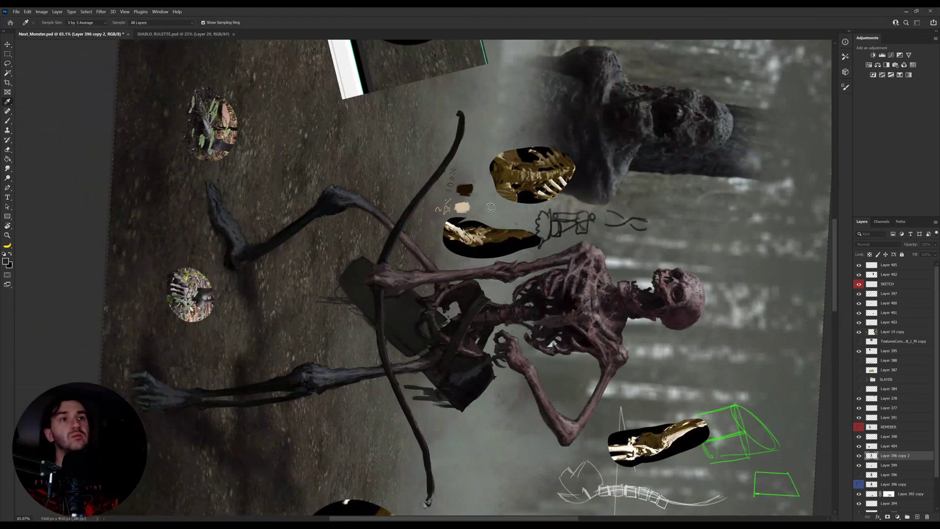
pyautogui.press('b')
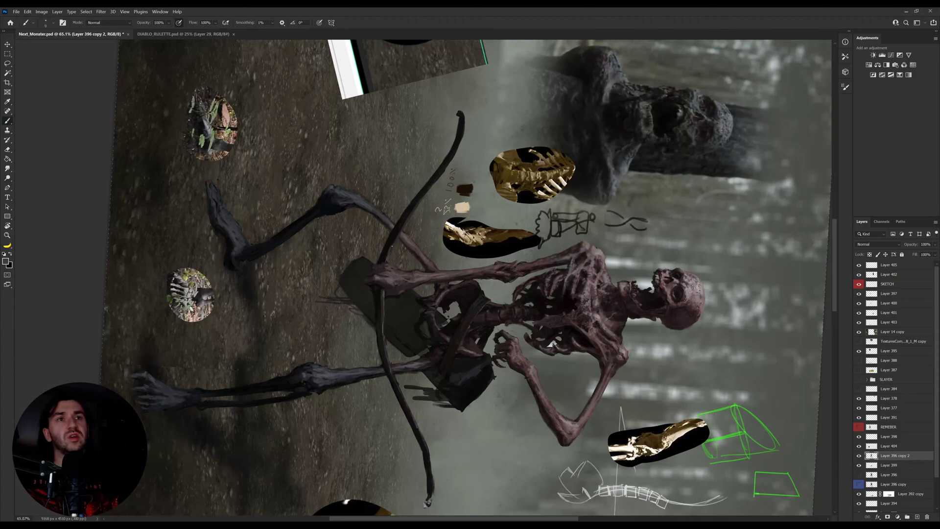
pyautogui.moveTo(392, 247); pyautogui.dragTo(465, 293)
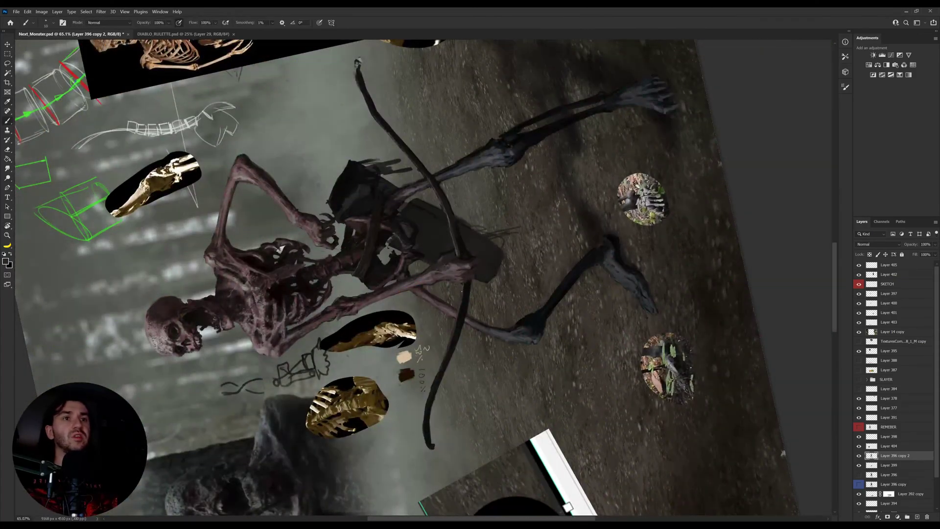
# Step: Darken the bow on either side of the gripping hand with a tone sampled from the bow
pyautogui.press('i')
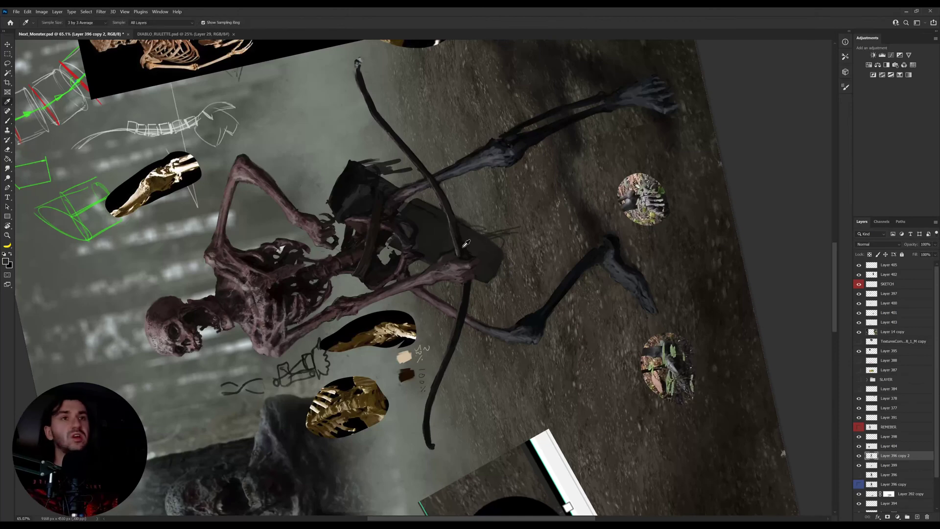
pyautogui.click(461, 249)
pyautogui.press('b')
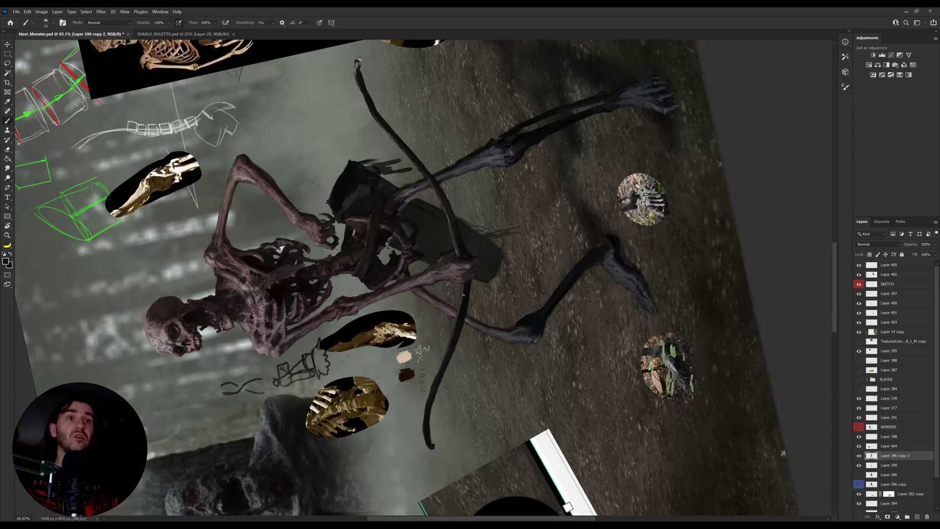
pyautogui.press('r')
pyautogui.moveTo(464, 312)
pyautogui.mouseDown()
pyautogui.moveTo(480, 294)
pyautogui.moveTo(529, 314)
pyautogui.moveTo(518, 334)
pyautogui.moveTo(476, 315)
pyautogui.mouseUp()
# Step: Refine the front leg's lower thigh bone with dark tones sampled from it
pyautogui.press('z')
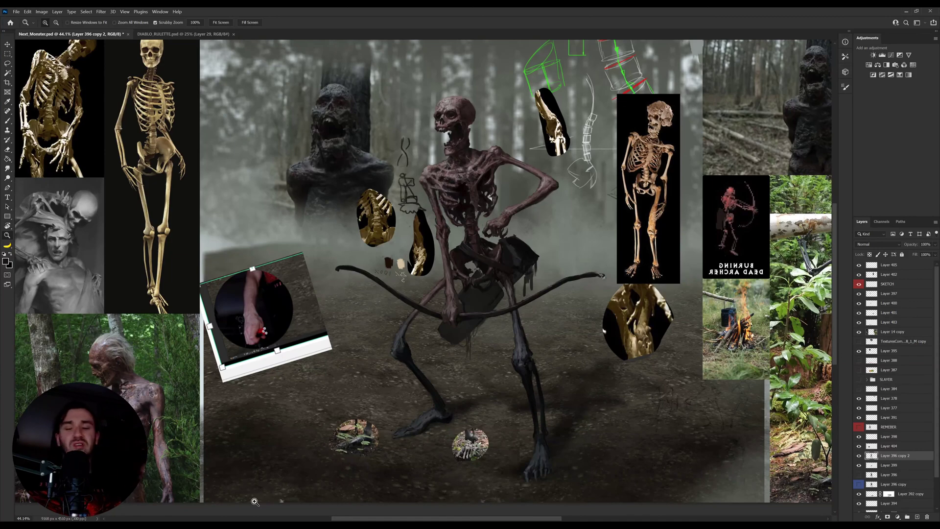
pyautogui.moveTo(514, 354); pyautogui.dragTo(529, 348)
pyautogui.keyDown('alt'); pyautogui.click(515, 344); pyautogui.keyUp('alt')
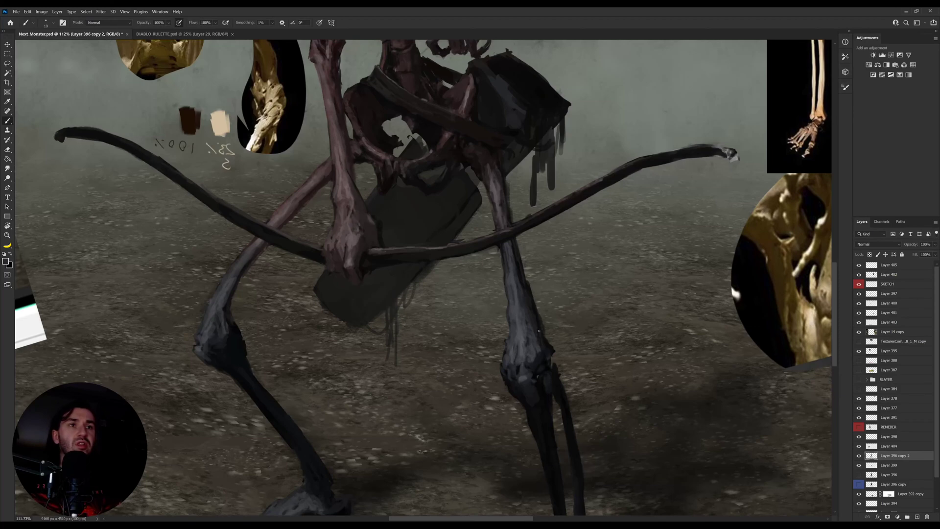
pyautogui.press('r')
pyautogui.moveTo(574, 275); pyautogui.dragTo(569, 314)
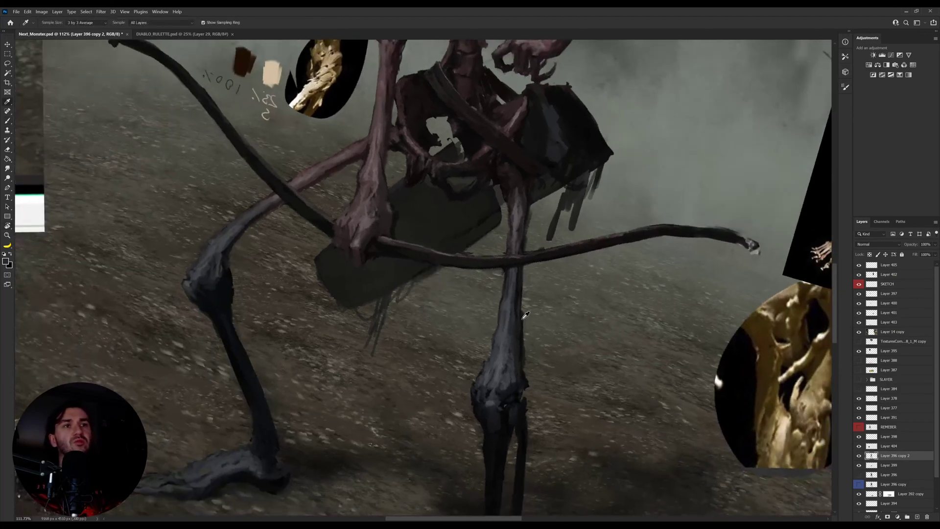
pyautogui.keyDown('alt'); pyautogui.click(520, 322); pyautogui.keyUp('alt')
pyautogui.press(']')
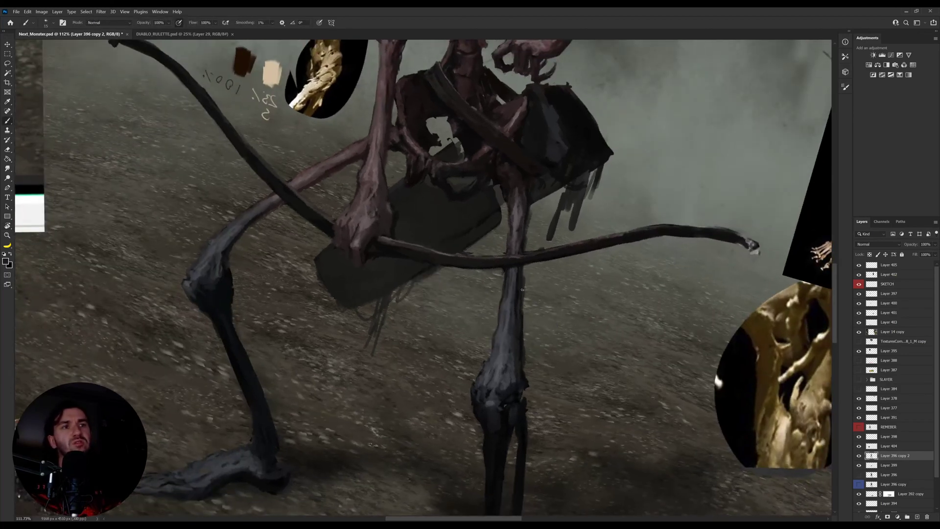
# Step: Detail the bone ridges and outer edge of the front knee with grey tones sampled from the joint
pyautogui.press('z')
pyautogui.moveTo(494, 387); pyautogui.dragTo(538, 385)
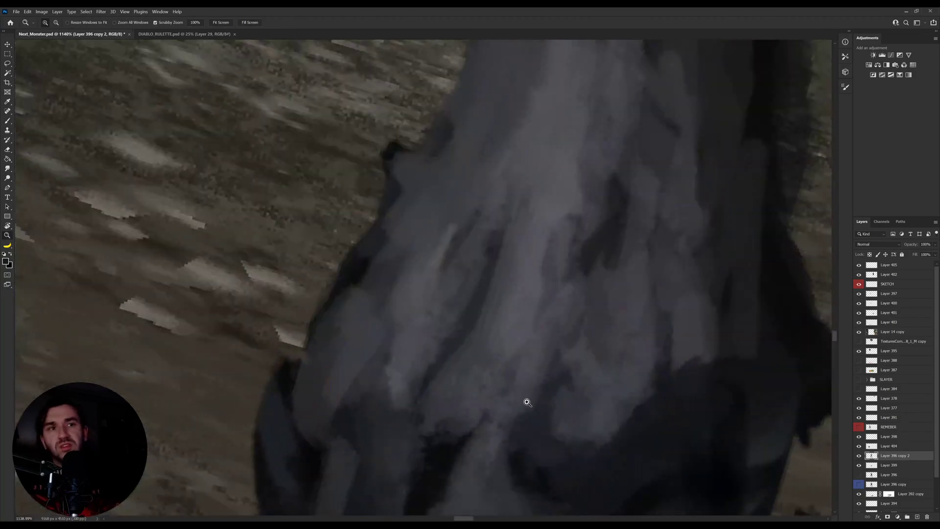
pyautogui.moveTo(527, 402)
pyautogui.mouseDown()
pyautogui.moveTo(462, 410)
pyautogui.moveTo(465, 424)
pyautogui.mouseUp()
pyautogui.press('b')
pyautogui.keyDown('alt'); pyautogui.click(465, 425); pyautogui.keyUp('alt')
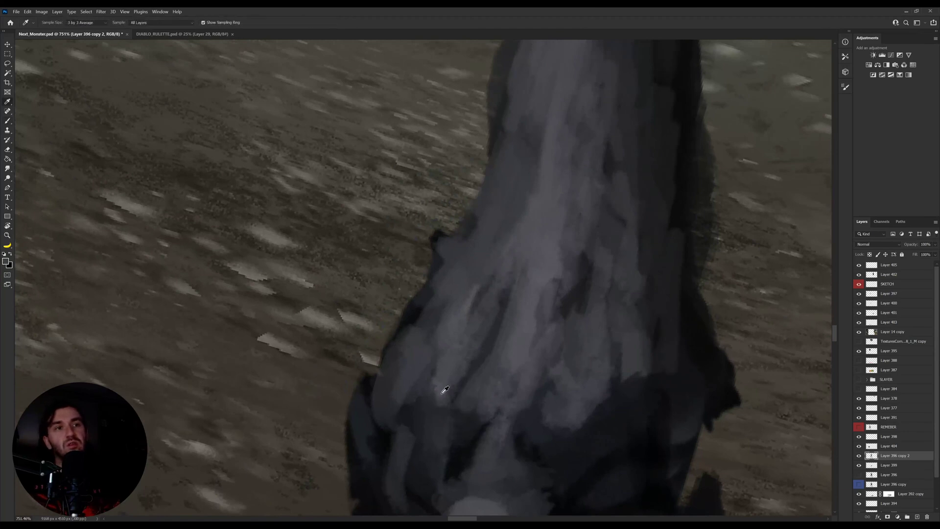
pyautogui.moveTo(438, 374); pyautogui.dragTo(431, 411)
pyautogui.keyDown('alt'); pyautogui.click(408, 376); pyautogui.keyUp('alt')
pyautogui.moveTo(378, 377)
pyautogui.mouseDown()
pyautogui.moveTo(420, 326)
pyautogui.moveTo(434, 355)
pyautogui.moveTo(416, 365)
pyautogui.mouseUp()
# Step: Touch up the front knee and the thigh above it with a sampled tone, cleaning the joint's outer edge
pyautogui.press('z')
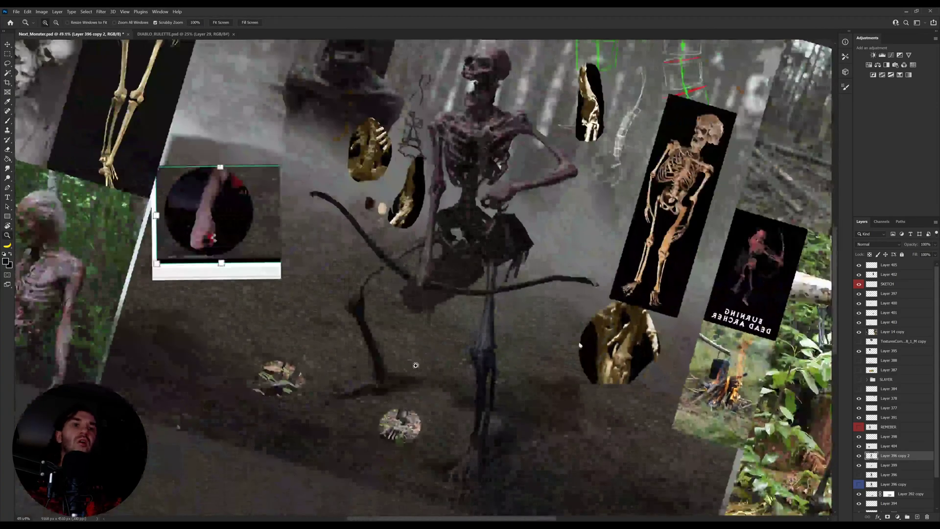
pyautogui.press('r')
pyautogui.moveTo(559, 354); pyautogui.dragTo(577, 314)
pyautogui.press('z')
pyautogui.moveTo(494, 333); pyautogui.dragTo(508, 330)
pyautogui.press('b')
pyautogui.keyDown('alt'); pyautogui.click(491, 316); pyautogui.keyUp('alt')
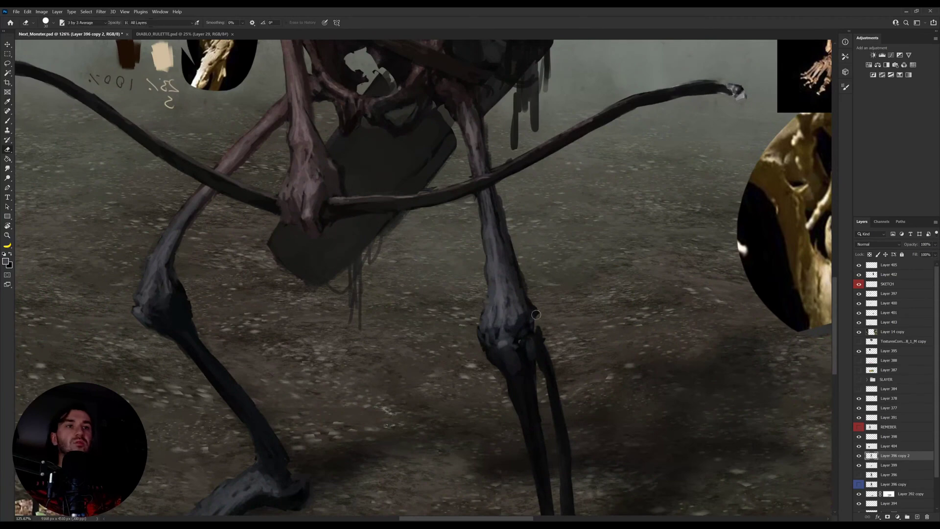
pyautogui.press('r')
pyautogui.moveTo(524, 290); pyautogui.dragTo(510, 311)
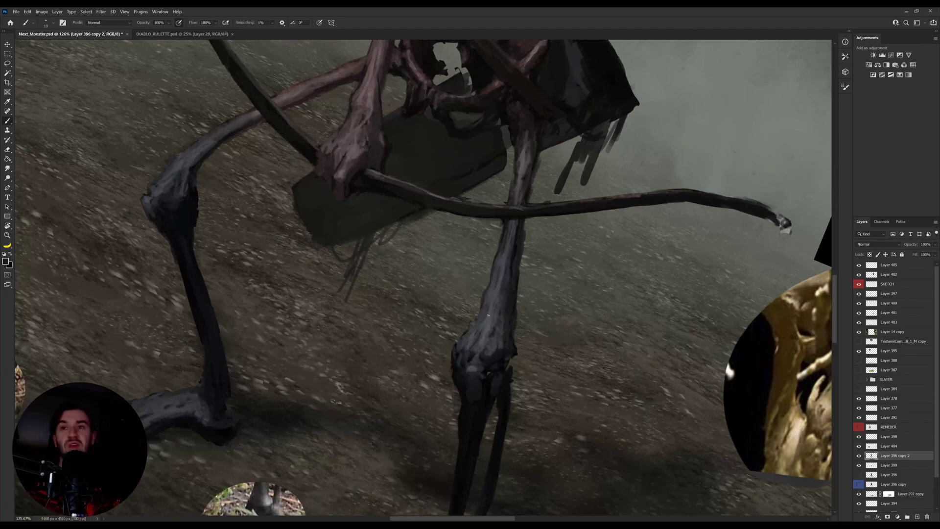
# Step: Refine the rear foot's heel and ankle with tones sampled from that area
pyautogui.press('z')
pyautogui.moveTo(424, 341); pyautogui.dragTo(350, 344)
pyautogui.press('r')
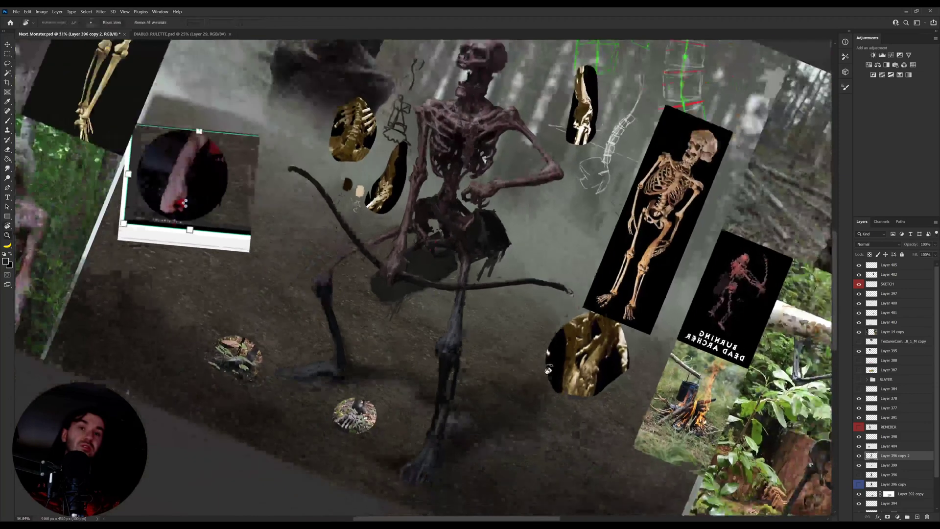
pyautogui.moveTo(548, 370); pyautogui.dragTo(542, 319)
pyautogui.press('z')
pyautogui.moveTo(384, 395); pyautogui.dragTo(391, 403)
pyautogui.press('i')
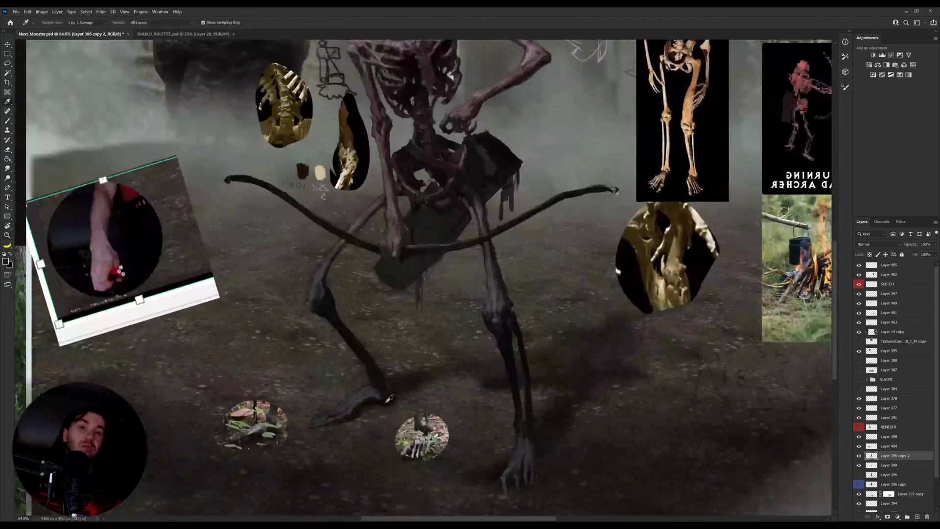
pyautogui.click(380, 393)
pyautogui.click(384, 382)
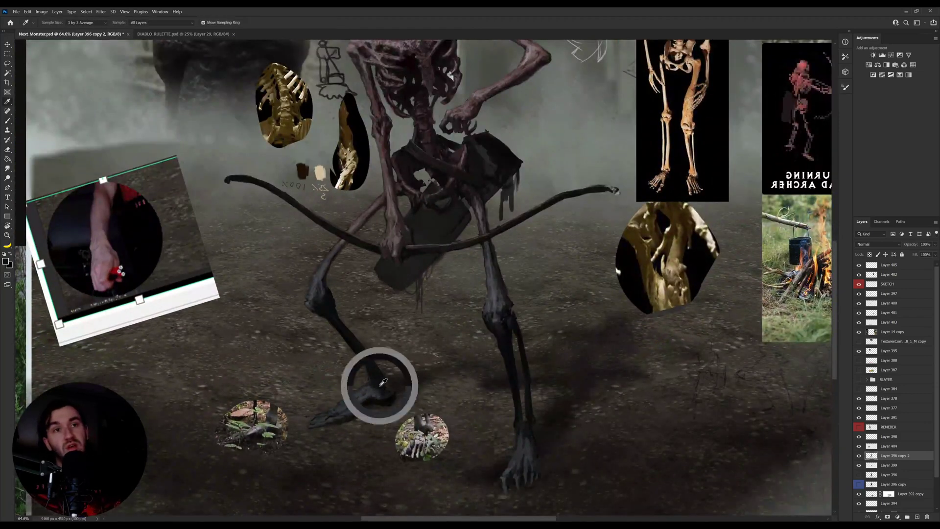
pyautogui.press('b')
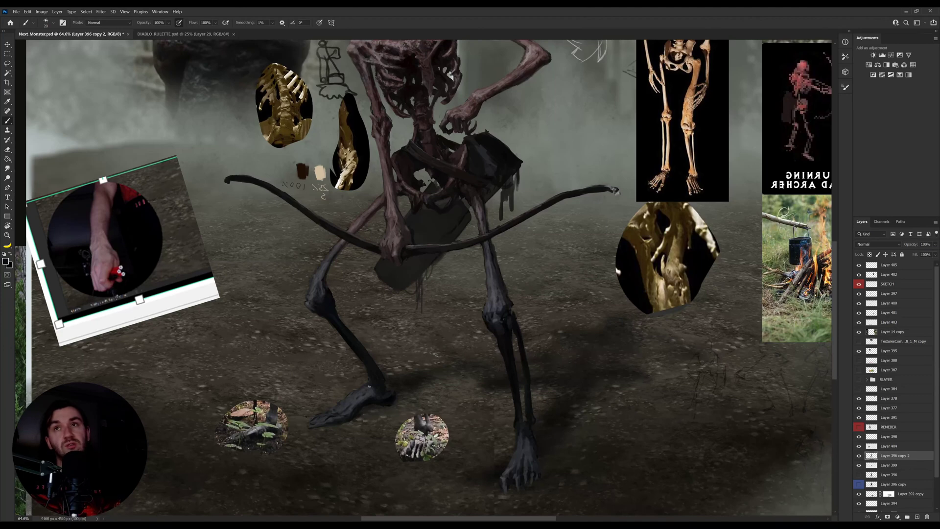
# Step: Touch up the rear leg's lower thigh and knee using a smaller brush and tones sampled from the bone
pyautogui.moveTo(256, 259); pyautogui.dragTo(298, 315)
pyautogui.keyDown('alt'); pyautogui.click(368, 333); pyautogui.keyUp('alt')
pyautogui.press('[')
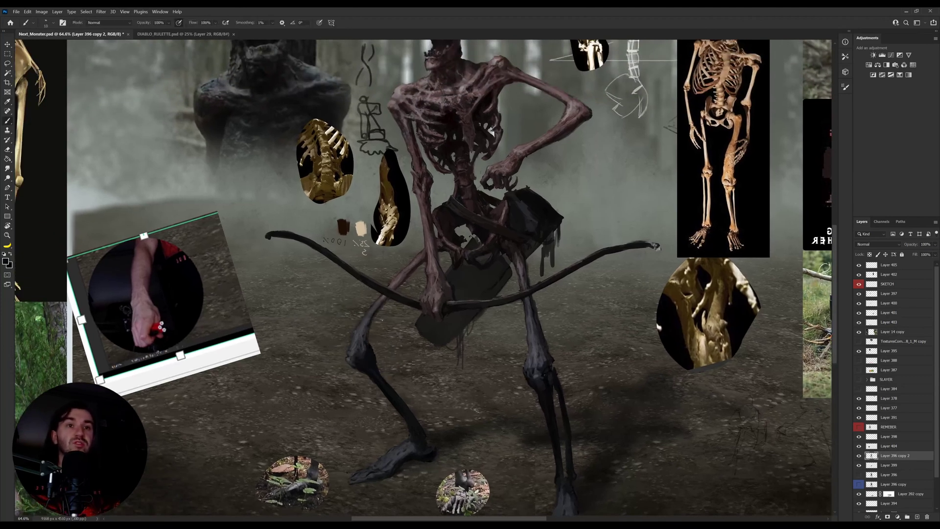
pyautogui.scroll(3, 377, 313)
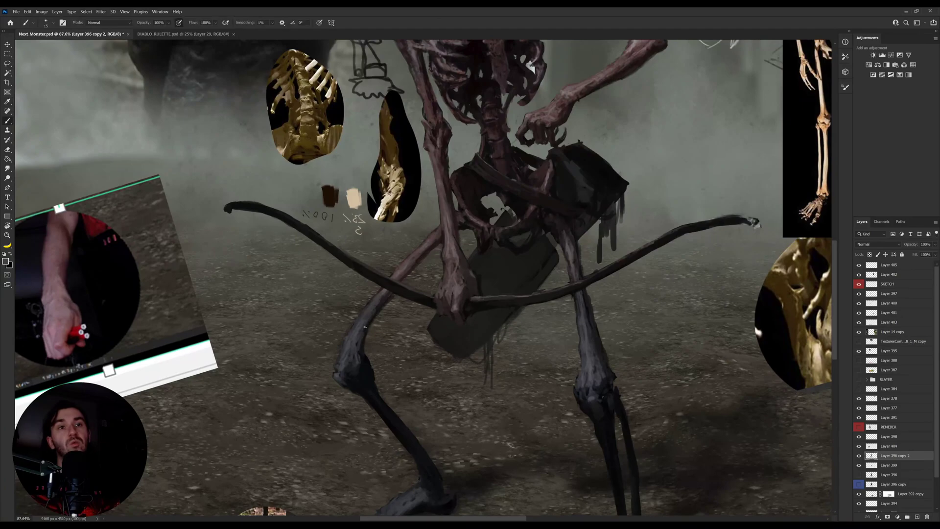
pyautogui.press('r')
pyautogui.moveTo(365, 327)
pyautogui.mouseDown()
pyautogui.moveTo(499, 274)
pyautogui.moveTo(492, 239)
pyautogui.moveTo(489, 262)
pyautogui.mouseUp()
pyautogui.keyDown('alt'); pyautogui.click(470, 227); pyautogui.keyUp('alt')
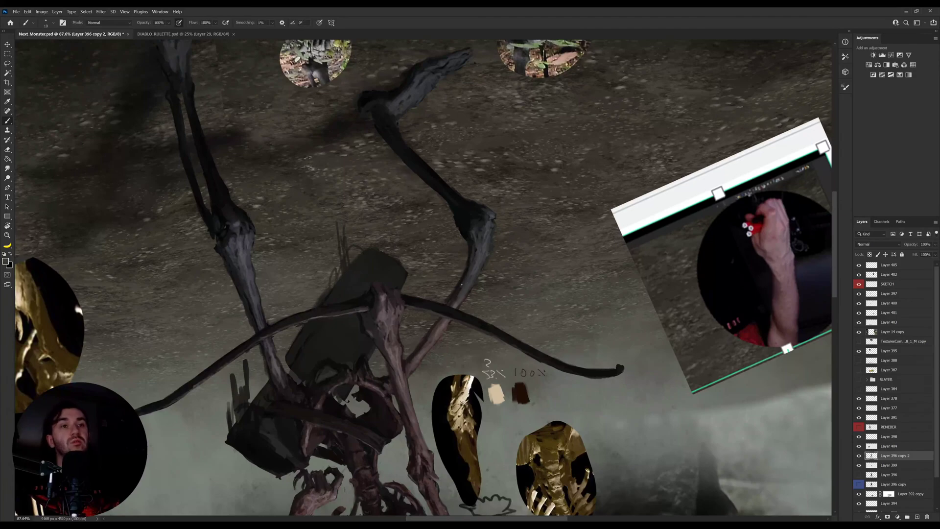
# Step: Clean up the front knee's silhouette with the Eraser and a smaller brush
pyautogui.press('r')
pyautogui.moveTo(512, 250); pyautogui.dragTo(407, 294)
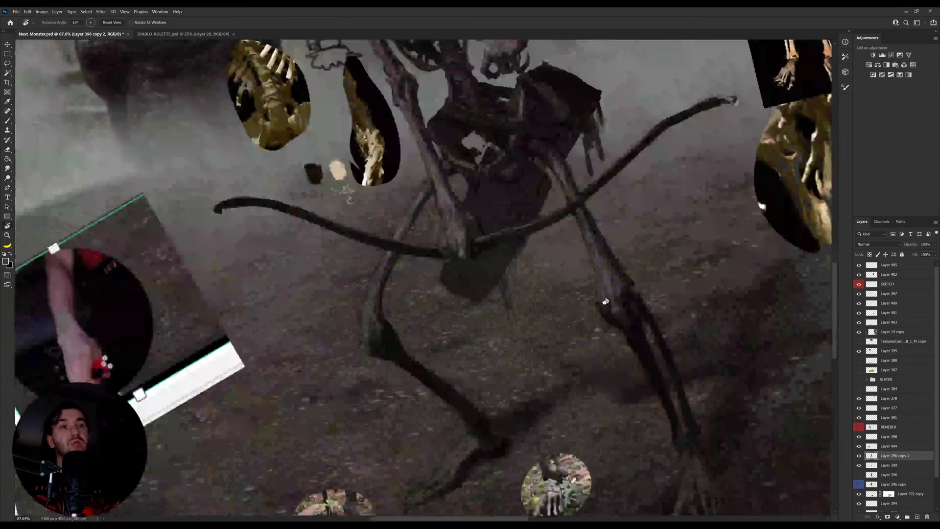
pyautogui.moveTo(606, 302); pyautogui.dragTo(584, 351)
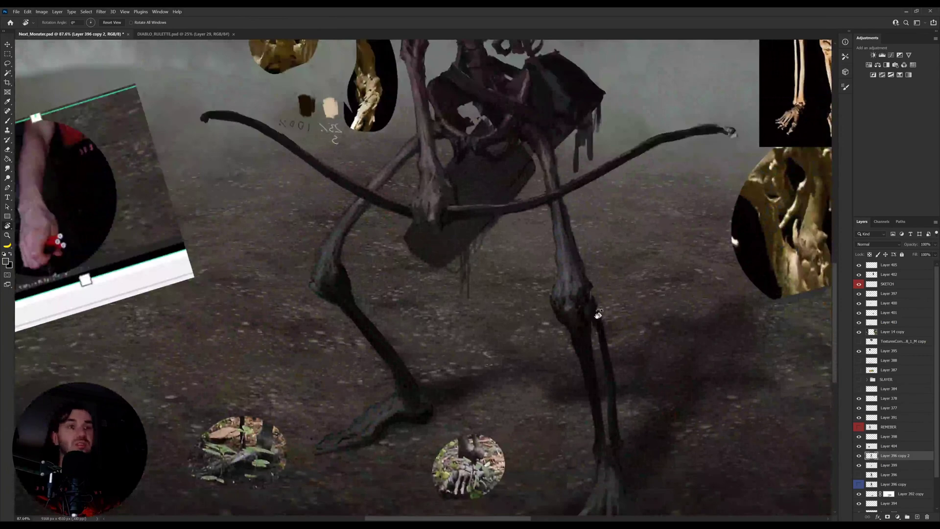
pyautogui.press('b')
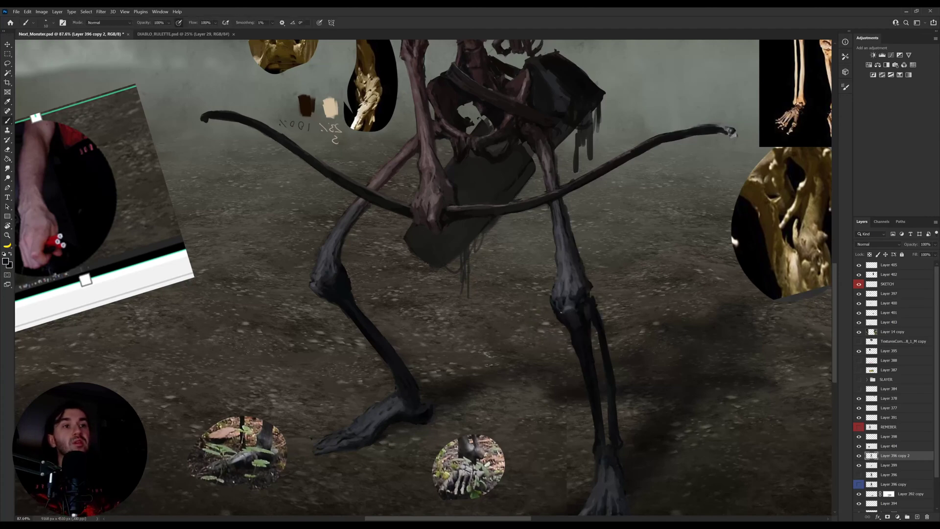
pyautogui.press('e')
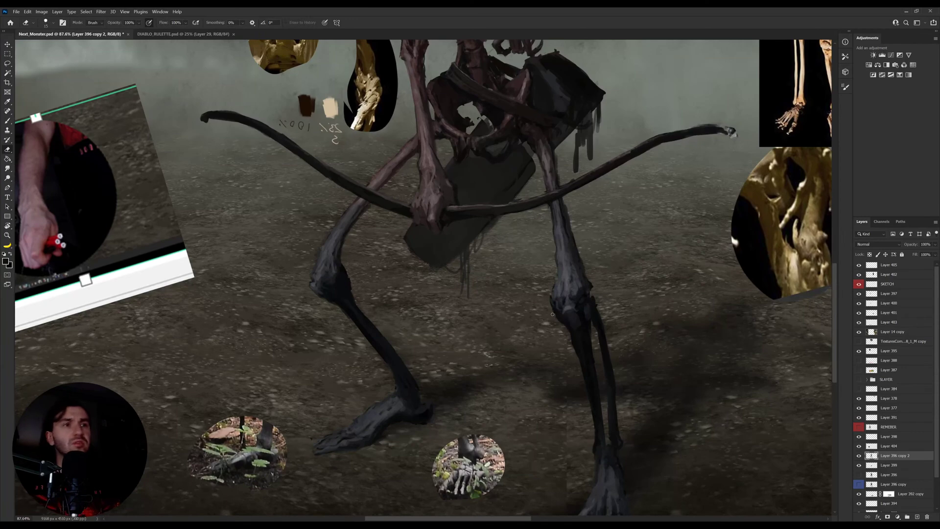
pyautogui.press('b')
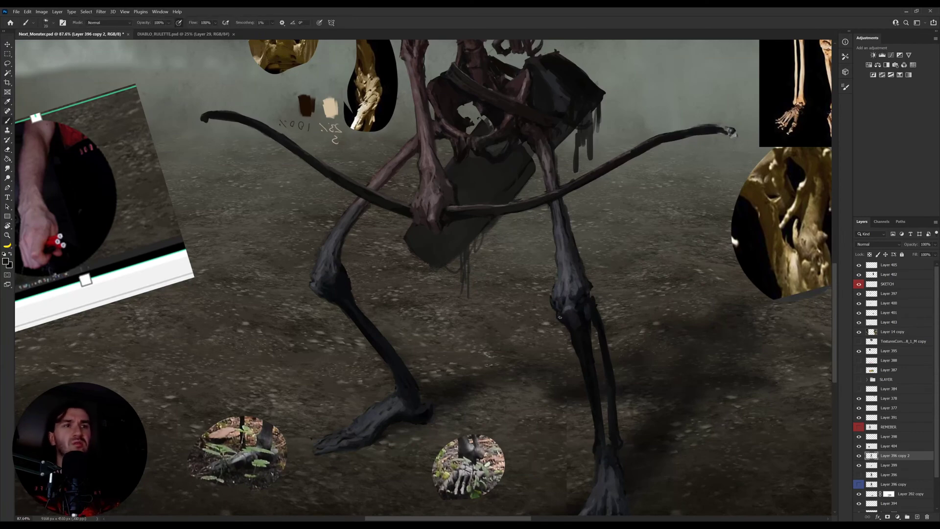
pyautogui.press('[')
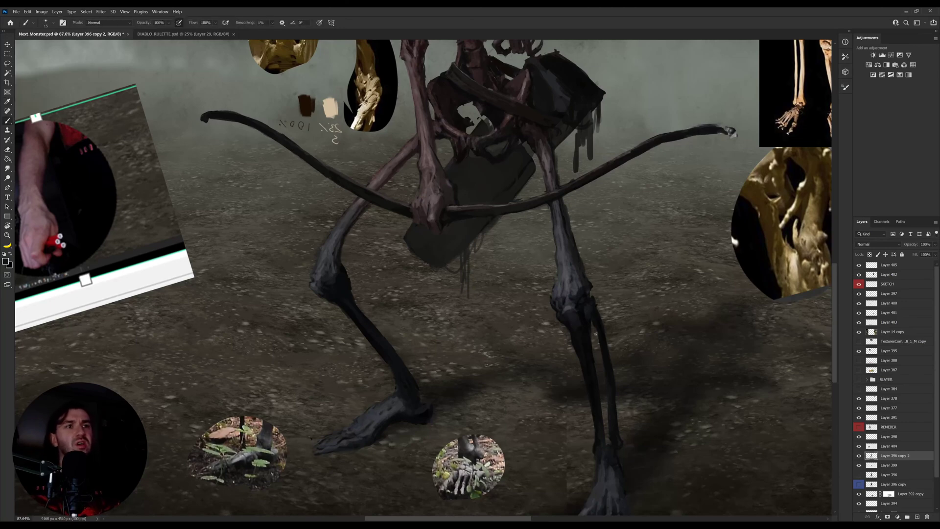
# Step: Refine the front leg's shin bones and ankle with dark tones sampled along the lower leg
pyautogui.press('r')
pyautogui.moveTo(595, 333); pyautogui.dragTo(549, 293)
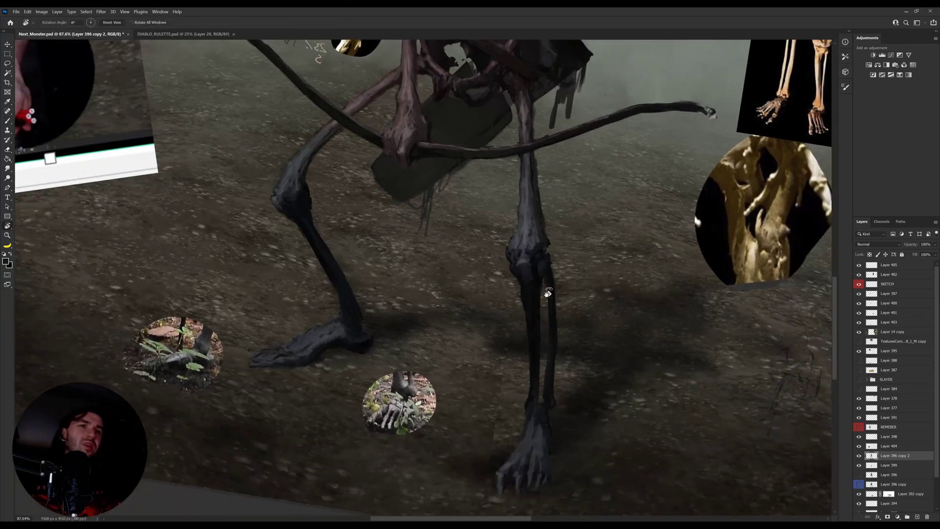
pyautogui.press('b')
pyautogui.keyDown('alt'); pyautogui.click(551, 286); pyautogui.keyUp('alt')
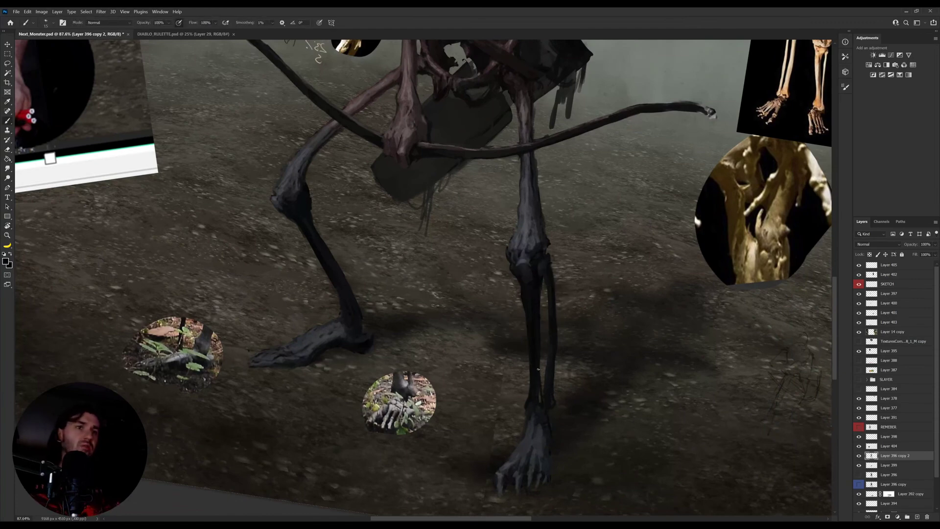
pyautogui.keyDown('alt'); pyautogui.click(539, 406); pyautogui.keyUp('alt')
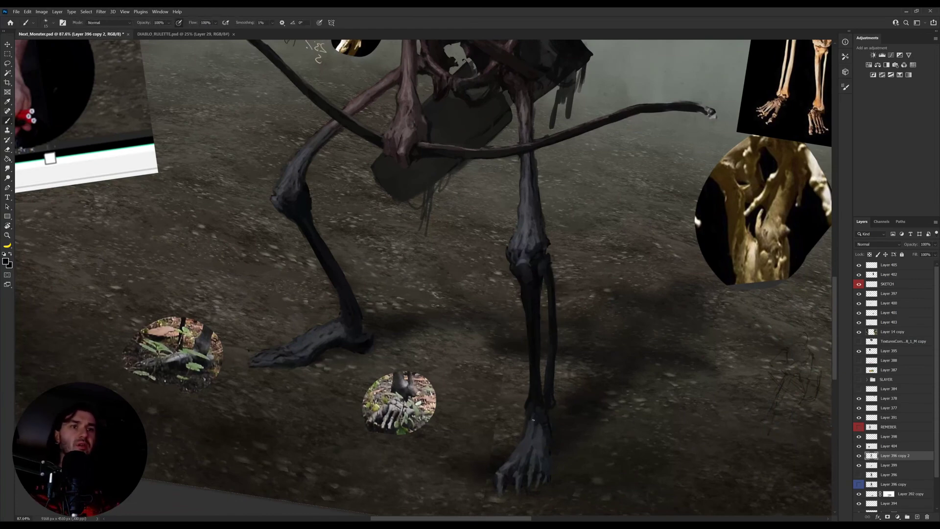
pyautogui.keyDown('alt'); pyautogui.click(537, 412); pyautogui.keyUp('alt')
pyautogui.keyDown('alt'); pyautogui.click(533, 397); pyautogui.keyUp('alt')
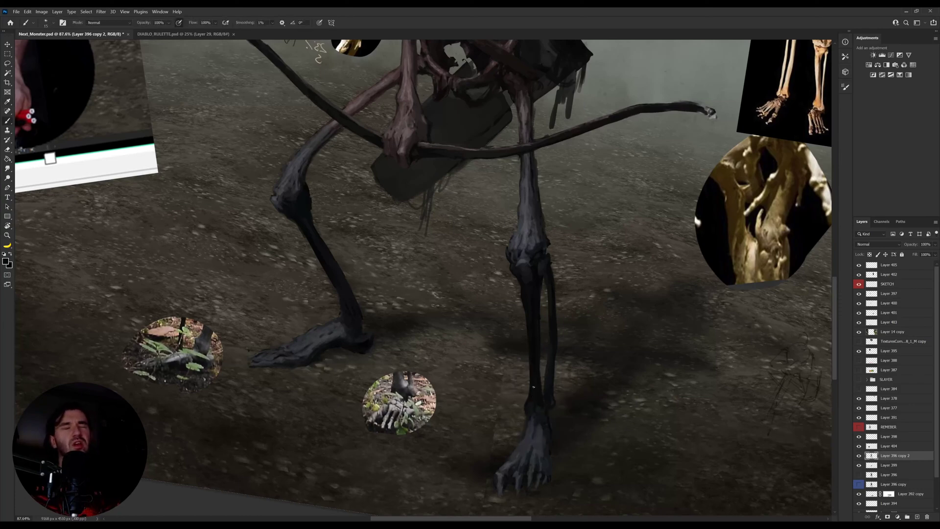
pyautogui.moveTo(540, 350); pyautogui.dragTo(533, 384)
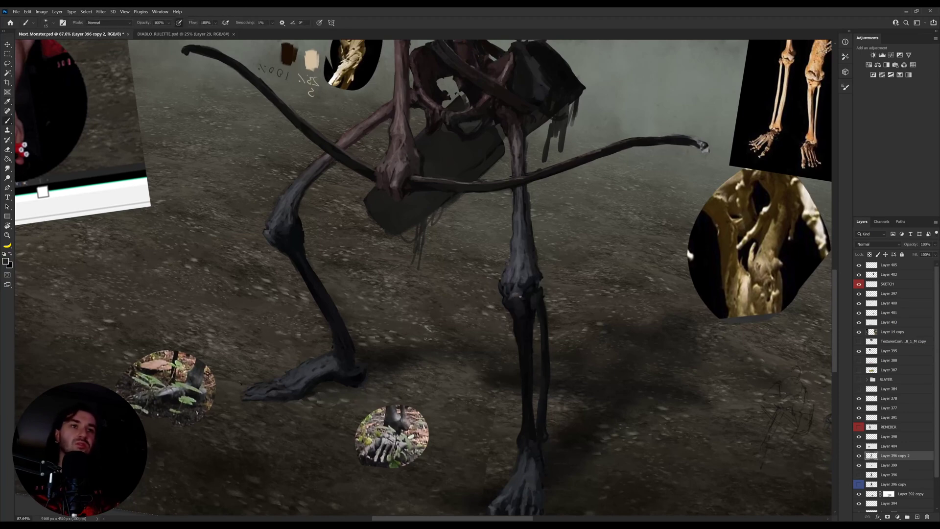
# Step: Darken the front leg's upper shin just below the knee with tones sampled from the joint
pyautogui.keyDown('alt'); pyautogui.click(526, 305); pyautogui.keyUp('alt')
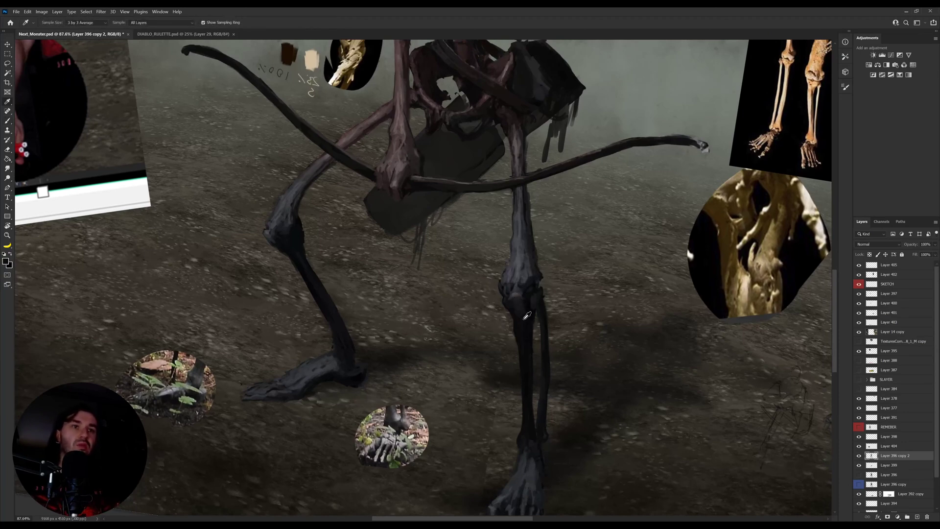
pyautogui.keyDown('alt'); pyautogui.click(526, 310); pyautogui.keyUp('alt')
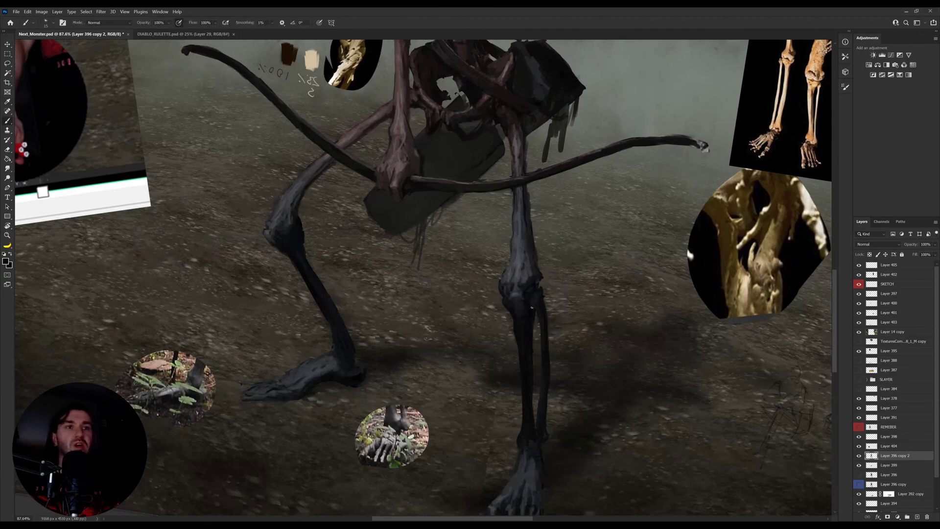
pyautogui.press('r')
pyautogui.moveTo(584, 288); pyautogui.dragTo(578, 264)
pyautogui.keyDown('alt'); pyautogui.click(532, 261); pyautogui.keyUp('alt')
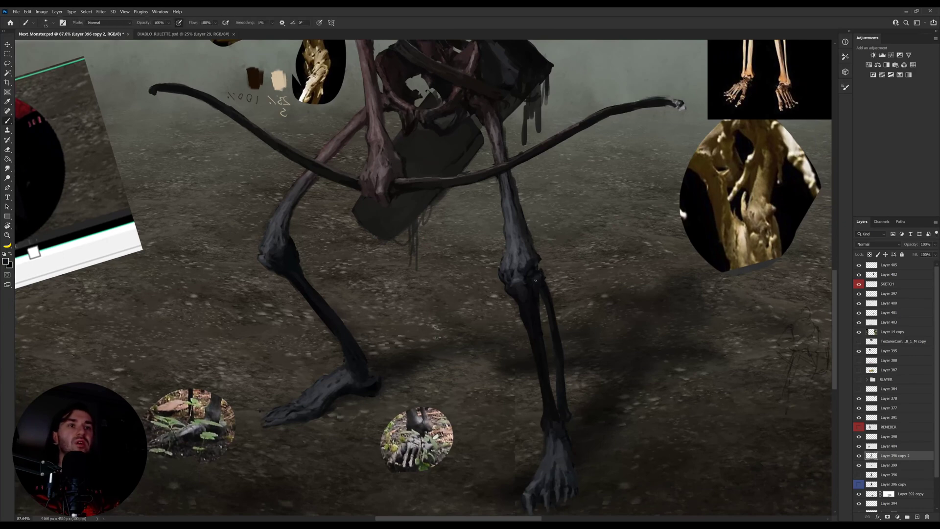
pyautogui.moveTo(528, 293); pyautogui.dragTo(573, 373)
# Step: Rework the shading of the rear knee with tones sampled from the joint
pyautogui.keyDown('alt'); pyautogui.click(307, 337); pyautogui.keyUp('alt')
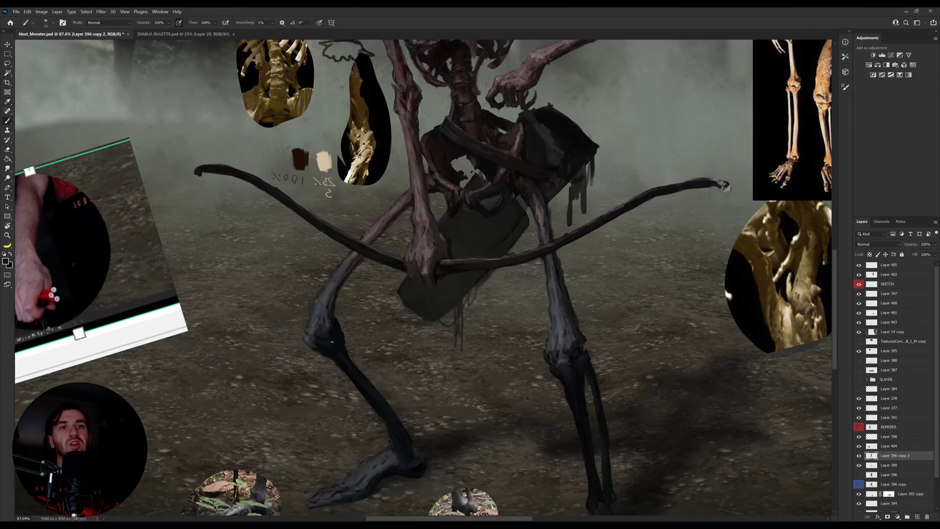
pyautogui.keyDown('alt'); pyautogui.click(328, 331); pyautogui.keyUp('alt')
pyautogui.moveTo(328, 338); pyautogui.dragTo(322, 343)
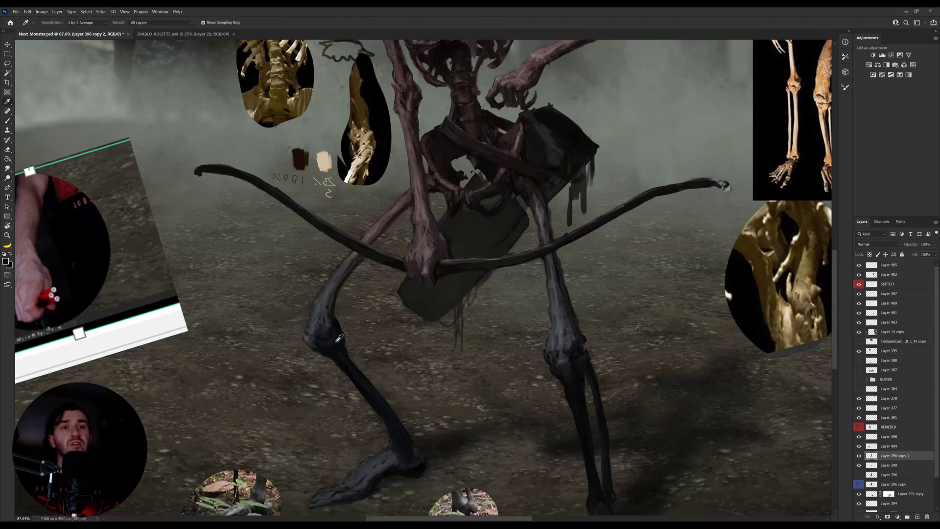
pyautogui.moveTo(345, 294); pyautogui.dragTo(336, 361)
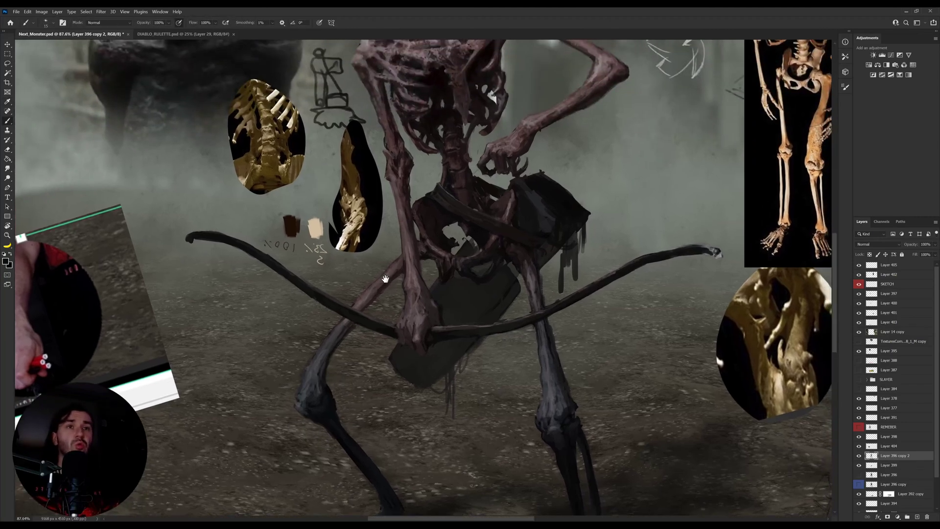
# Step: Touch up the bow arm's forearm above the gripping hand with tones sampled from the bone
pyautogui.moveTo(385, 278); pyautogui.dragTo(392, 325)
pyautogui.press('i')
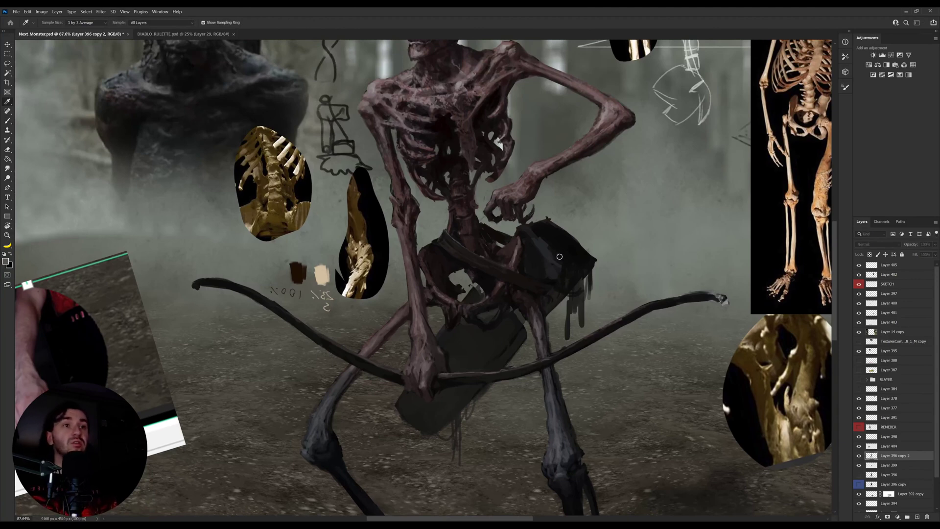
pyautogui.press('b')
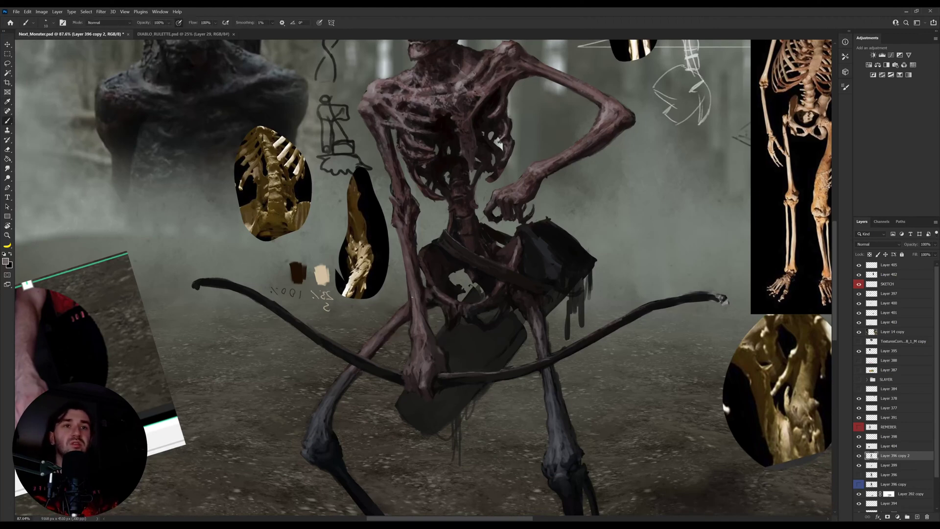
pyautogui.keyDown('alt'); pyautogui.click(425, 328); pyautogui.keyUp('alt')
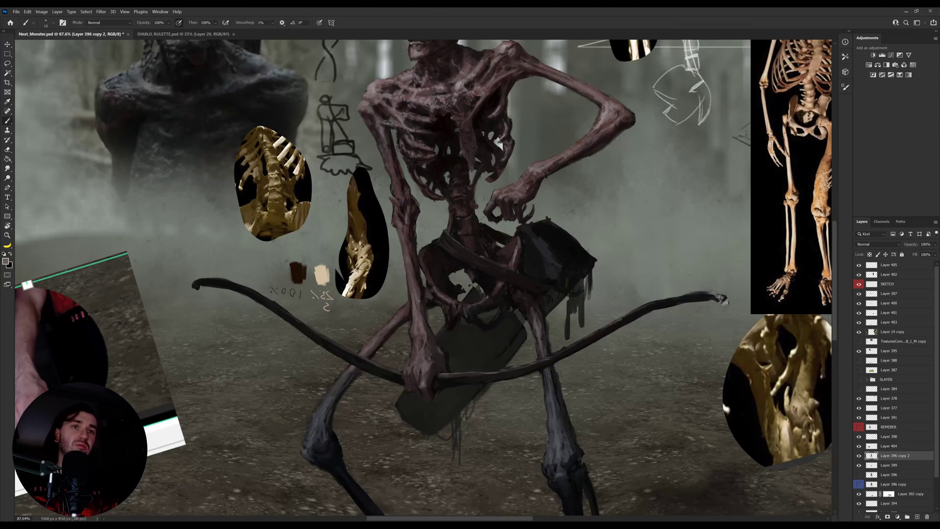
pyautogui.keyDown('alt'); pyautogui.click(428, 326); pyautogui.keyUp('alt')
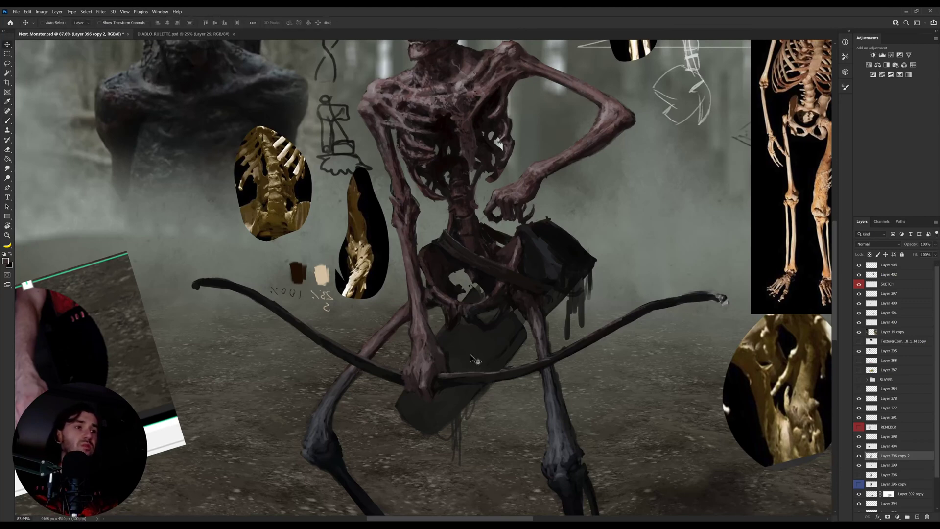
# Step: Select Layer 399, directly beneath the current skeleton layer, for painting
pyautogui.hotkey('alt', '[')
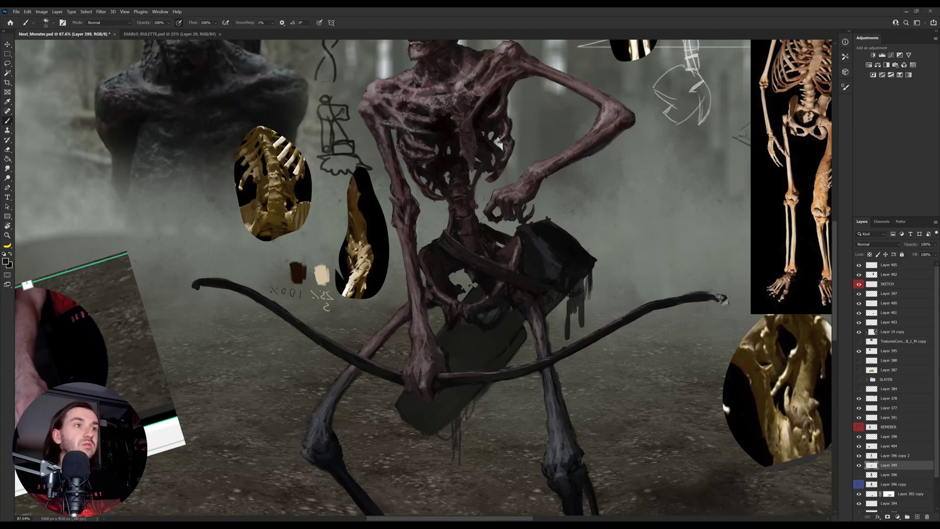
# Step: Paste the leather quiver photo, bring it to the front, place it beside the skeleton and rotate it about 143 degrees
pyautogui.press('z')
pyautogui.hotkey('ctrl', 'v')
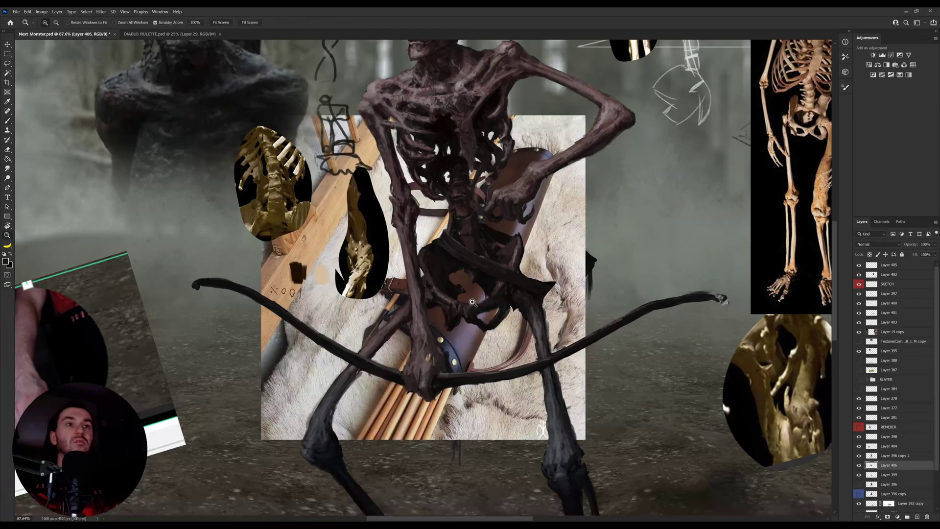
pyautogui.moveTo(472, 302); pyautogui.dragTo(270, 278)
pyautogui.hotkey('ctrl', 'shift', ']')
pyautogui.hotkey('ctrl', 't')
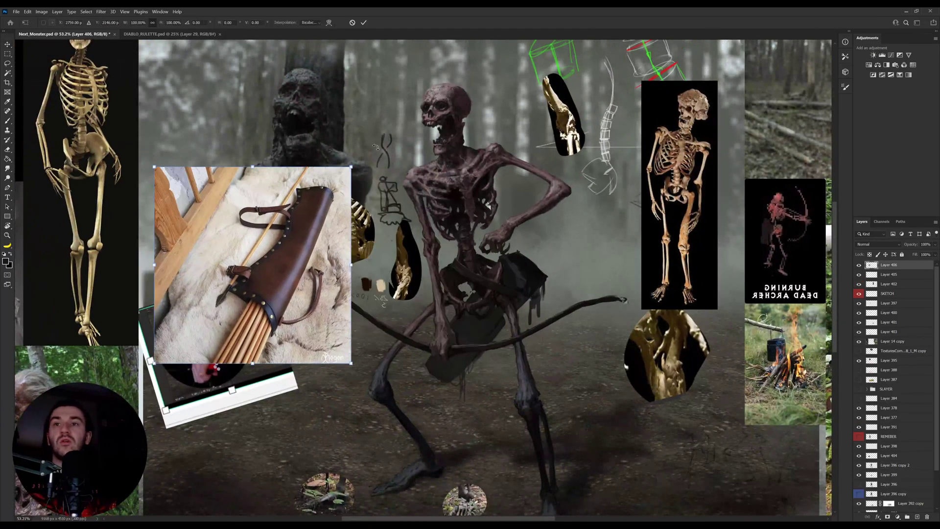
pyautogui.moveTo(375, 147); pyautogui.dragTo(241, 387)
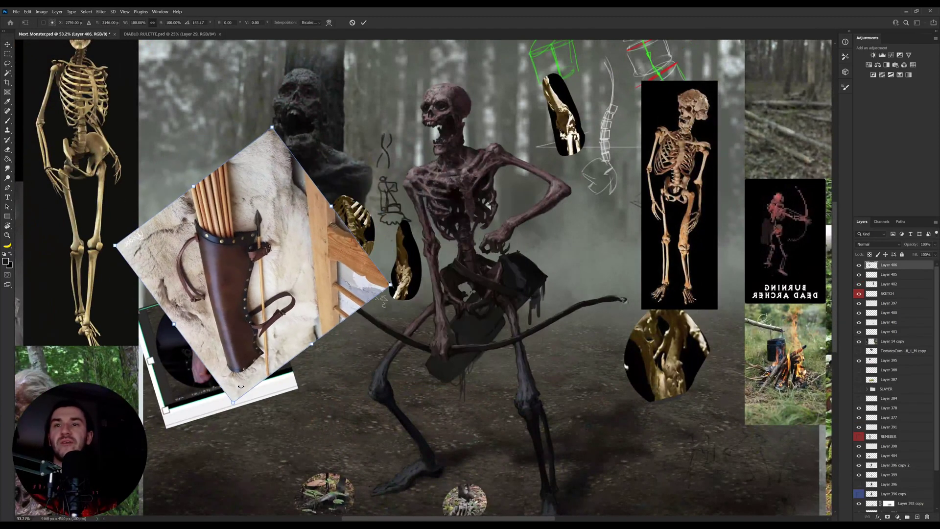
pyautogui.press('Return')
# Step: Mirror the quiver photo horizontally, tilt it to the painted quiver's diagonal and move it farther away from the skeleton
pyautogui.hotkey('ctrl', 't')
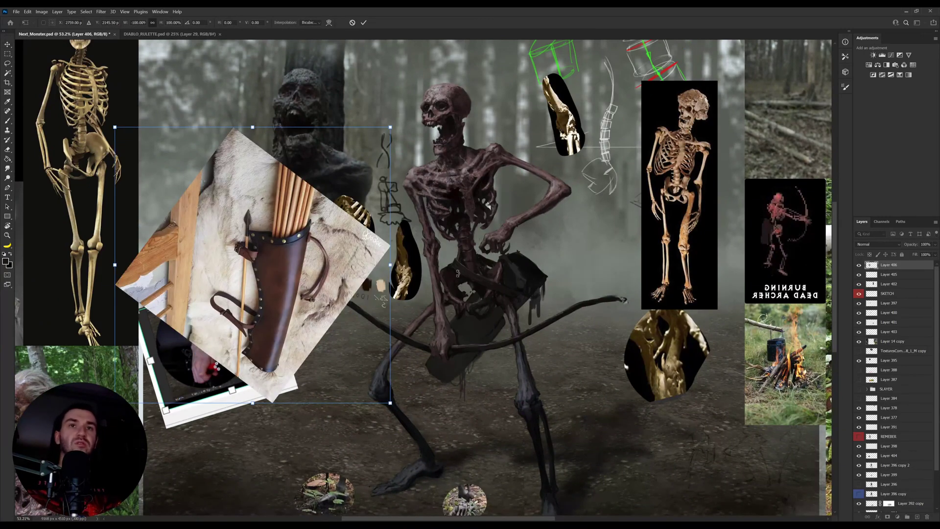
pyautogui.moveTo(458, 274); pyautogui.dragTo(374, 339)
pyautogui.press('Return')
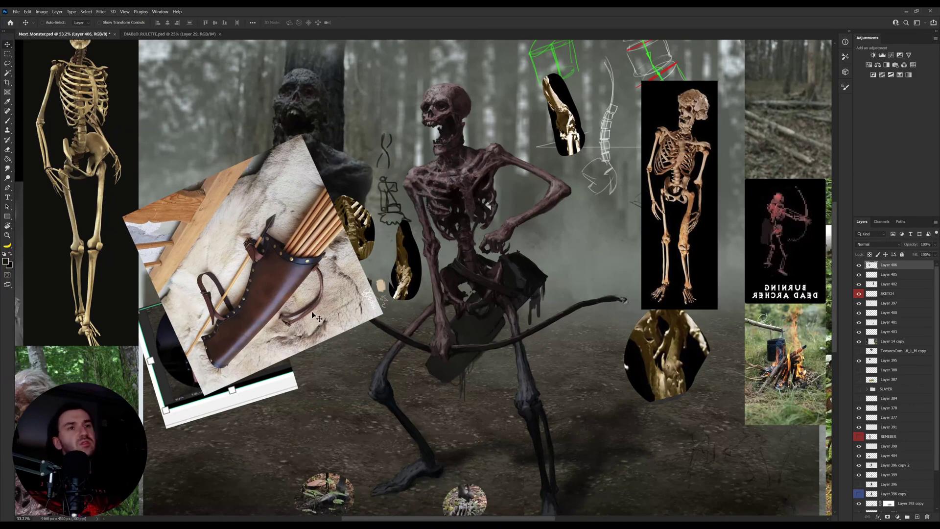
pyautogui.moveTo(316, 318); pyautogui.dragTo(275, 349)
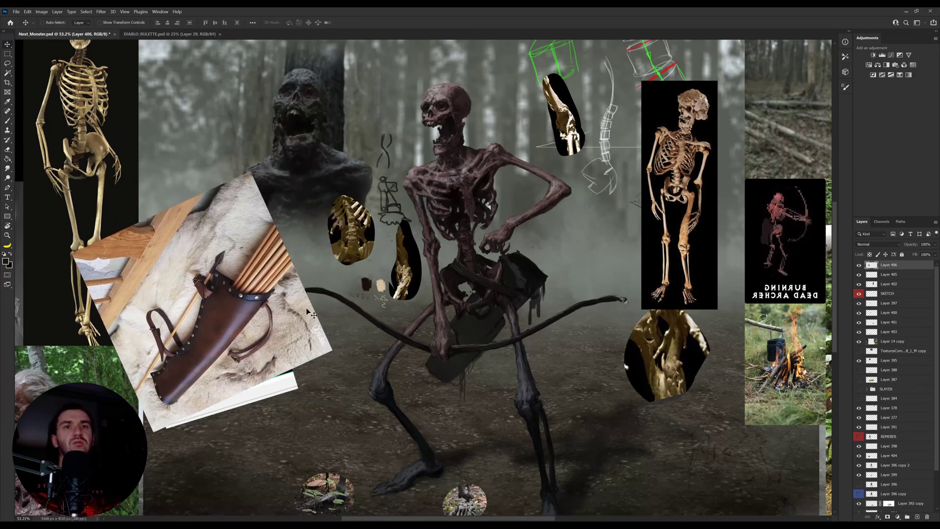
# Step: Distort the quiver photo by pulling its upper corner inward and the opposite lower corner outward
pyautogui.hotkey('ctrl', 't')
pyautogui.moveTo(331, 172); pyautogui.dragTo(301, 237)
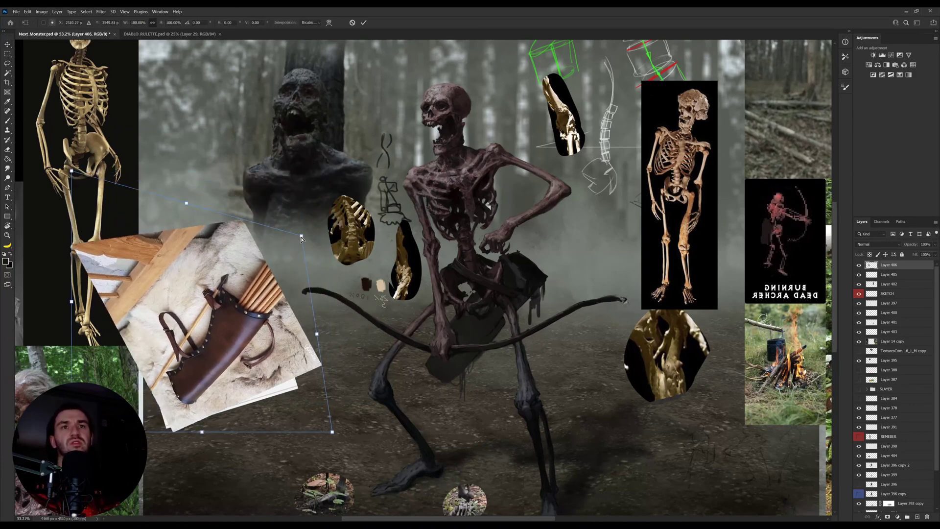
pyautogui.press('Return')
pyautogui.hotkey('ctrl', 't')
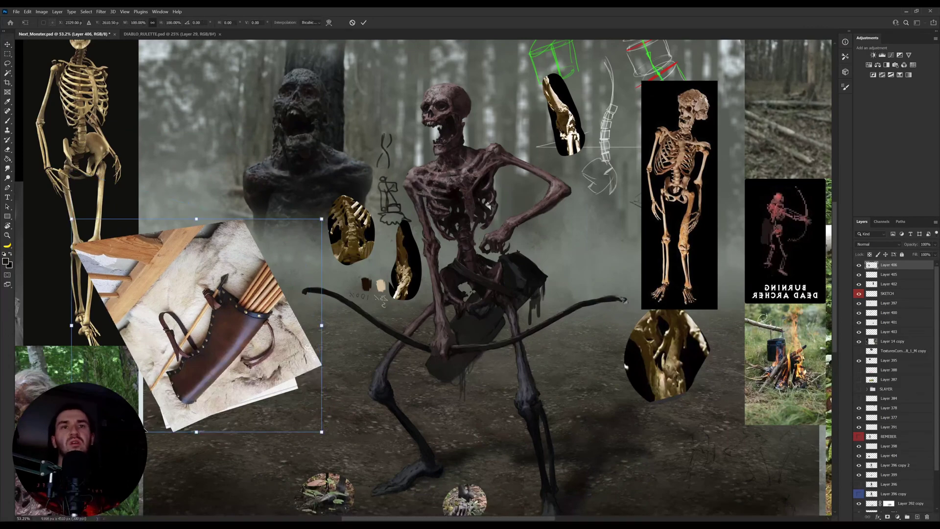
pyautogui.moveTo(72, 432); pyautogui.dragTo(21, 462)
pyautogui.moveTo(213, 217); pyautogui.dragTo(227, 224)
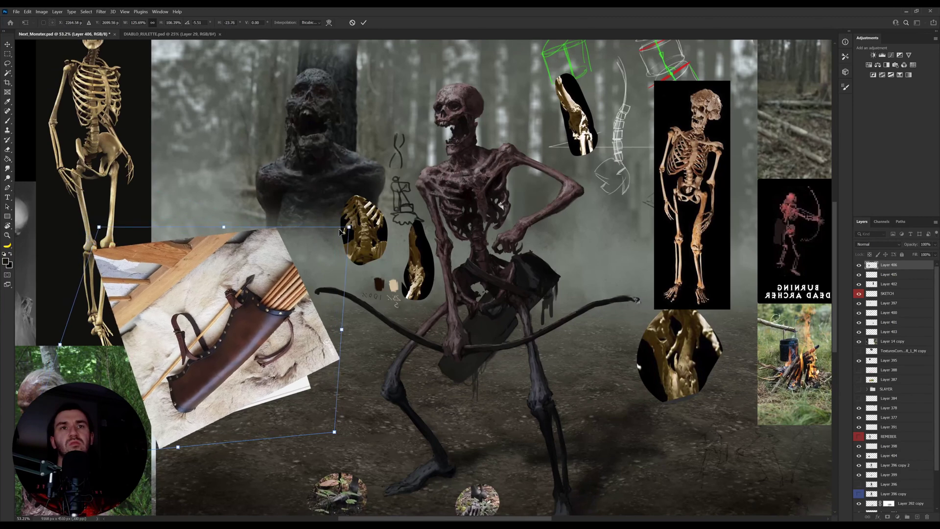
pyautogui.press('Return')
# Step: Rotate and squeeze the quiver photo so the quiver looks slimmer and leans like the painted one
pyautogui.hotkey('ctrl', 't')
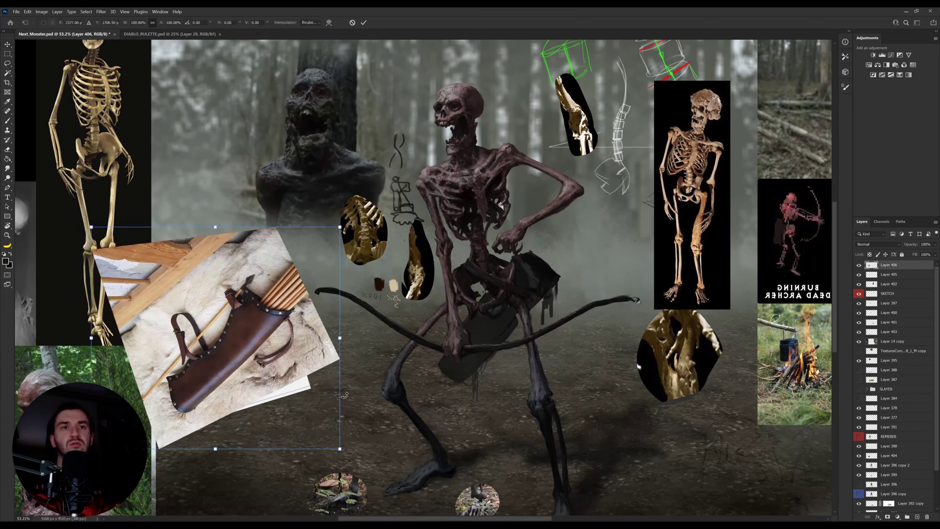
pyautogui.moveTo(352, 389); pyautogui.dragTo(360, 272)
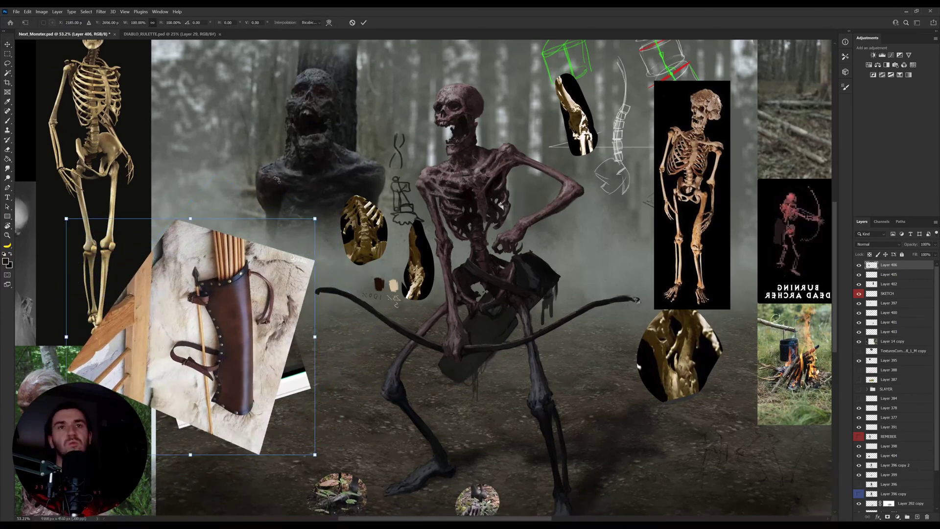
pyautogui.moveTo(301, 280); pyautogui.dragTo(270, 228)
pyautogui.moveTo(338, 430); pyautogui.dragTo(368, 212)
pyautogui.press('Return')
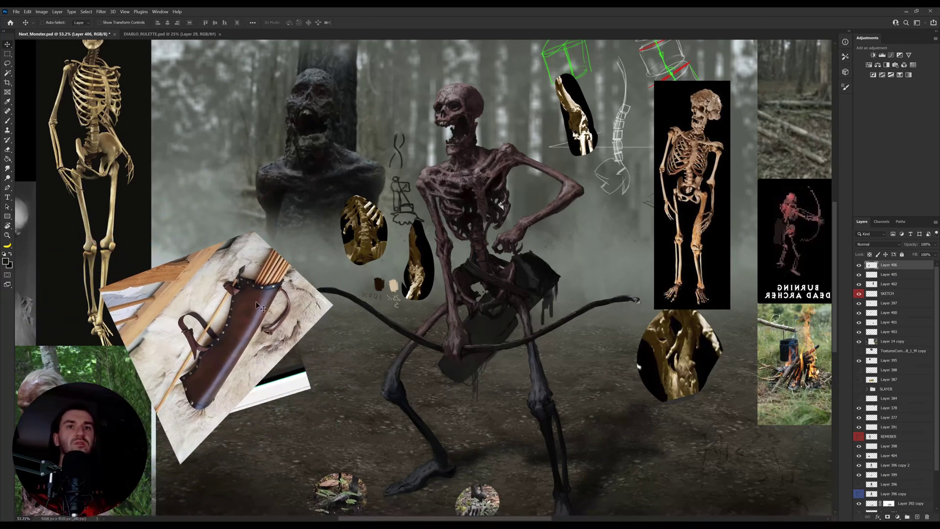
# Step: Select the painted quiver's layer and reshape its opening below the skeleton's hand with brush and eraser strokes
pyautogui.press('z')
pyautogui.moveTo(460, 335); pyautogui.dragTo(512, 328)
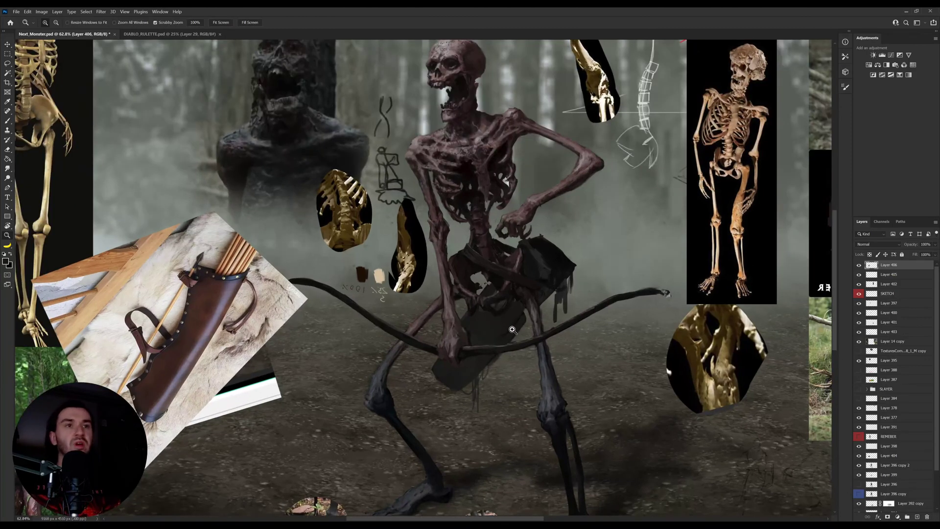
pyautogui.press('v')
pyautogui.keyDown('ctrl'); pyautogui.click(501, 332); pyautogui.keyUp('ctrl')
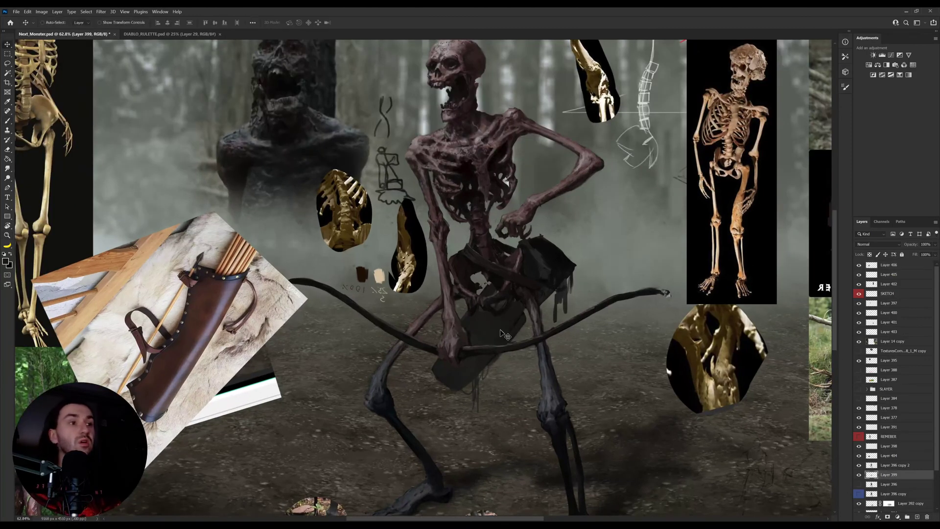
pyautogui.press('e')
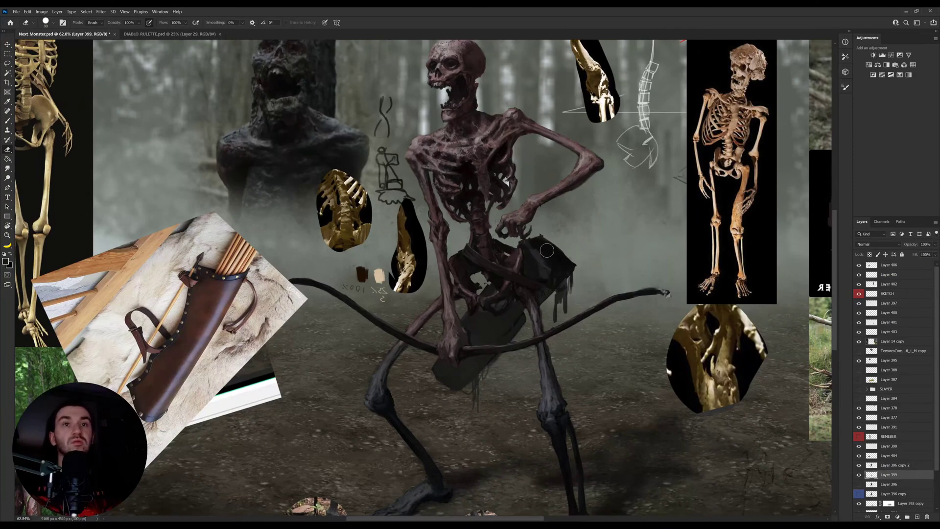
pyautogui.press('b')
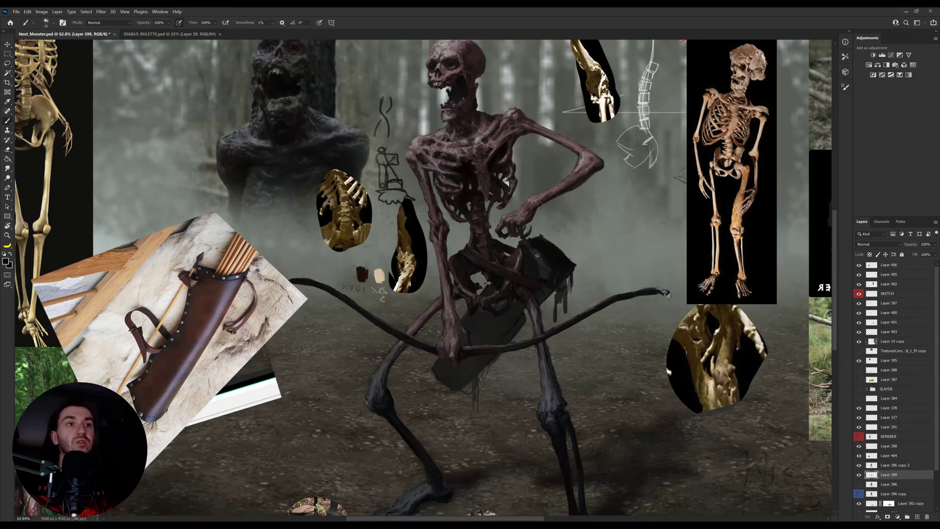
pyautogui.press('e')
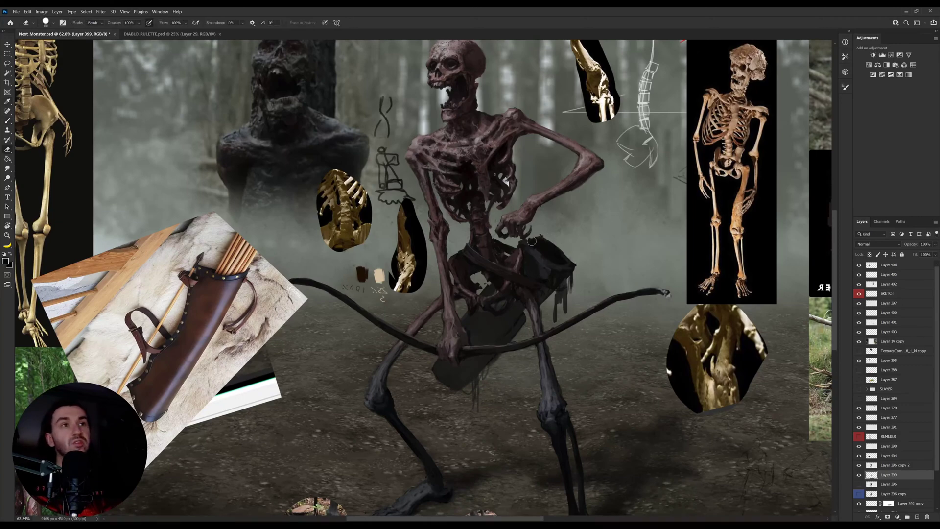
pyautogui.press('b')
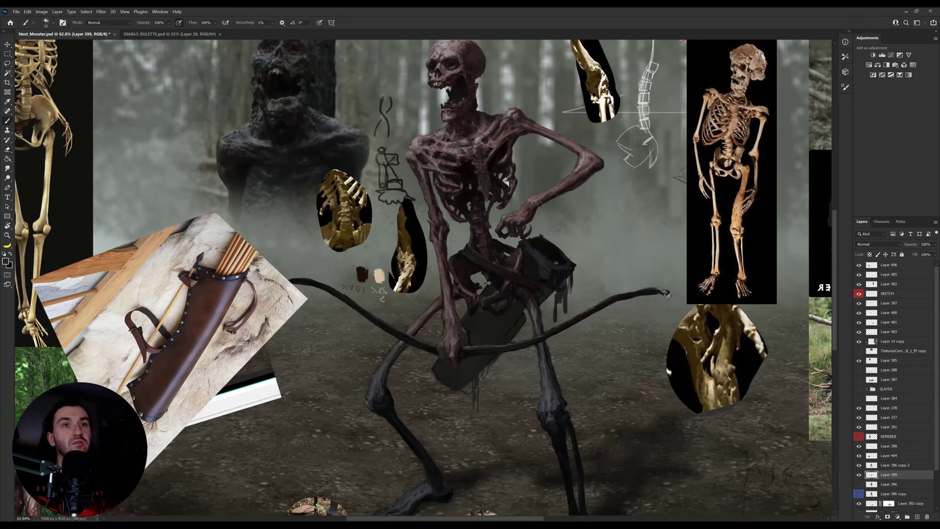
# Step: Trim the quiver's upper rim to a flatter edge and repaint the opening with sampled dark colour
pyautogui.press('e')
pyautogui.moveTo(529, 240)
pyautogui.mouseDown()
pyautogui.moveTo(556, 256)
pyautogui.moveTo(528, 244)
pyautogui.moveTo(542, 254)
pyautogui.moveTo(528, 244)
pyautogui.moveTo(541, 251)
pyautogui.moveTo(533, 232)
pyautogui.moveTo(566, 253)
pyautogui.mouseUp()
pyautogui.press('b')
pyautogui.keyDown('alt'); pyautogui.click(552, 259); pyautogui.keyUp('alt')
pyautogui.press('e')
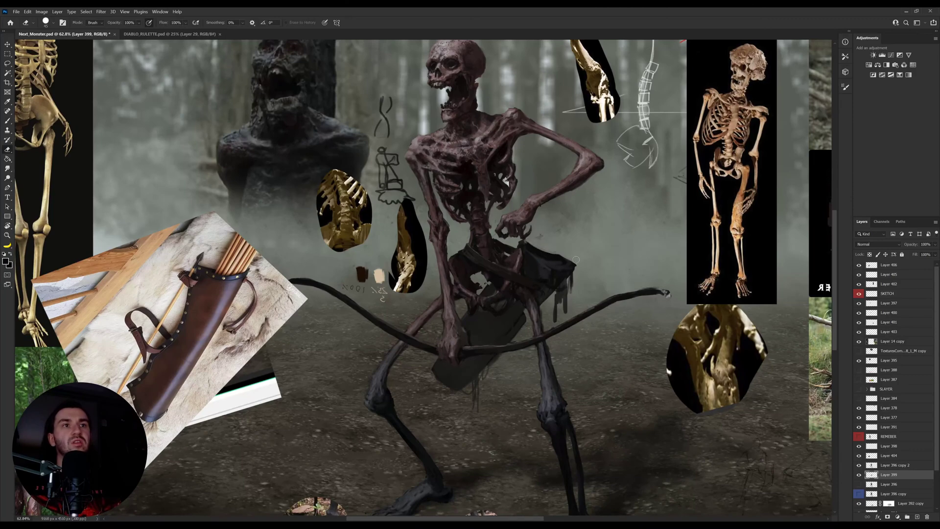
# Step: Sketch a dark teardrop-shaped loop in the fog between the quiver and the full-skeleton reference
pyautogui.moveTo(370, 306); pyautogui.dragTo(292, 327)
pyautogui.press('b')
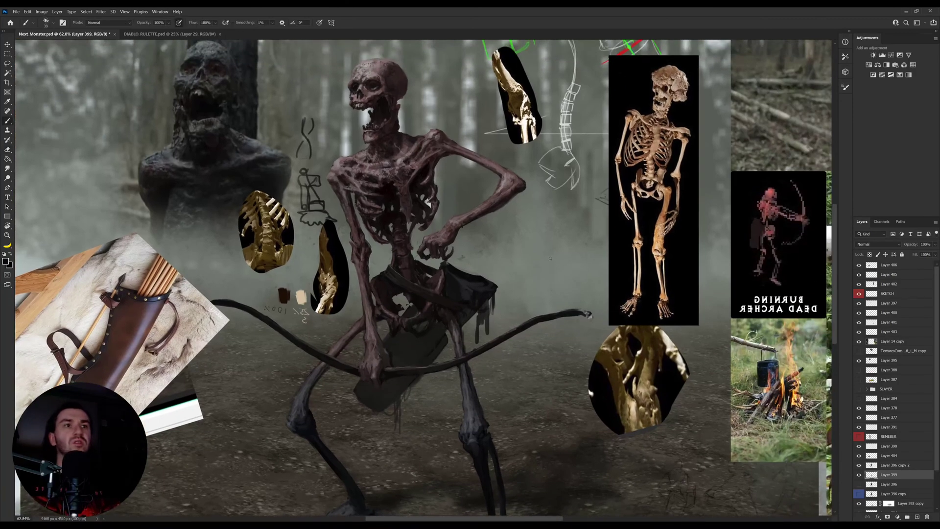
pyautogui.moveTo(554, 229)
pyautogui.mouseDown()
pyautogui.moveTo(540, 268)
pyautogui.moveTo(561, 273)
pyautogui.moveTo(558, 232)
pyautogui.mouseUp()
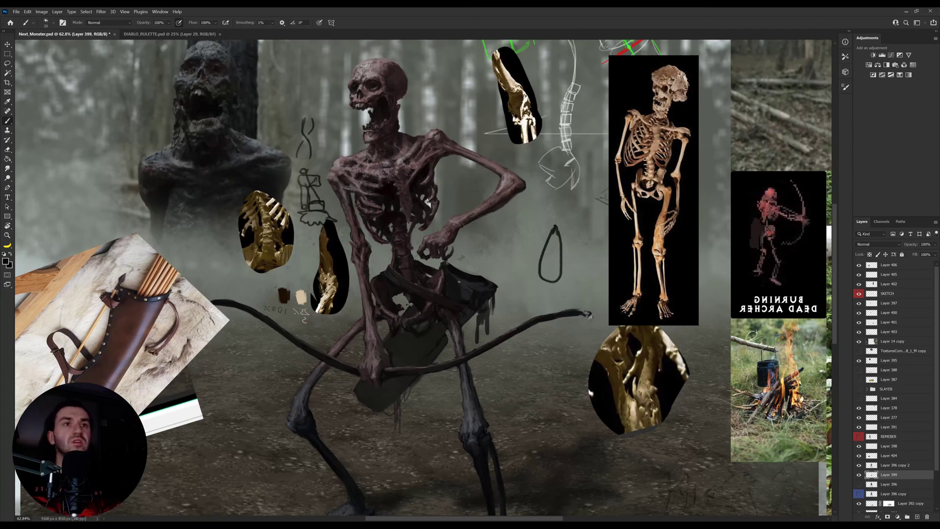
# Step: Nudge the quiver layer slightly and rotate it about 3.56 degrees clockwise
pyautogui.press('e')
pyautogui.press('v')
pyautogui.moveTo(474, 297); pyautogui.dragTo(476, 304)
pyautogui.hotkey('ctrl', 't')
pyautogui.moveTo(525, 221); pyautogui.dragTo(531, 224)
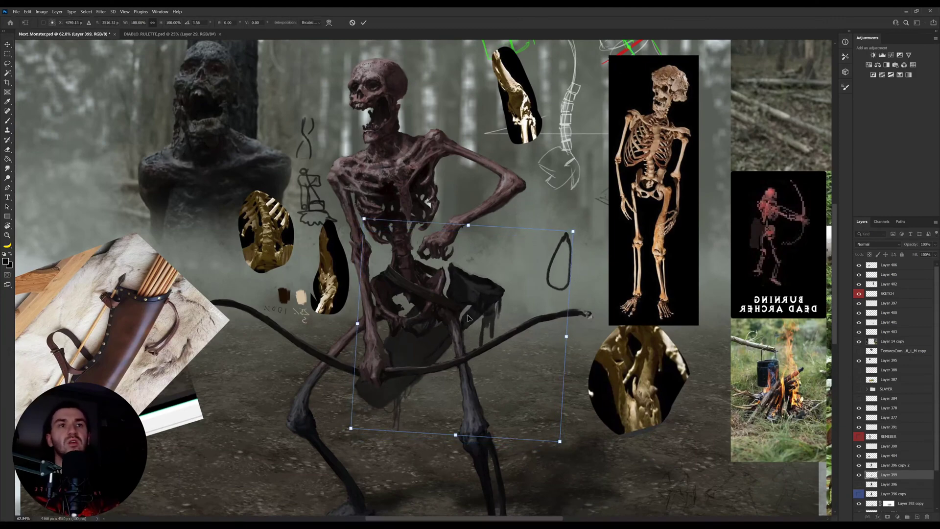
pyautogui.press('Escape')
# Step: Refine the quiver's inner edge around the hip bone with small brush and eraser strokes
pyautogui.press('i')
pyautogui.press('b')
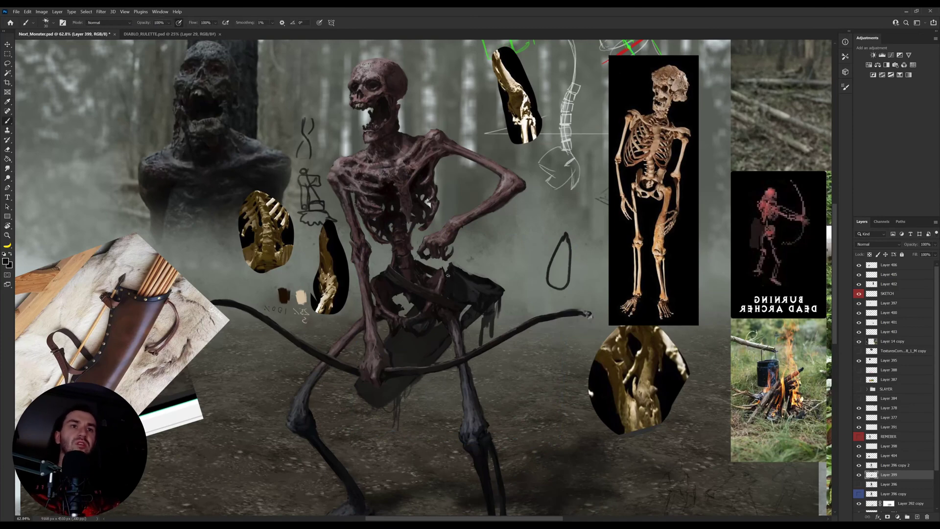
pyautogui.press('e')
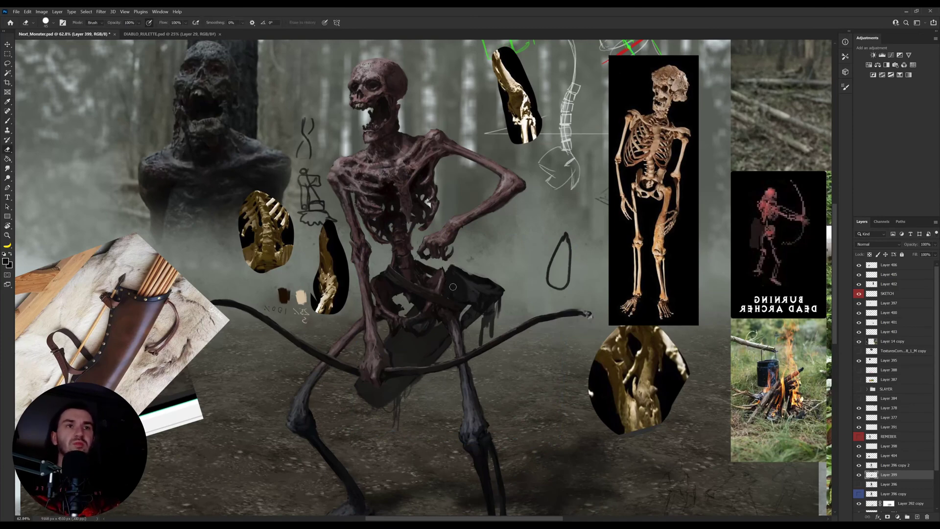
pyautogui.press('b')
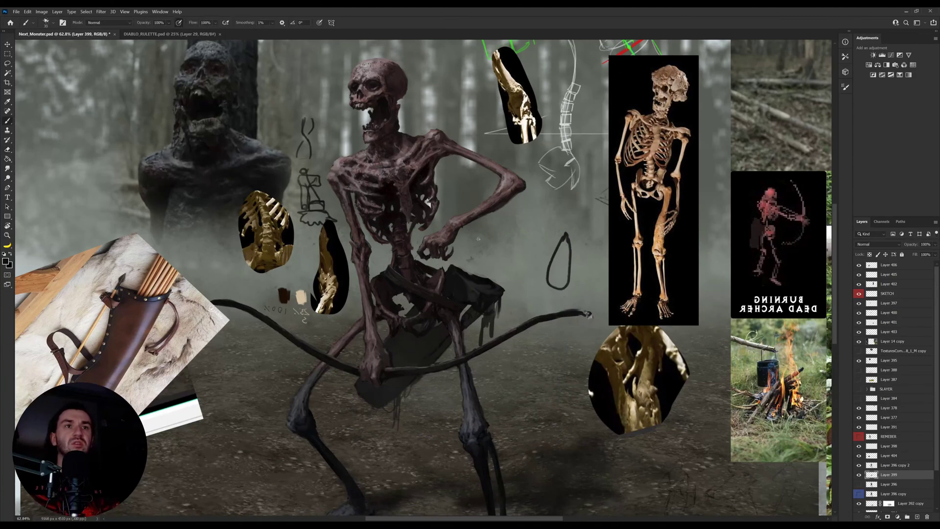
# Step: Sketch a short zigzag line above the quiver, shift the quiver layer slightly toward the pelvis and undo the stray stroke
pyautogui.moveTo(506, 241); pyautogui.dragTo(528, 253)
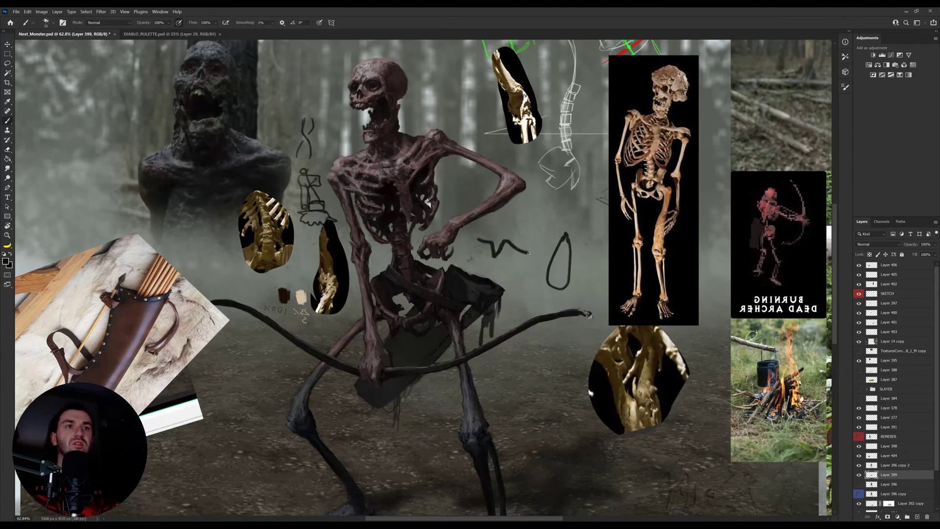
pyautogui.press('v')
pyautogui.moveTo(470, 292); pyautogui.dragTo(466, 298)
pyautogui.press('b')
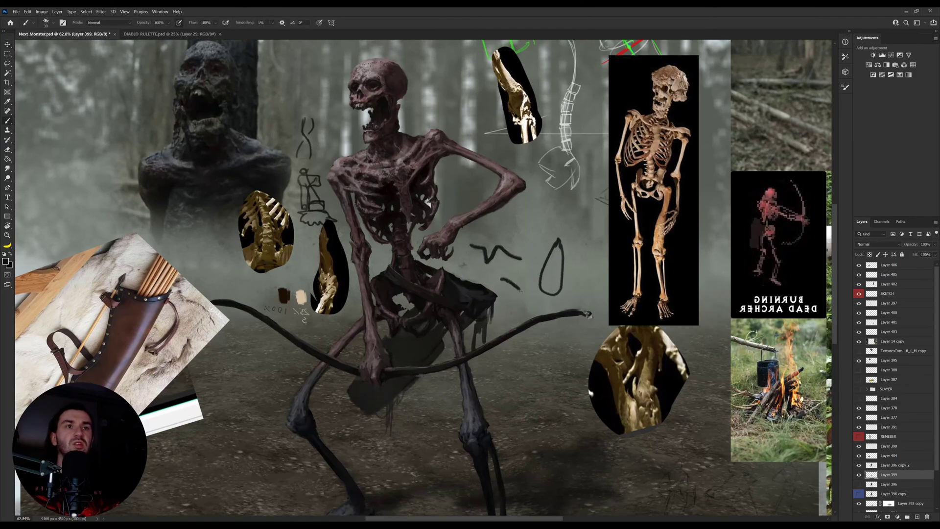
pyautogui.moveTo(502, 351); pyautogui.dragTo(594, 424)
pyautogui.hotkey('ctrl', 'z')
# Step: Fill in the quiver's outer side below its rim and erase the drips hanging from it
pyautogui.moveTo(425, 255)
pyautogui.mouseDown()
pyautogui.moveTo(510, 300)
pyautogui.moveTo(474, 305)
pyautogui.mouseUp()
pyautogui.hotkey('ctrl', 'space')
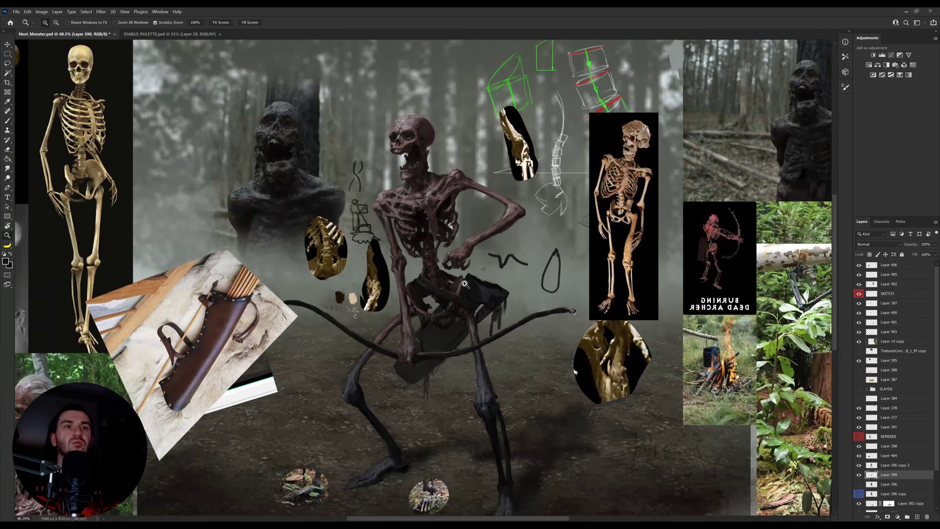
pyautogui.moveTo(464, 282); pyautogui.dragTo(491, 295)
pyautogui.press('v')
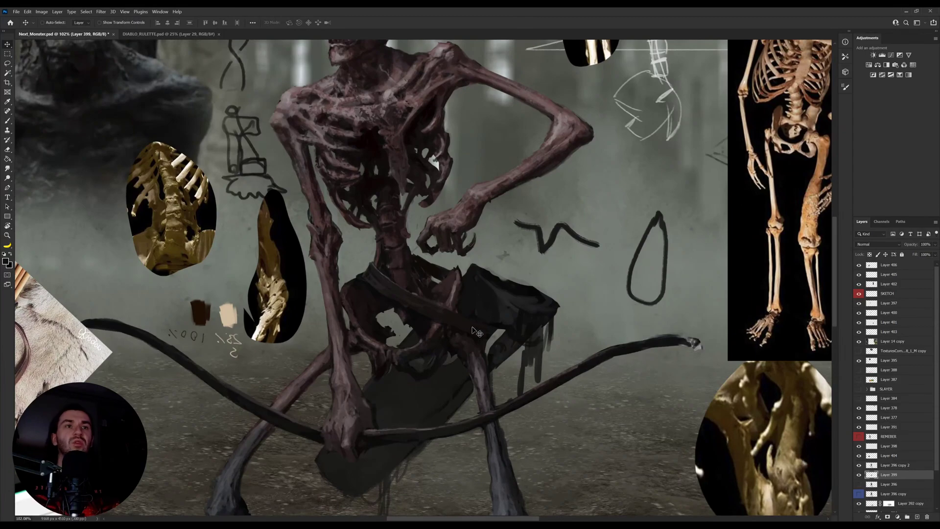
pyautogui.press('space')
pyautogui.moveTo(473, 329); pyautogui.dragTo(543, 340)
pyautogui.hotkey('ctrl', 'space')
pyautogui.scroll(1, 544, 341)
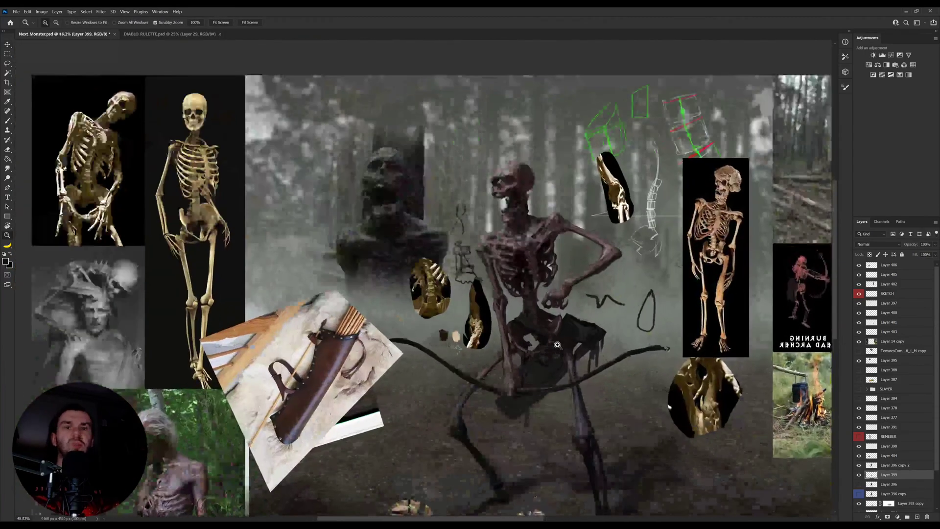
pyautogui.scroll(2, 600, 361)
pyautogui.scroll(1, 601, 362)
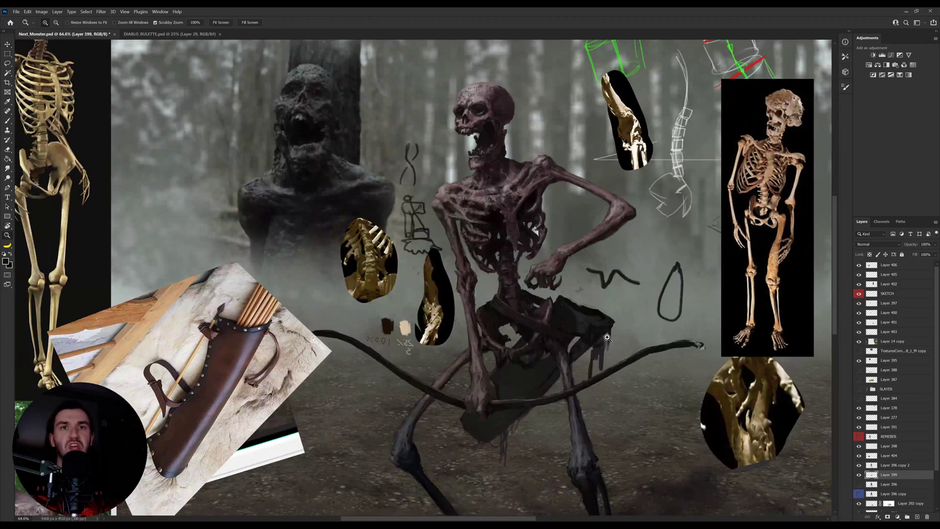
pyautogui.press('b')
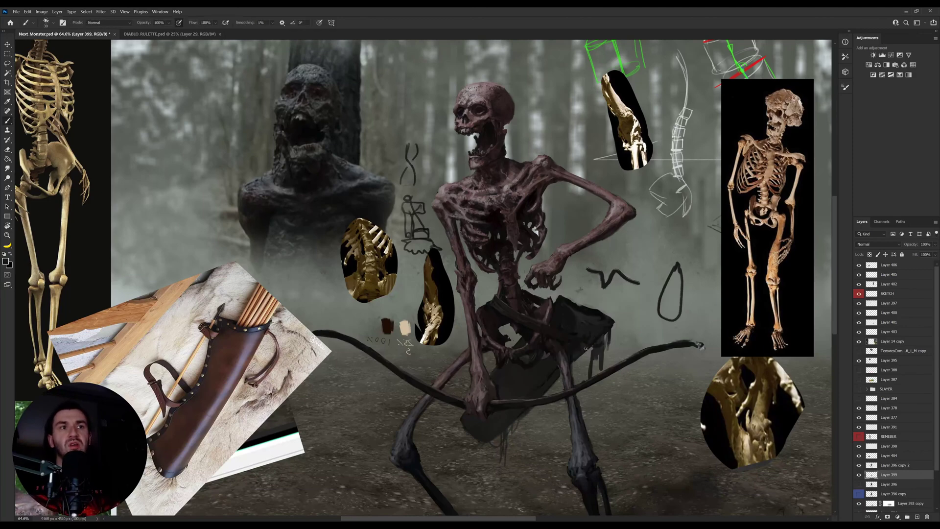
pyautogui.press('e')
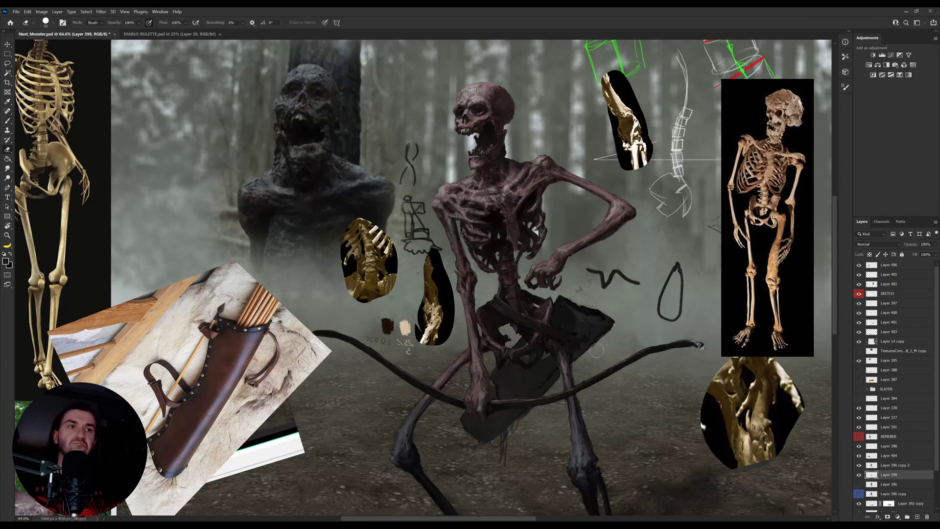
pyautogui.moveTo(589, 375); pyautogui.dragTo(603, 345)
# Step: Clean up the quiver's lower end with brush and eraser, removing the ragged drips hanging from its bottom edge
pyautogui.press('b')
pyautogui.keyDown('alt'); pyautogui.click(547, 349); pyautogui.keyUp('alt')
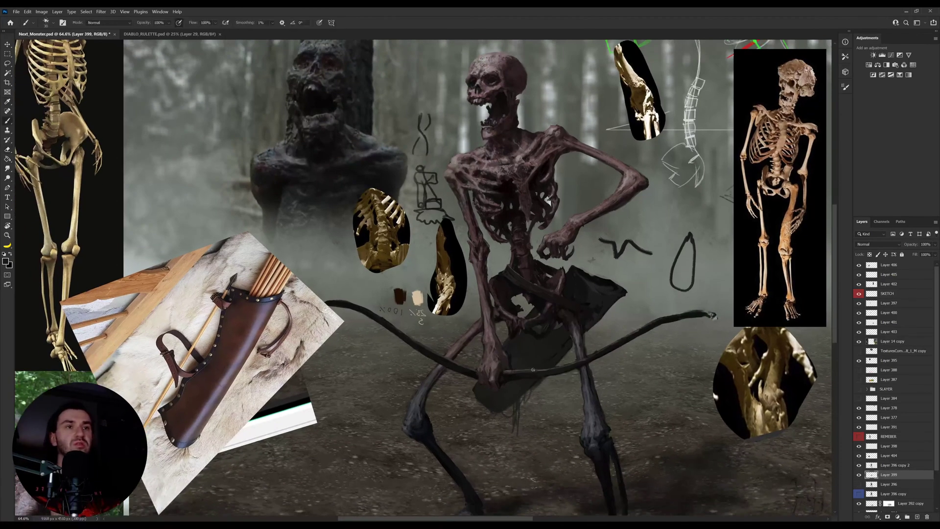
pyautogui.press('e')
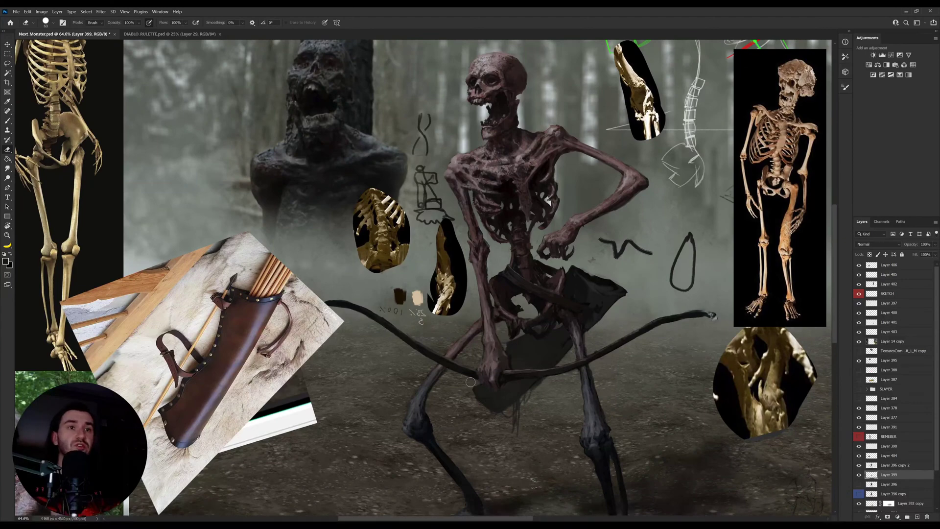
pyautogui.moveTo(473, 397); pyautogui.dragTo(488, 407)
pyautogui.press('b')
pyautogui.keyDown('alt'); pyautogui.click(489, 401); pyautogui.keyUp('alt')
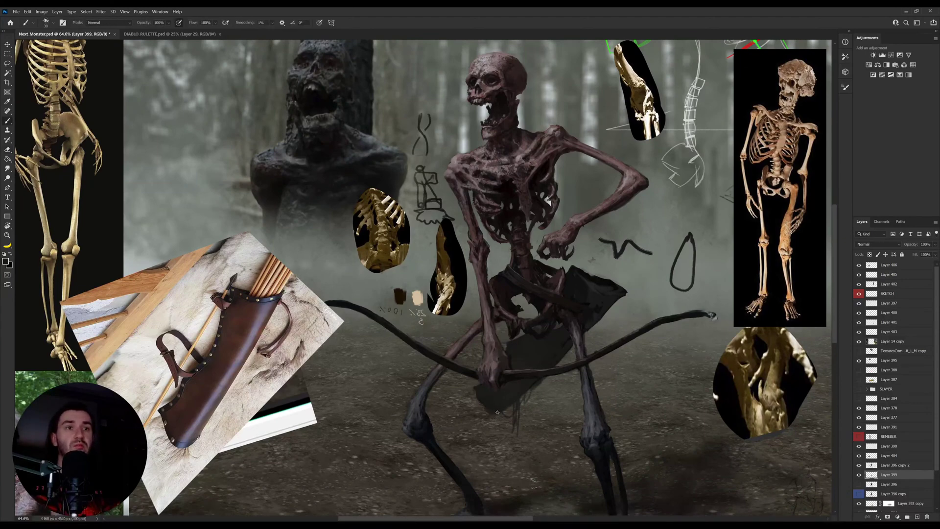
pyautogui.press('e')
pyautogui.press('b')
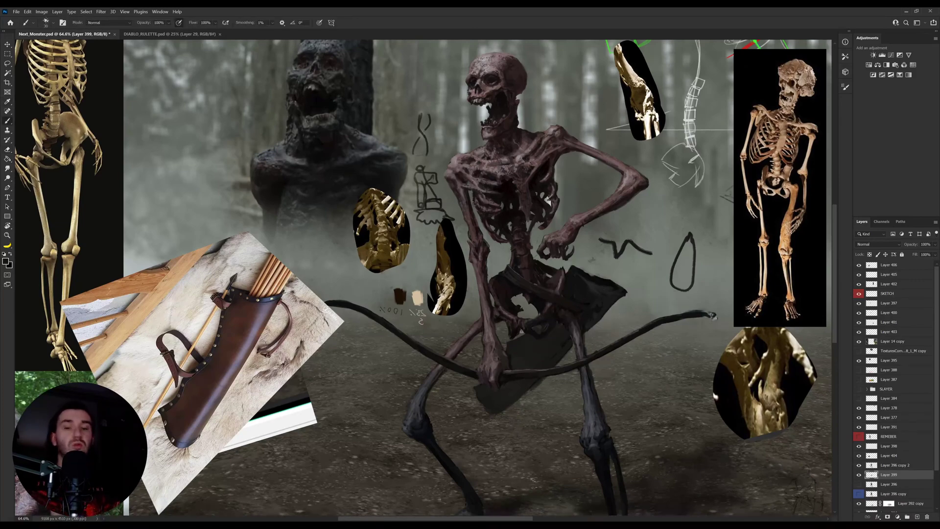
# Step: Bring the quiver layer to the top of the stack and add a grey-green filled layer beneath it at 53% opacity
pyautogui.hotkey('ctrl', 'shift', ']')
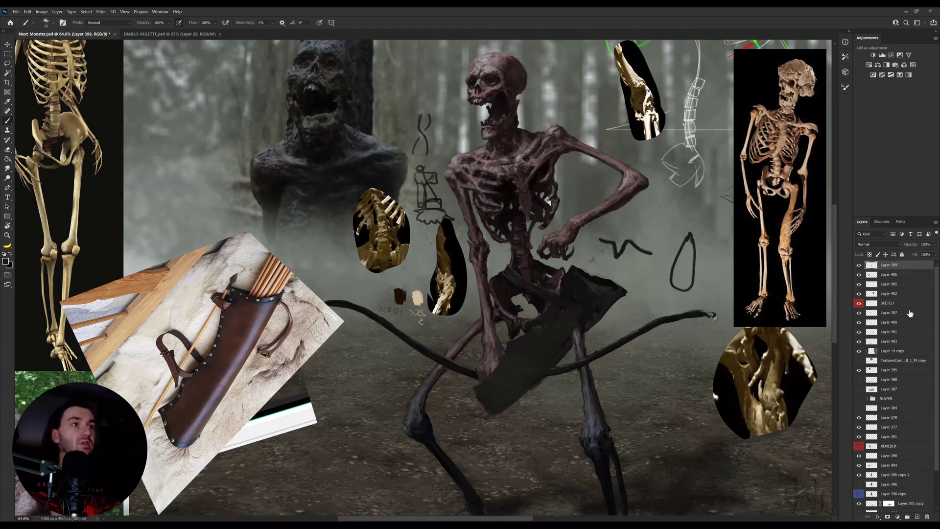
pyautogui.click(904, 277)
pyautogui.click(907, 519)
pyautogui.press('i')
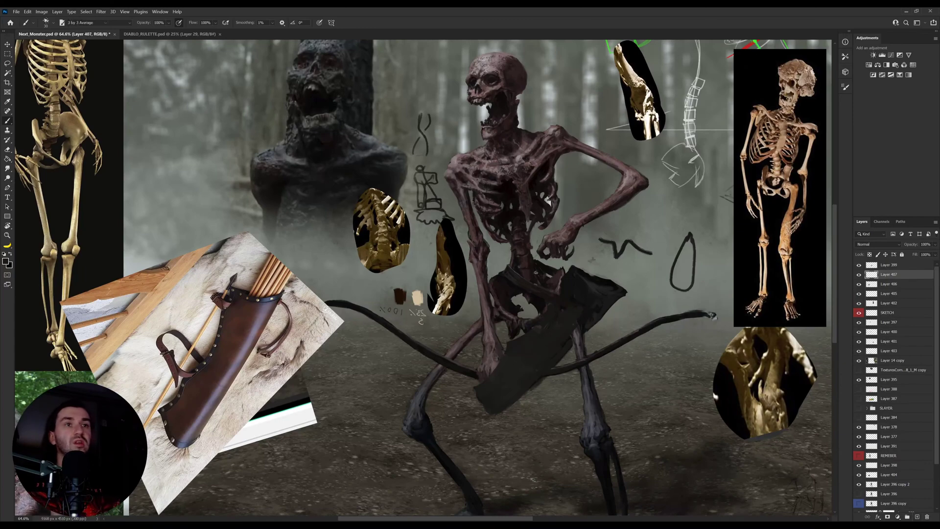
pyautogui.press('g')
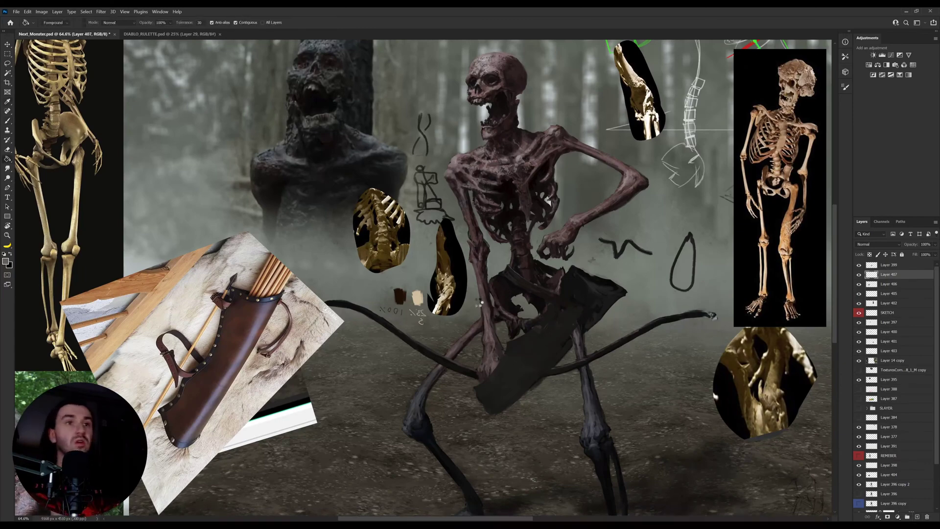
pyautogui.hotkey('alt', 'BackSpace')
pyautogui.moveTo(914, 248); pyautogui.dragTo(898, 245)
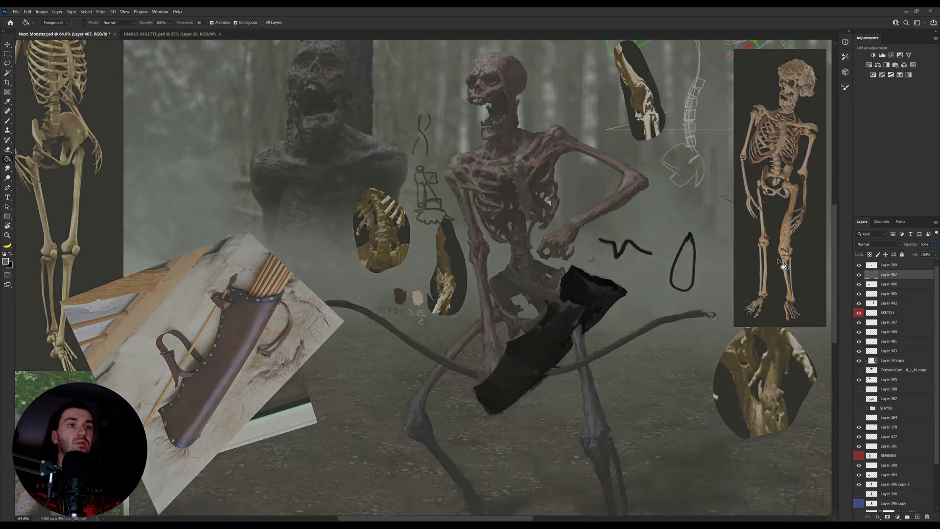
# Step: On the quiver layer, paint the body solid dark over the thigh and straighten its edges with brush and eraser
pyautogui.press('v')
pyautogui.keyDown('ctrl'); pyautogui.click(547, 343); pyautogui.keyUp('ctrl')
pyautogui.press('b')
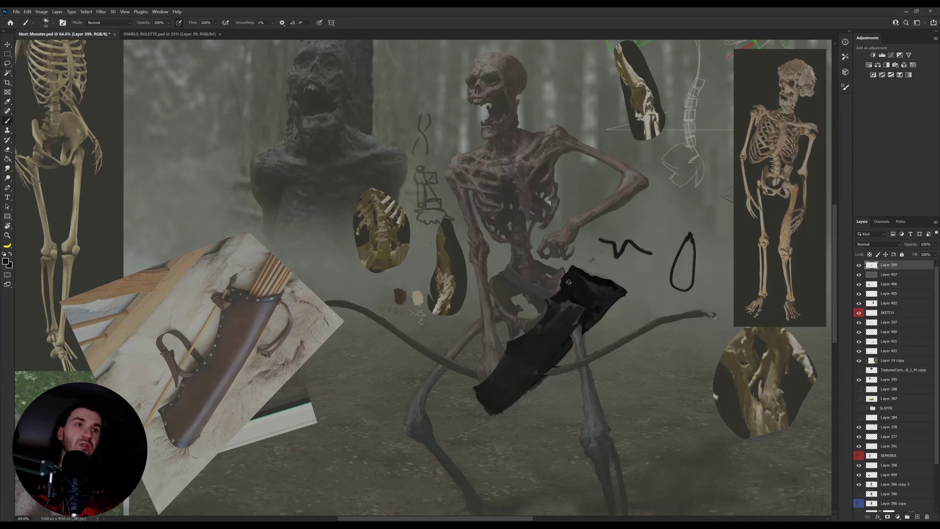
pyautogui.press('e')
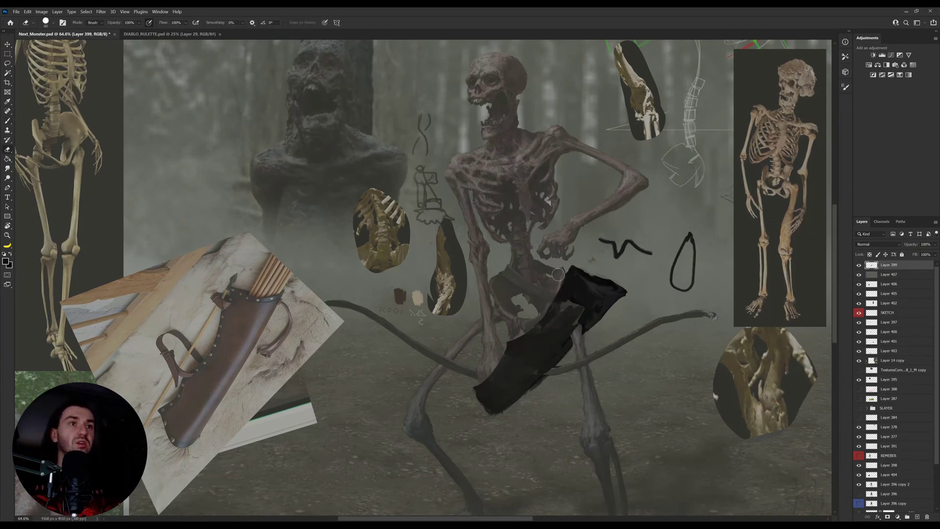
pyautogui.press('b')
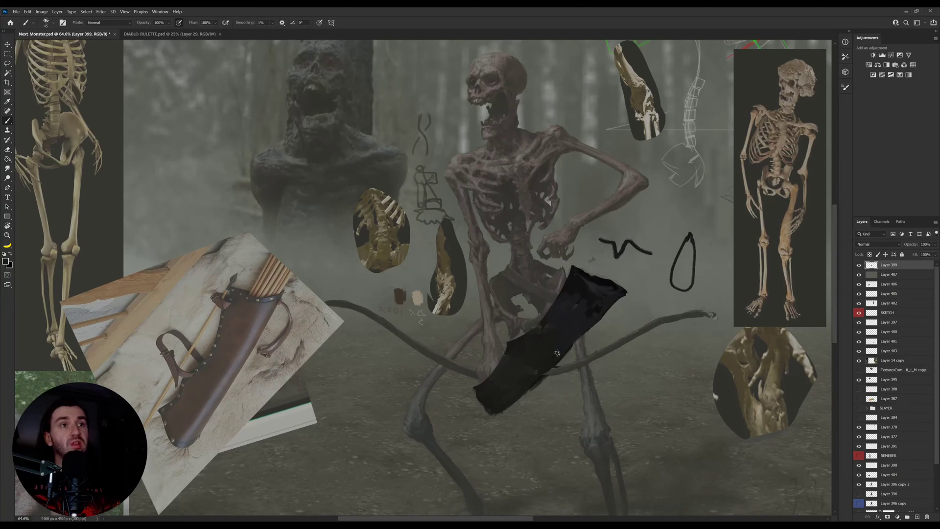
pyautogui.press('e')
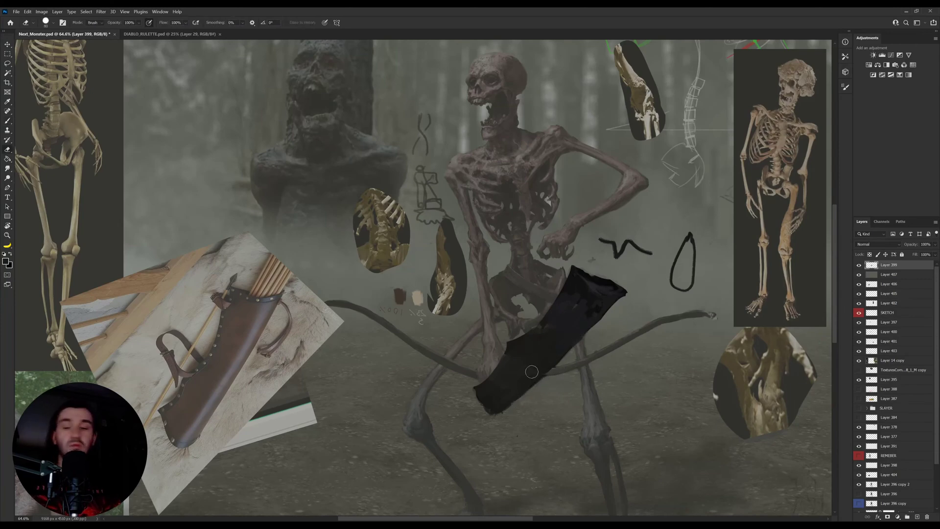
pyautogui.press('b')
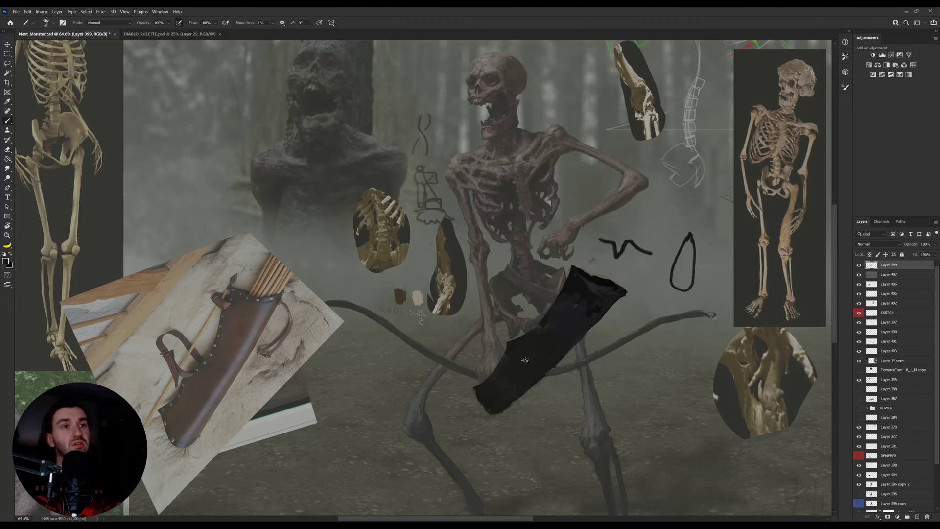
# Step: Sample tones from the canvas and brush dark and lighter patches around the quiver's opening
pyautogui.press('i')
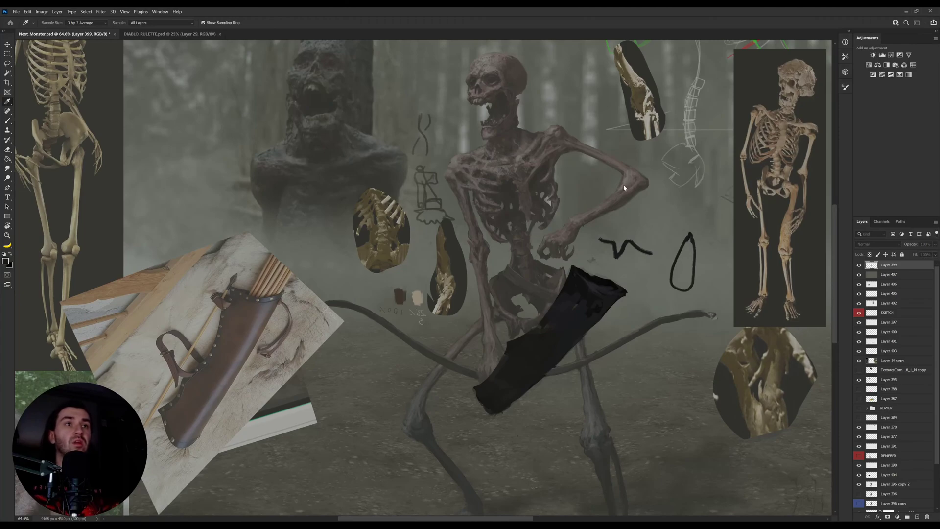
pyautogui.click(649, 165)
pyautogui.moveTo(470, 245)
pyautogui.mouseDown()
pyautogui.moveTo(487, 296)
pyautogui.moveTo(473, 236)
pyautogui.mouseUp()
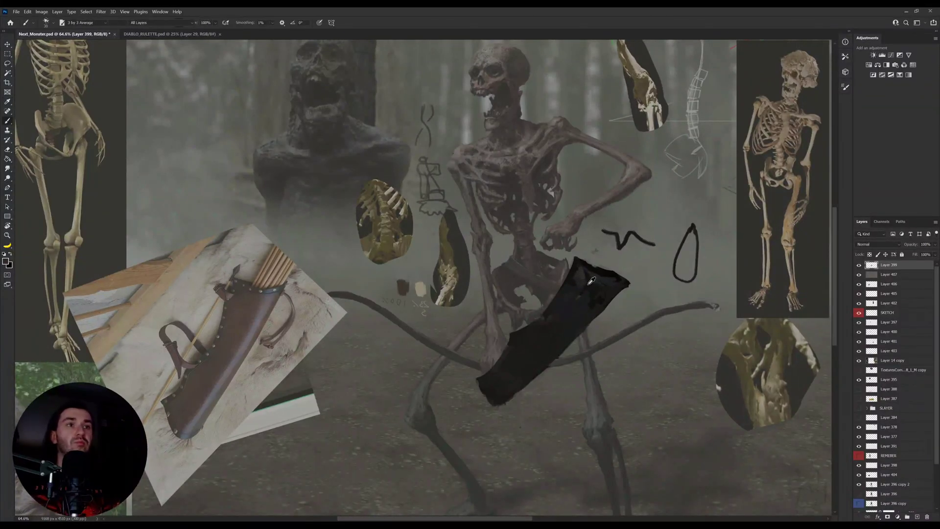
pyautogui.keyDown('alt'); pyautogui.click(576, 295); pyautogui.keyUp('alt')
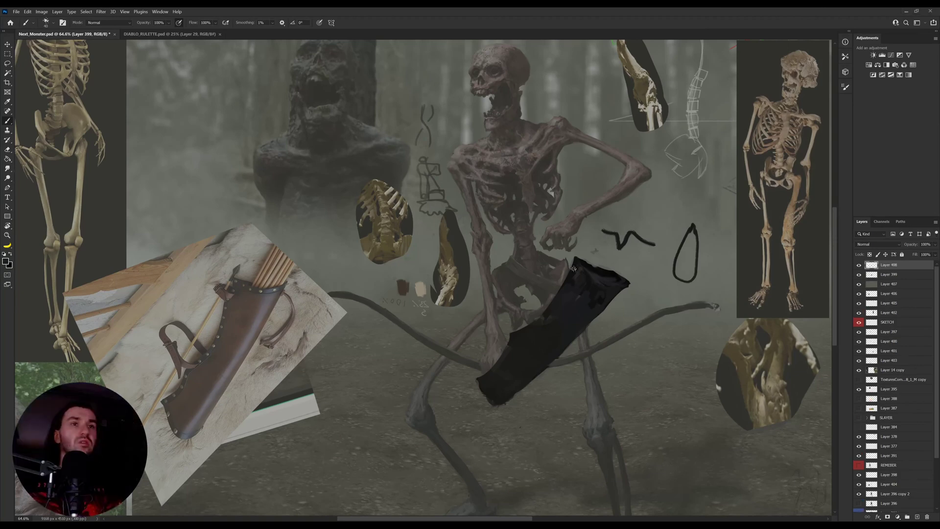
# Step: Paste the black quiver-with-arrows reference image and remove its background using the Magic Eraser with a lowered tolerance
pyautogui.hotkey('ctrl', 'v')
pyautogui.press('e')
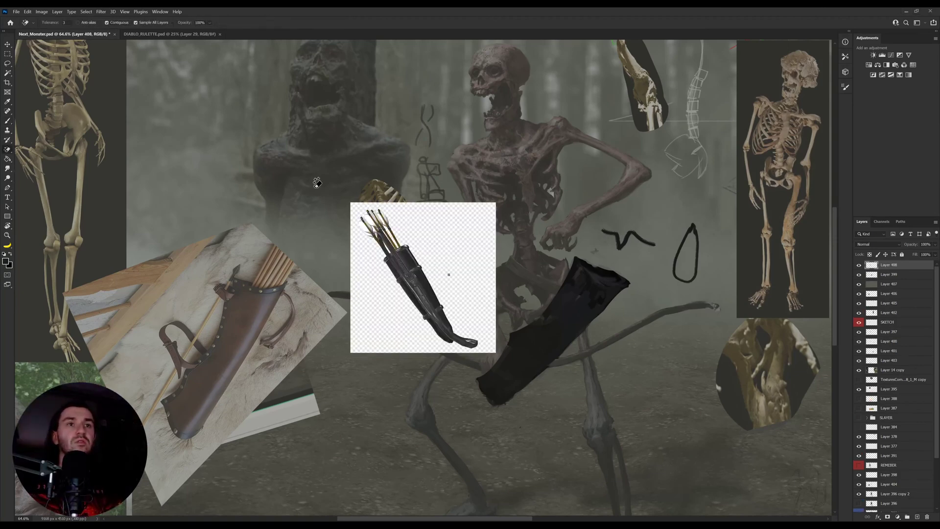
pyautogui.moveTo(49, 24); pyautogui.dragTo(119, 27)
pyautogui.click(459, 252)
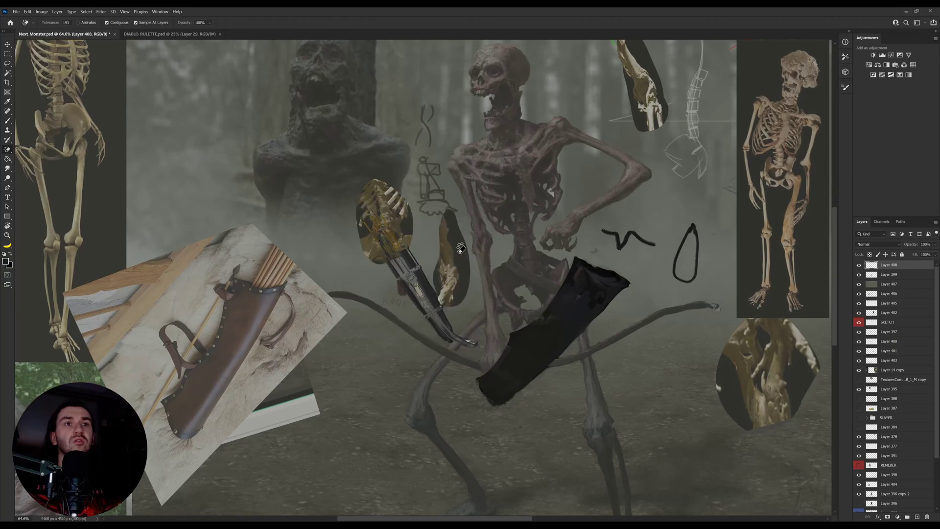
pyautogui.hotkey('ctrl', 'z')
pyautogui.moveTo(56, 22); pyautogui.dragTo(40, 27)
pyautogui.click(429, 238)
# Step: Rotate the pasted quiver reference to match the leather quiver's slant, enlarge it and place it above the leather quiver photo
pyautogui.moveTo(423, 289); pyautogui.dragTo(344, 232)
pyautogui.hotkey('ctrl', 't')
pyautogui.moveTo(408, 139)
pyautogui.mouseDown()
pyautogui.moveTo(421, 162)
pyautogui.moveTo(408, 152)
pyautogui.moveTo(439, 116)
pyautogui.mouseUp()
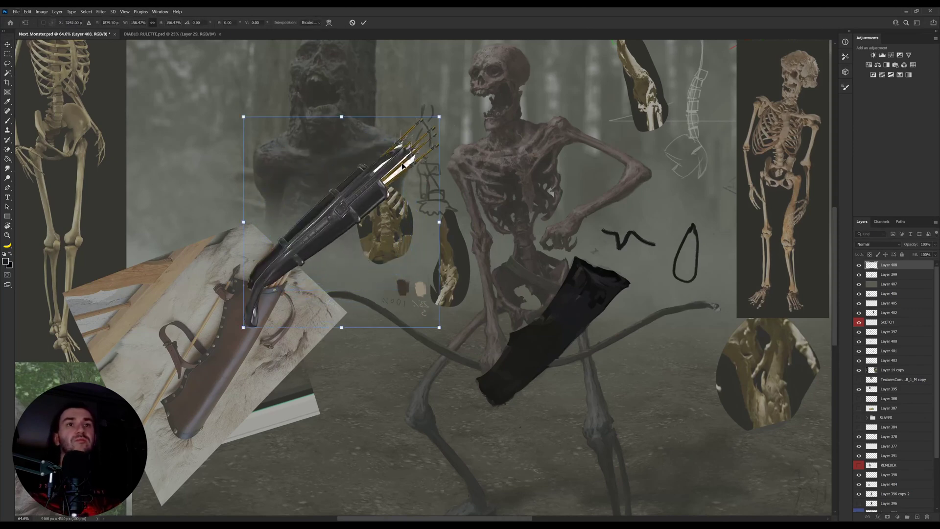
pyautogui.moveTo(399, 166); pyautogui.dragTo(351, 140)
pyautogui.press('Return')
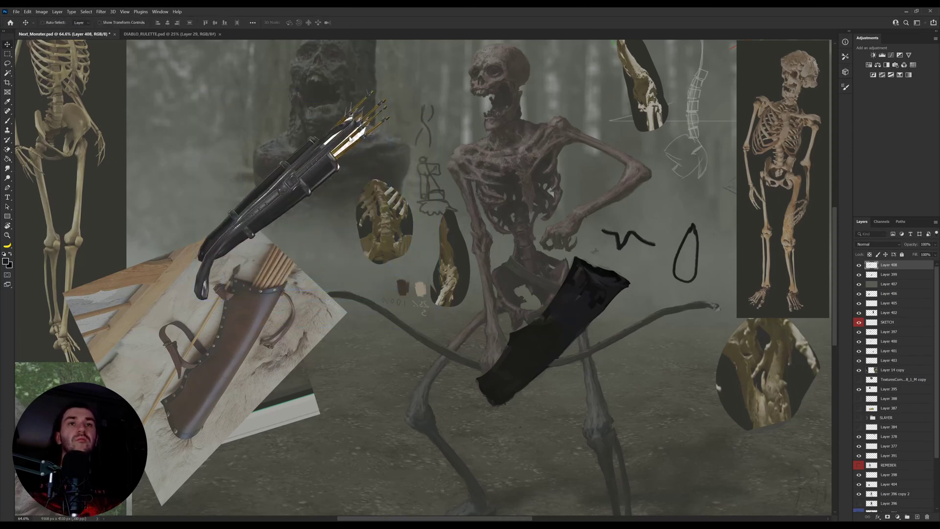
# Step: Return to the quiver layer and refine the shading of its rim and inner opening with tones sampled from the quiver
pyautogui.keyDown('ctrl'); pyautogui.click(605, 296); pyautogui.keyUp('ctrl')
pyautogui.press('i')
pyautogui.press('b')
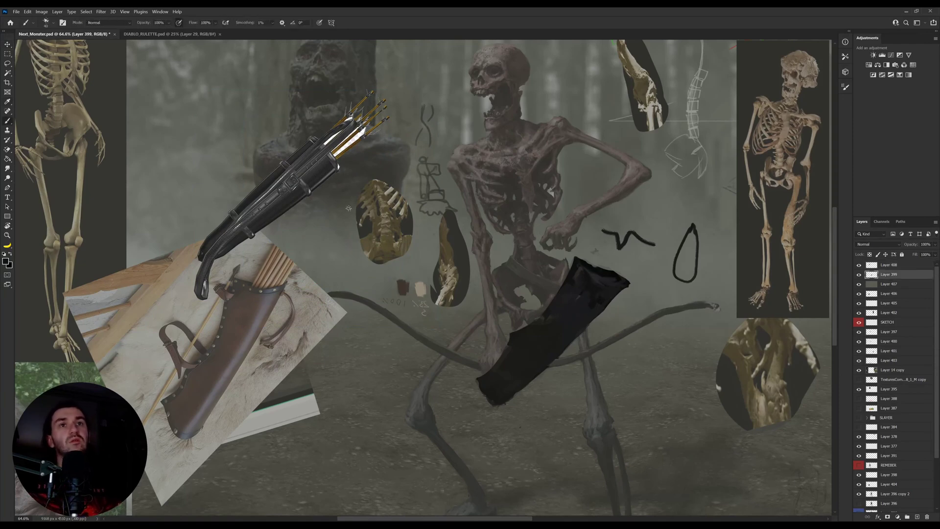
pyautogui.keyDown('alt'); pyautogui.click(583, 283); pyautogui.keyUp('alt')
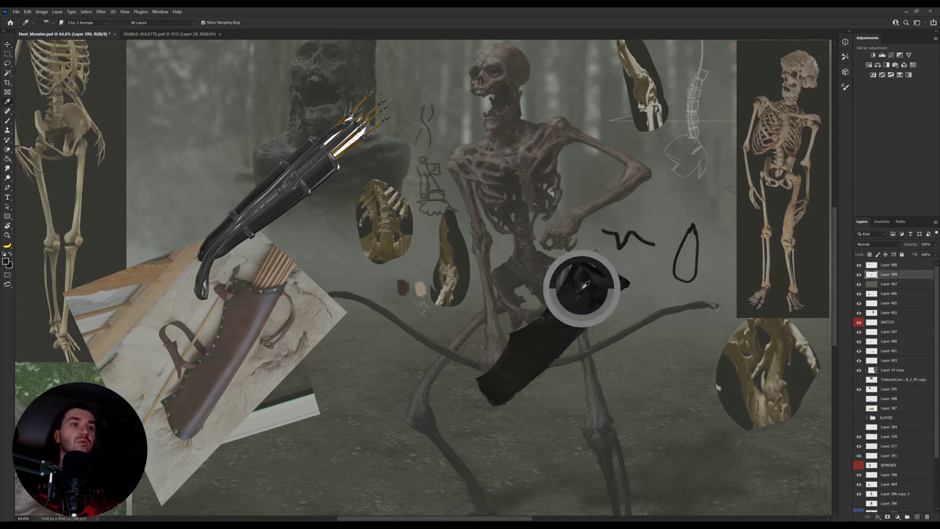
pyautogui.keyDown('alt'); pyautogui.click(577, 291); pyautogui.keyUp('alt')
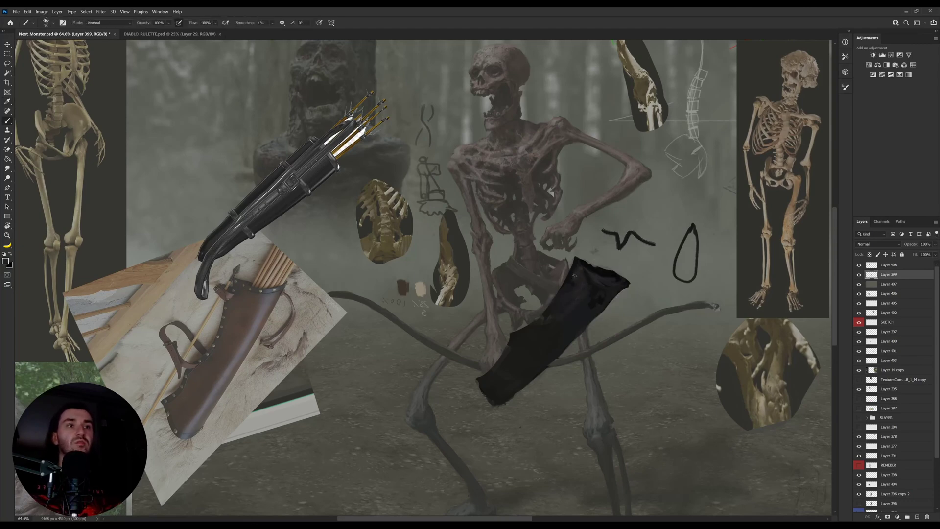
pyautogui.keyDown('alt'); pyautogui.click(600, 271); pyautogui.keyUp('alt')
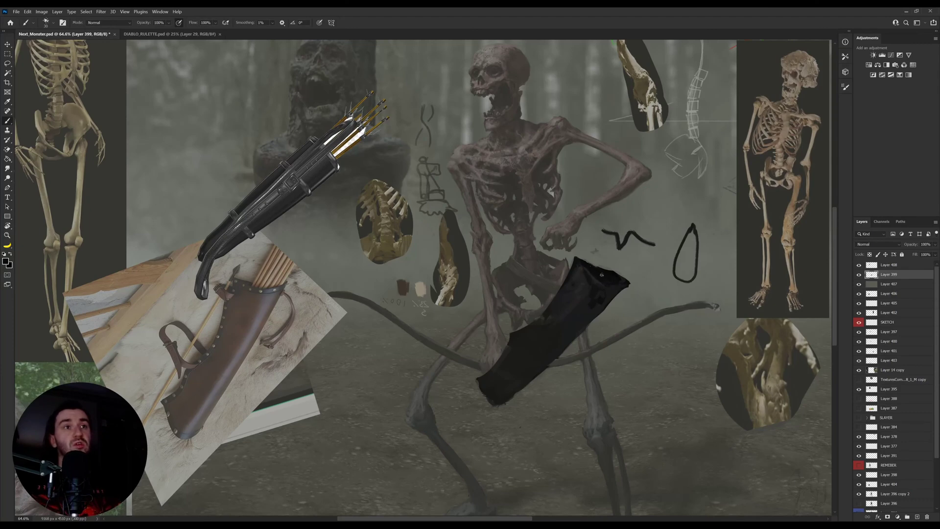
pyautogui.keyDown('alt'); pyautogui.click(586, 284); pyautogui.keyUp('alt')
pyautogui.moveTo(587, 284); pyautogui.dragTo(591, 274)
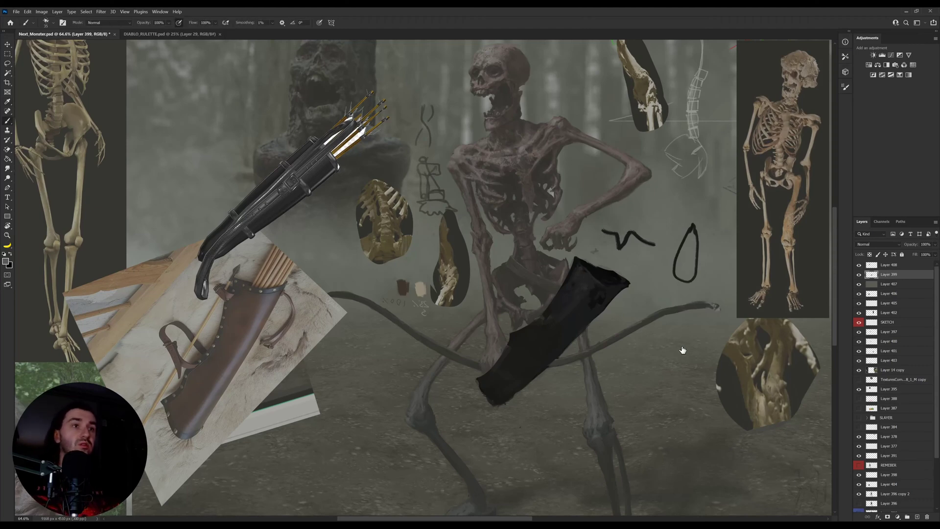
# Step: Lock the quiver layer's transparent pixels and paint a mottled dark texture over the body with a large textured brush
pyautogui.press('.')
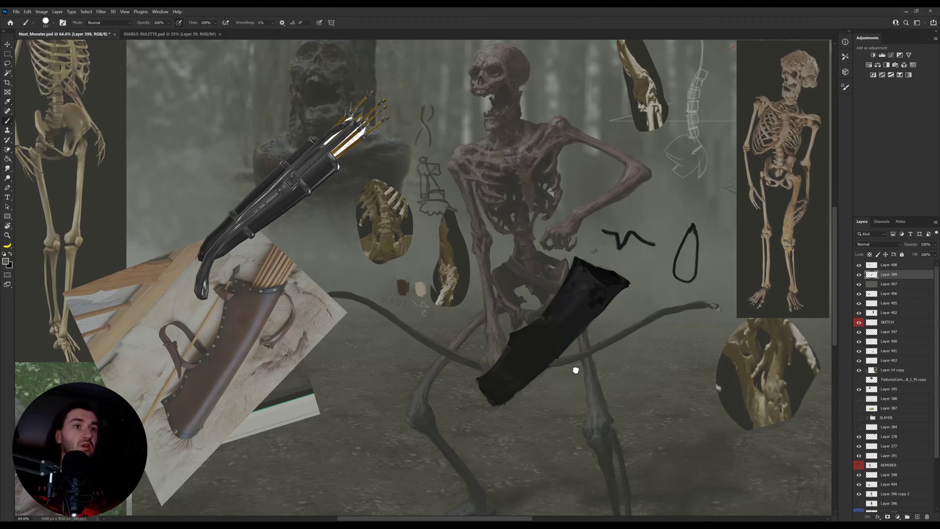
pyautogui.click(870, 254)
pyautogui.moveTo(540, 324)
pyautogui.mouseDown()
pyautogui.moveTo(566, 309)
pyautogui.moveTo(529, 346)
pyautogui.moveTo(544, 345)
pyautogui.moveTo(591, 270)
pyautogui.moveTo(595, 289)
pyautogui.mouseUp()
pyautogui.keyDown('alt'); pyautogui.click(516, 346); pyautogui.keyUp('alt')
pyautogui.press(']')
pyautogui.press(']')
pyautogui.press(']')
pyautogui.press(']')
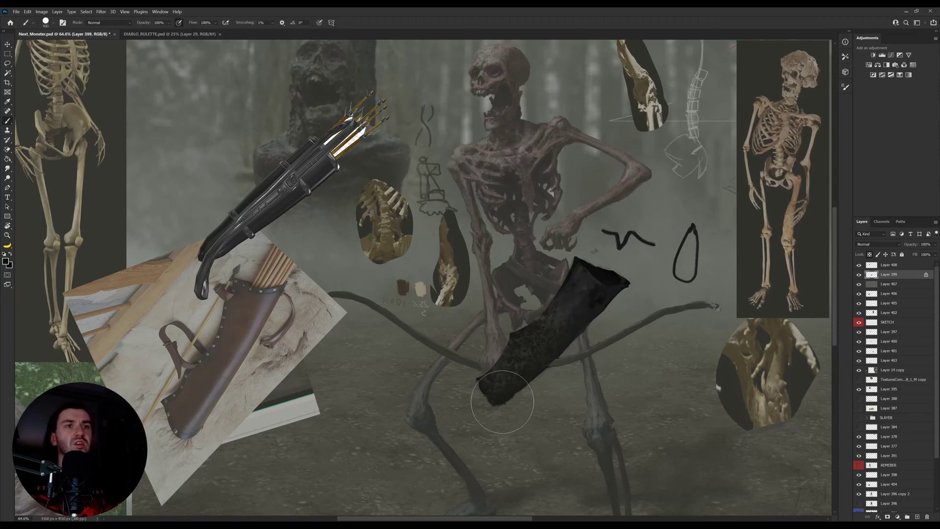
pyautogui.keyDown('alt'); pyautogui.click(590, 319); pyautogui.keyUp('alt')
pyautogui.keyDown('alt'); pyautogui.click(599, 298); pyautogui.keyUp('alt')
pyautogui.moveTo(596, 294); pyautogui.dragTo(510, 377)
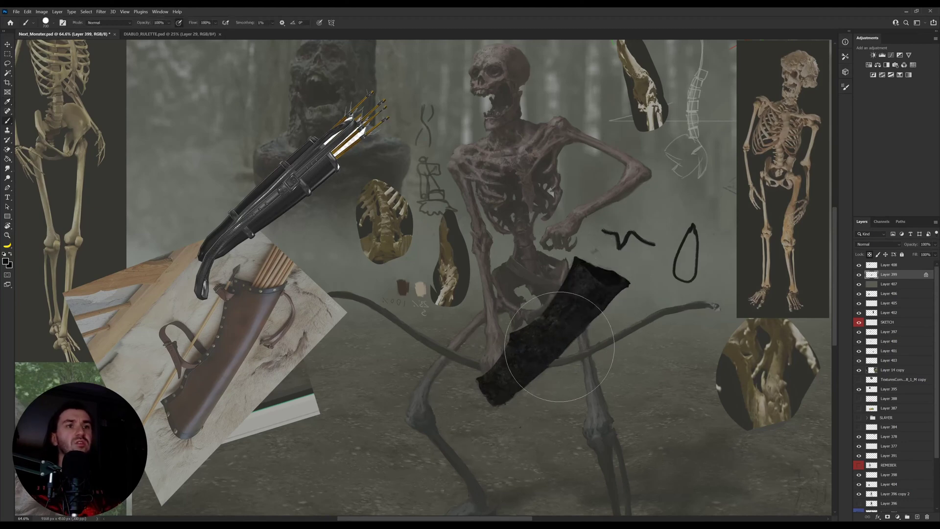
# Step: Add a new layer clipped to the quiver, sample a tone for the highlights and set the layer's blend mode to Screen
pyautogui.press('i')
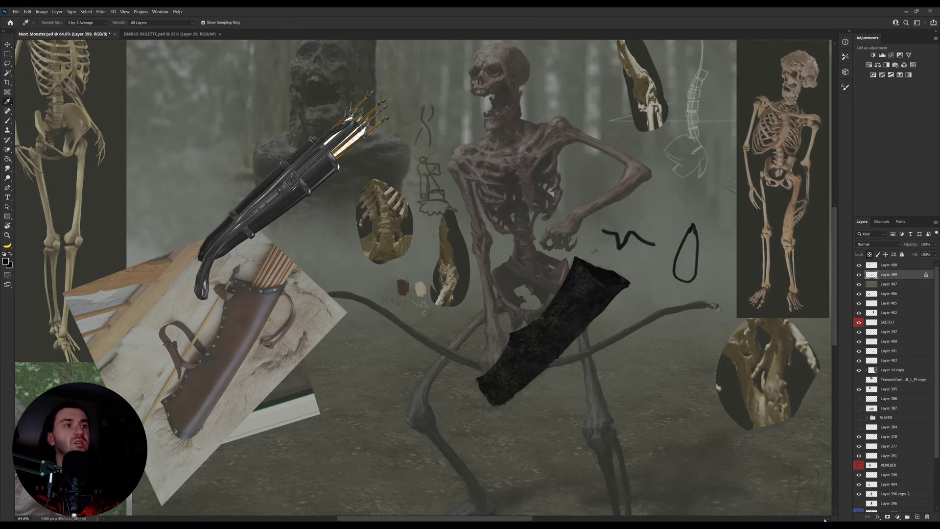
pyautogui.click(918, 517)
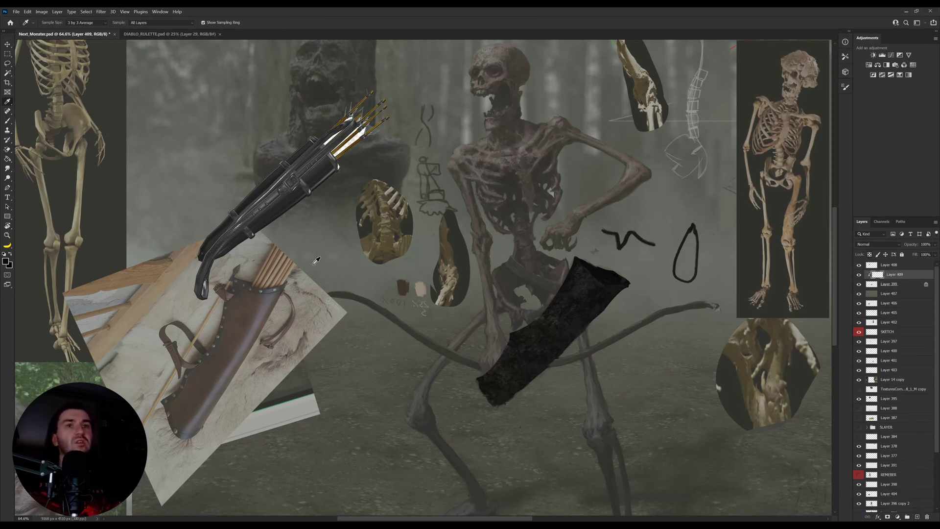
pyautogui.click(584, 285)
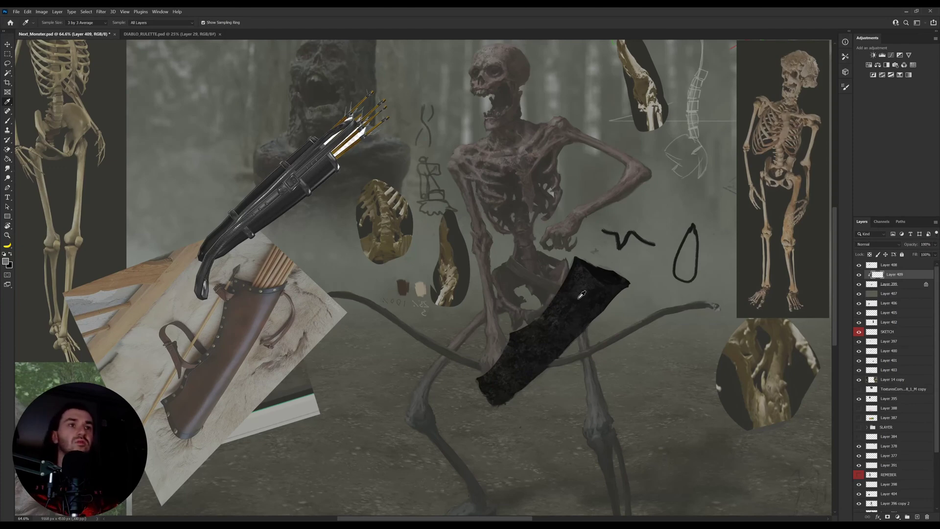
pyautogui.click(588, 286)
pyautogui.press('b')
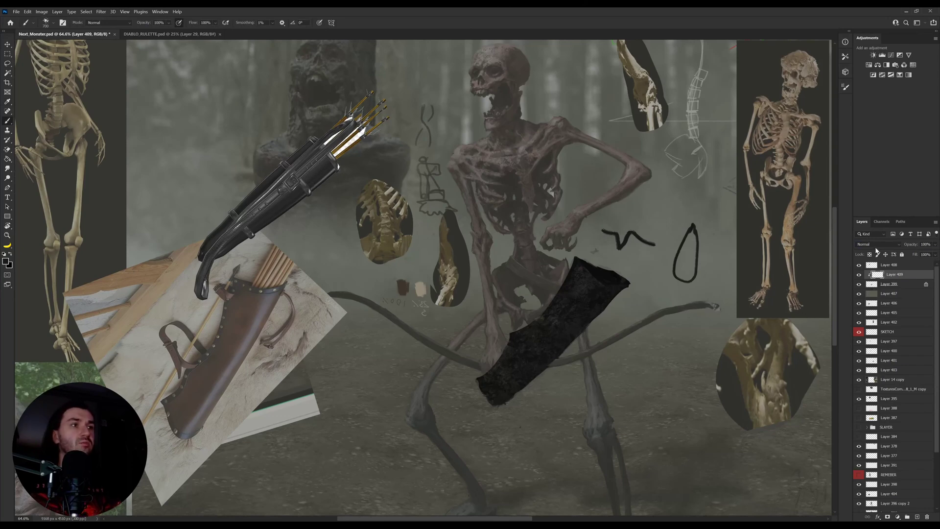
pyautogui.click(876, 247)
# Step: Paint soft grey highlights down the quiver's body to its lower end with a reduced textured brush
pyautogui.press('[')
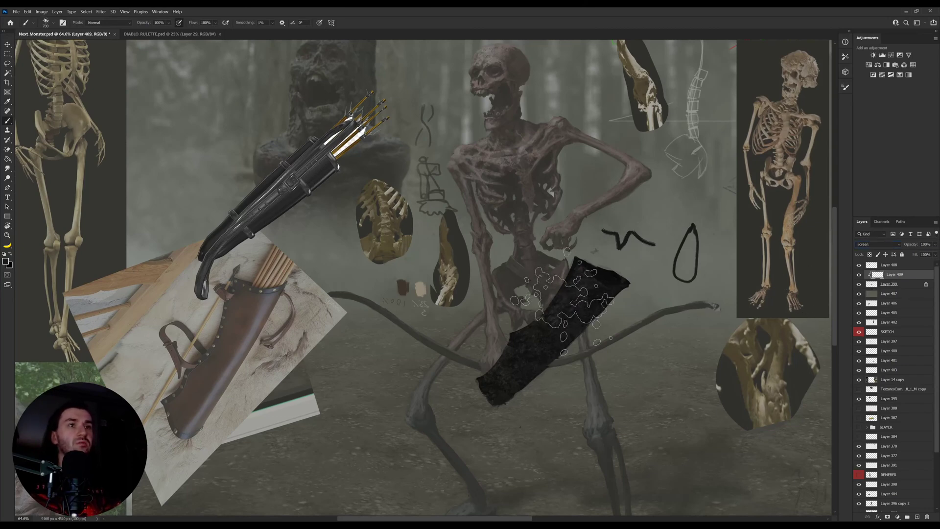
pyautogui.press('[')
pyautogui.press('[')
pyautogui.press('[')
pyautogui.press('[')
pyautogui.press('[')
pyautogui.press('[')
pyautogui.press('[')
pyautogui.press('[')
pyautogui.press('[')
pyautogui.press('[')
pyautogui.press('[')
pyautogui.press('[')
pyautogui.press('[')
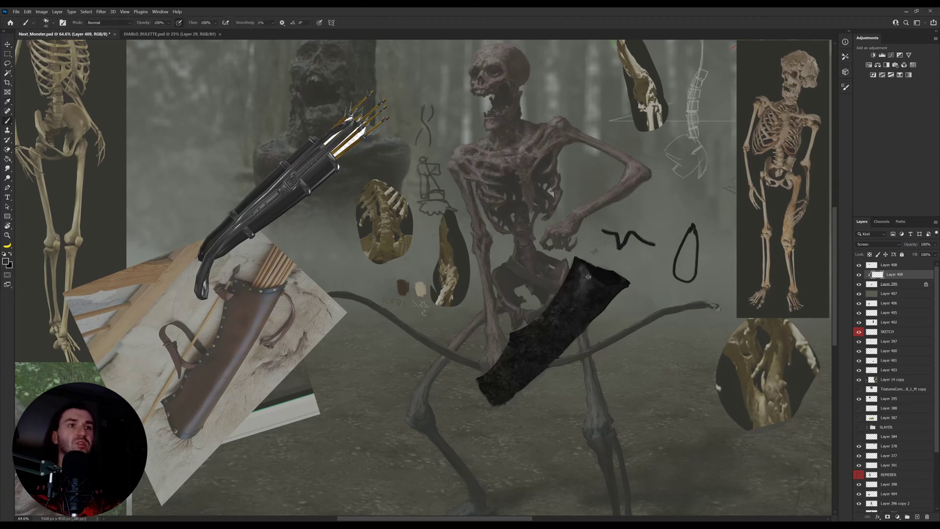
pyautogui.moveTo(589, 276)
pyautogui.mouseDown()
pyautogui.moveTo(583, 295)
pyautogui.moveTo(596, 289)
pyautogui.moveTo(585, 307)
pyautogui.moveTo(593, 285)
pyautogui.moveTo(538, 348)
pyautogui.moveTo(577, 304)
pyautogui.moveTo(561, 306)
pyautogui.moveTo(581, 264)
pyautogui.moveTo(550, 322)
pyautogui.moveTo(585, 283)
pyautogui.moveTo(557, 320)
pyautogui.moveTo(523, 333)
pyautogui.moveTo(495, 375)
pyautogui.moveTo(555, 334)
pyautogui.moveTo(511, 374)
pyautogui.mouseUp()
pyautogui.press(']')
pyautogui.press(']')
pyautogui.press(']')
pyautogui.moveTo(511, 373)
pyautogui.mouseDown()
pyautogui.moveTo(602, 289)
pyautogui.moveTo(594, 283)
pyautogui.moveTo(582, 306)
pyautogui.moveTo(485, 392)
pyautogui.moveTo(518, 374)
pyautogui.moveTo(498, 390)
pyautogui.mouseUp()
pyautogui.press('[')
pyautogui.press('[')
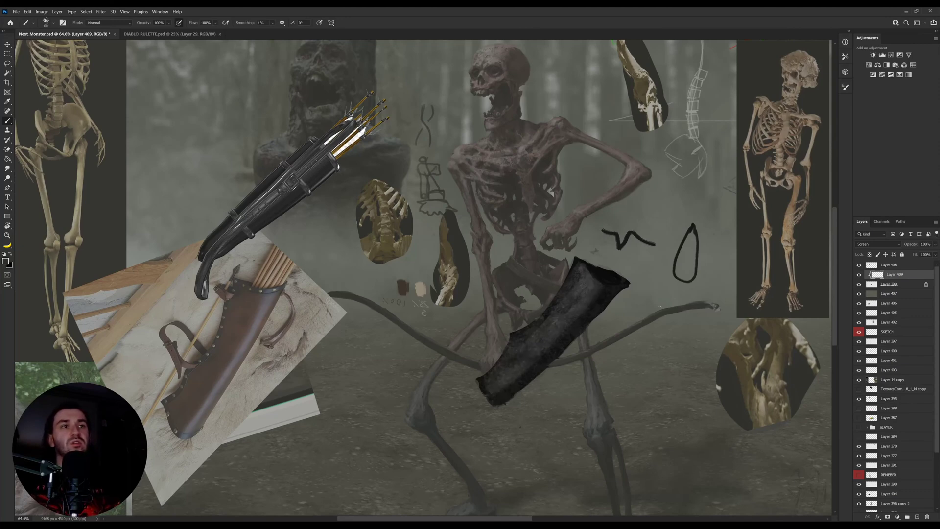
# Step: Add a new layer above the quiver's highlights and draw a short black diagonal stroke in the upper background
pyautogui.press('[')
pyautogui.press('[')
pyautogui.press('[')
pyautogui.press('[')
pyautogui.moveTo(647, 300); pyautogui.dragTo(602, 351)
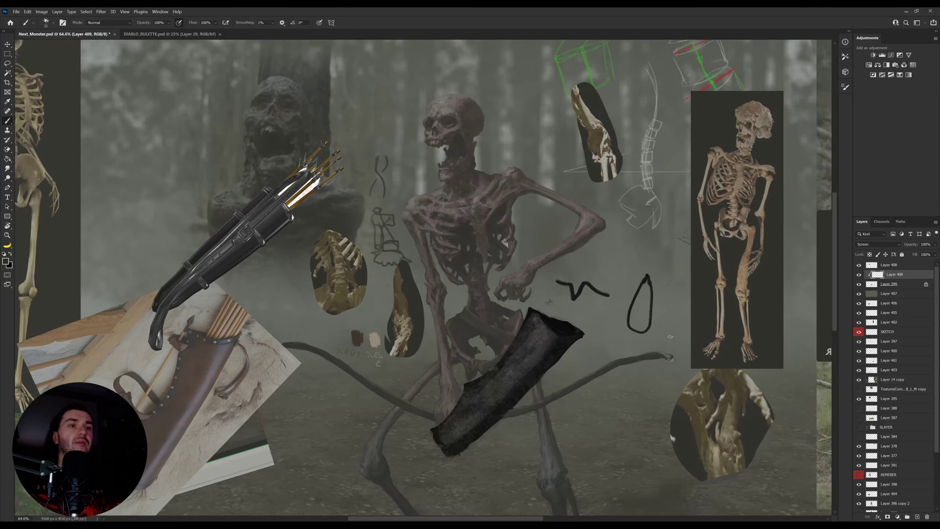
pyautogui.click(917, 518)
pyautogui.moveTo(464, 239); pyautogui.dragTo(465, 326)
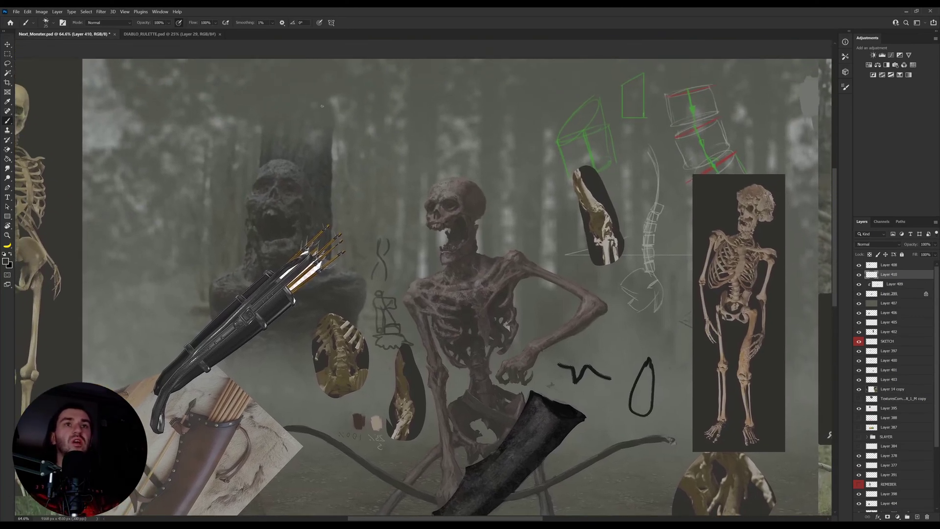
pyautogui.press('d')
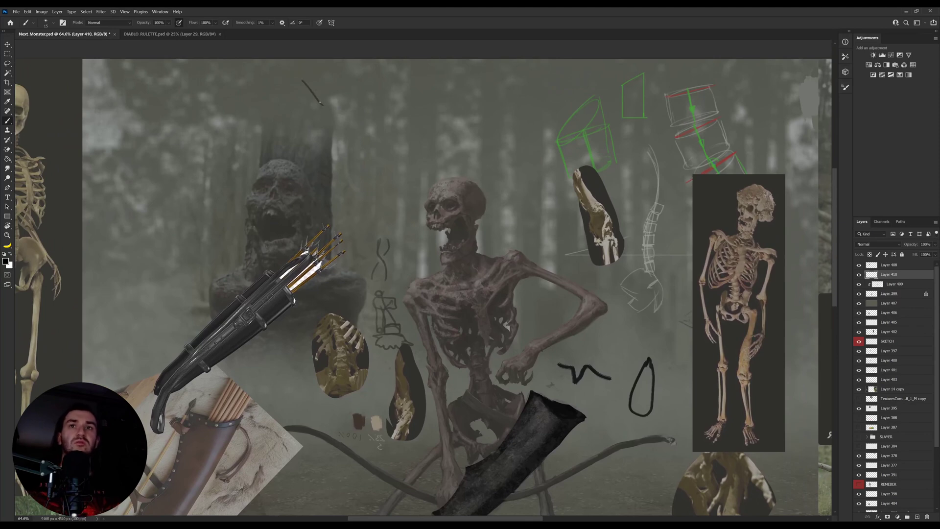
pyautogui.press('x')
pyautogui.press('x')
pyautogui.press('x')
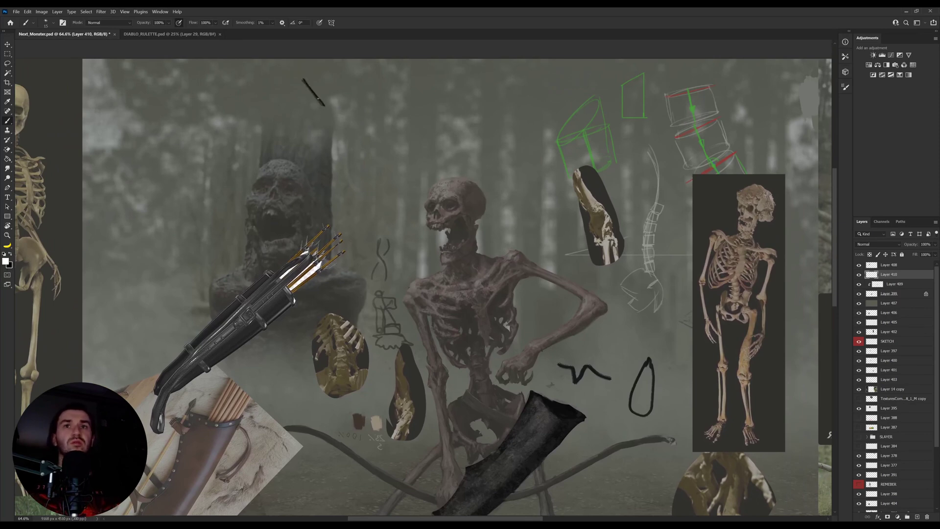
# Step: Sketch a white-outlined shaft around the black stroke with a curved, pointed shape beneath it, and a white teardrop outline further across
pyautogui.moveTo(304, 79); pyautogui.dragTo(325, 105)
pyautogui.moveTo(315, 72); pyautogui.dragTo(351, 103)
pyautogui.moveTo(369, 153); pyautogui.dragTo(373, 111)
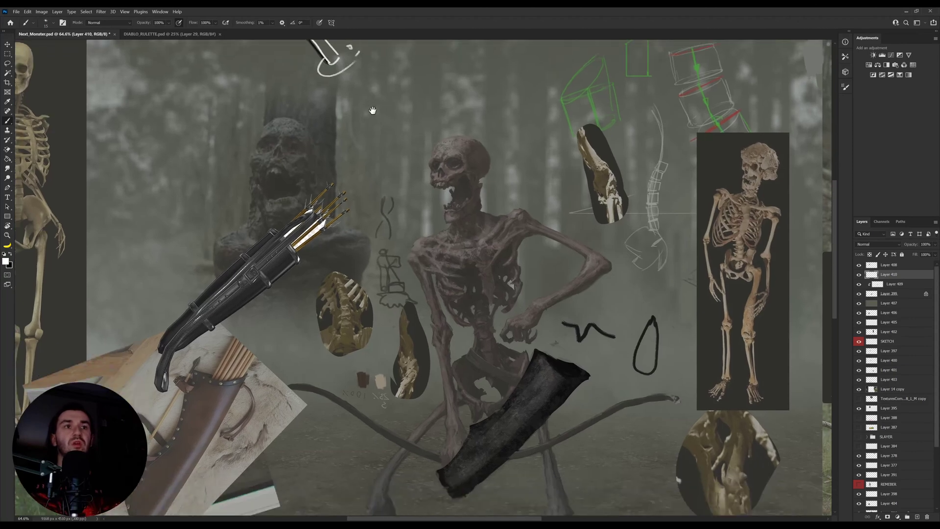
pyautogui.moveTo(423, 142); pyautogui.dragTo(421, 166)
pyautogui.moveTo(318, 92); pyautogui.dragTo(360, 137)
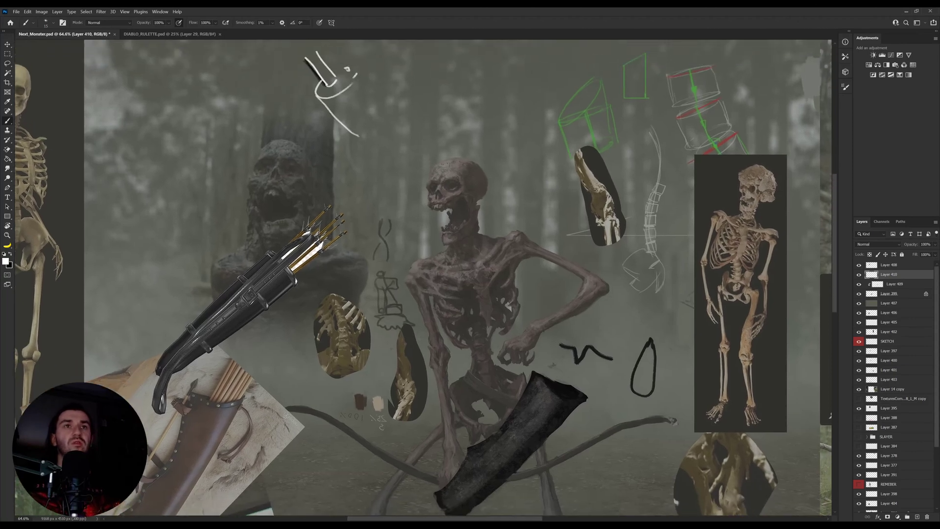
pyautogui.hotkey('ctrl', 'z')
pyautogui.moveTo(316, 94); pyautogui.dragTo(362, 119)
pyautogui.moveTo(360, 71); pyautogui.dragTo(358, 118)
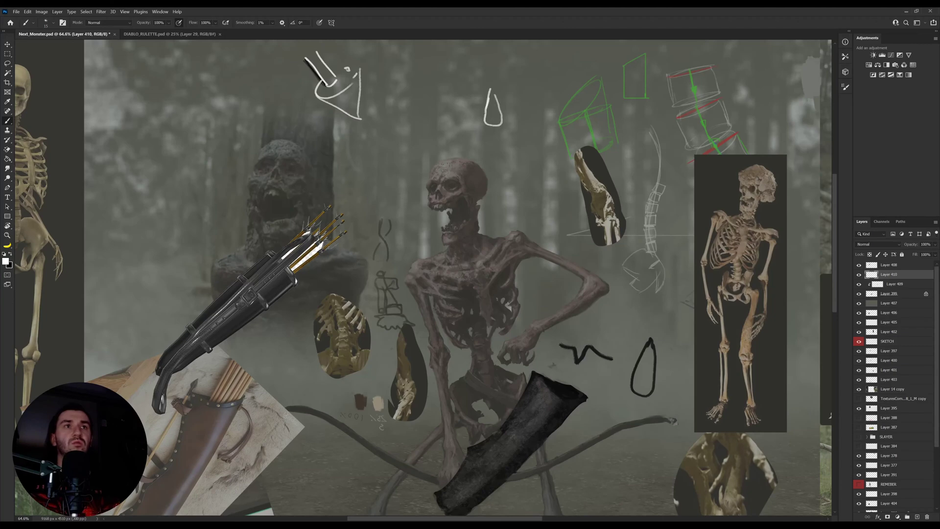
# Step: Draw a small white arrow beside the teardrop outline, move it closer and link it to the teardrop with thin guide lines
pyautogui.moveTo(432, 51); pyautogui.dragTo(450, 80)
pyautogui.press('l')
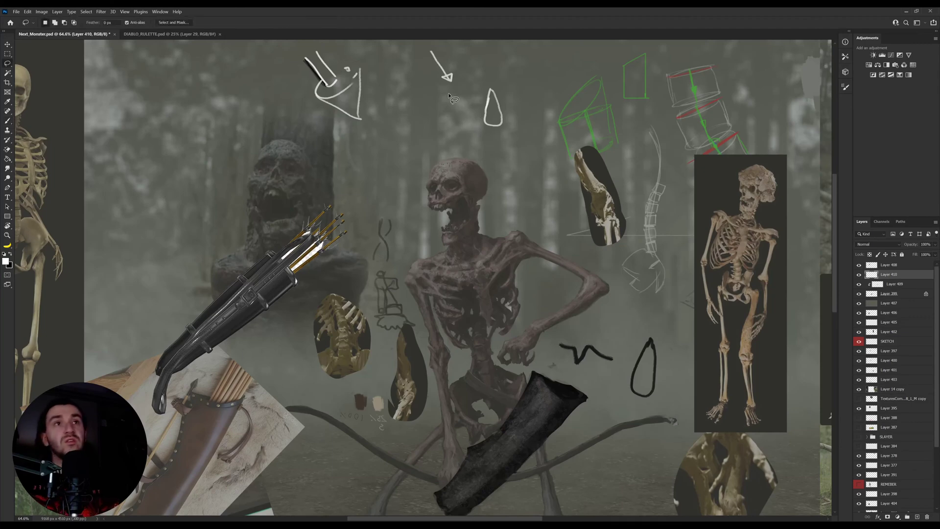
pyautogui.moveTo(452, 98)
pyautogui.mouseDown()
pyautogui.moveTo(428, 44)
pyautogui.moveTo(460, 91)
pyautogui.mouseUp()
pyautogui.press('v')
pyautogui.moveTo(460, 85)
pyautogui.mouseDown()
pyautogui.moveTo(472, 80)
pyautogui.moveTo(485, 116)
pyautogui.mouseUp()
pyautogui.hotkey('ctrl', 'd')
pyautogui.press('b')
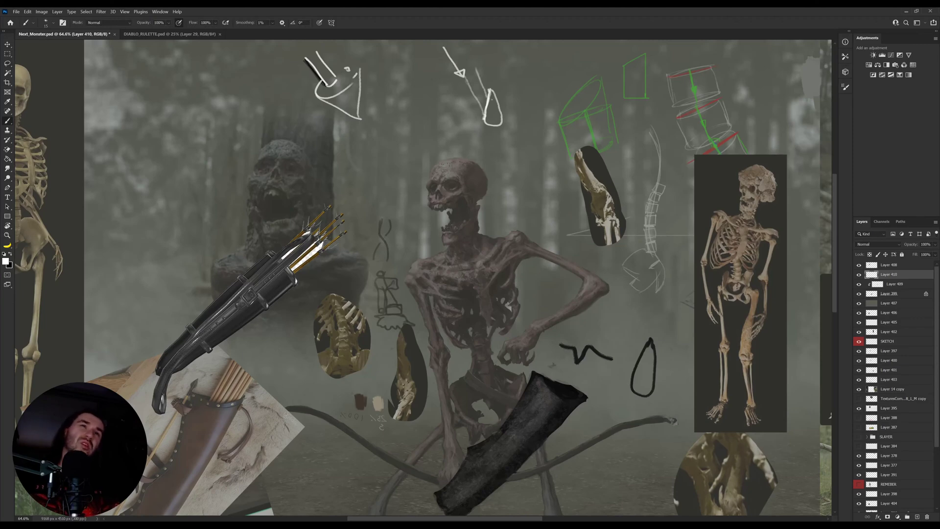
# Step: Mark the teardrop's lower corner with short white and black strokes
pyautogui.moveTo(483, 211); pyautogui.dragTo(507, 155)
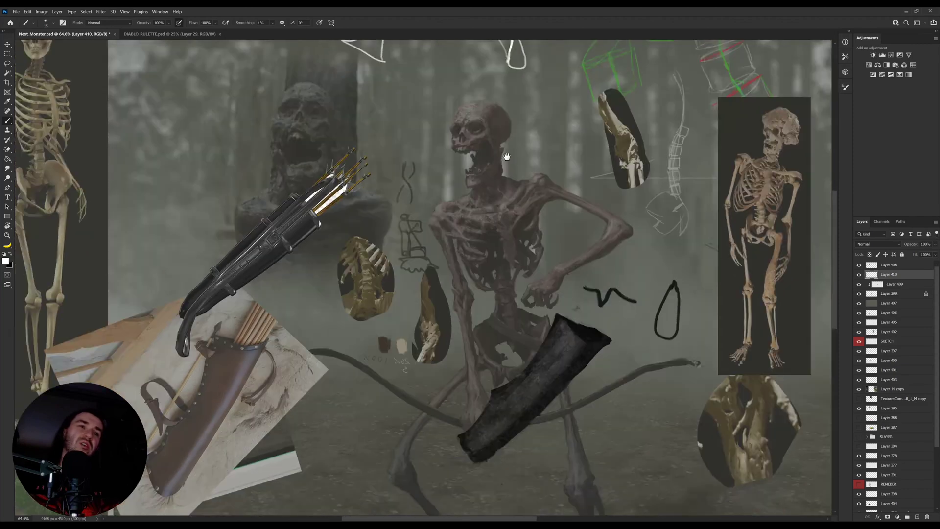
pyautogui.press('v')
pyautogui.moveTo(555, 276)
pyautogui.mouseDown()
pyautogui.moveTo(546, 371)
pyautogui.moveTo(548, 354)
pyautogui.mouseUp()
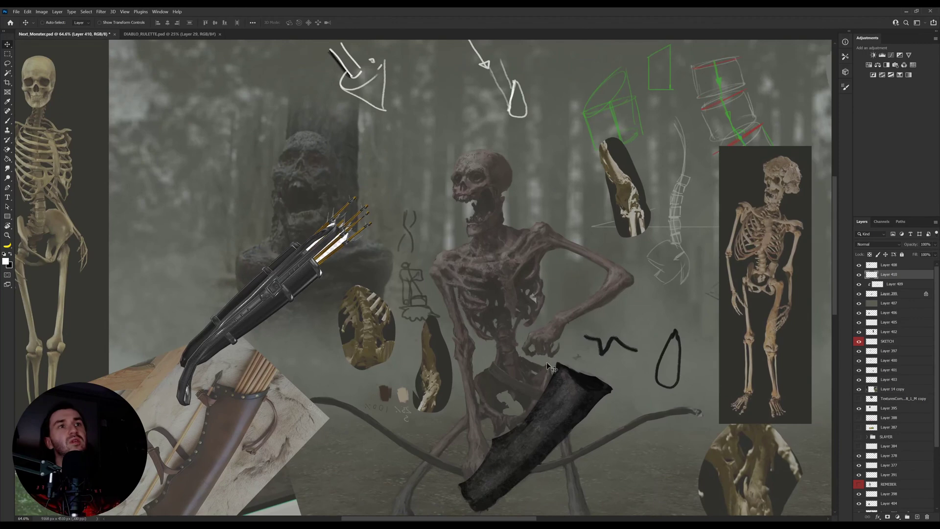
pyautogui.press('b')
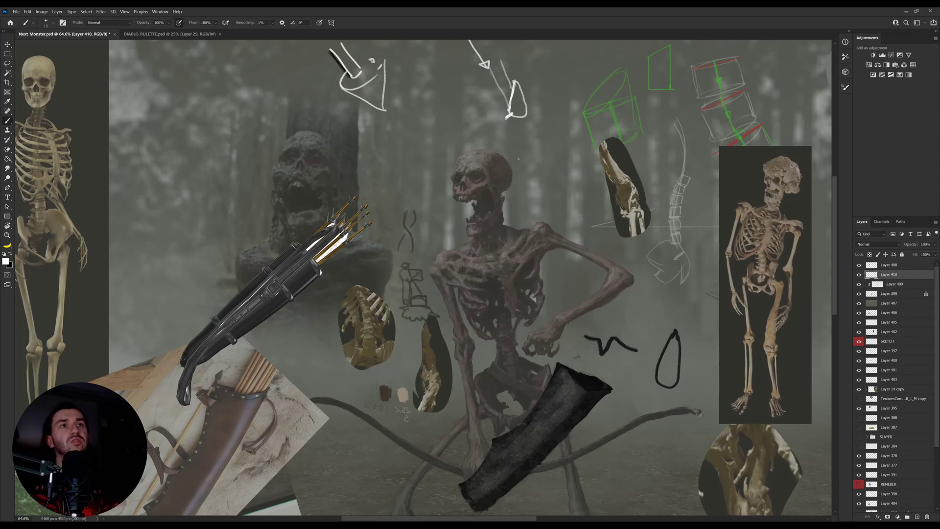
pyautogui.press('x')
pyautogui.press('x')
pyautogui.press('x')
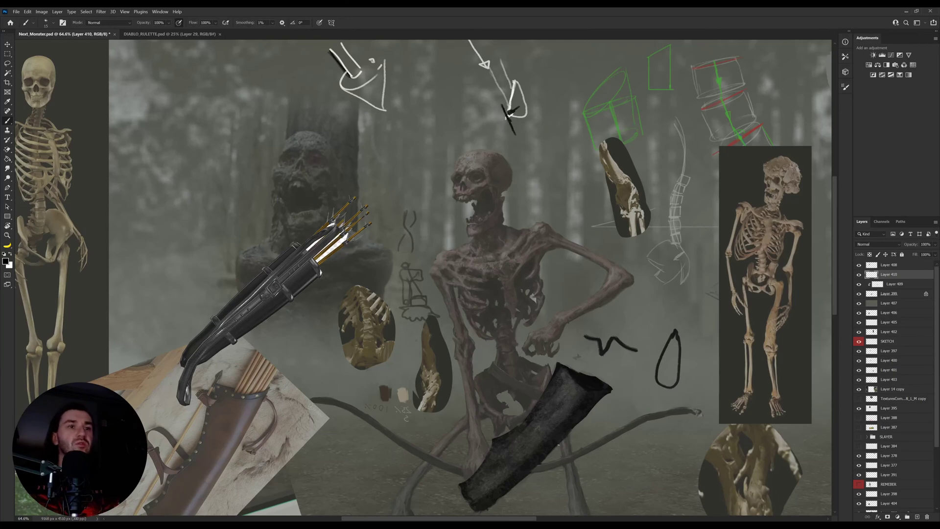
# Step: Brighten the quiver's upper body on its own layer with a sampled tone, and merge the clipped highlight layer into it
pyautogui.moveTo(562, 433); pyautogui.dragTo(569, 408)
pyautogui.keyDown('ctrl'); pyautogui.click(546, 432); pyautogui.keyUp('ctrl')
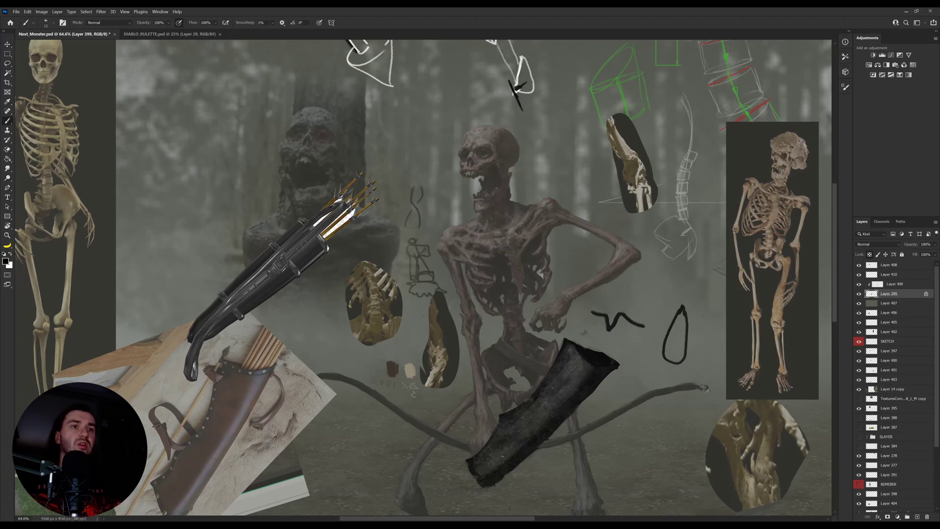
pyautogui.press(']')
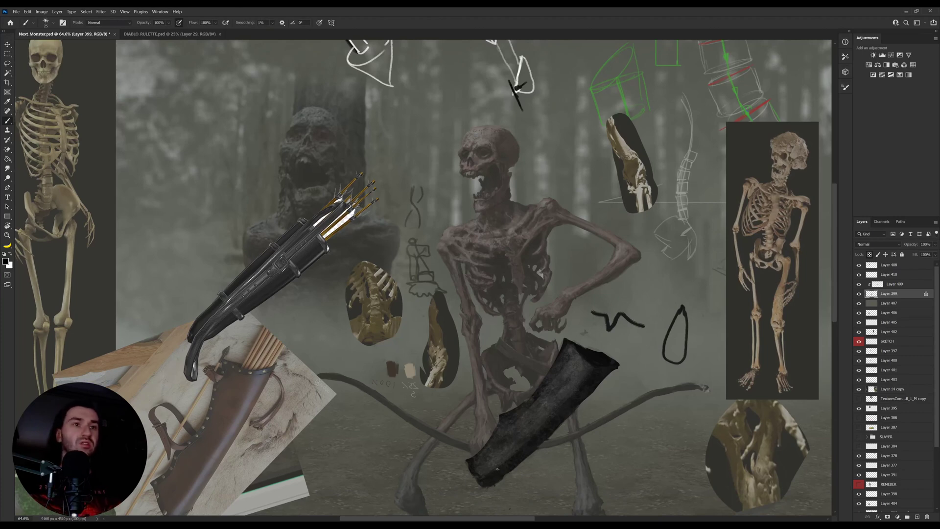
pyautogui.keyDown('alt'); pyautogui.click(574, 389); pyautogui.keyUp('alt')
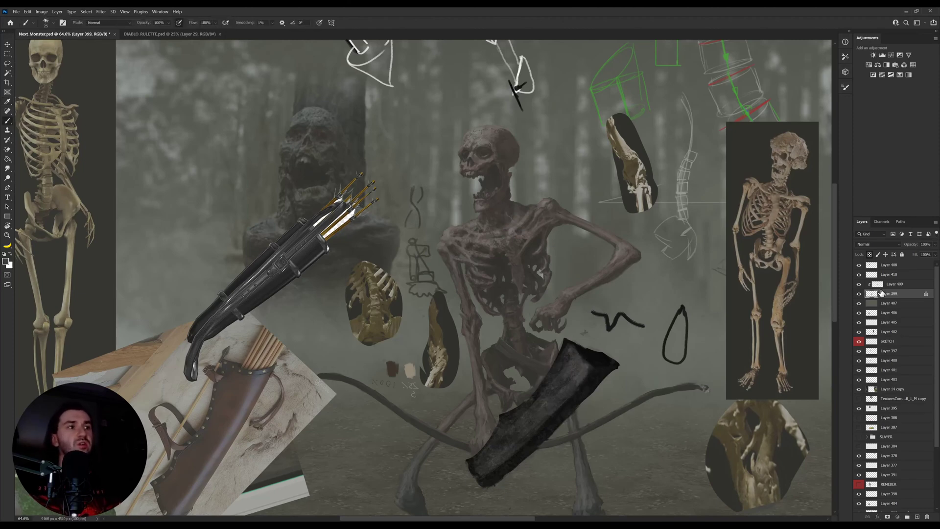
pyautogui.hotkey('alt', ']')
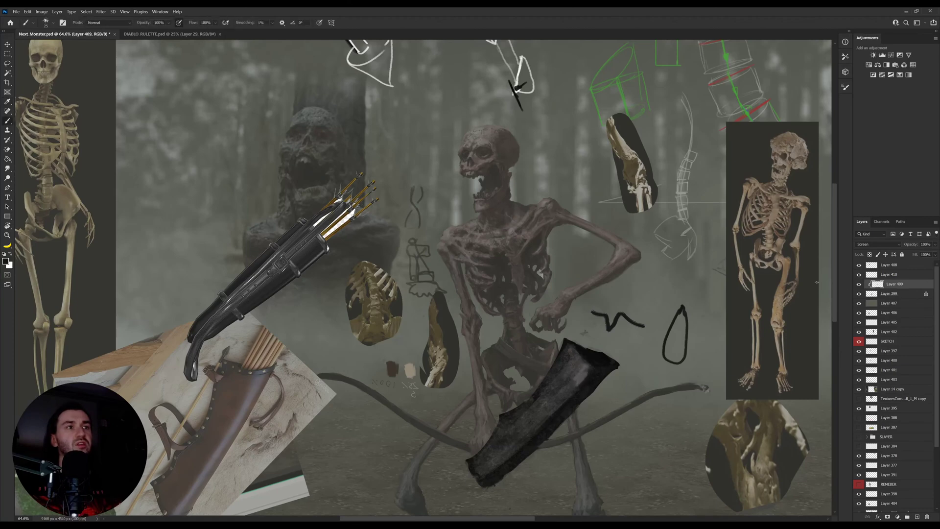
pyautogui.hotkey('ctrl', 'e')
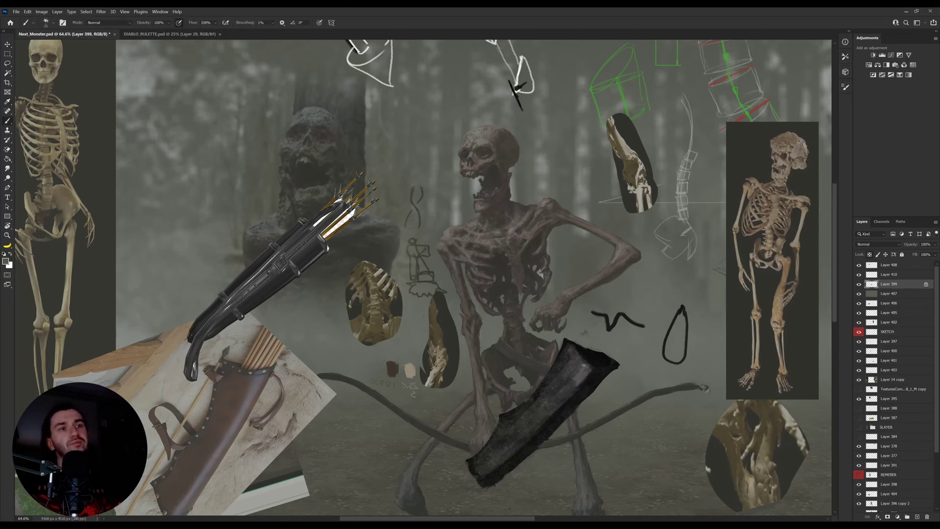
# Step: Refine the highlight beneath the quiver's rim and along its body with sampled tones, working at different canvas rotations
pyautogui.press('r')
pyautogui.moveTo(588, 365); pyautogui.dragTo(528, 426)
pyautogui.keyDown('alt'); pyautogui.click(525, 419); pyautogui.keyUp('alt')
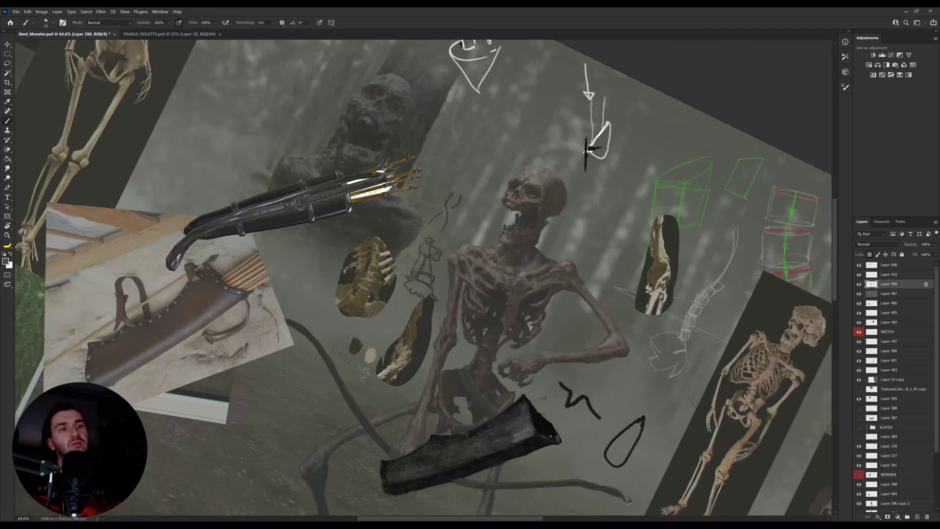
pyautogui.press('r')
pyautogui.moveTo(550, 435)
pyautogui.mouseDown()
pyautogui.moveTo(621, 373)
pyautogui.moveTo(606, 338)
pyautogui.mouseUp()
pyautogui.keyDown('alt'); pyautogui.click(613, 325); pyautogui.keyUp('alt')
pyautogui.press(']')
pyautogui.press(']')
pyautogui.press(']')
pyautogui.press(']')
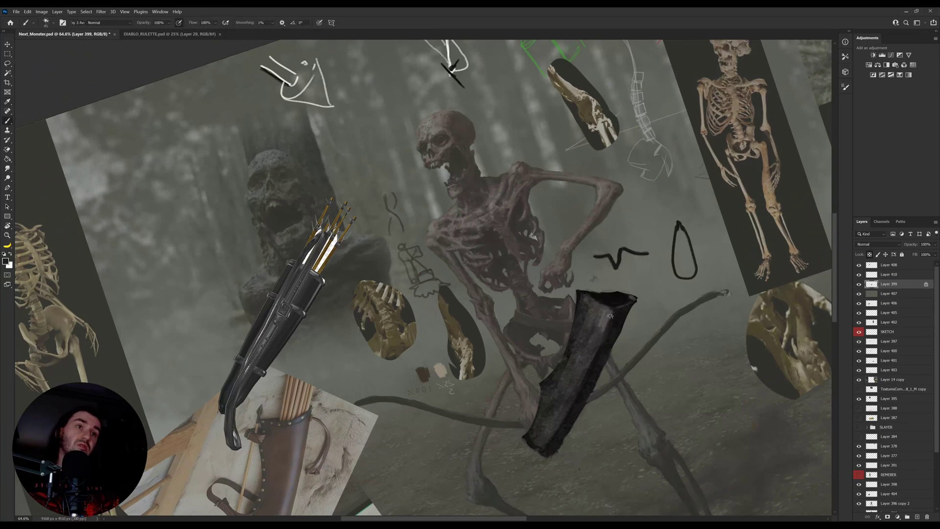
# Step: Lower the brush opacity and flow, and blend the grey highlights down to the quiver's lower end with sampled tones
pyautogui.keyDown('alt'); pyautogui.click(608, 319); pyautogui.keyUp('alt')
pyautogui.moveTo(149, 23); pyautogui.dragTo(133, 24)
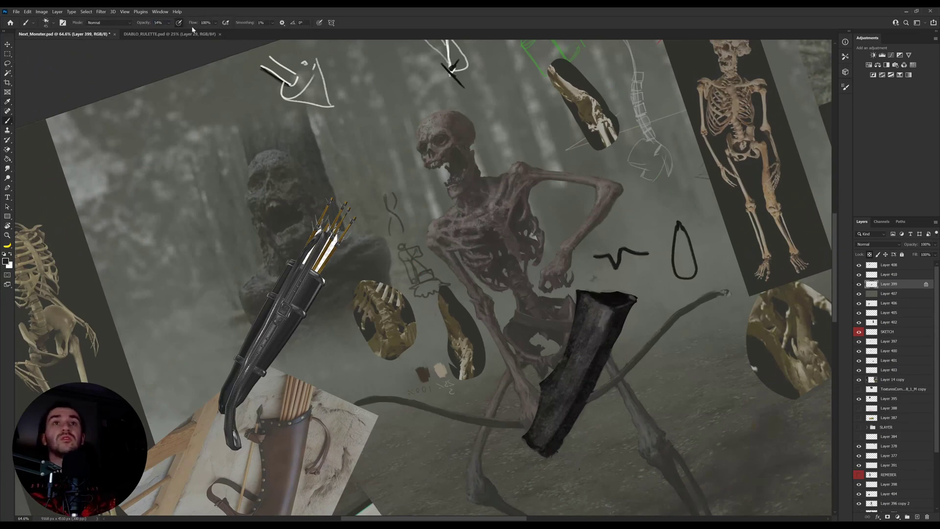
pyautogui.moveTo(193, 24); pyautogui.dragTo(184, 24)
pyautogui.keyDown('alt'); pyautogui.click(609, 319); pyautogui.keyUp('alt')
pyautogui.keyDown('alt'); pyautogui.click(611, 316); pyautogui.keyUp('alt')
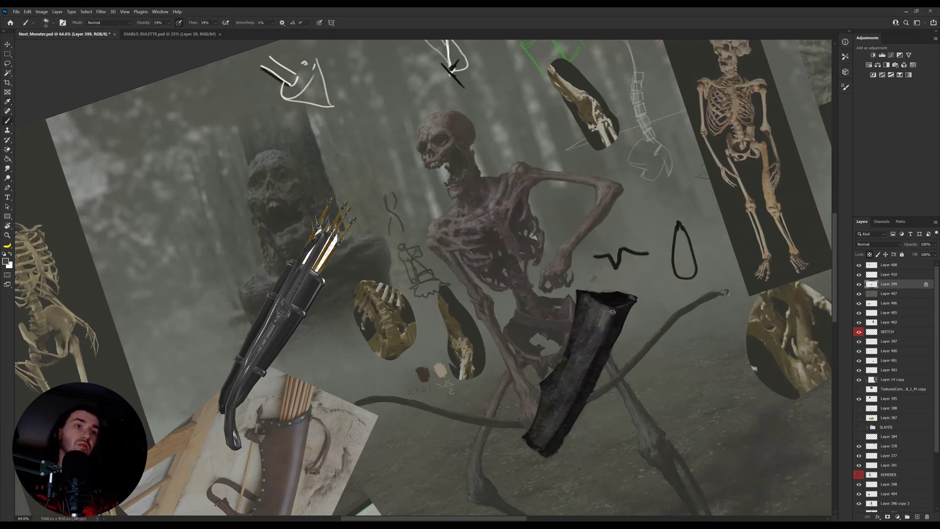
pyautogui.keyDown('alt'); pyautogui.click(615, 323); pyautogui.keyUp('alt')
pyautogui.keyDown('alt'); pyautogui.click(592, 357); pyautogui.keyUp('alt')
pyautogui.moveTo(592, 356); pyautogui.dragTo(582, 375)
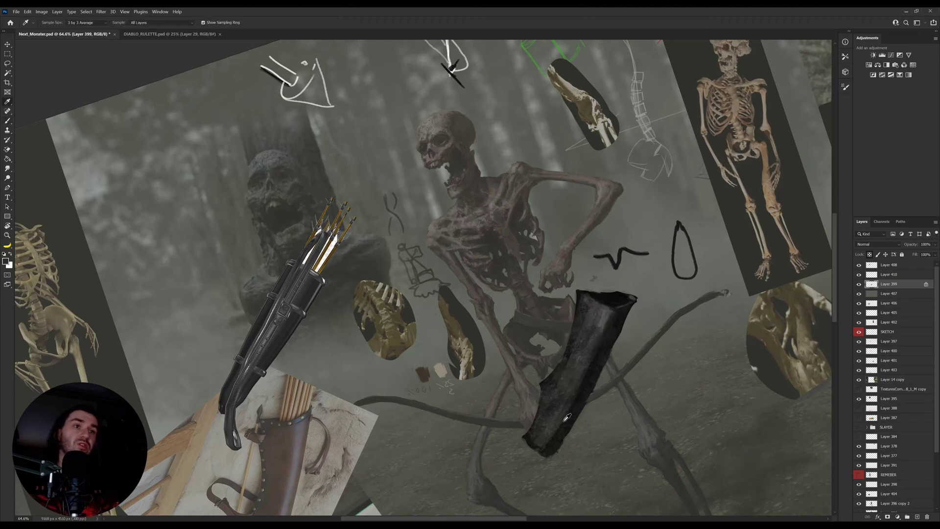
pyautogui.keyDown('alt'); pyautogui.click(566, 422); pyautogui.keyUp('alt')
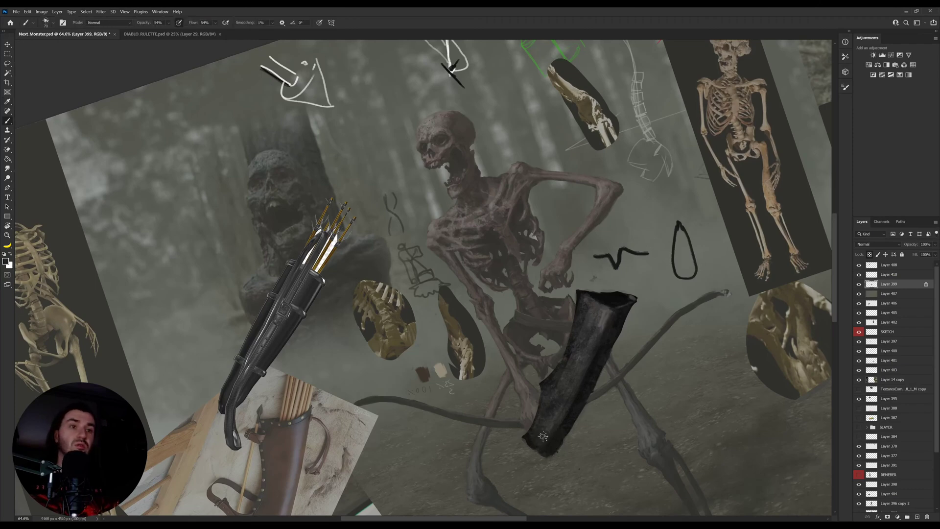
pyautogui.moveTo(552, 432); pyautogui.dragTo(566, 384)
pyautogui.keyDown('alt'); pyautogui.click(612, 335); pyautogui.keyUp('alt')
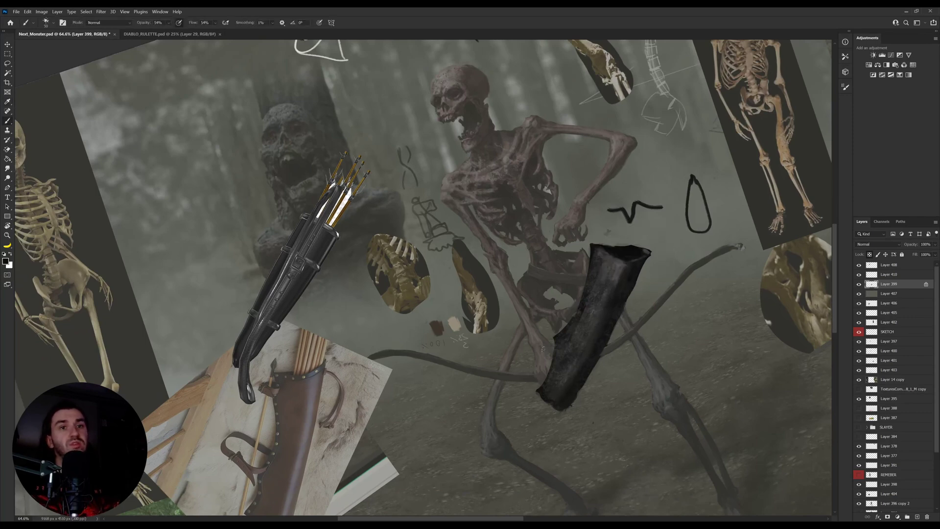
# Step: Restore the brush opacity and flow to 100% and paint a fine seam along the quiver's side and lower end
pyautogui.moveTo(189, 24); pyautogui.dragTo(210, 25)
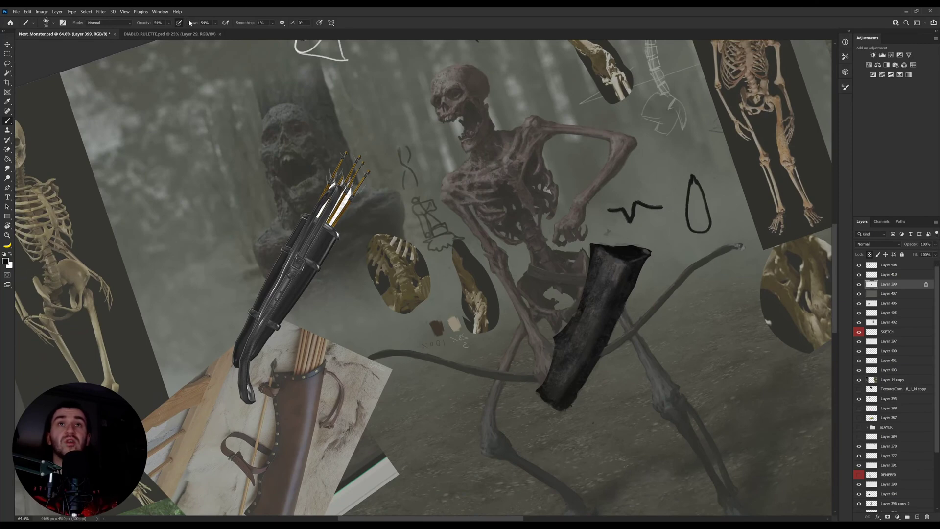
pyautogui.press('0')
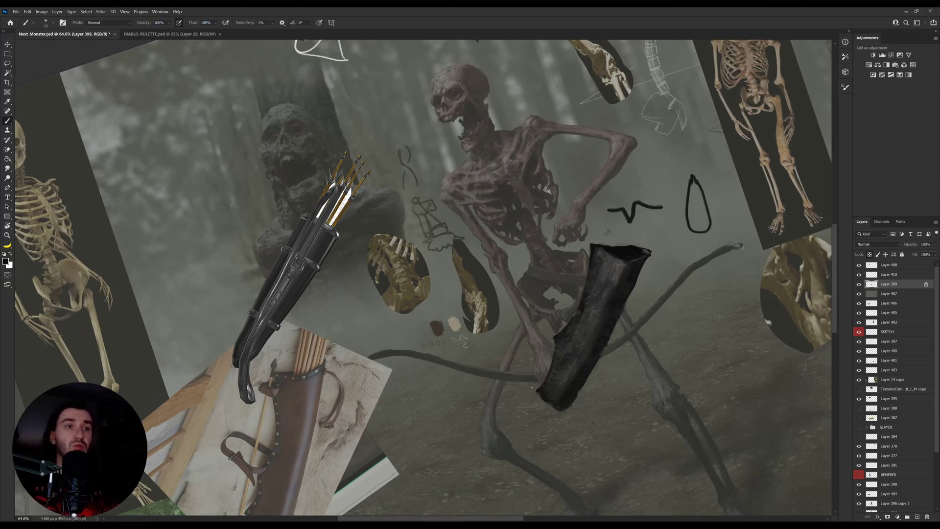
pyautogui.moveTo(544, 389); pyautogui.dragTo(544, 370)
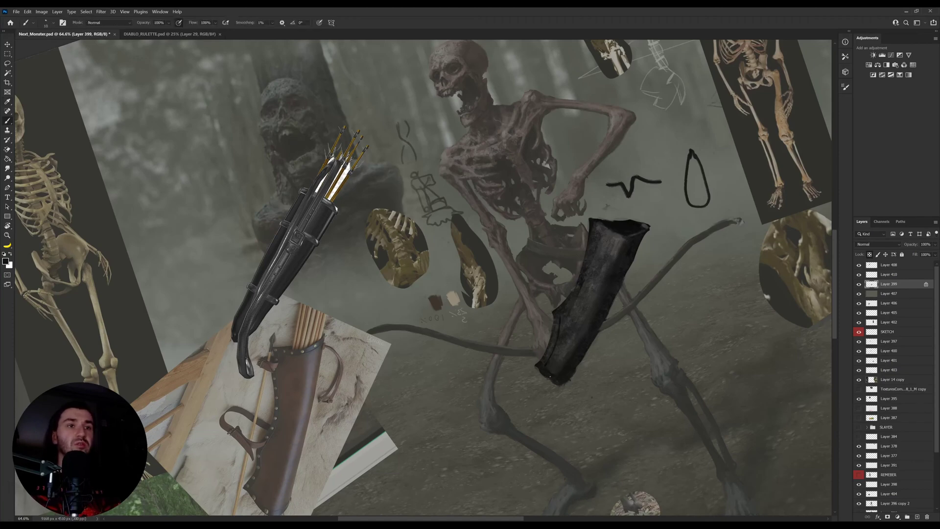
# Step: Unlock the quiver layer's transparent pixels and clean up the silhouette of its lower end with the eraser and brush
pyautogui.press('e')
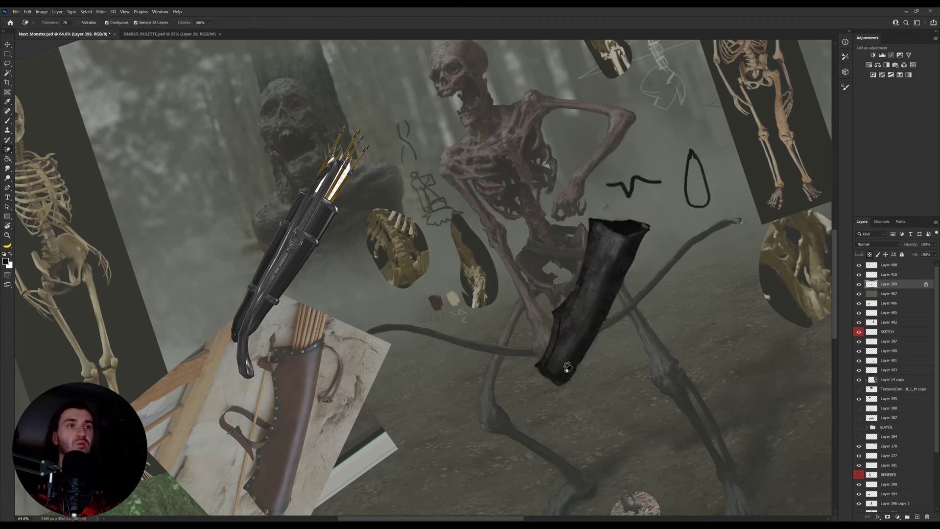
pyautogui.click(870, 255)
pyautogui.hotkey('shift', 'e')
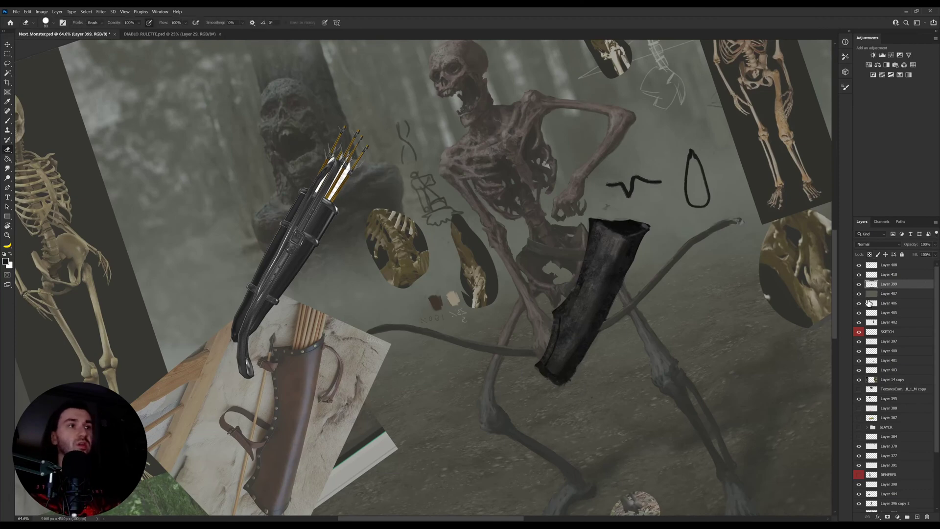
pyautogui.press('r')
pyautogui.moveTo(721, 262); pyautogui.dragTo(705, 346)
pyautogui.press('i')
pyautogui.click(518, 409)
pyautogui.press('b')
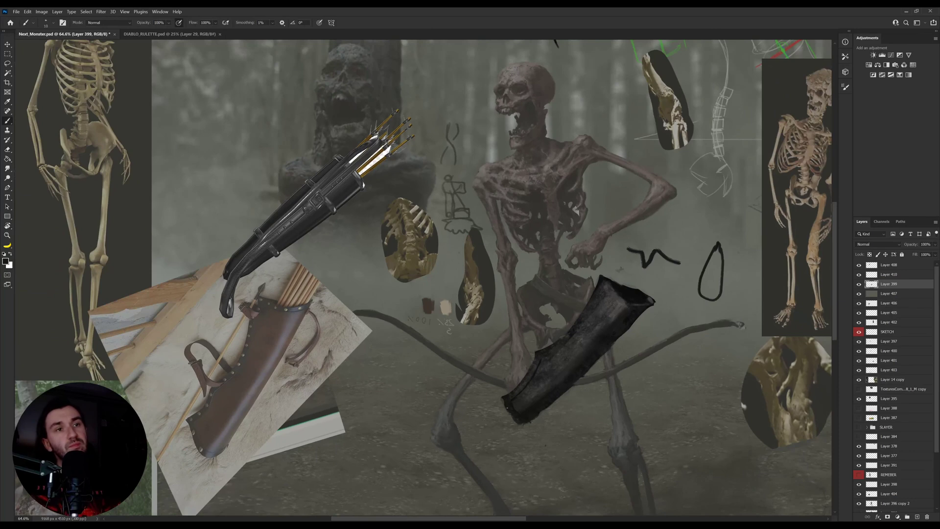
pyautogui.press('e')
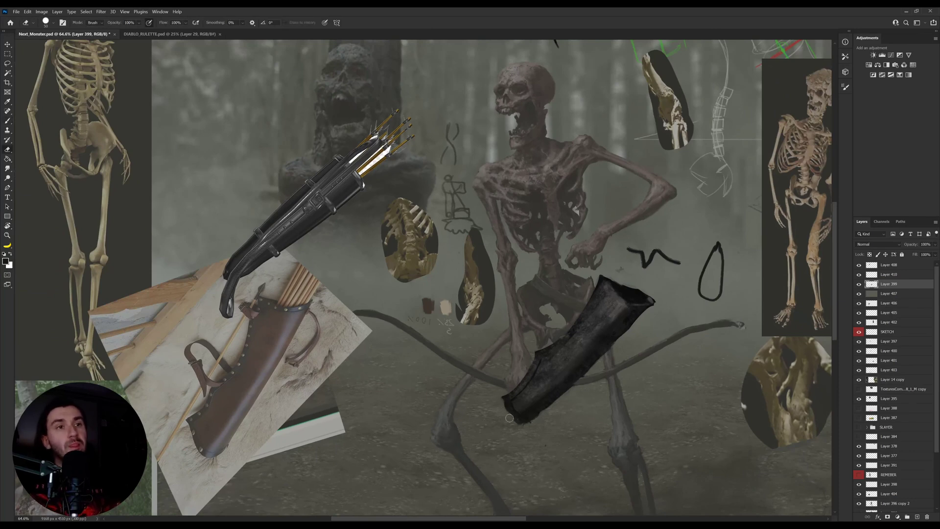
pyautogui.press('b')
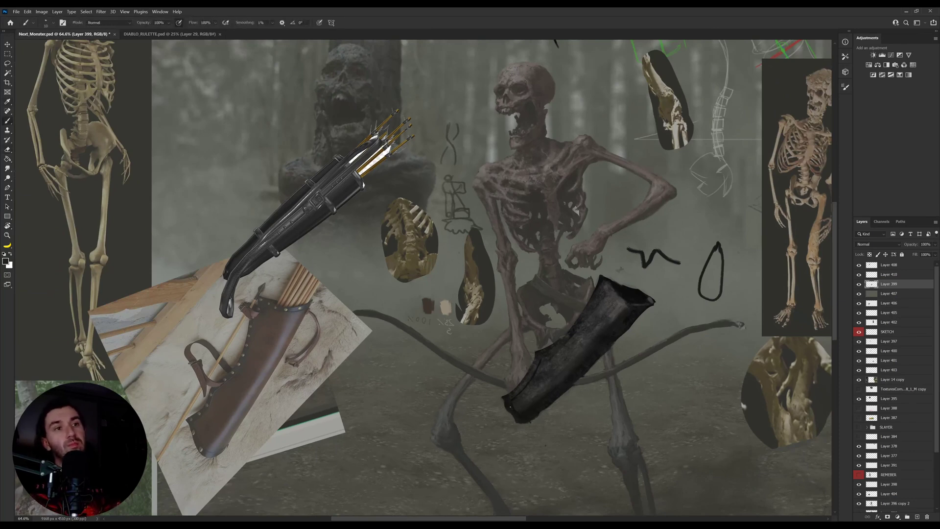
# Step: Touch up the highlights and edges around the quiver's rim and upper body, working at different canvas rotations and with a sampled tone
pyautogui.press(']')
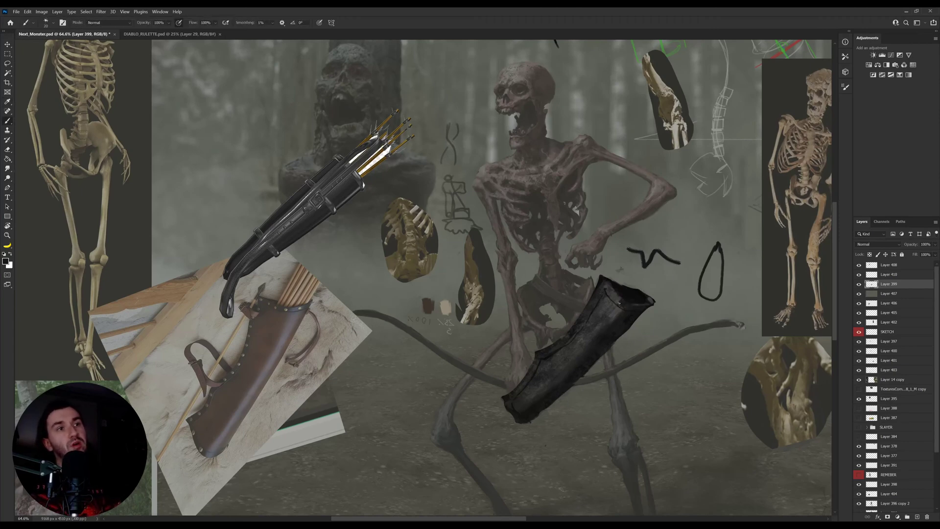
pyautogui.press('r')
pyautogui.moveTo(610, 293); pyautogui.dragTo(578, 391)
pyautogui.press('[')
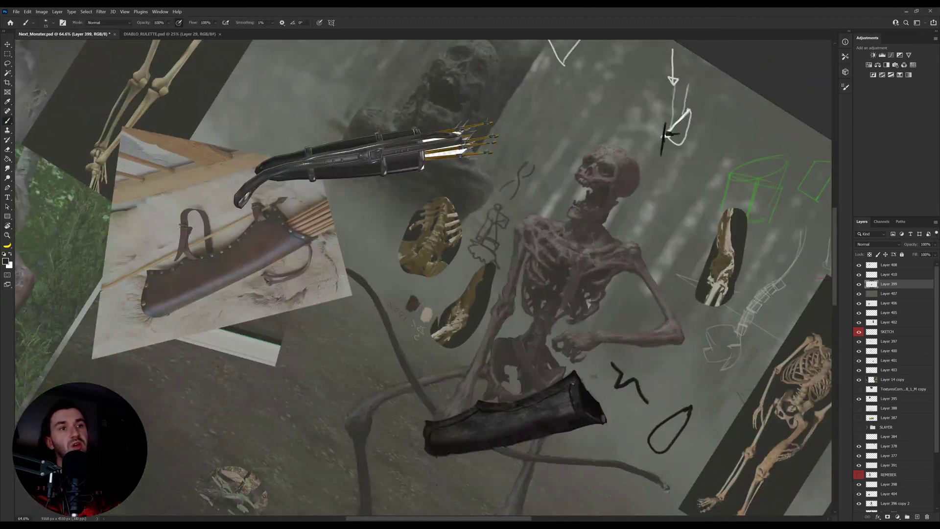
pyautogui.press('r')
pyautogui.moveTo(578, 360); pyautogui.dragTo(595, 275)
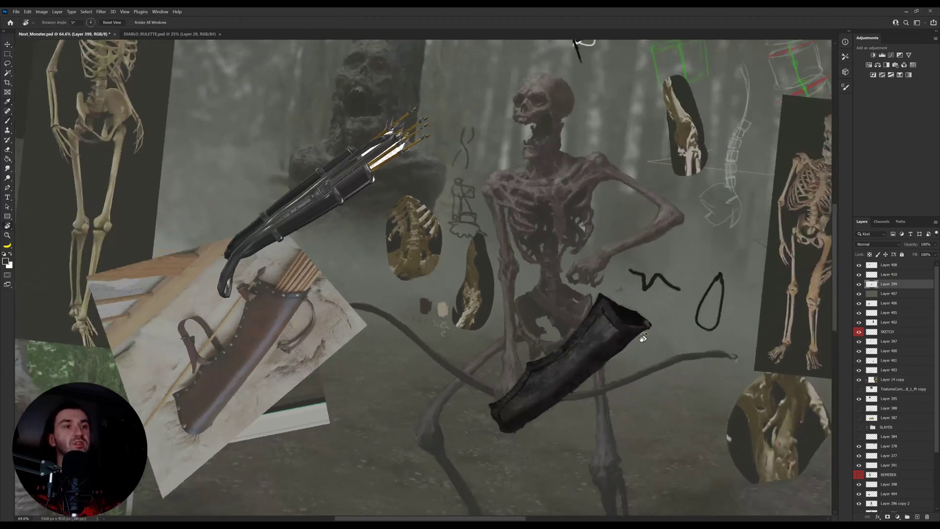
pyautogui.press('r')
pyautogui.moveTo(642, 335); pyautogui.dragTo(637, 267)
pyautogui.press('b')
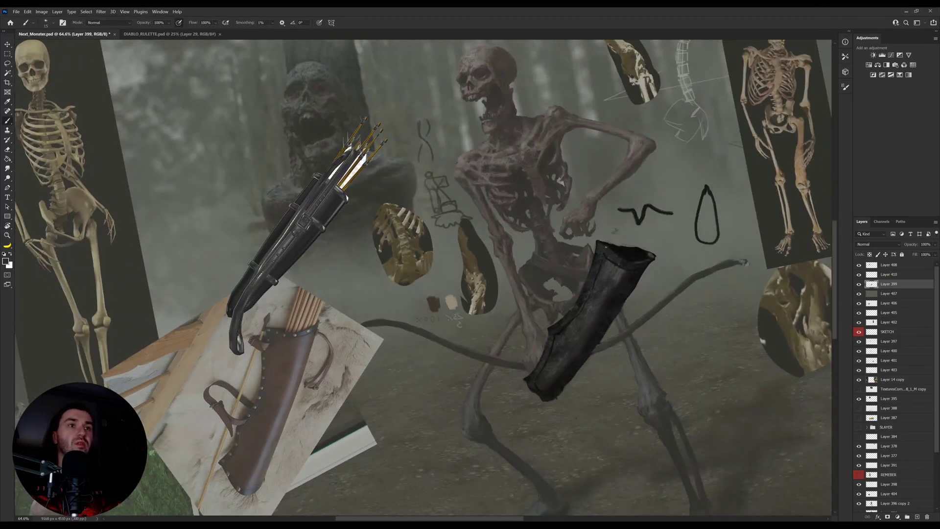
pyautogui.press('r')
pyautogui.moveTo(658, 255)
pyautogui.mouseDown()
pyautogui.moveTo(676, 317)
pyautogui.moveTo(628, 394)
pyautogui.mouseUp()
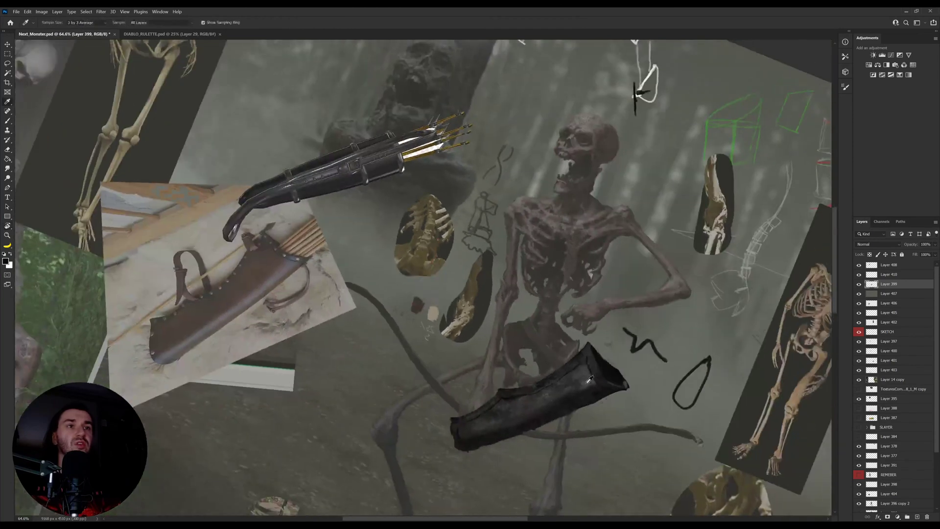
pyautogui.keyDown('alt'); pyautogui.click(590, 380); pyautogui.keyUp('alt')
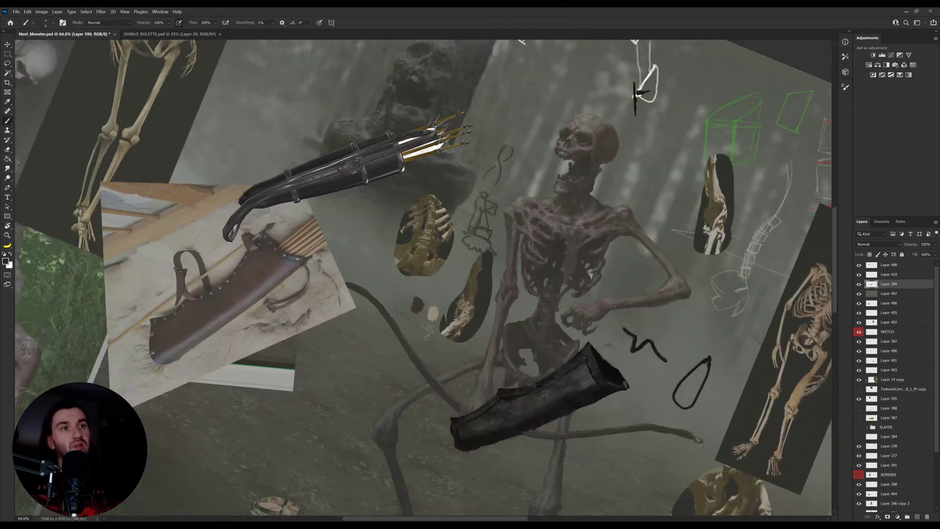
# Step: Paint small dark rivets along the quiver's rim and side seam with sampled tones, following the leather quiver reference
pyautogui.press('r')
pyautogui.moveTo(601, 350); pyautogui.dragTo(619, 278)
pyautogui.keyDown('alt'); pyautogui.click(550, 349); pyautogui.keyUp('alt')
pyautogui.press('e')
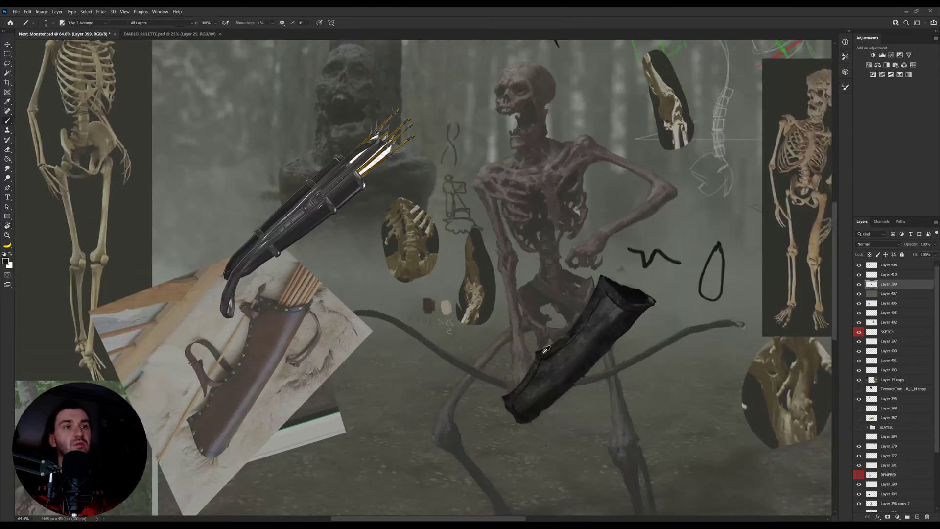
pyautogui.press('b')
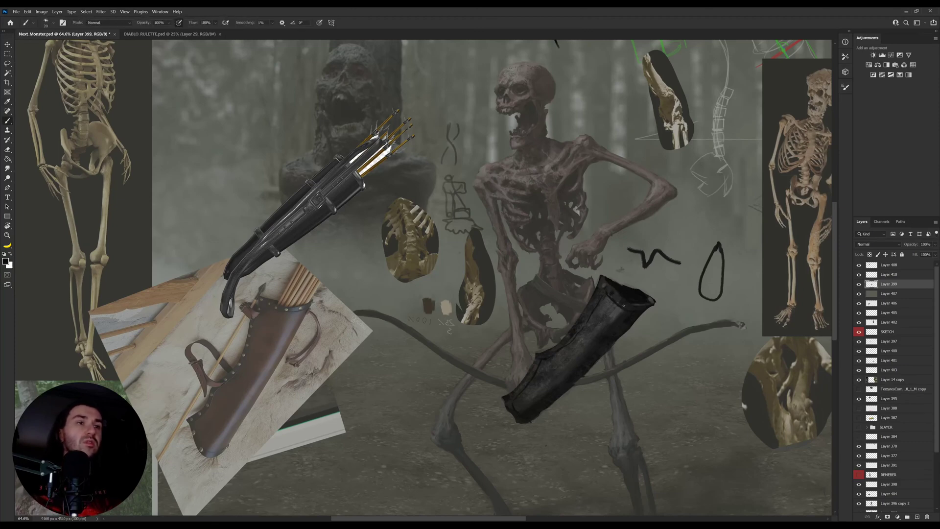
pyautogui.press('i')
pyautogui.press('b')
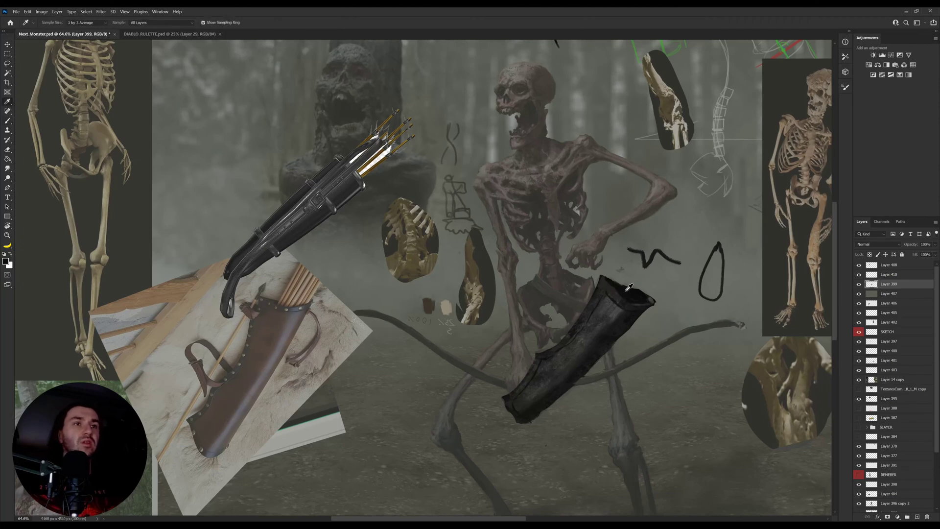
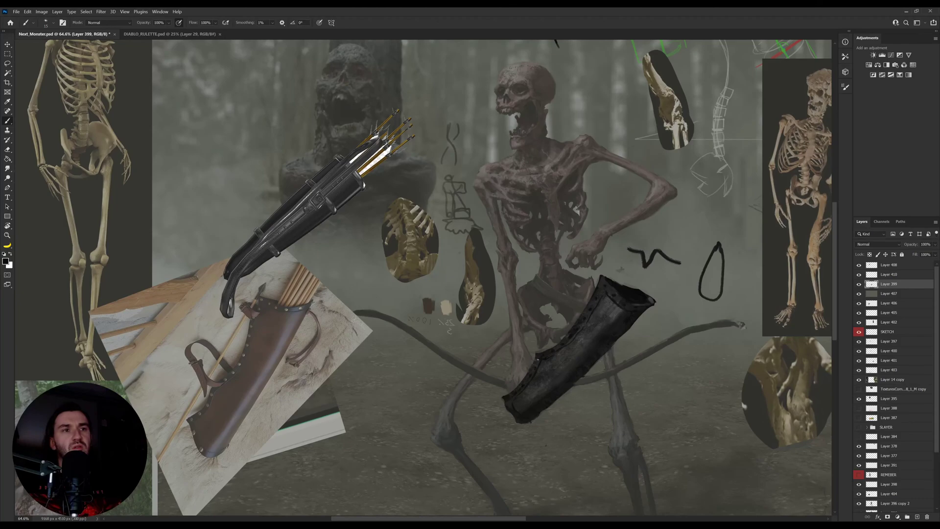
# Step: Sample lighter tones and add small highlights around the rivets on the quiver's rim and side
pyautogui.press('i')
pyautogui.click(626, 312)
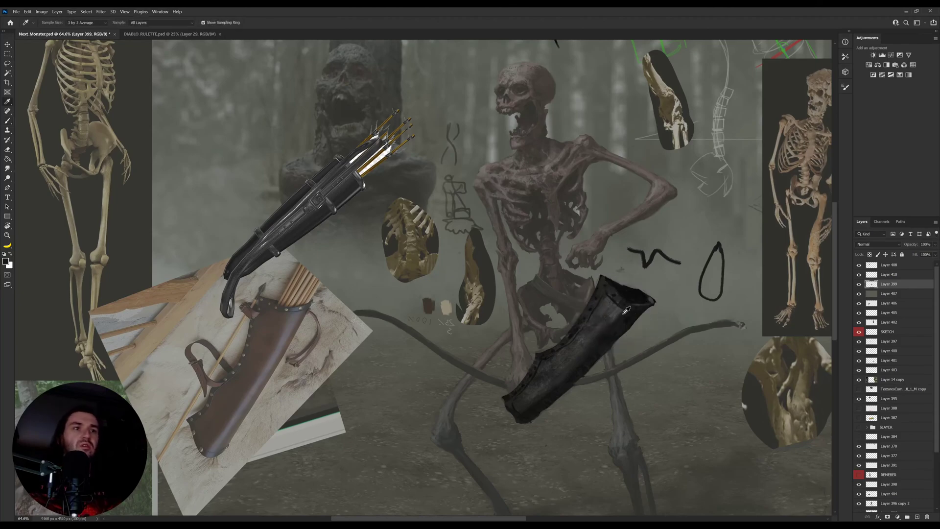
pyautogui.press('z')
pyautogui.moveTo(626, 312); pyautogui.dragTo(640, 314)
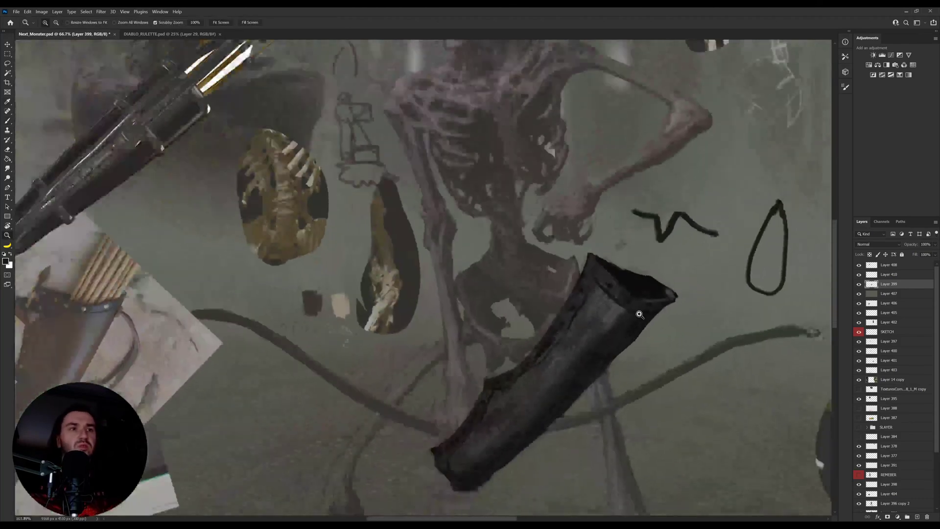
pyautogui.press('i')
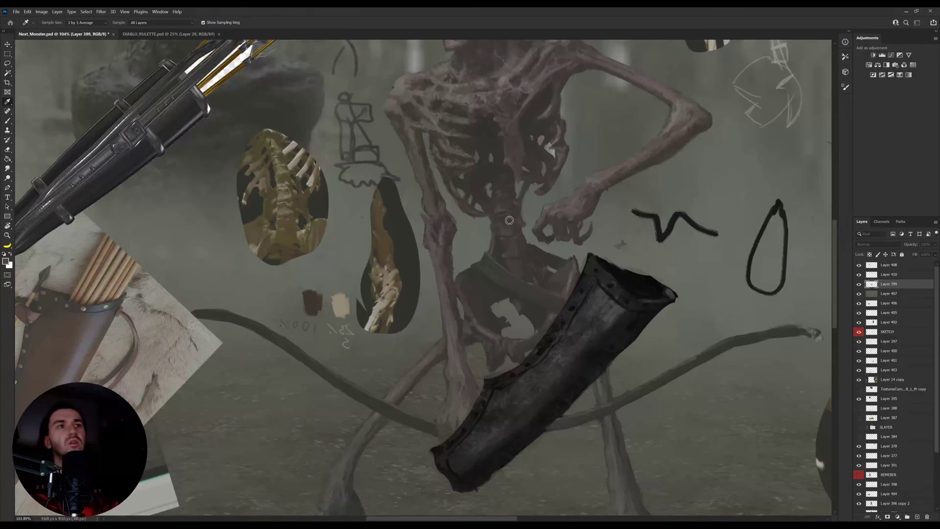
pyautogui.press('b')
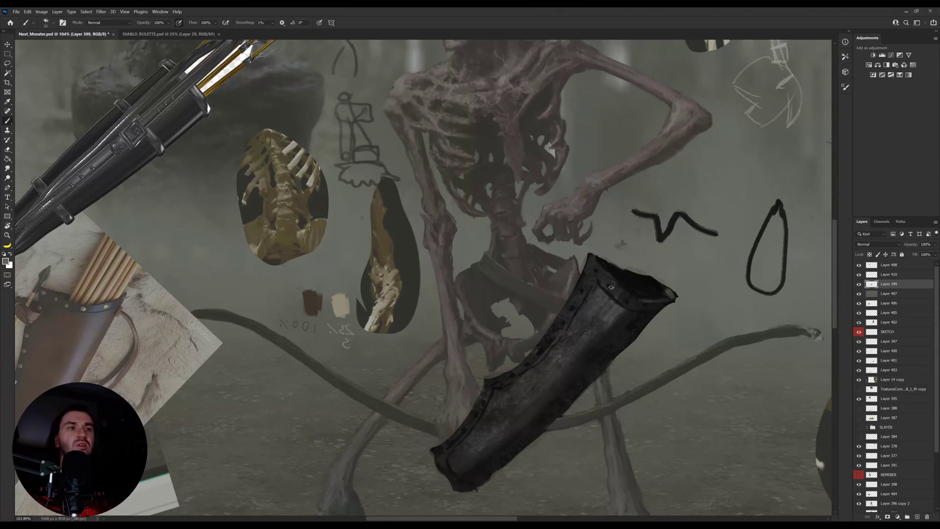
# Step: Create a new layer and outline a box's front face and a receding top edge in white on the empty ground below the quiver references
pyautogui.moveTo(611, 289)
pyautogui.mouseDown()
pyautogui.moveTo(459, 324)
pyautogui.moveTo(431, 372)
pyautogui.mouseUp()
pyautogui.moveTo(495, 240); pyautogui.dragTo(485, 403)
pyautogui.moveTo(314, 303); pyautogui.dragTo(556, 443)
pyautogui.moveTo(245, 465); pyautogui.dragTo(504, 360)
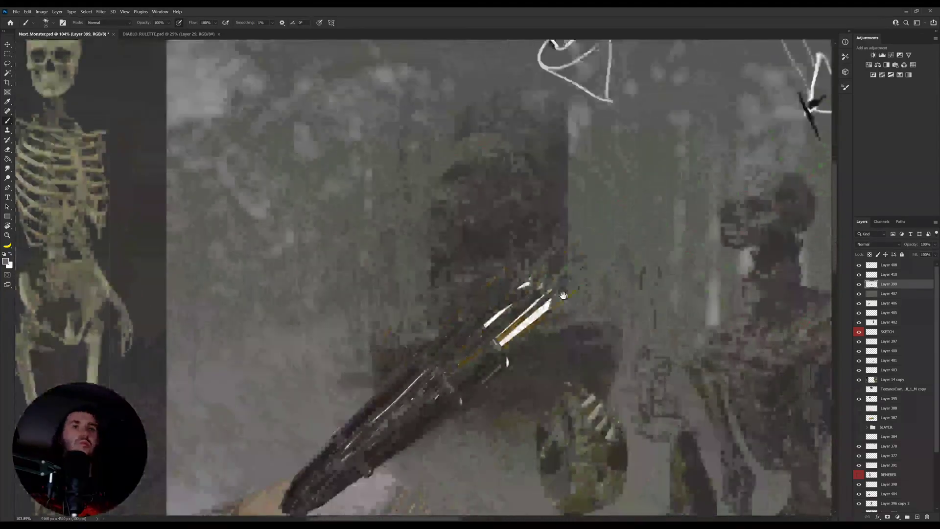
pyautogui.moveTo(450, 480); pyautogui.dragTo(433, 38)
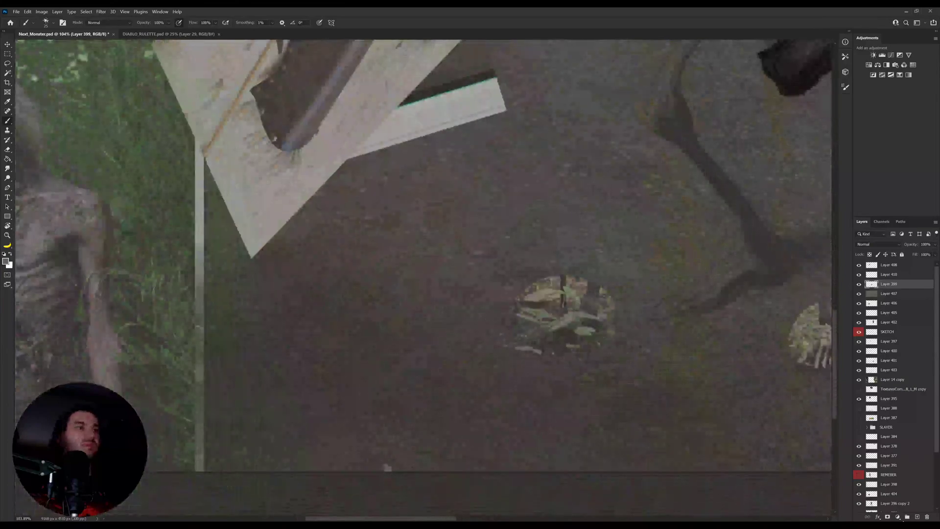
pyautogui.click(916, 517)
pyautogui.press('d')
pyautogui.press('x')
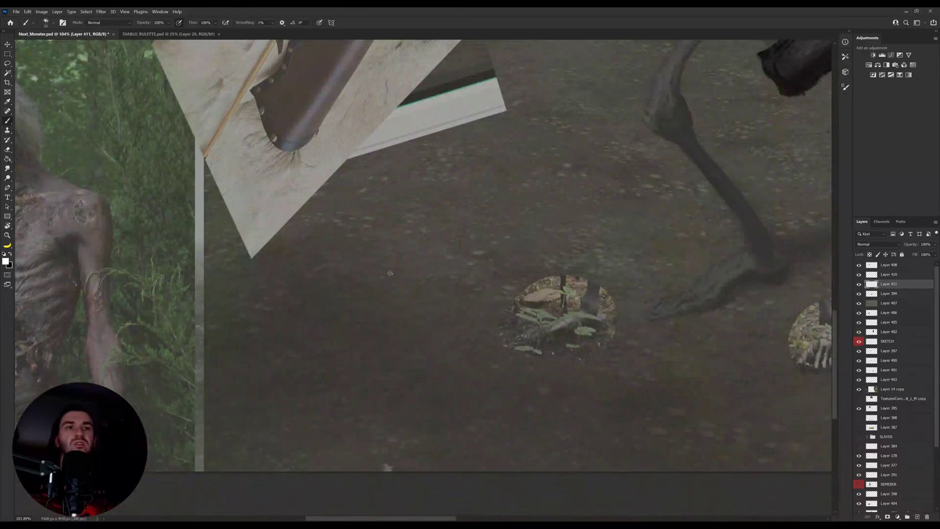
pyautogui.moveTo(386, 268)
pyautogui.mouseDown()
pyautogui.moveTo(388, 337)
pyautogui.moveTo(387, 362)
pyautogui.mouseUp()
pyautogui.keyDown('shift'); pyautogui.click(473, 394); pyautogui.keyUp('shift')
pyautogui.moveTo(471, 394); pyautogui.dragTo(472, 283)
pyautogui.keyDown('shift'); pyautogui.click(472, 297); pyautogui.keyUp('shift')
pyautogui.keyDown('shift'); pyautogui.click(537, 273); pyautogui.keyUp('shift')
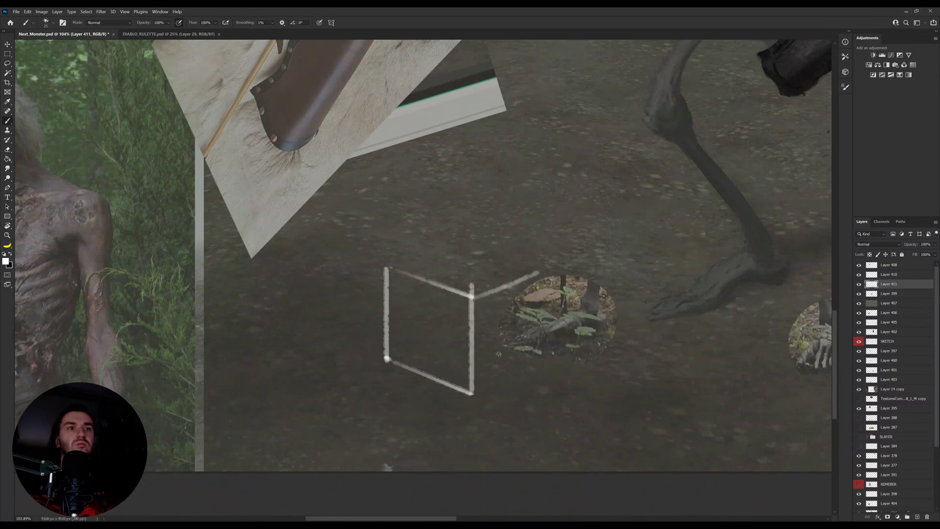
# Step: Complete the white box outline with straight lines for its side face and the back edges of its top
pyautogui.moveTo(472, 391); pyautogui.dragTo(536, 356)
pyautogui.moveTo(526, 361); pyautogui.dragTo(526, 357)
pyautogui.keyDown('shift'); pyautogui.click(525, 276); pyautogui.keyUp('shift')
pyautogui.click(386, 268)
pyautogui.keyDown('shift'); pyautogui.click(438, 256); pyautogui.keyUp('shift')
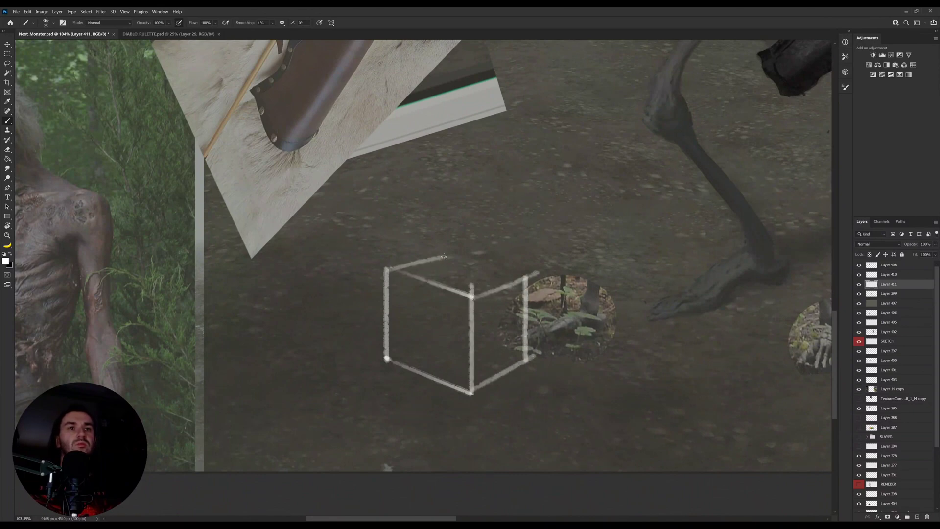
pyautogui.keyDown('shift'); pyautogui.click(527, 278); pyautogui.keyUp('shift')
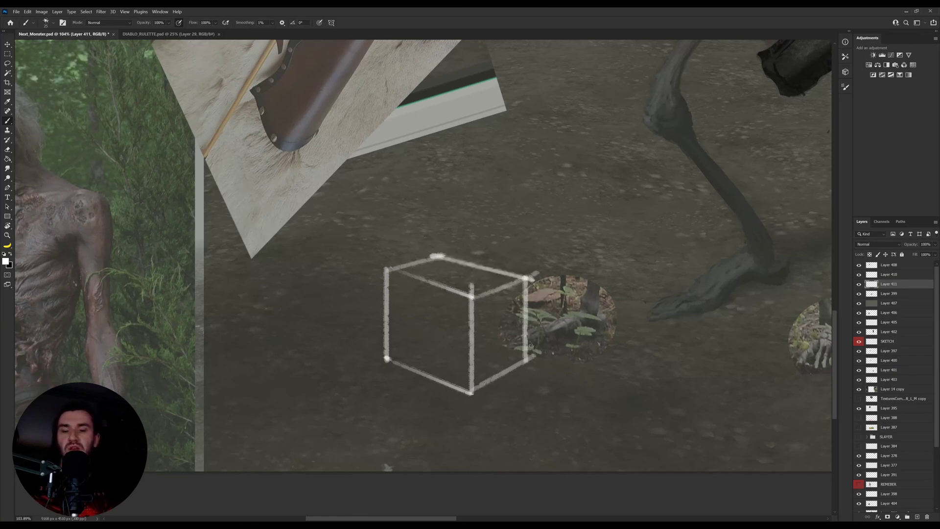
# Step: Select the finished box outline with the Lasso, move it slightly up and to the left, and deselect it
pyautogui.press('l')
pyautogui.moveTo(559, 406)
pyautogui.mouseDown()
pyautogui.moveTo(404, 387)
pyautogui.moveTo(521, 235)
pyautogui.moveTo(453, 352)
pyautogui.moveTo(490, 338)
pyautogui.moveTo(488, 295)
pyautogui.mouseUp()
pyautogui.hotkey('ctrl', 'd')
pyautogui.press('b')
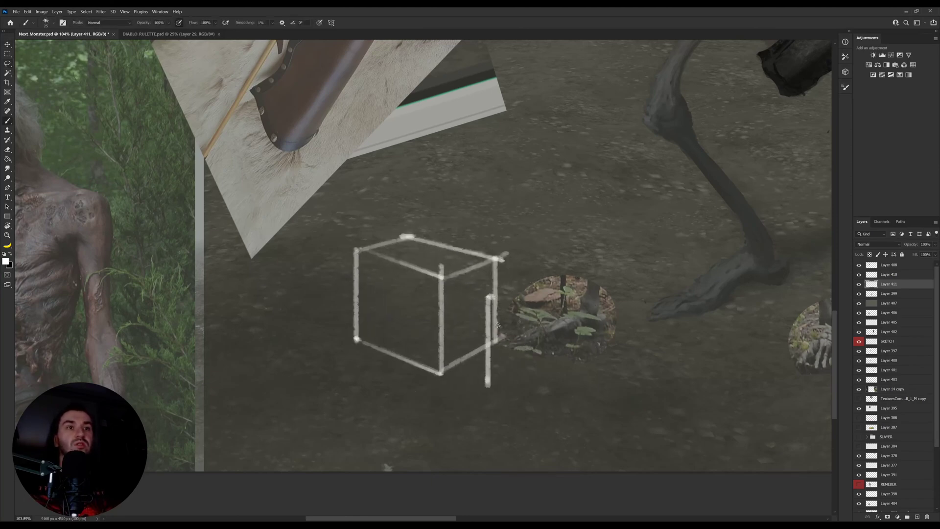
# Step: Draw a smaller white box outline in the same perspective, overlapping the large box's lower right corner
pyautogui.hotkey('ctrl', 'z')
pyautogui.moveTo(485, 381)
pyautogui.mouseDown()
pyautogui.moveTo(484, 326)
pyautogui.moveTo(547, 361)
pyautogui.moveTo(502, 376)
pyautogui.moveTo(488, 324)
pyautogui.moveTo(537, 351)
pyautogui.moveTo(519, 393)
pyautogui.moveTo(544, 402)
pyautogui.mouseUp()
pyautogui.hotkey('ctrl', 'z')
pyautogui.moveTo(485, 381)
pyautogui.mouseDown()
pyautogui.moveTo(537, 408)
pyautogui.moveTo(538, 352)
pyautogui.mouseUp()
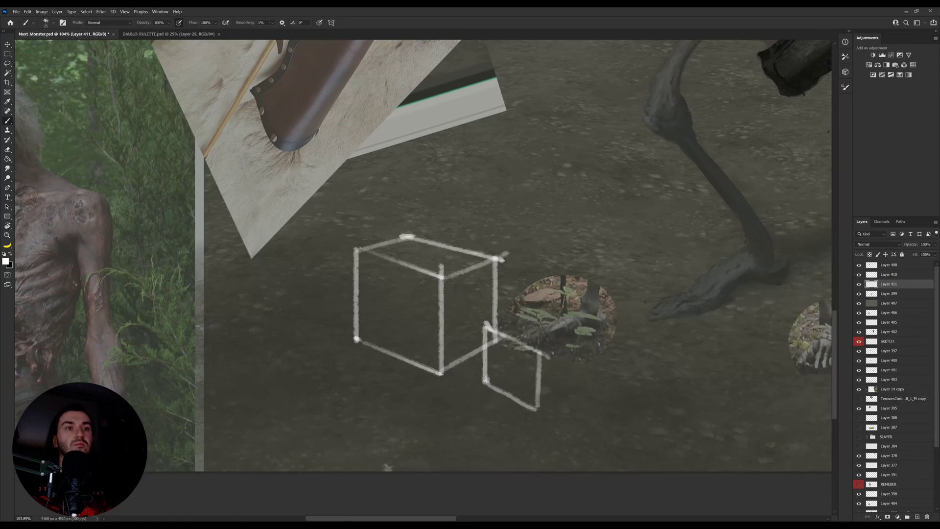
pyautogui.moveTo(485, 327); pyautogui.dragTo(551, 359)
pyautogui.moveTo(486, 327)
pyautogui.mouseDown()
pyautogui.moveTo(529, 315)
pyautogui.moveTo(583, 332)
pyautogui.moveTo(544, 356)
pyautogui.mouseUp()
pyautogui.moveTo(528, 315); pyautogui.dragTo(584, 335)
pyautogui.moveTo(538, 409); pyautogui.dragTo(584, 387)
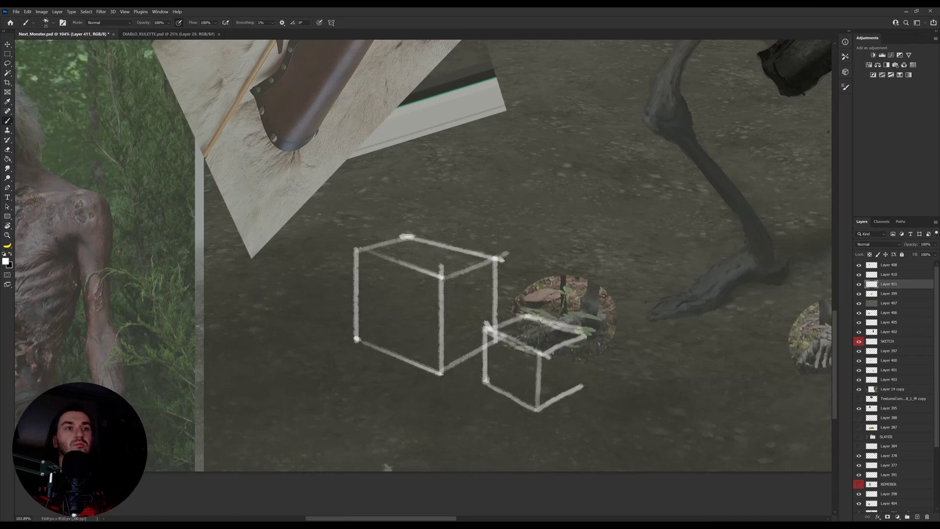
pyautogui.moveTo(584, 335); pyautogui.dragTo(583, 392)
pyautogui.moveTo(544, 356); pyautogui.dragTo(539, 409)
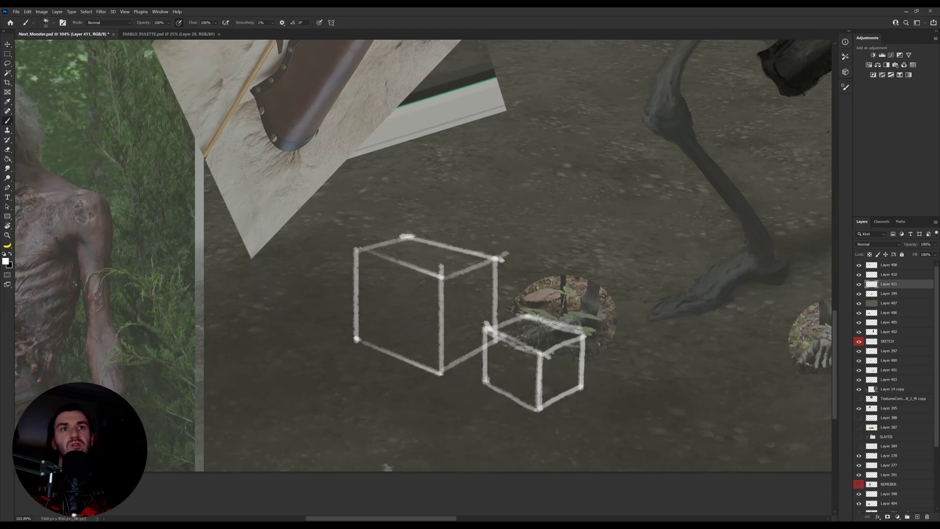
# Step: Draw a diagonal arrow labelled A pointing down to a horizontal line labelled D, left of the large box
pyautogui.moveTo(235, 350); pyautogui.dragTo(290, 349)
pyautogui.hotkey('ctrl', 'z')
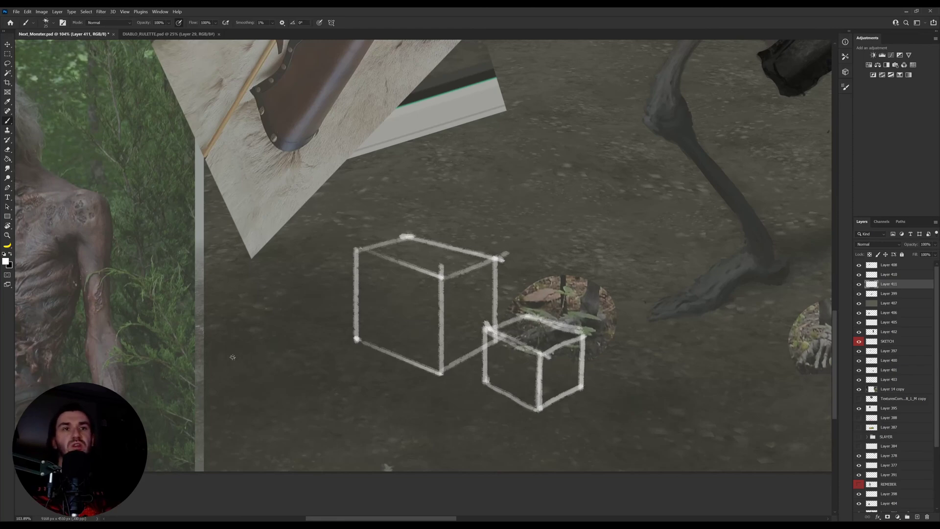
pyautogui.moveTo(229, 357); pyautogui.dragTo(311, 357)
pyautogui.moveTo(247, 281)
pyautogui.mouseDown()
pyautogui.moveTo(307, 351)
pyautogui.moveTo(286, 340)
pyautogui.moveTo(236, 258)
pyautogui.mouseUp()
pyautogui.moveTo(225, 366); pyautogui.dragTo(226, 378)
pyautogui.moveTo(226, 366); pyautogui.dragTo(227, 379)
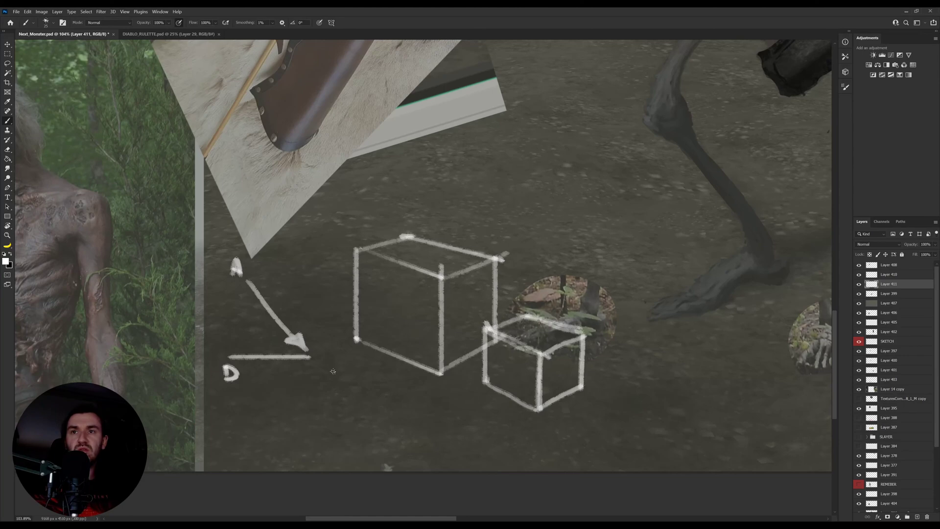
# Step: Sample a near-black tone and fill the large box's right face with it
pyautogui.press('i')
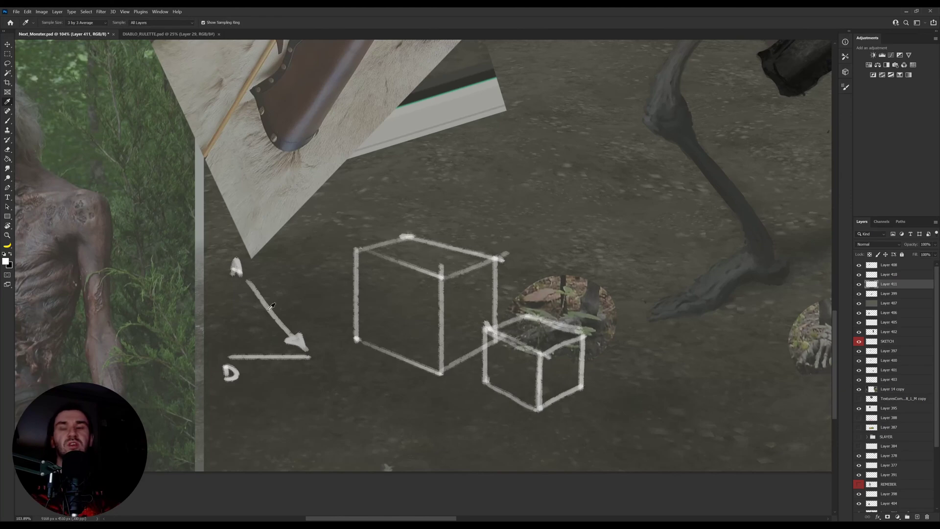
pyautogui.click(450, 301)
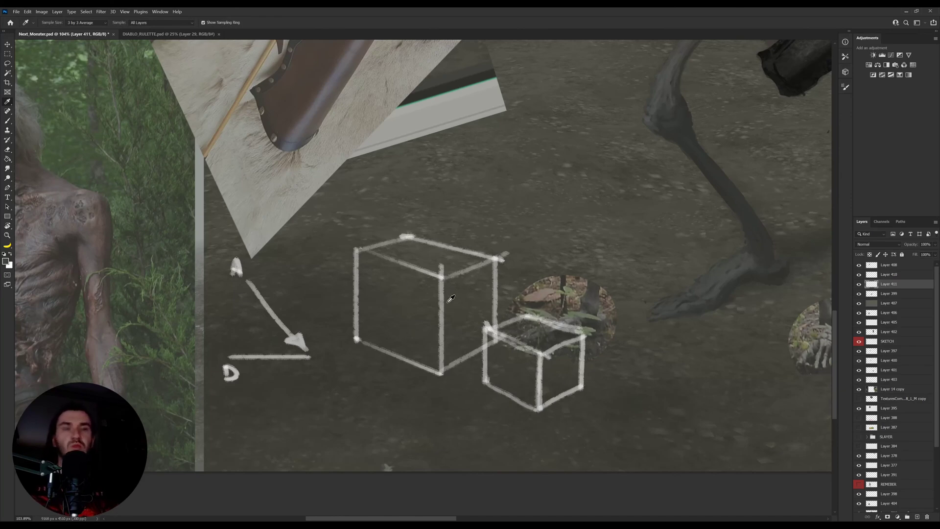
pyautogui.click(454, 293)
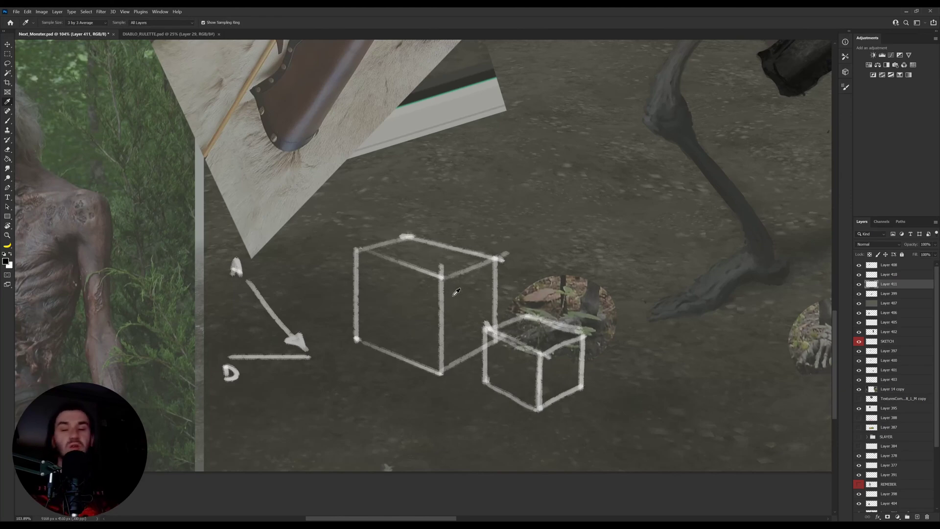
pyautogui.press('b')
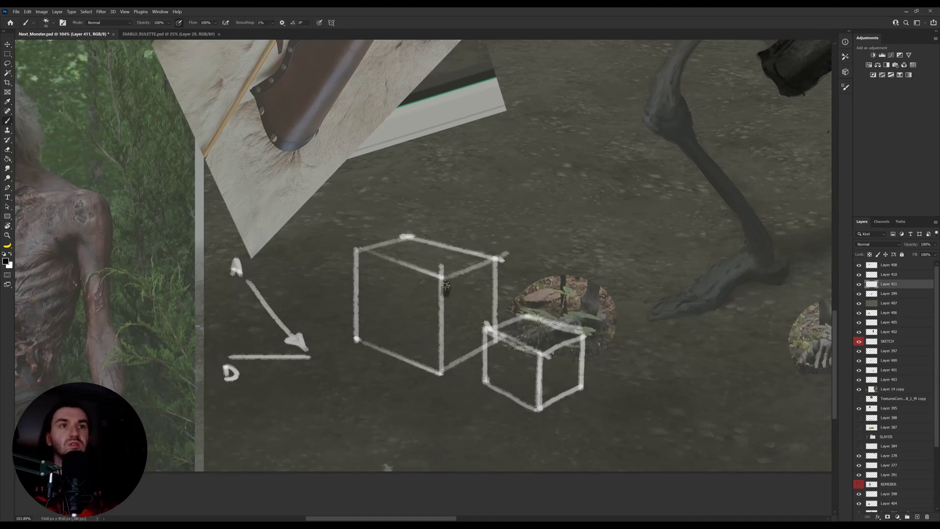
pyautogui.moveTo(445, 286)
pyautogui.mouseDown()
pyautogui.moveTo(447, 368)
pyautogui.moveTo(470, 350)
pyautogui.moveTo(460, 356)
pyautogui.moveTo(453, 343)
pyautogui.moveTo(456, 296)
pyautogui.moveTo(454, 341)
pyautogui.mouseUp()
pyautogui.press('i')
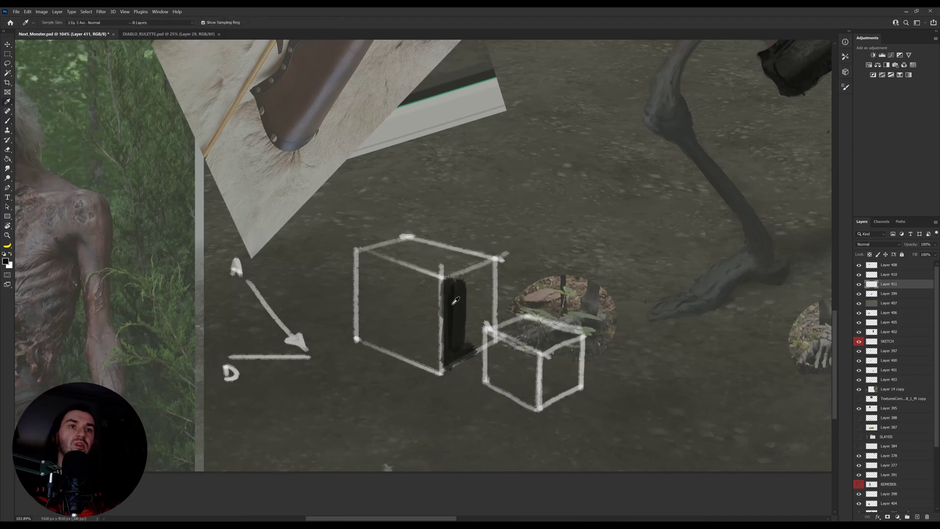
pyautogui.press('b')
pyautogui.moveTo(456, 301)
pyautogui.mouseDown()
pyautogui.moveTo(490, 274)
pyautogui.moveTo(469, 319)
pyautogui.moveTo(487, 328)
pyautogui.moveTo(494, 314)
pyautogui.moveTo(466, 343)
pyautogui.moveTo(483, 335)
pyautogui.mouseUp()
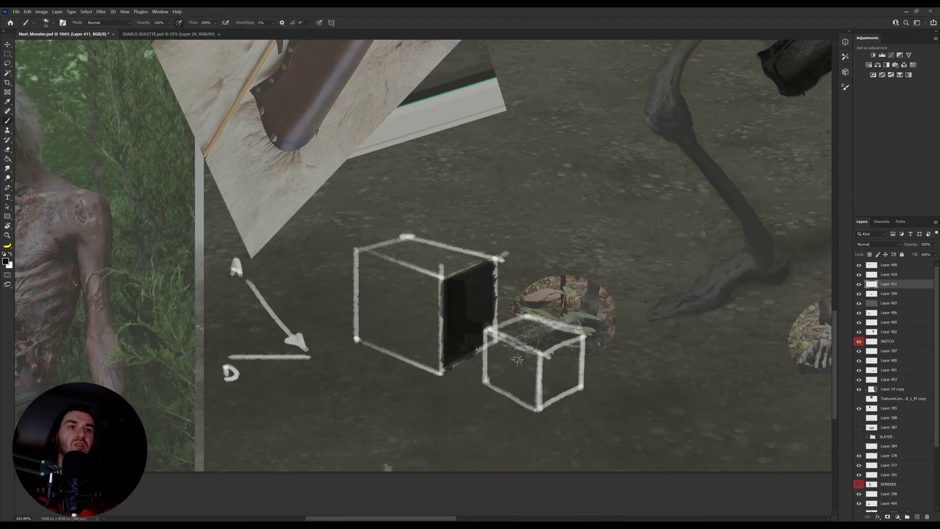
# Step: Fill the small box's right face with the same near-black, and even out the large box's dark face and edge
pyautogui.moveTo(546, 353)
pyautogui.mouseDown()
pyautogui.moveTo(544, 394)
pyautogui.moveTo(579, 385)
pyautogui.moveTo(549, 357)
pyautogui.moveTo(553, 350)
pyautogui.moveTo(556, 384)
pyautogui.moveTo(581, 343)
pyautogui.moveTo(565, 352)
pyautogui.mouseUp()
pyautogui.moveTo(551, 360); pyautogui.dragTo(555, 365)
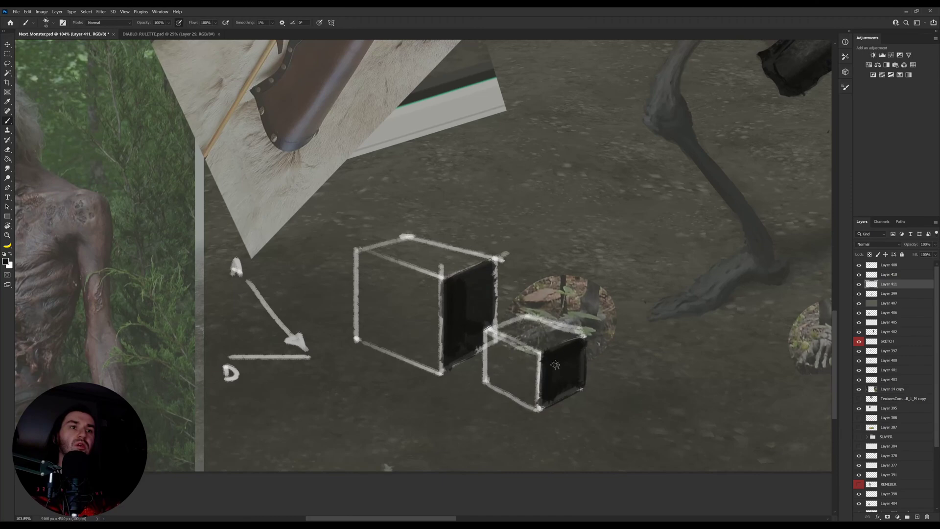
pyautogui.moveTo(546, 397); pyautogui.dragTo(577, 385)
pyautogui.moveTo(465, 355); pyautogui.dragTo(446, 363)
pyautogui.moveTo(466, 279)
pyautogui.mouseDown()
pyautogui.moveTo(490, 266)
pyautogui.moveTo(481, 276)
pyautogui.moveTo(496, 281)
pyautogui.moveTo(454, 329)
pyautogui.moveTo(483, 328)
pyautogui.moveTo(469, 334)
pyautogui.moveTo(478, 345)
pyautogui.moveTo(496, 321)
pyautogui.mouseUp()
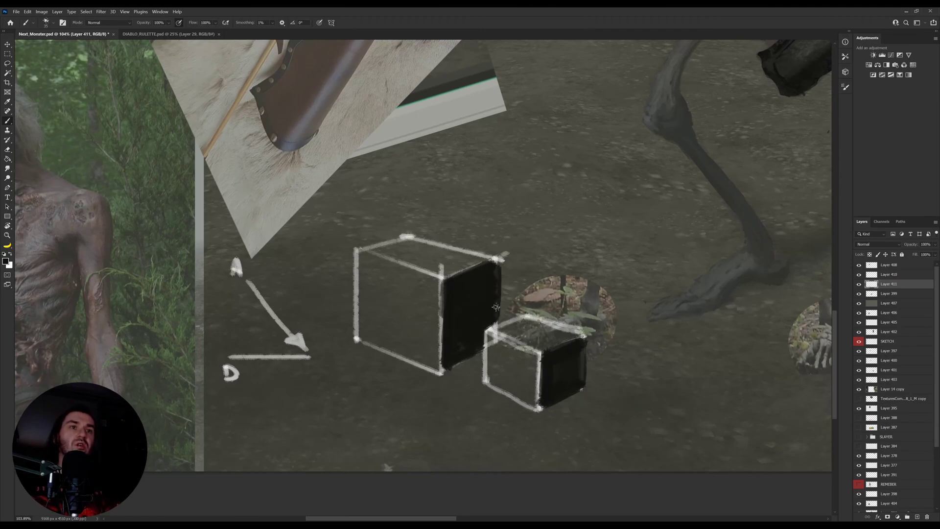
pyautogui.press('e')
pyautogui.press('i')
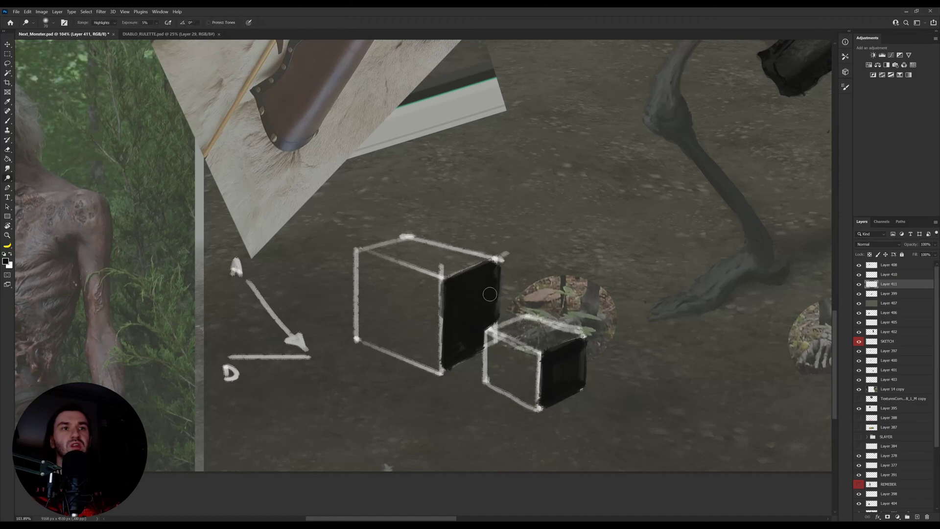
# Step: Fill the left-hand front faces of both boxes with a dark tone slightly lighter than their near-black right faces
pyautogui.click(490, 289)
pyautogui.press('b')
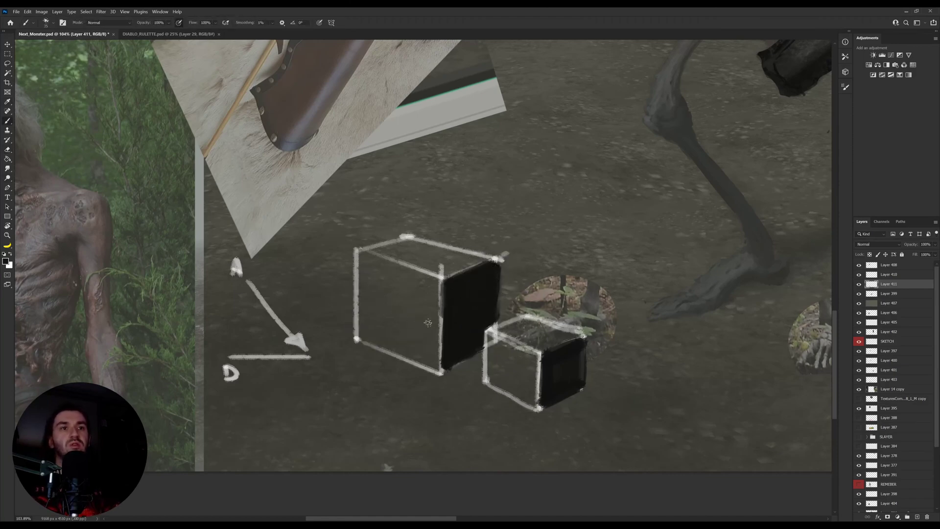
pyautogui.moveTo(430, 324); pyautogui.dragTo(432, 329)
pyautogui.moveTo(363, 268)
pyautogui.mouseDown()
pyautogui.moveTo(365, 306)
pyautogui.moveTo(377, 318)
pyautogui.moveTo(397, 277)
pyautogui.moveTo(438, 313)
pyautogui.moveTo(436, 360)
pyautogui.moveTo(406, 355)
pyautogui.mouseUp()
pyautogui.moveTo(363, 323)
pyautogui.mouseDown()
pyautogui.moveTo(358, 334)
pyautogui.moveTo(387, 345)
pyautogui.moveTo(377, 329)
pyautogui.moveTo(430, 365)
pyautogui.moveTo(438, 326)
pyautogui.moveTo(426, 277)
pyautogui.moveTo(357, 255)
pyautogui.moveTo(368, 299)
pyautogui.moveTo(434, 352)
pyautogui.moveTo(490, 343)
pyautogui.moveTo(492, 373)
pyautogui.moveTo(519, 370)
pyautogui.moveTo(532, 390)
pyautogui.moveTo(492, 375)
pyautogui.moveTo(529, 402)
pyautogui.moveTo(536, 357)
pyautogui.moveTo(519, 347)
pyautogui.moveTo(534, 343)
pyautogui.moveTo(484, 377)
pyautogui.mouseUp()
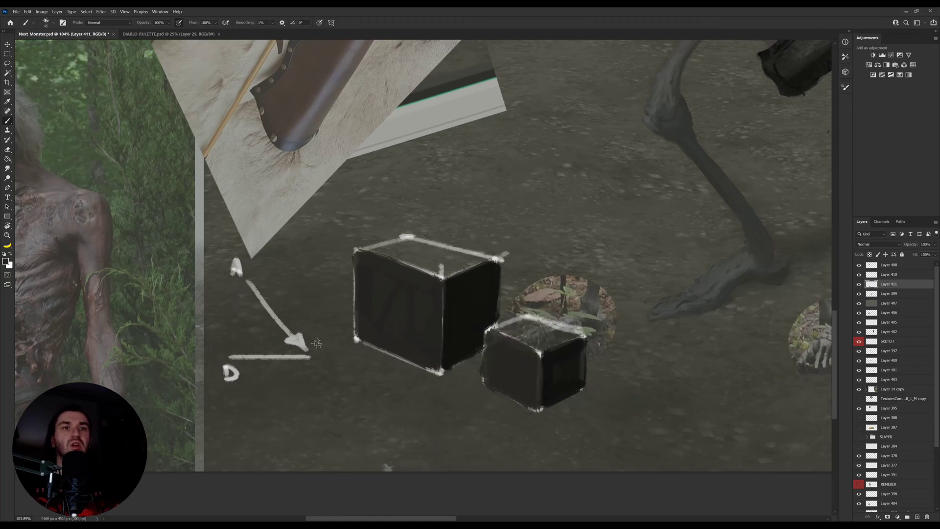
# Step: Draw a small side-view diagram below the arrow: a thin light rectangle on a ground line, with diagonal light rays hitting its top and left side
pyautogui.keyDown('alt'); pyautogui.click(297, 344); pyautogui.keyUp('alt')
pyautogui.press('[')
pyautogui.press('[')
pyautogui.press('[')
pyautogui.press('[')
pyautogui.press('[')
pyautogui.press('[')
pyautogui.moveTo(305, 435)
pyautogui.mouseDown()
pyautogui.moveTo(306, 390)
pyautogui.moveTo(340, 391)
pyautogui.mouseUp()
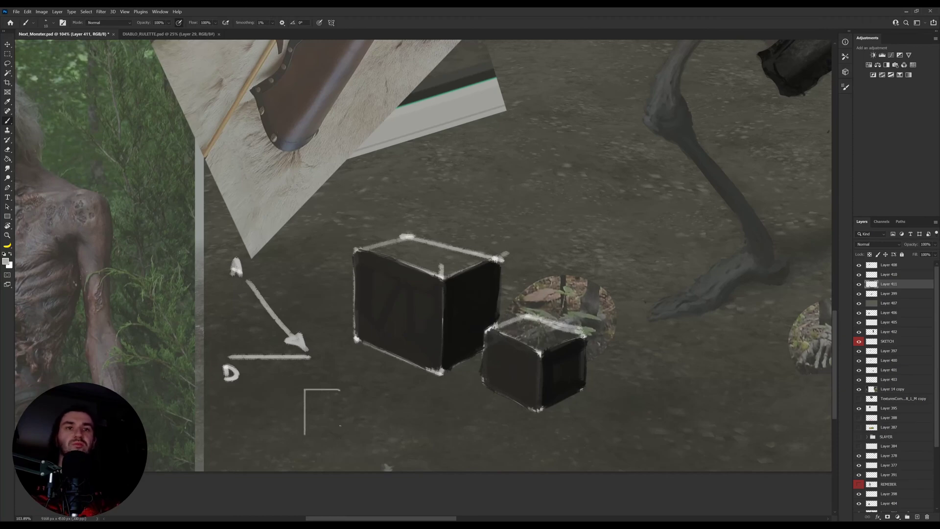
pyautogui.moveTo(305, 434); pyautogui.dragTo(350, 435)
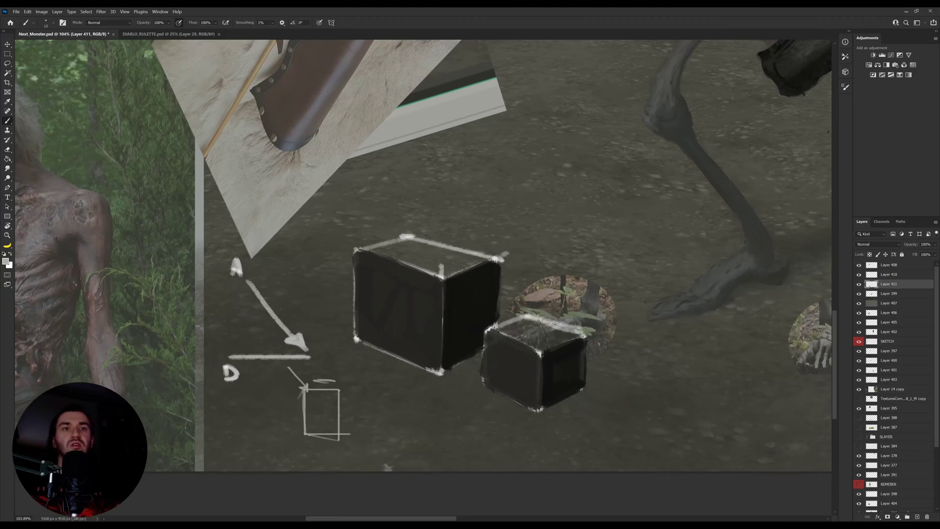
pyautogui.moveTo(235, 435); pyautogui.dragTo(368, 435)
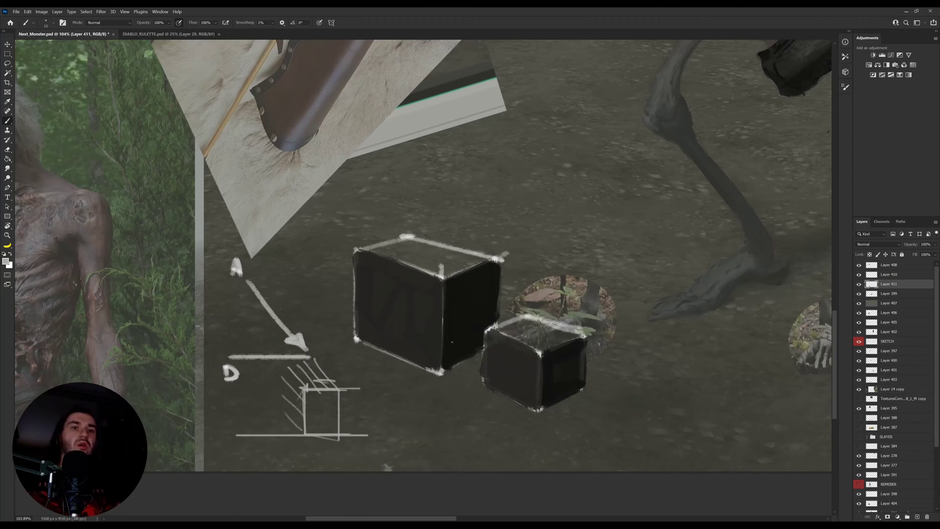
# Step: Sample a lighter grey from the large box's top area and fill its top face with it
pyautogui.moveTo(463, 342); pyautogui.dragTo(475, 358)
pyautogui.press('v')
pyautogui.press('r')
pyautogui.moveTo(444, 304); pyautogui.dragTo(451, 297)
pyautogui.press('b')
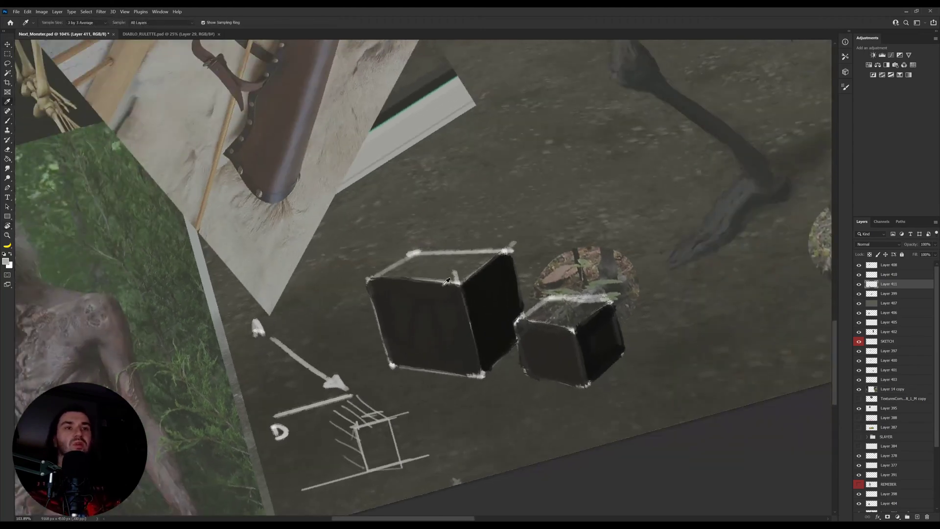
pyautogui.keyDown('alt'); pyautogui.click(446, 272); pyautogui.keyUp('alt')
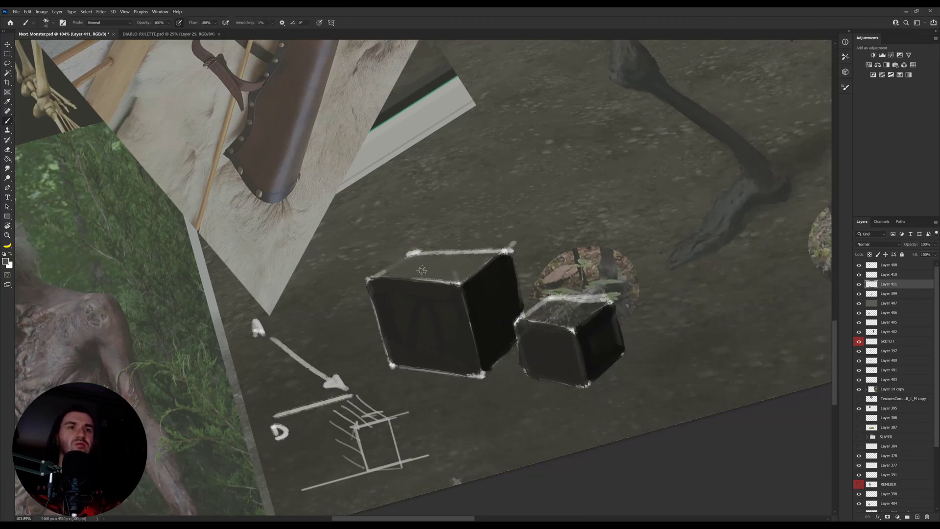
pyautogui.press('r')
pyautogui.press('Escape')
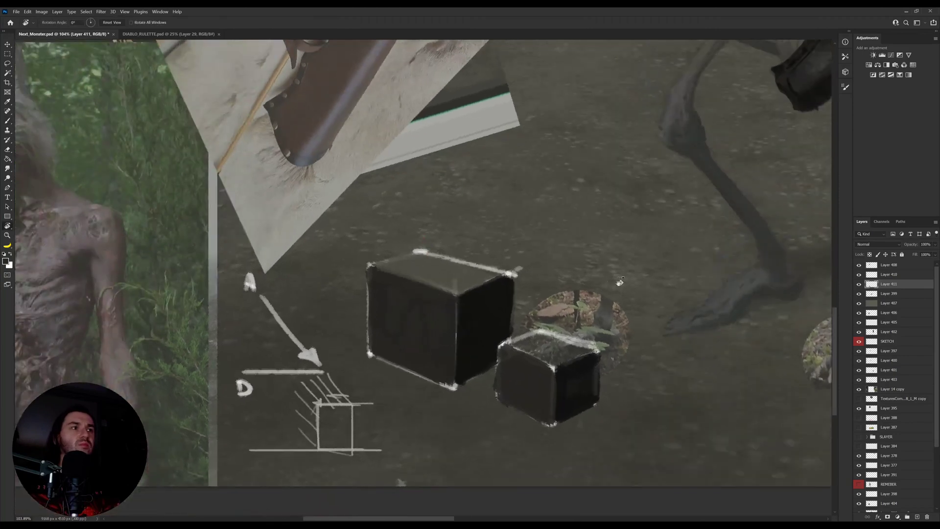
# Step: Create a new layer beneath the boxes, fill a rectangular area behind them, lighten the fill to dark grey, and deselect
pyautogui.click(901, 296)
pyautogui.hotkey('ctrl', 'shift', 'alt', 'n')
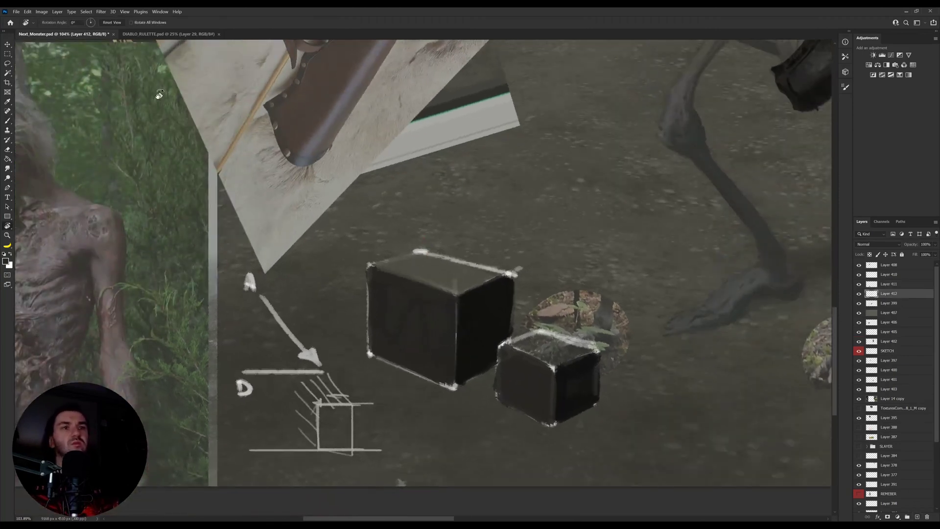
pyautogui.press('m')
pyautogui.moveTo(289, 195); pyautogui.dragTo(653, 452)
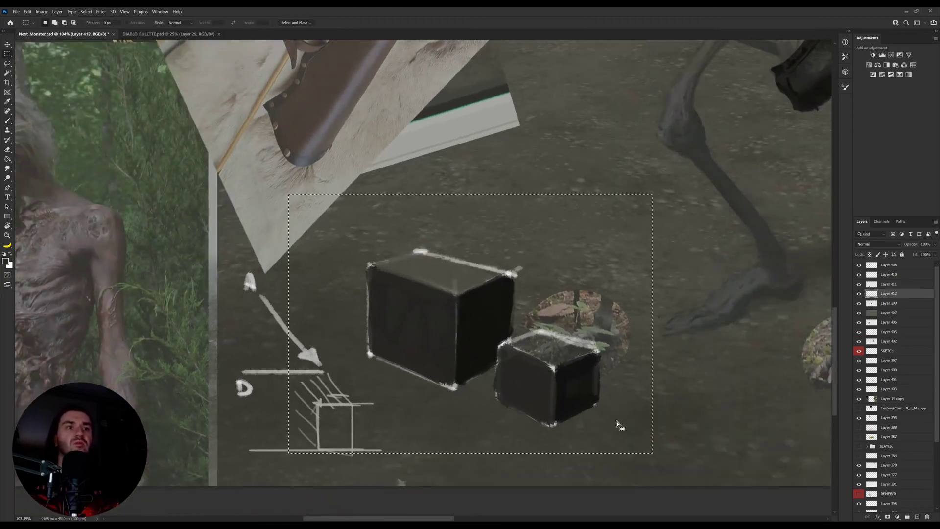
pyautogui.press('g')
pyautogui.click(477, 409)
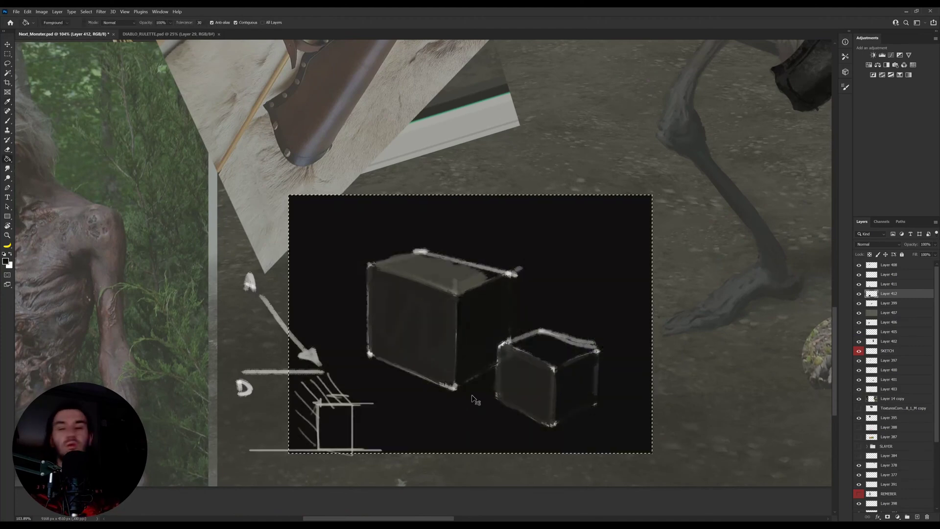
pyautogui.hotkey('ctrl', 'u')
pyautogui.moveTo(743, 215); pyautogui.dragTo(755, 213)
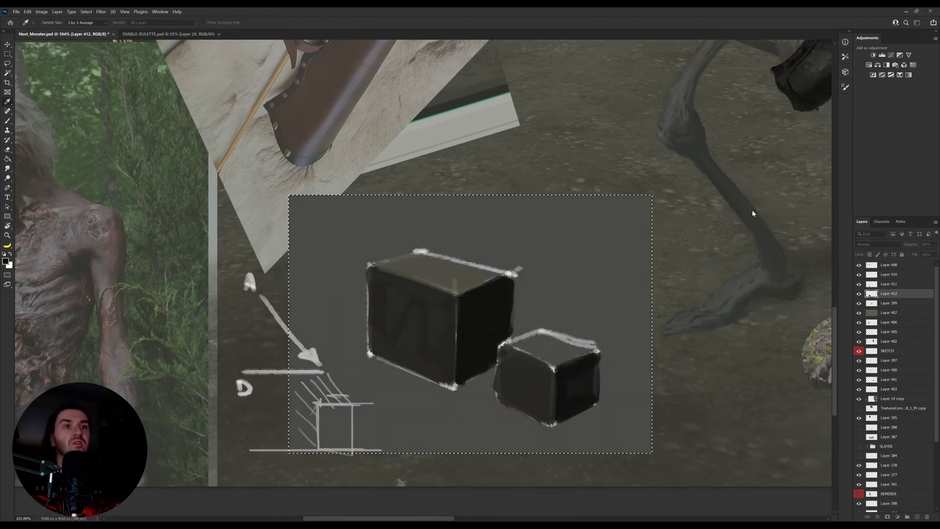
pyautogui.press('g')
pyautogui.hotkey('ctrl', 'd')
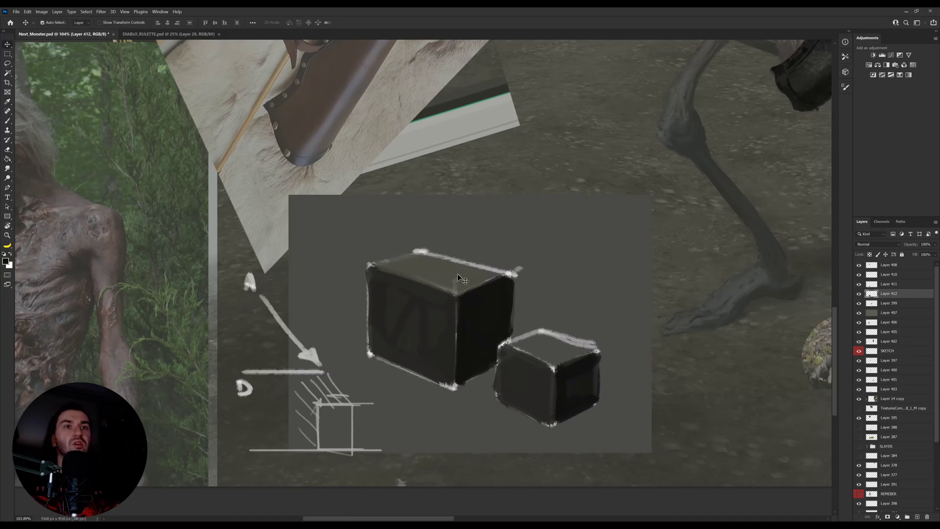
# Step: On the boxes' layer, sample the large box's top tone and paint the top faces of both boxes with it
pyautogui.keyDown('ctrl'); pyautogui.click(457, 273); pyautogui.keyUp('ctrl')
pyautogui.press('r')
pyautogui.moveTo(609, 276); pyautogui.dragTo(605, 236)
pyautogui.press('b')
pyautogui.keyDown('alt'); pyautogui.click(471, 271); pyautogui.keyUp('alt')
pyautogui.moveTo(415, 255); pyautogui.dragTo(498, 257)
pyautogui.moveTo(523, 319)
pyautogui.mouseDown()
pyautogui.moveTo(554, 309)
pyautogui.moveTo(566, 332)
pyautogui.moveTo(585, 324)
pyautogui.moveTo(576, 312)
pyautogui.moveTo(591, 312)
pyautogui.mouseUp()
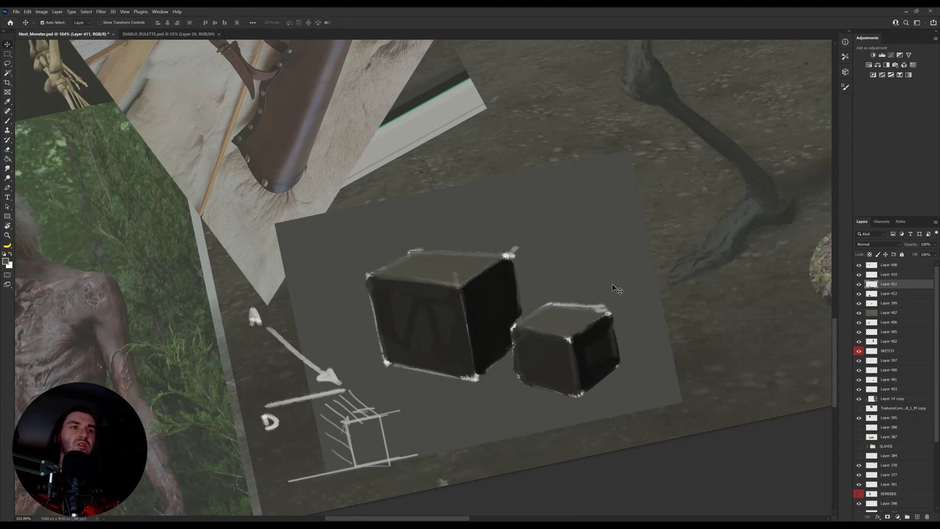
# Step: Lighten the rectangular backdrop layer to a light mid-grey, so that the dark boxes contrast with it
pyautogui.hotkey('alt', '[')
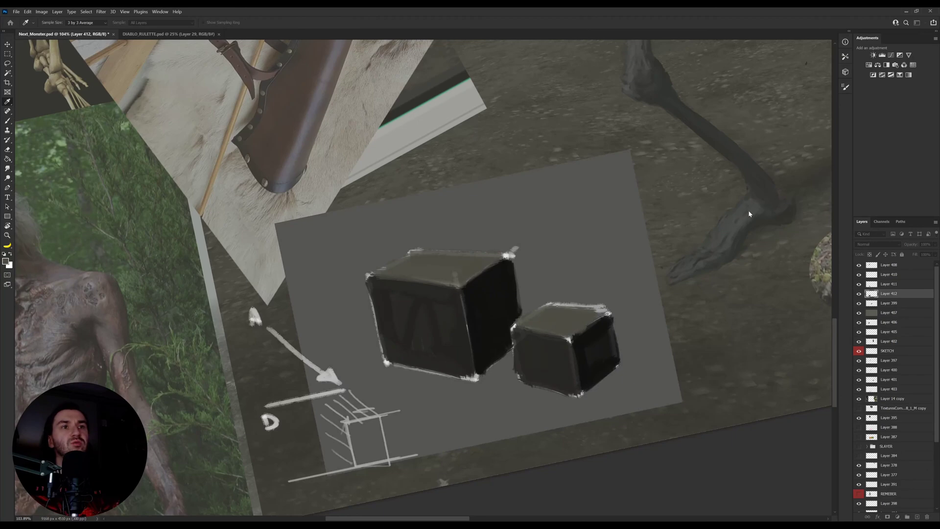
pyautogui.click(750, 212)
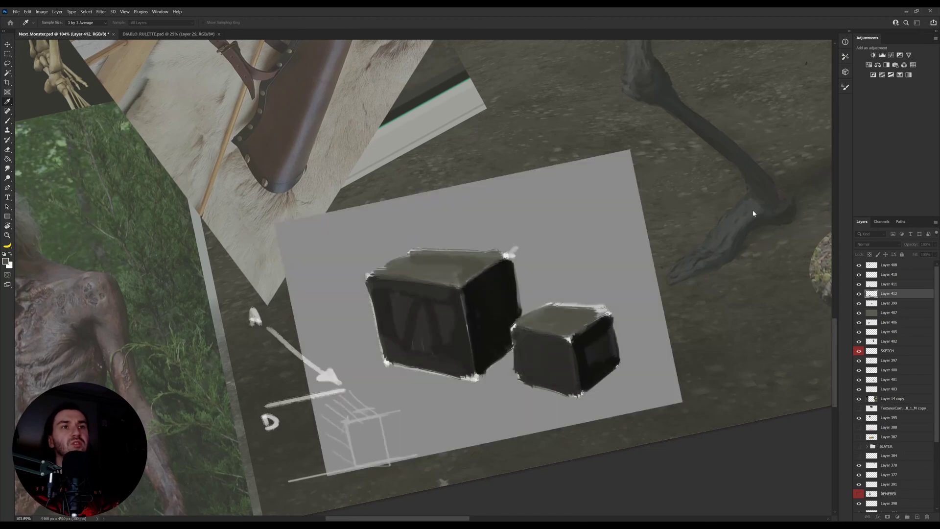
pyautogui.click(802, 145)
pyautogui.press('r')
pyautogui.moveTo(705, 198); pyautogui.dragTo(652, 261)
# Step: On the boxes' layer, fill the gaps in the large box's top face and even out the small box's top face
pyautogui.click(469, 277)
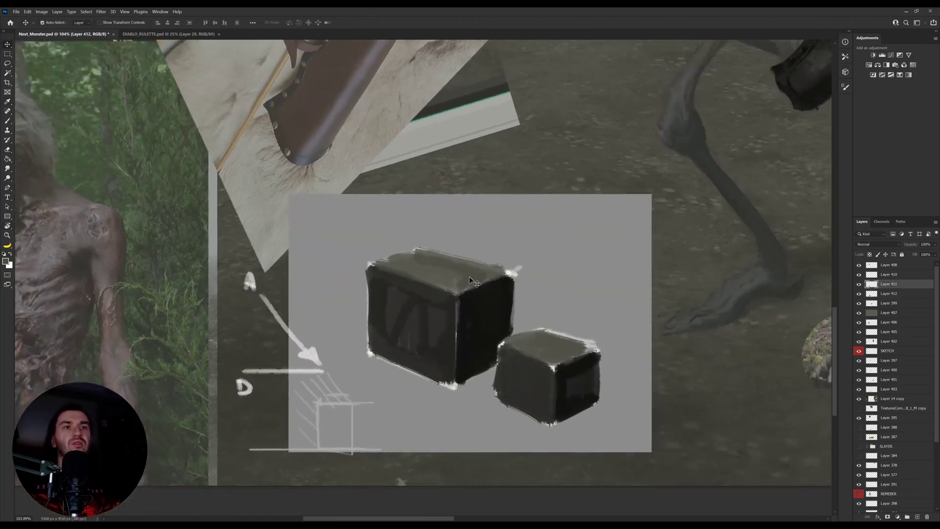
pyautogui.press('b')
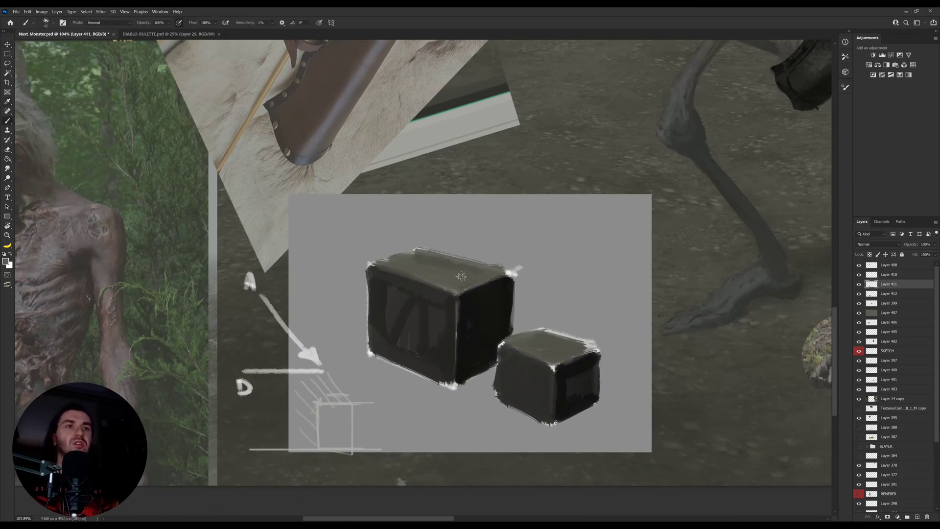
pyautogui.moveTo(391, 261)
pyautogui.mouseDown()
pyautogui.moveTo(414, 253)
pyautogui.moveTo(375, 264)
pyautogui.moveTo(420, 253)
pyautogui.mouseUp()
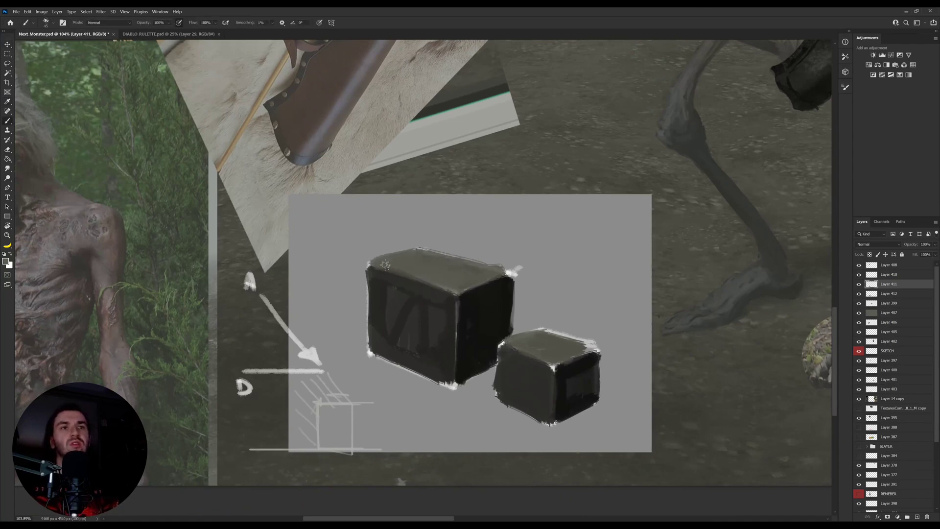
pyautogui.keyDown('alt'); pyautogui.click(551, 344); pyautogui.keyUp('alt')
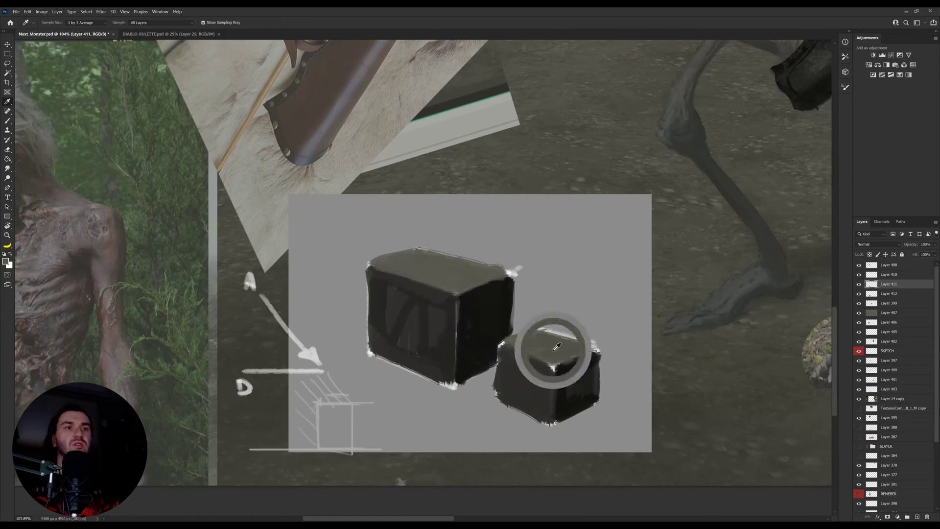
pyautogui.moveTo(536, 342)
pyautogui.mouseDown()
pyautogui.moveTo(553, 335)
pyautogui.moveTo(587, 348)
pyautogui.mouseUp()
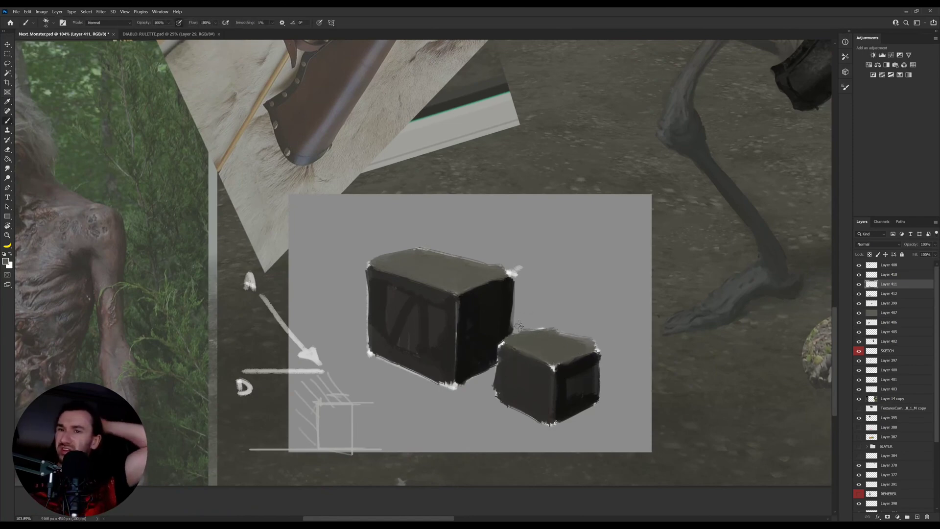
# Step: Try painting the large box's dark cast shadow across the small box's left and top faces, and undo the strokes
pyautogui.press('i')
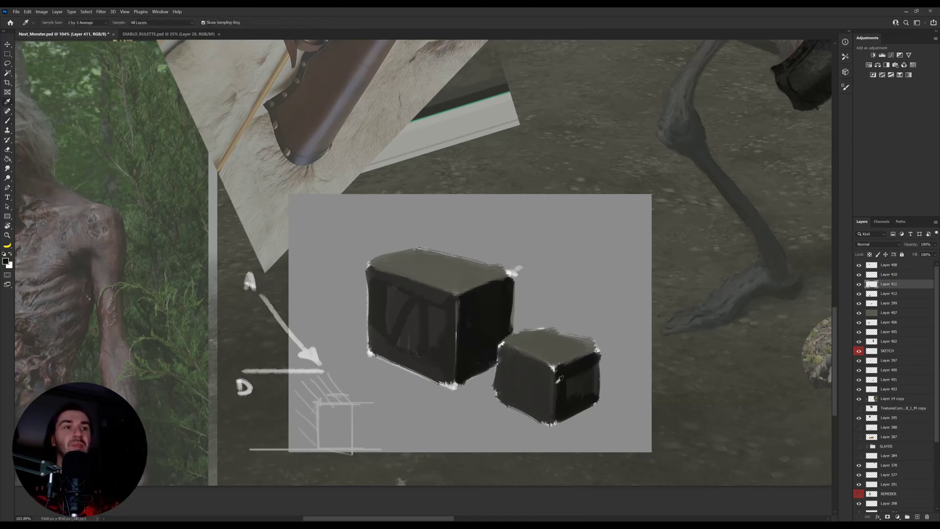
pyautogui.moveTo(509, 378)
pyautogui.mouseDown()
pyautogui.moveTo(467, 384)
pyautogui.moveTo(530, 384)
pyautogui.moveTo(497, 369)
pyautogui.moveTo(483, 379)
pyautogui.moveTo(491, 367)
pyautogui.mouseUp()
pyautogui.press('b')
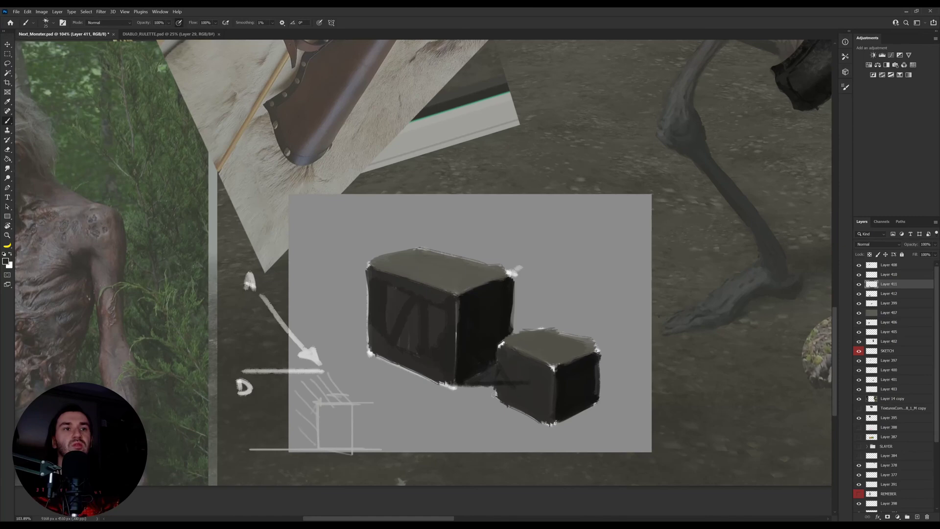
pyautogui.moveTo(512, 336); pyautogui.dragTo(538, 334)
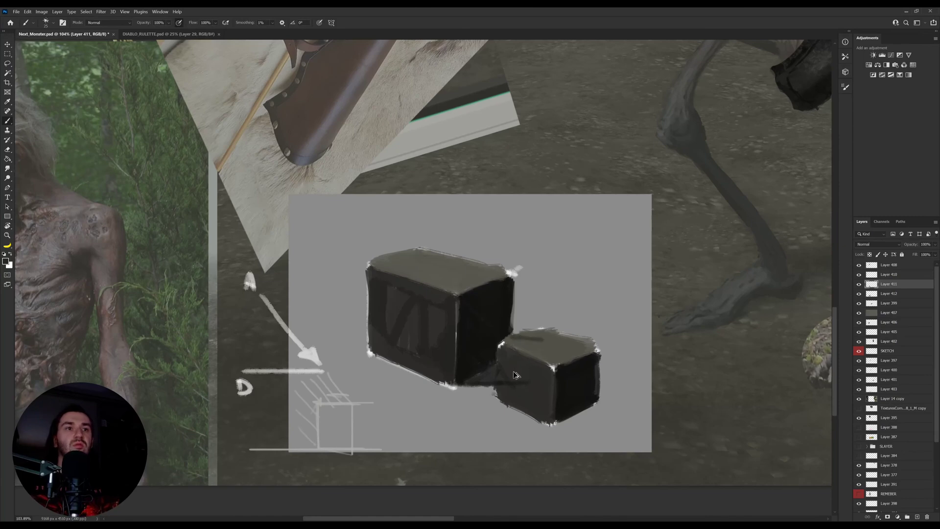
pyautogui.hotkey('ctrl', 'z')
pyautogui.hotkey('ctrl', 'z')
pyautogui.hotkey('ctrl', 'z')
pyautogui.hotkey('ctrl', 'z')
pyautogui.hotkey('ctrl', 'z')
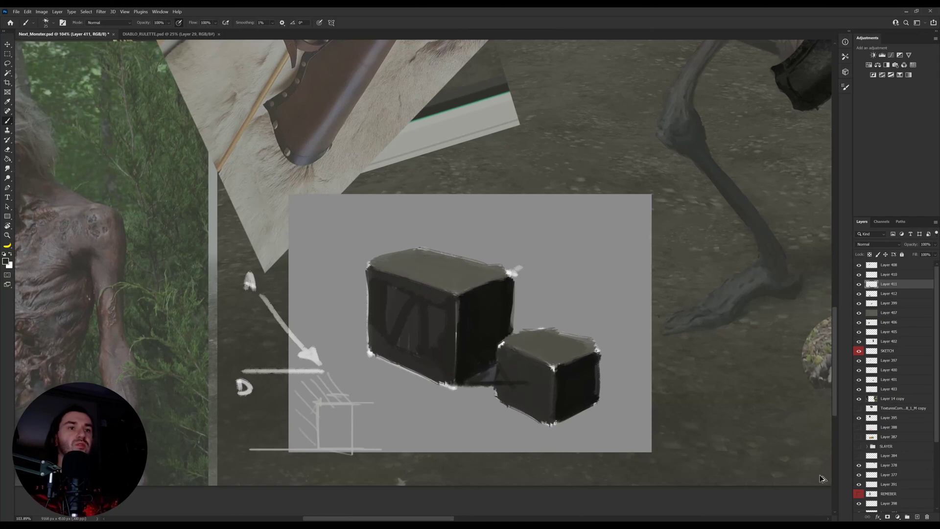
# Step: On a new layer above the boxes, draw a red ground line and diagonal light ray from the large box's near vertical edge
pyautogui.click(916, 517)
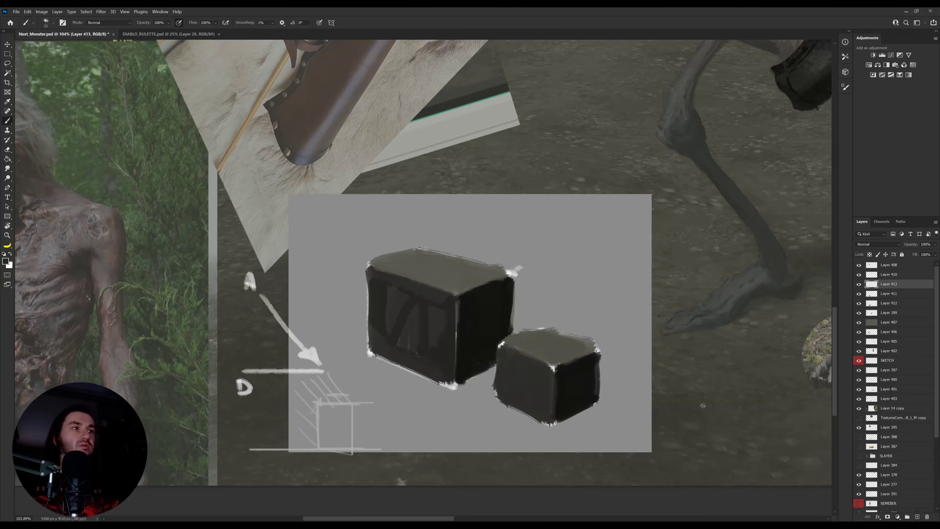
pyautogui.press('i')
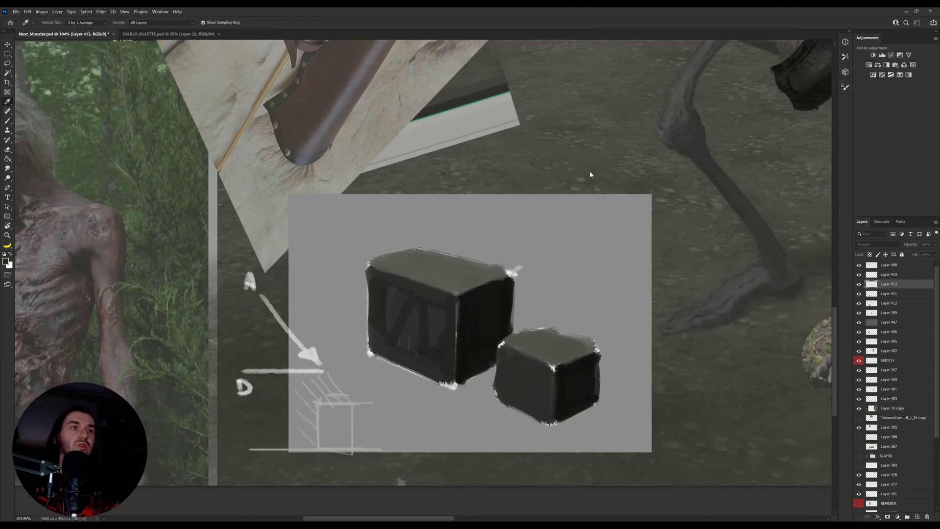
pyautogui.click(641, 165)
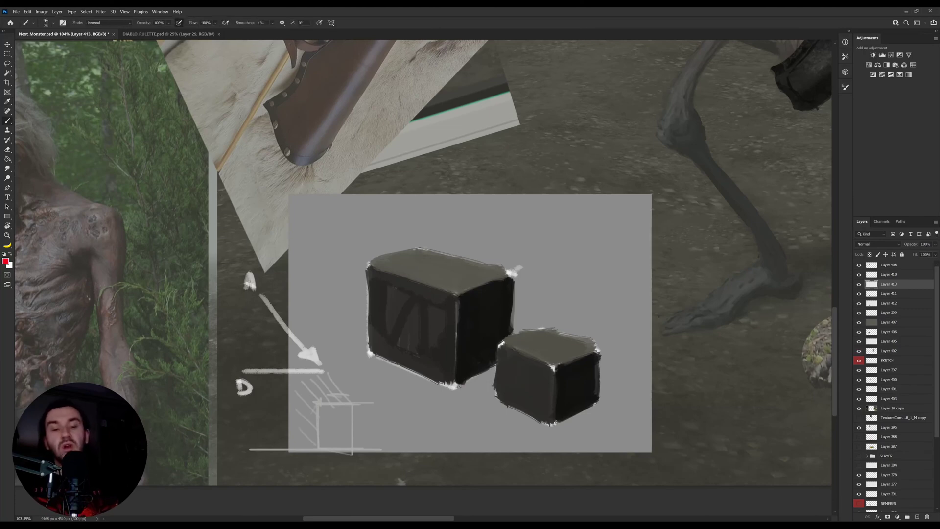
pyautogui.moveTo(454, 385); pyautogui.dragTo(579, 385)
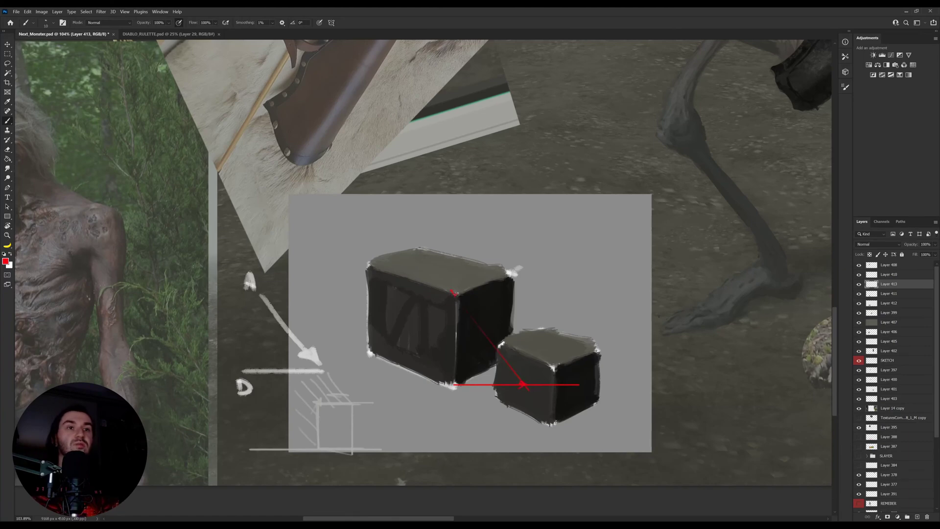
# Step: Complete the red outline of the large box's shadow over the small box, and plot the small box's shadow on the ground beside it
pyautogui.moveTo(518, 275); pyautogui.dragTo(609, 362)
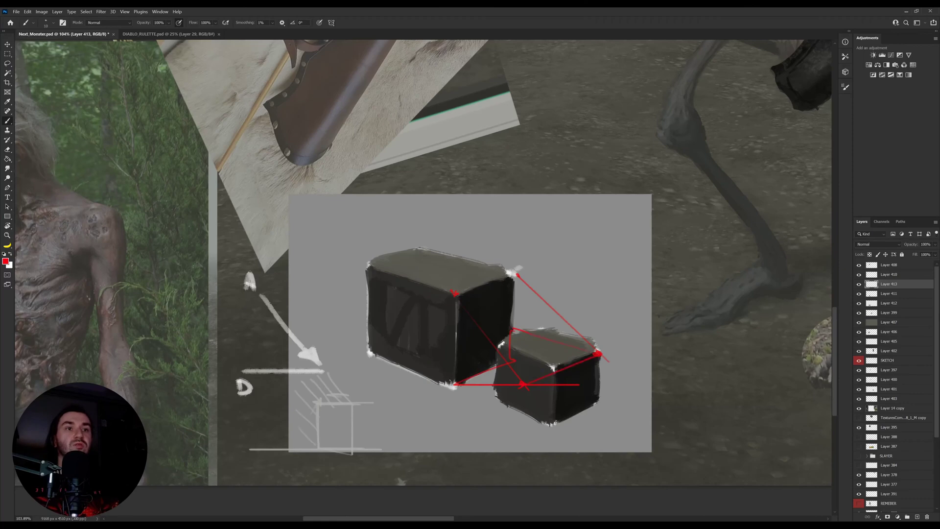
pyautogui.moveTo(447, 382); pyautogui.dragTo(523, 385)
pyautogui.moveTo(598, 401); pyautogui.dragTo(652, 401)
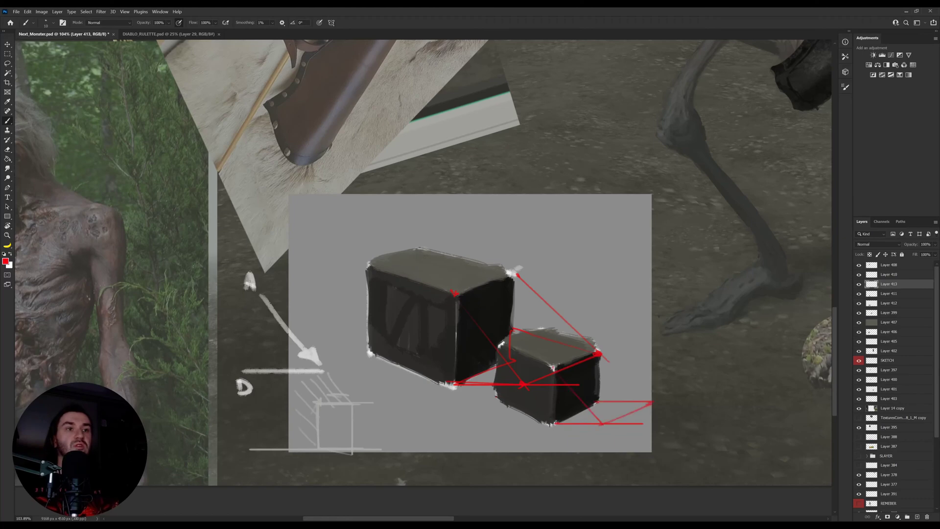
pyautogui.hotkey('ctrl', 'z')
# Step: On a new layer beneath the boxes, paint both boxes' dark ground shadows along the red outlines, and hide the red guide layer
pyautogui.click(860, 295)
pyautogui.click(860, 295)
pyautogui.click(888, 303)
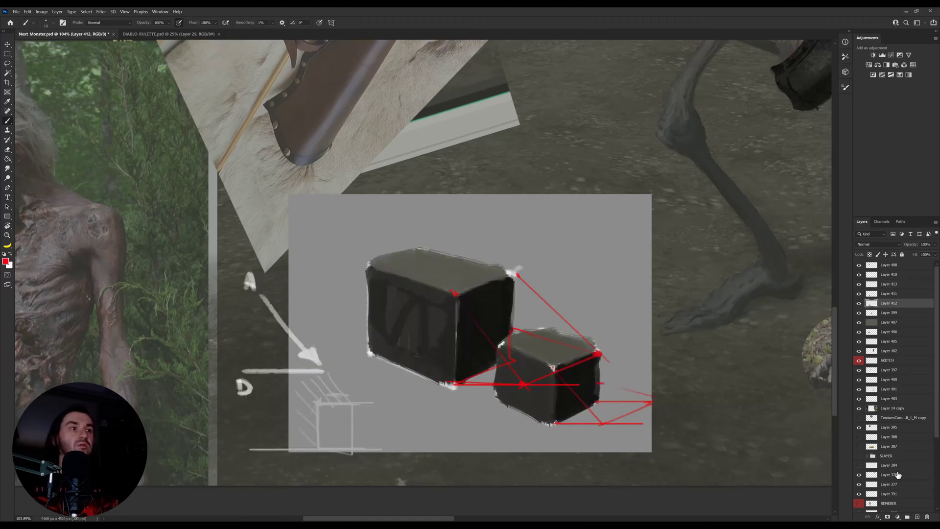
pyautogui.click(918, 518)
pyautogui.press('d')
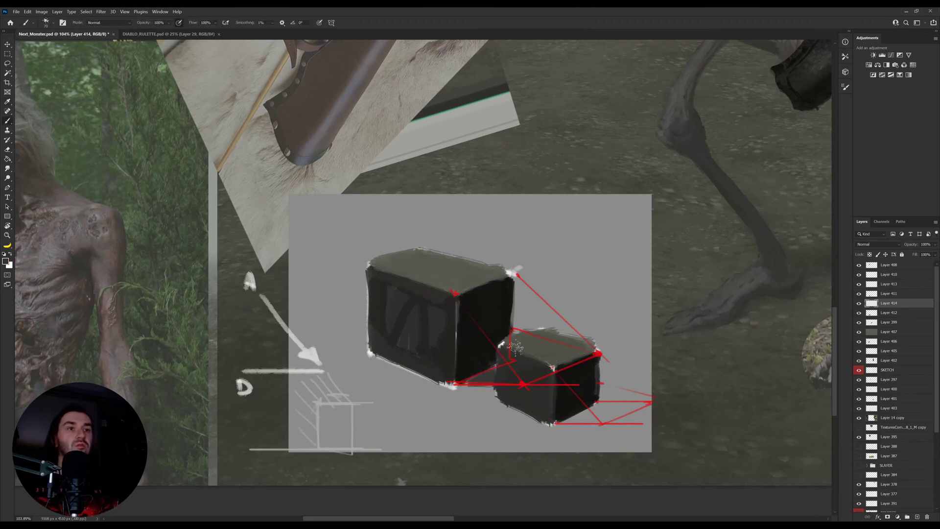
pyautogui.moveTo(567, 421)
pyautogui.mouseDown()
pyautogui.moveTo(623, 412)
pyautogui.moveTo(573, 405)
pyautogui.moveTo(579, 412)
pyautogui.moveTo(590, 392)
pyautogui.moveTo(639, 400)
pyautogui.moveTo(593, 391)
pyautogui.moveTo(645, 400)
pyautogui.mouseUp()
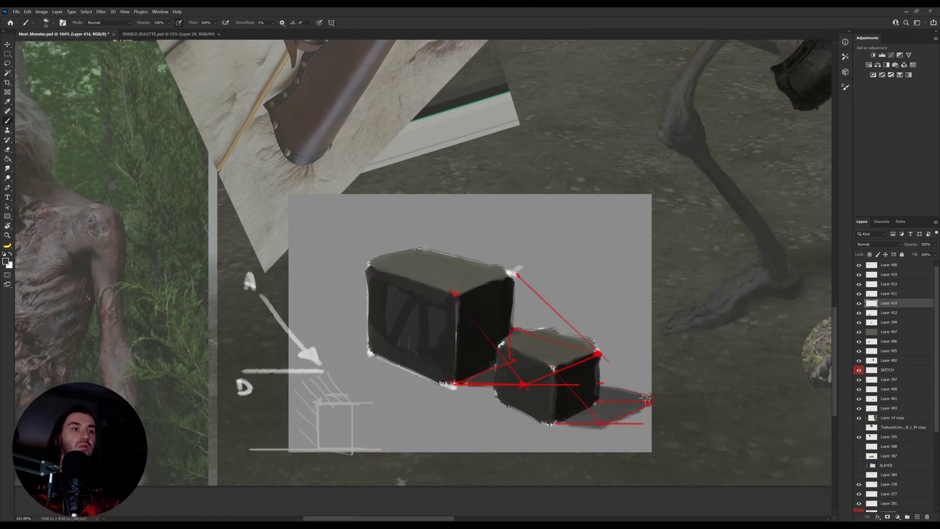
pyautogui.press('e')
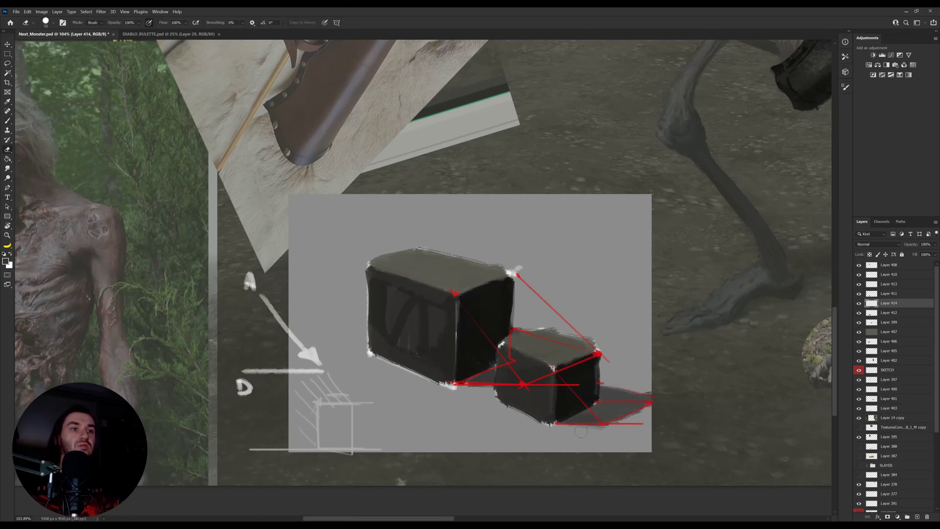
pyautogui.click(859, 293)
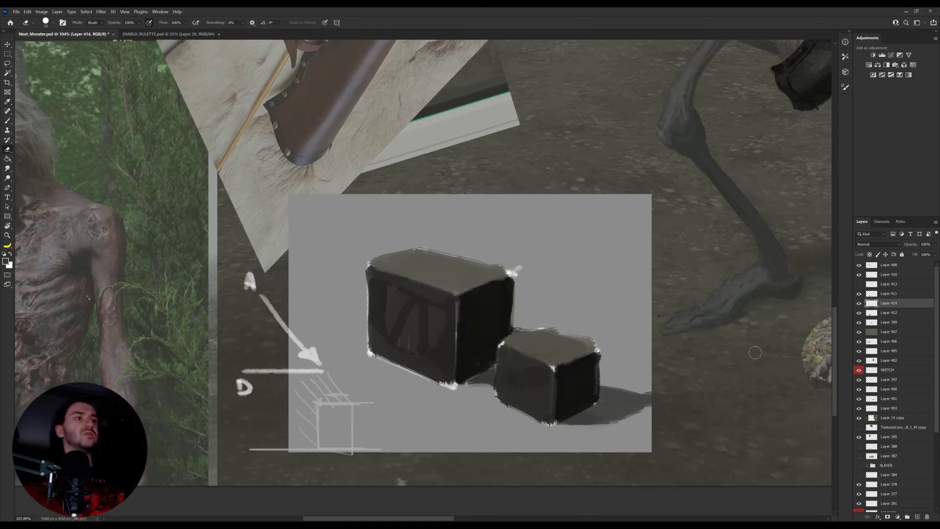
# Step: Try merging the ground-shadow layer into the grey backdrop layer below it, and undo the merge
pyautogui.hotkey('ctrl', 'e')
pyautogui.click(860, 305)
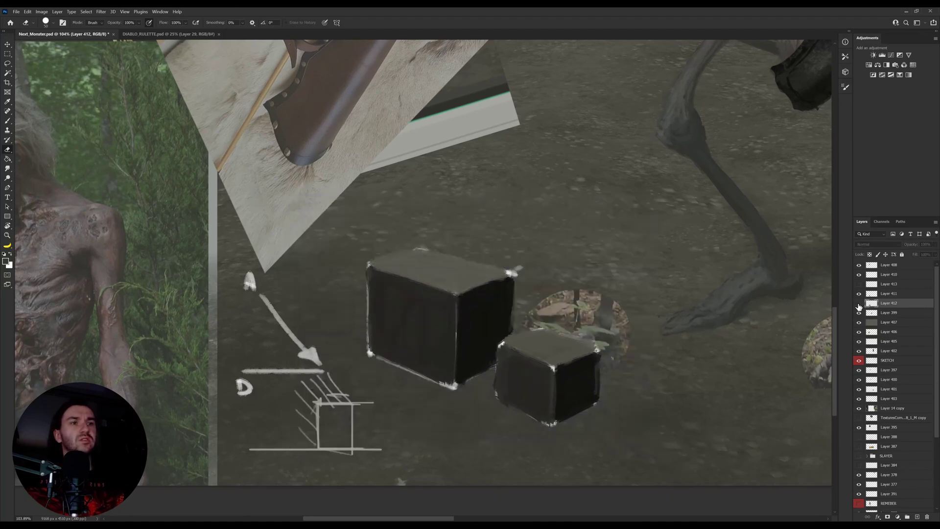
pyautogui.click(859, 304)
pyautogui.click(859, 304)
pyautogui.hotkey('ctrl', 'z')
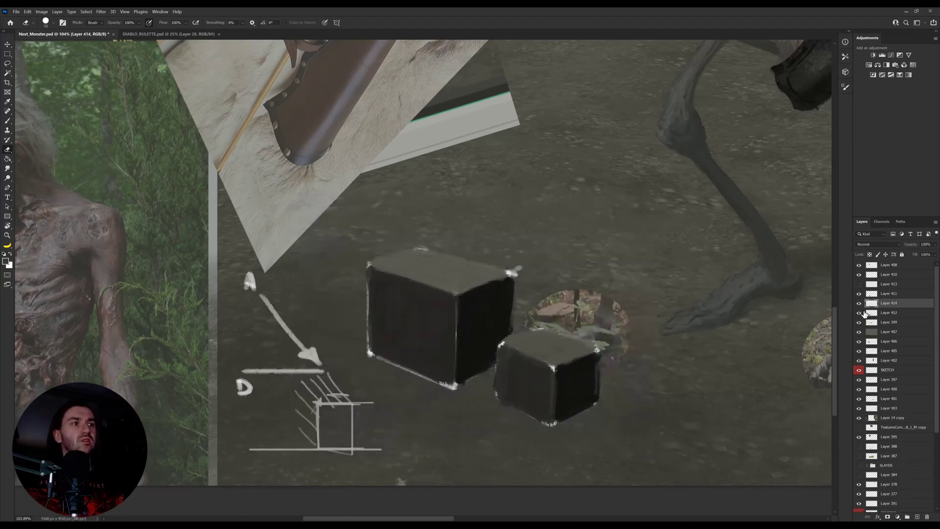
# Step: Show the grey backdrop again and toggle the boxes' layer off and on to inspect the shadows beneath it
pyautogui.click(860, 302)
pyautogui.click(859, 294)
pyautogui.click(859, 302)
pyautogui.click(875, 296)
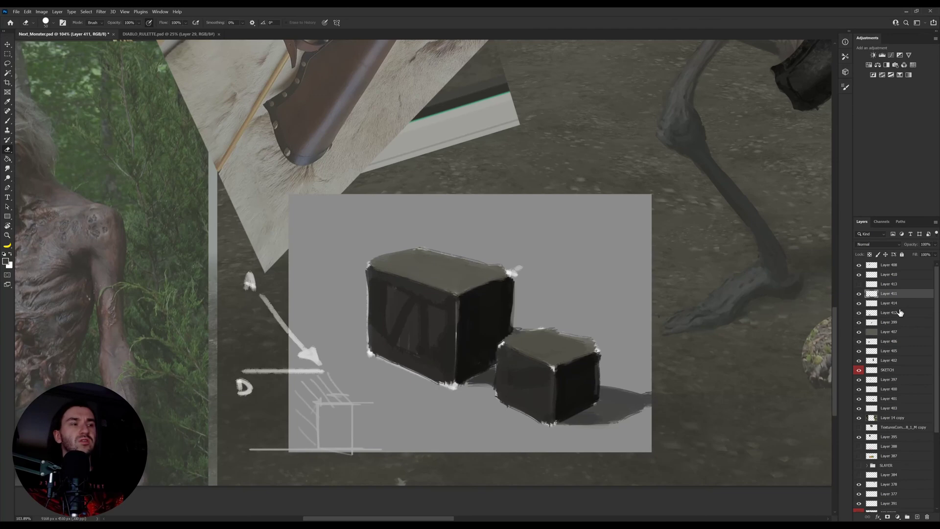
pyautogui.click(859, 293)
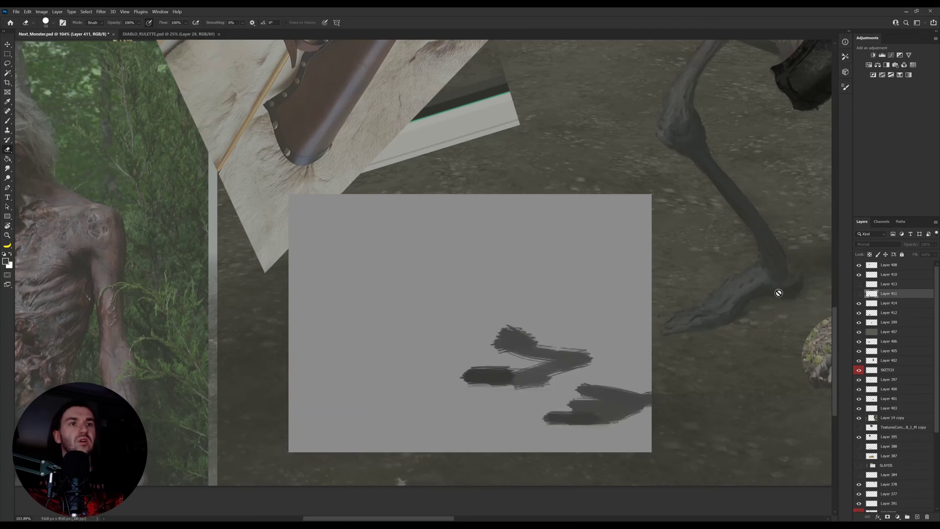
pyautogui.click(859, 293)
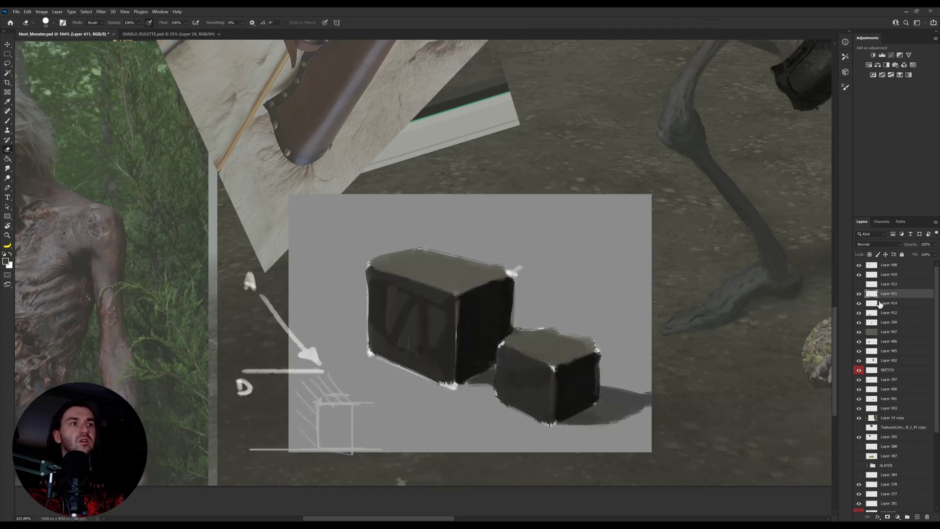
# Step: Add a layer group above the boxes' layer and make the boxes' layer active again
pyautogui.click(910, 516)
pyautogui.press('b')
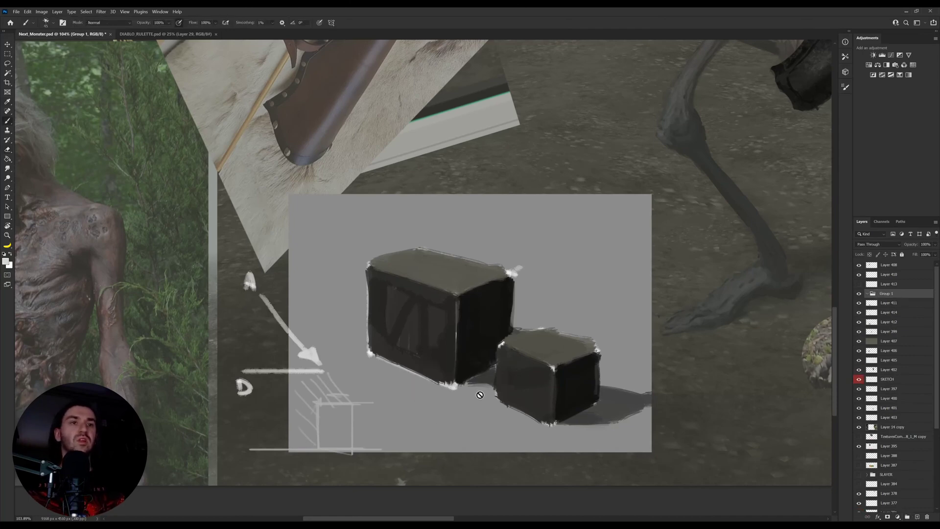
pyautogui.click(880, 306)
# Step: Using tones sampled around the ground shadow, dab faint reflected light at the bottom near corner of the large box's right face
pyautogui.press('i')
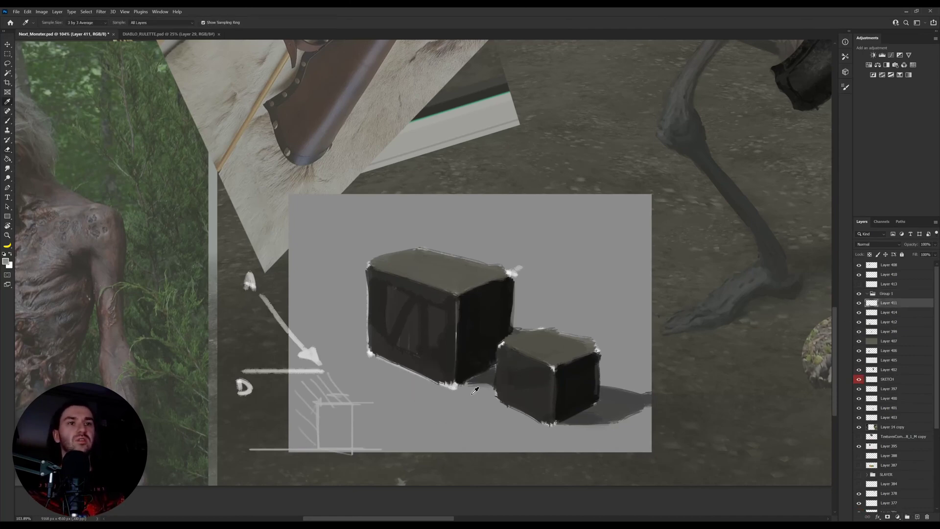
pyautogui.click(480, 379)
pyautogui.press('b')
pyautogui.click(465, 392)
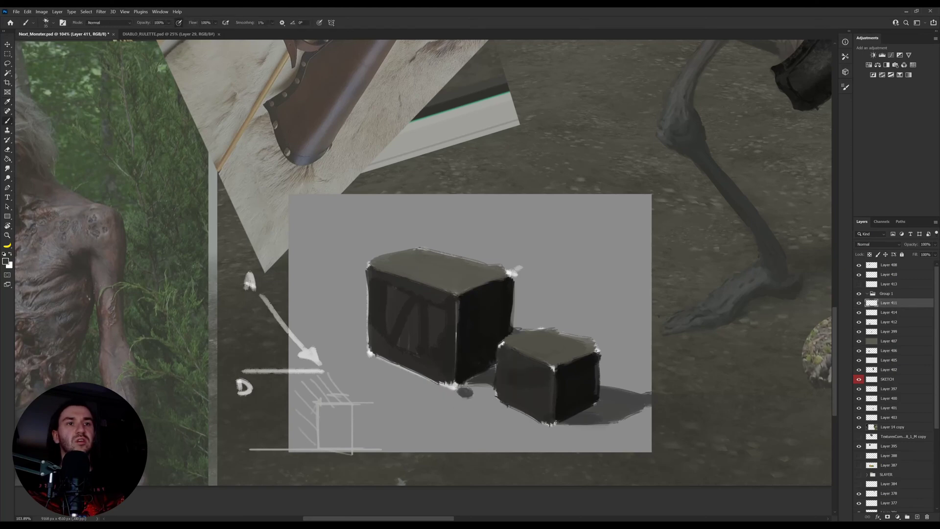
pyautogui.hotkey('ctrl', 'z')
pyautogui.keyDown('alt'); pyautogui.click(468, 392); pyautogui.keyUp('alt')
pyautogui.press('[')
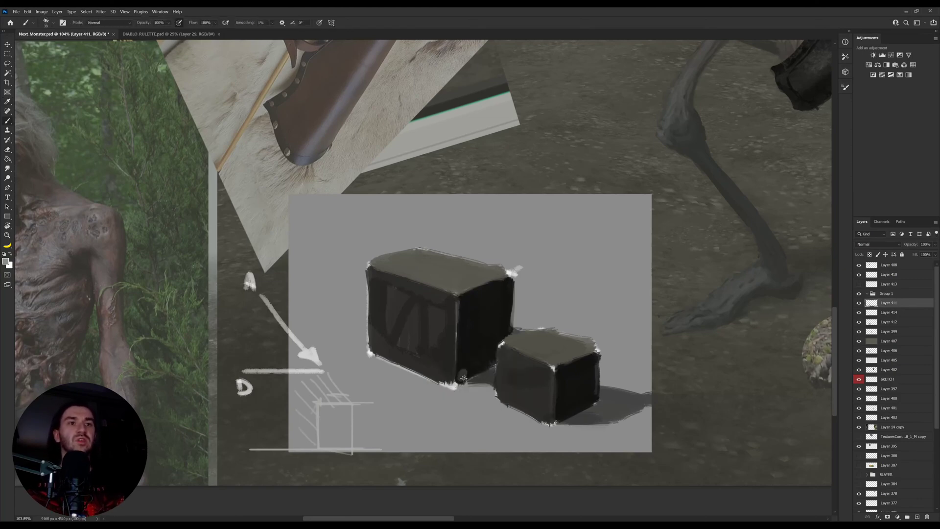
pyautogui.keyDown('alt'); pyautogui.click(465, 373); pyautogui.keyUp('alt')
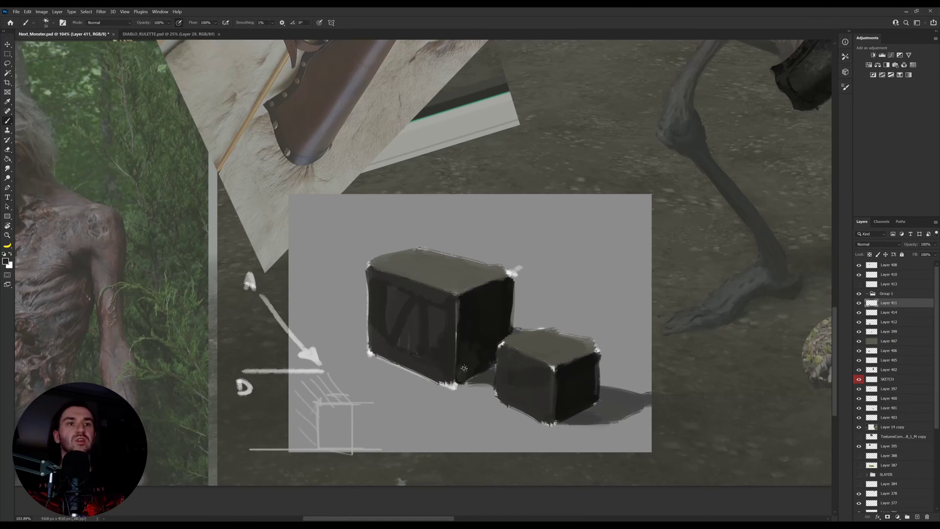
pyautogui.keyDown('alt'); pyautogui.click(459, 364); pyautogui.keyUp('alt')
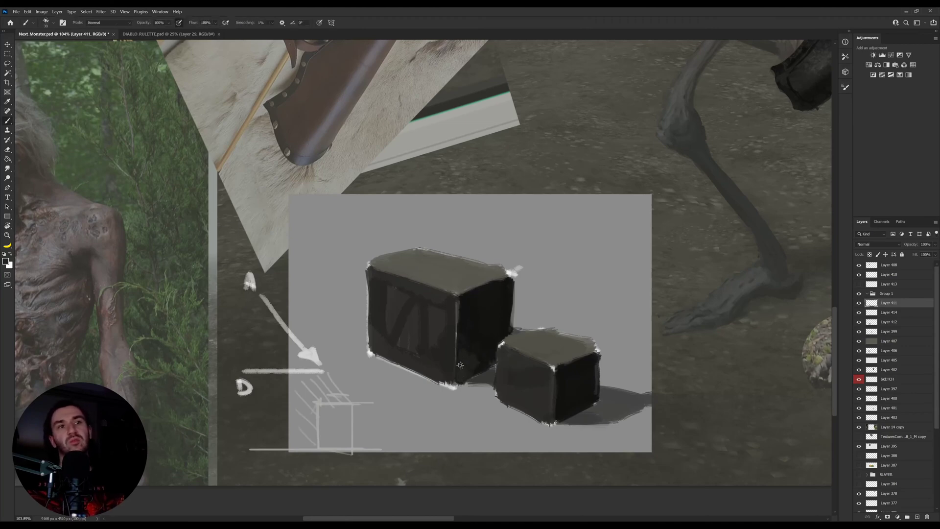
pyautogui.keyDown('alt'); pyautogui.click(457, 381); pyautogui.keyUp('alt')
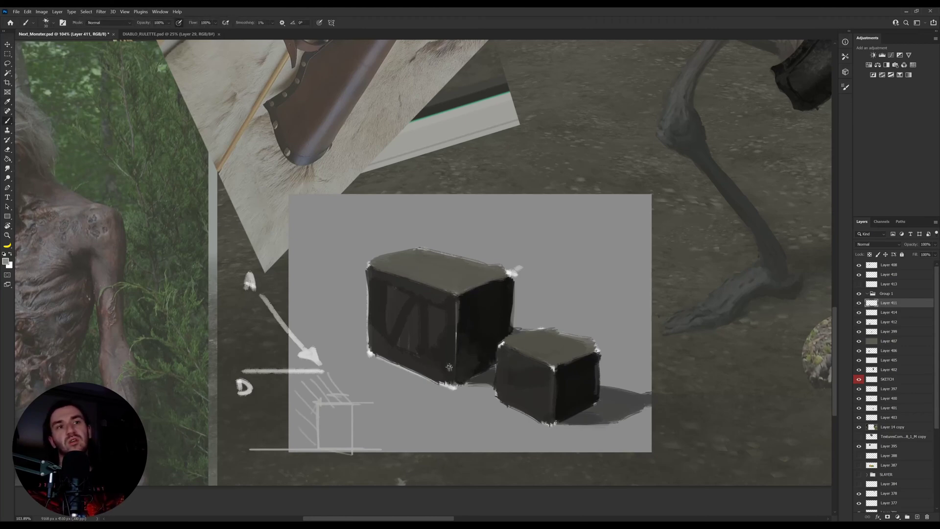
# Step: Try painting lighter reflected light over the lower parts of the large box's side faces on the boxes' layer, and undo the strokes
pyautogui.moveTo(450, 365); pyautogui.dragTo(448, 377)
pyautogui.keyDown('alt'); pyautogui.click(447, 368); pyautogui.keyUp('alt')
pyautogui.keyDown('alt'); pyautogui.click(450, 377); pyautogui.keyUp('alt')
pyautogui.moveTo(374, 346)
pyautogui.mouseDown()
pyautogui.moveTo(393, 331)
pyautogui.moveTo(399, 349)
pyautogui.moveTo(400, 336)
pyautogui.moveTo(440, 367)
pyautogui.mouseUp()
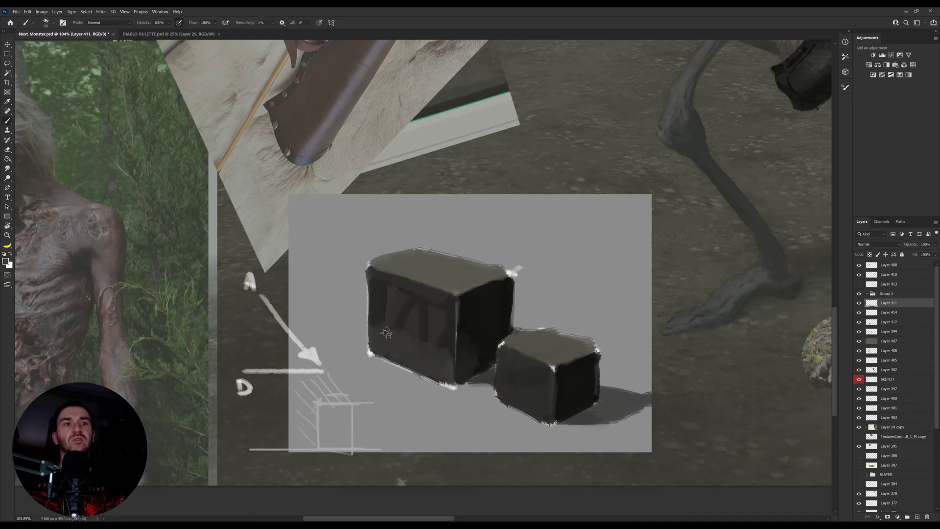
pyautogui.moveTo(387, 333)
pyautogui.mouseDown()
pyautogui.moveTo(436, 343)
pyautogui.moveTo(413, 340)
pyautogui.moveTo(378, 292)
pyautogui.moveTo(392, 288)
pyautogui.moveTo(401, 305)
pyautogui.moveTo(417, 288)
pyautogui.moveTo(434, 322)
pyautogui.moveTo(451, 304)
pyautogui.moveTo(388, 278)
pyautogui.moveTo(436, 297)
pyautogui.moveTo(424, 339)
pyautogui.moveTo(393, 329)
pyautogui.moveTo(425, 331)
pyautogui.moveTo(378, 316)
pyautogui.moveTo(442, 327)
pyautogui.moveTo(375, 313)
pyautogui.moveTo(450, 352)
pyautogui.mouseUp()
pyautogui.keyDown('alt'); pyautogui.click(379, 290); pyautogui.keyUp('alt')
pyautogui.keyDown('alt'); pyautogui.click(393, 328); pyautogui.keyUp('alt')
pyautogui.keyDown('alt'); pyautogui.click(403, 307); pyautogui.keyUp('alt')
pyautogui.keyDown('alt'); pyautogui.click(436, 372); pyautogui.keyUp('alt')
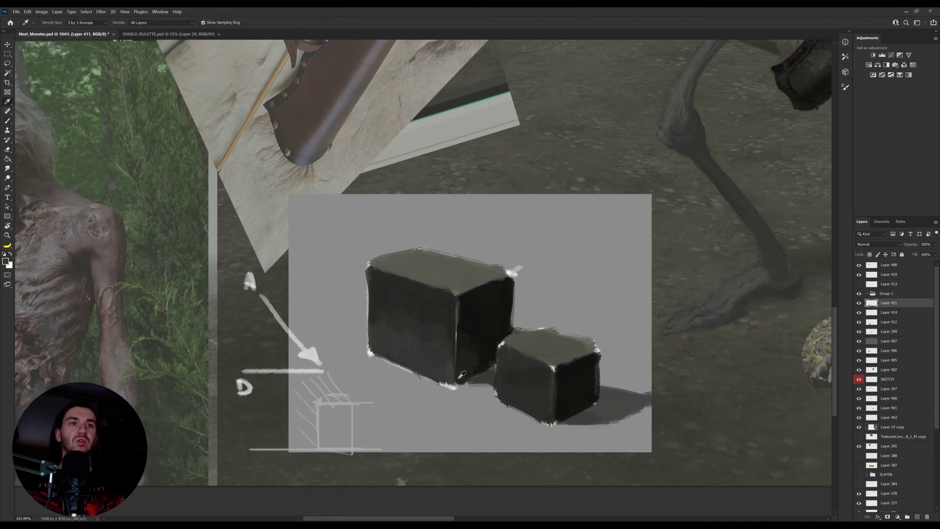
pyautogui.keyDown('alt'); pyautogui.click(461, 375); pyautogui.keyUp('alt')
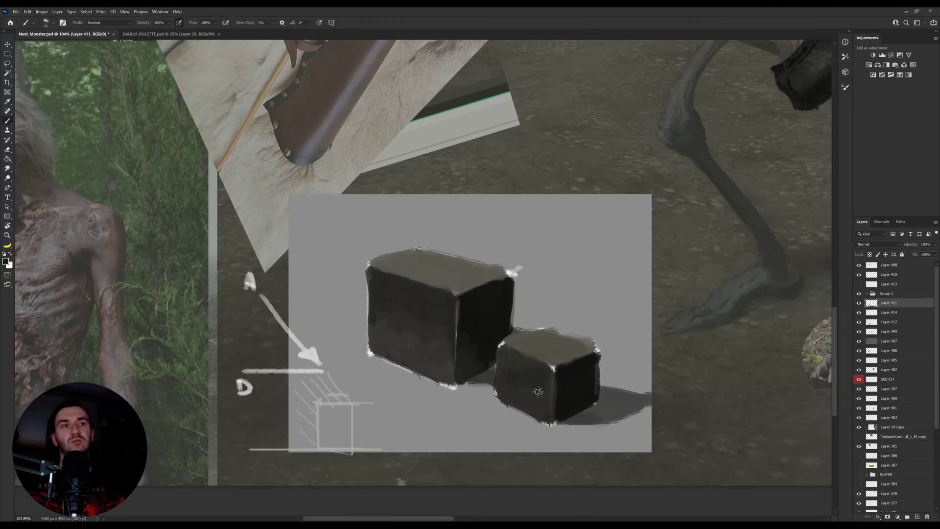
pyautogui.keyDown('alt'); pyautogui.click(472, 356); pyautogui.keyUp('alt')
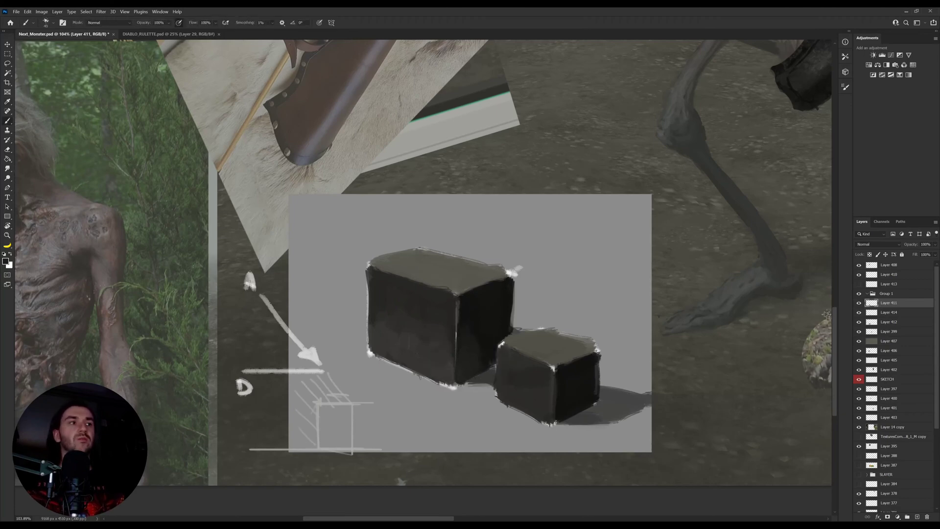
pyautogui.click(859, 304)
pyautogui.click(860, 305)
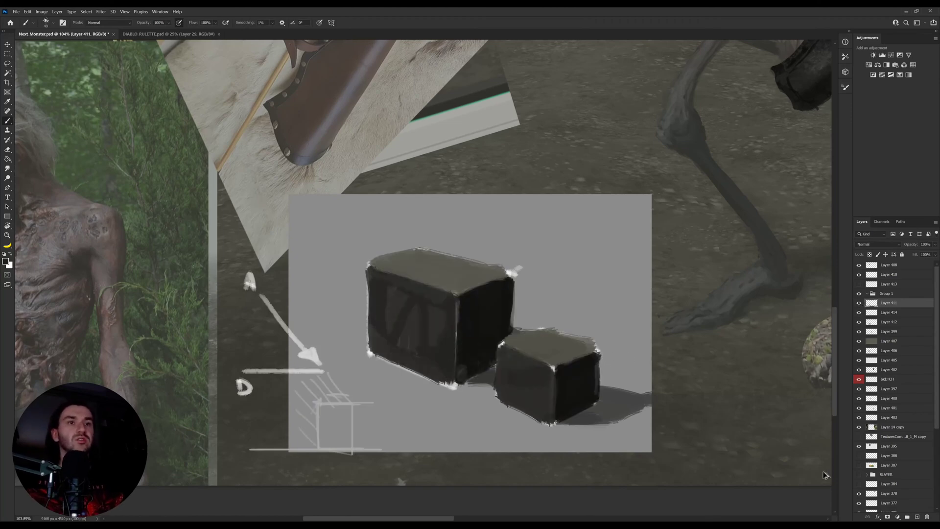
# Step: Even out the streaks on the large box's left face with its sampled dark tone, and add a new layer above the boxes
pyautogui.keyDown('alt'); pyautogui.click(382, 302); pyautogui.keyUp('alt')
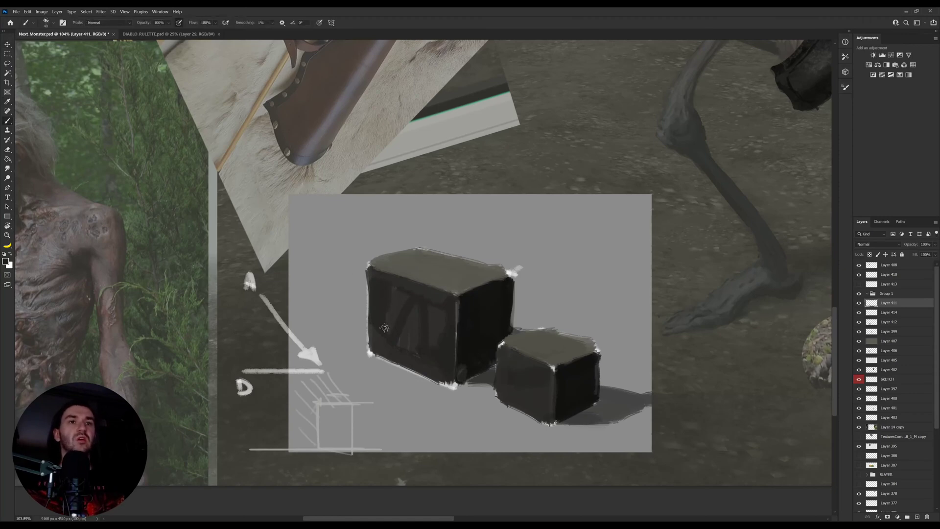
pyautogui.moveTo(384, 328)
pyautogui.mouseDown()
pyautogui.moveTo(416, 300)
pyautogui.moveTo(429, 357)
pyautogui.moveTo(449, 315)
pyautogui.moveTo(389, 286)
pyautogui.mouseUp()
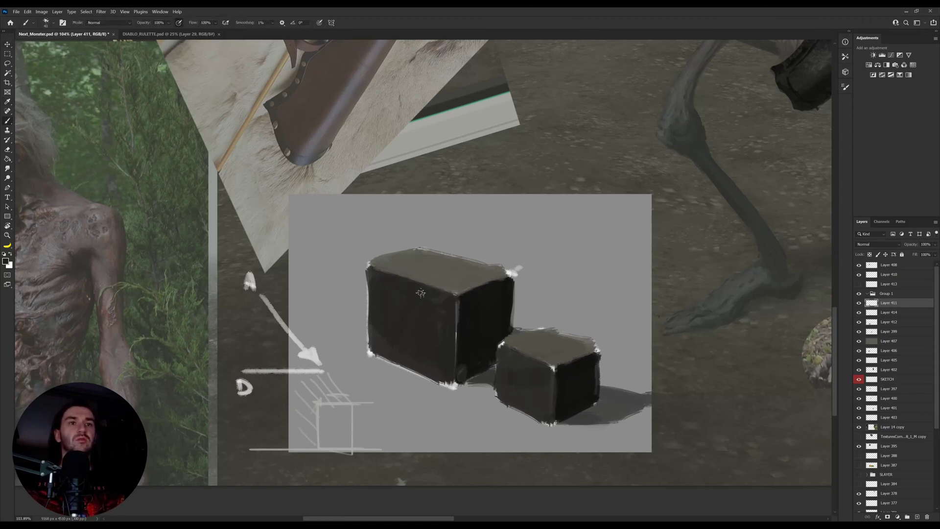
pyautogui.click(918, 517)
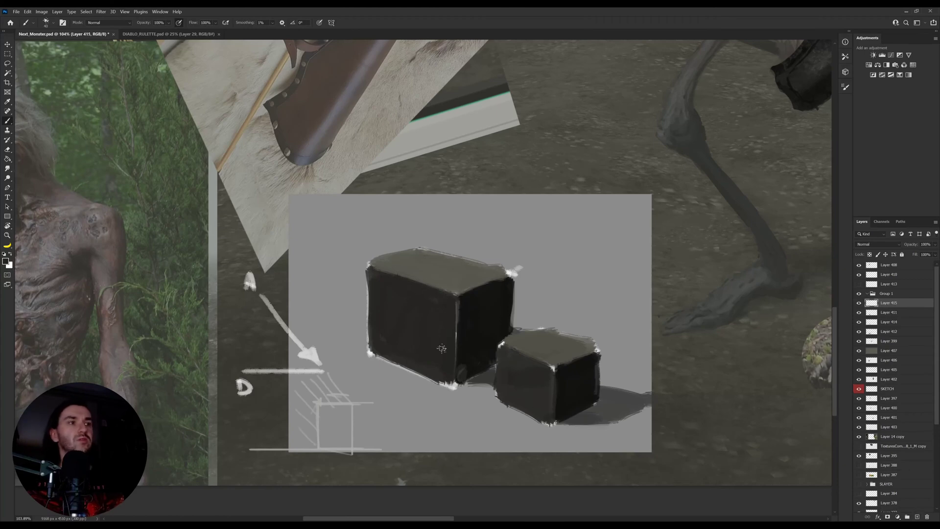
# Step: On the new layer, paint soft, lighter reflected light across the lower part of the large box's left face, blending with sampled tones
pyautogui.keyDown('alt'); pyautogui.click(389, 353); pyautogui.keyUp('alt')
pyautogui.moveTo(376, 339)
pyautogui.mouseDown()
pyautogui.moveTo(427, 366)
pyautogui.moveTo(395, 349)
pyautogui.moveTo(398, 337)
pyautogui.moveTo(411, 361)
pyautogui.moveTo(422, 352)
pyautogui.moveTo(436, 375)
pyautogui.moveTo(450, 365)
pyautogui.moveTo(442, 367)
pyautogui.moveTo(445, 353)
pyautogui.moveTo(433, 338)
pyautogui.moveTo(394, 348)
pyautogui.moveTo(379, 328)
pyautogui.moveTo(383, 349)
pyautogui.moveTo(398, 320)
pyautogui.moveTo(410, 349)
pyautogui.moveTo(399, 311)
pyautogui.moveTo(378, 326)
pyautogui.moveTo(396, 319)
pyautogui.moveTo(406, 344)
pyautogui.moveTo(381, 312)
pyautogui.moveTo(385, 327)
pyautogui.moveTo(424, 323)
pyautogui.moveTo(448, 369)
pyautogui.moveTo(467, 359)
pyautogui.moveTo(463, 371)
pyautogui.moveTo(467, 351)
pyautogui.moveTo(463, 377)
pyautogui.mouseUp()
pyautogui.press(']')
pyautogui.press(']')
pyautogui.press(']')
pyautogui.keyDown('alt'); pyautogui.click(447, 369); pyautogui.keyUp('alt')
pyautogui.keyDown('alt'); pyautogui.click(387, 346); pyautogui.keyUp('alt')
pyautogui.keyDown('alt'); pyautogui.click(385, 350); pyautogui.keyUp('alt')
pyautogui.keyDown('alt'); pyautogui.click(410, 349); pyautogui.keyUp('alt')
pyautogui.keyDown('alt'); pyautogui.click(406, 345); pyautogui.keyUp('alt')
pyautogui.press(']')
# Step: Extend the reflected light onto the lower part of the large box's right face with a smaller brush and sampled tones
pyautogui.keyDown('alt'); pyautogui.click(464, 371); pyautogui.keyUp('alt')
pyautogui.press('[')
pyautogui.press('[')
pyautogui.keyDown('alt'); pyautogui.click(465, 355); pyautogui.keyUp('alt')
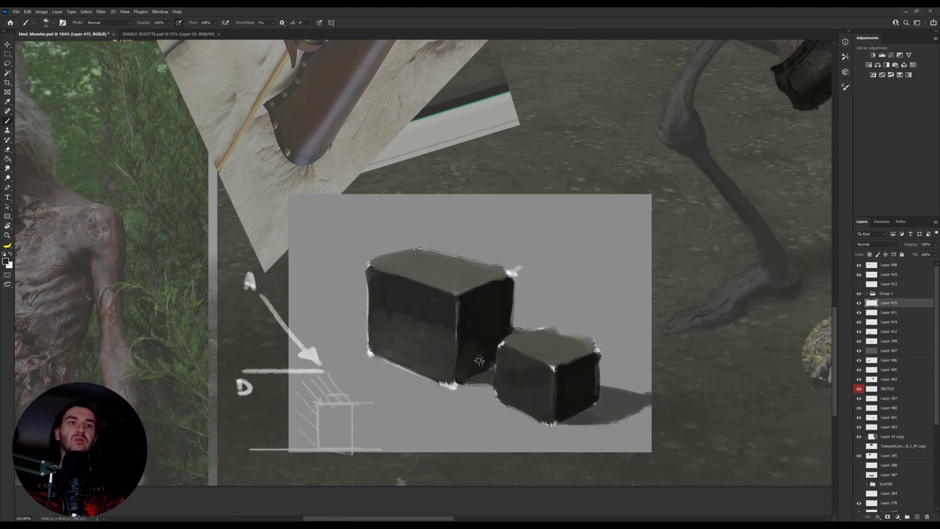
pyautogui.keyDown('alt'); pyautogui.click(471, 343); pyautogui.keyUp('alt')
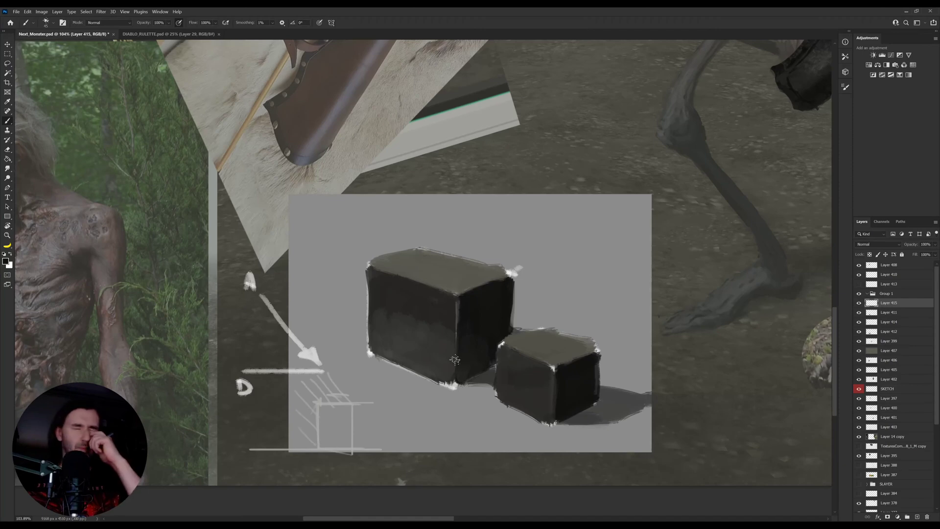
# Step: Blend the middle of the large box's left face into a smoother gradient between its dark top and lighter base
pyautogui.keyDown('alt'); pyautogui.click(383, 311); pyautogui.keyUp('alt')
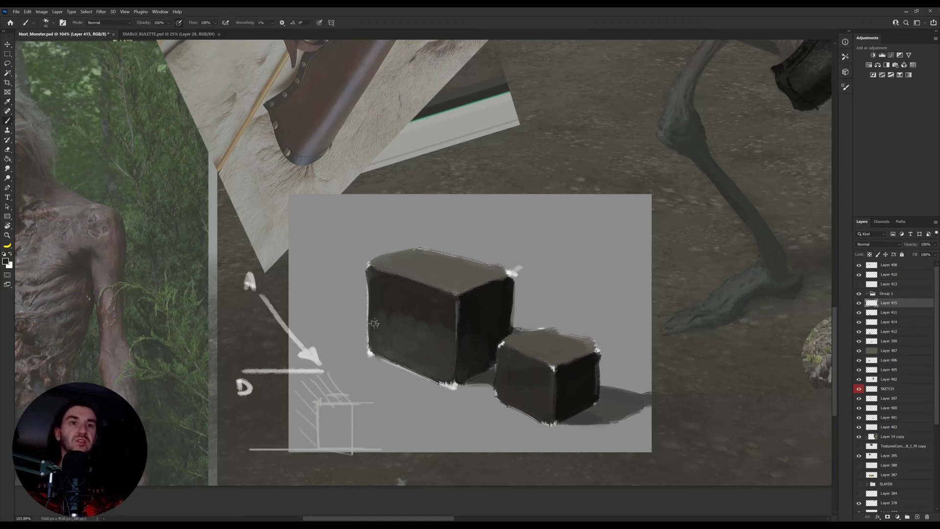
pyautogui.moveTo(385, 309)
pyautogui.mouseDown()
pyautogui.moveTo(448, 343)
pyautogui.moveTo(405, 330)
pyautogui.mouseUp()
pyautogui.keyDown('alt'); pyautogui.click(445, 347); pyautogui.keyUp('alt')
pyautogui.keyDown('alt'); pyautogui.click(494, 371); pyautogui.keyUp('alt')
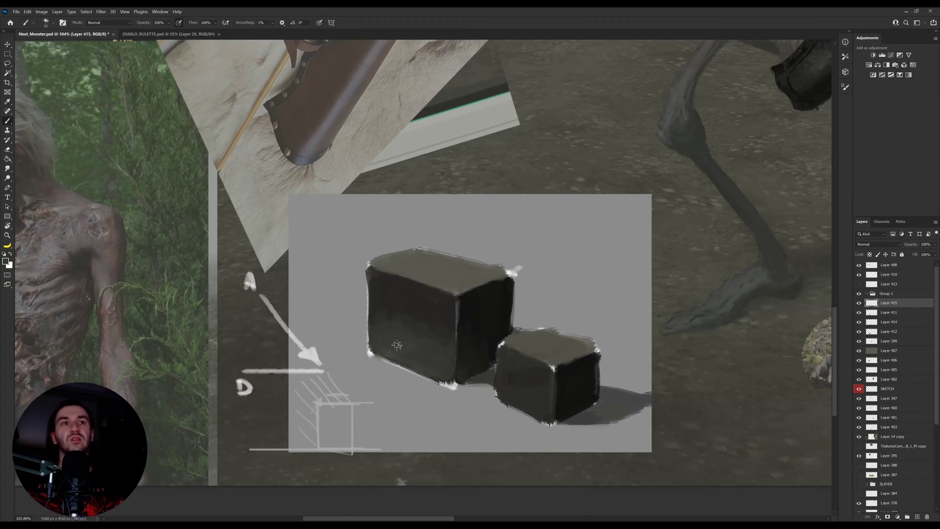
# Step: Sketch a small upright rectangle and a narrow vertical bar in dark strokes on the grey backdrop beside the large box
pyautogui.press('i')
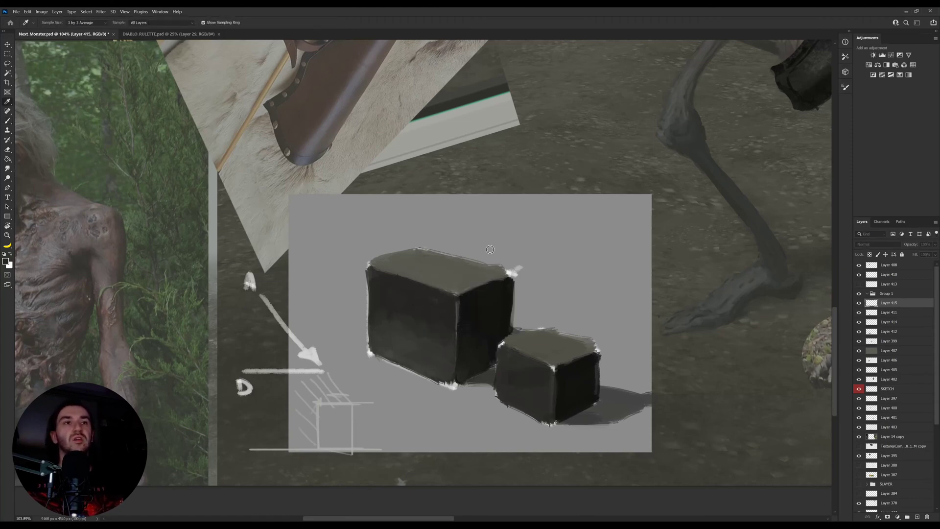
pyautogui.press('b')
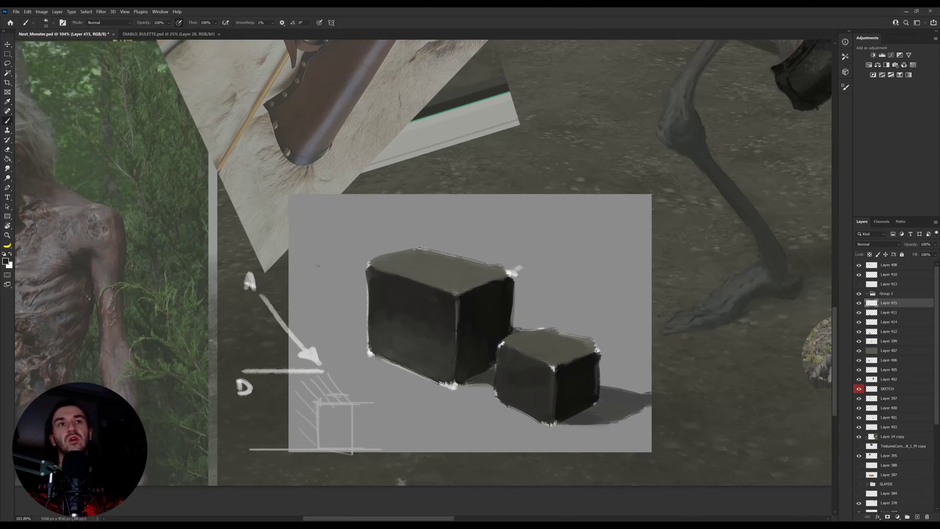
pyautogui.moveTo(305, 270)
pyautogui.mouseDown()
pyautogui.moveTo(334, 227)
pyautogui.moveTo(333, 274)
pyautogui.moveTo(297, 276)
pyautogui.mouseUp()
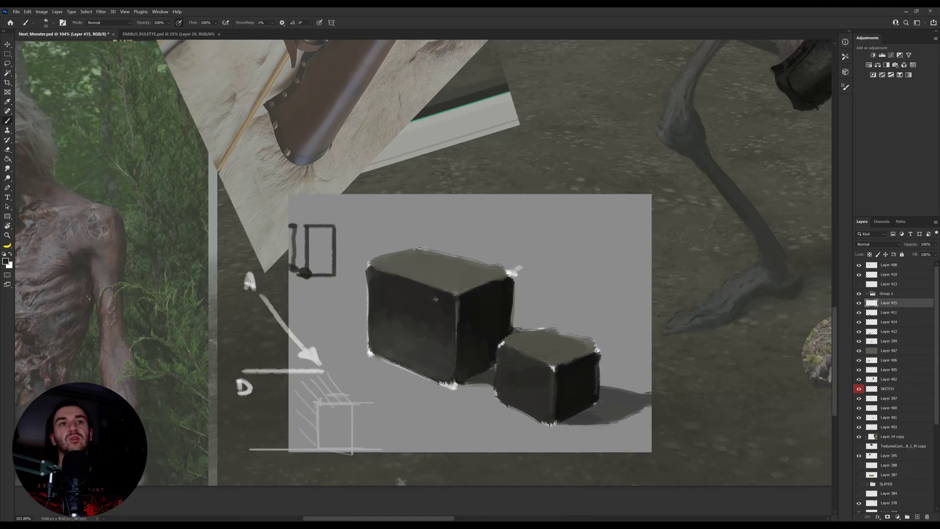
# Step: Darken the upper parts of the large box's left and right faces near their shared vertical edge with sampled near-black tones
pyautogui.keyDown('alt'); pyautogui.click(449, 298); pyautogui.keyUp('alt')
pyautogui.keyDown('alt'); pyautogui.click(440, 305); pyautogui.keyUp('alt')
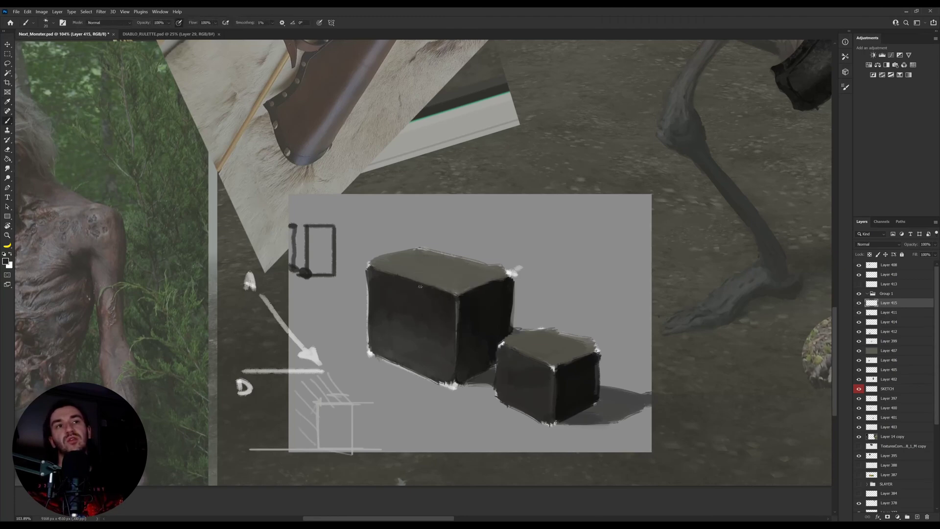
pyautogui.keyDown('alt'); pyautogui.click(467, 310); pyautogui.keyUp('alt')
pyautogui.click(6, 262)
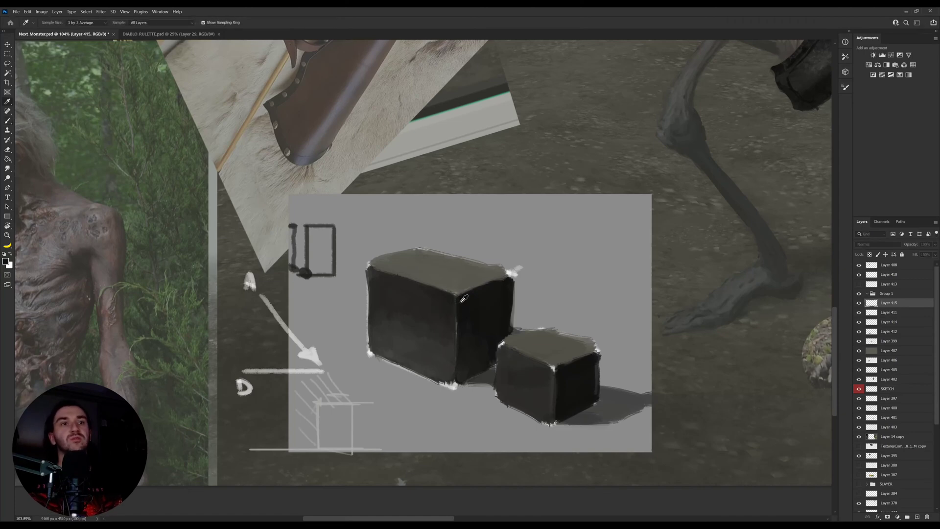
pyautogui.press('b')
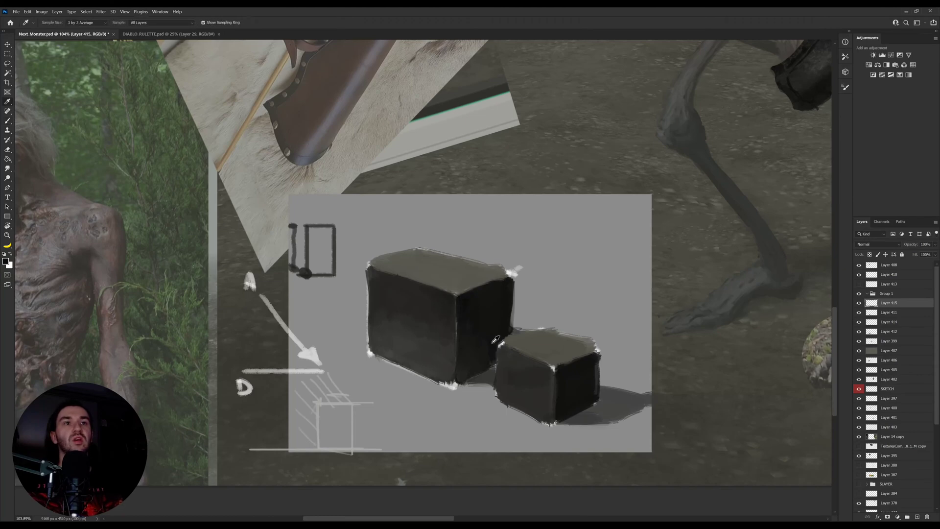
# Step: Refine the front edges of the large box's top face with sampled grey tones and a slightly larger brush
pyautogui.press('i')
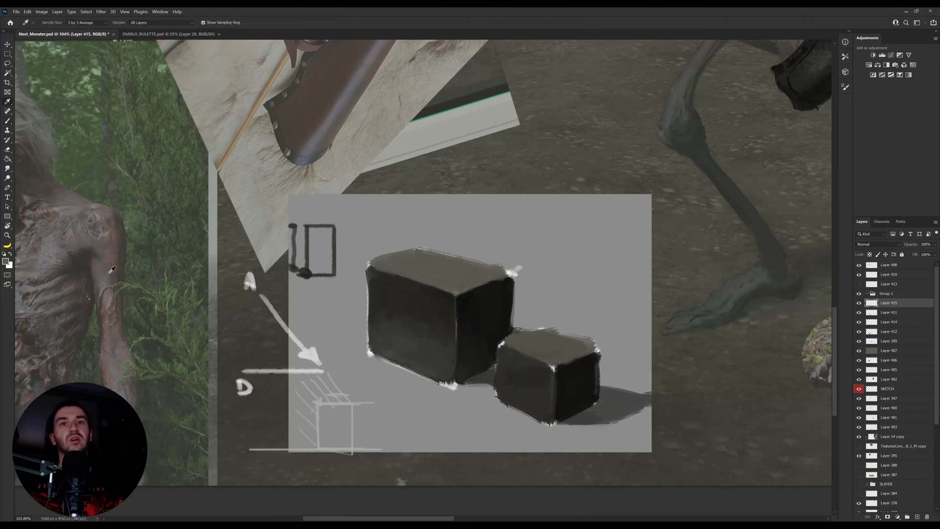
pyautogui.click(7, 263)
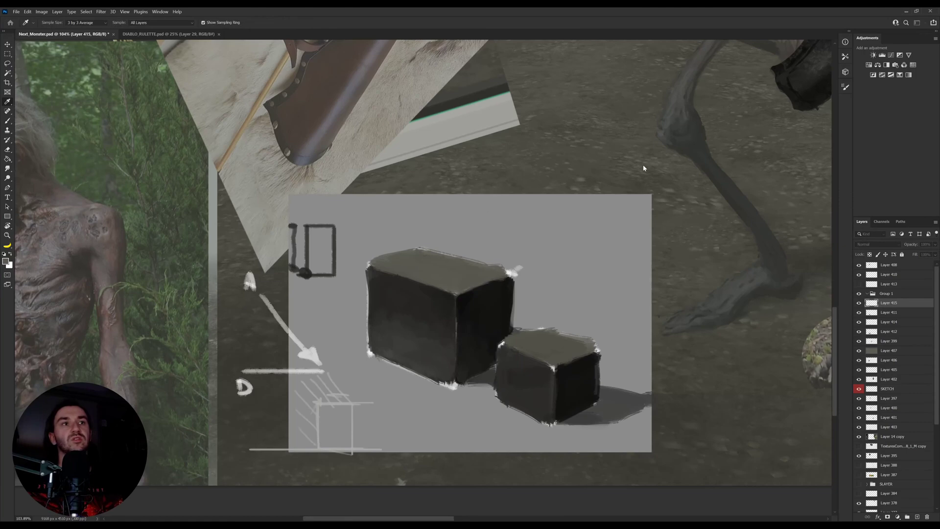
pyautogui.press('b')
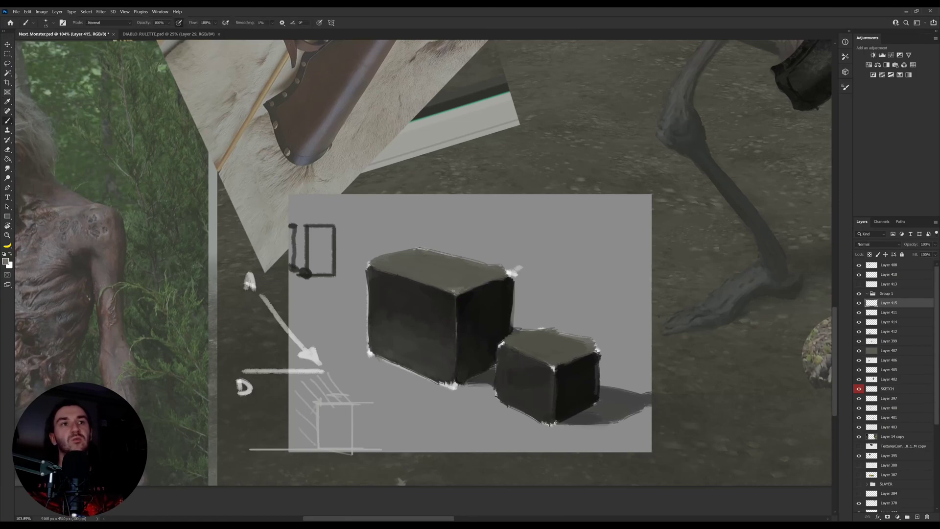
pyautogui.press(']')
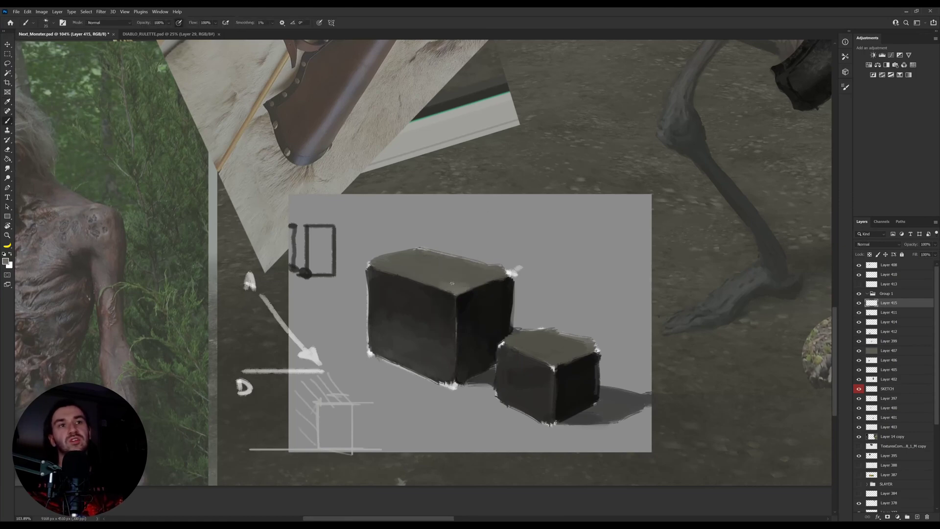
pyautogui.press('r')
pyautogui.moveTo(460, 282); pyautogui.dragTo(458, 258)
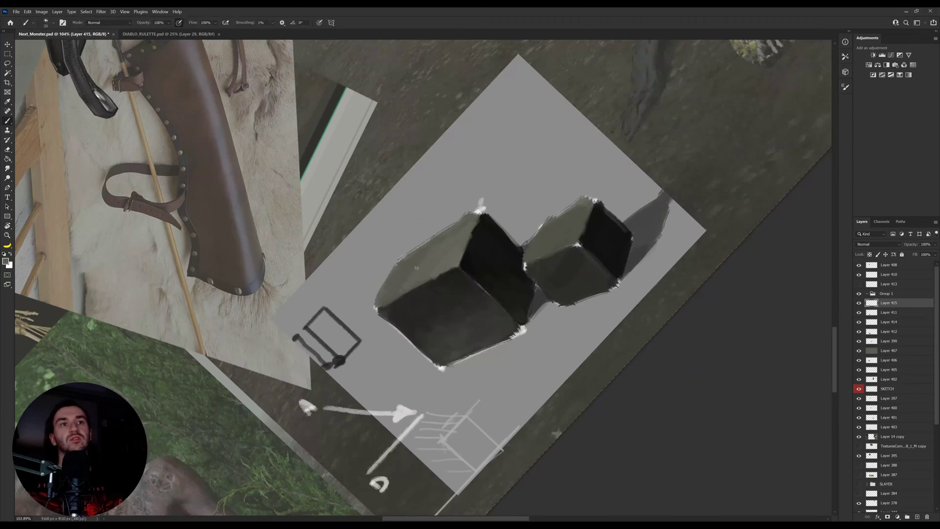
pyautogui.press('r')
pyautogui.moveTo(442, 241)
pyautogui.mouseDown()
pyautogui.moveTo(529, 264)
pyautogui.moveTo(549, 293)
pyautogui.mouseUp()
pyautogui.press('b')
pyautogui.keyDown('alt'); pyautogui.click(505, 325); pyautogui.keyUp('alt')
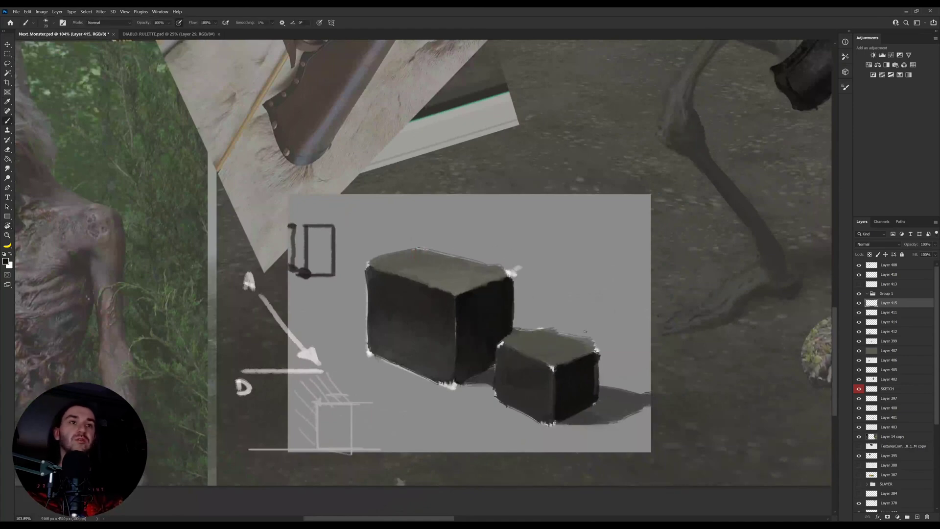
# Step: Lasso the area around the large box behind the small box and set a large soft brush to 8% opacity
pyautogui.press('l')
pyautogui.moveTo(456, 386)
pyautogui.mouseDown()
pyautogui.moveTo(490, 384)
pyautogui.moveTo(550, 206)
pyautogui.moveTo(353, 196)
pyautogui.moveTo(329, 225)
pyautogui.moveTo(321, 391)
pyautogui.mouseUp()
pyautogui.press('b')
pyautogui.press('.')
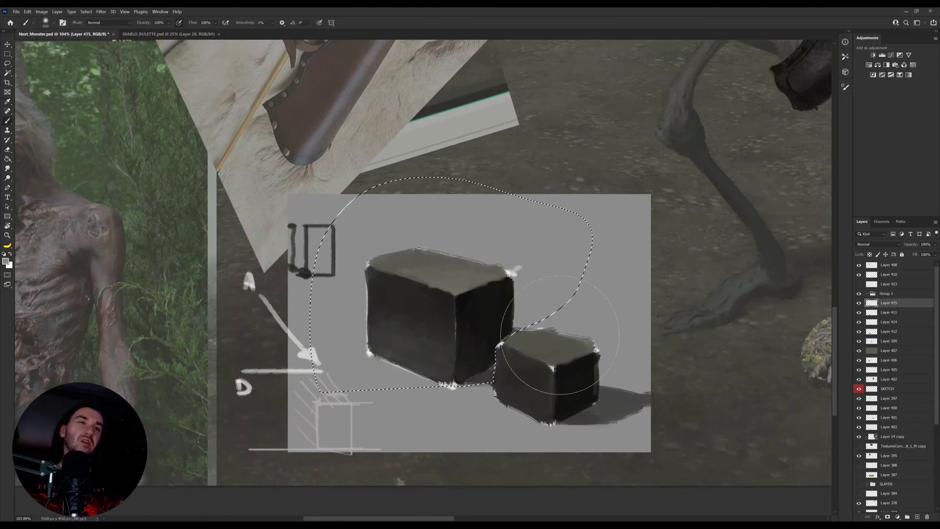
pyautogui.moveTo(150, 24); pyautogui.dragTo(120, 29)
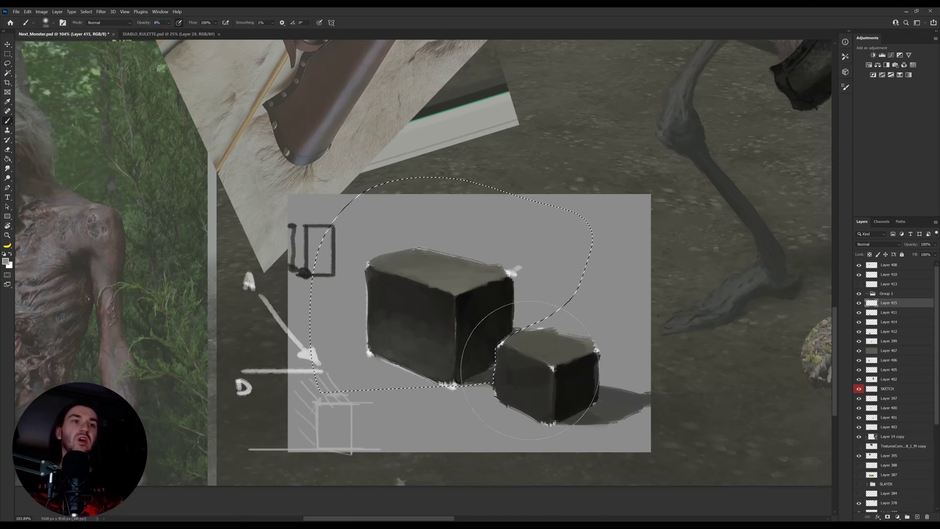
# Step: Softly haze the large box's right face behind the small box with sampled light grey inside the selection
pyautogui.press('alt')
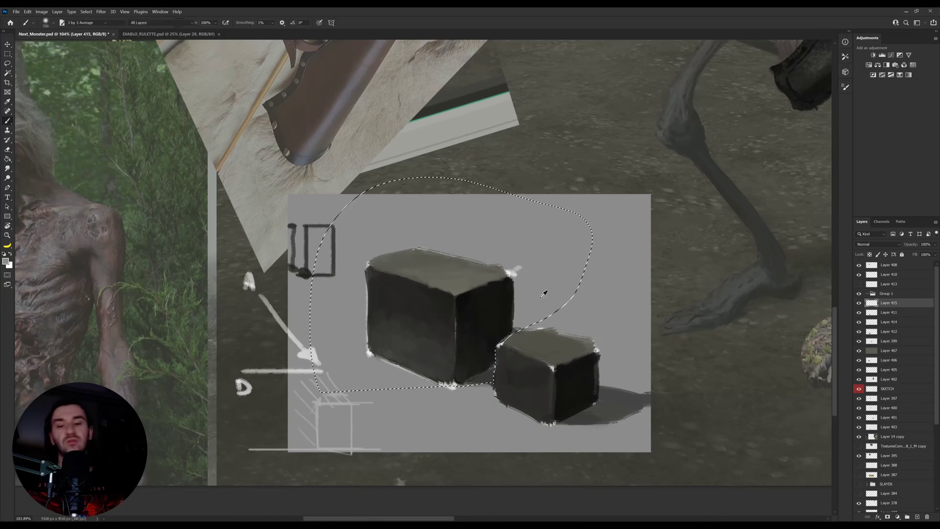
pyautogui.keyDown('alt'); pyautogui.click(548, 304); pyautogui.keyUp('alt')
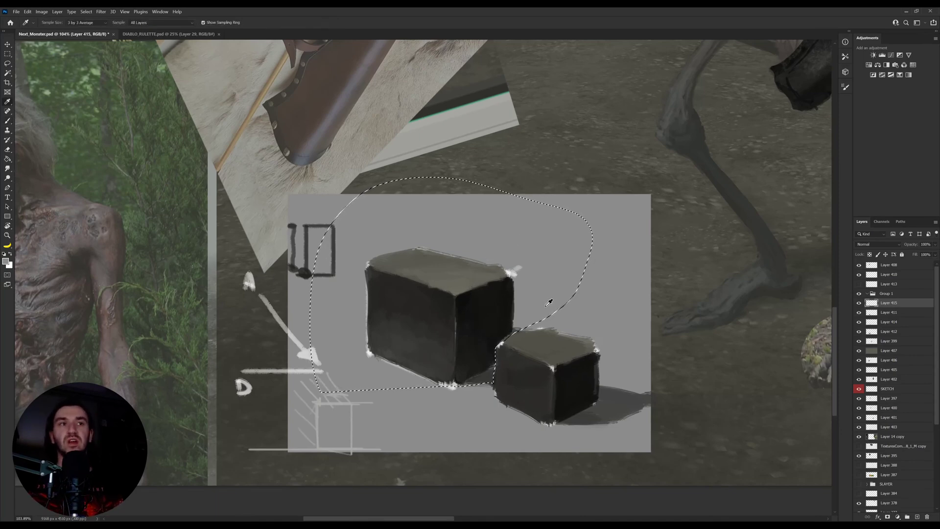
pyautogui.keyDown('alt'); pyautogui.click(550, 302); pyautogui.keyUp('alt')
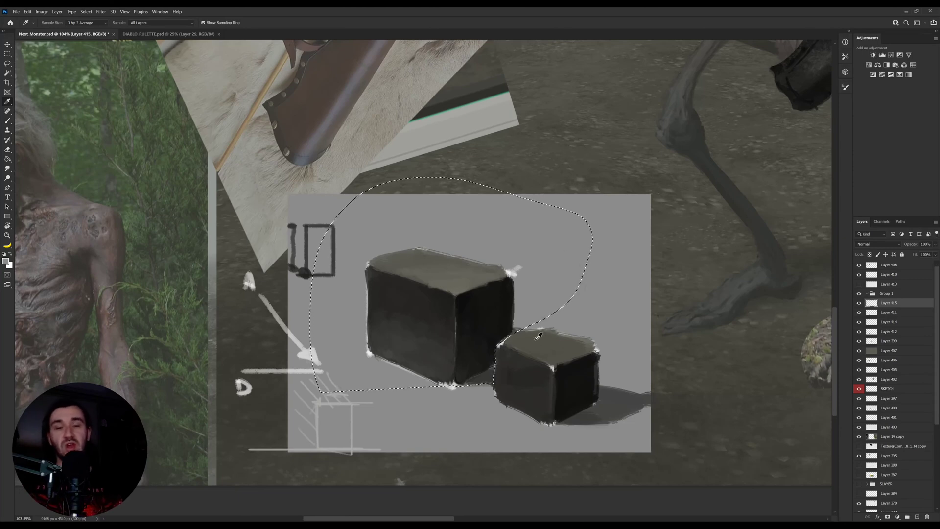
pyautogui.keyDown('alt'); pyautogui.click(543, 293); pyautogui.keyUp('alt')
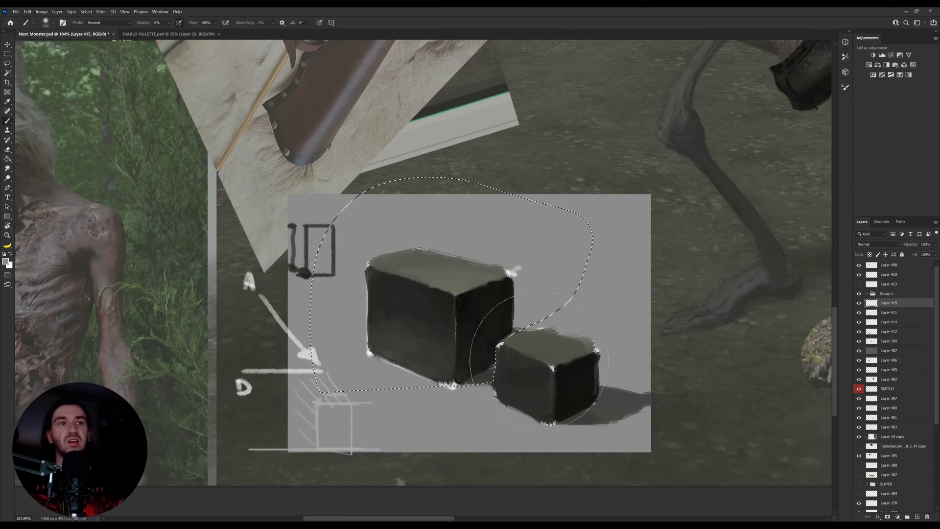
pyautogui.press('[')
pyautogui.press('[')
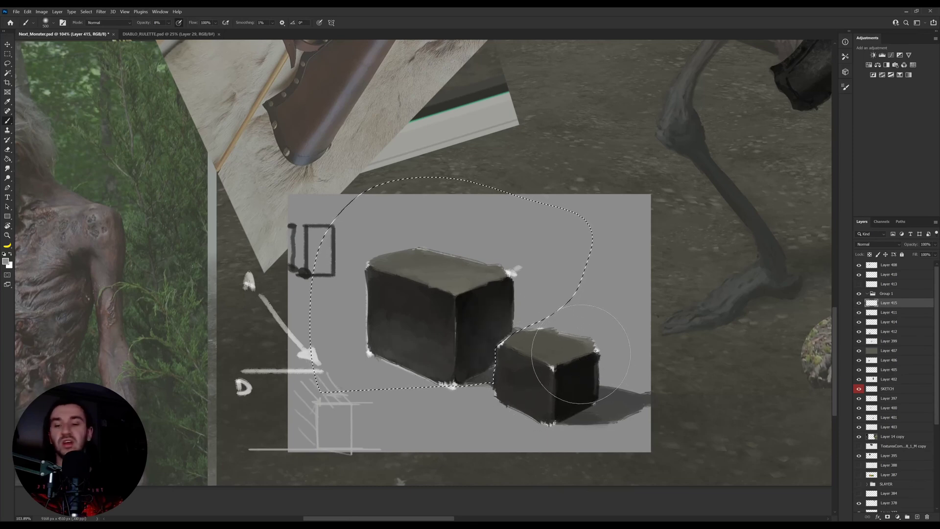
# Step: Compare the values with Layer 415 hidden and shown in the grayscale proof view, and clear the selection
pyautogui.hotkey('ctrl', 'y')
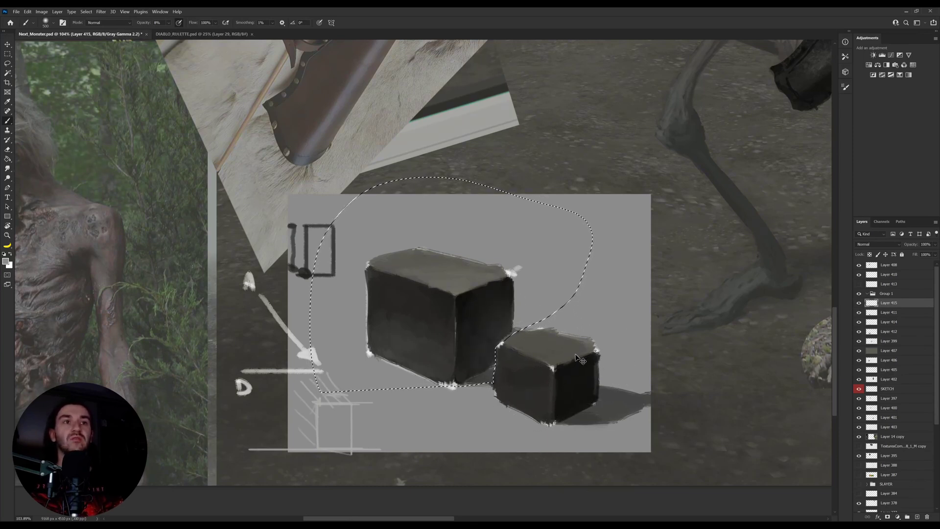
pyautogui.click(859, 303)
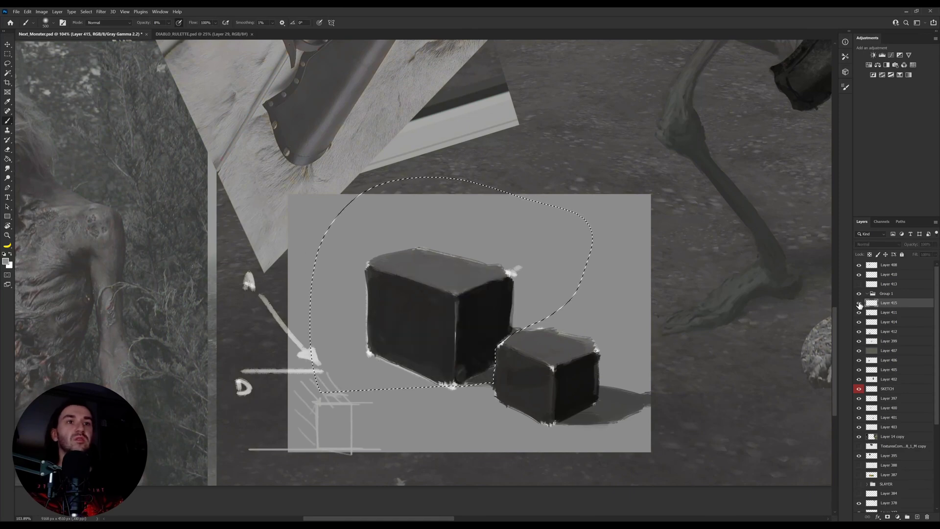
pyautogui.click(859, 304)
pyautogui.hotkey('ctrl', 'd')
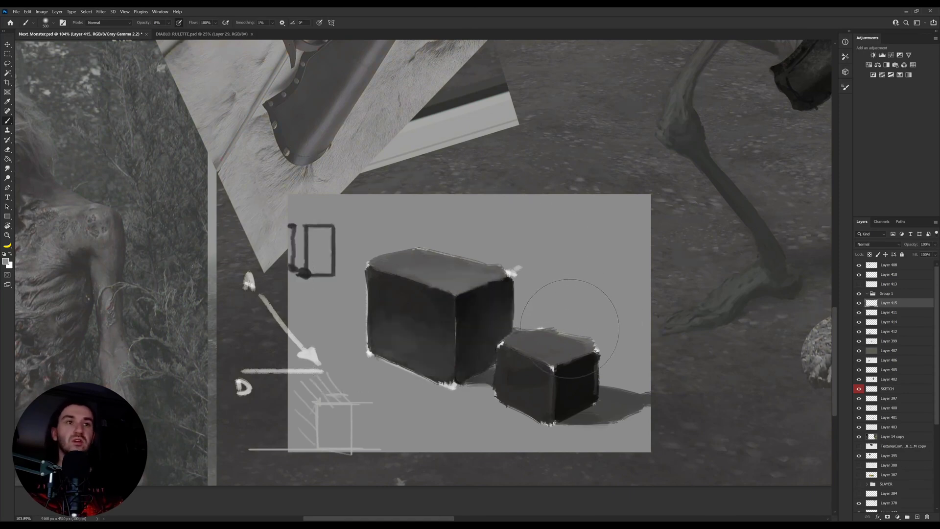
pyautogui.hotkey('ctrl', 'y')
# Step: Sample a darker tone for a reduced textured brush at 8% opacity and check the shading by toggling Layer 415
pyautogui.press('i')
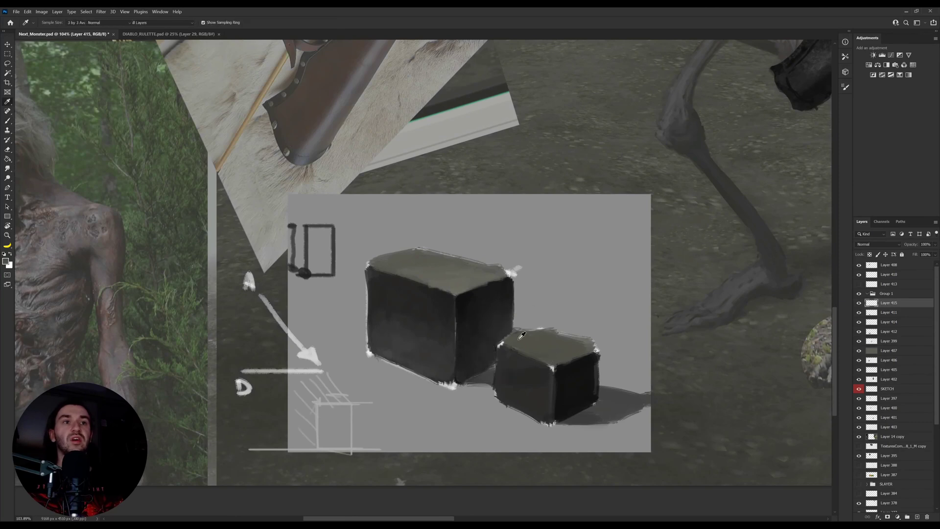
pyautogui.press('b')
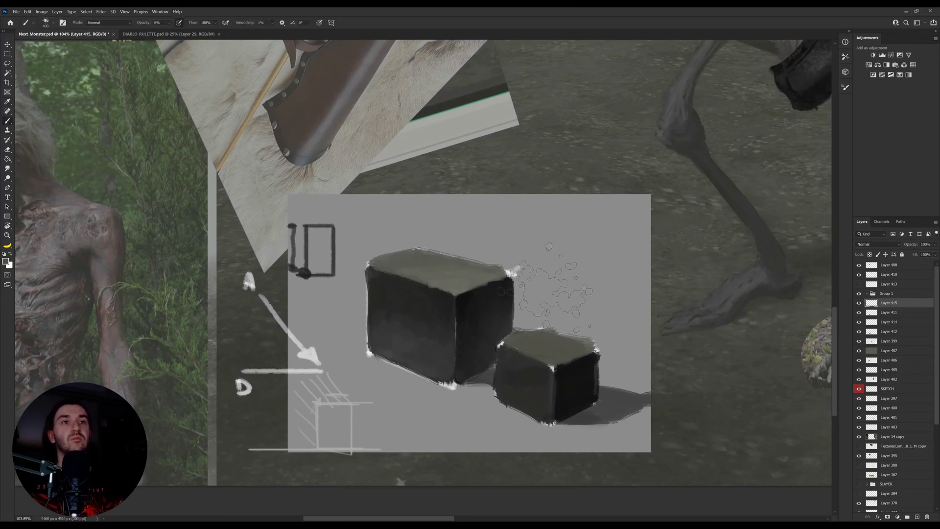
pyautogui.press('[')
pyautogui.press('[')
pyautogui.press('[')
pyautogui.press('[')
pyautogui.click(860, 304)
pyautogui.click(860, 305)
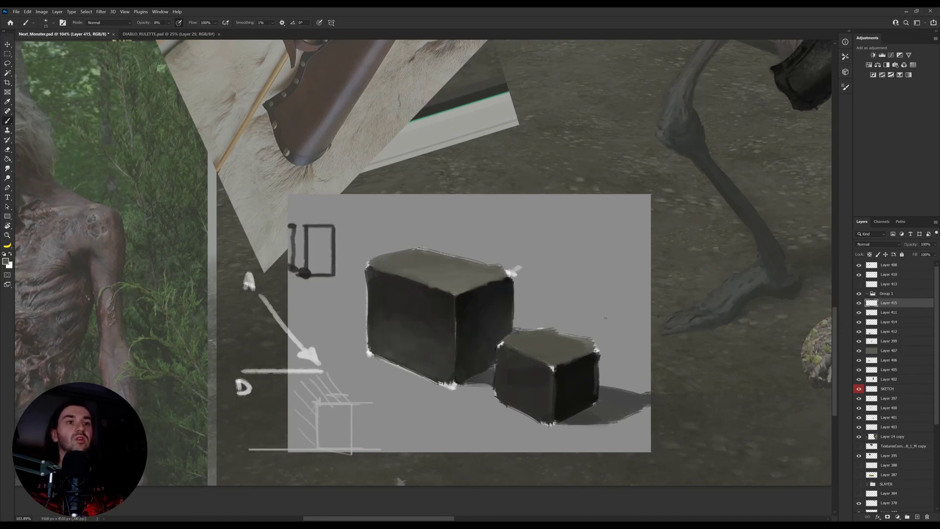
# Step: Glaze sampled top-face tones around the large box's front upper corner and compare with Layer 415 hidden
pyautogui.press('i')
pyautogui.click(464, 284)
pyautogui.press('b')
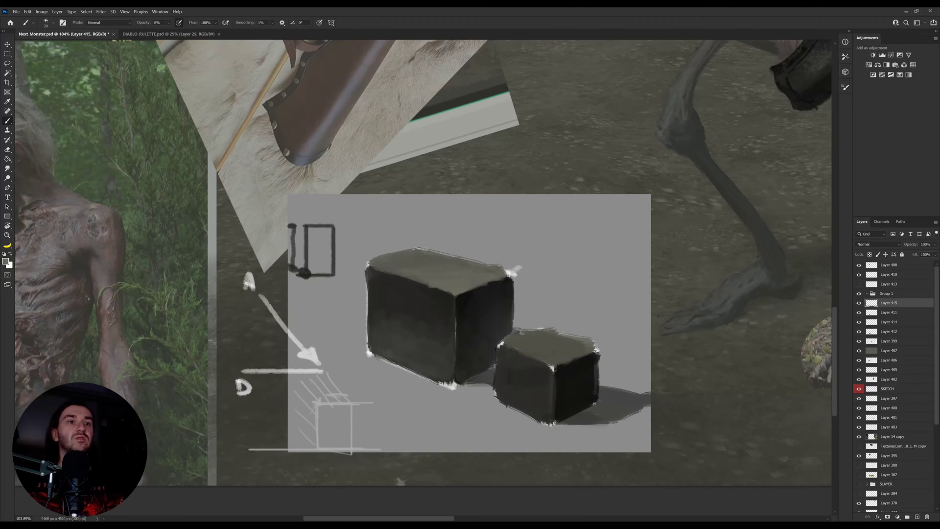
pyautogui.press('i')
pyautogui.press('b')
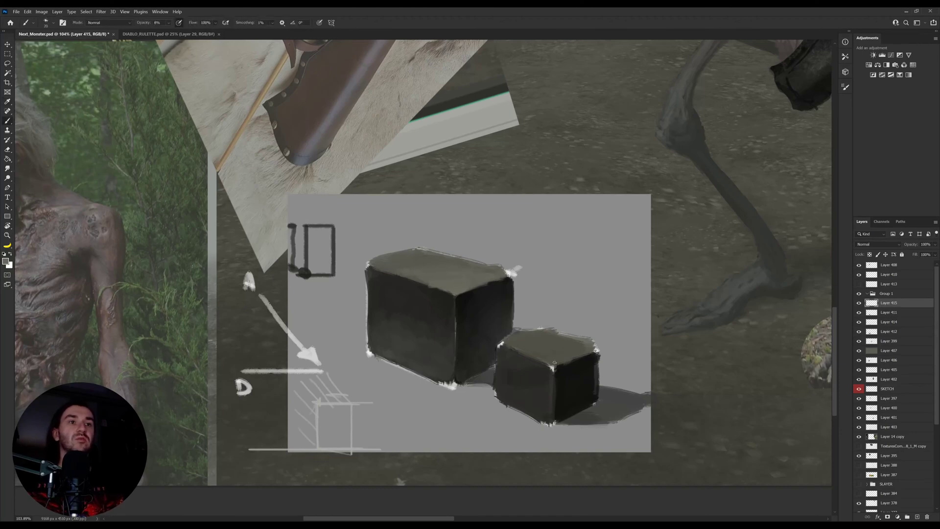
pyautogui.click(859, 303)
pyautogui.click(859, 303)
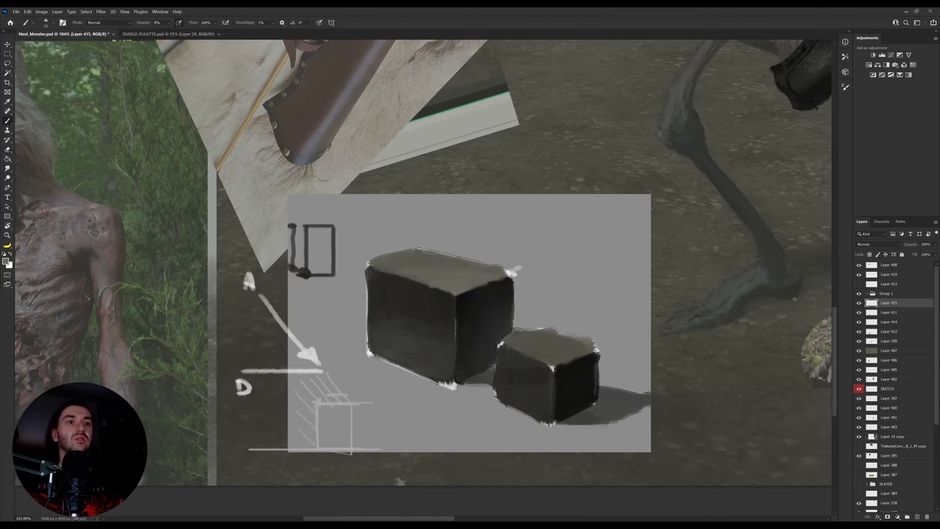
# Step: Resample the top-face grey near the large box's front corner and set the brush opacity to 100%
pyautogui.press('i')
pyautogui.click(461, 290)
pyautogui.press('b')
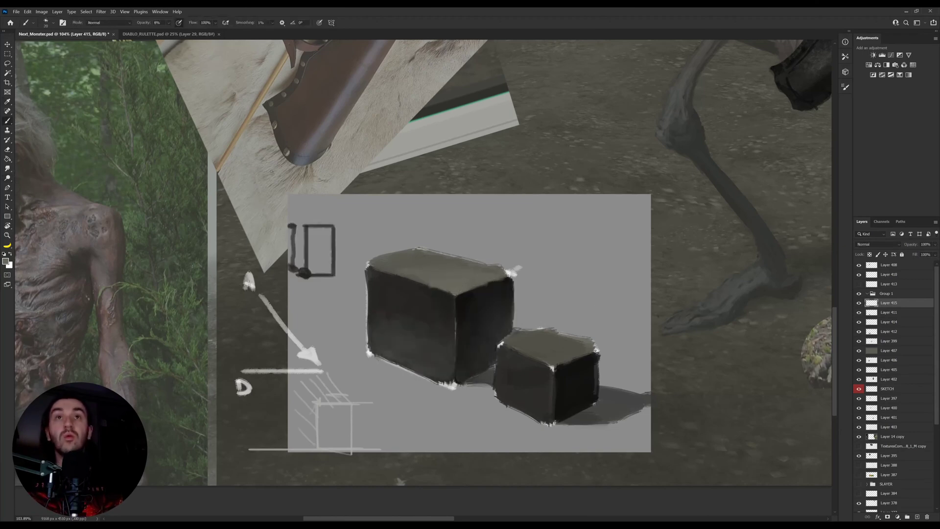
pyautogui.click(146, 23)
pyautogui.moveTo(191, 27); pyautogui.dragTo(192, 28)
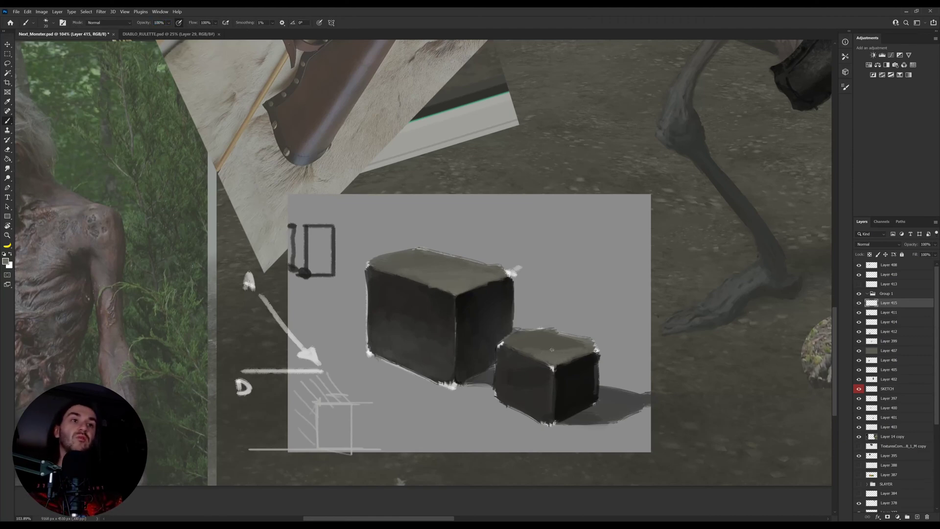
# Step: Paint the back edge of the small box's top face with sampled grey-green tones at full opacity
pyautogui.press('o')
pyautogui.press('b')
pyautogui.press('o')
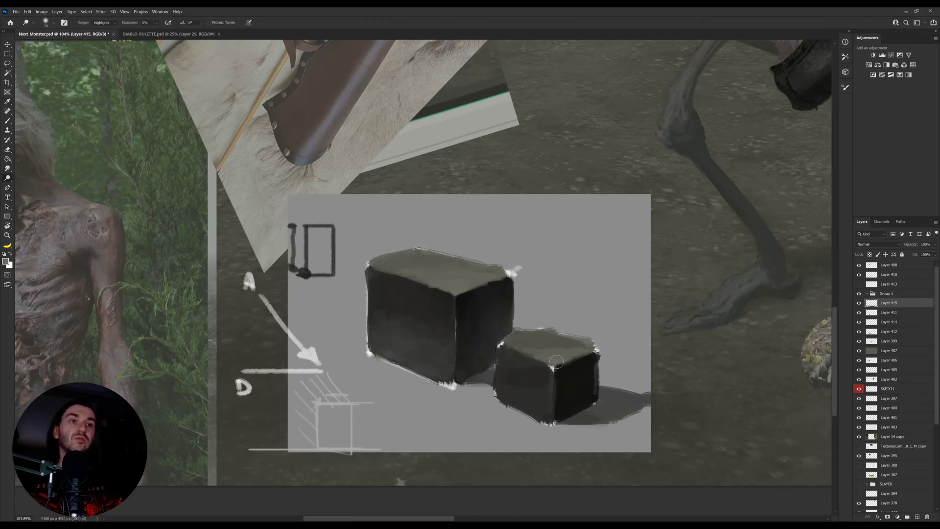
pyautogui.press('b')
pyautogui.keyDown('alt'); pyautogui.click(529, 332); pyautogui.keyUp('alt')
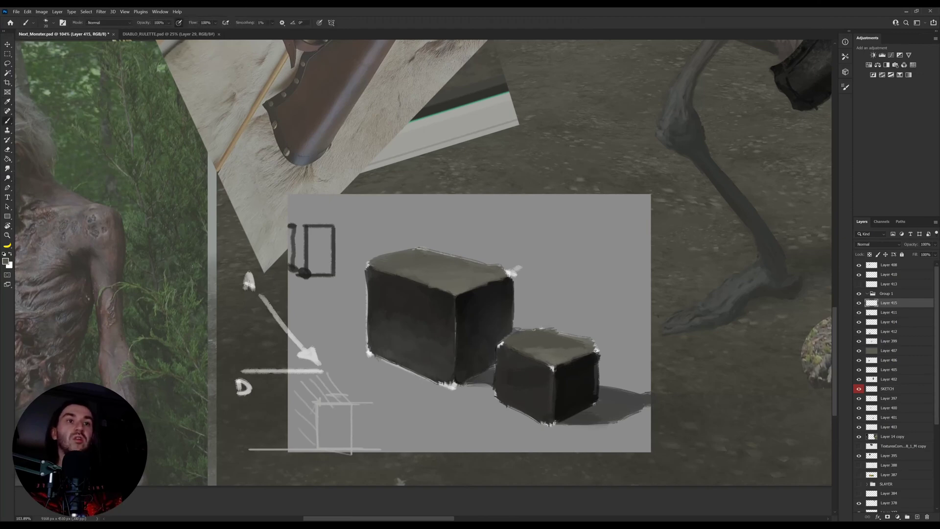
pyautogui.moveTo(542, 328); pyautogui.dragTo(519, 329)
pyautogui.keyDown('alt'); pyautogui.click(507, 327); pyautogui.keyUp('alt')
# Step: Build up the lit tones and back corner of the small box's top face, alternating the Dodge tool and the brush
pyautogui.press('o')
pyautogui.press('b')
pyautogui.press('o')
pyautogui.press('b')
pyautogui.press('o')
pyautogui.press('b')
pyautogui.press('o')
pyautogui.press('b')
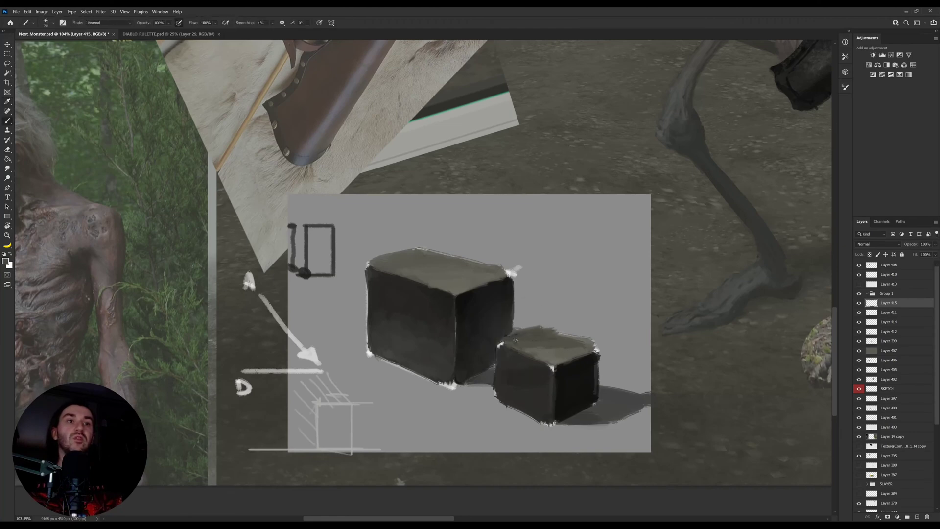
pyautogui.press('o')
pyautogui.press('b')
pyautogui.press('o')
pyautogui.press('b')
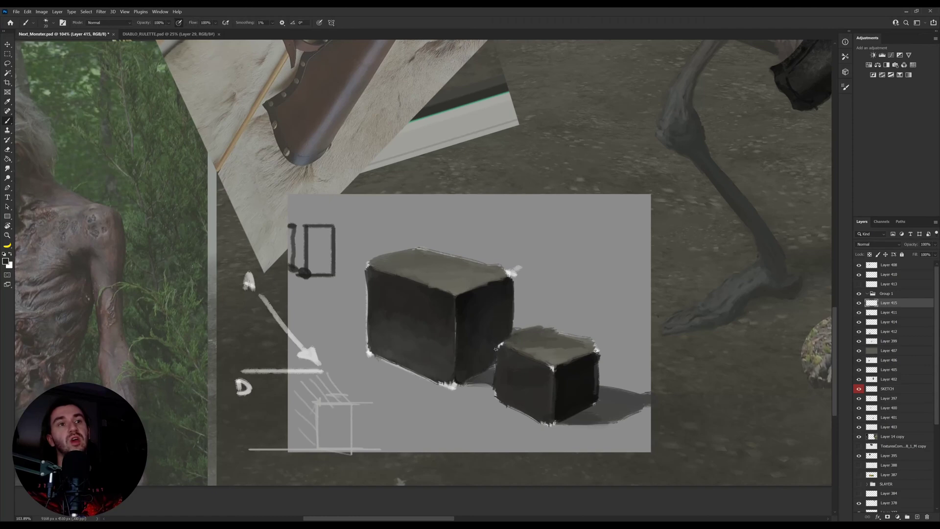
# Step: Sample the dark tone of the small box's left face and rework the dark area where the two boxes meet
pyautogui.keyDown('alt'); pyautogui.click(506, 363); pyautogui.keyUp('alt')
pyautogui.press('b')
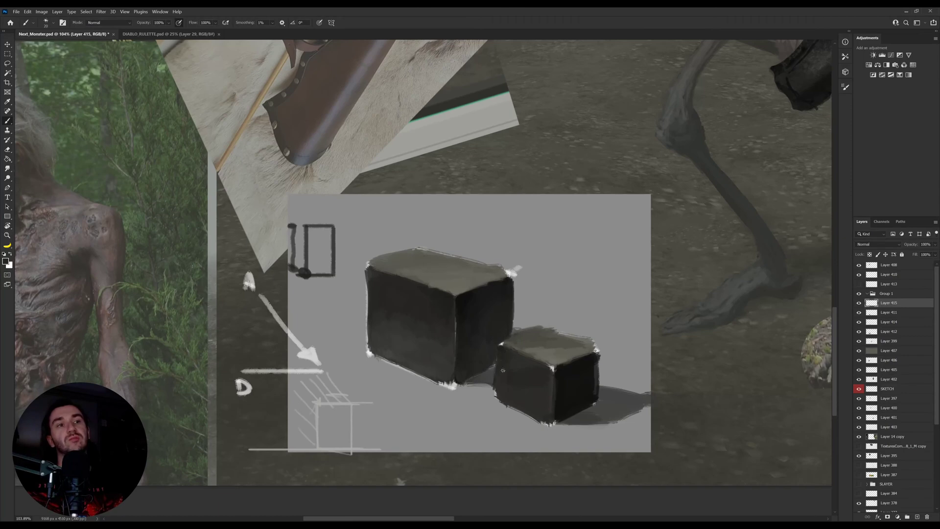
pyautogui.press('r')
pyautogui.moveTo(544, 318); pyautogui.dragTo(552, 277)
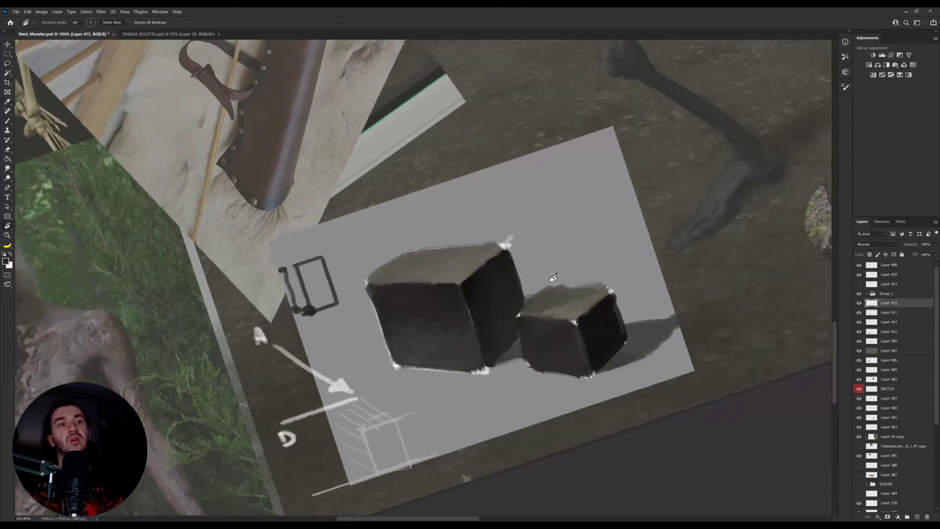
pyautogui.press('b')
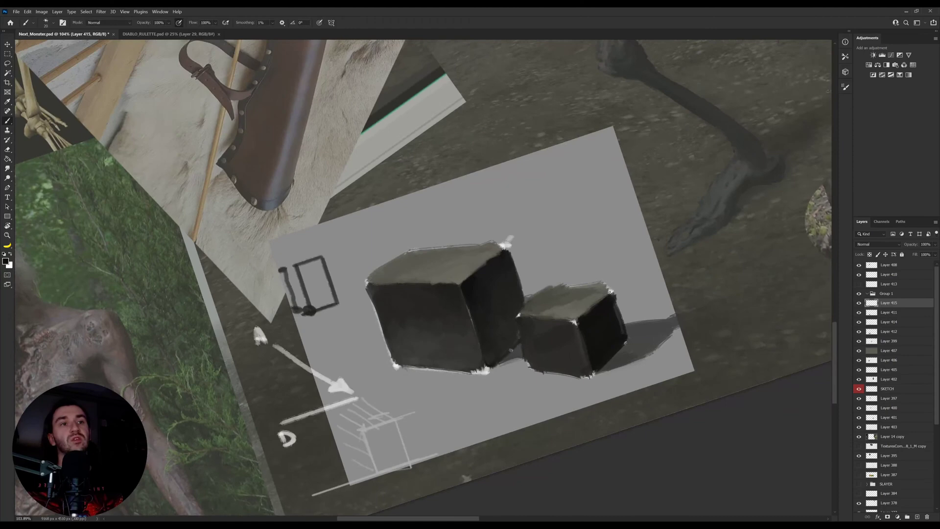
# Step: Darken the cast shadow at the large box's lower front corner with sampled tones on the rotated canvas
pyautogui.press('r')
pyautogui.moveTo(509, 349)
pyautogui.mouseDown()
pyautogui.moveTo(422, 362)
pyautogui.moveTo(334, 346)
pyautogui.moveTo(319, 333)
pyautogui.mouseUp()
pyautogui.keyDown('alt'); pyautogui.click(329, 348); pyautogui.keyUp('alt')
pyautogui.keyDown('alt'); pyautogui.click(322, 325); pyautogui.keyUp('alt')
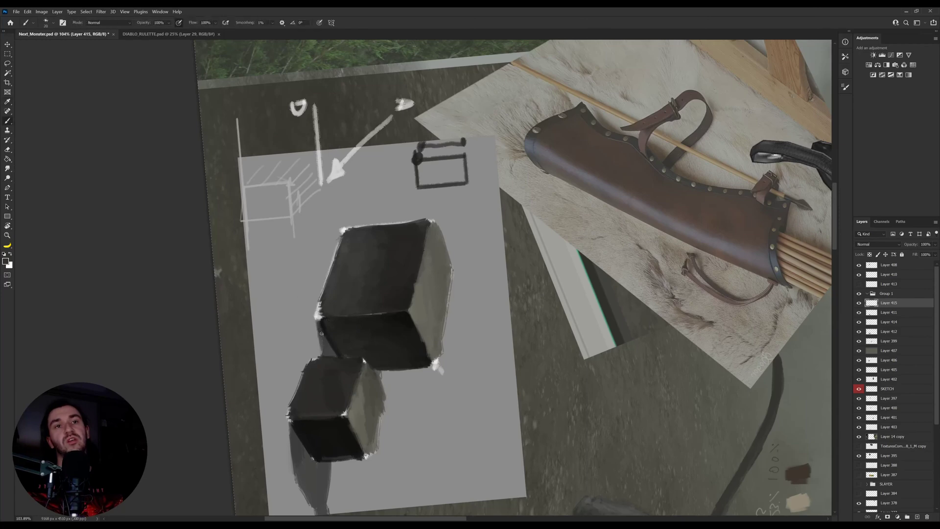
pyautogui.keyDown('alt'); pyautogui.click(327, 329); pyautogui.keyUp('alt')
pyautogui.moveTo(323, 329); pyautogui.dragTo(319, 320)
# Step: Paint a dark contact line along the bottom edge of the large box's left face and deepen the small box's base
pyautogui.press('r')
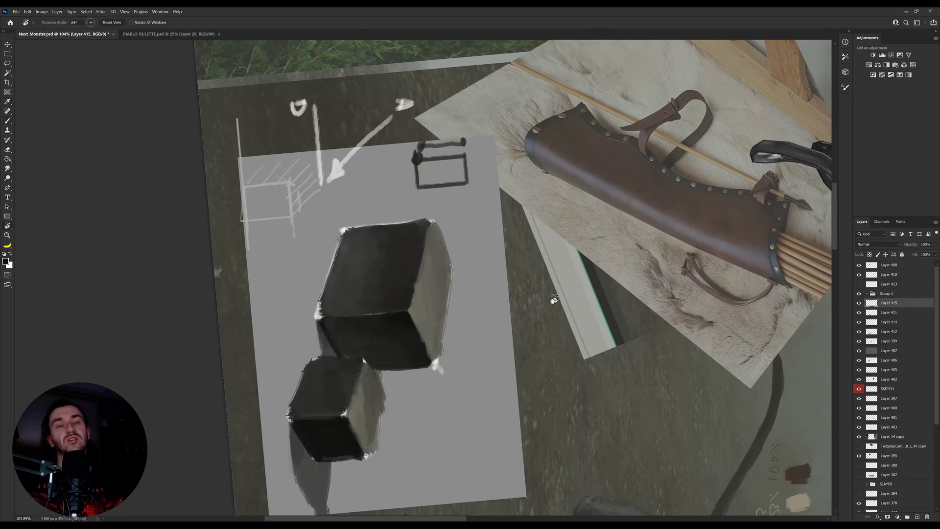
pyautogui.moveTo(552, 300); pyautogui.dragTo(553, 260)
pyautogui.moveTo(332, 346)
pyautogui.mouseDown()
pyautogui.moveTo(332, 294)
pyautogui.moveTo(332, 327)
pyautogui.mouseUp()
pyautogui.keyDown('alt'); pyautogui.click(339, 316); pyautogui.keyUp('alt')
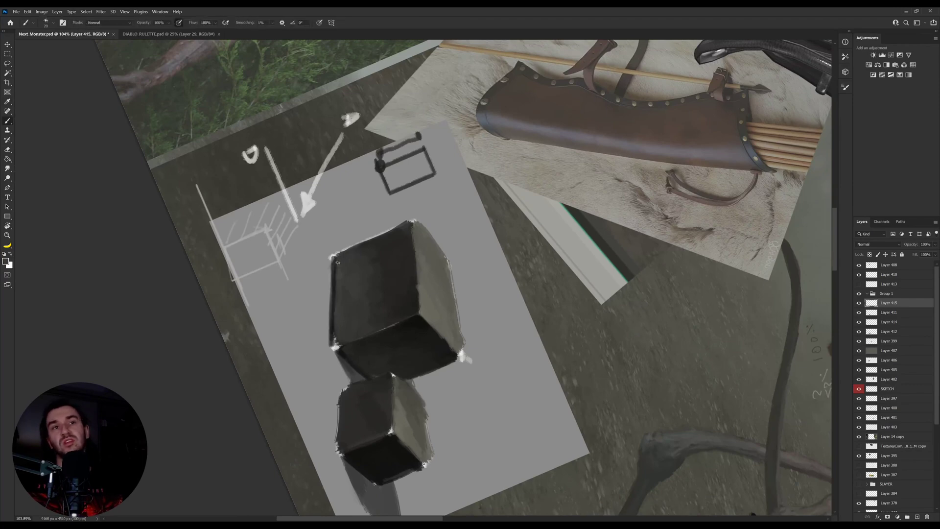
pyautogui.press('r')
pyautogui.moveTo(514, 311); pyautogui.dragTo(526, 325)
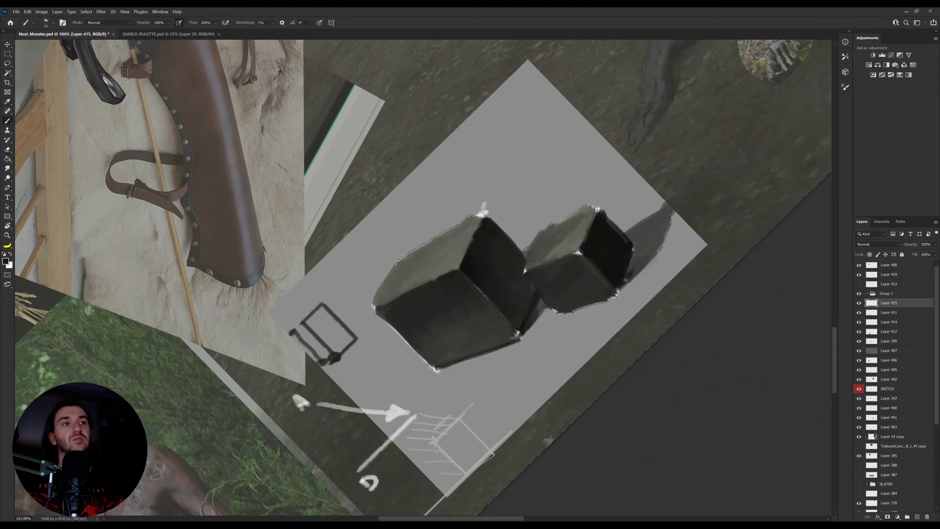
# Step: Deepen the small box's cast shadow beside its base and sample a tone from the shadow's far end
pyautogui.moveTo(628, 280); pyautogui.dragTo(646, 253)
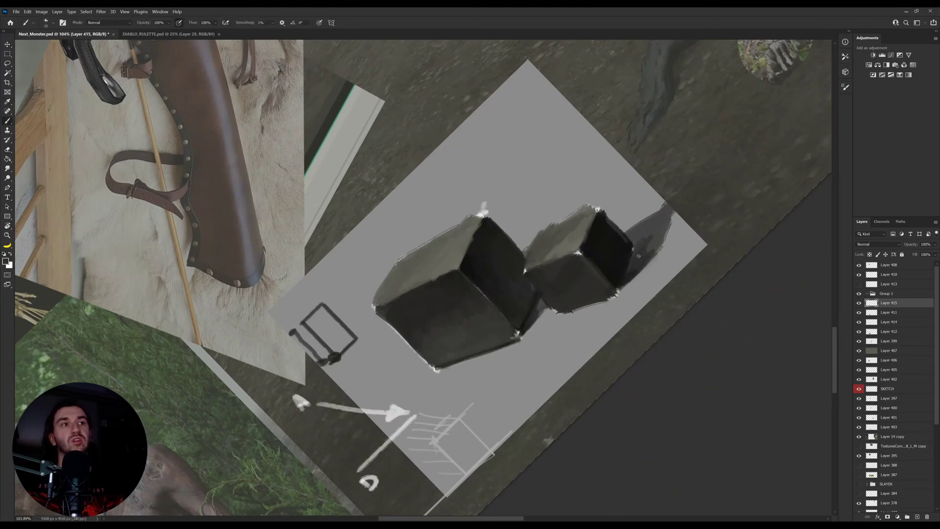
pyautogui.keyDown('alt'); pyautogui.click(662, 221); pyautogui.keyUp('alt')
pyautogui.press('r')
pyautogui.moveTo(666, 220); pyautogui.dragTo(594, 371)
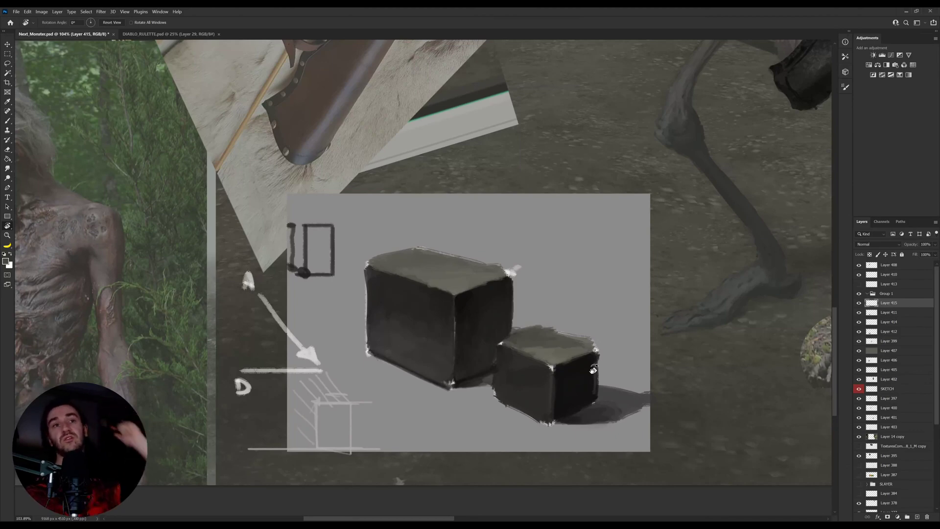
# Step: Sample dark tones from the large box's left face and even out that face with the brush
pyautogui.press('i')
pyautogui.click(387, 305)
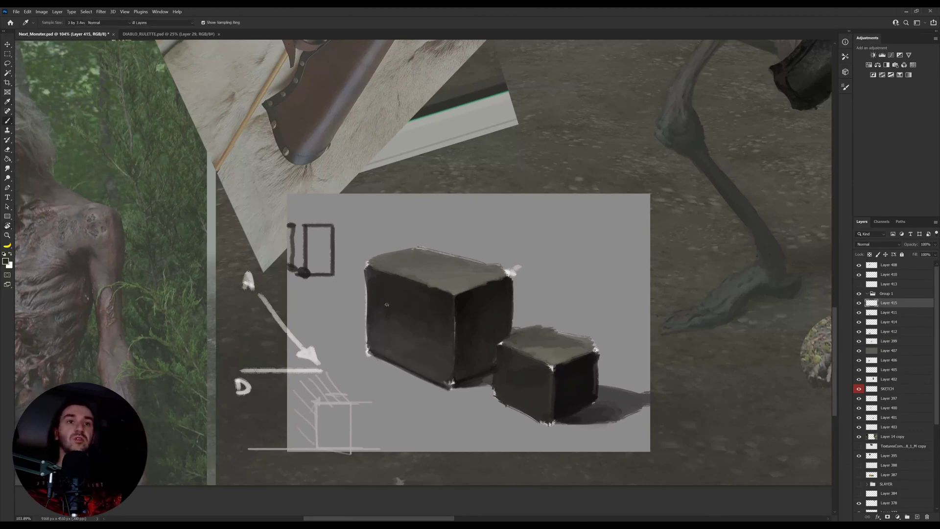
pyautogui.press('b')
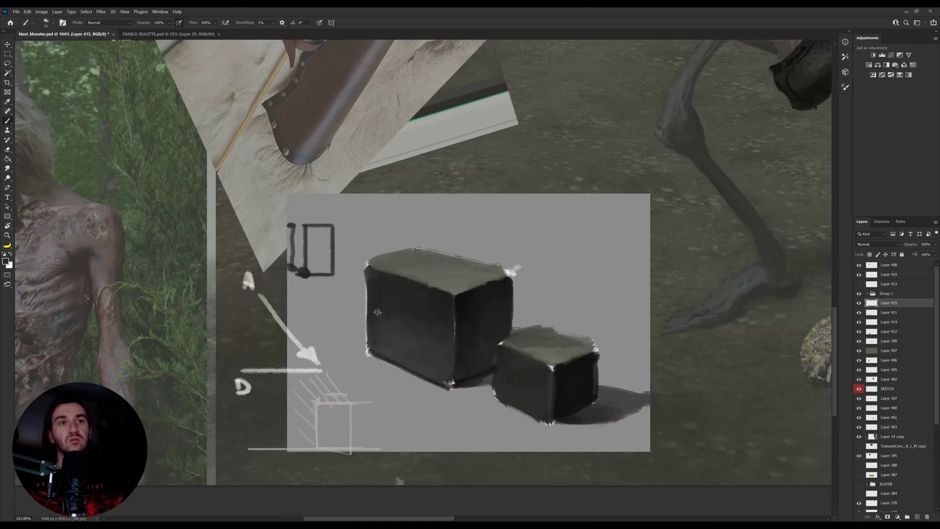
pyautogui.keyDown('alt'); pyautogui.click(381, 331); pyautogui.keyUp('alt')
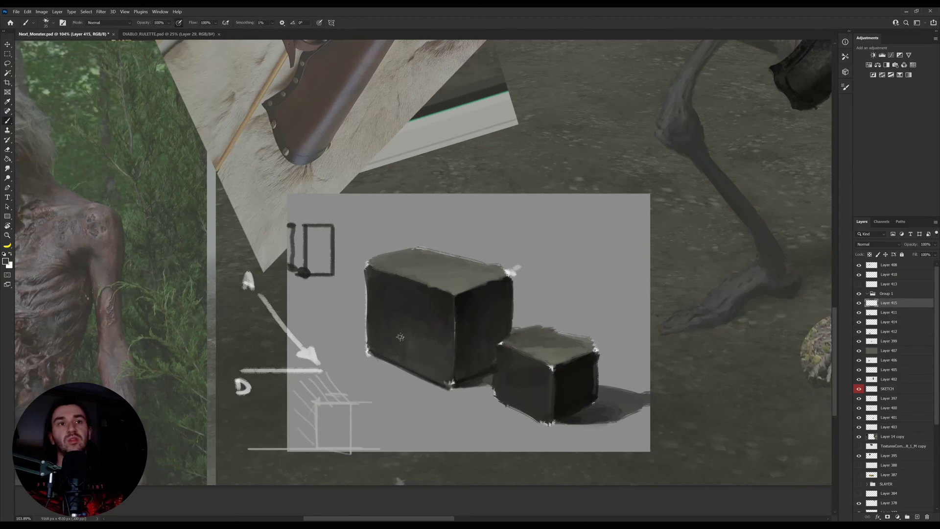
pyautogui.press('v')
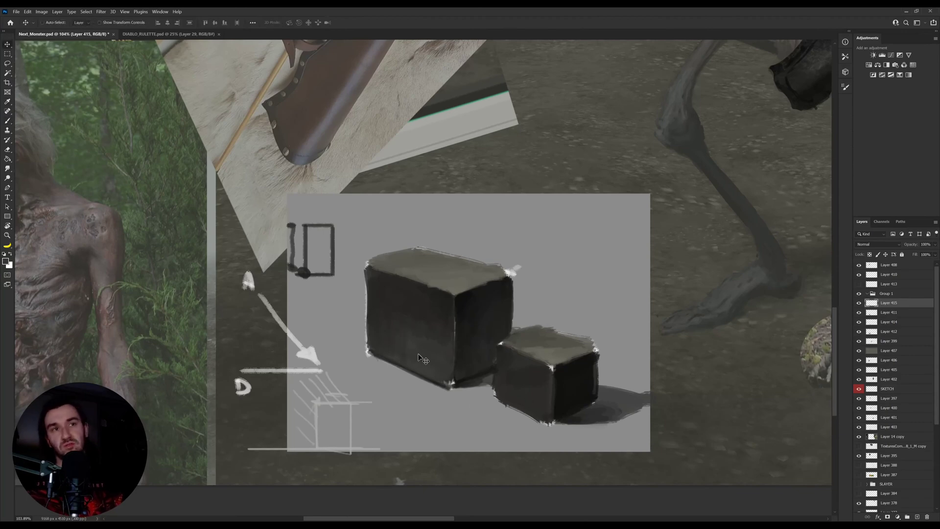
# Step: Sample the white corner highlight and paint a pale patch on the ground at the large box's lower front corner
pyautogui.press('r')
pyautogui.moveTo(574, 361); pyautogui.dragTo(487, 319)
pyautogui.press('b')
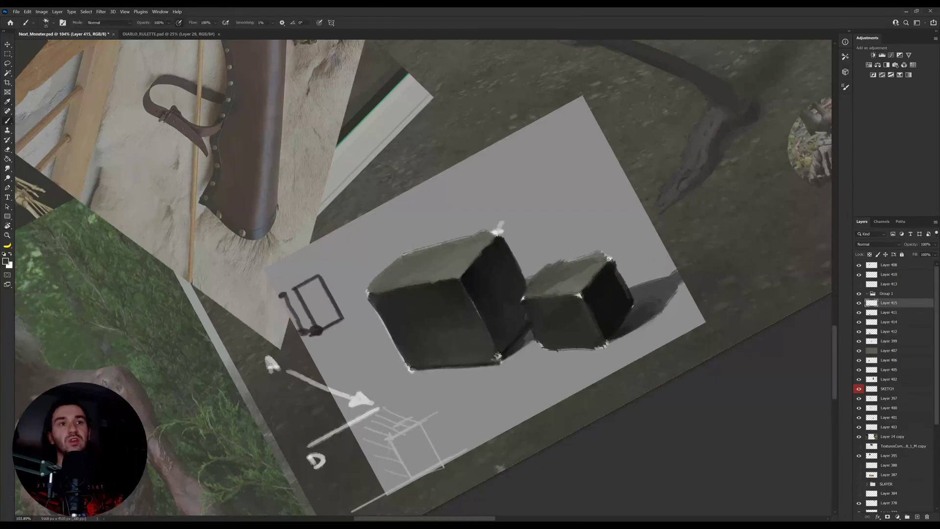
pyautogui.press('r')
pyautogui.moveTo(526, 263); pyautogui.dragTo(524, 238)
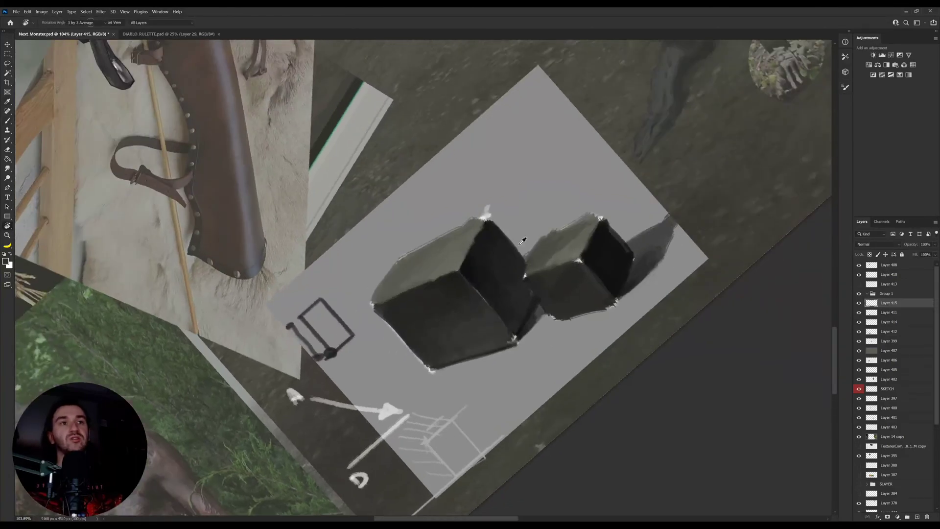
pyautogui.press('b')
pyautogui.keyDown('alt'); pyautogui.click(489, 219); pyautogui.keyUp('alt')
pyautogui.press('b')
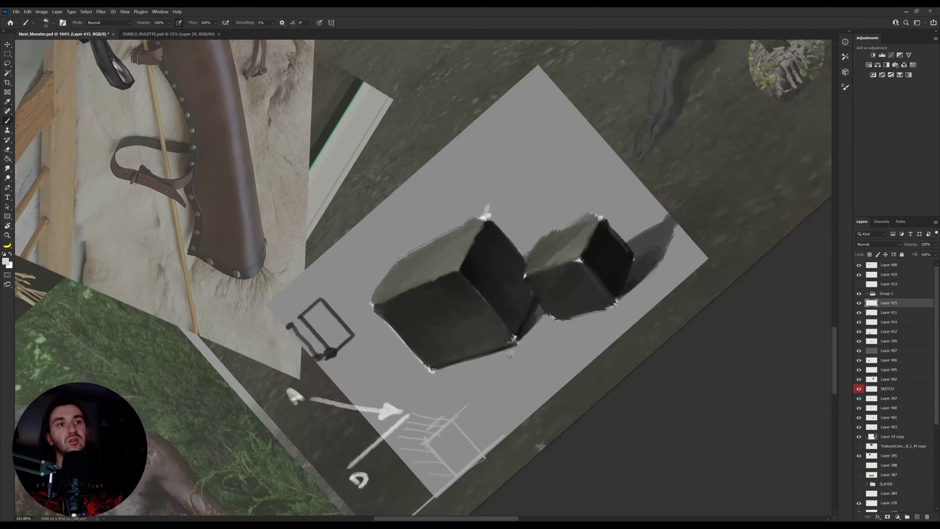
pyautogui.keyDown('alt'); pyautogui.click(510, 351); pyautogui.keyUp('alt')
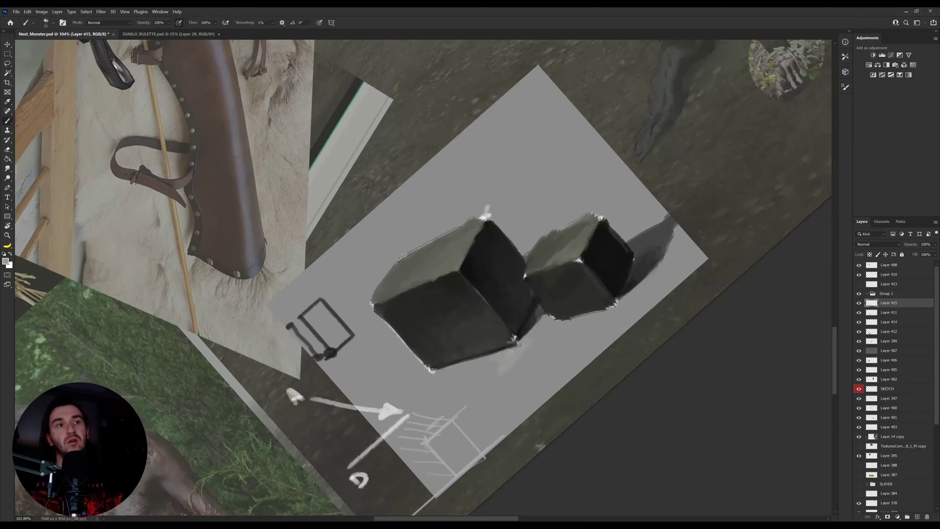
# Step: Brush the pale tone over the ground along the base of the large box's left face and in front of both boxes
pyautogui.press('r')
pyautogui.moveTo(533, 345); pyautogui.dragTo(436, 447)
pyautogui.press('b')
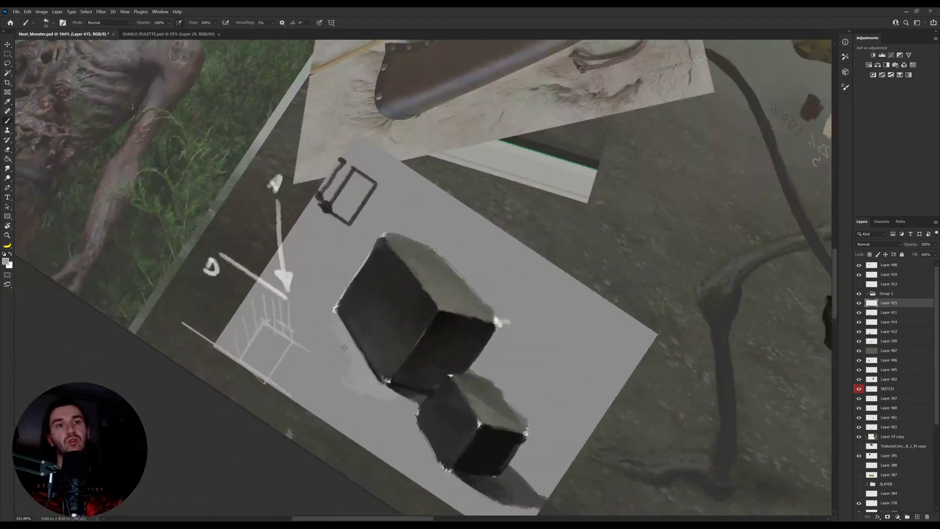
pyautogui.moveTo(344, 347); pyautogui.dragTo(342, 365)
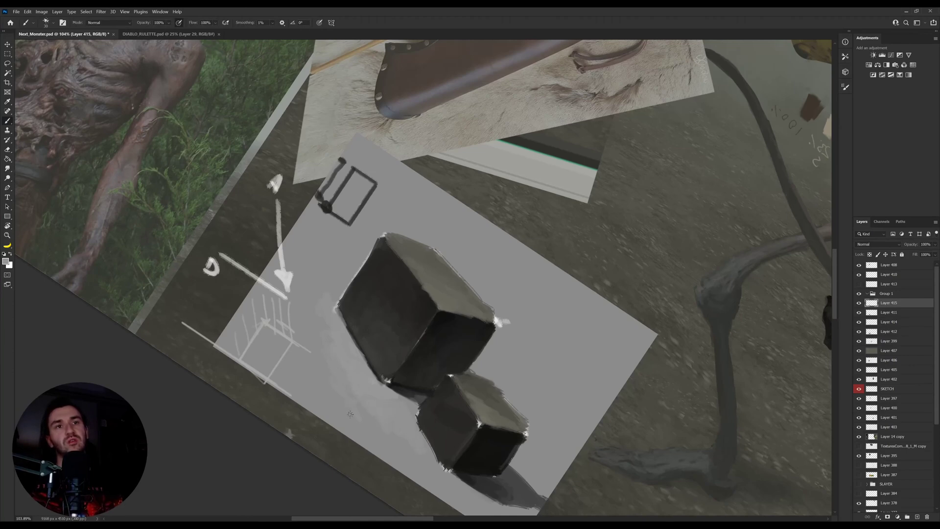
# Step: Paint slightly darker sampled grey patches on the background behind the large box's top and beside the small box
pyautogui.press('r')
pyautogui.moveTo(525, 387)
pyautogui.mouseDown()
pyautogui.moveTo(521, 240)
pyautogui.moveTo(558, 219)
pyautogui.mouseUp()
pyautogui.press('alt')
pyautogui.press('b')
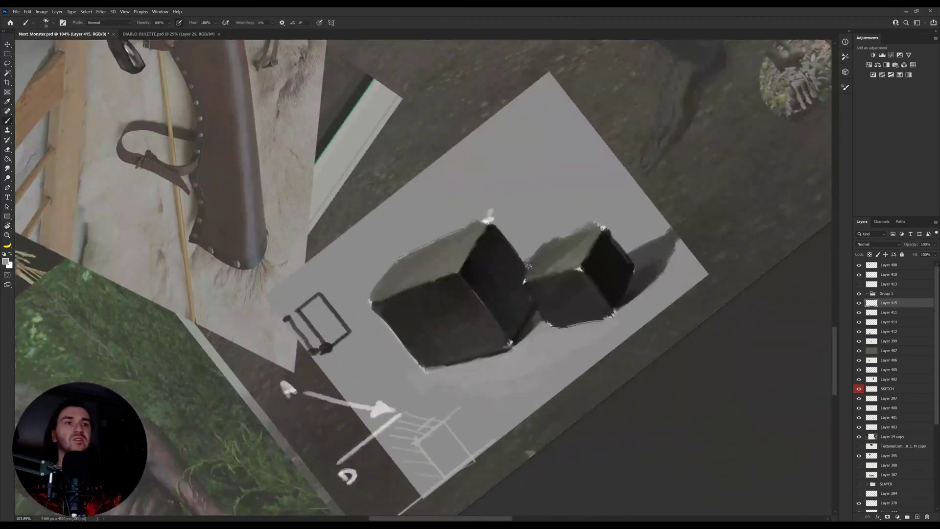
pyautogui.keyDown('alt'); pyautogui.click(508, 265); pyautogui.keyUp('alt')
pyautogui.keyDown('alt'); pyautogui.click(531, 239); pyautogui.keyUp('alt')
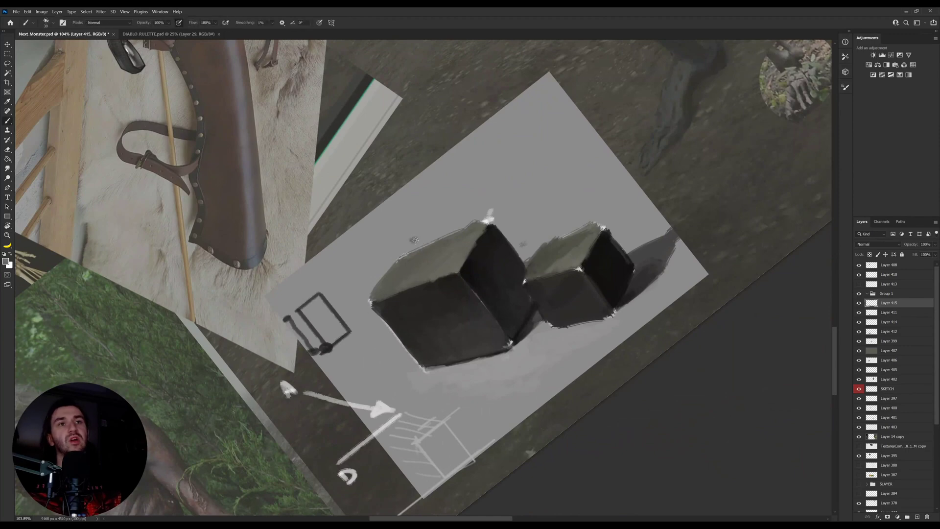
pyautogui.keyDown('alt'); pyautogui.click(421, 229); pyautogui.keyUp('alt')
pyautogui.moveTo(425, 233); pyautogui.dragTo(409, 241)
pyautogui.keyDown('alt'); pyautogui.click(415, 239); pyautogui.keyUp('alt')
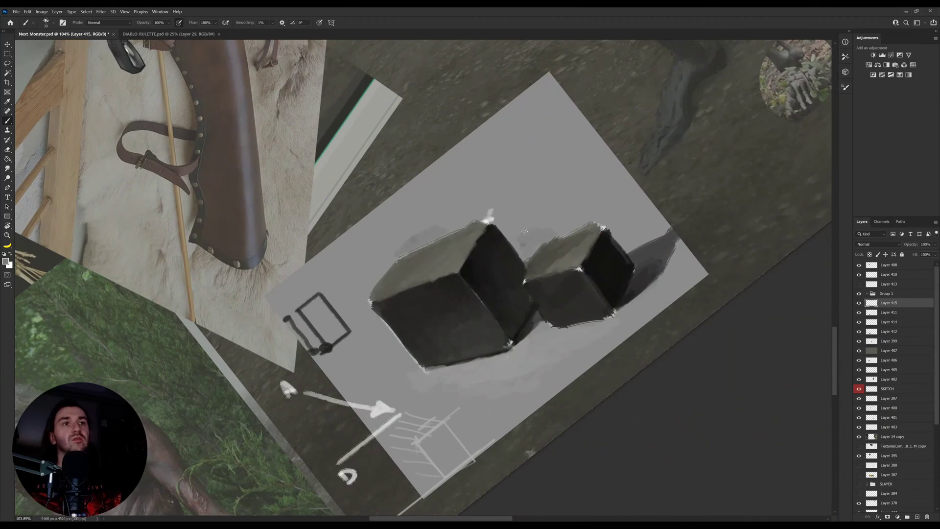
# Step: Blend the grey background patches behind the boxes and extend the pale ground tone past the large box's left side
pyautogui.press('r')
pyautogui.moveTo(525, 231); pyautogui.dragTo(518, 313)
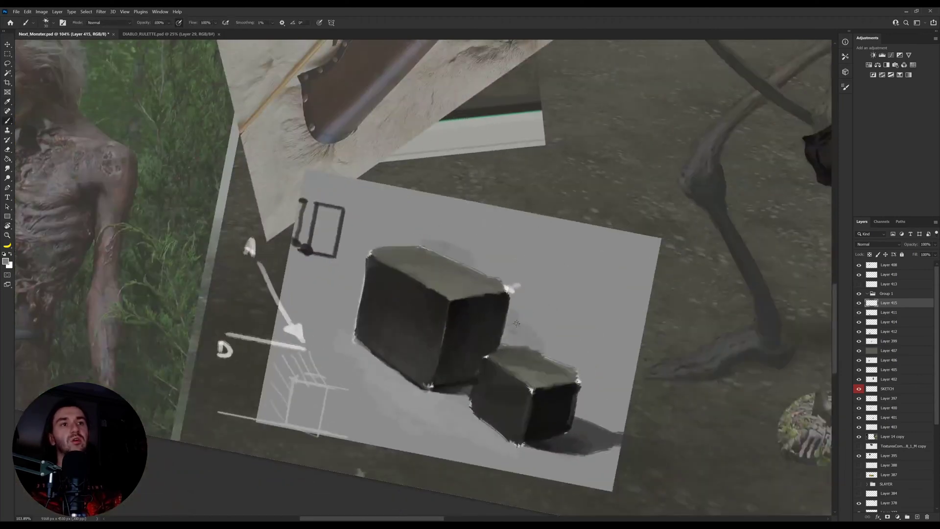
pyautogui.press('r')
pyautogui.moveTo(522, 270); pyautogui.dragTo(466, 290)
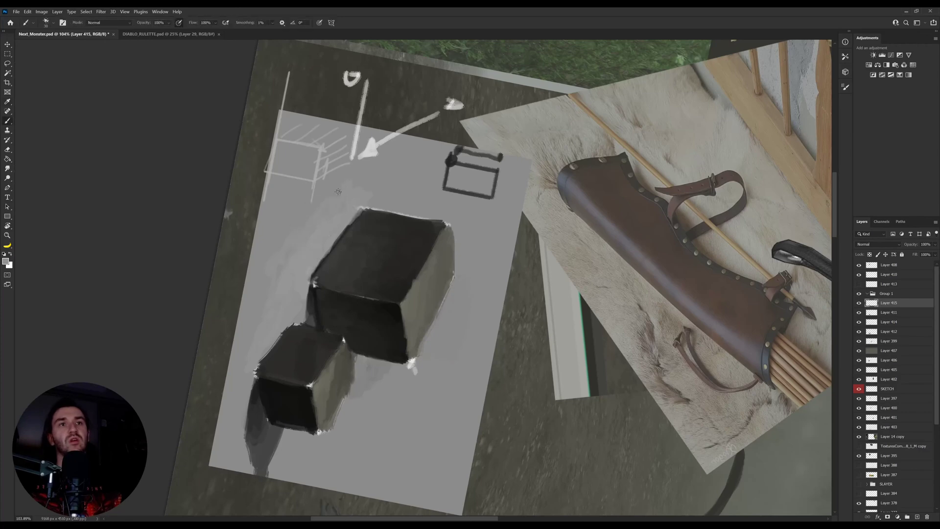
pyautogui.press('r')
pyautogui.moveTo(338, 191); pyautogui.dragTo(528, 216)
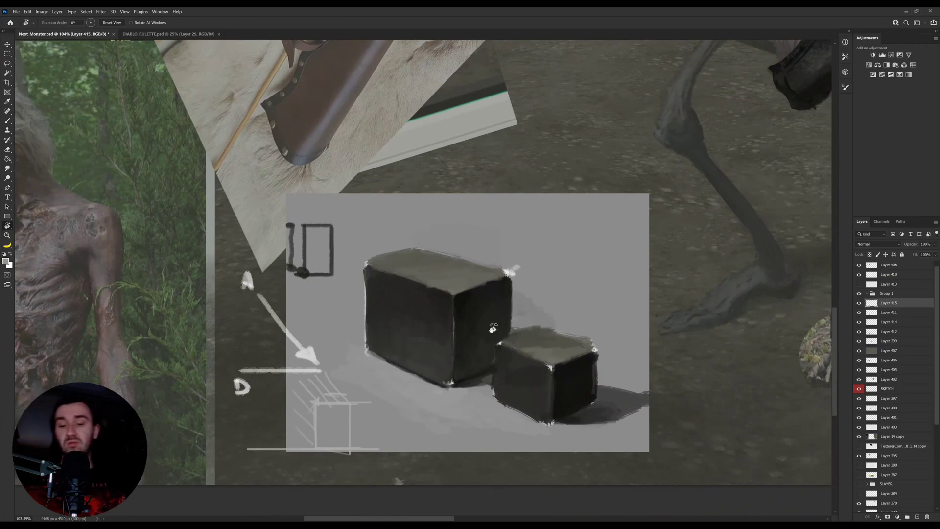
# Step: With a finer brush and sampled tones, separate the small box's left edge from the large box and refine its dark faces
pyautogui.press('b')
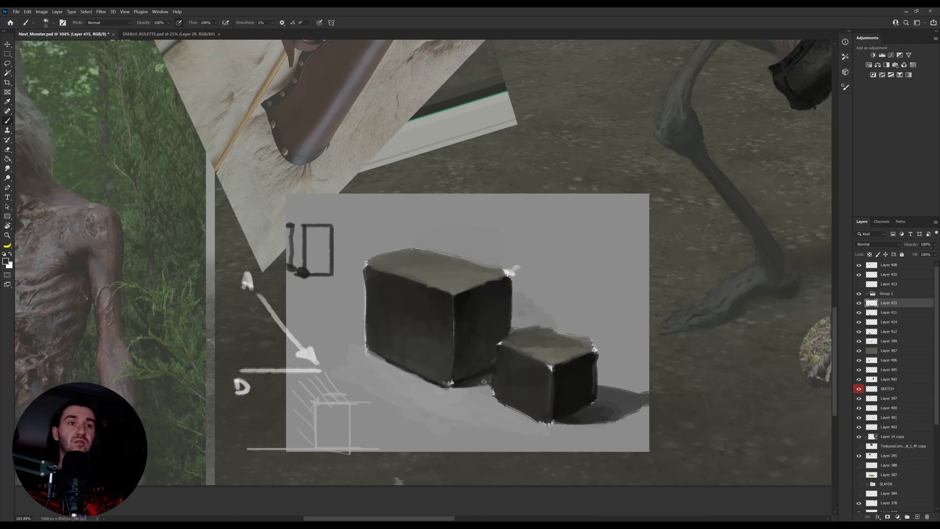
pyautogui.press('[')
pyautogui.keyDown('alt'); pyautogui.click(471, 307); pyautogui.keyUp('alt')
pyautogui.press('z')
pyautogui.moveTo(497, 369); pyautogui.dragTo(536, 366)
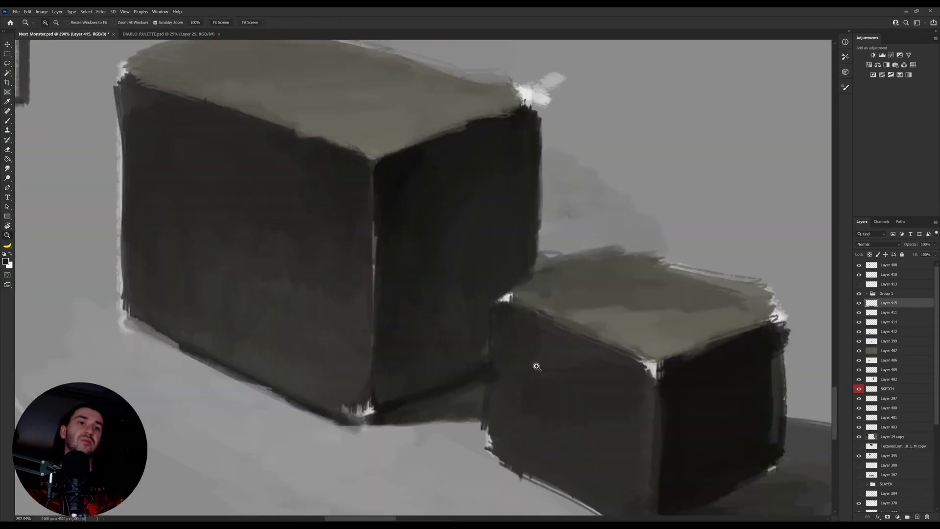
pyautogui.moveTo(496, 394); pyautogui.dragTo(451, 393)
pyautogui.moveTo(277, 435); pyautogui.dragTo(305, 429)
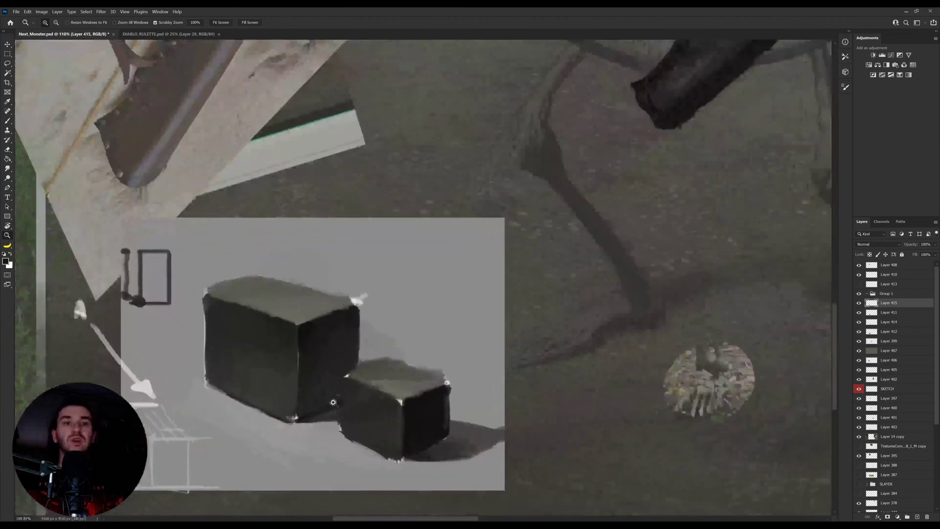
pyautogui.press('i')
pyautogui.click(343, 379)
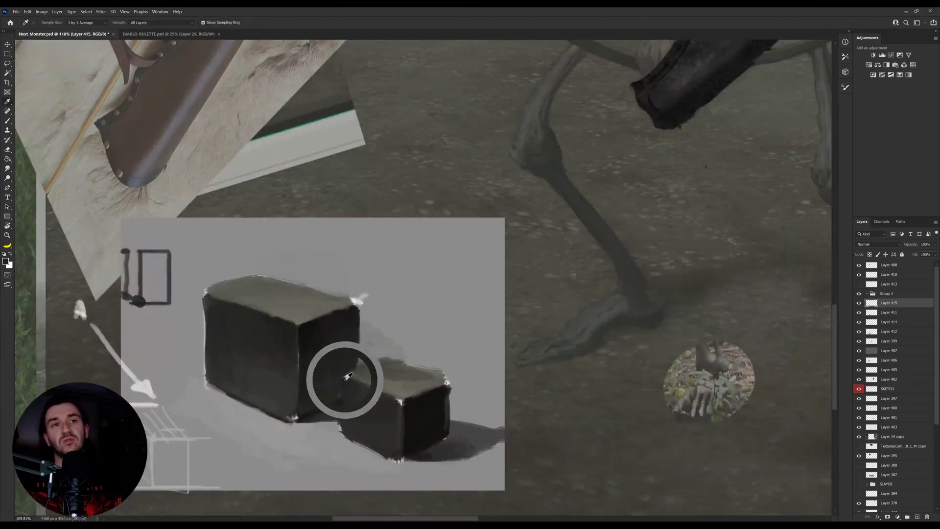
pyautogui.press('b')
pyautogui.keyDown('alt'); pyautogui.click(415, 424); pyautogui.keyUp('alt')
pyautogui.press('[')
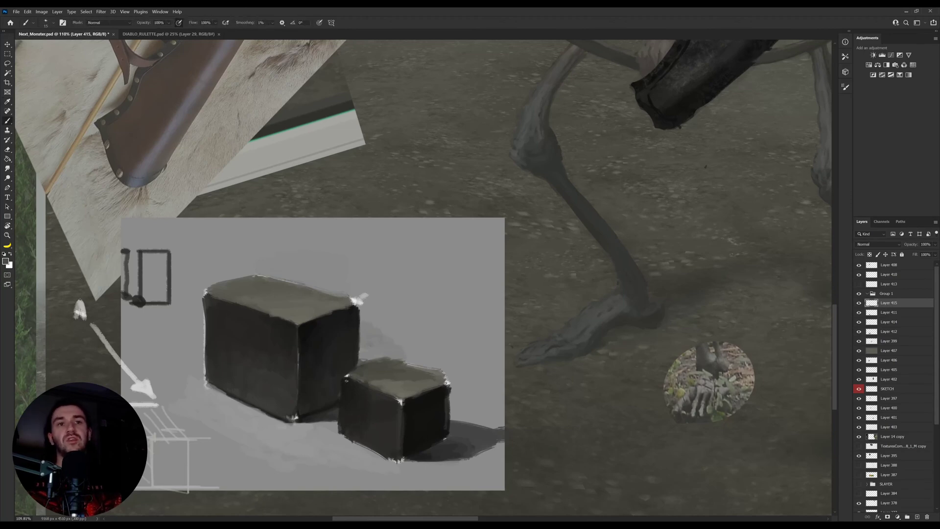
# Step: Sample dark and light tones around the small box and refine its rear top corner and upper edge
pyautogui.press('i')
pyautogui.press('b')
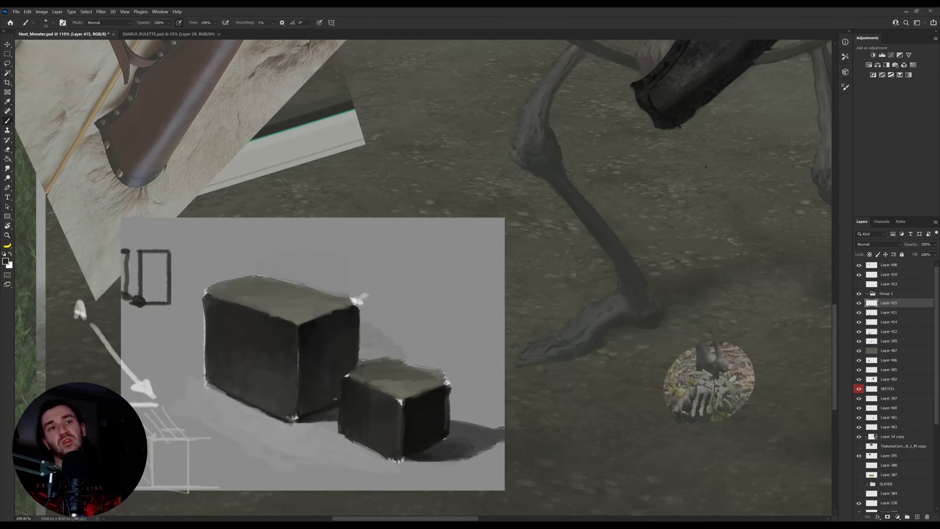
pyautogui.keyDown('alt'); pyautogui.click(346, 389); pyautogui.keyUp('alt')
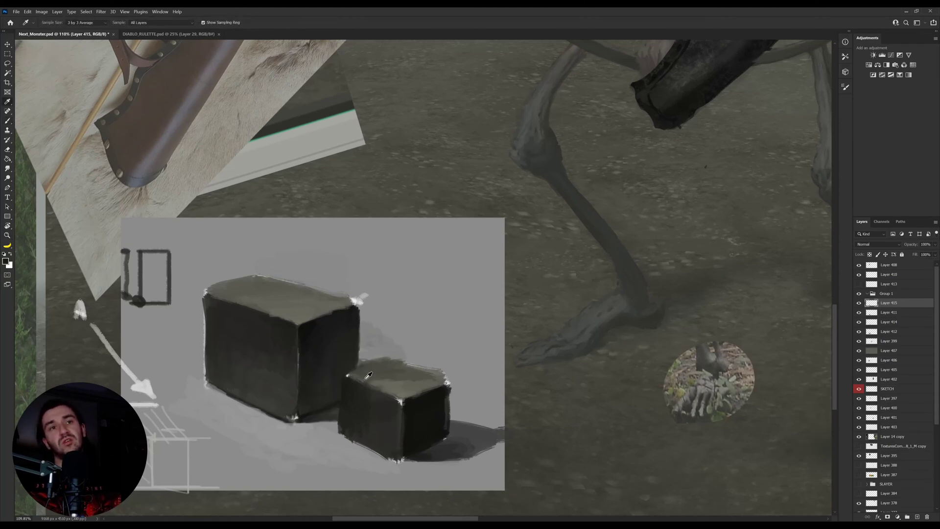
pyautogui.keyDown('alt'); pyautogui.click(397, 392); pyautogui.keyUp('alt')
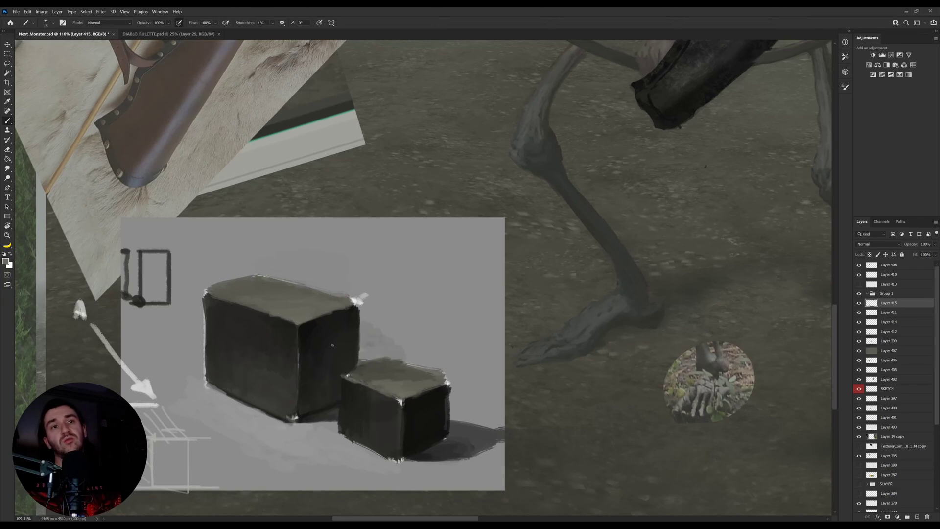
# Step: Add thin light highlights along the large box's top and vertical edges with a tone sampled at its front top corner
pyautogui.keyDown('alt'); pyautogui.click(296, 320); pyautogui.keyUp('alt')
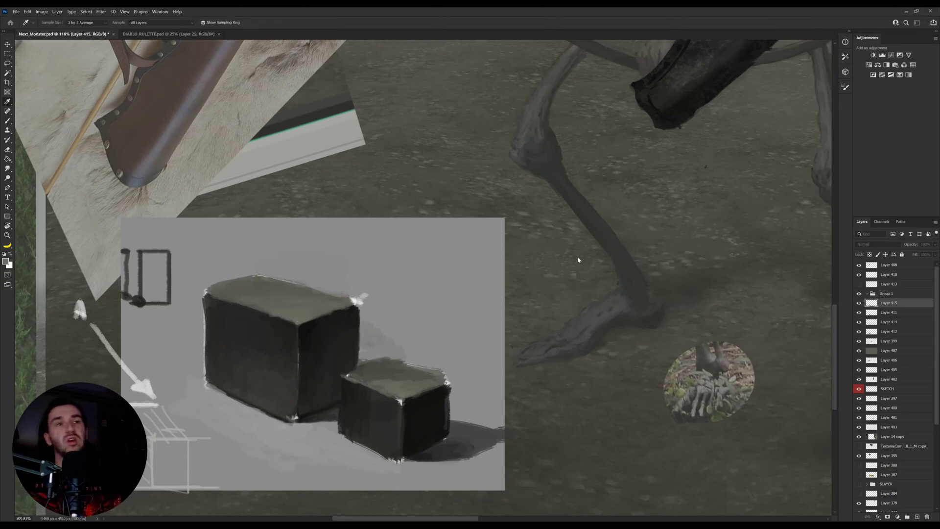
pyautogui.press('r')
pyautogui.moveTo(545, 223)
pyautogui.mouseDown()
pyautogui.moveTo(508, 340)
pyautogui.moveTo(486, 362)
pyautogui.mouseUp()
pyautogui.moveTo(364, 268); pyautogui.dragTo(357, 371)
pyautogui.press('b')
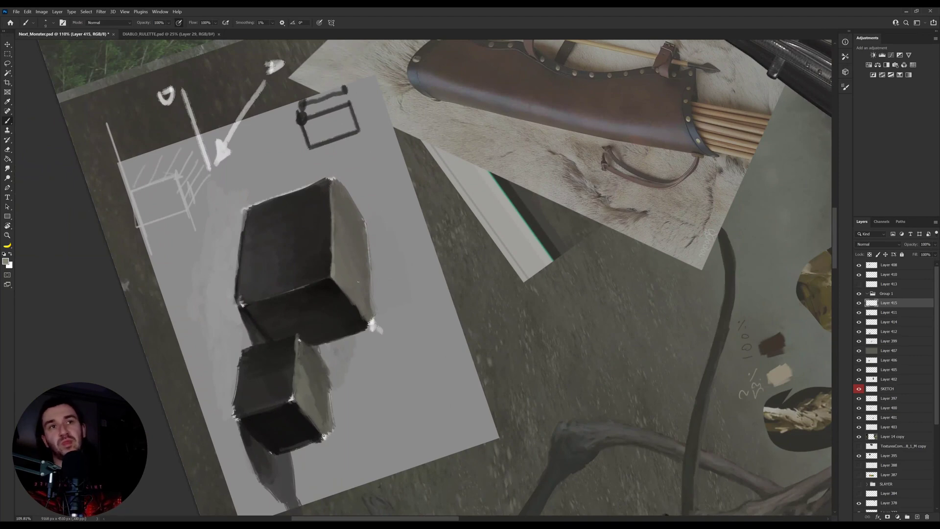
pyautogui.press('r')
pyautogui.moveTo(503, 295)
pyautogui.mouseDown()
pyautogui.moveTo(461, 206)
pyautogui.moveTo(400, 199)
pyautogui.mouseUp()
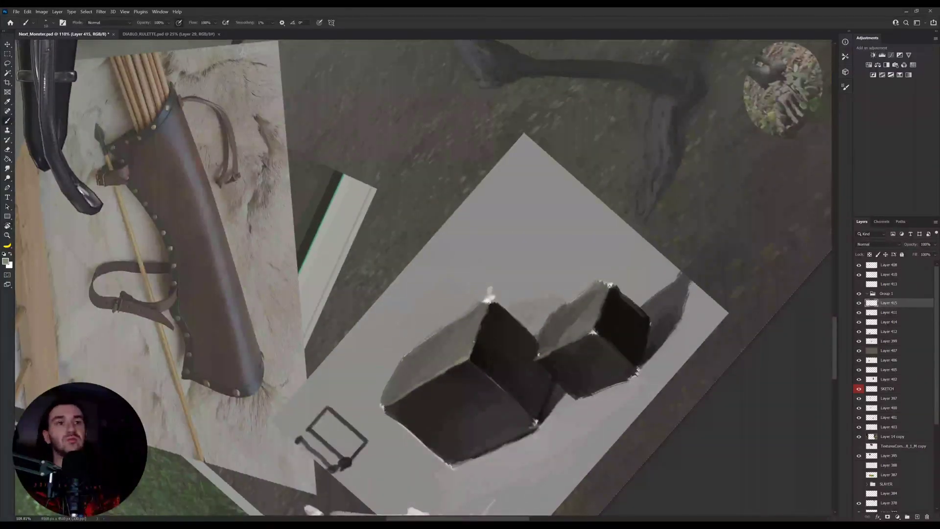
pyautogui.moveTo(489, 305)
pyautogui.mouseDown()
pyautogui.moveTo(463, 340)
pyautogui.moveTo(436, 350)
pyautogui.mouseUp()
pyautogui.press('r')
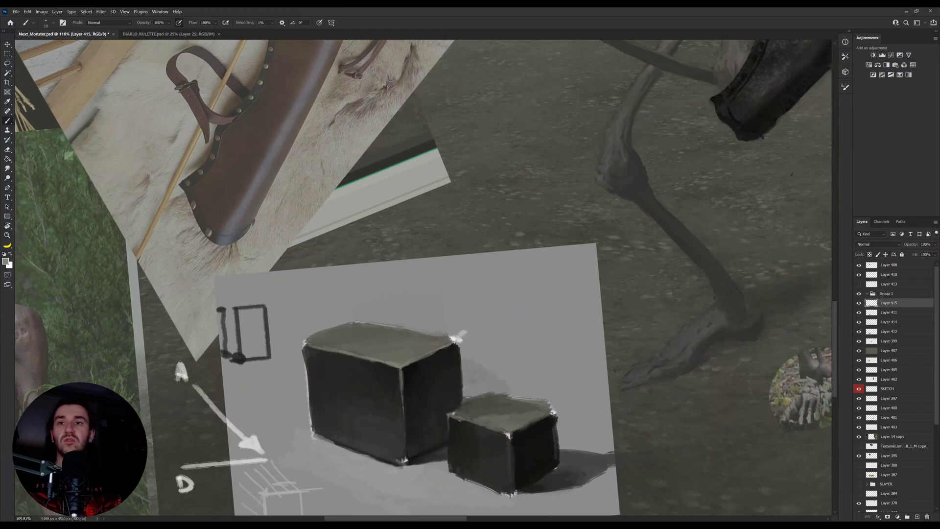
pyautogui.press('r')
pyautogui.moveTo(518, 330); pyautogui.dragTo(527, 351)
pyautogui.scroll(-3, 500, 351)
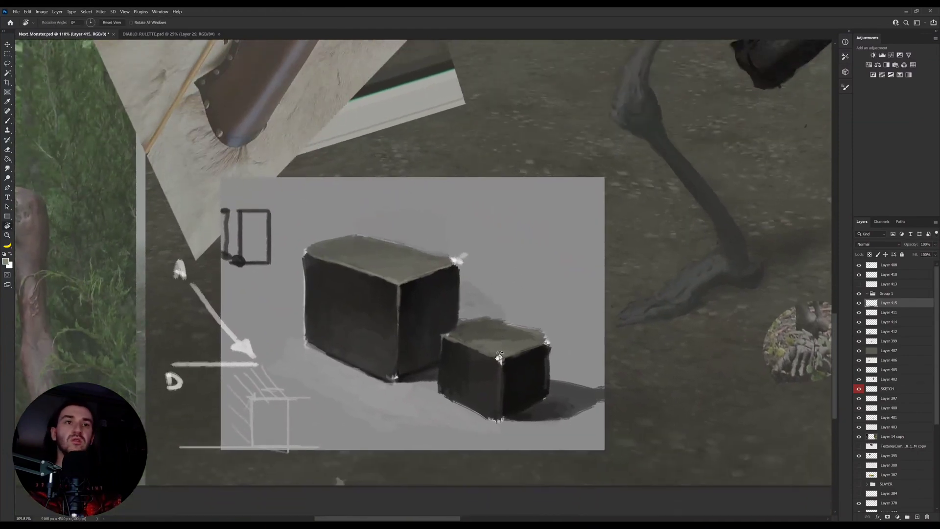
# Step: Paint a small upright cone with light shading and a dark cast shadow on the large box's front-left face, using sampled tones
pyautogui.press('i')
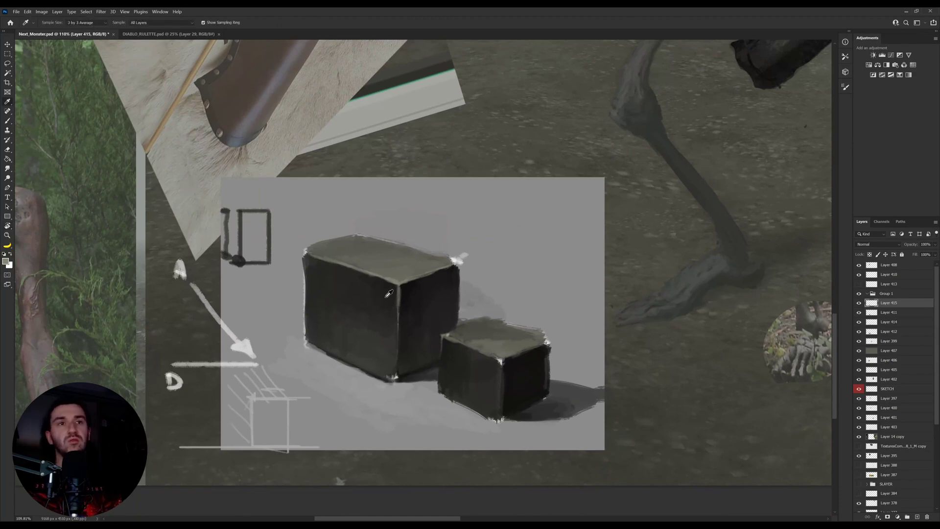
pyautogui.click(389, 293)
pyautogui.press('b')
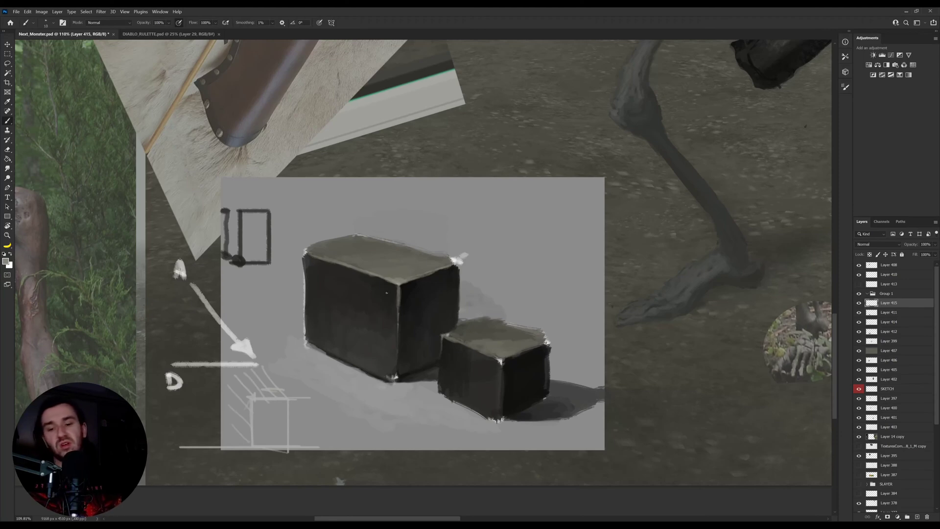
pyautogui.press('alt')
pyautogui.press('b')
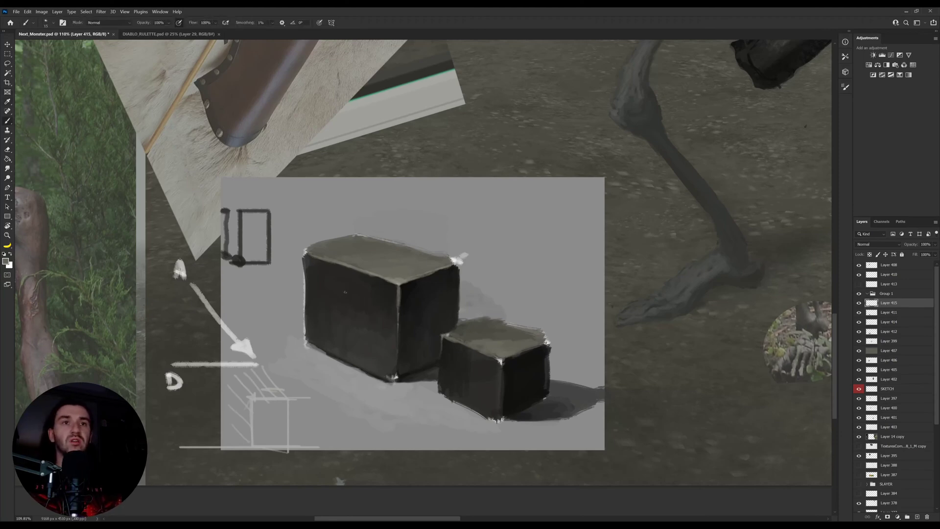
pyautogui.moveTo(332, 335)
pyautogui.mouseDown()
pyautogui.moveTo(353, 282)
pyautogui.moveTo(361, 330)
pyautogui.moveTo(351, 334)
pyautogui.mouseUp()
pyautogui.press(']')
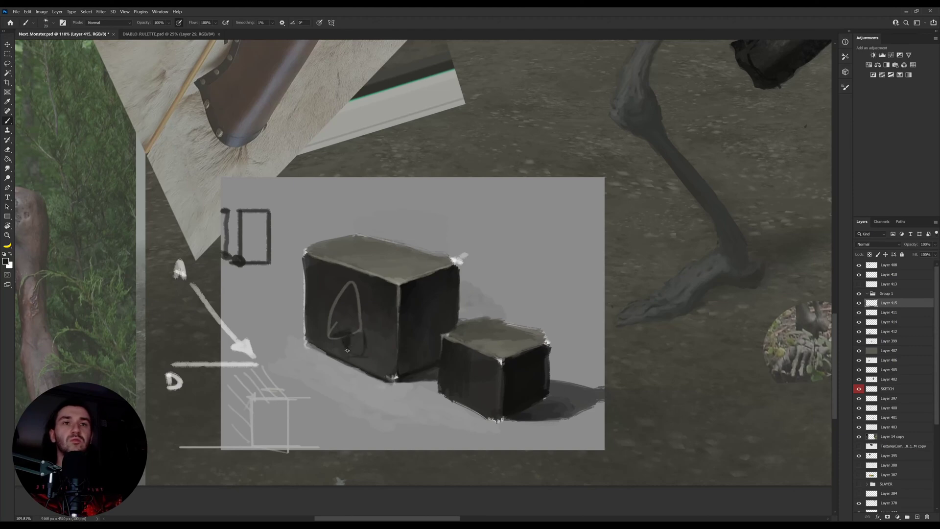
pyautogui.moveTo(347, 351)
pyautogui.mouseDown()
pyautogui.moveTo(347, 345)
pyautogui.moveTo(333, 333)
pyautogui.moveTo(347, 293)
pyautogui.moveTo(332, 334)
pyautogui.moveTo(348, 290)
pyautogui.moveTo(338, 320)
pyautogui.moveTo(349, 295)
pyautogui.moveTo(341, 319)
pyautogui.moveTo(352, 302)
pyautogui.moveTo(365, 315)
pyautogui.moveTo(351, 328)
pyautogui.moveTo(354, 292)
pyautogui.mouseUp()
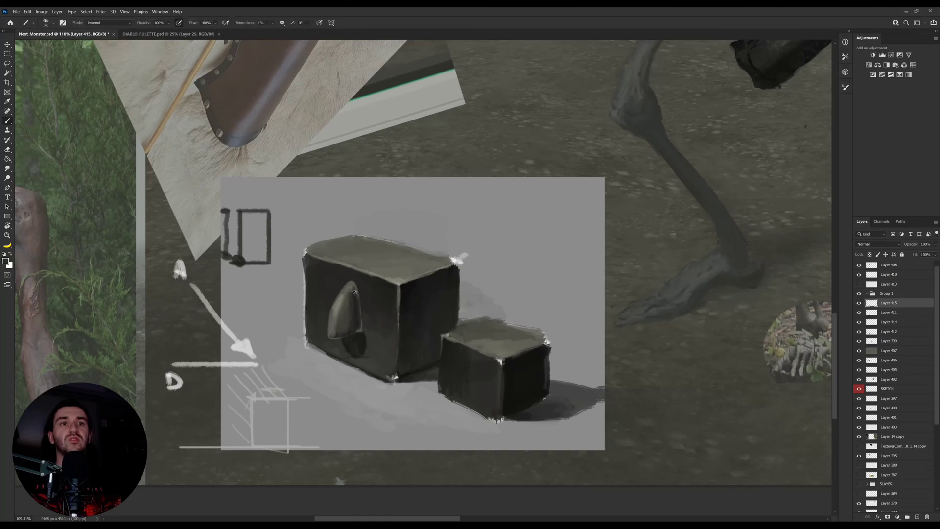
pyautogui.press('[')
pyautogui.press('[')
pyautogui.press('[')
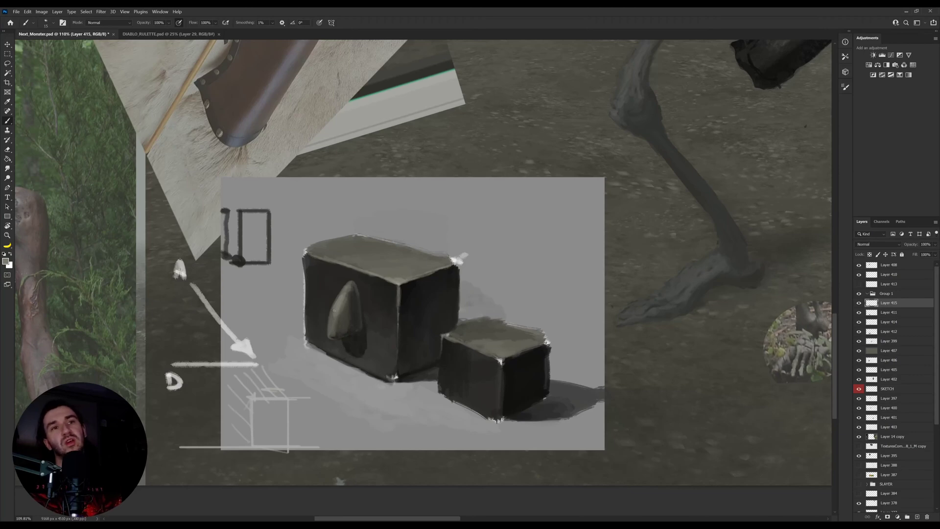
# Step: Try a soft brushed light beside the cone's left edge inside a lasso selection, and clear the selection
pyautogui.press('l')
pyautogui.moveTo(298, 338)
pyautogui.mouseDown()
pyautogui.moveTo(325, 343)
pyautogui.moveTo(348, 282)
pyautogui.moveTo(397, 241)
pyautogui.moveTo(319, 185)
pyautogui.mouseUp()
pyautogui.hotkey('ctrl', 'd')
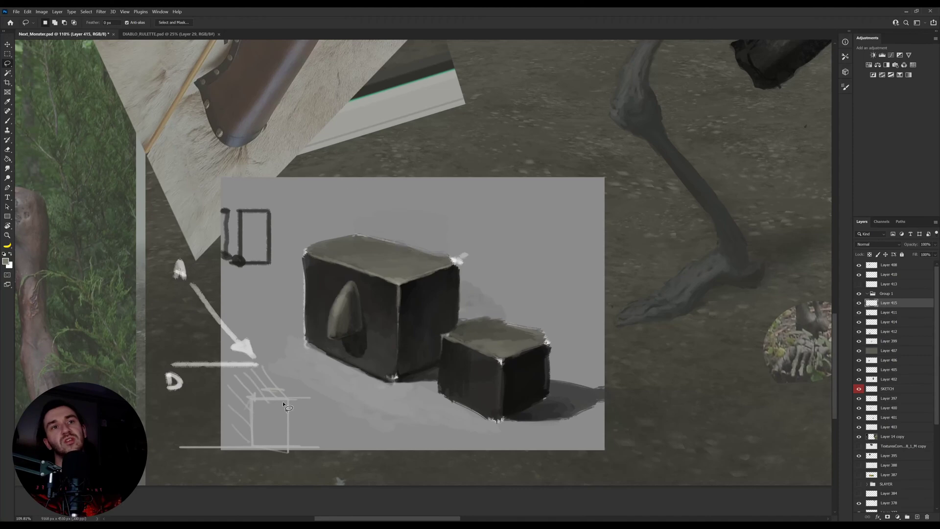
pyautogui.press('b')
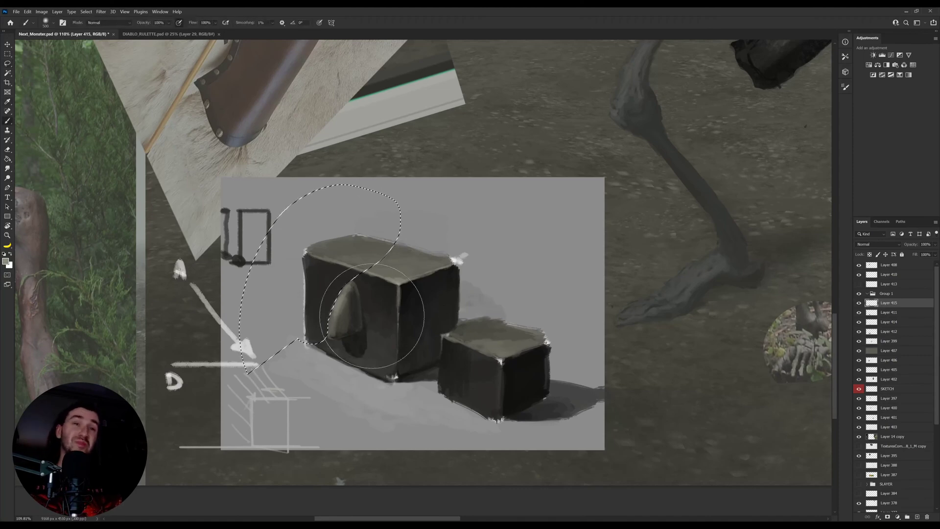
pyautogui.press('[')
pyautogui.press('[')
pyautogui.press('[')
pyautogui.moveTo(338, 313); pyautogui.dragTo(344, 313)
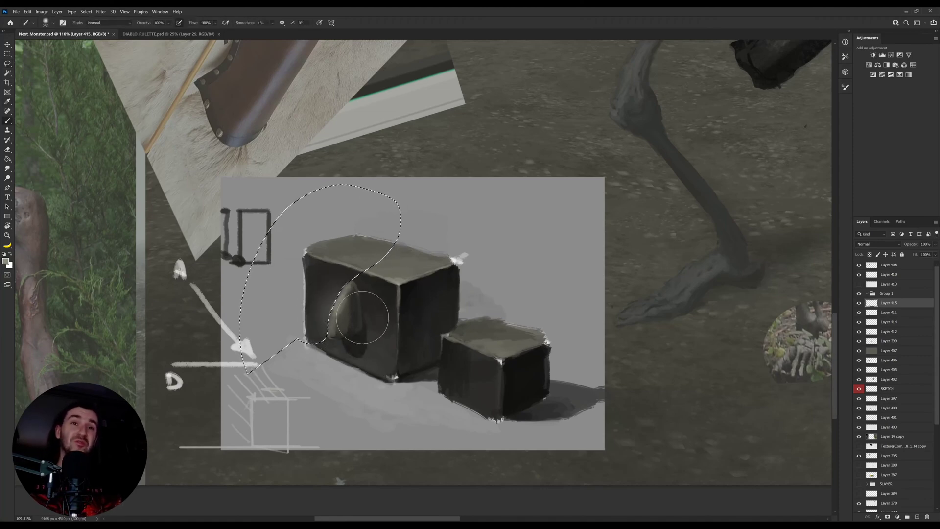
pyautogui.hotkey('ctrl', 'd')
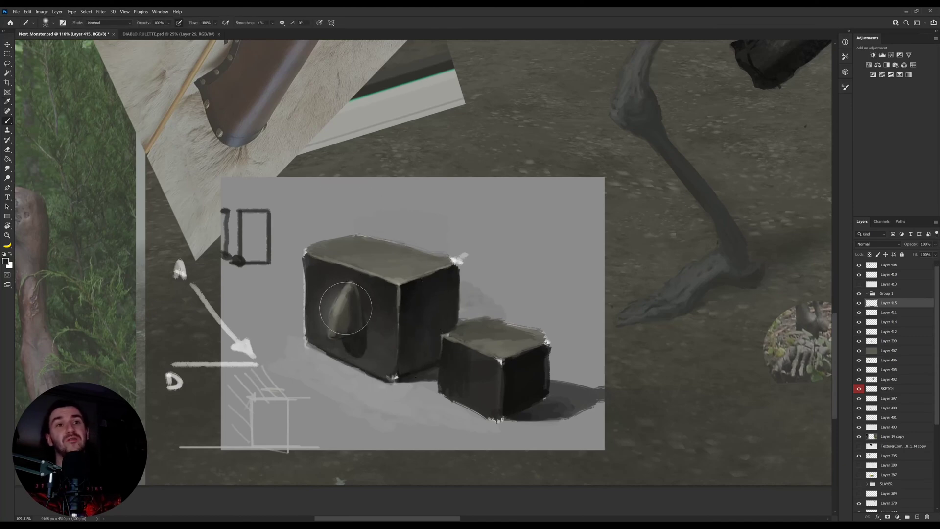
# Step: Reduce the brush to a fine size and refine the cone's edges and base with tones sampled around it
pyautogui.press('[')
pyautogui.press('[')
pyautogui.press('[')
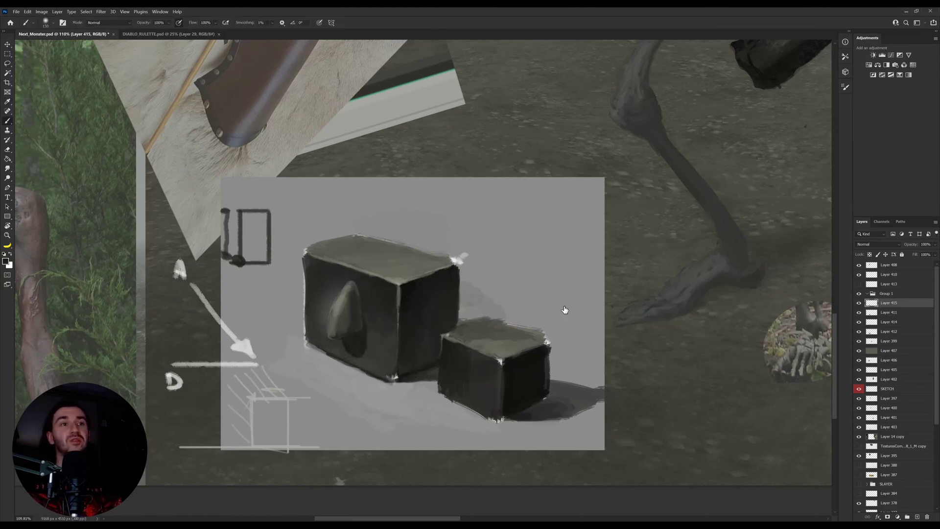
pyautogui.press('[')
pyautogui.press('[')
pyautogui.press('[')
pyautogui.press('[')
pyautogui.press('[')
pyautogui.press('[')
pyautogui.press('[')
pyautogui.press('[')
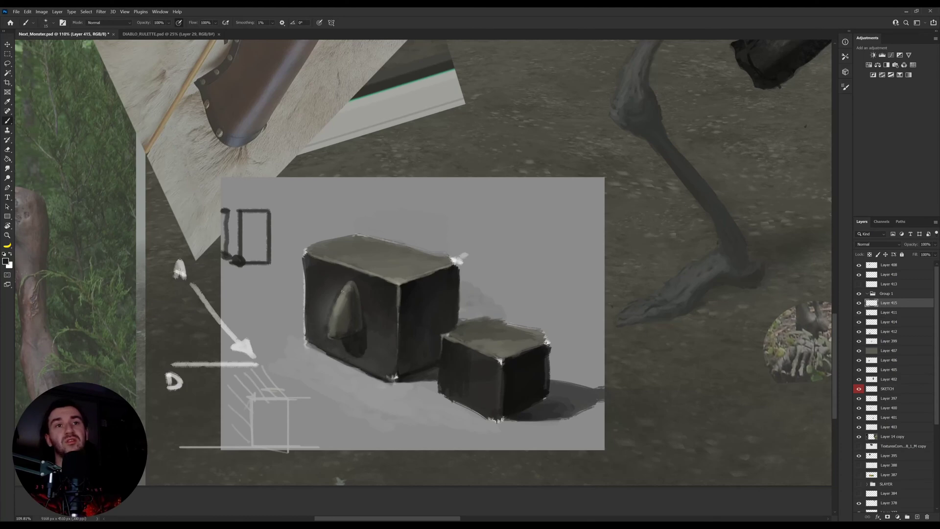
pyautogui.keyDown('alt'); pyautogui.click(327, 319); pyautogui.keyUp('alt')
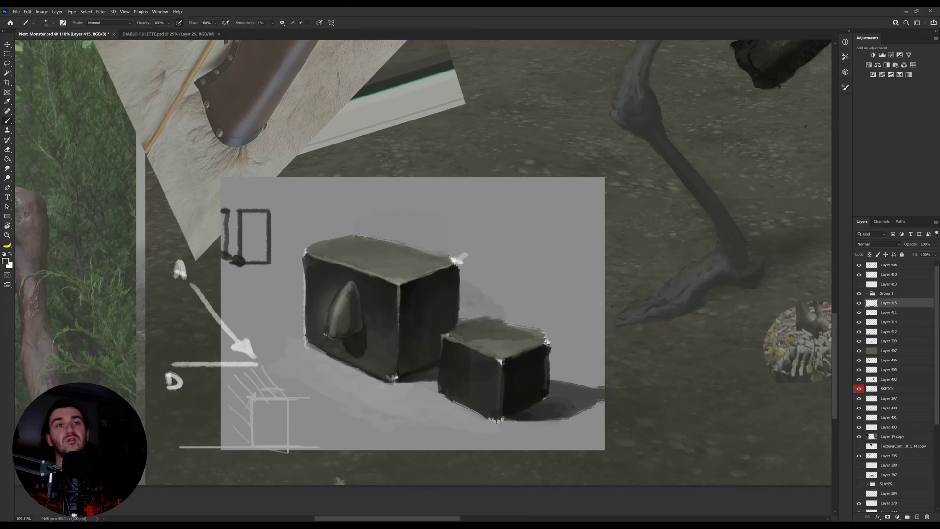
pyautogui.press('e')
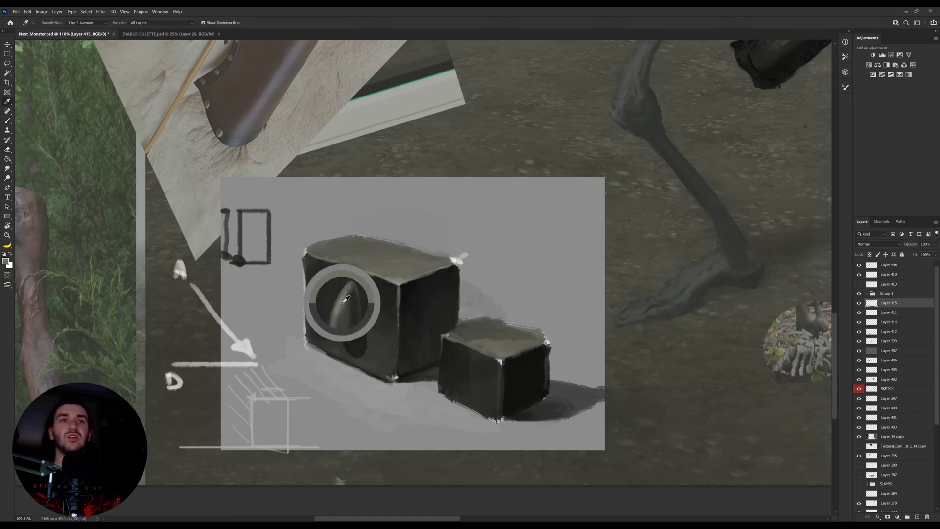
pyautogui.press('b')
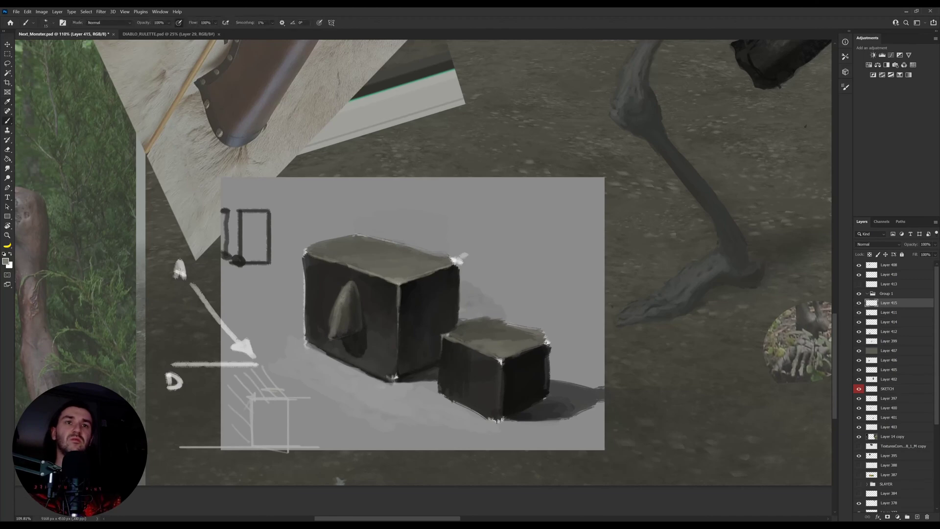
# Step: Add a light highlight to the cone with a tone sampled at the large box's front top corner
pyautogui.press('i')
pyautogui.click(403, 279)
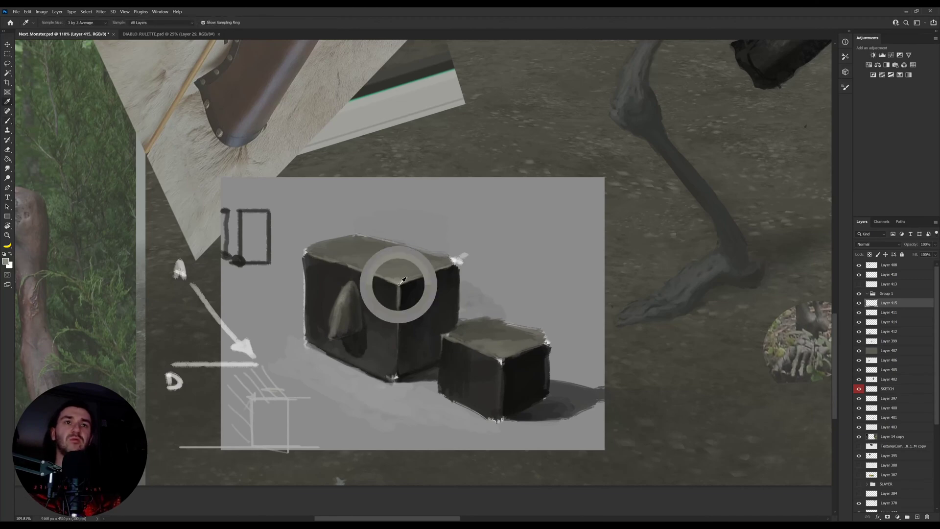
pyautogui.press('b')
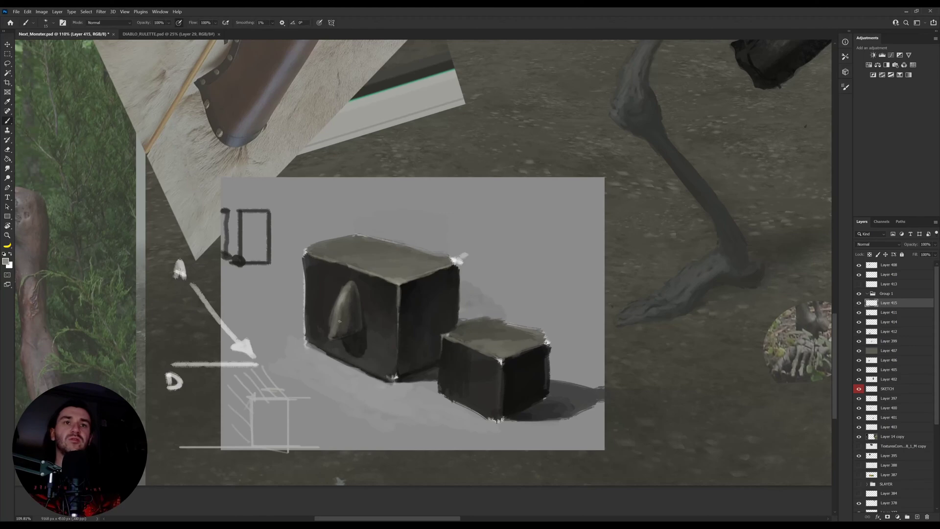
# Step: Review the box illustration within the whole canvas and compare it with and without Layer 415
pyautogui.press('z')
pyautogui.hotkey('ctrl', '0')
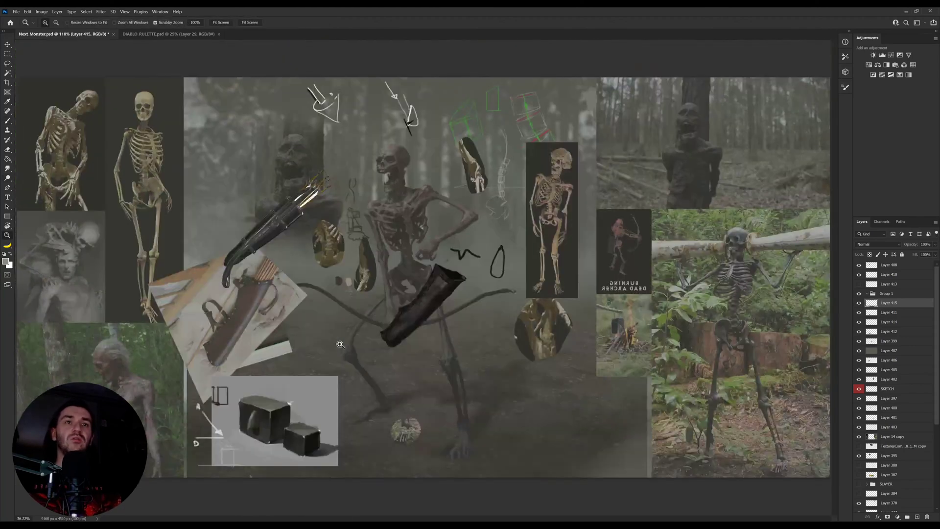
pyautogui.moveTo(340, 344); pyautogui.dragTo(353, 352)
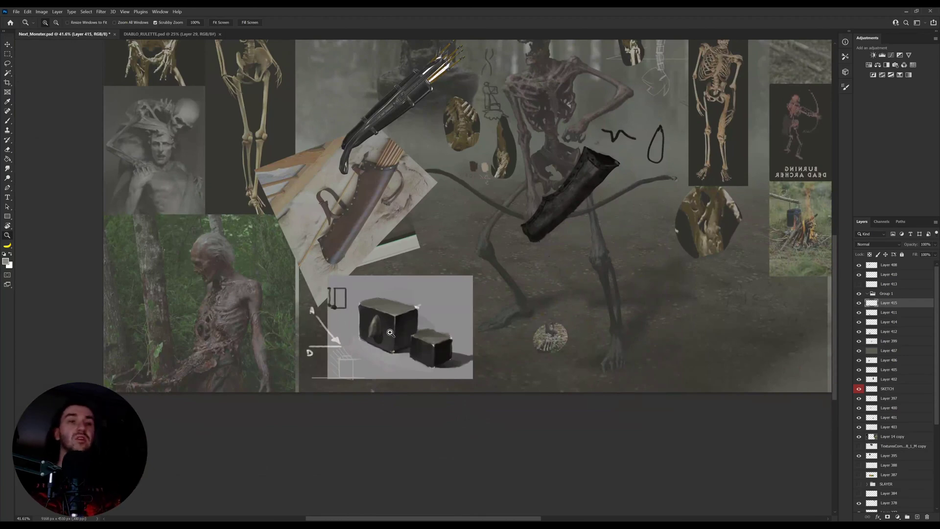
pyautogui.moveTo(392, 338); pyautogui.dragTo(406, 337)
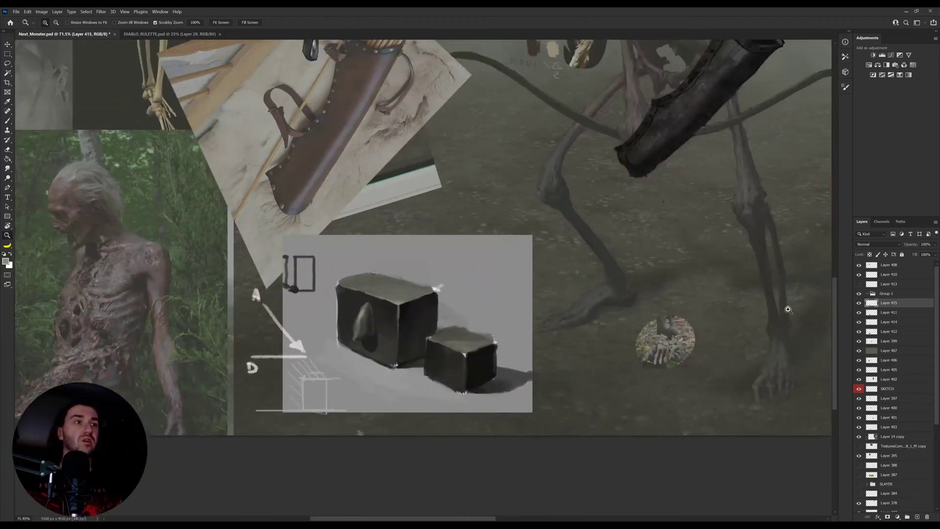
pyautogui.click(859, 304)
pyautogui.moveTo(390, 332); pyautogui.dragTo(428, 321)
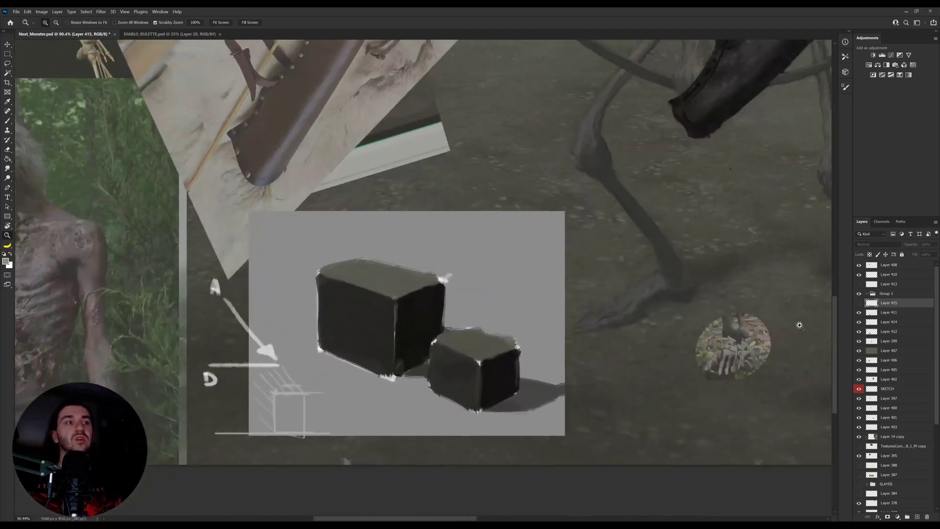
pyautogui.click(860, 304)
# Step: Remove the cone and its shadow from the large box's front-left face
pyautogui.press('e')
pyautogui.moveTo(352, 304)
pyautogui.mouseDown()
pyautogui.moveTo(350, 335)
pyautogui.moveTo(360, 351)
pyautogui.moveTo(357, 312)
pyautogui.mouseUp()
pyautogui.press('b')
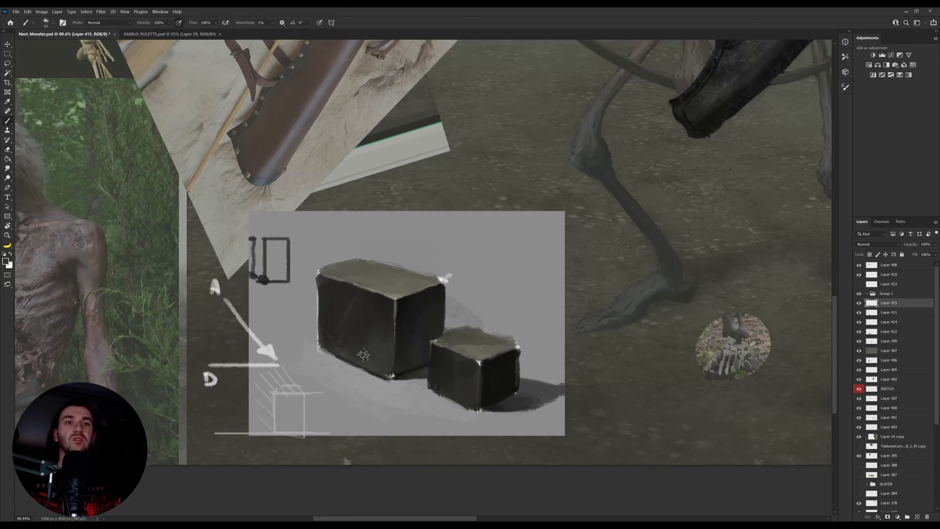
# Step: Toggle Layer 415 repeatedly to compare the rough boxes with their refined shading, leaving the layer visible
pyautogui.click(860, 303)
pyautogui.click(859, 304)
pyautogui.click(860, 304)
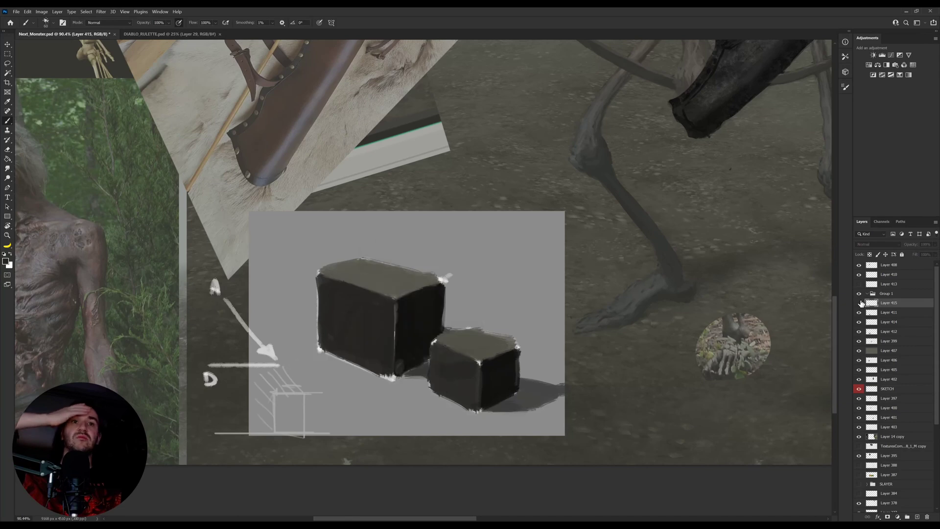
pyautogui.click(860, 304)
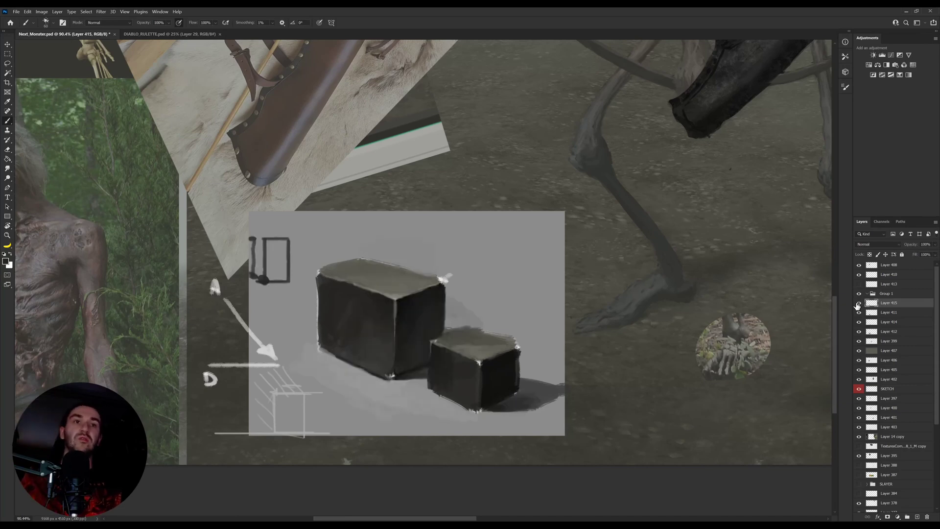
pyautogui.click(860, 303)
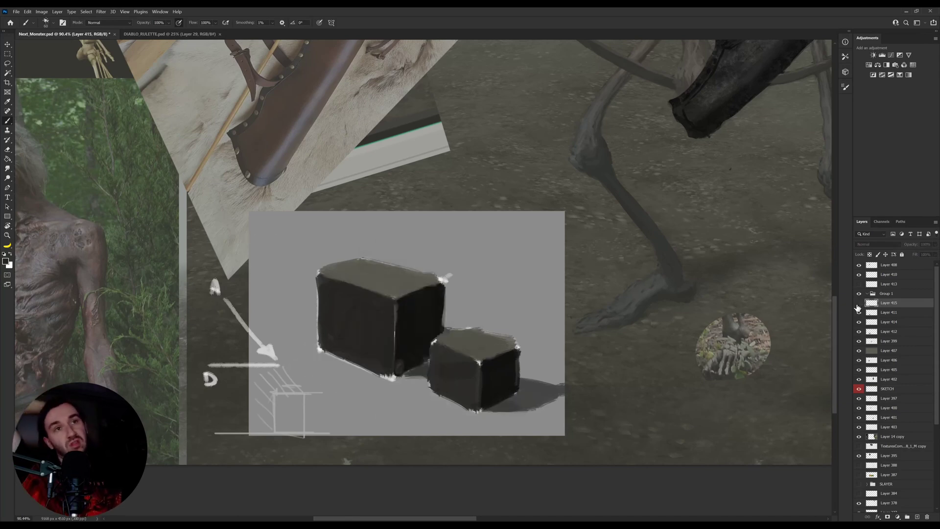
pyautogui.click(859, 304)
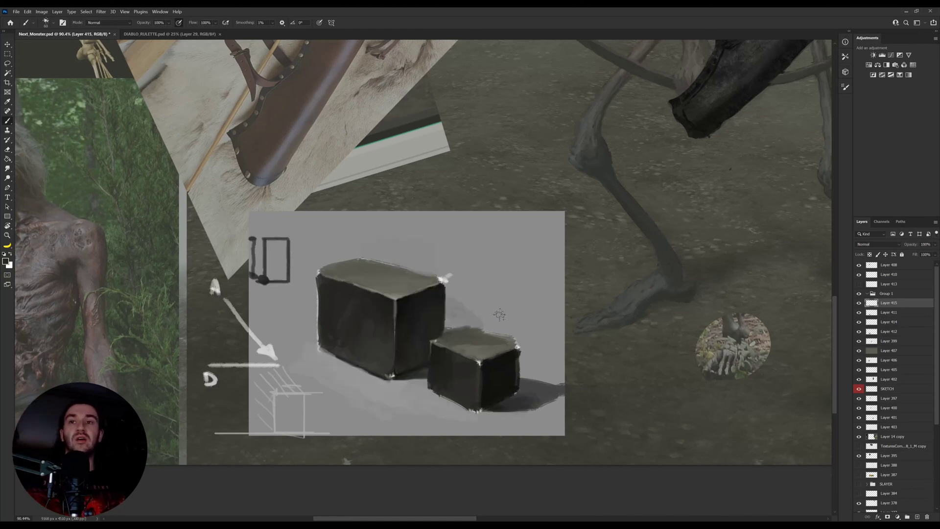
# Step: Merge Layer 415 down through Layers 411 and 414 into Layer 412, checking the merged layers' visibility
pyautogui.hotkey('ctrl', 'e')
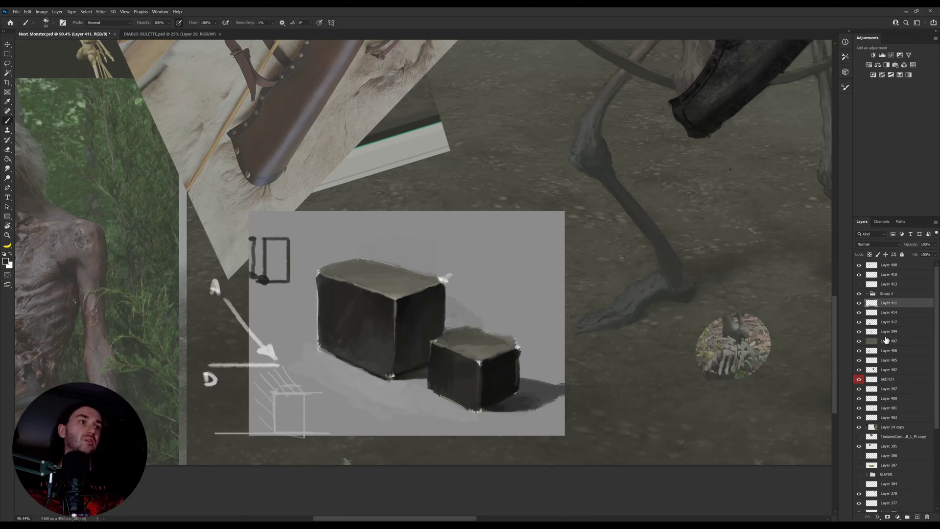
pyautogui.click(861, 306)
pyautogui.hotkey('ctrl', 'e')
pyautogui.click(861, 306)
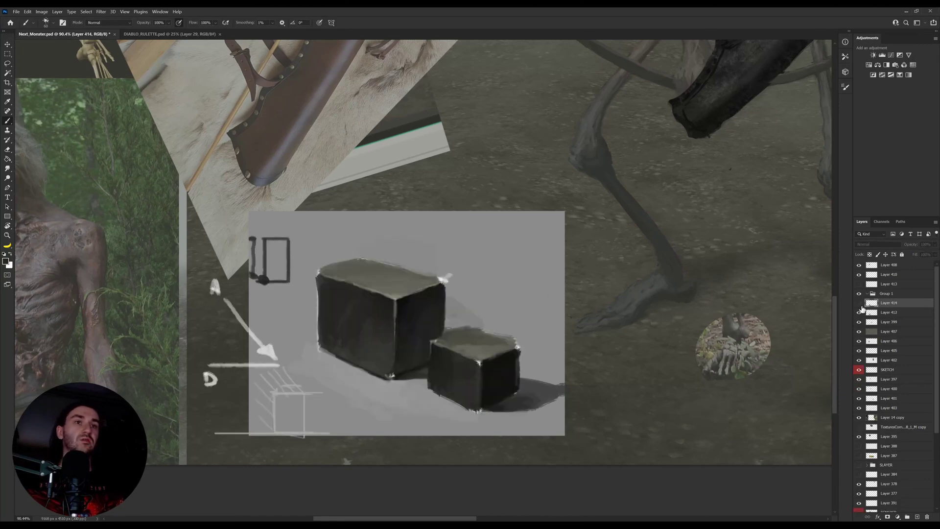
pyautogui.click(861, 305)
pyautogui.click(859, 303)
pyautogui.press('Delete')
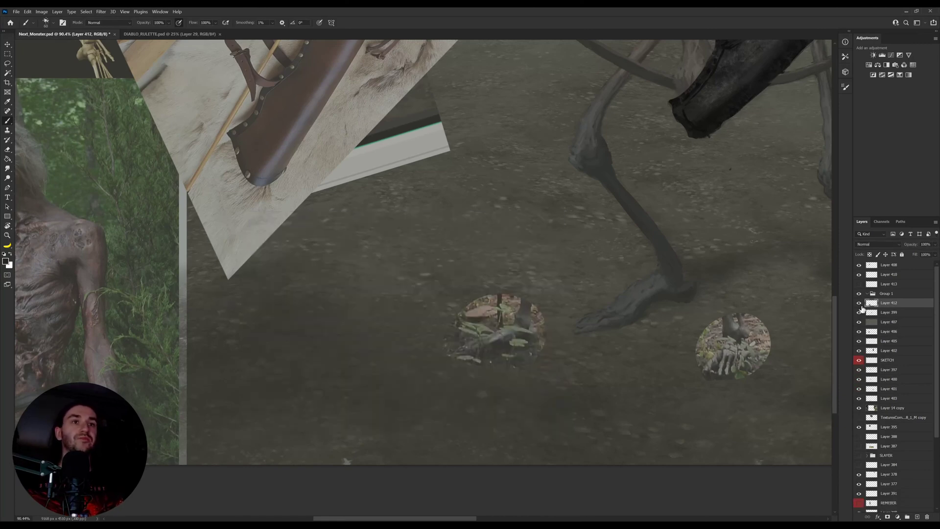
# Step: Move the merged box illustration aside so it overlaps the green forest reference at the canvas's lower left
pyautogui.press('v')
pyautogui.moveTo(473, 283); pyautogui.dragTo(417, 308)
pyautogui.moveTo(413, 312); pyautogui.dragTo(338, 317)
pyautogui.moveTo(429, 286); pyautogui.dragTo(310, 339)
pyautogui.moveTo(460, 266); pyautogui.dragTo(449, 323)
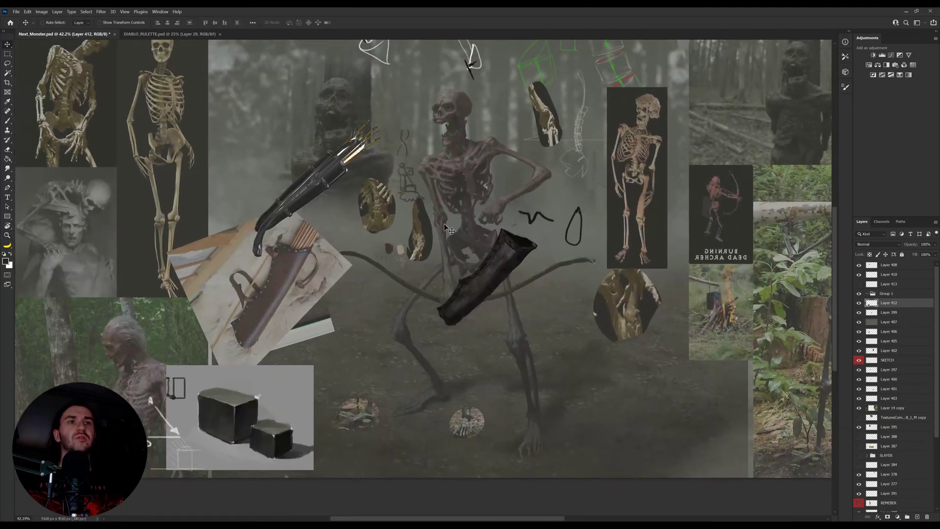
# Step: Select the quiver's layer and soften the shading across its body with grey tones sampled from the quiver
pyautogui.moveTo(451, 226); pyautogui.dragTo(465, 229)
pyautogui.keyDown('ctrl'); pyautogui.click(548, 310); pyautogui.keyUp('ctrl')
pyautogui.press('i')
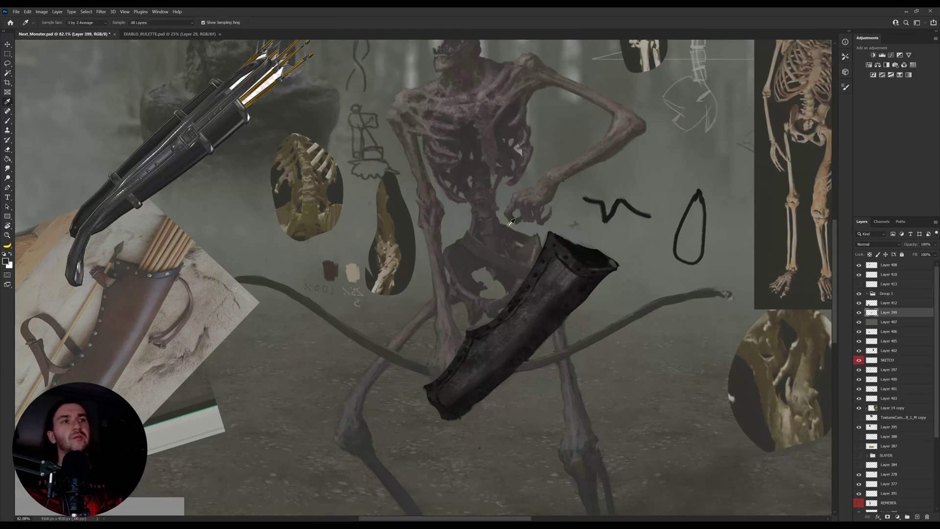
pyautogui.click(562, 284)
pyautogui.press('b')
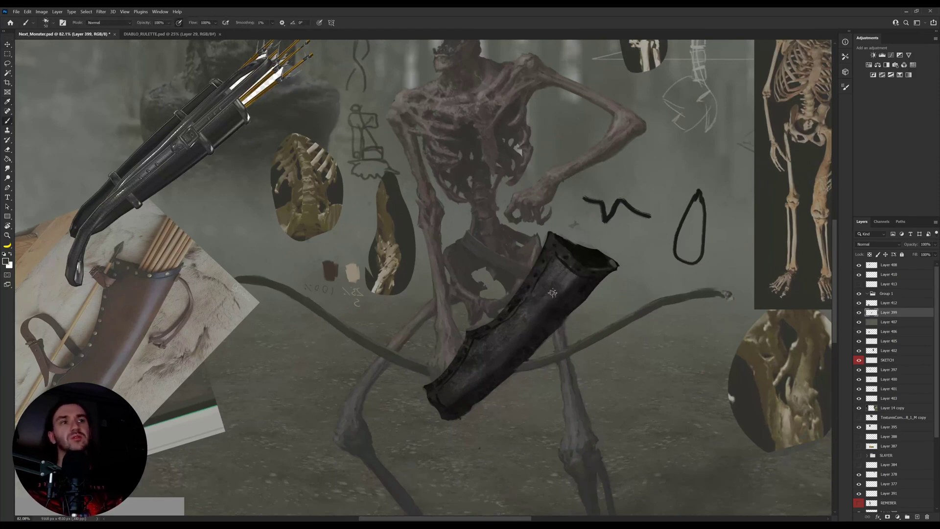
pyautogui.keyDown('alt'); pyautogui.click(555, 293); pyautogui.keyUp('alt')
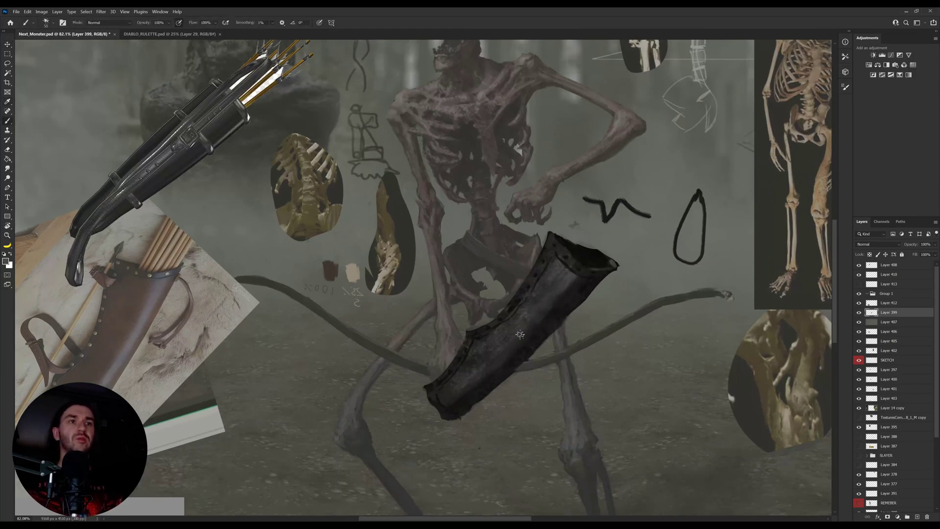
pyautogui.press('i')
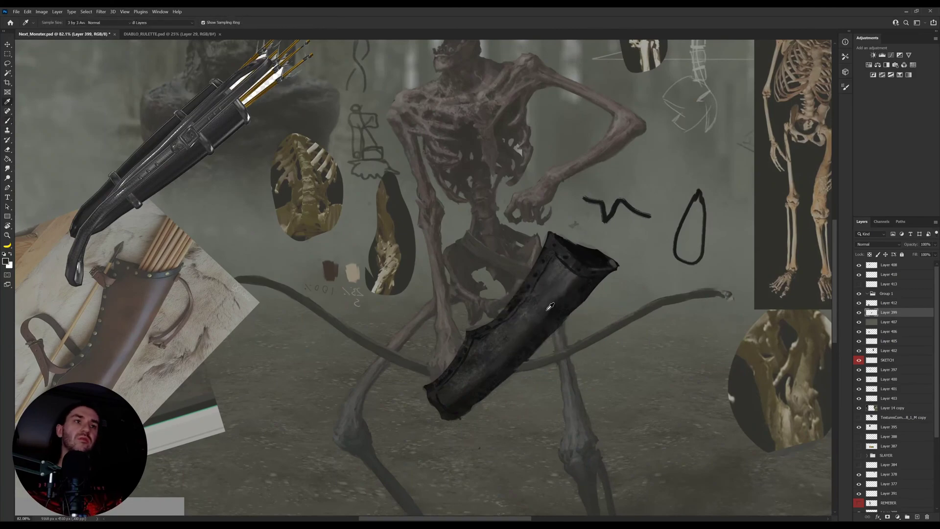
# Step: Refine the leather shading along the quiver's body near the riveted seam with a sampled tone
pyautogui.press('r')
pyautogui.moveTo(576, 277); pyautogui.dragTo(304, 293)
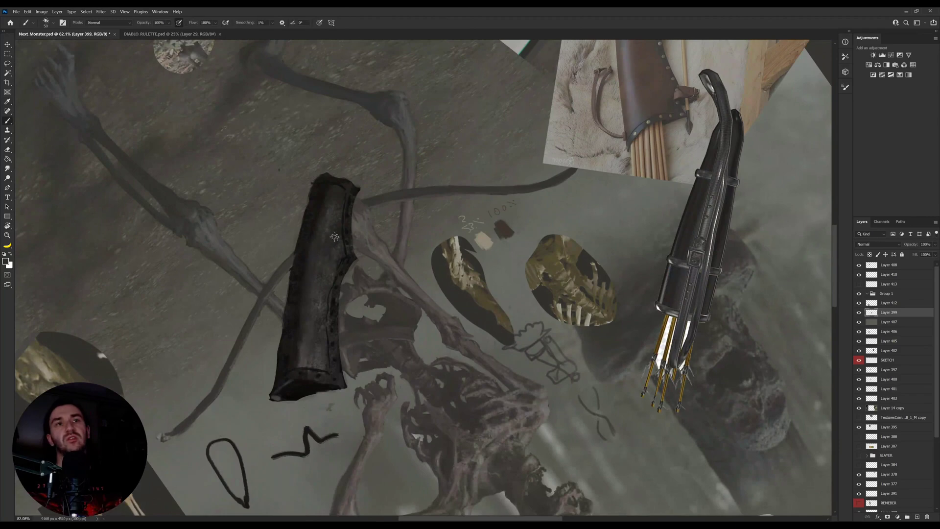
pyautogui.press('b')
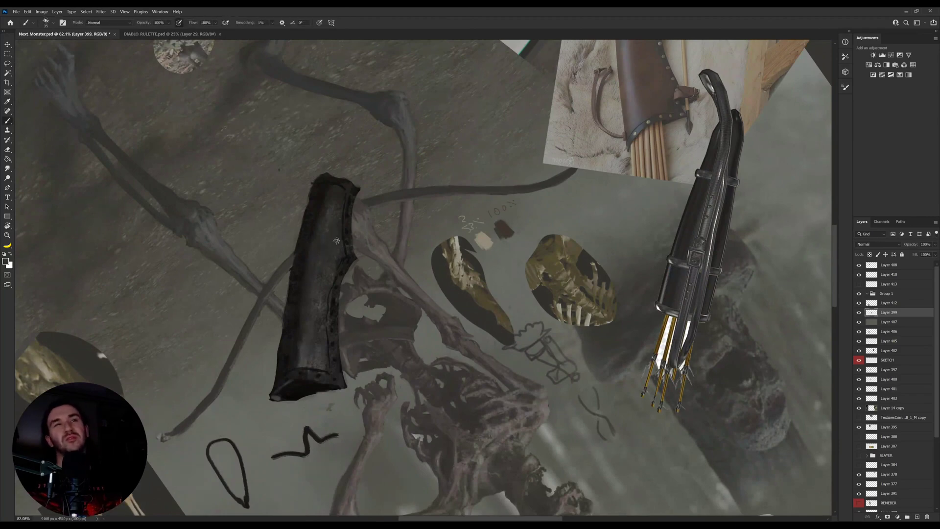
pyautogui.keyDown('alt'); pyautogui.click(319, 249); pyautogui.keyUp('alt')
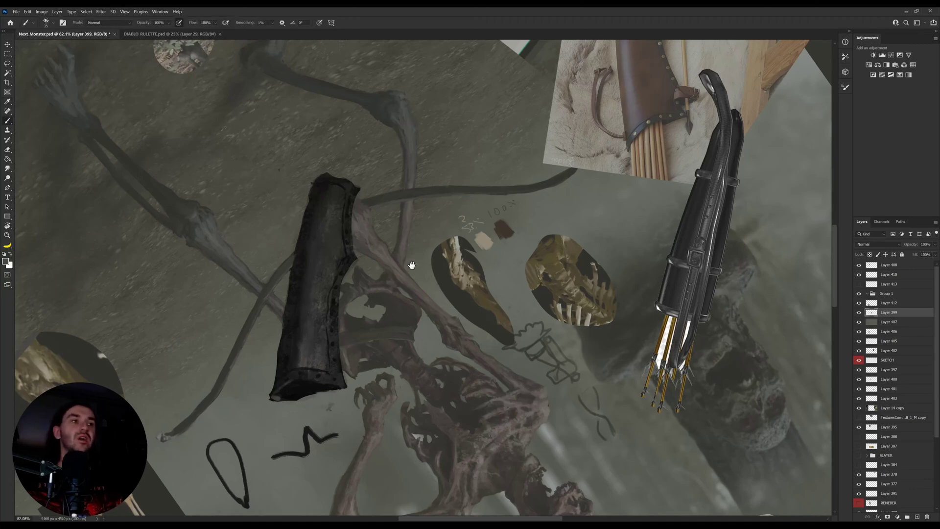
pyautogui.moveTo(412, 265); pyautogui.dragTo(468, 273)
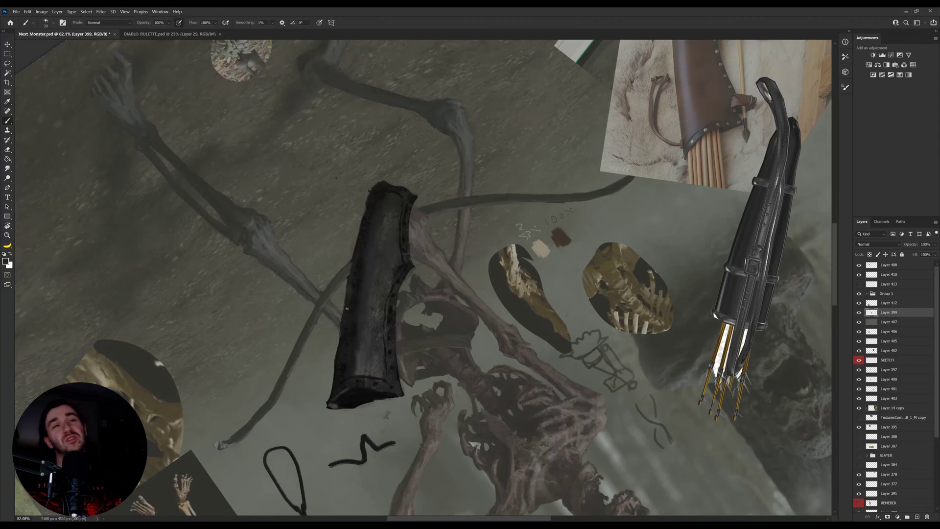
# Step: Refine the quiver's closed bottom end and adjoining outer edge with dark tones sampled from it
pyautogui.press('r')
pyautogui.moveTo(343, 239)
pyautogui.mouseDown()
pyautogui.moveTo(489, 236)
pyautogui.moveTo(523, 342)
pyautogui.mouseUp()
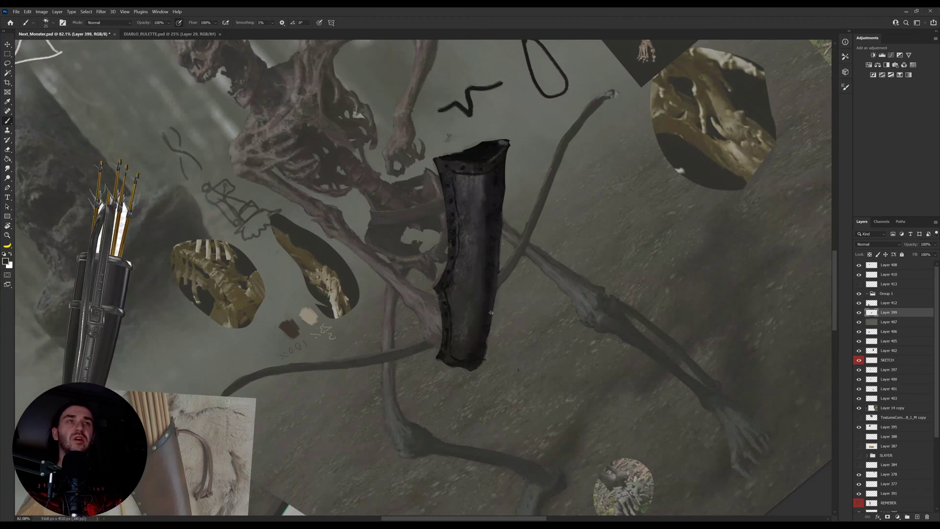
pyautogui.press('i')
pyautogui.click(472, 349)
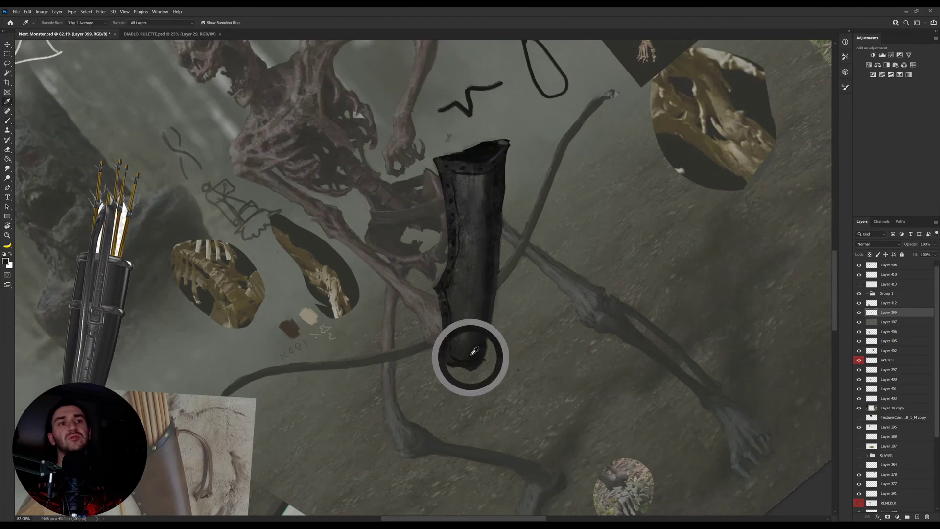
pyautogui.press('b')
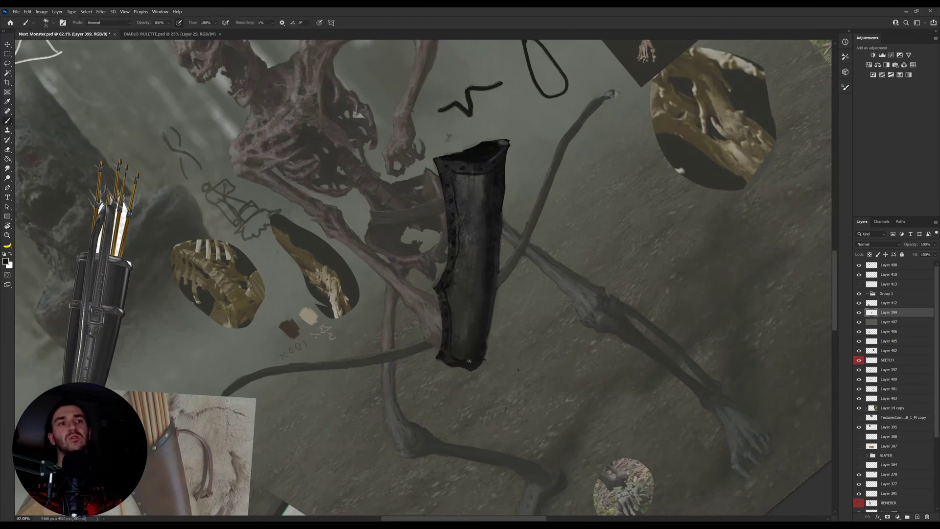
pyautogui.keyDown('alt'); pyautogui.click(453, 361); pyautogui.keyUp('alt')
# Step: Paint small light highlights on the rivets along the quiver's opening rim and side seam
pyautogui.press('r')
pyautogui.moveTo(548, 228); pyautogui.dragTo(537, 330)
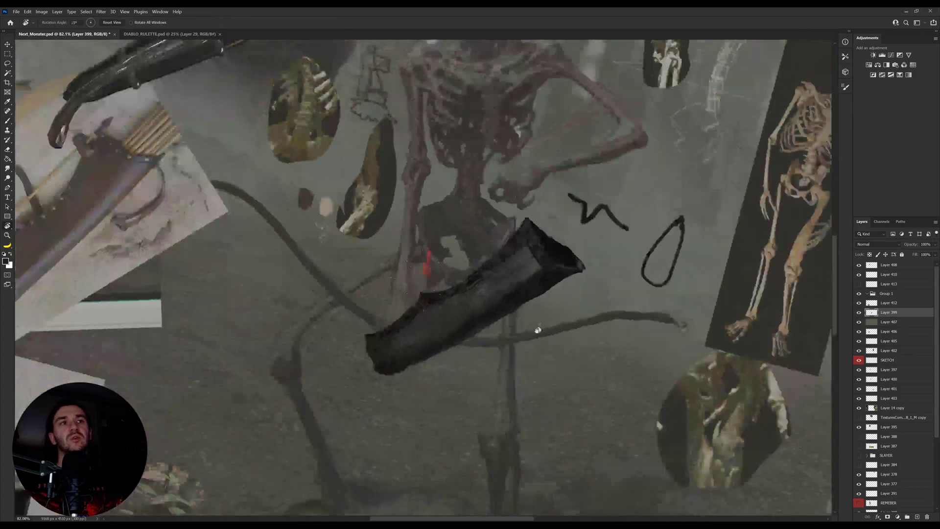
pyautogui.press('z')
pyautogui.moveTo(524, 264); pyautogui.dragTo(561, 265)
pyautogui.press('b')
pyautogui.keyDown('alt'); pyautogui.click(537, 271); pyautogui.keyUp('alt')
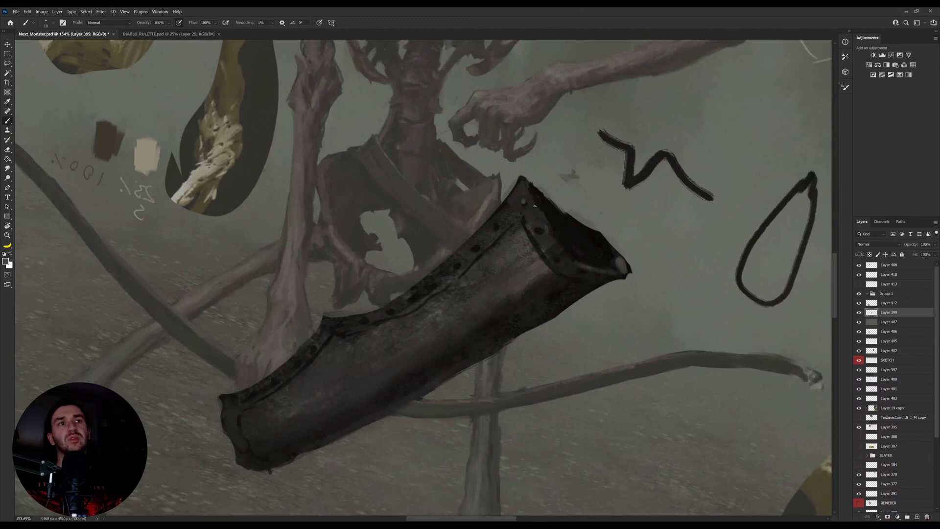
pyautogui.press('i')
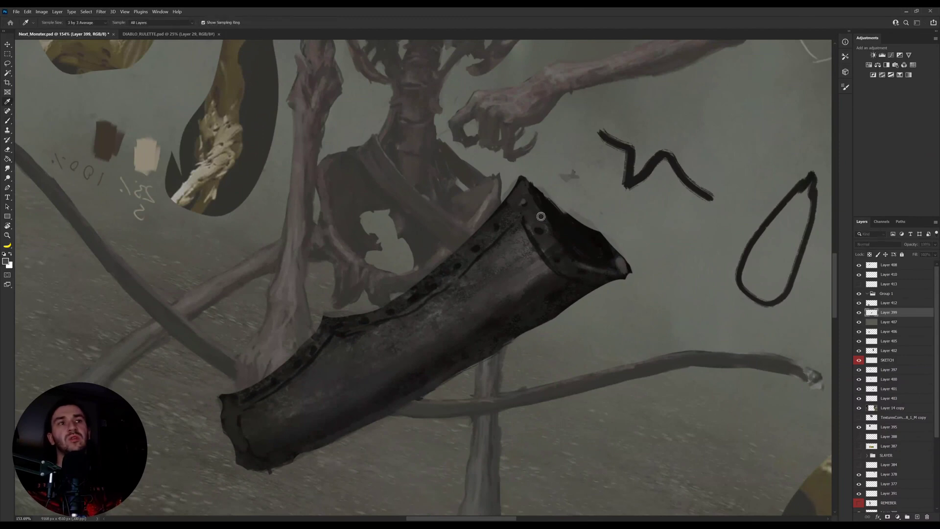
pyautogui.press('b')
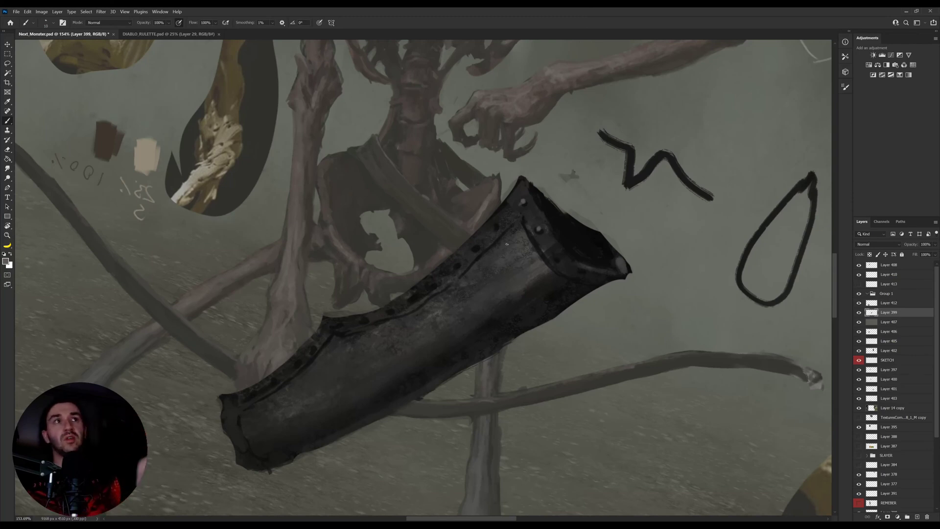
pyautogui.press(']')
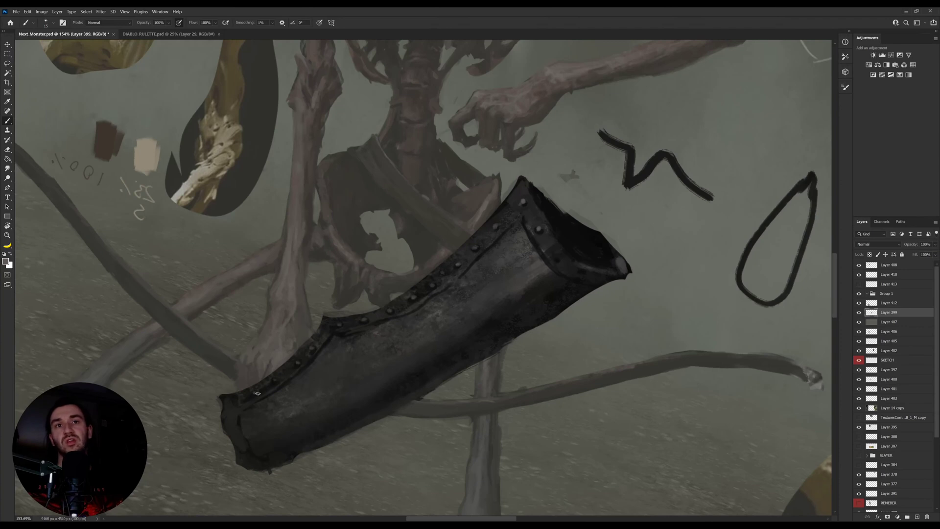
# Step: Detail the rivets on the quiver's closed end using the dark edge tone and the rim rivets' highlight colour
pyautogui.keyDown('alt'); pyautogui.click(234, 396); pyautogui.keyUp('alt')
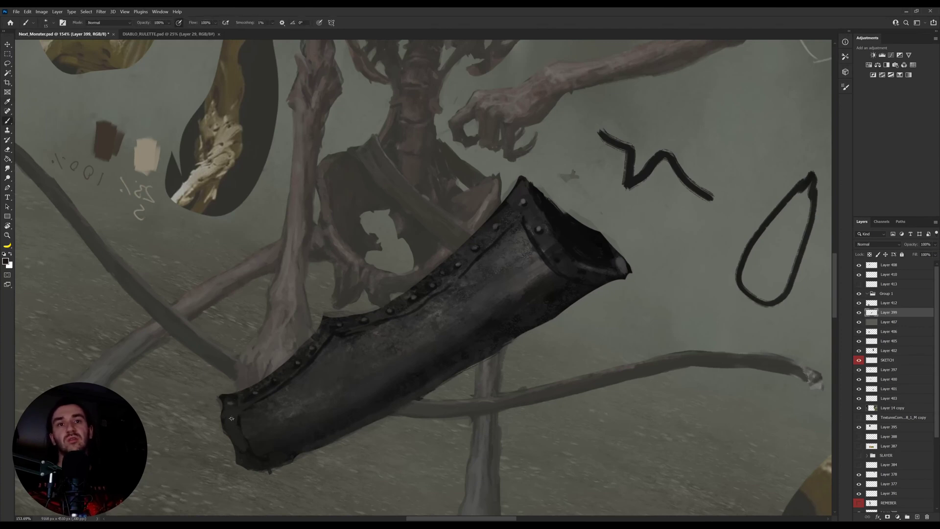
pyautogui.keyDown('alt'); pyautogui.click(232, 404); pyautogui.keyUp('alt')
pyautogui.click(234, 419)
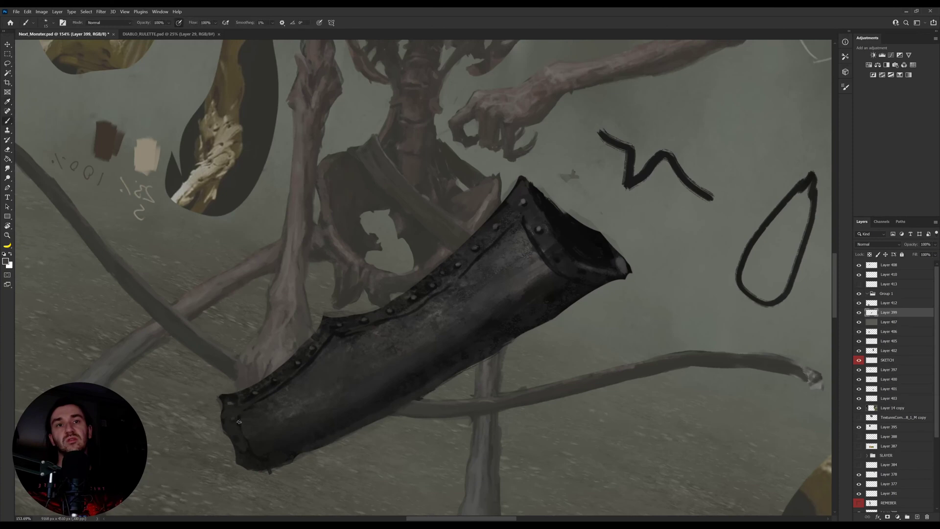
pyautogui.keyDown('alt'); pyautogui.click(540, 229); pyautogui.keyUp('alt')
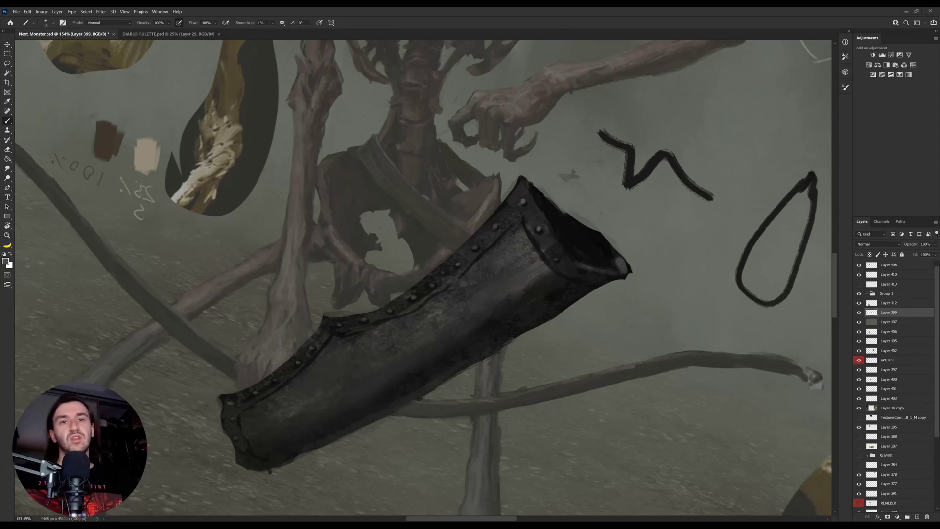
# Step: Add a highlighted rivet to the lower part of the opening's rim with a smaller brush and sampled tones
pyautogui.press('r')
pyautogui.moveTo(536, 280); pyautogui.dragTo(549, 351)
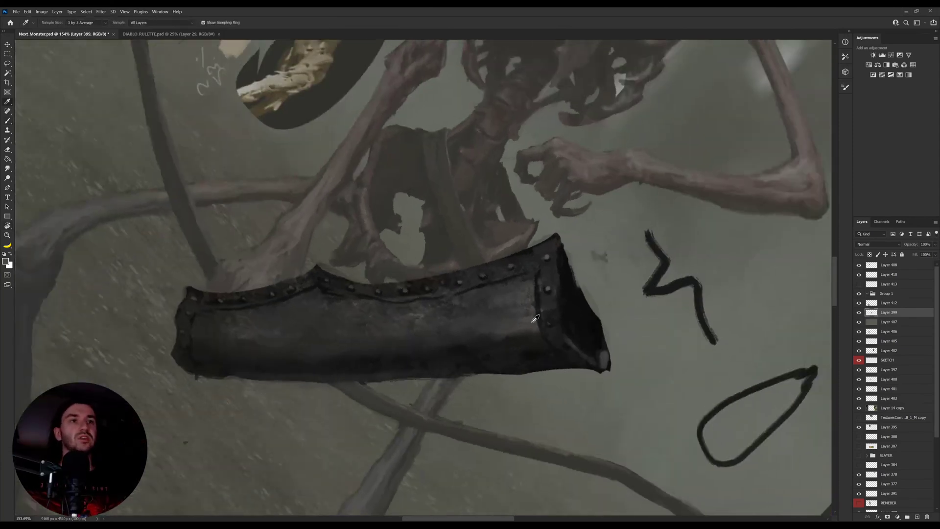
pyautogui.press('b')
pyautogui.keyDown('alt'); pyautogui.click(531, 323); pyautogui.keyUp('alt')
pyautogui.press('[')
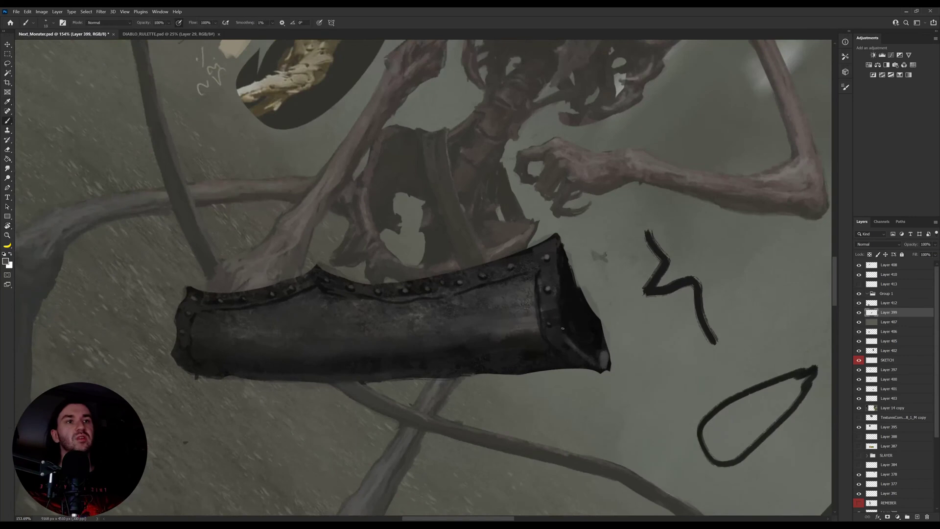
# Step: Rework the pointed lower corner of the quiver's opening with tones sampled from the rim and corner
pyautogui.keyDown('alt'); pyautogui.click(562, 343); pyautogui.keyUp('alt')
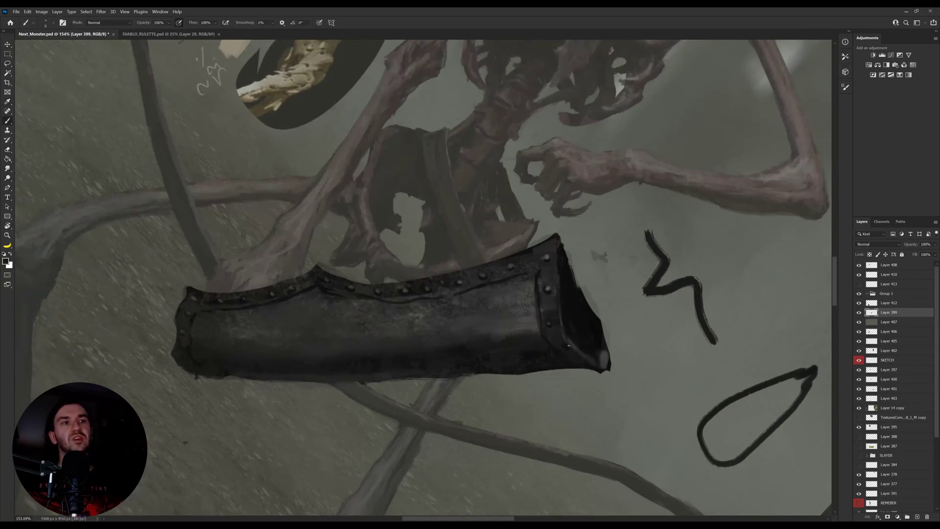
pyautogui.moveTo(562, 327)
pyautogui.mouseDown()
pyautogui.moveTo(588, 354)
pyautogui.moveTo(599, 321)
pyautogui.moveTo(610, 363)
pyautogui.mouseUp()
pyautogui.keyDown('alt'); pyautogui.click(607, 356); pyautogui.keyUp('alt')
pyautogui.press(']')
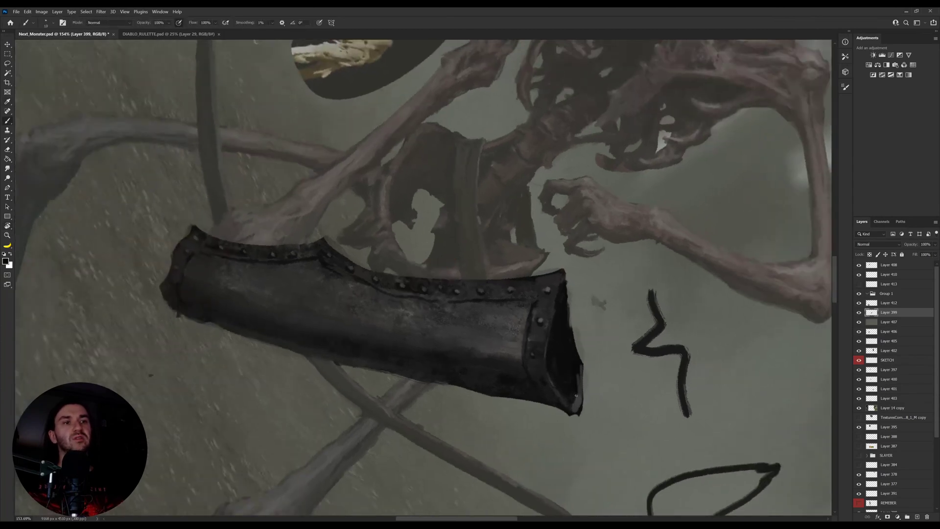
# Step: Paint a thin lighter edge along the opening's inner rim down to its pointed corner, using sampled rim tones
pyautogui.keyDown('alt'); pyautogui.click(576, 407); pyautogui.keyUp('alt')
pyautogui.moveTo(570, 403)
pyautogui.mouseDown()
pyautogui.moveTo(545, 356)
pyautogui.moveTo(557, 387)
pyautogui.mouseUp()
pyautogui.keyDown('alt'); pyautogui.click(548, 377); pyautogui.keyUp('alt')
pyautogui.keyDown('alt'); pyautogui.click(563, 398); pyautogui.keyUp('alt')
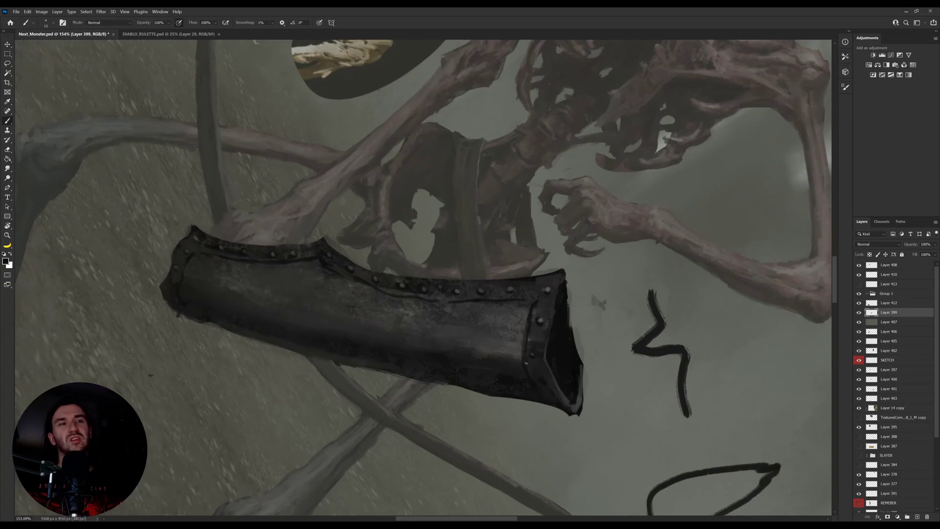
pyautogui.keyDown('alt'); pyautogui.click(579, 391); pyautogui.keyUp('alt')
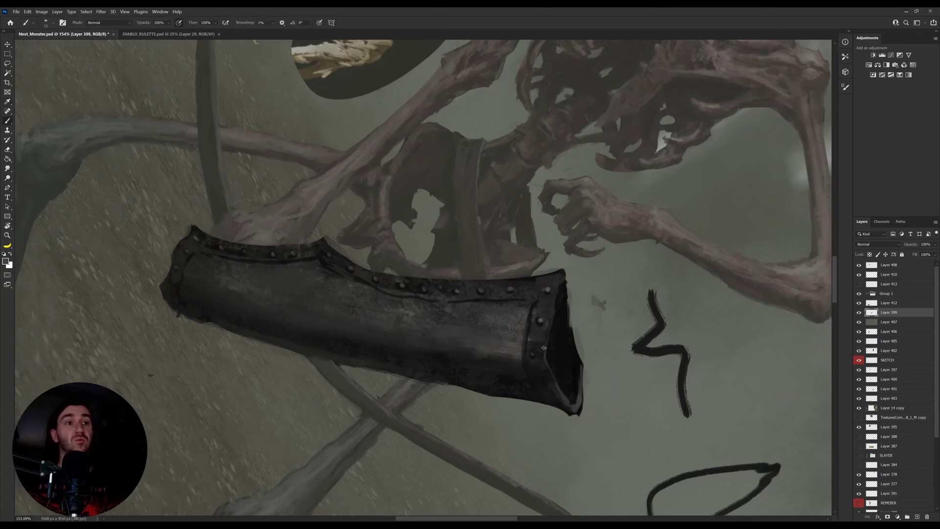
# Step: Hide Layer 407 to remove the grey overlay, and check the quiver within the whole composition
pyautogui.press('z')
pyautogui.moveTo(595, 284); pyautogui.dragTo(543, 287)
pyautogui.press('r')
pyautogui.moveTo(525, 301); pyautogui.dragTo(623, 175)
pyautogui.press('Escape')
pyautogui.press('z')
pyautogui.moveTo(443, 270); pyautogui.dragTo(475, 280)
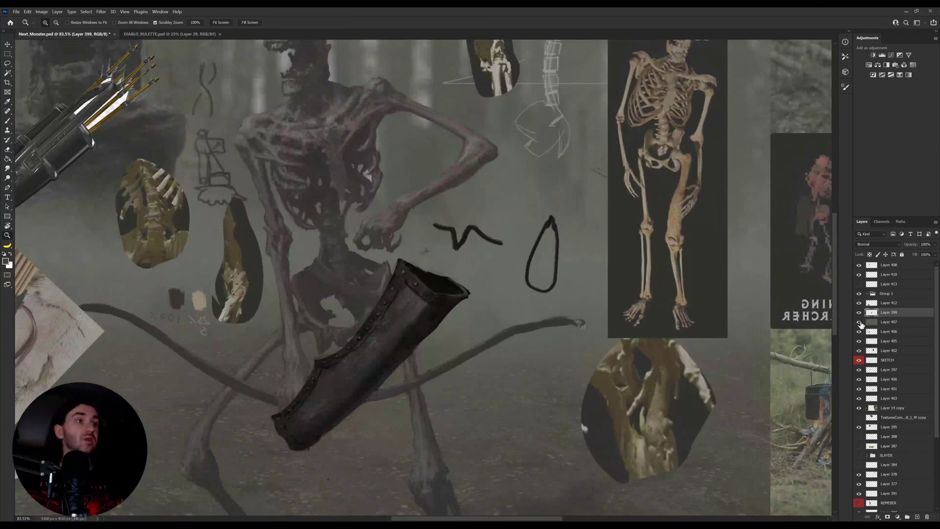
pyautogui.click(859, 322)
pyautogui.moveTo(451, 336); pyautogui.dragTo(397, 327)
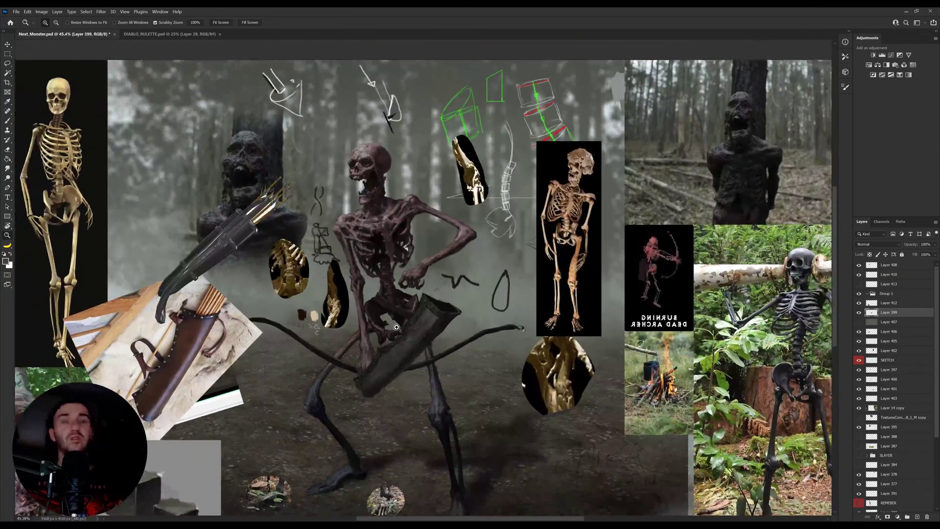
pyautogui.press('i')
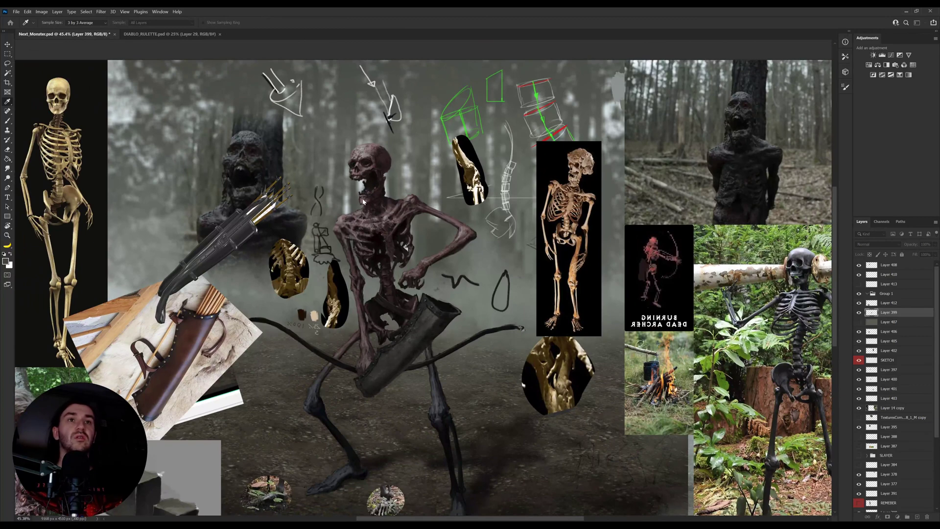
pyautogui.press('z')
pyautogui.click(889, 303)
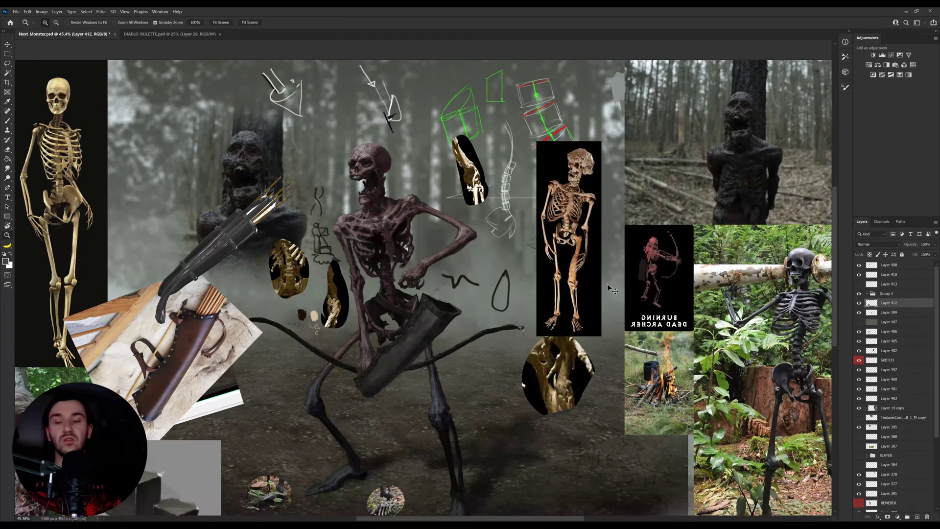
pyautogui.press('i')
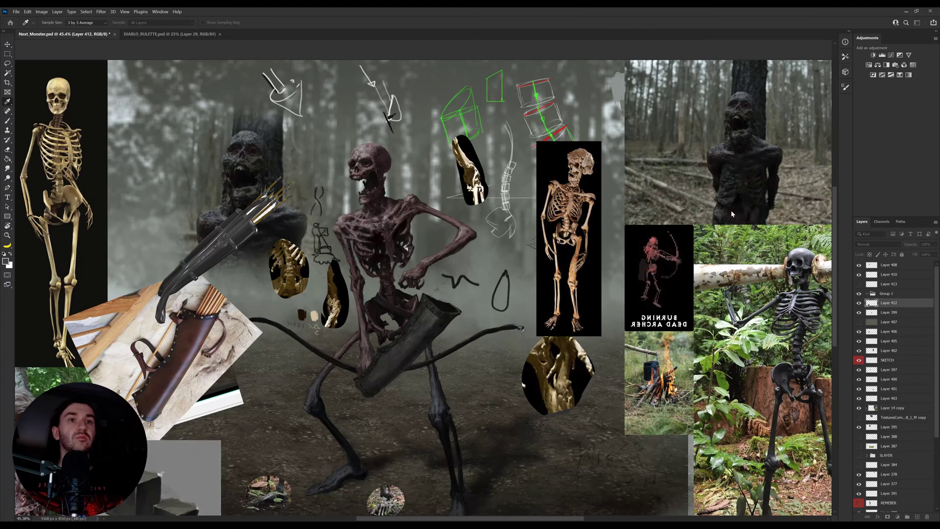
# Step: Move the quiver's Layer 399 directly below Layer 396 copy 2 so the quiver sits behind the skeleton
pyautogui.press('v')
pyautogui.keyDown('ctrl'); pyautogui.click(441, 325); pyautogui.keyUp('ctrl')
pyautogui.press('i')
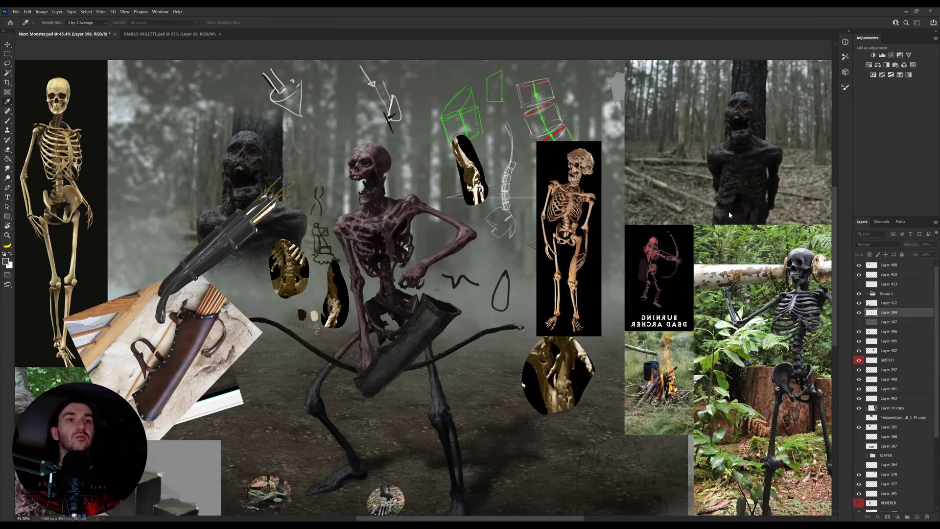
pyautogui.press('v')
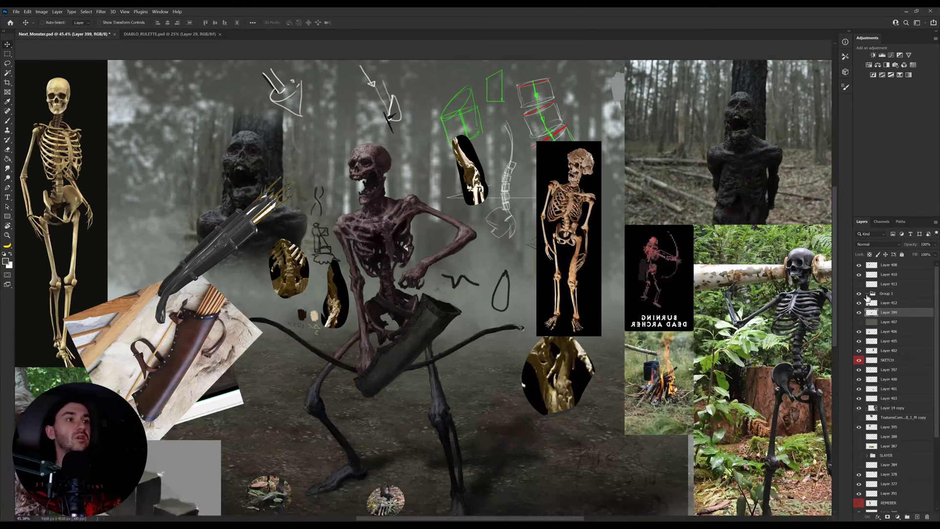
pyautogui.moveTo(894, 315)
pyautogui.mouseDown()
pyautogui.moveTo(900, 326)
pyautogui.moveTo(906, 315)
pyautogui.mouseUp()
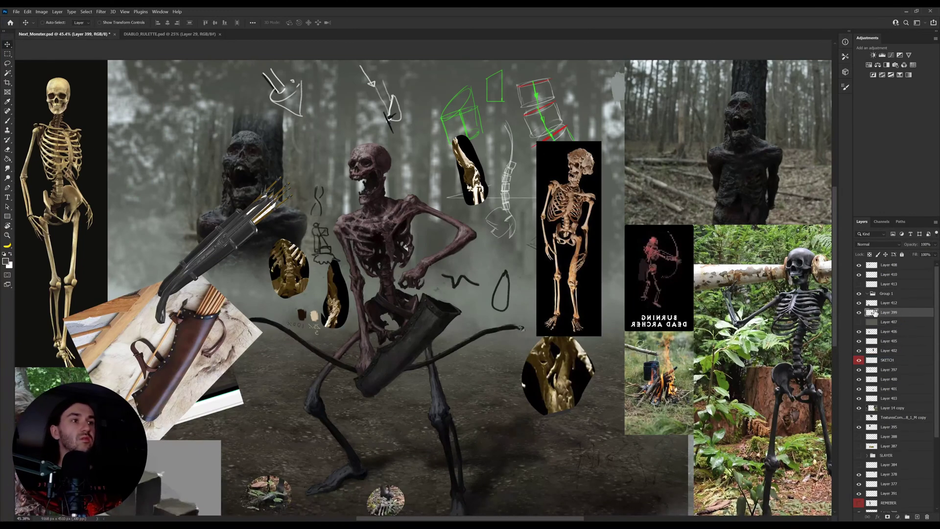
pyautogui.keyDown('ctrl'); pyautogui.click(416, 277); pyautogui.keyUp('ctrl')
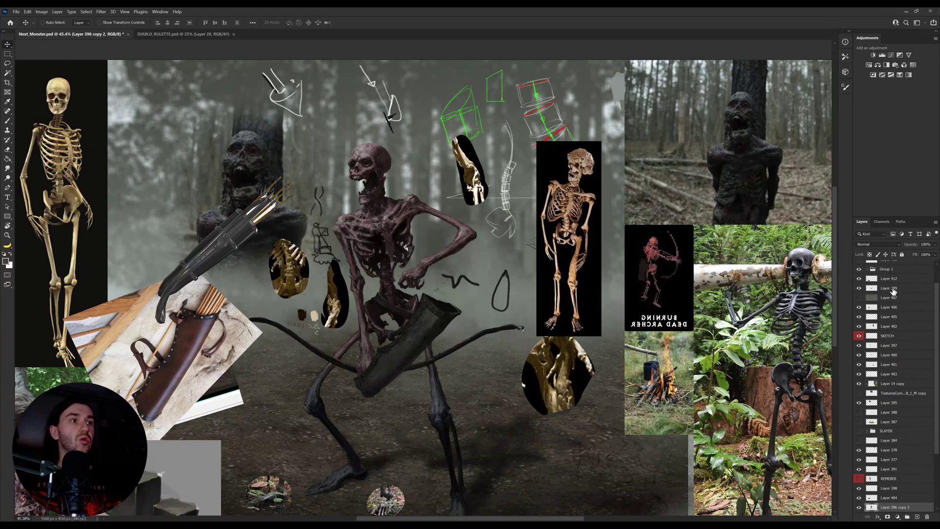
pyautogui.moveTo(895, 292); pyautogui.dragTo(896, 498)
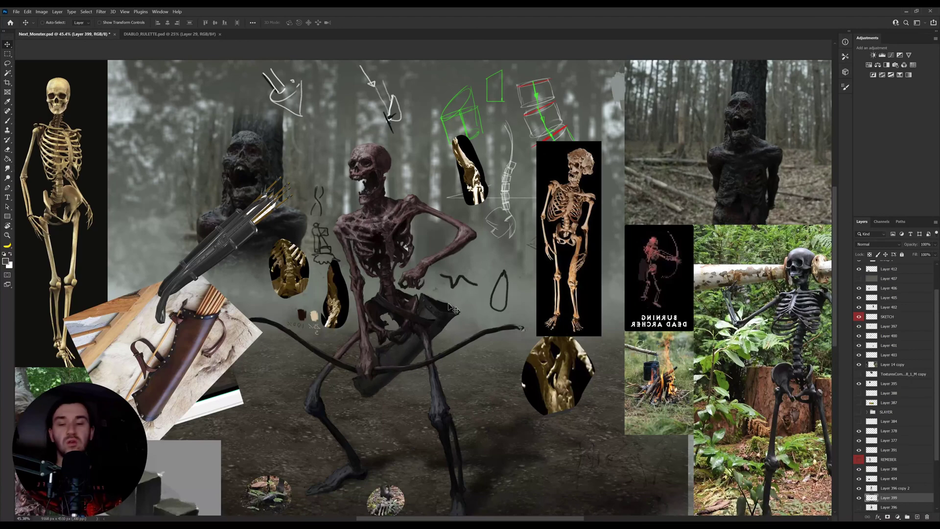
# Step: Free-transform the quiver on Layer 399 to refine its angle and fit behind the skeleton's hip
pyautogui.press('l')
pyautogui.moveTo(470, 310)
pyautogui.mouseDown()
pyautogui.moveTo(431, 294)
pyautogui.moveTo(522, 238)
pyautogui.moveTo(490, 331)
pyautogui.moveTo(498, 313)
pyautogui.moveTo(553, 282)
pyautogui.mouseUp()
pyautogui.hotkey('ctrl', 'd')
pyautogui.press('v')
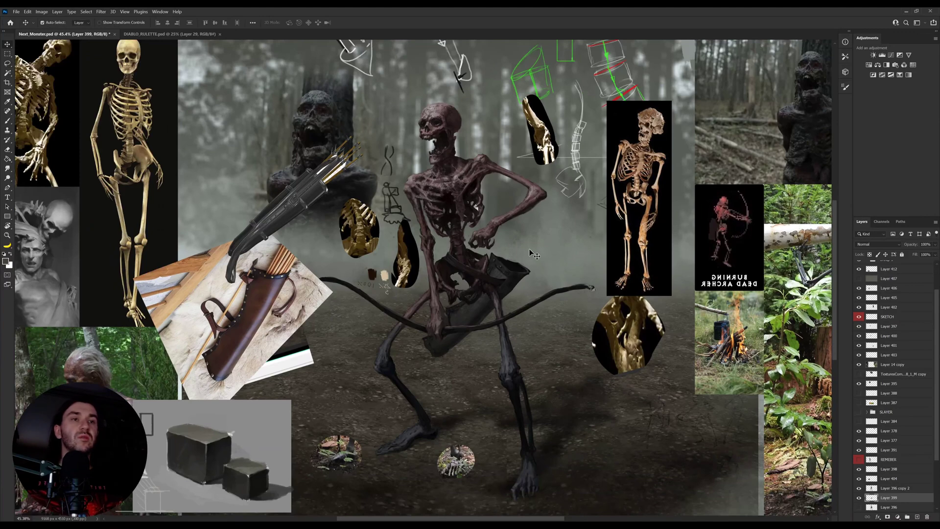
pyautogui.hotkey('ctrl', 't')
pyautogui.moveTo(552, 221); pyautogui.dragTo(560, 225)
pyautogui.press('Return')
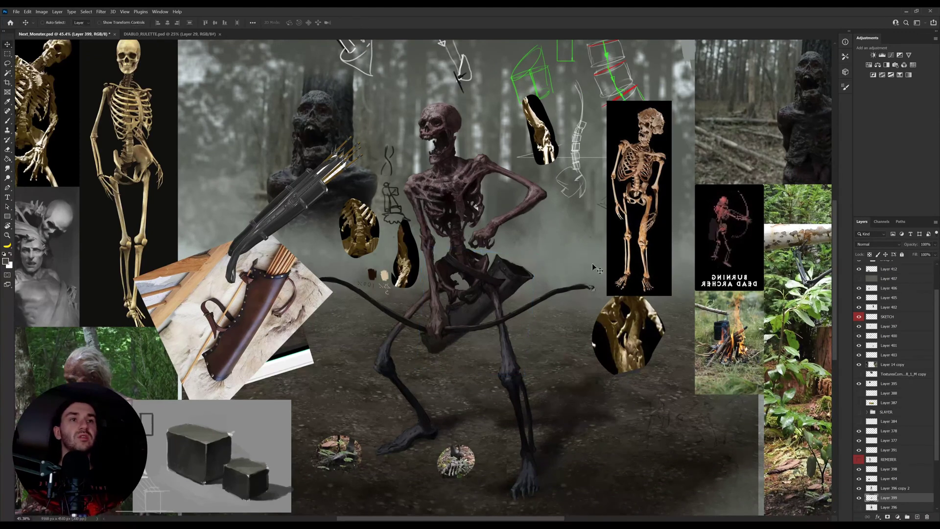
# Step: Lock Layer 399's transparency and brush a soft white highlight over the quiver's opening on a new clipped layer set to Overlay
pyautogui.click(870, 254)
pyautogui.press('b')
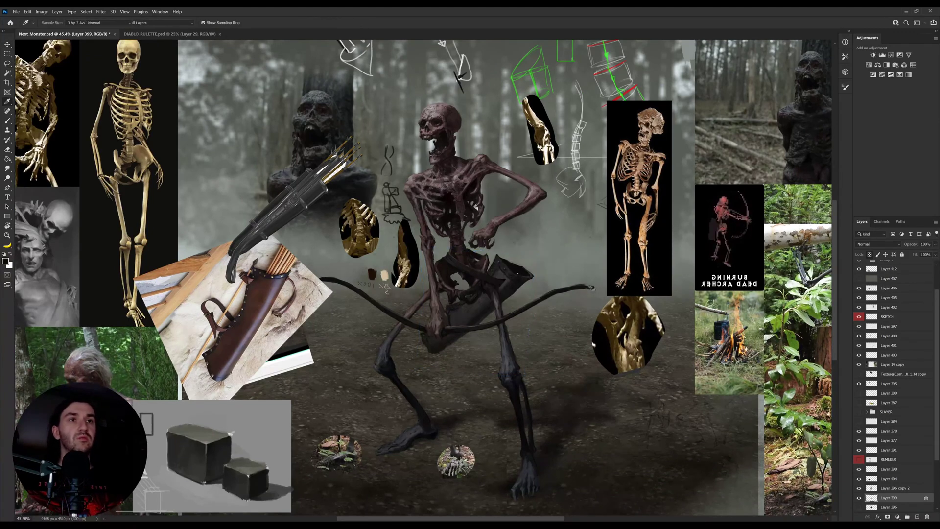
pyautogui.press('.')
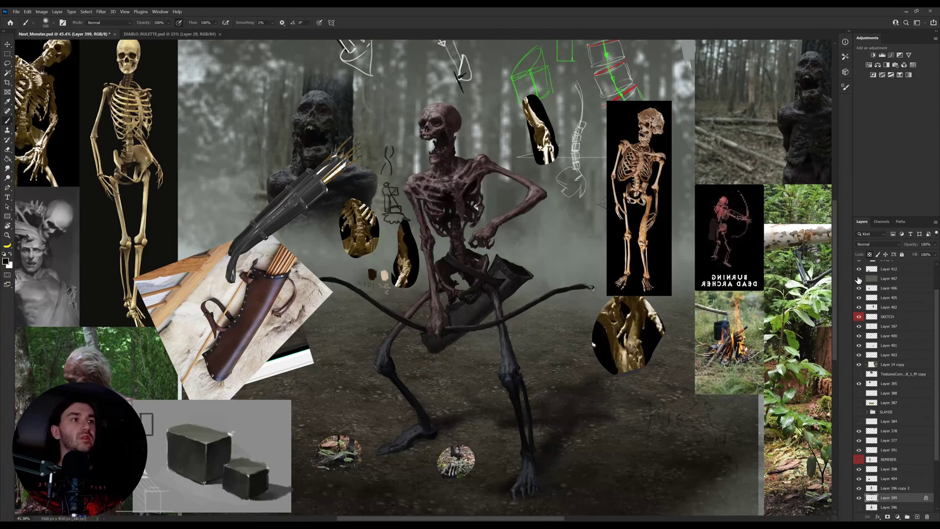
pyautogui.click(919, 518)
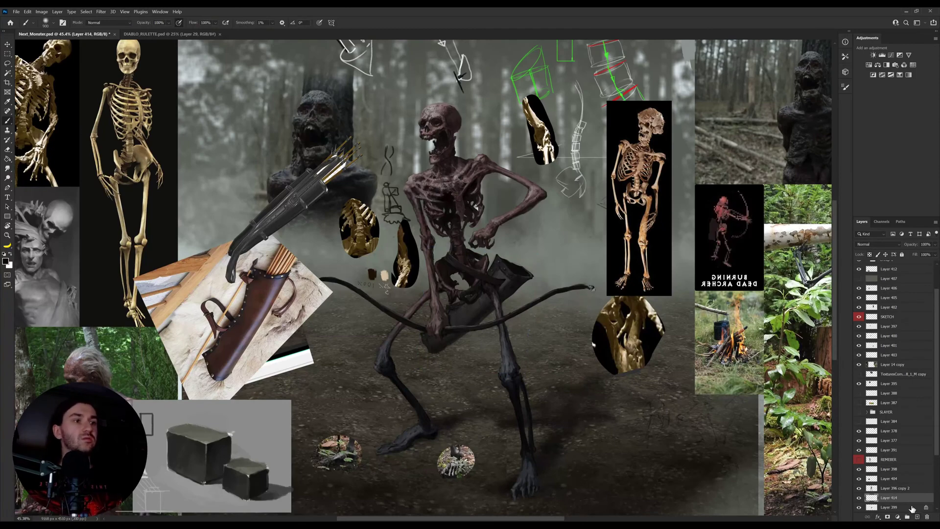
pyautogui.press(']')
pyautogui.press(']')
pyautogui.press(']')
pyautogui.press(']')
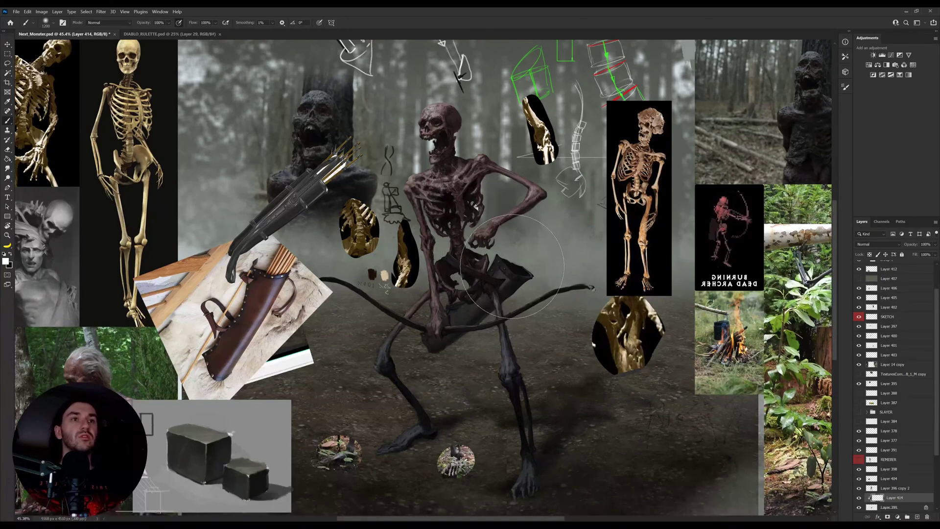
pyautogui.press('x')
pyautogui.moveTo(510, 263); pyautogui.dragTo(525, 257)
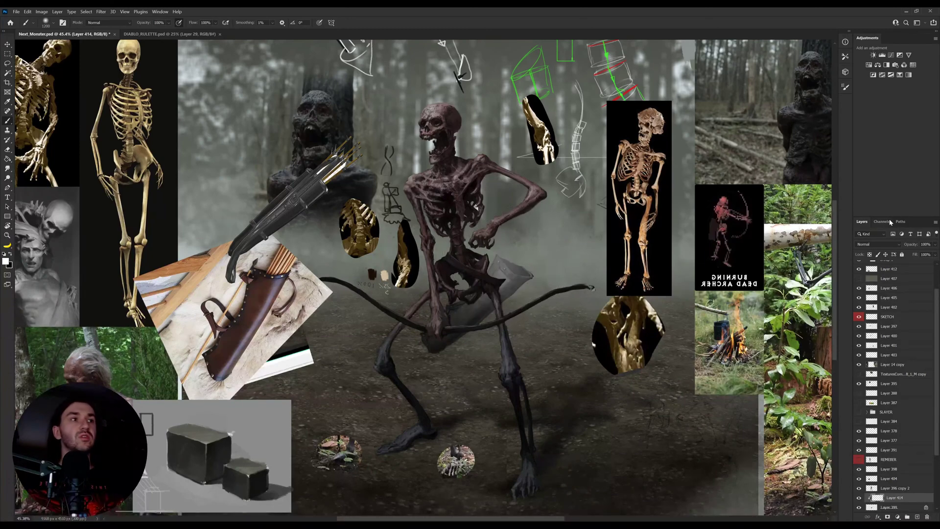
pyautogui.click(878, 245)
pyautogui.click(871, 335)
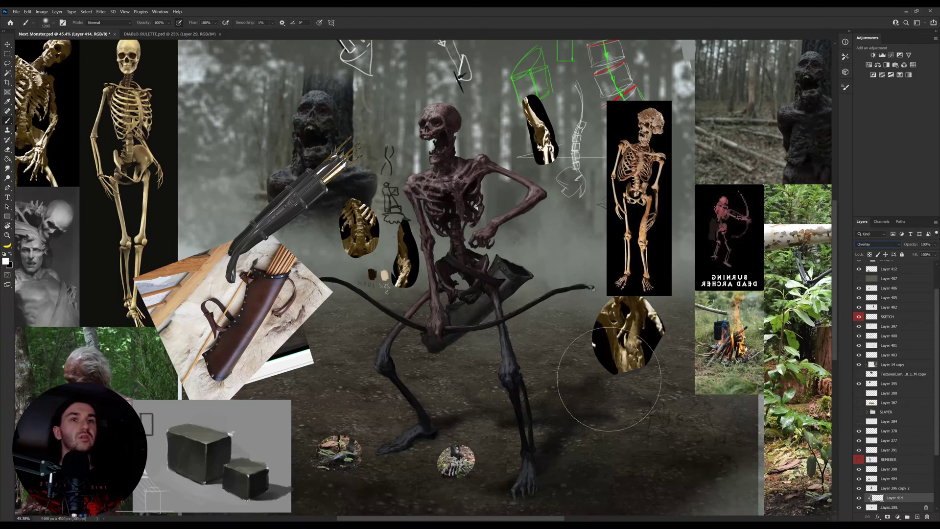
# Step: Reduce the quiver highlight layer's opacity to 81% and compare the quiver with and without it
pyautogui.press('x')
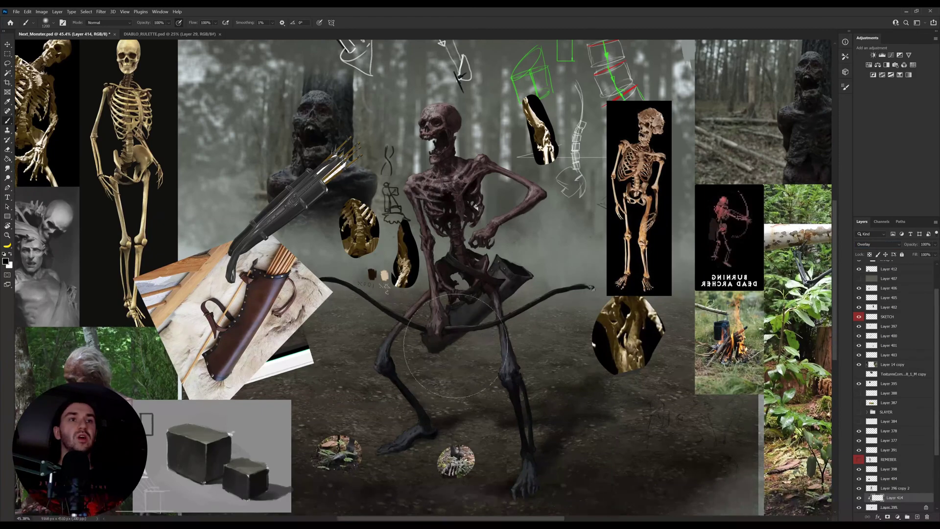
pyautogui.moveTo(912, 245); pyautogui.dragTo(909, 249)
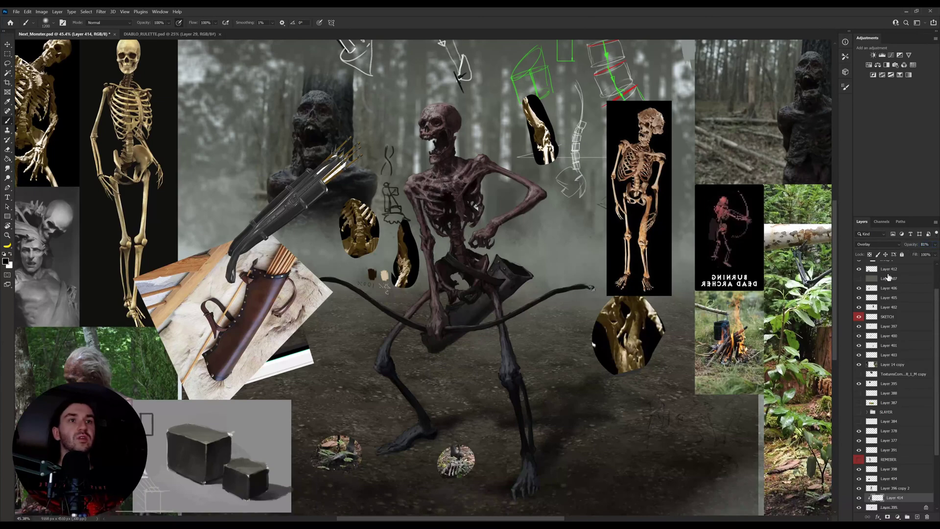
pyautogui.click(859, 498)
pyautogui.click(859, 498)
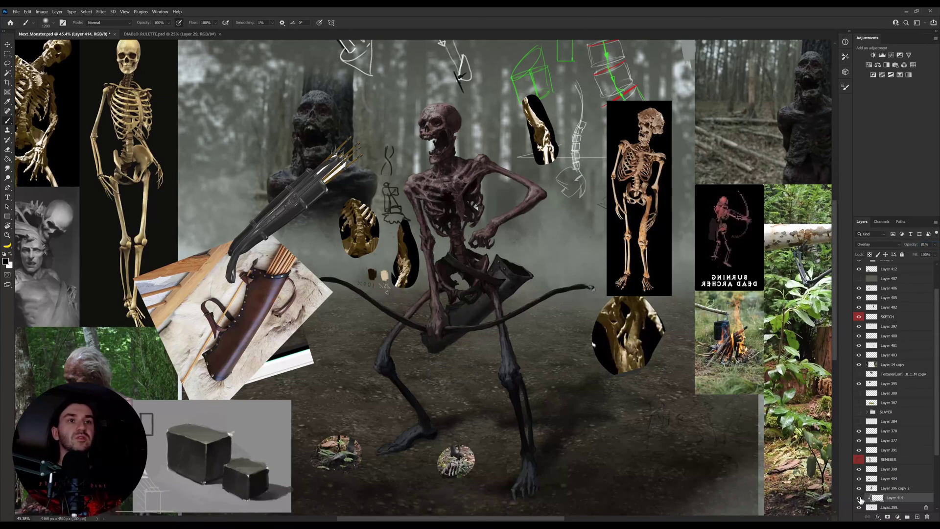
pyautogui.click(860, 498)
pyautogui.click(860, 498)
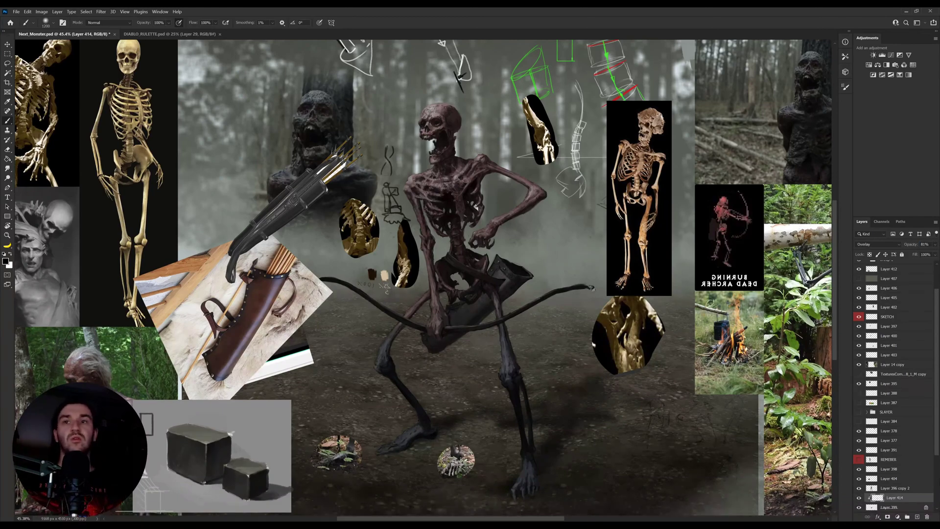
# Step: Start a fresh layer above the quiver's Layer 399 in place of the overlay layer, and undo grouping it
pyautogui.press('Delete')
pyautogui.scroll(-2, 921, 488)
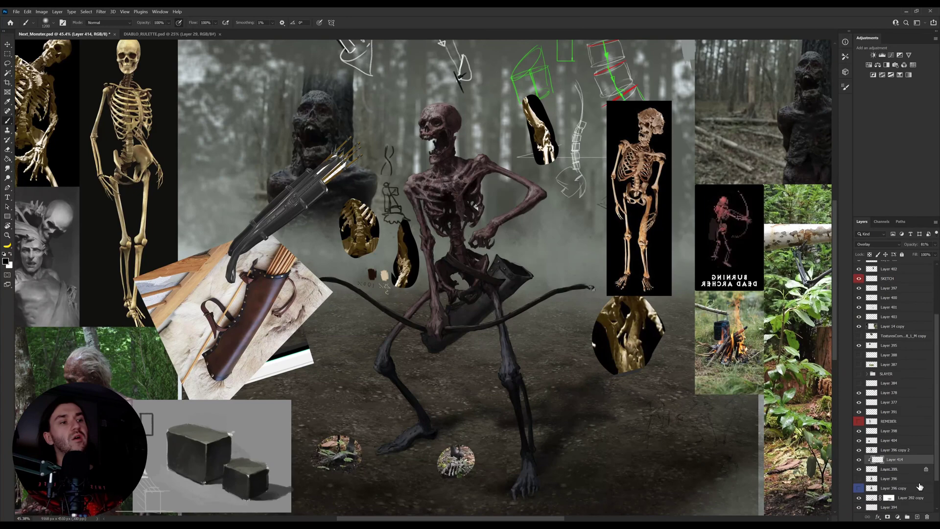
pyautogui.click(918, 517)
pyautogui.hotkey('ctrl', 'g')
pyautogui.press('i')
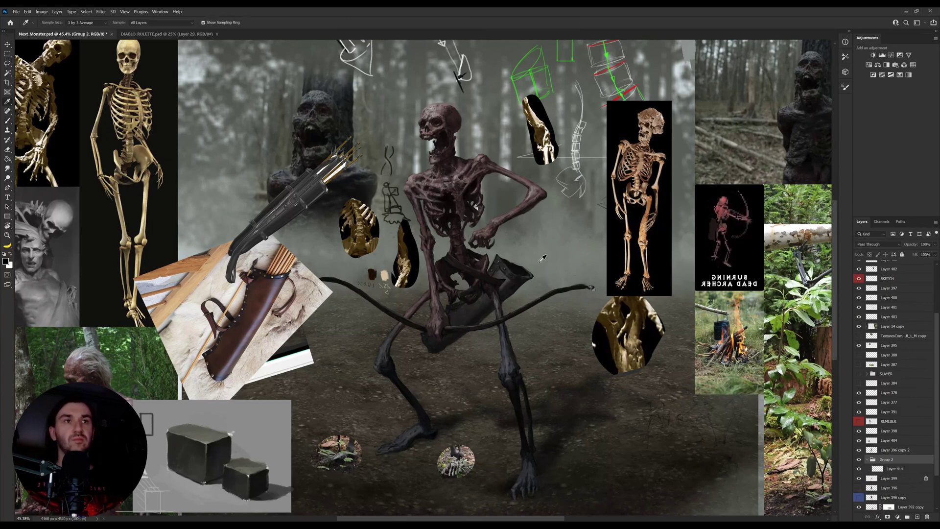
pyautogui.press('b')
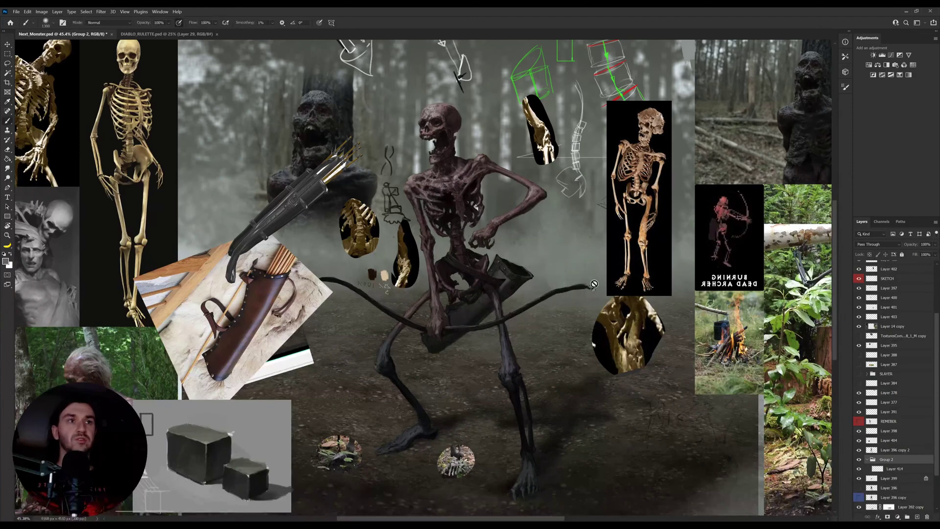
pyautogui.hotkey('ctrl', 'z')
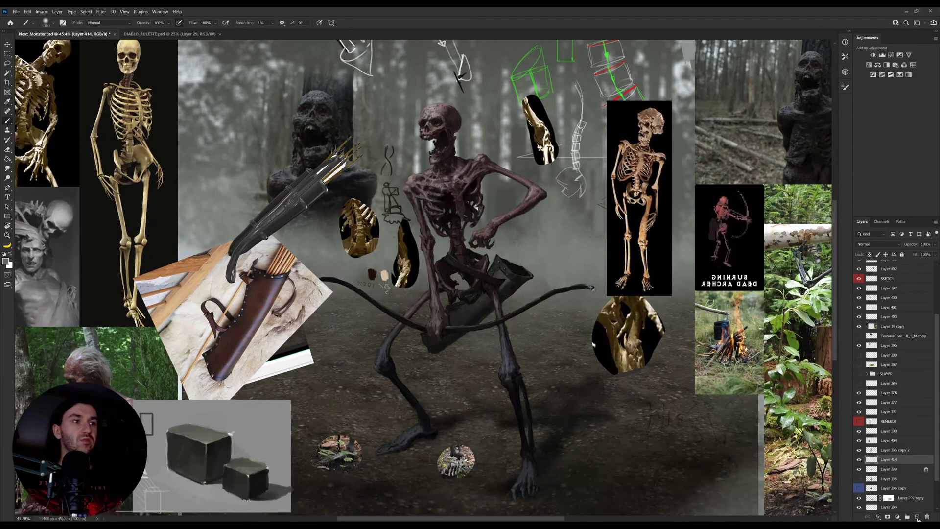
pyautogui.click(918, 517)
pyautogui.press('i')
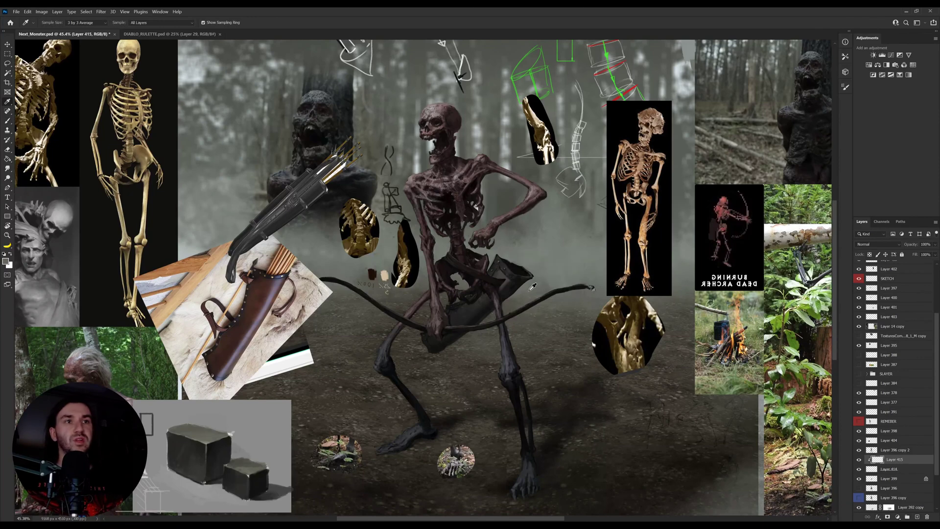
pyautogui.press('b')
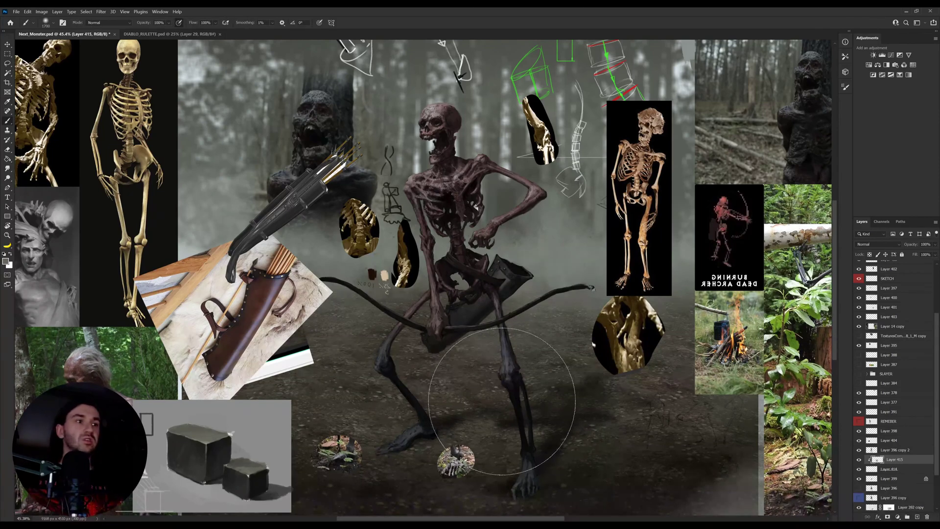
pyautogui.click(927, 517)
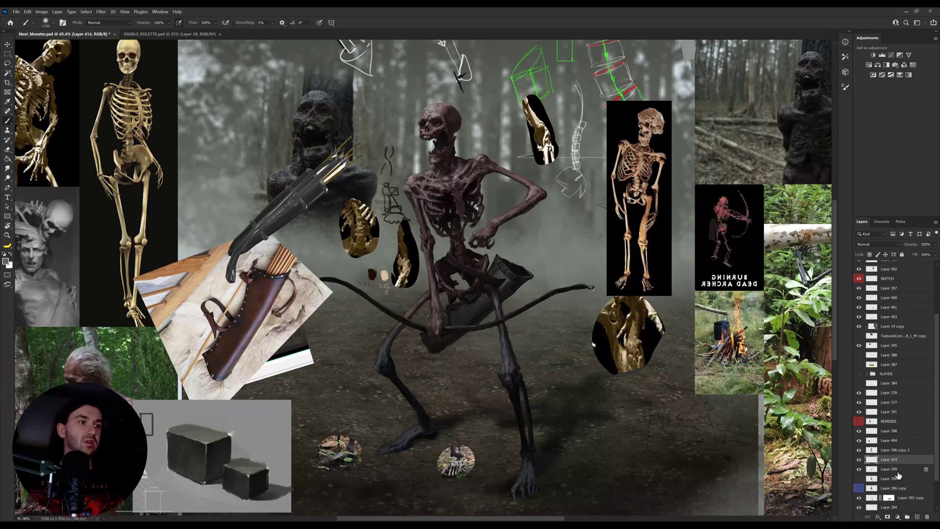
# Step: Clip Layer 414 to the quiver and softly brush misty grey over the quiver's lower end at 25% brush opacity
pyautogui.hotkey('ctrl', 'alt', 'g')
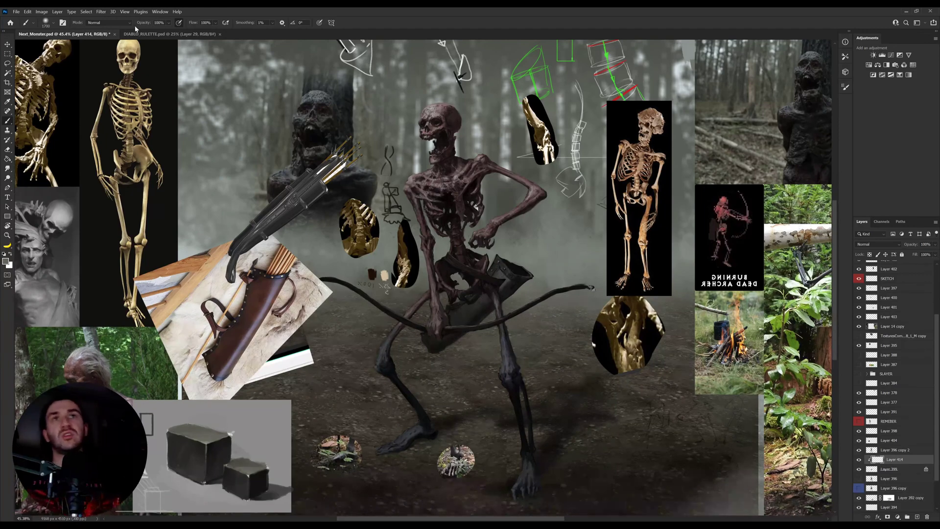
pyautogui.moveTo(145, 23); pyautogui.dragTo(126, 25)
pyautogui.press(']')
pyautogui.press(']')
pyautogui.moveTo(411, 318); pyautogui.dragTo(441, 377)
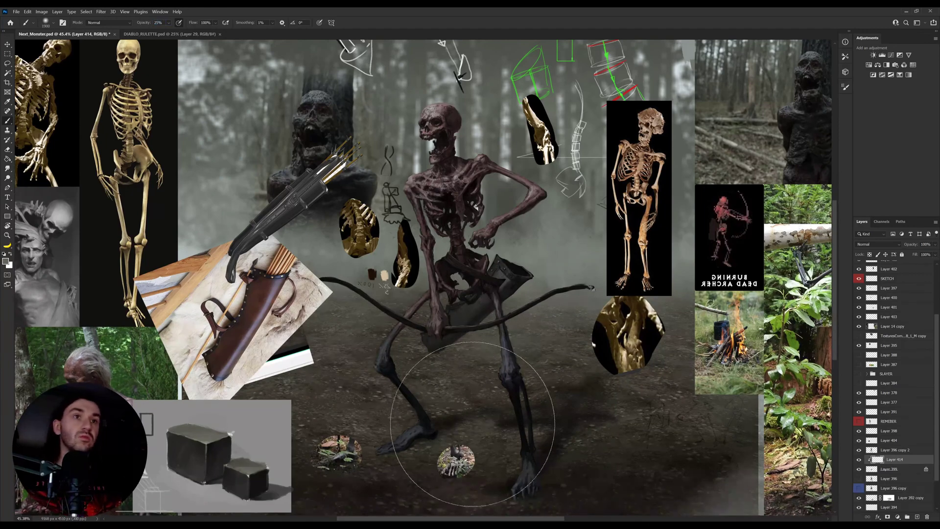
pyautogui.press('[')
pyautogui.press('[')
pyautogui.press('[')
pyautogui.moveTo(426, 410); pyautogui.dragTo(423, 349)
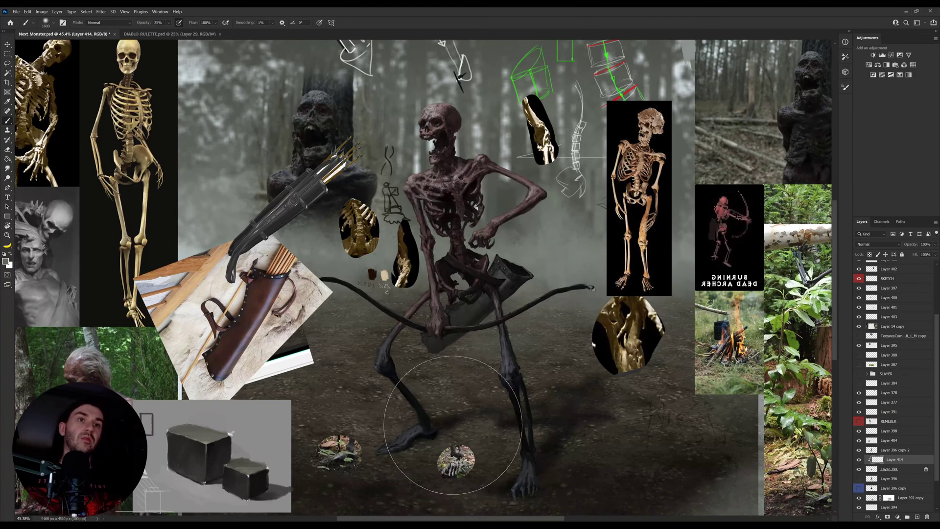
# Step: Add a layer clipped to Layer 396 copy 2, set it to Overlay, and softly brush light over the hand gripping the bow
pyautogui.press('v')
pyautogui.hotkey('alt', ']')
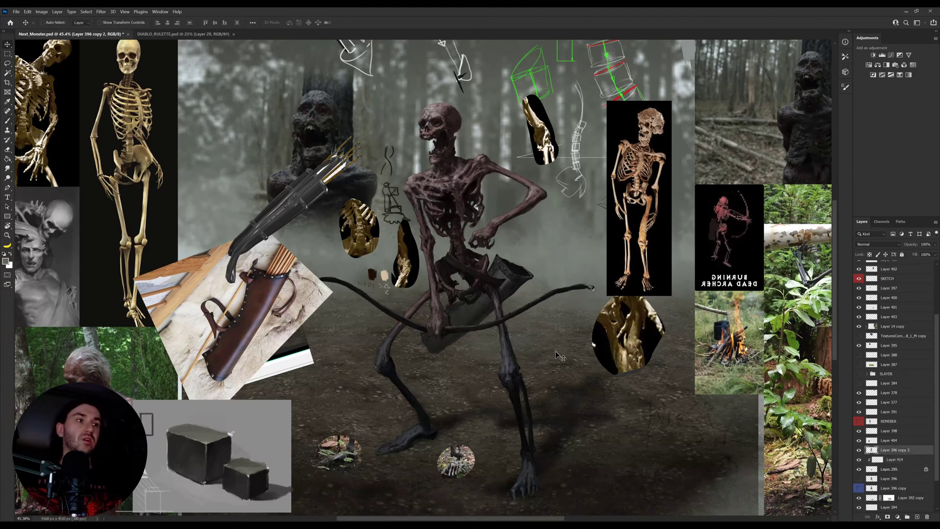
pyautogui.click(918, 517)
pyautogui.press('i')
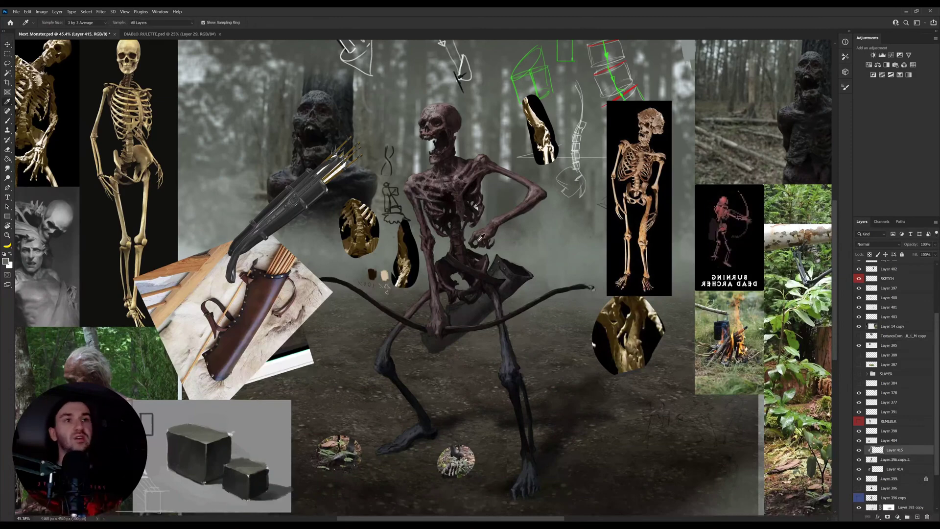
pyautogui.click(456, 214)
pyautogui.press('b')
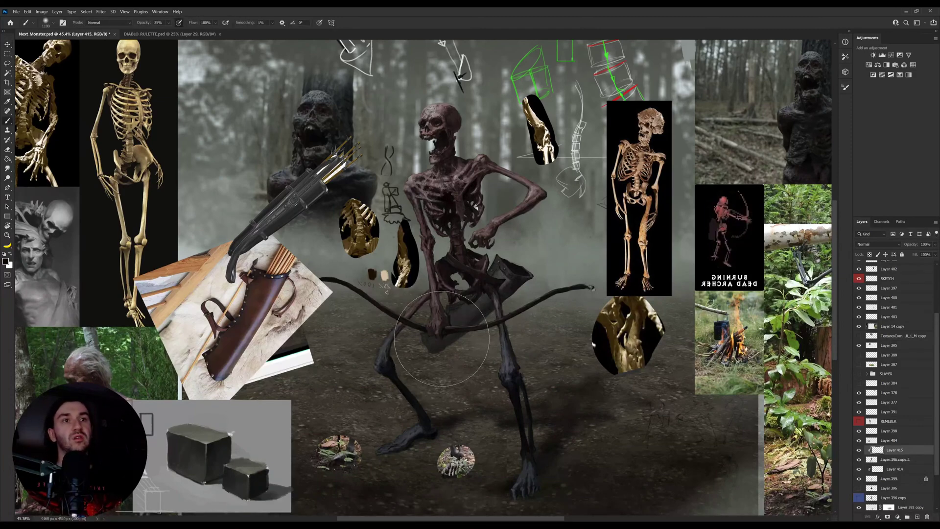
pyautogui.click(874, 245)
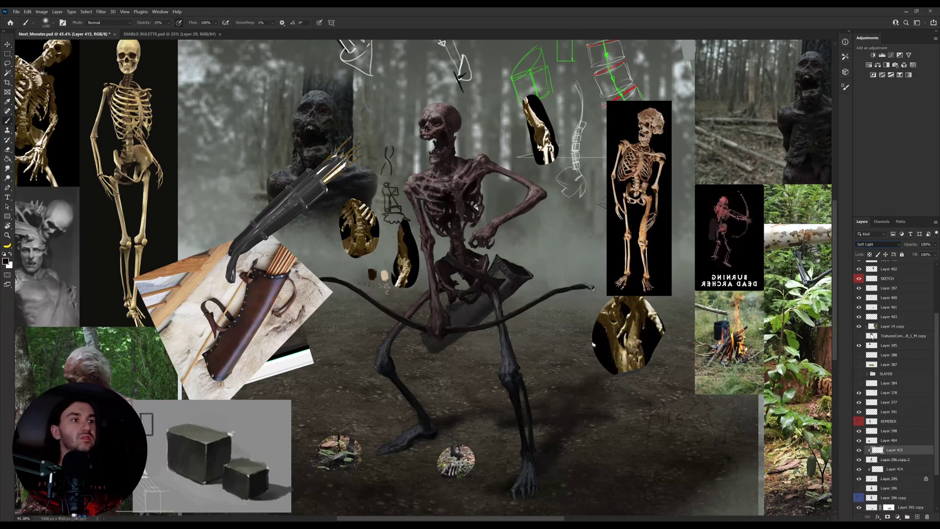
pyautogui.click(869, 310)
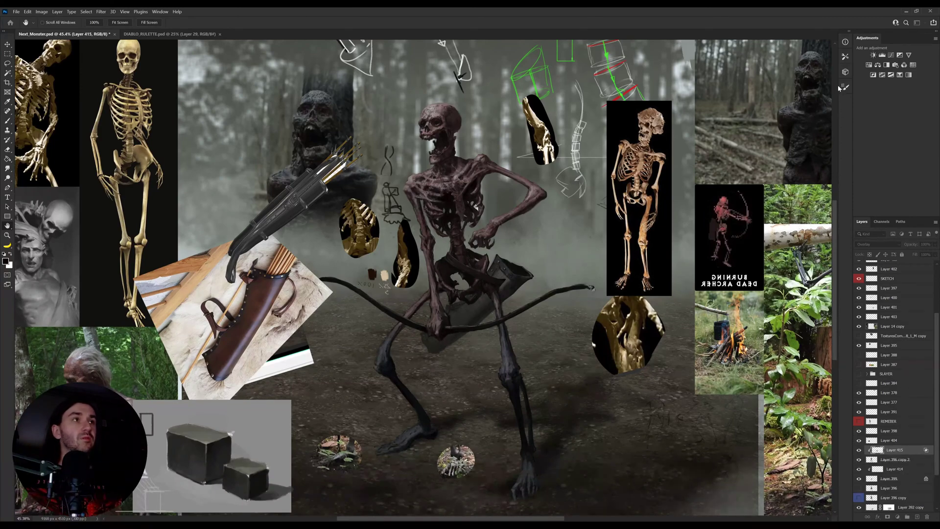
# Step: Select Layers 414 and 415 and toggle their visibility to compare the bow hand and quiver with and without them
pyautogui.press('b')
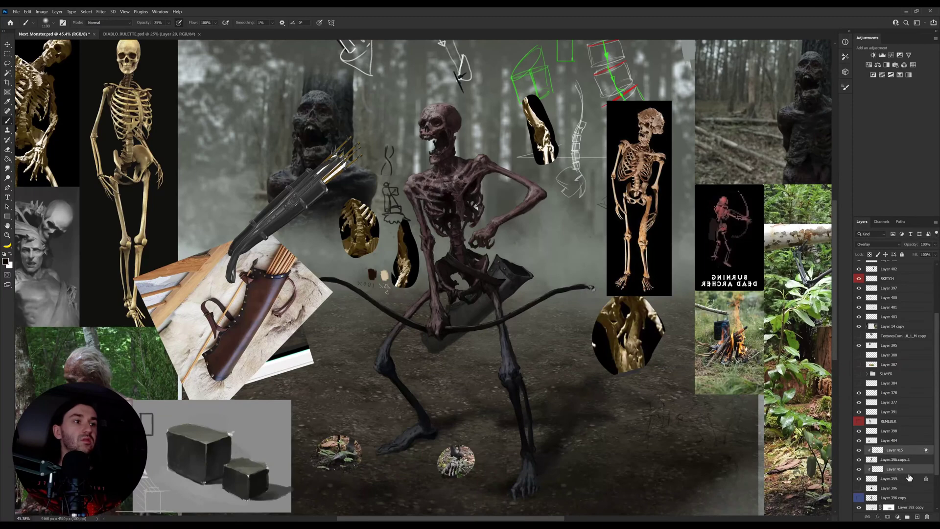
pyautogui.click(894, 477)
pyautogui.click(913, 470)
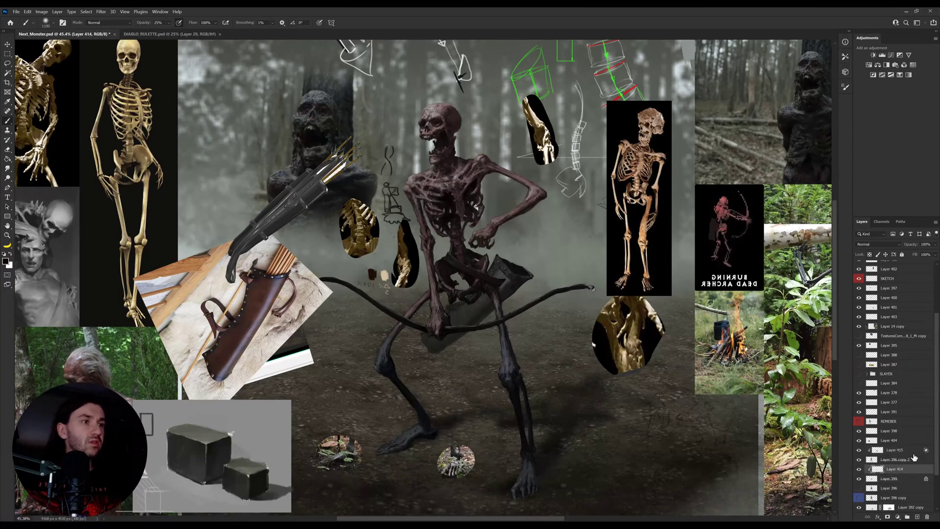
pyautogui.keyDown('ctrl'); pyautogui.click(915, 451); pyautogui.keyUp('ctrl')
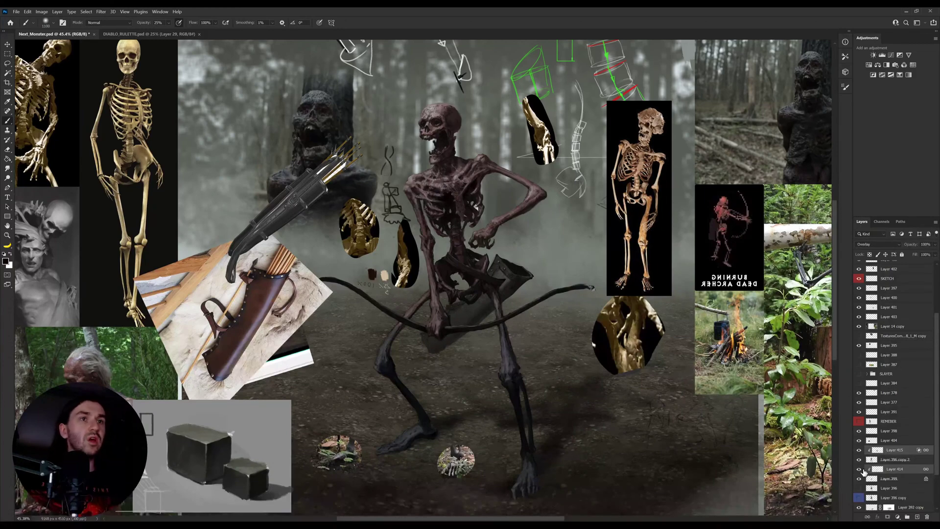
pyautogui.click(858, 451)
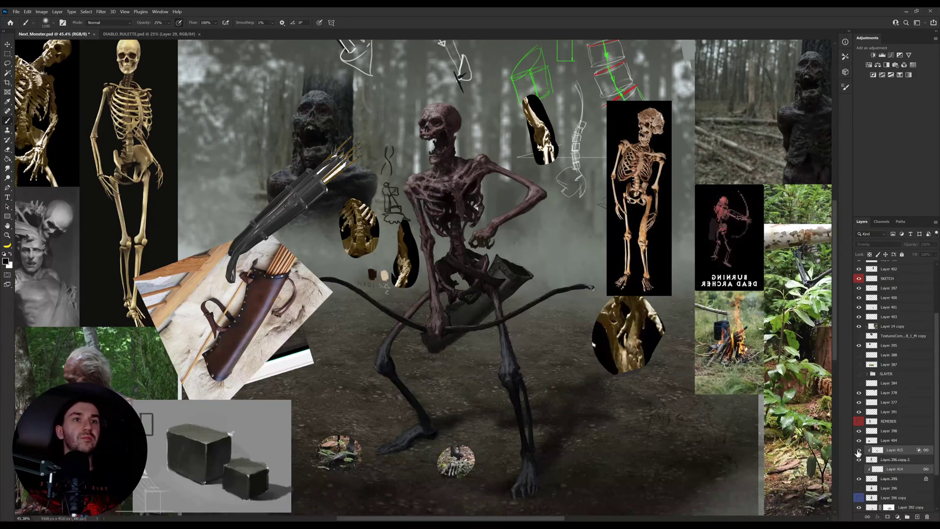
pyautogui.click(859, 451)
pyautogui.click(860, 470)
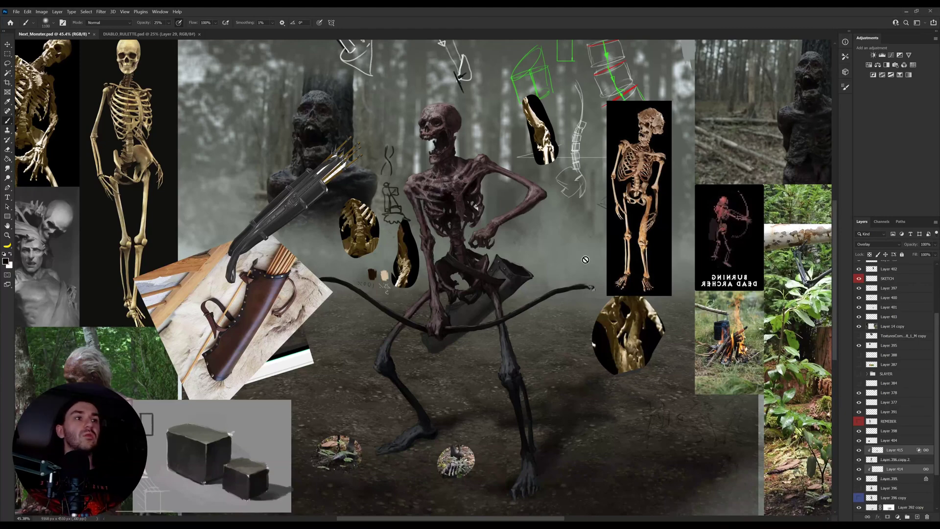
# Step: Paste a merged copy of the bow hand and quiver end, and place it beside the figure below the raised elbow
pyautogui.hotkey('ctrl', 'v')
pyautogui.press('v')
pyautogui.moveTo(453, 281); pyautogui.dragTo(590, 243)
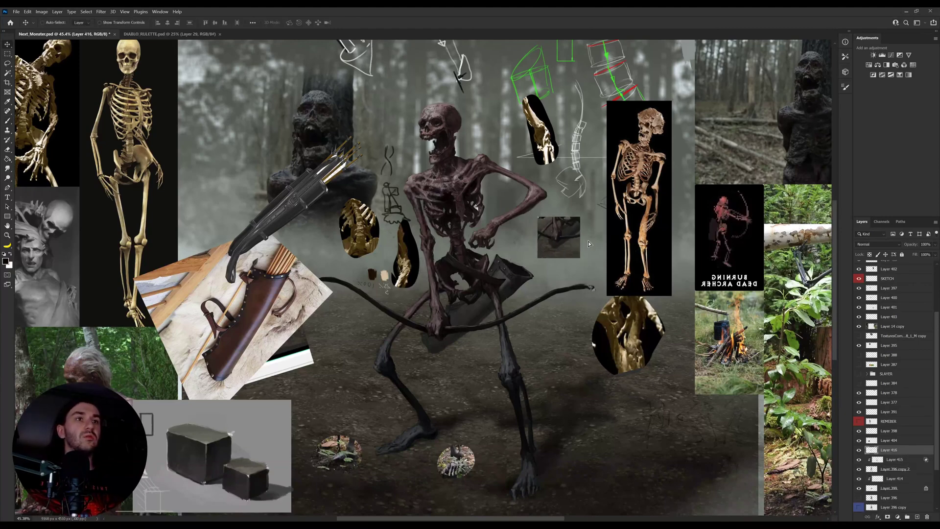
# Step: Hide Layers 415 and 414, bring the first snippet to the front, and paste a second snippet of the same area beside it for comparison
pyautogui.click(859, 460)
pyautogui.click(860, 479)
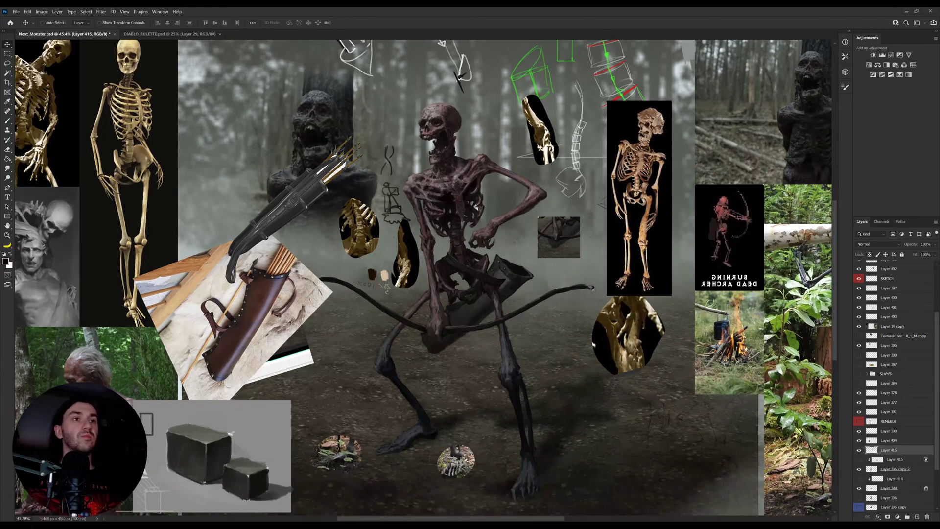
pyautogui.press('ctrl')
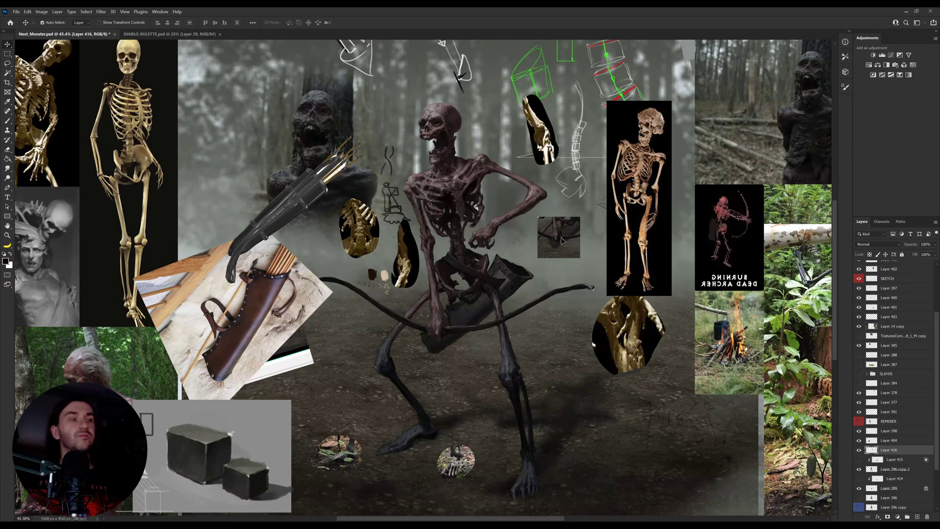
pyautogui.hotkey('ctrl', 'shift', ']')
pyautogui.hotkey('ctrl', 'v')
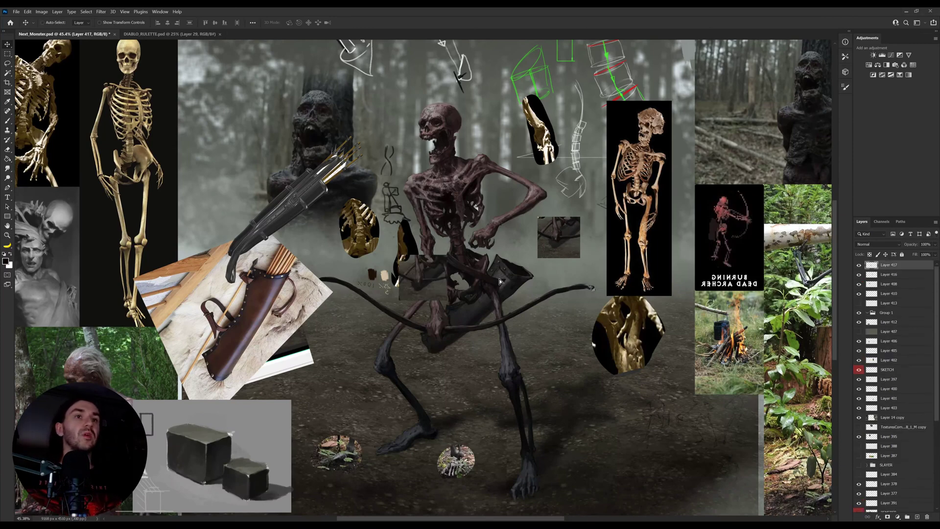
pyautogui.moveTo(455, 285); pyautogui.dragTo(656, 244)
pyautogui.press('z')
pyautogui.scroll(15, 426, 273)
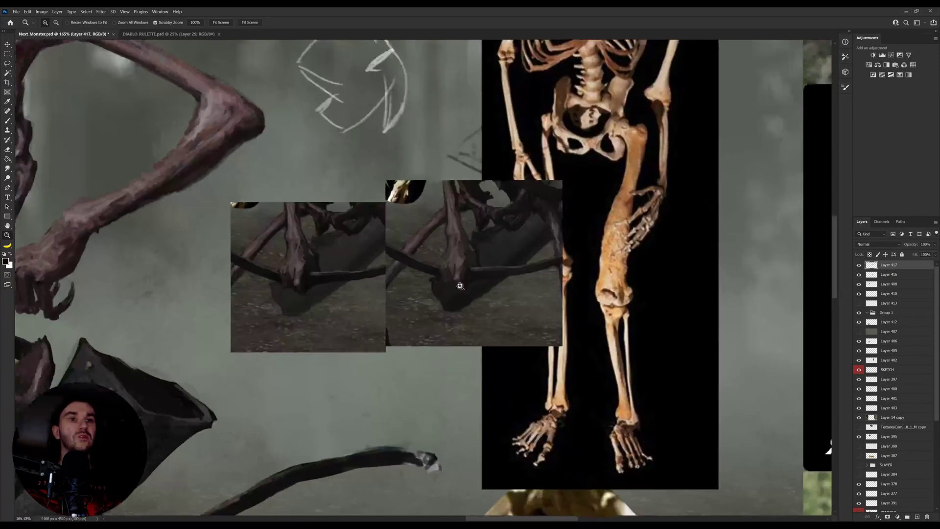
# Step: Align the bottom edge of the second leg-and-quiver crop with the first and merge Layer 417 with Layer 416
pyautogui.scroll(3, 460, 286)
pyautogui.press('v')
pyautogui.moveTo(475, 286); pyautogui.dragTo(475, 294)
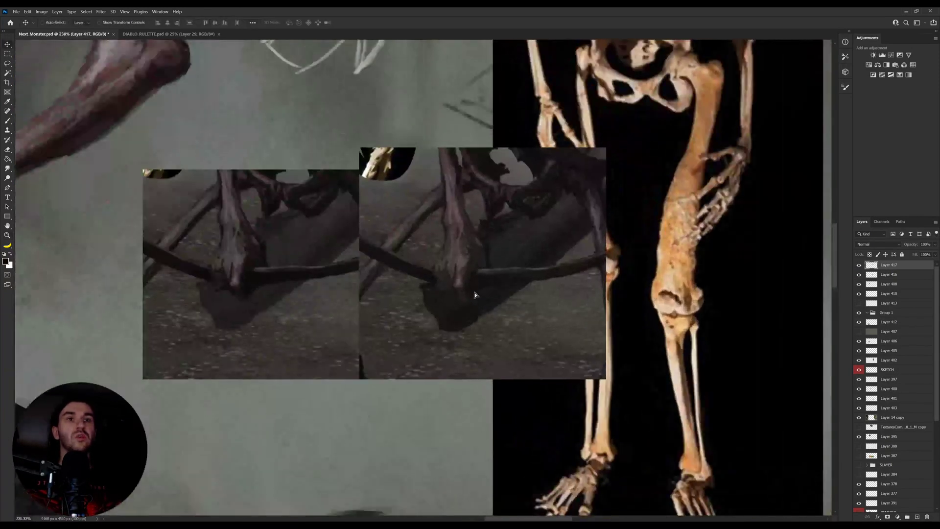
pyautogui.hotkey('ctrl', 'e')
pyautogui.press('m')
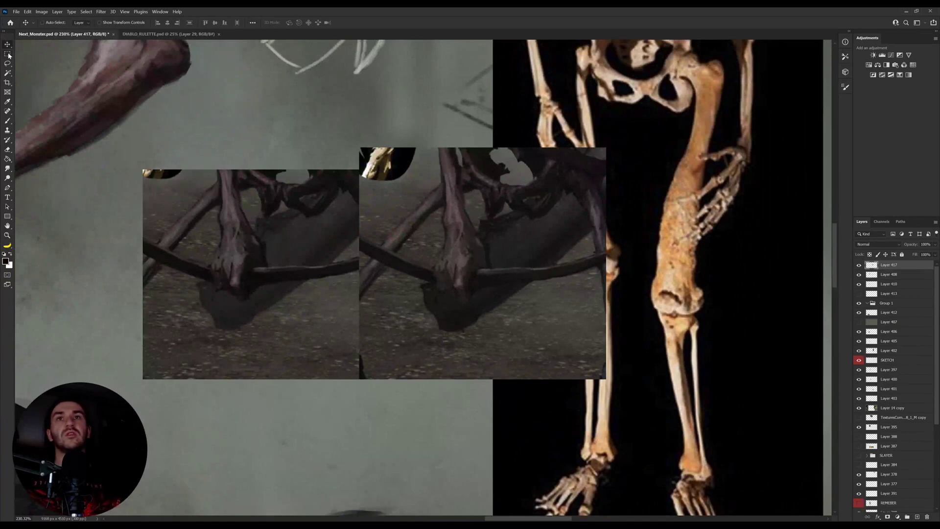
# Step: Trim the uneven top strip off the merged comparison crops and deselect
pyautogui.moveTo(133, 109); pyautogui.dragTo(673, 174)
pyautogui.press('Delete')
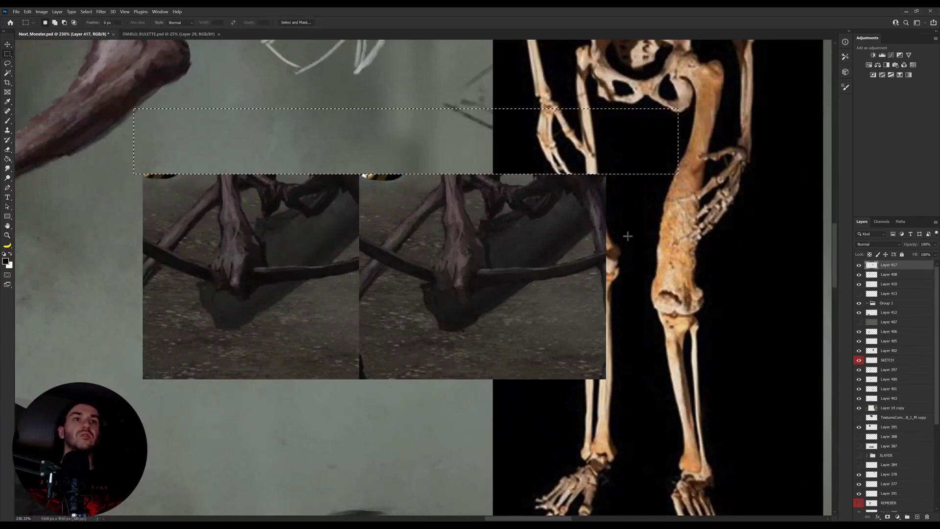
pyautogui.hotkey('ctrl', 'd')
pyautogui.press('z')
pyautogui.scroll(-3, 418, 297)
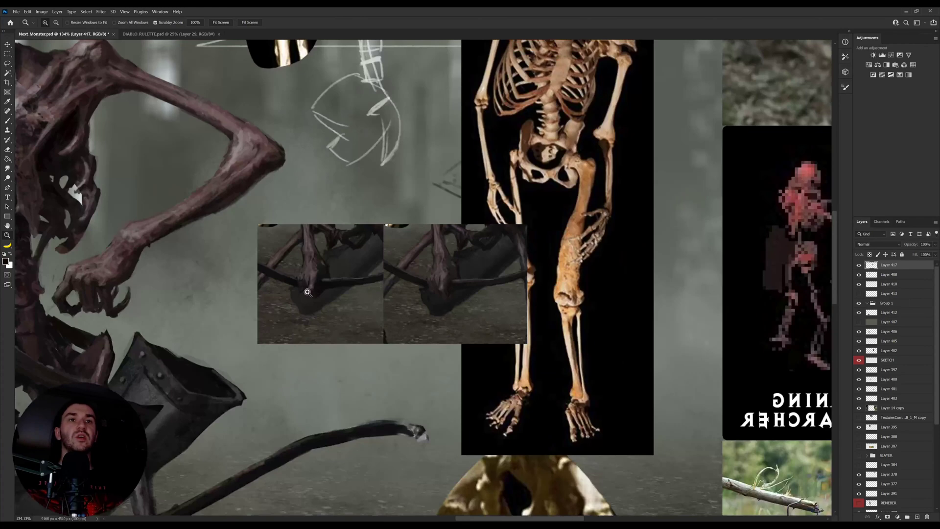
# Step: Compare the values of the two leg-and-quiver crops in the greyscale proof view
pyautogui.moveTo(324, 294); pyautogui.dragTo(346, 291)
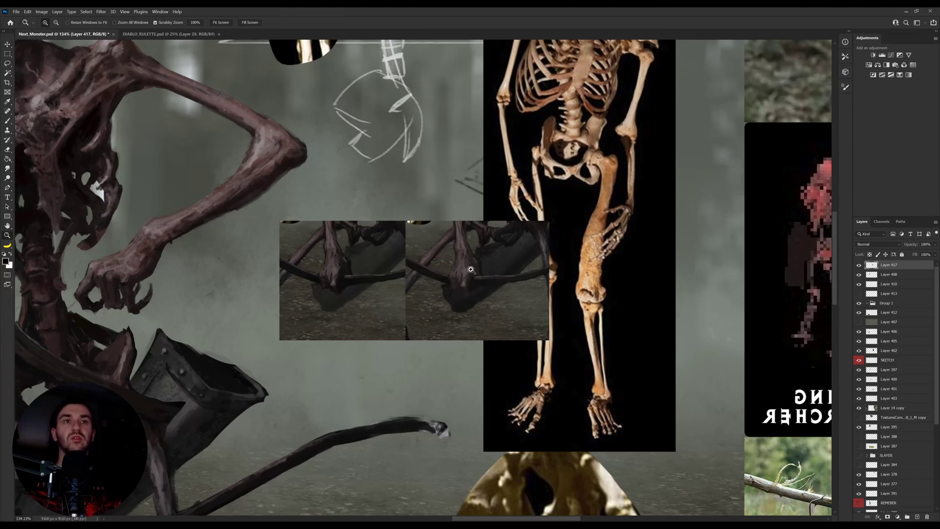
pyautogui.hotkey('ctrl', 'y')
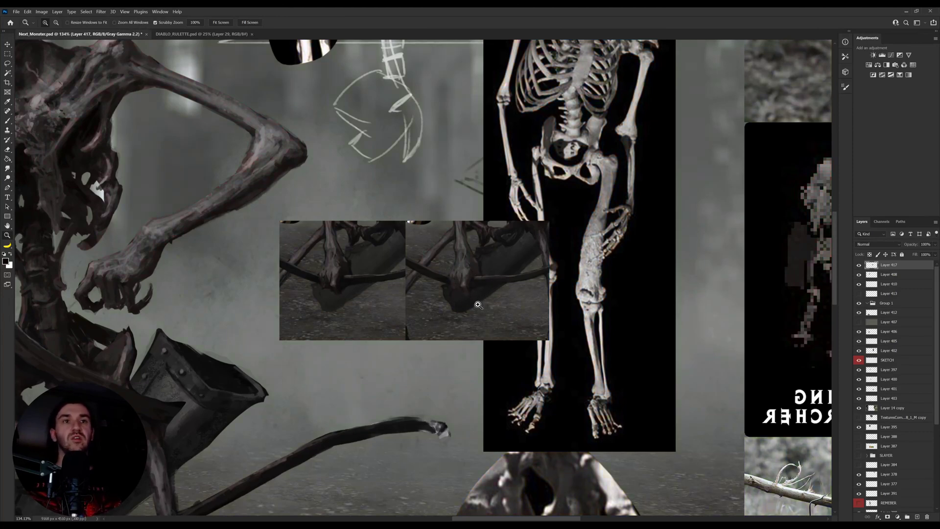
pyautogui.moveTo(478, 305); pyautogui.dragTo(465, 304)
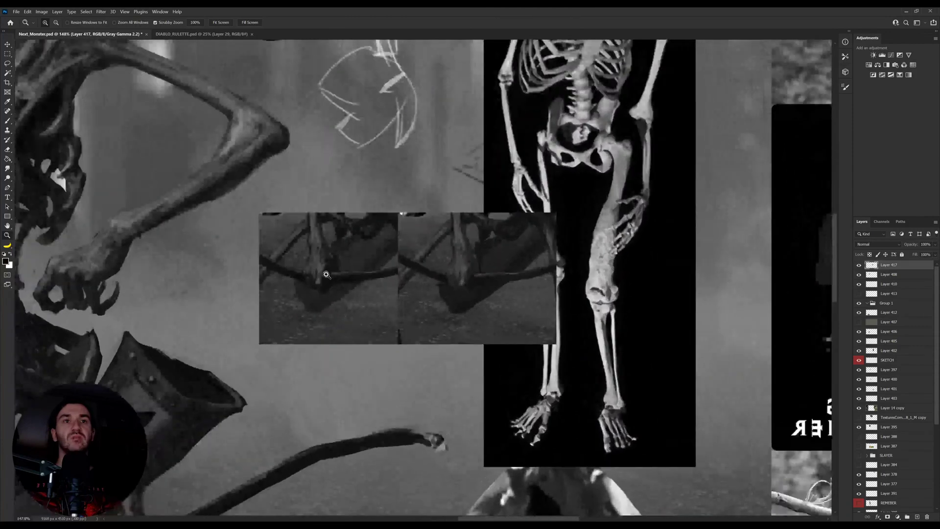
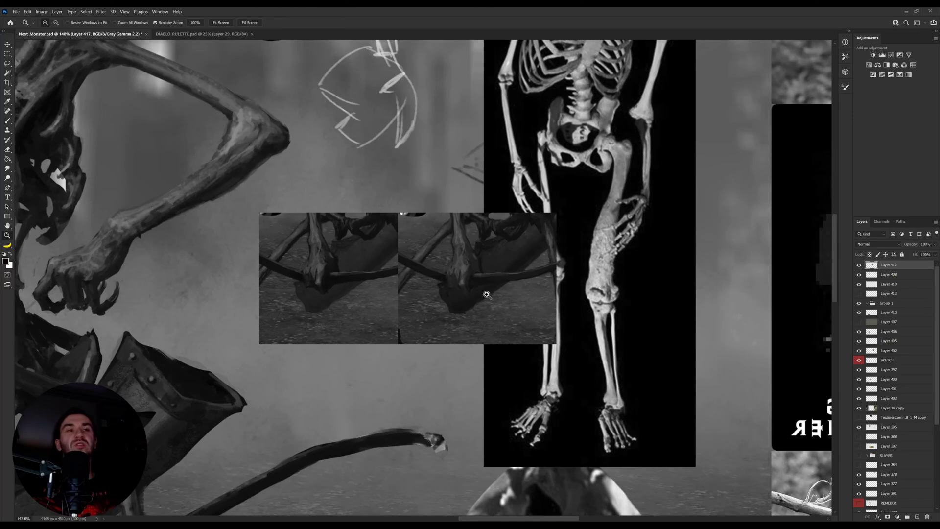
# Step: Delete the comparison crop layer and return the canvas to the full-colour view
pyautogui.scroll(-5, 487, 297)
pyautogui.press('Delete')
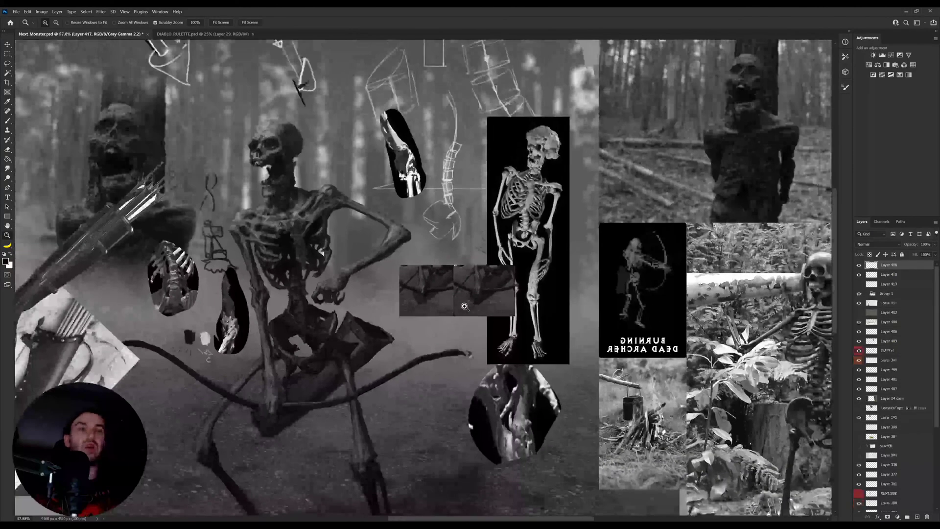
pyautogui.hotkey('ctrl', 'y')
# Step: Show the clipped layers Layer 415 and Layer 414 that belong to the skeleton archer and quiver
pyautogui.moveTo(313, 371); pyautogui.dragTo(402, 317)
pyautogui.press('v')
pyautogui.keyDown('ctrl'); pyautogui.click(388, 320); pyautogui.keyUp('ctrl')
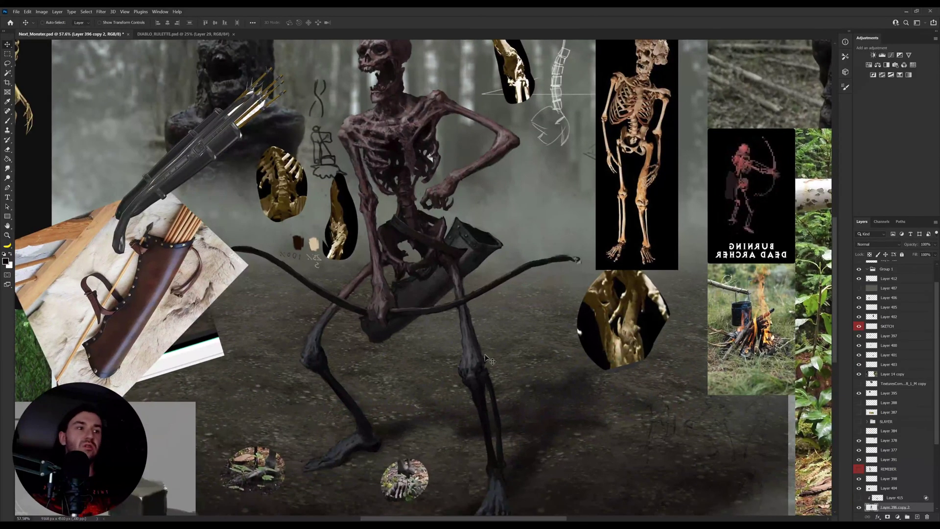
pyautogui.scroll(-3, 869, 433)
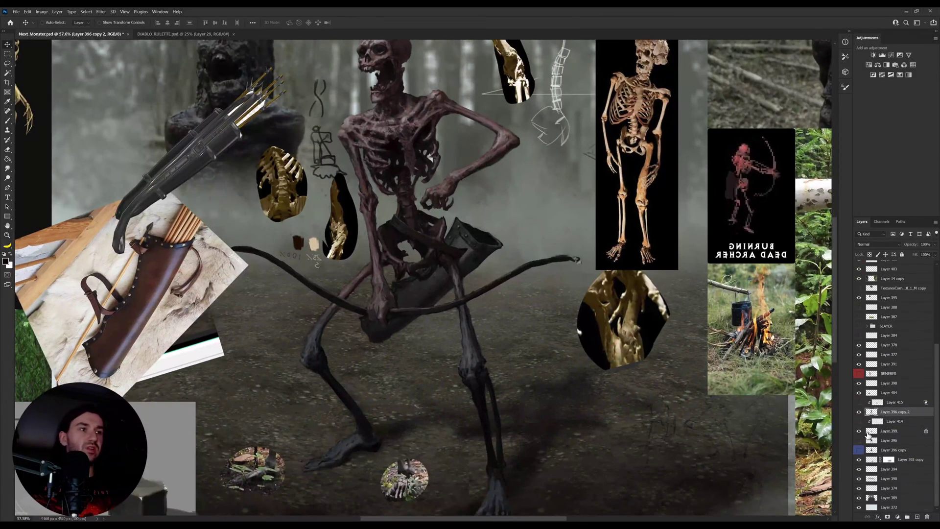
pyautogui.click(859, 403)
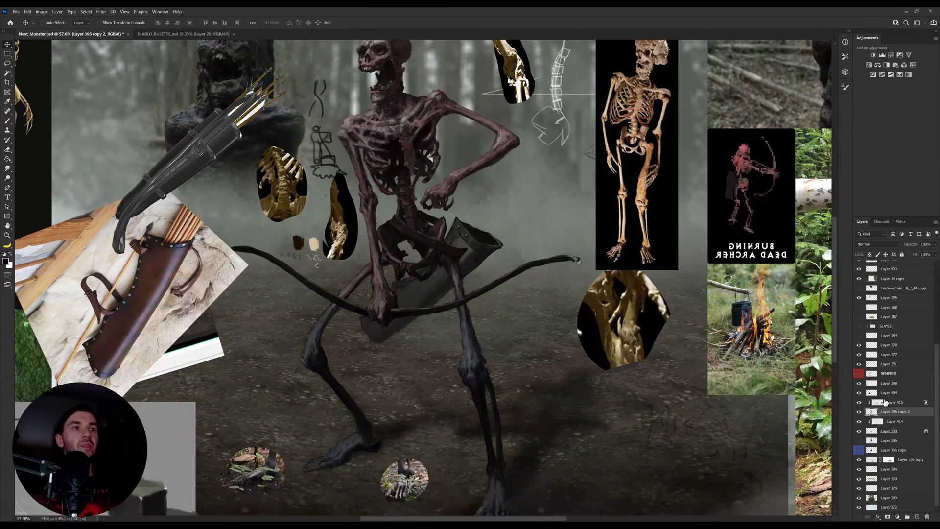
# Step: Toggle Layer 404 and the clipped Layer 415 off and on to check what each contributes
pyautogui.click(885, 397)
pyautogui.press('e')
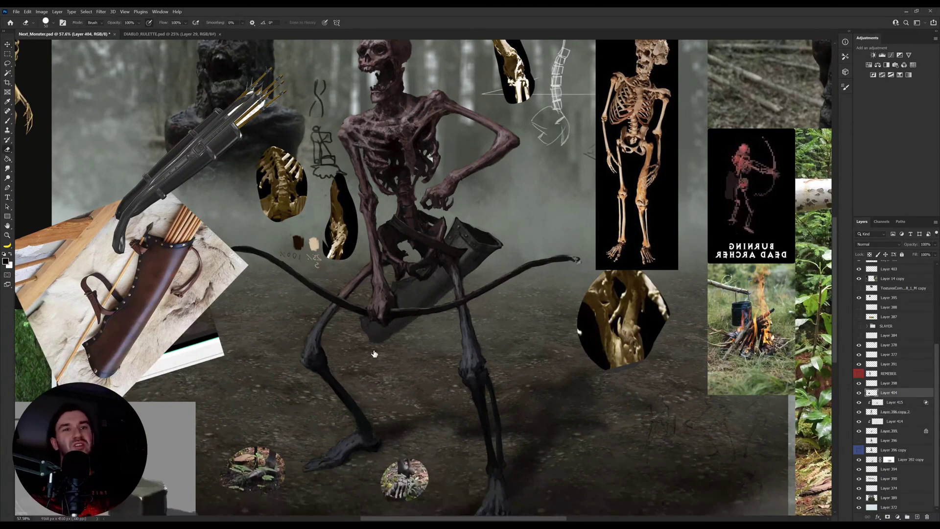
pyautogui.press(',')
pyautogui.press(']')
pyautogui.press(']')
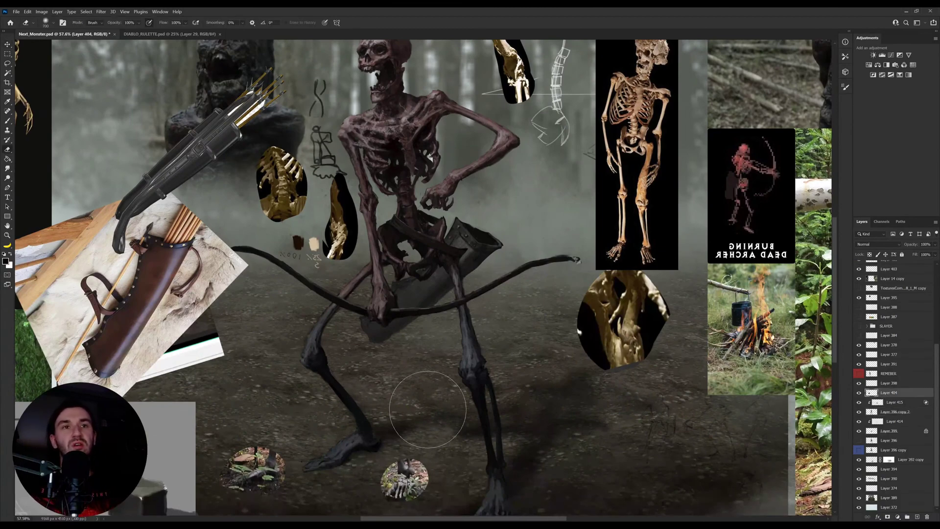
pyautogui.click(860, 394)
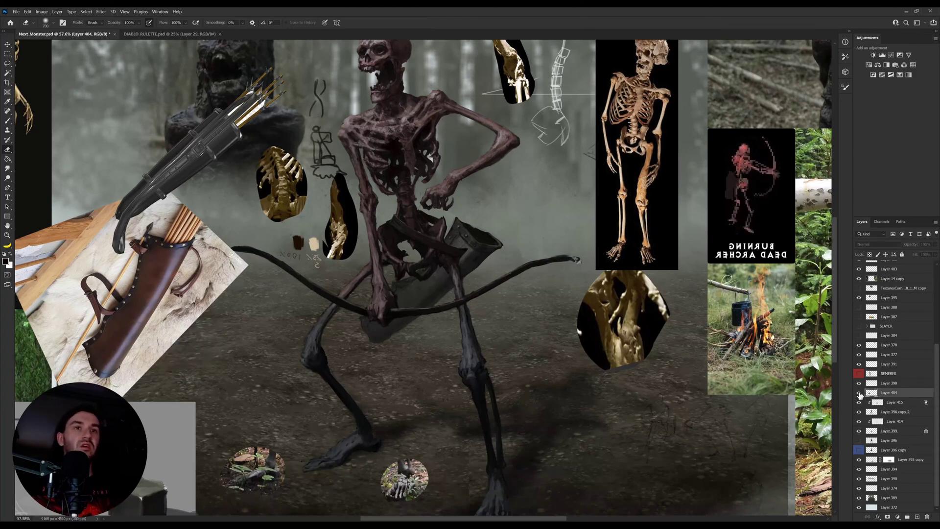
pyautogui.click(860, 394)
pyautogui.click(860, 402)
pyautogui.click(860, 402)
# Step: Merge the clipped Layer 415 into Layer 396 copy 2 and the clipped Layer 414 into Layer 399
pyautogui.click(885, 404)
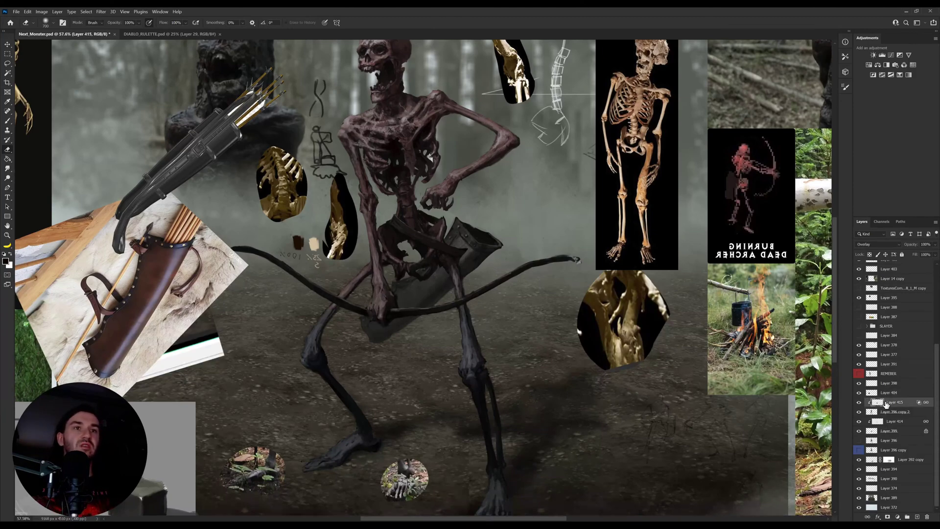
pyautogui.hotkey('ctrl', 'e')
pyautogui.click(895, 423)
pyautogui.hotkey('ctrl', 'e')
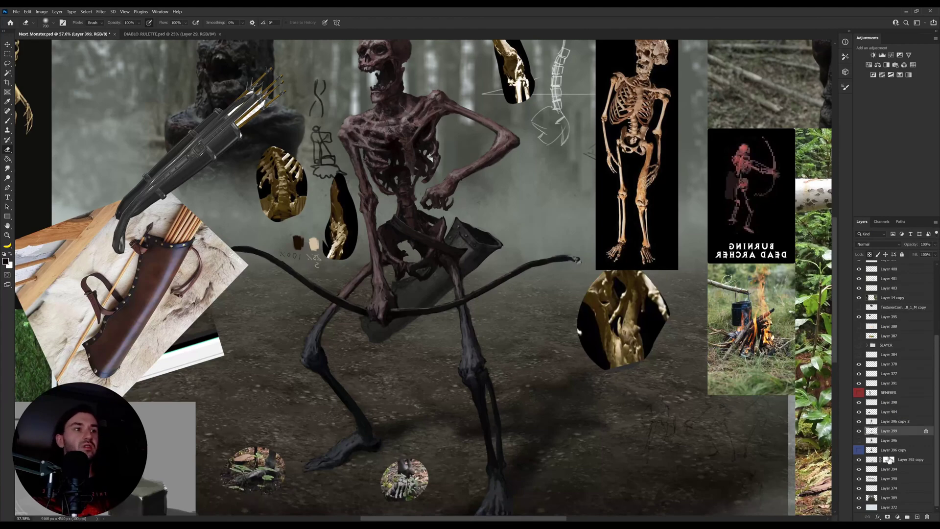
# Step: Sample the grey fog colour behind the quiver and size a large soft brush on Layer 390
pyautogui.keyDown('ctrl'); pyautogui.click(519, 251); pyautogui.keyUp('ctrl')
pyautogui.press('b')
pyautogui.keyDown('alt'); pyautogui.click(527, 238); pyautogui.keyUp('alt')
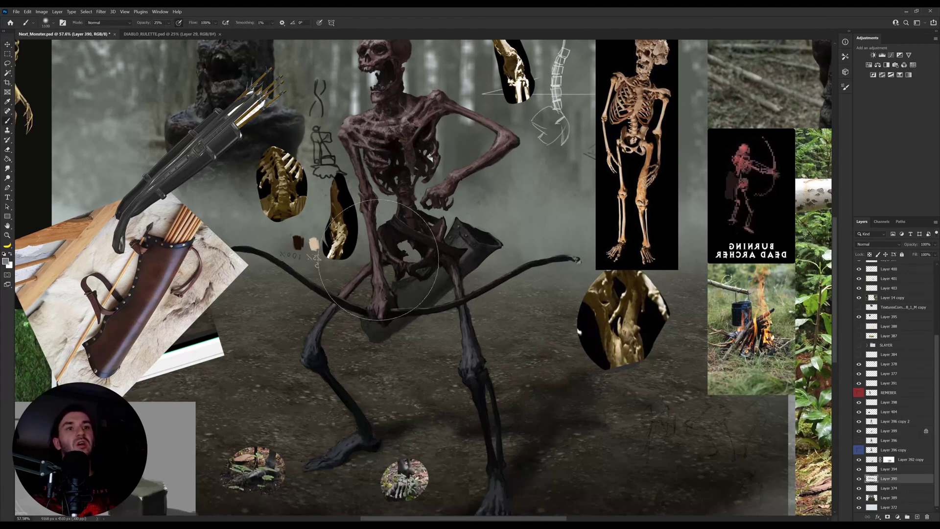
pyautogui.press(']')
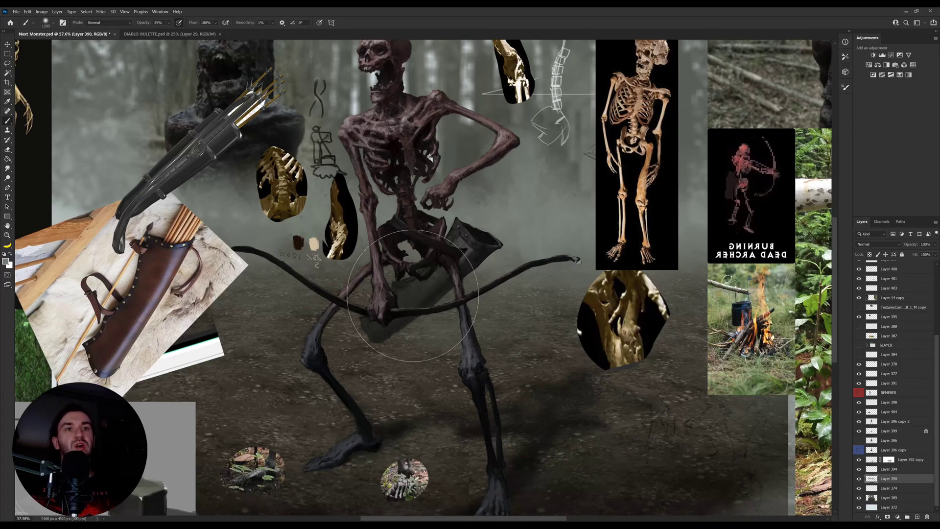
pyautogui.press('[')
pyautogui.press('[')
pyautogui.press('[')
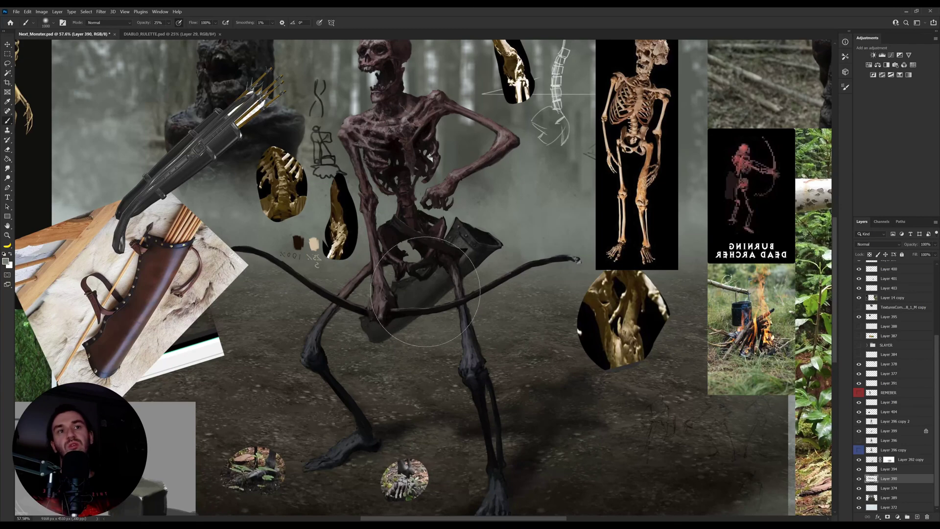
# Step: Select the quiver layer, Layer 399, rotate the canvas and shrink the brush to a small size for quiver details
pyautogui.keyDown('ctrl'); pyautogui.click(473, 271); pyautogui.keyUp('ctrl')
pyautogui.press('r')
pyautogui.moveTo(542, 260); pyautogui.dragTo(571, 214)
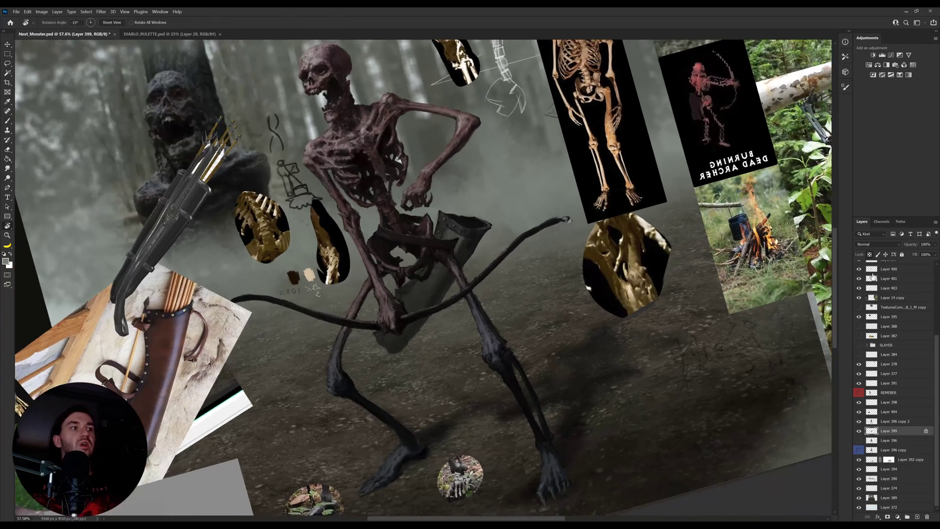
pyautogui.click(869, 256)
pyautogui.press('b')
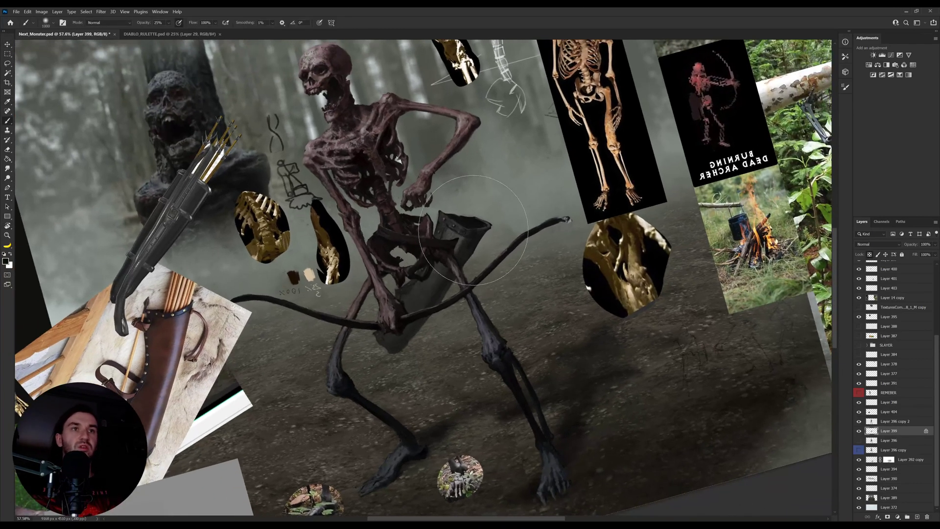
pyautogui.press('[')
pyautogui.press('[')
pyautogui.press('[')
pyautogui.press('[')
pyautogui.press('[')
pyautogui.press('[')
pyautogui.press('[')
pyautogui.press('[')
pyautogui.press('[')
pyautogui.press('[')
pyautogui.press('[')
pyautogui.press('[')
pyautogui.press('[')
pyautogui.press('[')
pyautogui.press('[')
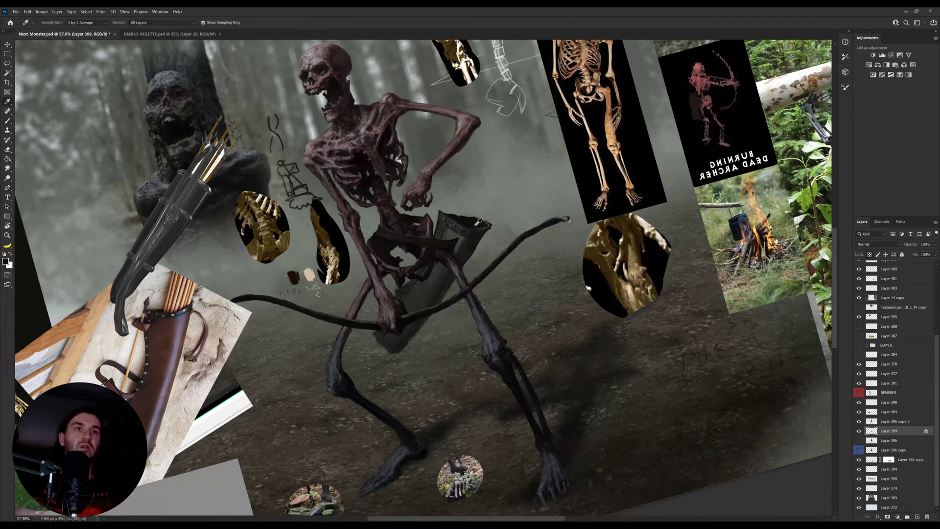
pyautogui.press('r')
pyautogui.press('Escape')
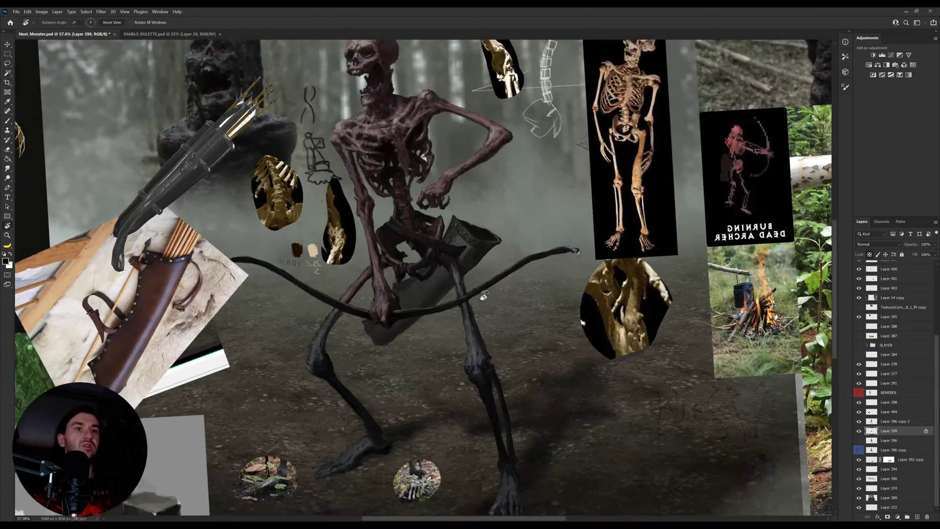
pyautogui.press('v')
pyautogui.moveTo(470, 322); pyautogui.dragTo(454, 347)
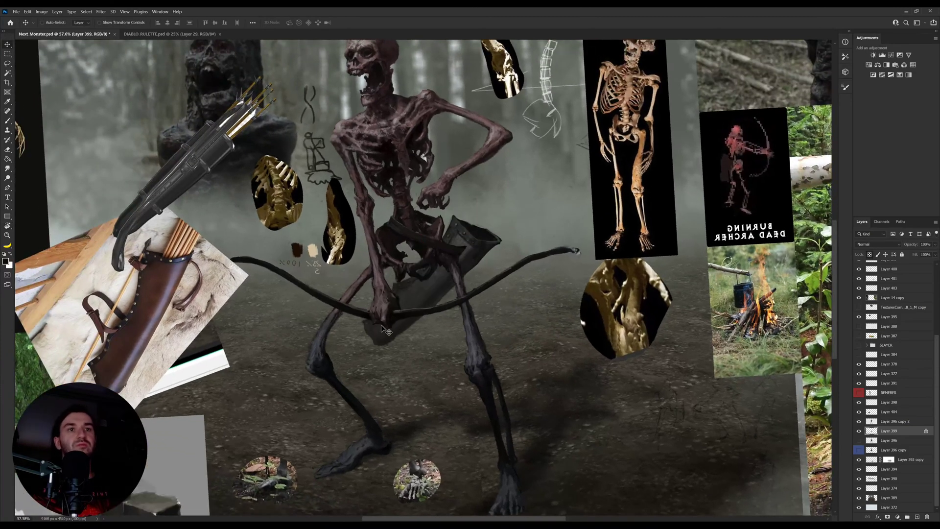
pyautogui.press('b')
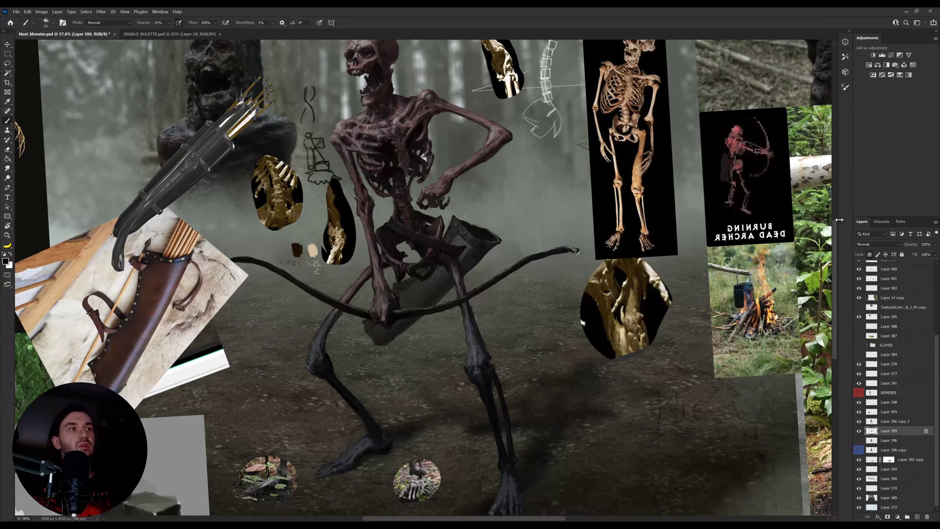
# Step: Unlock the transparent pixels of Layer 399 and add a new clipped layer above it
pyautogui.click(870, 255)
pyautogui.press('r')
pyautogui.moveTo(566, 294); pyautogui.dragTo(549, 230)
pyautogui.press('i')
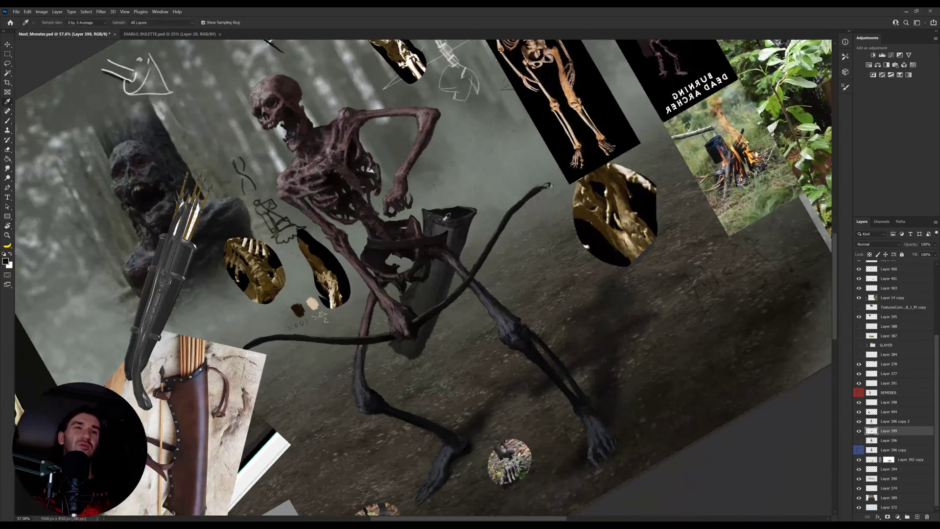
pyautogui.click(918, 518)
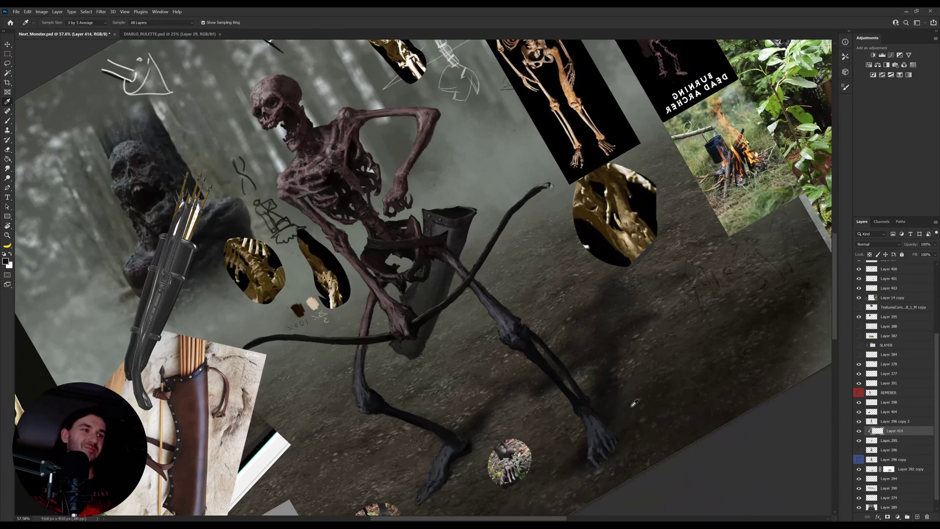
# Step: Straighten the canvas and sample the dark colour at the quiver's opening for the brush
pyautogui.press('r')
pyautogui.moveTo(526, 235); pyautogui.dragTo(537, 291)
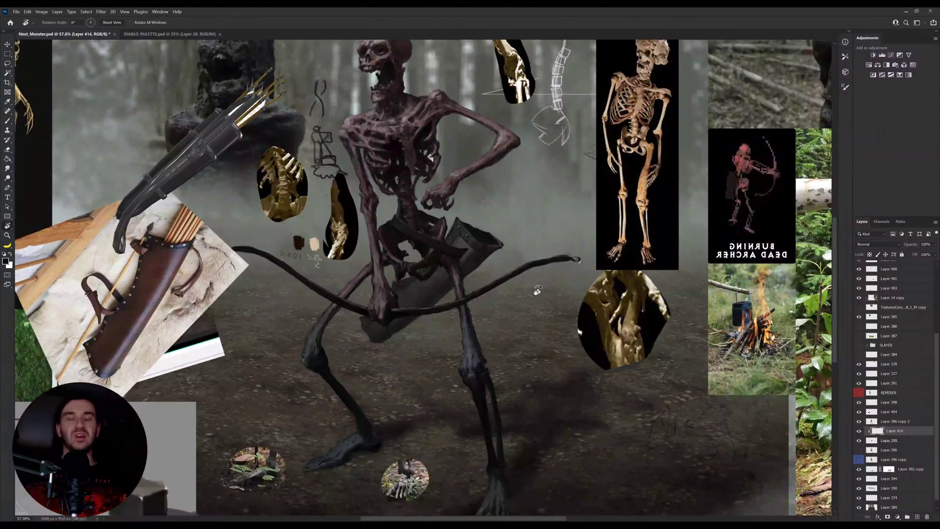
pyautogui.press('i')
pyautogui.click(485, 236)
pyautogui.press('b')
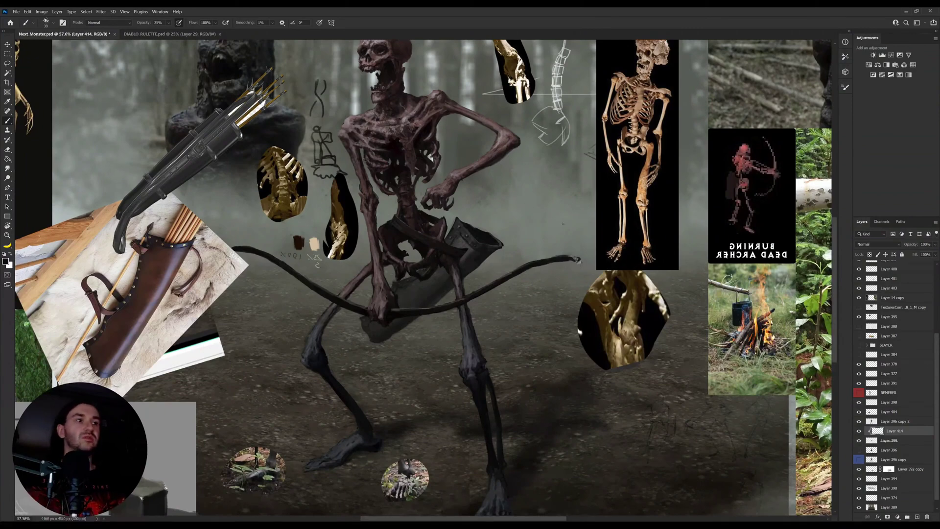
# Step: On another new layer, sketch an oval and a narrow strip beside the skeleton's hand with the brush at 100% opacity
pyautogui.click(917, 516)
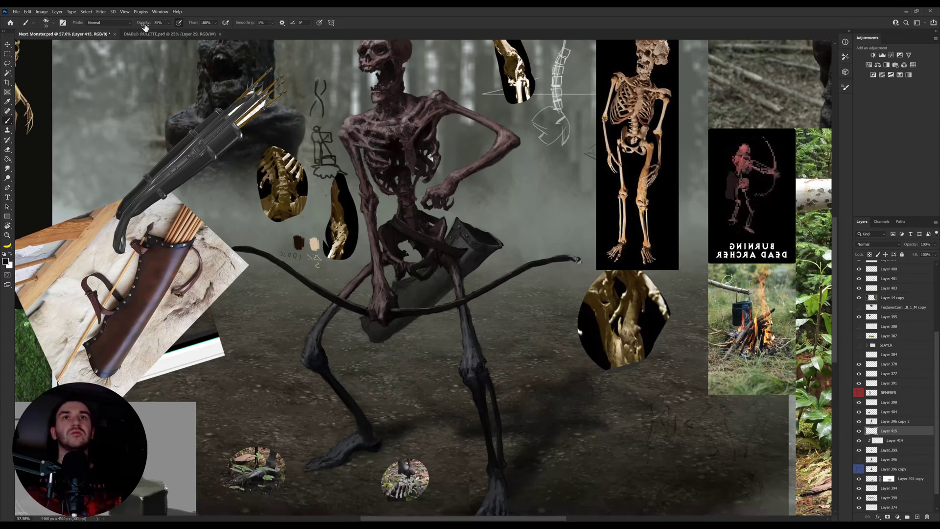
pyautogui.write('100')
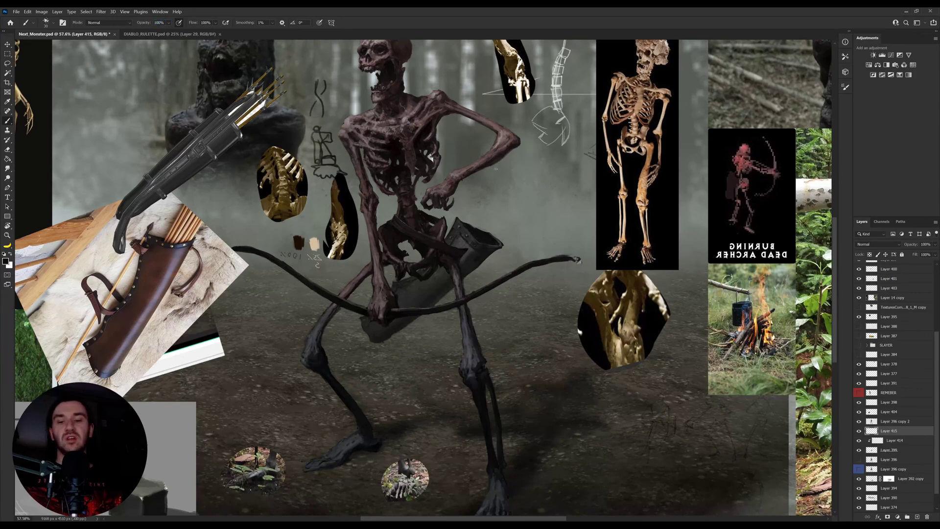
pyautogui.moveTo(539, 184)
pyautogui.mouseDown()
pyautogui.moveTo(531, 207)
pyautogui.moveTo(539, 186)
pyautogui.moveTo(549, 227)
pyautogui.mouseUp()
pyautogui.hotkey('ctrl', 'z')
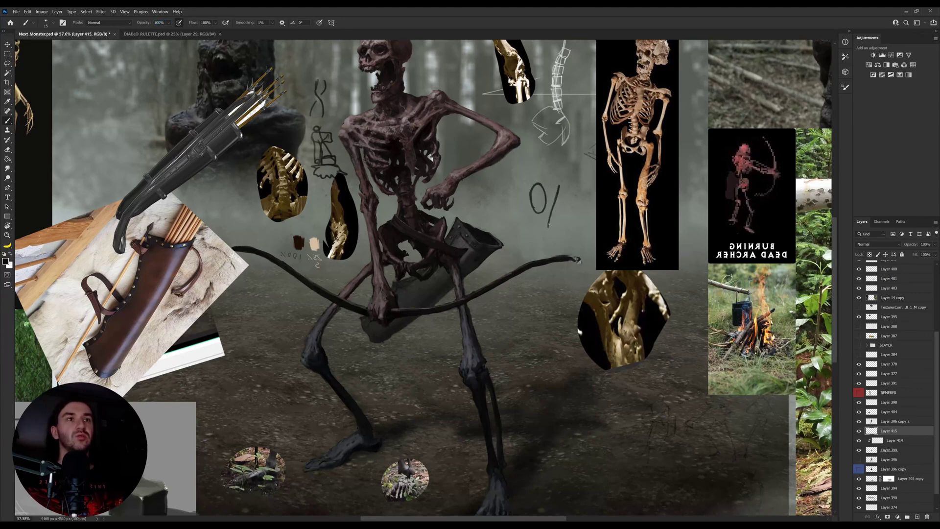
pyautogui.moveTo(551, 185); pyautogui.dragTo(554, 226)
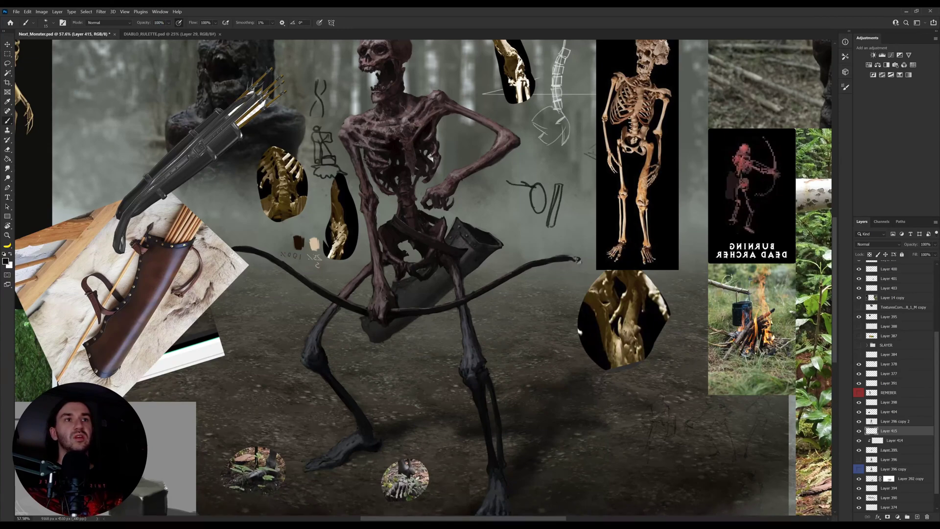
pyautogui.press('e')
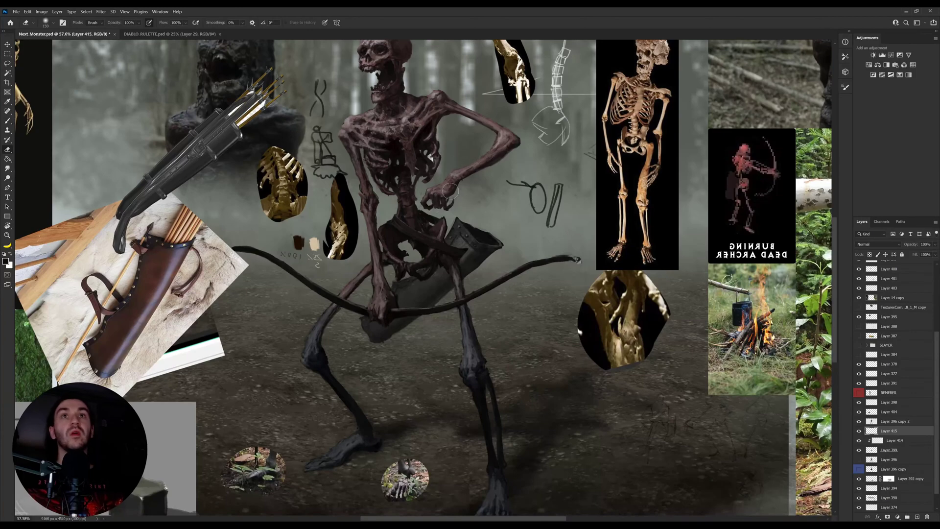
# Step: Add connecting lines and a small arrow to the sketch beside the hand and select the clipped quiver layer, Layer 414
pyautogui.press('b')
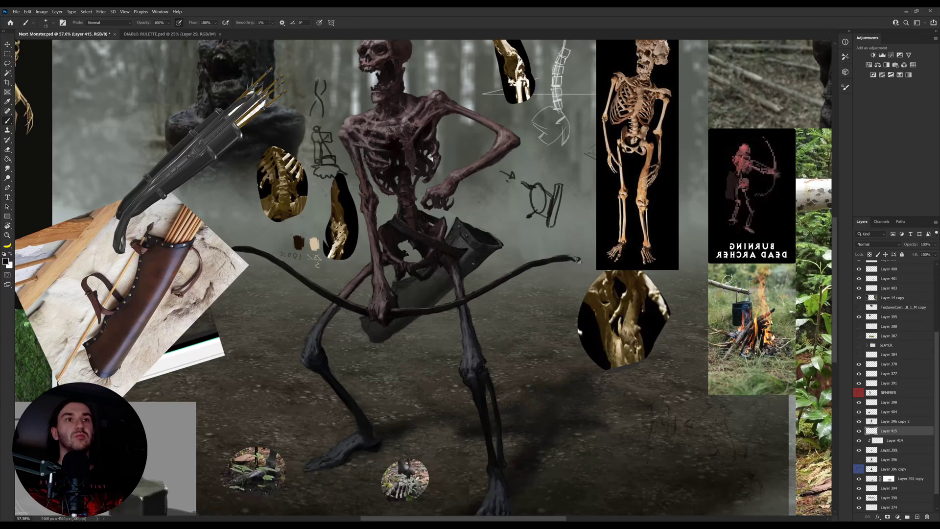
pyautogui.press('v')
pyautogui.keyDown('ctrl'); pyautogui.click(477, 263); pyautogui.keyUp('ctrl')
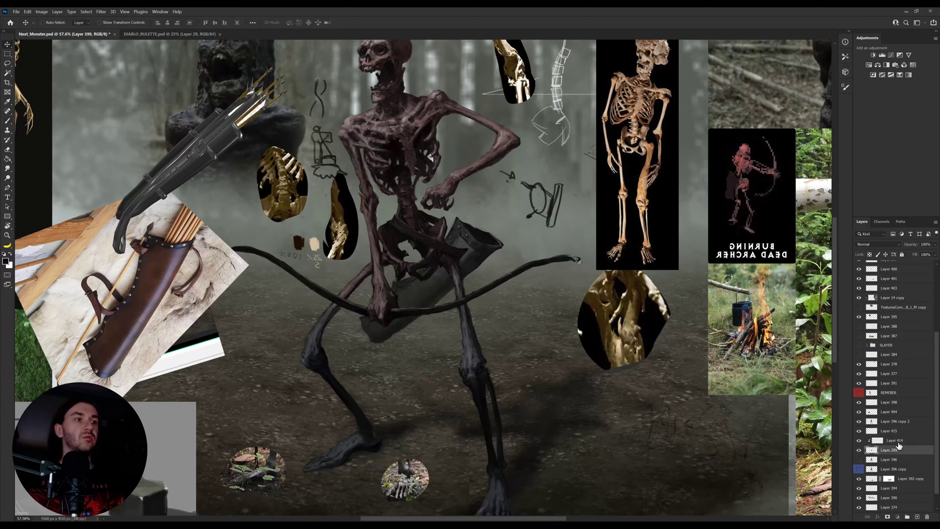
pyautogui.click(899, 442)
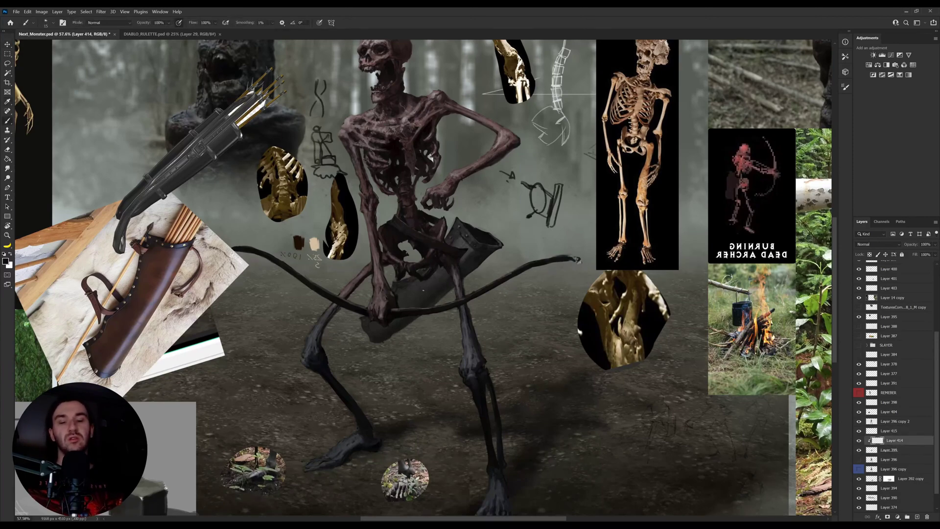
# Step: Set the blend mode of Layer 414 to Multiply for shading the quiver
pyautogui.press('alt')
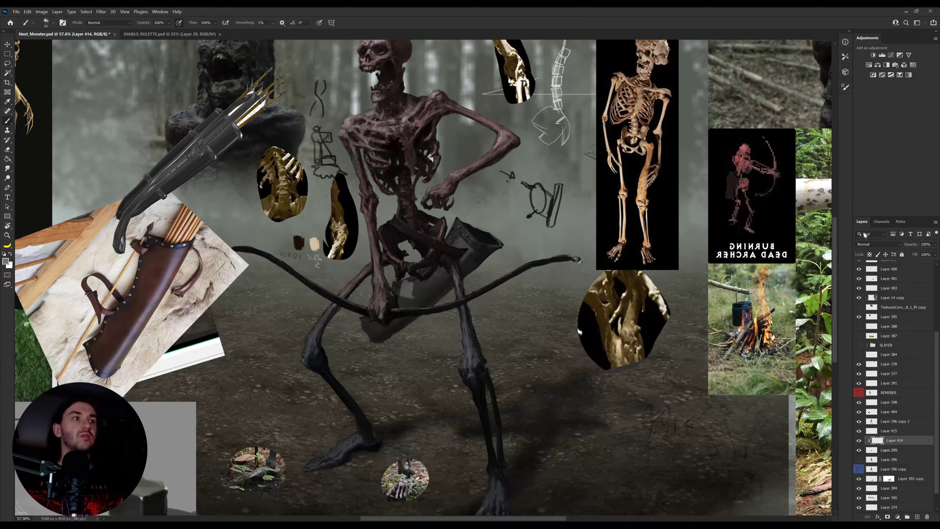
pyautogui.click(873, 247)
pyautogui.click(866, 274)
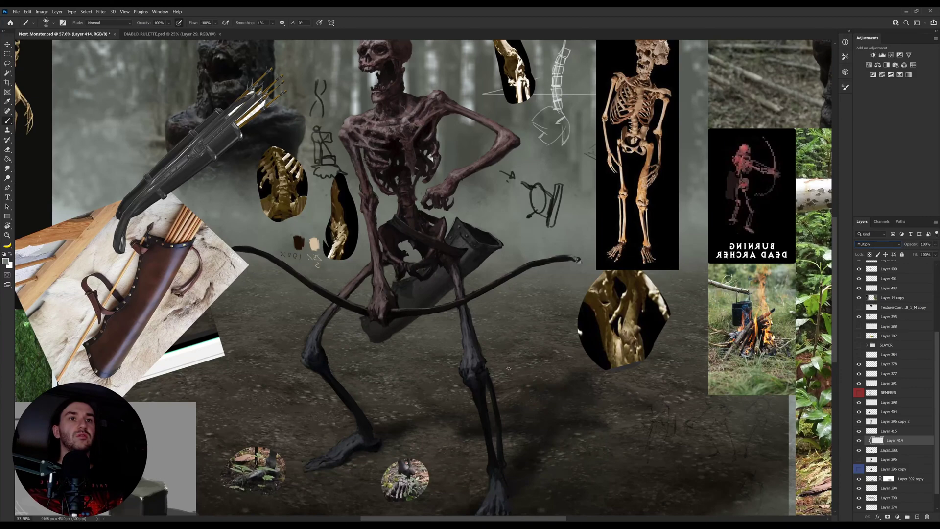
# Step: Paint a shadow across the quiver with a colour sampled from the ground and lower Layer 414's opacity to 69%
pyautogui.keyDown('alt'); pyautogui.click(525, 431); pyautogui.keyUp('alt')
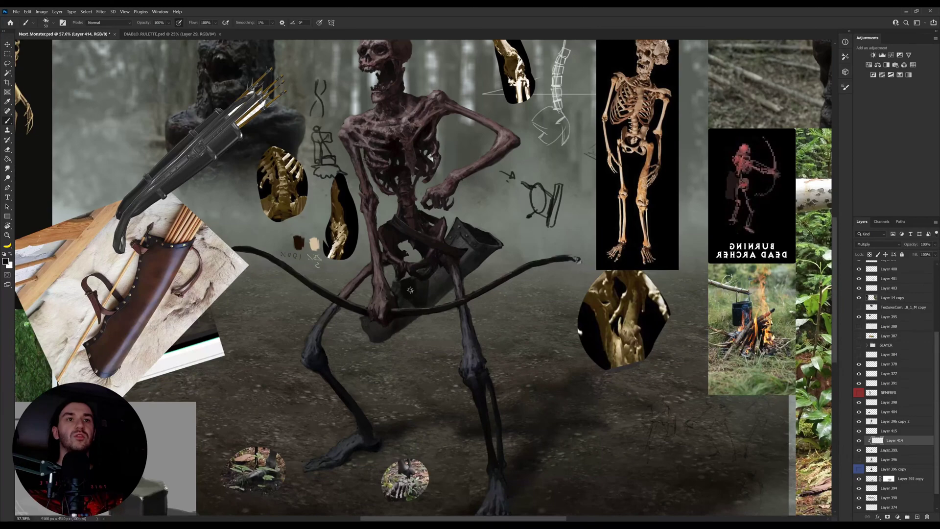
pyautogui.moveTo(428, 278); pyautogui.dragTo(432, 292)
pyautogui.press(']')
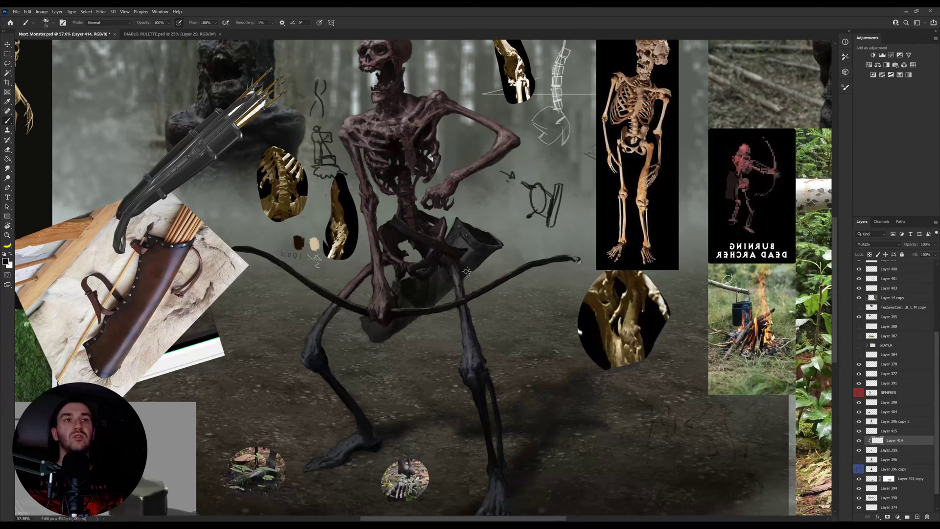
pyautogui.press('[')
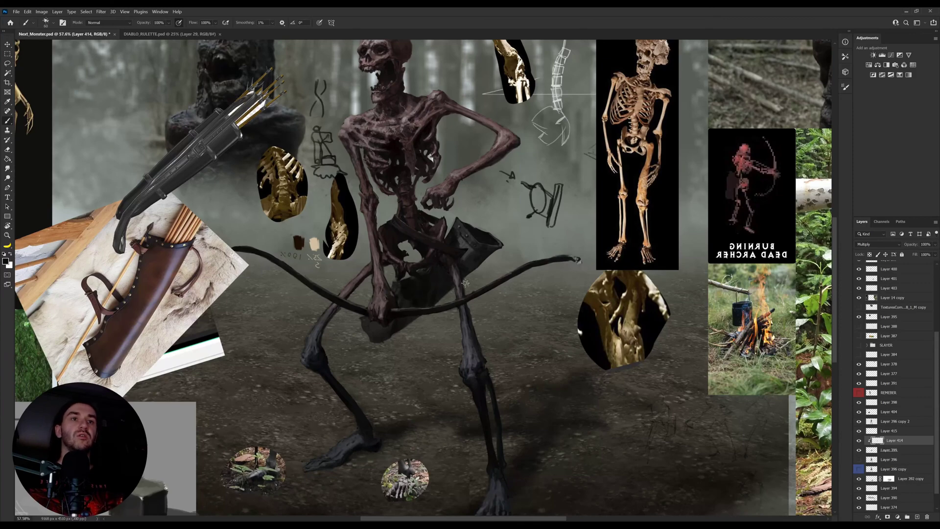
pyautogui.moveTo(911, 244); pyautogui.dragTo(906, 248)
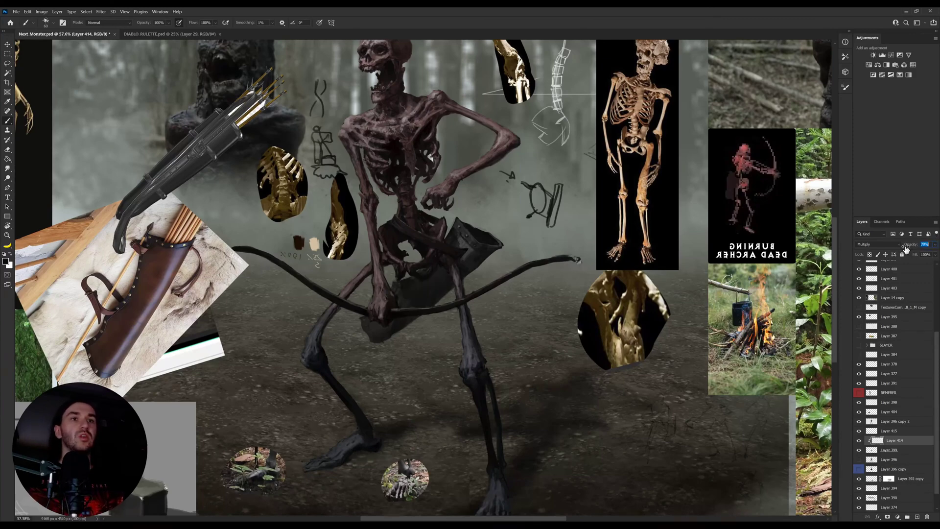
pyautogui.moveTo(904, 248); pyautogui.dragTo(903, 248)
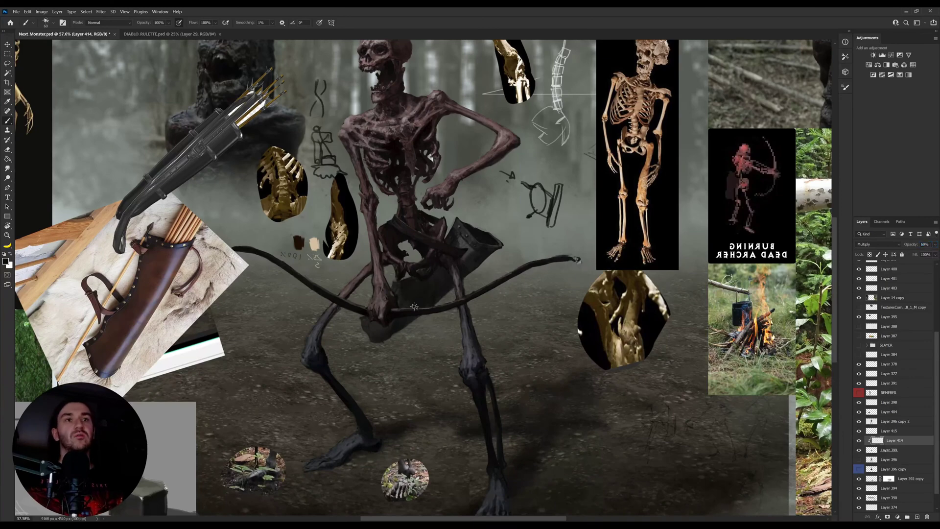
# Step: Smudge the quiver's shadow on Layer 414 and trim it with a smaller eraser
pyautogui.press('r')
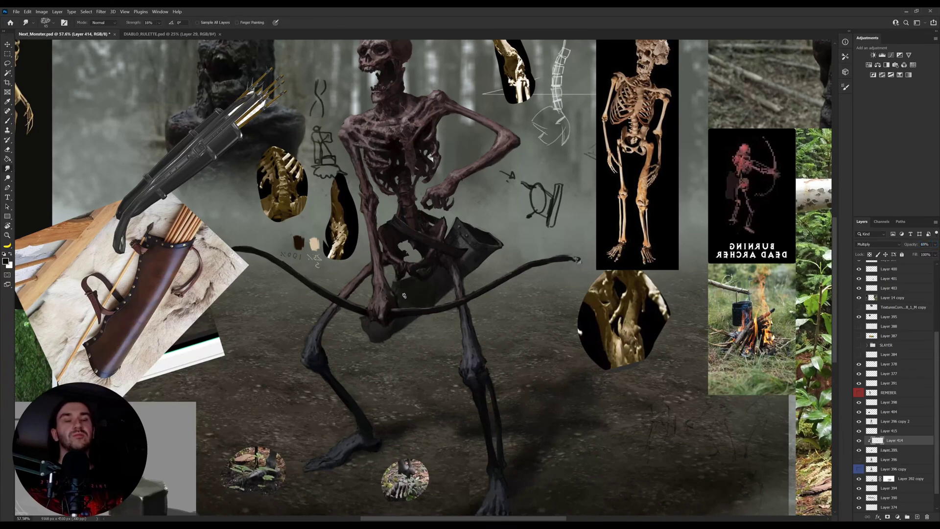
pyautogui.press('e')
pyautogui.press('[')
pyautogui.press('[')
pyautogui.press('[')
pyautogui.press('[')
pyautogui.press('[')
pyautogui.press('[')
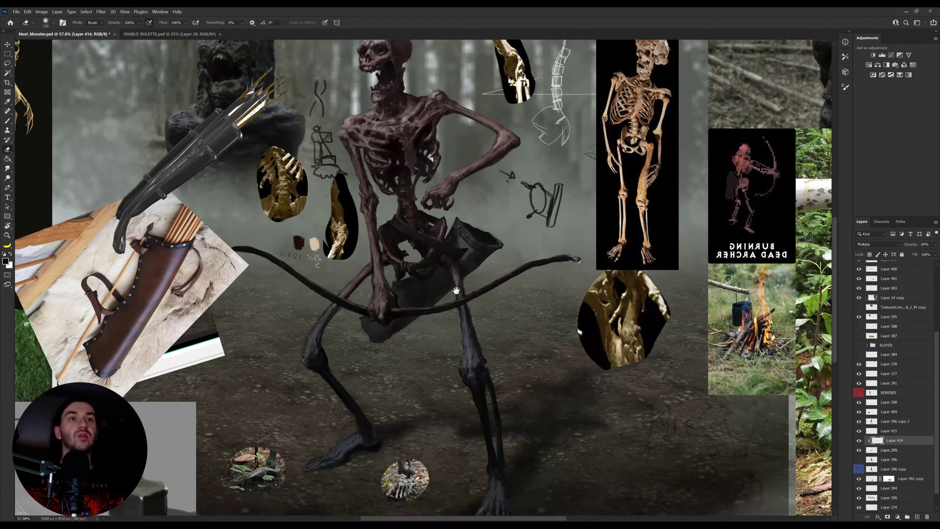
# Step: Deepen and blend the shadow along the quiver's body below the strap, alternating the Brush and Smudge tools
pyautogui.scroll(2, 431, 316)
pyautogui.press('b')
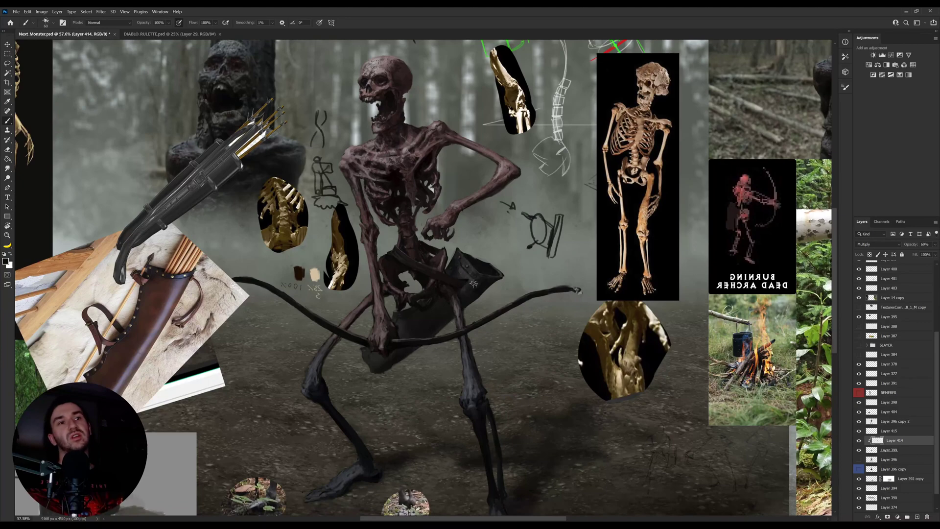
pyautogui.press('r')
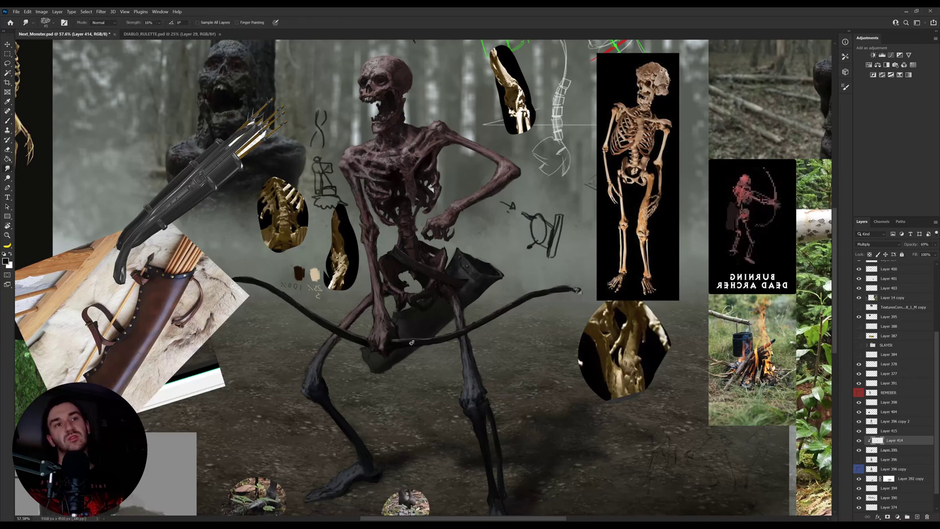
pyautogui.press('e')
pyautogui.press('b')
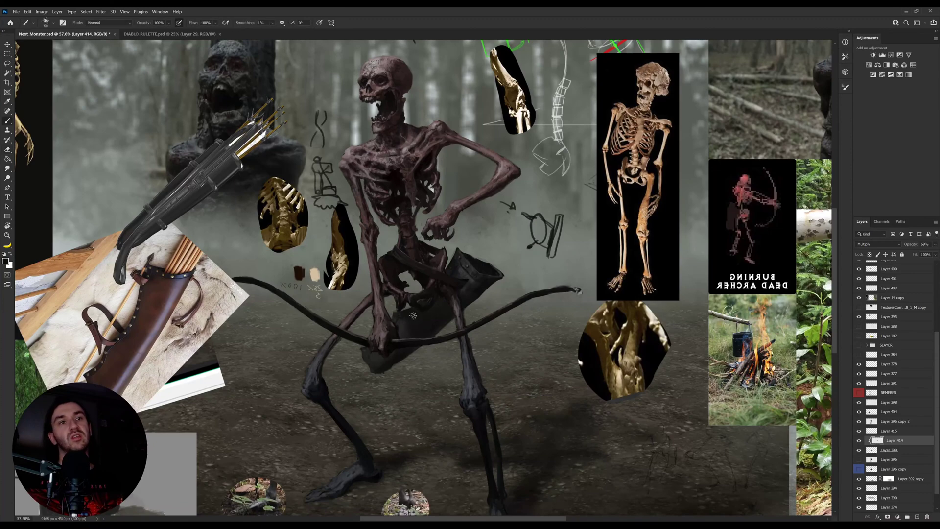
pyautogui.press('r')
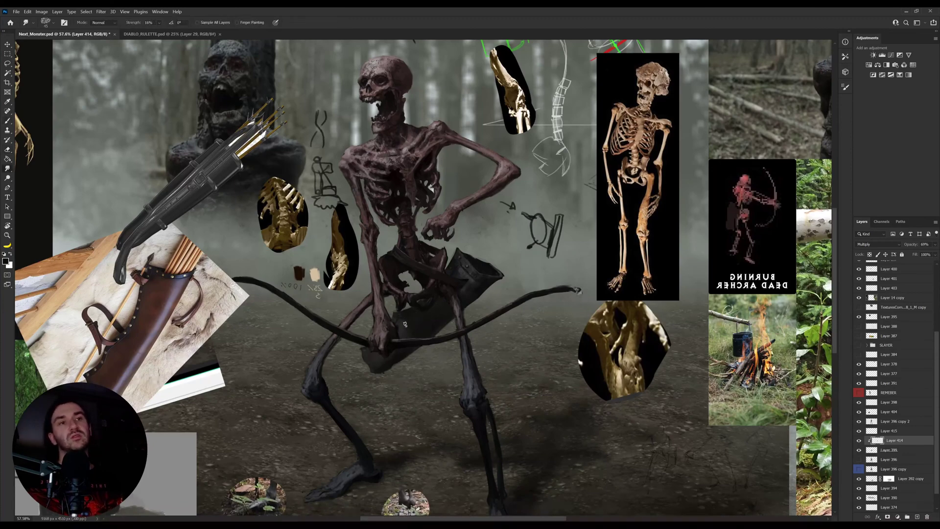
pyautogui.press('e')
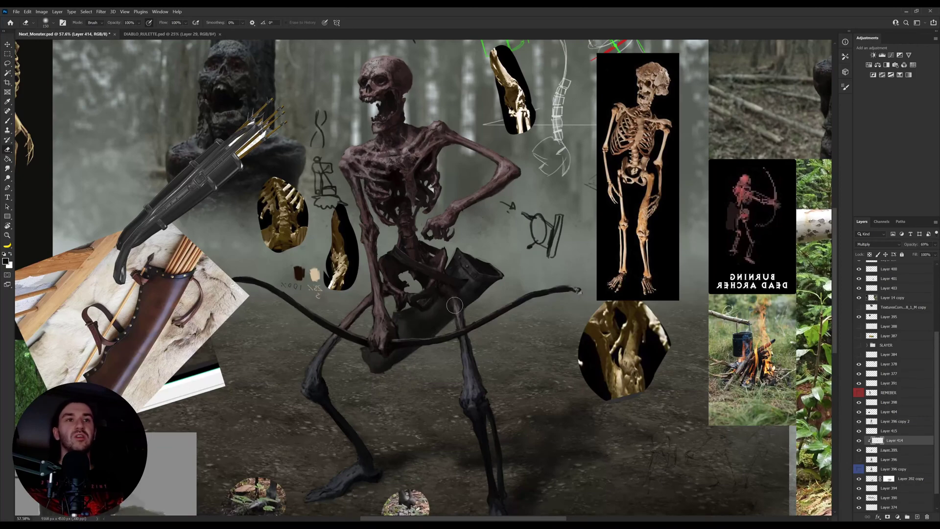
# Step: Refine the shadow's edges beneath the strap with the eraser at varying sizes and short brush touch-ups
pyautogui.press('[')
pyautogui.press('[')
pyautogui.press('[')
pyautogui.press('[')
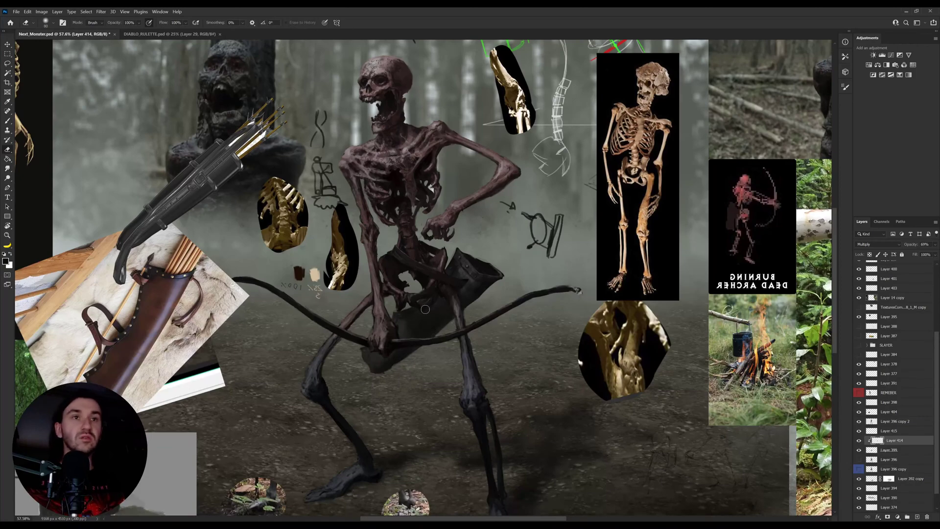
pyautogui.press(']')
pyautogui.press(']')
pyautogui.press(']')
pyautogui.press(']')
pyautogui.press(']')
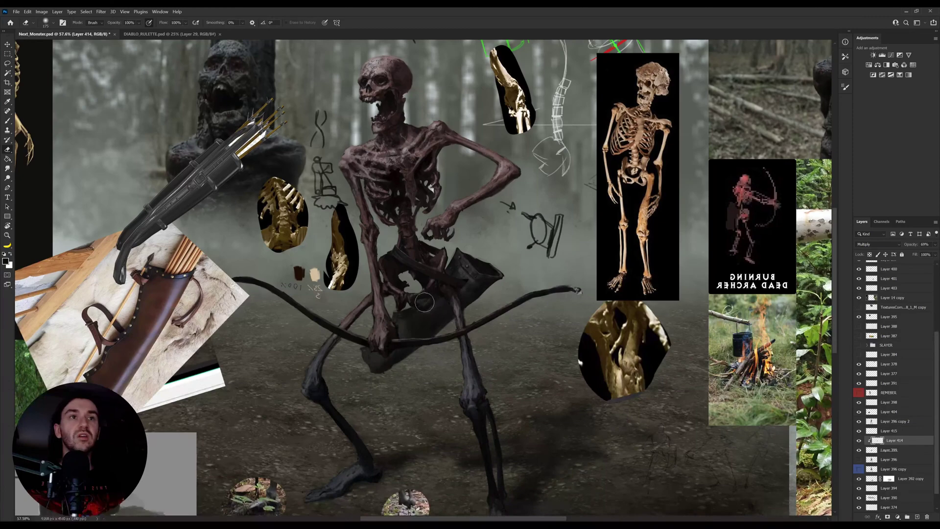
pyautogui.press('[')
pyautogui.press('[')
pyautogui.press('[')
pyautogui.press('[')
pyautogui.press('[')
pyautogui.press('[')
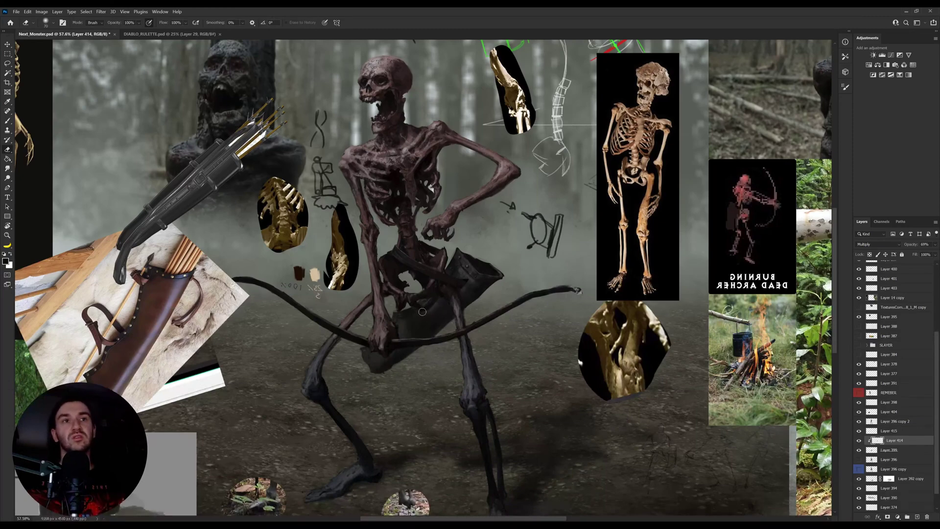
pyautogui.press('b')
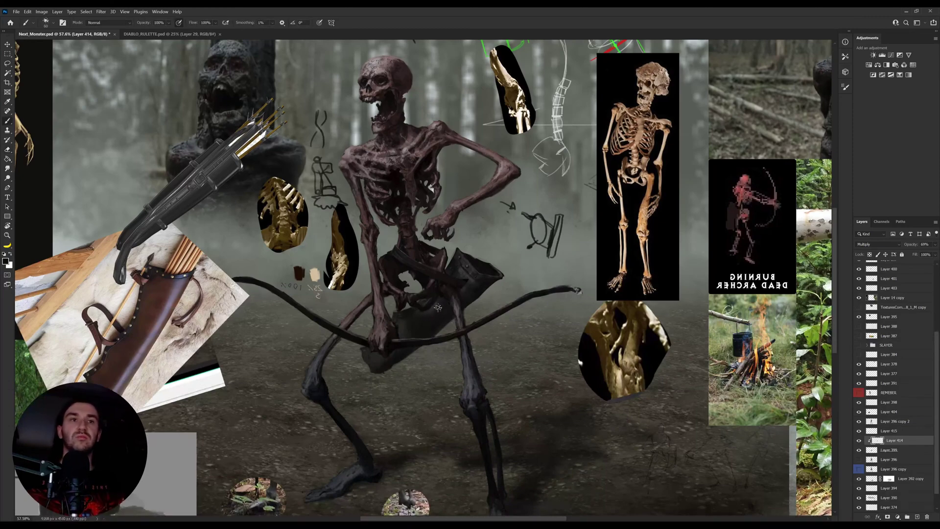
pyautogui.press('e')
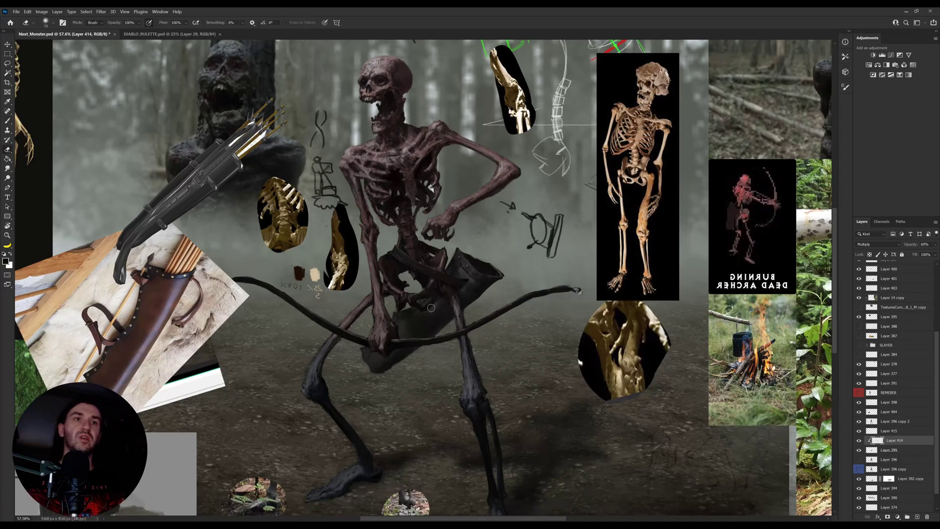
pyautogui.press('b')
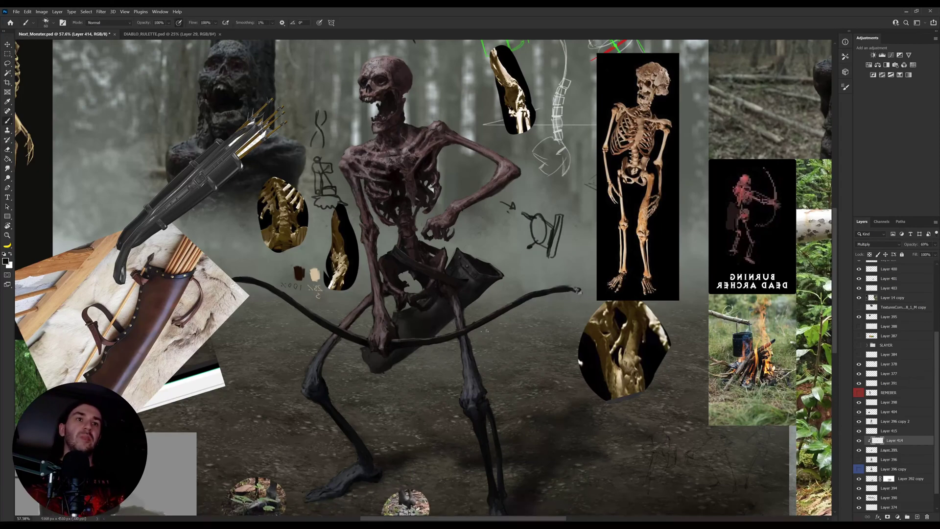
# Step: Compare the quiver with Layer 414 hidden and shown, and merge Layer 414 down into Layer 399
pyautogui.click(859, 440)
pyautogui.click(859, 441)
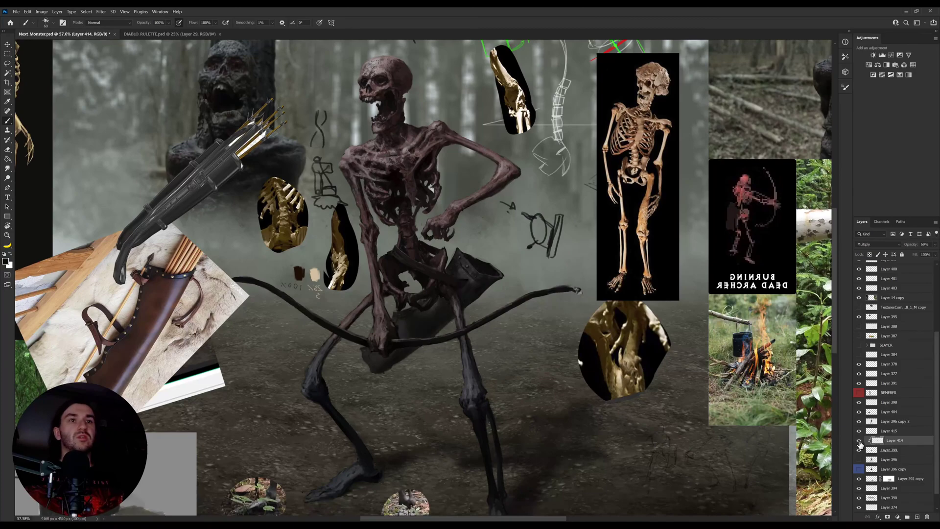
pyautogui.hotkey('ctrl', 'e')
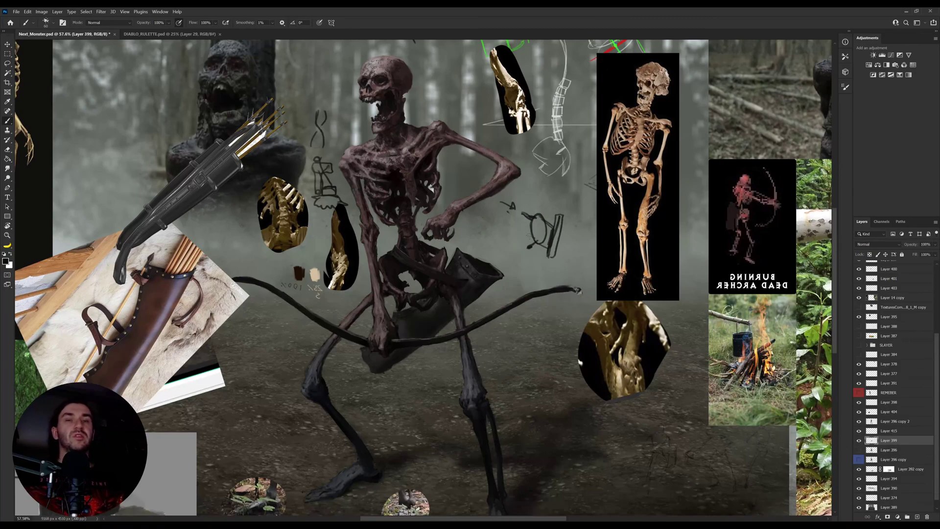
# Step: Touch up the quiver's opening and upper edge on Layer 399 from rotated canvas angles, using dark tones sampled nearby
pyautogui.press('r')
pyautogui.moveTo(571, 240); pyautogui.dragTo(551, 341)
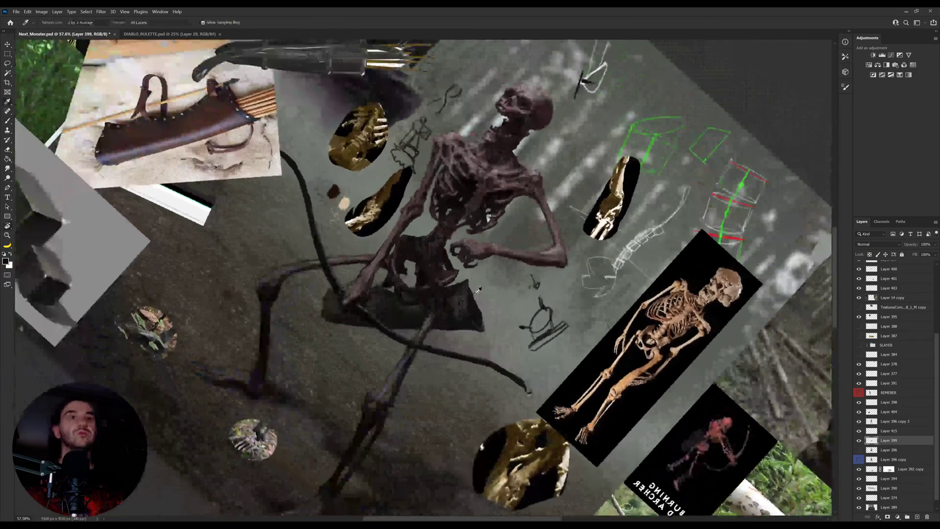
pyautogui.keyDown('alt'); pyautogui.click(477, 290); pyautogui.keyUp('alt')
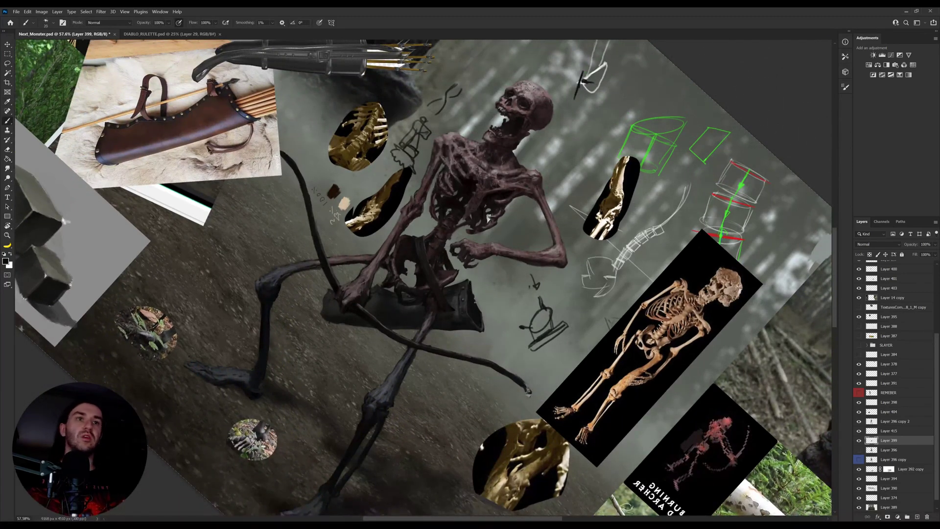
pyautogui.press('e')
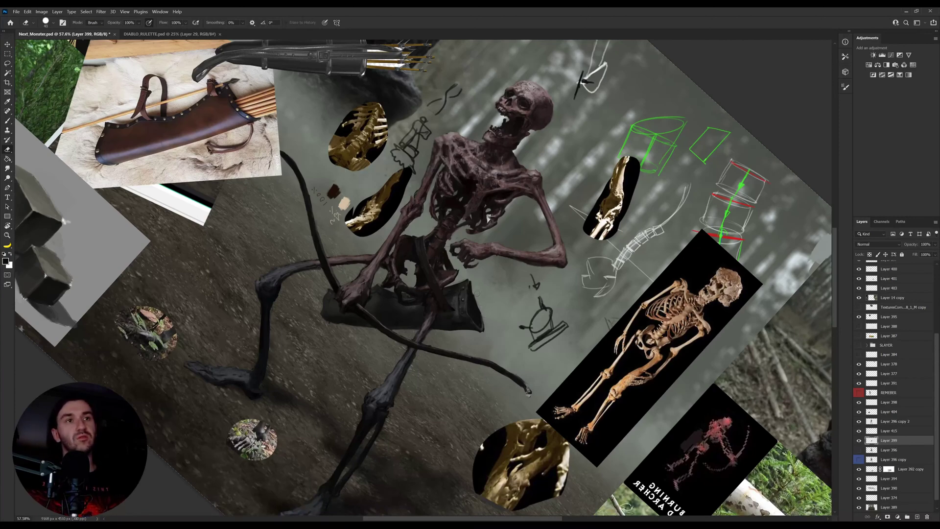
pyautogui.press('b')
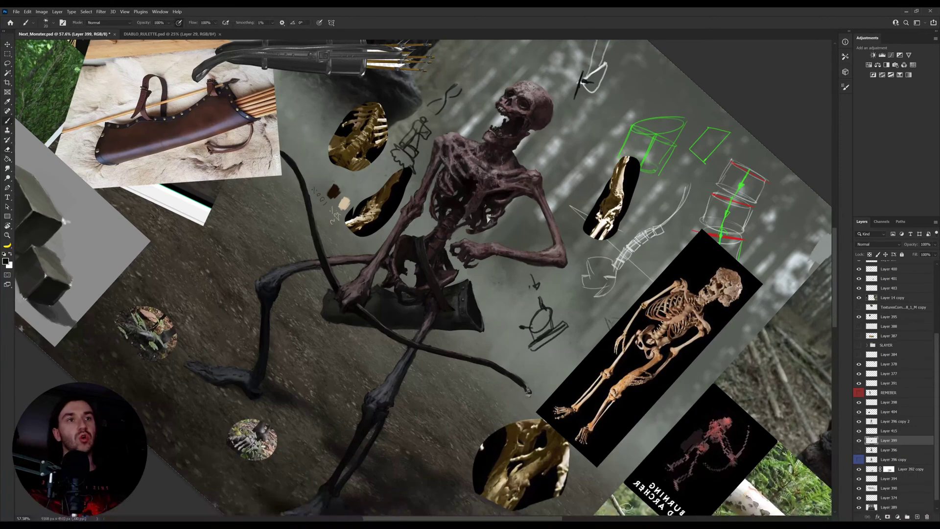
pyautogui.press('r')
pyautogui.moveTo(541, 274); pyautogui.dragTo(526, 220)
pyautogui.keyDown('alt'); pyautogui.click(457, 297); pyautogui.keyUp('alt')
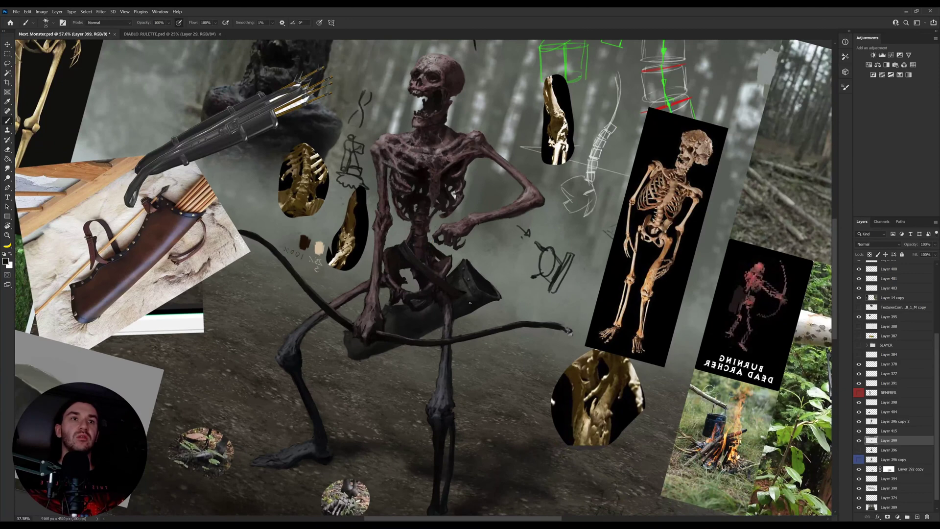
# Step: Select the strap's layer, Layer 396 copy 2, straighten the canvas to 0° and flip the view horizontally
pyautogui.keyDown('ctrl'); pyautogui.click(453, 295); pyautogui.keyUp('ctrl')
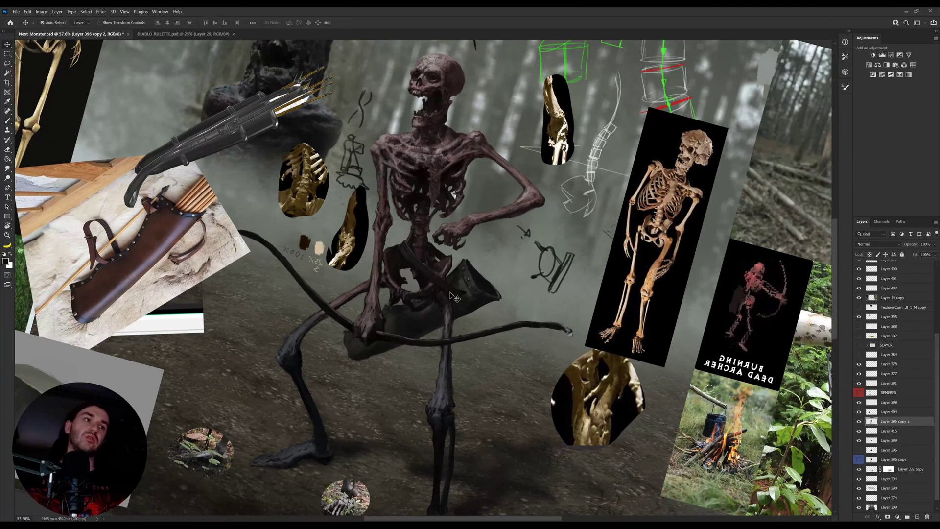
pyautogui.press('r')
pyautogui.moveTo(539, 287); pyautogui.dragTo(537, 257)
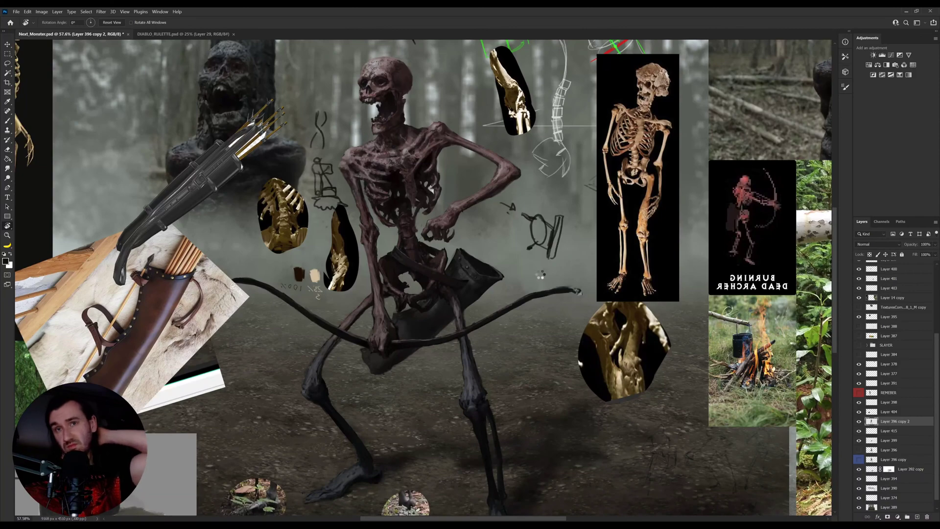
pyautogui.hotkey('ctrl', 'shift', 'h')
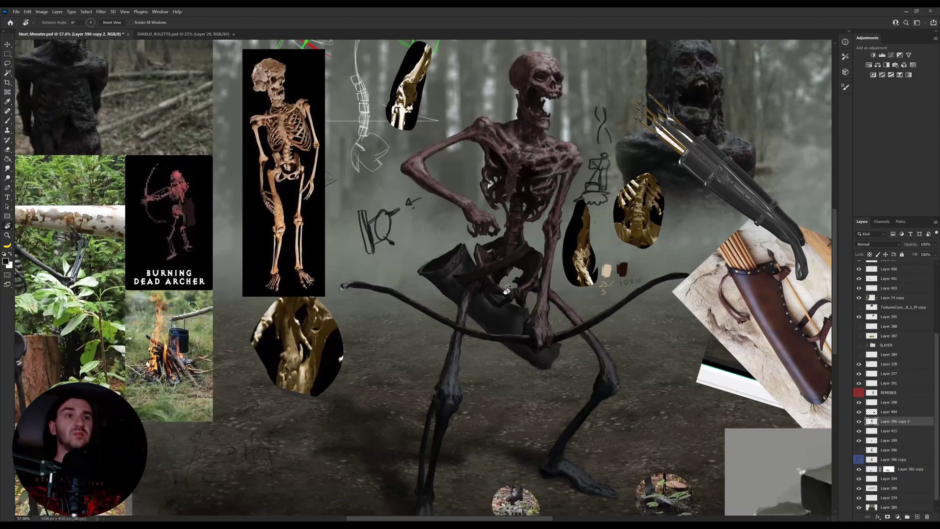
# Step: Sample colours from the quiver's body and near its opening for painting with the brush on Layer 396 copy 2
pyautogui.press('i')
pyautogui.click(502, 316)
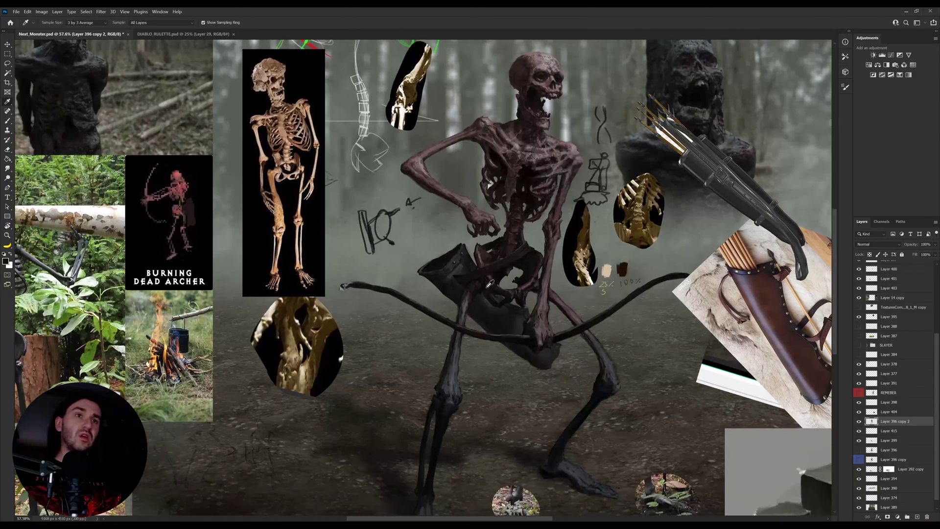
pyautogui.click(446, 279)
pyautogui.press('b')
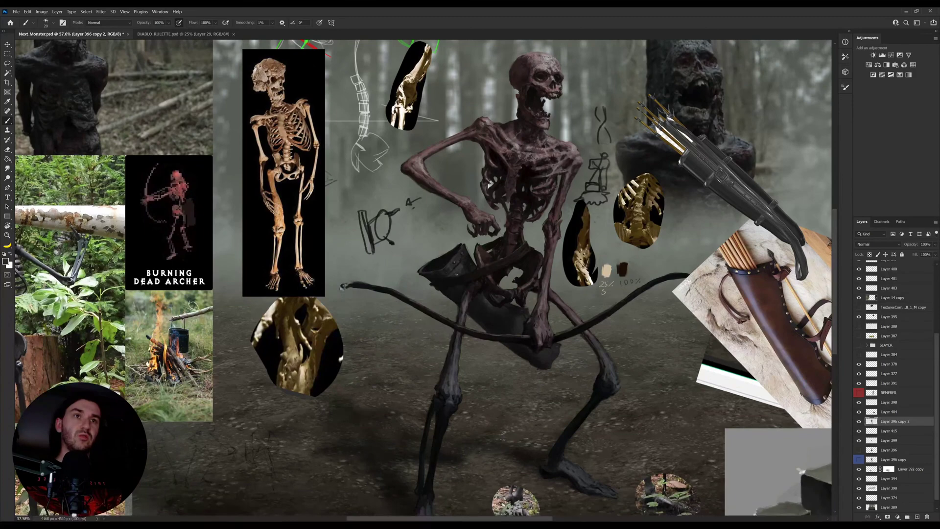
# Step: Touch up the quiver's strap on Layer 396 copy 2 from a rotated canvas angle, using a smaller brush and the eraser
pyautogui.press('r')
pyautogui.moveTo(461, 270); pyautogui.dragTo(470, 245)
pyautogui.press('b')
pyautogui.press('[')
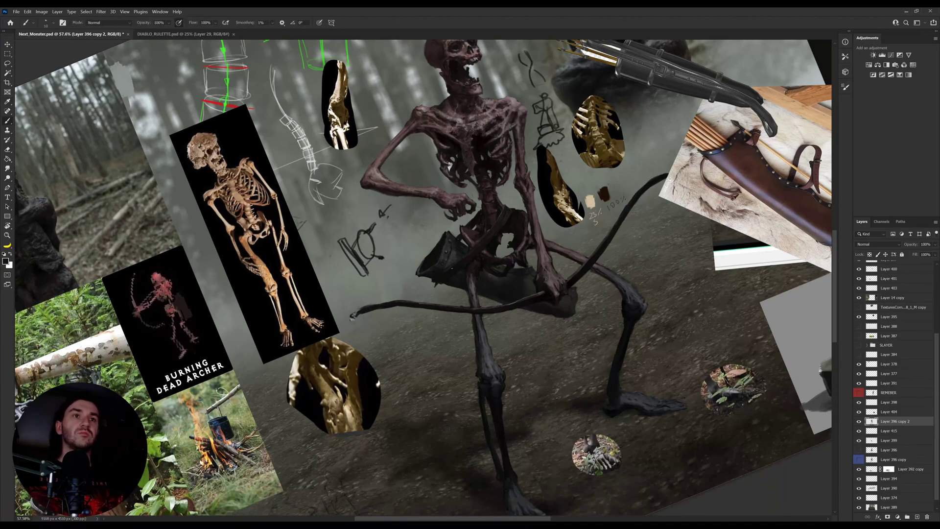
pyautogui.press('e')
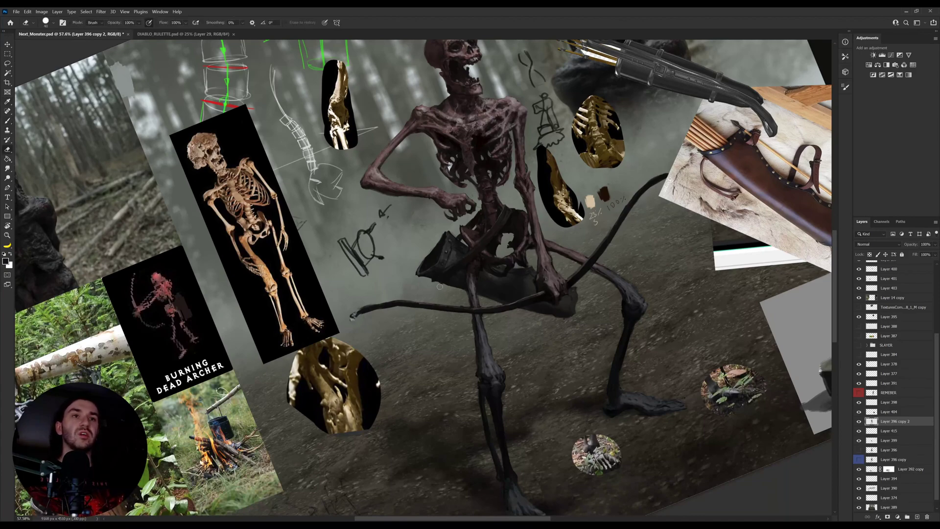
pyautogui.press('b')
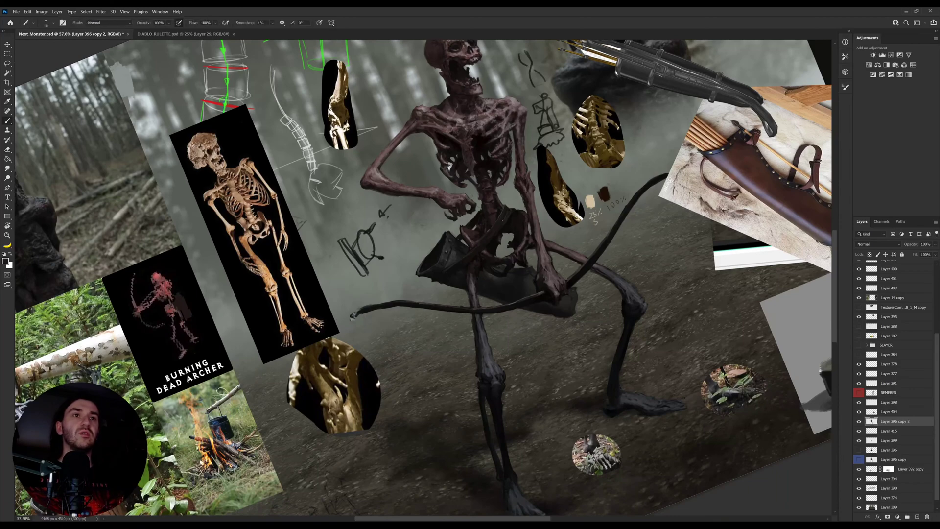
pyautogui.press('z')
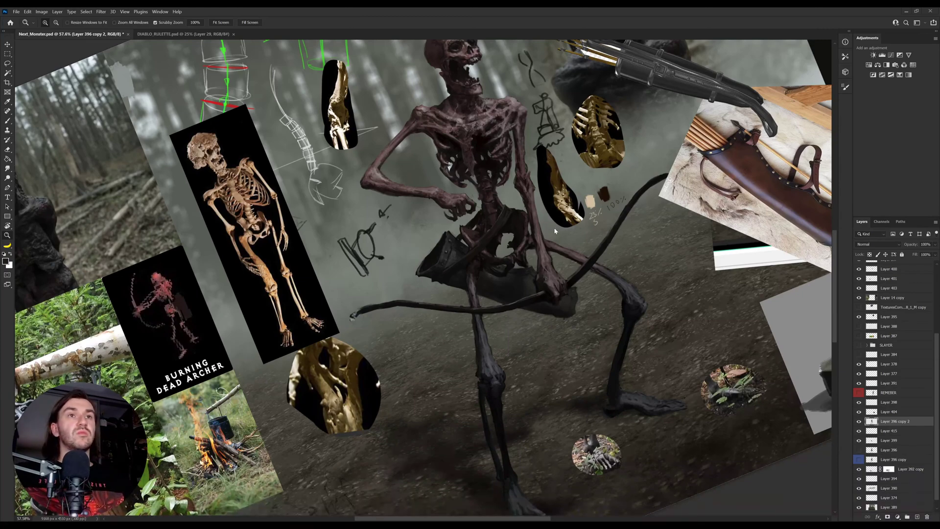
# Step: Paste the brown leather quiver reference, straighten the canvas, flip the image horizontally and place it on the ground beside the archer's leg
pyautogui.hotkey('ctrl', 'v')
pyautogui.press('r')
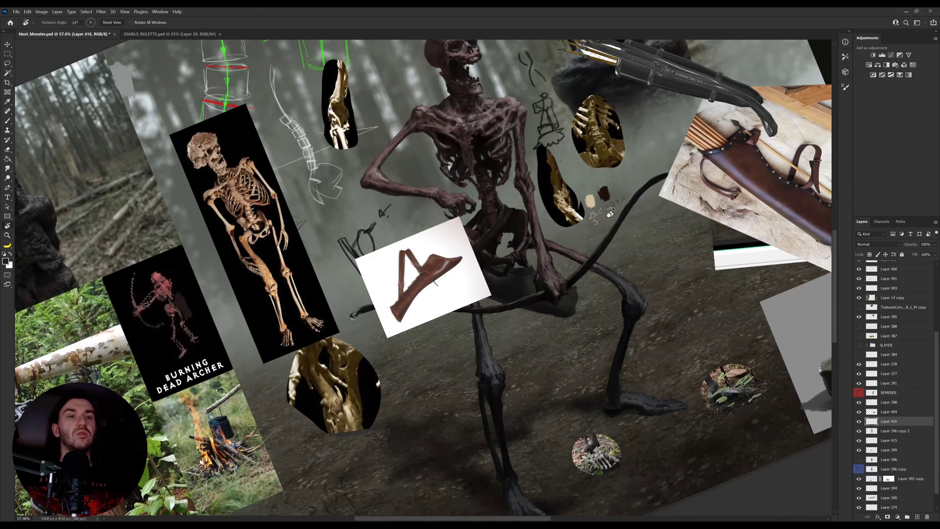
pyautogui.moveTo(610, 213); pyautogui.dragTo(619, 287)
pyautogui.hotkey('ctrl', 't')
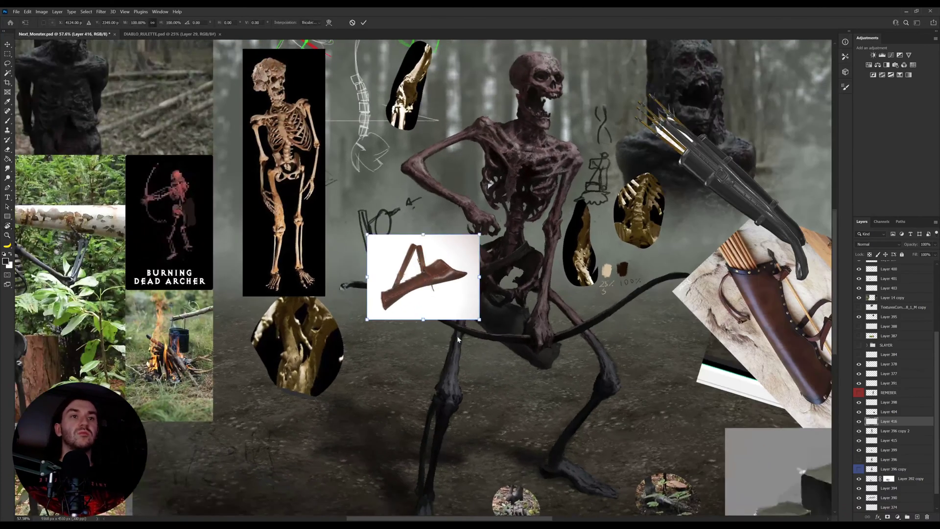
pyautogui.moveTo(466, 301); pyautogui.dragTo(415, 406)
pyautogui.press('Return')
# Step: Select the strap's layer, Layer 396 copy 2, and sample a dark tone from the strap across the pelvis for painting
pyautogui.press('z')
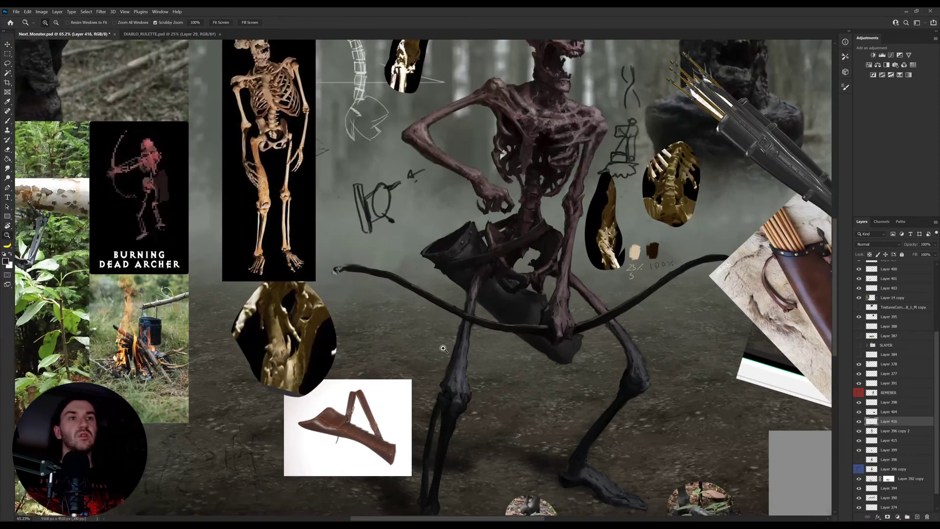
pyautogui.keyDown('ctrl'); pyautogui.click(471, 275); pyautogui.keyUp('ctrl')
pyautogui.press('i')
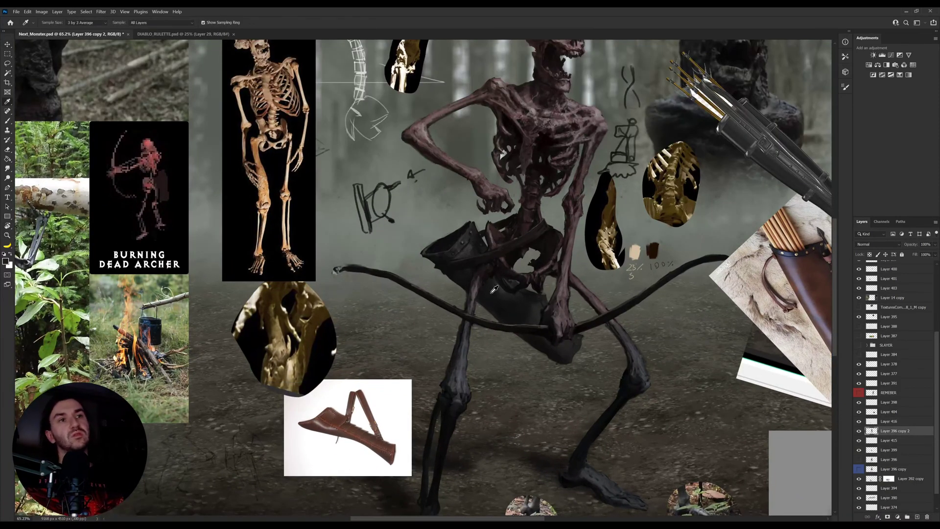
pyautogui.click(516, 259)
pyautogui.press('b')
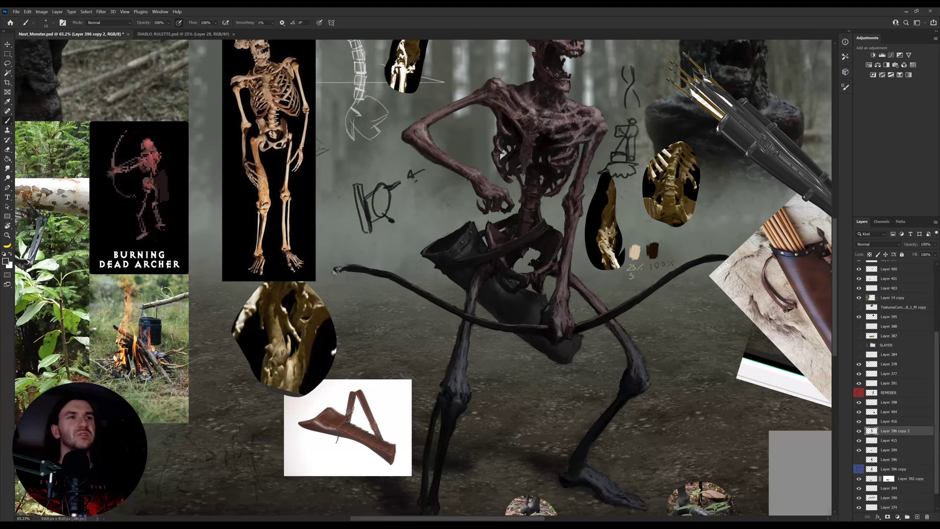
pyautogui.press('z')
pyautogui.moveTo(458, 362); pyautogui.dragTo(487, 357)
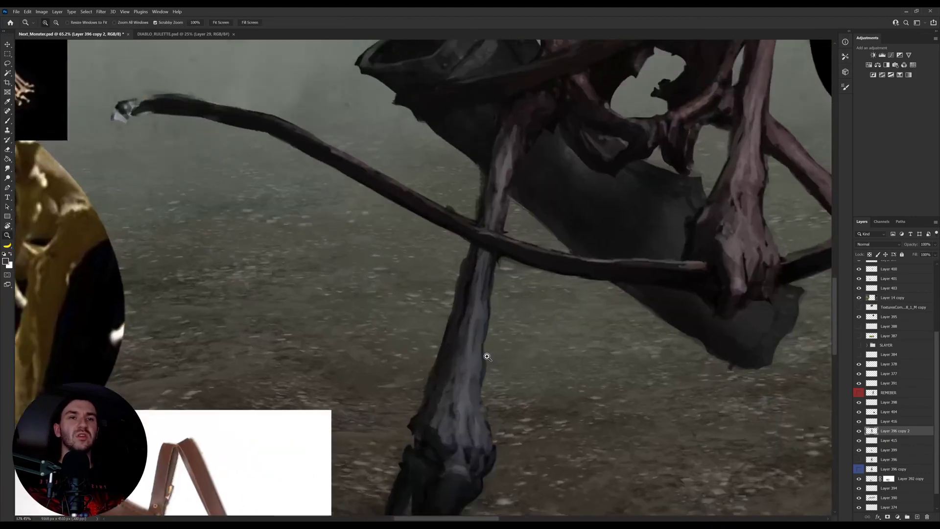
pyautogui.scroll(-5, 487, 356)
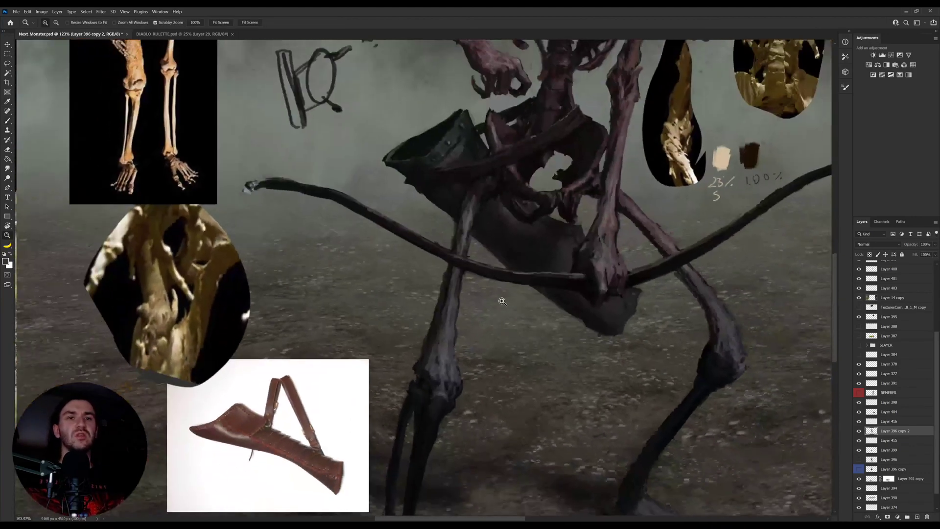
# Step: Paint a buckle band near the upper end of the strap on Layer 396 copy 2, using tones sampled from the quiver and strap
pyautogui.press('i')
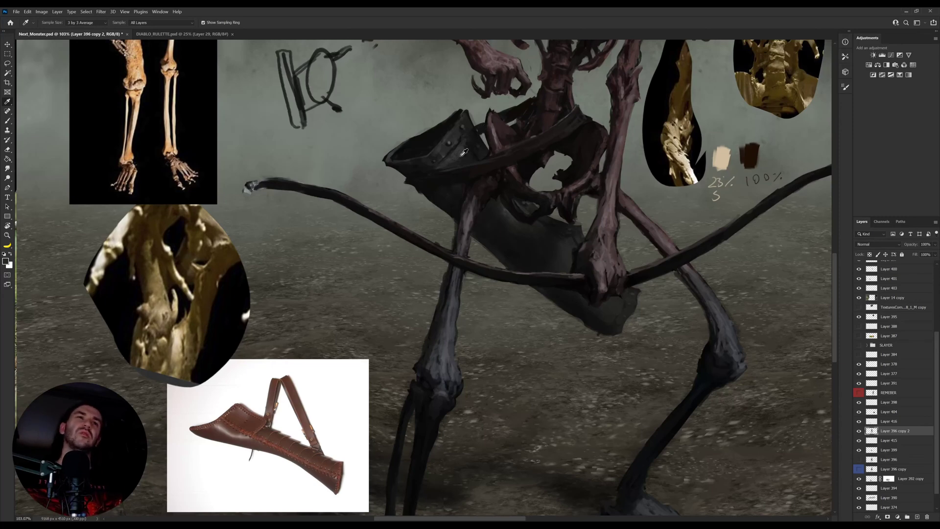
pyautogui.press('b')
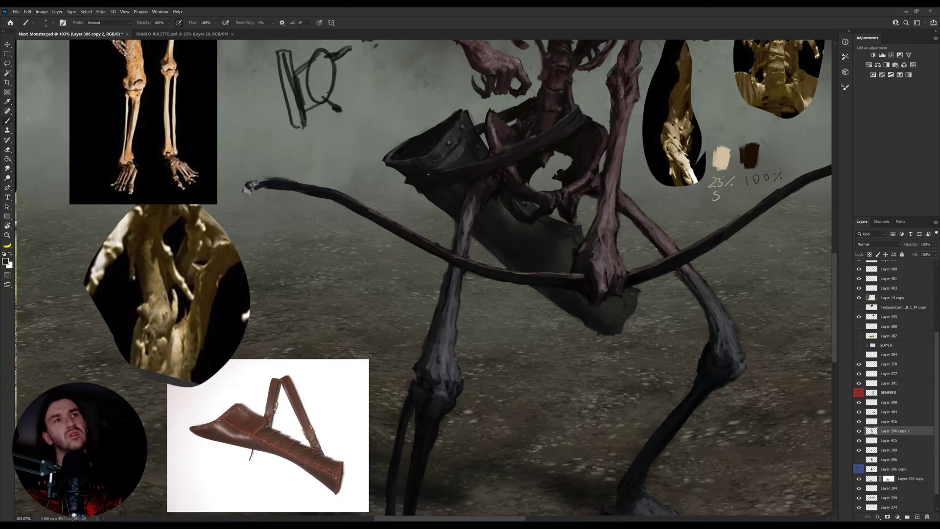
pyautogui.moveTo(500, 175); pyautogui.dragTo(469, 208)
pyautogui.press(']')
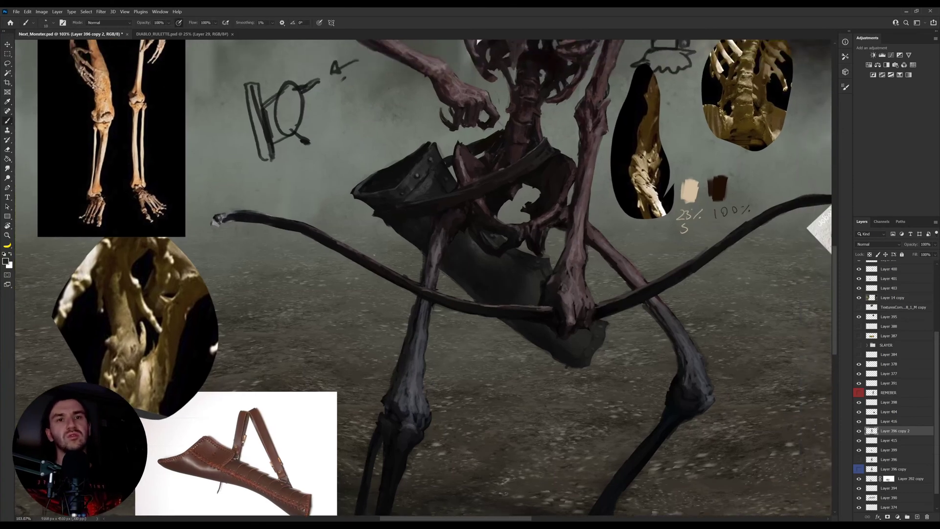
pyautogui.press('i')
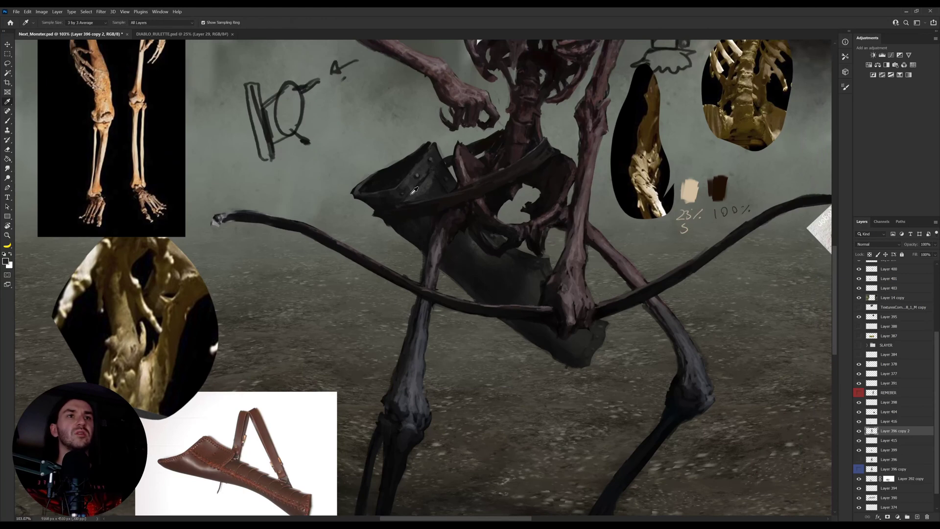
pyautogui.click(416, 175)
pyautogui.press('b')
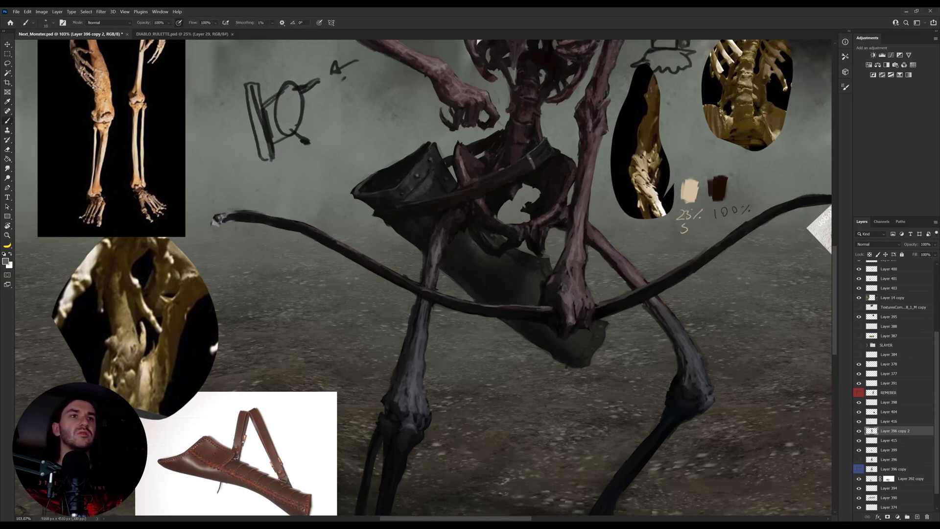
pyautogui.keyDown('alt'); pyautogui.click(535, 169); pyautogui.keyUp('alt')
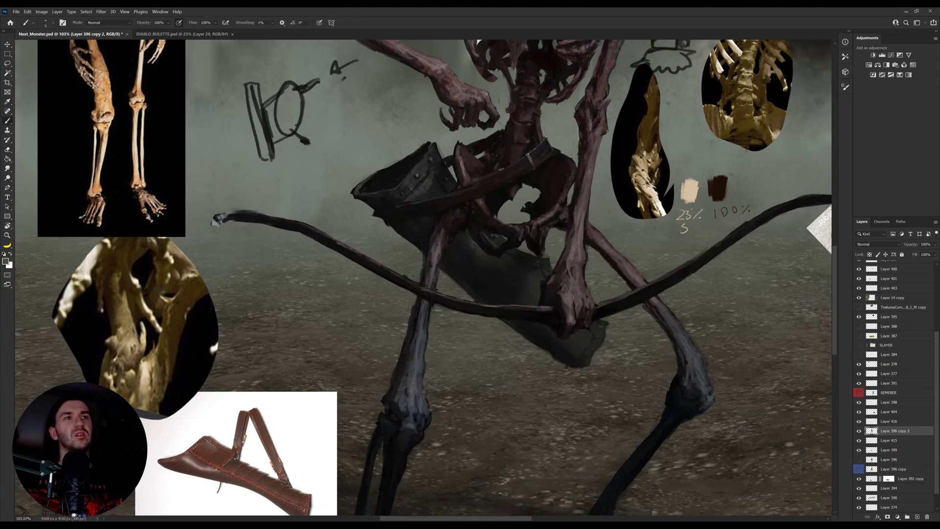
pyautogui.keyDown('alt'); pyautogui.click(529, 159); pyautogui.keyUp('alt')
pyautogui.press(']')
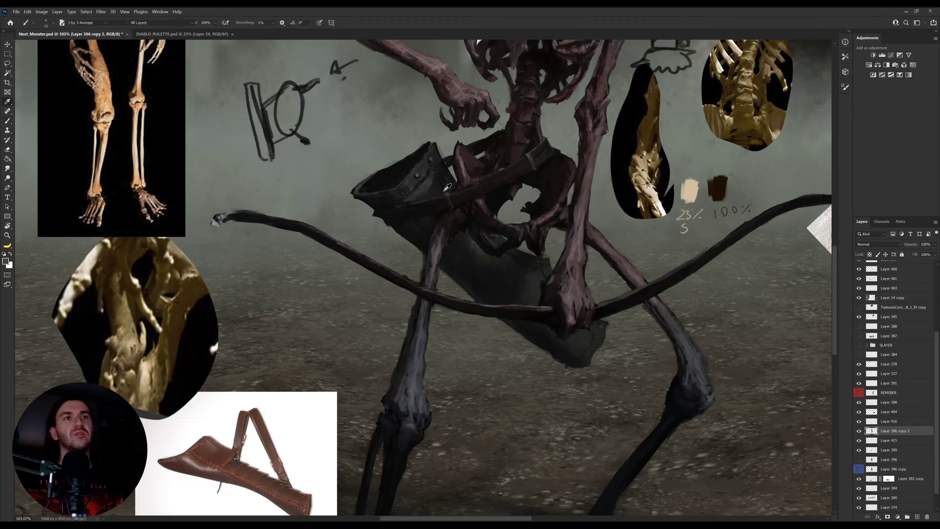
# Step: Refine the strap's lower band and the quiver's riveted collar from a rotated canvas angle, using tones sampled from the collar
pyautogui.press('r')
pyautogui.moveTo(455, 187); pyautogui.dragTo(426, 181)
pyautogui.press('b')
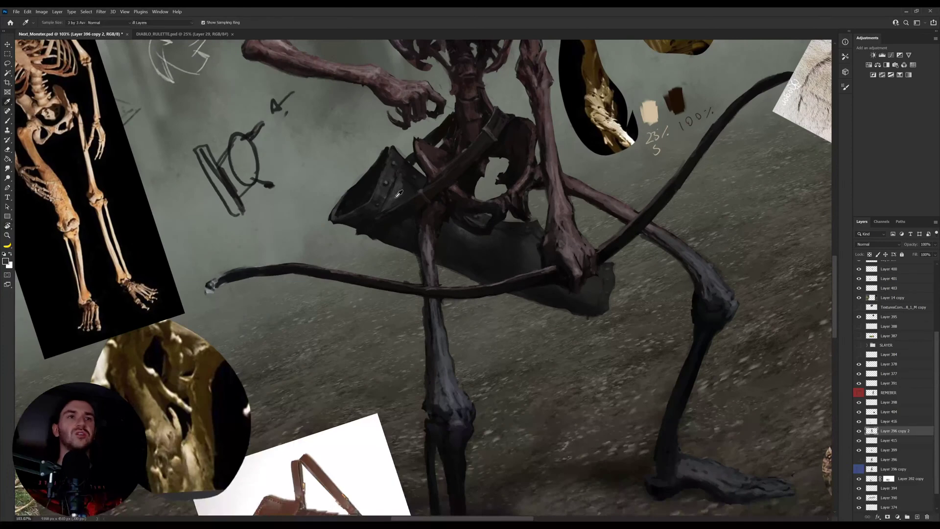
pyautogui.keyDown('alt'); pyautogui.click(395, 198); pyautogui.keyUp('alt')
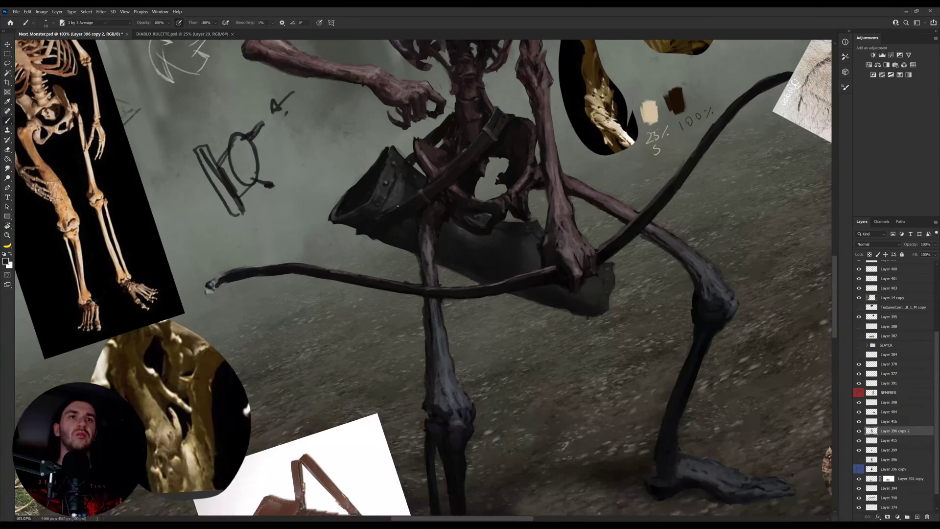
pyautogui.keyDown('alt'); pyautogui.click(398, 188); pyautogui.keyUp('alt')
pyautogui.keyDown('alt'); pyautogui.click(395, 178); pyautogui.keyUp('alt')
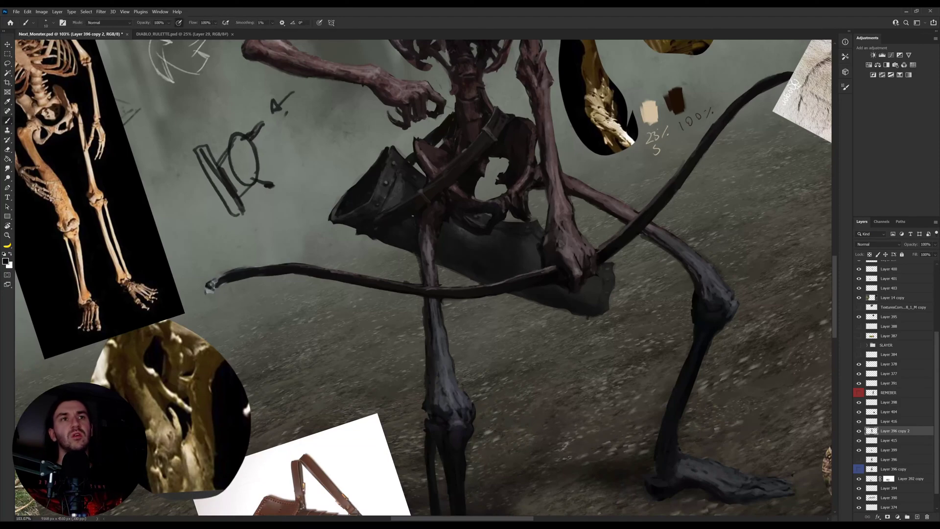
# Step: Straighten the canvas and touch up the dark edge between the pelvis and the bow hand on Layer 396 copy 2
pyautogui.press('r')
pyautogui.moveTo(612, 160)
pyautogui.mouseDown()
pyautogui.moveTo(638, 202)
pyautogui.moveTo(633, 215)
pyautogui.mouseUp()
pyautogui.press('o')
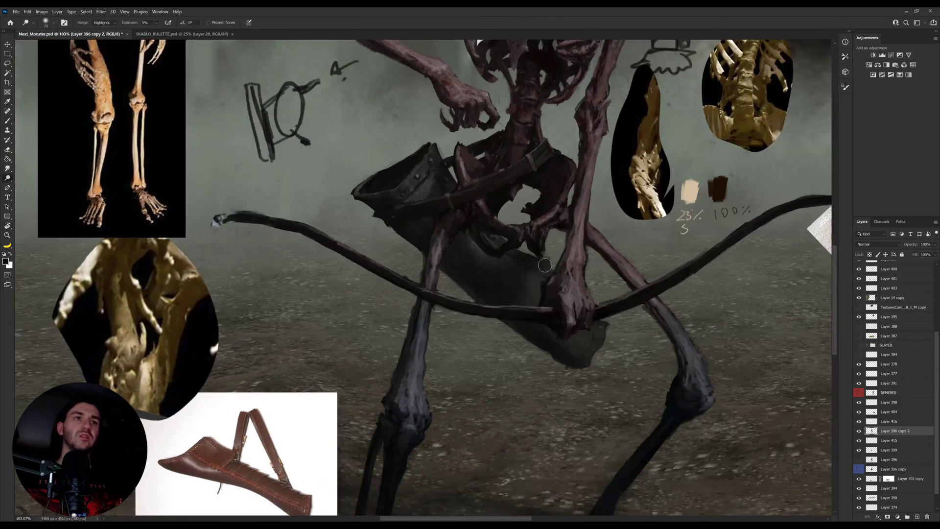
pyautogui.press('b')
pyautogui.moveTo(529, 269); pyautogui.dragTo(517, 281)
pyautogui.press('i')
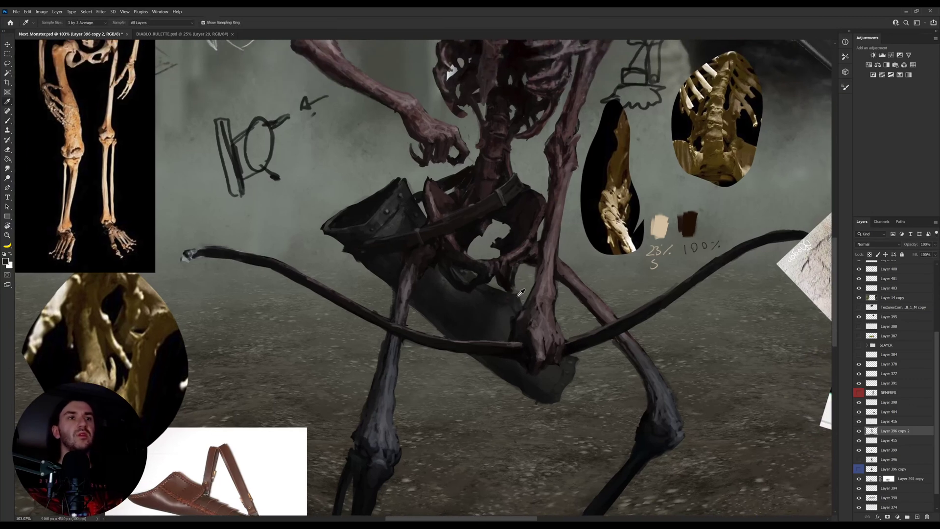
pyautogui.press('b')
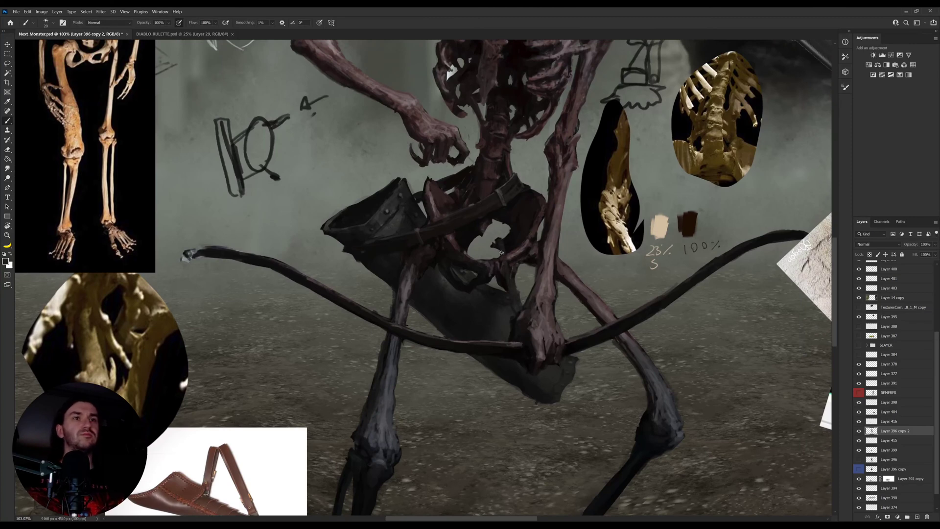
# Step: Paint a dark vertical strap through the pelvis gap on Layer 399, linking the diagonal strap to the quiver with tones sampled nearby
pyautogui.keyDown('ctrl'); pyautogui.click(506, 314); pyautogui.keyUp('ctrl')
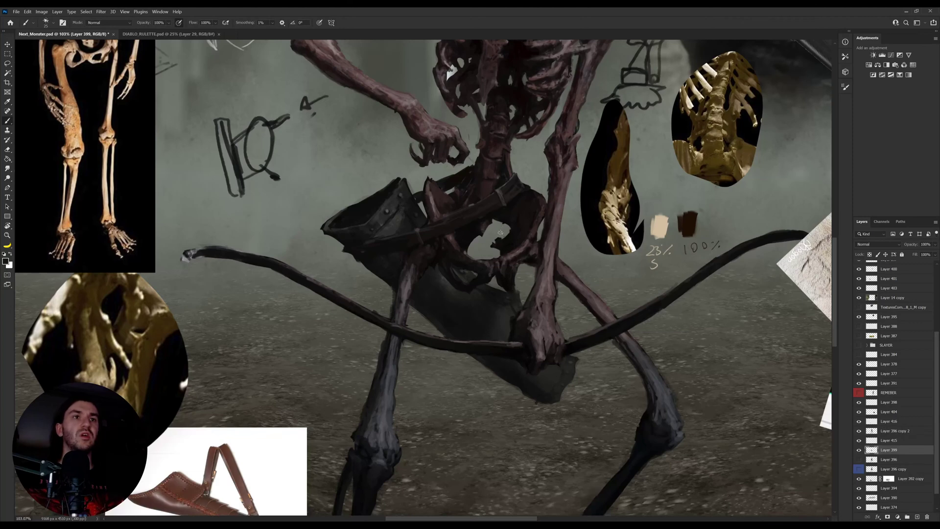
pyautogui.press('i')
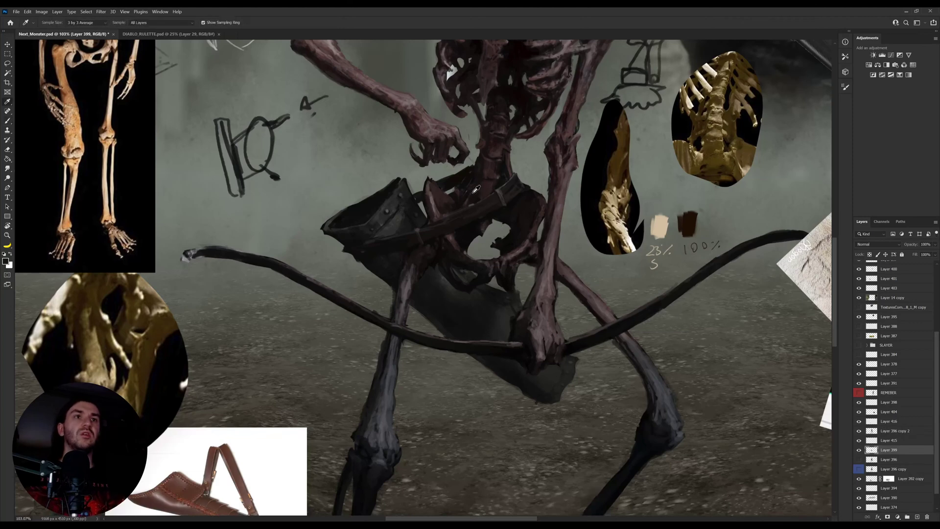
pyautogui.click(495, 305)
pyautogui.keyDown('alt'); pyautogui.click(491, 268); pyautogui.keyUp('alt')
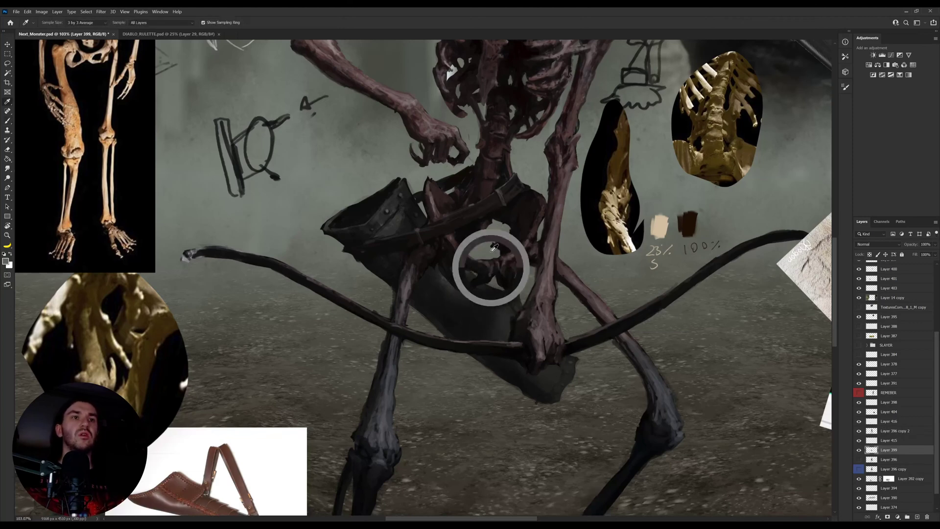
pyautogui.keyDown('alt'); pyautogui.click(493, 295); pyautogui.keyUp('alt')
pyautogui.moveTo(495, 288)
pyautogui.mouseDown()
pyautogui.moveTo(491, 203)
pyautogui.moveTo(490, 293)
pyautogui.moveTo(485, 211)
pyautogui.moveTo(488, 292)
pyautogui.moveTo(486, 257)
pyautogui.mouseUp()
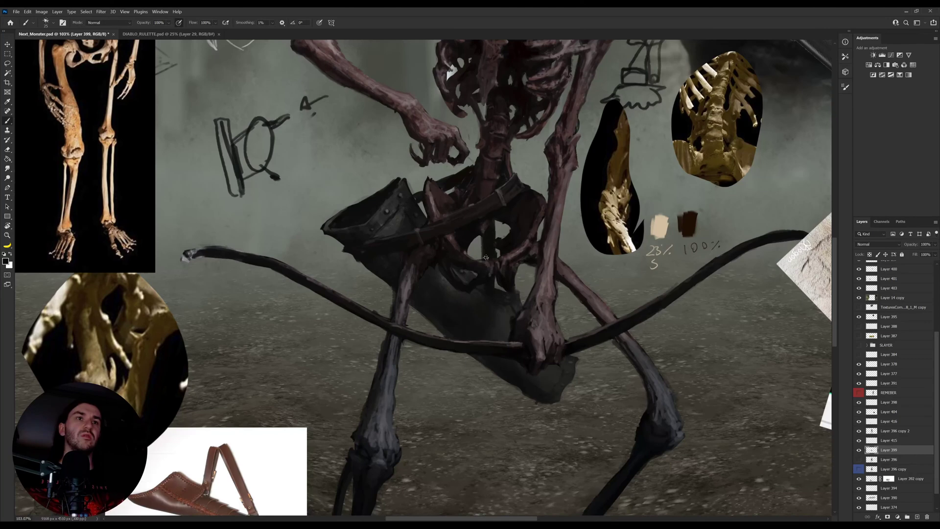
pyautogui.keyDown('ctrl'); pyautogui.click(496, 217); pyautogui.keyUp('ctrl')
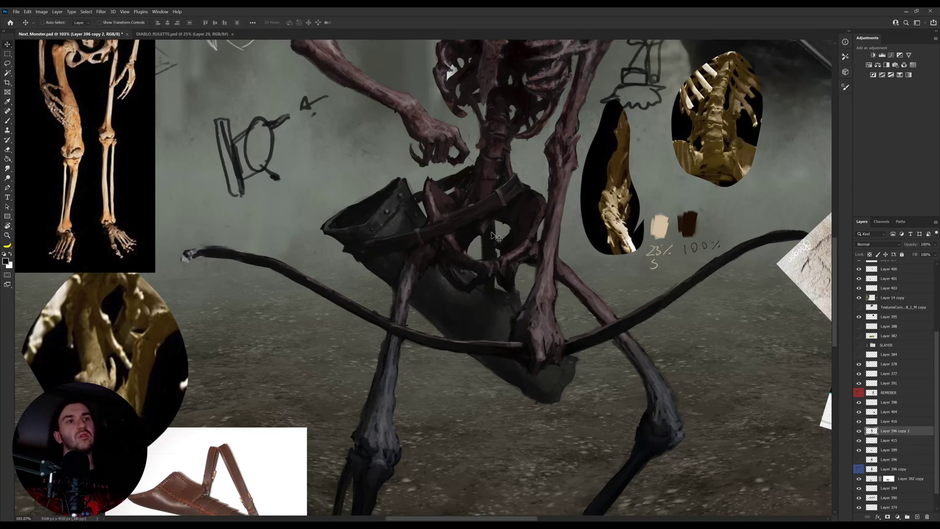
pyautogui.press('i')
pyautogui.press('b')
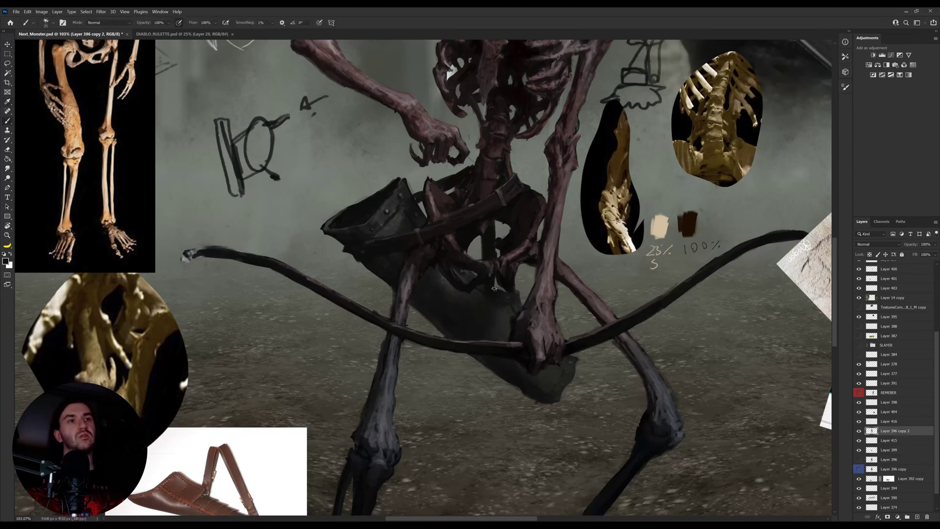
# Step: Lasso the new vertical strap on Layer 399, rotate it about -16.5° so it slants across the pelvis gap, and deselect
pyautogui.keyDown('ctrl'); pyautogui.click(495, 288); pyautogui.keyUp('ctrl')
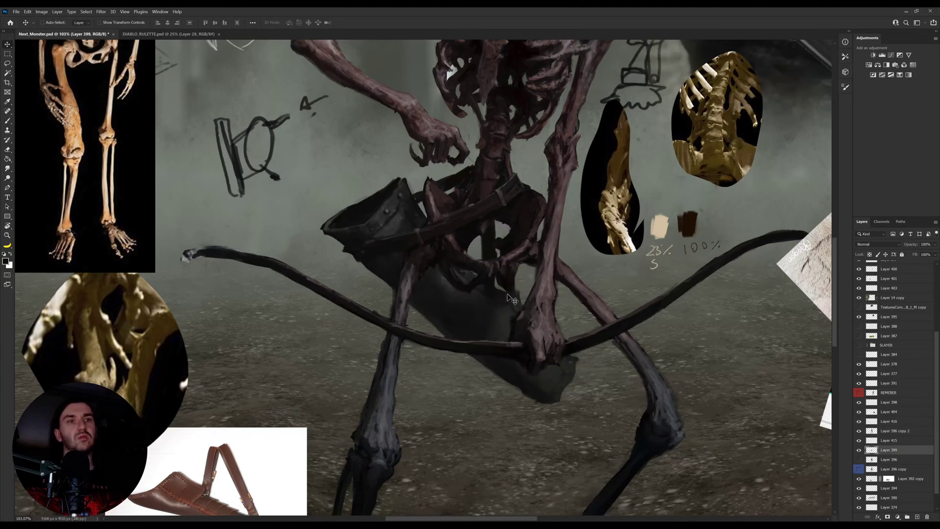
pyautogui.moveTo(500, 289)
pyautogui.mouseDown()
pyautogui.moveTo(475, 214)
pyautogui.moveTo(534, 196)
pyautogui.moveTo(513, 253)
pyautogui.mouseUp()
pyautogui.hotkey('ctrl', 't')
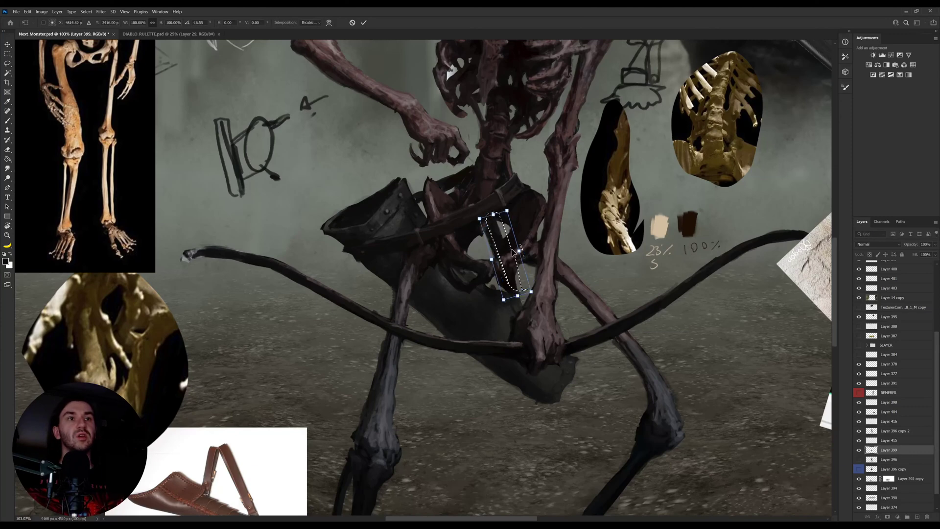
pyautogui.press('Return')
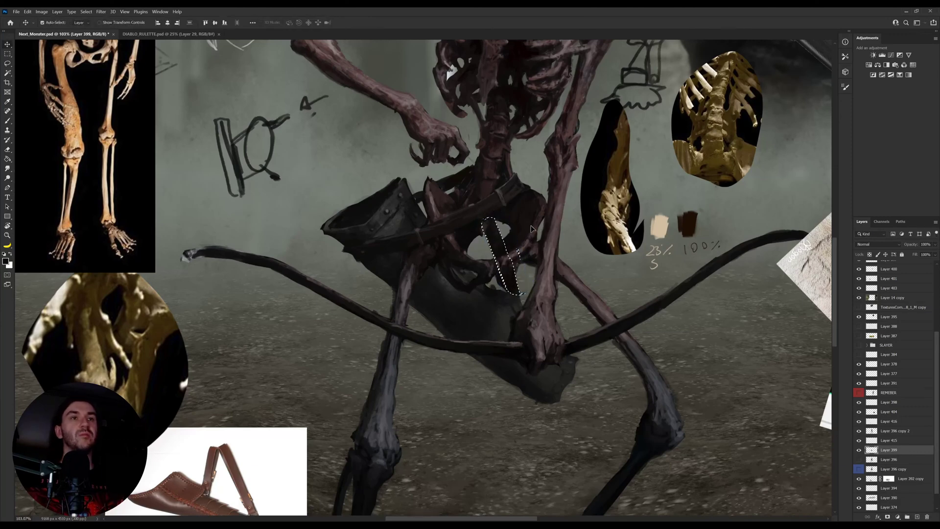
pyautogui.hotkey('ctrl', 'd')
# Step: Try to blend the slanted strap into the pelvis area on Layer 396 copy 2 with tones sampled from the nearby strap and collar
pyautogui.keyDown('ctrl'); pyautogui.keyDown('alt'); pyautogui.rightClick(494, 211); pyautogui.keyUp('alt'); pyautogui.keyUp('ctrl')
pyautogui.keyDown('alt'); pyautogui.click(497, 202); pyautogui.keyUp('alt')
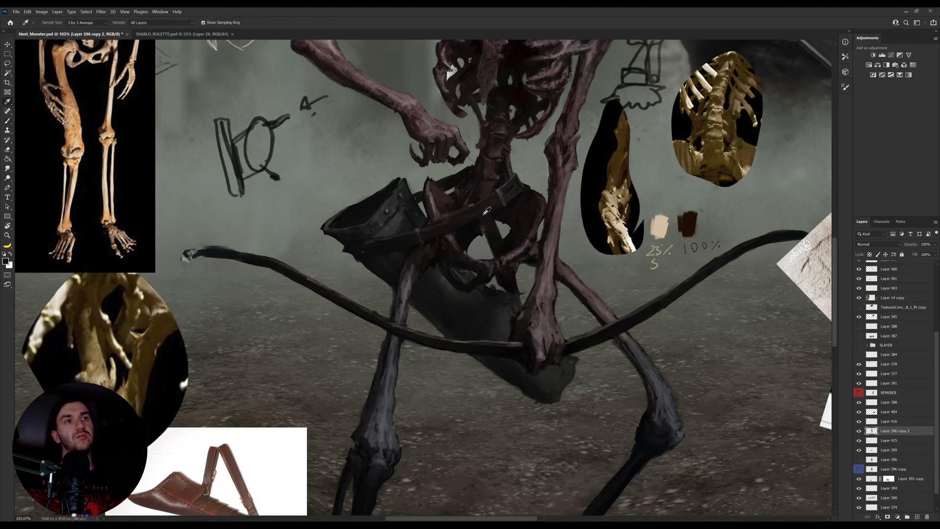
pyautogui.keyDown('alt'); pyautogui.click(474, 211); pyautogui.keyUp('alt')
pyautogui.press('i')
pyautogui.click(502, 195)
pyautogui.press('b')
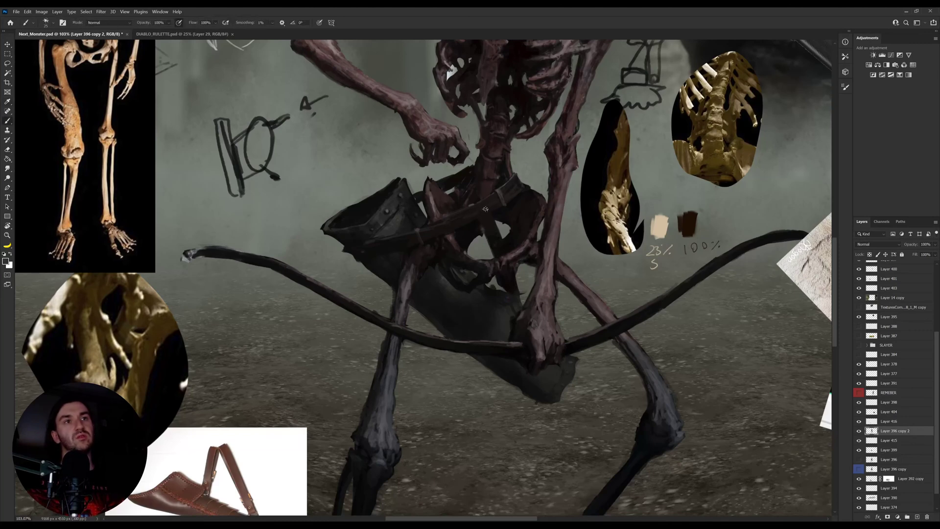
pyautogui.press('i')
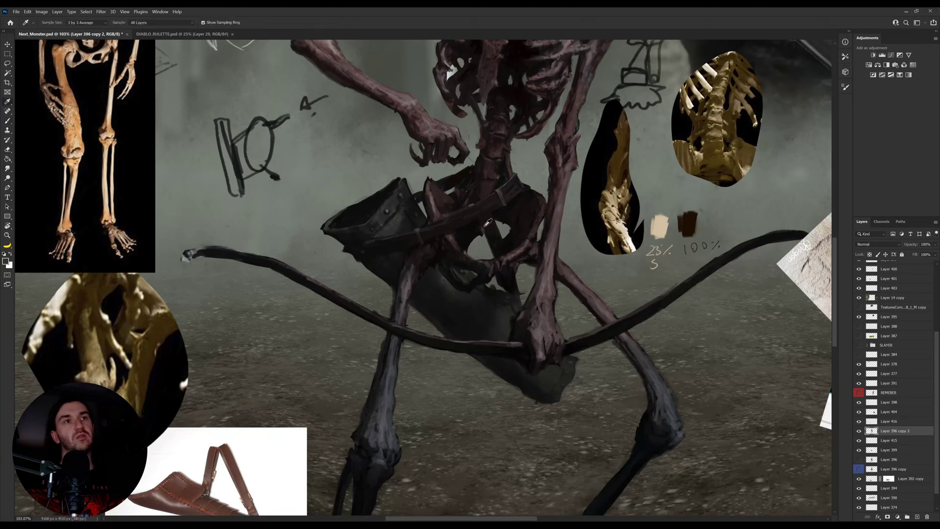
pyautogui.click(421, 225)
pyautogui.press('b')
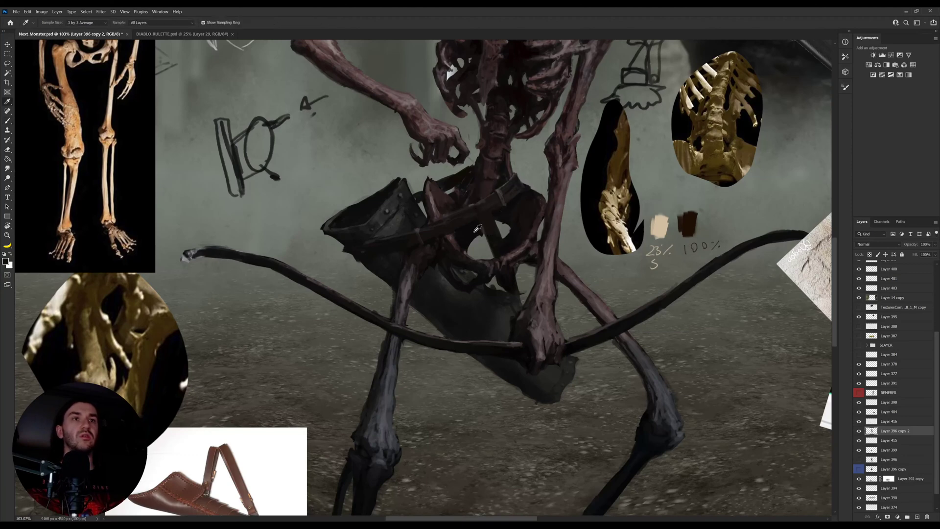
pyautogui.press('e')
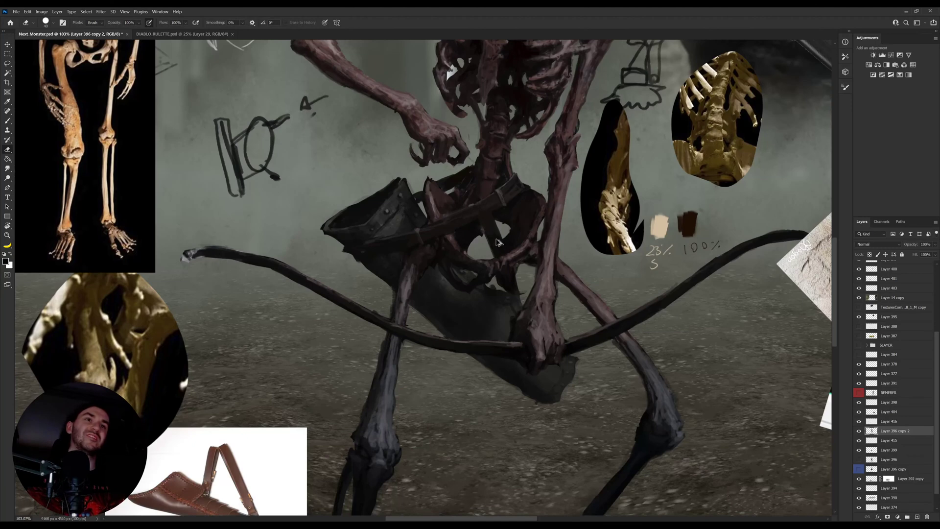
pyautogui.press('v')
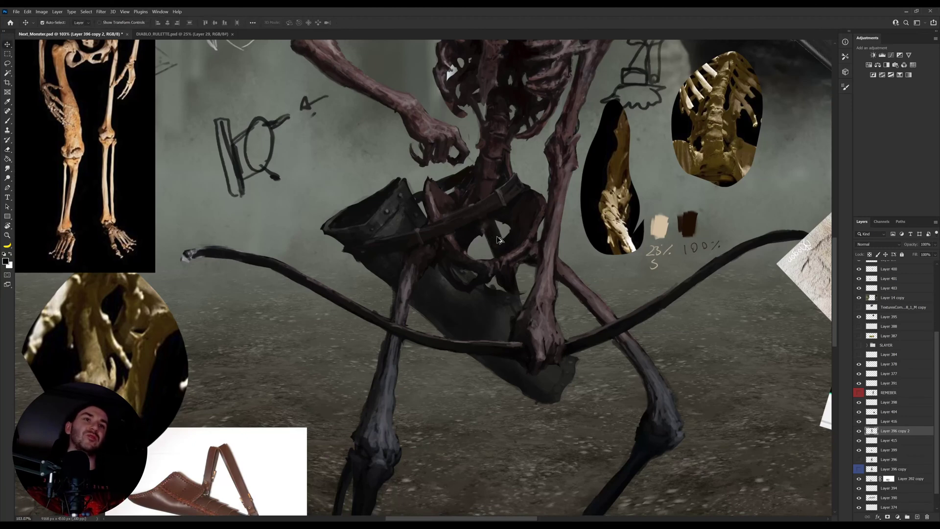
pyautogui.hotkey('ctrl', 'z')
pyautogui.hotkey('ctrl', 'z')
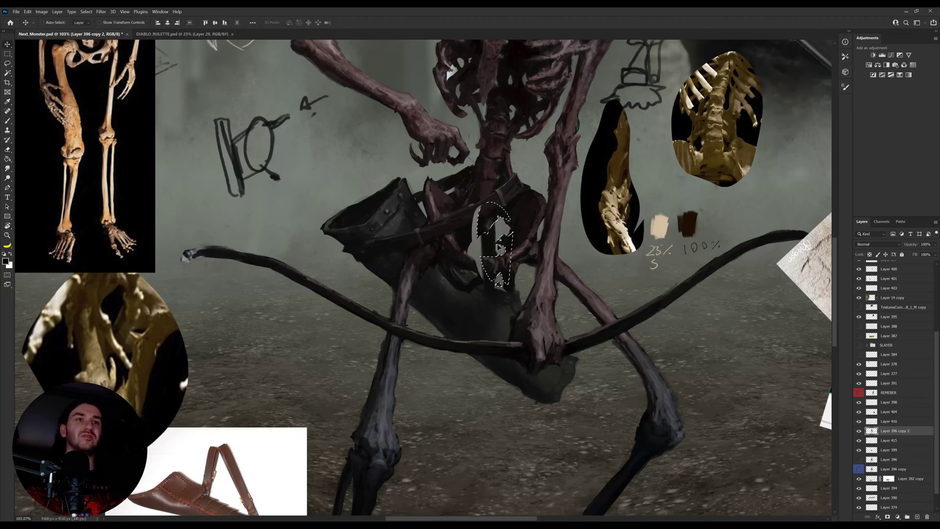
# Step: Lasso the vertical strap in the pelvis gap on Layer 399, rotate it slightly, and deselect
pyautogui.hotkey('ctrl', 'd')
pyautogui.keyDown('ctrl'); pyautogui.click(490, 255); pyautogui.keyUp('ctrl')
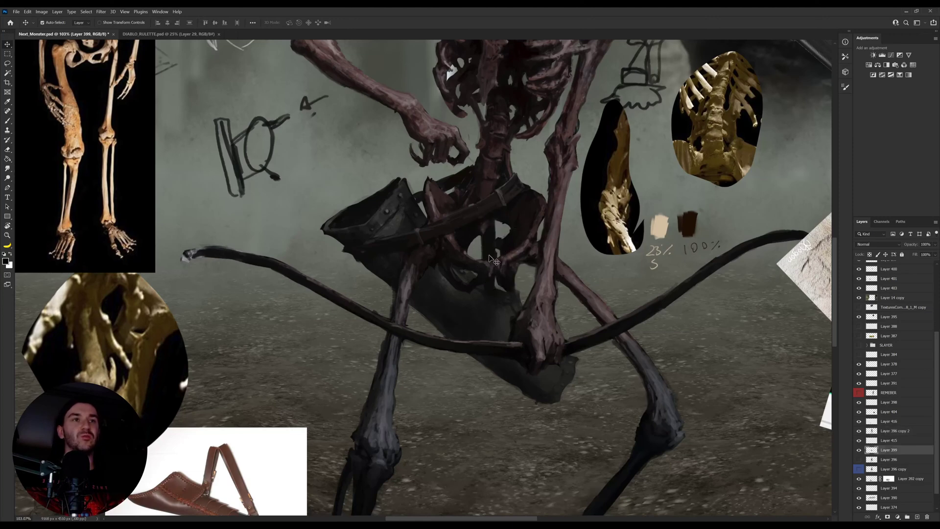
pyautogui.press('l')
pyautogui.moveTo(507, 293)
pyautogui.mouseDown()
pyautogui.moveTo(502, 218)
pyautogui.moveTo(516, 257)
pyautogui.moveTo(508, 276)
pyautogui.mouseUp()
pyautogui.press('v')
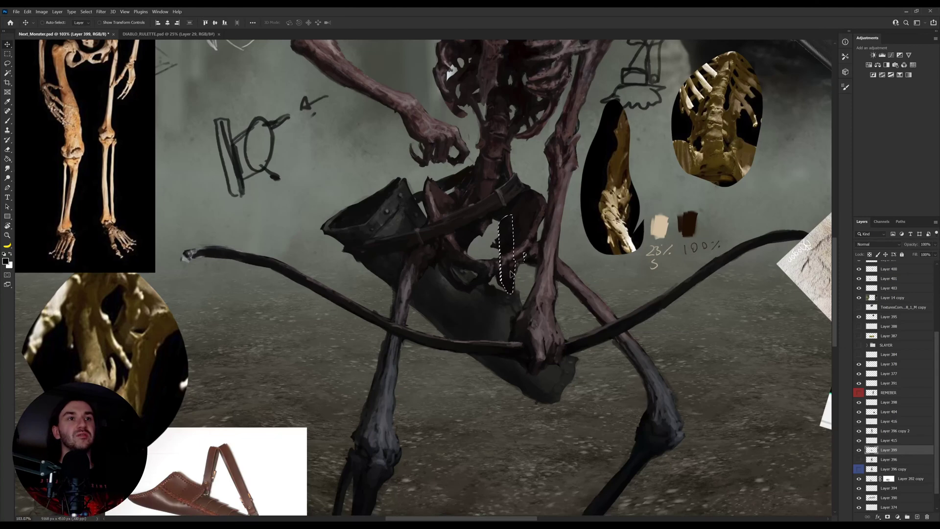
pyautogui.hotkey('ctrl', 't')
pyautogui.moveTo(527, 215); pyautogui.dragTo(538, 191)
pyautogui.press('Return')
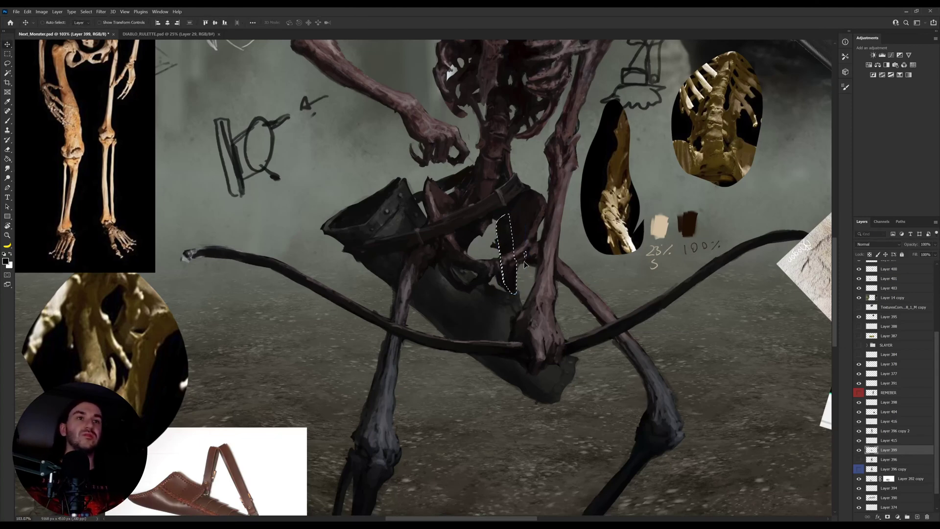
pyautogui.hotkey('ctrl', 'd')
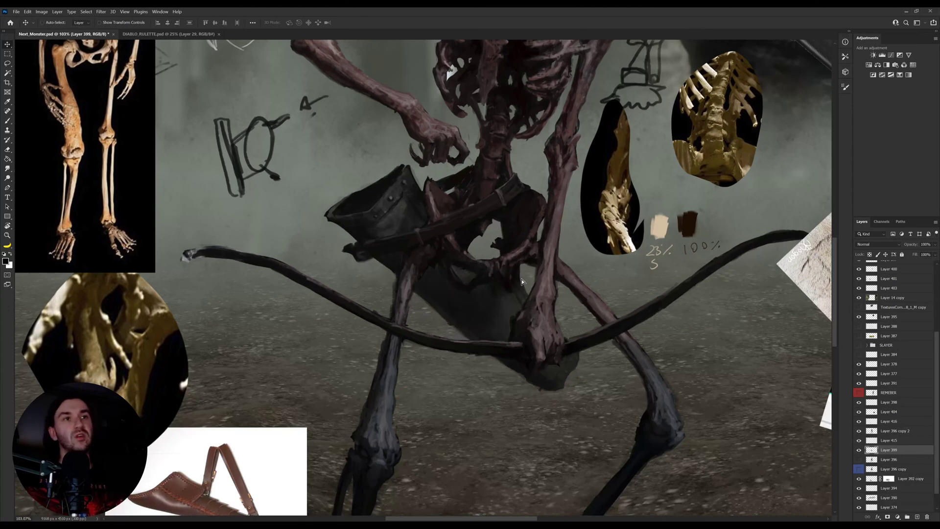
# Step: Clean up the strap remnants around the lower pelvis and the quiver's upper edge on Layer 399 with the Eraser
pyautogui.press('i')
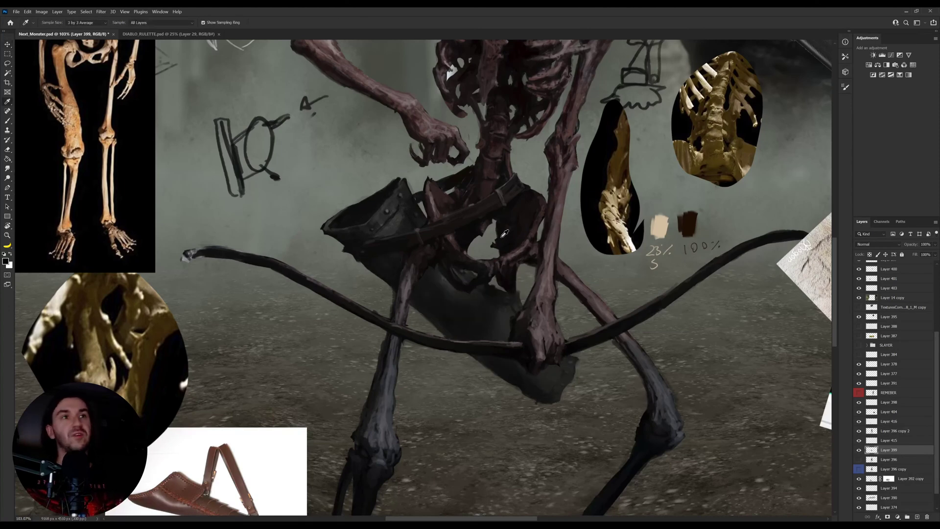
pyautogui.press('b')
pyautogui.press('e')
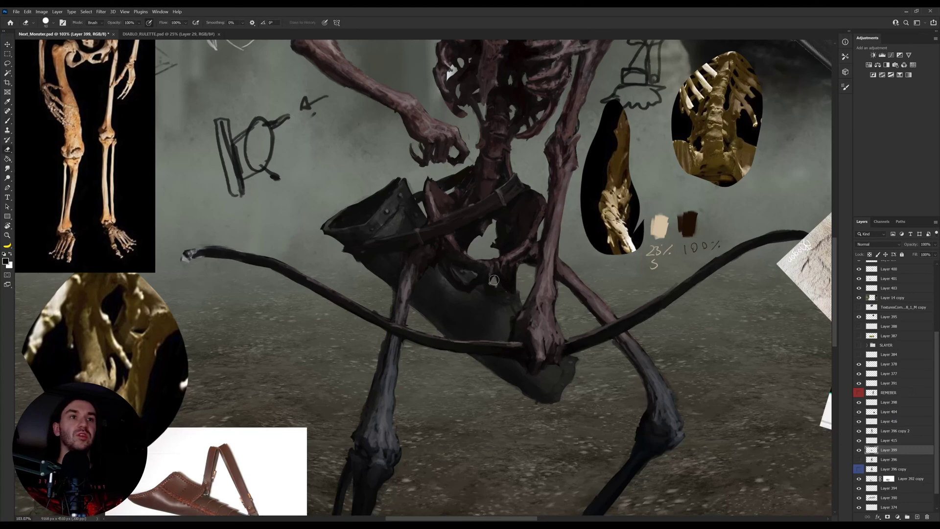
pyautogui.keyDown('ctrl'); pyautogui.click(508, 281); pyautogui.keyUp('ctrl')
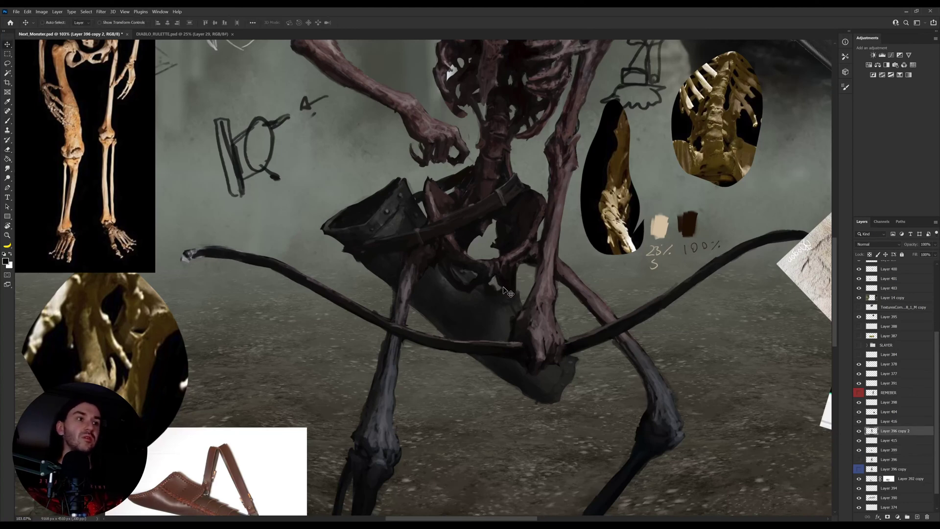
pyautogui.press('b')
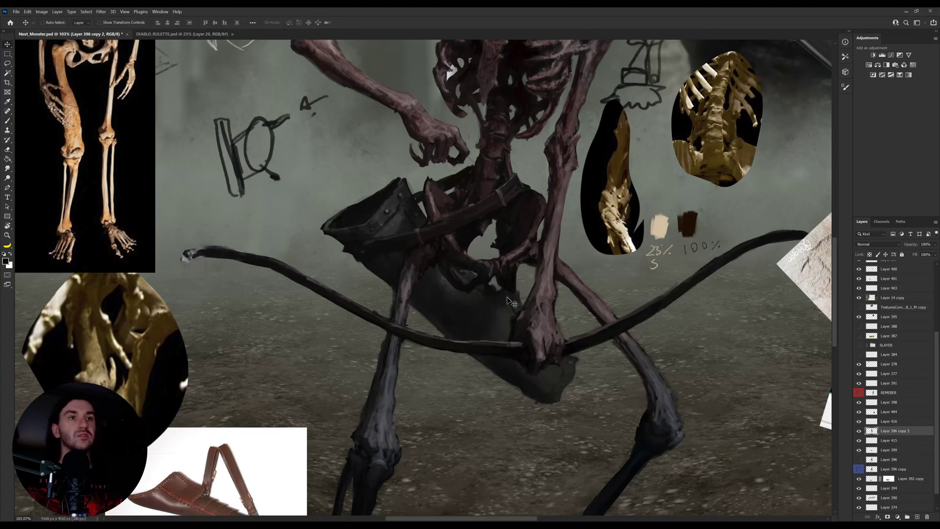
pyautogui.keyDown('ctrl'); pyautogui.click(497, 291); pyautogui.keyUp('ctrl')
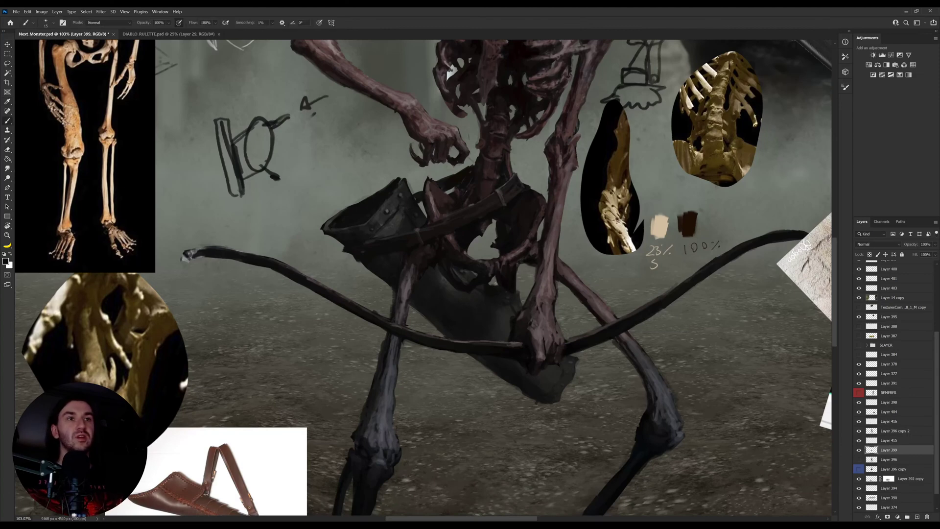
pyautogui.press('e')
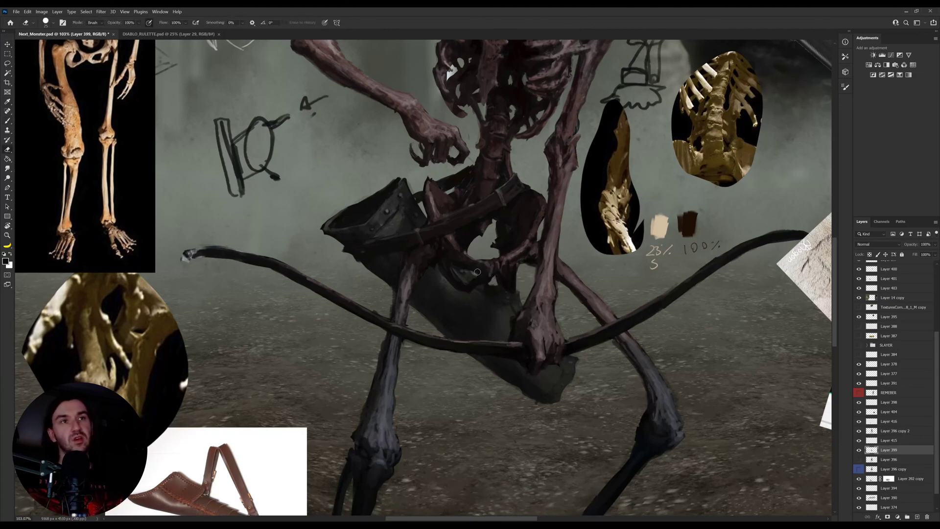
pyautogui.keyDown('ctrl'); pyautogui.click(484, 237); pyautogui.keyUp('ctrl')
pyautogui.hotkey('ctrl', 'v')
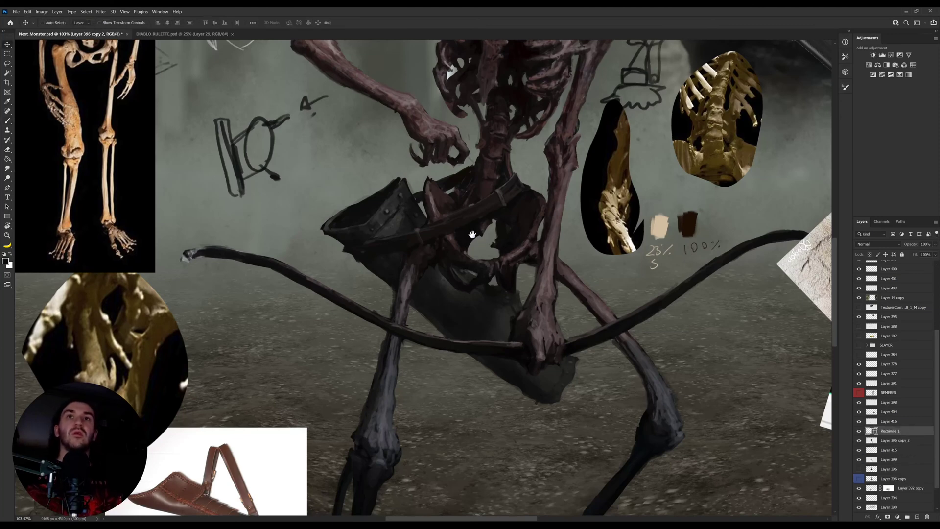
pyautogui.moveTo(487, 237); pyautogui.dragTo(491, 273)
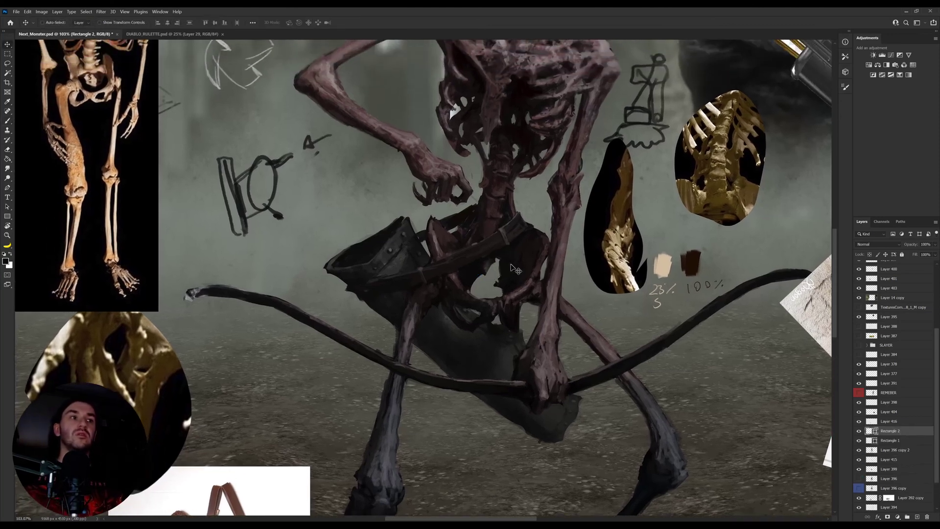
pyautogui.keyDown('ctrl'); pyautogui.click(511, 269); pyautogui.keyUp('ctrl')
pyautogui.hotkey('ctrl', 'z')
pyautogui.hotkey('ctrl', 'z')
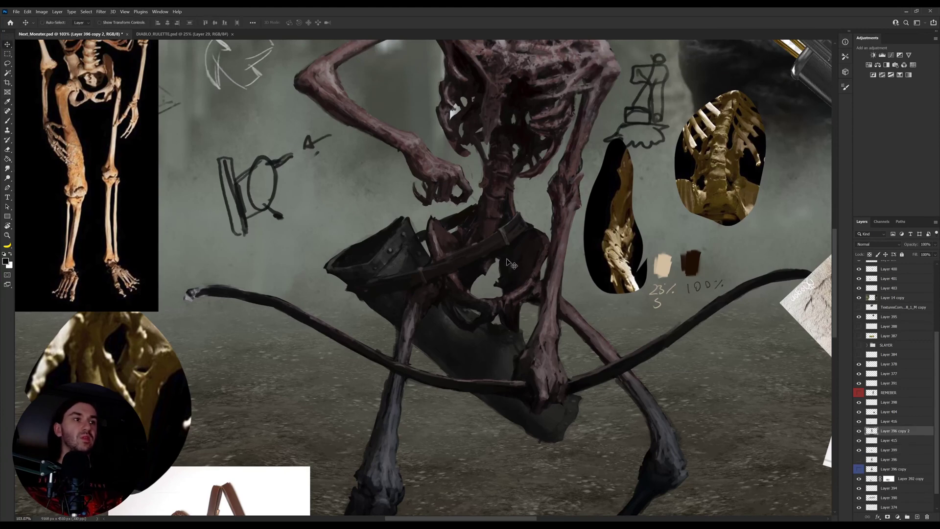
# Step: Paint dark tones into the open pelvis gap beneath the diagonal strap on Layer 396 copy 2, leaving a small opening
pyautogui.press('b')
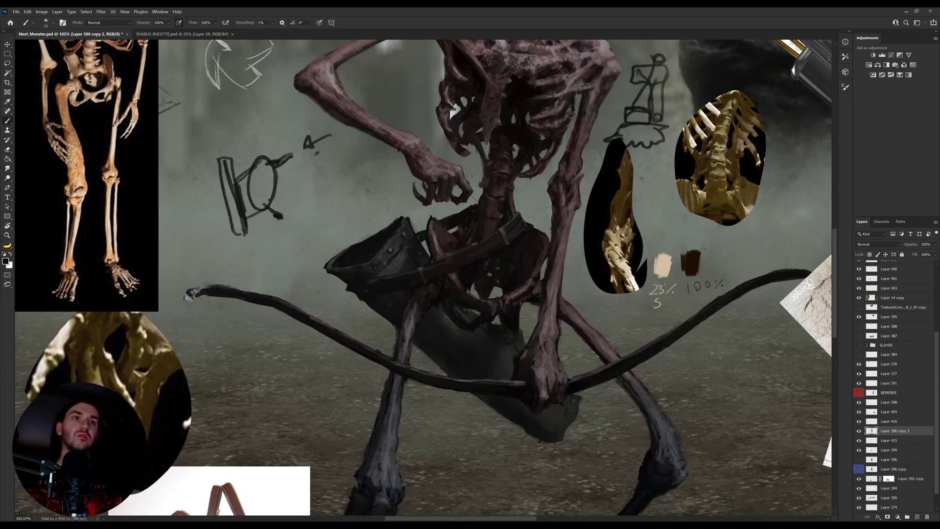
pyautogui.press('e')
pyautogui.press('b')
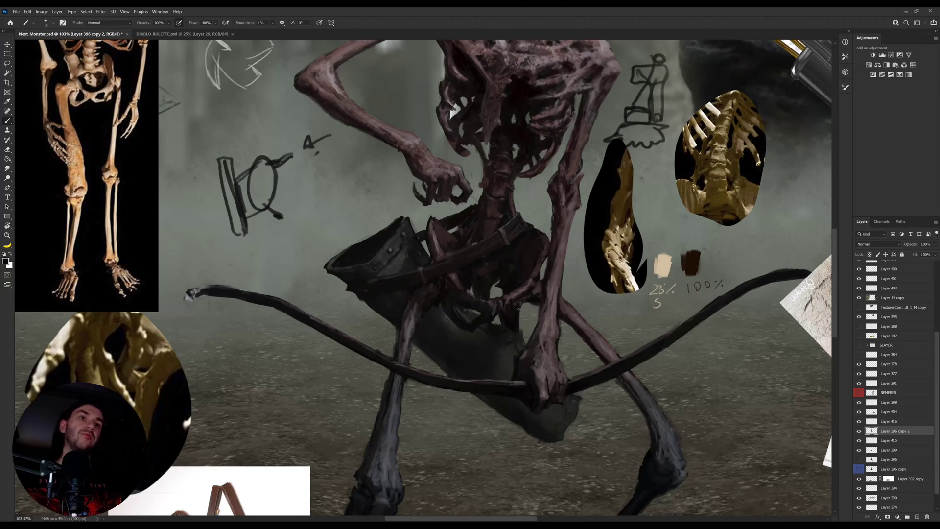
# Step: Refine the quiver's edge below the pelvis on Layer 399 by erasing and repainting with tones sampled from the strap
pyautogui.press('v')
pyautogui.keyDown('ctrl'); pyautogui.click(509, 328); pyautogui.keyUp('ctrl')
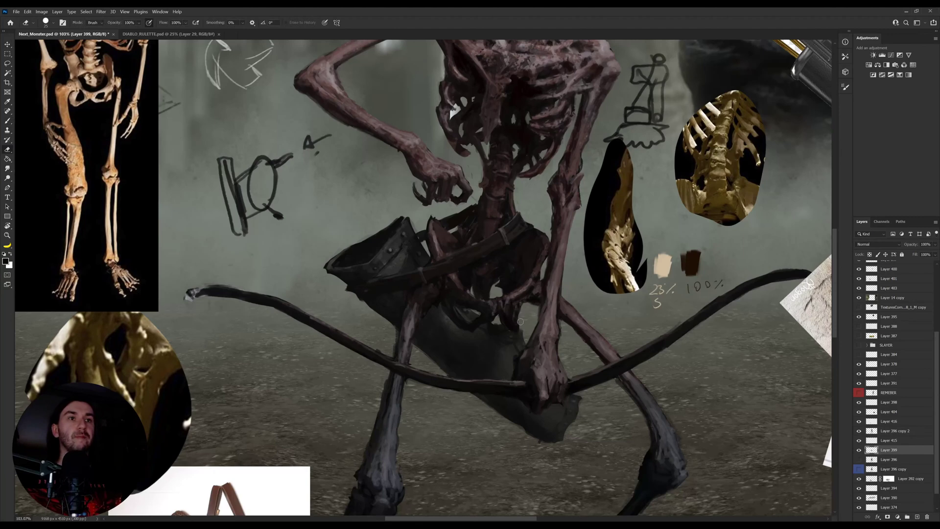
pyautogui.press('b')
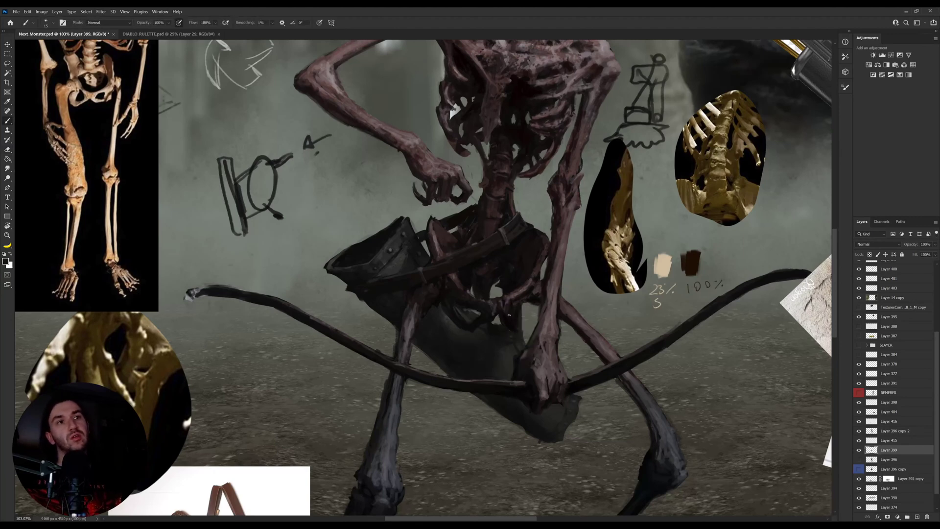
pyautogui.moveTo(512, 274); pyautogui.dragTo(511, 320)
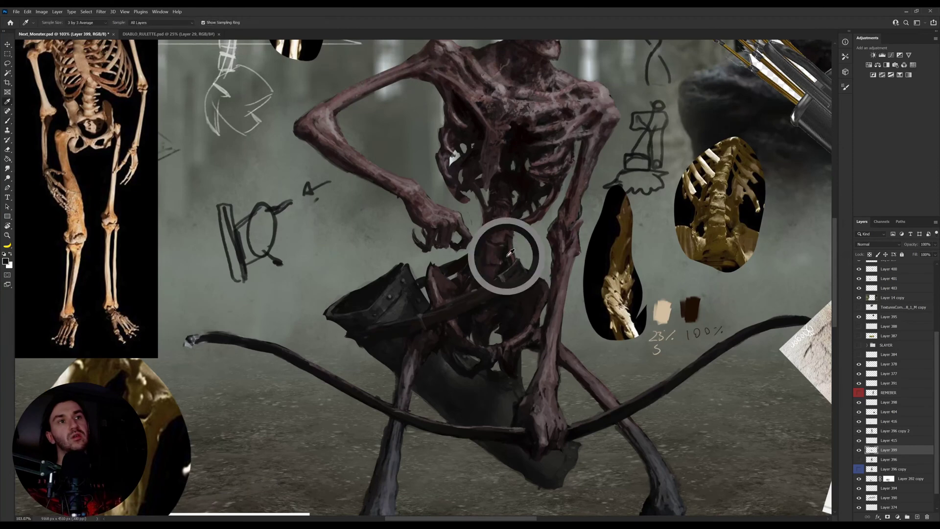
pyautogui.press('i')
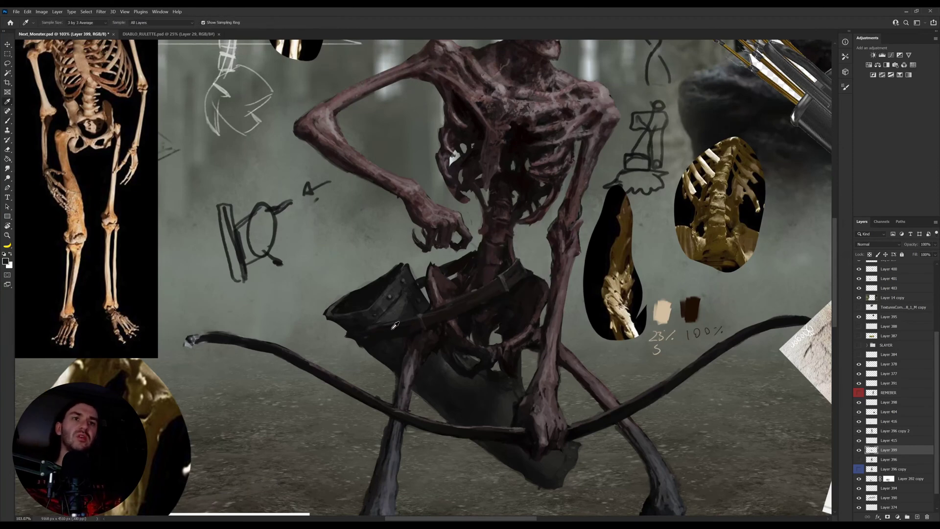
pyautogui.press('b')
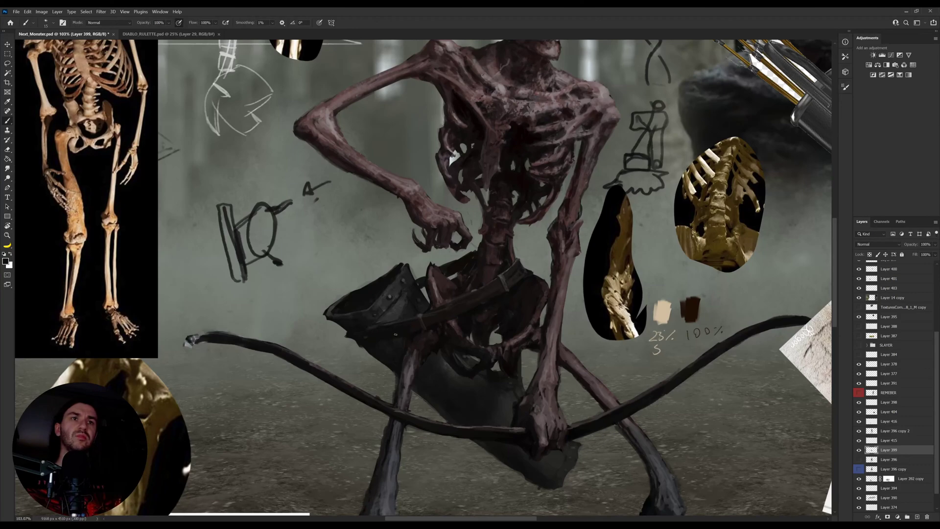
pyautogui.scroll(-2, 474, 352)
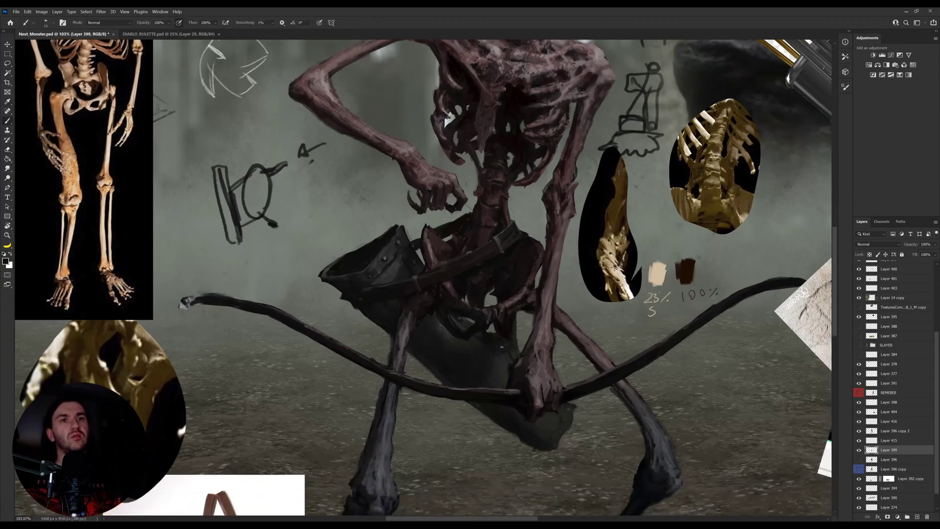
pyautogui.scroll(-5, 502, 326)
pyautogui.scroll(3, 490, 286)
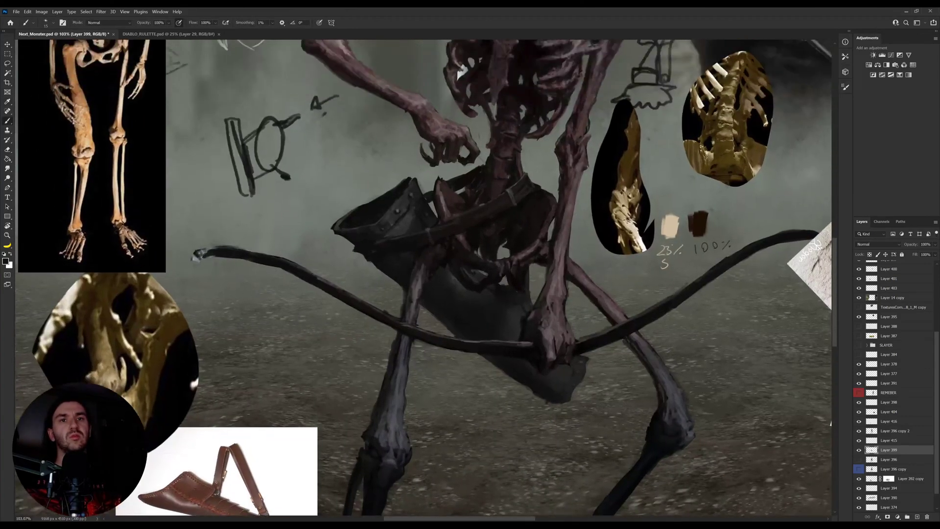
pyautogui.scroll(2, 439, 259)
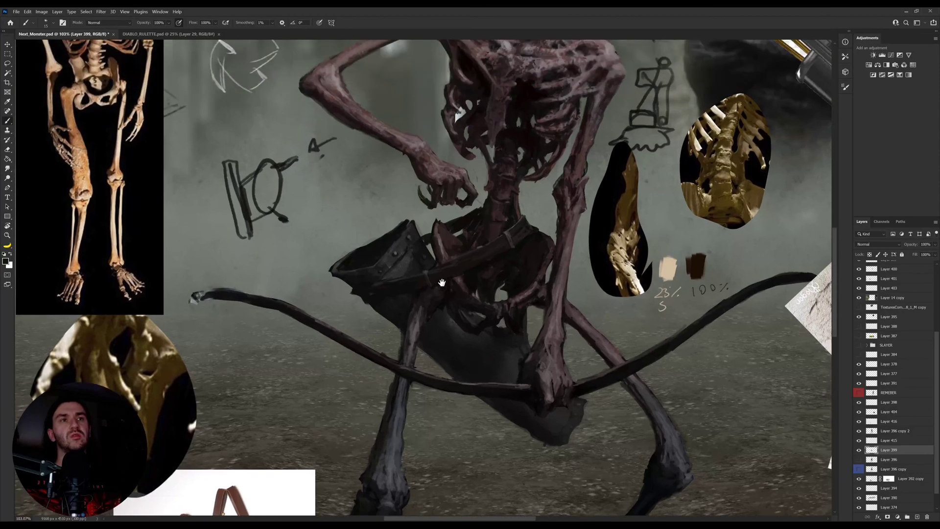
pyautogui.scroll(-4, 438, 323)
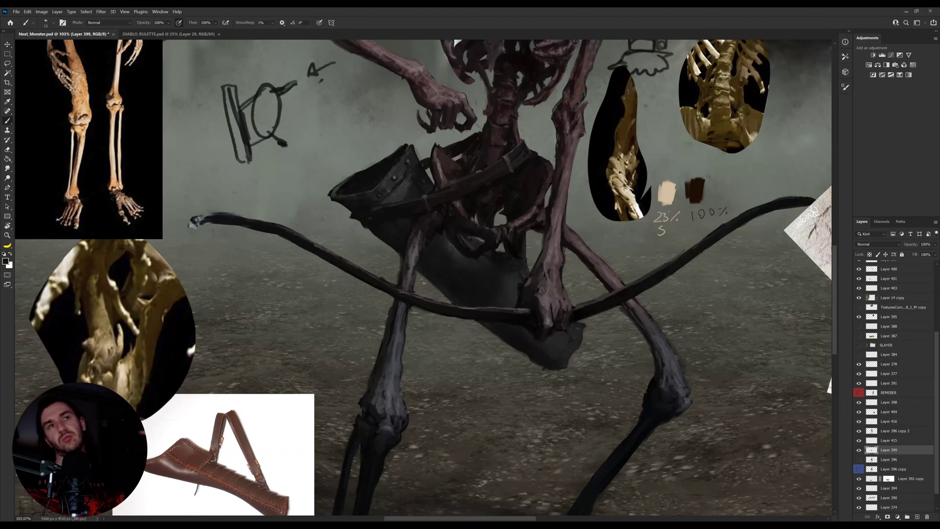
pyautogui.scroll(4, 494, 148)
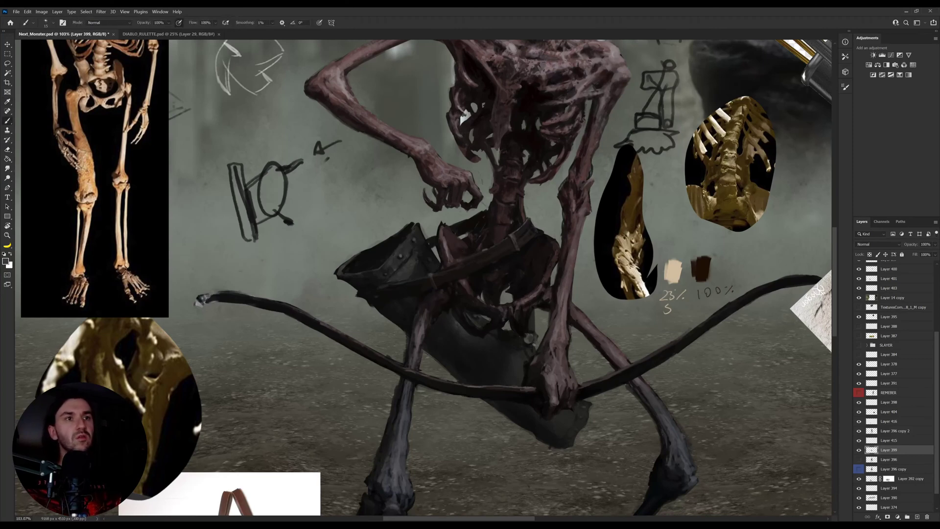
# Step: Touch up the quiver's upper edge beside the bow hand on Layer 399 with a tone sampled from the quiver
pyautogui.press('e')
pyautogui.keyDown('ctrl'); pyautogui.click(530, 341); pyautogui.keyUp('ctrl')
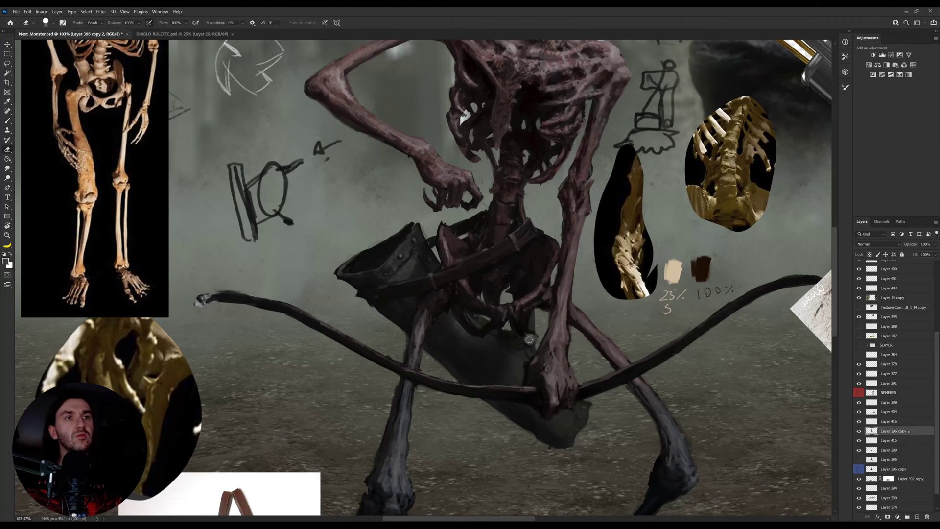
pyautogui.press('b')
pyautogui.keyDown('ctrl'); pyautogui.click(527, 343); pyautogui.keyUp('ctrl')
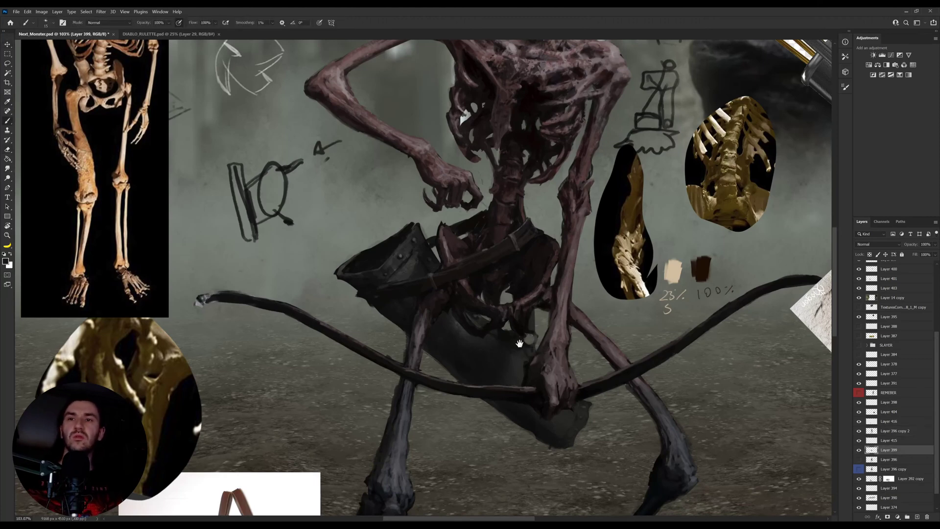
pyautogui.moveTo(520, 343); pyautogui.dragTo(495, 346)
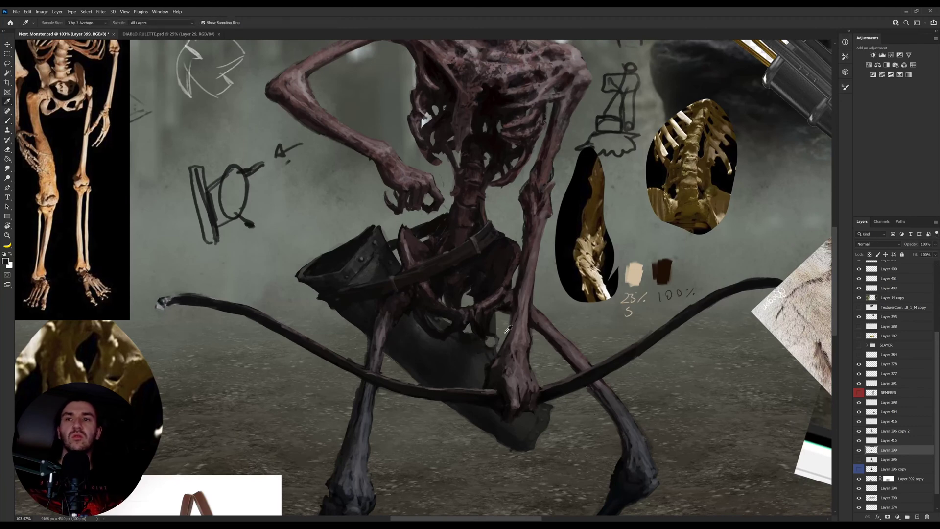
pyautogui.keyDown('alt'); pyautogui.click(483, 335); pyautogui.keyUp('alt')
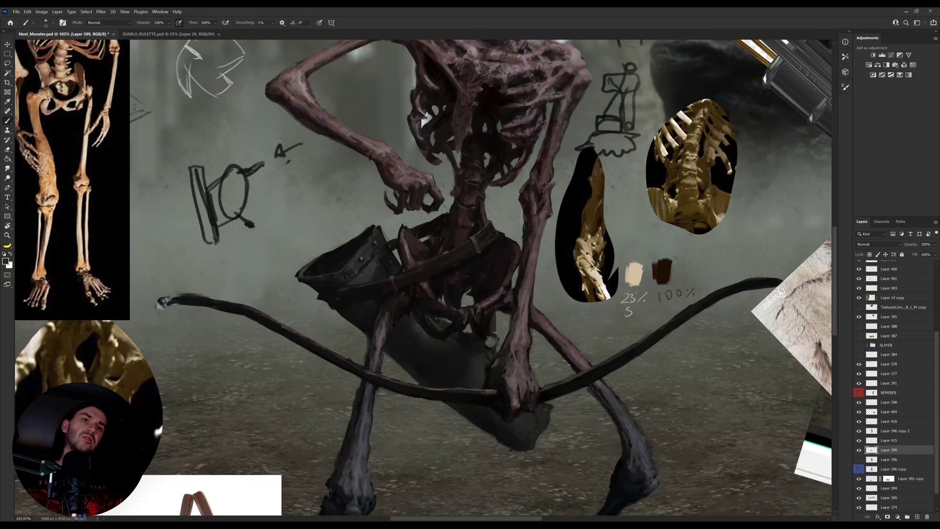
# Step: Blend the area between the lower pelvis and the quiver on Layer 399 using dark tones sampled around it
pyautogui.keyDown('alt'); pyautogui.click(451, 293); pyautogui.keyUp('alt')
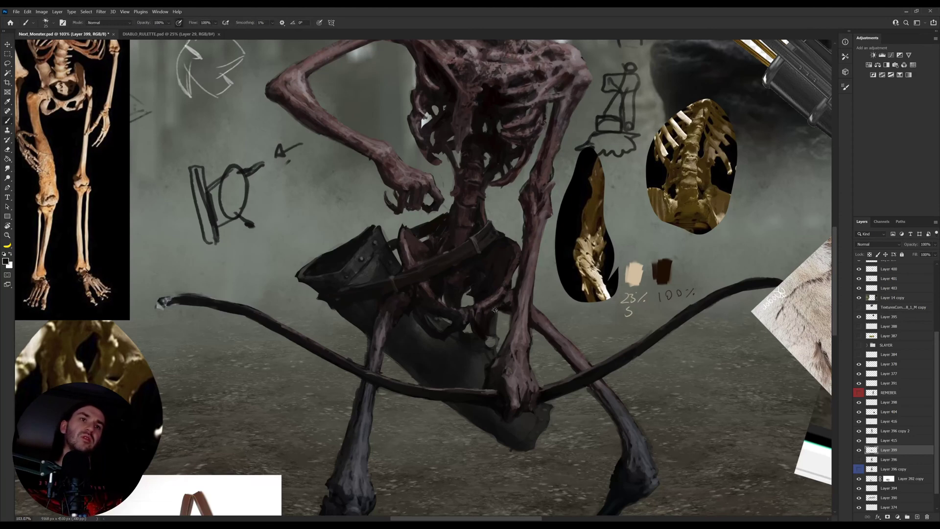
pyautogui.keyDown('alt'); pyautogui.click(489, 337); pyautogui.keyUp('alt')
pyautogui.keyDown('alt'); pyautogui.click(478, 347); pyautogui.keyUp('alt')
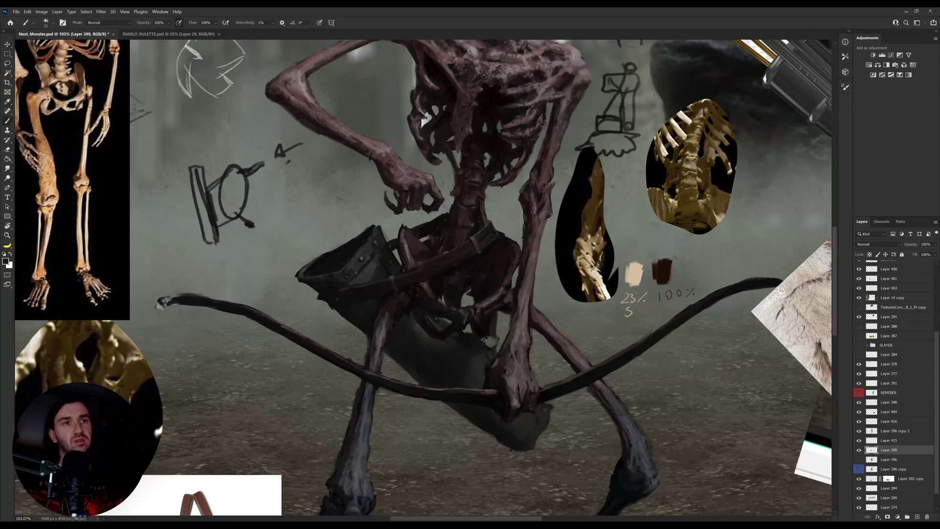
pyautogui.press('v')
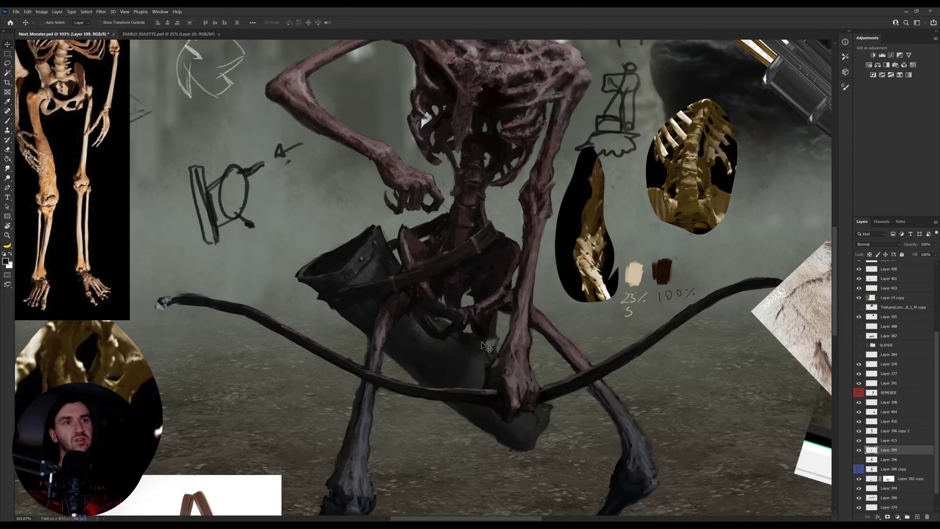
pyautogui.press('i')
pyautogui.click(480, 329)
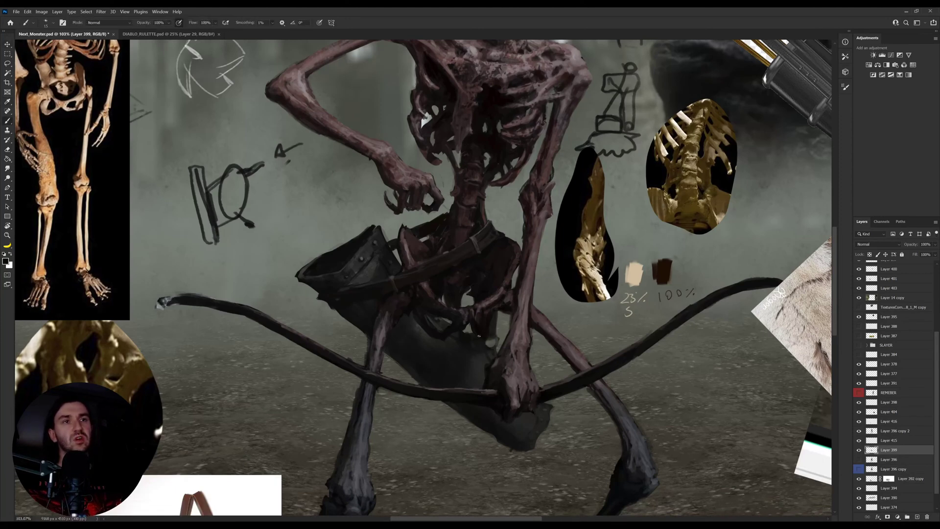
pyautogui.press('b')
pyautogui.keyDown('alt'); pyautogui.click(479, 318); pyautogui.keyUp('alt')
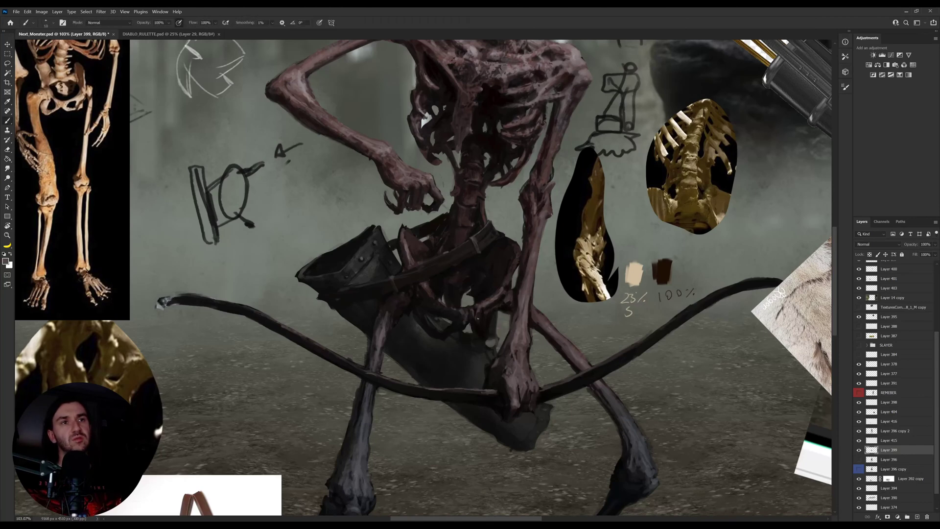
# Step: Paint the lower pelvis bone beside the forearm on Layer 396 copy 2 with tones sampled from the surrounding bone
pyautogui.keyDown('ctrl'); pyautogui.click(488, 305); pyautogui.keyUp('ctrl')
pyautogui.keyDown('alt'); pyautogui.click(478, 316); pyautogui.keyUp('alt')
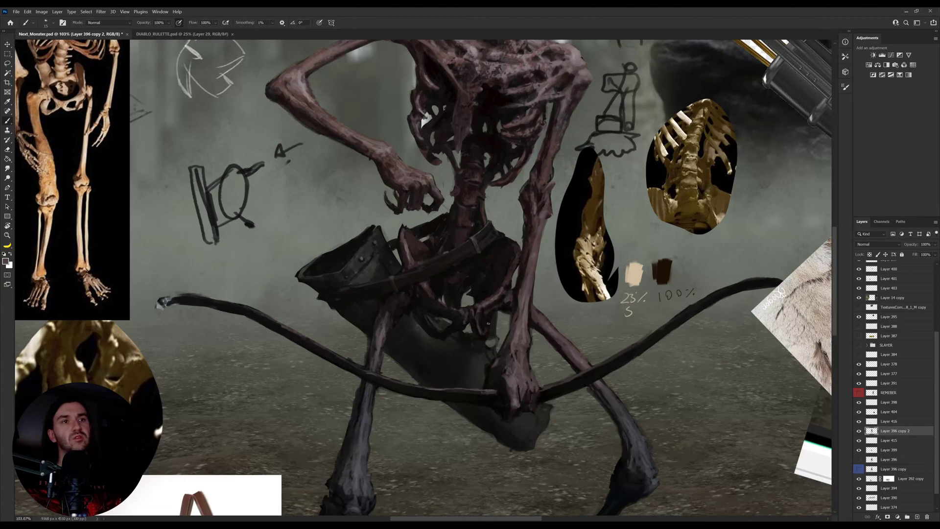
pyautogui.keyDown('alt'); pyautogui.click(489, 321); pyautogui.keyUp('alt')
pyautogui.keyDown('alt'); pyautogui.click(477, 324); pyautogui.keyUp('alt')
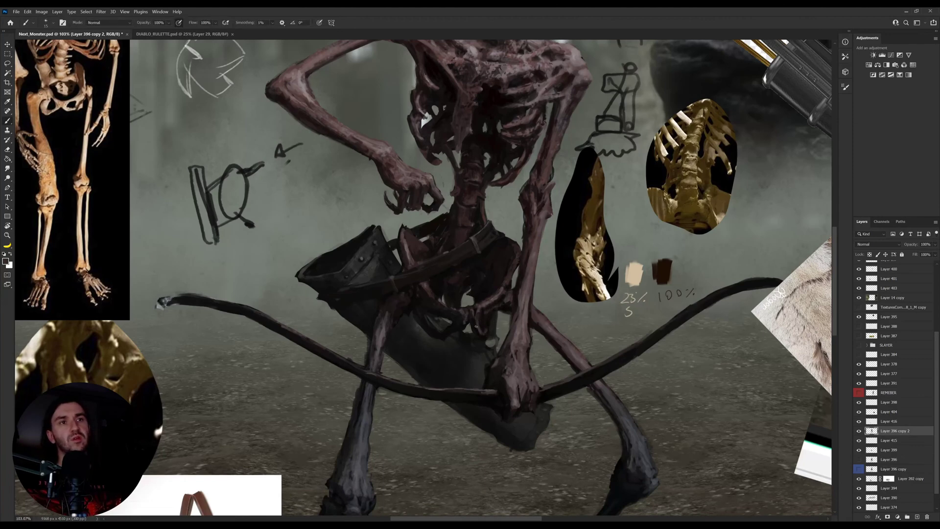
pyautogui.keyDown('alt'); pyautogui.click(483, 336); pyautogui.keyUp('alt')
pyautogui.keyDown('alt'); pyautogui.click(480, 324); pyautogui.keyUp('alt')
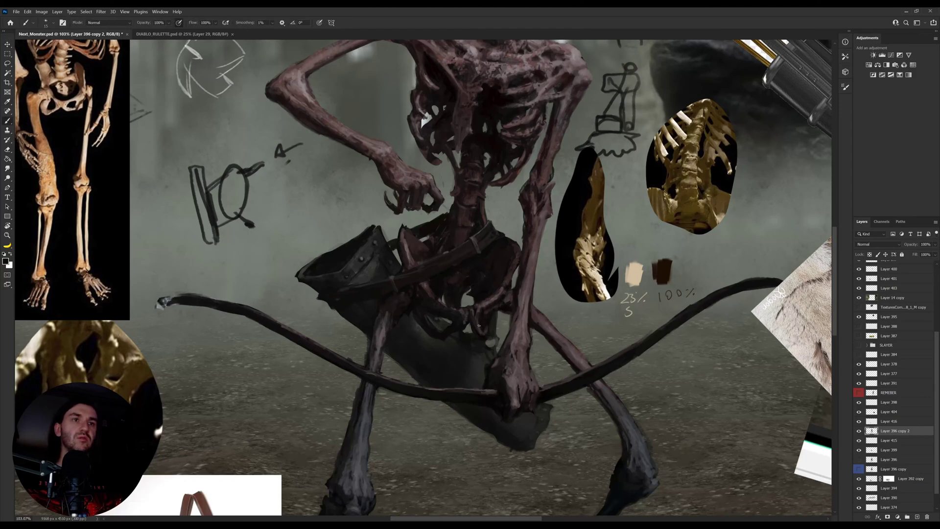
# Step: Refine the edges of the small pelvis opening on Layer 396 copy 2 by alternately erasing and repainting with sampled tones
pyautogui.press('e')
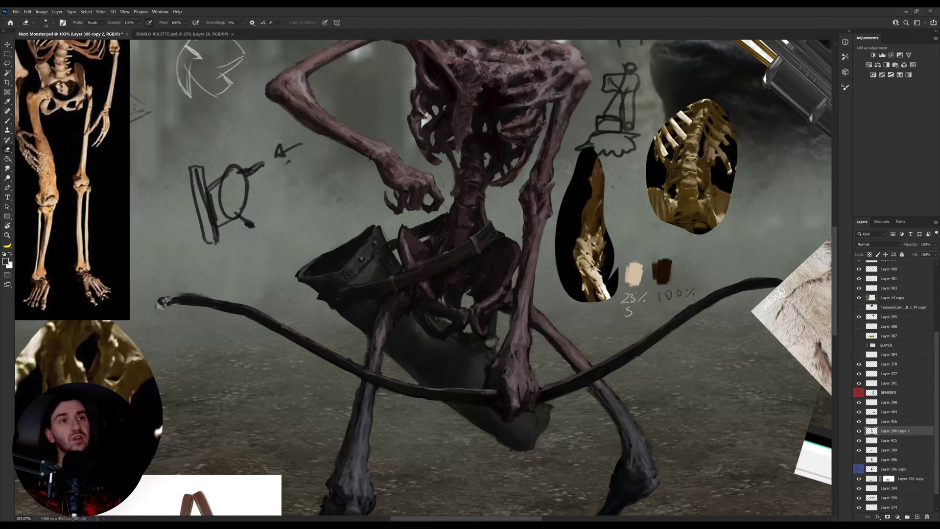
pyautogui.press('b')
pyautogui.press('e')
pyautogui.press('b')
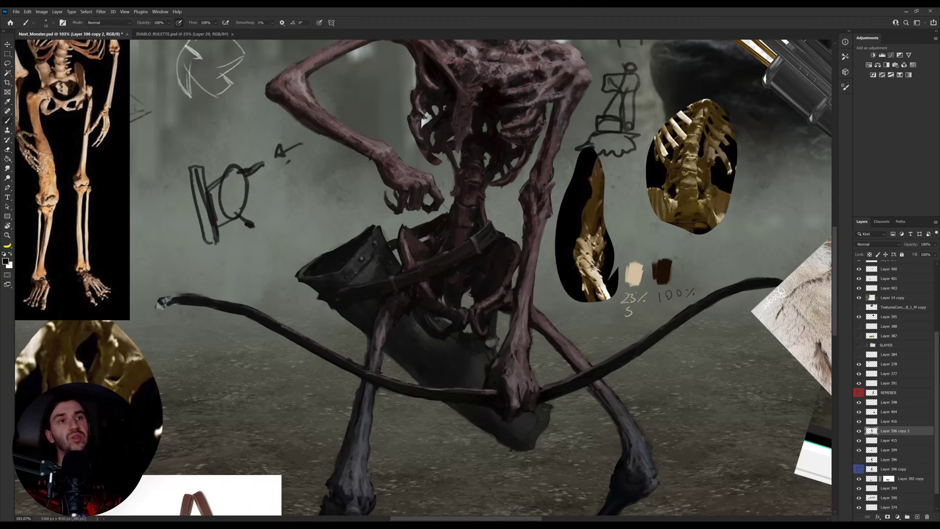
pyautogui.press('e')
pyautogui.press('b')
pyautogui.keyDown('alt'); pyautogui.click(471, 295); pyautogui.keyUp('alt')
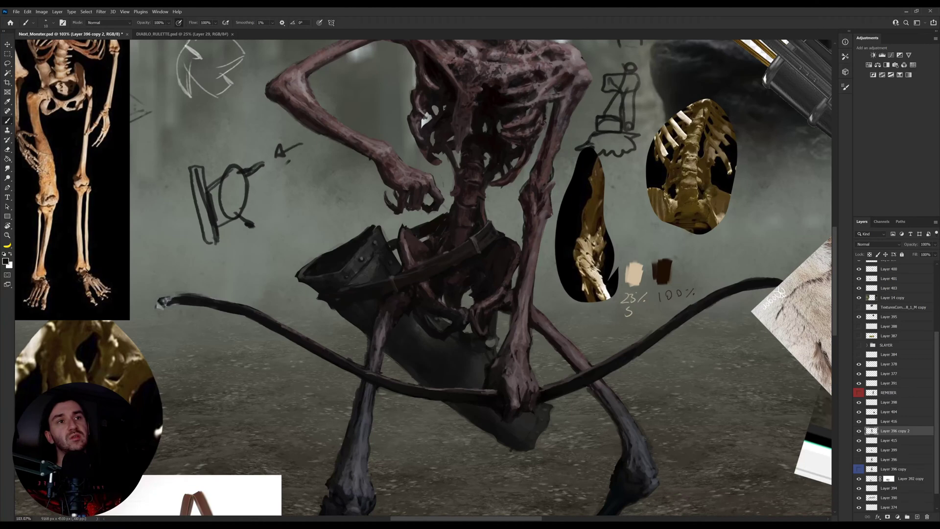
pyautogui.press('e')
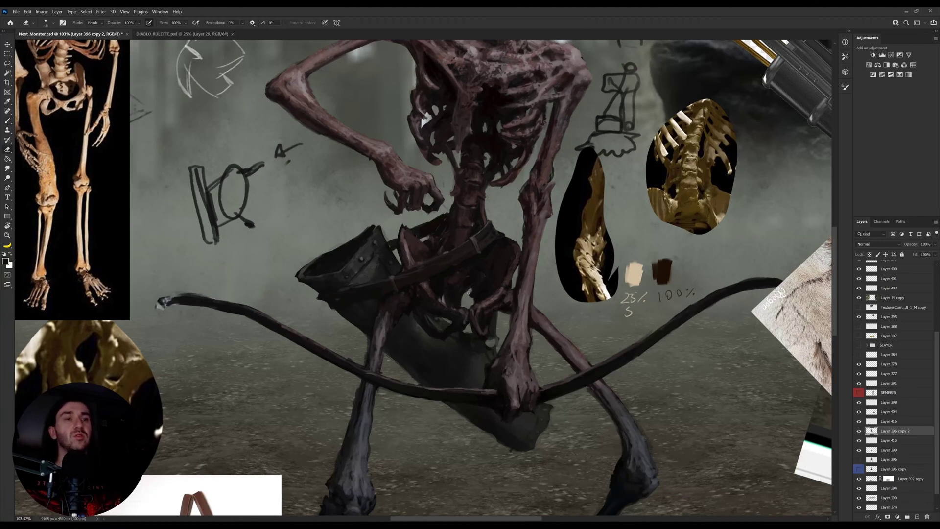
pyautogui.press('b')
pyautogui.keyDown('alt'); pyautogui.click(470, 294); pyautogui.keyUp('alt')
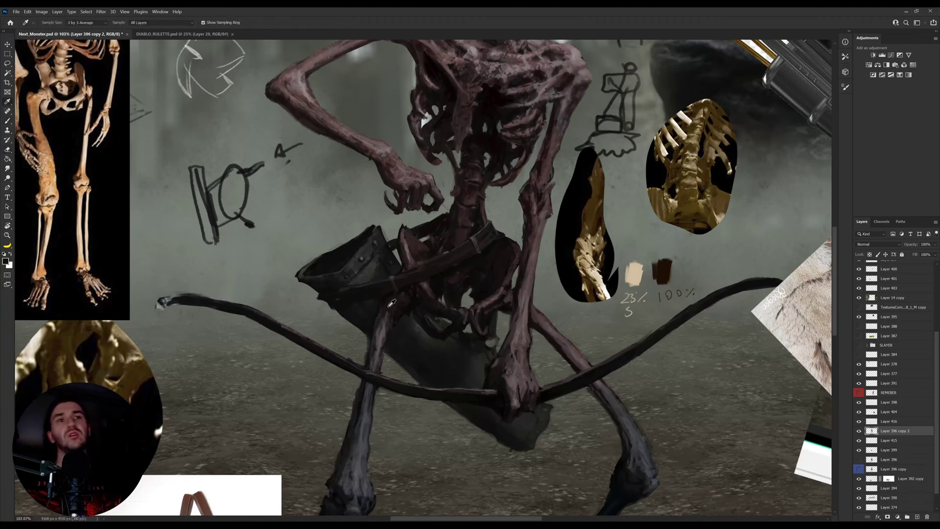
# Step: Clean up the thigh bone's edge in front of the quiver on Layer 396 copy 2 by erasing and repainting with sampled tones
pyautogui.keyDown('alt'); pyautogui.click(386, 324); pyautogui.keyUp('alt')
pyautogui.keyDown('alt'); pyautogui.click(375, 358); pyautogui.keyUp('alt')
pyautogui.press('e')
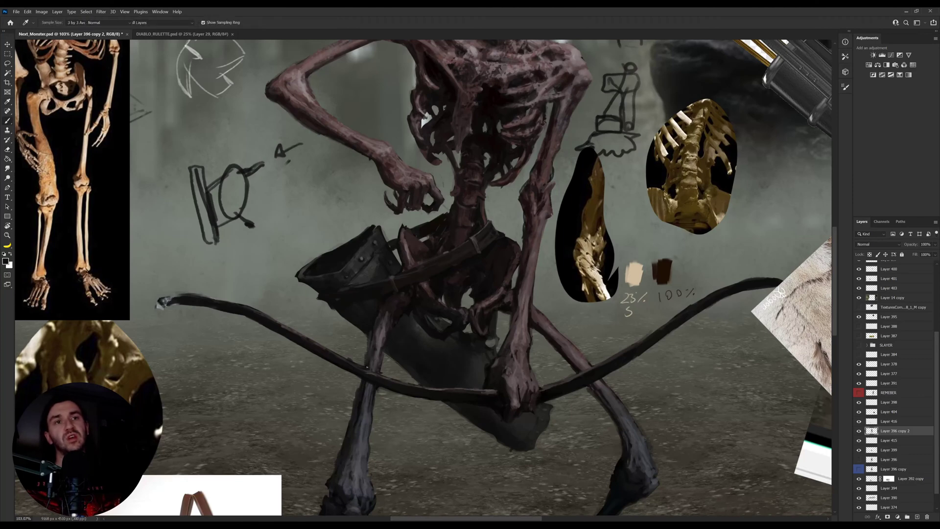
pyautogui.press('b')
pyautogui.press('e')
pyautogui.press('b')
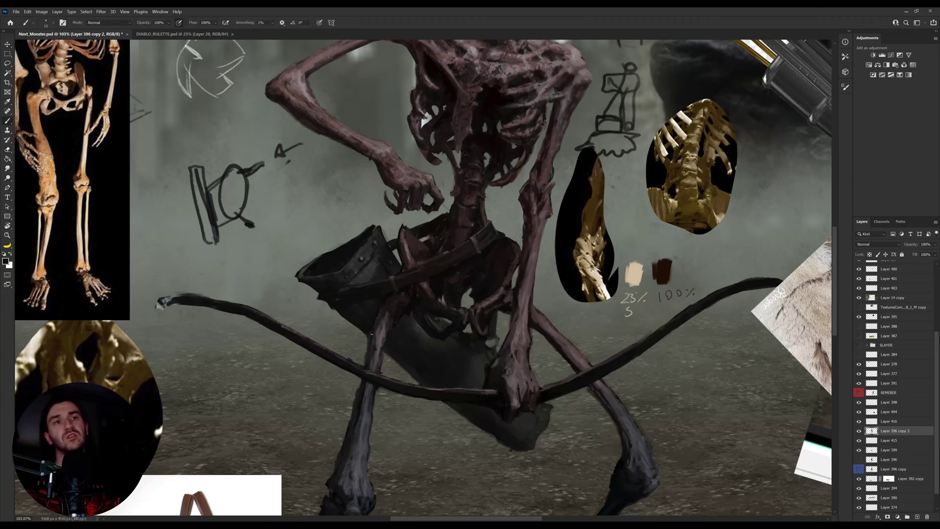
pyautogui.press('e')
pyautogui.press('b')
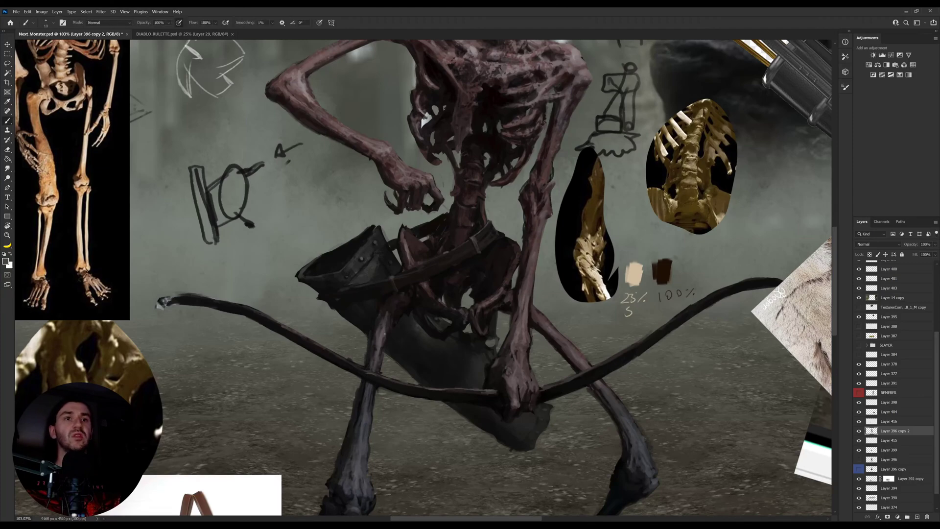
# Step: Rotate the canvas and paint the thigh and pelvis area near the diagonal strap with a sampled tone on Layer 396 copy 2
pyautogui.press('r')
pyautogui.moveTo(392, 308); pyautogui.dragTo(520, 329)
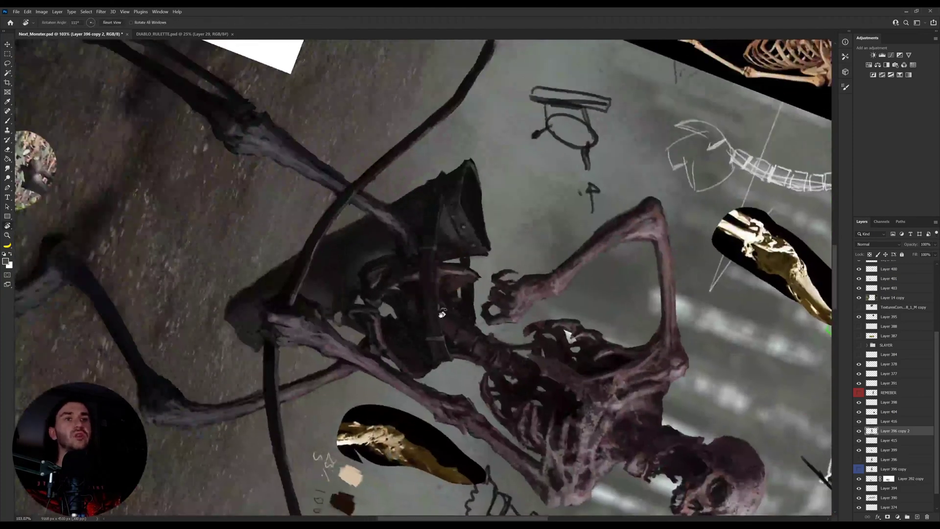
pyautogui.moveTo(457, 307); pyautogui.dragTo(454, 341)
pyautogui.moveTo(510, 273); pyautogui.dragTo(508, 295)
pyautogui.press('alt')
pyautogui.click(435, 283)
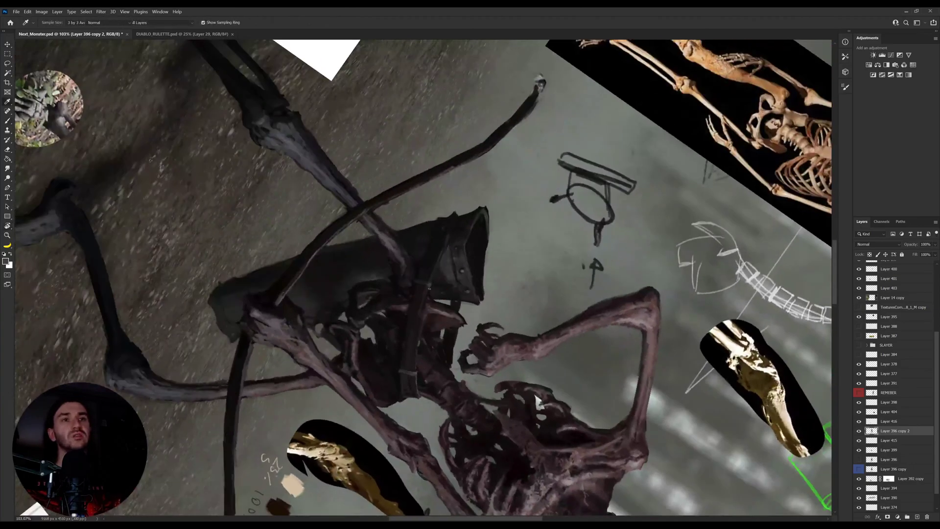
pyautogui.press('b')
pyautogui.press('r')
pyautogui.moveTo(417, 354); pyautogui.dragTo(443, 255)
pyautogui.moveTo(605, 232); pyautogui.dragTo(454, 240)
pyautogui.press('b')
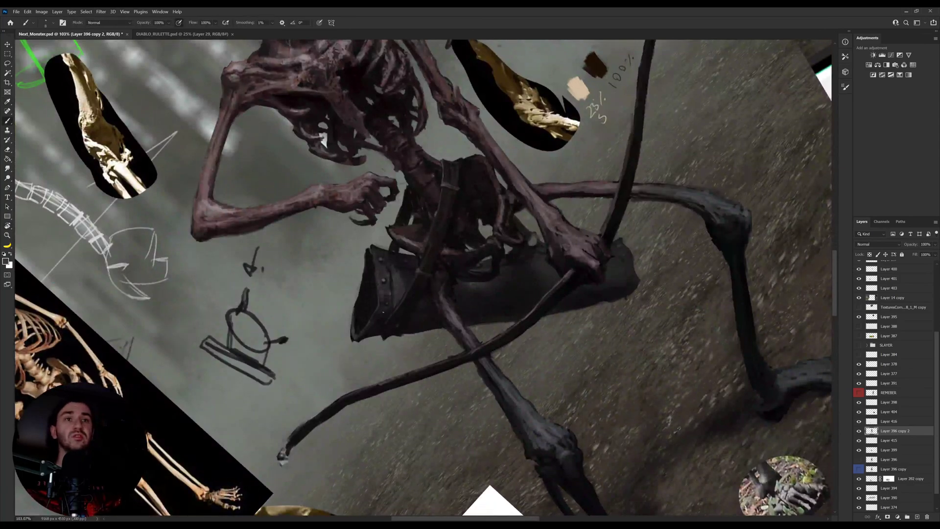
pyautogui.press('r')
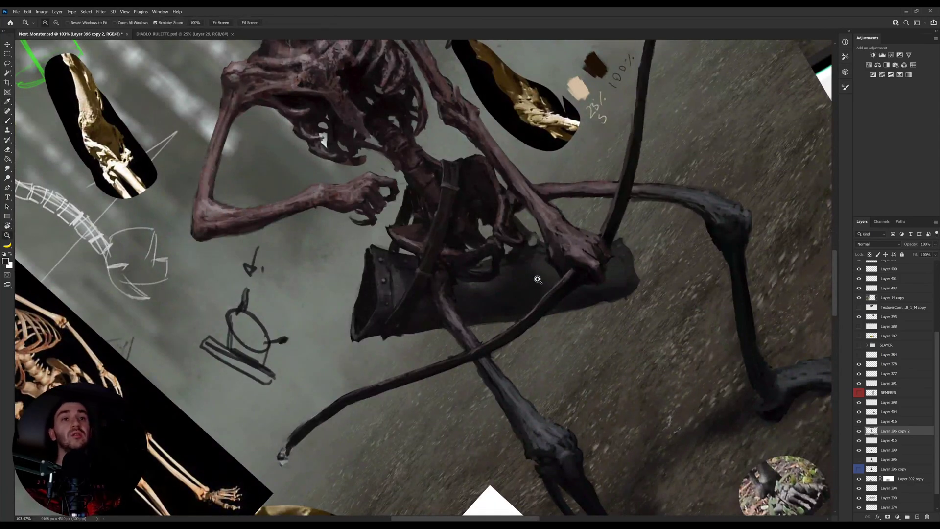
pyautogui.moveTo(543, 259); pyautogui.dragTo(568, 369)
pyautogui.moveTo(444, 258); pyautogui.dragTo(510, 344)
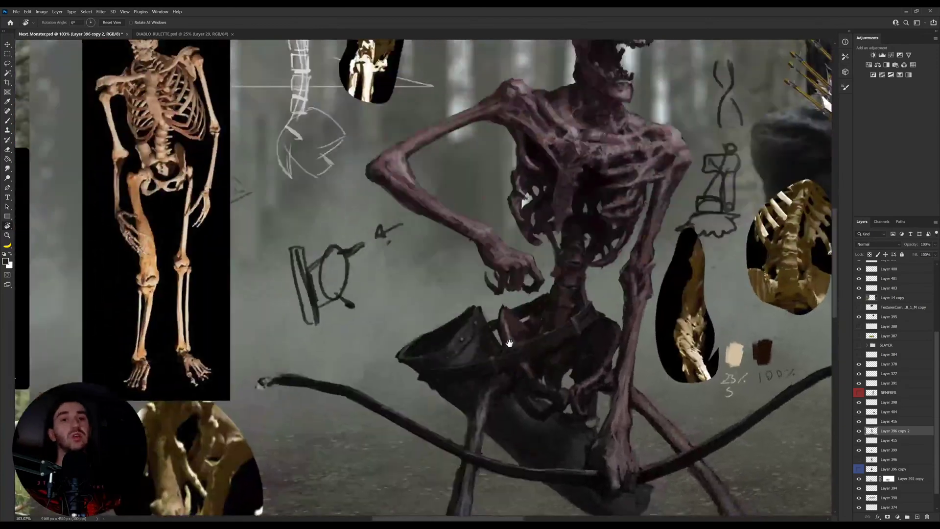
pyautogui.moveTo(580, 345); pyautogui.dragTo(583, 379)
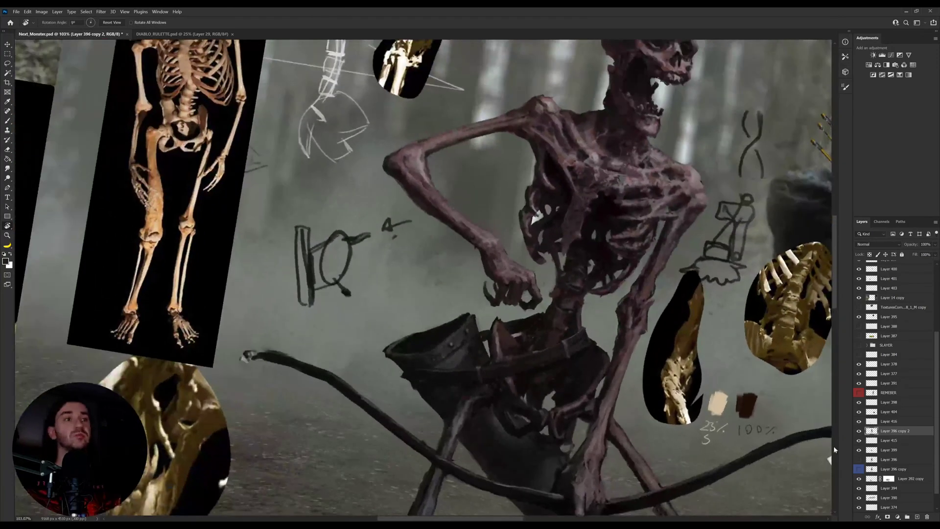
pyautogui.click(917, 517)
pyautogui.moveTo(489, 313); pyautogui.dragTo(387, 348)
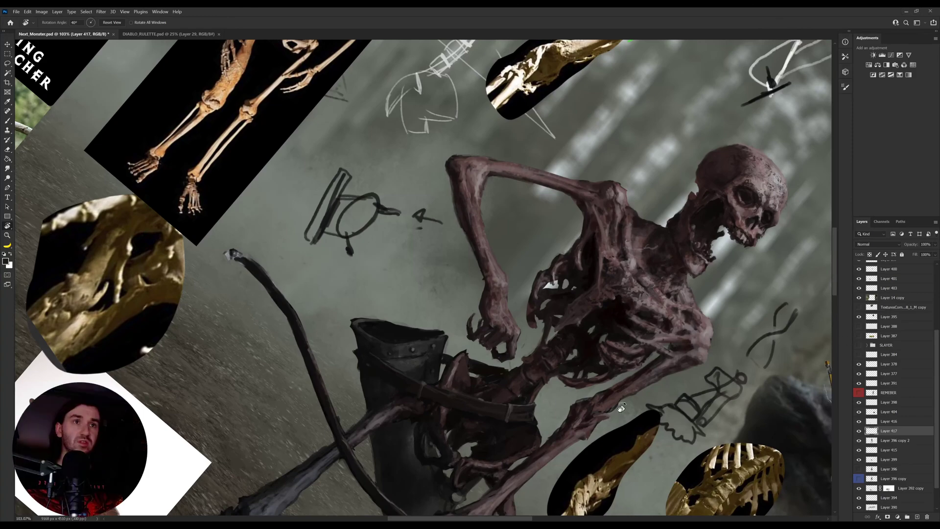
pyautogui.moveTo(622, 407); pyautogui.dragTo(588, 287)
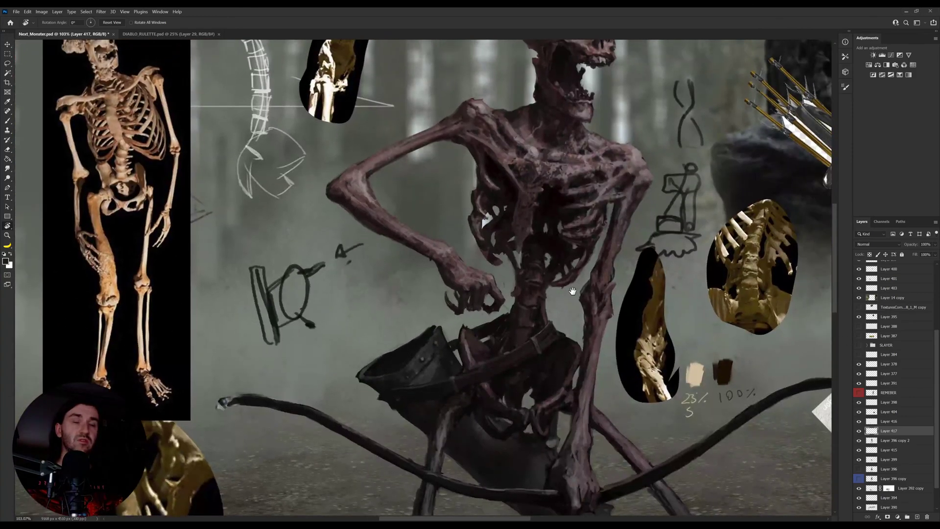
pyautogui.press('b')
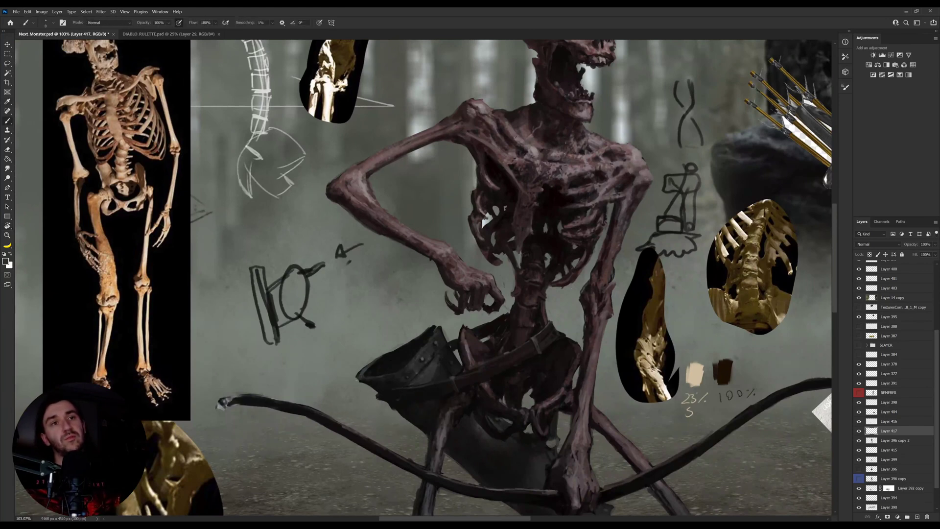
pyautogui.press('e')
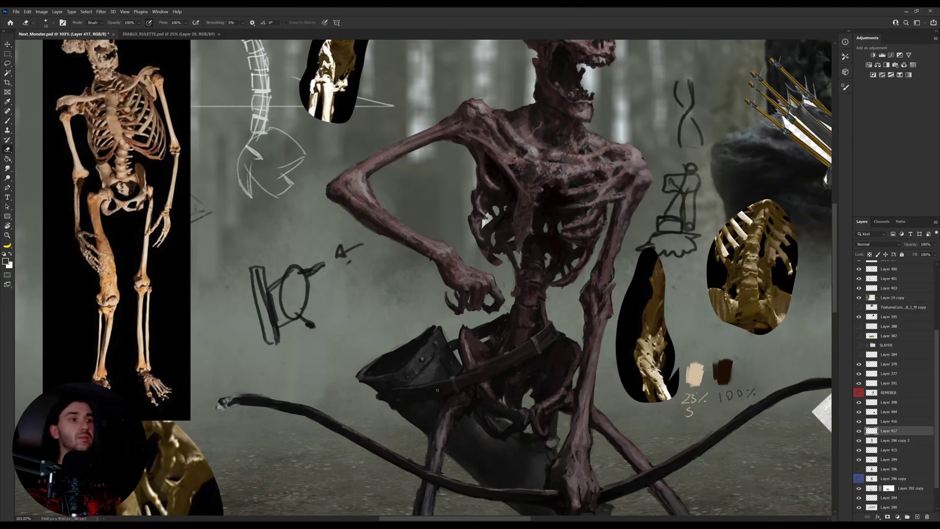
pyautogui.click(860, 433)
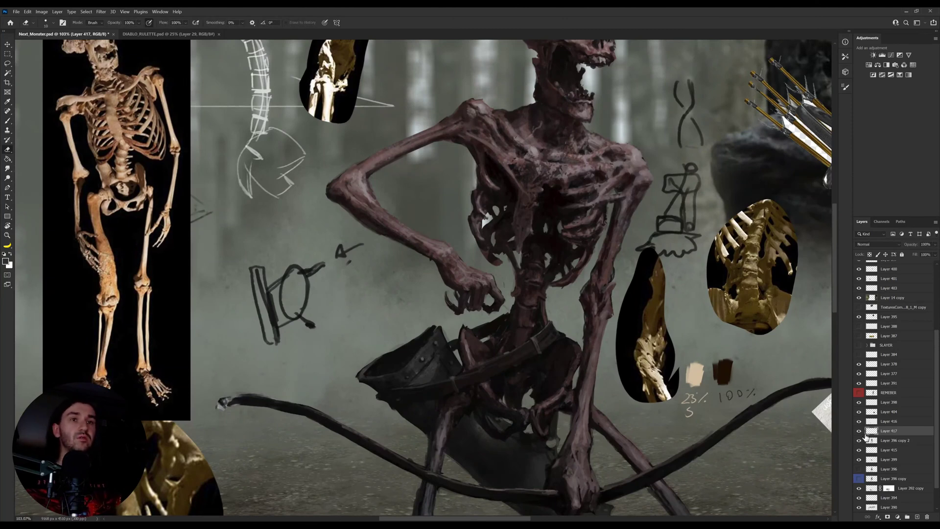
pyautogui.press('Delete')
pyautogui.click(860, 432)
pyautogui.click(860, 431)
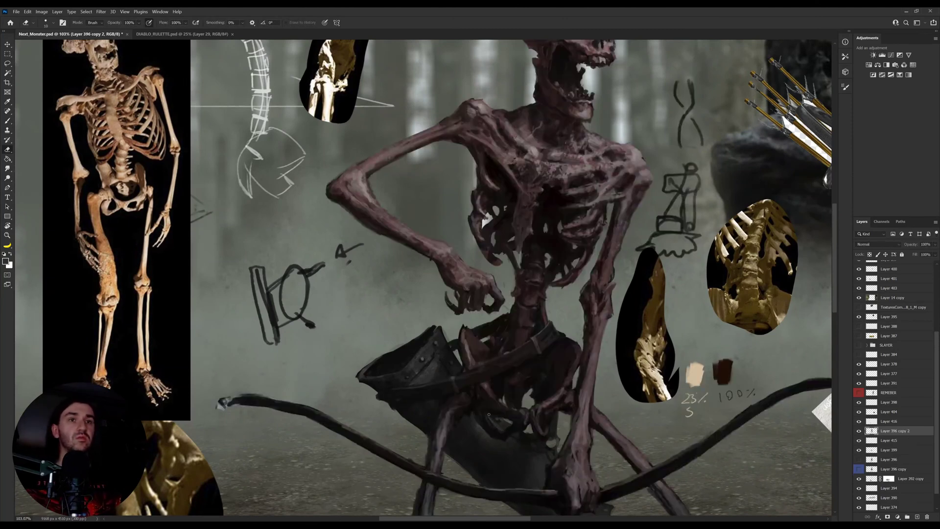
# Step: Add a new empty layer directly above Layer 396 copy 2
pyautogui.press('b')
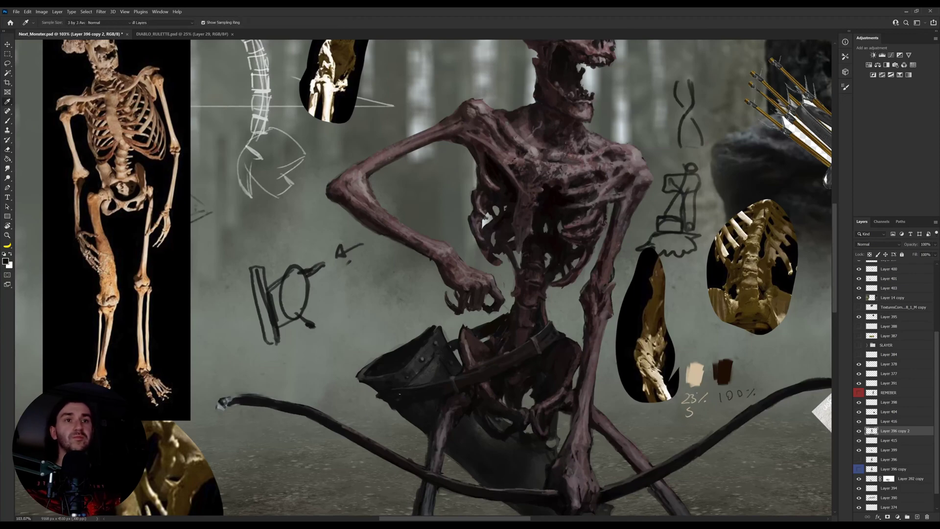
pyautogui.press('r')
pyautogui.moveTo(586, 354)
pyautogui.mouseDown()
pyautogui.moveTo(598, 321)
pyautogui.moveTo(600, 246)
pyautogui.mouseUp()
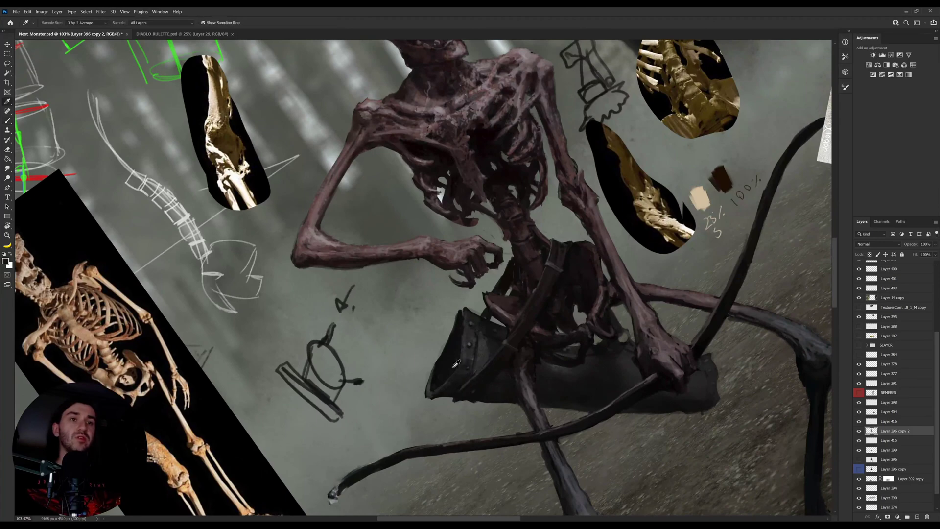
pyautogui.press('r')
pyautogui.moveTo(571, 313)
pyautogui.mouseDown()
pyautogui.moveTo(563, 343)
pyautogui.moveTo(492, 428)
pyautogui.mouseUp()
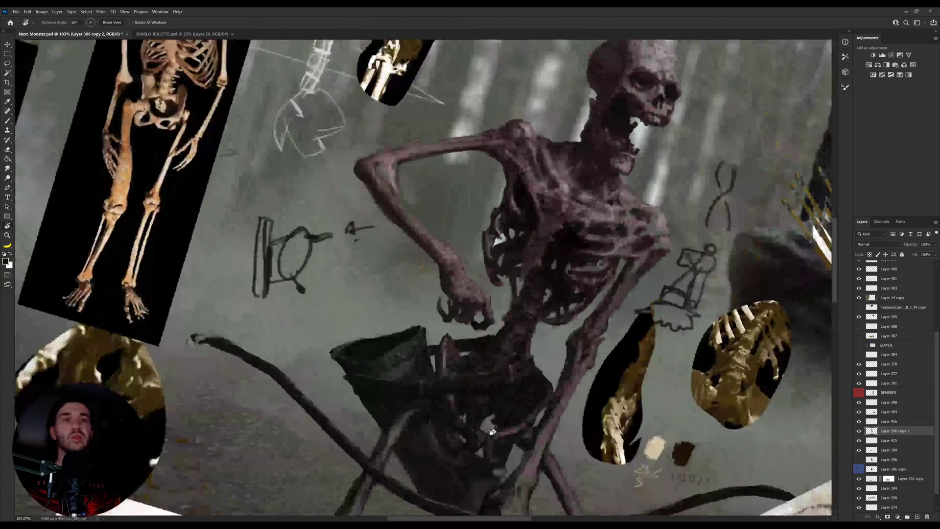
pyautogui.moveTo(626, 401); pyautogui.dragTo(589, 432)
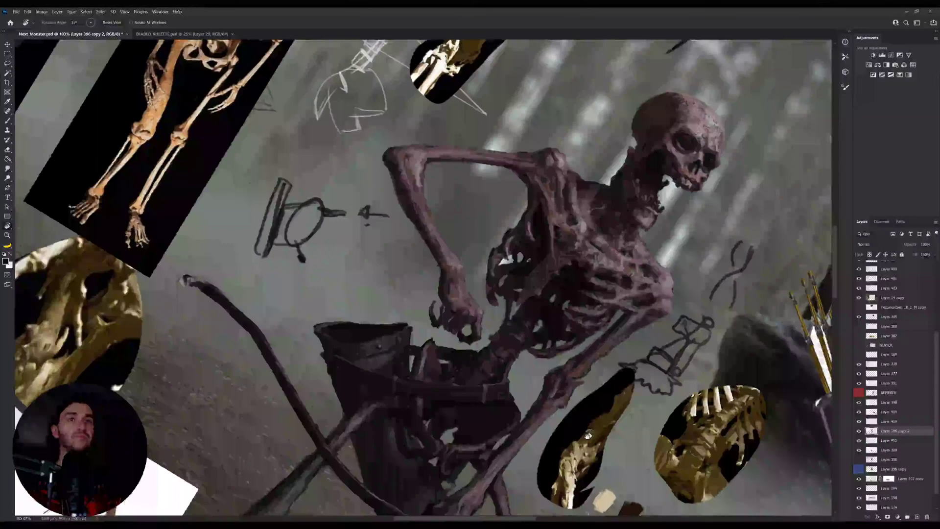
pyautogui.click(917, 517)
pyautogui.moveTo(671, 502); pyautogui.dragTo(603, 310)
pyautogui.moveTo(460, 335); pyautogui.dragTo(418, 385)
# Step: Select the quiver's layer, Layer 399, and add a new empty layer directly above it
pyautogui.press('z')
pyautogui.click(468, 371)
pyautogui.press('r')
pyautogui.moveTo(613, 379); pyautogui.dragTo(589, 280)
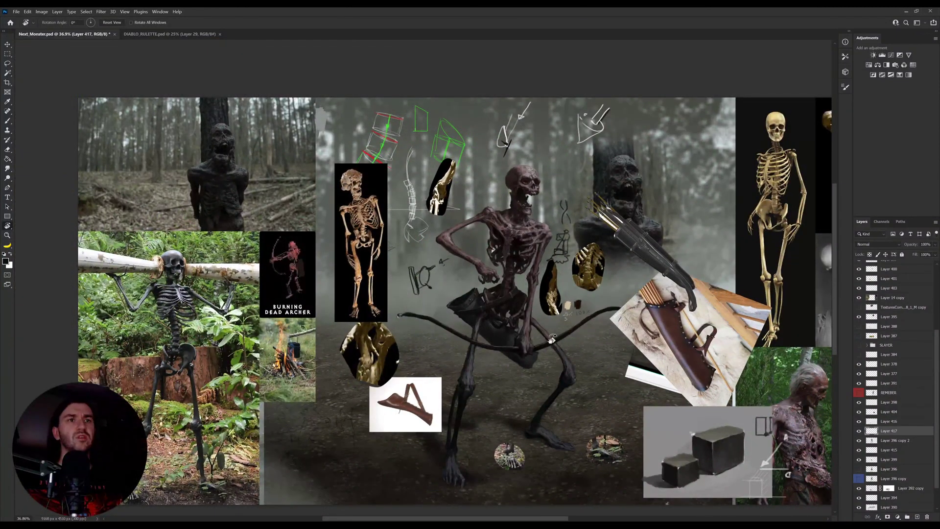
pyautogui.scroll(5, 488, 292)
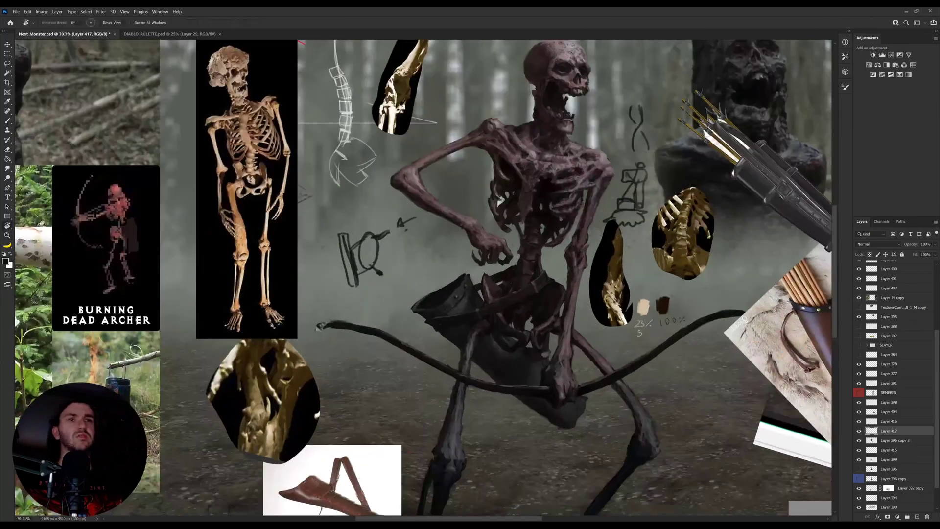
pyautogui.moveTo(436, 328); pyautogui.dragTo(406, 310)
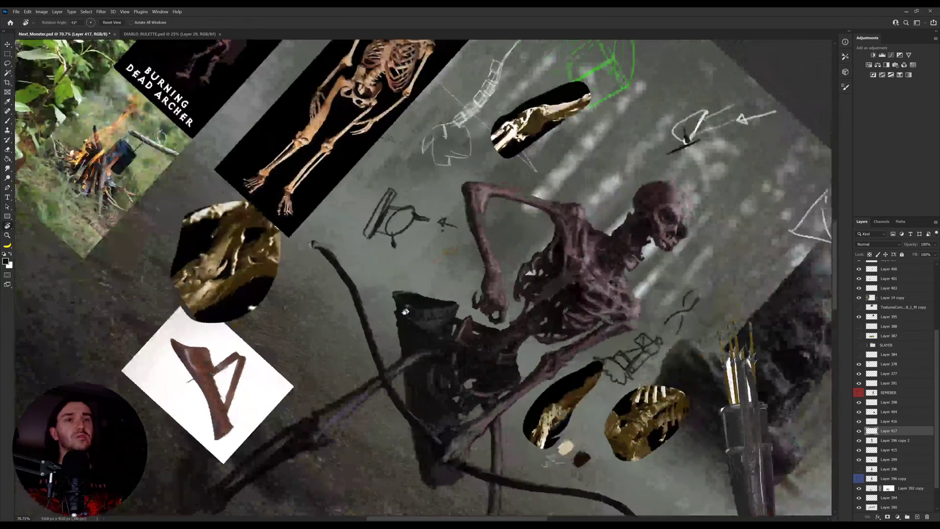
pyautogui.press('v')
pyautogui.click(418, 304)
pyautogui.click(917, 516)
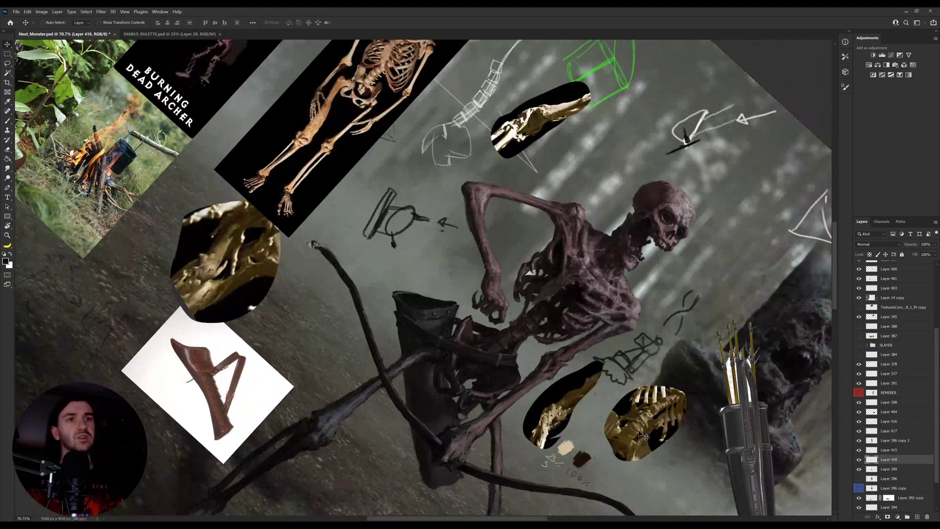
# Step: Sketch a bundle of black arrow shafts of varying heights rising from the quiver's opening on Layer 418
pyautogui.press('u')
pyautogui.press('b')
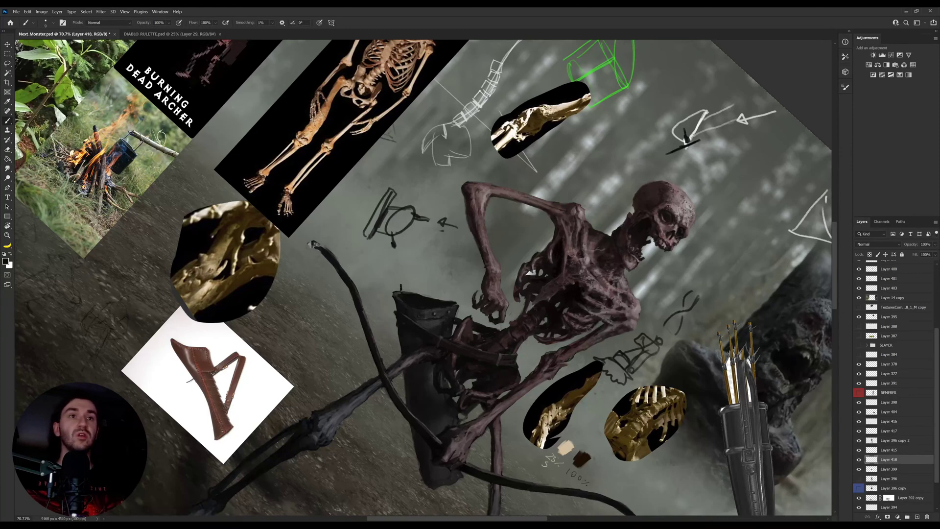
pyautogui.press(']')
pyautogui.moveTo(401, 278); pyautogui.dragTo(397, 235)
pyautogui.moveTo(407, 292)
pyautogui.mouseDown()
pyautogui.moveTo(405, 265)
pyautogui.moveTo(408, 293)
pyautogui.mouseUp()
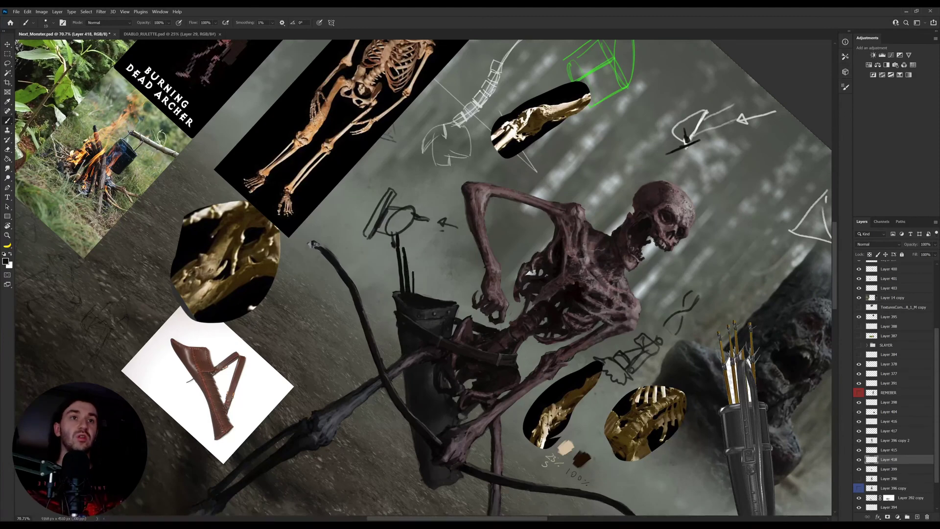
pyautogui.press('e')
pyautogui.press('b')
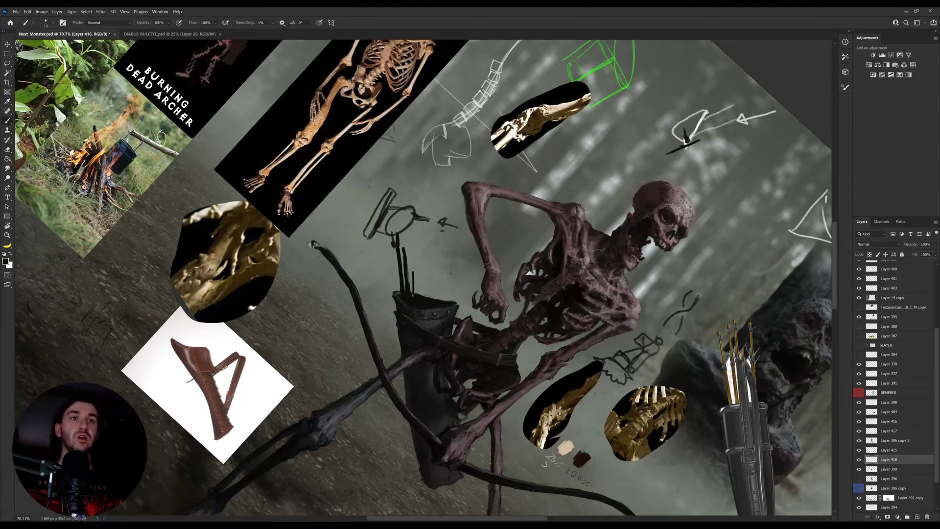
pyautogui.moveTo(413, 296); pyautogui.dragTo(411, 243)
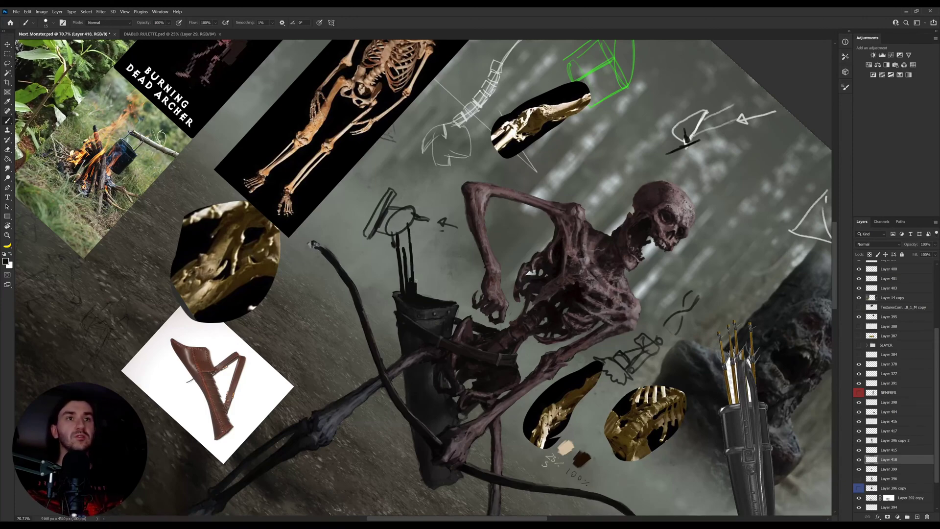
pyautogui.moveTo(418, 293); pyautogui.dragTo(417, 255)
pyautogui.moveTo(421, 294)
pyautogui.mouseDown()
pyautogui.moveTo(422, 256)
pyautogui.moveTo(404, 297)
pyautogui.moveTo(396, 272)
pyautogui.mouseUp()
# Step: Retouch the quiver's opening around the arrow shafts on Layer 399 with the eraser and a sampled tone
pyautogui.press('r')
pyautogui.moveTo(423, 316); pyautogui.dragTo(454, 300)
pyautogui.keyDown('ctrl'); pyautogui.click(455, 299); pyautogui.keyUp('ctrl')
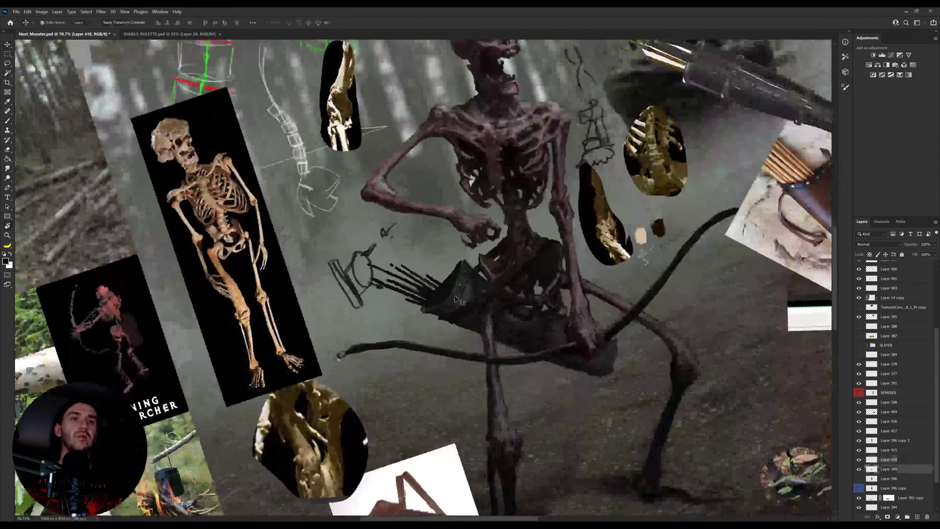
pyautogui.press('i')
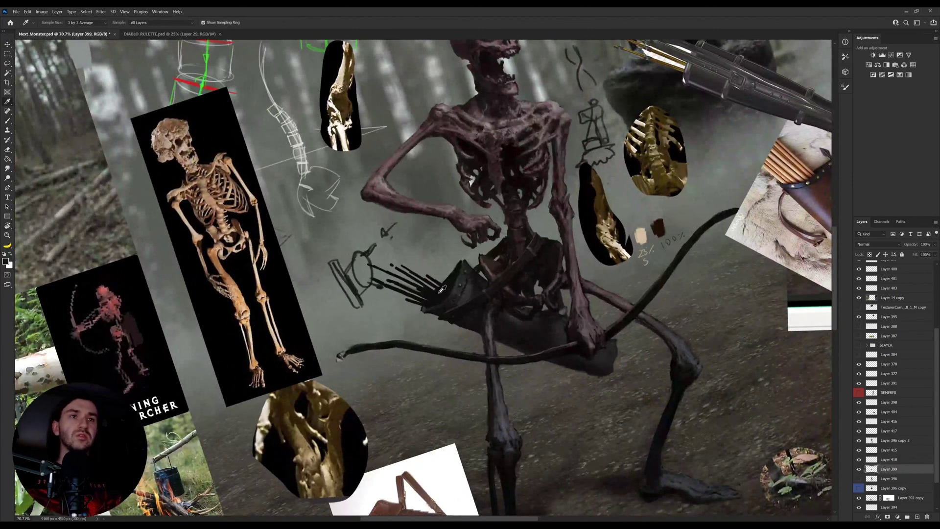
pyautogui.press('e')
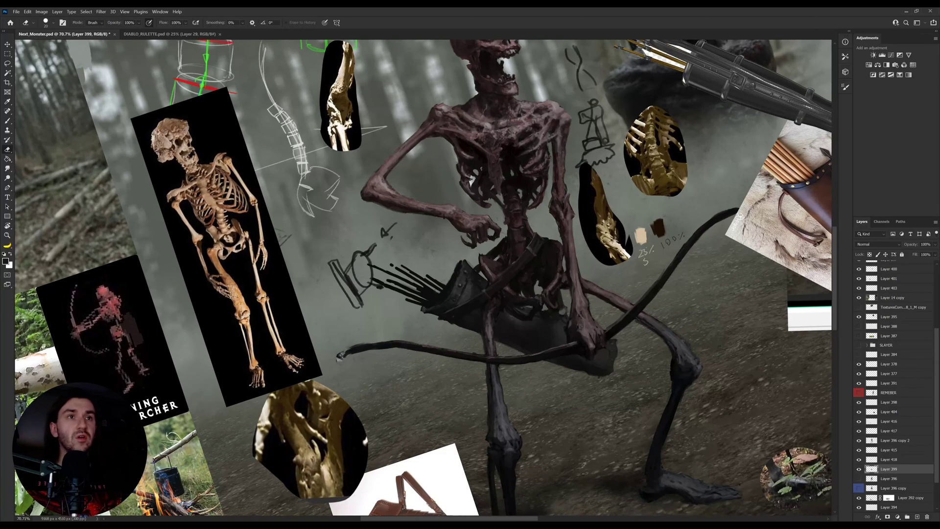
pyautogui.press('b')
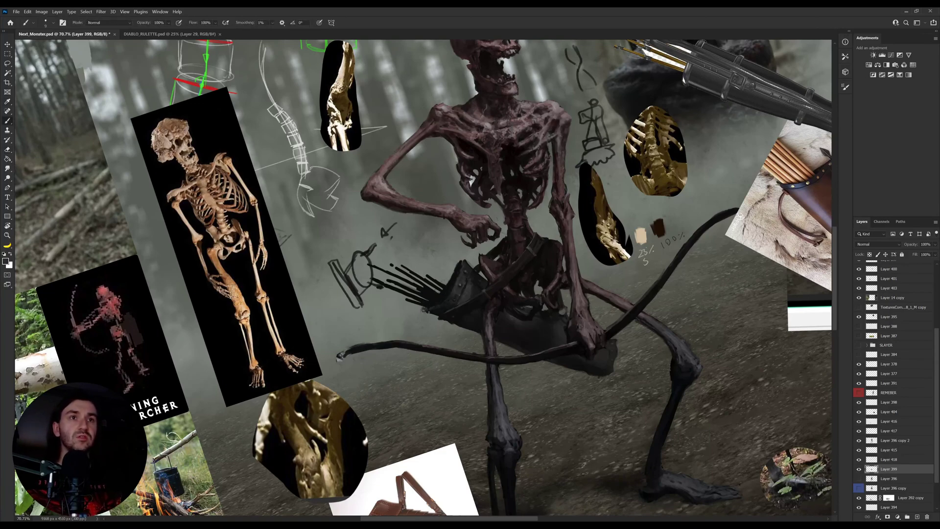
# Step: Paint slanted fletching strokes beside the outermost short arrow on Layer 418 with a dark tone sampled from the quiver
pyautogui.keyDown('ctrl'); pyautogui.click(453, 293); pyautogui.keyUp('ctrl')
pyautogui.press('r')
pyautogui.moveTo(502, 252); pyautogui.dragTo(491, 367)
pyautogui.scroll(3, 418, 298)
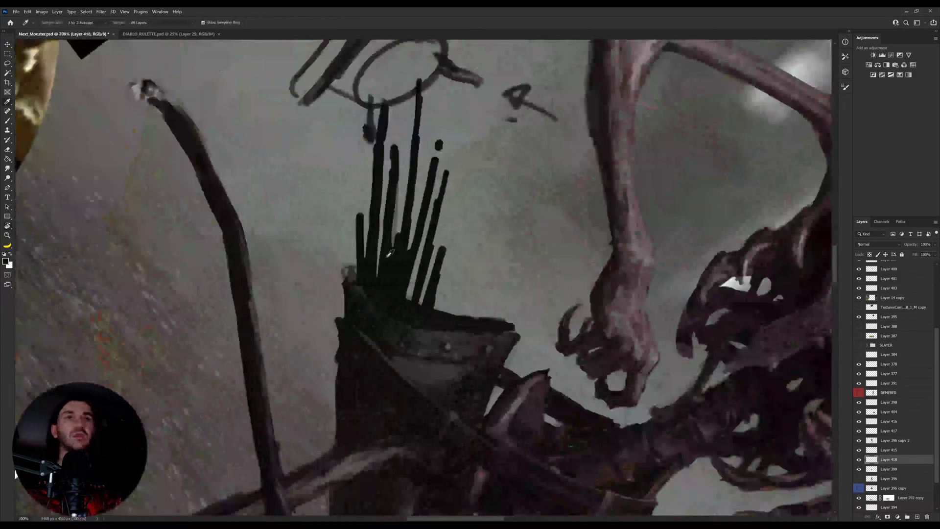
pyautogui.moveTo(387, 256); pyautogui.dragTo(381, 330)
pyautogui.press('b')
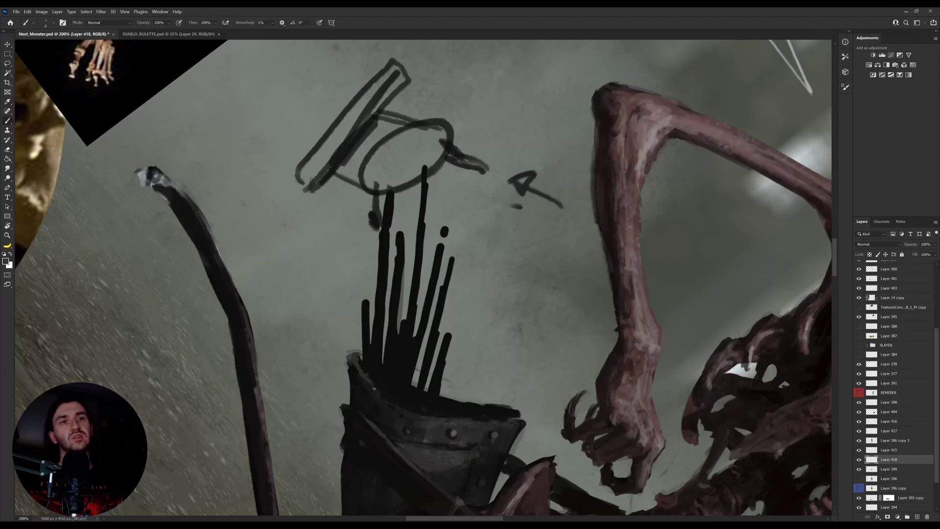
pyautogui.press('i')
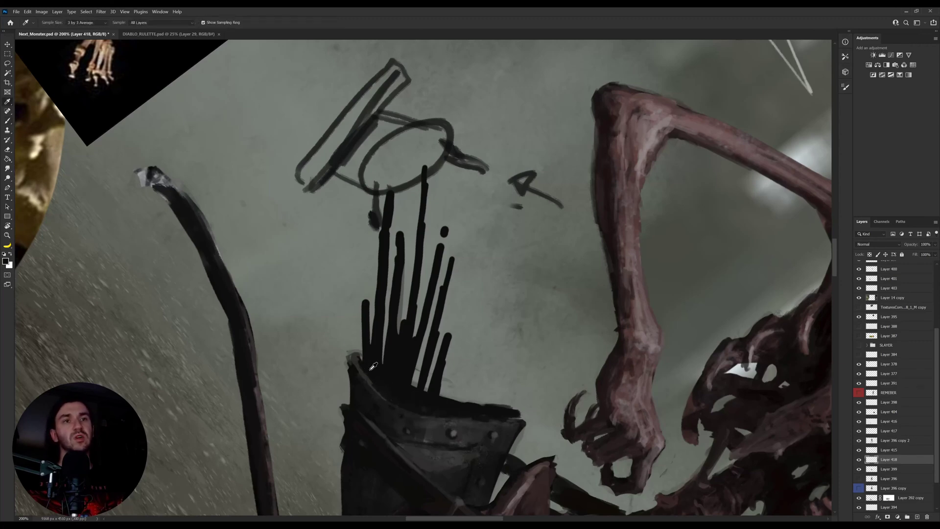
pyautogui.press('b')
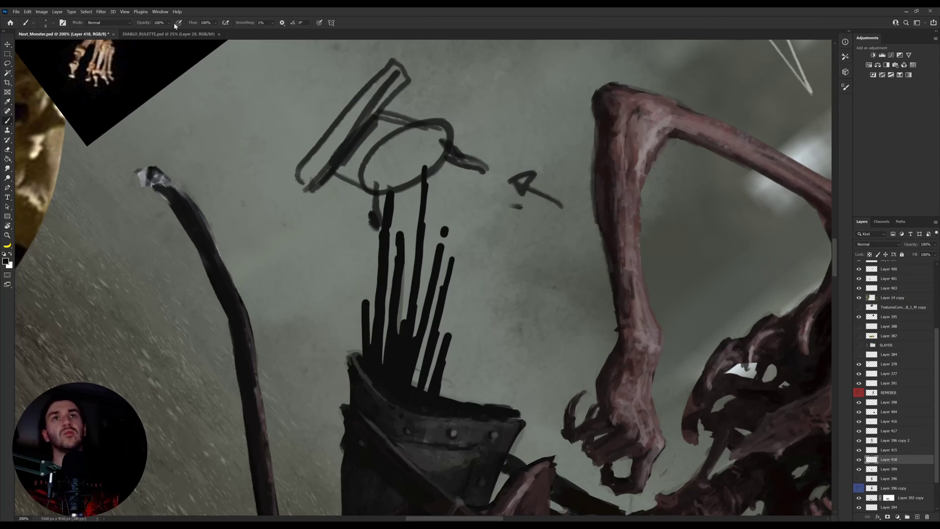
pyautogui.press('i')
pyautogui.click(419, 424)
pyautogui.press('b')
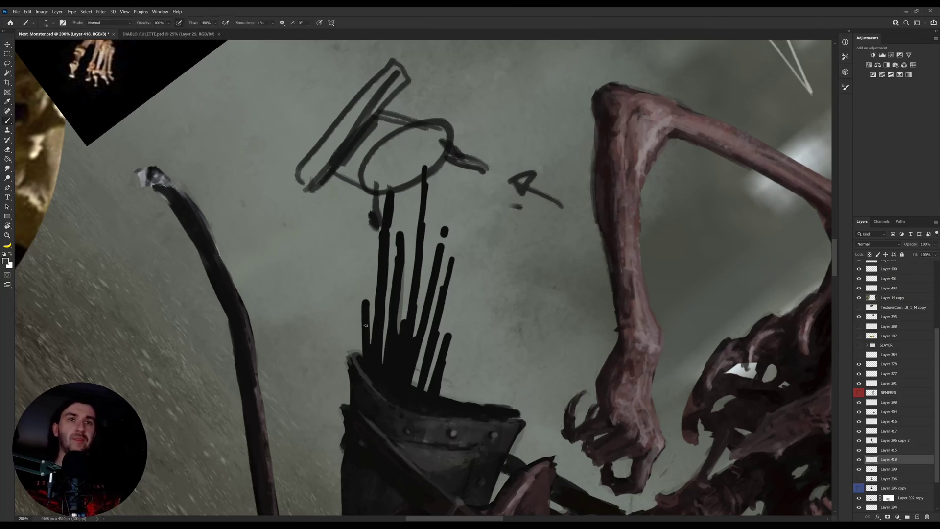
pyautogui.moveTo(356, 306)
pyautogui.mouseDown()
pyautogui.moveTo(363, 348)
pyautogui.moveTo(359, 327)
pyautogui.mouseUp()
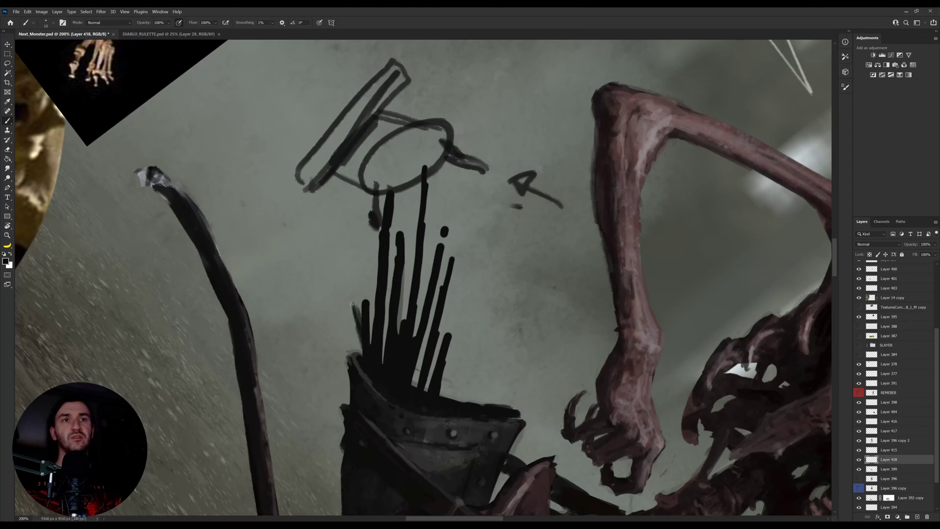
pyautogui.moveTo(349, 288)
pyautogui.mouseDown()
pyautogui.moveTo(360, 322)
pyautogui.moveTo(348, 265)
pyautogui.mouseUp()
pyautogui.moveTo(357, 333)
pyautogui.mouseDown()
pyautogui.moveTo(359, 350)
pyautogui.moveTo(376, 285)
pyautogui.moveTo(372, 329)
pyautogui.mouseUp()
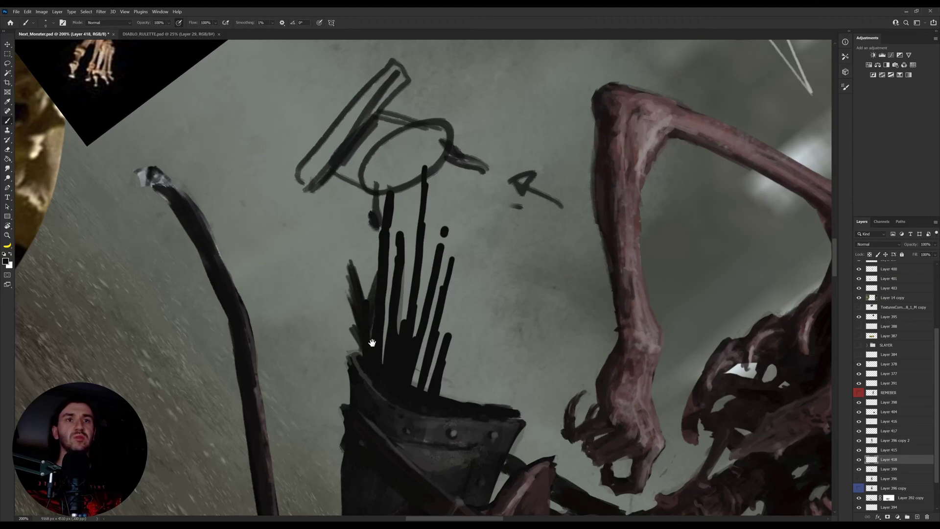
# Step: Delete the layer holding the dark line diagram of the quiver above the arrow shafts
pyautogui.moveTo(372, 145); pyautogui.dragTo(384, 240)
pyautogui.press('v')
pyautogui.keyDown('ctrl'); pyautogui.click(379, 277); pyautogui.keyUp('ctrl')
pyautogui.moveTo(376, 278); pyautogui.dragTo(361, 203)
pyautogui.press('Delete')
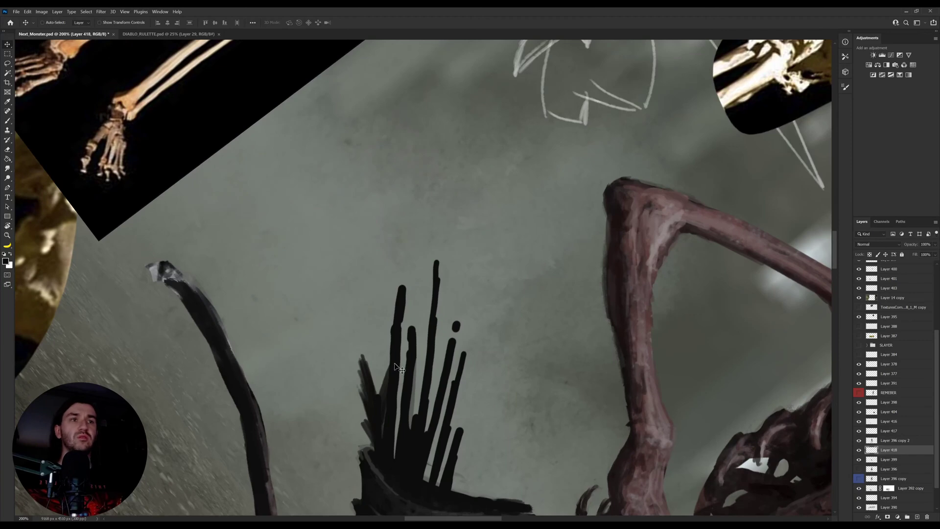
# Step: Extend and thicken the arrow shafts above the quiver on Layer 418 with black sampled from an existing shaft
pyautogui.press('i')
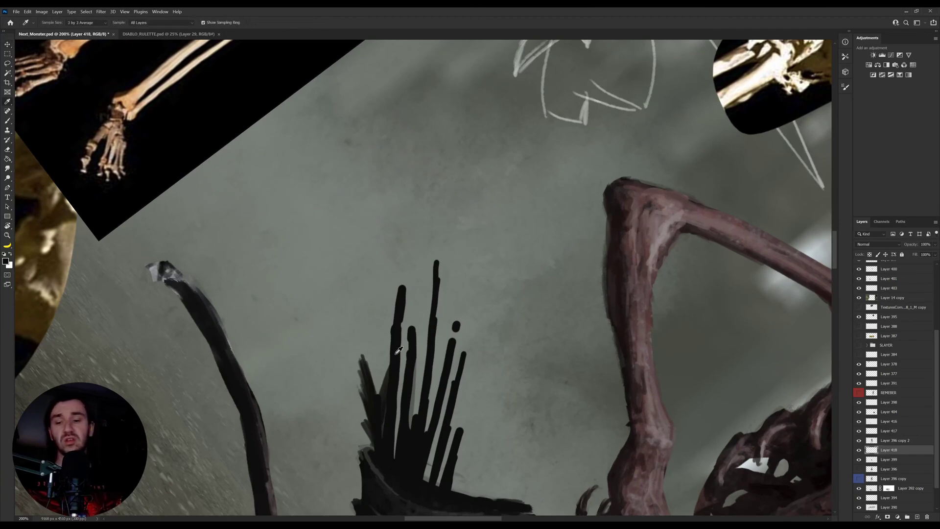
pyautogui.click(392, 340)
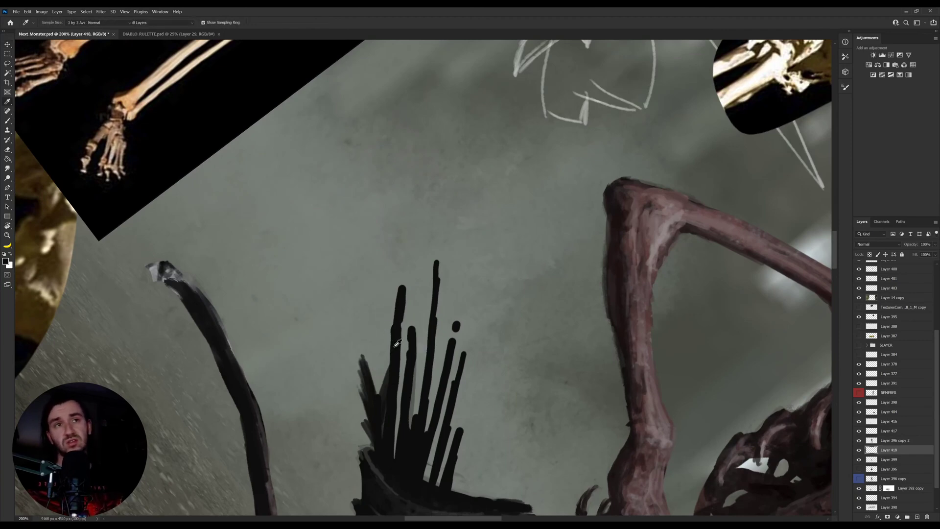
pyautogui.press('b')
pyautogui.moveTo(392, 358)
pyautogui.mouseDown()
pyautogui.moveTo(383, 335)
pyautogui.moveTo(400, 309)
pyautogui.moveTo(403, 231)
pyautogui.mouseUp()
pyautogui.moveTo(444, 317); pyautogui.dragTo(394, 319)
pyautogui.press('r')
pyautogui.moveTo(538, 328); pyautogui.dragTo(582, 253)
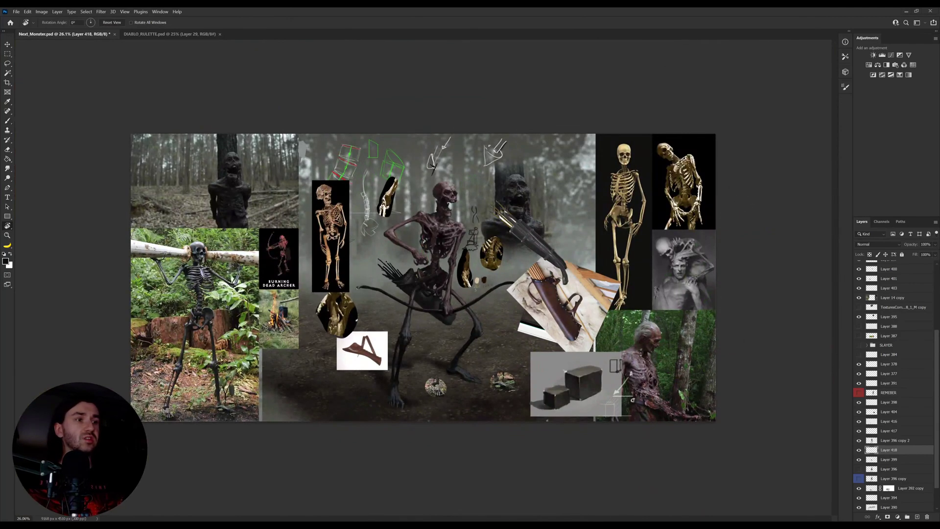
# Step: Flip the whole canvas horizontally to check the archer and quiver mirrored
pyautogui.press('z')
pyautogui.scroll(1, 403, 276)
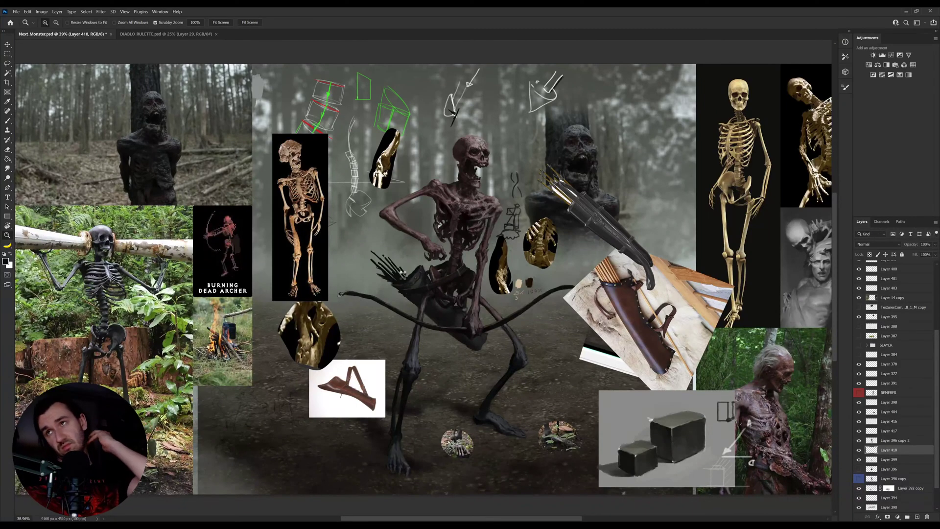
pyautogui.hotkey('ctrl', 'shift', 'h')
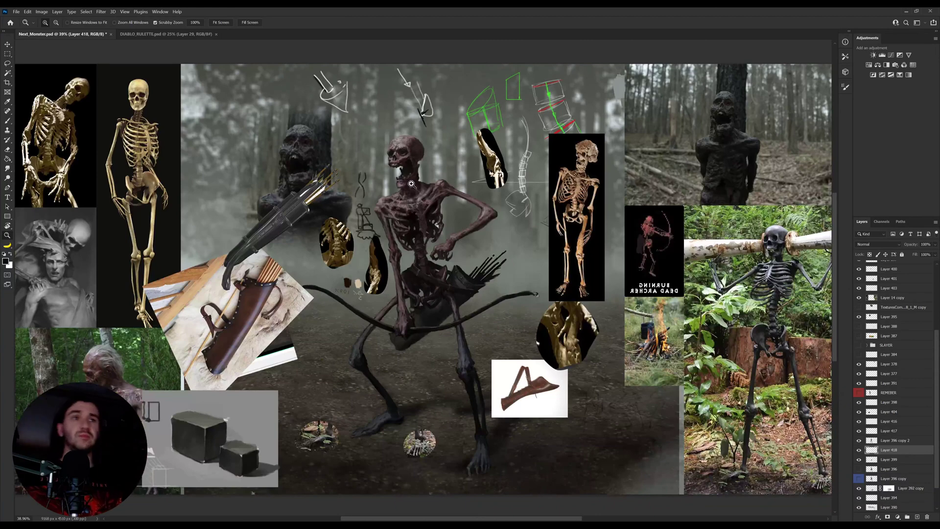
pyautogui.moveTo(481, 276); pyautogui.dragTo(527, 265)
pyautogui.press('b')
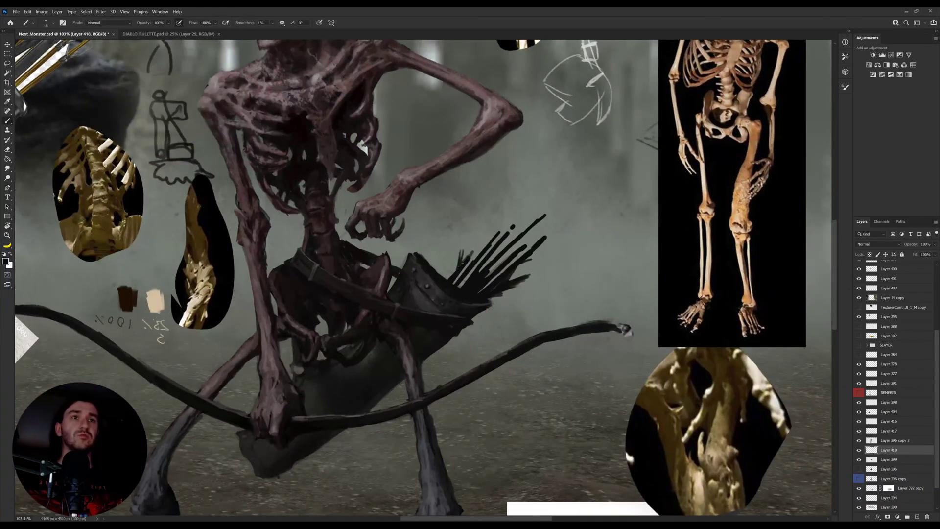
# Step: Paint slanted fletching strokes along the arrows nearest the skeleton's hand on Layer 418, finishing at 57% brush opacity
pyautogui.moveTo(470, 256)
pyautogui.mouseDown()
pyautogui.moveTo(478, 231)
pyautogui.moveTo(484, 241)
pyautogui.mouseUp()
pyautogui.press(']')
pyautogui.moveTo(480, 251); pyautogui.dragTo(490, 232)
pyautogui.moveTo(485, 247); pyautogui.dragTo(493, 229)
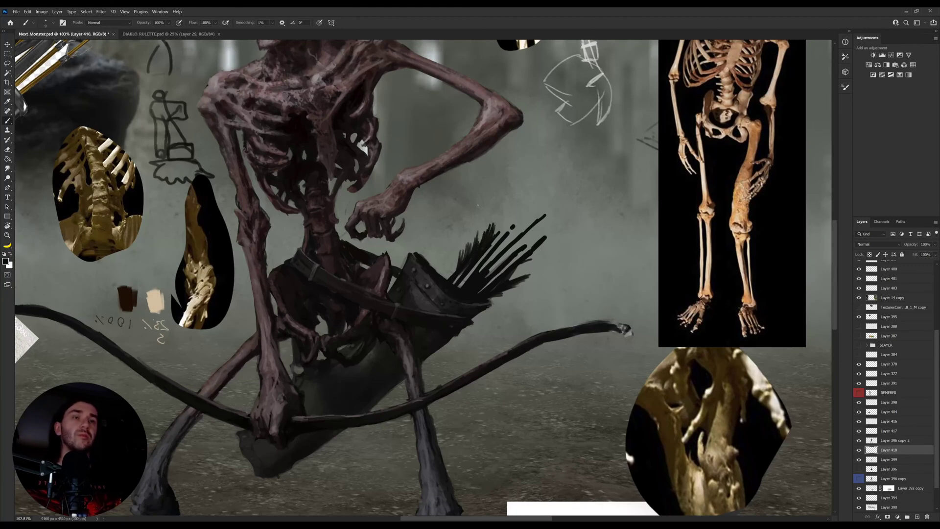
pyautogui.press('5')
pyautogui.press('7')
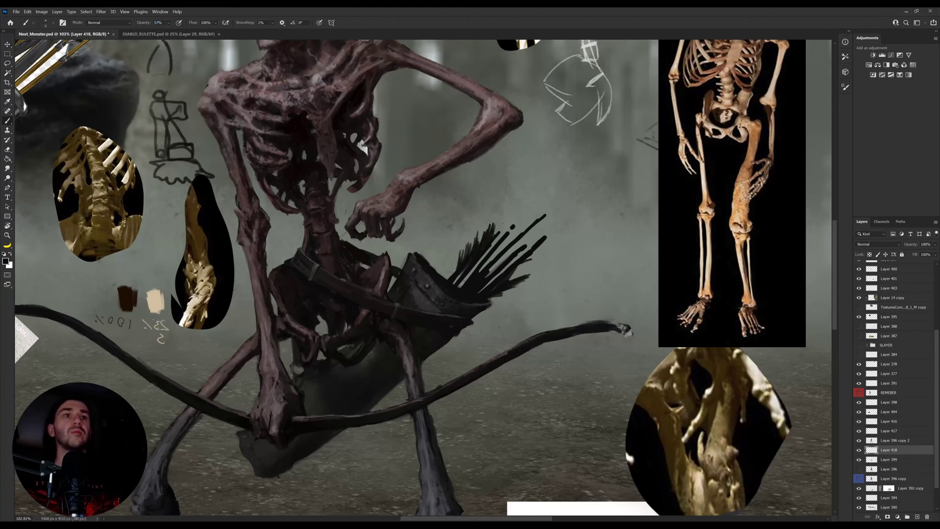
pyautogui.moveTo(490, 231); pyautogui.dragTo(488, 216)
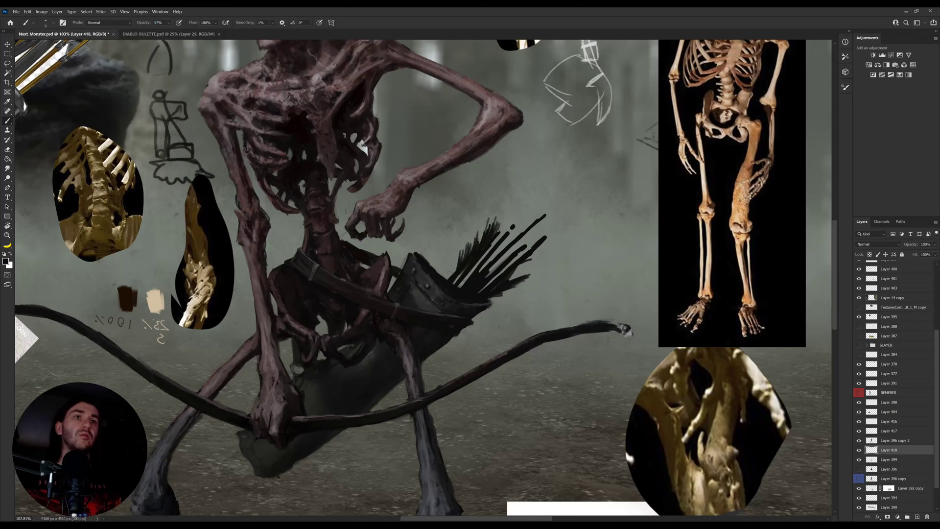
# Step: Paint fletching on the outer, tallest and middle arrows on Layer 418 with the brush at 100% opacity
pyautogui.press('0')
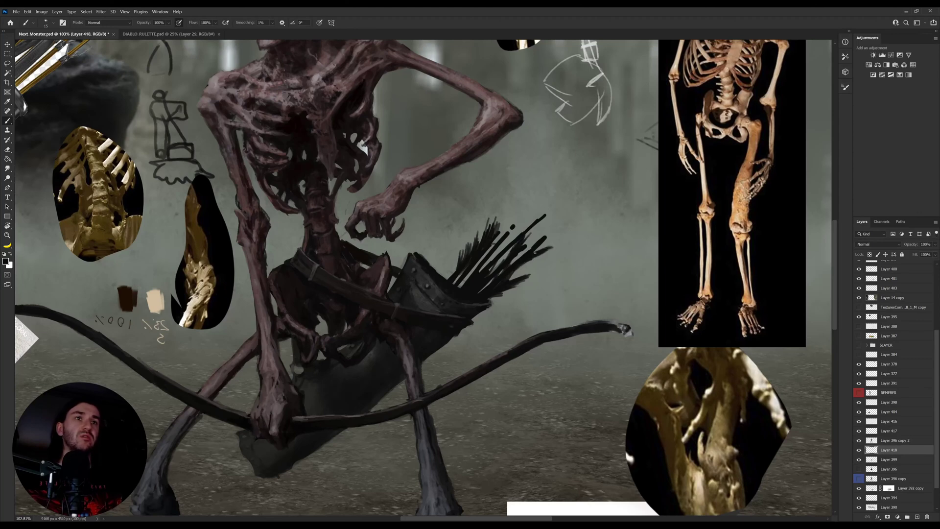
pyautogui.moveTo(535, 252)
pyautogui.mouseDown()
pyautogui.moveTo(548, 238)
pyautogui.moveTo(535, 234)
pyautogui.moveTo(525, 251)
pyautogui.moveTo(530, 237)
pyautogui.mouseUp()
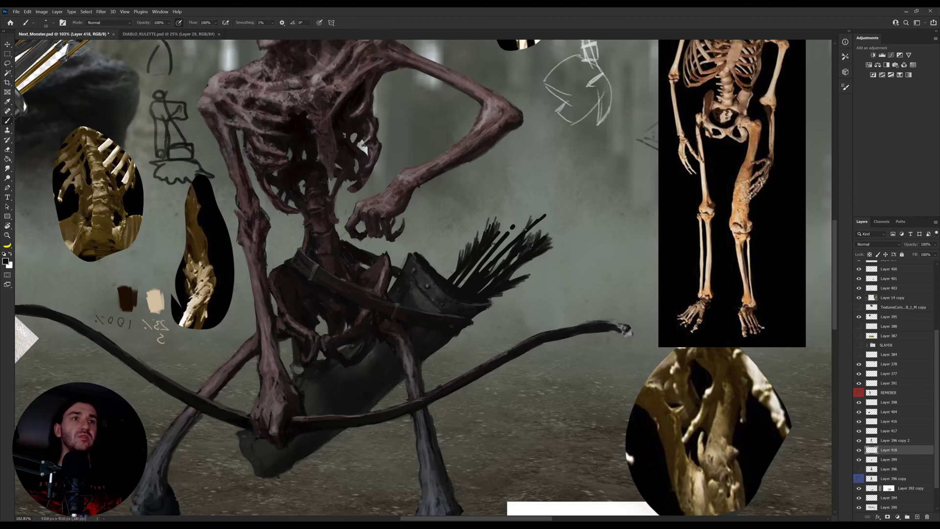
pyautogui.moveTo(526, 229); pyautogui.dragTo(531, 212)
pyautogui.moveTo(524, 232); pyautogui.dragTo(549, 204)
pyautogui.moveTo(499, 239); pyautogui.dragTo(507, 224)
pyautogui.moveTo(498, 241)
pyautogui.mouseDown()
pyautogui.moveTo(511, 221)
pyautogui.moveTo(500, 240)
pyautogui.mouseUp()
pyautogui.press(']')
pyautogui.press(']')
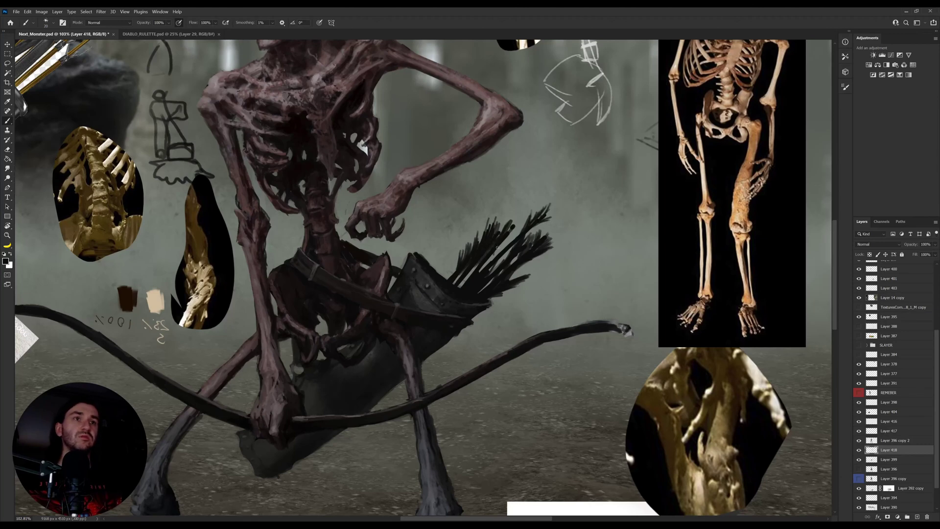
pyautogui.press('[')
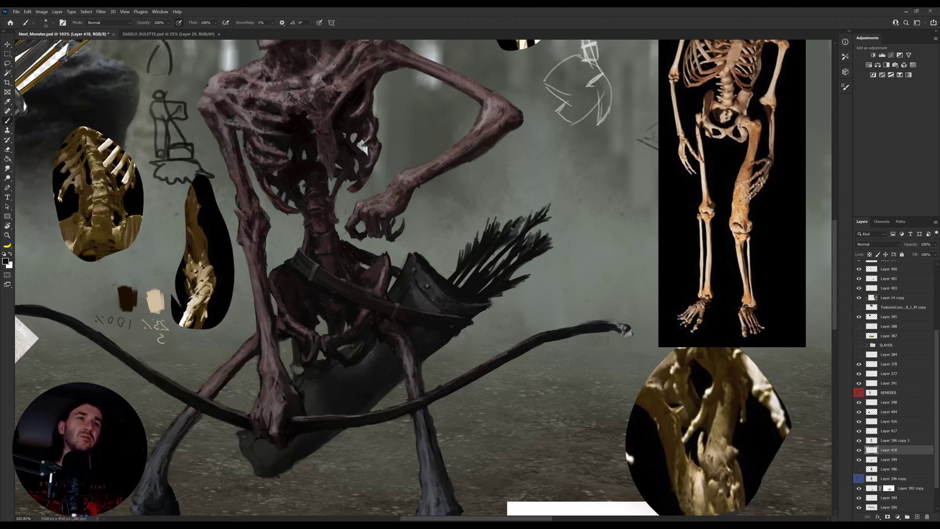
pyautogui.press('[')
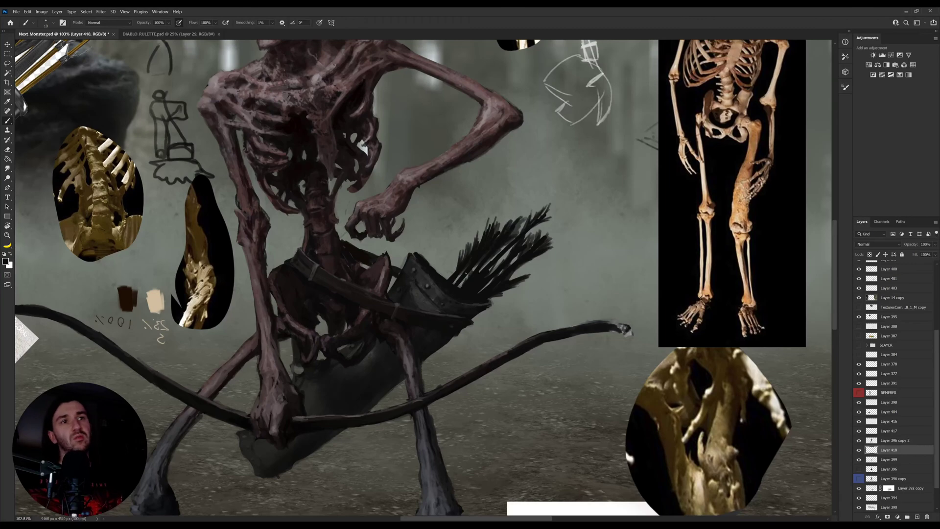
# Step: Refine the feathered outline of the arrow bundle on Layer 418 with a finer brush and the eraser
pyautogui.press('r')
pyautogui.moveTo(420, 263); pyautogui.dragTo(439, 296)
pyautogui.press('alt')
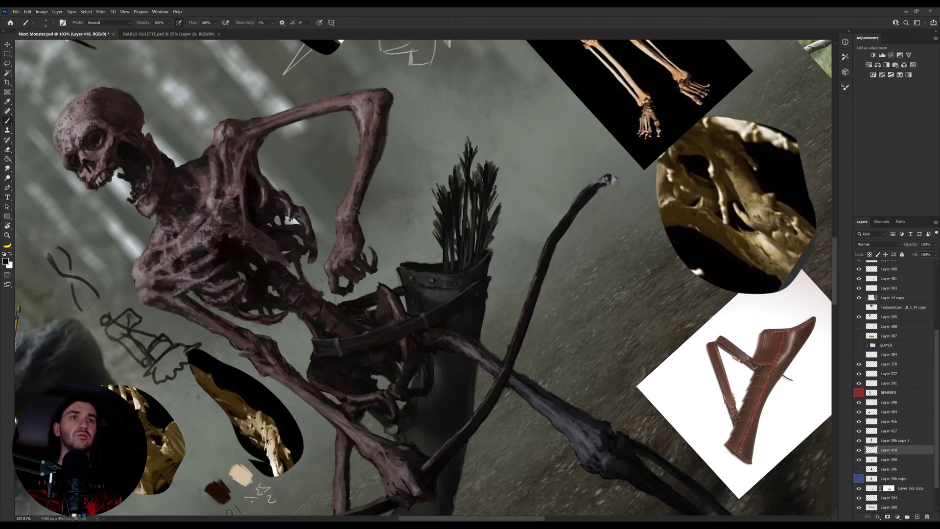
pyautogui.press('e')
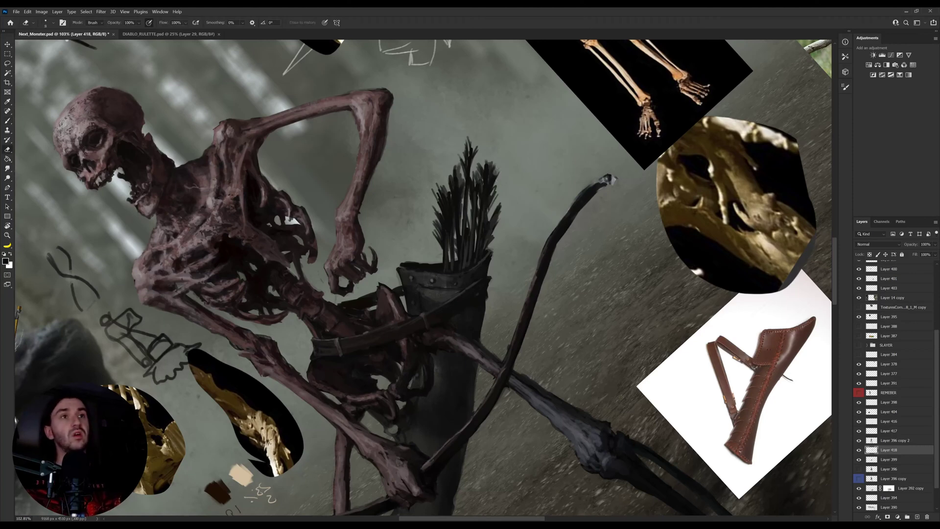
pyautogui.press('r')
pyautogui.moveTo(505, 173); pyautogui.dragTo(550, 318)
# Step: Paint thin shaft and feather details among the arrows, alternating grey and dark tones sampled around the quiver's riveted rim
pyautogui.press('r')
pyautogui.moveTo(530, 244)
pyautogui.mouseDown()
pyautogui.moveTo(563, 318)
pyautogui.moveTo(399, 338)
pyautogui.mouseUp()
pyautogui.press('b')
pyautogui.keyDown('alt'); pyautogui.click(384, 289); pyautogui.keyUp('alt')
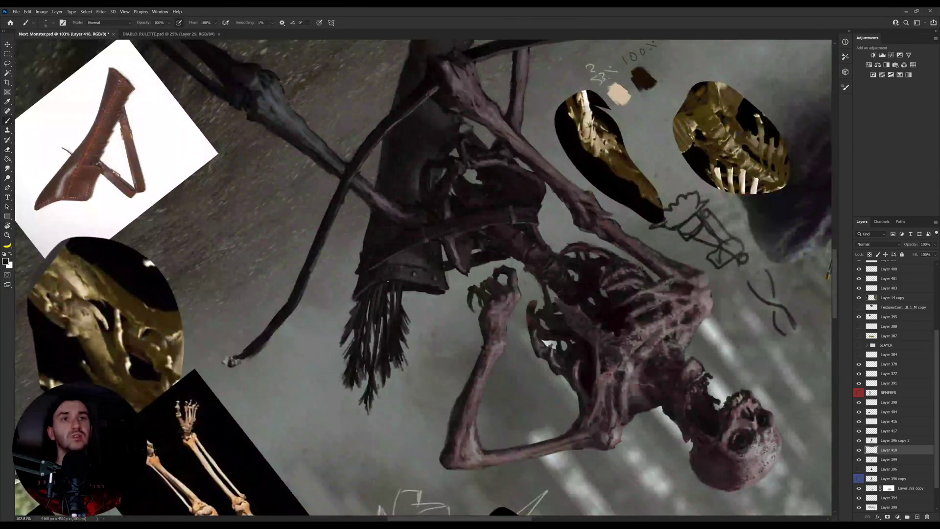
pyautogui.press('r')
pyautogui.moveTo(384, 289); pyautogui.dragTo(391, 300)
pyautogui.keyDown('alt'); pyautogui.click(419, 283); pyautogui.keyUp('alt')
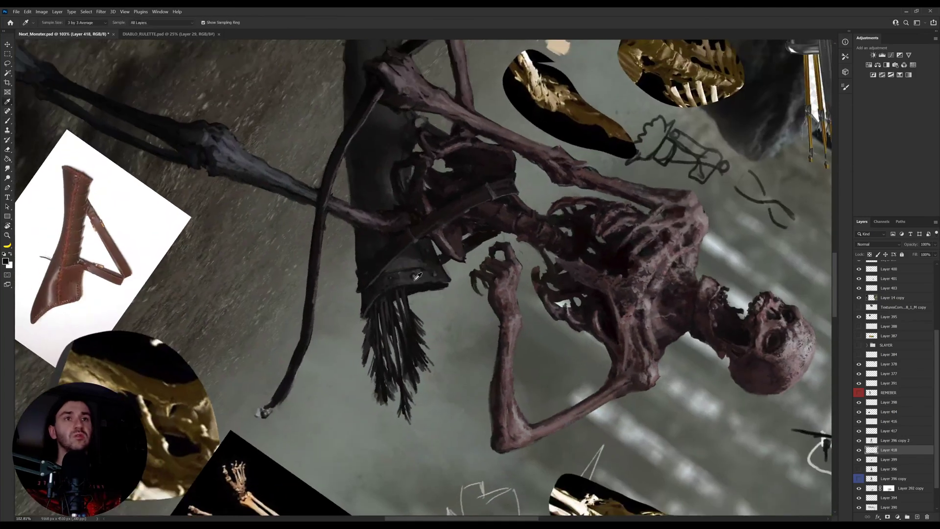
pyautogui.press('b')
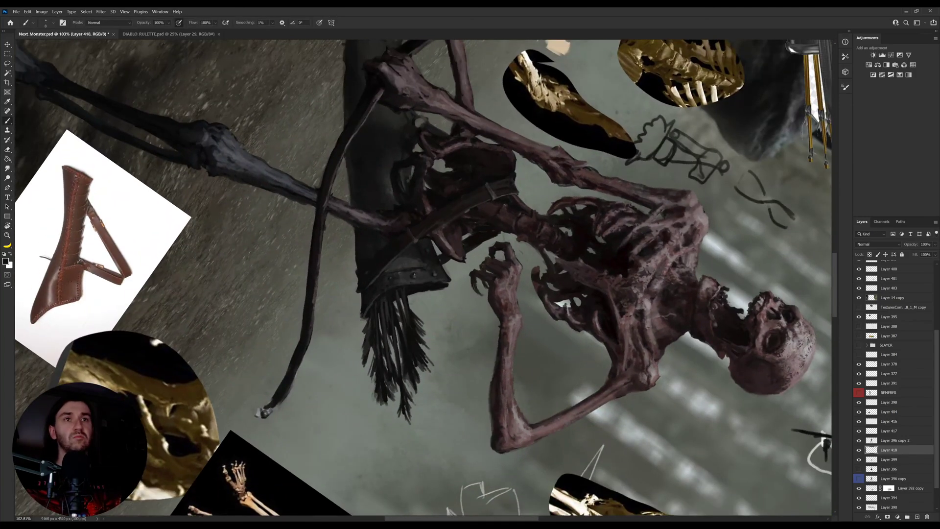
pyautogui.keyDown('alt'); pyautogui.click(415, 277); pyautogui.keyUp('alt')
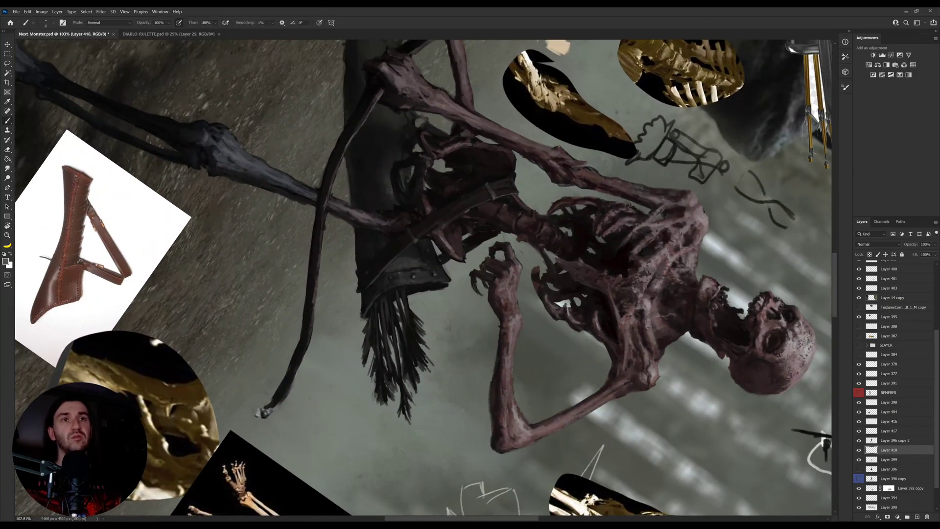
pyautogui.keyDown('alt'); pyautogui.click(437, 284); pyautogui.keyUp('alt')
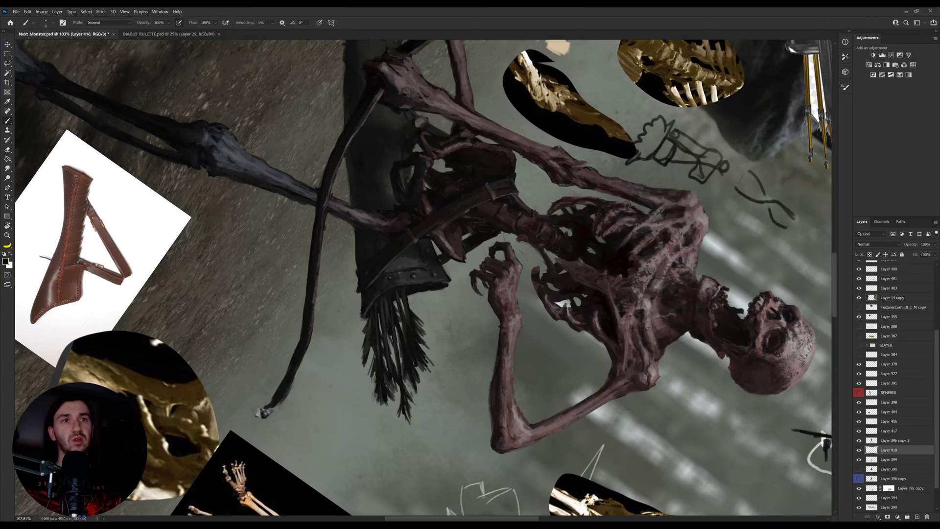
pyautogui.keyDown('alt'); pyautogui.click(418, 272); pyautogui.keyUp('alt')
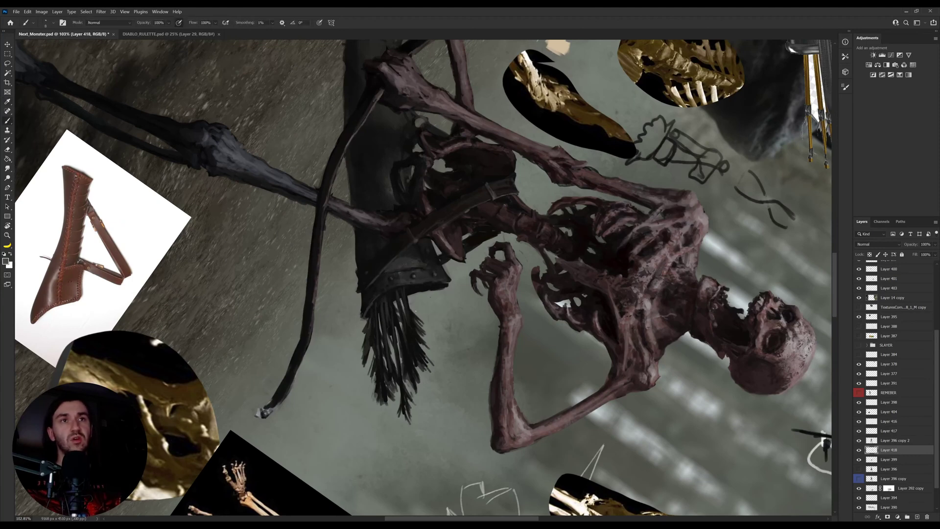
pyautogui.press('[')
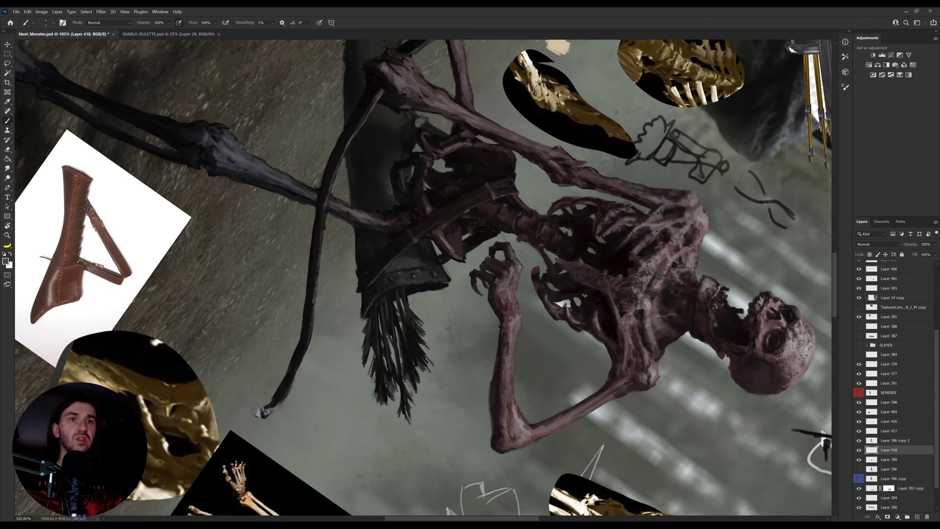
pyautogui.press(']')
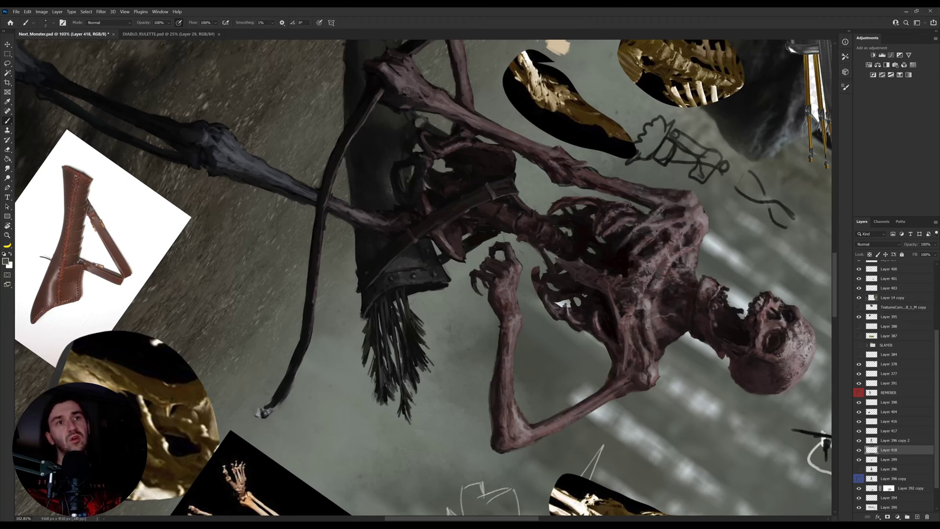
pyautogui.press(']')
pyautogui.keyDown('alt'); pyautogui.click(388, 304); pyautogui.keyUp('alt')
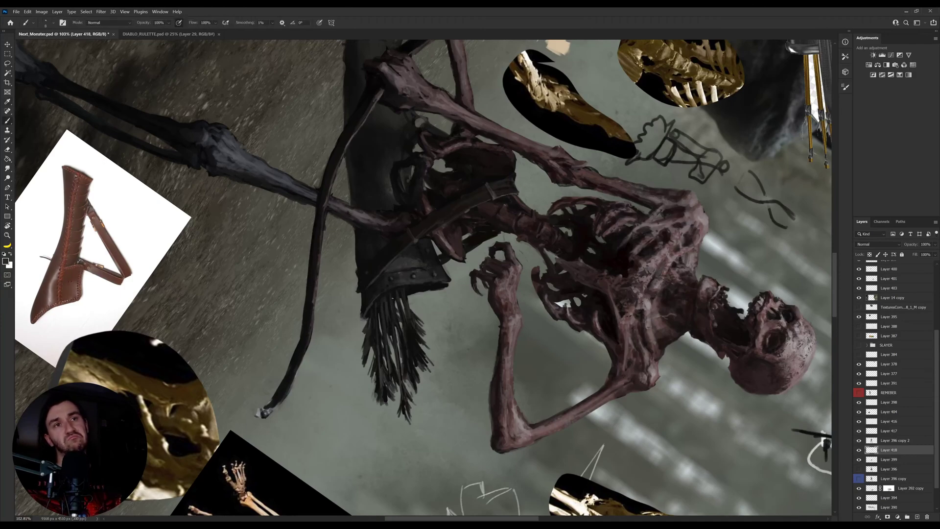
# Step: Clean up the fletching edges of the arrow bundle on Layer 418 with the eraser and a sampled dark tone
pyautogui.press('r')
pyautogui.moveTo(425, 350)
pyautogui.mouseDown()
pyautogui.moveTo(446, 346)
pyautogui.moveTo(431, 183)
pyautogui.moveTo(455, 181)
pyautogui.mouseUp()
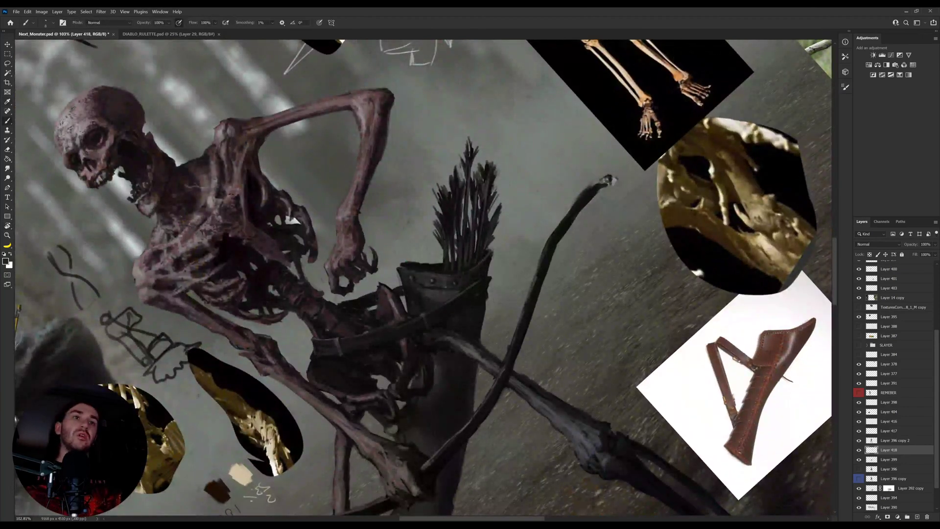
pyautogui.press('e')
pyautogui.press('space')
pyautogui.moveTo(493, 190)
pyautogui.mouseDown()
pyautogui.moveTo(486, 238)
pyautogui.moveTo(478, 223)
pyautogui.moveTo(512, 249)
pyautogui.mouseUp()
pyautogui.keyDown('alt'); pyautogui.click(463, 215); pyautogui.keyUp('alt')
pyautogui.press('r')
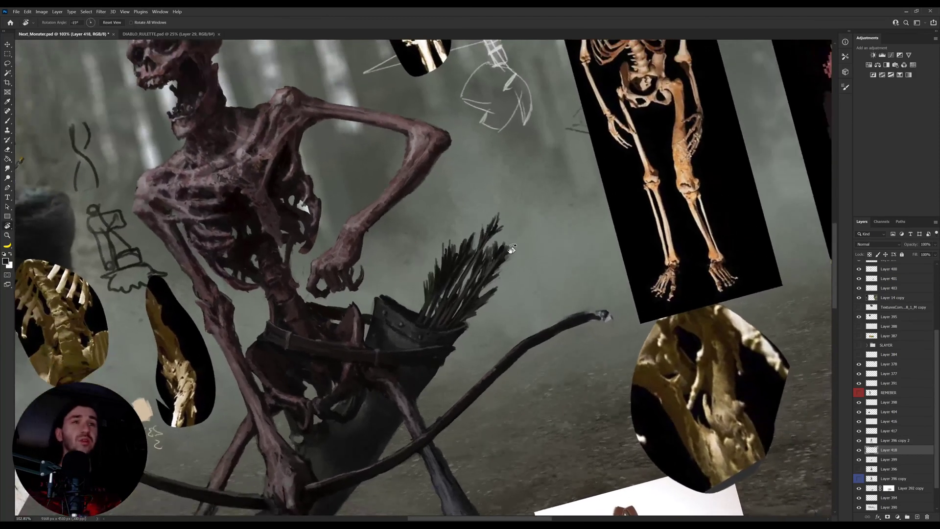
pyautogui.press('Escape')
pyautogui.press('e')
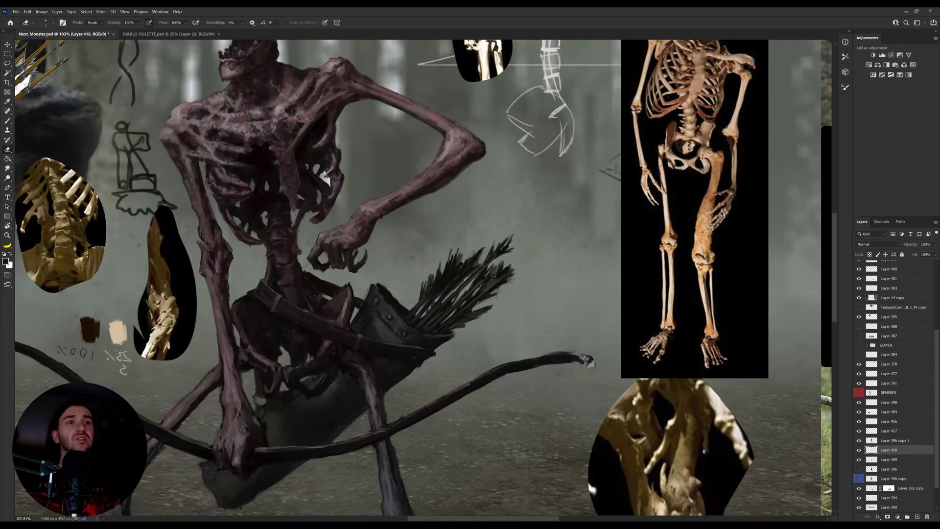
# Step: Touch up the lower arrow shafts near the quiver's opening with a tone sampled from them and the eraser
pyautogui.press('b')
pyautogui.keyDown('alt'); pyautogui.click(420, 298); pyautogui.keyUp('alt')
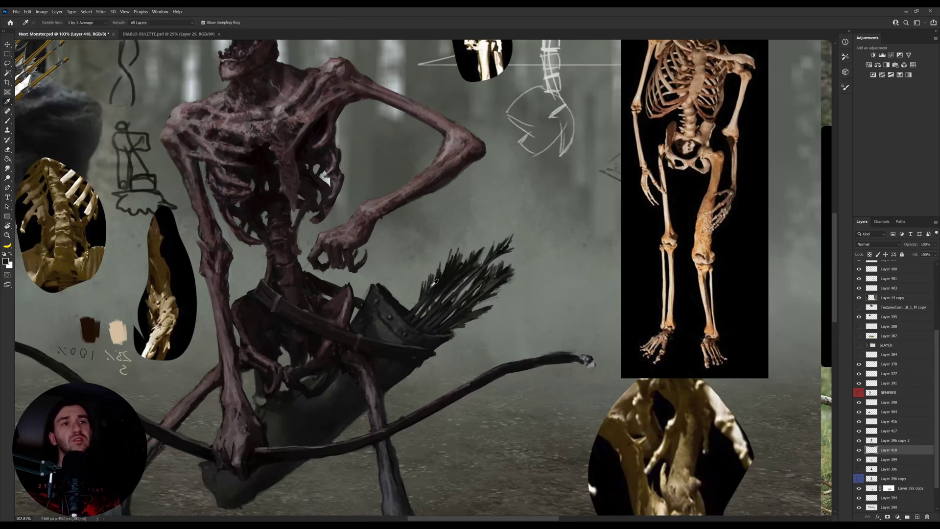
pyautogui.press('e')
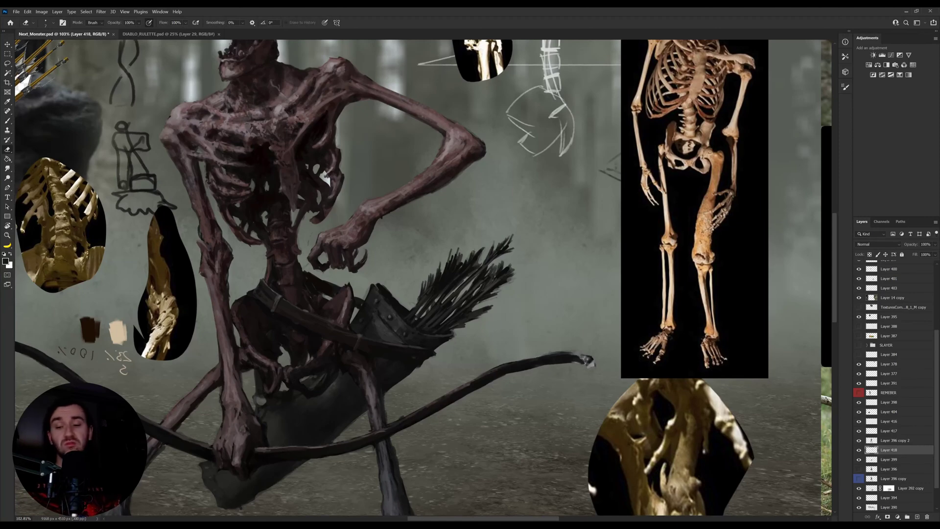
pyautogui.press('r')
pyautogui.moveTo(421, 320); pyautogui.dragTo(499, 335)
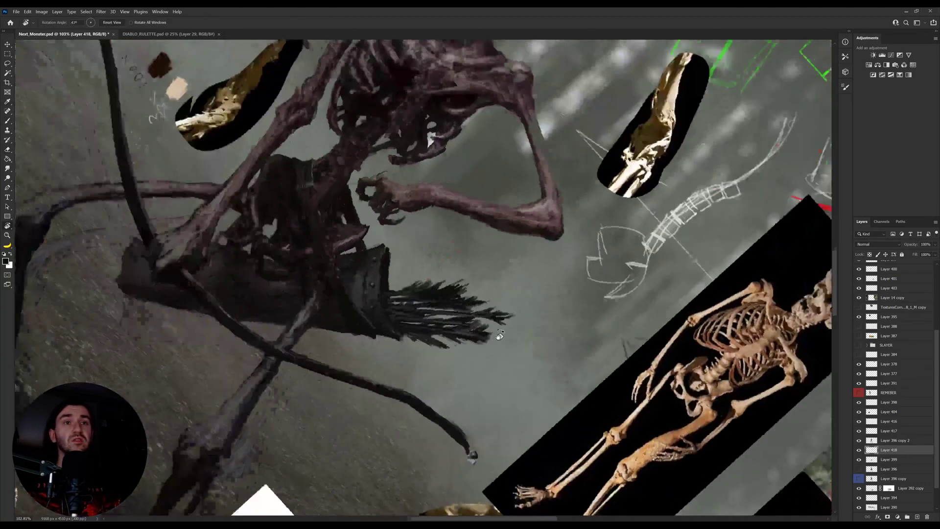
pyautogui.press('e')
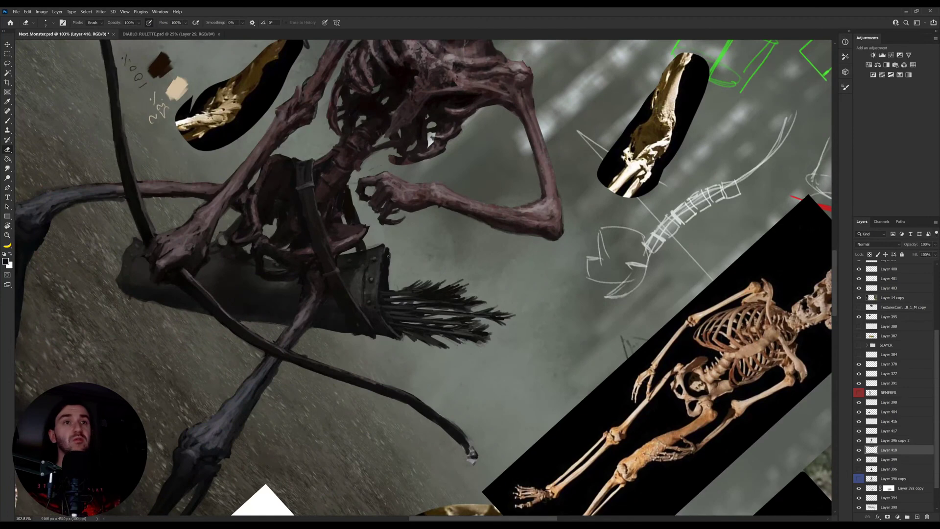
# Step: Merge the quiver on Layer 399 with the arrows on Layer 418 into one layer
pyautogui.press('v')
pyautogui.keyDown('ctrl'); pyautogui.click(386, 260); pyautogui.keyUp('ctrl')
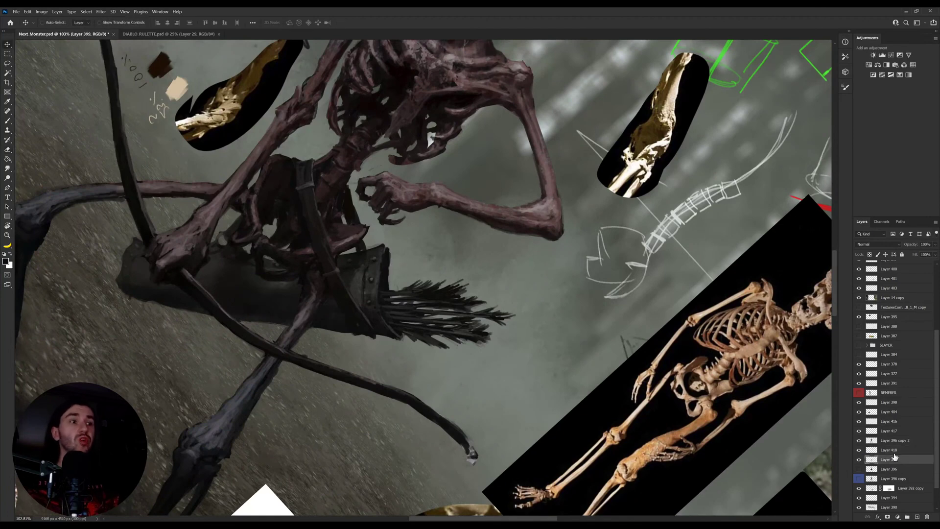
pyautogui.keyDown('shift'); pyautogui.click(895, 451); pyautogui.keyUp('shift')
pyautogui.hotkey('ctrl', 'e')
# Step: Clean up the edge of the quiver's riveted rim on Layer 418, alternating the eraser and a brush with a sampled dark tone
pyautogui.press('e')
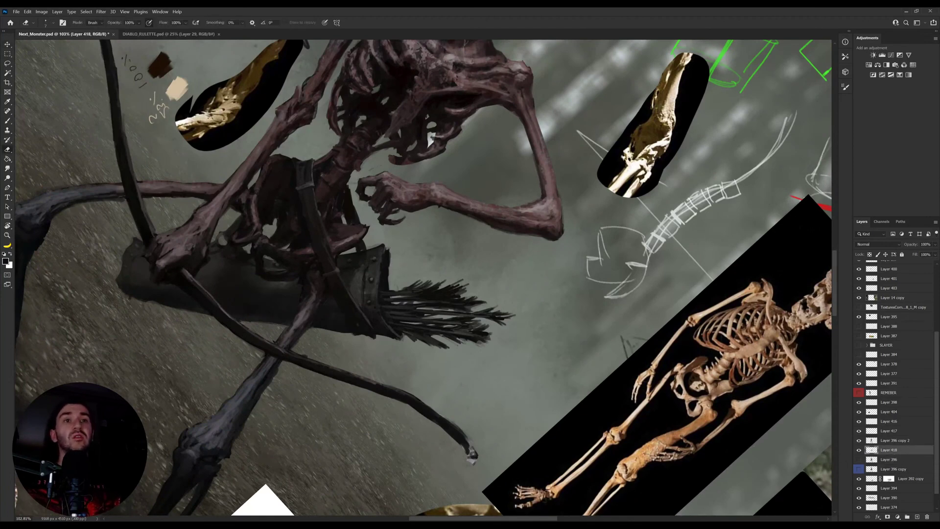
pyautogui.press('b')
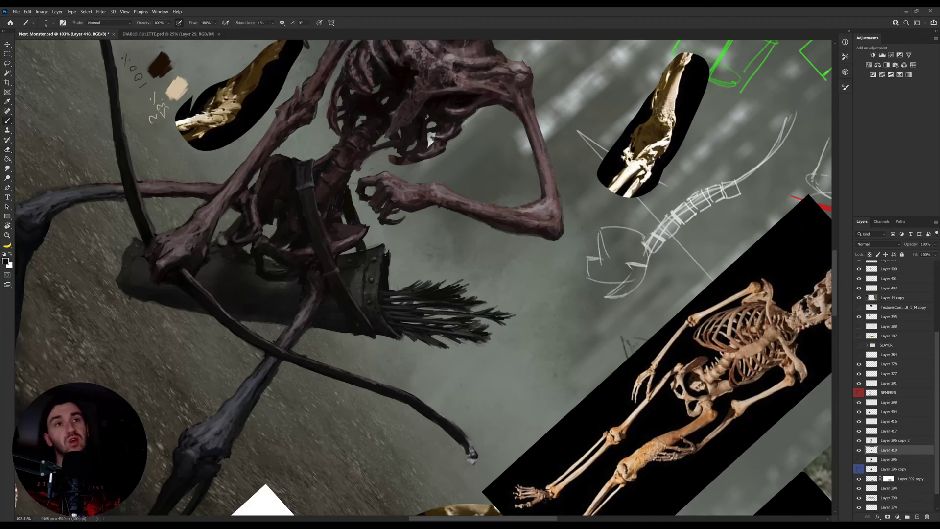
pyautogui.press('e')
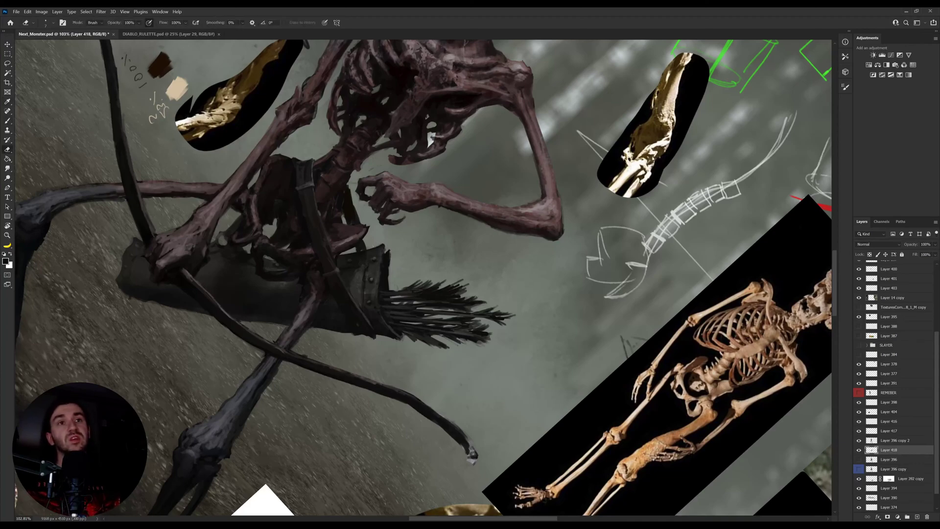
pyautogui.press('r')
pyautogui.moveTo(360, 252); pyautogui.dragTo(376, 228)
pyautogui.press('b')
pyautogui.keyDown('alt'); pyautogui.click(380, 226); pyautogui.keyUp('alt')
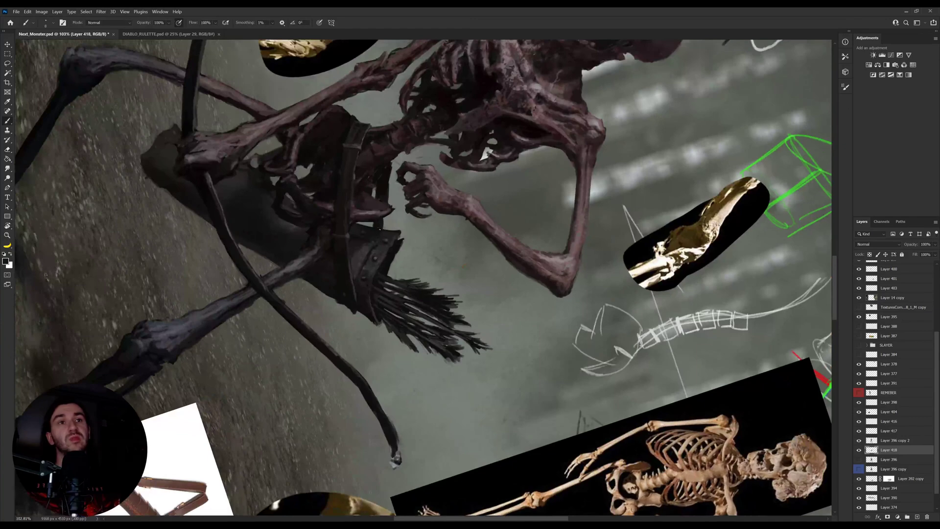
pyautogui.press('r')
pyautogui.moveTo(453, 239); pyautogui.dragTo(402, 235)
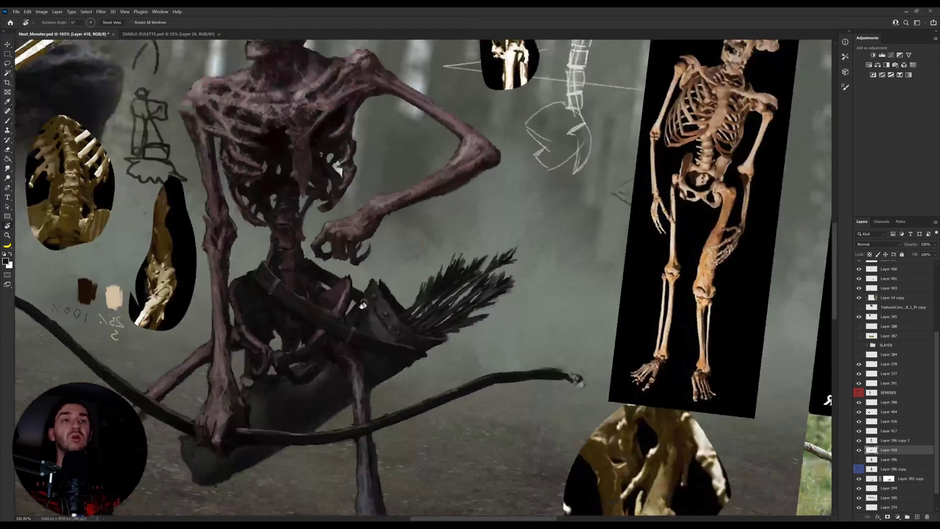
pyautogui.press('b')
pyautogui.press('e')
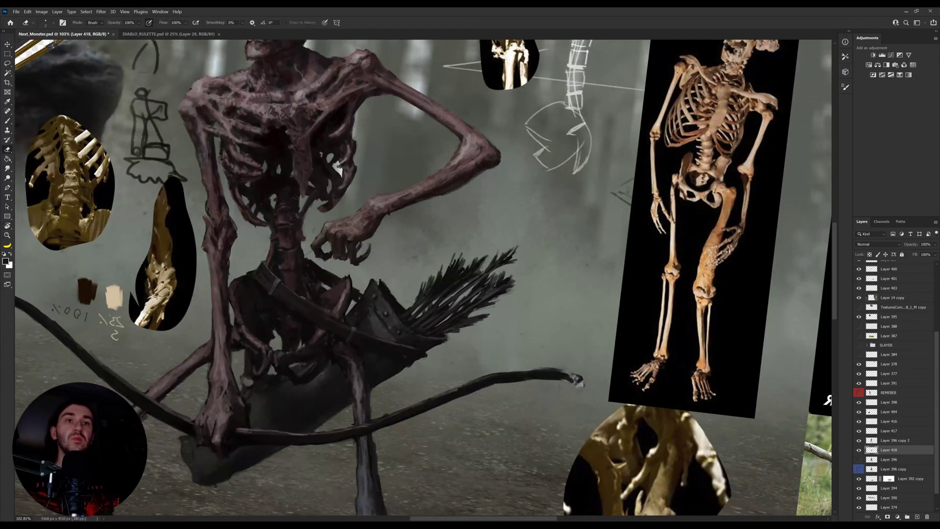
# Step: Merge the skeleton layer, Layer 396 copy 2, down into Layer 418
pyautogui.press('v')
pyautogui.click(363, 300)
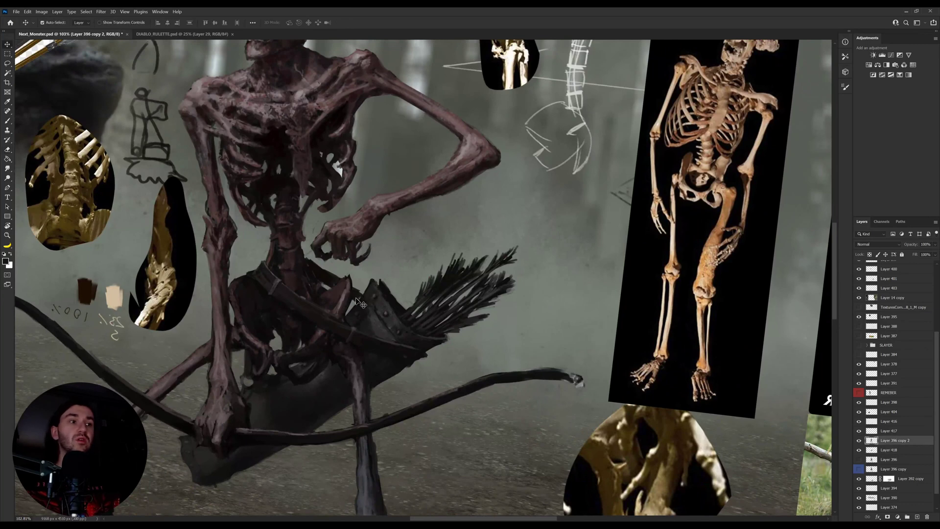
pyautogui.hotkey('ctrl', 'e')
# Step: Refine the quiver's rim and rivet band on Layer 418 with dark and grey tones sampled from the leather around them
pyautogui.press('u')
pyautogui.press('b')
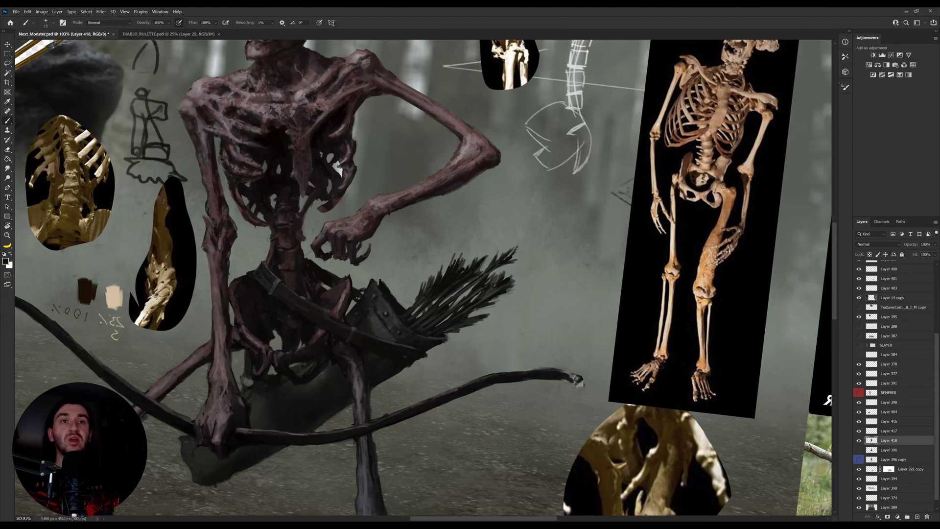
pyautogui.press('e')
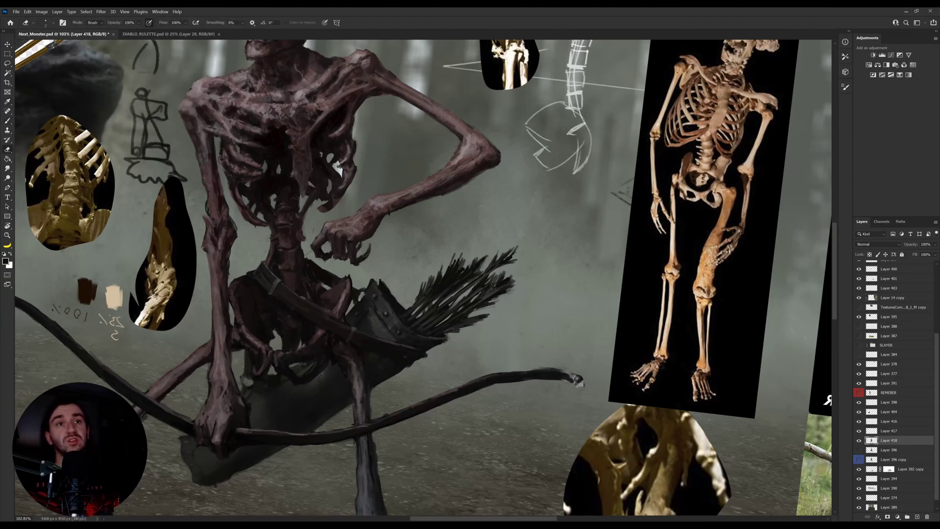
pyautogui.press('b')
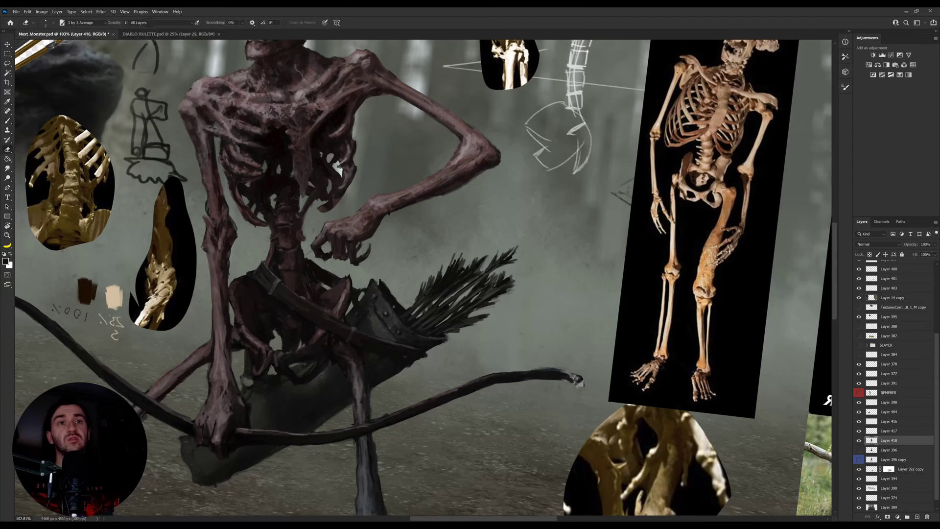
pyautogui.keyDown('alt'); pyautogui.click(389, 315); pyautogui.keyUp('alt')
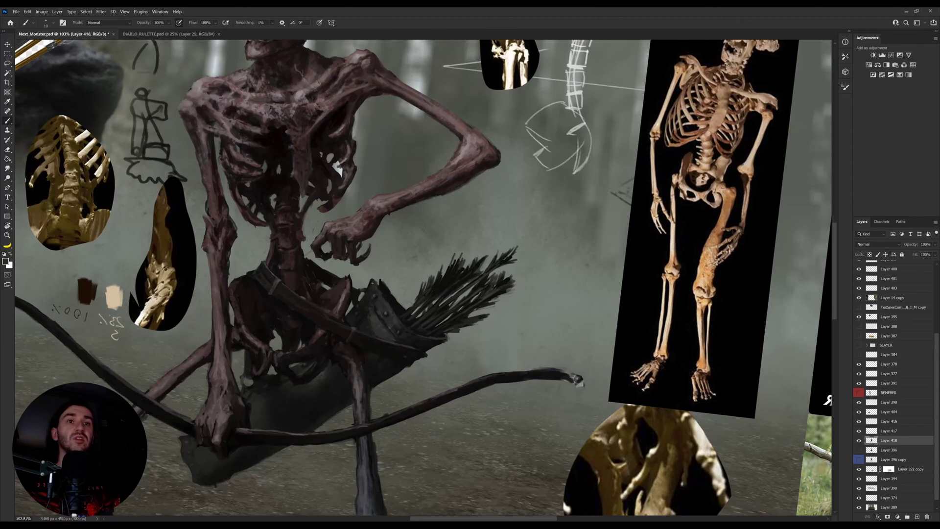
pyautogui.keyDown('alt'); pyautogui.click(386, 306); pyautogui.keyUp('alt')
pyautogui.press('r')
pyautogui.moveTo(528, 248); pyautogui.dragTo(524, 316)
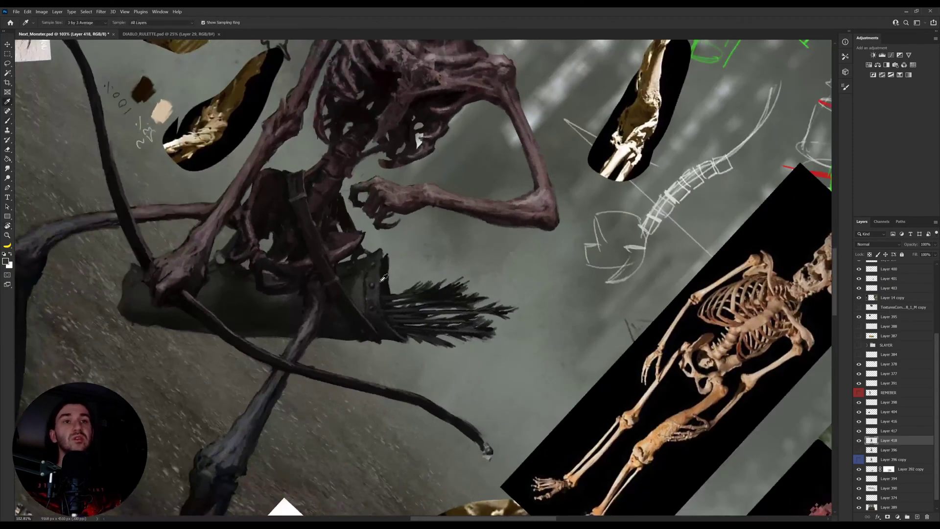
pyautogui.keyDown('alt'); pyautogui.click(381, 281); pyautogui.keyUp('alt')
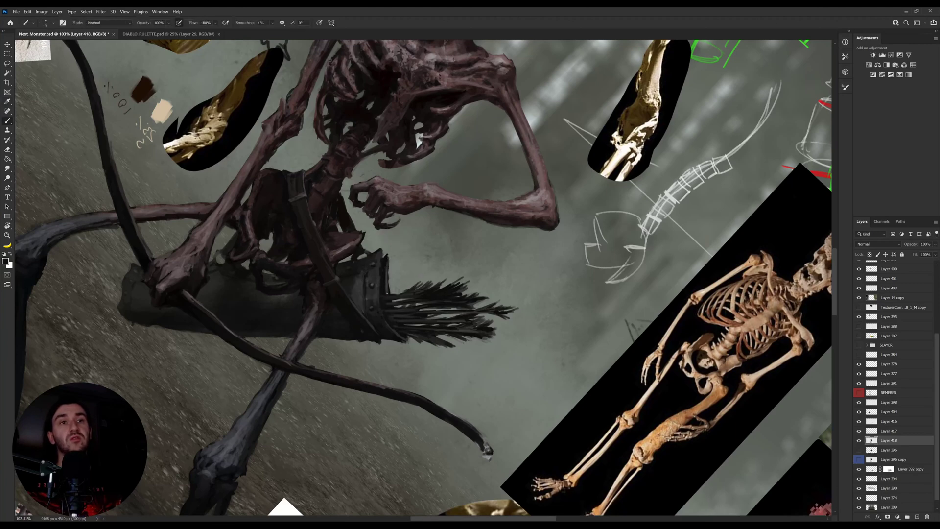
pyautogui.keyDown('alt'); pyautogui.click(382, 284); pyautogui.keyUp('alt')
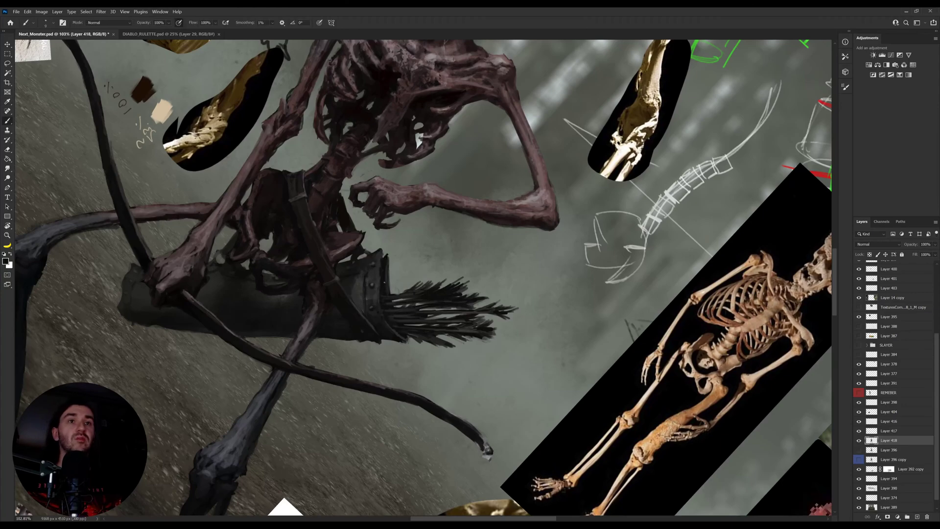
pyautogui.keyDown('alt'); pyautogui.click(377, 274); pyautogui.keyUp('alt')
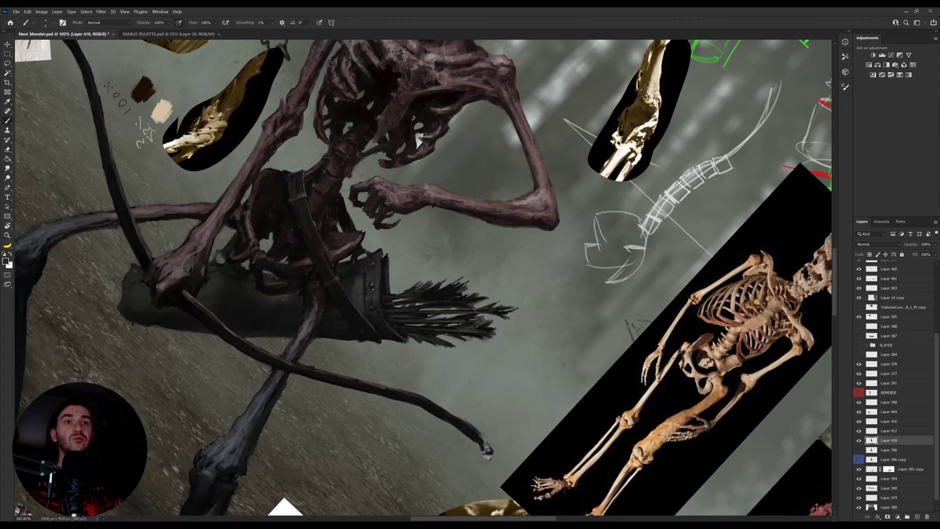
# Step: Add thin shaft and feather strokes to the arrow bundle with tones sampled from the arrows
pyautogui.press('r')
pyautogui.moveTo(483, 279); pyautogui.dragTo(417, 220)
pyautogui.keyDown('alt'); pyautogui.click(478, 292); pyautogui.keyUp('alt')
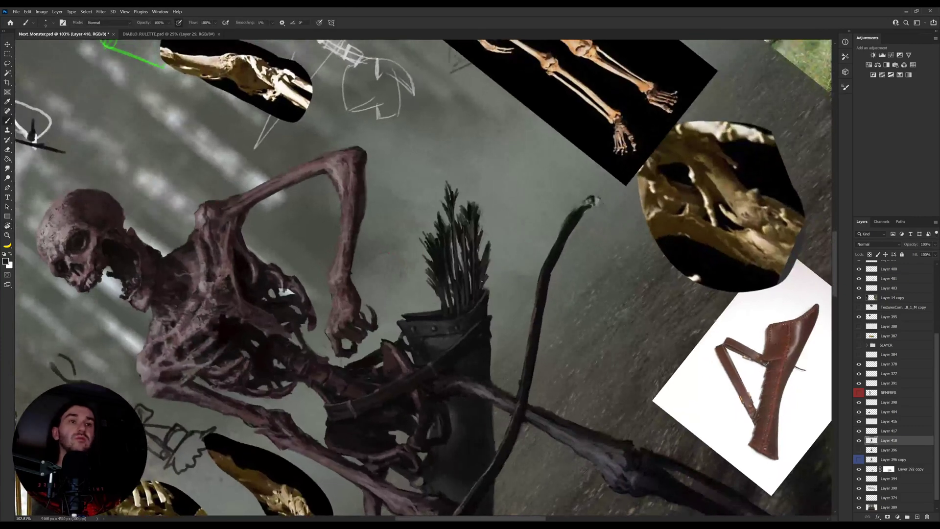
pyautogui.keyDown('alt'); pyautogui.click(483, 281); pyautogui.keyUp('alt')
pyautogui.keyDown('alt'); pyautogui.click(475, 211); pyautogui.keyUp('alt')
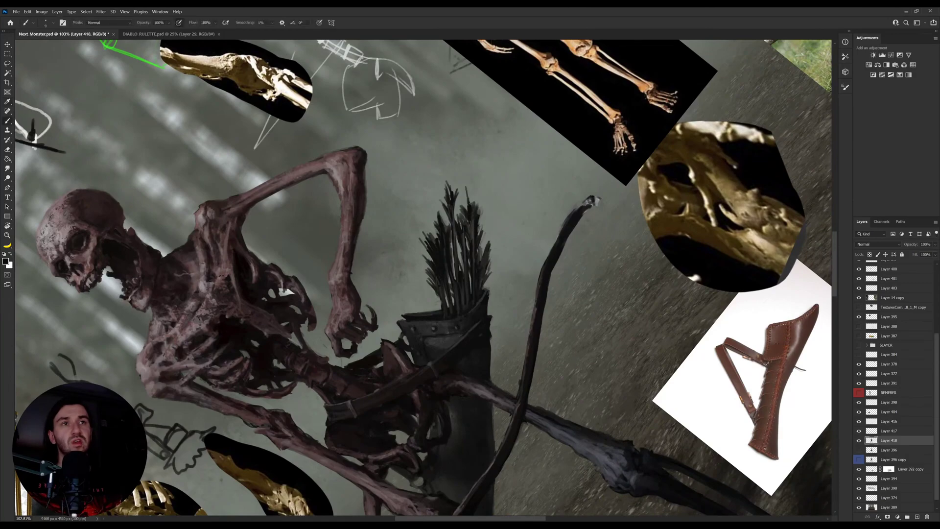
# Step: Reshape the closed lower end of the quiver below the bow with sampled dark tones and the eraser
pyautogui.press('r')
pyautogui.moveTo(497, 214); pyautogui.dragTo(526, 296)
pyautogui.press('z')
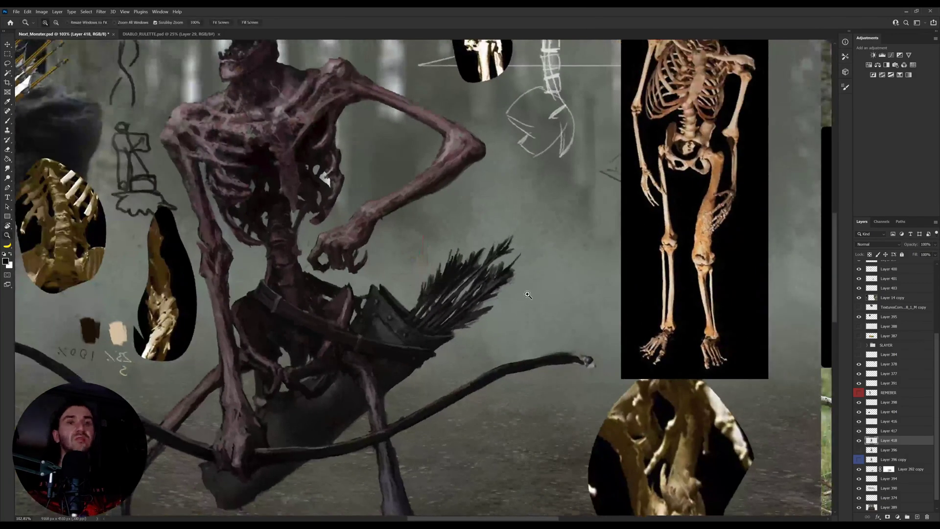
pyautogui.click(477, 320)
pyautogui.moveTo(447, 340); pyautogui.dragTo(414, 367)
pyautogui.moveTo(354, 421); pyautogui.dragTo(378, 403)
pyautogui.press('b')
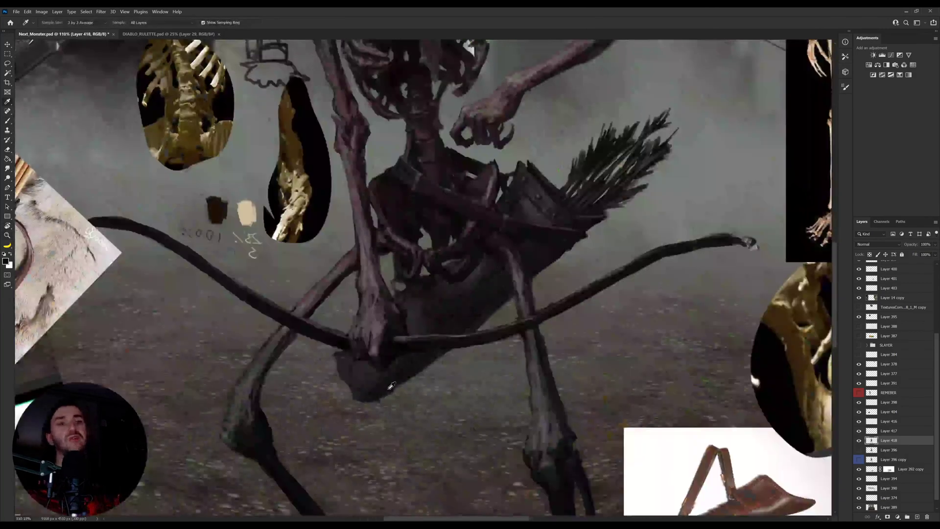
pyautogui.keyDown('alt'); pyautogui.click(389, 385); pyautogui.keyUp('alt')
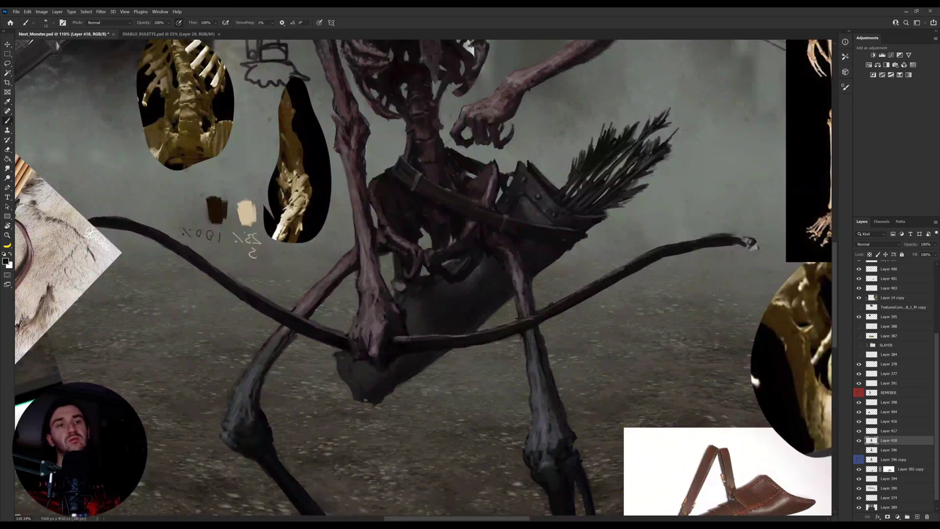
pyautogui.press('e')
pyautogui.press('b')
pyautogui.keyDown('alt'); pyautogui.click(395, 386); pyautogui.keyUp('alt')
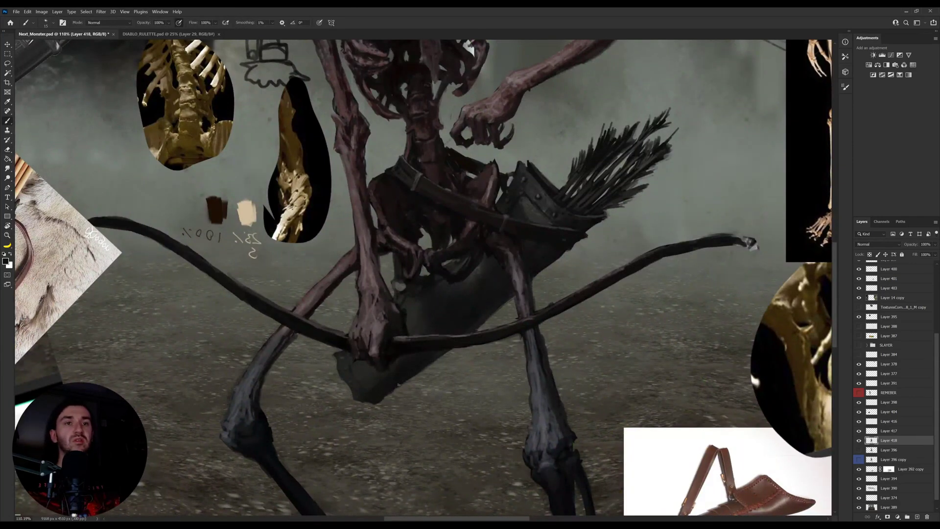
pyautogui.moveTo(406, 381); pyautogui.dragTo(392, 391)
pyautogui.press('r')
pyautogui.moveTo(548, 351); pyautogui.dragTo(548, 352)
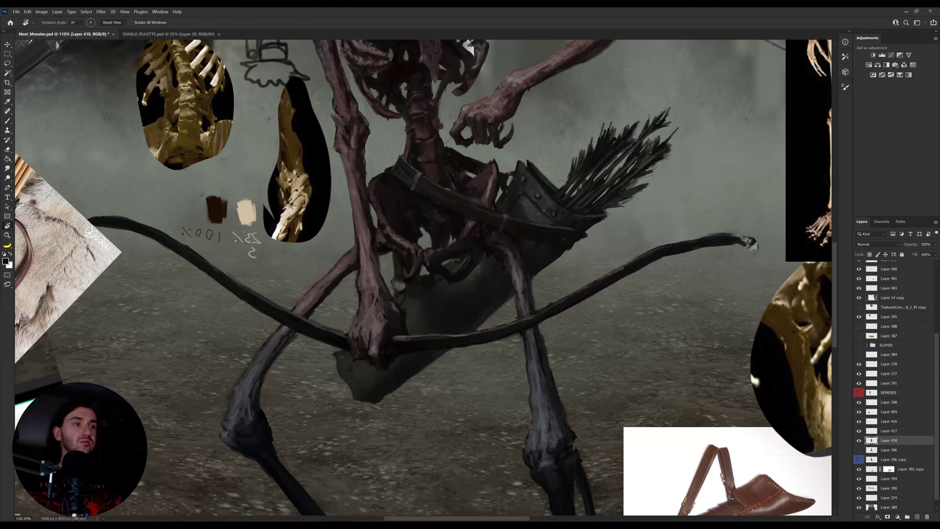
# Step: Shade the quiver's lower body with a large soft brush on a new layer clipped to Layer 418, and merge it down
pyautogui.click(916, 517)
pyautogui.press('b')
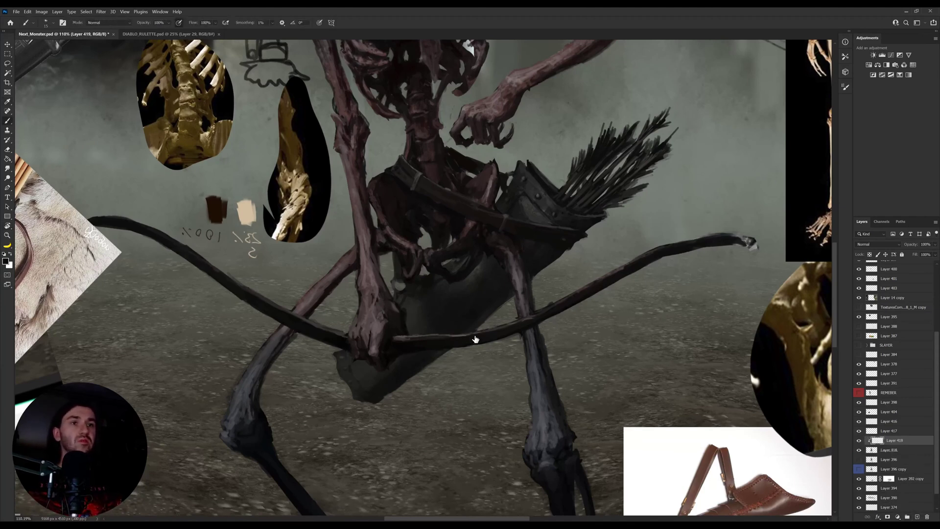
pyautogui.click(548, 368)
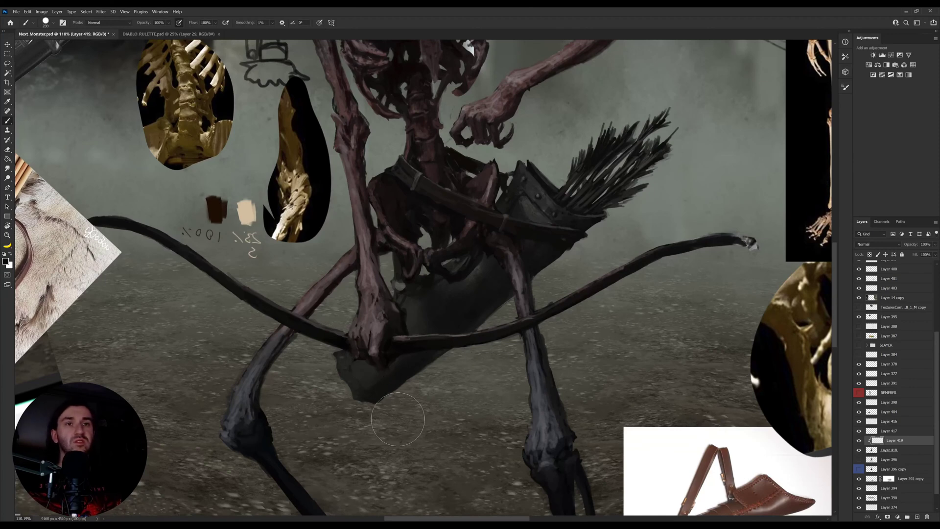
pyautogui.press('[')
pyautogui.press('[')
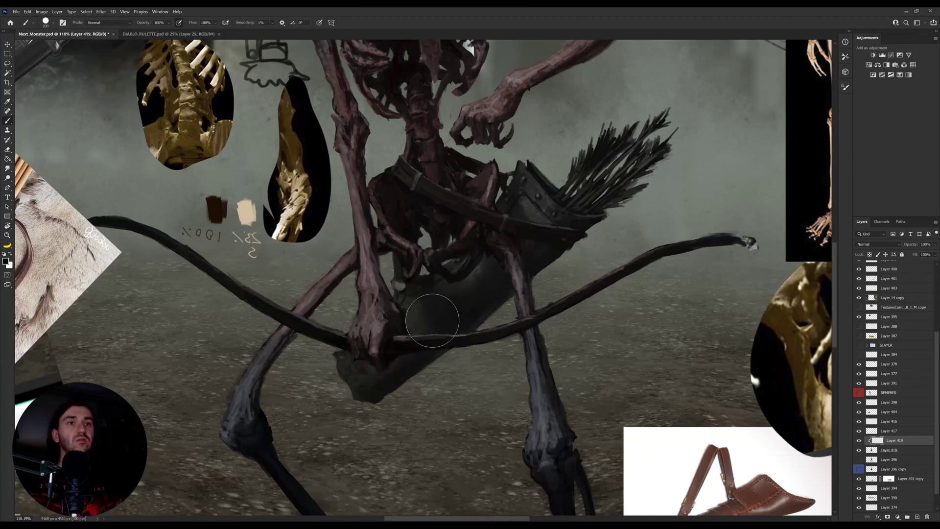
pyautogui.press('e')
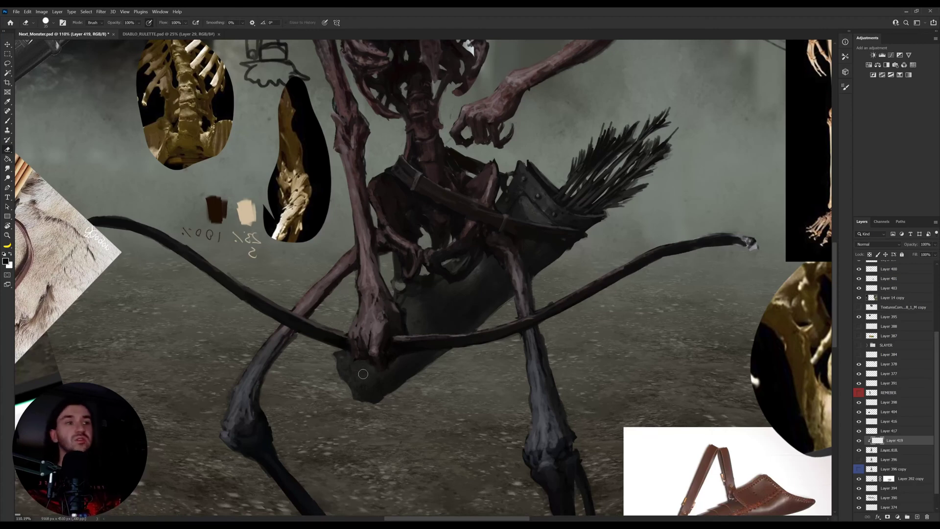
pyautogui.hotkey('ctrl', 'e')
# Step: Paint small details on the bony hand gripping the bow, using a reduced brush and tones sampled from the hand
pyautogui.press('i')
pyautogui.click(384, 336)
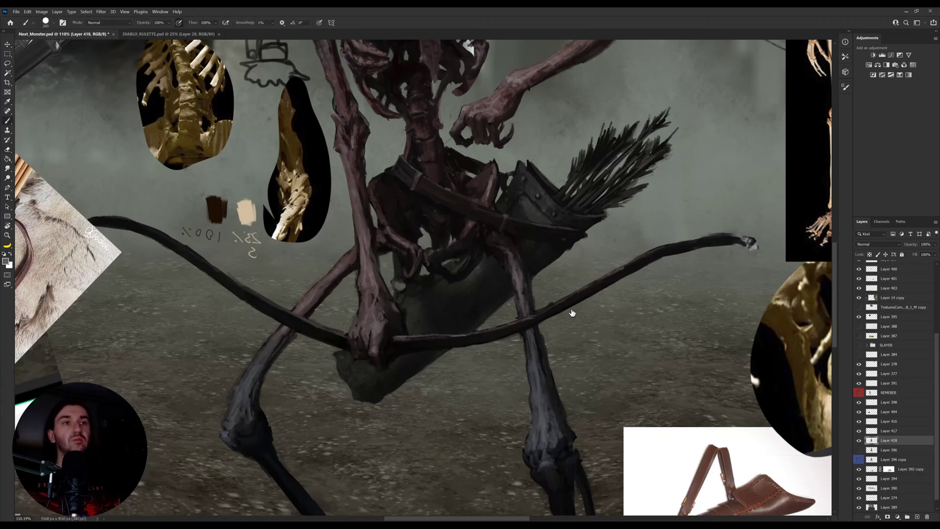
pyautogui.press('o')
pyautogui.press('b')
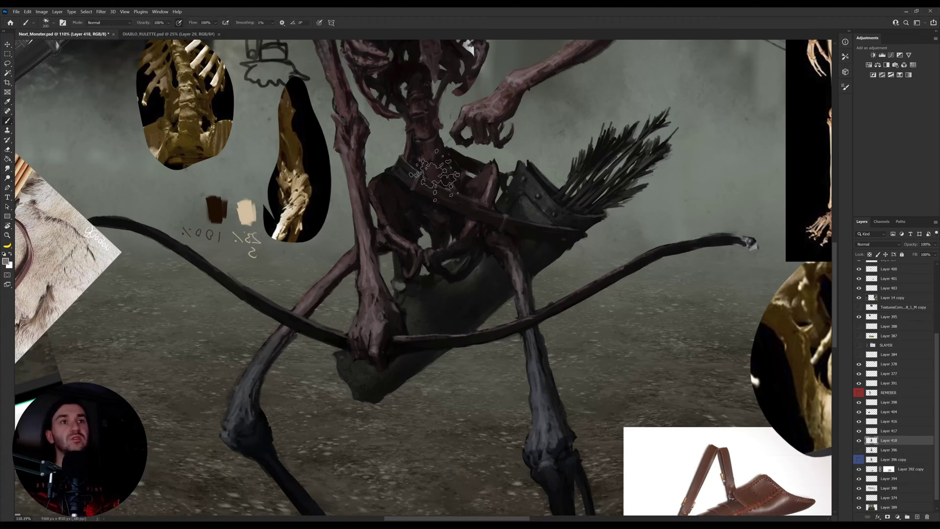
pyautogui.press('[')
pyautogui.press('[')
pyautogui.press('[')
pyautogui.press('[')
pyautogui.press('[')
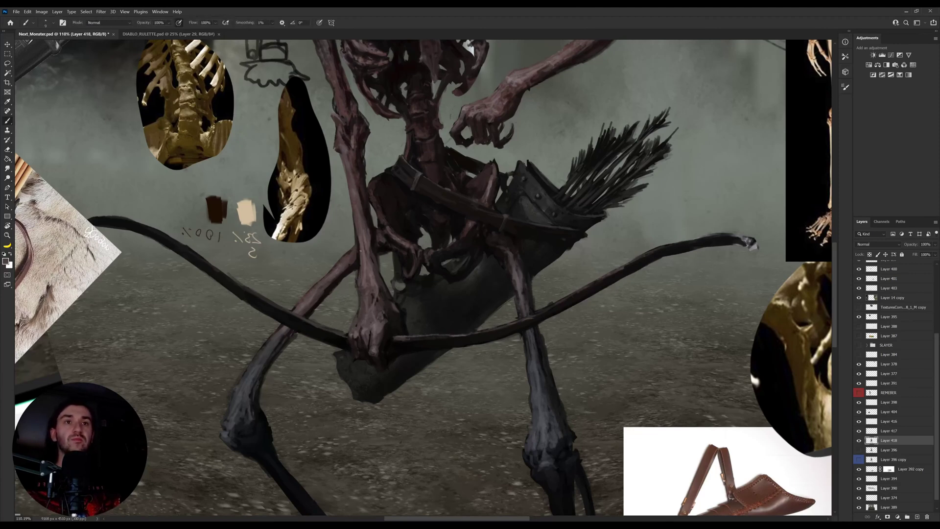
pyautogui.keyDown('alt'); pyautogui.click(378, 311); pyautogui.keyUp('alt')
pyautogui.keyDown('alt'); pyautogui.click(381, 334); pyautogui.keyUp('alt')
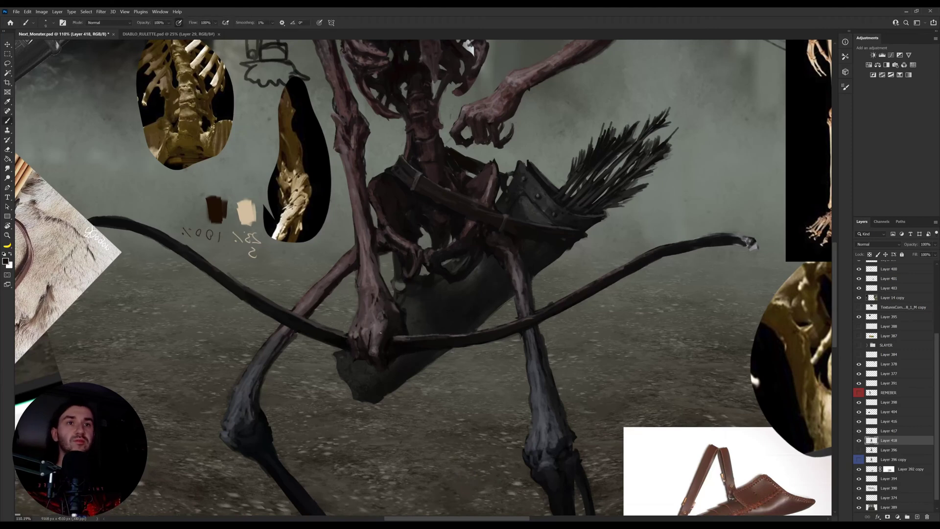
pyautogui.keyDown('alt'); pyautogui.click(377, 332); pyautogui.keyUp('alt')
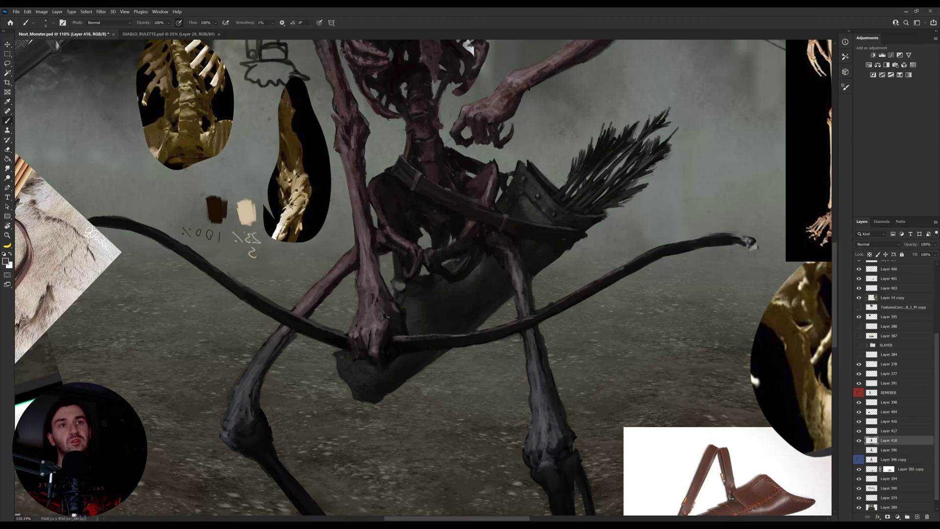
# Step: Refine the wrist above the bow hand with light and dark tones sampled from the forearm bones
pyautogui.press('r')
pyautogui.moveTo(386, 328); pyautogui.dragTo(376, 320)
pyautogui.press('b')
pyautogui.keyDown('alt'); pyautogui.click(383, 277); pyautogui.keyUp('alt')
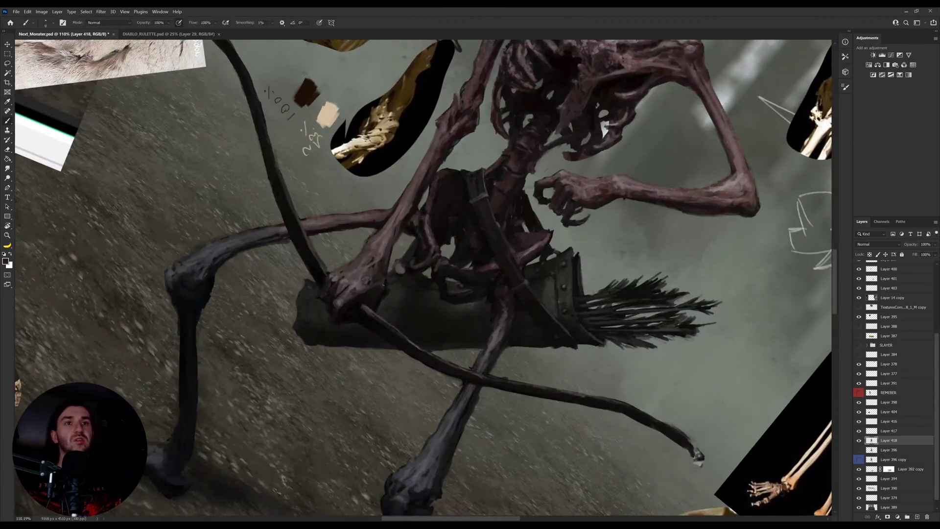
pyautogui.keyDown('alt'); pyautogui.click(384, 287); pyautogui.keyUp('alt')
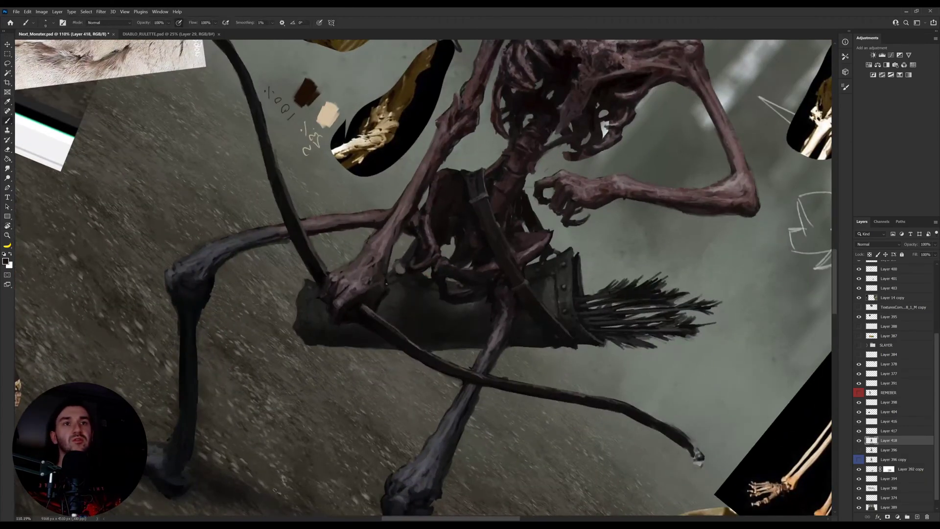
pyautogui.keyDown('alt'); pyautogui.click(383, 274); pyautogui.keyUp('alt')
pyautogui.keyDown('alt'); pyautogui.click(379, 269); pyautogui.keyUp('alt')
# Step: Continue touching up the lower forearm and bow hand with another tone sampled from the bones
pyautogui.press('r')
pyautogui.moveTo(526, 242); pyautogui.dragTo(502, 202)
pyautogui.press('b')
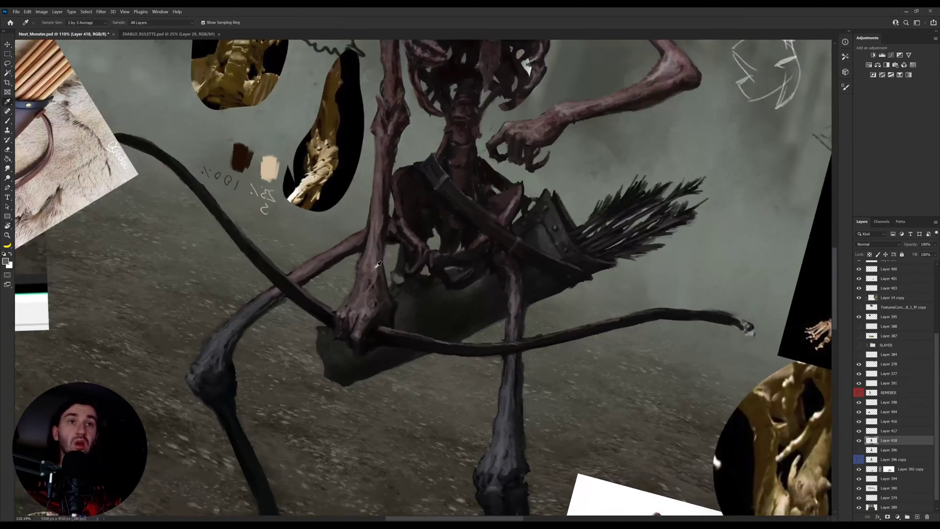
pyautogui.press('r')
pyautogui.moveTo(587, 238)
pyautogui.mouseDown()
pyautogui.moveTo(559, 203)
pyautogui.moveTo(560, 298)
pyautogui.moveTo(541, 350)
pyautogui.mouseUp()
pyautogui.press('r')
pyautogui.keyDown('alt'); pyautogui.click(355, 306); pyautogui.keyUp('alt')
pyautogui.press('r')
pyautogui.moveTo(579, 283); pyautogui.dragTo(554, 197)
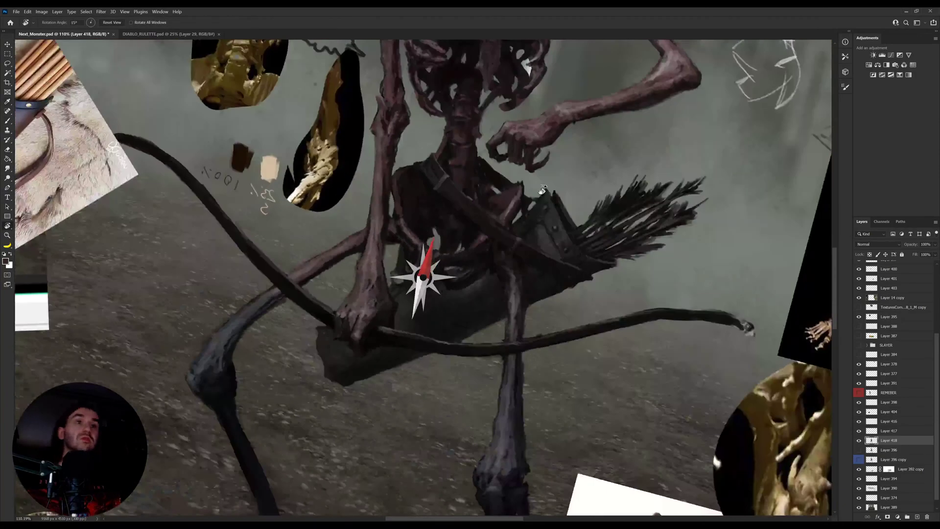
# Step: Reset the canvas rotation, add a new layer above Layer 418, and sample a dark tone from the pelvis area
pyautogui.press('z')
pyautogui.moveTo(556, 238); pyautogui.dragTo(507, 245)
pyautogui.press('r')
pyautogui.press('Escape')
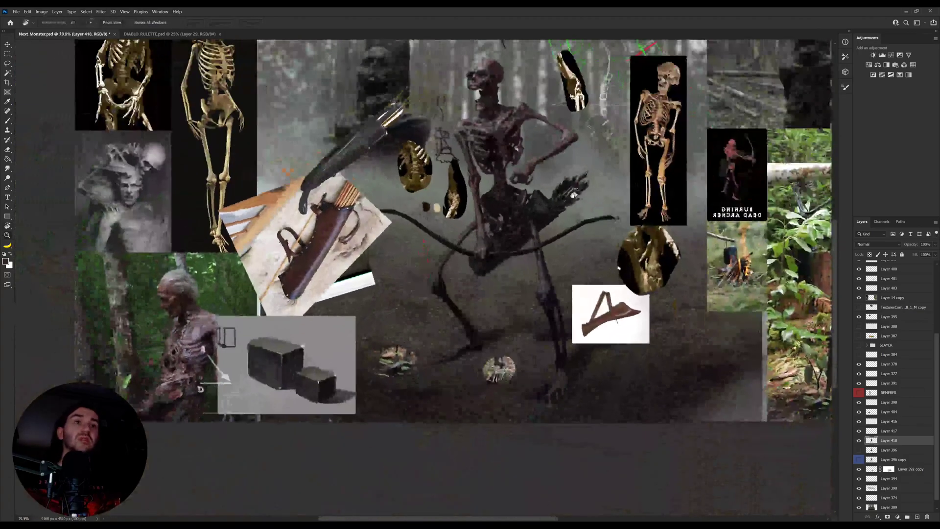
pyautogui.click(919, 517)
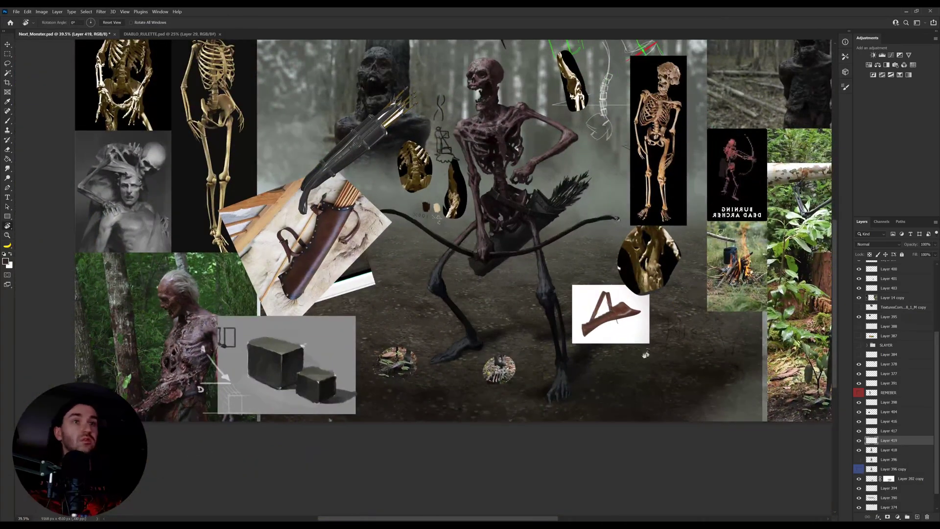
pyautogui.press('z')
pyautogui.moveTo(560, 269); pyautogui.dragTo(572, 268)
pyautogui.moveTo(529, 224); pyautogui.dragTo(536, 260)
pyautogui.press('b')
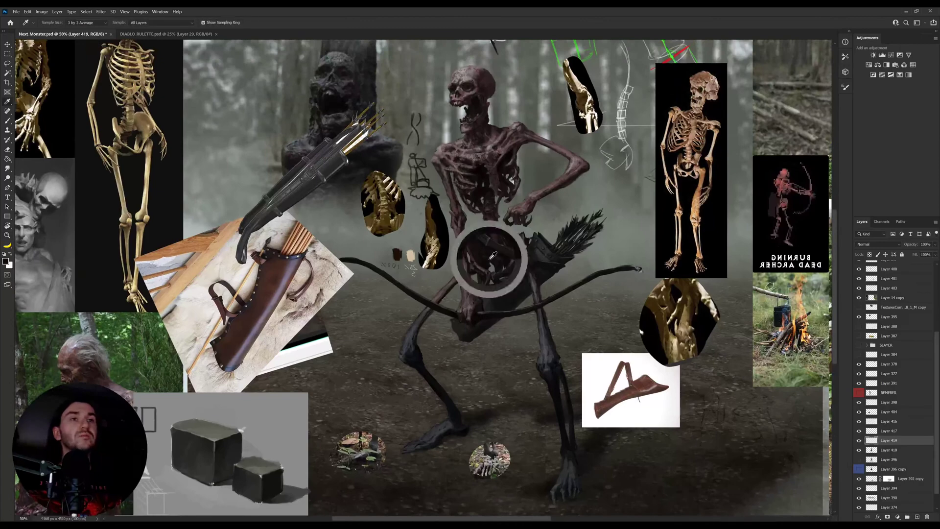
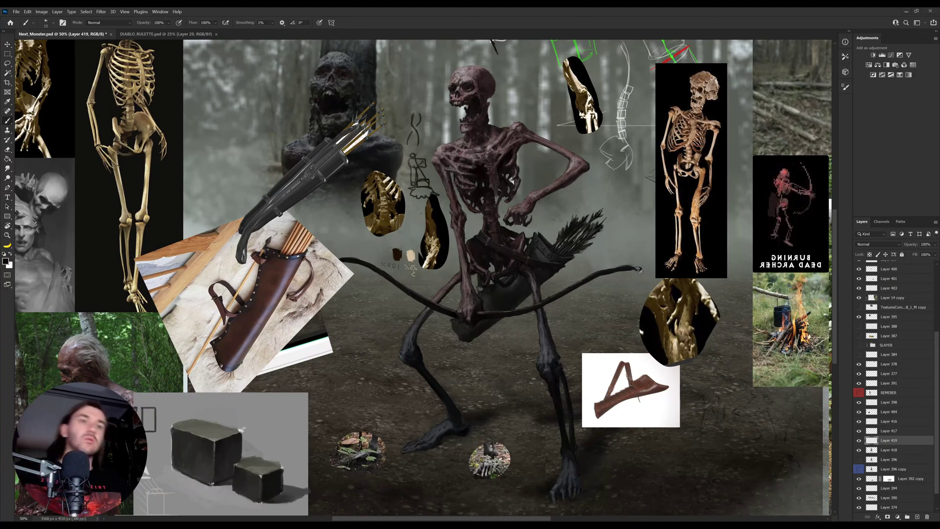
pyautogui.hotkey('ctrl', 'space')
pyautogui.moveTo(474, 299); pyautogui.dragTo(467, 362)
pyautogui.click(480, 329)
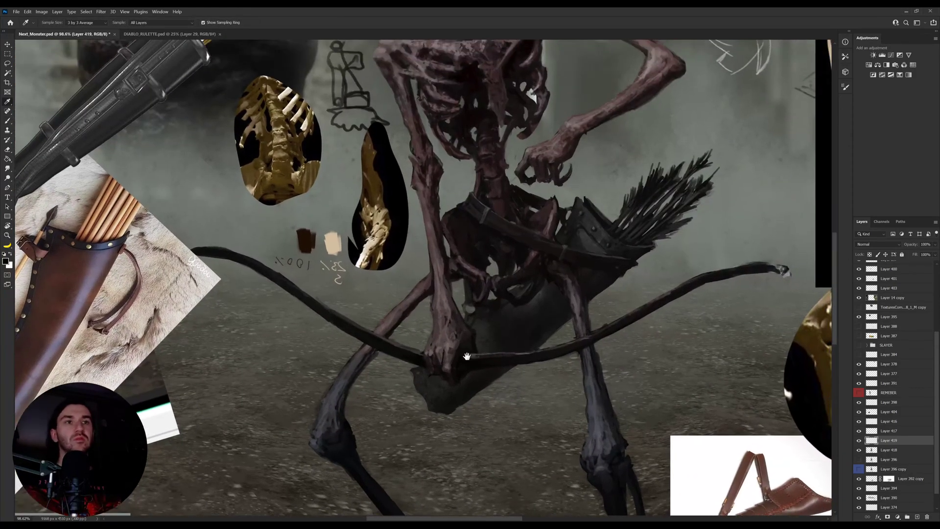
pyautogui.press('b')
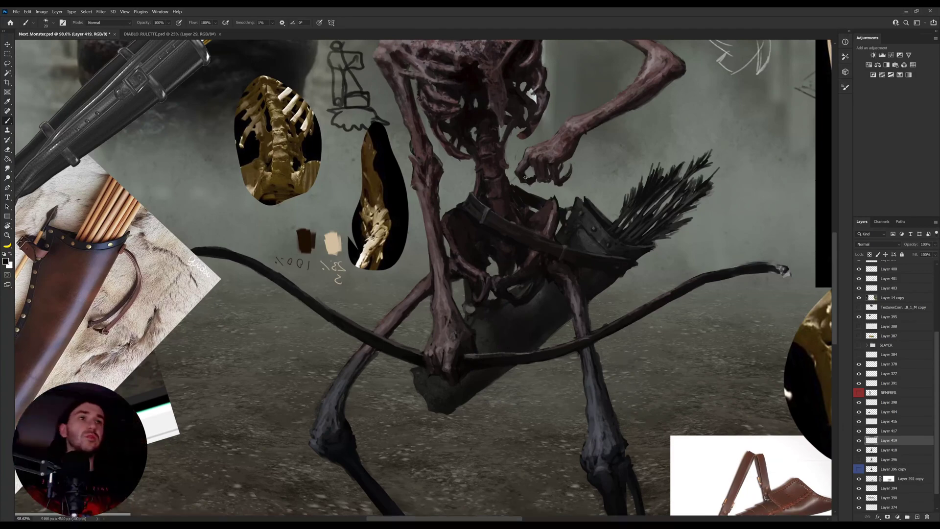
pyautogui.moveTo(519, 208); pyautogui.dragTo(461, 248)
pyautogui.press(']')
pyautogui.moveTo(646, 202)
pyautogui.mouseDown()
pyautogui.moveTo(656, 195)
pyautogui.moveTo(642, 206)
pyautogui.moveTo(658, 216)
pyautogui.mouseUp()
pyautogui.press('[')
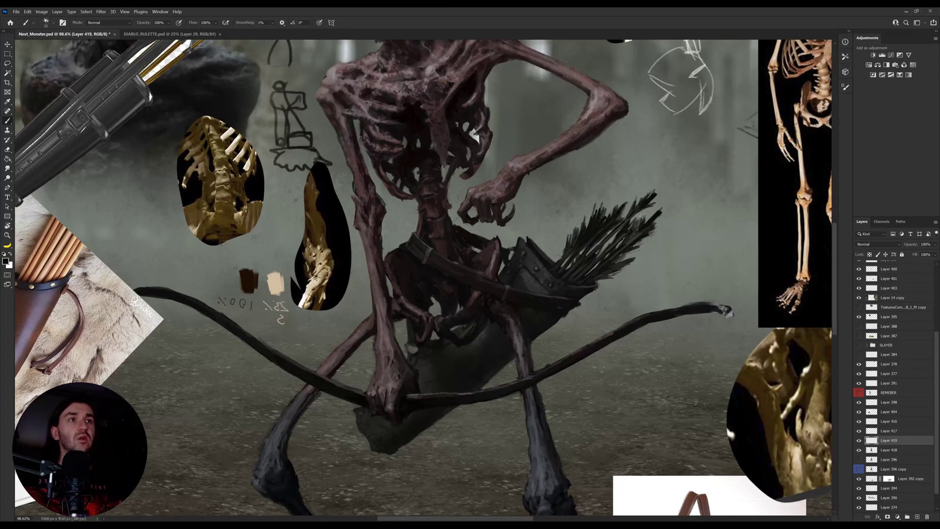
pyautogui.press('[')
pyautogui.press('[')
pyautogui.press('[')
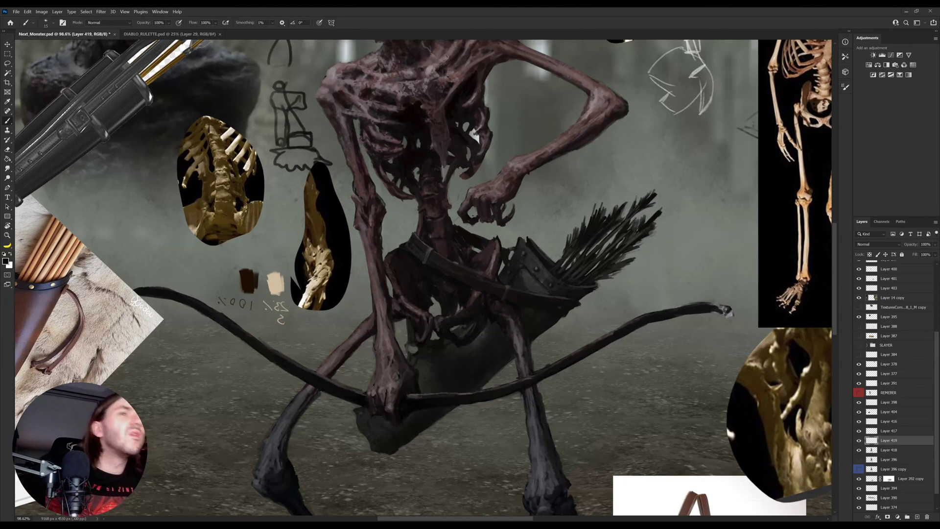
pyautogui.moveTo(322, 357); pyautogui.dragTo(325, 387)
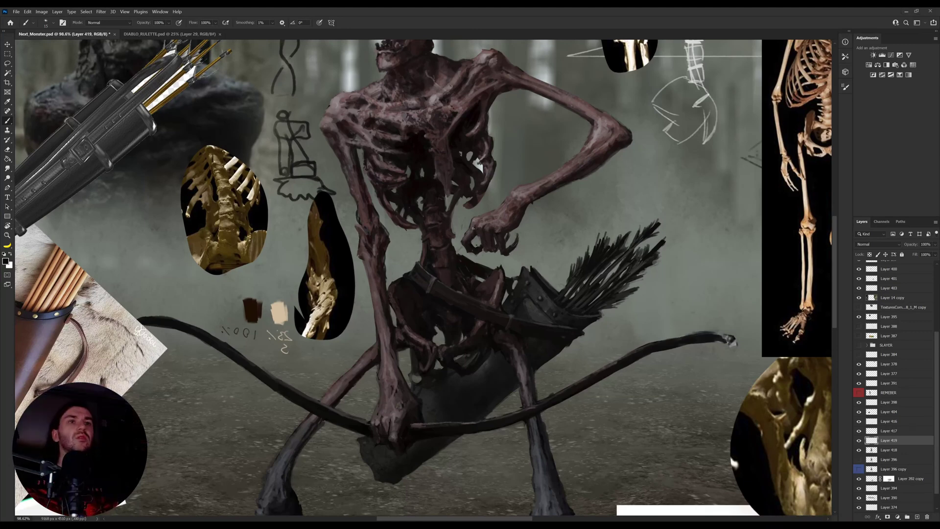
# Step: Switch to Layer 418 and clean up the gaps between the raised hand's fingers using a smaller eraser
pyautogui.hotkey('alt', '[')
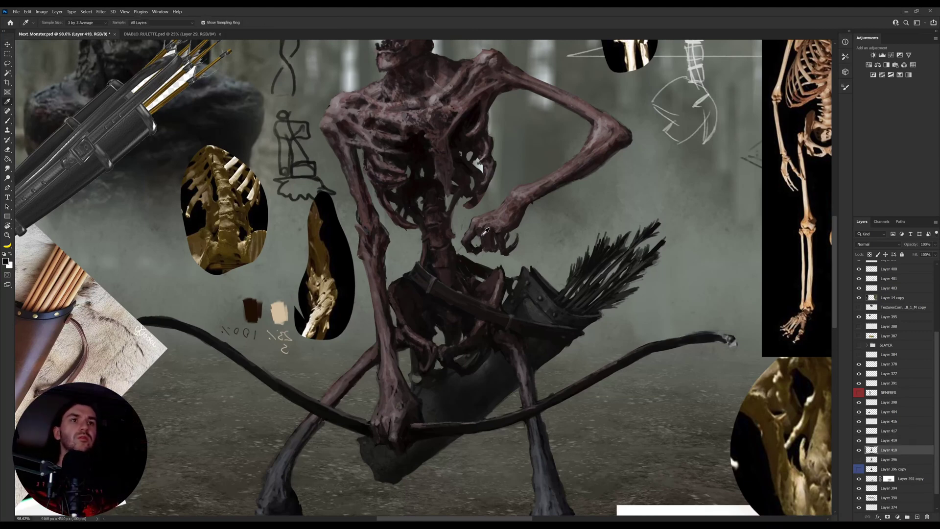
pyautogui.click(483, 234)
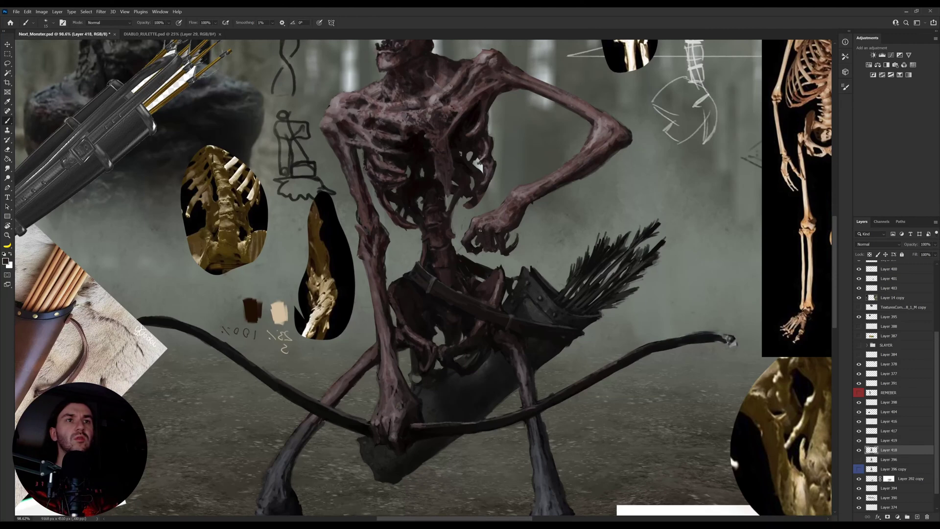
pyautogui.press('e')
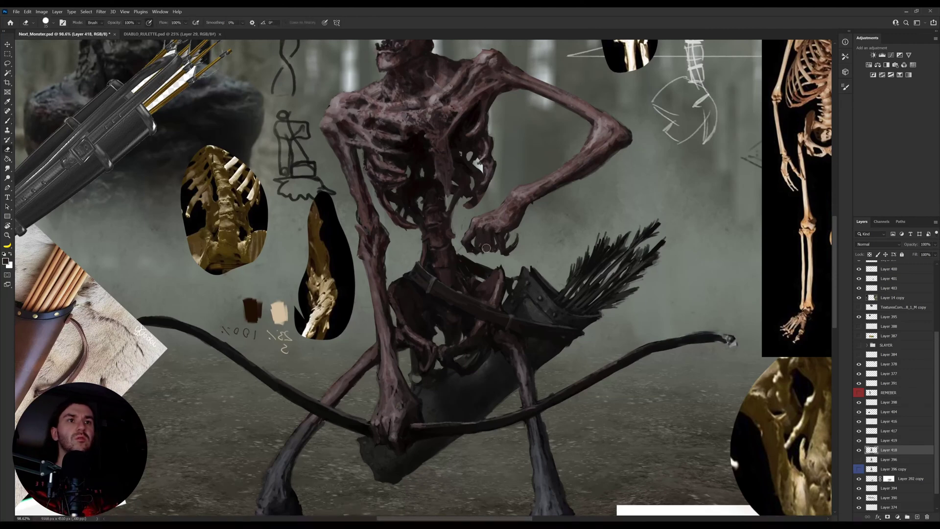
pyautogui.press('[')
pyautogui.press('[')
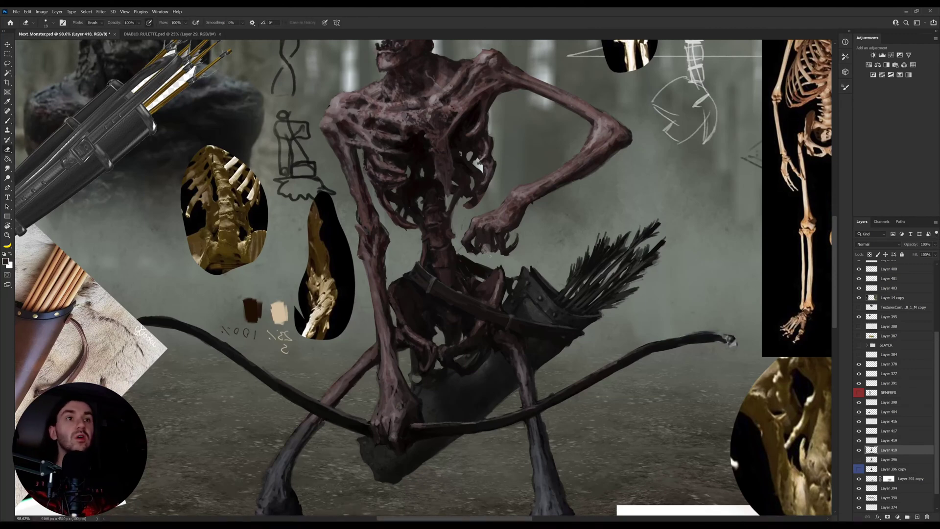
pyautogui.press('b')
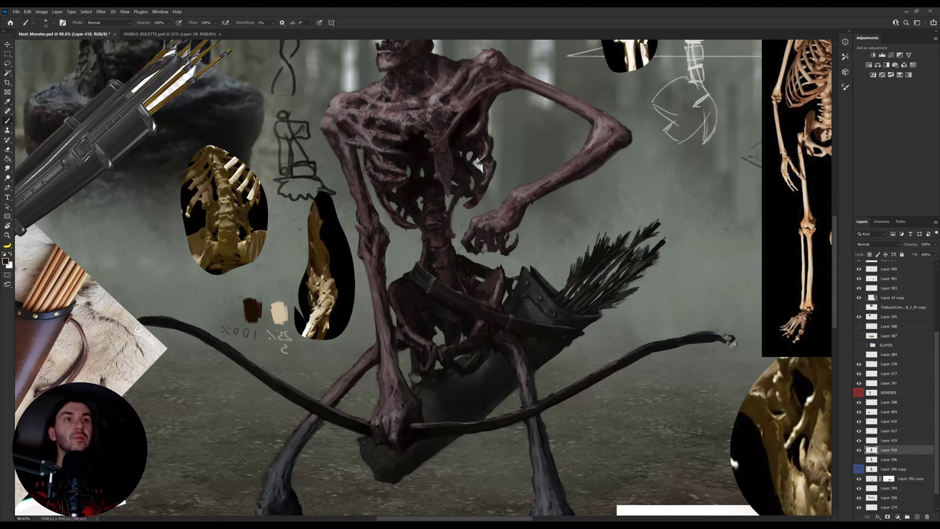
# Step: Paint the raised hand's fingers with a smaller brush, pressure-controlled opacity, and tones sampled from the fingers
pyautogui.keyDown('alt'); pyautogui.click(469, 233); pyautogui.keyUp('alt')
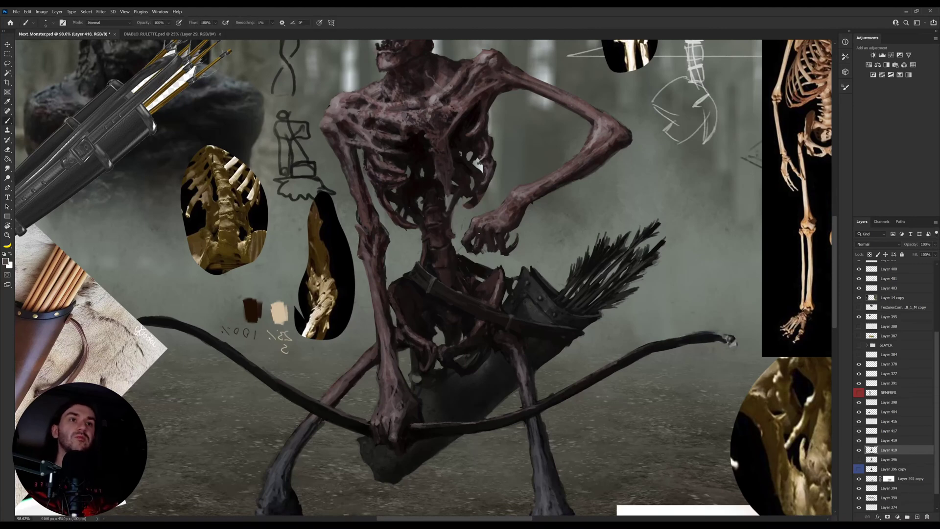
pyautogui.click(179, 23)
pyautogui.press('[')
pyautogui.press('[')
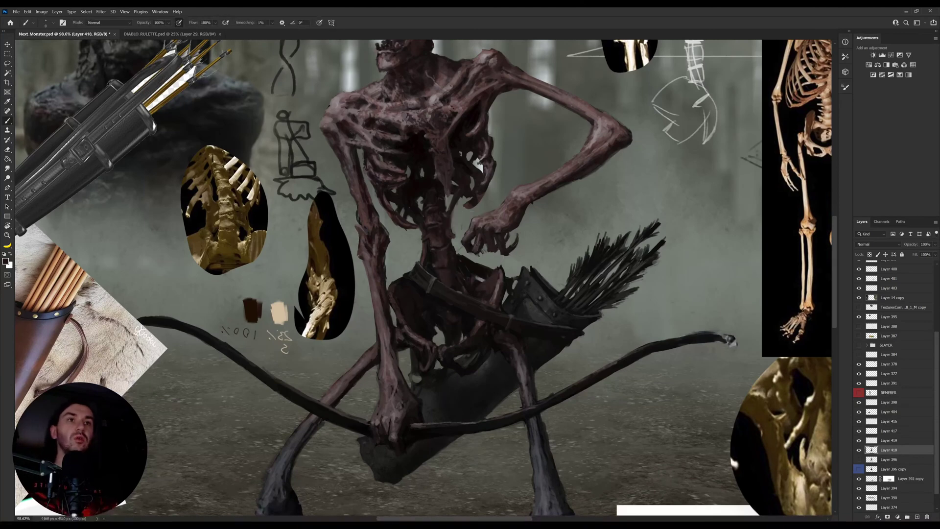
pyautogui.keyDown('alt'); pyautogui.click(485, 248); pyautogui.keyUp('alt')
pyautogui.keyDown('alt'); pyautogui.click(491, 249); pyautogui.keyUp('alt')
pyautogui.moveTo(487, 252); pyautogui.dragTo(480, 254)
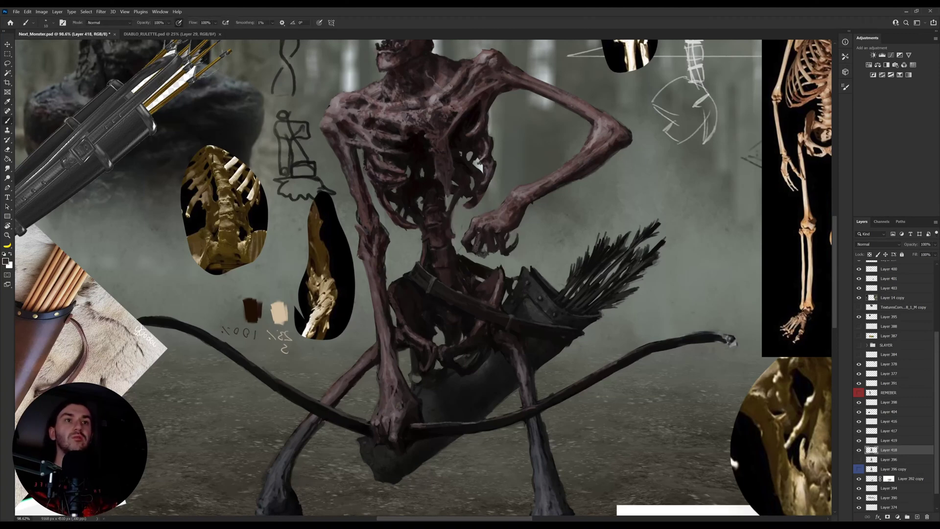
# Step: Refine the raised hand's knuckles and fingertips with further light and dark tones sampled from the hand
pyautogui.keyDown('alt'); pyautogui.click(487, 216); pyautogui.keyUp('alt')
pyautogui.keyDown('alt'); pyautogui.click(481, 253); pyautogui.keyUp('alt')
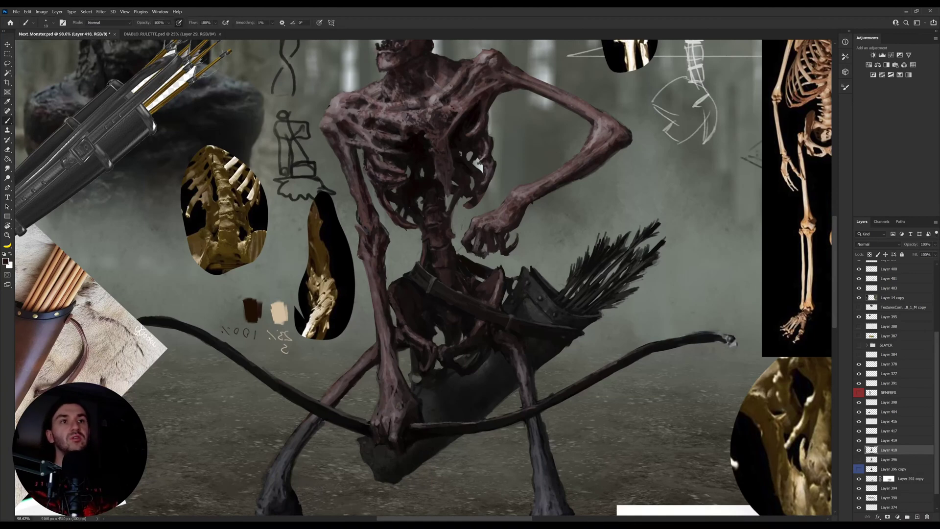
pyautogui.keyDown('alt'); pyautogui.click(486, 241); pyautogui.keyUp('alt')
pyautogui.keyDown('alt'); pyautogui.click(478, 244); pyautogui.keyUp('alt')
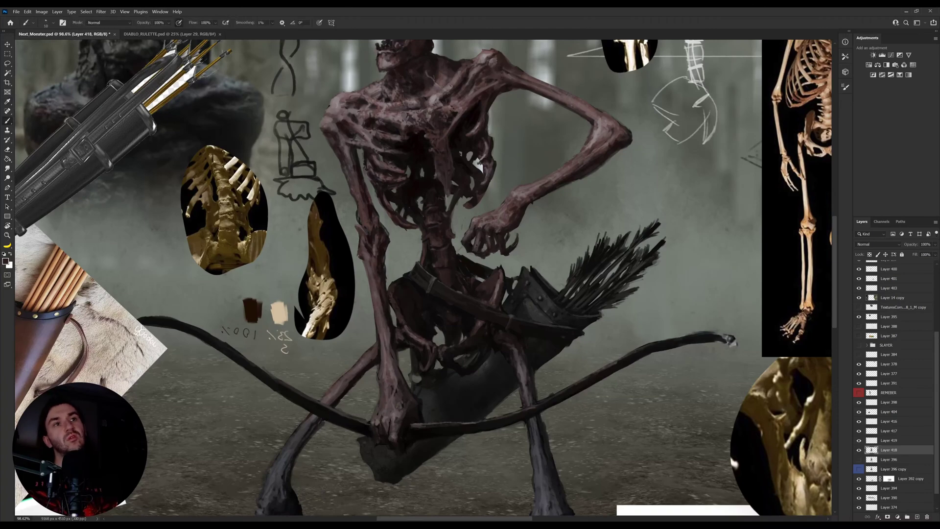
pyautogui.keyDown('alt'); pyautogui.click(488, 235); pyautogui.keyUp('alt')
# Step: Flip the canvas horizontally, rotate the view clockwise, and make Layer 419 the active layer
pyautogui.press('z')
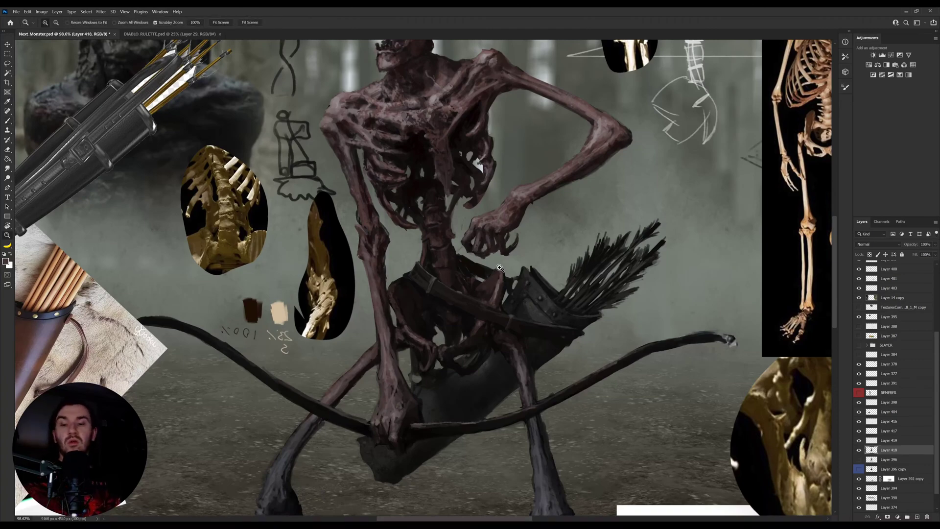
pyautogui.moveTo(482, 247); pyautogui.dragTo(467, 283)
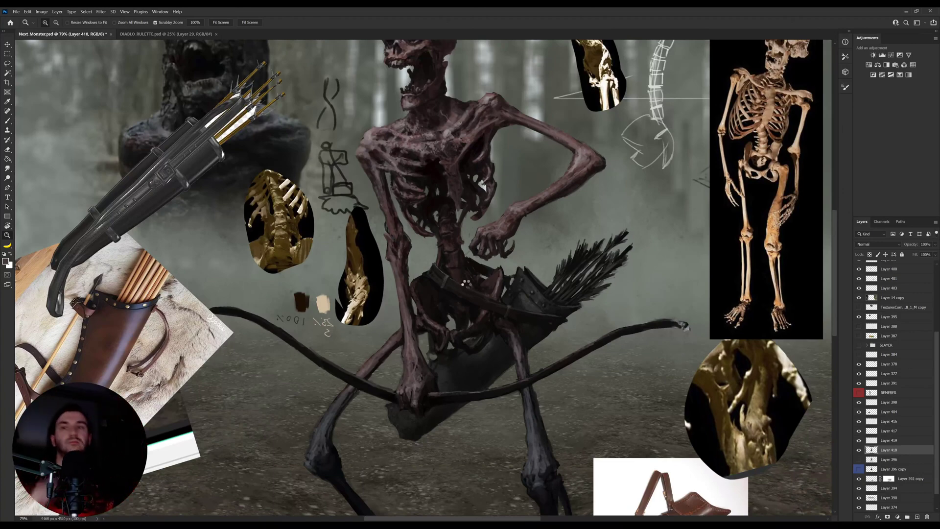
pyautogui.hotkey('ctrl', 'shift', 'h')
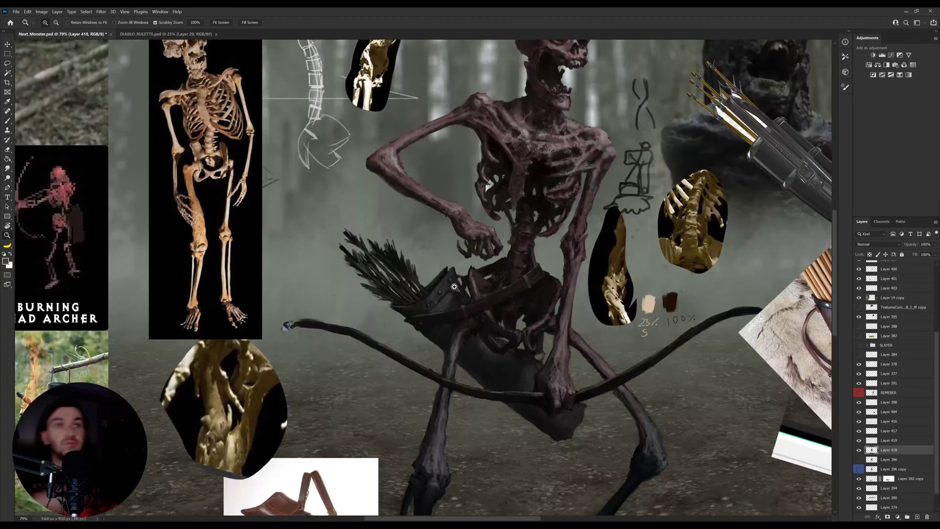
pyautogui.moveTo(494, 335); pyautogui.dragTo(436, 347)
pyautogui.press('r')
pyautogui.moveTo(707, 367); pyautogui.dragTo(695, 407)
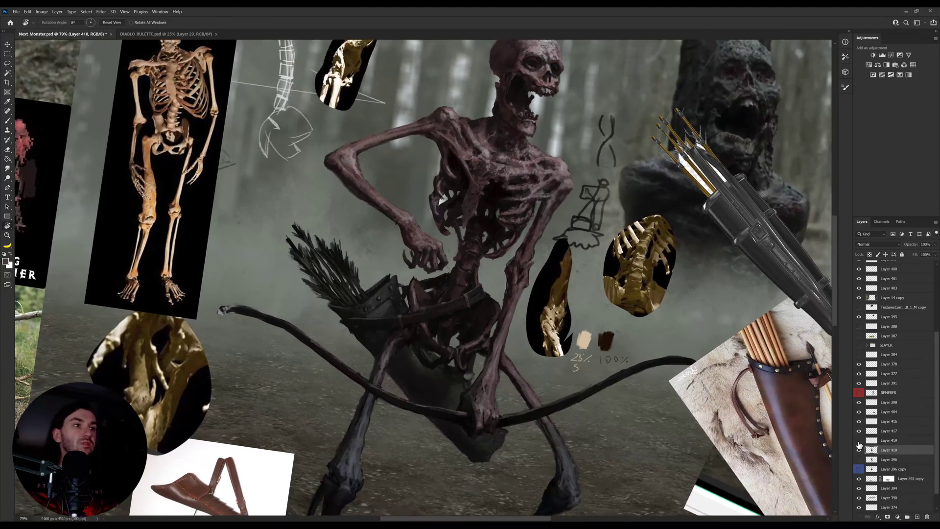
pyautogui.click(874, 441)
pyautogui.moveTo(624, 384); pyautogui.dragTo(576, 446)
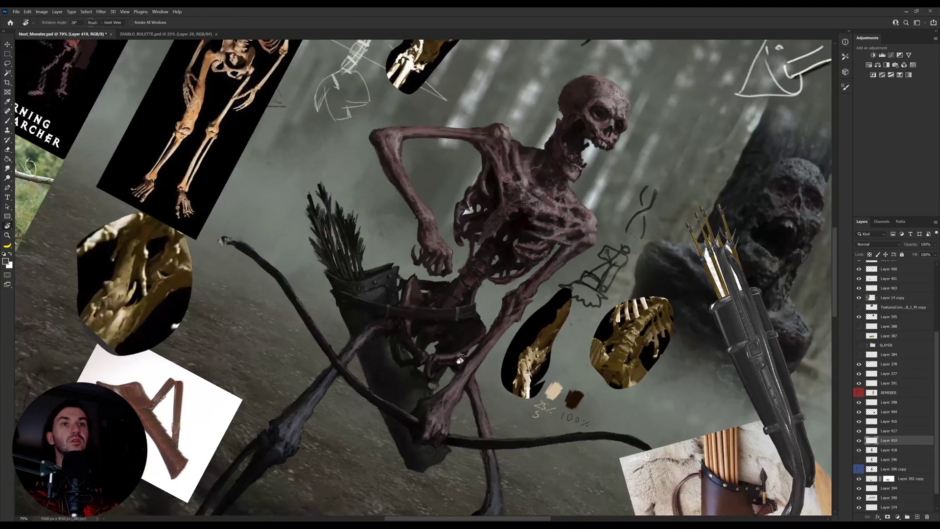
# Step: Start a dark arrow shaft beneath the raised hand using a sampled dark tone, a larger brush, and pressure opacity off
pyautogui.press('e')
pyautogui.moveTo(310, 203); pyautogui.dragTo(309, 195)
pyautogui.moveTo(440, 248); pyautogui.dragTo(369, 238)
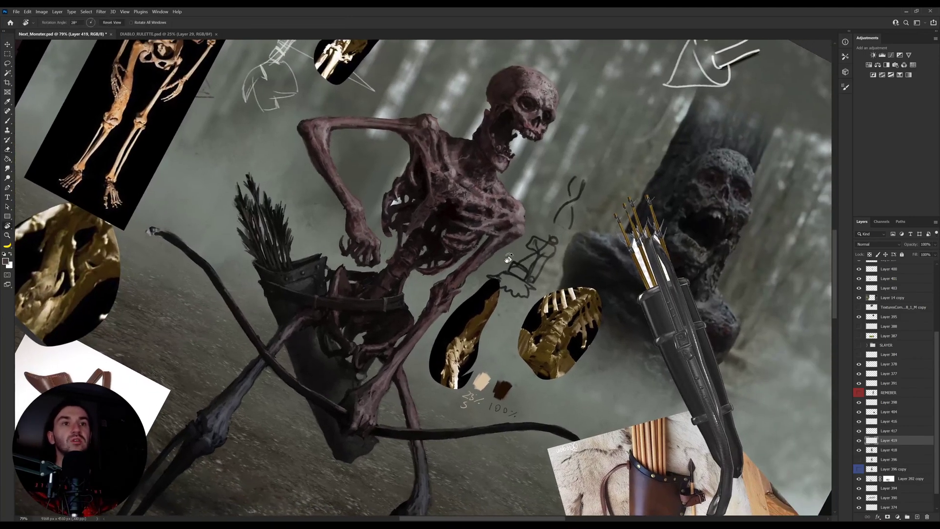
pyautogui.press('r')
pyautogui.moveTo(508, 262); pyautogui.dragTo(510, 275)
pyautogui.press('b')
pyautogui.keyDown('alt'); pyautogui.click(240, 301); pyautogui.keyUp('alt')
pyautogui.press('b')
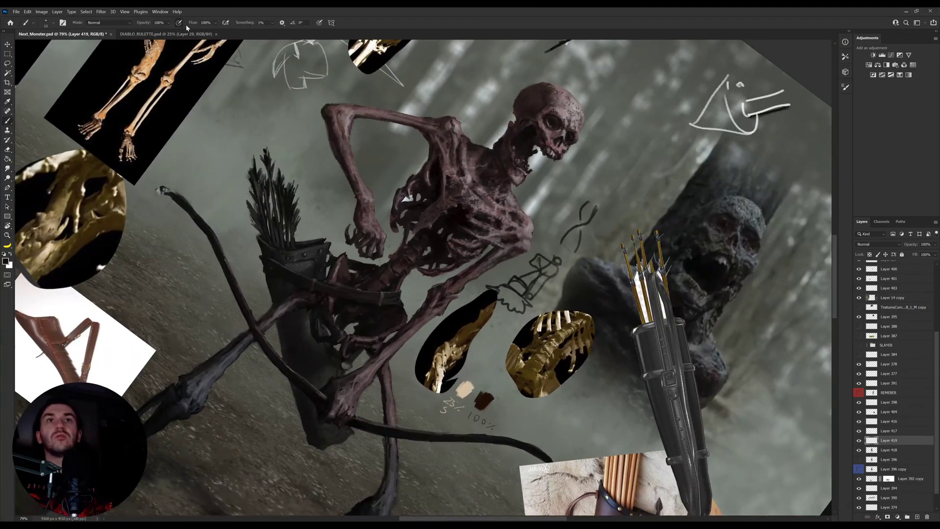
pyautogui.press(']')
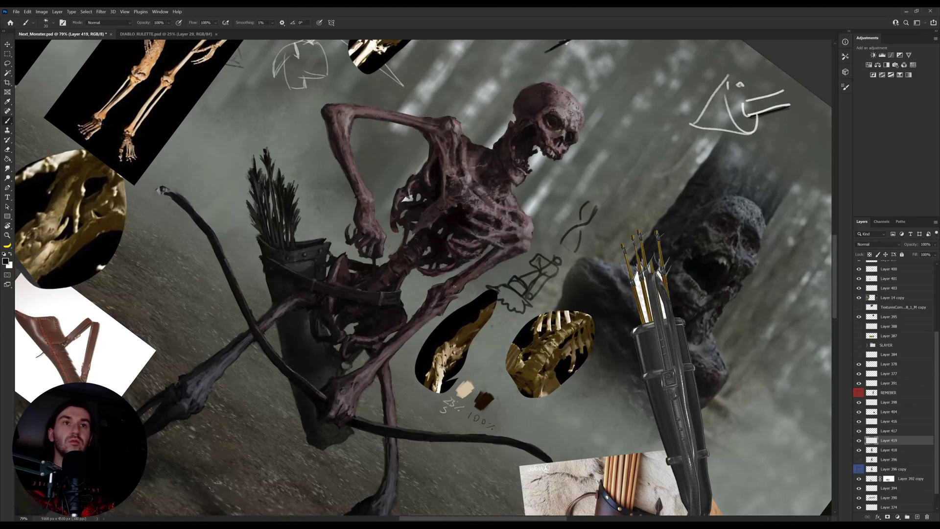
# Step: Extend the thin dark arrow shaft behind the belt and bow hand to below the quiver's lower end
pyautogui.press('r')
pyautogui.moveTo(376, 285)
pyautogui.mouseDown()
pyautogui.moveTo(486, 271)
pyautogui.moveTo(404, 230)
pyautogui.mouseUp()
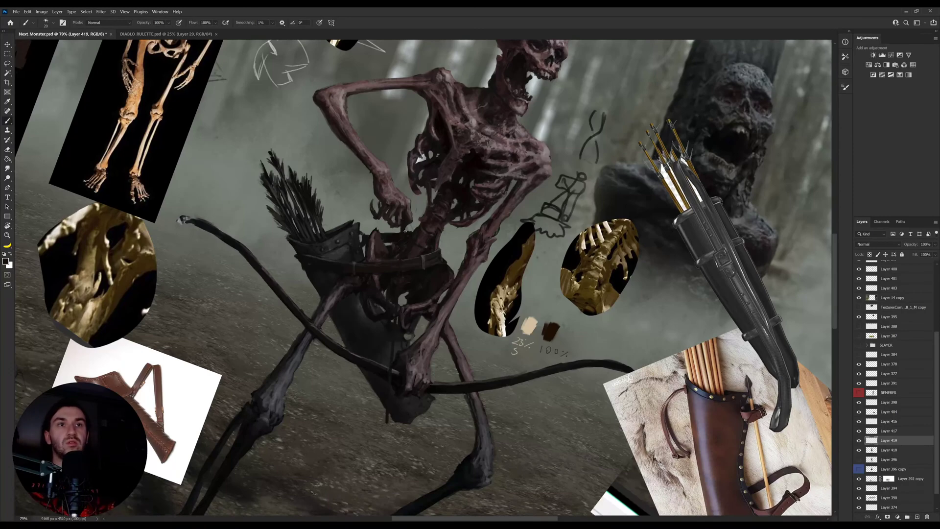
pyautogui.moveTo(390, 388)
pyautogui.mouseDown()
pyautogui.moveTo(386, 460)
pyautogui.moveTo(387, 419)
pyautogui.mouseUp()
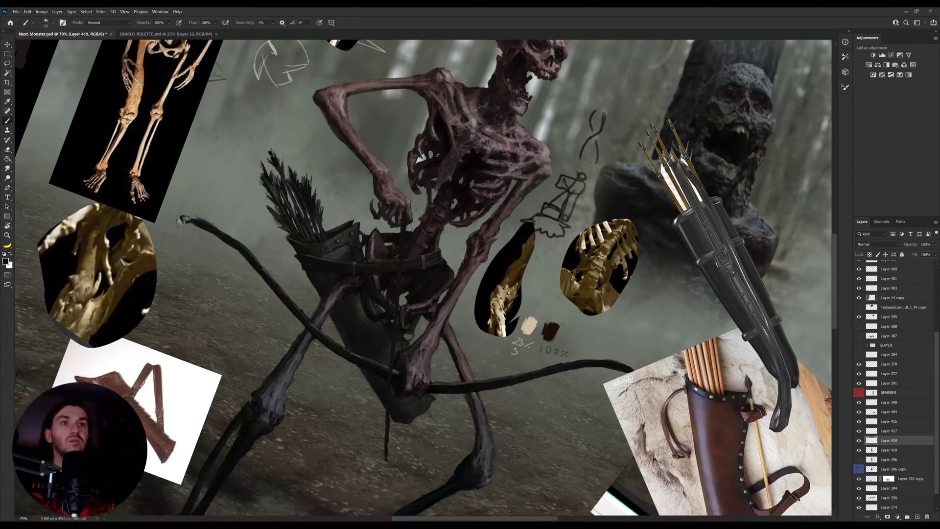
pyautogui.moveTo(385, 461); pyautogui.dragTo(390, 413)
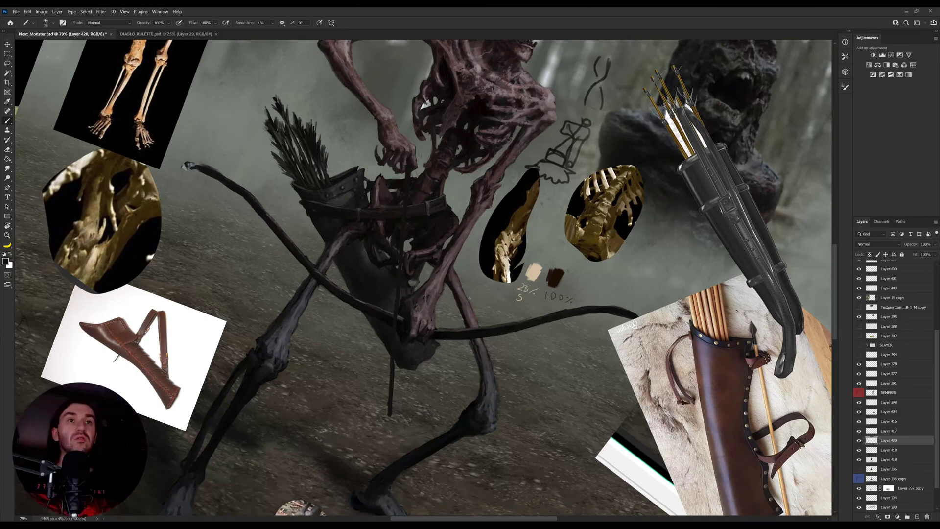
# Step: Paste the numbered arrowhead reference sheet, enlarge it to about 133%, and place it over the skeleton's upper legs
pyautogui.hotkey('ctrl', 'v')
pyautogui.press('r')
pyautogui.moveTo(572, 240); pyautogui.dragTo(551, 270)
pyautogui.scroll(-3, 550, 265)
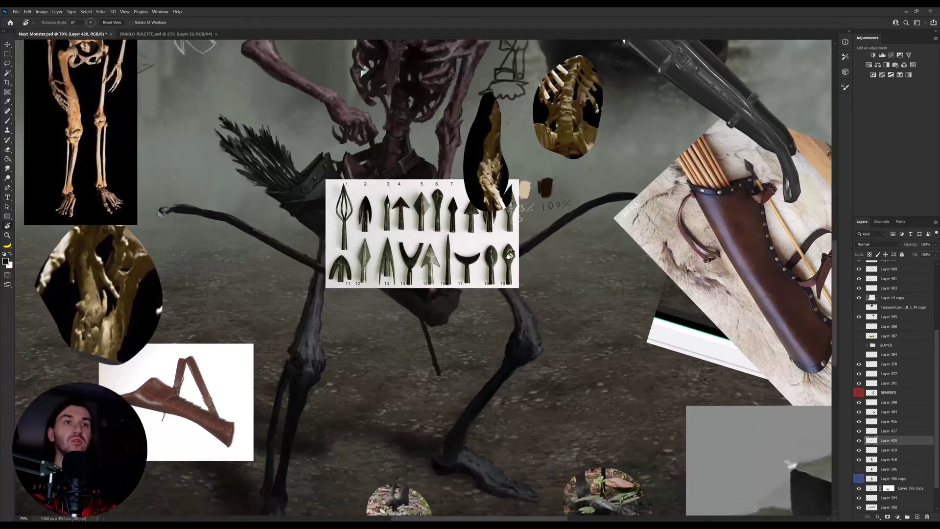
pyautogui.moveTo(518, 178); pyautogui.dragTo(547, 229)
pyautogui.hotkey('ctrl', 't')
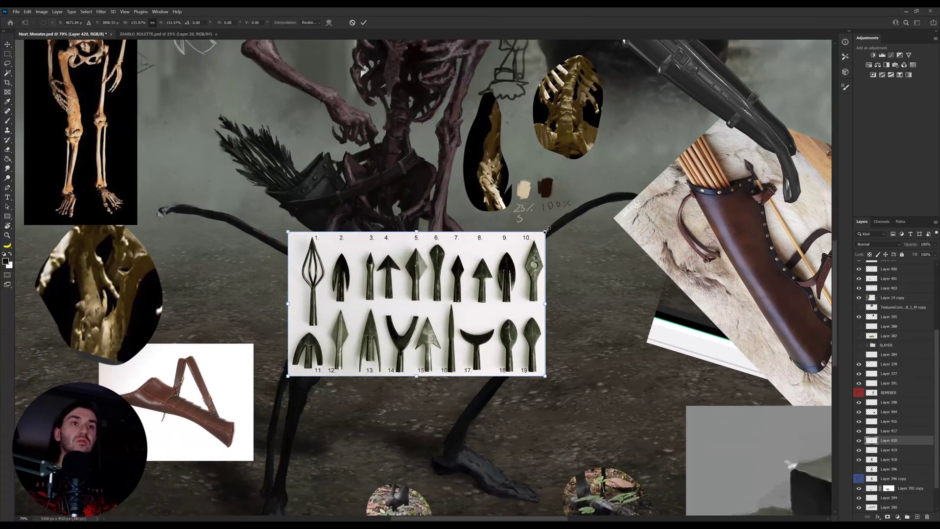
pyautogui.press('Return')
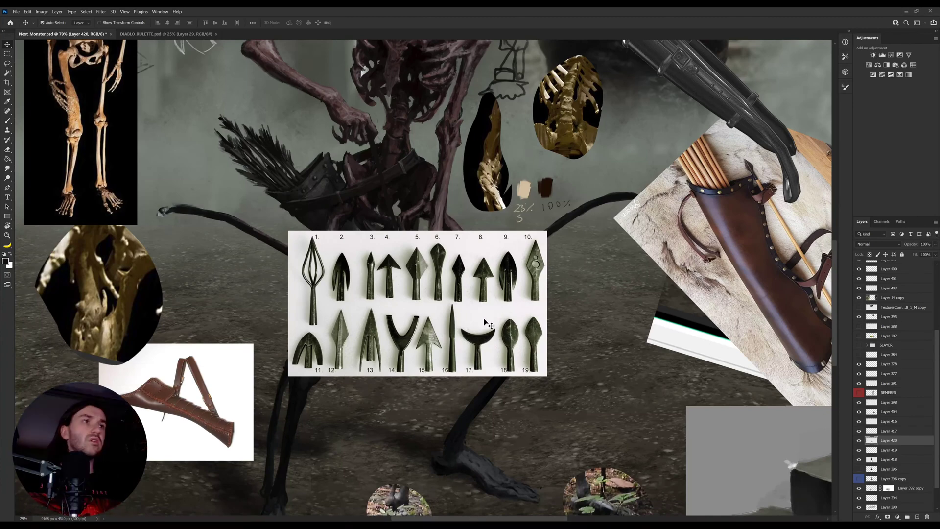
# Step: Paste the photo of the open-diamond arrowhead and delete the numbered arrowhead reference sheet
pyautogui.hotkey('ctrl', 'v')
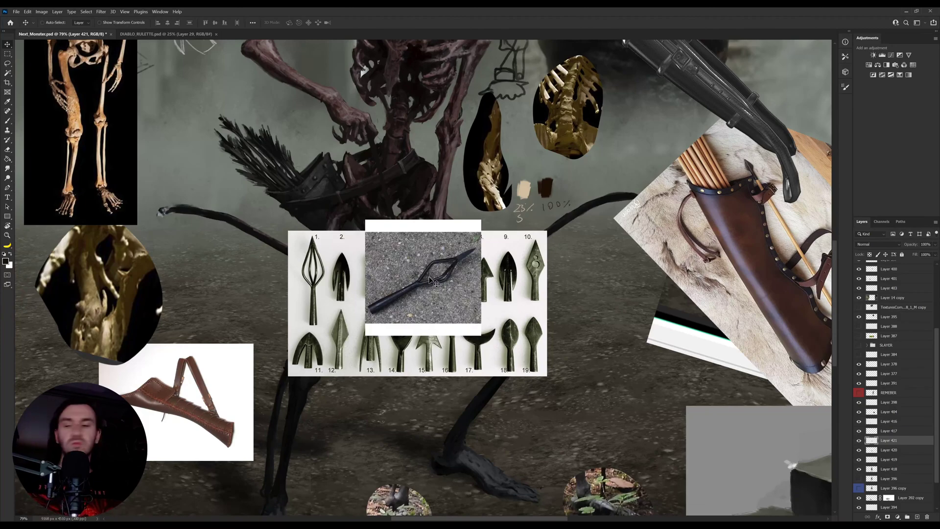
pyautogui.press('z')
pyautogui.moveTo(432, 272)
pyautogui.mouseDown()
pyautogui.moveTo(452, 274)
pyautogui.moveTo(437, 279)
pyautogui.mouseUp()
pyautogui.press('v')
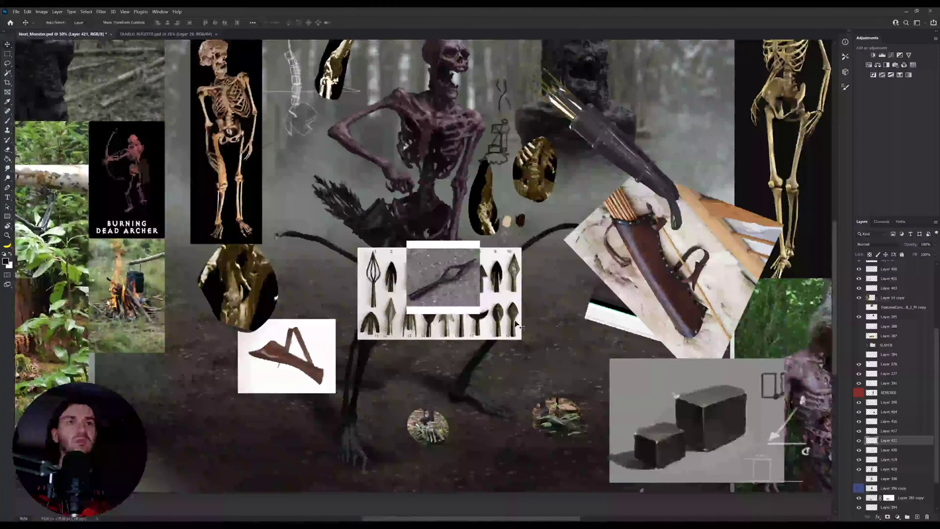
pyautogui.keyDown('ctrl'); pyautogui.click(610, 202); pyautogui.keyUp('ctrl')
pyautogui.moveTo(646, 302); pyautogui.dragTo(512, 326)
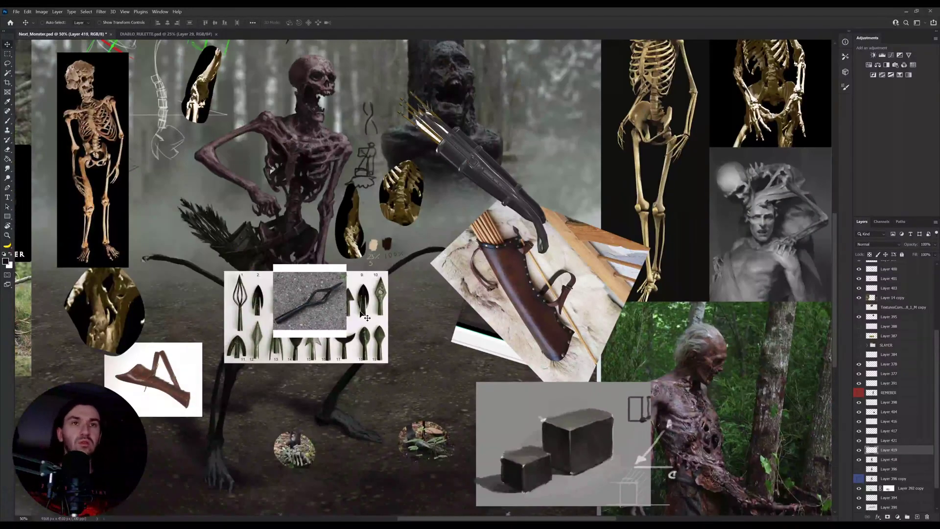
pyautogui.press('Delete')
# Step: Place the pasted arrowhead photo beside the skeleton's leg and rotate it 90° clockwise so the tip points down
pyautogui.moveTo(338, 310); pyautogui.dragTo(210, 328)
pyautogui.press('z')
pyautogui.moveTo(276, 360)
pyautogui.mouseDown()
pyautogui.moveTo(308, 367)
pyautogui.moveTo(286, 369)
pyautogui.mouseUp()
pyautogui.press('v')
pyautogui.moveTo(163, 290); pyautogui.dragTo(203, 278)
pyautogui.hotkey('ctrl', 't')
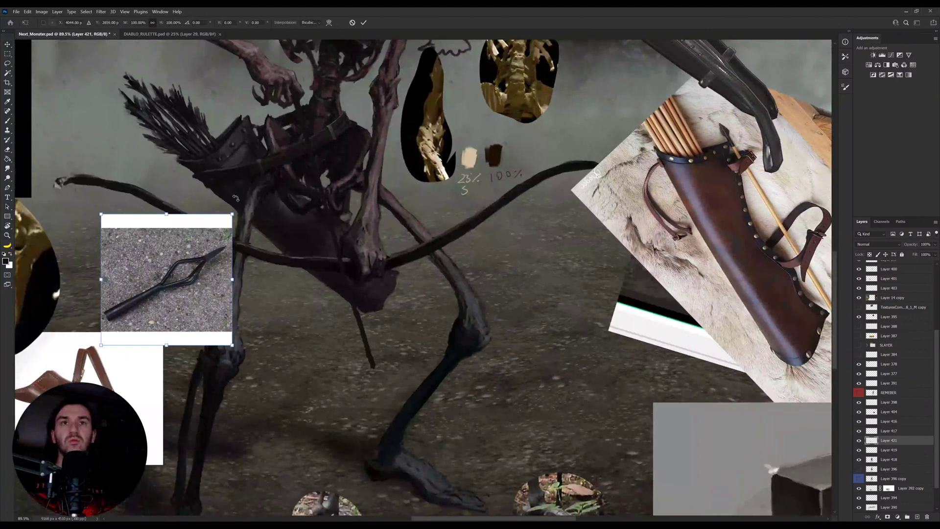
pyautogui.moveTo(242, 197); pyautogui.dragTo(289, 372)
pyautogui.press('Return')
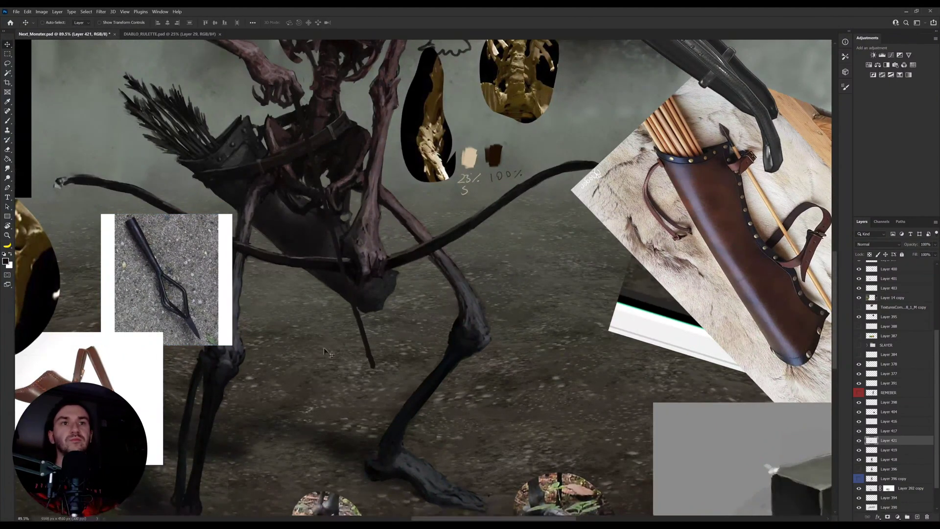
# Step: Make Layer 419 the active layer and trim the lower end of the arrow shaft with the Eraser
pyautogui.press('z')
pyautogui.click(344, 352)
pyautogui.click(379, 362)
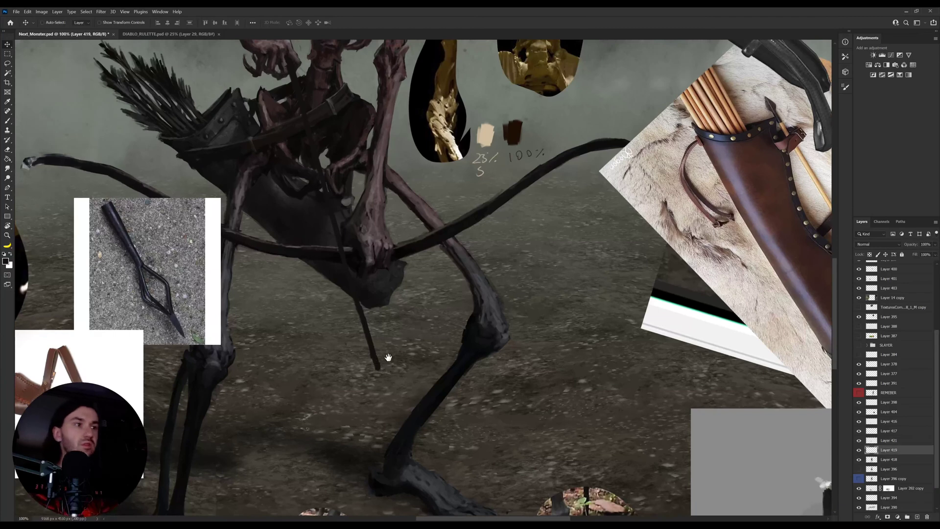
pyautogui.moveTo(389, 357); pyautogui.dragTo(405, 343)
pyautogui.press('e')
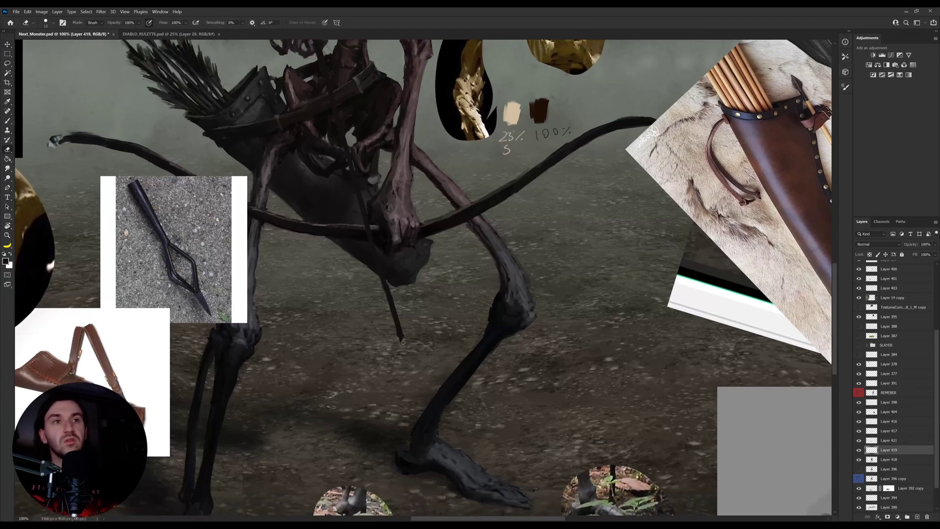
# Step: Paint a dark, open diamond-shaped arrowhead at the lower end of the shaft, following the photo
pyautogui.press('b')
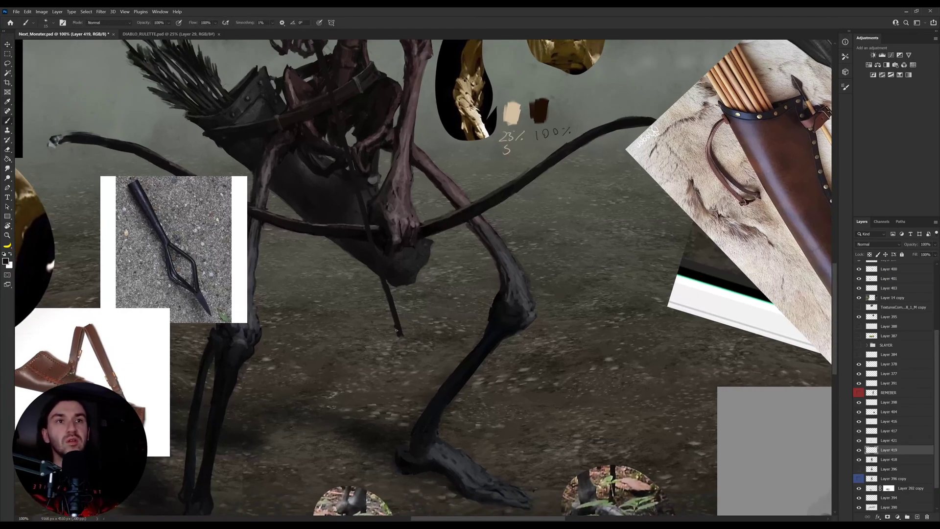
pyautogui.moveTo(397, 325); pyautogui.dragTo(397, 343)
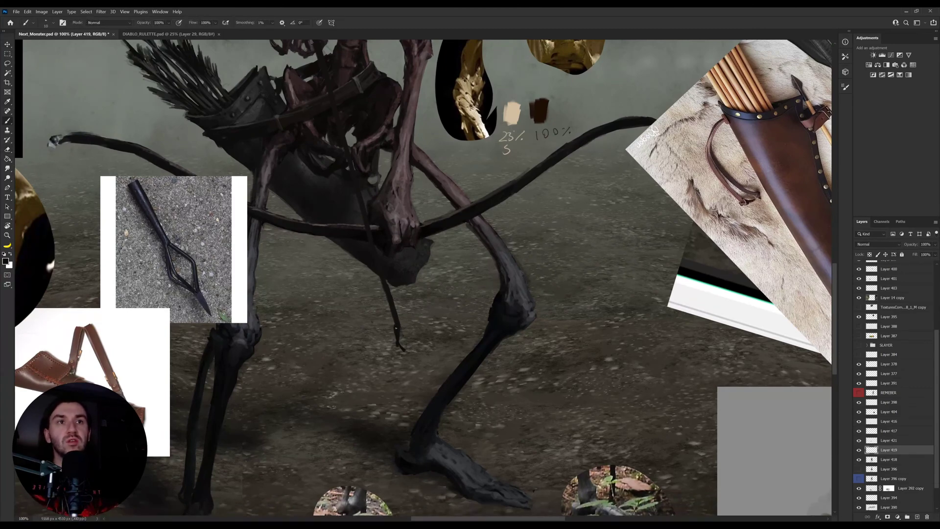
pyautogui.moveTo(412, 362)
pyautogui.mouseDown()
pyautogui.moveTo(397, 317)
pyautogui.moveTo(411, 348)
pyautogui.mouseUp()
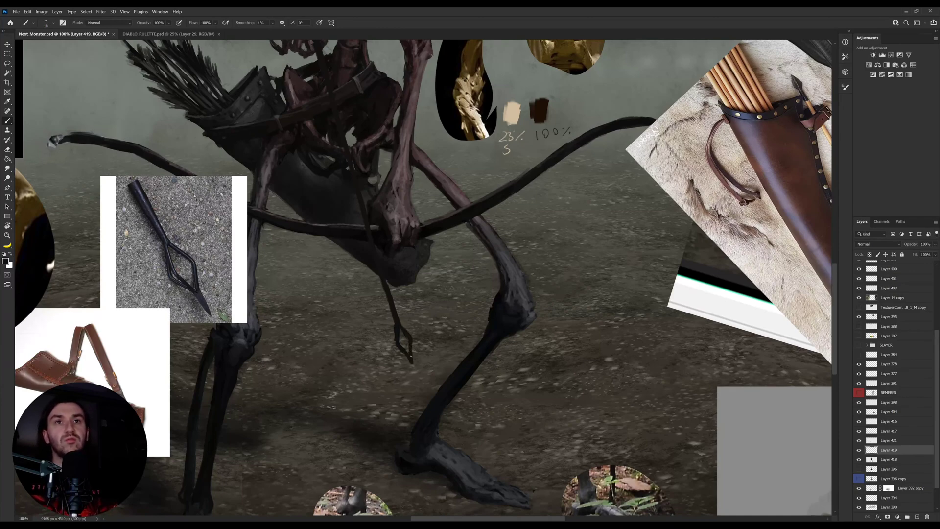
pyautogui.moveTo(400, 332); pyautogui.dragTo(404, 343)
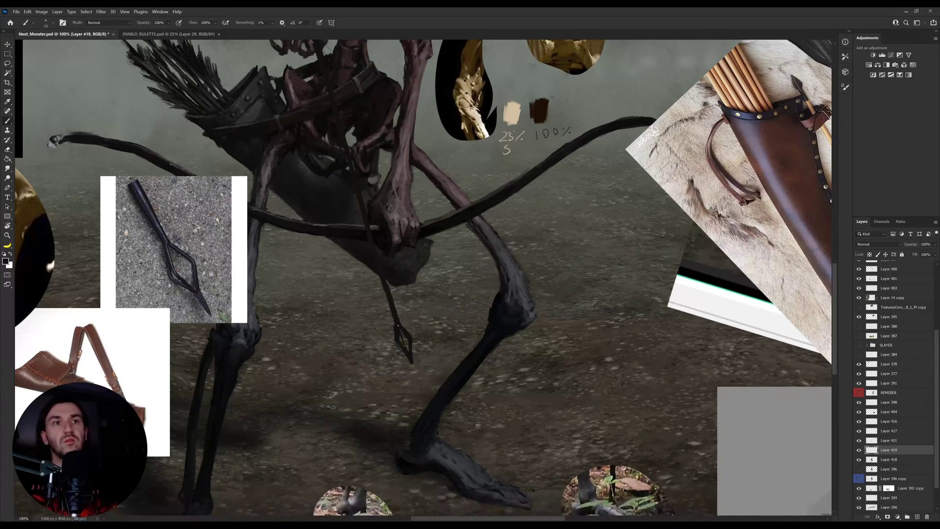
pyautogui.moveTo(411, 340); pyautogui.dragTo(403, 325)
# Step: Extend the arrowhead into a longer pointed tip and clean up its prongs using sampled dark tones
pyautogui.press('e')
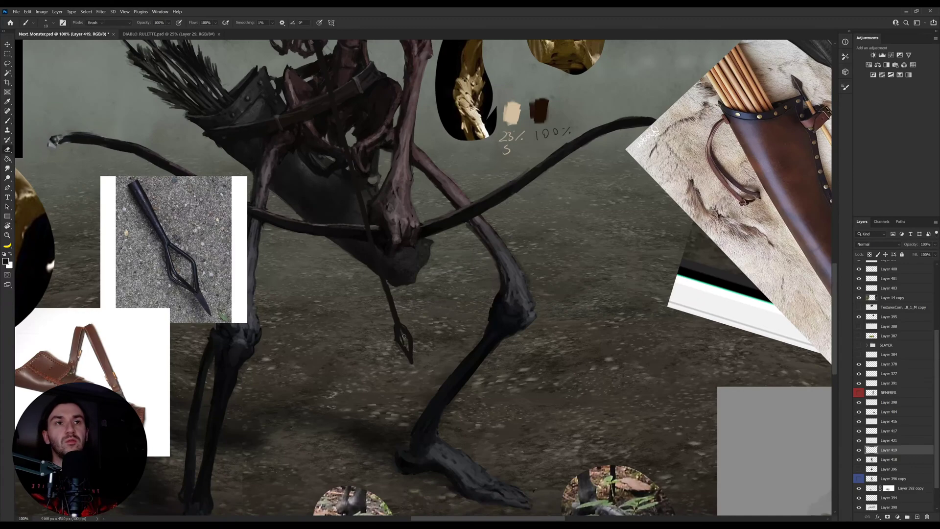
pyautogui.press('b')
pyautogui.keyDown('alt'); pyautogui.click(397, 317); pyautogui.keyUp('alt')
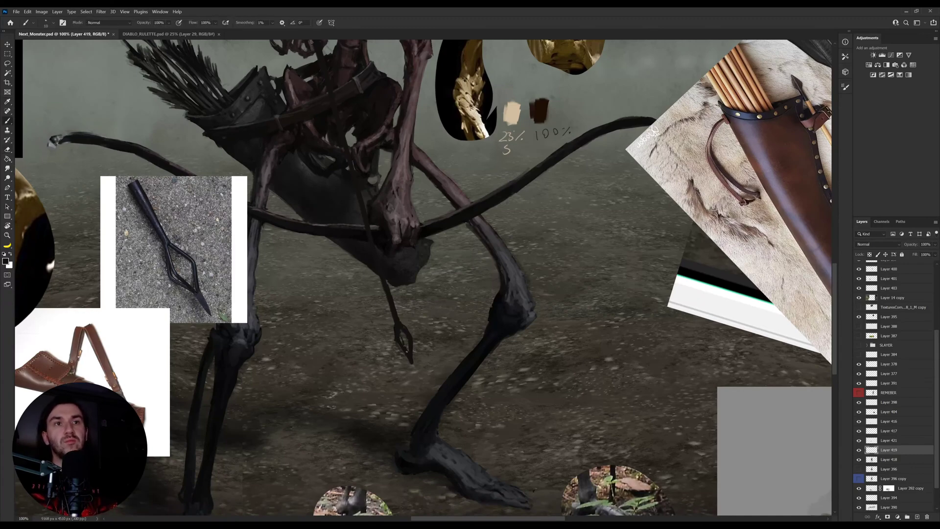
pyautogui.keyDown('alt'); pyautogui.click(400, 341); pyautogui.keyUp('alt')
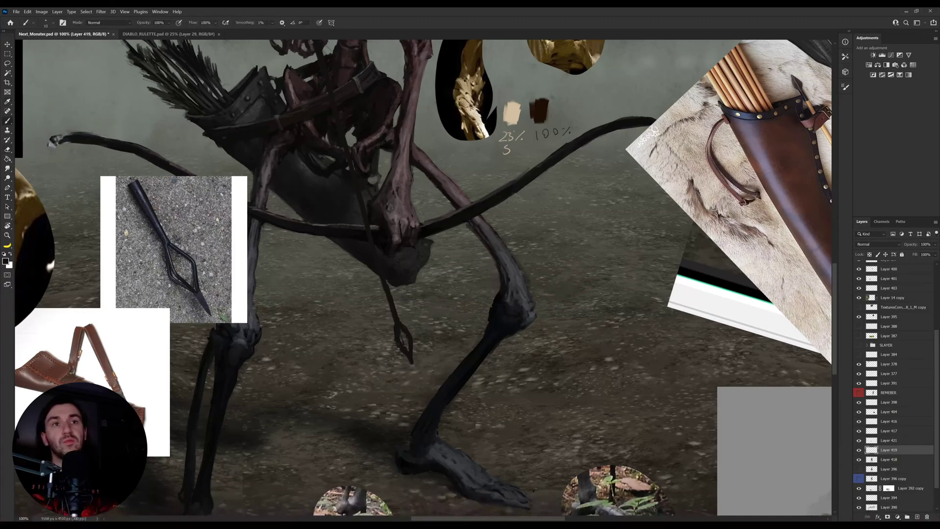
pyautogui.moveTo(412, 366); pyautogui.dragTo(418, 379)
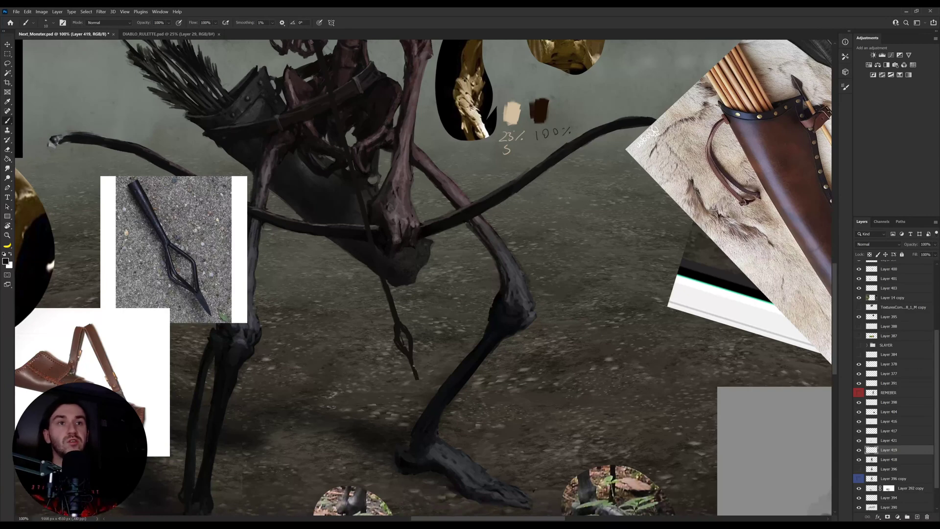
pyautogui.press('e')
pyautogui.press('b')
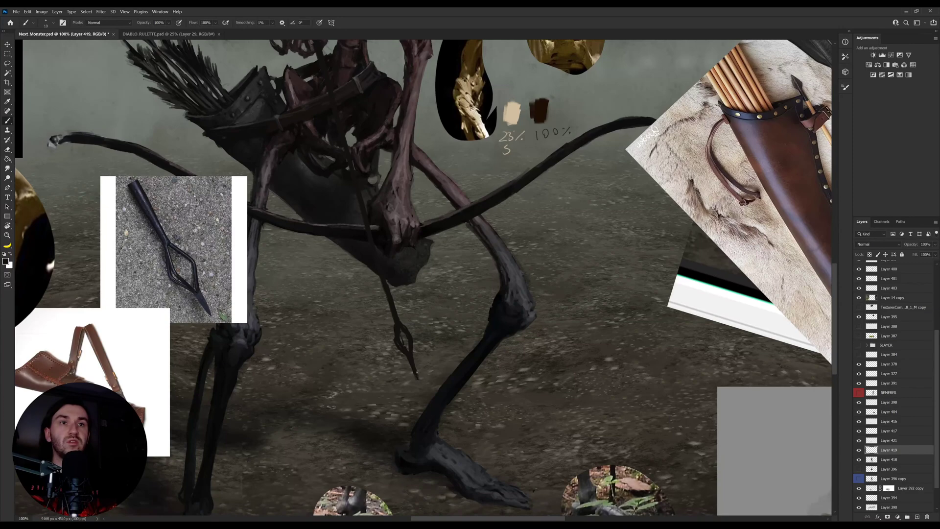
# Step: Refine the shaft just above the arrowhead with a sampled tone and smaller brush, rotating the view clockwise until the arrow is nearly vertical
pyautogui.moveTo(401, 321); pyautogui.dragTo(408, 363)
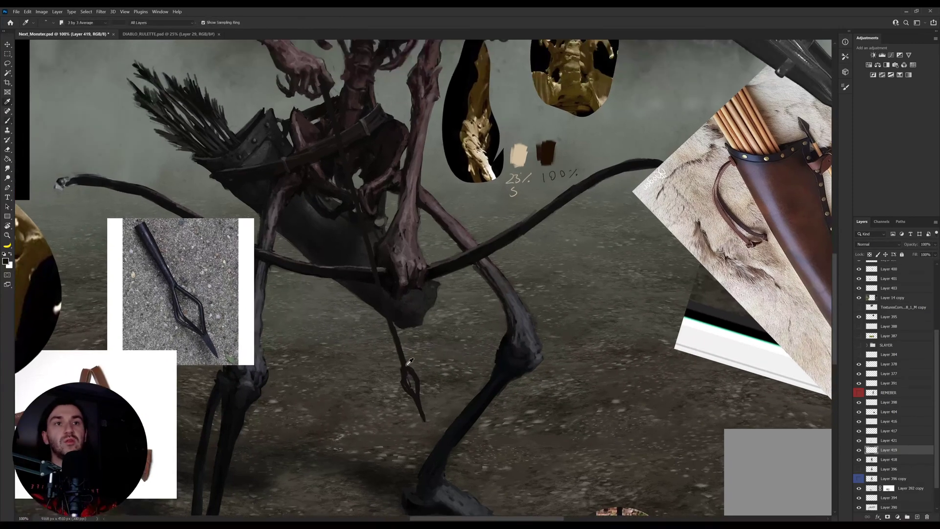
pyautogui.keyDown('alt'); pyautogui.click(407, 363); pyautogui.keyUp('alt')
pyautogui.moveTo(326, 359); pyautogui.dragTo(364, 342)
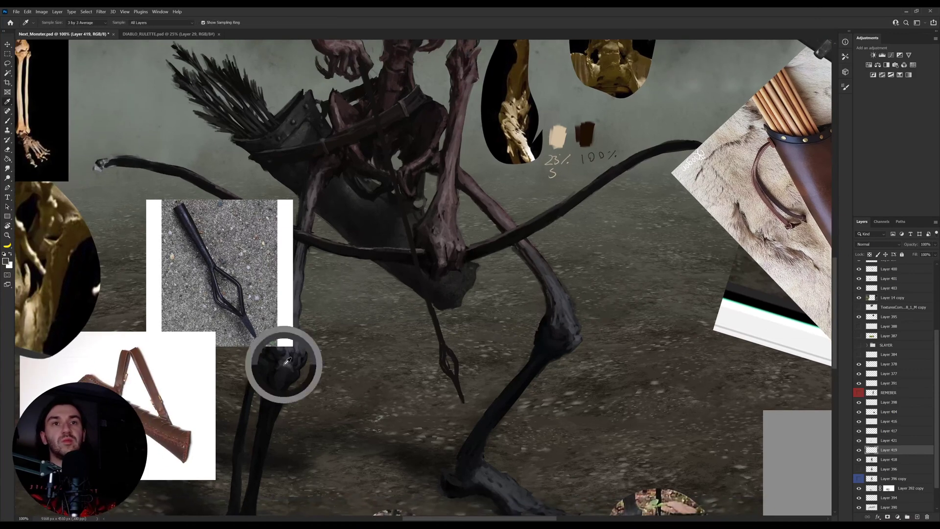
pyautogui.press('[')
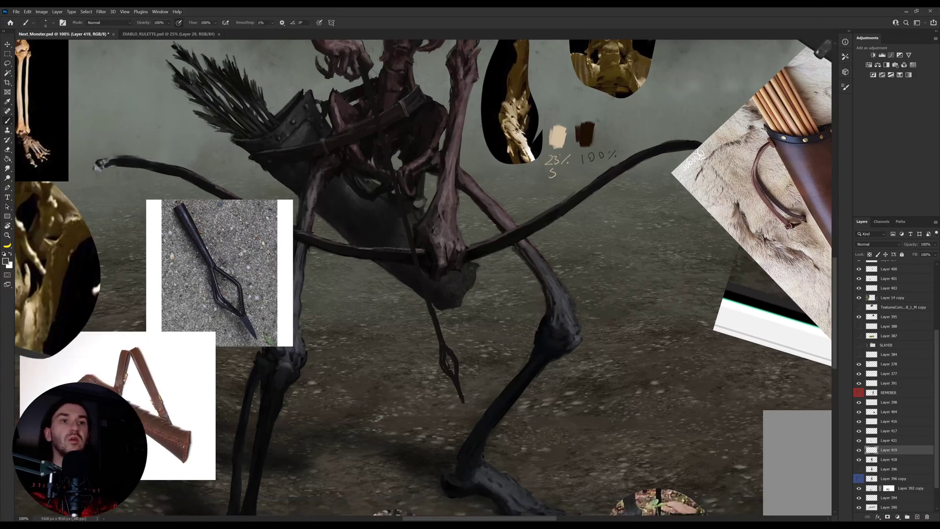
pyautogui.press('r')
pyautogui.moveTo(427, 282); pyautogui.dragTo(525, 313)
pyautogui.press('b')
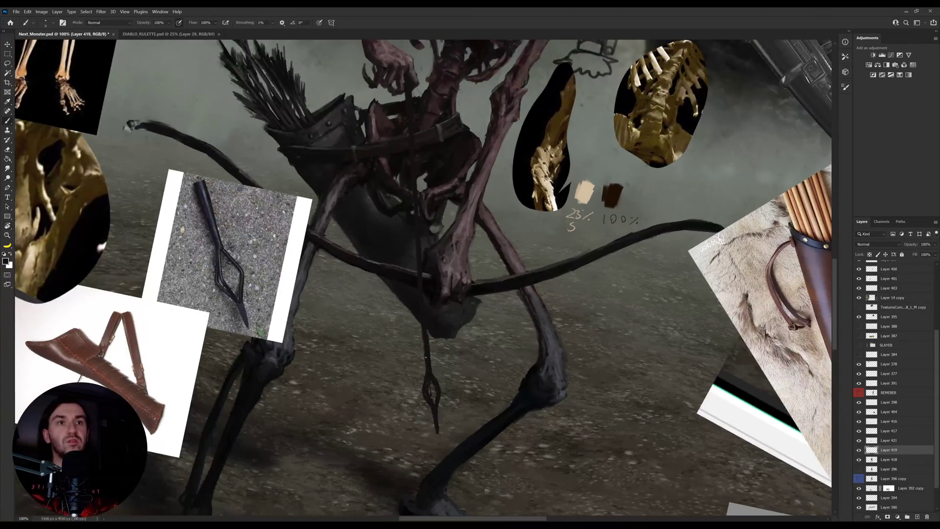
pyautogui.moveTo(427, 354); pyautogui.dragTo(435, 408)
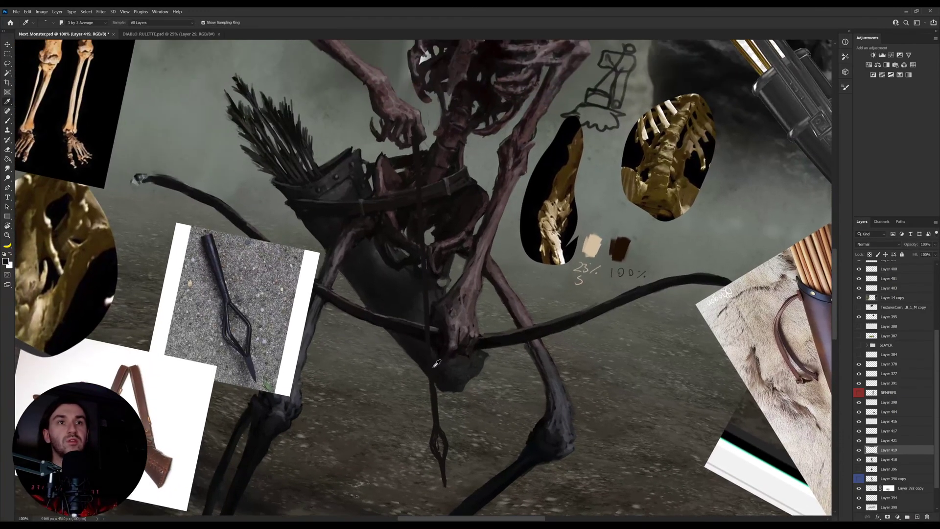
# Step: Repaint the arrow shaft from the raised hand down to the arrowhead in a lighter sampled tone with a larger brush
pyautogui.press(']')
pyautogui.press(']')
pyautogui.keyDown('alt'); pyautogui.click(435, 335); pyautogui.keyUp('alt')
pyautogui.keyDown('alt'); pyautogui.click(434, 332); pyautogui.keyUp('alt')
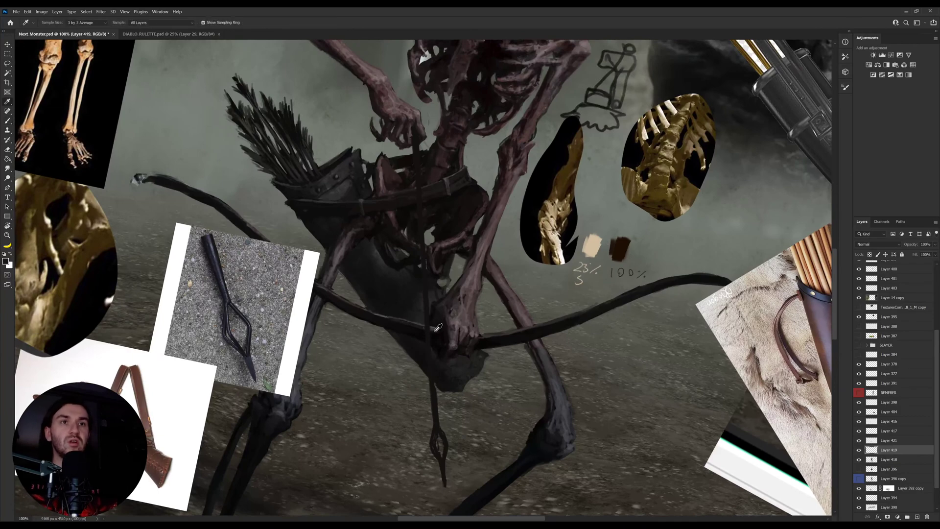
pyautogui.keyDown('alt'); pyautogui.click(434, 331); pyautogui.keyUp('alt')
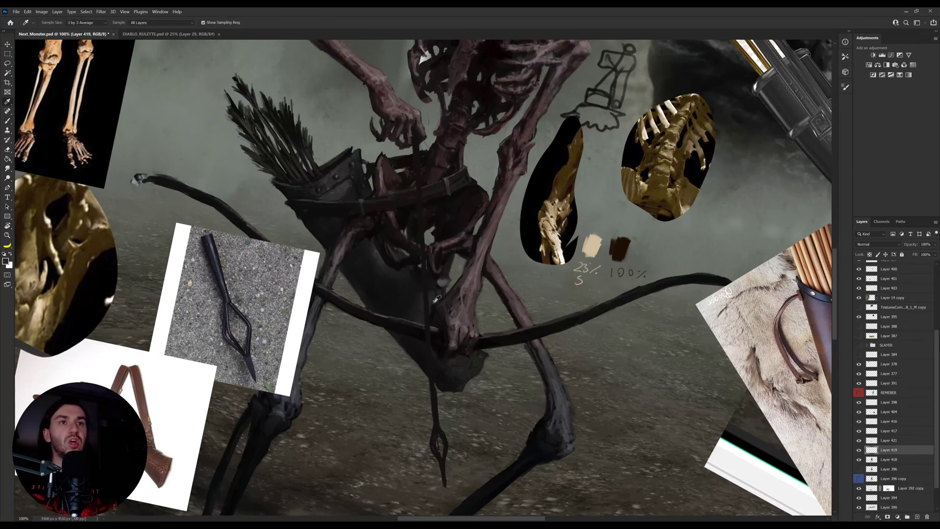
pyautogui.click(436, 328)
pyautogui.press('b')
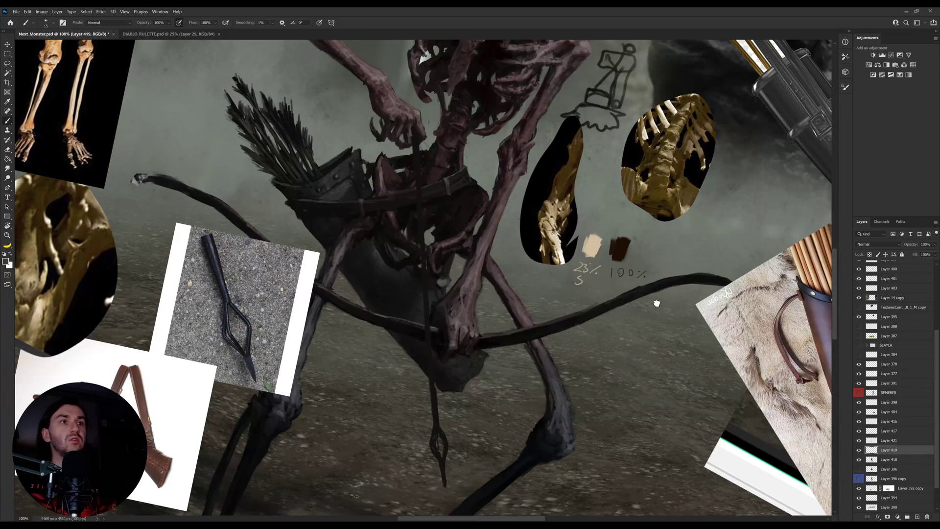
pyautogui.moveTo(428, 353)
pyautogui.mouseDown()
pyautogui.moveTo(432, 370)
pyautogui.moveTo(426, 316)
pyautogui.mouseUp()
pyautogui.scroll(3, 424, 275)
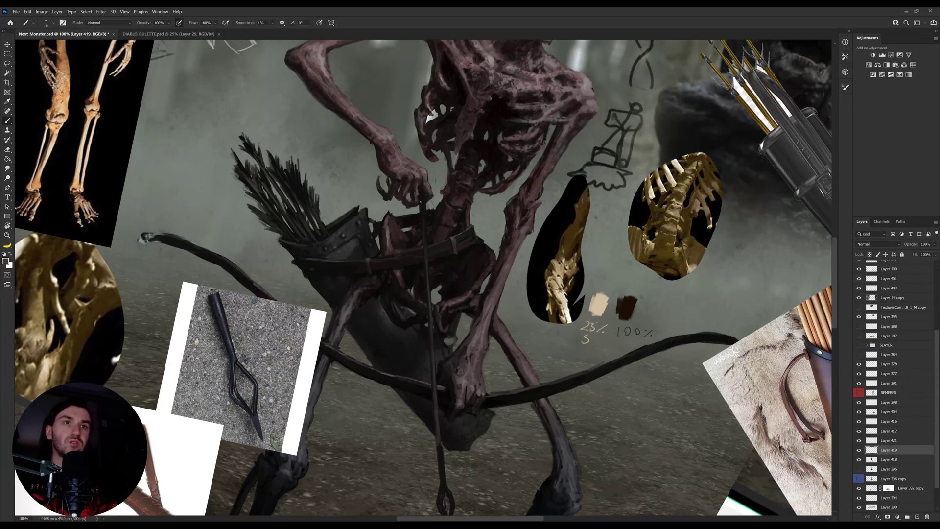
pyautogui.scroll(-3, 431, 322)
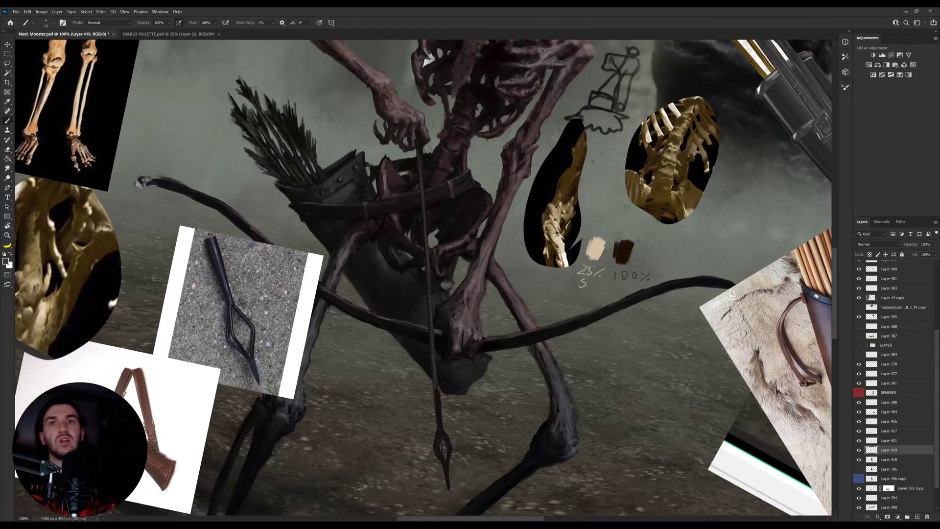
# Step: Touch up the arrow shaft with sampled tones and reset the canvas view rotation to upright
pyautogui.press('i')
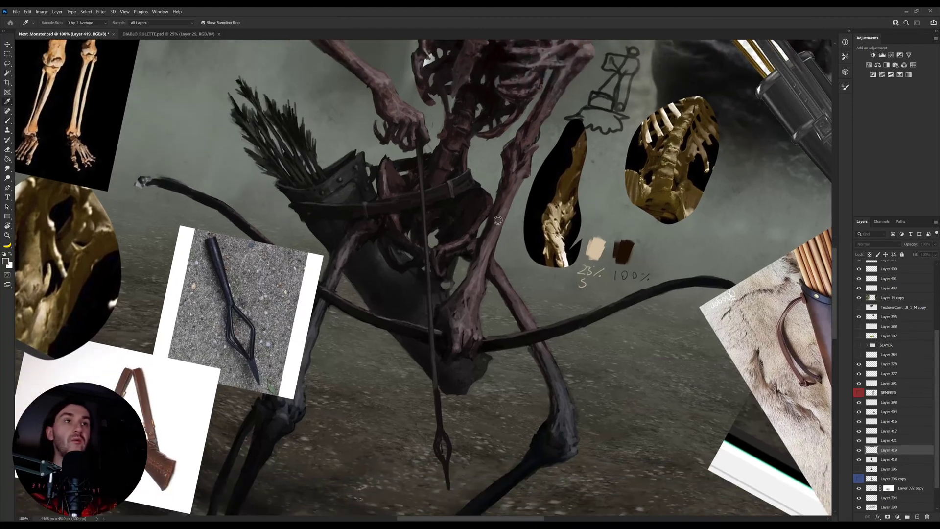
pyautogui.press('b')
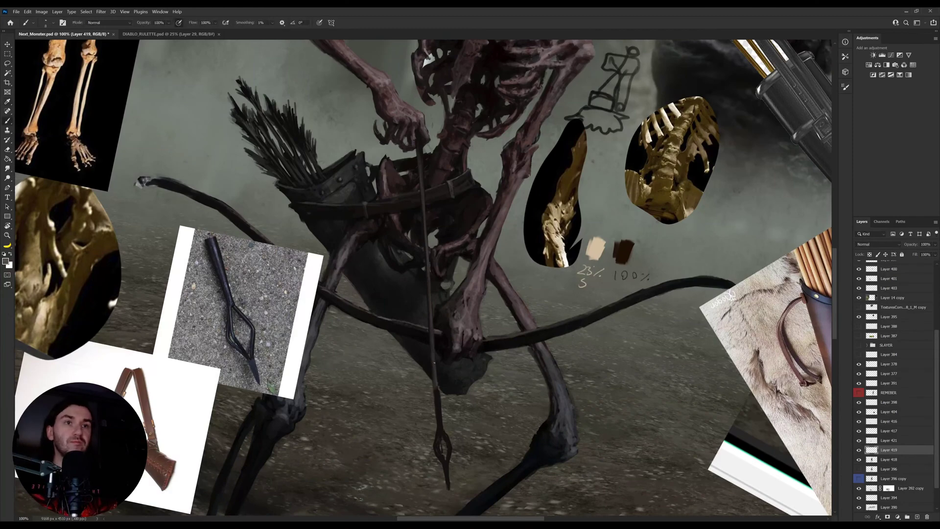
pyautogui.scroll(-3, 432, 319)
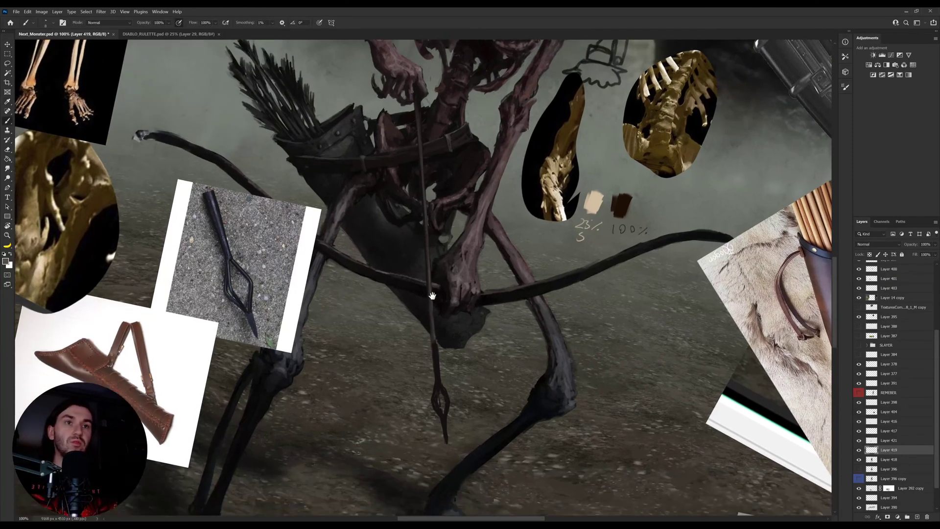
pyautogui.press('u')
pyautogui.press('Escape')
pyautogui.press('b')
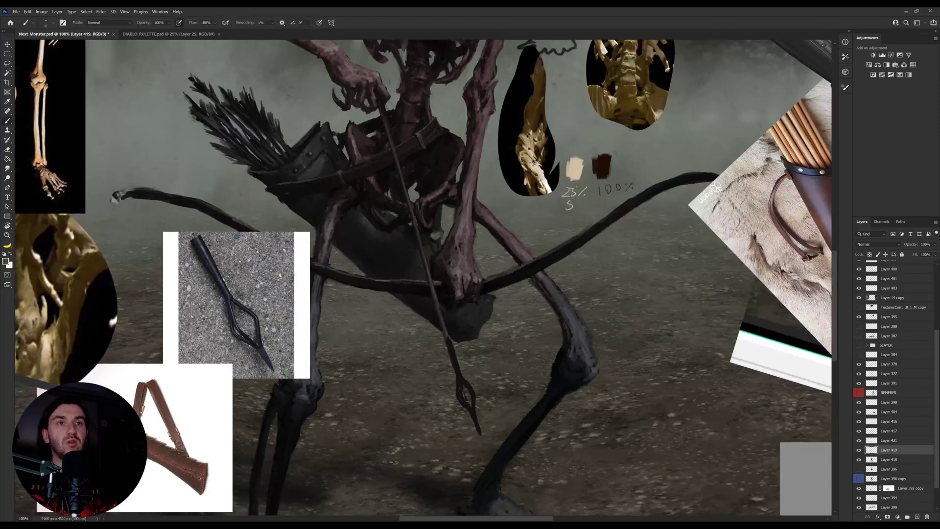
pyautogui.keyDown('alt'); pyautogui.click(451, 349); pyautogui.keyUp('alt')
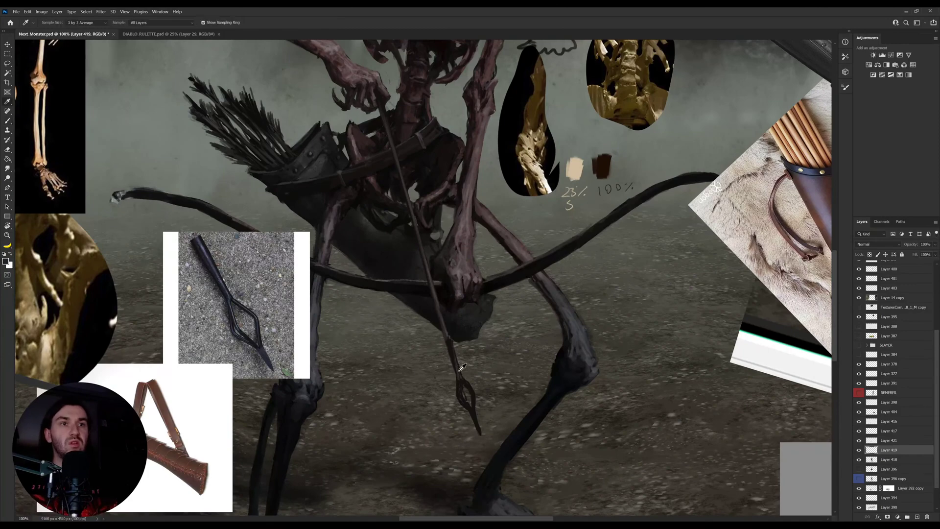
# Step: Paste the flaming-arrow archer reference image, place it beside the skeleton's quiver, and bring its layer to the front
pyautogui.press('z')
pyautogui.moveTo(542, 362); pyautogui.dragTo(494, 362)
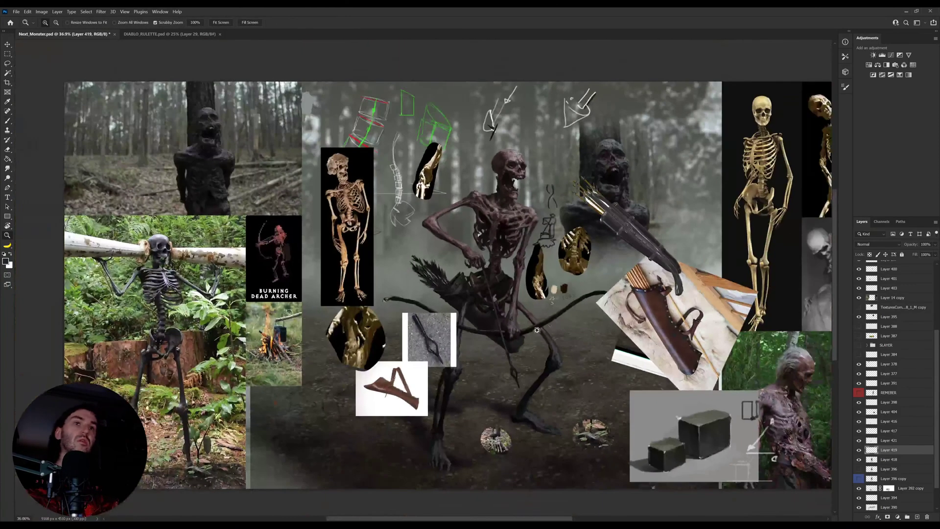
pyautogui.moveTo(579, 300); pyautogui.dragTo(595, 296)
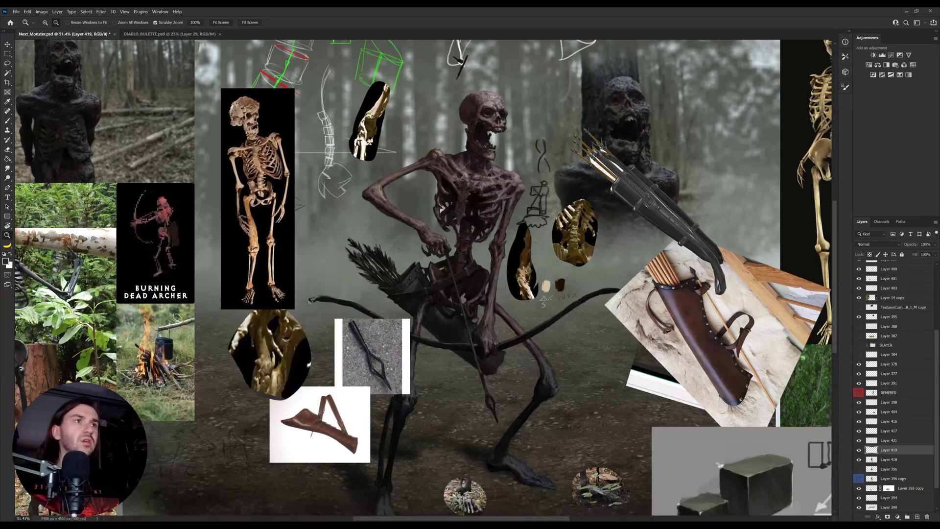
pyautogui.press('v')
pyautogui.hotkey('ctrl', 'v')
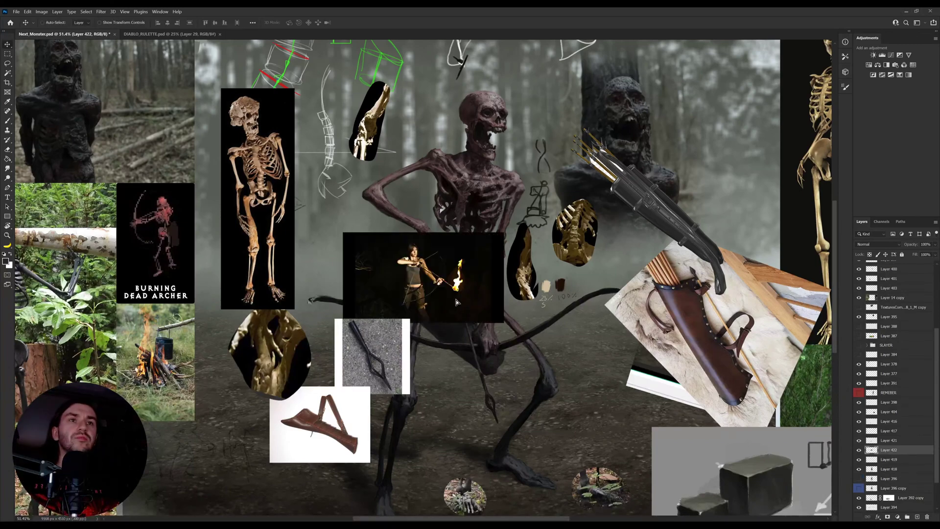
pyautogui.moveTo(468, 307); pyautogui.dragTo(364, 309)
pyautogui.hotkey('ctrl', 'shift', ']')
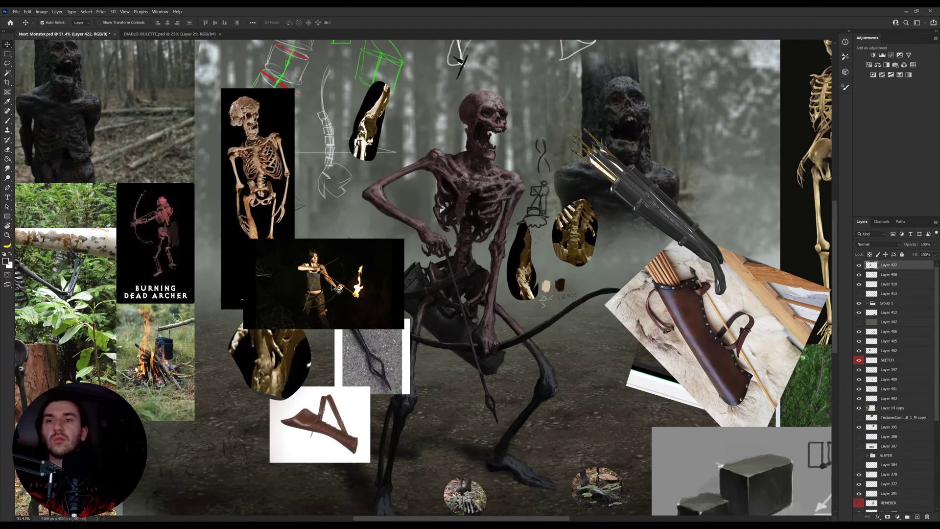
# Step: Enlarge the flaming-arrow archer reference to about 148%, move it clear of the skeleton's quiver, and inspect its flame against the painted arrow
pyautogui.hotkey('ctrl', 't')
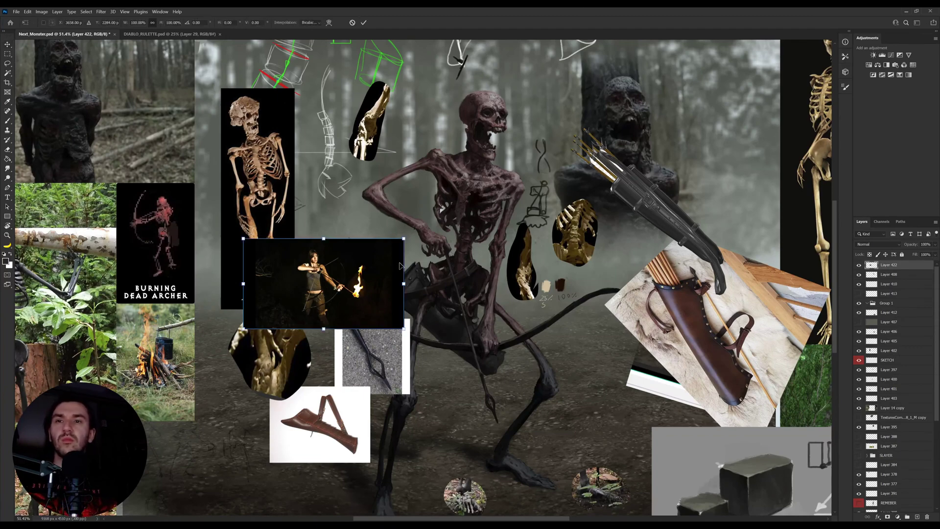
pyautogui.moveTo(404, 239); pyautogui.dragTo(444, 216)
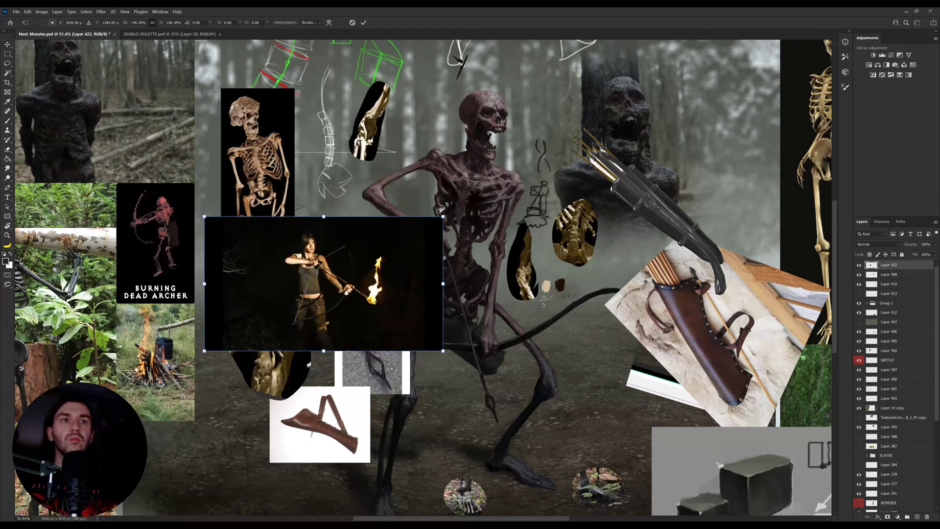
pyautogui.moveTo(355, 257); pyautogui.dragTo(222, 279)
pyautogui.press('Return')
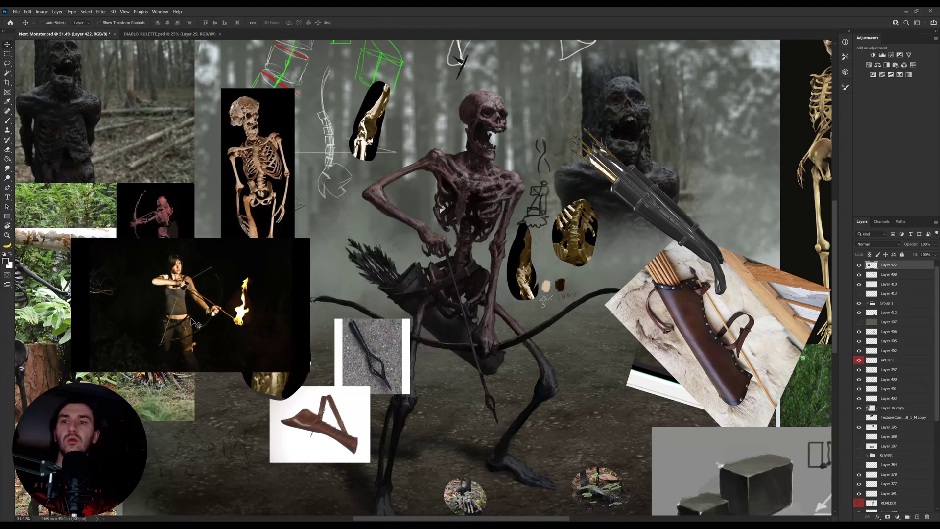
pyautogui.press('z')
pyautogui.moveTo(202, 312); pyautogui.dragTo(334, 336)
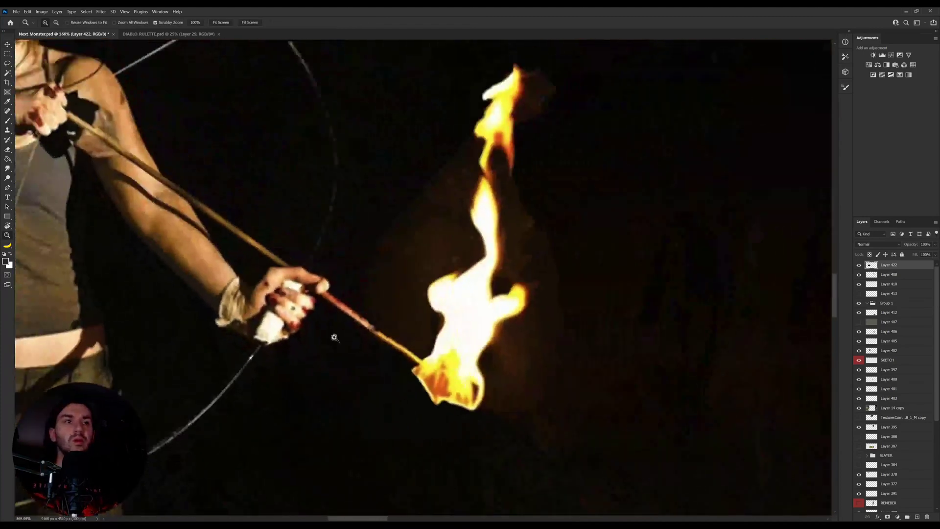
pyautogui.moveTo(433, 378); pyautogui.dragTo(314, 380)
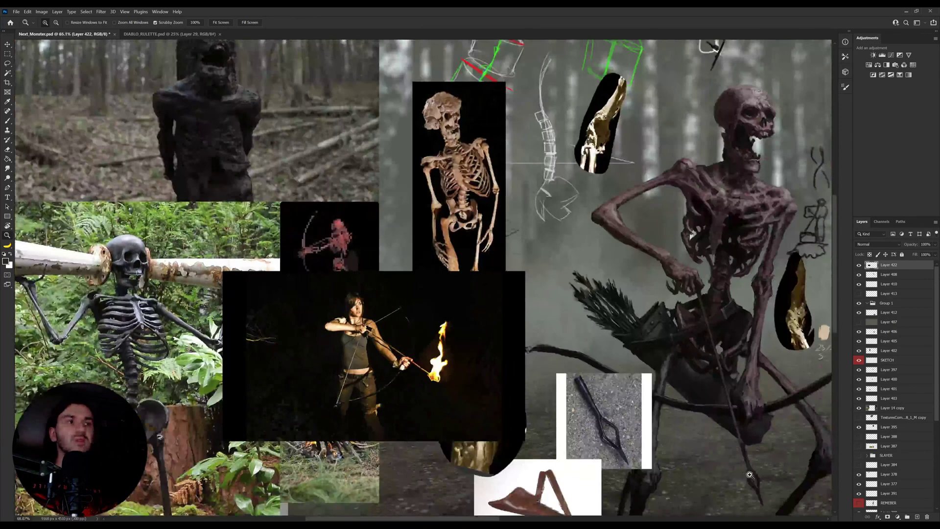
pyautogui.moveTo(729, 470); pyautogui.dragTo(628, 419)
pyautogui.moveTo(338, 311); pyautogui.dragTo(300, 277)
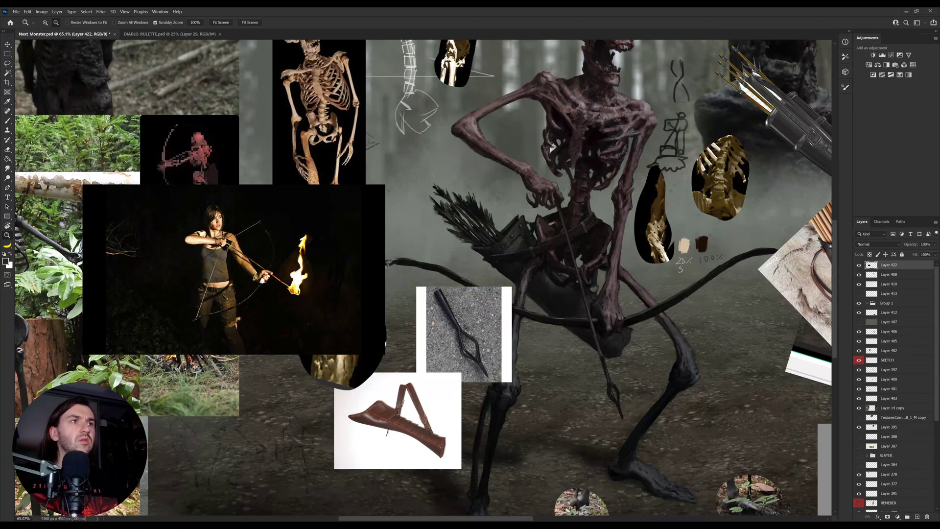
pyautogui.hotkey('ctrl', 'v')
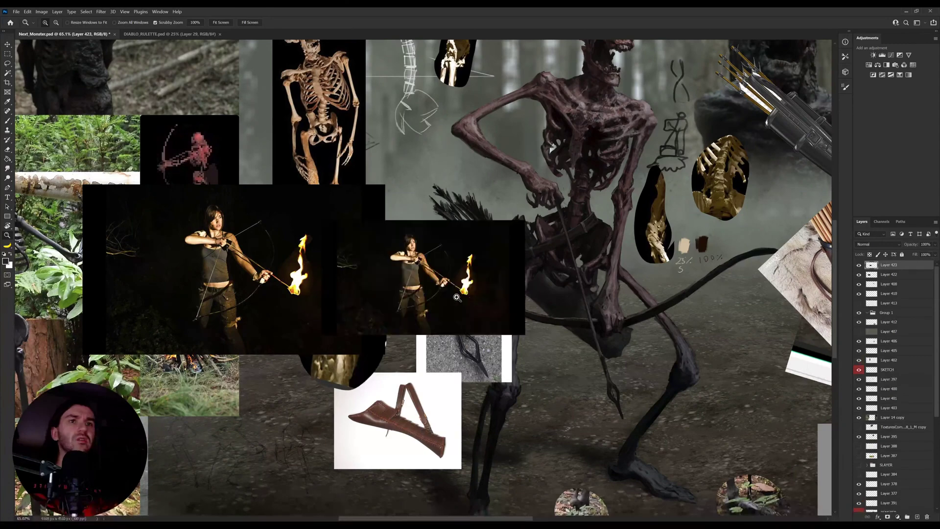
pyautogui.hotkey('ctrl', 't')
pyautogui.press('Escape')
pyautogui.press('Delete')
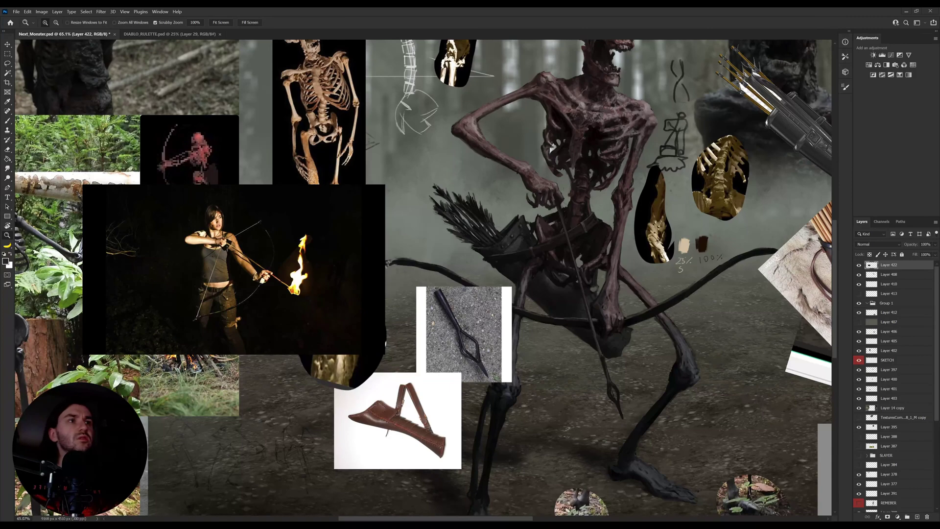
# Step: Paste the close-up burning-arrow photo, enlarge it, and place it over the flaming-arrow archer reference beside the skeleton
pyautogui.hotkey('ctrl', 'v')
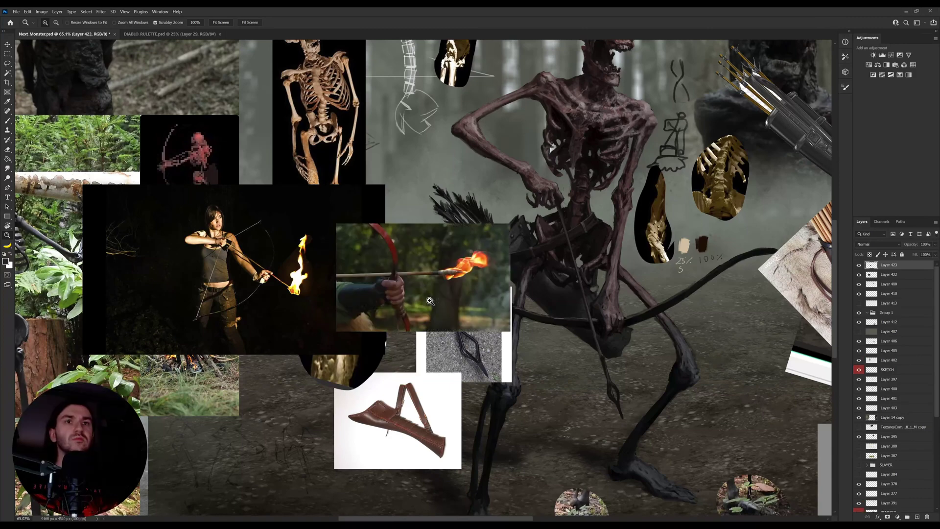
pyautogui.press('v')
pyautogui.moveTo(456, 296); pyautogui.dragTo(420, 293)
pyautogui.hotkey('ctrl', 't')
pyautogui.moveTo(379, 220); pyautogui.dragTo(406, 171)
pyautogui.moveTo(417, 270); pyautogui.dragTo(308, 219)
pyautogui.press('Return')
pyautogui.press('z')
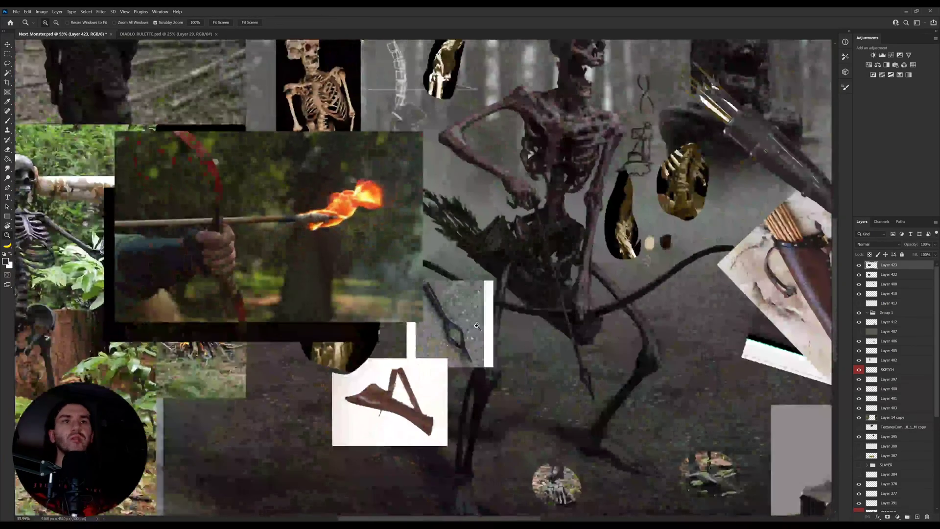
pyautogui.moveTo(433, 314); pyautogui.dragTo(345, 348)
# Step: Select the bow's layer, rotate the canvas until the bow stands nearly vertical, and retouch its limb near the arrow crossing with a sampled tone
pyautogui.press('v')
pyautogui.click(616, 317)
pyautogui.moveTo(546, 268); pyautogui.dragTo(455, 283)
pyautogui.press('r')
pyautogui.moveTo(612, 311); pyautogui.dragTo(641, 281)
pyautogui.moveTo(560, 308); pyautogui.dragTo(647, 249)
pyautogui.press('z')
pyautogui.press('r')
pyautogui.moveTo(645, 248); pyautogui.dragTo(573, 278)
pyautogui.press('b')
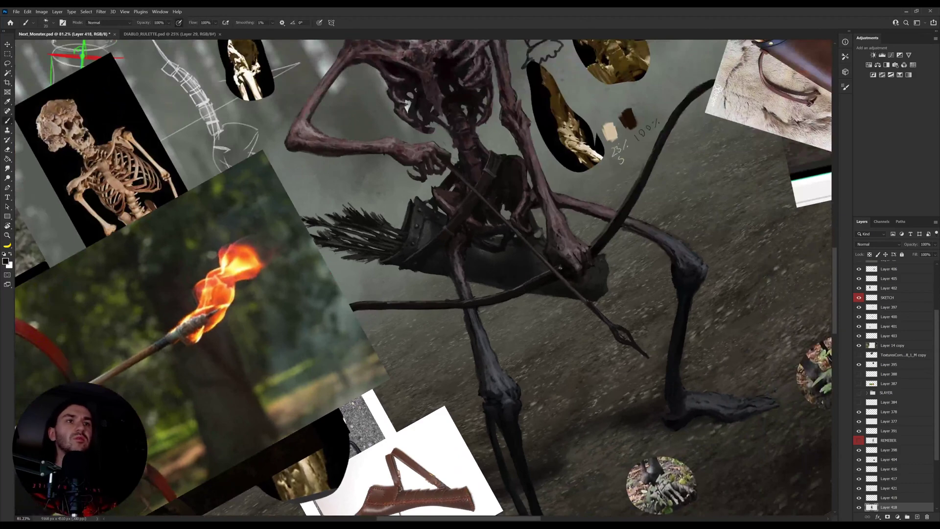
pyautogui.press('r')
pyautogui.moveTo(600, 264)
pyautogui.mouseDown()
pyautogui.moveTo(392, 417)
pyautogui.moveTo(359, 398)
pyautogui.mouseUp()
pyautogui.press('b')
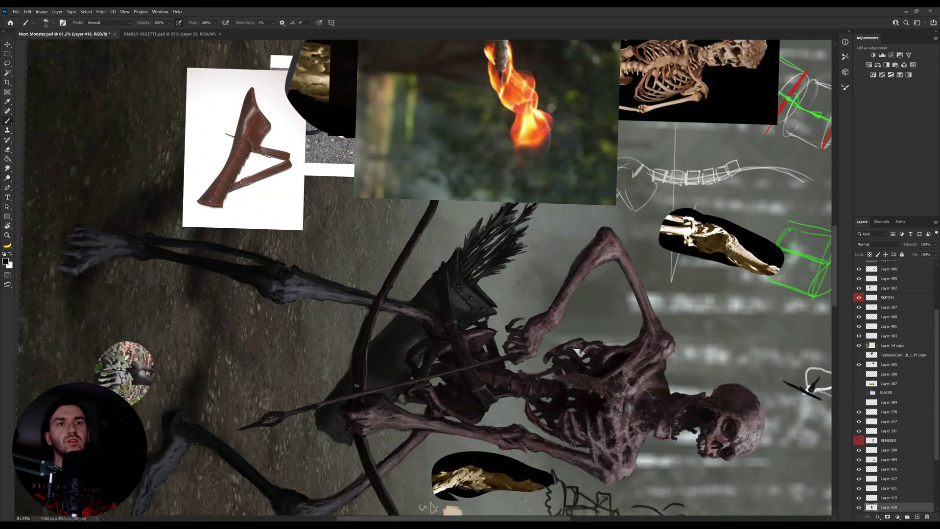
pyautogui.keyDown('alt'); pyautogui.click(360, 385); pyautogui.keyUp('alt')
pyautogui.press('[')
pyautogui.moveTo(366, 379)
pyautogui.mouseDown()
pyautogui.moveTo(366, 349)
pyautogui.moveTo(366, 389)
pyautogui.mouseUp()
# Step: Refine the bow limb where it passes in front of the quiver, using several sampled tones and a finer brush
pyautogui.keyDown('alt'); pyautogui.click(381, 303); pyautogui.keyUp('alt')
pyautogui.press('[')
pyautogui.press('[')
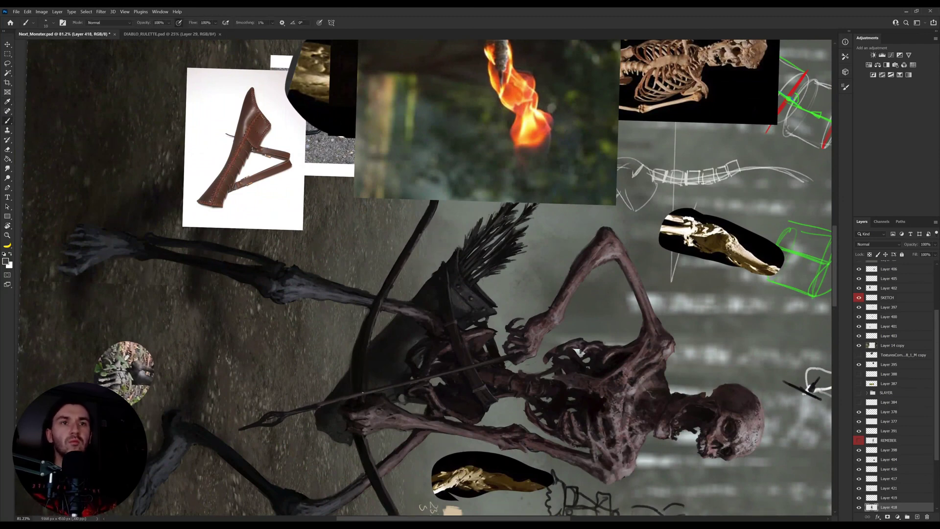
pyautogui.moveTo(368, 339); pyautogui.dragTo(363, 360)
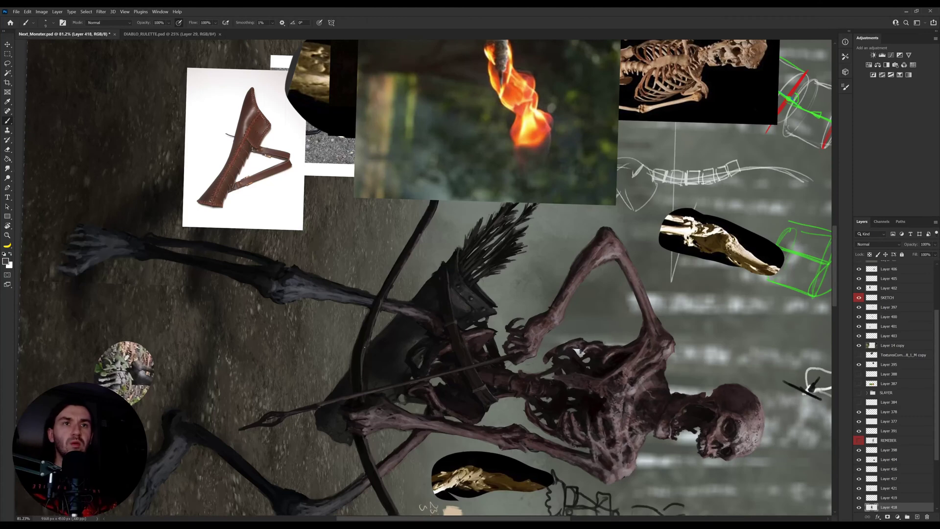
pyautogui.keyDown('alt'); pyautogui.click(365, 339); pyautogui.keyUp('alt')
pyautogui.keyDown('alt'); pyautogui.click(360, 365); pyautogui.keyUp('alt')
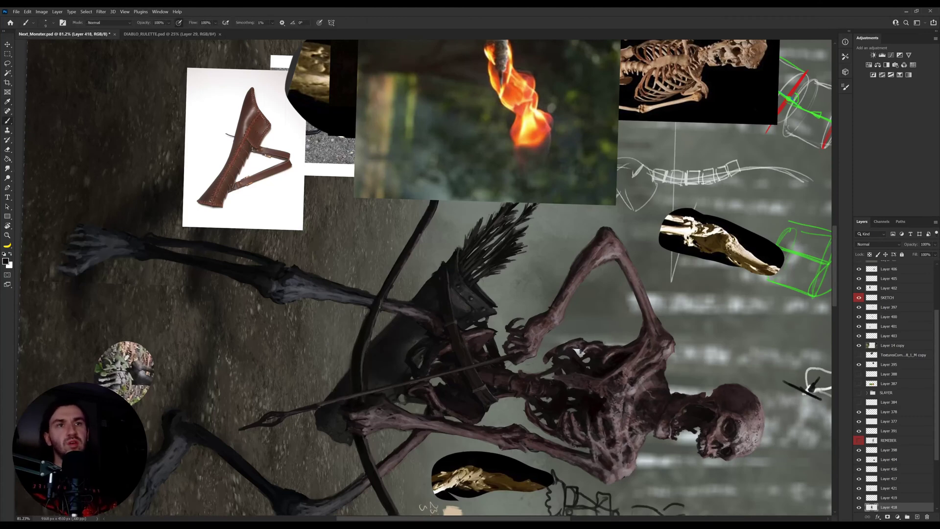
pyautogui.keyDown('alt'); pyautogui.click(370, 341); pyautogui.keyUp('alt')
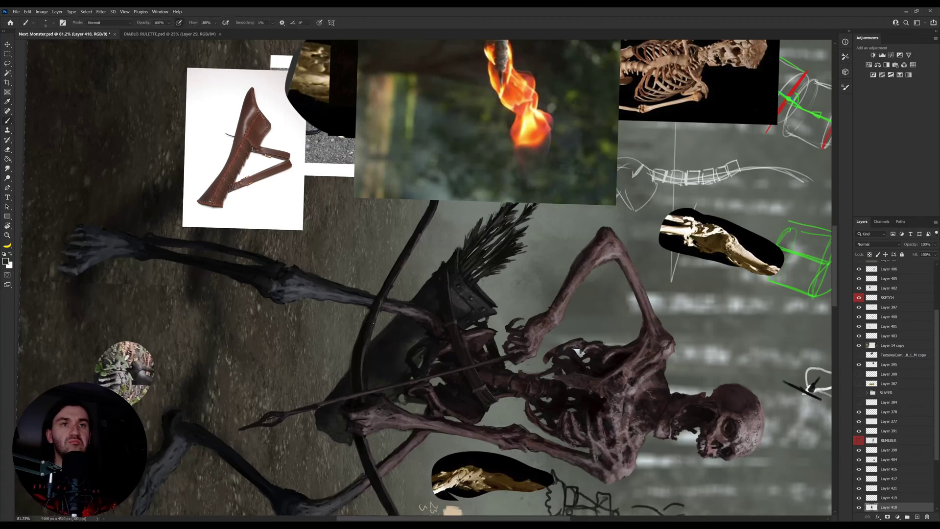
# Step: Rotate the canvas and clean up the edge of the outer bow limb just beyond the gripping hand
pyautogui.press('r')
pyautogui.moveTo(367, 326); pyautogui.dragTo(588, 251)
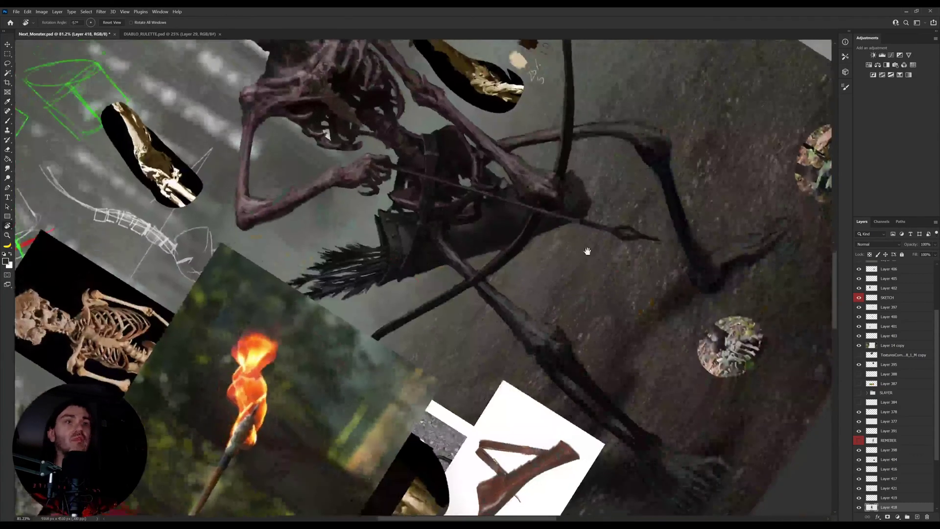
pyautogui.moveTo(582, 185); pyautogui.dragTo(518, 271)
pyautogui.keyDown('alt'); pyautogui.click(504, 254); pyautogui.keyUp('alt')
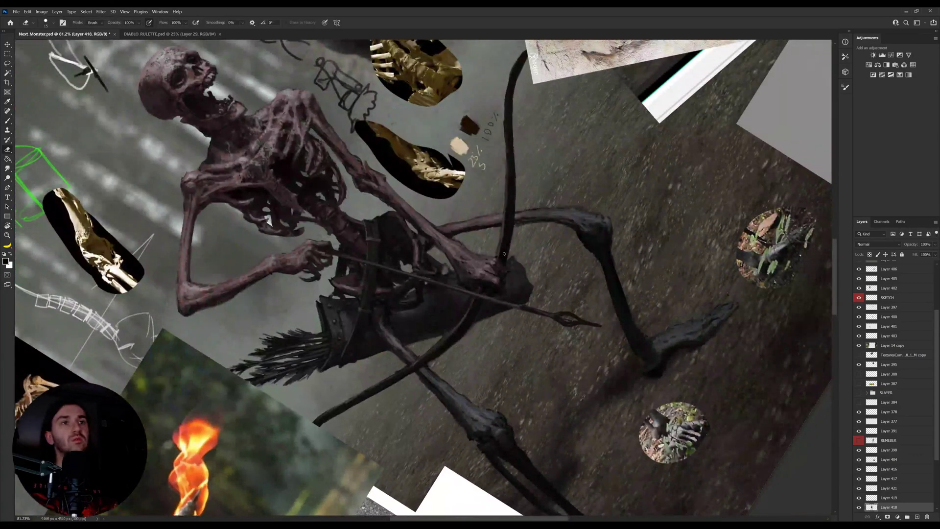
pyautogui.moveTo(497, 254); pyautogui.dragTo(513, 233)
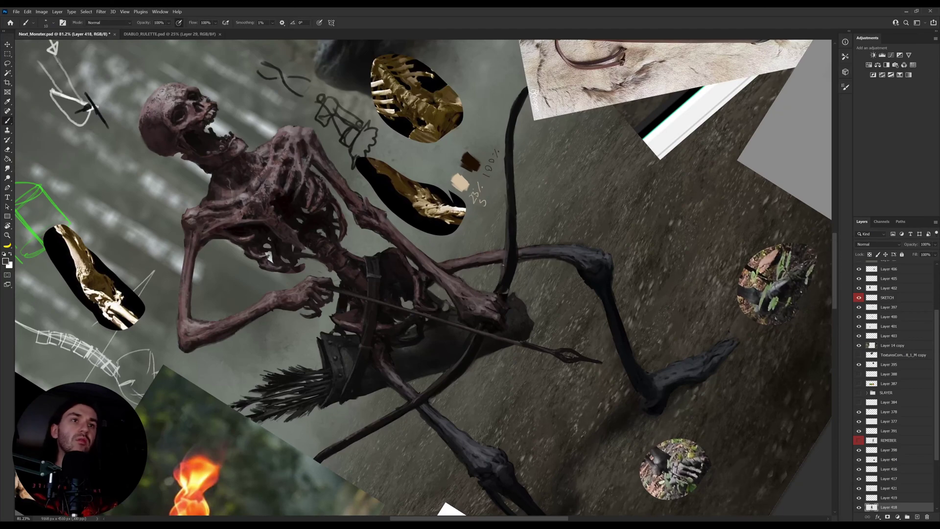
# Step: Turn the canvas and sample tones around the gripping hand for the bow retouching
pyautogui.press('r')
pyautogui.moveTo(502, 265); pyautogui.dragTo(447, 327)
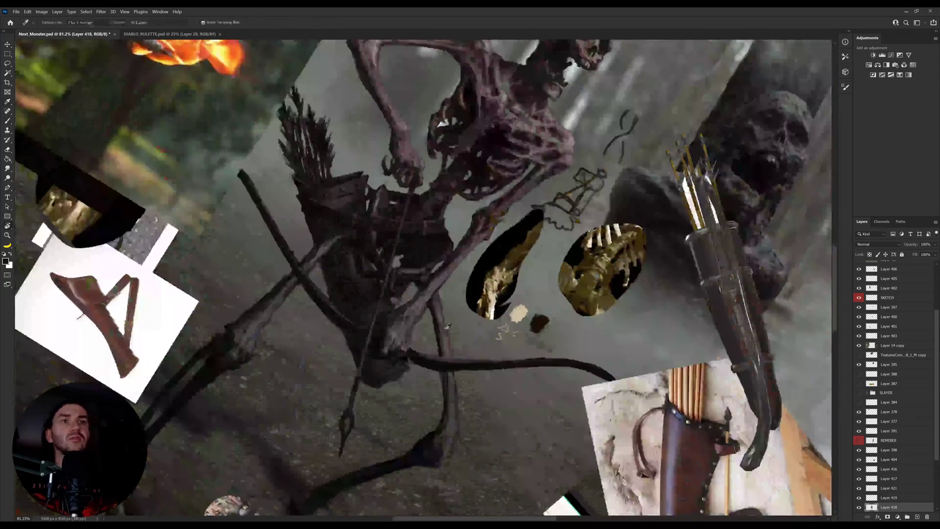
pyautogui.press('b')
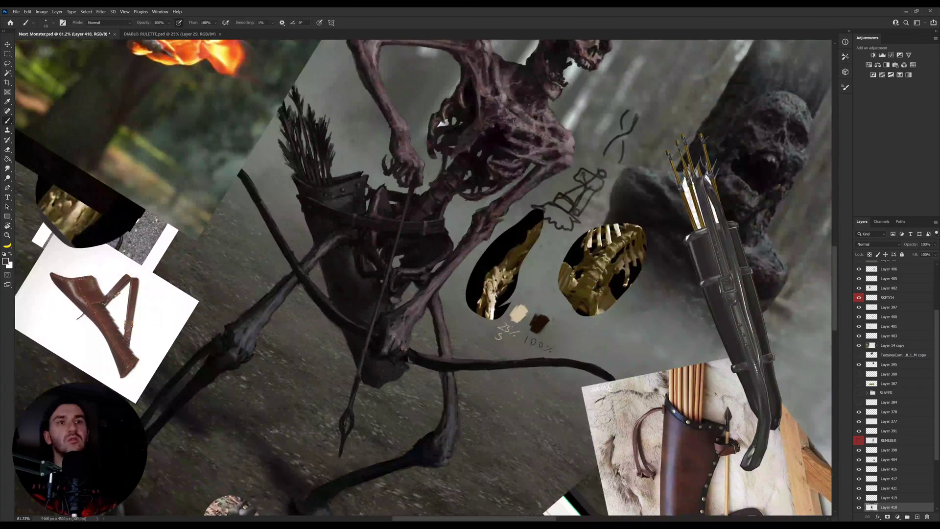
pyautogui.press('i')
pyautogui.moveTo(357, 383); pyautogui.dragTo(407, 341)
# Step: Touch up the bow limb along the quiver's underside with tones sampled from the limb, rotating the canvas for the strokes
pyautogui.press('r')
pyautogui.moveTo(519, 306)
pyautogui.mouseDown()
pyautogui.moveTo(510, 248)
pyautogui.moveTo(454, 227)
pyautogui.mouseUp()
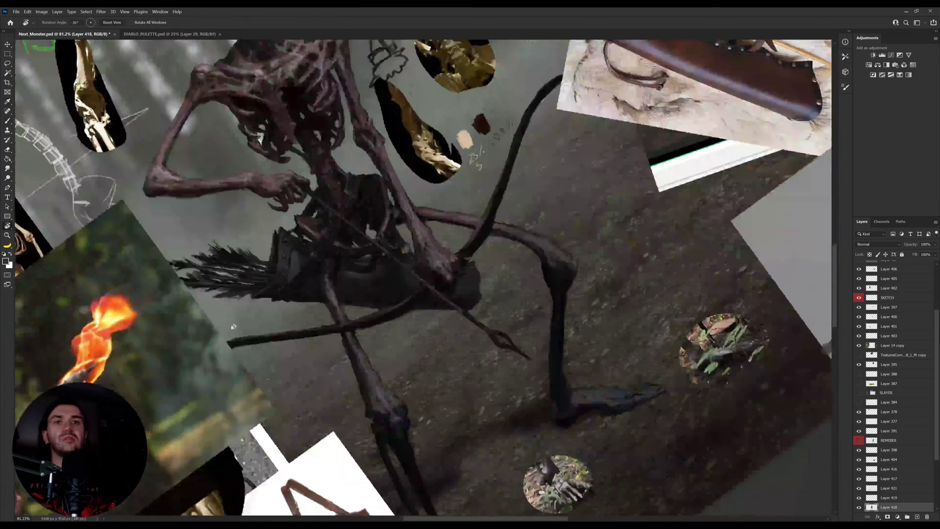
pyautogui.moveTo(322, 424); pyautogui.dragTo(324, 368)
pyautogui.moveTo(450, 267); pyautogui.dragTo(490, 296)
pyautogui.press('i')
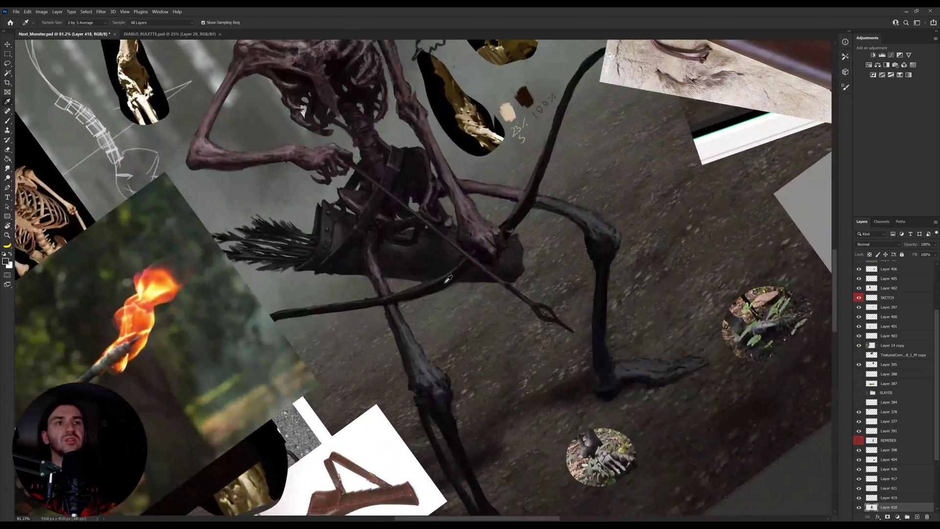
pyautogui.click(447, 282)
pyautogui.click(415, 290)
pyautogui.press('b')
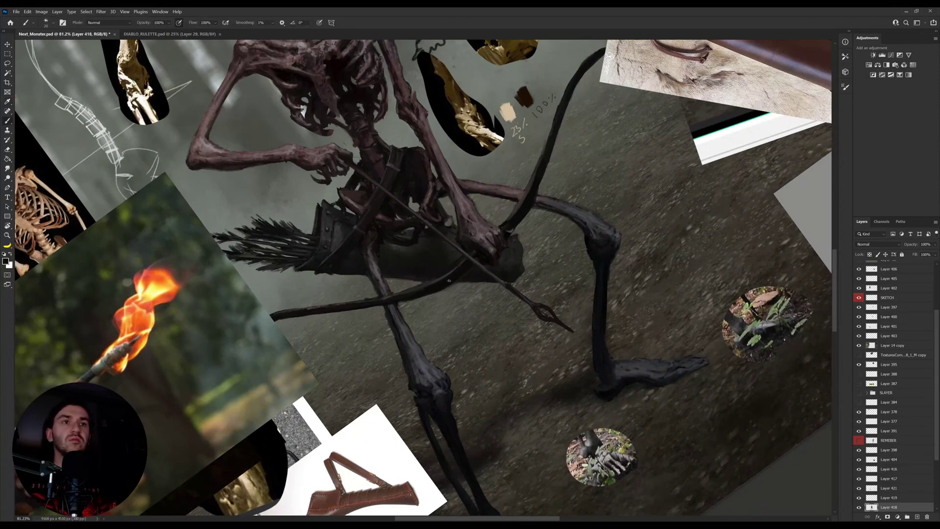
# Step: Rotate the canvas so the bow stands nearly vertical and retouch its limb beside the quiver with a sampled tone
pyautogui.press('r')
pyautogui.moveTo(466, 273); pyautogui.dragTo(420, 245)
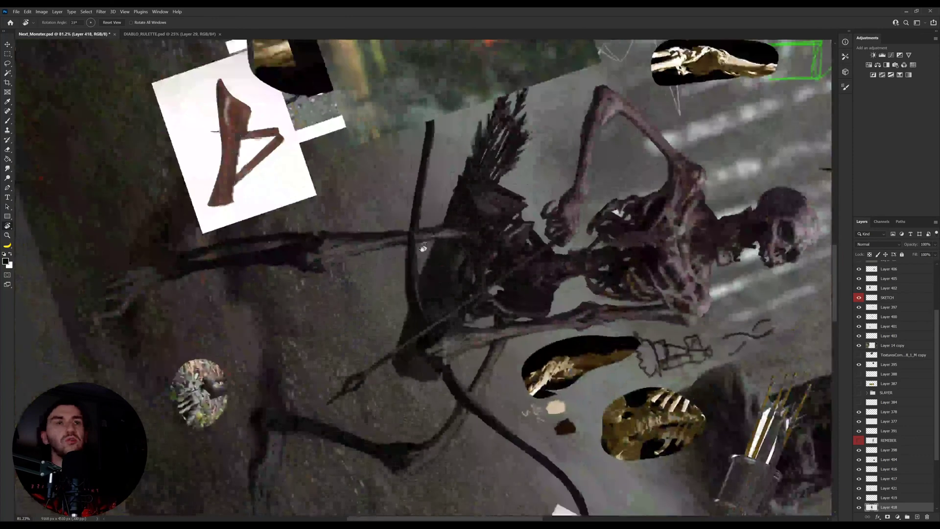
pyautogui.press('i')
pyautogui.press('b')
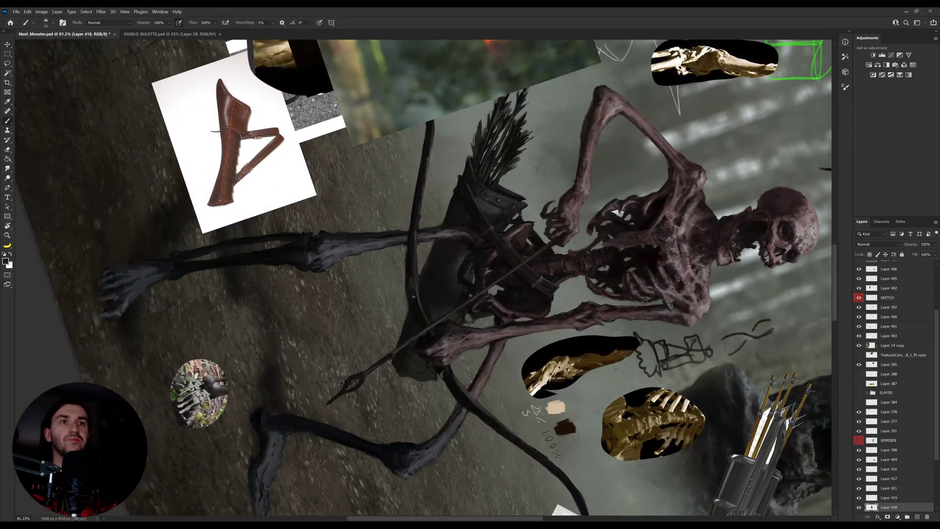
pyautogui.keyDown('alt'); pyautogui.click(411, 285); pyautogui.keyUp('alt')
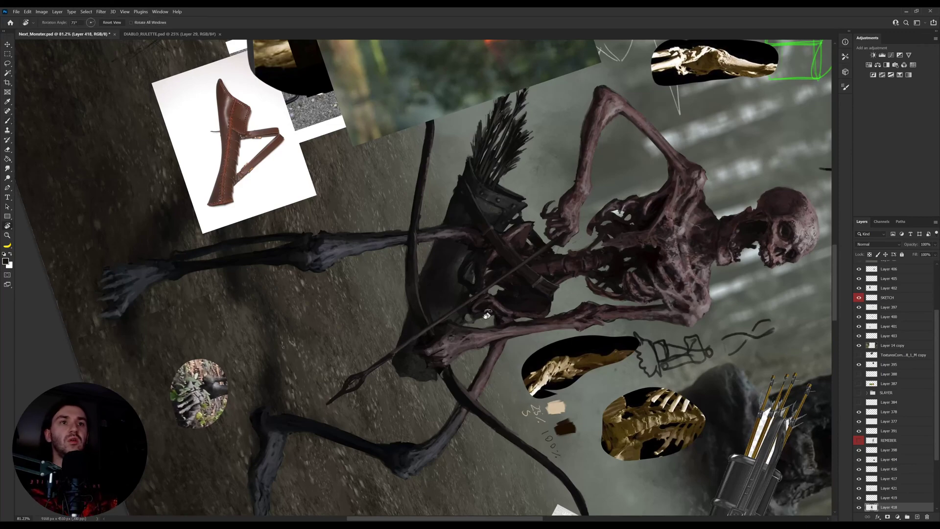
# Step: Refine the bow where the arrow shaft crosses it below the gripping hand, using tones sampled from the bow
pyautogui.press('r')
pyautogui.moveTo(413, 306)
pyautogui.mouseDown()
pyautogui.moveTo(451, 300)
pyautogui.moveTo(465, 271)
pyautogui.moveTo(536, 257)
pyautogui.mouseUp()
pyautogui.press('space')
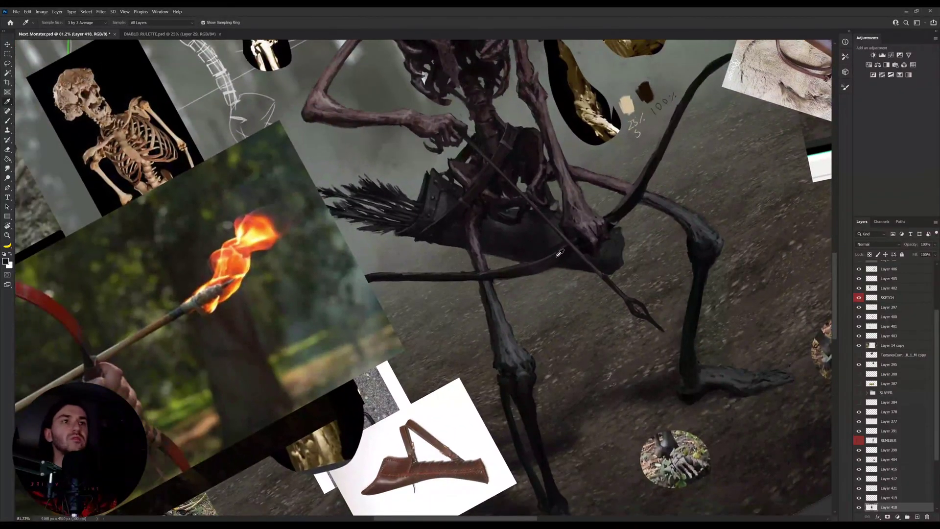
pyautogui.click(557, 255)
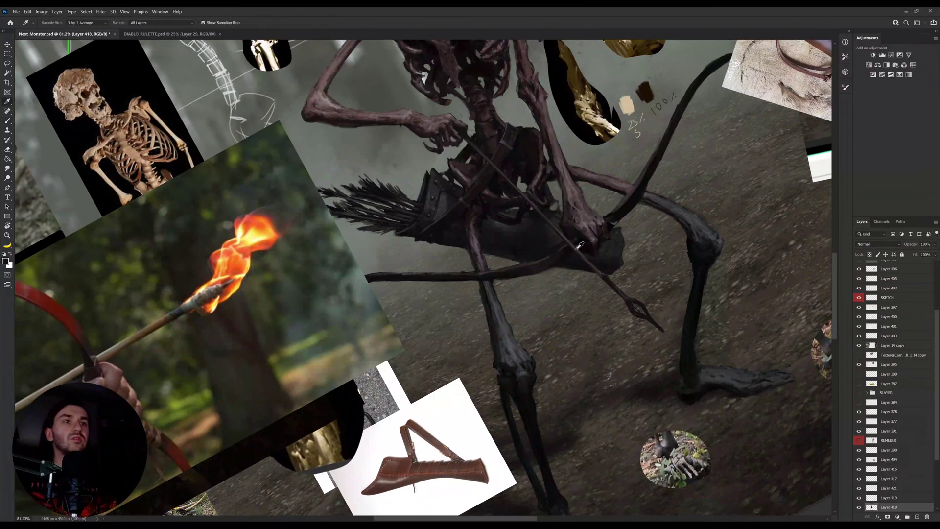
pyautogui.press('b')
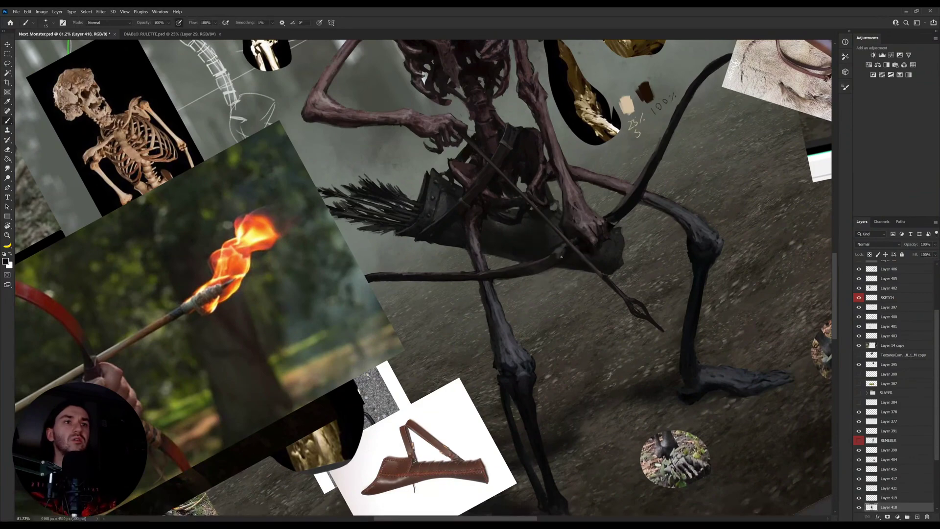
pyautogui.keyDown('alt'); pyautogui.click(560, 253); pyautogui.keyUp('alt')
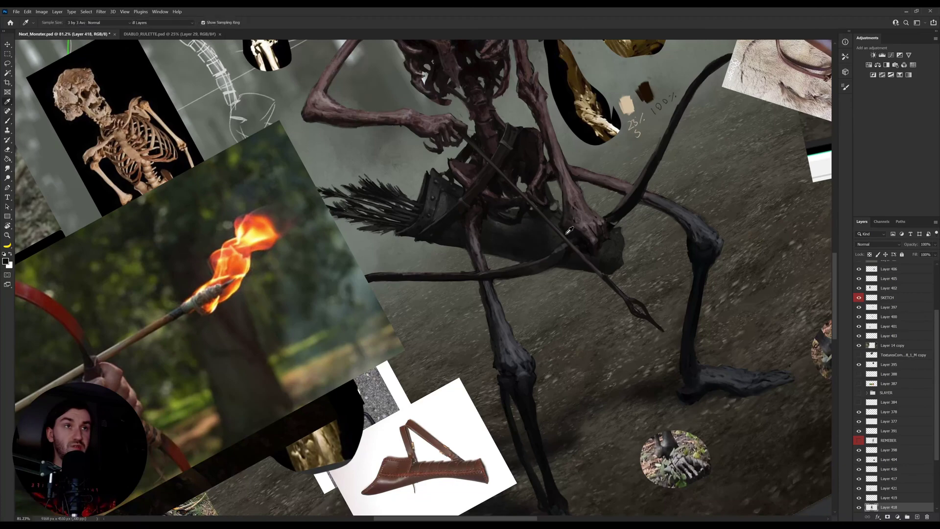
# Step: Retouch the bow where it emerges from the gripping hand with a sampled tone, adjusting the canvas rotation
pyautogui.press('r')
pyautogui.moveTo(623, 221); pyautogui.dragTo(626, 317)
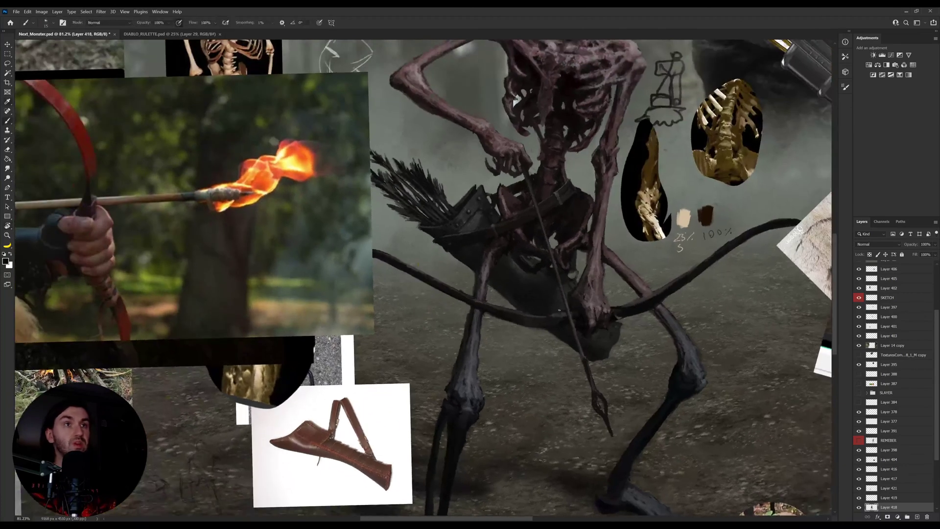
pyautogui.keyDown('alt'); pyautogui.click(615, 310); pyautogui.keyUp('alt')
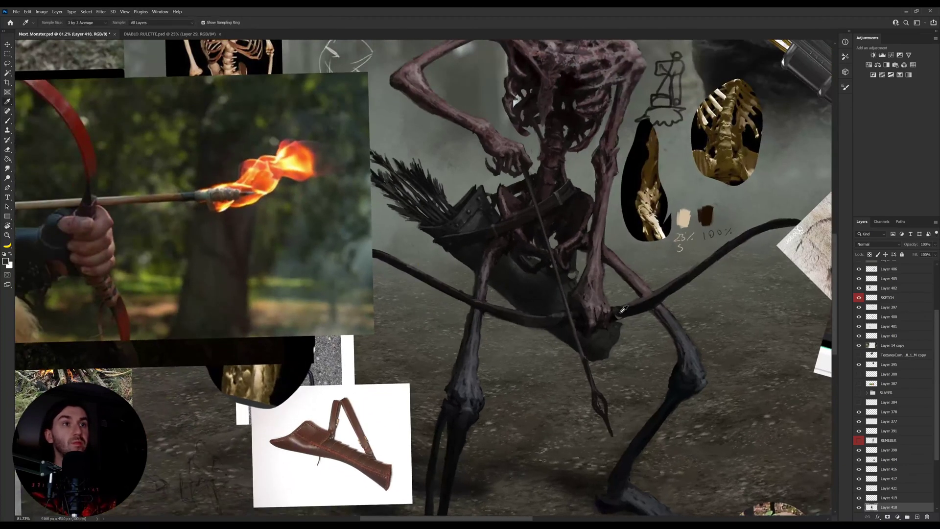
pyautogui.press('r')
pyautogui.moveTo(657, 308); pyautogui.dragTo(658, 253)
pyautogui.press('b')
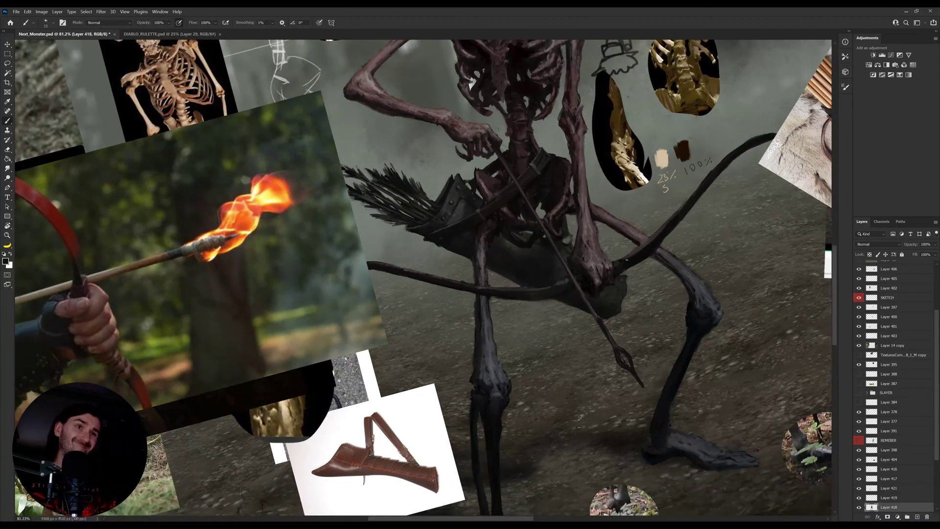
# Step: Blend the stretch of bow between the quiver and the arrow shaft with two freshly sampled tones
pyautogui.press('i')
pyautogui.click(570, 280)
pyautogui.press('b')
pyautogui.press('i')
pyautogui.click(564, 278)
pyautogui.press('b')
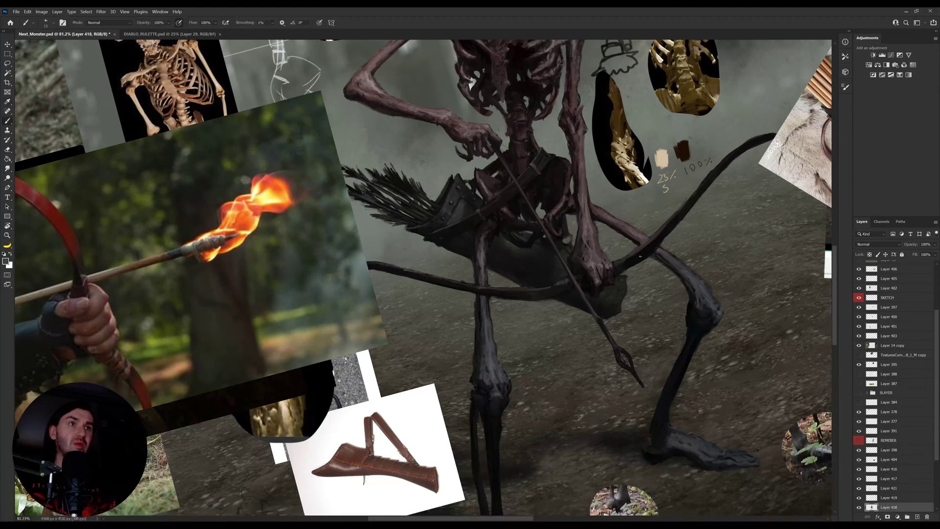
# Step: Paste the flu-flu arrow image beside the archer to study its feather fletching, and delete that reference from the canvas
pyautogui.moveTo(625, 262); pyautogui.dragTo(581, 273)
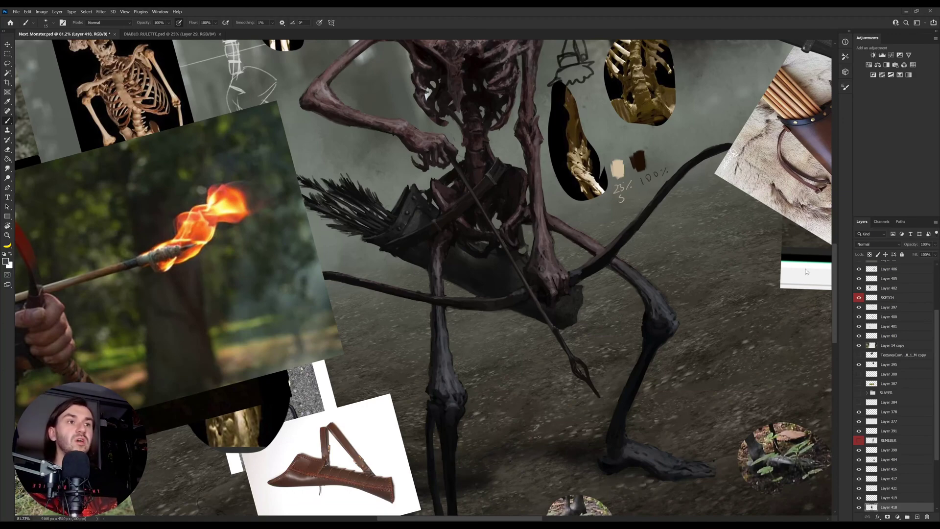
pyautogui.press('r')
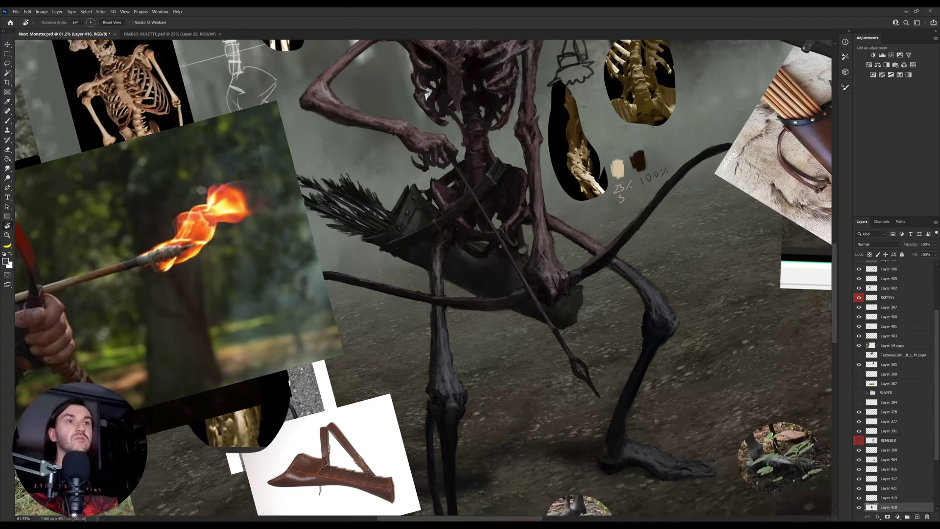
pyautogui.hotkey('ctrl', 'v')
pyautogui.press('Escape')
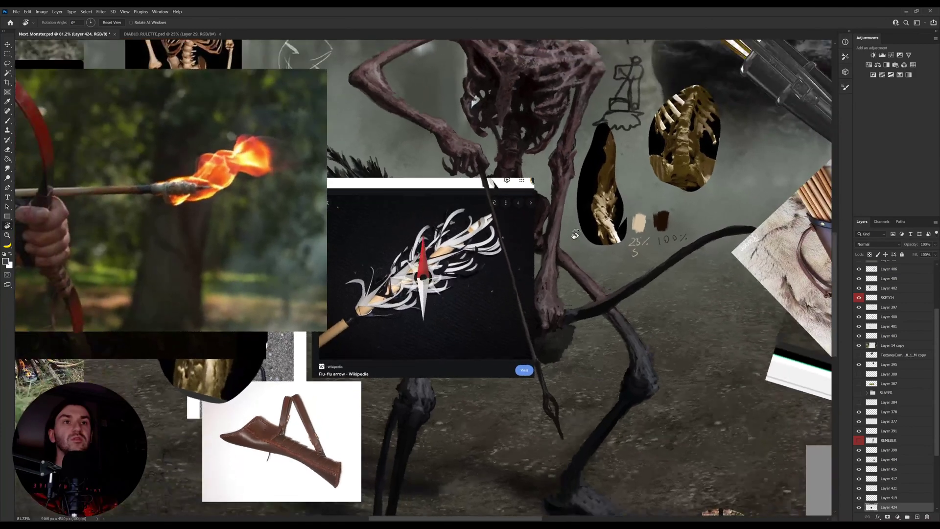
pyautogui.press('z')
pyautogui.scroll(3, 416, 287)
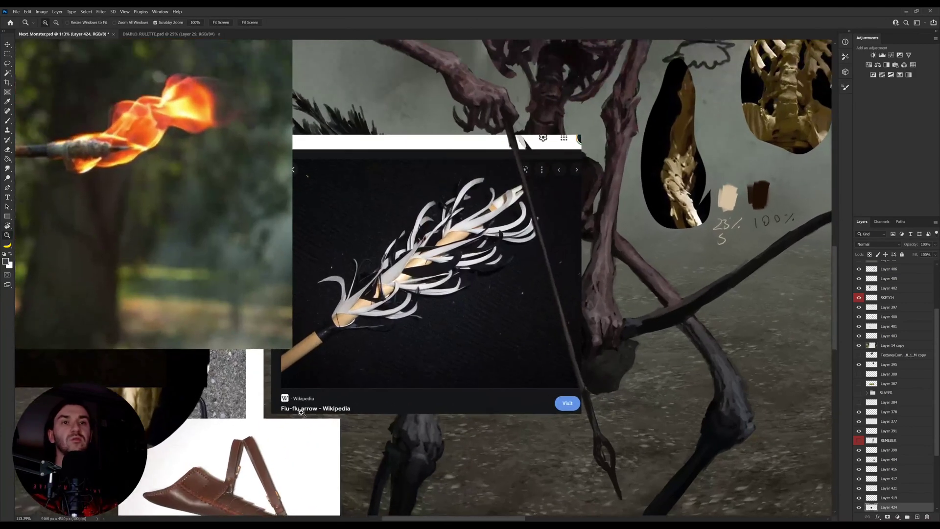
pyautogui.scroll(-3, 427, 304)
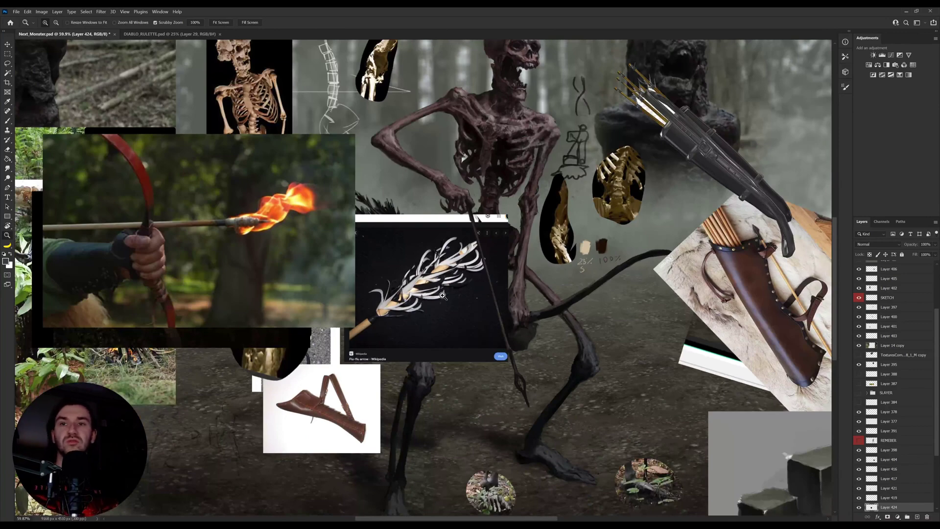
pyautogui.scroll(1, 443, 296)
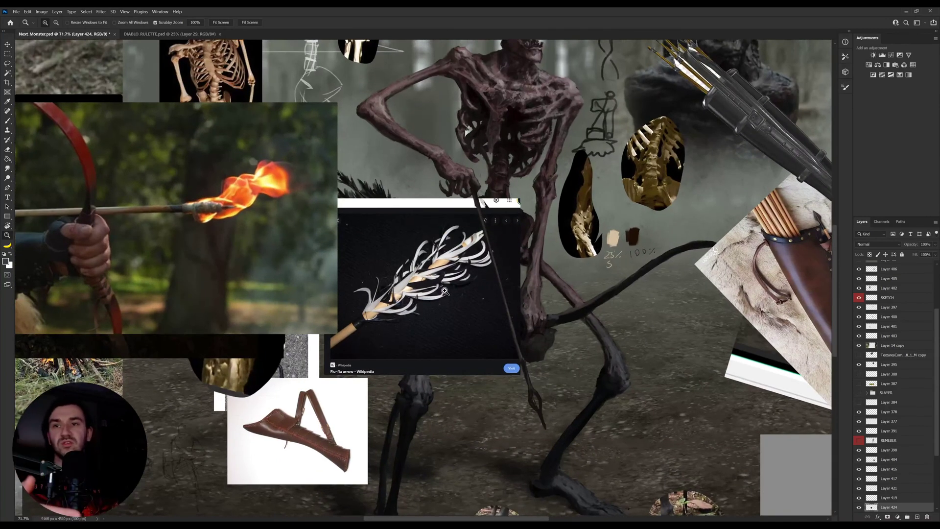
pyautogui.press('Delete')
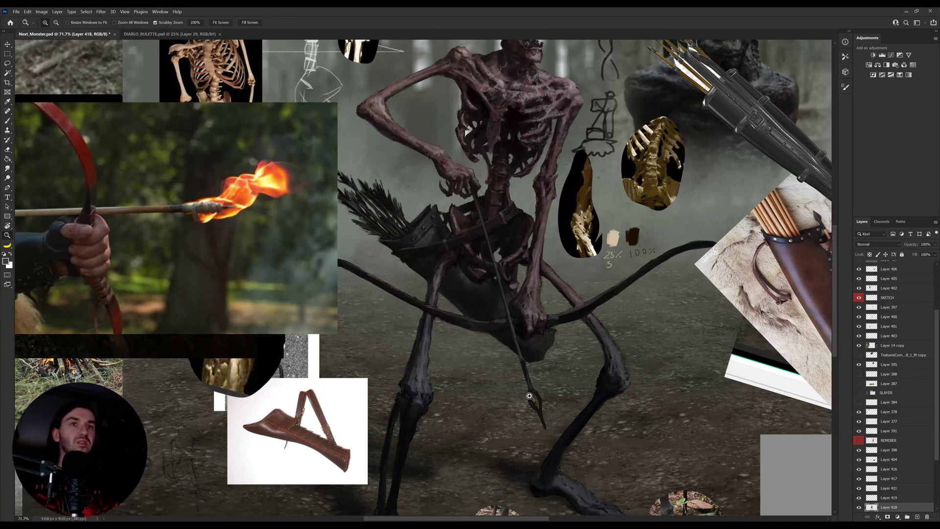
pyautogui.moveTo(558, 372); pyautogui.dragTo(528, 357)
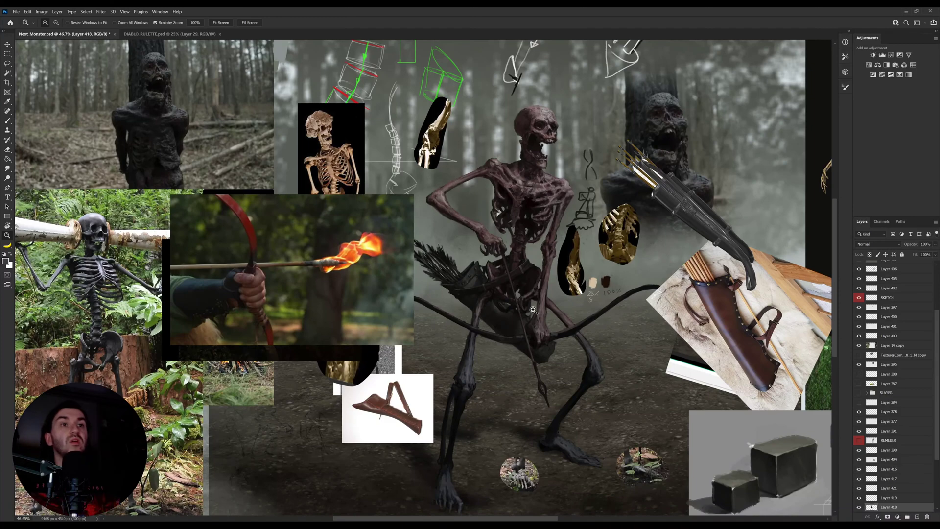
# Step: Paste the flame texture into the painting and delete the leather holster reference and the scrap image behind it
pyautogui.hotkey('ctrl', 'v')
pyautogui.press('v')
pyautogui.keyDown('ctrl'); pyautogui.click(411, 424); pyautogui.keyUp('ctrl')
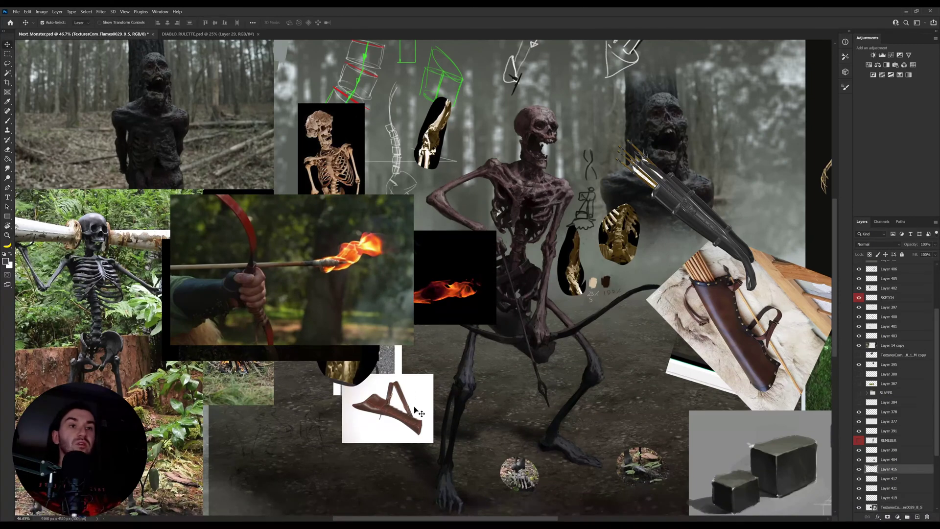
pyautogui.press('Delete')
pyautogui.moveTo(358, 383); pyautogui.dragTo(348, 443)
pyautogui.press('Delete')
# Step: Delete the brown leather quiver photo, the tilted snapshot underneath it and the dark arrow-filled quiver beside the skeleton archer
pyautogui.keyDown('ctrl'); pyautogui.click(742, 351); pyautogui.keyUp('ctrl')
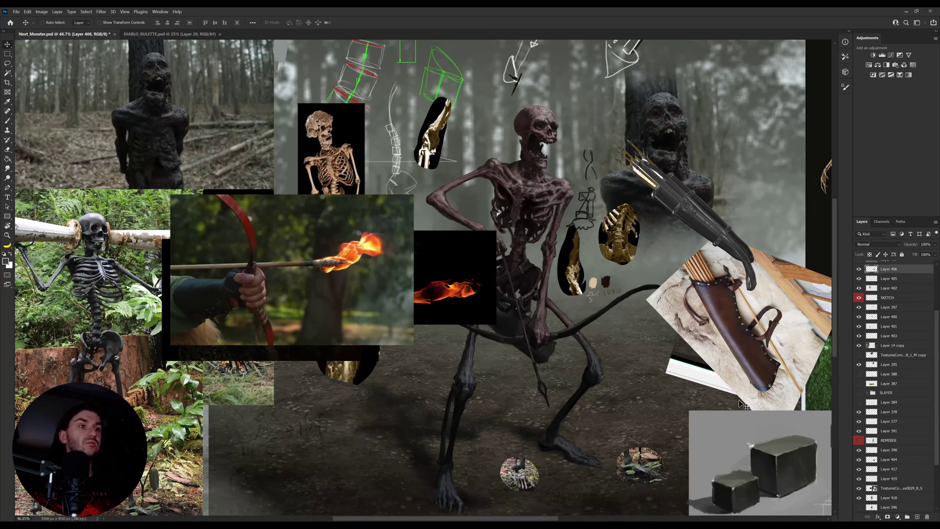
pyautogui.press('Delete')
pyautogui.keyDown('ctrl'); pyautogui.click(719, 361); pyautogui.keyUp('ctrl')
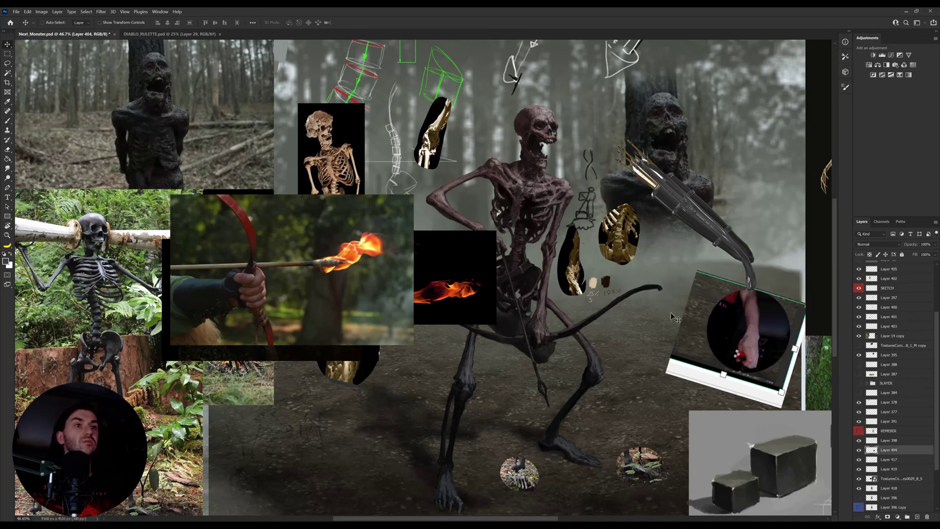
pyautogui.press('Delete')
pyautogui.keyDown('ctrl'); pyautogui.click(671, 201); pyautogui.keyUp('ctrl')
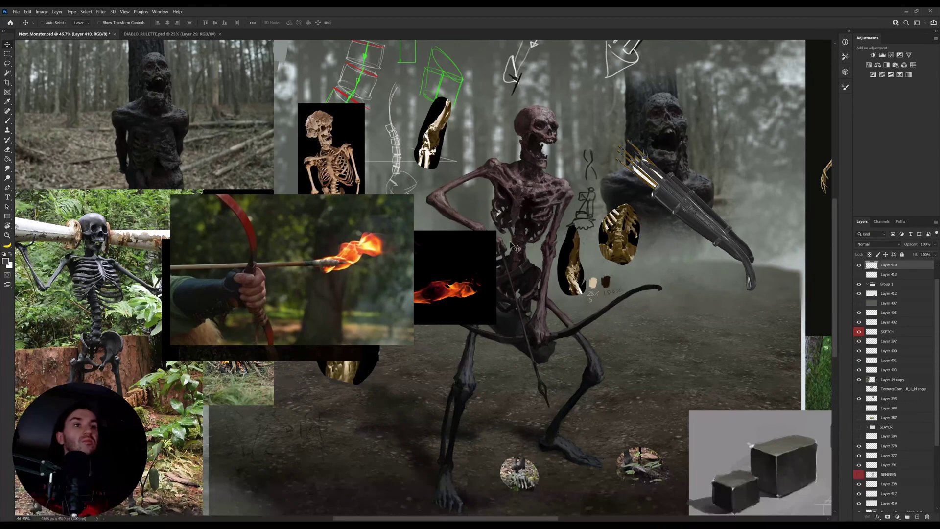
pyautogui.press('Delete')
# Step: Move the flaming-arrow photo to the canvas's lower left and delete the fire archer, standing skeleton and bone close-up references
pyautogui.moveTo(372, 264); pyautogui.dragTo(280, 409)
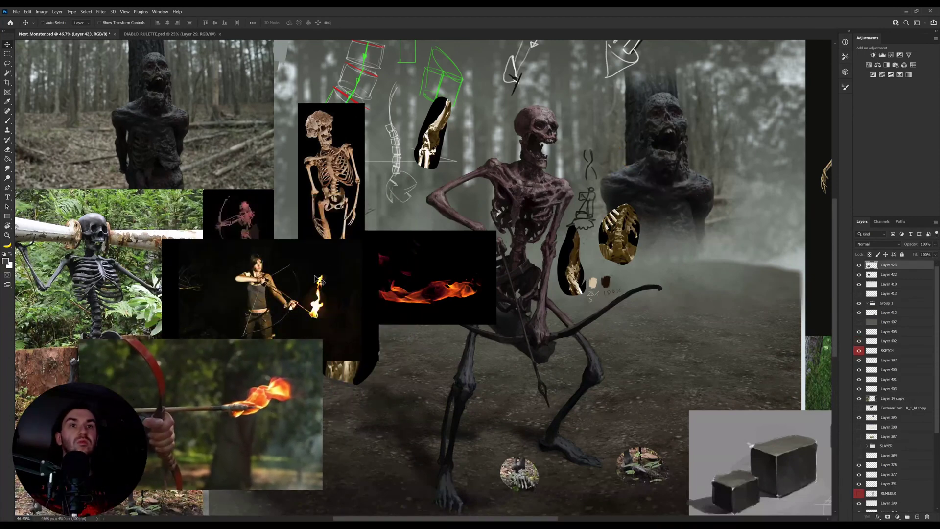
pyautogui.keyDown('ctrl'); pyautogui.click(321, 276); pyautogui.keyUp('ctrl')
pyautogui.press('Delete')
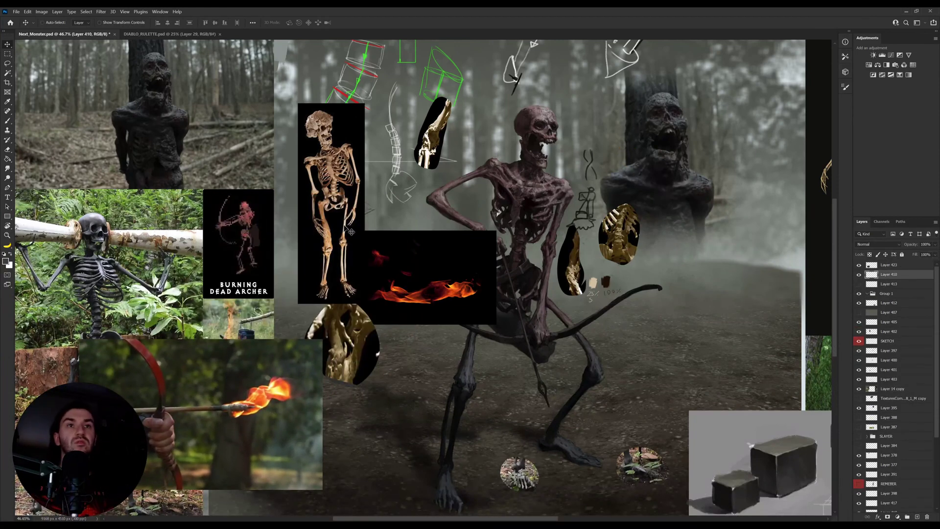
pyautogui.keyDown('ctrl'); pyautogui.keyDown('shift'); pyautogui.click(360, 353); pyautogui.keyUp('shift'); pyautogui.keyUp('ctrl')
pyautogui.press('Delete')
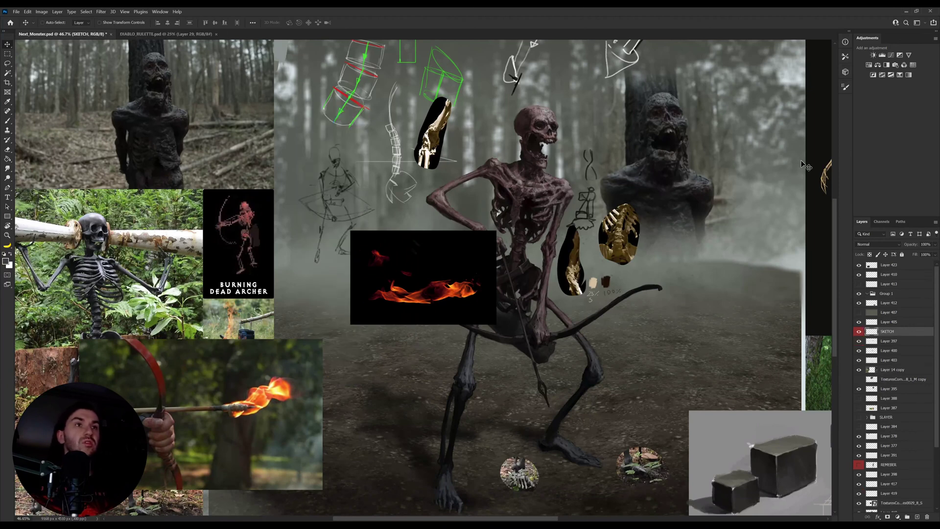
# Step: Rotate the flame texture 90° and move it over the skeleton's arrow tip
pyautogui.keyDown('ctrl'); pyautogui.click(444, 293); pyautogui.keyUp('ctrl')
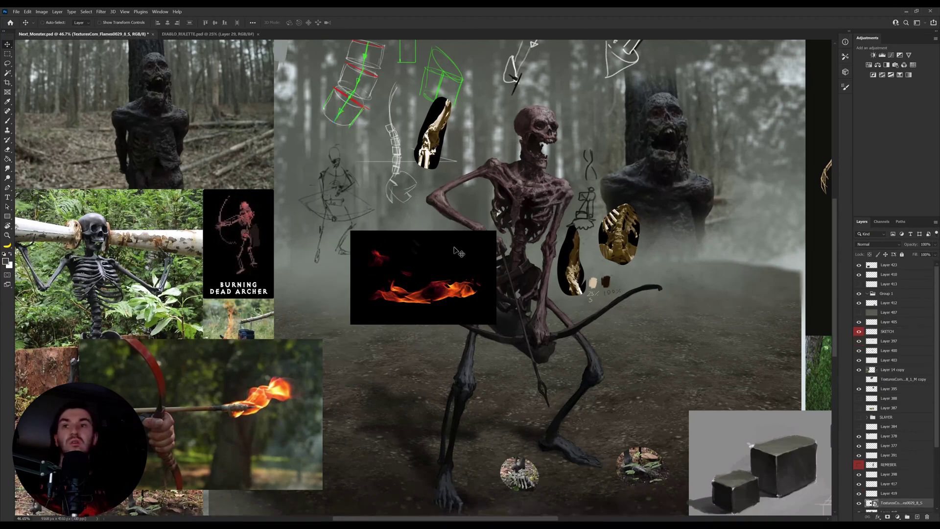
pyautogui.hotkey('ctrl', 't')
pyautogui.moveTo(490, 181); pyautogui.dragTo(539, 334)
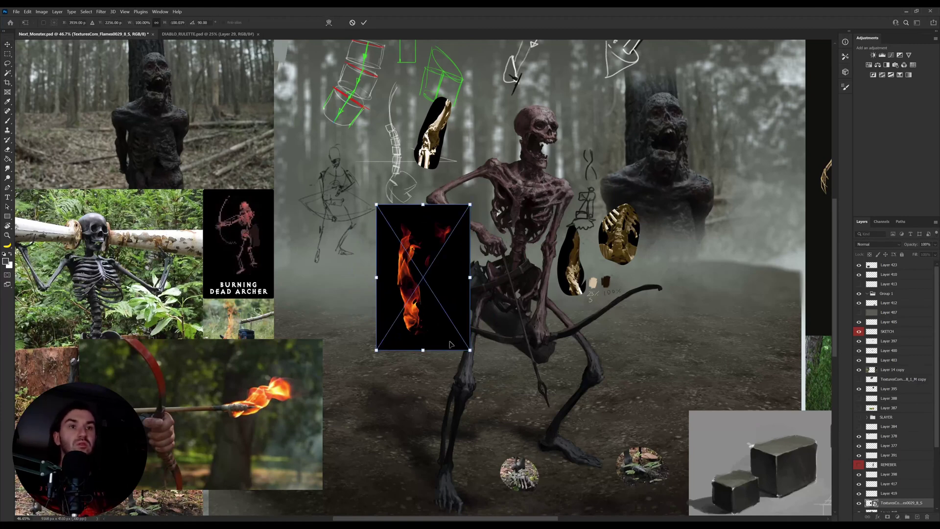
pyautogui.moveTo(451, 344); pyautogui.dragTo(567, 406)
pyautogui.press('Return')
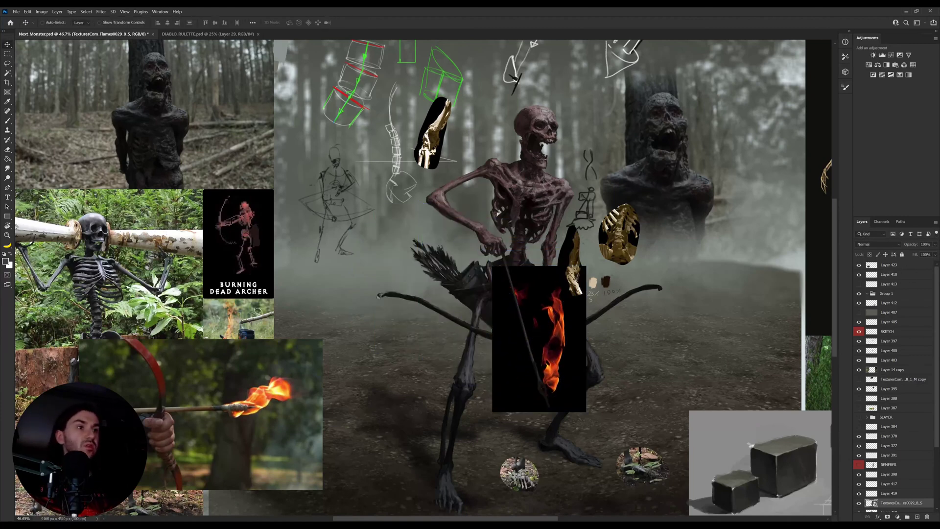
# Step: Move the flame texture layer directly above Layer 419 in the layer order
pyautogui.keyDown('ctrl'); pyautogui.click(545, 386); pyautogui.keyUp('ctrl')
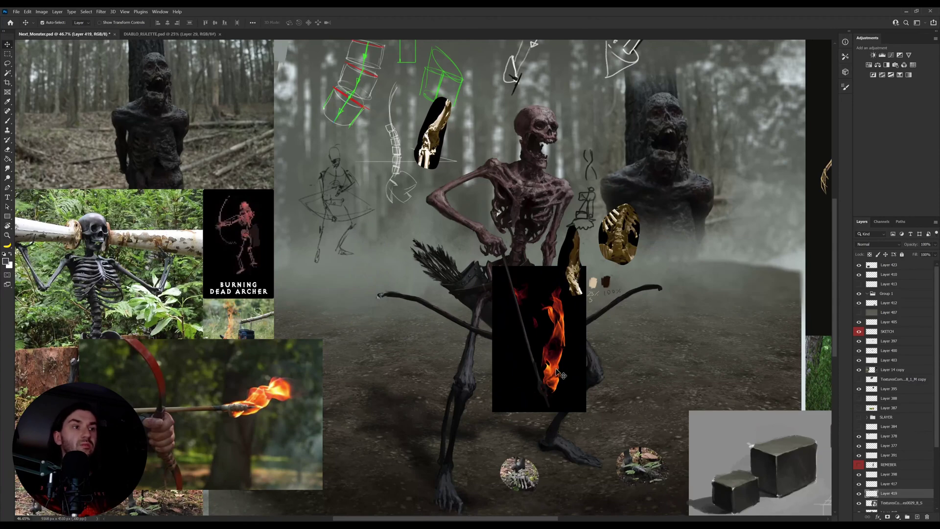
pyautogui.keyDown('ctrl'); pyautogui.keyDown('shift'); pyautogui.click(556, 370); pyautogui.keyUp('shift'); pyautogui.keyUp('ctrl')
pyautogui.click(920, 507)
pyautogui.moveTo(921, 506); pyautogui.dragTo(925, 493)
# Step: Set the flame texture layer's blending mode to Screen
pyautogui.press('z')
pyautogui.moveTo(579, 394); pyautogui.dragTo(734, 316)
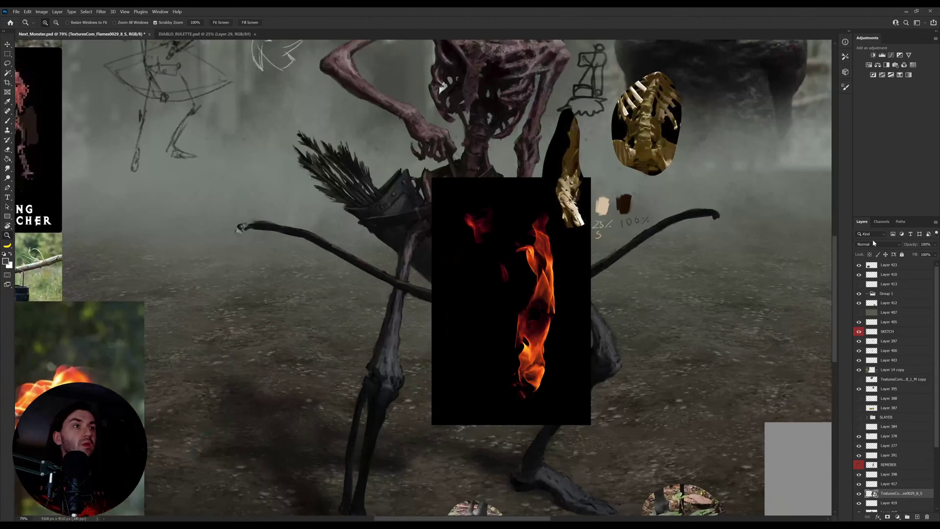
pyautogui.click(872, 244)
pyautogui.click(872, 307)
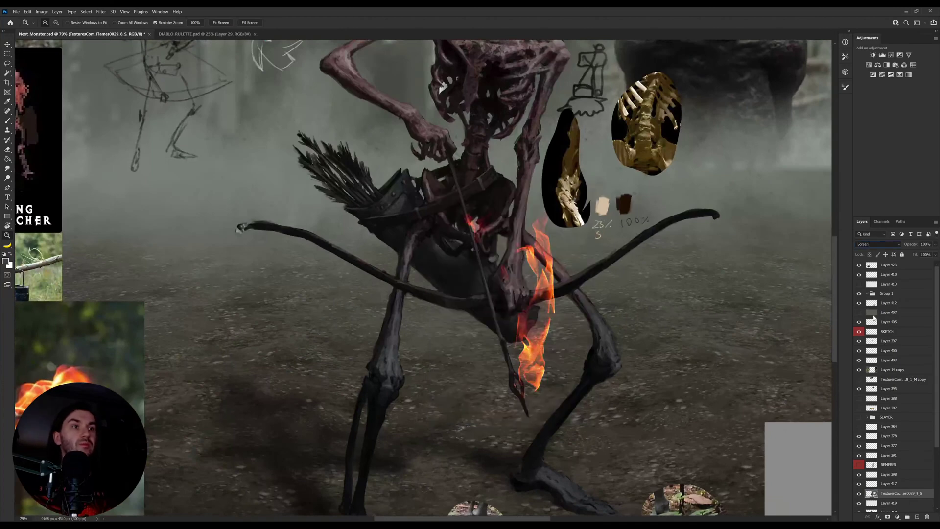
# Step: Compare other blending modes on the flame layer, including Color Dodge, and choose Linear Dodge (Add)
pyautogui.press('Down')
pyautogui.press('Down')
pyautogui.press('Down')
pyautogui.press('Down')
pyautogui.press('Down')
pyautogui.press('Up')
pyautogui.press('Up')
pyautogui.press('Up')
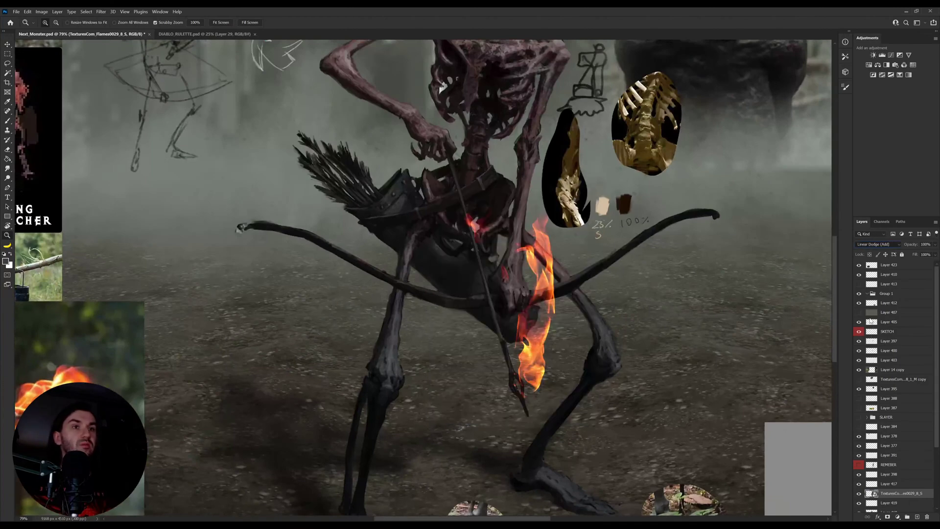
pyautogui.hotkey('shift', '+')
pyautogui.hotkey('shift', '-')
pyautogui.hotkey('shift', '-')
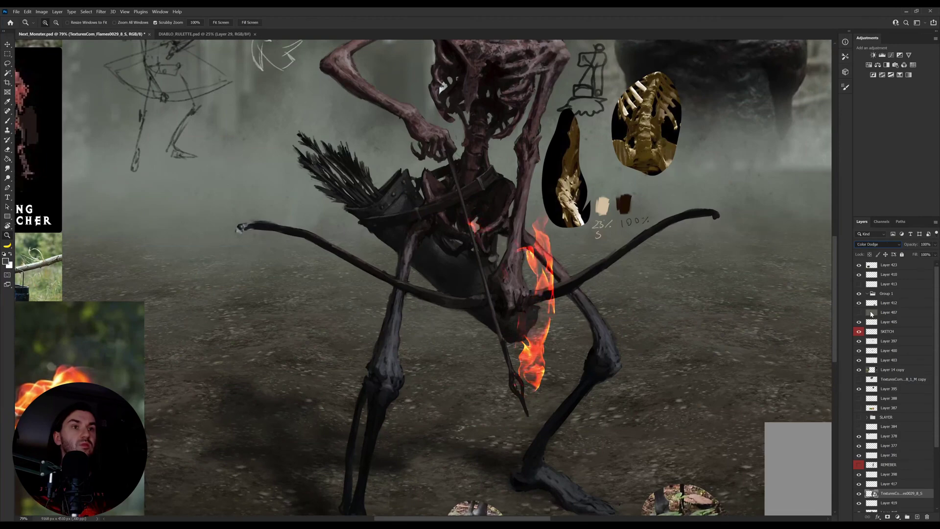
pyautogui.hotkey('shift', '+')
pyautogui.hotkey('shift', '+')
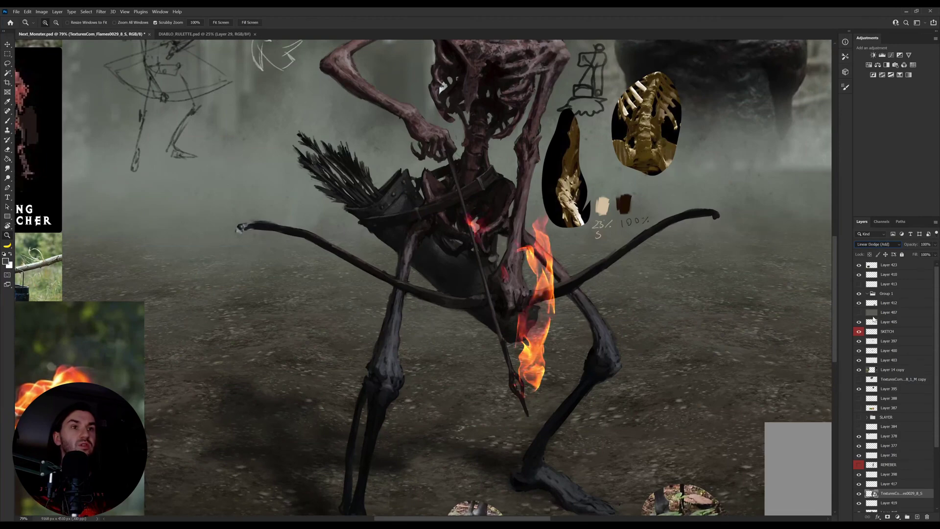
# Step: Scale the flame down to about 79% and position it around the arrow tip
pyautogui.moveTo(541, 375); pyautogui.dragTo(526, 389)
pyautogui.press('v')
pyautogui.hotkey('ctrl', 't')
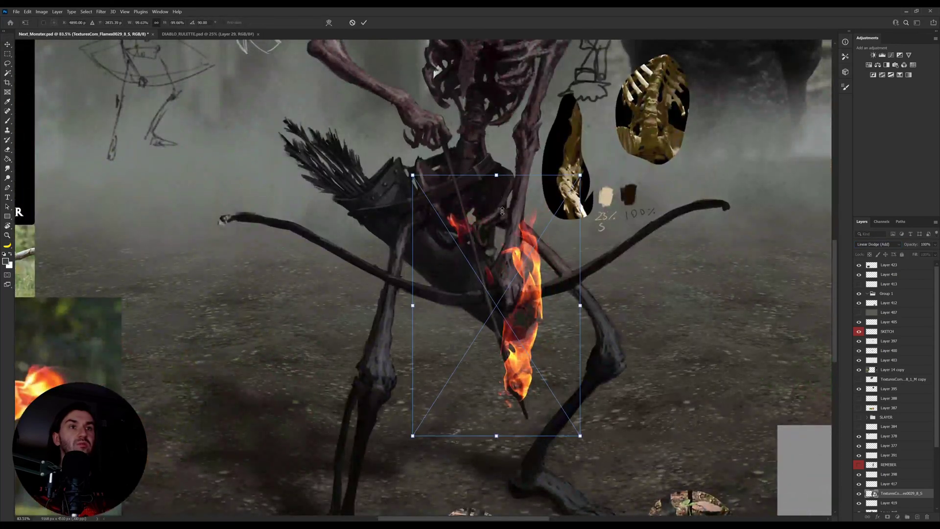
pyautogui.moveTo(497, 177); pyautogui.dragTo(508, 231)
pyautogui.moveTo(560, 403); pyautogui.dragTo(564, 397)
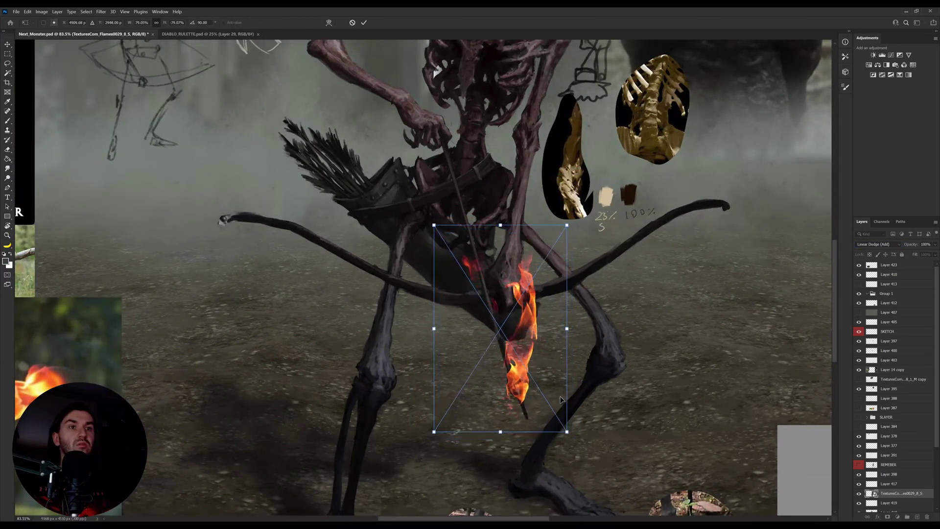
pyautogui.press('Return')
# Step: Compare the flame layer's blending modes against the whole painting and set it to Screen
pyautogui.moveTo(572, 348); pyautogui.dragTo(544, 351)
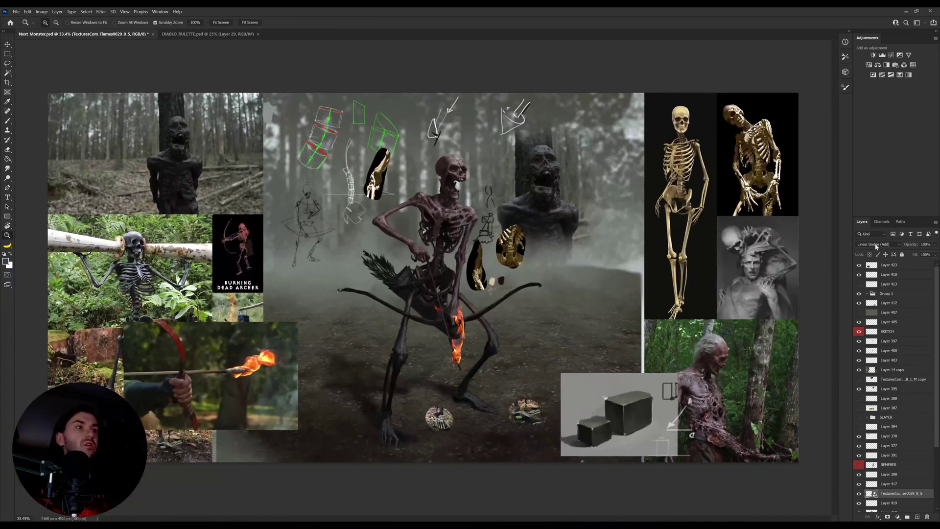
pyautogui.hotkey('shift', '-')
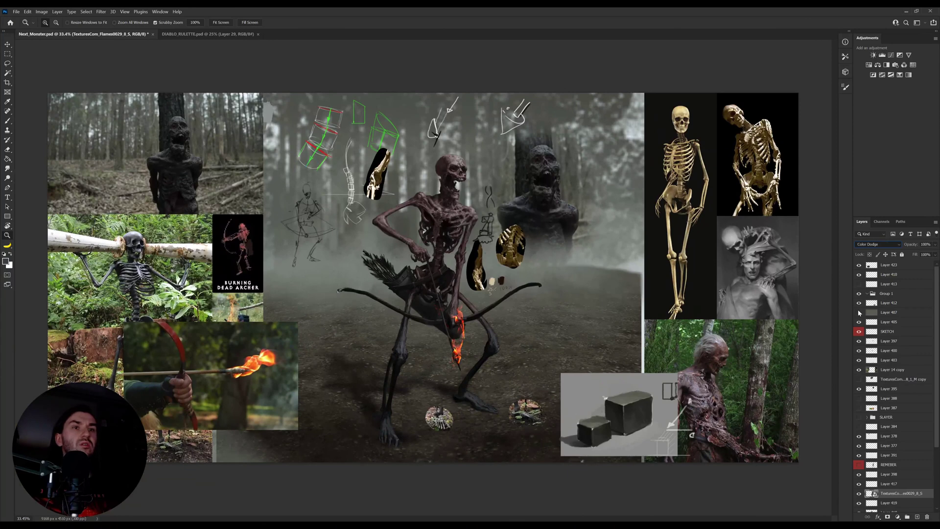
pyautogui.hotkey('shift', '-')
pyautogui.press('Down')
pyautogui.press('Down')
pyautogui.hotkey('shift', '-')
pyautogui.hotkey('shift', '-')
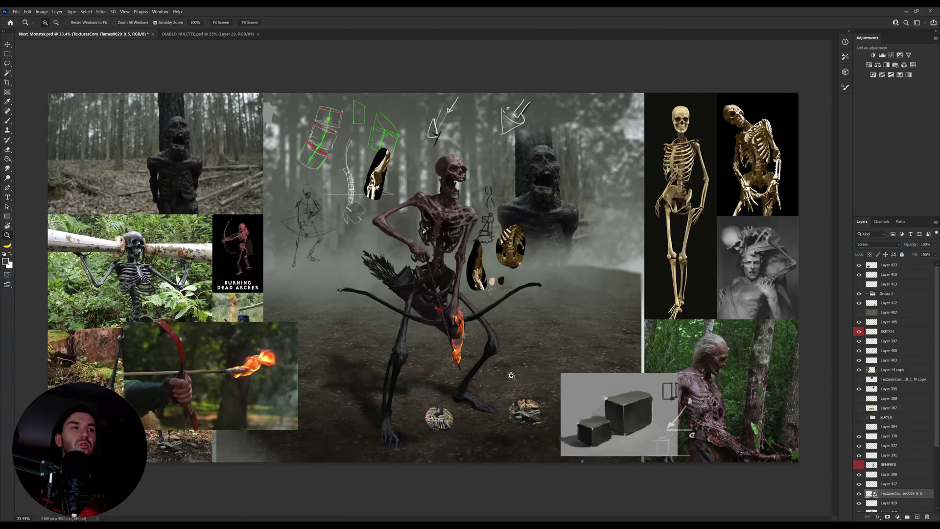
# Step: Apply a Hue/Saturation adjustment to the flame layer as a smart filter
pyautogui.click(468, 345)
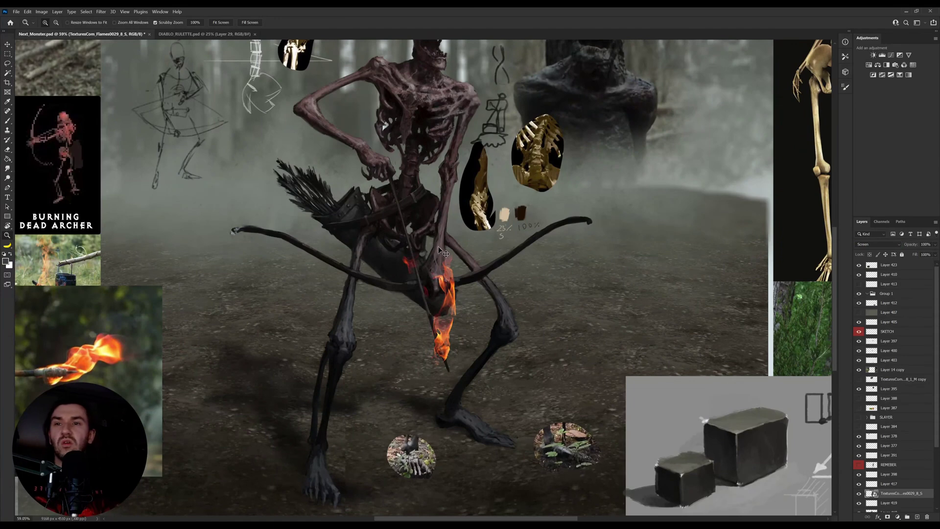
pyautogui.press('i')
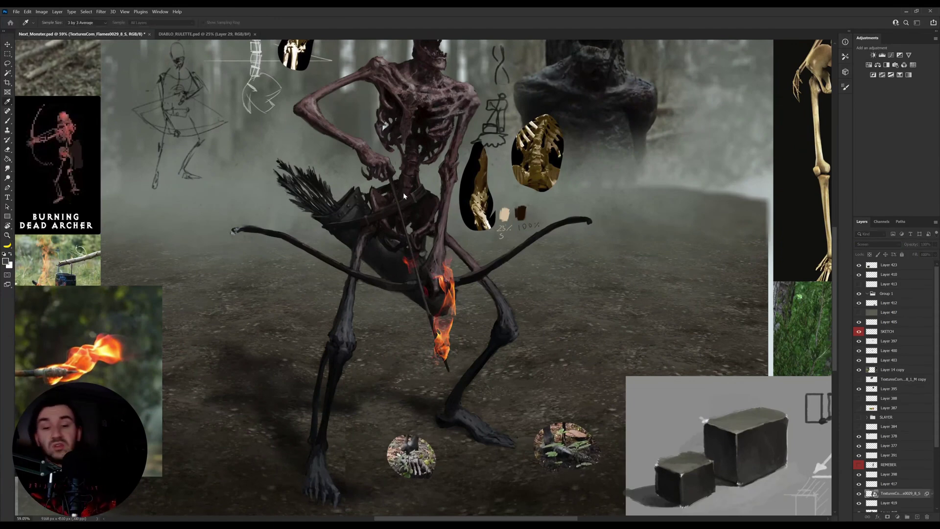
pyautogui.press('z')
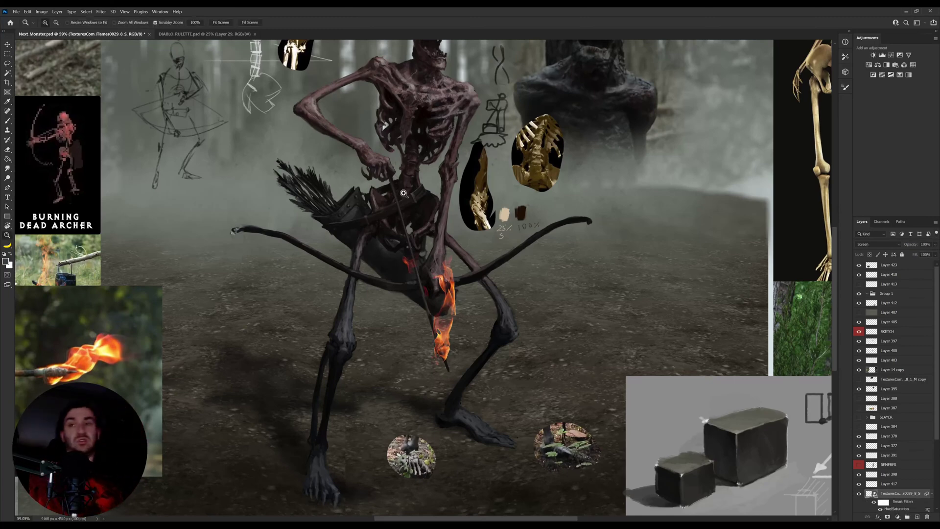
# Step: Warp the flame over the arrow tip, pulling its lower and upper edges to reshape the fire
pyautogui.hotkey('ctrl', 't')
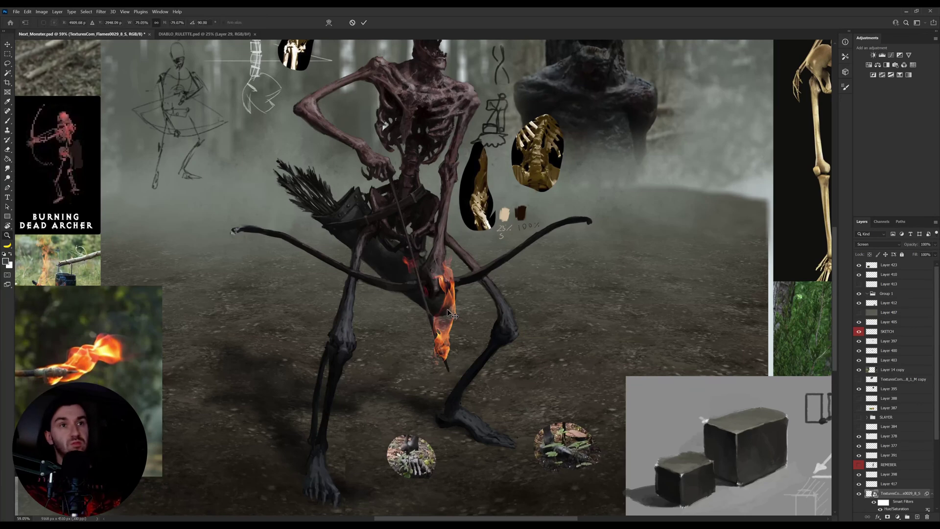
pyautogui.click(470, 400)
pyautogui.moveTo(450, 297); pyautogui.dragTo(455, 299)
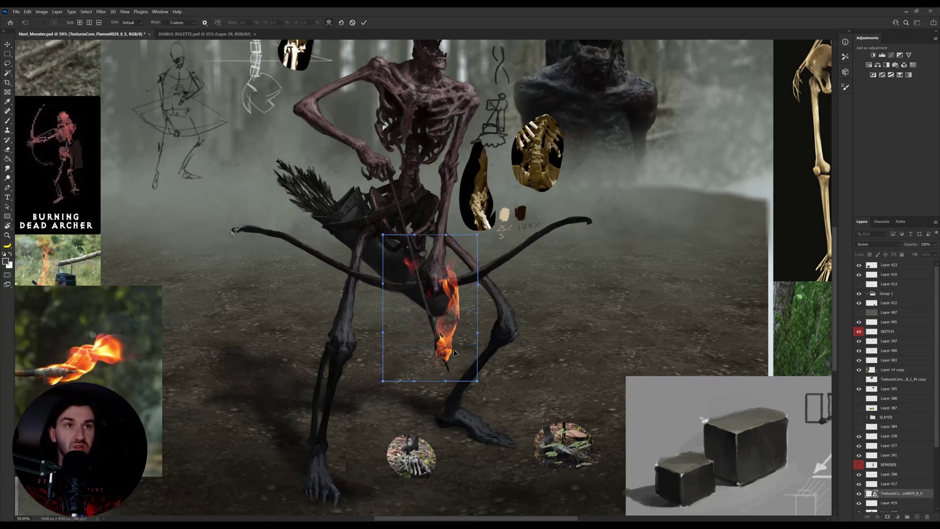
pyautogui.moveTo(466, 374); pyautogui.dragTo(462, 386)
pyautogui.moveTo(443, 355); pyautogui.dragTo(443, 347)
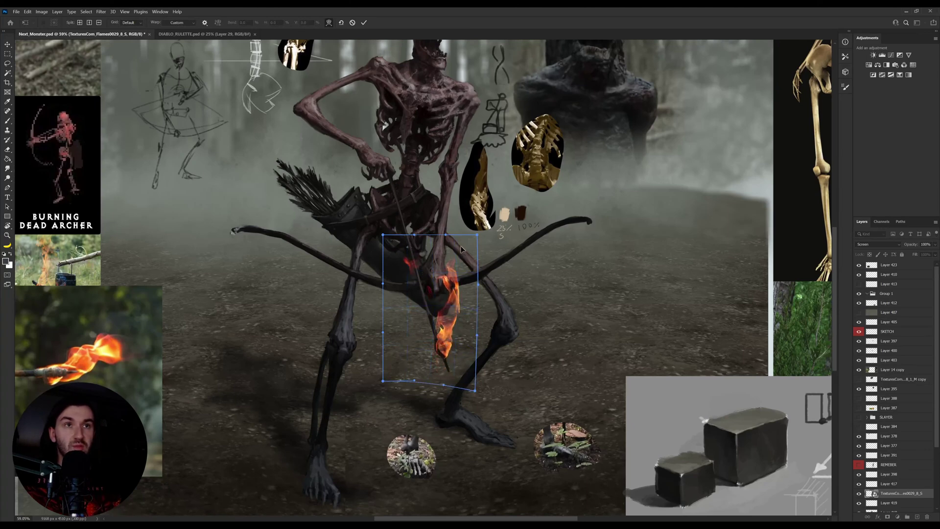
pyautogui.moveTo(461, 249); pyautogui.dragTo(460, 229)
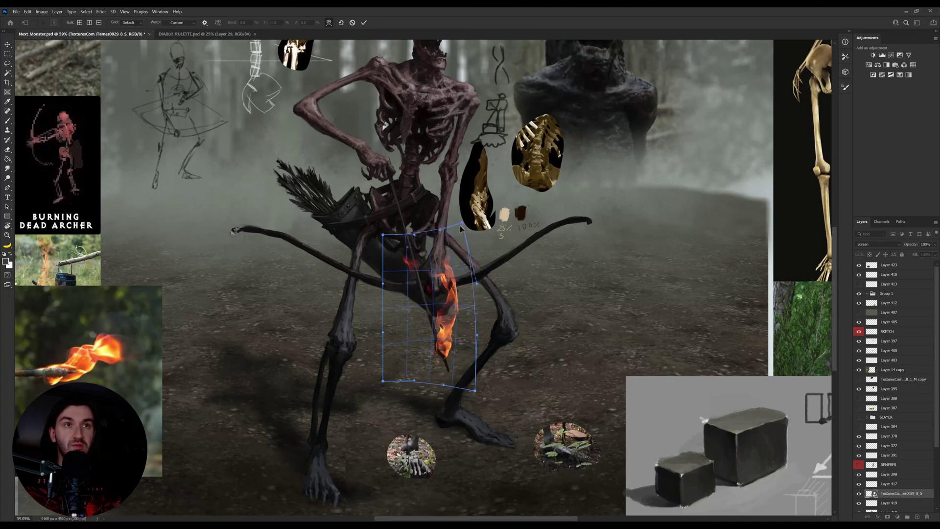
pyautogui.press('Return')
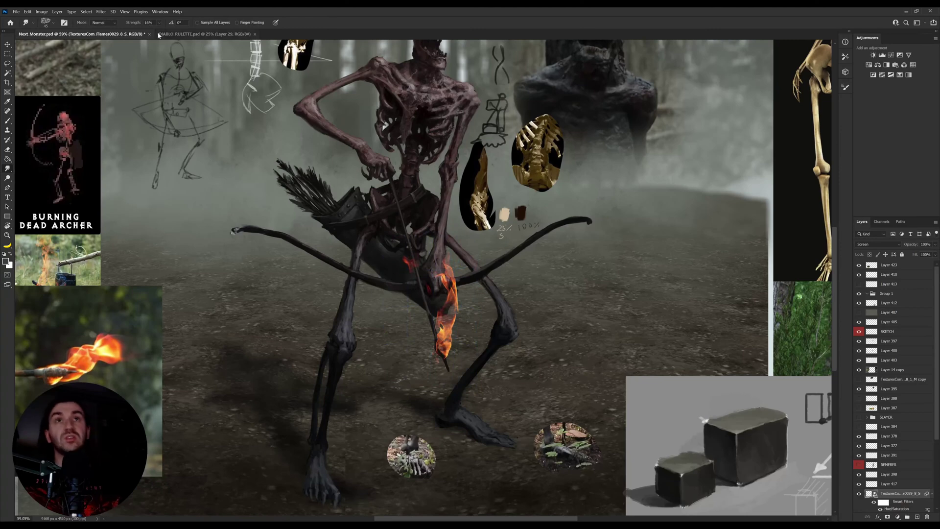
# Step: Set the Smudge tool to 100% strength with a small round brush and rasterize the flame layer for smudging
pyautogui.moveTo(135, 24); pyautogui.dragTo(188, 46)
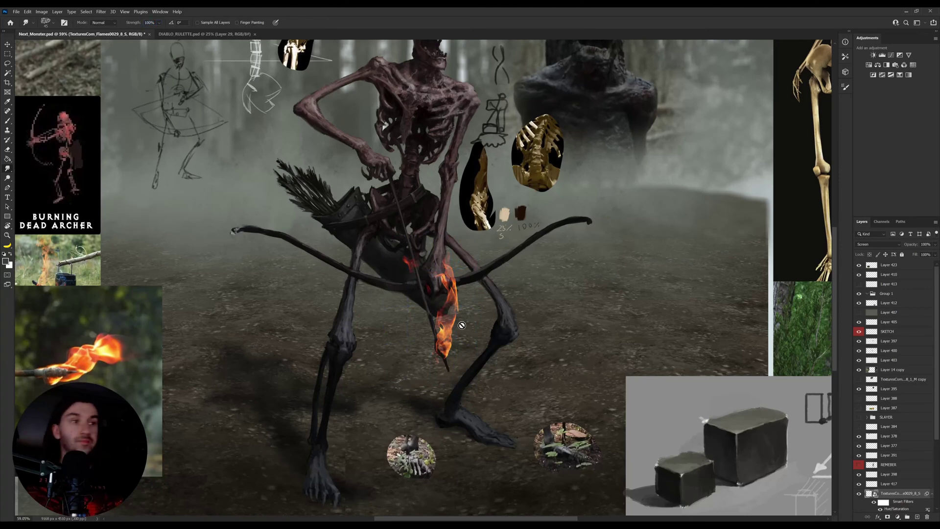
pyautogui.hotkey('ctrl', 'e')
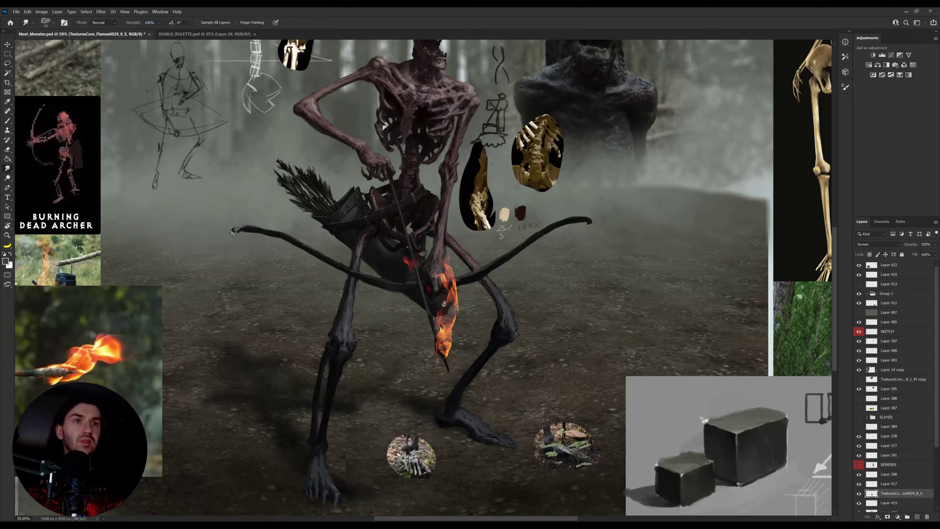
pyautogui.press(',')
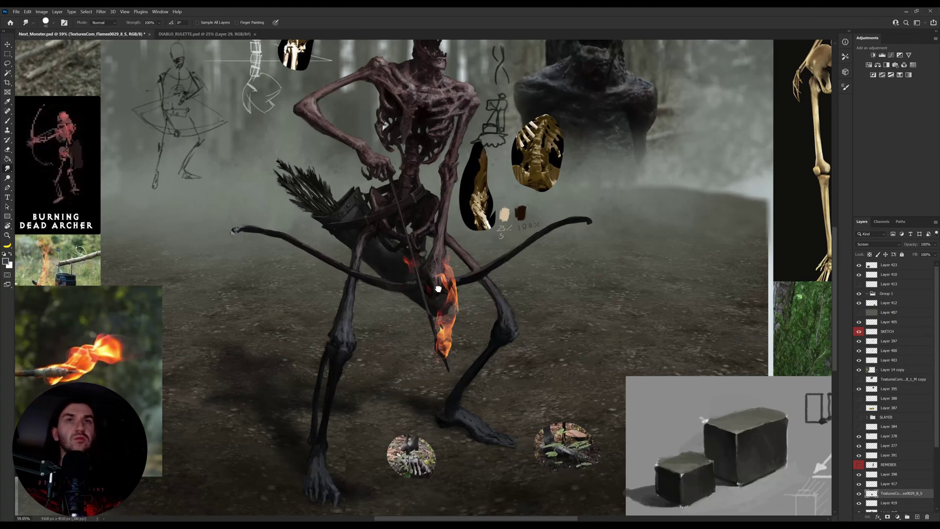
pyautogui.moveTo(136, 24); pyautogui.dragTo(172, 44)
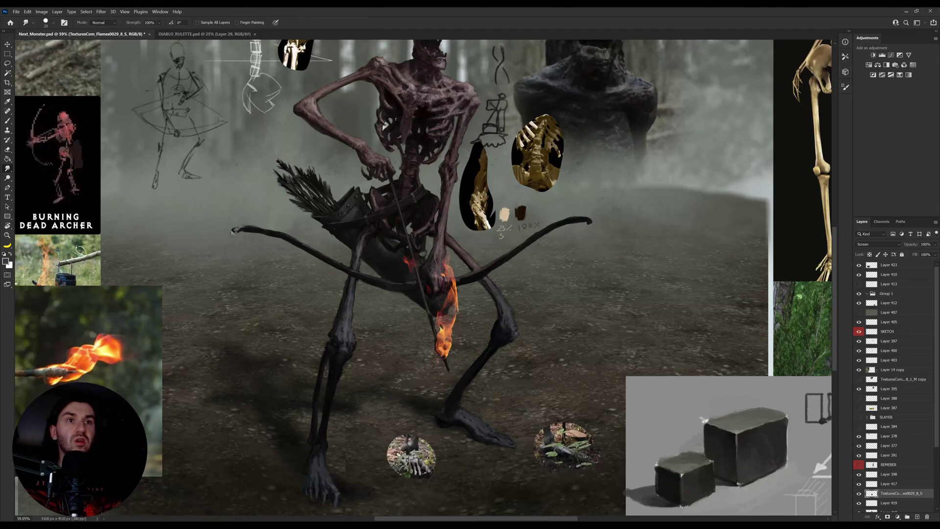
# Step: Smudge the base of the flame into a tapered point along the arrow tip, reducing the brush size for the finer strokes
pyautogui.moveTo(451, 339); pyautogui.dragTo(502, 331)
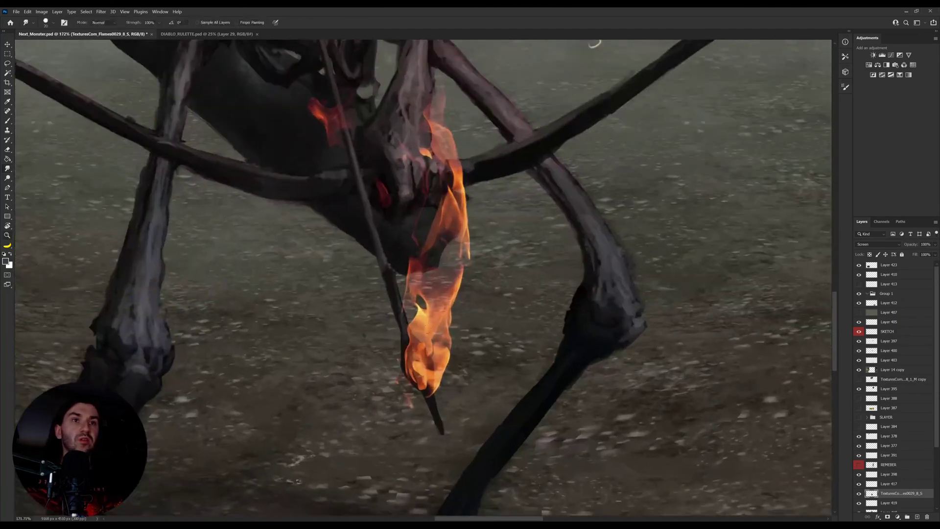
pyautogui.moveTo(430, 325); pyautogui.dragTo(538, 320)
pyautogui.hotkey('ctrl', 'z')
pyautogui.moveTo(419, 364); pyautogui.dragTo(432, 407)
pyautogui.press('[')
pyautogui.press('[')
pyautogui.press('[')
pyautogui.hotkey('ctrl', 'z')
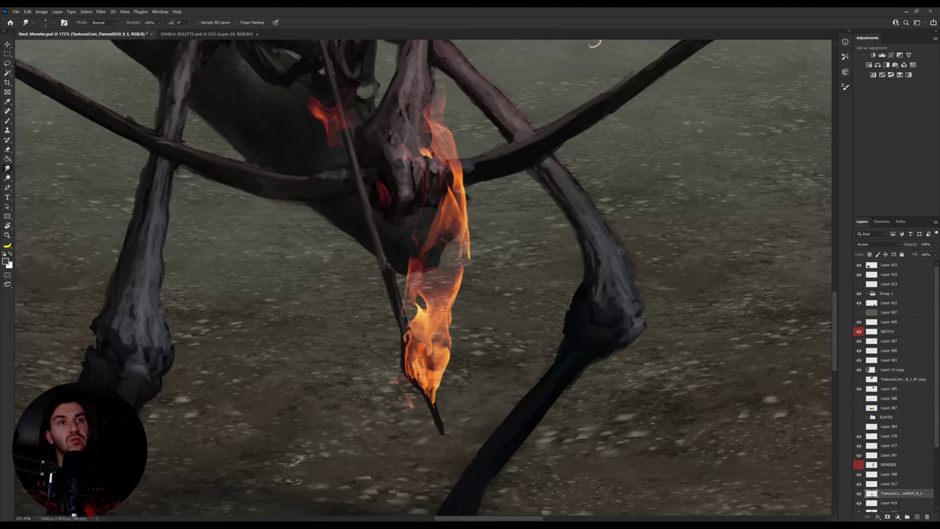
pyautogui.moveTo(404, 294)
pyautogui.mouseDown()
pyautogui.moveTo(415, 342)
pyautogui.moveTo(424, 326)
pyautogui.moveTo(409, 327)
pyautogui.mouseUp()
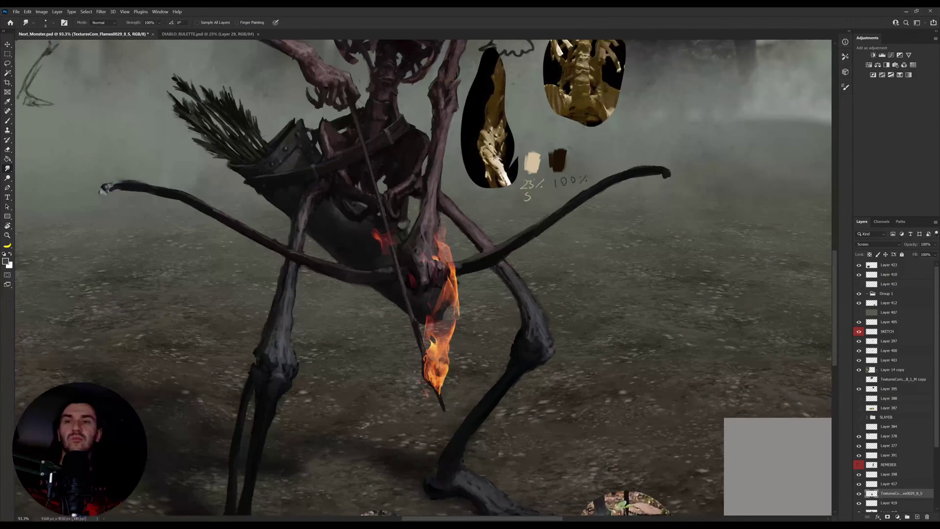
# Step: Smudge the red flame wisps around the archer's hand and quiver with a larger brush, reducing its size for the smaller wisps
pyautogui.press(']')
pyautogui.press(']')
pyautogui.press(']')
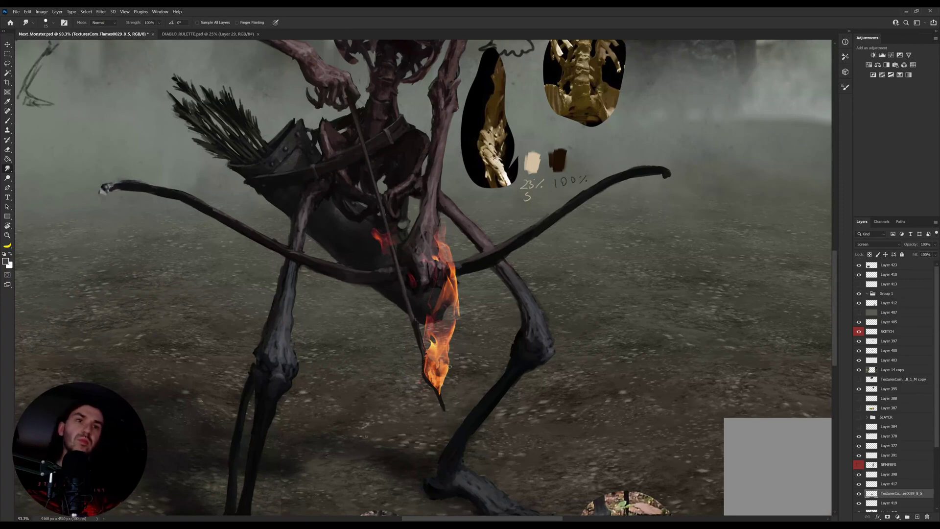
pyautogui.press(']')
pyautogui.press(']')
pyautogui.press(']')
pyautogui.press(']')
pyautogui.press(']')
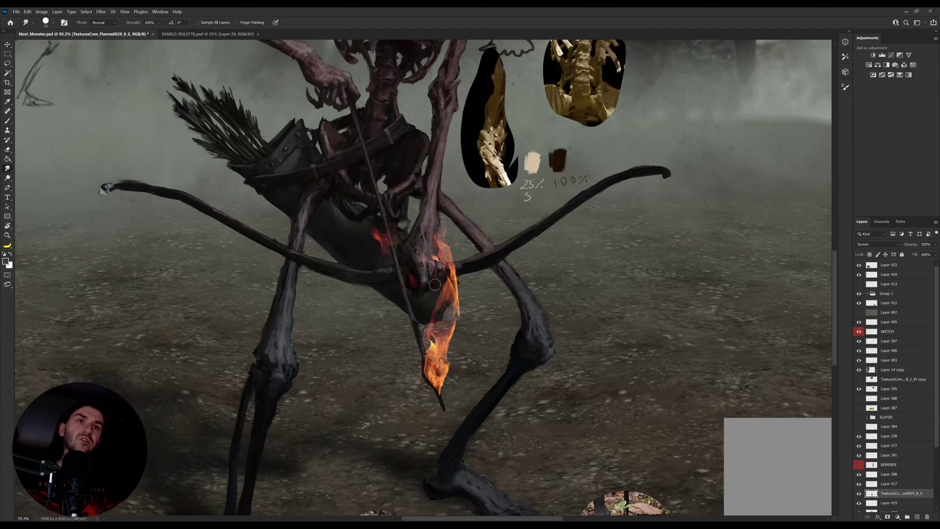
pyautogui.moveTo(437, 284)
pyautogui.mouseDown()
pyautogui.moveTo(423, 256)
pyautogui.moveTo(432, 262)
pyautogui.moveTo(382, 214)
pyautogui.mouseUp()
pyautogui.press('[')
pyautogui.press('[')
pyautogui.press('[')
pyautogui.press('[')
pyautogui.moveTo(386, 249)
pyautogui.mouseDown()
pyautogui.moveTo(415, 278)
pyautogui.moveTo(418, 295)
pyautogui.moveTo(427, 290)
pyautogui.moveTo(417, 294)
pyautogui.moveTo(410, 279)
pyautogui.moveTo(418, 281)
pyautogui.moveTo(403, 285)
pyautogui.moveTo(412, 284)
pyautogui.moveTo(400, 259)
pyautogui.mouseUp()
pyautogui.press('[')
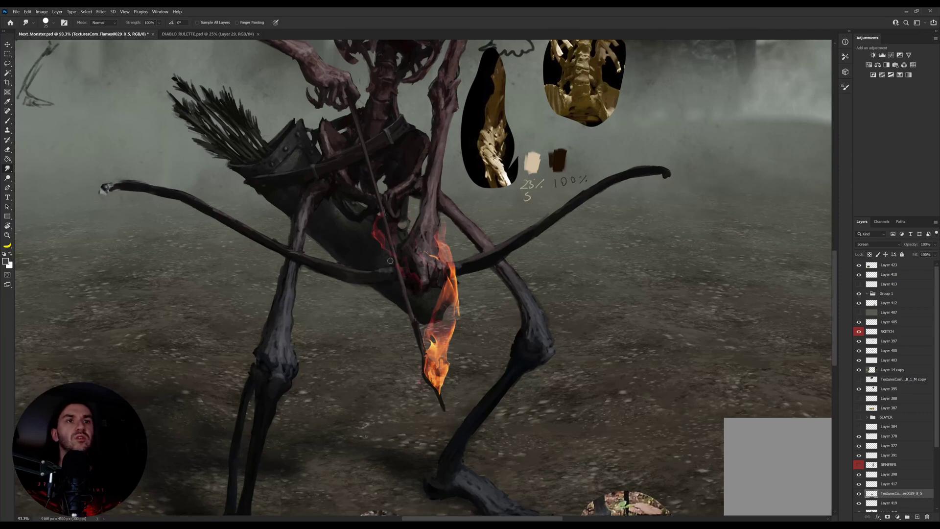
# Step: Erase the stray red flame remnants over the quiver and smudge the middle of the flame into a thin, curving tongue
pyautogui.press('e')
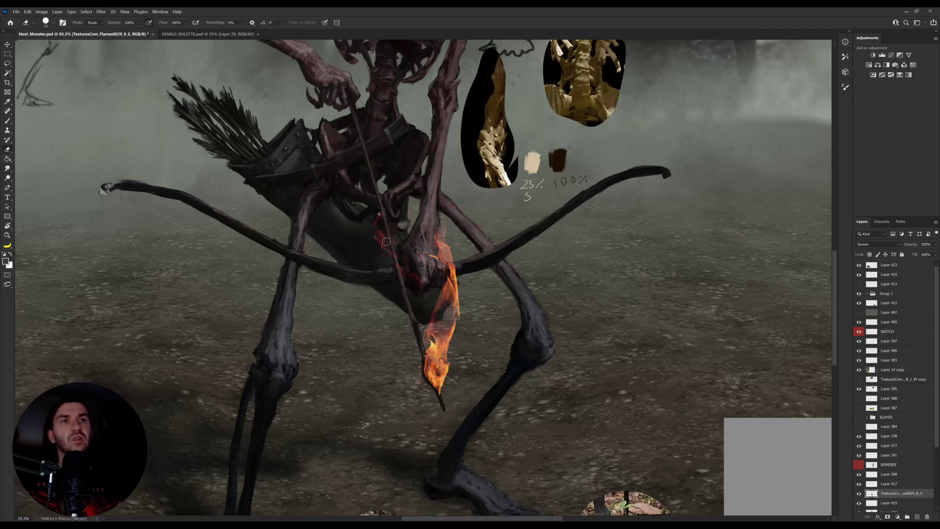
pyautogui.press('r')
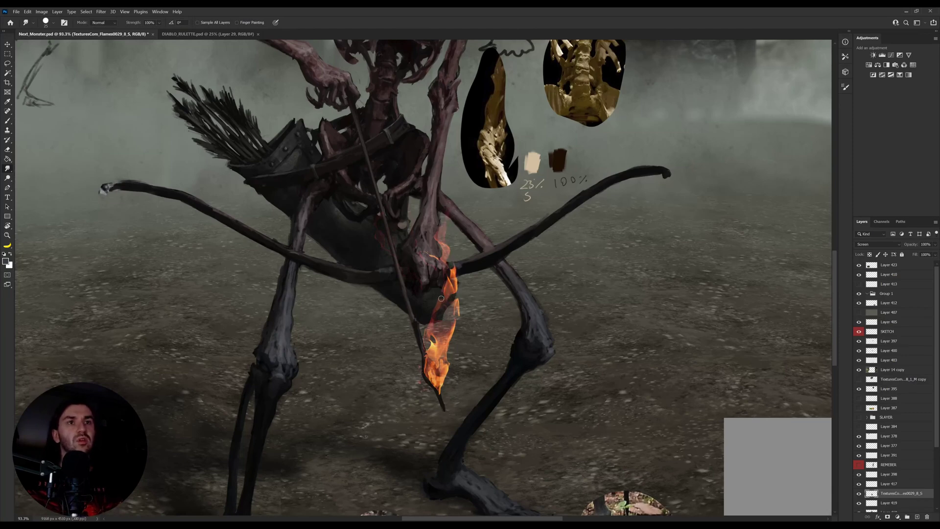
pyautogui.moveTo(442, 298)
pyautogui.mouseDown()
pyautogui.moveTo(427, 334)
pyautogui.moveTo(443, 303)
pyautogui.moveTo(458, 320)
pyautogui.moveTo(459, 293)
pyautogui.mouseUp()
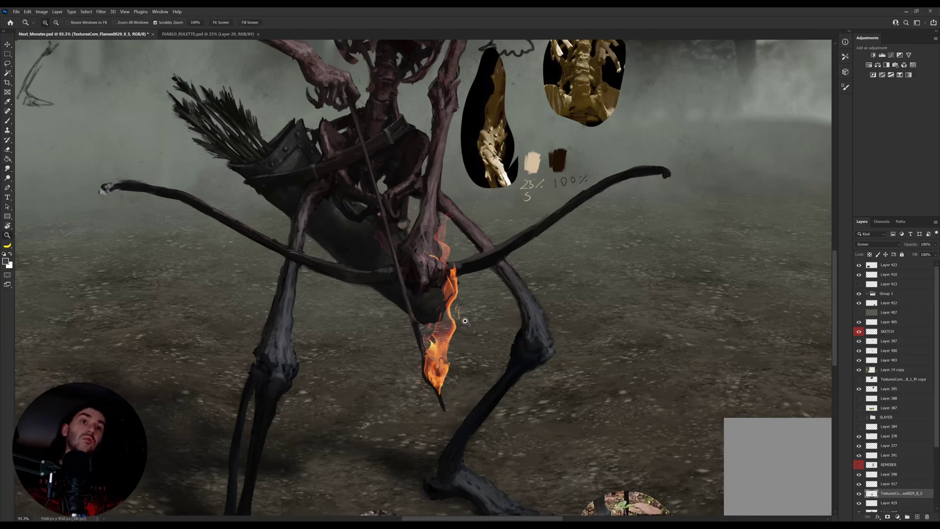
pyautogui.moveTo(464, 316)
pyautogui.mouseDown()
pyautogui.moveTo(443, 319)
pyautogui.moveTo(455, 320)
pyautogui.mouseUp()
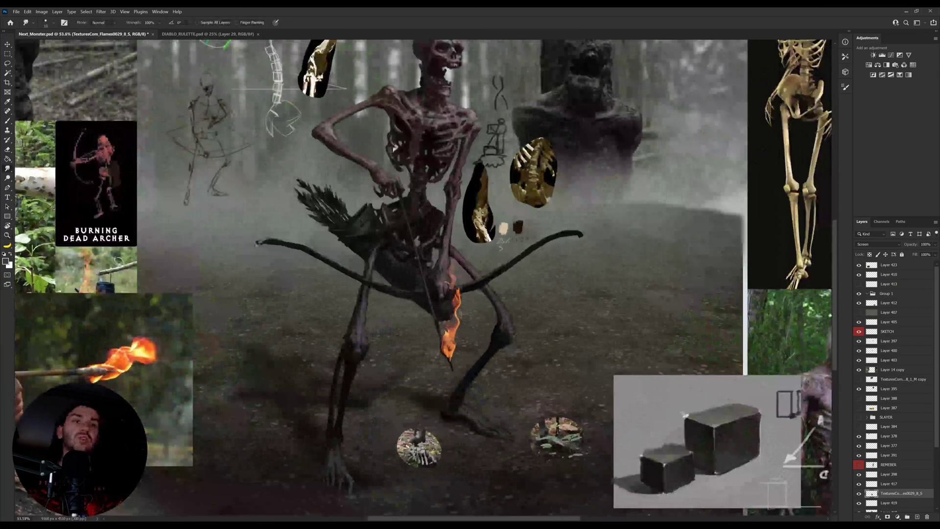
# Step: Soften the upper part of the flame near the hand using the Smudge tool with a soft brush at 10% strength
pyautogui.moveTo(136, 26); pyautogui.dragTo(112, 32)
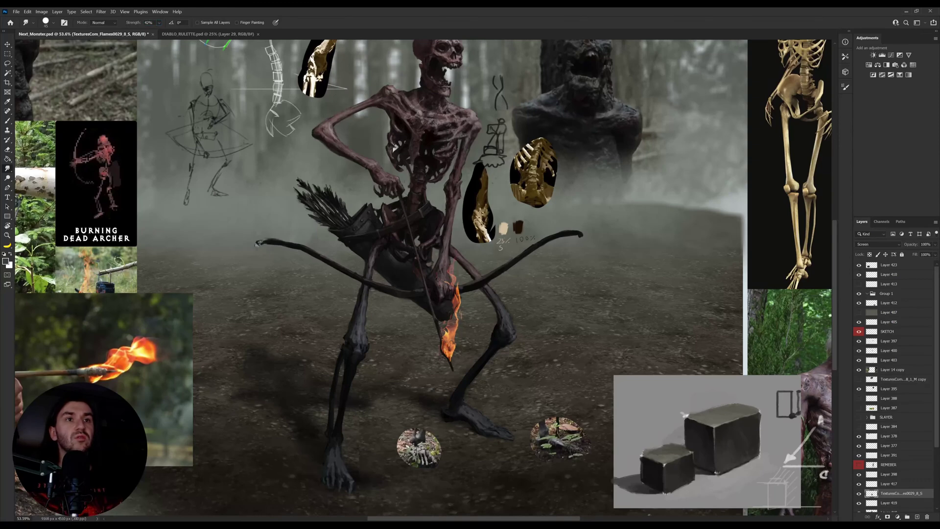
pyautogui.press('.')
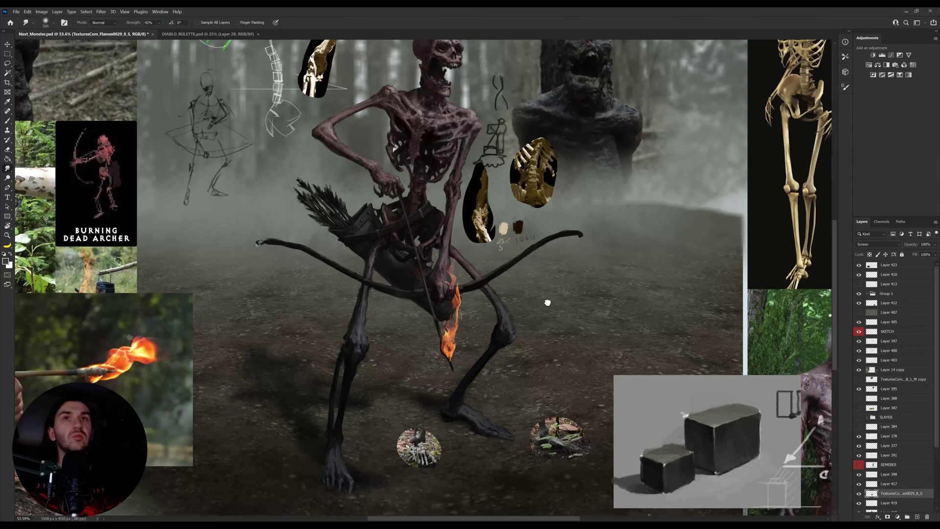
pyautogui.moveTo(137, 29); pyautogui.dragTo(129, 25)
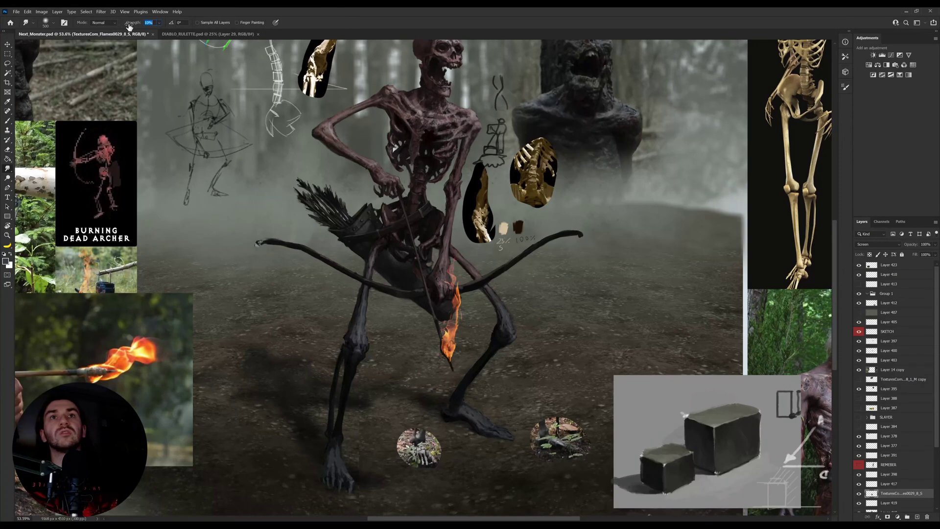
pyautogui.press('[')
pyautogui.press('[')
pyautogui.press('[')
pyautogui.press('[')
pyautogui.press('[')
pyautogui.press('[')
pyautogui.press('[')
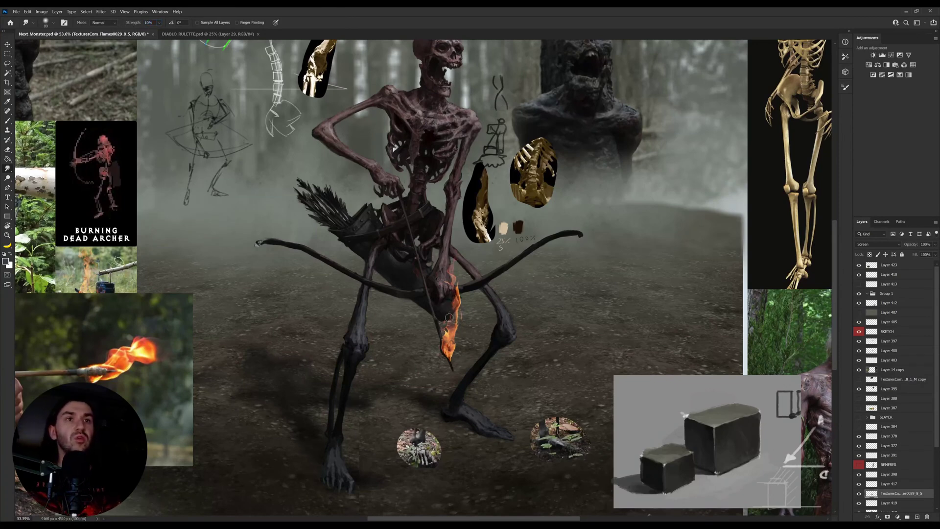
pyautogui.press(']')
pyautogui.press(']')
pyautogui.moveTo(448, 287); pyautogui.dragTo(458, 250)
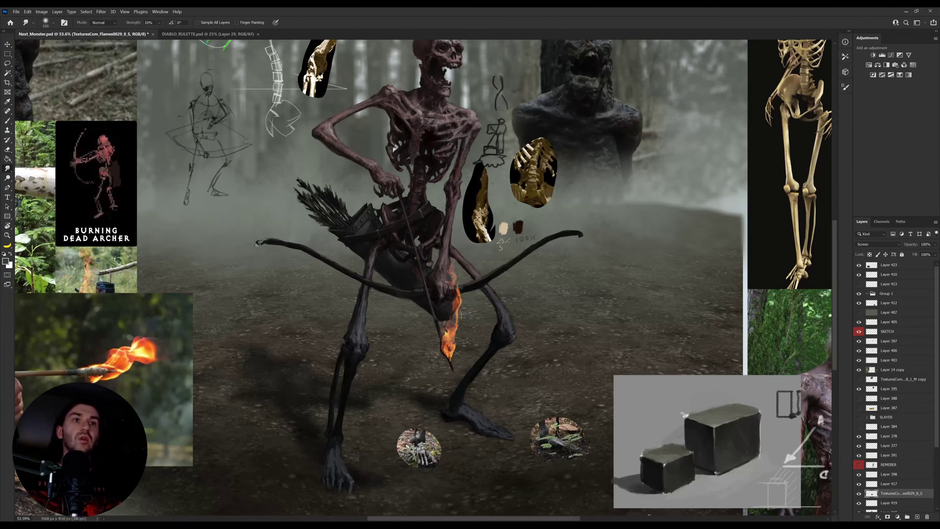
# Step: Check the burning arrow reference, add a new layer for the fire's light and sample an orange from the arrow's flame
pyautogui.moveTo(216, 351); pyautogui.dragTo(341, 337)
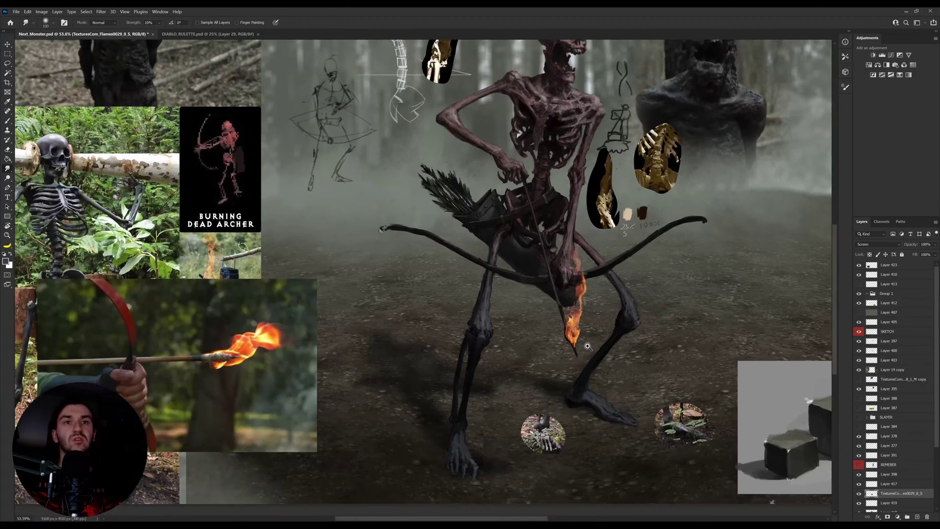
pyautogui.moveTo(588, 348); pyautogui.dragTo(614, 348)
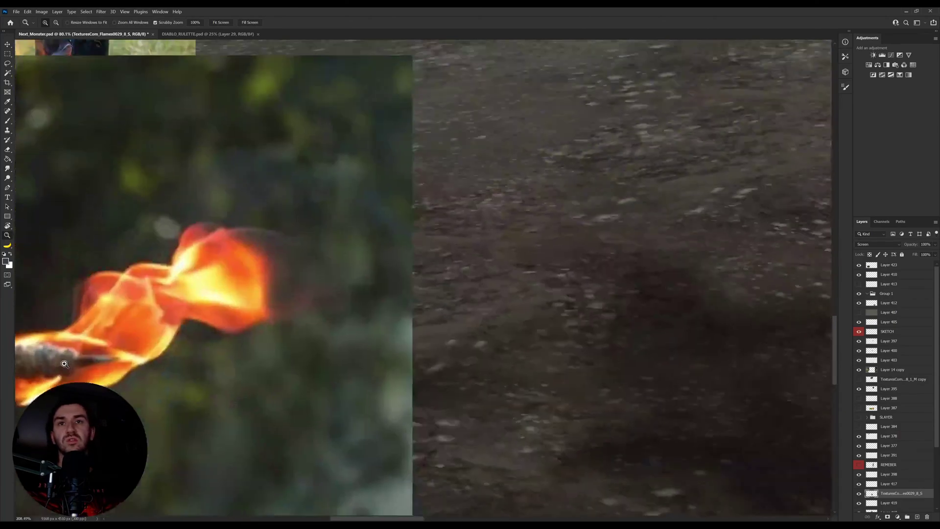
pyautogui.moveTo(41, 366); pyautogui.dragTo(68, 349)
pyautogui.hotkey('ctrl', '0')
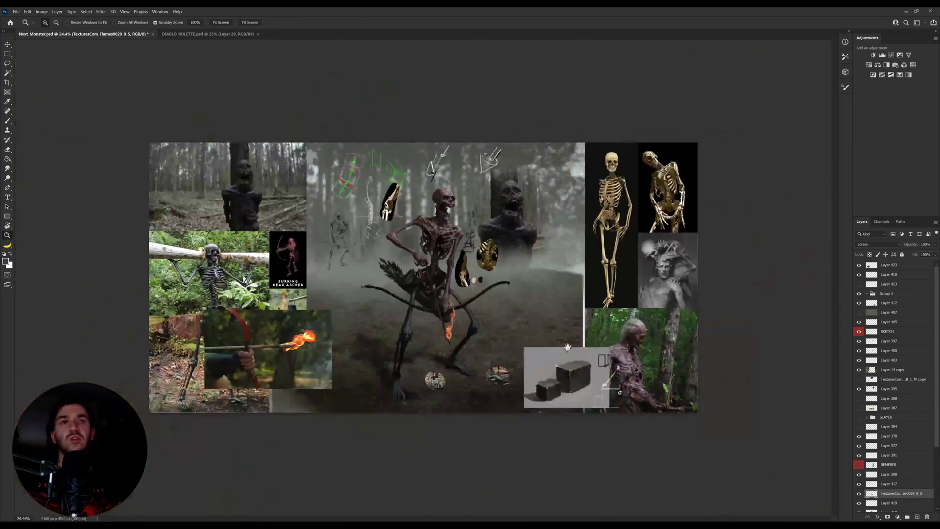
pyautogui.moveTo(459, 336); pyautogui.dragTo(493, 330)
pyautogui.press('v')
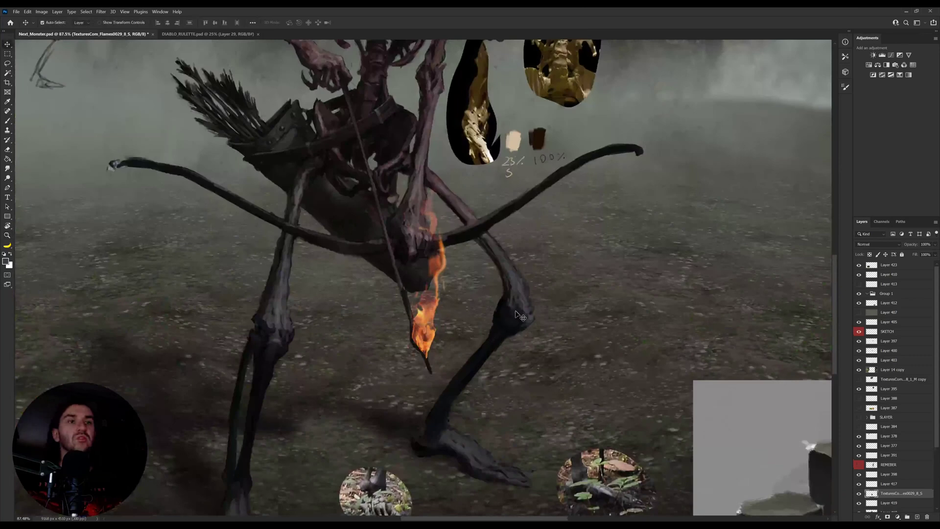
pyautogui.keyDown('ctrl'); pyautogui.click(517, 313); pyautogui.keyUp('ctrl')
pyautogui.click(918, 518)
pyautogui.press('i')
pyautogui.click(434, 319)
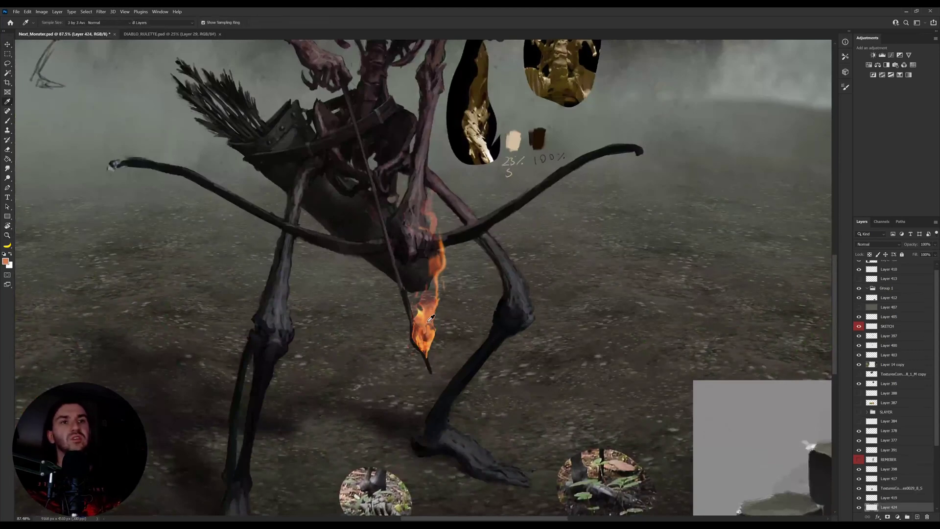
# Step: Paint orange rim light along the flame-facing edges of both of the archer's legs
pyautogui.press('b')
pyautogui.moveTo(508, 311)
pyautogui.mouseDown()
pyautogui.moveTo(505, 292)
pyautogui.moveTo(501, 314)
pyautogui.moveTo(510, 318)
pyautogui.moveTo(460, 382)
pyautogui.moveTo(506, 341)
pyautogui.moveTo(437, 359)
pyautogui.mouseUp()
pyautogui.press('z')
pyautogui.press('b')
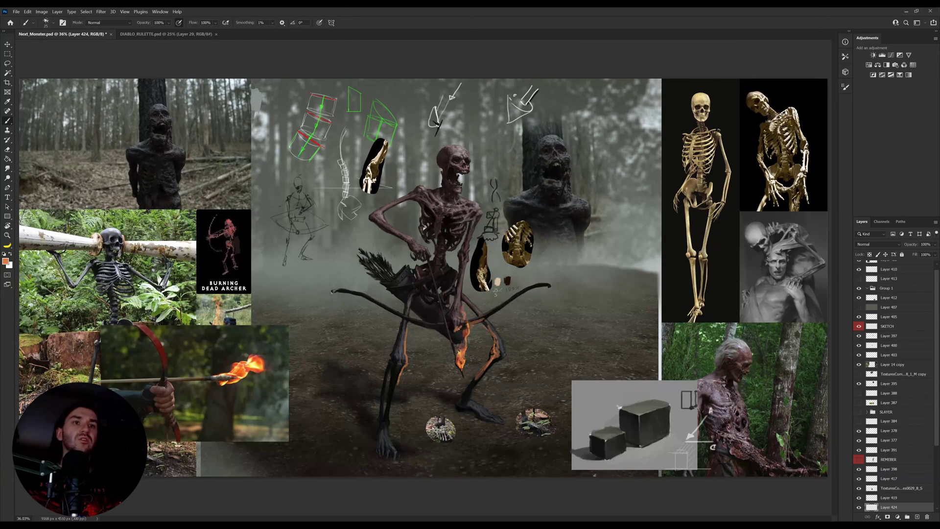
# Step: Rotate the canvas to paint orange light along the bow on both sides of the flame, and return it to upright
pyautogui.press('r')
pyautogui.moveTo(549, 336)
pyautogui.mouseDown()
pyautogui.moveTo(525, 372)
pyautogui.moveTo(441, 415)
pyautogui.mouseUp()
pyautogui.moveTo(391, 323)
pyautogui.mouseDown()
pyautogui.moveTo(384, 311)
pyautogui.moveTo(392, 321)
pyautogui.mouseUp()
pyautogui.moveTo(380, 288); pyautogui.dragTo(384, 310)
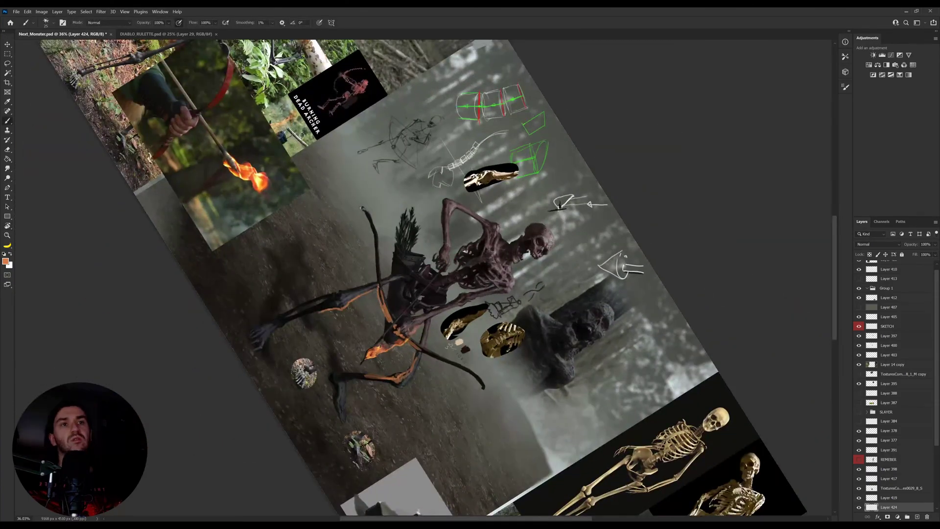
pyautogui.press('r')
pyautogui.moveTo(498, 416)
pyautogui.mouseDown()
pyautogui.moveTo(532, 392)
pyautogui.moveTo(580, 254)
pyautogui.moveTo(590, 284)
pyautogui.mouseUp()
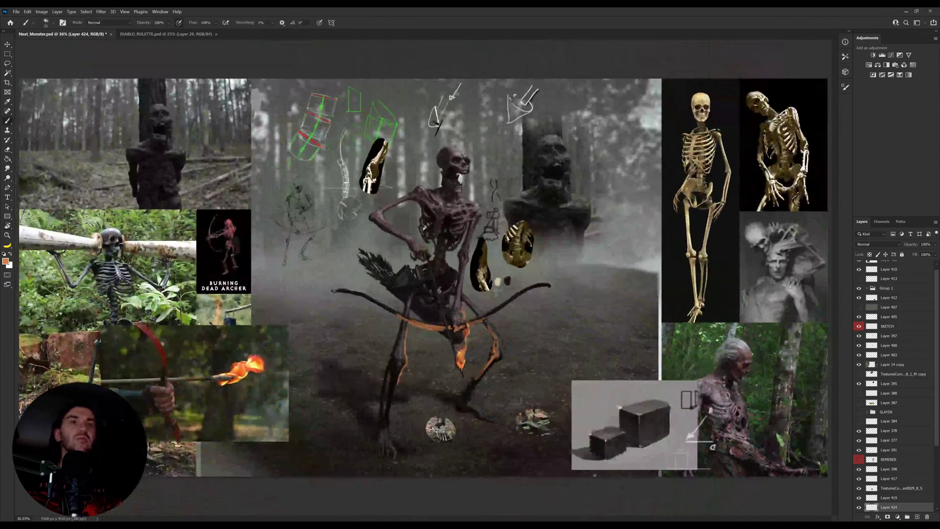
# Step: Try the orange light layer at 5% opacity with Color Dodge, and settle on Linear Dodge (Add) at 10% opacity
pyautogui.press('z')
pyautogui.click(504, 322)
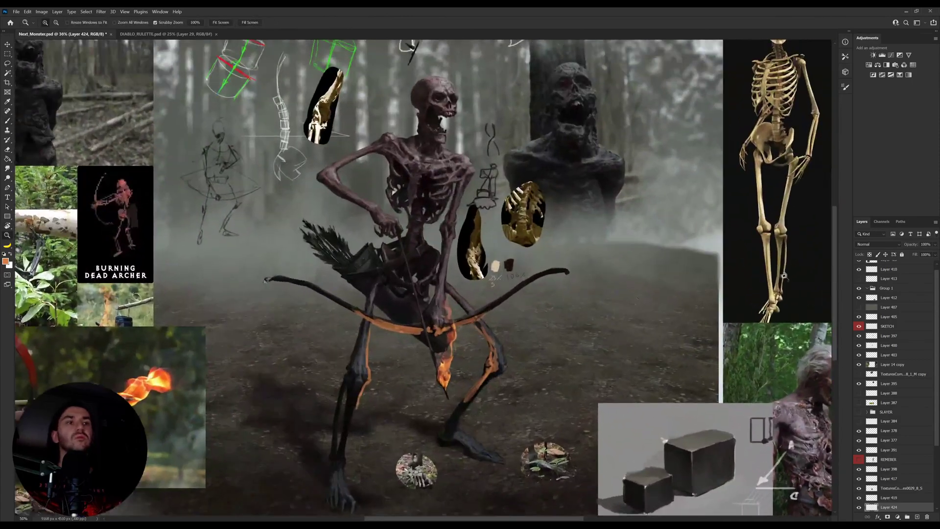
pyautogui.moveTo(928, 244); pyautogui.dragTo(901, 253)
pyautogui.write('2')
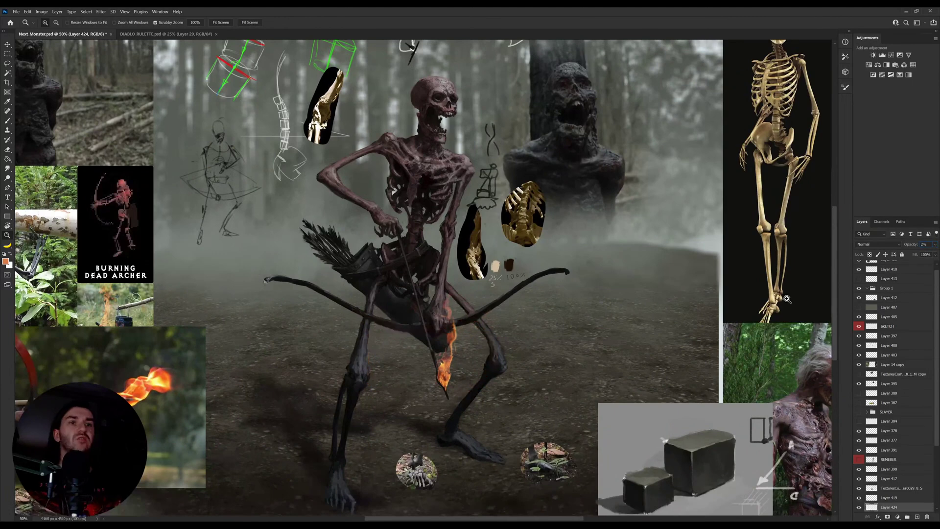
pyautogui.write('5')
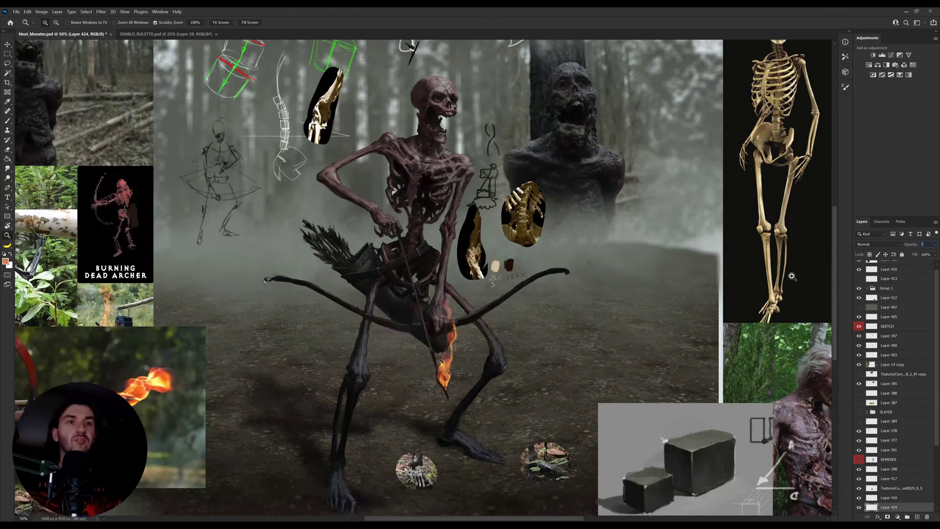
pyautogui.click(877, 245)
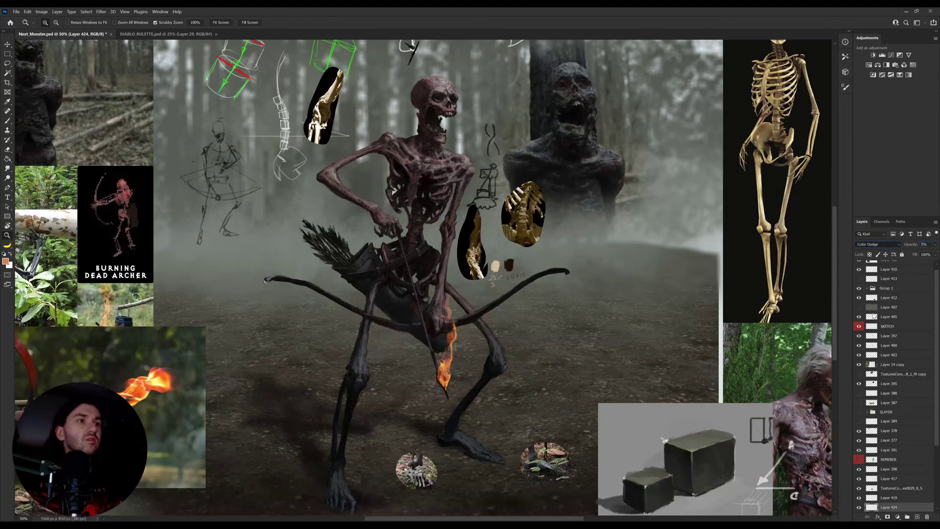
pyautogui.hotkey('shift', '+')
pyautogui.hotkey('shift', '+')
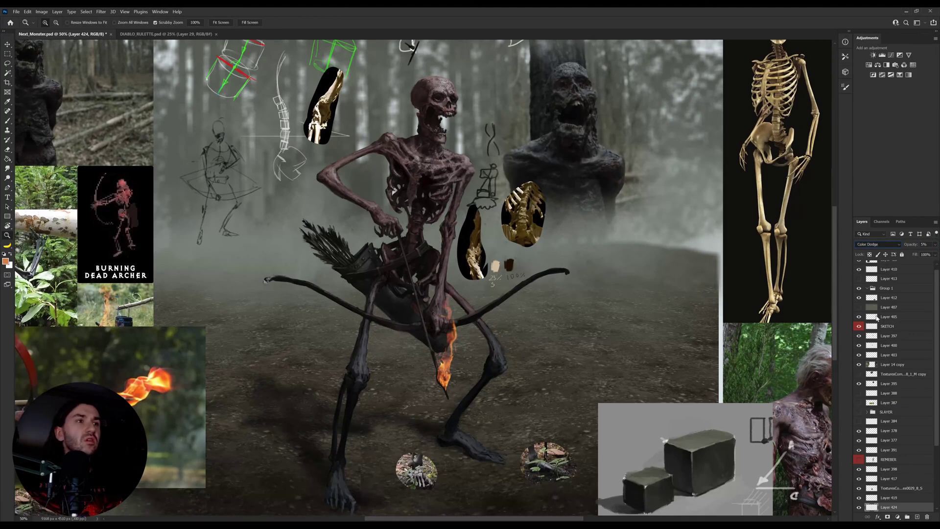
pyautogui.moveTo(923, 244); pyautogui.dragTo(913, 249)
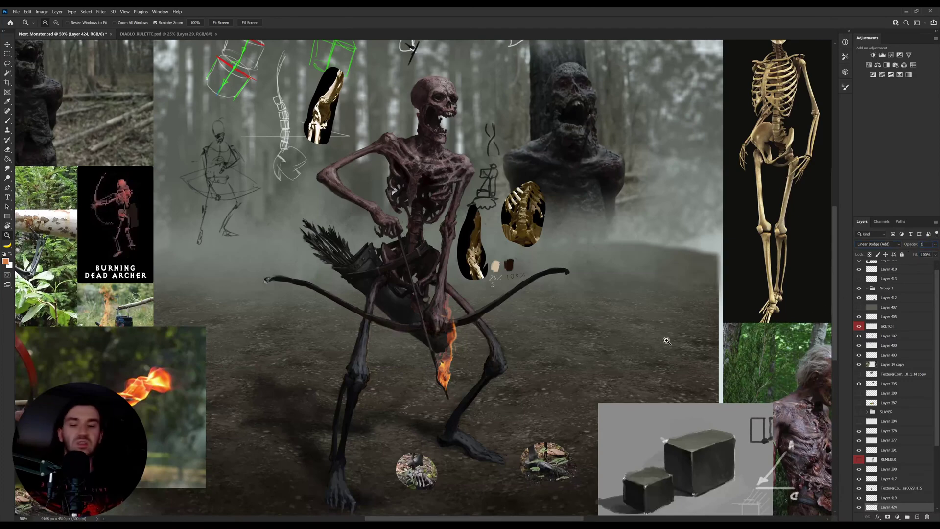
# Step: Rotate the canvas for a close view of the bow and erase excess orange glow from the limb across the quiver
pyautogui.moveTo(494, 380); pyautogui.dragTo(518, 375)
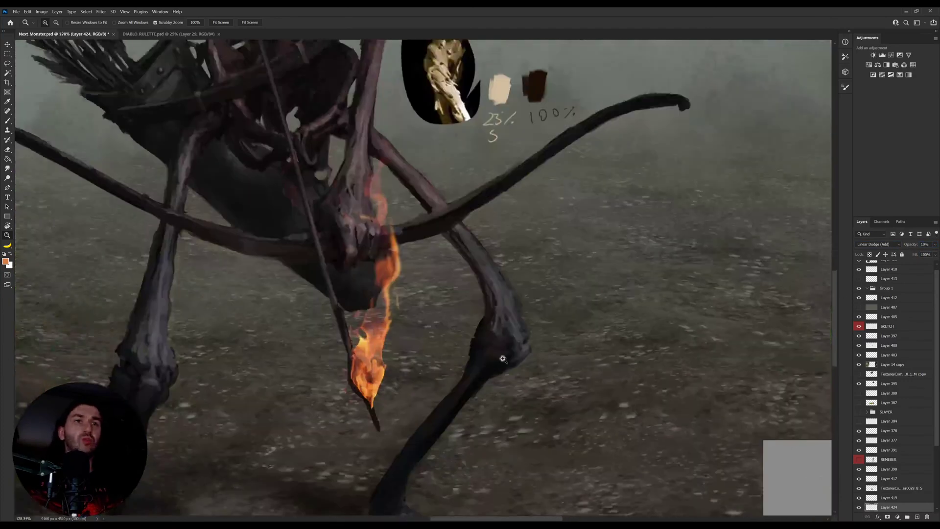
pyautogui.press('r')
pyautogui.moveTo(482, 283); pyautogui.dragTo(498, 208)
pyautogui.press('space')
pyautogui.moveTo(492, 334)
pyautogui.mouseDown()
pyautogui.moveTo(584, 248)
pyautogui.moveTo(578, 233)
pyautogui.mouseUp()
pyautogui.press('b')
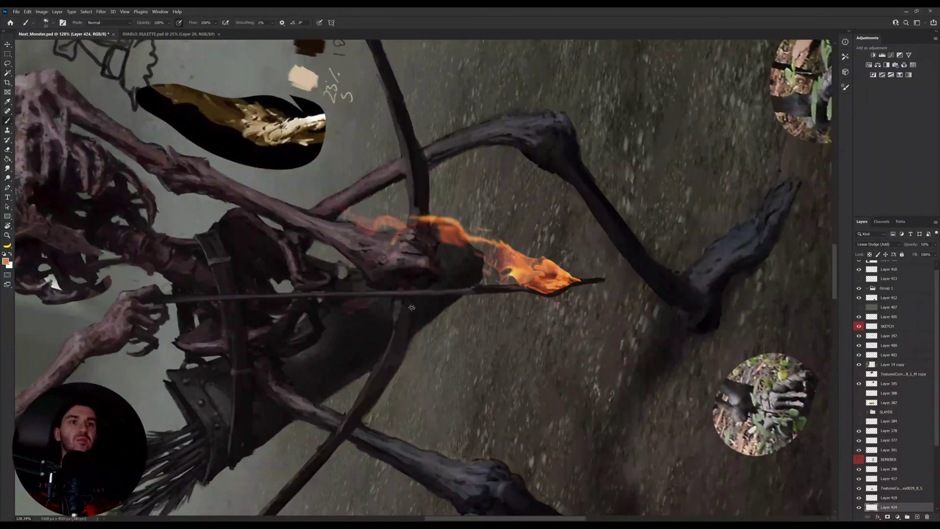
pyautogui.press('e')
pyautogui.moveTo(357, 435); pyautogui.dragTo(361, 410)
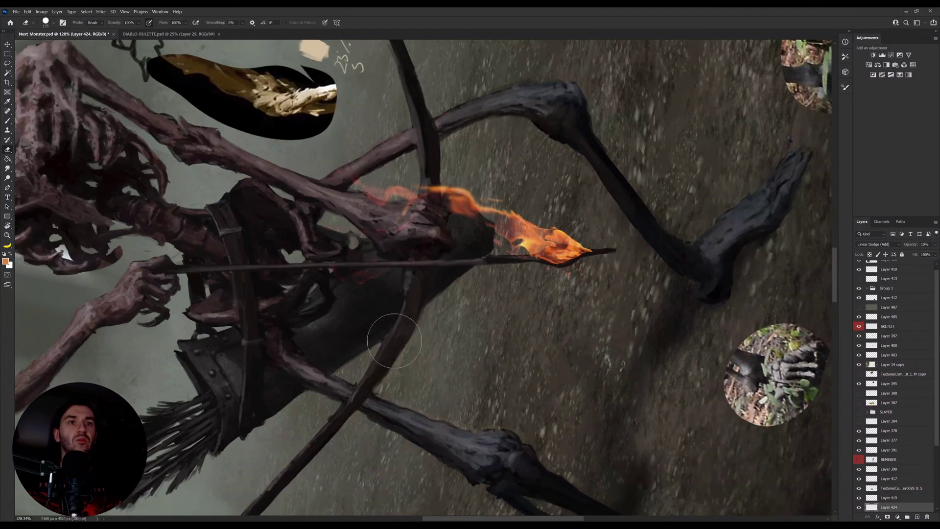
# Step: Add orange light along the bow limb above the flame and the edge of the archer's bent knee
pyautogui.scroll(5, 417, 300)
pyautogui.press('b')
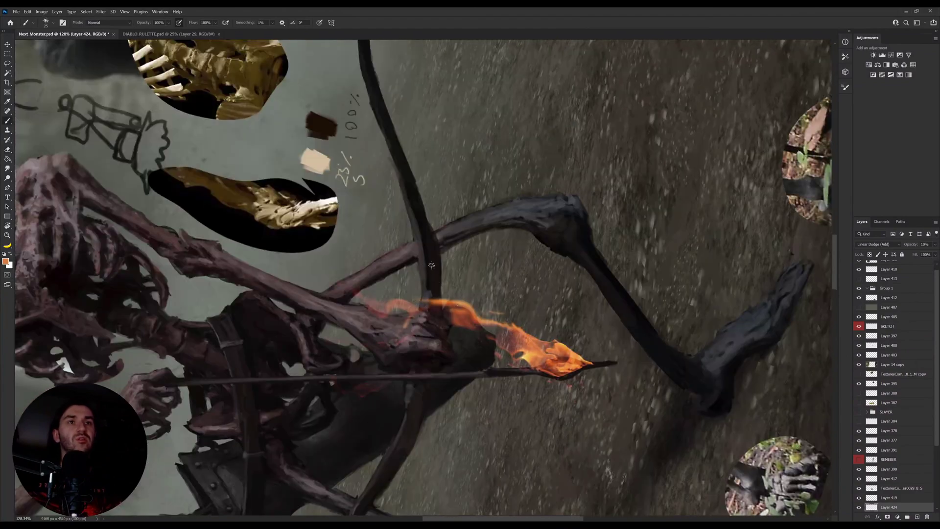
pyautogui.press('r')
pyautogui.moveTo(483, 254); pyautogui.dragTo(545, 349)
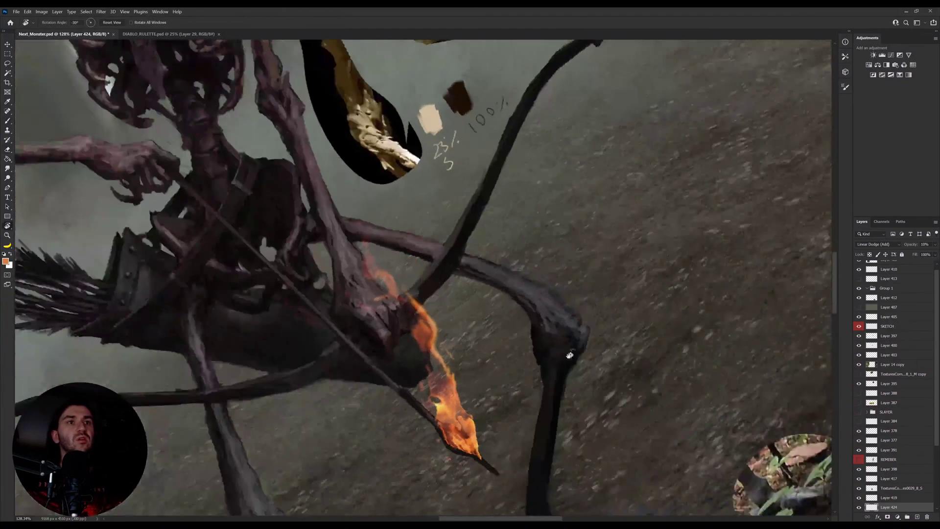
pyautogui.press('b')
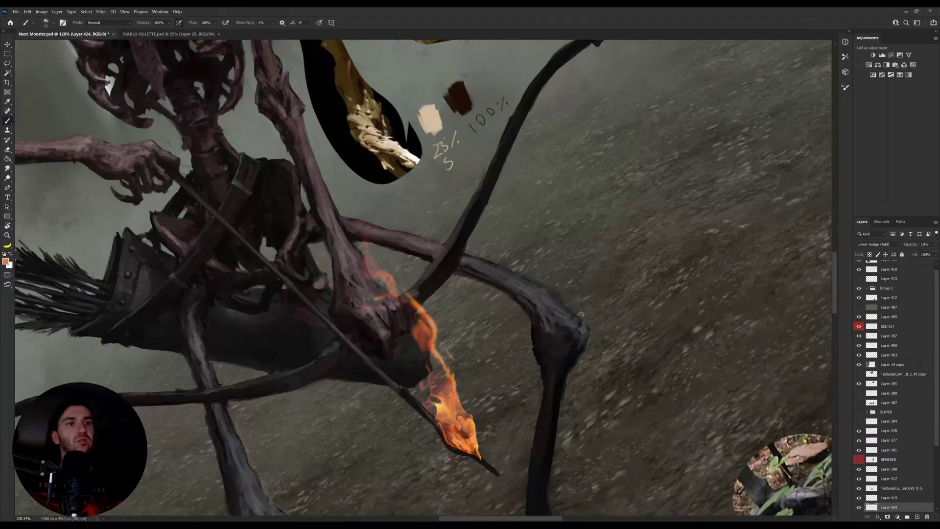
pyautogui.press('r')
pyautogui.moveTo(581, 314); pyautogui.dragTo(529, 388)
pyautogui.press('b')
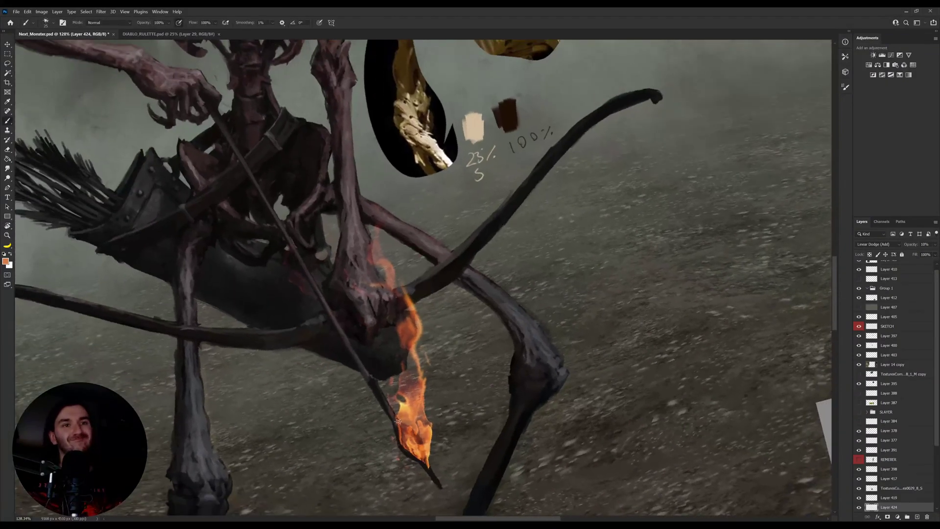
# Step: Paint subtle orange light on the archer's lower legs and erase the excess
pyautogui.moveTo(438, 475); pyautogui.dragTo(433, 389)
pyautogui.press('r')
pyautogui.moveTo(548, 368); pyautogui.dragTo(497, 357)
pyautogui.moveTo(345, 370); pyautogui.dragTo(419, 341)
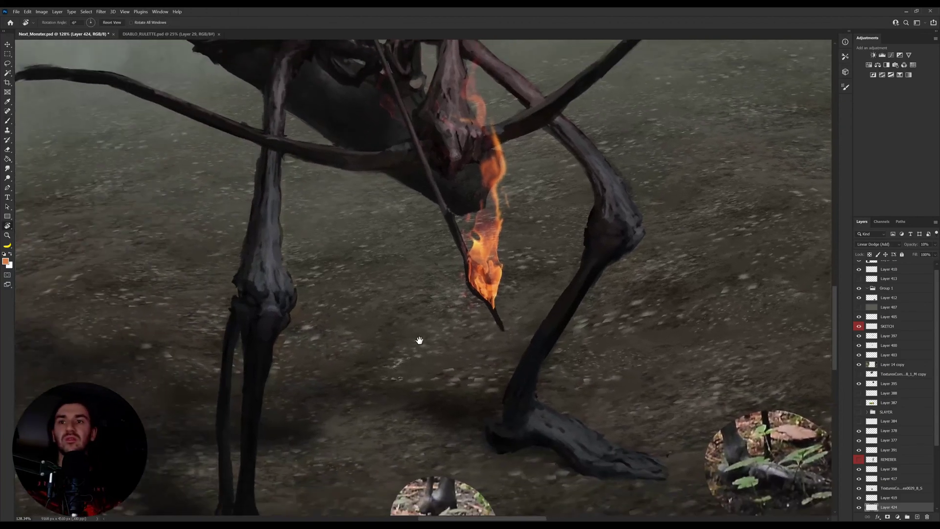
pyautogui.press('b')
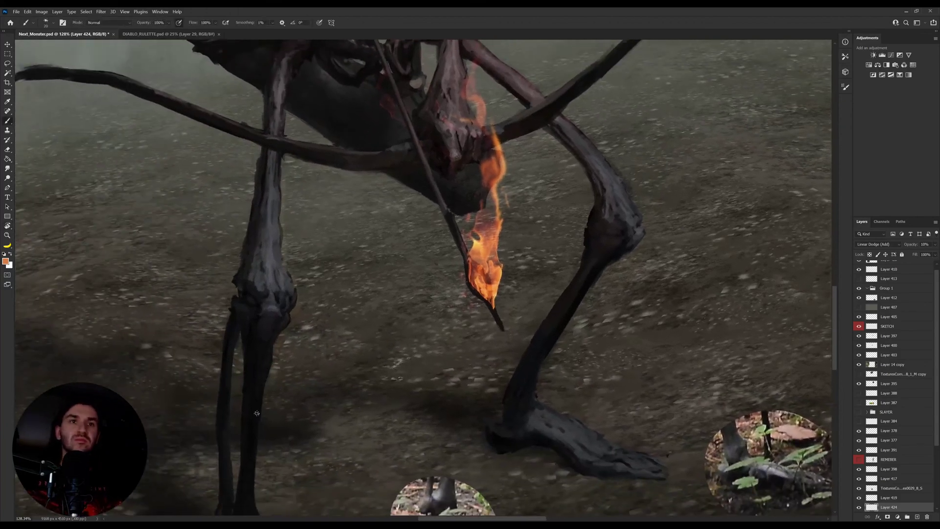
pyautogui.press('e')
pyautogui.press('b')
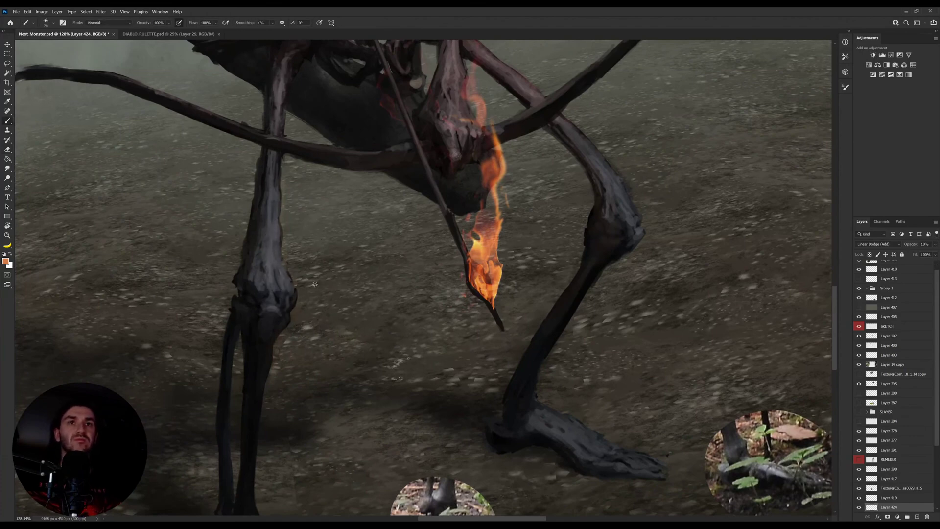
# Step: Check the archer layer, Layer 418, by toggling its visibility, and clip the orange light Layer 424 to it
pyautogui.scroll(-3, 896, 448)
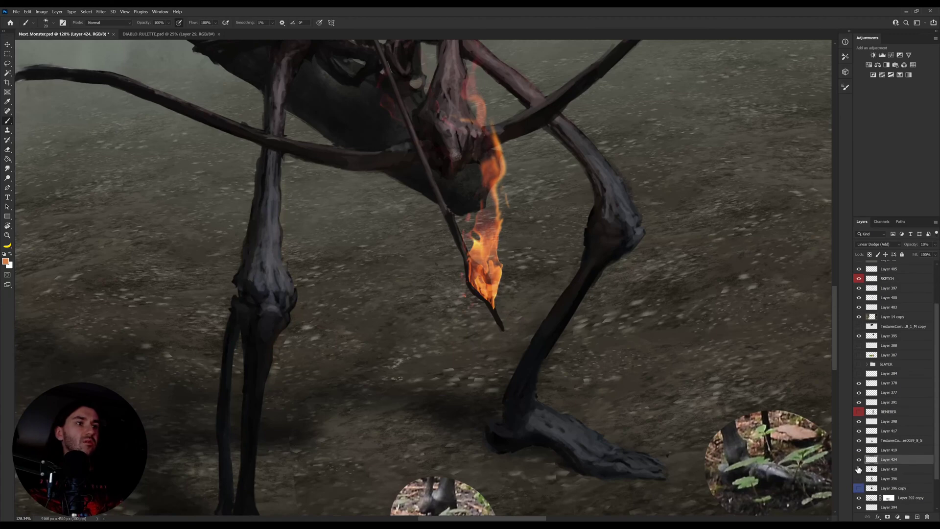
pyautogui.keyDown('alt'); pyautogui.click(858, 469); pyautogui.keyUp('alt')
pyautogui.keyDown('alt'); pyautogui.click(859, 470); pyautogui.keyUp('alt')
pyautogui.keyDown('alt'); pyautogui.click(890, 465); pyautogui.keyUp('alt')
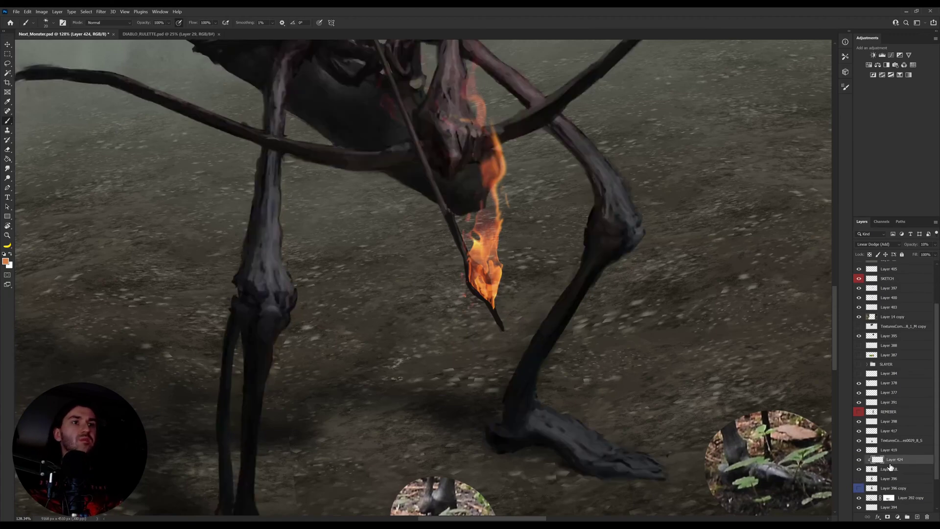
# Step: Identify the arrow's layer, move Layer 424 above it, and merge arrow Layer 419 down into archer Layer 418
pyautogui.moveTo(474, 198); pyautogui.dragTo(489, 271)
pyautogui.press('v')
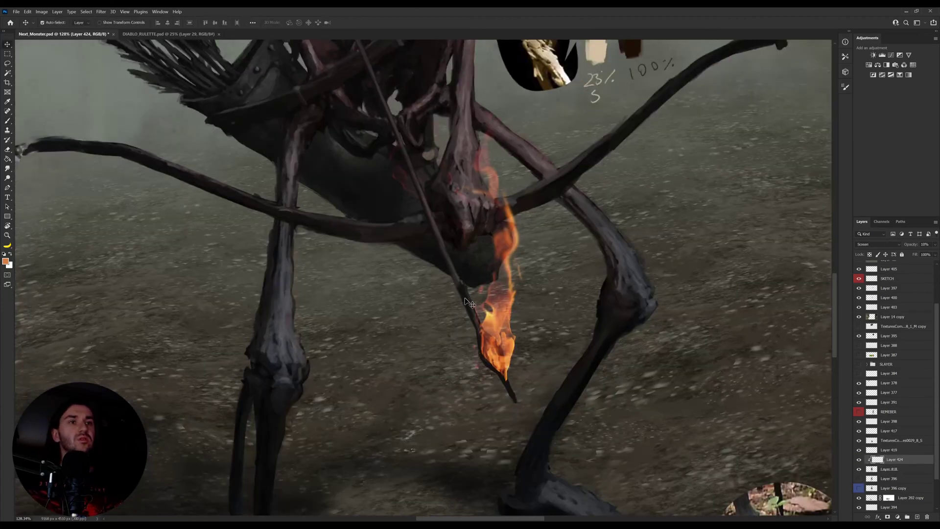
pyautogui.keyDown('ctrl'); pyautogui.click(472, 293); pyautogui.keyUp('ctrl')
pyautogui.click(859, 451)
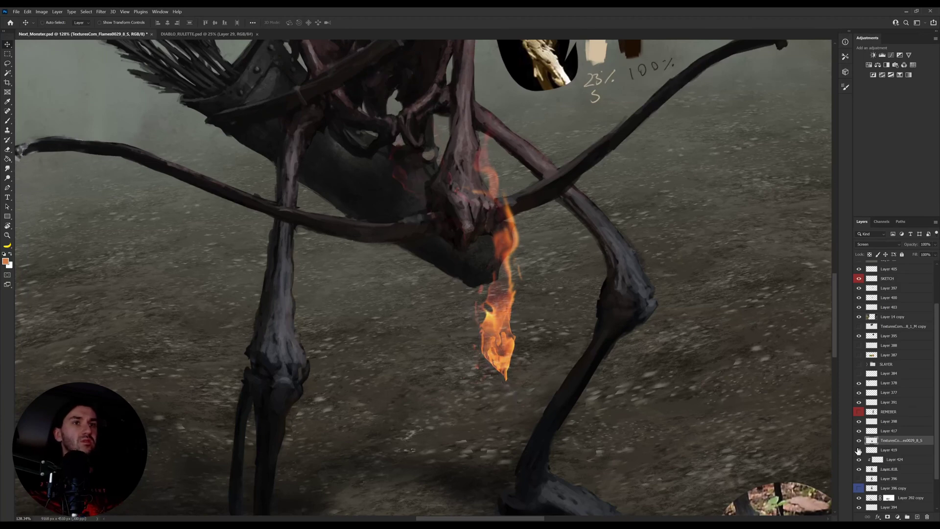
pyautogui.click(859, 451)
pyautogui.click(895, 459)
pyautogui.moveTo(906, 463); pyautogui.dragTo(912, 447)
pyautogui.click(900, 460)
pyautogui.hotkey('ctrl', 'e')
# Step: Toggle the flame off and on to check the merged arrow, and clip Layer 424 to Layer 418 again
pyautogui.click(860, 441)
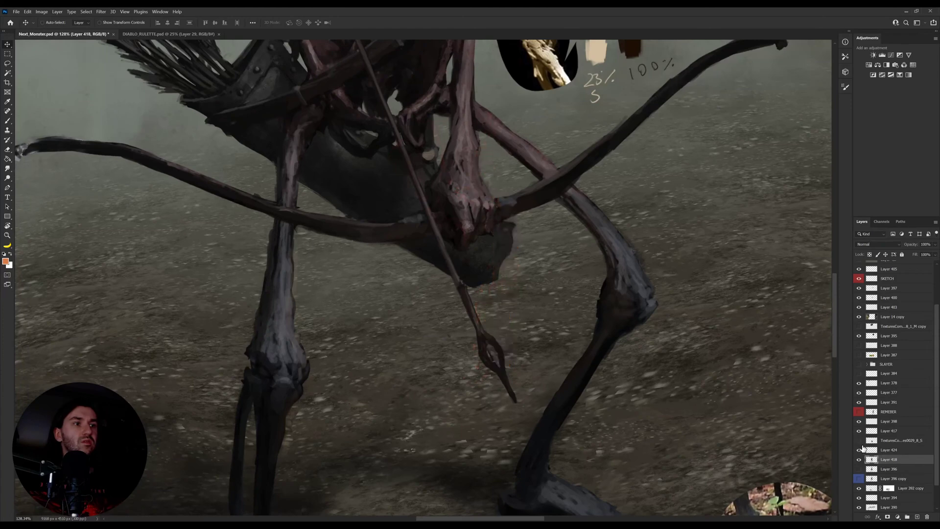
pyautogui.click(859, 450)
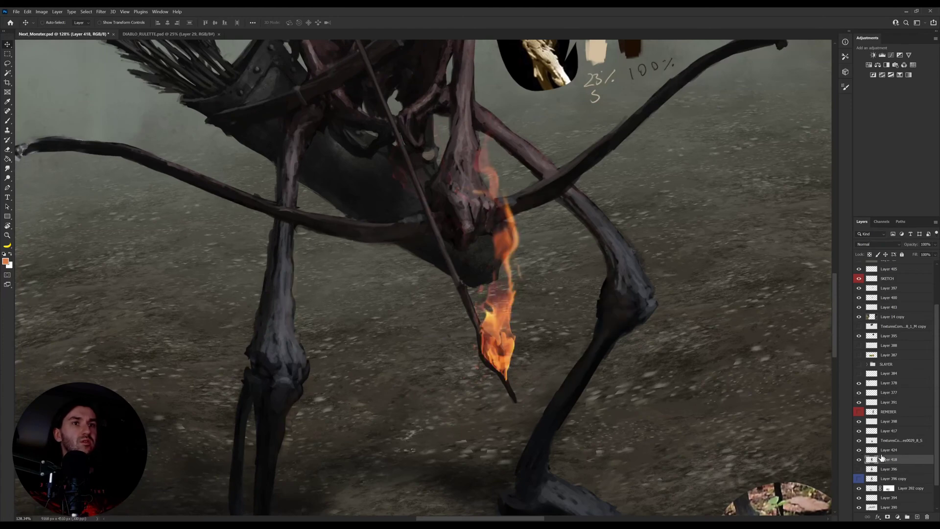
pyautogui.click(883, 454)
pyautogui.keyDown('alt'); pyautogui.click(883, 455); pyautogui.keyUp('alt')
# Step: Paint orange light on the arrow shaft and the area around the bow grip near the flame
pyautogui.press('r')
pyautogui.moveTo(514, 352); pyautogui.dragTo(486, 354)
pyautogui.press('b')
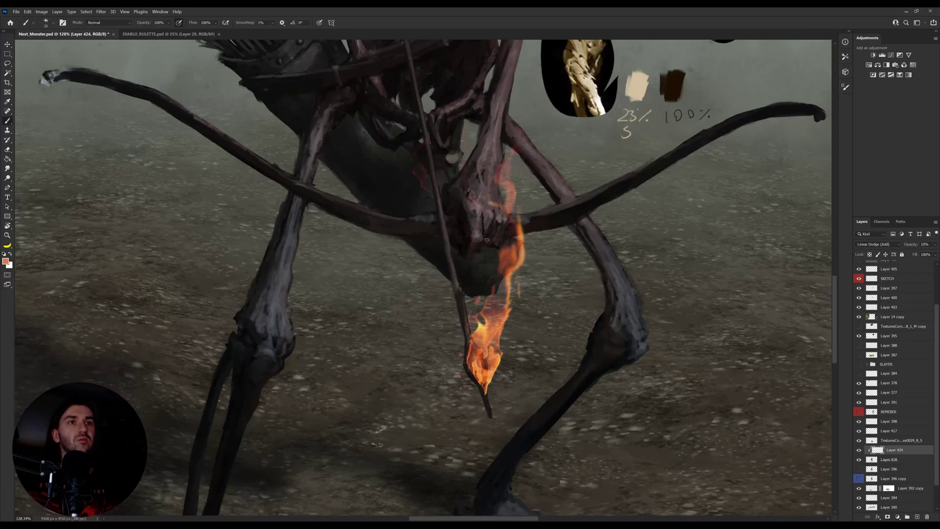
pyautogui.press('r')
pyautogui.moveTo(634, 239); pyautogui.dragTo(578, 206)
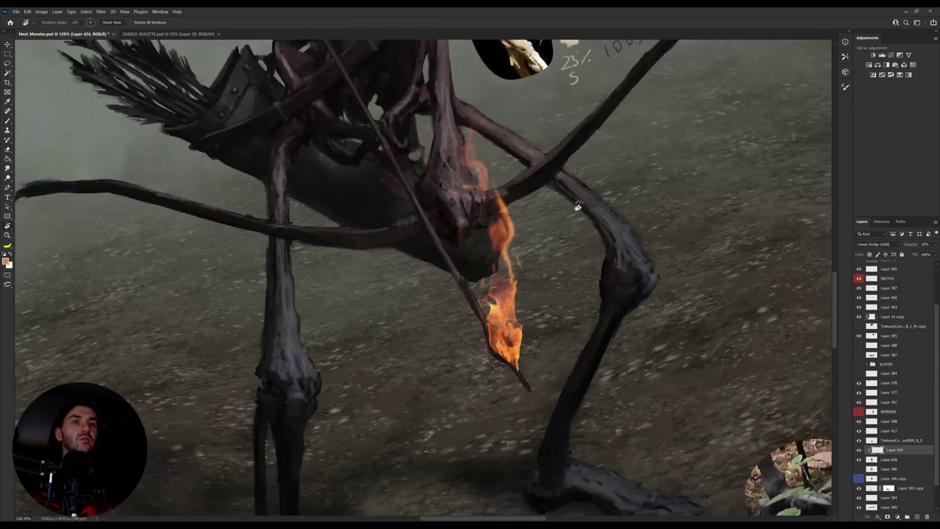
pyautogui.moveTo(427, 243); pyautogui.dragTo(468, 296)
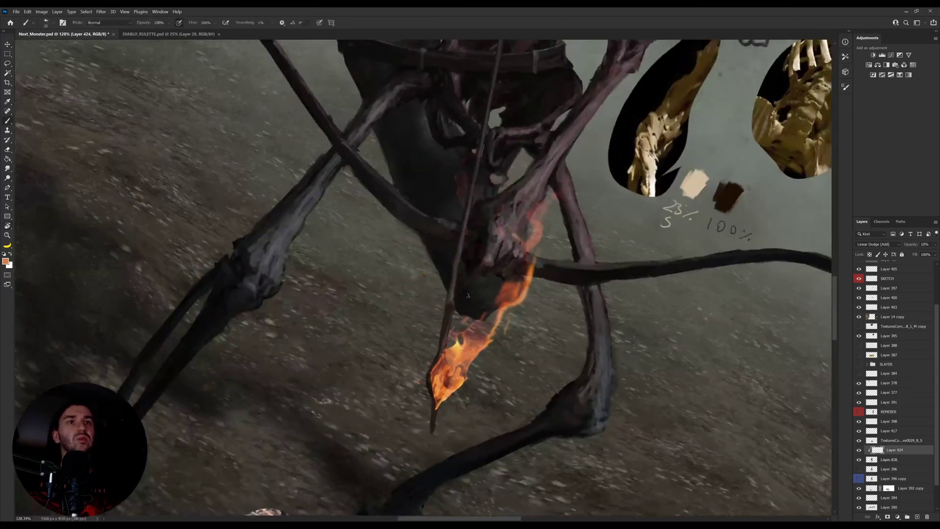
pyautogui.press('space')
pyautogui.moveTo(418, 126); pyautogui.dragTo(474, 317)
# Step: Select the archer layer and touch up the leg beside the bow limb with a dark colour sampled from the leg
pyautogui.press('r')
pyautogui.moveTo(584, 291); pyautogui.dragTo(586, 220)
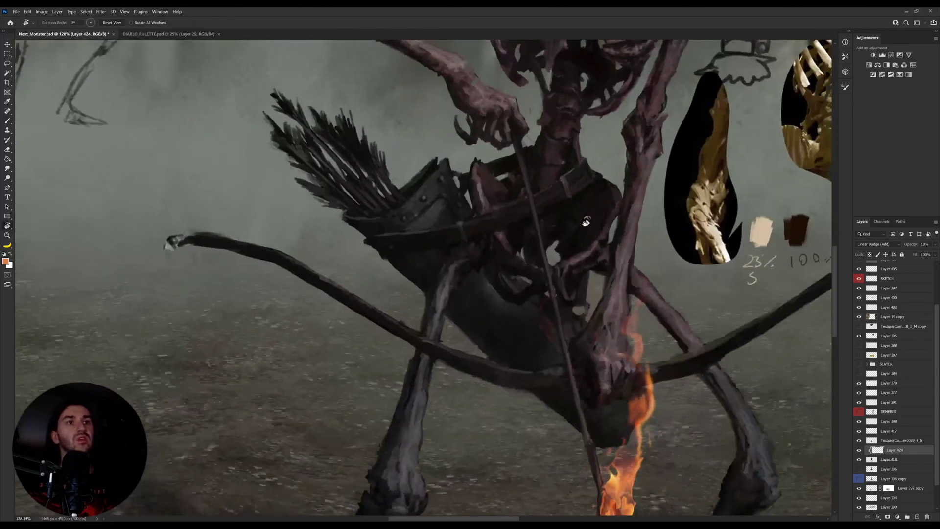
pyautogui.press('r')
pyautogui.moveTo(637, 392); pyautogui.dragTo(659, 335)
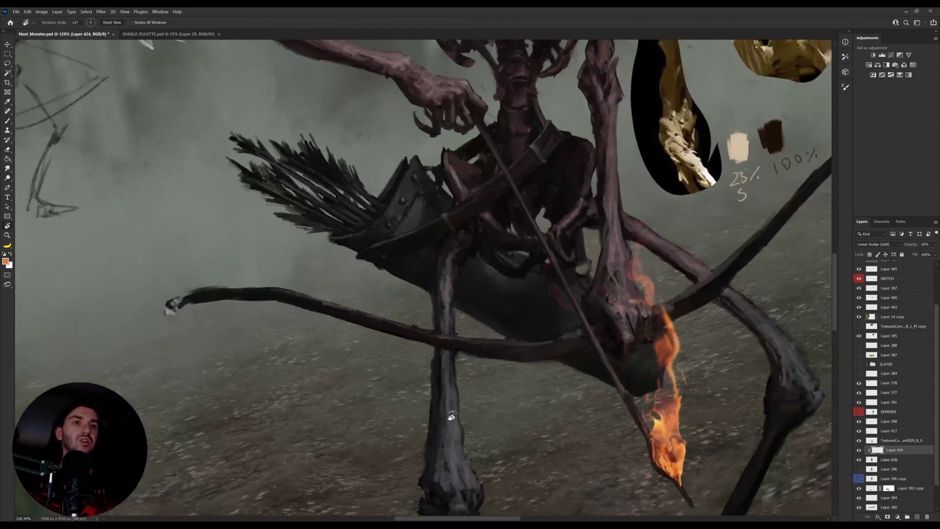
pyautogui.press('v')
pyautogui.keyDown('ctrl'); pyautogui.click(451, 411); pyautogui.keyUp('ctrl')
pyautogui.press('b')
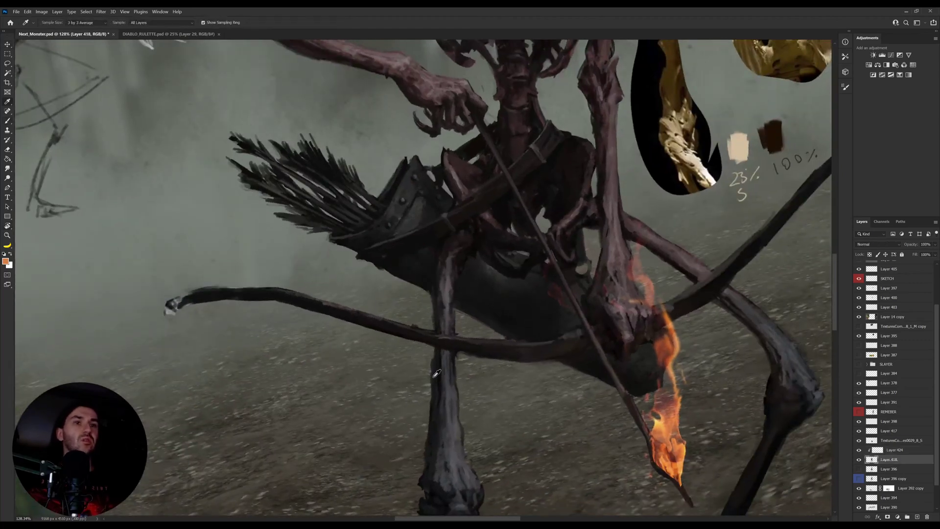
pyautogui.keyDown('alt'); pyautogui.click(434, 379); pyautogui.keyUp('alt')
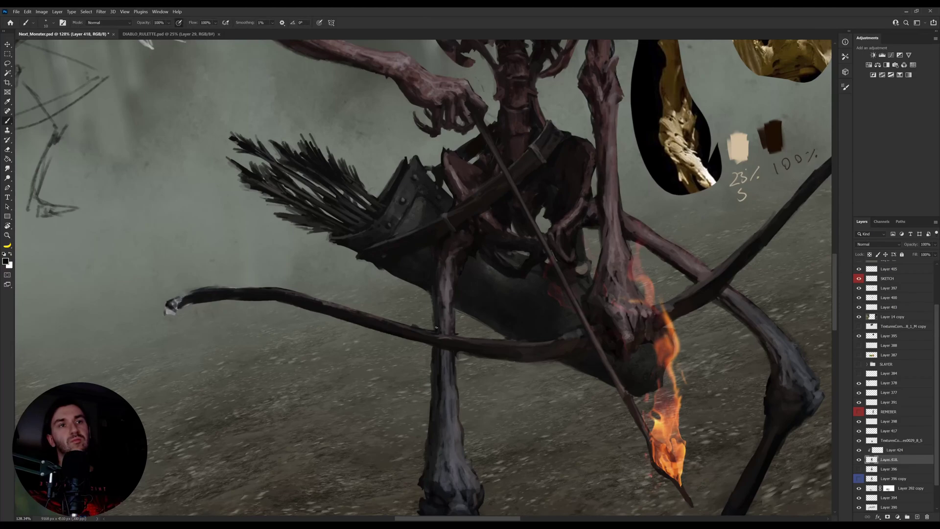
# Step: Return the canvas to the upright full view and delete the rib-cage reference cut-out beside the archer
pyautogui.press('z')
pyautogui.moveTo(501, 302); pyautogui.dragTo(426, 315)
pyautogui.press('r')
pyautogui.moveTo(651, 210); pyautogui.dragTo(656, 263)
pyautogui.press('v')
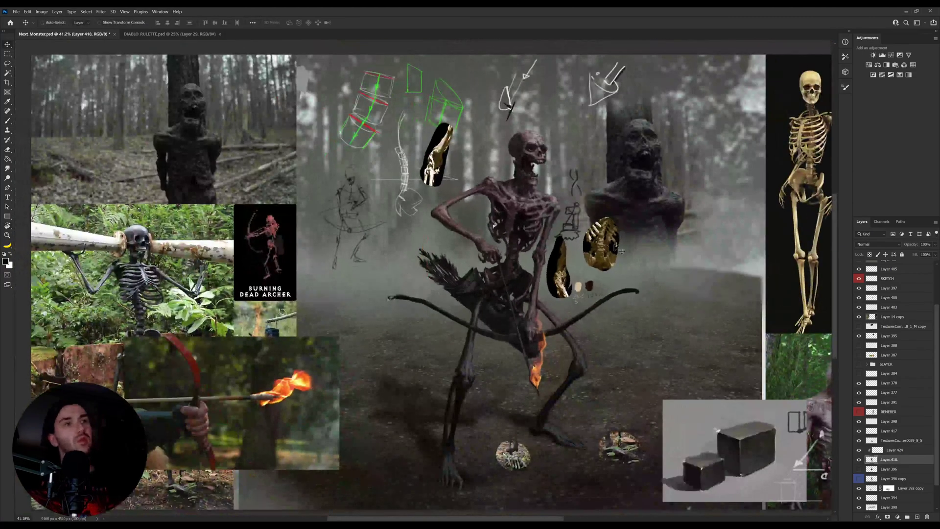
pyautogui.keyDown('ctrl'); pyautogui.click(612, 250); pyautogui.keyUp('ctrl')
pyautogui.press('Delete')
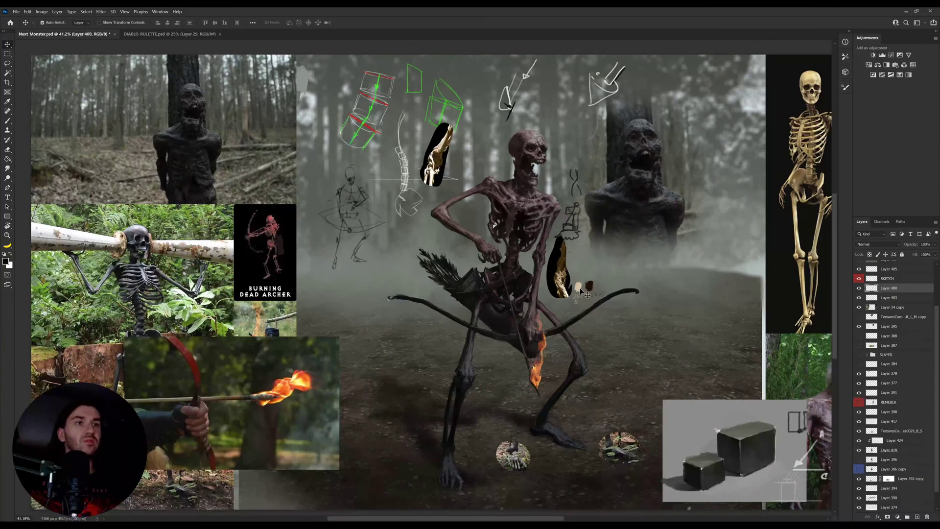
# Step: Delete the bone texture reference cut-outs on Layer 400, restoring the archer layer removed along with them
pyautogui.press('Delete')
pyautogui.hotkey('ctrl', 'z')
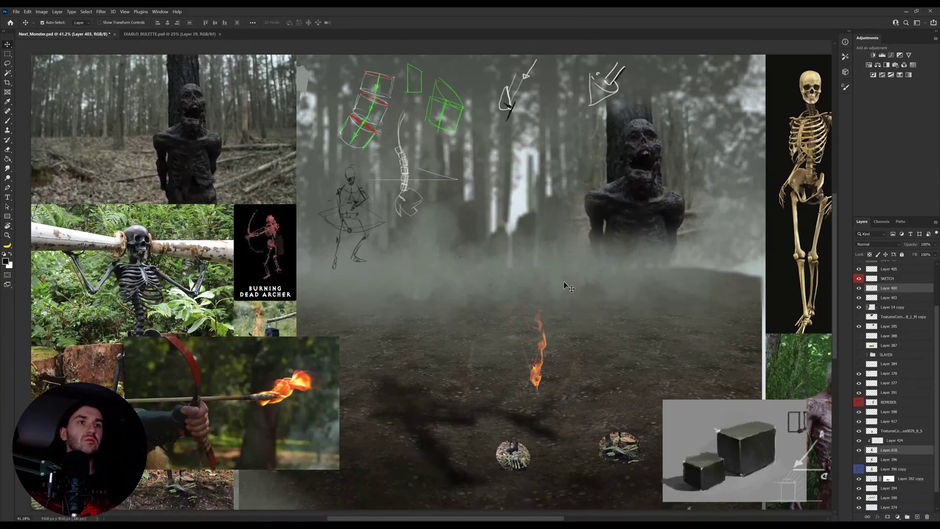
pyautogui.click(907, 290)
pyautogui.press('Delete')
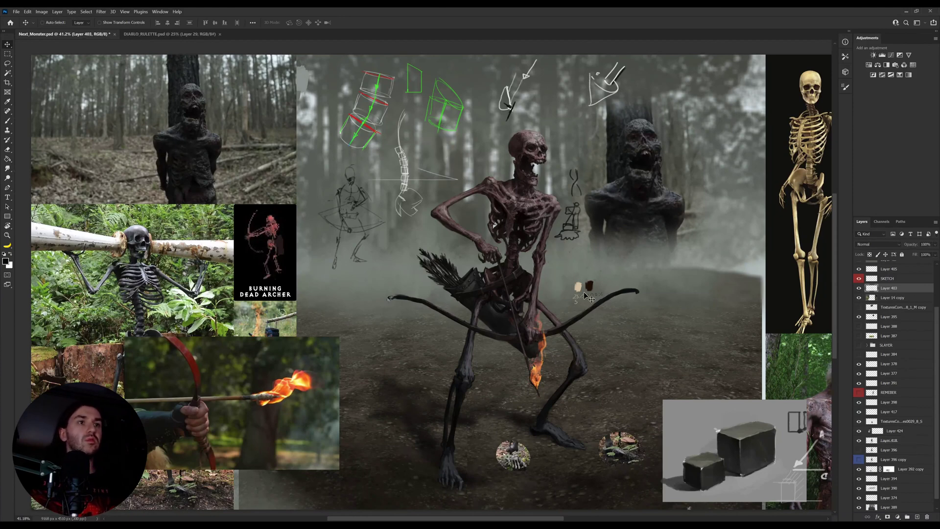
# Step: Try to move the colour swatches beside the archer, and remove them from the archer layer with a lasso selection
pyautogui.keyDown('ctrl'); pyautogui.click(580, 289); pyautogui.keyUp('ctrl')
pyautogui.moveTo(580, 289)
pyautogui.mouseDown()
pyautogui.moveTo(493, 273)
pyautogui.moveTo(560, 256)
pyautogui.moveTo(570, 280)
pyautogui.moveTo(546, 287)
pyautogui.moveTo(534, 268)
pyautogui.moveTo(536, 156)
pyautogui.moveTo(592, 220)
pyautogui.moveTo(575, 272)
pyautogui.mouseUp()
pyautogui.hotkey('ctrl', 'z')
pyautogui.press('l')
pyautogui.press('Delete')
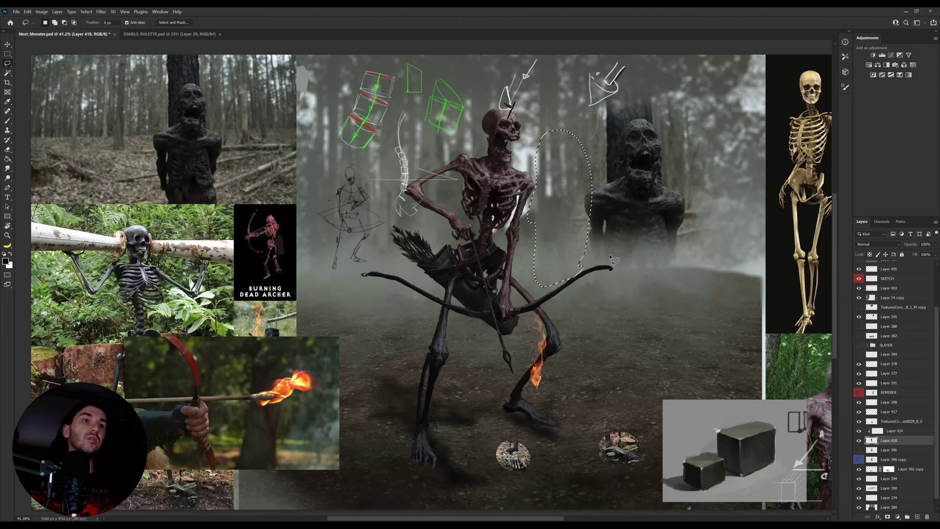
# Step: Try to clear the green construction sketches, the spine sketch and the white arrow sketches from the painting
pyautogui.press('v')
pyautogui.moveTo(406, 176); pyautogui.dragTo(372, 177)
pyautogui.hotkey('ctrl', 'z')
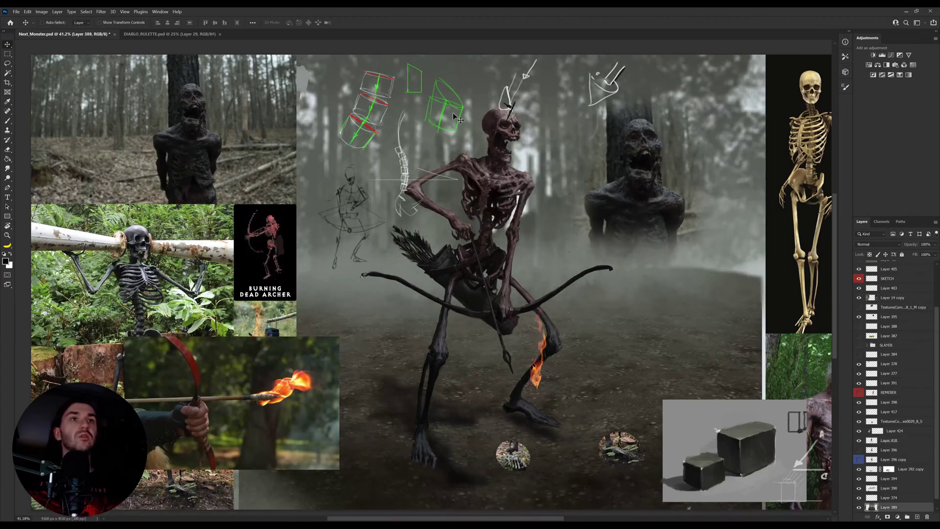
pyautogui.moveTo(449, 106); pyautogui.dragTo(406, 114)
pyautogui.press('Delete')
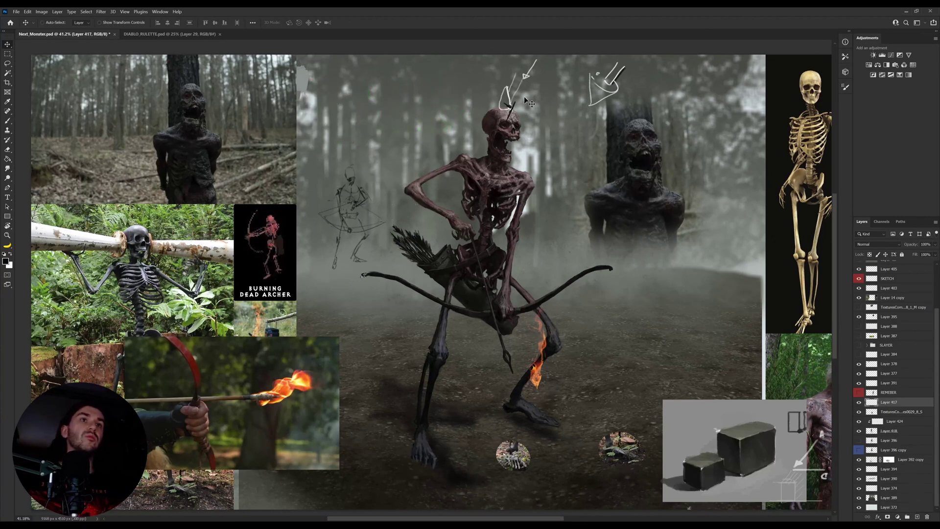
pyautogui.keyDown('ctrl'); pyautogui.click(529, 75); pyautogui.keyUp('ctrl')
pyautogui.moveTo(546, 111); pyautogui.dragTo(590, 110)
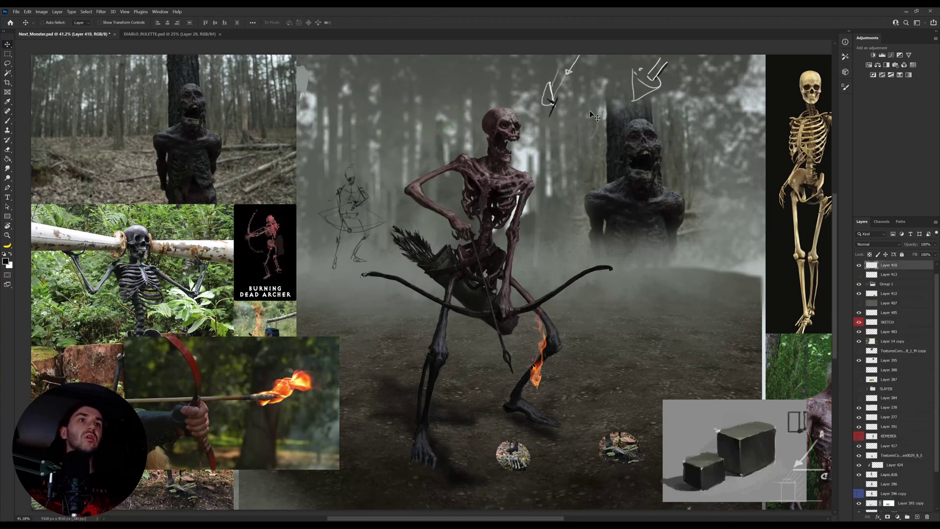
pyautogui.press('Delete')
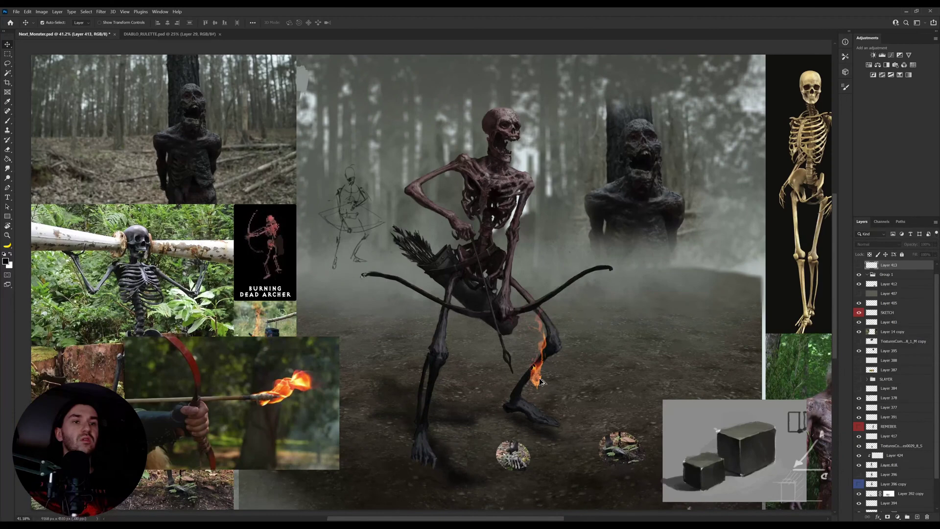
# Step: Undo the sketch deletions and the archer's accidental shift, leaving the bone texture references deleted
pyautogui.hotkey('ctrl', 'z')
pyautogui.hotkey('ctrl', 'z')
pyautogui.hotkey('ctrl', 'z')
pyautogui.hotkey('ctrl', 'z')
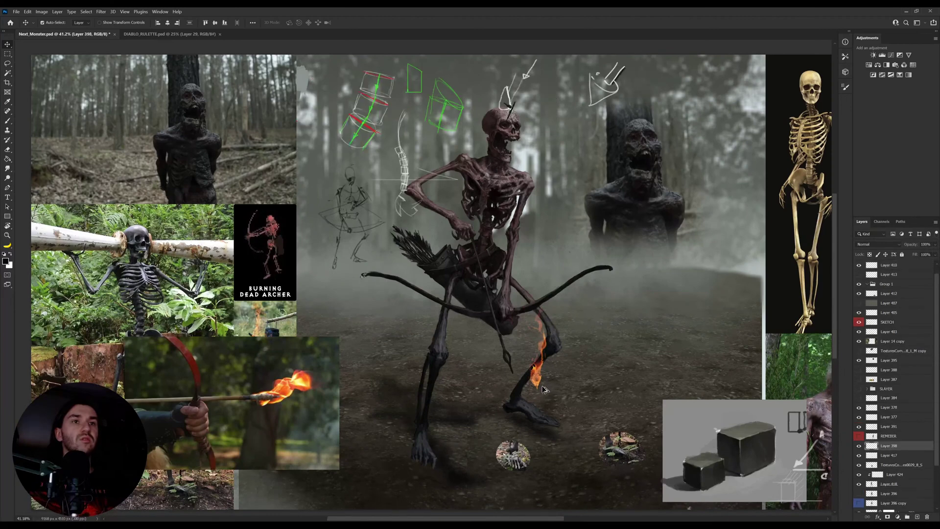
pyautogui.hotkey('ctrl', 'z')
pyautogui.hotkey('ctrl', 'z')
pyautogui.hotkey('ctrl', 'z')
pyautogui.hotkey('ctrl', 'z')
pyautogui.hotkey('ctrl', 'z')
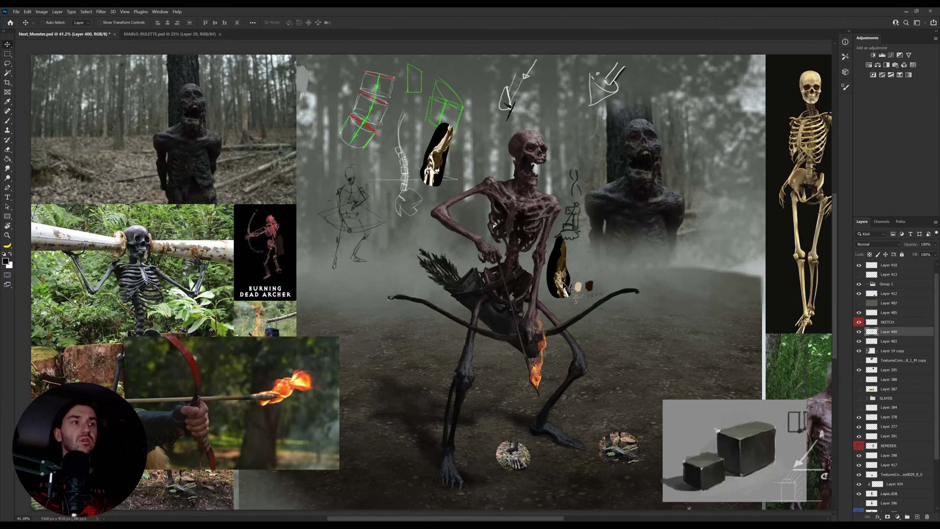
pyautogui.hotkey('ctrl', 'z')
# Step: Lasso the colour swatches and notes beside the archer on Layer 418, delete them and deselect
pyautogui.keyDown('ctrl'); pyautogui.click(586, 293); pyautogui.keyUp('ctrl')
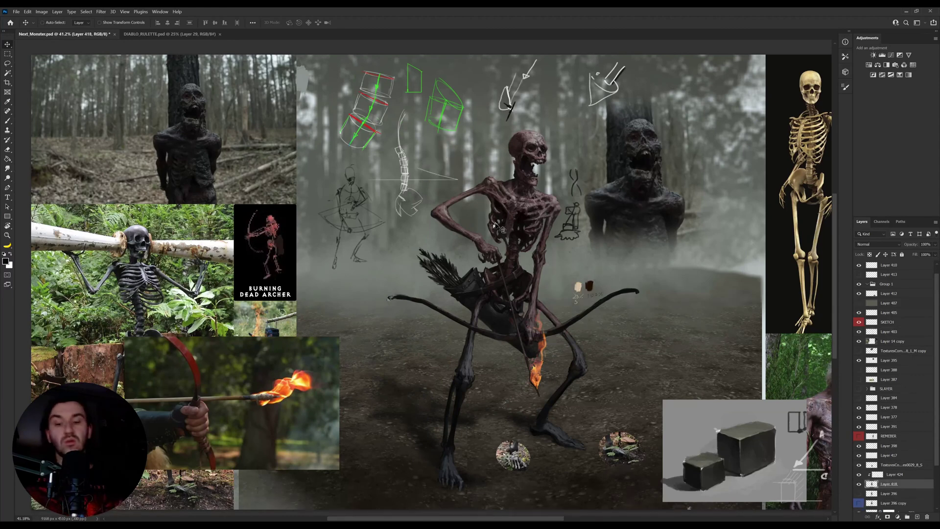
pyautogui.press('l')
pyautogui.moveTo(558, 278)
pyautogui.mouseDown()
pyautogui.moveTo(554, 233)
pyautogui.moveTo(566, 163)
pyautogui.moveTo(613, 219)
pyautogui.moveTo(607, 294)
pyautogui.moveTo(571, 313)
pyautogui.mouseUp()
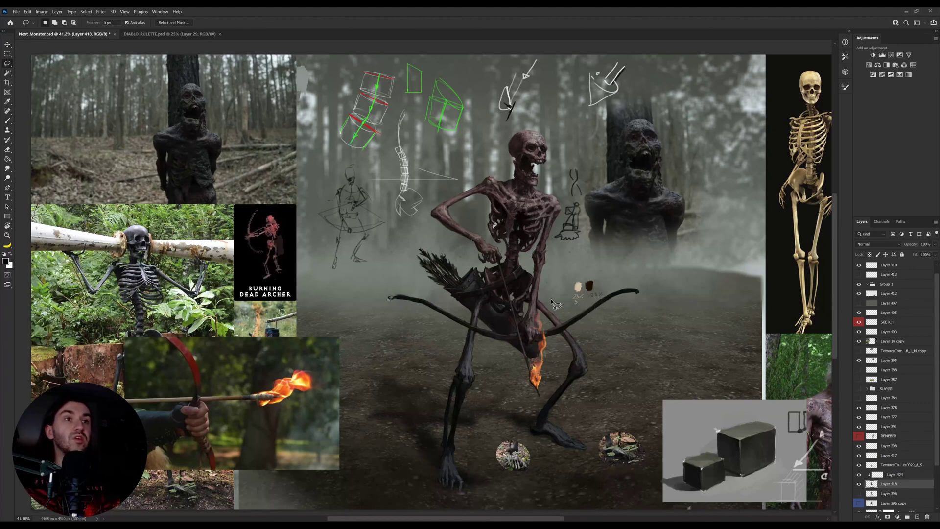
pyautogui.hotkey('ctrl', 'd')
pyautogui.press('v')
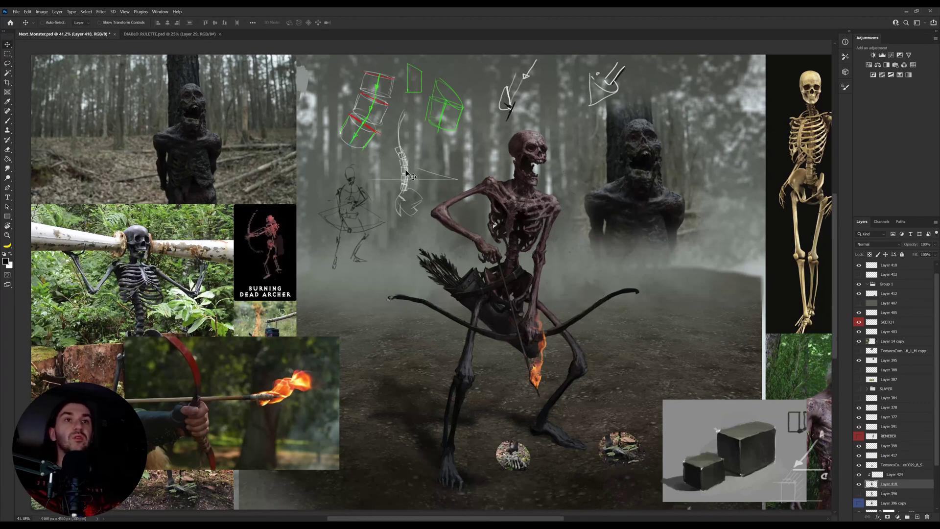
pyautogui.keyDown('ctrl'); pyautogui.click(410, 174); pyautogui.keyUp('ctrl')
pyautogui.moveTo(410, 173); pyautogui.dragTo(391, 181)
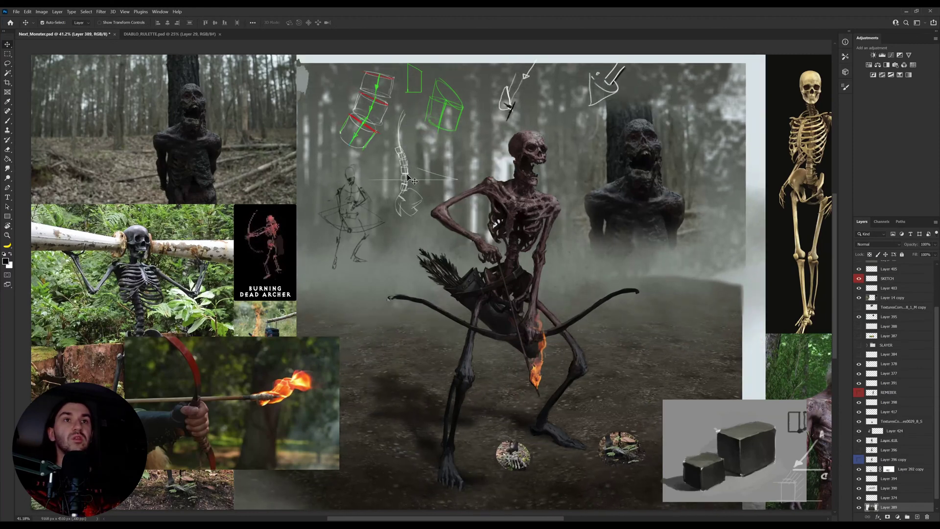
pyautogui.keyDown('ctrl'); pyautogui.click(408, 178); pyautogui.keyUp('ctrl')
pyautogui.hotkey('ctrl', 'z')
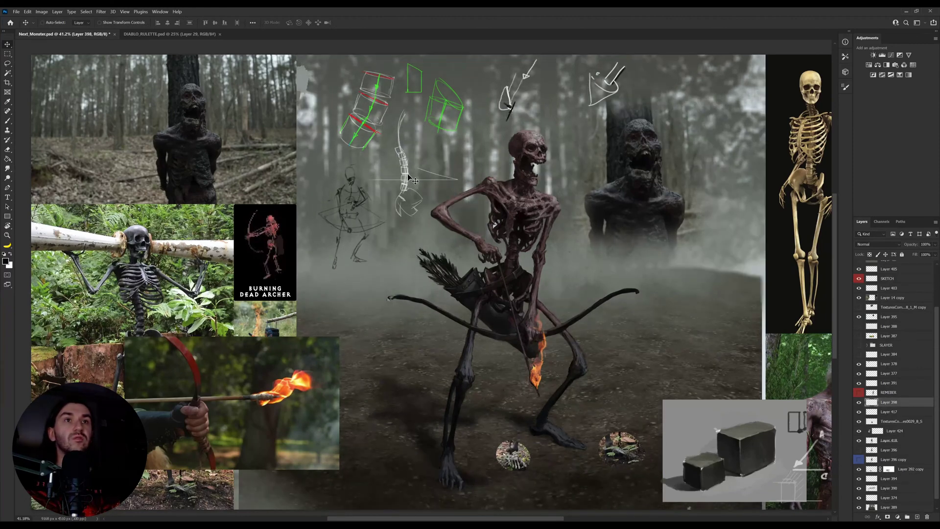
# Step: Delete the layers with the green construction sketches, the spine sketch and the white arrow sketches
pyautogui.moveTo(408, 175)
pyautogui.mouseDown()
pyautogui.moveTo(414, 158)
pyautogui.moveTo(392, 175)
pyautogui.mouseUp()
pyautogui.hotkey('ctrl', 'e')
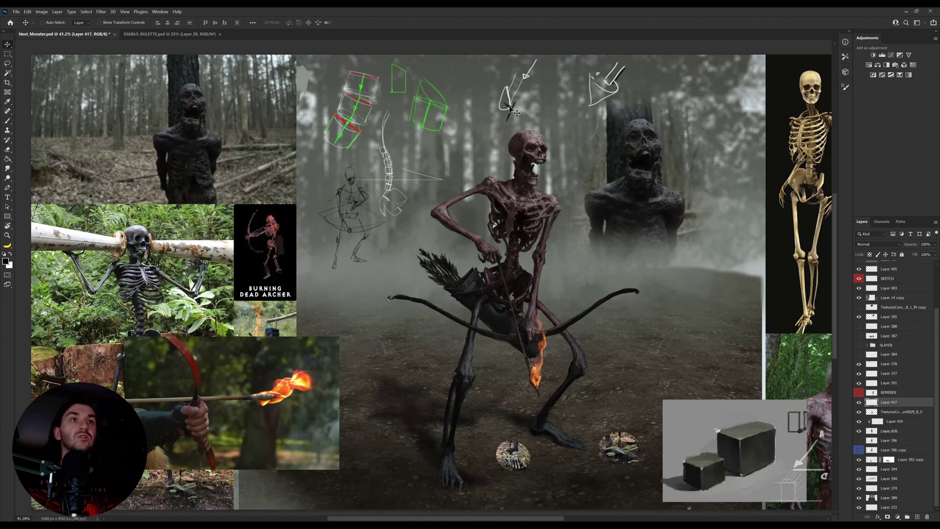
pyautogui.keyDown('ctrl'); pyautogui.click(512, 108); pyautogui.keyUp('ctrl')
pyautogui.moveTo(512, 109); pyautogui.dragTo(478, 119)
pyautogui.press('Delete')
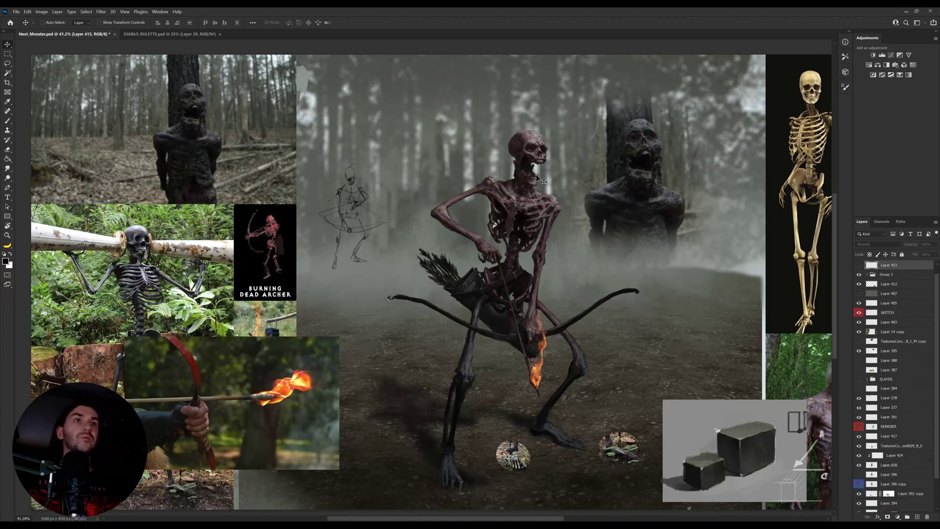
# Step: Move the charred figure reference from beside the archer to the painting's edge, and flip the canvas horizontally
pyautogui.moveTo(643, 194); pyautogui.dragTo(748, 194)
pyautogui.click(537, 372)
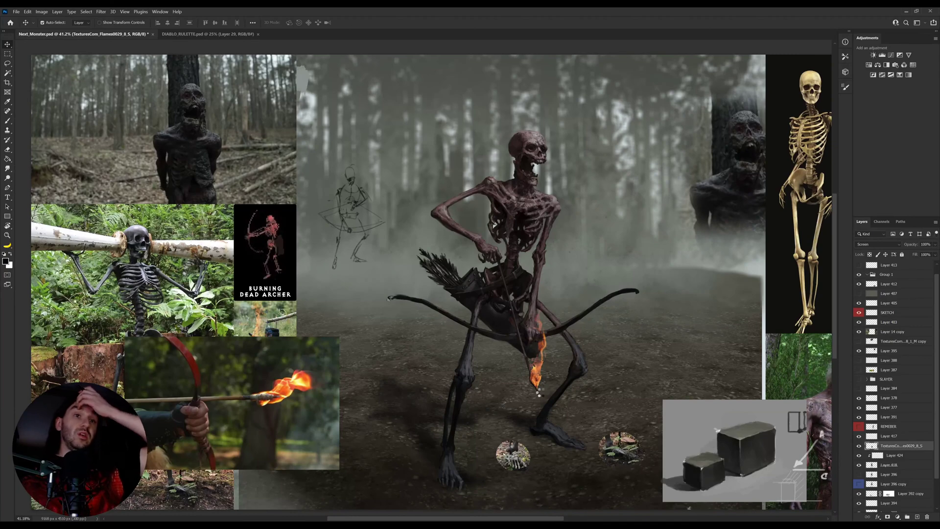
pyautogui.hotkey('ctrl', 'shift', 'h')
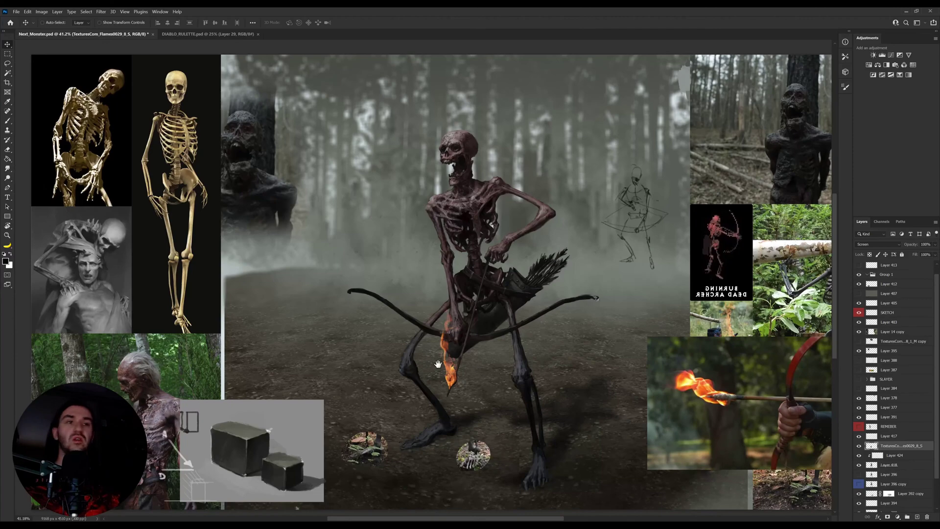
pyautogui.moveTo(451, 367); pyautogui.dragTo(422, 361)
pyautogui.moveTo(496, 357); pyautogui.dragTo(450, 352)
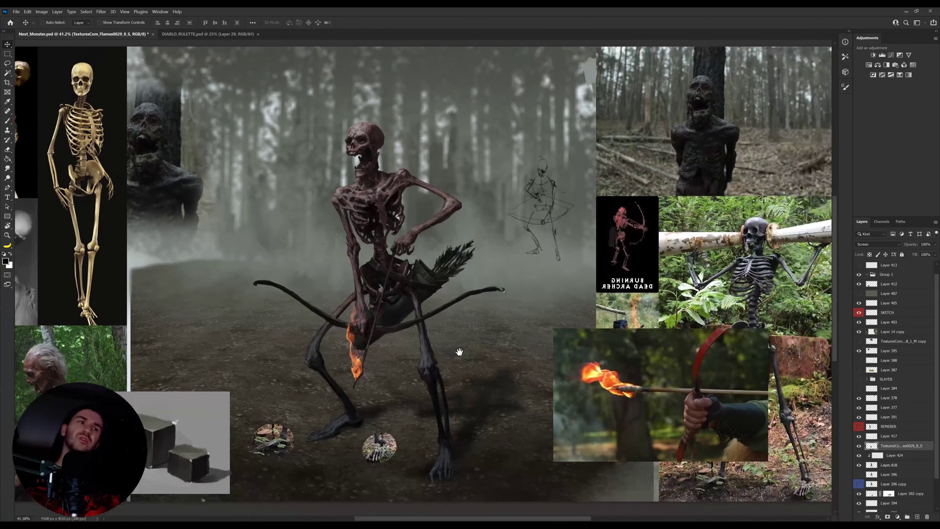
pyautogui.moveTo(322, 342); pyautogui.dragTo(372, 343)
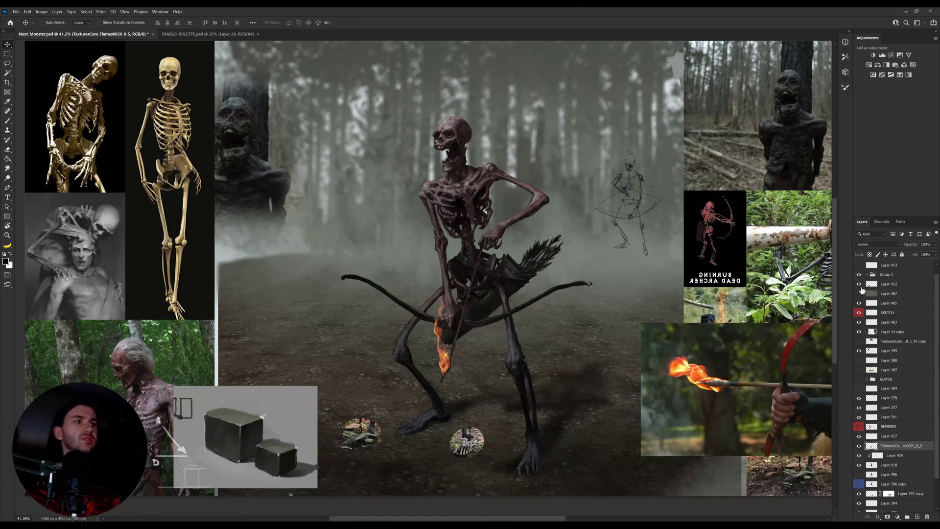
# Step: Move the flaming arrow photo into the forest background beside the archer's head and scale it to about half size
pyautogui.moveTo(724, 362); pyautogui.dragTo(587, 158)
pyautogui.hotkey('ctrl', 't')
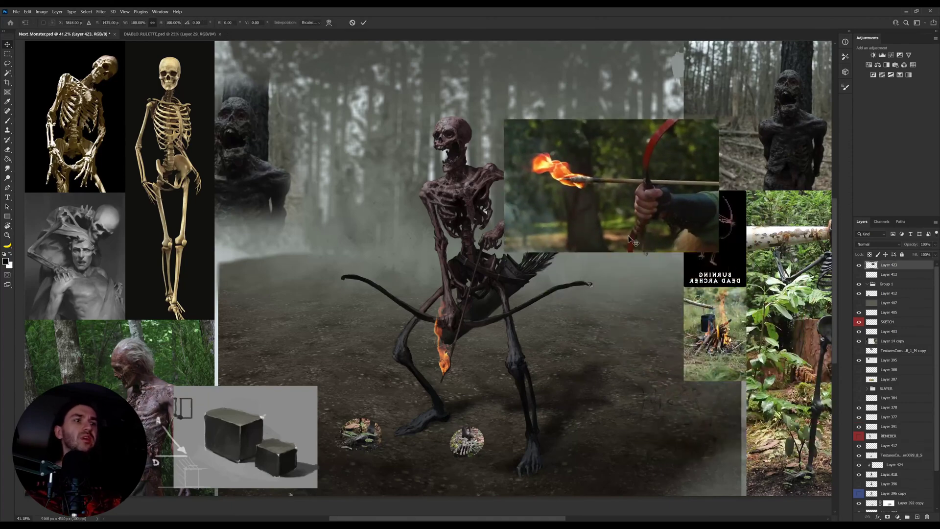
pyautogui.moveTo(611, 252); pyautogui.dragTo(612, 188)
pyautogui.press('Return')
# Step: Examine the flames in the campfire reference up close, and compare them with the archer's burning arrow
pyautogui.hotkey('ctrl', 'space')
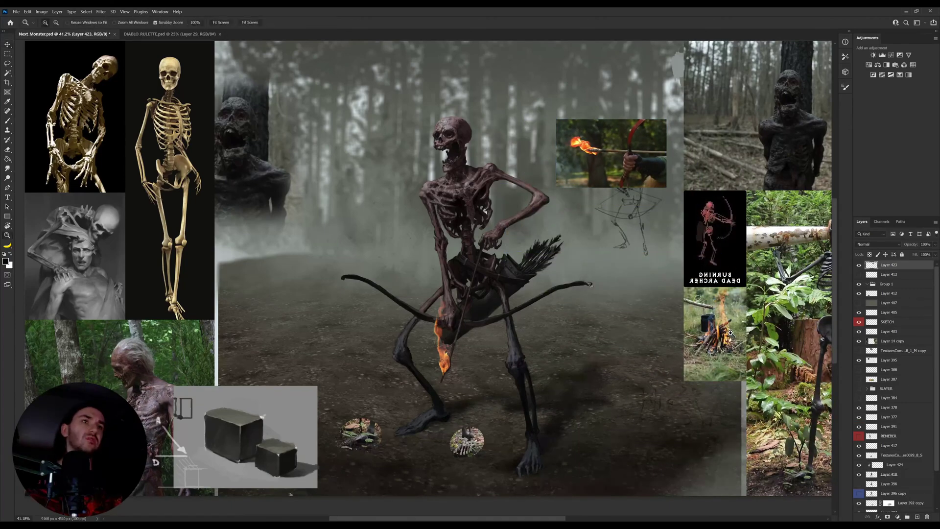
pyautogui.moveTo(726, 330); pyautogui.dragTo(695, 322)
pyautogui.moveTo(476, 310)
pyautogui.mouseDown()
pyautogui.moveTo(491, 326)
pyautogui.moveTo(466, 315)
pyautogui.mouseUp()
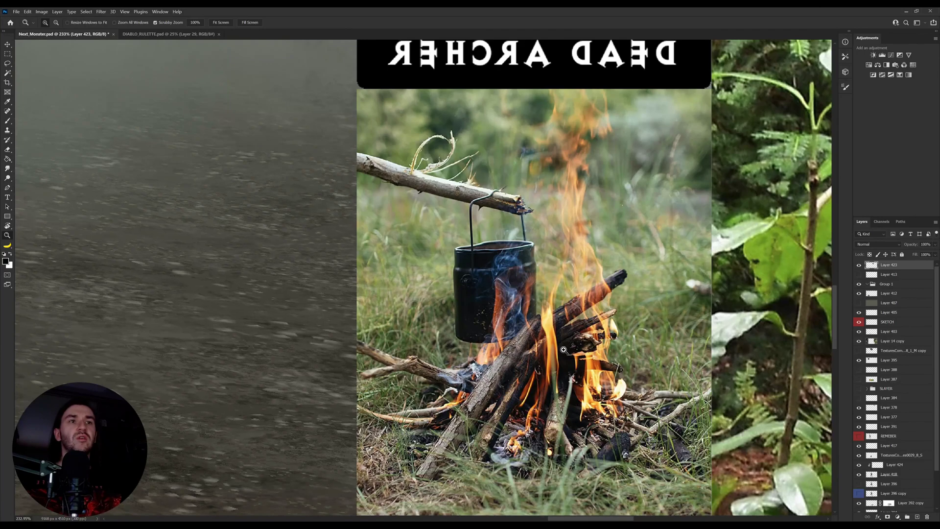
pyautogui.moveTo(564, 346); pyautogui.dragTo(535, 353)
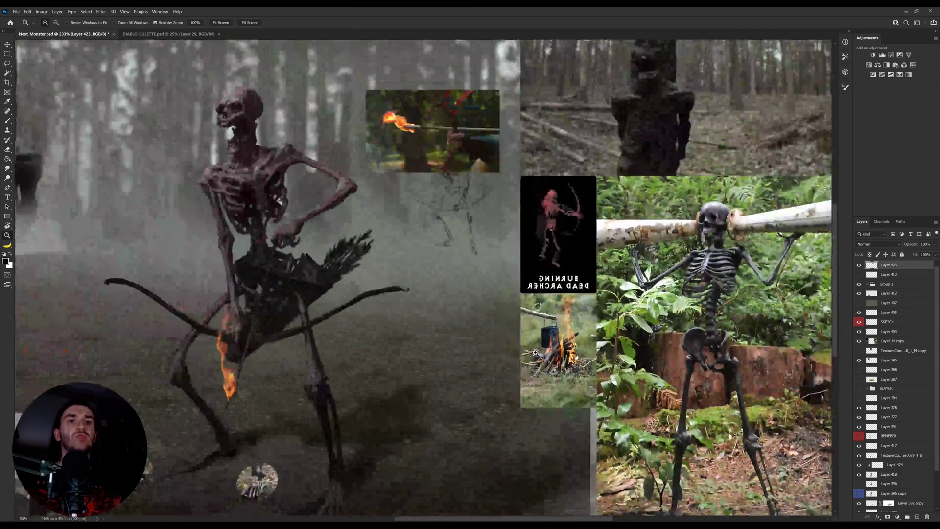
pyautogui.moveTo(314, 352); pyautogui.dragTo(465, 346)
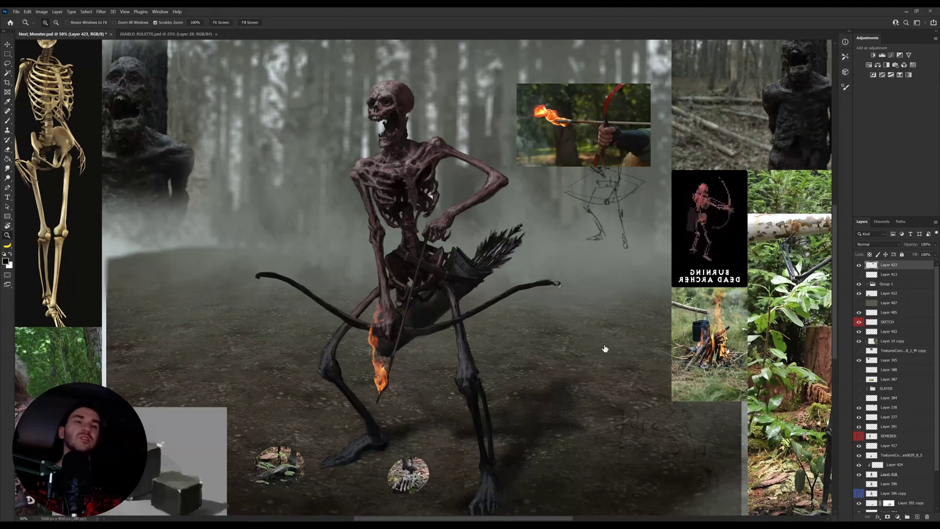
# Step: Check what Layer 384, the red-labelled hidden layer and the arrow's flame layer contain by toggling their visibility
pyautogui.click(859, 398)
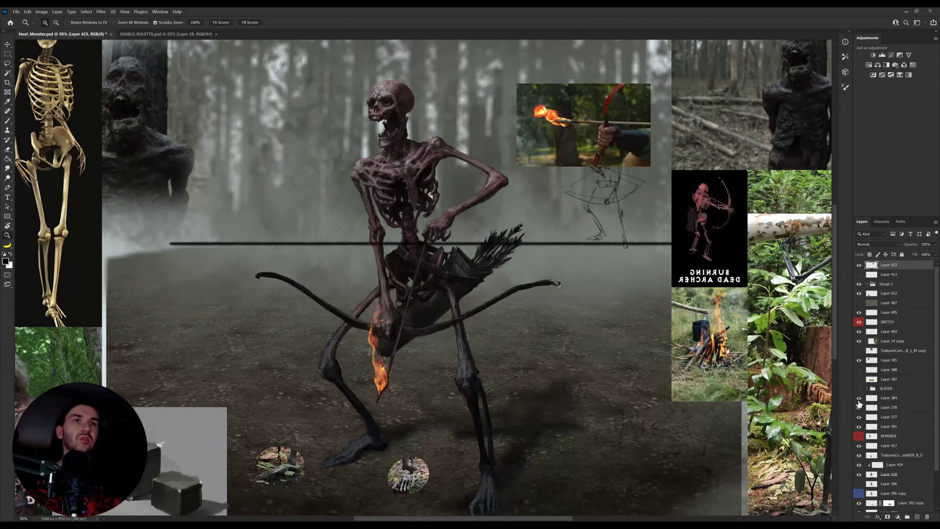
pyautogui.click(874, 398)
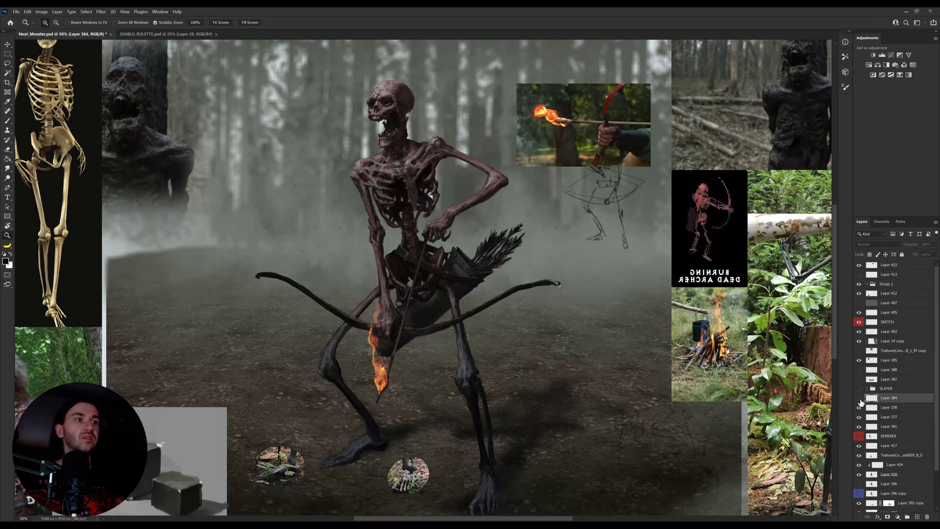
pyautogui.click(860, 437)
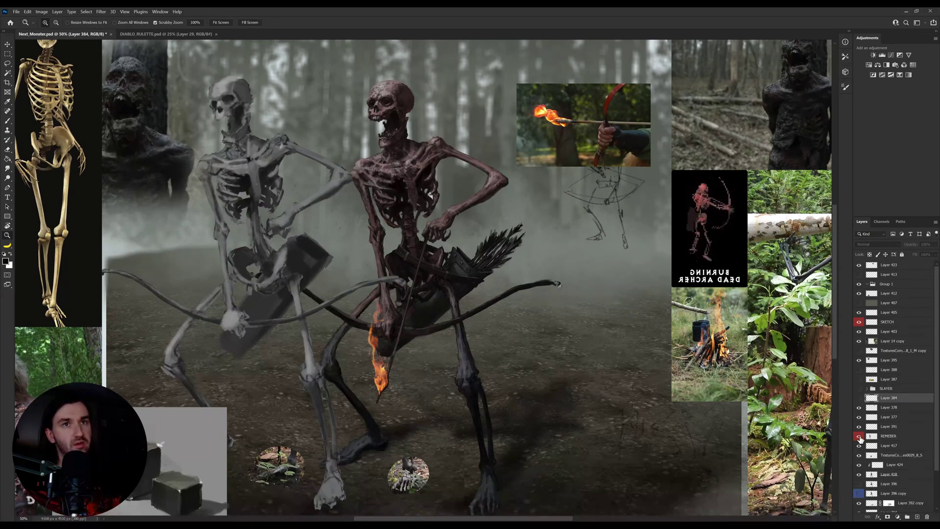
pyautogui.click(860, 437)
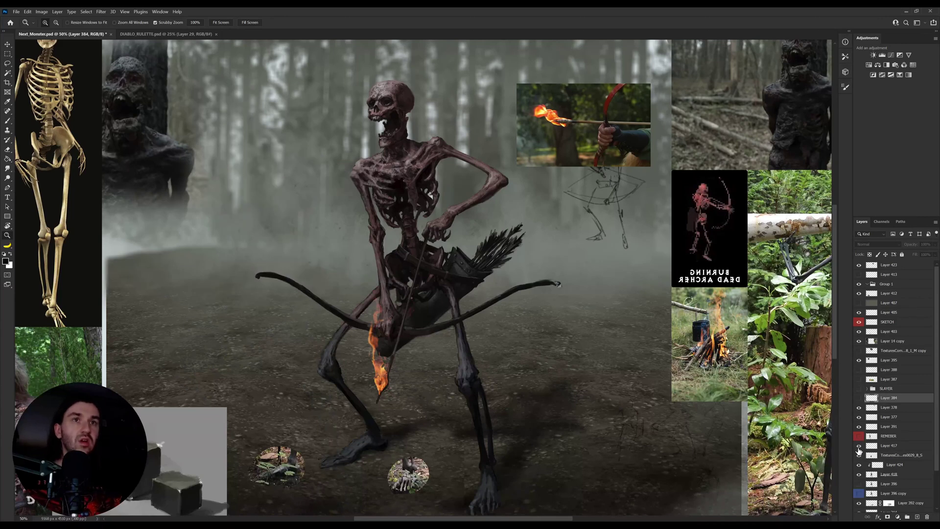
pyautogui.click(859, 455)
pyautogui.click(859, 455)
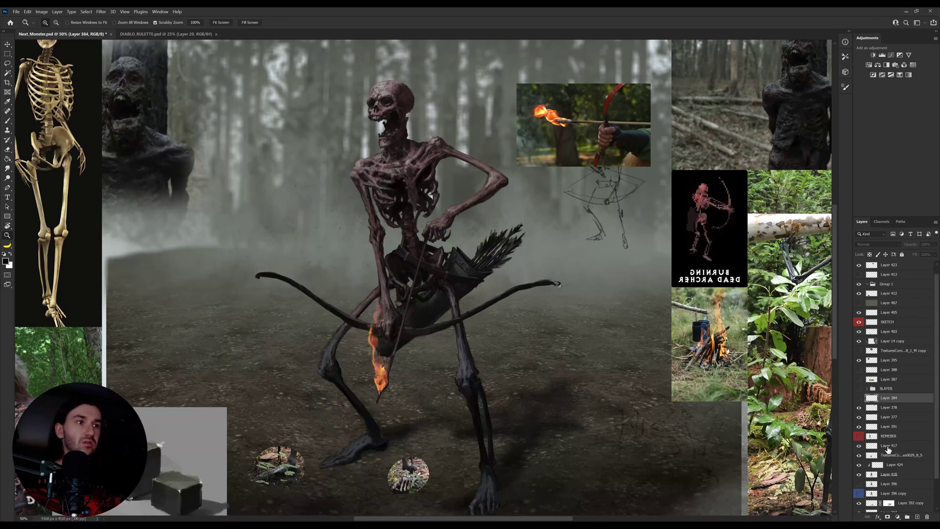
pyautogui.scroll(-3, 896, 450)
pyautogui.scroll(3, 895, 451)
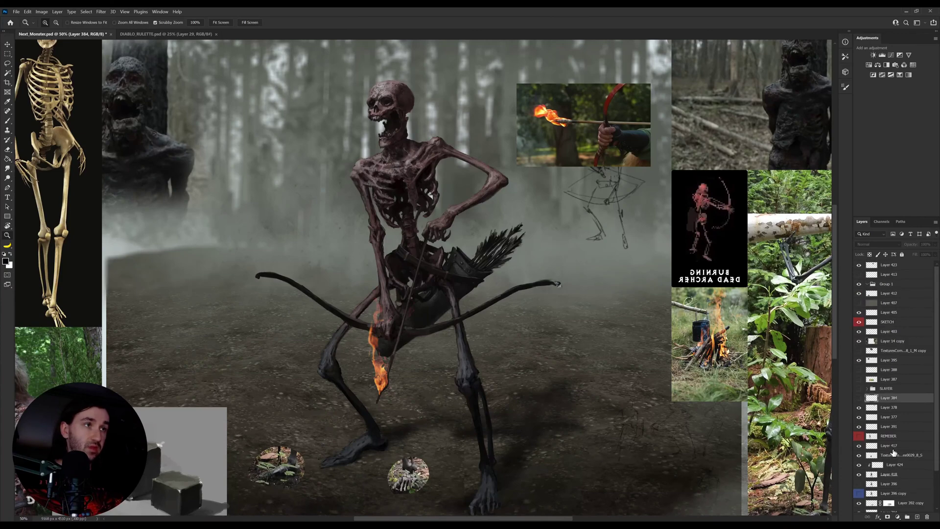
# Step: Show the hidden flame texture copy layer and move its flames off the archer, over the charred figure reference
pyautogui.click(859, 351)
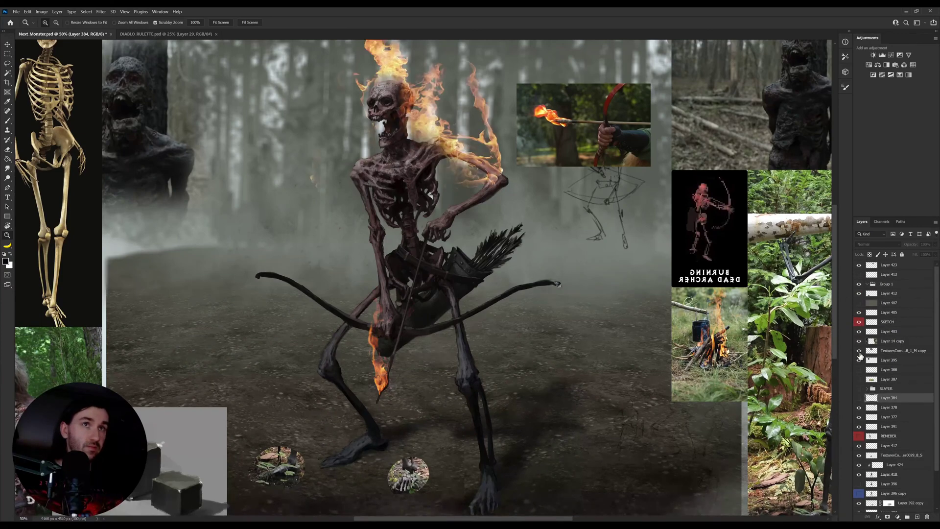
pyautogui.click(873, 352)
pyautogui.moveTo(484, 261); pyautogui.dragTo(551, 314)
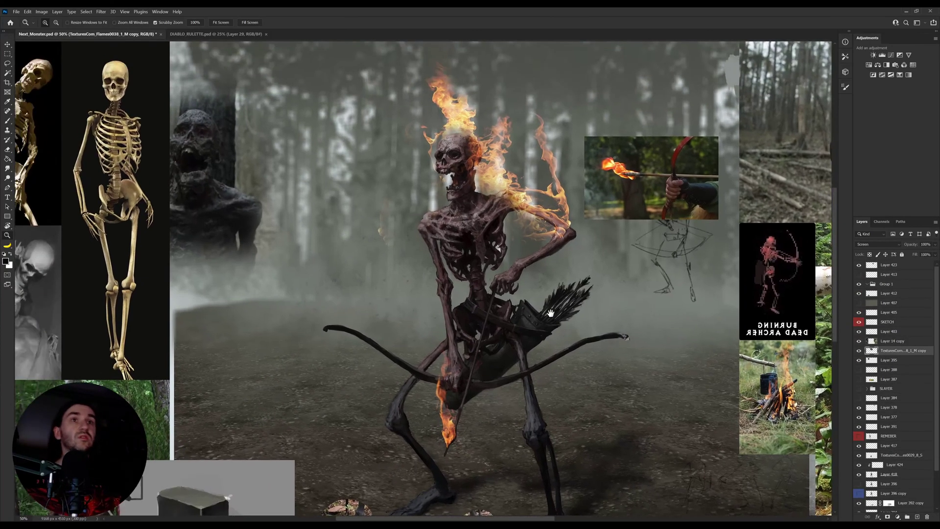
pyautogui.moveTo(547, 278); pyautogui.dragTo(539, 277)
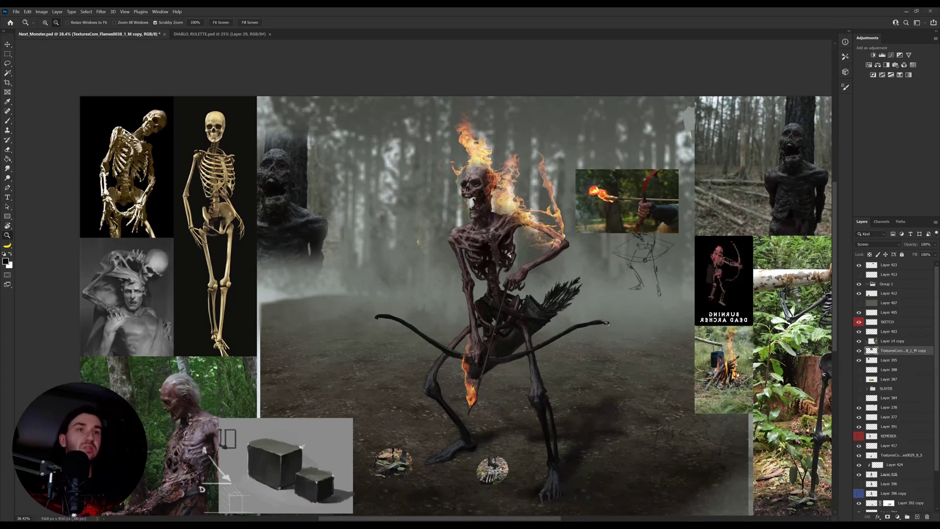
pyautogui.press('v')
pyautogui.moveTo(549, 241); pyautogui.dragTo(381, 243)
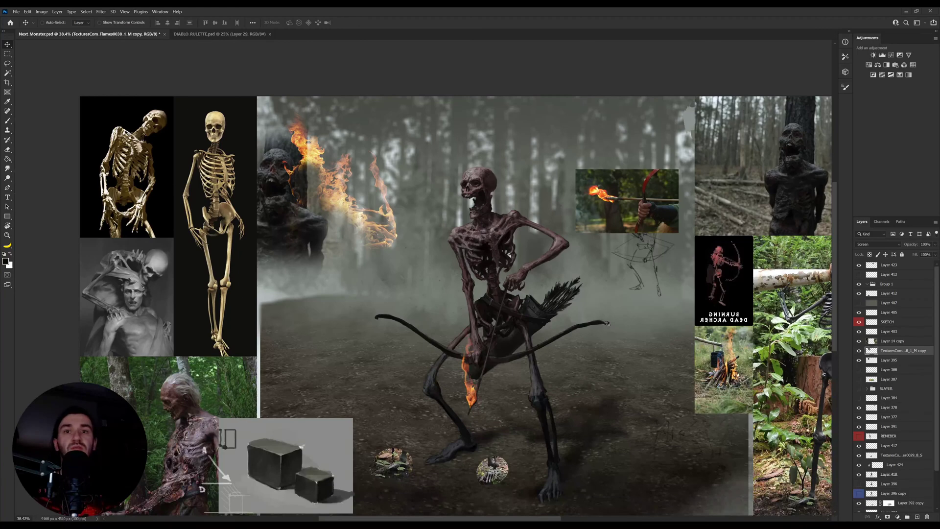
# Step: Place the tall flame image on black in the painting and move it up over the archer's head
pyautogui.moveTo(440, 323); pyautogui.dragTo(490, 242)
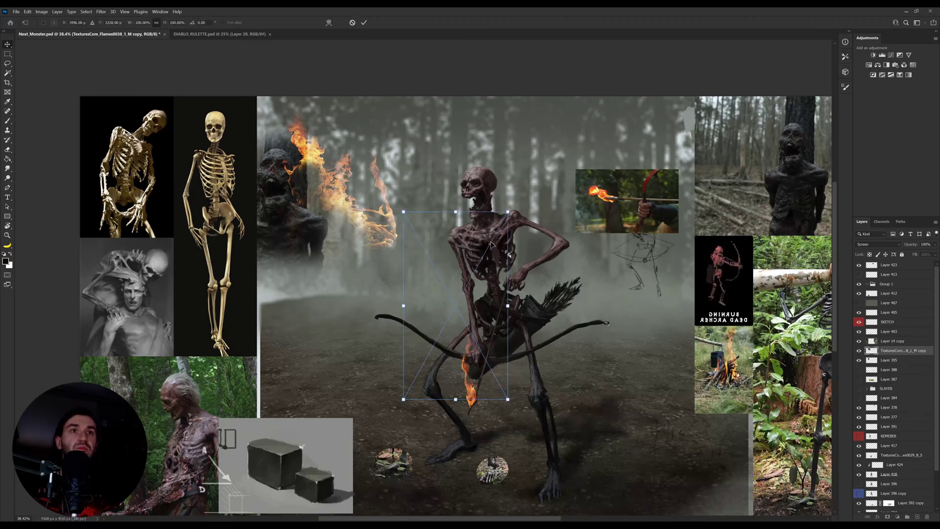
pyautogui.press('Return')
pyautogui.moveTo(482, 329); pyautogui.dragTo(492, 171)
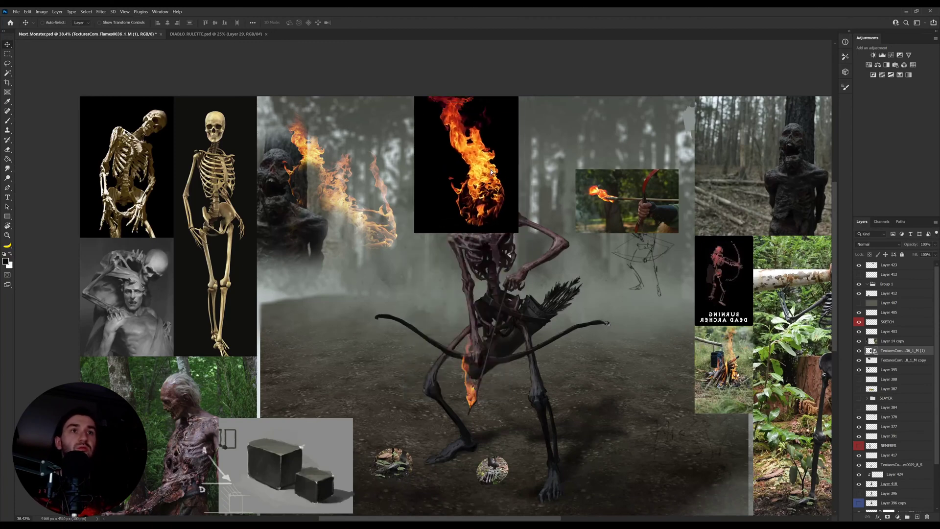
# Step: Scale down the tall flame image and position it at the upper edge of the painting, over the archer's head
pyautogui.hotkey('ctrl', 't')
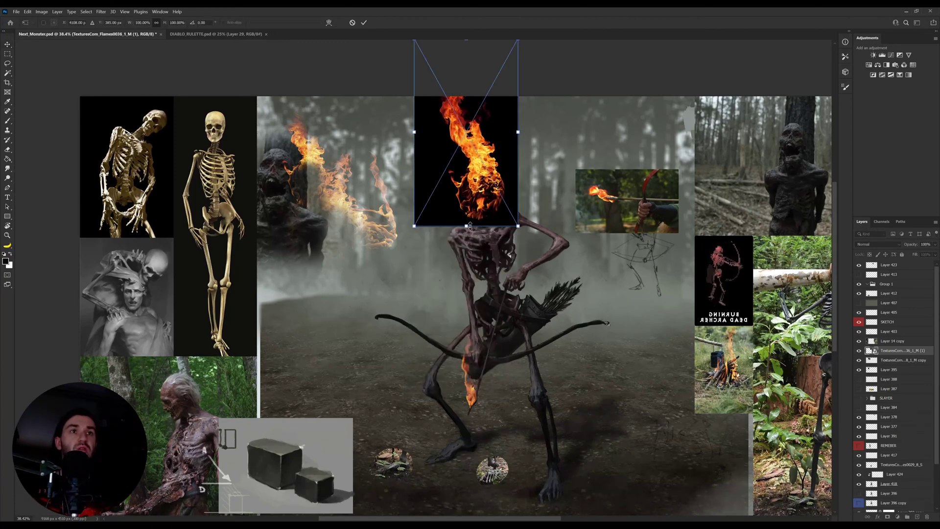
pyautogui.moveTo(467, 232); pyautogui.dragTo(469, 205)
pyautogui.moveTo(507, 132); pyautogui.dragTo(492, 176)
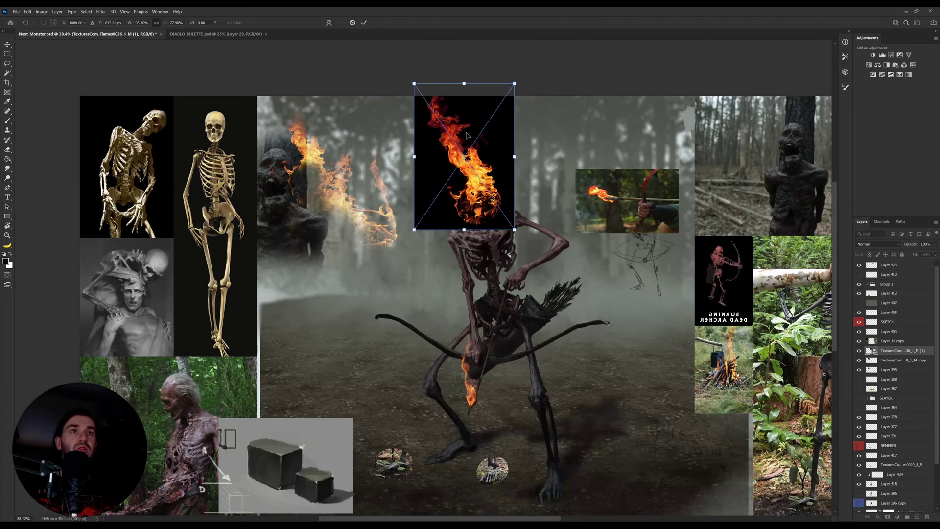
pyautogui.moveTo(414, 86)
pyautogui.mouseDown()
pyautogui.moveTo(428, 103)
pyautogui.moveTo(423, 97)
pyautogui.mouseUp()
pyautogui.press('Return')
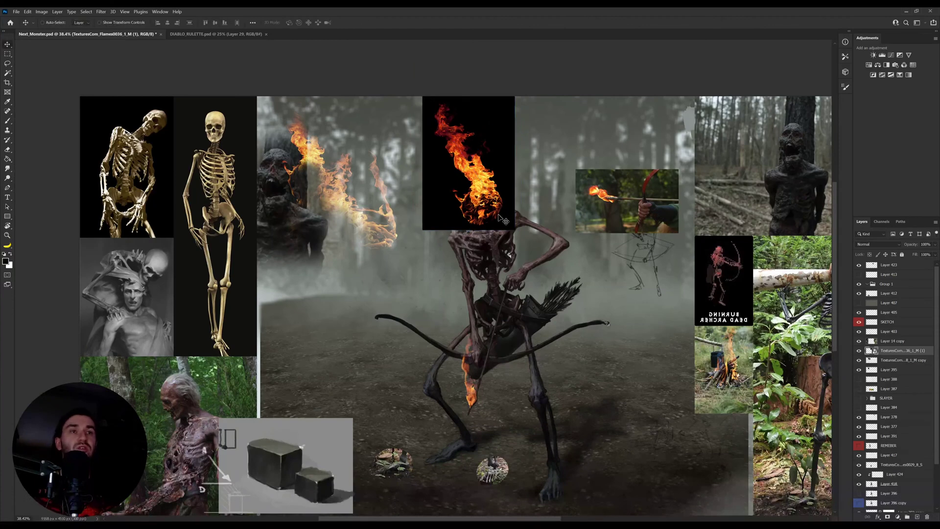
pyautogui.moveTo(493, 214); pyautogui.dragTo(494, 213)
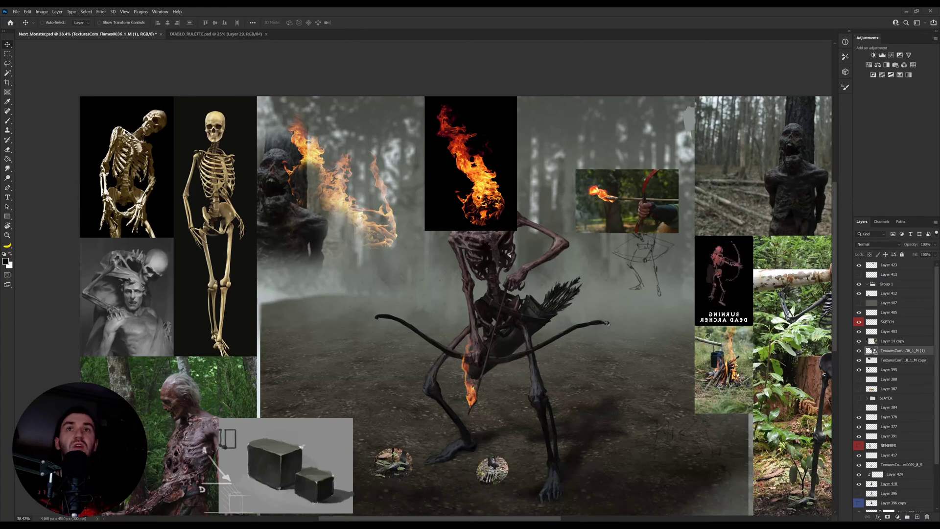
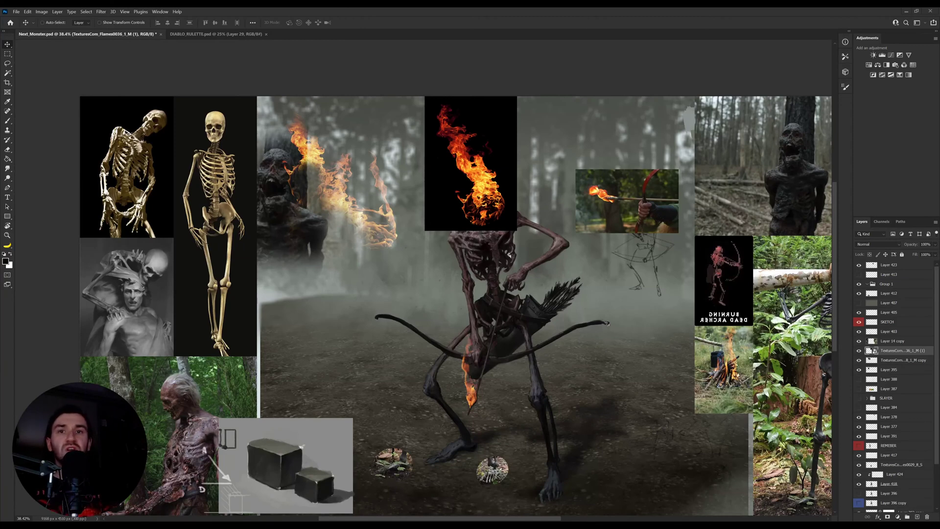
# Step: Place the wide flame image TexturesCom_Flames0040_5_M, move it beside the archer's torso and scale it down
pyautogui.moveTo(378, 309); pyautogui.dragTo(384, 299)
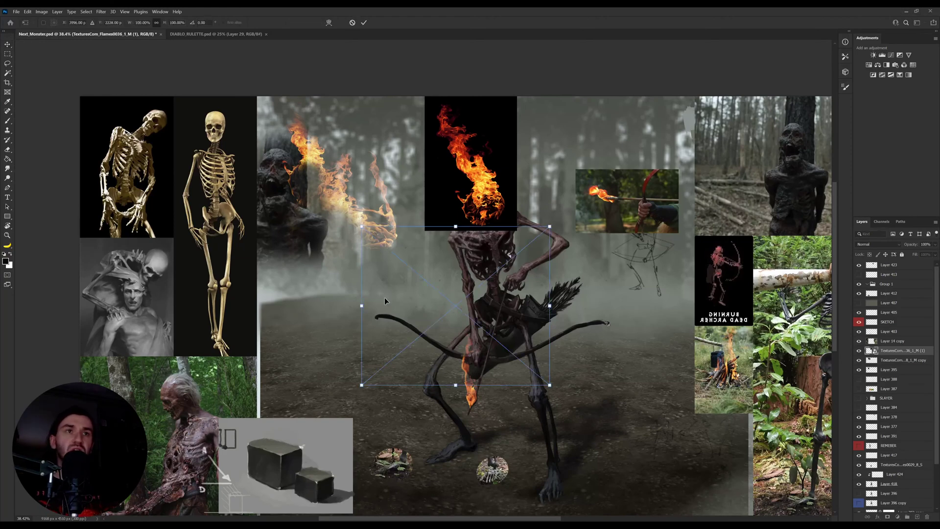
pyautogui.press('Return')
pyautogui.moveTo(487, 336); pyautogui.dragTo(362, 331)
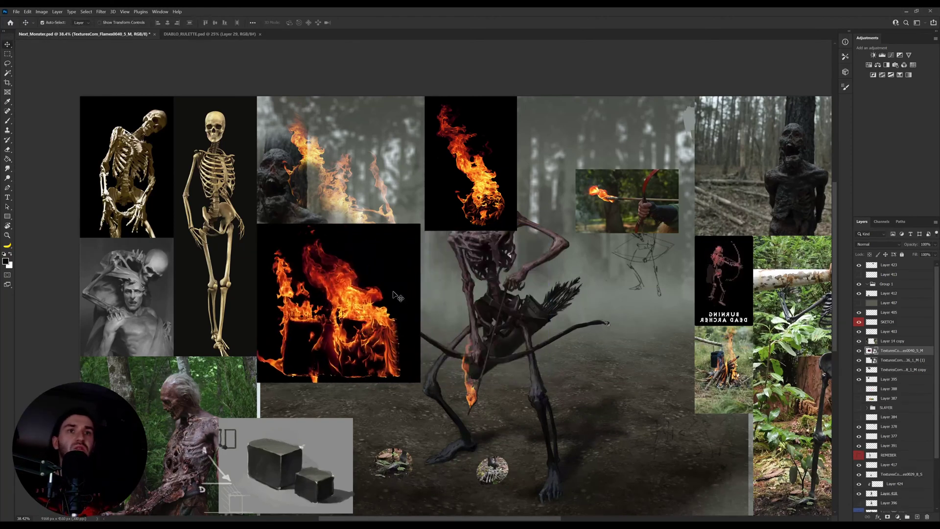
pyautogui.hotkey('ctrl', 't')
pyautogui.moveTo(420, 382); pyautogui.dragTo(389, 269)
pyautogui.press('Return')
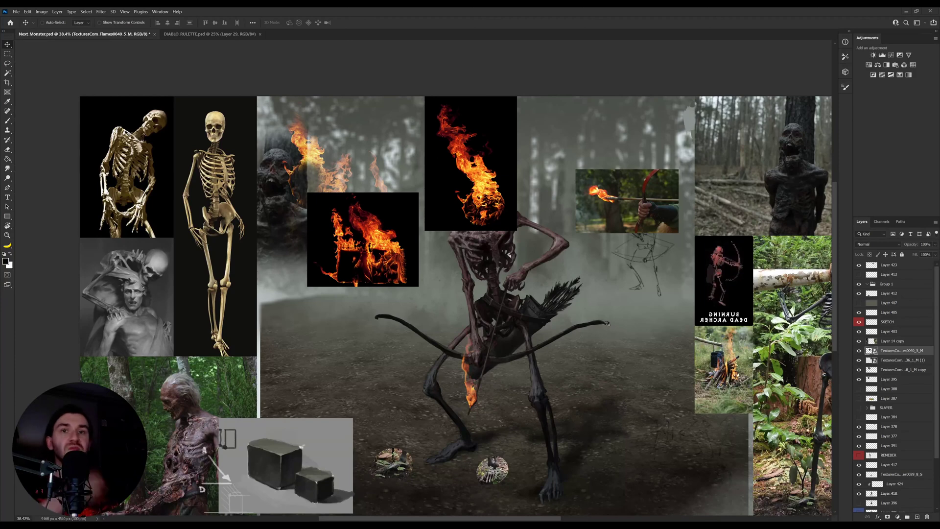
# Step: Move the low flame image beside the archer's legs and shift the tall flame image over its head
pyautogui.moveTo(318, 407); pyautogui.dragTo(226, 415)
pyautogui.keyDown('ctrl'); pyautogui.click(472, 219); pyautogui.keyUp('ctrl')
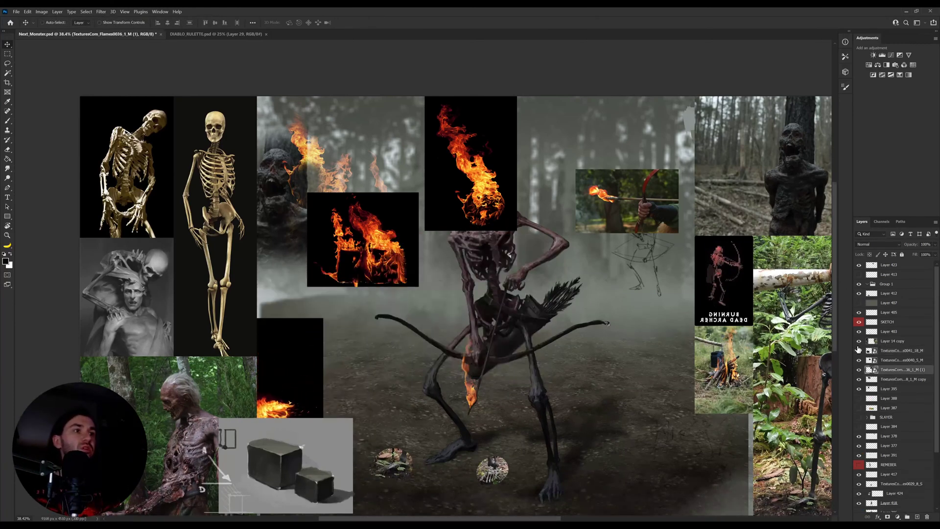
pyautogui.moveTo(483, 205)
pyautogui.mouseDown()
pyautogui.moveTo(483, 176)
pyautogui.moveTo(476, 197)
pyautogui.mouseUp()
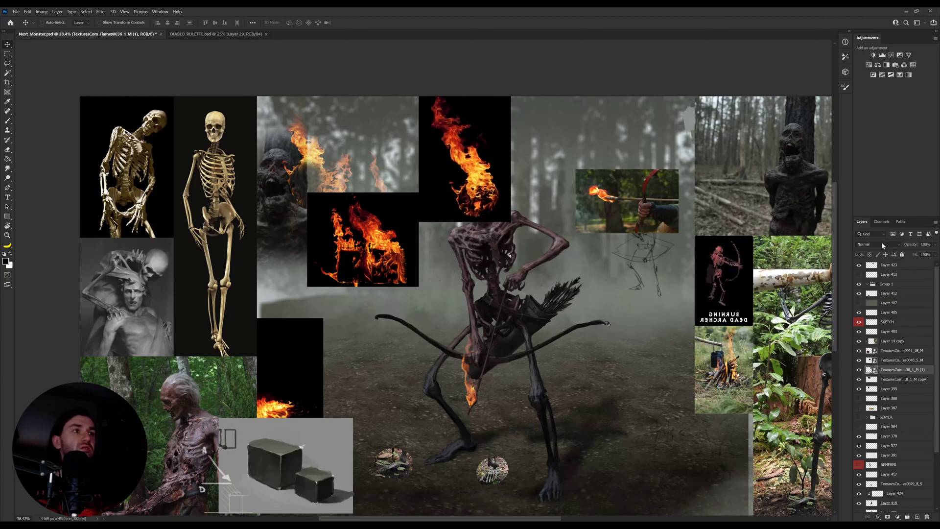
# Step: Set the tall flame layer's blend mode to Screen and align its flames with the archer's skull
pyautogui.scroll(-8, 881, 242)
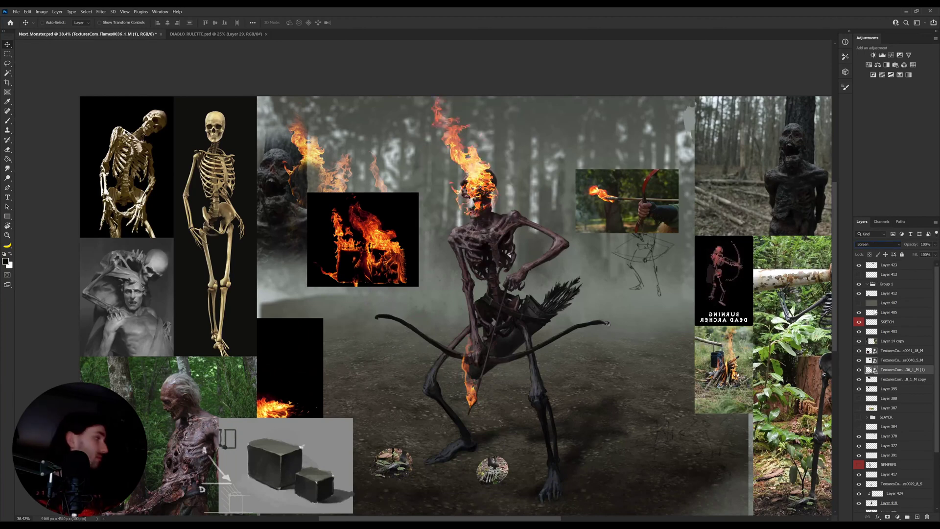
pyautogui.press('Down')
pyautogui.press('Up')
pyautogui.press('Down')
pyautogui.press('Up')
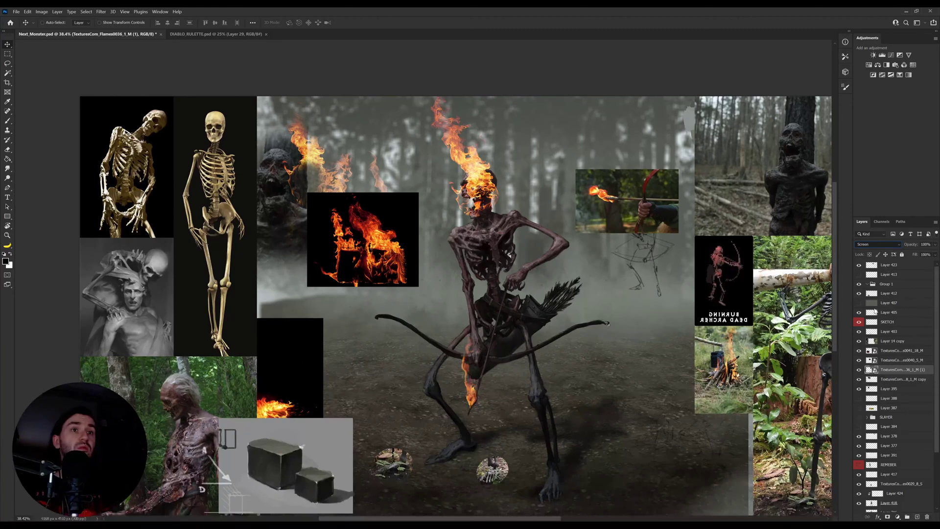
pyautogui.moveTo(498, 220); pyautogui.dragTo(471, 209)
pyautogui.press('z')
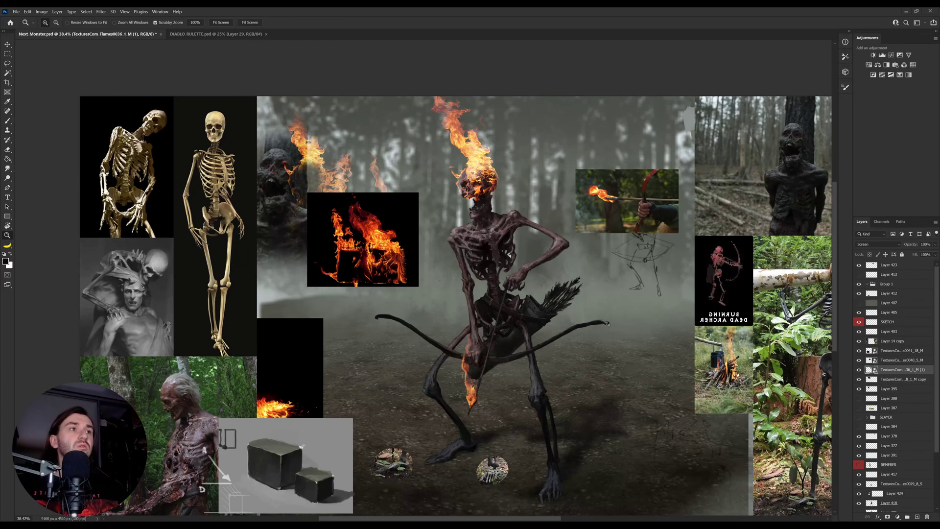
# Step: Paste the burning-skull biker reference, enlarge it beside the archer and bring its layer to the front of the stack
pyautogui.hotkey('ctrl', 'v')
pyautogui.press('v')
pyautogui.moveTo(470, 284); pyautogui.dragTo(604, 323)
pyautogui.hotkey('ctrl', 't')
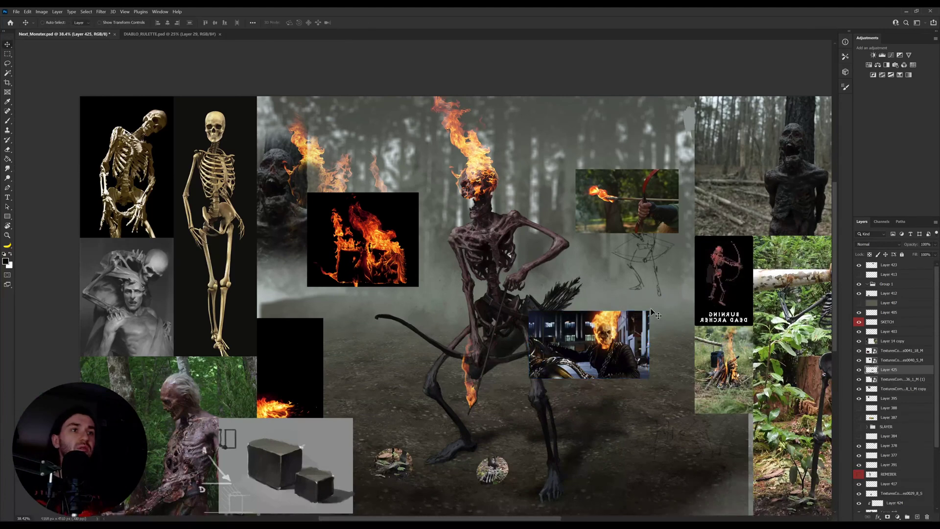
pyautogui.moveTo(649, 312); pyautogui.dragTo(707, 215)
pyautogui.press('Return')
pyautogui.hotkey('ctrl', 'shift', ']')
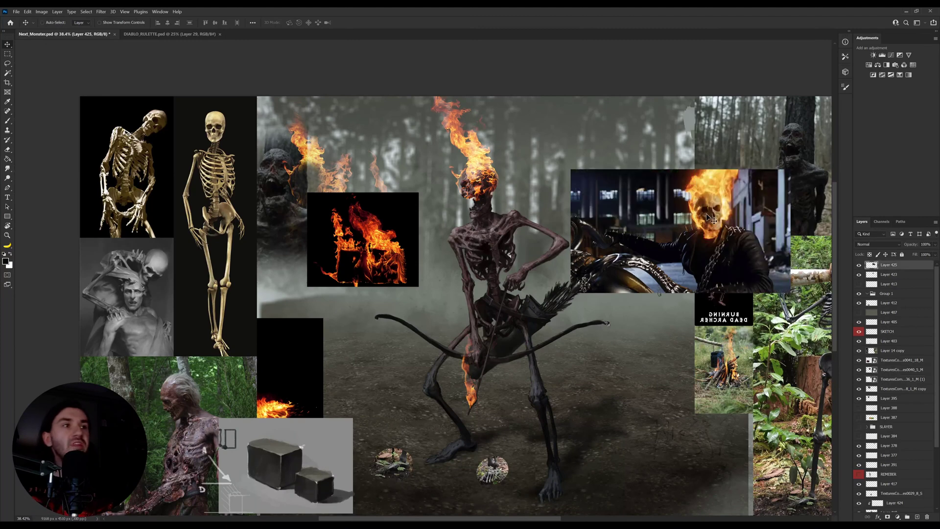
# Step: Delete the part of the biker reference that covers the flaming arrow photo, using a rectangular selection
pyautogui.click(7, 54)
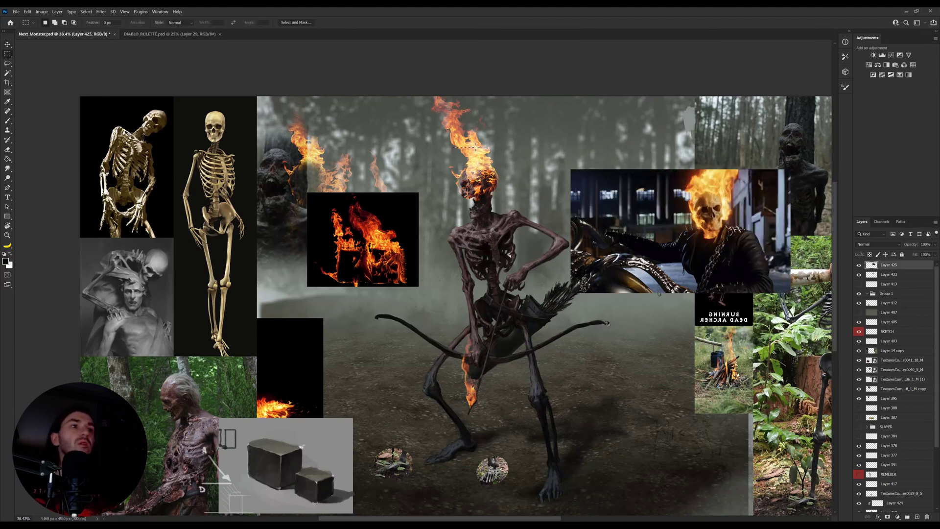
pyautogui.moveTo(453, 147); pyautogui.dragTo(661, 387)
pyautogui.press('Delete')
pyautogui.hotkey('ctrl', 'd')
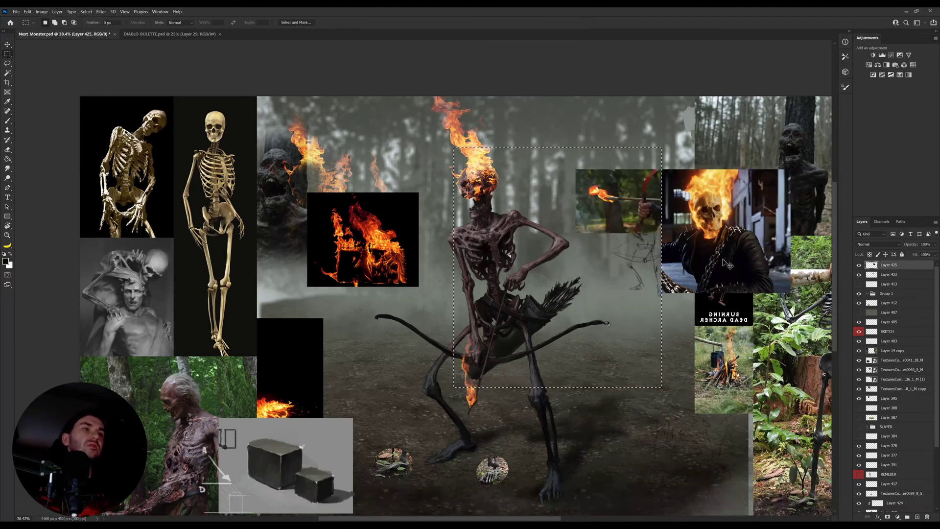
# Step: Study the biker's burning skull up close, select the archer's head flame layer and set the Smudge strength to 100%
pyautogui.press('z')
pyautogui.moveTo(721, 234); pyautogui.dragTo(733, 234)
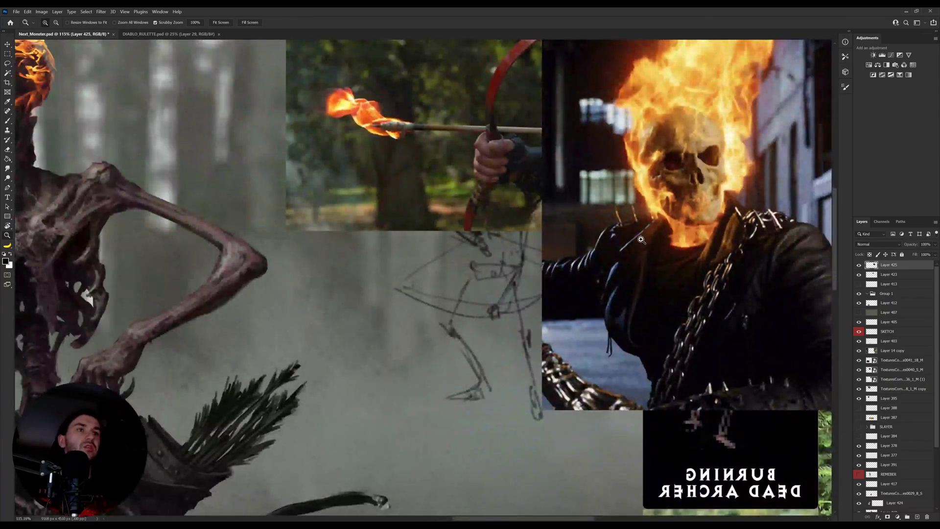
pyautogui.moveTo(716, 257)
pyautogui.mouseDown()
pyautogui.moveTo(687, 257)
pyautogui.moveTo(741, 272)
pyautogui.mouseUp()
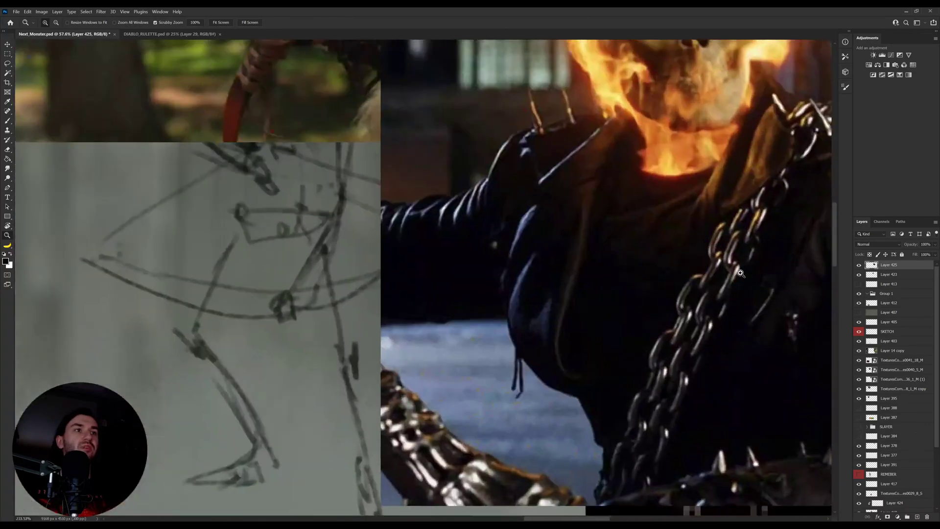
pyautogui.moveTo(738, 238); pyautogui.dragTo(671, 239)
pyautogui.keyDown('ctrl'); pyautogui.click(448, 153); pyautogui.keyUp('ctrl')
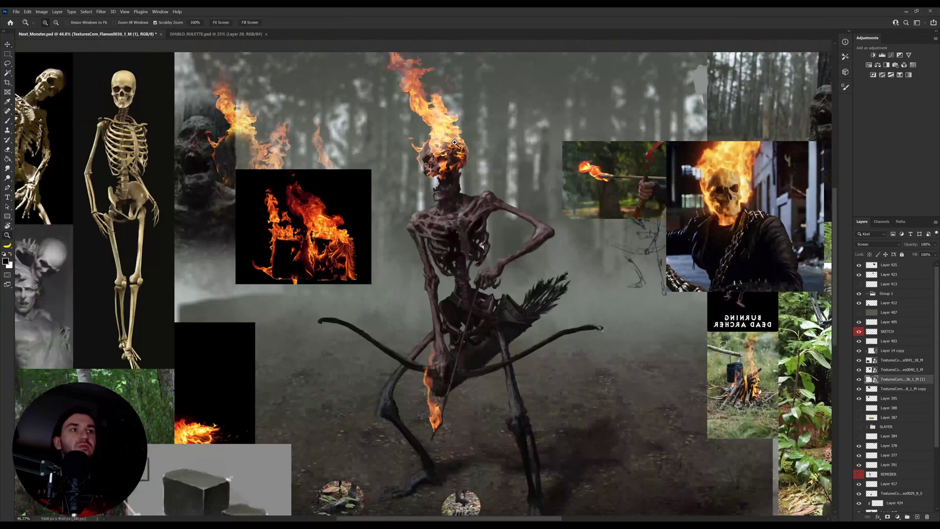
pyautogui.moveTo(455, 144); pyautogui.dragTo(466, 147)
pyautogui.moveTo(466, 181)
pyautogui.mouseDown()
pyautogui.moveTo(471, 175)
pyautogui.moveTo(468, 182)
pyautogui.mouseUp()
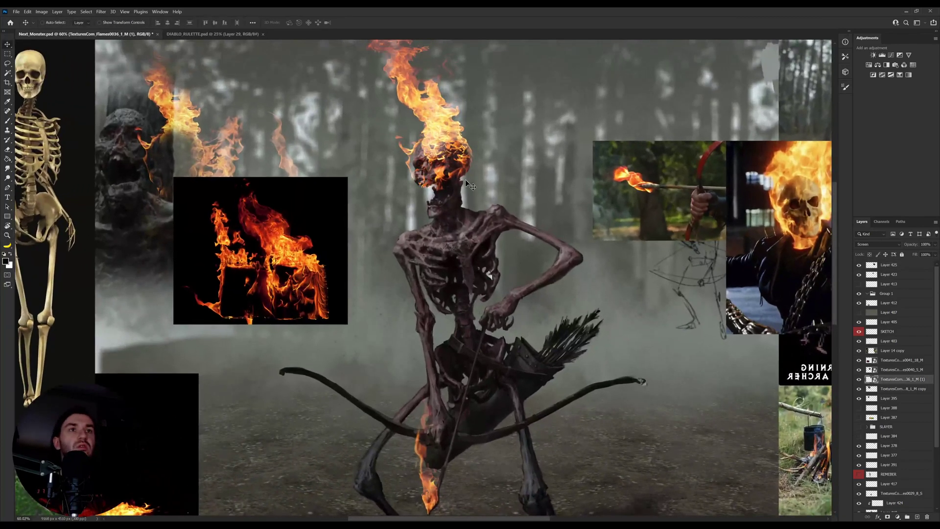
pyautogui.press('r')
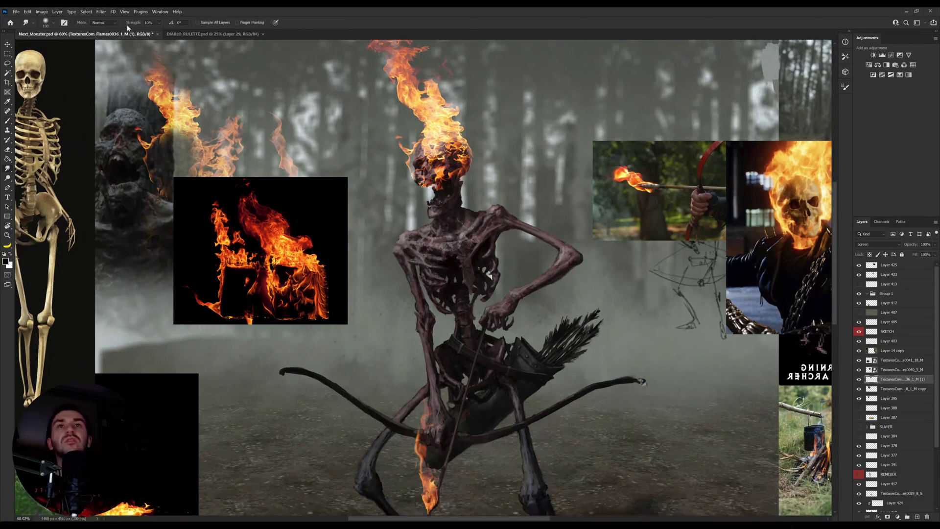
pyautogui.press('0')
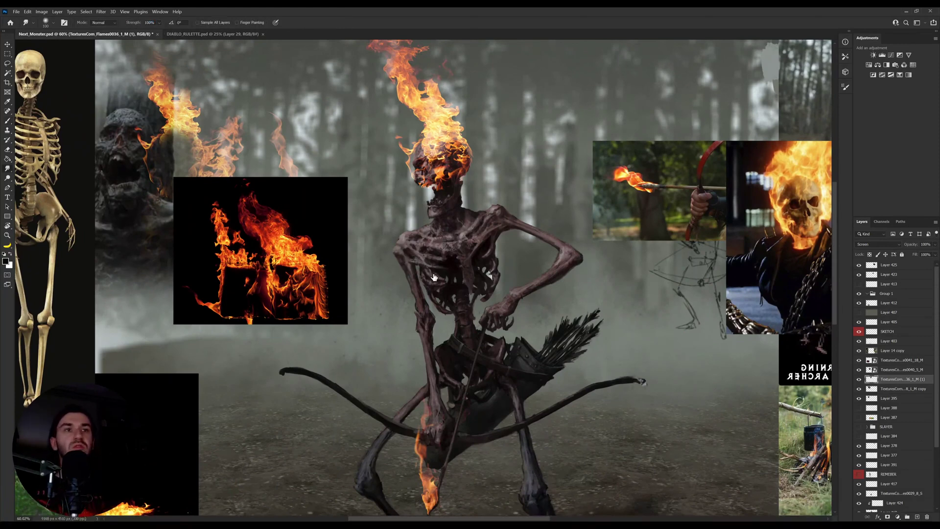
# Step: Smudge the flames away from the eye sockets and face of the archer's skull with a small, soft brush
pyautogui.hotkey('shift', ']')
pyautogui.hotkey('shift', ']')
pyautogui.hotkey('shift', ']')
pyautogui.hotkey('shift', ']')
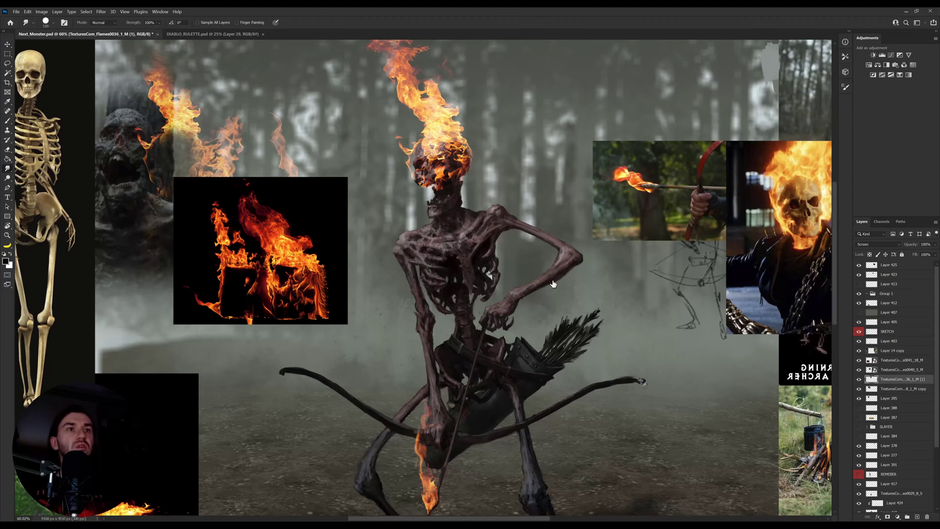
pyautogui.press('0')
pyautogui.hotkey('shift', '[')
pyautogui.hotkey('shift', '[')
pyautogui.hotkey('shift', '[')
pyautogui.hotkey('shift', '[')
pyautogui.press(']')
pyautogui.press(']')
pyautogui.press(']')
pyautogui.press(']')
pyautogui.press(']')
pyautogui.press('[')
pyautogui.press('[')
pyautogui.press('[')
pyautogui.press('[')
pyautogui.press('[')
pyautogui.press('[')
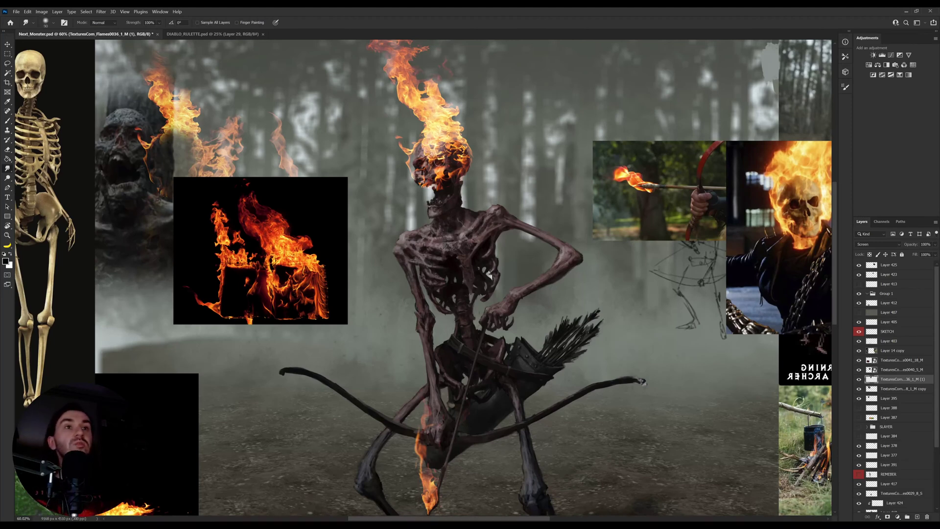
pyautogui.press('[')
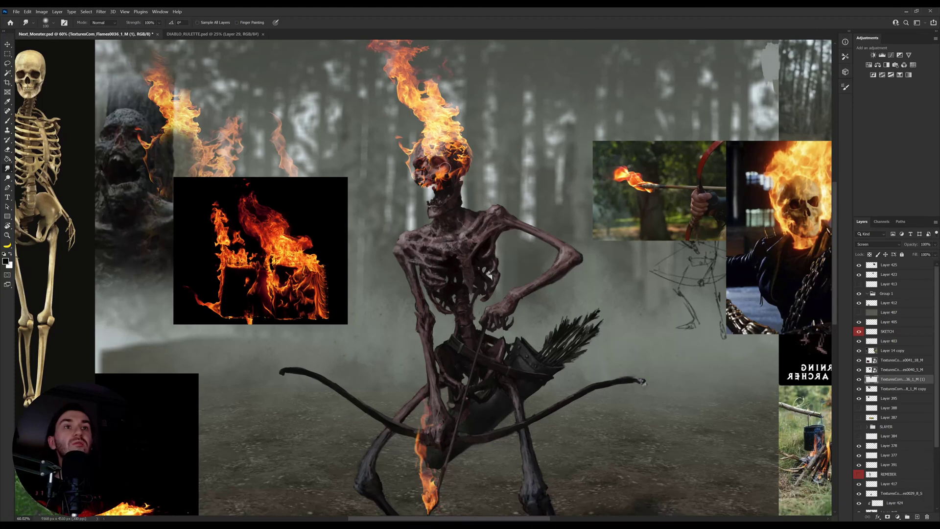
pyautogui.moveTo(444, 171)
pyautogui.mouseDown()
pyautogui.moveTo(453, 163)
pyautogui.moveTo(440, 183)
pyautogui.moveTo(448, 167)
pyautogui.moveTo(427, 152)
pyautogui.moveTo(420, 173)
pyautogui.mouseUp()
pyautogui.press('[')
pyautogui.press('[')
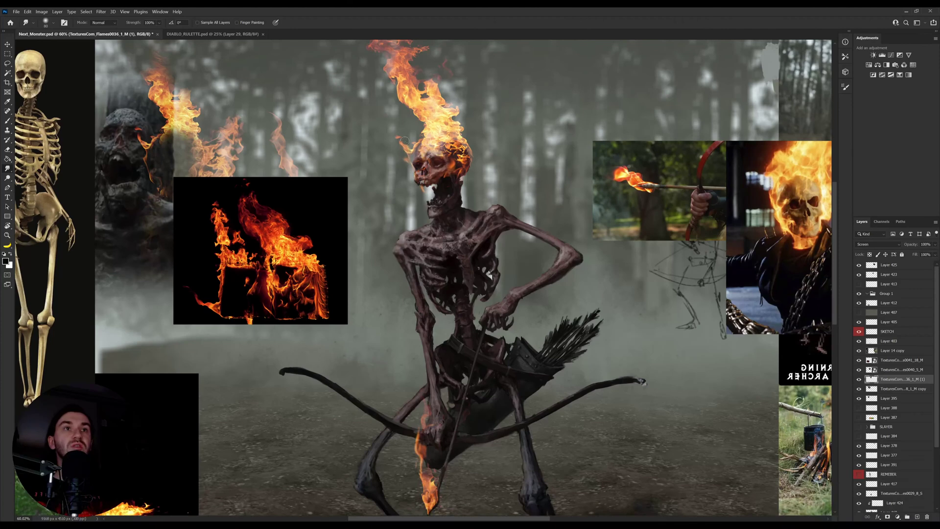
# Step: Smudge the flames along the back of the archer's skull and jaw so they follow its contour
pyautogui.press('[')
pyautogui.press('[')
pyautogui.press('[')
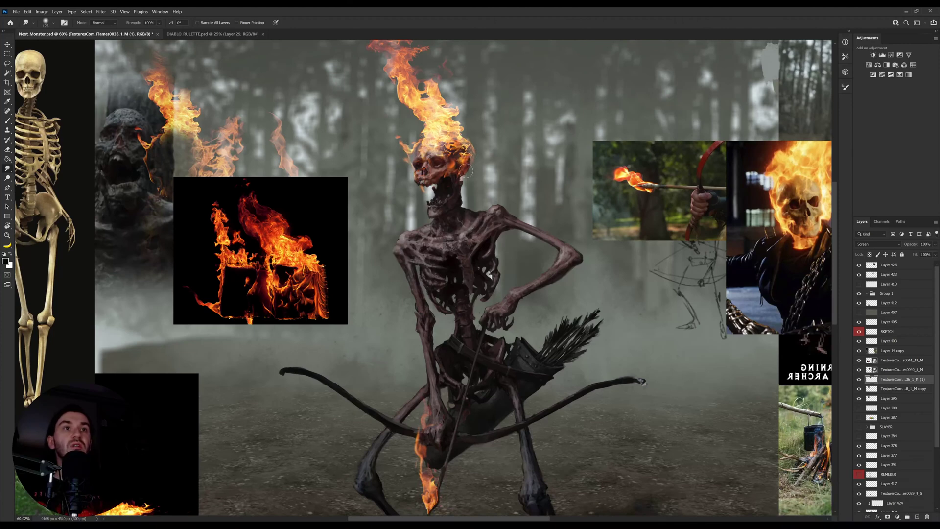
pyautogui.moveTo(462, 185); pyautogui.dragTo(459, 198)
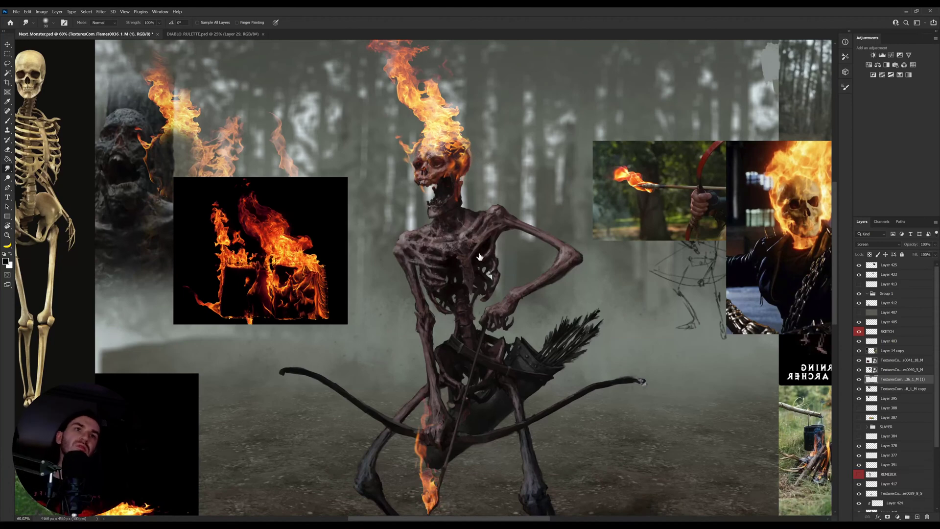
pyautogui.press('[')
pyautogui.press('[')
pyautogui.press('[')
pyautogui.moveTo(473, 150); pyautogui.dragTo(472, 190)
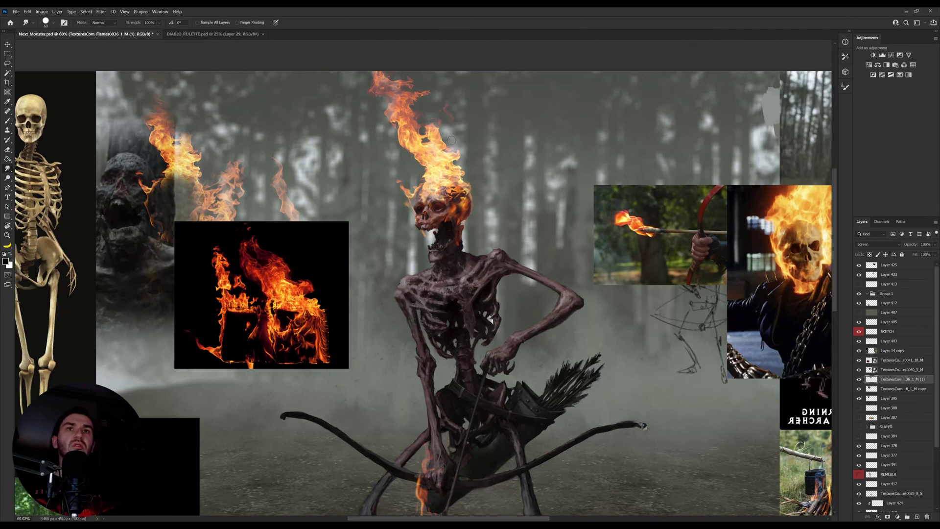
# Step: Lasso the upper part of the head flames and move it down closer to the skull
pyautogui.press('v')
pyautogui.press('e')
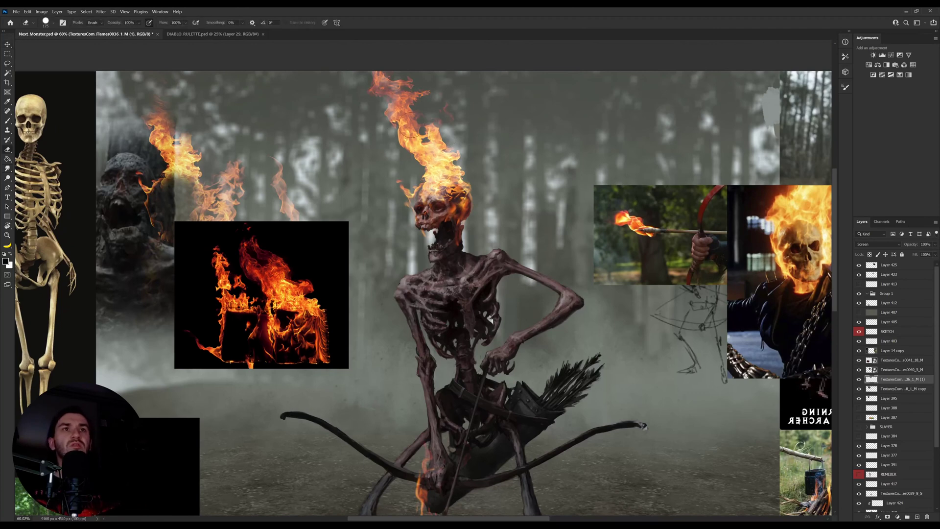
pyautogui.press('l')
pyautogui.moveTo(467, 125)
pyautogui.mouseDown()
pyautogui.moveTo(436, 151)
pyautogui.moveTo(467, 115)
pyautogui.moveTo(467, 125)
pyautogui.mouseUp()
pyautogui.press('v')
pyautogui.moveTo(443, 130)
pyautogui.mouseDown()
pyautogui.moveTo(462, 161)
pyautogui.moveTo(455, 156)
pyautogui.mouseUp()
pyautogui.hotkey('ctrl', 'd')
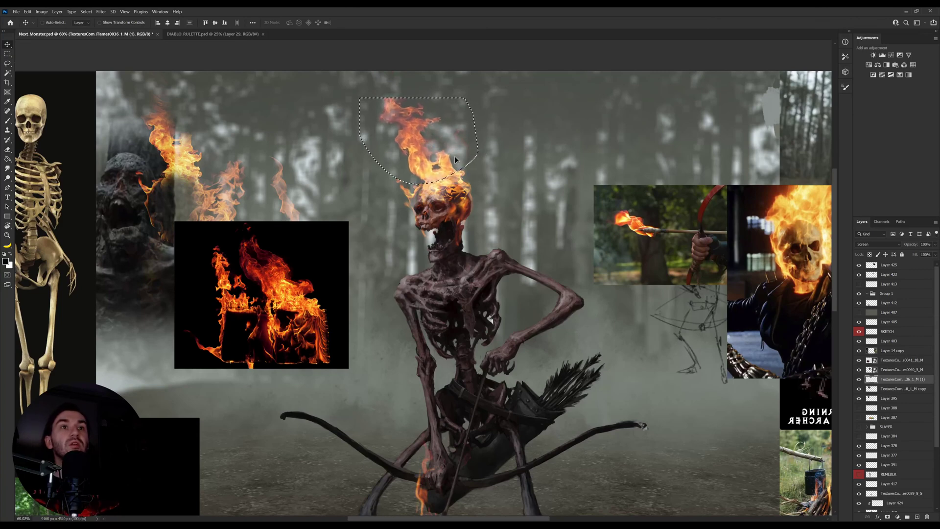
# Step: Fade the upper tip of the head flames with a smaller, soft eraser
pyautogui.press('r')
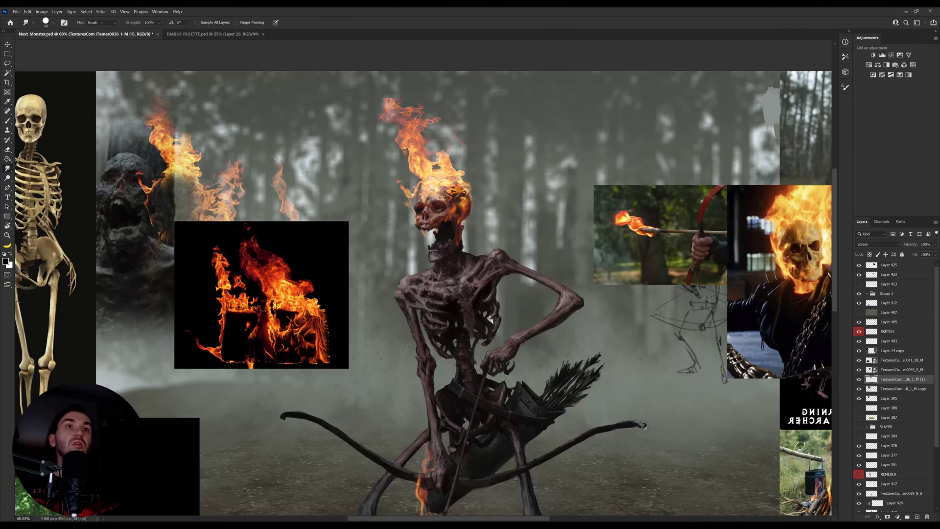
pyautogui.press('e')
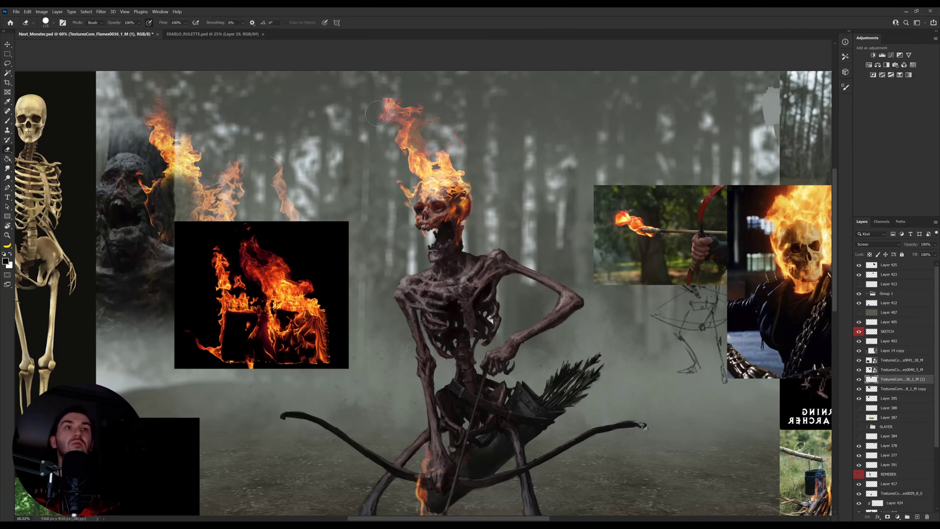
pyautogui.hotkey('ctrl', 'z')
pyautogui.press('.')
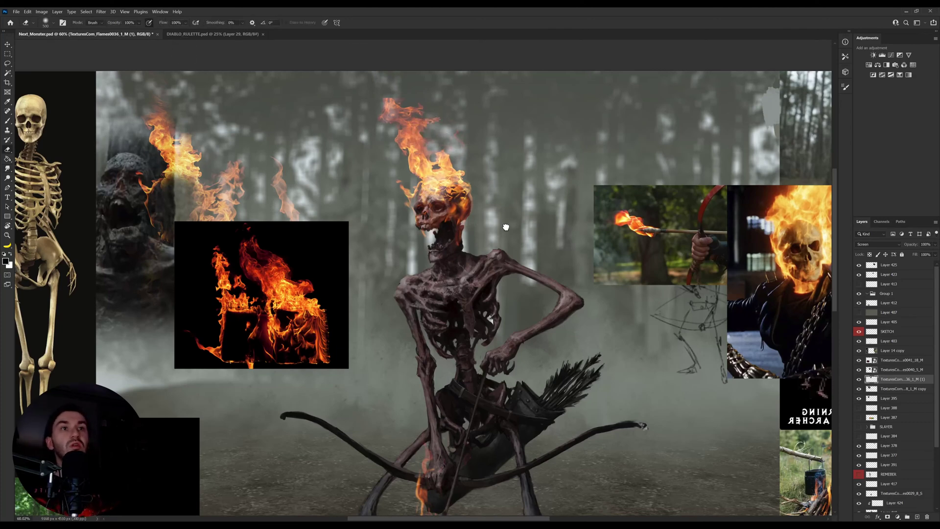
pyautogui.press('[')
pyautogui.press('[')
pyautogui.press('[')
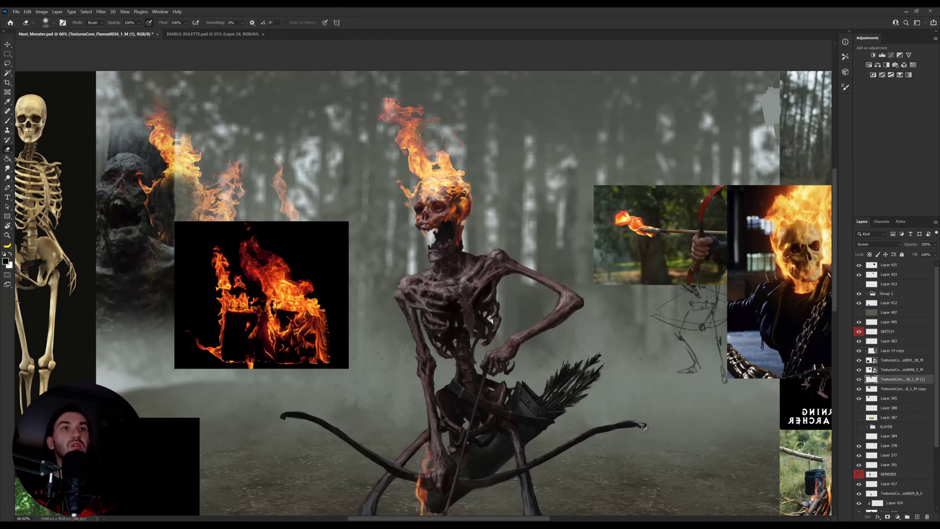
# Step: Set the Smudge strength to 22% and soften the upper tip of the head flames with a larger brush
pyautogui.press('r')
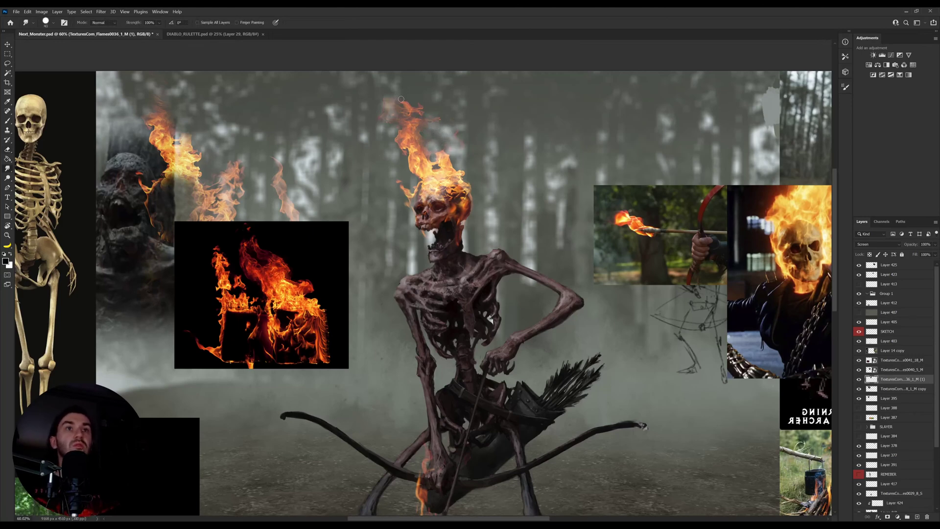
pyautogui.moveTo(135, 22); pyautogui.dragTo(111, 30)
pyautogui.press(']')
pyautogui.press(']')
pyautogui.press(']')
pyautogui.press(']')
pyautogui.press(']')
pyautogui.press(']')
pyautogui.press(']')
pyautogui.press(']')
pyautogui.press(']')
pyautogui.press(']')
pyautogui.press(']')
pyautogui.press(']')
pyautogui.moveTo(405, 111); pyautogui.dragTo(379, 90)
pyautogui.press('p')
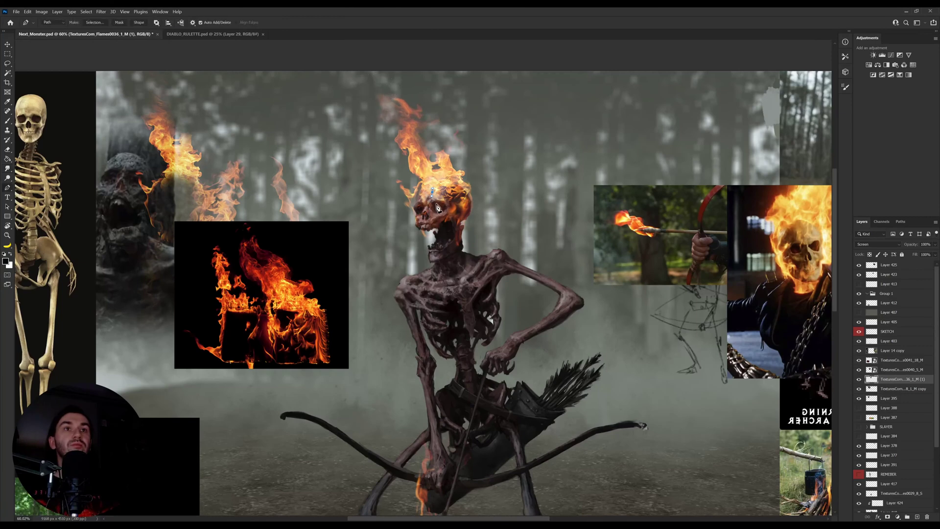
# Step: Set the Smudge strength to 100% and reshape the flames over the skull's forehead with progressively smaller brushes
pyautogui.press('r')
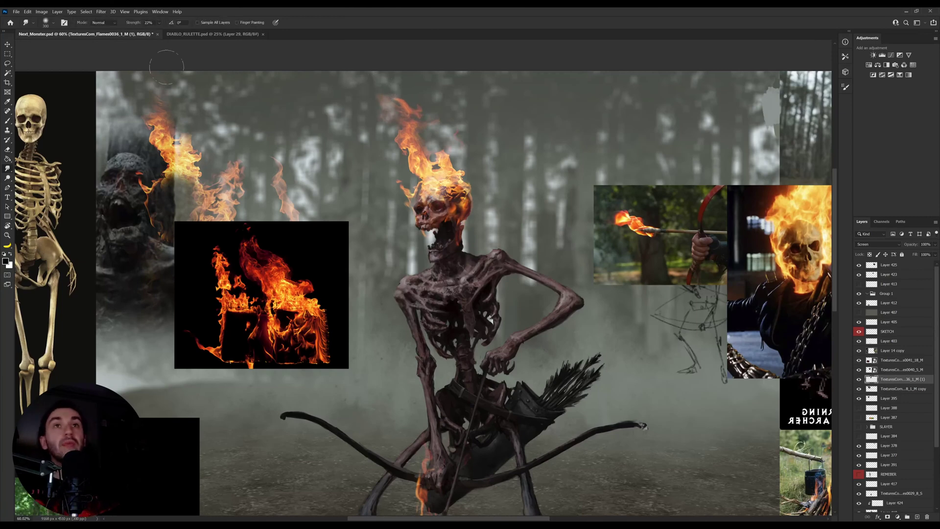
pyautogui.moveTo(140, 24); pyautogui.dragTo(159, 25)
pyautogui.press('[')
pyautogui.press('[')
pyautogui.press('[')
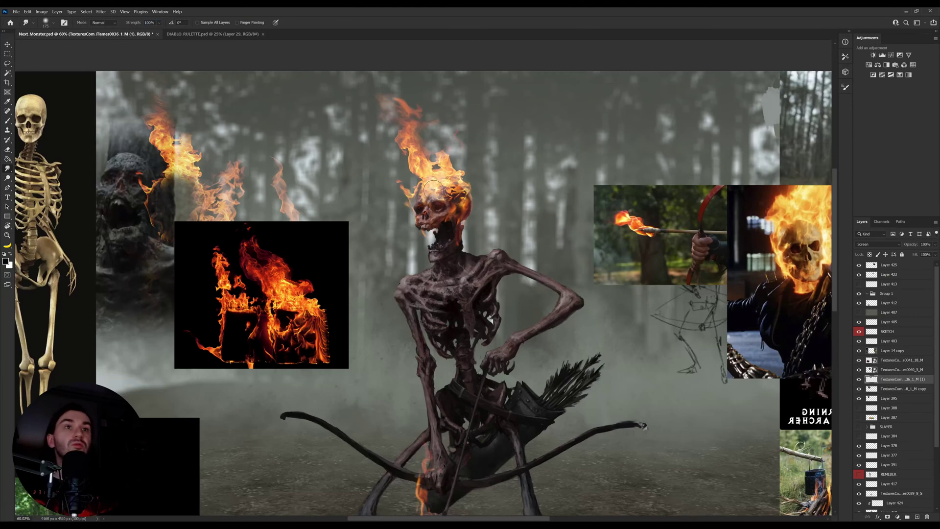
pyautogui.moveTo(441, 191)
pyautogui.mouseDown()
pyautogui.moveTo(430, 186)
pyautogui.moveTo(439, 176)
pyautogui.moveTo(440, 190)
pyautogui.moveTo(429, 194)
pyautogui.moveTo(433, 185)
pyautogui.mouseUp()
pyautogui.press('[')
pyautogui.press('[')
pyautogui.press('e')
pyautogui.press('r')
pyautogui.press('r')
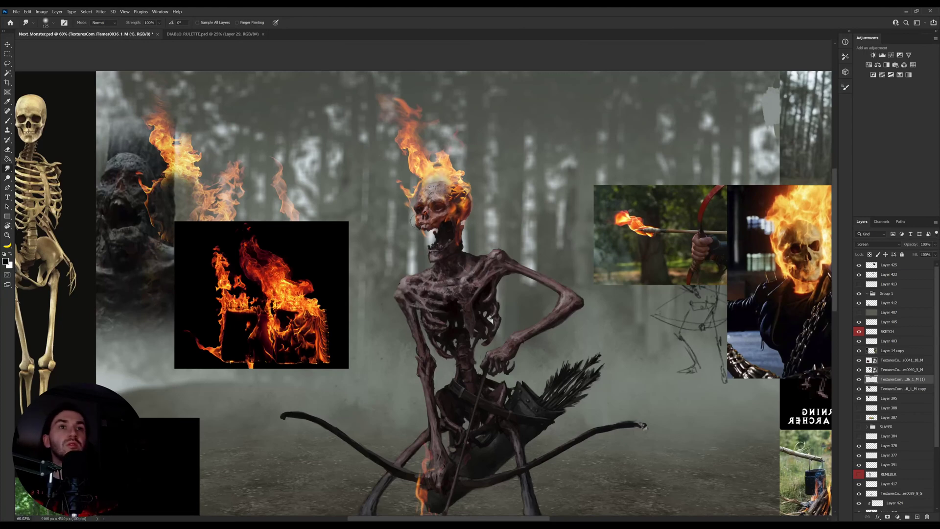
pyautogui.press('[')
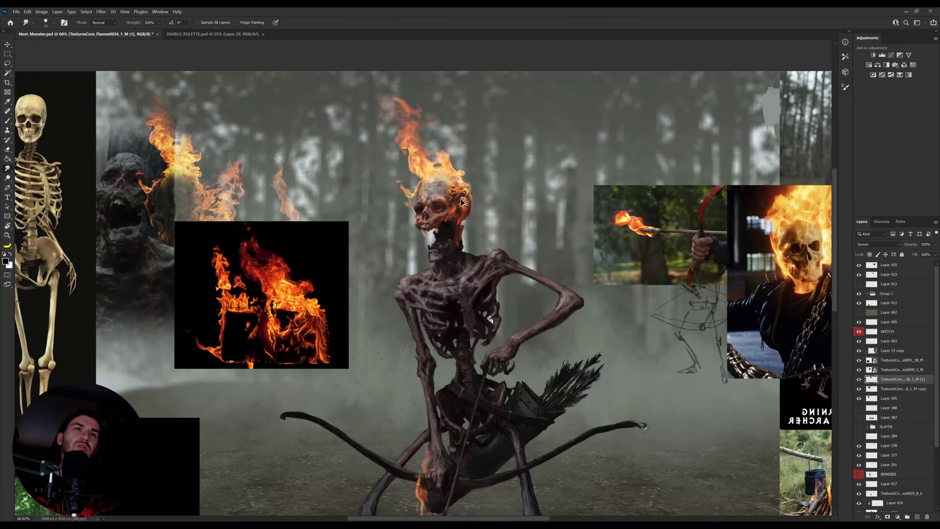
pyautogui.moveTo(431, 182); pyautogui.dragTo(443, 197)
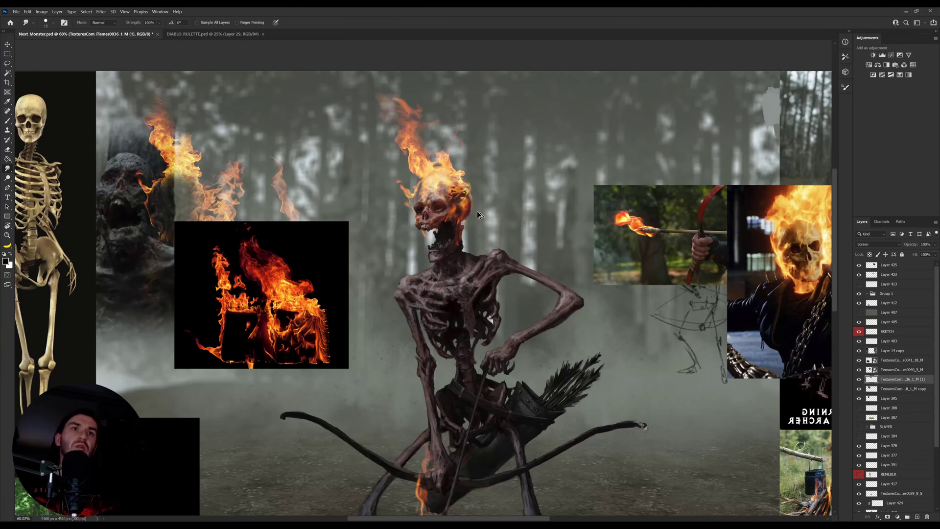
# Step: Touch up the flames around the skull with the Smudge tool at 100% strength, varying the brush size
pyautogui.press('z')
pyautogui.moveTo(470, 220); pyautogui.dragTo(443, 222)
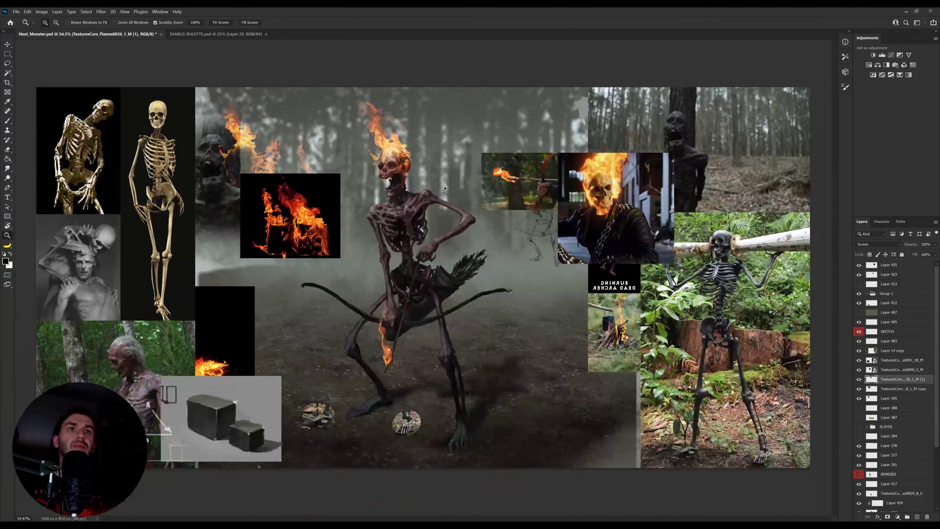
pyautogui.moveTo(419, 169); pyautogui.dragTo(435, 169)
pyautogui.press('r')
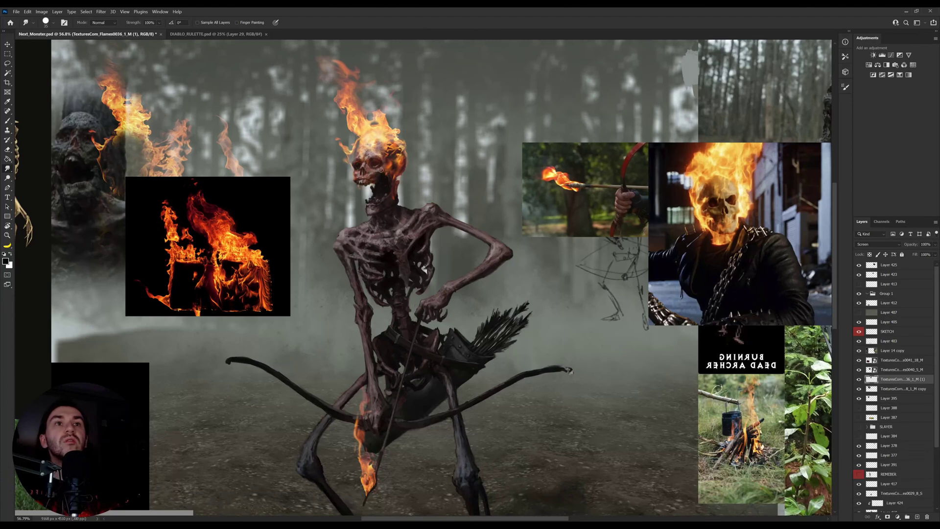
pyautogui.press(']')
pyautogui.press(']')
pyautogui.press('[')
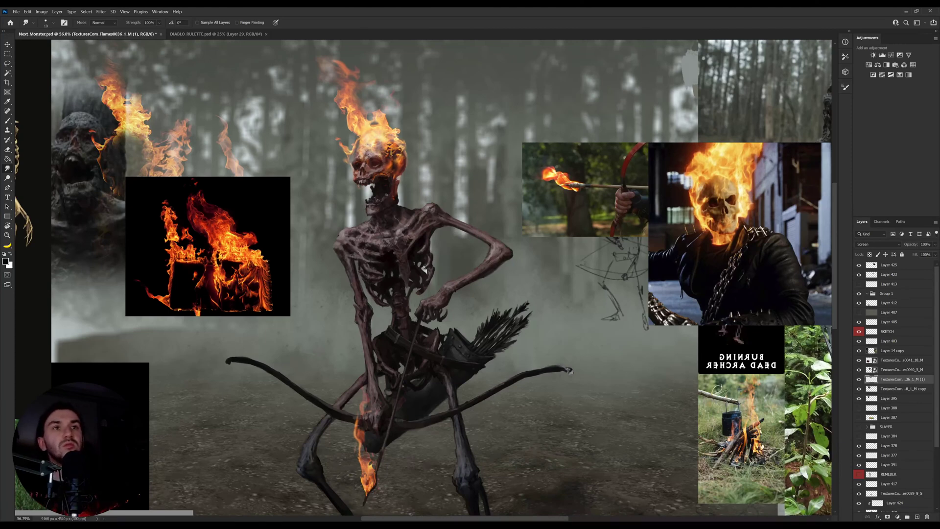
pyautogui.press(']')
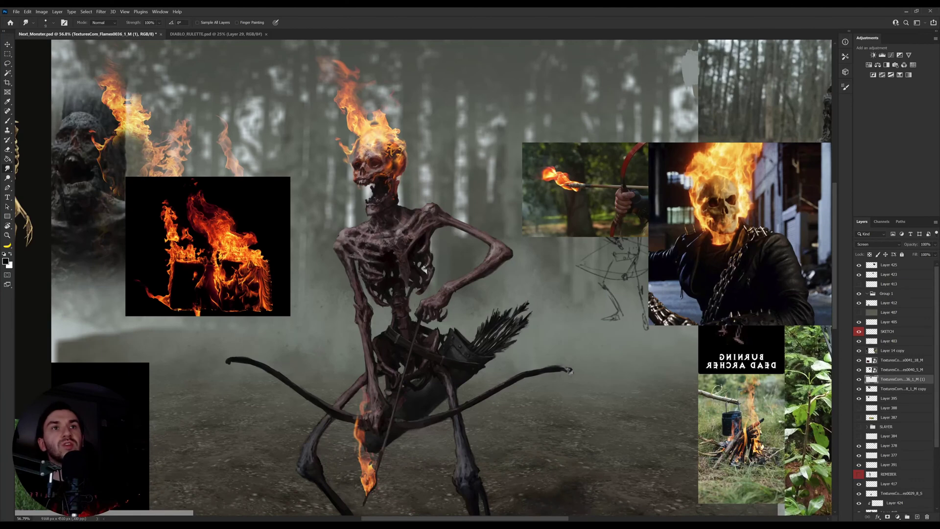
# Step: Move the flame photo on black over the skeleton's head and chest and set its blend mode to Screen
pyautogui.press('v')
pyautogui.keyDown('ctrl'); pyautogui.click(246, 239); pyautogui.keyUp('ctrl')
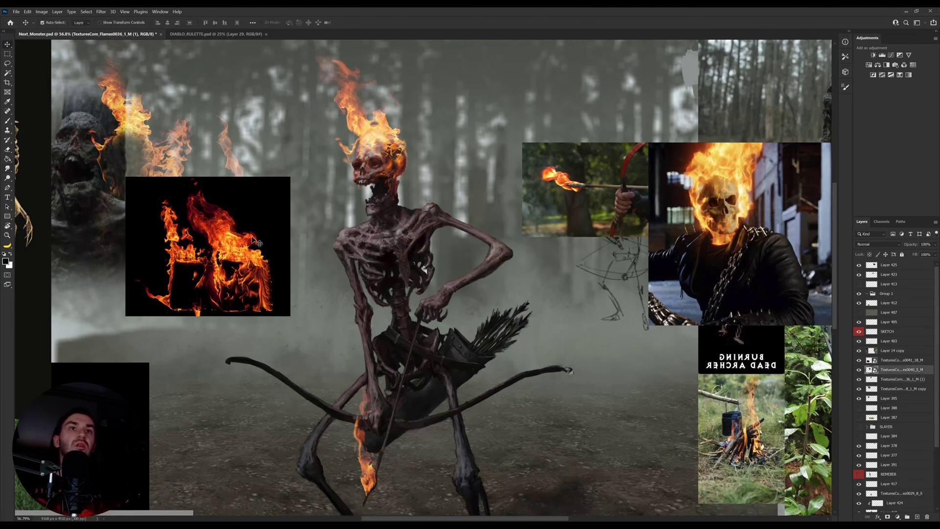
pyautogui.moveTo(246, 239)
pyautogui.mouseDown()
pyautogui.moveTo(288, 240)
pyautogui.moveTo(250, 270)
pyautogui.moveTo(215, 335)
pyautogui.moveTo(553, 218)
pyautogui.moveTo(560, 205)
pyautogui.mouseUp()
pyautogui.press('z')
pyautogui.moveTo(504, 241)
pyautogui.mouseDown()
pyautogui.moveTo(479, 251)
pyautogui.moveTo(410, 227)
pyautogui.mouseUp()
pyautogui.press('v')
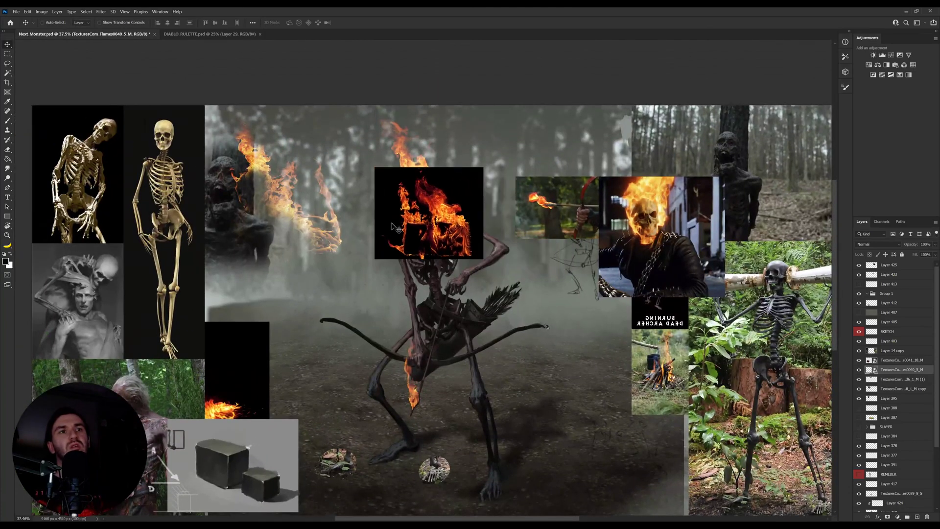
pyautogui.click(878, 245)
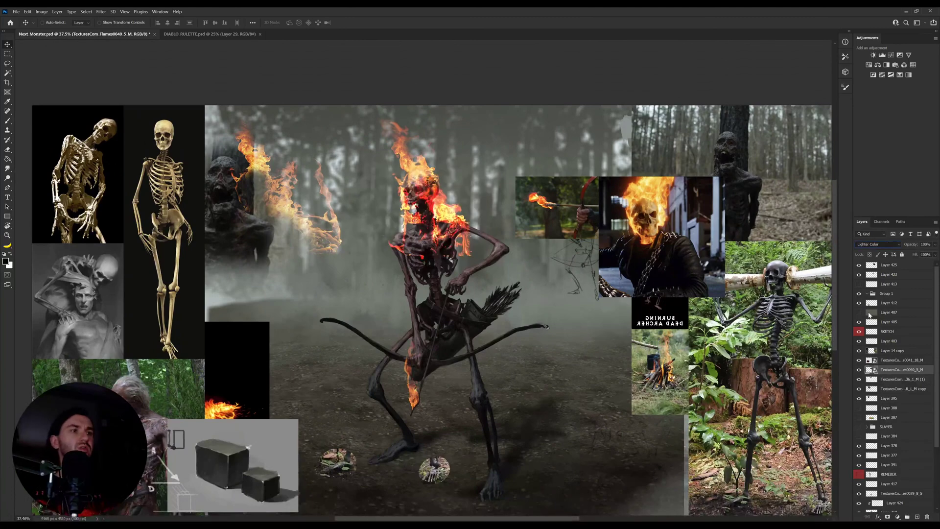
pyautogui.click(871, 311)
pyautogui.moveTo(477, 251)
pyautogui.mouseDown()
pyautogui.moveTo(452, 245)
pyautogui.moveTo(463, 229)
pyautogui.mouseUp()
pyautogui.press('z')
pyautogui.press('r')
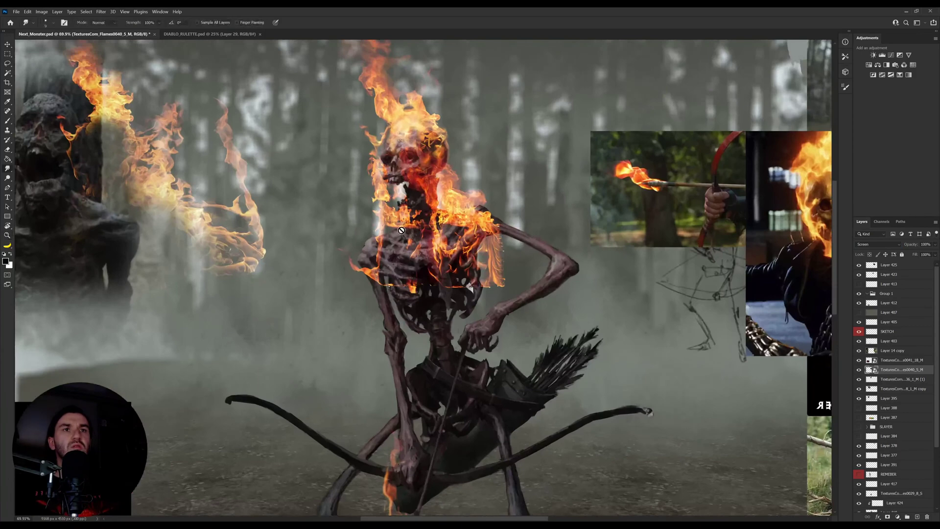
# Step: Rasterize the flame layer and warp its sides outward so the flames spread around the skeleton's shoulders
pyautogui.hotkey('ctrl', 't')
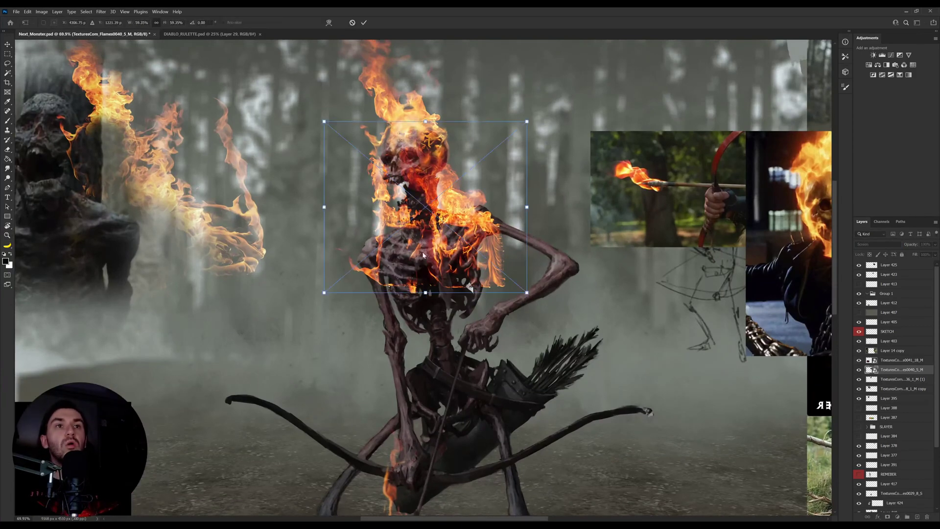
pyautogui.press('Return')
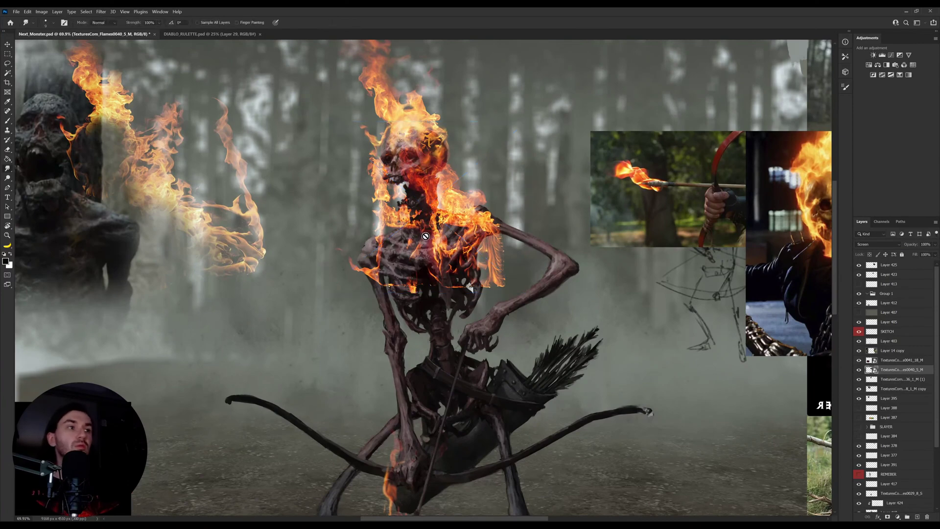
pyautogui.press('b')
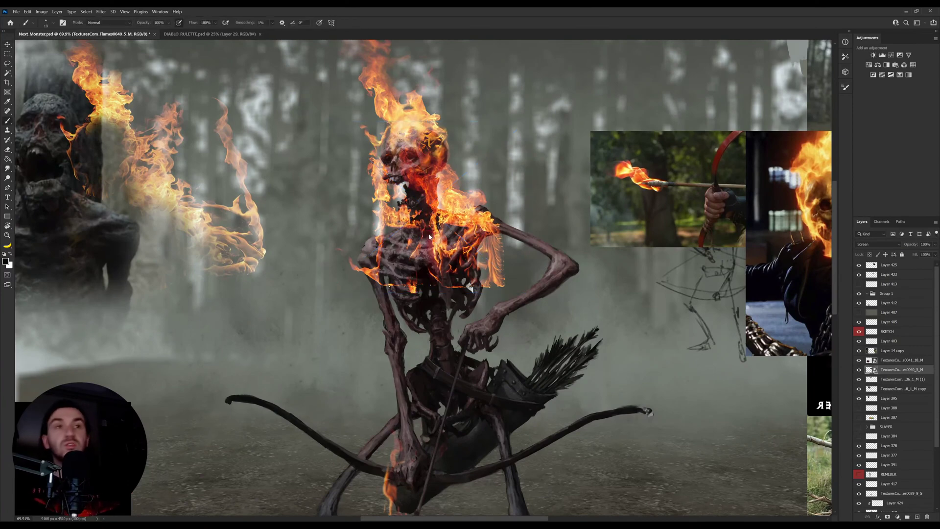
pyautogui.hotkey('ctrl', 't')
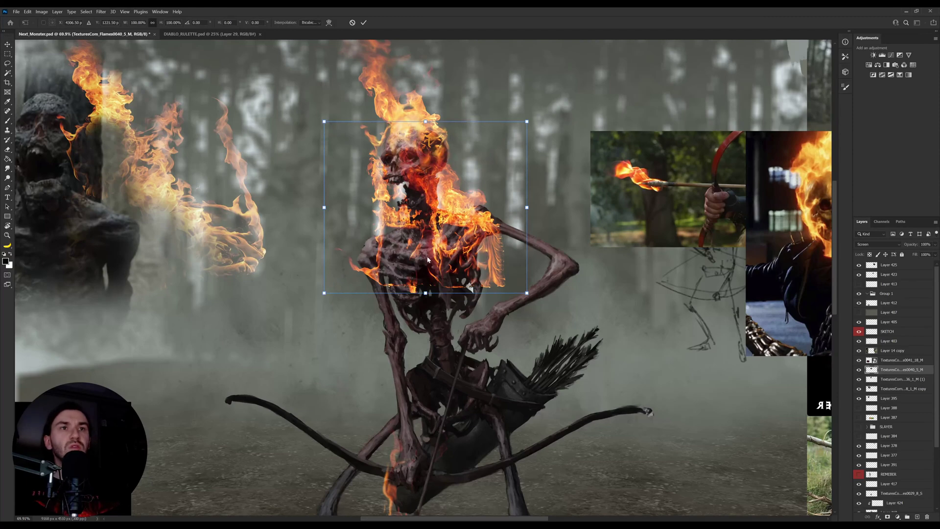
pyautogui.click(427, 259)
pyautogui.moveTo(356, 209); pyautogui.dragTo(340, 225)
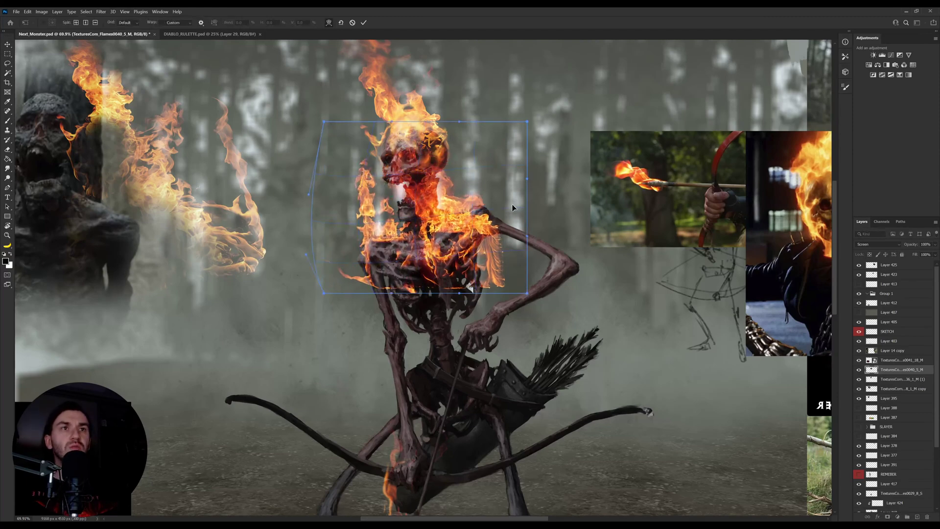
pyautogui.moveTo(506, 215); pyautogui.dragTo(518, 204)
pyautogui.moveTo(403, 131); pyautogui.dragTo(418, 133)
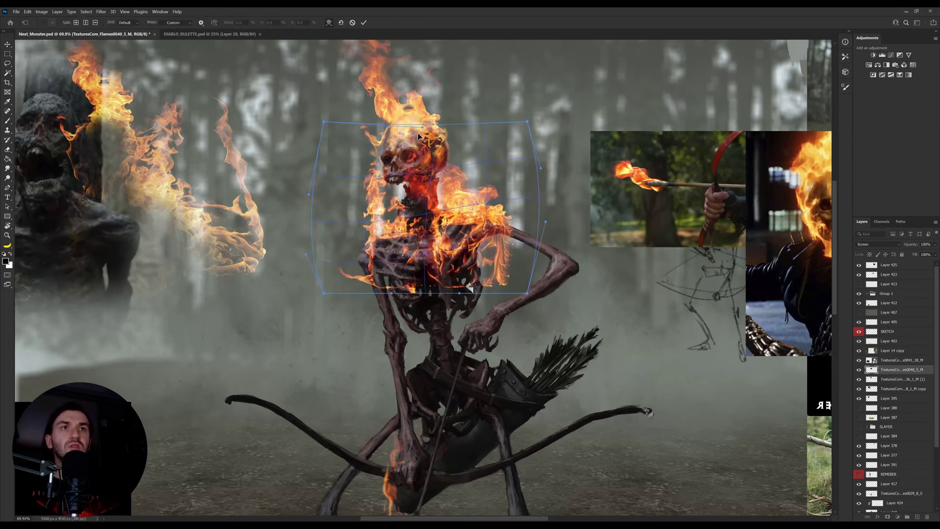
pyautogui.press('Return')
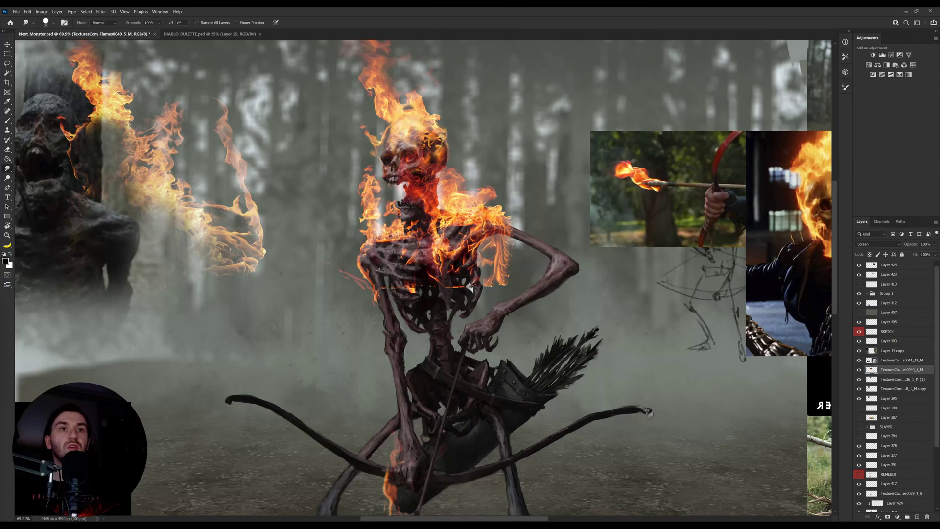
# Step: Smudge the flames over the ribcage and neck with progressively larger brushes so they follow the bones
pyautogui.press(']')
pyautogui.press(']')
pyautogui.moveTo(413, 290); pyautogui.dragTo(395, 265)
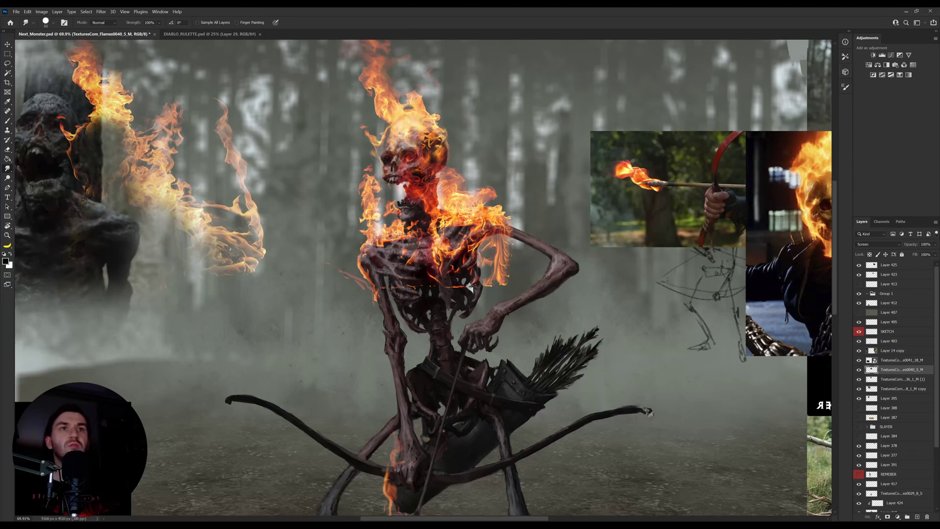
pyautogui.press(']')
pyautogui.press(']')
pyautogui.press(']')
pyautogui.press(']')
pyautogui.press(']')
pyautogui.moveTo(399, 215)
pyautogui.mouseDown()
pyautogui.moveTo(392, 208)
pyautogui.moveTo(389, 221)
pyautogui.moveTo(402, 215)
pyautogui.moveTo(381, 242)
pyautogui.moveTo(390, 246)
pyautogui.mouseUp()
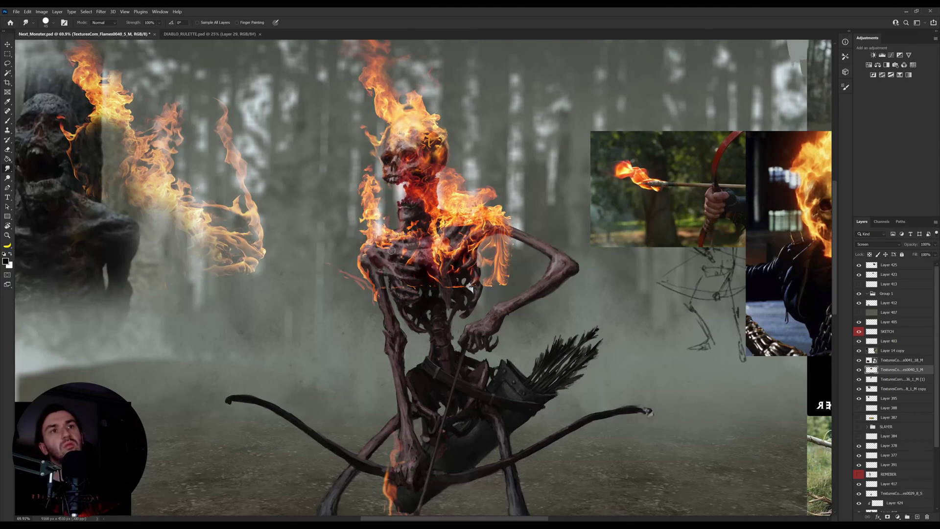
# Step: Push the tall flame on the straight arm's shoulder outward, away from the jaw, with a much larger Smudge brush
pyautogui.press(']')
pyautogui.press(']')
pyautogui.press(']')
pyautogui.press(']')
pyautogui.press(']')
pyautogui.press(']')
pyautogui.press(']')
pyautogui.press(']')
pyautogui.press(']')
pyautogui.press(']')
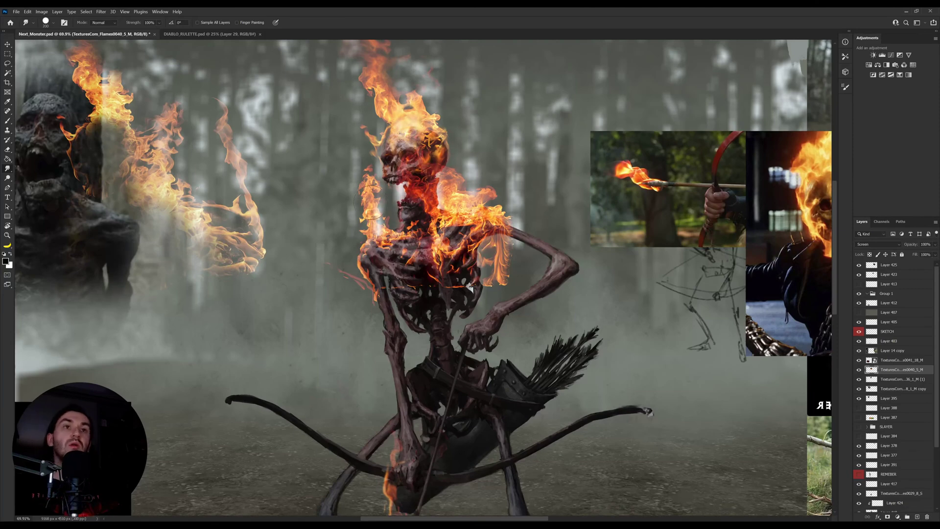
pyautogui.moveTo(371, 203)
pyautogui.mouseDown()
pyautogui.moveTo(360, 157)
pyautogui.moveTo(392, 219)
pyautogui.moveTo(422, 222)
pyautogui.moveTo(415, 188)
pyautogui.moveTo(437, 204)
pyautogui.moveTo(434, 194)
pyautogui.moveTo(449, 258)
pyautogui.mouseUp()
# Step: Smudge the flames below the skull into its open jaw and throat with smaller brushes
pyautogui.press('[')
pyautogui.press('[')
pyautogui.press('[')
pyautogui.press('[')
pyautogui.press('[')
pyautogui.press(']')
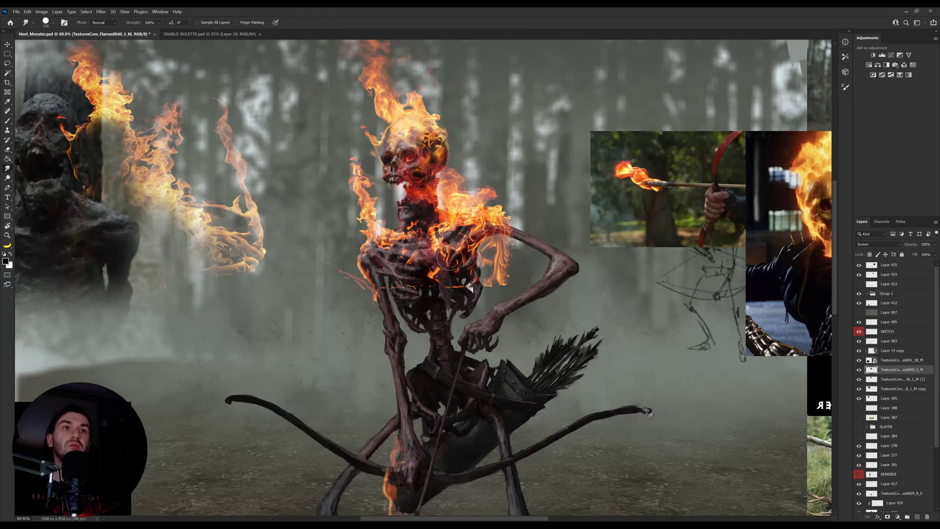
pyautogui.press('[')
pyautogui.press('[')
pyautogui.press('[')
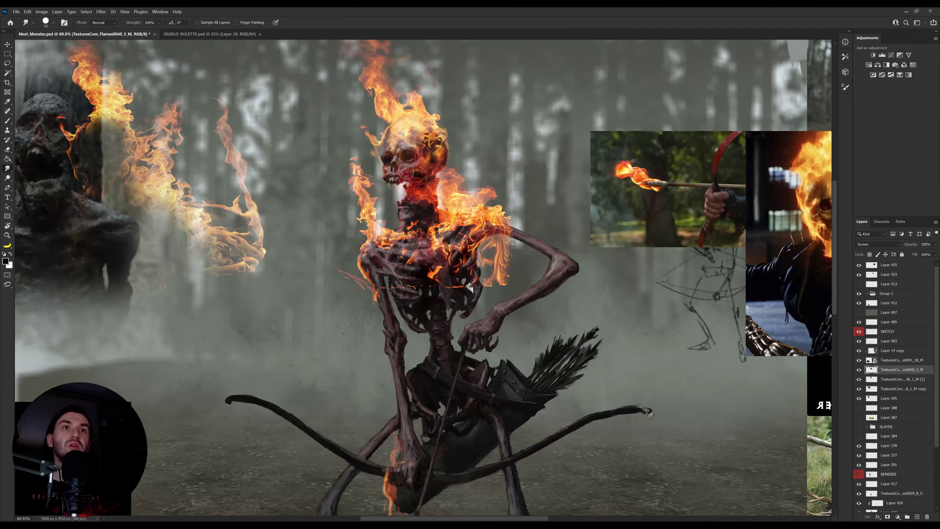
pyautogui.moveTo(406, 170)
pyautogui.mouseDown()
pyautogui.moveTo(424, 179)
pyautogui.moveTo(419, 204)
pyautogui.moveTo(432, 181)
pyautogui.moveTo(428, 204)
pyautogui.moveTo(431, 180)
pyautogui.moveTo(414, 156)
pyautogui.moveTo(423, 156)
pyautogui.moveTo(402, 163)
pyautogui.moveTo(393, 176)
pyautogui.moveTo(441, 169)
pyautogui.mouseUp()
pyautogui.press(']')
pyautogui.press(']')
pyautogui.press(']')
pyautogui.press(']')
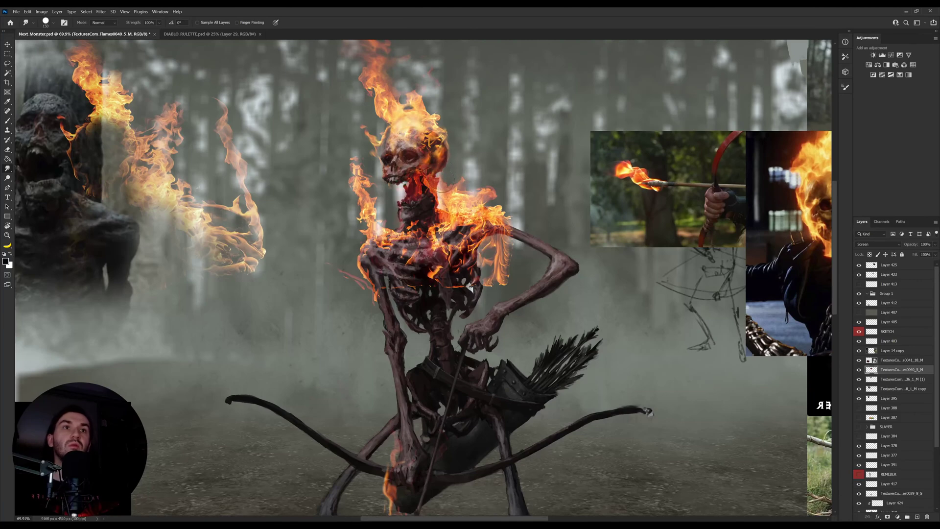
# Step: Fade the flames behind the neck with a large, soft eraser
pyautogui.press('e')
pyautogui.press(']')
pyautogui.press(']')
pyautogui.press(']')
pyautogui.press(']')
pyautogui.press(']')
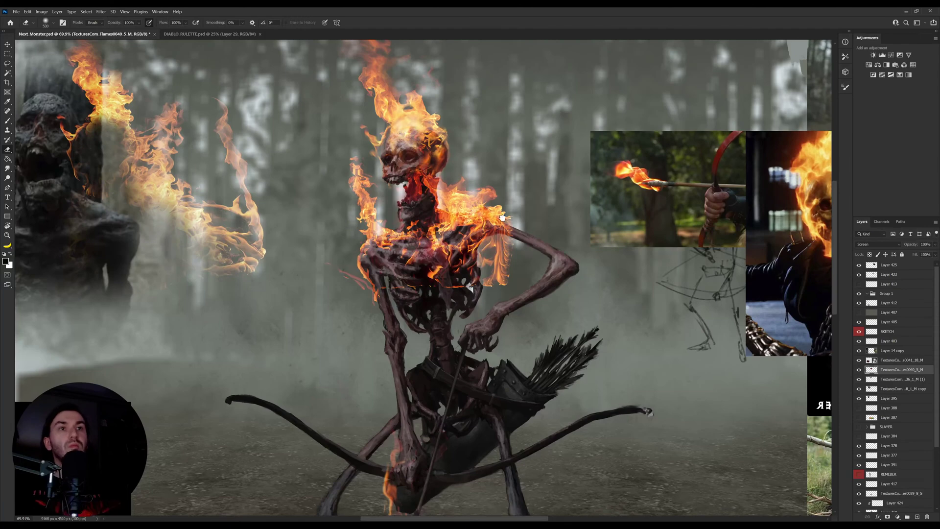
pyautogui.moveTo(409, 189)
pyautogui.mouseDown()
pyautogui.moveTo(426, 172)
pyautogui.moveTo(431, 192)
pyautogui.moveTo(437, 184)
pyautogui.moveTo(467, 215)
pyautogui.moveTo(447, 214)
pyautogui.mouseUp()
# Step: Smudge the inner edge of the flames on the bent arm's shoulder toward the neck
pyautogui.press('[')
pyautogui.press('[')
pyautogui.press('[')
pyautogui.press('[')
pyautogui.press('b')
pyautogui.press('r')
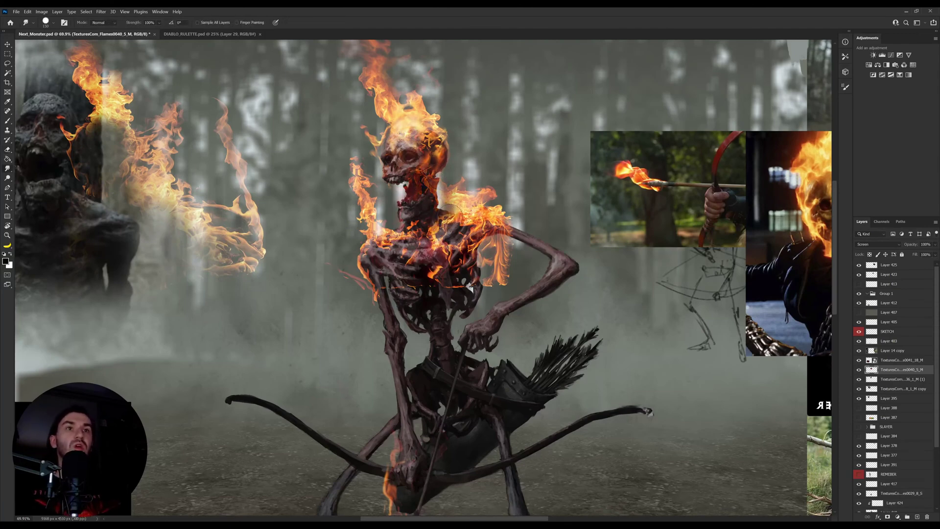
pyautogui.moveTo(452, 213)
pyautogui.mouseDown()
pyautogui.moveTo(442, 203)
pyautogui.moveTo(437, 223)
pyautogui.moveTo(407, 240)
pyautogui.moveTo(397, 230)
pyautogui.moveTo(406, 245)
pyautogui.moveTo(392, 221)
pyautogui.moveTo(419, 232)
pyautogui.moveTo(415, 255)
pyautogui.moveTo(435, 222)
pyautogui.mouseUp()
# Step: Erase the flames covering the collarbones and upper ribs, leaving fire on both shoulders
pyautogui.press('[')
pyautogui.press('[')
pyautogui.press(']')
pyautogui.press('e')
pyautogui.moveTo(408, 259)
pyautogui.mouseDown()
pyautogui.moveTo(441, 244)
pyautogui.moveTo(411, 289)
pyautogui.moveTo(446, 250)
pyautogui.moveTo(509, 218)
pyautogui.moveTo(515, 225)
pyautogui.moveTo(492, 228)
pyautogui.mouseUp()
# Step: Smudge the leftover flames beside the ribs under the bent arm into small, thin wisps
pyautogui.press('r')
pyautogui.press(']')
pyautogui.press(']')
pyautogui.moveTo(507, 283)
pyautogui.mouseDown()
pyautogui.moveTo(489, 244)
pyautogui.moveTo(503, 250)
pyautogui.moveTo(473, 228)
pyautogui.moveTo(462, 242)
pyautogui.mouseUp()
pyautogui.press(']')
pyautogui.press(']')
pyautogui.press('[')
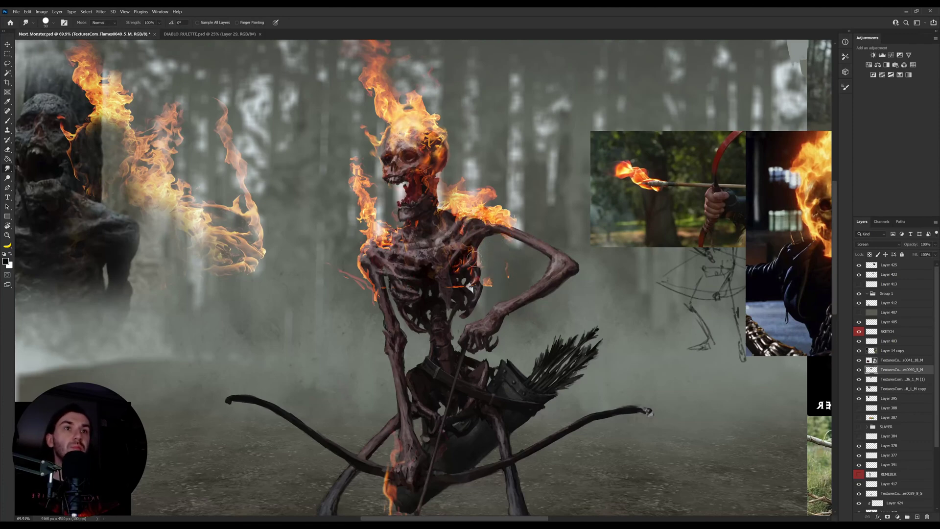
pyautogui.moveTo(471, 286)
pyautogui.mouseDown()
pyautogui.moveTo(467, 265)
pyautogui.moveTo(503, 255)
pyautogui.mouseUp()
# Step: Extend the shoulder flames down along the straight arm with progressively smaller Smudge brushes
pyautogui.press('[')
pyautogui.press('[')
pyautogui.press('[')
pyautogui.press('[')
pyautogui.press('[')
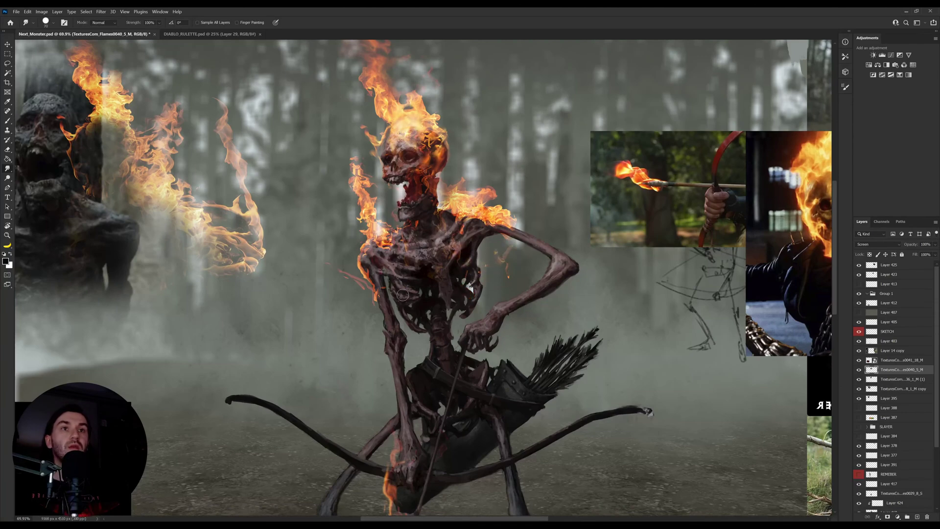
pyautogui.moveTo(377, 295)
pyautogui.mouseDown()
pyautogui.moveTo(384, 322)
pyautogui.moveTo(397, 304)
pyautogui.moveTo(379, 295)
pyautogui.moveTo(387, 290)
pyautogui.moveTo(396, 309)
pyautogui.moveTo(388, 338)
pyautogui.moveTo(387, 306)
pyautogui.mouseUp()
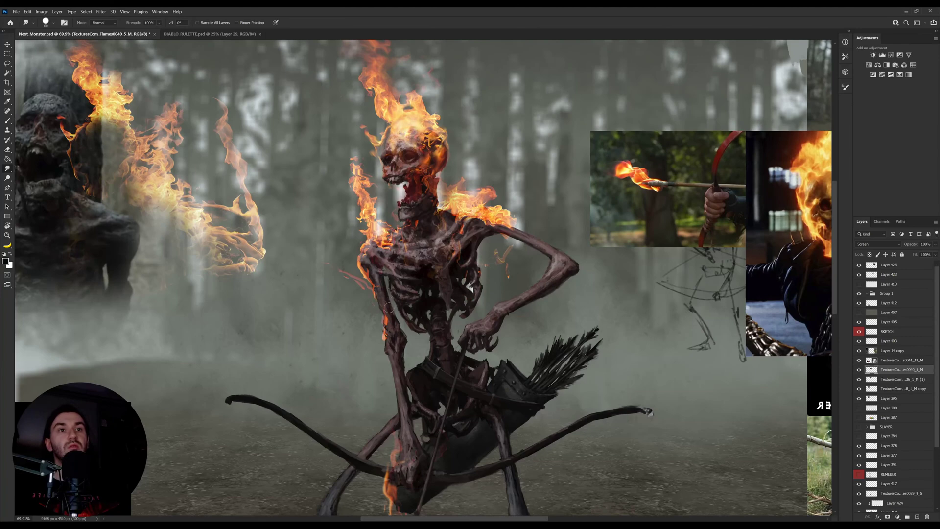
# Step: Erase the stray wisps beside the straight arm and trim and reshape the flames on the bent arm's shoulder
pyautogui.press('e')
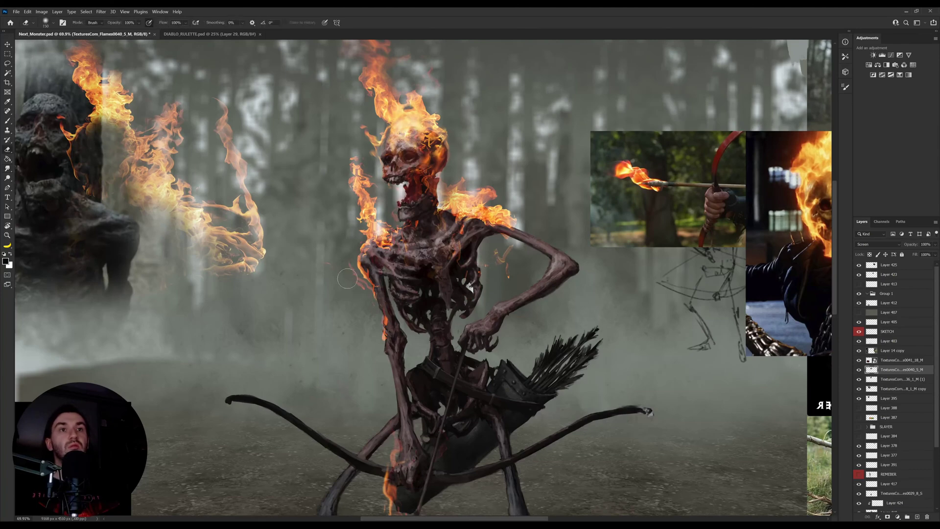
pyautogui.press('r')
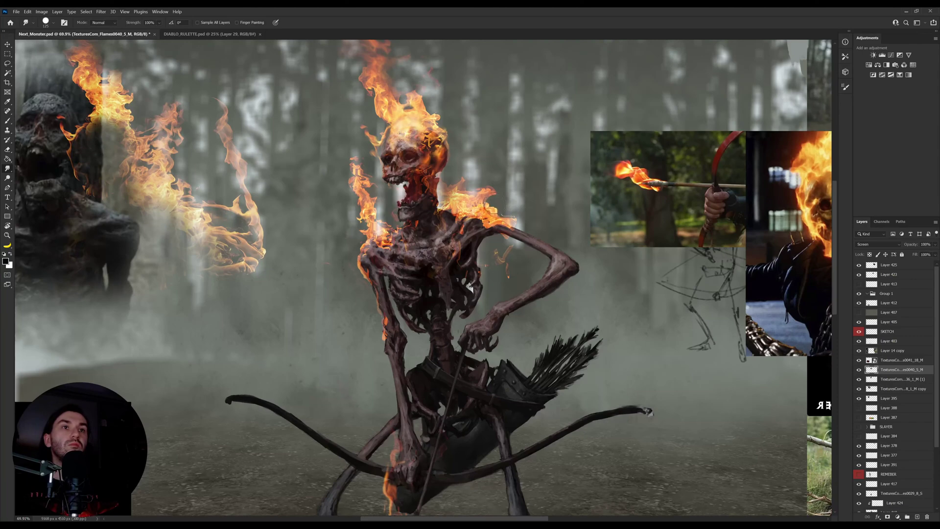
pyautogui.press('e')
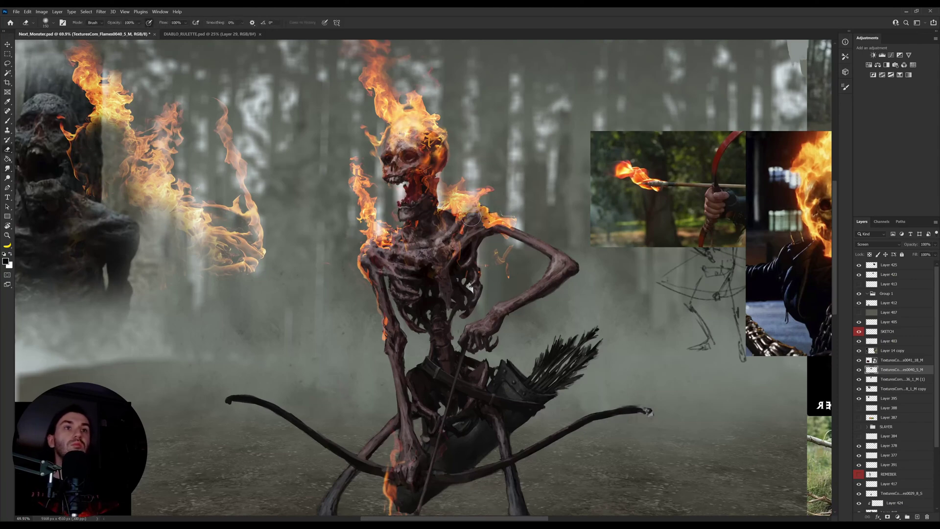
pyautogui.press('r')
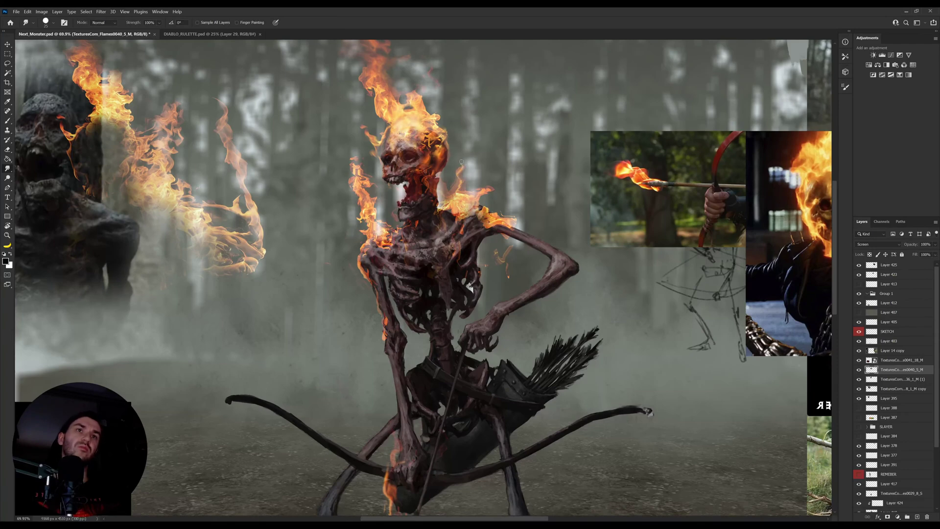
# Step: Flip the whole canvas horizontally to check the burning skeleton from the mirrored side
pyautogui.press('z')
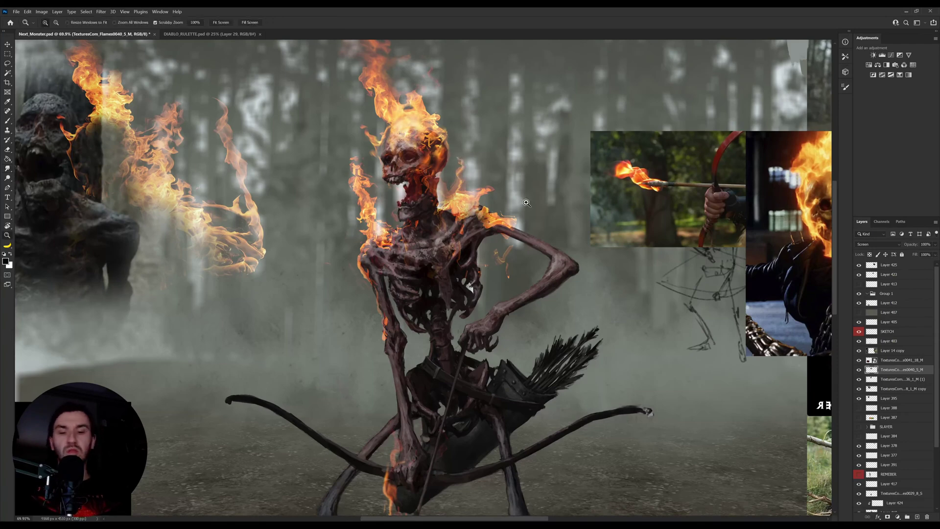
pyautogui.moveTo(527, 204); pyautogui.dragTo(500, 209)
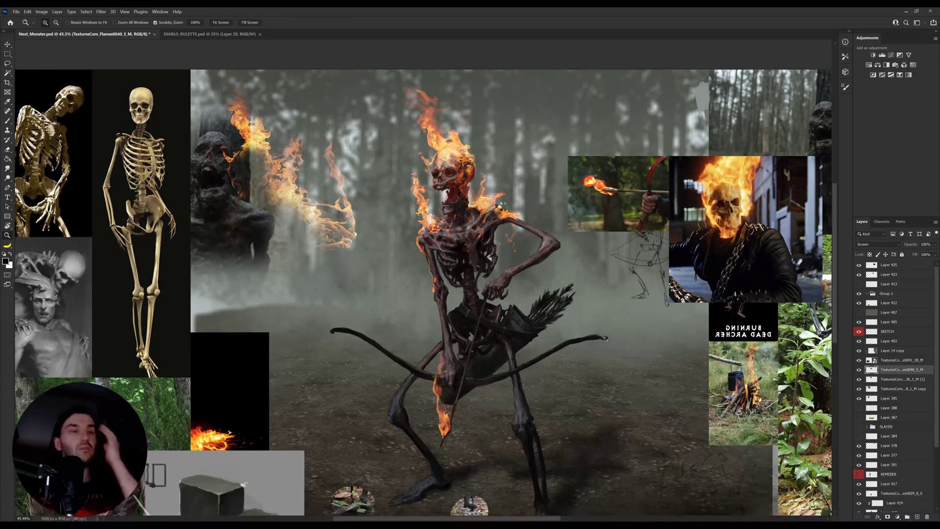
pyautogui.hotkey('ctrl', 'shift', 'h')
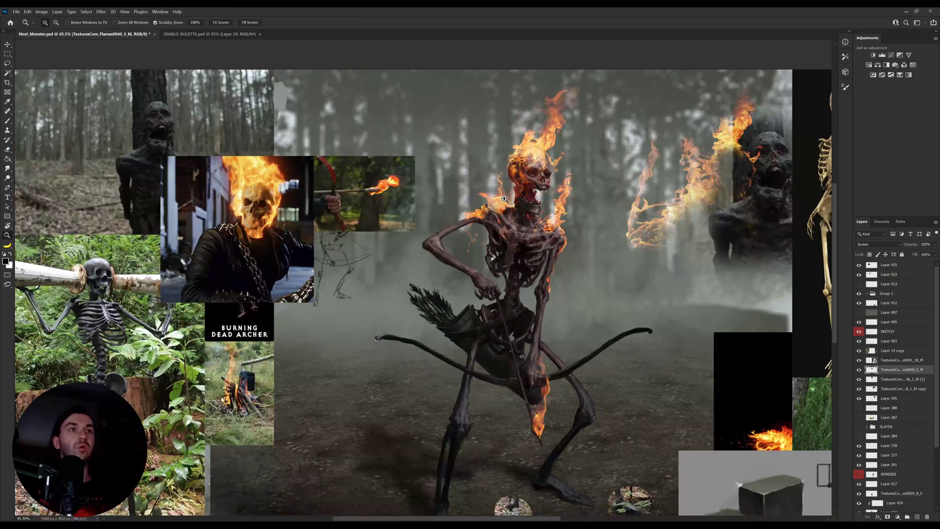
pyautogui.moveTo(553, 207); pyautogui.dragTo(572, 208)
pyautogui.press('r')
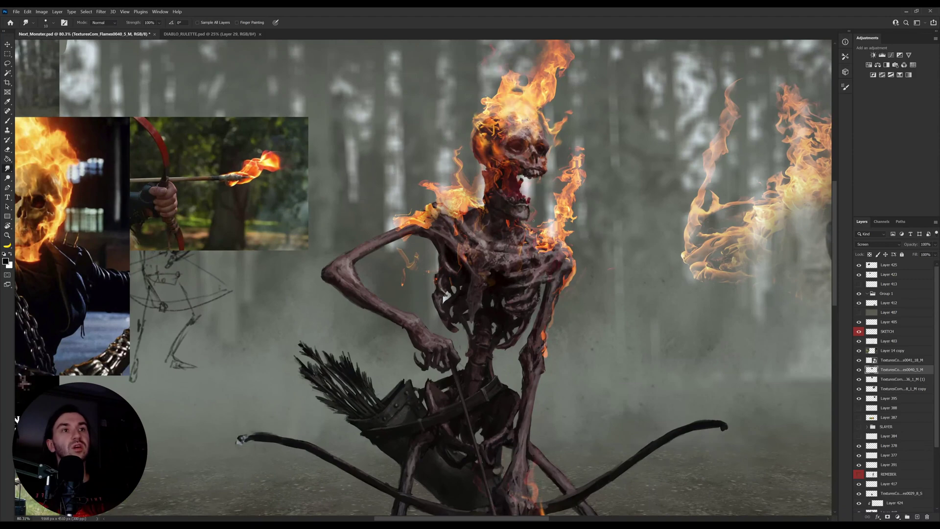
pyautogui.press('e')
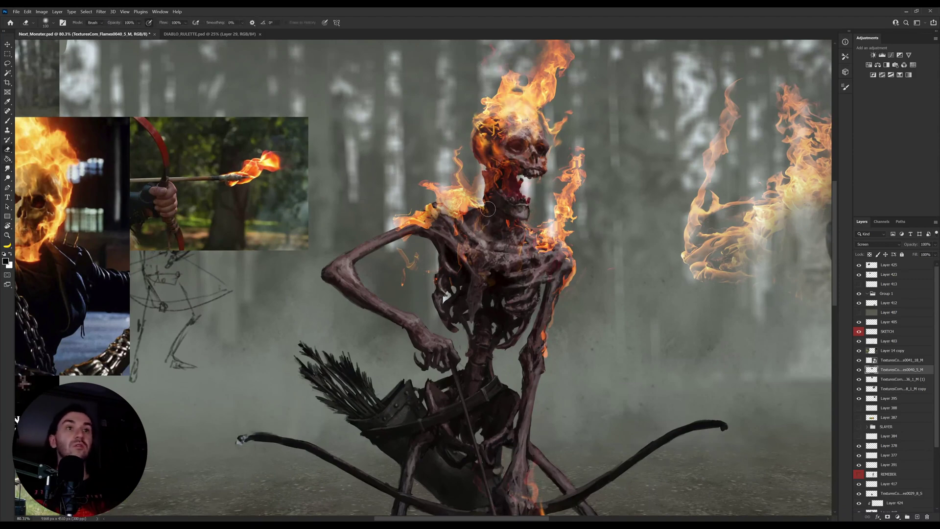
# Step: Smudge the flame edge on the bent arm's shoulder and erase the leftover wisps hanging beneath it
pyautogui.press('r')
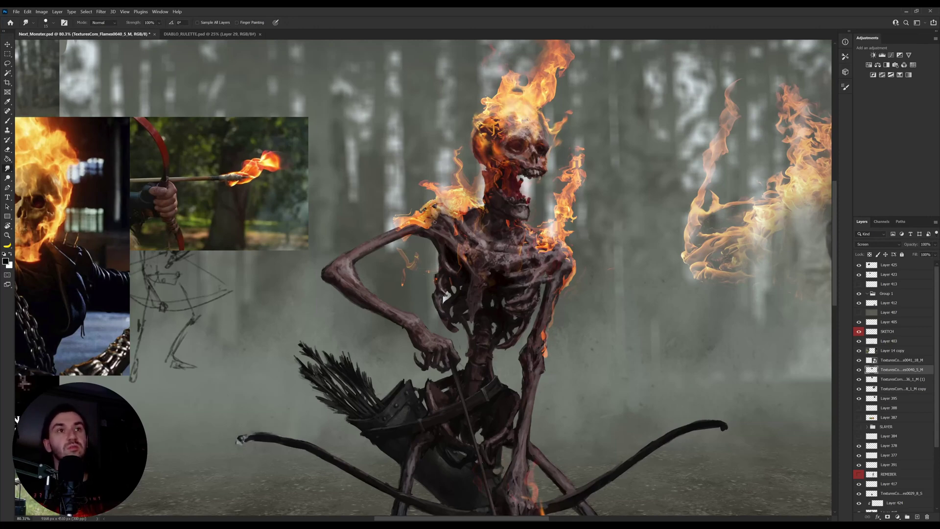
pyautogui.moveTo(431, 222)
pyautogui.mouseDown()
pyautogui.moveTo(432, 237)
pyautogui.moveTo(424, 220)
pyautogui.mouseUp()
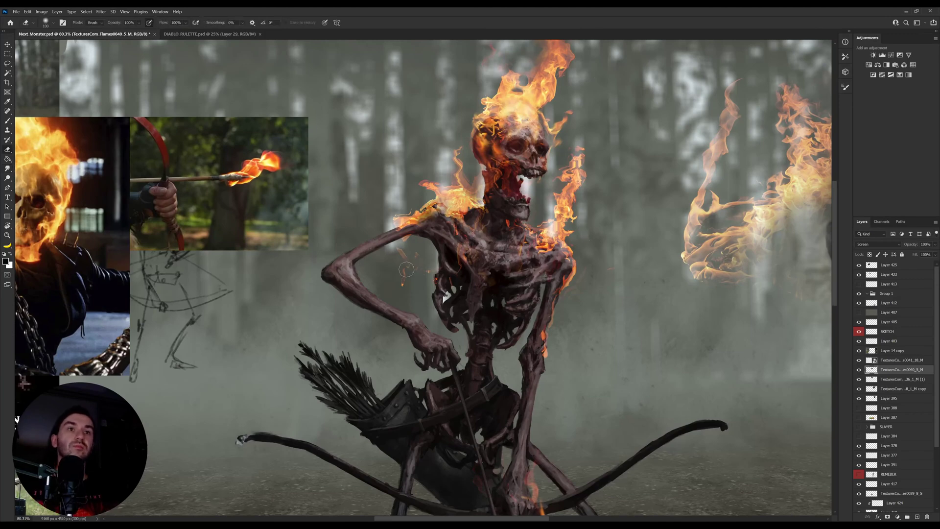
pyautogui.press('i')
pyautogui.press('r')
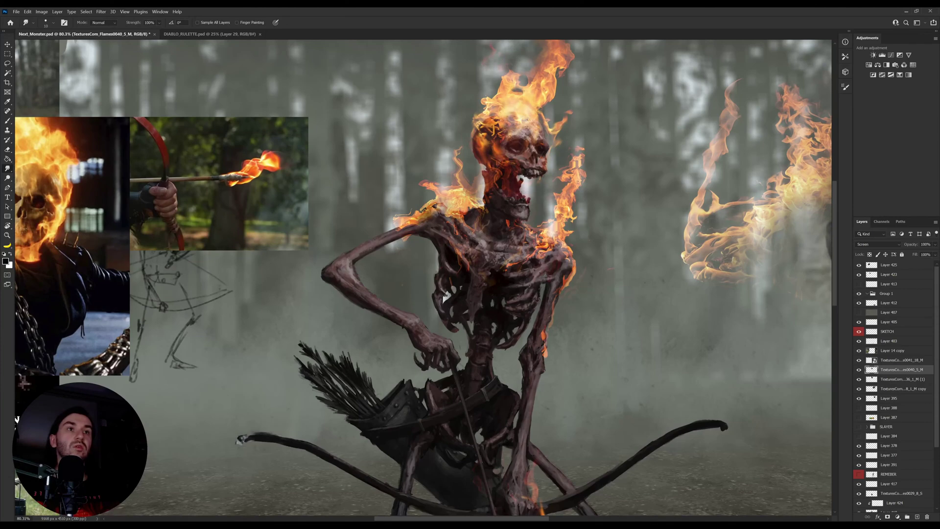
pyautogui.press('e')
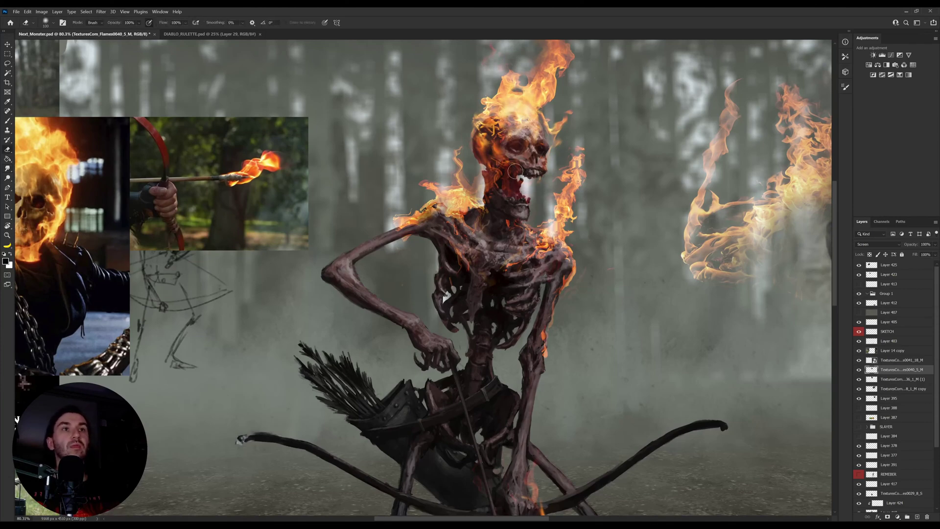
# Step: Erase the flames covering the skull's face and jaw on the skull flame layer
pyautogui.moveTo(499, 188)
pyautogui.mouseDown()
pyautogui.moveTo(509, 186)
pyautogui.moveTo(508, 172)
pyautogui.moveTo(502, 248)
pyautogui.mouseUp()
pyautogui.press('r')
pyautogui.press('e')
pyautogui.press('v')
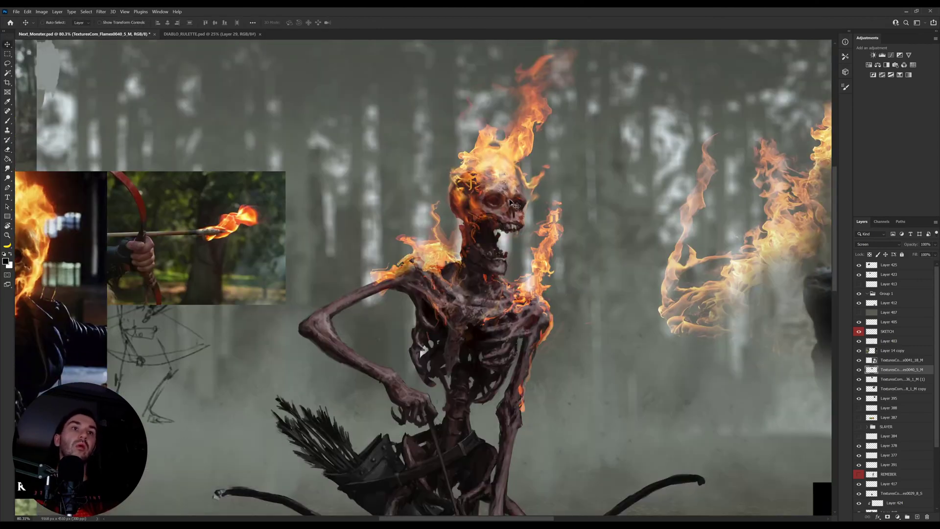
pyautogui.press('e')
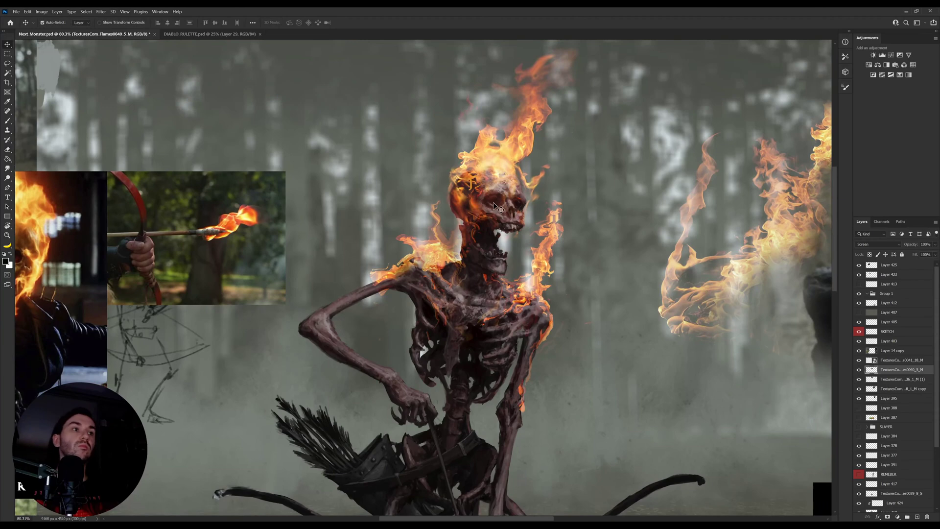
pyautogui.hotkey('alt', '[')
pyautogui.press('e')
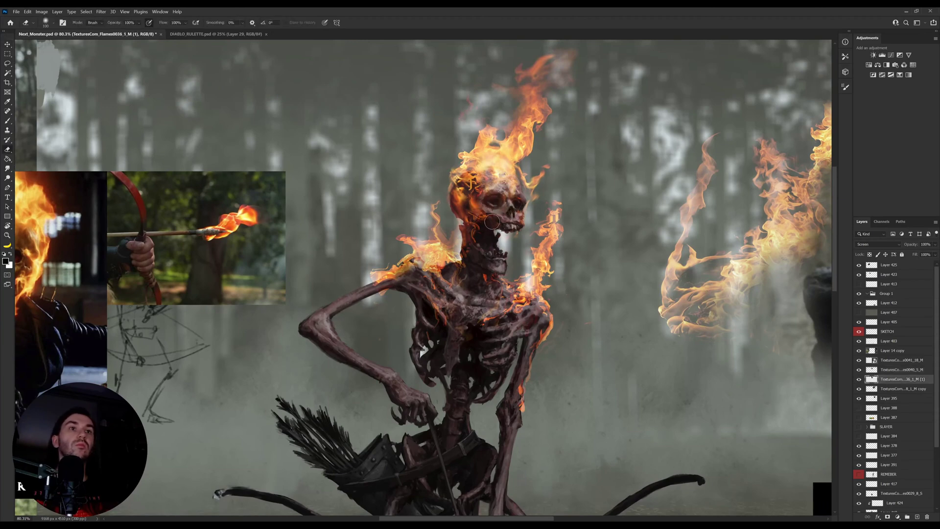
# Step: Try to smudge the small flame beside the skull's face
pyautogui.keyDown('ctrl'); pyautogui.click(533, 191); pyautogui.keyUp('ctrl')
pyautogui.press('r')
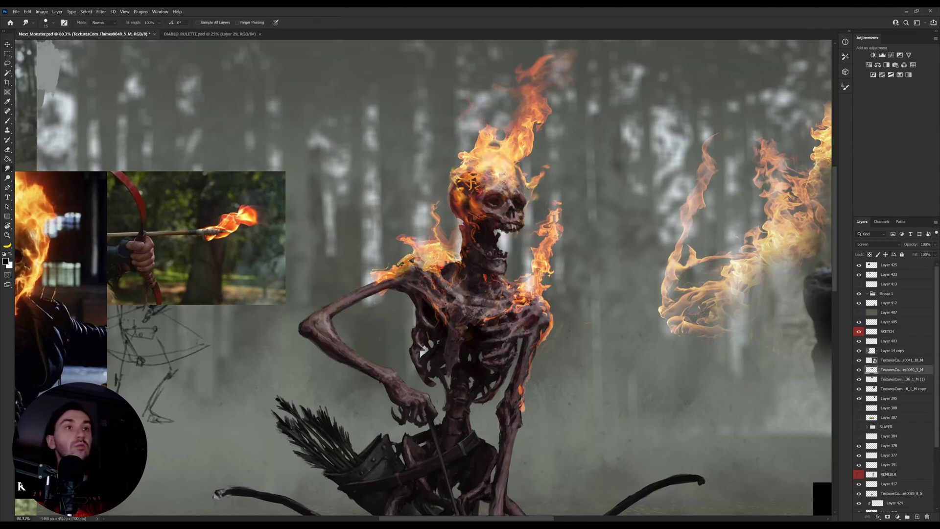
pyautogui.press('v')
pyautogui.press('r')
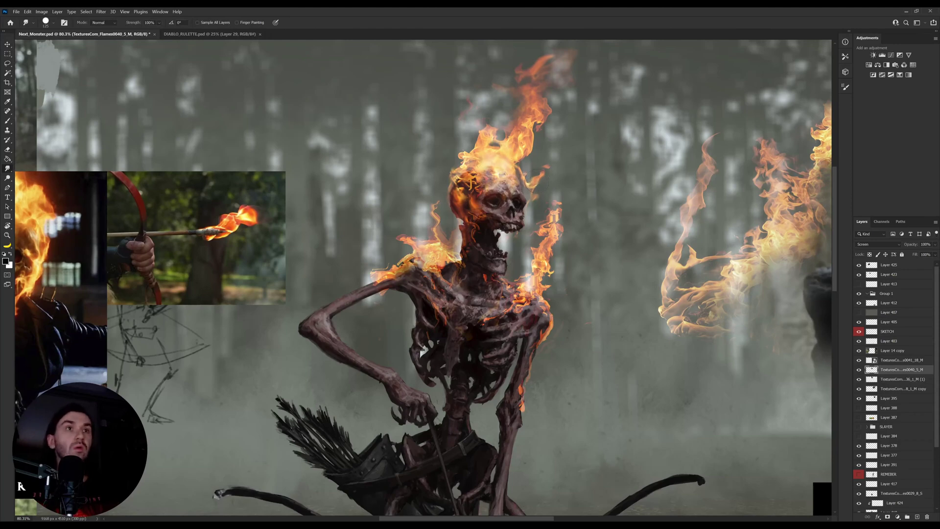
pyautogui.press('v')
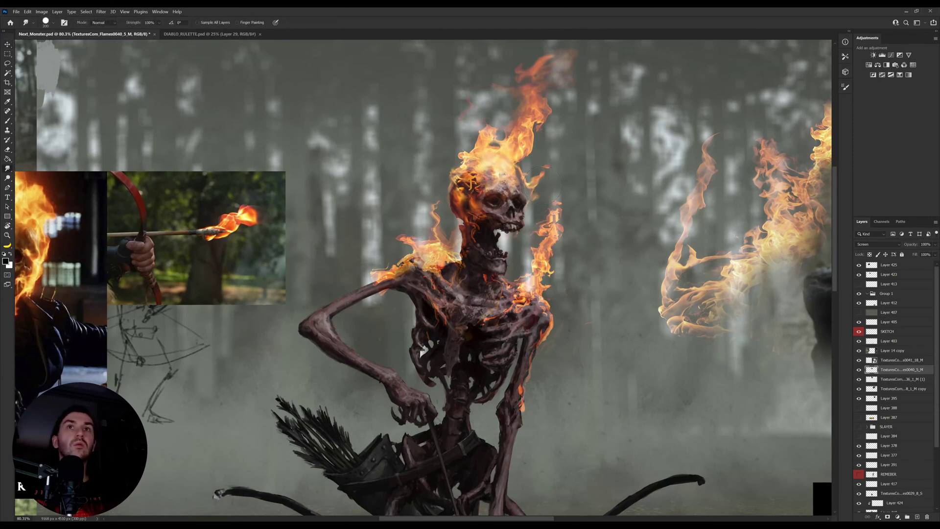
pyautogui.moveTo(537, 186); pyautogui.dragTo(538, 192)
pyautogui.hotkey('ctrl', 'z')
# Step: Refine the small flame beside the skull's face on the skull flame layer with a progressively smaller Smudge brush
pyautogui.keyDown('ctrl'); pyautogui.click(534, 125); pyautogui.keyUp('ctrl')
pyautogui.press('r')
pyautogui.press('[')
pyautogui.press('[')
pyautogui.press('[')
pyautogui.press('[')
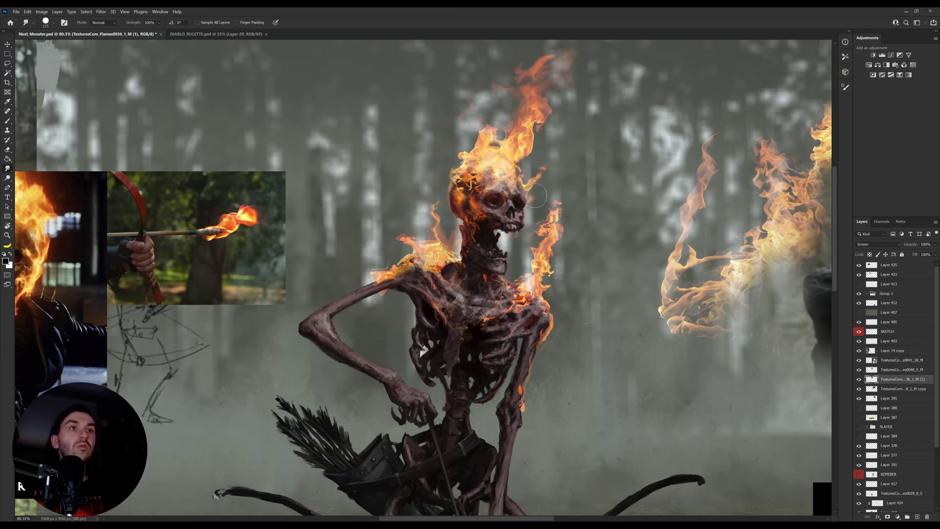
pyautogui.press('[')
pyautogui.press('[')
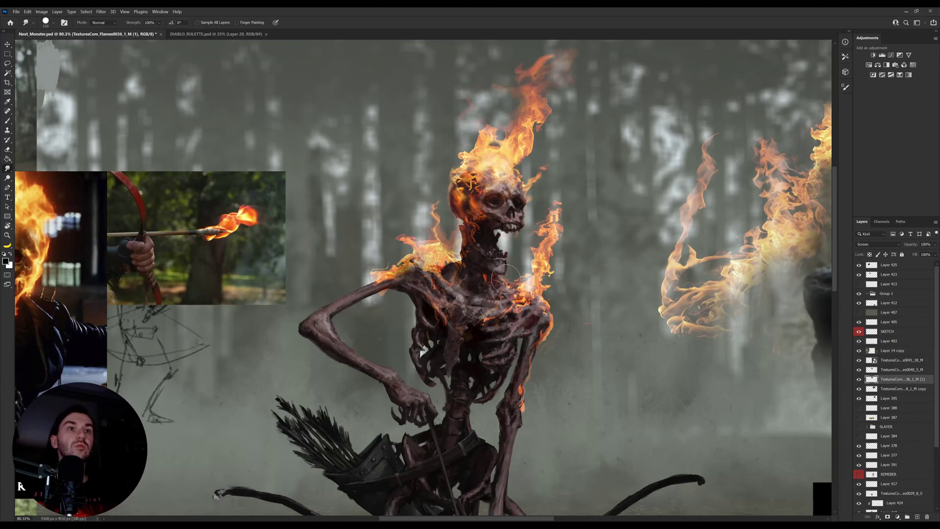
# Step: Smudge the shoulder flame layer between the skeleton's jaw and the straight arm's shoulder
pyautogui.press('v')
pyautogui.keyDown('ctrl'); pyautogui.click(490, 283); pyautogui.keyUp('ctrl')
pyautogui.press('r')
pyautogui.moveTo(488, 277); pyautogui.dragTo(519, 272)
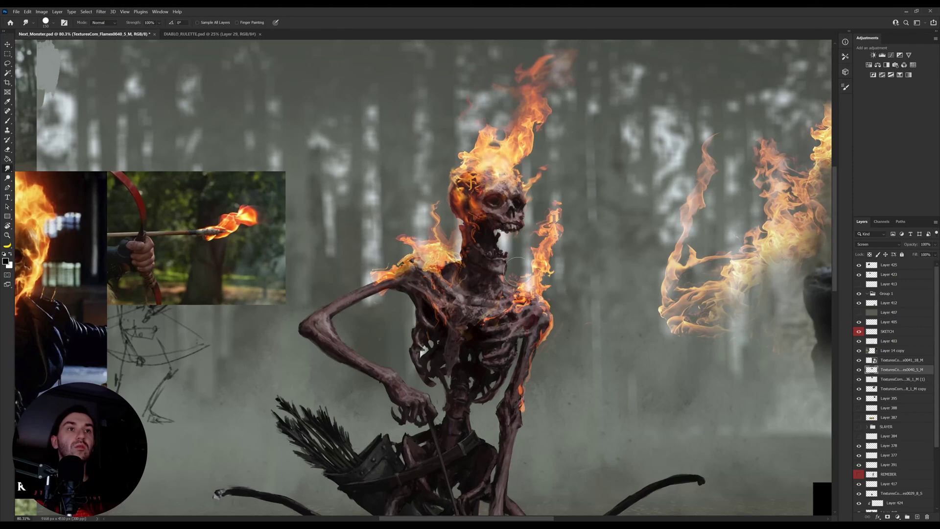
# Step: Pull the flame tongues on the bent arm's shoulder upward with smaller Smudge brushes and lower the smudge strength to 49%
pyautogui.moveTo(434, 240)
pyautogui.mouseDown()
pyautogui.moveTo(424, 230)
pyautogui.moveTo(430, 236)
pyautogui.moveTo(431, 203)
pyautogui.mouseUp()
pyautogui.press('[')
pyautogui.press('[')
pyautogui.press('[')
pyautogui.press('[')
pyautogui.moveTo(139, 25); pyautogui.dragTo(127, 28)
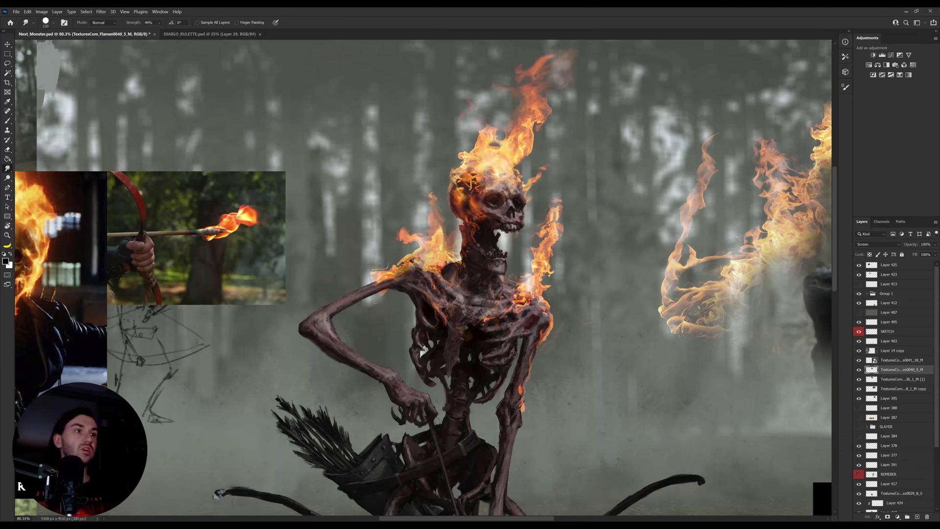
# Step: Merge the skull and shoulder flame layers and set the merged layer's blend mode to Screen
pyautogui.click(859, 390)
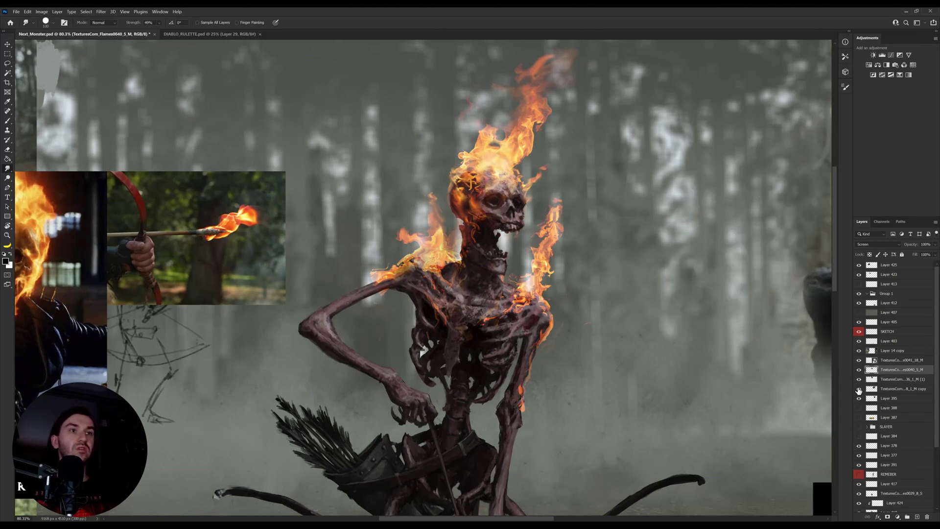
pyautogui.click(859, 390)
pyautogui.keyDown('shift'); pyautogui.click(872, 381); pyautogui.keyUp('shift')
pyautogui.hotkey('ctrl', 'e')
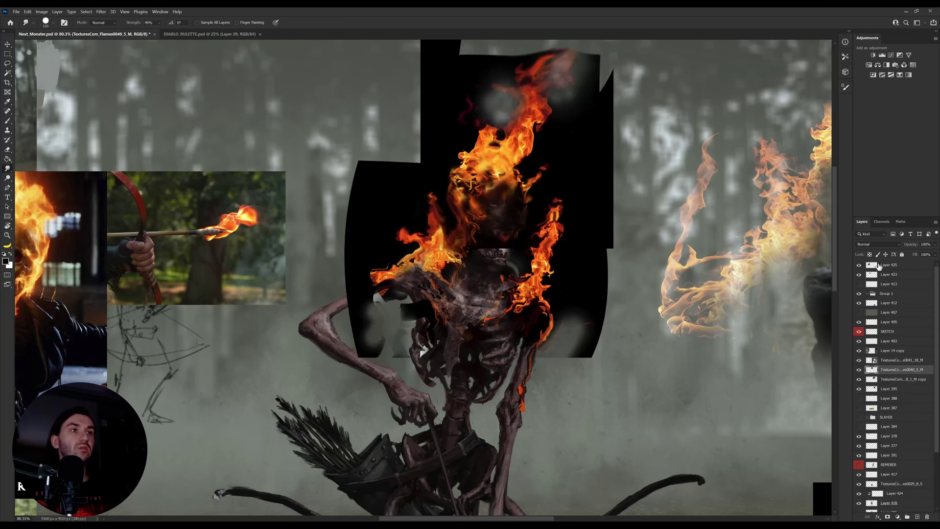
pyautogui.click(882, 245)
pyautogui.click(872, 320)
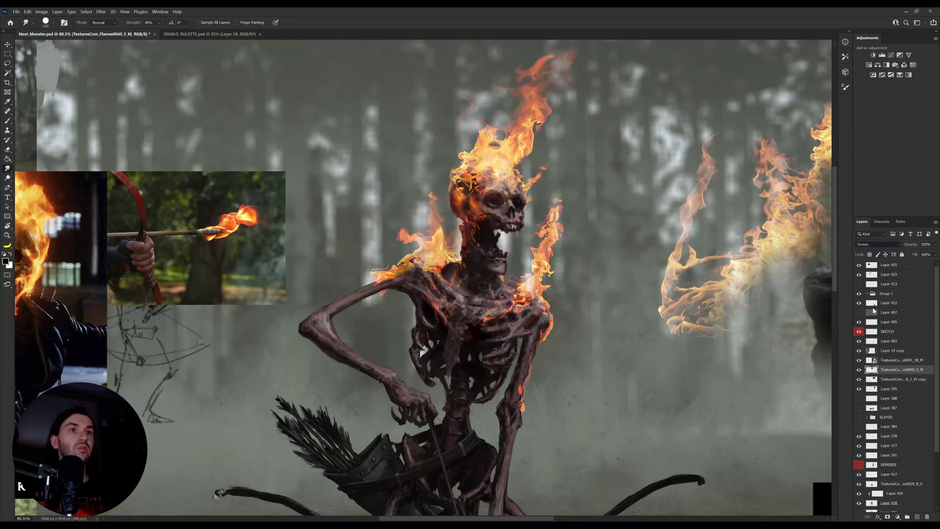
# Step: Delete the spare flame copy floating beside the archer and check the merged flame layer by toggling its visibility
pyautogui.moveTo(595, 290); pyautogui.dragTo(520, 300)
pyautogui.press('v')
pyautogui.keyDown('ctrl'); pyautogui.click(679, 280); pyautogui.keyUp('ctrl')
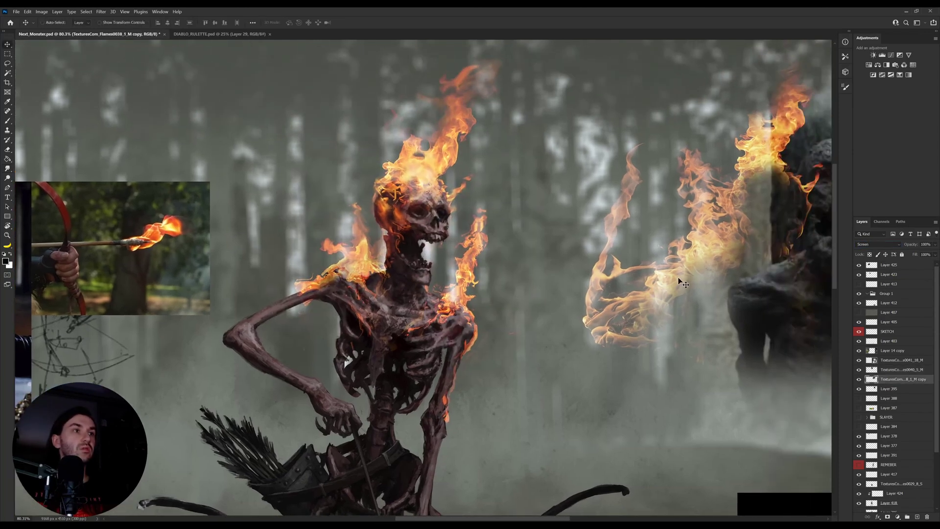
pyautogui.press('Delete')
pyautogui.click(859, 370)
pyautogui.click(859, 370)
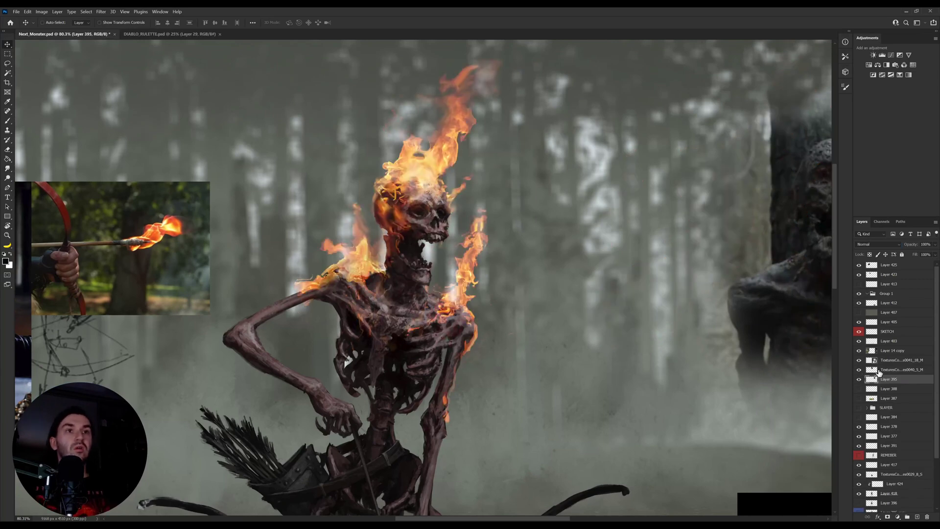
# Step: Smudge the merged flames on the bent arm's shoulder, the back of the skull and the plume above it
pyautogui.click(876, 370)
pyautogui.press('e')
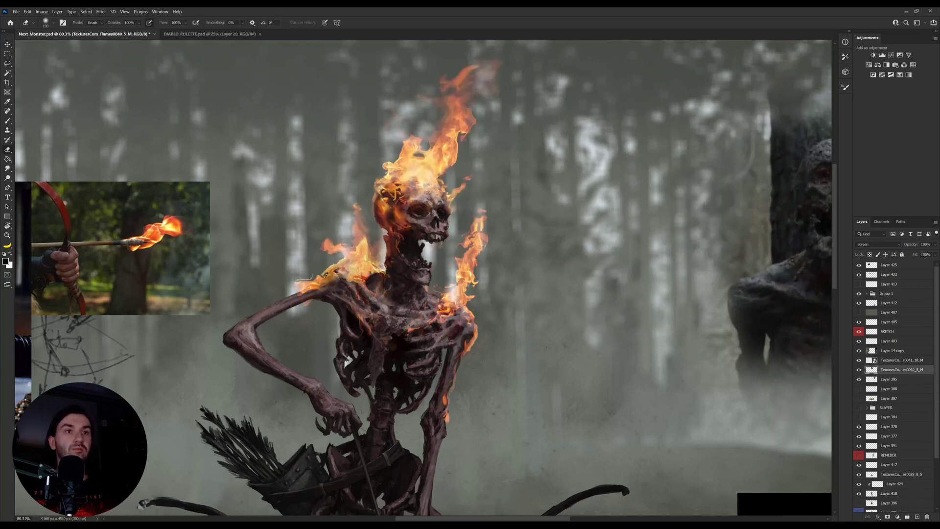
pyautogui.press('r')
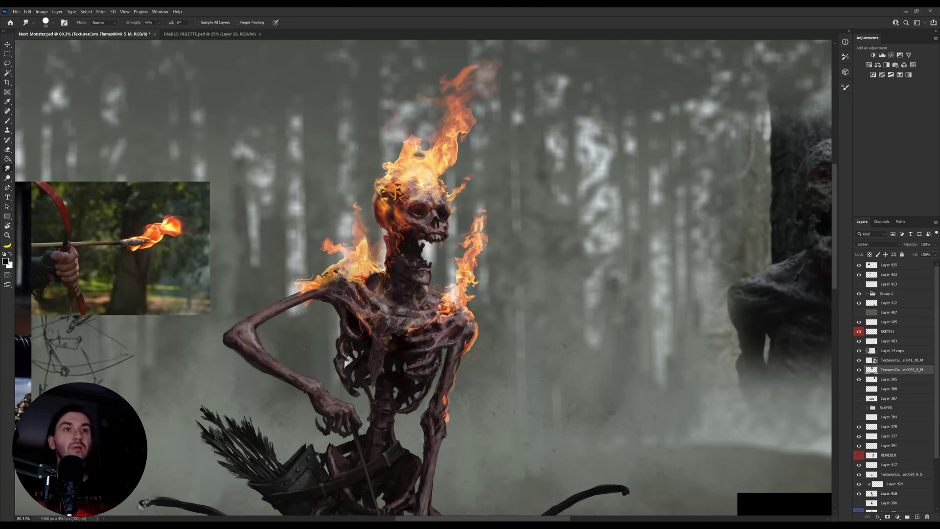
pyautogui.press('[')
pyautogui.press('[')
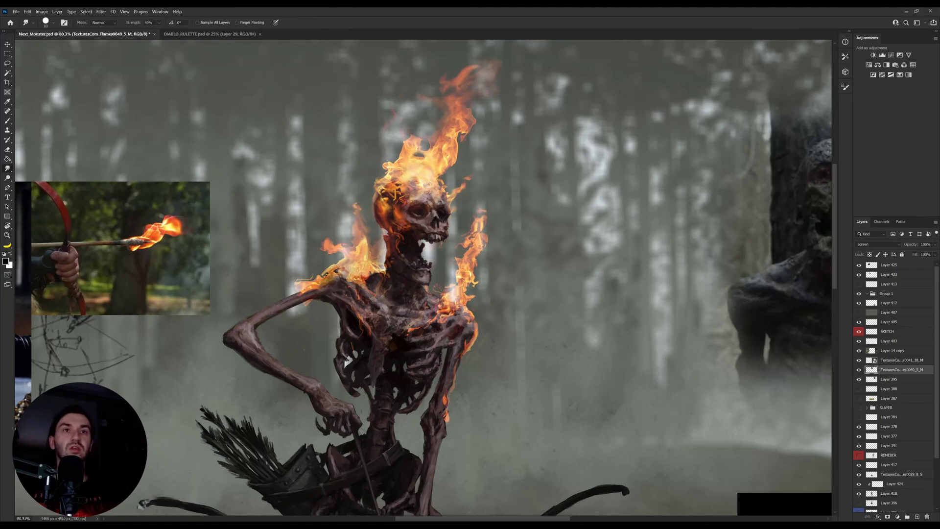
pyautogui.moveTo(350, 263)
pyautogui.mouseDown()
pyautogui.moveTo(387, 238)
pyautogui.moveTo(381, 249)
pyautogui.moveTo(384, 234)
pyautogui.moveTo(355, 204)
pyautogui.moveTo(400, 206)
pyautogui.mouseUp()
pyautogui.press(']')
pyautogui.moveTo(385, 168); pyautogui.dragTo(412, 127)
pyautogui.moveTo(476, 109); pyautogui.dragTo(474, 122)
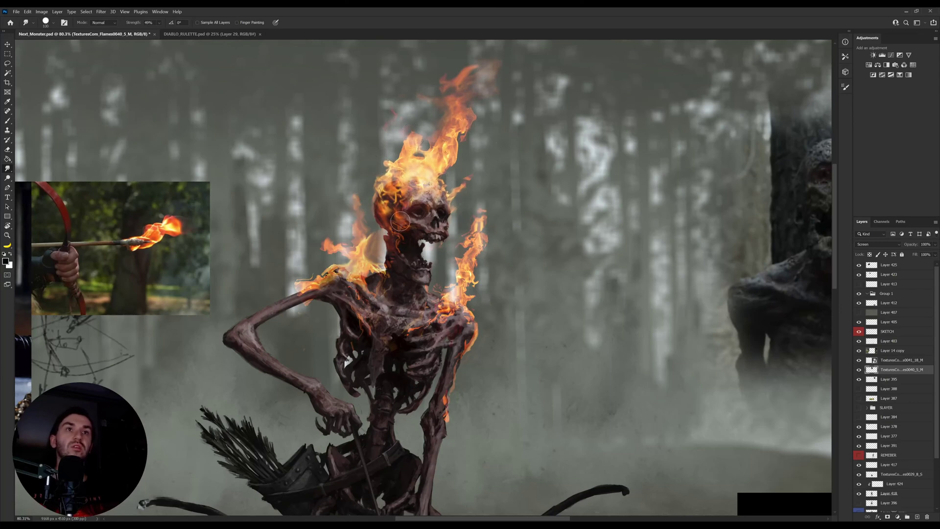
# Step: Set the Eyedropper to sample only the current layer and pick a flame orange from the skull for the Brush
pyautogui.press('e')
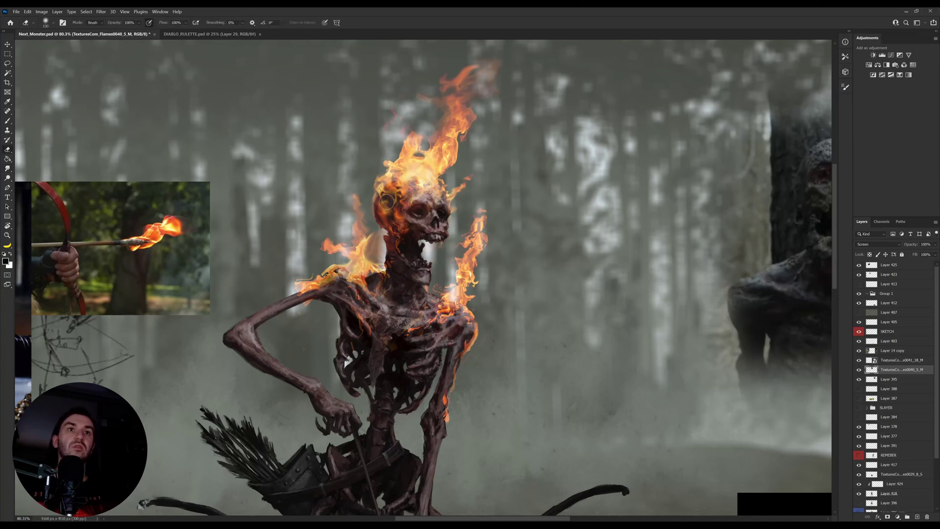
pyautogui.press('i')
pyautogui.click(402, 212)
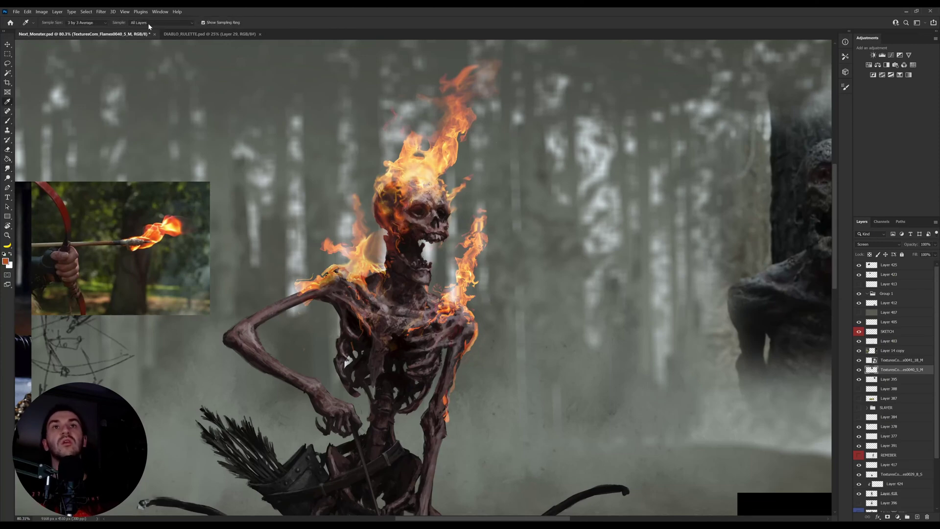
pyautogui.click(151, 23)
pyautogui.click(155, 31)
pyautogui.press('b')
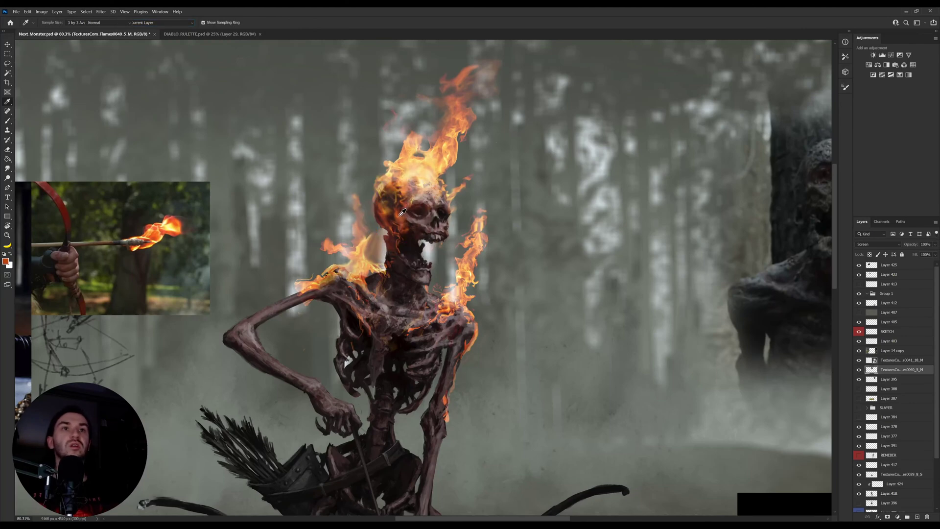
pyautogui.press('b')
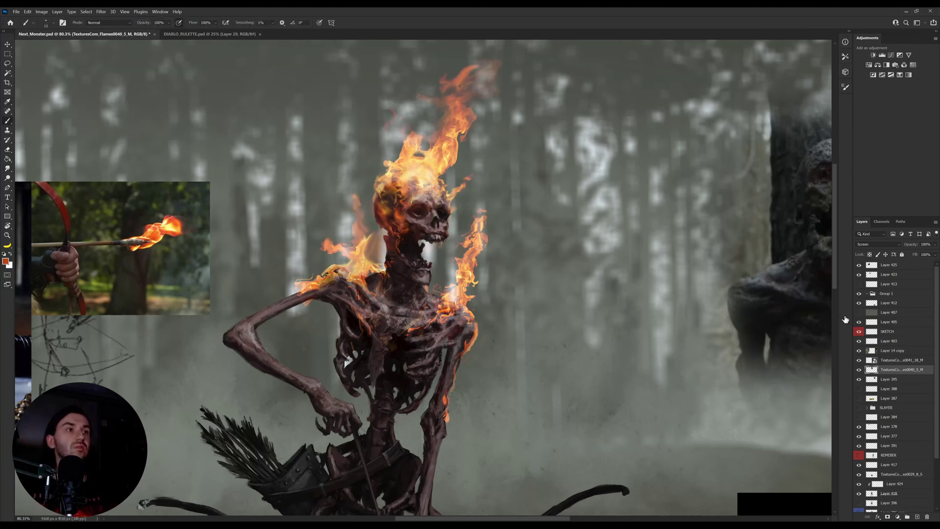
# Step: Paint extra flame strokes over the skull and the bent arm's shoulder with oranges and reds sampled from the fire
pyautogui.click(860, 304)
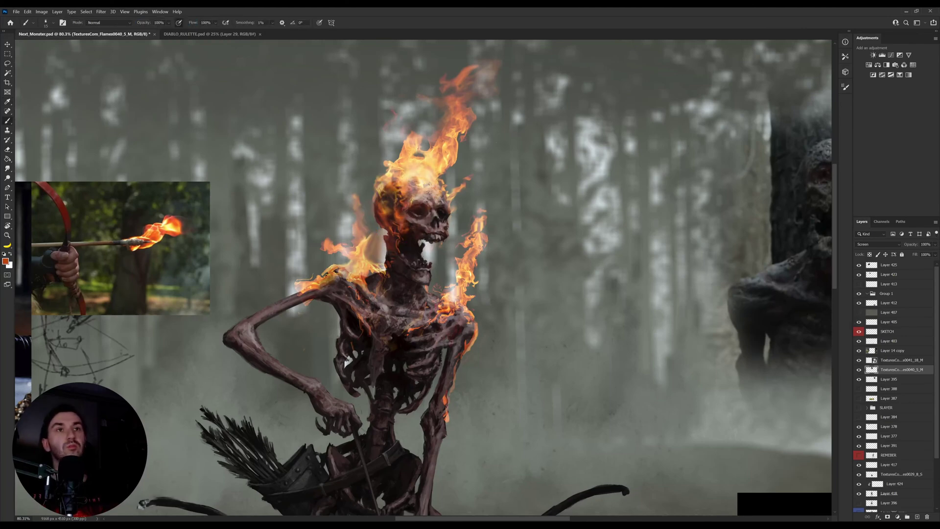
pyautogui.keyDown('alt'); pyautogui.click(385, 215); pyautogui.keyUp('alt')
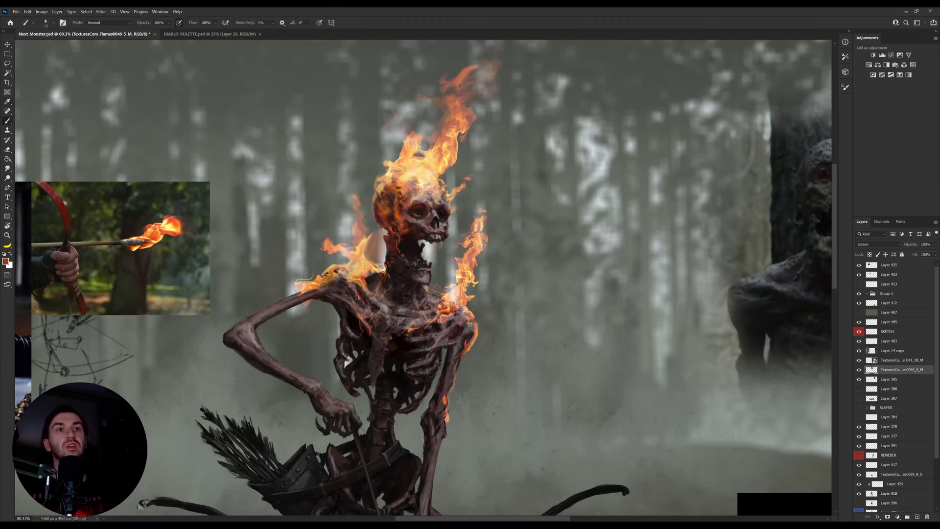
pyautogui.keyDown('alt'); pyautogui.click(414, 175); pyautogui.keyUp('alt')
pyautogui.keyDown('alt'); pyautogui.click(395, 200); pyautogui.keyUp('alt')
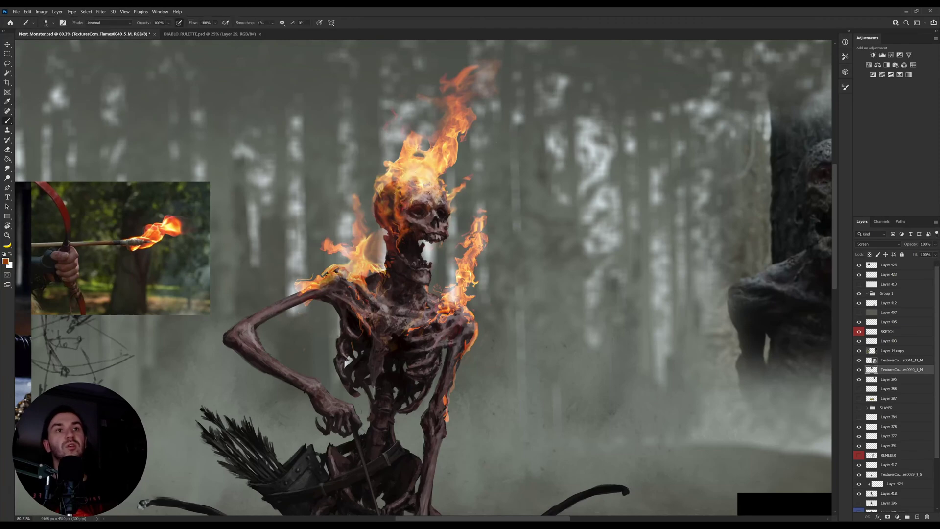
pyautogui.keyDown('alt'); pyautogui.click(381, 195); pyautogui.keyUp('alt')
pyautogui.keyDown('alt'); pyautogui.click(357, 248); pyautogui.keyUp('alt')
pyautogui.keyDown('alt'); pyautogui.click(362, 239); pyautogui.keyUp('alt')
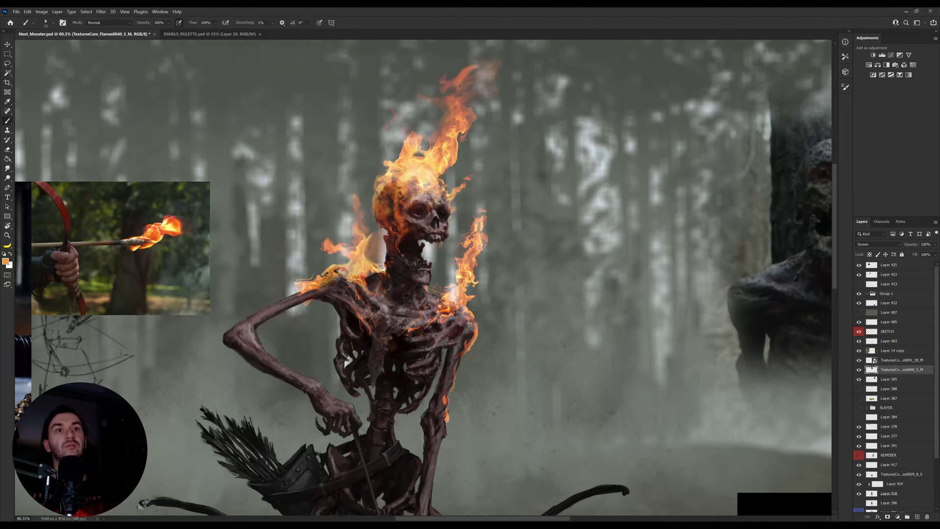
# Step: Paint and smudge the outer flame tongue on the bent arm's shoulder into a thin, upward-curling tip
pyautogui.keyDown('alt'); pyautogui.click(332, 245); pyautogui.keyUp('alt')
pyautogui.press('r')
pyautogui.moveTo(323, 244); pyautogui.dragTo(337, 258)
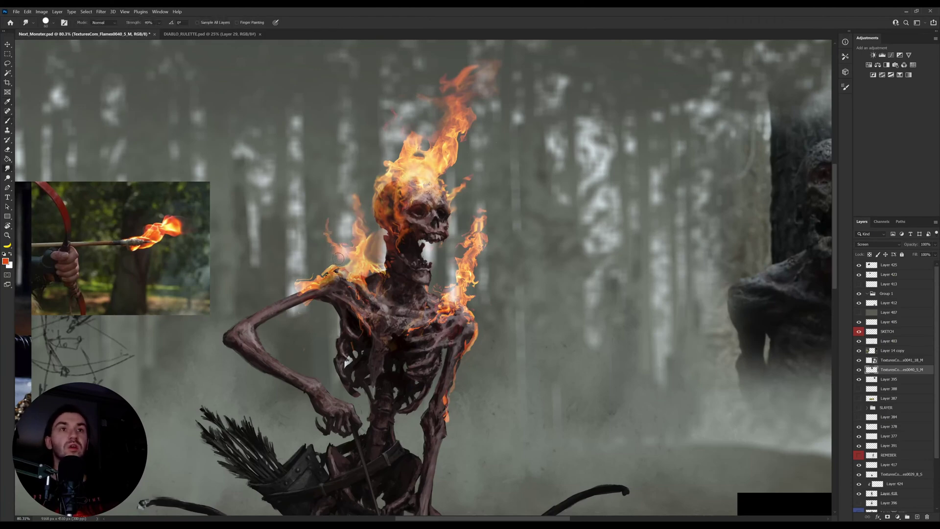
# Step: Rotate the canvas, touch up the straight arm's shoulder flame, and smudge the other shoulder's fire along the bent upper arm
pyautogui.press('r')
pyautogui.moveTo(527, 272); pyautogui.dragTo(478, 279)
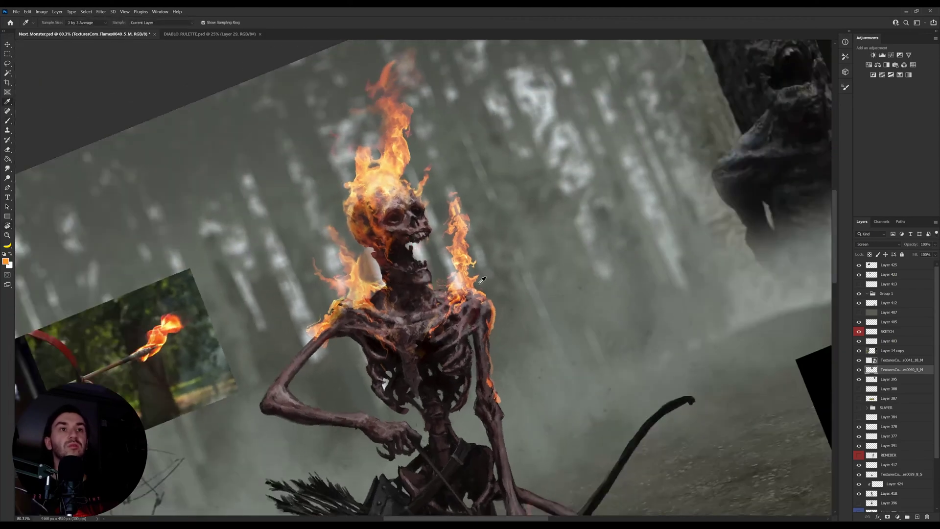
pyautogui.press('b')
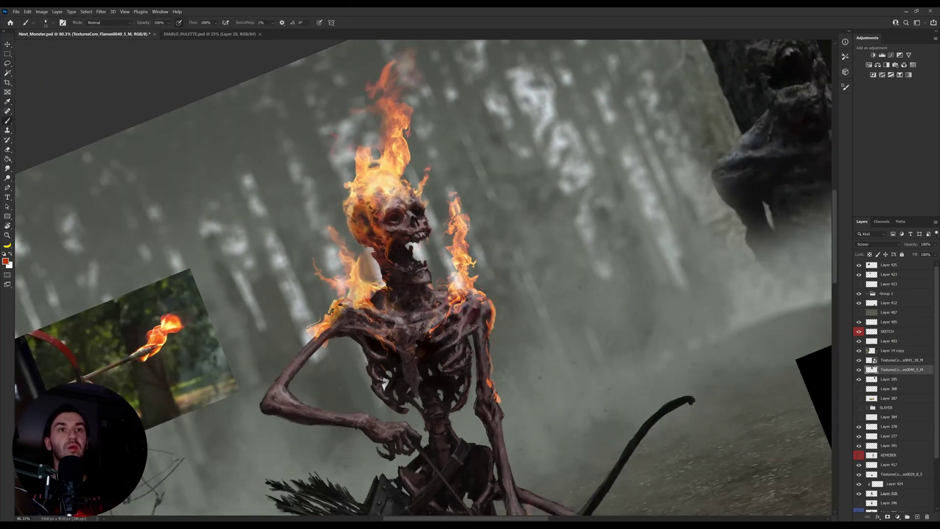
pyautogui.press('r')
pyautogui.moveTo(338, 329); pyautogui.dragTo(307, 327)
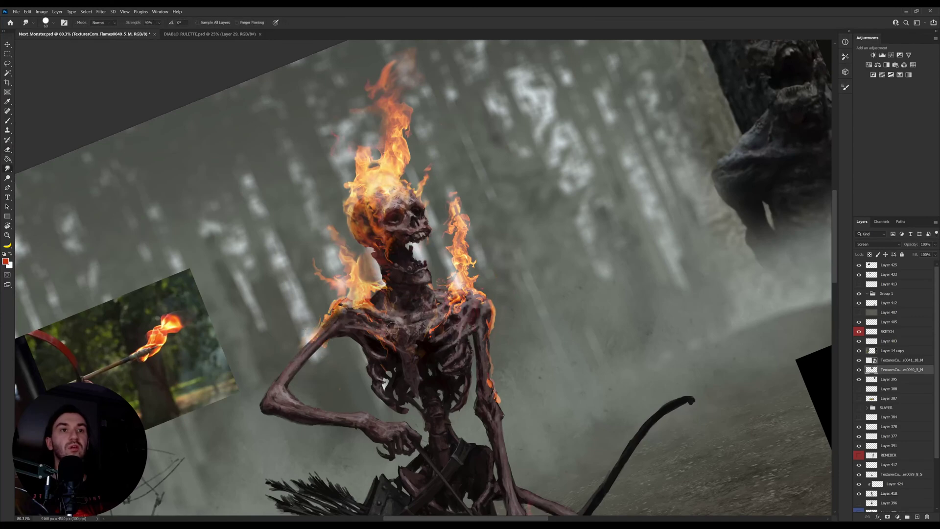
# Step: Erase the pale patch between the bent arm's shoulder flame and the neck, retouching the fire's edge with oranges sampled from it
pyautogui.moveTo(522, 287); pyautogui.dragTo(510, 327)
pyautogui.press('b')
pyautogui.keyDown('alt'); pyautogui.click(465, 345); pyautogui.keyUp('alt')
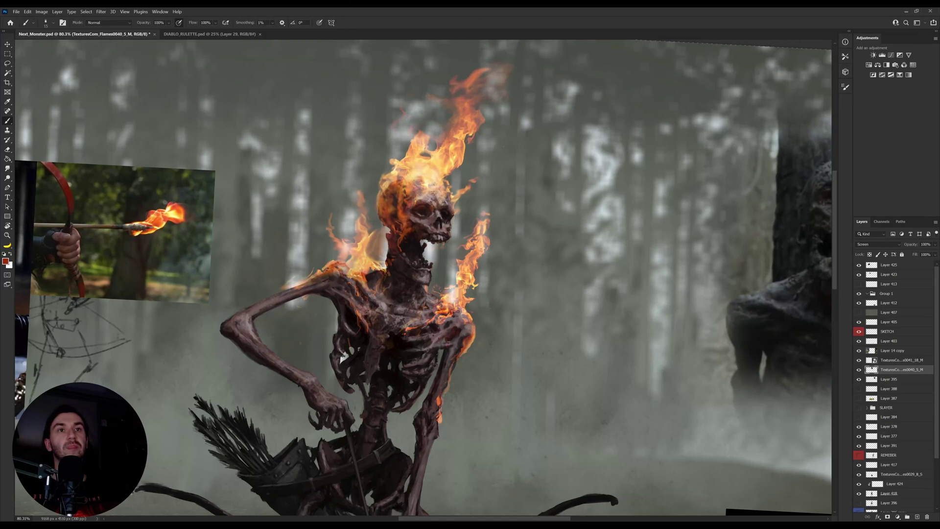
pyautogui.keyDown('alt'); pyautogui.click(357, 263); pyautogui.keyUp('alt')
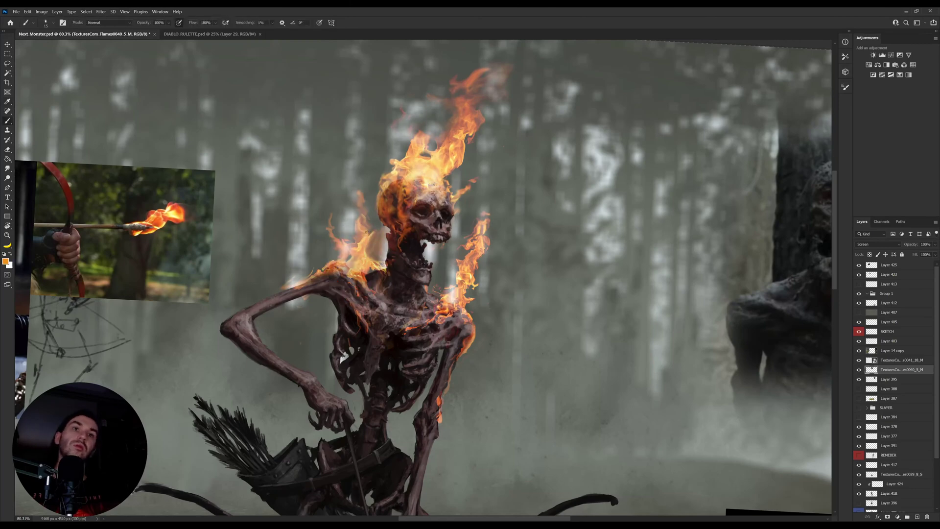
pyautogui.press('e')
pyautogui.moveTo(365, 230)
pyautogui.mouseDown()
pyautogui.moveTo(377, 248)
pyautogui.moveTo(367, 258)
pyautogui.mouseUp()
pyautogui.press('b')
pyautogui.keyDown('alt'); pyautogui.click(366, 259); pyautogui.keyUp('alt')
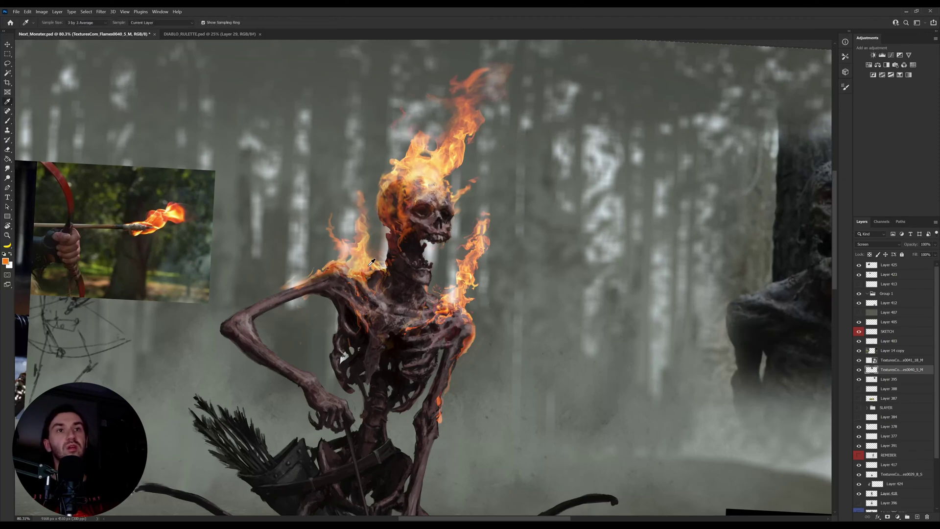
pyautogui.press('e')
pyautogui.moveTo(373, 265); pyautogui.dragTo(381, 253)
pyautogui.press('b')
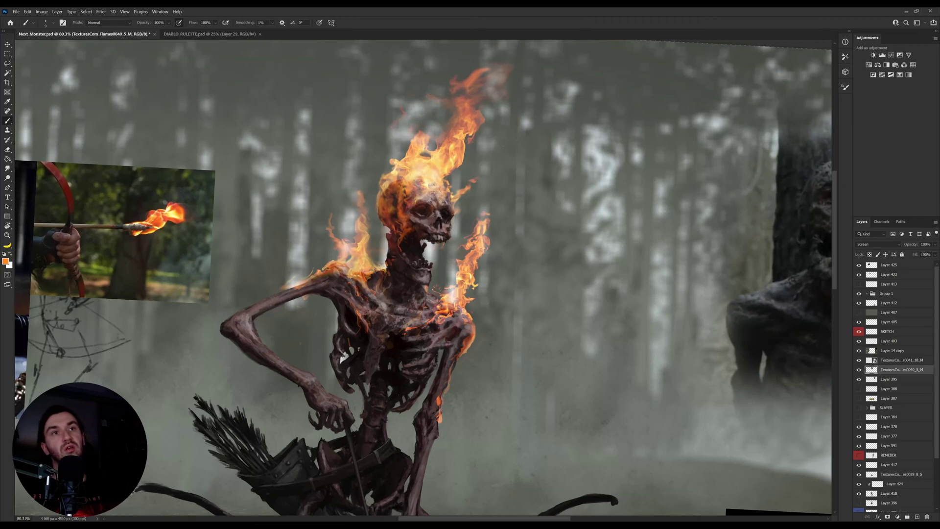
# Step: Paint the skeleton's neck below the jaw with sampled dark reds, rotating the canvas to suit the strokes
pyautogui.keyDown('alt'); pyautogui.click(425, 289); pyautogui.keyUp('alt')
pyautogui.press('r')
pyautogui.moveTo(505, 260); pyautogui.dragTo(410, 306)
pyautogui.keyDown('alt'); pyautogui.click(397, 315); pyautogui.keyUp('alt')
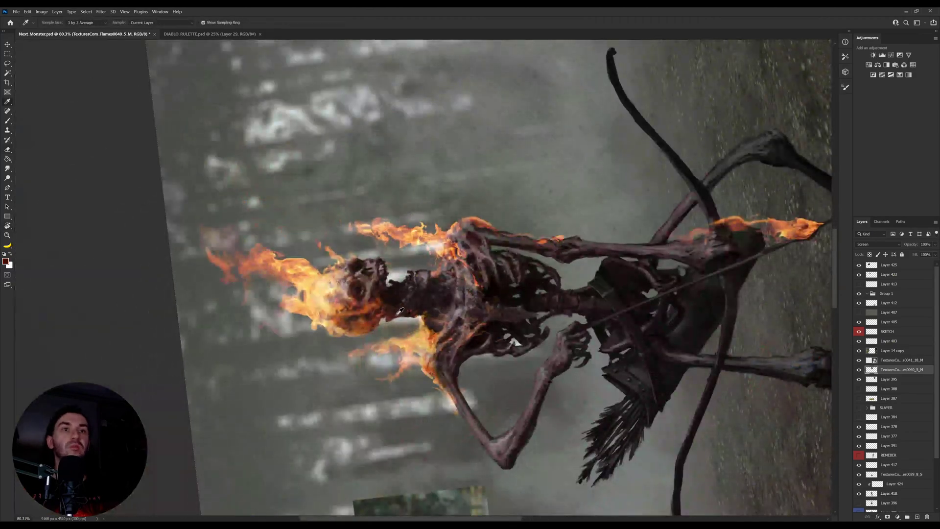
pyautogui.press('b')
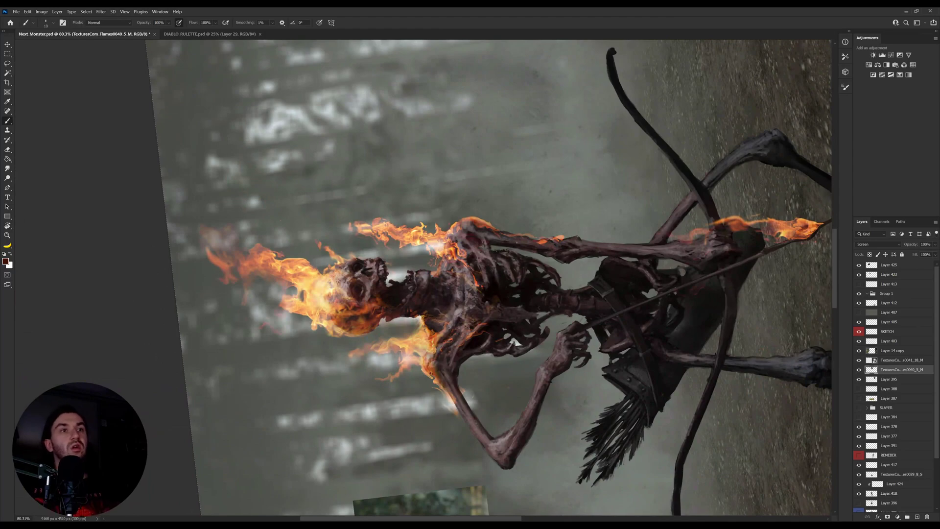
pyautogui.press('r')
pyautogui.moveTo(521, 267); pyautogui.dragTo(310, 292)
pyautogui.press('b')
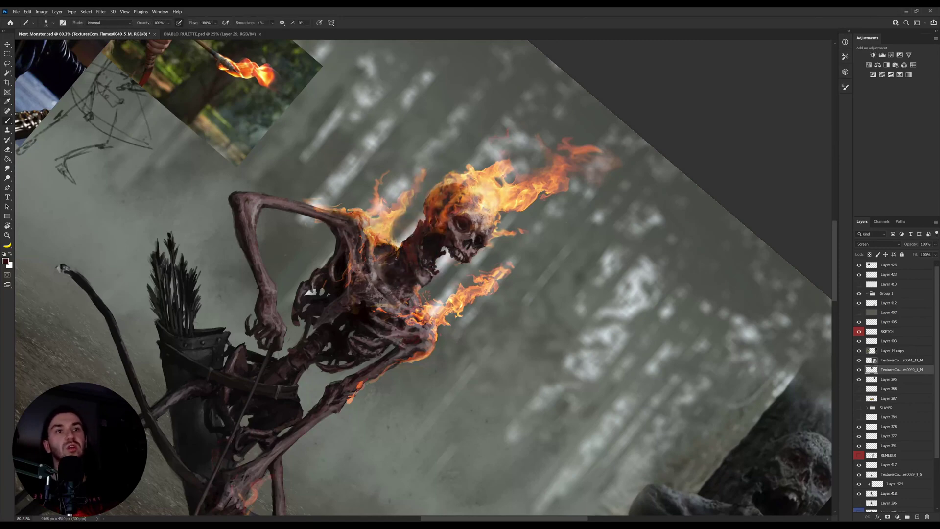
# Step: Touch up the firelight on the neck and upper chest with dark reds and oranges sampled from the skeleton and flames
pyautogui.press('r')
pyautogui.moveTo(413, 237); pyautogui.dragTo(392, 252)
pyautogui.keyDown('alt'); pyautogui.click(396, 268); pyautogui.keyUp('alt')
pyautogui.keyDown('alt'); pyautogui.click(373, 276); pyautogui.keyUp('alt')
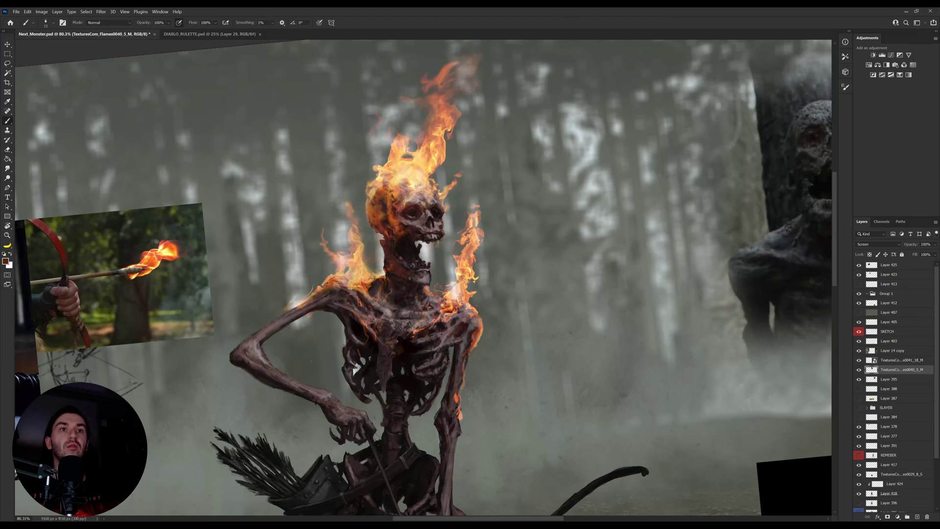
pyautogui.keyDown('alt'); pyautogui.click(403, 271); pyautogui.keyUp('alt')
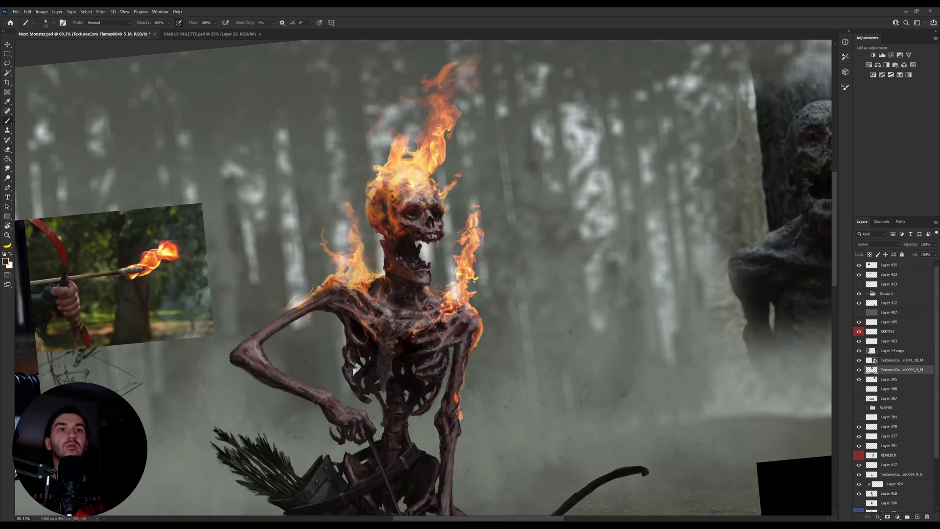
pyautogui.keyDown('alt'); pyautogui.click(400, 271); pyautogui.keyUp('alt')
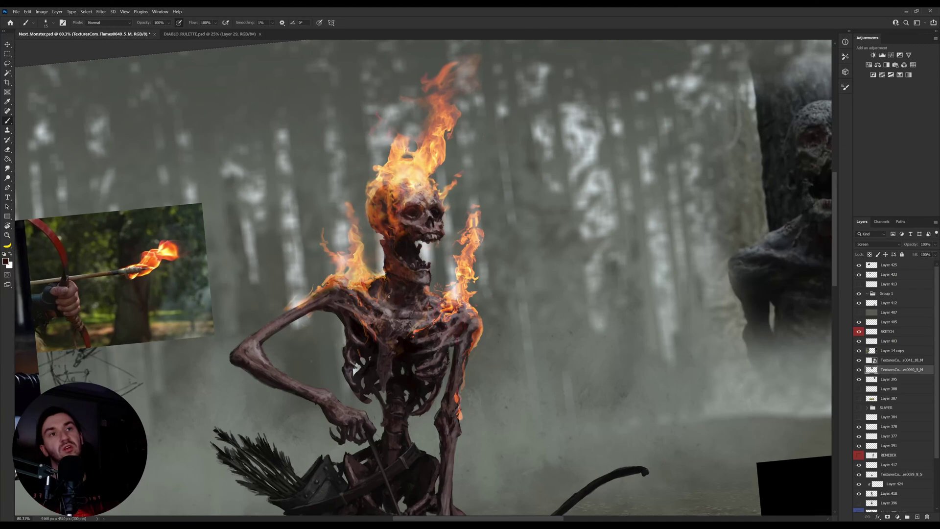
pyautogui.keyDown('alt'); pyautogui.click(371, 316); pyautogui.keyUp('alt')
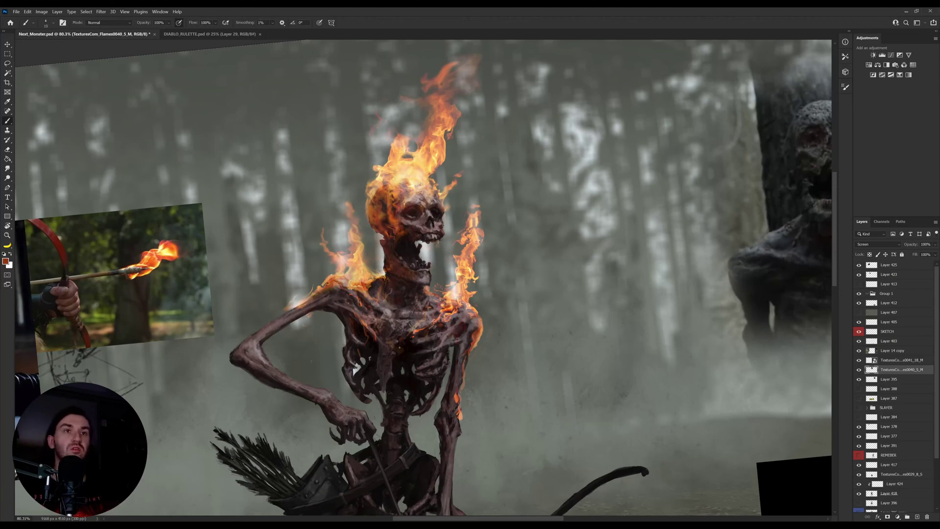
pyautogui.keyDown('alt'); pyautogui.click(400, 354); pyautogui.keyUp('alt')
pyautogui.keyDown('alt'); pyautogui.click(459, 286); pyautogui.keyUp('alt')
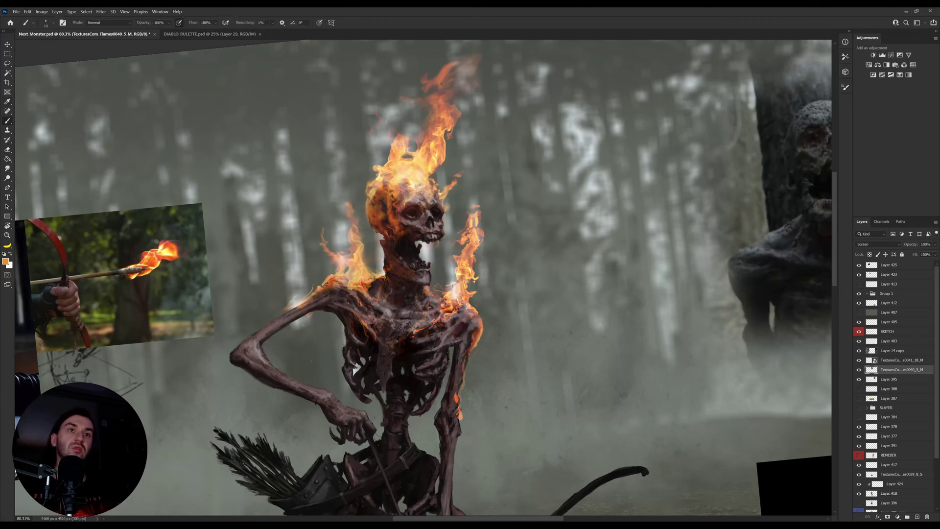
# Step: Add a new layer above the merged flame texture and brush small orange strokes around the neck and shoulder fire
pyautogui.press('s')
pyautogui.press('r')
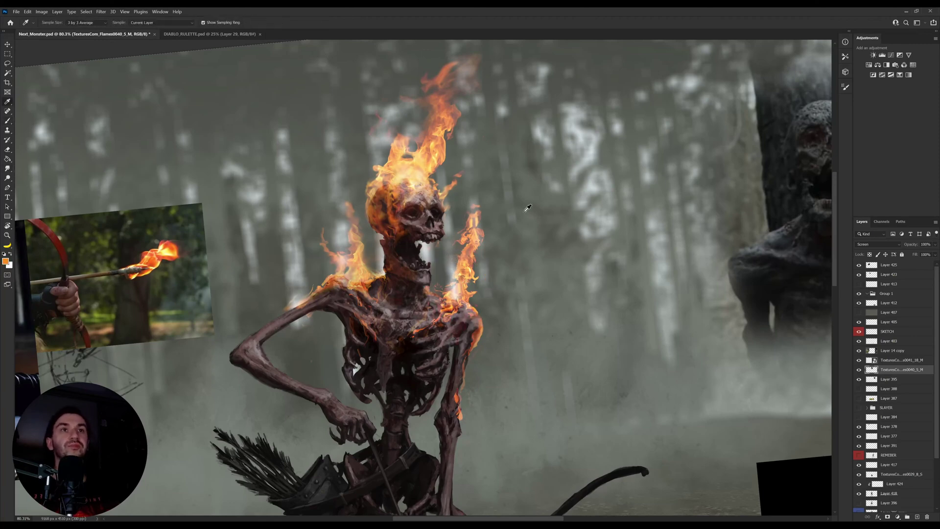
pyautogui.moveTo(529, 208); pyautogui.dragTo(542, 222)
pyautogui.press('z')
pyautogui.moveTo(435, 180); pyautogui.dragTo(495, 177)
pyautogui.click(918, 517)
pyautogui.press('b')
pyautogui.moveTo(447, 272); pyautogui.dragTo(458, 252)
pyautogui.moveTo(384, 267); pyautogui.dragTo(397, 249)
pyautogui.press('z')
pyautogui.moveTo(460, 259)
pyautogui.mouseDown()
pyautogui.moveTo(424, 266)
pyautogui.moveTo(488, 271)
pyautogui.mouseUp()
pyautogui.press('e')
pyautogui.press('z')
pyautogui.press('i')
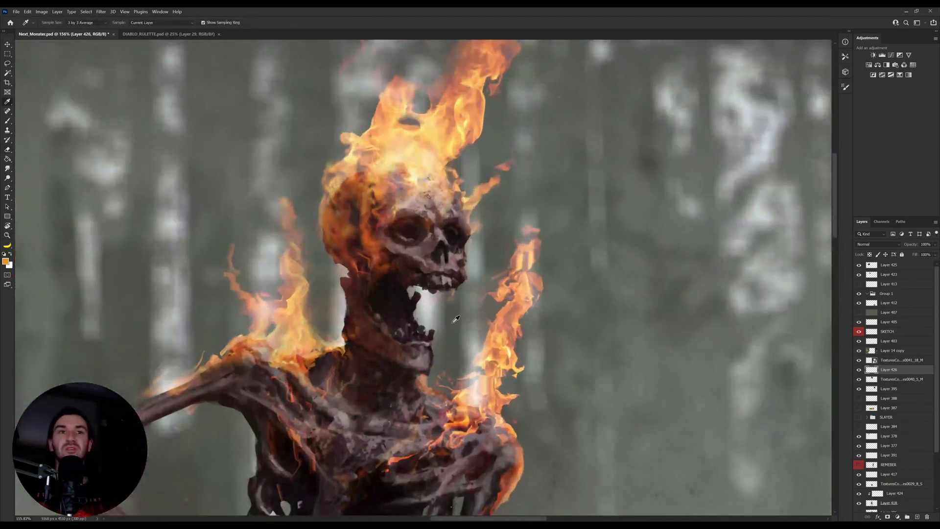
# Step: Compare with the burning-skull reference, add another layer, and set the Brush to a saturated red-orange at 12% opacity
pyautogui.press('z')
pyautogui.moveTo(453, 321); pyautogui.dragTo(421, 322)
pyautogui.moveTo(200, 320); pyautogui.dragTo(228, 337)
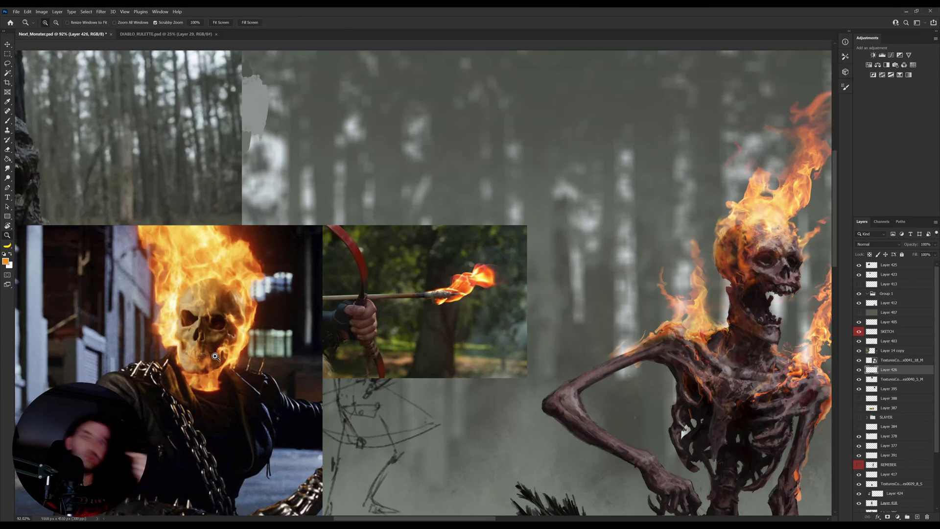
pyautogui.hscroll(3, 490, 337)
pyautogui.scroll(-1, 491, 337)
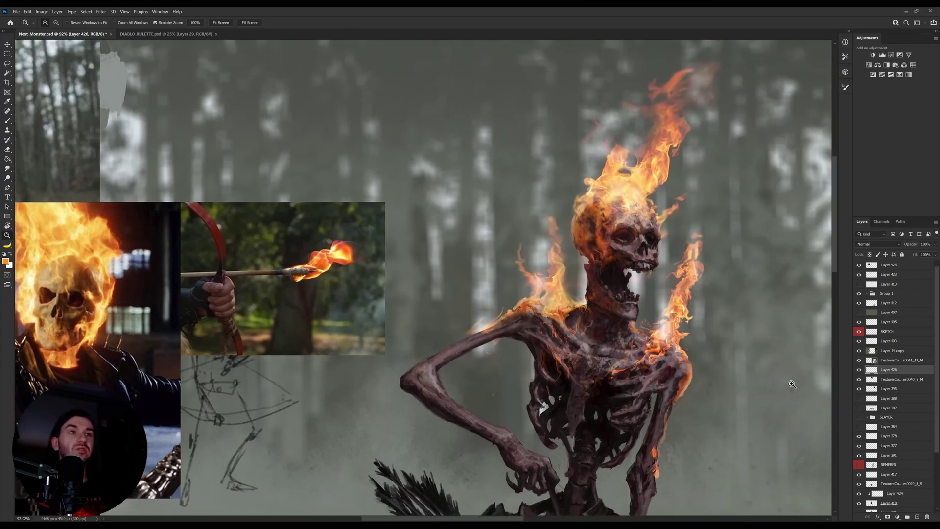
pyautogui.press('b')
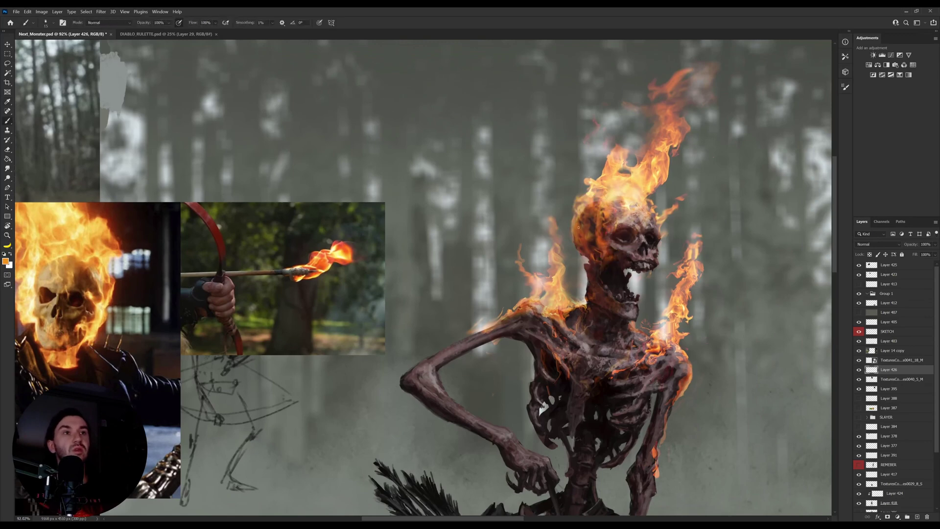
pyautogui.click(918, 516)
pyautogui.press('i')
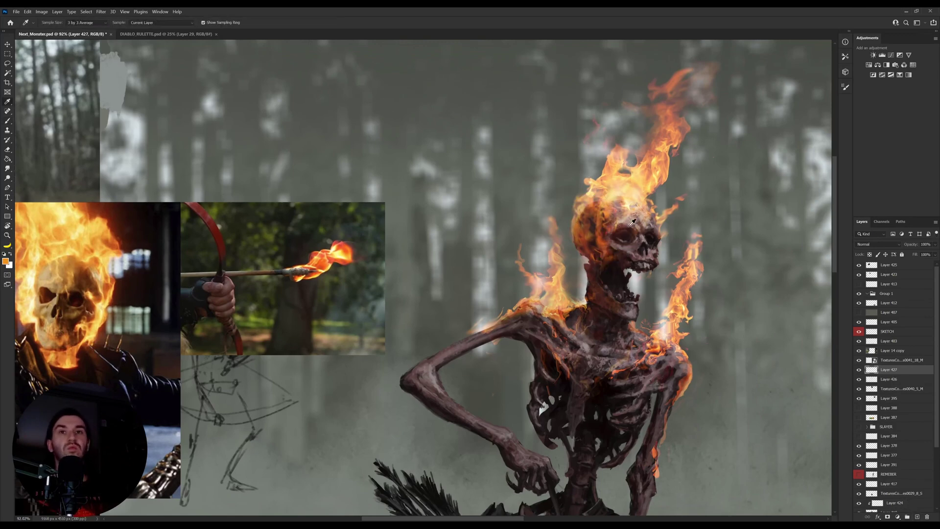
pyautogui.click(609, 205)
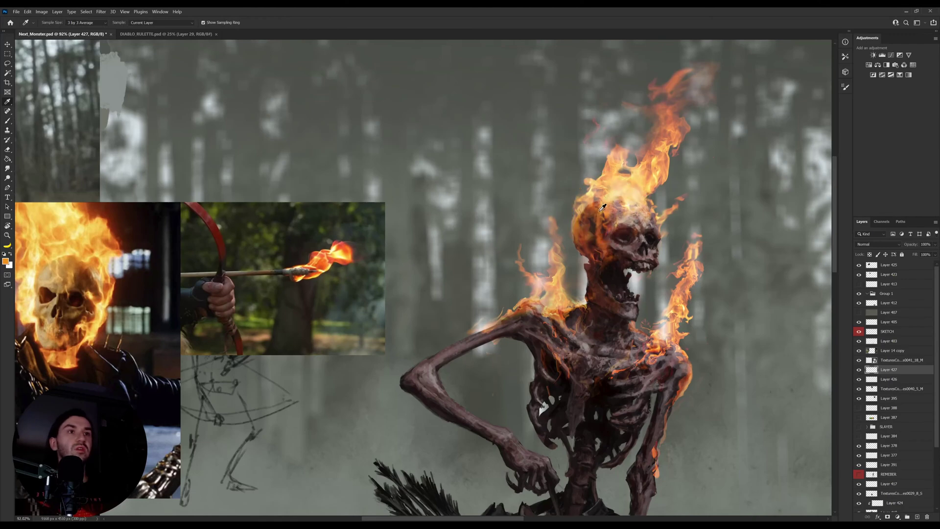
pyautogui.click(6, 261)
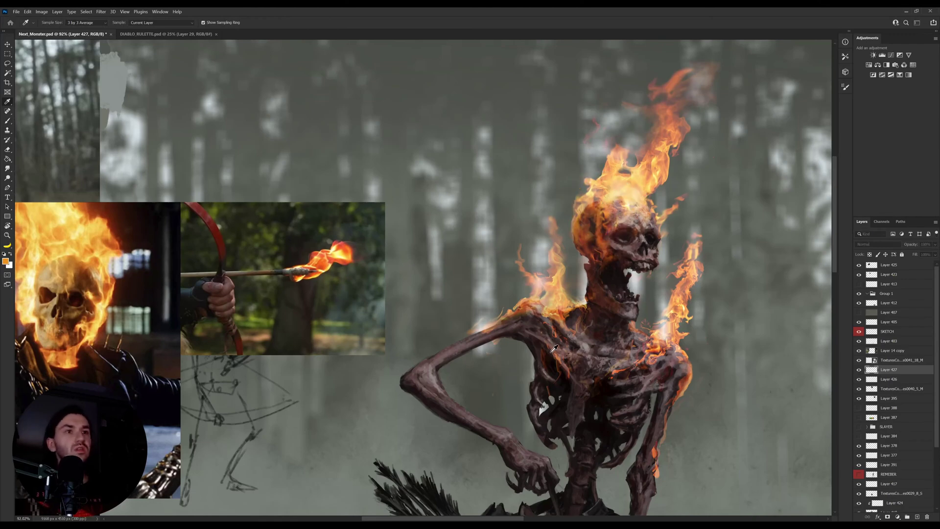
pyautogui.click(585, 255)
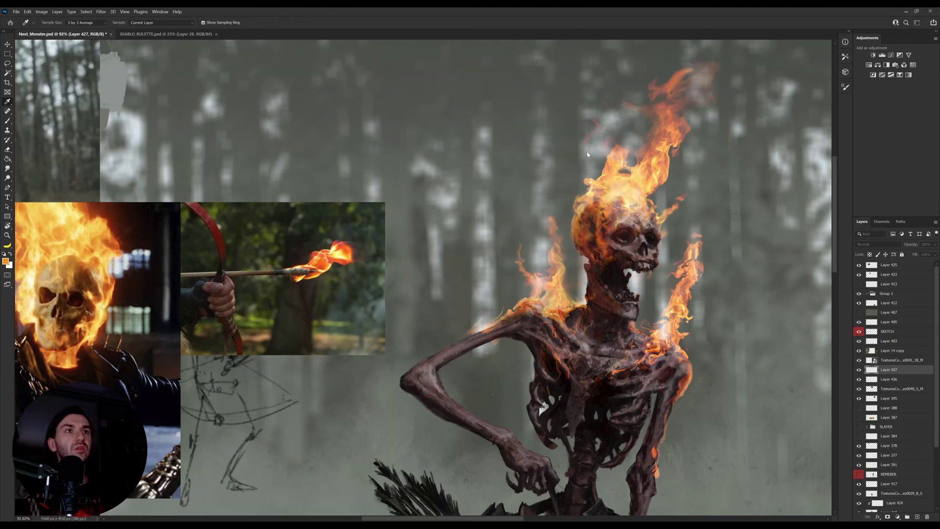
pyautogui.press('b')
pyautogui.click(587, 306)
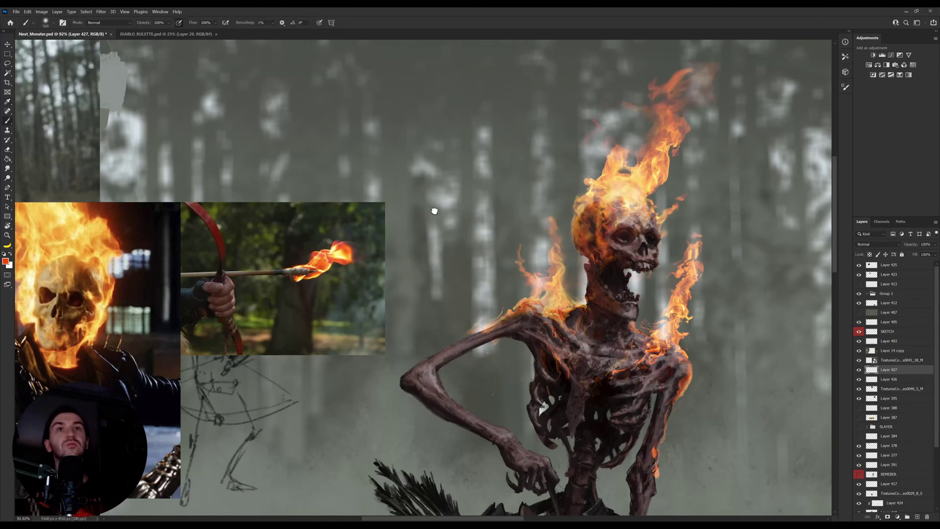
pyautogui.moveTo(146, 24); pyautogui.dragTo(129, 25)
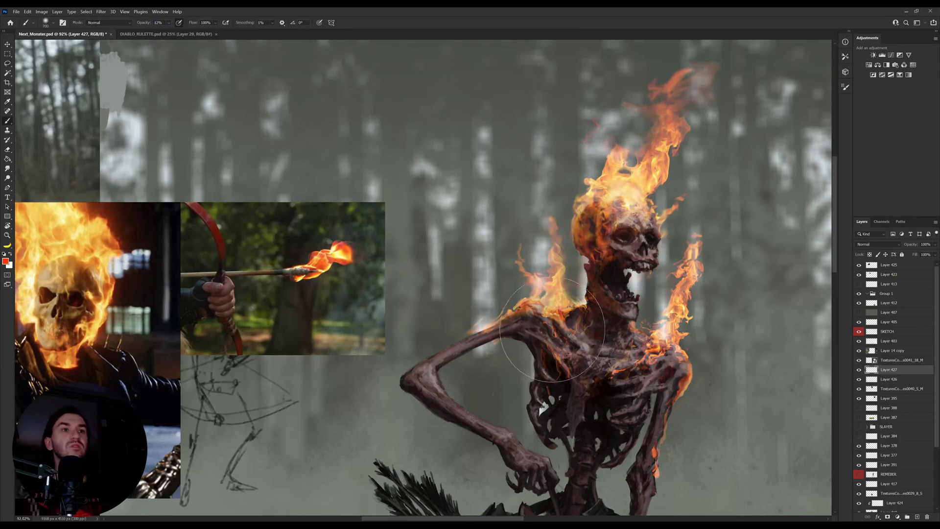
# Step: Enlarge the soft brush and glaze a faint red-orange glow around the skeleton's burning upper body
pyautogui.press(']')
pyautogui.press(']')
pyautogui.press(']')
pyautogui.press(']')
pyautogui.press(']')
pyautogui.press(']')
pyautogui.press(']')
pyautogui.press(']')
pyautogui.press(']')
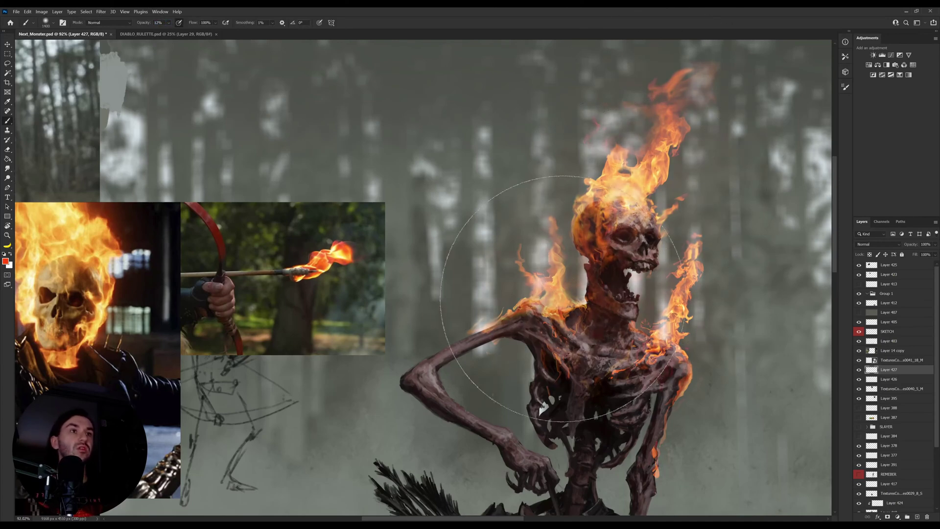
pyautogui.press('z')
pyautogui.moveTo(606, 324); pyautogui.dragTo(581, 323)
pyautogui.moveTo(447, 249)
pyautogui.mouseDown()
pyautogui.moveTo(473, 251)
pyautogui.moveTo(460, 251)
pyautogui.mouseUp()
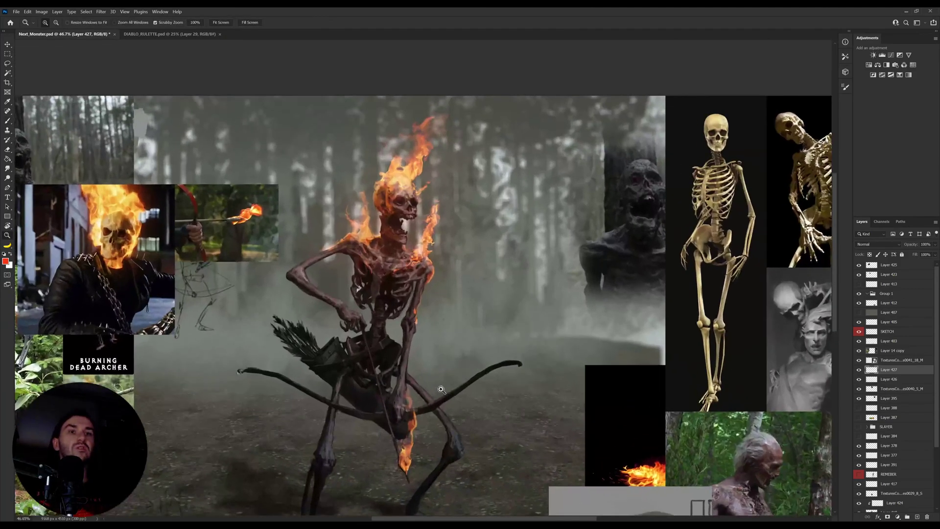
# Step: Shrink the soft brush and glaze a red-orange glow around the burning arrow tip and lower hand
pyautogui.press('b')
pyautogui.press('[')
pyautogui.press('[')
pyautogui.press('[')
pyautogui.press('[')
pyautogui.press('[')
pyautogui.press('[')
pyautogui.press('[')
pyautogui.press('[')
pyautogui.press('[')
pyautogui.press('[')
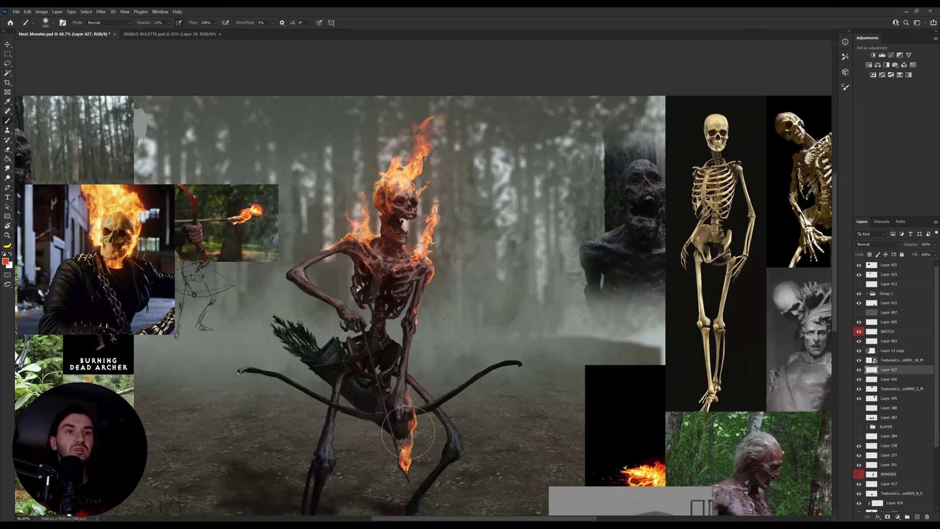
# Step: Widen the glow with a larger soft brush and adjust the glow layer's Blend If range
pyautogui.press(']')
pyautogui.press(']')
pyautogui.press(']')
pyautogui.press(']')
pyautogui.press(']')
pyautogui.press(']')
pyautogui.press(']')
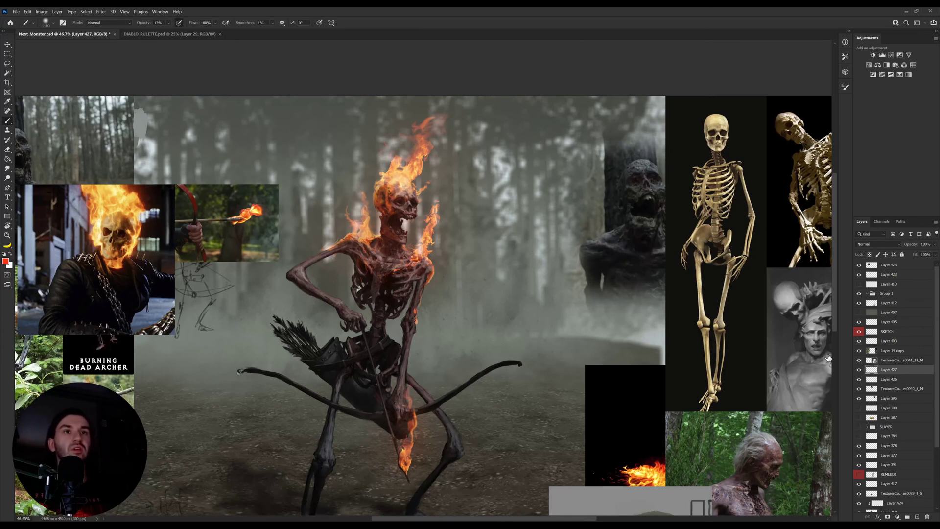
pyautogui.press('space')
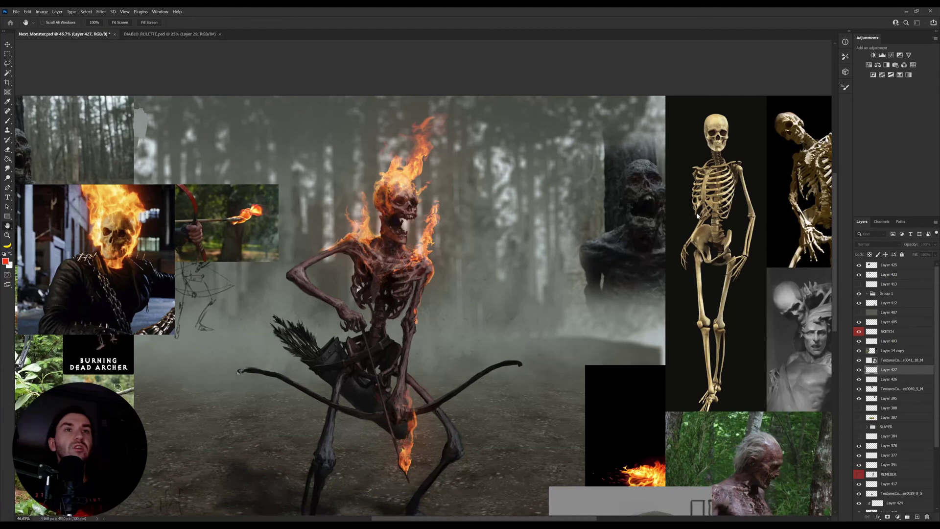
pyautogui.moveTo(692, 214); pyautogui.dragTo(702, 214)
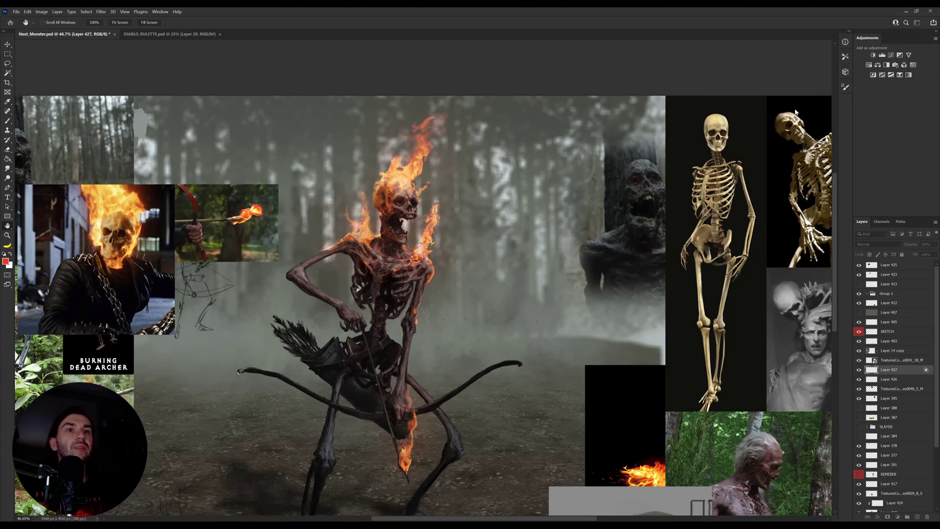
# Step: Select the merged flame layer and smudge the arms' fire at 100% strength, pulling it along the bent upper arm's edge
pyautogui.press('v')
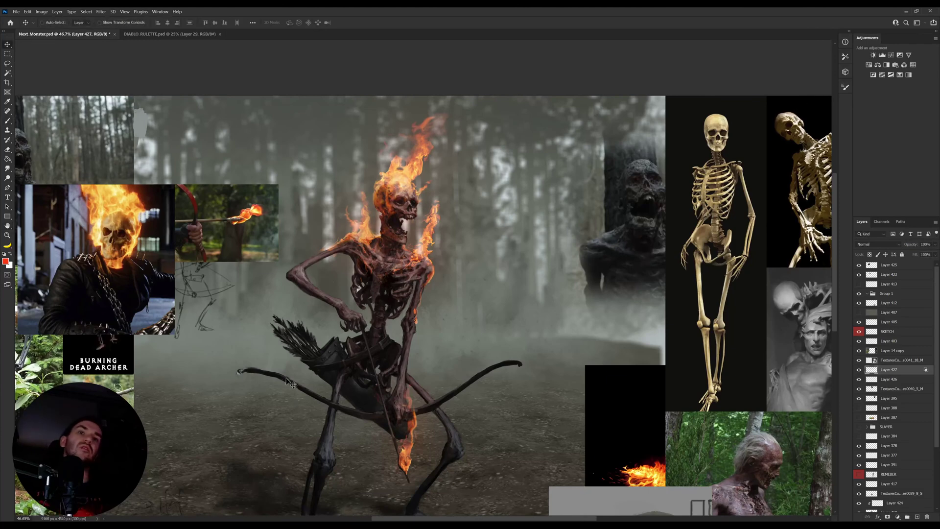
pyautogui.click(304, 280)
pyautogui.press('z')
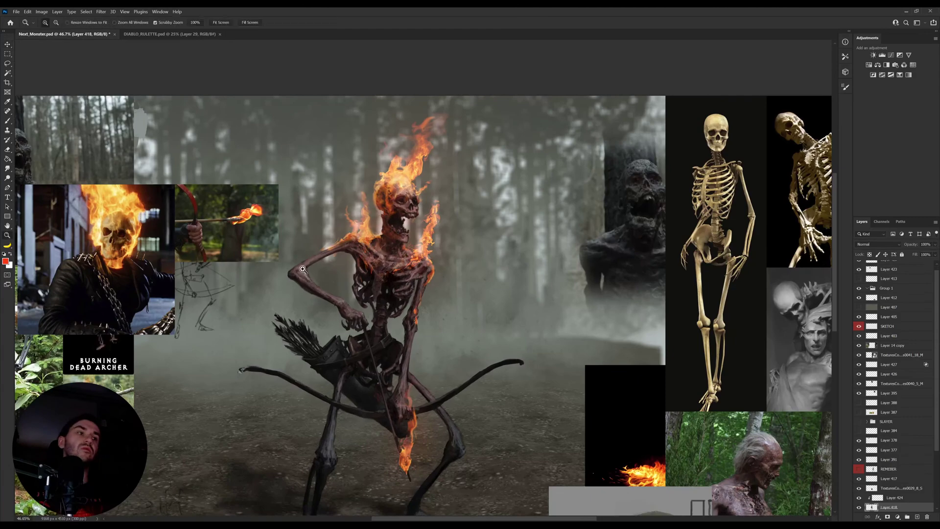
pyautogui.click(305, 277)
pyautogui.moveTo(327, 294); pyautogui.dragTo(375, 295)
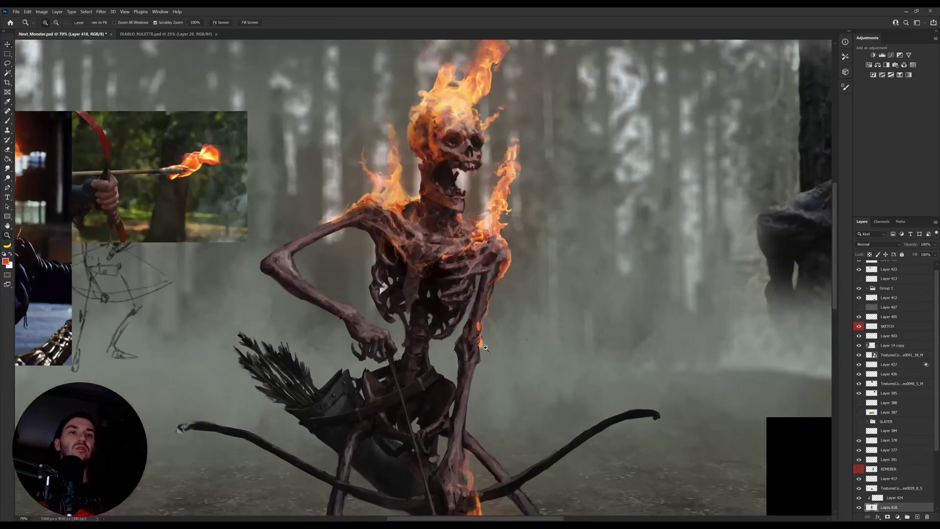
pyautogui.press('v')
pyautogui.click(480, 343)
pyautogui.press('r')
pyautogui.press('0')
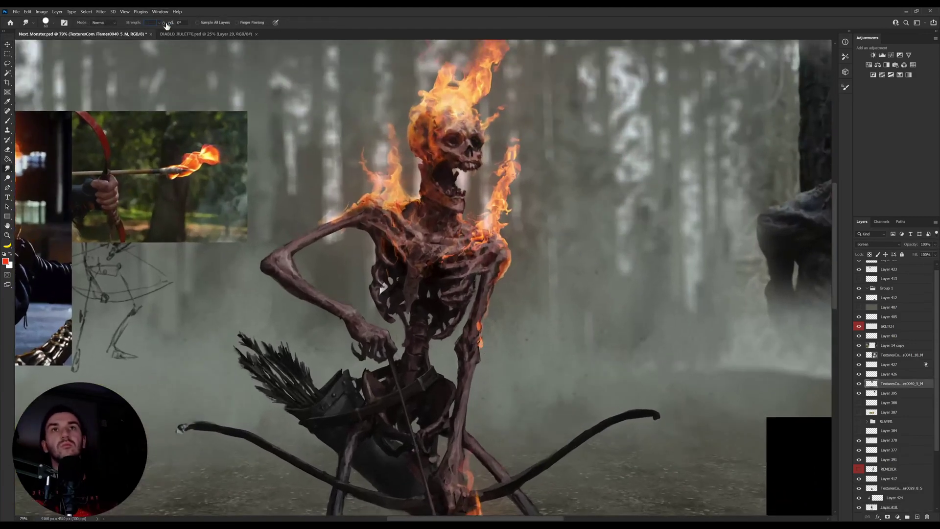
pyautogui.press('[')
pyautogui.press('[')
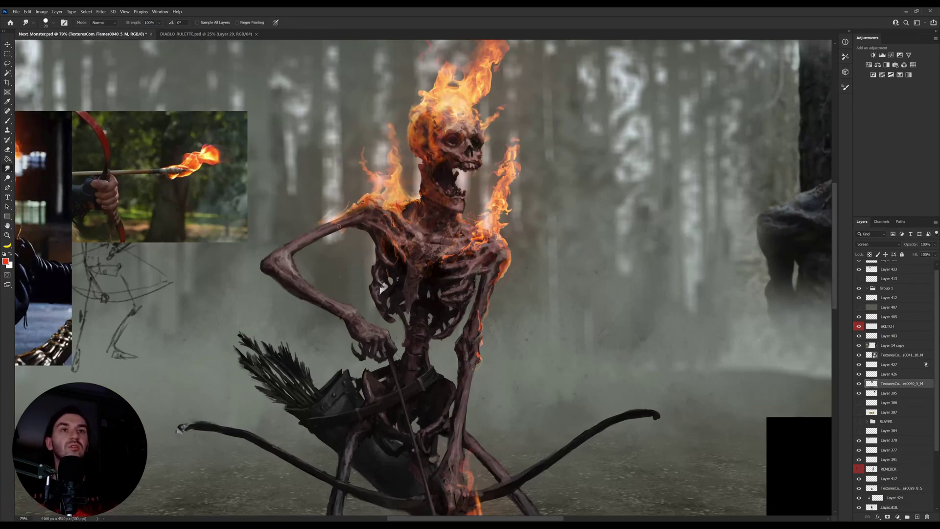
pyautogui.moveTo(321, 223); pyautogui.dragTo(304, 235)
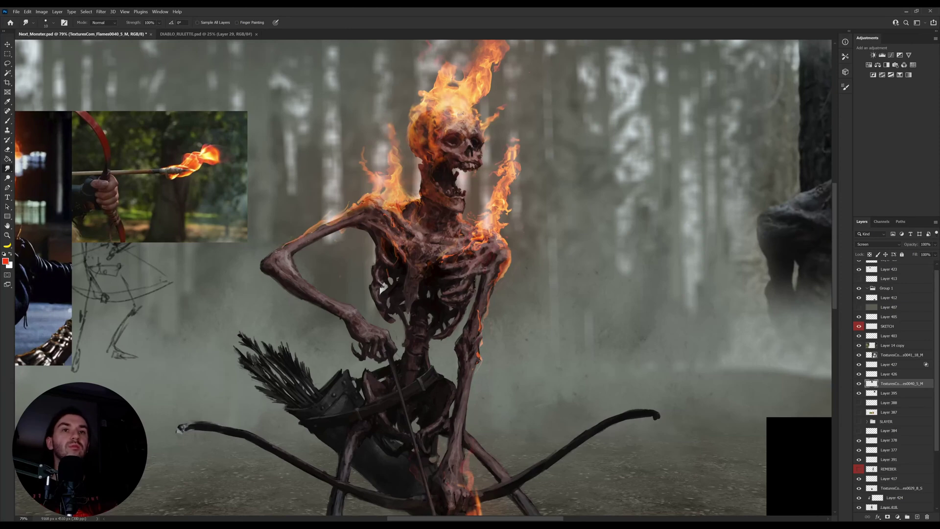
# Step: Smudge the fire along the outer edge of the skeleton's straight forearm
pyautogui.press('b')
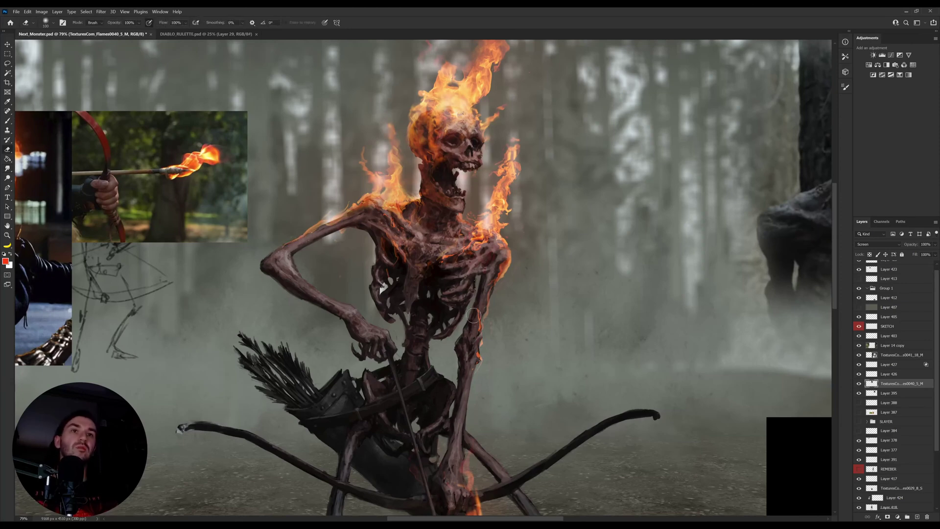
pyautogui.press('r')
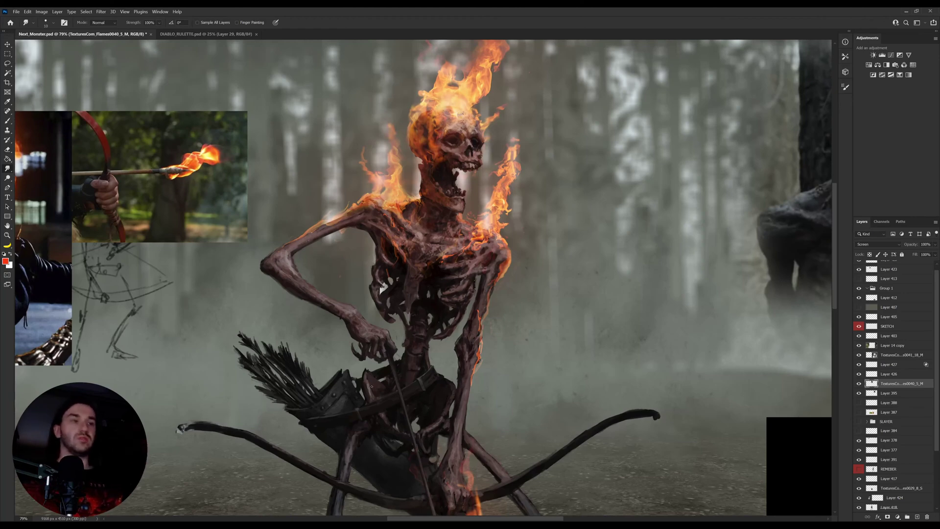
pyautogui.moveTo(477, 420); pyautogui.dragTo(483, 357)
# Step: Select the flame layer around the lower hand and arrow, sample a dark tone and set the brush to 100% opacity
pyautogui.press('v')
pyautogui.keyDown('ctrl'); pyautogui.click(507, 431); pyautogui.keyUp('ctrl')
pyautogui.press('r')
pyautogui.moveTo(573, 408); pyautogui.dragTo(597, 350)
pyautogui.press('b')
pyautogui.keyDown('alt'); pyautogui.click(538, 400); pyautogui.keyUp('alt')
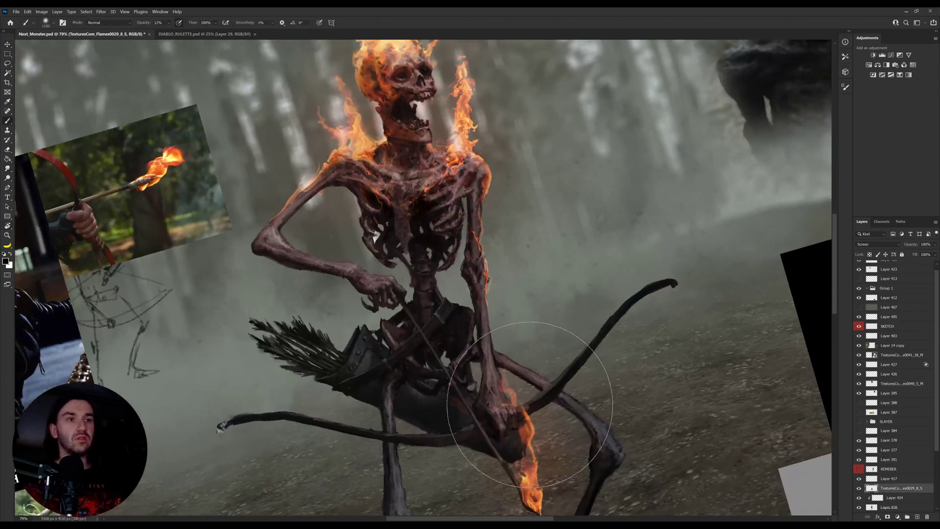
pyautogui.keyDown('alt'); pyautogui.click(544, 394); pyautogui.keyUp('alt')
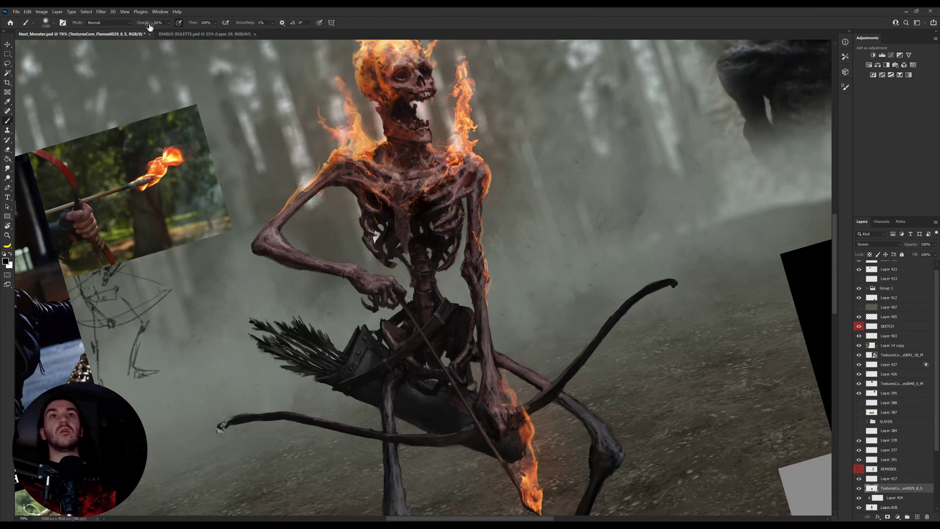
pyautogui.press('i')
pyautogui.click(476, 422)
pyautogui.press('b')
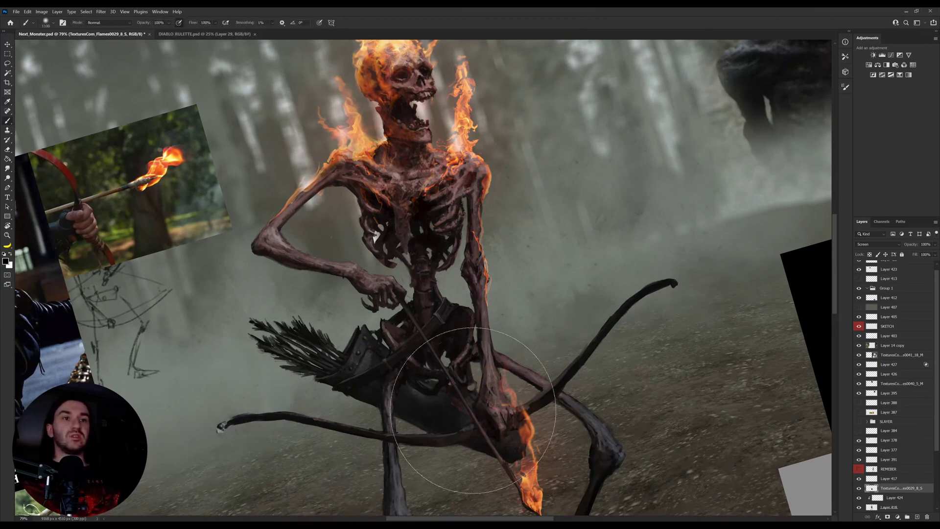
# Step: Shrink the brush to a fine tip and sample a dark tone near the bent knee
pyautogui.press('[')
pyautogui.press('[')
pyautogui.press('[')
pyautogui.press('[')
pyautogui.press('[')
pyautogui.press('[')
pyautogui.press('[')
pyautogui.press('[')
pyautogui.press('[')
pyautogui.press('[')
pyautogui.press('[')
pyautogui.press('[')
pyautogui.press('[')
pyautogui.press('[')
pyautogui.press('[')
pyautogui.press('[')
pyautogui.press('[')
pyautogui.press('[')
pyautogui.press('[')
pyautogui.press('[')
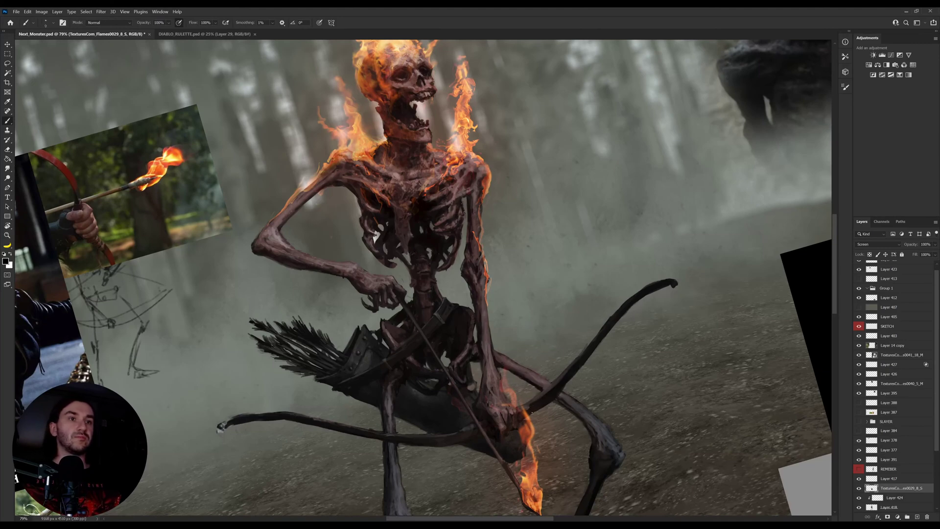
pyautogui.keyDown('alt'); pyautogui.click(602, 437); pyautogui.keyUp('alt')
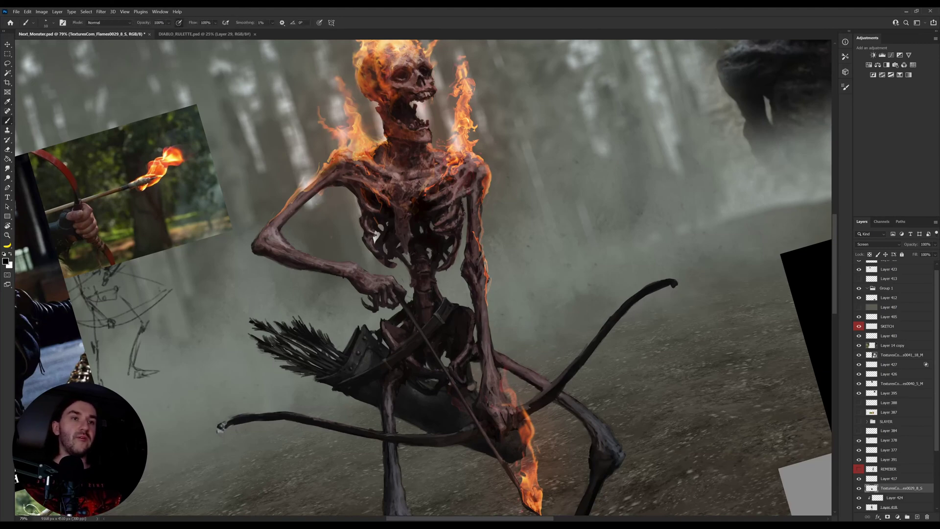
# Step: Check the arrow flame layer by toggling its visibility, and fully lock it together with glow Layer 427
pyautogui.press('v')
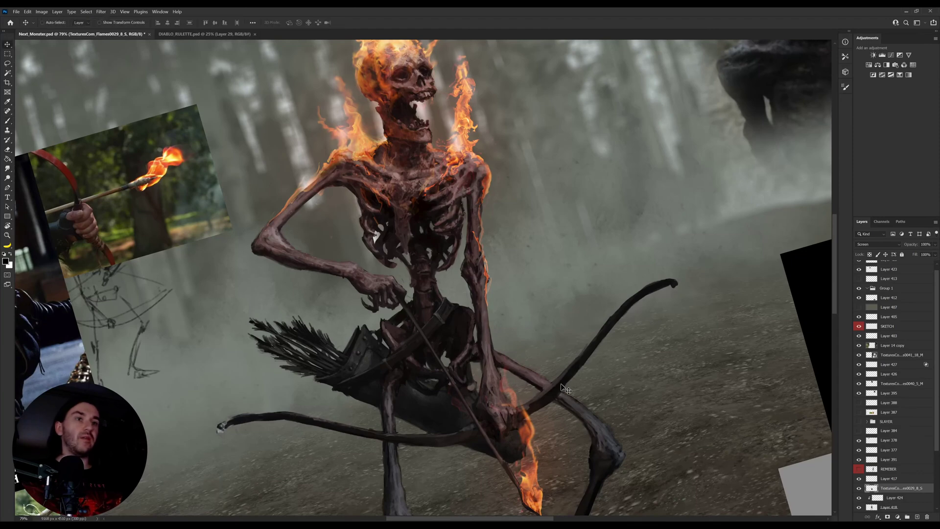
pyautogui.click(859, 489)
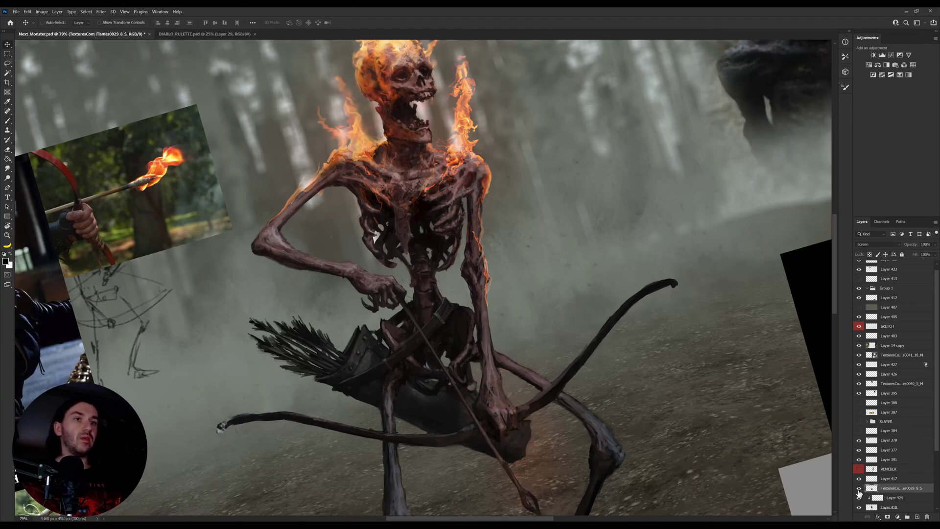
pyautogui.click(859, 488)
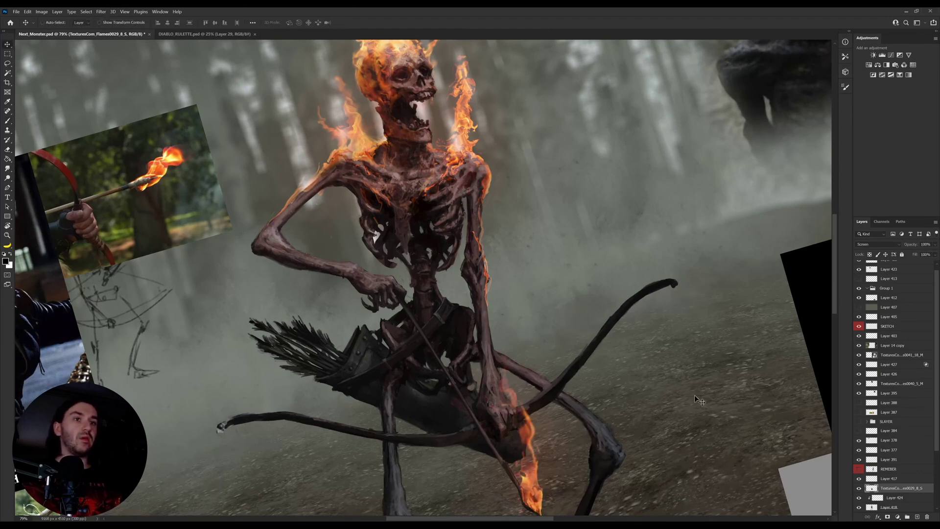
pyautogui.keyDown('ctrl'); pyautogui.click(903, 367); pyautogui.keyUp('ctrl')
pyautogui.click(903, 255)
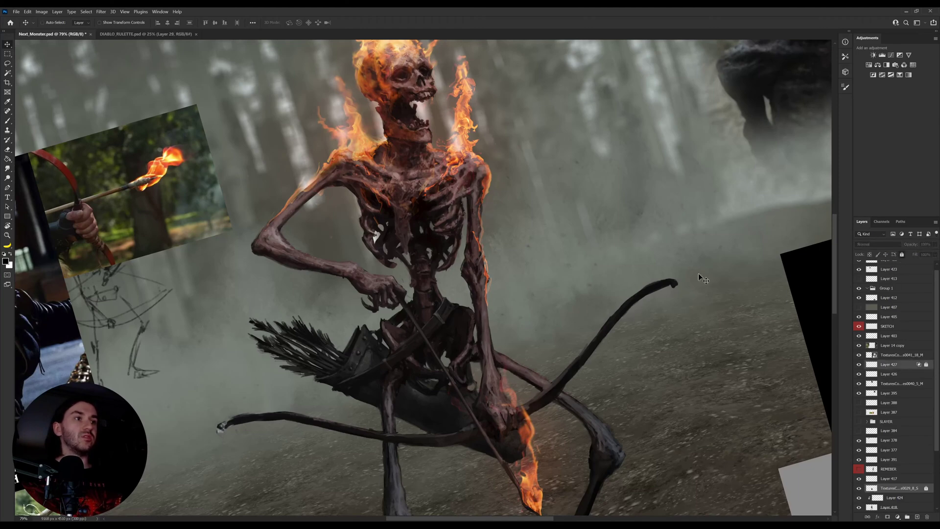
# Step: Identify the merged upper-body flame layer by toggling its visibility and lock it against edits
pyautogui.keyDown('ctrl'); pyautogui.click(472, 139); pyautogui.keyUp('ctrl')
pyautogui.click(860, 384)
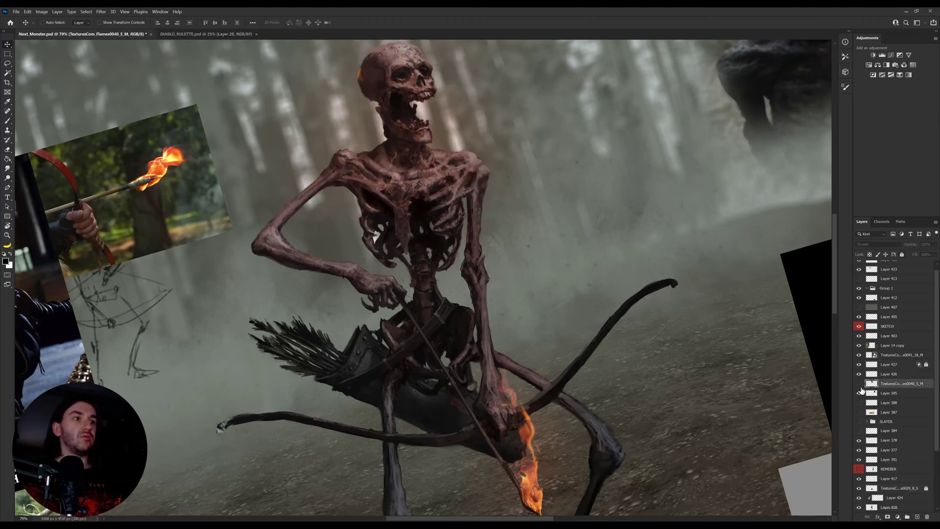
pyautogui.click(859, 383)
pyautogui.click(903, 254)
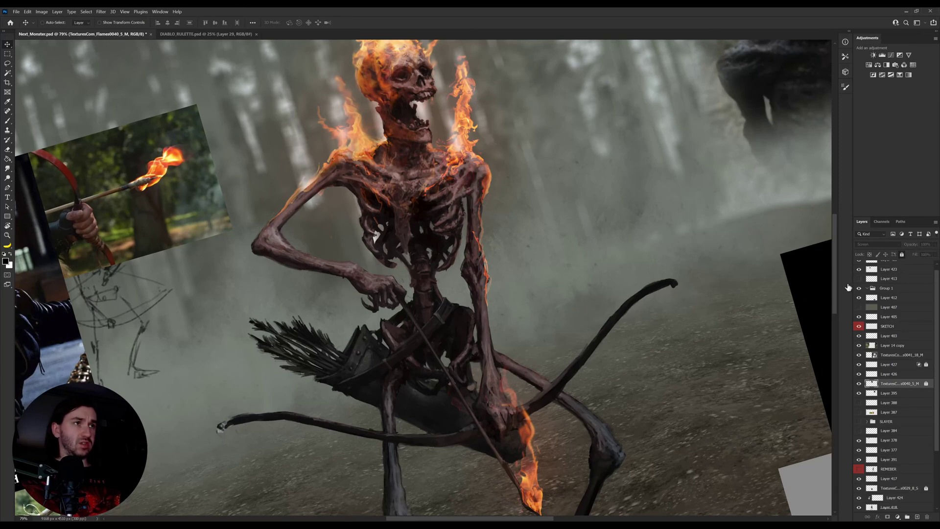
# Step: Find the layers under the skeleton and bow, and delete the clipped Linear Dodge Layer 424 above Layer 418
pyautogui.press('r')
pyautogui.moveTo(651, 205); pyautogui.dragTo(633, 245)
pyautogui.press('v')
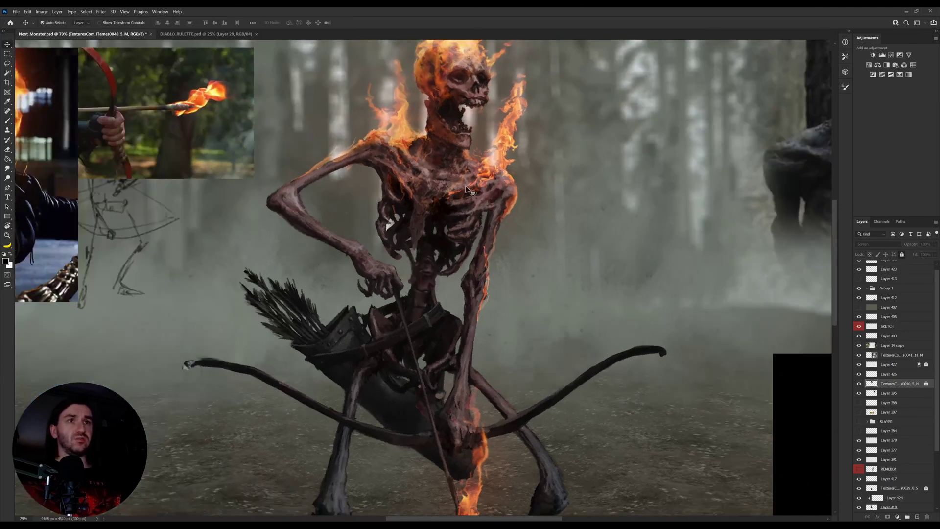
pyautogui.keyDown('ctrl'); pyautogui.click(462, 189); pyautogui.keyUp('ctrl')
pyautogui.press('r')
pyautogui.moveTo(601, 322); pyautogui.dragTo(605, 265)
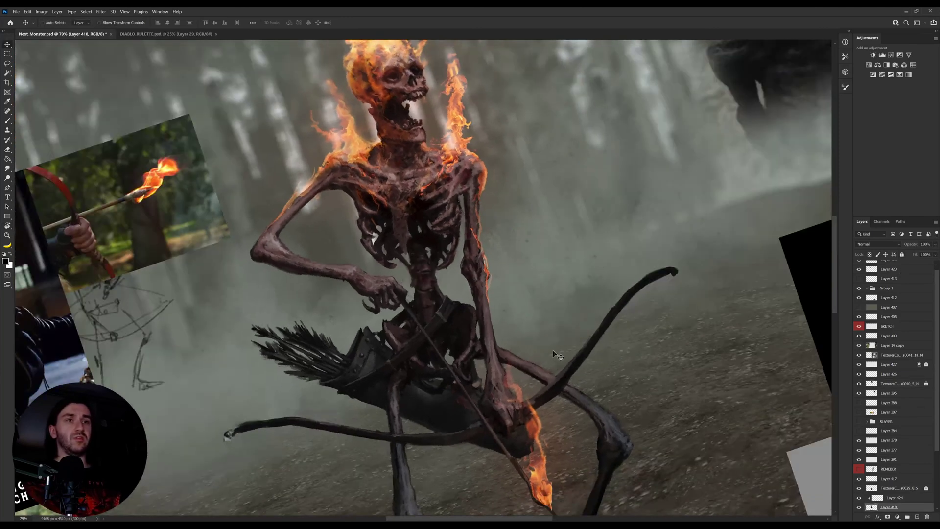
pyautogui.keyDown('ctrl'); pyautogui.click(553, 392); pyautogui.keyUp('ctrl')
pyautogui.press('b')
pyautogui.keyDown('alt'); pyautogui.click(538, 416); pyautogui.keyUp('alt')
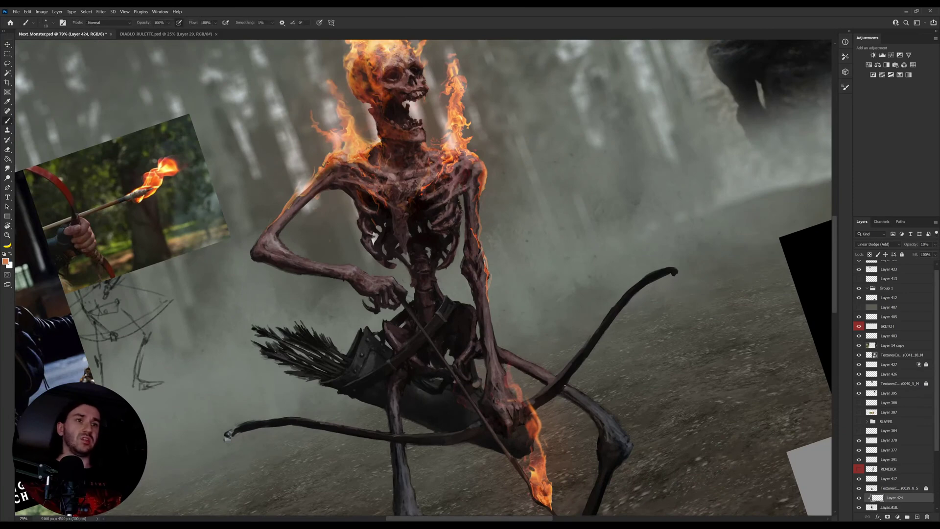
pyautogui.press('Delete')
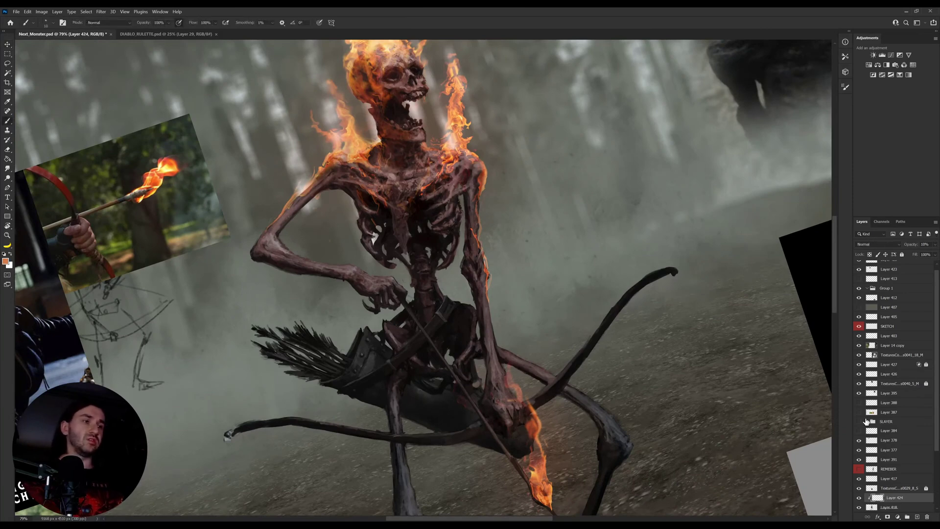
# Step: Sample the bow's dark colour for the brush and add a new layer above Layer 418
pyautogui.press('i')
pyautogui.click(562, 383)
pyautogui.press('b')
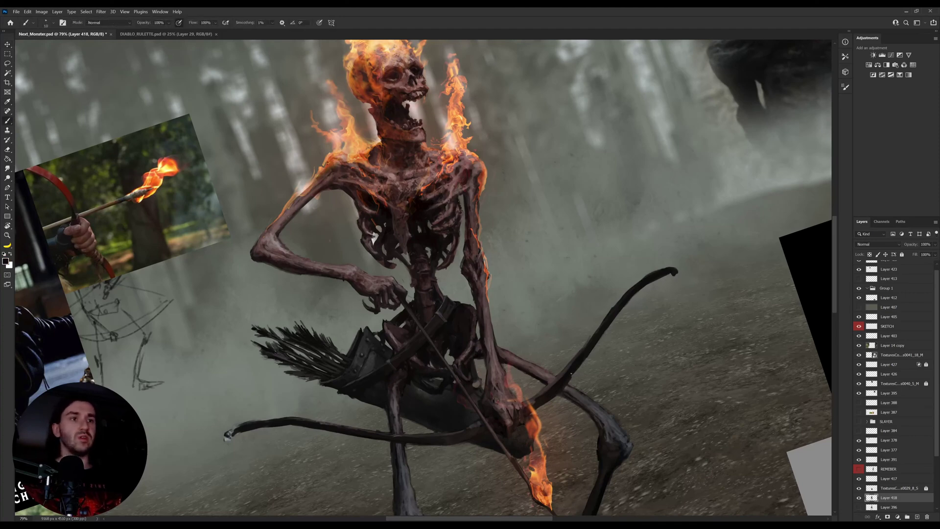
pyautogui.press('r')
pyautogui.moveTo(626, 317); pyautogui.dragTo(645, 355)
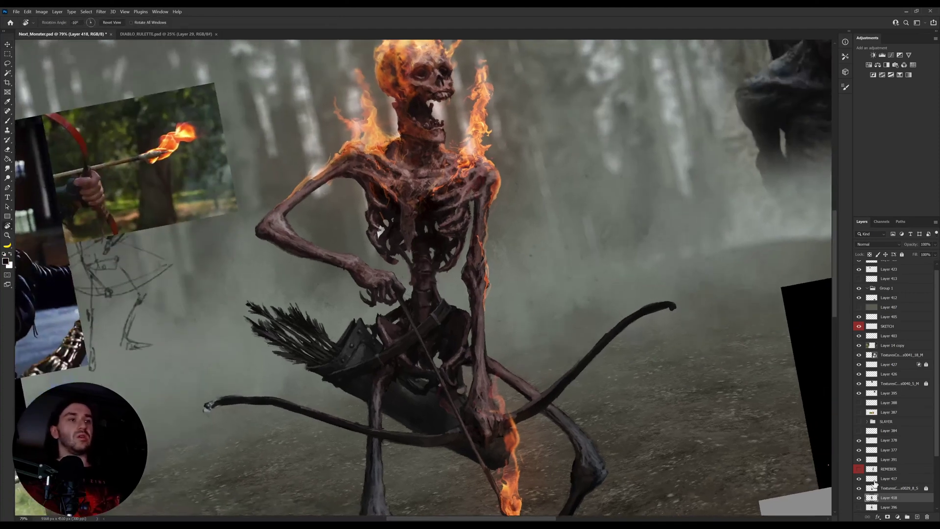
pyautogui.click(918, 518)
pyautogui.moveTo(537, 393); pyautogui.dragTo(563, 342)
pyautogui.press('u')
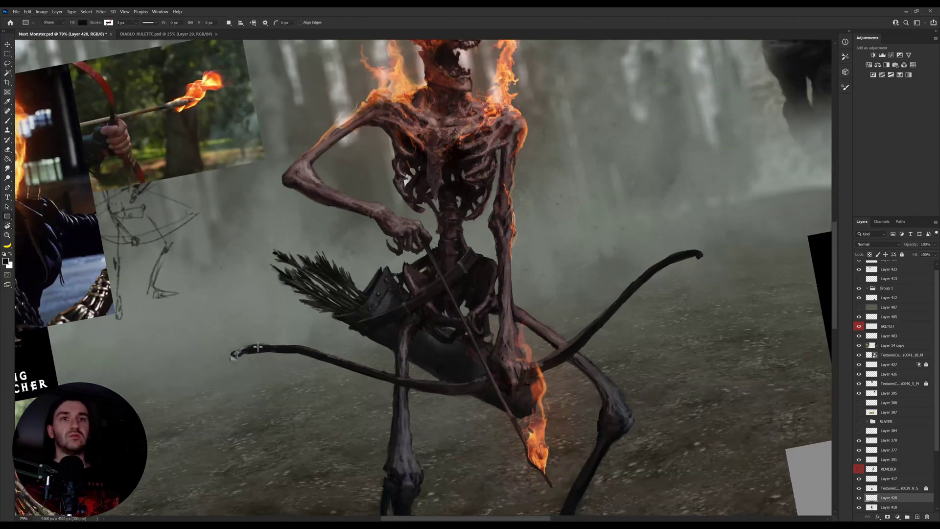
# Step: Select Layer 418, turn the canvas sideways and paint dark over the pale marks on the bow tip nearest the quiver
pyautogui.press('v')
pyautogui.keyDown('ctrl'); pyautogui.click(260, 353); pyautogui.keyUp('ctrl')
pyautogui.press('r')
pyautogui.moveTo(563, 309); pyautogui.dragTo(394, 426)
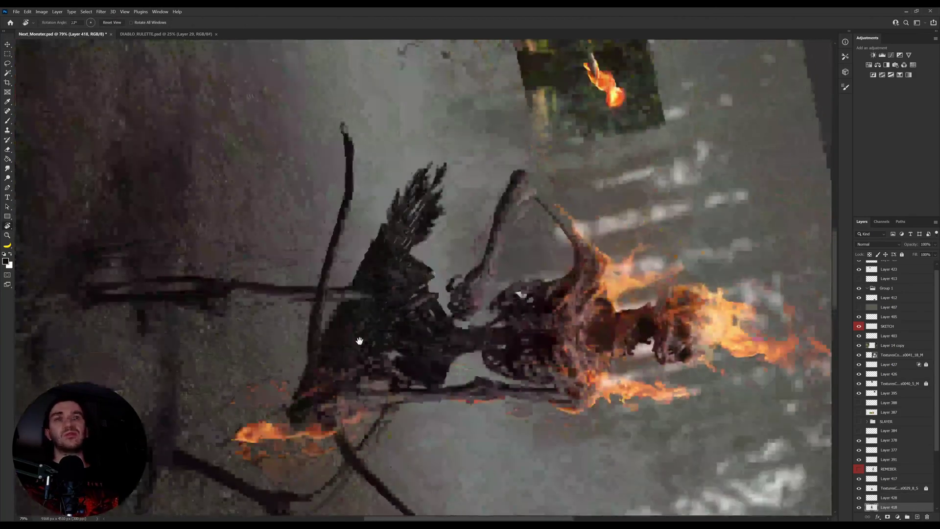
pyautogui.moveTo(360, 340); pyautogui.dragTo(351, 422)
pyautogui.press('i')
pyautogui.press('b')
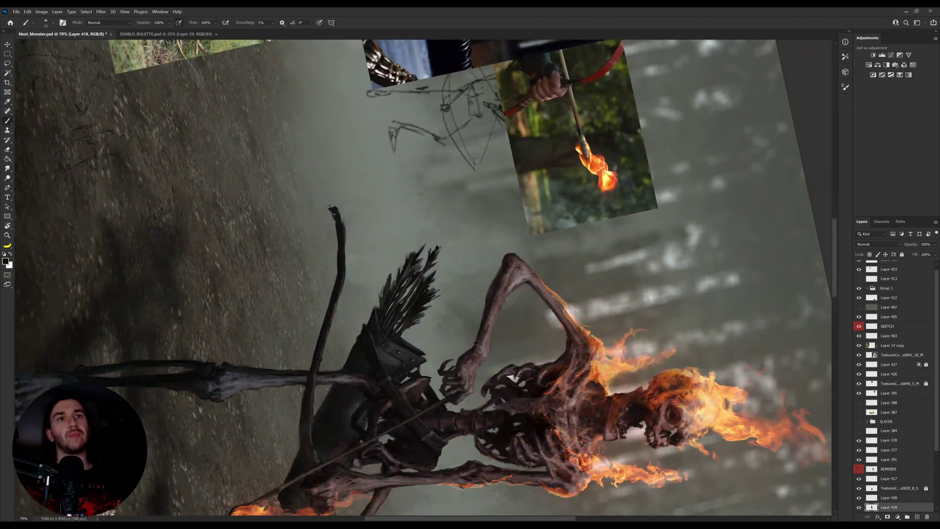
pyautogui.moveTo(338, 219); pyautogui.dragTo(345, 260)
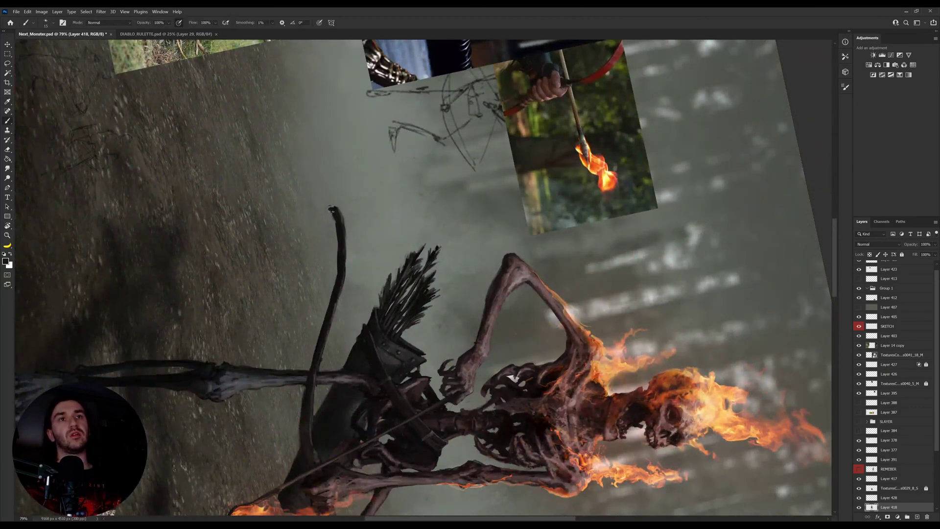
# Step: Turn the canvas back, add a layer above Layer 418 and paint a thin straight bowstring from the quiver-side tip to the drawing hand
pyautogui.press('r')
pyautogui.moveTo(386, 385); pyautogui.dragTo(516, 221)
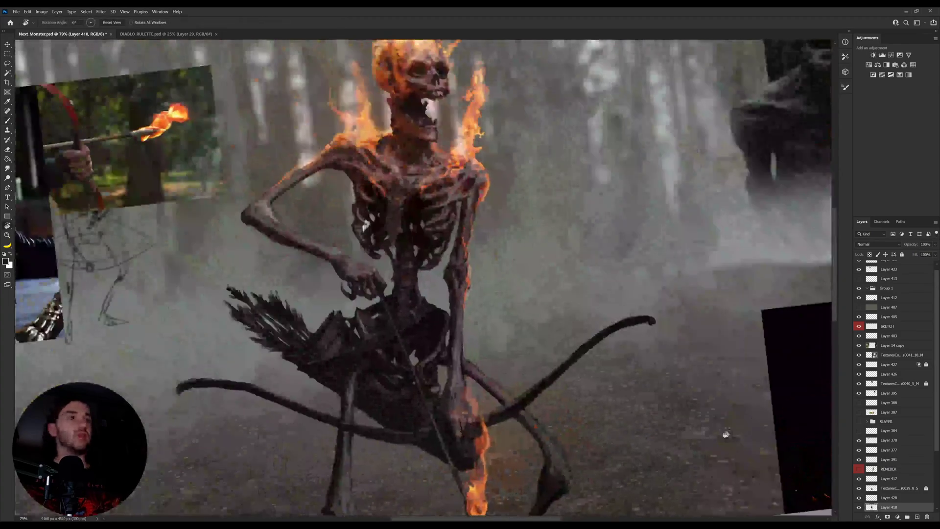
pyautogui.moveTo(602, 392); pyautogui.dragTo(621, 379)
pyautogui.click(917, 517)
pyautogui.press('b')
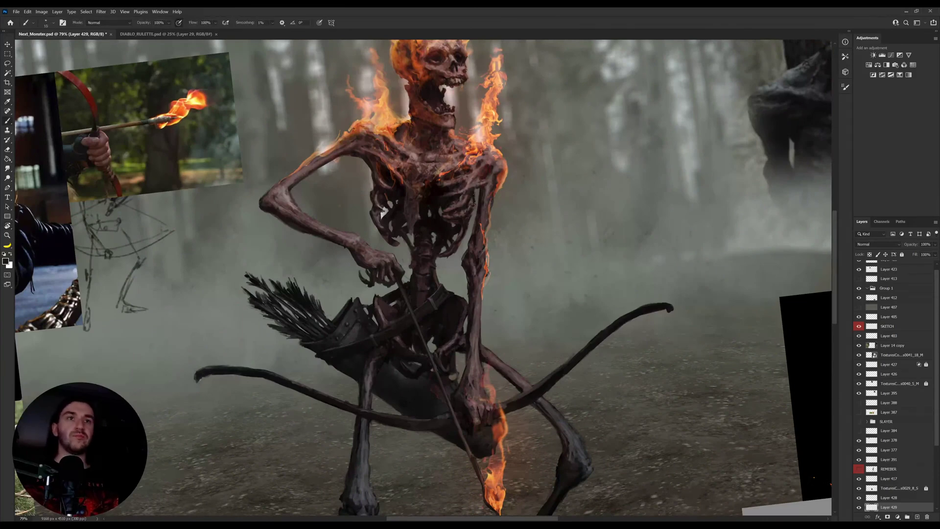
pyautogui.moveTo(212, 365); pyautogui.dragTo(379, 282)
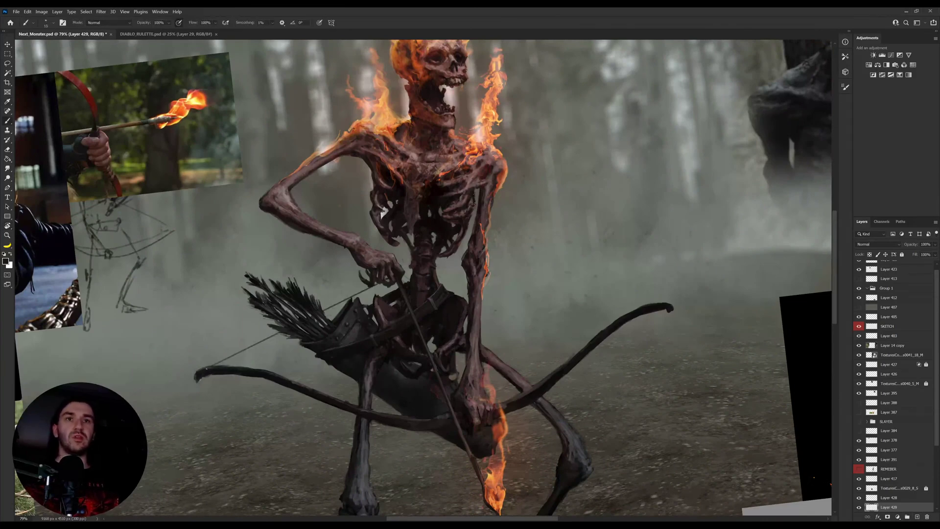
pyautogui.keyDown('shift'); pyautogui.click(206, 368); pyautogui.keyUp('shift')
pyautogui.moveTo(211, 365); pyautogui.dragTo(379, 282)
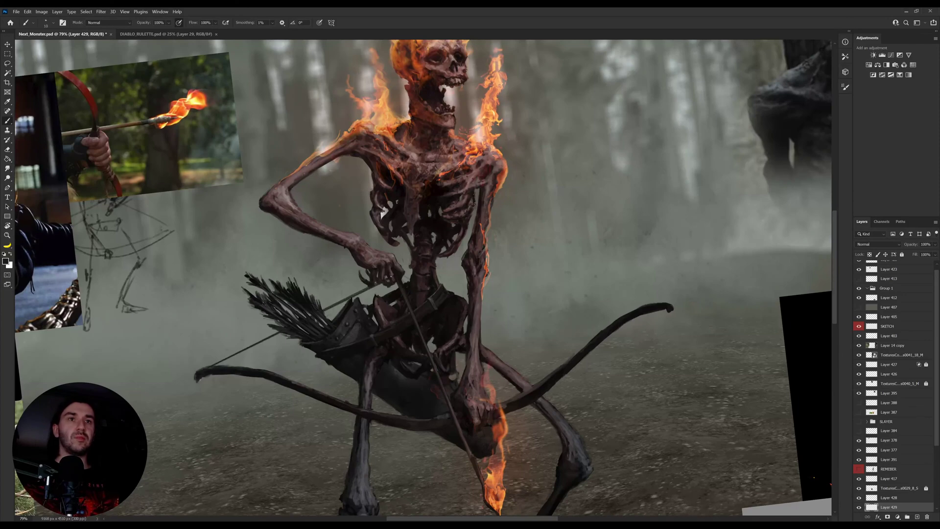
pyautogui.press('v')
pyautogui.moveTo(368, 317); pyautogui.dragTo(353, 301)
pyautogui.hotkey('ctrl', 'z')
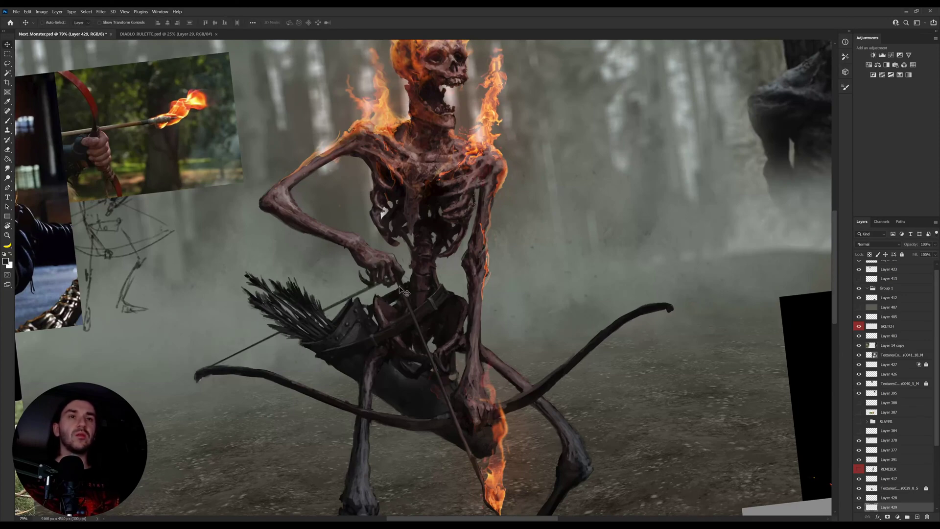
# Step: Paint the other half of the bowstring as a straight line from behind the ribs to the bow's far tip
pyautogui.press('b')
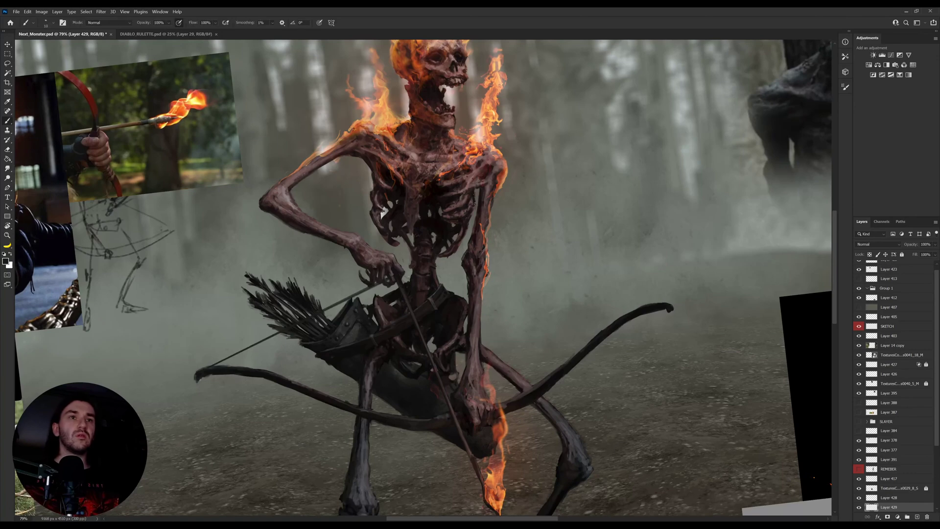
pyautogui.keyDown('shift'); pyautogui.click(647, 303); pyautogui.keyUp('shift')
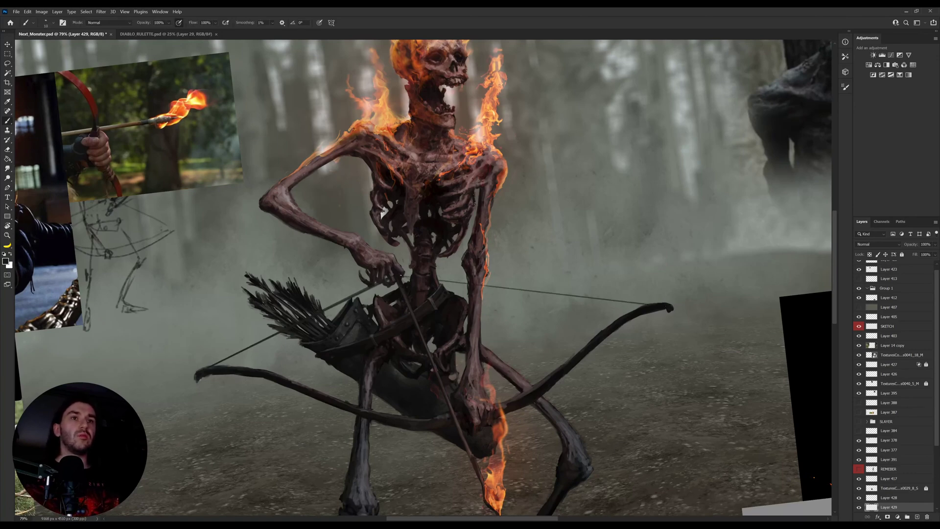
pyautogui.keyDown('shift'); pyautogui.click(658, 307); pyautogui.keyUp('shift')
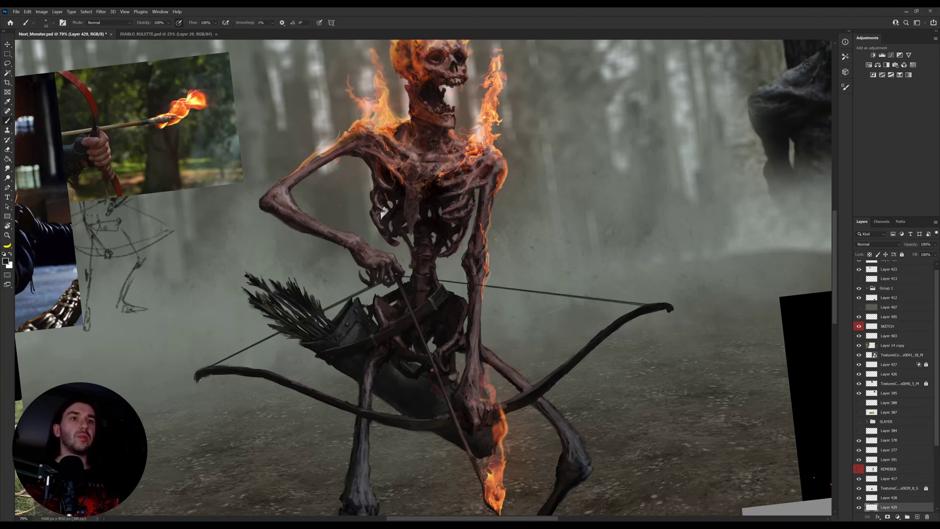
pyautogui.press('e')
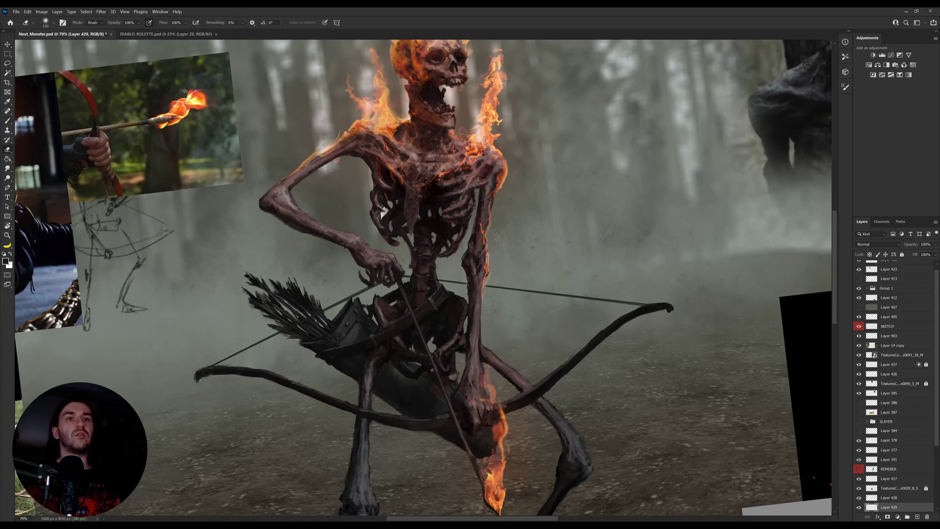
# Step: Turn the canvas so the bowstring's far half runs upright, then sample a grey tone and paint a small mark where the string meets the tip
pyautogui.press('r')
pyautogui.moveTo(488, 303)
pyautogui.mouseDown()
pyautogui.moveTo(509, 280)
pyautogui.moveTo(636, 253)
pyautogui.mouseUp()
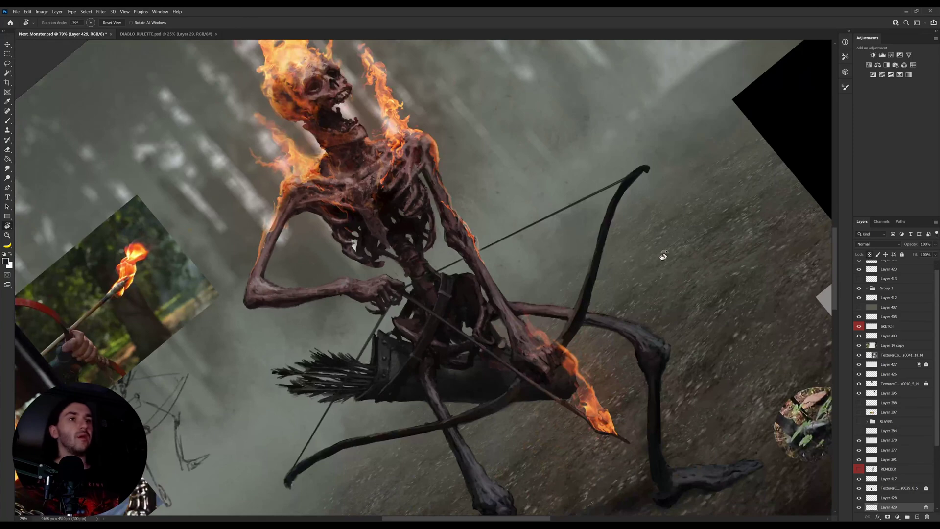
pyautogui.press('i')
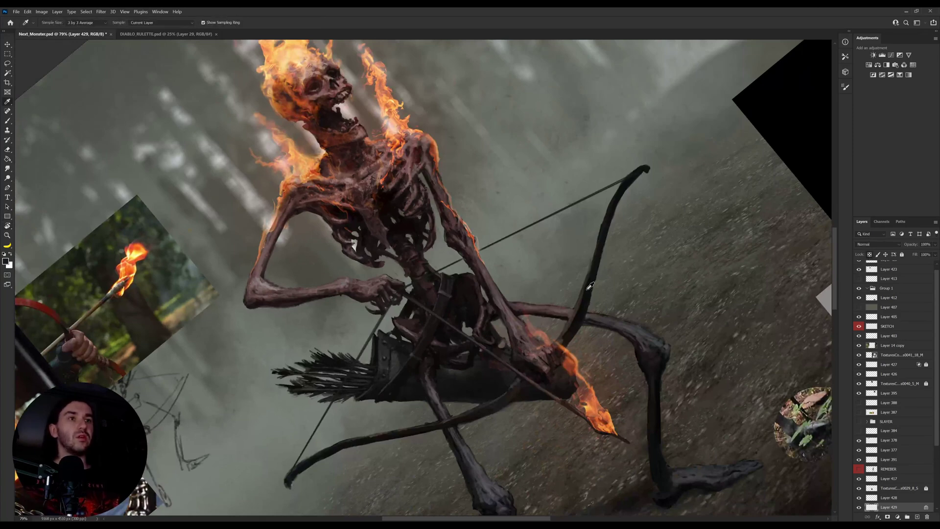
pyautogui.press('b')
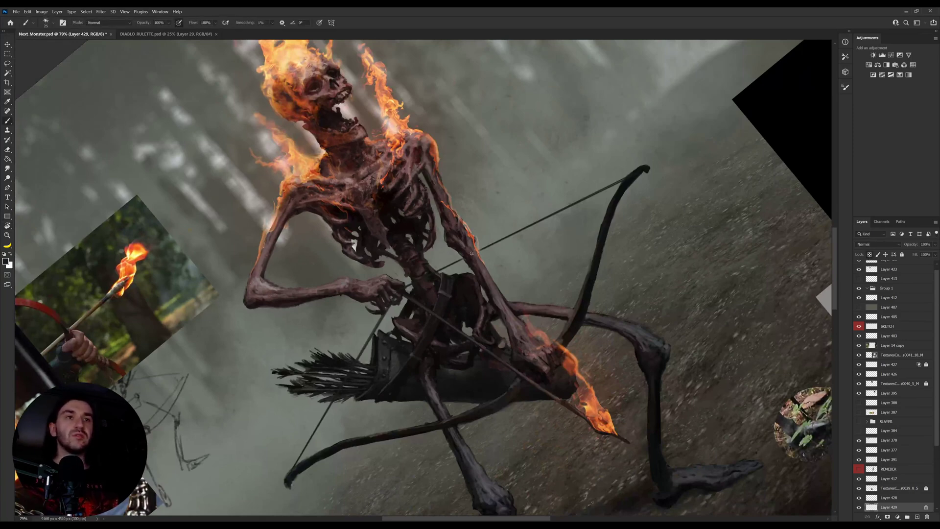
pyautogui.moveTo(471, 253); pyautogui.dragTo(485, 252)
pyautogui.press('r')
pyautogui.moveTo(519, 221)
pyautogui.mouseDown()
pyautogui.moveTo(598, 298)
pyautogui.moveTo(436, 395)
pyautogui.moveTo(460, 425)
pyautogui.moveTo(406, 277)
pyautogui.mouseUp()
pyautogui.press('i')
pyautogui.press('b')
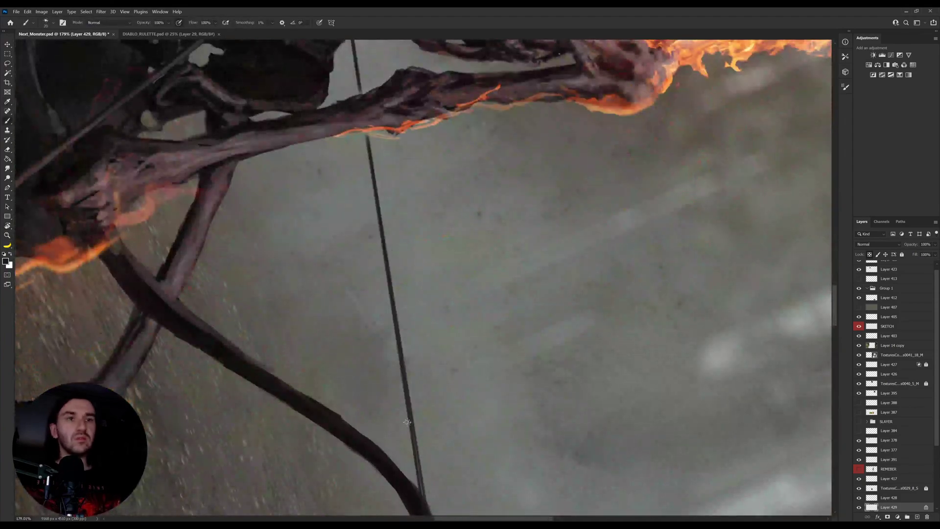
pyautogui.moveTo(417, 460); pyautogui.dragTo(411, 421)
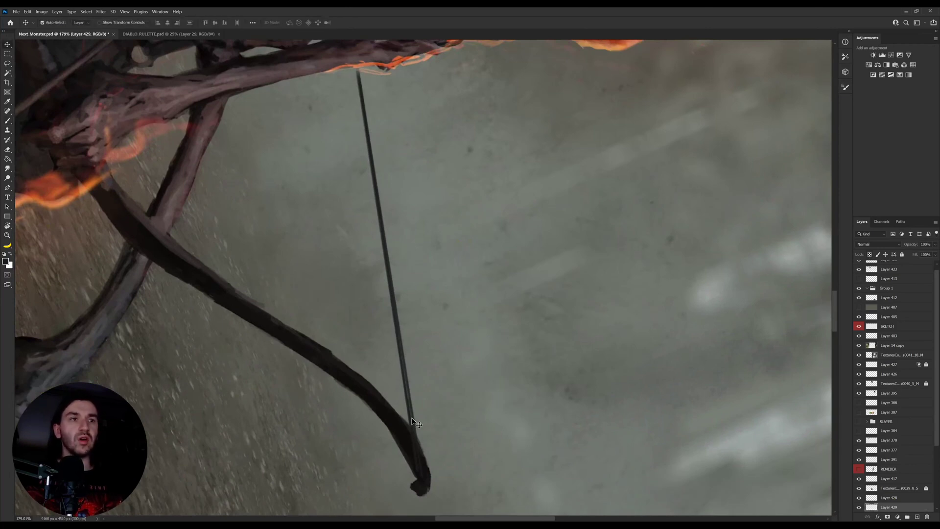
pyautogui.moveTo(411, 418); pyautogui.dragTo(416, 392)
pyautogui.hotkey('ctrl', 'z')
pyautogui.press('b')
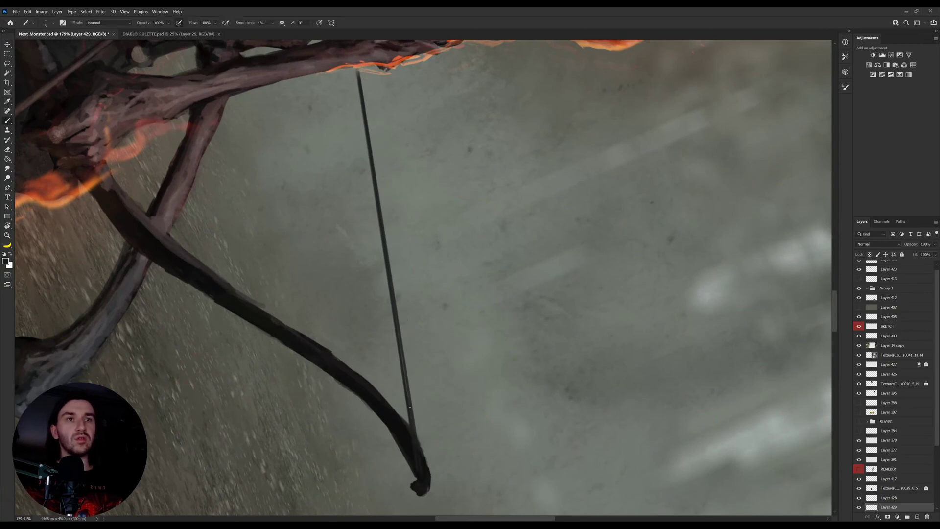
pyautogui.press('i')
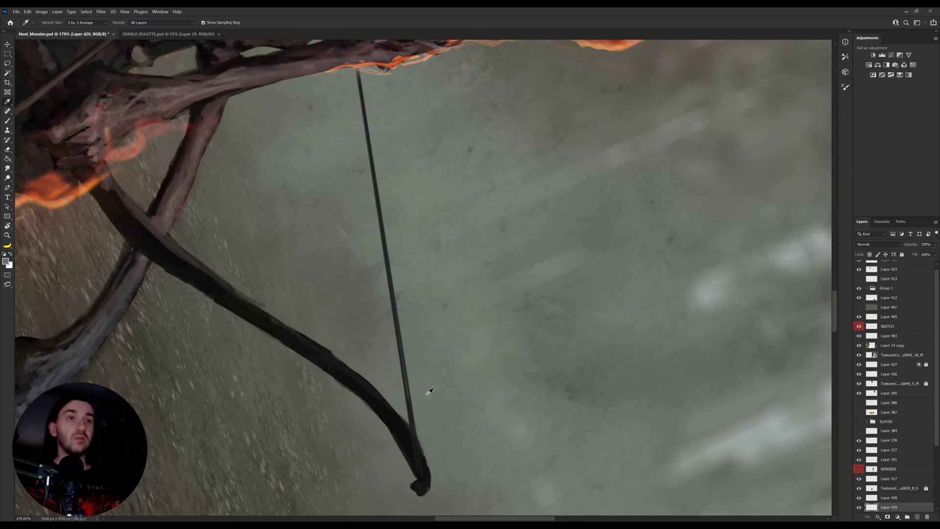
pyautogui.press('b')
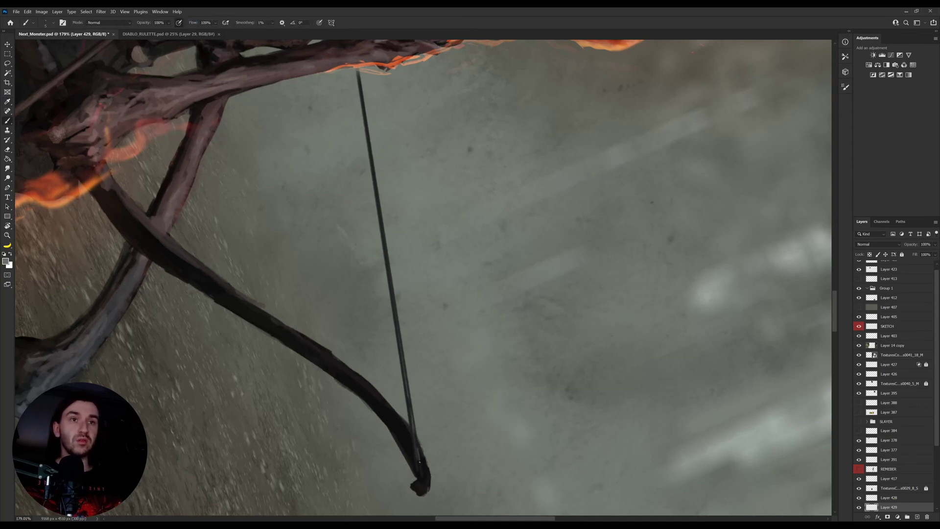
pyautogui.moveTo(418, 474); pyautogui.dragTo(426, 466)
# Step: Sample dark and grey tones around the bow's far tip and touch up the bowstring's attachment, working back towards the drawing hand
pyautogui.keyDown('alt'); pyautogui.click(414, 453); pyautogui.keyUp('alt')
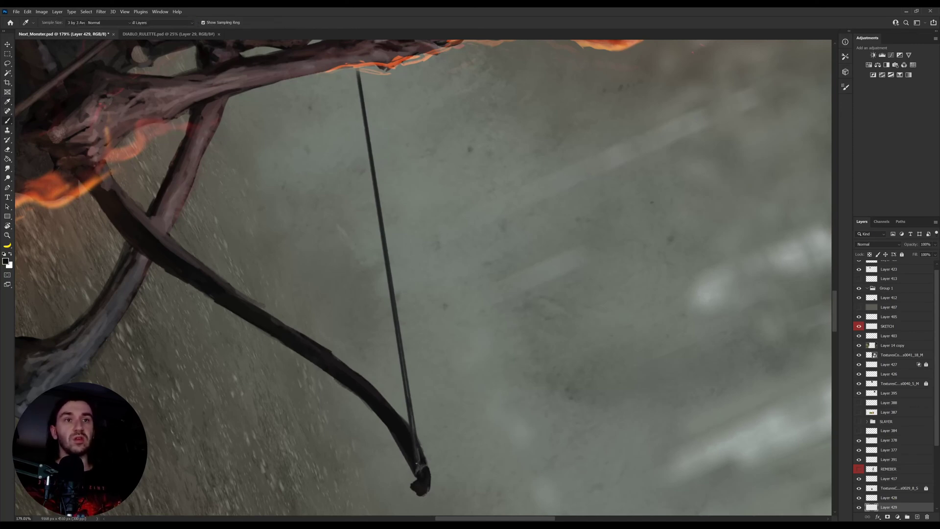
pyautogui.keyDown('alt'); pyautogui.click(415, 433); pyautogui.keyUp('alt')
pyautogui.moveTo(416, 436); pyautogui.dragTo(420, 460)
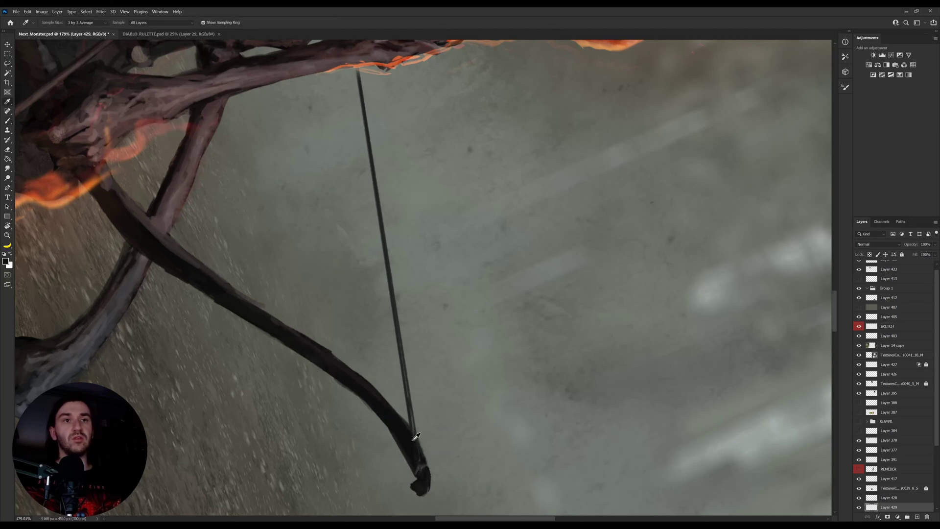
pyautogui.keyDown('alt'); pyautogui.click(440, 400); pyautogui.keyUp('alt')
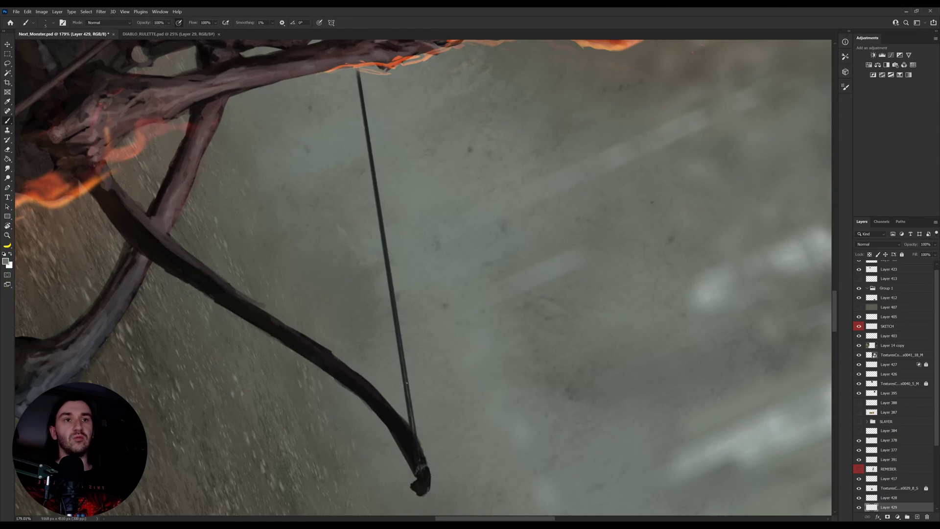
pyautogui.scroll(3, 407, 383)
pyautogui.moveTo(389, 269); pyautogui.dragTo(406, 379)
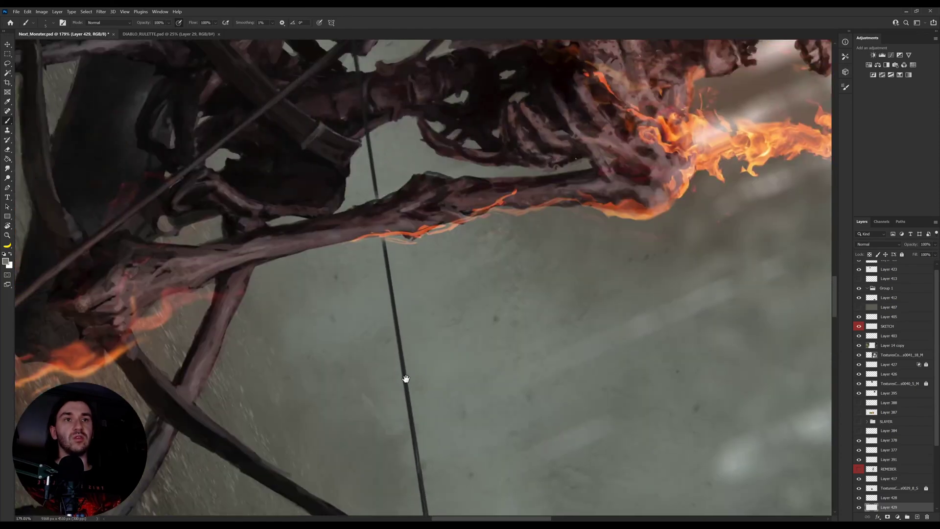
pyautogui.moveTo(399, 331); pyautogui.dragTo(403, 363)
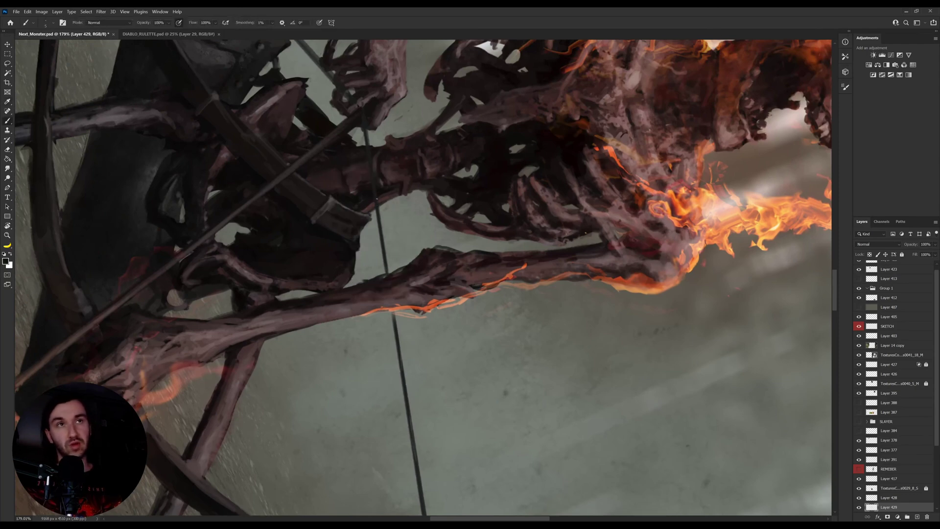
pyautogui.moveTo(379, 207); pyautogui.dragTo(385, 284)
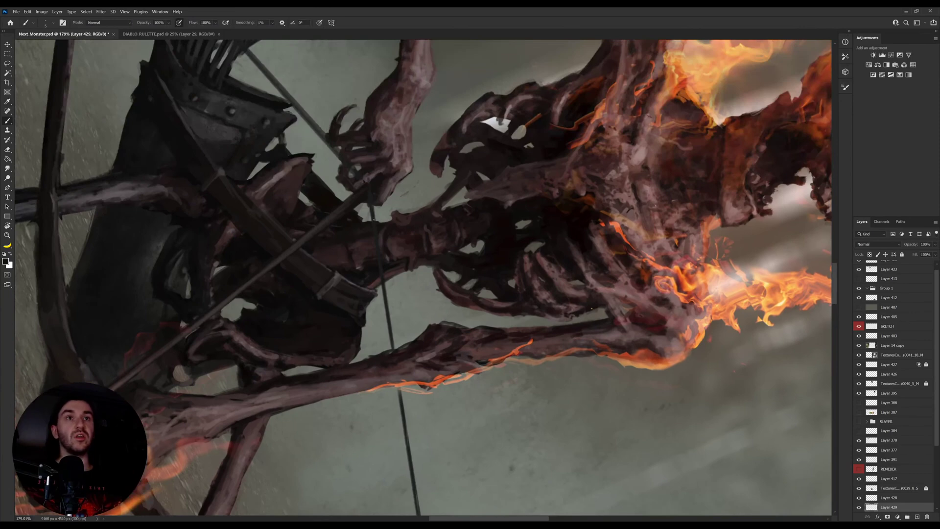
# Step: Turn the canvas towards the drawing hand, select Layer 418, sample the quiver arrows' colour and start painting feathers on the nocked arrow
pyautogui.press('r')
pyautogui.moveTo(478, 189); pyautogui.dragTo(453, 178)
pyautogui.press('i')
pyautogui.moveTo(357, 220); pyautogui.dragTo(399, 213)
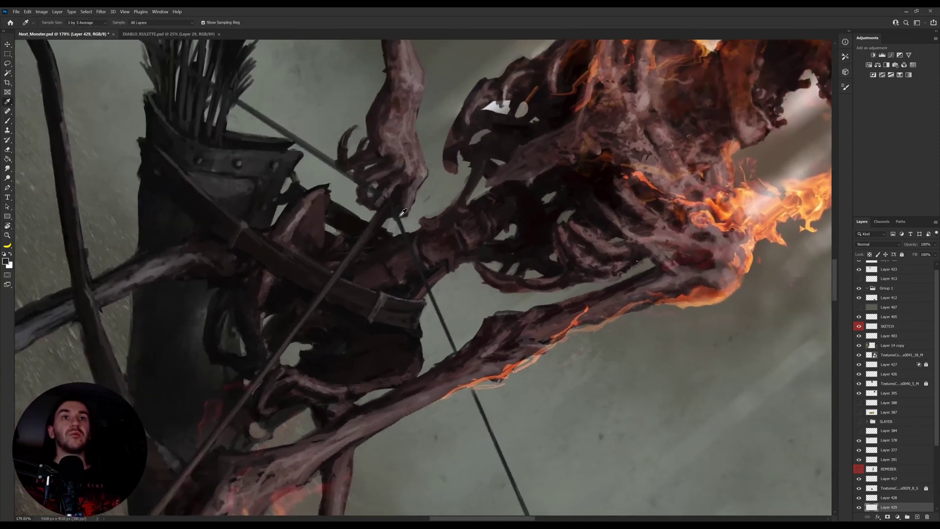
pyautogui.keyDown('ctrl'); pyautogui.click(373, 242); pyautogui.keyUp('ctrl')
pyautogui.press('b')
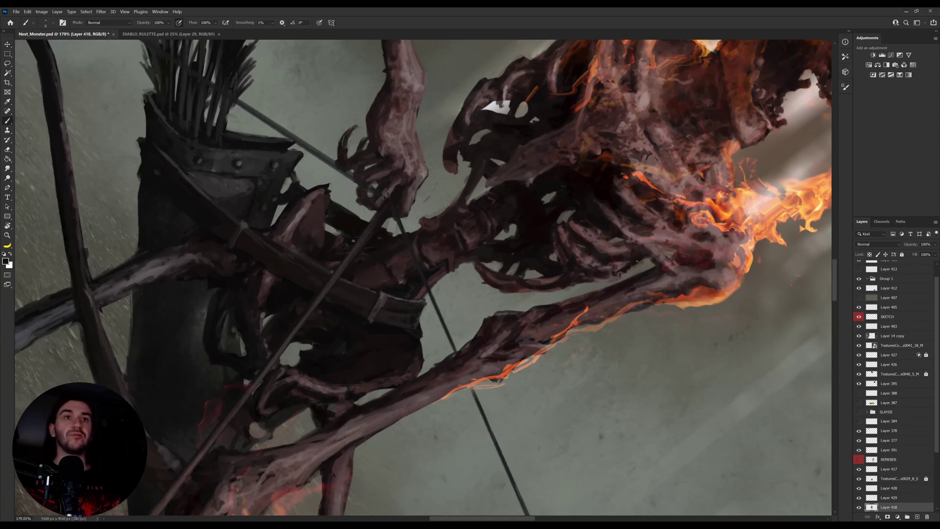
pyautogui.scroll(3, 351, 252)
pyautogui.press('i')
pyautogui.click(197, 99)
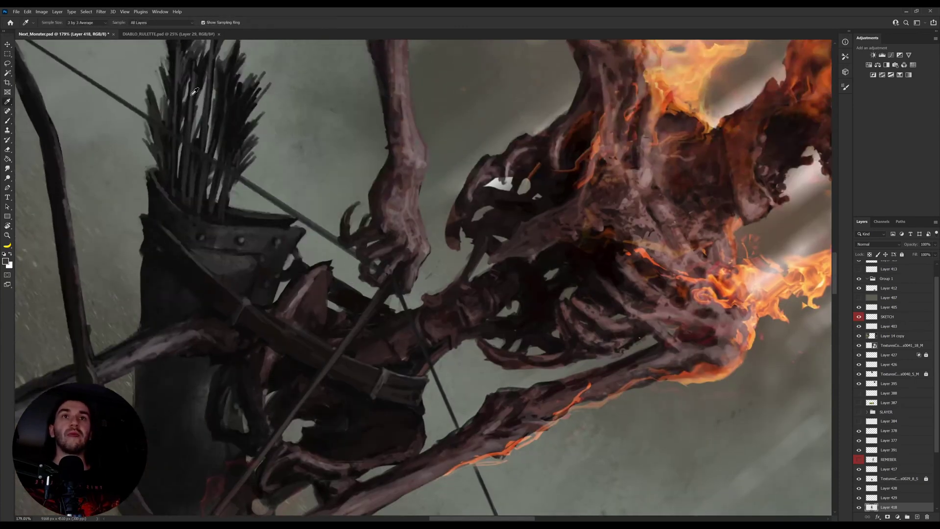
pyautogui.press('b')
pyautogui.moveTo(359, 292)
pyautogui.mouseDown()
pyautogui.moveTo(357, 318)
pyautogui.moveTo(354, 283)
pyautogui.moveTo(362, 306)
pyautogui.moveTo(364, 281)
pyautogui.mouseUp()
pyautogui.keyDown('alt'); pyautogui.click(352, 301); pyautogui.keyUp('alt')
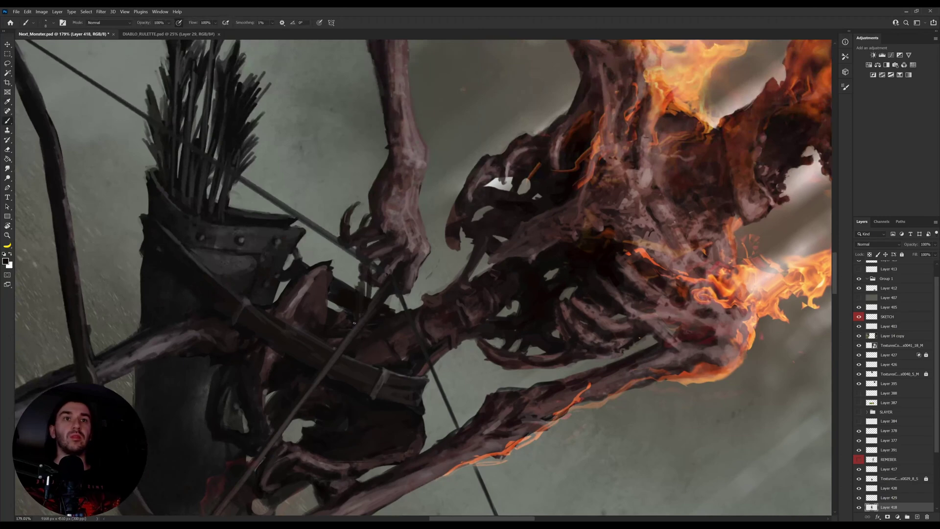
# Step: Sample the quiver's grey and extend the feather strokes down one side of the nocked arrow's shaft
pyautogui.press('i')
pyautogui.click(255, 233)
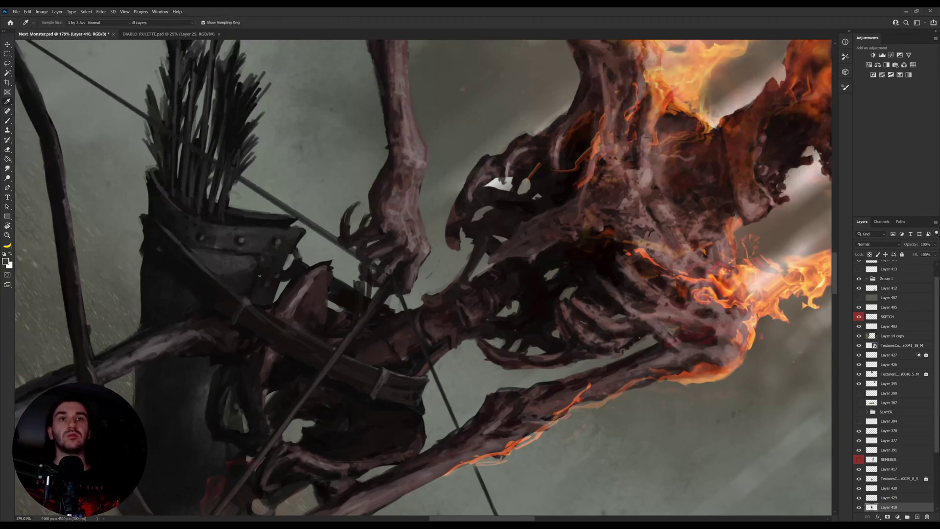
pyautogui.press('b')
pyautogui.moveTo(355, 287); pyautogui.dragTo(343, 340)
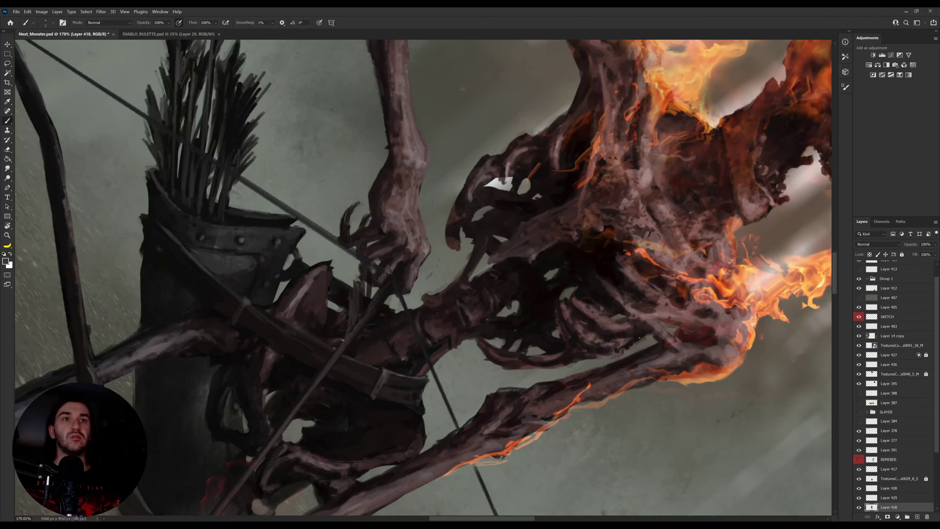
# Step: Rotate the canvas around the drawing hand and paint feather barbs on the other side of the nocked arrow's shaft
pyautogui.press('r')
pyautogui.moveTo(482, 285); pyautogui.dragTo(447, 225)
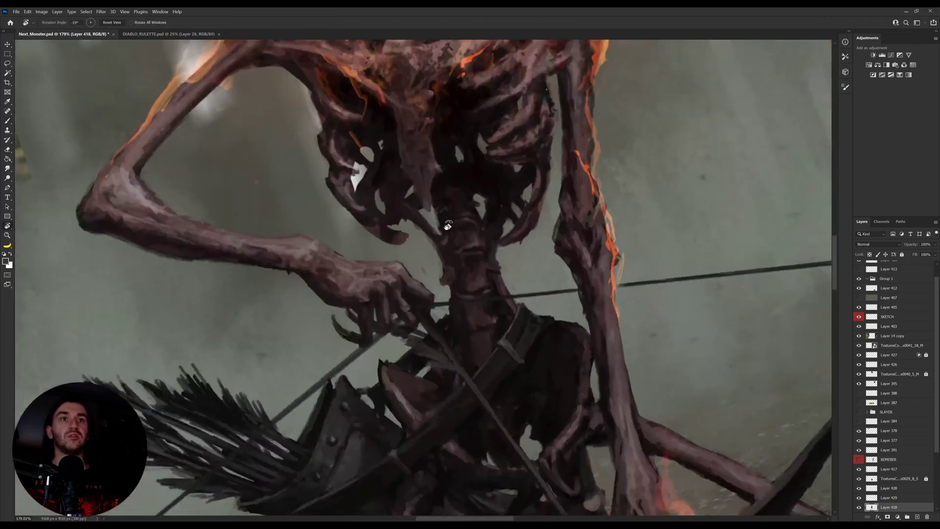
pyautogui.press('b')
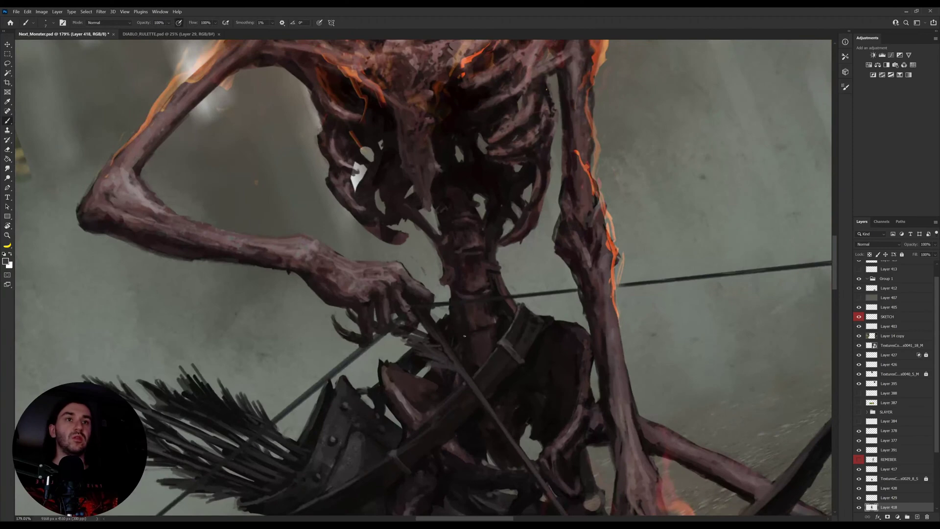
pyautogui.moveTo(464, 336); pyautogui.dragTo(379, 307)
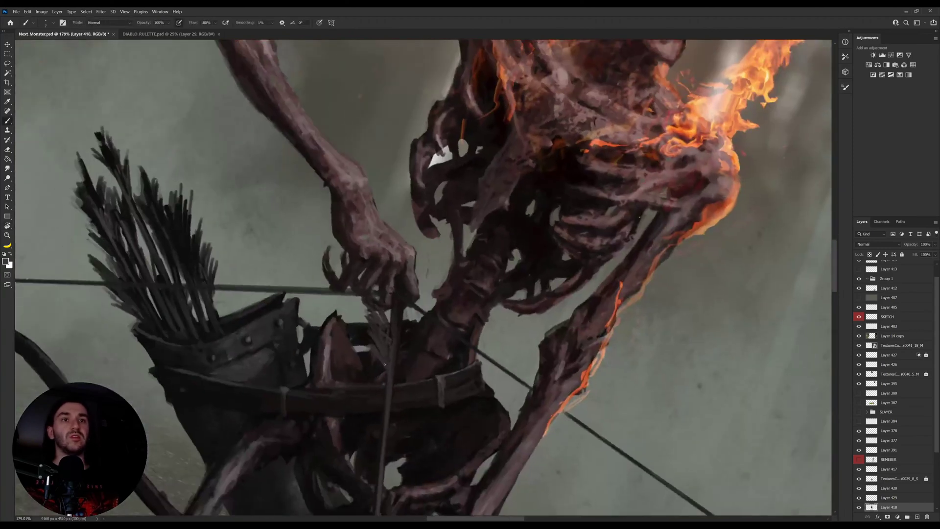
pyautogui.moveTo(384, 364)
pyautogui.mouseDown()
pyautogui.moveTo(426, 343)
pyautogui.moveTo(432, 315)
pyautogui.mouseUp()
pyautogui.moveTo(425, 339)
pyautogui.mouseDown()
pyautogui.moveTo(434, 322)
pyautogui.moveTo(437, 330)
pyautogui.mouseUp()
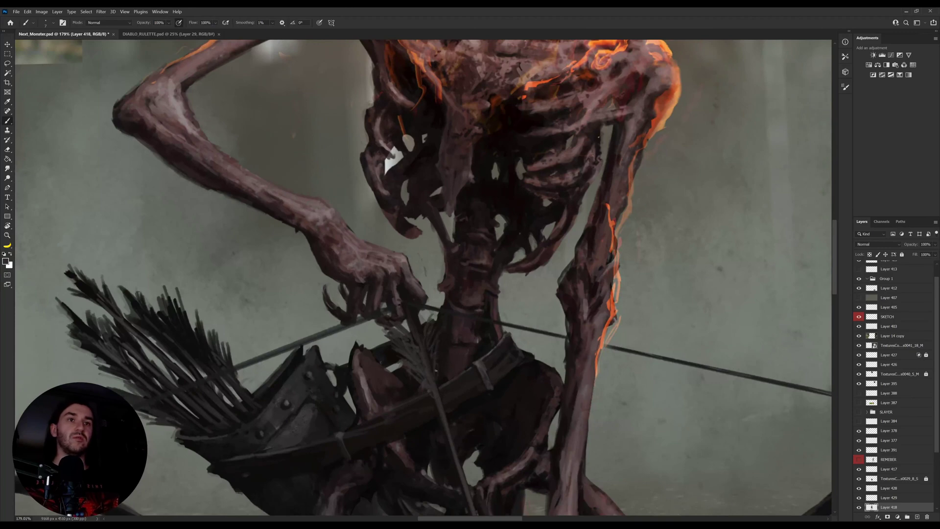
pyautogui.moveTo(436, 371); pyautogui.dragTo(442, 401)
# Step: Sample dark tones beside the fingers and refine the nocked arrow's feathers, turning the canvas until the shaft stands upright
pyautogui.keyDown('alt'); pyautogui.click(426, 325); pyautogui.keyUp('alt')
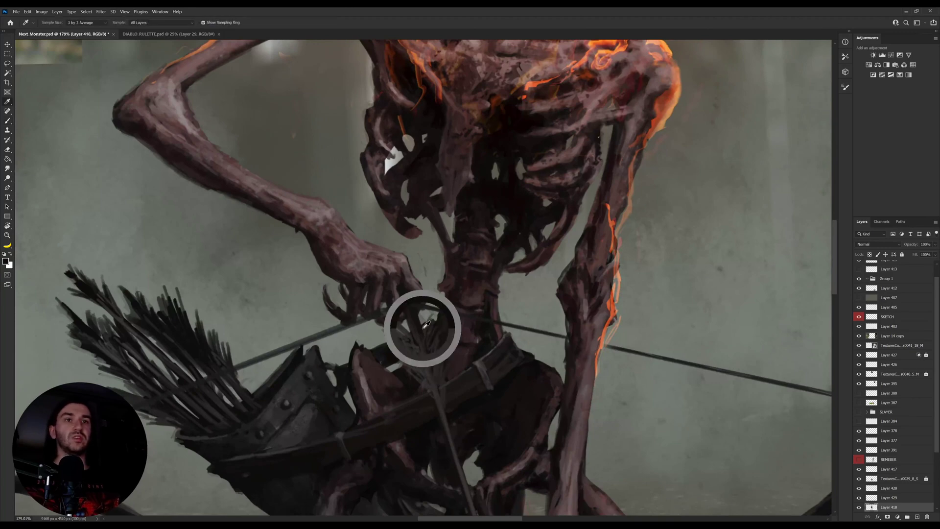
pyautogui.keyDown('alt'); pyautogui.click(433, 326); pyautogui.keyUp('alt')
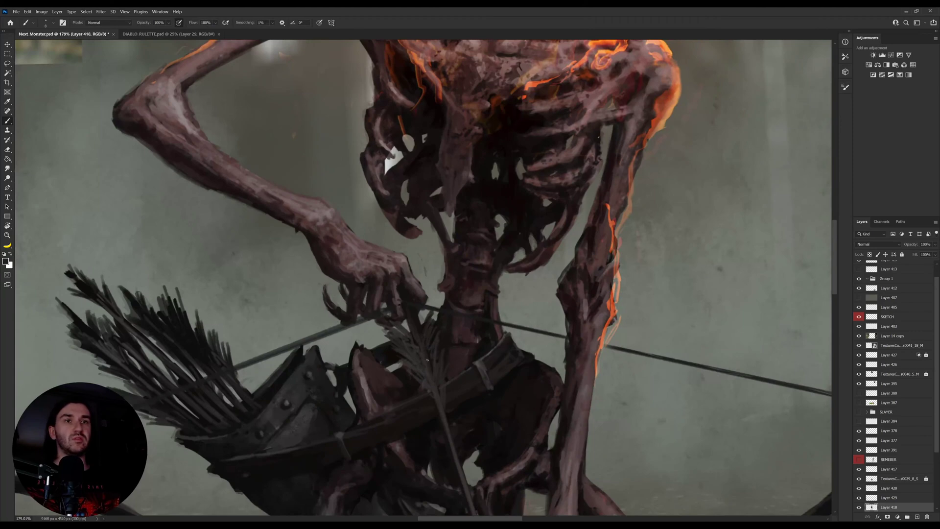
pyautogui.keyDown('alt'); pyautogui.click(420, 327); pyautogui.keyUp('alt')
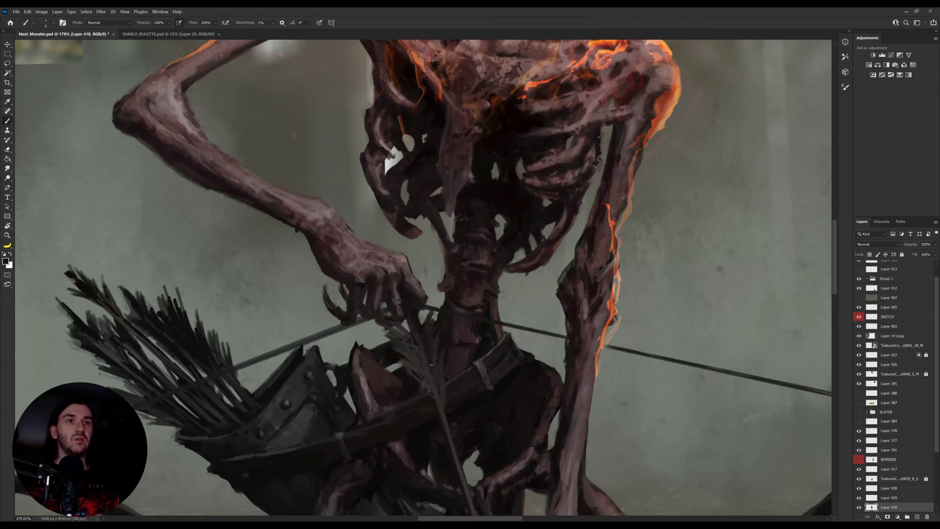
pyautogui.press('r')
pyautogui.moveTo(519, 394); pyautogui.dragTo(483, 416)
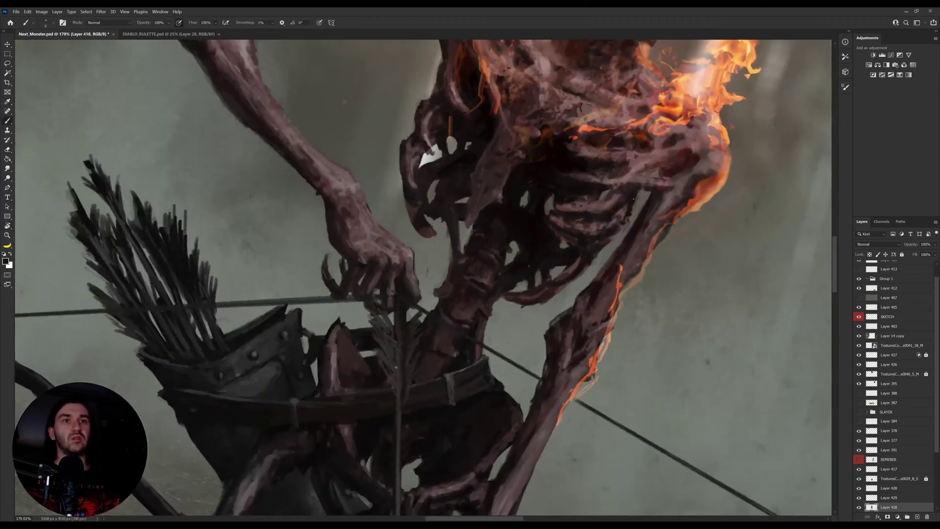
# Step: Sample feather and background greys and add lighter barb detail to the nocked arrow's fletching
pyautogui.keyDown('alt'); pyautogui.click(395, 365); pyautogui.keyUp('alt')
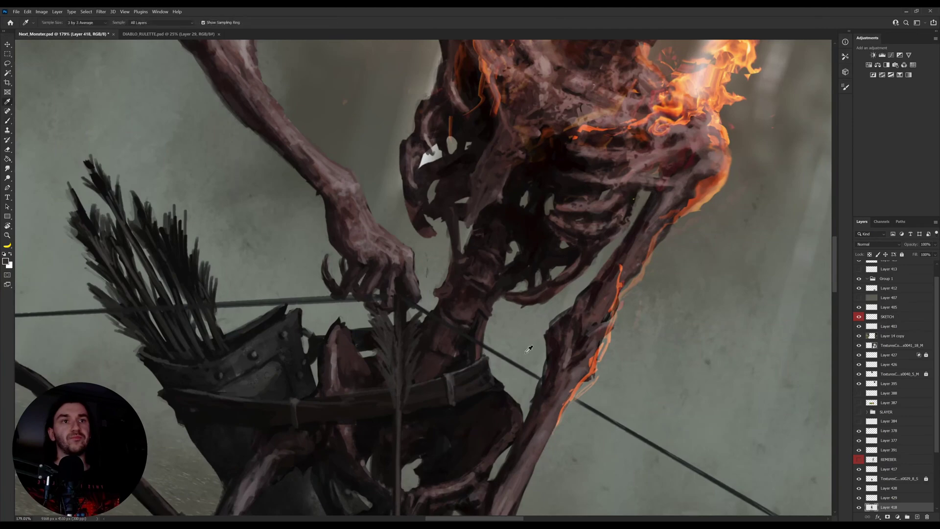
pyautogui.keyDown('alt'); pyautogui.click(620, 386); pyautogui.keyUp('alt')
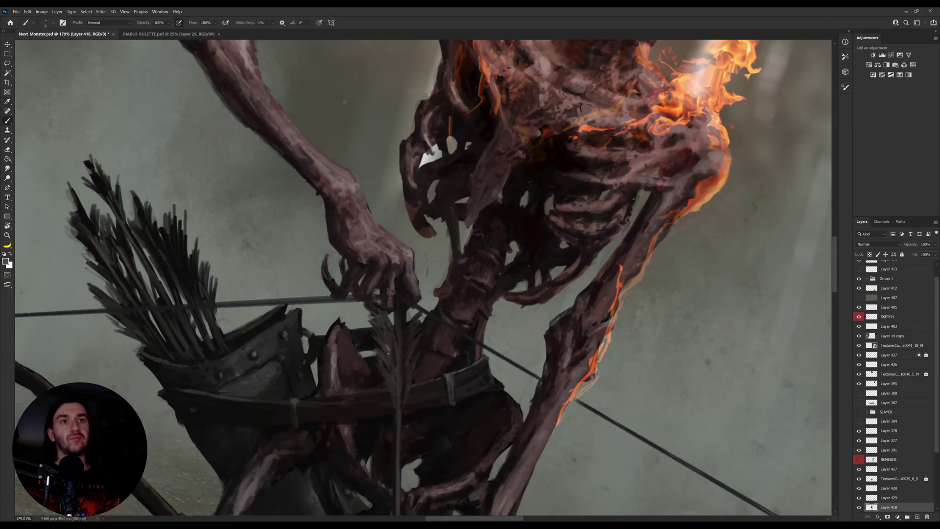
pyautogui.keyDown('alt'); pyautogui.click(390, 346); pyautogui.keyUp('alt')
pyautogui.keyDown('alt'); pyautogui.click(390, 345); pyautogui.keyUp('alt')
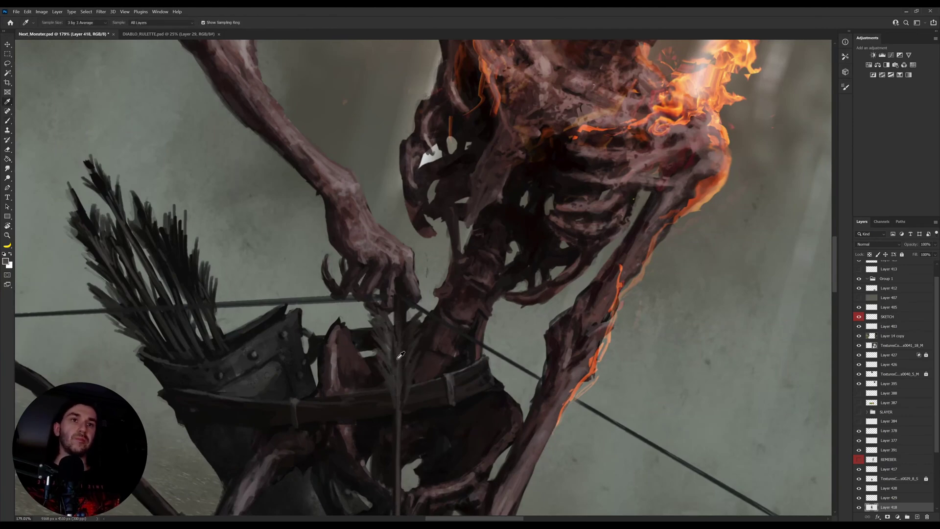
# Step: Paint over the feathers and shafts of the arrows in the quiver to refine them
pyautogui.moveTo(248, 301); pyautogui.dragTo(318, 355)
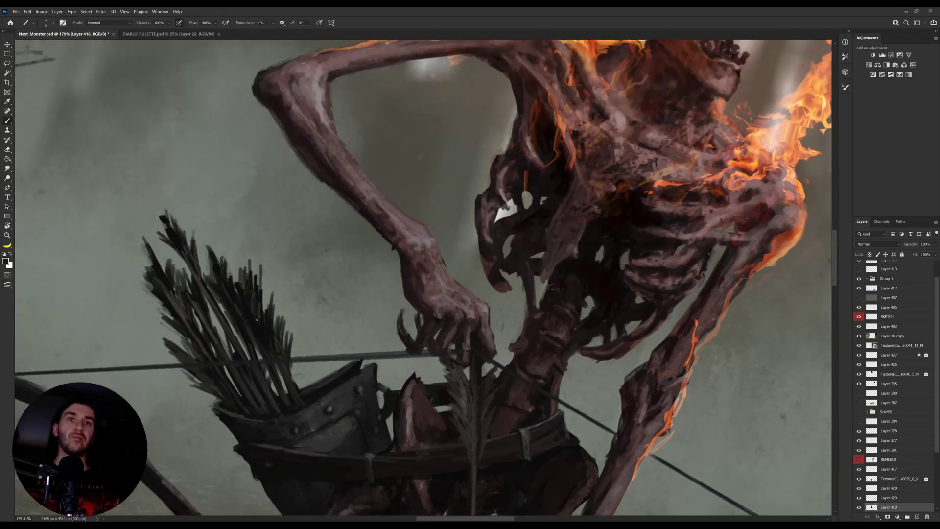
pyautogui.moveTo(255, 275); pyautogui.dragTo(256, 283)
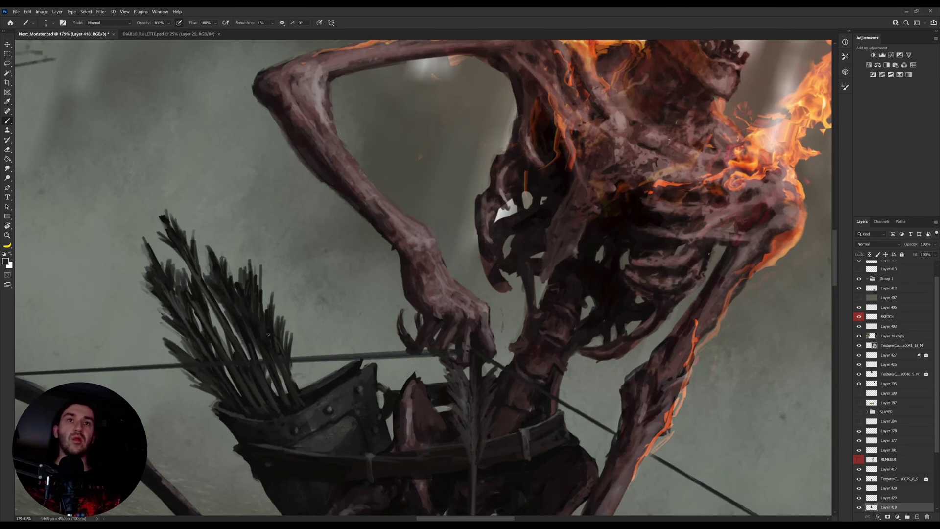
# Step: Select the bowstring's Layer 429 and erase along the string beside the drawing hand's fingers
pyautogui.press('z')
pyautogui.moveTo(324, 299); pyautogui.dragTo(274, 301)
pyautogui.press('r')
pyautogui.moveTo(520, 314); pyautogui.dragTo(534, 211)
pyautogui.hotkey('ctrl', 'space')
pyautogui.moveTo(387, 303); pyautogui.dragTo(412, 332)
pyautogui.keyDown('ctrl'); pyautogui.click(421, 322); pyautogui.keyUp('ctrl')
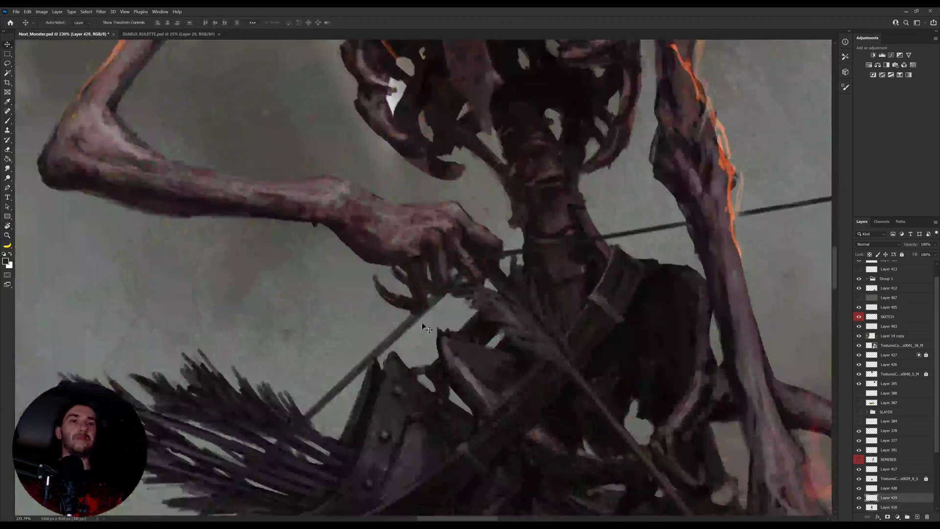
pyautogui.press('e')
pyautogui.press('r')
pyautogui.moveTo(500, 216)
pyautogui.mouseDown()
pyautogui.moveTo(556, 357)
pyautogui.moveTo(423, 353)
pyautogui.mouseUp()
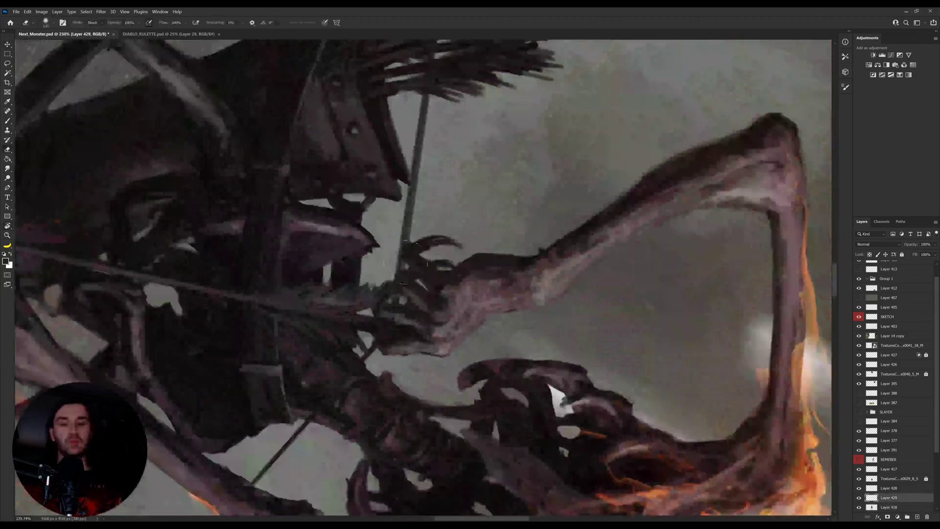
pyautogui.moveTo(425, 290); pyautogui.dragTo(415, 306)
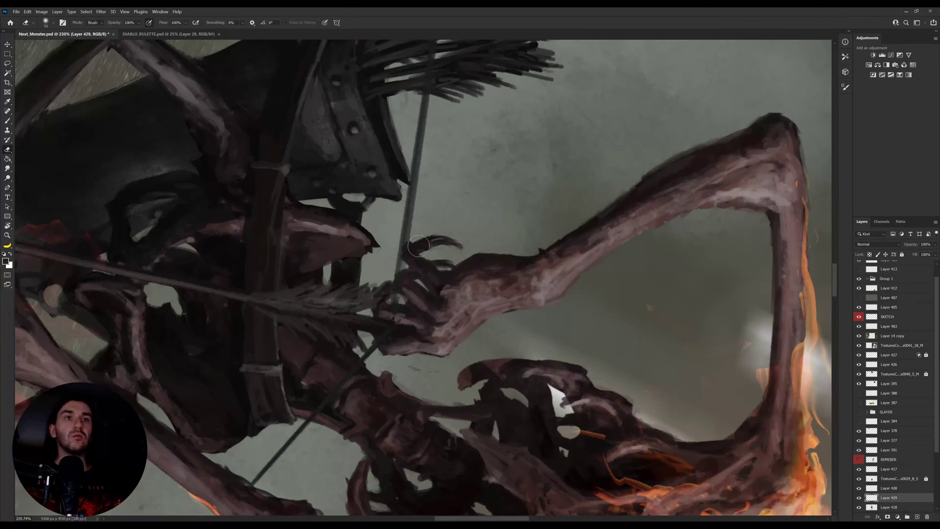
# Step: Trim the bowstring thinner between the drawing hand and the quiver with a harder, smaller eraser
pyautogui.hotkey('shift', ']')
pyautogui.hotkey('shift', ']')
pyautogui.hotkey('shift', ']')
pyautogui.hotkey('shift', ']')
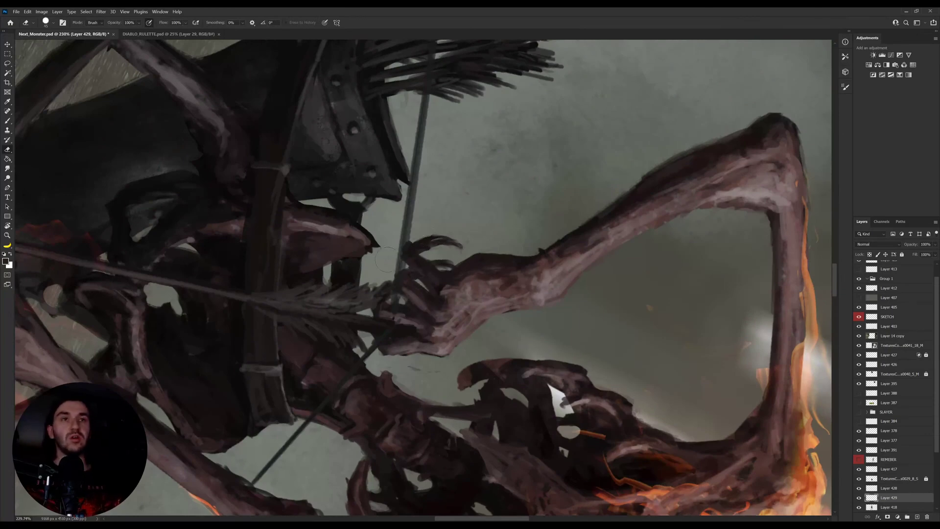
pyautogui.press('[')
pyautogui.press('[')
pyautogui.press('[')
pyautogui.press('[')
pyautogui.press('[')
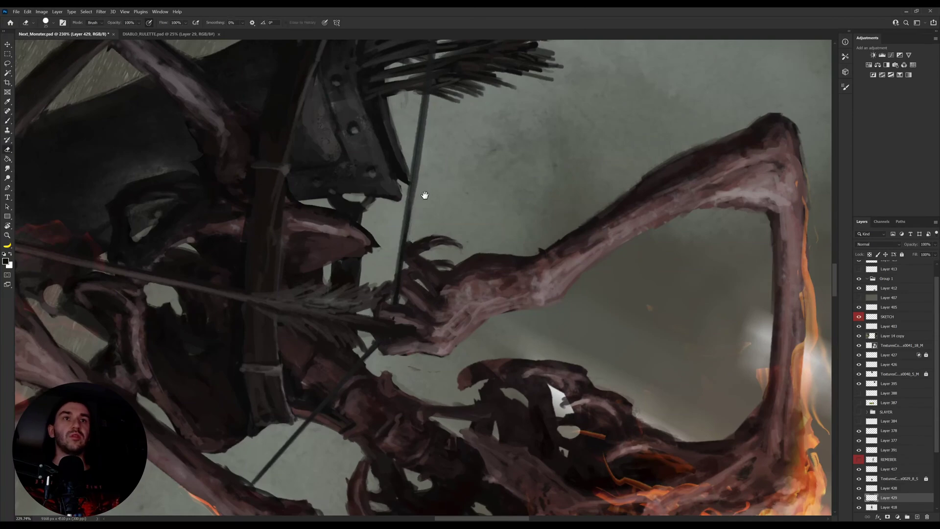
pyautogui.moveTo(419, 195); pyautogui.dragTo(410, 300)
pyautogui.moveTo(417, 227); pyautogui.dragTo(410, 268)
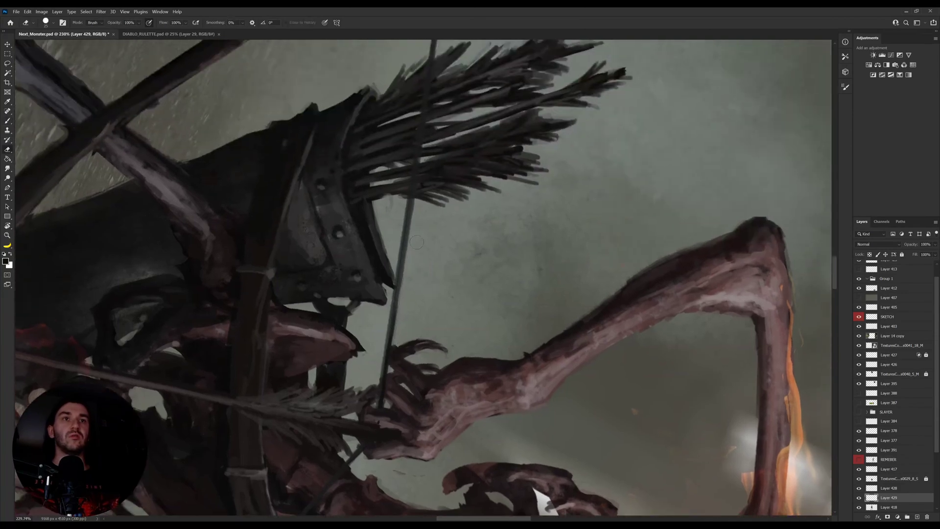
pyautogui.moveTo(427, 216); pyautogui.dragTo(410, 311)
# Step: Brush a sampled misty grey over the bowstring with a large soft brush while Layer 429's transparent pixels are locked, and unlock them
pyautogui.press('b')
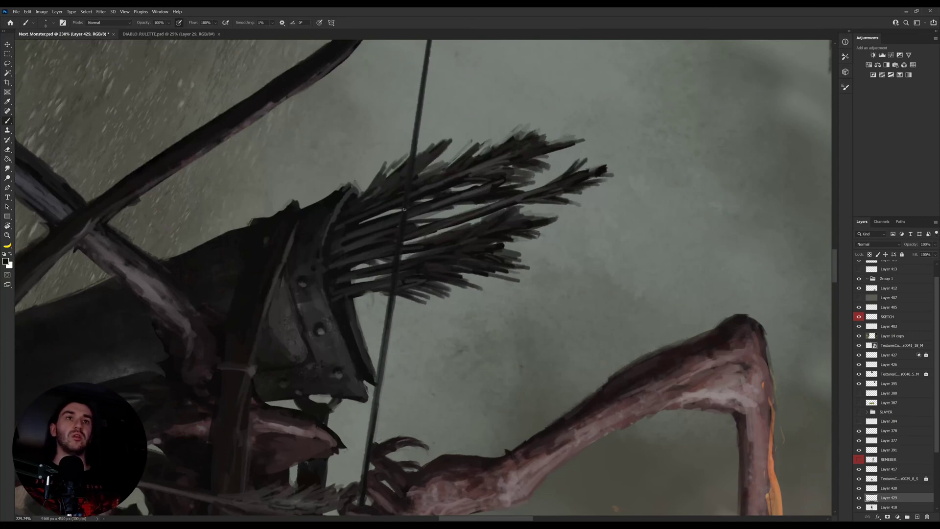
pyautogui.moveTo(403, 333); pyautogui.dragTo(551, 213)
pyautogui.press('r')
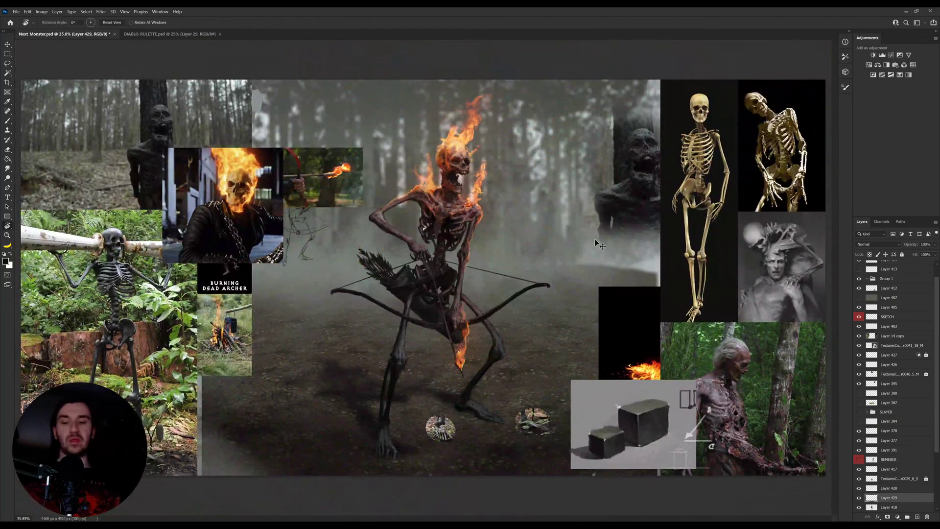
pyautogui.press('i')
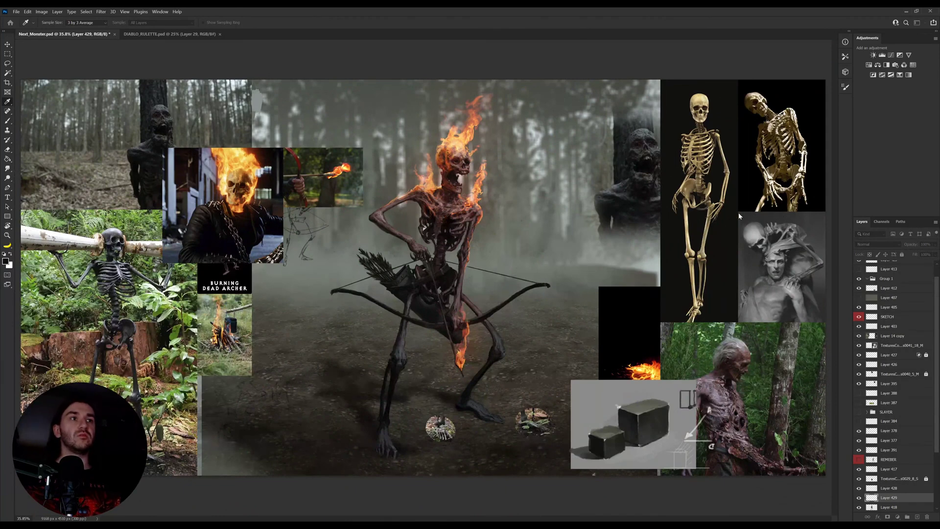
pyautogui.press('r')
pyautogui.press('b')
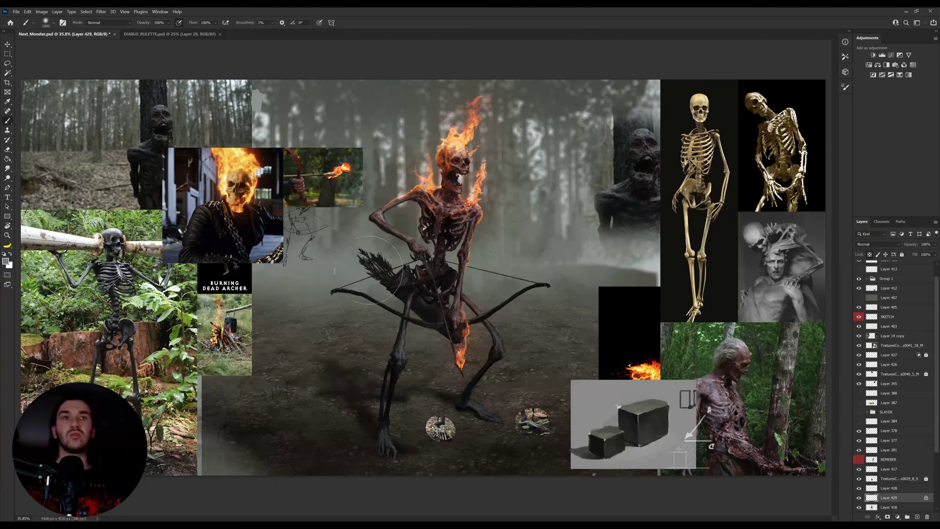
pyautogui.press(']')
pyautogui.press(']')
pyautogui.press(']')
pyautogui.press(']')
pyautogui.press(']')
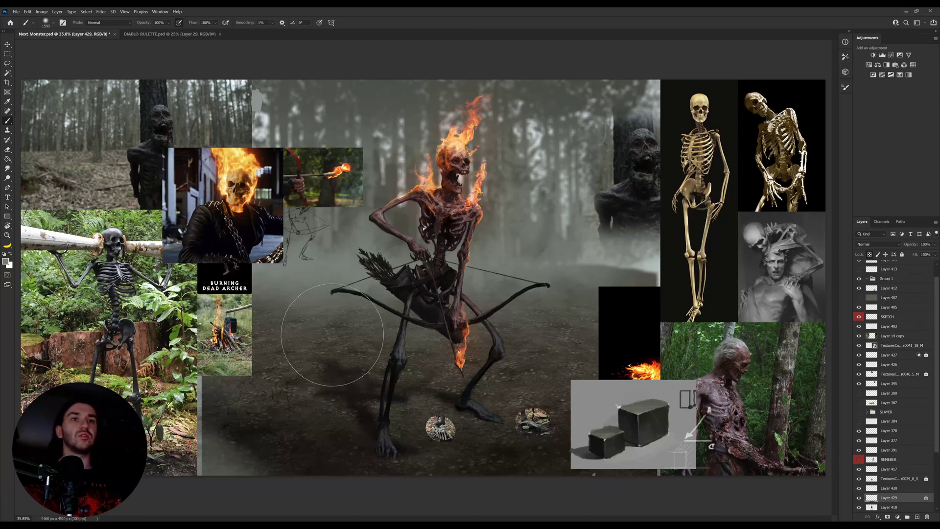
pyautogui.click(870, 255)
# Step: Paint small dark strands hanging from the left tip of the bow with a much smaller textured brush
pyautogui.scroll(1, 385, 305)
pyautogui.press('b')
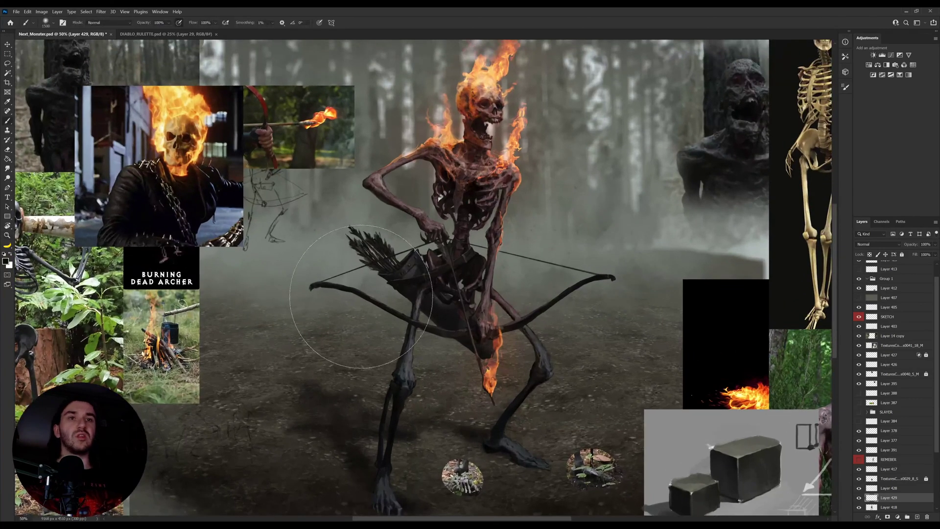
pyautogui.press('[')
pyautogui.press('[')
pyautogui.press('[')
pyautogui.press('[')
pyautogui.press('[')
pyautogui.press('[')
pyautogui.press('[')
pyautogui.press('[')
pyautogui.press('[')
pyautogui.press('[')
pyautogui.press('[')
pyautogui.press('[')
pyautogui.press('[')
pyautogui.press('[')
pyautogui.press('[')
pyautogui.press('[')
pyautogui.press('[')
pyautogui.press('[')
pyautogui.press('[')
pyautogui.press('[')
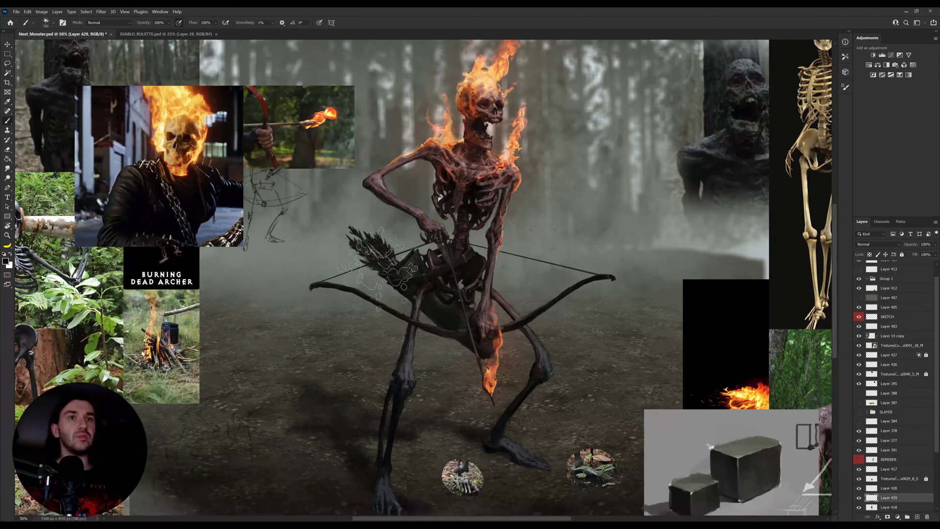
pyautogui.press(']')
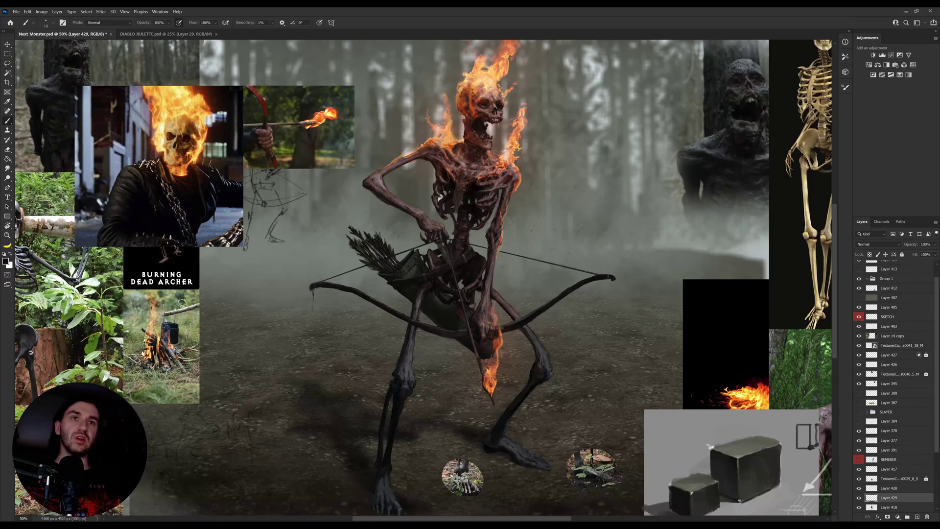
pyautogui.moveTo(314, 289); pyautogui.dragTo(313, 307)
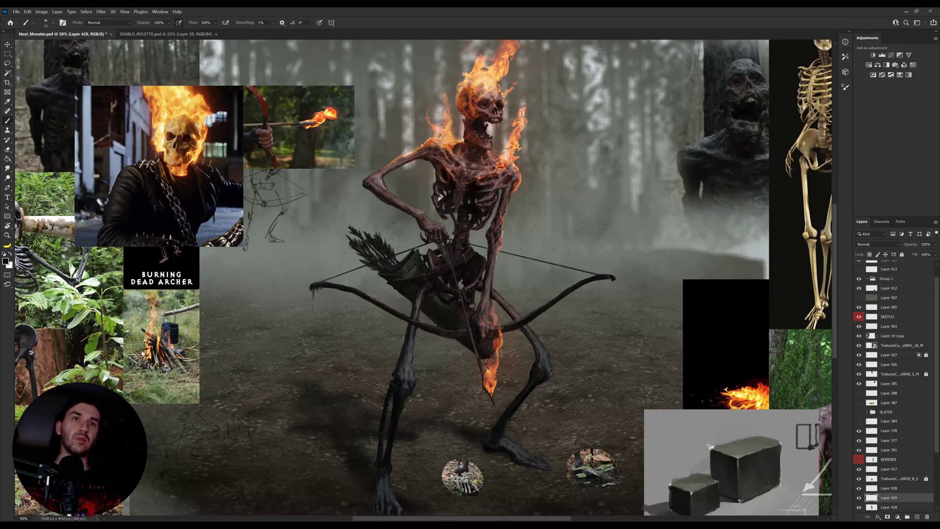
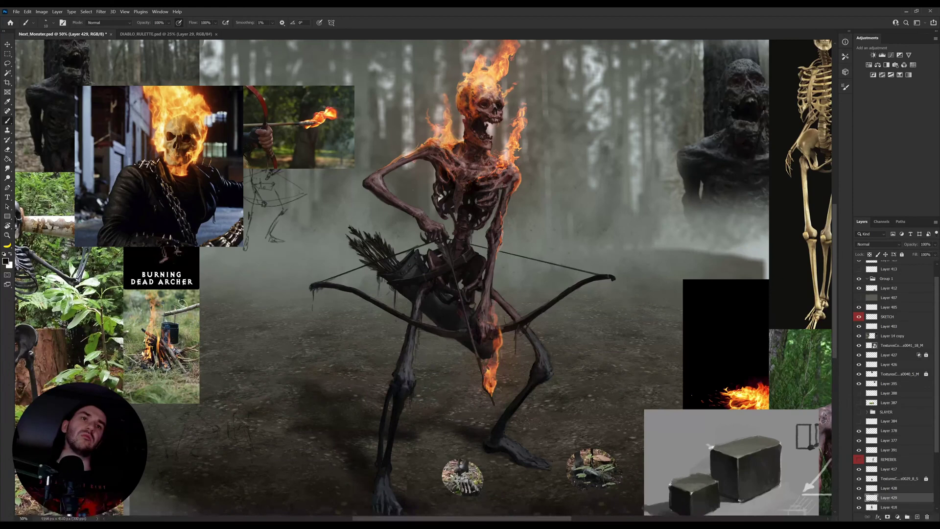
# Step: Sample light and dark tones from the skeleton's arm and ribs and paint thin shreds hanging below the bent elbow
pyautogui.moveTo(448, 204); pyautogui.dragTo(446, 249)
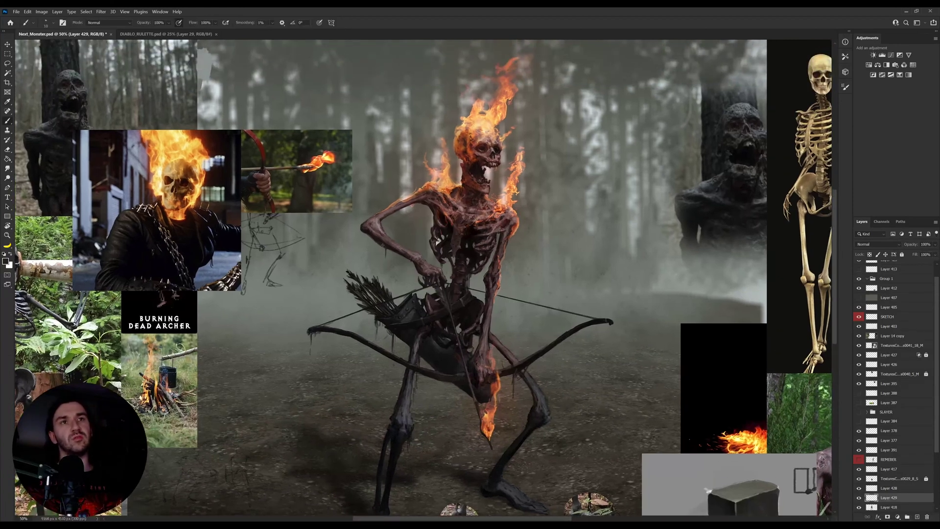
pyautogui.press('e')
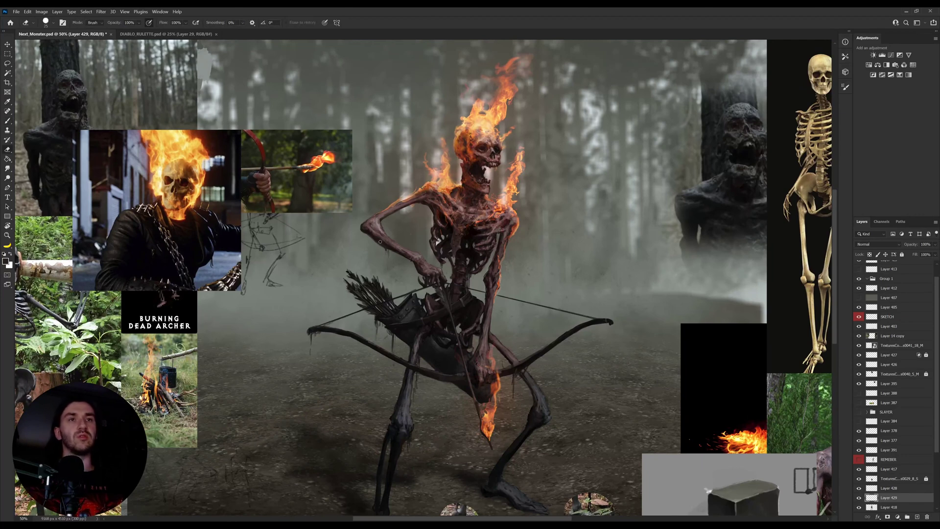
pyautogui.press('b')
pyautogui.keyDown('alt'); pyautogui.click(382, 221); pyautogui.keyUp('alt')
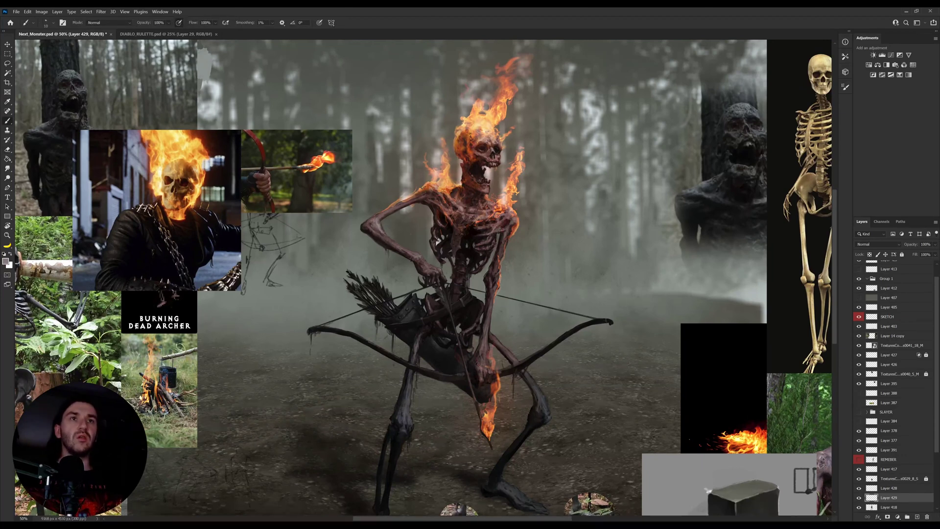
pyautogui.keyDown('alt'); pyautogui.click(468, 256); pyautogui.keyUp('alt')
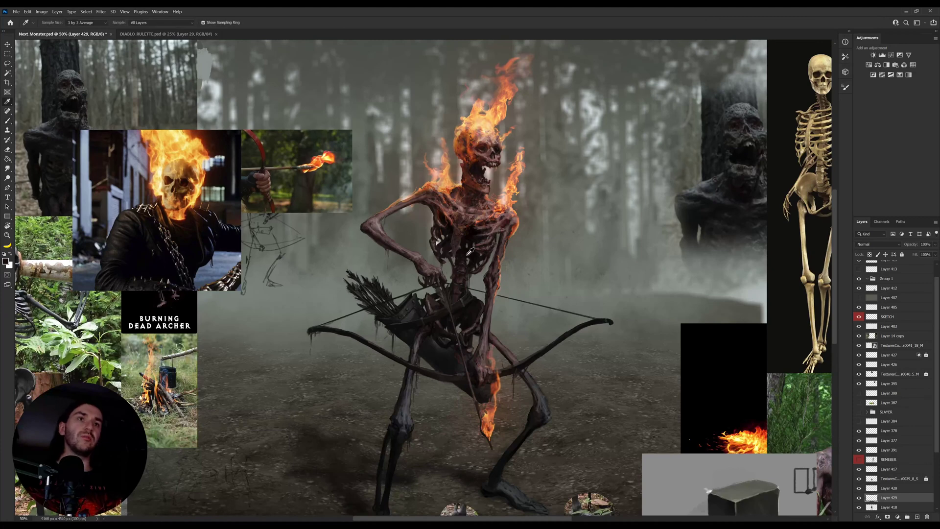
pyautogui.press('b')
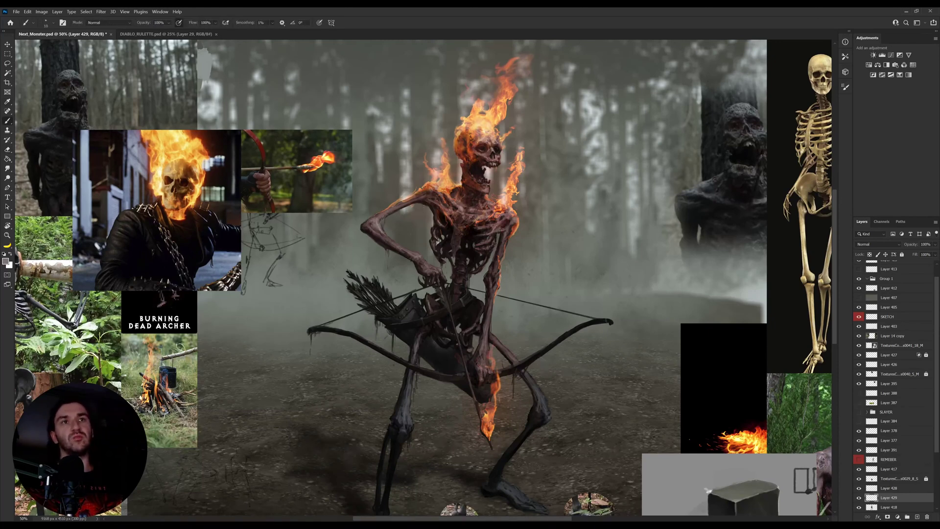
pyautogui.keyDown('alt'); pyautogui.click(380, 238); pyautogui.keyUp('alt')
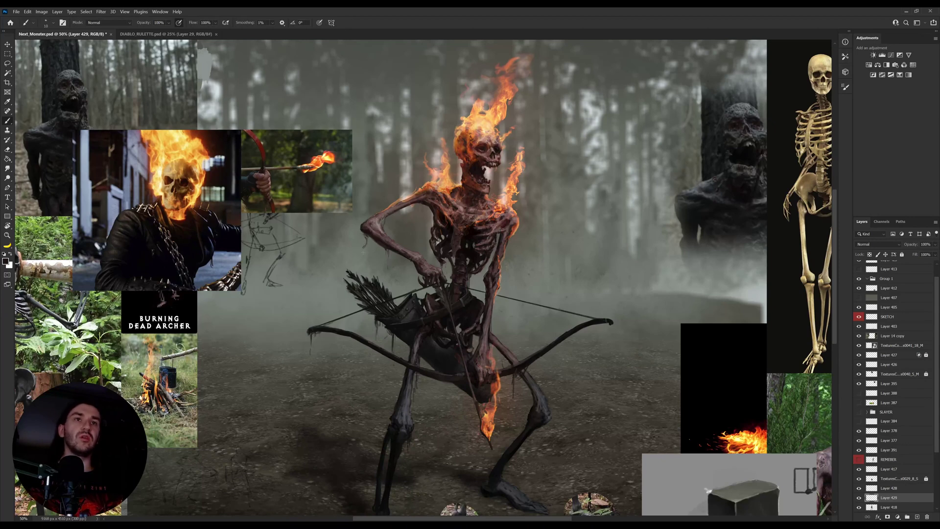
# Step: Sample a dark tone from the front forearm and paint hanging strands along the bow and legs
pyautogui.press('e')
pyautogui.press('b')
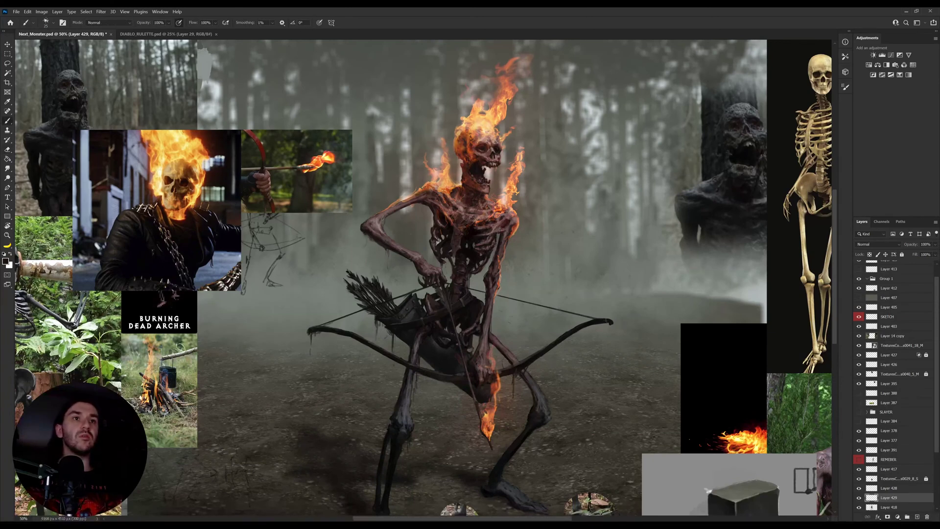
pyautogui.keyDown('alt'); pyautogui.click(492, 307); pyautogui.keyUp('alt')
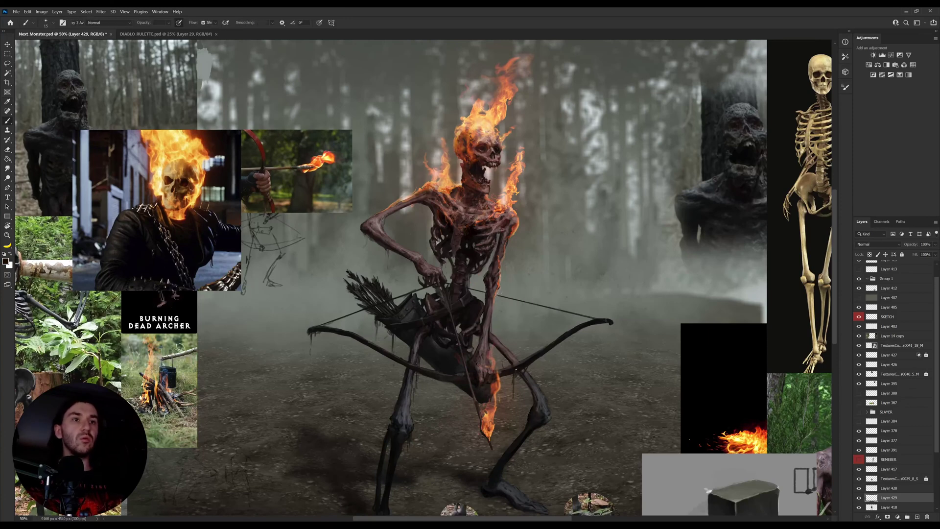
pyautogui.moveTo(518, 408); pyautogui.dragTo(519, 364)
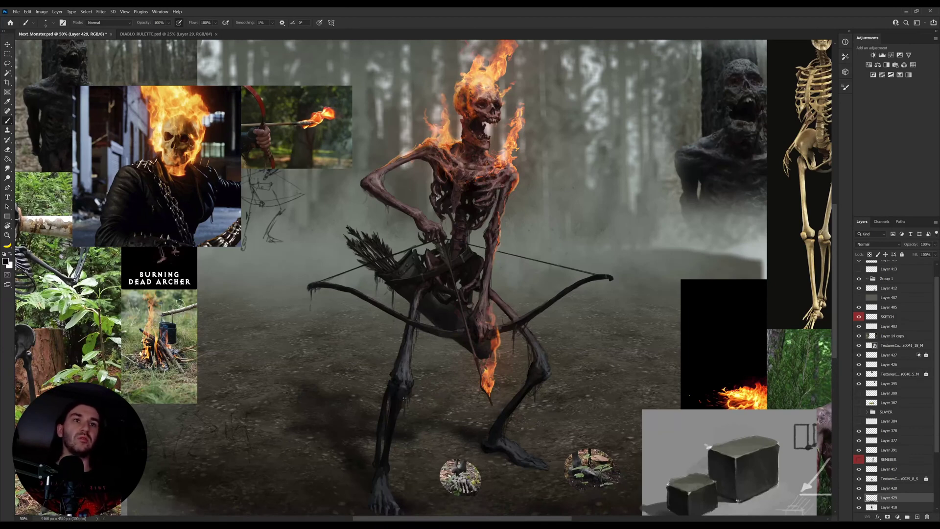
# Step: Move Layer 429 above Layer 378 and paint thin hanging strands beneath the bent arm, ribs and jaw
pyautogui.press('z')
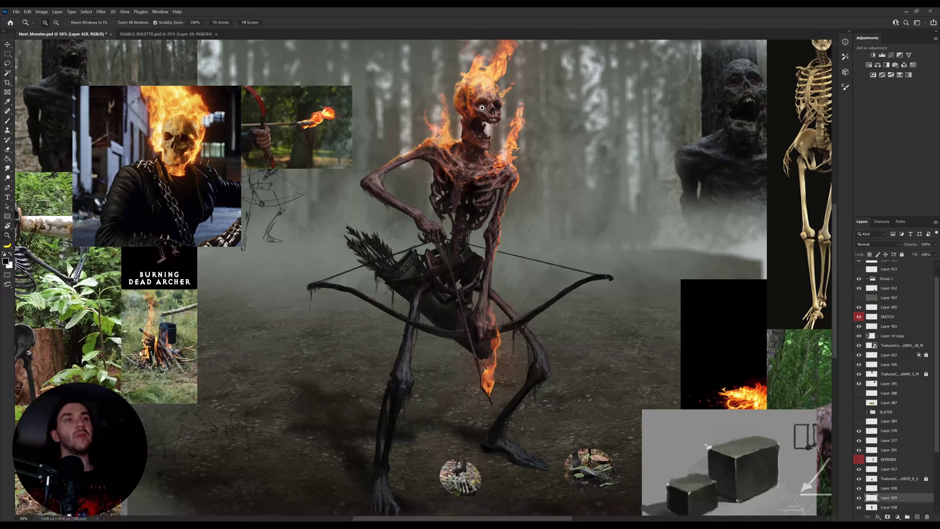
pyautogui.moveTo(483, 103); pyautogui.dragTo(546, 102)
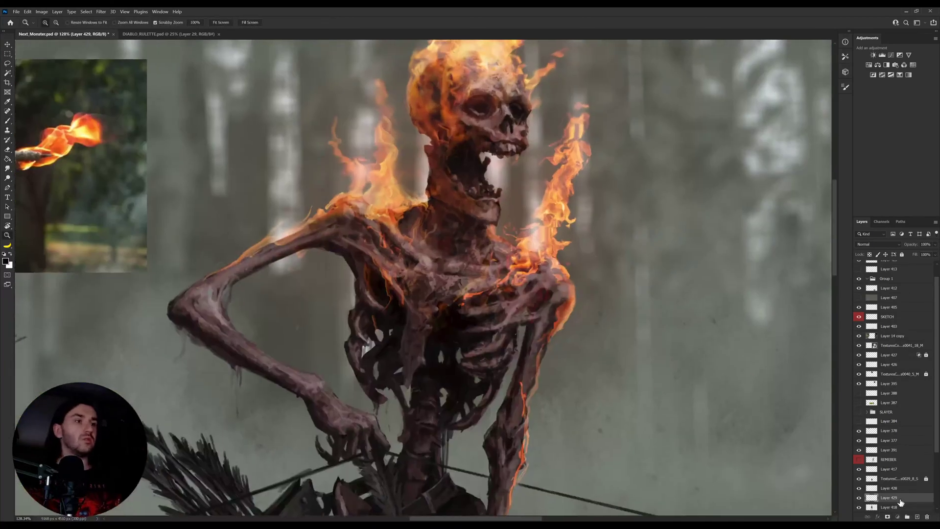
pyautogui.moveTo(900, 499); pyautogui.dragTo(896, 430)
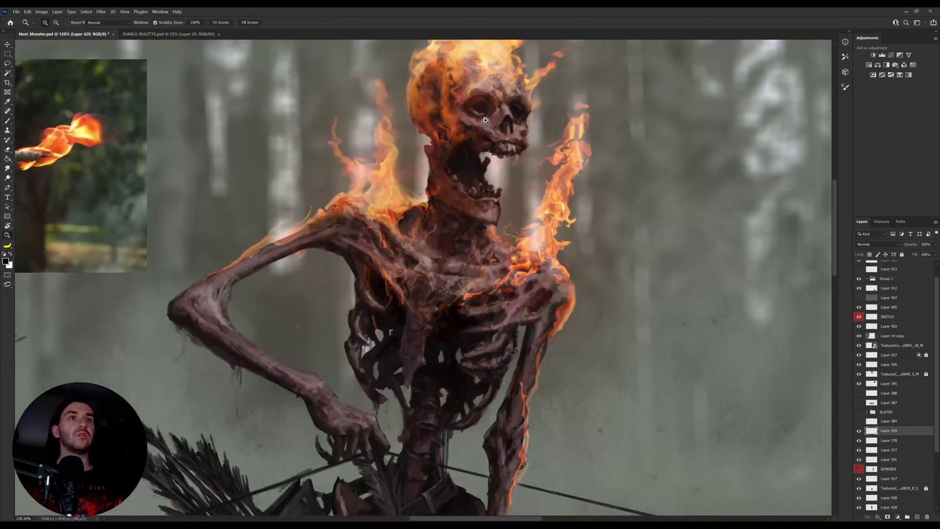
pyautogui.press('b')
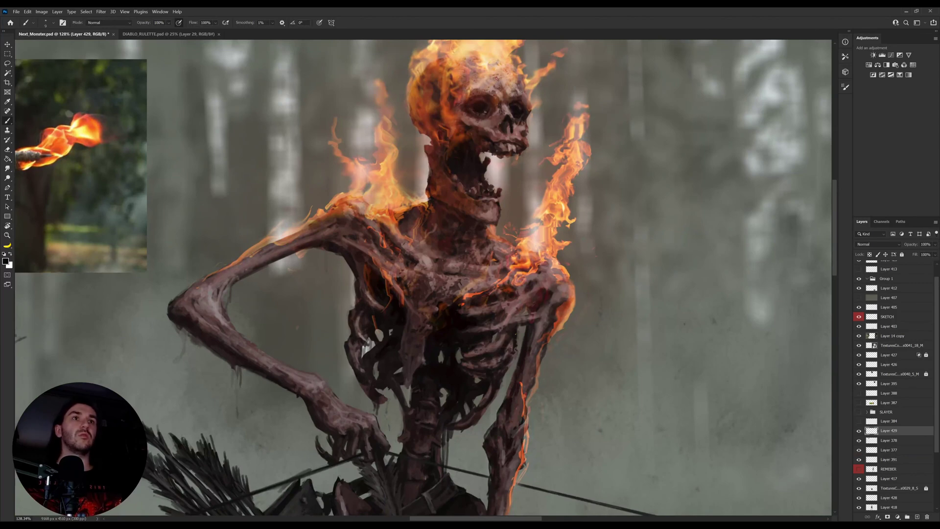
pyautogui.hotkey('ctrl', 'space')
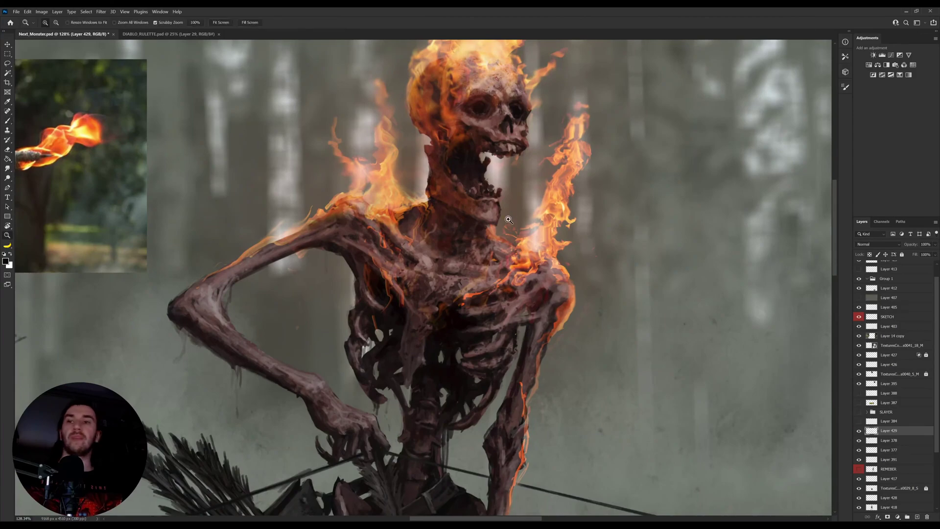
pyautogui.moveTo(508, 219); pyautogui.dragTo(436, 220)
pyautogui.moveTo(525, 313); pyautogui.dragTo(534, 313)
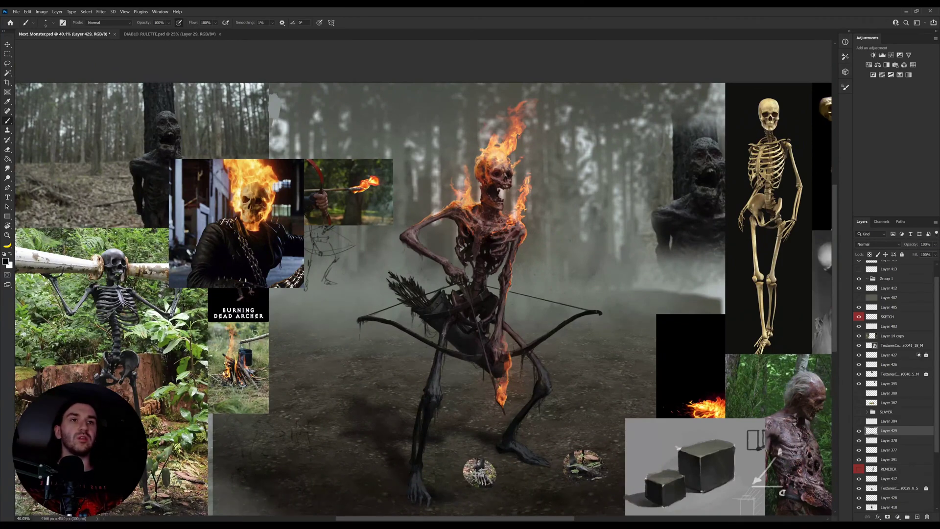
pyautogui.scroll(5, 433, 335)
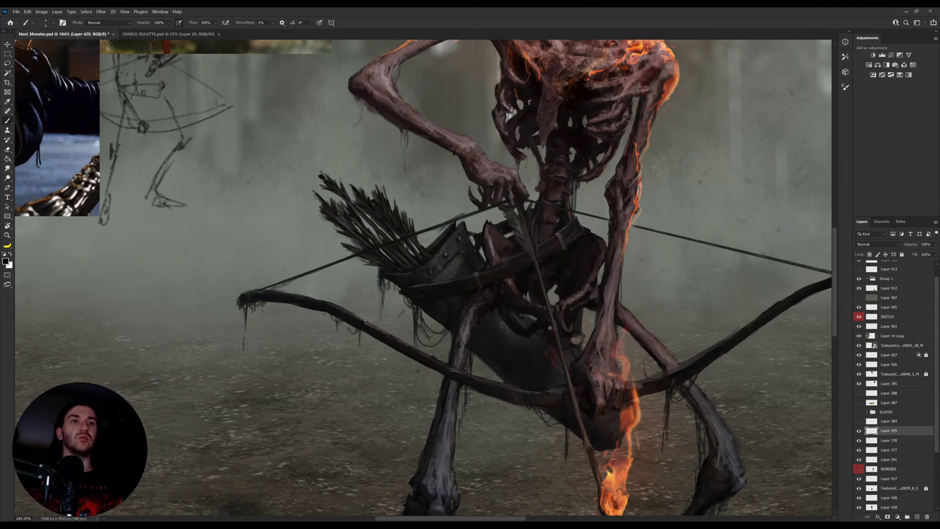
# Step: Paint thin hanging strands below the edge of the archer's quiver
pyautogui.moveTo(458, 298); pyautogui.dragTo(428, 367)
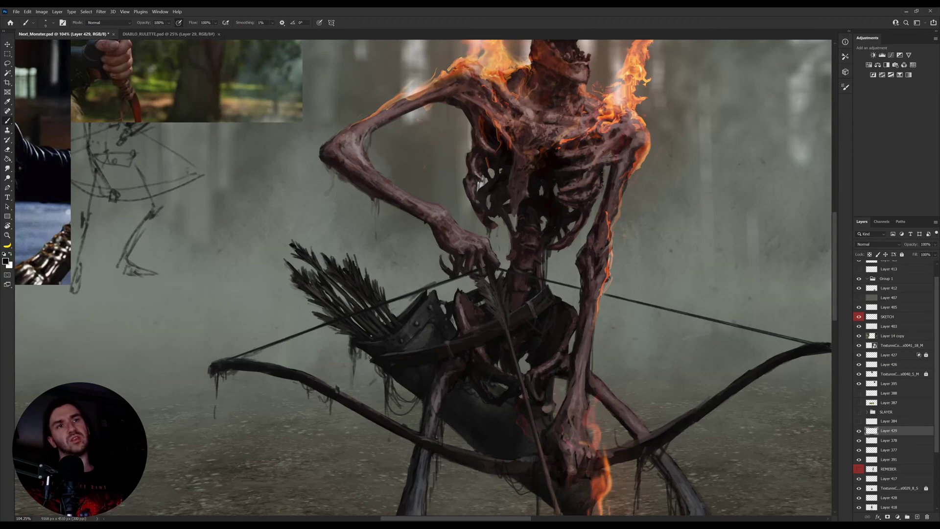
pyautogui.moveTo(371, 361); pyautogui.dragTo(370, 397)
pyautogui.moveTo(371, 362); pyautogui.dragTo(370, 387)
pyautogui.moveTo(438, 367); pyautogui.dragTo(354, 366)
# Step: Sample a grey mist colour beside the archer and a dark colour from the hand gripping the bow
pyautogui.keyDown('alt'); pyautogui.click(438, 226); pyautogui.keyUp('alt')
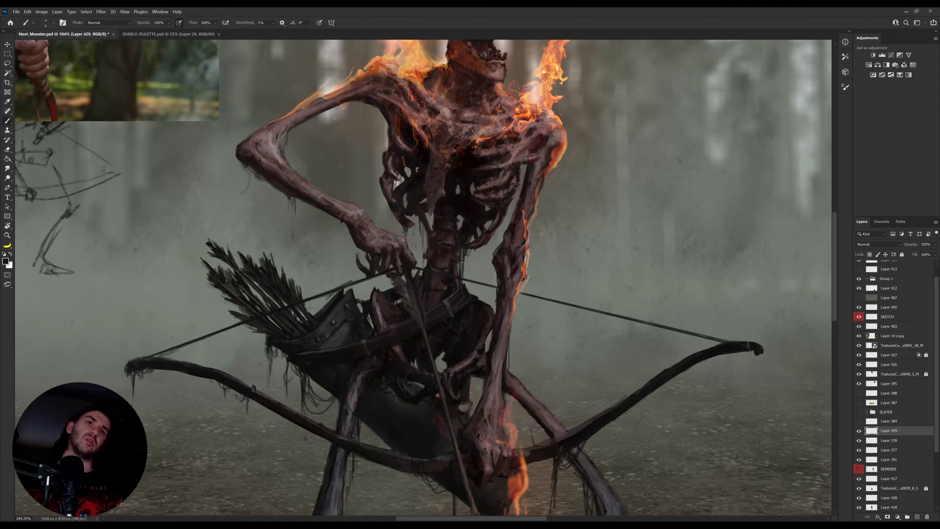
pyautogui.press('i')
pyautogui.click(515, 320)
pyautogui.moveTo(517, 419); pyautogui.dragTo(504, 268)
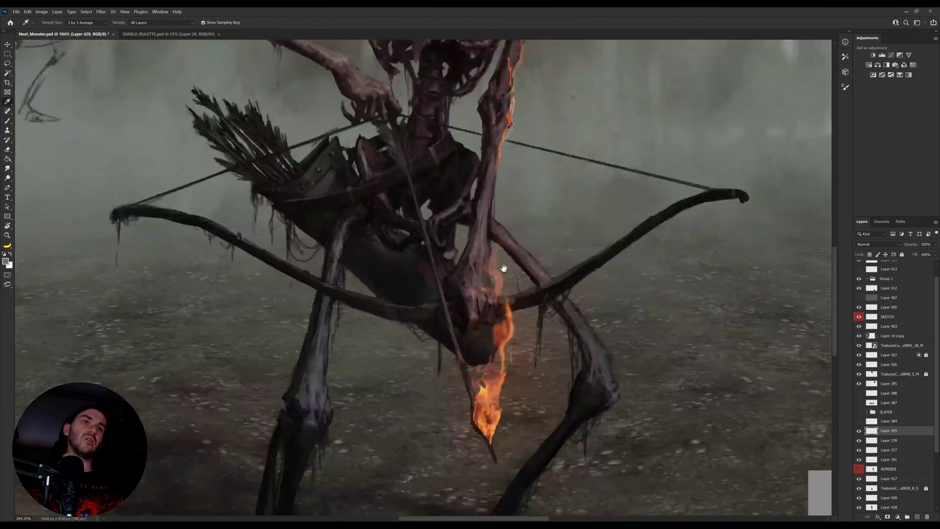
pyautogui.click(476, 304)
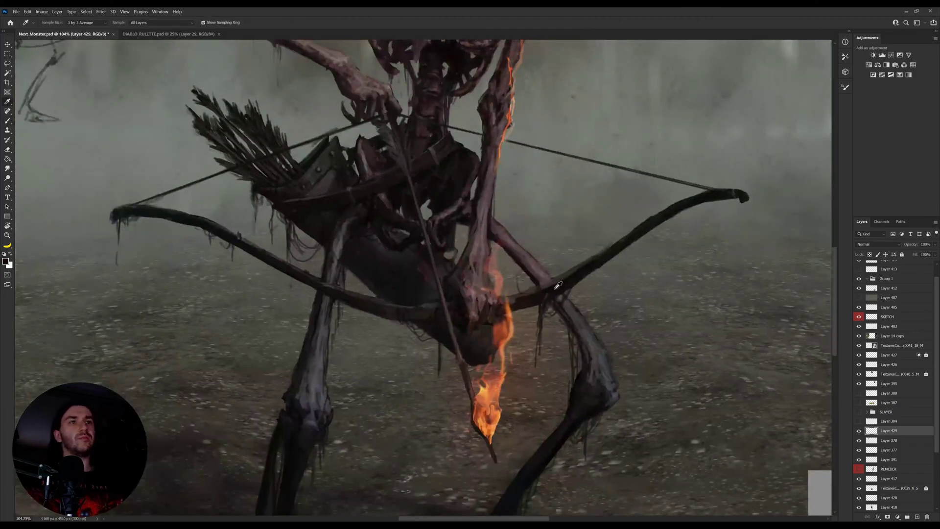
pyautogui.press('b')
# Step: Hide the grey box-sketch reference layer and delete the circular reference images near the archer's feet
pyautogui.press('z')
pyautogui.moveTo(564, 322)
pyautogui.mouseDown()
pyautogui.moveTo(491, 322)
pyautogui.moveTo(555, 322)
pyautogui.mouseUp()
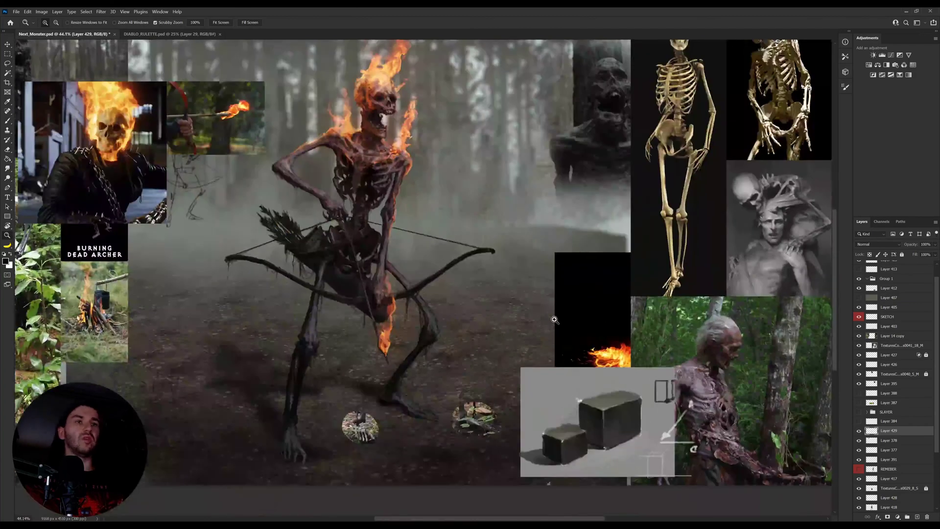
pyautogui.press('v')
pyautogui.keyDown('ctrl'); pyautogui.click(634, 405); pyautogui.keyUp('ctrl')
pyautogui.click(859, 288)
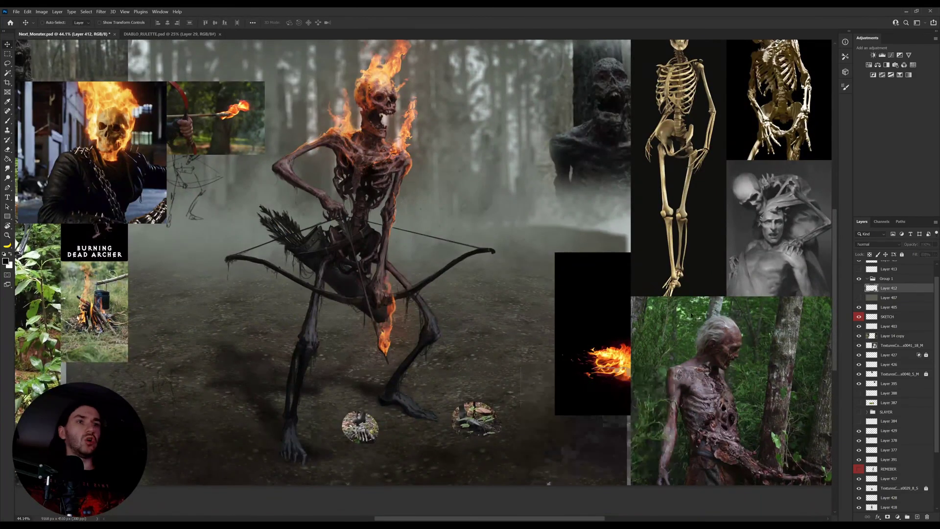
pyautogui.keyDown('ctrl'); pyautogui.click(377, 442); pyautogui.keyUp('ctrl')
pyautogui.press('Delete')
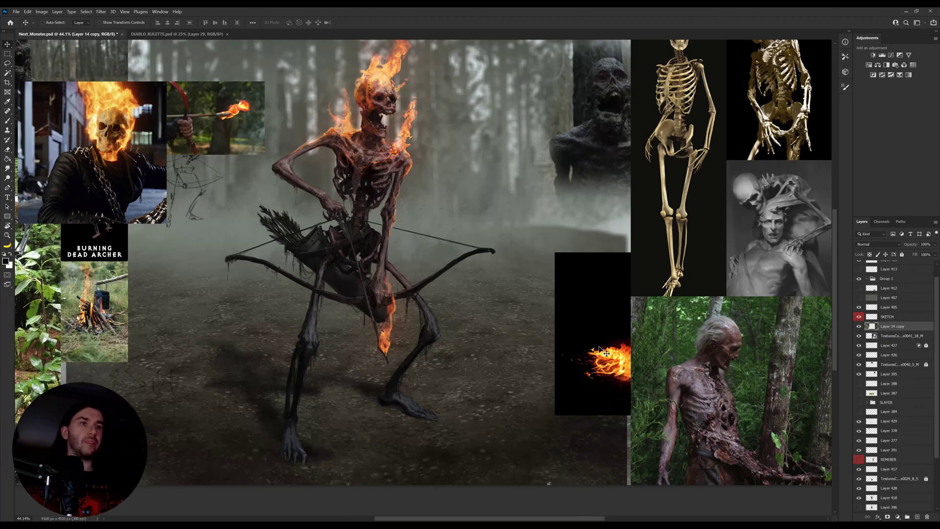
# Step: Hide the flame texture image on a black background beside the painting
pyautogui.click(859, 336)
pyautogui.hscroll(-2, 553, 329)
pyautogui.scroll(1, 554, 329)
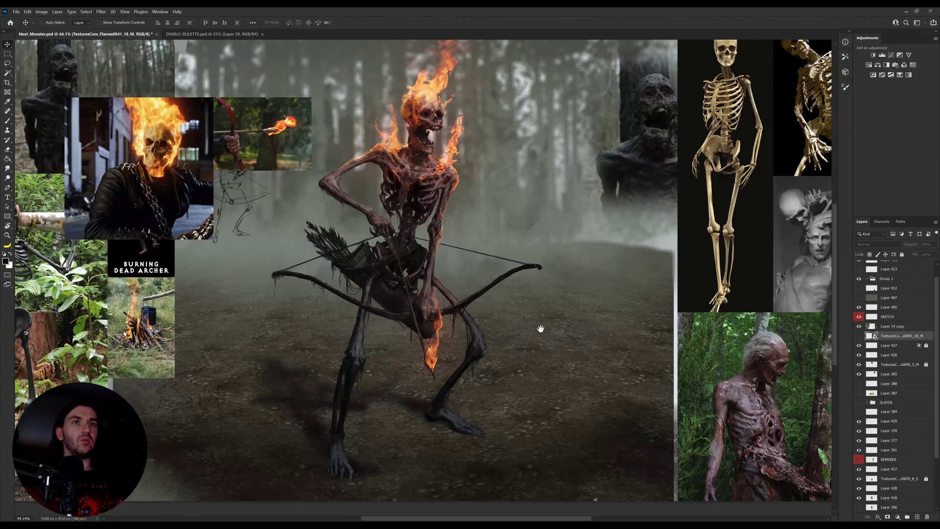
pyautogui.keyDown('ctrl'); pyautogui.click(279, 263); pyautogui.keyUp('ctrl')
pyautogui.hotkey('ctrl', 't')
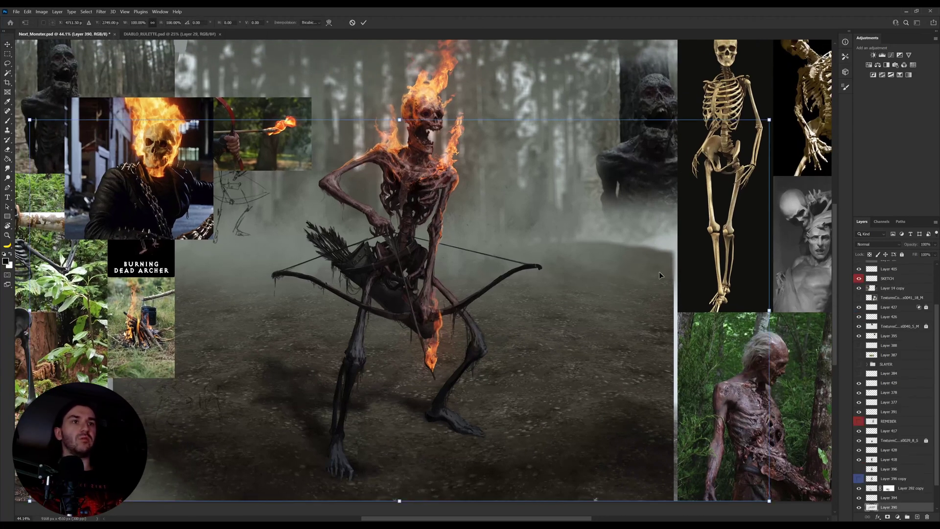
pyautogui.press('Return')
pyautogui.press('o')
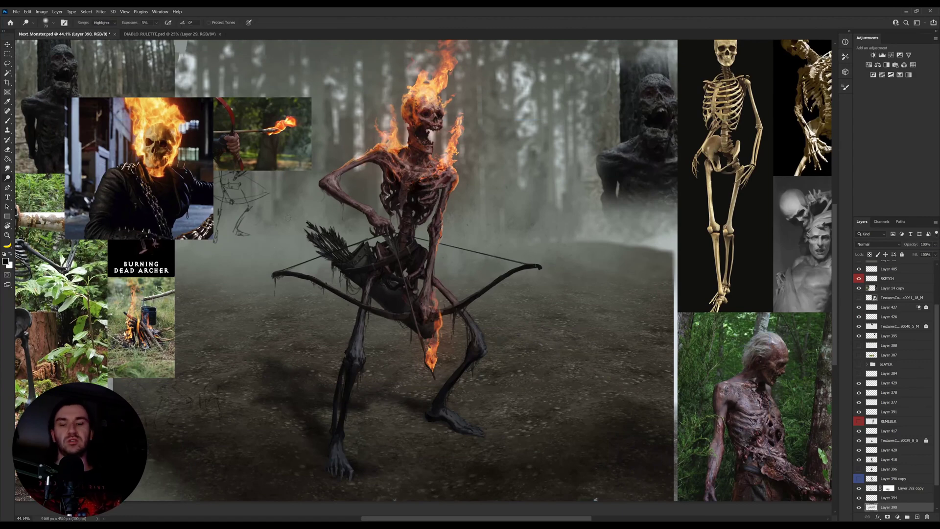
# Step: Remove the burning-skull and flaming-arrow reference photos from view beside the archer
pyautogui.press('v')
pyautogui.keyDown('ctrl'); pyautogui.click(251, 163); pyautogui.keyUp('ctrl')
pyautogui.keyDown('ctrl'); pyautogui.keyDown('shift'); pyautogui.click(152, 146); pyautogui.keyUp('shift'); pyautogui.keyUp('ctrl')
pyautogui.hotkey('ctrl', 'e')
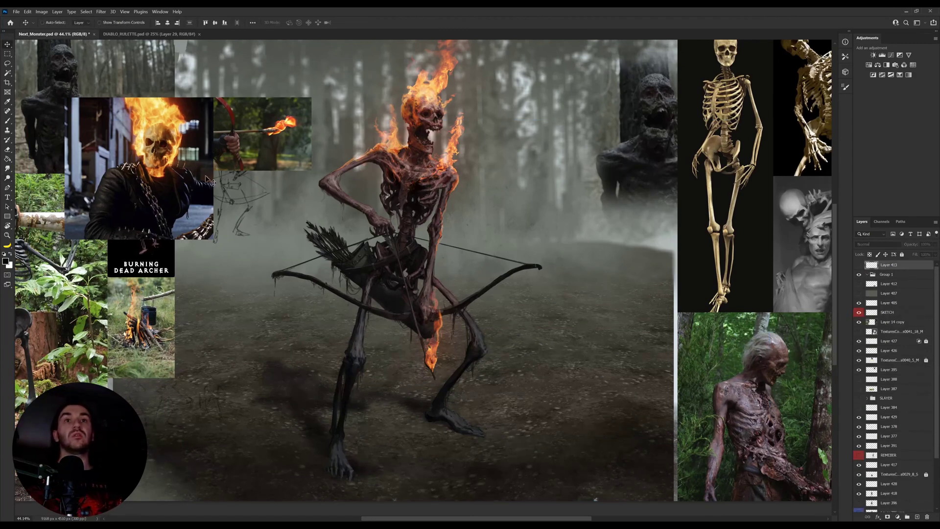
pyautogui.hotkey('ctrl', 'z')
pyautogui.click(246, 245)
# Step: Sample a grey with the Brush tool and add a new layer directly above Layer 390
pyautogui.press('b')
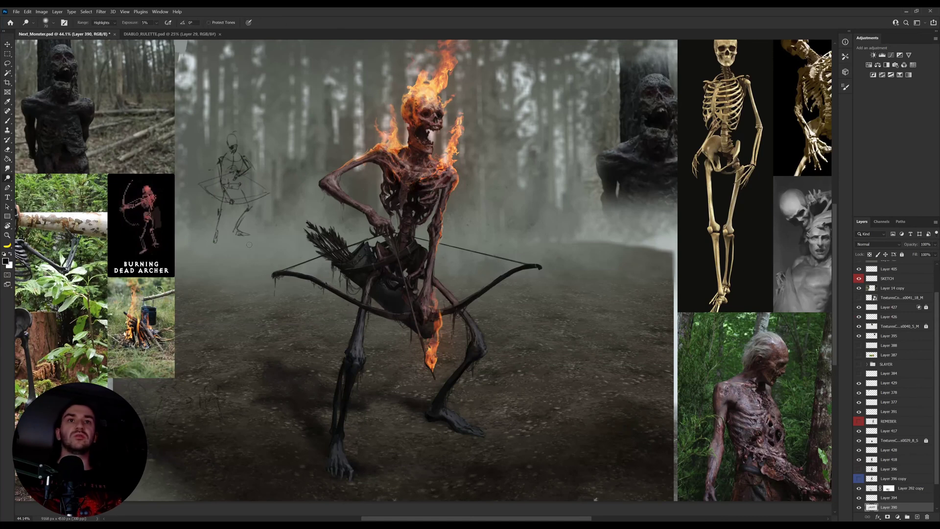
pyautogui.click(622, 408)
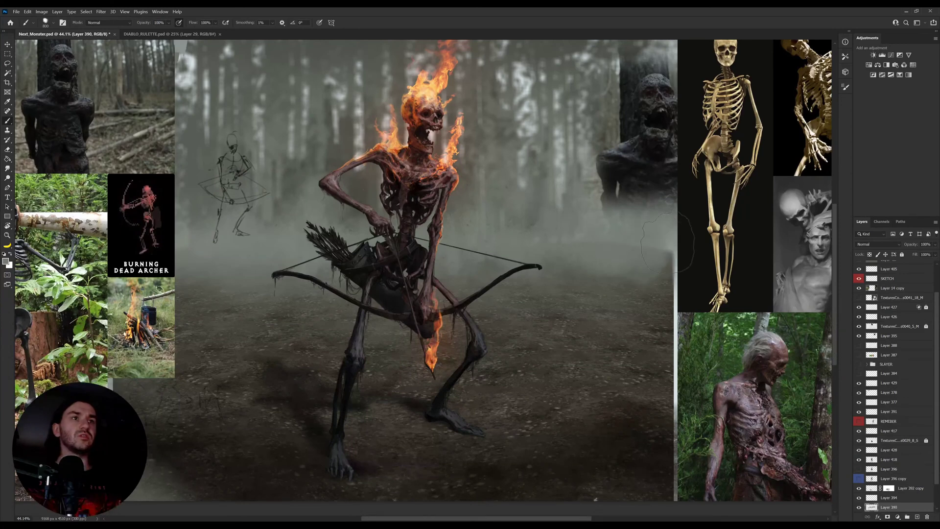
pyautogui.click(918, 518)
pyautogui.moveTo(416, 326); pyautogui.dragTo(496, 350)
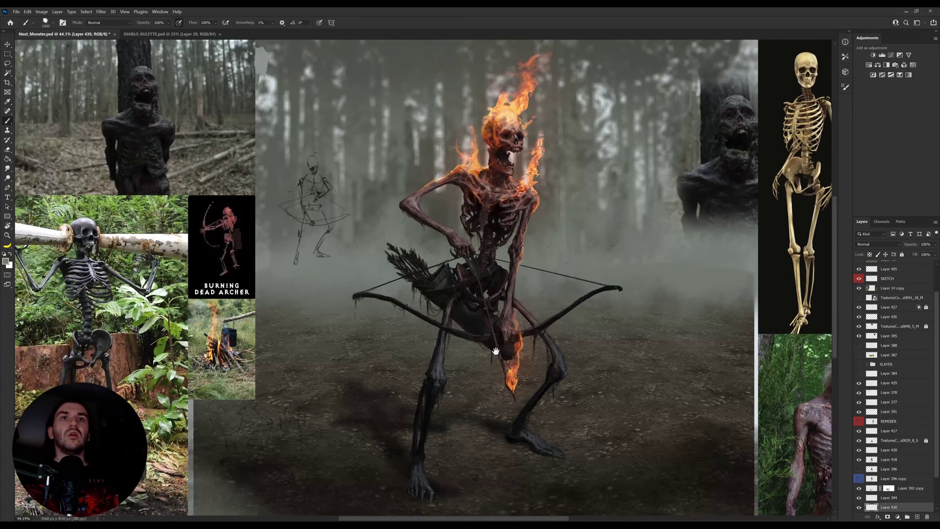
# Step: Select the background Layer 389 and heal a ground patch beside the archer's bent leg with the content-aware Spot Healing Brush
pyautogui.moveTo(615, 373); pyautogui.dragTo(585, 371)
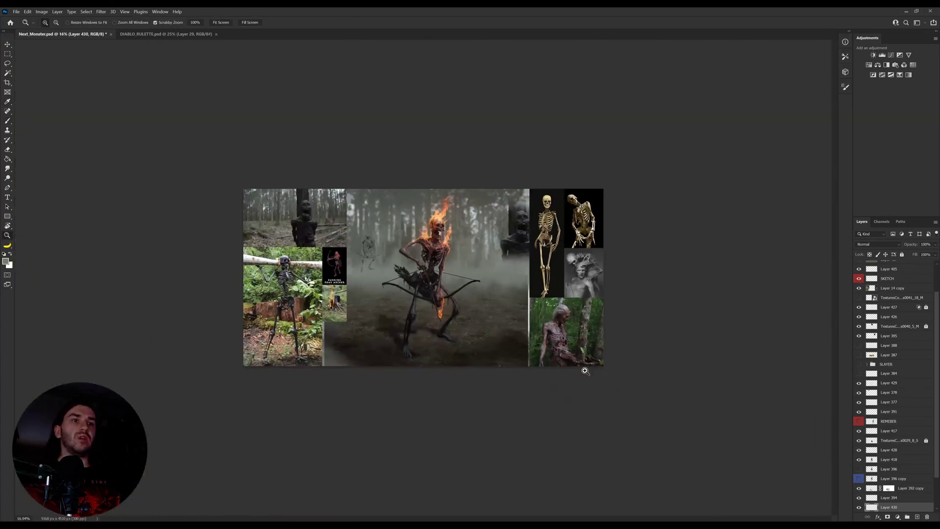
pyautogui.moveTo(489, 337)
pyautogui.mouseDown()
pyautogui.moveTo(520, 339)
pyautogui.moveTo(493, 335)
pyautogui.moveTo(517, 360)
pyautogui.mouseUp()
pyautogui.press('v')
pyautogui.keyDown('ctrl'); pyautogui.click(528, 364); pyautogui.keyUp('ctrl')
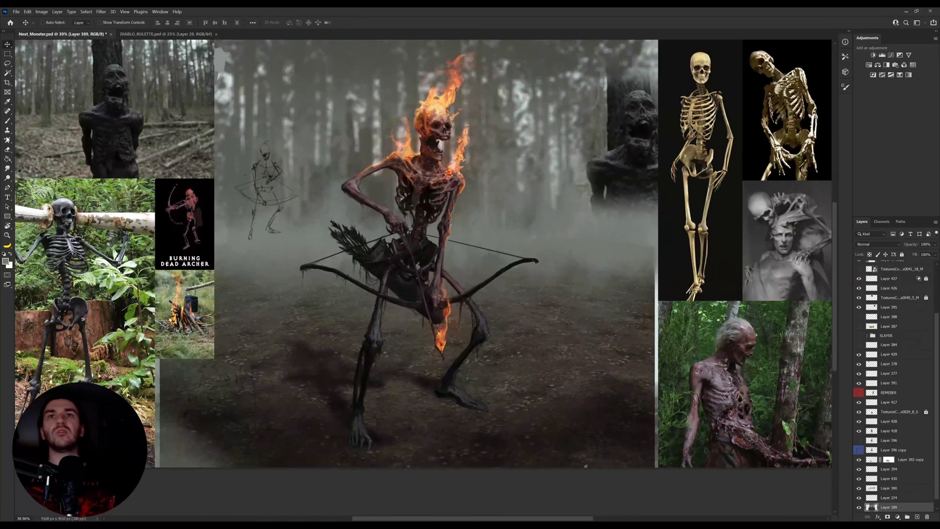
pyautogui.click(7, 112)
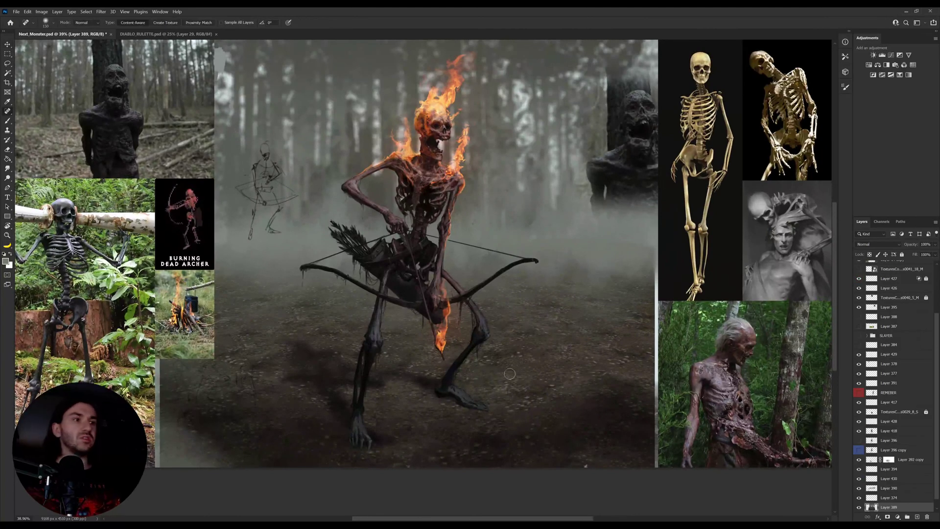
pyautogui.press('[')
pyautogui.press('[')
pyautogui.moveTo(497, 357); pyautogui.dragTo(602, 334)
pyautogui.press('[')
pyautogui.press('[')
pyautogui.press('[')
pyautogui.press('[')
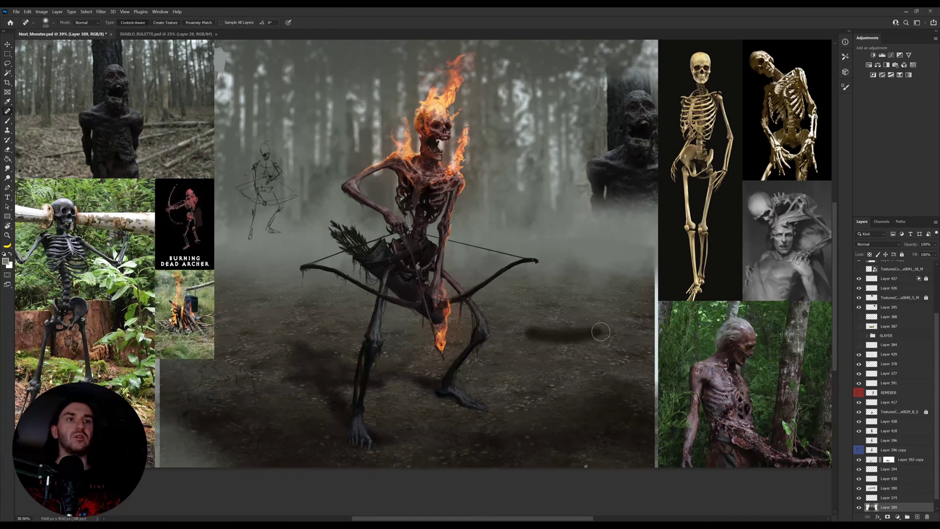
# Step: Heal away distracting spots across the ground on both sides of the archer and along the foreground
pyautogui.moveTo(271, 328)
pyautogui.mouseDown()
pyautogui.moveTo(309, 326)
pyautogui.moveTo(363, 346)
pyautogui.mouseUp()
pyautogui.moveTo(269, 304); pyautogui.dragTo(340, 306)
pyautogui.moveTo(216, 305); pyautogui.dragTo(265, 306)
pyautogui.moveTo(237, 291); pyautogui.dragTo(316, 293)
pyautogui.moveTo(529, 308); pyautogui.dragTo(610, 303)
pyautogui.moveTo(574, 332)
pyautogui.mouseDown()
pyautogui.moveTo(635, 330)
pyautogui.moveTo(665, 314)
pyautogui.mouseUp()
pyautogui.moveTo(501, 400); pyautogui.dragTo(603, 384)
pyautogui.moveTo(530, 442); pyautogui.dragTo(372, 438)
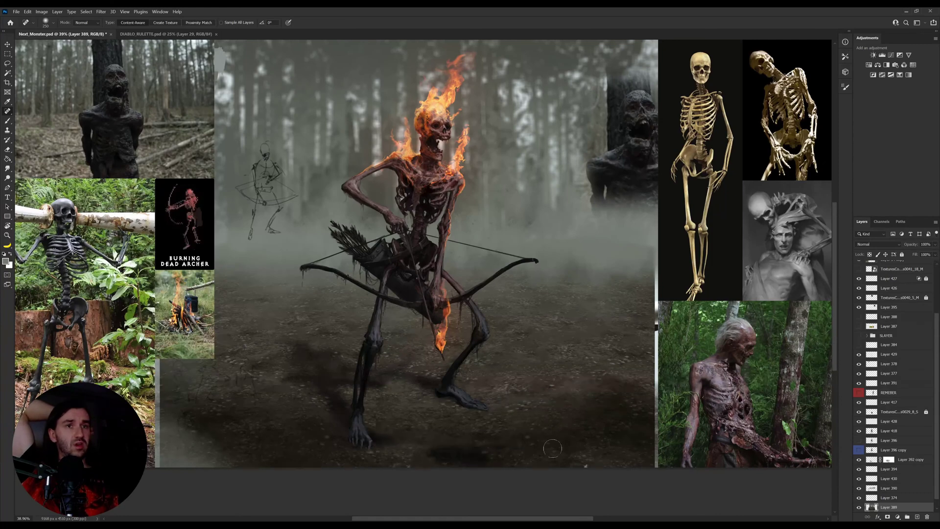
pyautogui.moveTo(575, 431); pyautogui.dragTo(471, 431)
pyautogui.moveTo(314, 427)
pyautogui.mouseDown()
pyautogui.moveTo(210, 422)
pyautogui.moveTo(277, 383)
pyautogui.mouseUp()
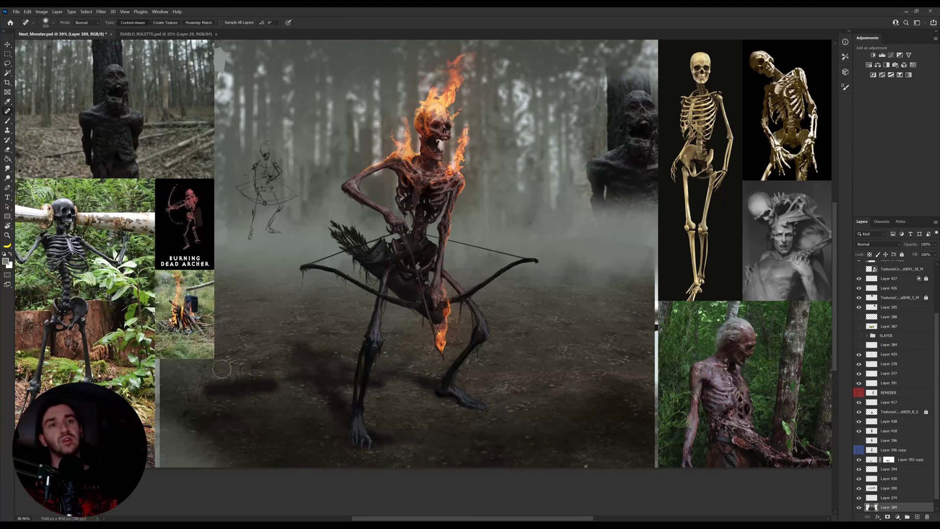
pyautogui.moveTo(222, 369); pyautogui.dragTo(295, 359)
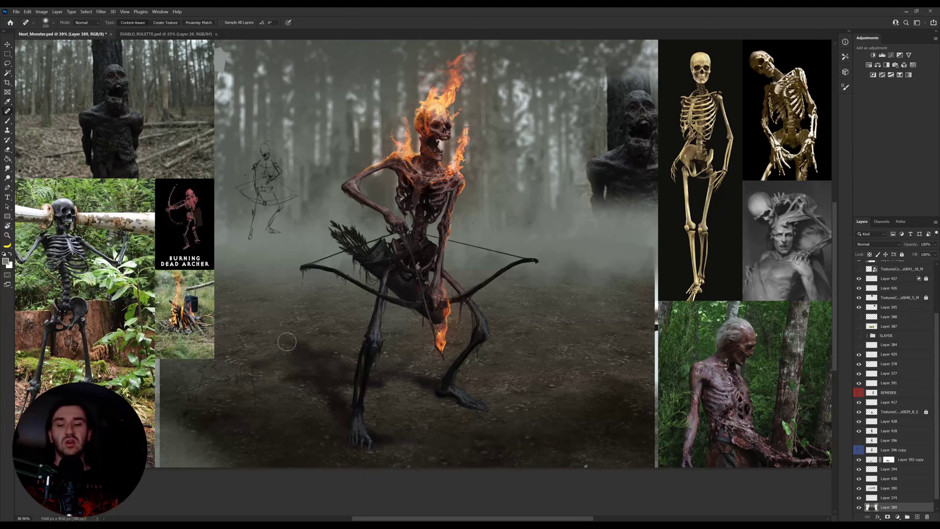
# Step: Clean up the remaining small ground blemishes on both sides of the archer with a smaller healing brush
pyautogui.press('[')
pyautogui.press('[')
pyautogui.moveTo(239, 331); pyautogui.dragTo(342, 331)
pyautogui.moveTo(279, 318); pyautogui.dragTo(325, 317)
pyautogui.moveTo(290, 308)
pyautogui.mouseDown()
pyautogui.moveTo(270, 304)
pyautogui.moveTo(304, 301)
pyautogui.mouseUp()
pyautogui.moveTo(326, 299); pyautogui.dragTo(330, 301)
pyautogui.moveTo(547, 326); pyautogui.dragTo(646, 327)
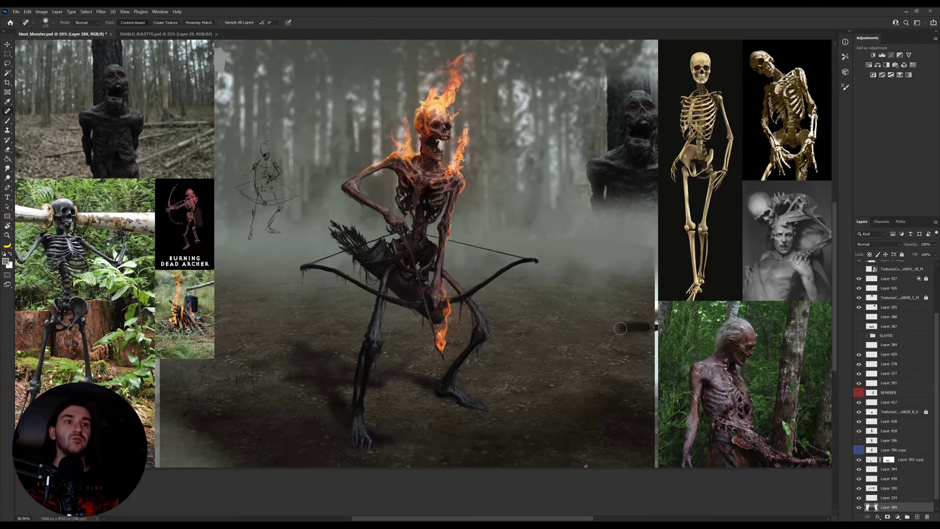
pyautogui.moveTo(518, 333); pyautogui.dragTo(489, 331)
pyautogui.moveTo(312, 329); pyautogui.dragTo(352, 331)
pyautogui.moveTo(245, 366); pyautogui.dragTo(283, 366)
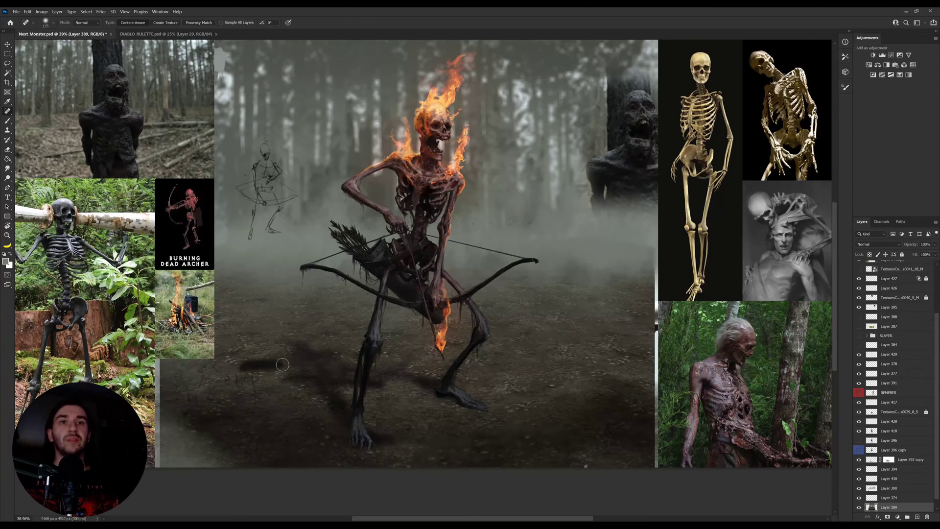
pyautogui.moveTo(233, 383); pyautogui.dragTo(288, 377)
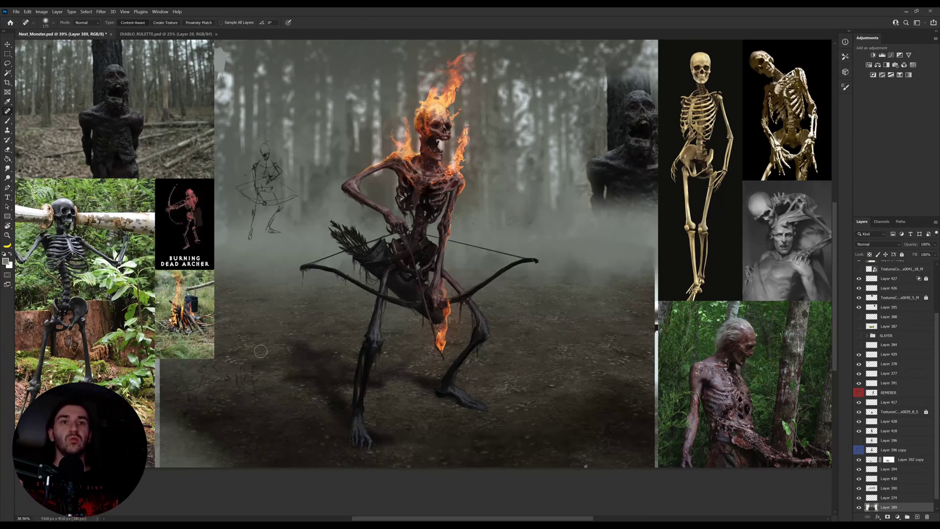
pyautogui.moveTo(223, 380); pyautogui.dragTo(163, 372)
pyautogui.moveTo(237, 348)
pyautogui.mouseDown()
pyautogui.moveTo(265, 348)
pyautogui.moveTo(233, 334)
pyautogui.mouseUp()
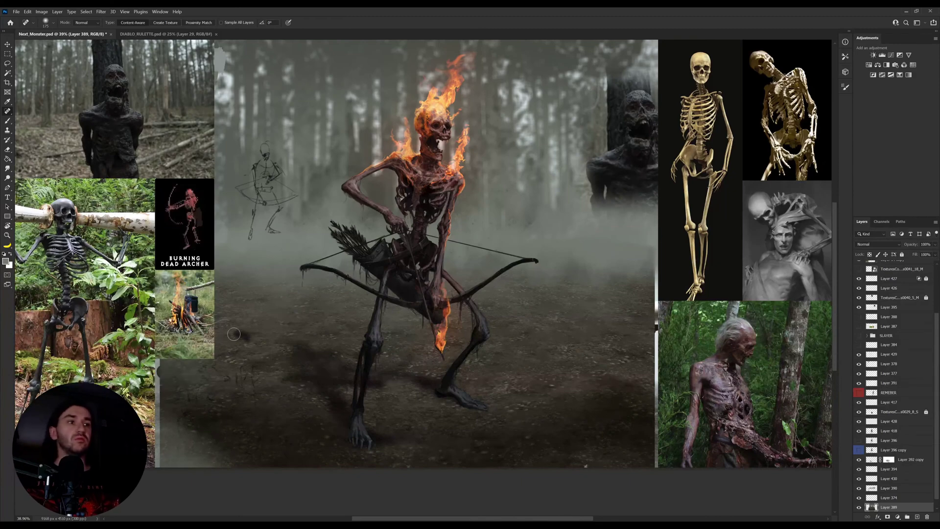
# Step: Select Layer 374 and shrink the paintbrush to a fine tip for working on the ground
pyautogui.click(903, 498)
pyautogui.press('r')
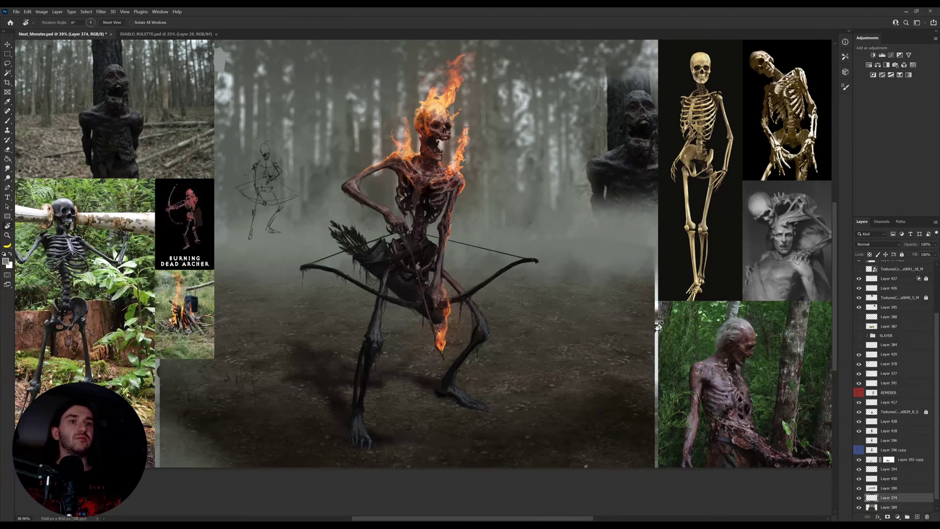
pyautogui.press('i')
pyautogui.moveTo(656, 399)
pyautogui.mouseDown()
pyautogui.moveTo(632, 366)
pyautogui.moveTo(635, 381)
pyautogui.moveTo(655, 388)
pyautogui.mouseUp()
pyautogui.press('b')
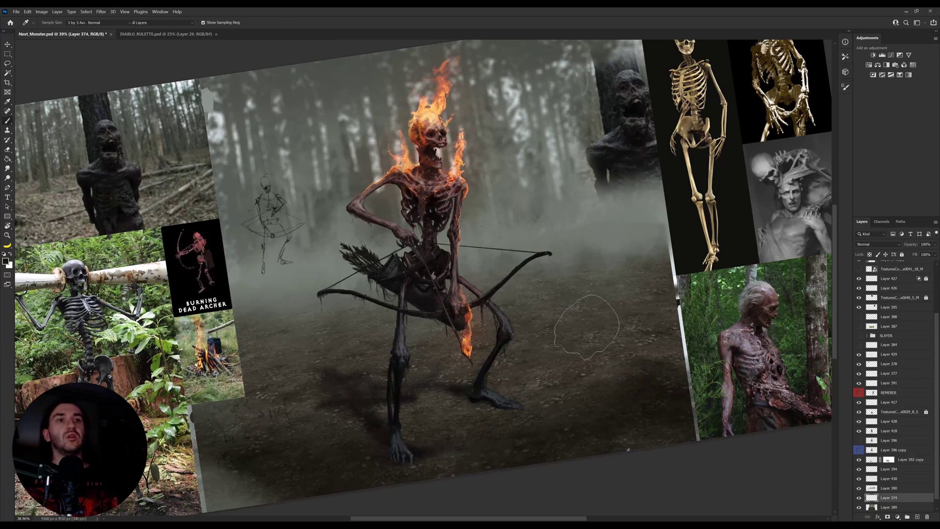
pyautogui.press('[')
pyautogui.press('[')
pyautogui.press('[')
pyautogui.press('[')
pyautogui.press('[')
pyautogui.press('[')
pyautogui.press('[')
pyautogui.press('[')
pyautogui.press('[')
pyautogui.press('[')
pyautogui.press('[')
pyautogui.press('[')
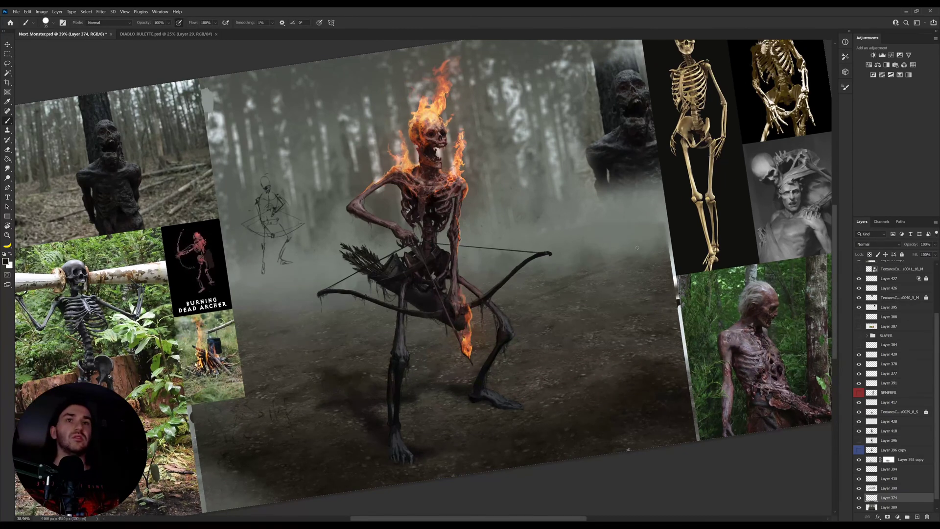
# Step: Sample the fallen logs' colour from the forest reference photo and paint a fallen log on the ground behind the bow
pyautogui.press('i')
pyautogui.moveTo(177, 196); pyautogui.dragTo(179, 196)
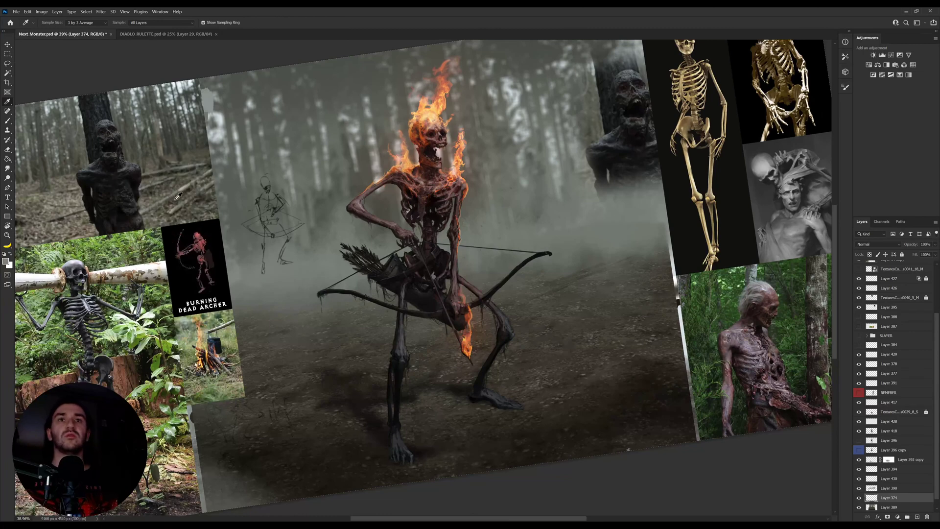
pyautogui.press('b')
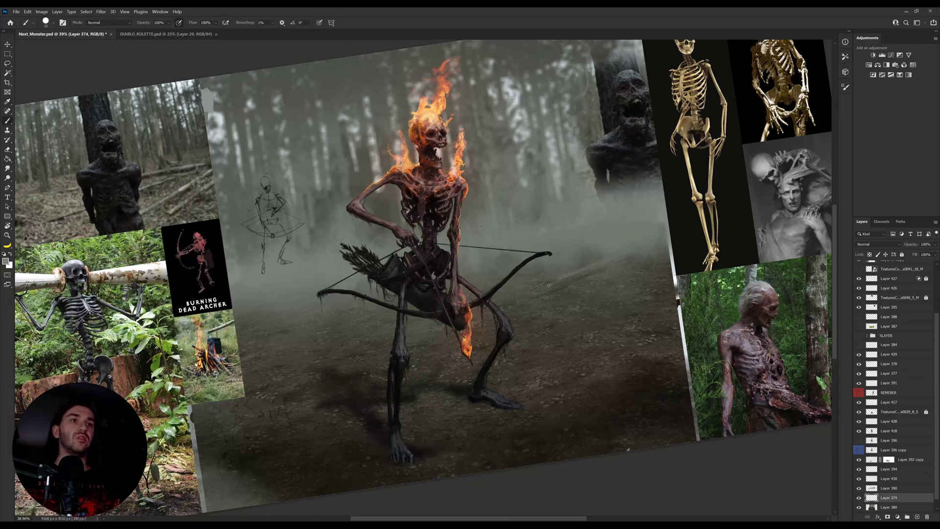
pyautogui.press('[')
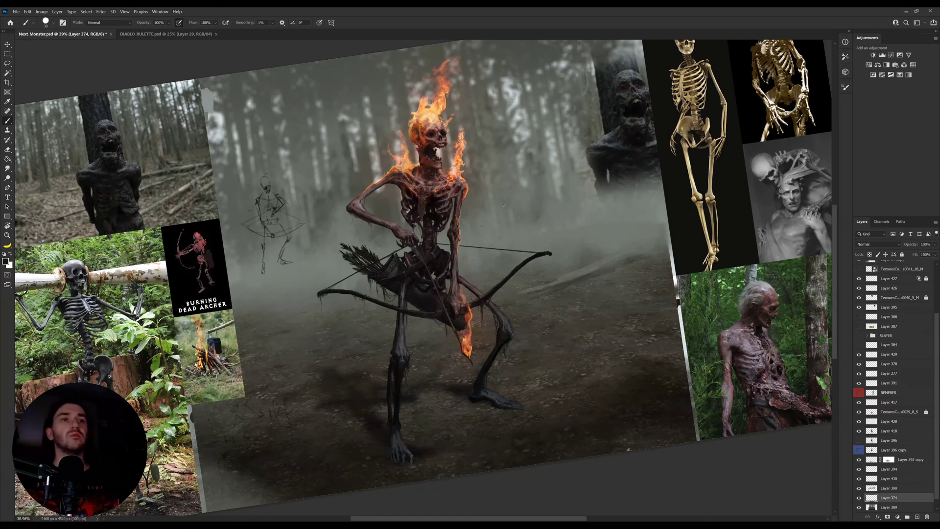
pyautogui.click(644, 305)
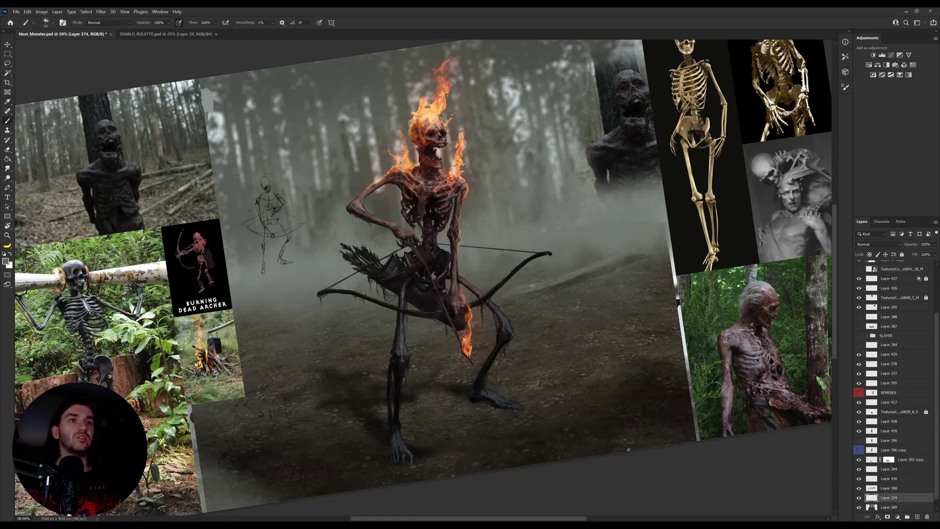
pyautogui.moveTo(532, 297); pyautogui.dragTo(618, 289)
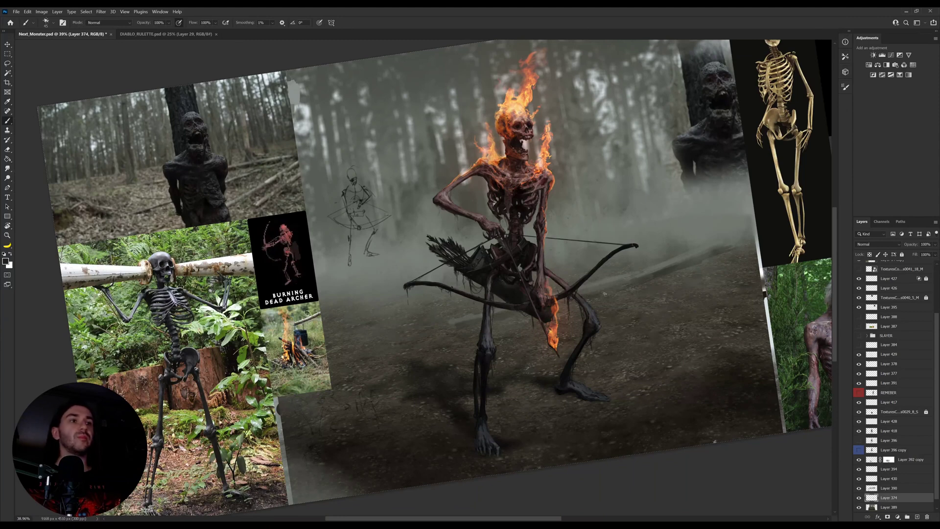
# Step: Move Layer 374 above Layer 390 and paint dark strokes along the fallen log
pyautogui.moveTo(885, 499)
pyautogui.mouseDown()
pyautogui.moveTo(890, 486)
pyautogui.moveTo(898, 499)
pyautogui.moveTo(898, 488)
pyautogui.mouseUp()
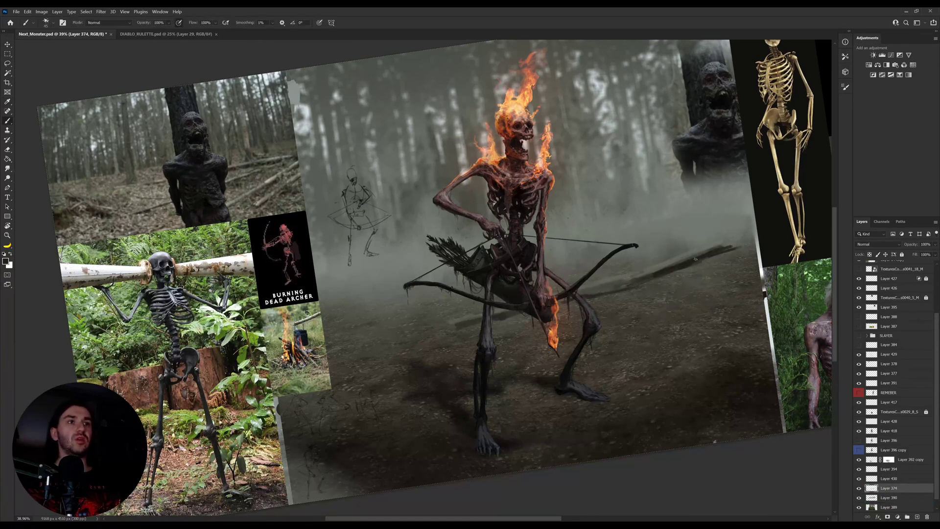
pyautogui.moveTo(733, 252); pyautogui.dragTo(712, 263)
pyautogui.moveTo(740, 252)
pyautogui.mouseDown()
pyautogui.moveTo(692, 281)
pyautogui.moveTo(732, 254)
pyautogui.mouseUp()
pyautogui.press(']')
pyautogui.moveTo(693, 277); pyautogui.dragTo(674, 284)
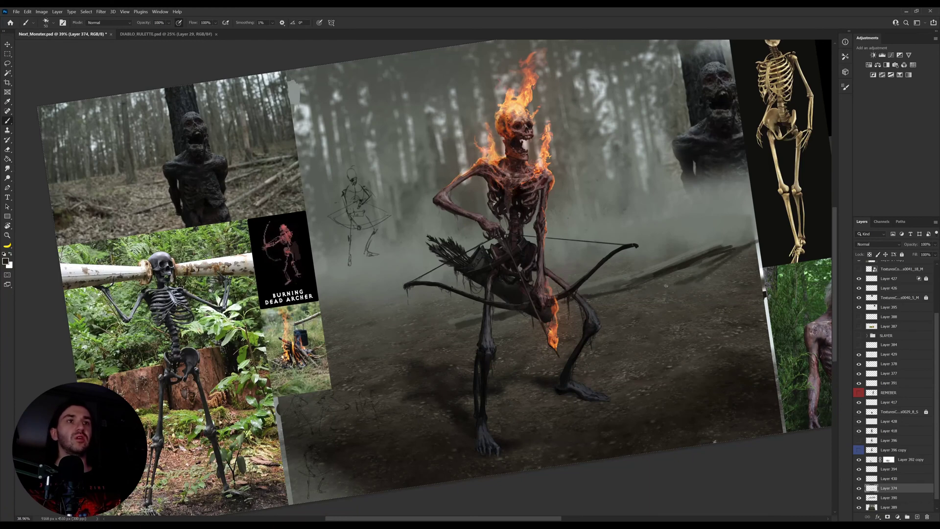
# Step: Paint a dark fallen log on the ground left of the archer, straightening the canvas and enlarging the brush
pyautogui.moveTo(350, 312)
pyautogui.mouseDown()
pyautogui.moveTo(379, 314)
pyautogui.moveTo(370, 321)
pyautogui.moveTo(377, 326)
pyautogui.mouseUp()
pyautogui.press('r')
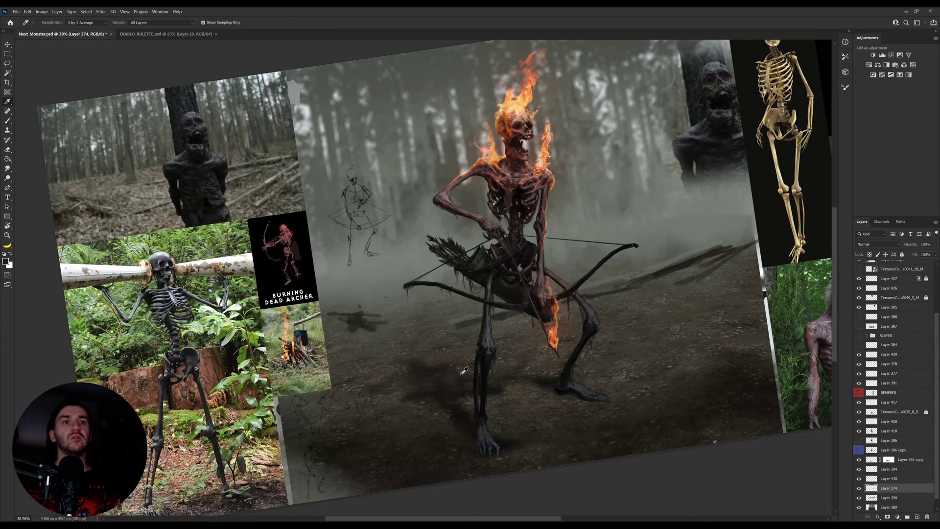
pyautogui.moveTo(447, 388); pyautogui.dragTo(427, 399)
pyautogui.press('b')
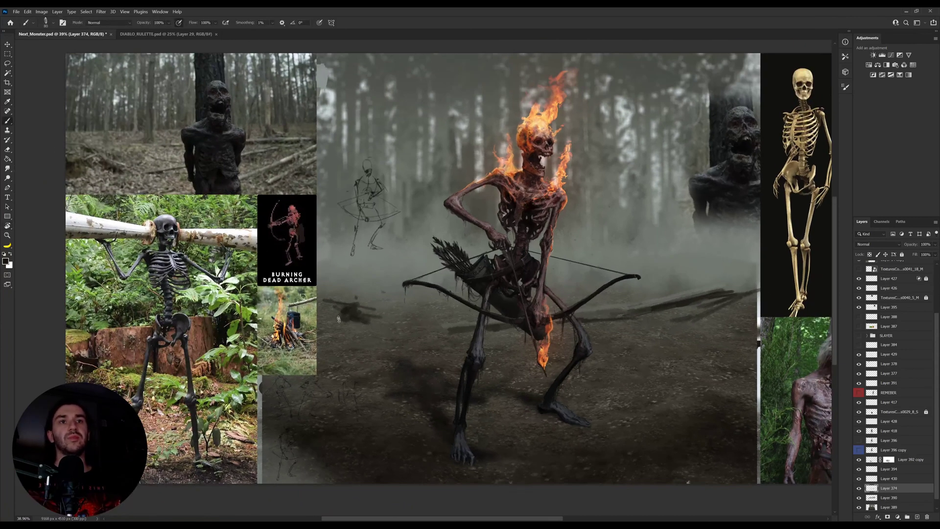
pyautogui.moveTo(332, 325)
pyautogui.mouseDown()
pyautogui.moveTo(323, 308)
pyautogui.moveTo(333, 304)
pyautogui.moveTo(340, 318)
pyautogui.moveTo(364, 304)
pyautogui.moveTo(376, 321)
pyautogui.mouseUp()
pyautogui.press(']')
pyautogui.press(']')
pyautogui.press(']')
pyautogui.press(']')
pyautogui.press(']')
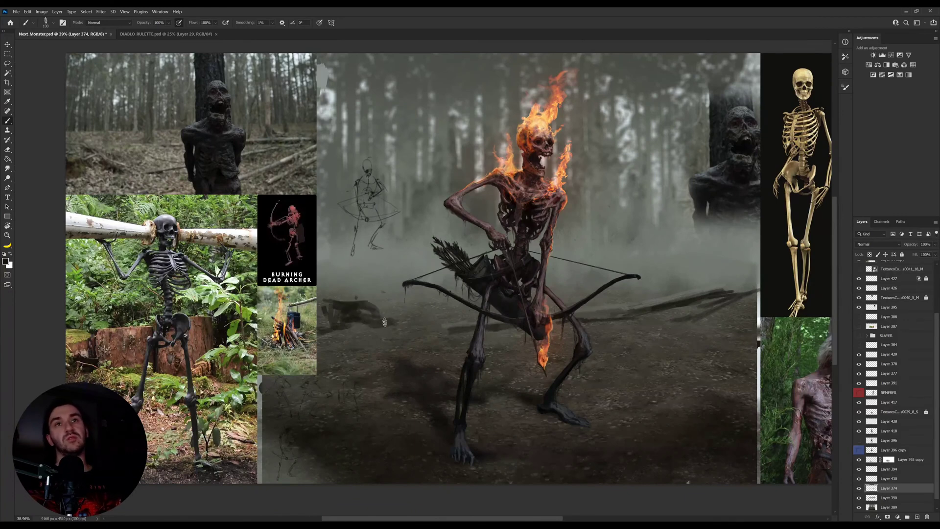
# Step: Sample tones from the ground, forest photo and mist, and paint thin branches rising from the left log with a finer brush
pyautogui.press('i')
pyautogui.click(476, 324)
pyautogui.press('b')
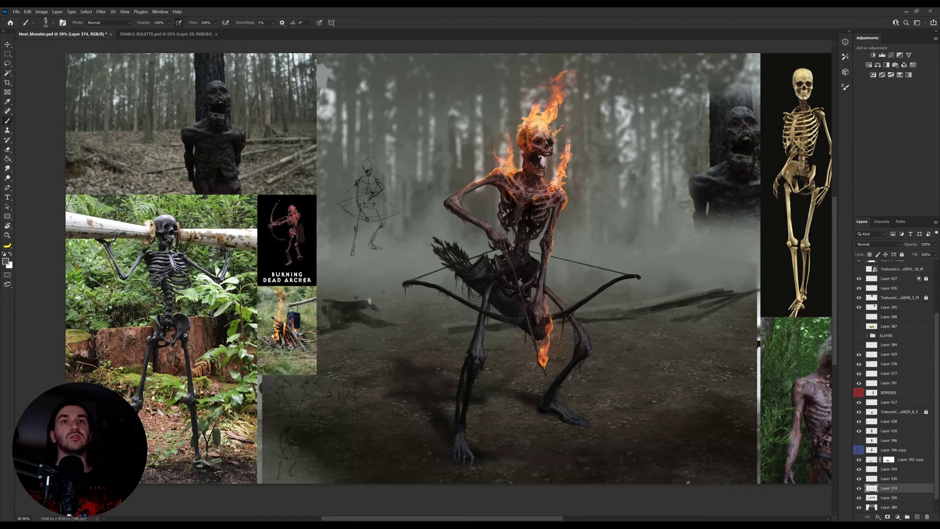
pyautogui.press('[')
pyautogui.press('i')
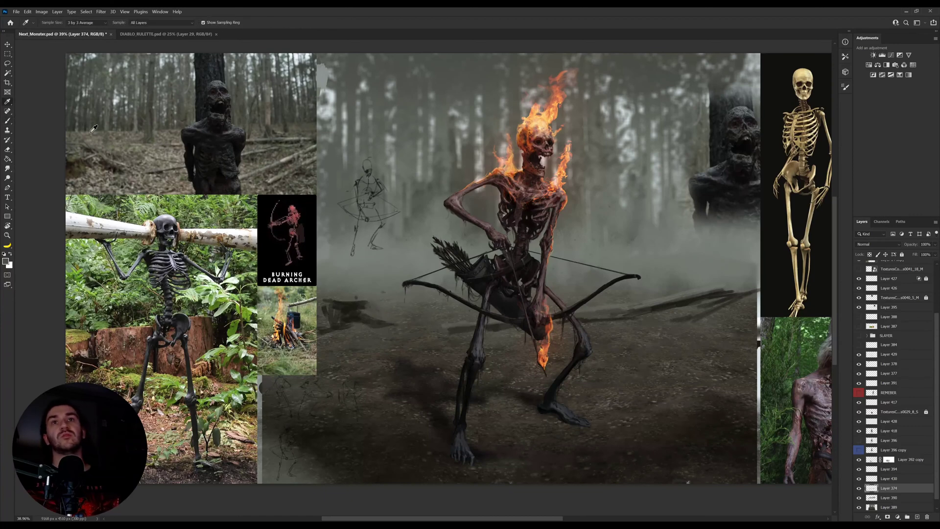
pyautogui.click(97, 136)
pyautogui.press('b')
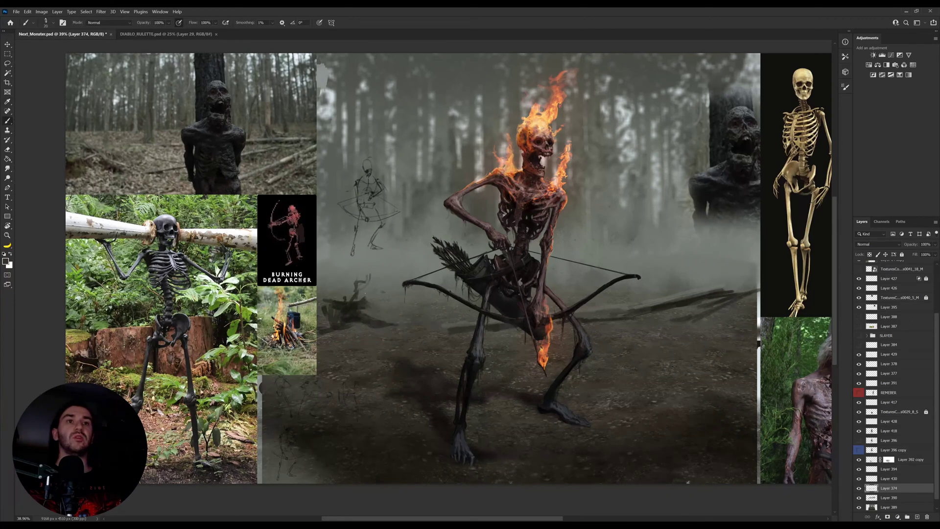
pyautogui.keyDown('alt'); pyautogui.click(358, 281); pyautogui.keyUp('alt')
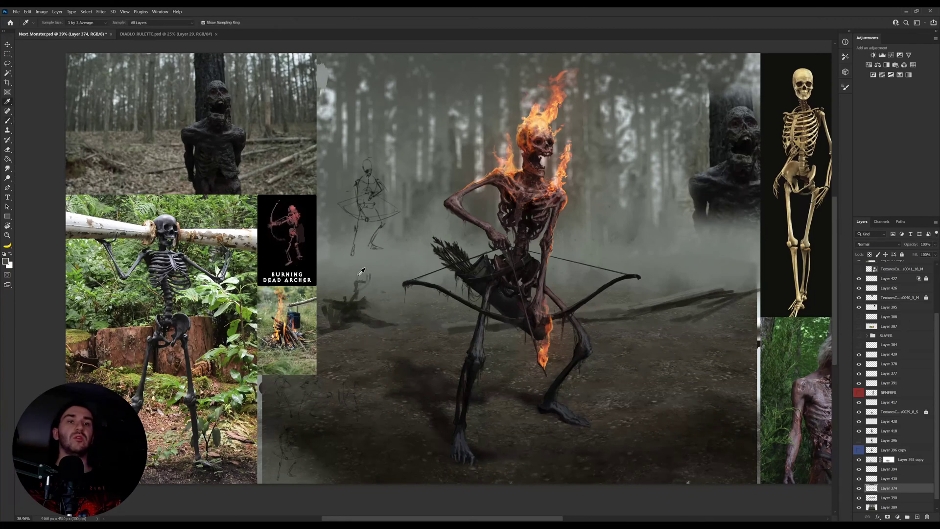
pyautogui.keyDown('alt'); pyautogui.click(346, 304); pyautogui.keyUp('alt')
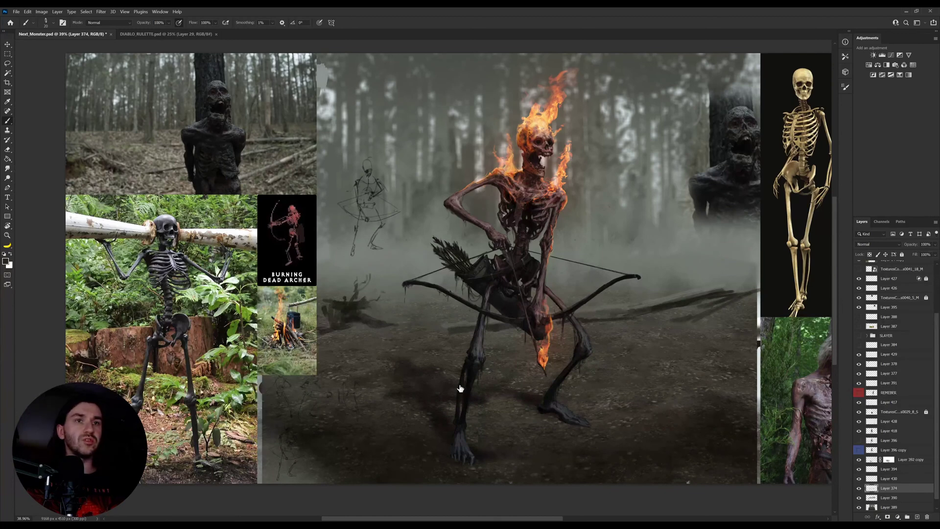
# Step: Enlarge a twig-shaped brush and stamp dead undergrowth onto the left log
pyautogui.press(']')
pyautogui.press(']')
pyautogui.press(']')
pyautogui.press(']')
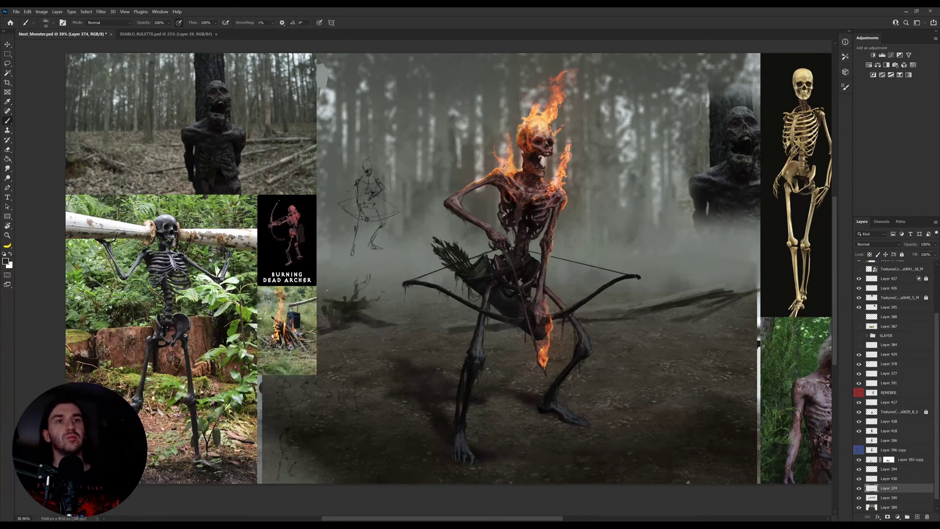
pyautogui.press(']')
pyautogui.press(']')
pyautogui.press(']')
pyautogui.press(']')
pyautogui.press(']')
pyautogui.press(']')
pyautogui.press(']')
pyautogui.press(']')
pyautogui.press(']')
pyautogui.press(']')
pyautogui.press(']')
pyautogui.press(']')
pyautogui.press(']')
pyautogui.press(']')
pyautogui.press(']')
pyautogui.press(']')
pyautogui.press(']')
pyautogui.press(']')
pyautogui.press(']')
pyautogui.press(']')
pyautogui.click(353, 304)
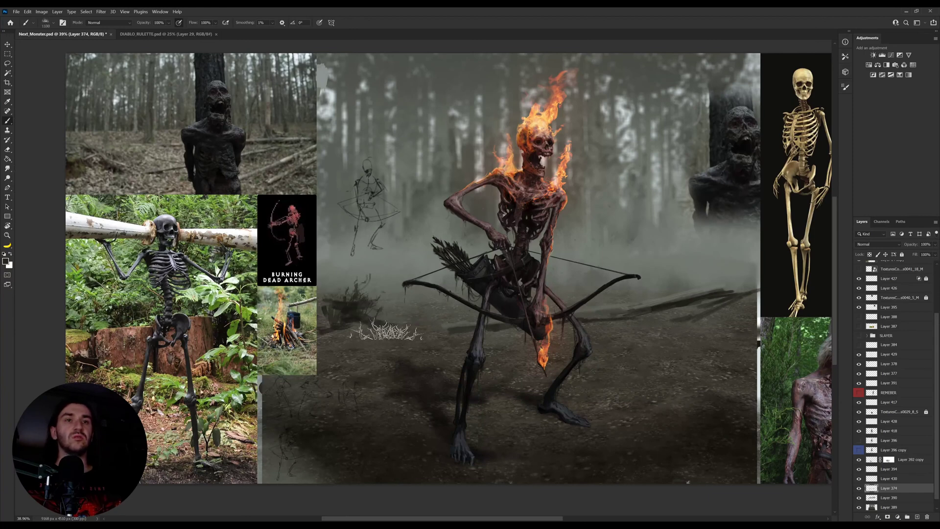
# Step: Try stamping larger dead twigs in the lower-left foreground of the painting
pyautogui.press(']')
pyautogui.press(']')
pyautogui.press(']')
pyautogui.press(']')
pyautogui.press(']')
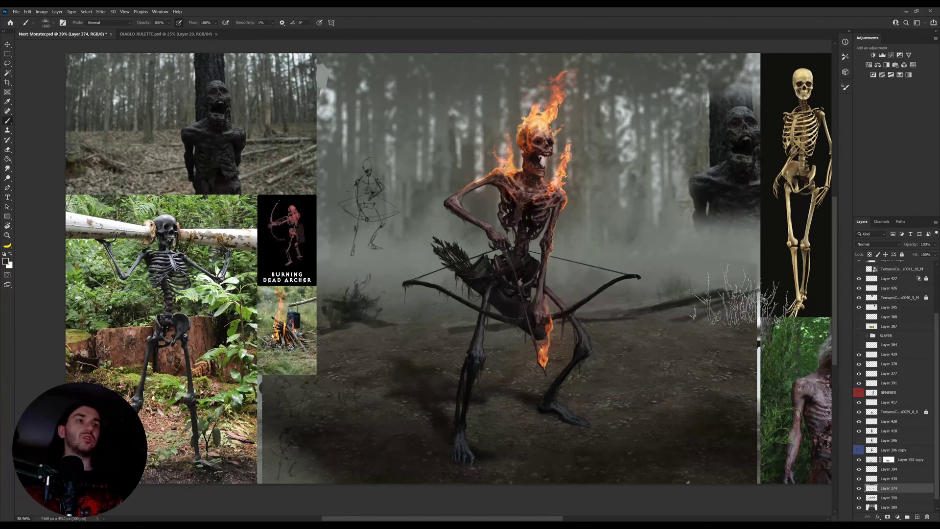
pyautogui.press('i')
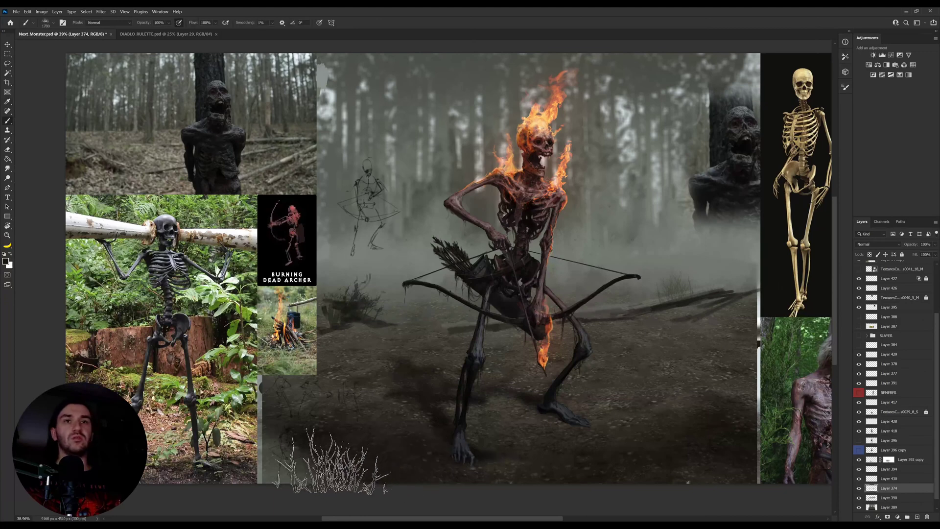
pyautogui.click(332, 463)
pyautogui.click(390, 492)
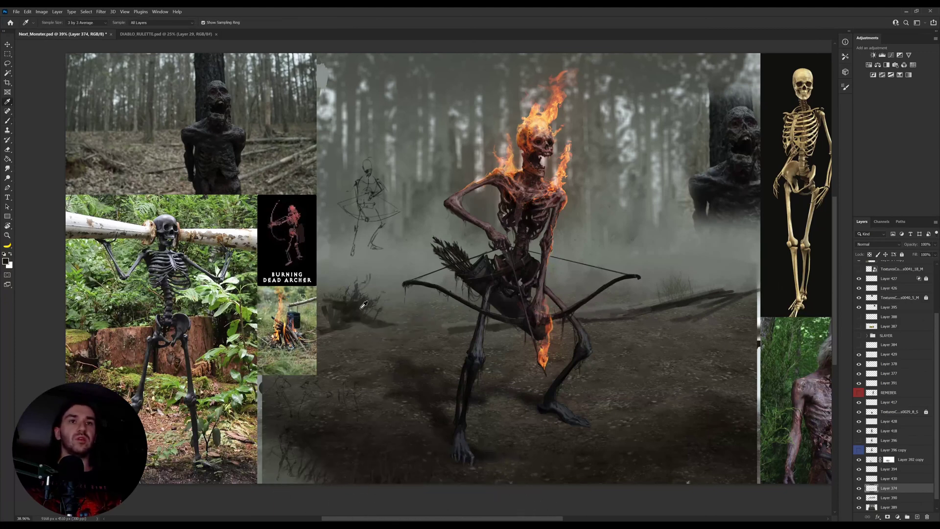
# Step: Sample a dark ground colour and stamp bare branches over the left undergrowth with a resized branch-shaped brush
pyautogui.press('i')
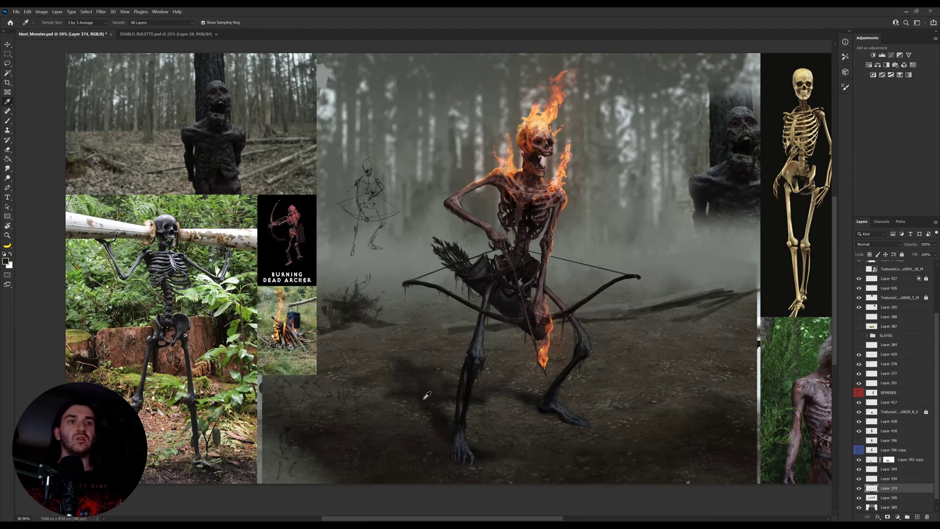
pyautogui.press('b')
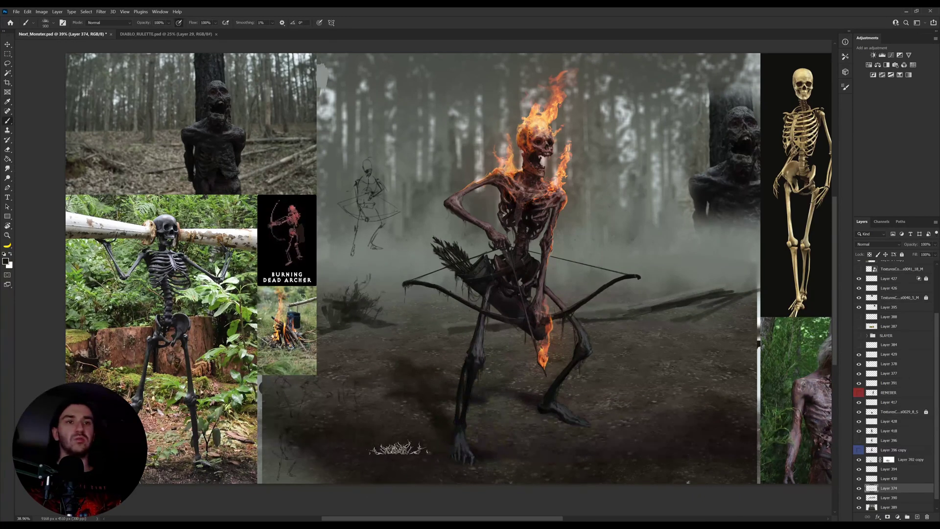
pyautogui.press('[')
pyautogui.press('[')
pyautogui.keyDown('alt'); pyautogui.click(636, 432); pyautogui.keyUp('alt')
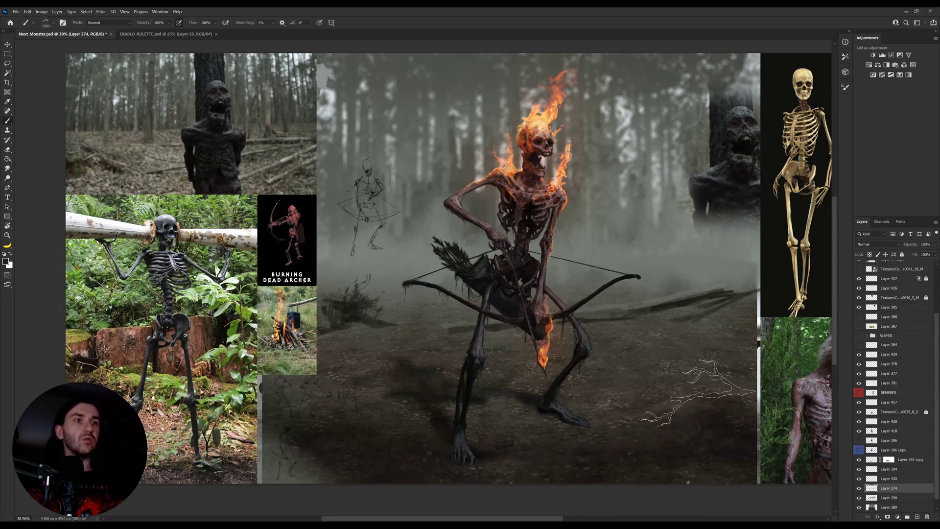
pyautogui.press('[')
pyautogui.press('[')
pyautogui.press('[')
pyautogui.press('[')
pyautogui.press('[')
pyautogui.press('[')
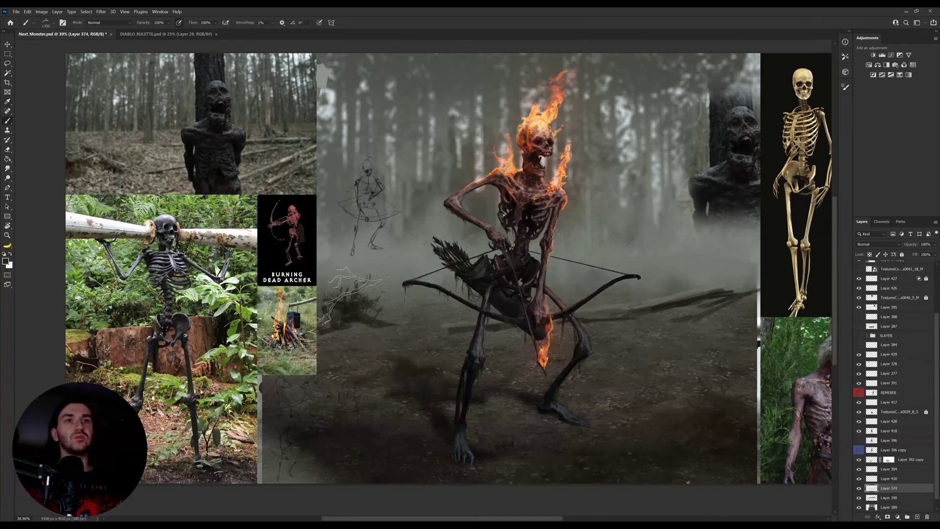
# Step: Sample the right fallen log's colour, stamp bare branches around it and erase the excess
pyautogui.keyDown('alt'); pyautogui.click(703, 295); pyautogui.keyUp('alt')
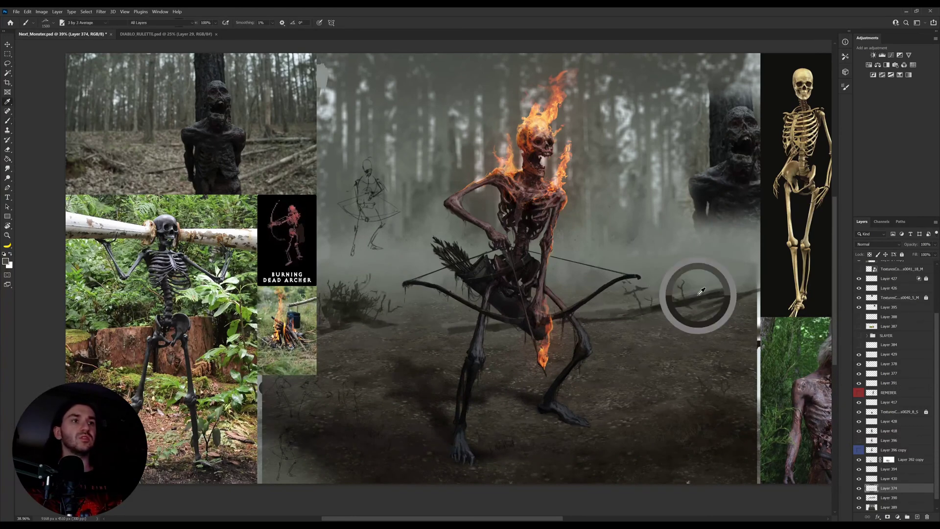
pyautogui.click(655, 295)
pyautogui.press('e')
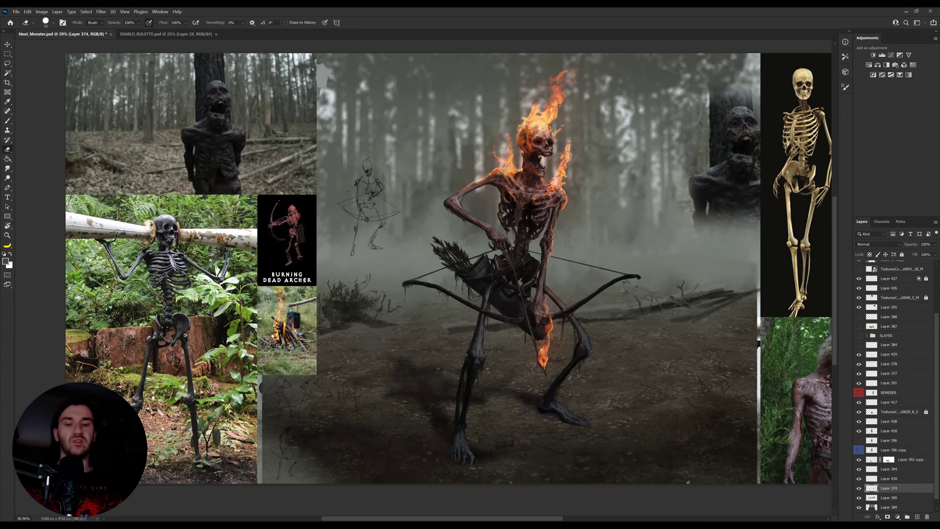
# Step: Shrink the branch brush and add small bare branches between the left undergrowth and the bow
pyautogui.press('b')
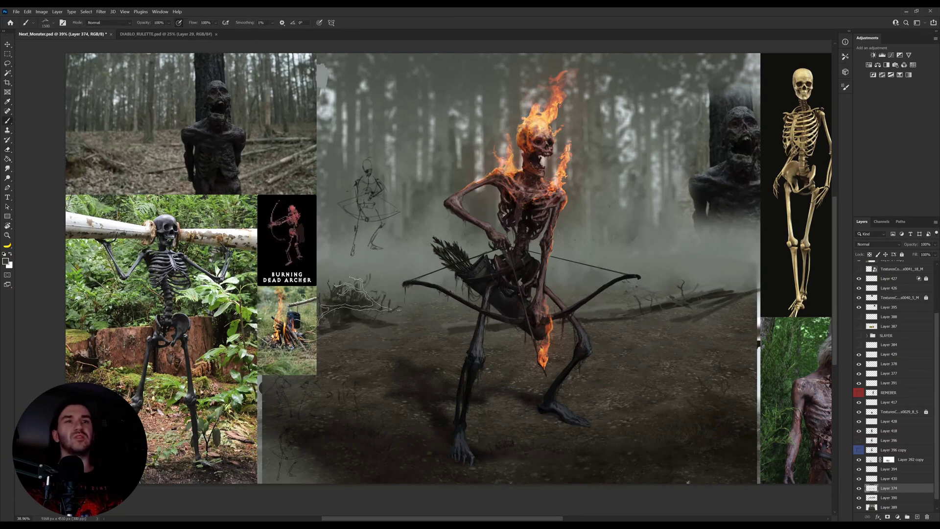
pyautogui.press('[')
pyautogui.press('[')
pyautogui.press('[')
pyautogui.press('[')
pyautogui.press('[')
pyautogui.press('[')
pyautogui.press('[')
pyautogui.press('[')
pyautogui.press('[')
pyautogui.press('[')
pyautogui.press('[')
pyautogui.press('[')
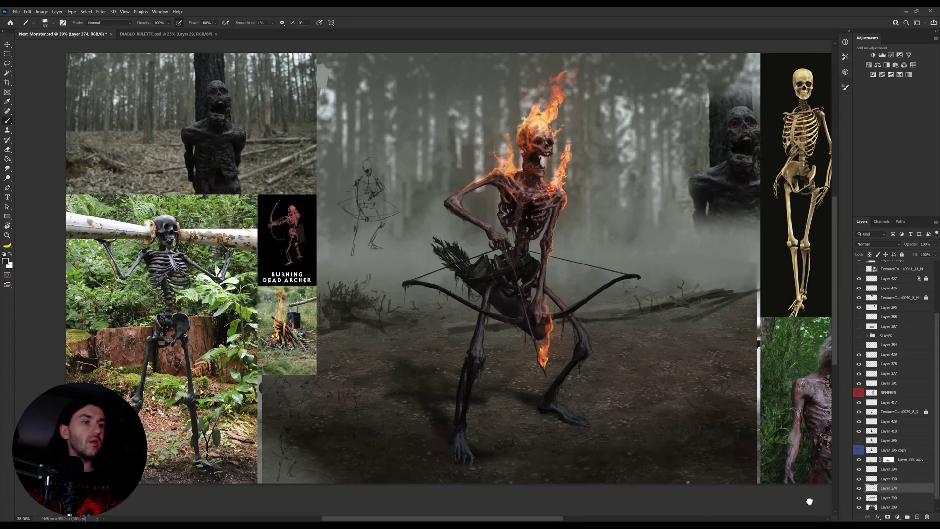
# Step: Stamp a twiggy shrub behind the right fallen log with a larger brush and clean up its edges
pyautogui.press(']')
pyautogui.press(']')
pyautogui.press(']')
pyautogui.press(']')
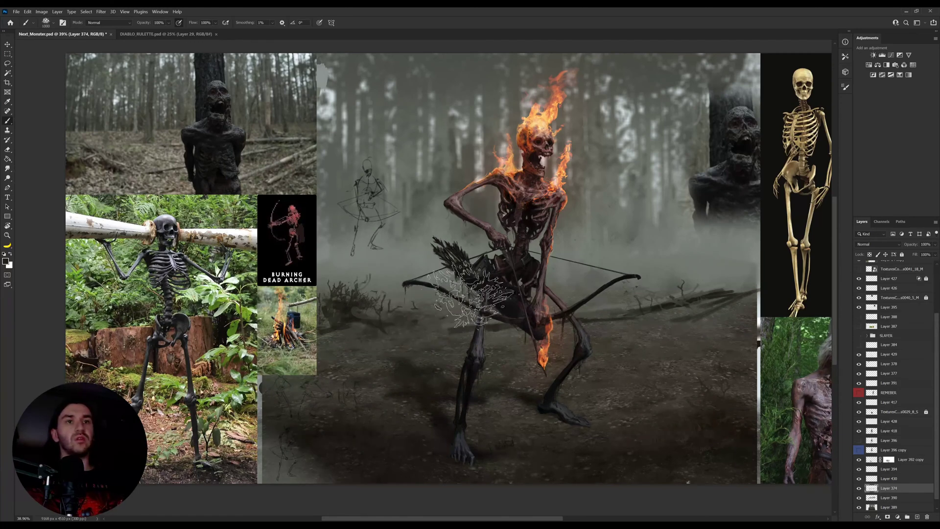
pyautogui.press('e')
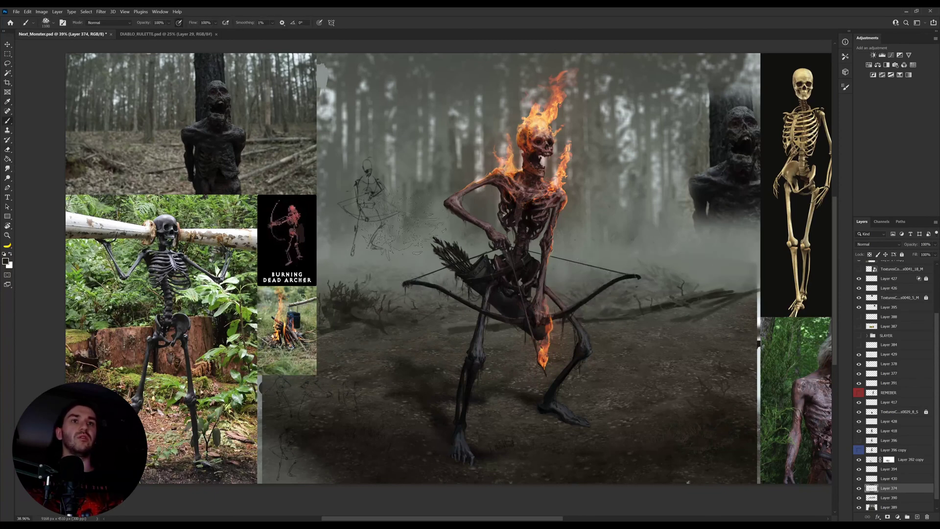
pyautogui.moveTo(404, 267); pyautogui.dragTo(427, 333)
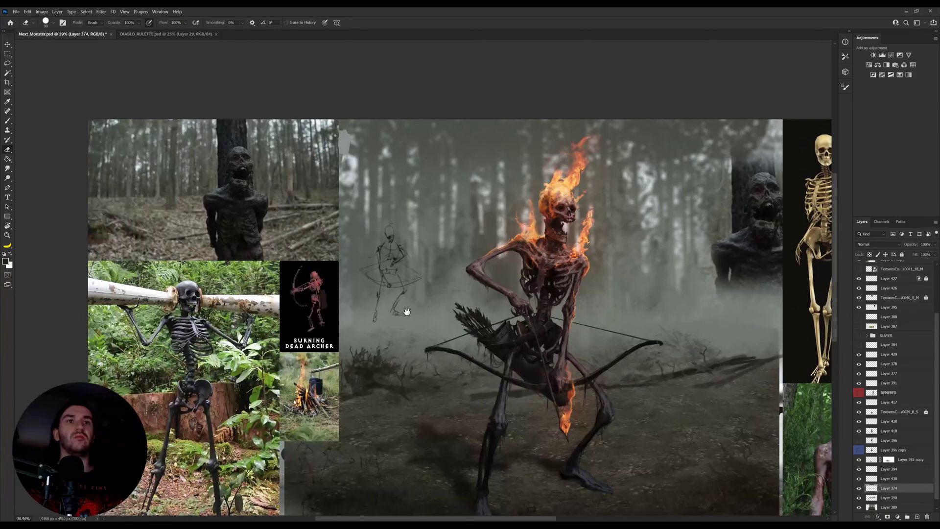
pyautogui.press('b')
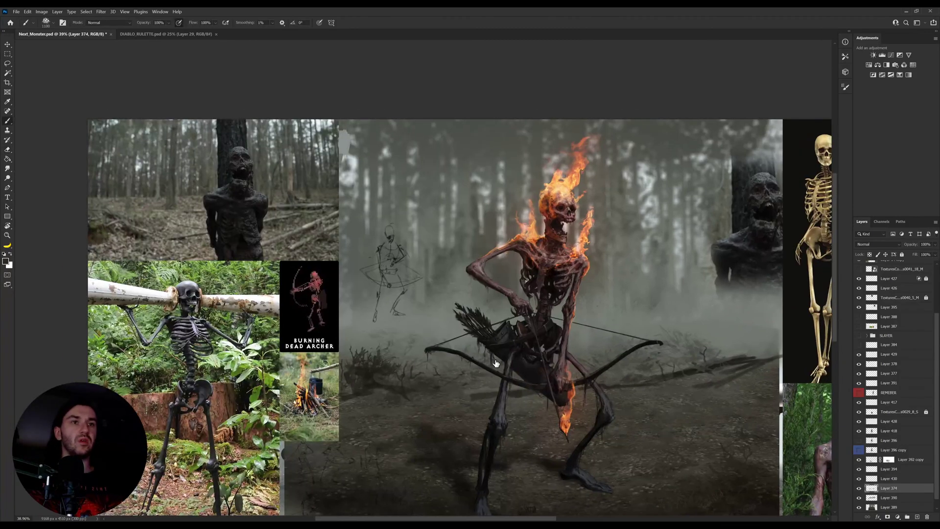
# Step: Sample mist and undergrowth tones and paint faded broken tree stumps in the fog behind both sides of the bow
pyautogui.moveTo(387, 352)
pyautogui.mouseDown()
pyautogui.moveTo(396, 316)
pyautogui.moveTo(395, 363)
pyautogui.moveTo(401, 331)
pyautogui.moveTo(393, 359)
pyautogui.moveTo(393, 339)
pyautogui.moveTo(381, 355)
pyautogui.moveTo(383, 347)
pyautogui.moveTo(419, 316)
pyautogui.moveTo(404, 324)
pyautogui.moveTo(414, 338)
pyautogui.moveTo(404, 344)
pyautogui.moveTo(408, 364)
pyautogui.moveTo(396, 342)
pyautogui.mouseUp()
pyautogui.keyDown('alt'); pyautogui.click(379, 331); pyautogui.keyUp('alt')
pyautogui.keyDown('alt'); pyautogui.click(421, 315); pyautogui.keyUp('alt')
pyautogui.keyDown('alt'); pyautogui.click(401, 348); pyautogui.keyUp('alt')
pyautogui.keyDown('alt'); pyautogui.click(400, 337); pyautogui.keyUp('alt')
pyautogui.keyDown('alt'); pyautogui.click(395, 304); pyautogui.keyUp('alt')
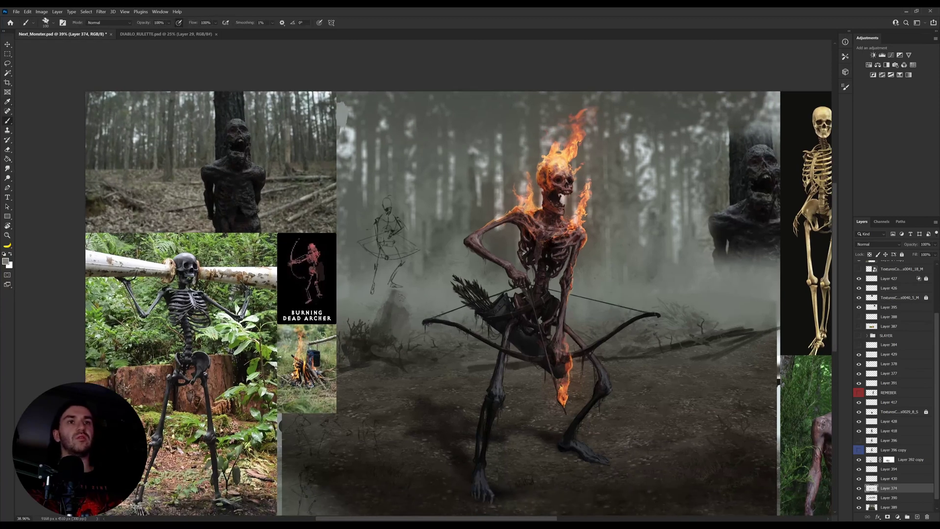
pyautogui.moveTo(634, 318); pyautogui.dragTo(547, 306)
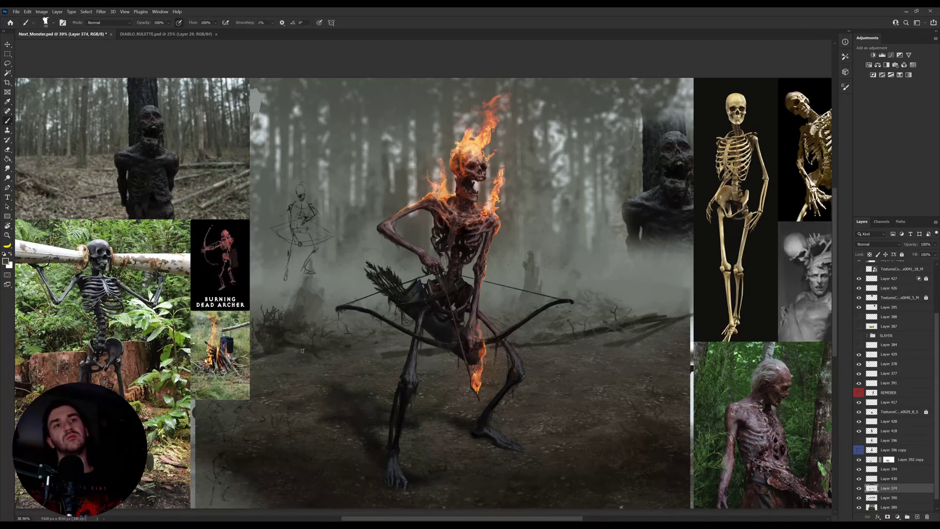
# Step: Rotate the canvas and paint ground strokes along the foot of the left undergrowth using sampled ground colours
pyautogui.moveTo(328, 348); pyautogui.dragTo(405, 304)
pyautogui.press('r')
pyautogui.moveTo(659, 313); pyautogui.dragTo(656, 229)
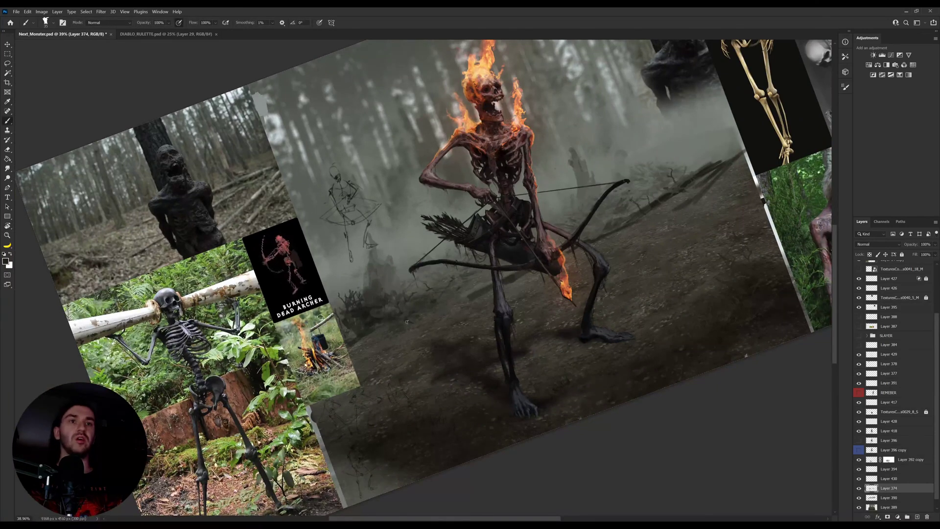
pyautogui.press('i')
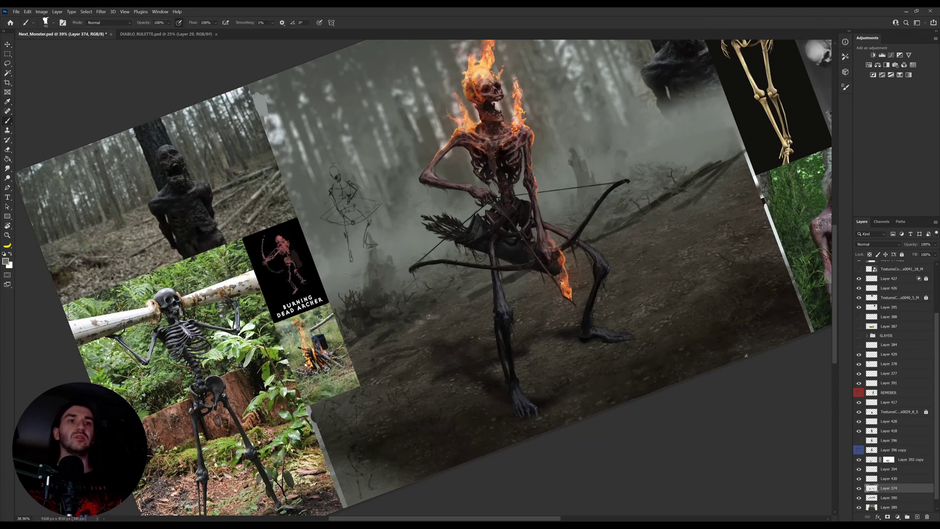
pyautogui.press('r')
pyautogui.moveTo(679, 259); pyautogui.dragTo(491, 473)
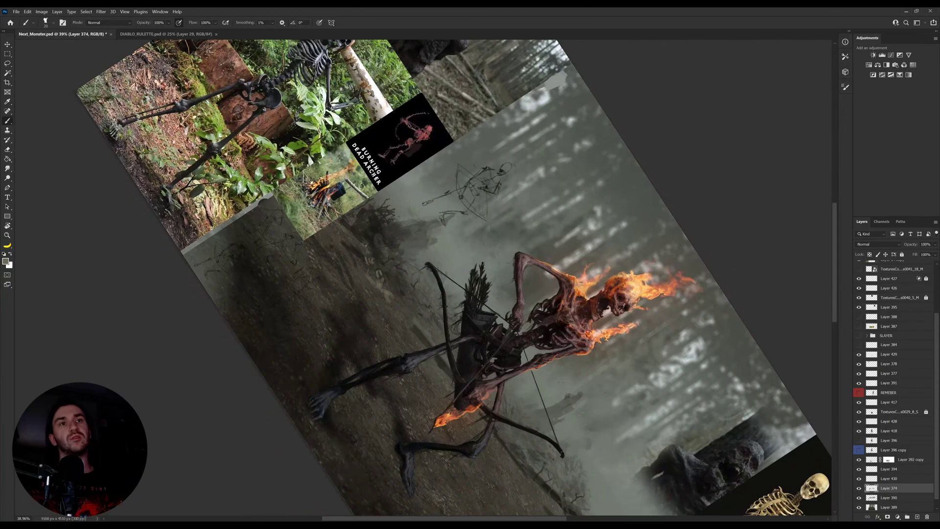
pyautogui.press('r')
pyautogui.moveTo(583, 392)
pyautogui.mouseDown()
pyautogui.moveTo(612, 327)
pyautogui.moveTo(574, 156)
pyautogui.moveTo(561, 140)
pyautogui.mouseUp()
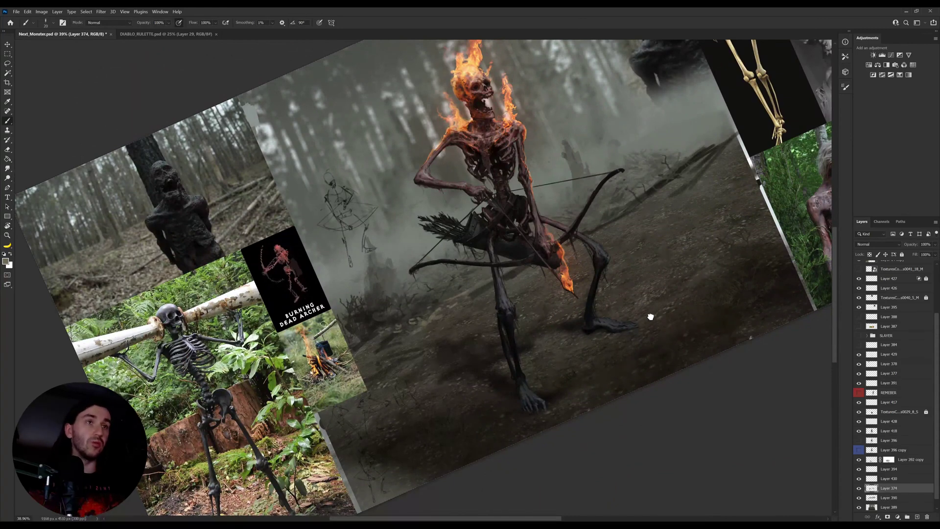
# Step: Reduce the brush size and paint ground strokes around the archer's legs using colours sampled beneath the bow
pyautogui.press('[')
pyautogui.press('[')
pyautogui.press('[')
pyautogui.press('[')
pyautogui.press('[')
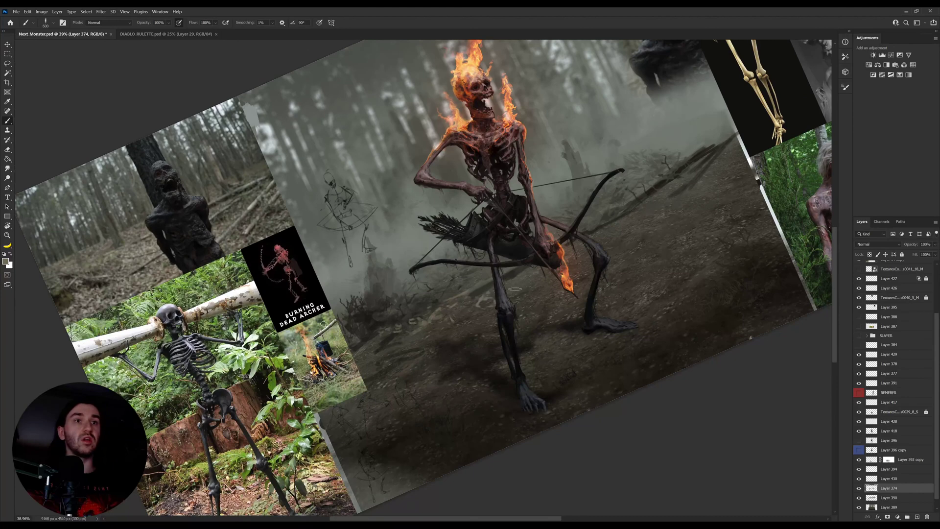
pyautogui.moveTo(480, 300)
pyautogui.mouseDown()
pyautogui.moveTo(492, 294)
pyautogui.moveTo(481, 301)
pyautogui.mouseUp()
pyautogui.keyDown('alt'); pyautogui.click(529, 274); pyautogui.keyUp('alt')
pyautogui.keyDown('alt'); pyautogui.click(526, 275); pyautogui.keyUp('alt')
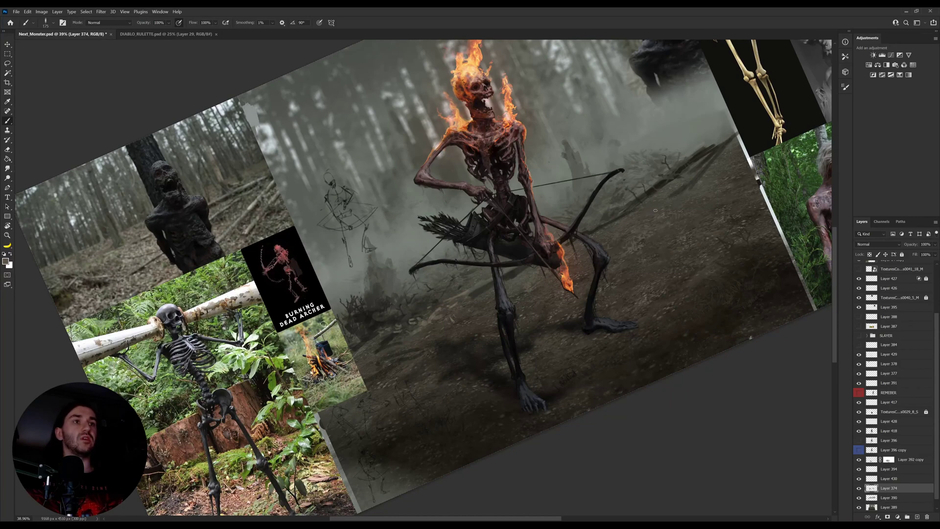
# Step: Paint small ground texture strokes between the left undergrowth and the archer's front leg
pyautogui.moveTo(655, 210); pyautogui.dragTo(656, 263)
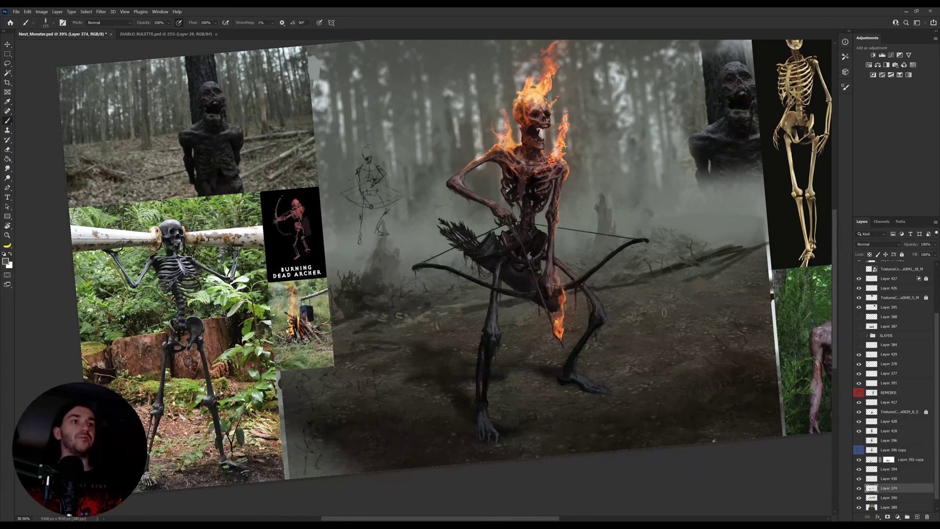
pyautogui.moveTo(733, 287); pyautogui.dragTo(728, 226)
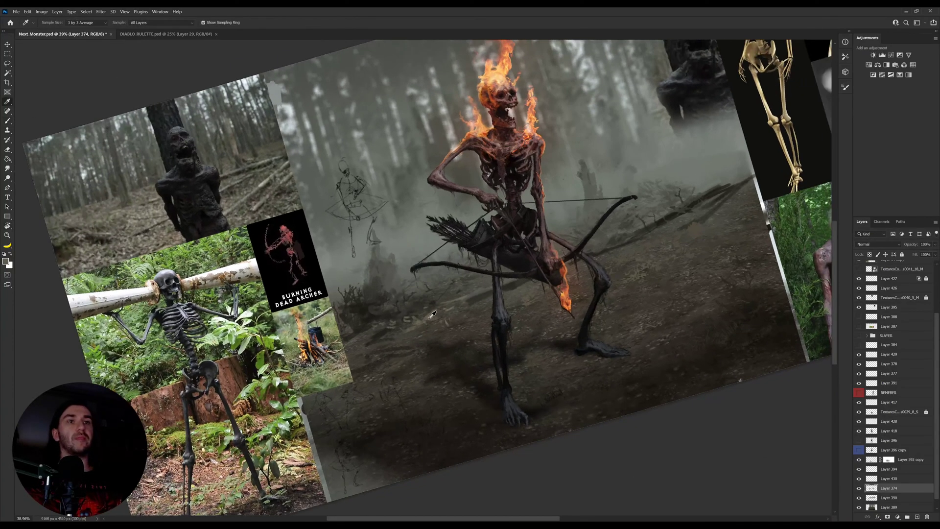
pyautogui.press('b')
pyautogui.moveTo(408, 317); pyautogui.dragTo(437, 310)
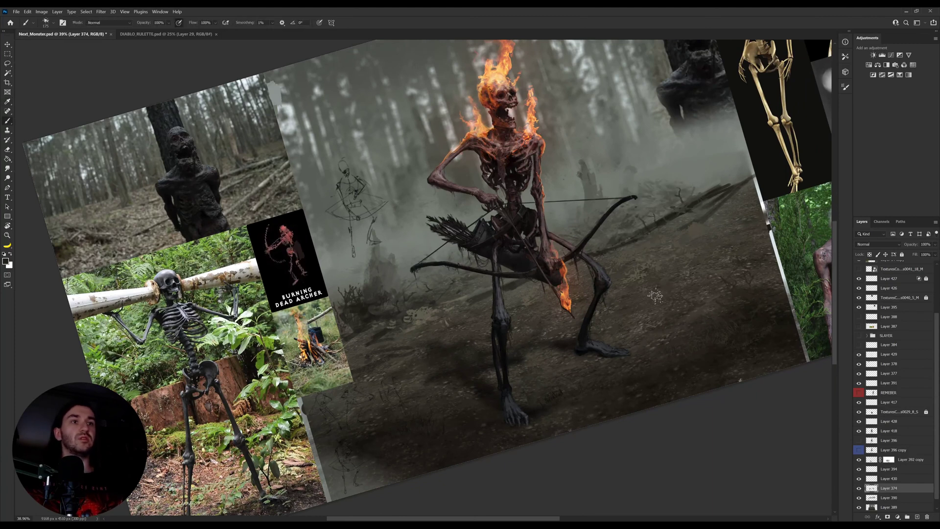
# Step: Blend the ground around the right fallen log using a smaller brush and sampled earth tones
pyautogui.moveTo(717, 210); pyautogui.dragTo(672, 254)
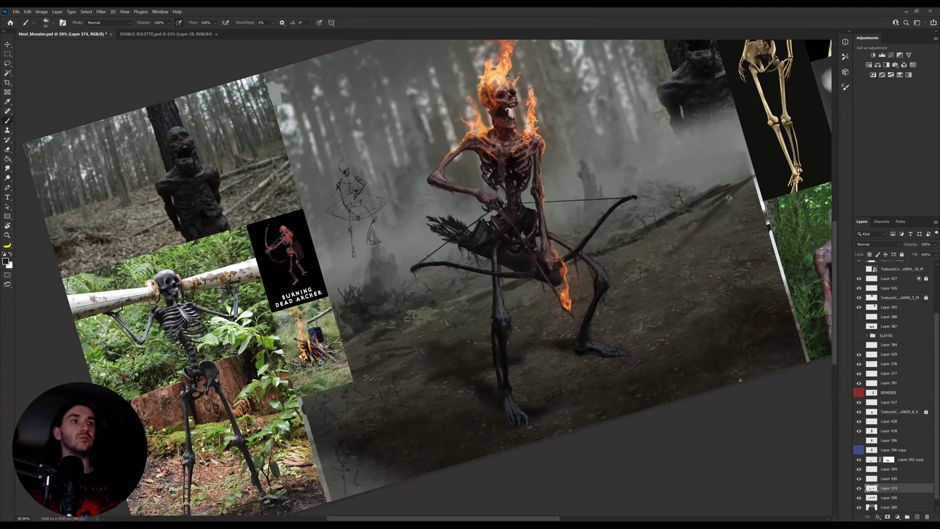
pyautogui.press('[')
pyautogui.press('[')
pyautogui.keyDown('alt'); pyautogui.click(659, 217); pyautogui.keyUp('alt')
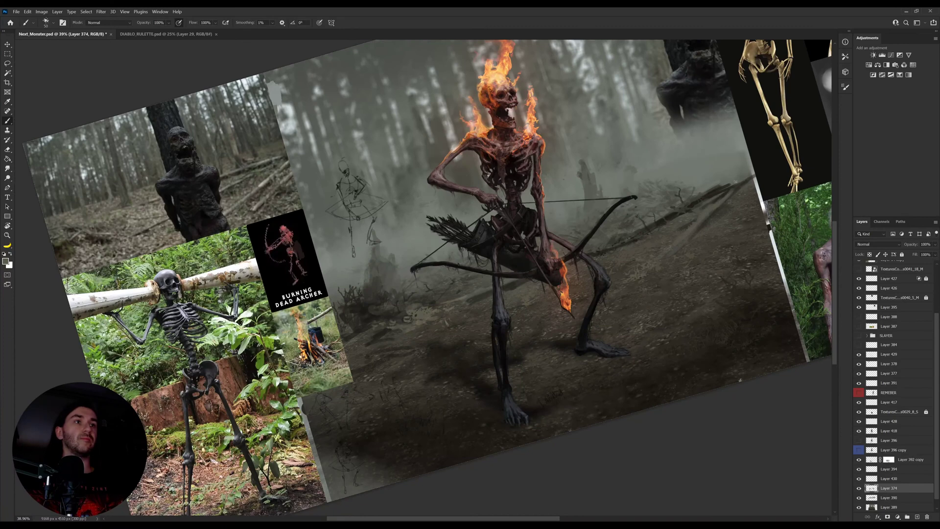
pyautogui.press('i')
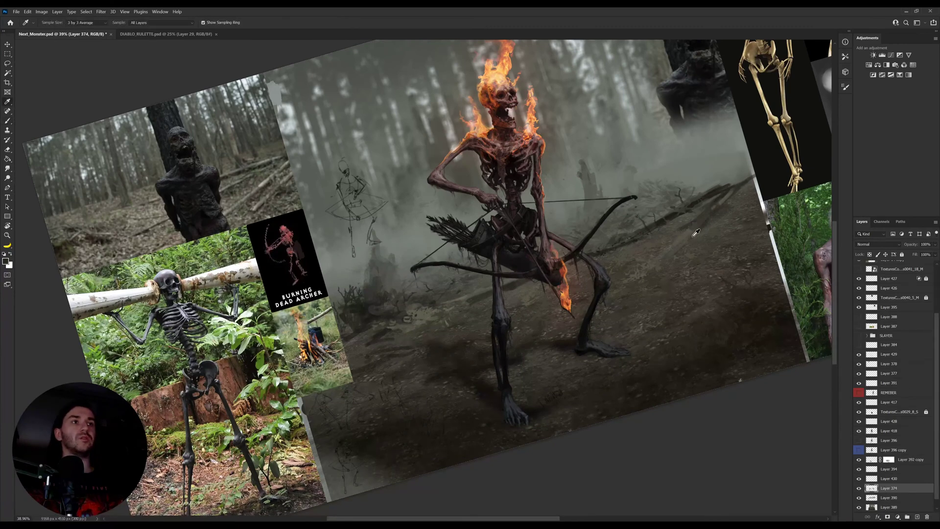
pyautogui.press('b')
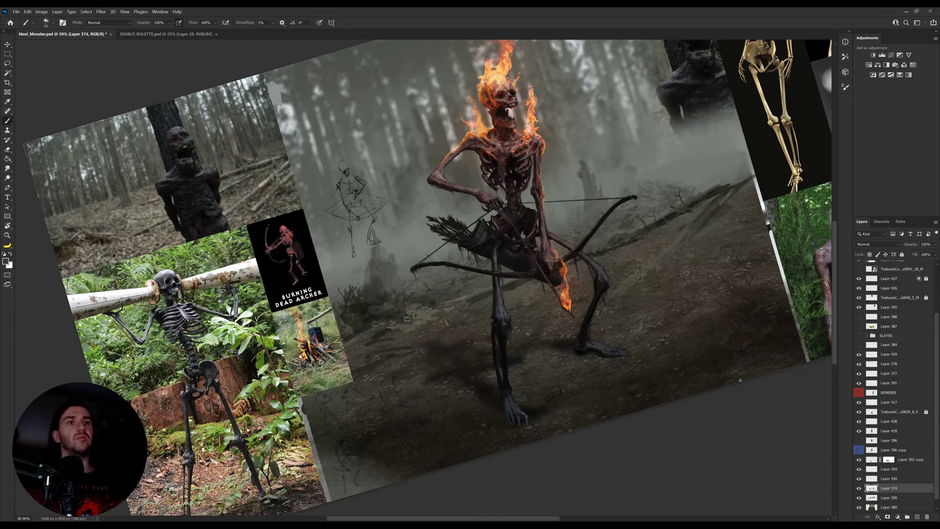
# Step: Sample ground tones and paint over the earth in front of the left undergrowth, beneath the bow's left tip
pyautogui.press('r')
pyautogui.moveTo(632, 309); pyautogui.dragTo(649, 249)
pyautogui.keyDown('alt'); pyautogui.click(416, 358); pyautogui.keyUp('alt')
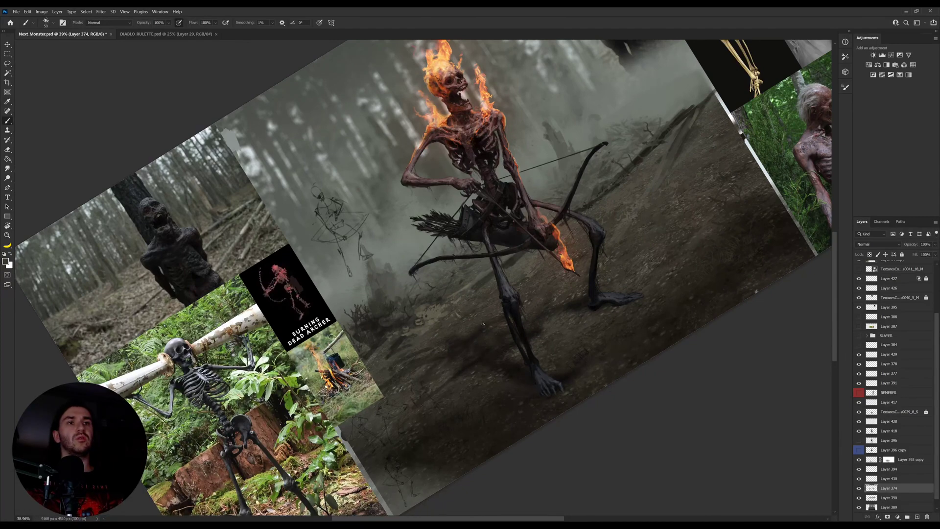
pyautogui.moveTo(460, 329); pyautogui.dragTo(357, 275)
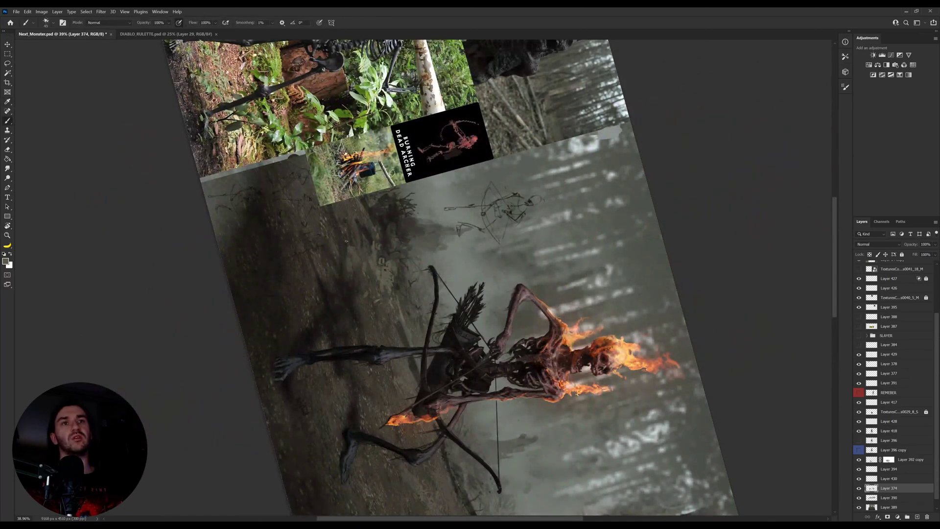
pyautogui.keyDown('alt'); pyautogui.click(343, 263); pyautogui.keyUp('alt')
pyautogui.moveTo(336, 264); pyautogui.dragTo(336, 245)
# Step: Sample dark foreground colours near the archer's front foot and paint them into the surrounding ground
pyautogui.press('r')
pyautogui.moveTo(577, 248); pyautogui.dragTo(373, 166)
pyautogui.keyDown('alt'); pyautogui.click(471, 374); pyautogui.keyUp('alt')
pyautogui.keyDown('alt'); pyautogui.click(461, 396); pyautogui.keyUp('alt')
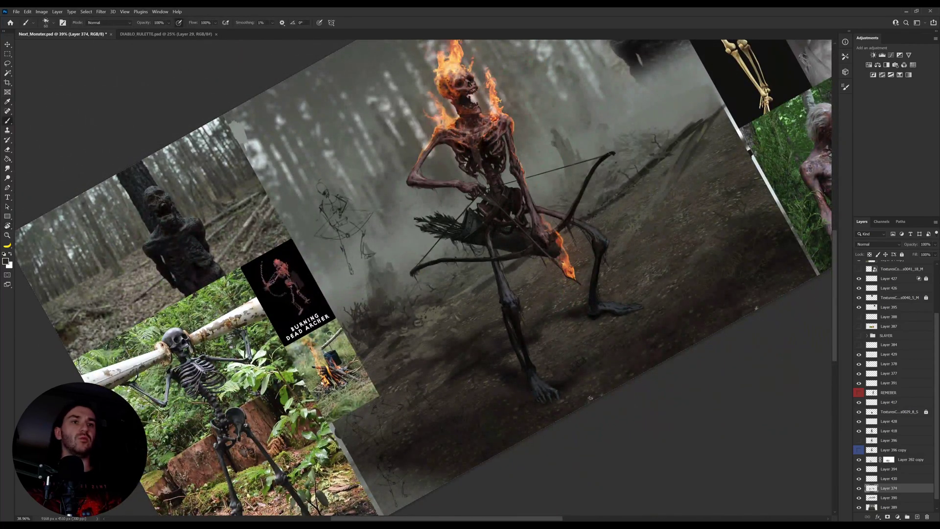
# Step: Create a new layer above Layer 392 copy and soften the ground shadow beside the front leg with a sampled tone
pyautogui.press('v')
pyautogui.click(904, 460)
pyautogui.click(917, 516)
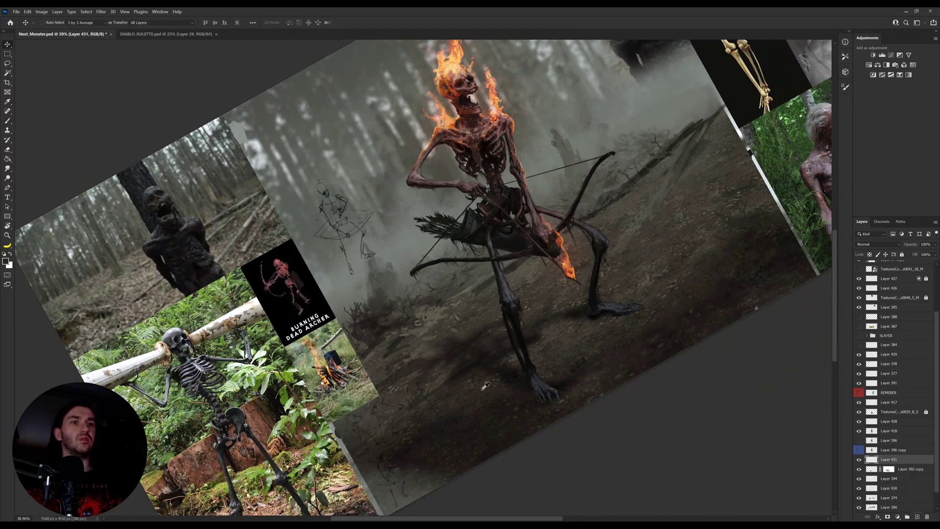
pyautogui.press('b')
pyautogui.keyDown('alt'); pyautogui.click(495, 360); pyautogui.keyUp('alt')
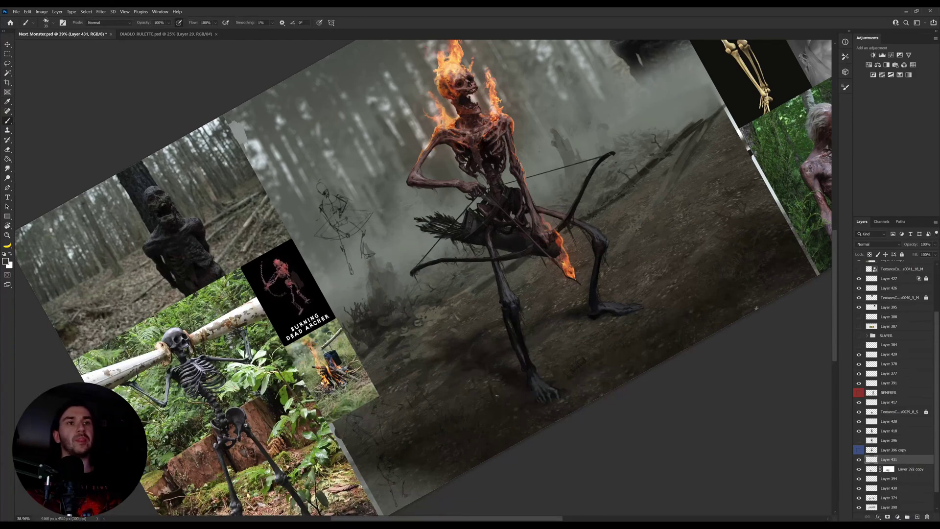
# Step: Sample colours below the bow's left tip and paint over the bright ground specks with a smaller brush
pyautogui.press('r')
pyautogui.moveTo(619, 319); pyautogui.dragTo(598, 410)
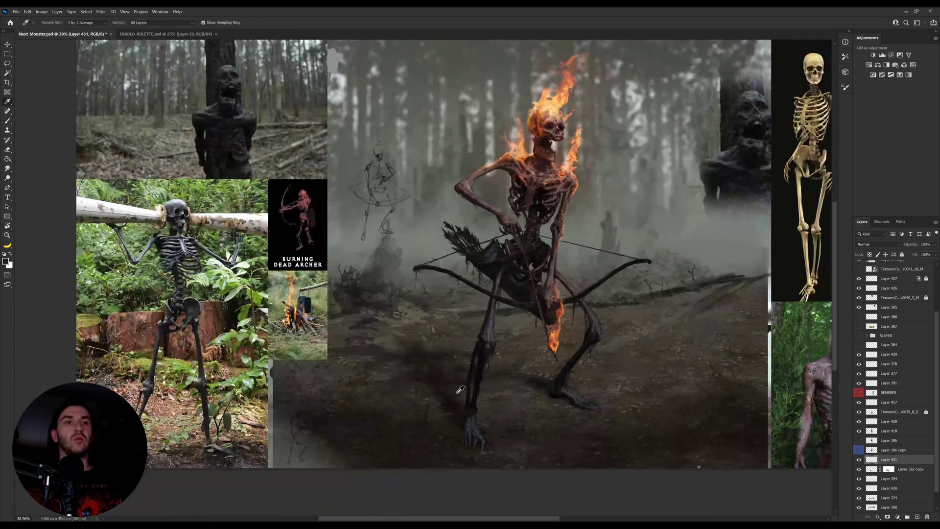
pyautogui.keyDown('alt'); pyautogui.click(403, 296); pyautogui.keyUp('alt')
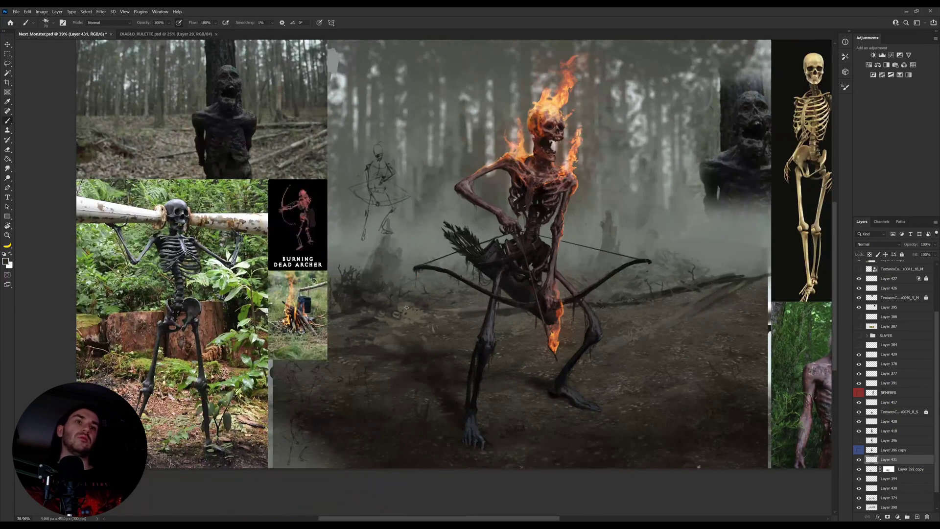
pyautogui.moveTo(406, 307)
pyautogui.mouseDown()
pyautogui.moveTo(402, 316)
pyautogui.moveTo(435, 321)
pyautogui.mouseUp()
pyautogui.keyDown('alt'); pyautogui.click(424, 300); pyautogui.keyUp('alt')
pyautogui.press('[')
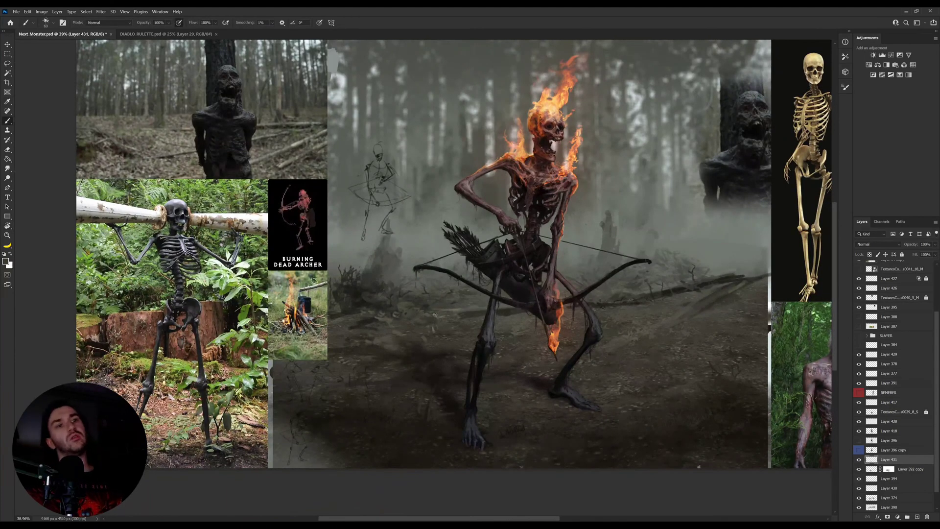
pyautogui.press('[')
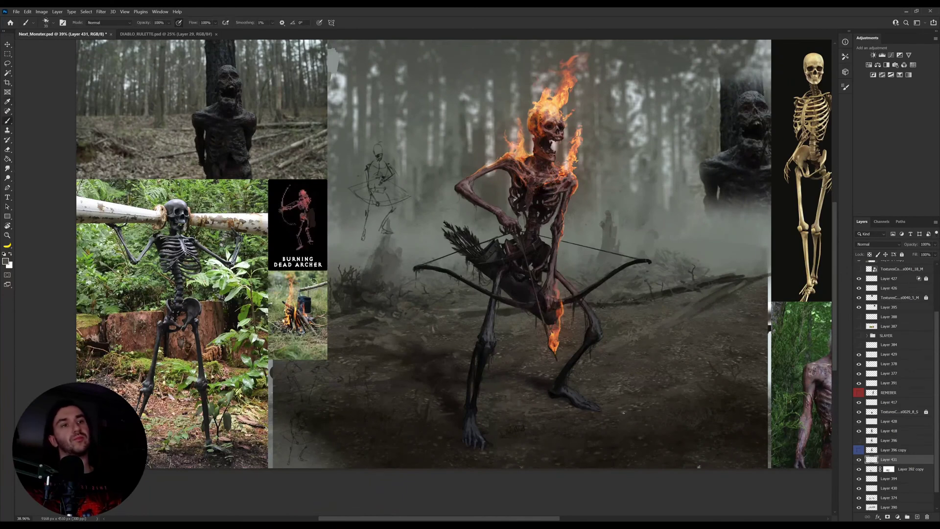
pyautogui.press('r')
pyautogui.moveTo(517, 406); pyautogui.dragTo(573, 334)
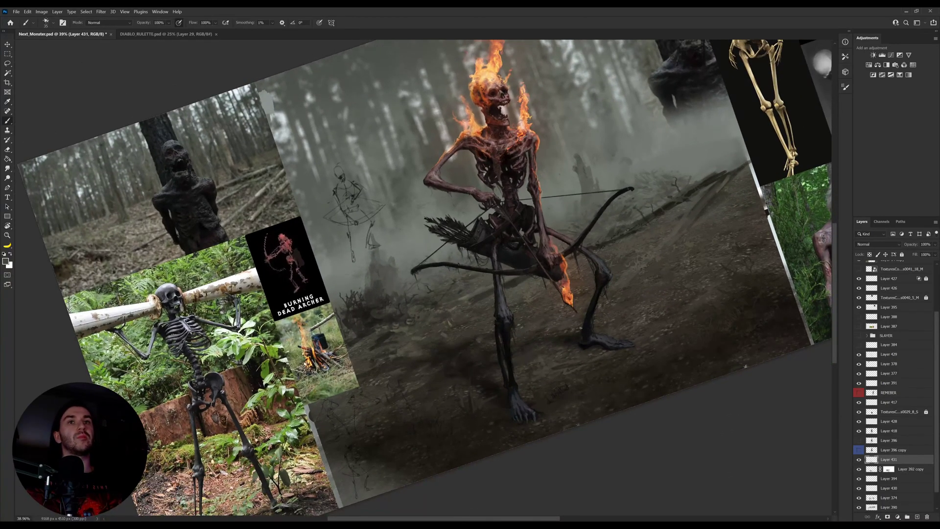
# Step: Paint sampled dark ground tones into the lower left and lower right corners of the forest floor
pyautogui.press('z')
pyautogui.moveTo(549, 331); pyautogui.dragTo(494, 323)
pyautogui.moveTo(429, 281); pyautogui.dragTo(488, 281)
pyautogui.press('r')
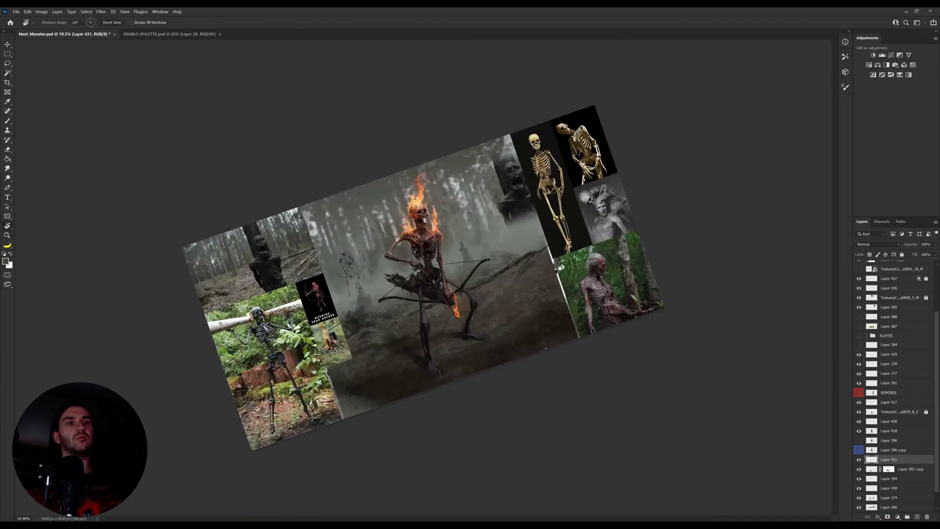
pyautogui.moveTo(561, 268); pyautogui.dragTo(607, 324)
pyautogui.press('z')
pyautogui.moveTo(360, 351); pyautogui.dragTo(392, 353)
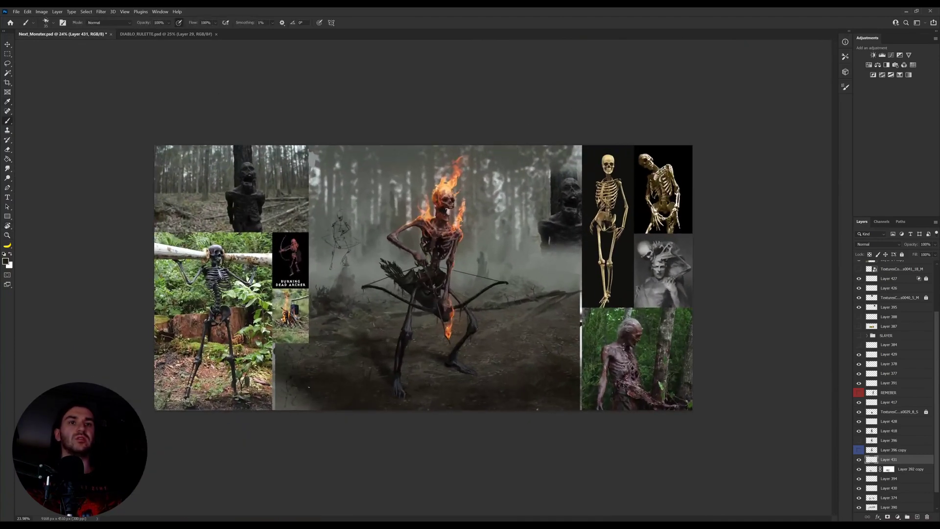
pyautogui.moveTo(313, 412)
pyautogui.mouseDown()
pyautogui.moveTo(285, 413)
pyautogui.moveTo(282, 384)
pyautogui.moveTo(297, 404)
pyautogui.moveTo(292, 382)
pyautogui.mouseUp()
pyautogui.keyDown('alt'); pyautogui.click(305, 396); pyautogui.keyUp('alt')
pyautogui.moveTo(557, 397)
pyautogui.mouseDown()
pyautogui.moveTo(554, 413)
pyautogui.moveTo(551, 403)
pyautogui.mouseUp()
pyautogui.keyDown('alt'); pyautogui.click(563, 382); pyautogui.keyUp('alt')
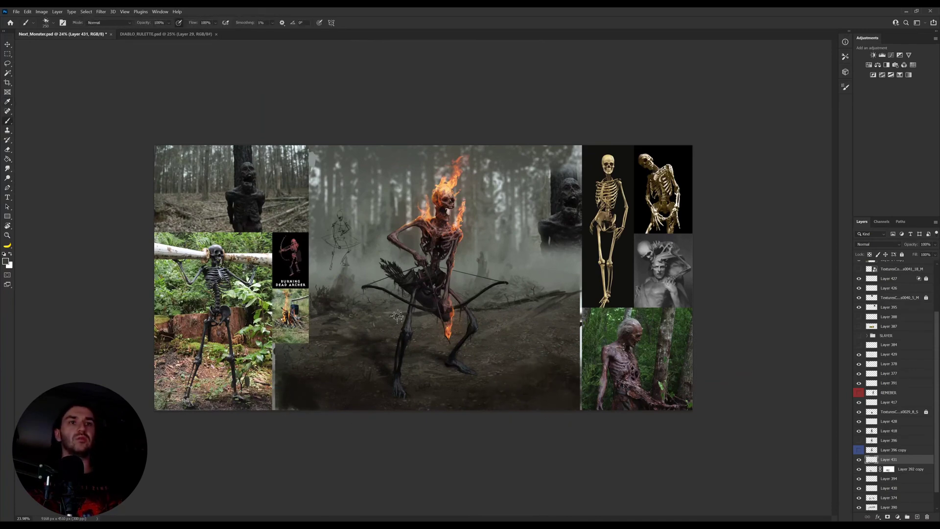
# Step: Sample ground colours beside the archer's legs and paint along the base of the right fallen log
pyautogui.keyDown('alt'); pyautogui.click(422, 321); pyautogui.keyUp('alt')
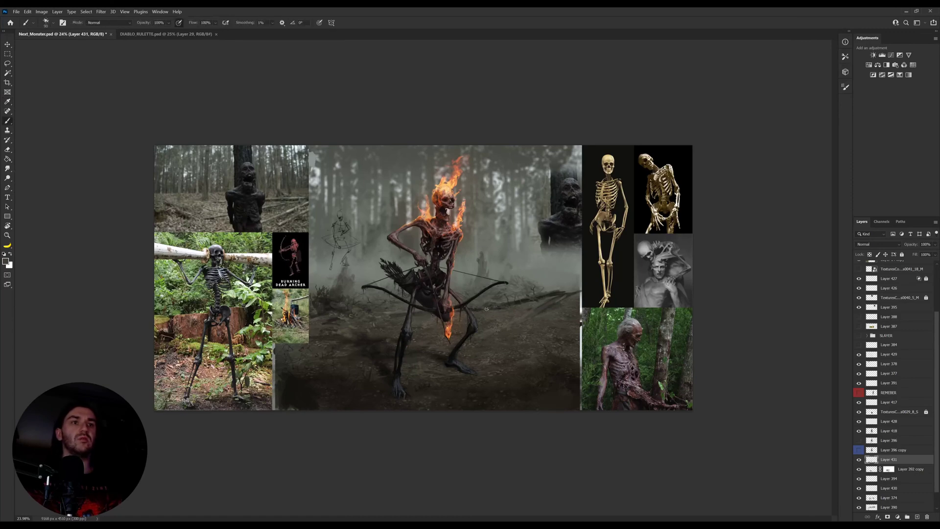
pyautogui.keyDown('alt'); pyautogui.click(539, 297); pyautogui.keyUp('alt')
pyautogui.moveTo(554, 294); pyautogui.dragTo(533, 290)
# Step: Sample fog and undergrowth tones and touch up the misty stumps on both sides of the bow
pyautogui.keyDown('alt'); pyautogui.click(480, 268); pyautogui.keyUp('alt')
pyautogui.press('i')
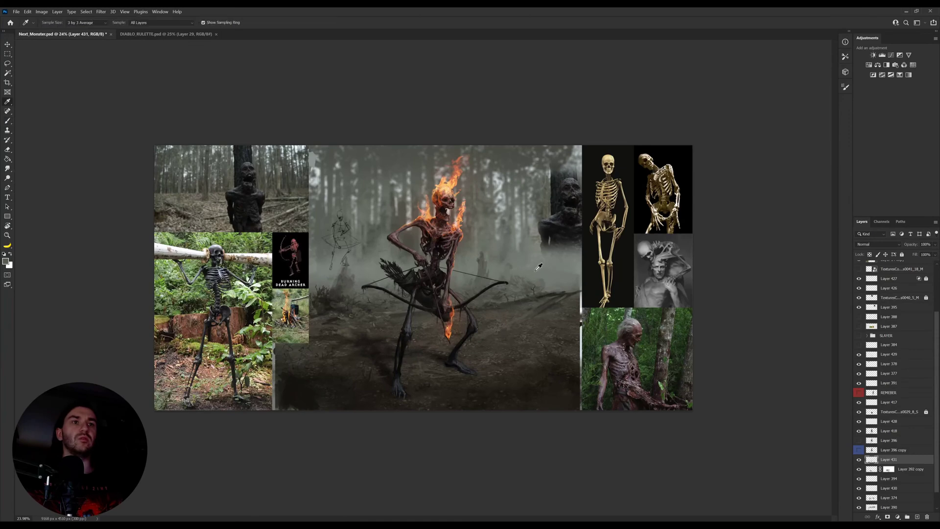
pyautogui.press('b')
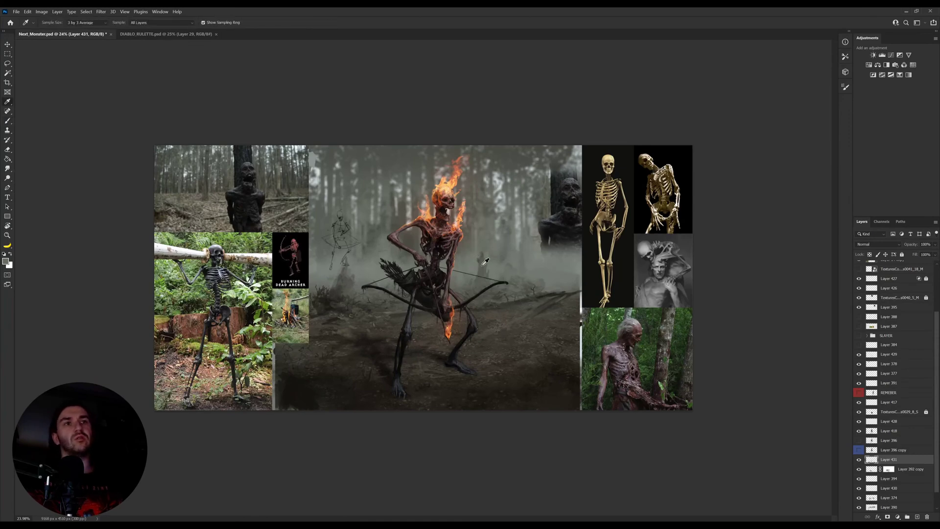
pyautogui.press('i')
pyautogui.press('b')
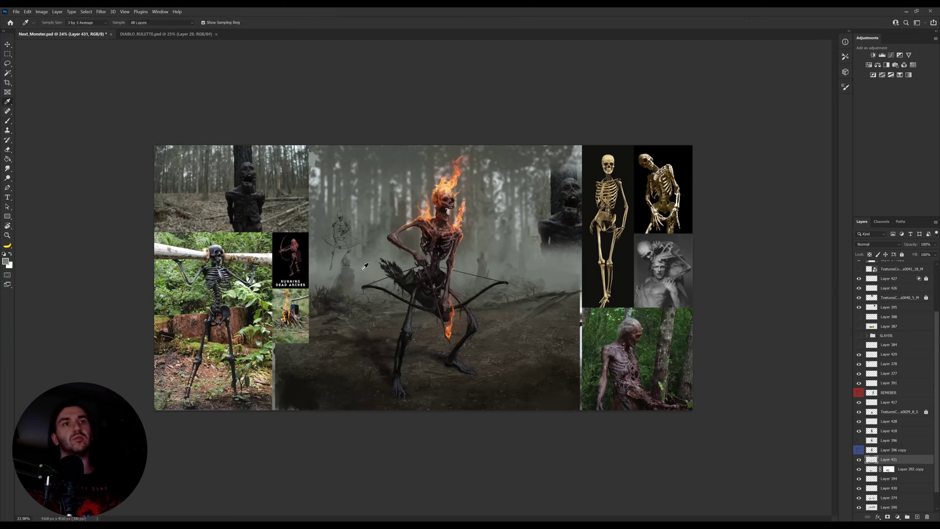
pyautogui.keyDown('alt'); pyautogui.click(365, 266); pyautogui.keyUp('alt')
pyautogui.keyDown('alt'); pyautogui.click(343, 292); pyautogui.keyUp('alt')
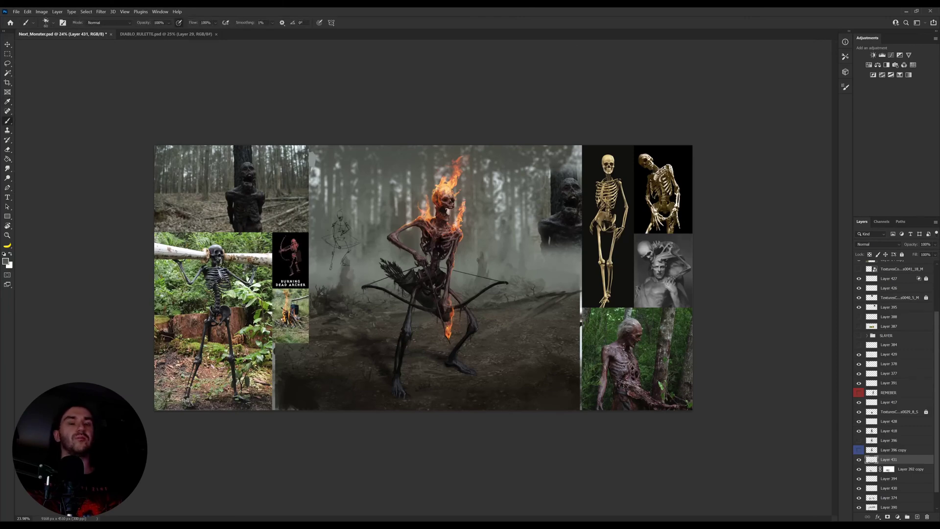
# Step: Reduce the brush size and paint sampled earth tones along the forest floor's right edge and lower right corner
pyautogui.press('[')
pyautogui.press('[')
pyautogui.press('[')
pyautogui.keyDown('alt'); pyautogui.click(535, 328); pyautogui.keyUp('alt')
pyautogui.keyDown('alt'); pyautogui.click(570, 301); pyautogui.keyUp('alt')
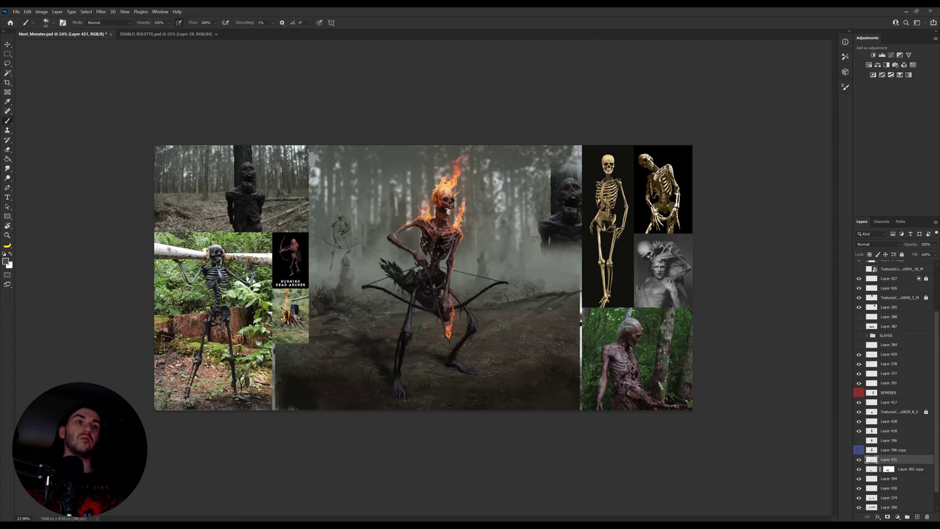
pyautogui.moveTo(563, 294); pyautogui.dragTo(579, 293)
pyautogui.keyDown('alt'); pyautogui.click(577, 307); pyautogui.keyUp('alt')
pyautogui.moveTo(549, 364); pyautogui.dragTo(575, 371)
pyautogui.keyDown('alt'); pyautogui.click(543, 383); pyautogui.keyUp('alt')
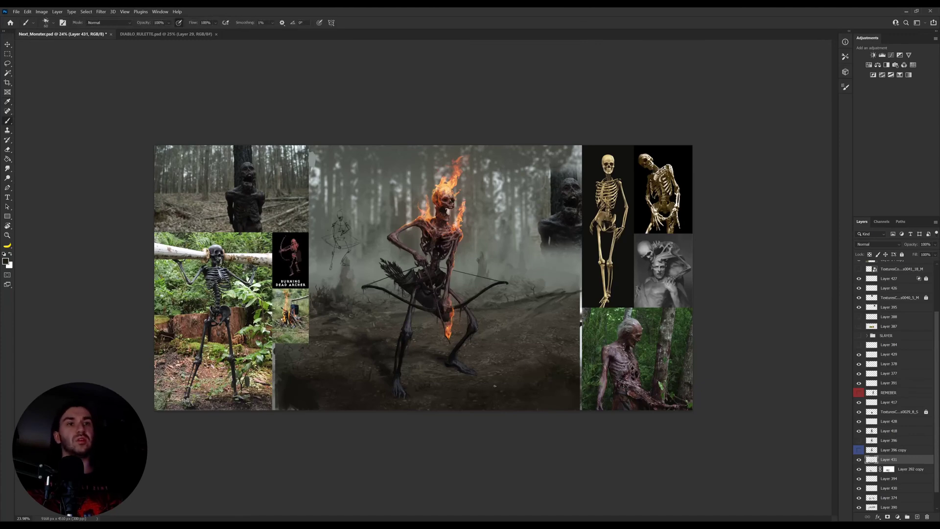
# Step: Sample ground colours around the archer's feet and blend the earth between both legs
pyautogui.keyDown('alt'); pyautogui.click(479, 388); pyautogui.keyUp('alt')
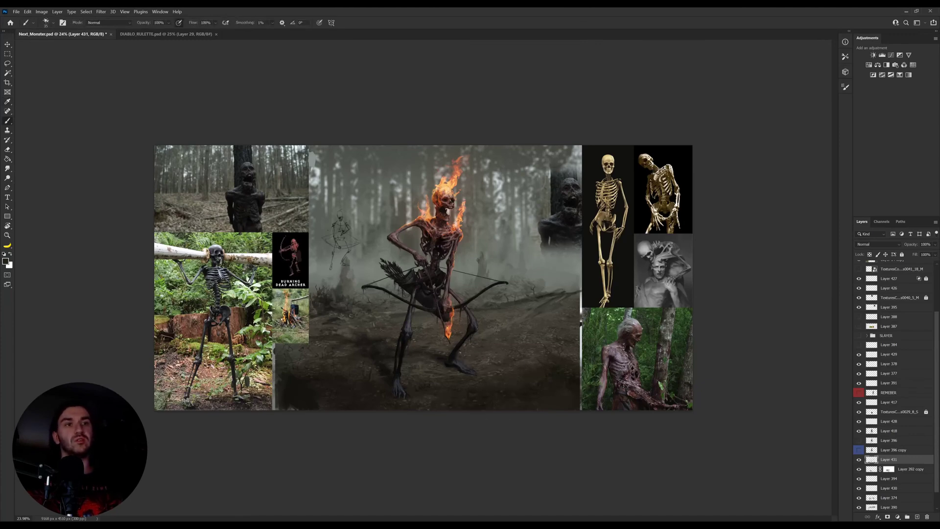
pyautogui.keyDown('alt'); pyautogui.click(440, 350); pyautogui.keyUp('alt')
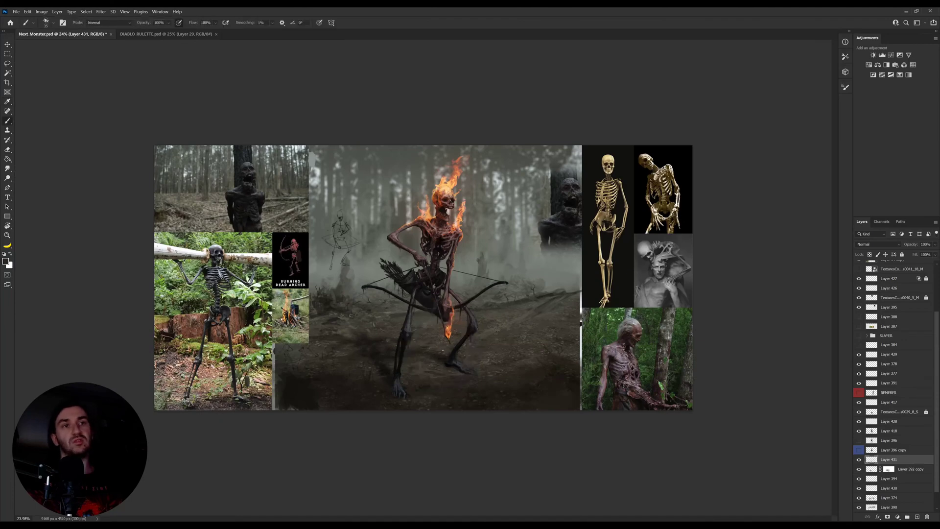
pyautogui.press('alt')
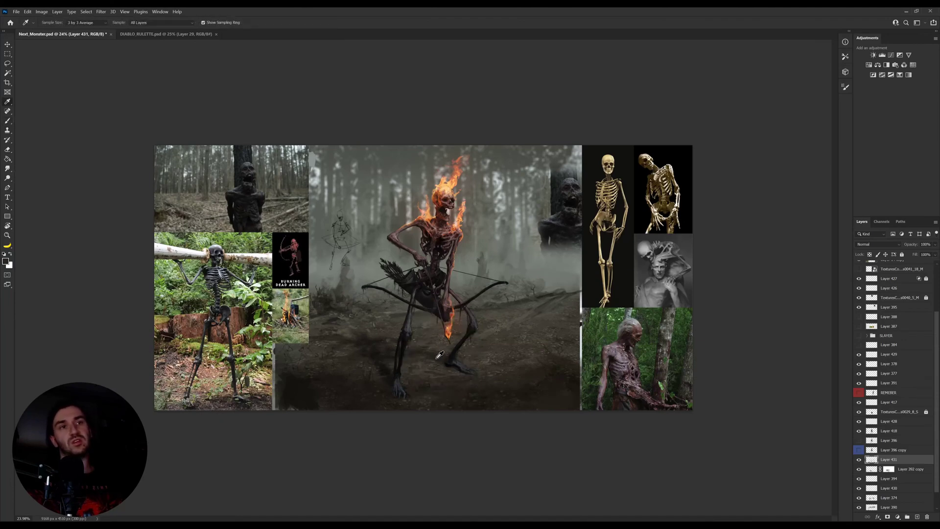
pyautogui.press('alt')
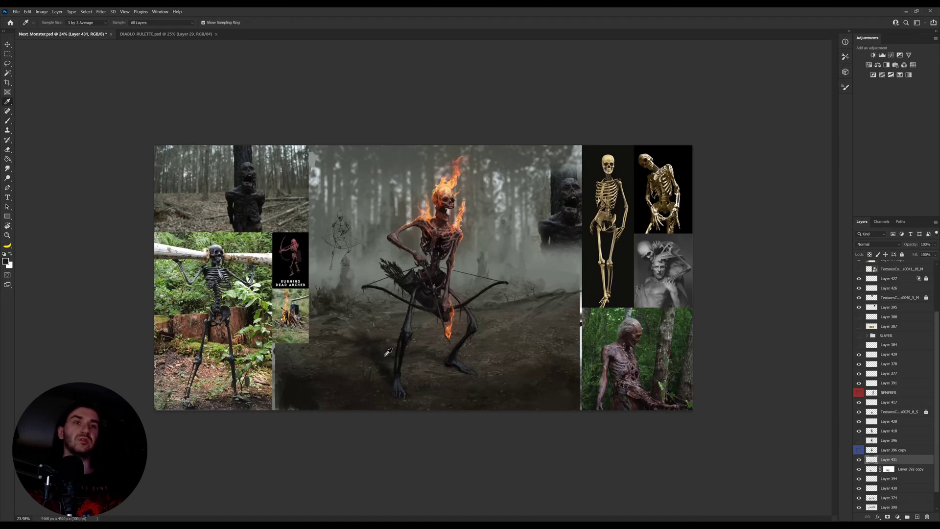
# Step: Sample a ground tone beyond the bow's right tip and touch up the slope with a smaller brush
pyautogui.press('r')
pyautogui.moveTo(368, 354); pyautogui.dragTo(422, 378)
pyautogui.press('z')
pyautogui.press('b')
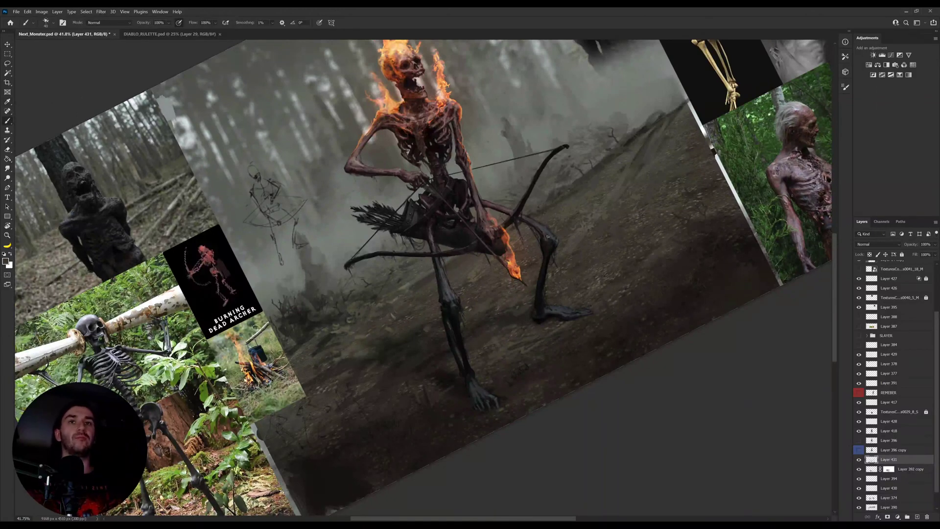
pyautogui.moveTo(588, 211); pyautogui.dragTo(576, 266)
pyautogui.keyDown('alt'); pyautogui.click(584, 213); pyautogui.keyUp('alt')
pyautogui.press('[')
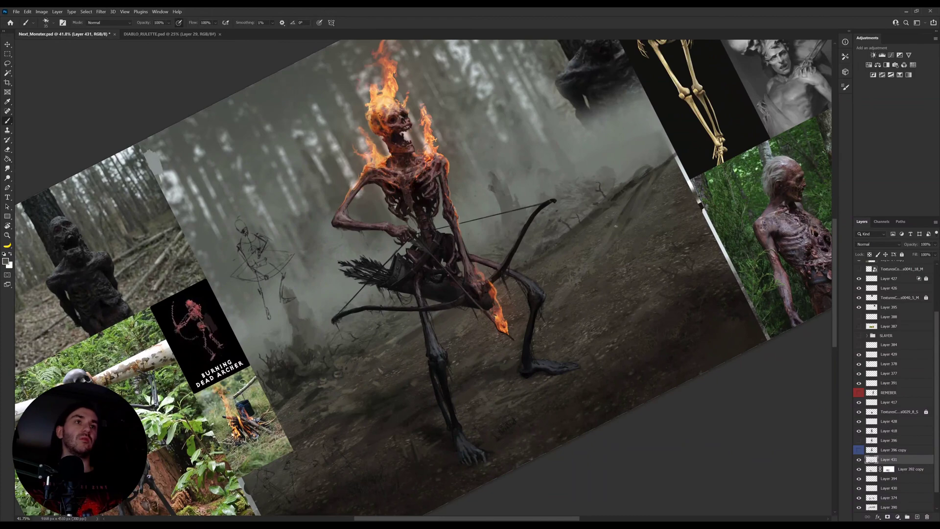
pyautogui.press('r')
pyautogui.press('Escape')
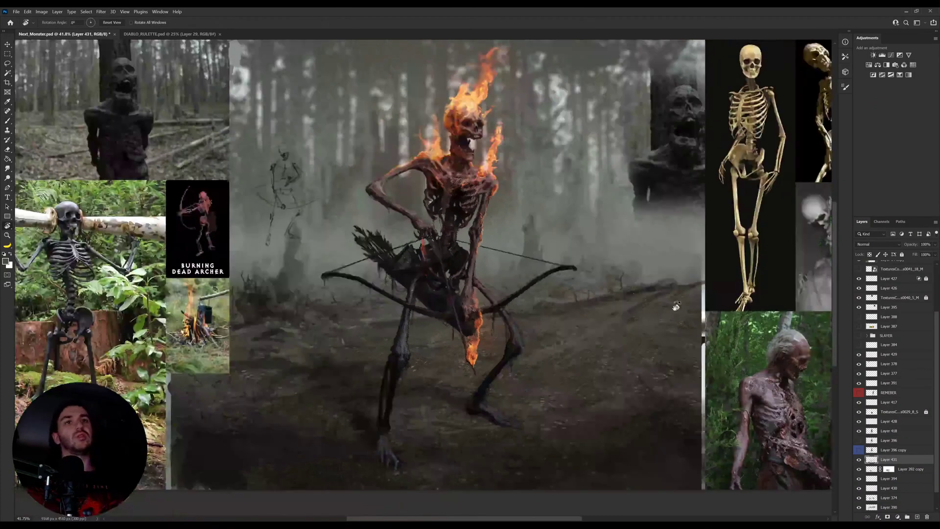
# Step: Shift the small archer sketch slightly, bring the SKETCH layer to the top of the stack and hide it
pyautogui.press('v')
pyautogui.keyDown('ctrl'); pyautogui.click(284, 157); pyautogui.keyUp('ctrl')
pyautogui.moveTo(284, 157); pyautogui.dragTo(292, 143)
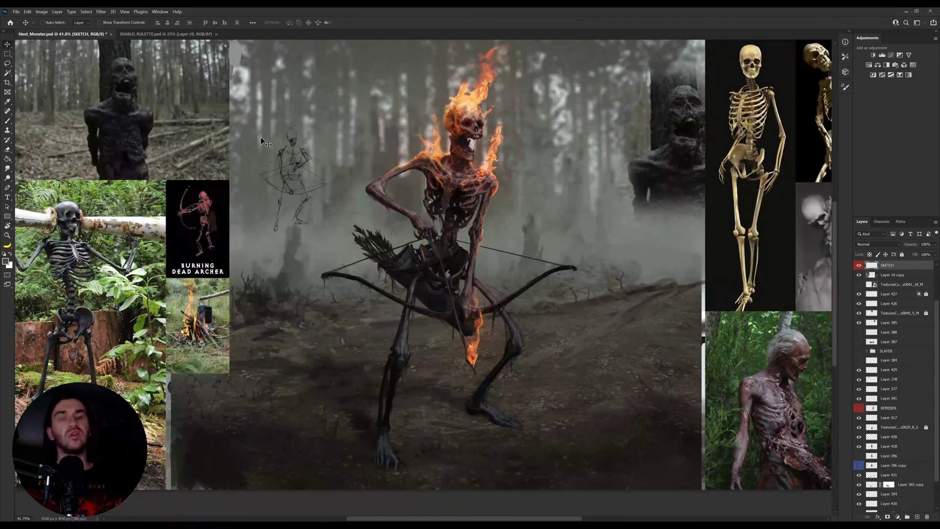
pyautogui.hotkey('ctrl', 'shift', ']')
pyautogui.click(860, 266)
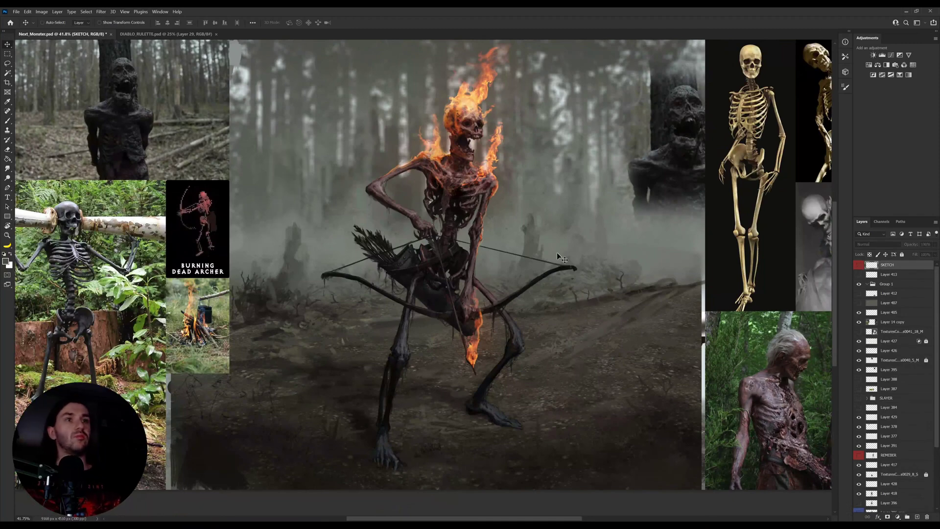
# Step: Select and unlock the Flames0029 texture layer used for the burning arrow tip
pyautogui.keyDown('ctrl'); pyautogui.click(561, 359); pyautogui.keyUp('ctrl')
pyautogui.press('z')
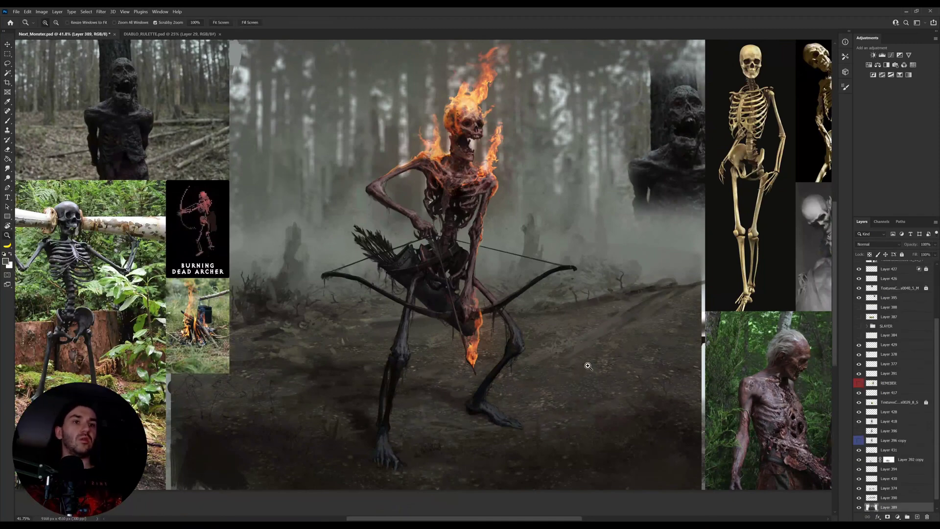
pyautogui.moveTo(589, 366); pyautogui.dragTo(560, 366)
pyautogui.press('v')
pyautogui.keyDown('ctrl'); pyautogui.click(454, 183); pyautogui.keyUp('ctrl')
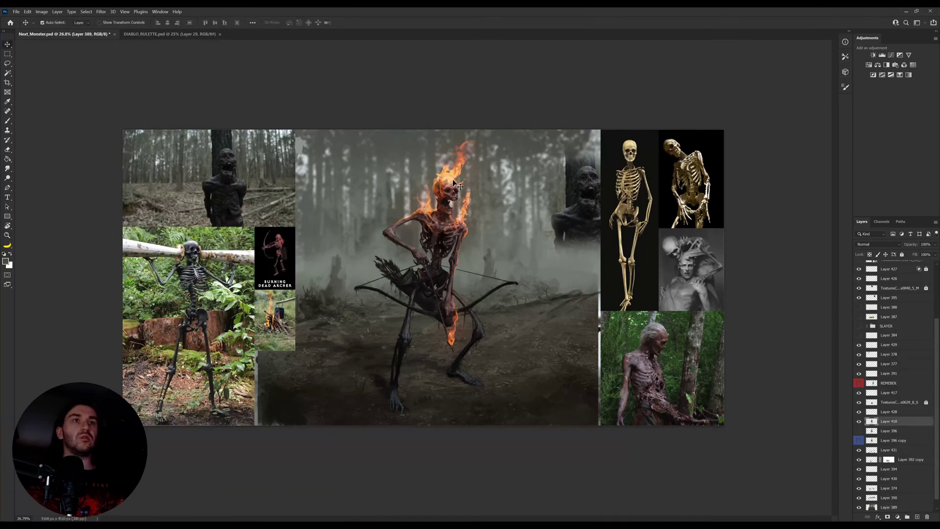
pyautogui.click(901, 402)
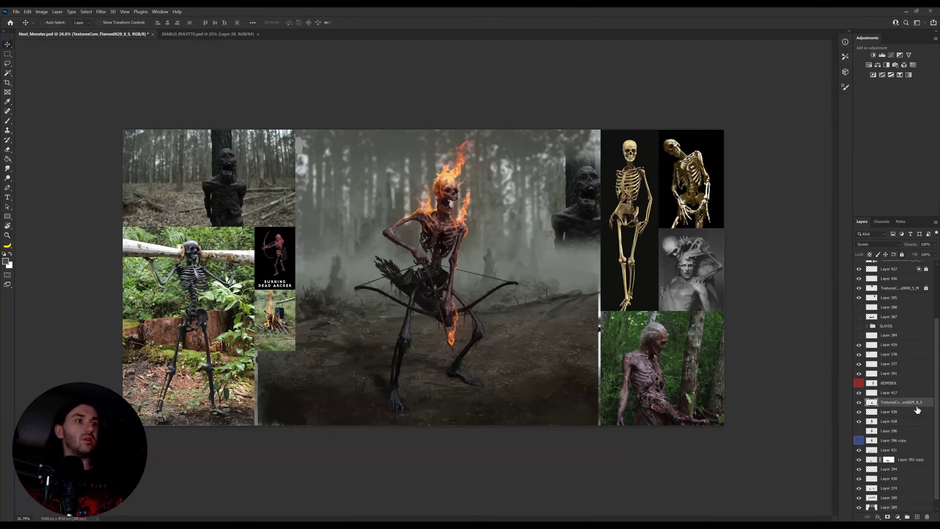
# Step: Sample an orange-red from the archer's flames and paint a small smudged fire on the ground near the bow's left tip
pyautogui.press('b')
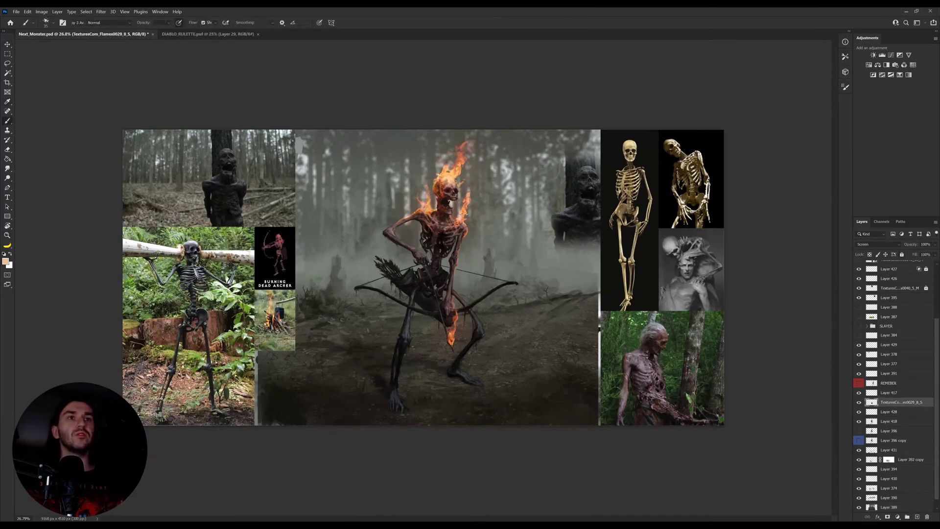
pyautogui.keyDown('alt'); pyautogui.click(435, 190); pyautogui.keyUp('alt')
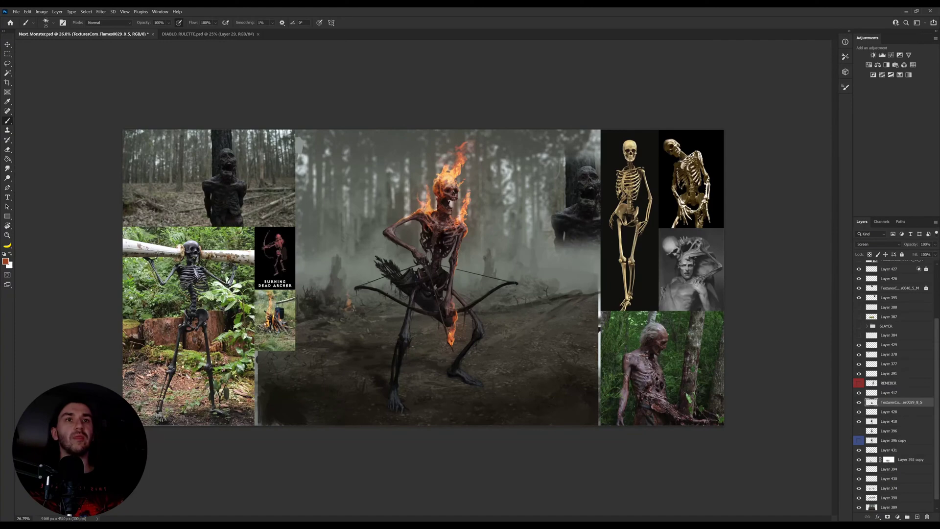
pyautogui.press('r')
pyautogui.press(']')
pyautogui.press(']')
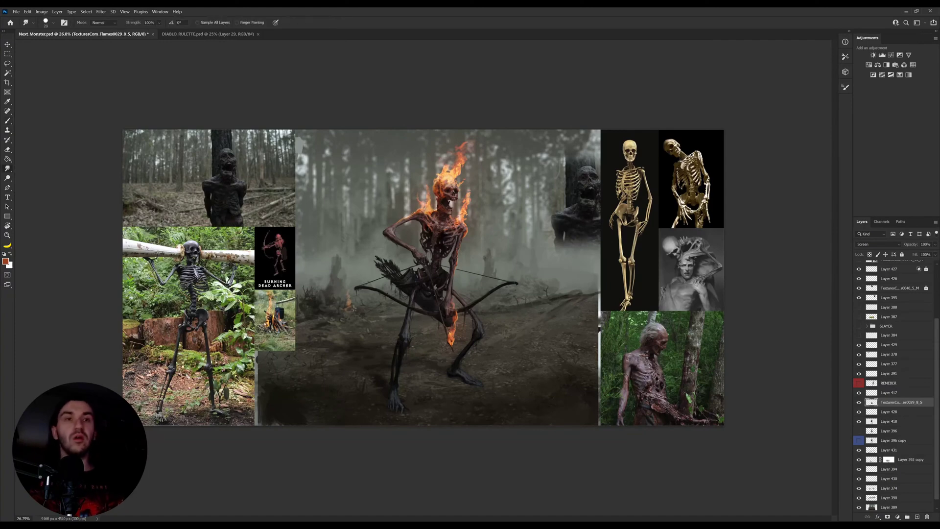
pyautogui.press('b')
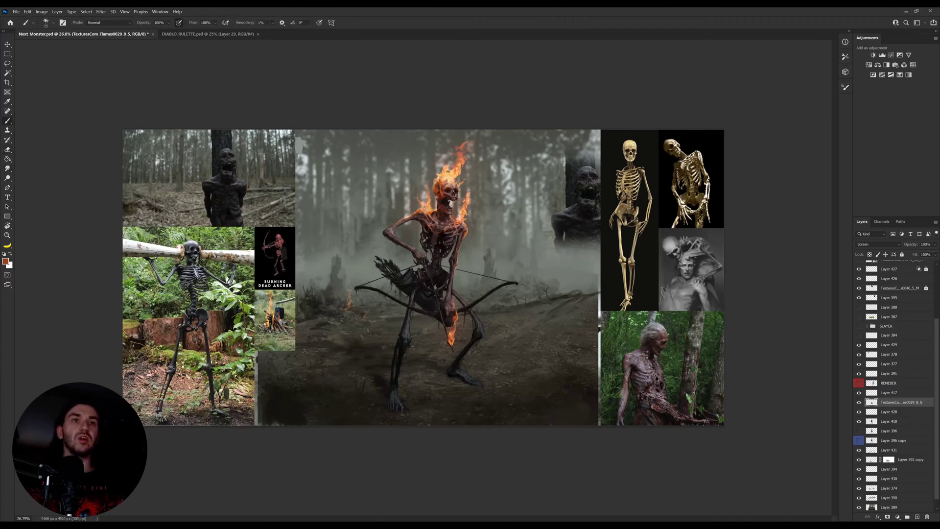
# Step: Paint, erase and smudge small flames on the left misty stump and embers on the ground around the archer's legs
pyautogui.press('e')
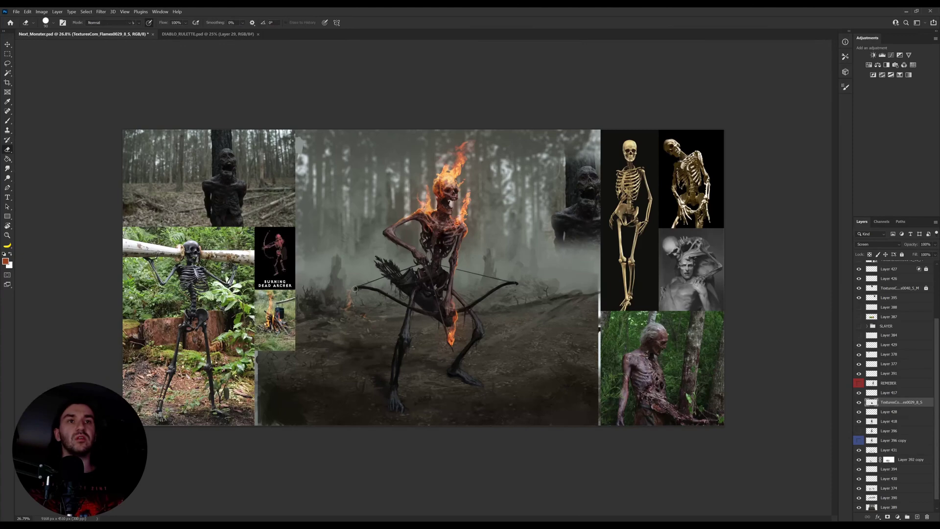
pyautogui.press('b')
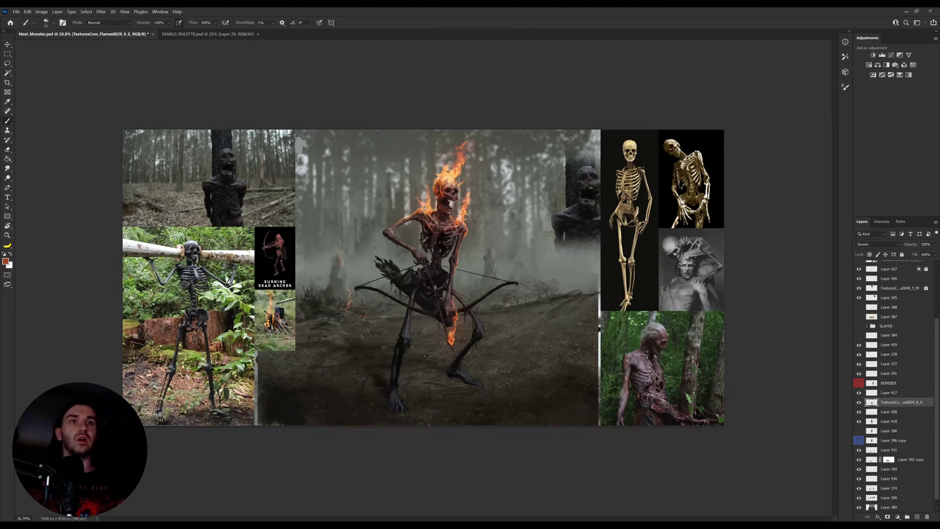
pyautogui.moveTo(423, 369); pyautogui.dragTo(429, 370)
pyautogui.press('r')
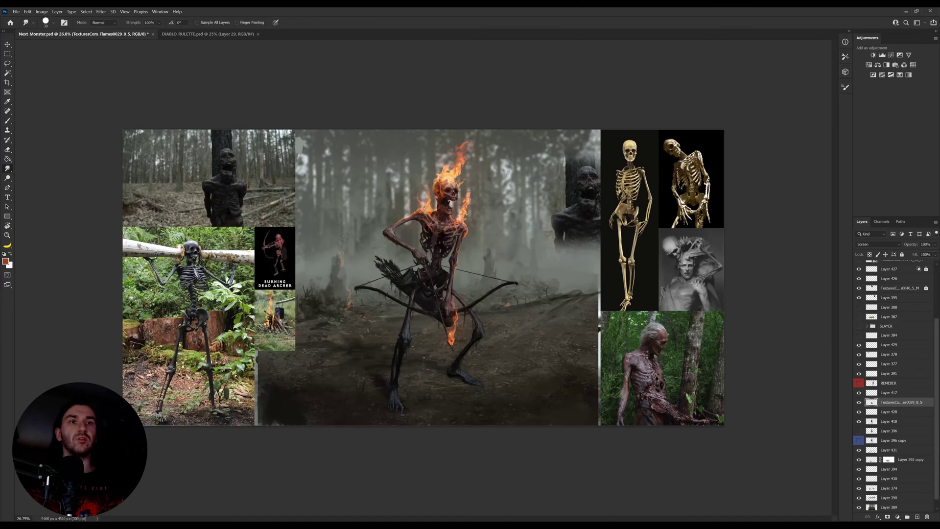
pyautogui.press('b')
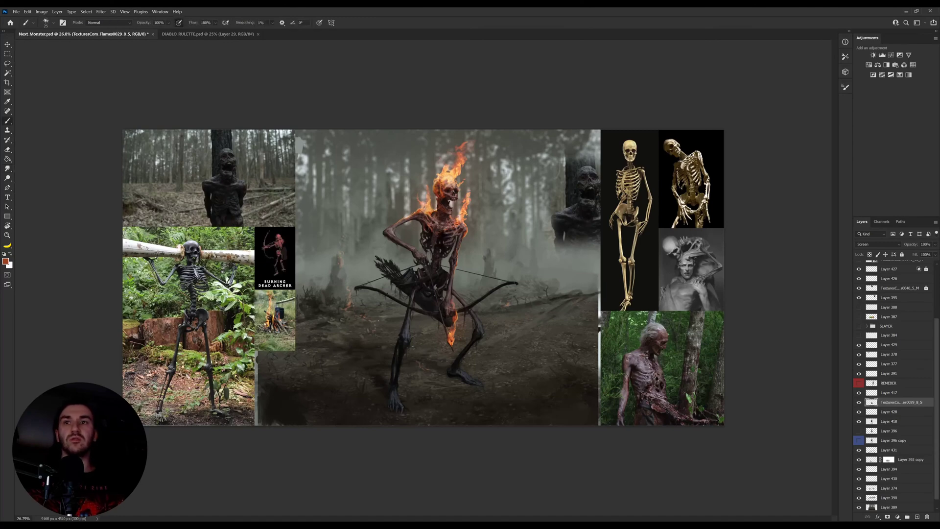
pyautogui.press('r')
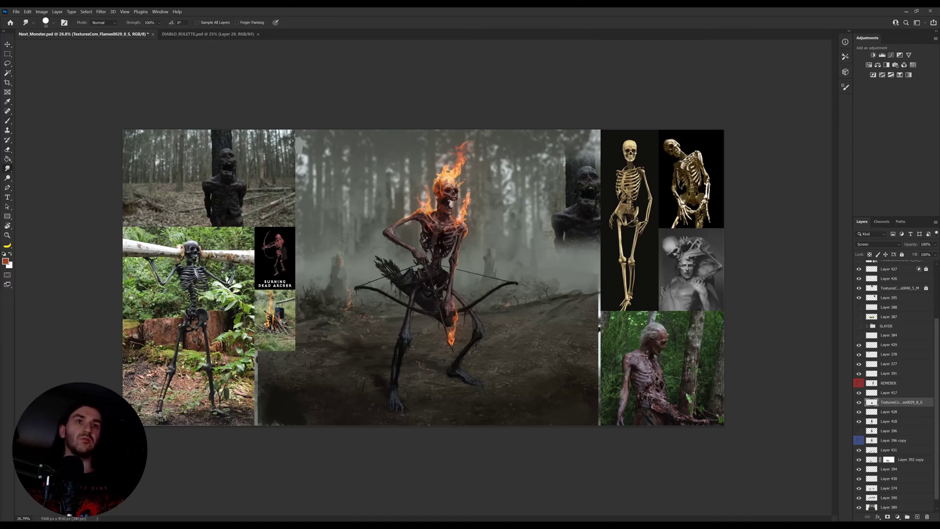
# Step: Refine the scattered ground fires with more painted, smudged and erased orange strokes, including one beneath the bow's right limb
pyautogui.press('b')
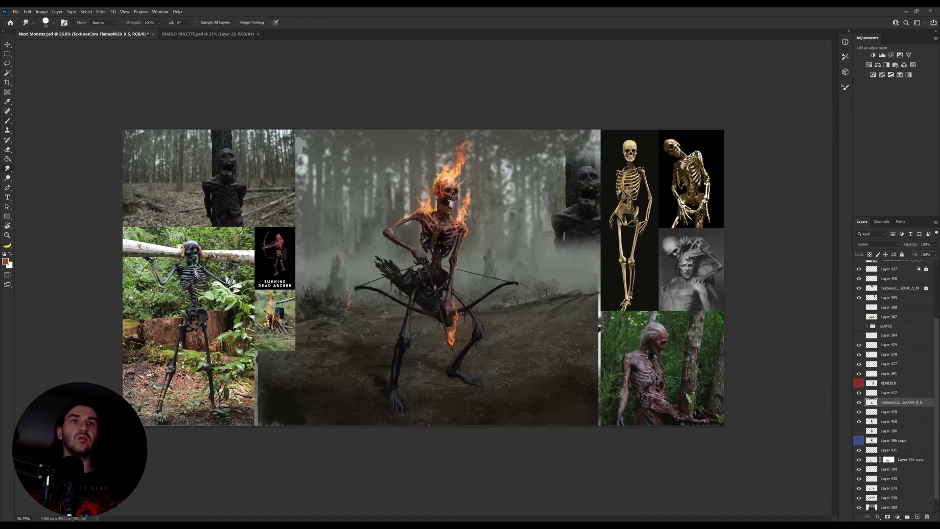
pyautogui.press('r')
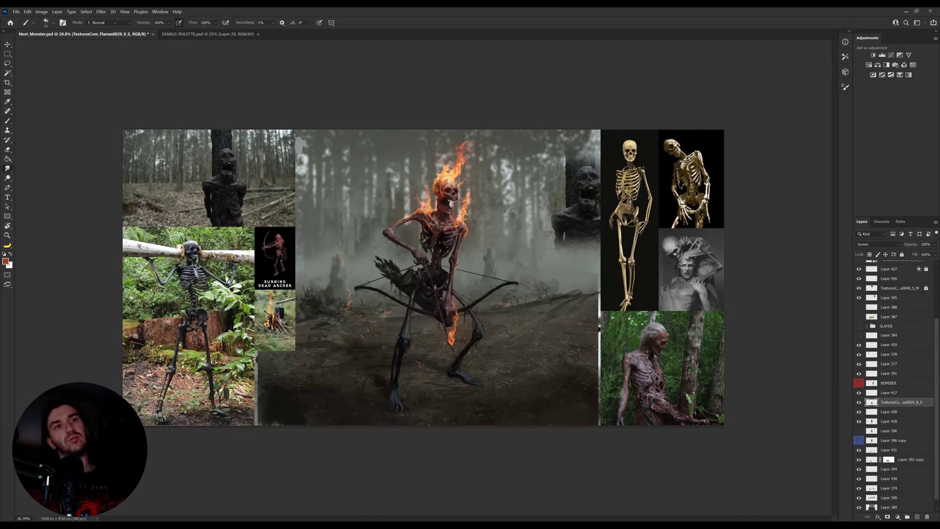
pyautogui.press('e')
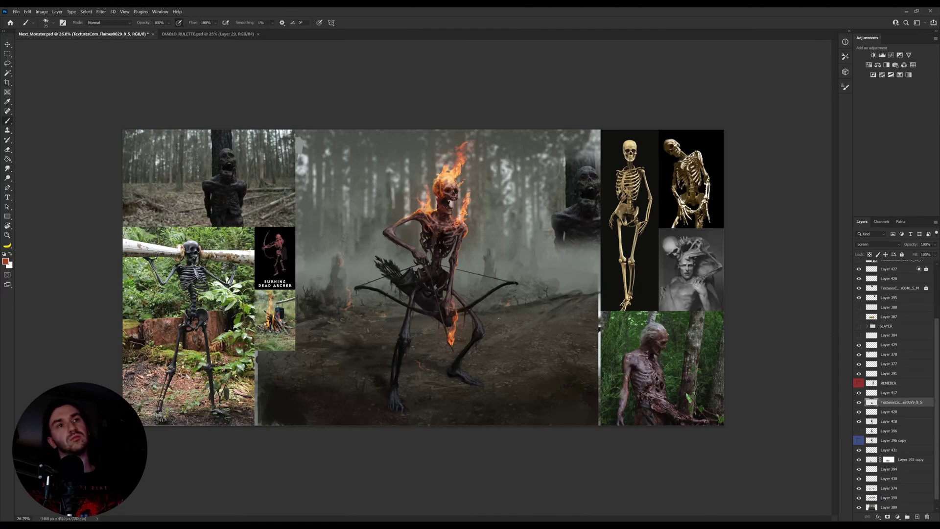
pyautogui.press('b')
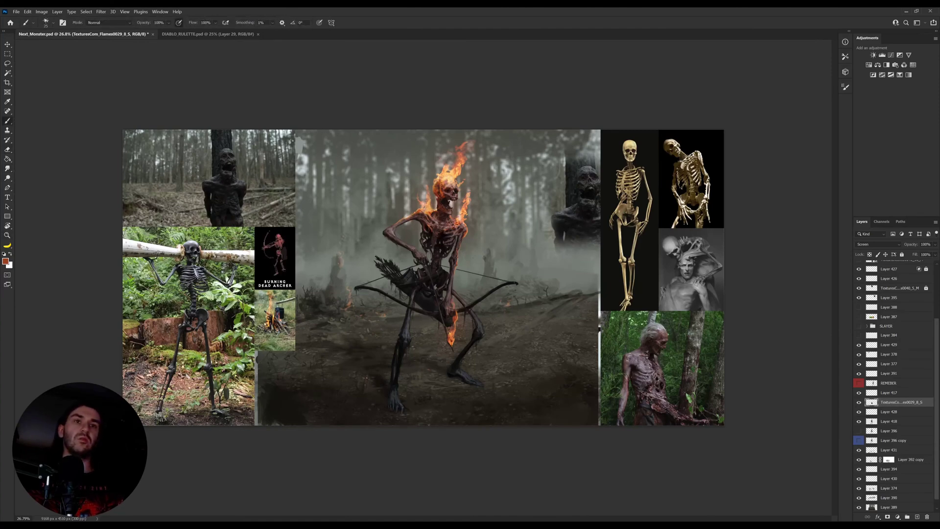
# Step: Add a new layer in Screen mode and paint tiny smudged orange sparks drifting around the archer's burning head
pyautogui.press('[')
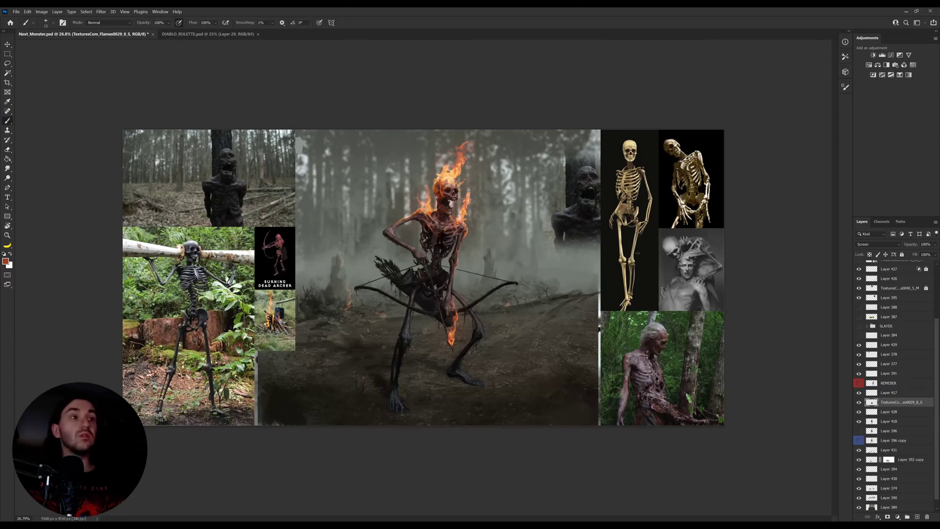
pyautogui.click(918, 518)
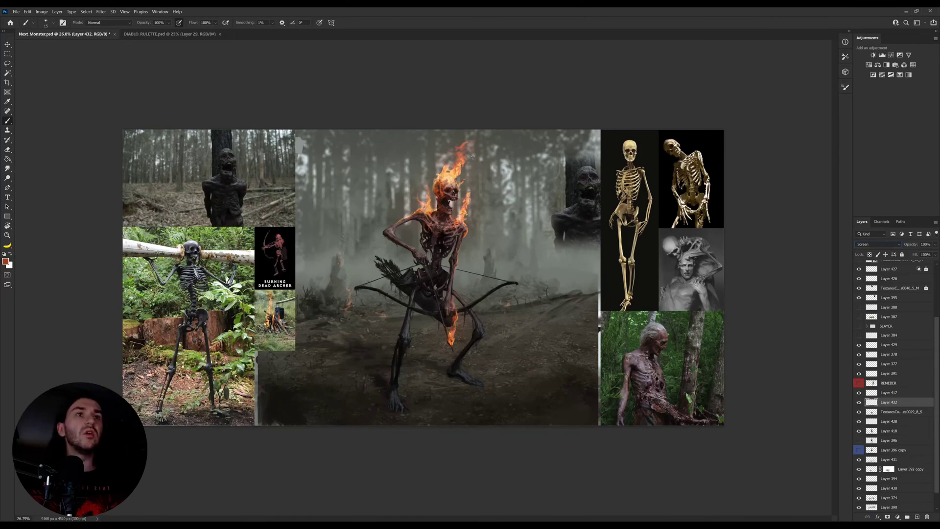
pyautogui.scroll(3, 473, 163)
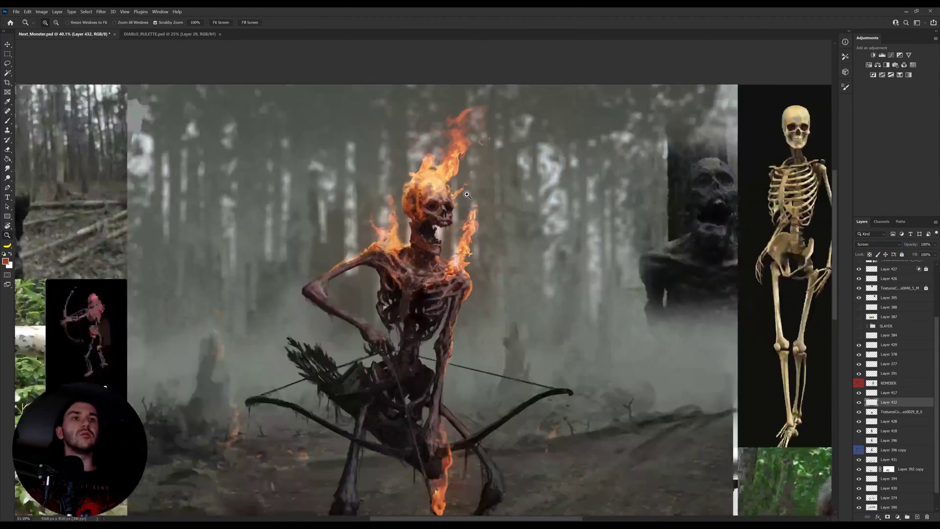
pyautogui.press('r')
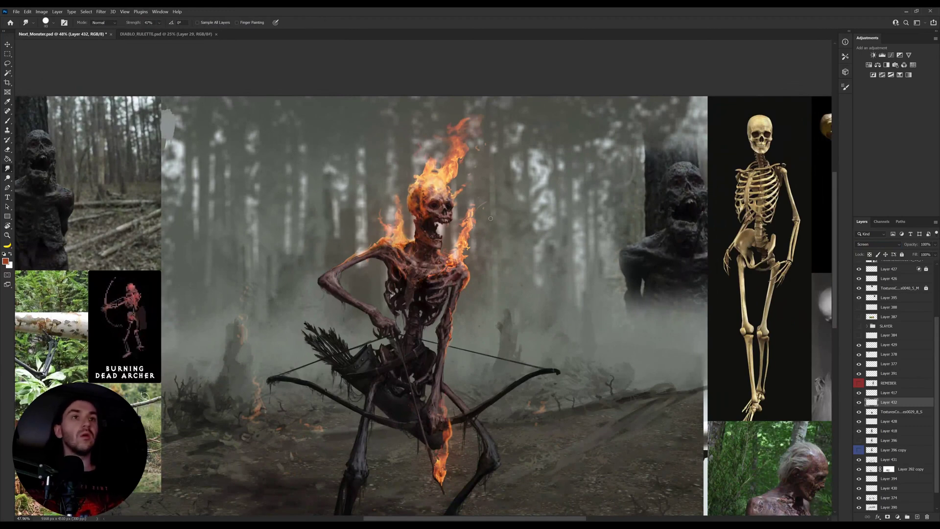
pyautogui.press('b')
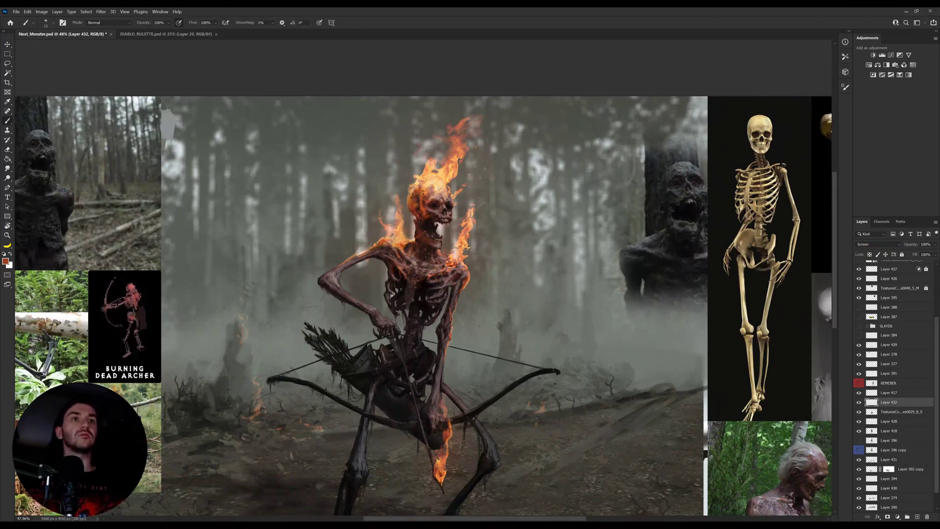
pyautogui.press('r')
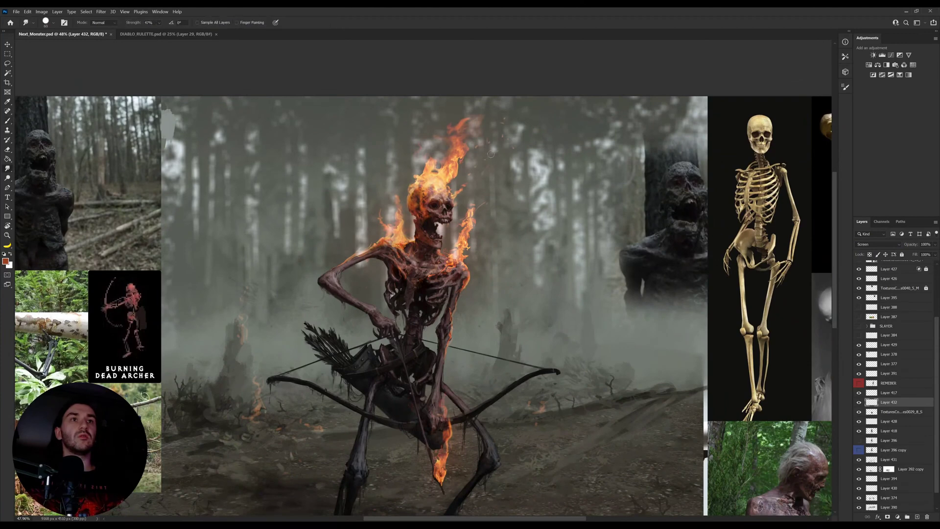
pyautogui.press('b')
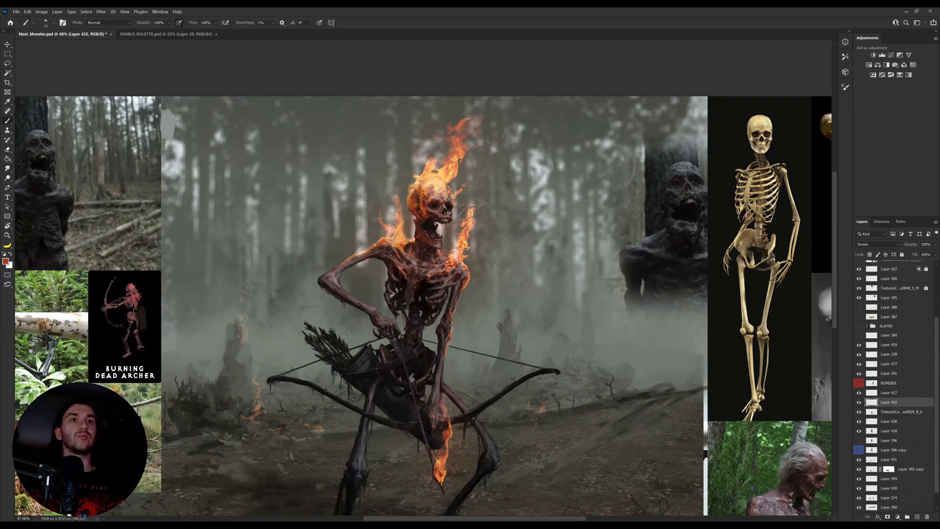
pyautogui.press('r')
pyautogui.press('b')
pyautogui.press('r')
# Step: Unlock the Flames0040 texture layer and smudge the flame tips above both of the archer's shoulders upward
pyautogui.keyDown('ctrl'); pyautogui.click(486, 217); pyautogui.keyUp('ctrl')
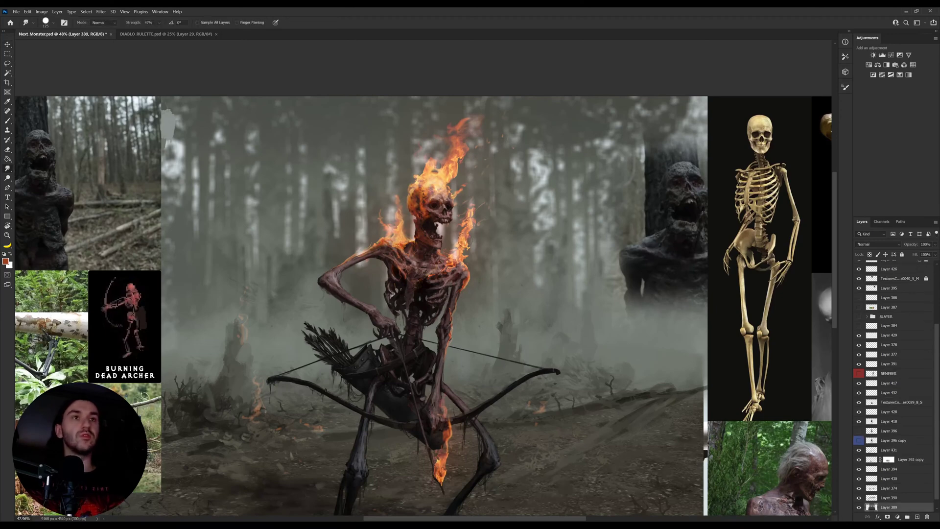
pyautogui.press(']')
pyautogui.press(']')
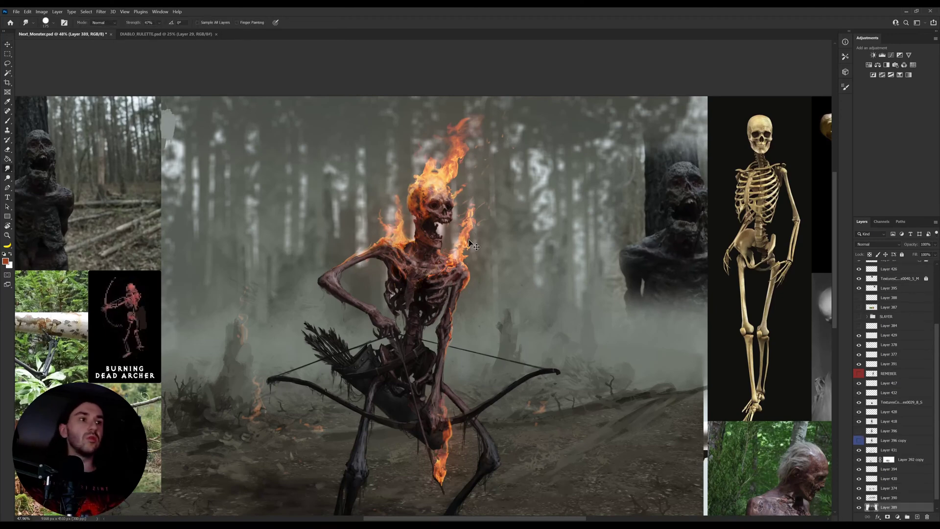
pyautogui.press('v')
pyautogui.click(890, 280)
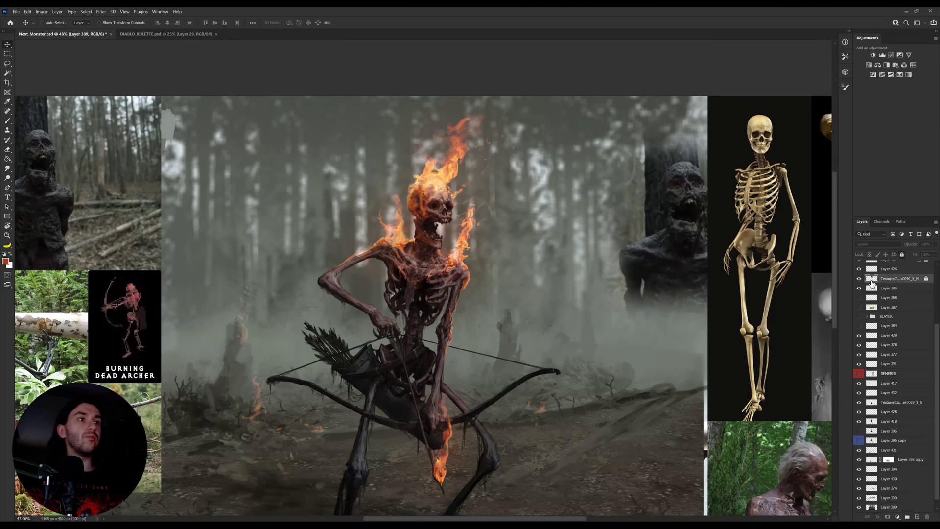
pyautogui.click(926, 280)
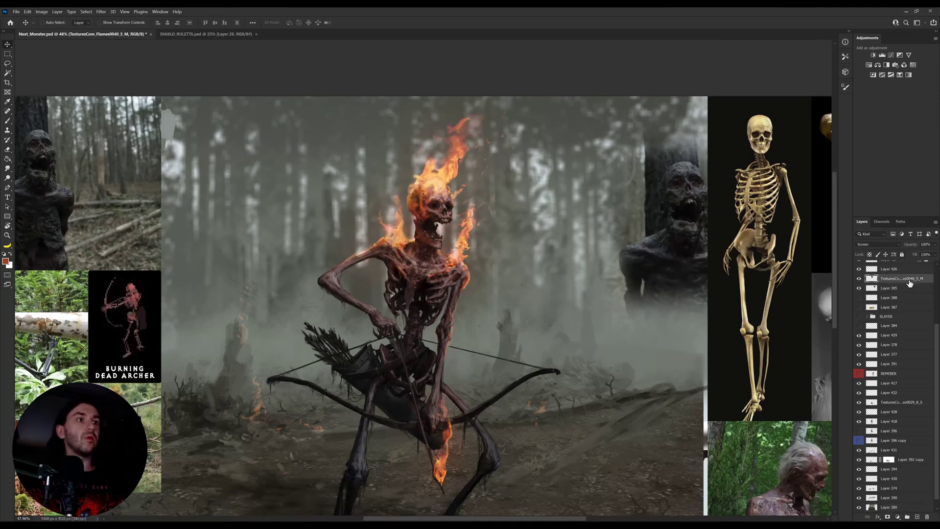
pyautogui.press('r')
pyautogui.moveTo(467, 232)
pyautogui.mouseDown()
pyautogui.moveTo(471, 218)
pyautogui.moveTo(470, 243)
pyautogui.moveTo(458, 251)
pyautogui.moveTo(475, 213)
pyautogui.mouseUp()
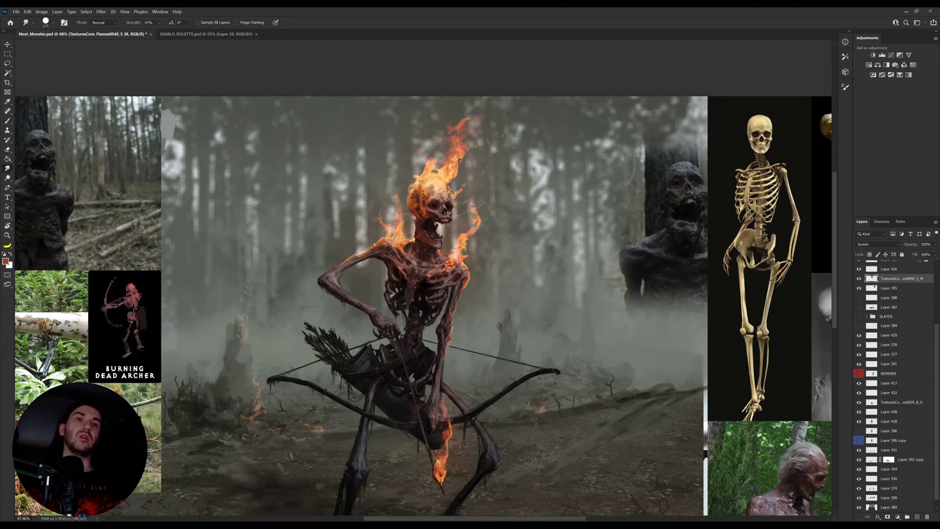
pyautogui.moveTo(398, 218); pyautogui.dragTo(402, 205)
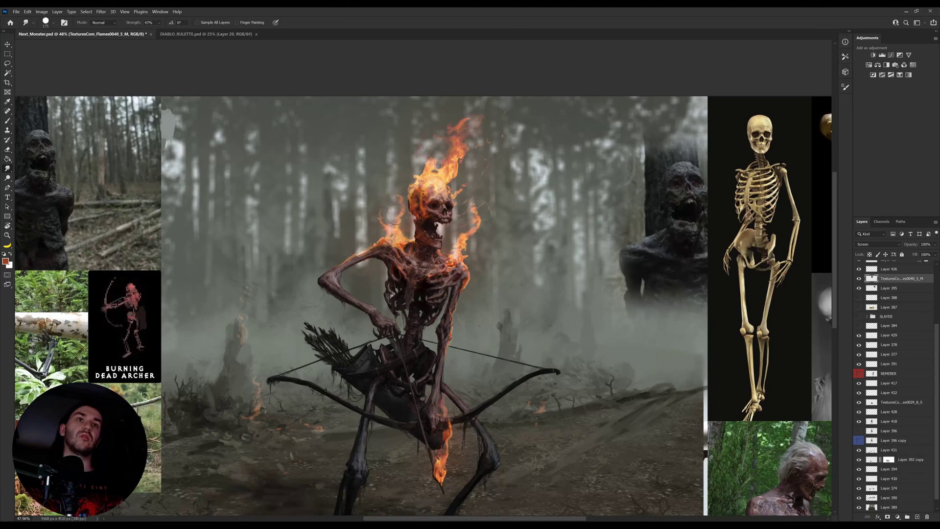
pyautogui.press('v')
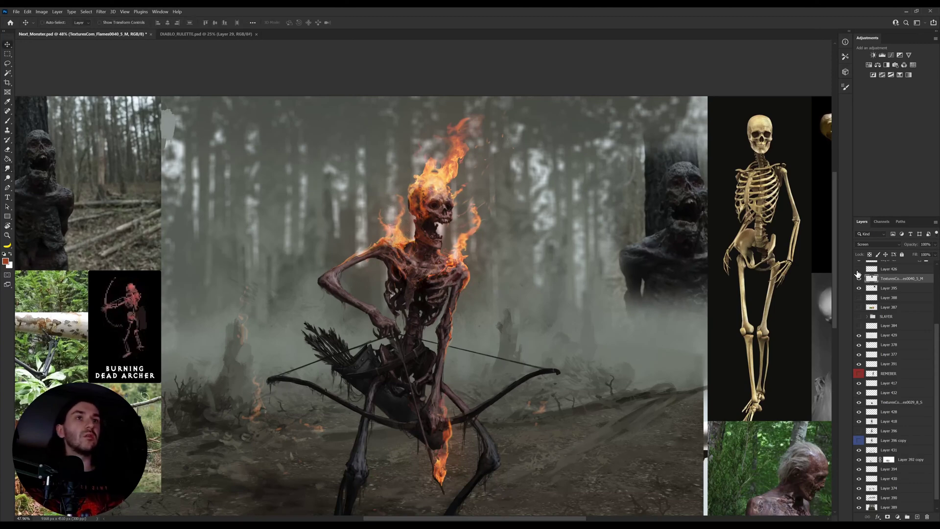
# Step: Locate the sparks beside the head flames, select their Layer 432 and bring it to the front of the layer stack
pyautogui.scroll(2, 904, 309)
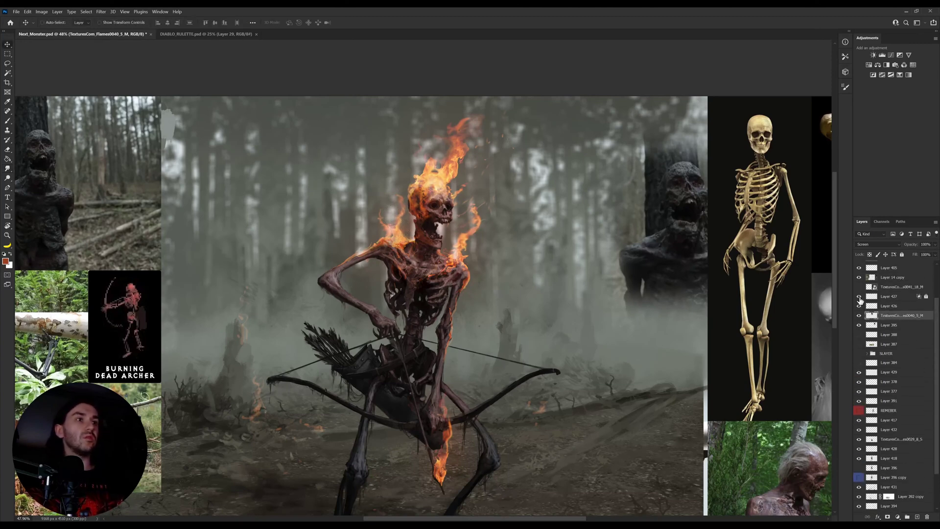
pyautogui.click(860, 297)
pyautogui.click(860, 298)
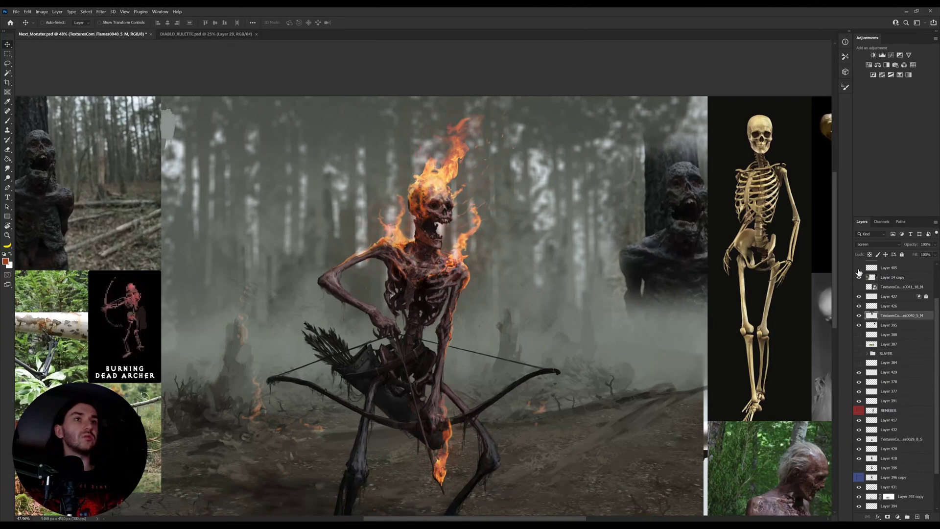
pyautogui.scroll(2, 938, 324)
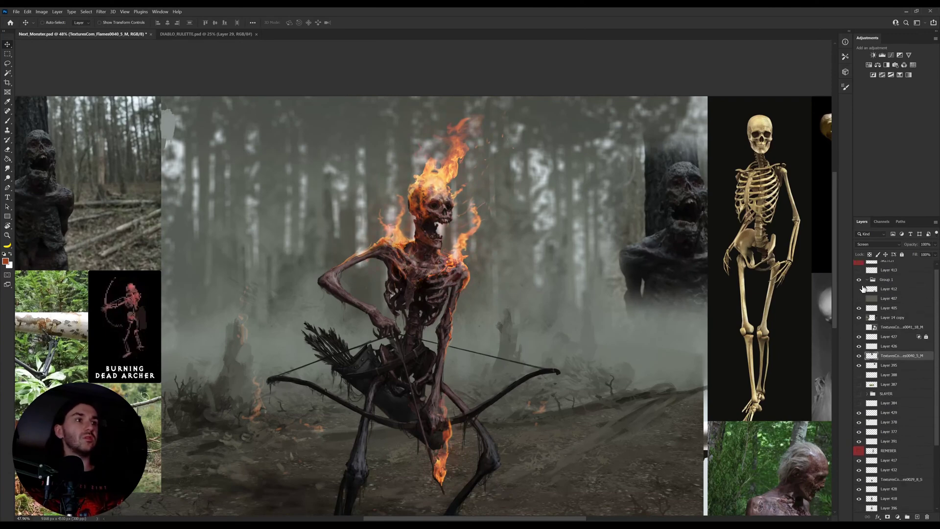
pyautogui.scroll(10, 500, 210)
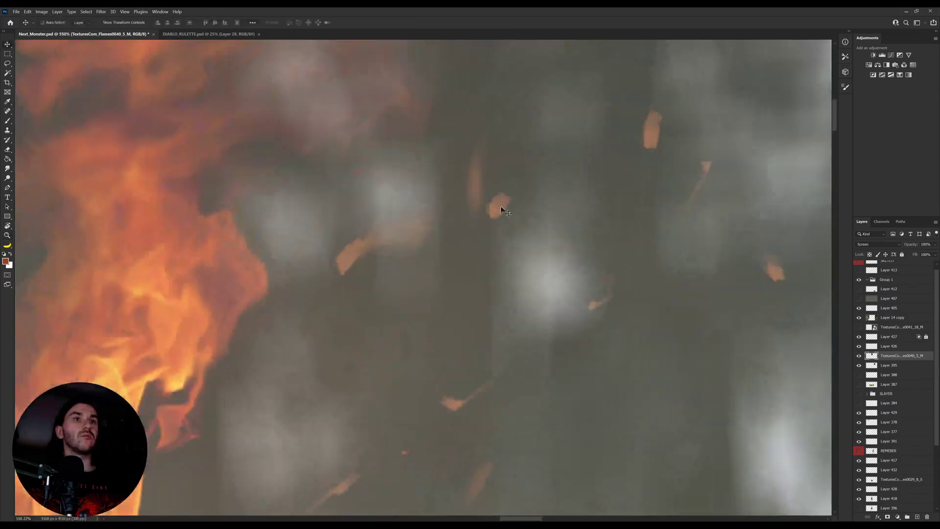
pyautogui.hotkey('ctrl', 'space')
pyautogui.moveTo(505, 220); pyautogui.dragTo(490, 235)
pyautogui.moveTo(519, 271); pyautogui.dragTo(512, 273)
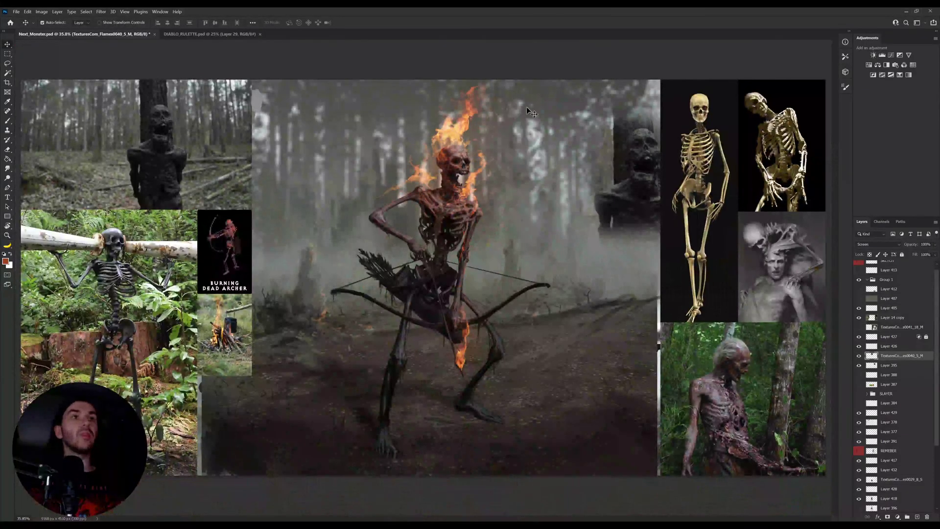
pyautogui.moveTo(517, 116); pyautogui.dragTo(492, 249)
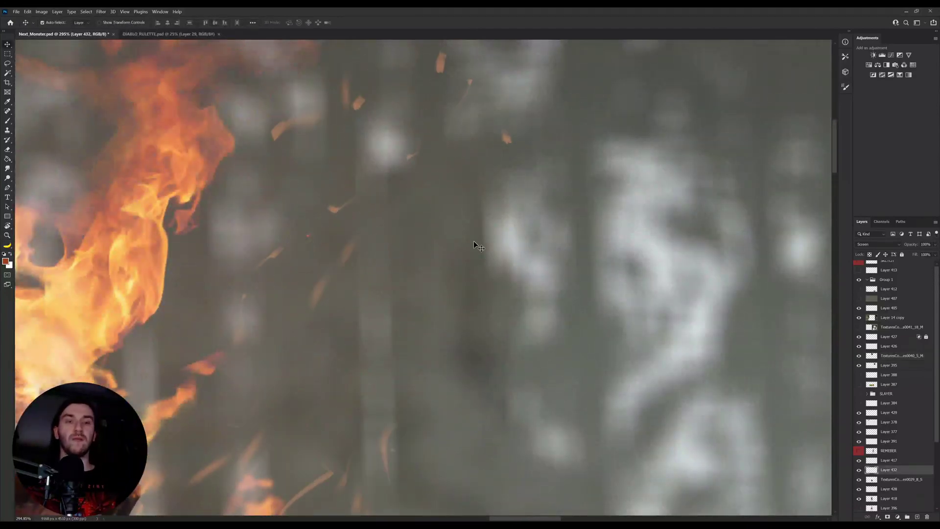
pyautogui.hotkey('ctrl', 'shift', ']')
pyautogui.scroll(-6, 370, 258)
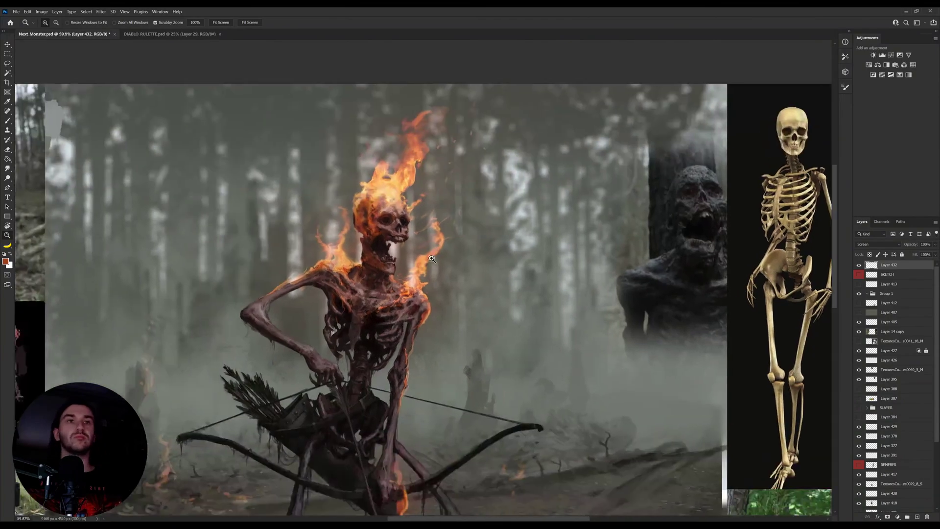
# Step: Paint and smudge more tiny orange sparks on Layer 432 around both sides of the archer's burning head
pyautogui.moveTo(431, 259)
pyautogui.mouseDown()
pyautogui.moveTo(398, 259)
pyautogui.moveTo(415, 259)
pyautogui.mouseUp()
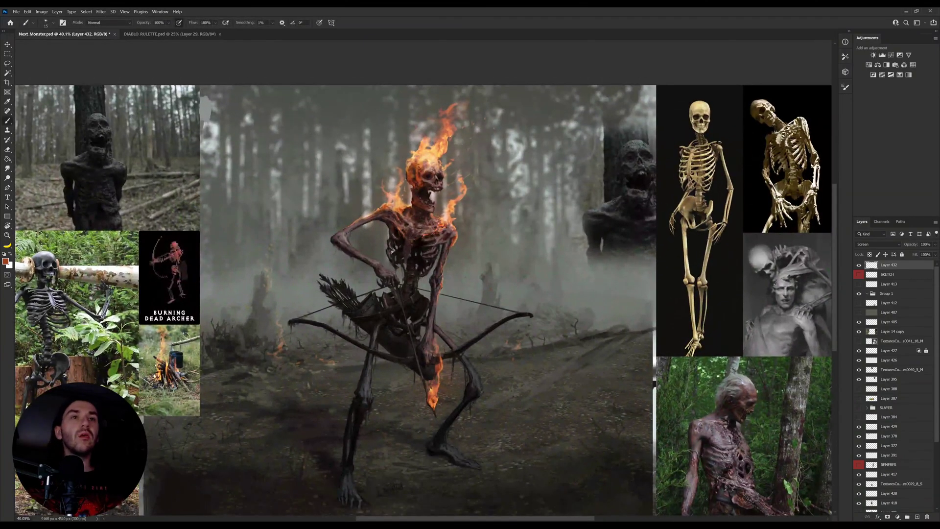
pyautogui.press('r')
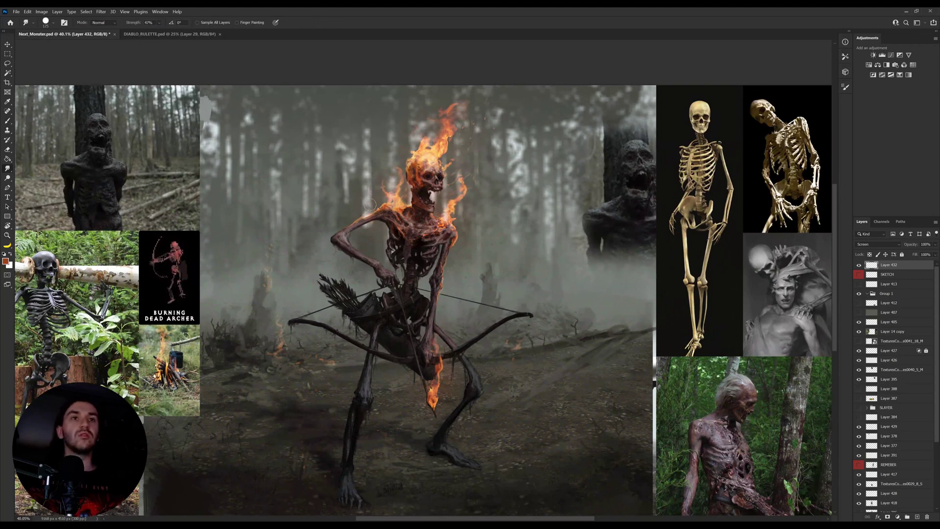
pyautogui.press('b')
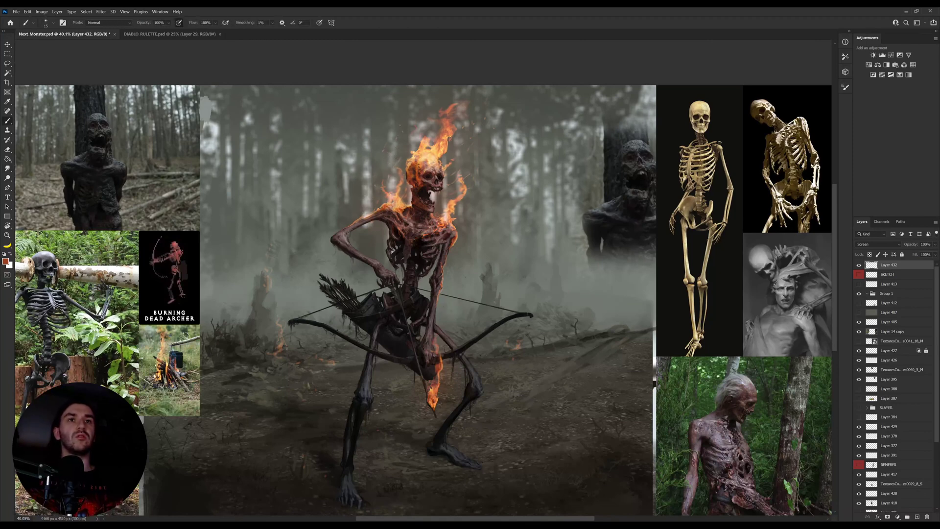
pyautogui.press('r')
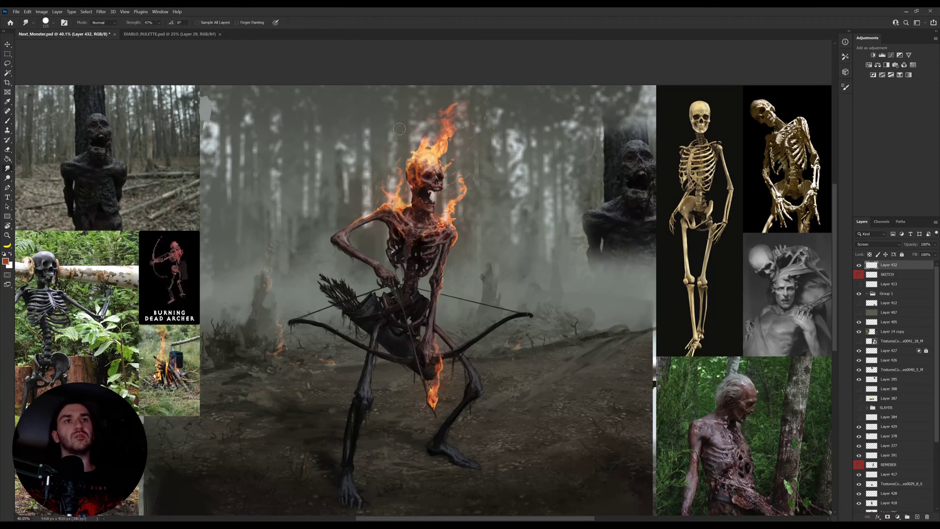
pyautogui.press('b')
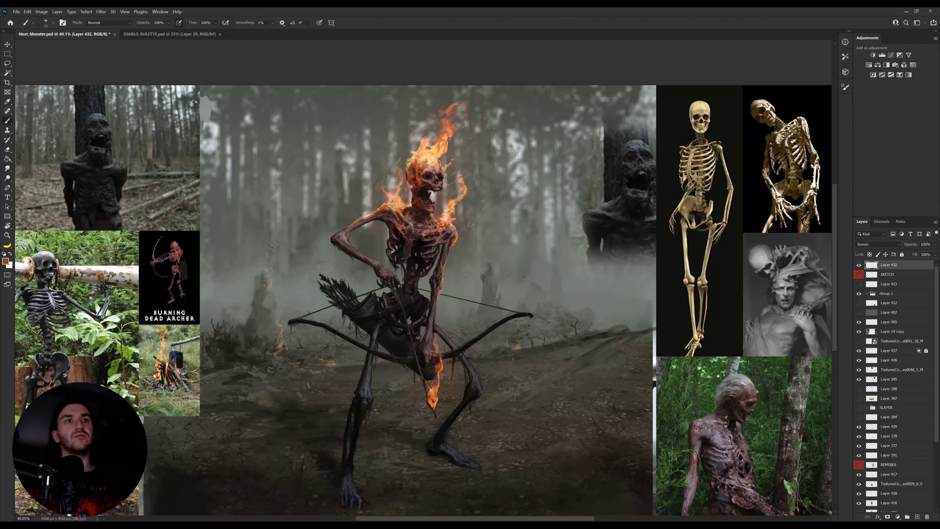
pyautogui.press('r')
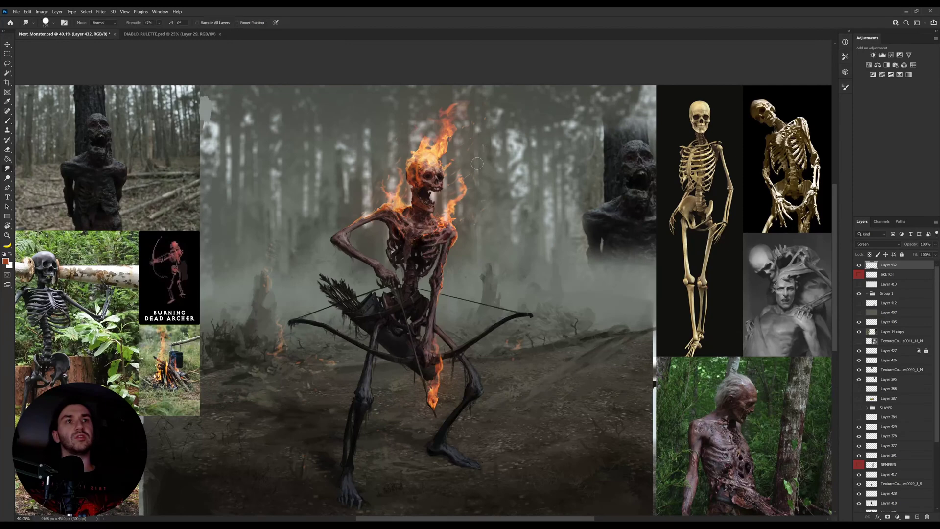
pyautogui.press('b')
pyautogui.press('r')
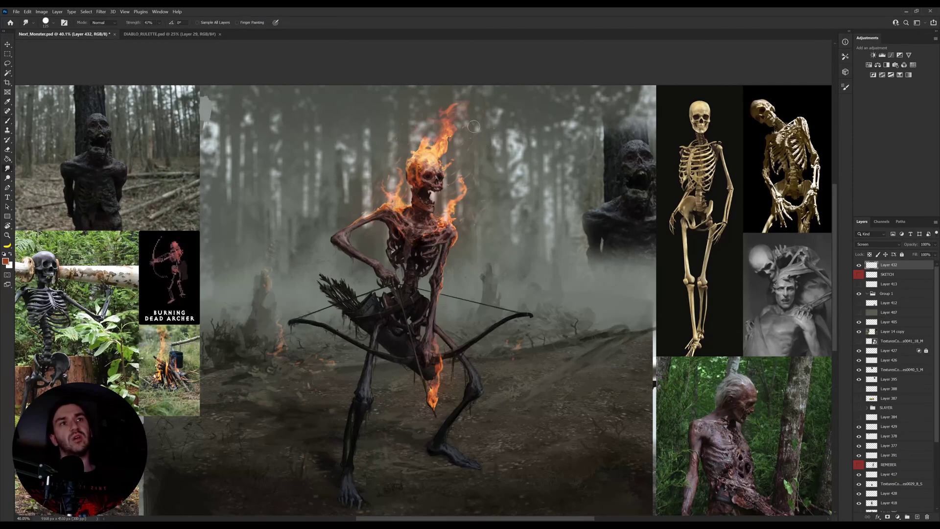
pyautogui.moveTo(487, 174); pyautogui.dragTo(487, 145)
pyautogui.press('b')
pyautogui.press('r')
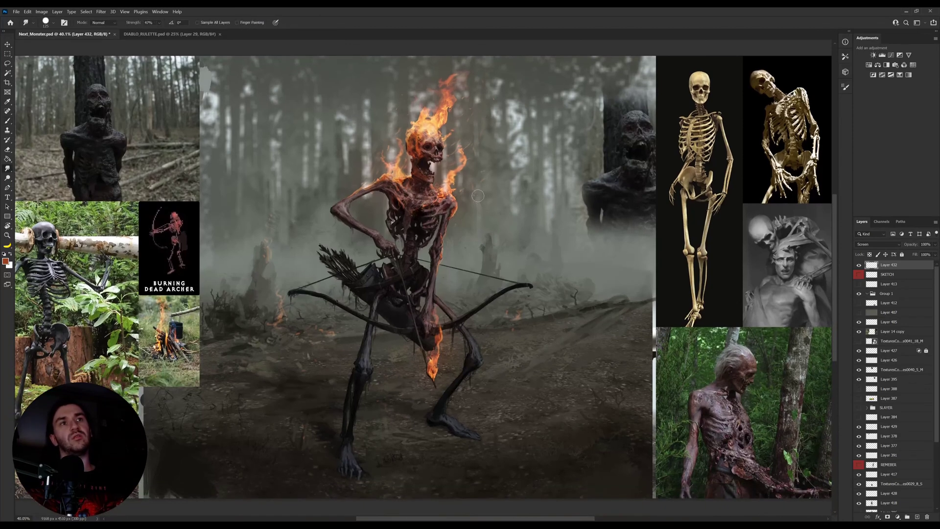
# Step: Scatter more faint painted and smudged sparks in the mist beside the archer's torso and above the bow
pyautogui.press('b')
pyautogui.press('r')
pyautogui.press('b')
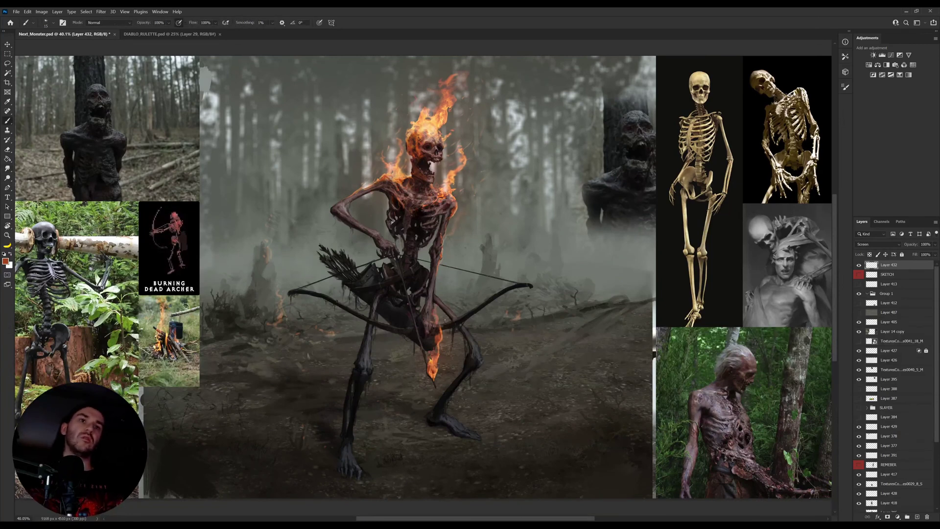
pyautogui.press('r')
pyautogui.press('b')
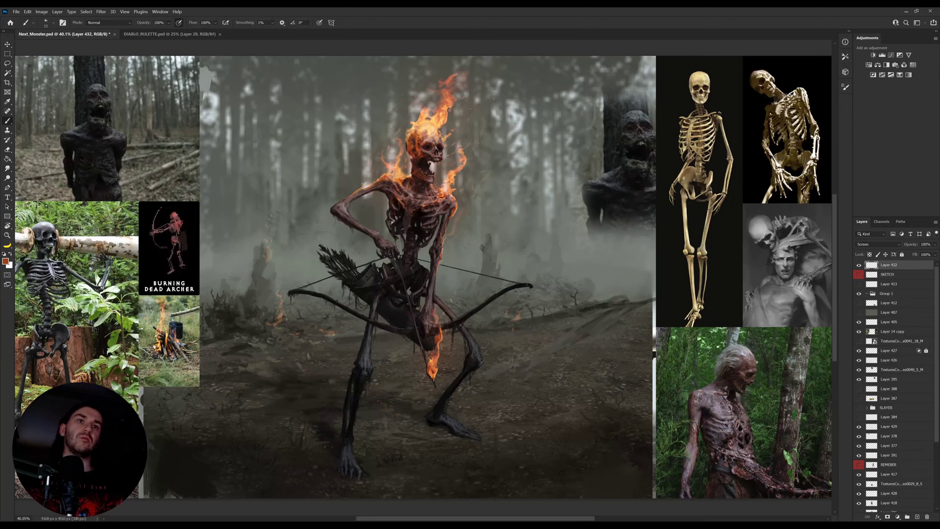
pyautogui.press('r')
pyautogui.press('b')
pyautogui.press('r')
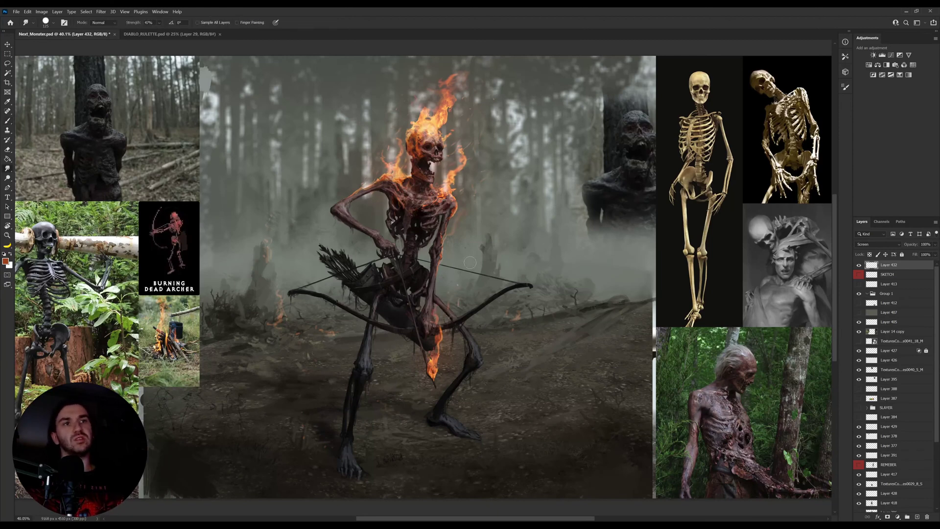
pyautogui.press('b')
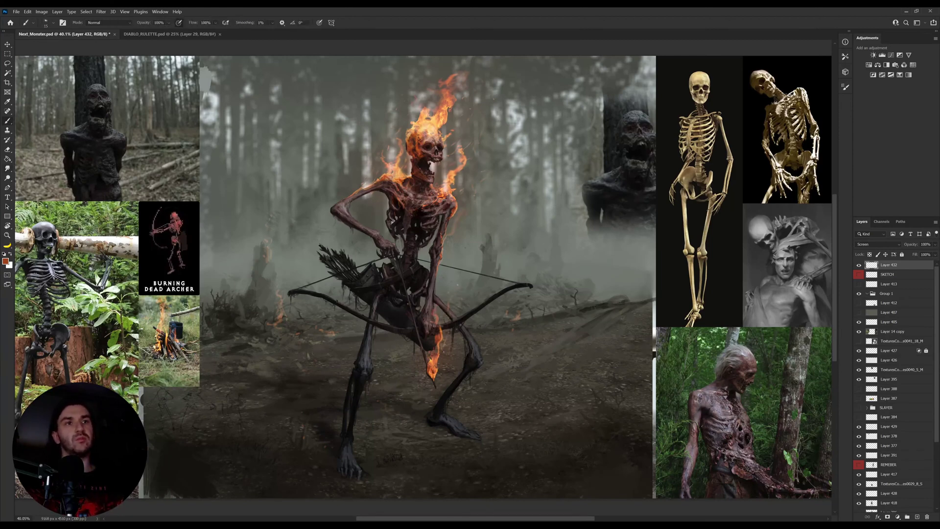
pyautogui.press('r')
pyautogui.press('b')
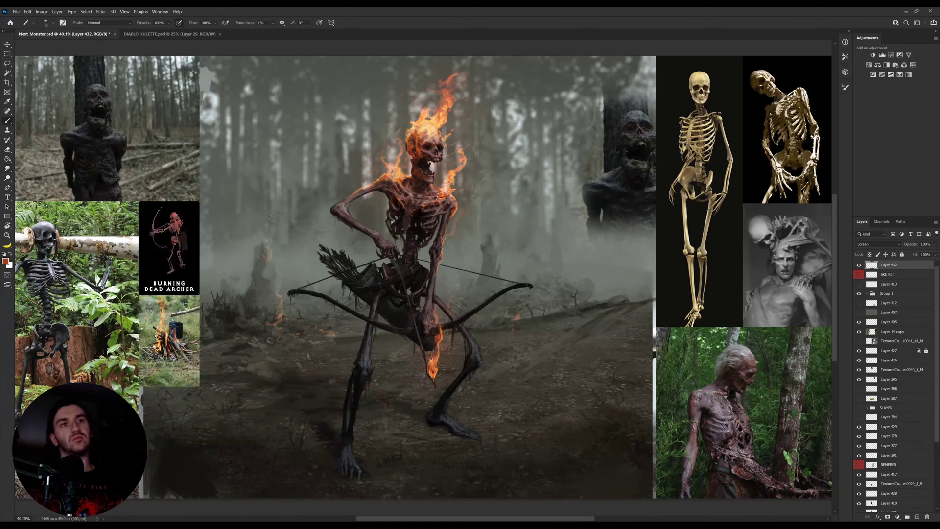
pyautogui.press('r')
pyautogui.press('b')
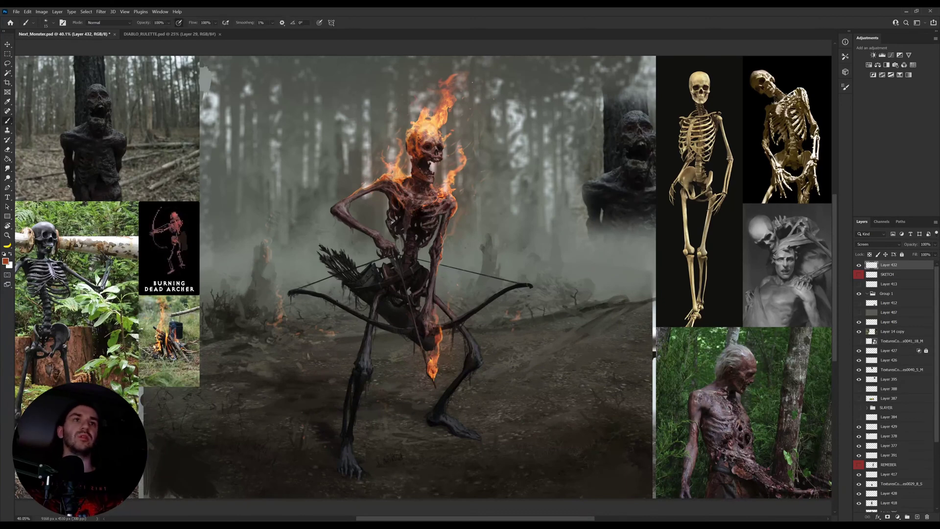
pyautogui.press('r')
# Step: Add a few more painted and smudged sparks in the air near the tip of the head flame
pyautogui.moveTo(461, 97); pyautogui.dragTo(449, 146)
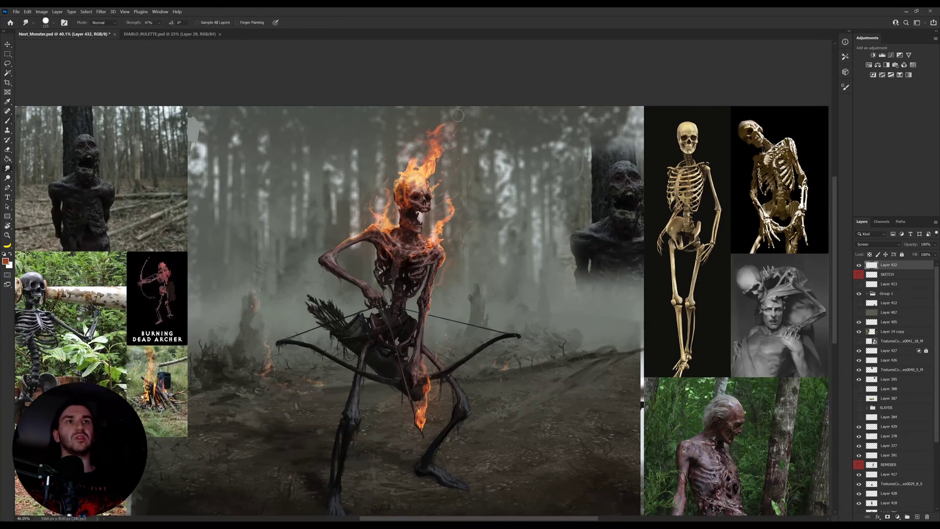
pyautogui.press('b')
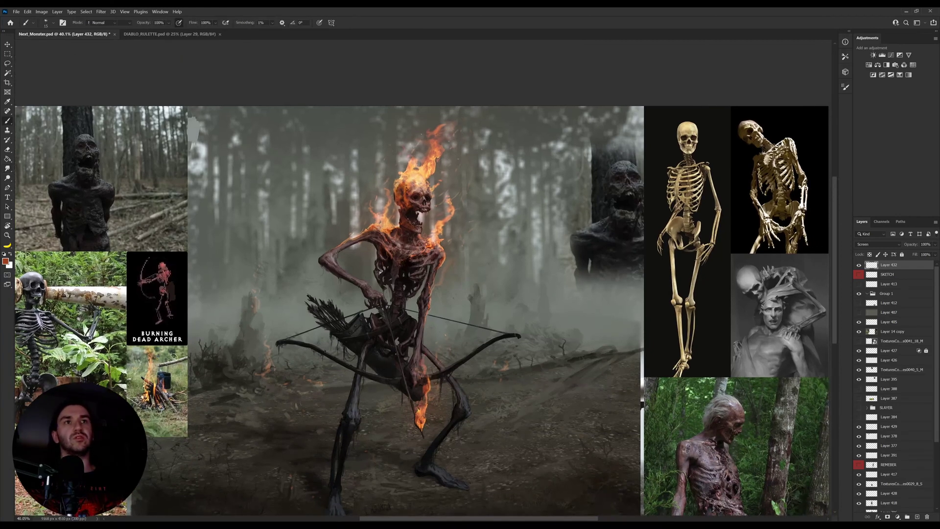
pyautogui.press('r')
pyautogui.press('b')
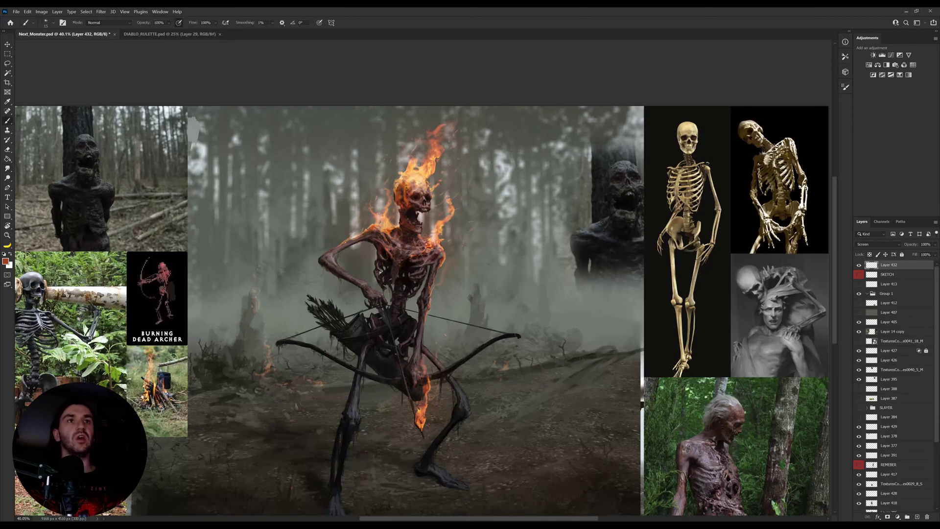
pyautogui.press('r')
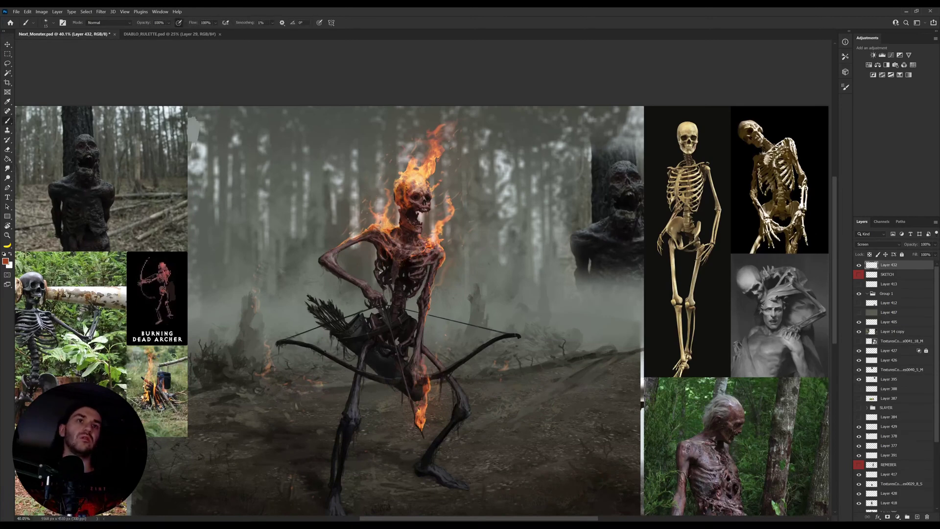
pyautogui.press('b')
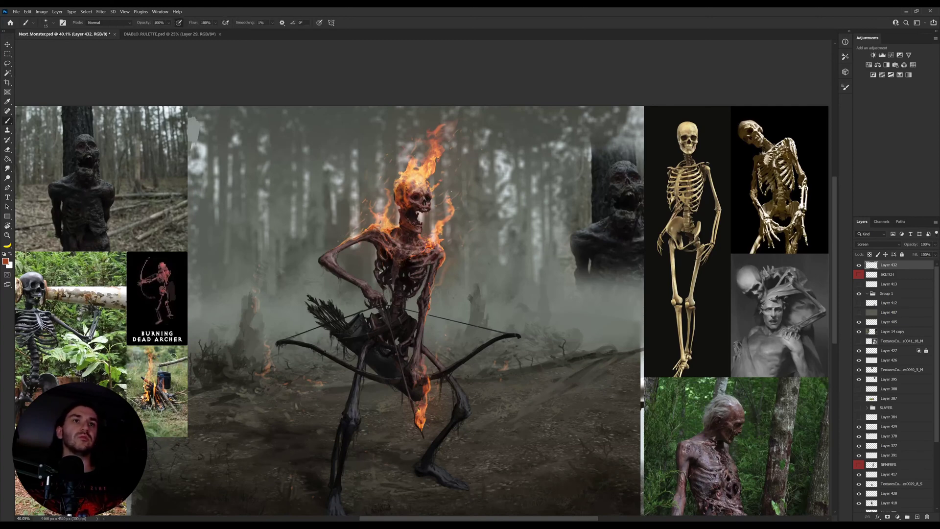
pyautogui.press('r')
pyautogui.press('b')
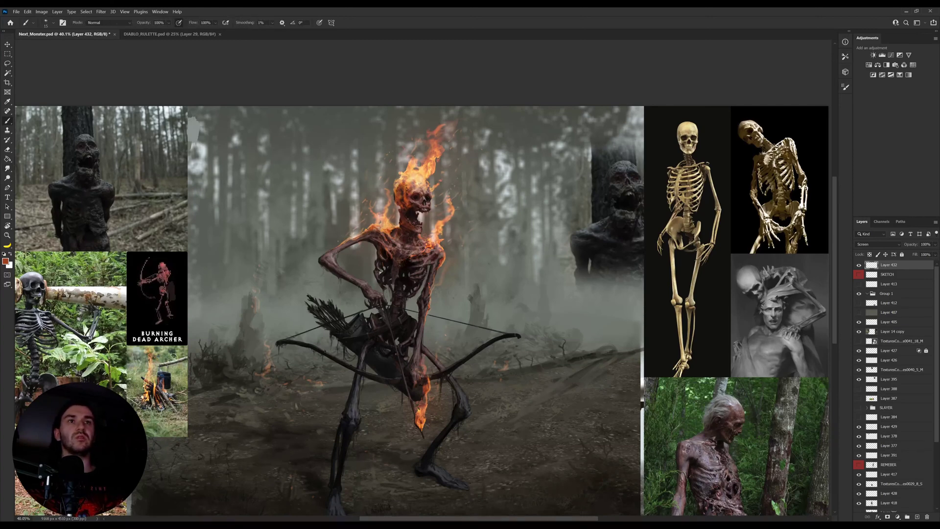
pyautogui.press('r')
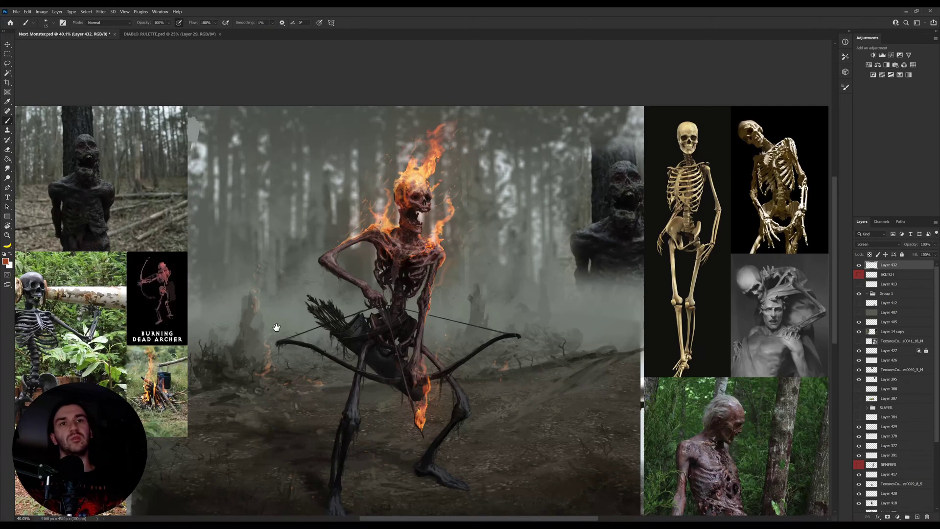
# Step: Pick the Flames0029 texture layer from the area of the small fire beside the left misty stump
pyautogui.moveTo(276, 328)
pyautogui.mouseDown()
pyautogui.moveTo(289, 301)
pyautogui.moveTo(305, 310)
pyautogui.mouseUp()
pyautogui.press('v')
pyautogui.keyDown('ctrl'); pyautogui.click(295, 311); pyautogui.keyUp('ctrl')
pyautogui.hotkey('ctrl', 'z')
pyautogui.press('b')
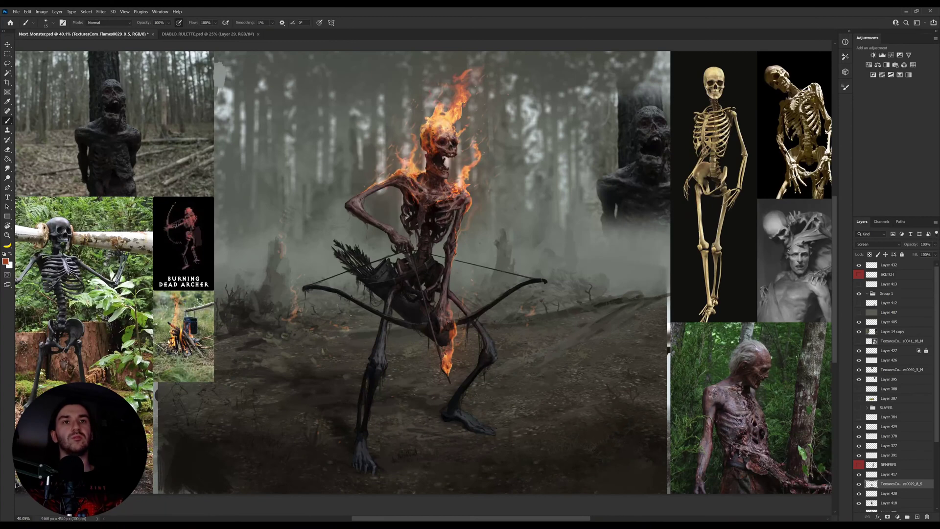
pyautogui.press('e')
pyautogui.press('b')
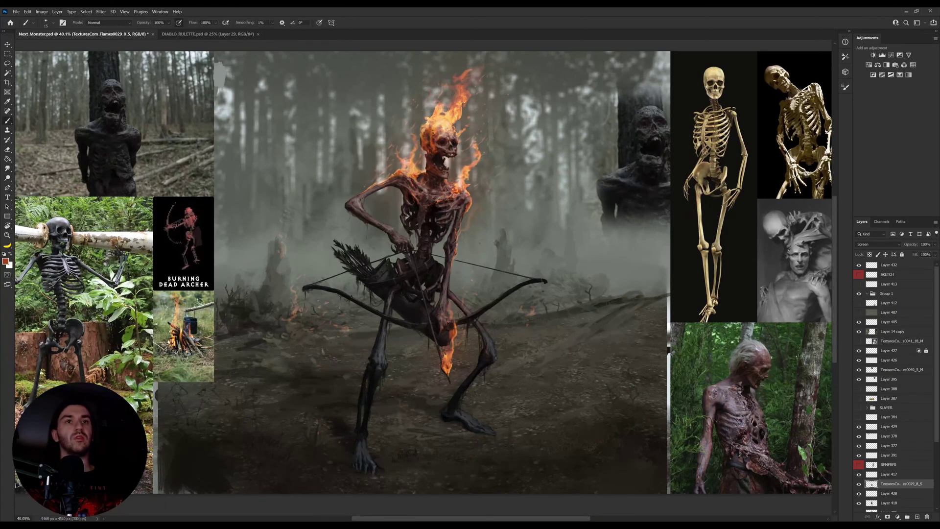
# Step: Try merging the layers from Layer 417 down to Layer 389, toggle the merged layer's visibility, and undo the merge
pyautogui.scroll(-2, 424, 270)
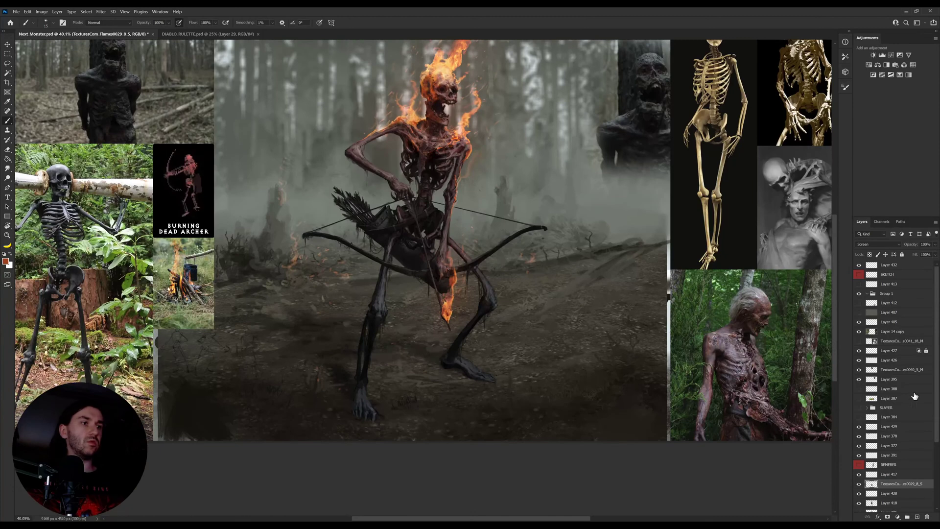
pyautogui.scroll(-3, 911, 399)
pyautogui.click(899, 385)
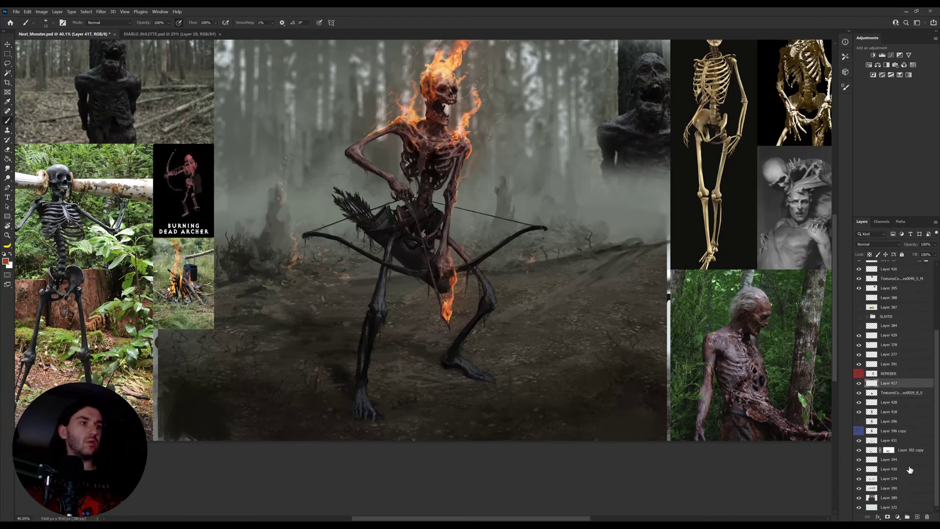
pyautogui.keyDown('shift'); pyautogui.click(903, 498); pyautogui.keyUp('shift')
pyautogui.hotkey('ctrl', 'e')
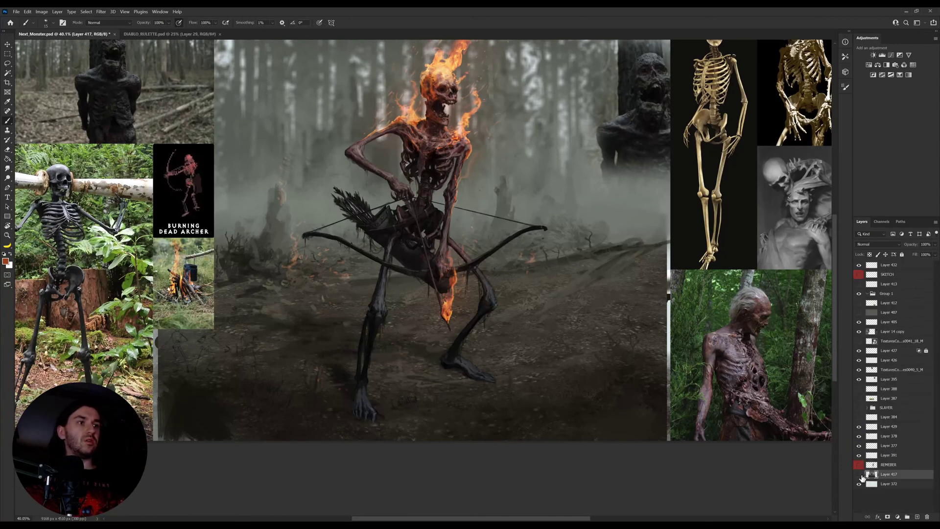
pyautogui.click(860, 474)
pyautogui.click(859, 475)
pyautogui.hotkey('ctrl', 'z')
pyautogui.hotkey('ctrl', 'z')
pyautogui.hotkey('ctrl', 'z')
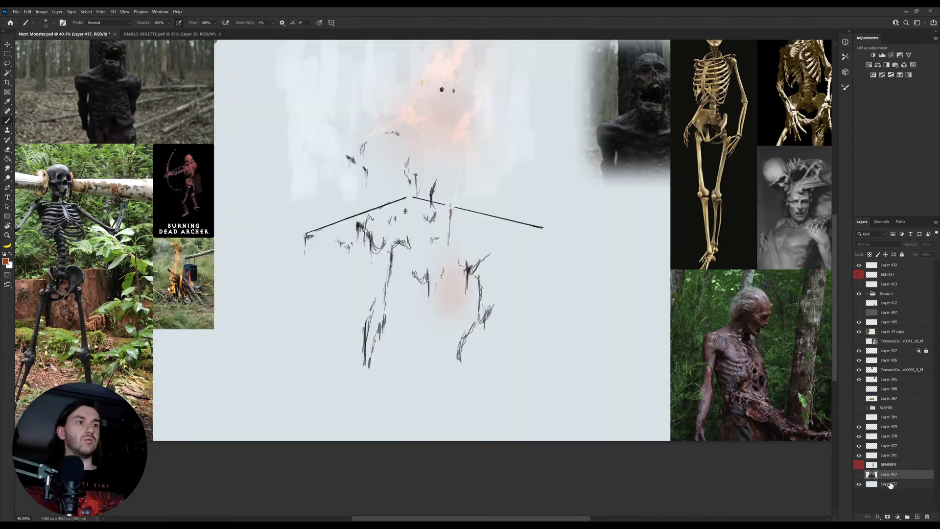
# Step: Pick Layer 418 from the archer's body and toggle the visibility of the Flames0029 texture layer to check its fires
pyautogui.click(884, 485)
pyautogui.press('v')
pyautogui.keyDown('ctrl'); pyautogui.click(426, 225); pyautogui.keyUp('ctrl')
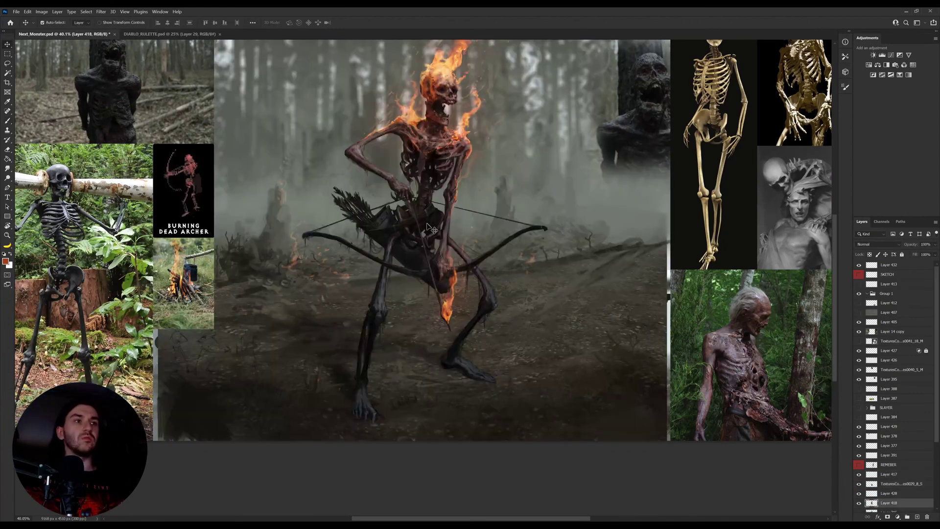
pyautogui.scroll(-1, 823, 392)
pyautogui.click(859, 484)
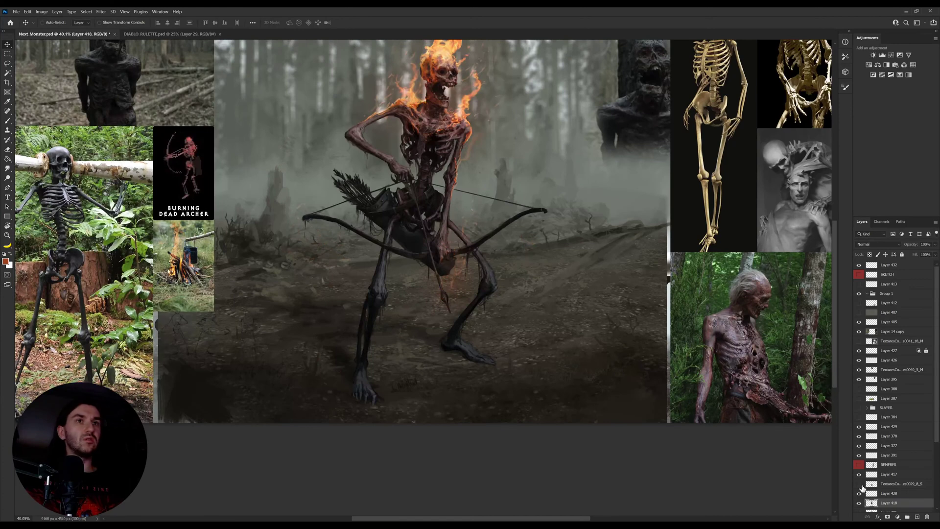
pyautogui.click(860, 484)
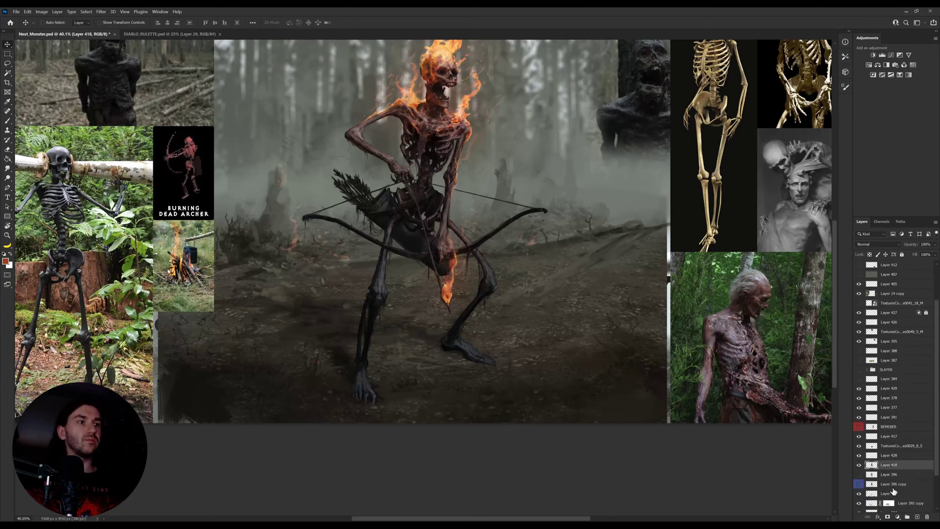
# Step: Merge the background layers from Layer 431 down to Layer 389 and toggle the merged layer's visibility to check it
pyautogui.scroll(-3, 889, 465)
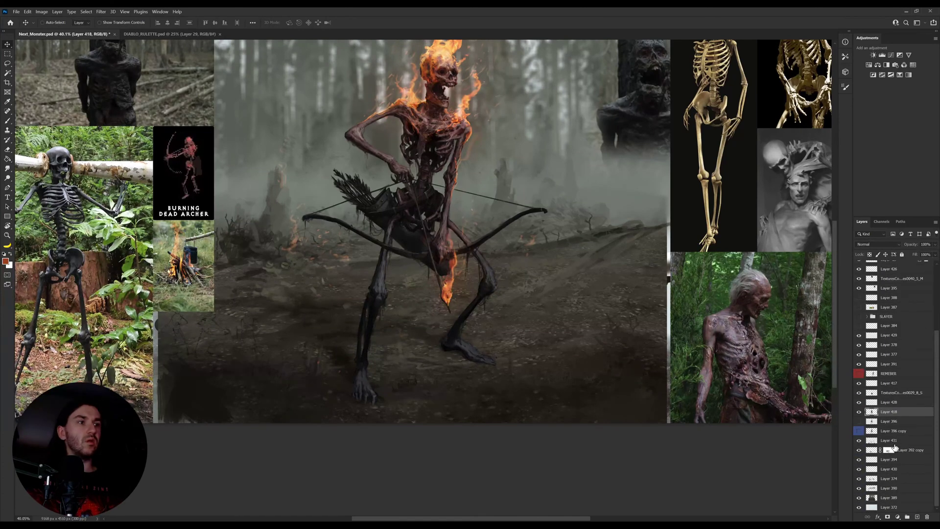
pyautogui.click(889, 441)
pyautogui.keyDown('shift'); pyautogui.click(891, 497); pyautogui.keyUp('shift')
pyautogui.hotkey('ctrl', 'e')
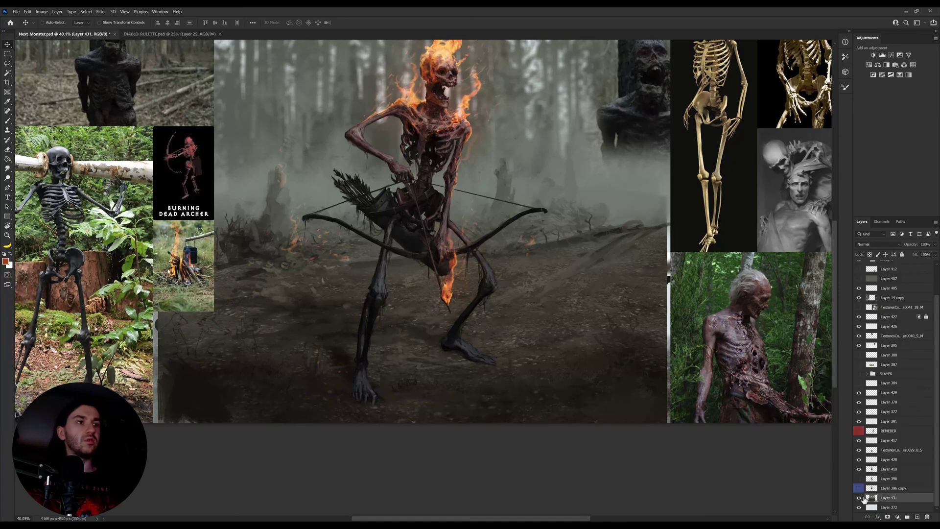
pyautogui.click(860, 498)
pyautogui.click(860, 498)
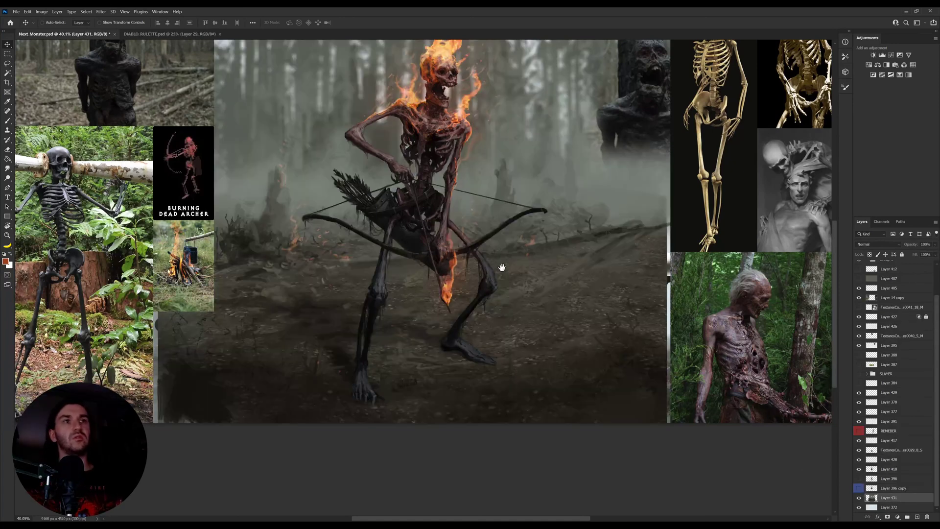
# Step: Take up the Brush tool and enlarge its tip to about 1400 px
pyautogui.moveTo(502, 266); pyautogui.dragTo(518, 304)
pyautogui.press('b')
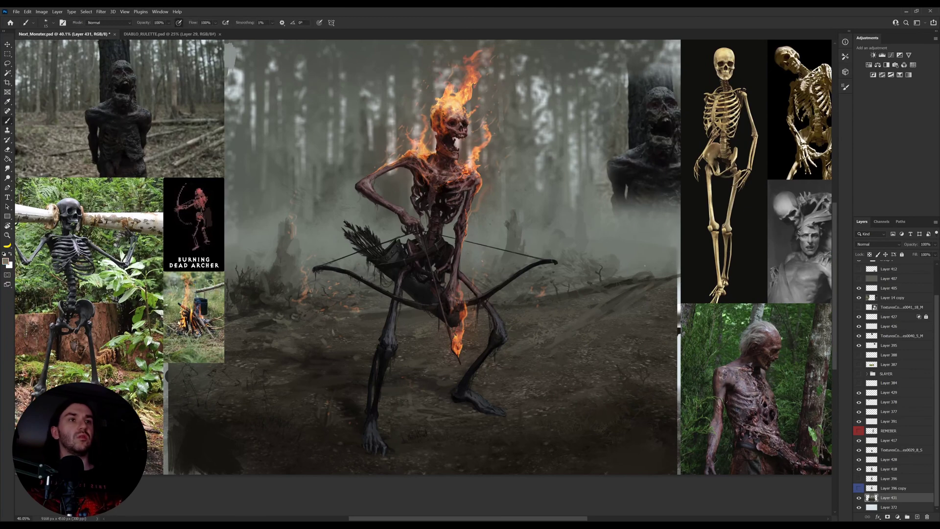
pyautogui.click(591, 451)
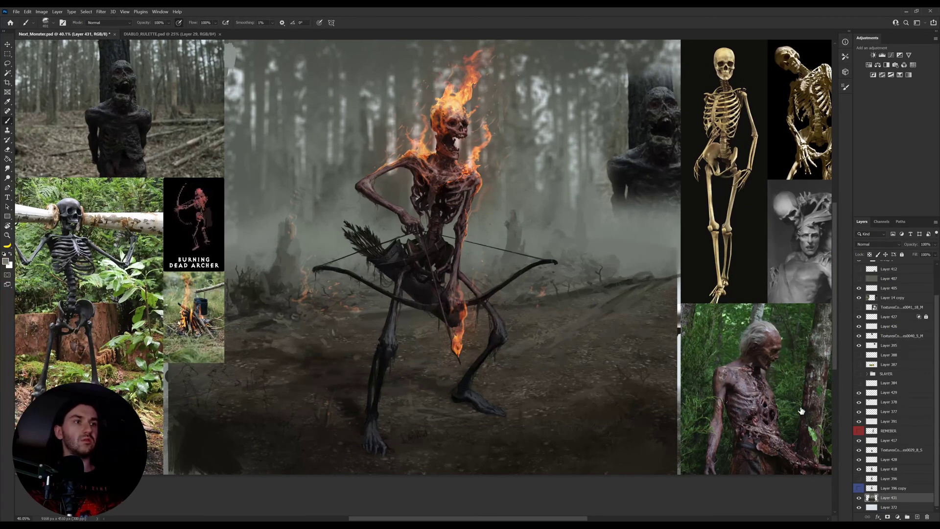
pyautogui.press(']')
pyautogui.press(']')
pyautogui.press(']')
pyautogui.press(']')
pyautogui.press(']')
pyautogui.press(']')
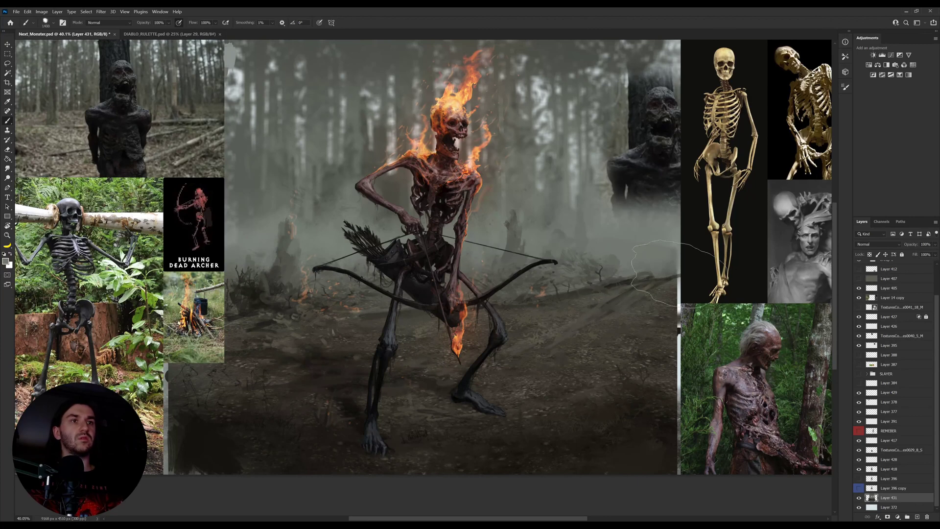
pyautogui.press(']')
pyautogui.press(']')
pyautogui.press(']')
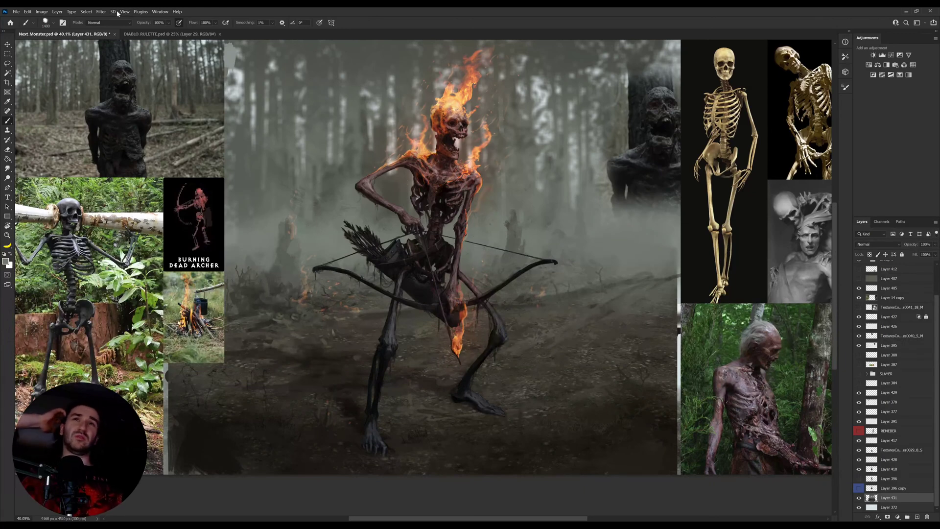
# Step: Select the misty mid-ground band across the painting with a rectangular marquee feathered by 96 px
pyautogui.click(8, 54)
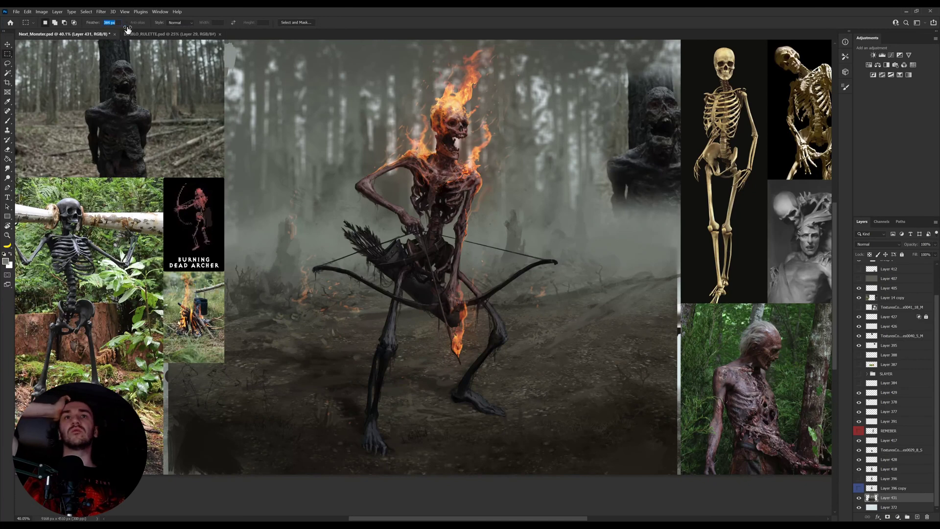
pyautogui.write('96')
pyautogui.press('Return')
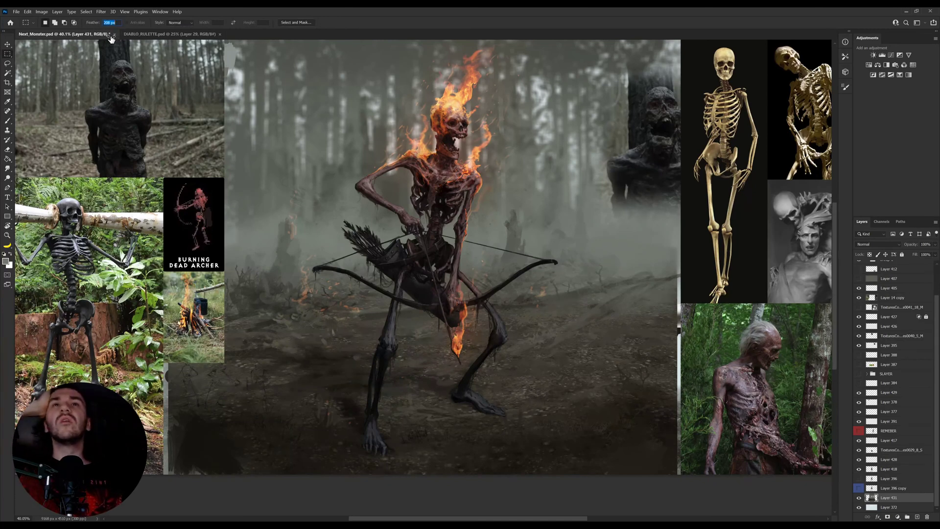
pyautogui.moveTo(144, 362); pyautogui.dragTo(708, 211)
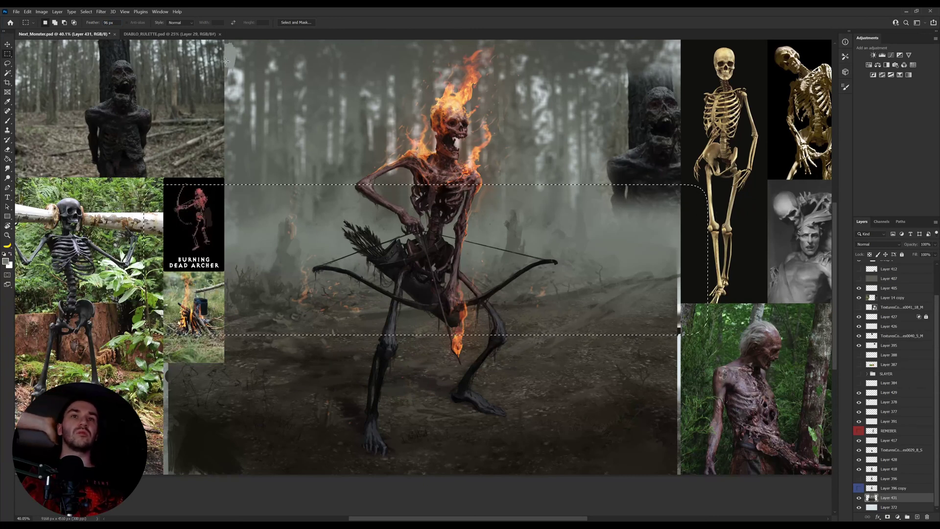
pyautogui.moveTo(513, 318); pyautogui.dragTo(513, 291)
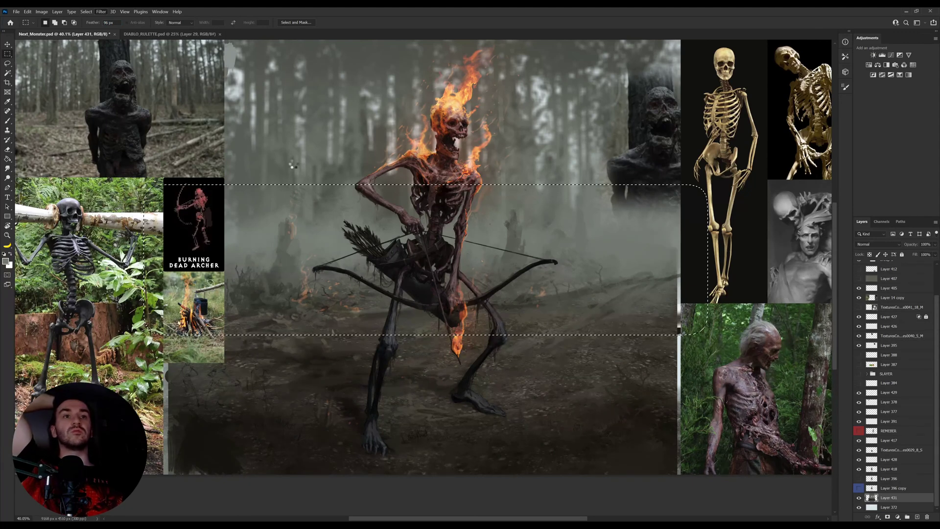
# Step: Apply a filter to the selected mist band on the merged background layer and deselect it
pyautogui.hotkey('ctrl', 'alt', 'f')
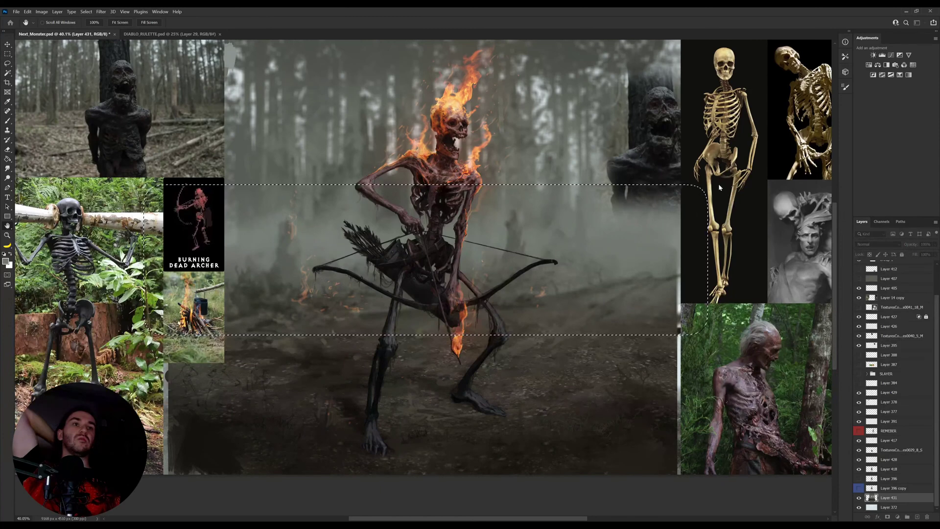
pyautogui.press('m')
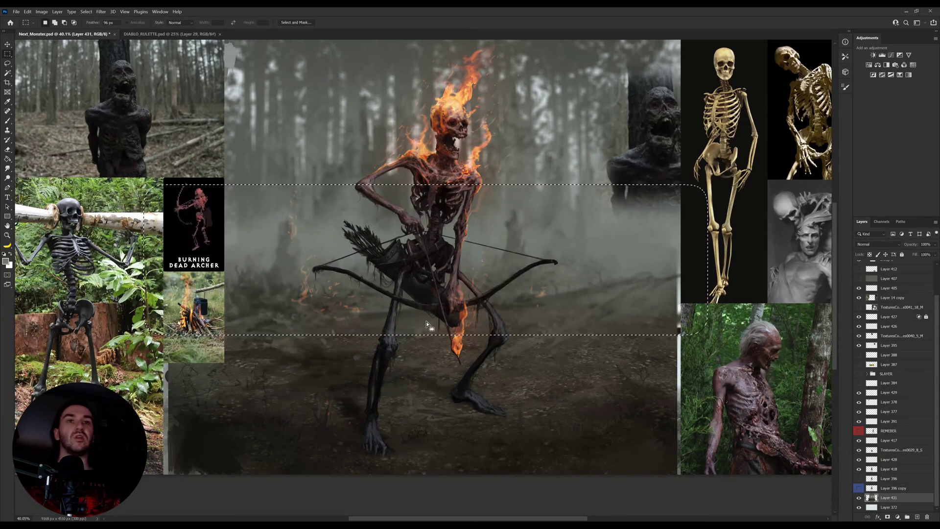
pyautogui.click(417, 334)
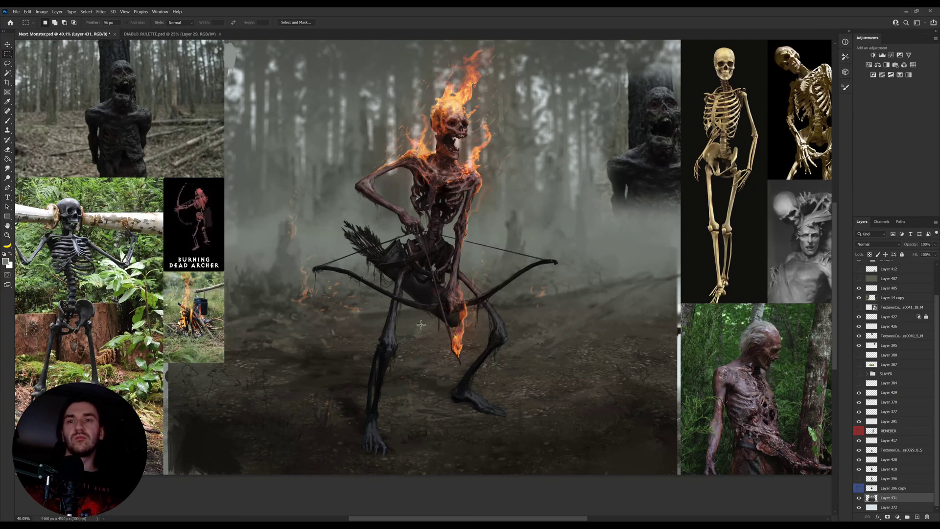
# Step: Pick the Flames0029 texture layer from the arrow flame and lasso the small background fires on both sides of the archer
pyautogui.press('v')
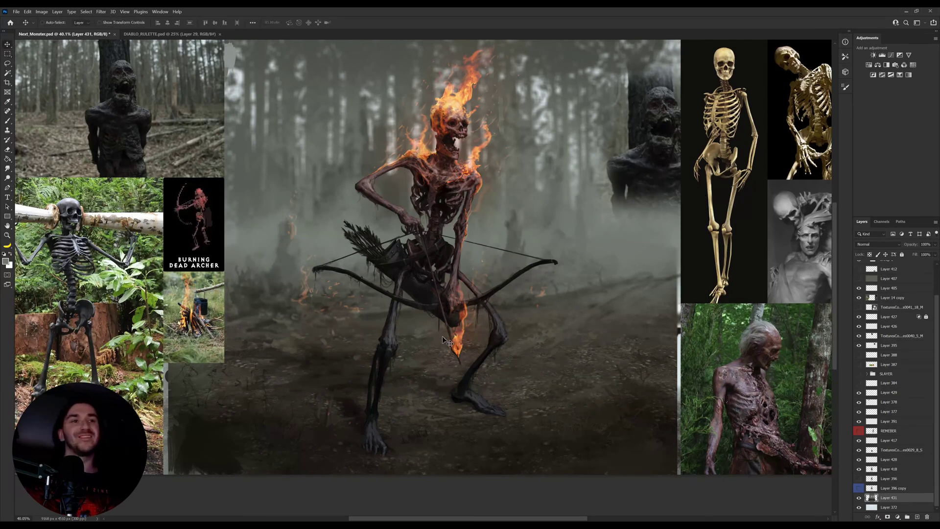
pyautogui.click(460, 337)
pyautogui.press('l')
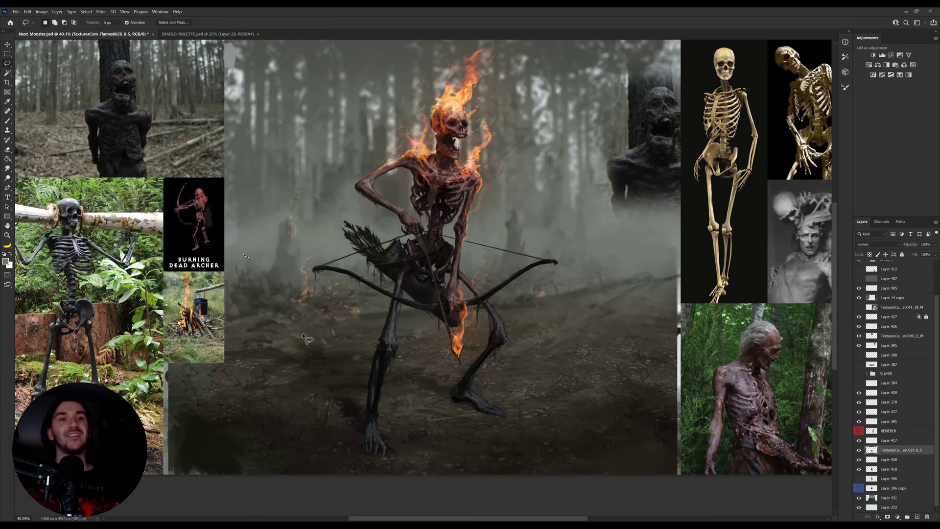
pyautogui.moveTo(301, 333)
pyautogui.mouseDown()
pyautogui.moveTo(356, 175)
pyautogui.moveTo(383, 273)
pyautogui.moveTo(300, 376)
pyautogui.mouseUp()
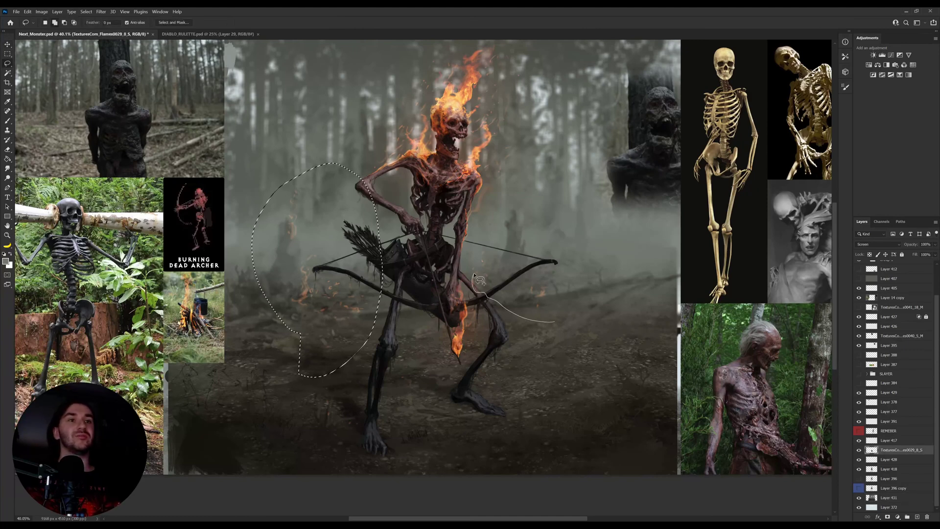
pyautogui.moveTo(588, 338); pyautogui.dragTo(586, 333)
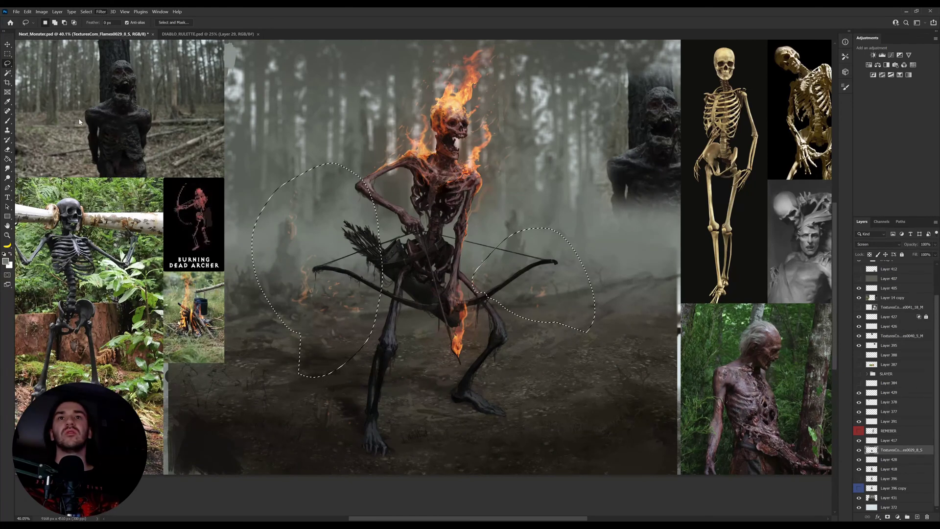
# Step: Apply a filter to the lassoed small background fires and remove the selection
pyautogui.press('h')
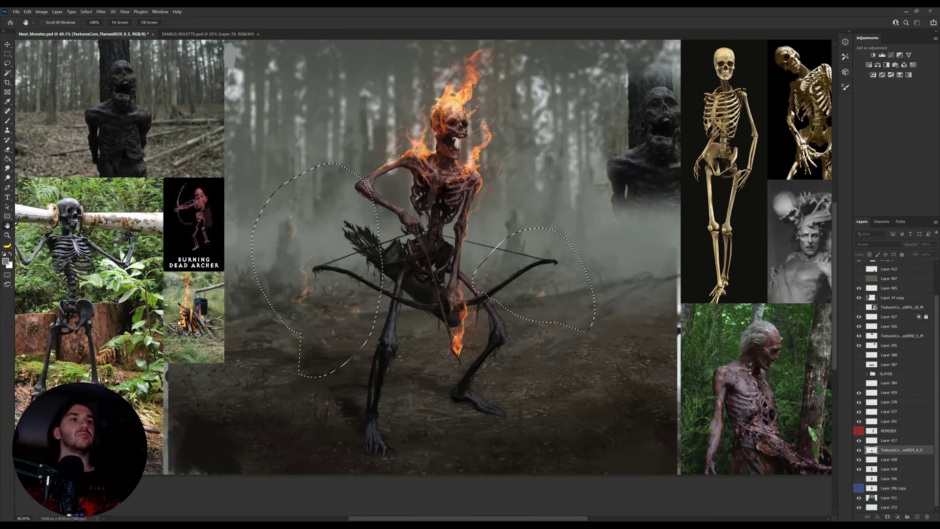
pyautogui.hotkey('ctrl', 'd')
pyautogui.press('z')
pyautogui.moveTo(493, 304); pyautogui.dragTo(454, 309)
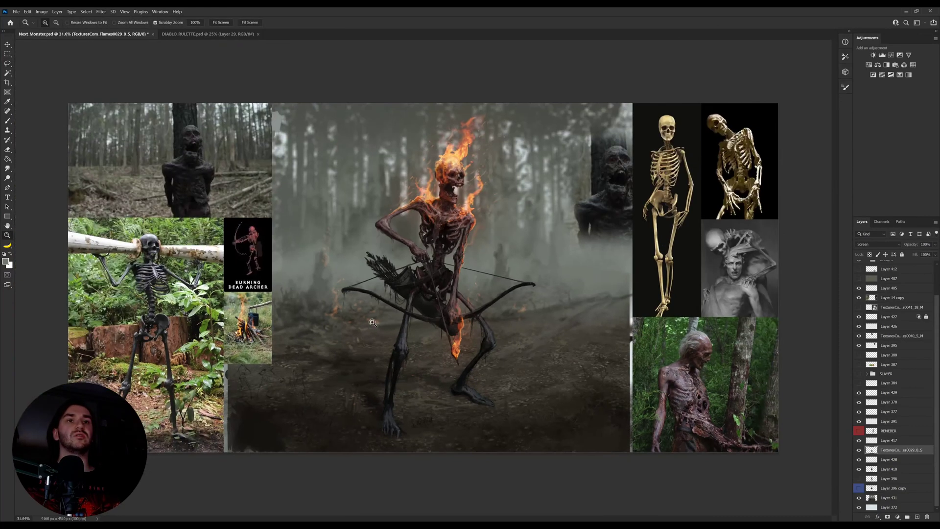
# Step: Sample the orange-red of the small fire beside the bow's left end as the brush colour
pyautogui.press('b')
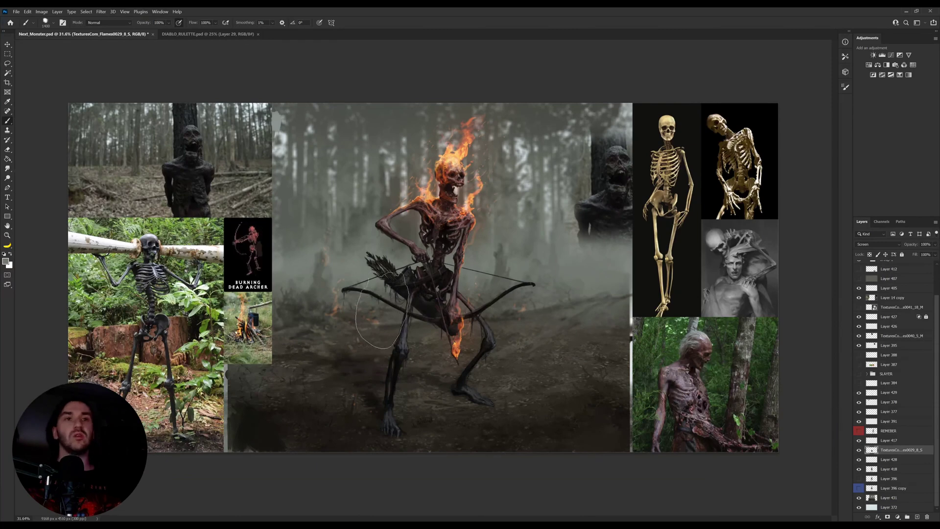
pyautogui.press('i')
pyautogui.click(340, 305)
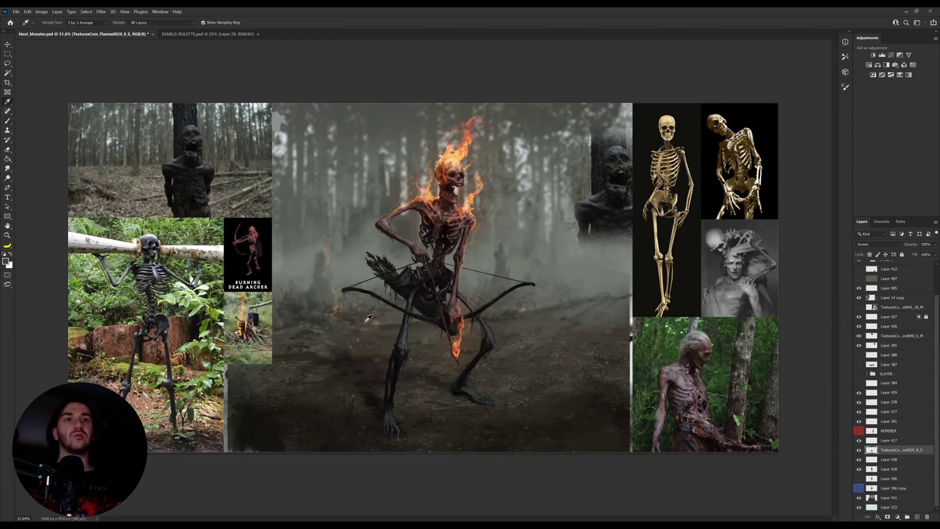
pyautogui.press('b')
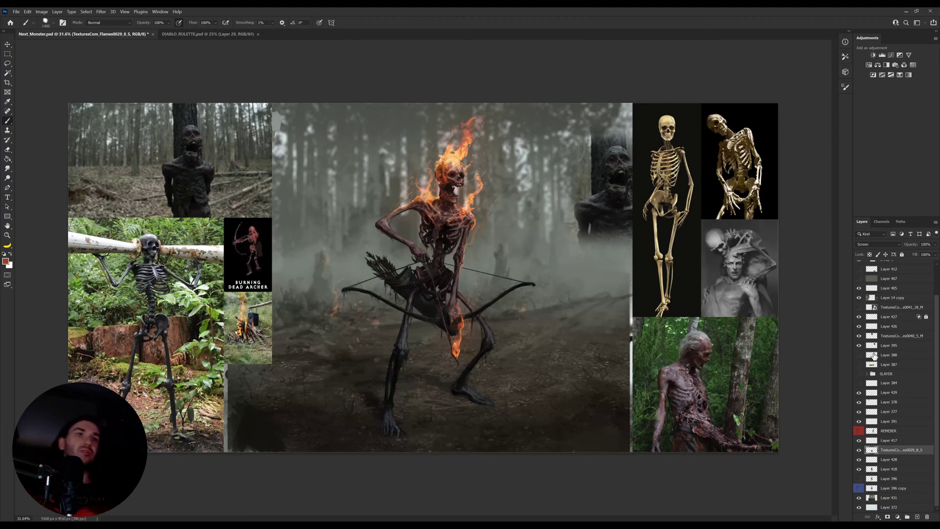
# Step: Hide the reference picture collage on Layer 14 copy
pyautogui.scroll(1, 891, 383)
pyautogui.scroll(-1, 891, 383)
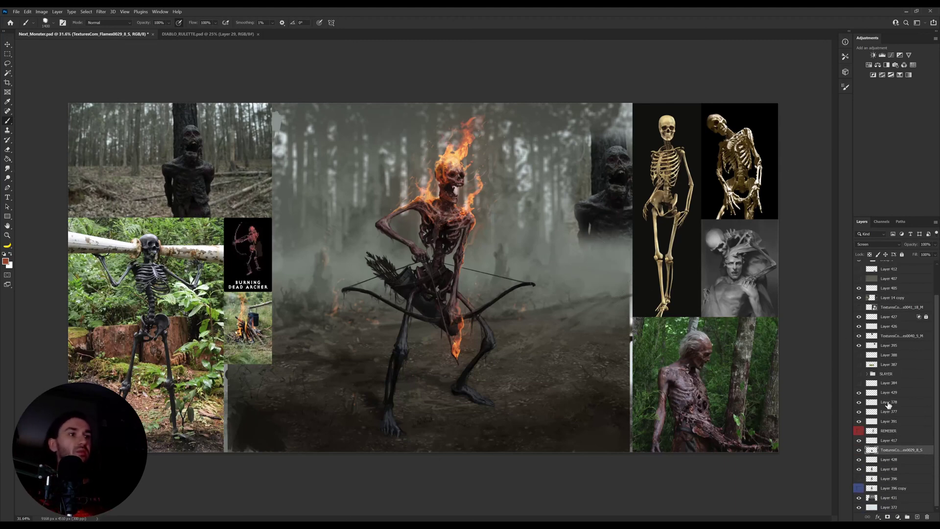
pyautogui.click(895, 498)
pyautogui.scroll(1, 881, 322)
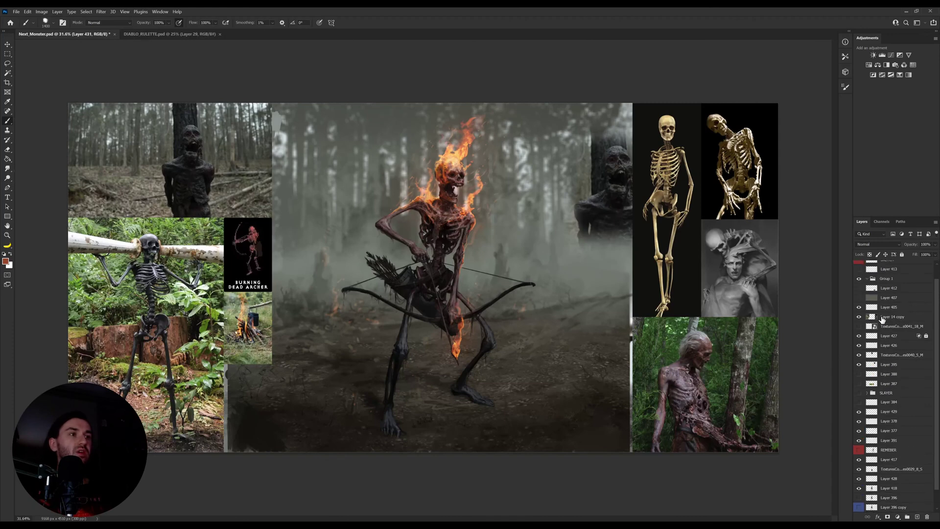
pyautogui.press('v')
pyautogui.click(891, 316)
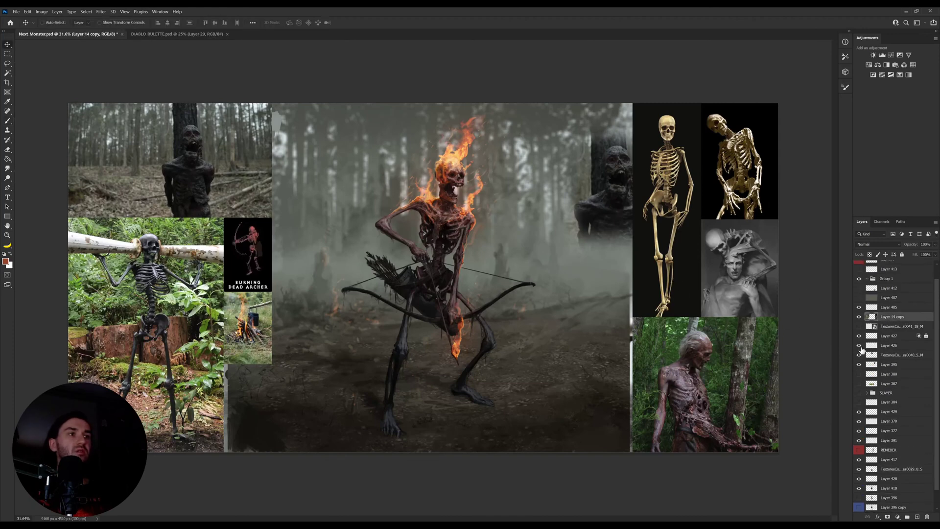
pyautogui.click(861, 318)
# Step: Delete the dark reference figure at the painting's upper right edge and the leftover patch layer at its upper left edge
pyautogui.moveTo(627, 196); pyautogui.dragTo(665, 188)
pyautogui.press('Delete')
pyautogui.moveTo(259, 138); pyautogui.dragTo(219, 143)
pyautogui.press('Delete')
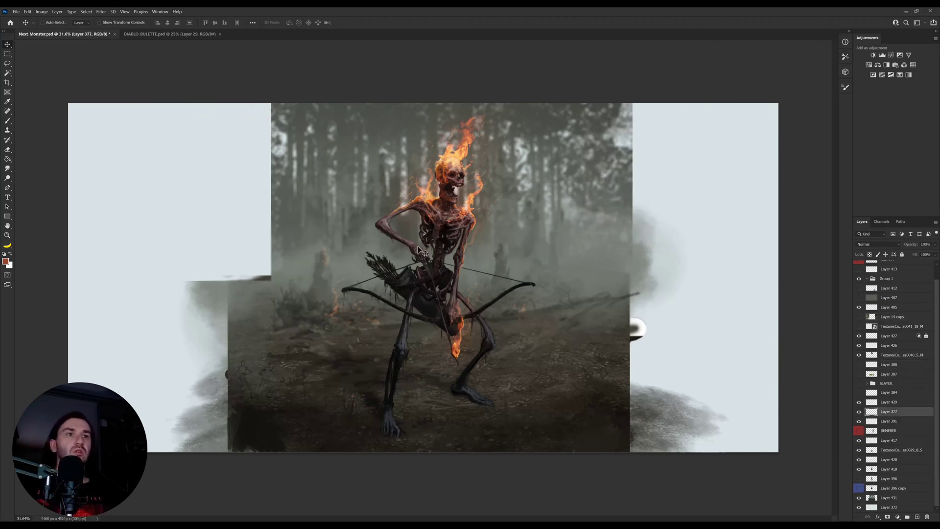
pyautogui.press('c')
pyautogui.press('v')
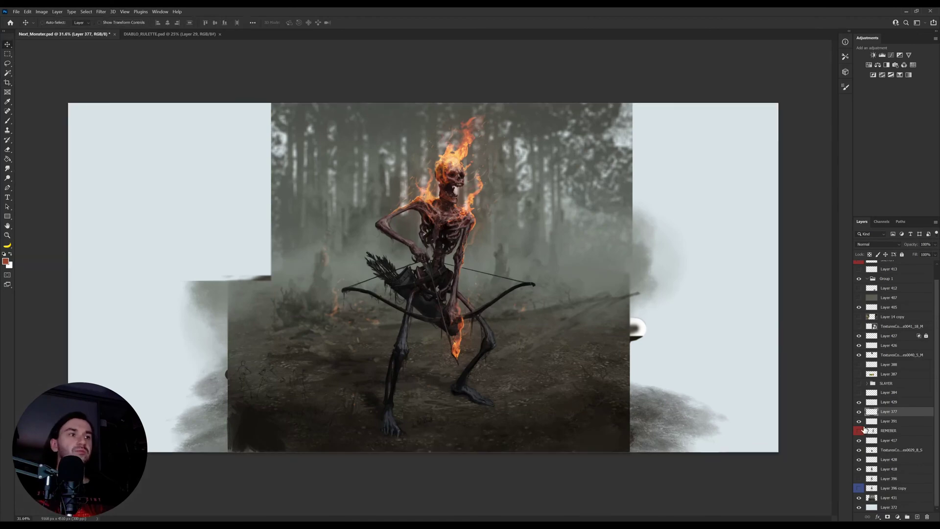
# Step: Select Layer 432 and all layers from Layer 405 down to Layer 372, and bring them into a new document
pyautogui.click(897, 497)
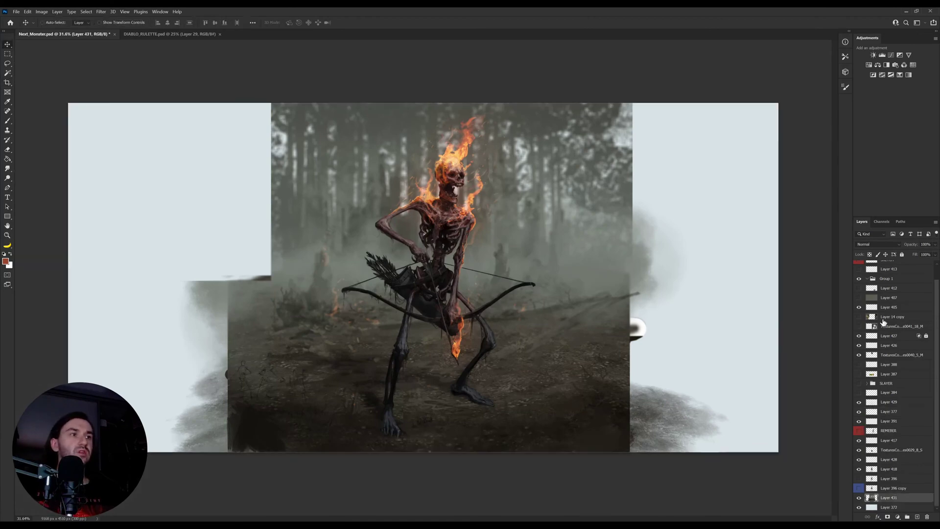
pyautogui.keyDown('shift'); pyautogui.click(880, 309); pyautogui.keyUp('shift')
pyautogui.scroll(1, 885, 298)
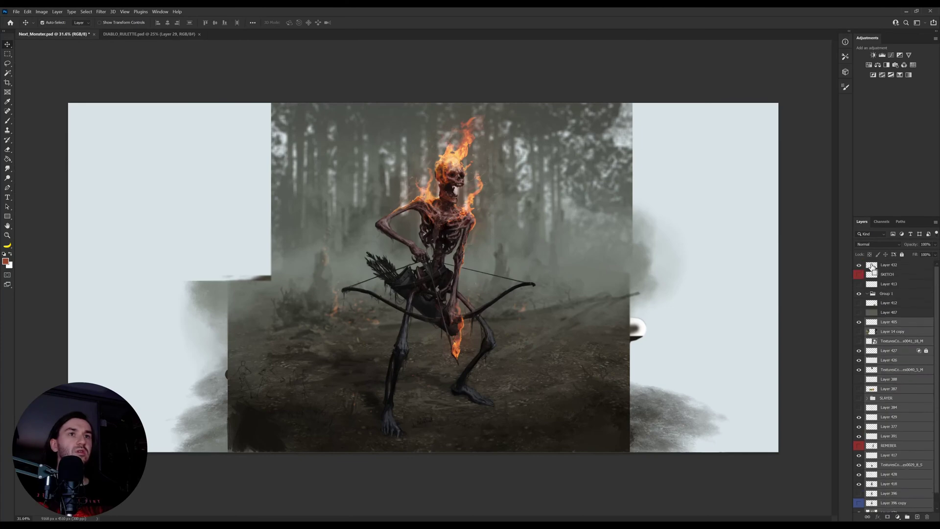
pyautogui.keyDown('ctrl'); pyautogui.click(880, 265); pyautogui.keyUp('ctrl')
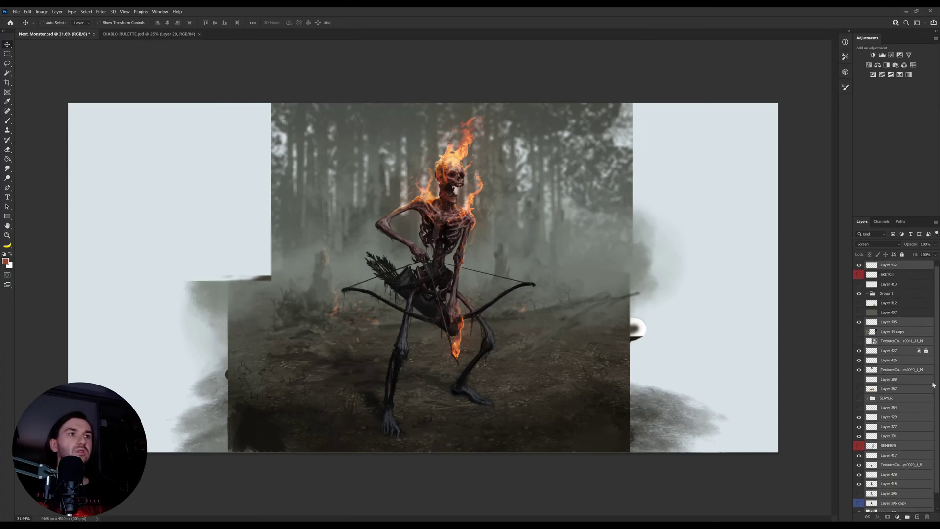
pyautogui.scroll(-1, 922, 427)
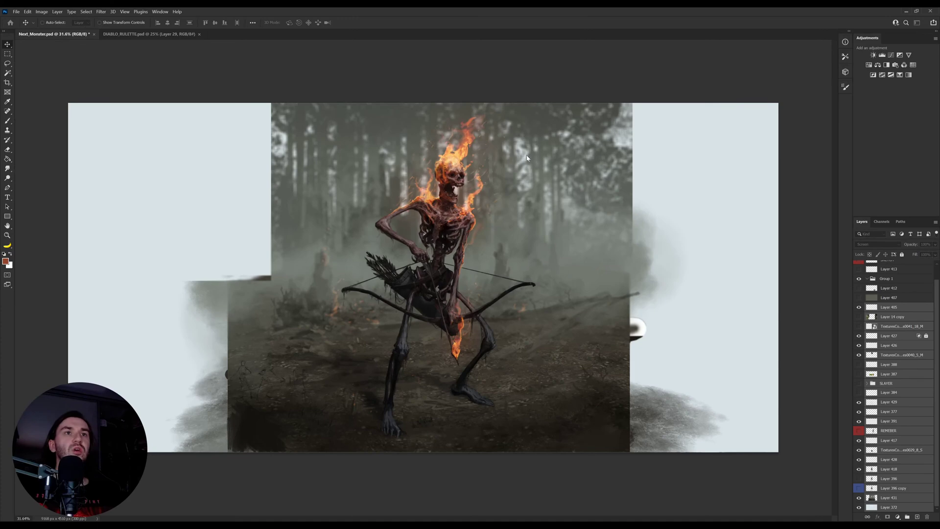
pyautogui.click(235, 34)
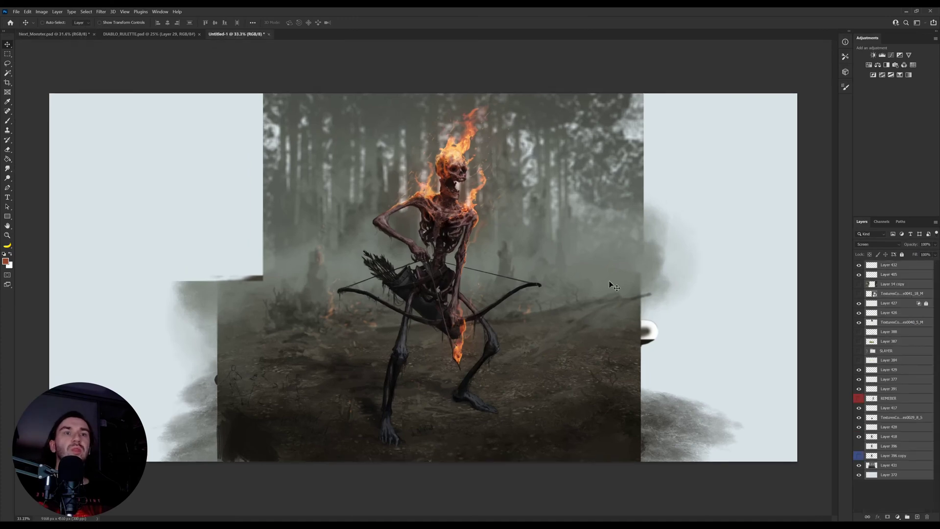
# Step: Crop the canvas to a nearly square frame around the archer and painted forest, deleting the cropped blank sides
pyautogui.press('c')
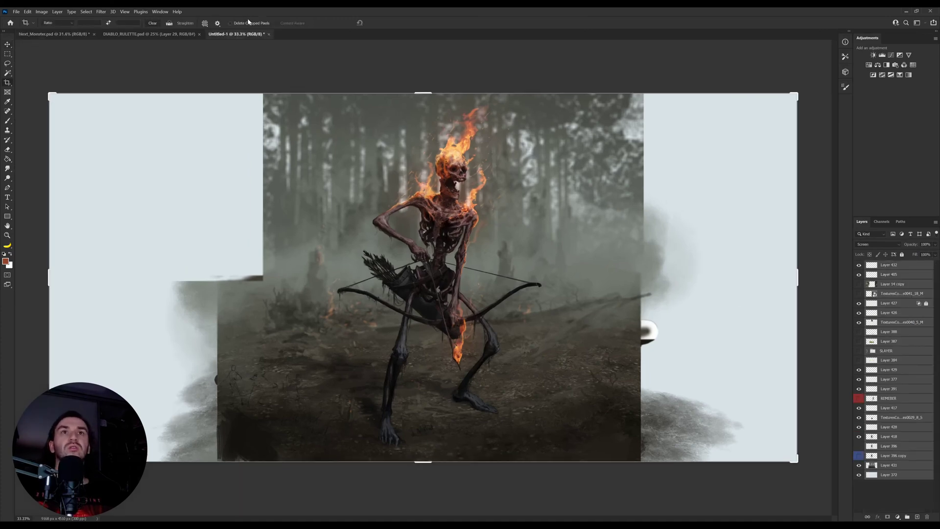
pyautogui.moveTo(797, 277); pyautogui.dragTo(699, 308)
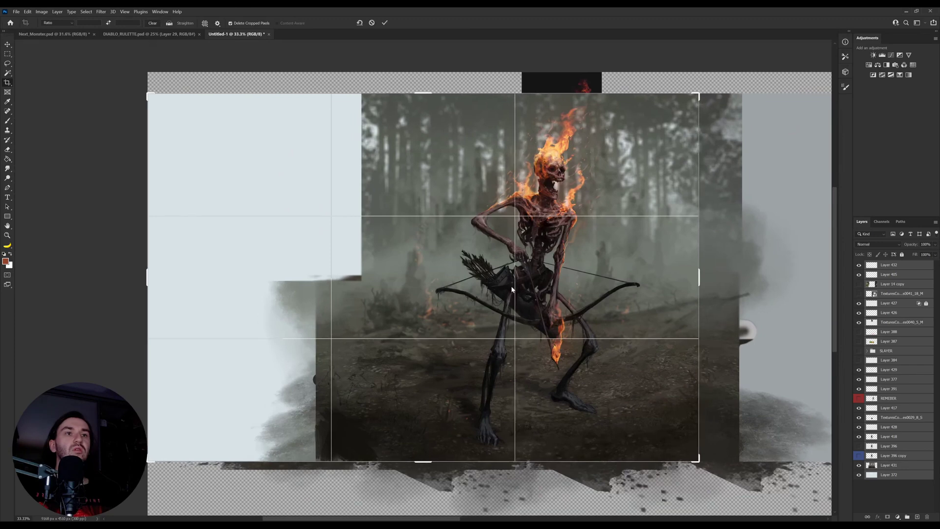
pyautogui.moveTo(146, 277); pyautogui.dragTo(269, 293)
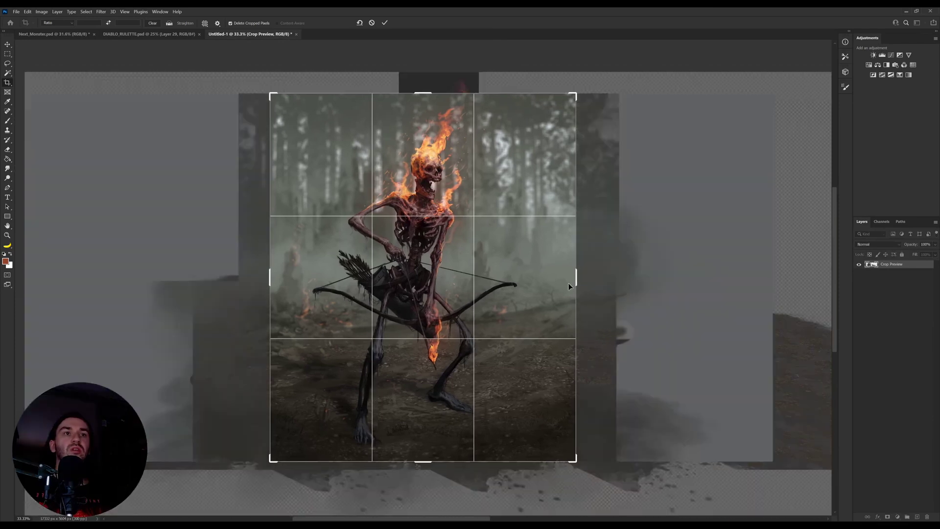
pyautogui.moveTo(578, 283); pyautogui.dragTo(606, 295)
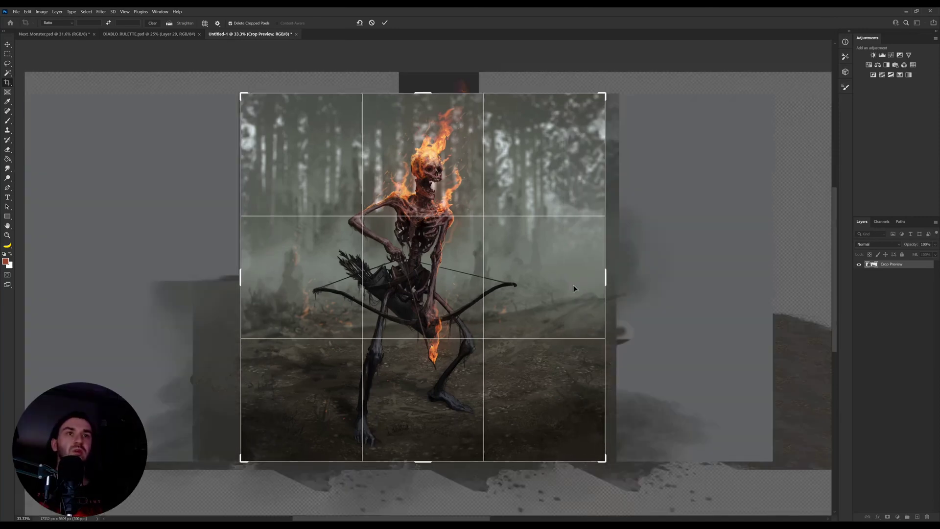
pyautogui.press('Return')
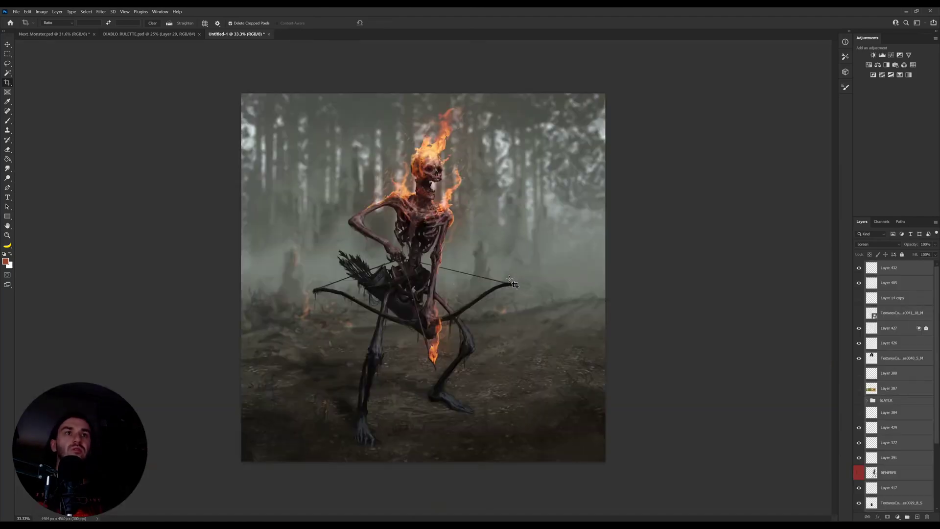
# Step: Add a layer above Layer 432 and paint a large soft white glow over the archer's head and upper body
pyautogui.click(918, 266)
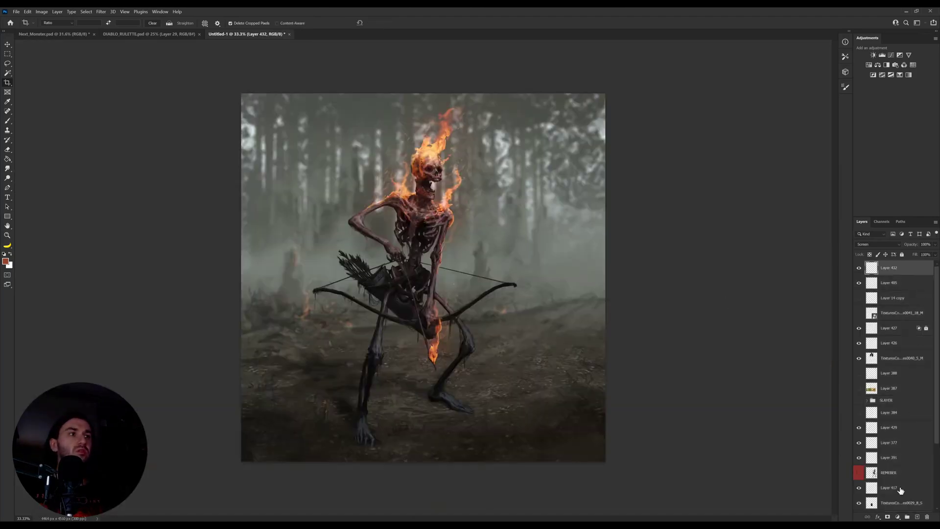
pyautogui.click(917, 517)
pyautogui.press('d')
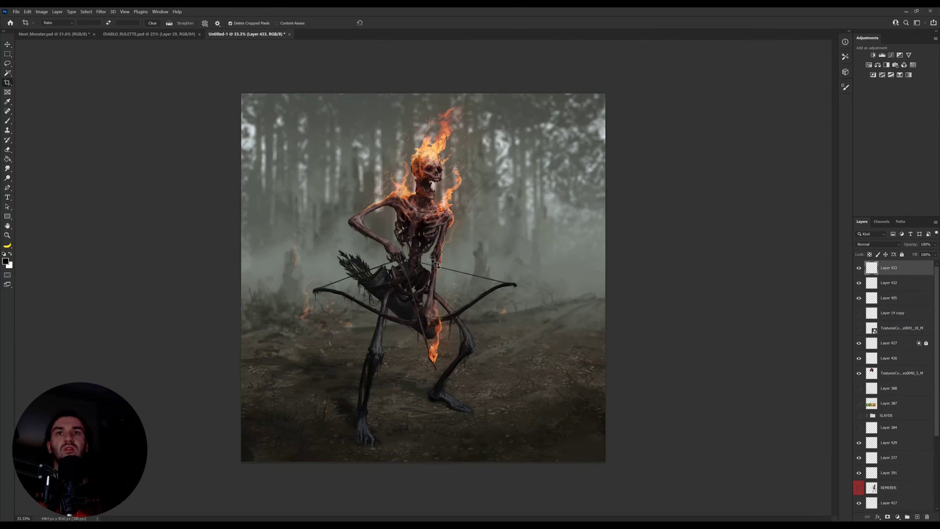
pyautogui.press('b')
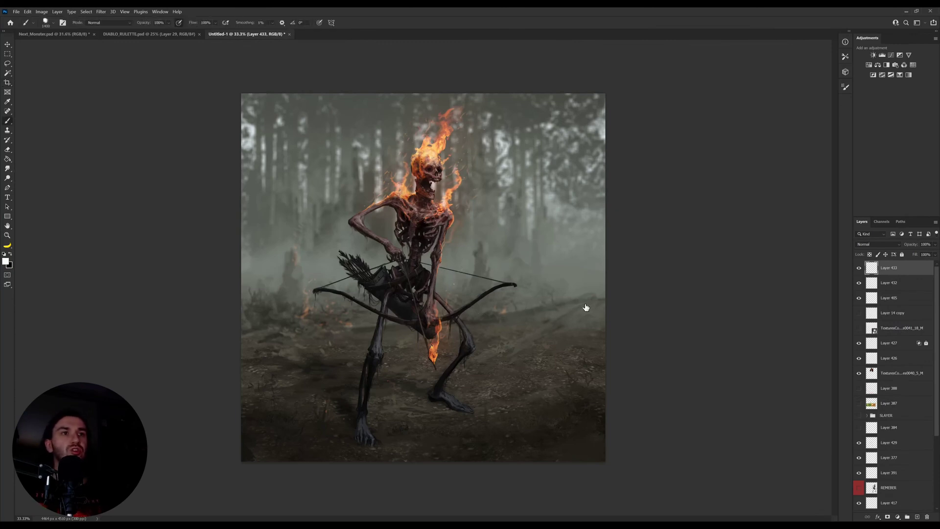
pyautogui.press(']')
pyautogui.press(']')
pyautogui.press(']')
pyautogui.press(']')
pyautogui.press(']')
pyautogui.press(']')
pyautogui.press(']')
pyautogui.press(']')
pyautogui.press(']')
pyautogui.press(']')
pyautogui.press(']')
pyautogui.press(']')
pyautogui.press(']')
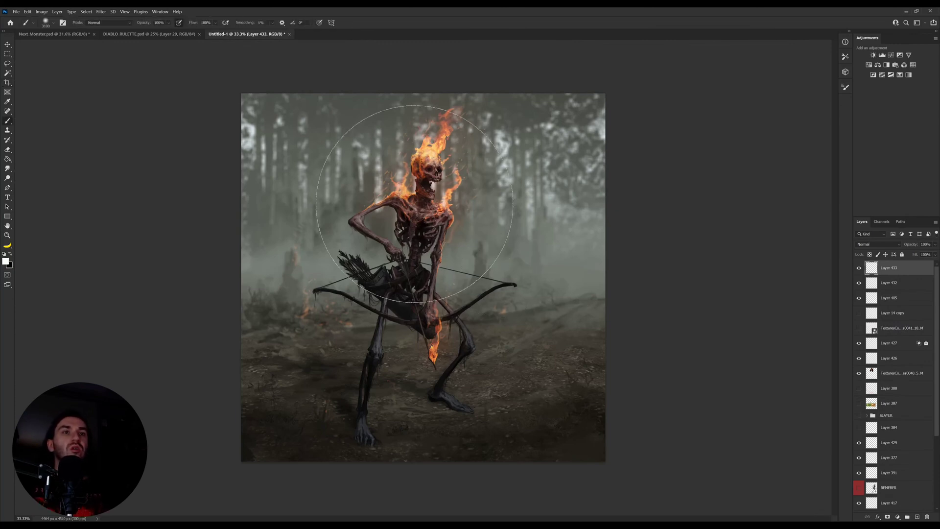
pyautogui.click(437, 206)
pyautogui.click(415, 214)
pyautogui.click(414, 215)
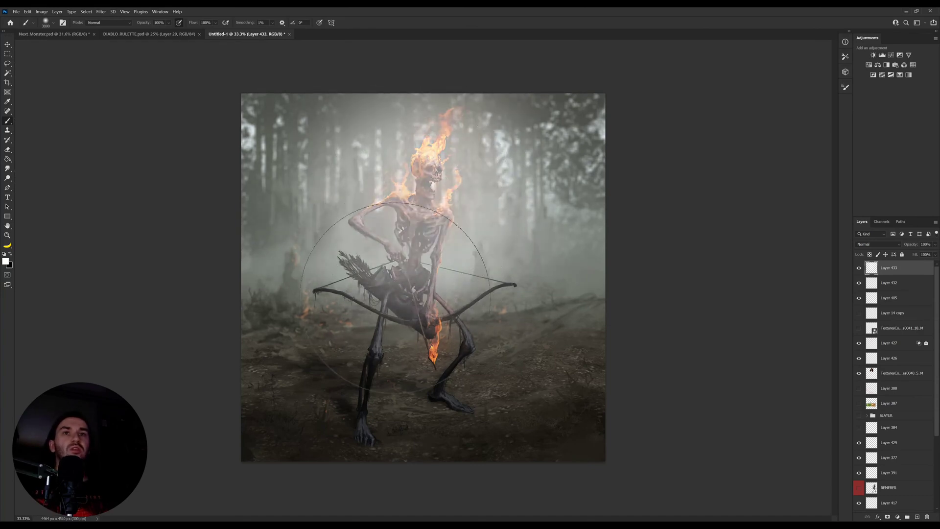
# Step: Darken the ground with a broad soft black stroke and set the layer to Overlay at 39% opacity
pyautogui.press('x')
pyautogui.moveTo(241, 388)
pyautogui.mouseDown()
pyautogui.moveTo(451, 500)
pyautogui.moveTo(621, 477)
pyautogui.moveTo(688, 406)
pyautogui.mouseUp()
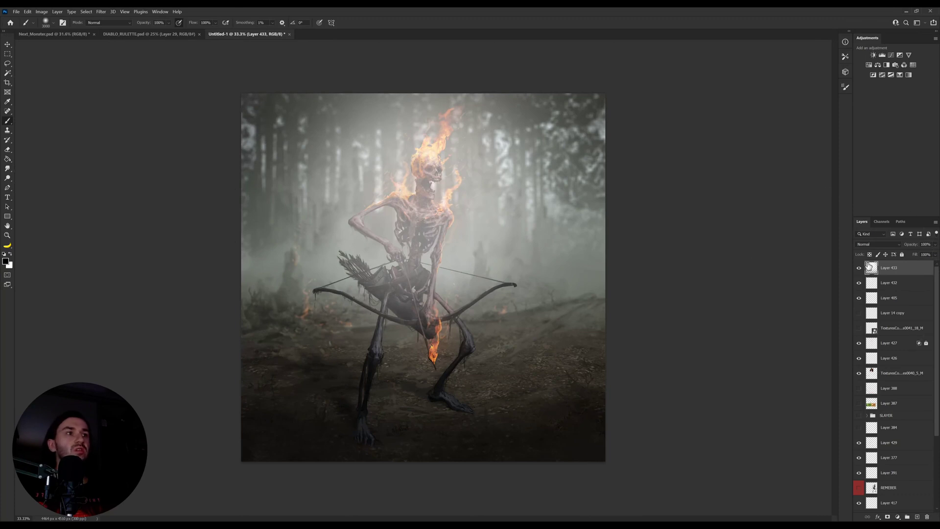
pyautogui.click(872, 335)
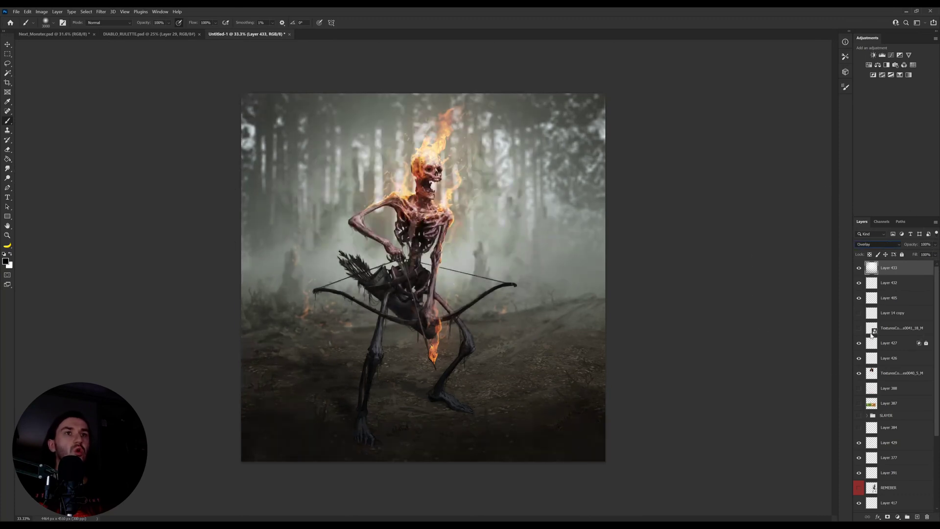
pyautogui.moveTo(917, 246); pyautogui.dragTo(894, 245)
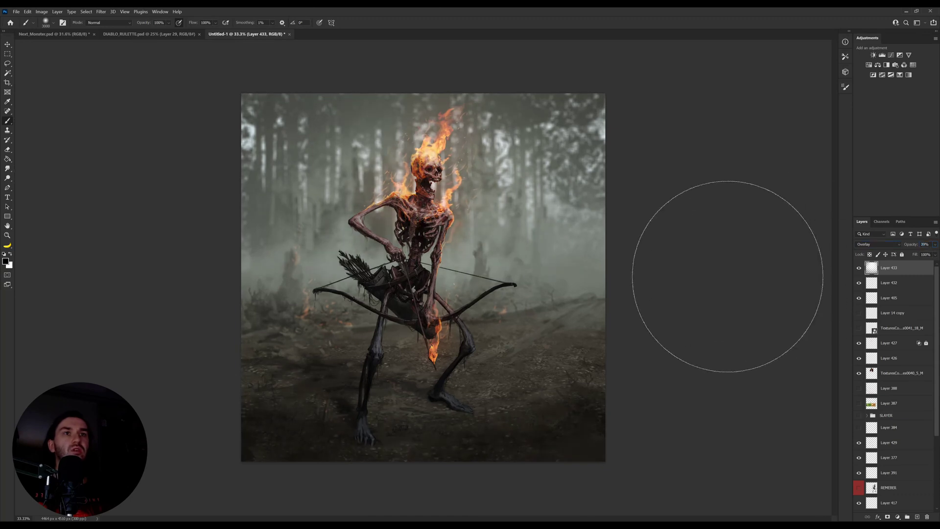
# Step: Examine the painting's values in the grayscale proof at reduced size, comparing it with and without the Overlay layer
pyautogui.hotkey('ctrl', 'y')
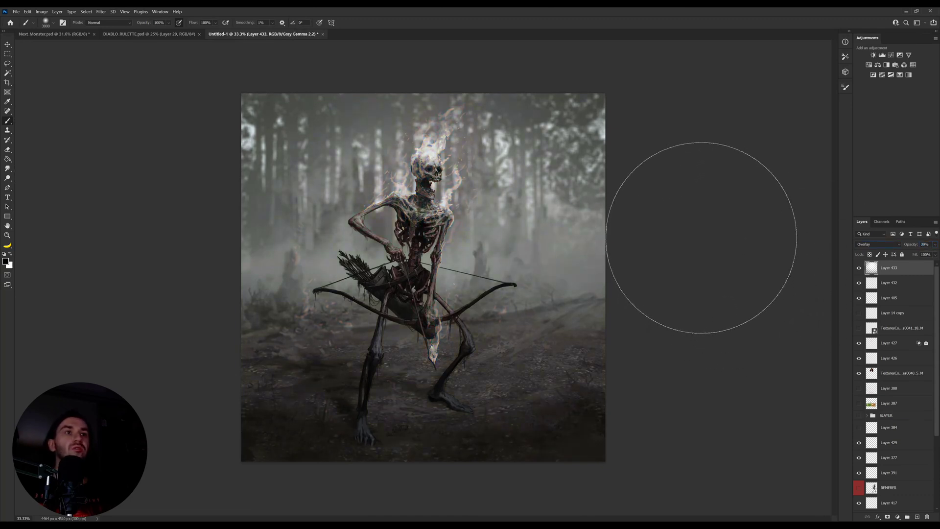
pyautogui.press('z')
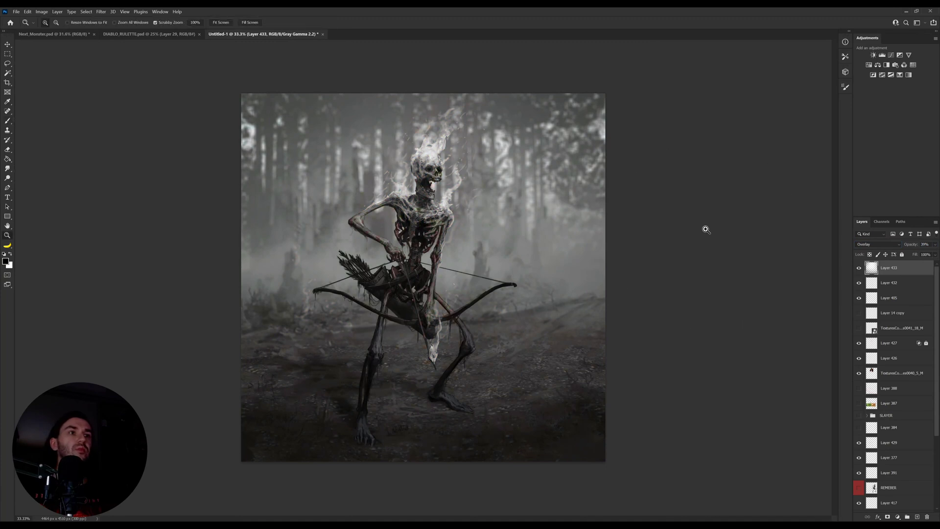
pyautogui.moveTo(703, 226); pyautogui.dragTo(682, 231)
pyautogui.click(858, 271)
pyautogui.click(858, 270)
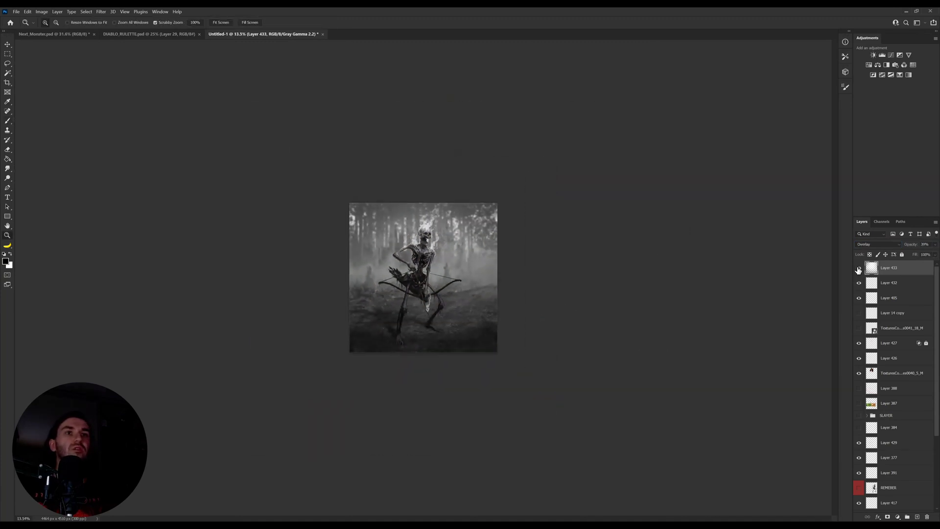
pyautogui.moveTo(554, 260); pyautogui.dragTo(633, 254)
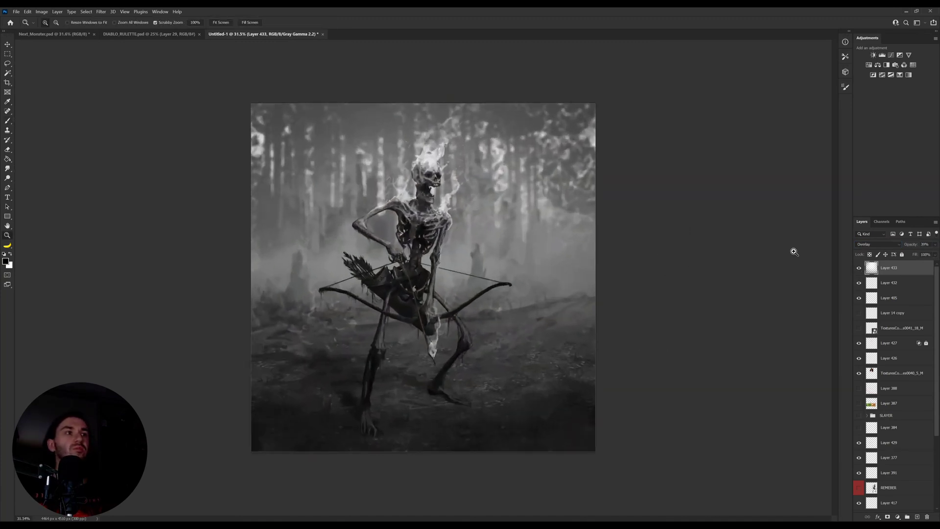
pyautogui.press('c')
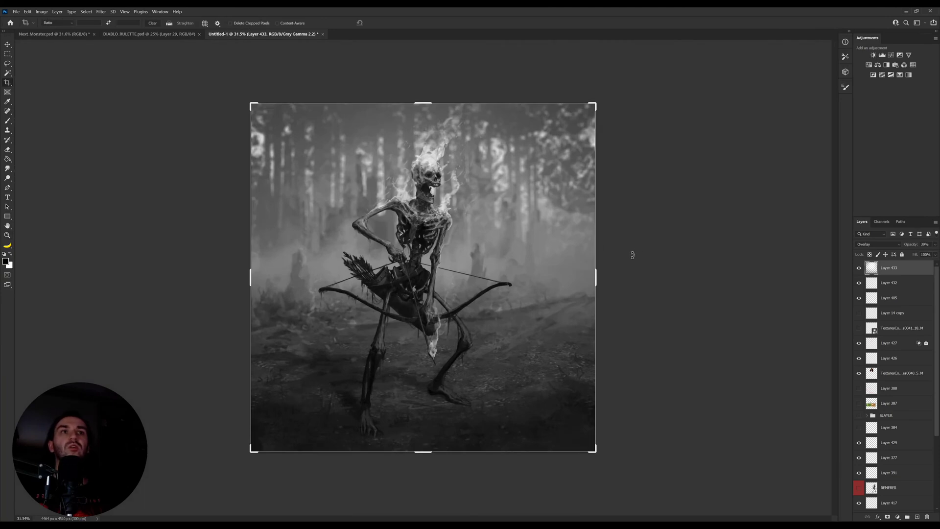
pyautogui.click(730, 274)
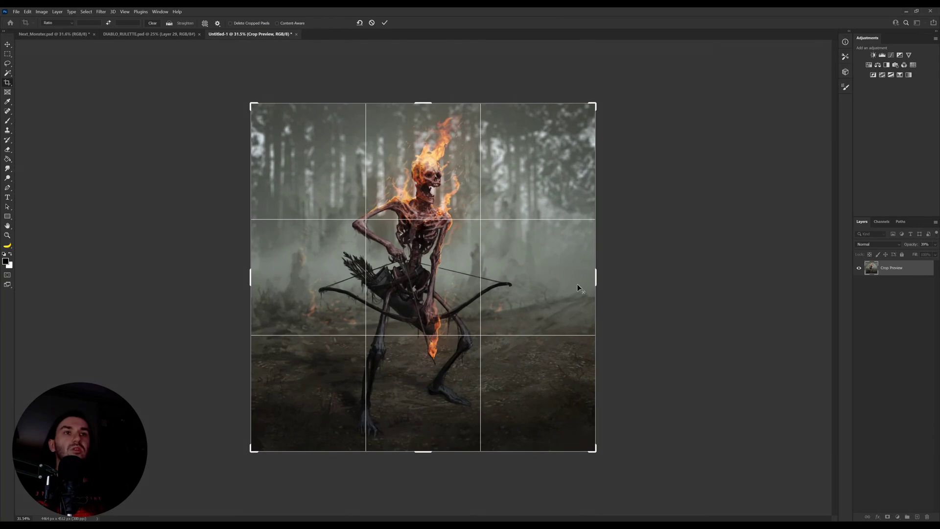
pyautogui.press('Return')
pyautogui.hotkey('ctrl', 't')
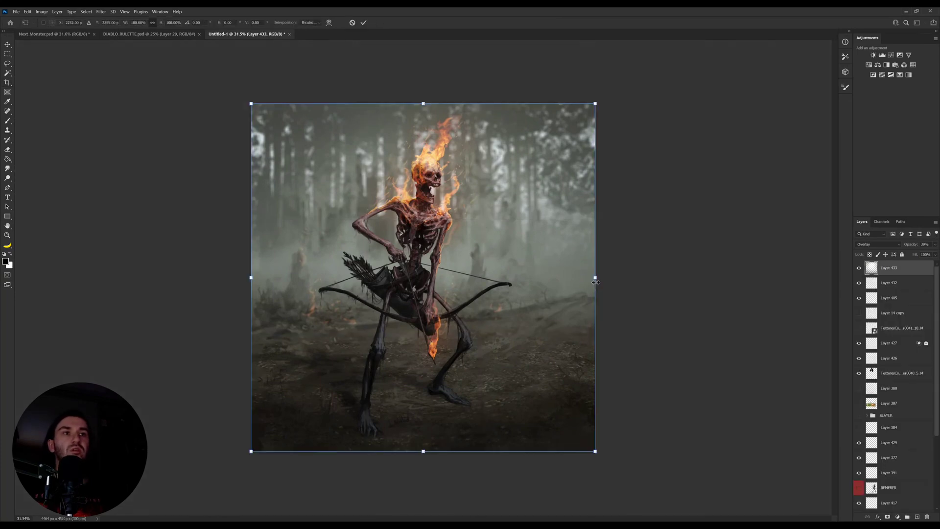
pyautogui.press('Escape')
pyautogui.press('c')
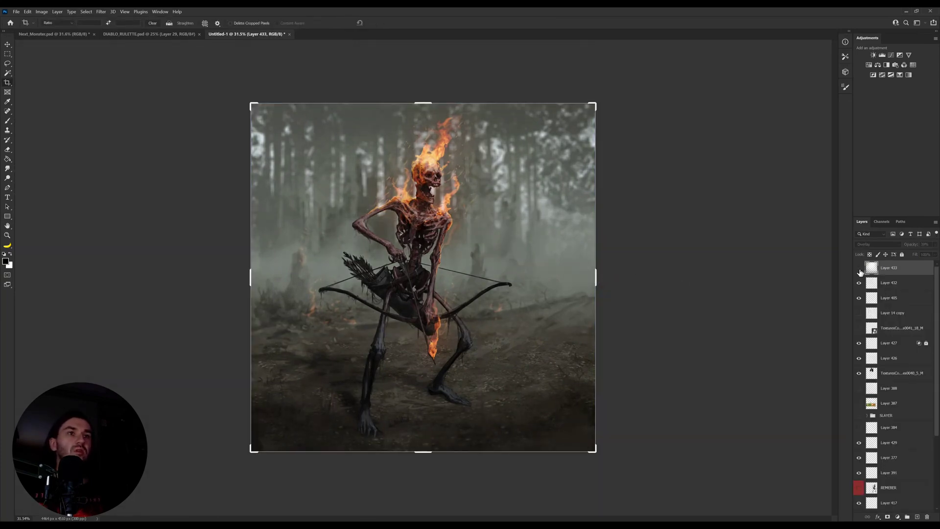
# Step: Select all layers from the Overlay layer down and stamp them into a merged copy at the top of the stack
pyautogui.scroll(-4, 911, 441)
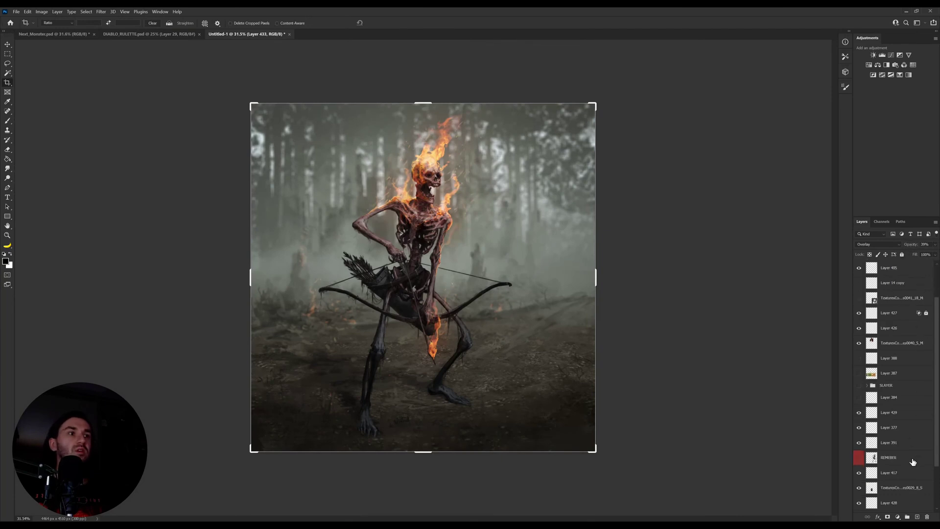
pyautogui.click(903, 508)
pyautogui.scroll(4, 889, 343)
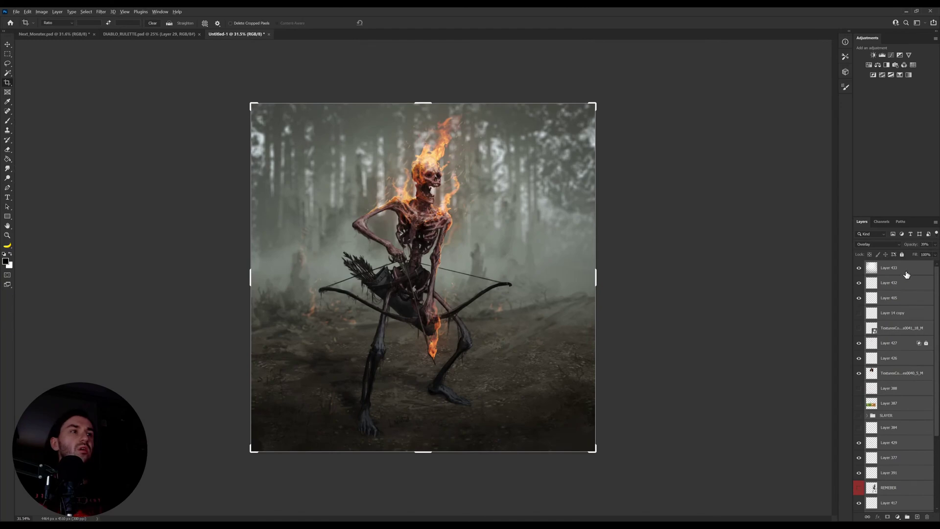
pyautogui.hotkey('ctrl', 'shift', 'alt', 'e')
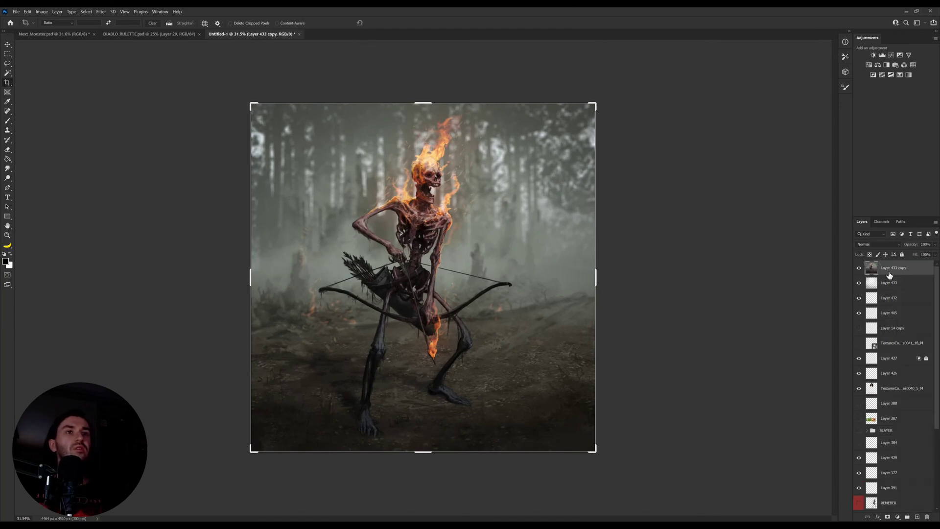
# Step: Smooth the dark bow limb between the burning hand and the bowstring's tip on the merged copy with a small black brush
pyautogui.press('m')
pyautogui.press('z')
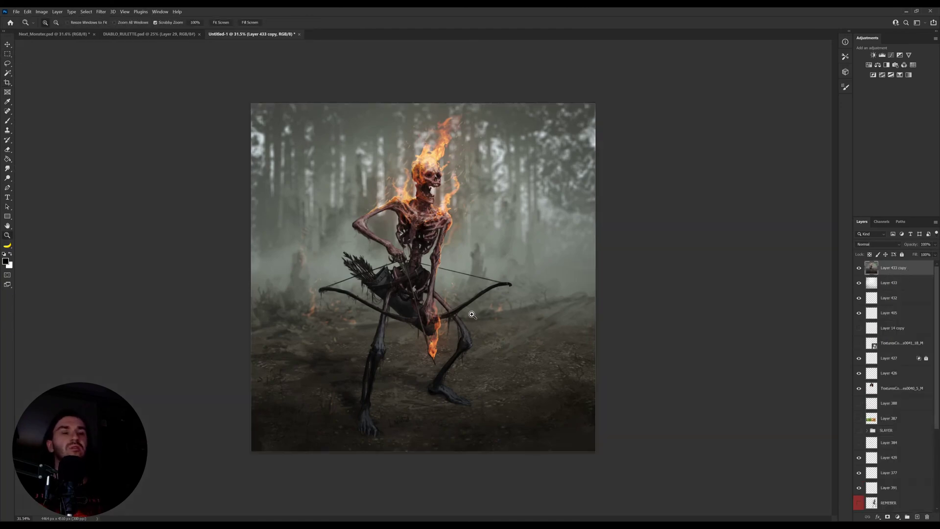
pyautogui.moveTo(471, 314)
pyautogui.mouseDown()
pyautogui.moveTo(508, 307)
pyautogui.moveTo(481, 293)
pyautogui.moveTo(509, 294)
pyautogui.mouseUp()
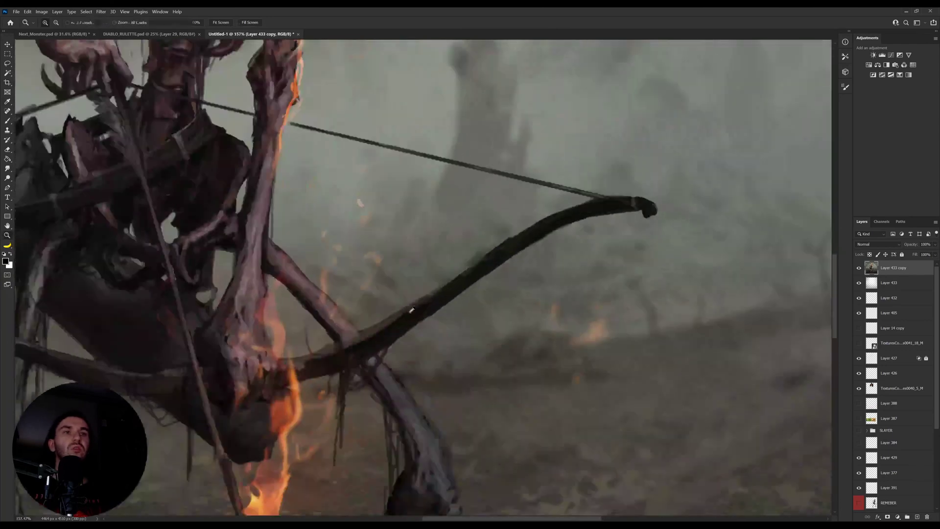
pyautogui.press('b')
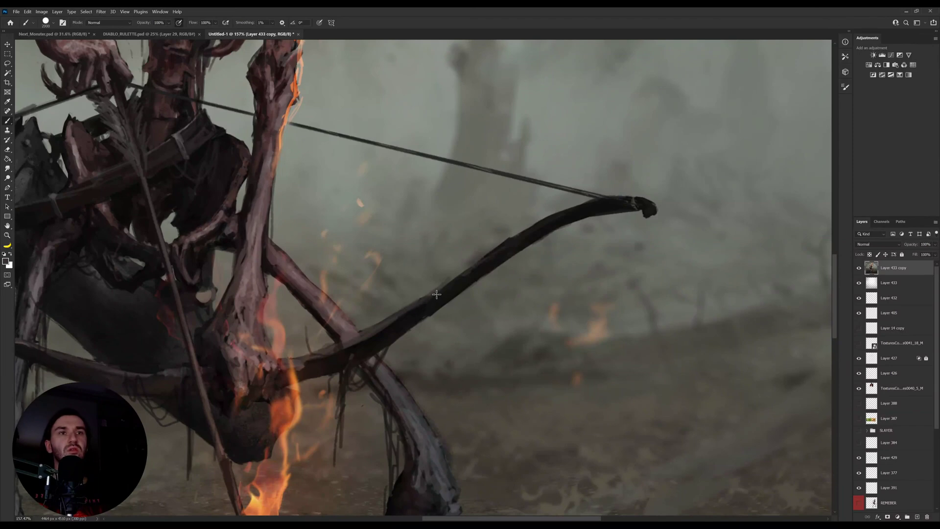
pyautogui.press('[')
pyautogui.press('[')
pyautogui.press('[')
pyautogui.press('[')
pyautogui.press('[')
pyautogui.press('[')
pyautogui.press('[')
pyautogui.press('[')
pyautogui.press('[')
pyautogui.press('[')
pyautogui.press('[')
pyautogui.press('[')
pyautogui.press('[')
pyautogui.press('[')
pyautogui.press('[')
pyautogui.press('[')
pyautogui.press('[')
pyautogui.press('[')
pyautogui.press('[')
pyautogui.press('[')
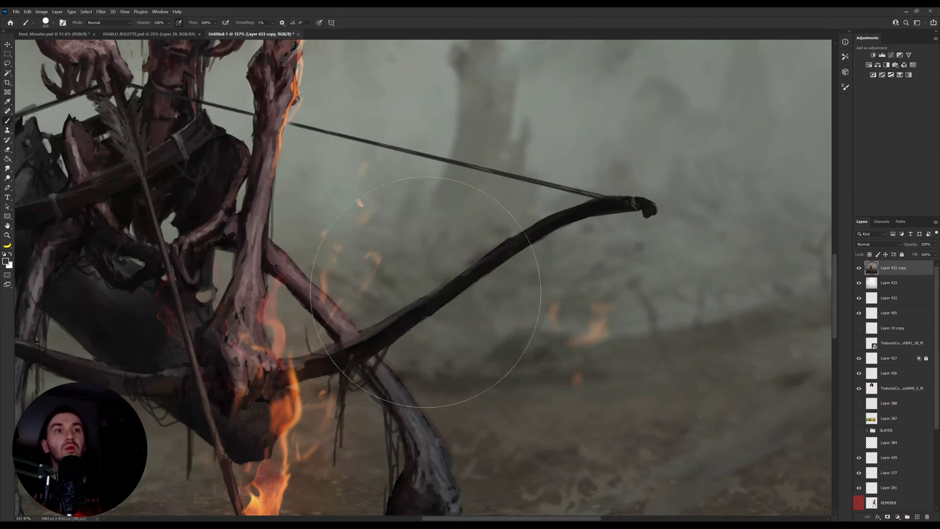
pyautogui.press('[')
pyautogui.press('[')
pyautogui.press('[')
pyautogui.moveTo(478, 265)
pyautogui.mouseDown()
pyautogui.moveTo(547, 223)
pyautogui.moveTo(611, 206)
pyautogui.mouseUp()
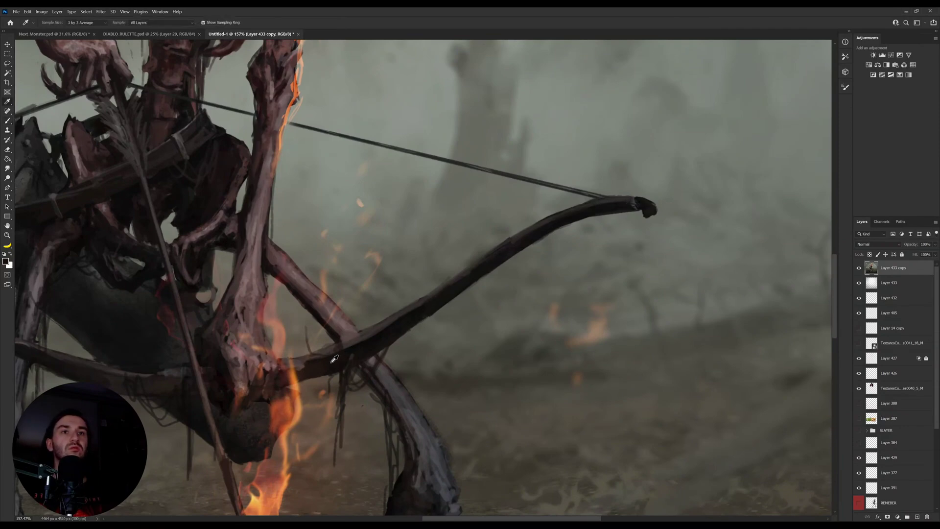
# Step: Refine the dark edges of the bow from its grip to the curved tip using sampled tones and a small brush
pyautogui.moveTo(318, 365)
pyautogui.mouseDown()
pyautogui.moveTo(617, 328)
pyautogui.moveTo(507, 384)
pyautogui.mouseUp()
pyautogui.press('r')
pyautogui.press('o')
pyautogui.press('i')
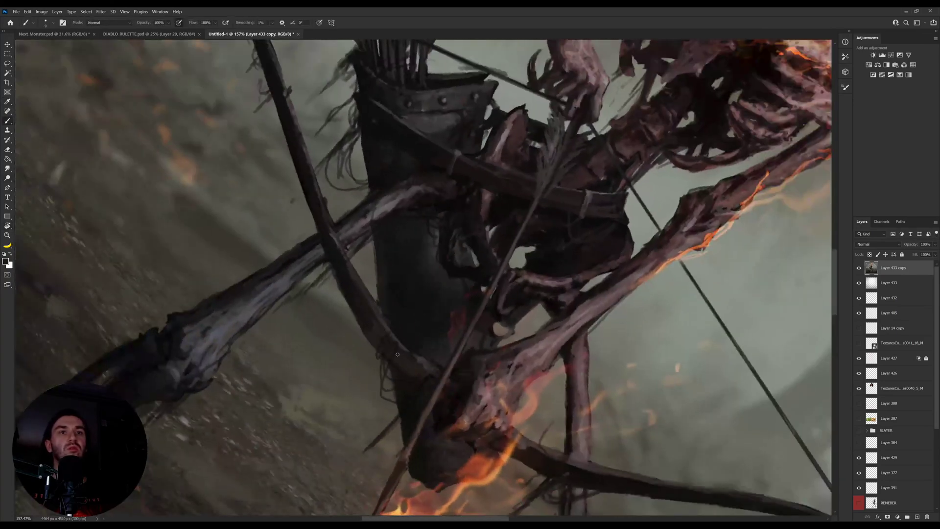
pyautogui.press('r')
pyautogui.moveTo(561, 337); pyautogui.dragTo(578, 220)
pyautogui.moveTo(612, 252); pyautogui.dragTo(484, 278)
pyautogui.press('i')
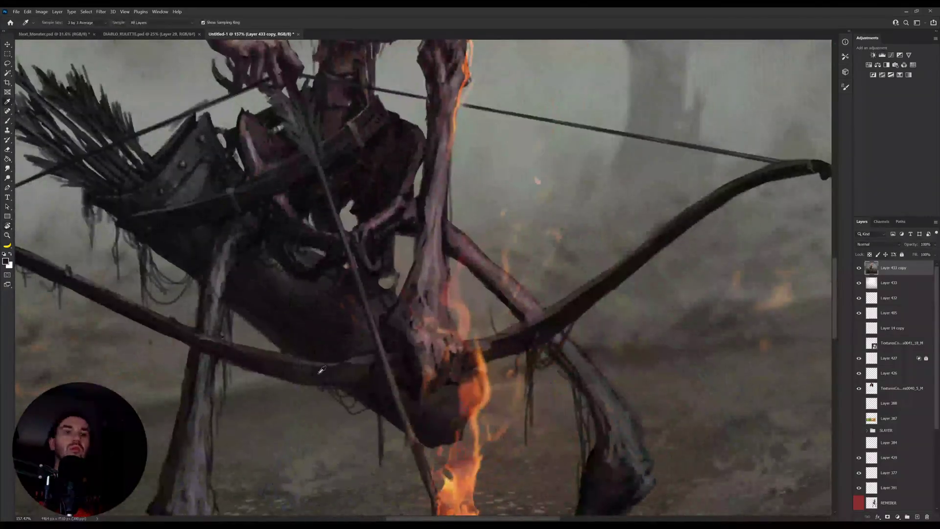
pyautogui.press('b')
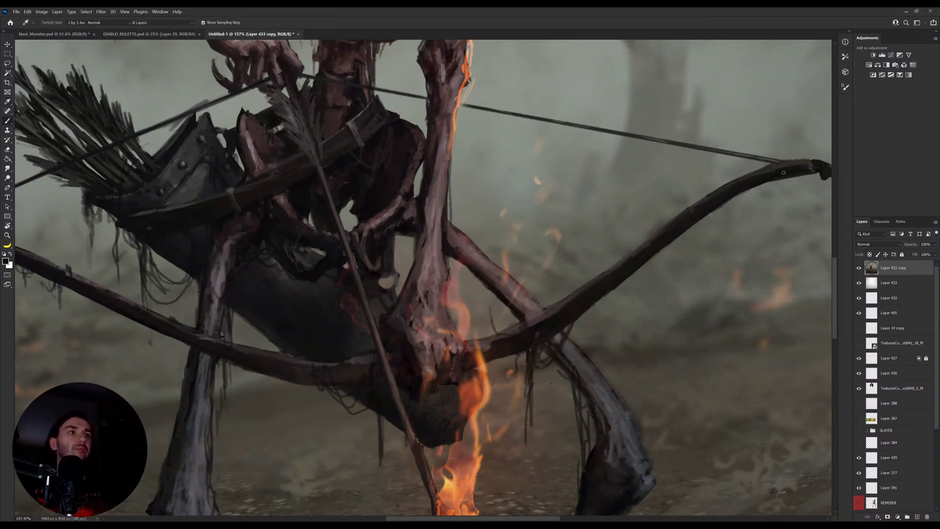
pyautogui.moveTo(773, 174); pyautogui.dragTo(691, 189)
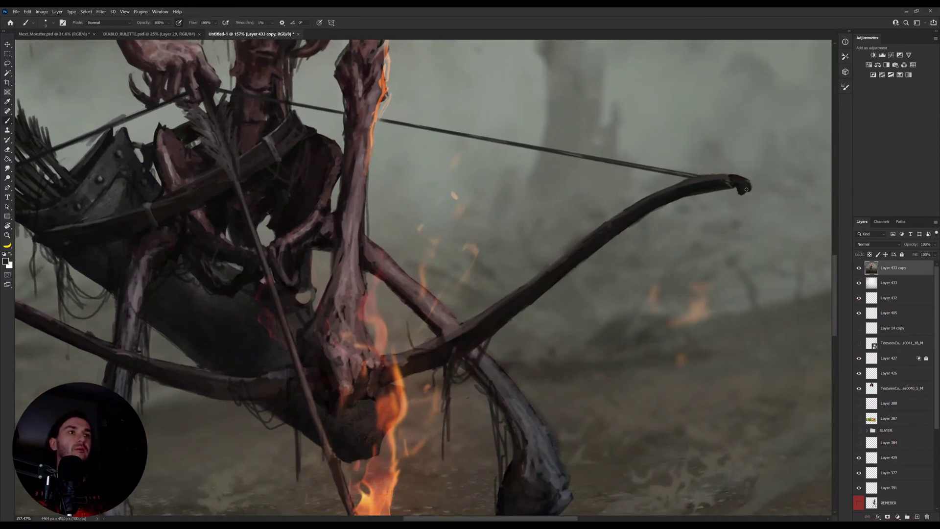
pyautogui.moveTo(733, 184); pyautogui.dragTo(657, 190)
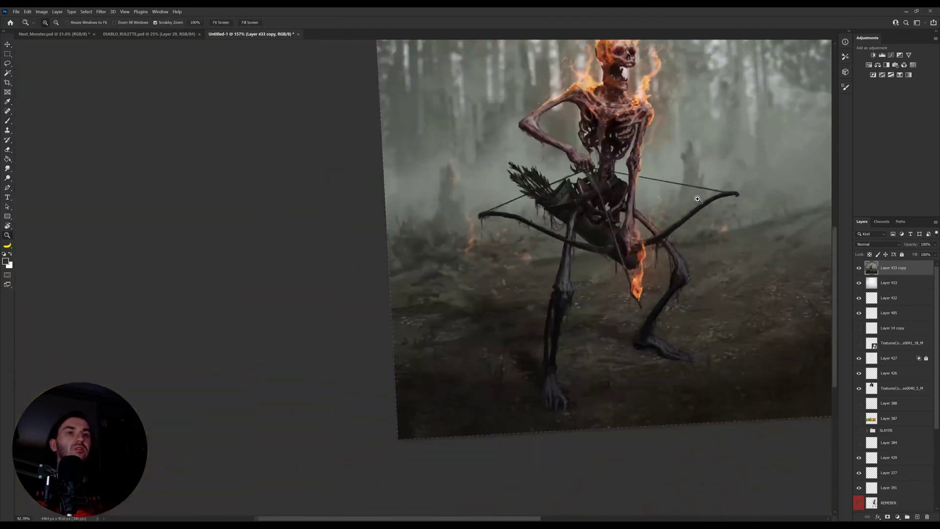
pyautogui.hotkey('ctrl', '0')
pyautogui.press('r')
pyautogui.moveTo(730, 175); pyautogui.dragTo(718, 206)
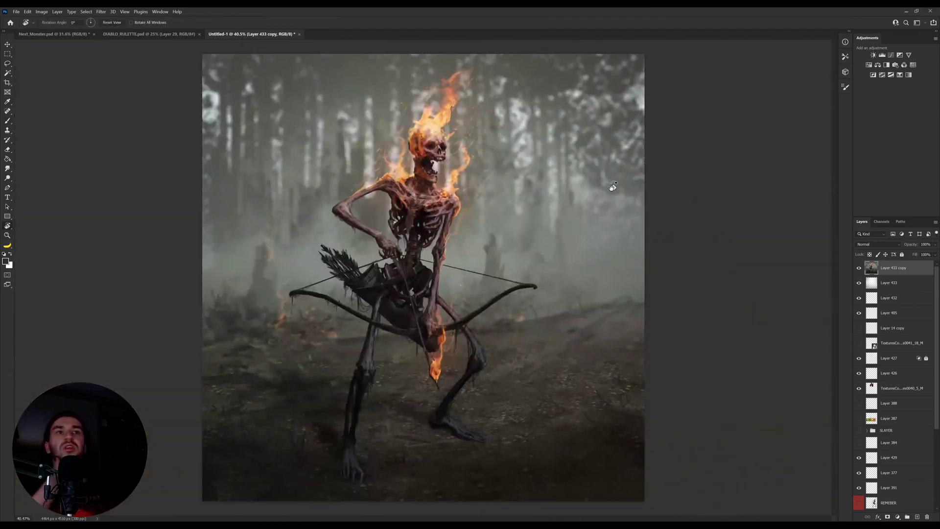
# Step: Deepen the skull's eye sockets on the merged copy with sampled dark red tones and a small brush
pyautogui.press('z')
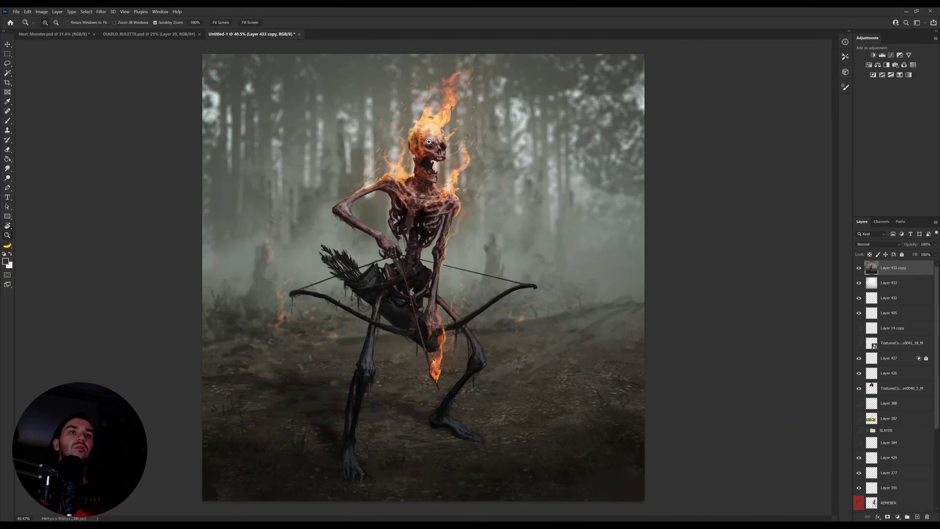
pyautogui.click(440, 146)
pyautogui.press('i')
pyautogui.click(433, 146)
pyautogui.press('b')
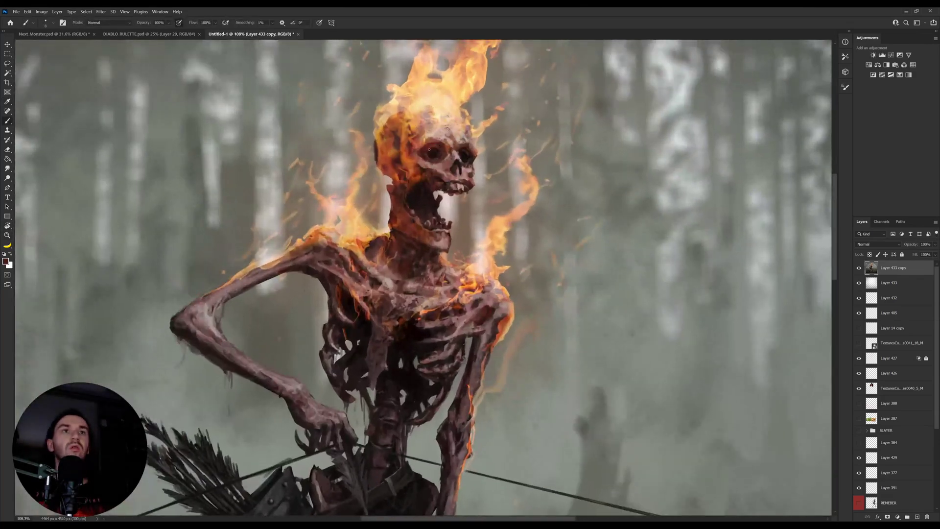
pyautogui.keyDown('alt'); pyautogui.click(429, 150); pyautogui.keyUp('alt')
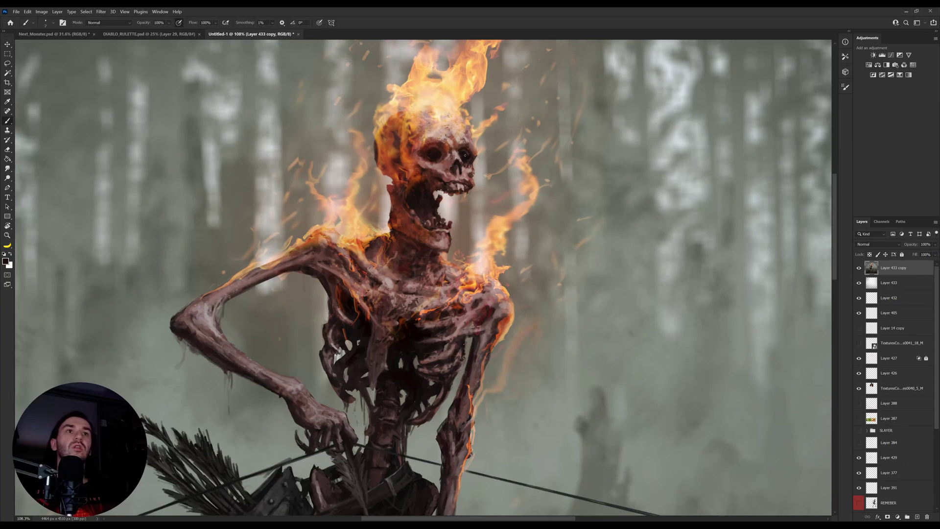
# Step: Retouch the skull's open mouth and lower teeth with sampled tones and a fine brush
pyautogui.press('z')
pyautogui.moveTo(454, 188)
pyautogui.mouseDown()
pyautogui.moveTo(429, 203)
pyautogui.moveTo(467, 186)
pyautogui.mouseUp()
pyautogui.press('b')
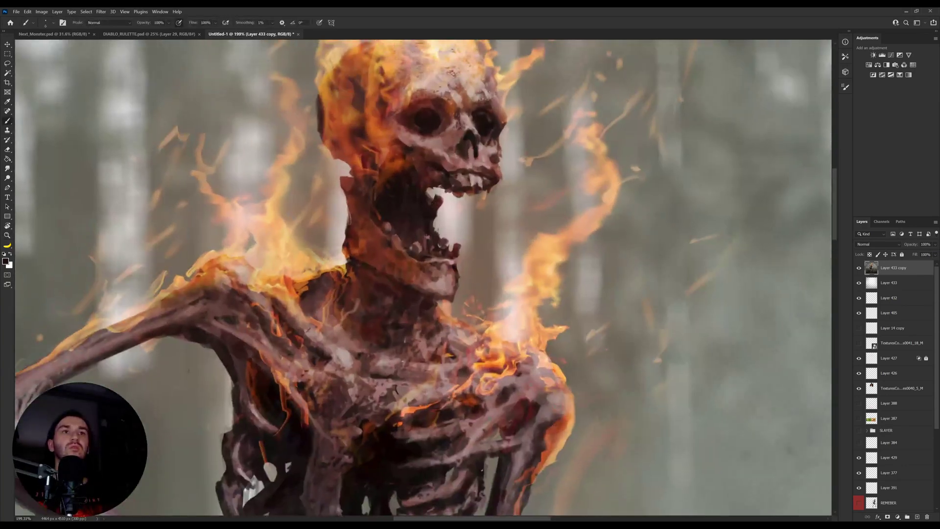
pyautogui.keyDown('alt'); pyautogui.click(439, 194); pyautogui.keyUp('alt')
pyautogui.press('z')
pyautogui.press('b')
pyautogui.keyDown('alt'); pyautogui.click(444, 200); pyautogui.keyUp('alt')
pyautogui.moveTo(442, 201)
pyautogui.mouseDown()
pyautogui.moveTo(434, 228)
pyautogui.moveTo(418, 236)
pyautogui.mouseUp()
# Step: Duplicate the retouched merged layer at the top of the stack
pyautogui.press('z')
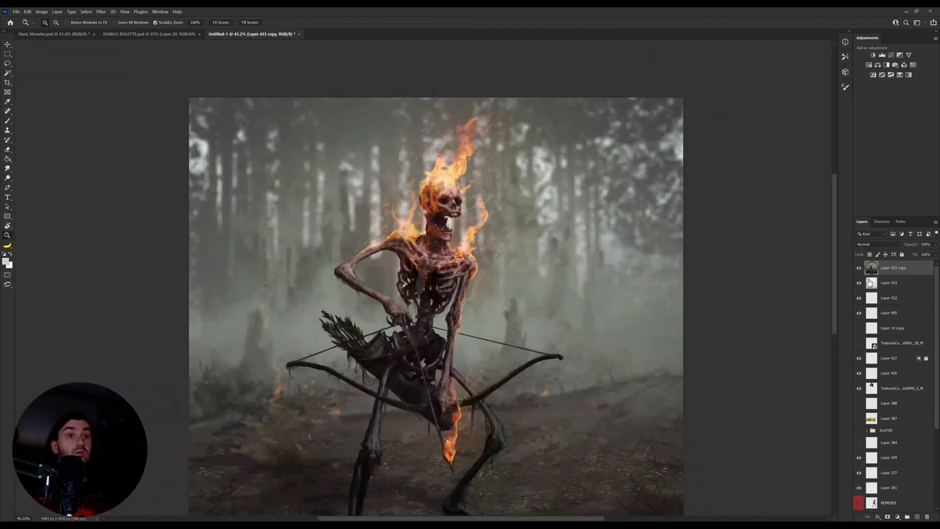
pyautogui.moveTo(890, 273); pyautogui.dragTo(892, 269)
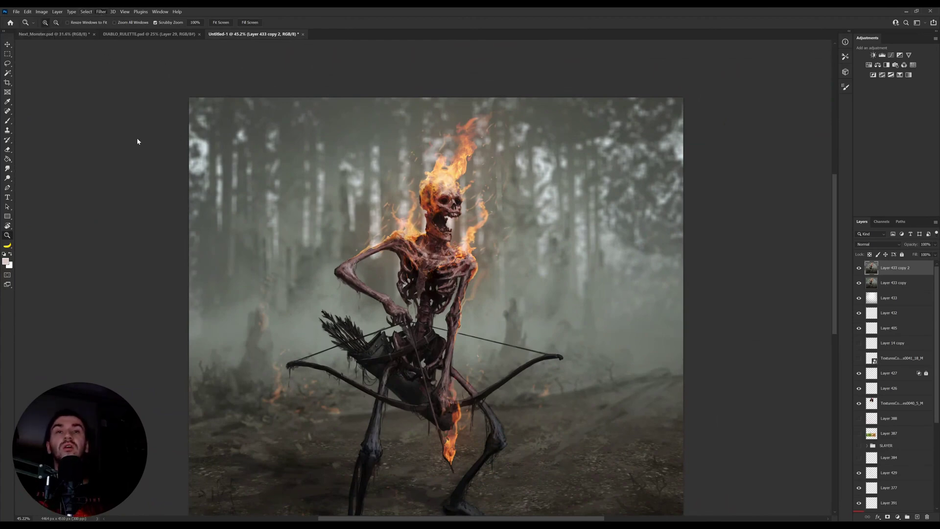
pyautogui.press('space')
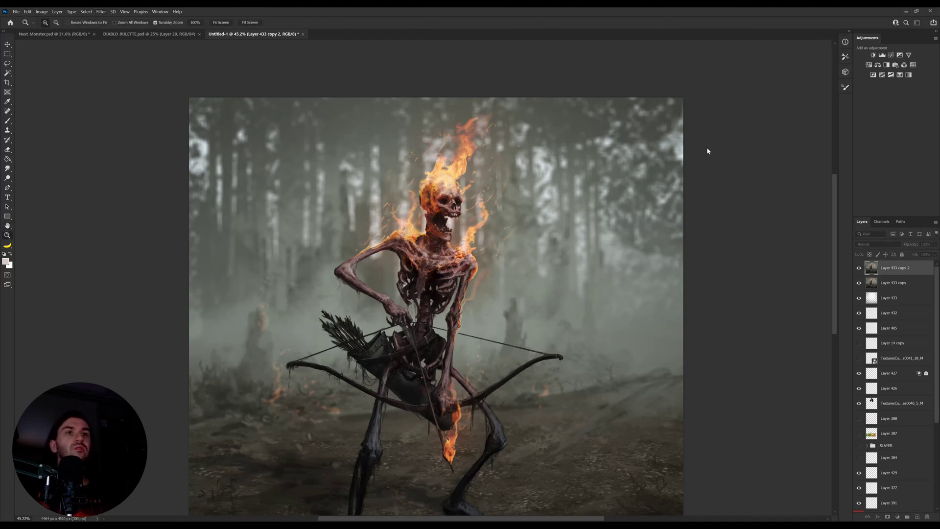
pyautogui.moveTo(456, 210); pyautogui.dragTo(423, 228)
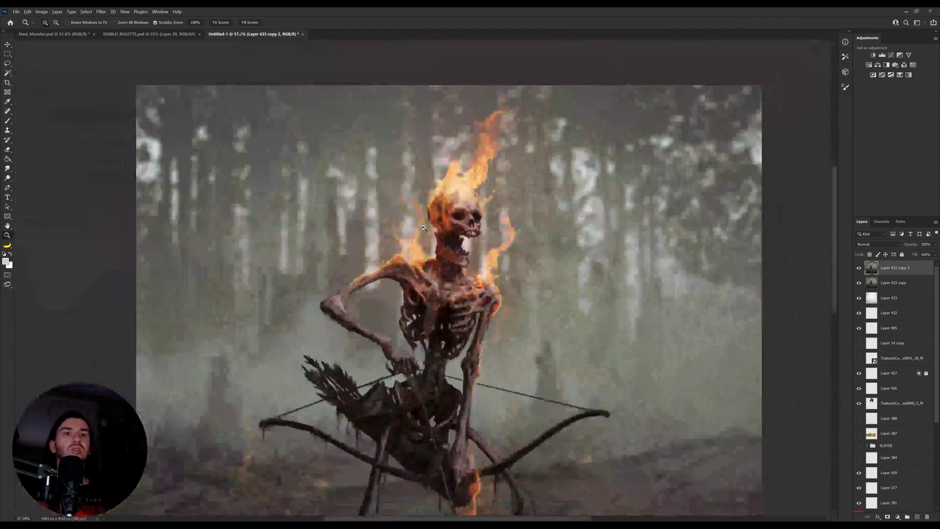
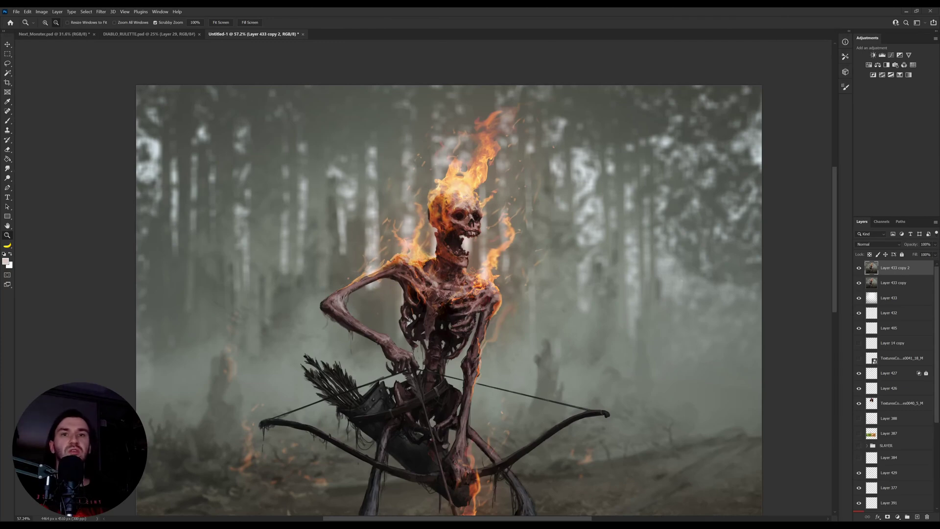
# Step: Paste the Amfisbena blog screenshot over the painting and examine its title banner up close
pyautogui.hotkey('ctrl', 'v')
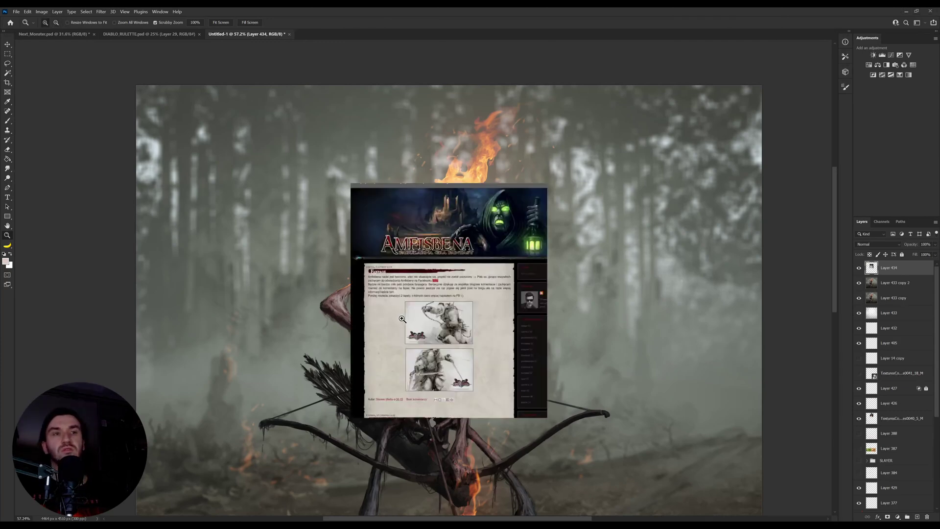
pyautogui.moveTo(474, 320); pyautogui.dragTo(497, 314)
pyautogui.moveTo(405, 158); pyautogui.dragTo(442, 253)
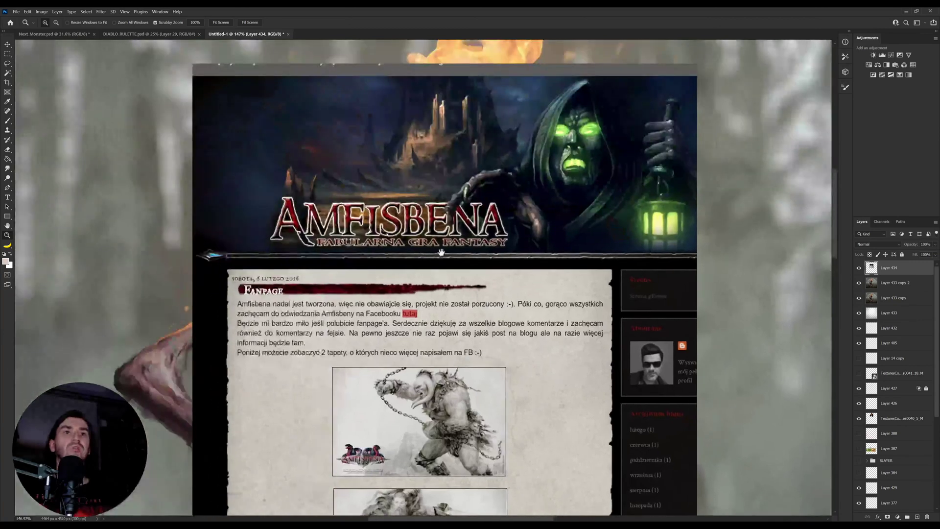
pyautogui.moveTo(368, 196); pyautogui.dragTo(386, 202)
pyautogui.moveTo(420, 315); pyautogui.dragTo(417, 314)
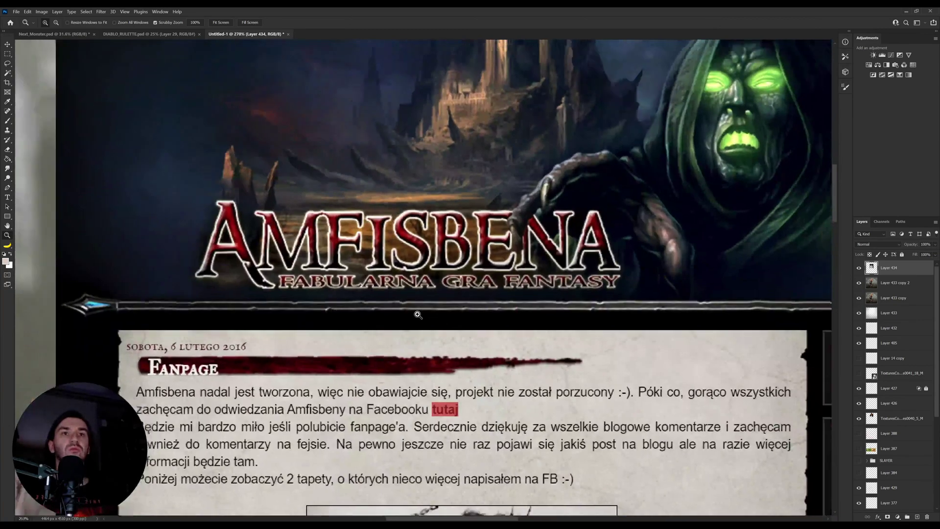
pyautogui.keyDown('alt'); pyautogui.click(418, 315); pyautogui.keyUp('alt')
pyautogui.keyDown('alt'); pyautogui.click(485, 303); pyautogui.keyUp('alt')
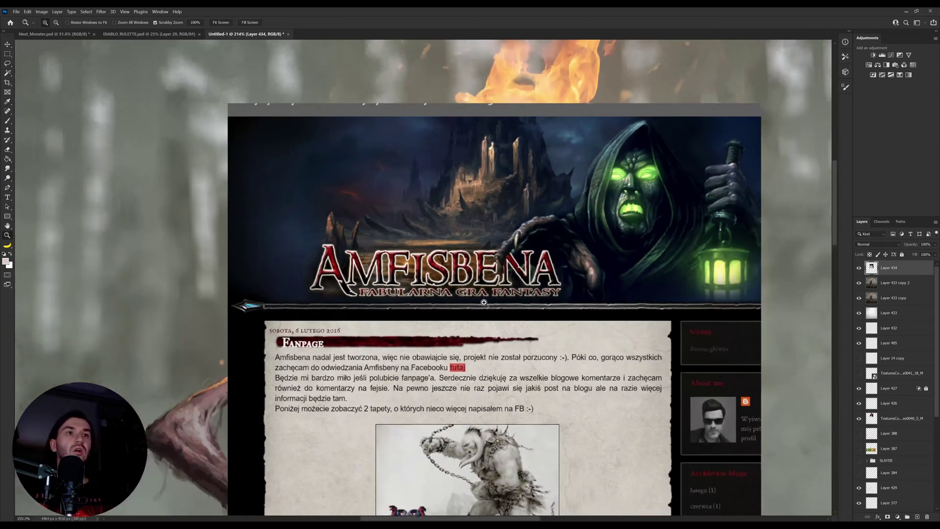
pyautogui.moveTo(484, 303); pyautogui.dragTo(469, 292)
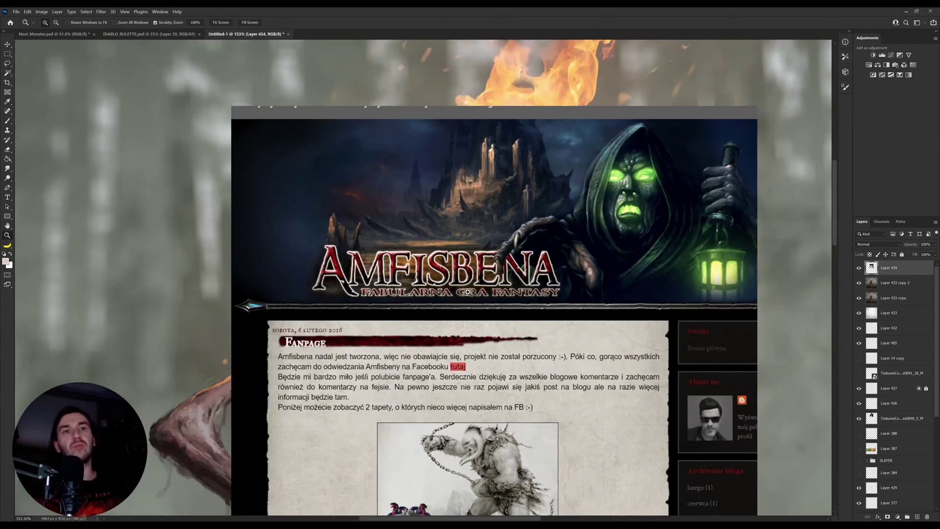
# Step: Examine the two wallpaper drawings in the pasted blog screenshot and delete its layer
pyautogui.moveTo(436, 386)
pyautogui.mouseDown()
pyautogui.moveTo(417, 400)
pyautogui.moveTo(432, 401)
pyautogui.mouseUp()
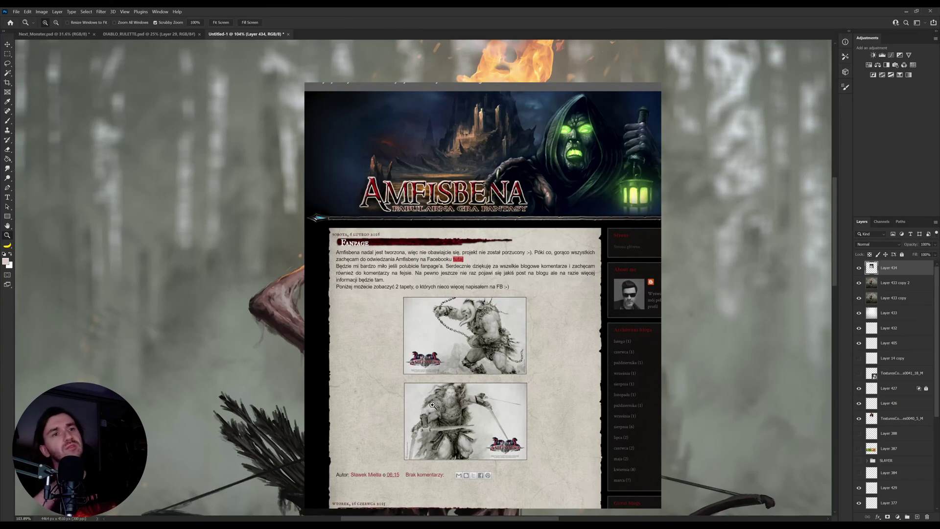
pyautogui.moveTo(445, 404); pyautogui.dragTo(469, 401)
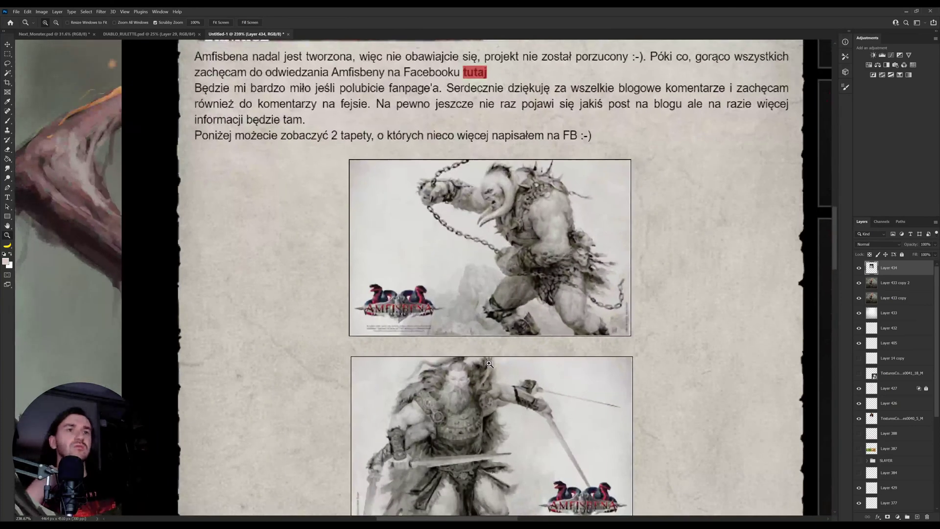
pyautogui.moveTo(490, 362); pyautogui.dragTo(463, 365)
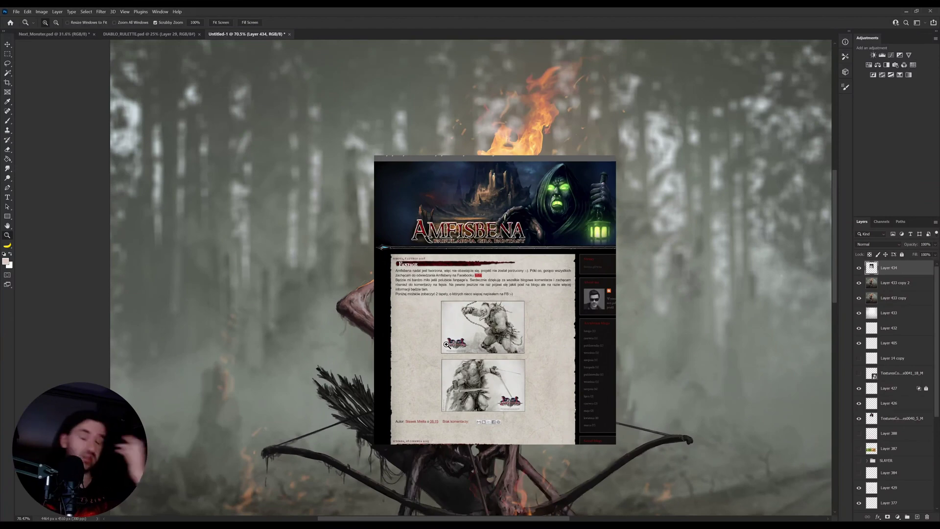
pyautogui.press('Delete')
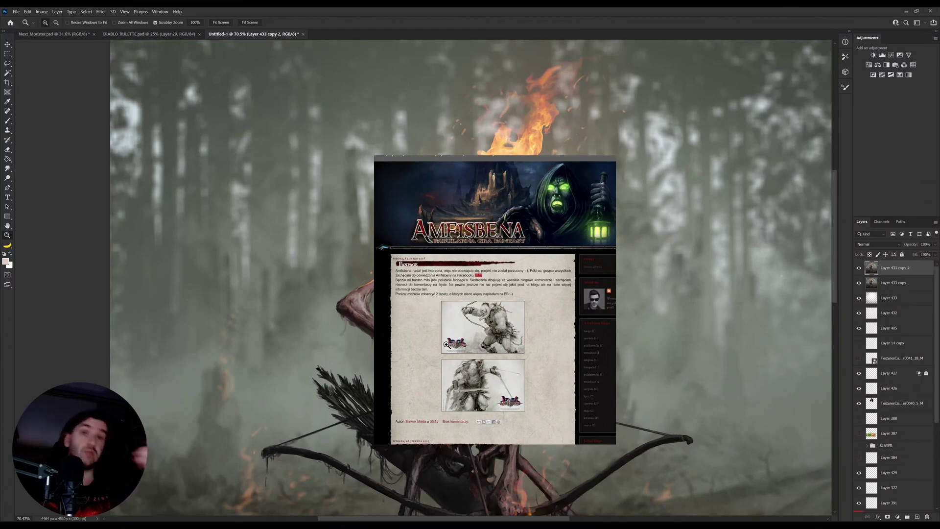
# Step: Retouch the bow limb where it crosses the quiver on the duplicated layer, using dark tones sampled there
pyautogui.moveTo(446, 452); pyautogui.dragTo(459, 333)
pyautogui.press('r')
pyautogui.moveTo(549, 320)
pyautogui.mouseDown()
pyautogui.moveTo(495, 419)
pyautogui.moveTo(420, 434)
pyautogui.mouseUp()
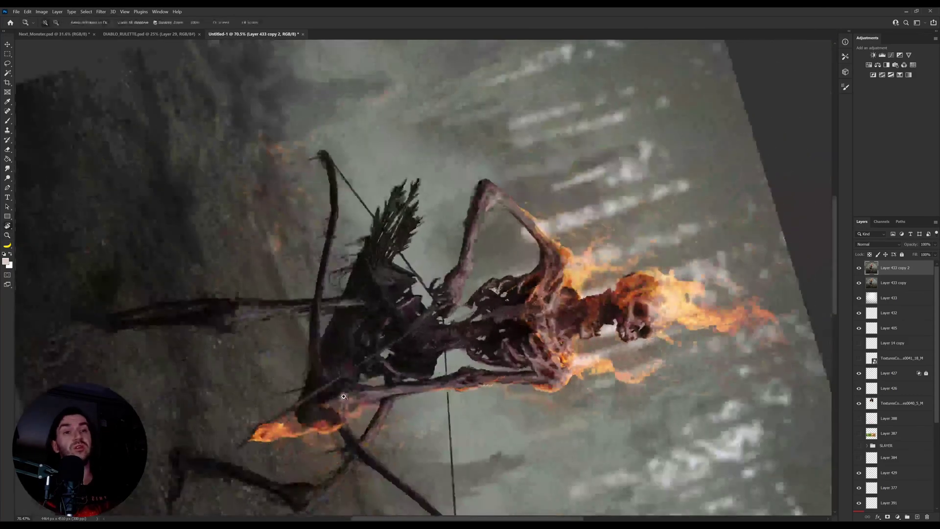
pyautogui.moveTo(338, 392); pyautogui.dragTo(365, 389)
pyautogui.keyDown('alt'); pyautogui.click(321, 360); pyautogui.keyUp('alt')
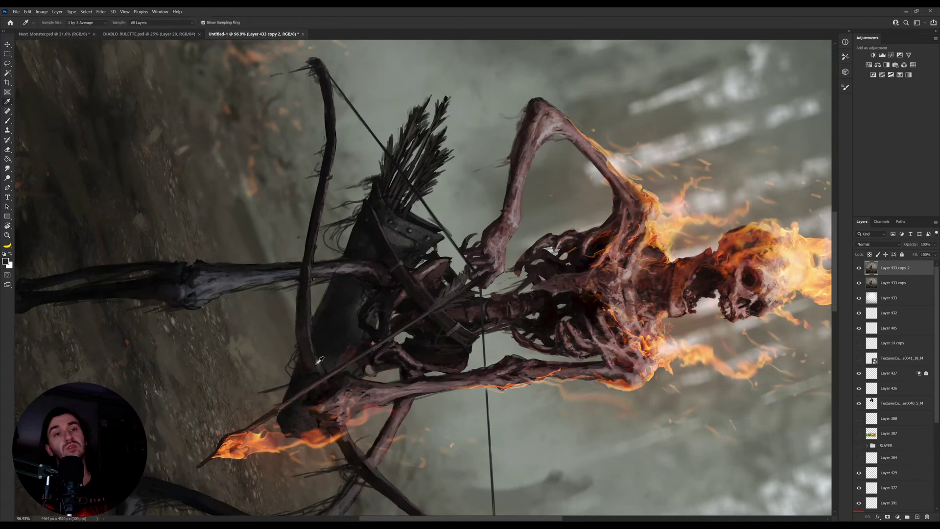
pyautogui.moveTo(318, 362); pyautogui.dragTo(324, 392)
pyautogui.keyDown('alt'); pyautogui.click(328, 395); pyautogui.keyUp('alt')
pyautogui.press('b')
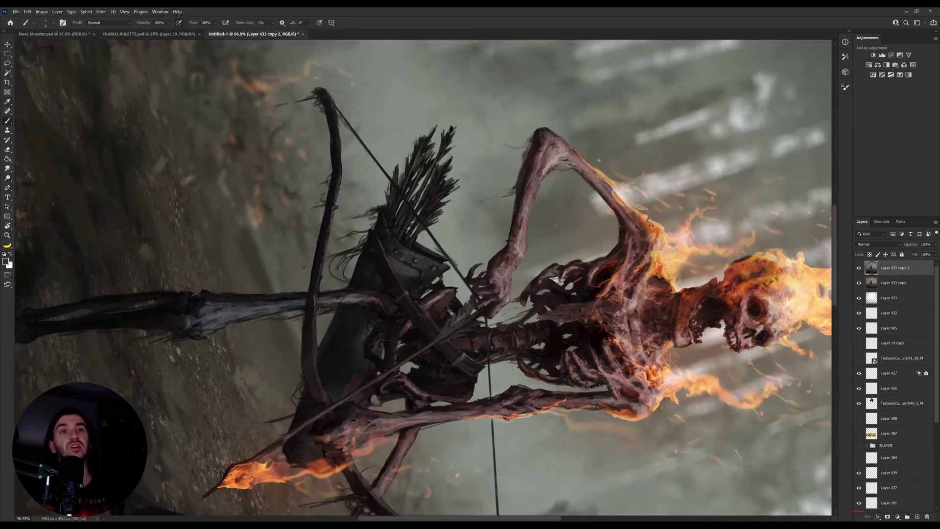
pyautogui.press('r')
pyautogui.moveTo(374, 113)
pyautogui.mouseDown()
pyautogui.moveTo(279, 184)
pyautogui.moveTo(294, 391)
pyautogui.moveTo(314, 410)
pyautogui.mouseUp()
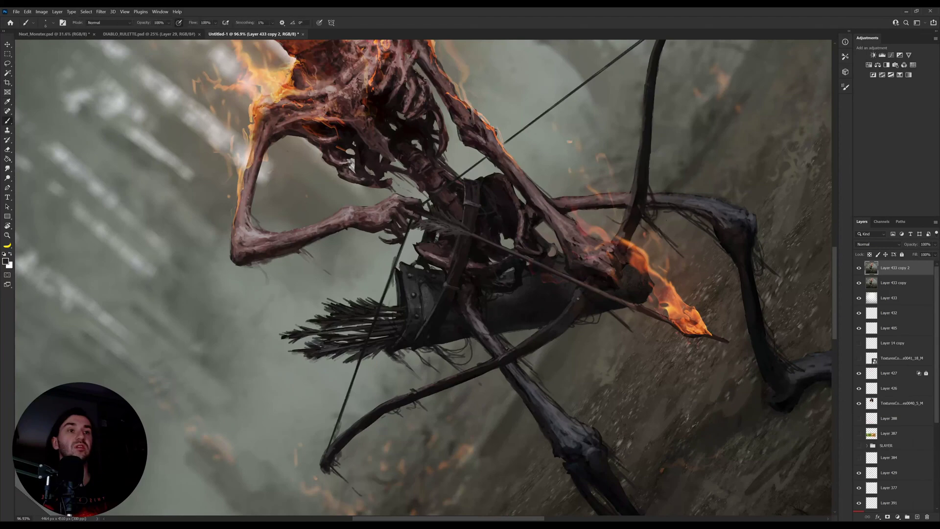
pyautogui.press('z')
pyautogui.moveTo(576, 297); pyautogui.dragTo(510, 294)
pyautogui.press('r')
pyautogui.moveTo(582, 208); pyautogui.dragTo(659, 239)
pyautogui.press('Escape')
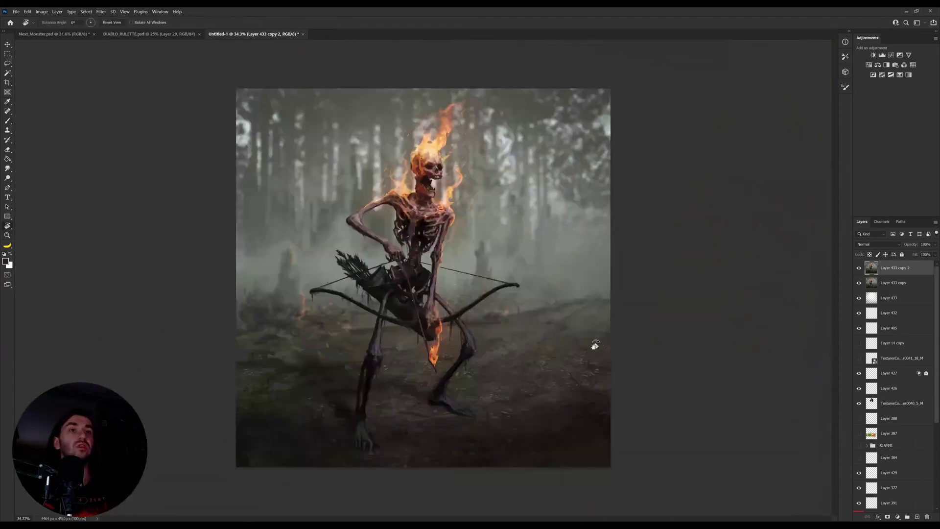
# Step: Retouch the elbow and forearm edges of the bent arm, using bone, shadow and background tones sampled there
pyautogui.press('b')
pyautogui.scroll(4, 436, 281)
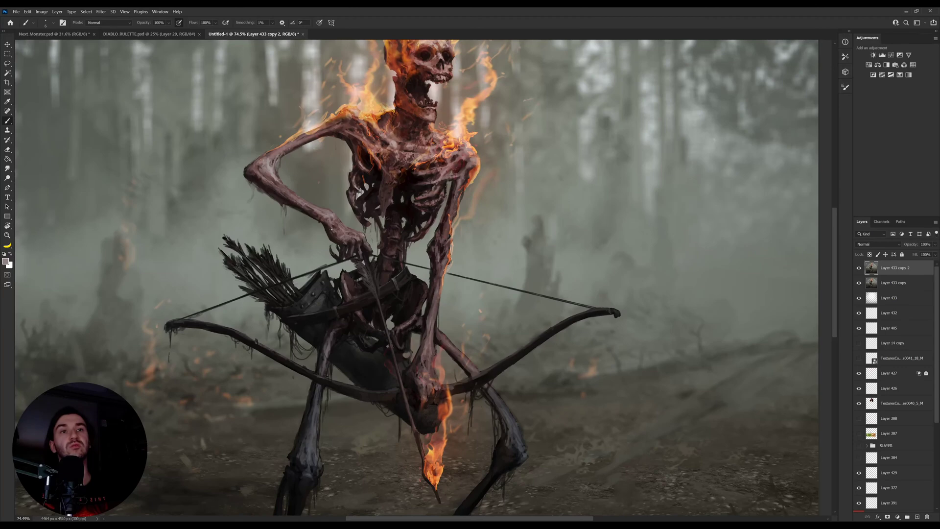
pyautogui.keyDown('alt'); pyautogui.click(271, 197); pyautogui.keyUp('alt')
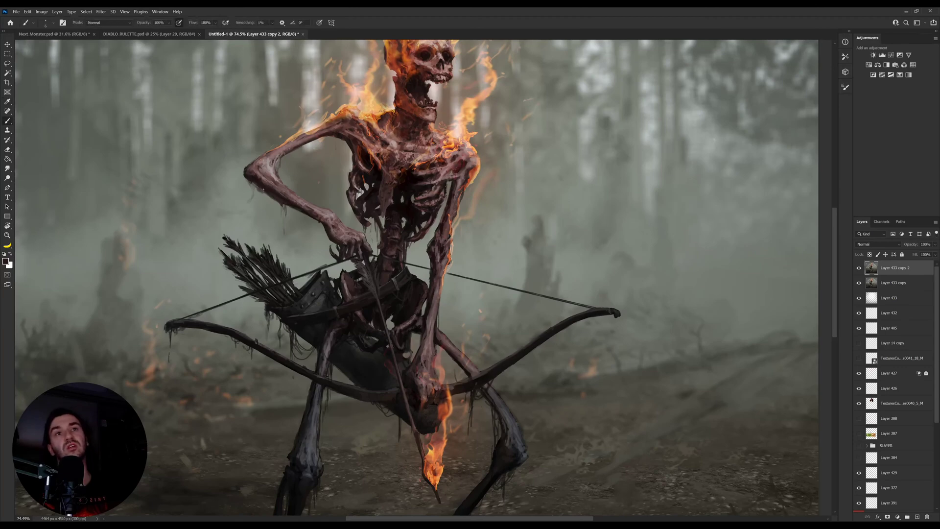
pyautogui.keyDown('alt'); pyautogui.click(278, 198); pyautogui.keyUp('alt')
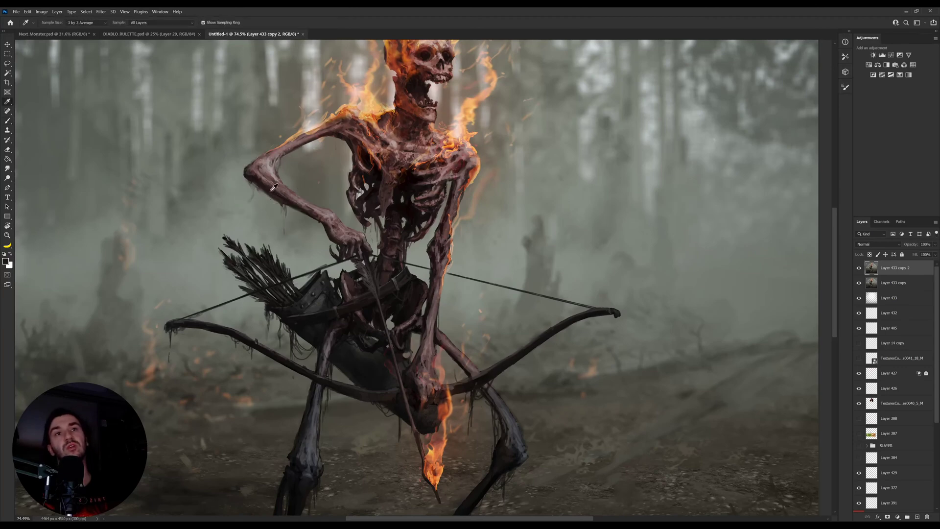
pyautogui.keyDown('alt'); pyautogui.click(279, 198); pyautogui.keyUp('alt')
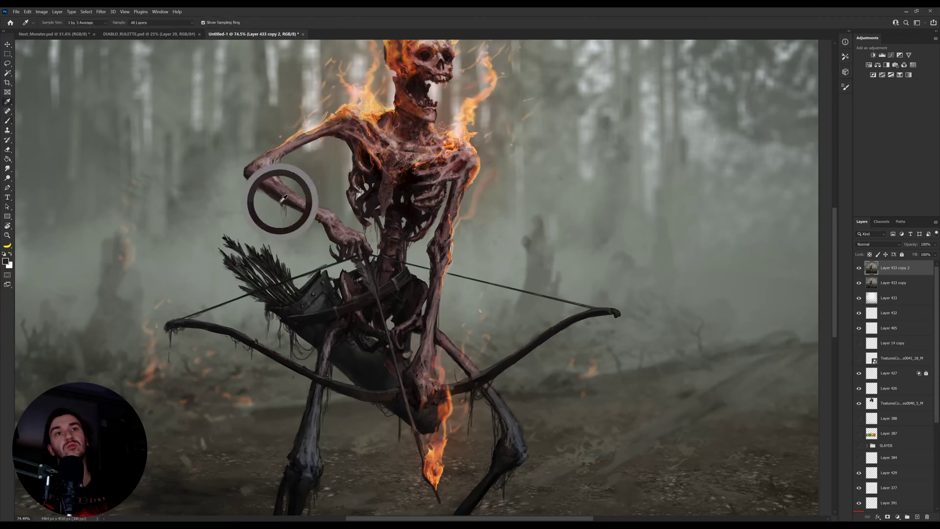
pyautogui.keyDown('alt'); pyautogui.click(245, 174); pyautogui.keyUp('alt')
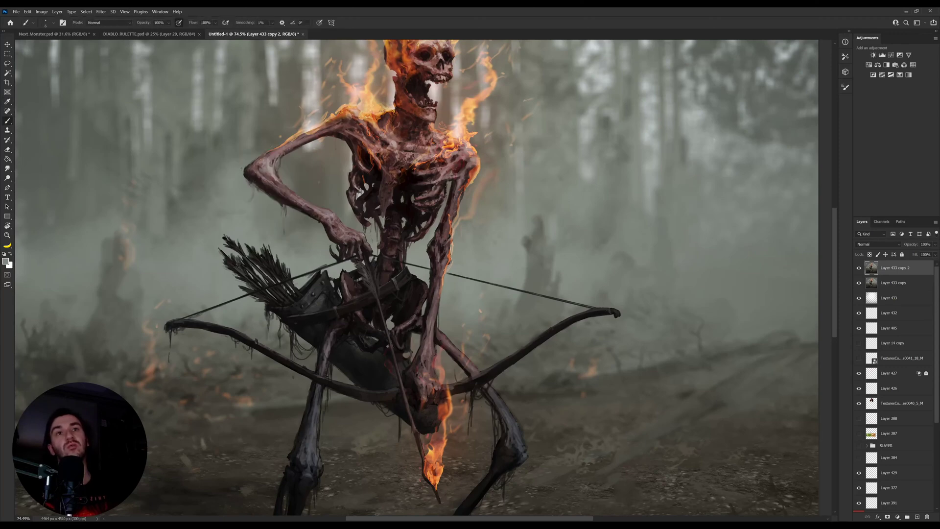
pyautogui.keyDown('alt'); pyautogui.click(246, 173); pyautogui.keyUp('alt')
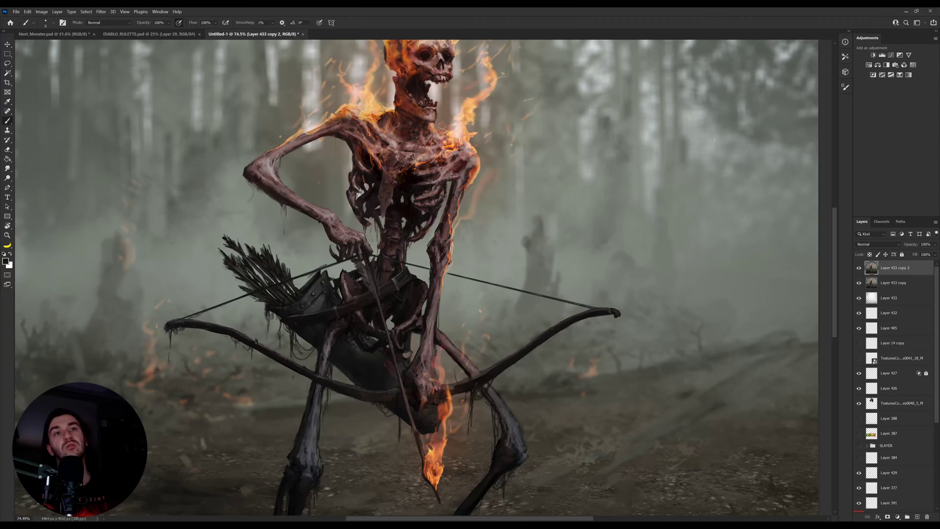
pyautogui.keyDown('alt'); pyautogui.click(244, 173); pyautogui.keyUp('alt')
pyautogui.keyDown('alt'); pyautogui.click(268, 161); pyautogui.keyUp('alt')
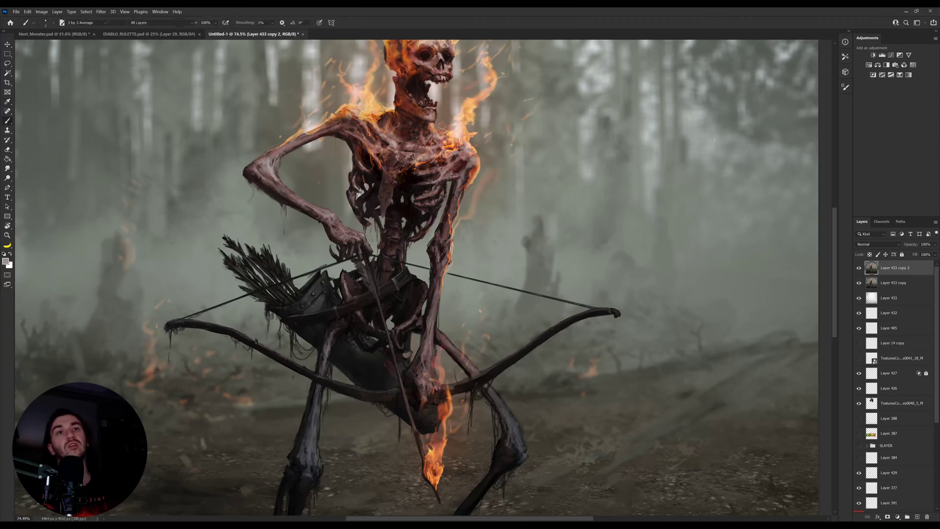
pyautogui.keyDown('alt'); pyautogui.click(270, 163); pyautogui.keyUp('alt')
pyautogui.keyDown('alt'); pyautogui.click(271, 164); pyautogui.keyUp('alt')
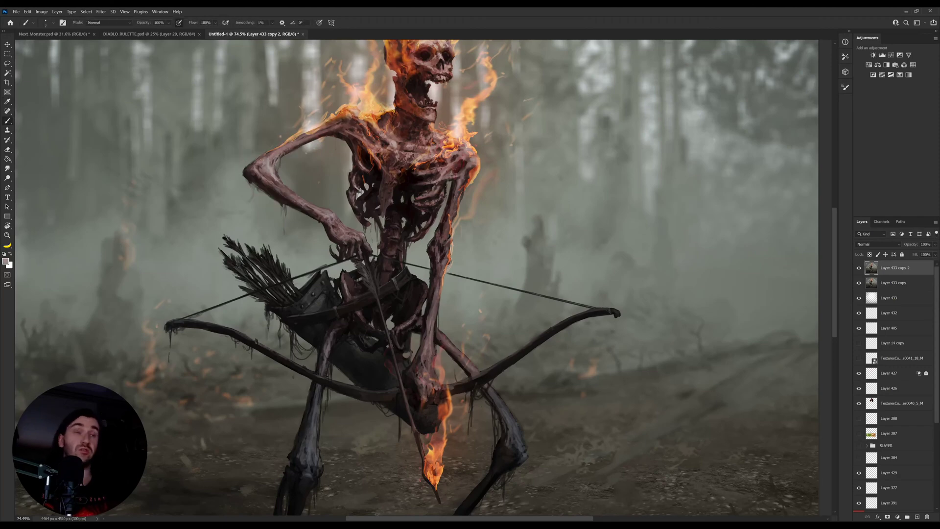
pyautogui.press('z')
pyautogui.press('b')
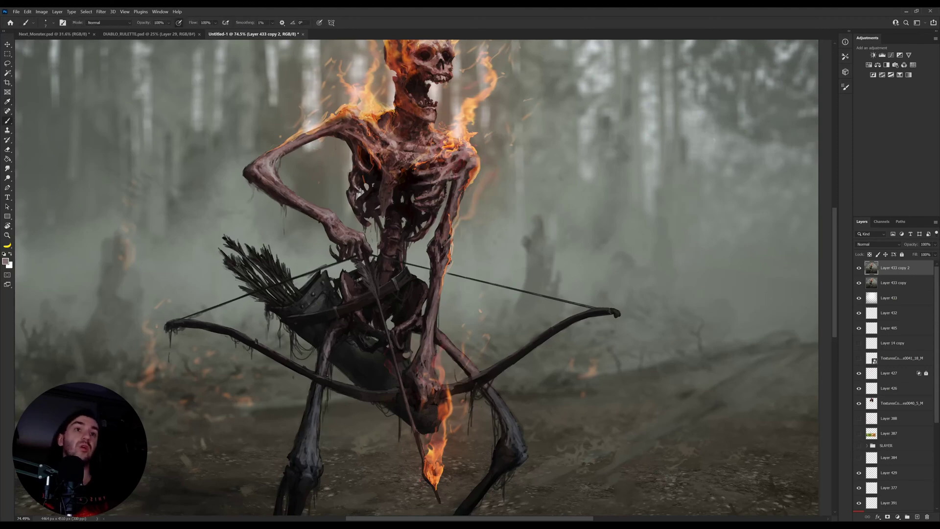
pyautogui.press('z')
pyautogui.hotkey('ctrl', '0')
pyautogui.moveTo(443, 281); pyautogui.dragTo(427, 280)
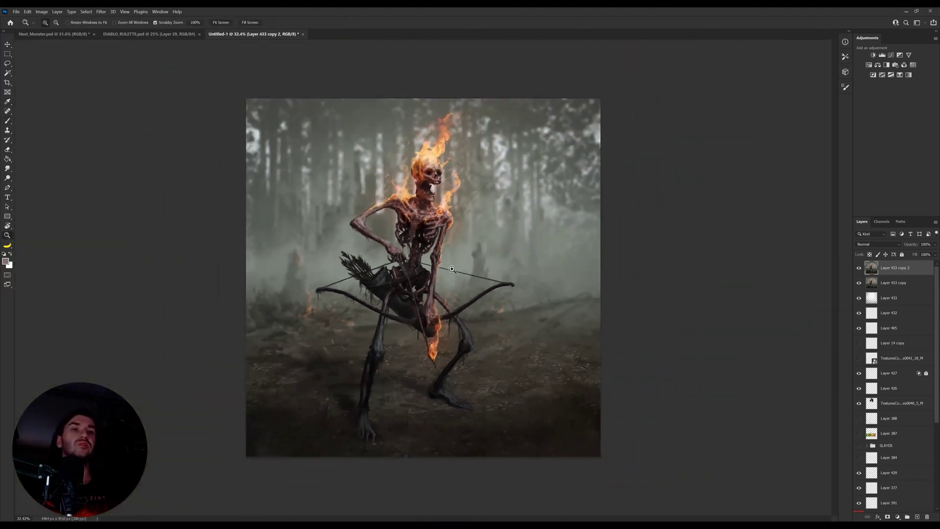
pyautogui.press('v')
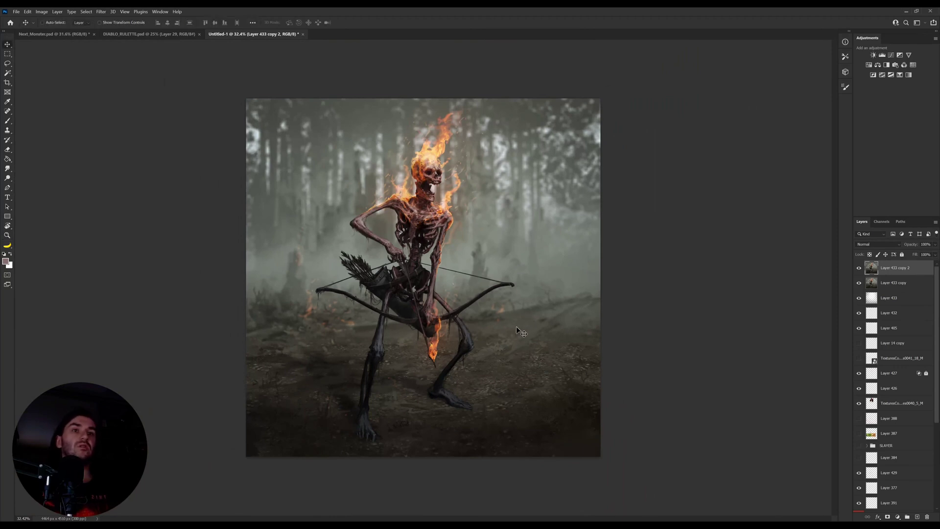
pyautogui.moveTo(517, 327); pyautogui.dragTo(524, 329)
pyautogui.hotkey('ctrl', 'z')
pyautogui.press('c')
pyautogui.moveTo(435, 464); pyautogui.dragTo(433, 472)
pyautogui.press('Return')
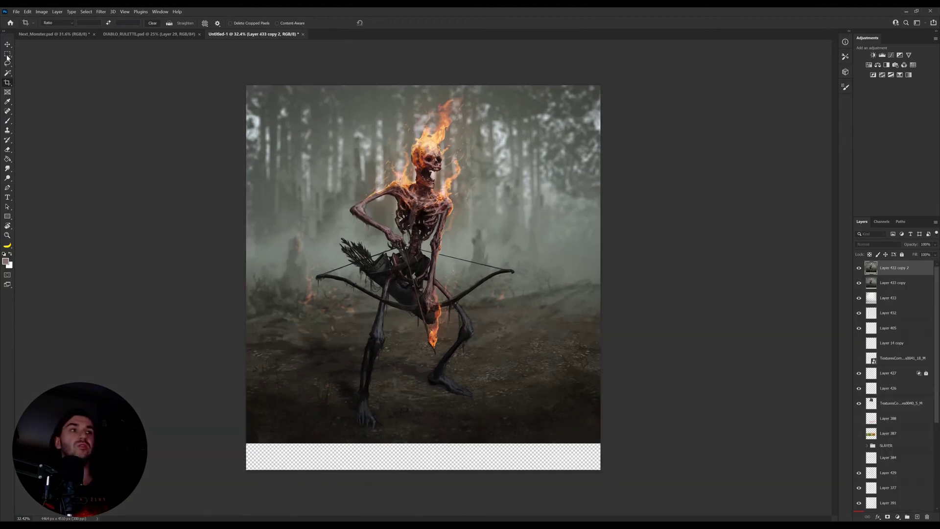
pyautogui.press('m')
pyautogui.hotkey('ctrl', 'z')
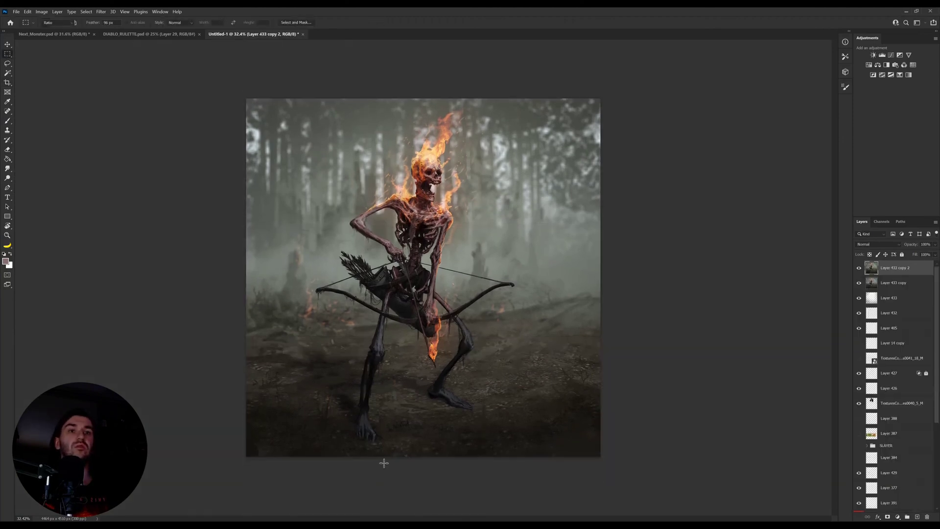
# Step: Extend the canvas a short way below the feet with the Crop tool
pyautogui.press('c')
pyautogui.moveTo(423, 456); pyautogui.dragTo(420, 468)
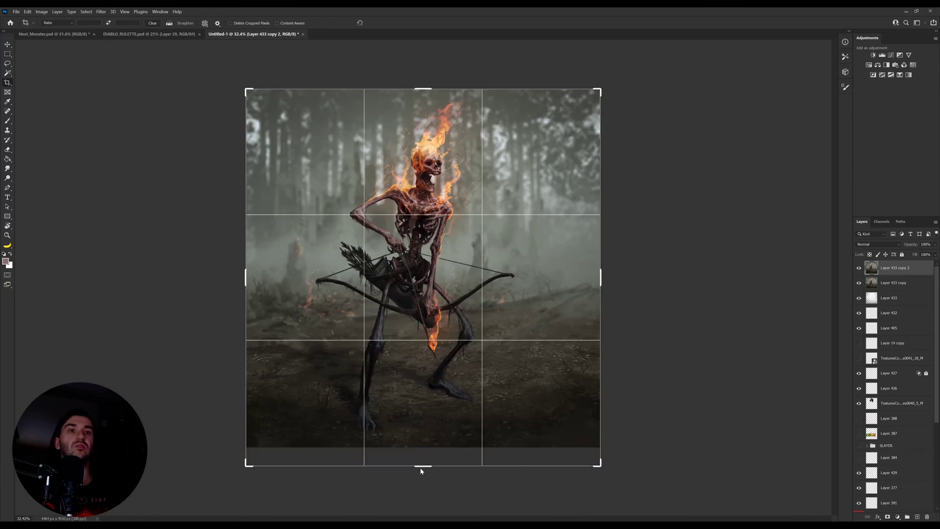
pyautogui.press('Return')
# Step: Try to fill the blank strip below the ground using a feathered rectangular selection
pyautogui.press('m')
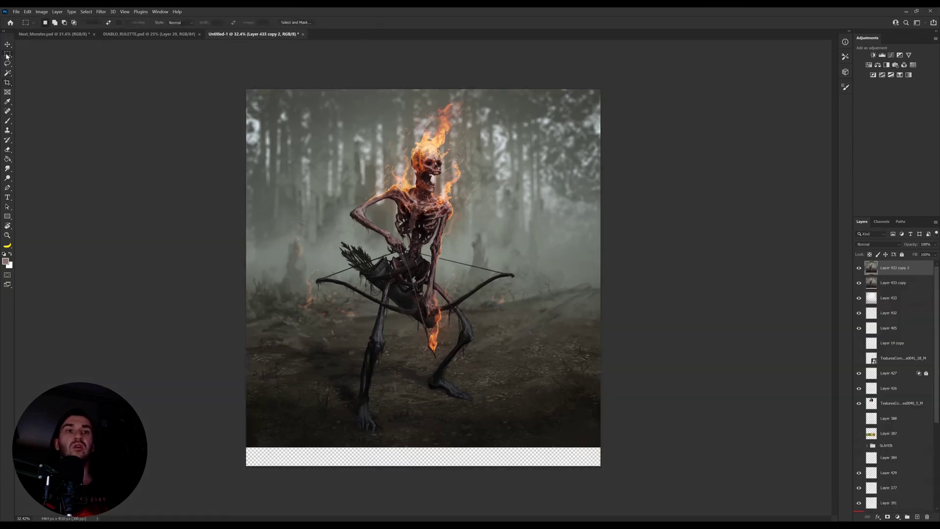
pyautogui.moveTo(636, 440); pyautogui.dragTo(634, 445)
pyautogui.hotkey('shift', 'F5')
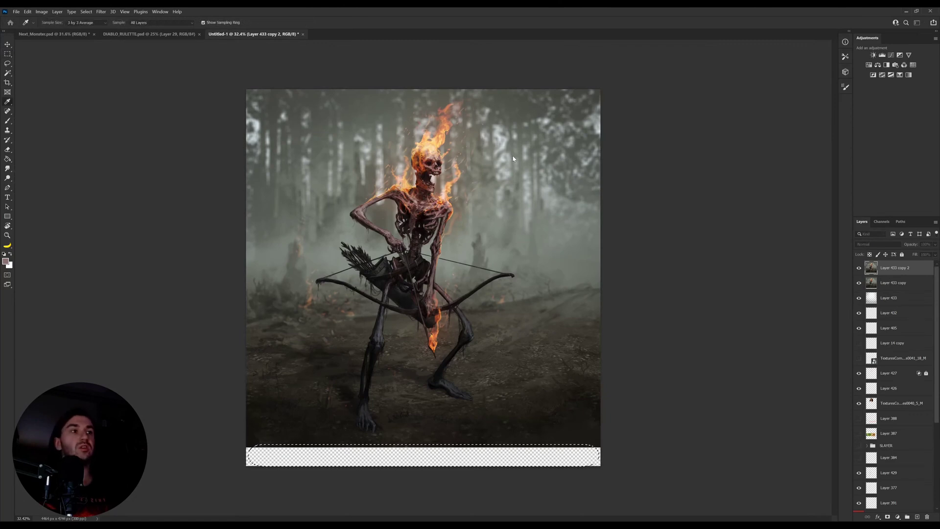
pyautogui.press('m')
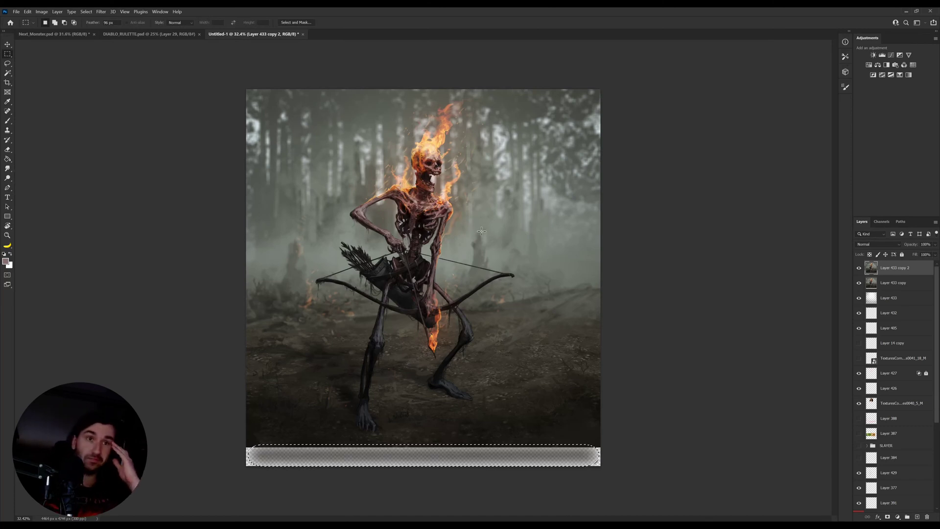
pyautogui.hotkey('ctrl', 'd')
# Step: Set the marquee feather to 0 px, then select the blank strip below the ground and fill it with ground texture
pyautogui.moveTo(98, 24); pyautogui.dragTo(2, 35)
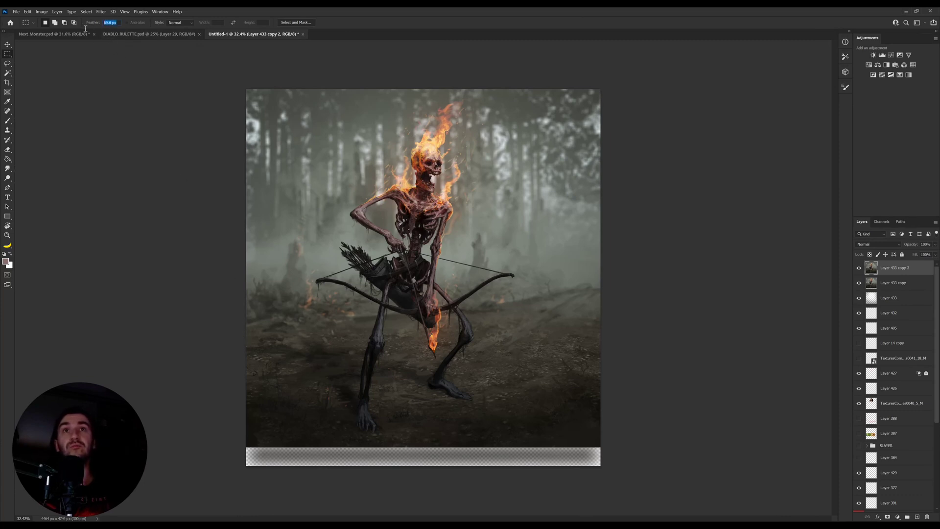
pyautogui.write('0')
pyautogui.press('Return')
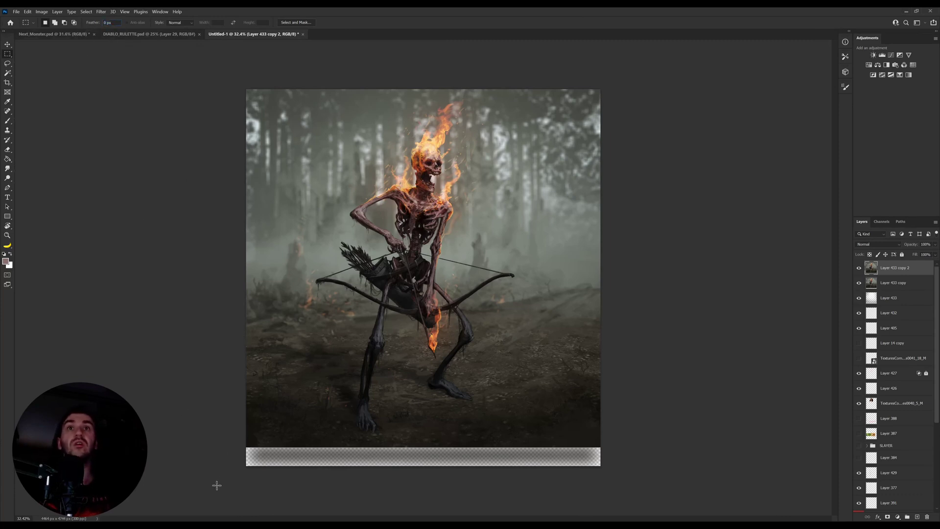
pyautogui.moveTo(638, 500); pyautogui.dragTo(659, 447)
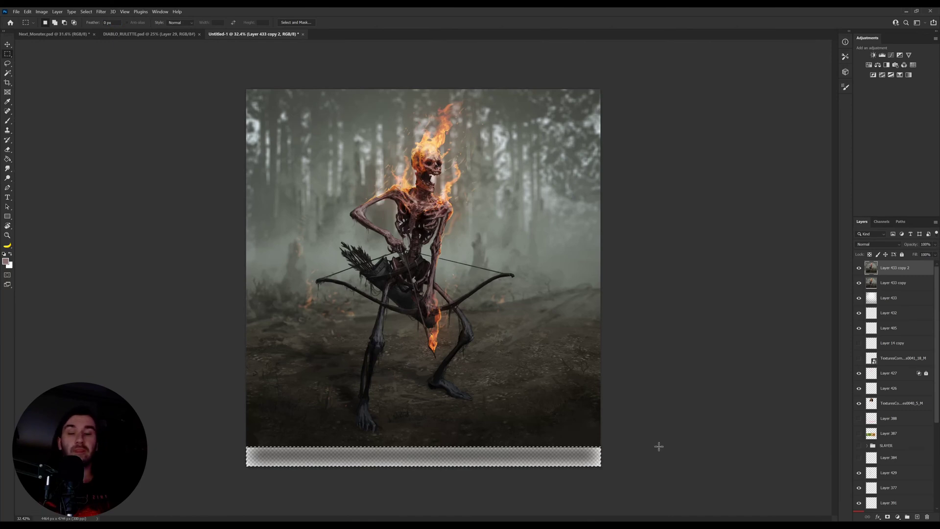
pyautogui.hotkey('shift', 'F5')
pyautogui.press('m')
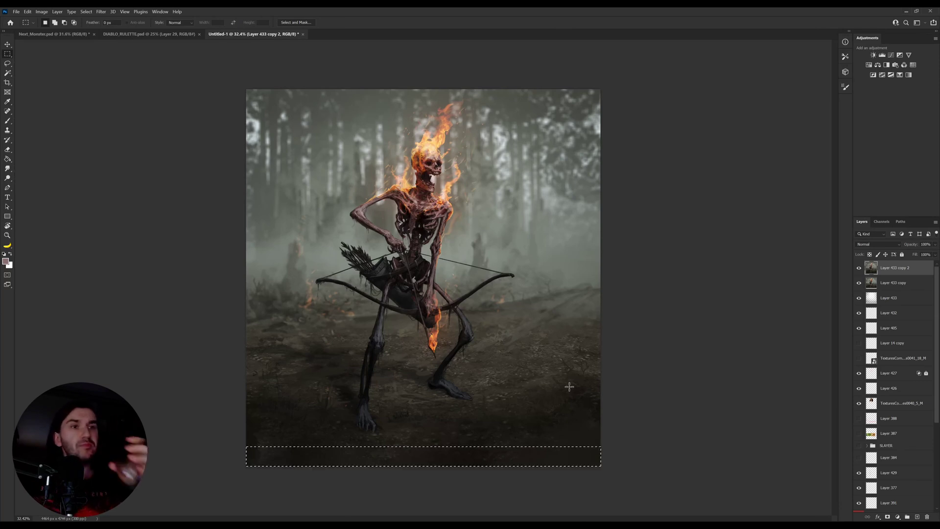
# Step: Transform the filled strip in perspective, spreading its lower edge and stretching it down past the canvas, and deselect
pyautogui.hotkey('ctrl', 'shift', 'd')
pyautogui.hotkey('ctrl', 't')
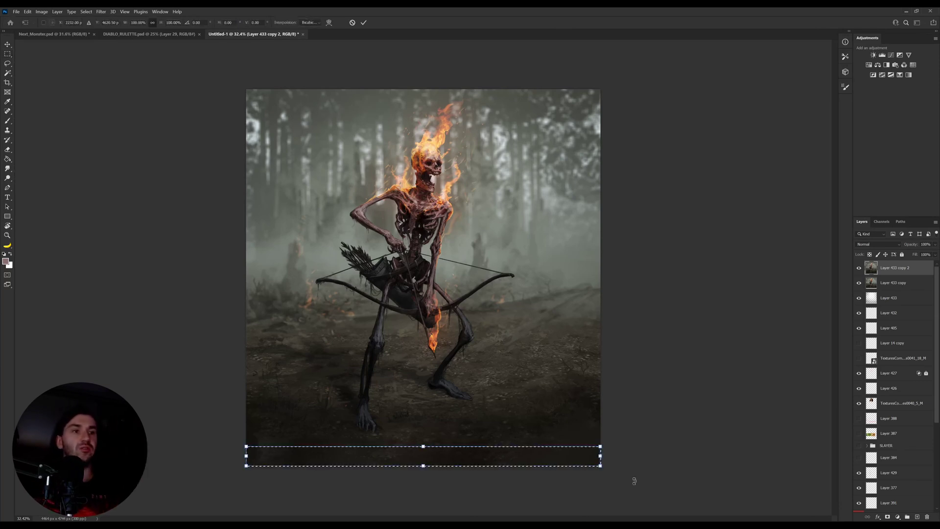
pyautogui.moveTo(601, 472); pyautogui.dragTo(636, 471)
pyautogui.moveTo(423, 466); pyautogui.dragTo(423, 478)
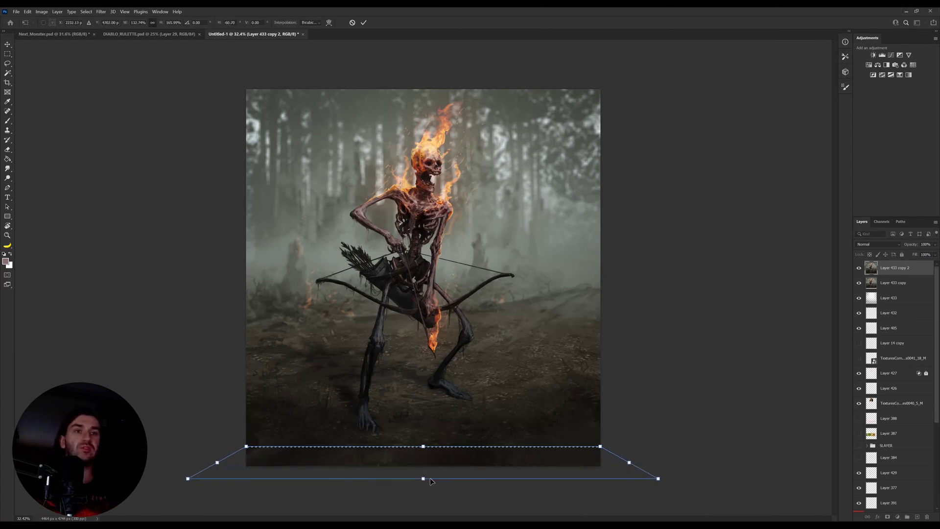
pyautogui.press('Return')
pyautogui.hotkey('ctrl', 'd')
# Step: Blend the new ground strip into the painting with a large textured brush and dark tones sampled from the ground
pyautogui.press('b')
pyautogui.keyDown('alt'); pyautogui.click(445, 454); pyautogui.keyUp('alt')
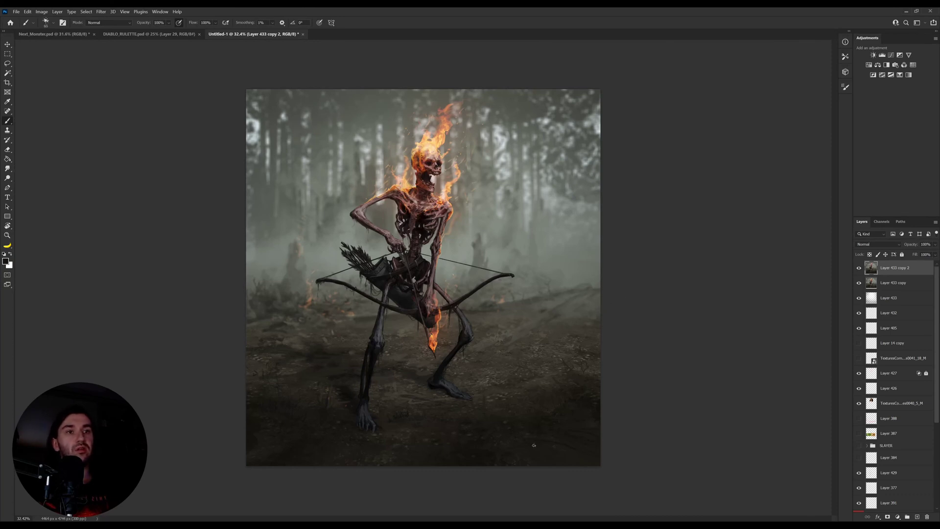
pyautogui.press(']')
pyautogui.press(']')
pyautogui.press(']')
pyautogui.press(']')
pyautogui.press(']')
pyautogui.press(']')
pyautogui.press(']')
pyautogui.press(']')
pyautogui.press(']')
pyautogui.press(']')
pyautogui.press(']')
pyautogui.press(']')
pyautogui.press(']')
pyautogui.press(']')
pyautogui.press(']')
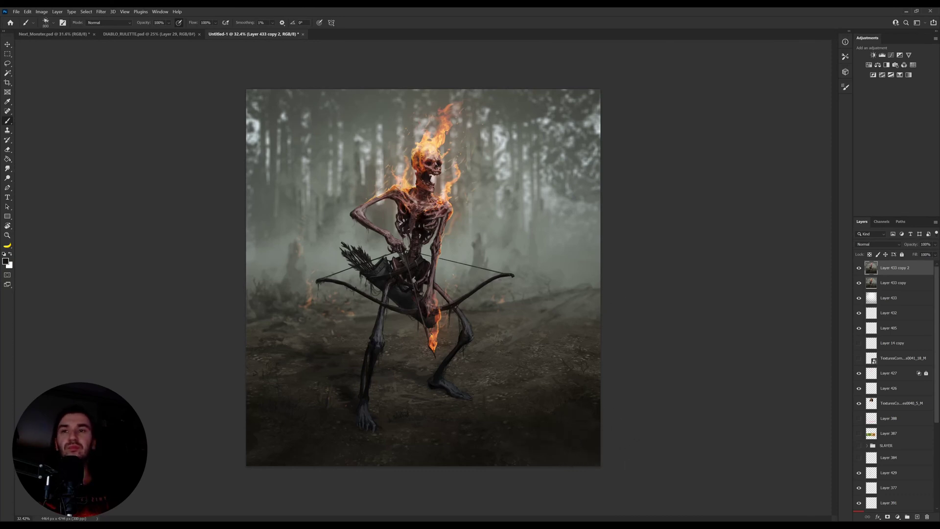
pyautogui.press('[')
pyautogui.press('[')
pyautogui.press('[')
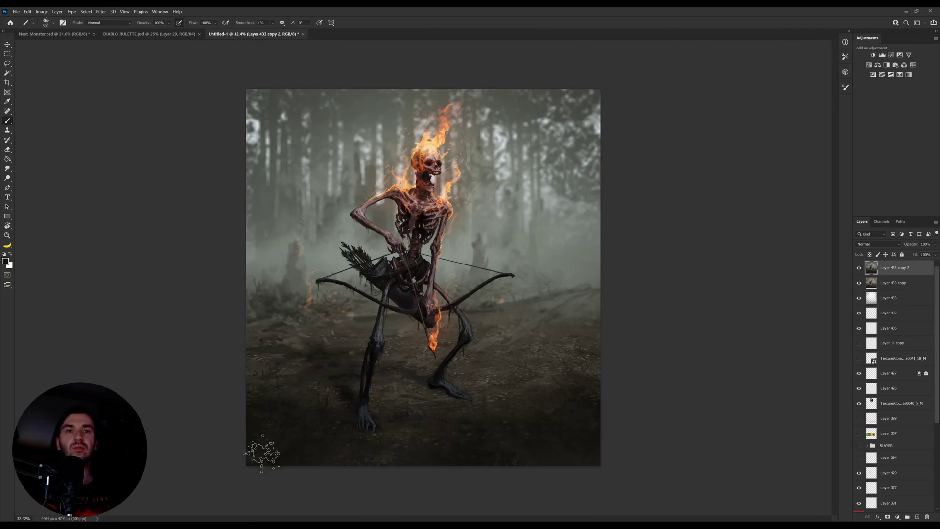
pyautogui.press('alt')
pyautogui.press('alt')
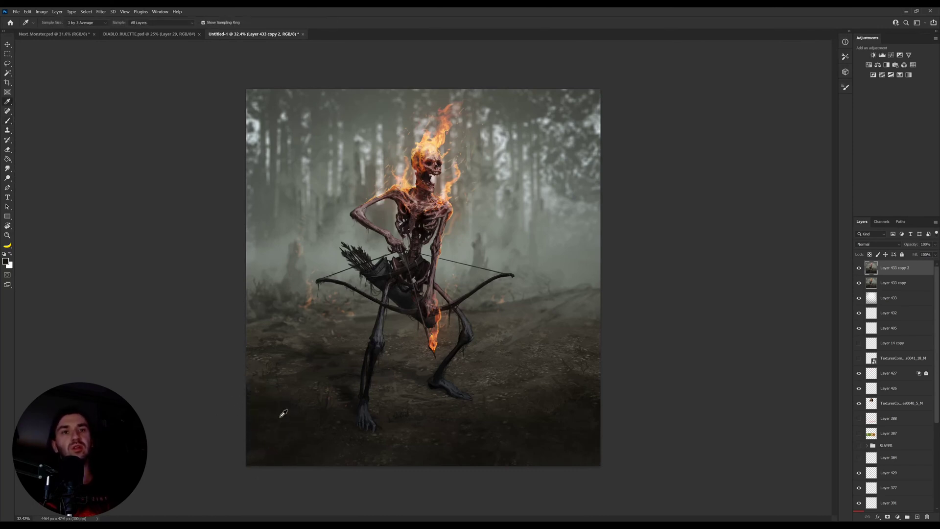
pyautogui.moveTo(268, 392); pyautogui.dragTo(341, 394)
pyautogui.click(588, 393)
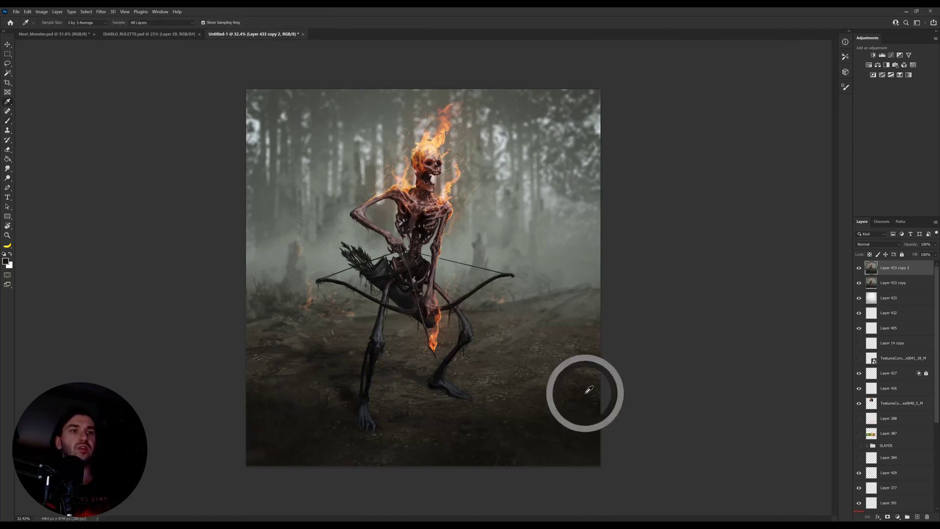
# Step: Paint sampled fog grey over the horizon to the right of the bow and soften it with a larger Smudge brush
pyautogui.press('b')
pyautogui.keyDown('alt'); pyautogui.click(569, 291); pyautogui.keyUp('alt')
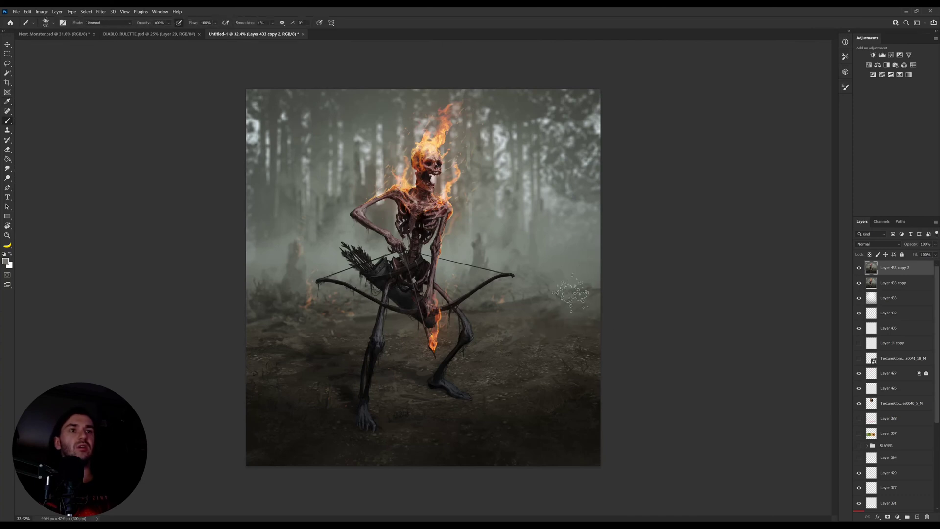
pyautogui.moveTo(569, 292)
pyautogui.mouseDown()
pyautogui.moveTo(578, 288)
pyautogui.moveTo(563, 304)
pyautogui.mouseUp()
pyautogui.press('r')
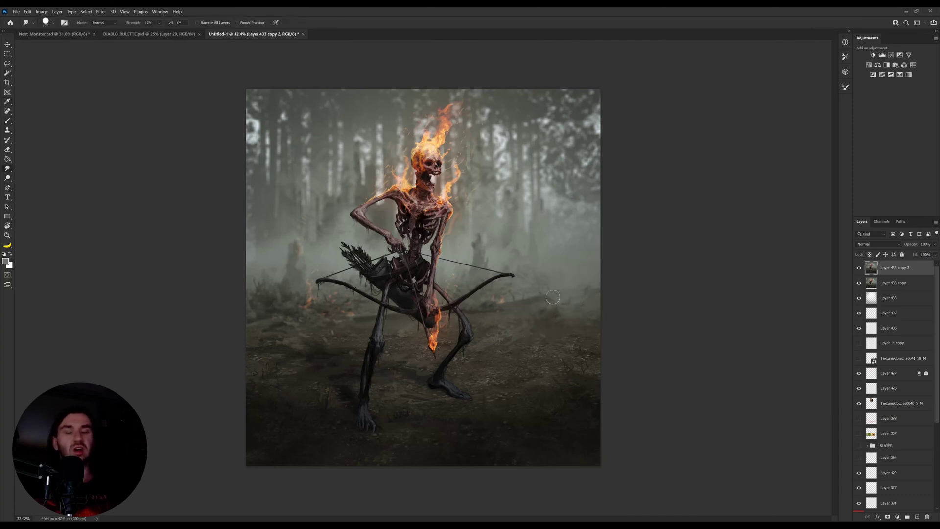
pyautogui.press(']')
pyautogui.press(']')
pyautogui.press(']')
pyautogui.press(']')
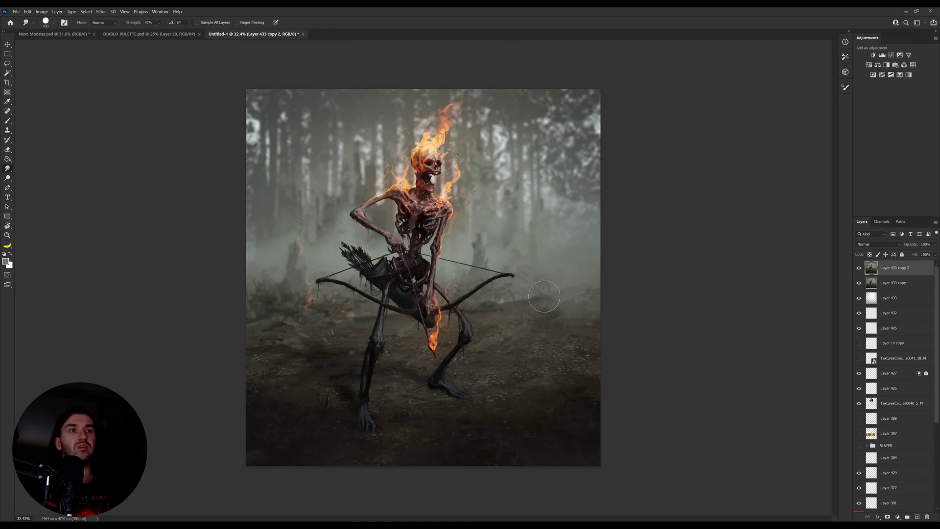
# Step: Add a new layer at the top of the stack and greatly enlarge the Smudge brush
pyautogui.press('b')
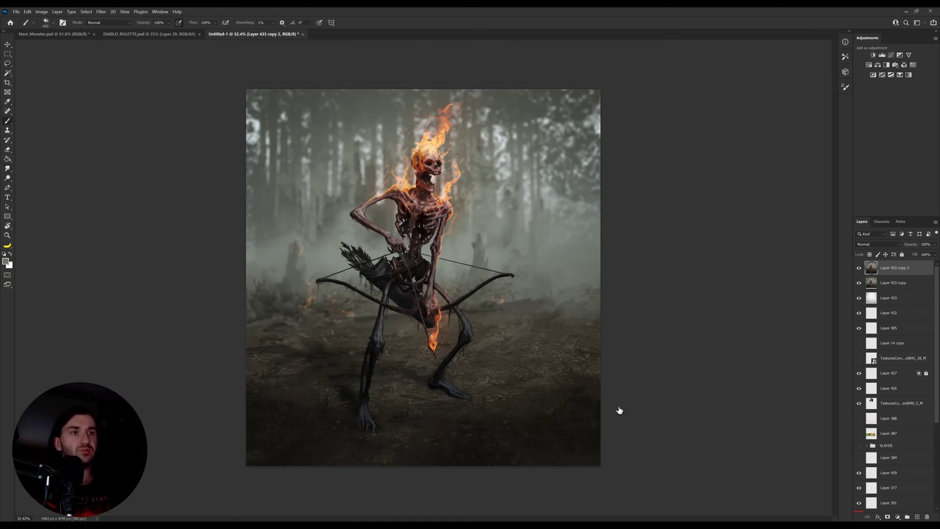
pyautogui.press('r')
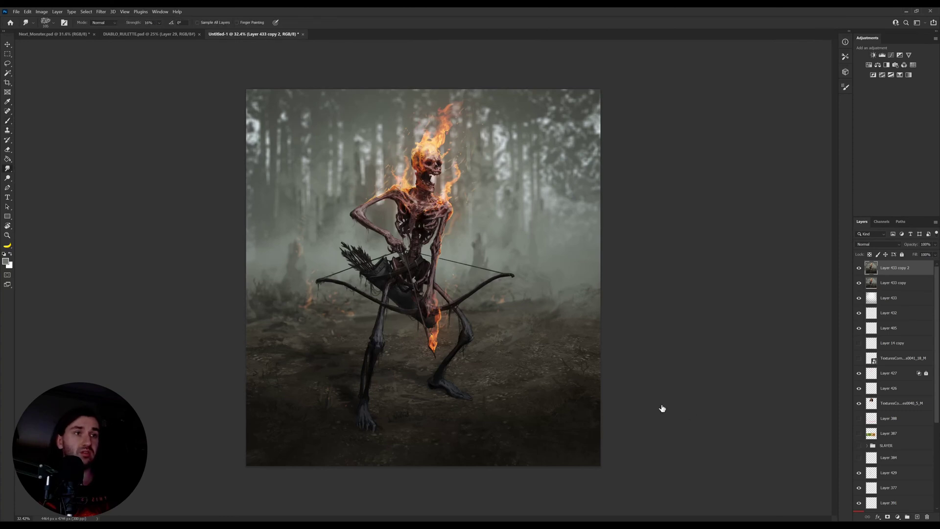
pyautogui.click(918, 517)
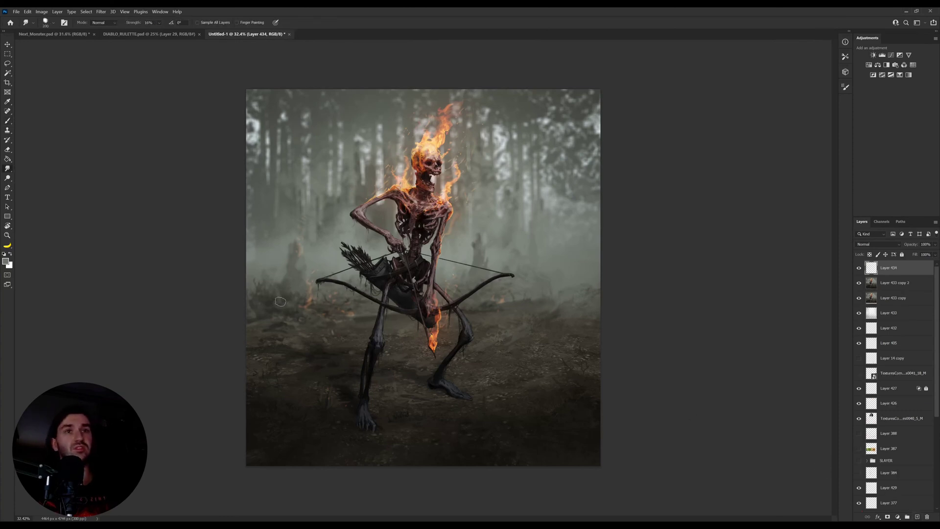
pyautogui.press(']')
pyautogui.press(']')
pyautogui.press(']')
pyautogui.press(']')
pyautogui.press(']')
pyautogui.press(']')
pyautogui.press(']')
pyautogui.press(']')
pyautogui.press(']')
pyautogui.press(']')
pyautogui.press(']')
pyautogui.press(']')
pyautogui.press(']')
pyautogui.press(']')
pyautogui.press(']')
pyautogui.press(']')
pyautogui.press(']')
pyautogui.press(']')
pyautogui.press(']')
pyautogui.press(']')
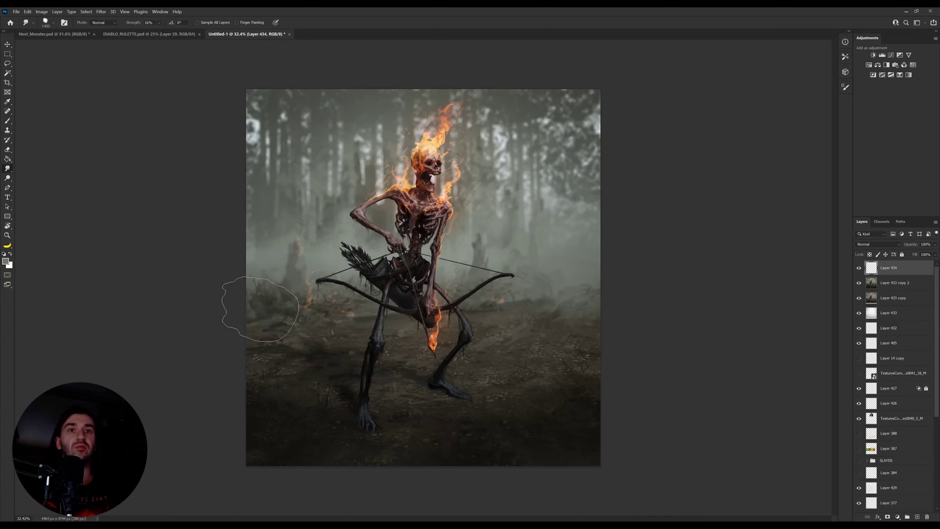
pyautogui.press(']')
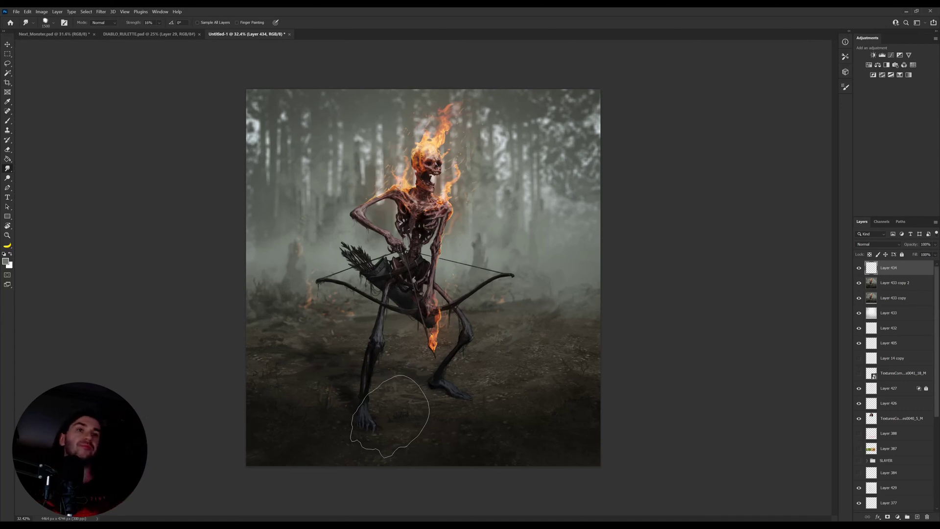
# Step: Sample the fog grey beside the tree stump left of the bow and paint it over that side with a very large textured brush
pyautogui.press('r')
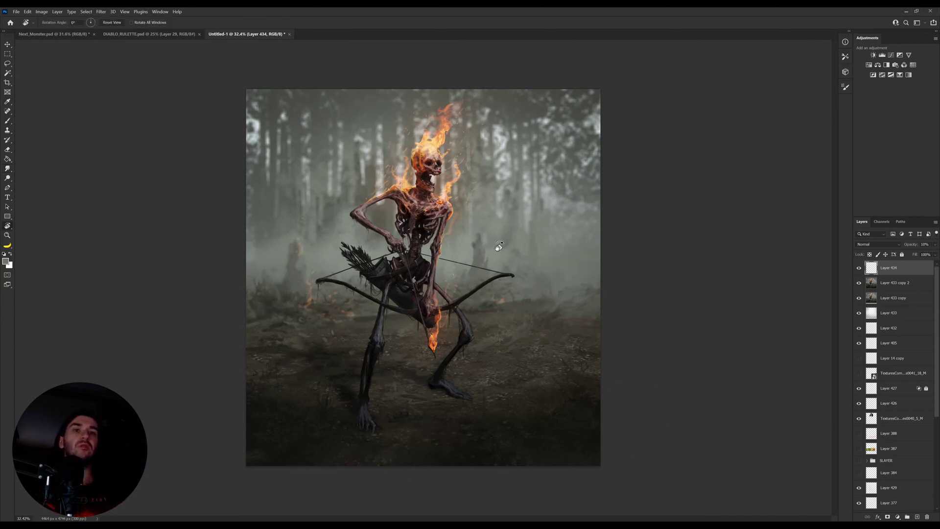
pyautogui.press('b')
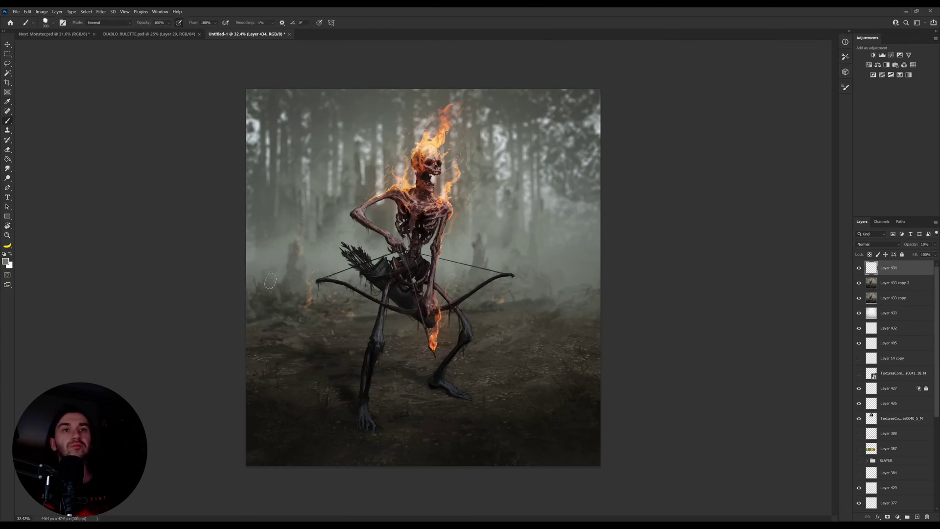
pyautogui.press(']')
pyautogui.press(']')
pyautogui.press(']')
pyautogui.press(']')
pyautogui.press(']')
pyautogui.press(']')
pyautogui.press(']')
pyautogui.press(']')
pyautogui.press(']')
pyautogui.press(']')
pyautogui.press(']')
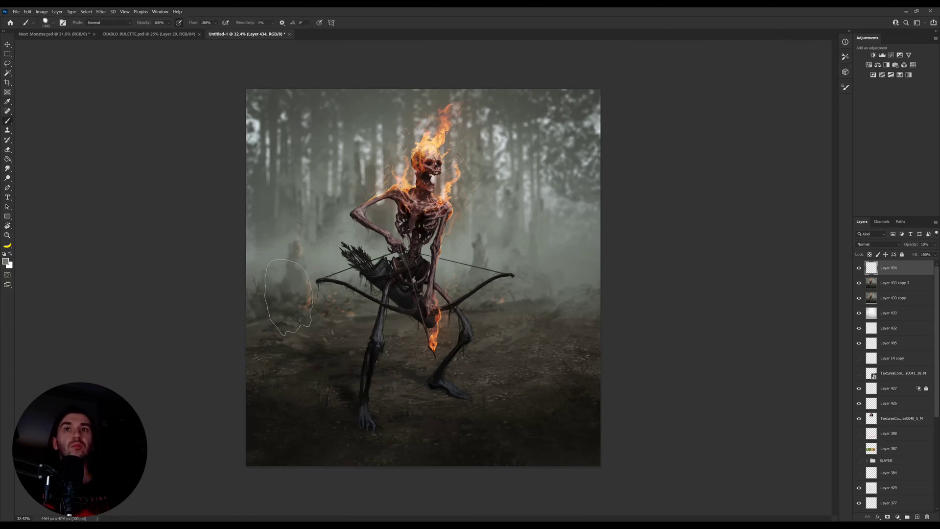
pyautogui.keyDown('alt'); pyautogui.click(276, 257); pyautogui.keyUp('alt')
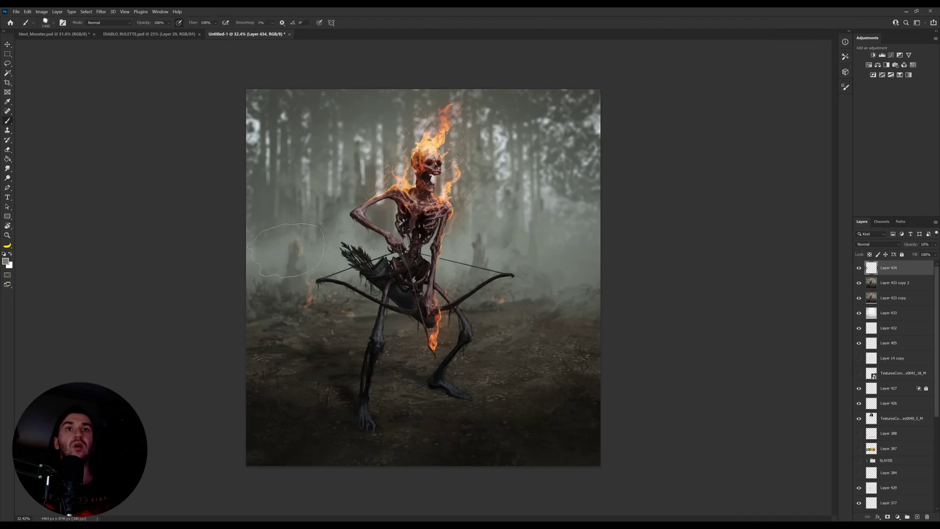
pyautogui.moveTo(287, 250)
pyautogui.mouseDown()
pyautogui.moveTo(278, 278)
pyautogui.moveTo(226, 273)
pyautogui.mouseUp()
# Step: Compare the painting with and without the fog layer and refine the mist along the left horizon with a smaller brush
pyautogui.press('[')
pyautogui.press('[')
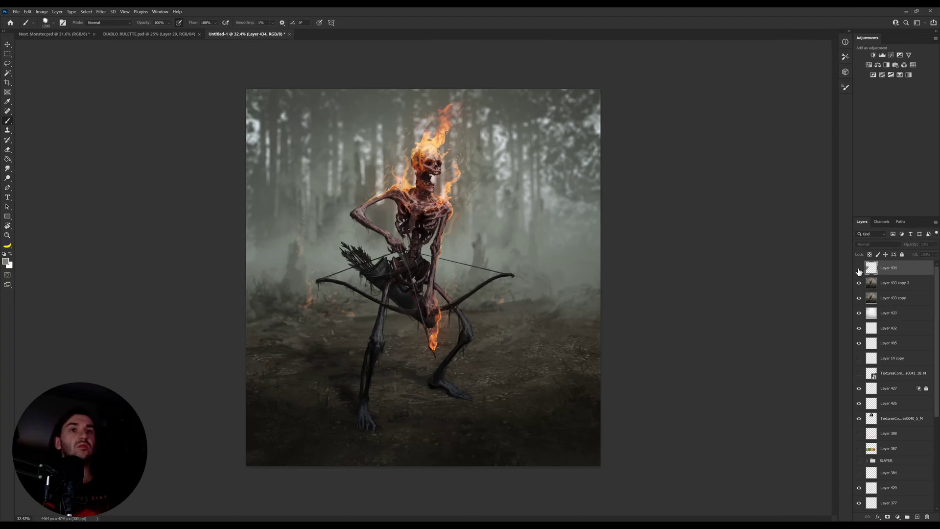
pyautogui.click(859, 268)
pyautogui.press('[')
pyautogui.press('[')
pyautogui.press('[')
pyautogui.press('[')
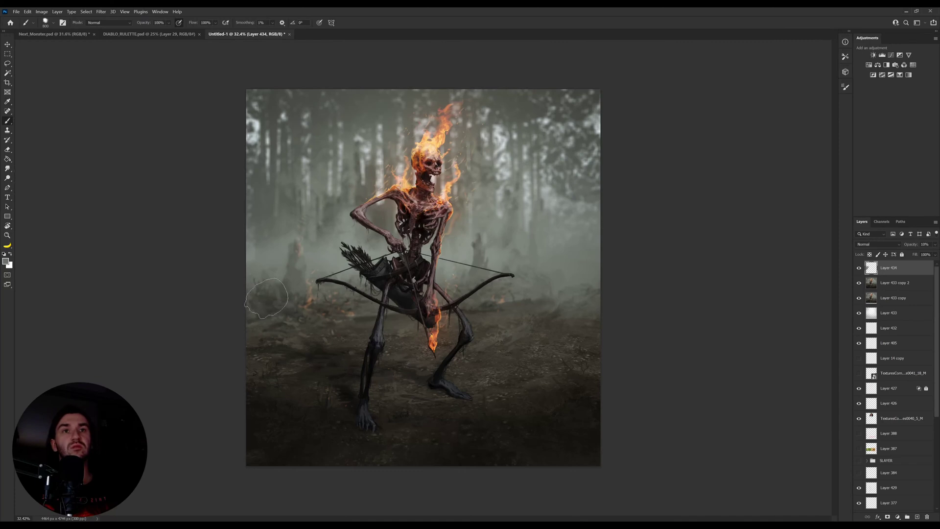
pyautogui.press('[')
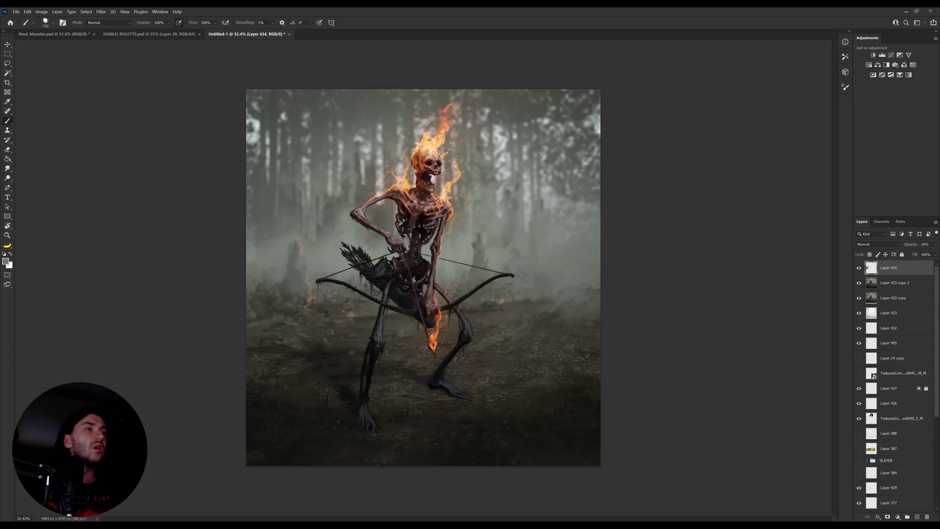
# Step: Add another new layer on top and sample the grey around the tree stump left of the bow
pyautogui.click(919, 517)
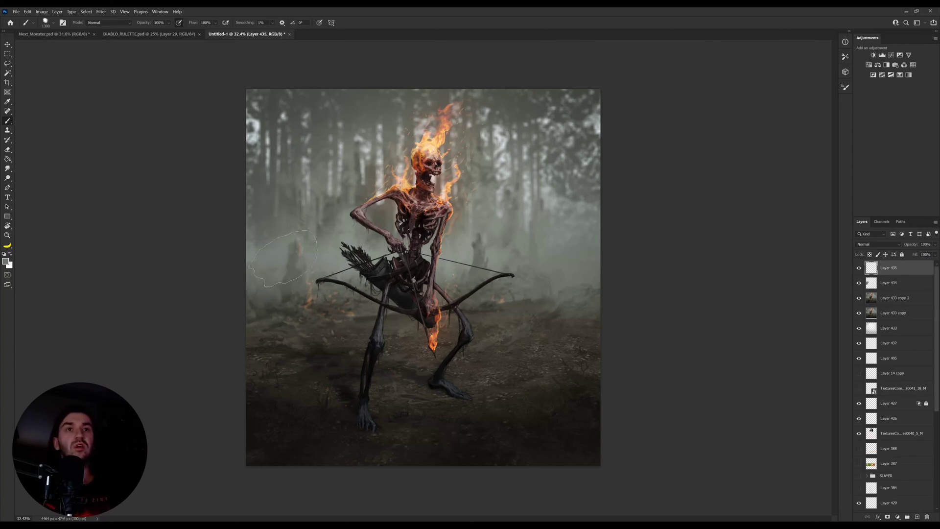
pyautogui.press(']')
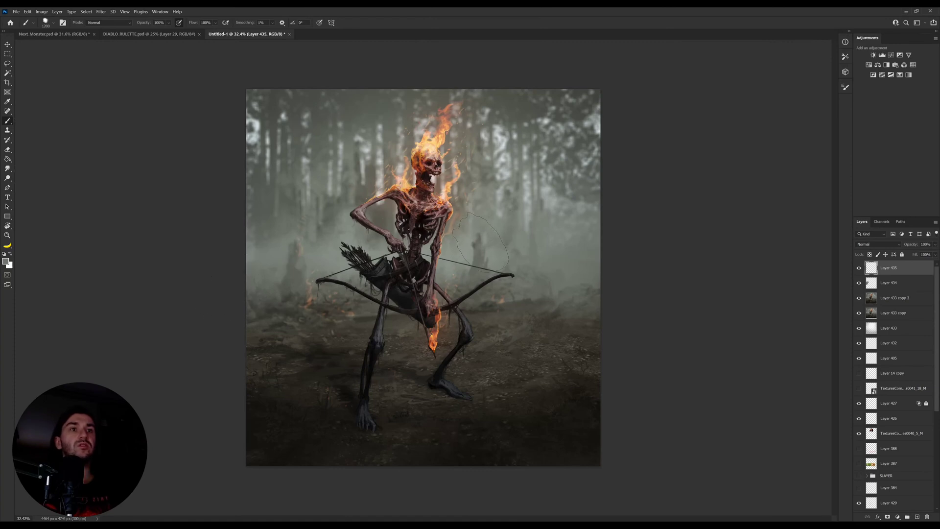
pyautogui.press('[')
pyautogui.press('[')
pyautogui.keyDown('alt'); pyautogui.click(295, 248); pyautogui.keyUp('alt')
# Step: Try a thin grey stroke across the foggy background at the archer's waist height with another brush
pyautogui.rightClick(297, 253)
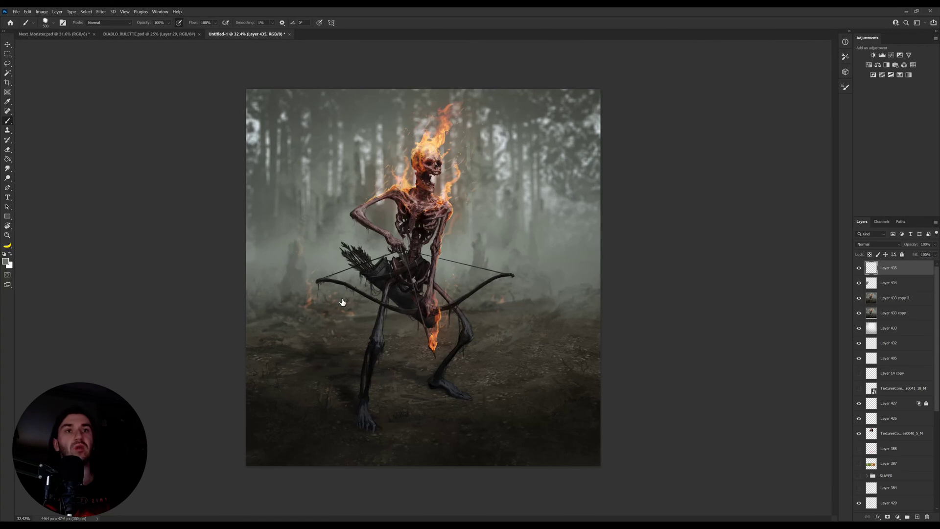
pyautogui.click(342, 302)
pyautogui.moveTo(293, 236); pyautogui.dragTo(497, 236)
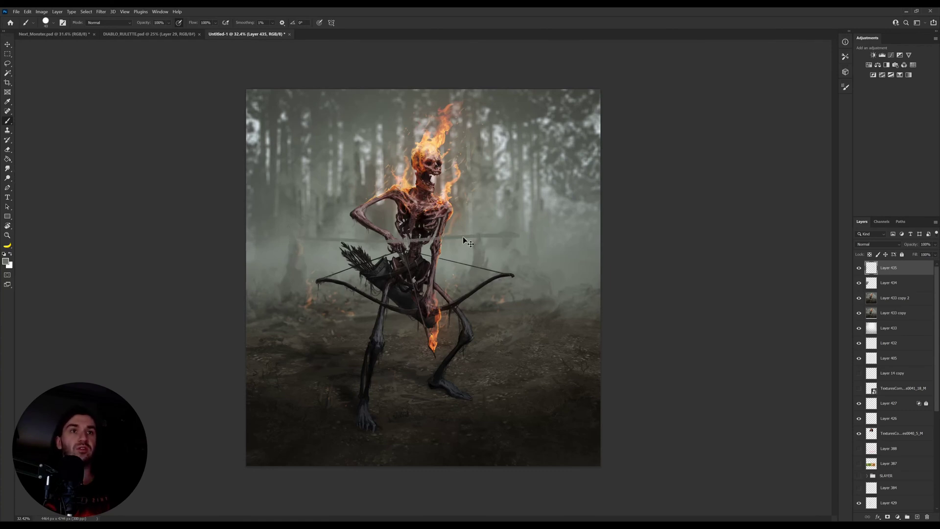
pyautogui.hotkey('ctrl', 'z')
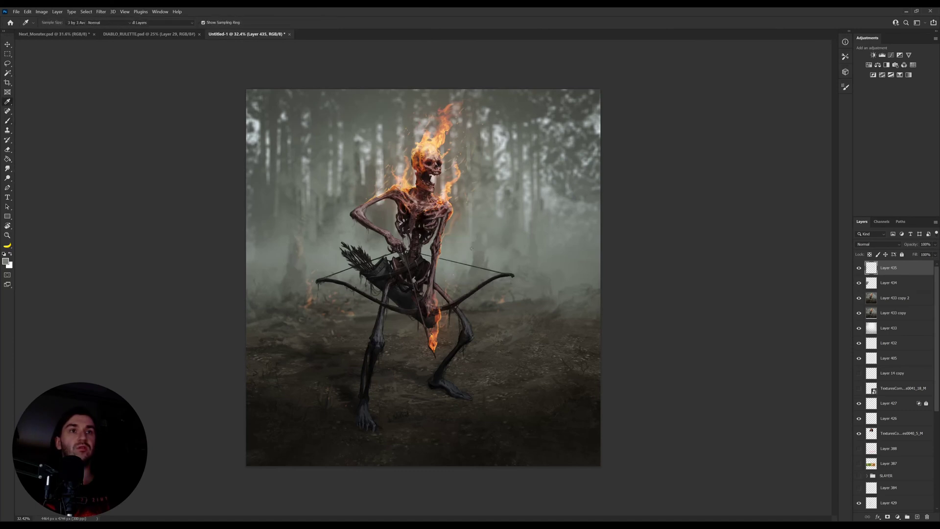
# Step: Fade the dark tree stumps on both sides of the archer with sampled fog grey and a large soft brush
pyautogui.press('alt')
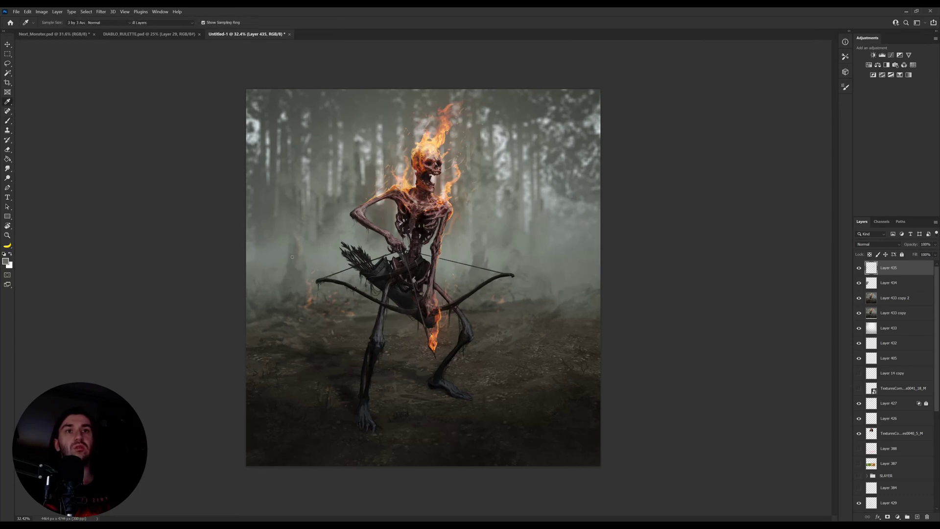
pyautogui.press('alt')
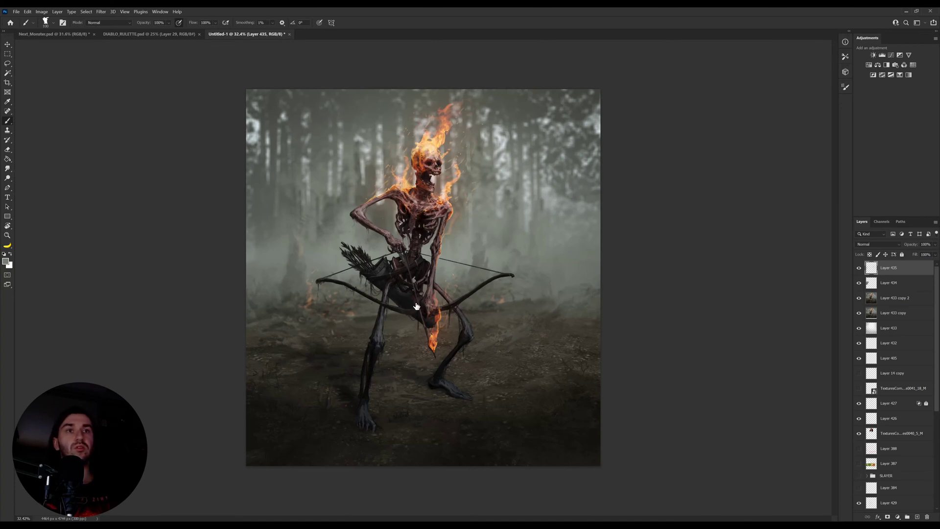
pyautogui.press(',')
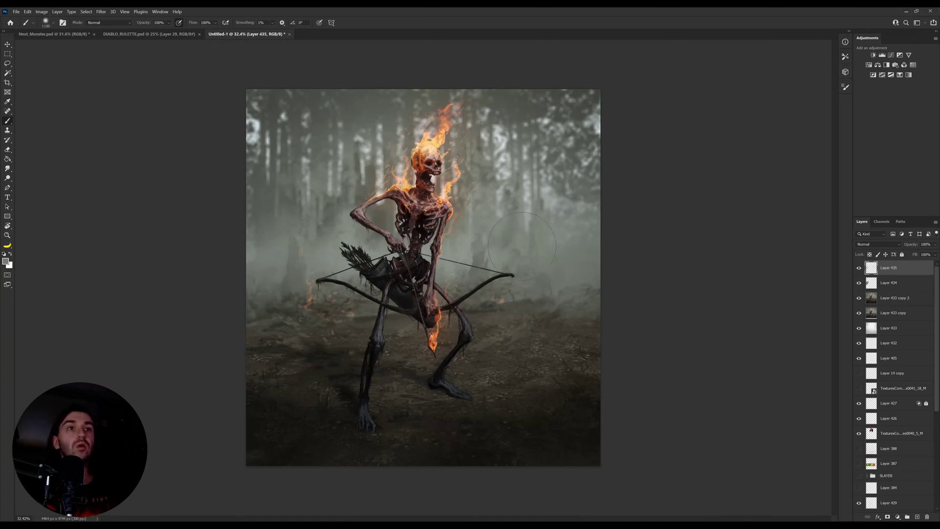
pyautogui.press('[')
pyautogui.press('[')
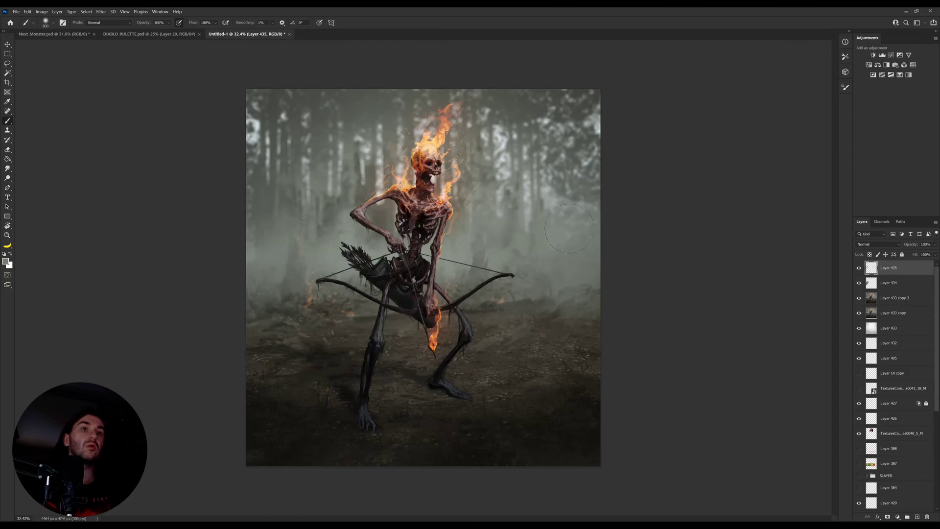
# Step: Sample the dark bowstring colour and roughen the string near the right bow tip with a very small brush, trimming it with background grey
pyautogui.press('z')
pyautogui.moveTo(483, 257); pyautogui.dragTo(568, 254)
pyautogui.press('r')
pyautogui.moveTo(568, 253)
pyautogui.mouseDown()
pyautogui.moveTo(561, 338)
pyautogui.moveTo(498, 403)
pyautogui.mouseUp()
pyautogui.press('b')
pyautogui.keyDown('alt'); pyautogui.click(431, 416); pyautogui.keyUp('alt')
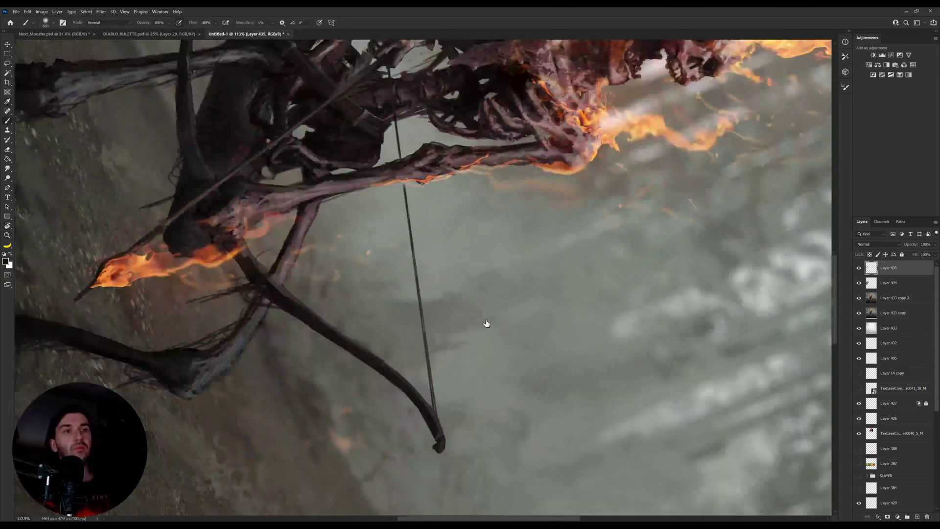
pyautogui.press('[')
pyautogui.press('[')
pyautogui.press('[')
pyautogui.press('[')
pyautogui.press('[')
pyautogui.press('[')
pyautogui.press('[')
pyautogui.press('[')
pyautogui.press('[')
pyautogui.press('[')
pyautogui.press('[')
pyautogui.press('[')
pyautogui.press('[')
pyautogui.press('[')
pyautogui.press('[')
pyautogui.press('[')
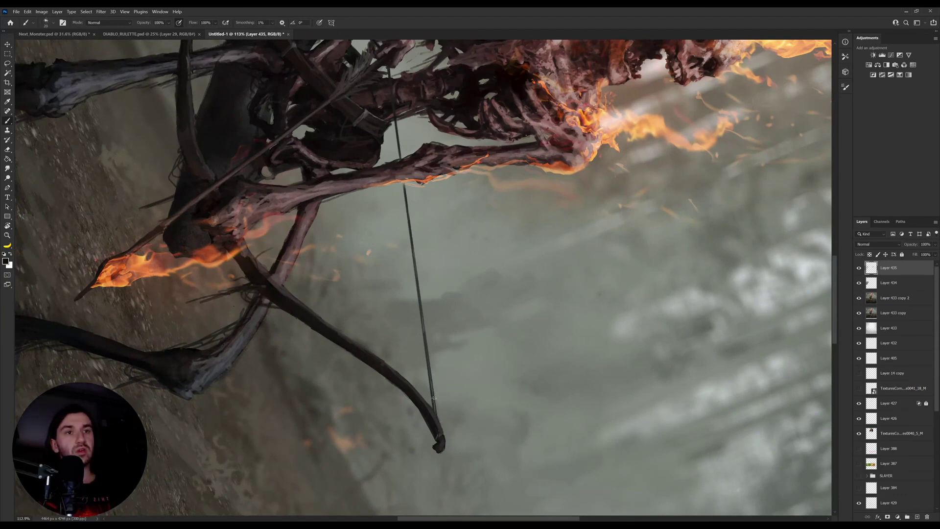
pyautogui.moveTo(425, 345); pyautogui.dragTo(427, 366)
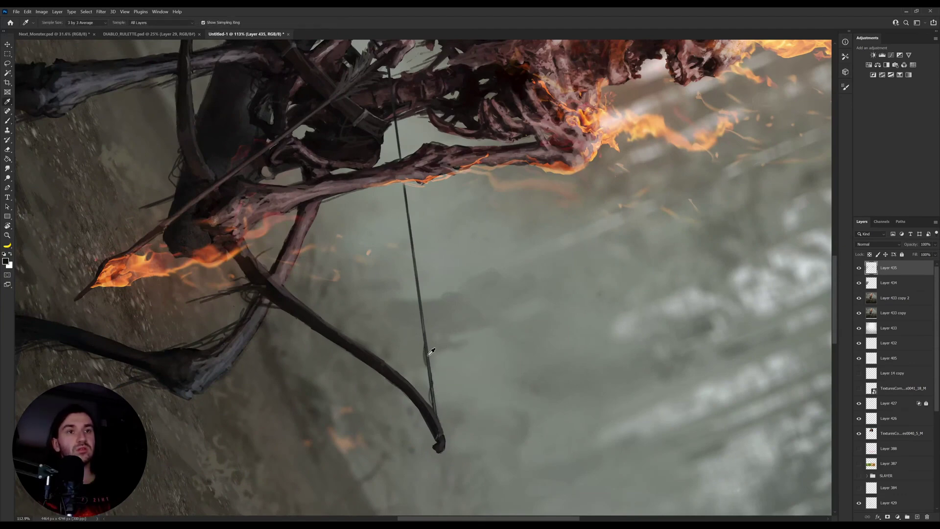
pyautogui.keyDown('alt'); pyautogui.click(432, 349); pyautogui.keyUp('alt')
pyautogui.keyDown('alt'); pyautogui.click(431, 348); pyautogui.keyUp('alt')
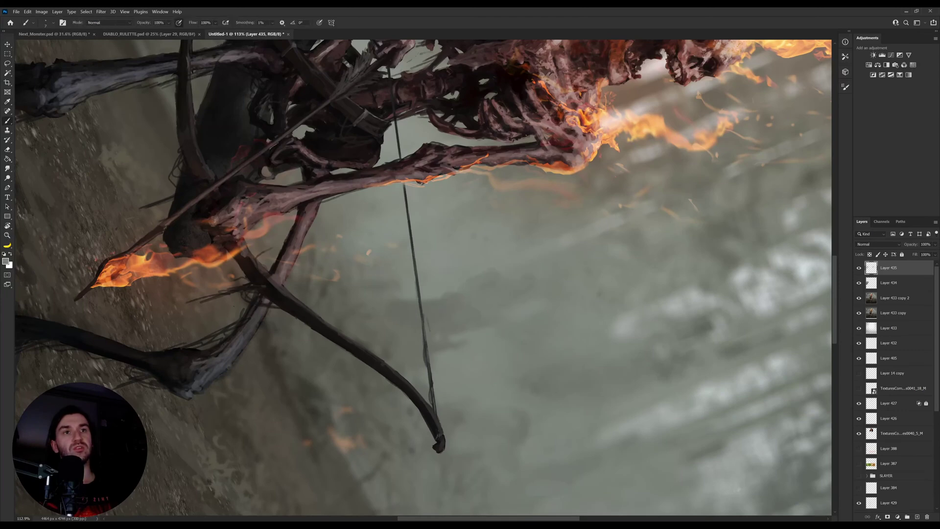
# Step: Give the bowstring between the forearm and the right bow tip an irregular, twisted edge, alternating sampled string black and fog grey
pyautogui.press('i')
pyautogui.scroll(2, 420, 283)
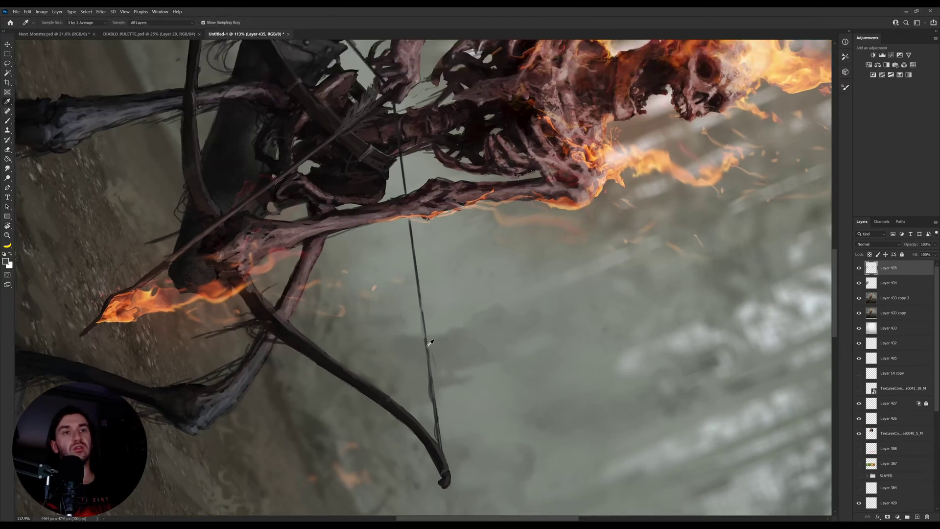
pyautogui.press('b')
pyautogui.keyDown('alt'); pyautogui.click(417, 276); pyautogui.keyUp('alt')
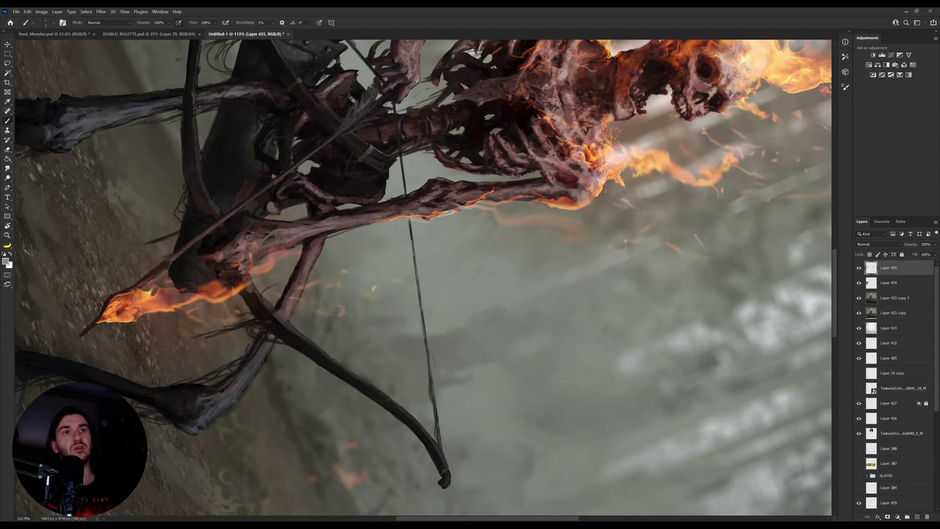
pyautogui.press('i')
pyautogui.keyDown('alt'); pyautogui.click(439, 391); pyautogui.keyUp('alt')
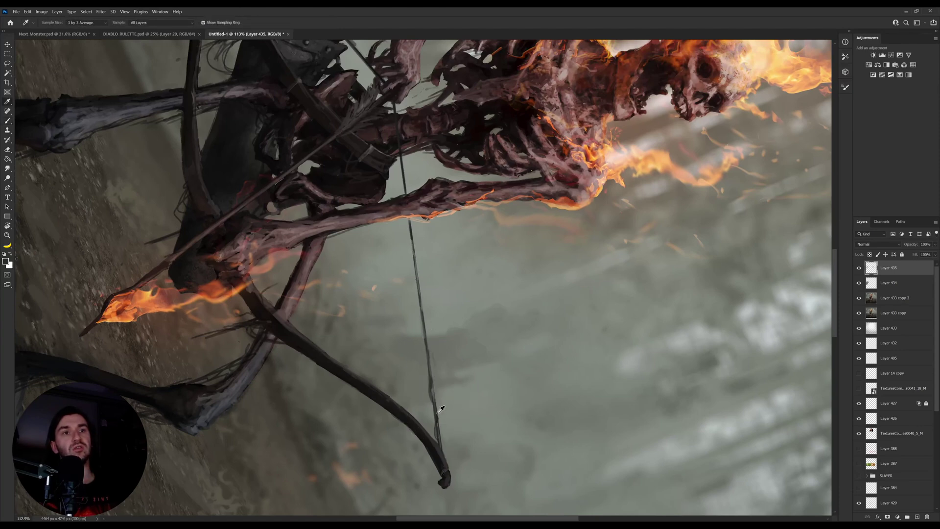
pyautogui.moveTo(430, 371); pyautogui.dragTo(435, 402)
pyautogui.keyDown('alt'); pyautogui.click(388, 428); pyautogui.keyUp('alt')
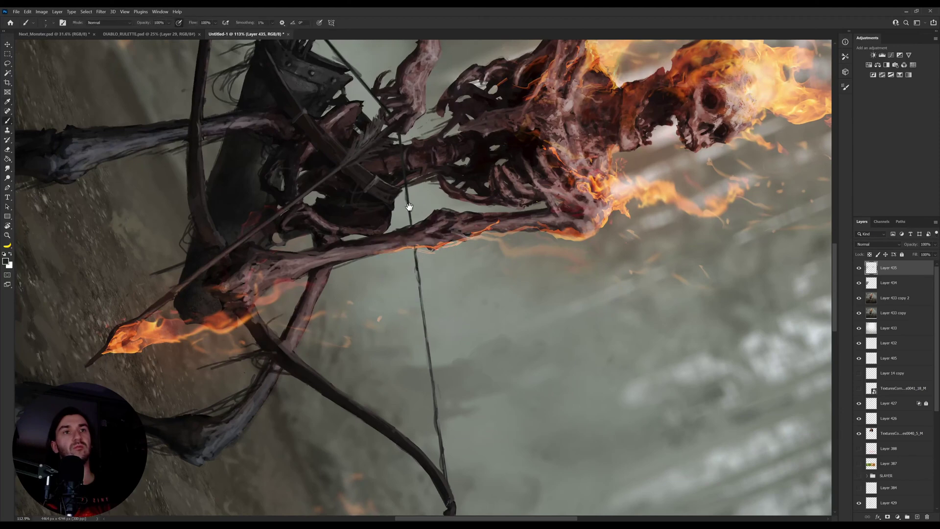
# Step: Retouch the other half of the bowstring between the drawing hand and the quiver with sampled dark and background tones
pyautogui.moveTo(409, 206); pyautogui.dragTo(421, 265)
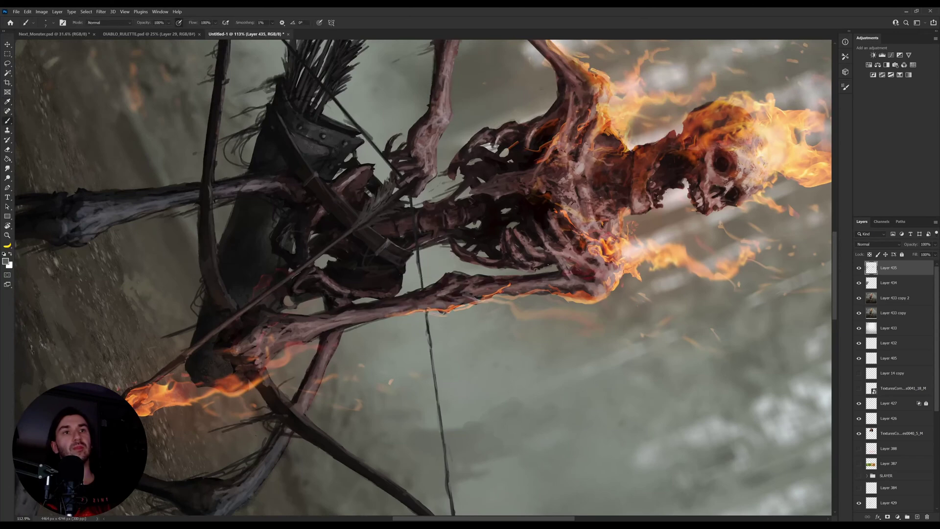
pyautogui.moveTo(412, 216); pyautogui.dragTo(458, 350)
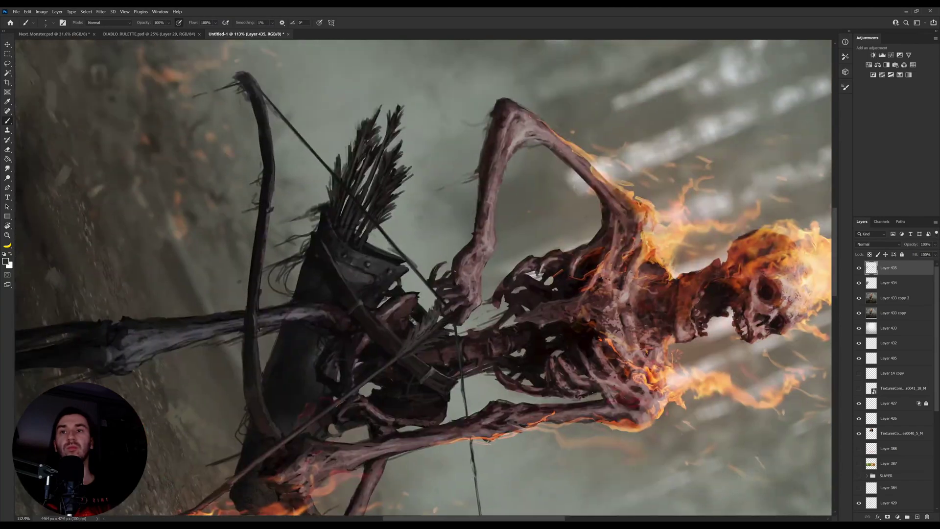
pyautogui.press('r')
pyautogui.moveTo(577, 262); pyautogui.dragTo(565, 341)
pyautogui.moveTo(474, 277); pyautogui.dragTo(453, 356)
pyautogui.press('i')
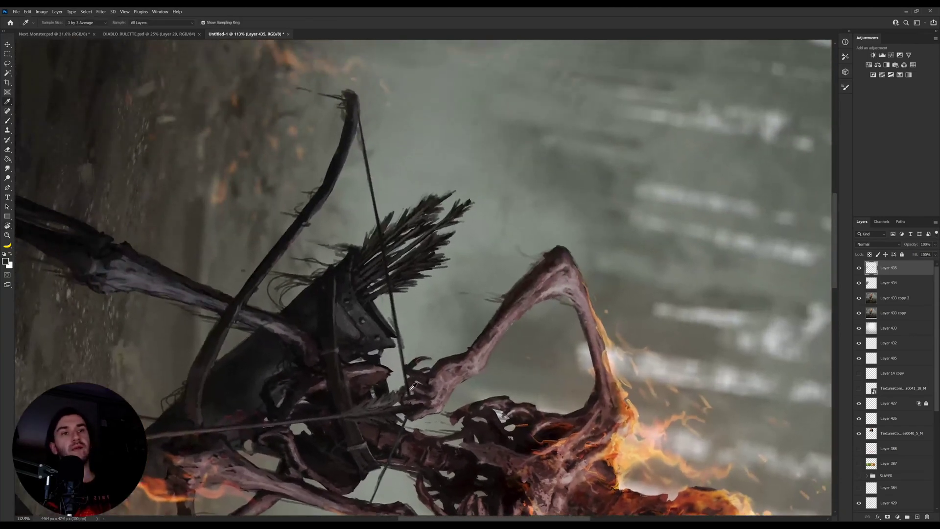
pyautogui.press('b')
pyautogui.keyDown('alt'); pyautogui.click(401, 354); pyautogui.keyUp('alt')
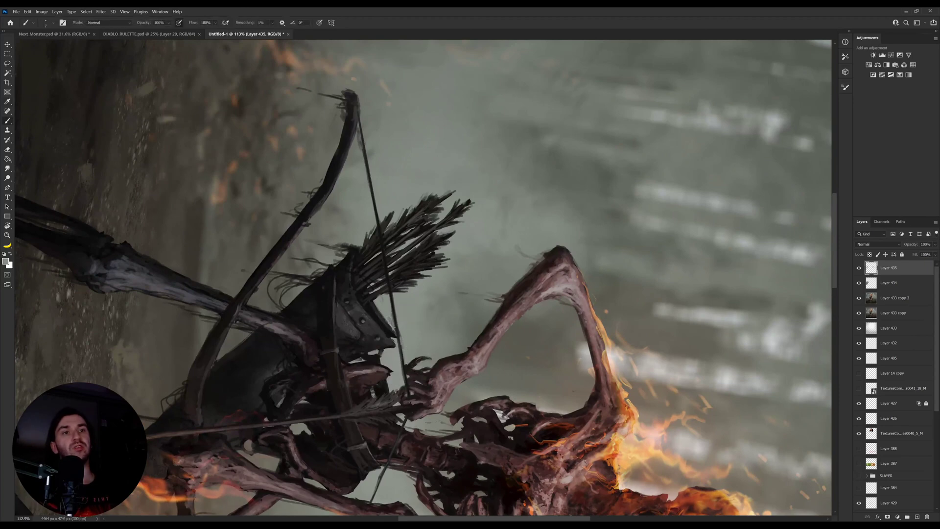
pyautogui.keyDown('alt'); pyautogui.click(395, 332); pyautogui.keyUp('alt')
pyautogui.keyDown('alt'); pyautogui.click(406, 385); pyautogui.keyUp('alt')
pyautogui.keyDown('alt'); pyautogui.click(389, 312); pyautogui.keyUp('alt')
# Step: Roughen the bowstring between the bow tip and the quiver's arrows with small strokes in sampled string black and fog grey
pyautogui.moveTo(384, 240); pyautogui.dragTo(396, 294)
pyautogui.keyDown('alt'); pyautogui.click(395, 295); pyautogui.keyUp('alt')
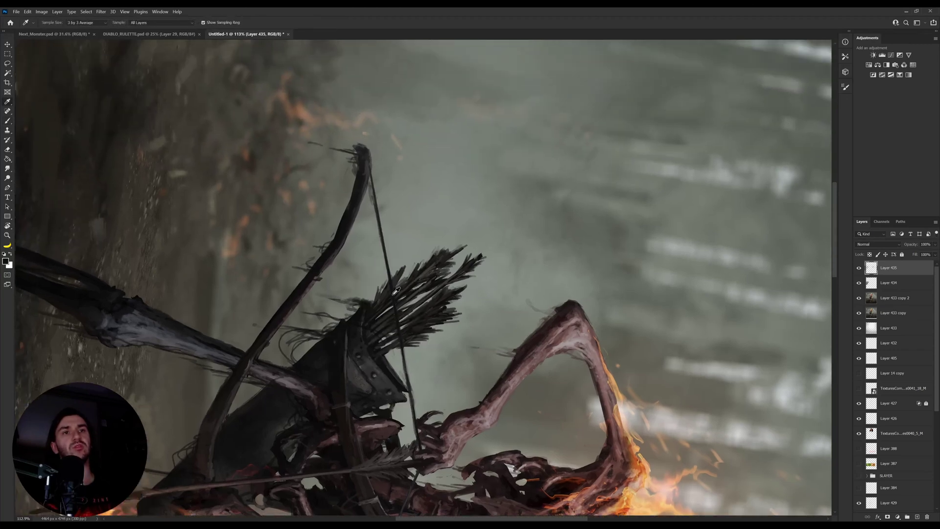
pyautogui.keyDown('alt'); pyautogui.click(385, 274); pyautogui.keyUp('alt')
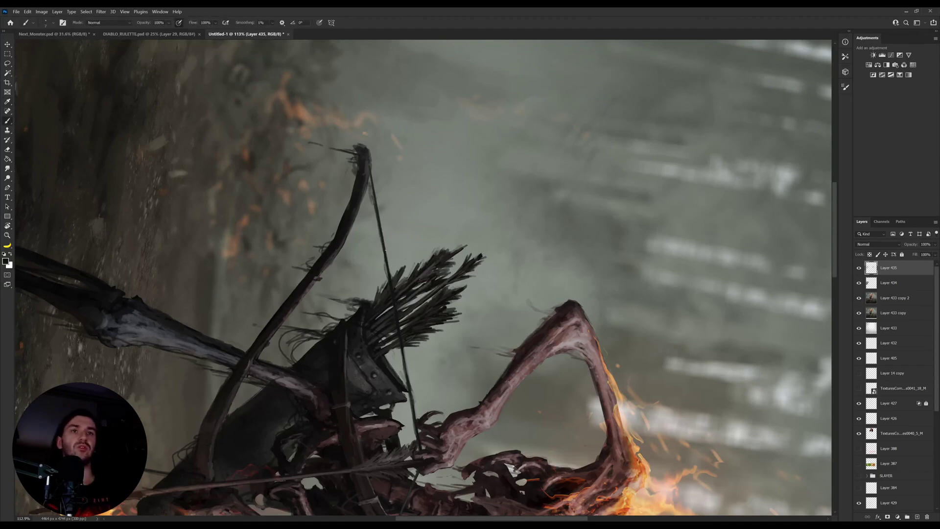
pyautogui.keyDown('alt'); pyautogui.click(380, 238); pyautogui.keyUp('alt')
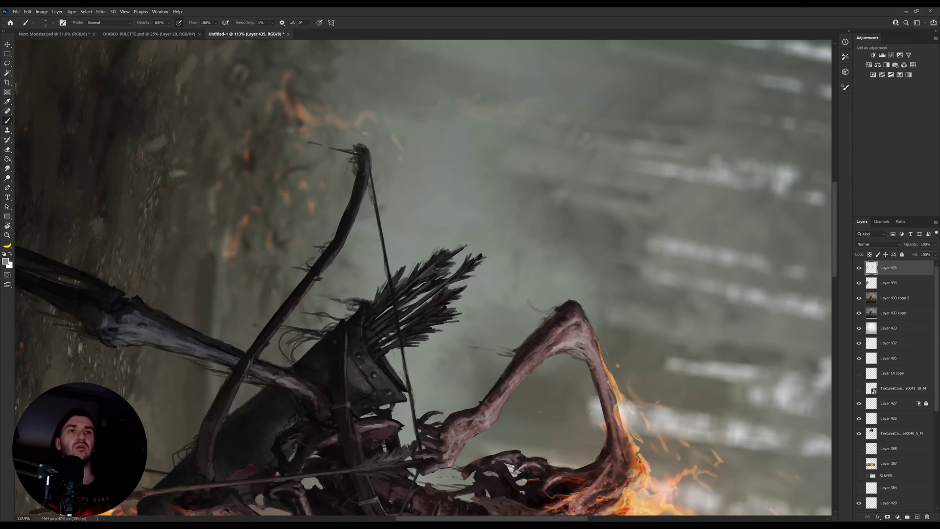
pyautogui.keyDown('alt'); pyautogui.click(388, 260); pyautogui.keyUp('alt')
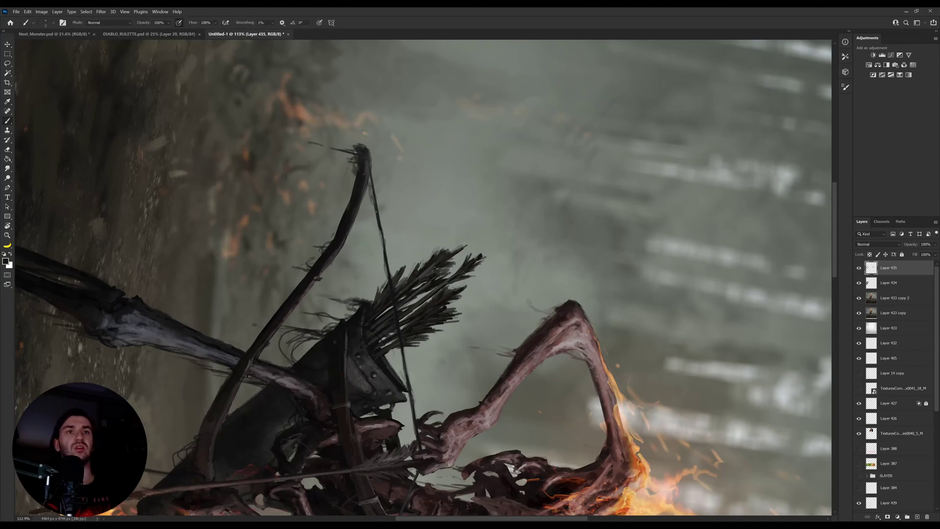
pyautogui.keyDown('alt'); pyautogui.click(376, 201); pyautogui.keyUp('alt')
pyautogui.keyDown('alt'); pyautogui.click(375, 195); pyautogui.keyUp('alt')
# Step: Reset the canvas rotation and merge Layer 435, Layer 434 and Layer 433 copy 2 into one layer
pyautogui.press('z')
pyautogui.moveTo(441, 208); pyautogui.dragTo(357, 212)
pyautogui.press('r')
pyautogui.moveTo(577, 290); pyautogui.dragTo(432, 129)
pyautogui.press('Escape')
pyautogui.press('z')
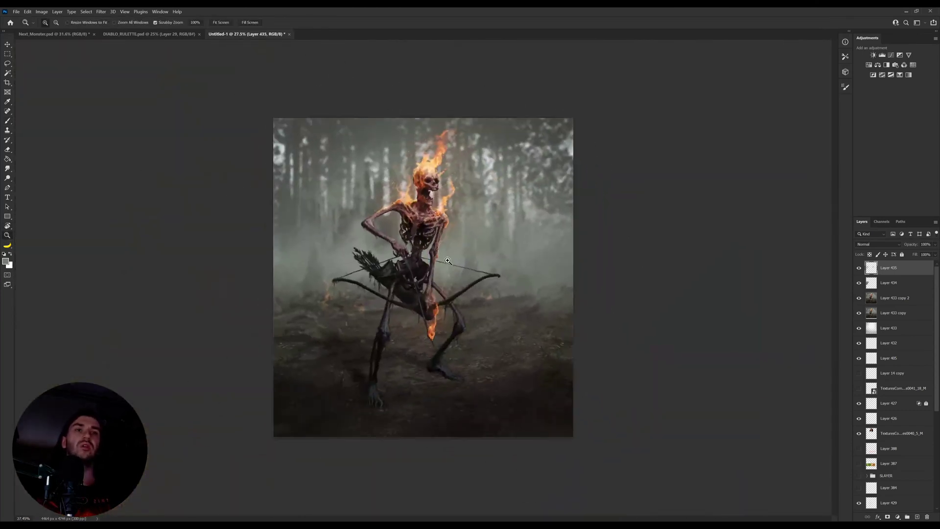
pyautogui.moveTo(422, 269); pyautogui.dragTo(439, 271)
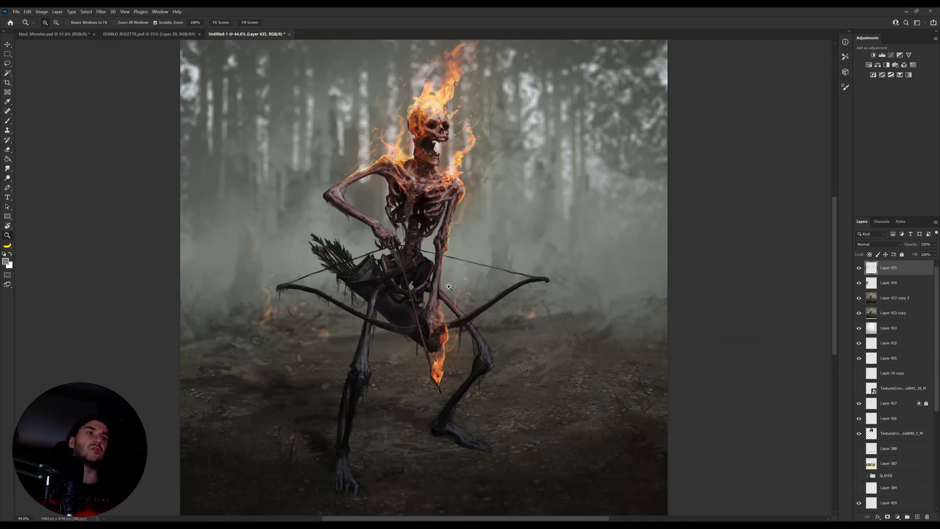
pyautogui.click(891, 298)
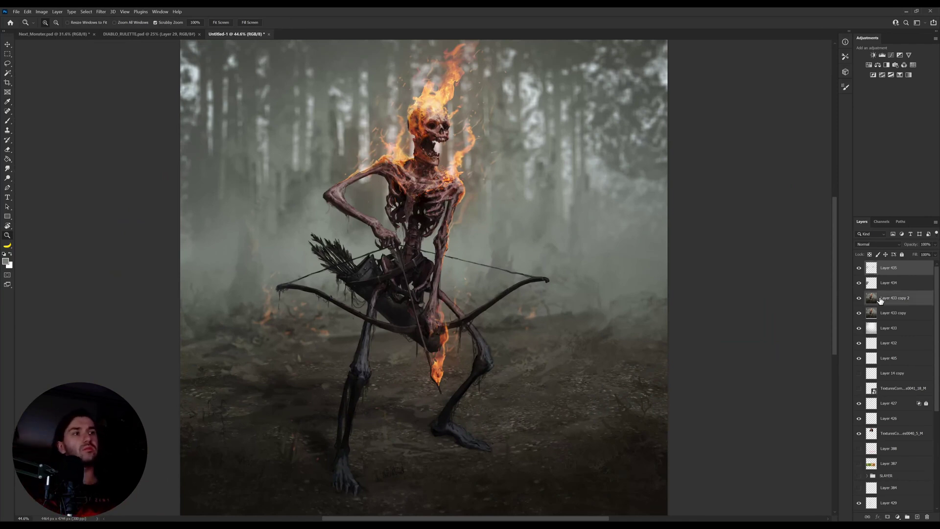
pyautogui.keyDown('shift'); pyautogui.click(888, 273); pyautogui.keyUp('shift')
pyautogui.hotkey('ctrl', 'e')
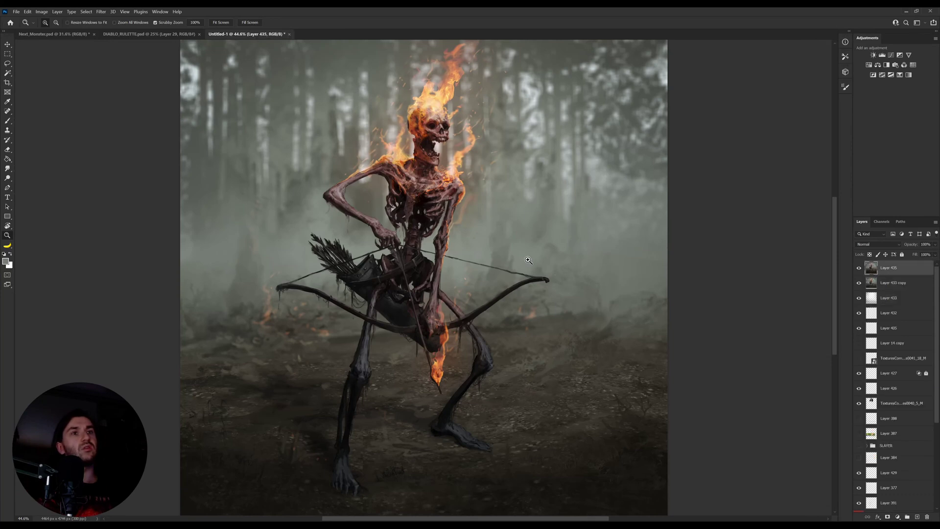
# Step: Copy the merged painting layer from Skeleton_Final.psd into the IG_Post_Diablo.psd document
pyautogui.moveTo(527, 261); pyautogui.dragTo(500, 262)
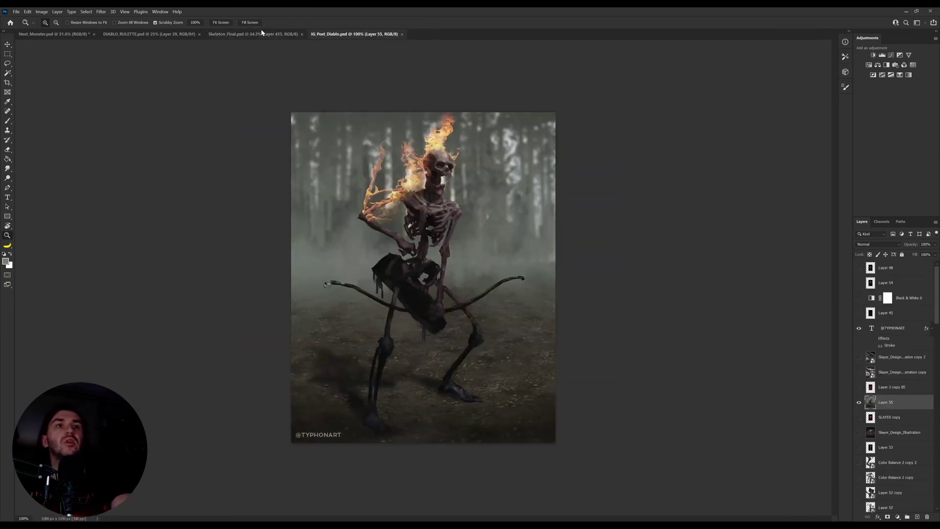
pyautogui.click(263, 36)
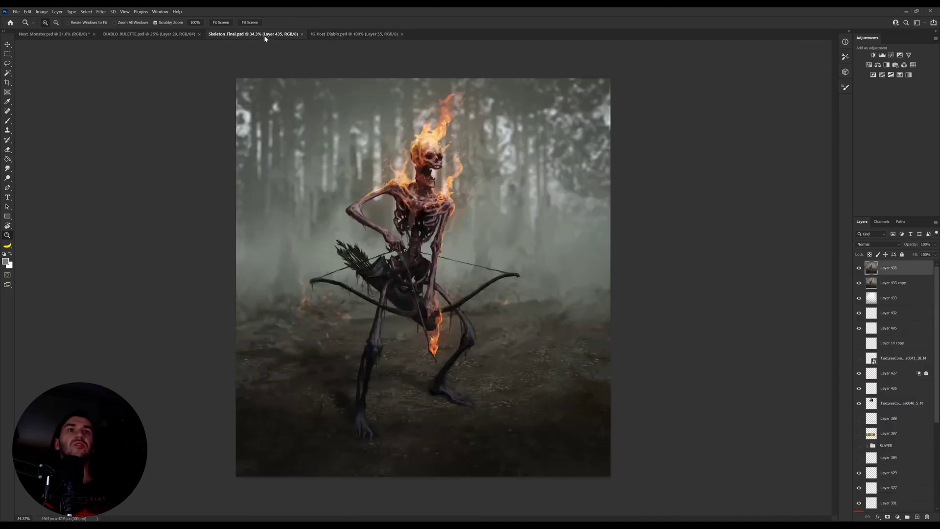
pyautogui.press('v')
pyautogui.moveTo(446, 204); pyautogui.dragTo(468, 311)
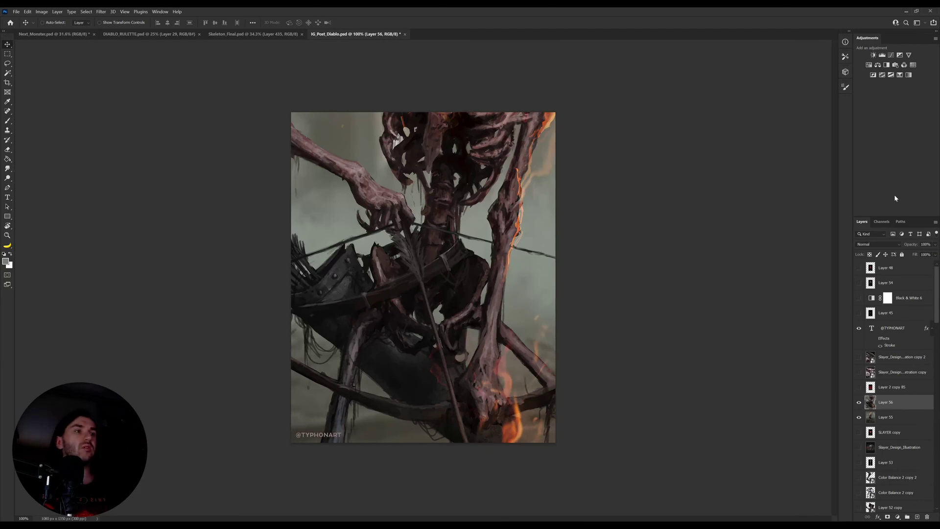
# Step: Scale the copied painting down to about 33.7% and centre it so the whole archer fits on the post canvas
pyautogui.hotkey('ctrl', 't')
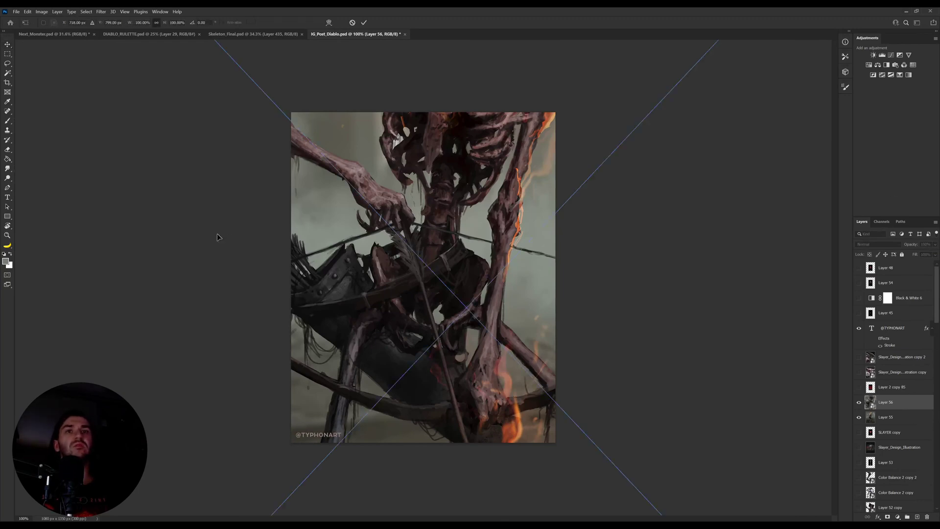
pyautogui.scroll(-5, 315, 242)
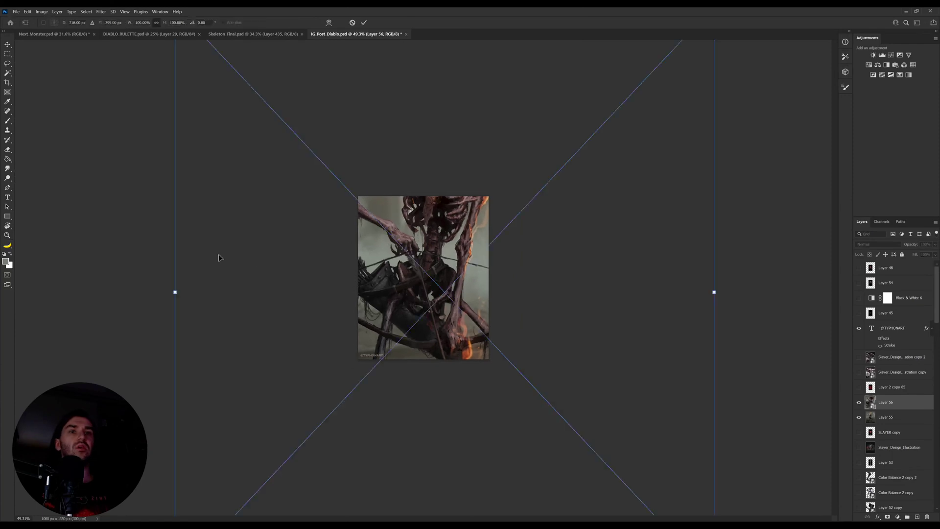
pyautogui.moveTo(180, 295); pyautogui.dragTo(353, 296)
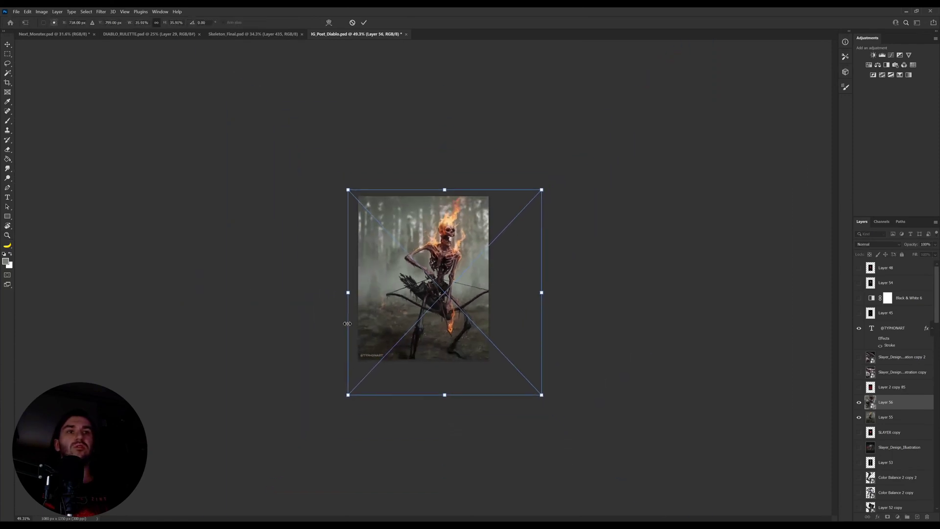
pyautogui.moveTo(466, 338); pyautogui.dragTo(458, 313)
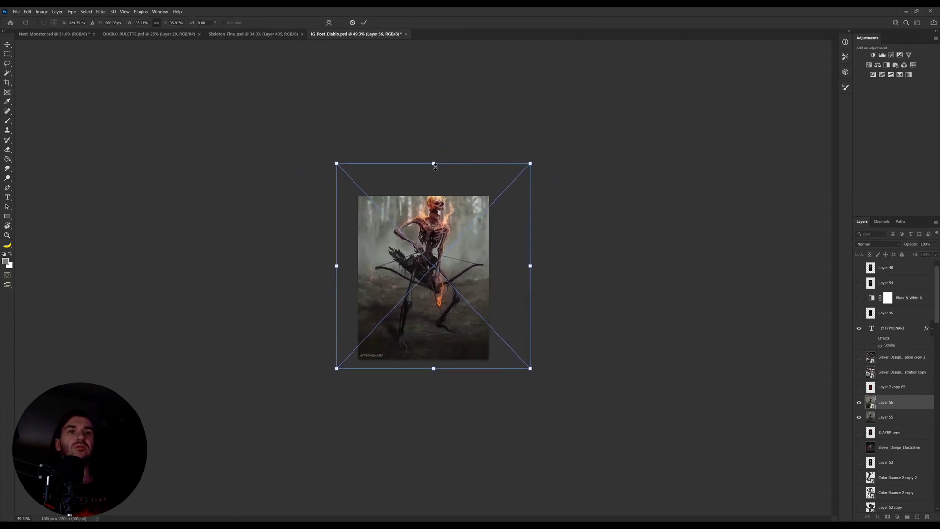
pyautogui.moveTo(435, 162); pyautogui.dragTo(436, 177)
pyautogui.moveTo(516, 300); pyautogui.dragTo(505, 298)
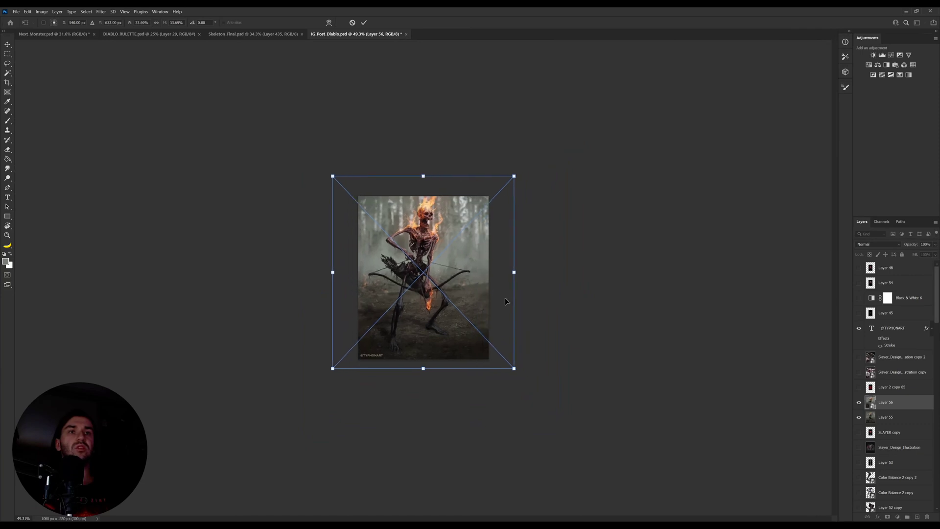
pyautogui.press('Return')
pyautogui.hotkey('ctrl', '0')
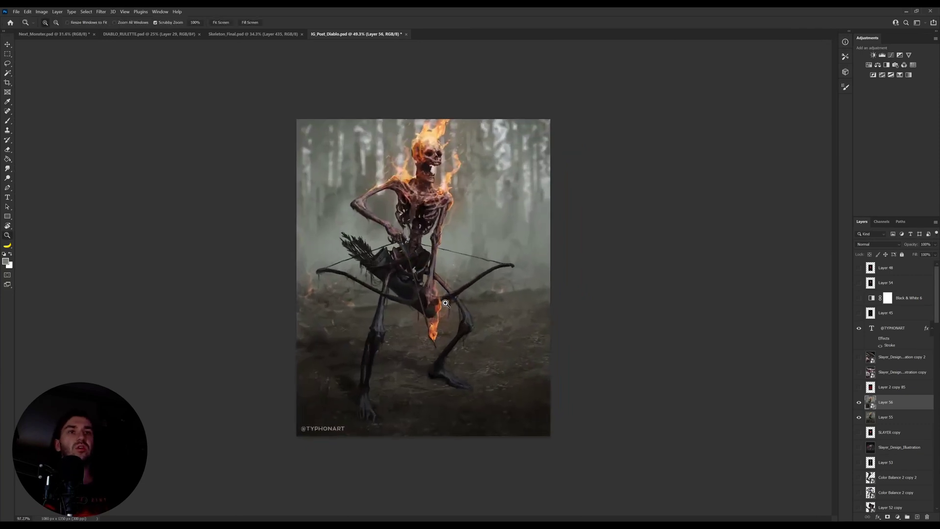
# Step: Shift the archer painting slightly within the post frame and fine-tune its scale to about 33.6%
pyautogui.hotkey('ctrl', 't')
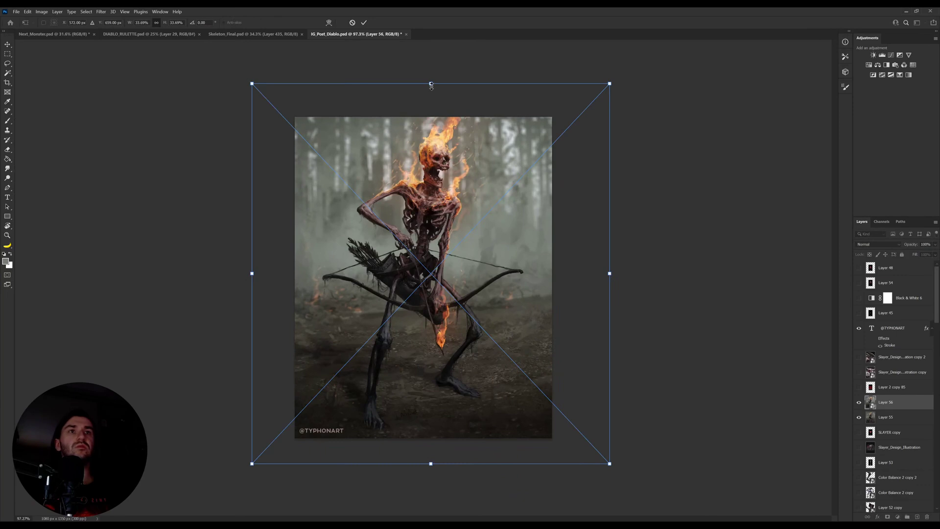
pyautogui.moveTo(431, 85)
pyautogui.mouseDown()
pyautogui.moveTo(431, 108)
pyautogui.moveTo(433, 88)
pyautogui.mouseUp()
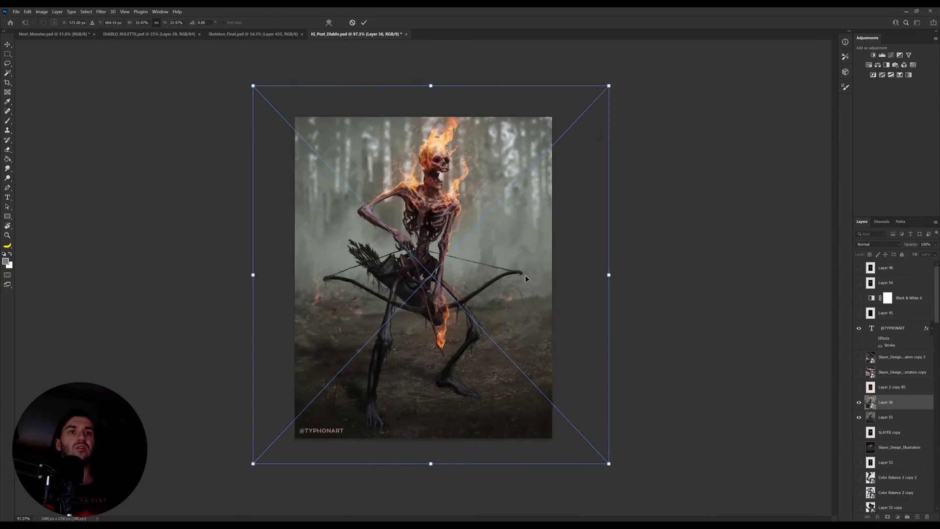
pyautogui.moveTo(610, 275); pyautogui.dragTo(612, 278)
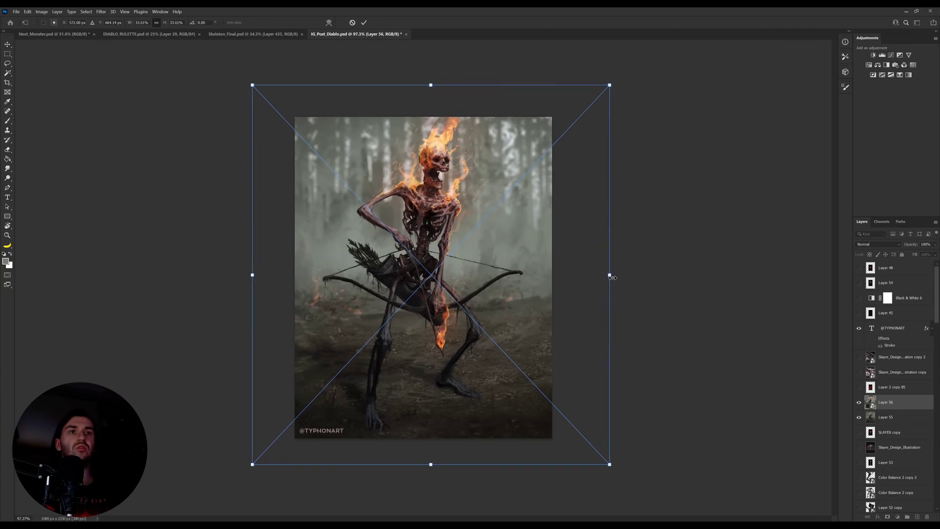
pyautogui.press('Return')
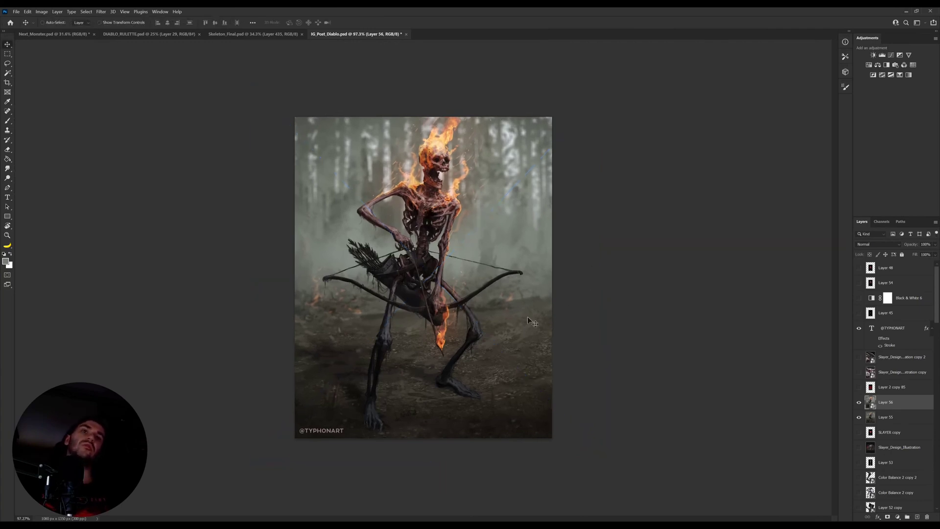
pyautogui.moveTo(508, 335); pyautogui.dragTo(508, 332)
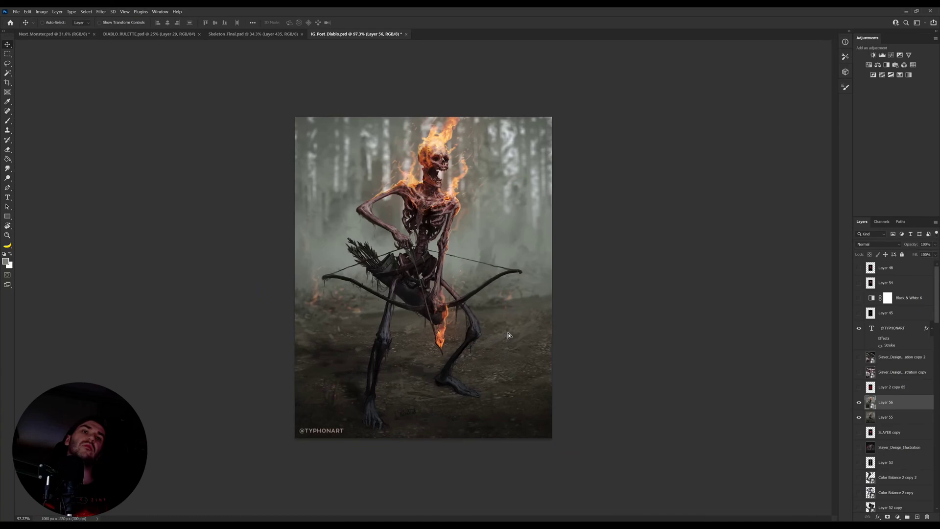
# Step: Switch to DIABLO_RULETTE.psd and delete the handwritten number 1 and the name below it from card C7
pyautogui.click(142, 34)
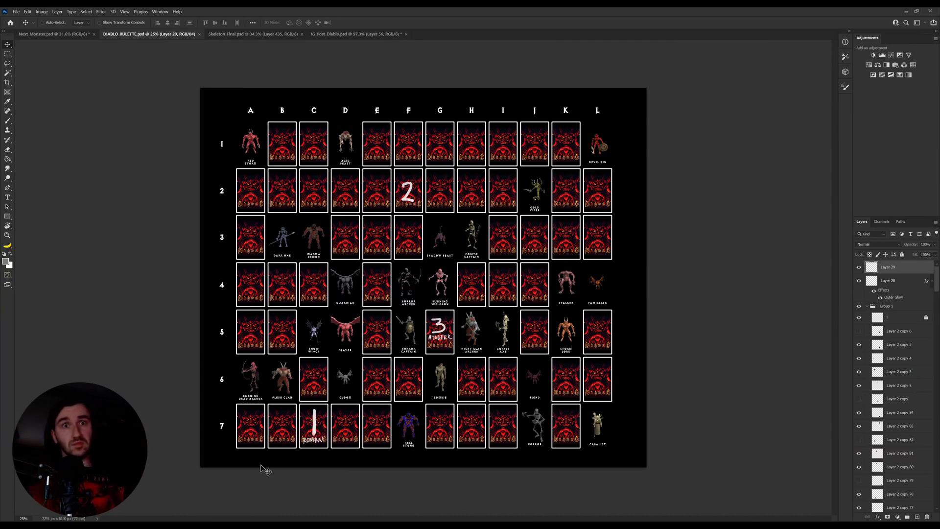
pyautogui.press('z')
pyautogui.moveTo(314, 448); pyautogui.dragTo(328, 450)
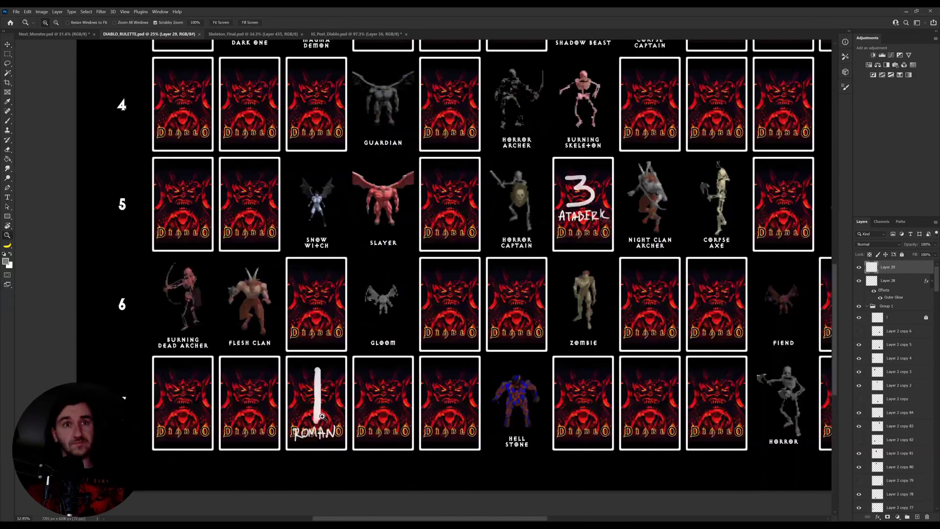
pyautogui.press('v')
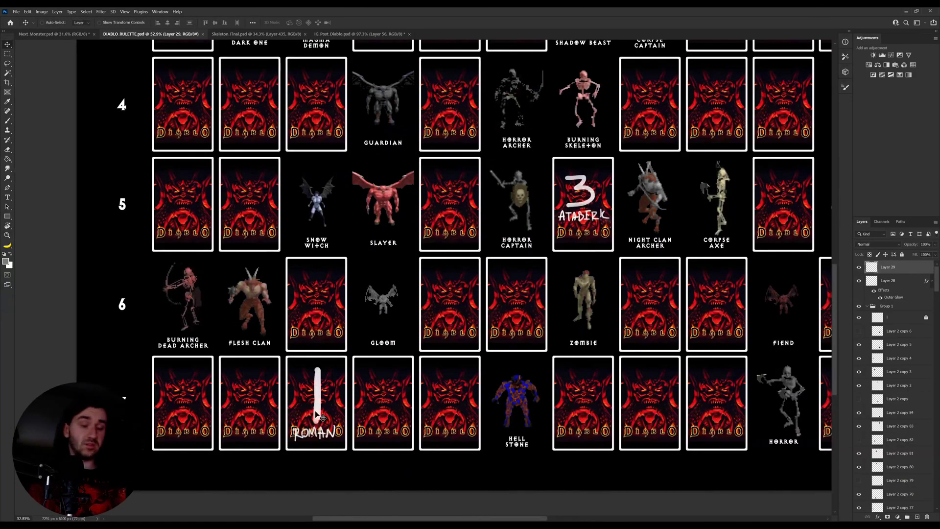
pyautogui.press('l')
pyautogui.moveTo(319, 462)
pyautogui.mouseDown()
pyautogui.moveTo(282, 445)
pyautogui.moveTo(339, 351)
pyautogui.moveTo(323, 468)
pyautogui.mouseUp()
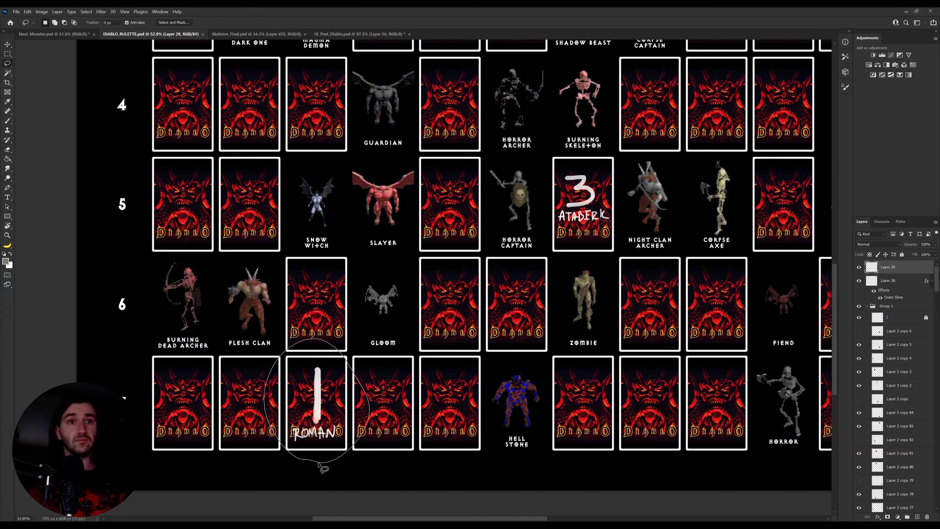
pyautogui.press('Delete')
pyautogui.hotkey('ctrl', 'd')
# Step: Hide the Diablo cover layer on card C7 to uncover the monster beneath it
pyautogui.press('v')
pyautogui.click(333, 406)
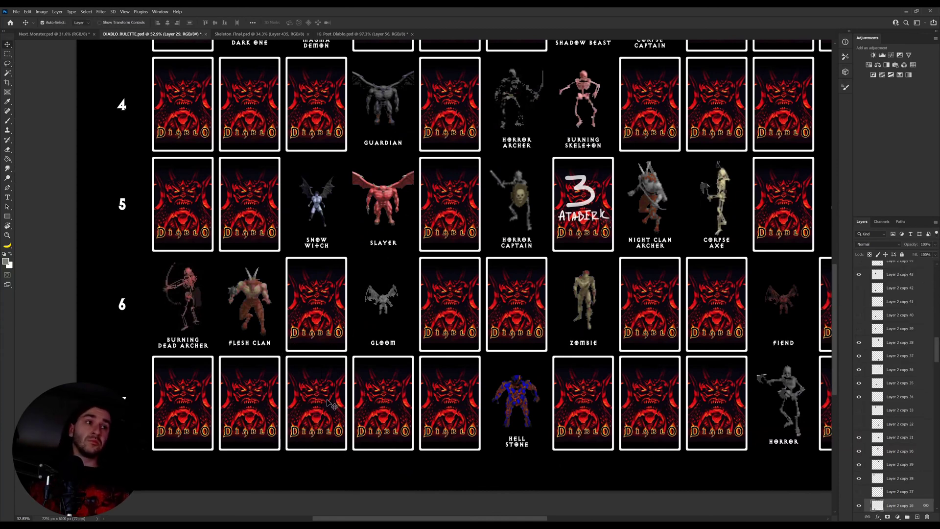
pyautogui.click(861, 508)
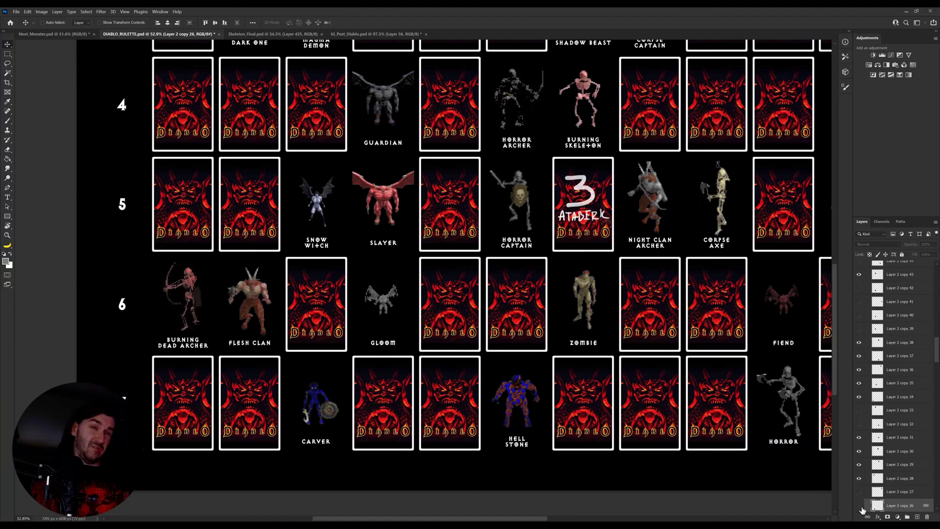
# Step: Copy the Carver card area from the roulette board and paste it into Next_Monster.psd
pyautogui.press('z')
pyautogui.moveTo(314, 434); pyautogui.dragTo(338, 434)
pyautogui.press('v')
pyautogui.click(325, 404)
pyautogui.press('z')
pyautogui.moveTo(367, 393); pyautogui.dragTo(360, 394)
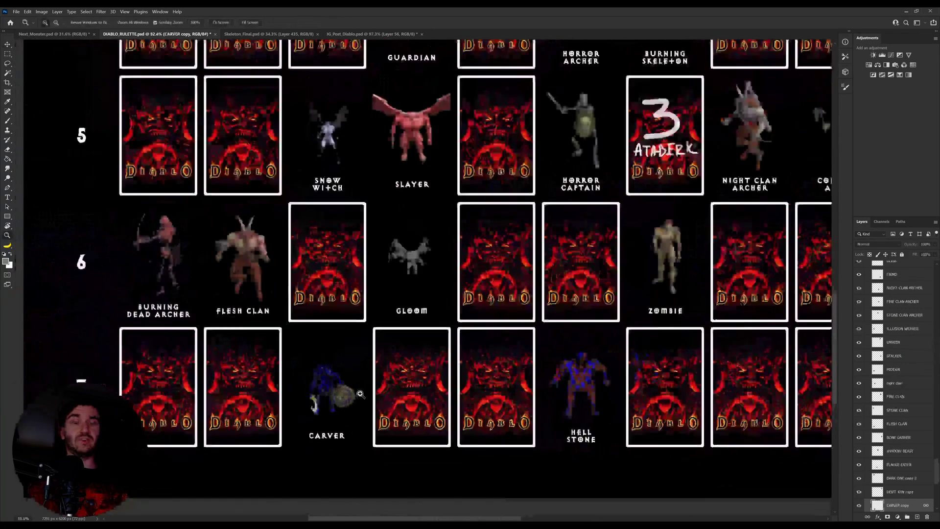
pyautogui.press('m')
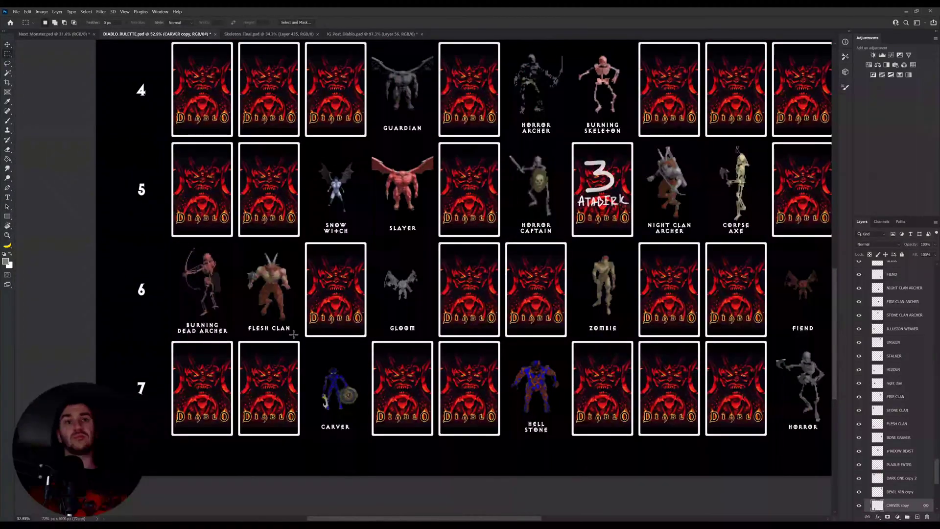
pyautogui.click(76, 34)
pyautogui.hotkey('ctrl', 'v')
# Step: Enlarge the pasted Carver card to about 260% and place it in the upper-left area of the canvas beside the archer
pyautogui.hotkey('ctrl', 't')
pyautogui.moveTo(442, 275); pyautogui.dragTo(361, 126)
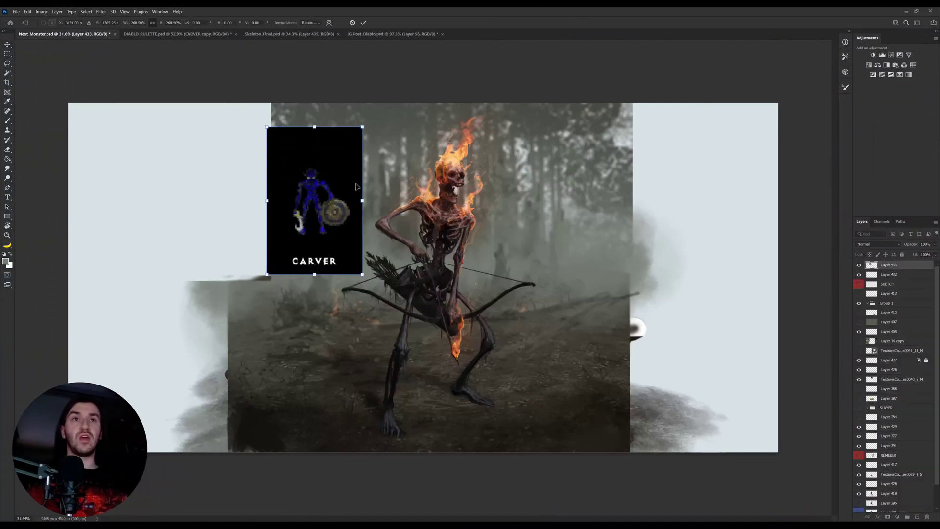
pyautogui.moveTo(305, 205); pyautogui.dragTo(210, 189)
pyautogui.press('Return')
pyautogui.press('z')
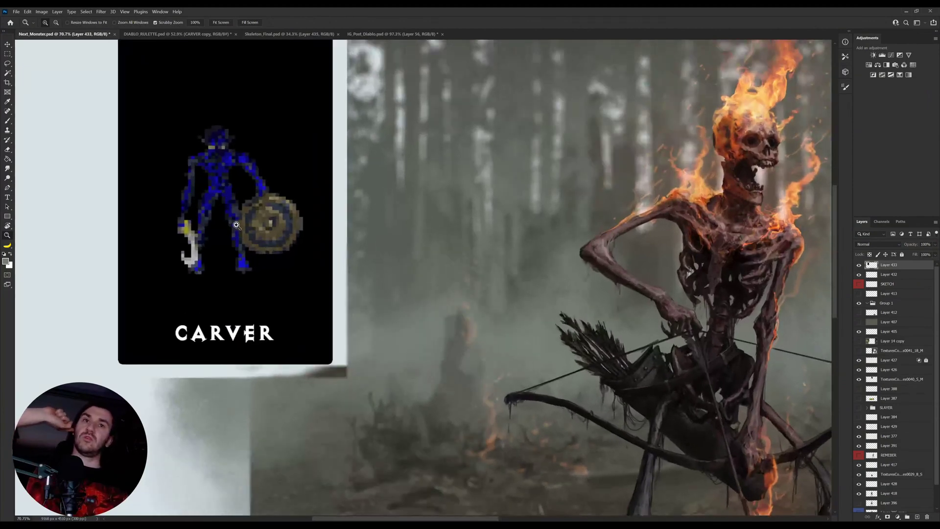
pyautogui.moveTo(236, 220); pyautogui.dragTo(216, 218)
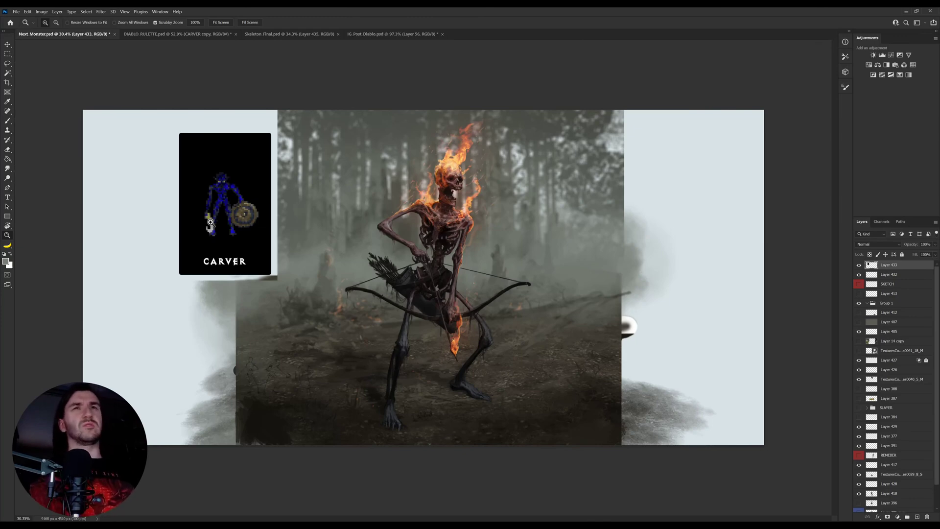
# Step: Return to DIABLO_RULETTE.psd and look over the uncovered monsters and remaining covered cards on the board
pyautogui.click(204, 35)
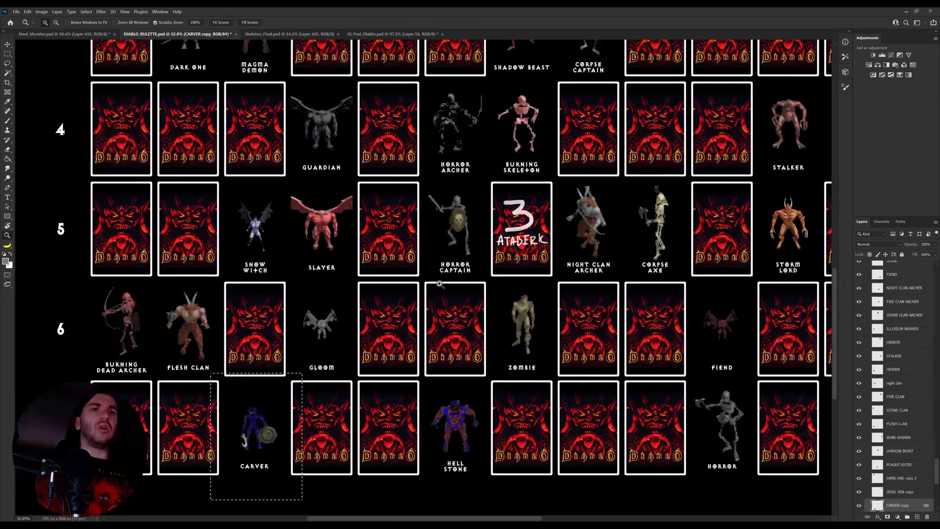
pyautogui.moveTo(429, 296); pyautogui.dragTo(410, 295)
pyautogui.moveTo(255, 115); pyautogui.dragTo(240, 101)
pyautogui.moveTo(309, 190); pyautogui.dragTo(302, 188)
pyautogui.moveTo(360, 303)
pyautogui.mouseDown()
pyautogui.moveTo(340, 348)
pyautogui.moveTo(332, 418)
pyautogui.moveTo(357, 294)
pyautogui.mouseUp()
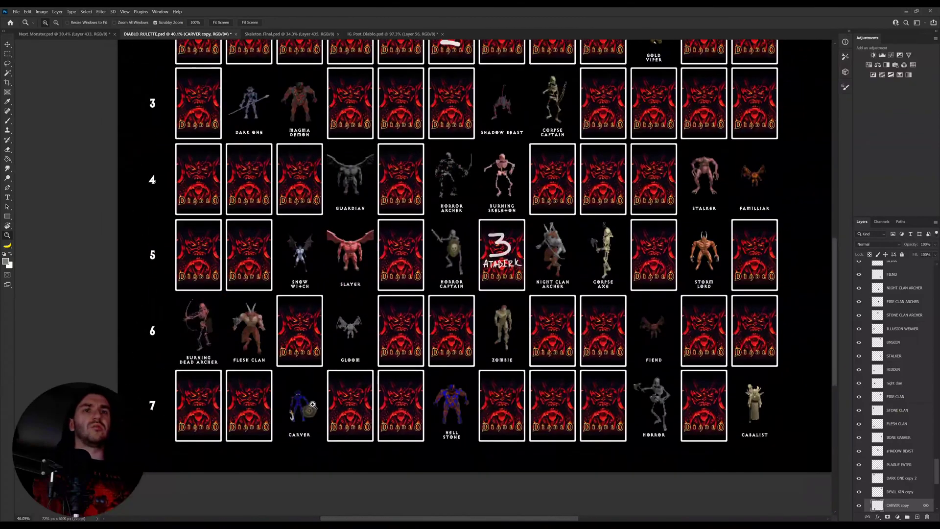
# Step: Switch to IG_Post_Diablo.psd and nudge the burning archer artwork on Layer 56 slightly to the right within the post frame
pyautogui.moveTo(317, 354); pyautogui.dragTo(318, 377)
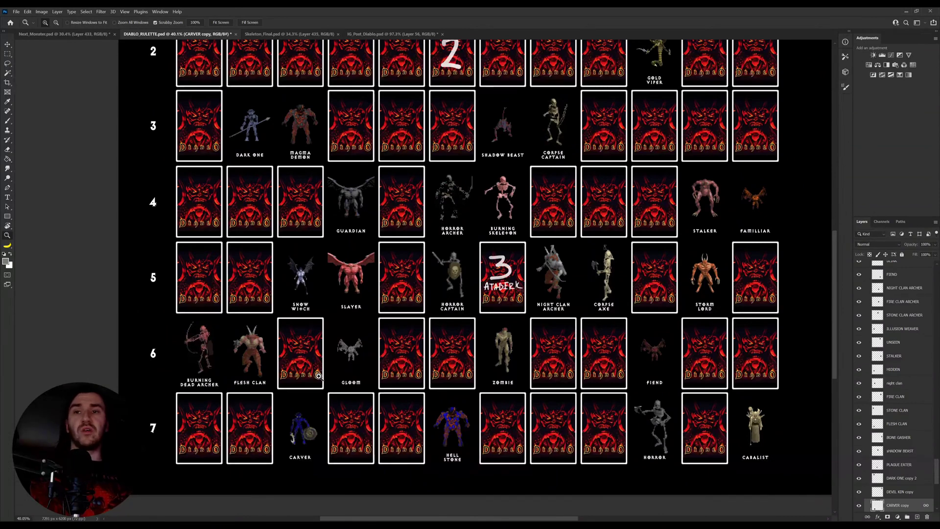
pyautogui.moveTo(321, 346); pyautogui.dragTo(318, 381)
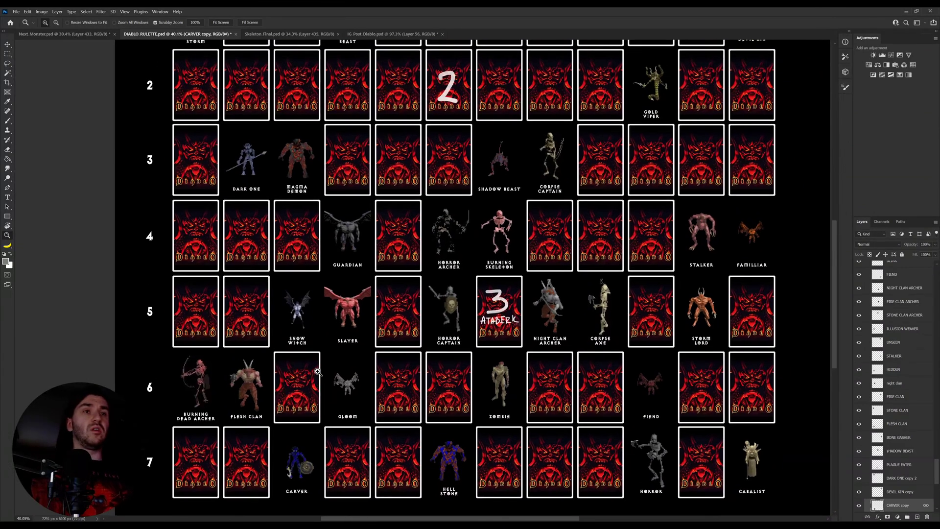
pyautogui.click(377, 33)
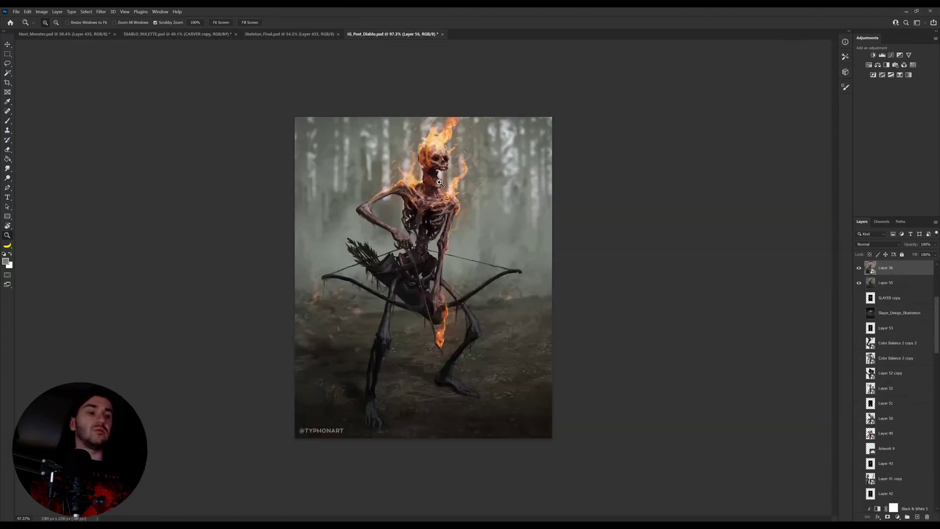
pyautogui.press('v')
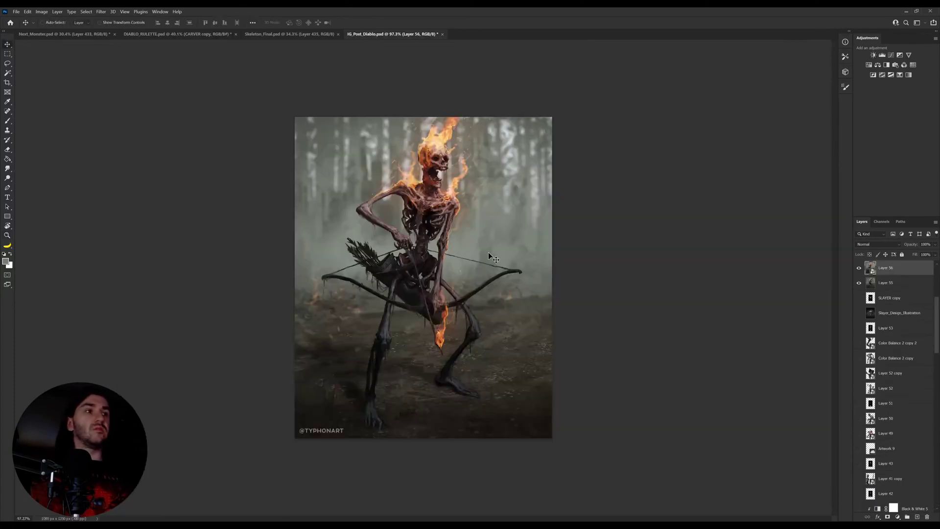
pyautogui.moveTo(489, 252); pyautogui.dragTo(492, 256)
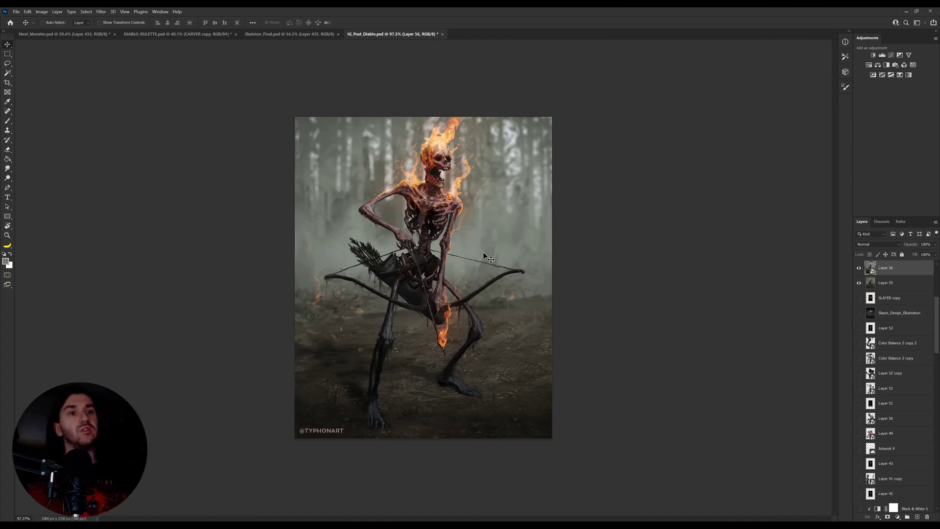
# Step: In Skeleton_Final.psd, touch up the archer's front foot on the ground with brush strokes in a dark colour sampled beside it
pyautogui.click(272, 36)
pyautogui.press('z')
pyautogui.click(380, 424)
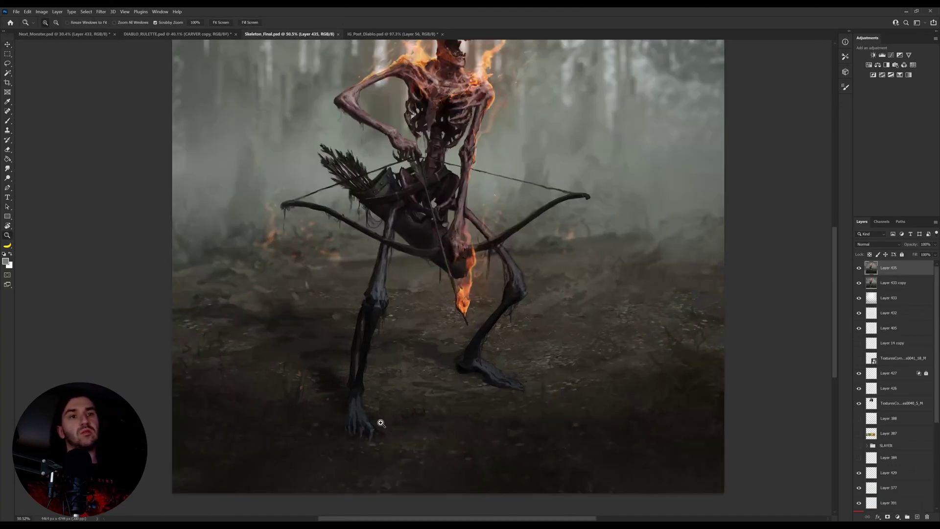
pyautogui.moveTo(365, 422)
pyautogui.mouseDown()
pyautogui.moveTo(384, 422)
pyautogui.moveTo(376, 449)
pyautogui.mouseUp()
pyautogui.press('b')
pyautogui.keyDown('alt'); pyautogui.click(372, 425); pyautogui.keyUp('alt')
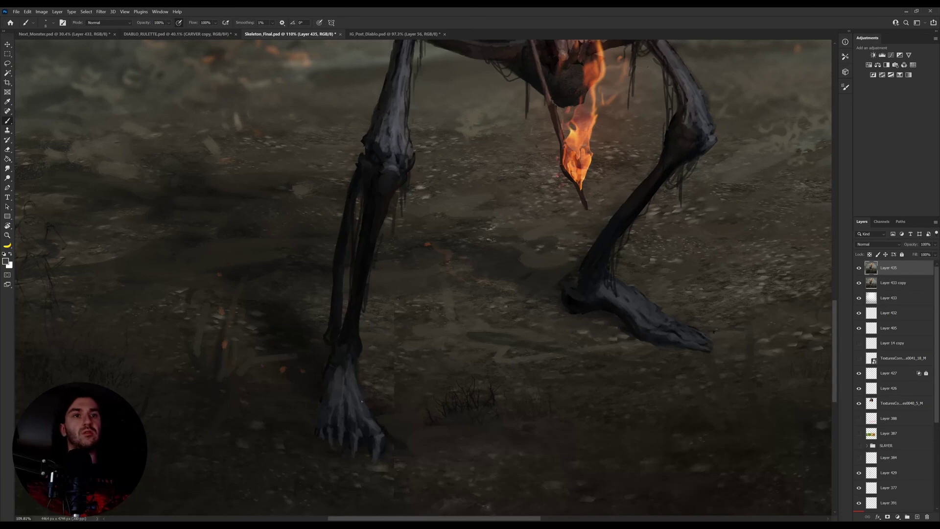
pyautogui.hotkey('ctrl', 'space')
pyautogui.moveTo(392, 377); pyautogui.dragTo(363, 390)
pyautogui.moveTo(354, 433); pyautogui.dragTo(387, 439)
pyautogui.press('b')
# Step: Check the retouched foot against the whole painting and save Skeleton_Final.psd
pyautogui.press('z')
pyautogui.scroll(-6, 348, 451)
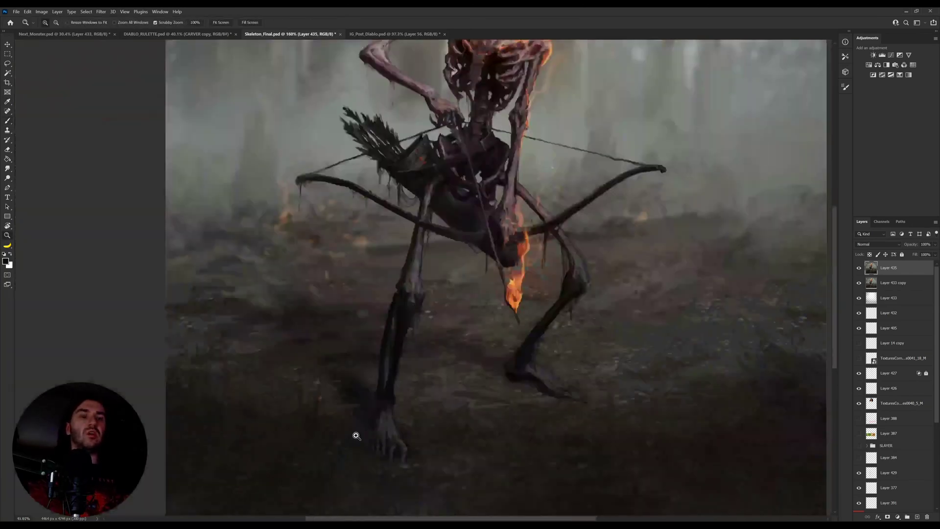
pyautogui.scroll(1, 384, 386)
pyautogui.hotkey('ctrl', 's')
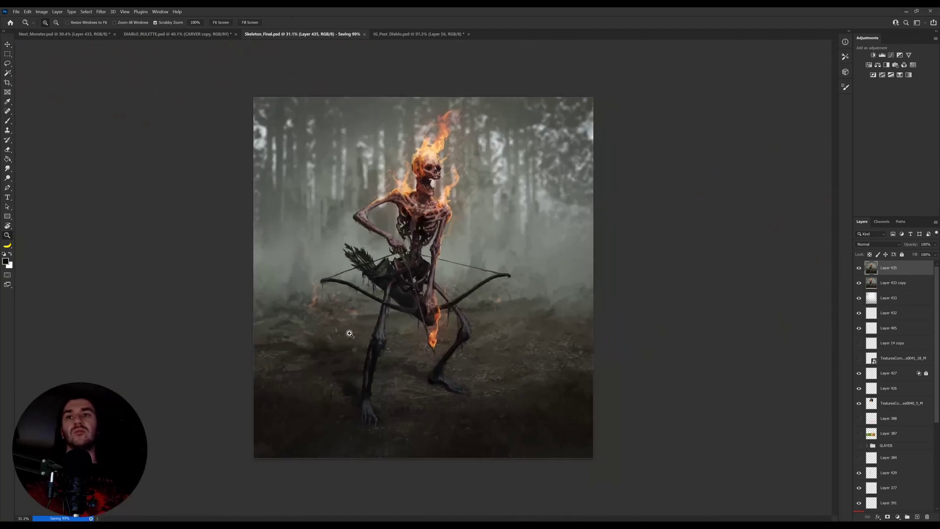